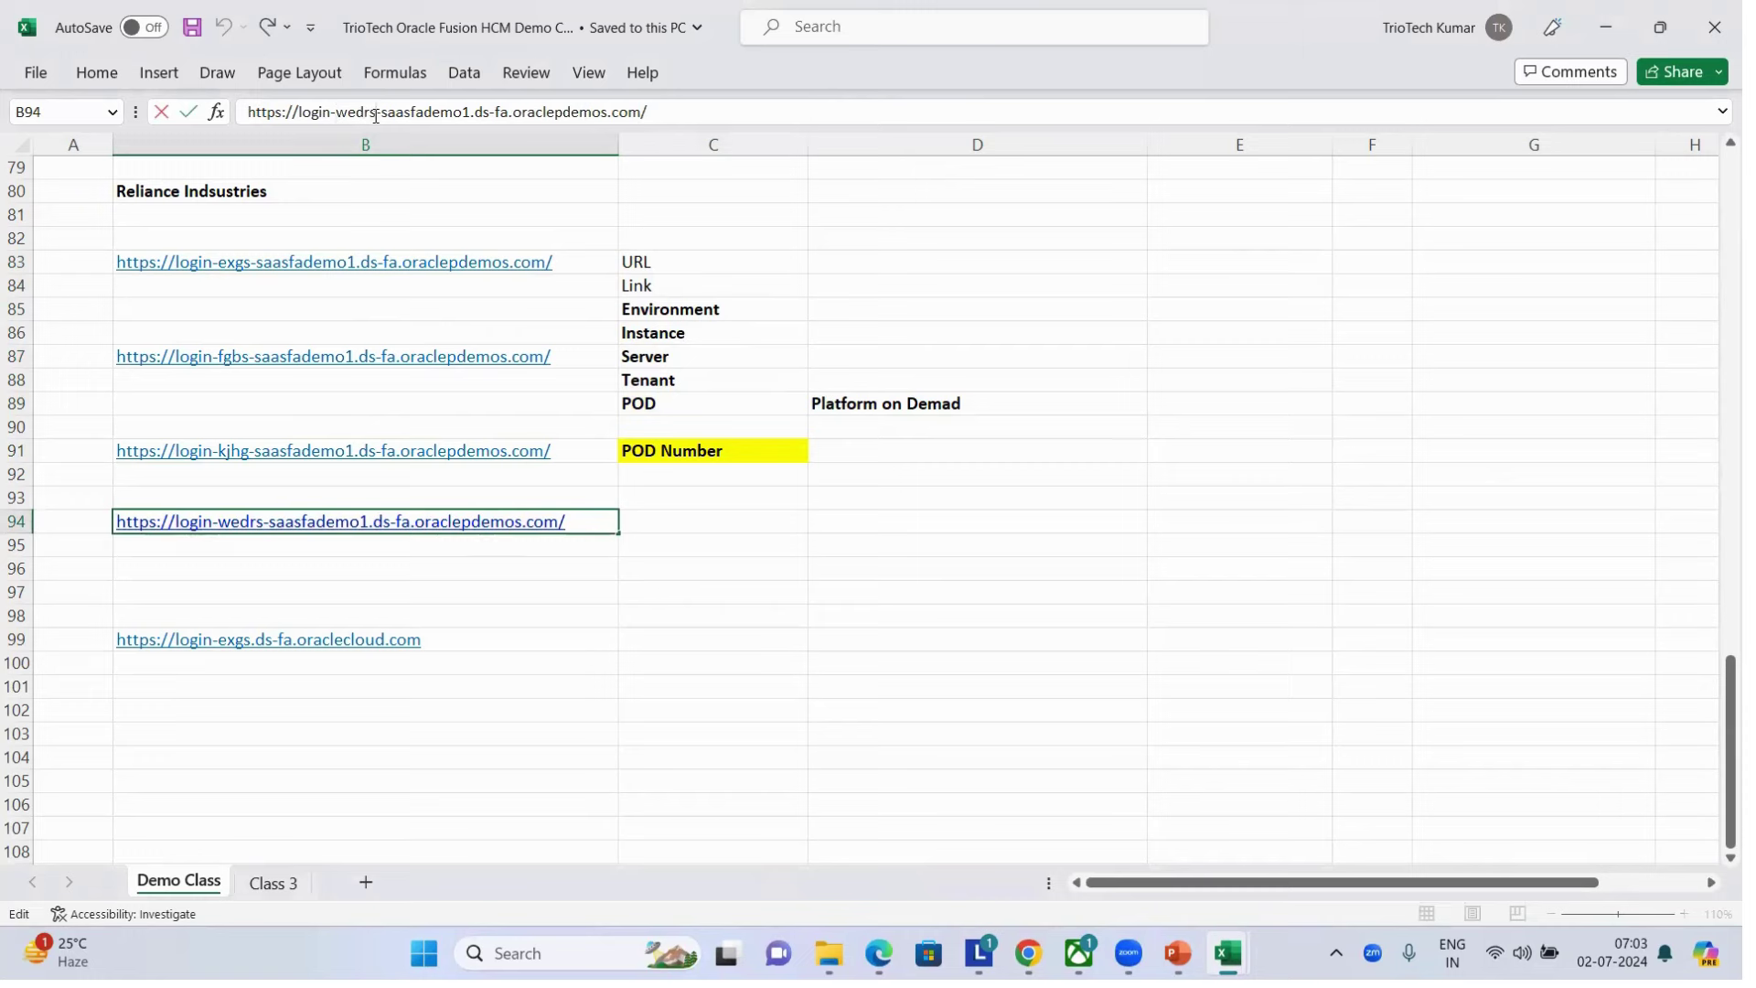
- Change B94's login URL from login-wedrs to login-wedr and save the workbook
key("BackSpace")
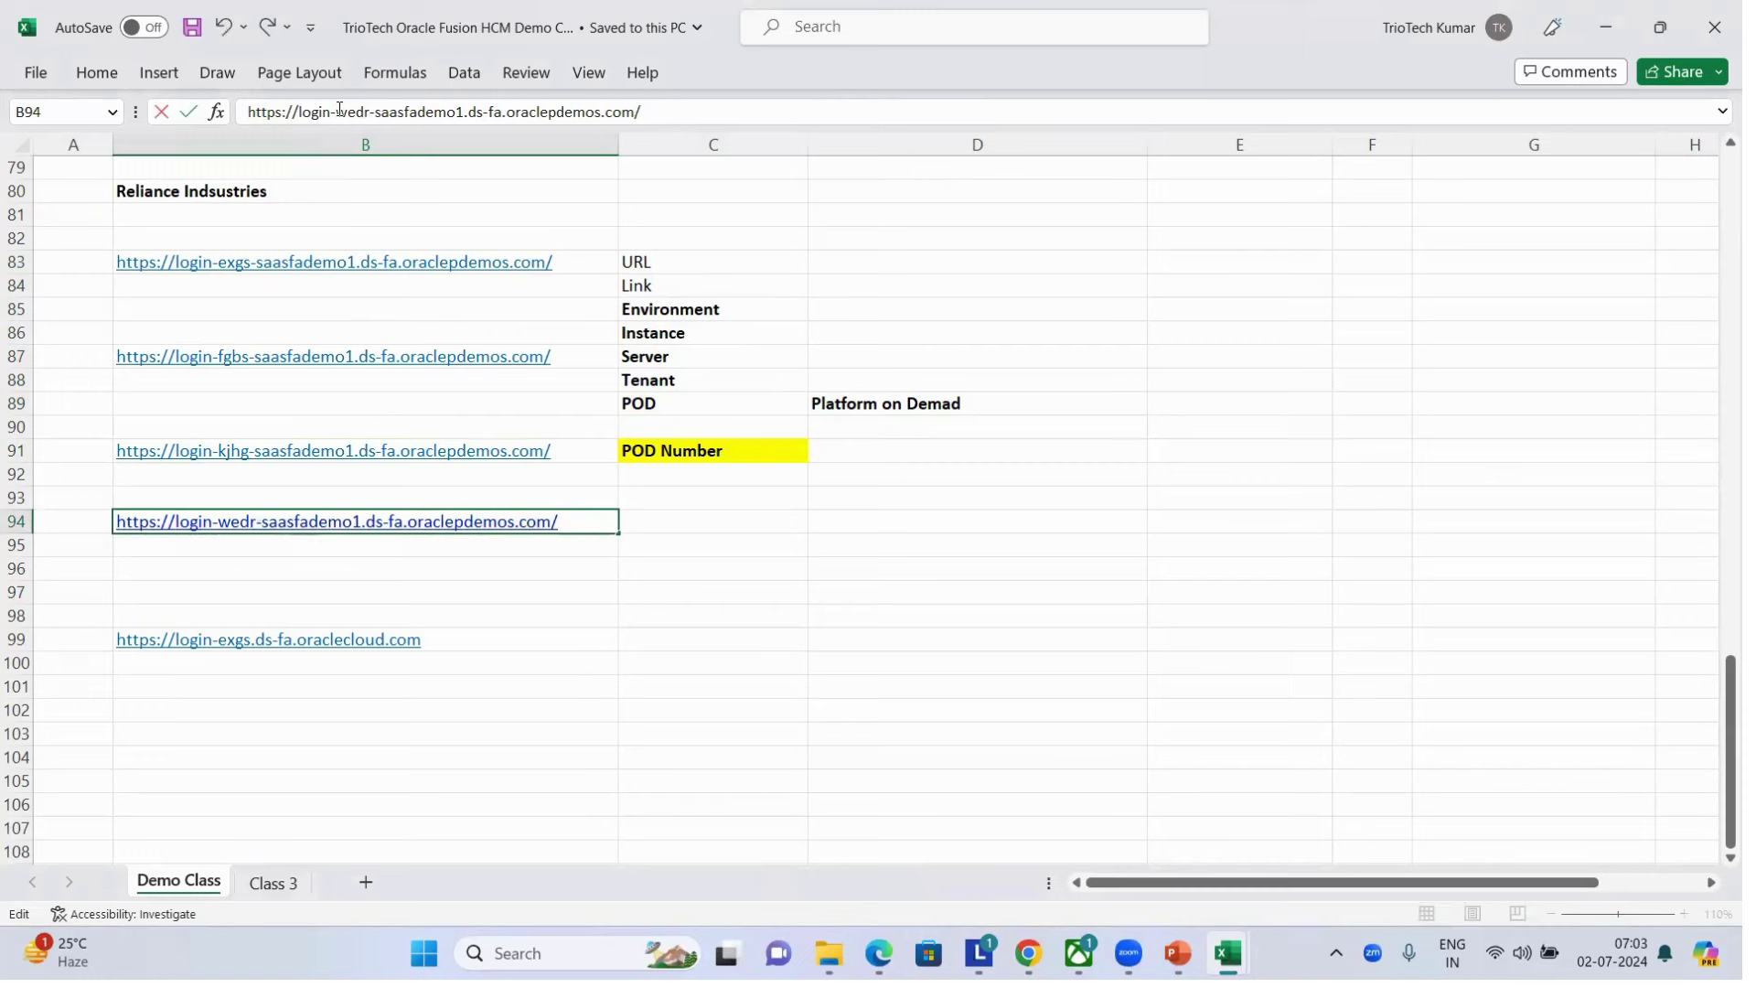
left_click_drag(339, 108, 371, 110)
left_click(679, 445)
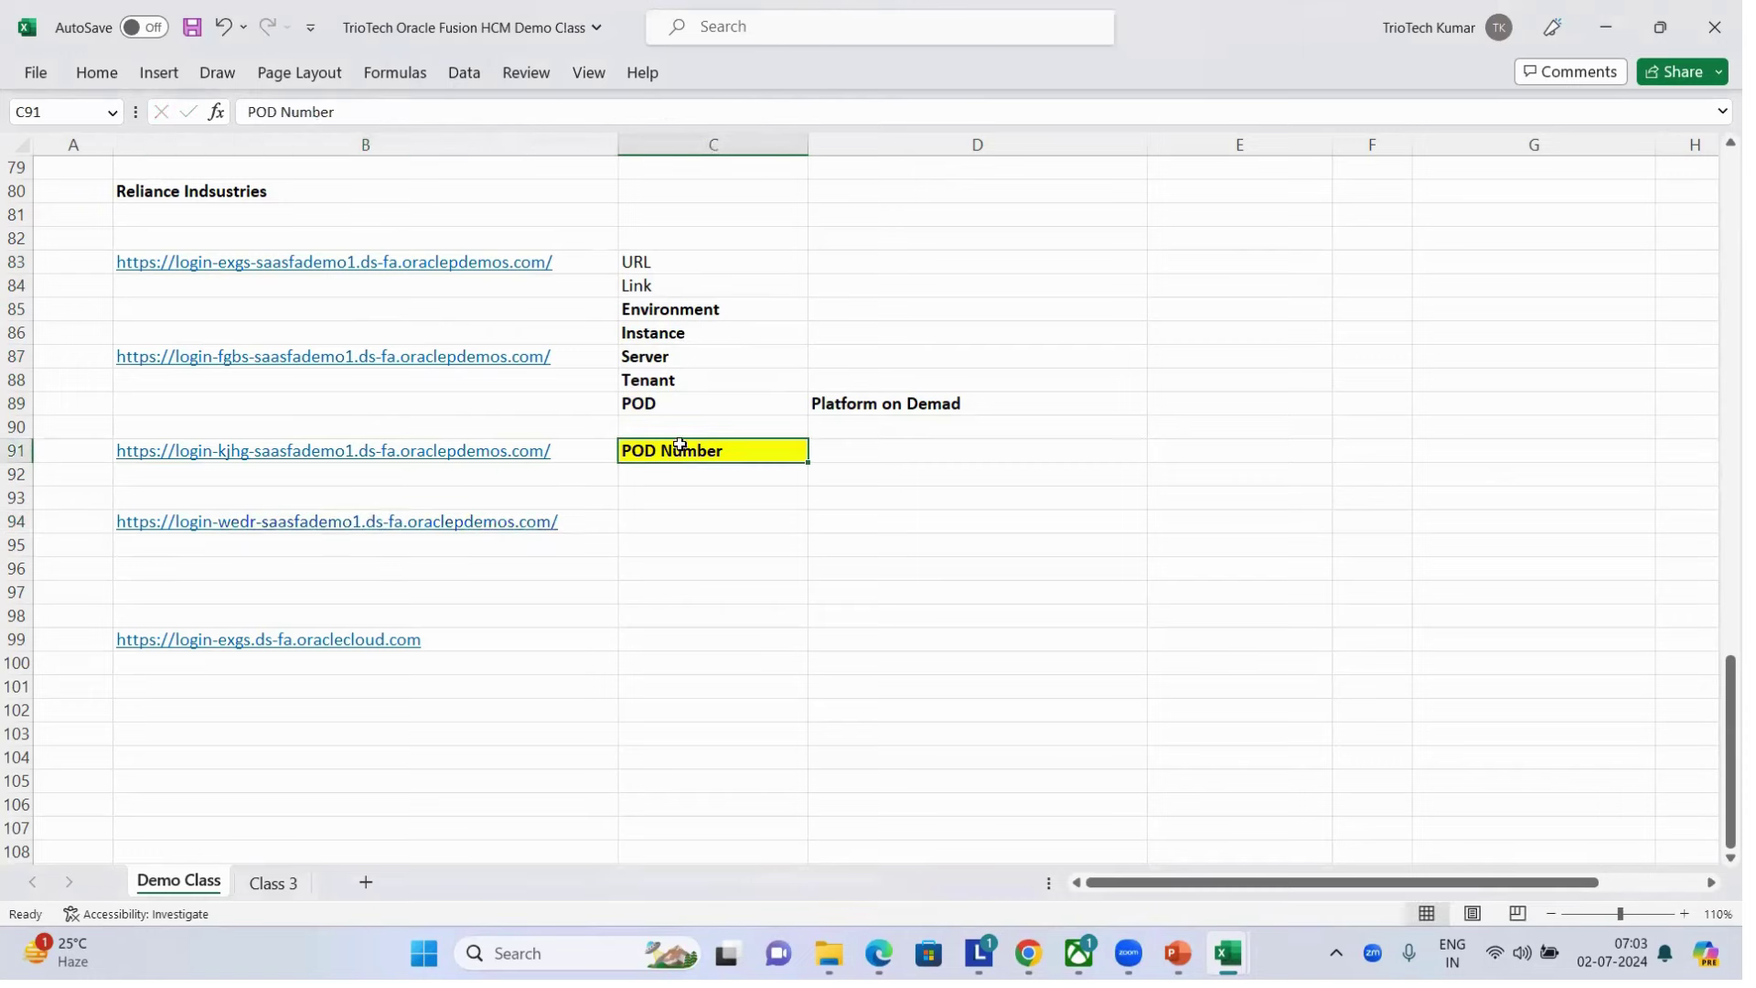
left_click(574, 262)
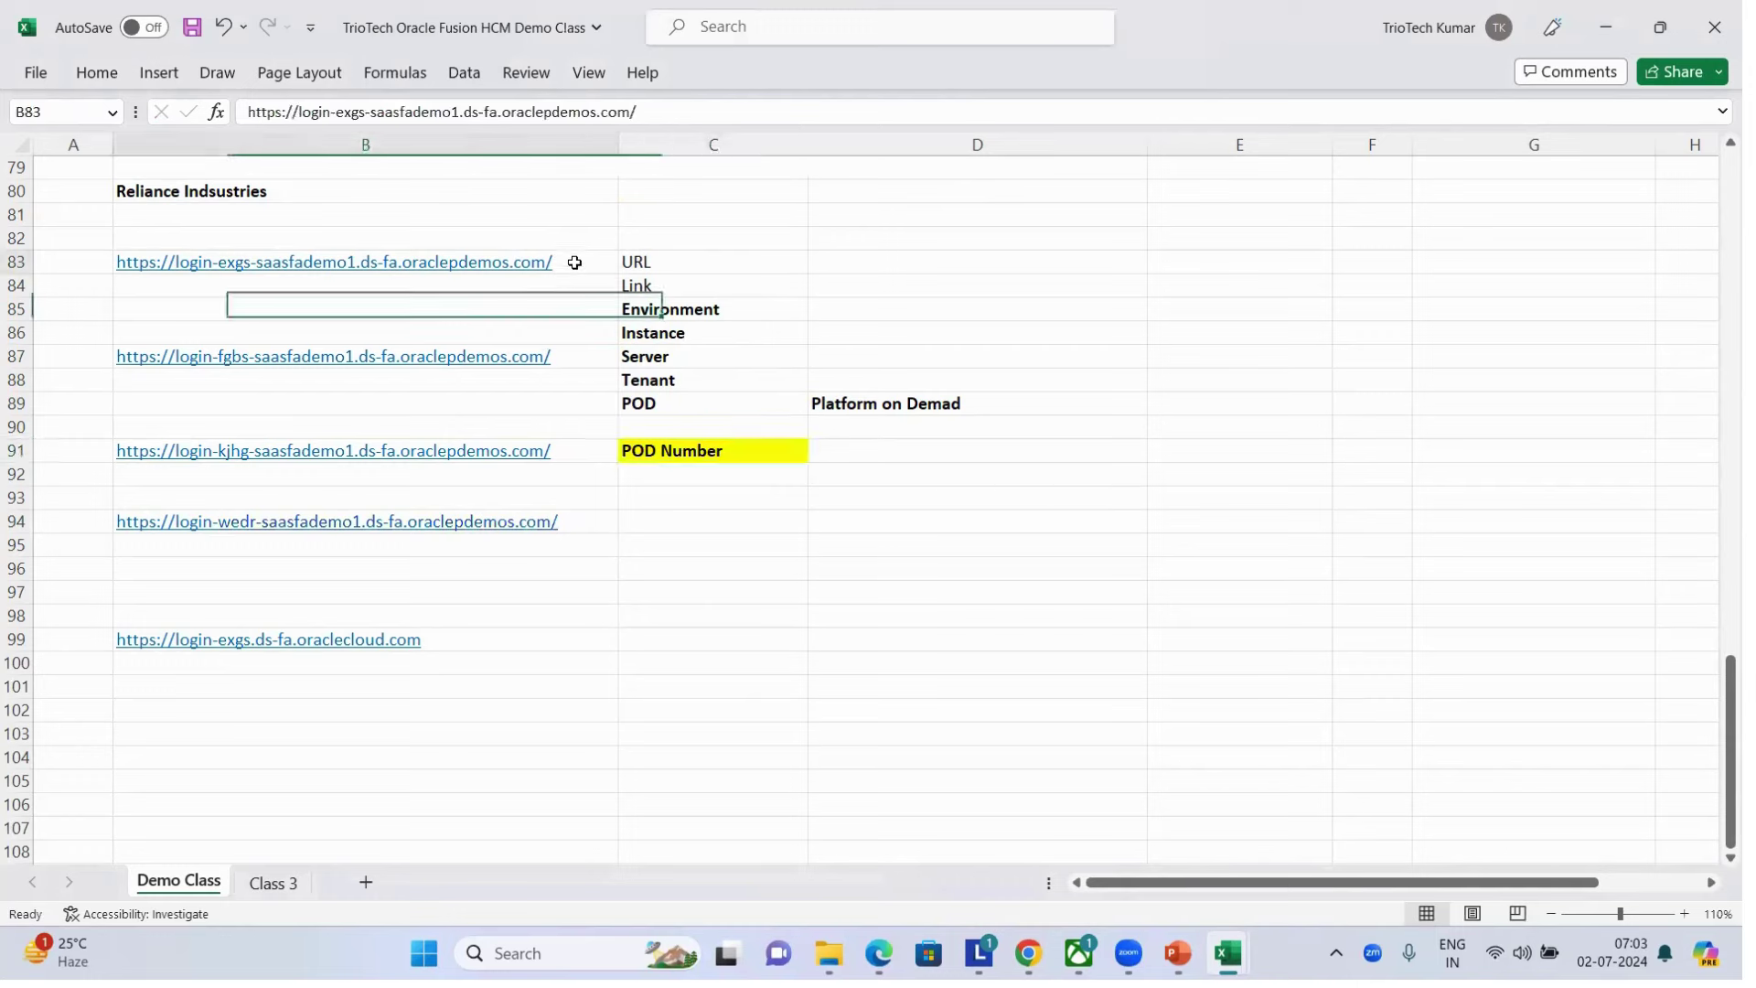
left_click(585, 357)
key("ctrl+s")
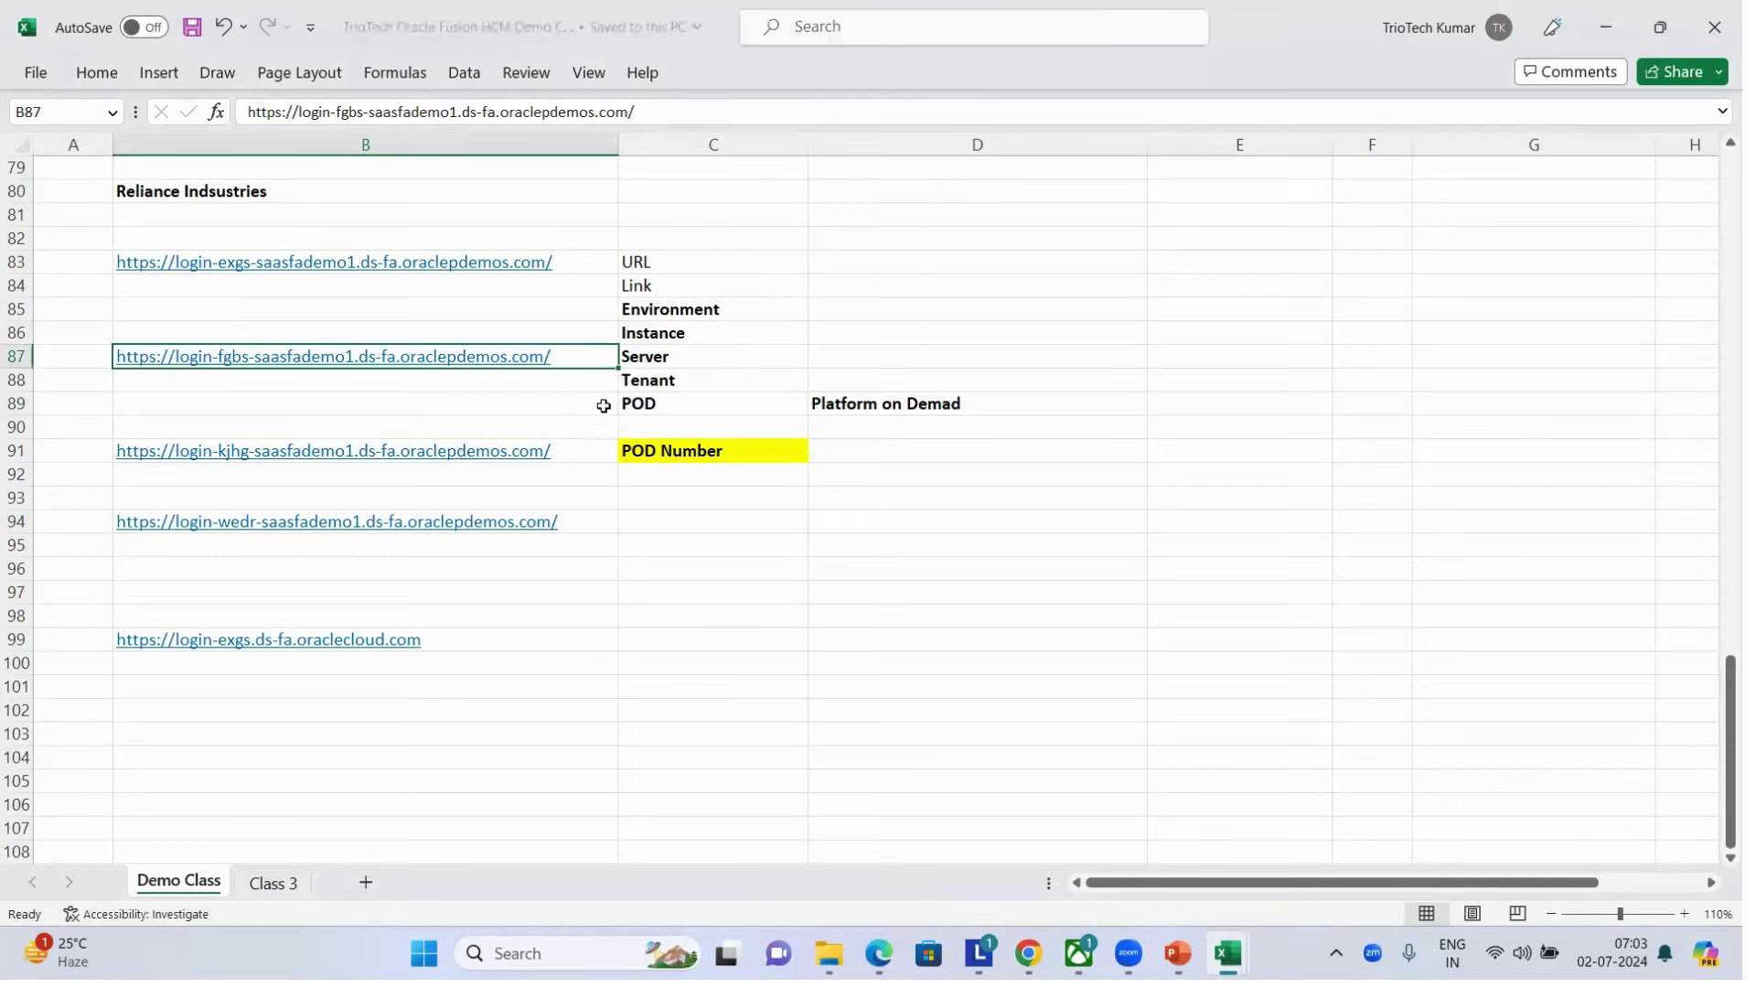
- Look at the Oracle sign-in page in the browser, then return to Excel
key("alt+Tab")
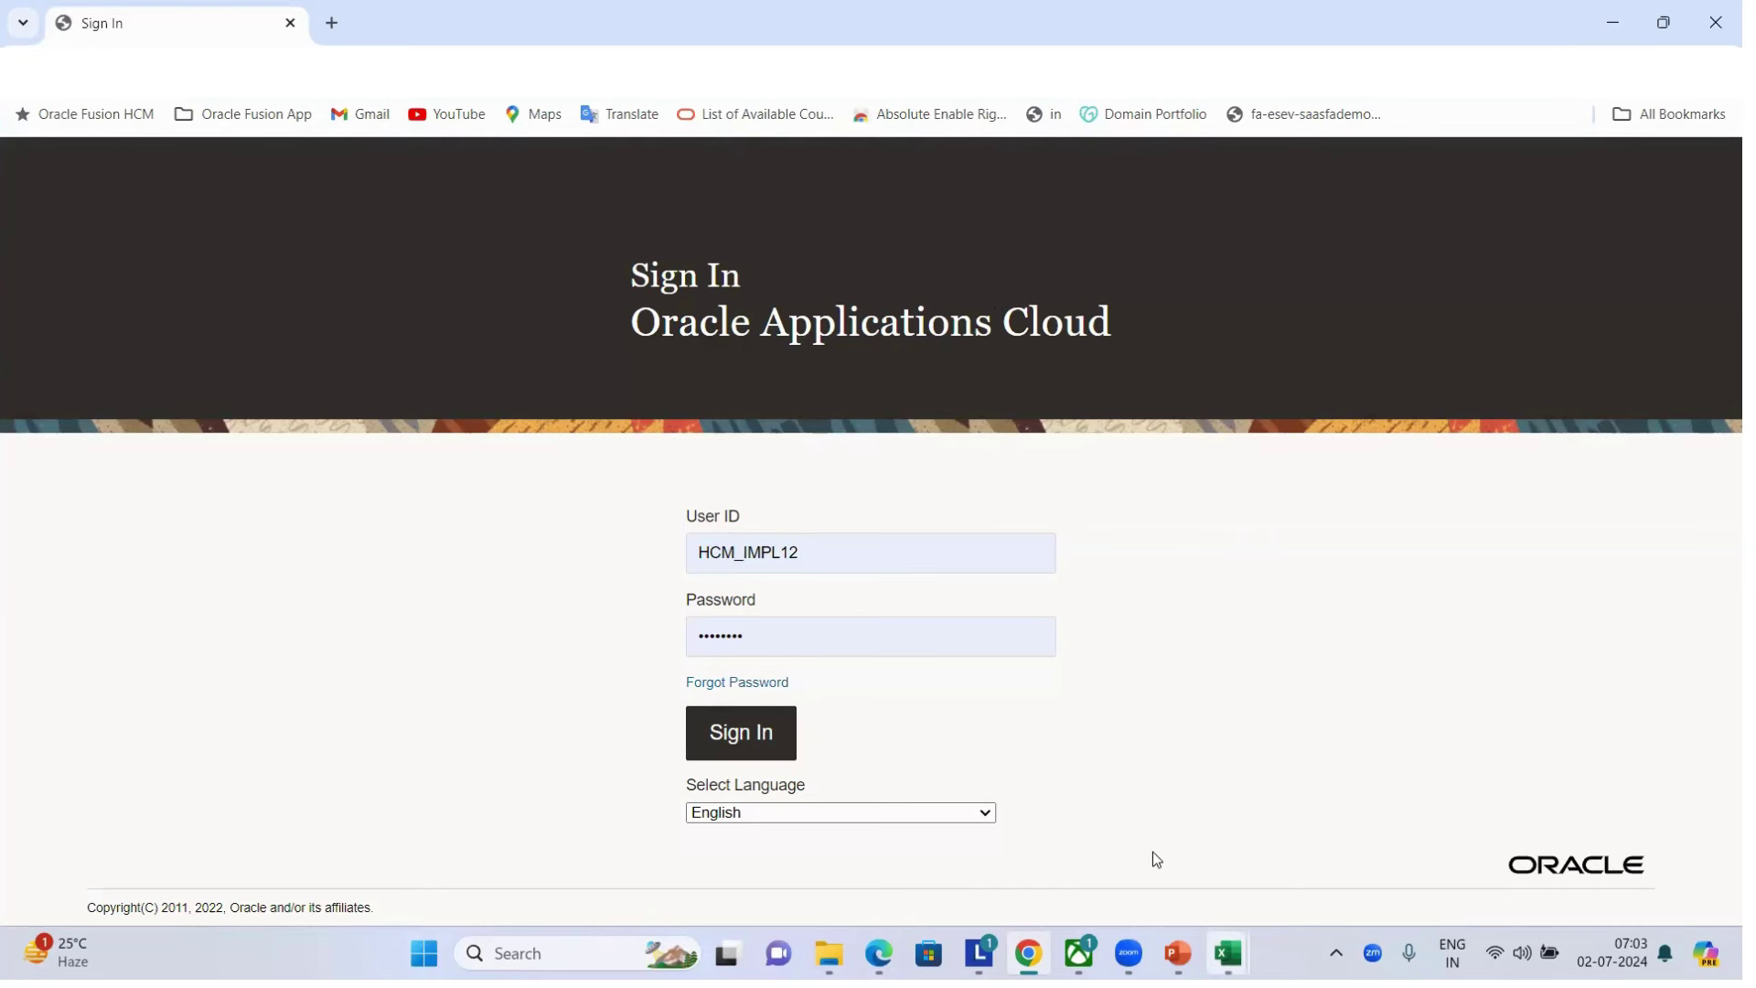
key("alt+Tab")
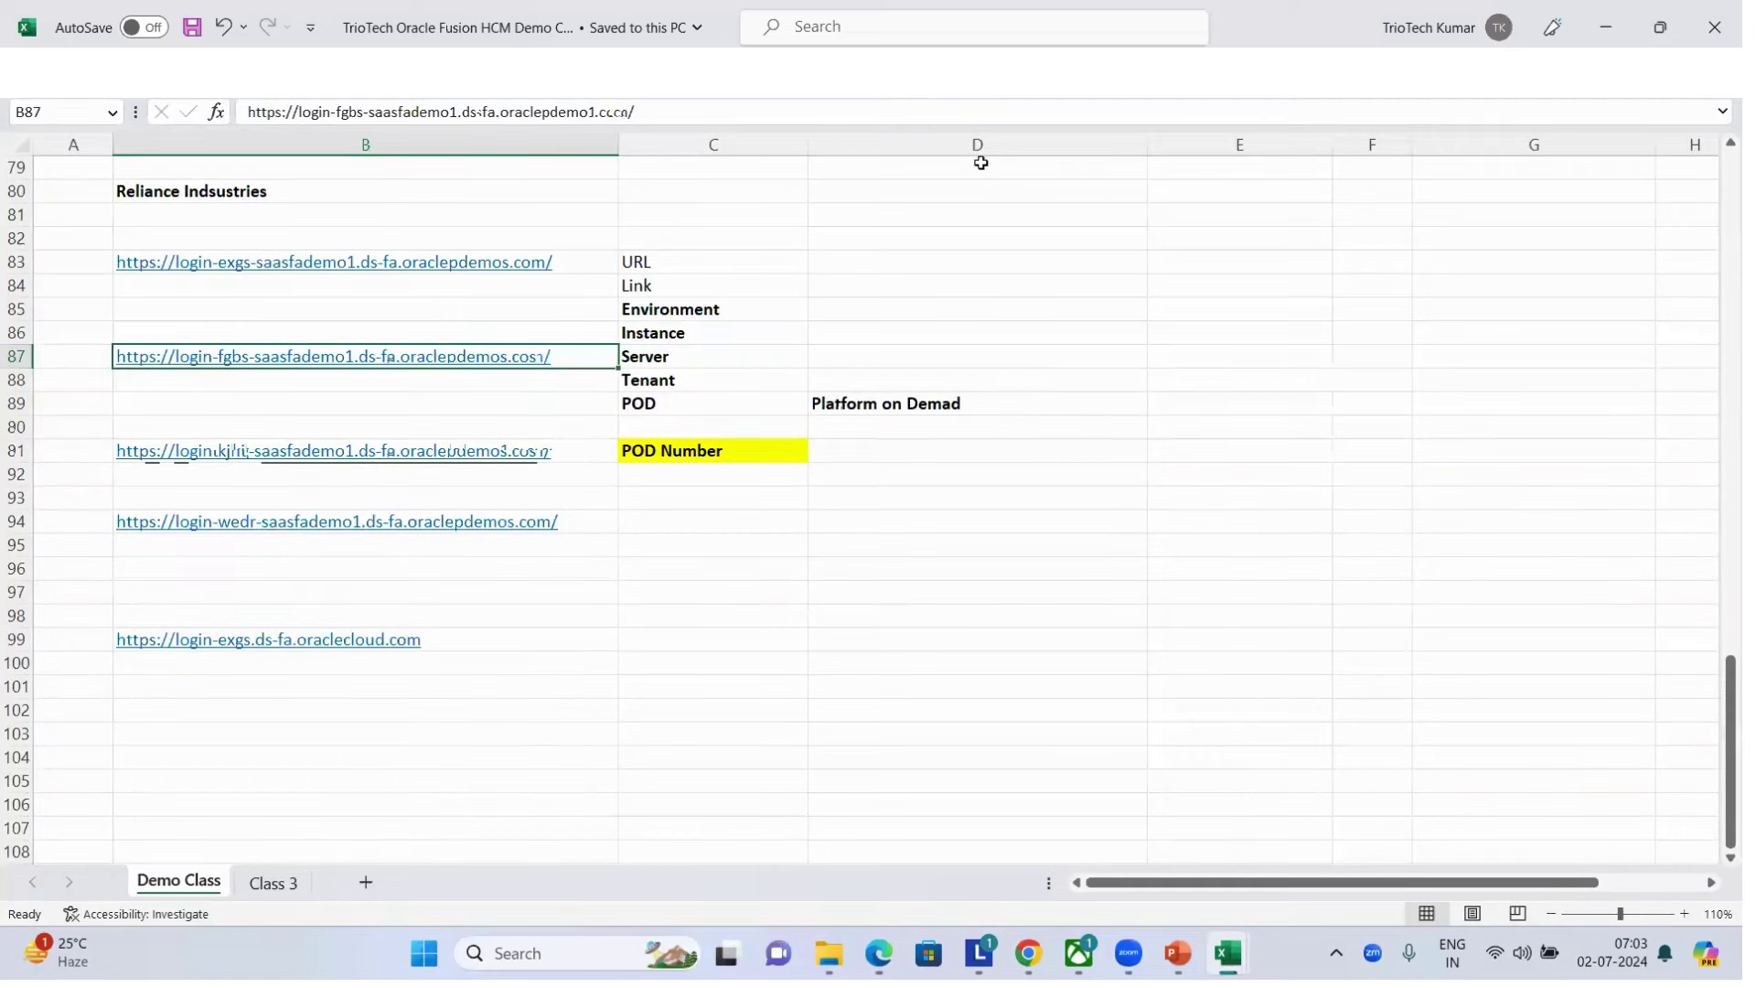
key("alt+Tab")
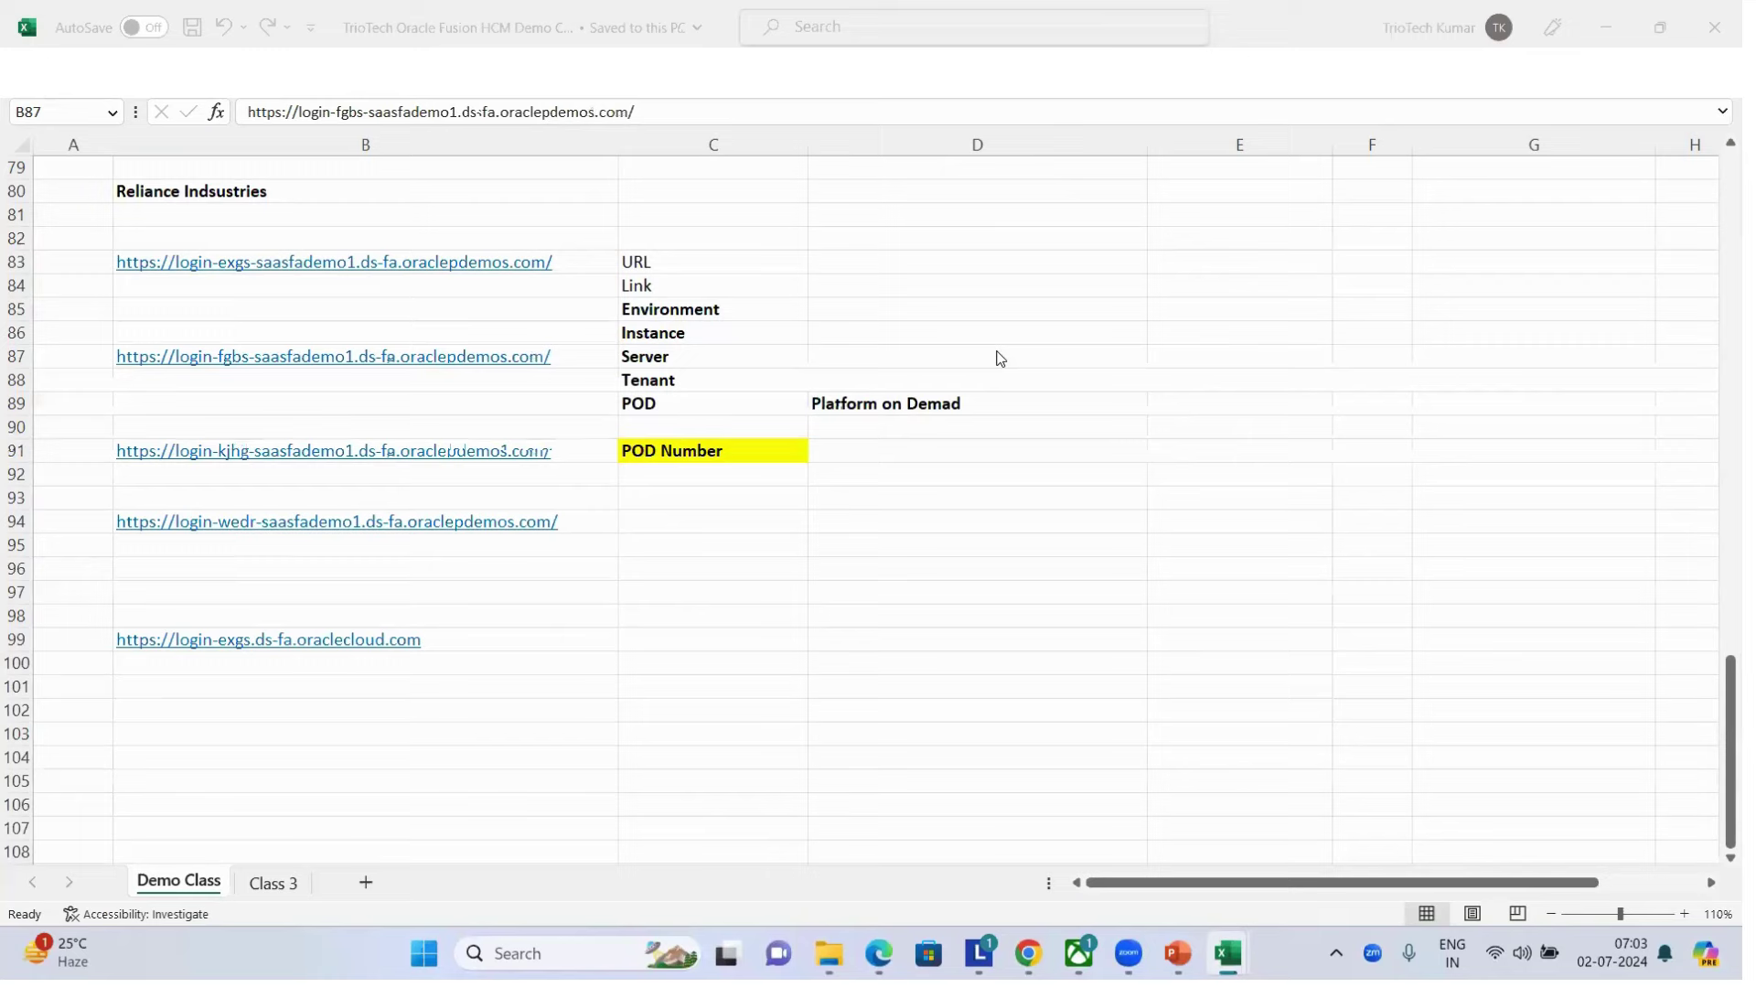
key("alt+Tab")
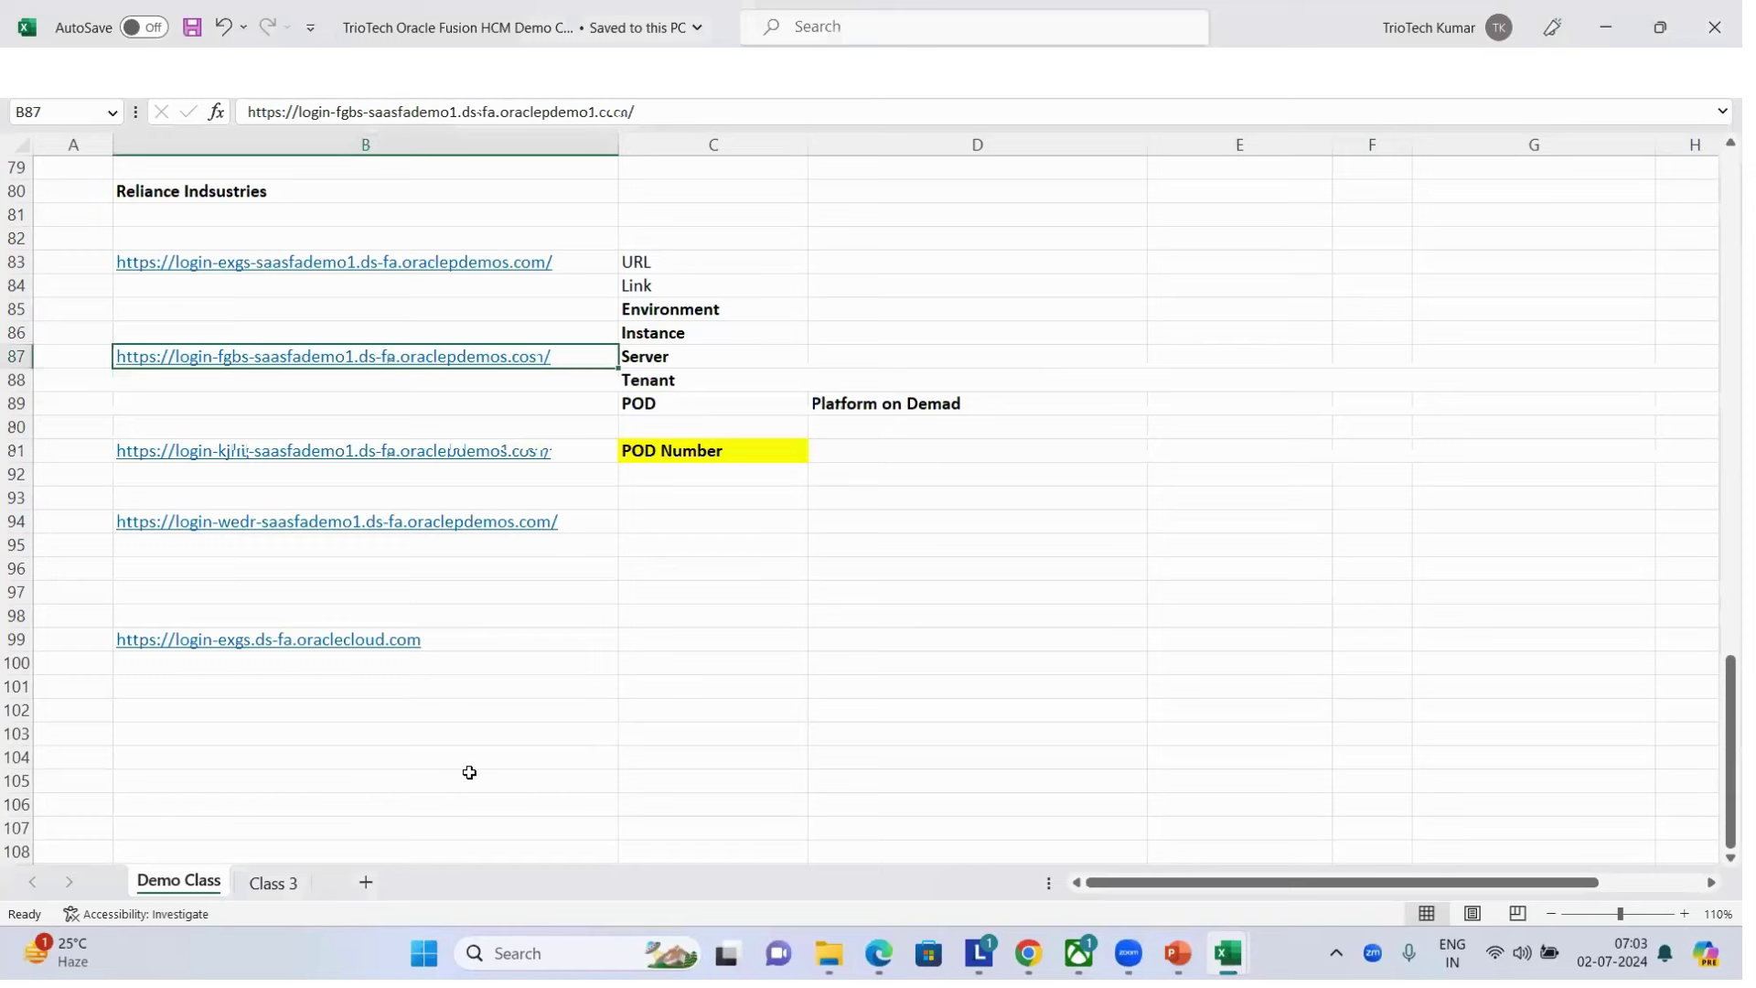
- Check the empty Class 3 sheet and select cell B3
left_click(266, 884)
left_click(153, 216)
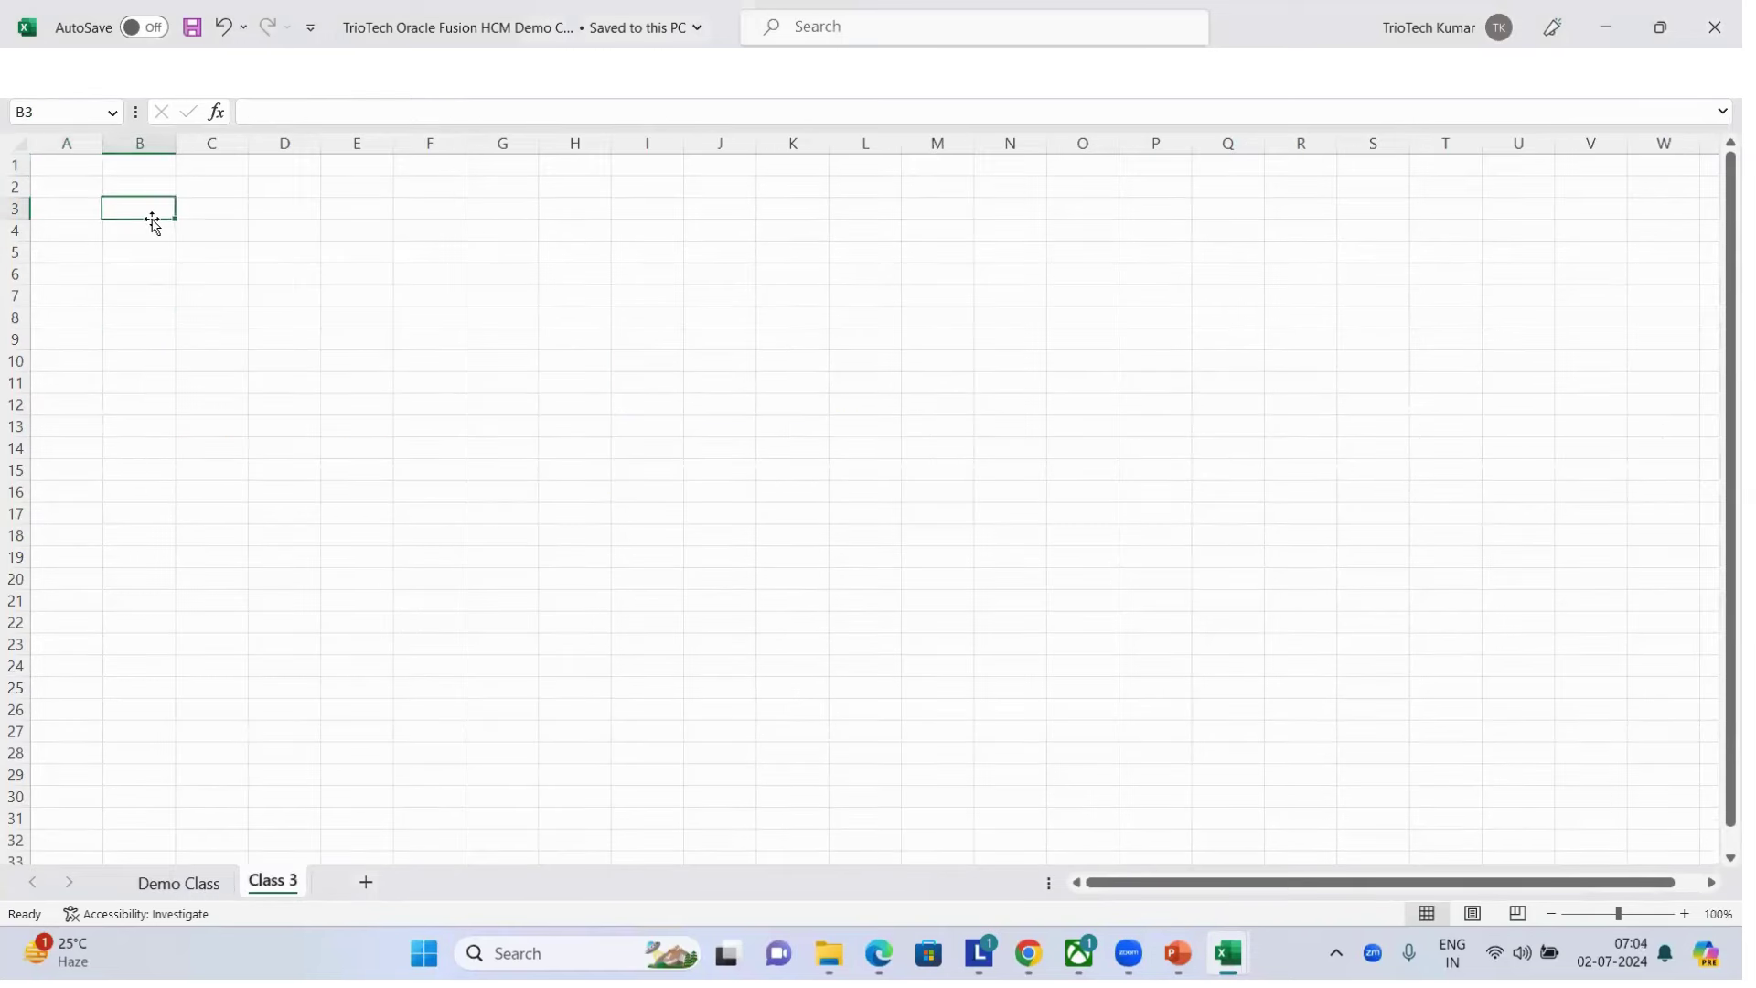
mouse_move(1228, 953)
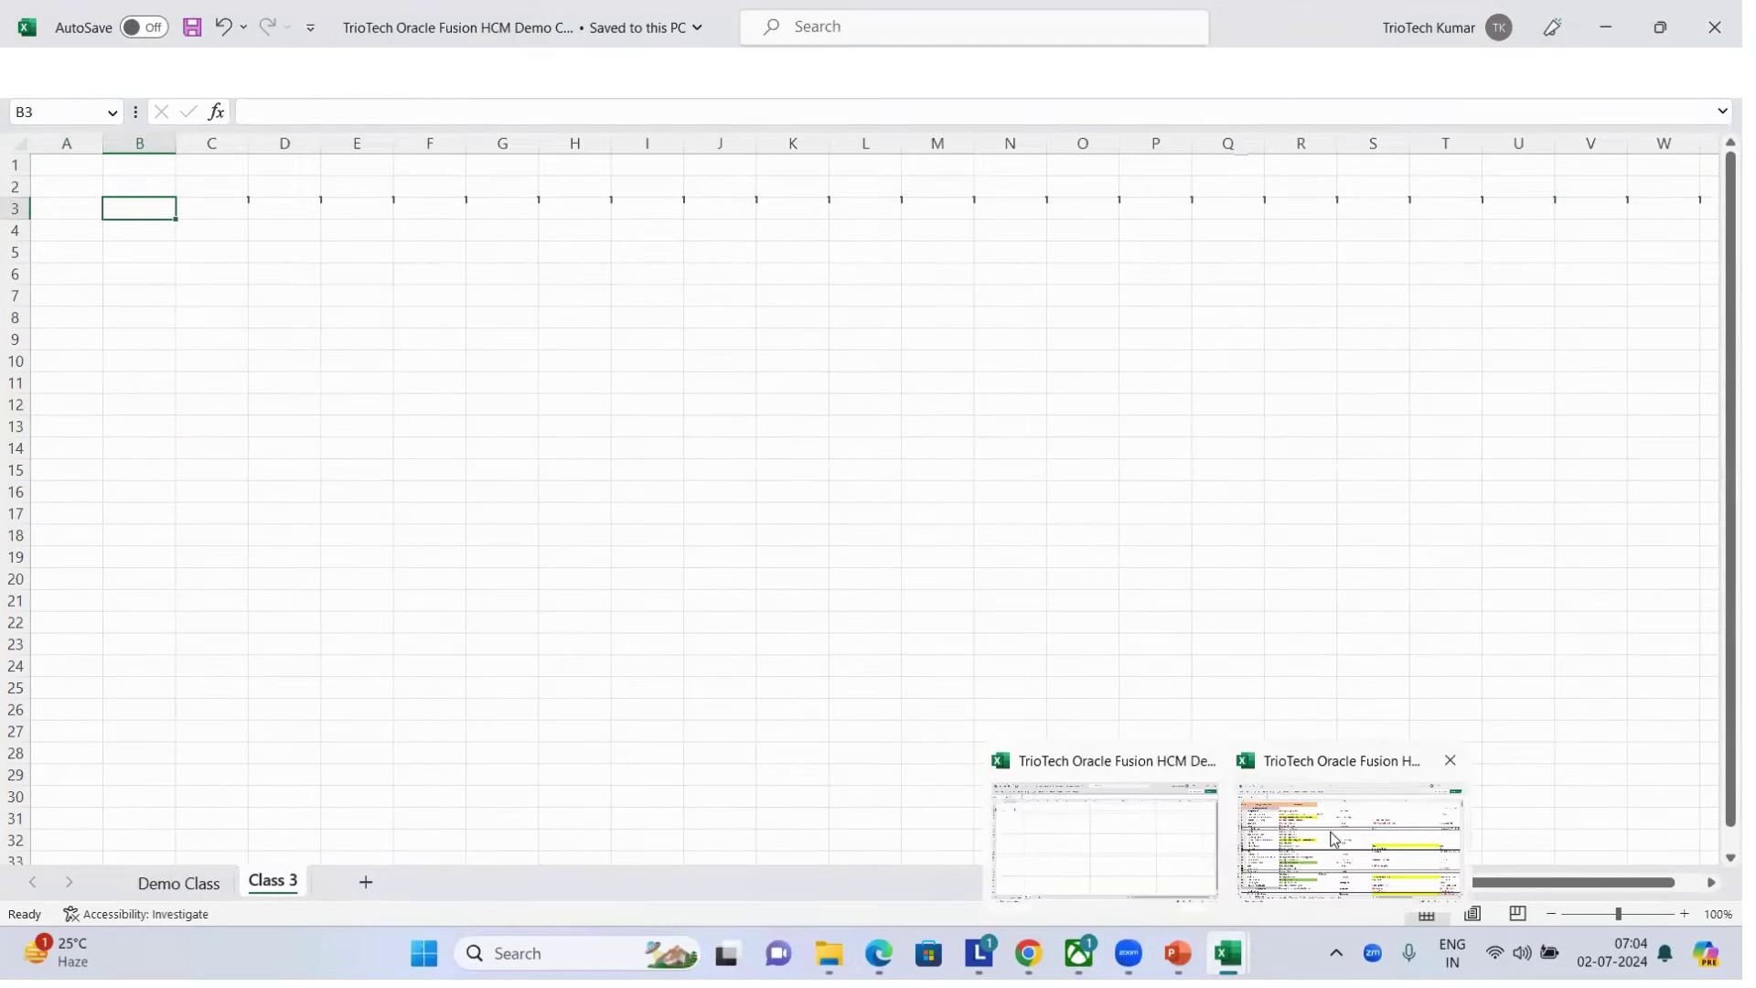
- Copy the yellow Security Administration cell D32 on the Demo Class sheet
left_click(203, 885)
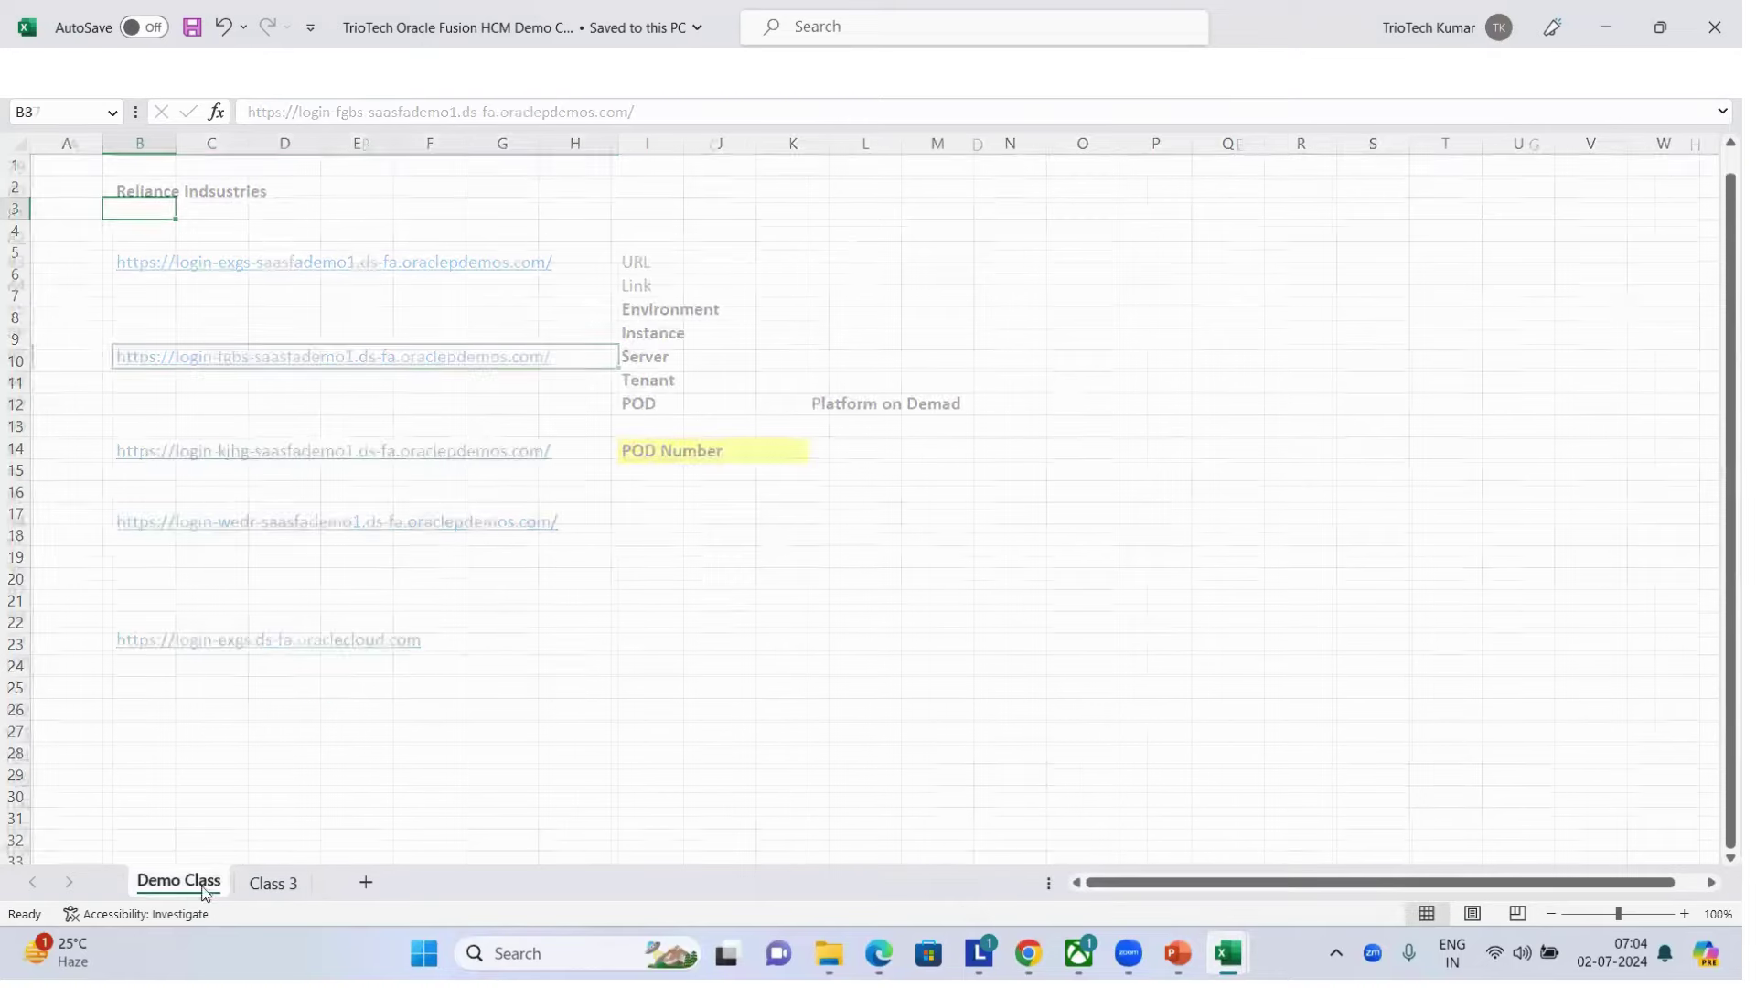
scroll(692, 379, "up", 15)
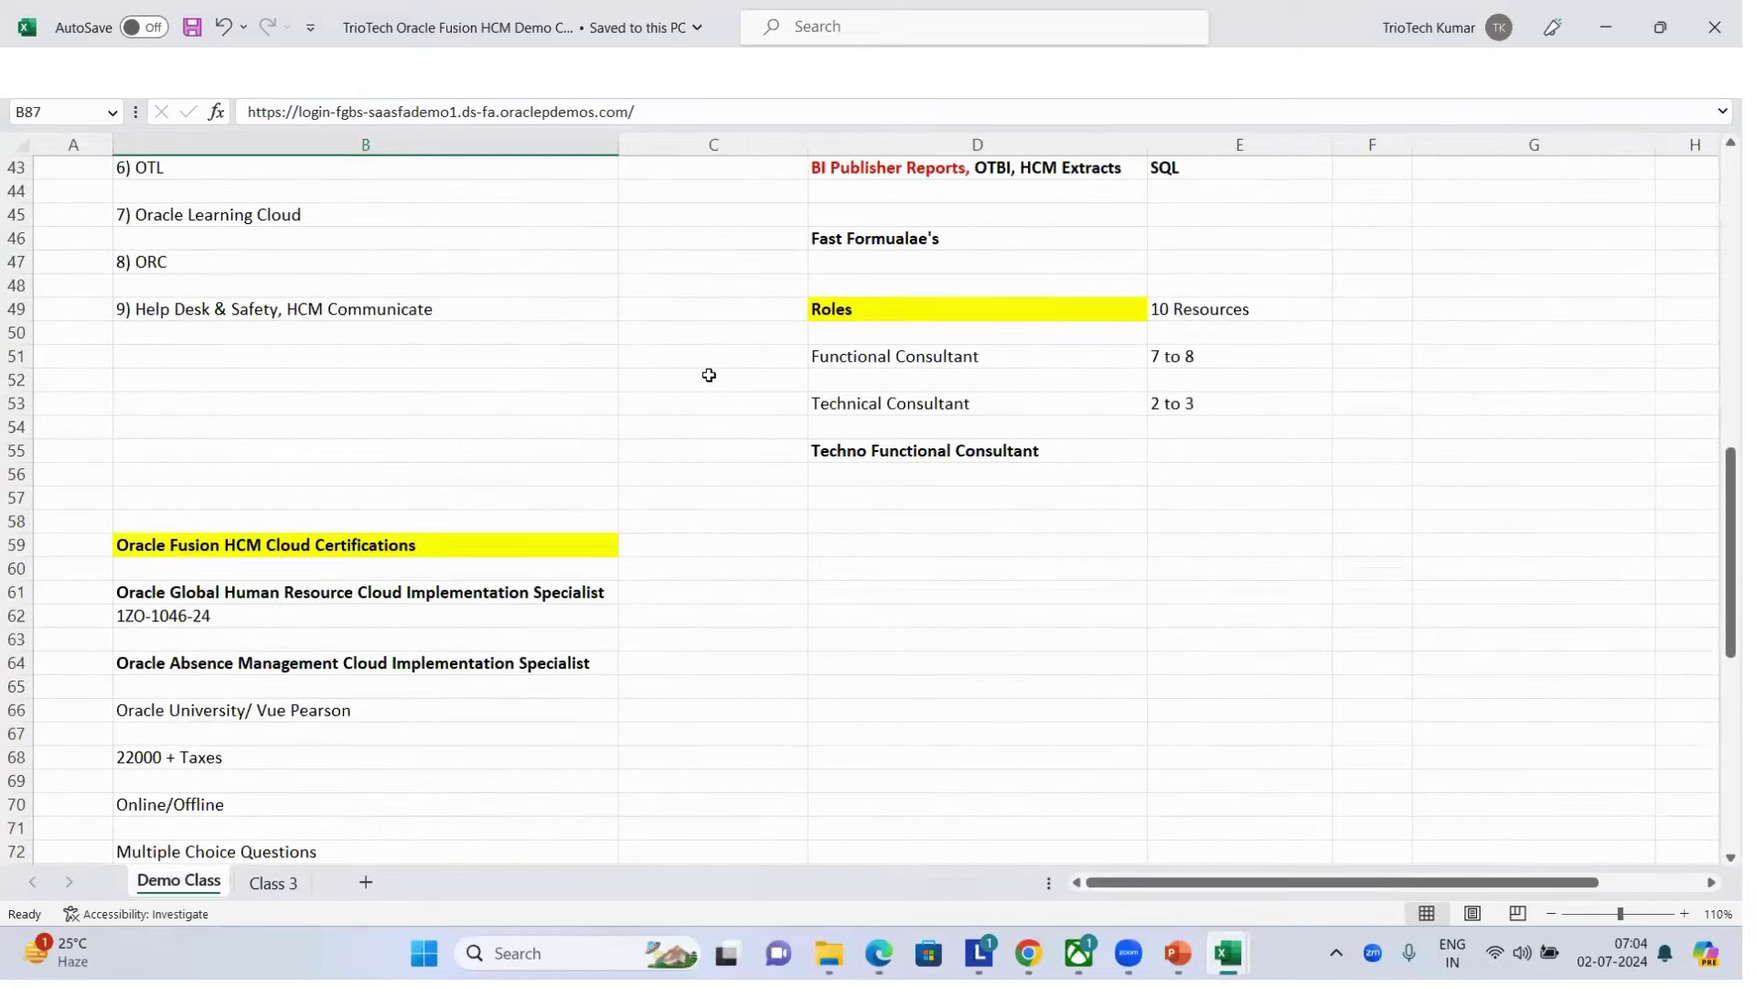
scroll(708, 375, "up", 1)
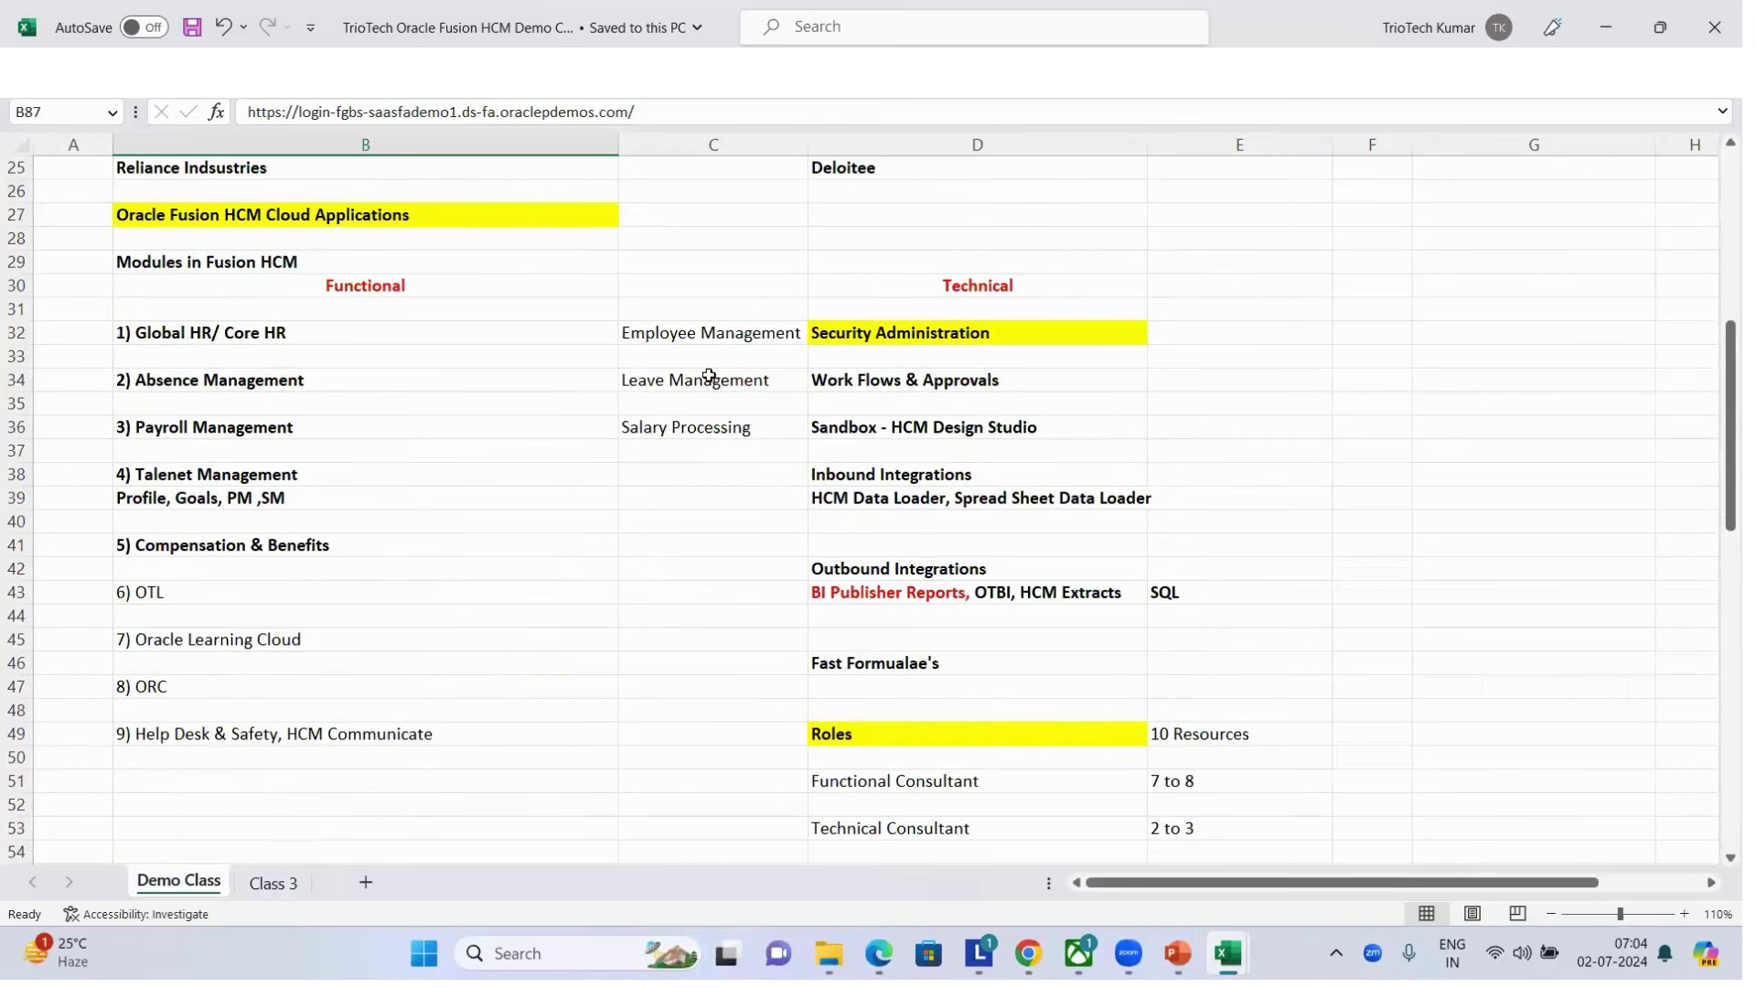
left_click(864, 335)
key("ctrl+c")
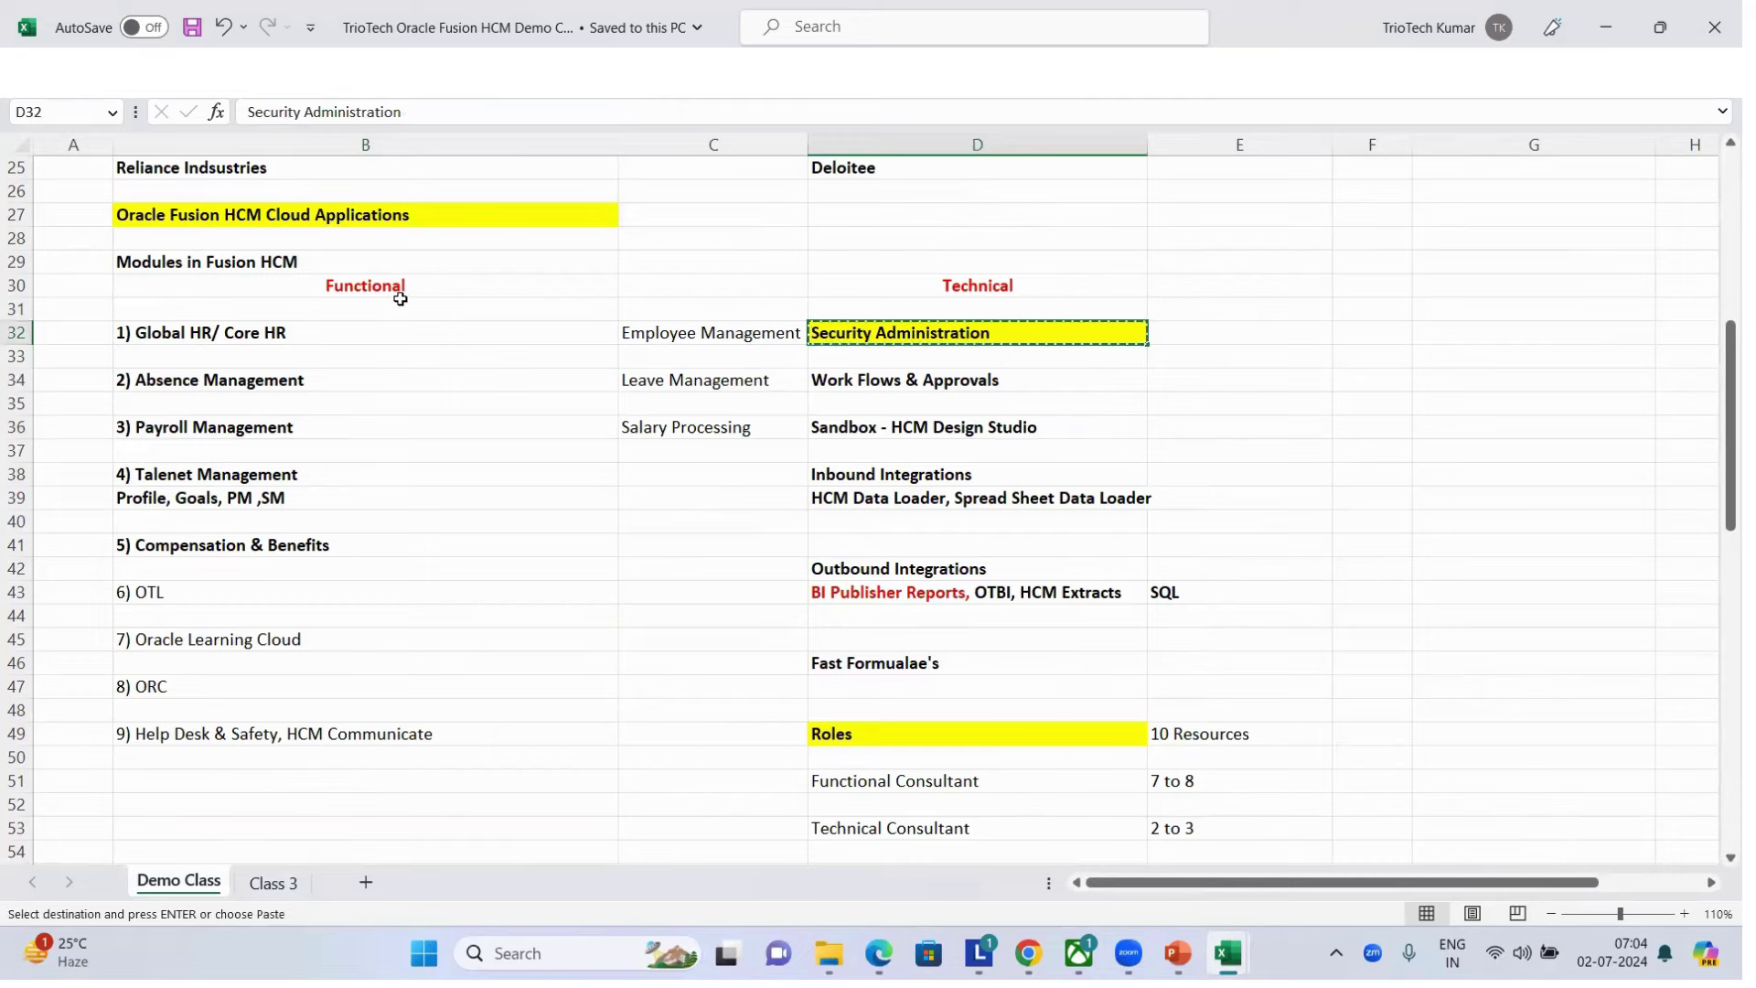
- Review the Functional heading and Global HR/Core HR entry, then reselect D32
scroll(448, 352, "up", 1)
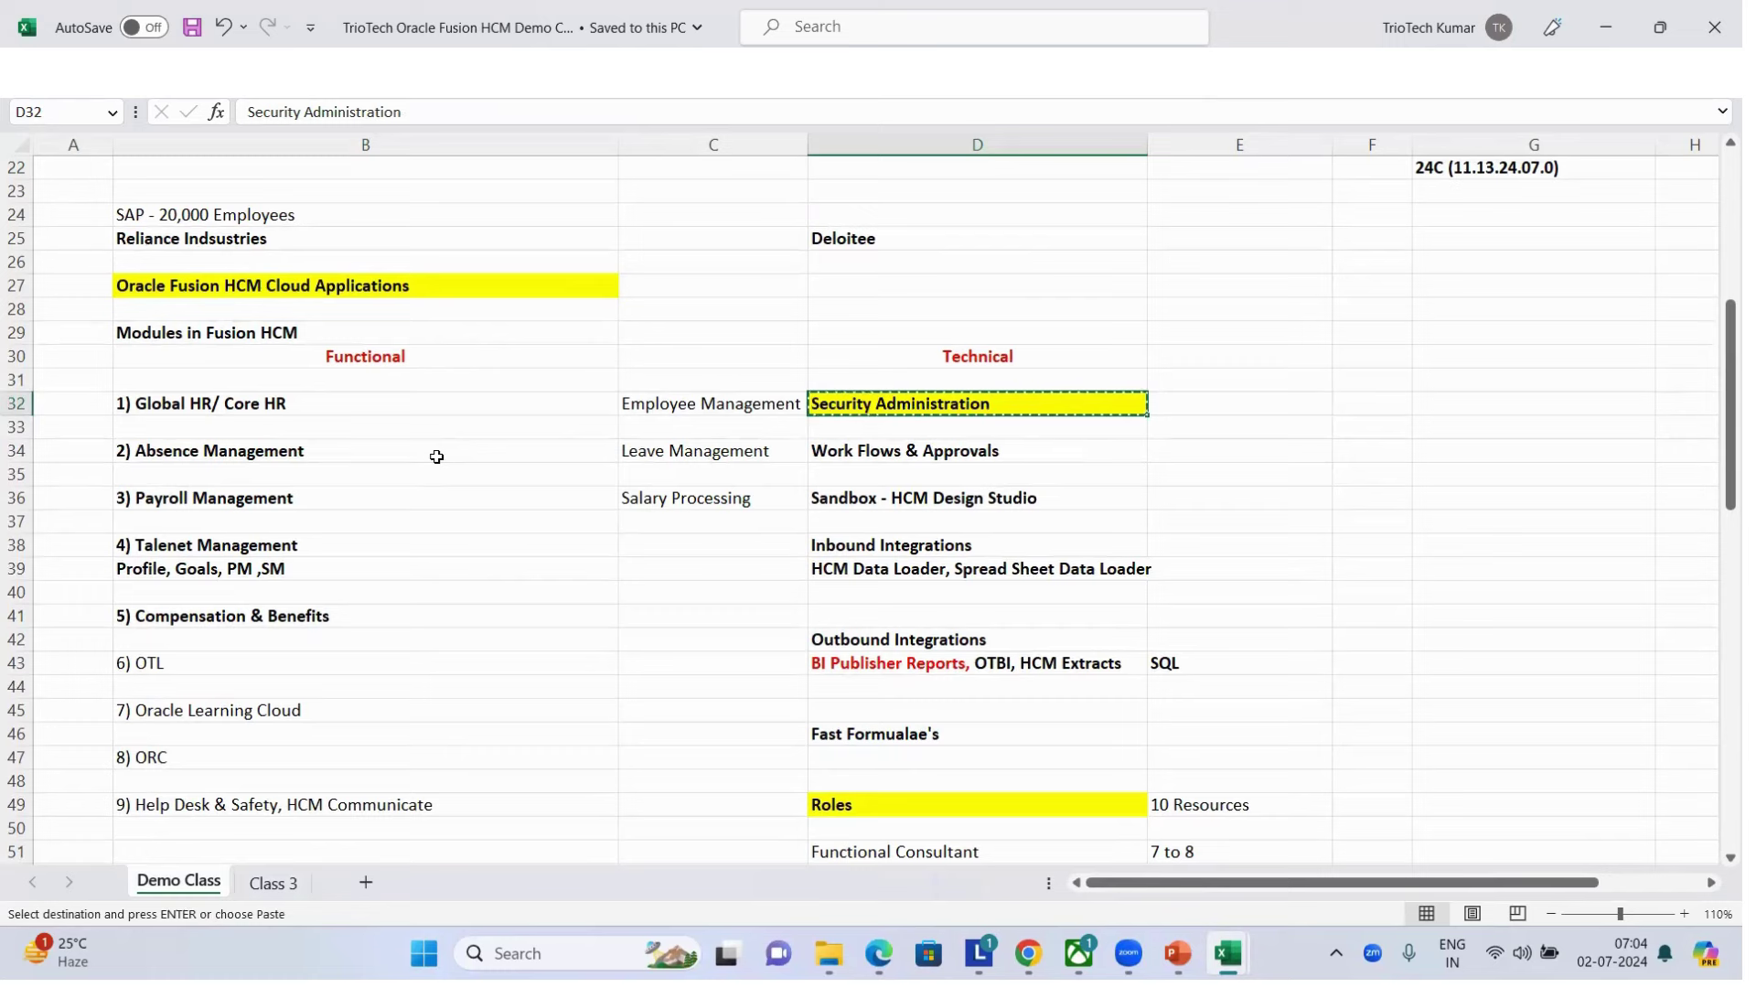
left_click(247, 406)
left_click(375, 360)
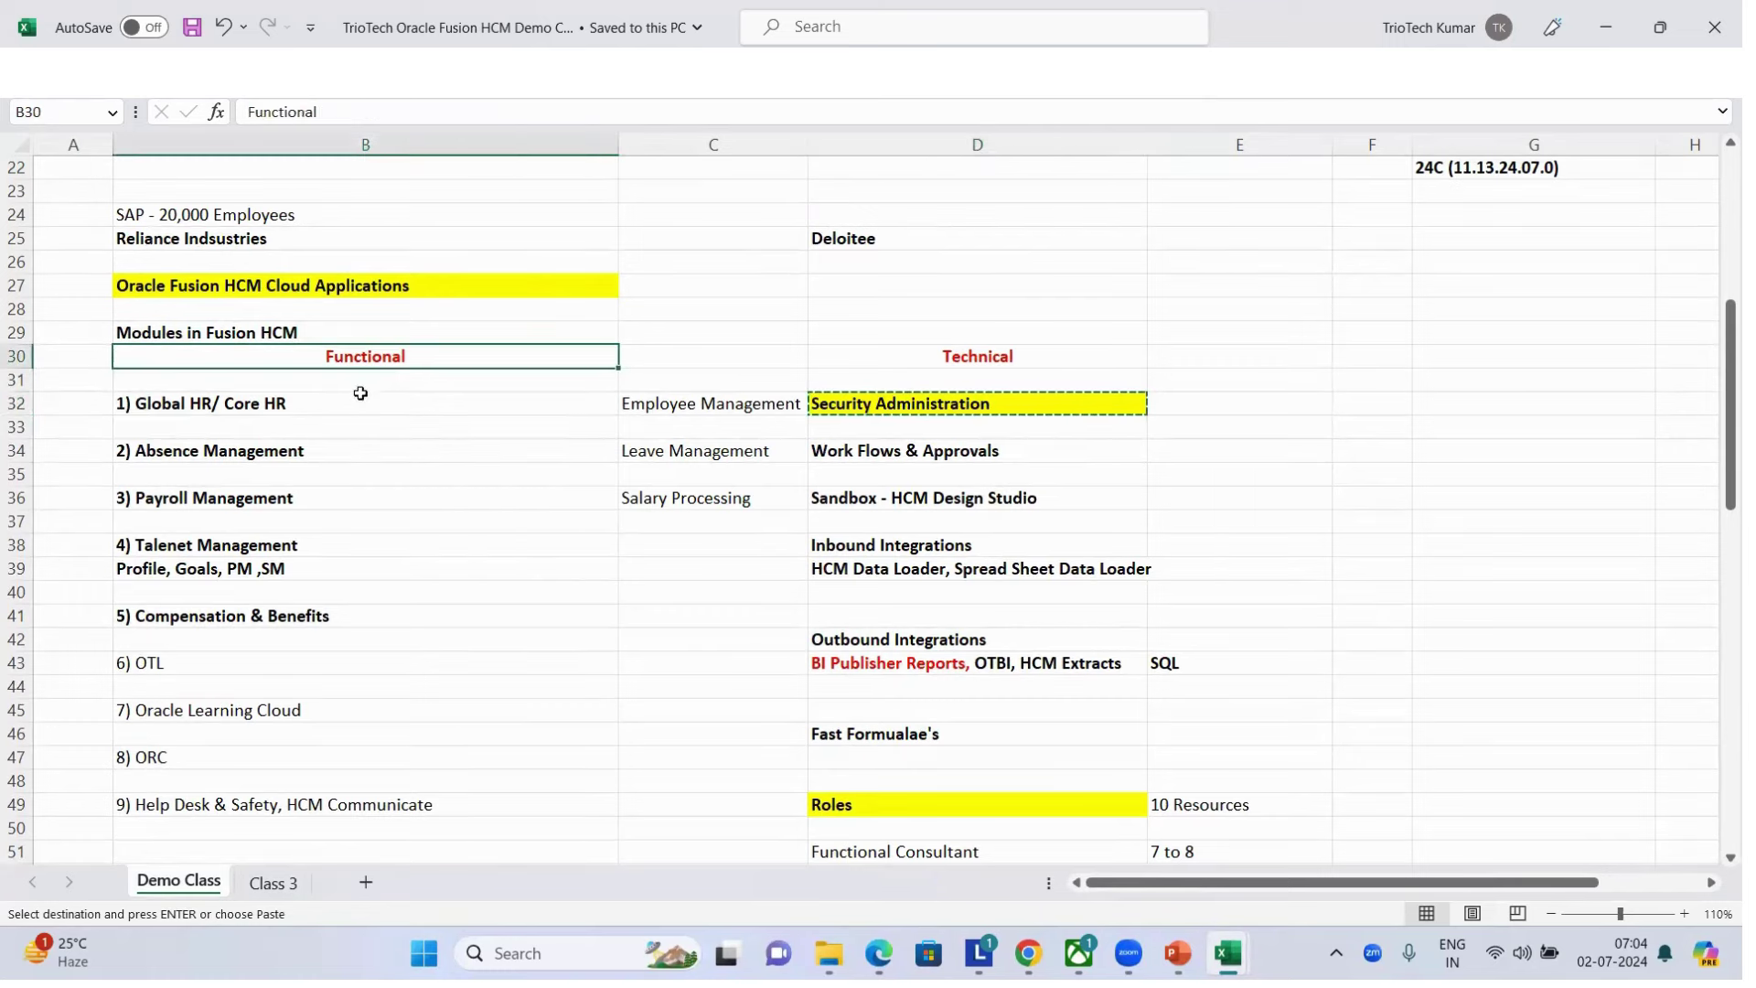
left_click(246, 405)
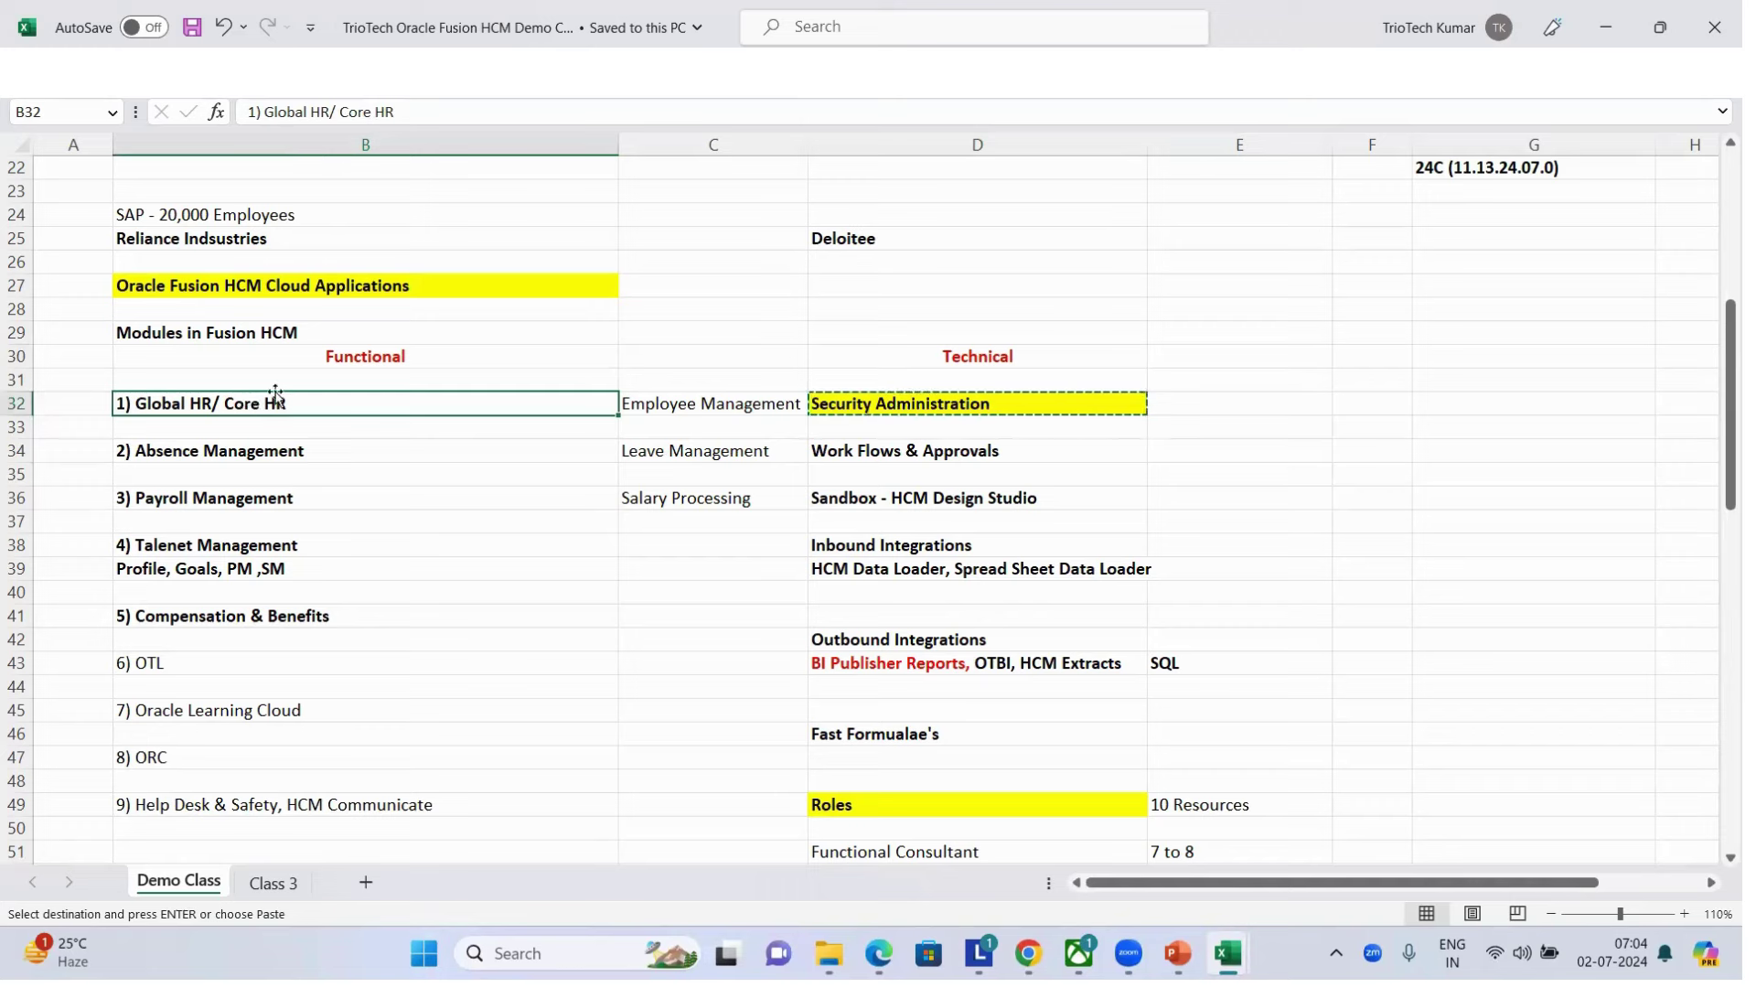
left_click(917, 405)
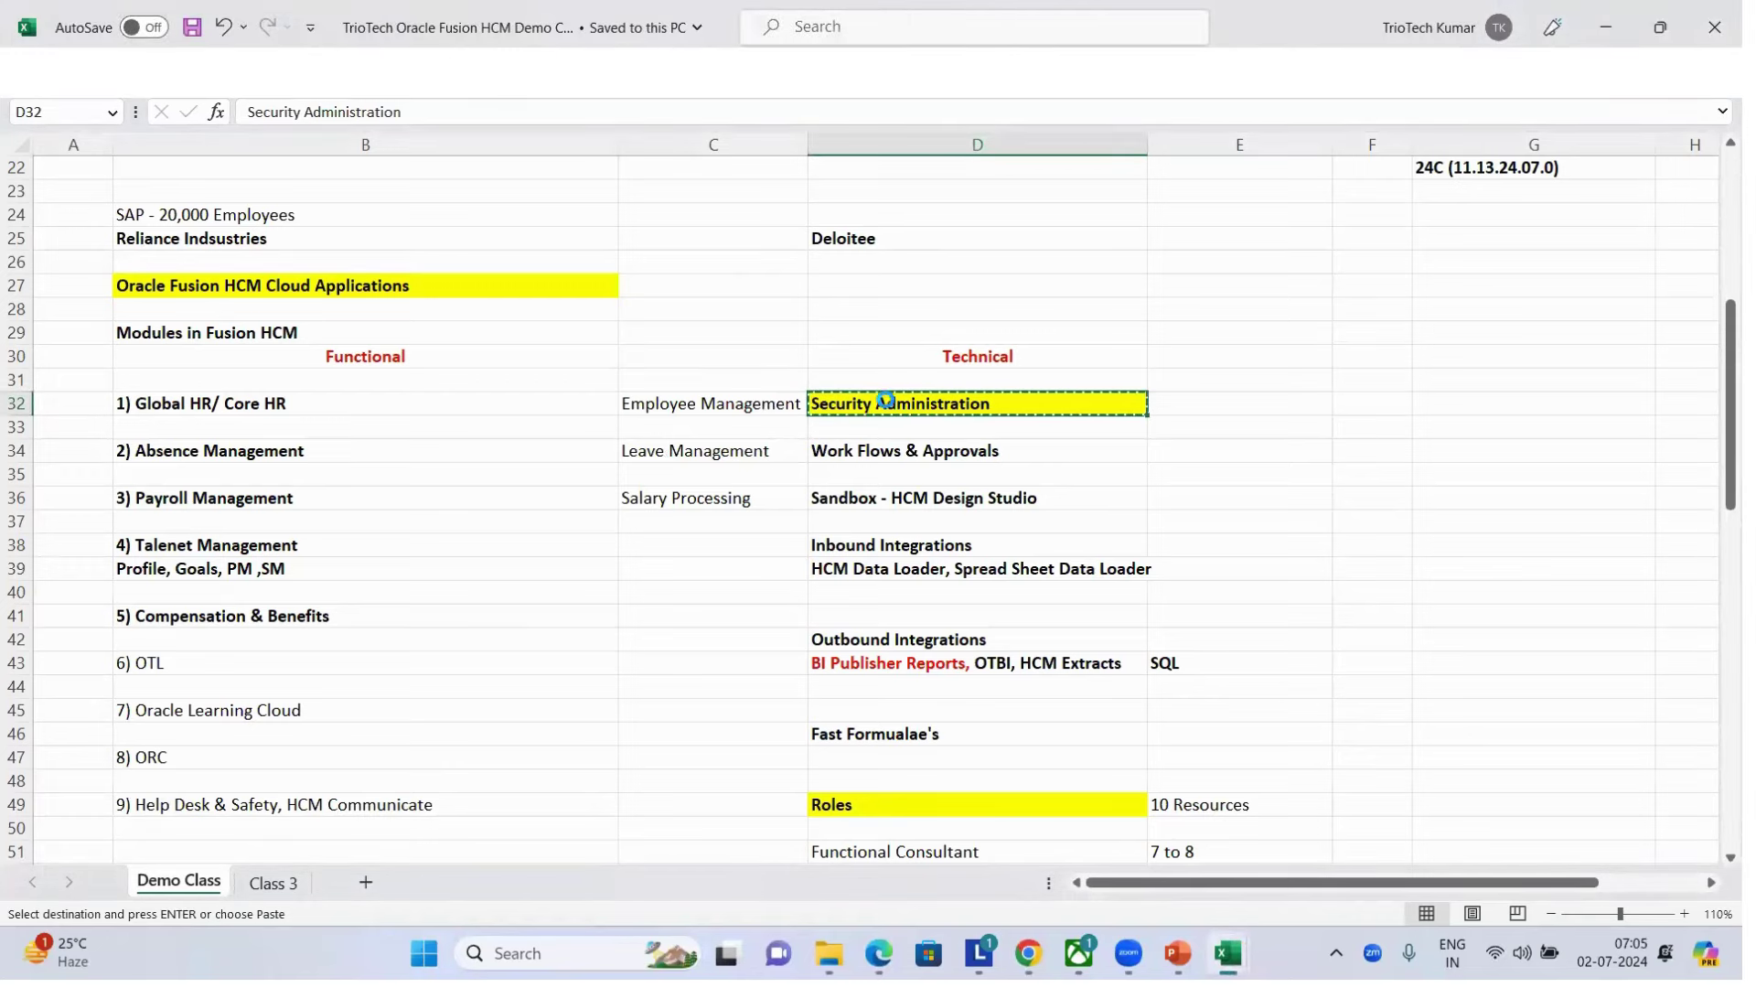
- Paste Security Administration into B3 on Class 3 and autofit column B
left_click(276, 883)
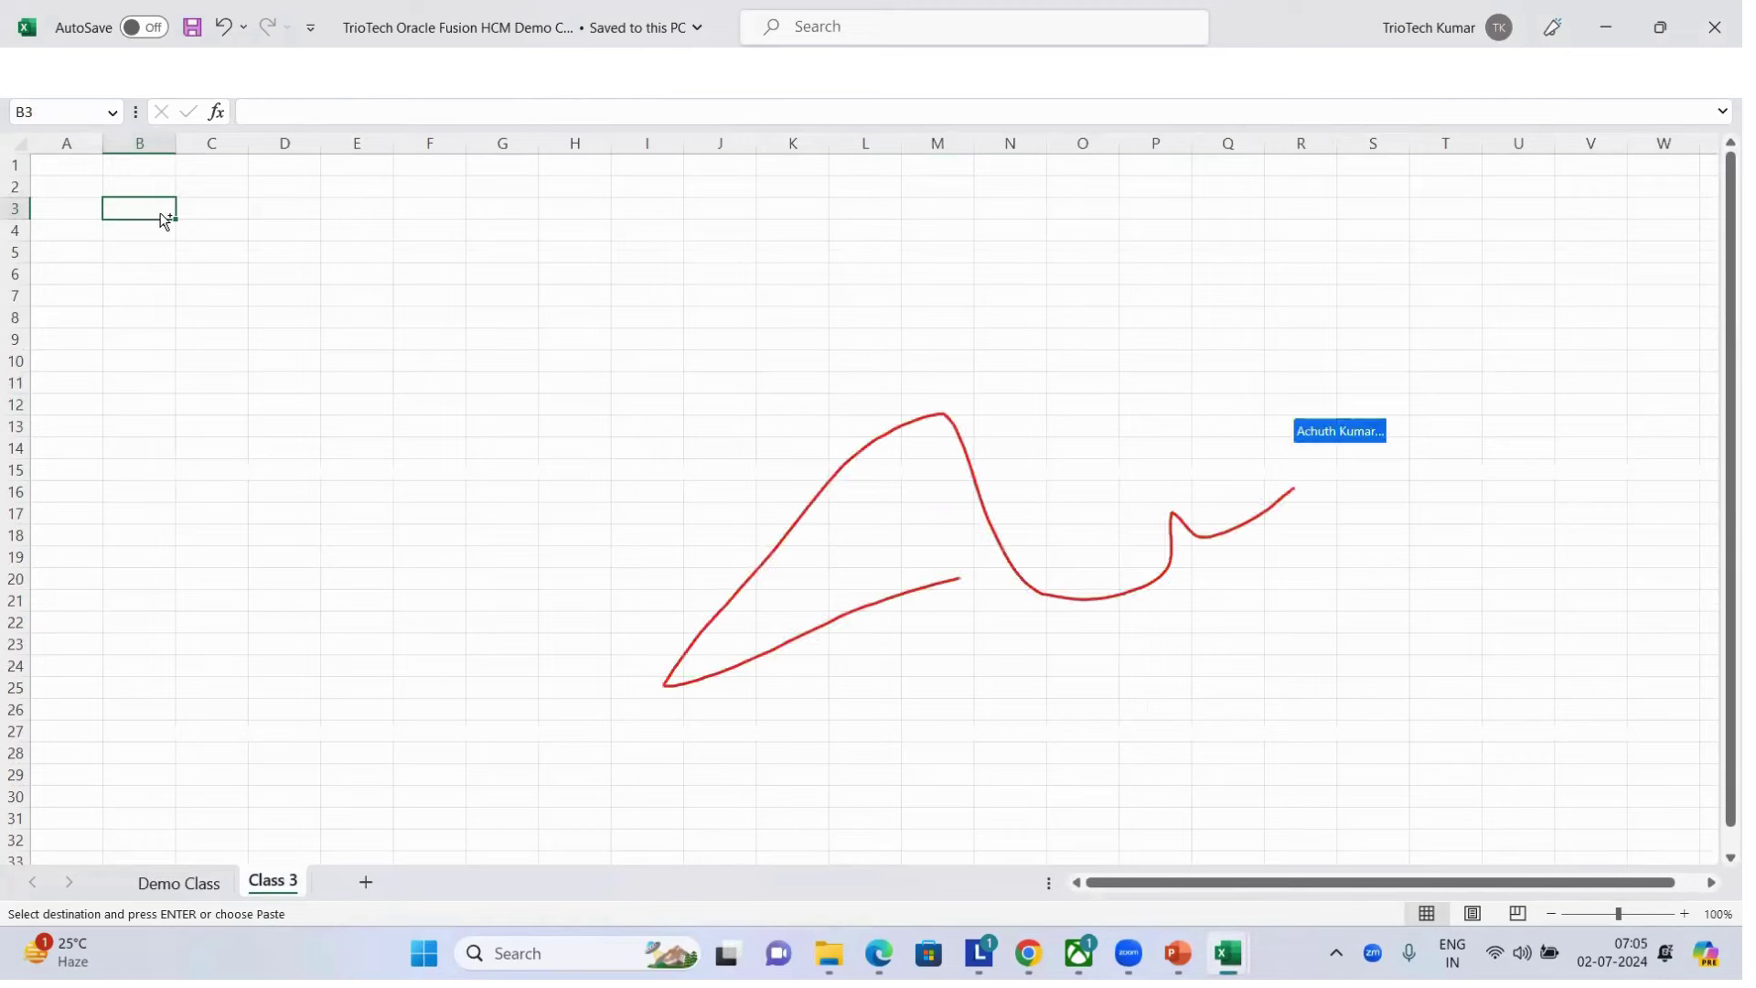
key("ctrl+v")
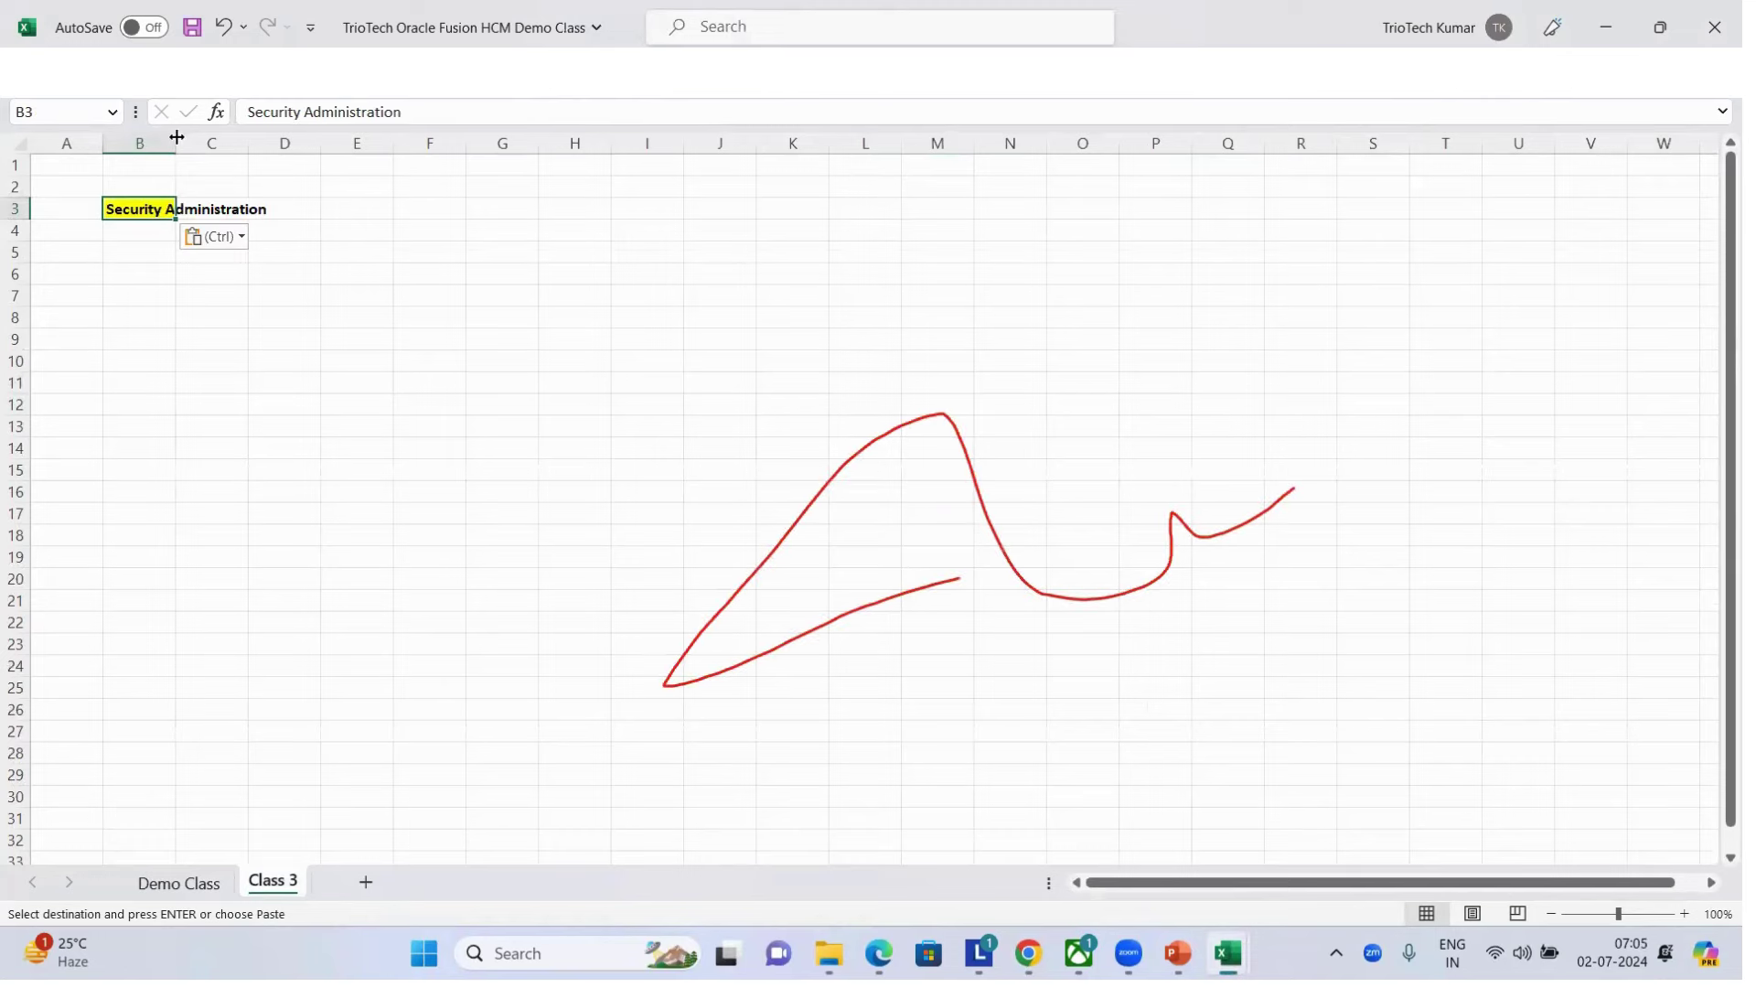
double_click(176, 144)
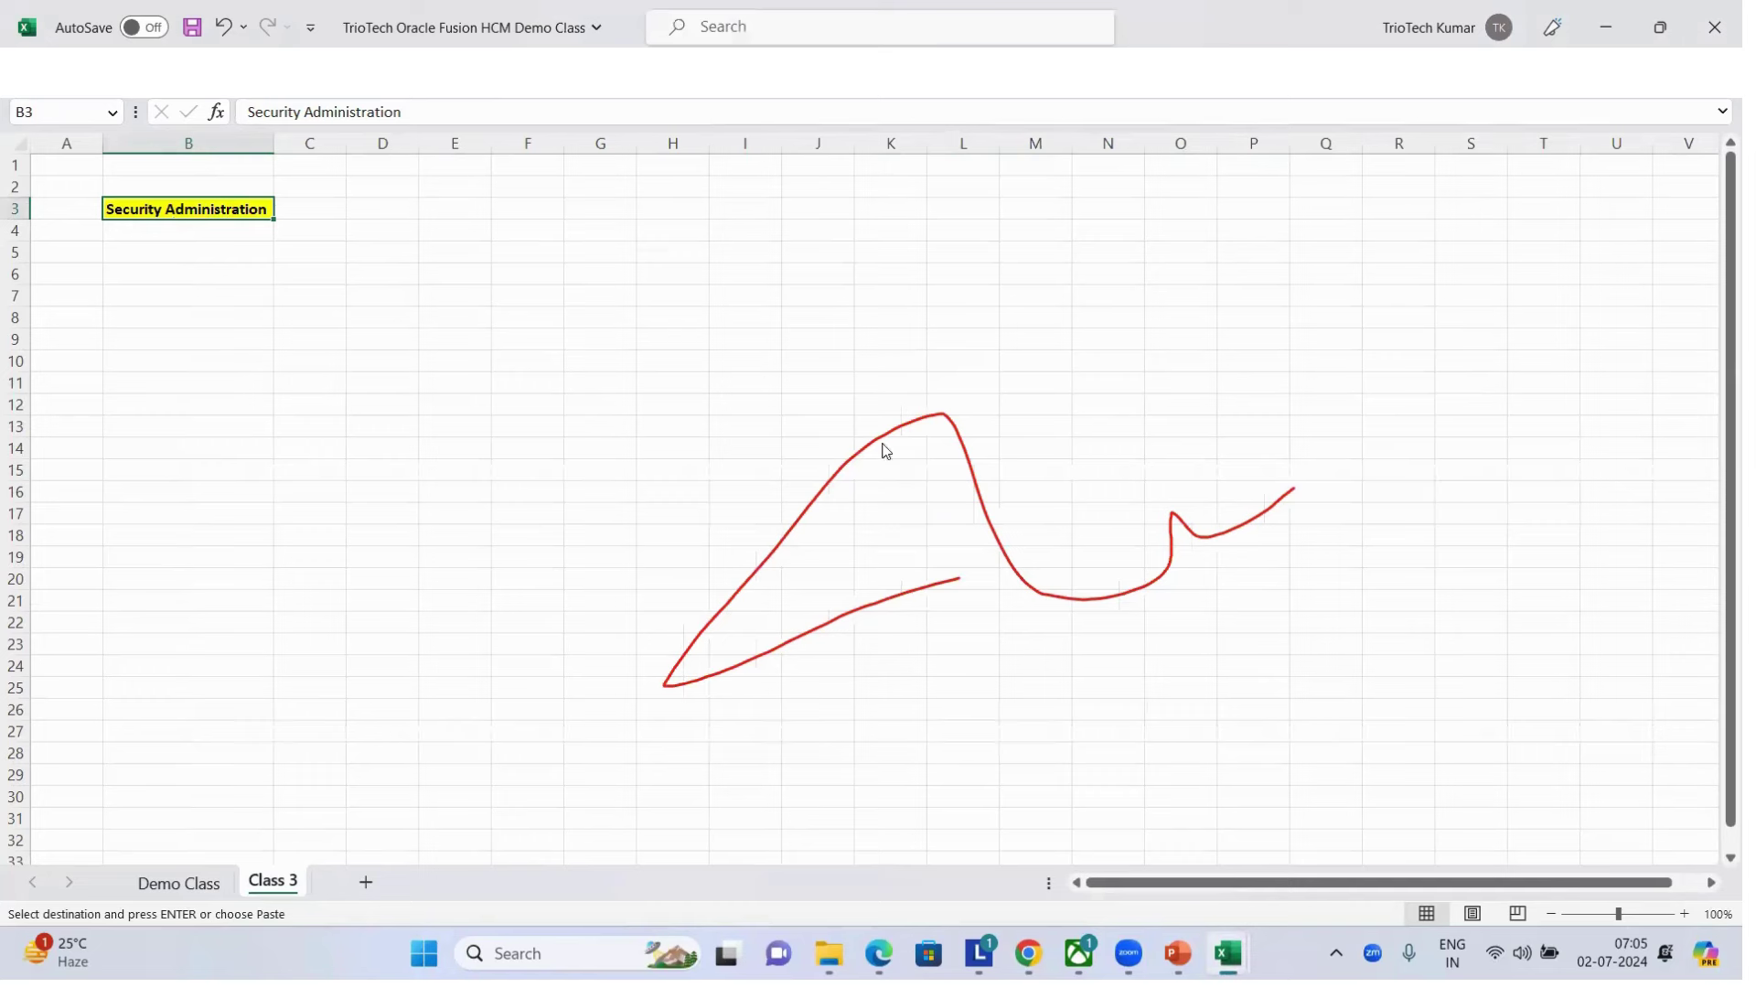
key("Escape")
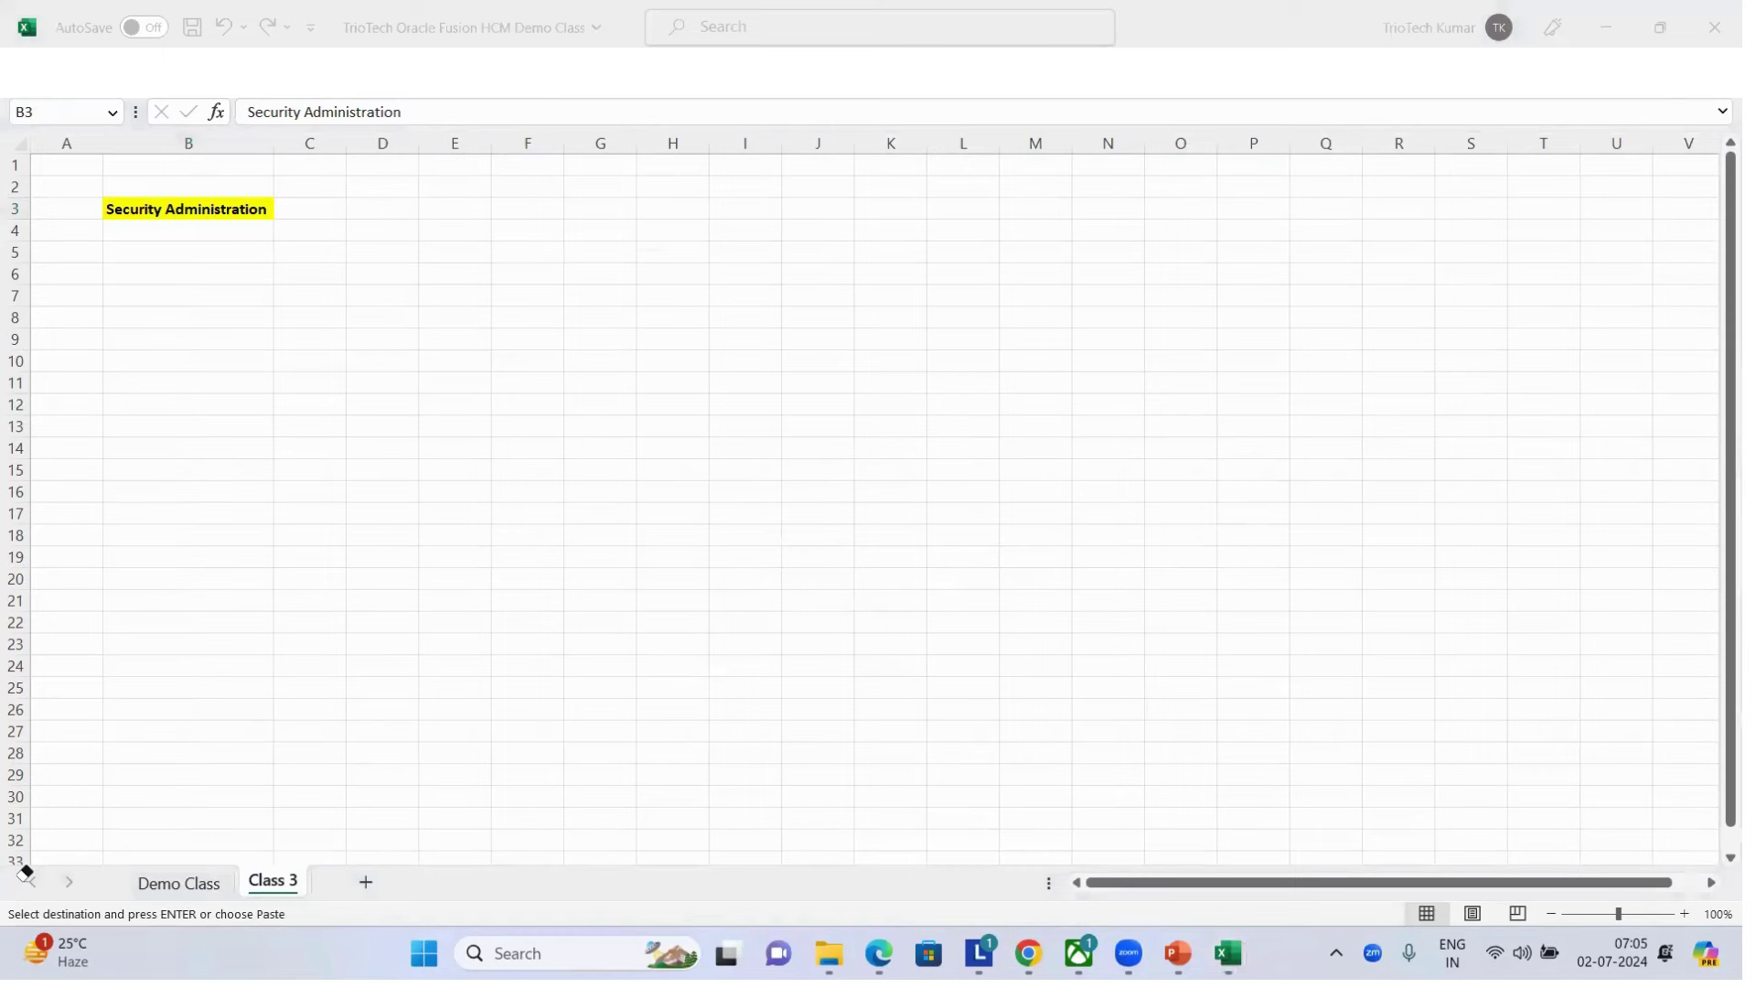
- Glance at the Profile, Goals, PM, SM entry on Demo Class, then return to Class 3
left_click(212, 222)
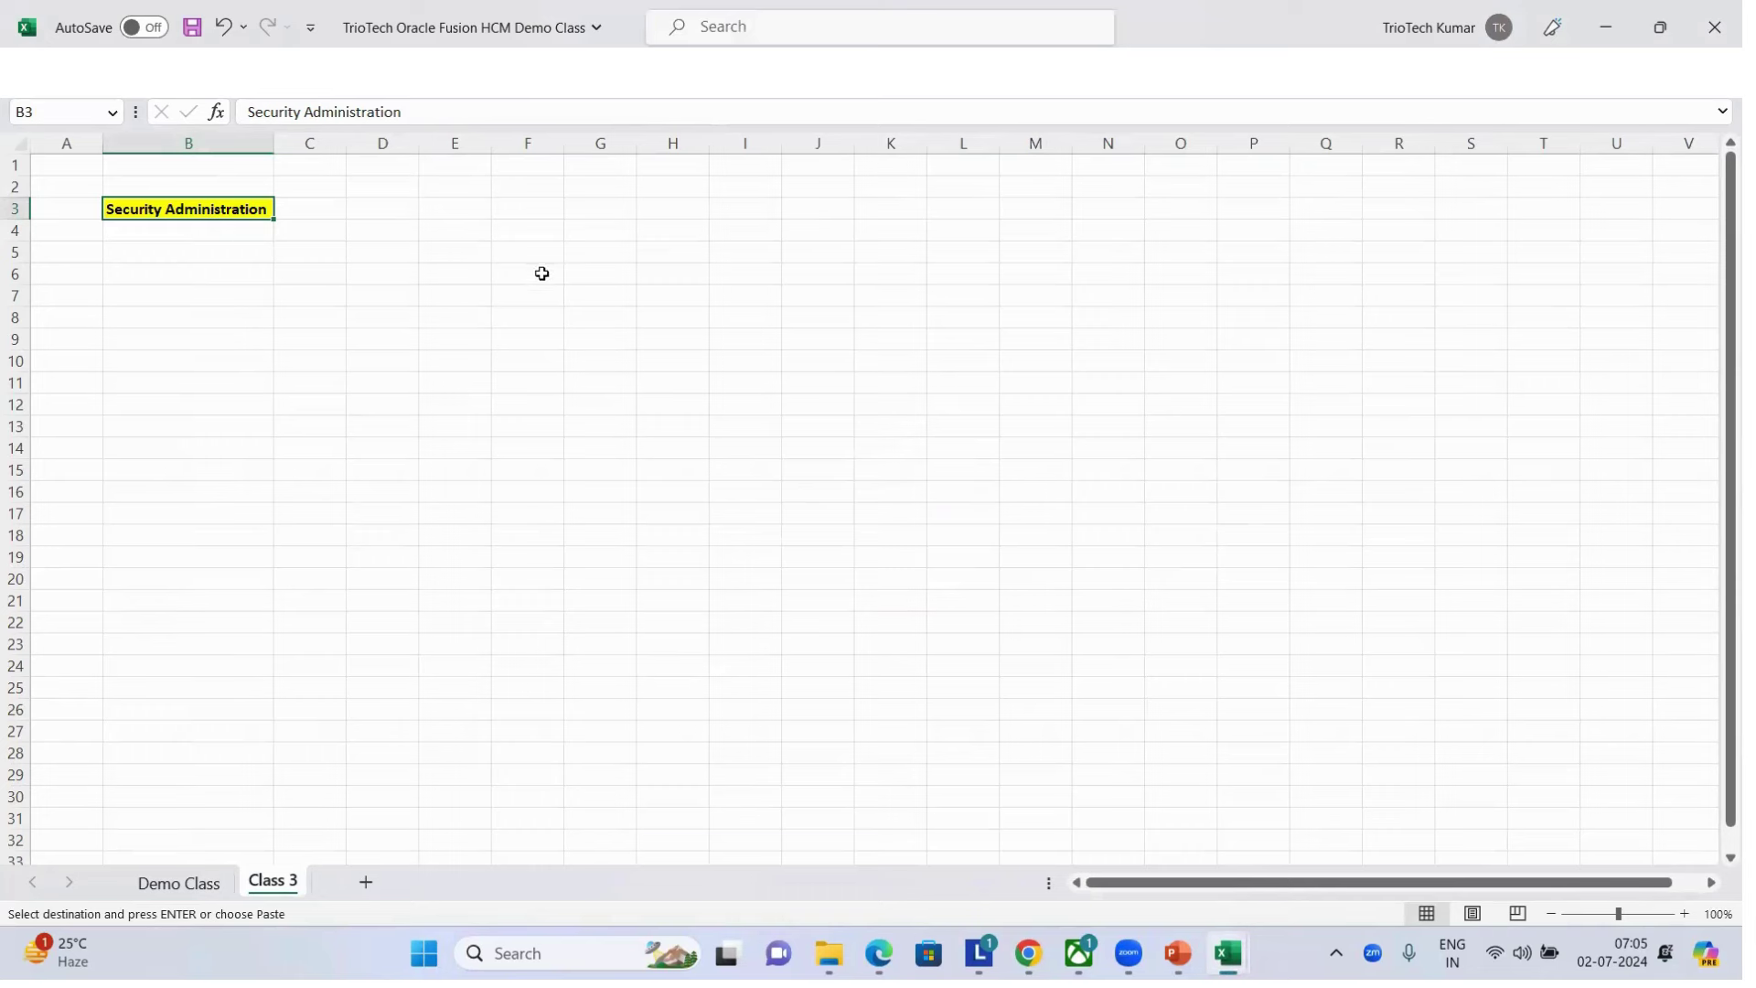
key("ctrl+shift+Right")
key("ctrl+Page_Up")
left_click(281, 428)
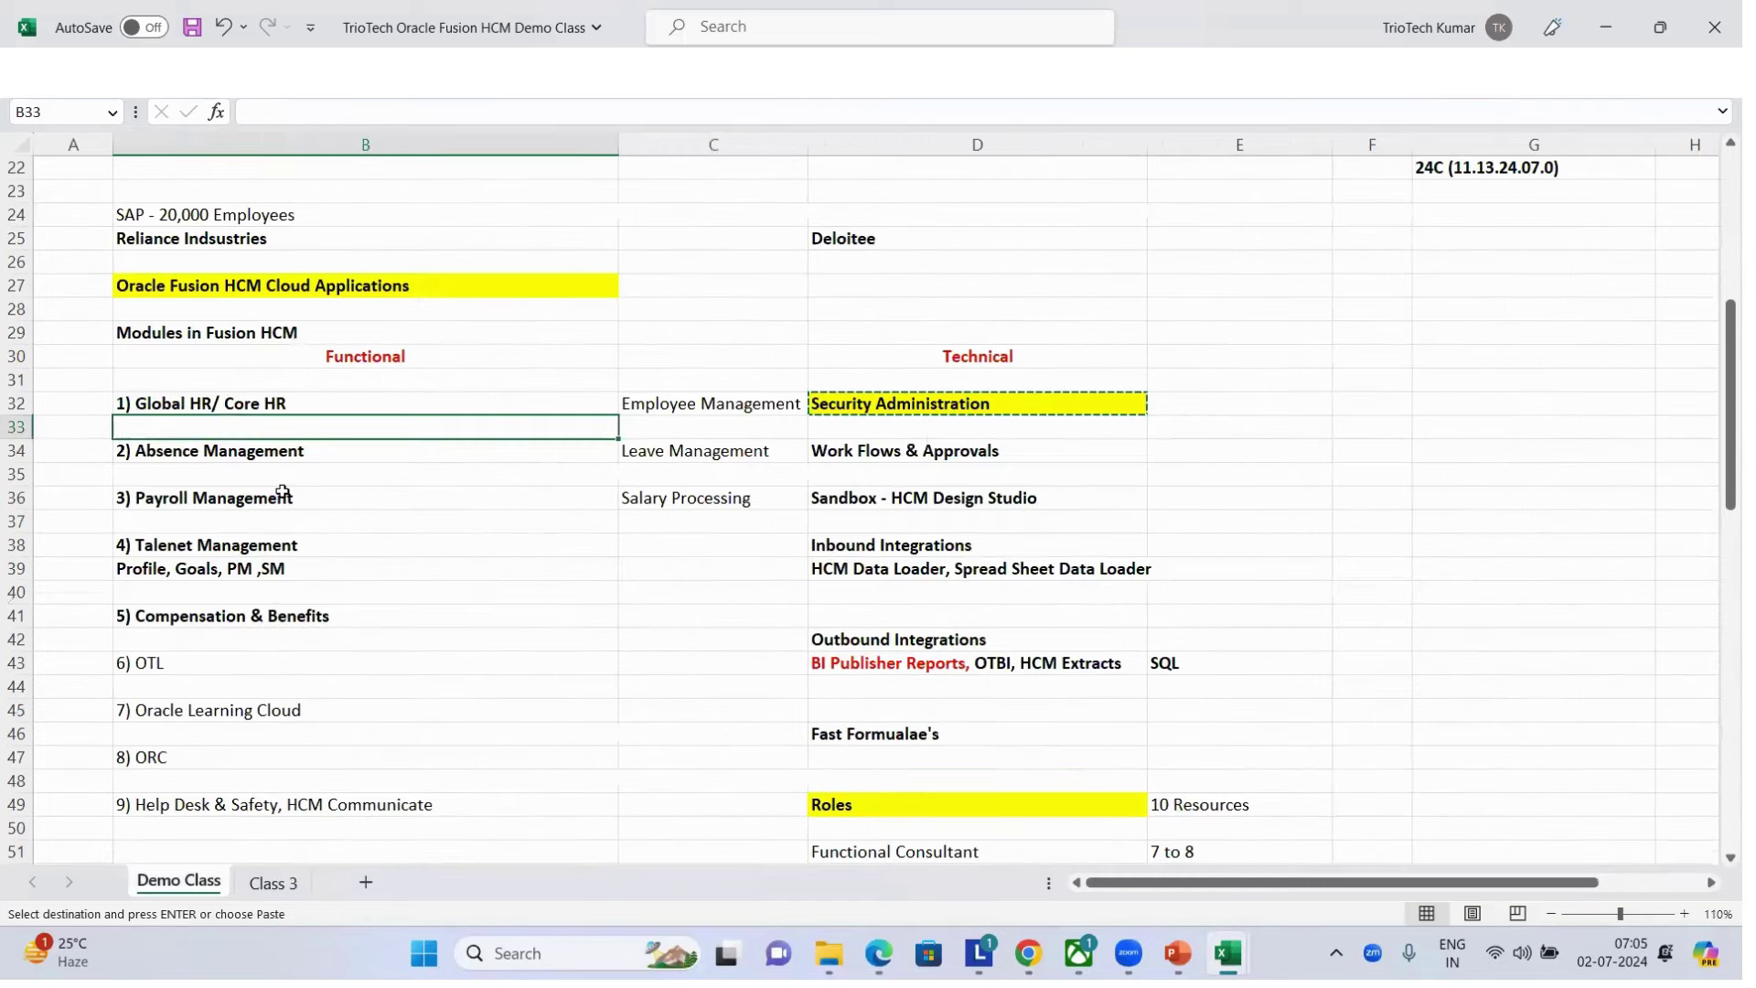
left_click(280, 568)
key("ctrl+Page_Down")
- Select cells around B3 on Class 3, ending on E4 for the next heading
left_click(318, 210)
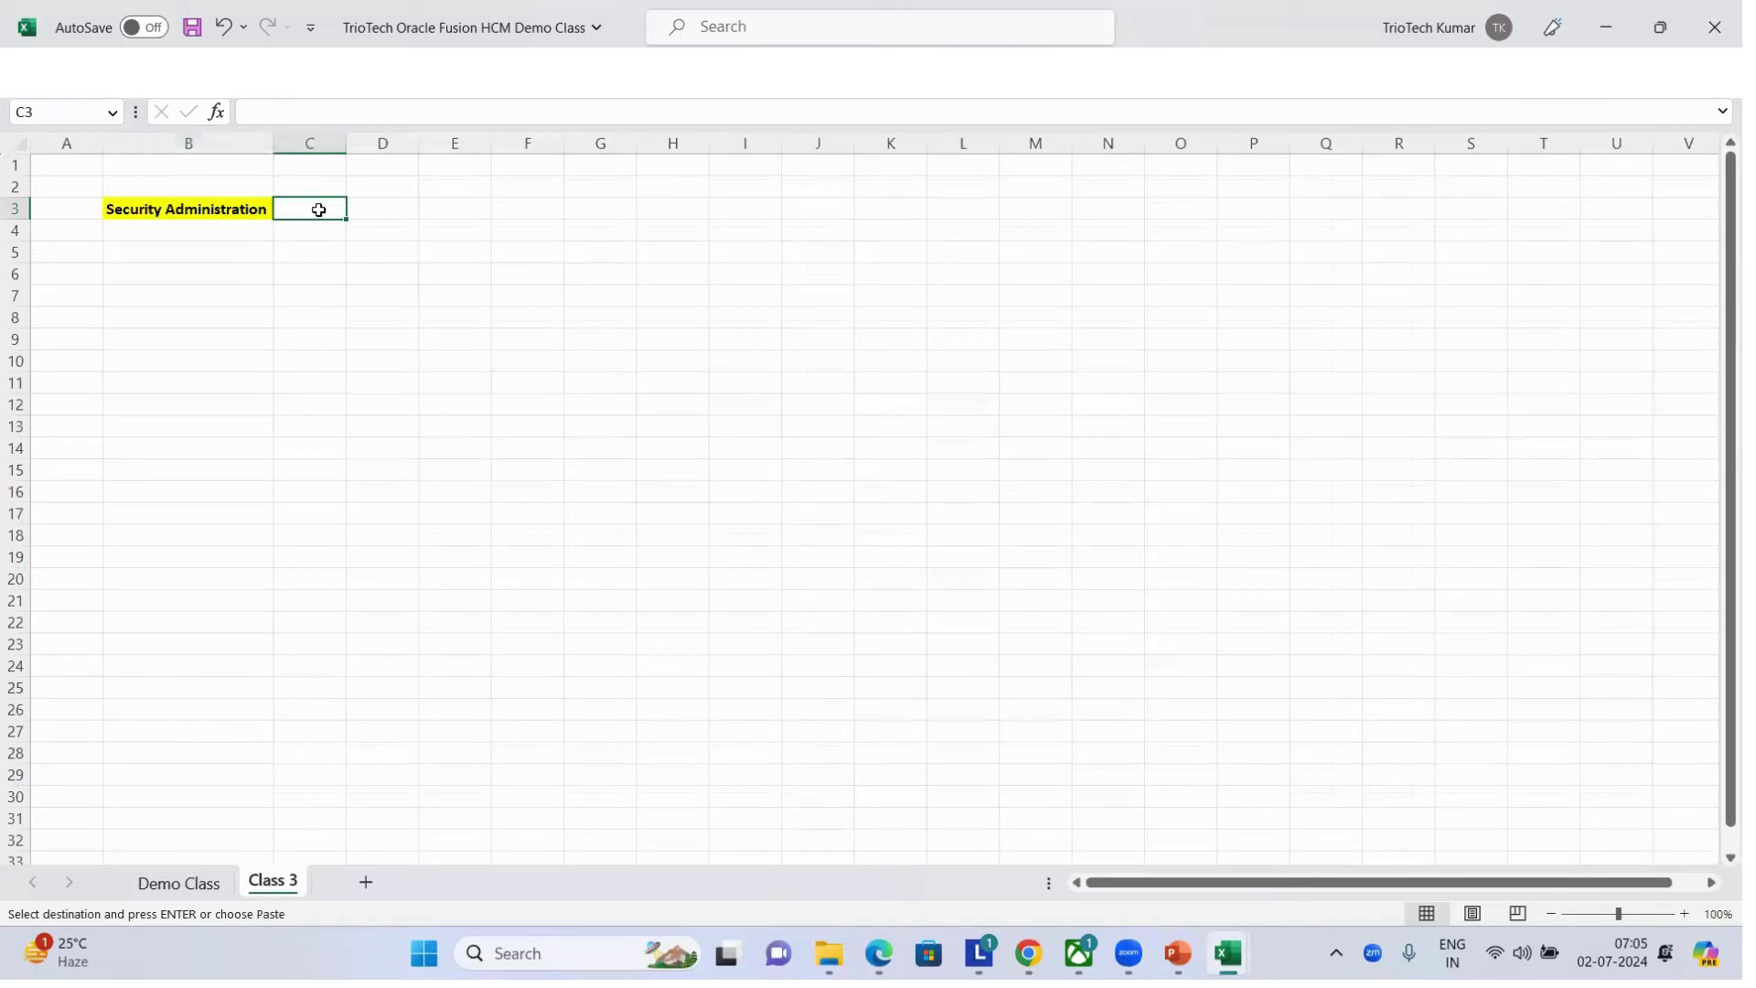
left_click(218, 209)
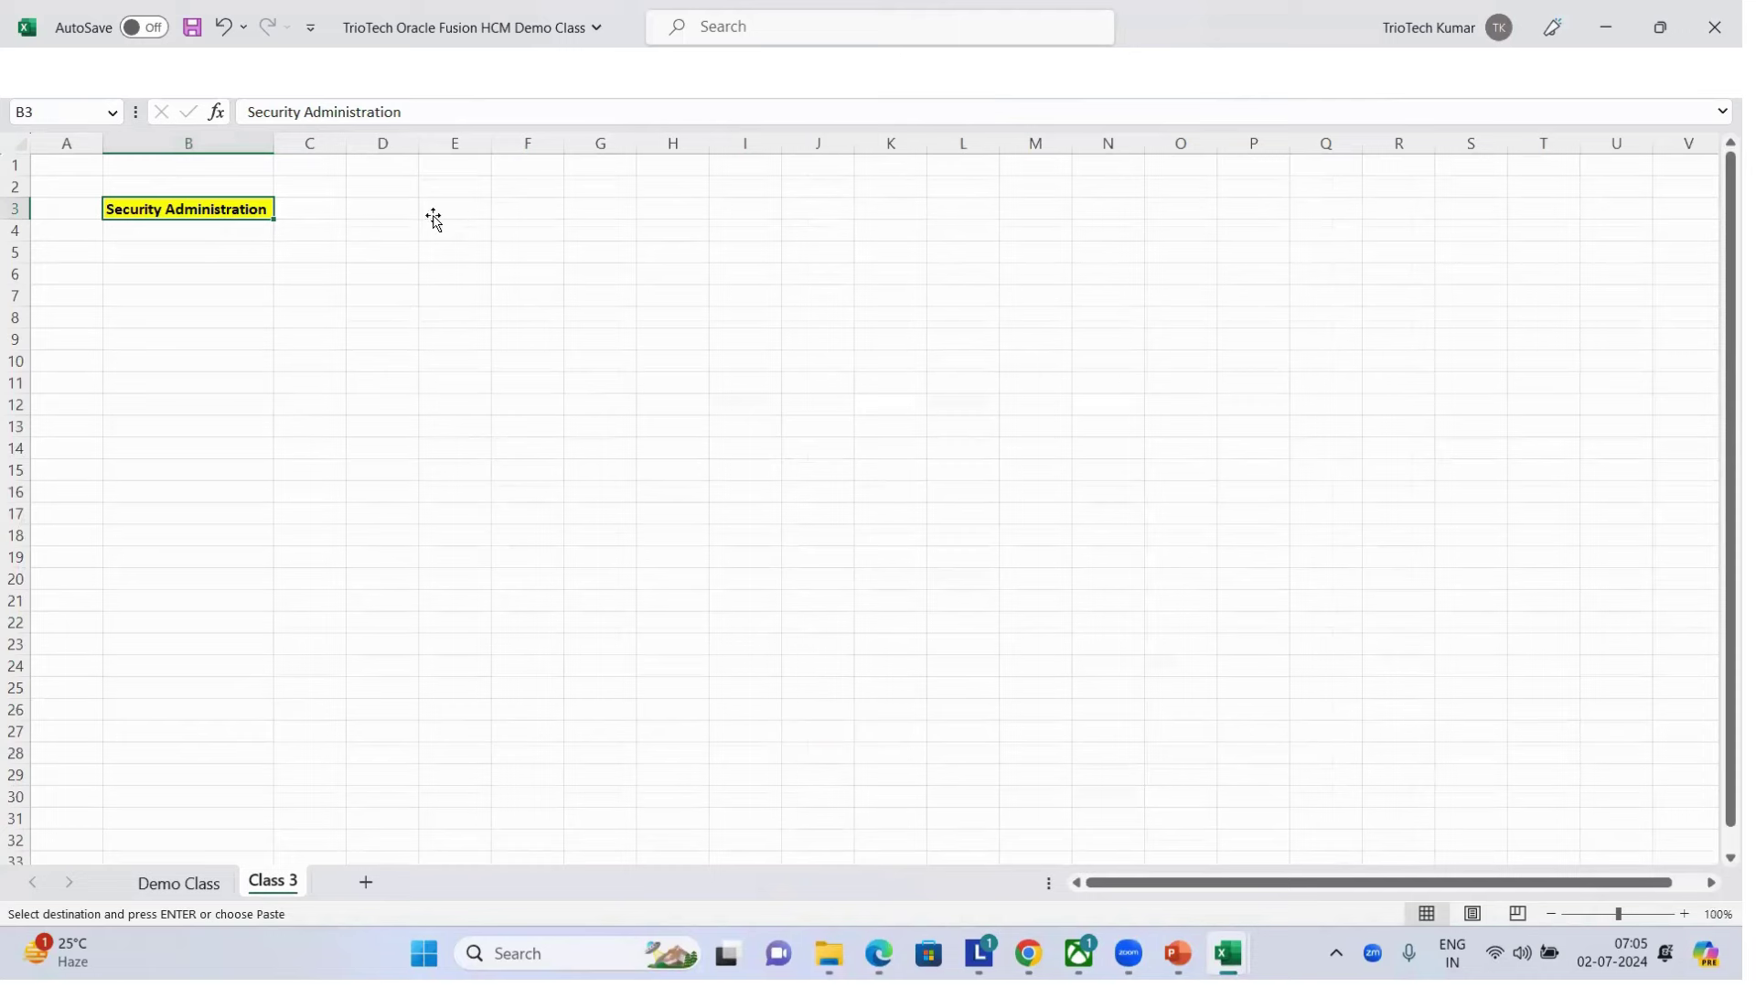
left_click(433, 215)
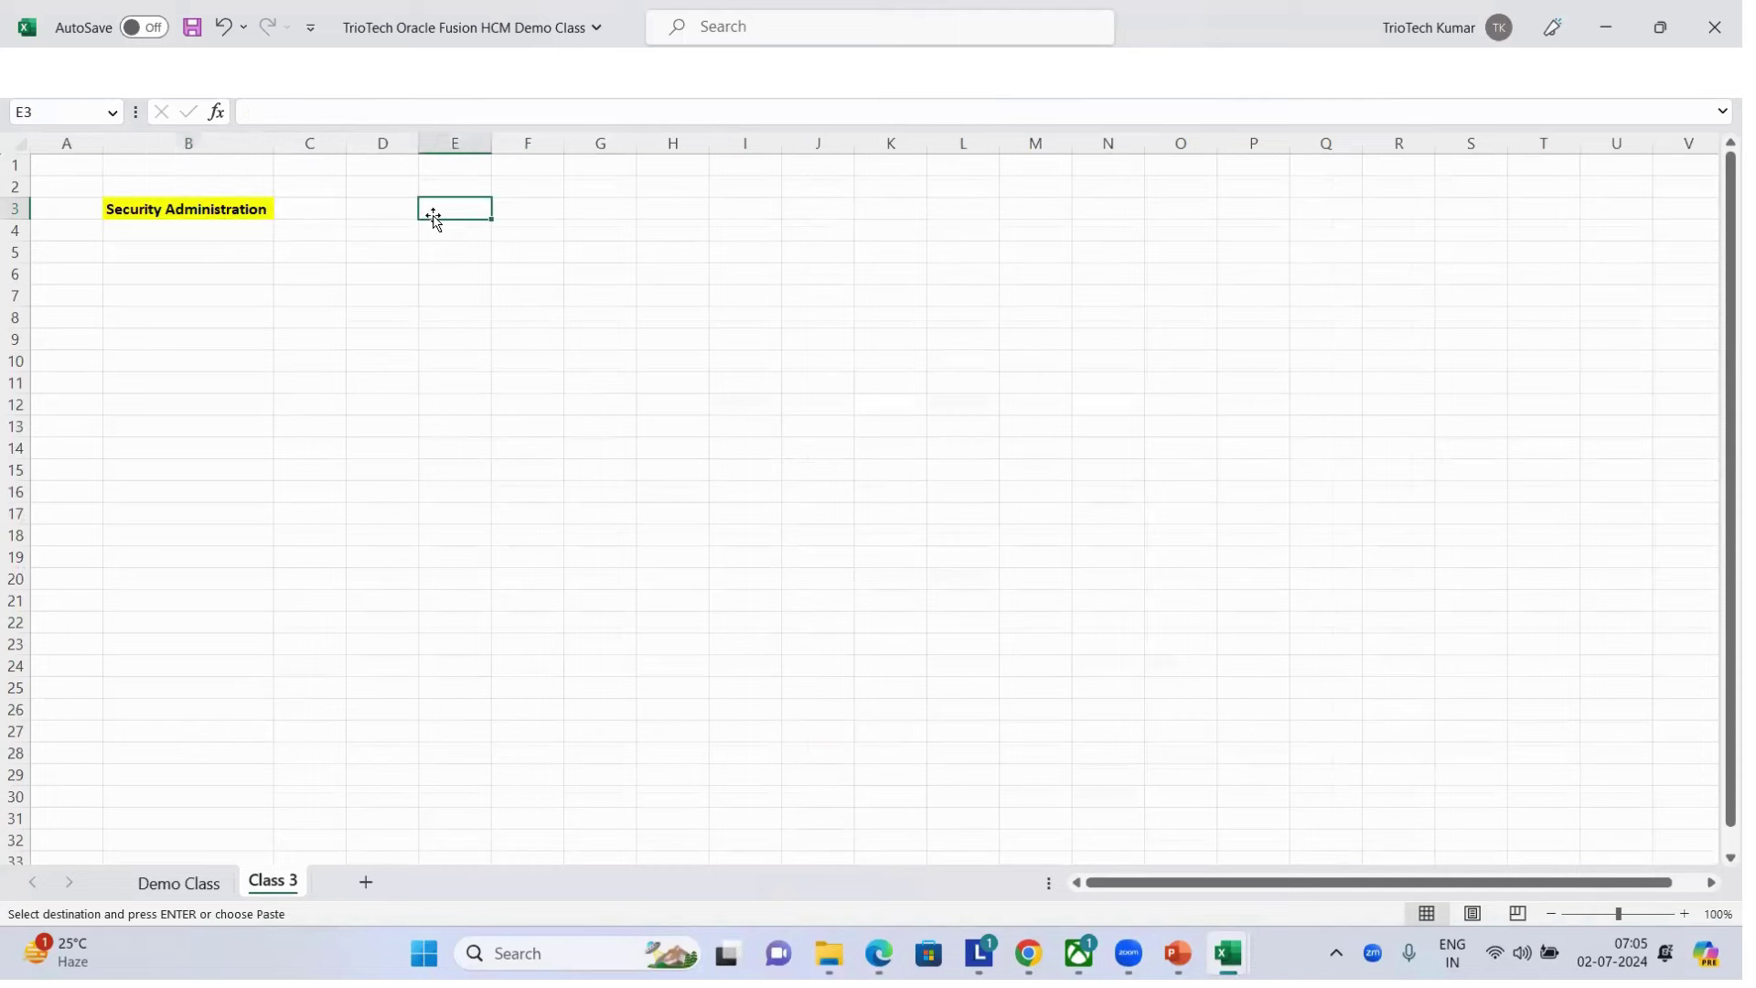
left_click(210, 216)
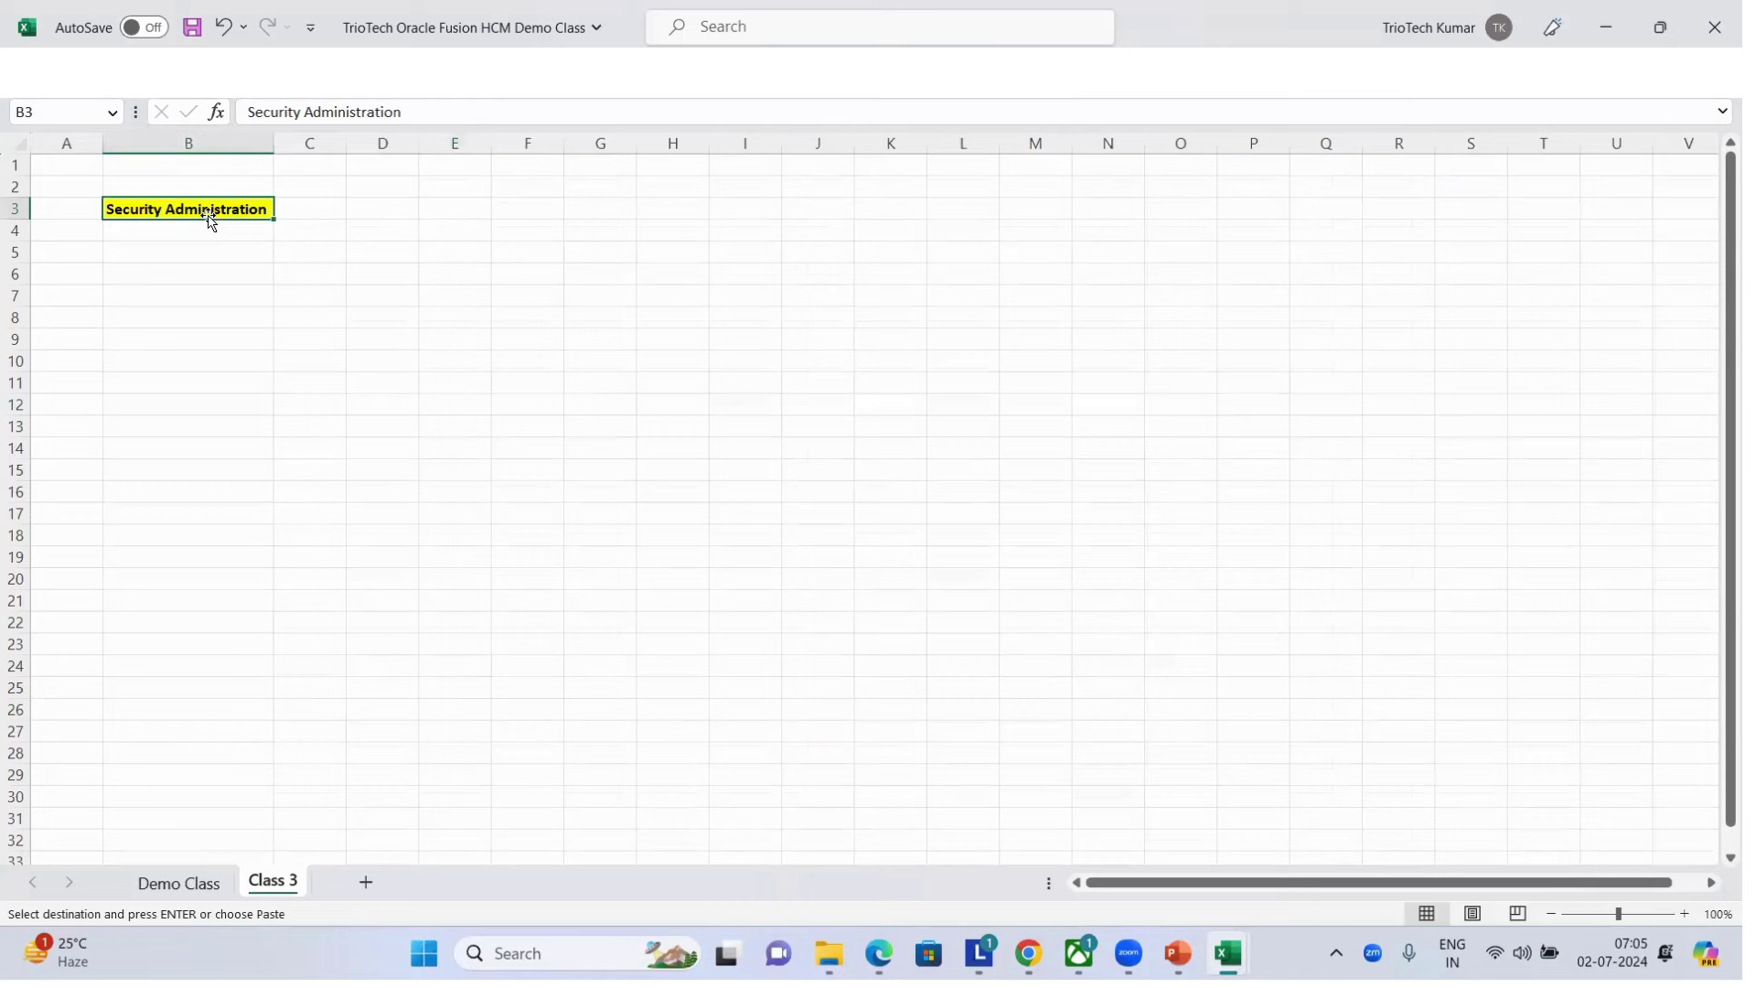
left_click(454, 234)
- Enter User Account Management in E4 and Role Management in J4, widening both columns
type("User Account Management")
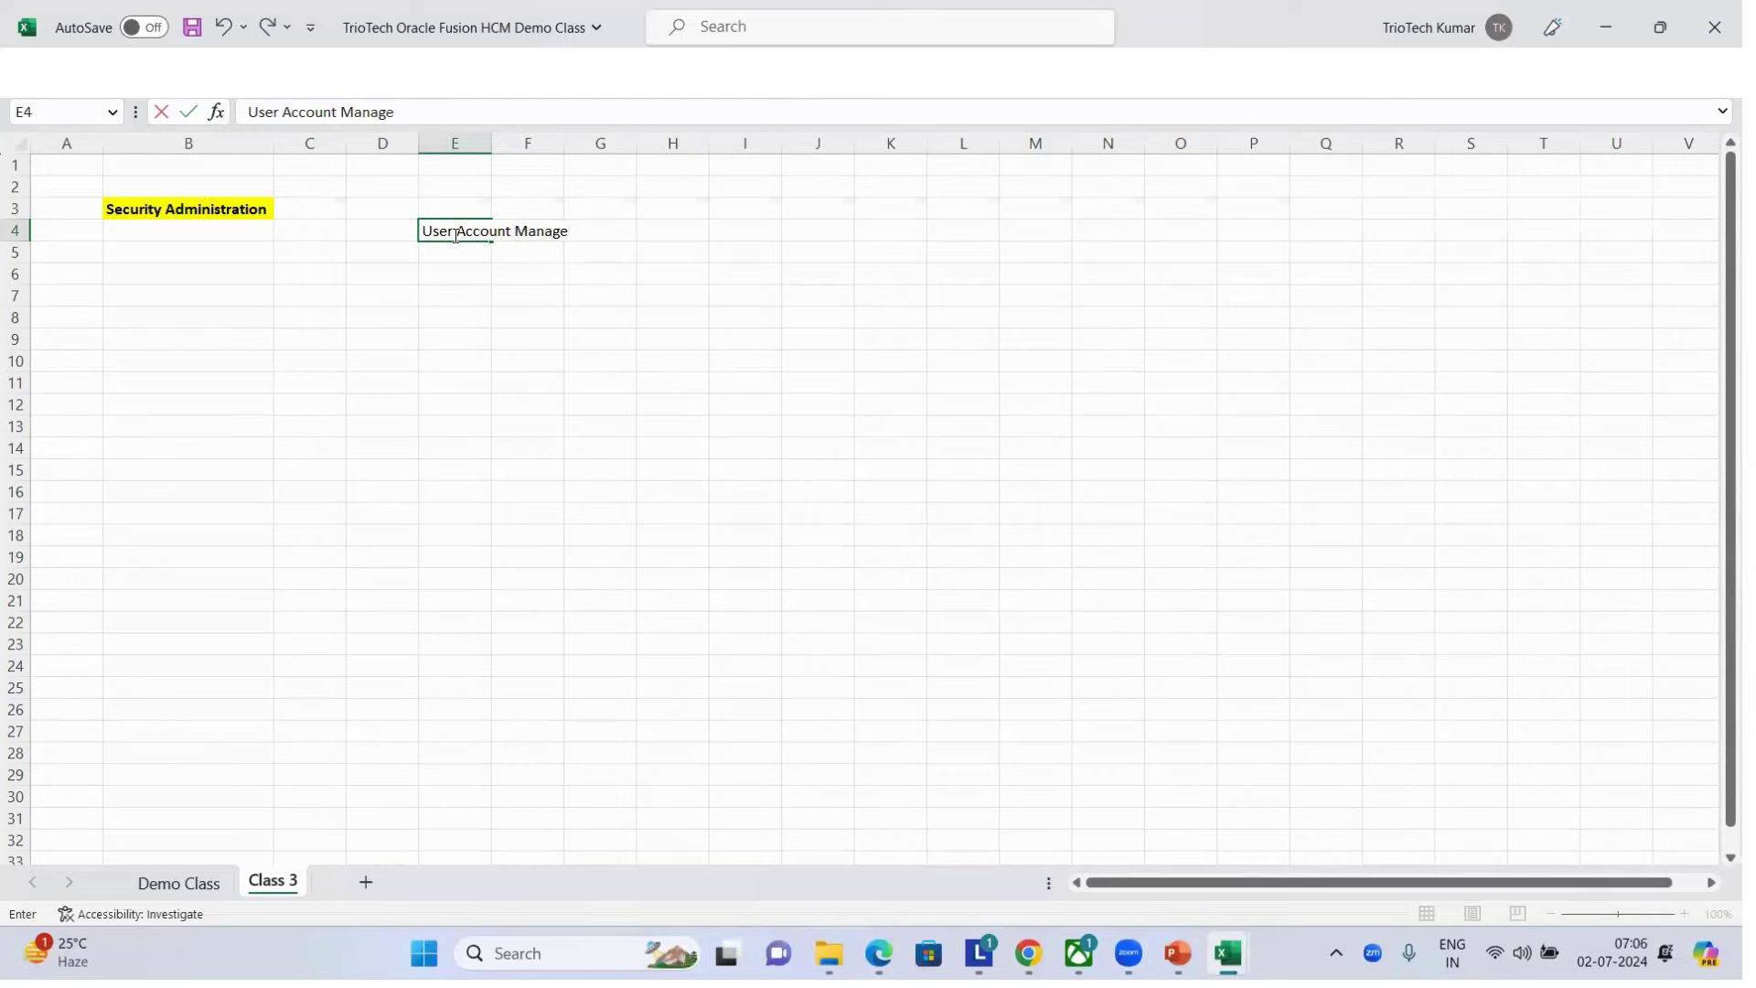
key("Return")
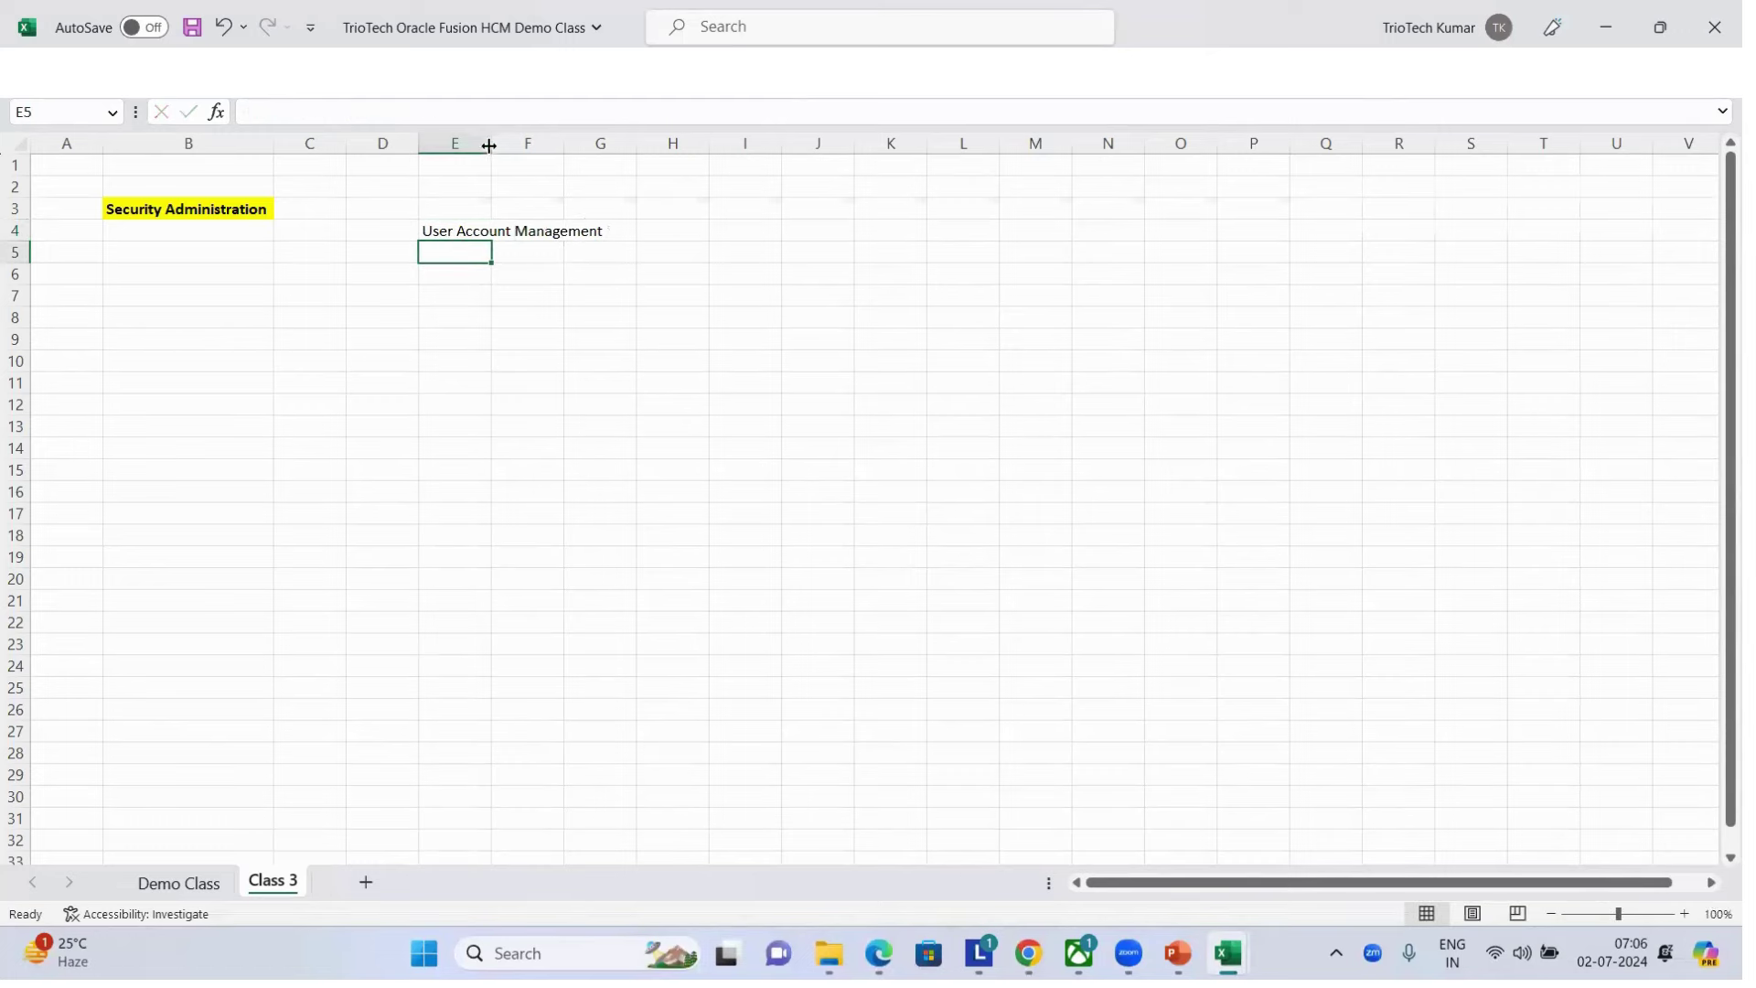
double_click(491, 143)
left_click(923, 230)
type("Role Management")
key("Return")
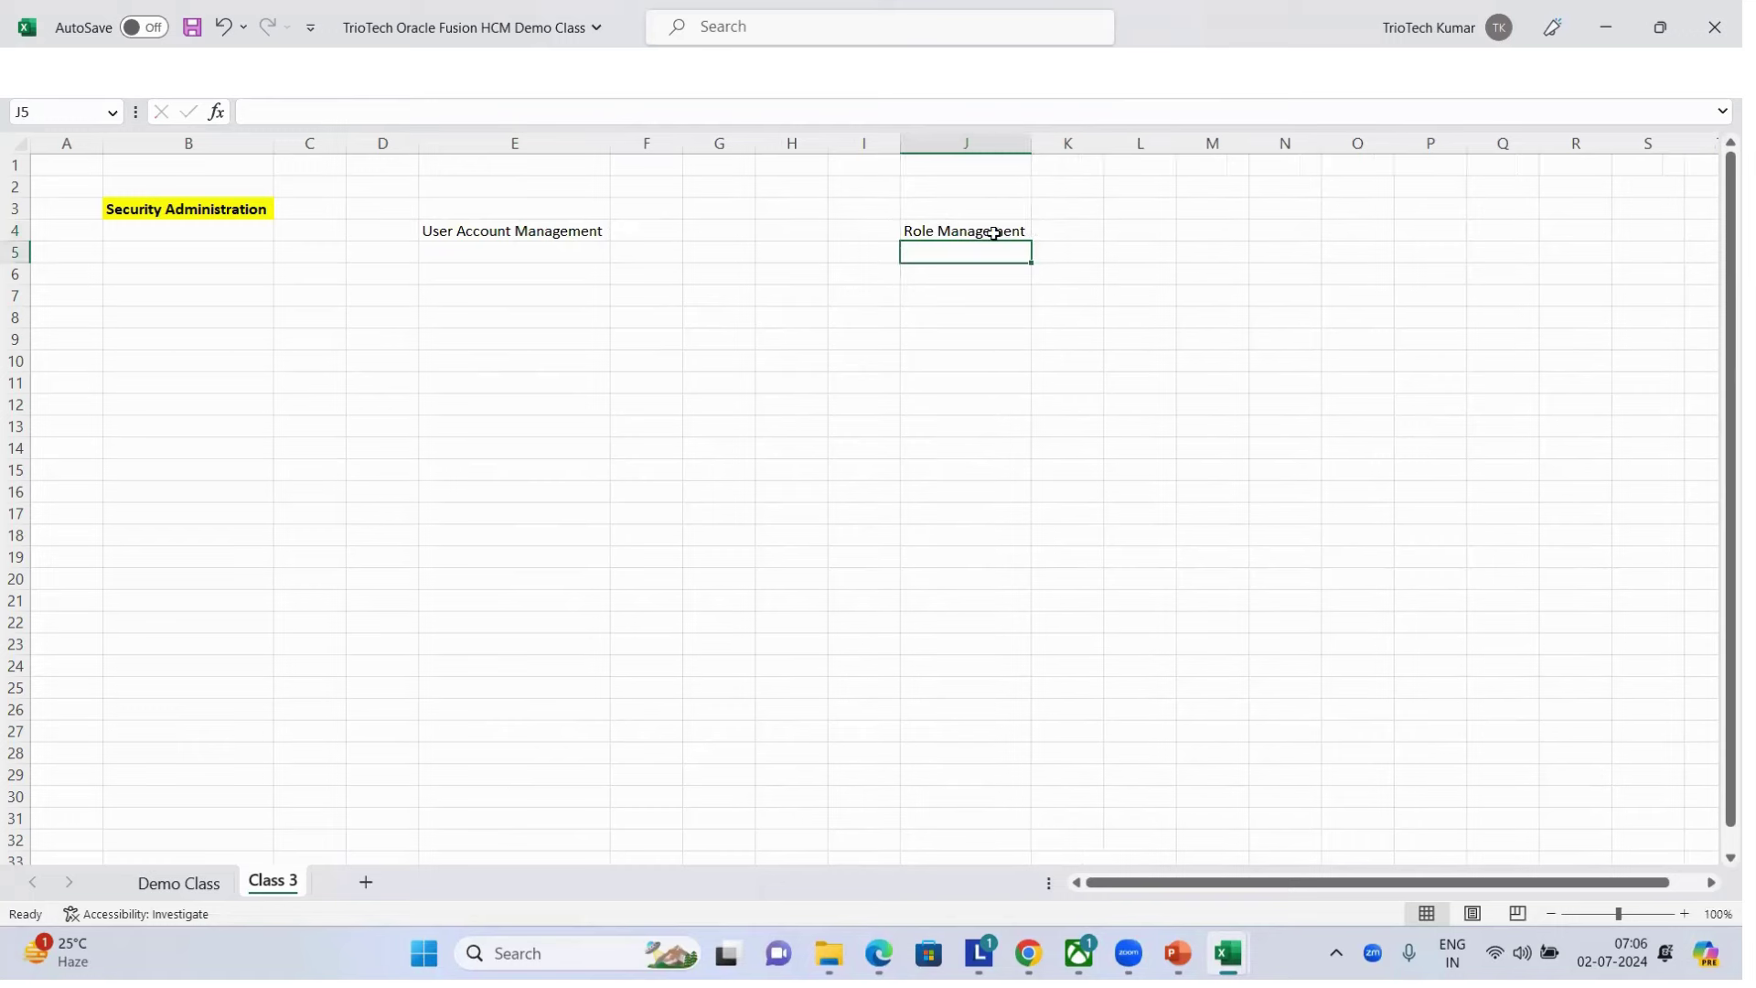
left_click_drag(1031, 144, 1077, 144)
- Make the Role Management and User Account Management headings bold
left_click(1008, 228)
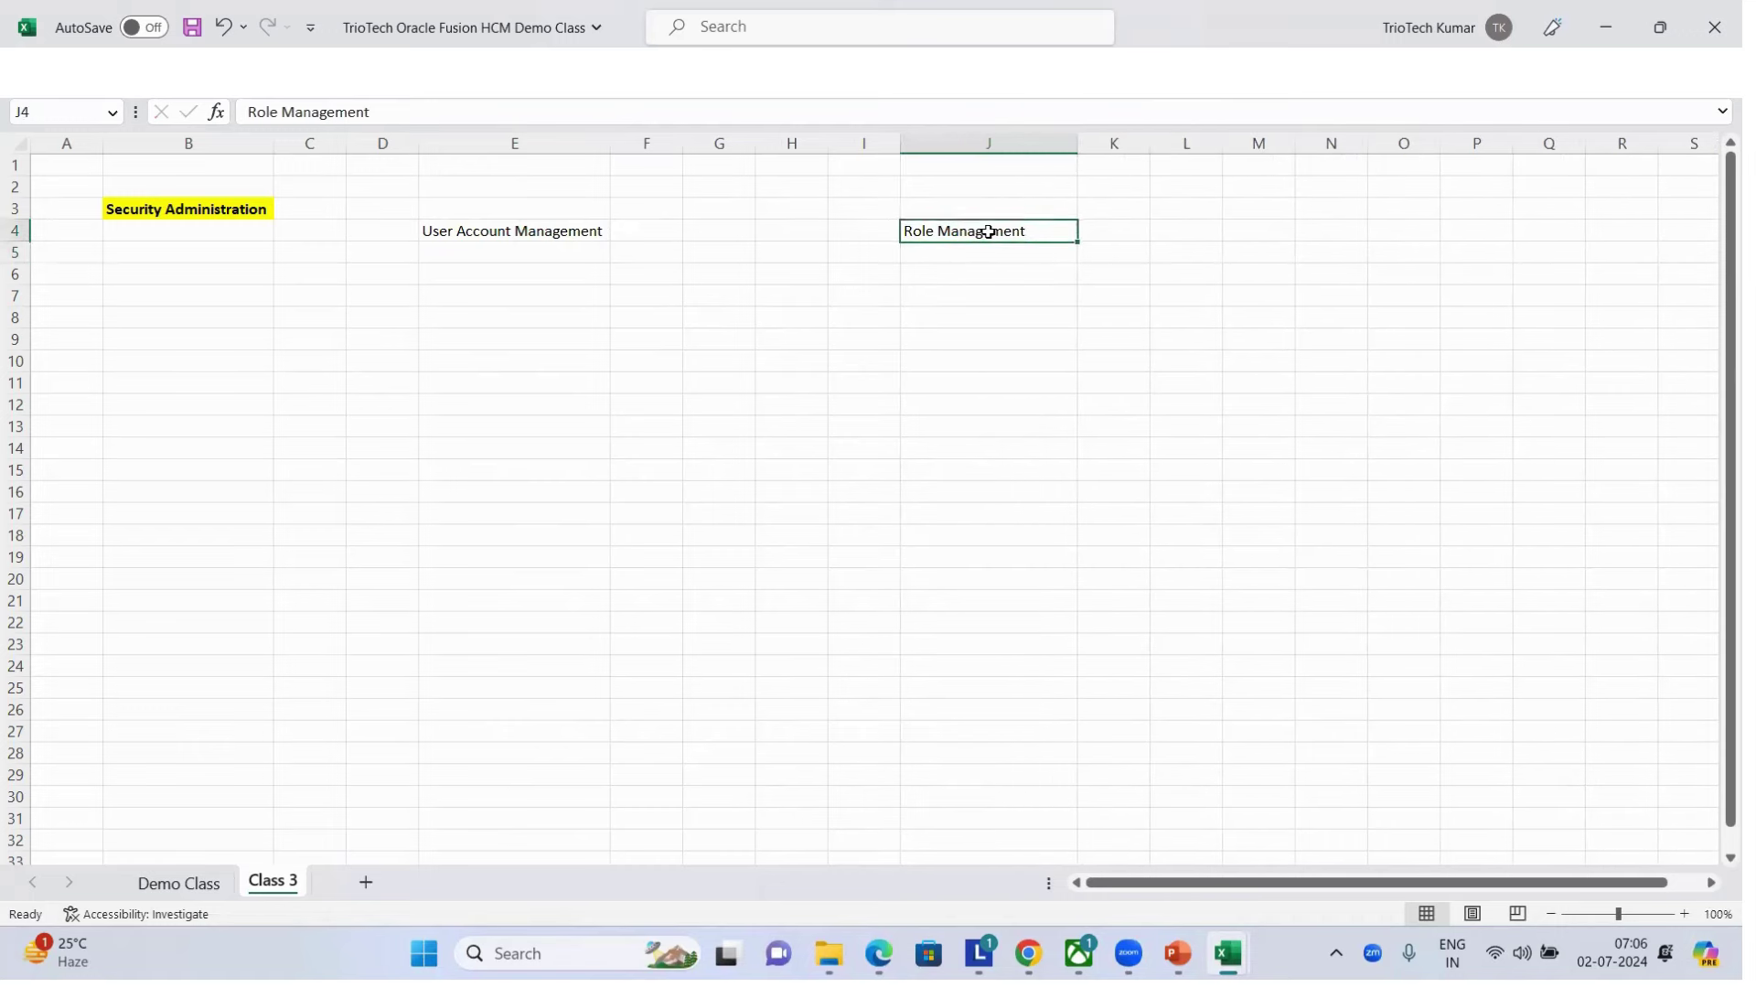
key("ctrl+b")
left_click(574, 230)
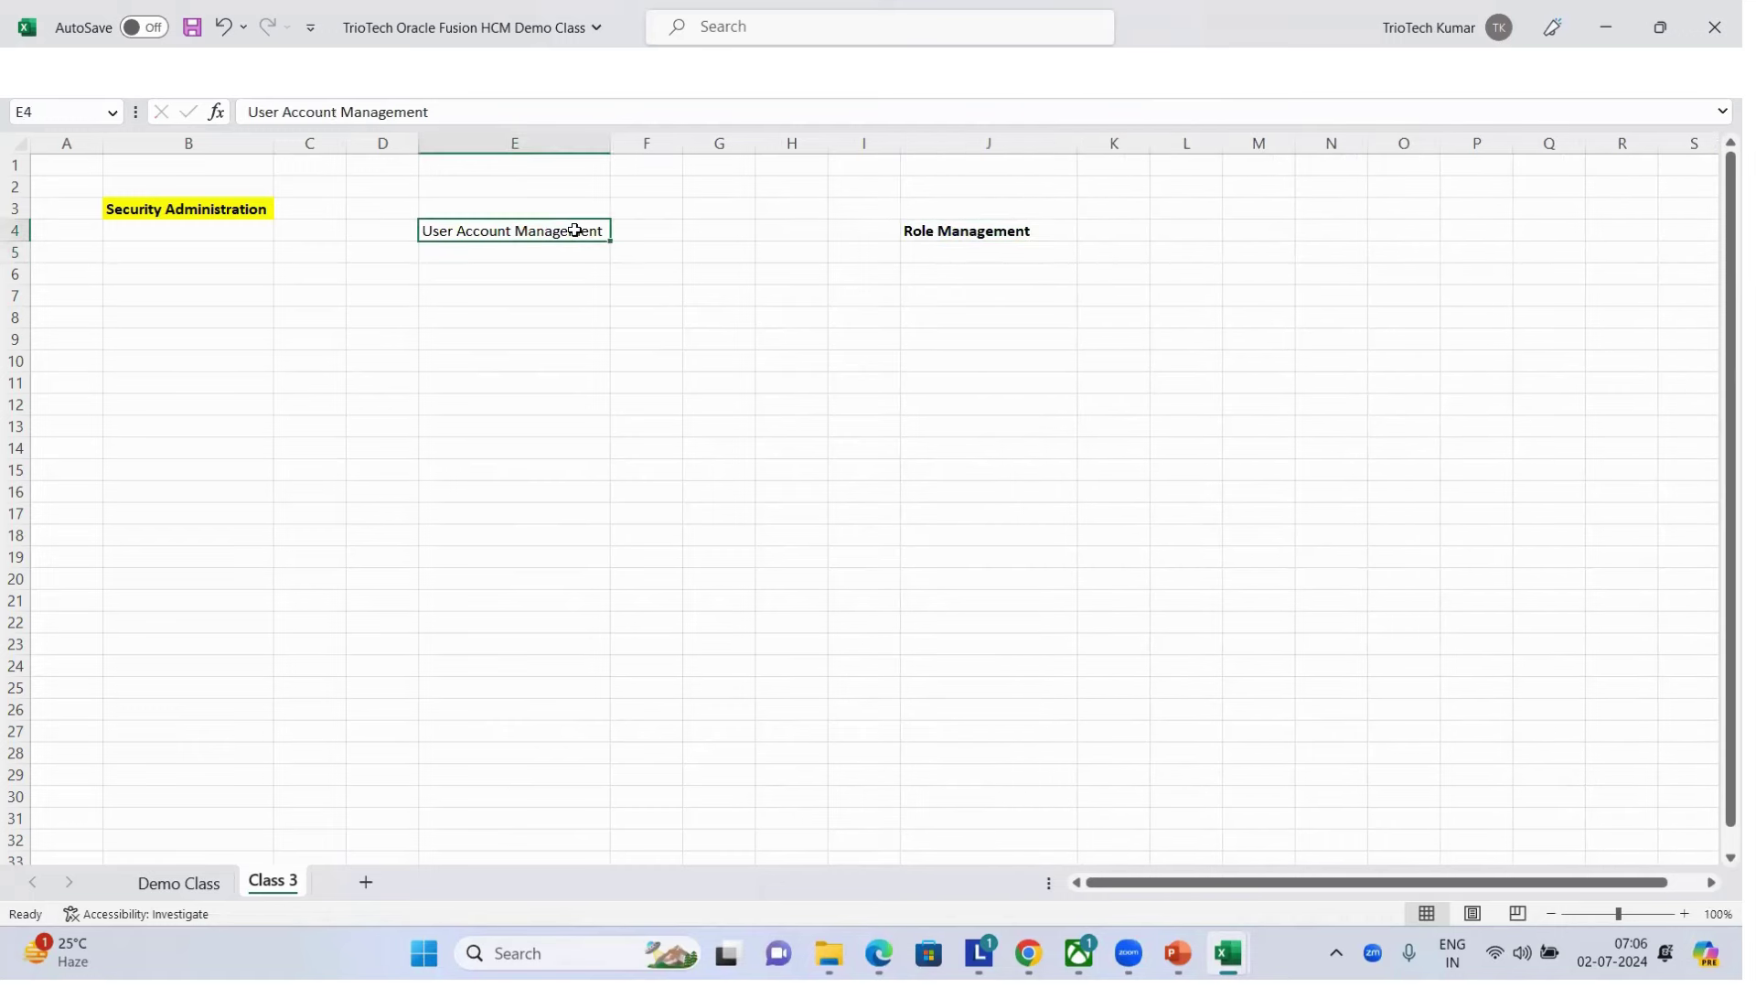
key("ctrl+b")
- Insert a blank row above row 1
left_click(14, 165)
right_click(14, 164)
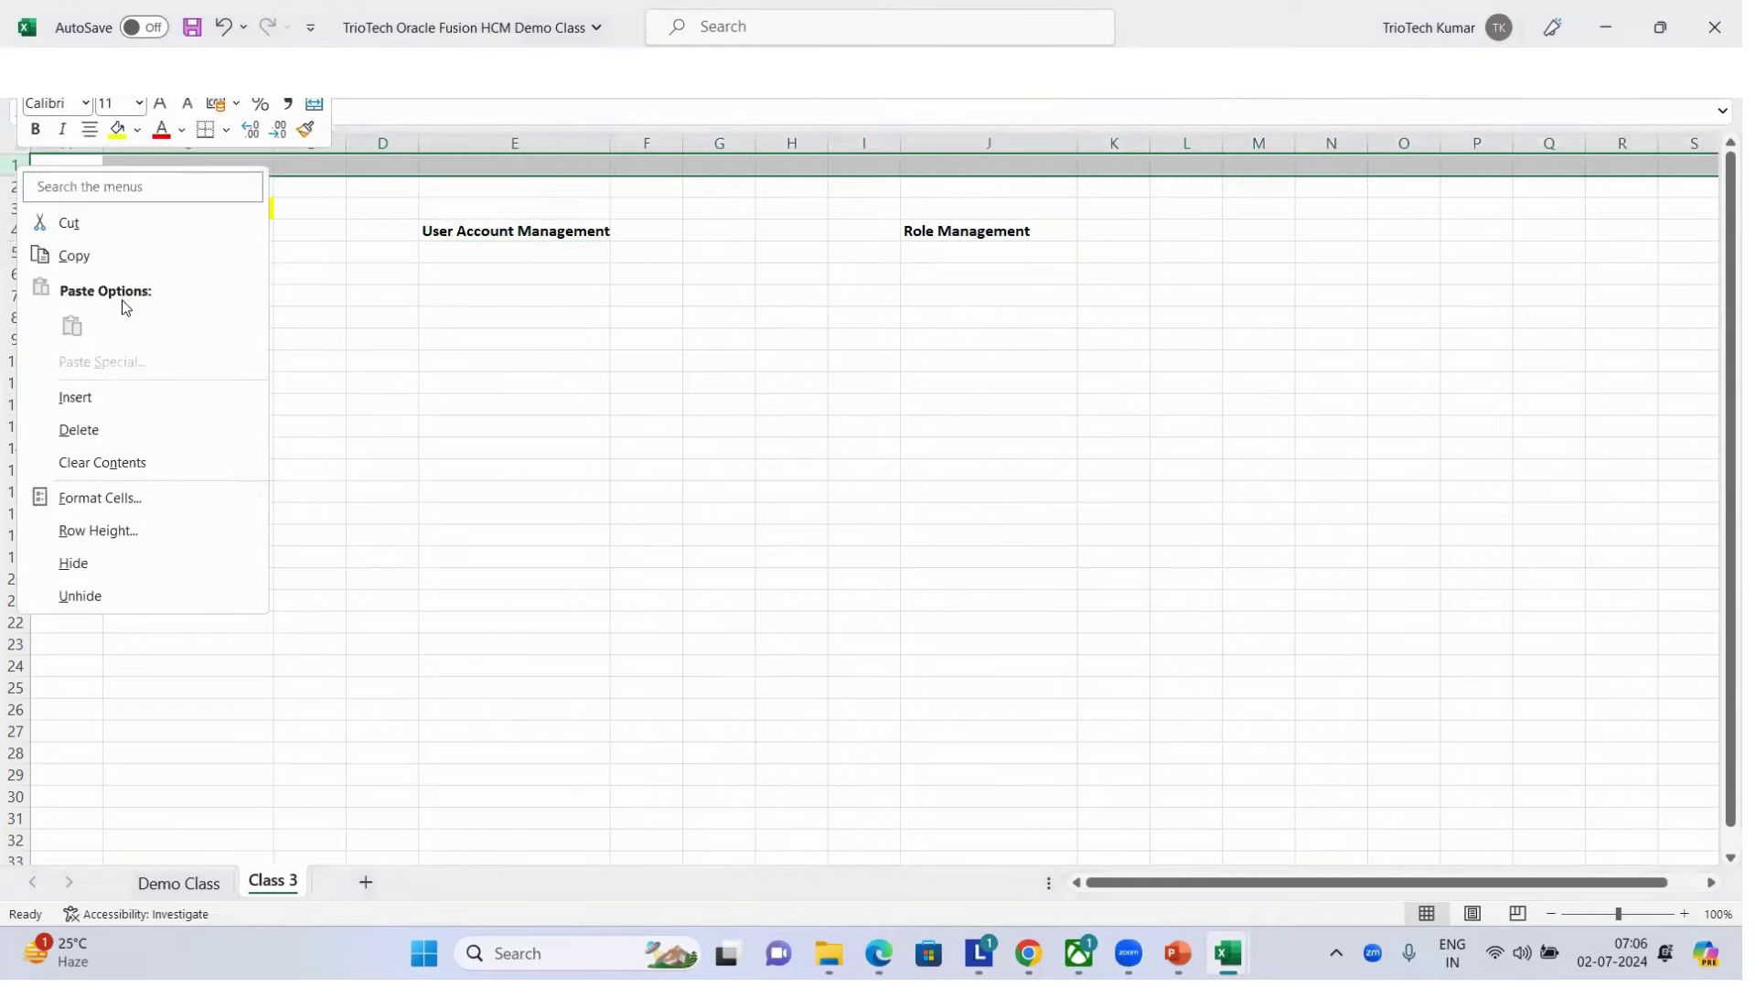
key("i")
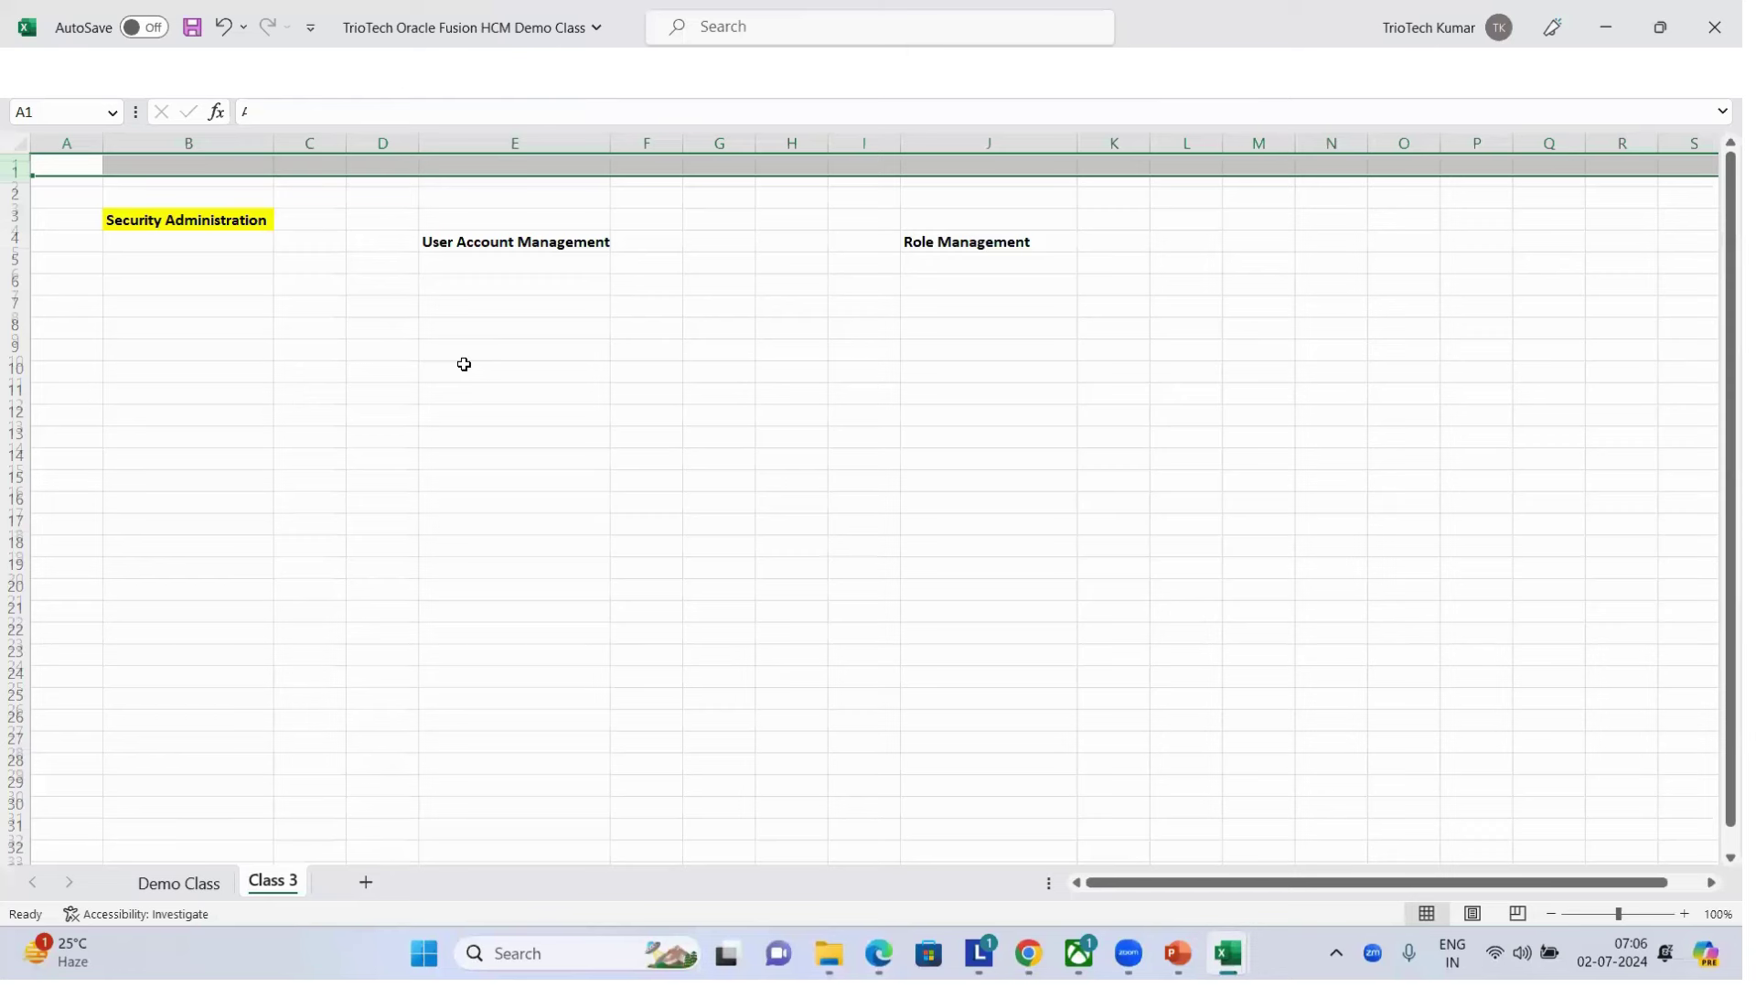
left_click(463, 365)
- Colour the headings in E5:J5 red
left_click(517, 262)
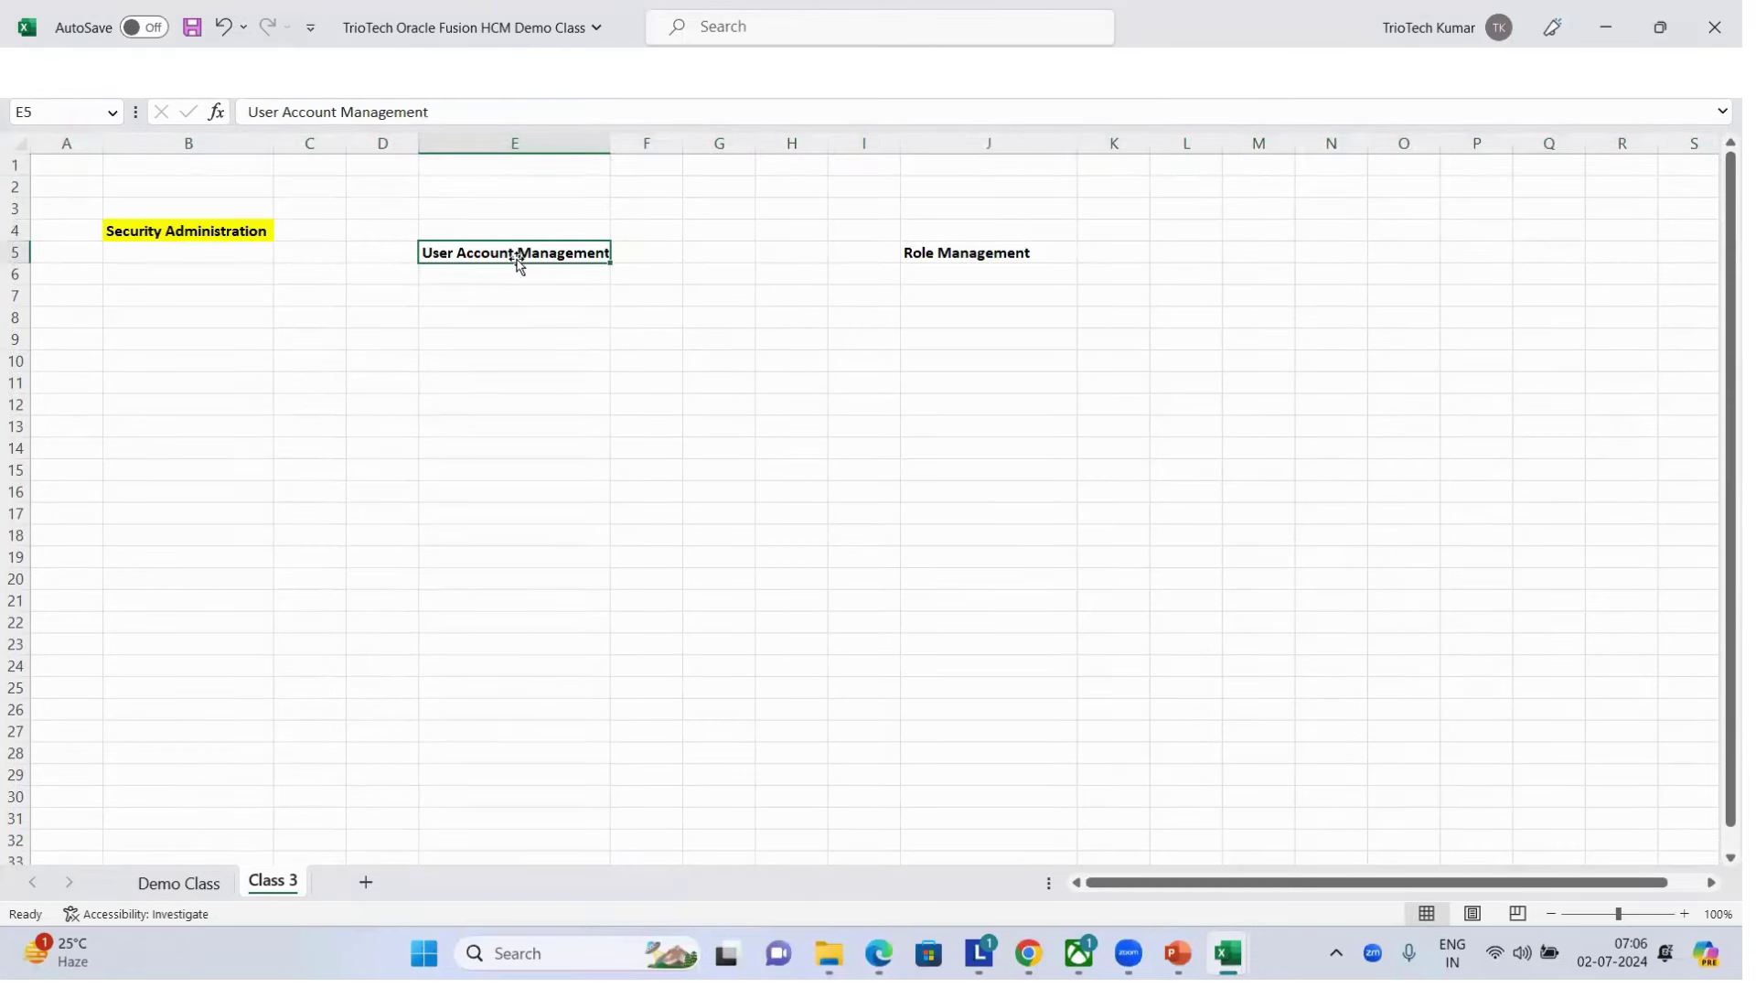
left_click(971, 261)
left_click_drag(540, 253, 975, 253)
right_click(977, 261)
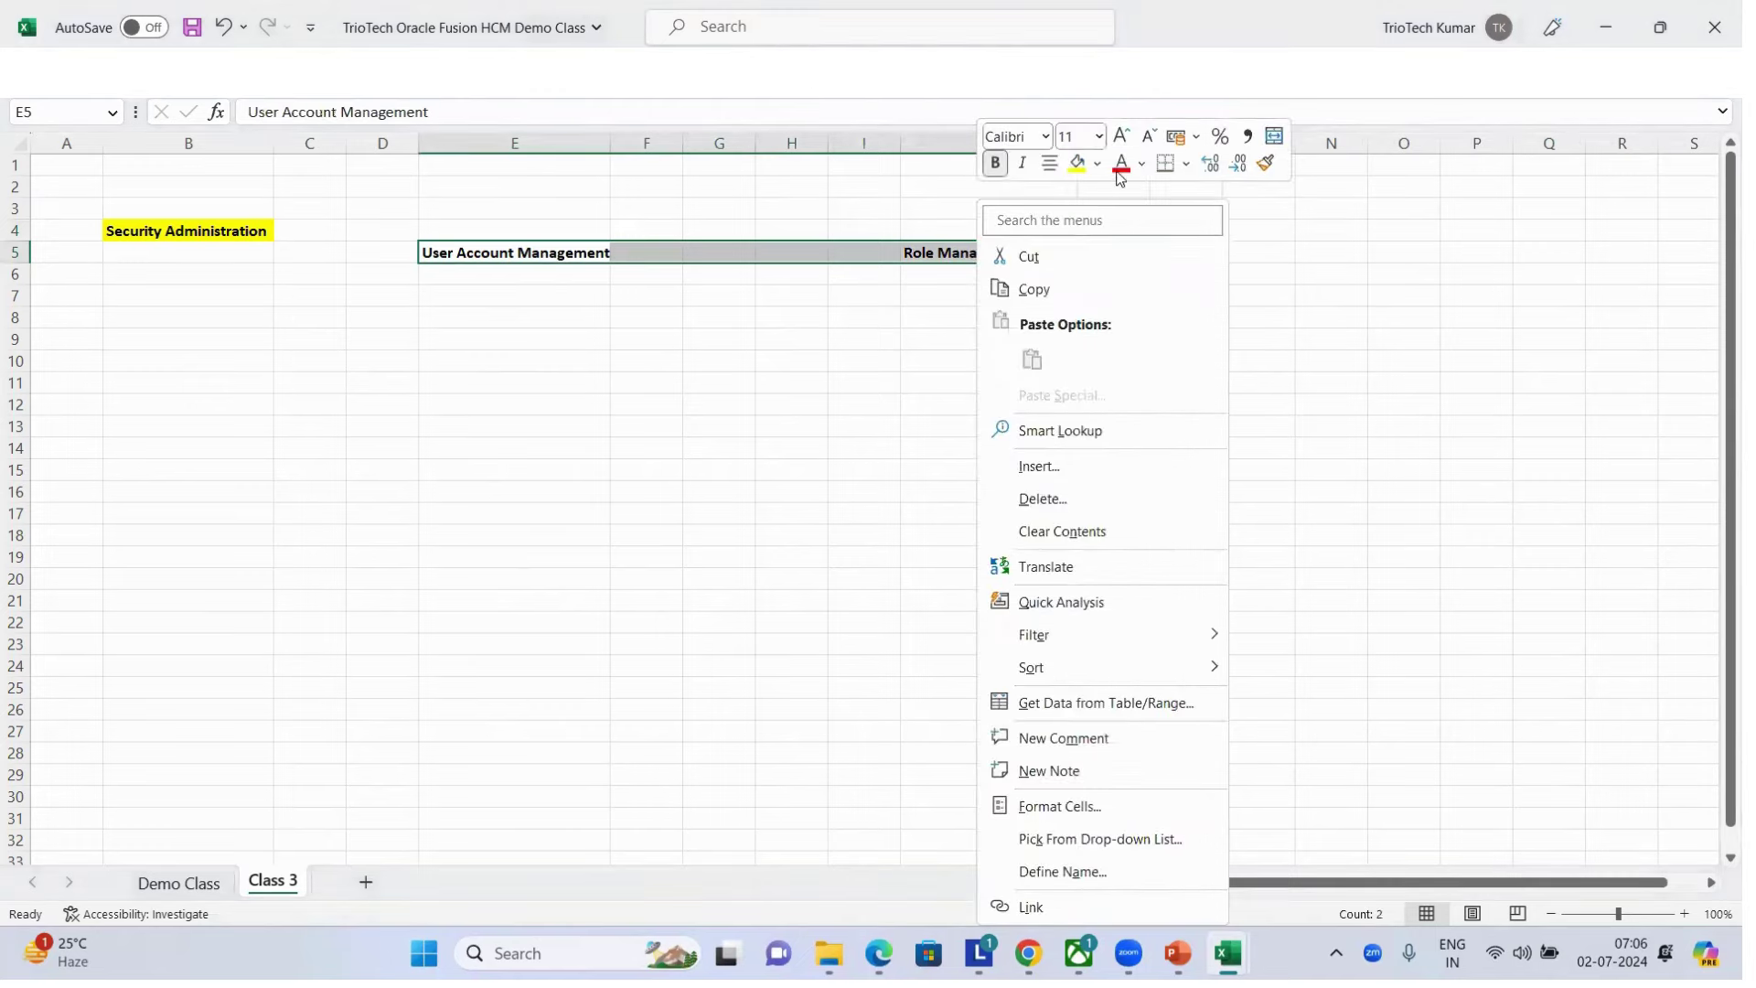
left_click(1122, 162)
left_click(576, 377)
- Select the Security Administration cell, then switch to the Oracle sign-in page
left_click(509, 253)
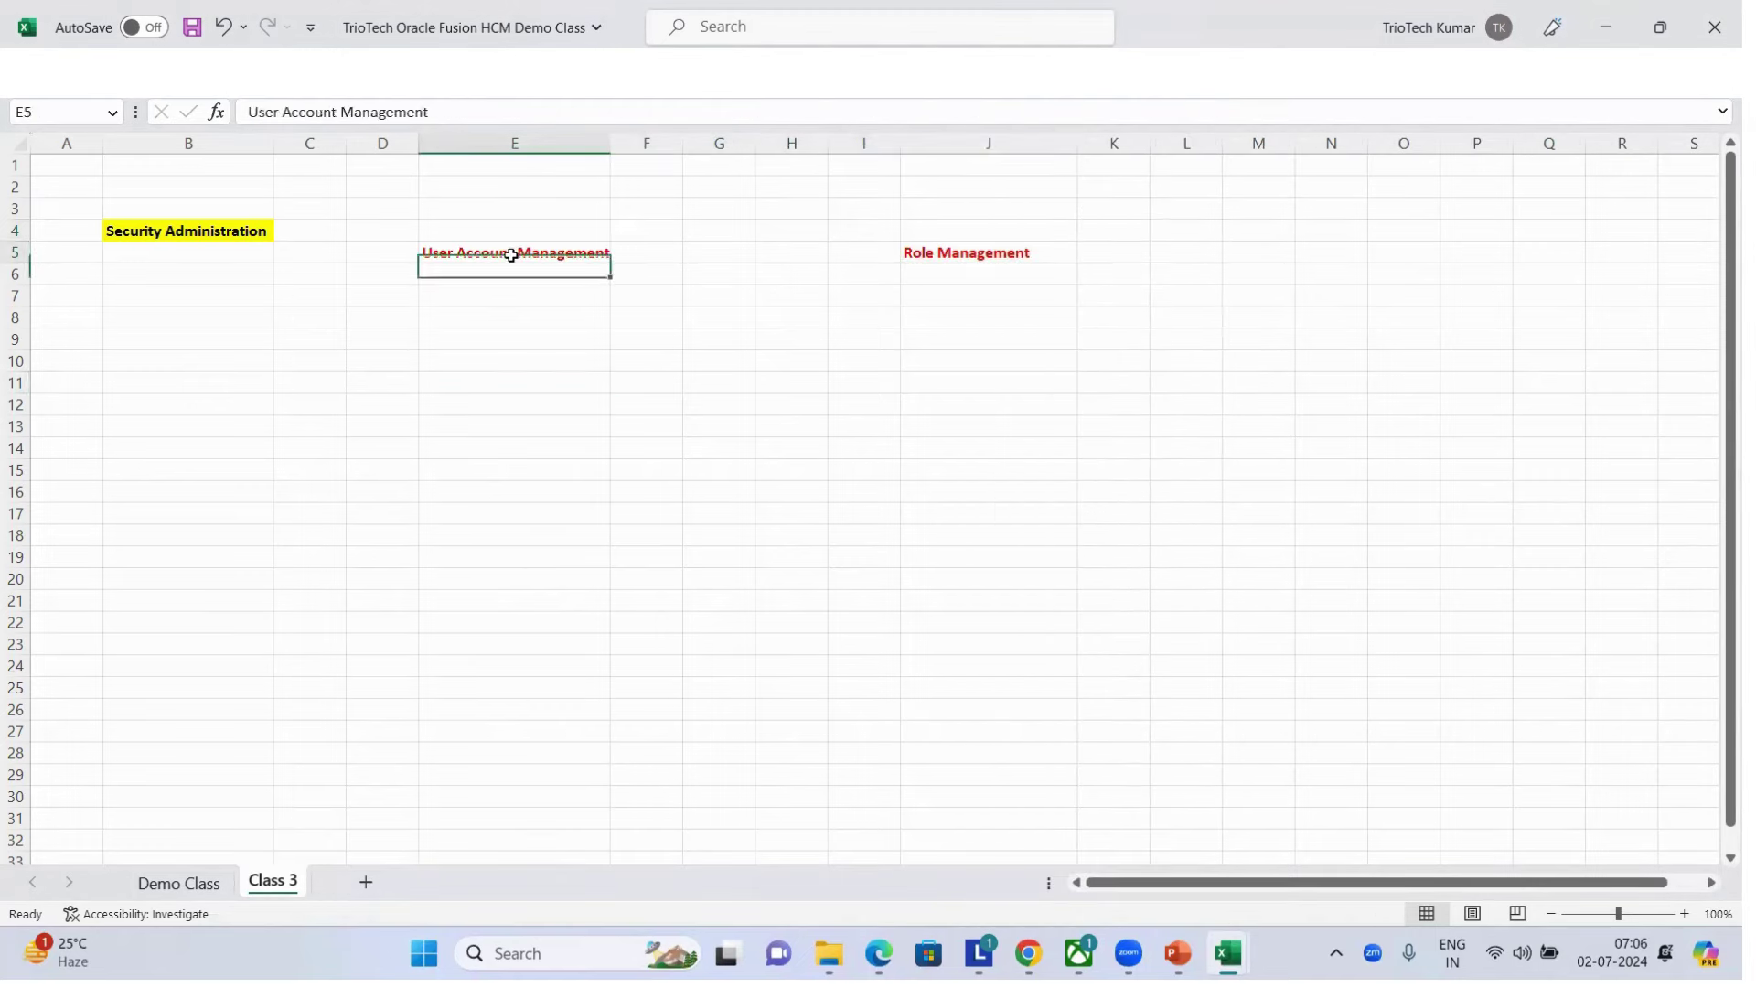
left_click(173, 236)
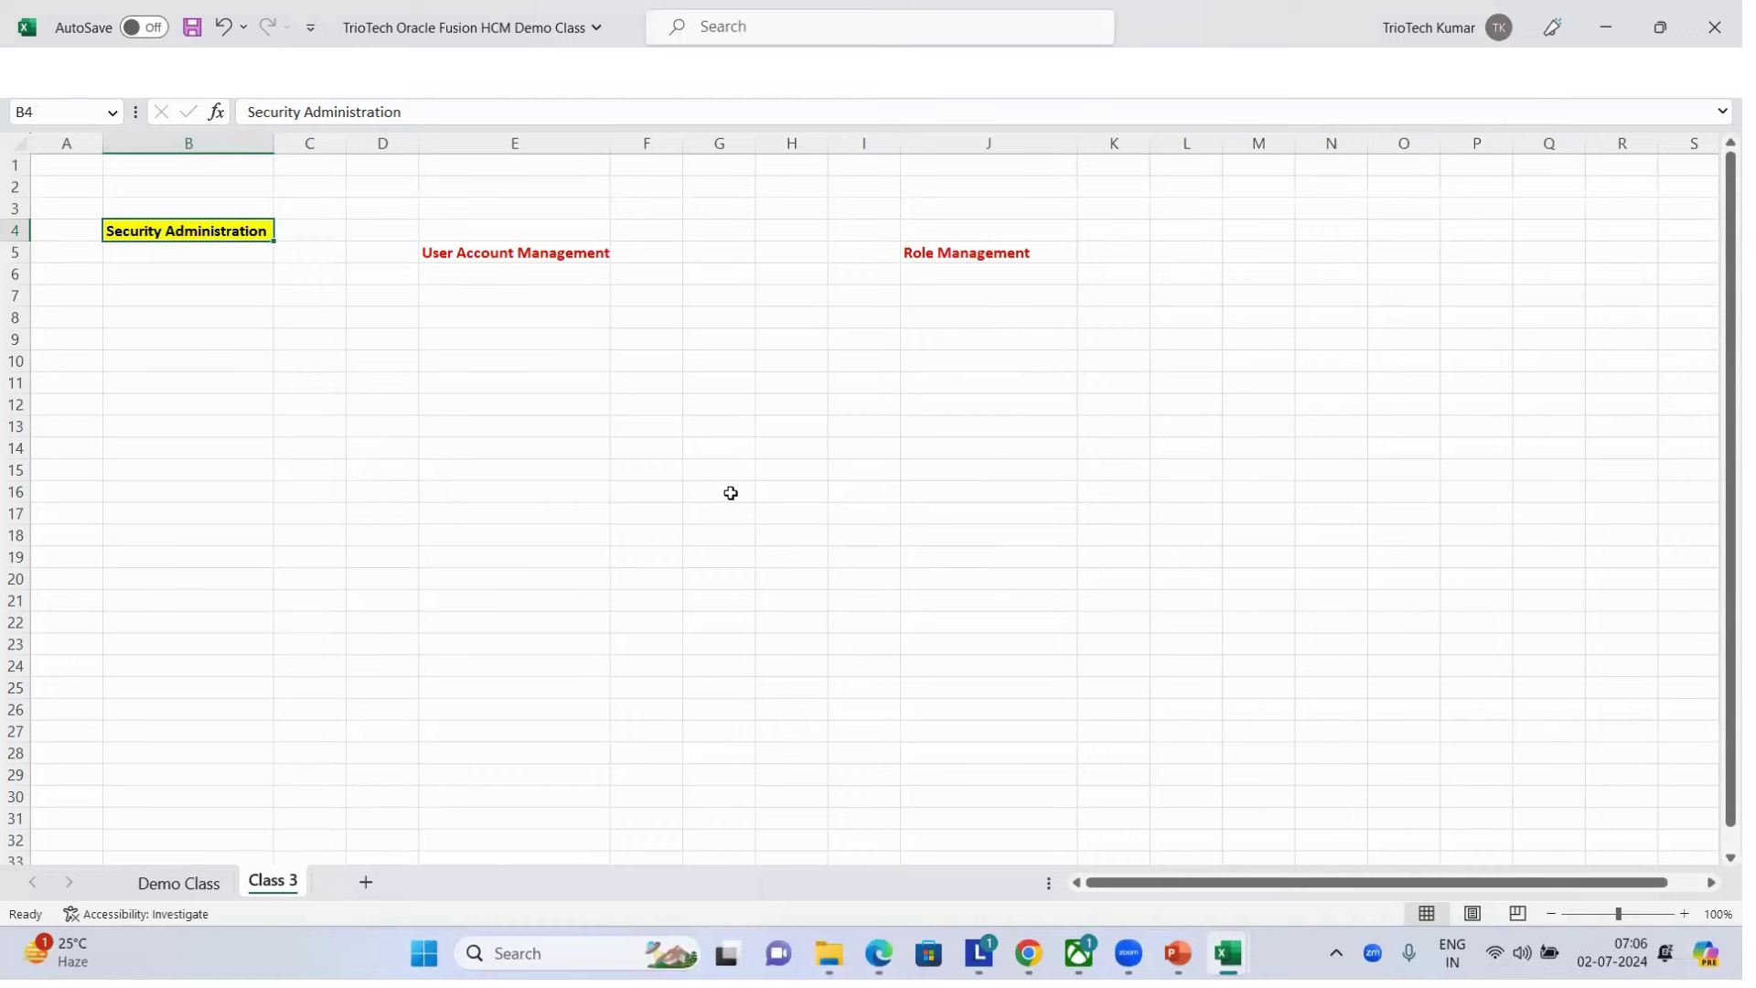
key("alt+Tab")
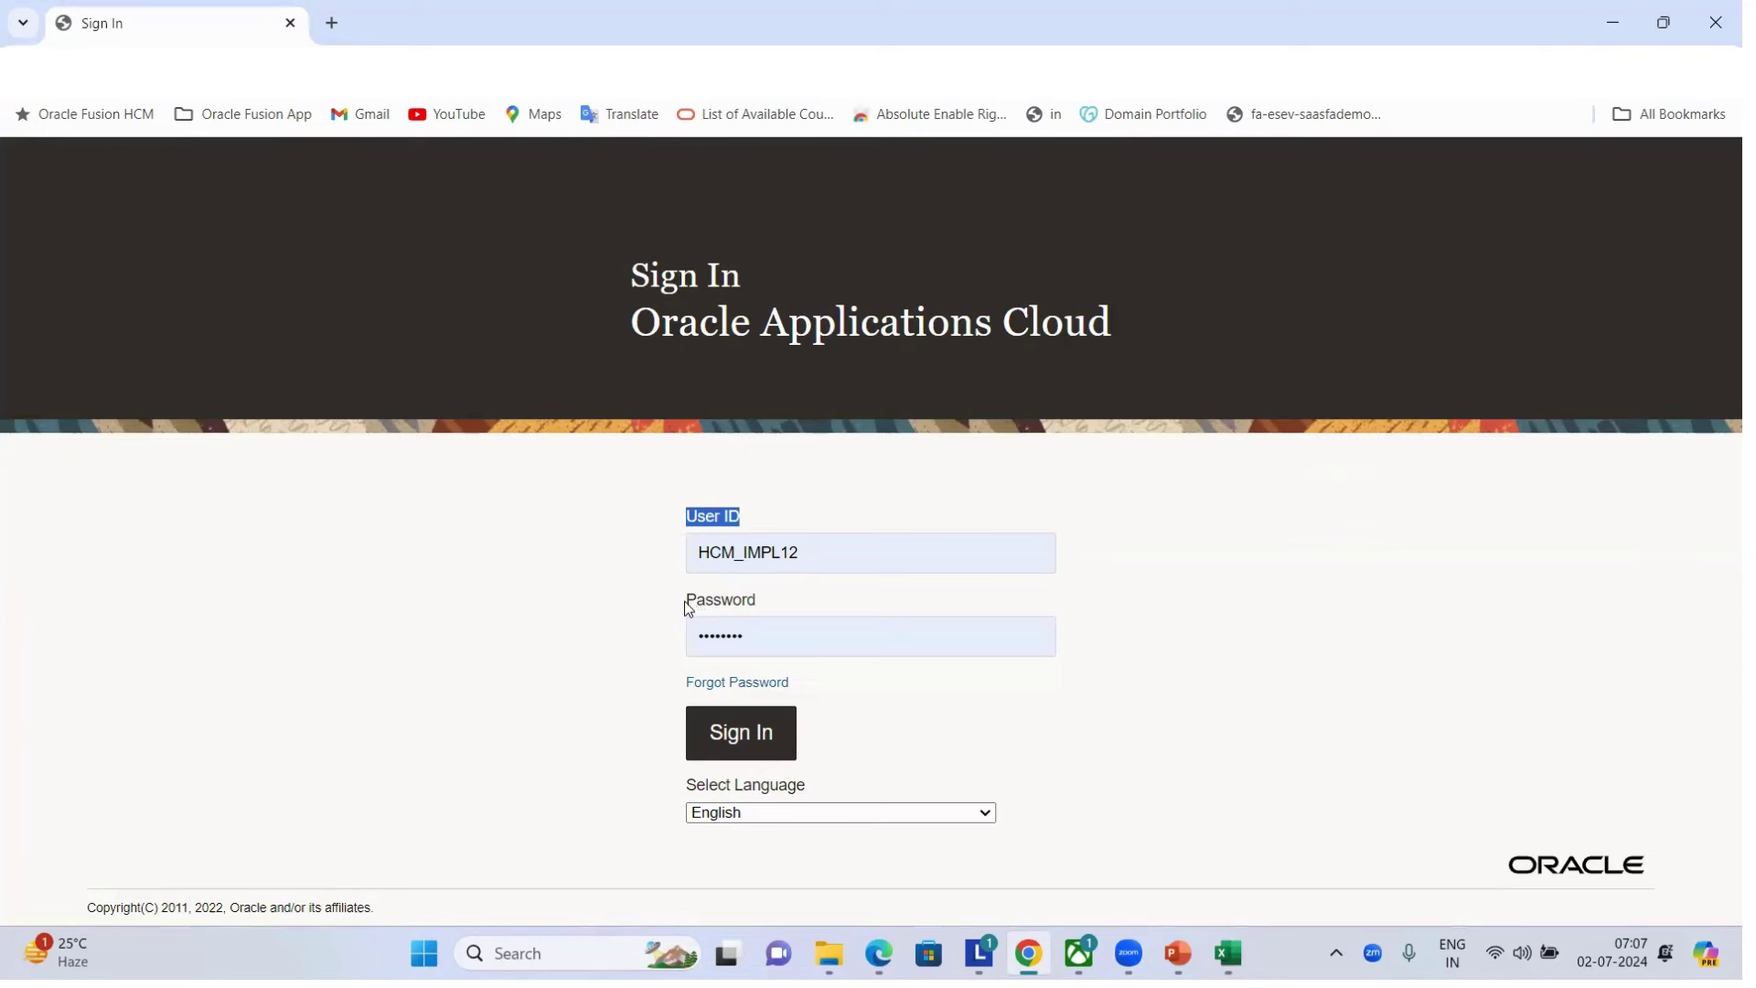
- Sign in to Oracle Applications Cloud with the filled-in credentials
left_click_drag(685, 600, 744, 606)
left_click(1066, 454)
left_click(839, 557)
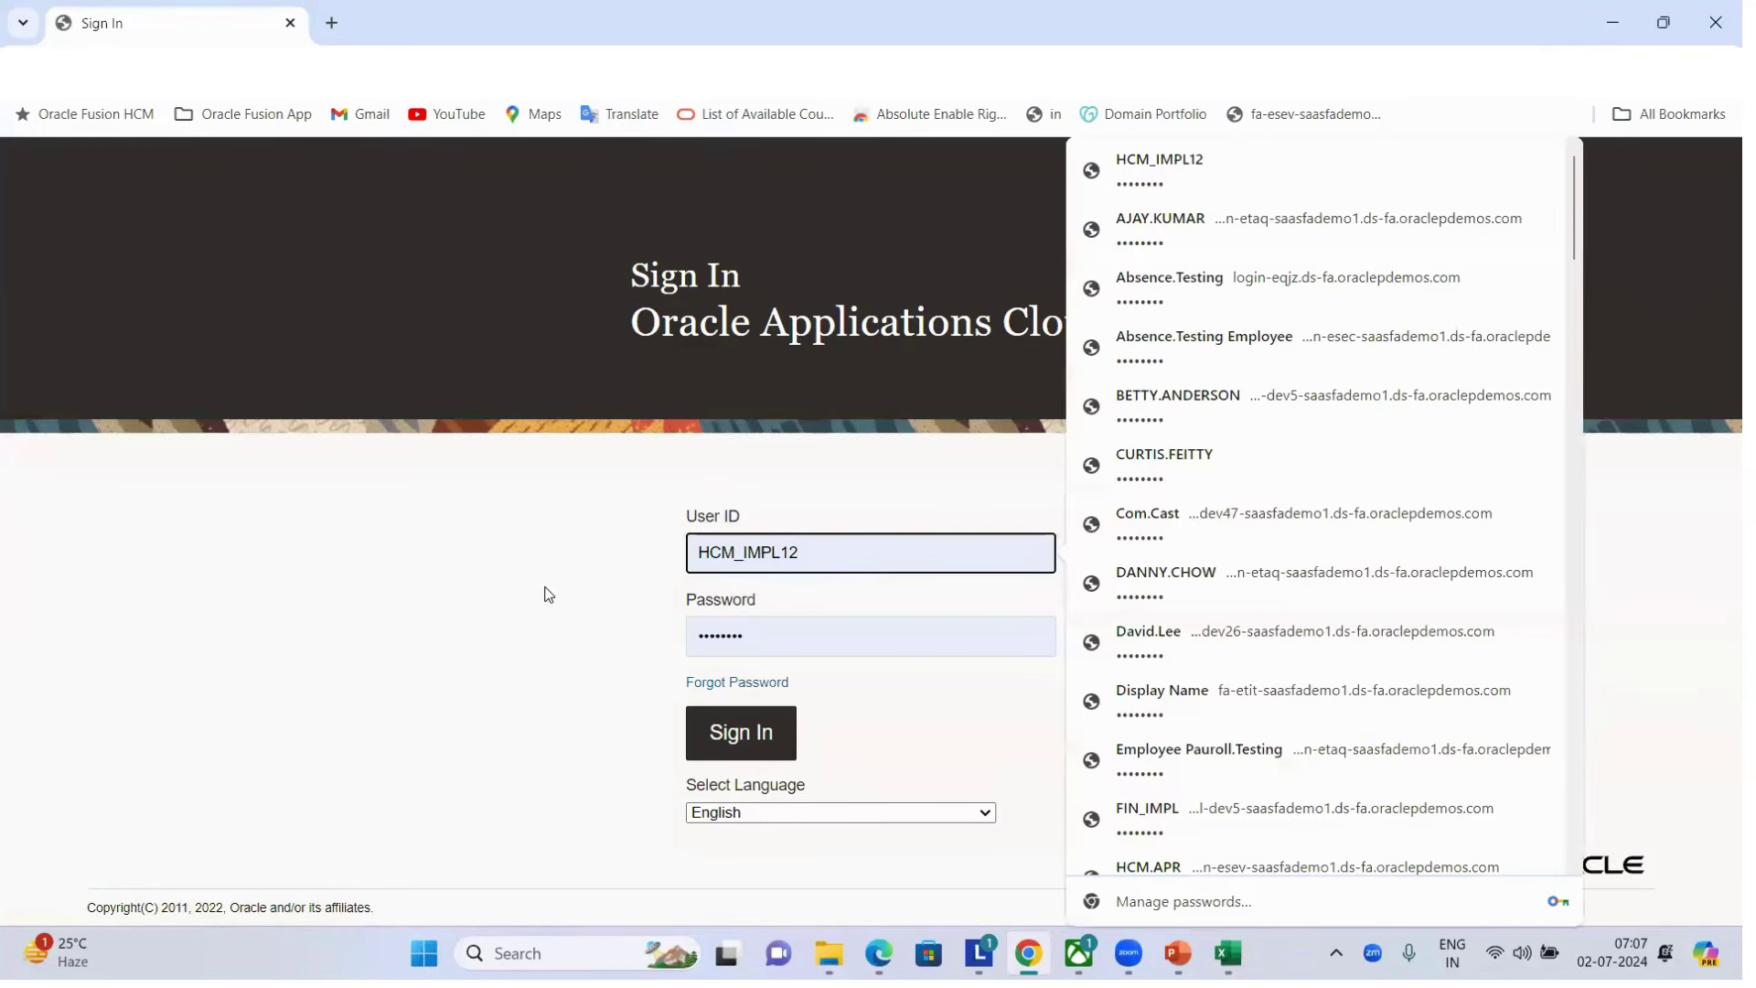
left_click(824, 555)
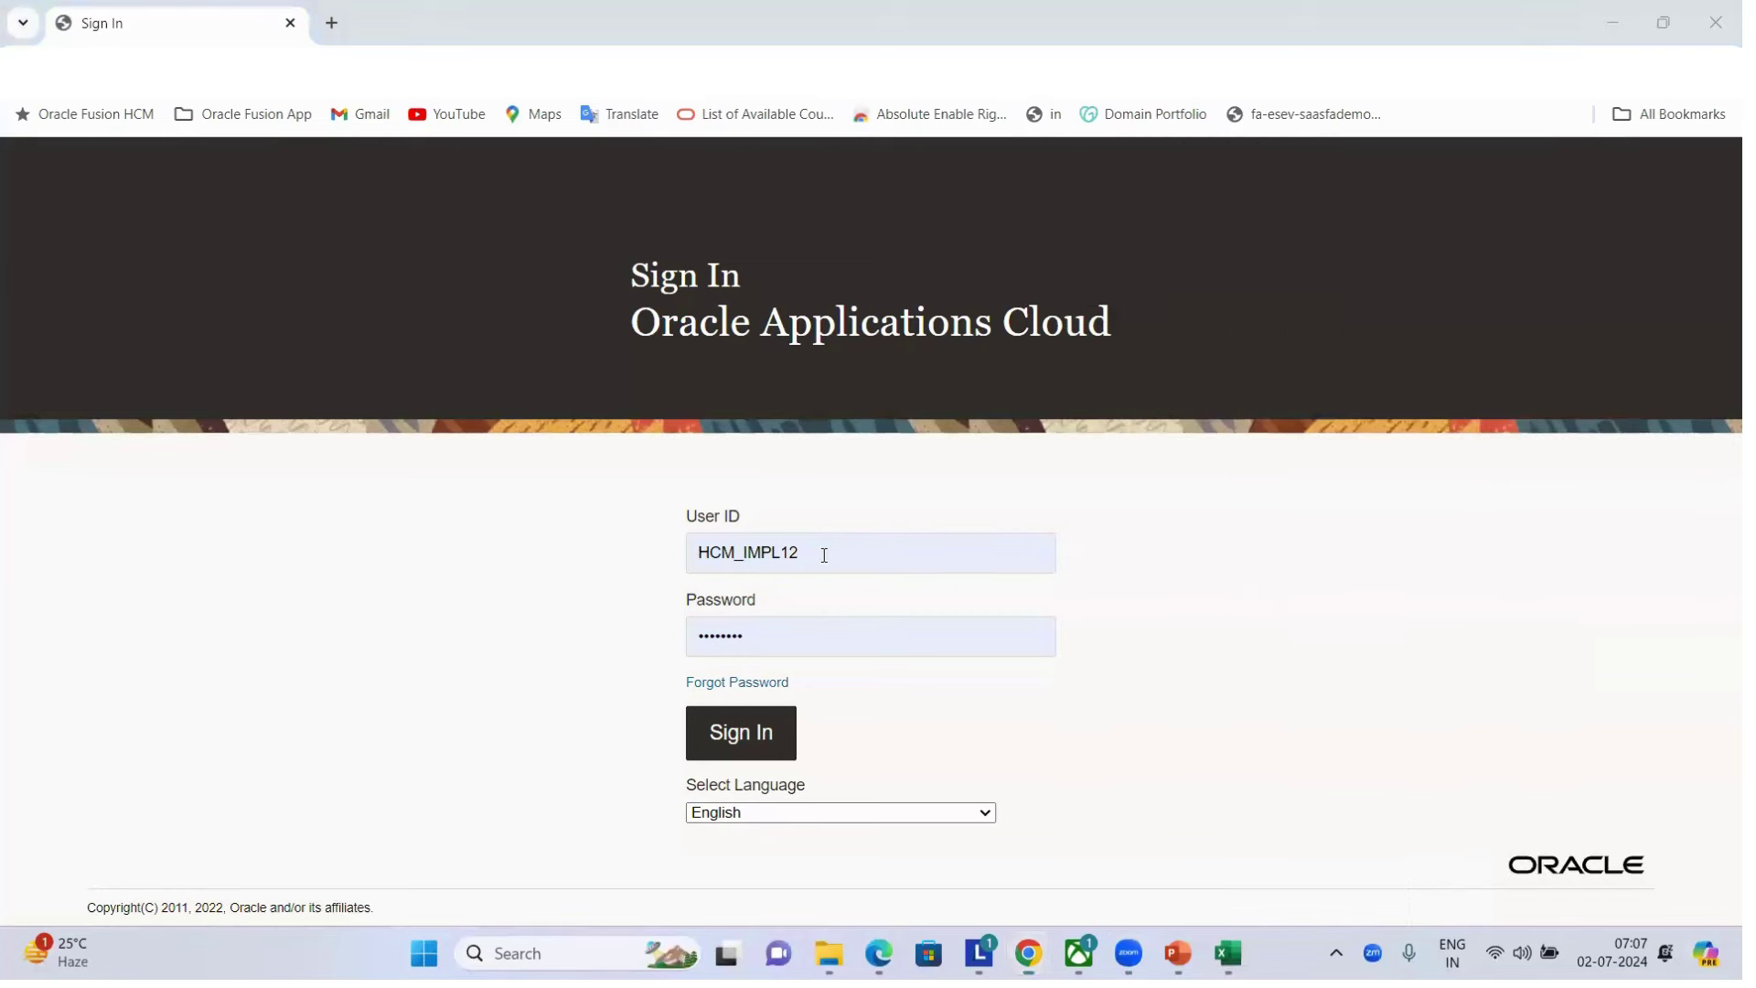
left_click(732, 741)
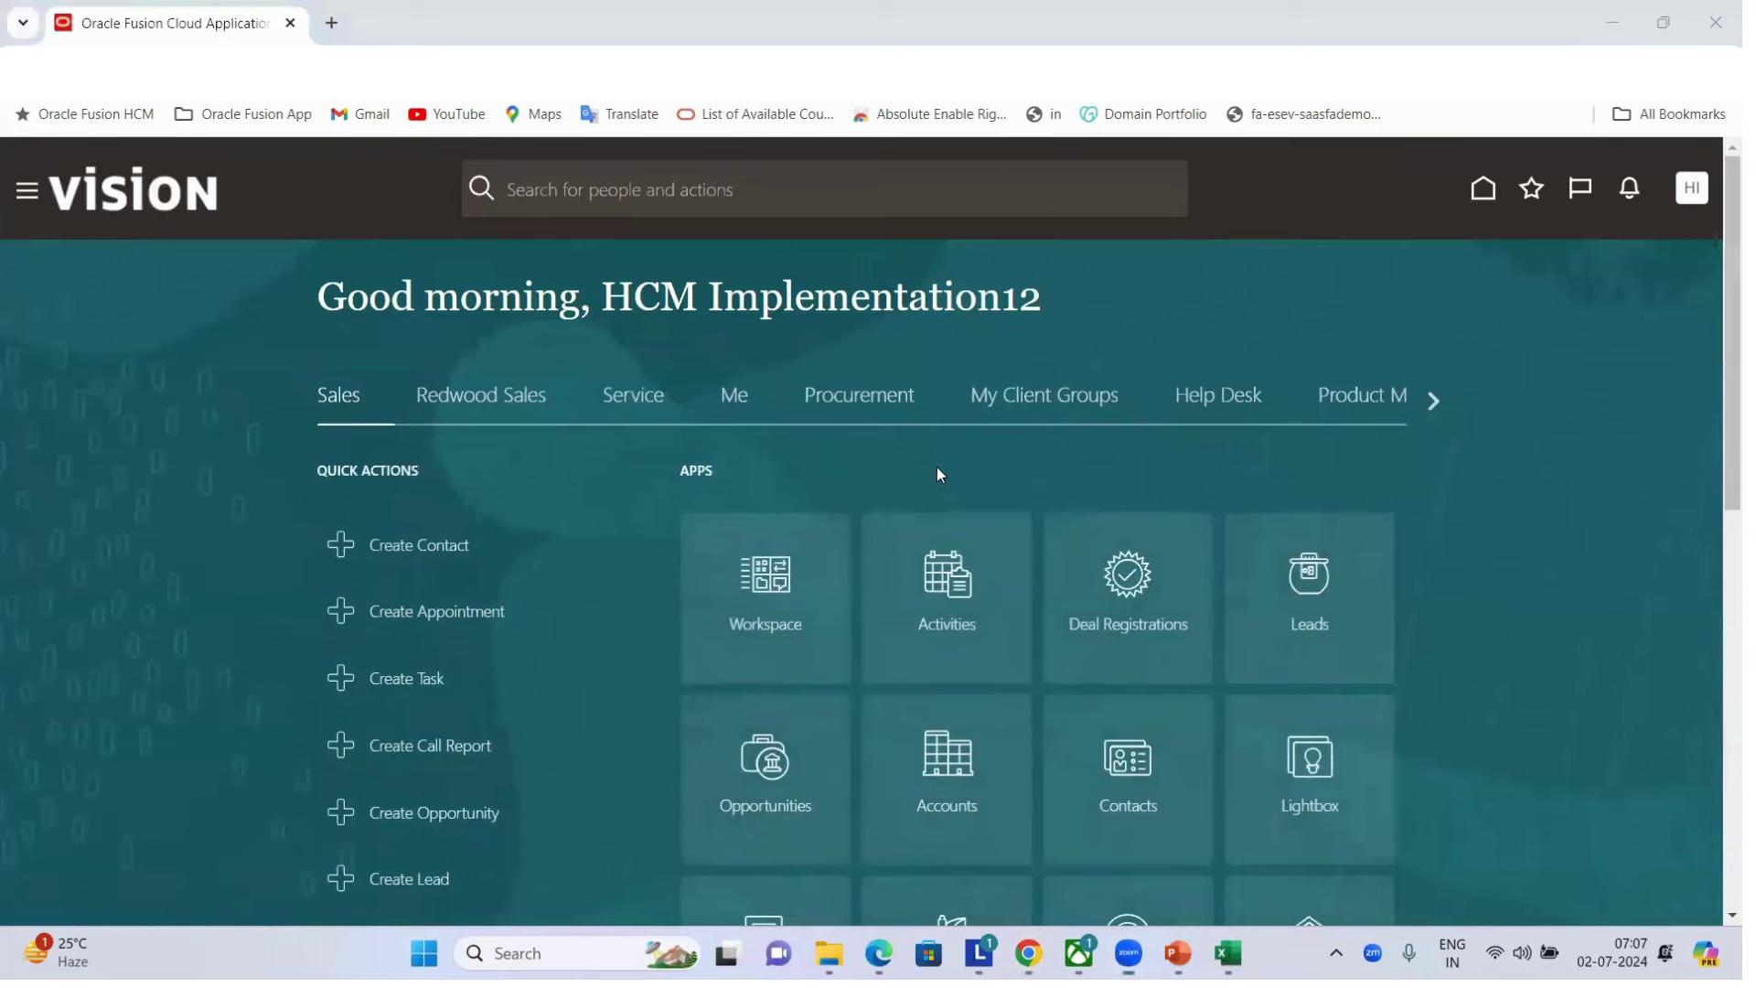
- Sign out via the account Settings and Actions menu, then switch back to Excel
left_click(651, 275)
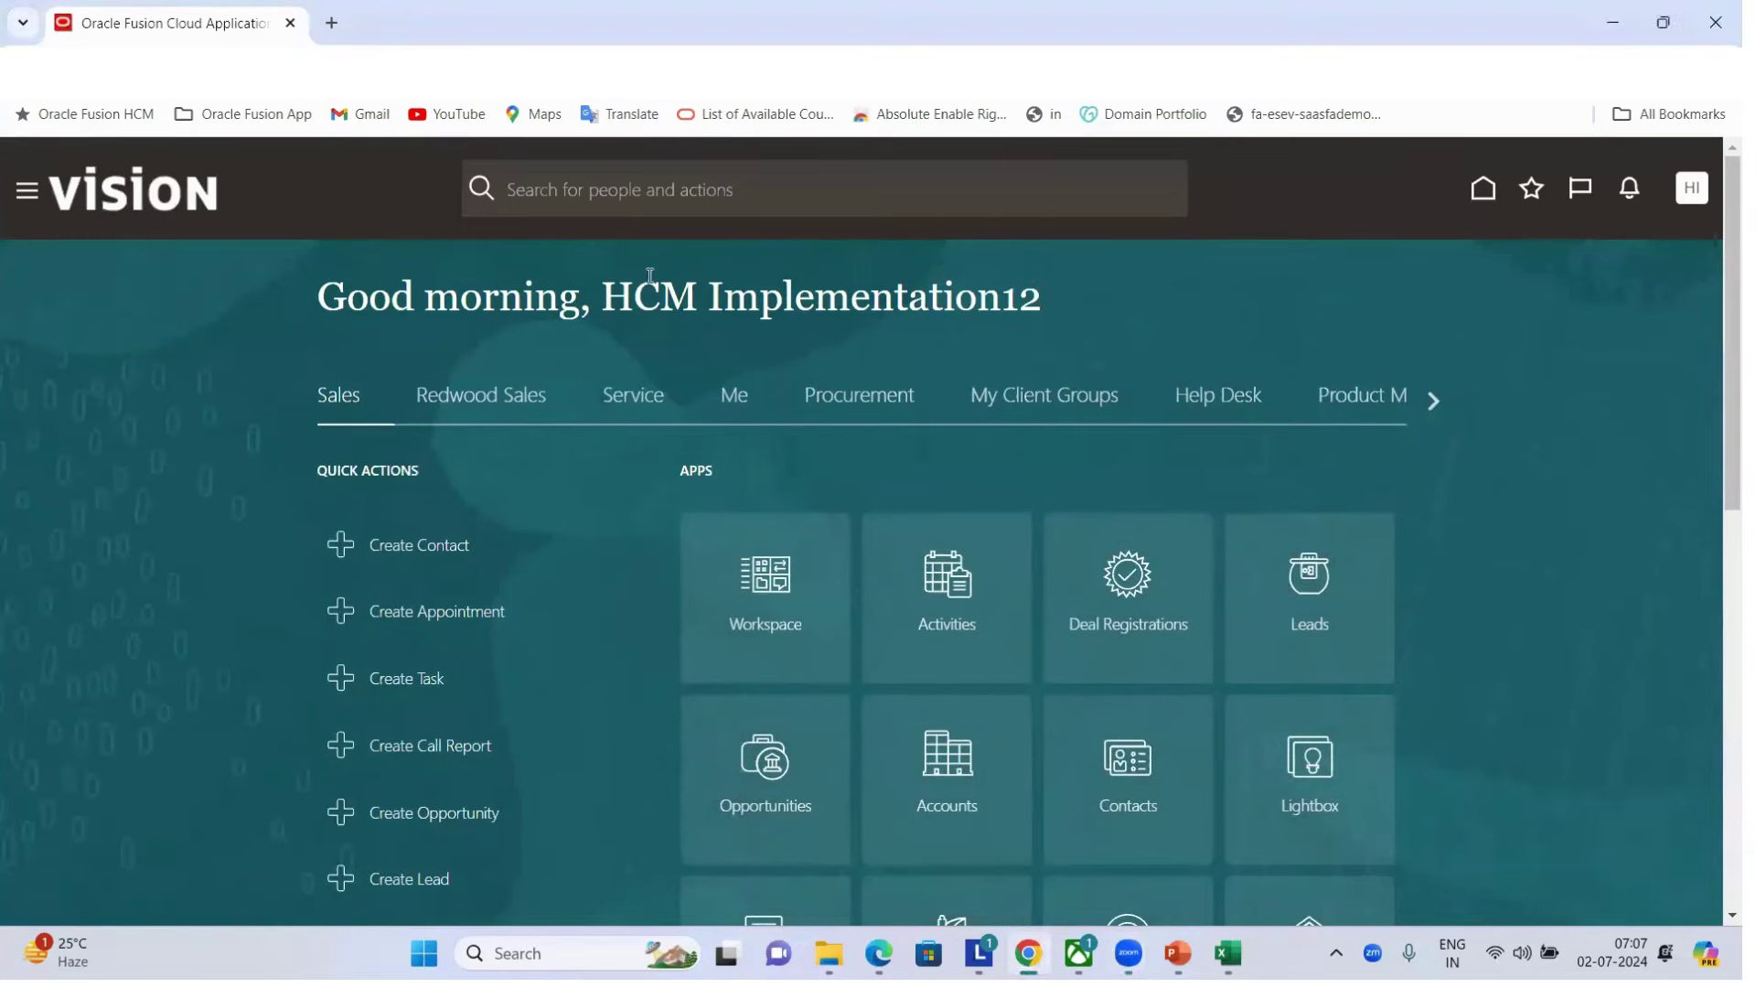
left_click_drag(634, 300, 1056, 311)
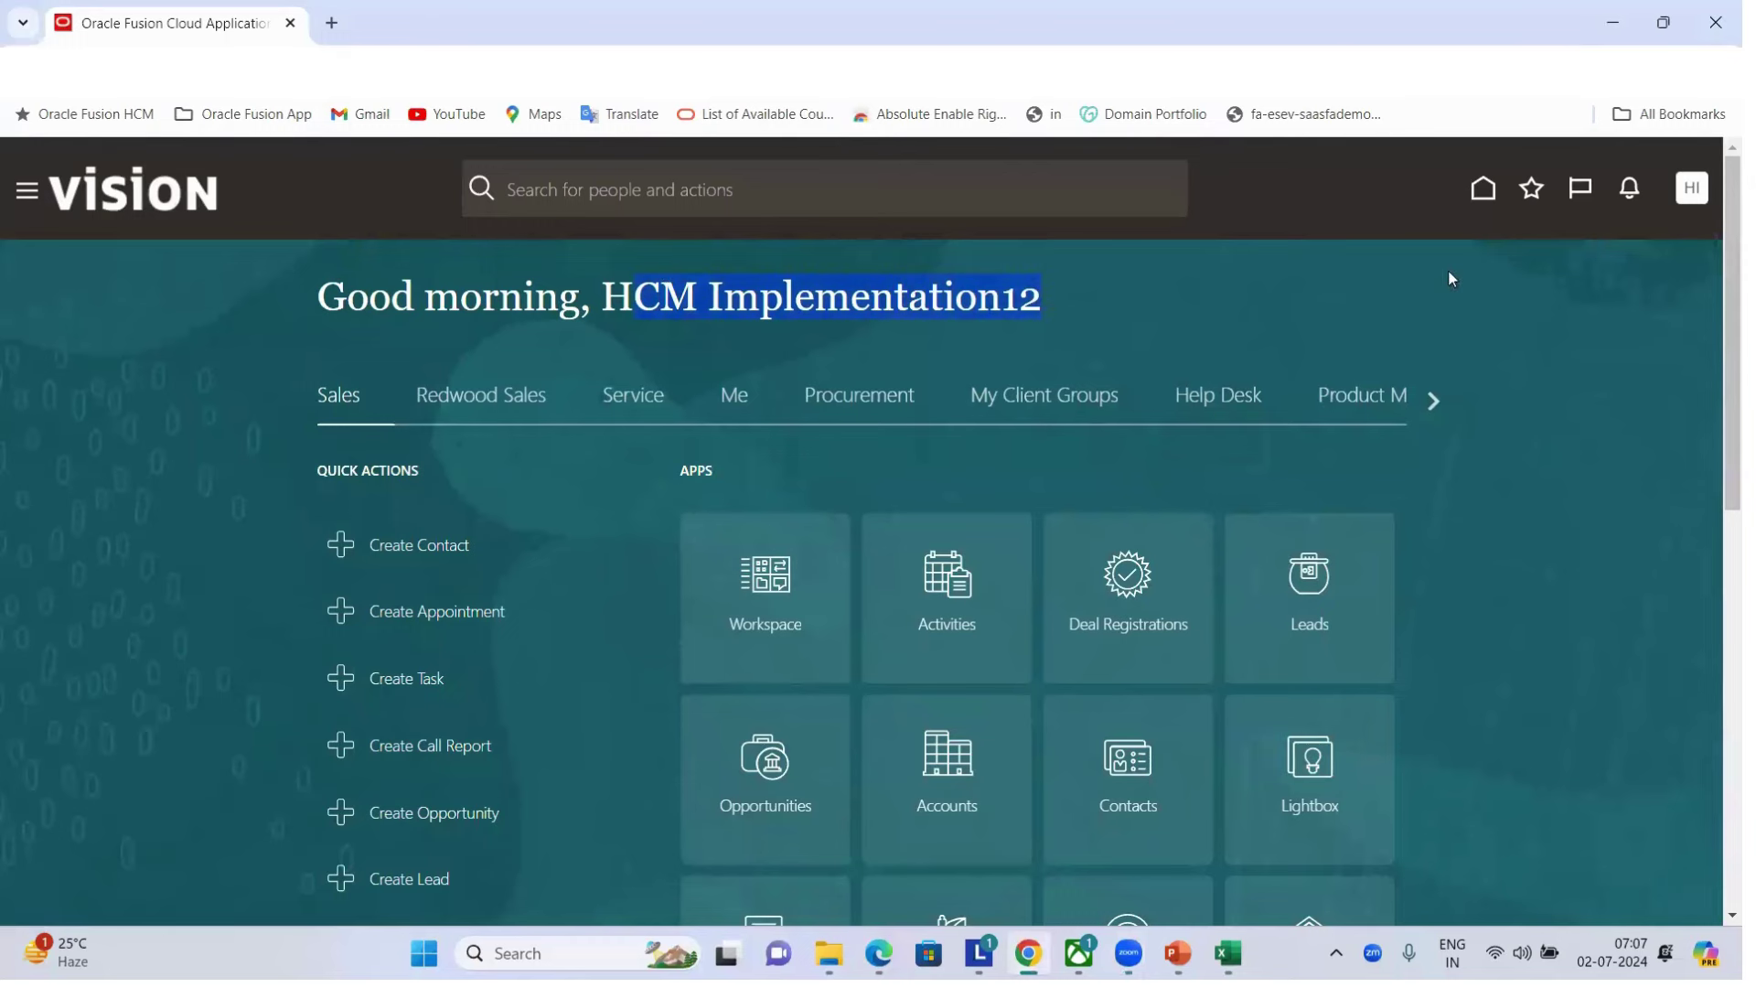
left_click(1694, 192)
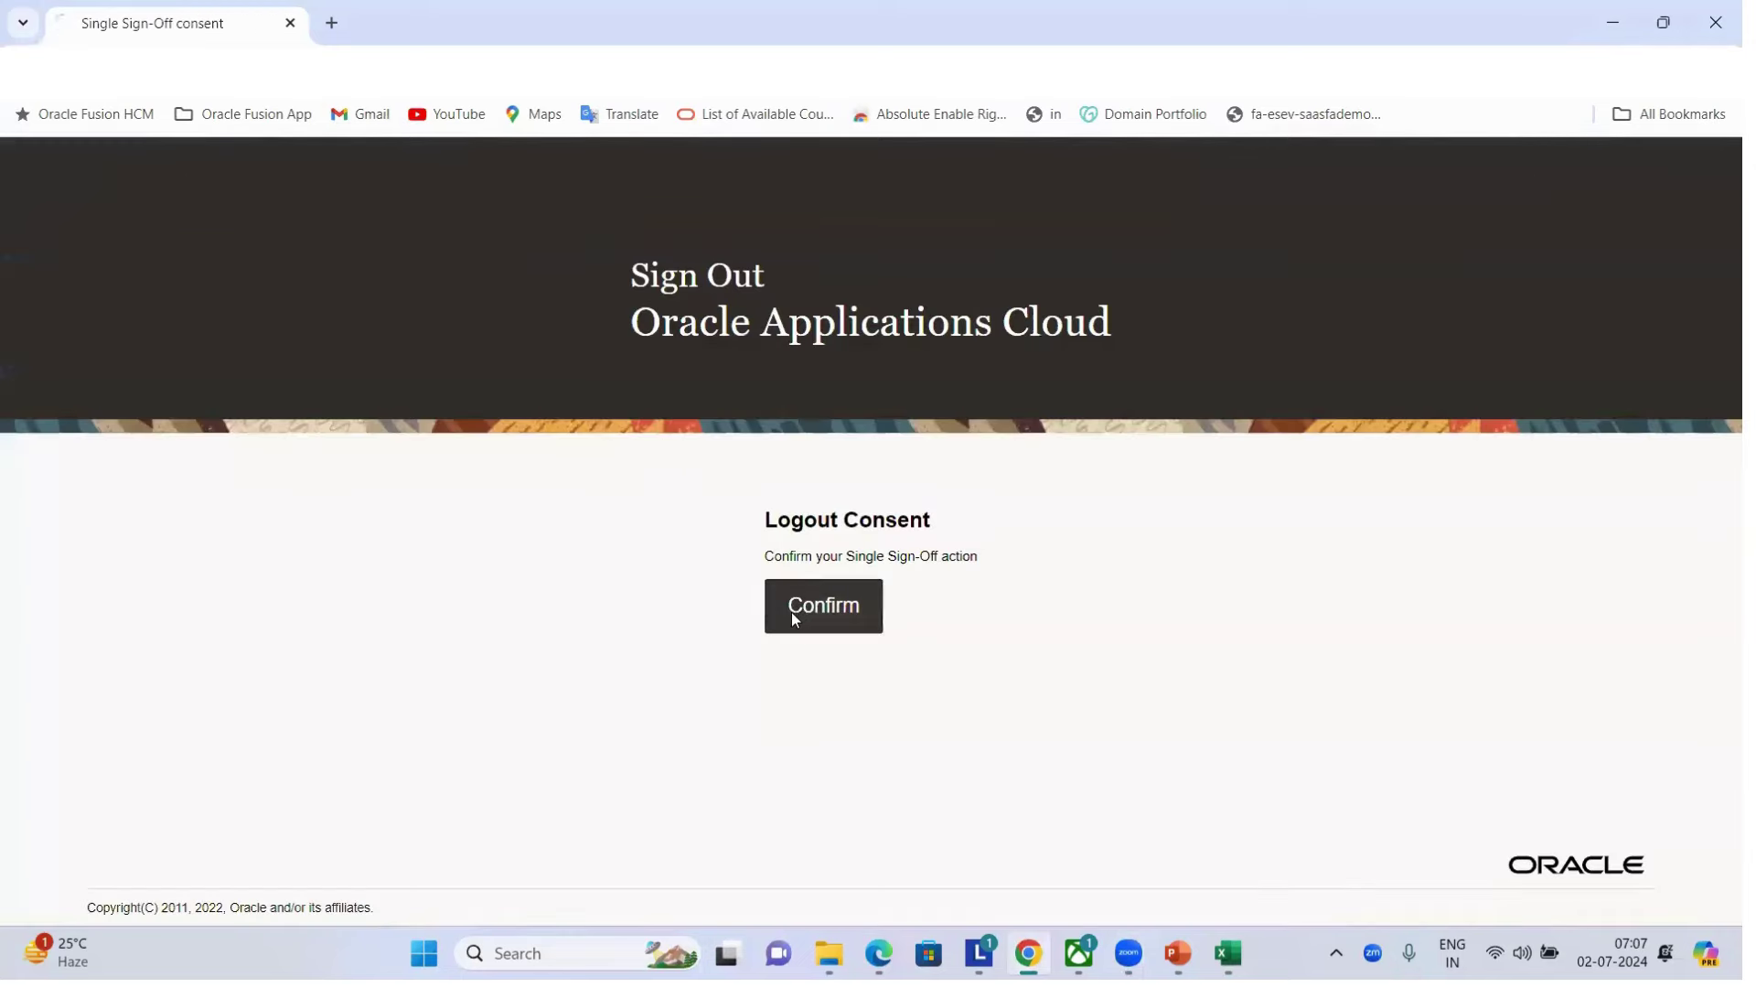
left_click(794, 610)
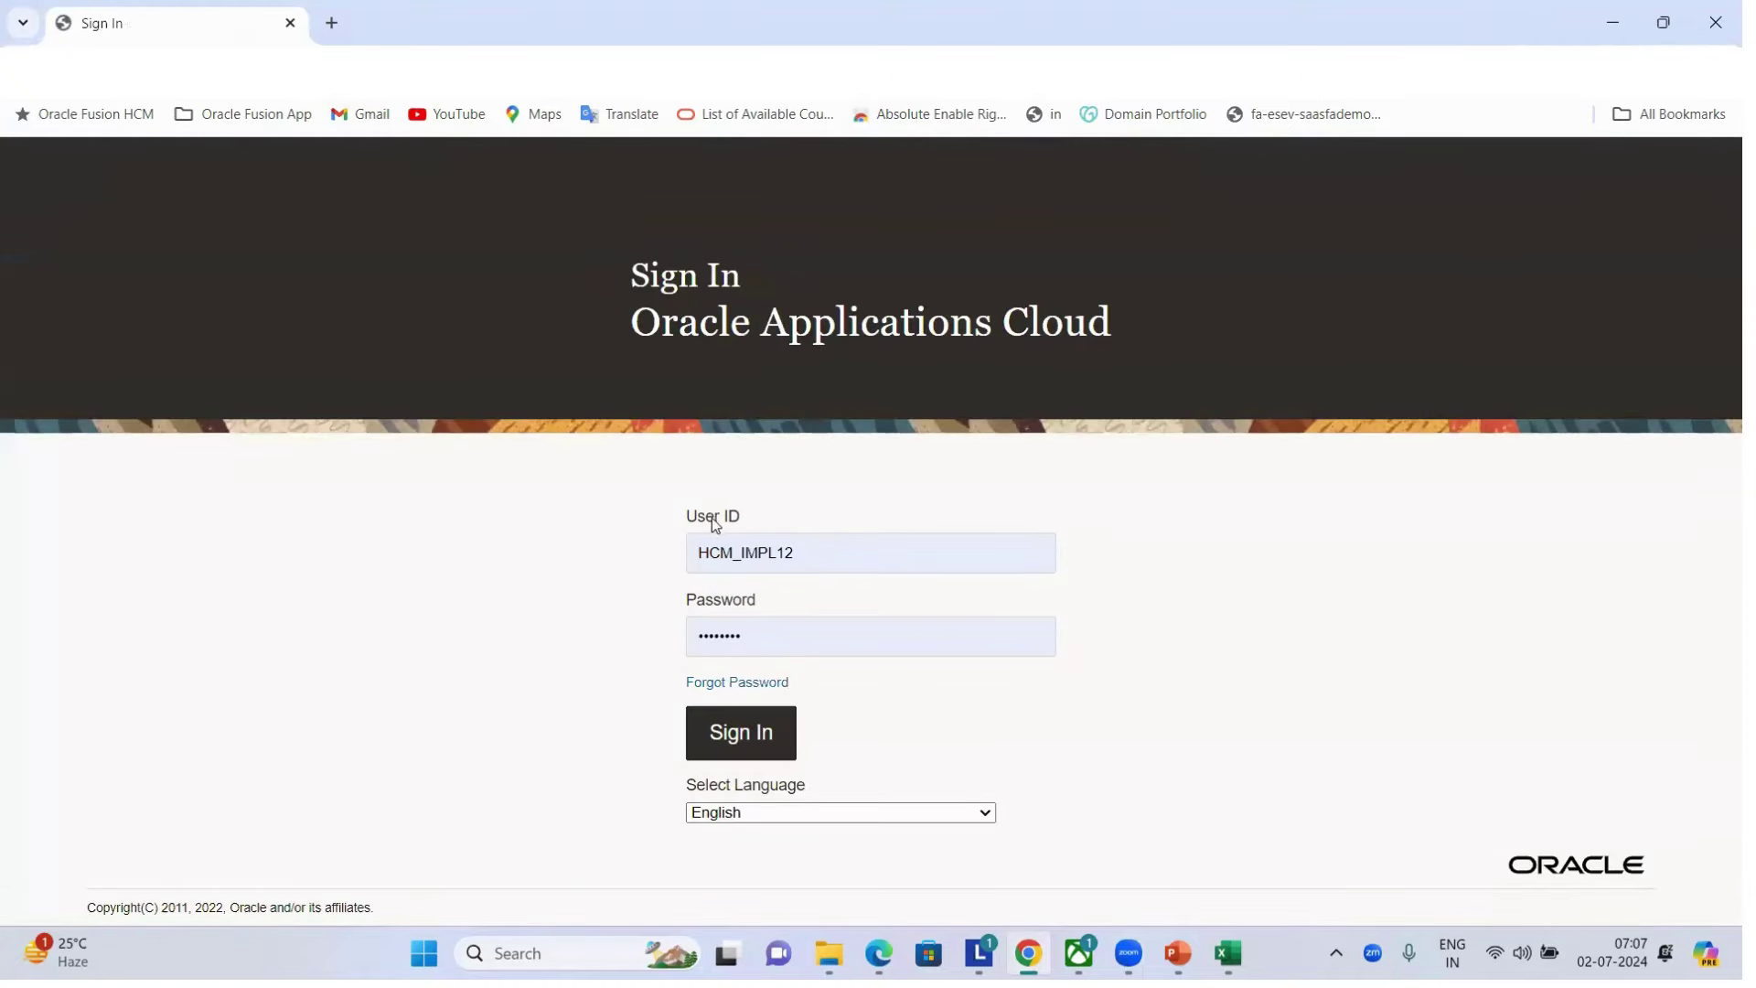
left_click_drag(689, 518, 757, 525)
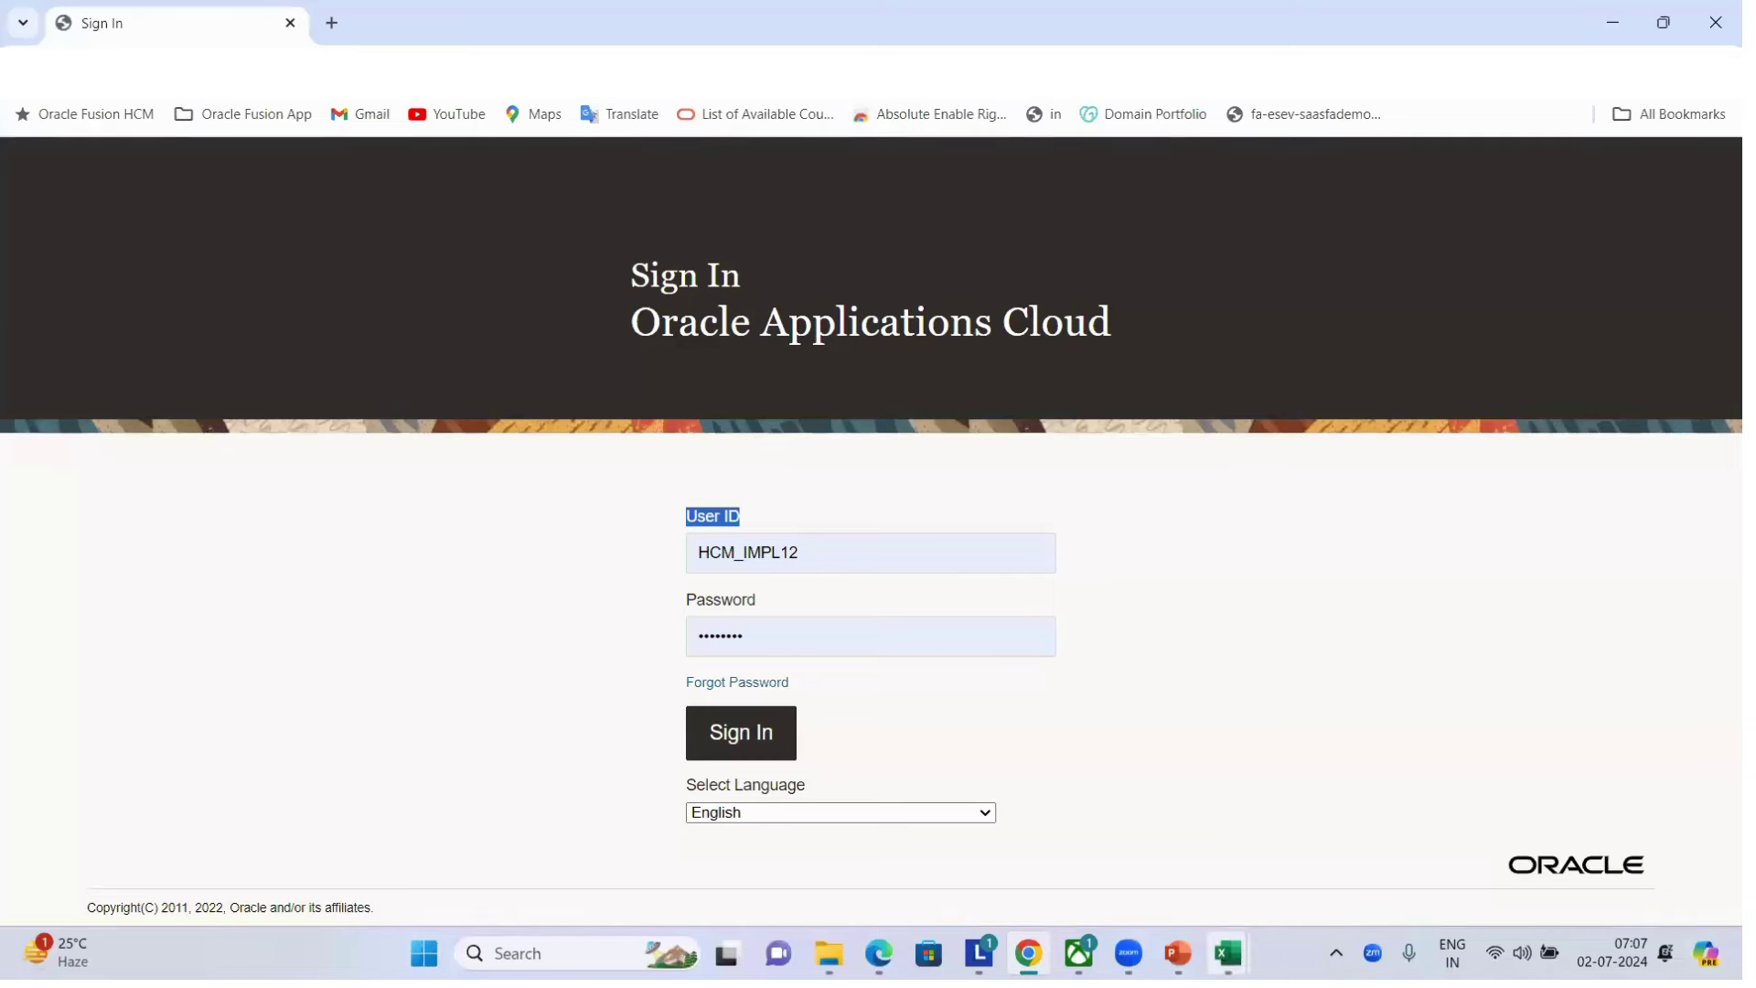
left_click(1229, 953)
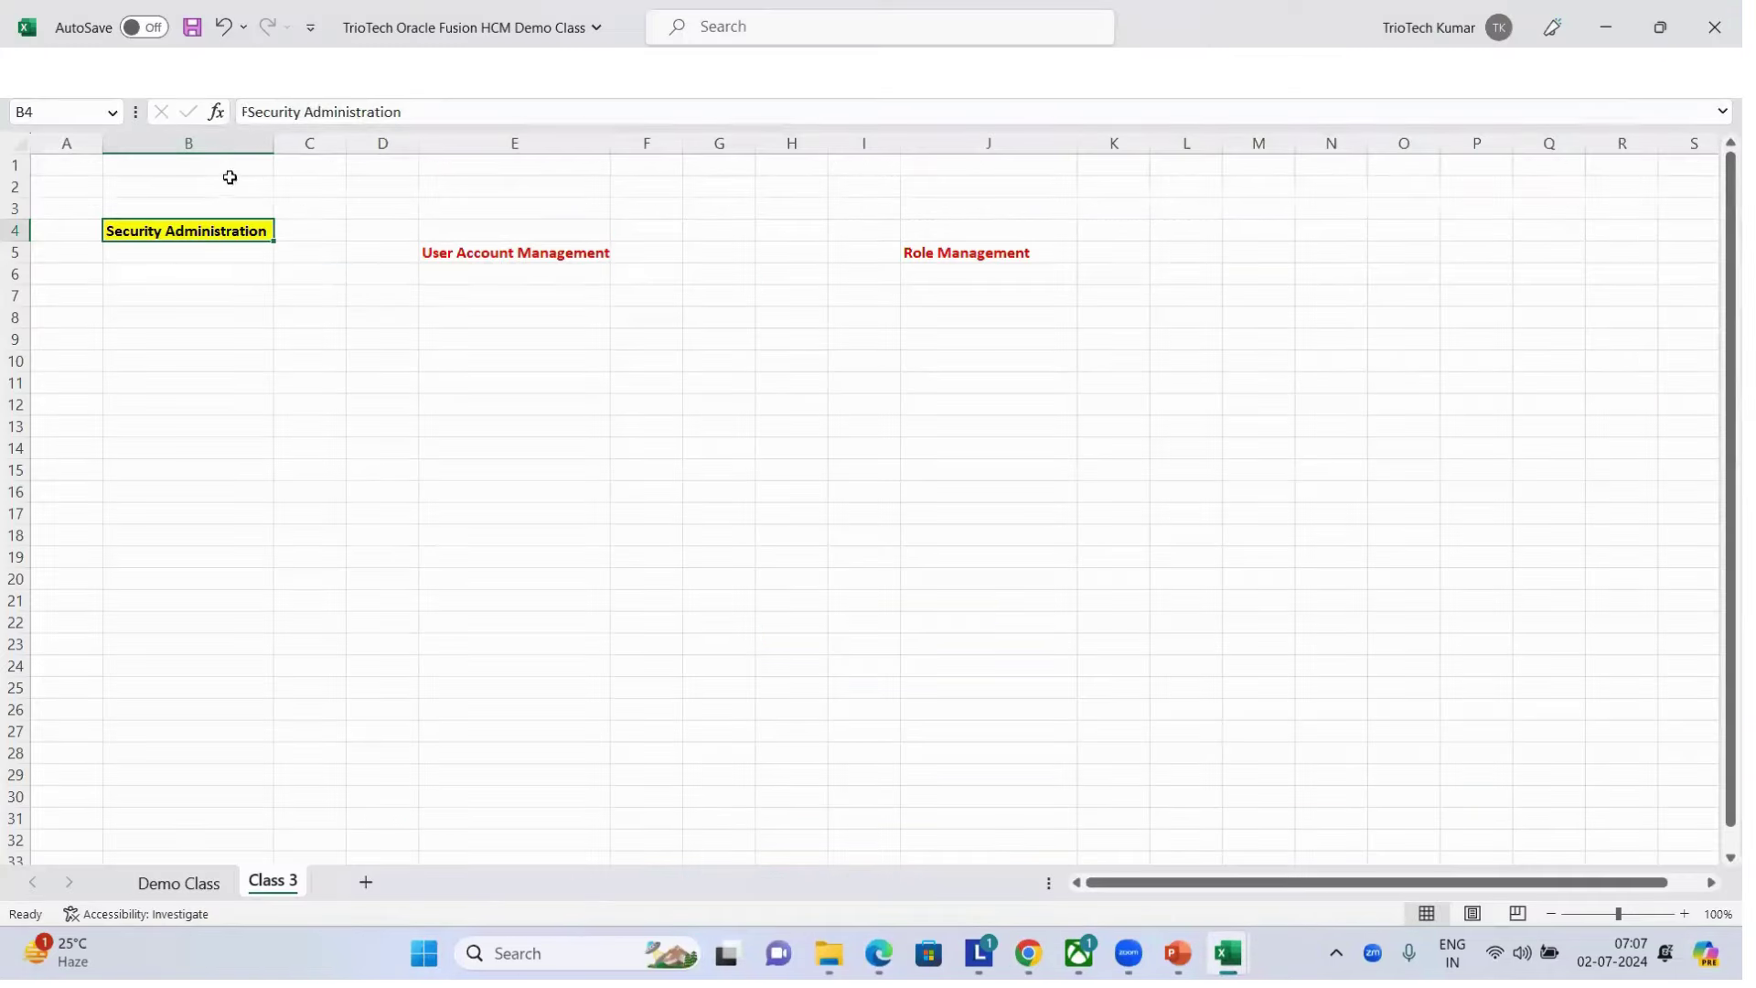
- Enter Deloitee in J2 and make it bold
left_click(221, 183)
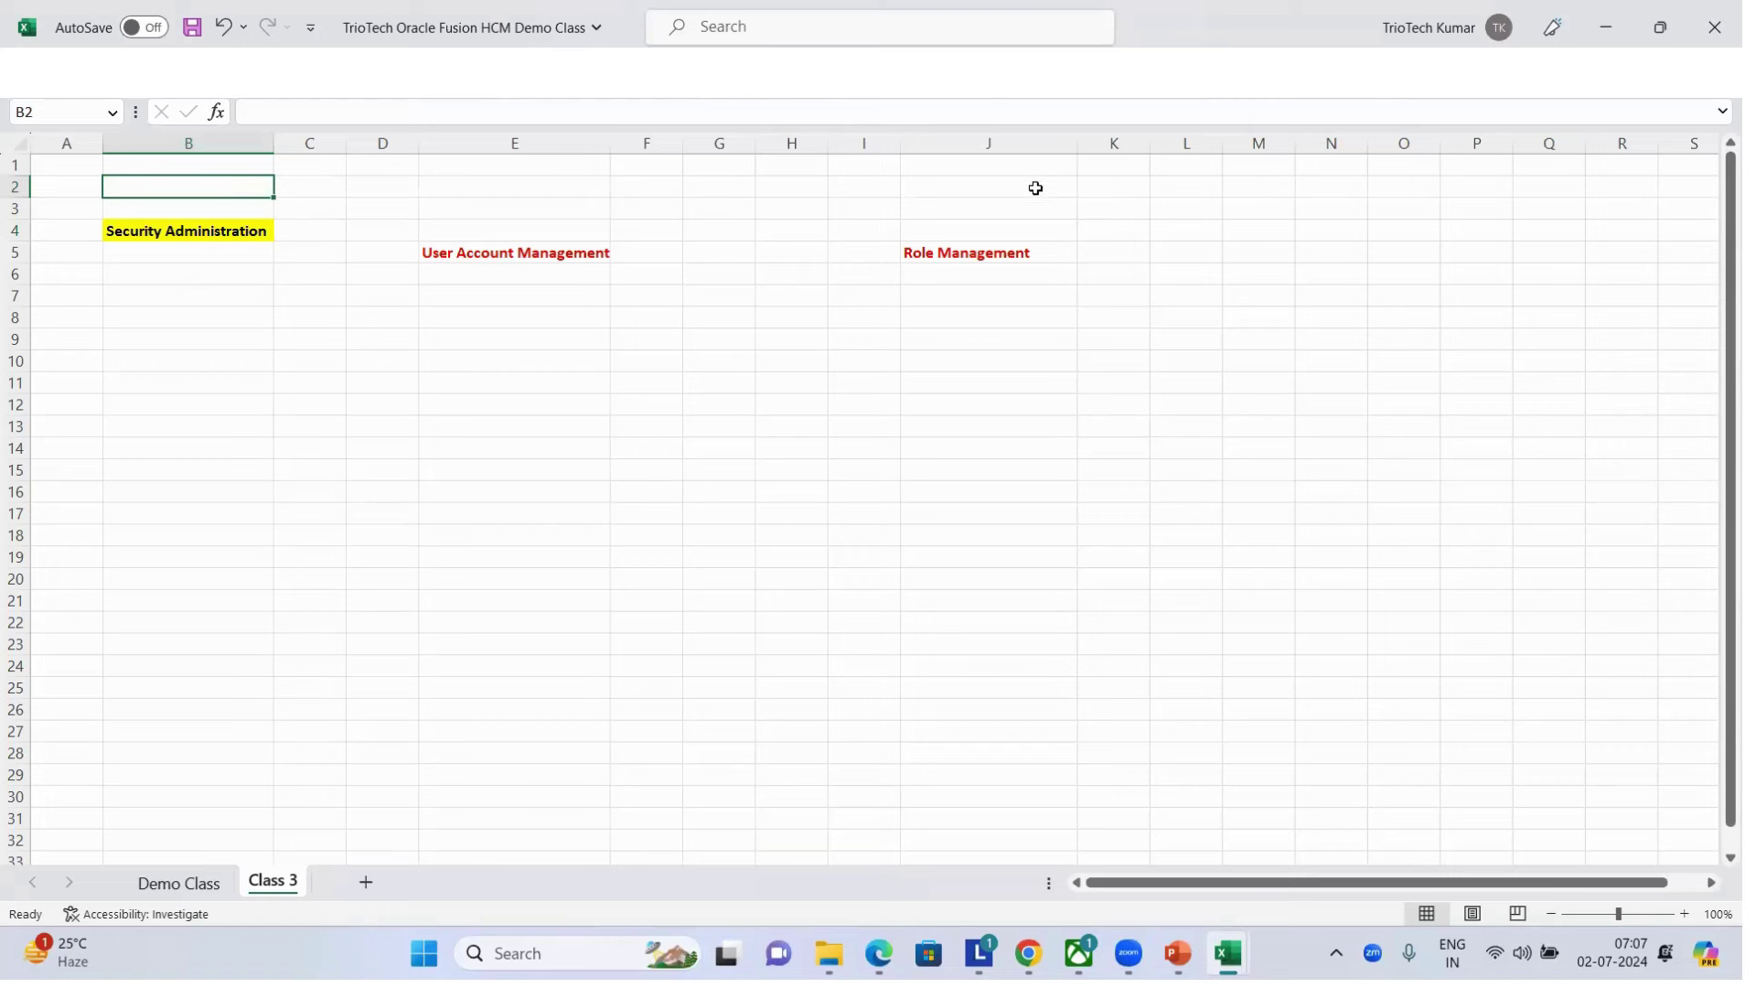
left_click(1031, 187)
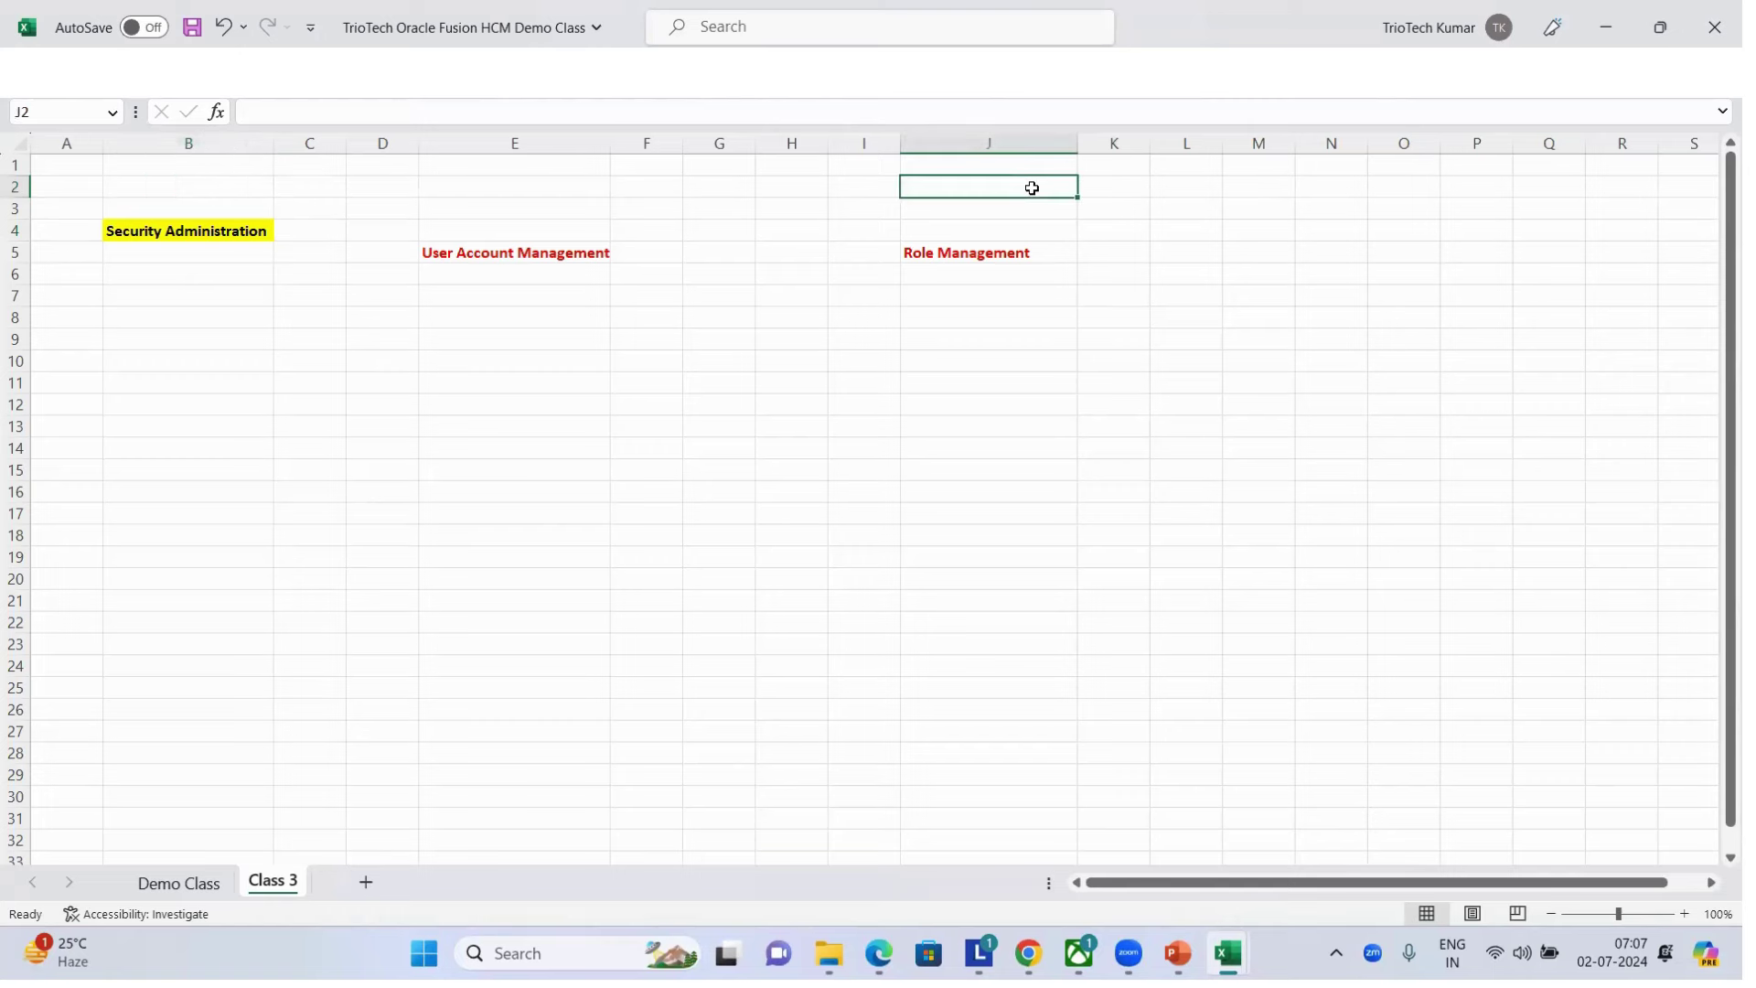
type("Deloitee")
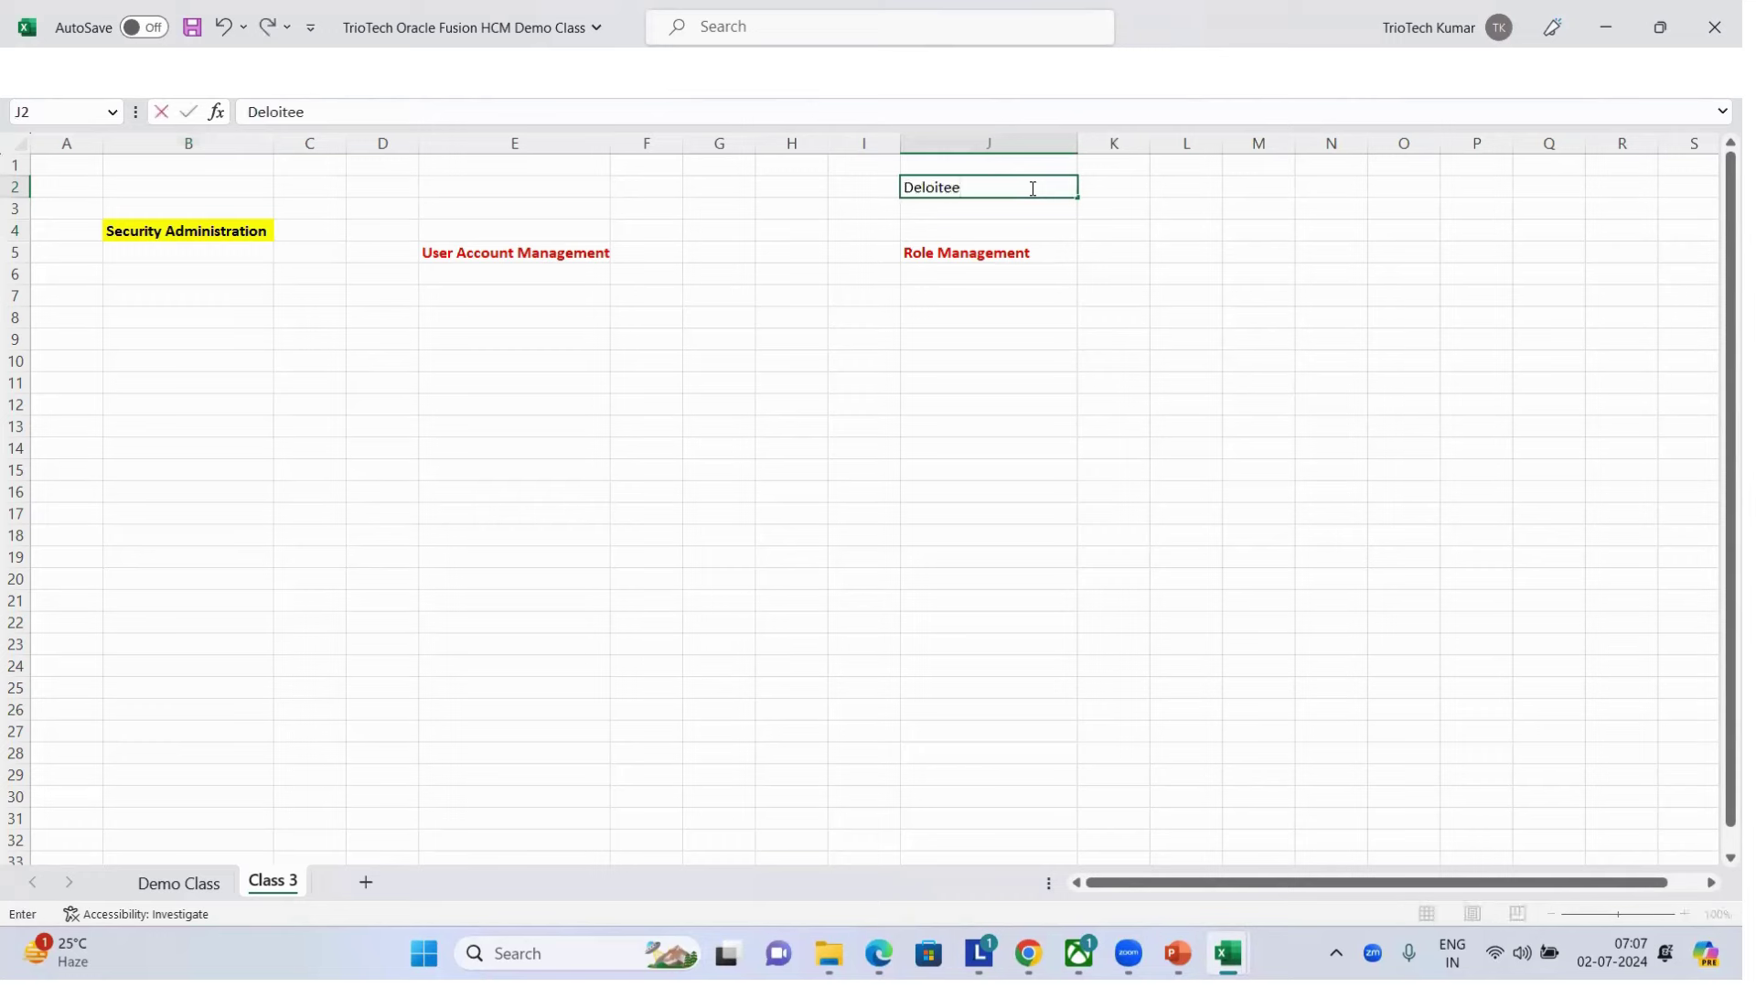
key("Tab")
left_click(991, 186)
key("ctrl+b")
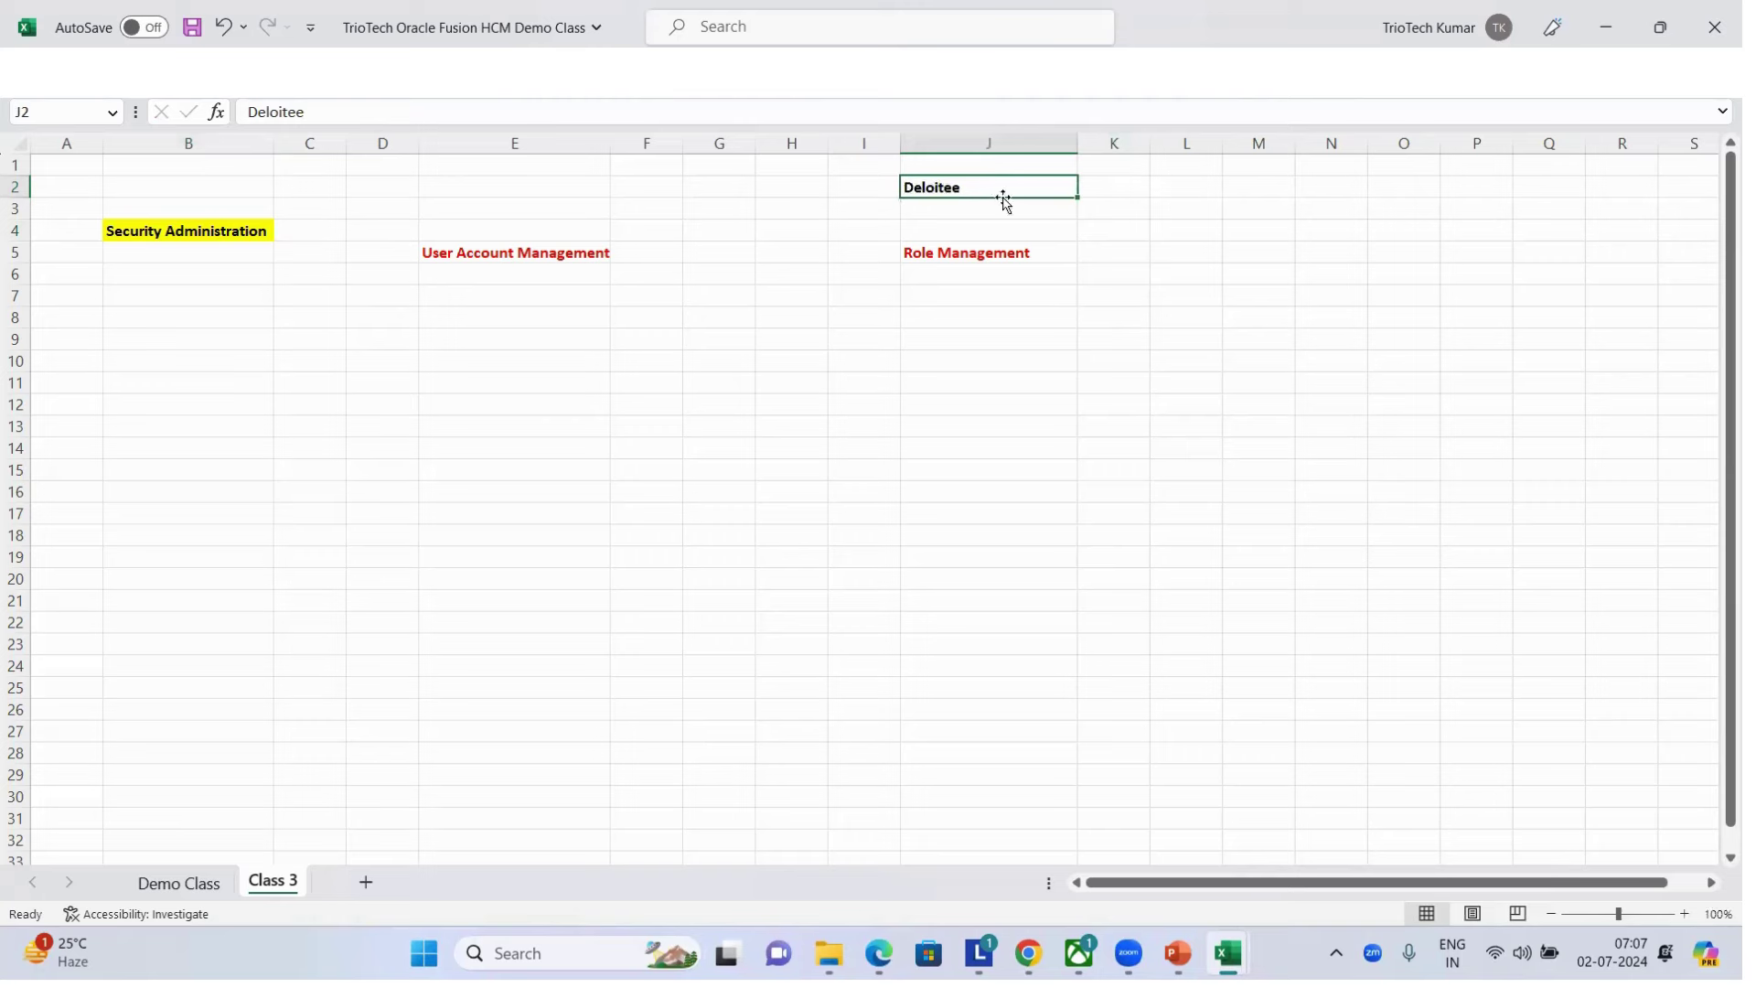
- Enter bold 10 Consultants in K2 and widen column K to fit
left_click(1135, 188)
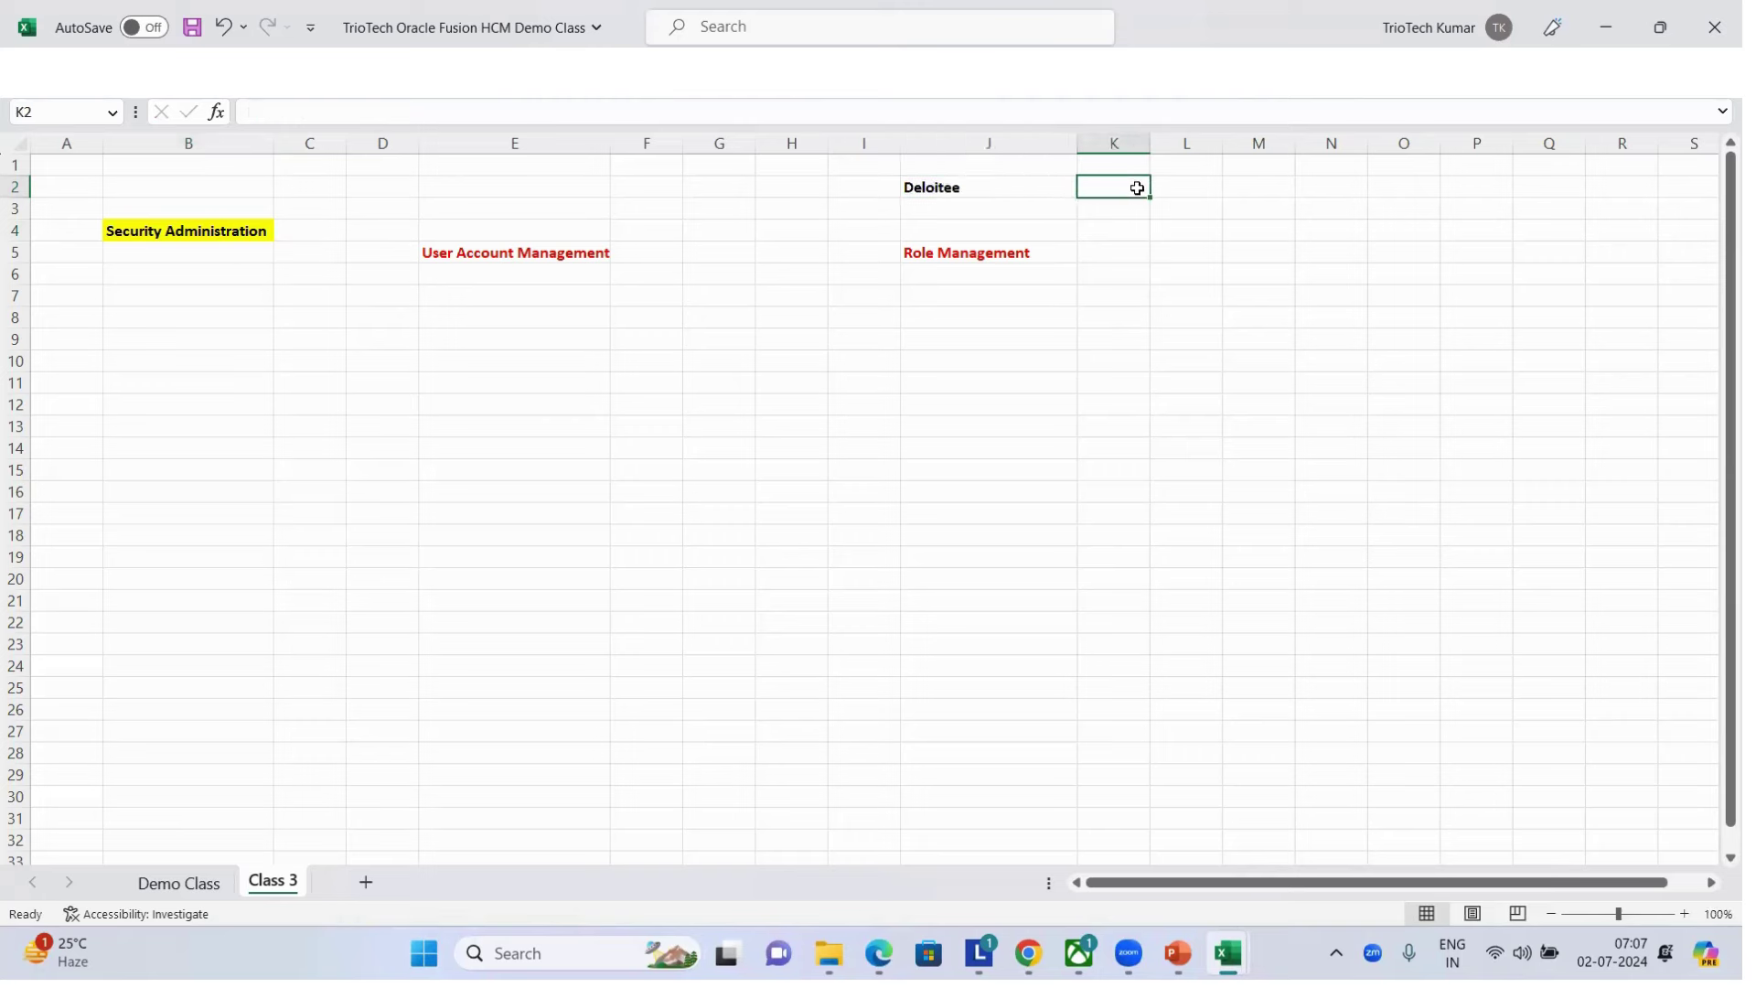
type("10 Reso")
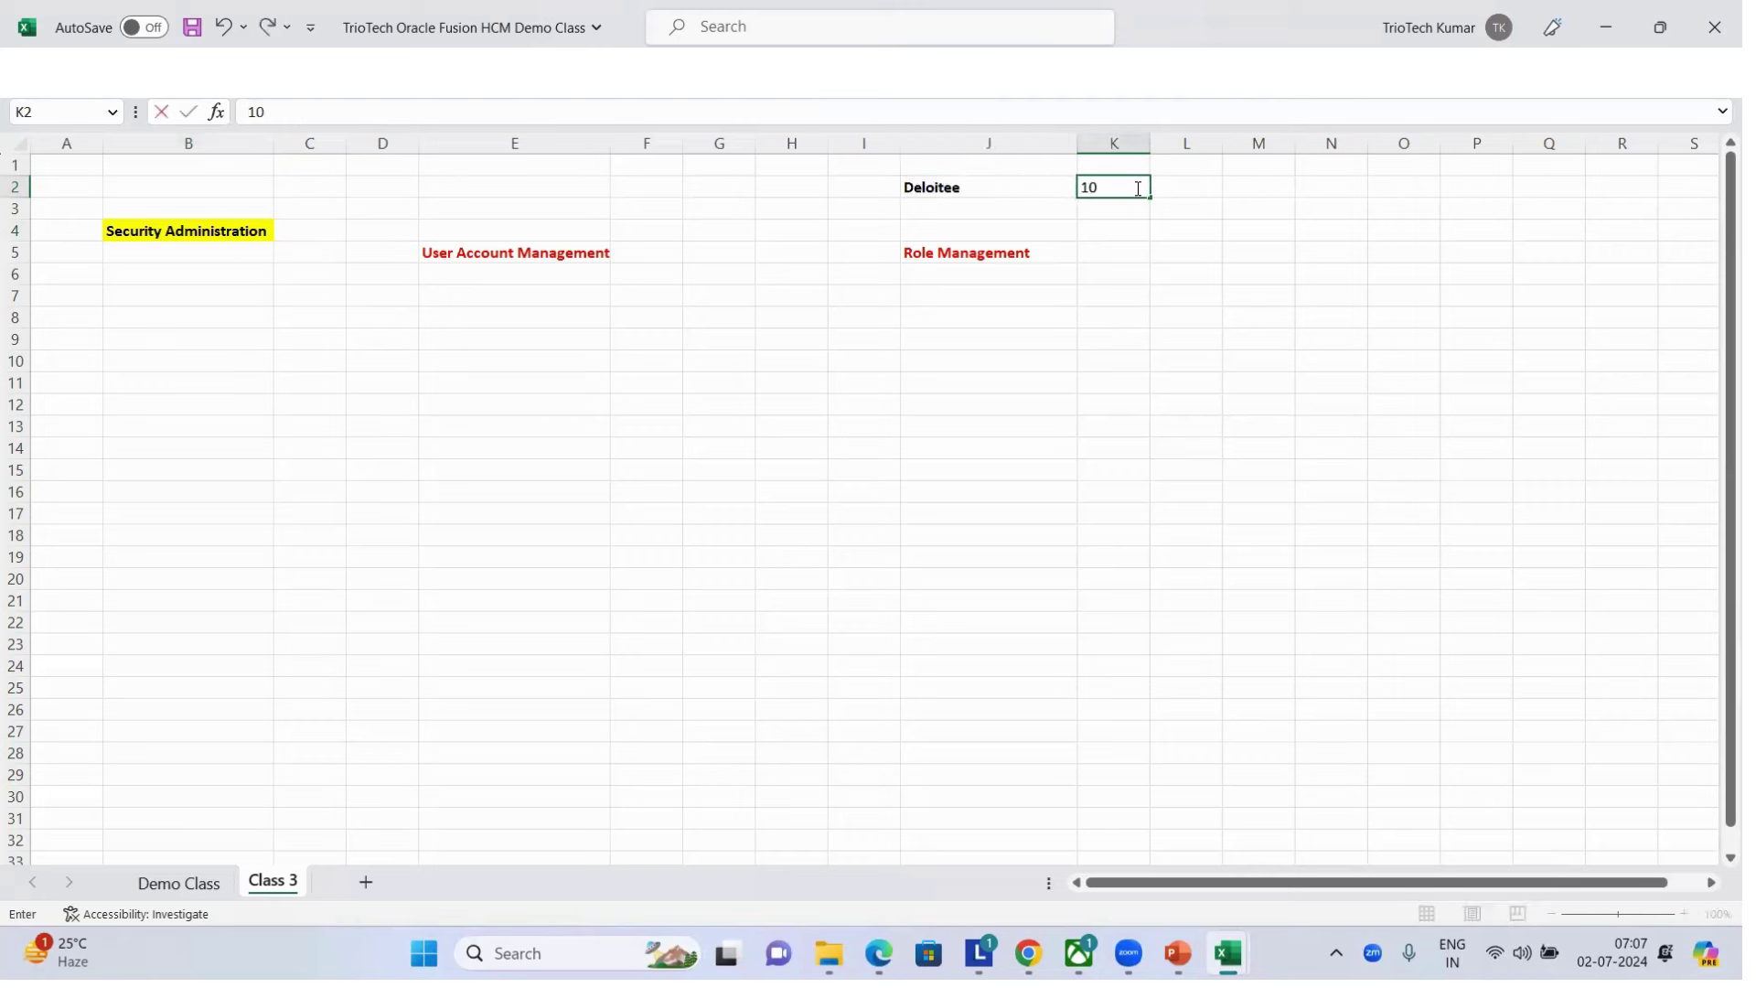
key("BackSpace")
key("BackSpace")
key("BackSpace")
key("BackSpace")
type("Consultants")
key("Return")
left_click_drag(1150, 142, 1186, 142)
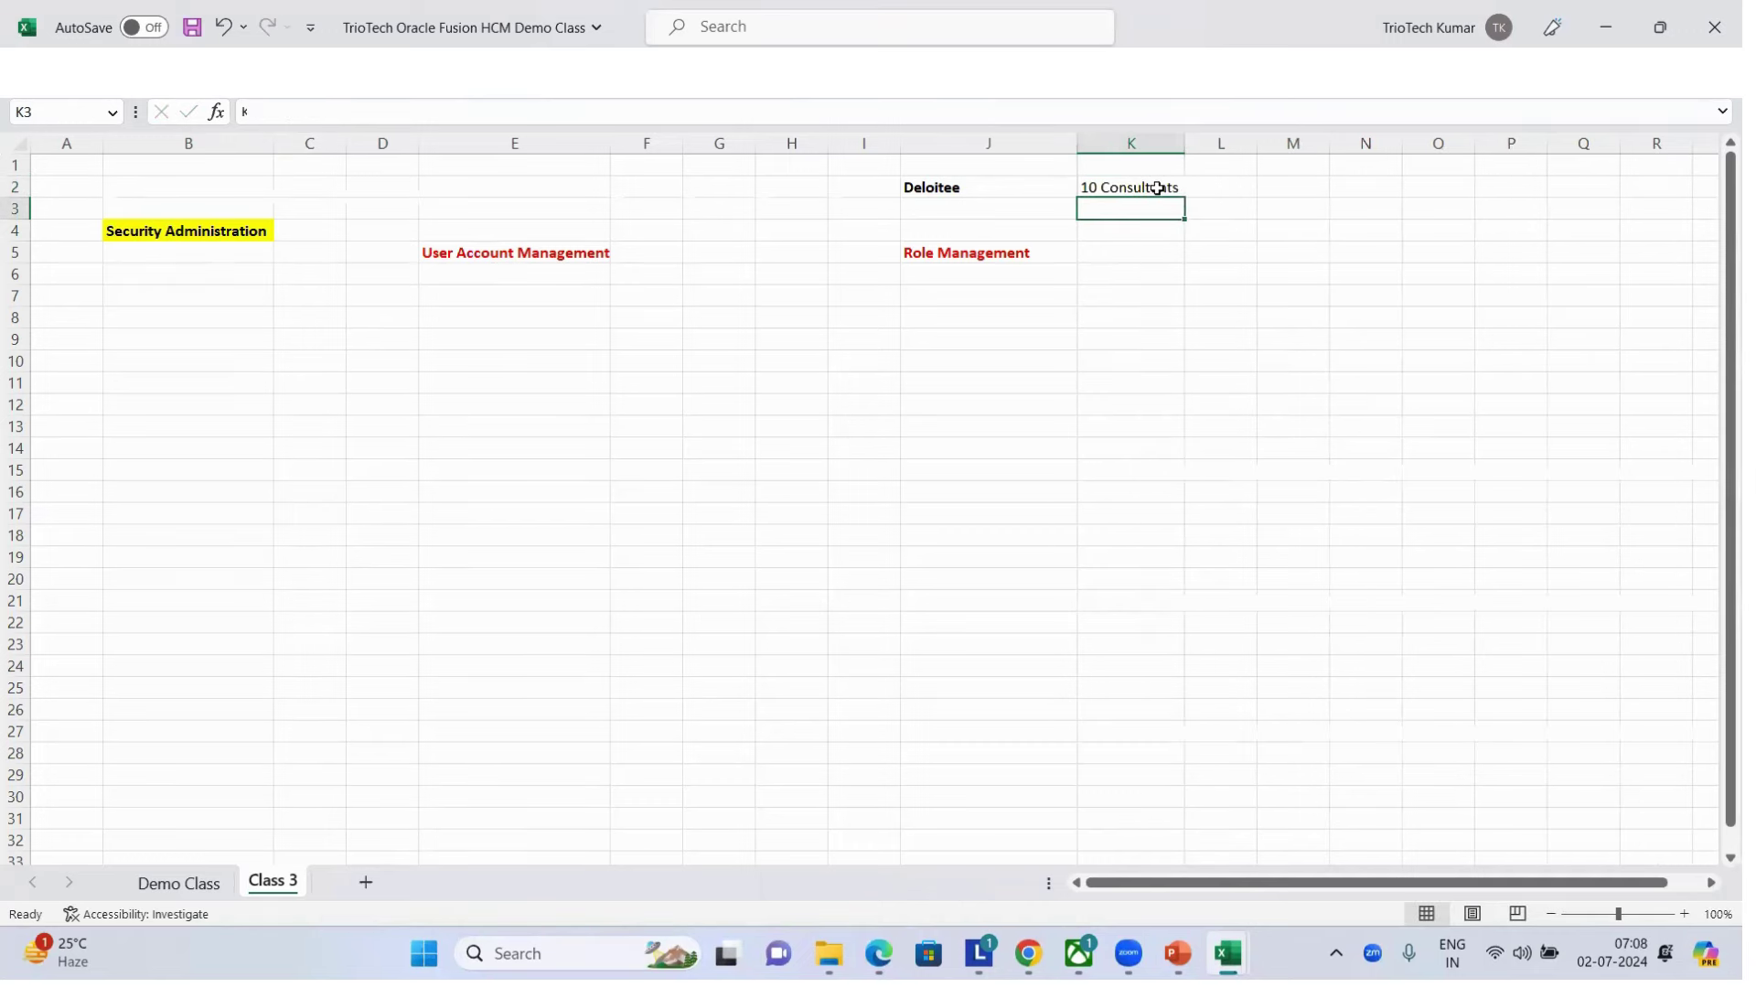
left_click(1157, 188)
key("ctrl+b")
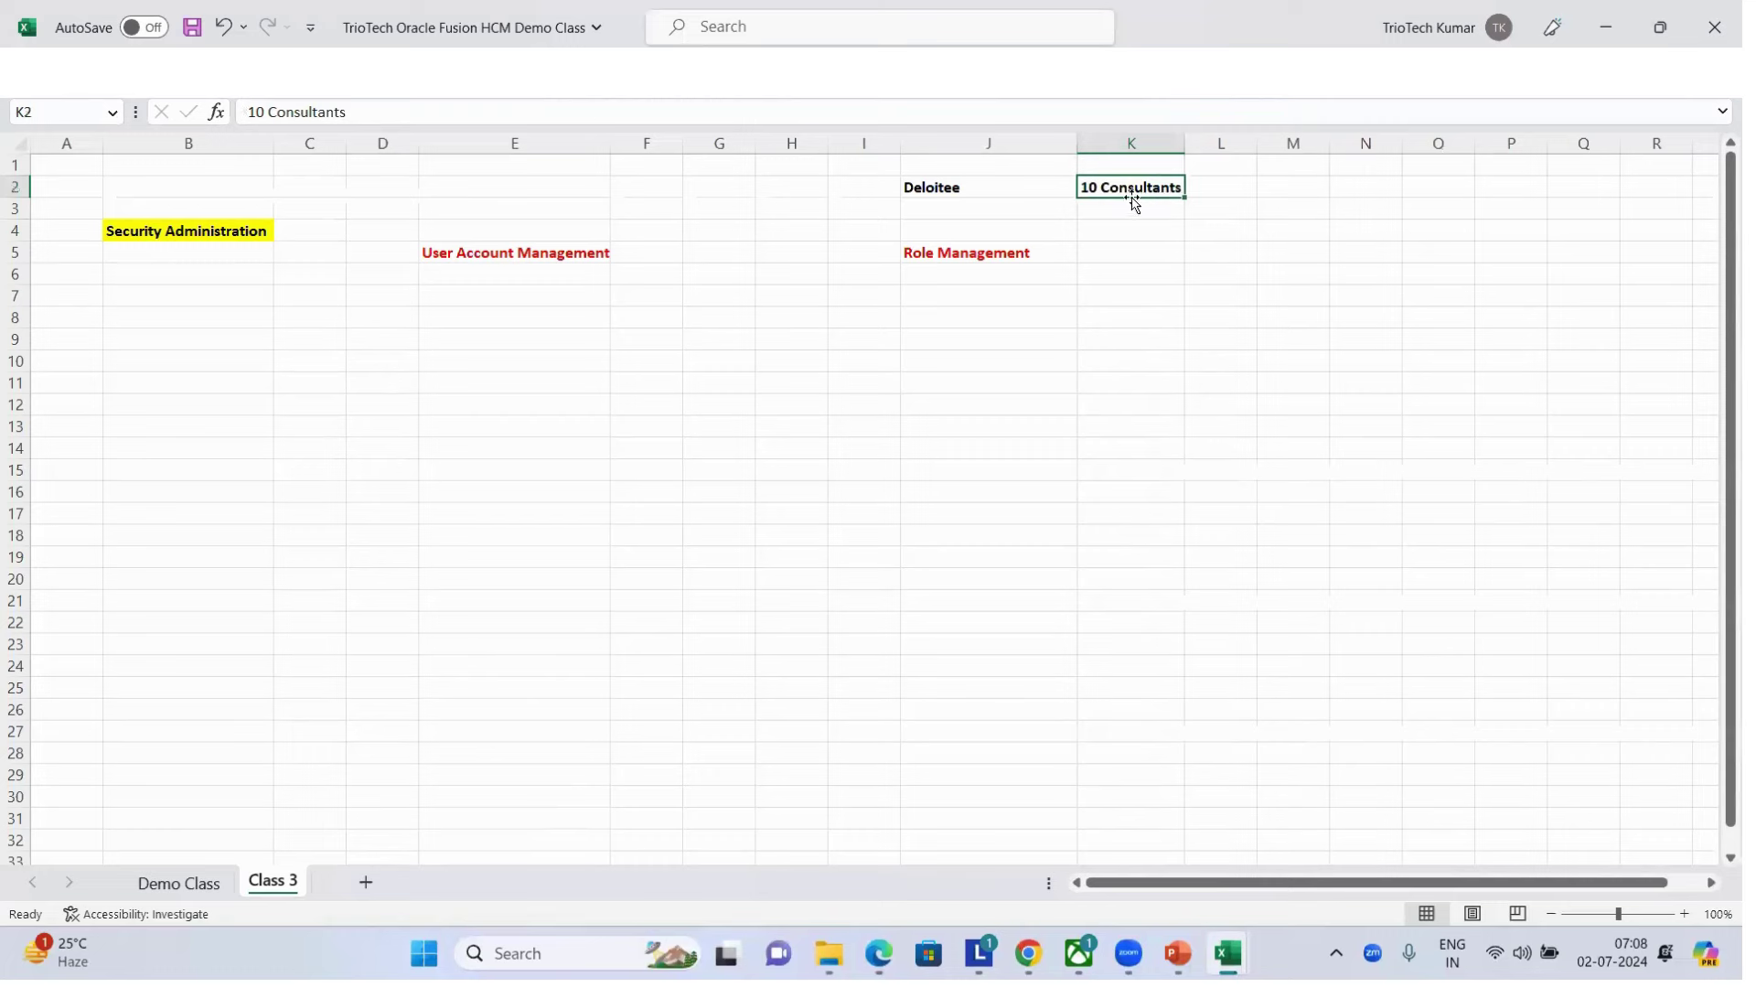
left_click(1004, 182)
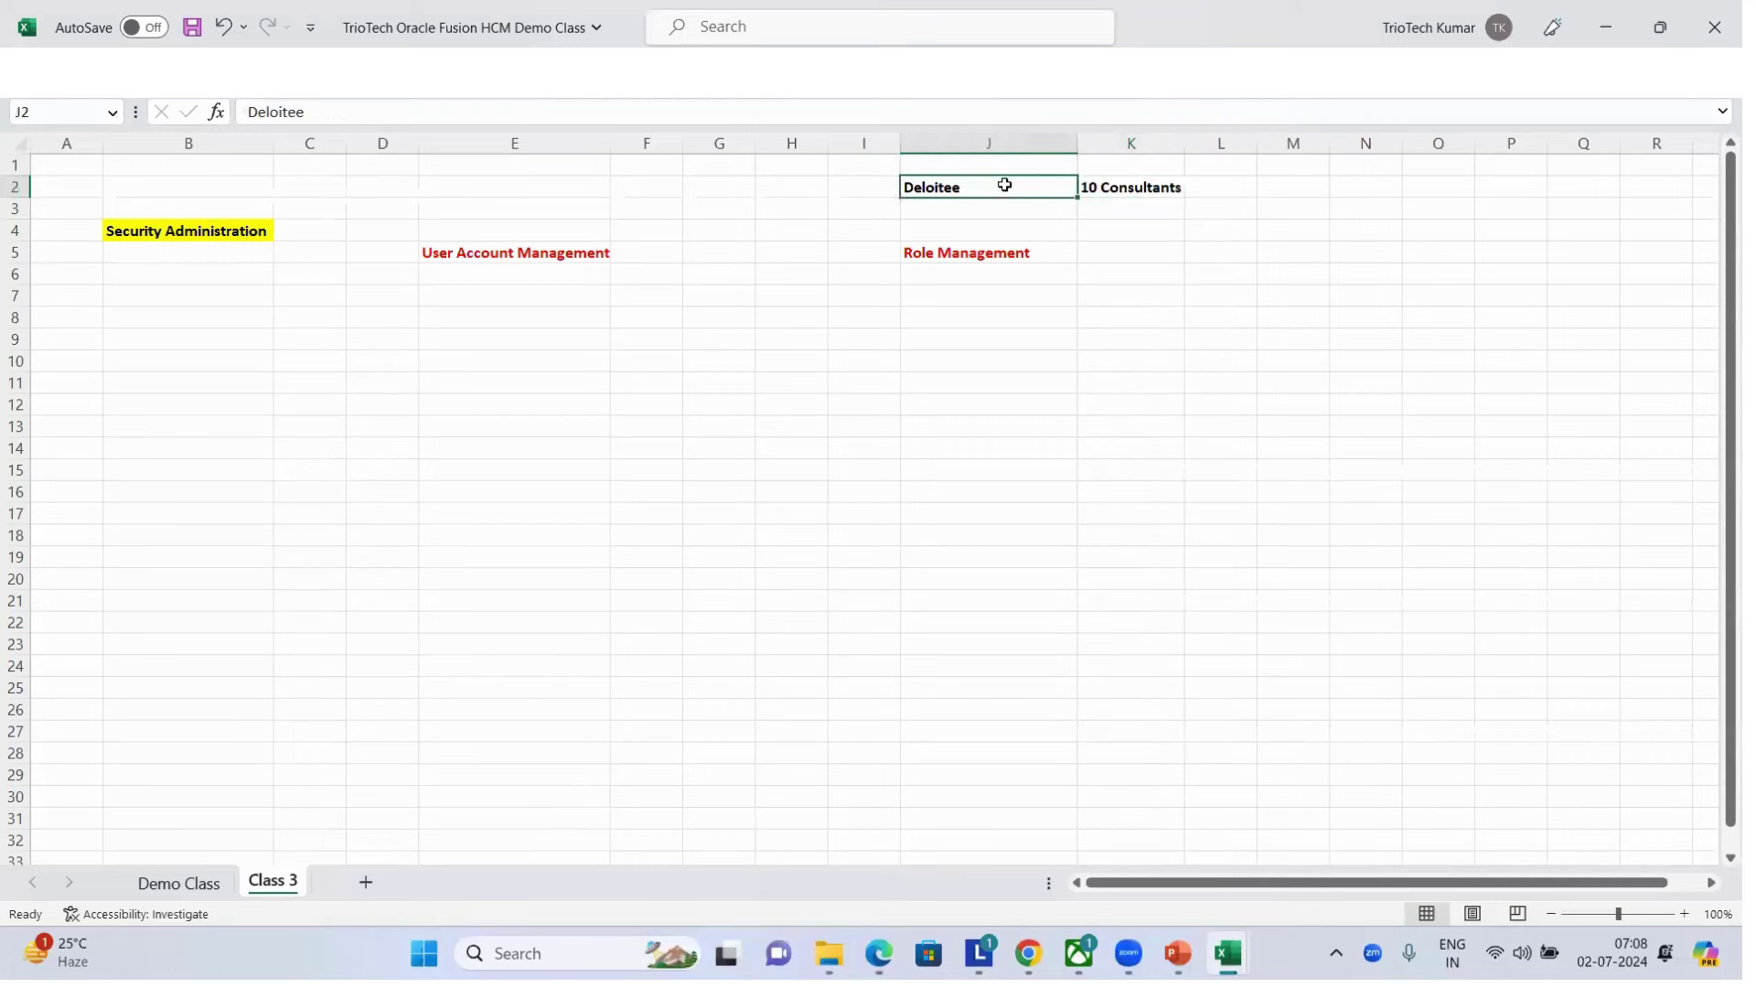
left_click(1118, 190)
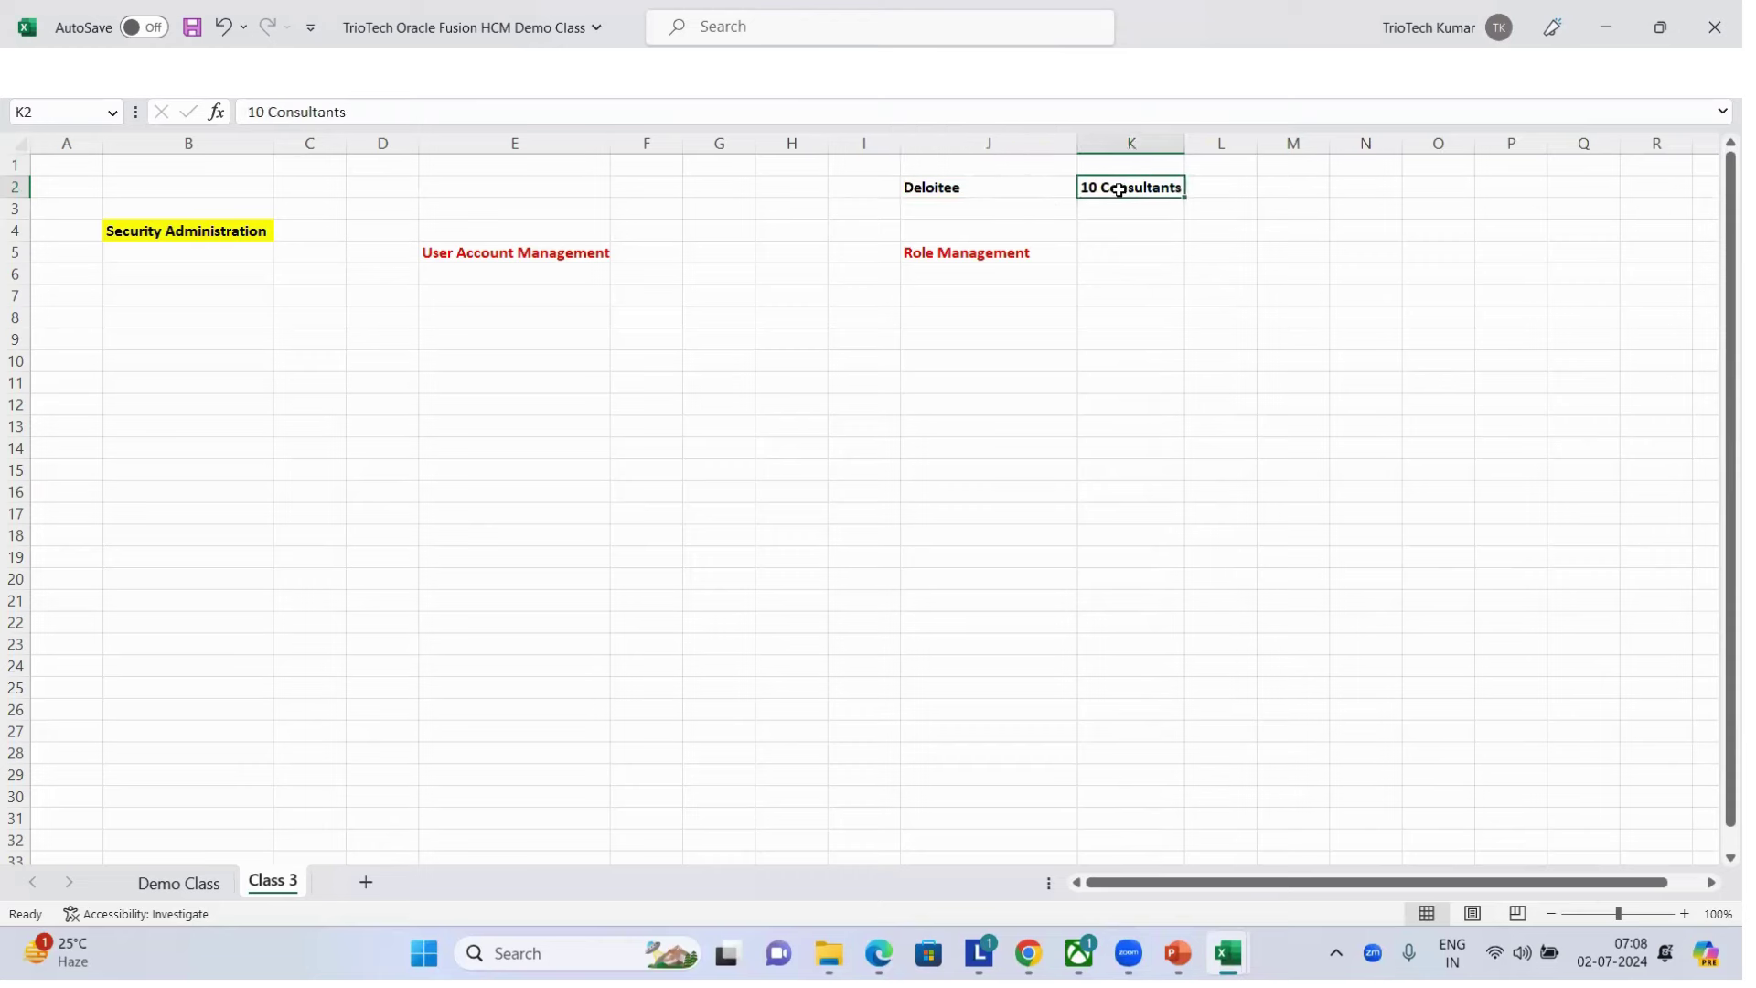
left_click(998, 199)
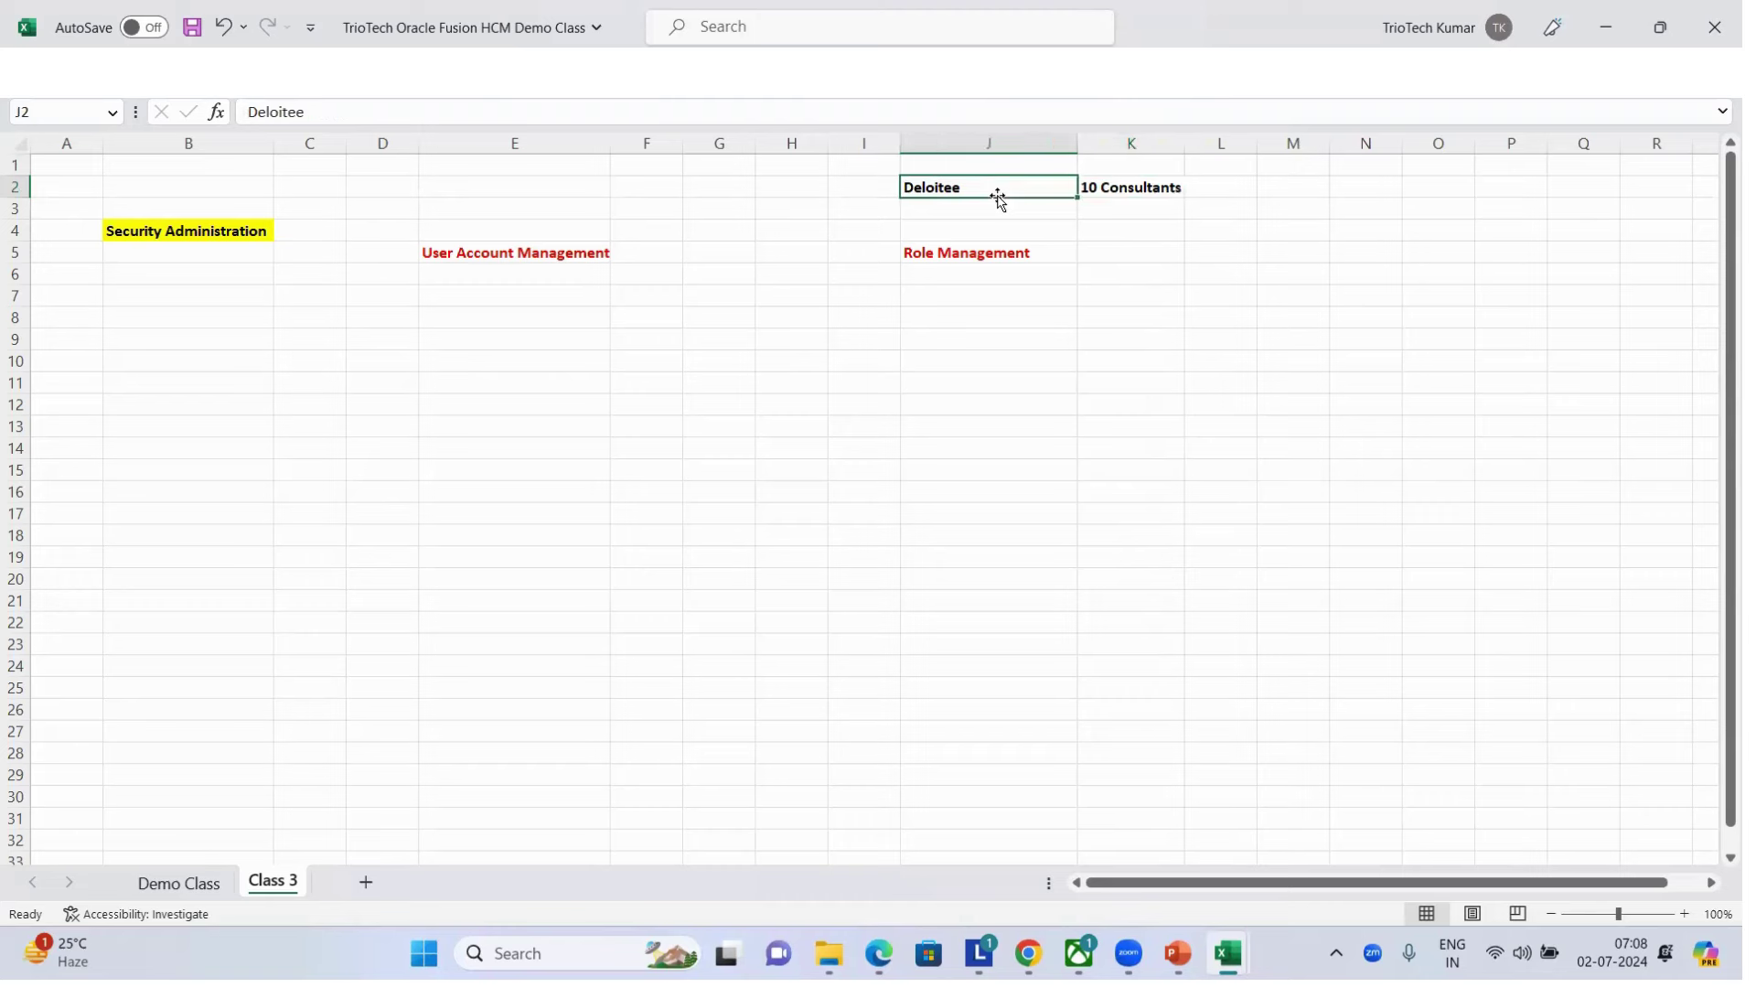
left_click(233, 181)
type("Reliance")
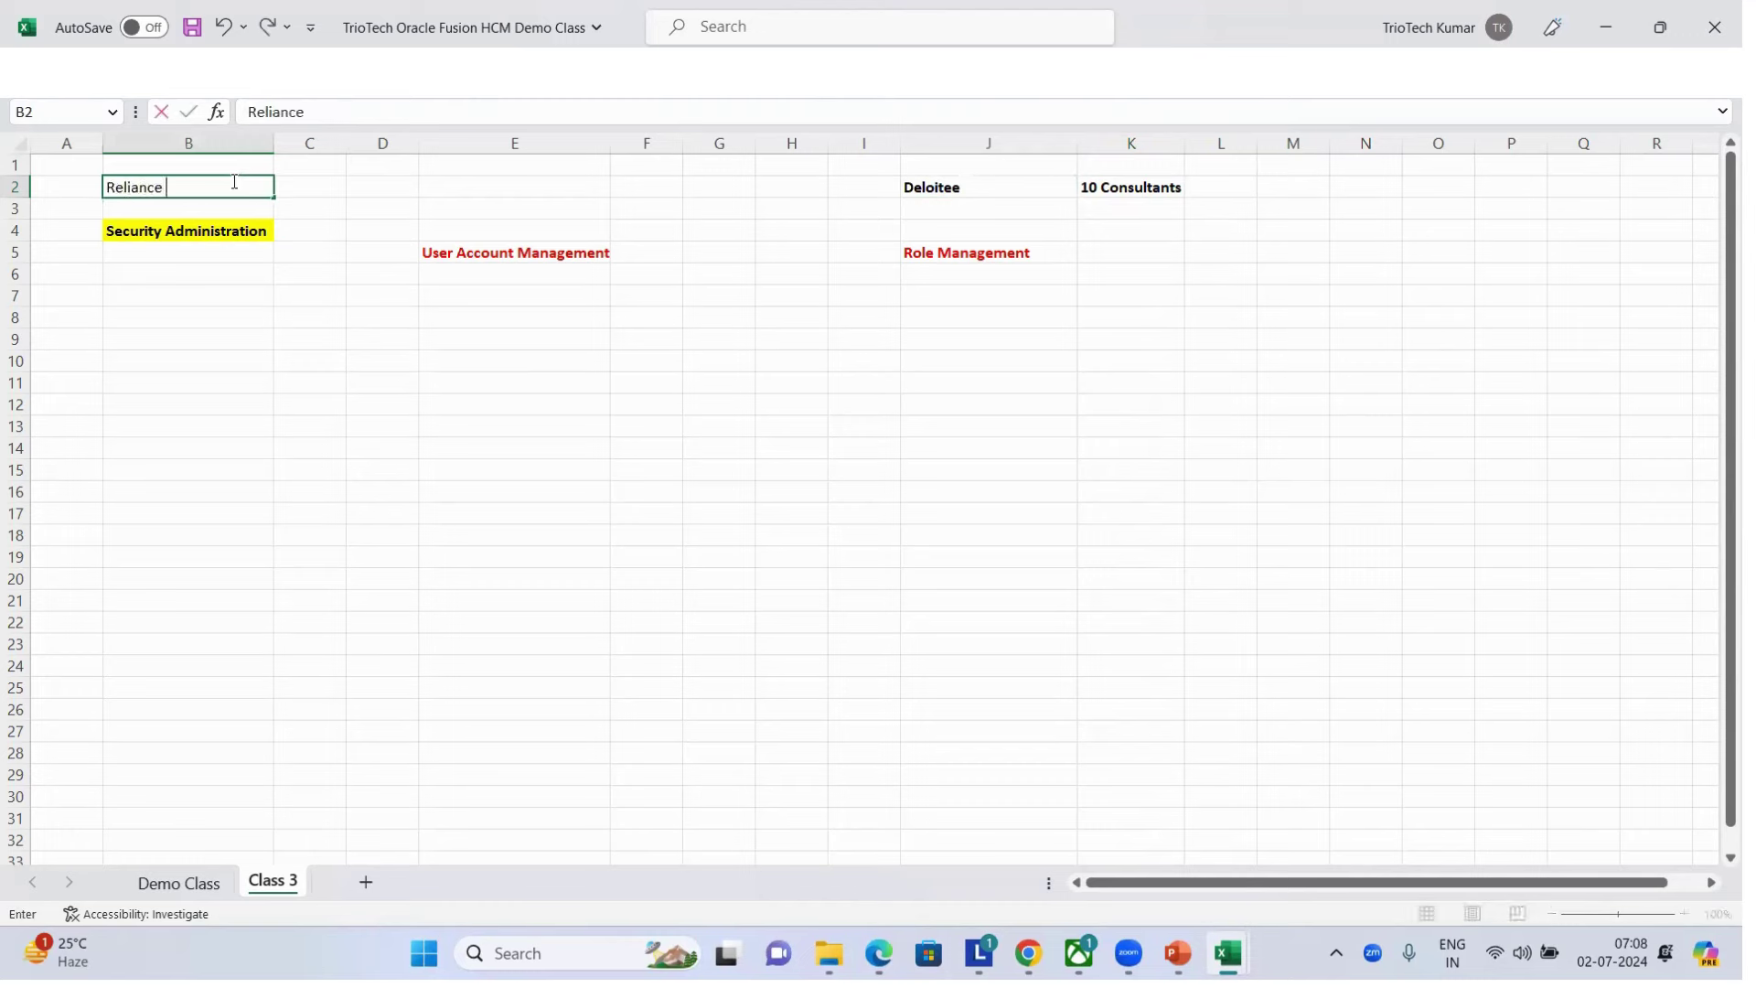
key("BackSpace")
key("BackSpace")
key("BackSpace")
key("BackSpace")
key("BackSpace")
key("BackSpace")
key("BackSpace")
key("BackSpace")
key("BackSpace")
type("TATA Group")
left_click(203, 402)
left_click(203, 188)
key("ctrl+b")
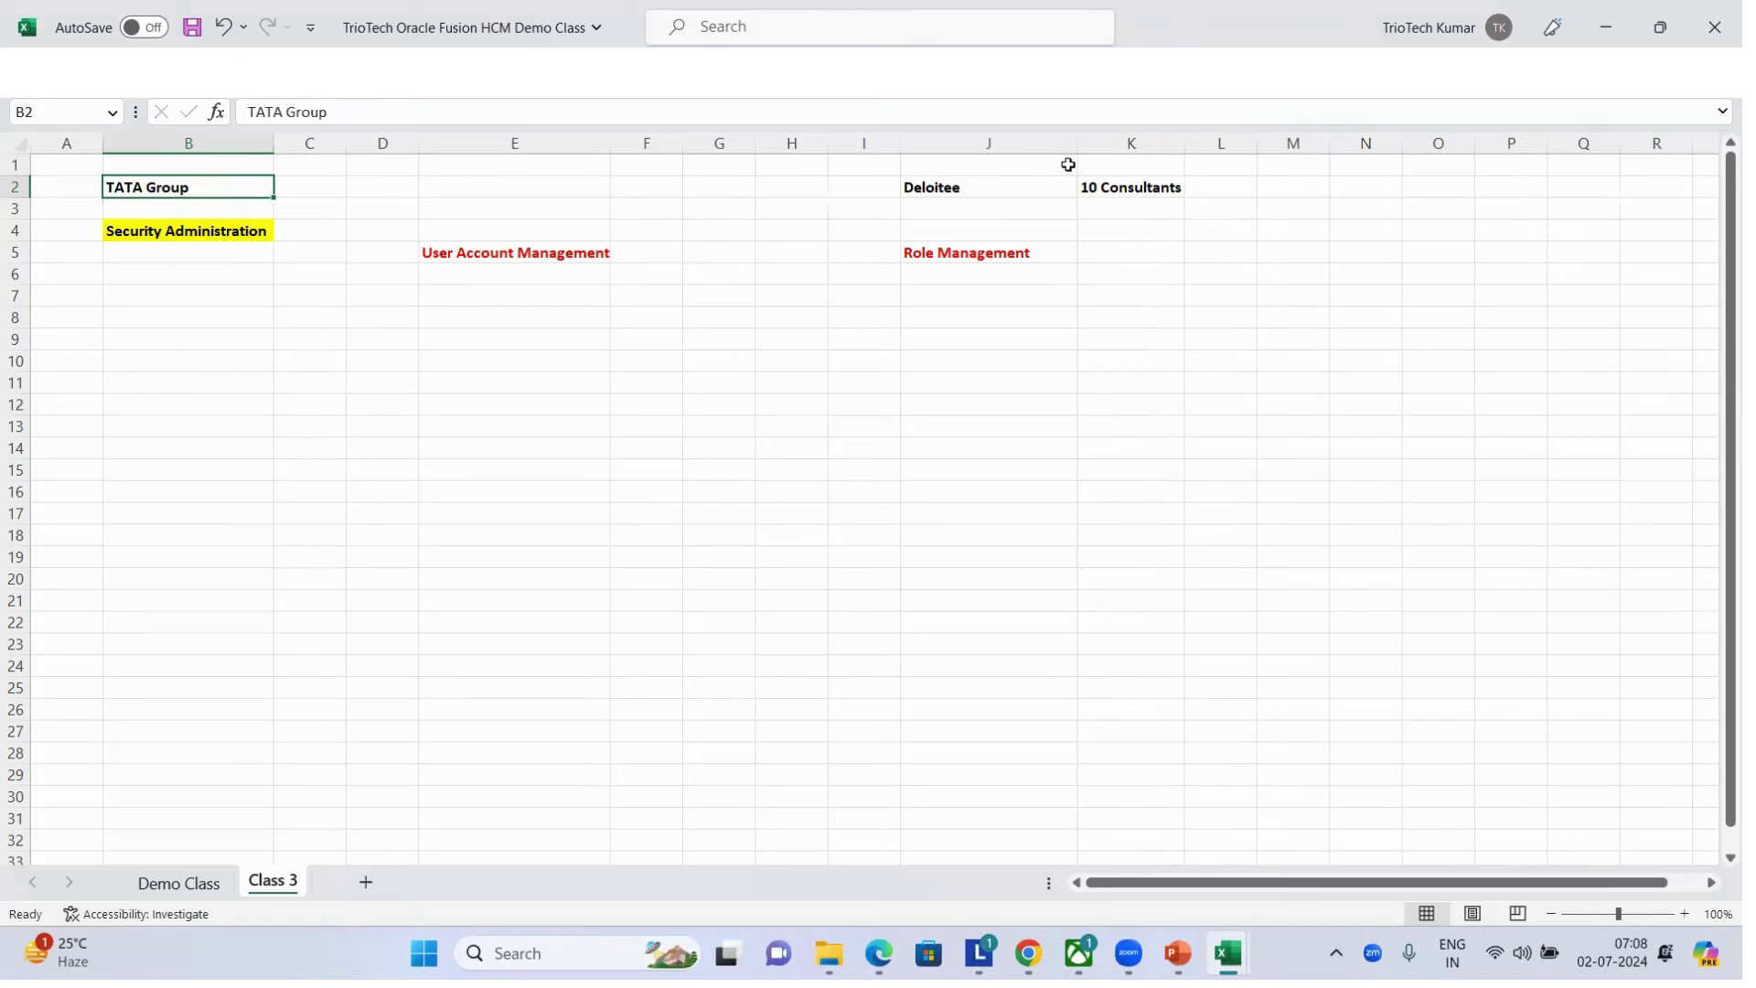
left_click(247, 293)
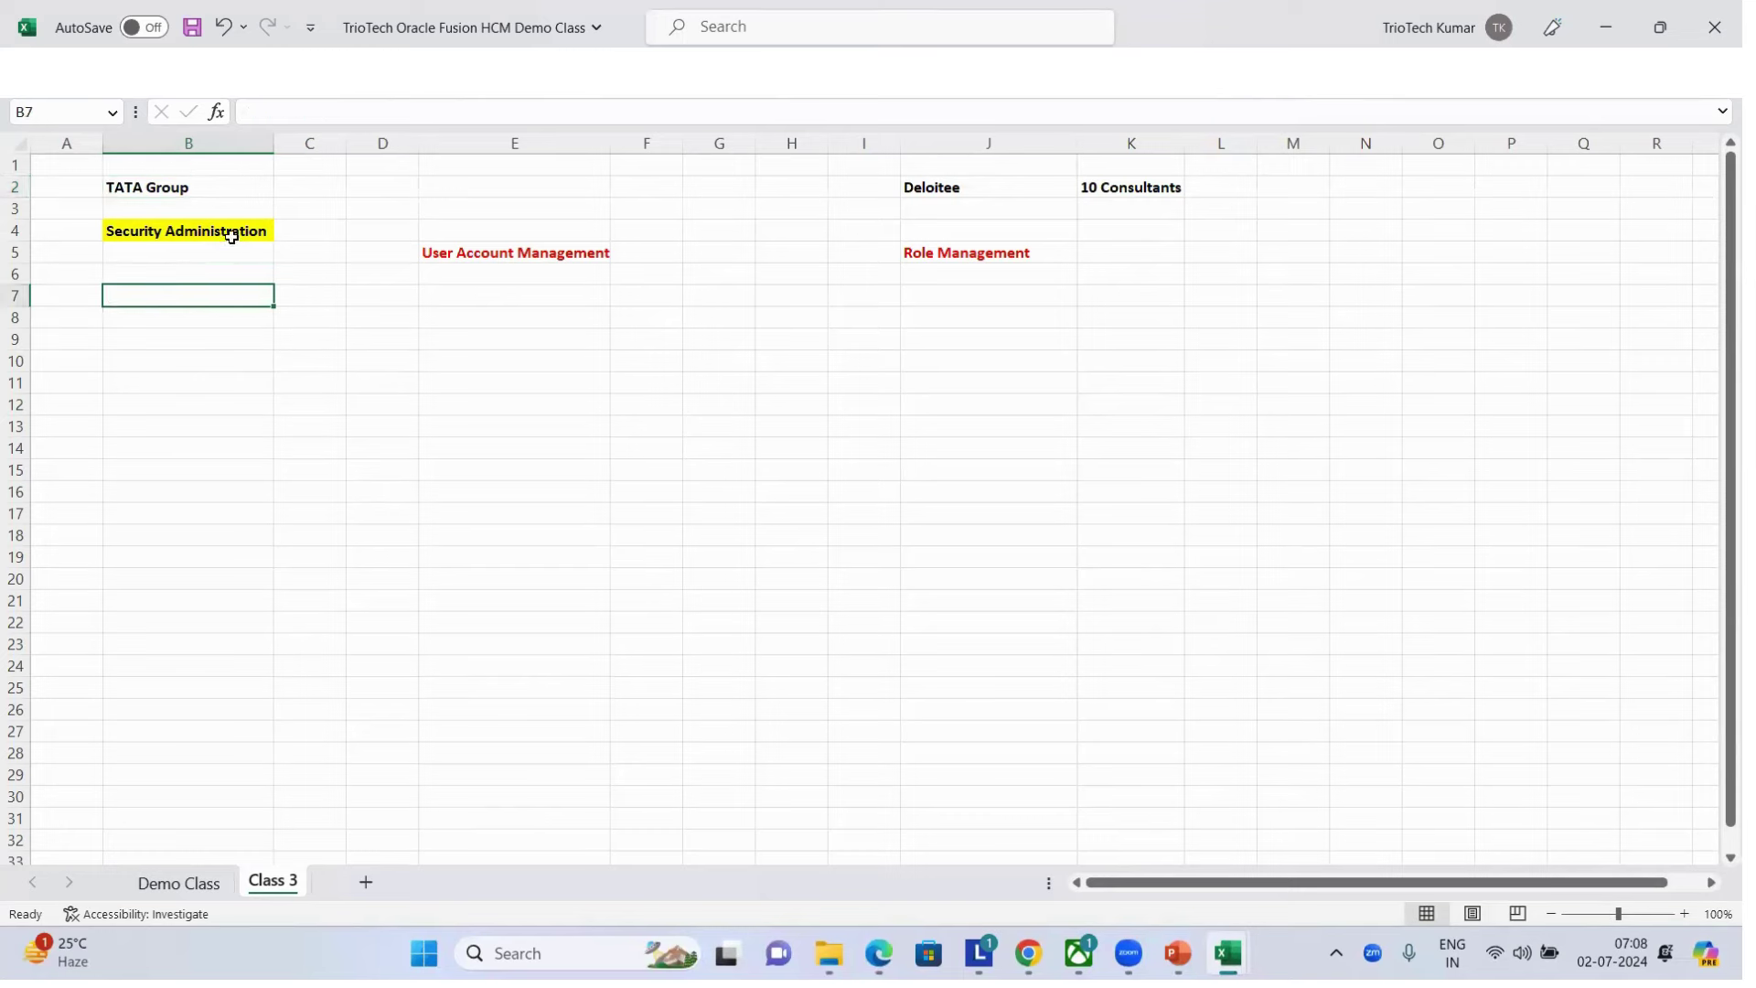
left_click(219, 194)
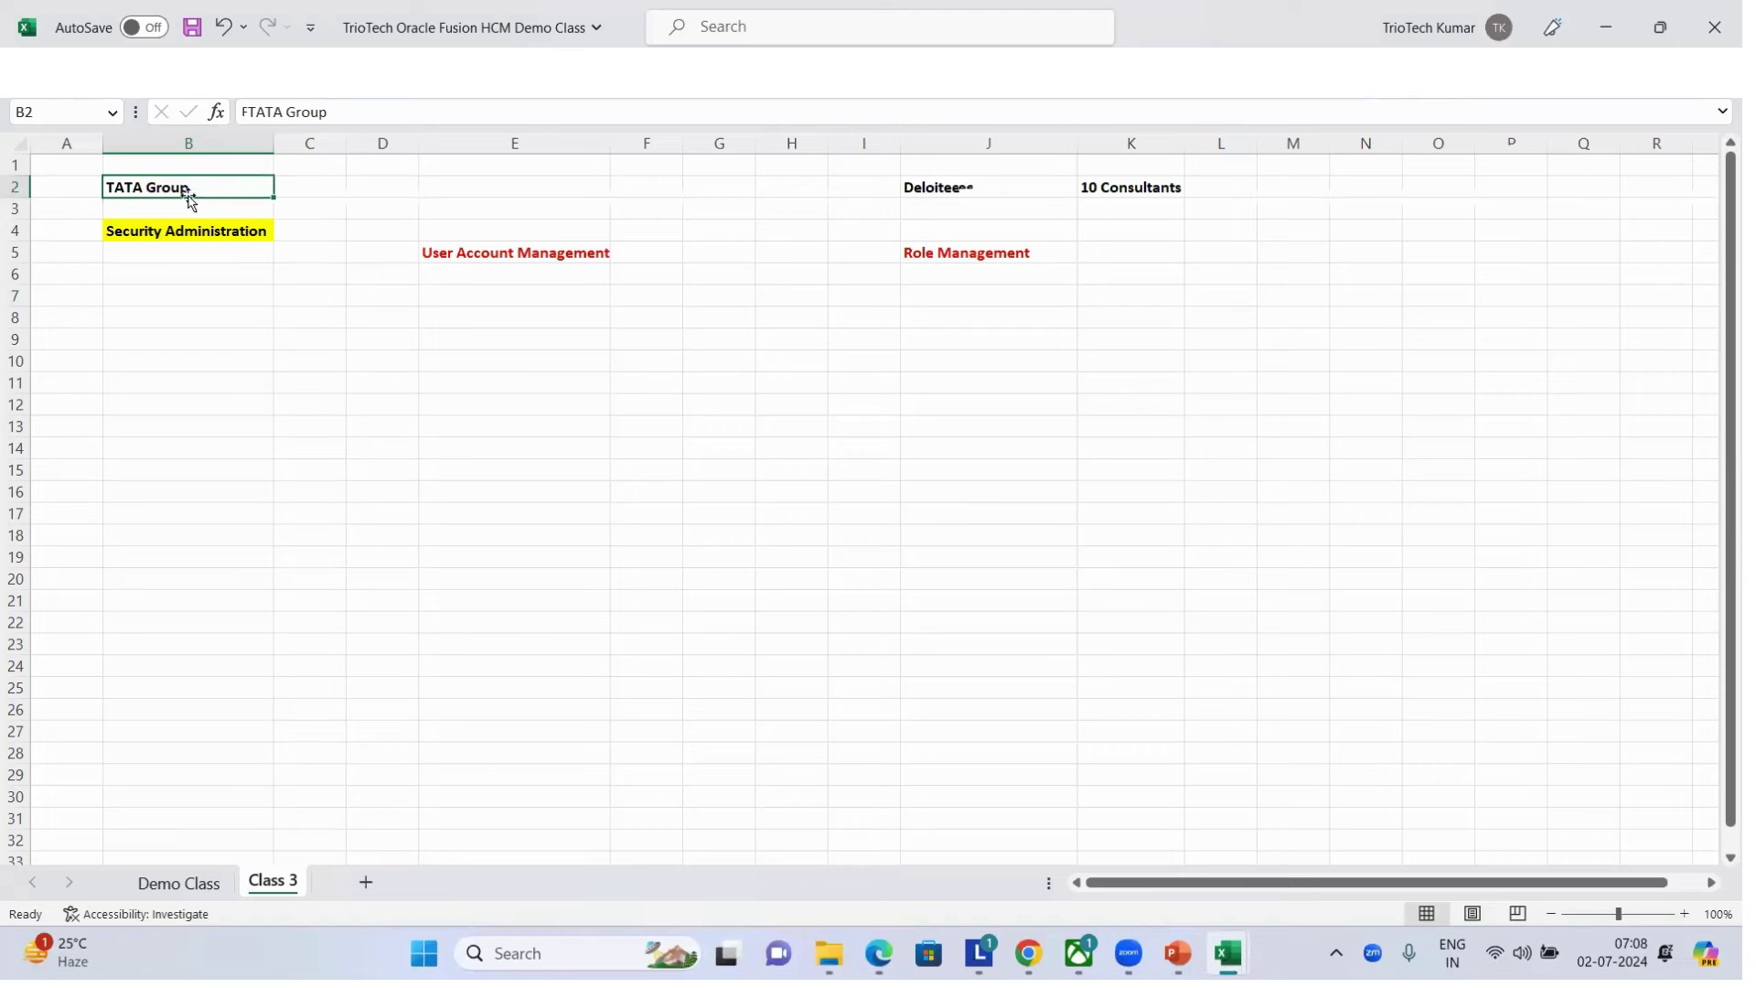
left_click(929, 186)
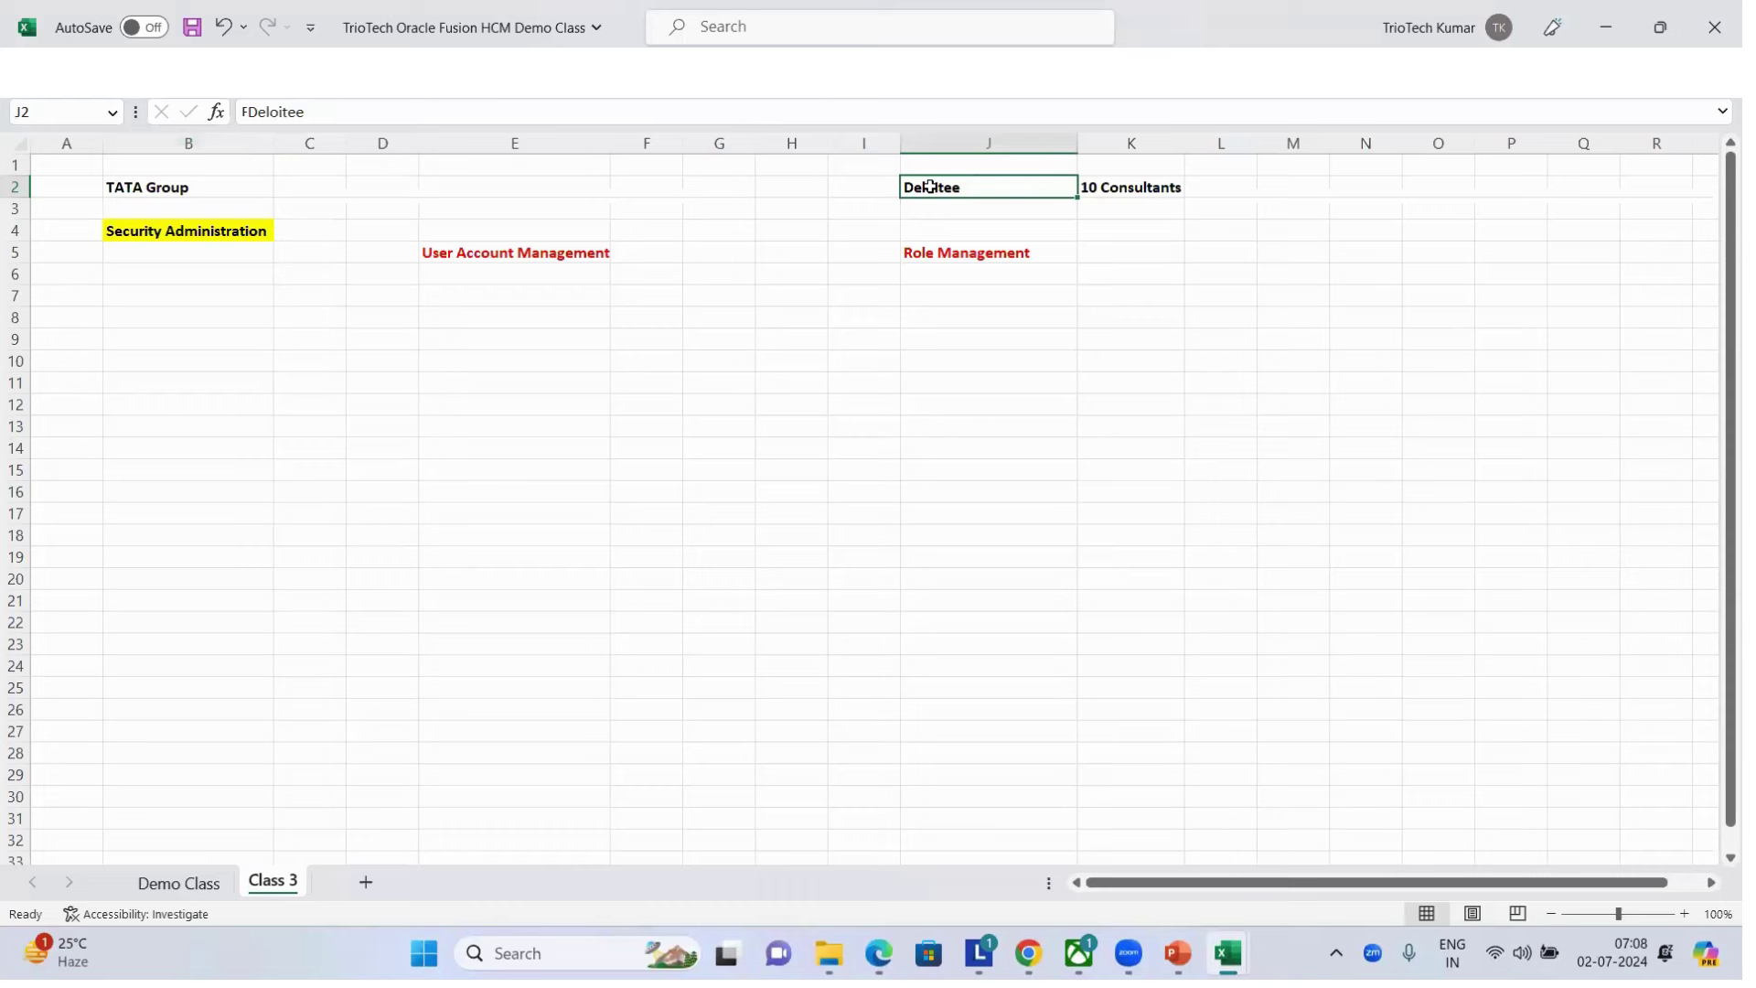
left_click(1162, 186)
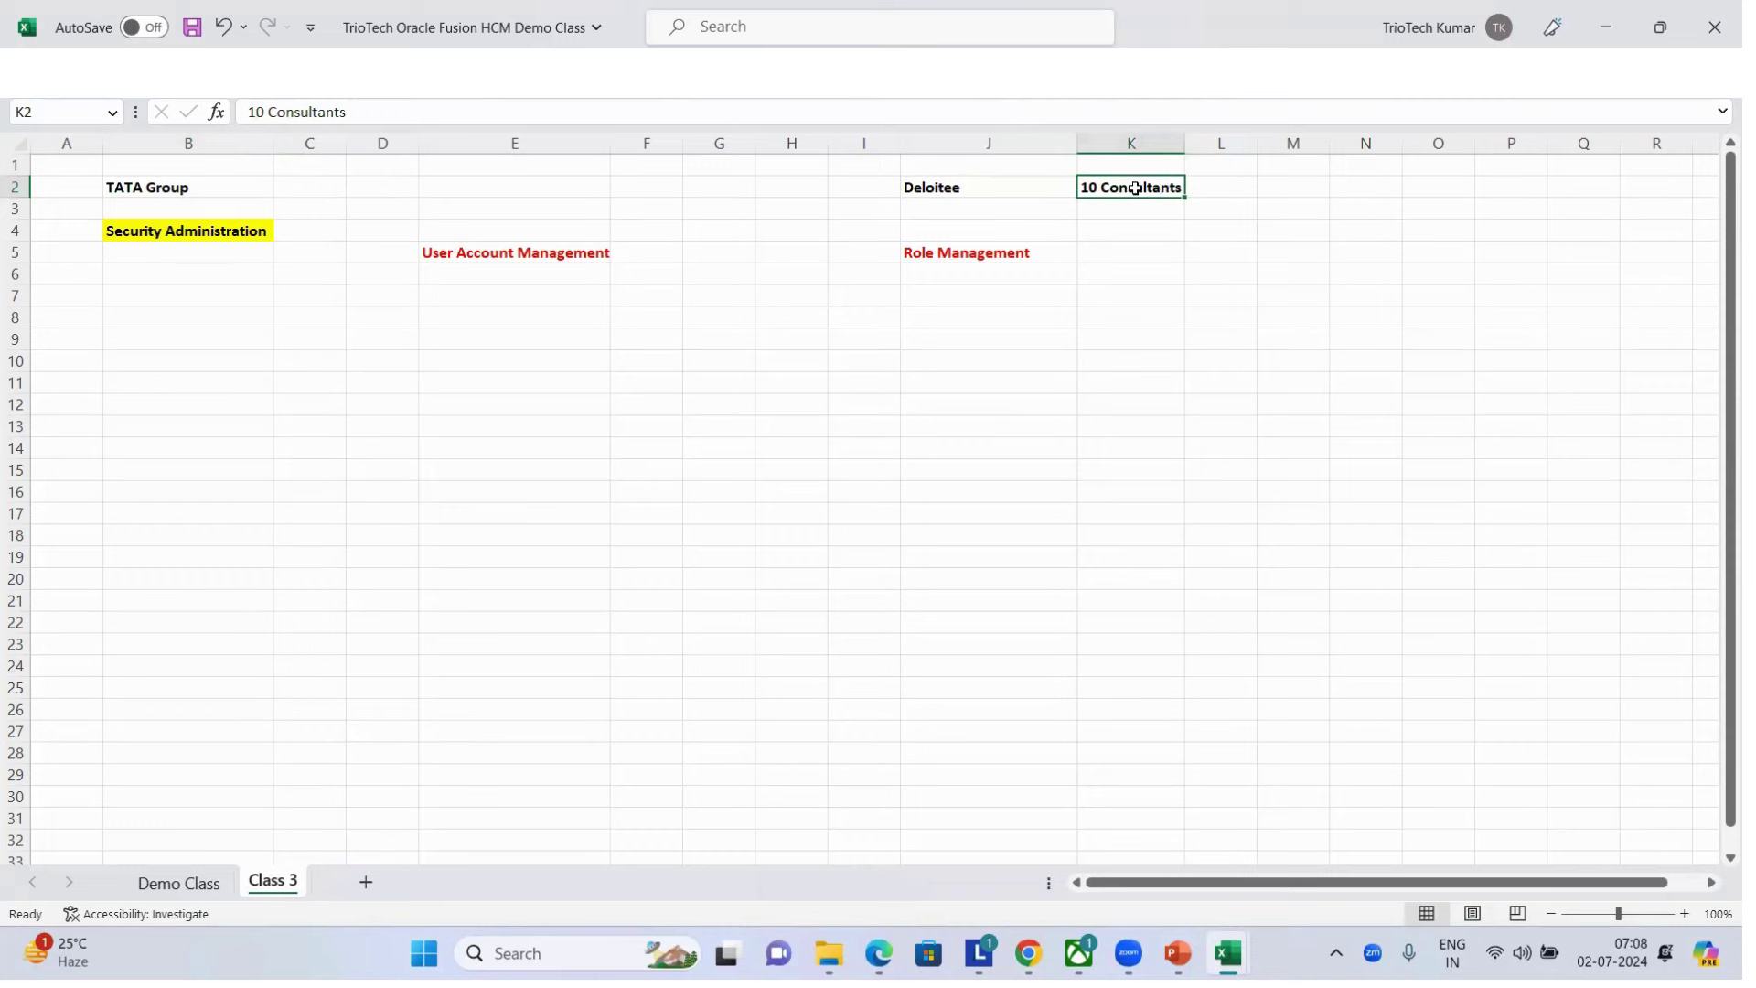
left_click(232, 196)
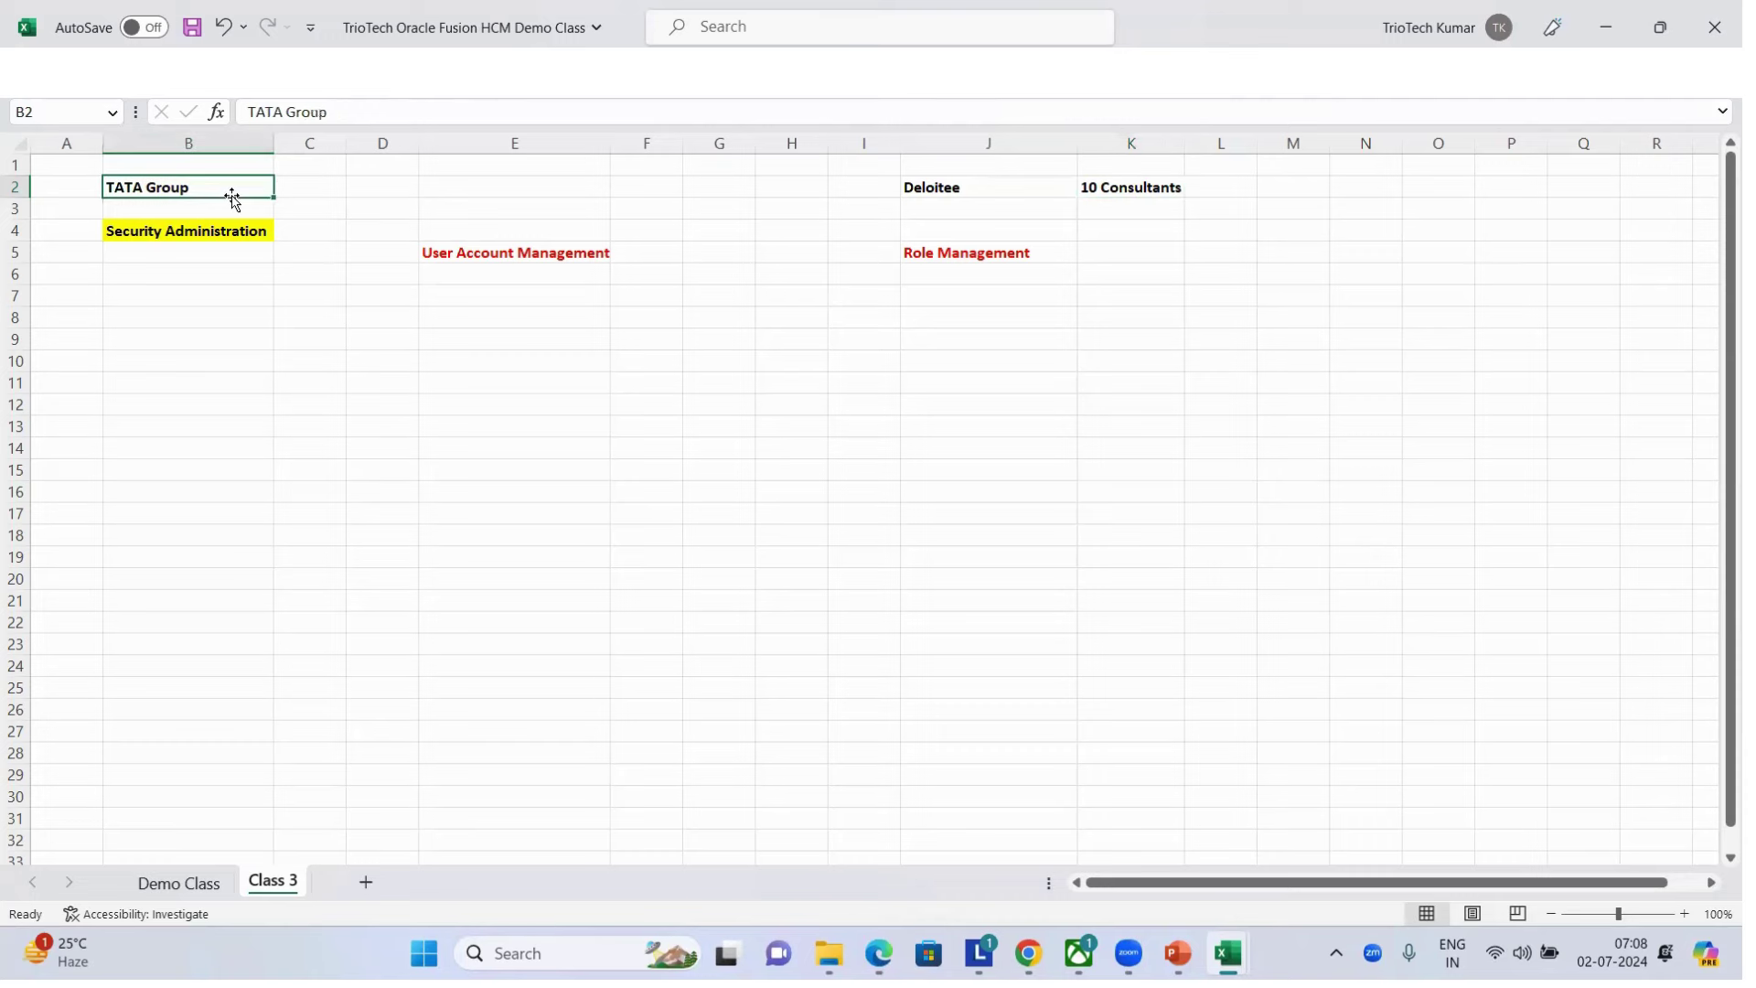
left_click(1000, 181)
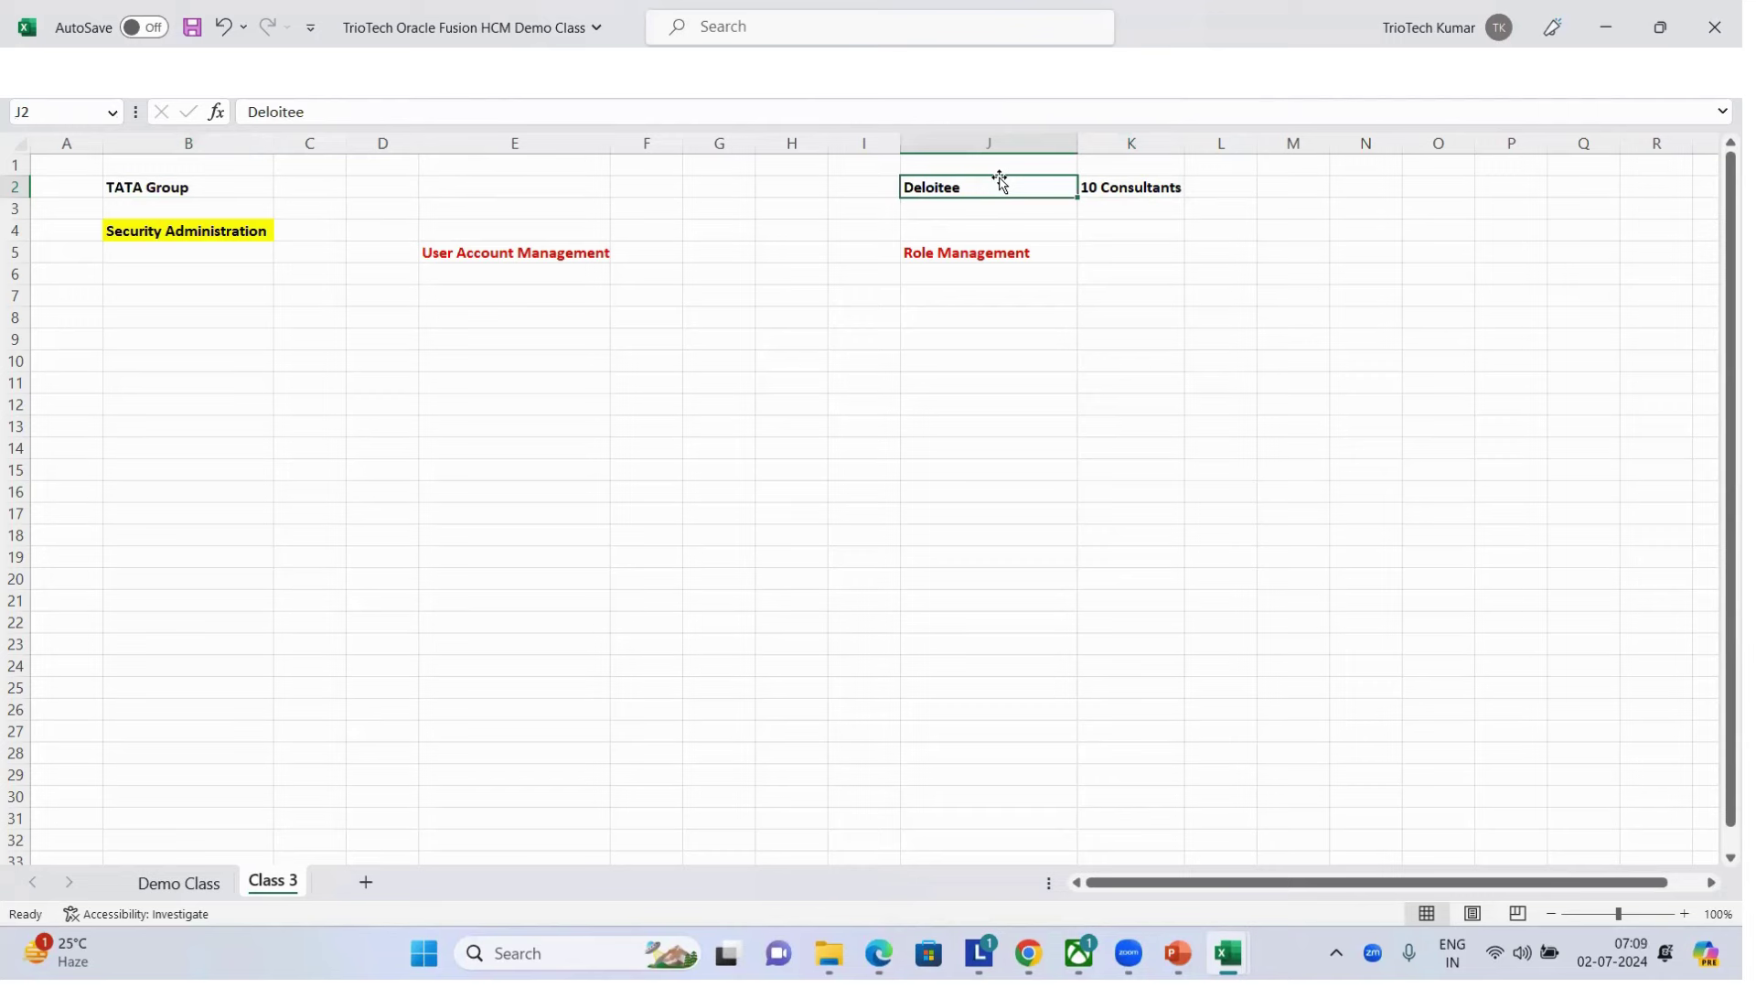
left_click(1157, 185)
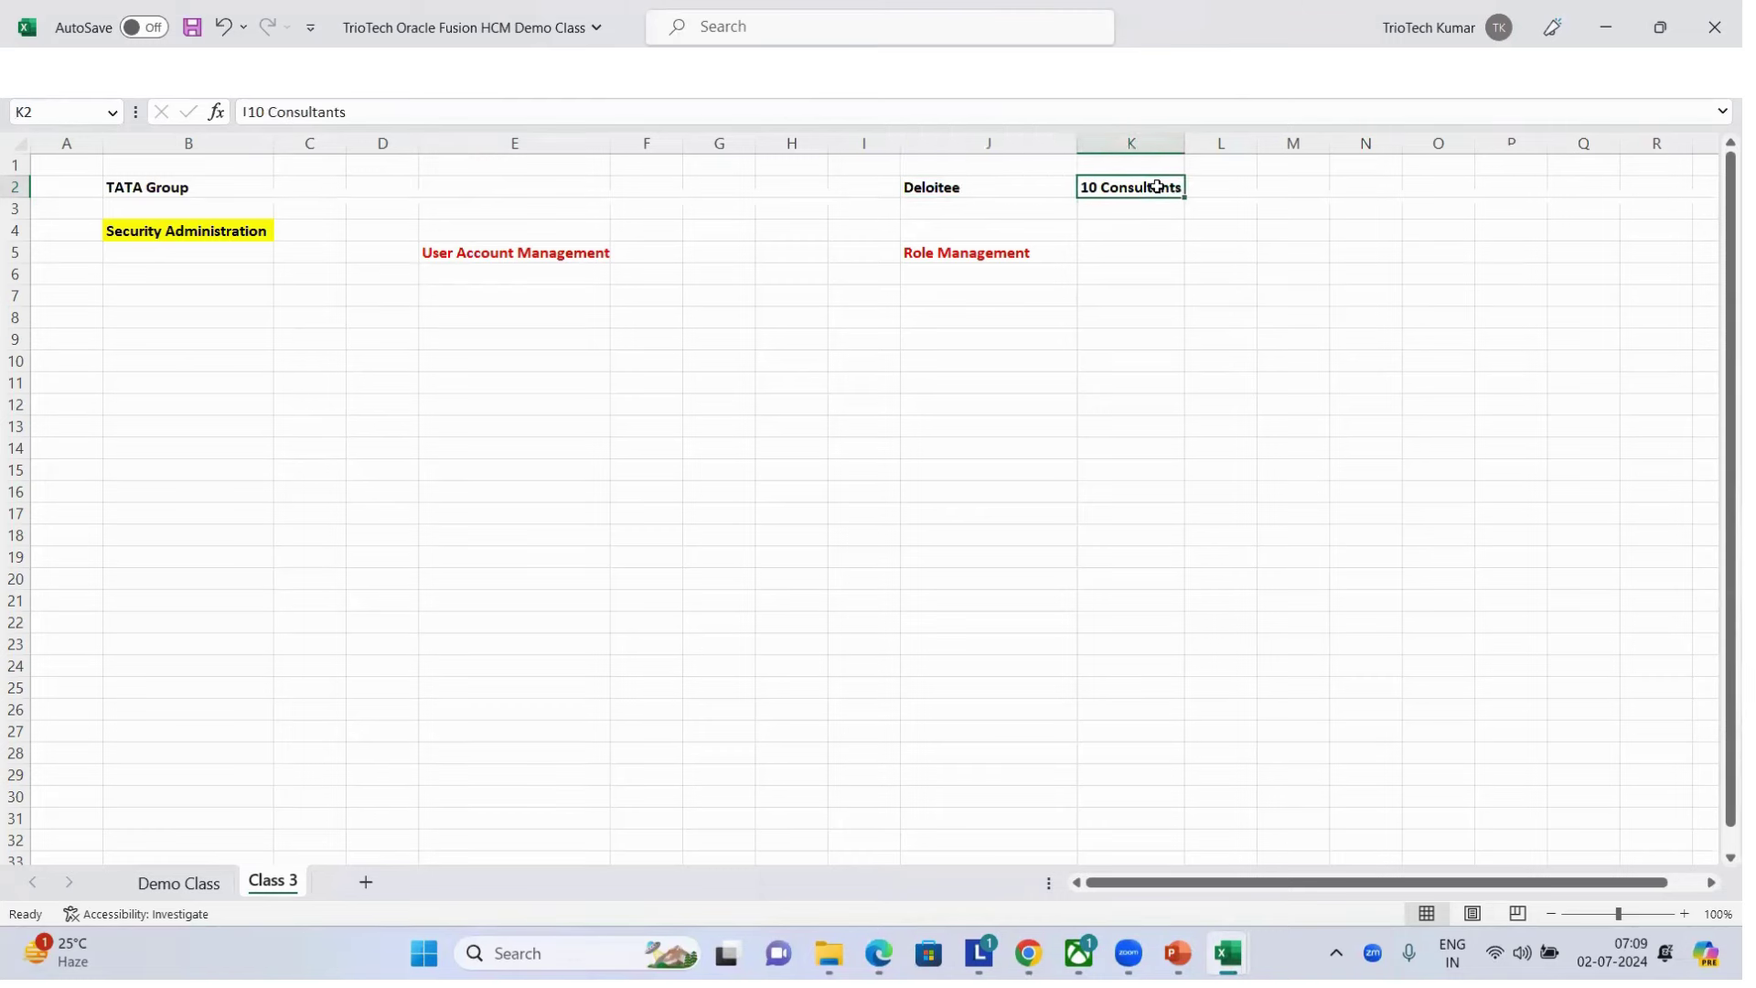
left_click(1043, 188)
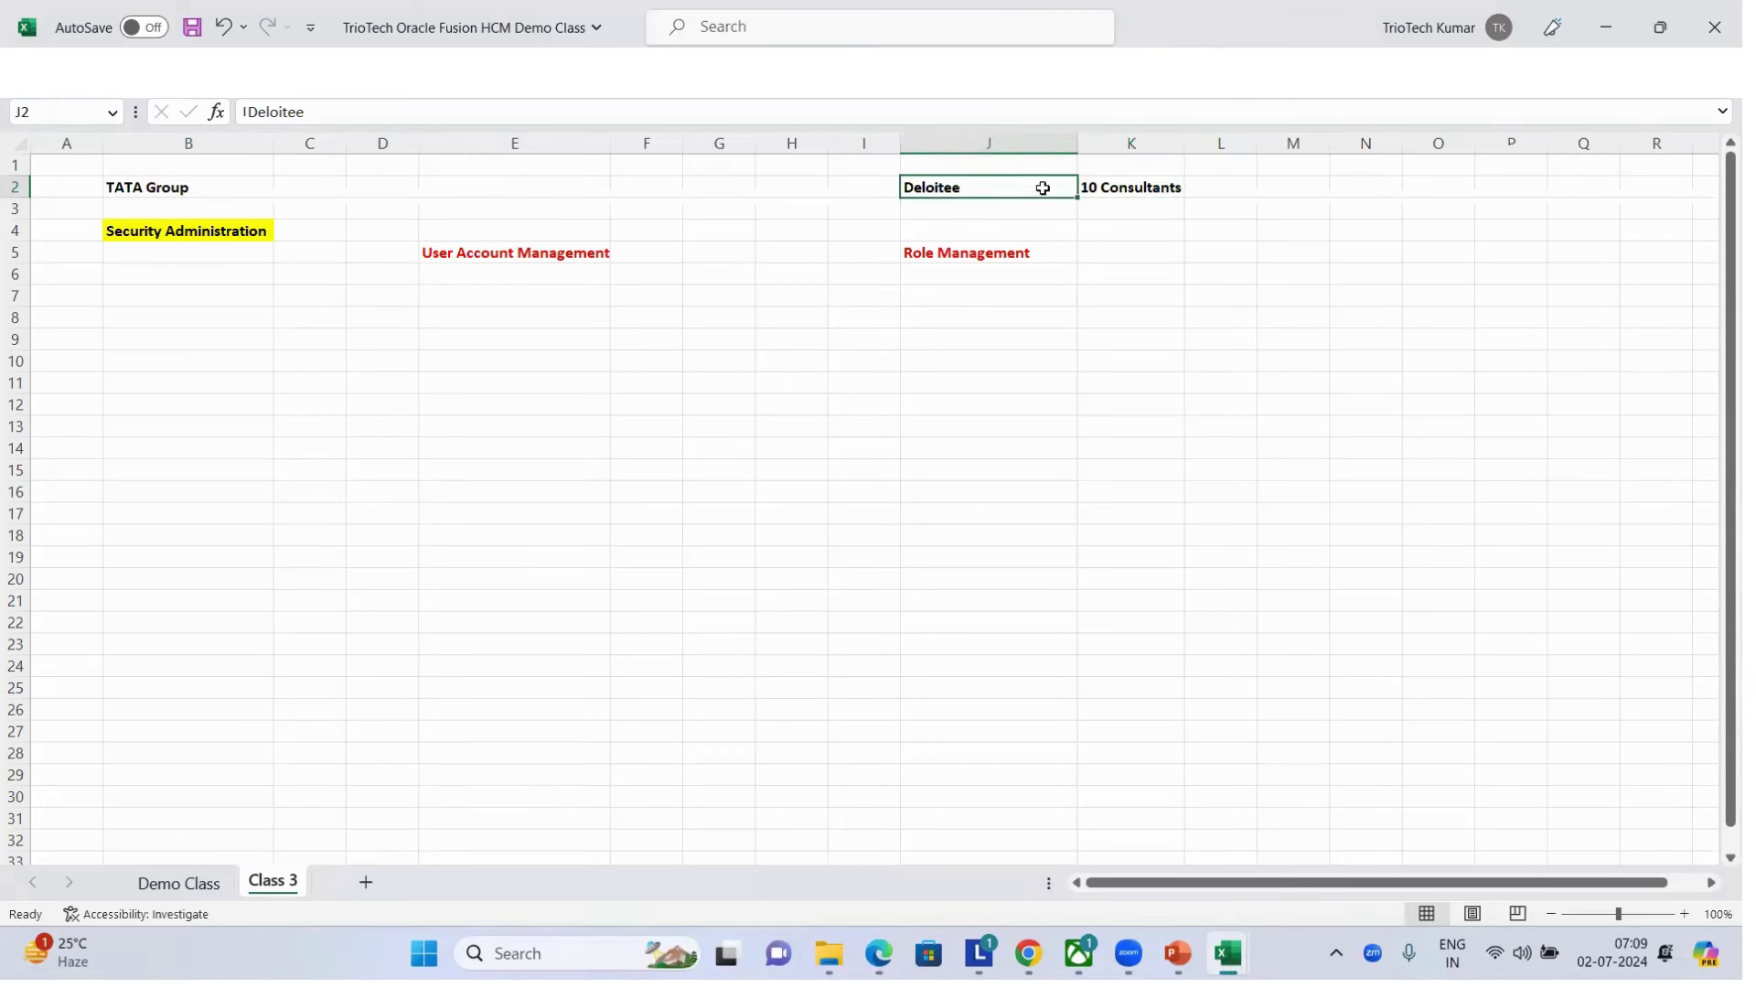
left_click(240, 187)
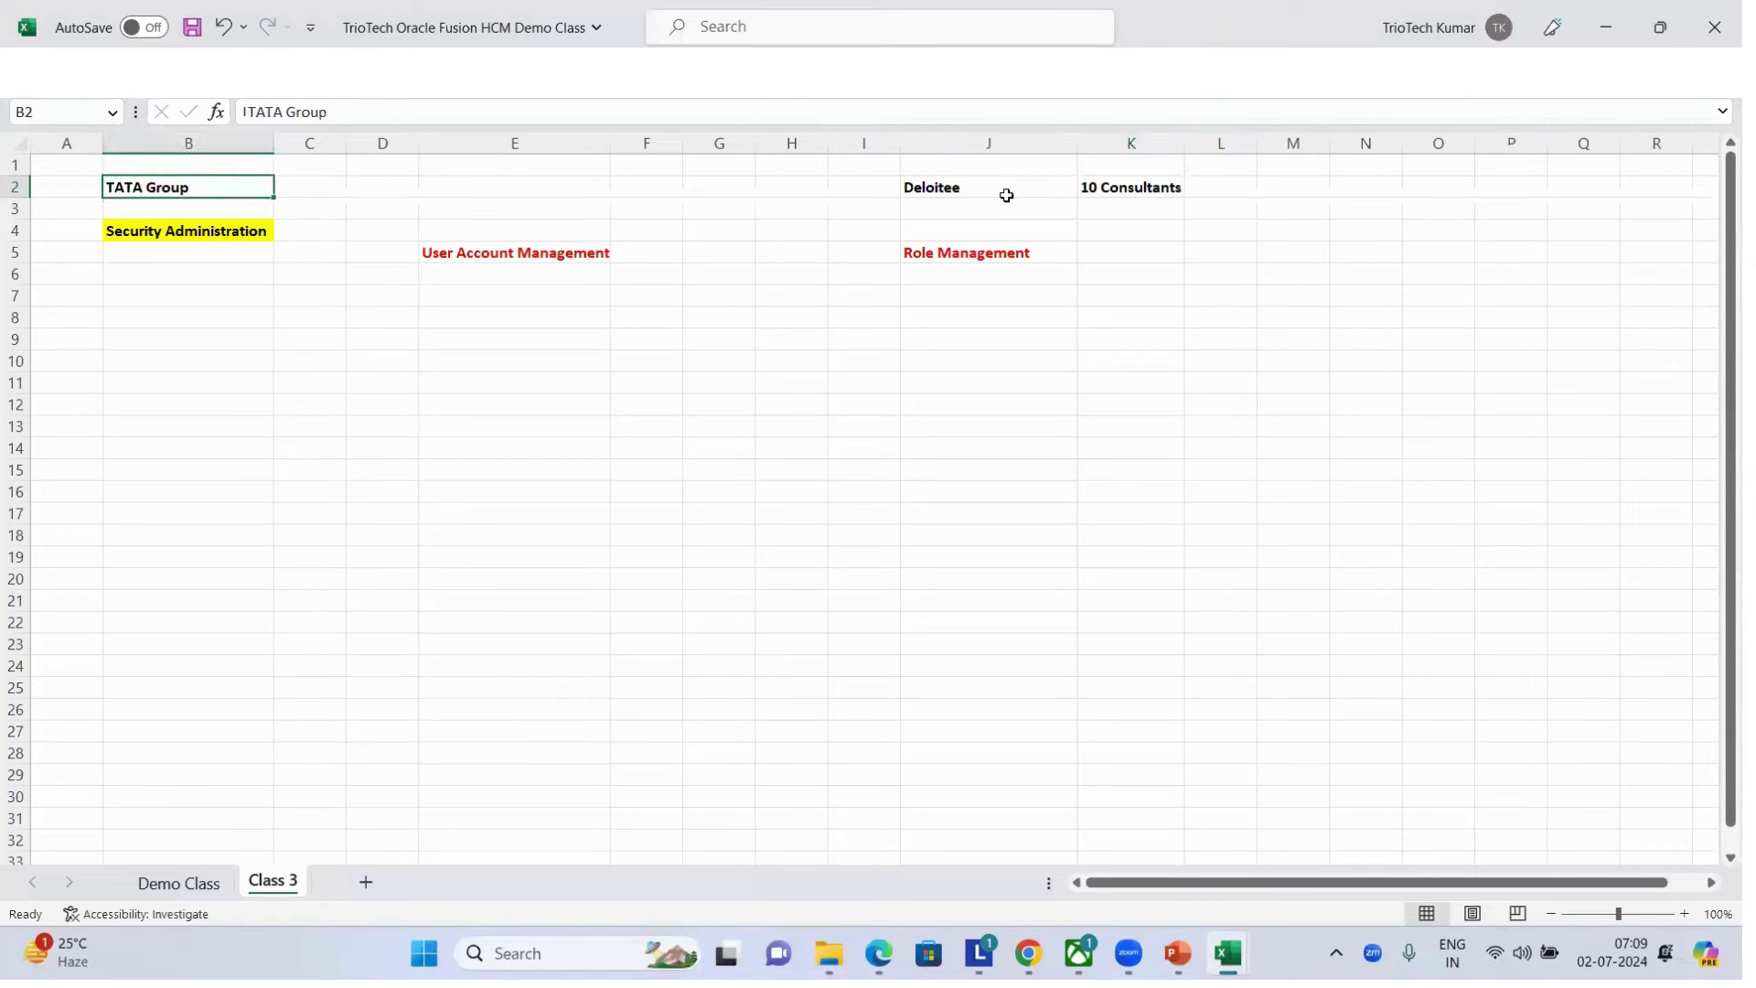
left_click(1118, 191)
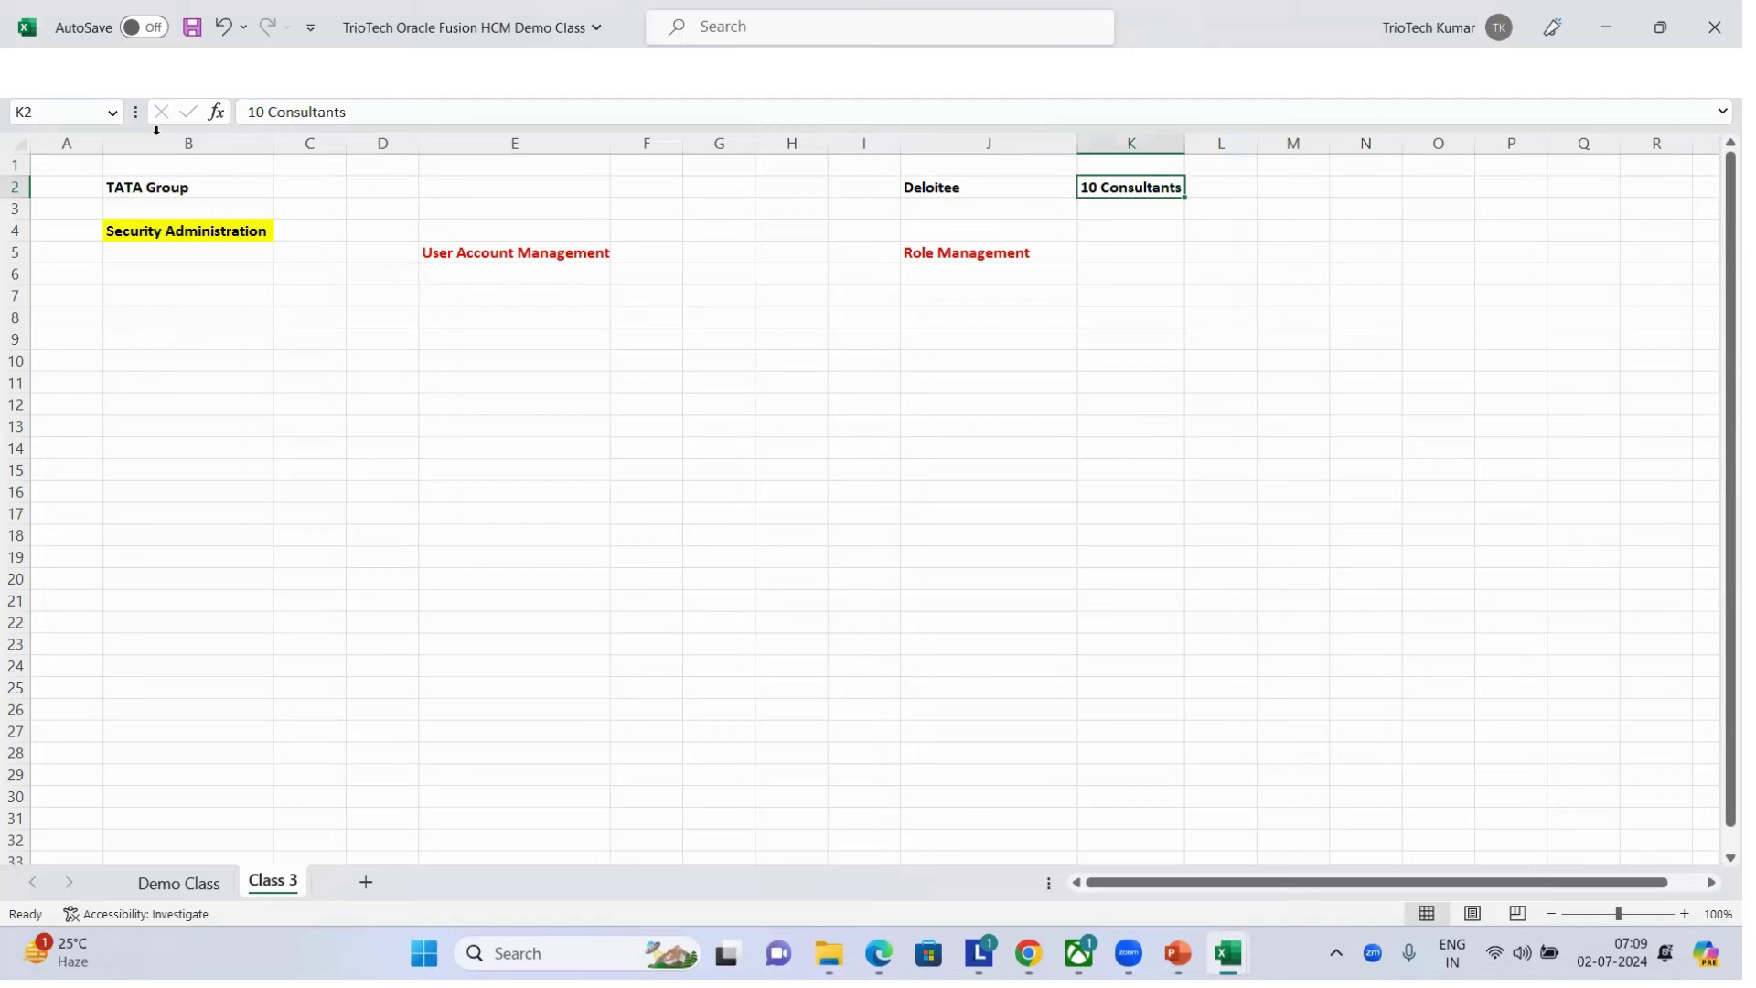
left_click(171, 186)
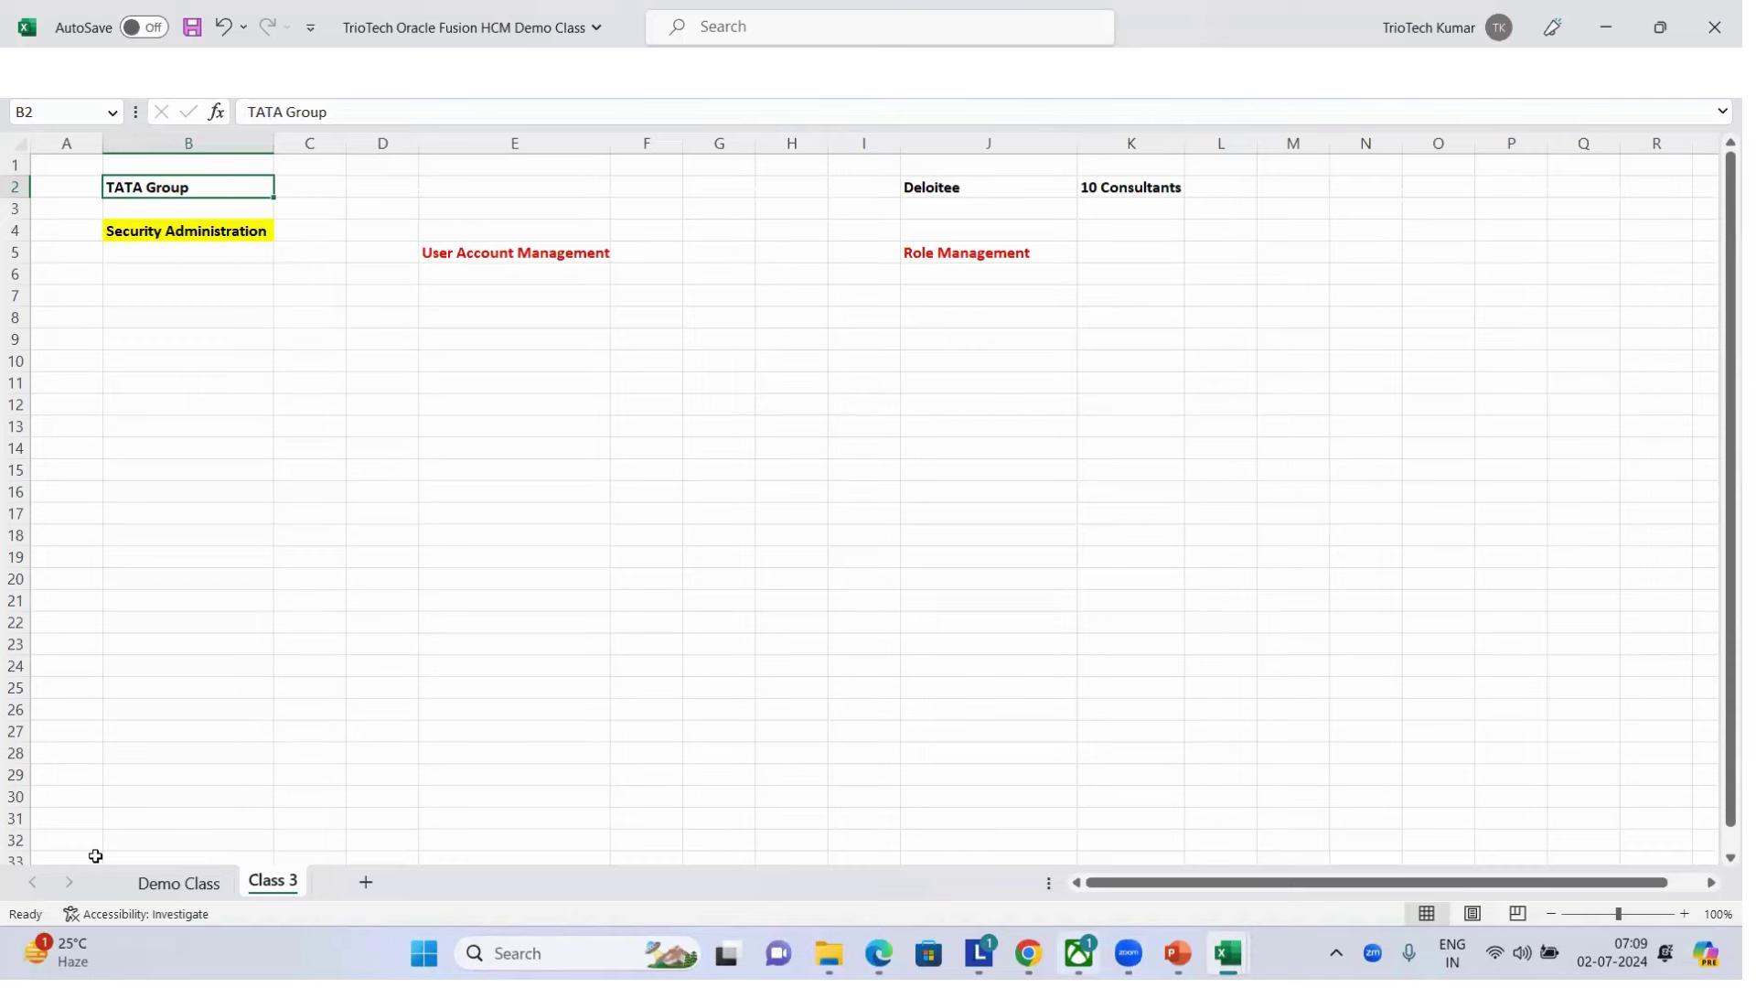
- Select the B32:D48 module list on Demo Class, then return to Class 3
key("ctrl+Page_Up")
left_click_drag(247, 404, 1048, 807)
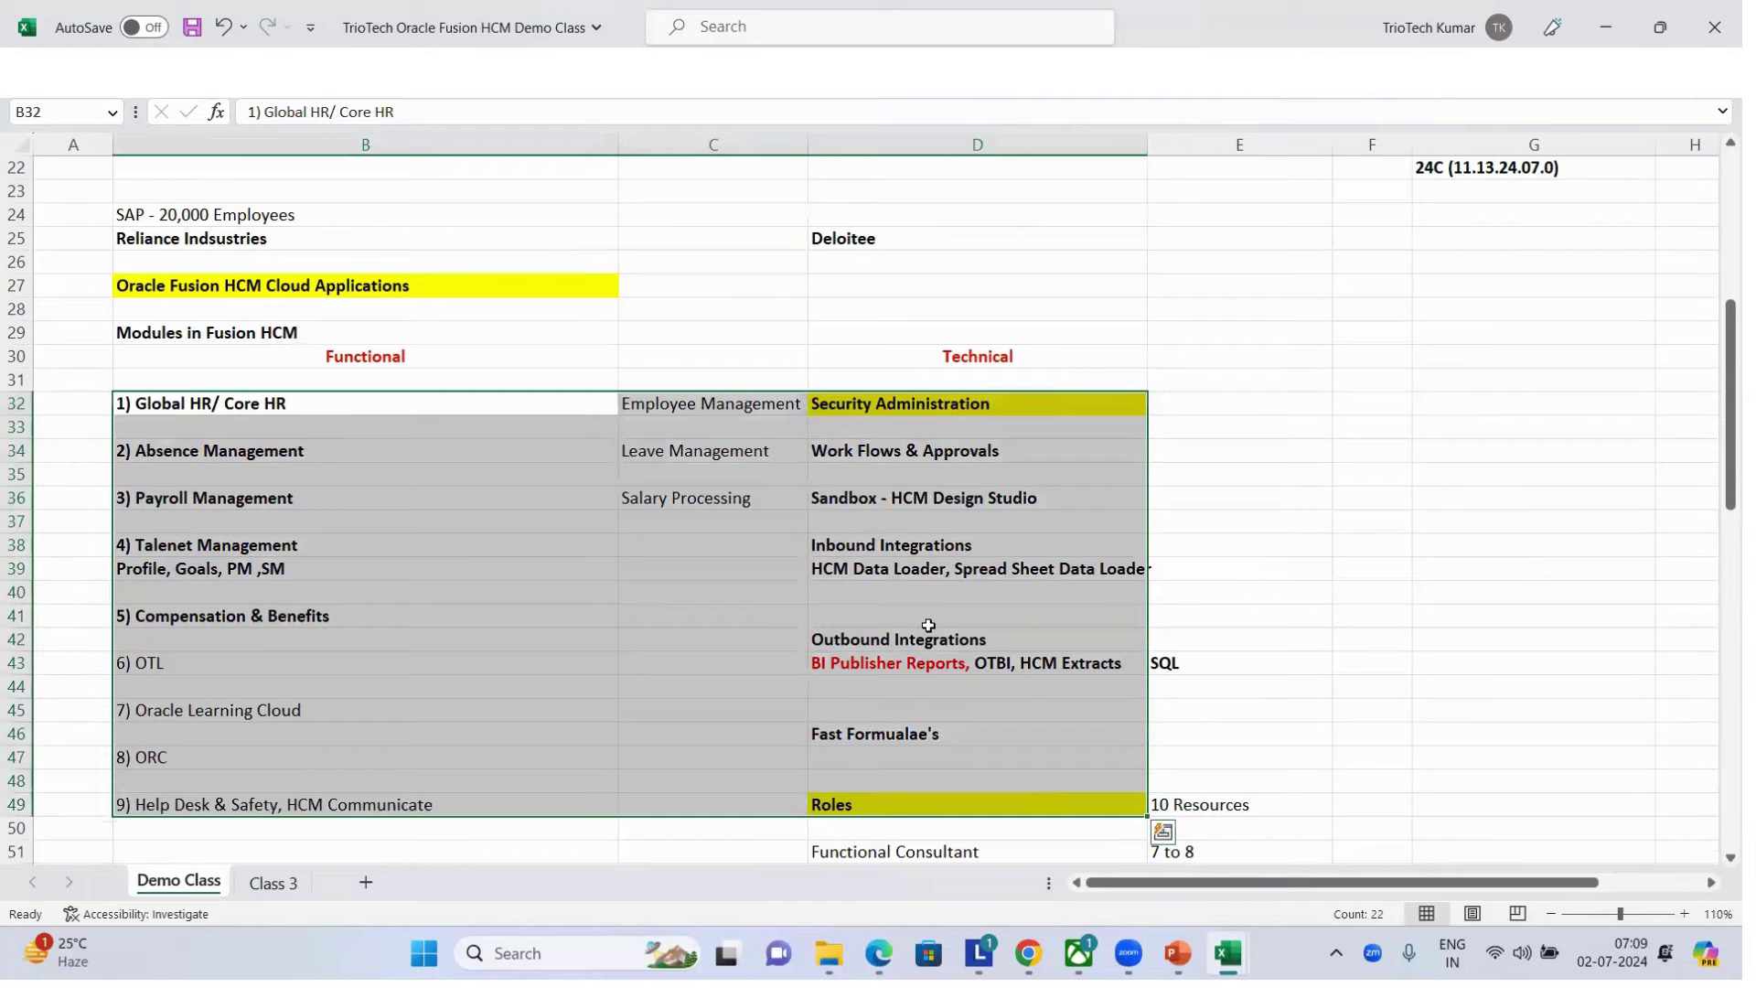
left_click(272, 883)
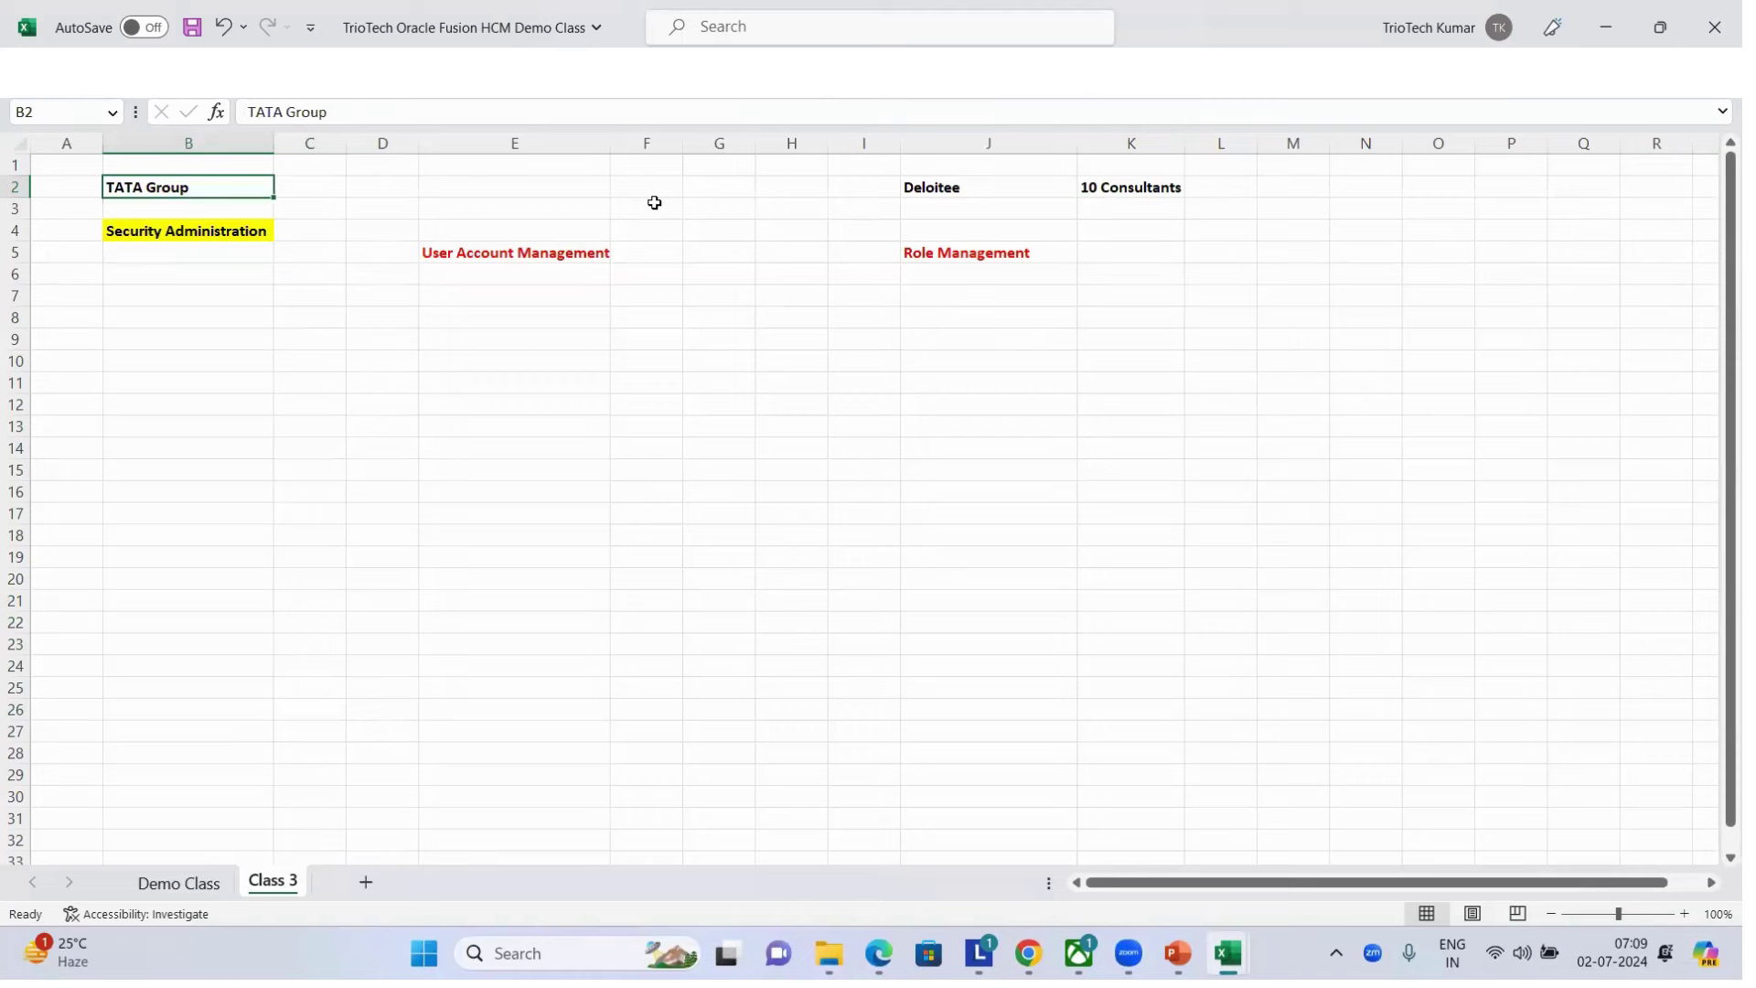
- Point out the Deloitee and 10 Consultants entries, then switch to the Oracle sign-in page
left_click(1161, 190)
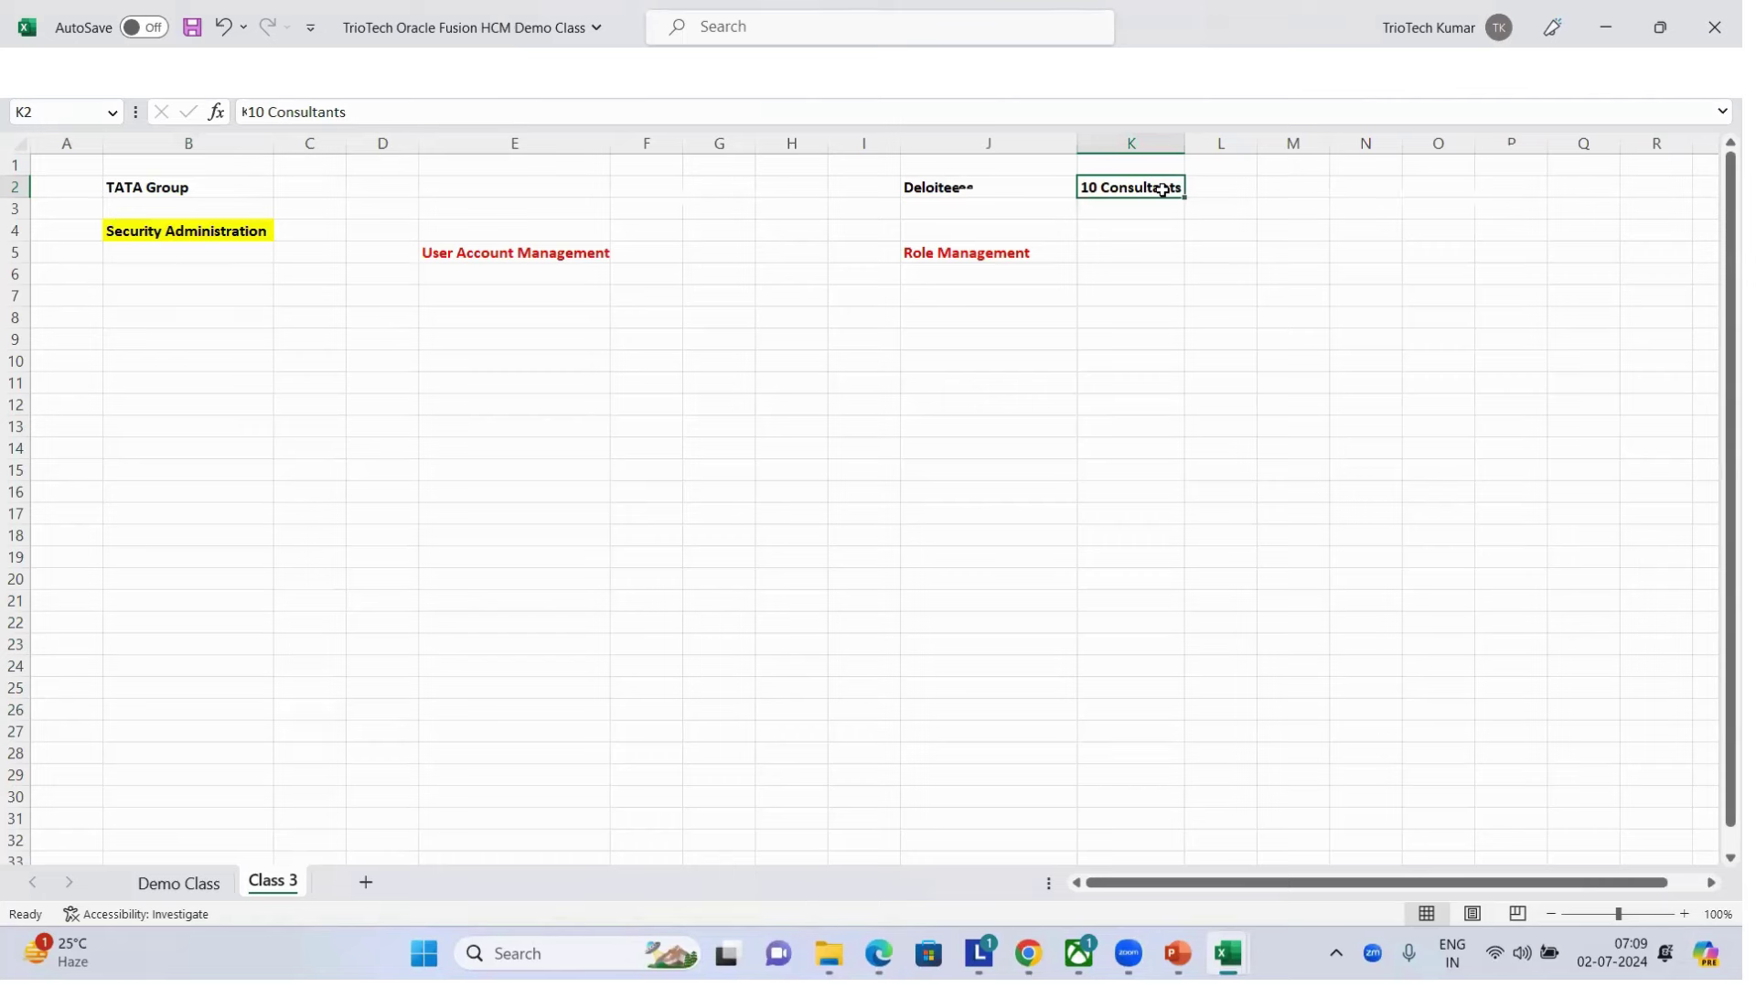
left_click(1013, 187)
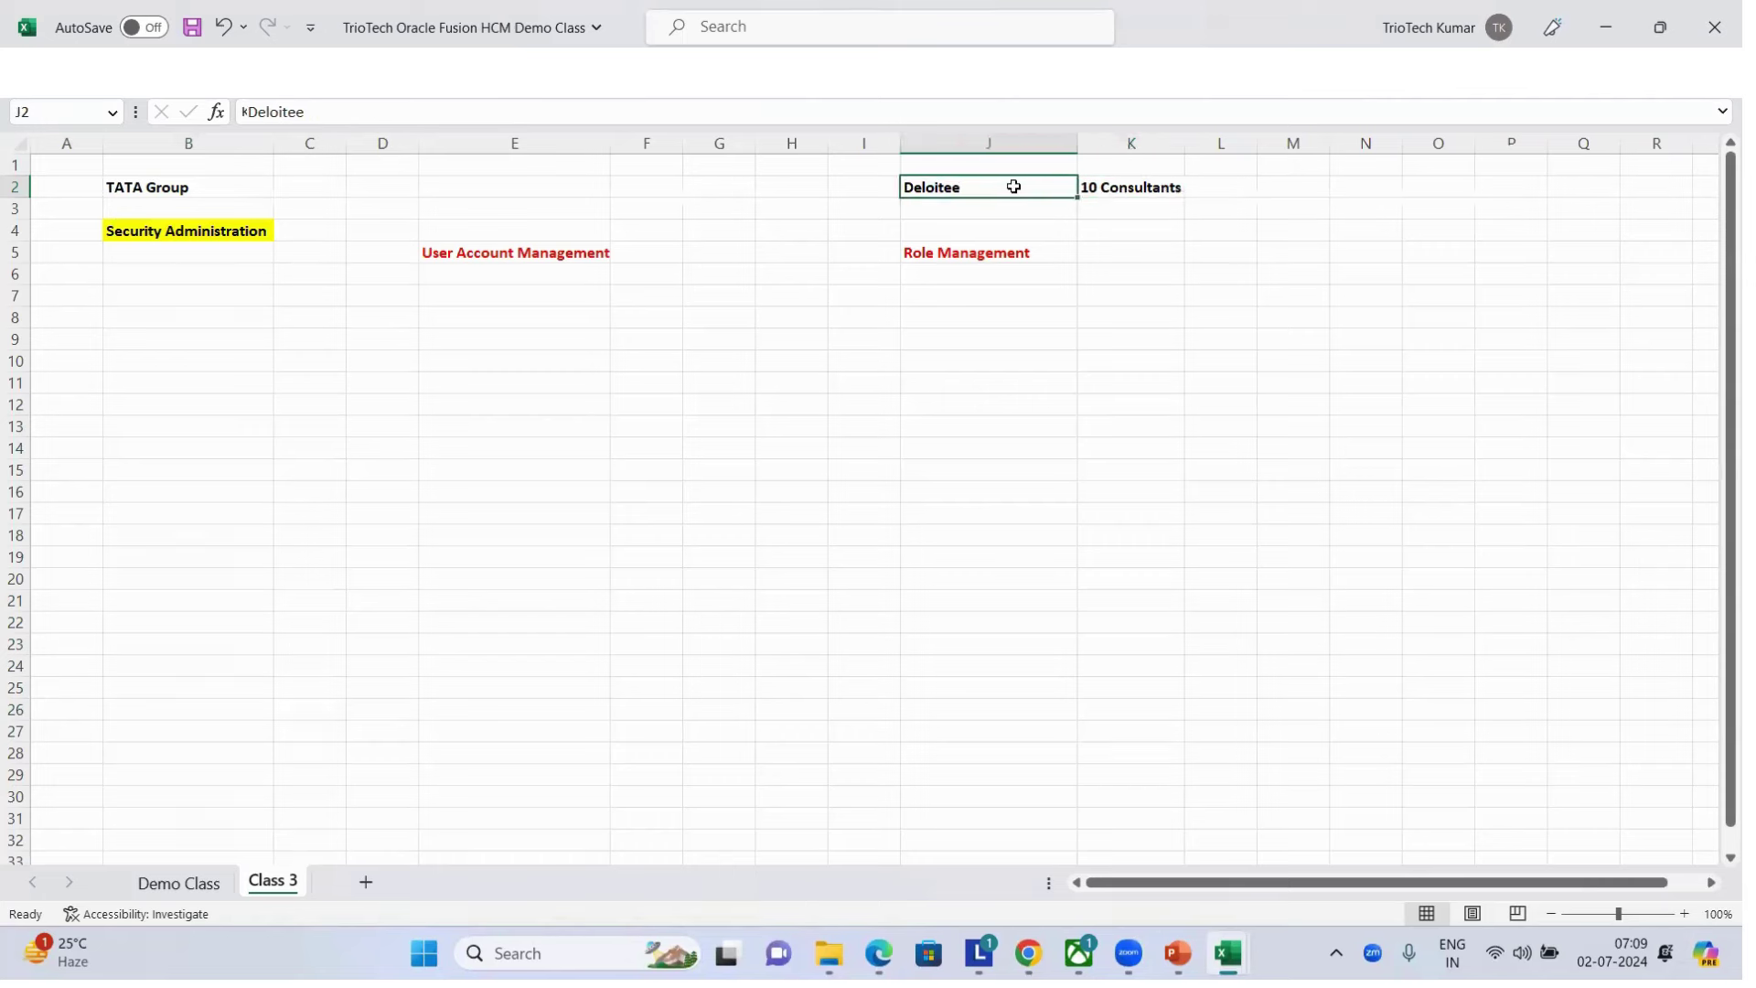
left_click(1135, 189)
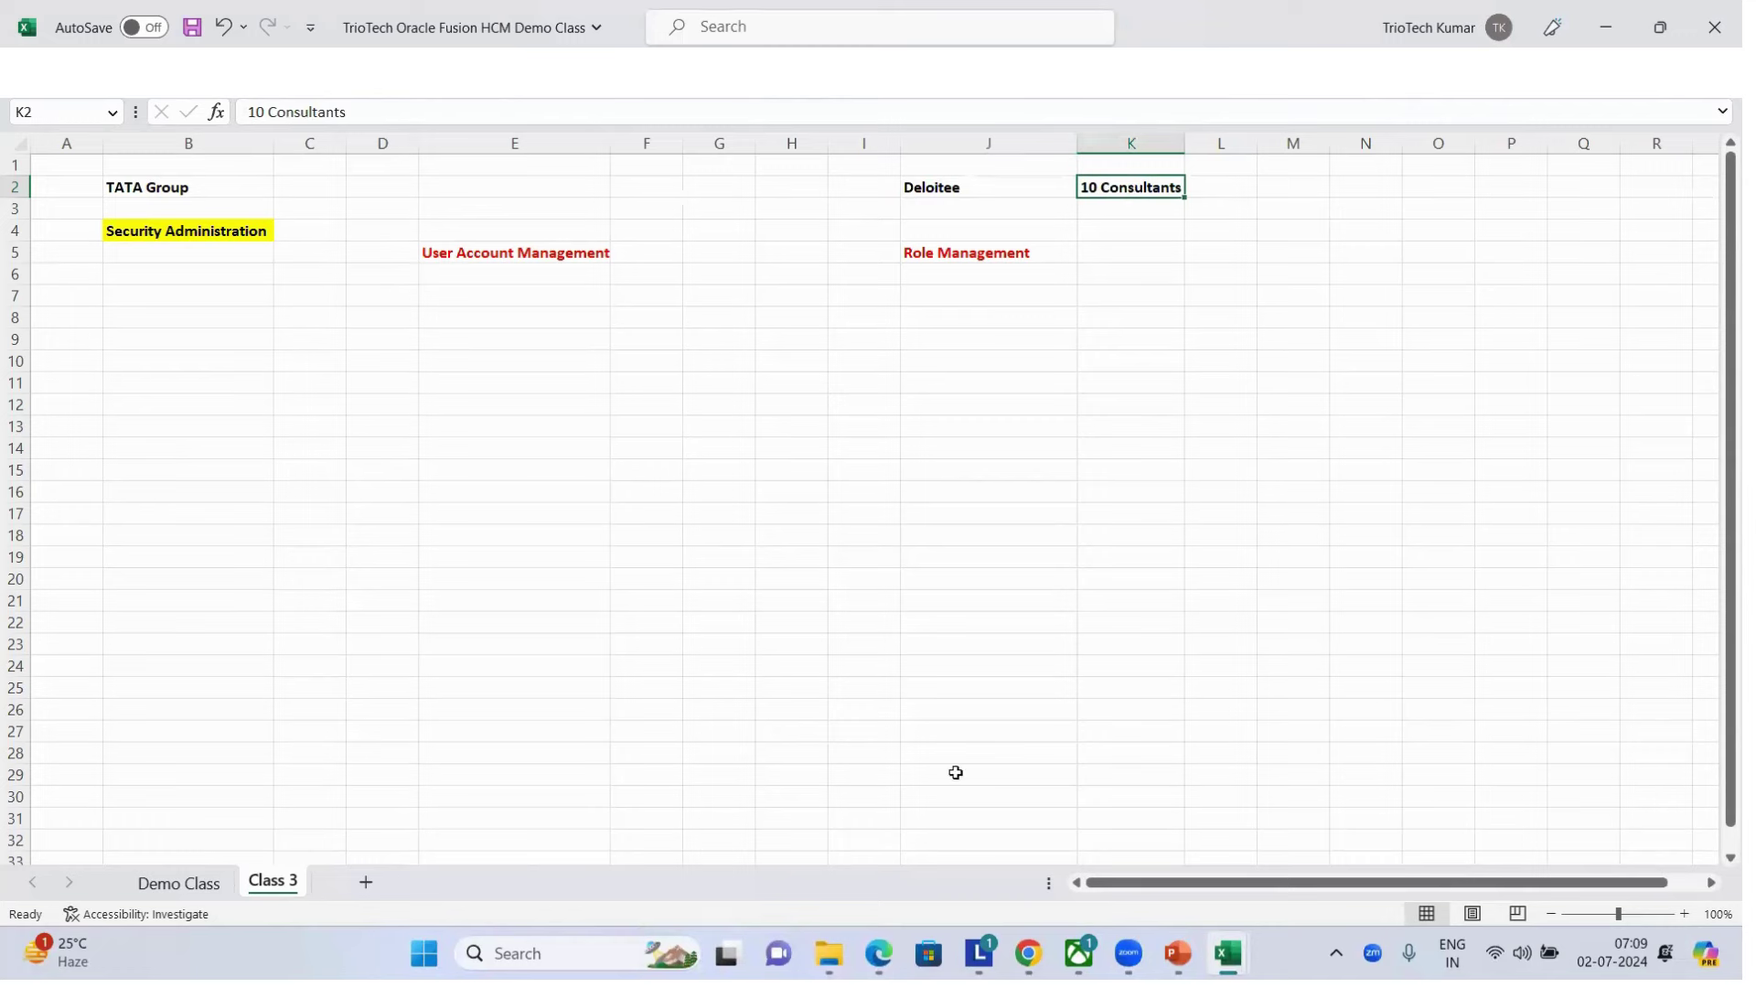
left_click(1028, 953)
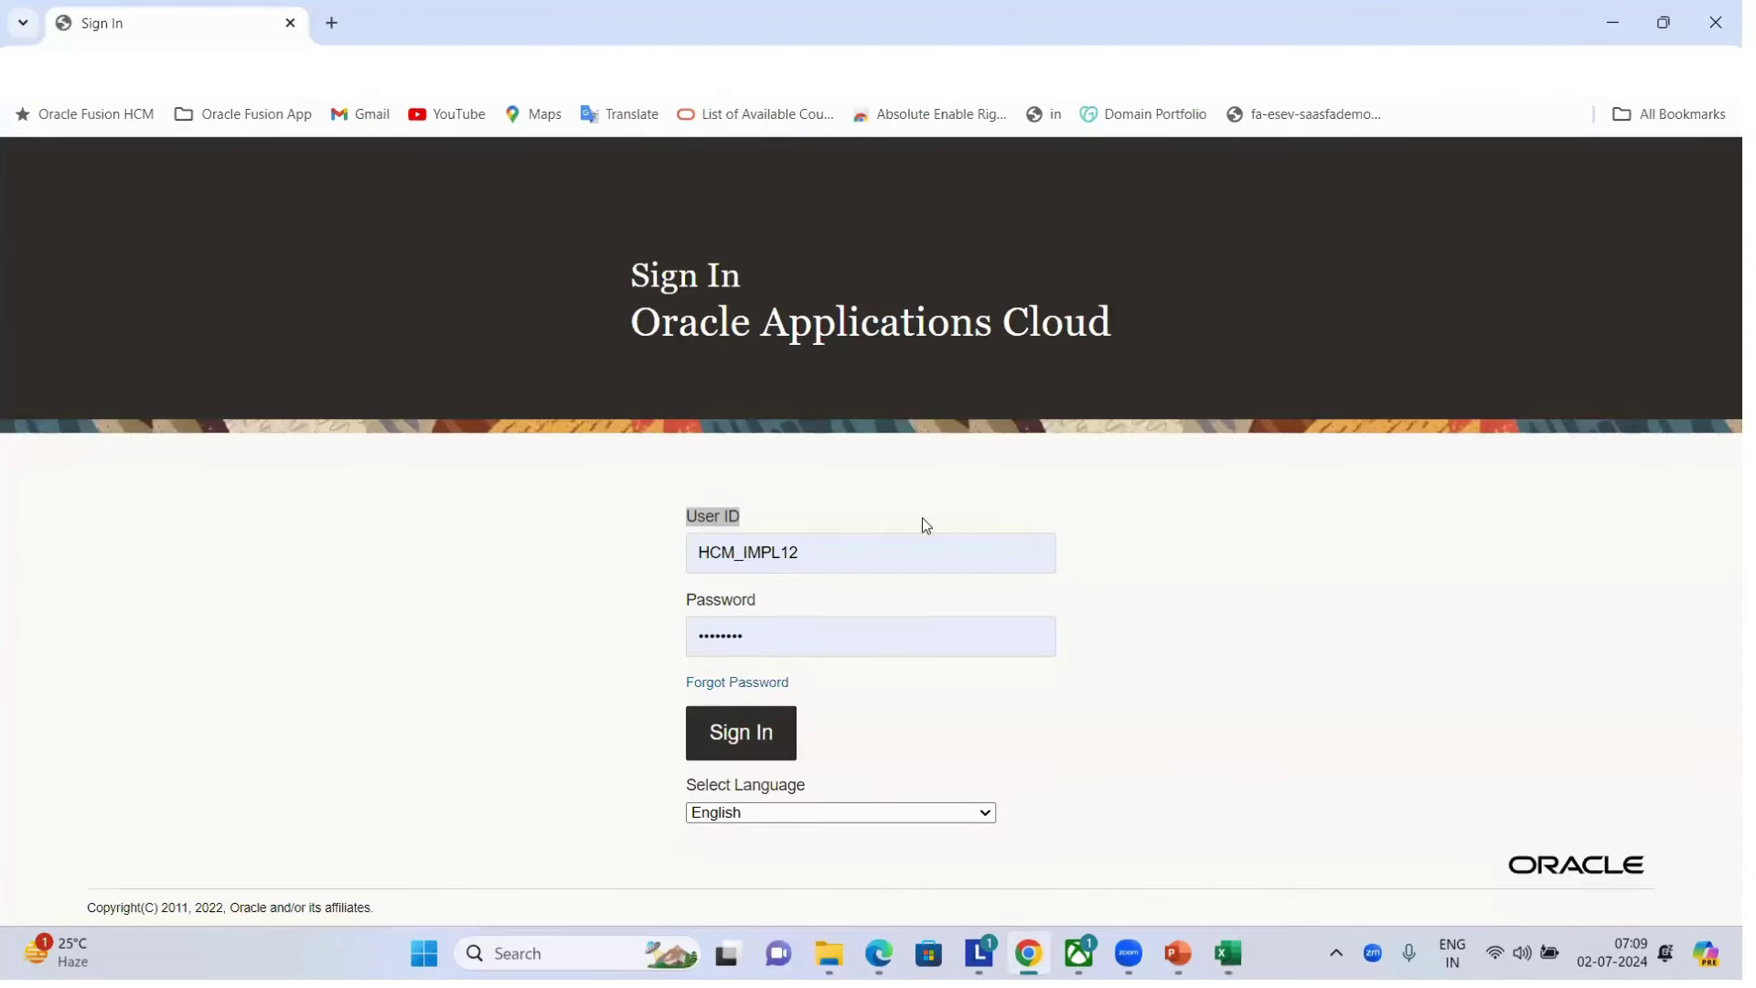
- Highlight the filled User ID and password, then return to the Class 3 workbook
left_click(847, 533)
left_click_drag(820, 549, 697, 552)
left_click_drag(767, 629, 581, 563)
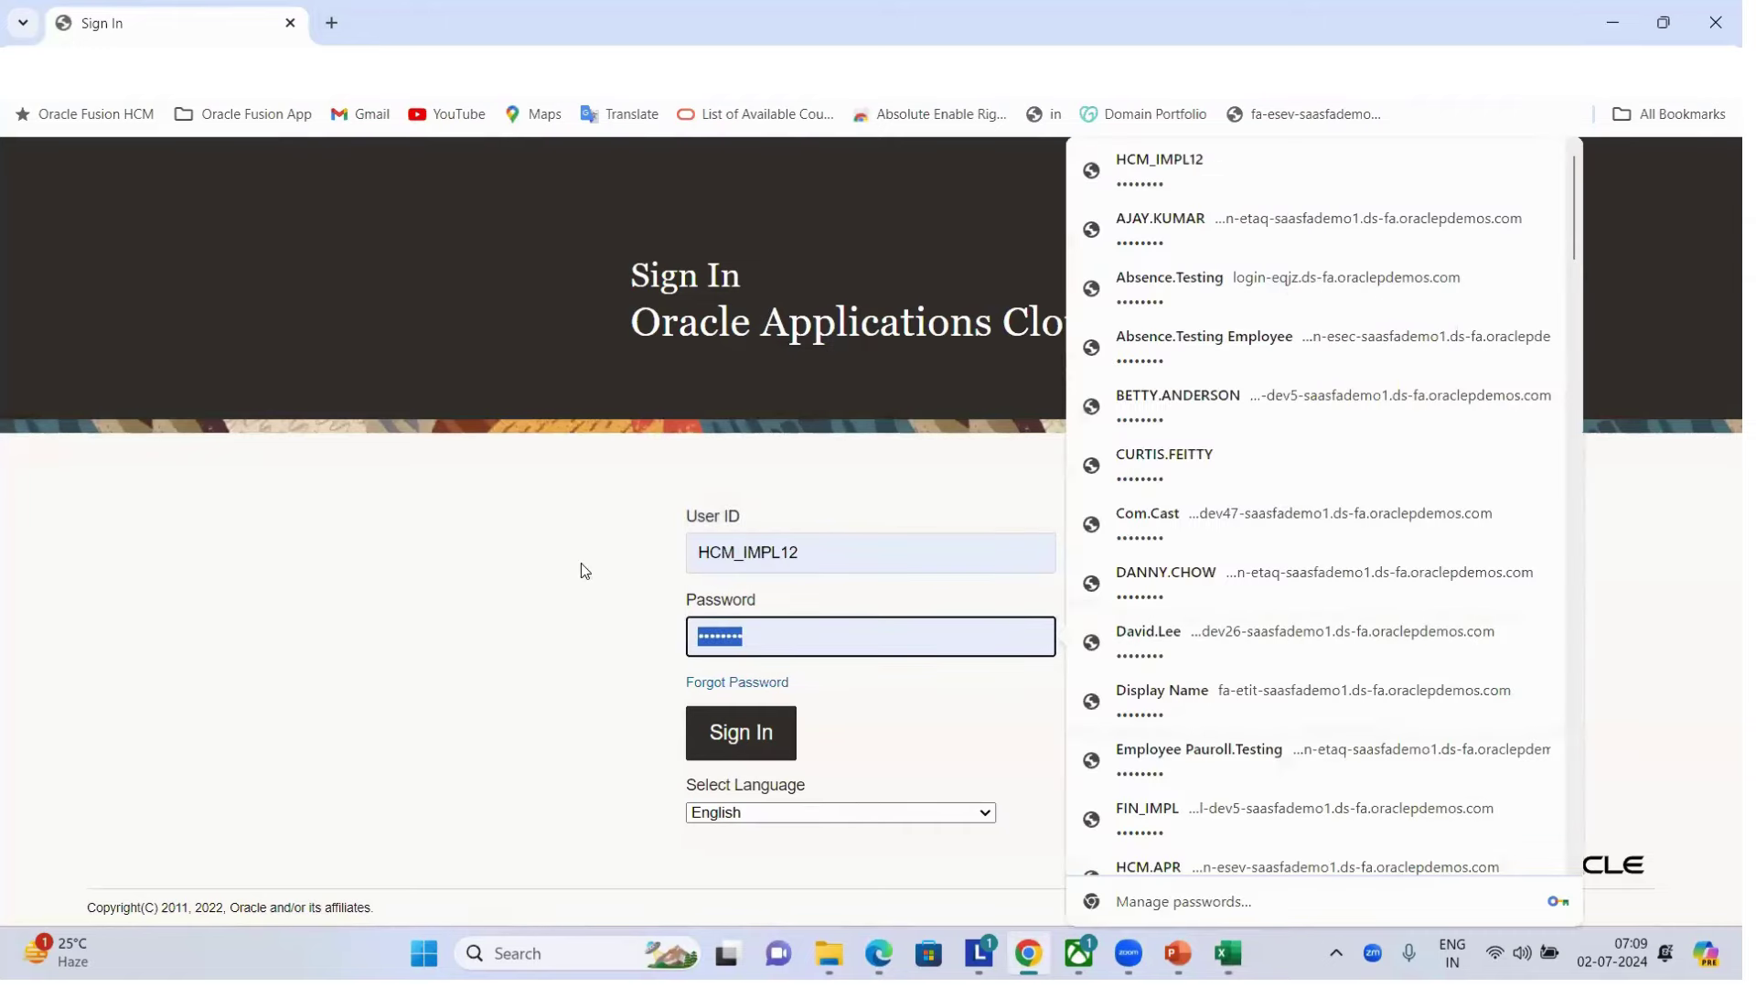
left_click(580, 570)
left_click(1235, 942)
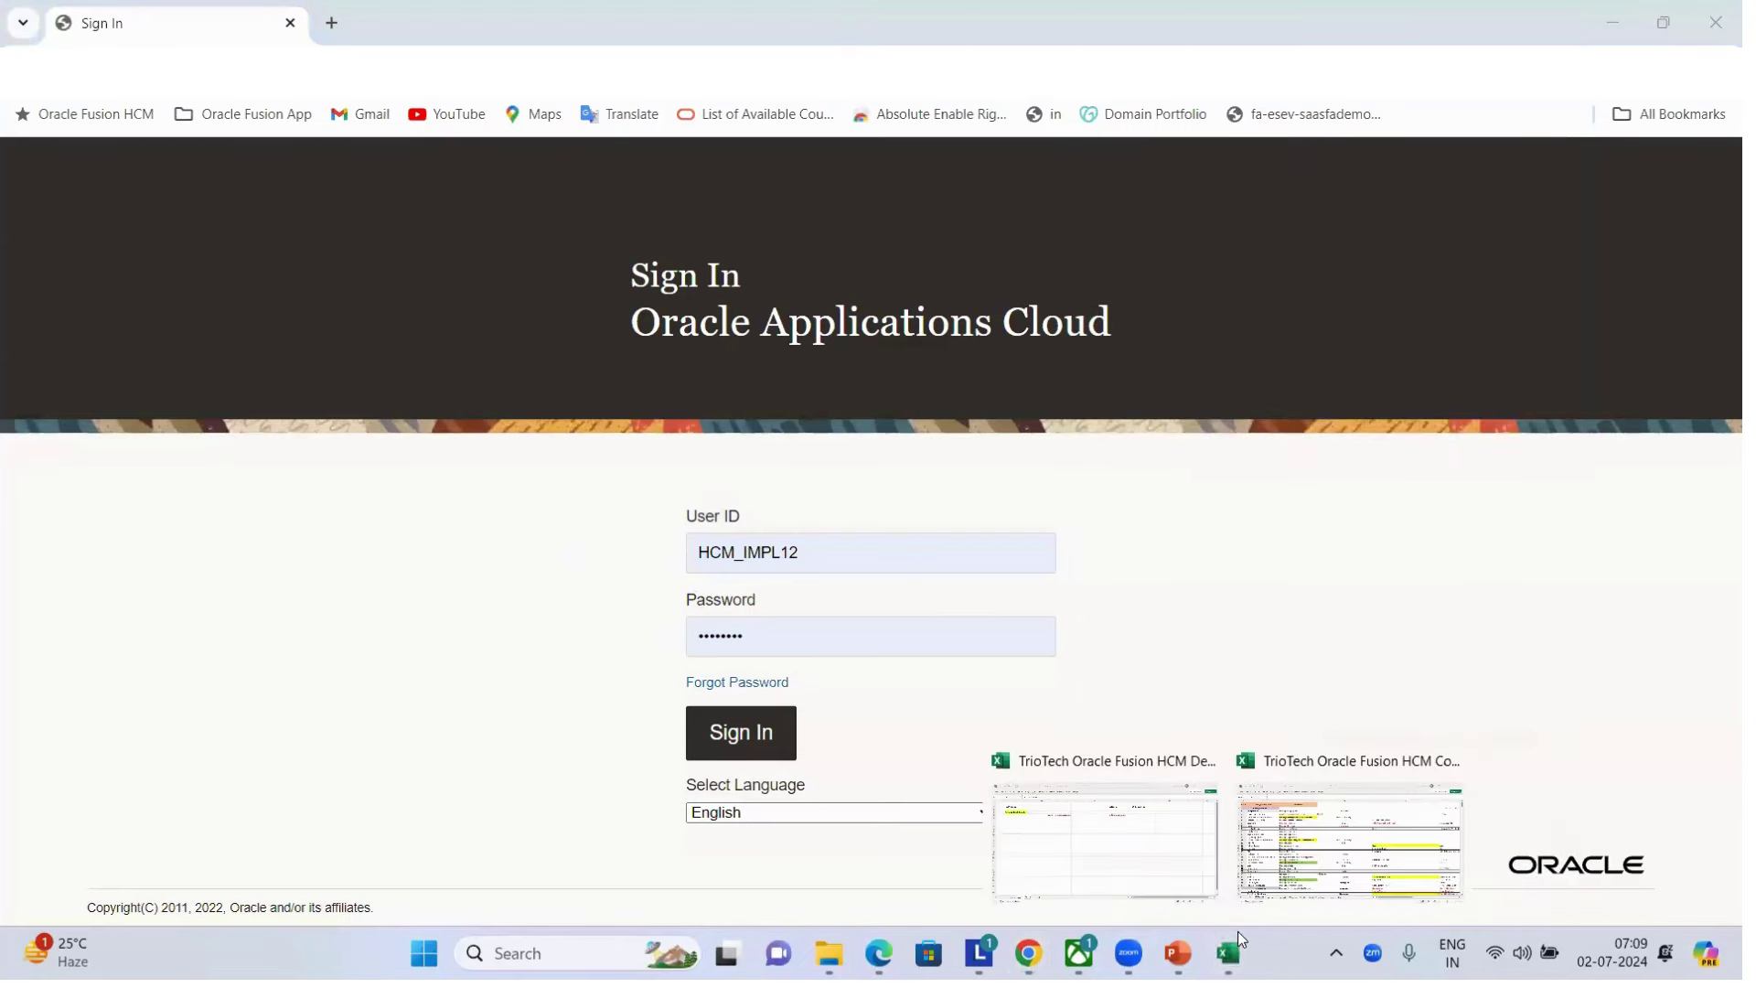
left_click(1174, 848)
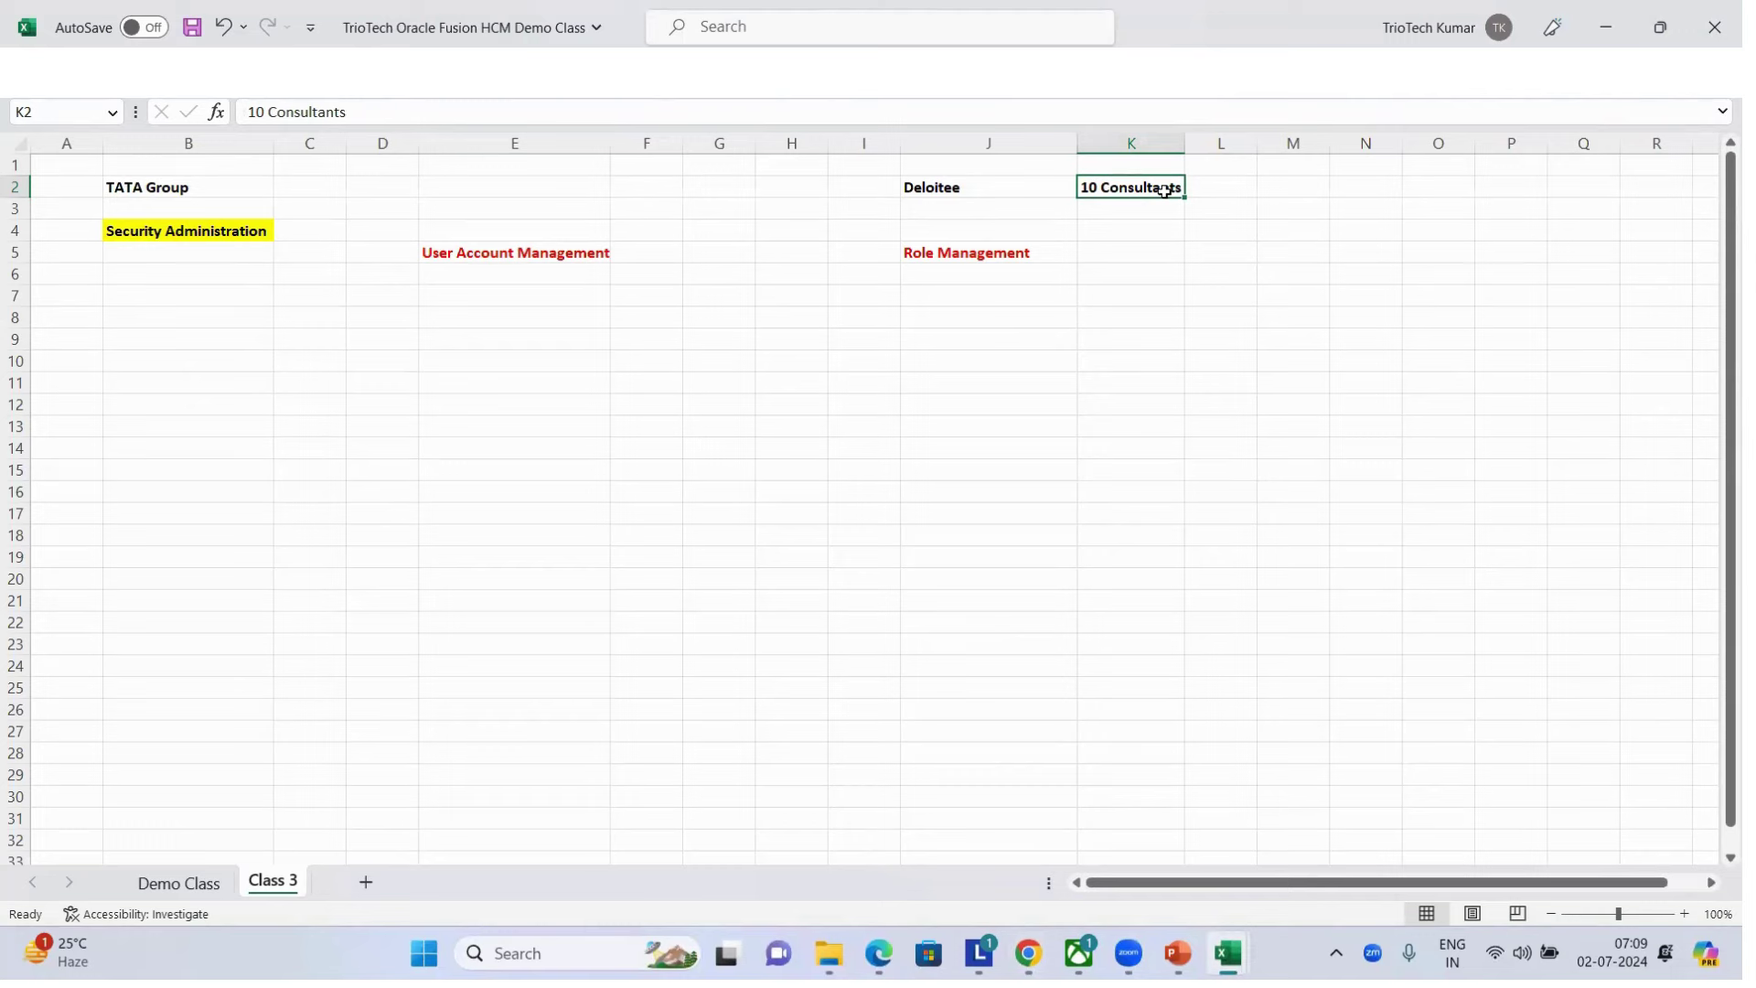
- Walk through the Security Administration, User Account Management, TATA Group, Deloitee and 10 Consultants entries
left_click(190, 232)
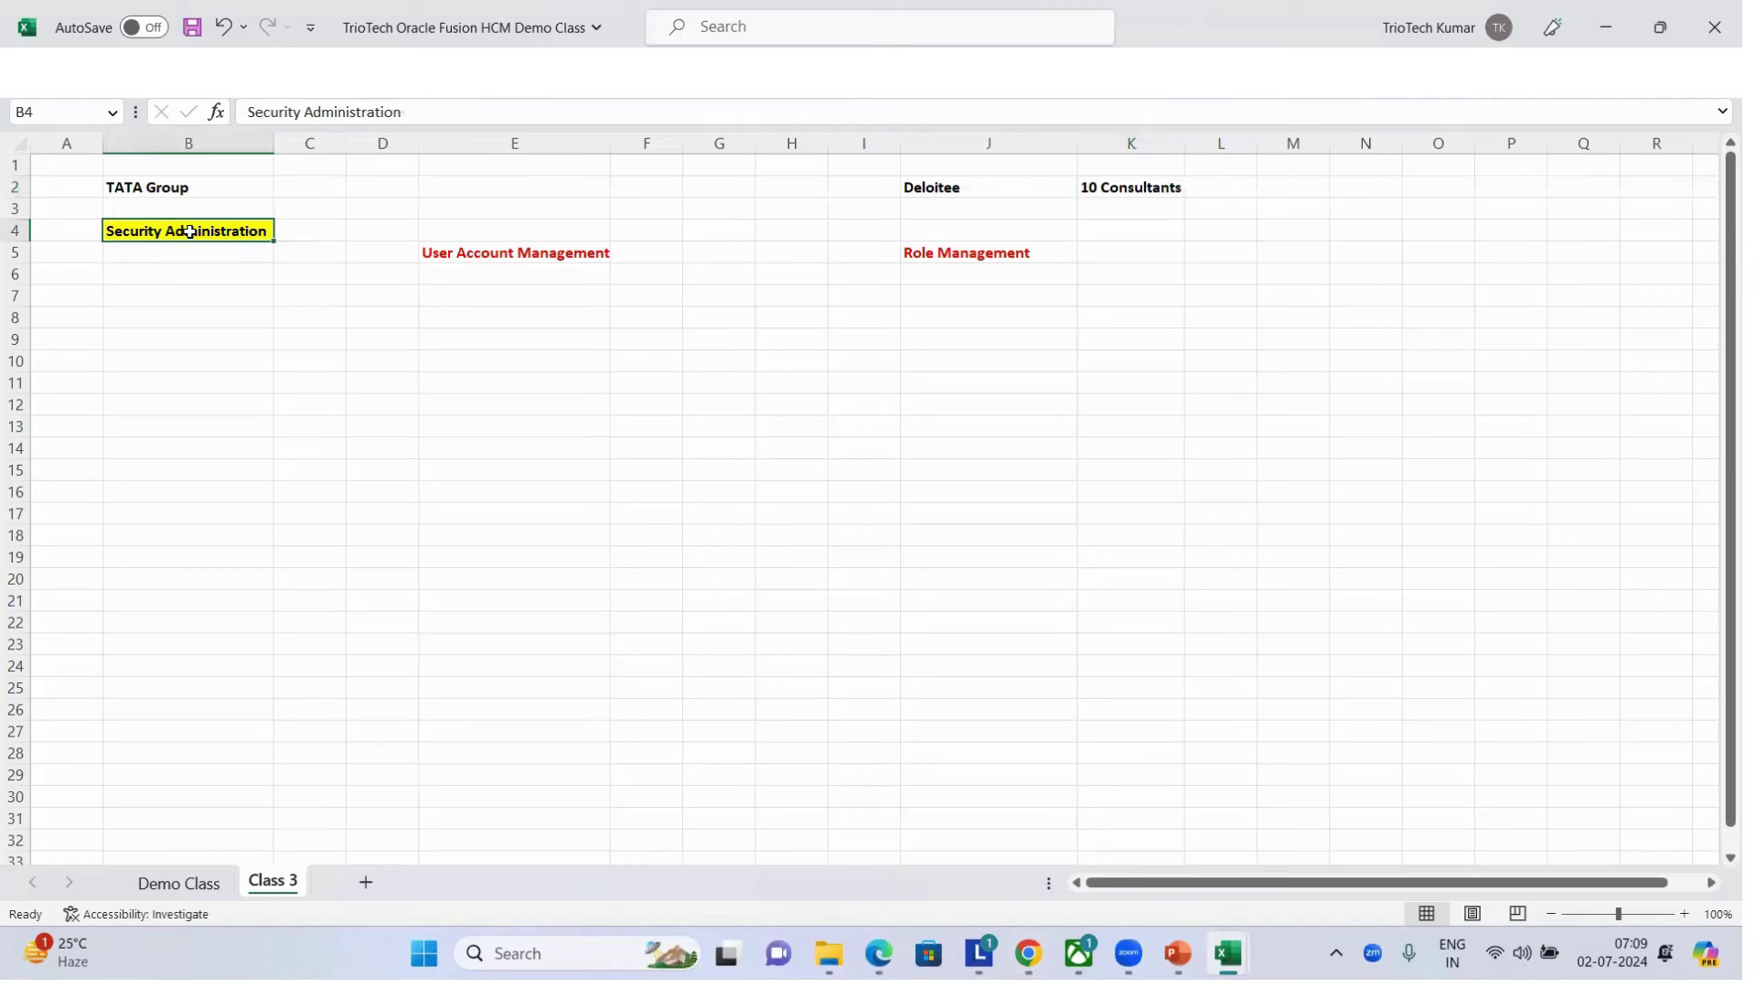
left_click(504, 254)
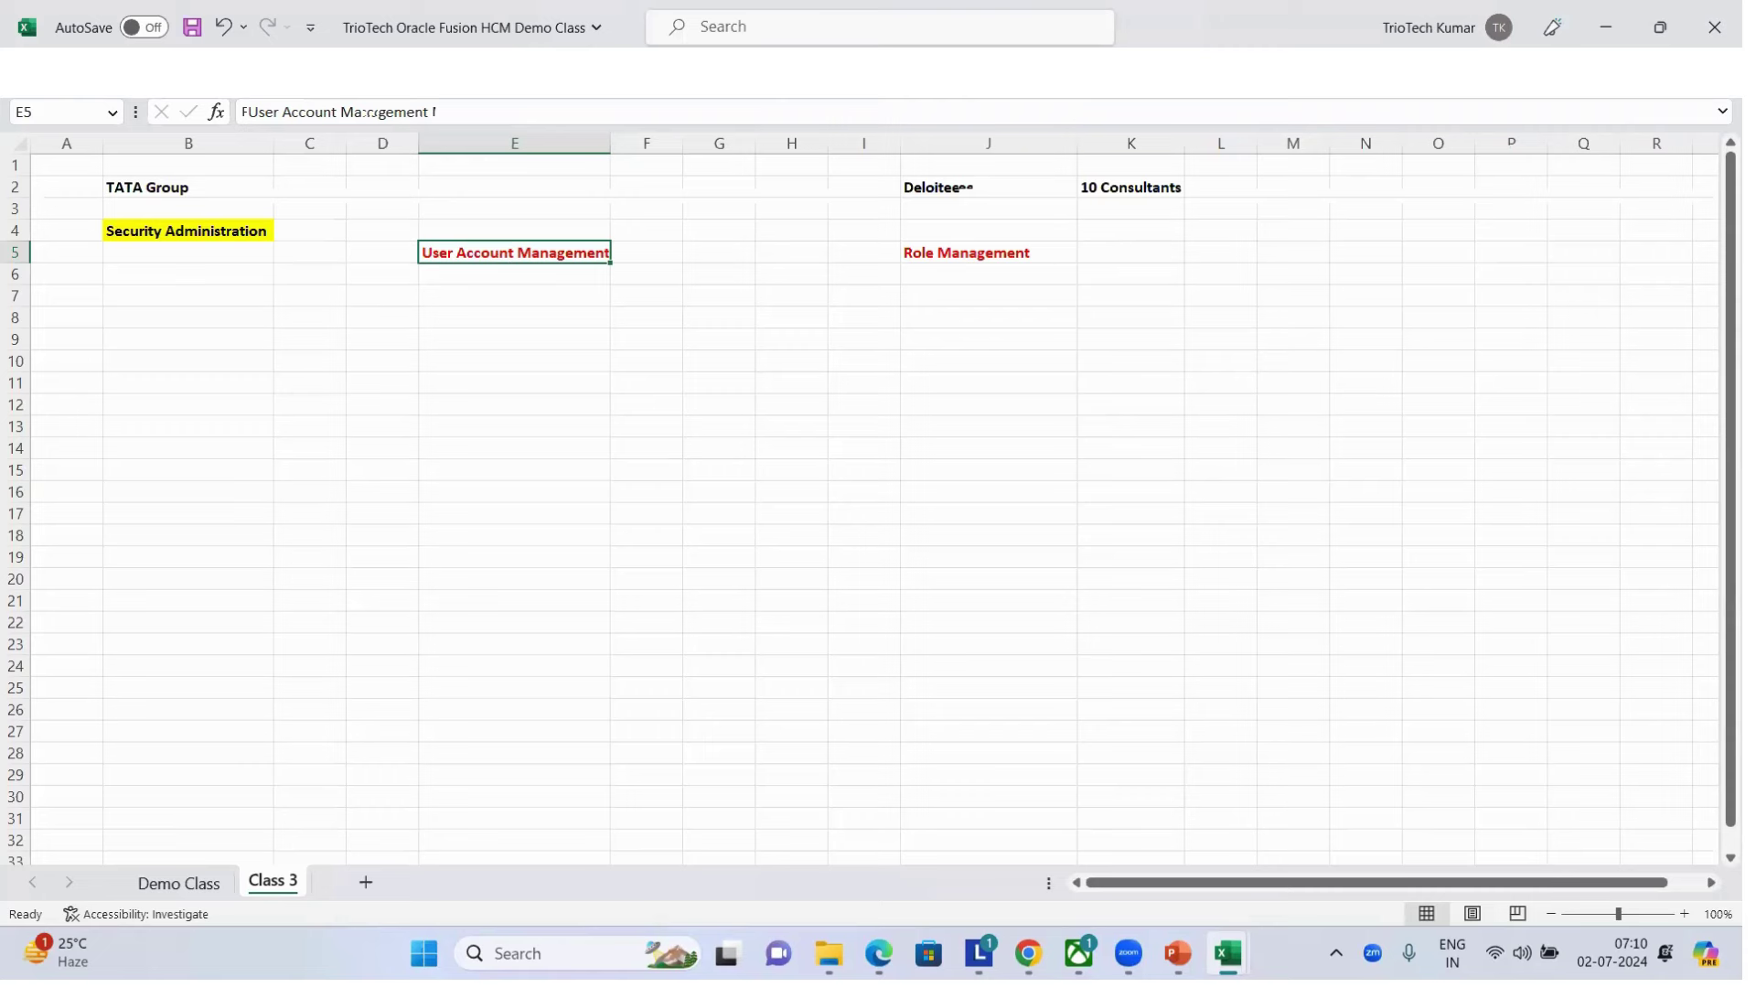
left_click(1139, 186)
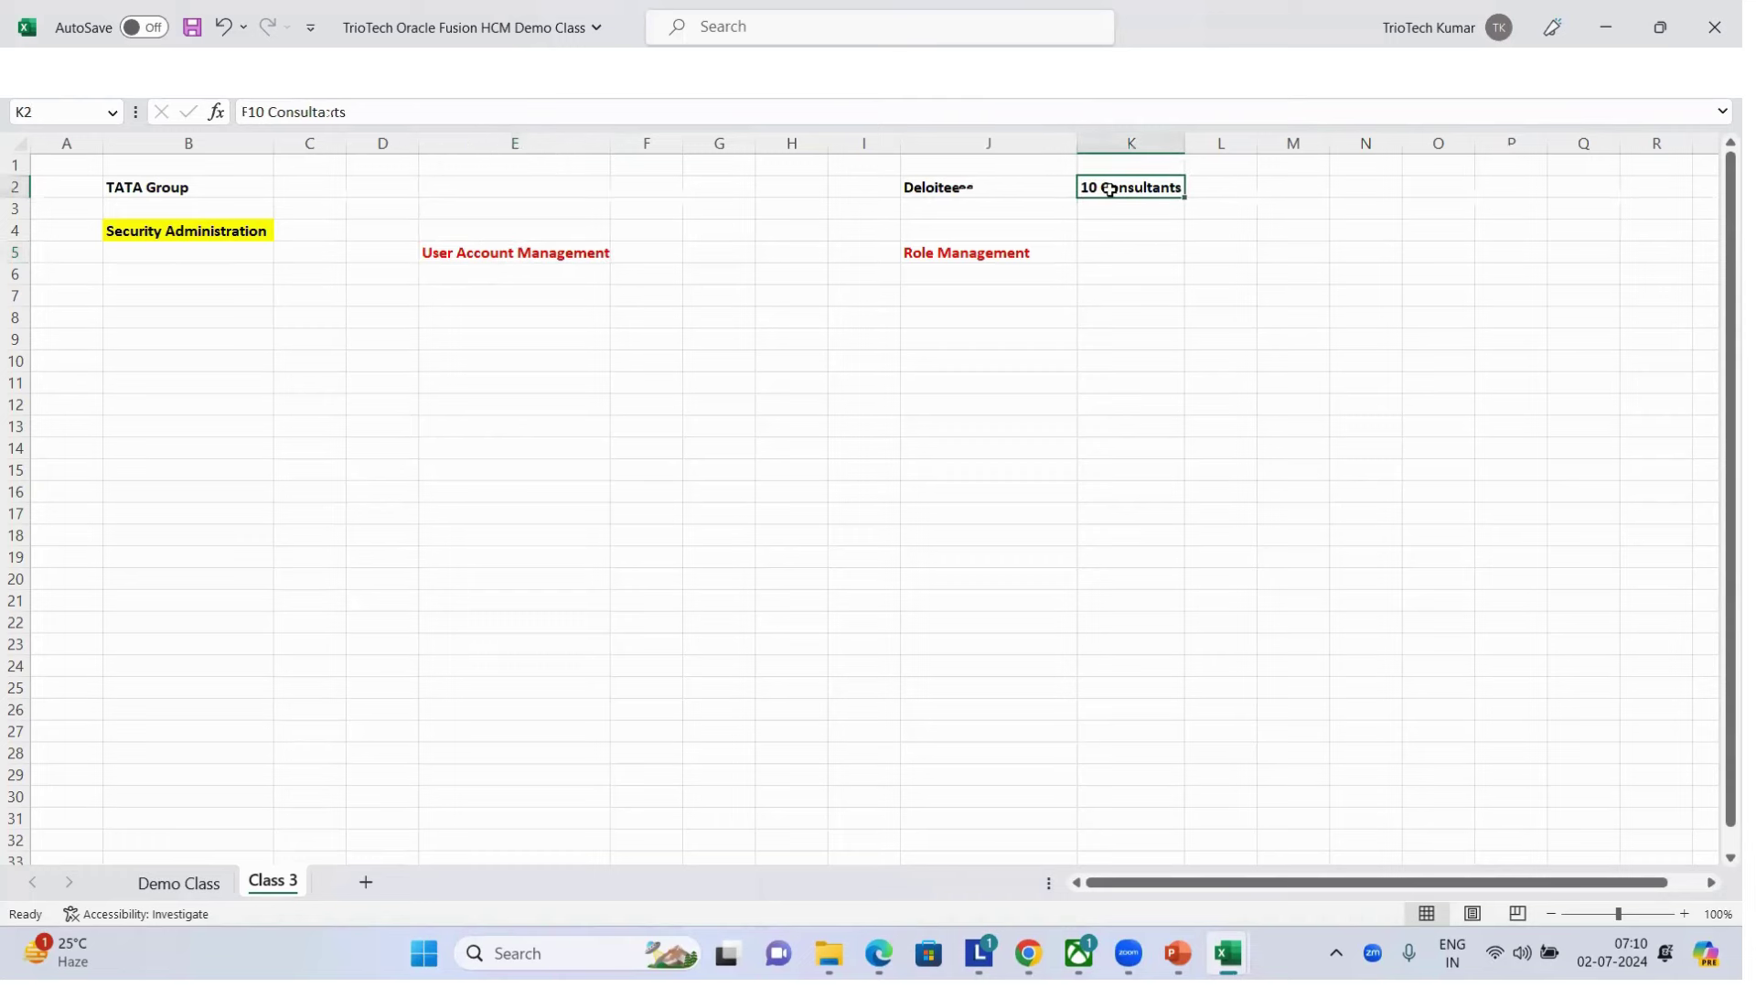
key("ctrl+Left")
key("ctrl+Left")
key("ctrl+Right")
key("ctrl+Right")
key("ctrl+Left")
key("ctrl+Left")
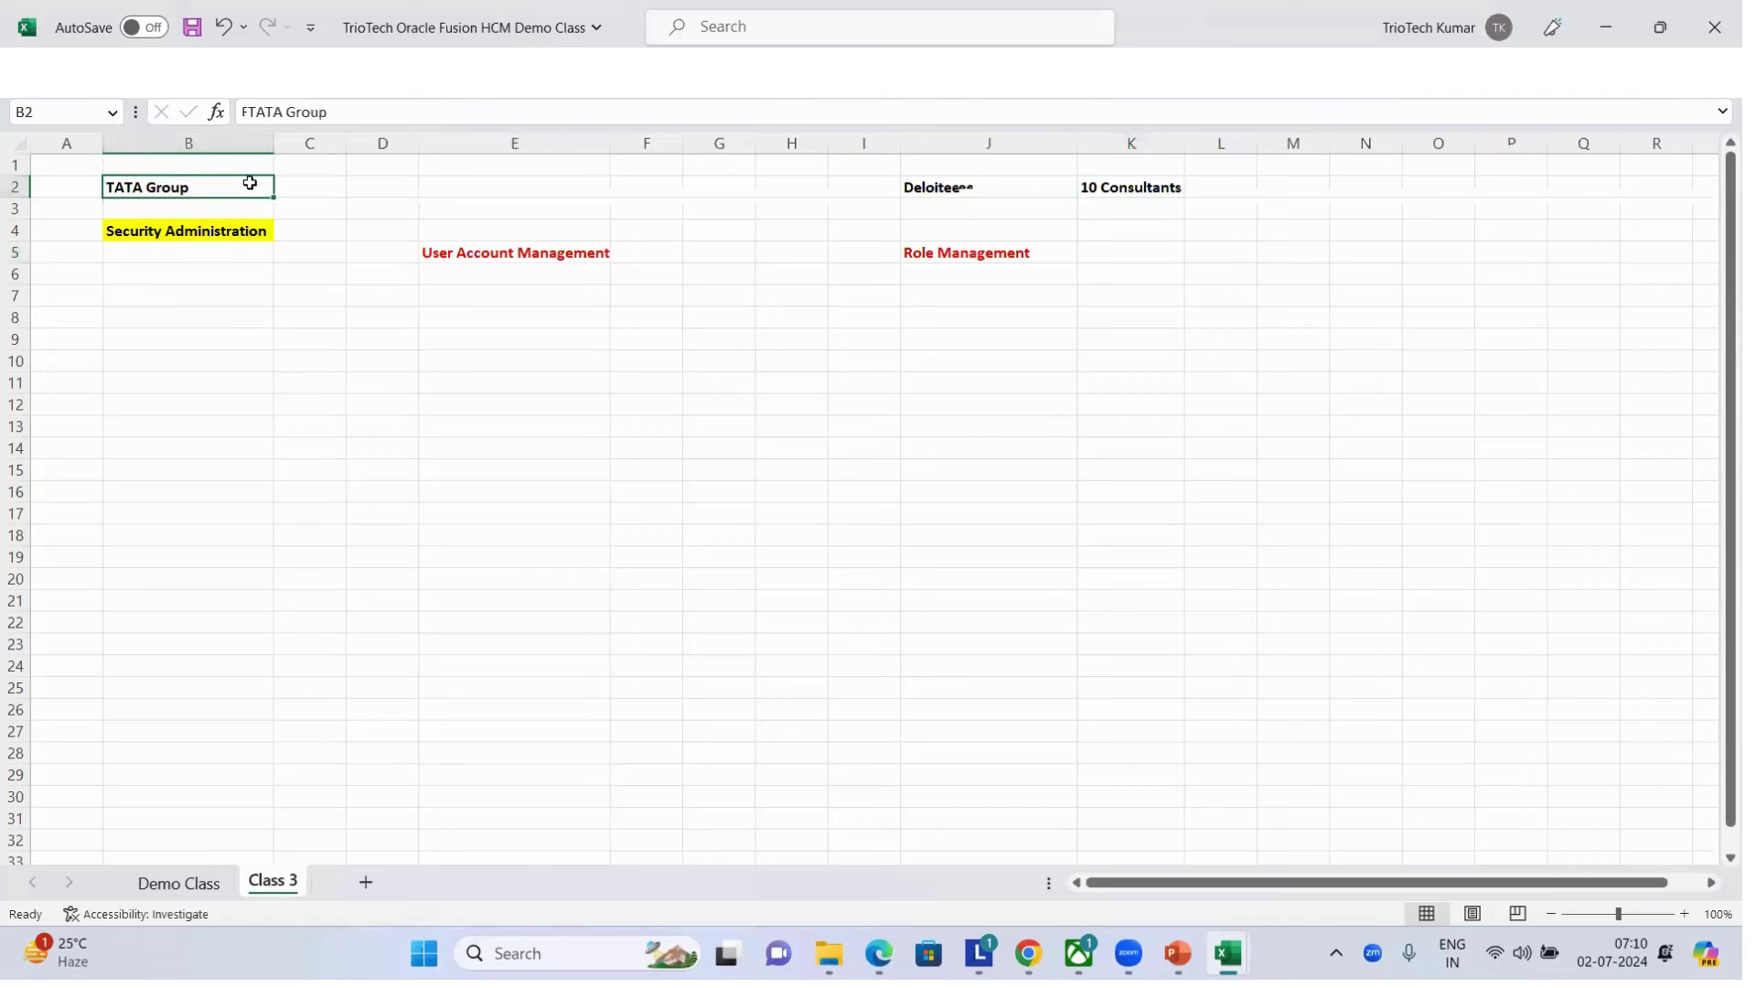
left_click(1118, 196)
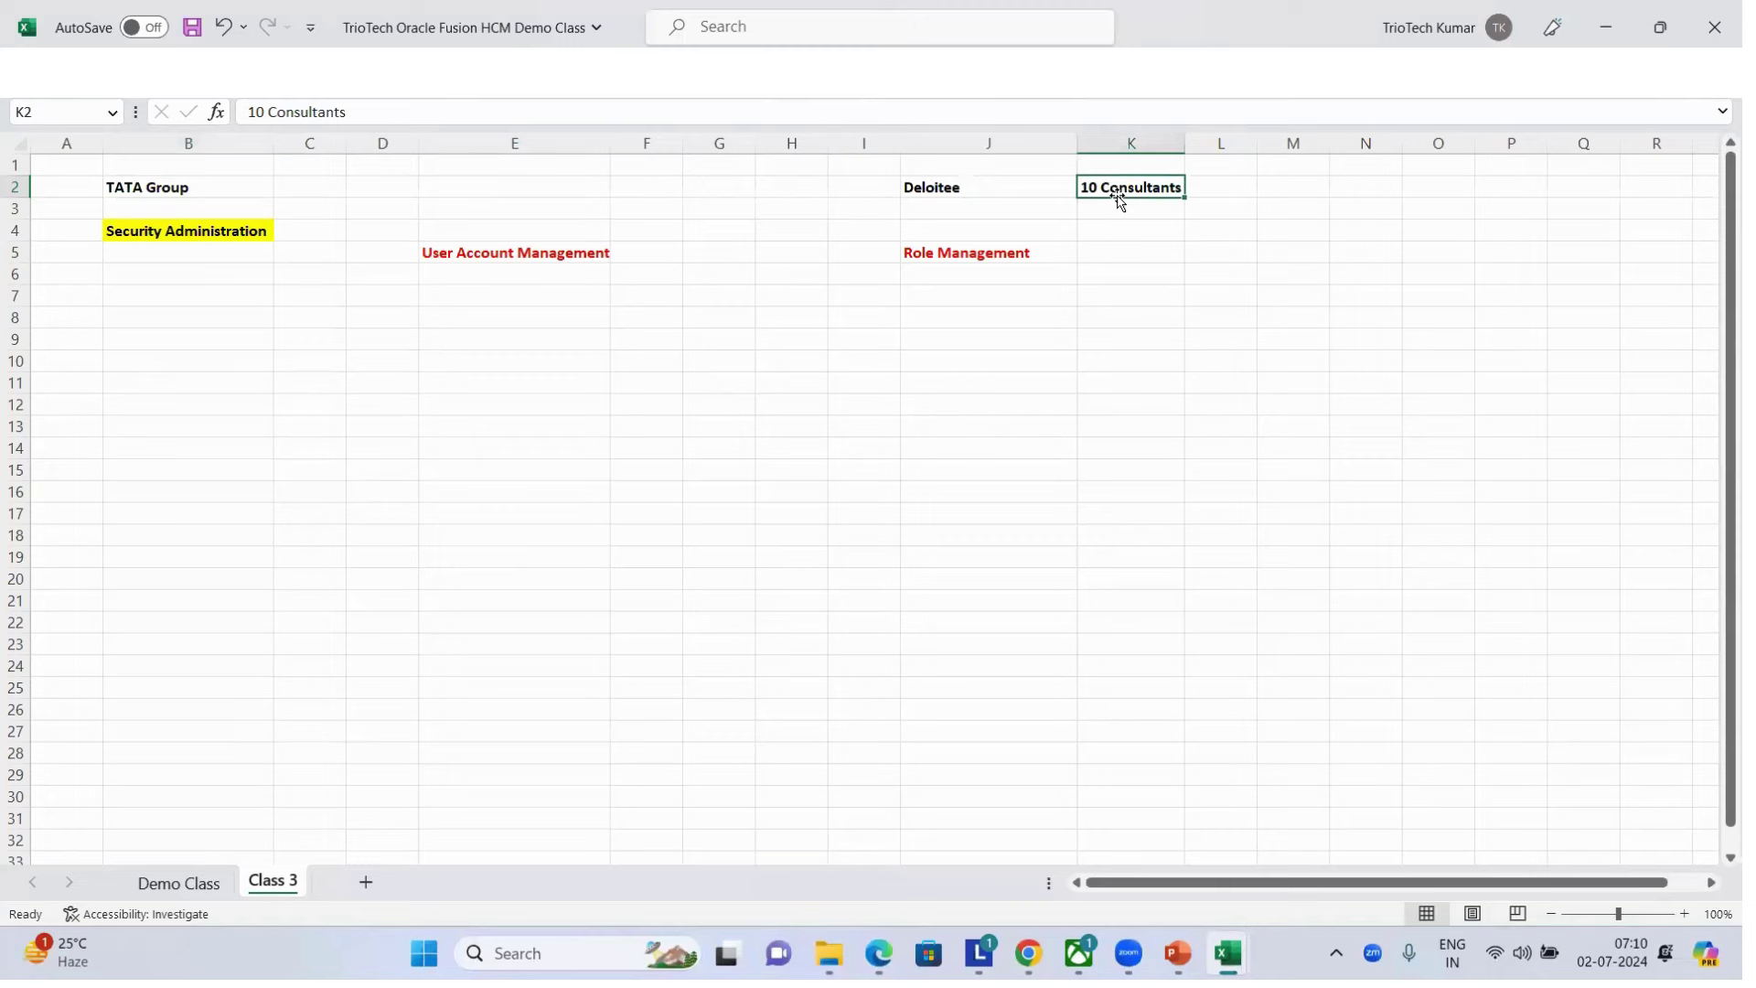
left_click(174, 186)
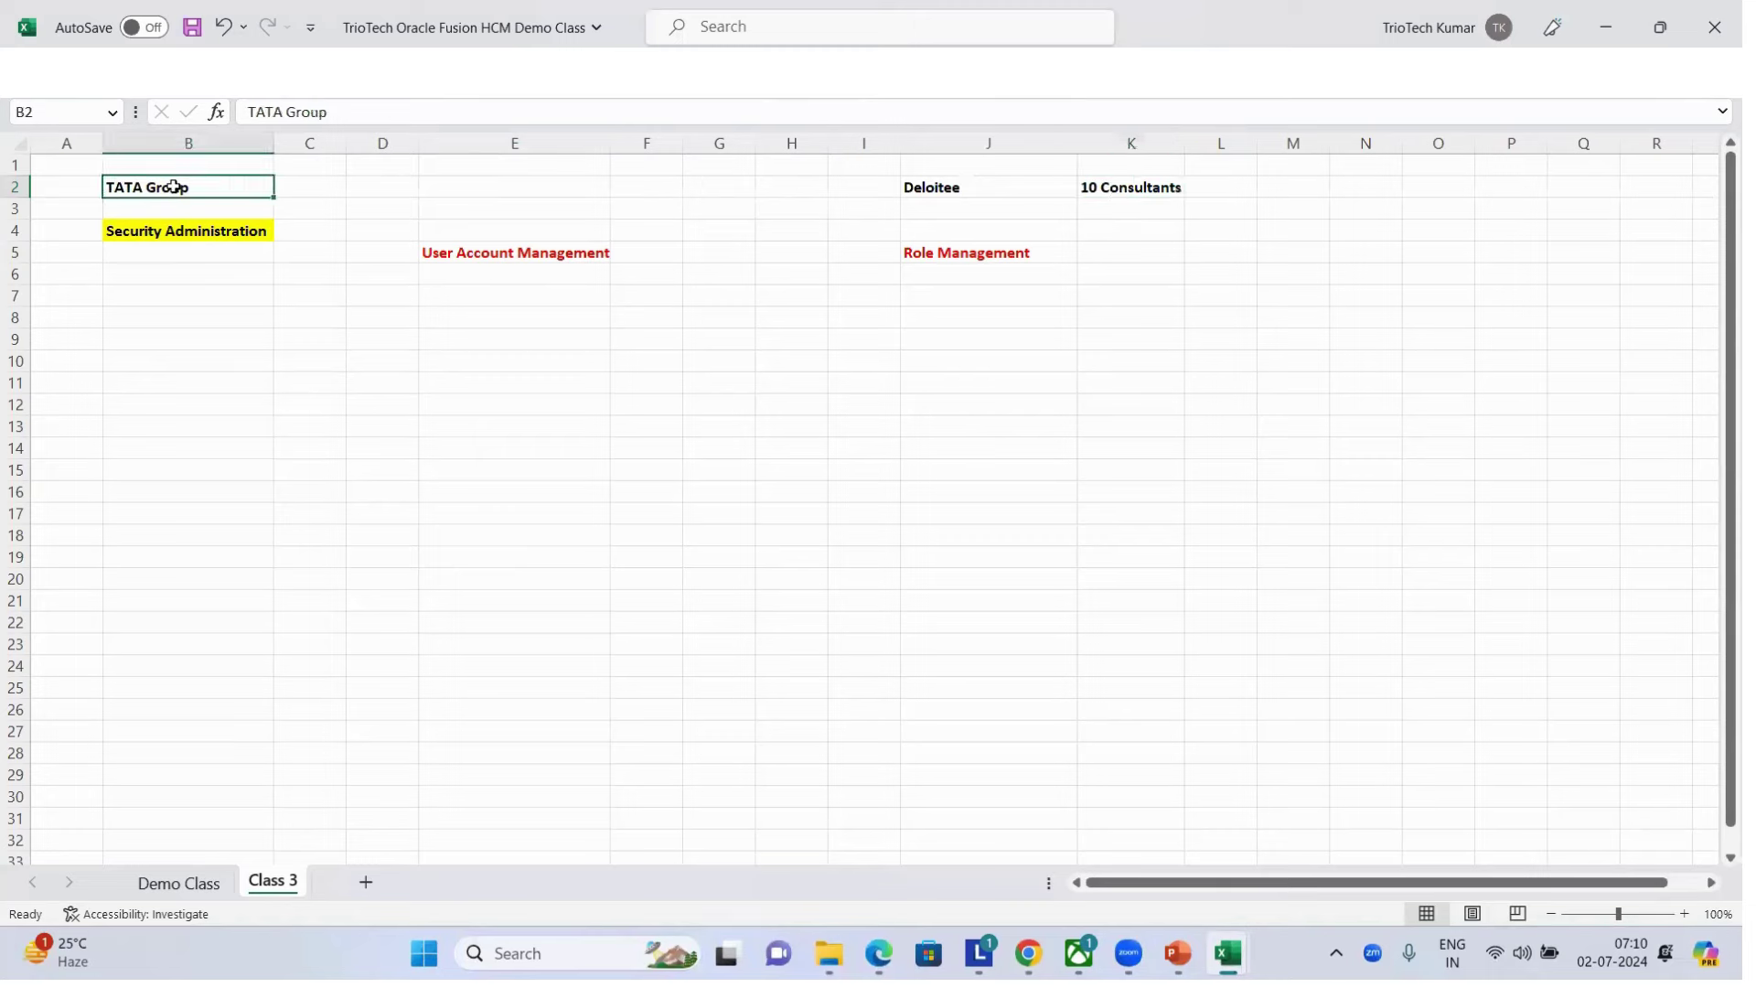
left_click(1109, 188)
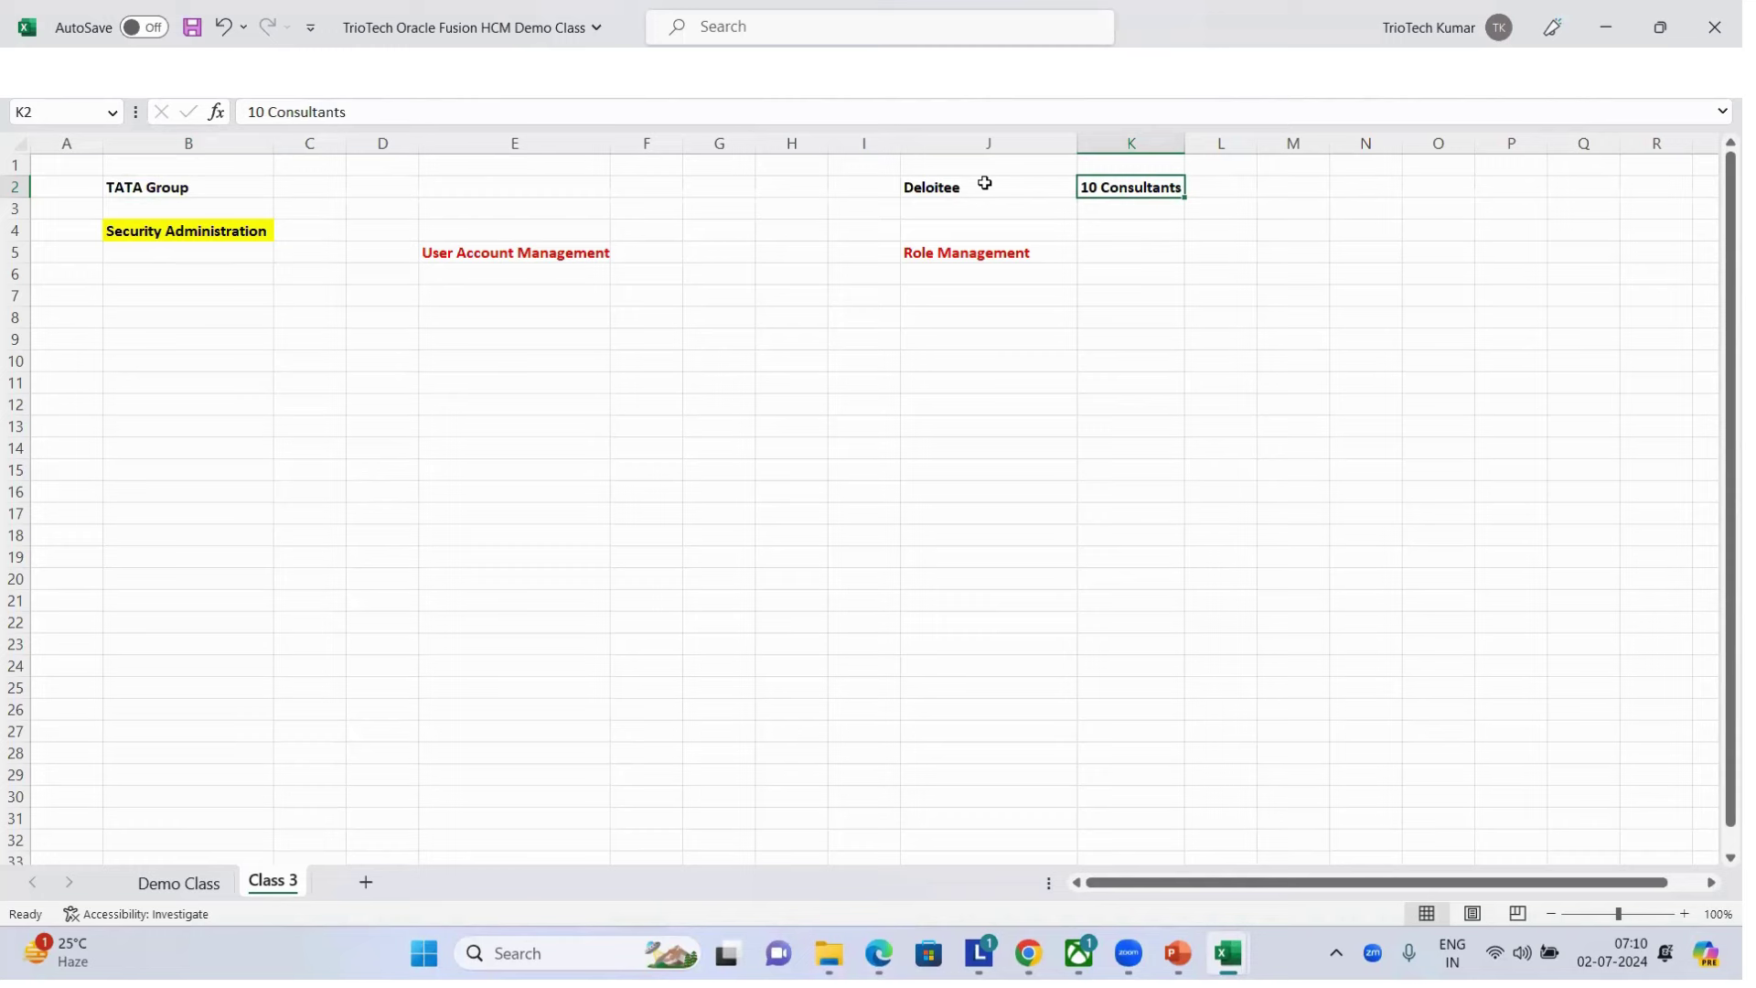
left_click(924, 189)
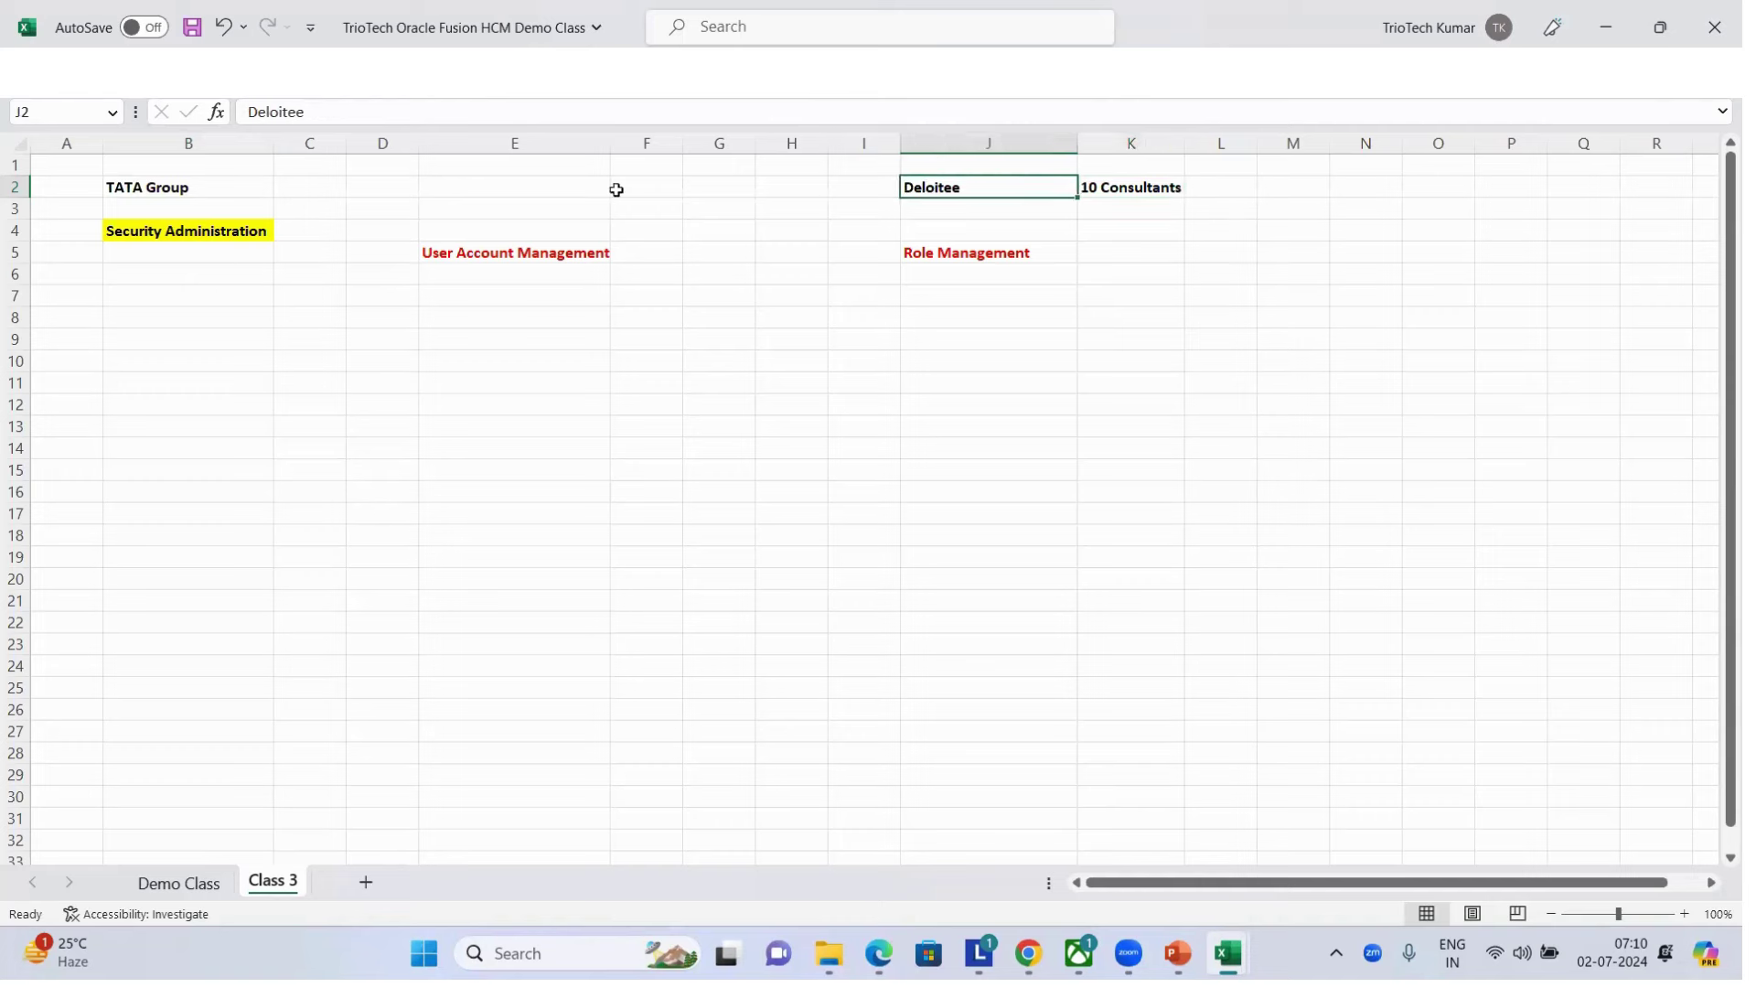
left_click(223, 187)
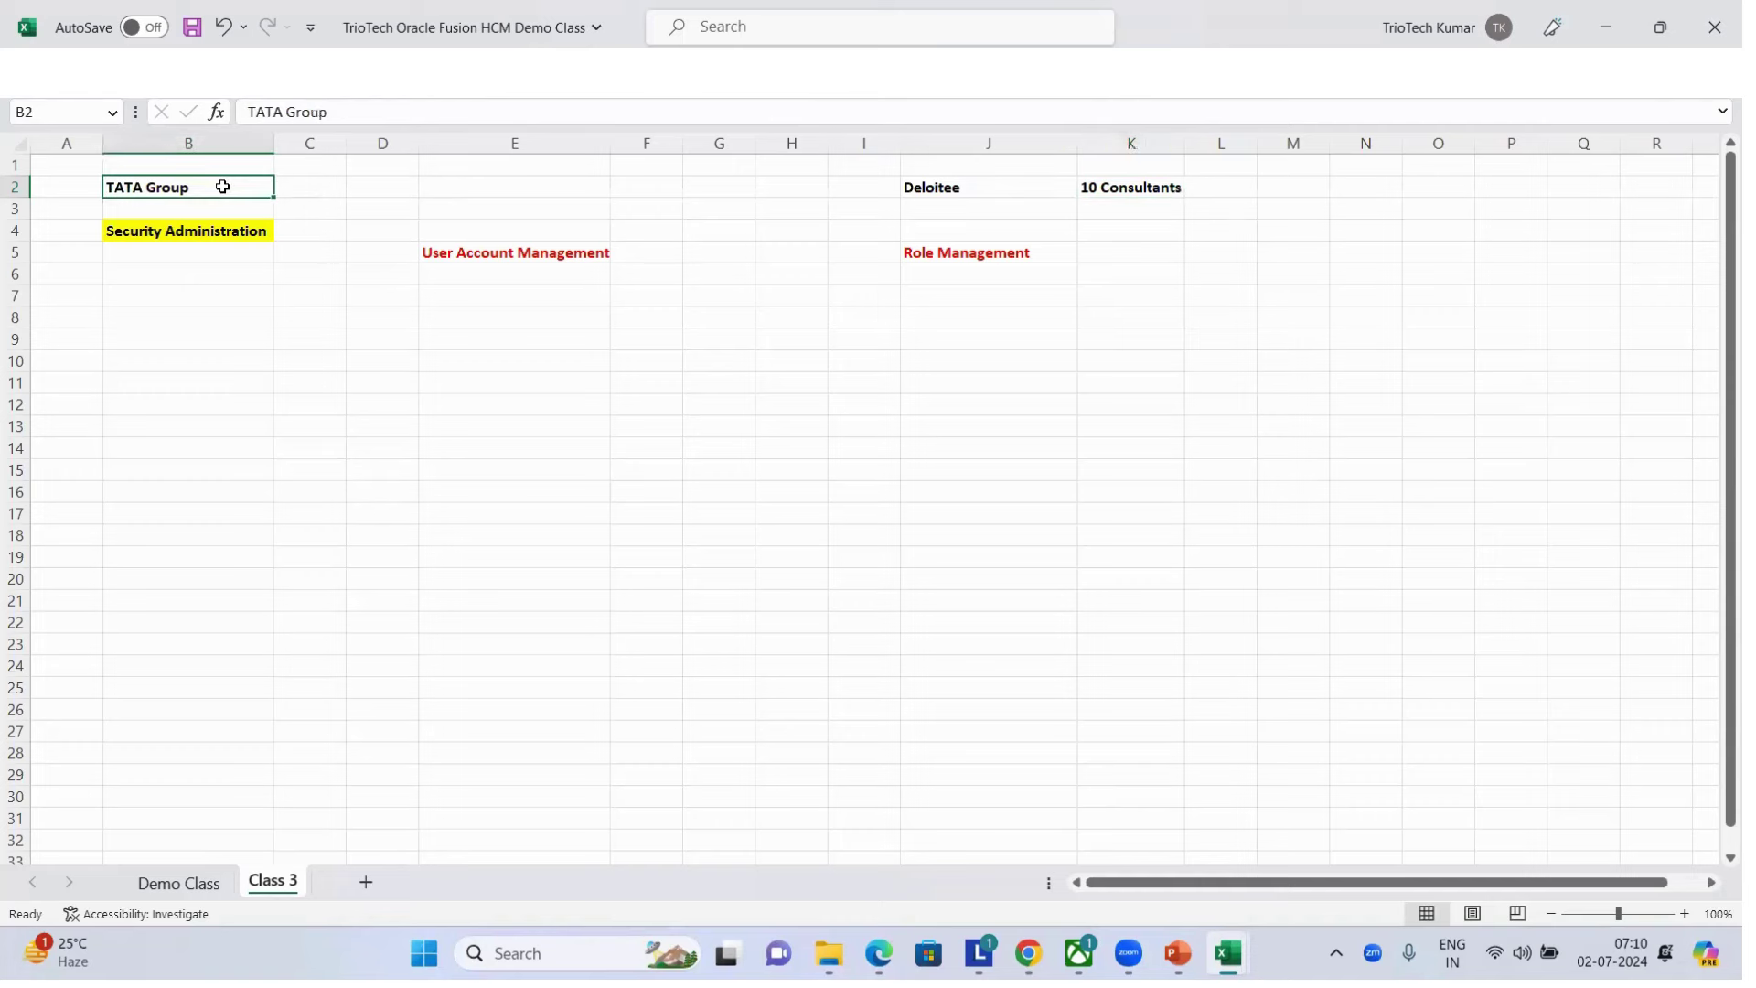
left_click(1134, 186)
- Enter bold Implementation Consultants in K3 and autofit column K
left_click(1127, 215)
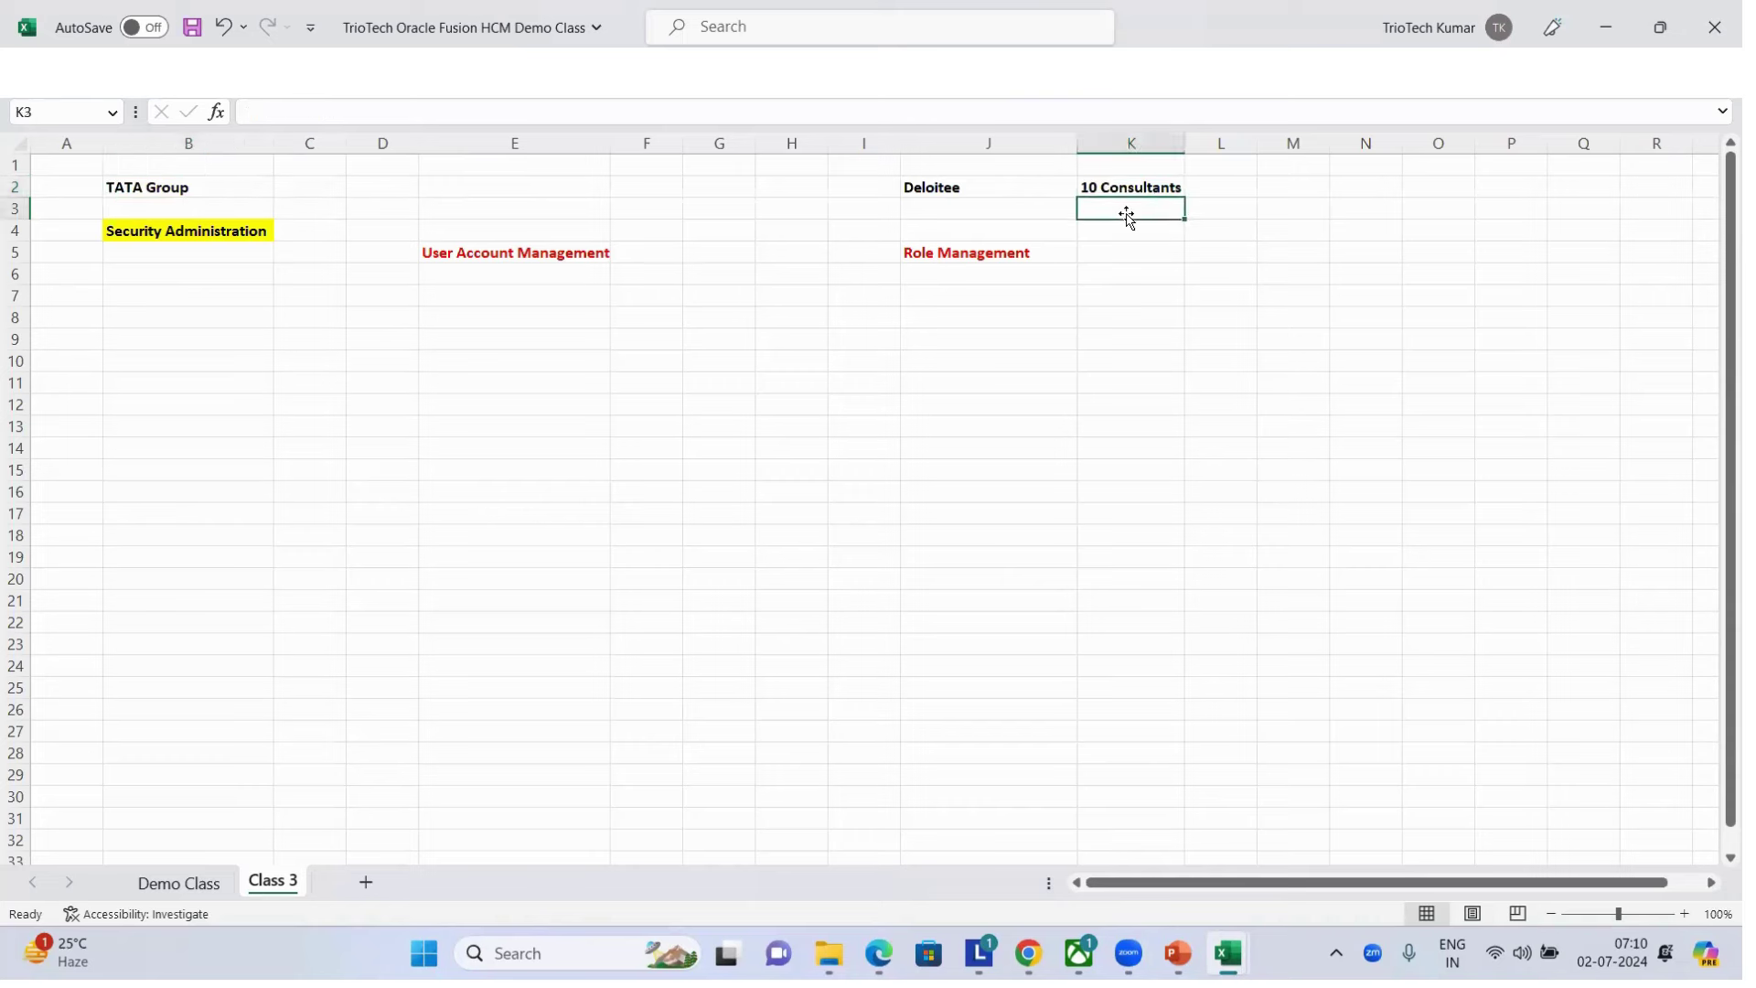
type("Imp")
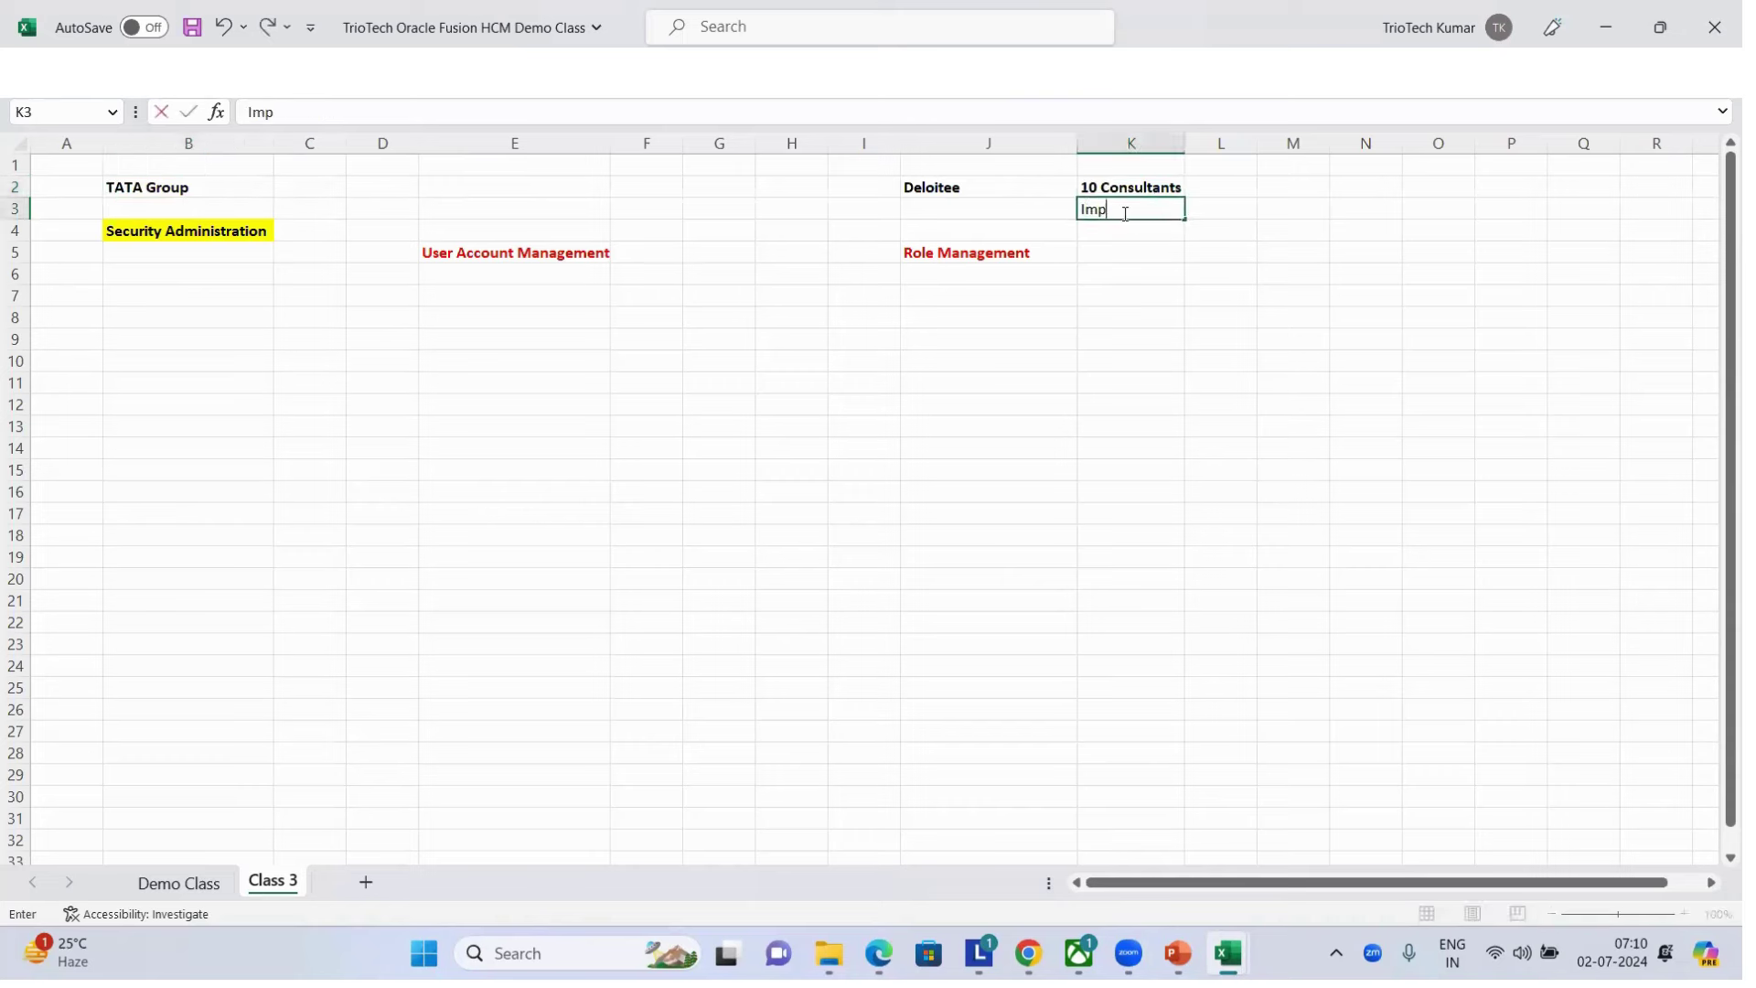
type("lementation Consultants")
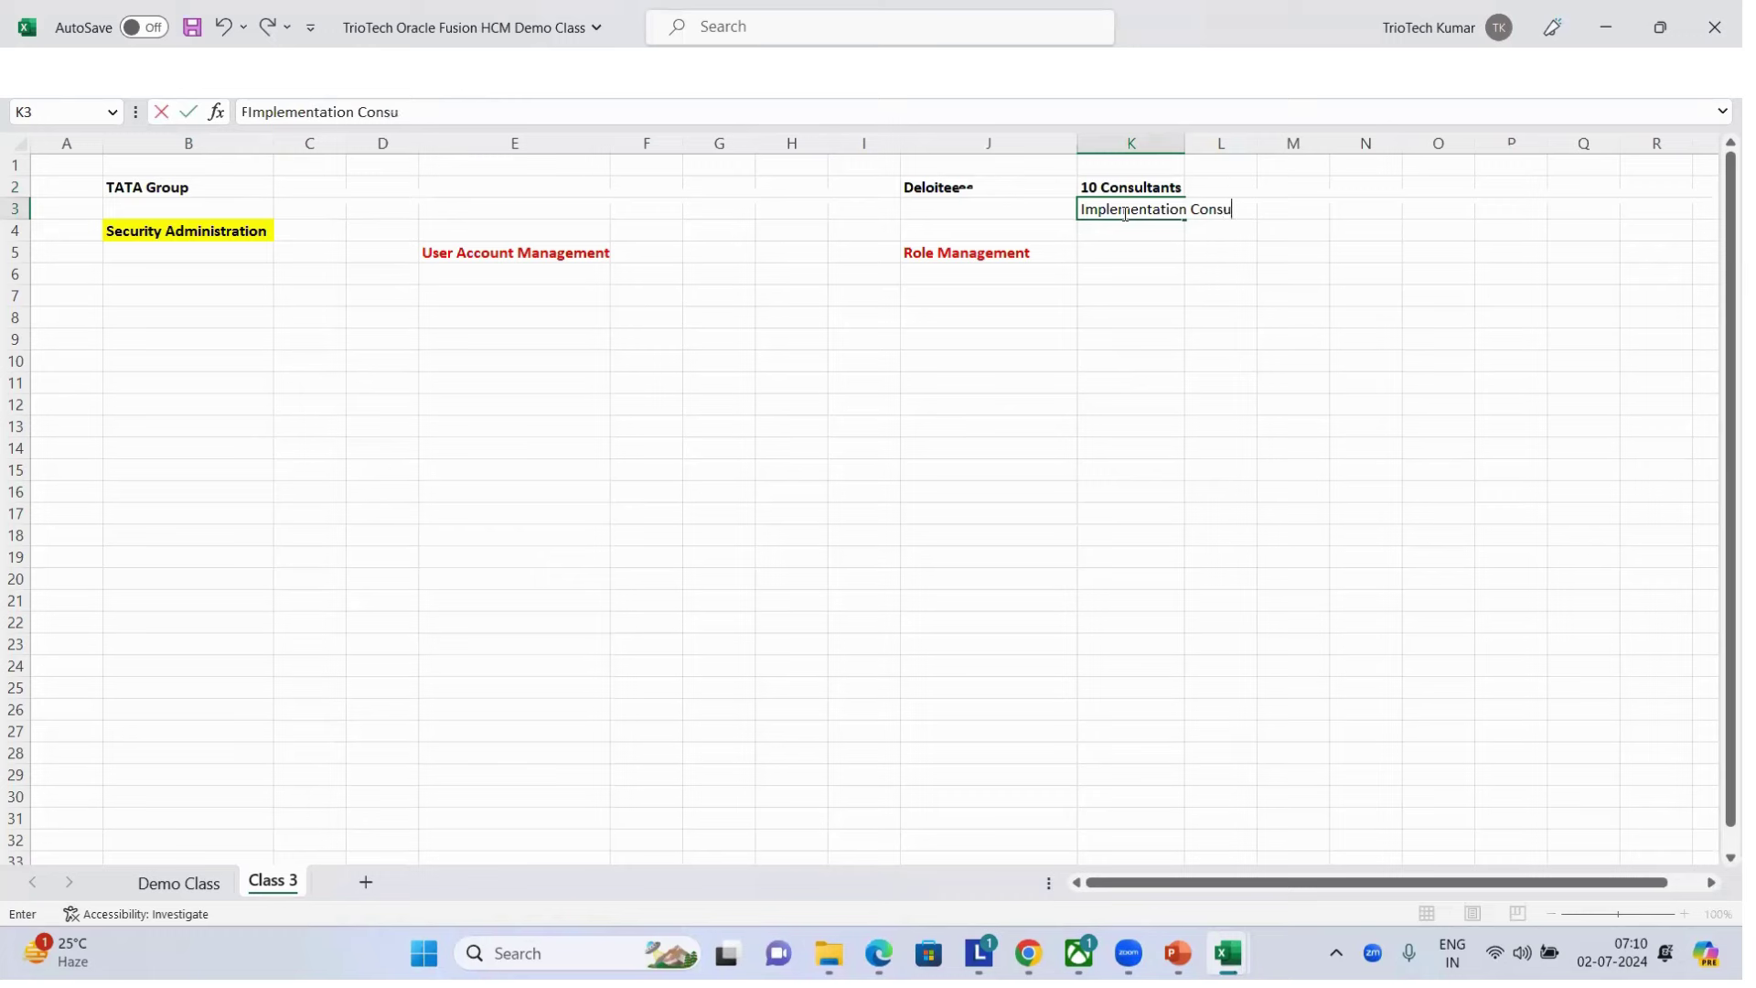
key("Return")
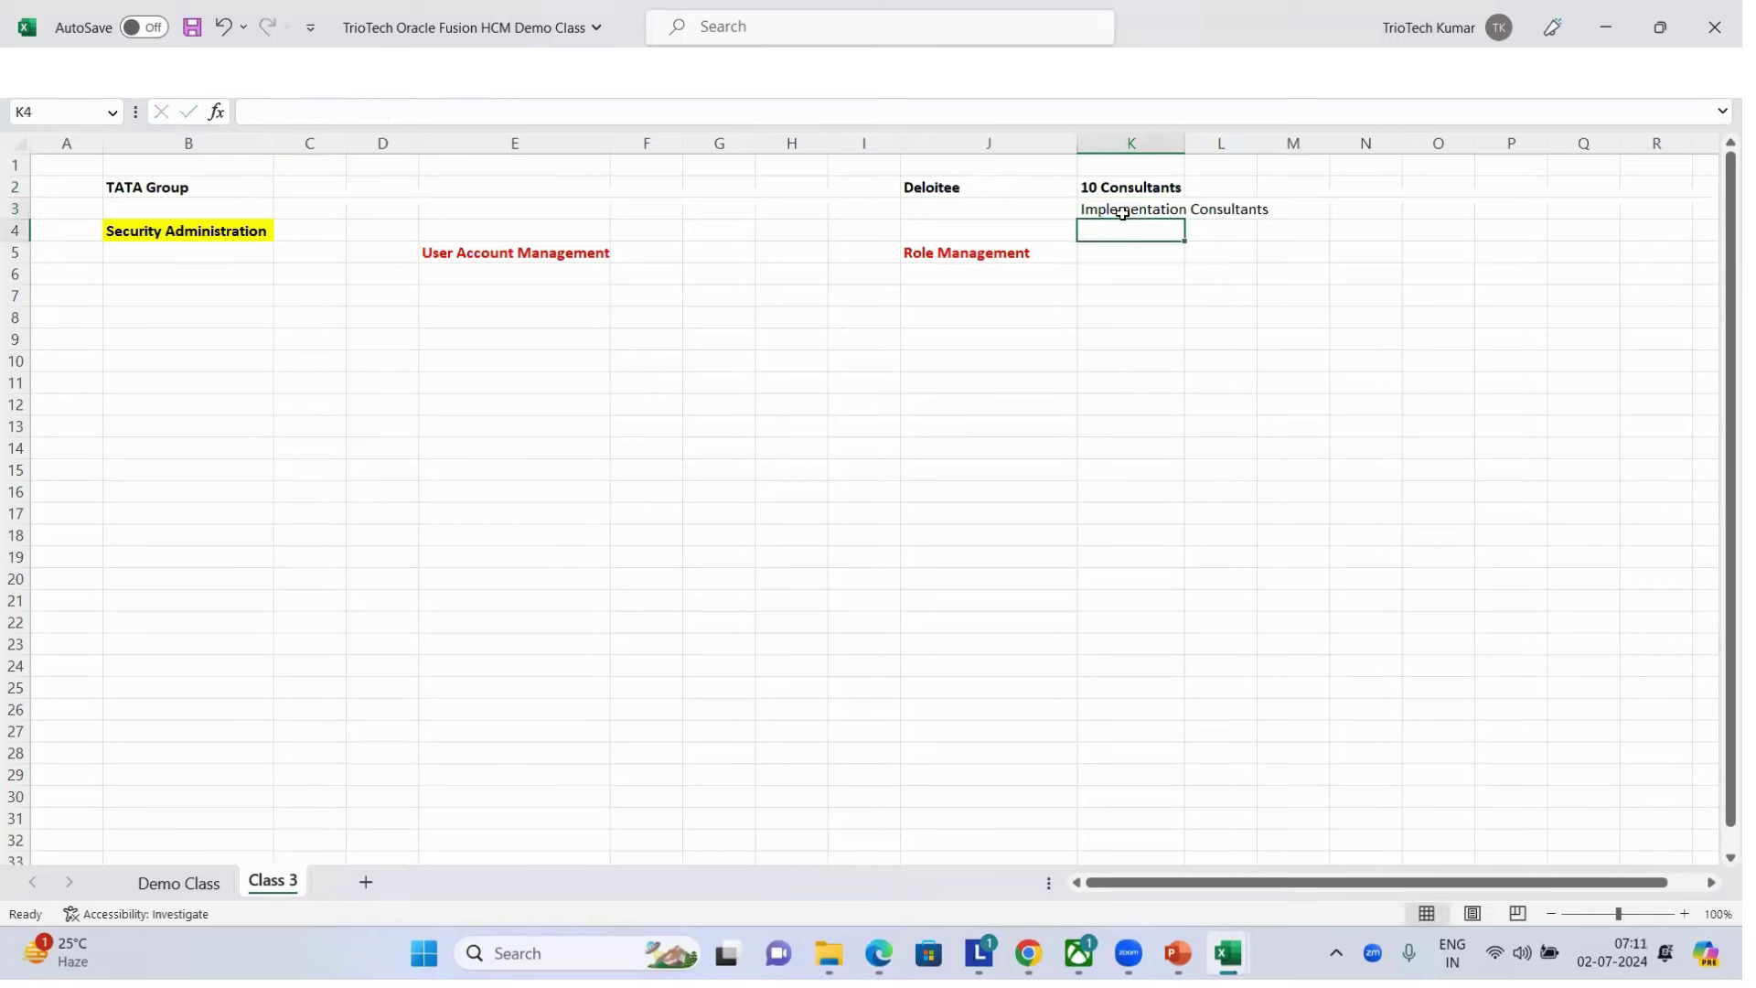
double_click(1184, 144)
left_click(1187, 207)
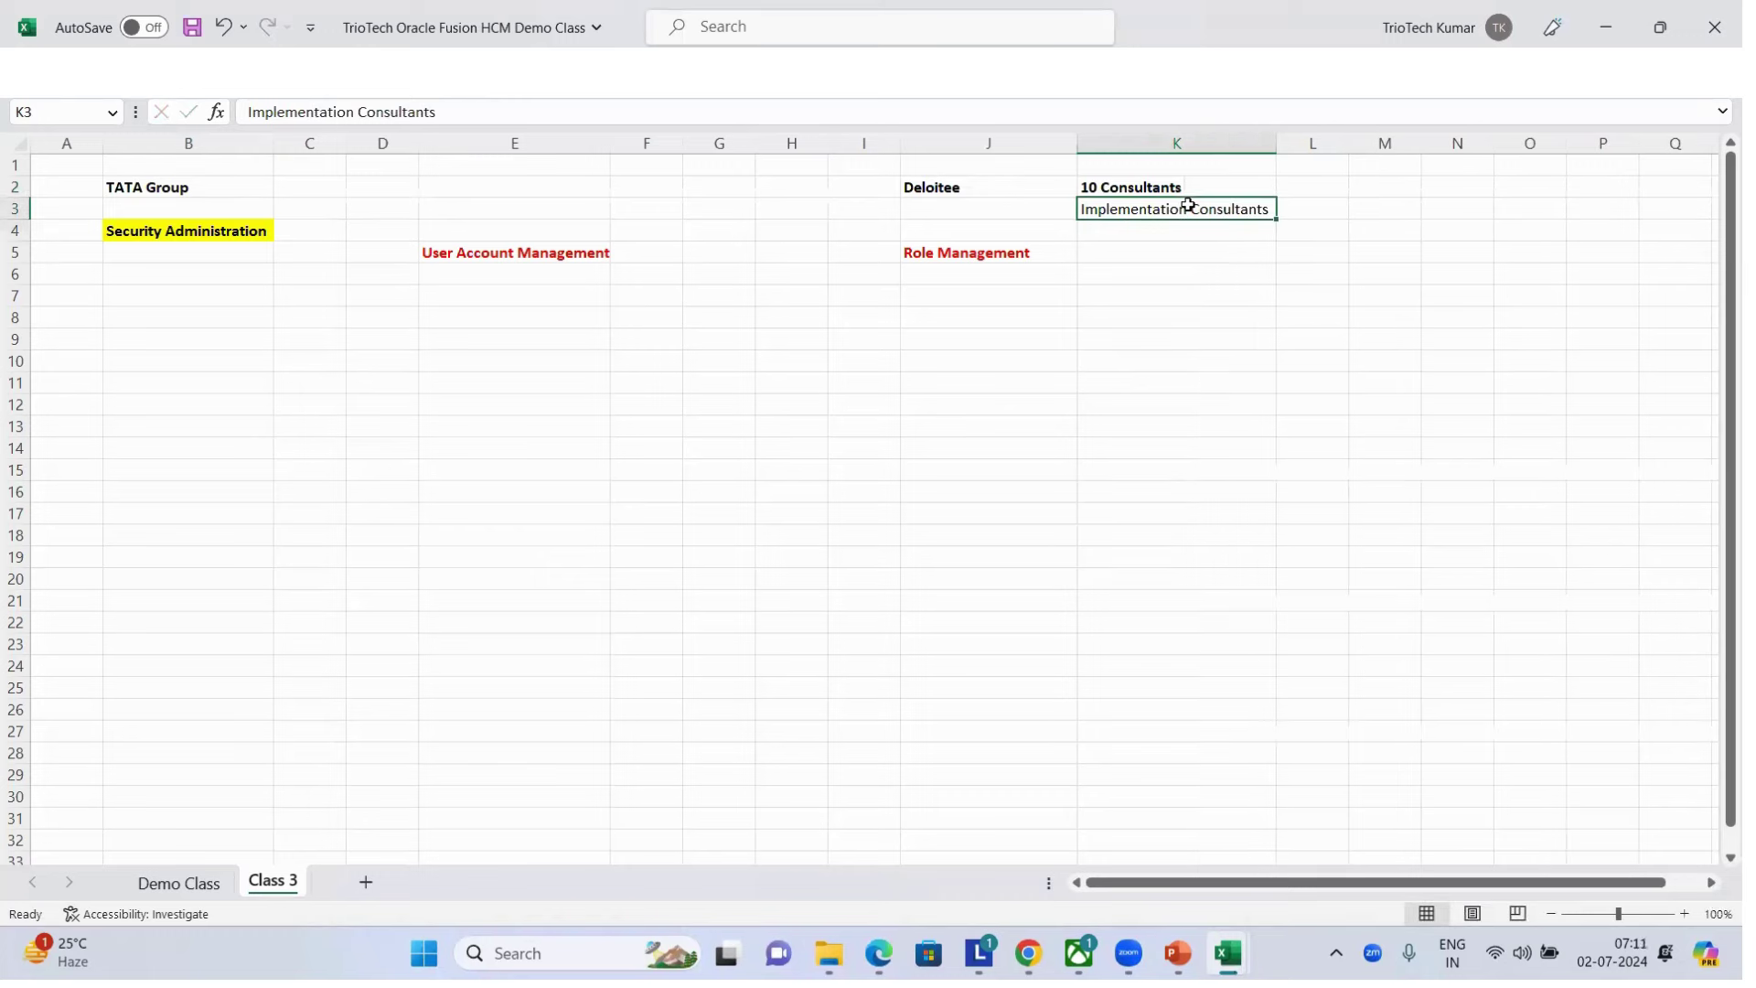
key("ctrl+b")
left_click(1147, 244)
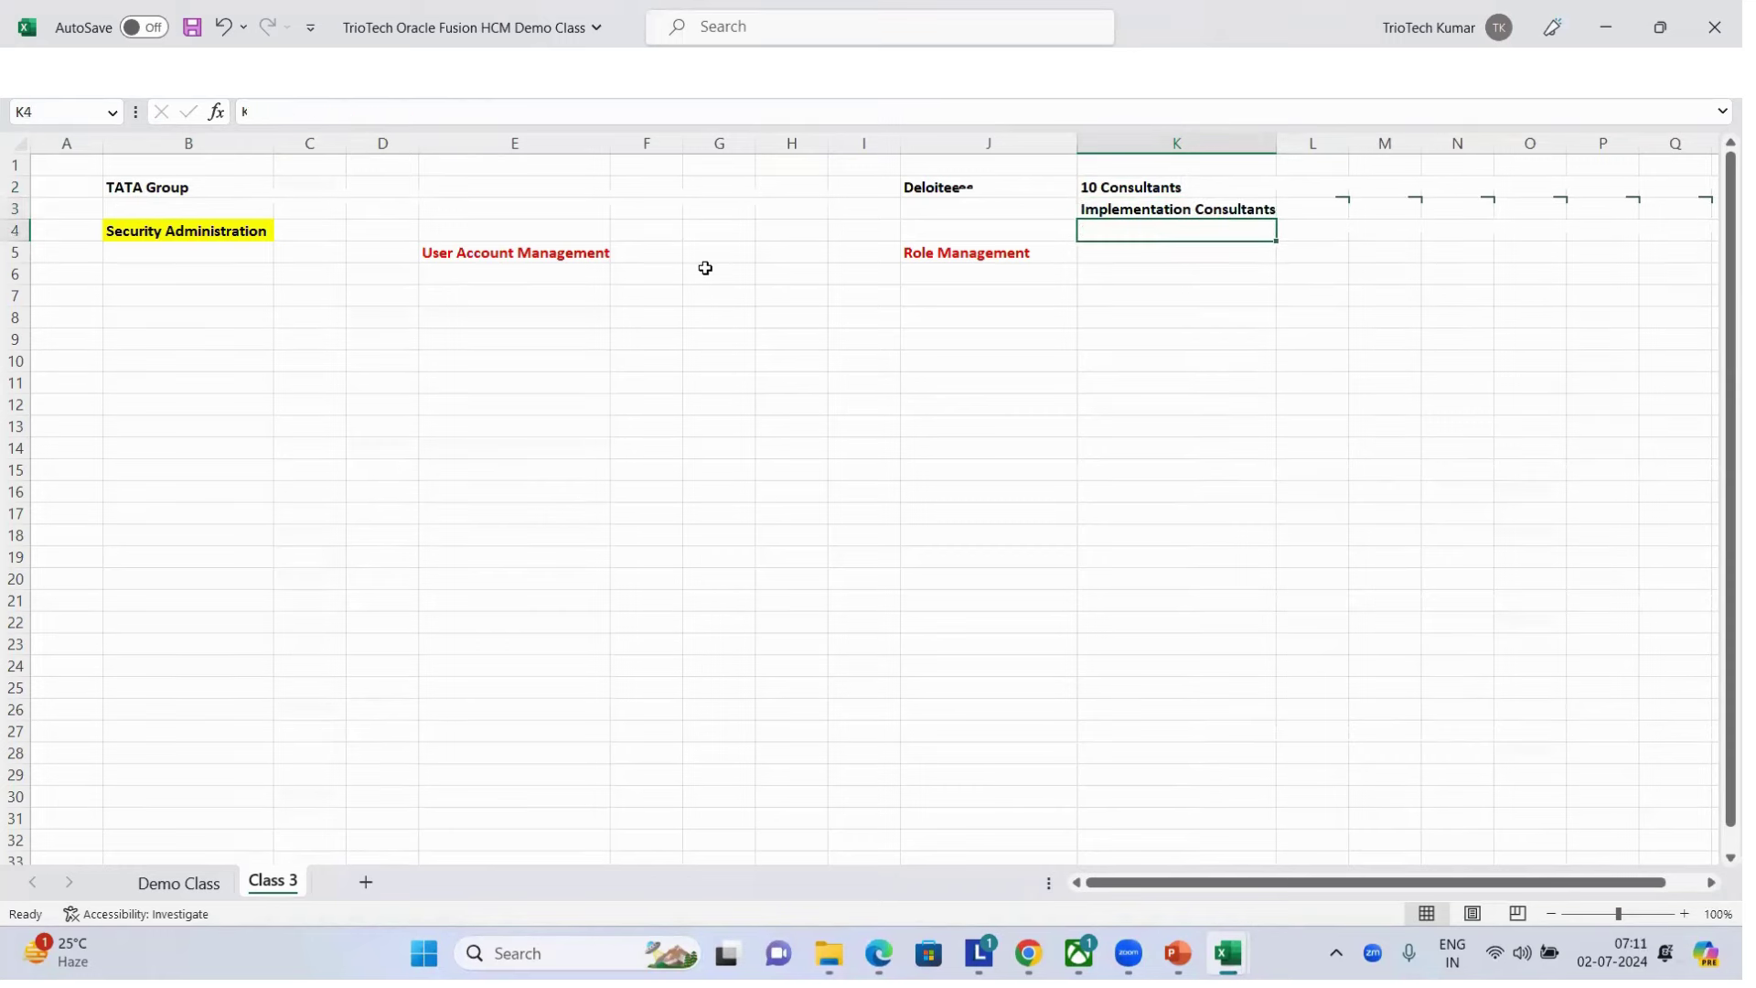
- Select the TATA Group cell and its neighbour, then the Deloitee cell
left_click(156, 189)
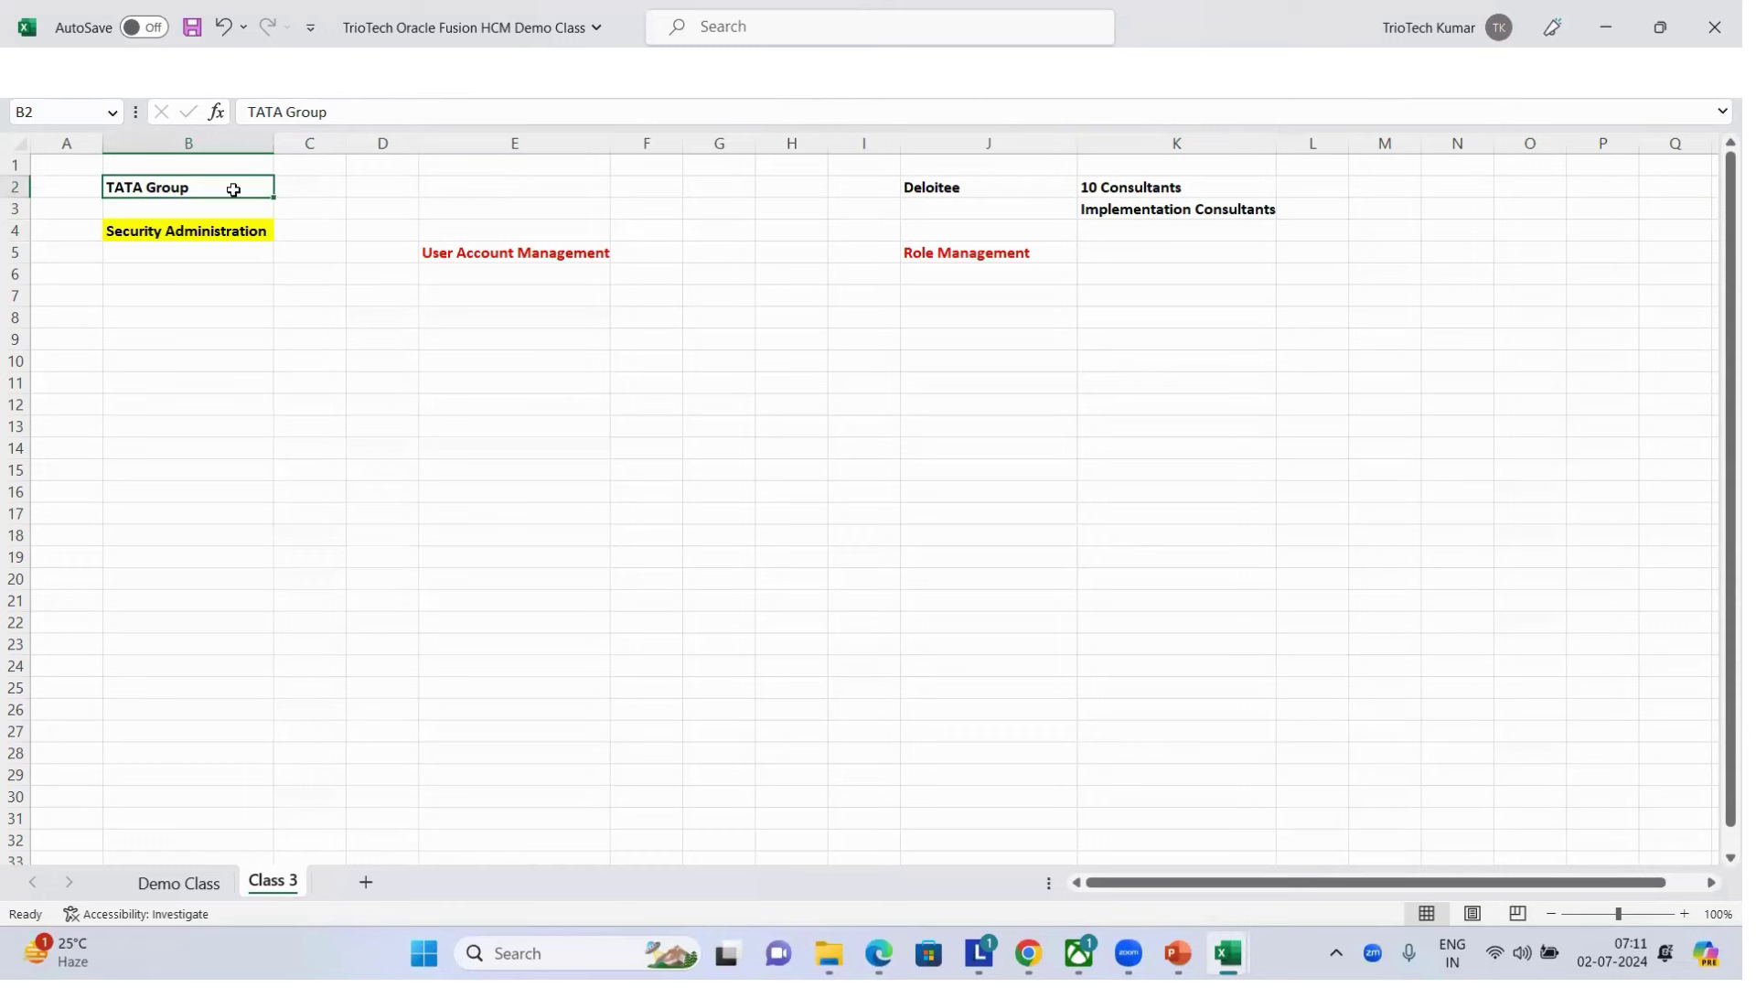
left_click(310, 192)
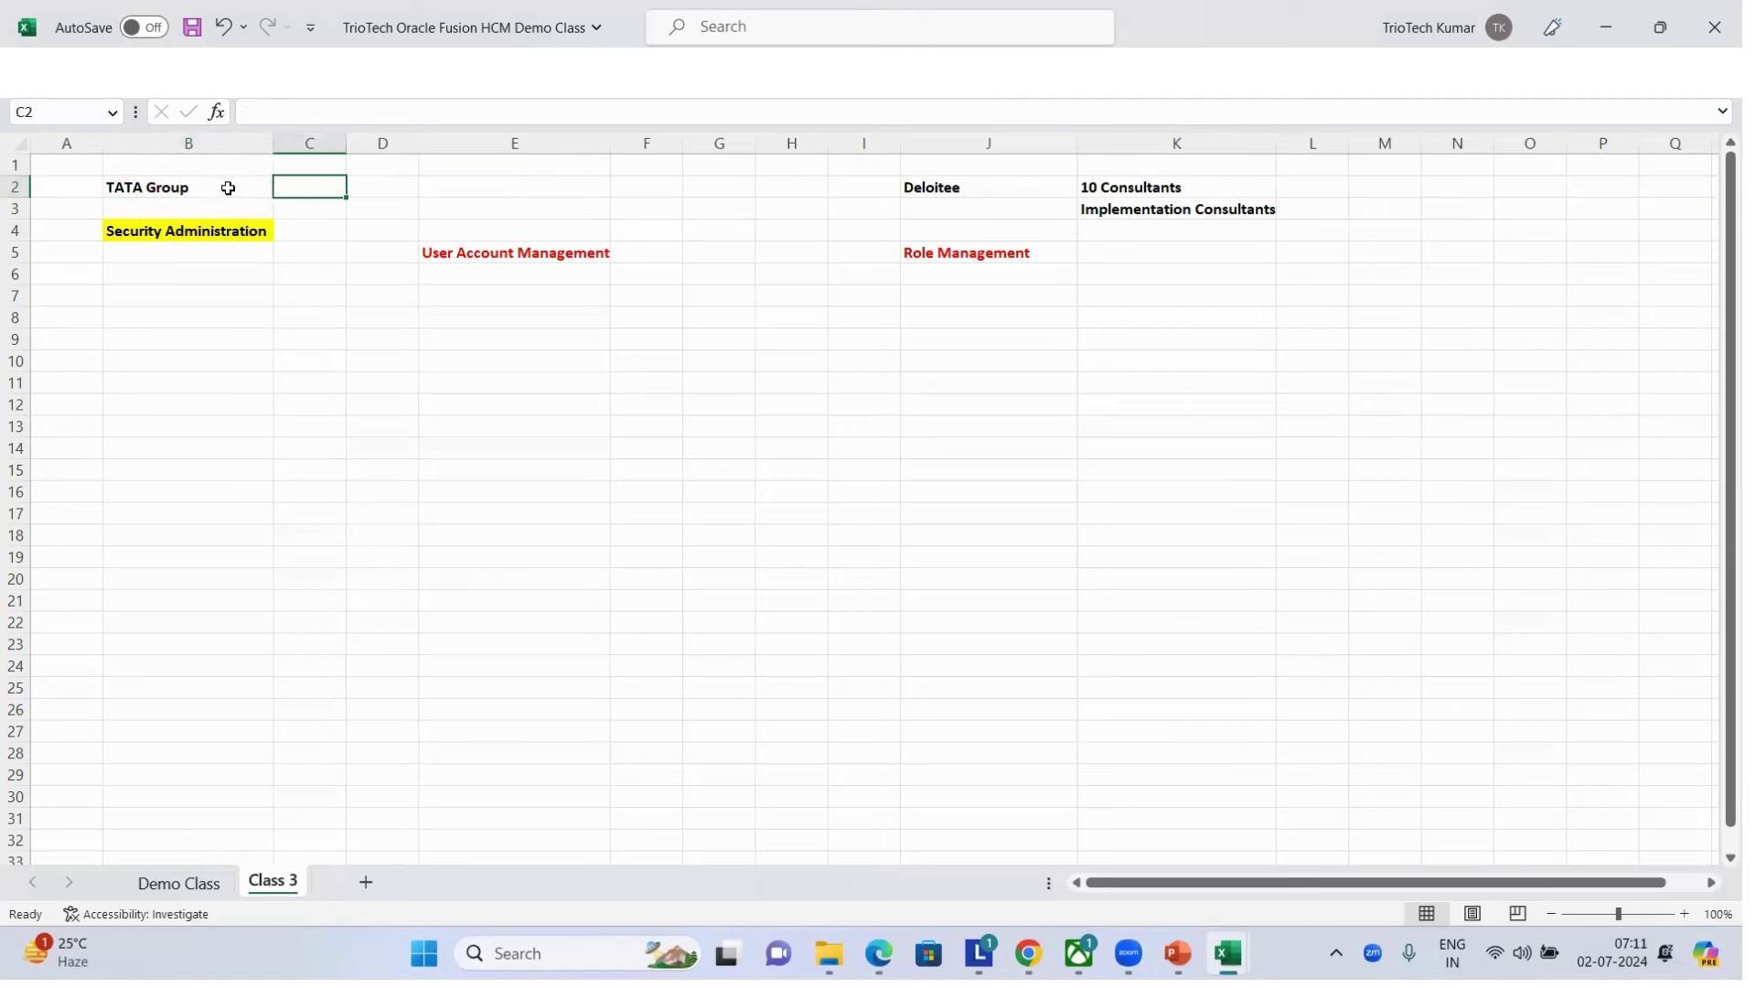
left_click(228, 188)
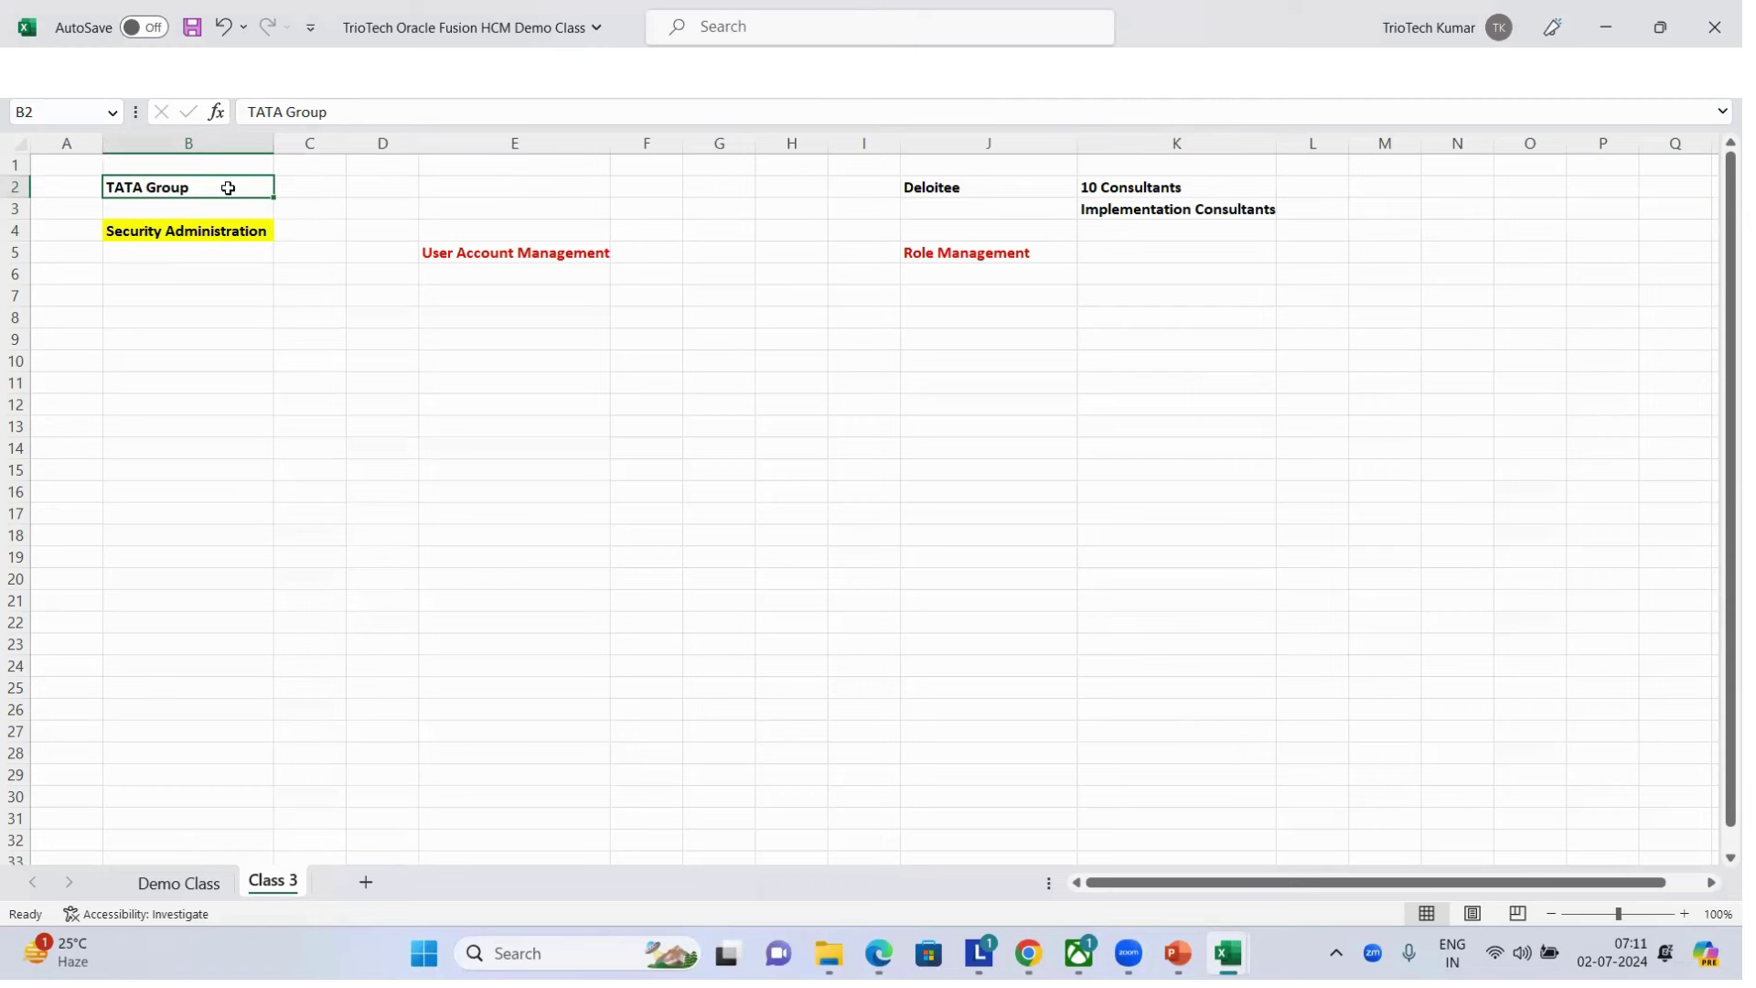
left_click(307, 190)
left_click(234, 188)
left_click(986, 189)
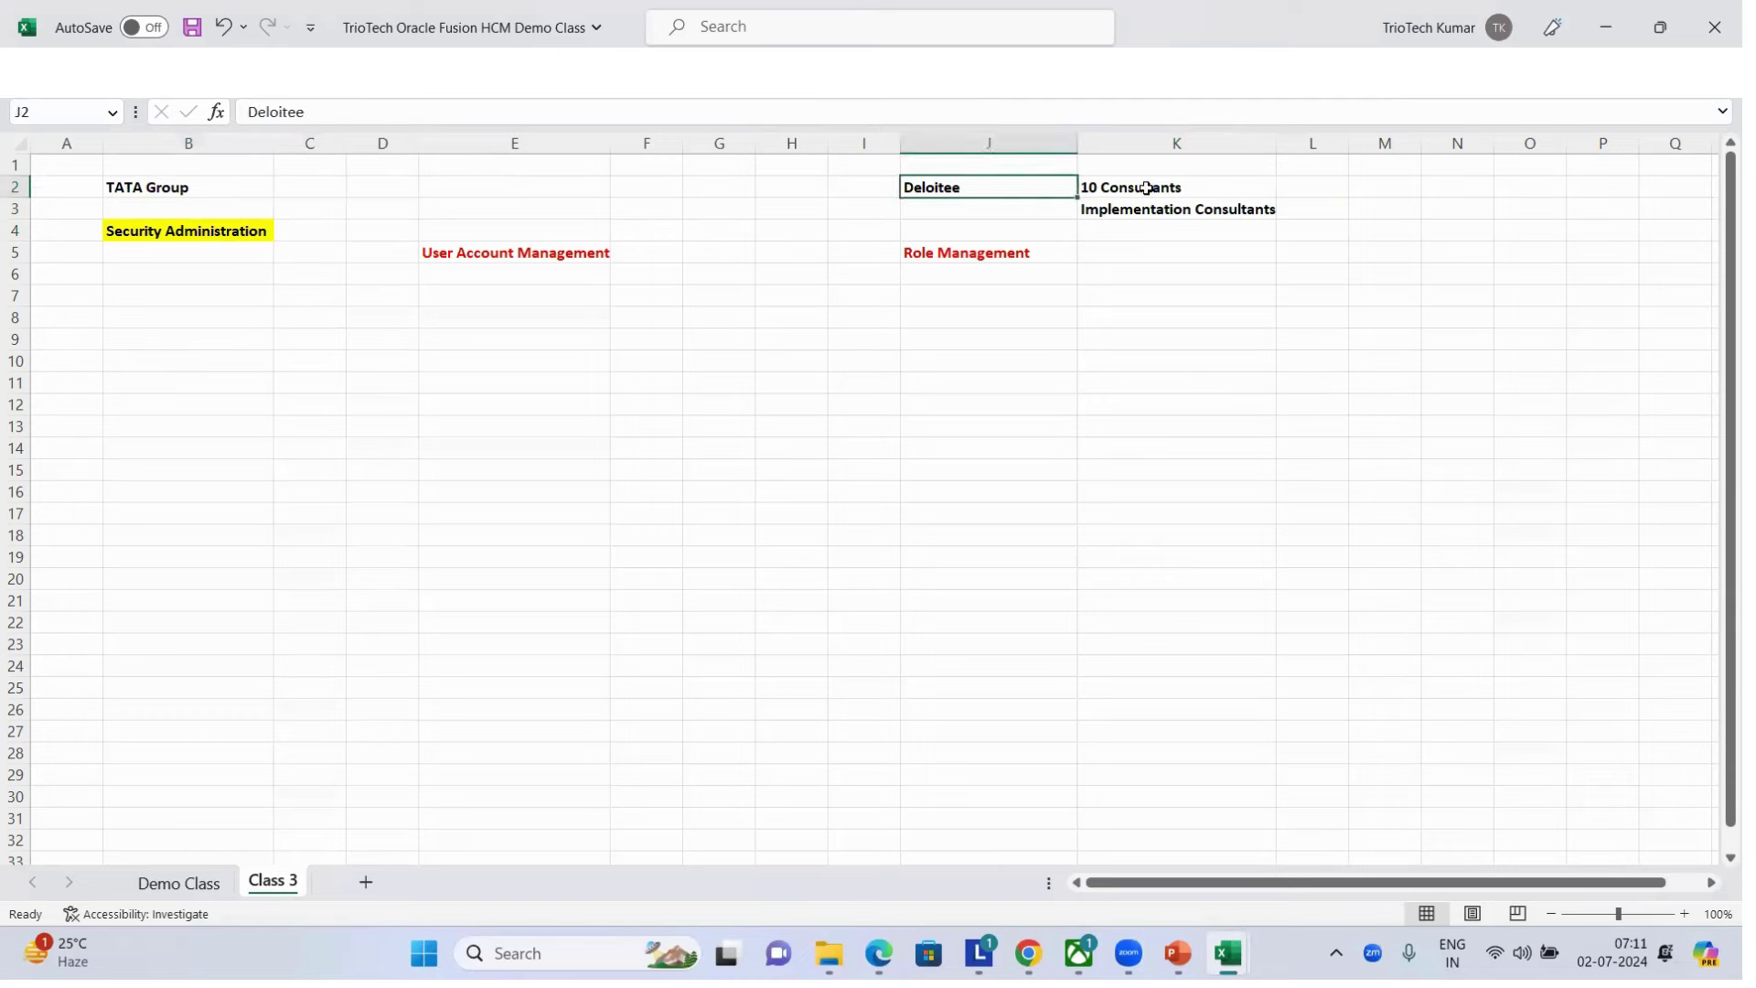
- Highlight Deloitee with its consultant entries against TATA Group, then switch to the Oracle sign-in page
left_click_drag(1140, 214, 1006, 181)
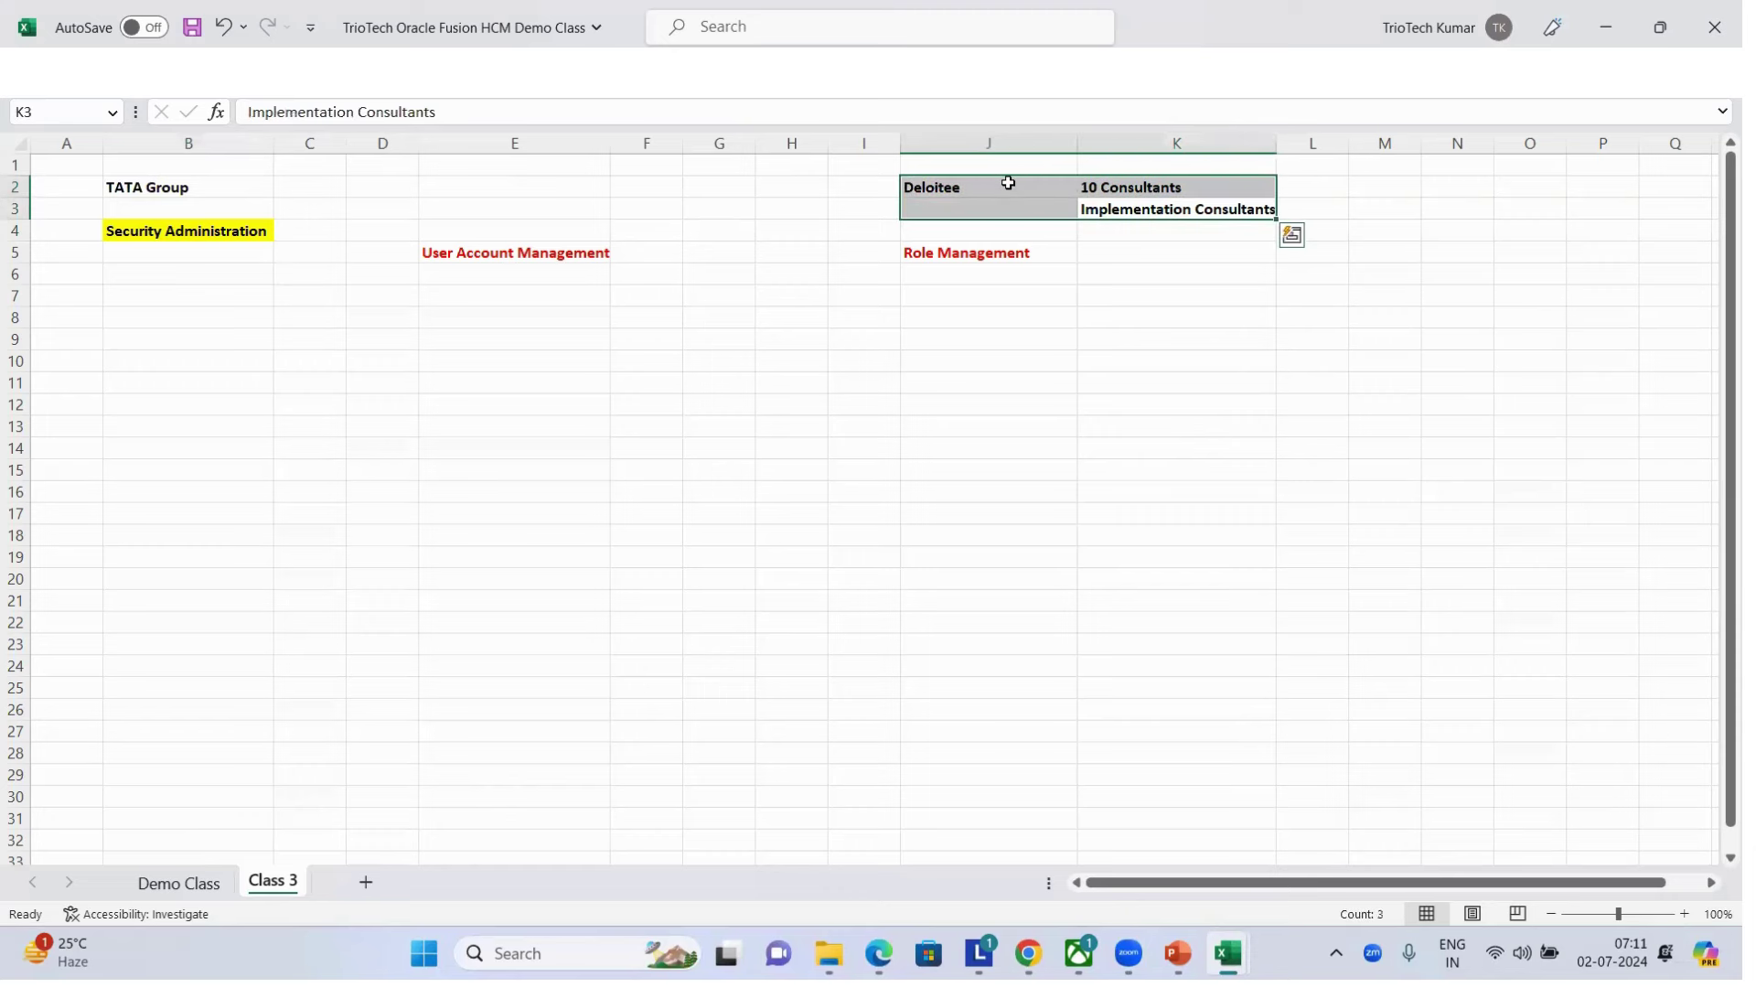
left_click(250, 190)
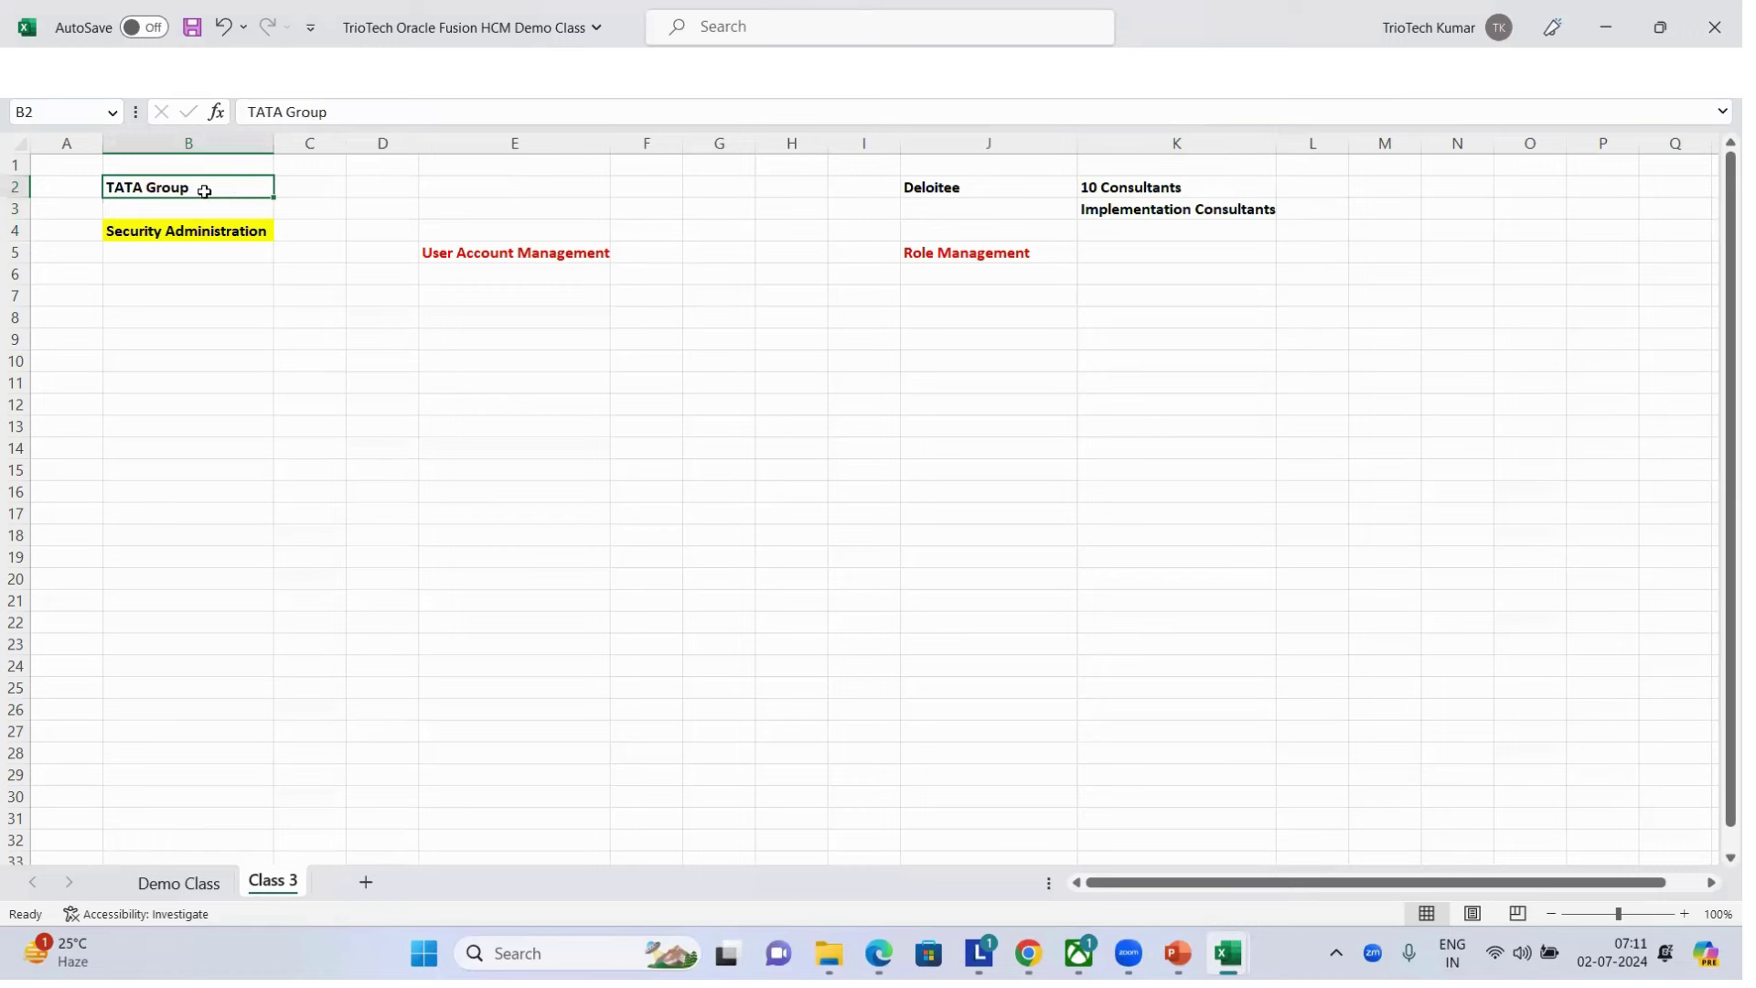
left_click_drag(984, 186, 1212, 218)
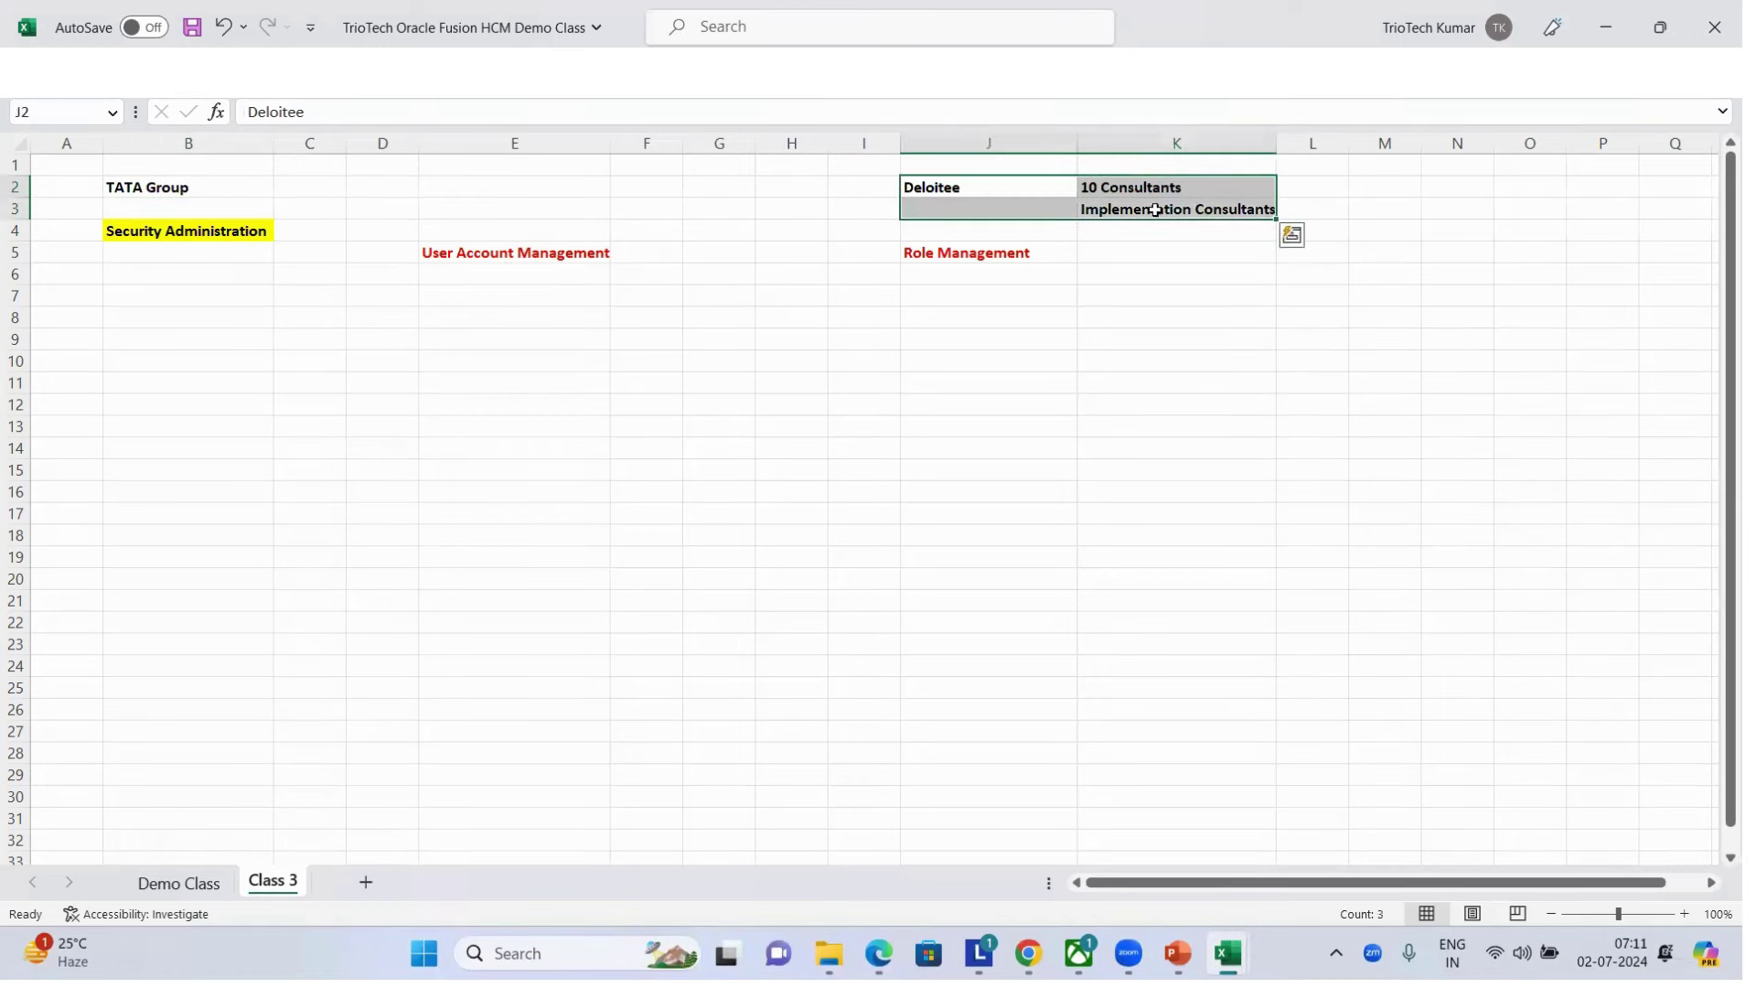
left_click(184, 184)
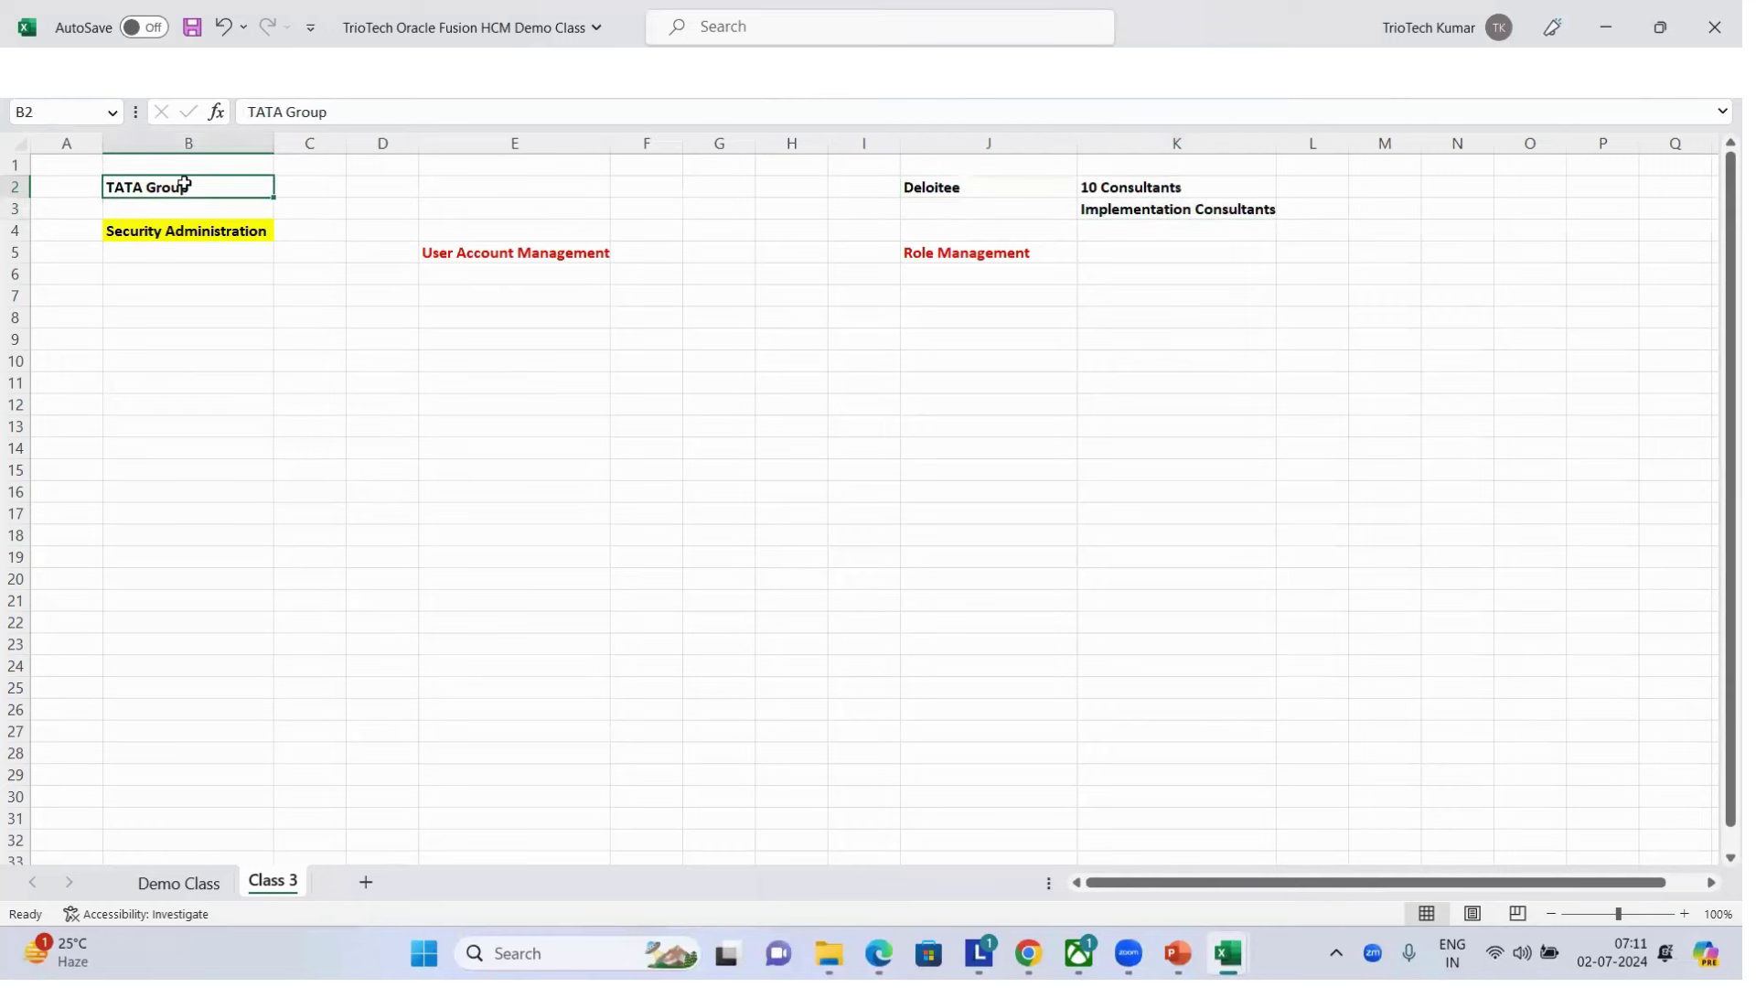
left_click_drag(1140, 192, 1141, 213)
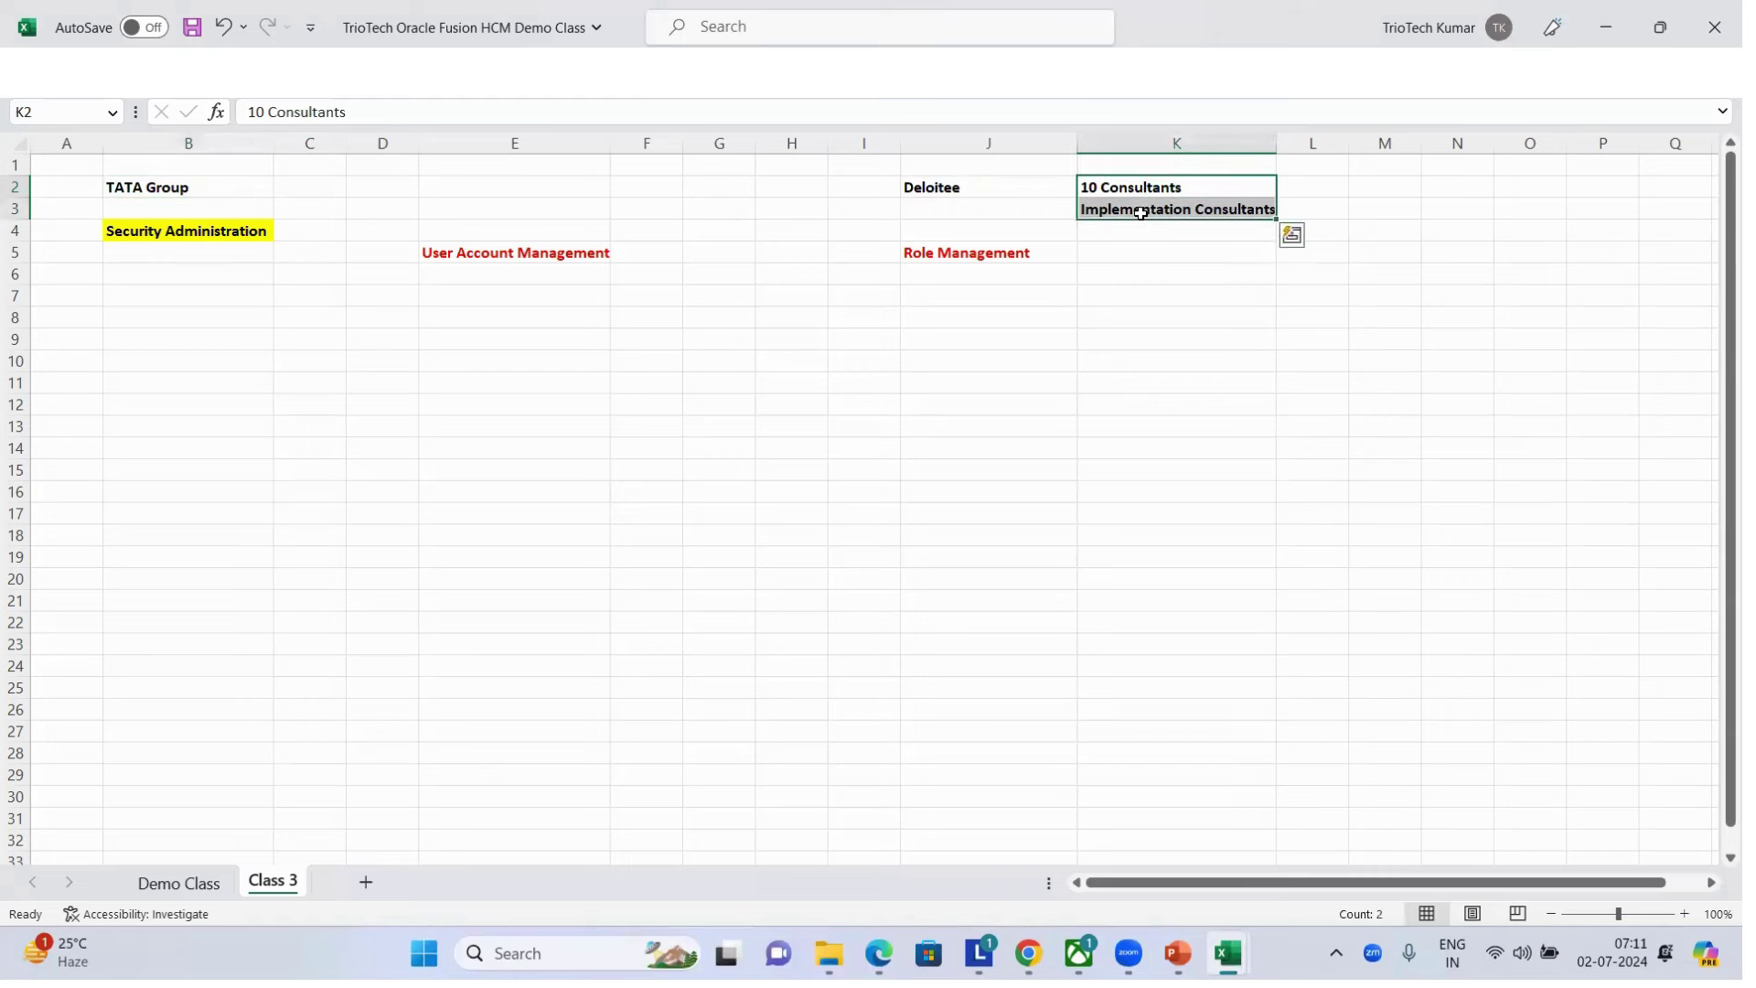
left_click(184, 194)
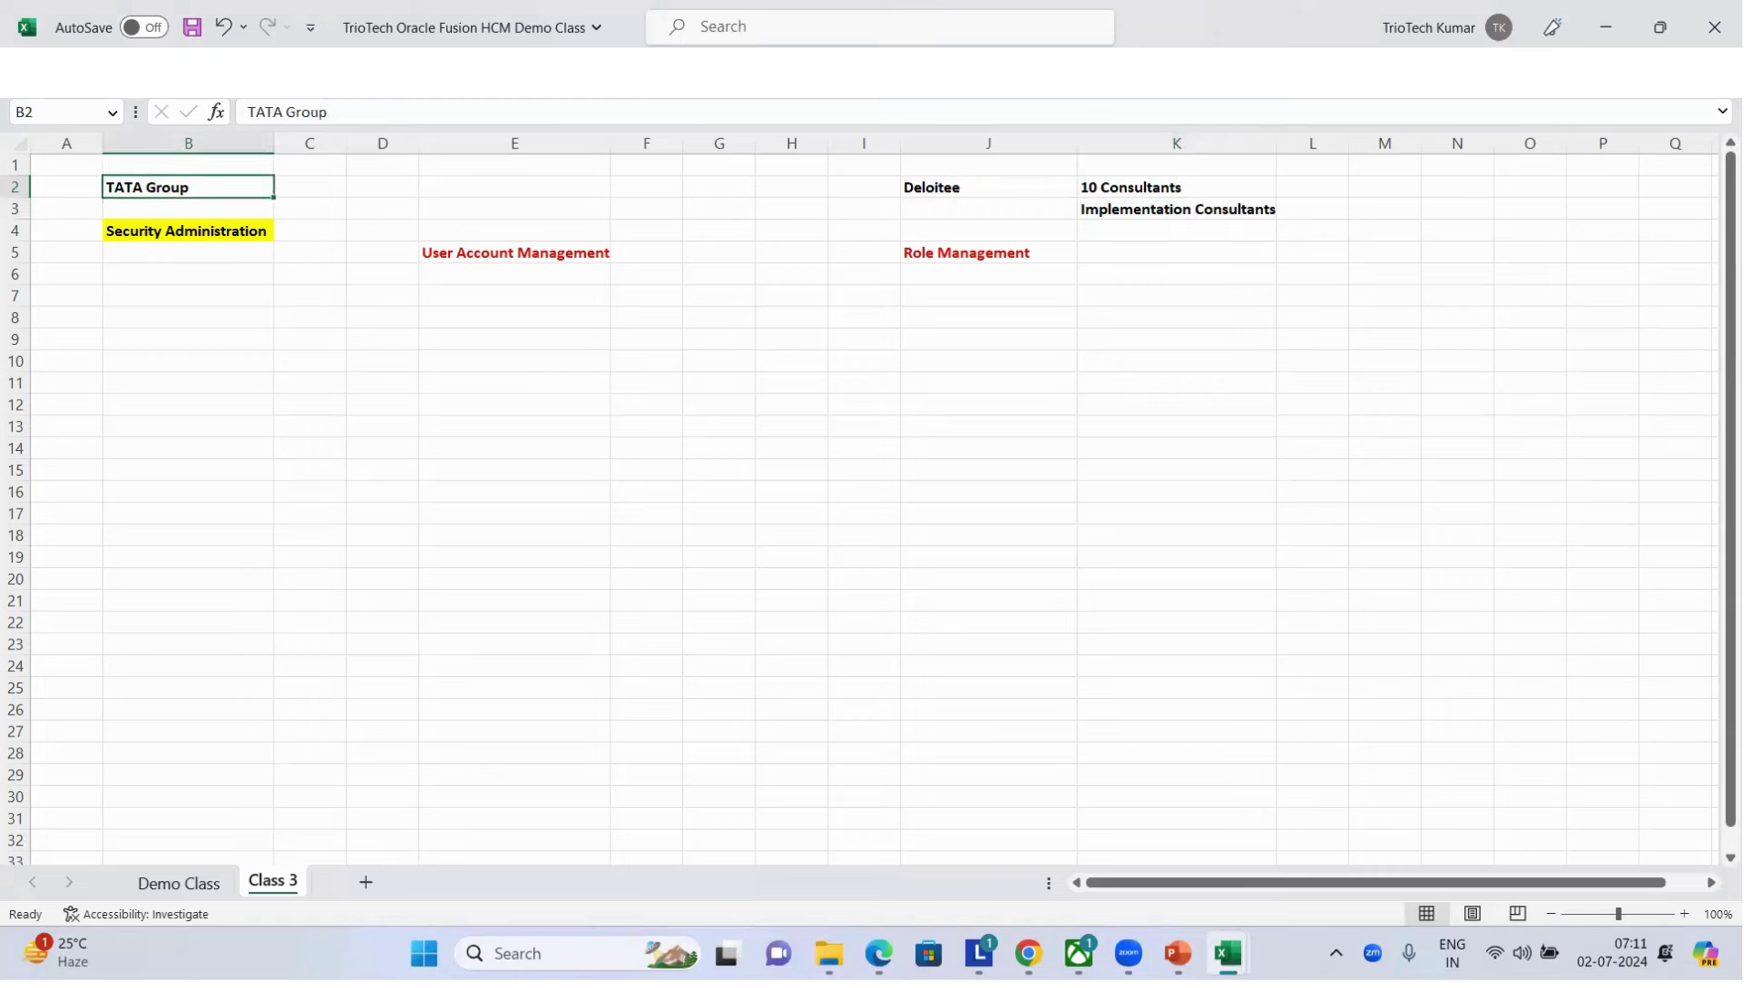
left_click(1028, 953)
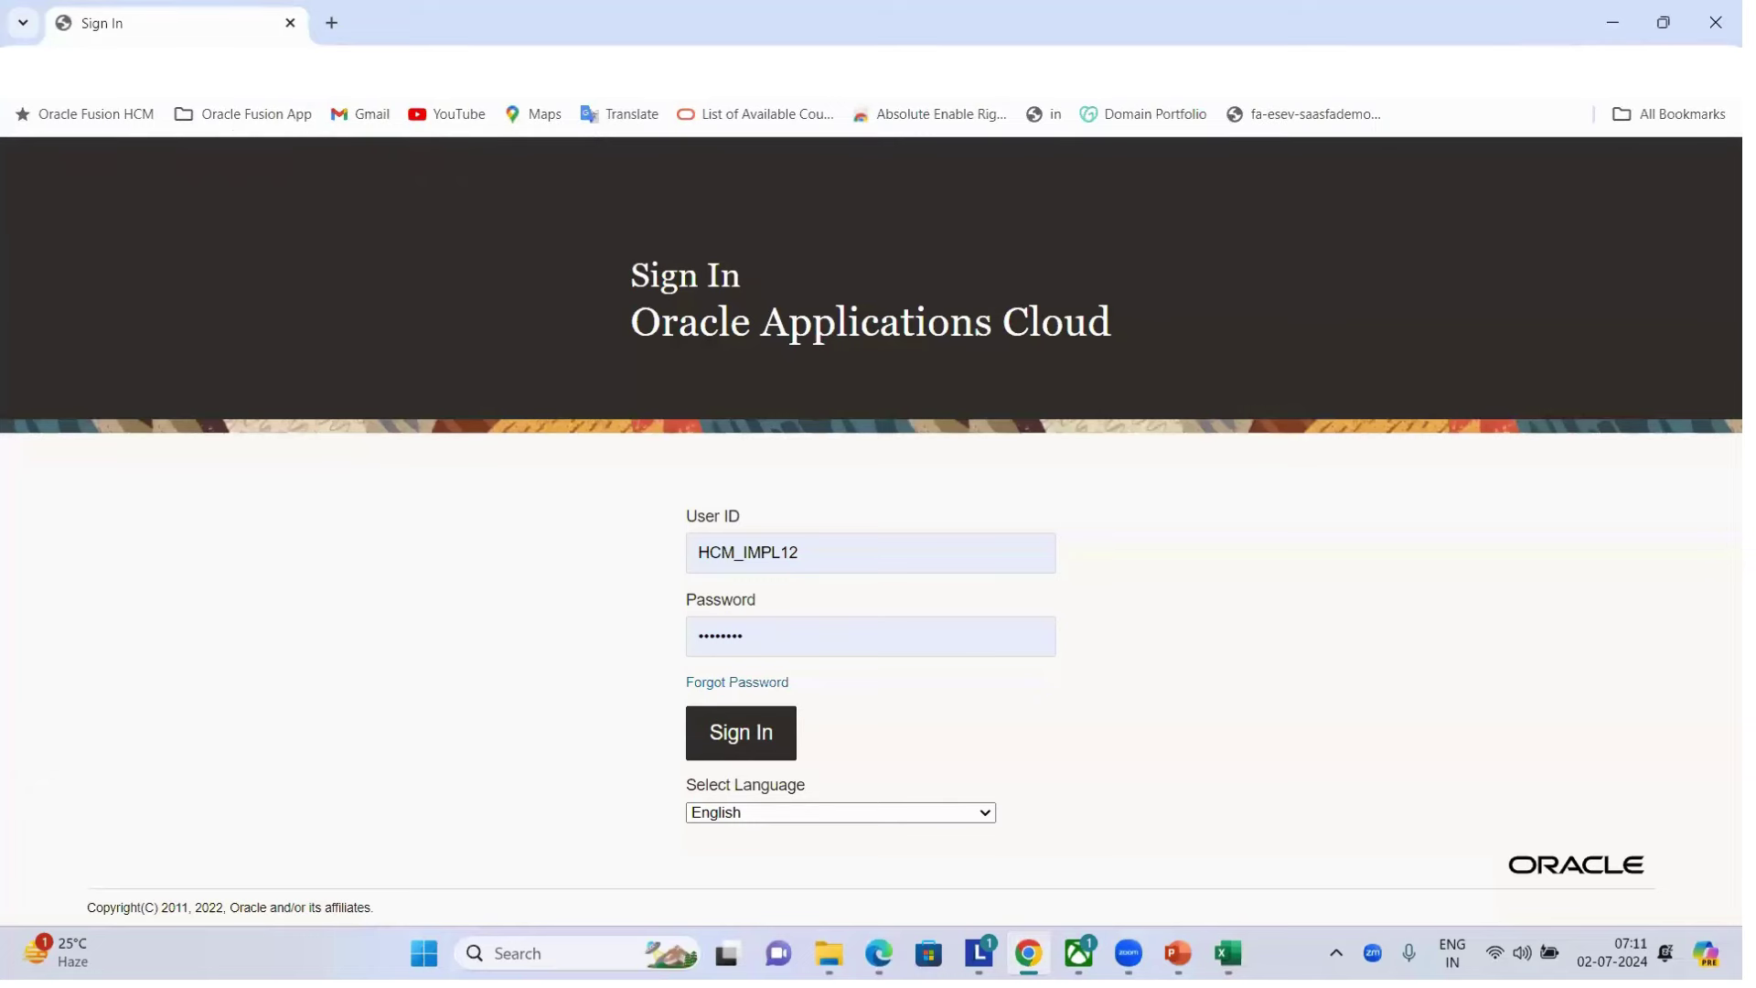
- Highlight sign-in page text, then bring the Class 3 workbook back via Excel's taskbar preview
left_click_drag(681, 524, 775, 522)
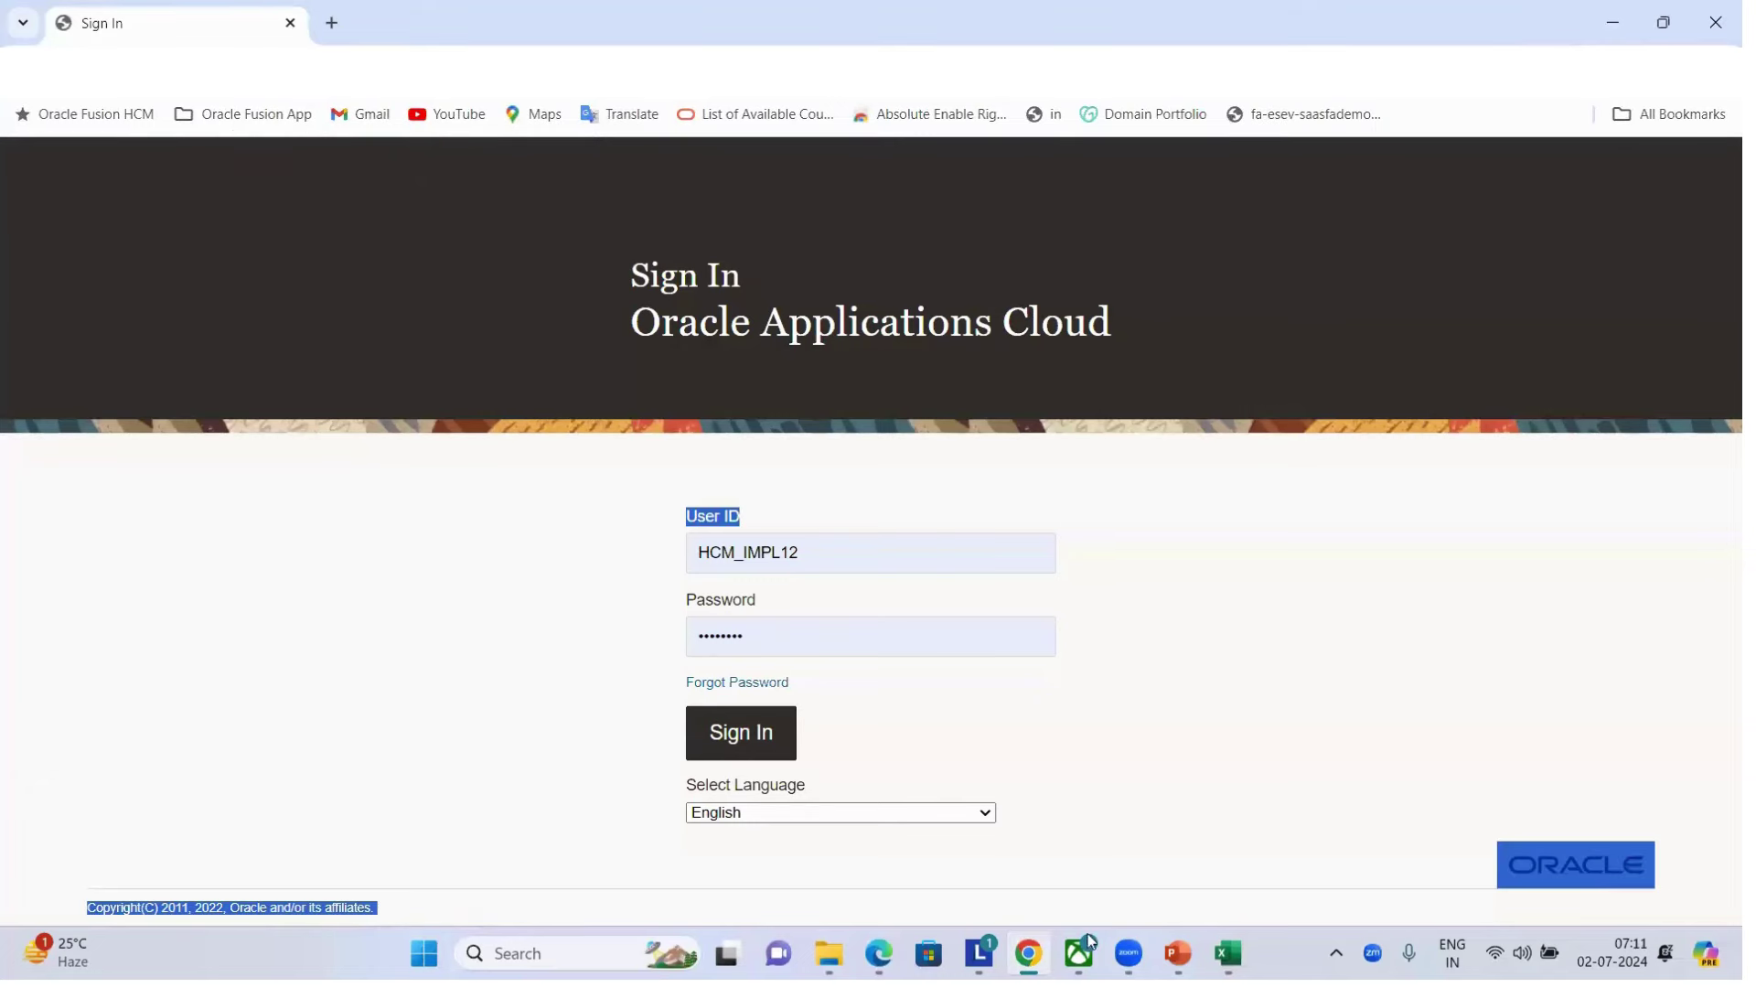
left_click(1227, 953)
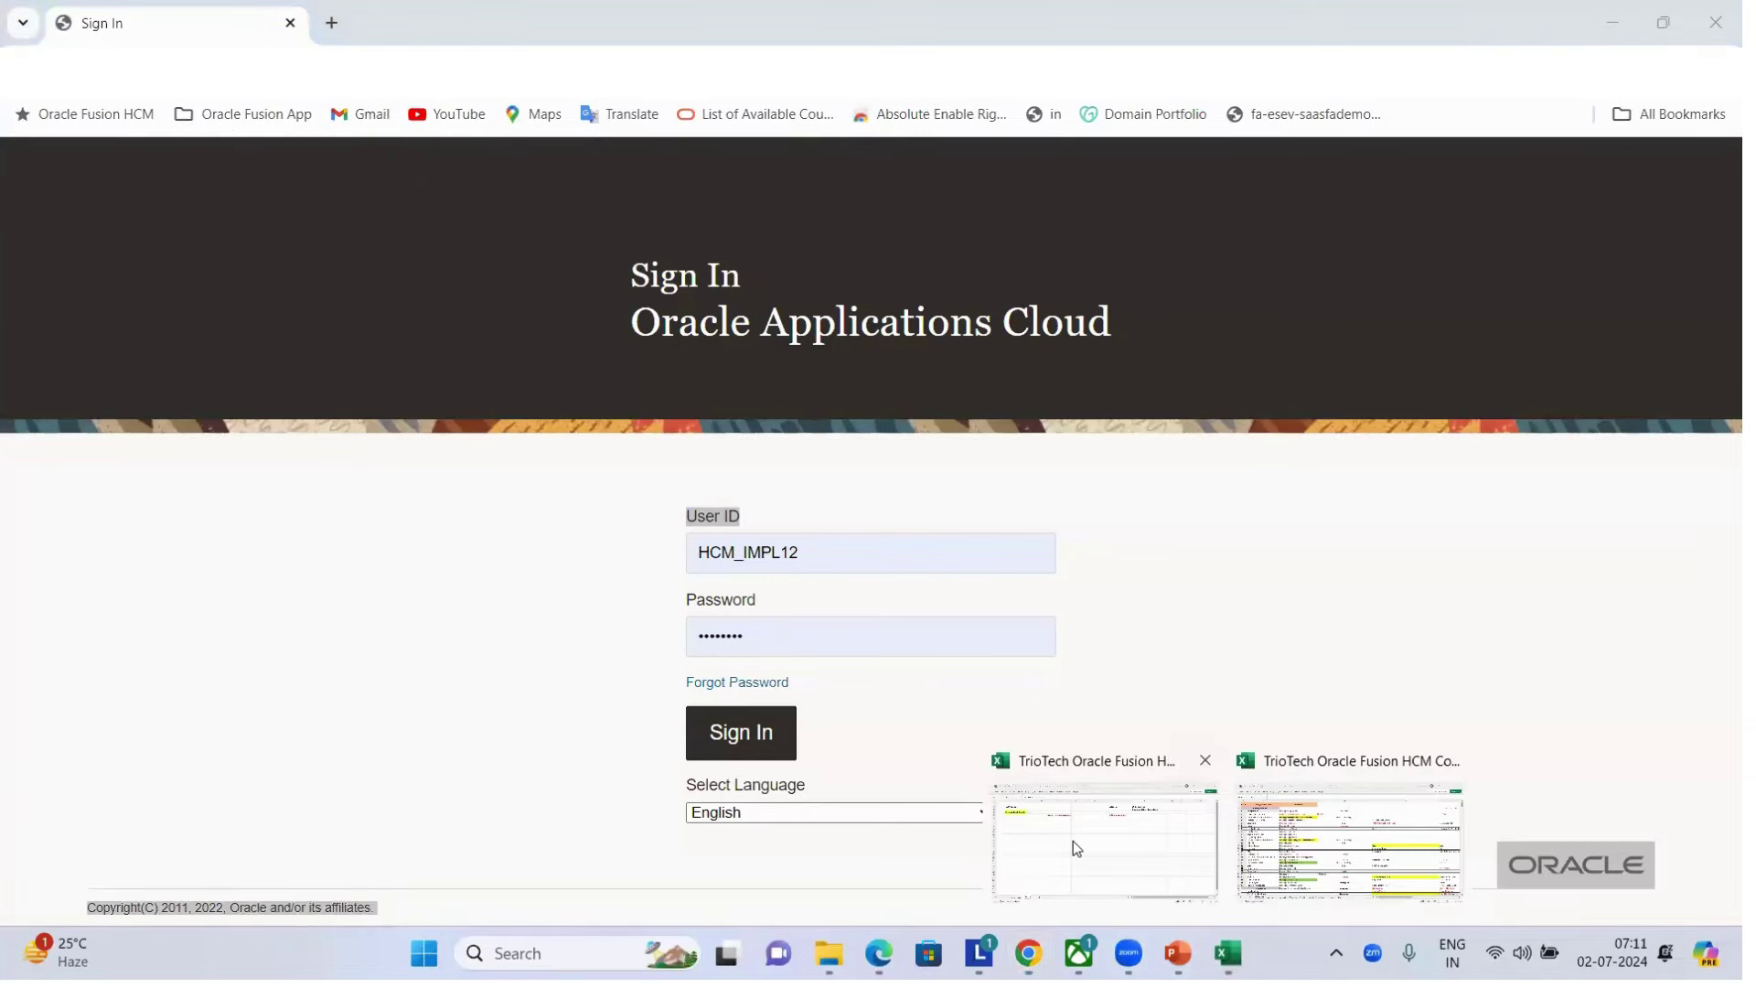
left_click(1073, 841)
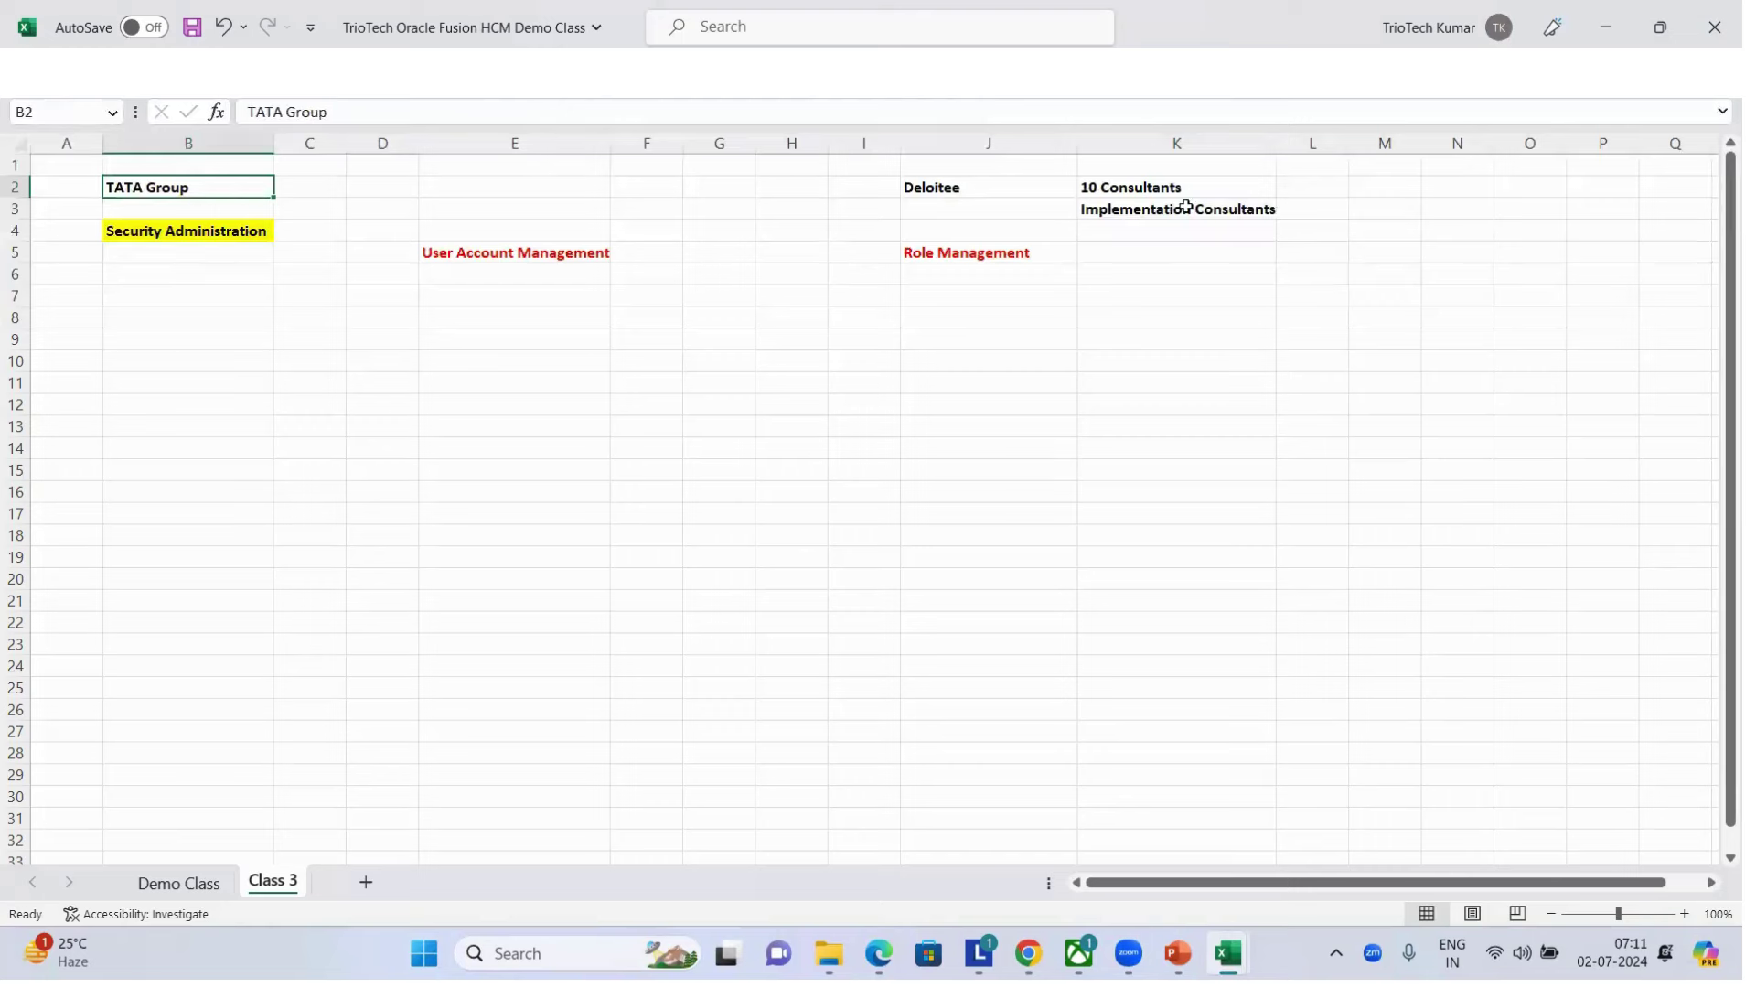
- Highlight the Deloitee consultant entries in J2:K3, then select the Security Administration cell
left_click_drag(1162, 194, 1180, 210)
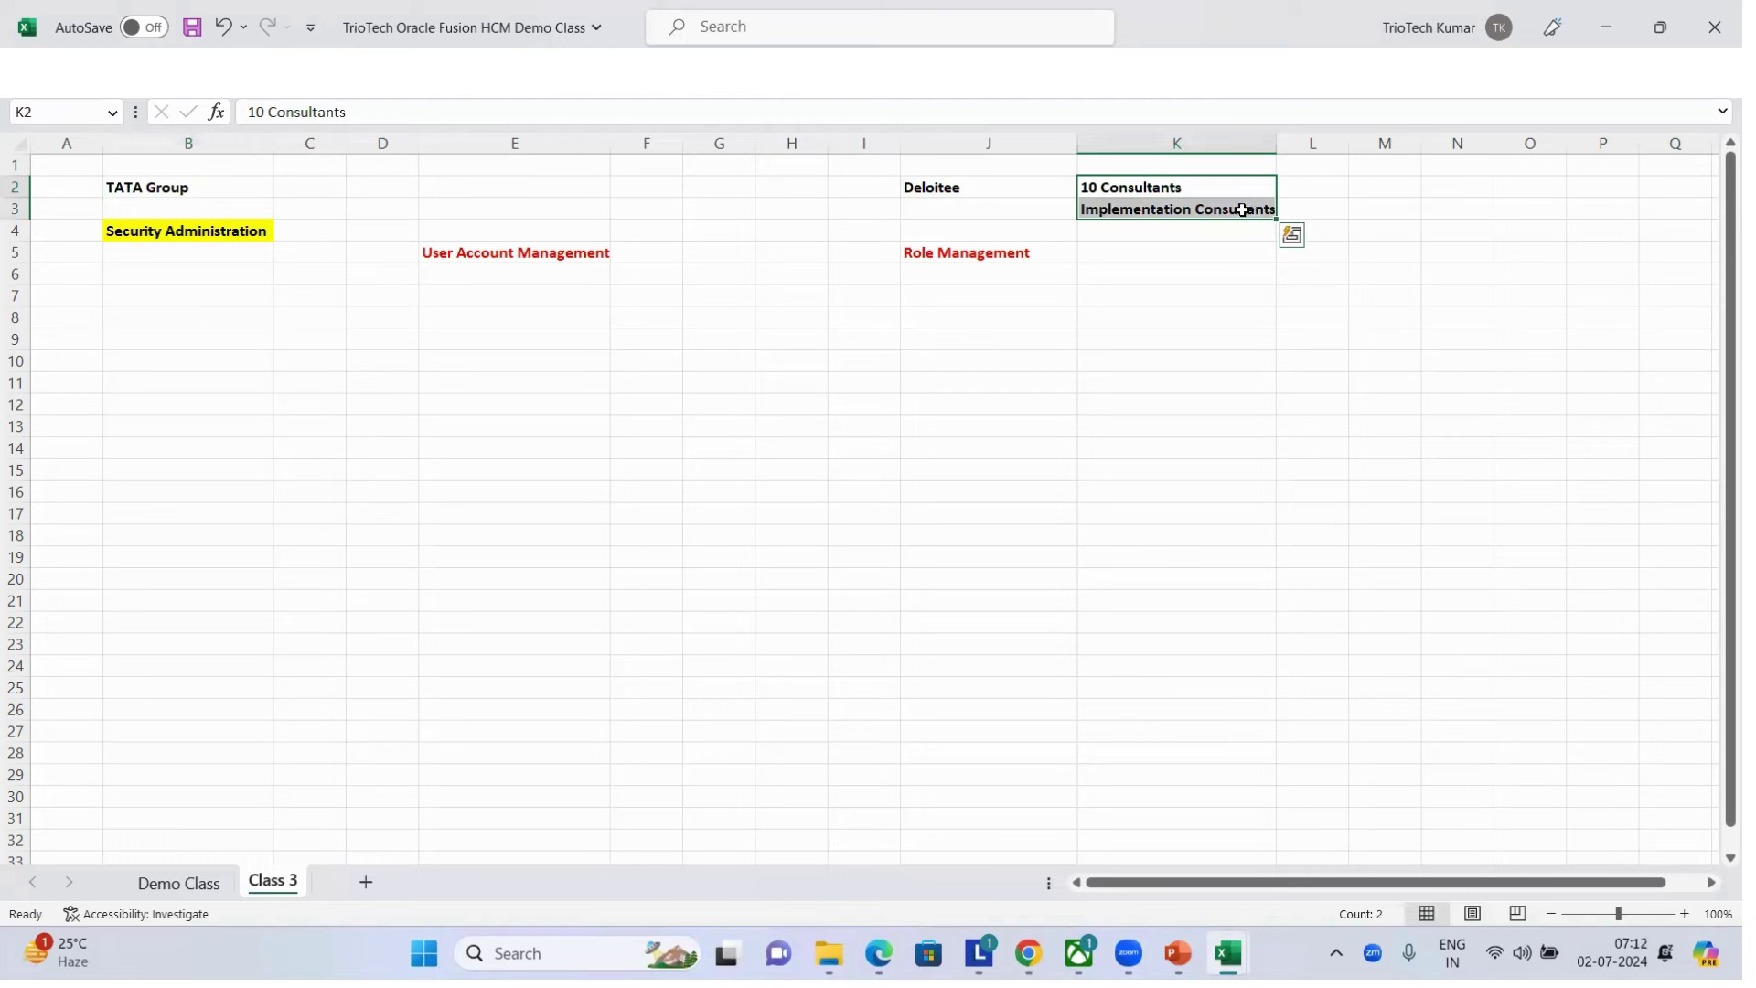
left_click(180, 185)
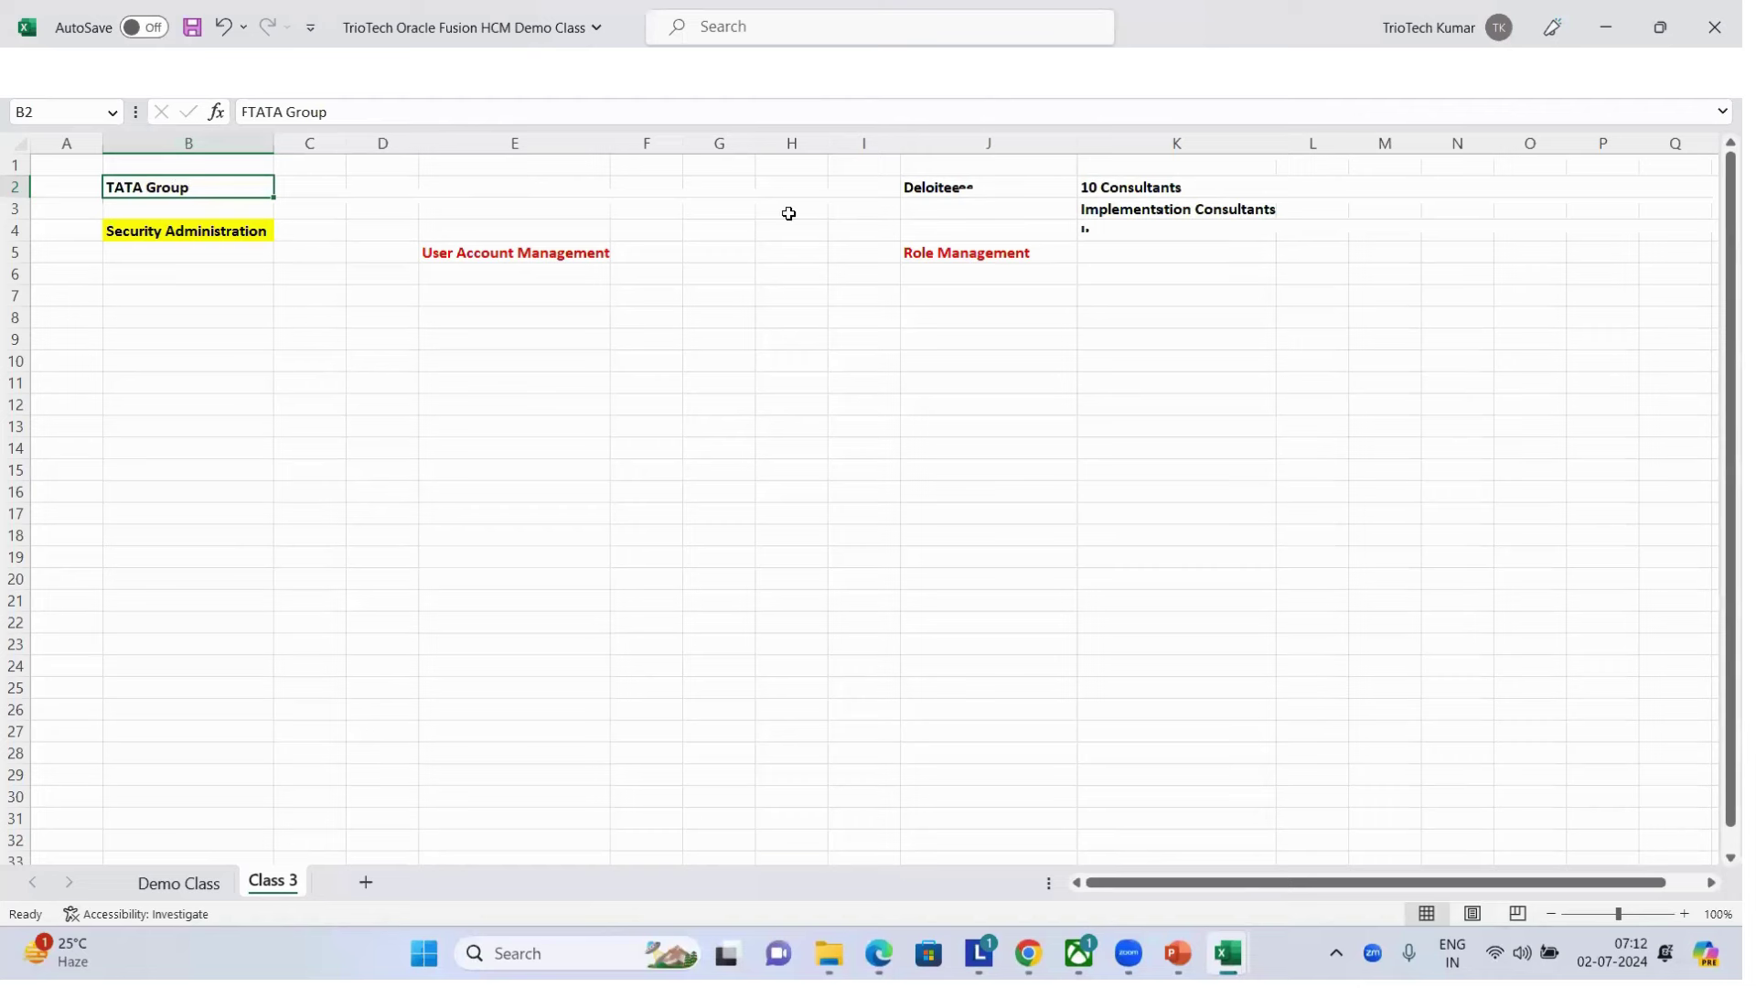
left_click(1177, 188)
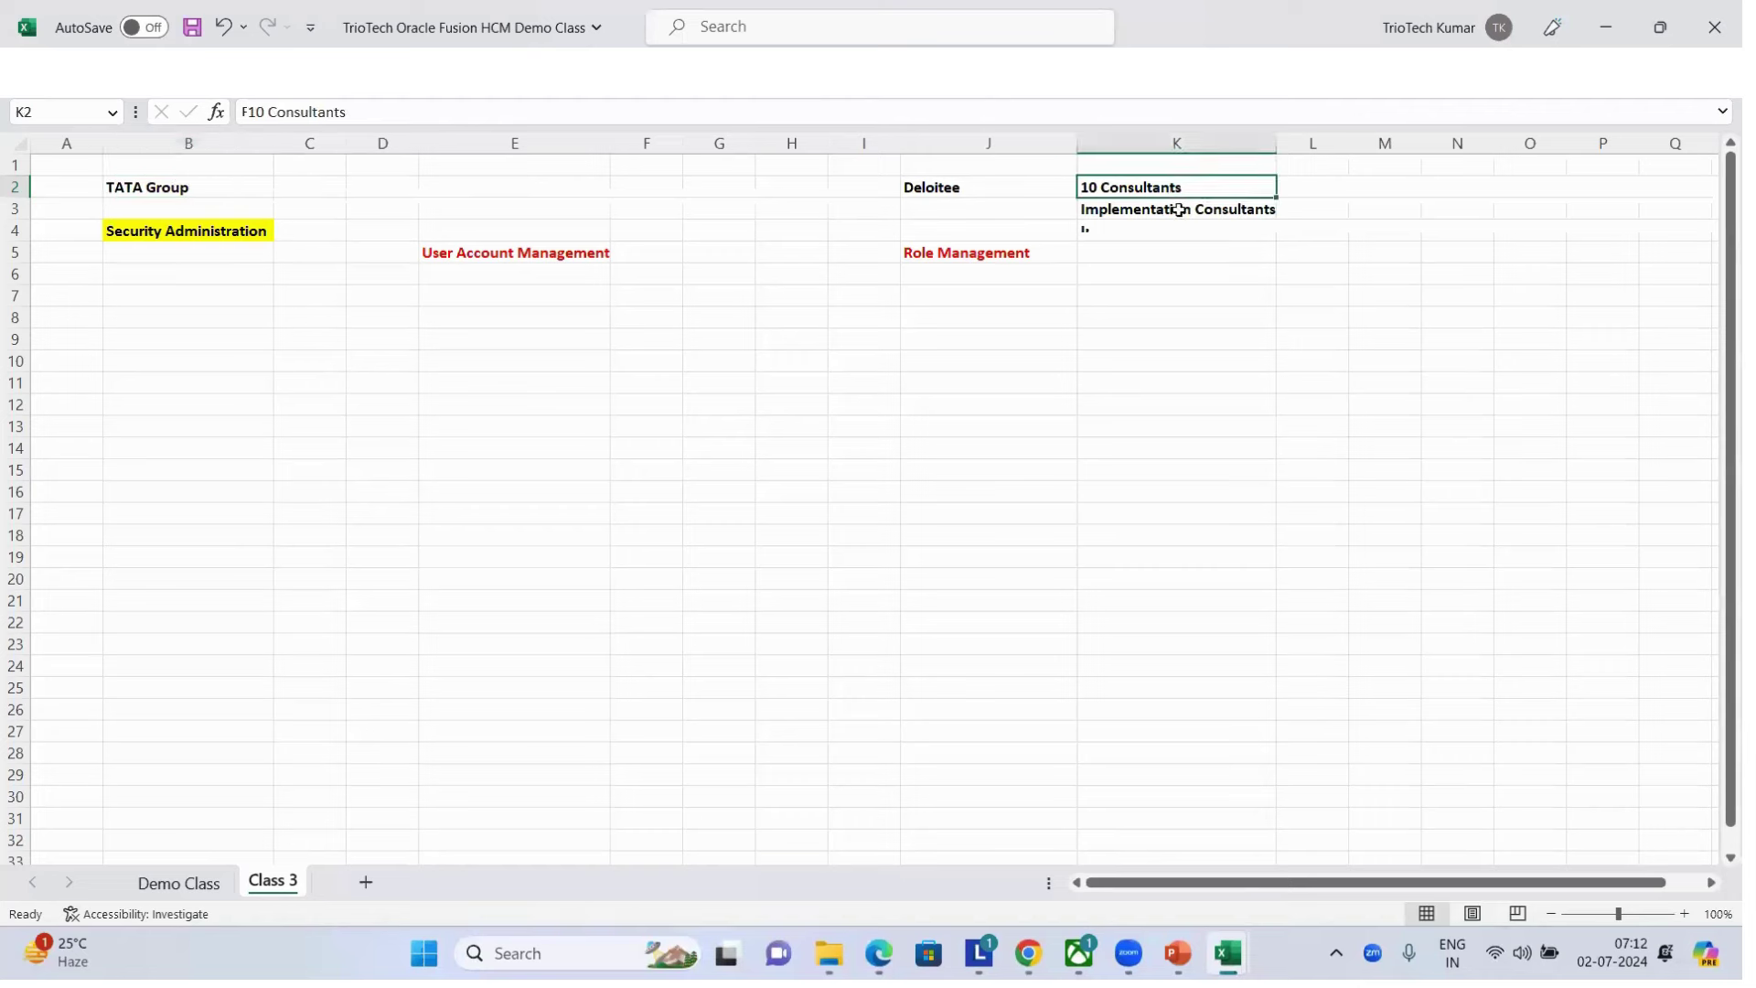
left_click(1178, 210, "shift")
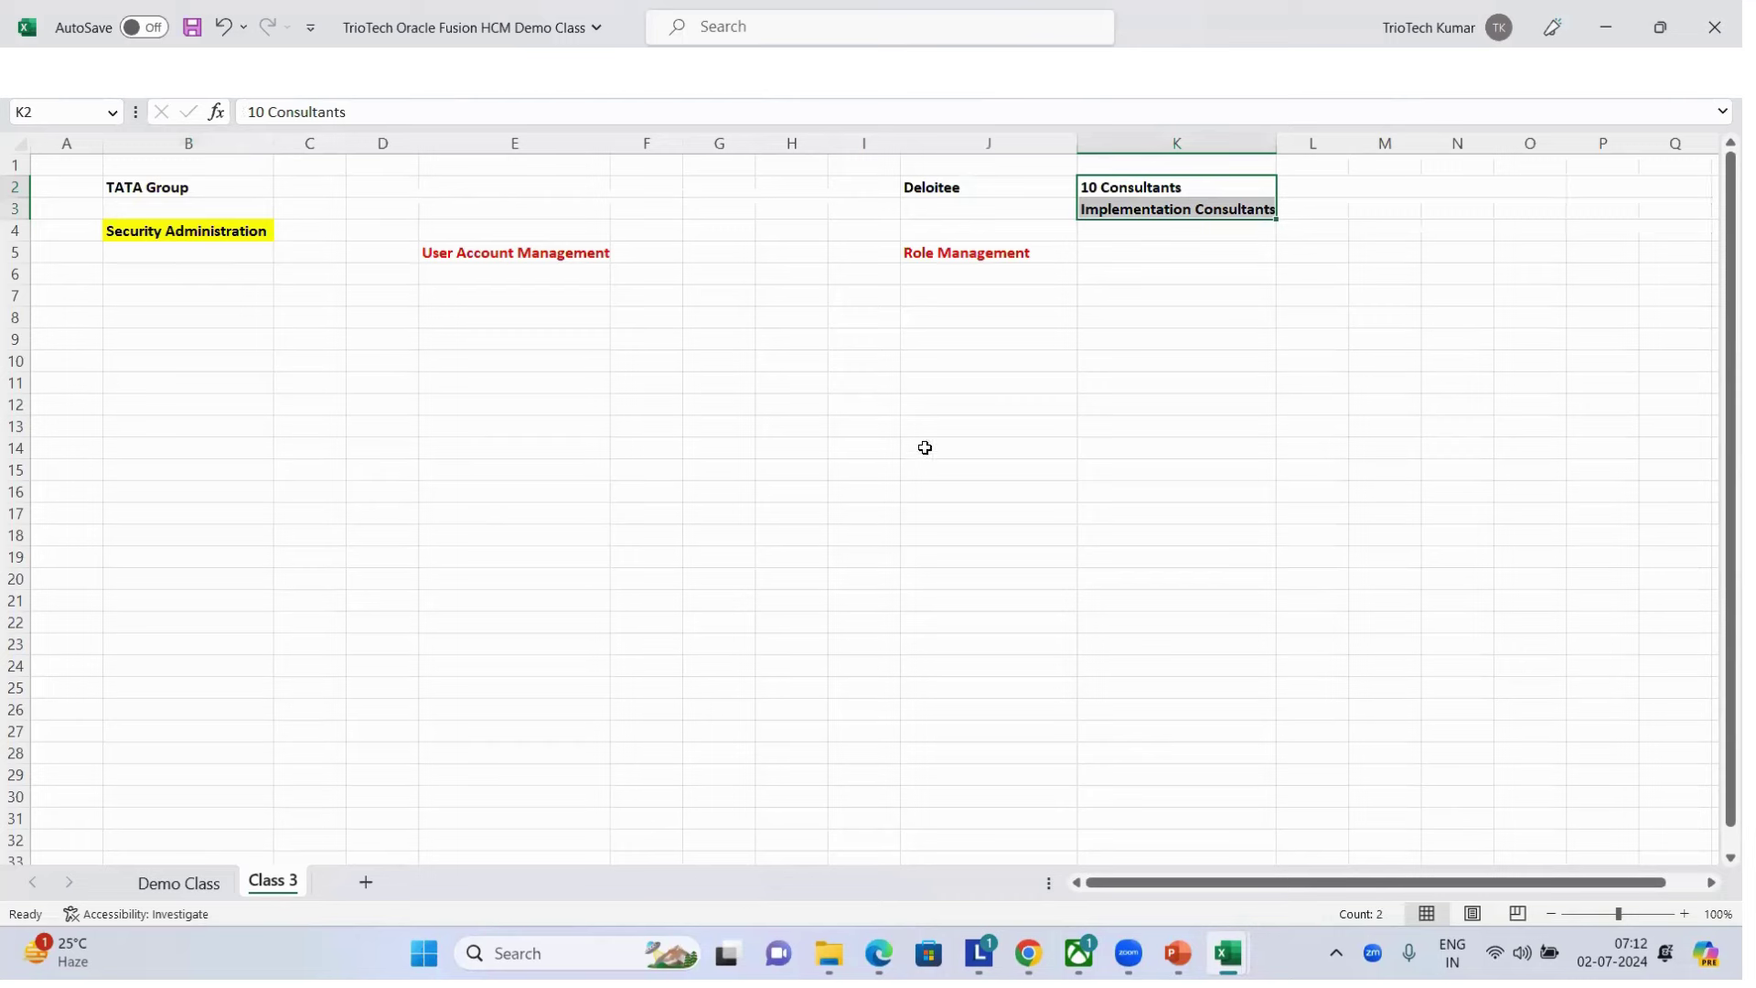
left_click(164, 185)
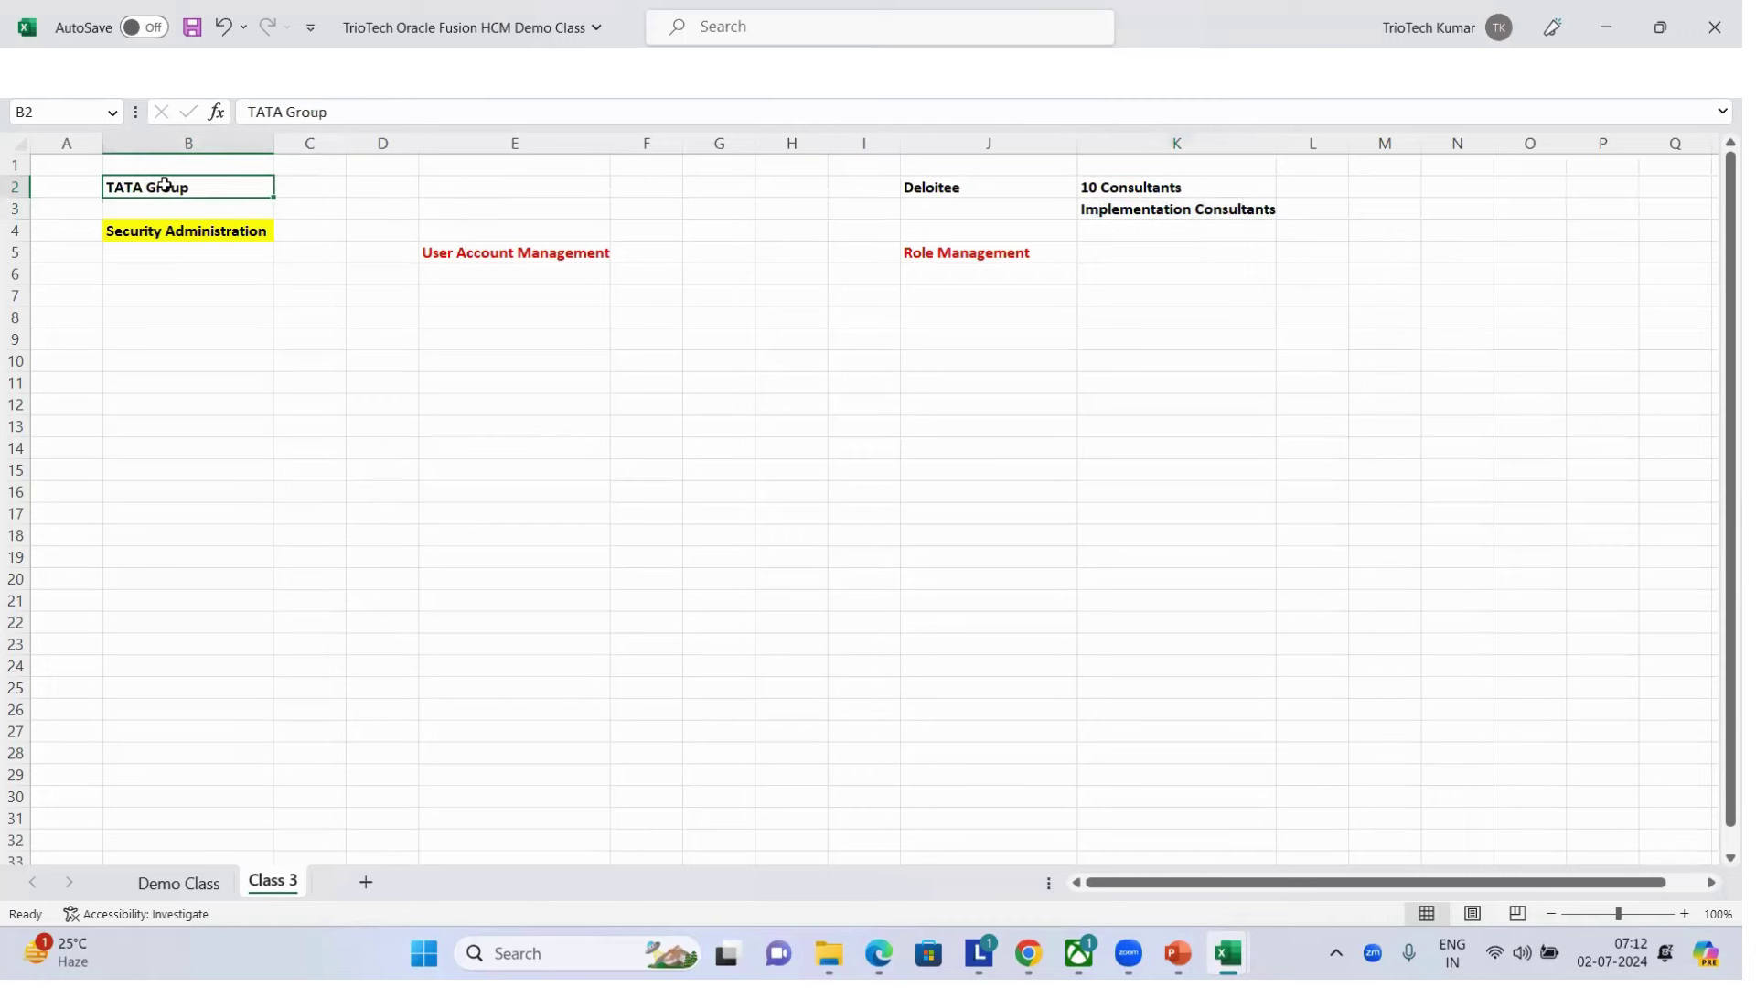
left_click_drag(1145, 179, 1046, 229)
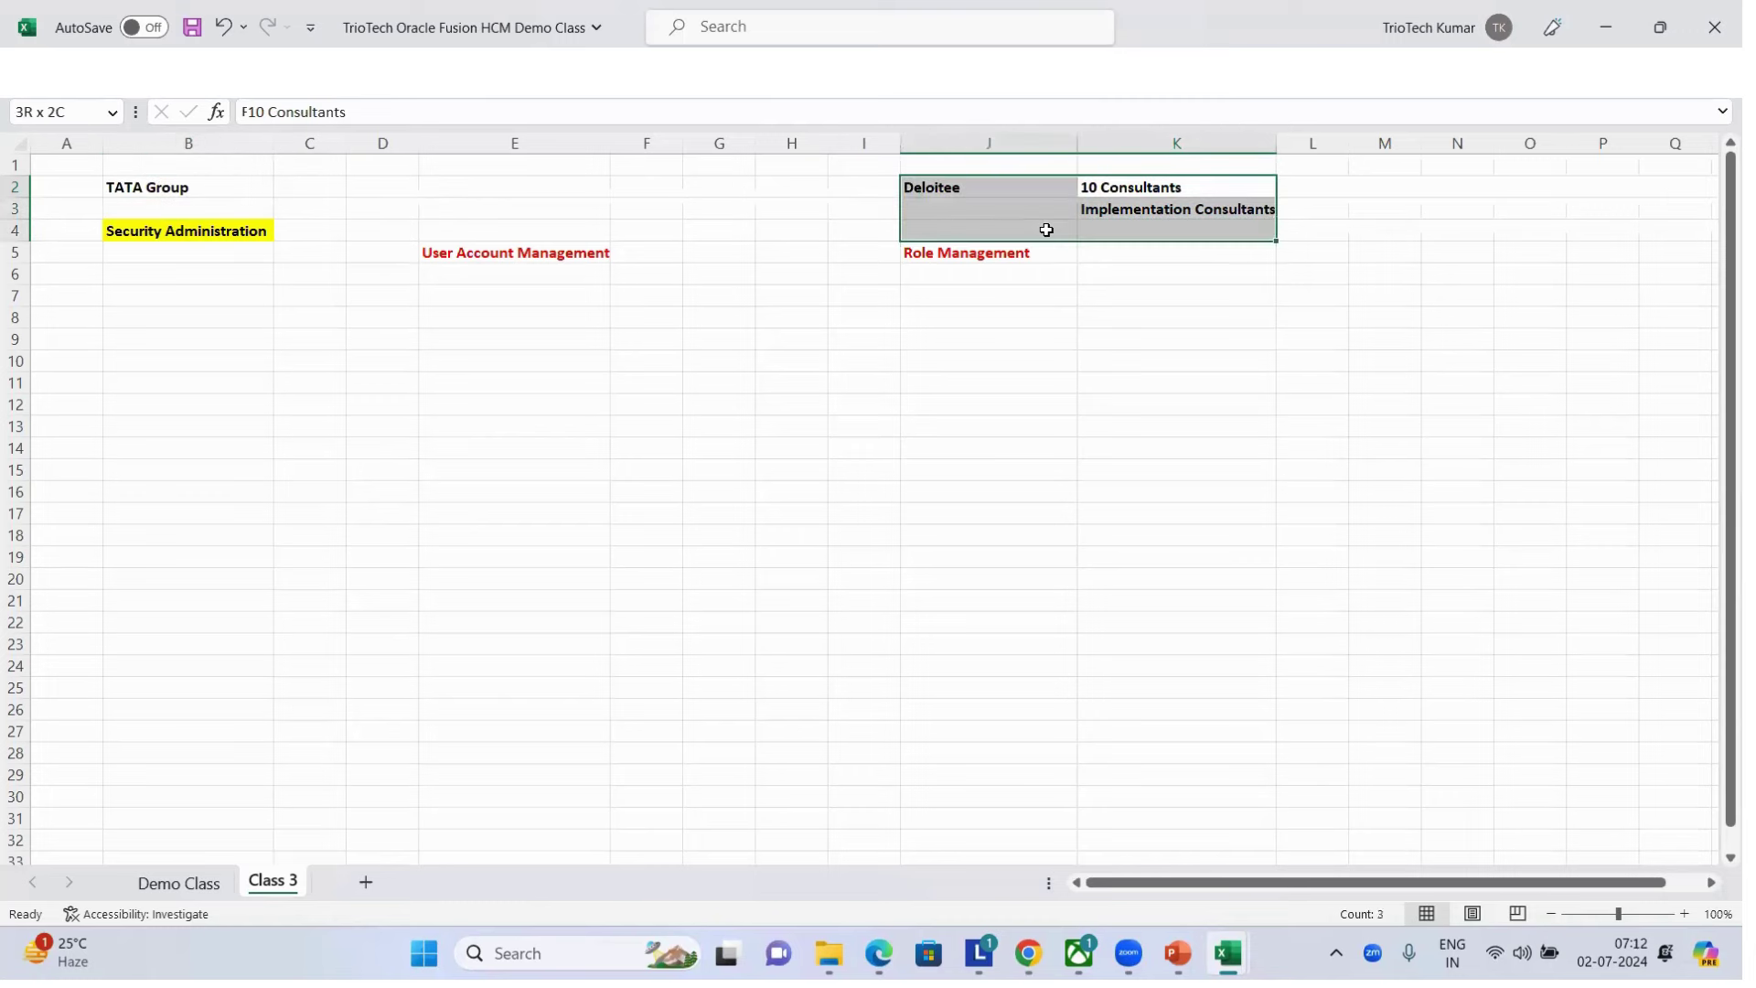
left_click(197, 187)
left_click_drag(1109, 185, 1118, 220)
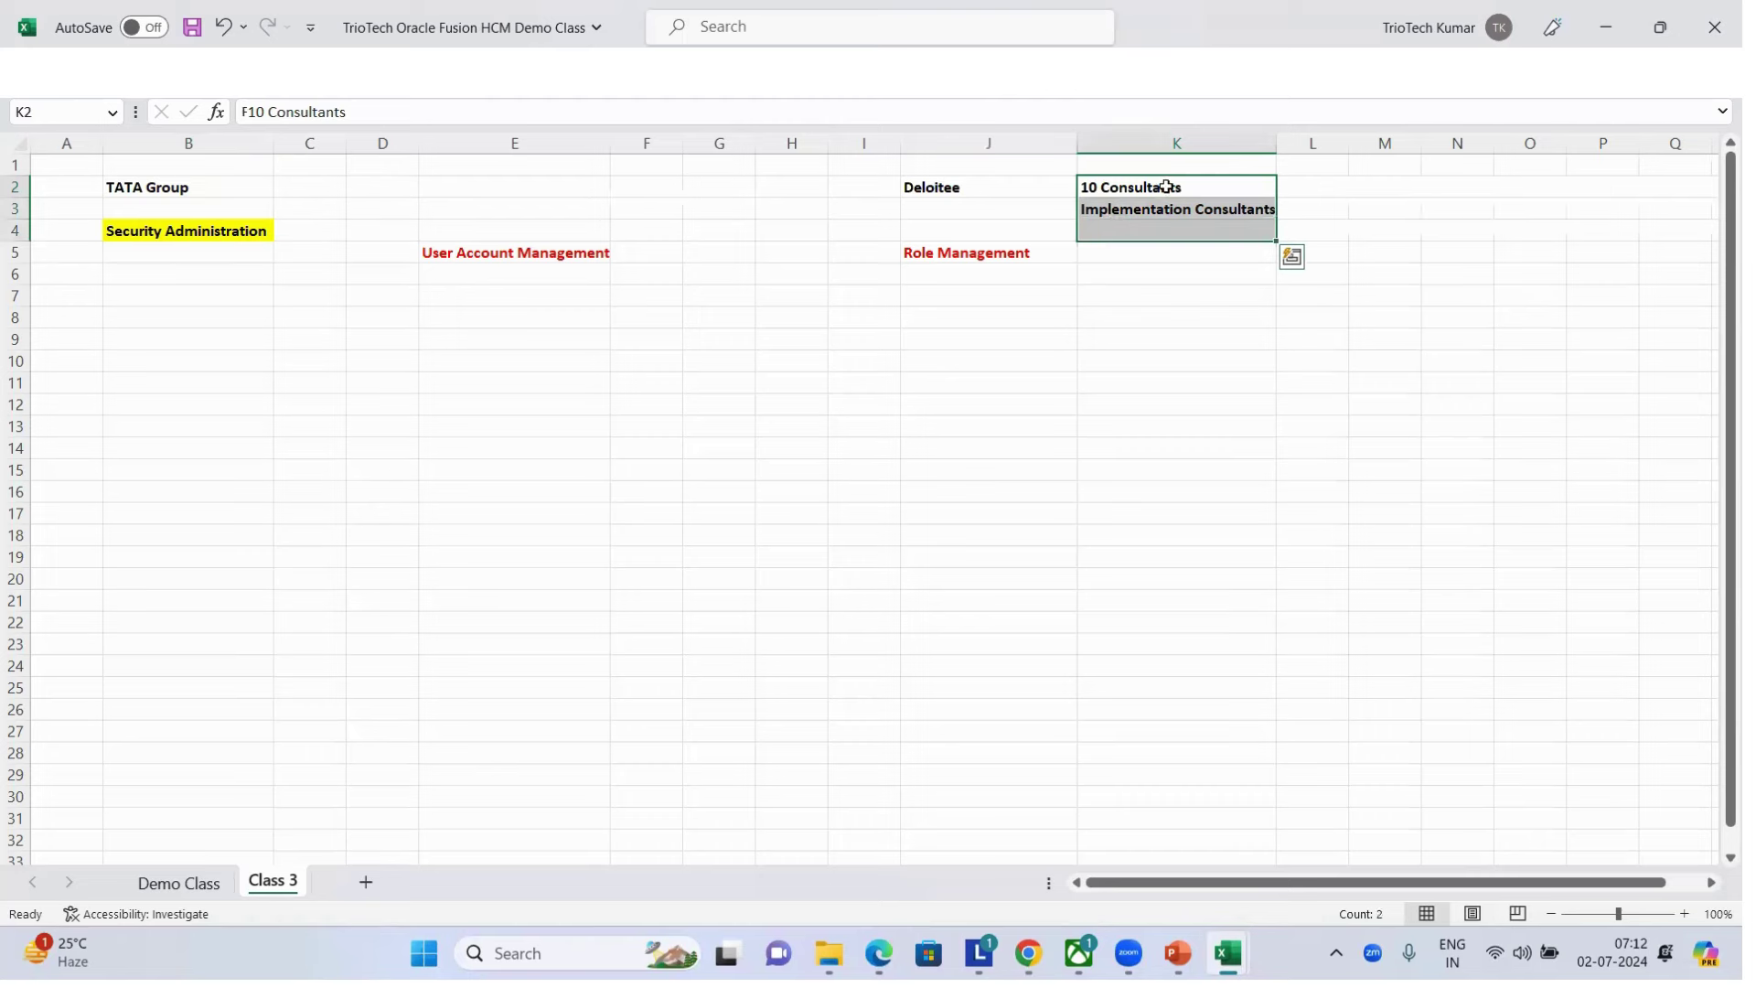
left_click_drag(1166, 187, 1165, 212)
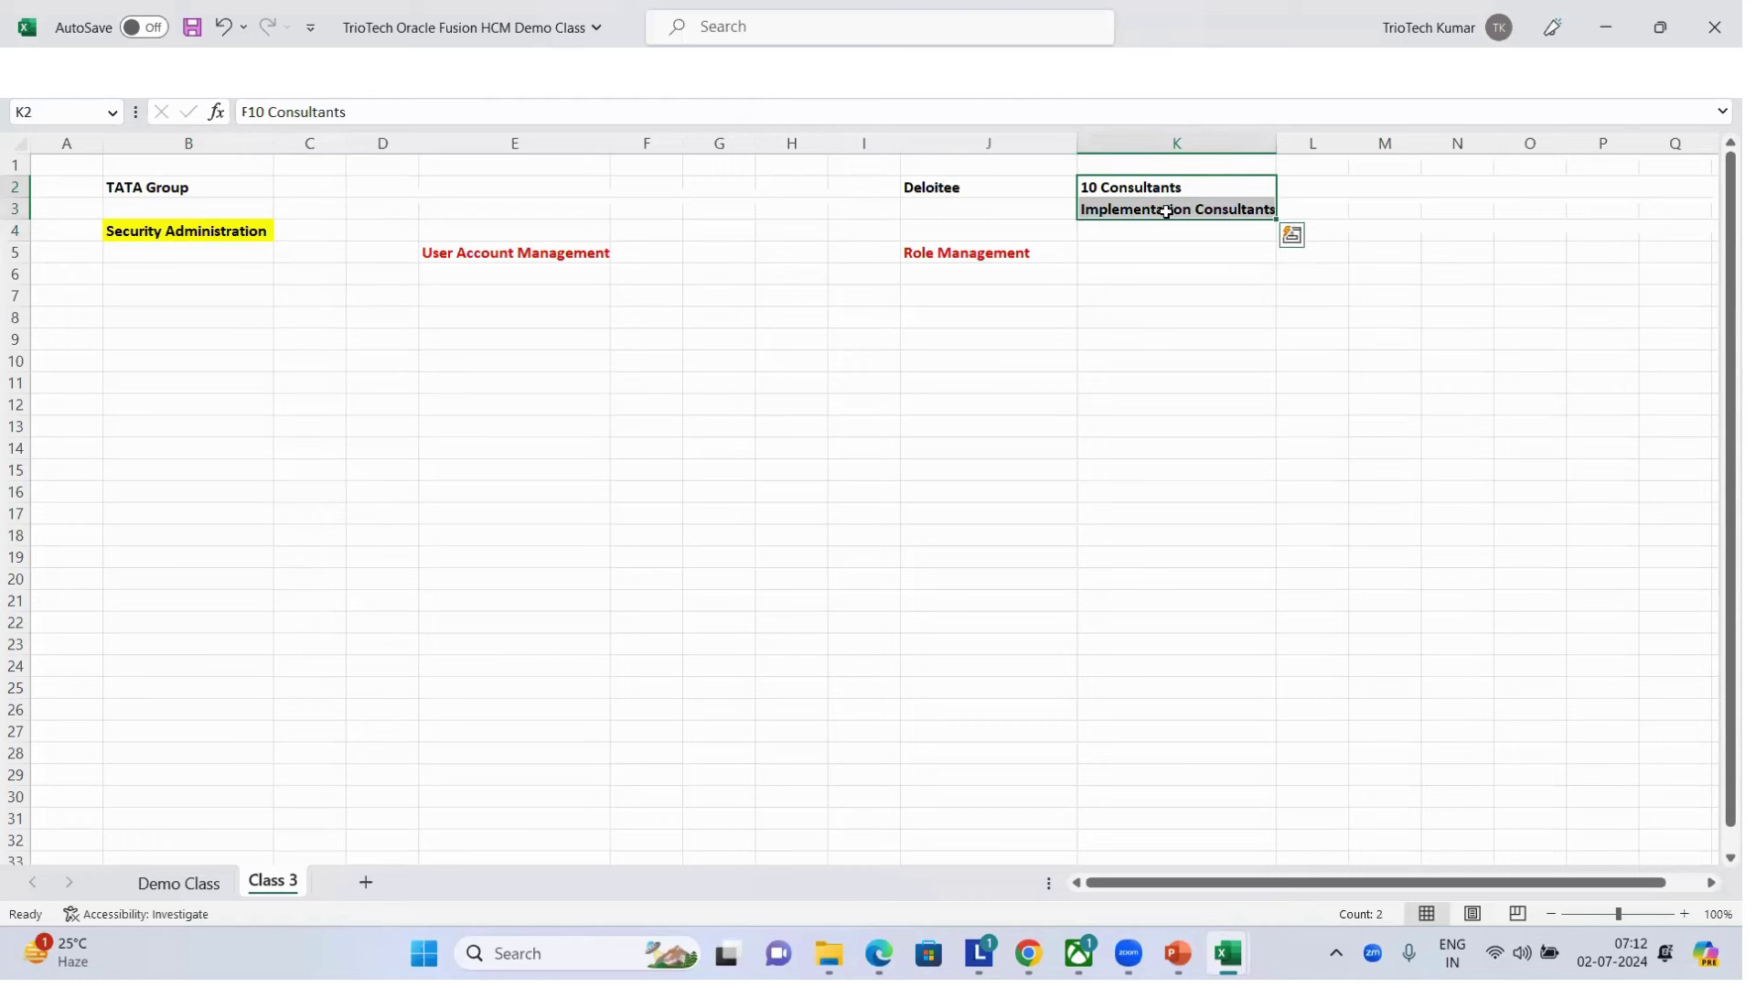
left_click(208, 233)
- Highlight the Demo Class modules Global HR to Compensation & Benefits, then return to Class 3
left_click(195, 881)
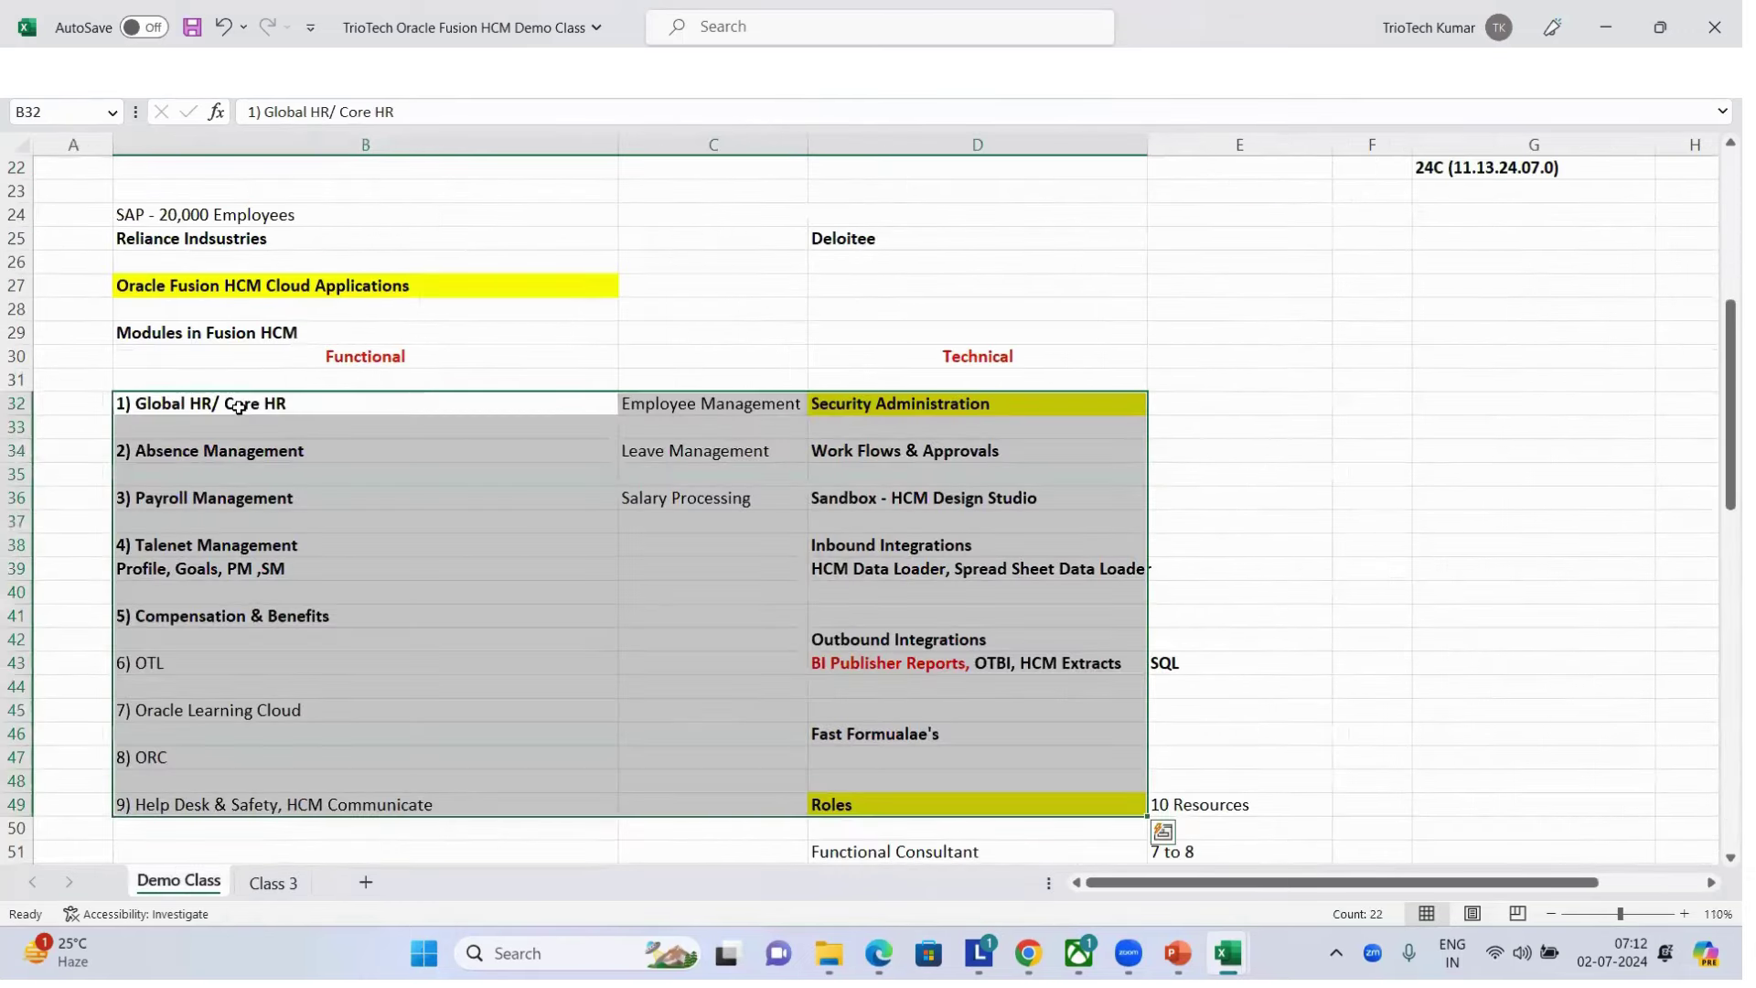
left_click_drag(238, 407, 243, 642)
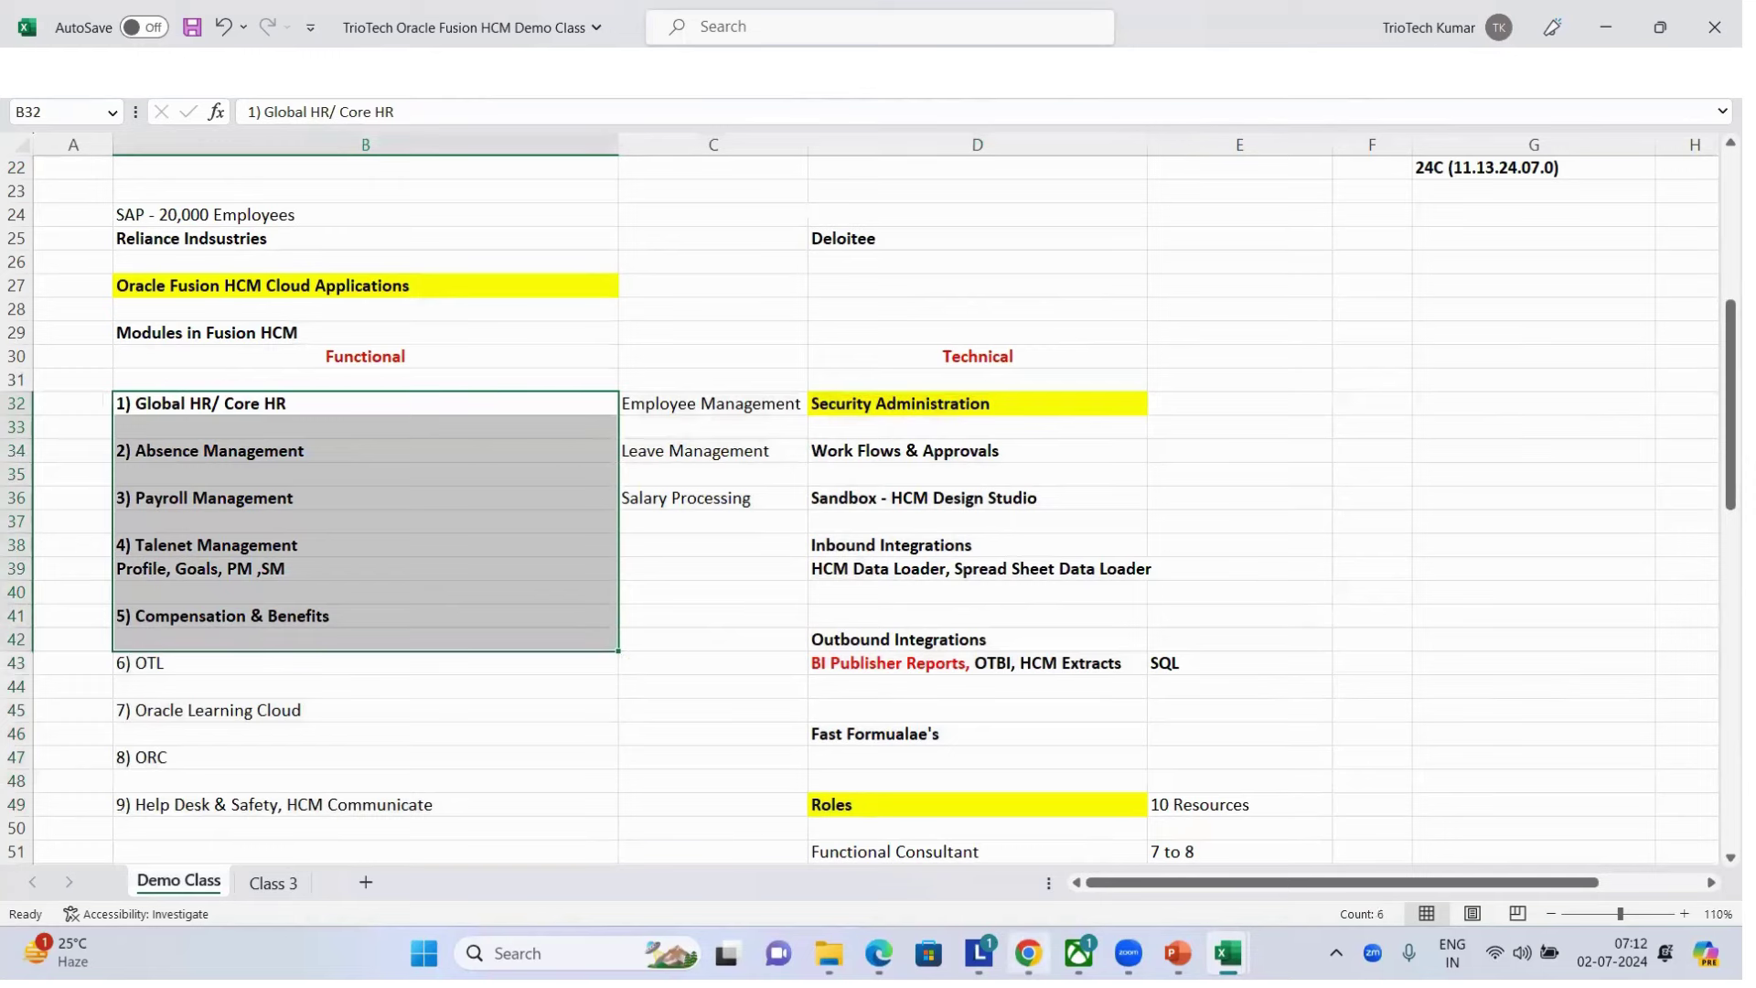
key("alt+Tab")
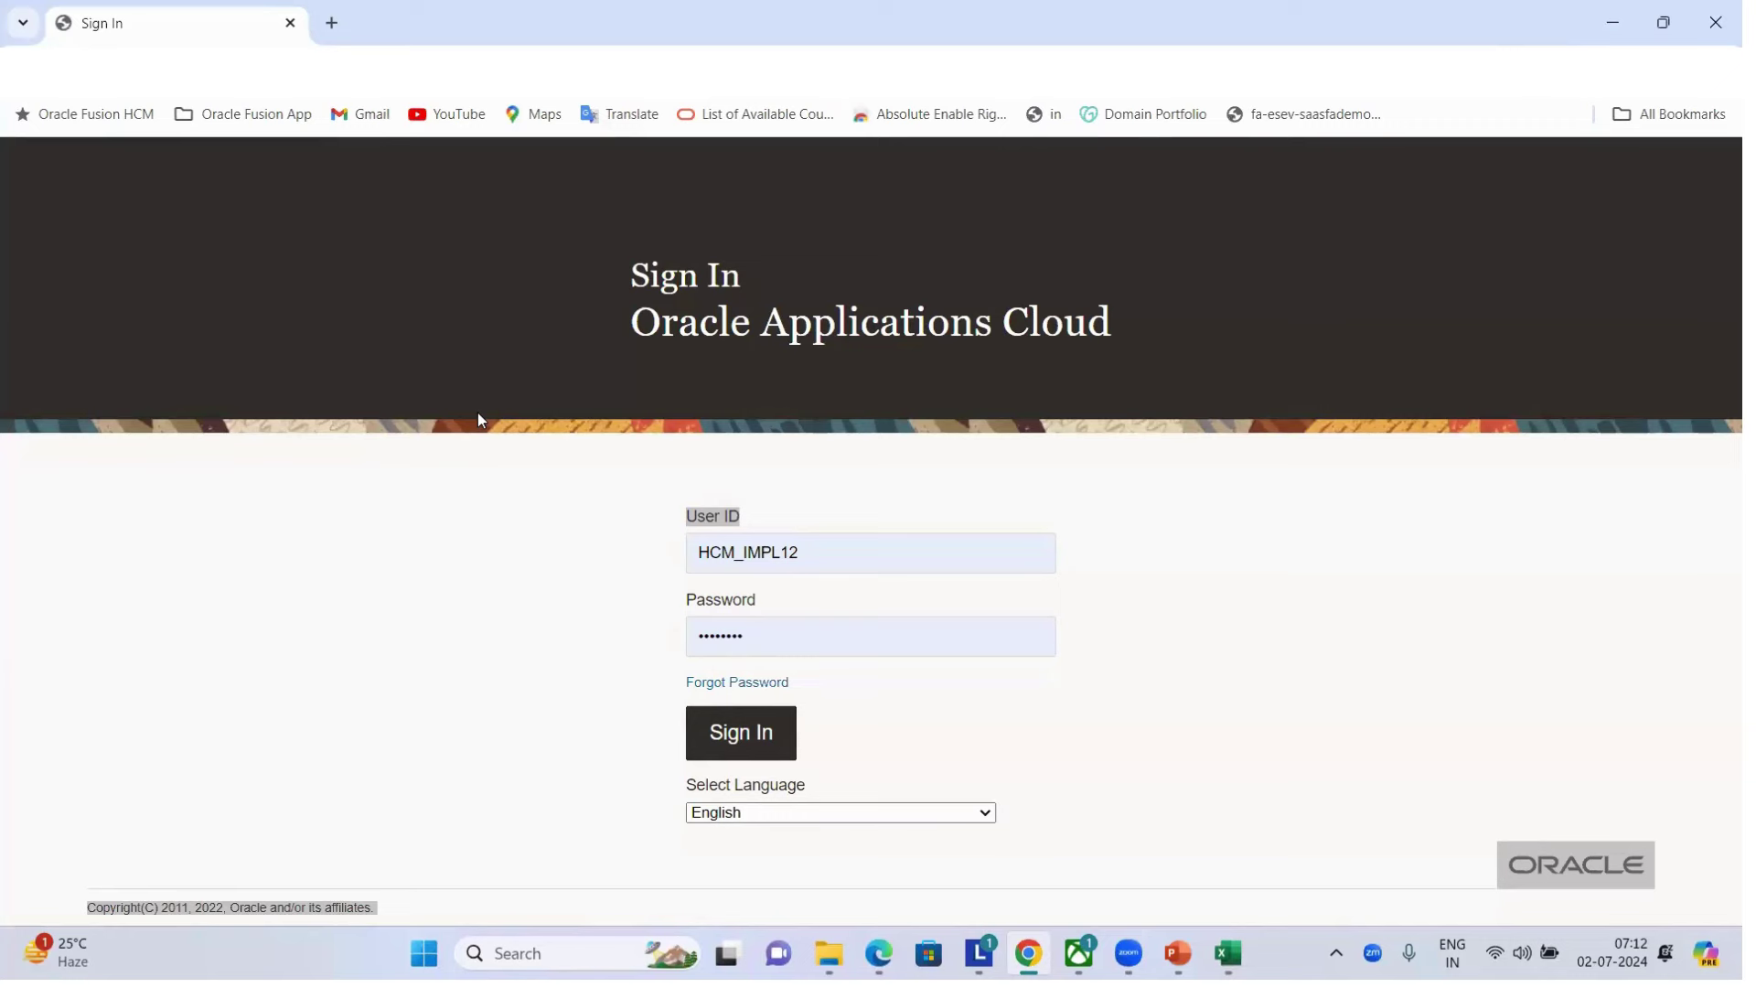
mouse_move(1227, 953)
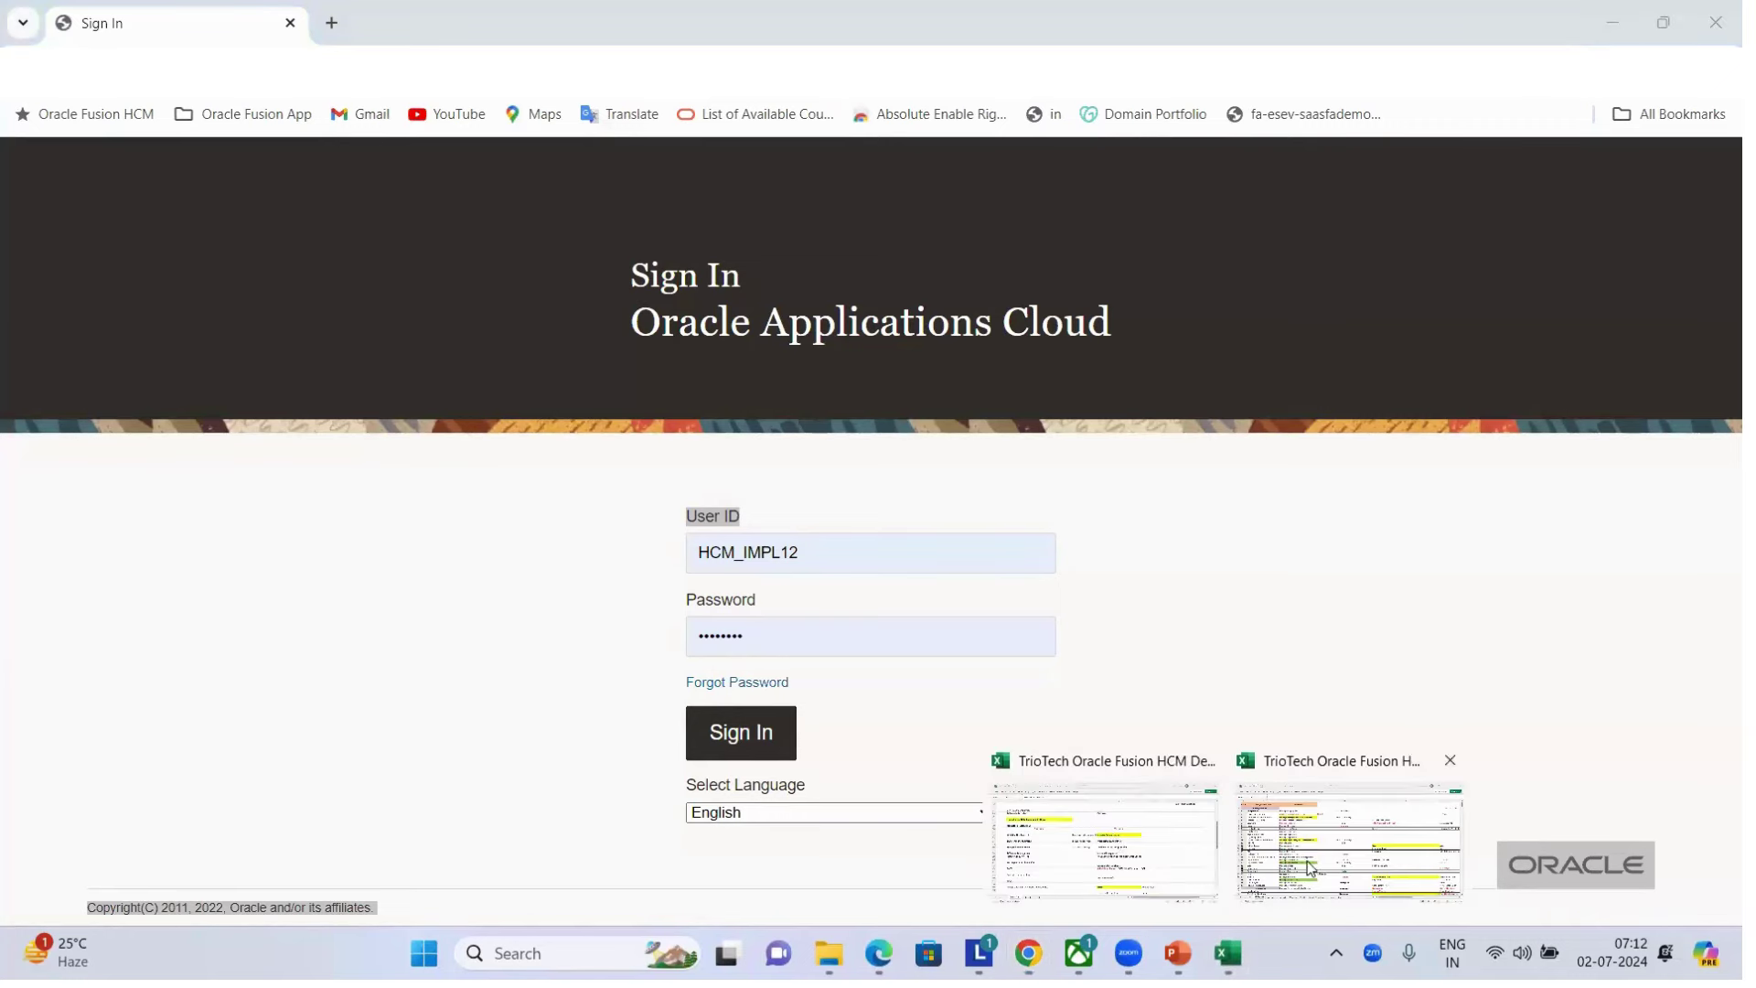
left_click(1111, 838)
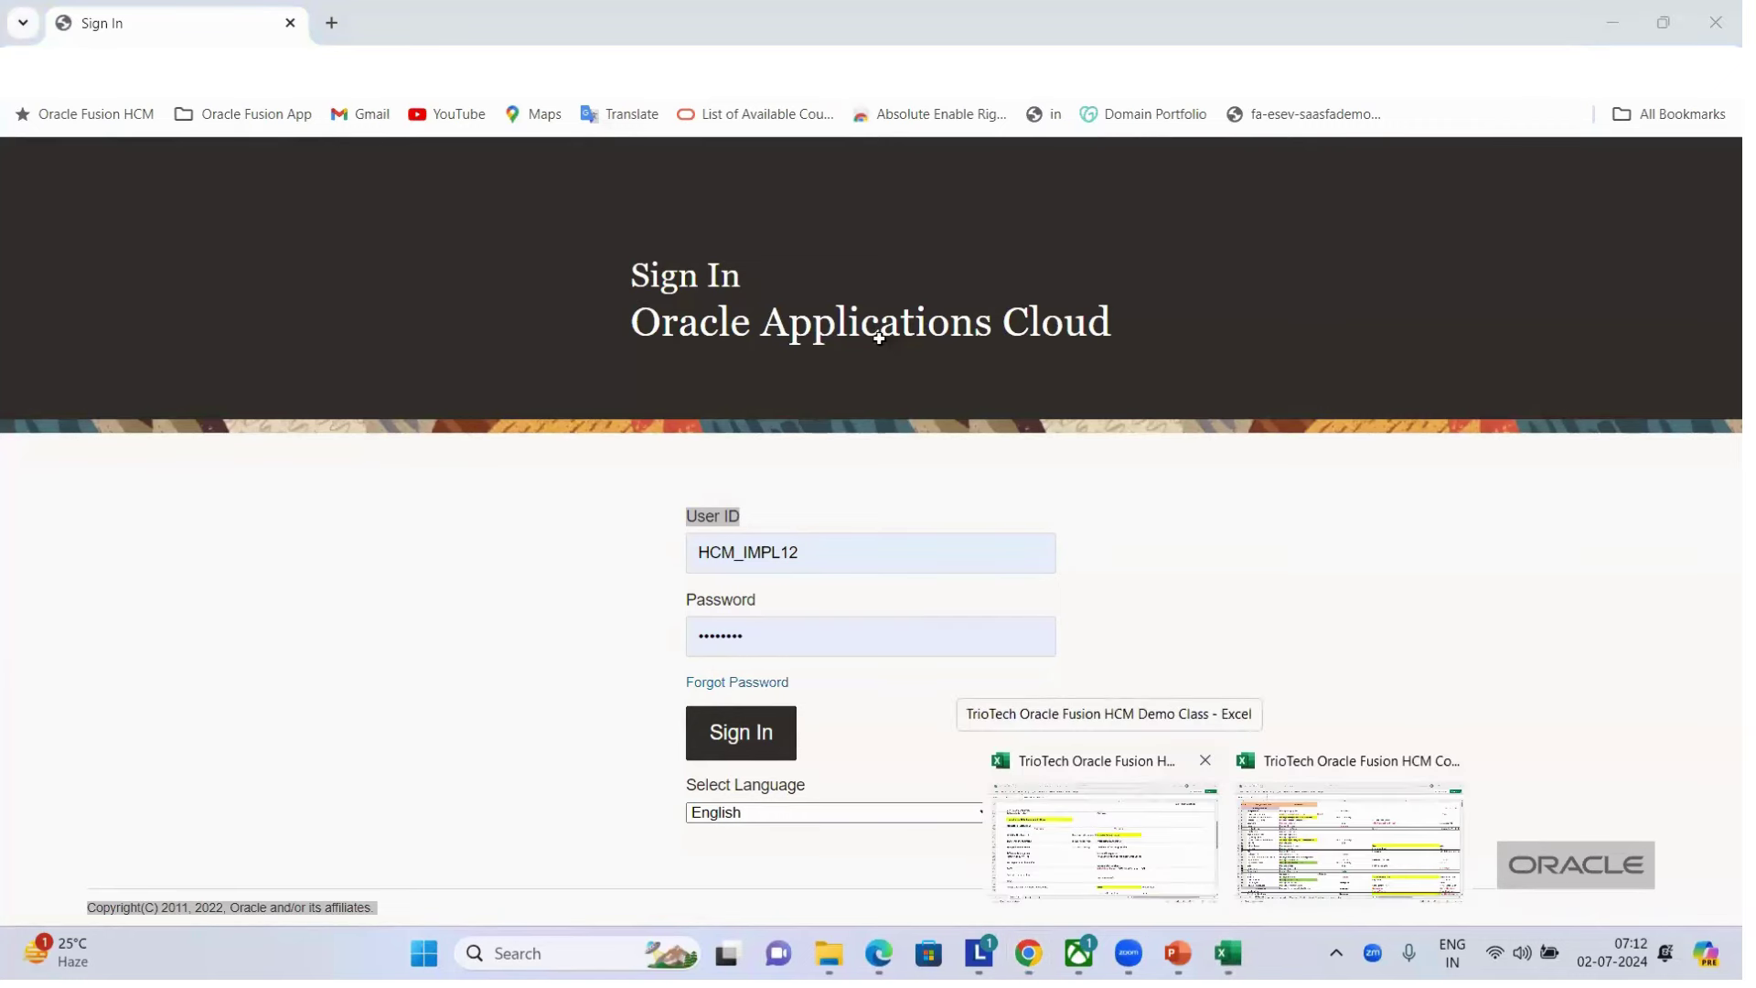
left_click(265, 881)
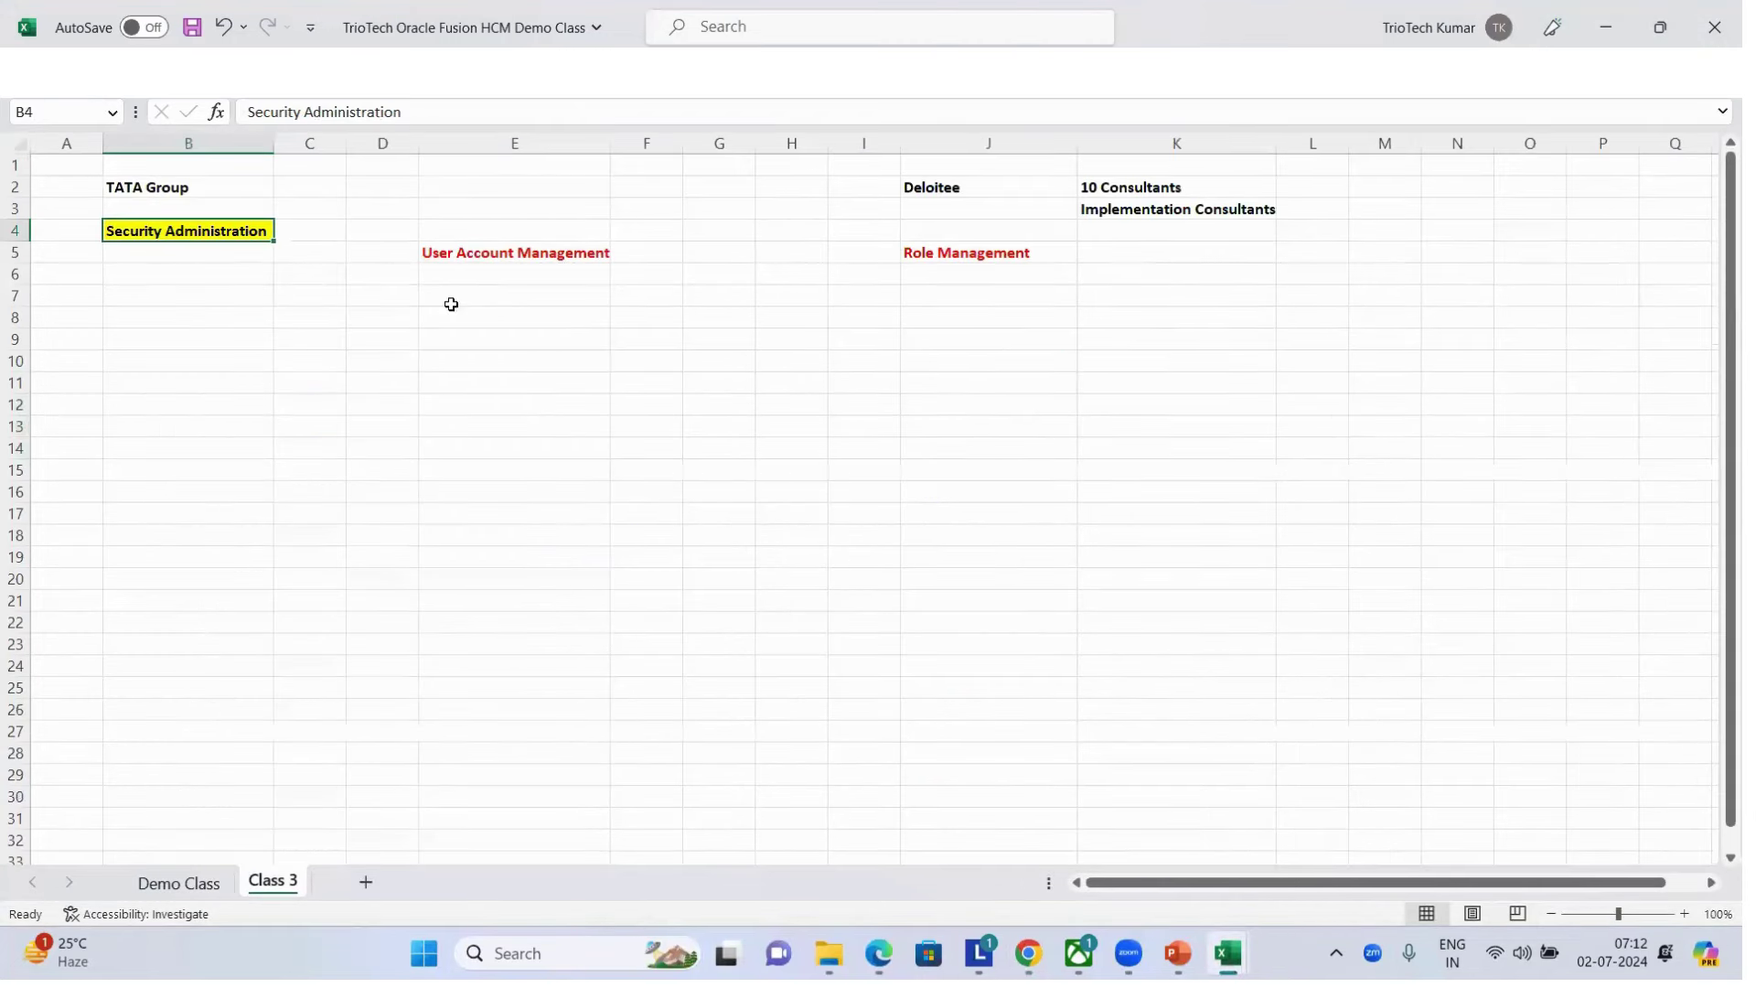
- Select User Account Management in E5, Deloitee details J2:K3 and E7, then show Demo Class
left_click(478, 254)
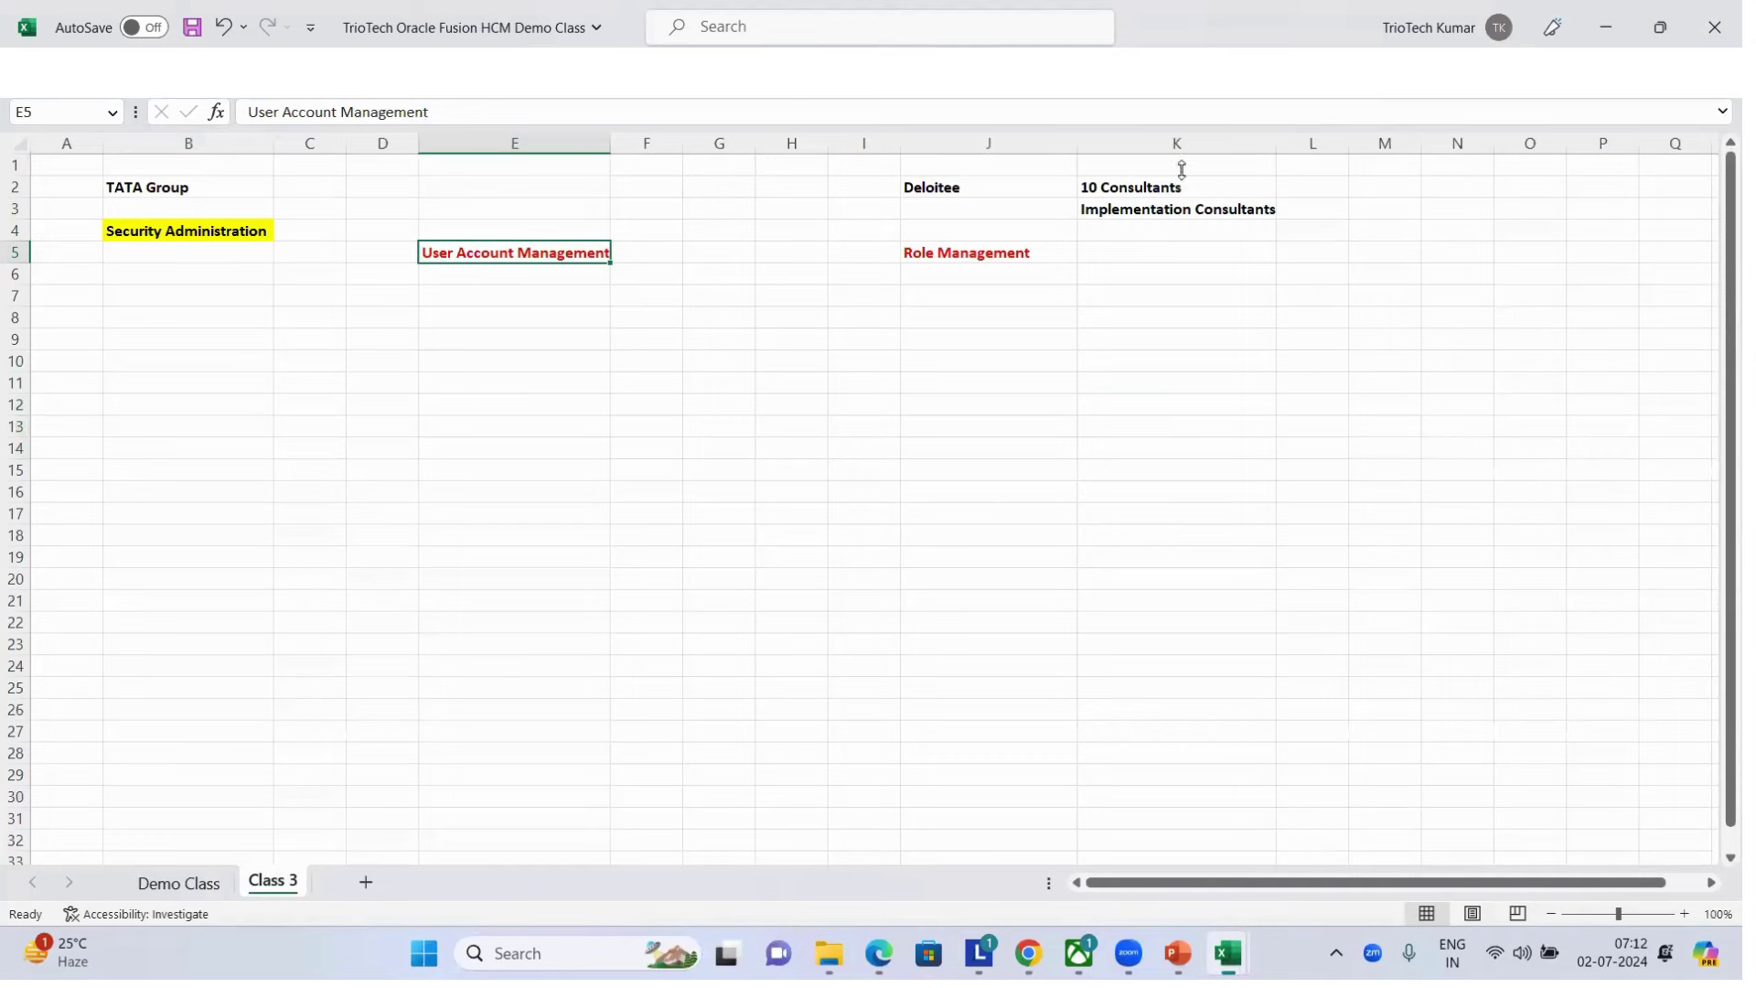
left_click(1024, 190)
left_click_drag(1025, 190, 1146, 209)
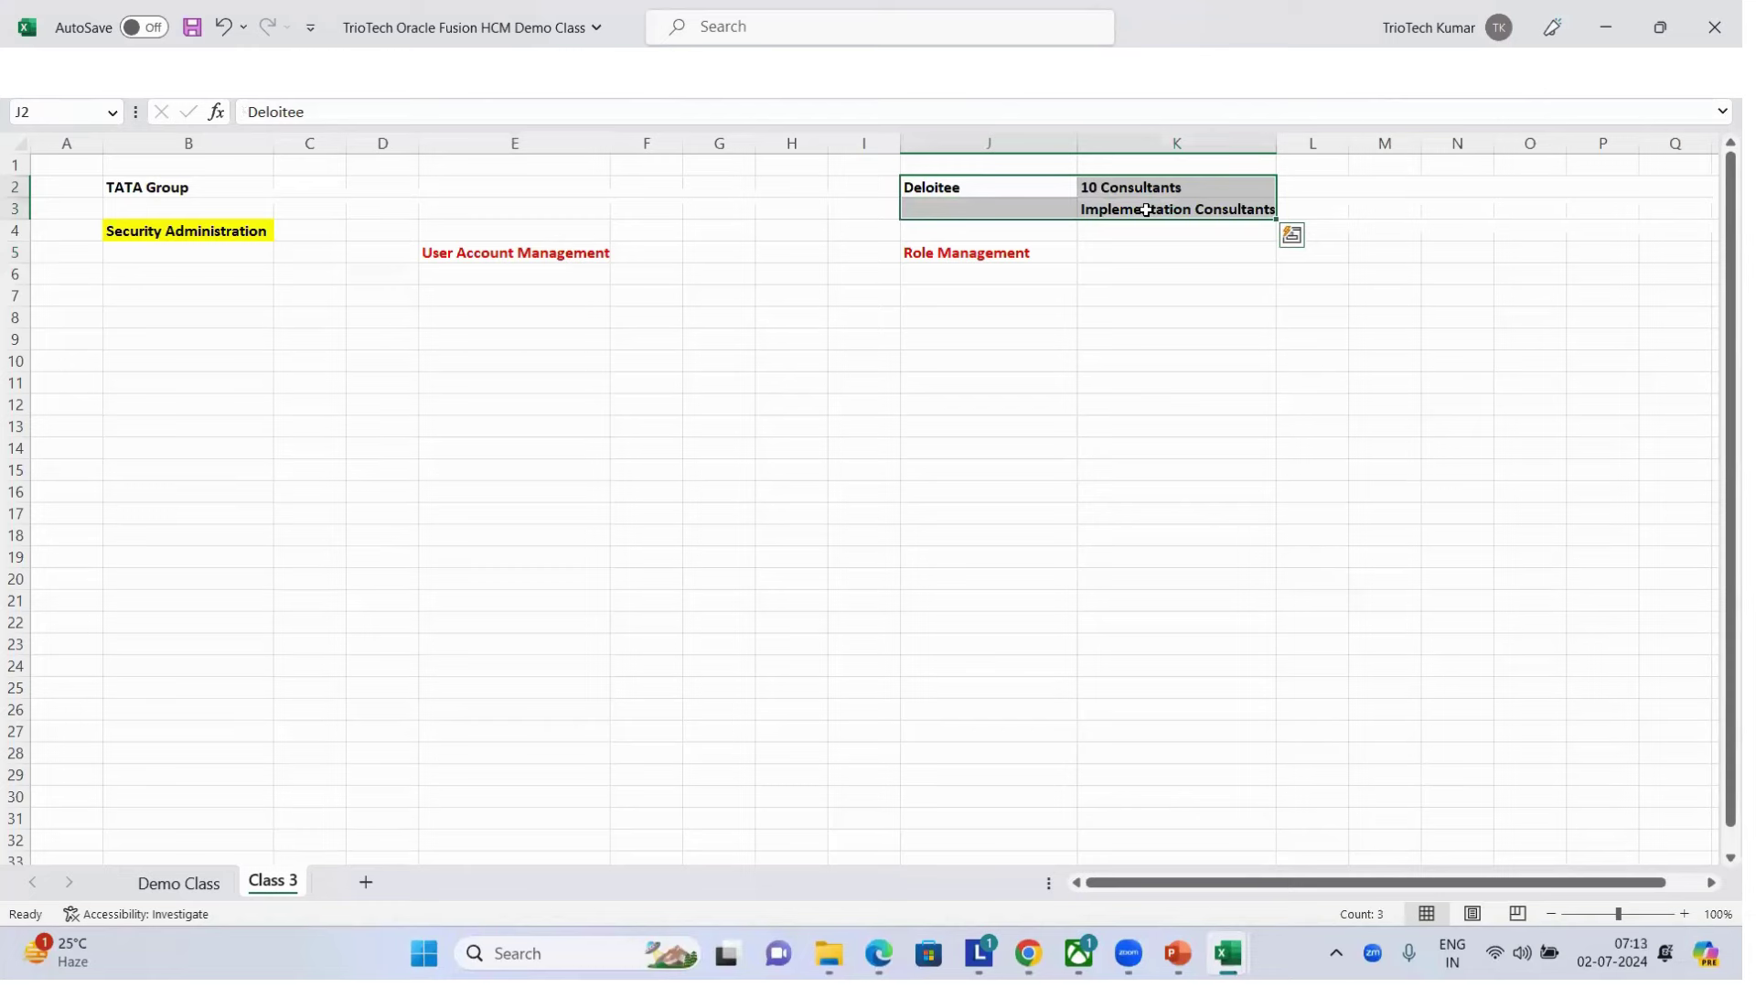
left_click(571, 253)
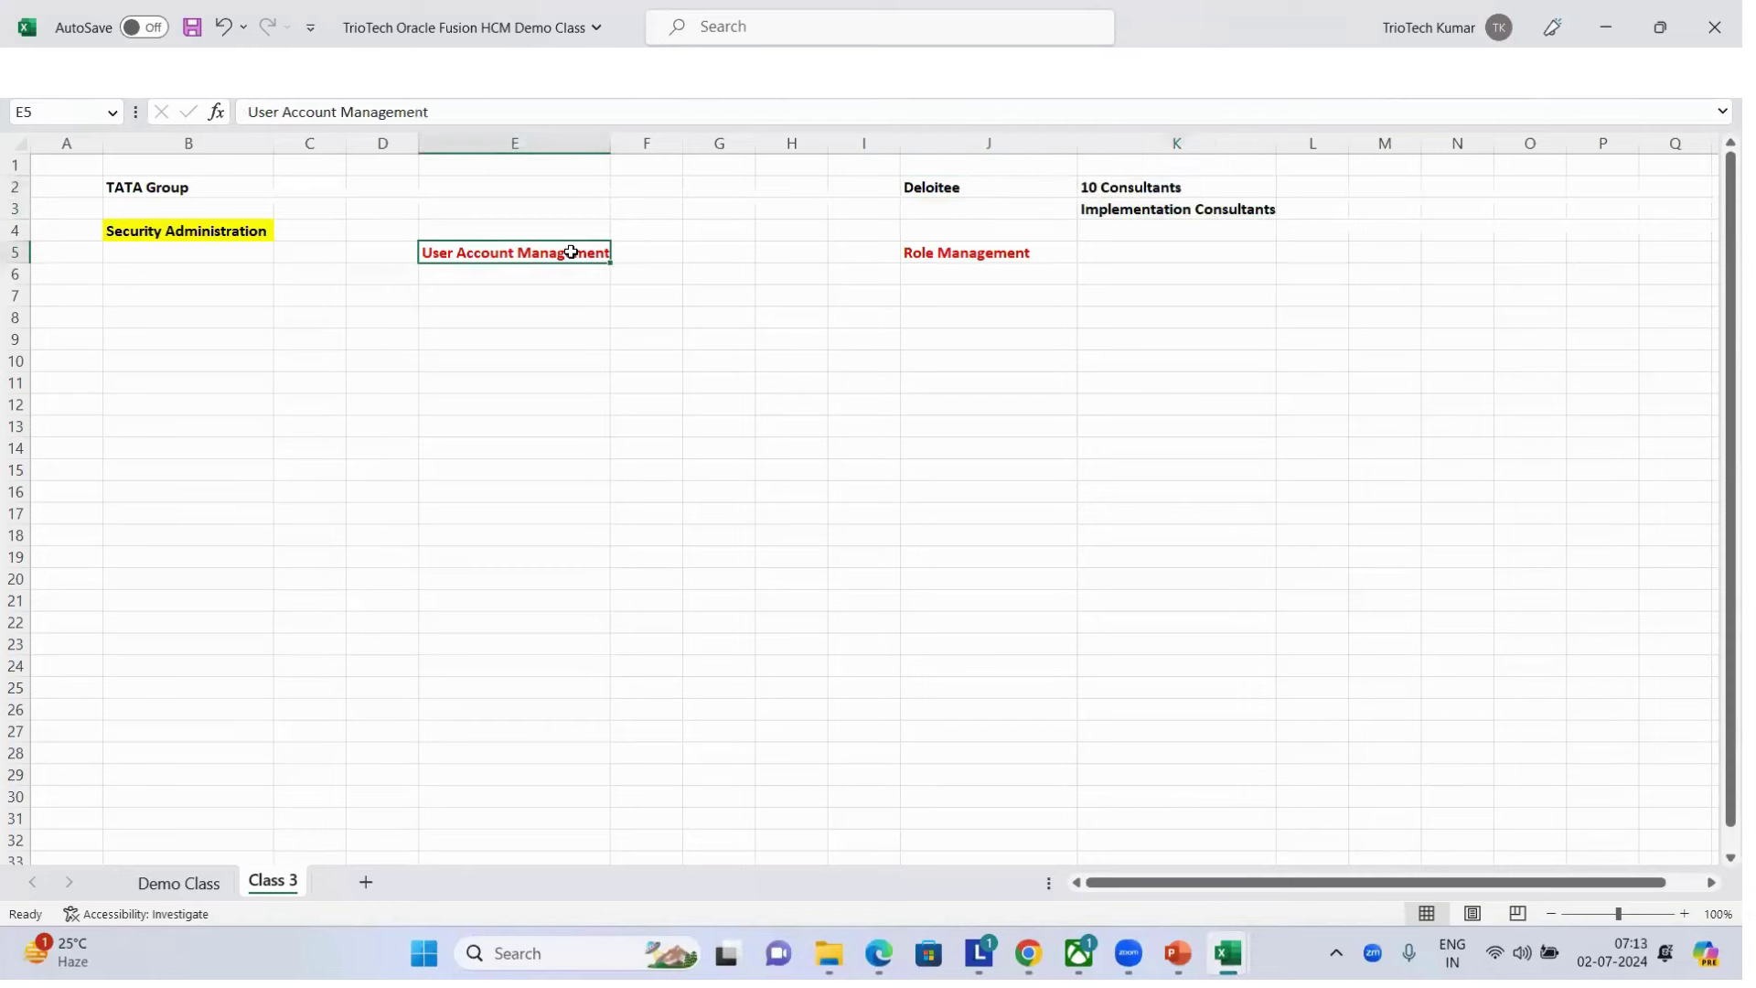
left_click(504, 295)
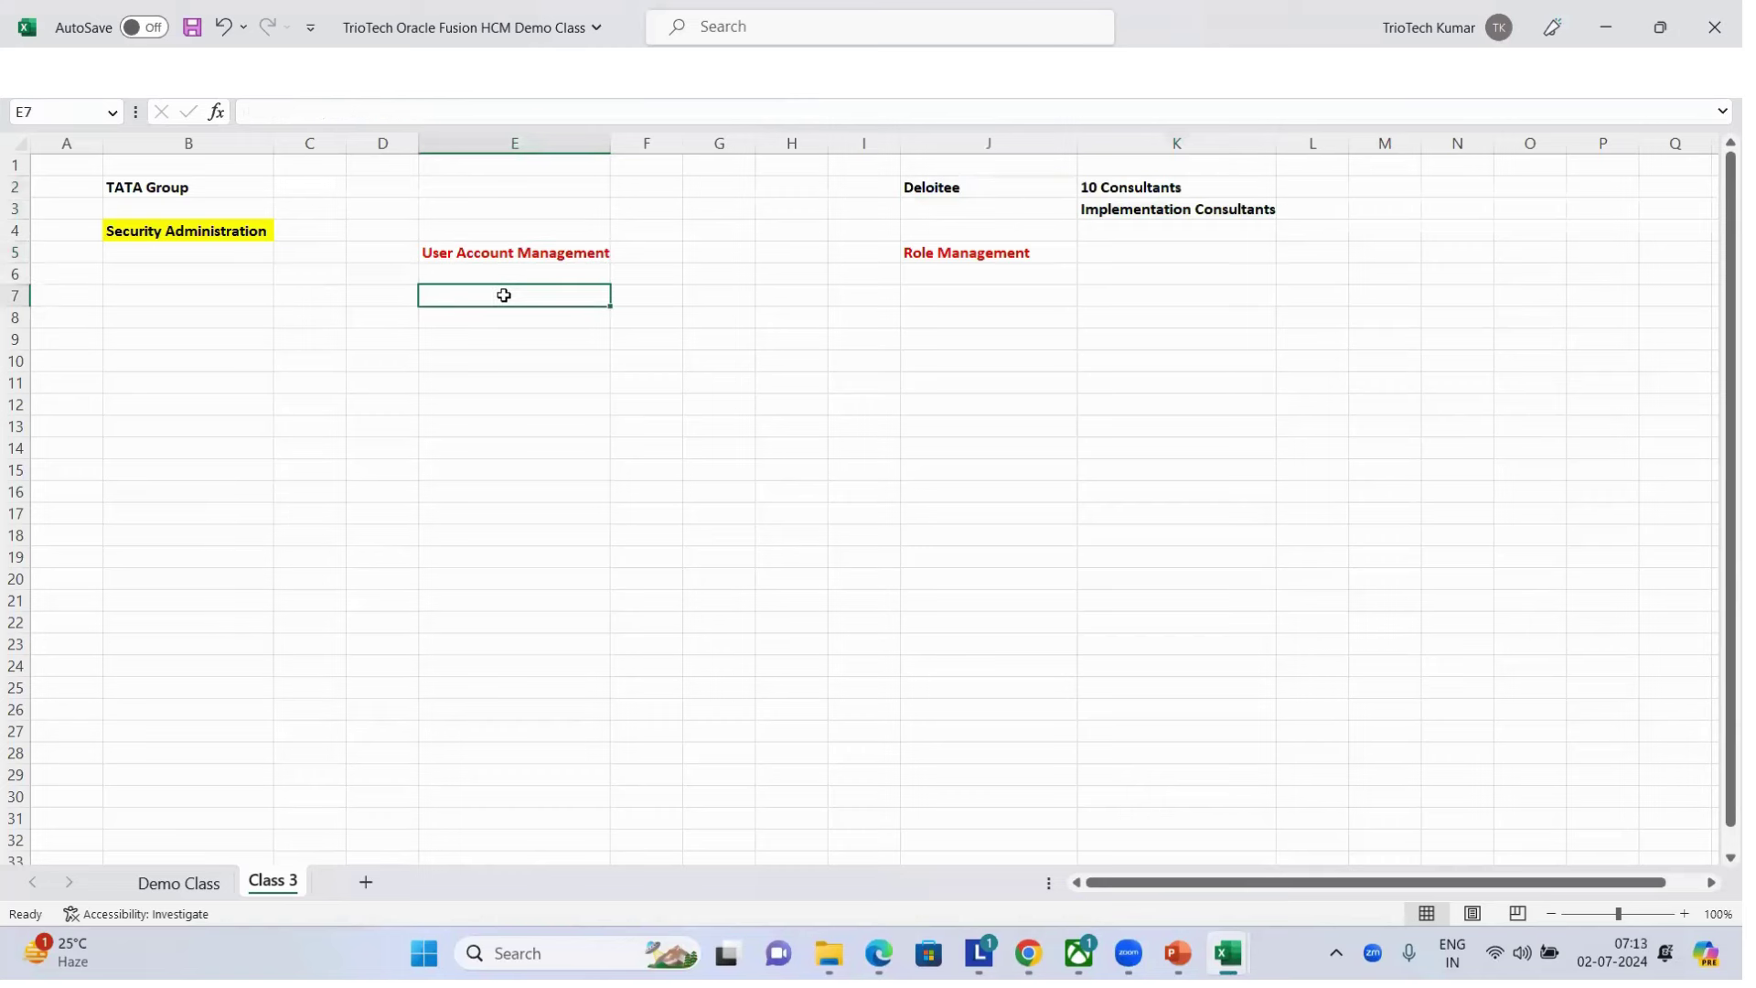
left_click(199, 882)
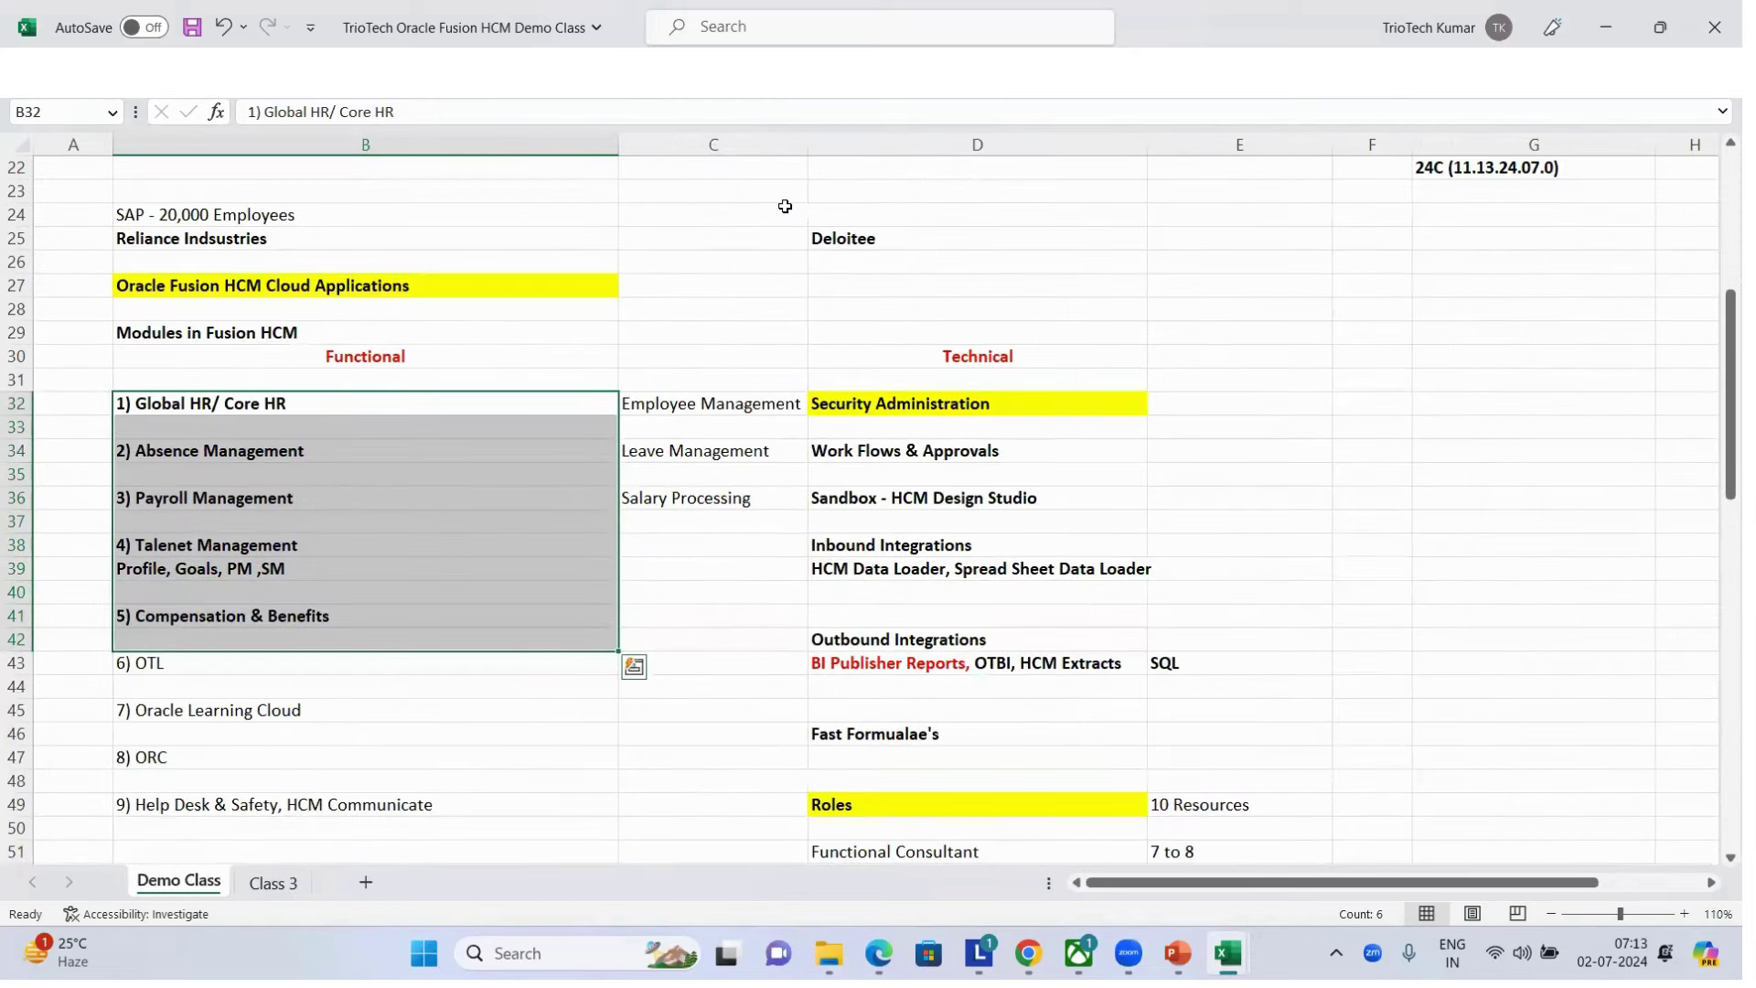
left_click(245, 451)
left_click(253, 496)
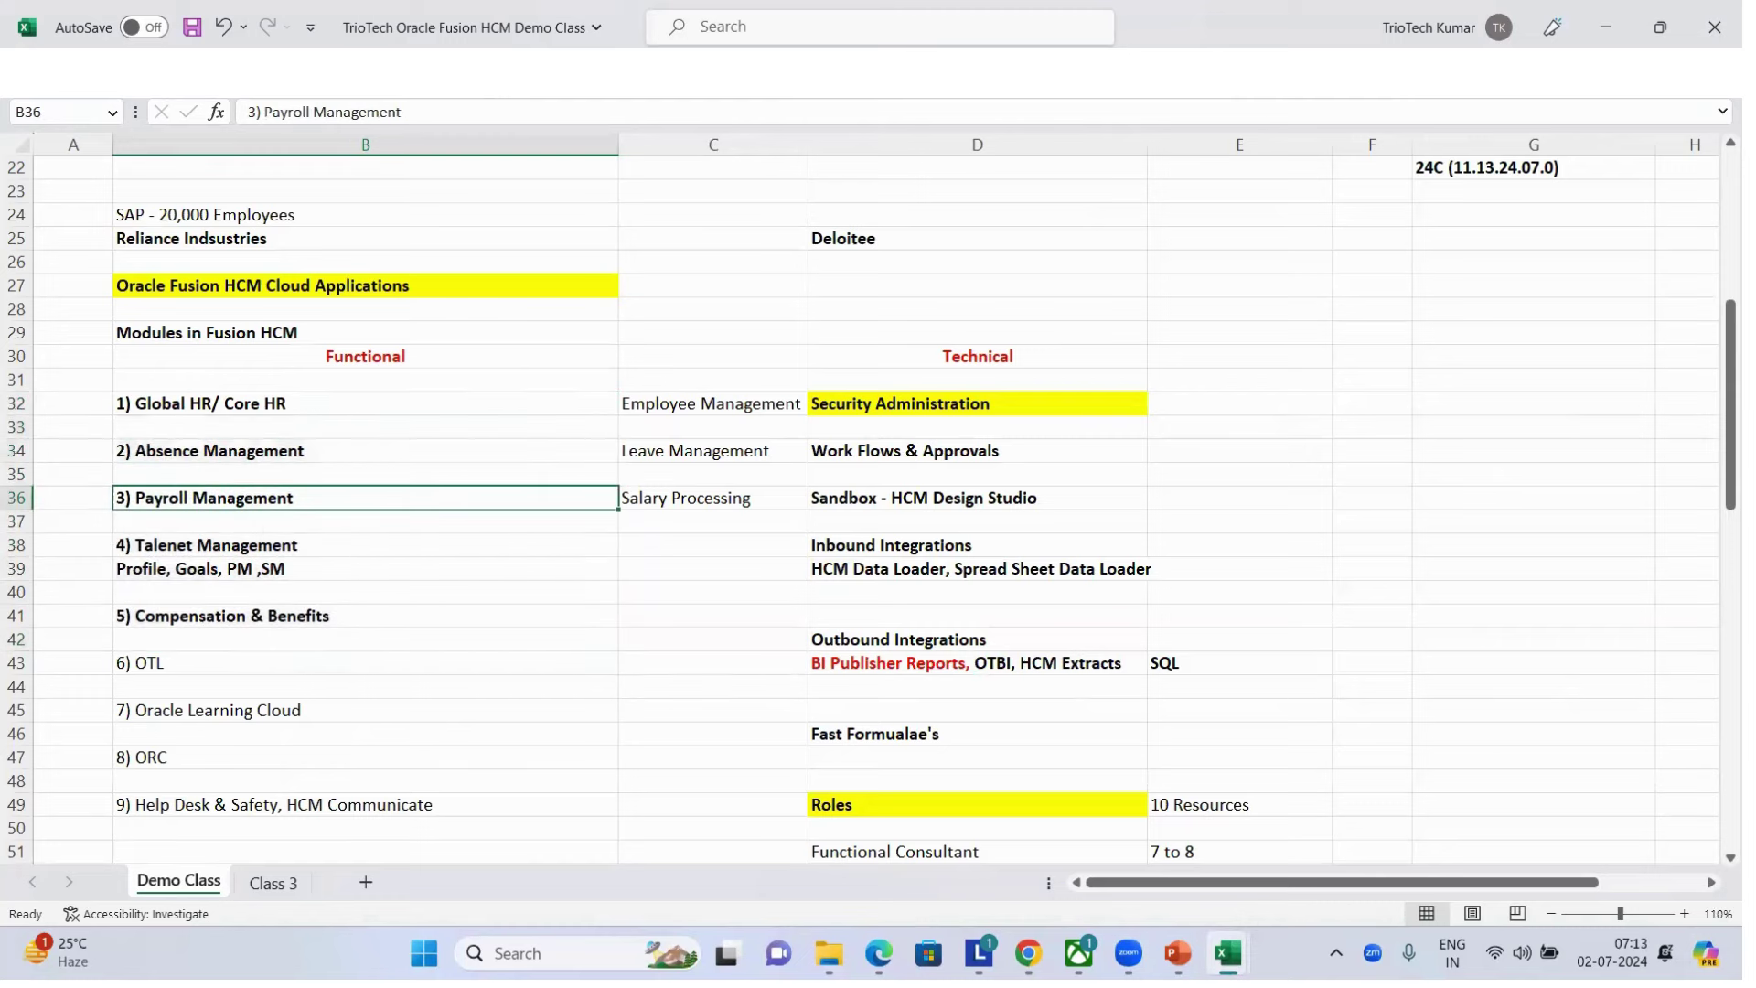
key("alt+Tab")
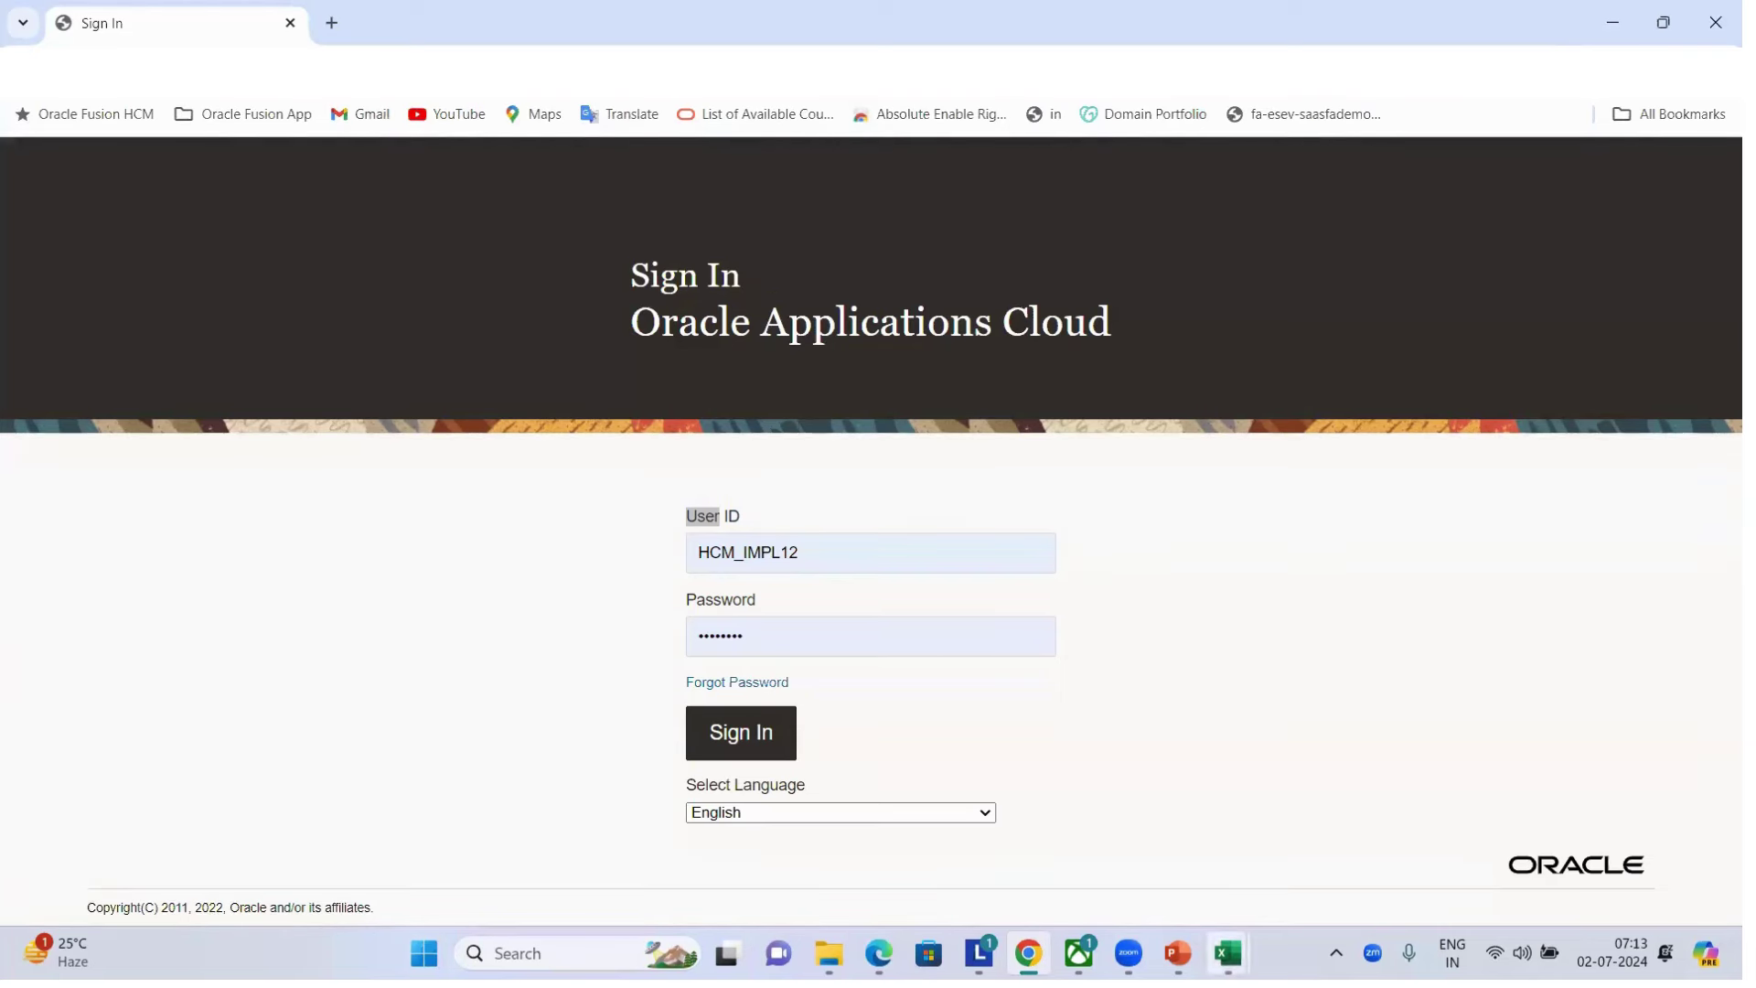
left_click(1228, 953)
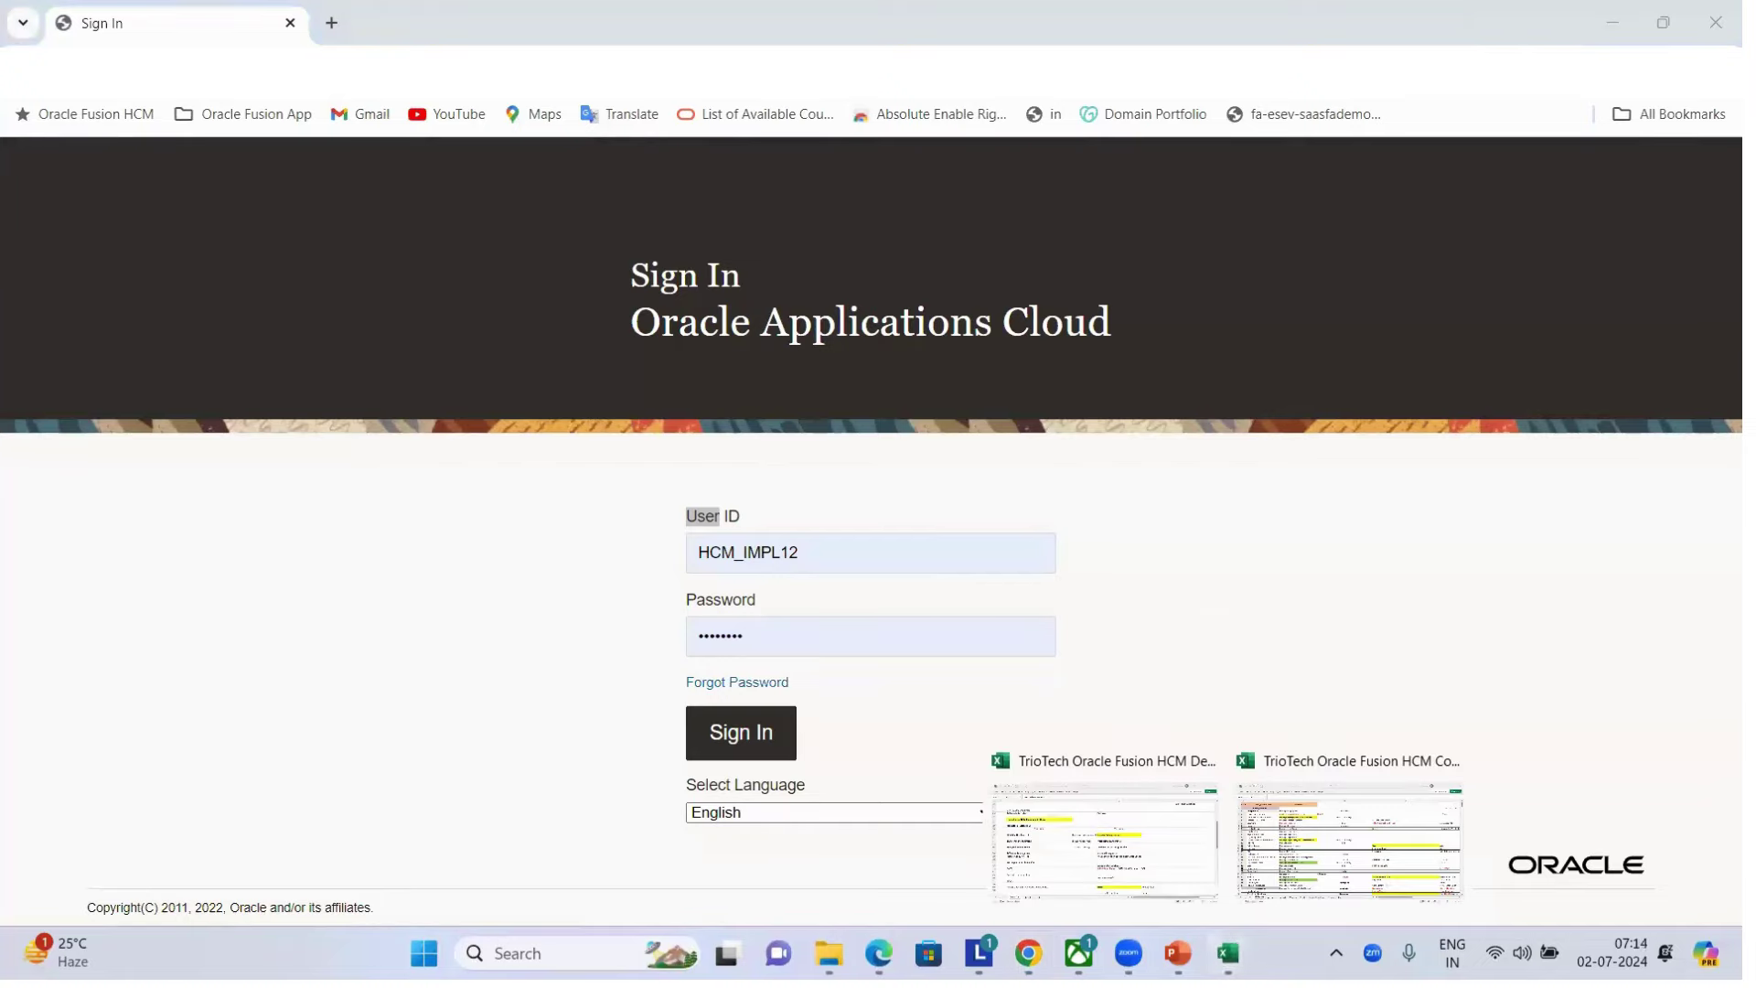
left_click(1100, 825)
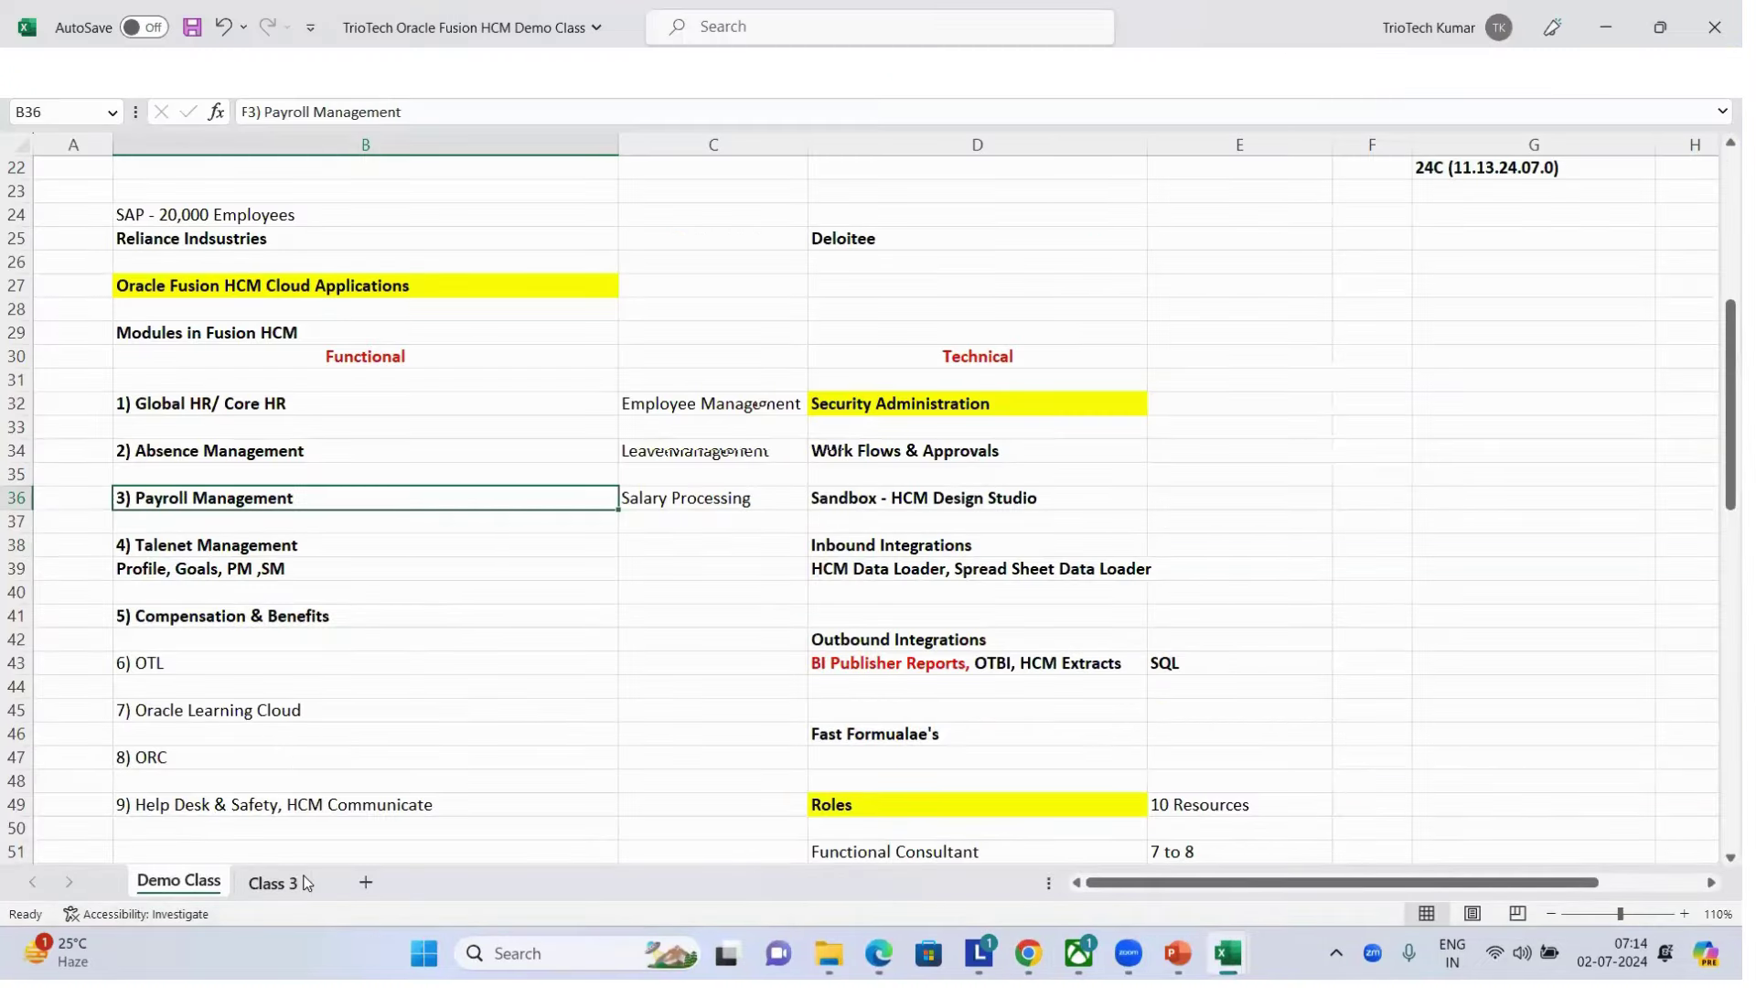
- On Class 3, select cells E5, B4, E7, B2 and E9, then the Deloitee block J2:K3
left_click(305, 882)
left_click(526, 256)
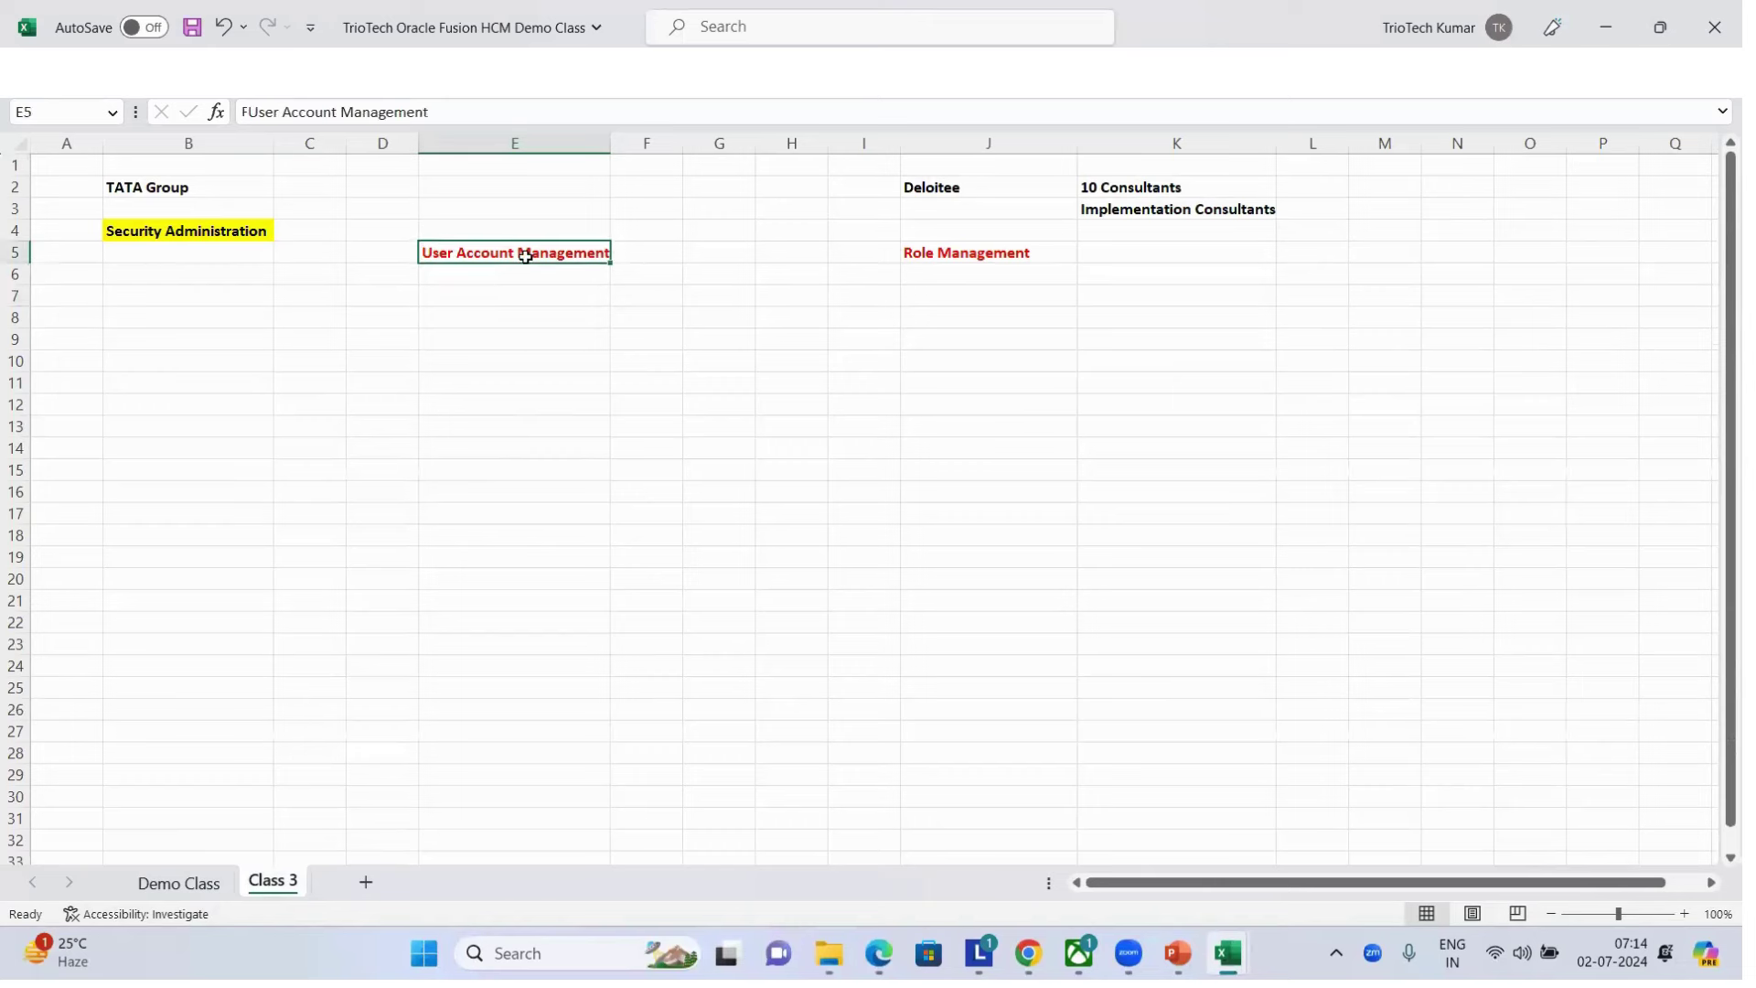
left_click(244, 236)
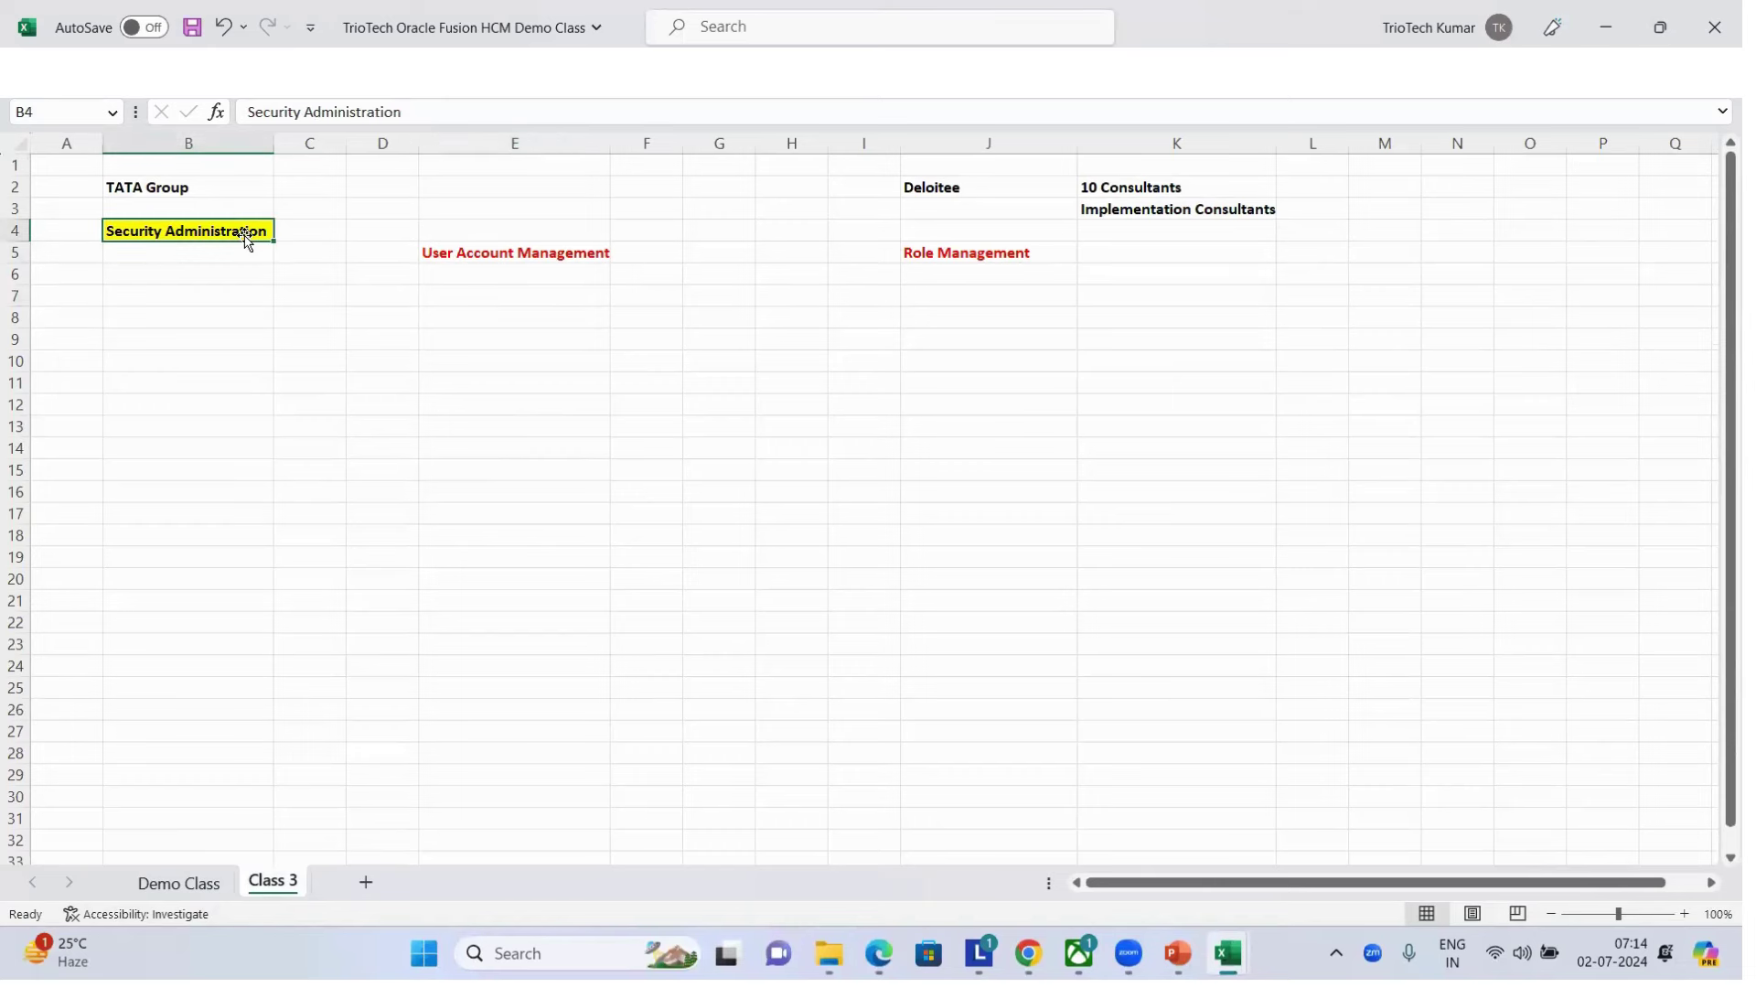
left_click(541, 246)
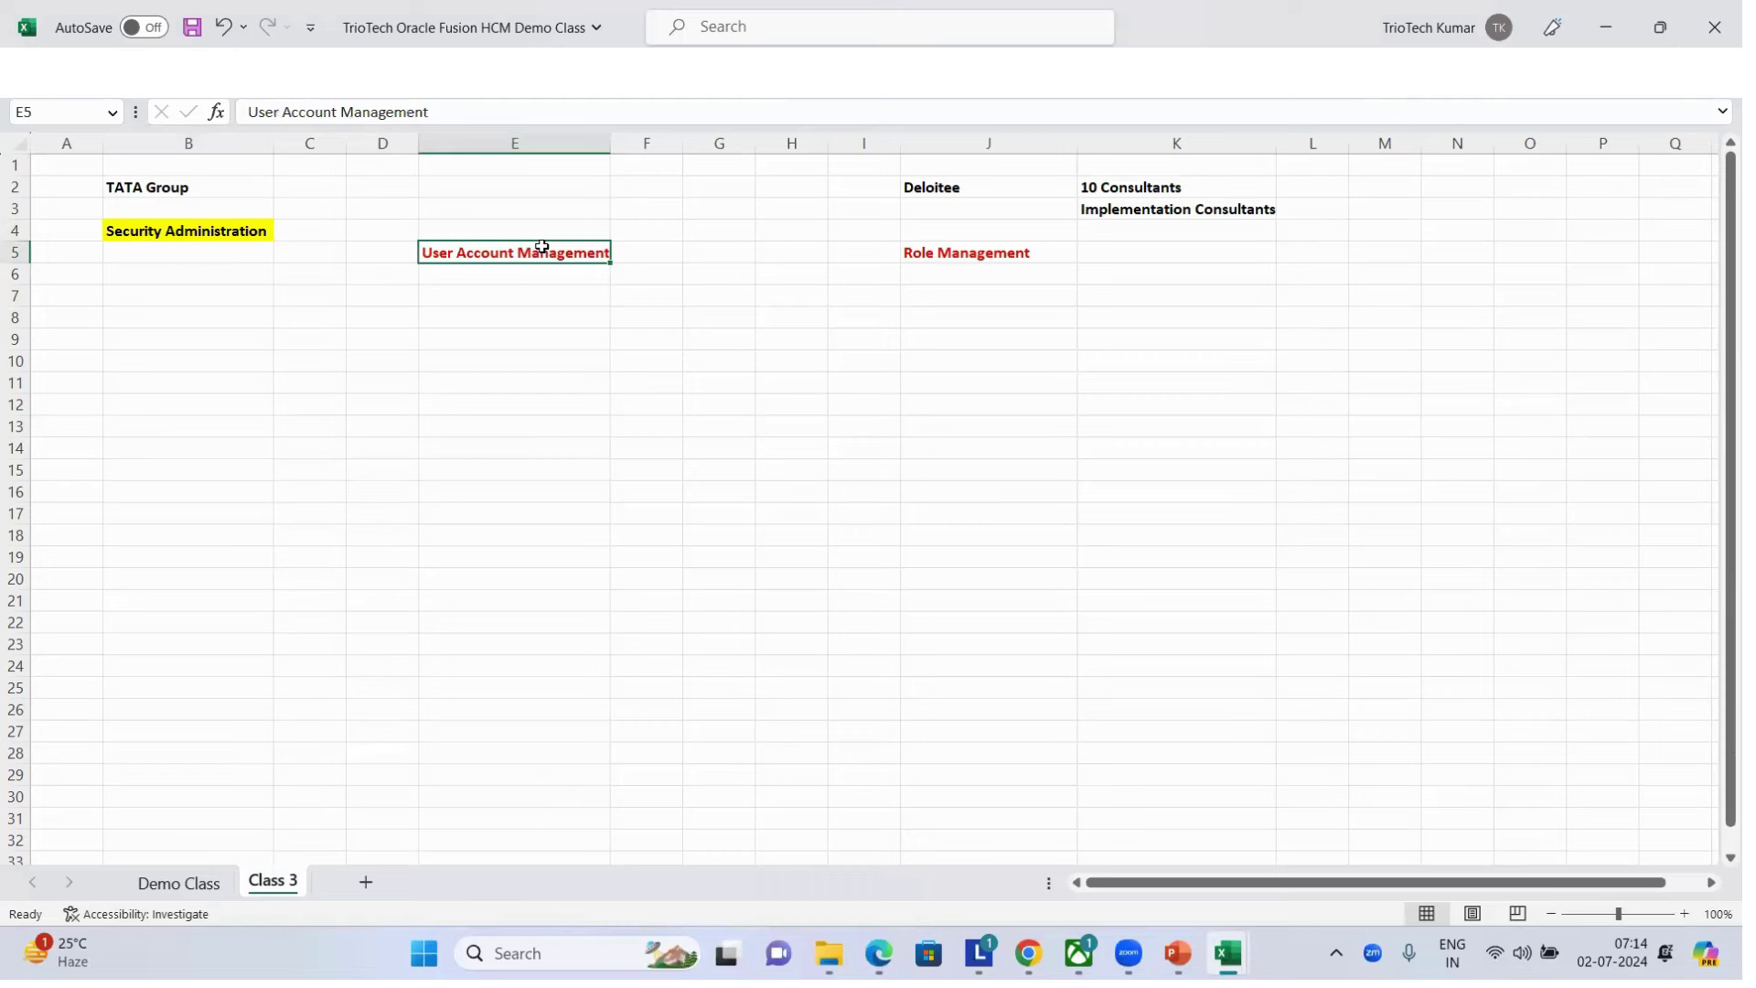
left_click(500, 297)
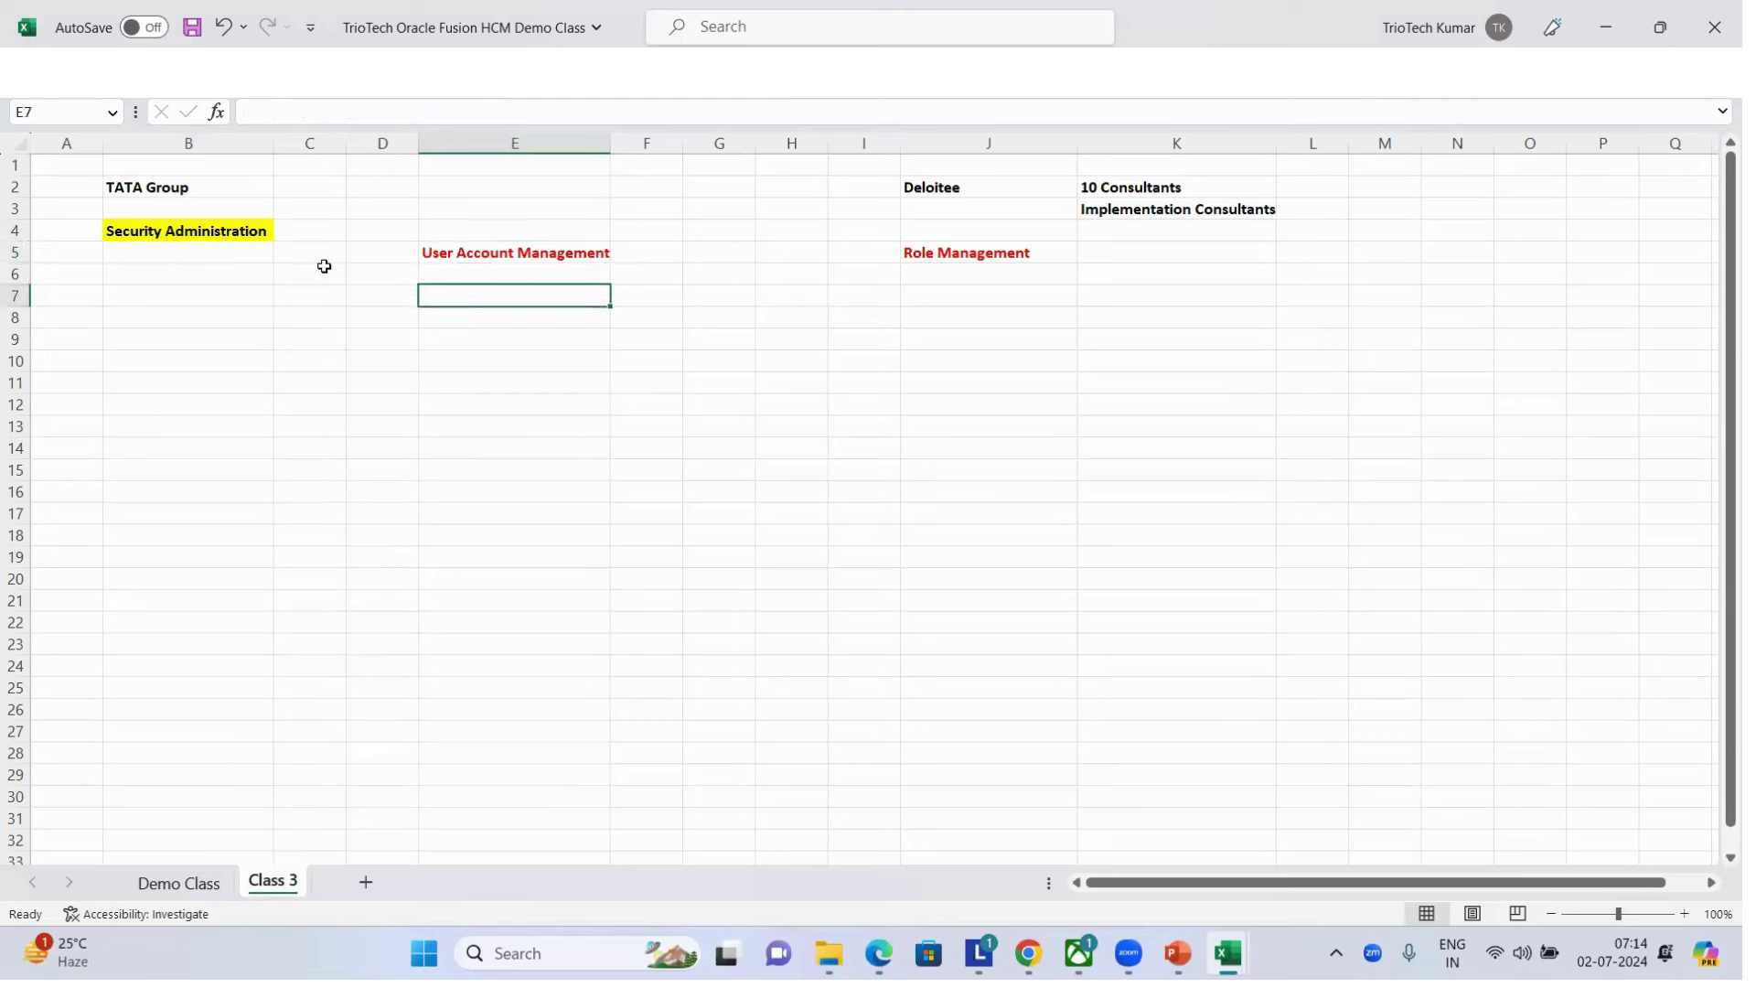
left_click(200, 186)
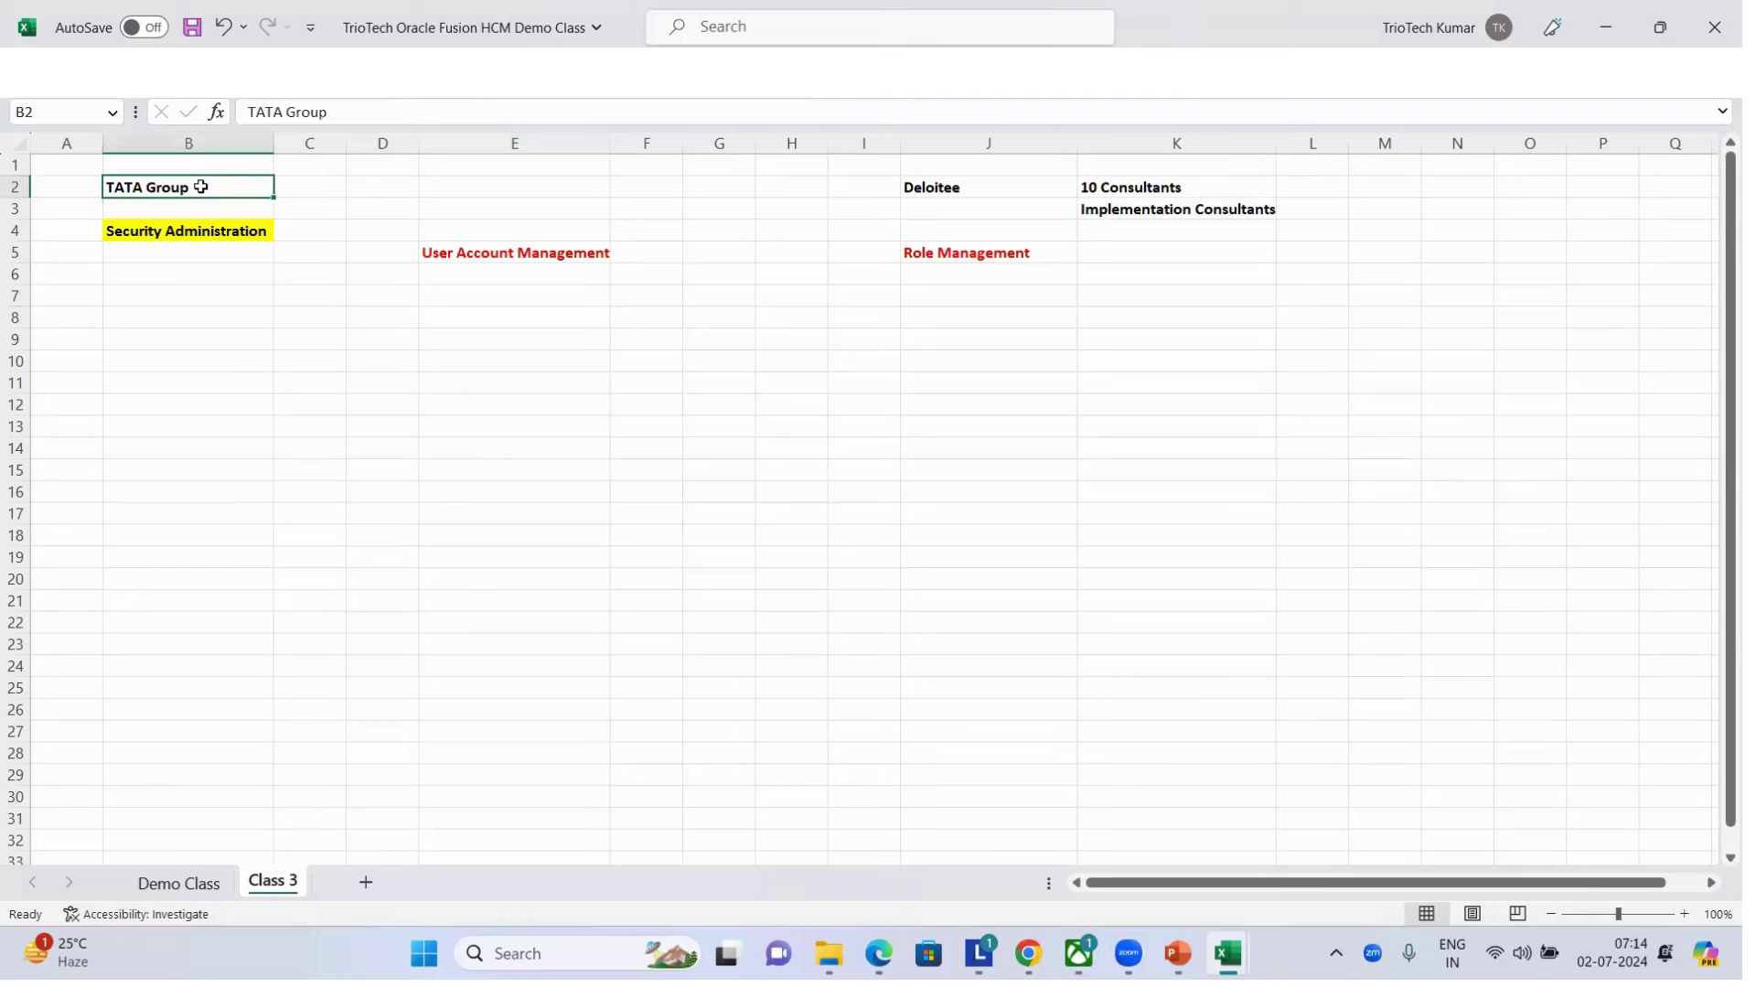
left_click(471, 291)
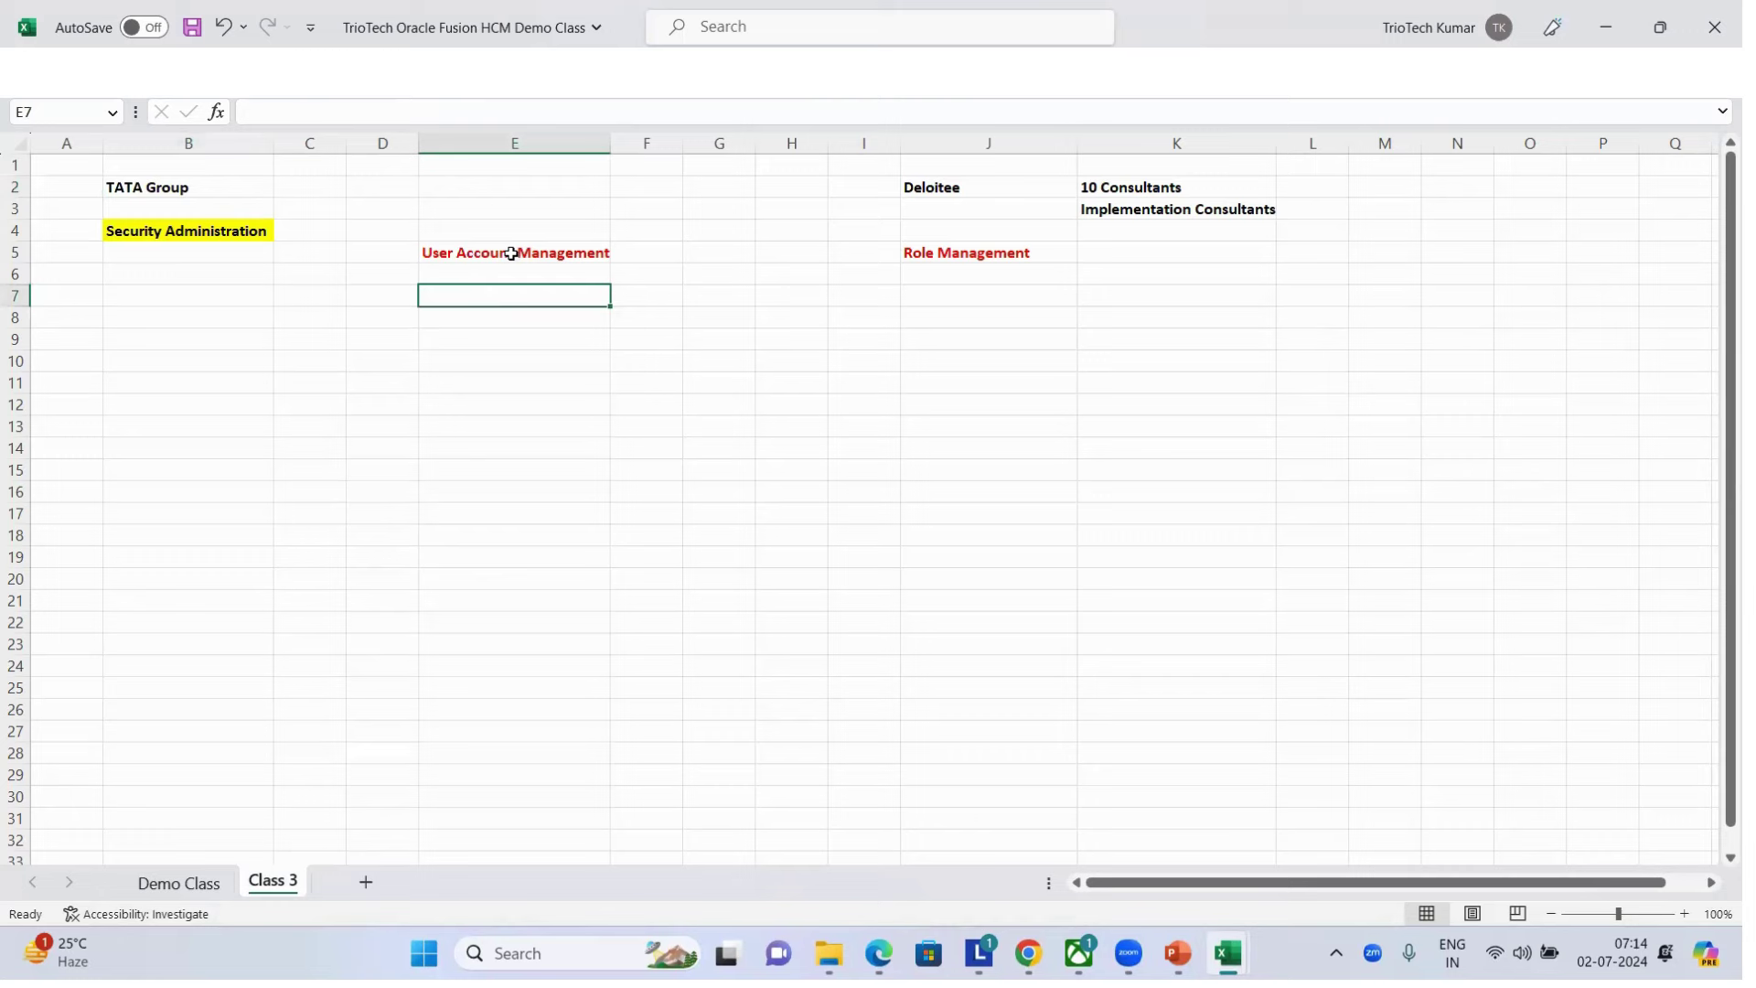
left_click(511, 253)
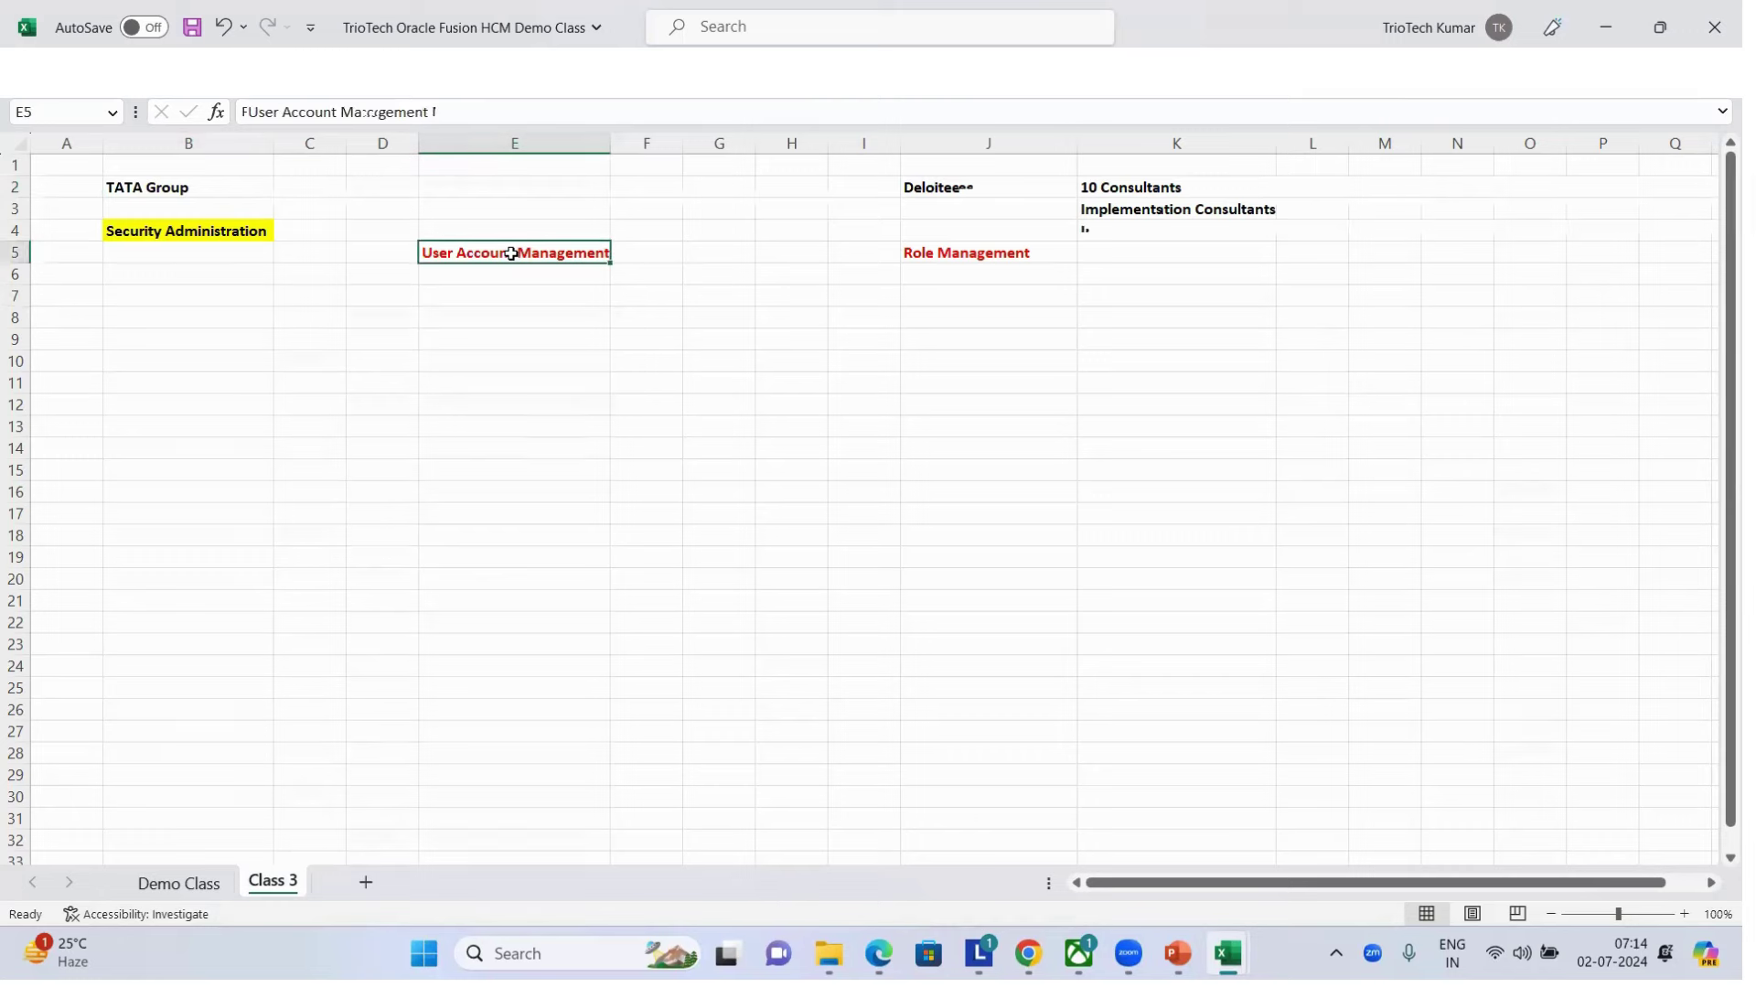
left_click(521, 343)
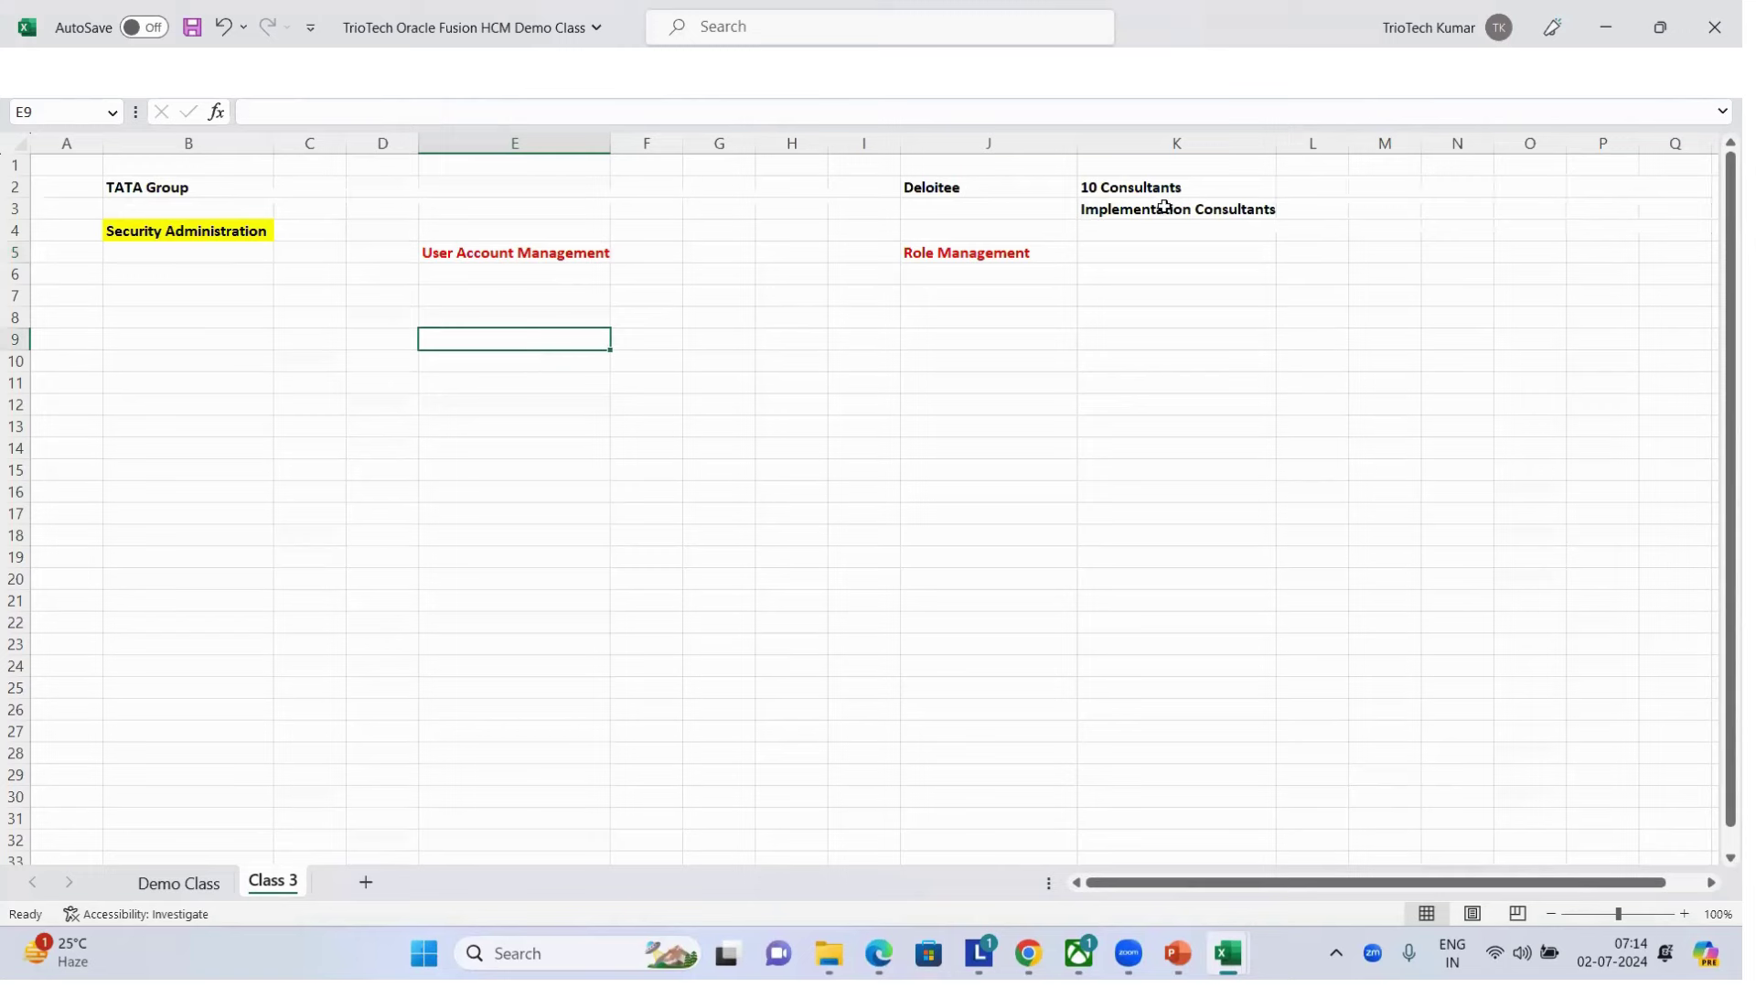
left_click_drag(1164, 206, 1033, 194)
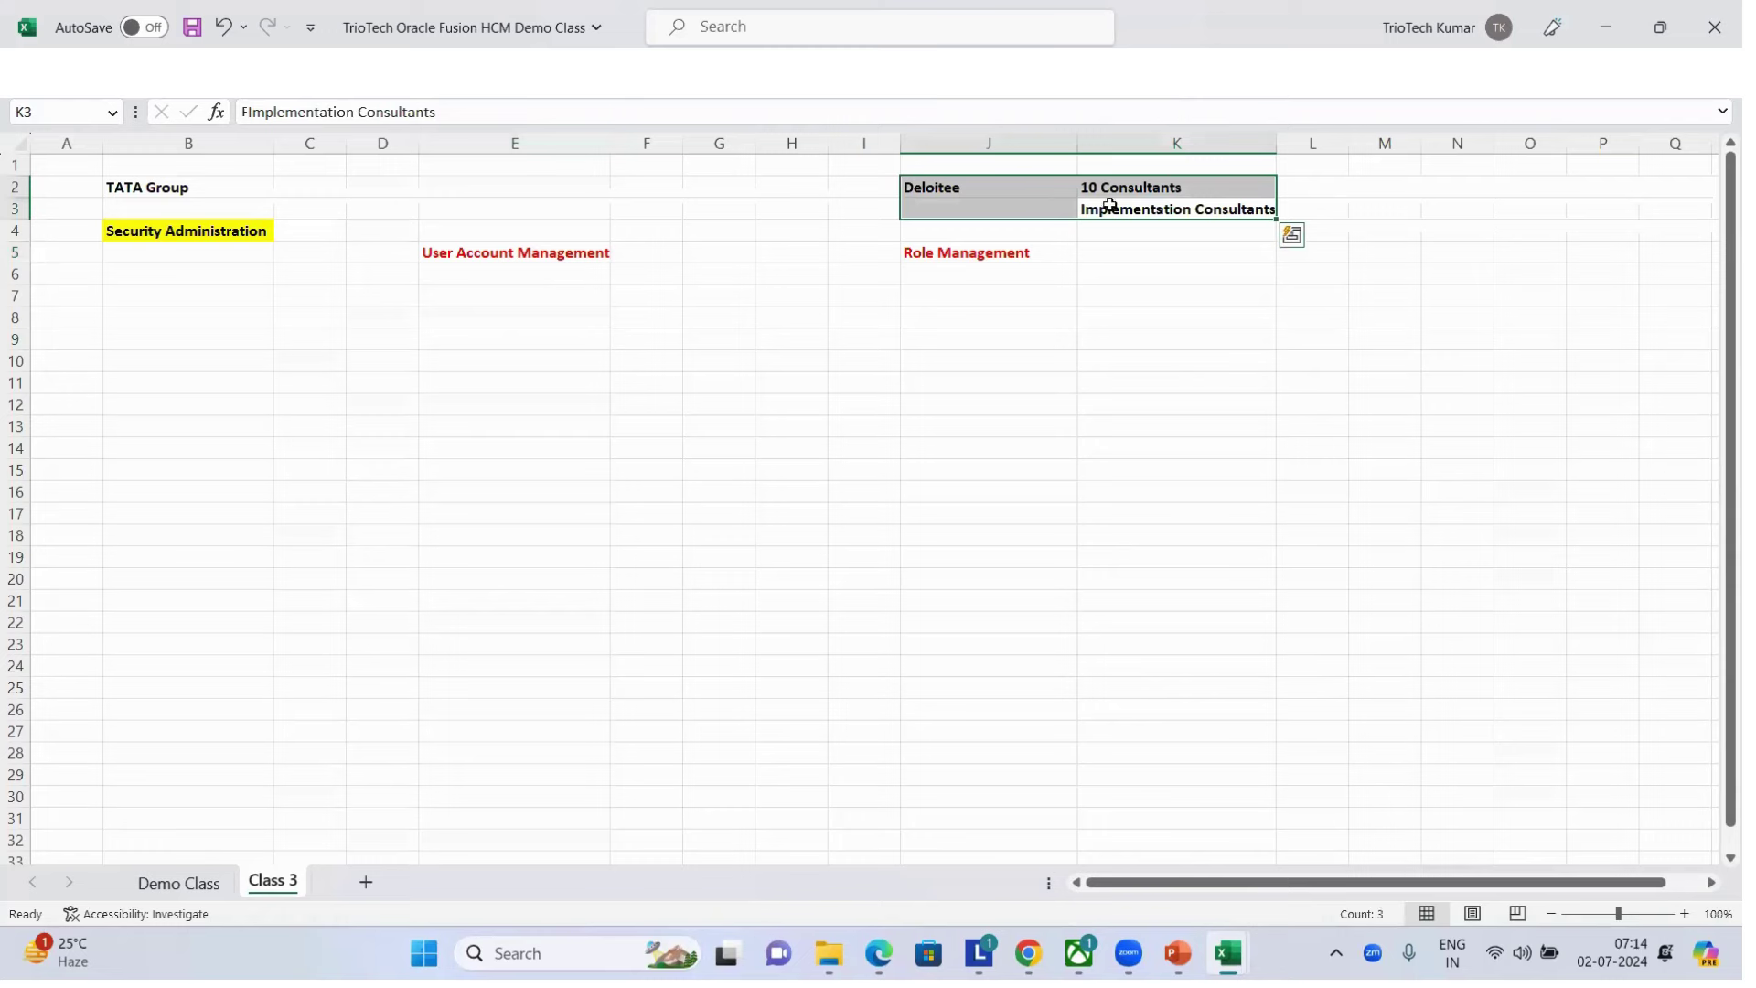
left_click_drag(1120, 191, 1126, 216)
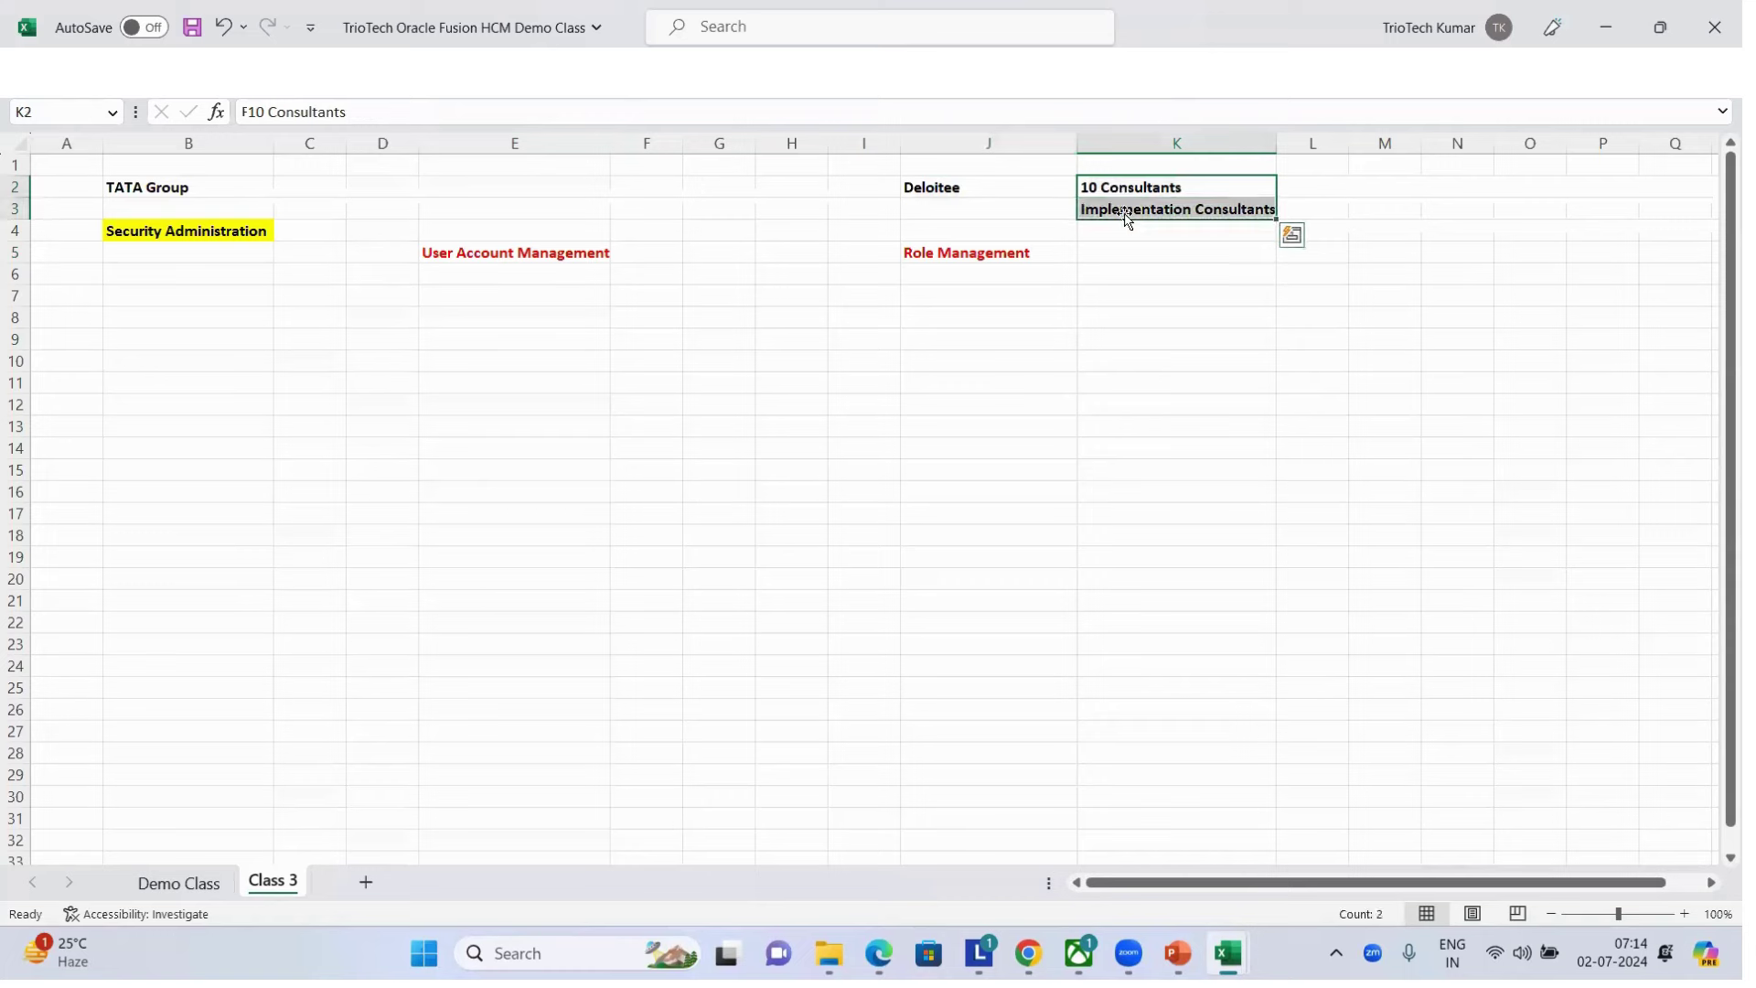
left_click_drag(988, 187, 1144, 217)
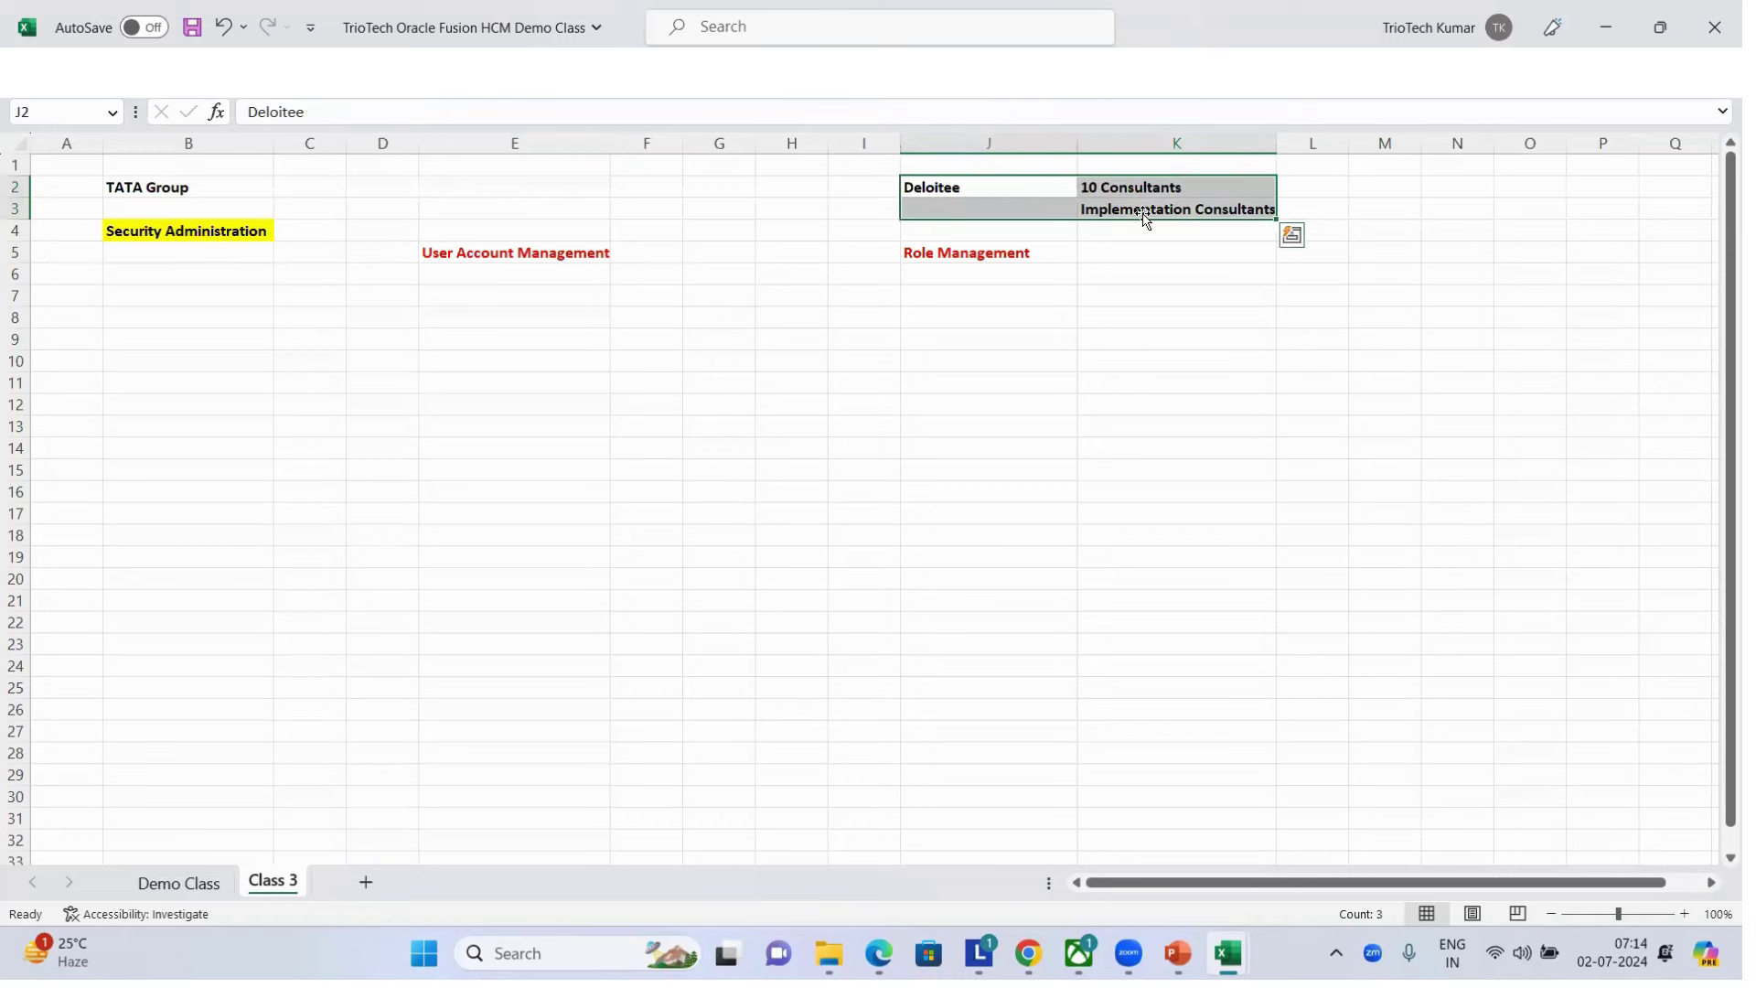
left_click(132, 184)
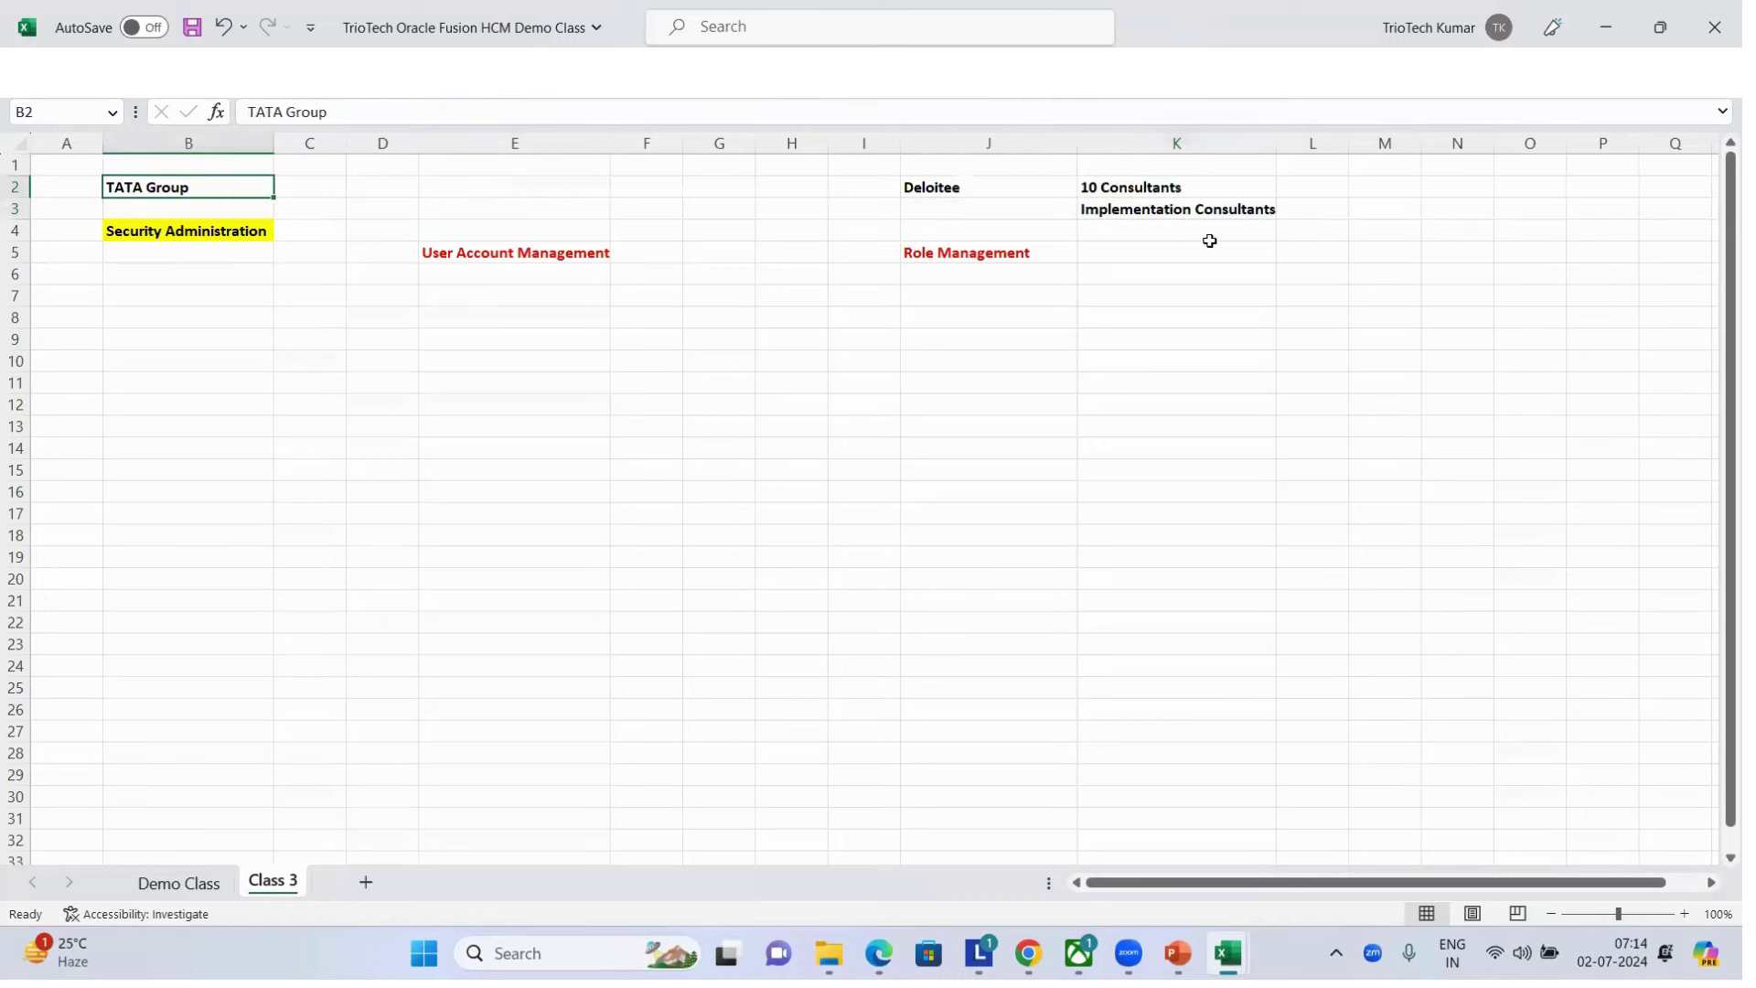
left_click_drag(1157, 209, 1042, 189)
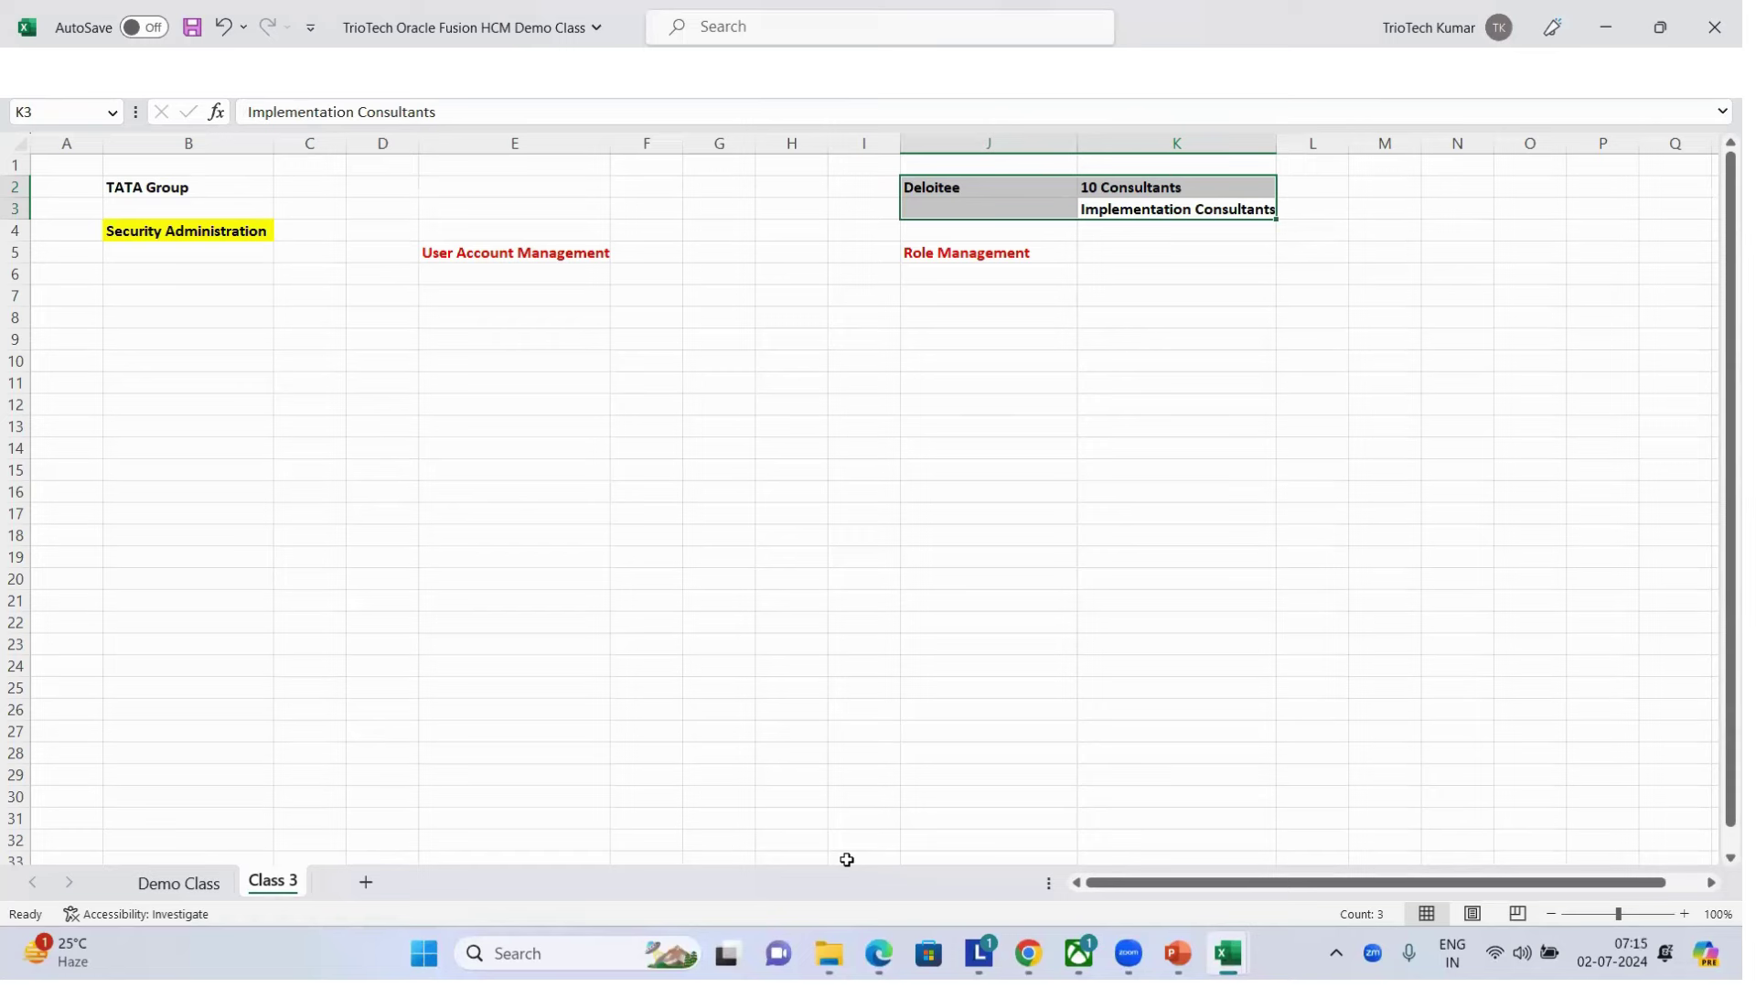
- Check the User Account Management heading in E5 and the Role Management heading in J5
left_click(520, 247)
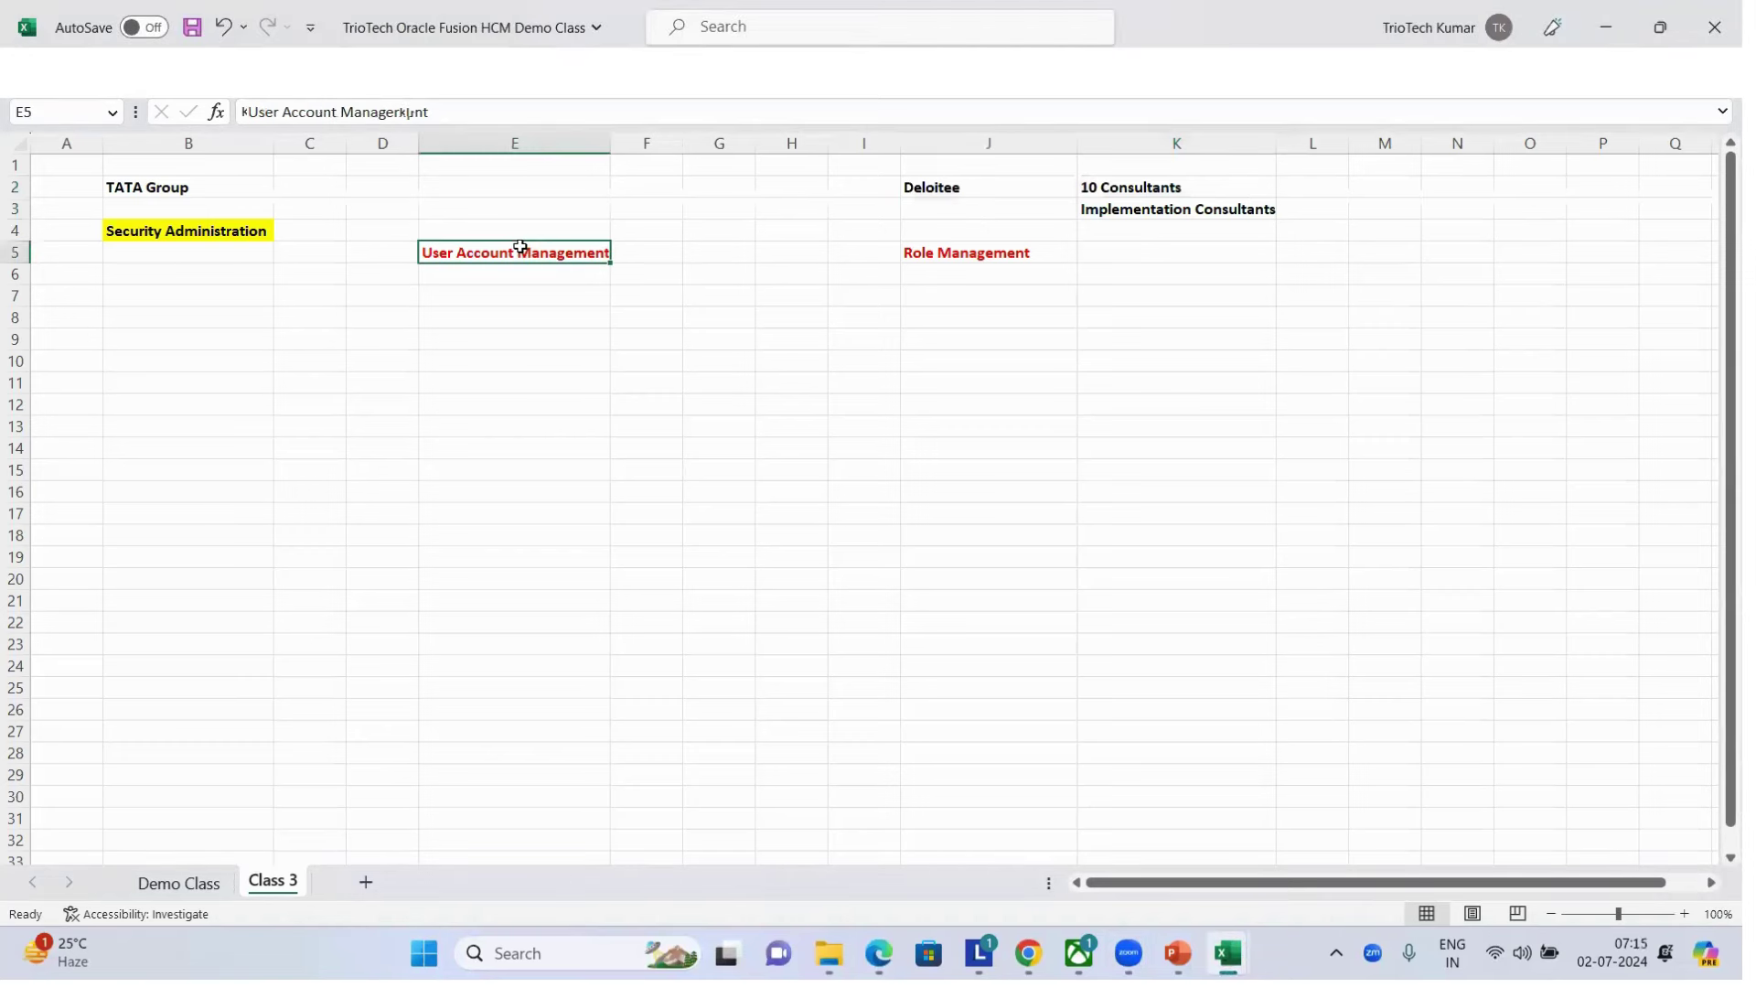
left_click(476, 307)
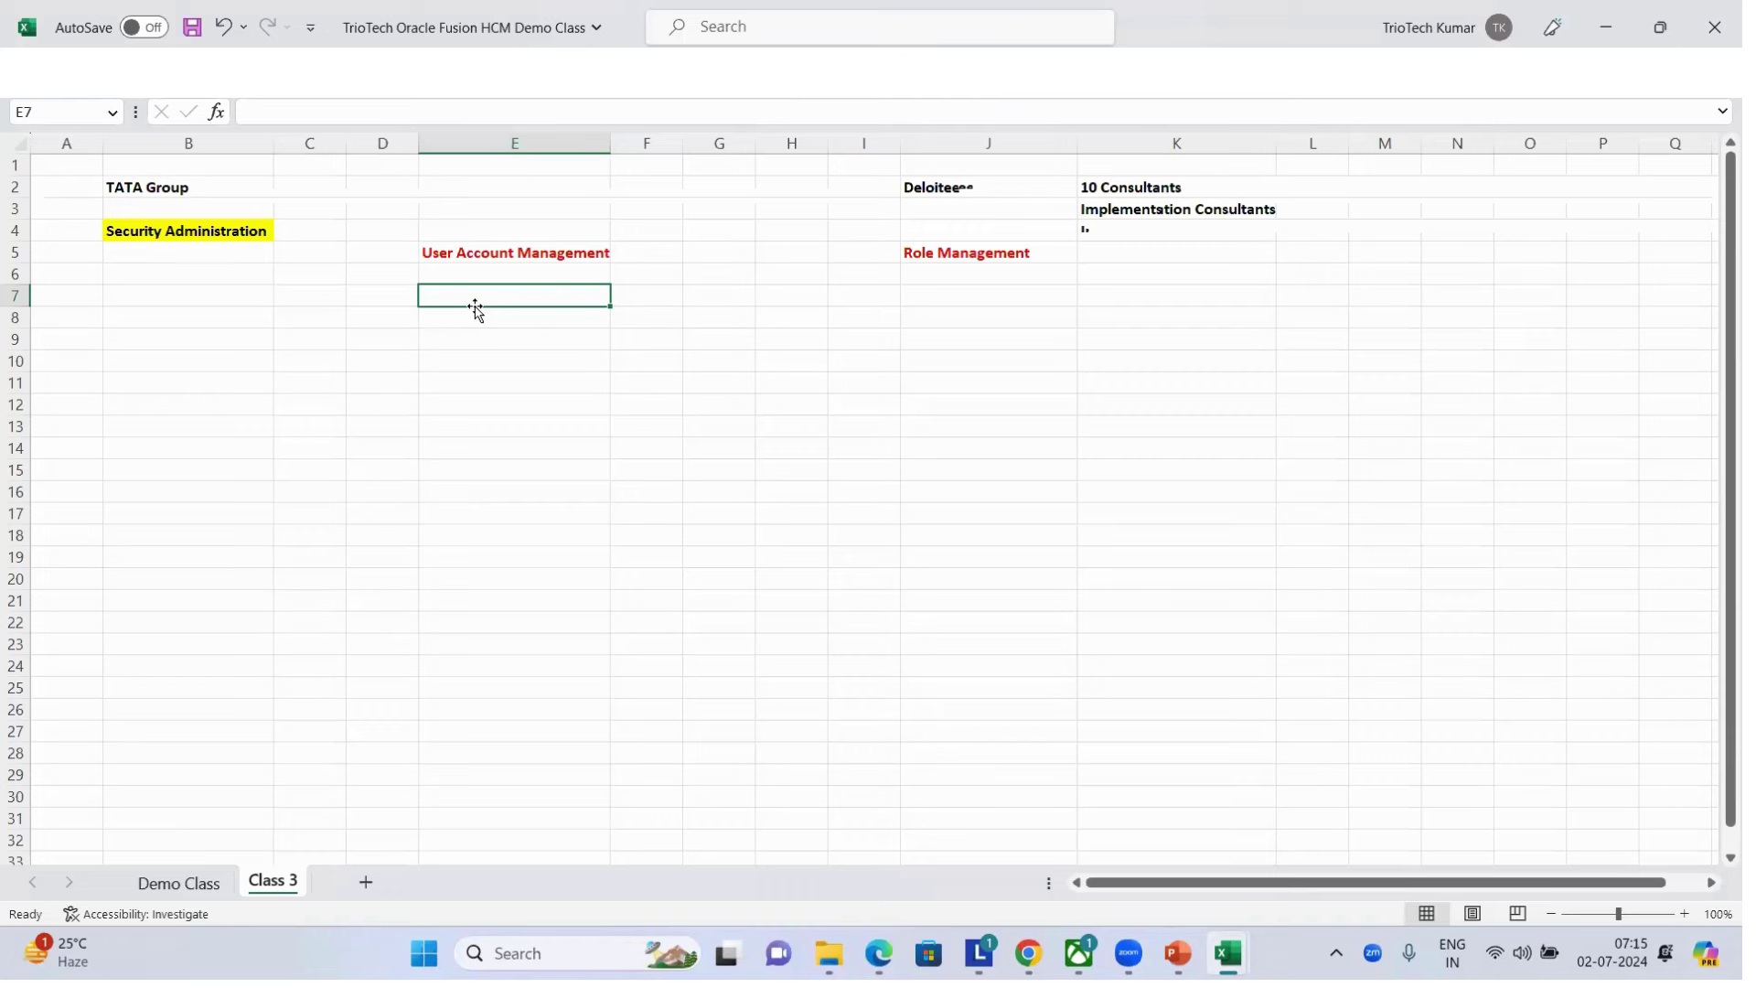
left_click(245, 235)
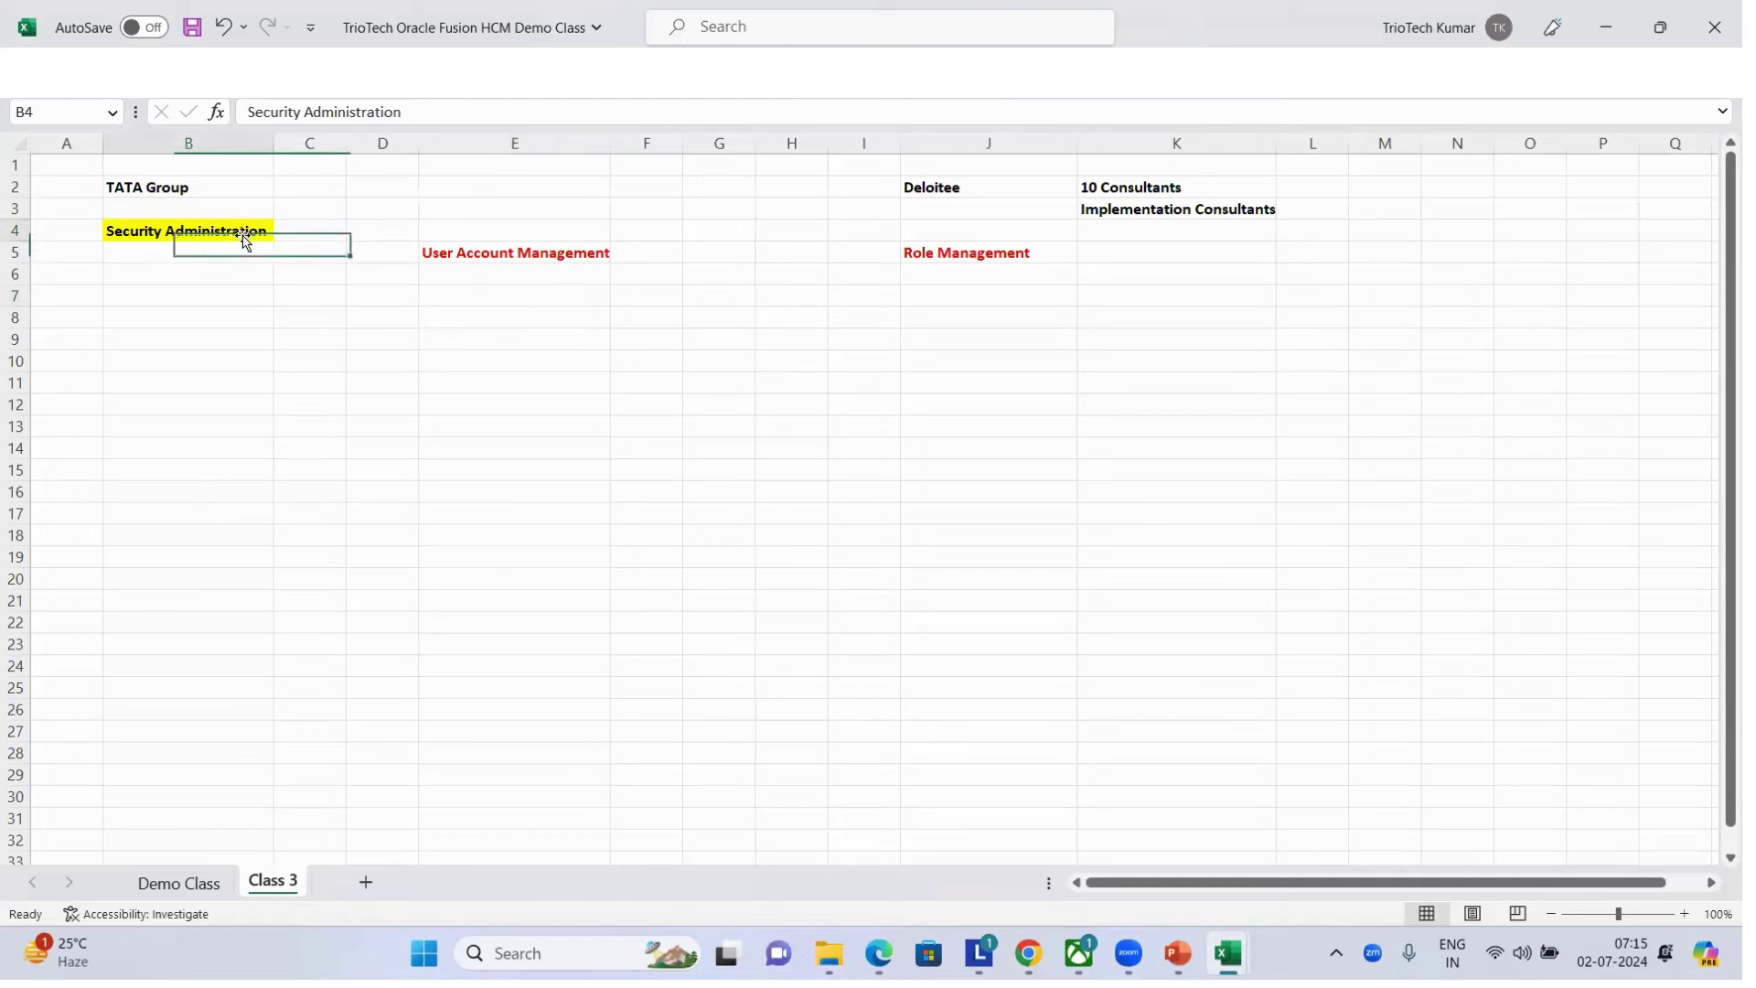
left_click(535, 257)
left_click(213, 232)
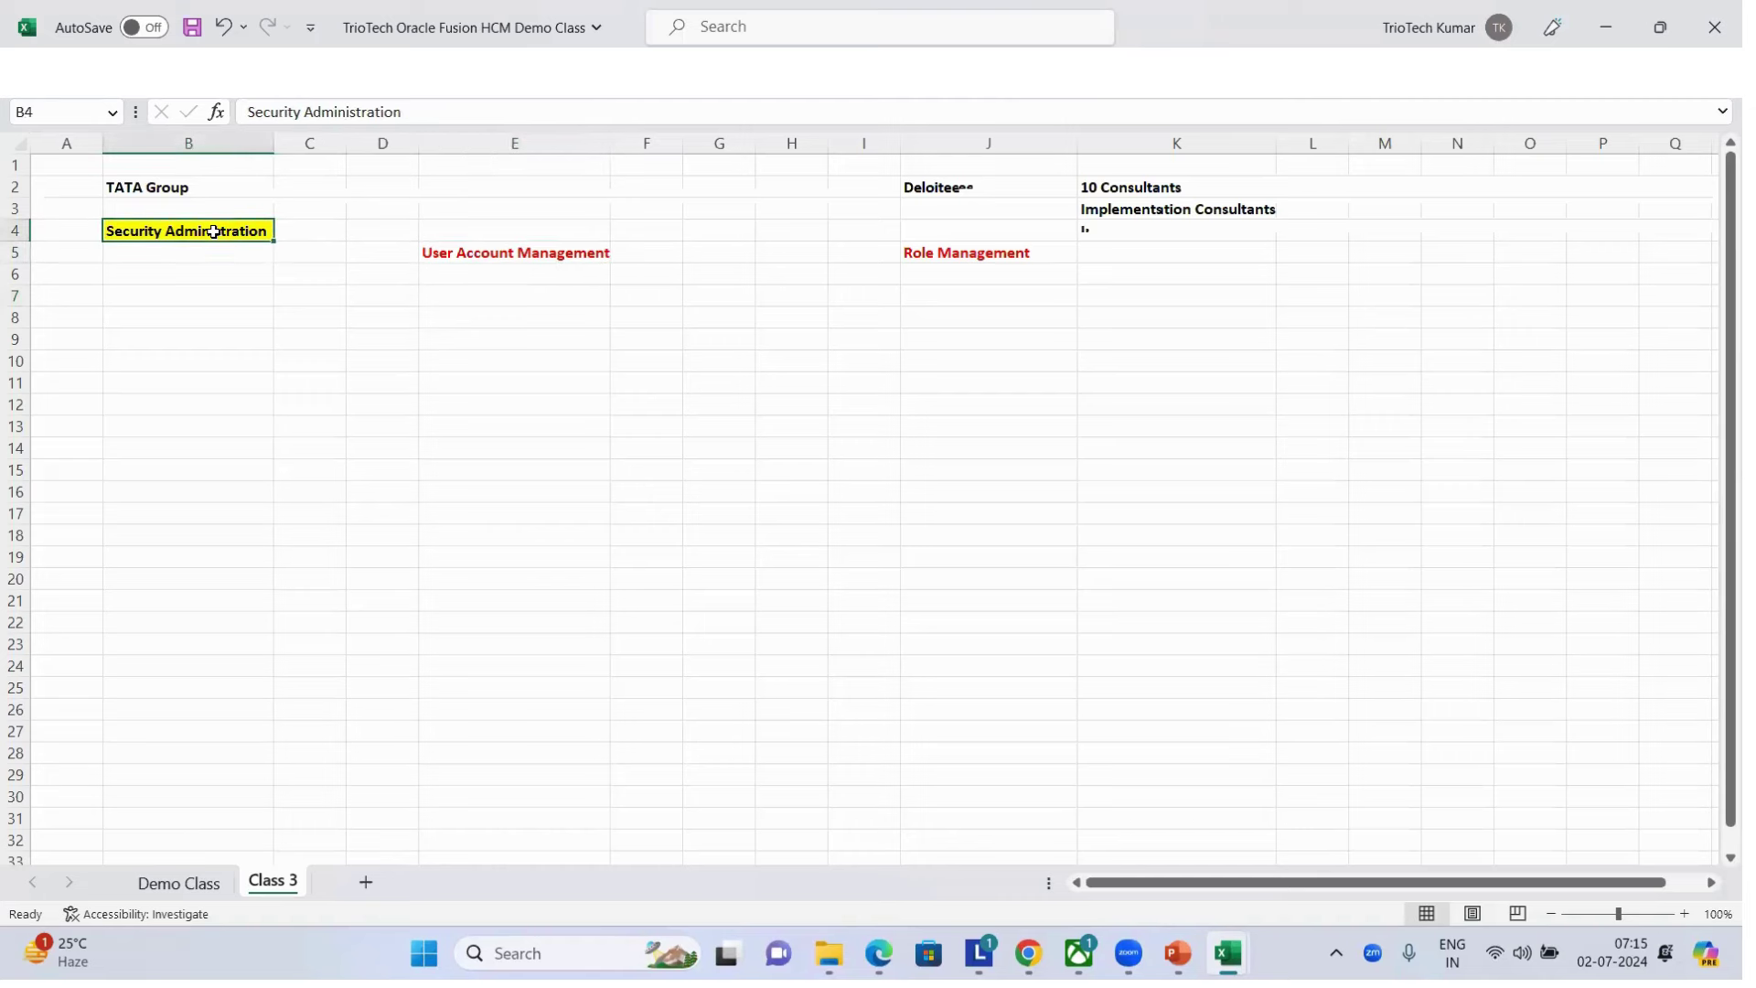
left_click(547, 256)
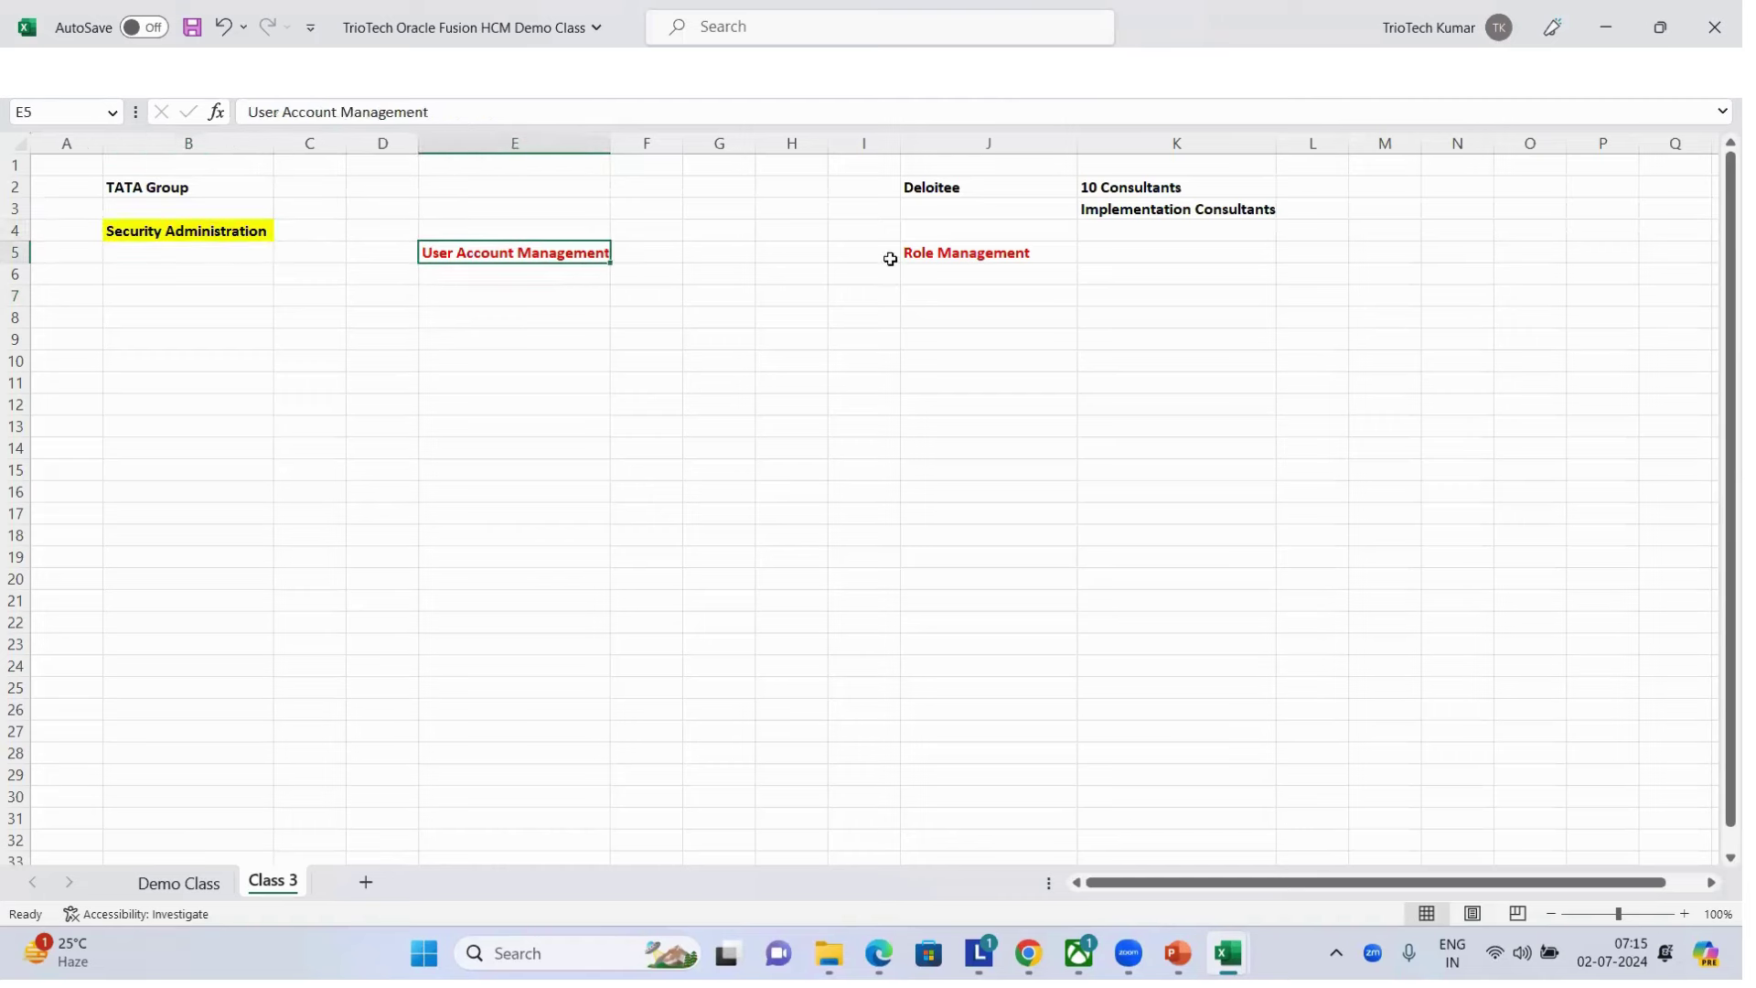
left_click(996, 248)
left_click(513, 257)
left_click(952, 253)
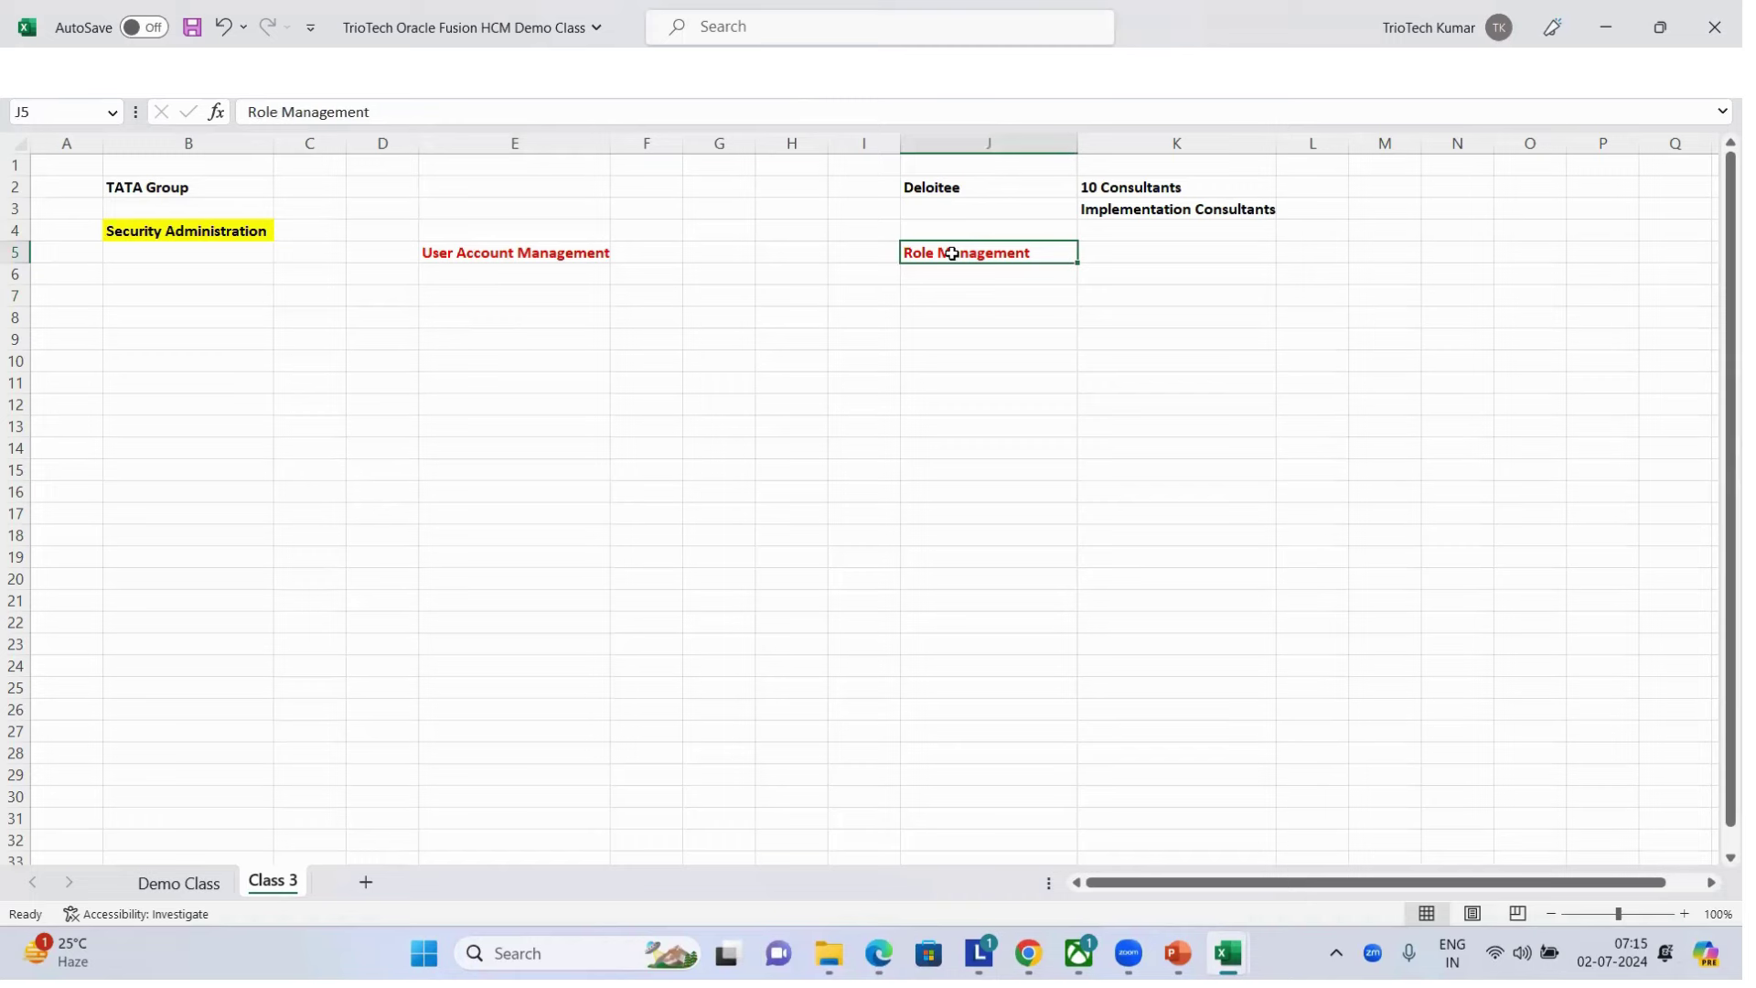
left_click(486, 262)
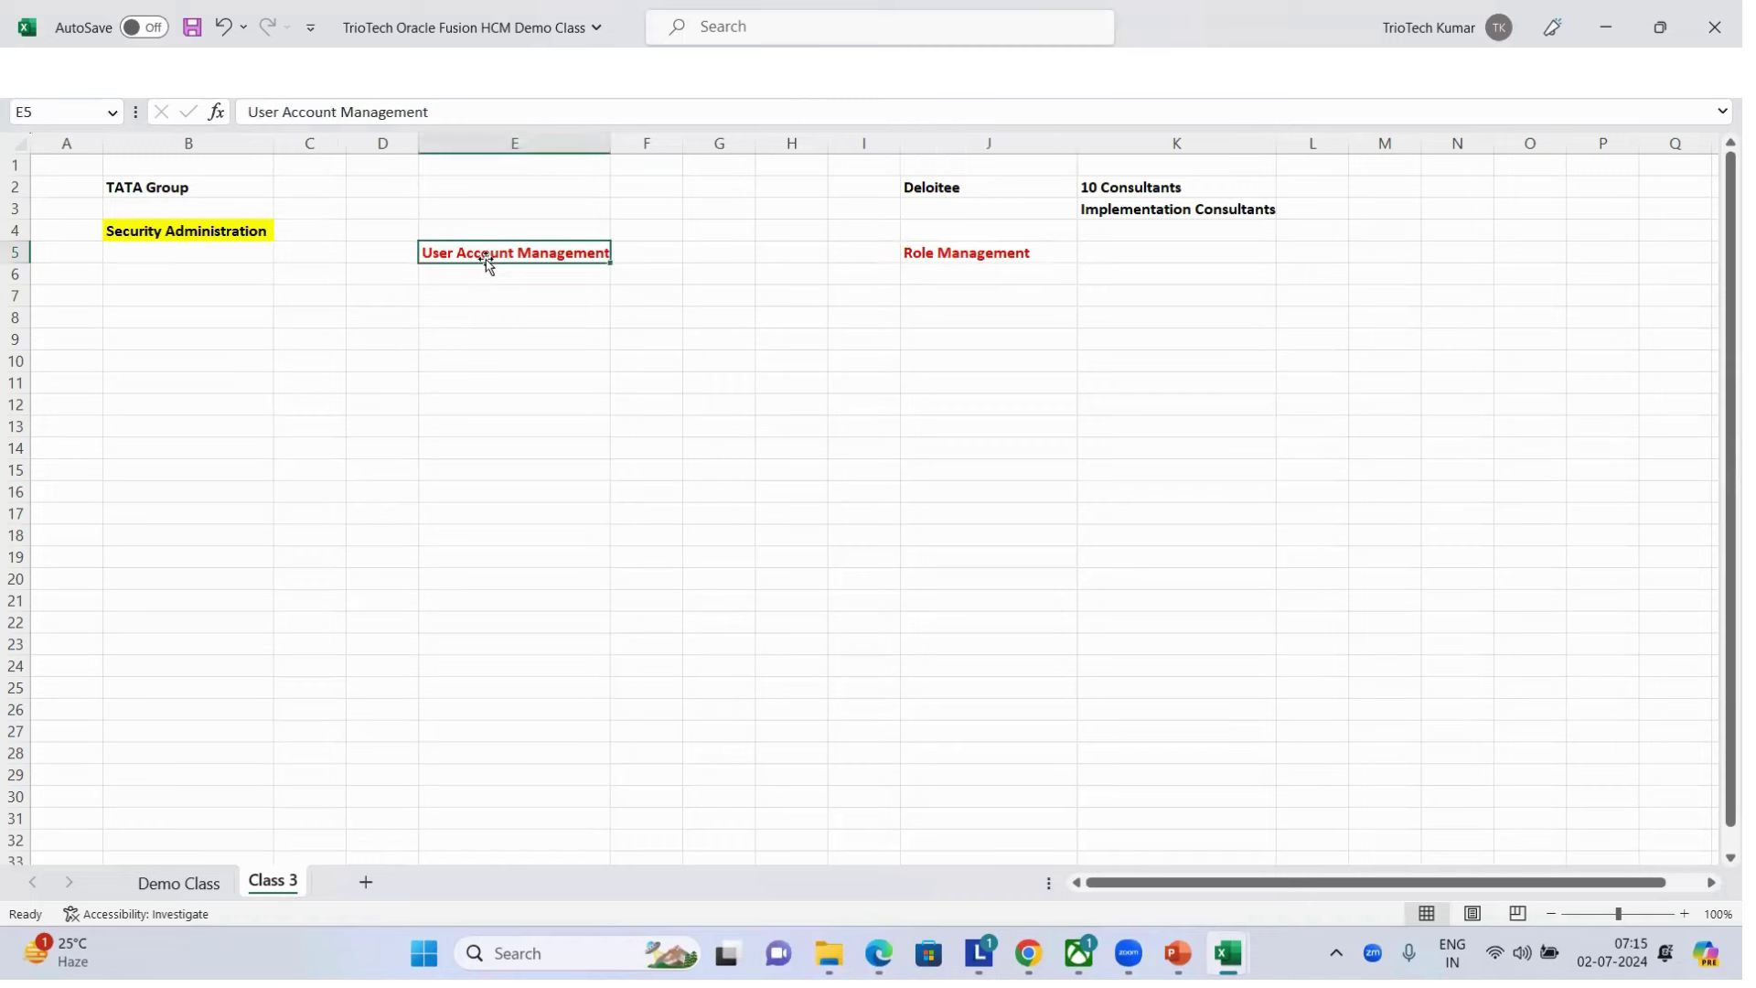
left_click(478, 291)
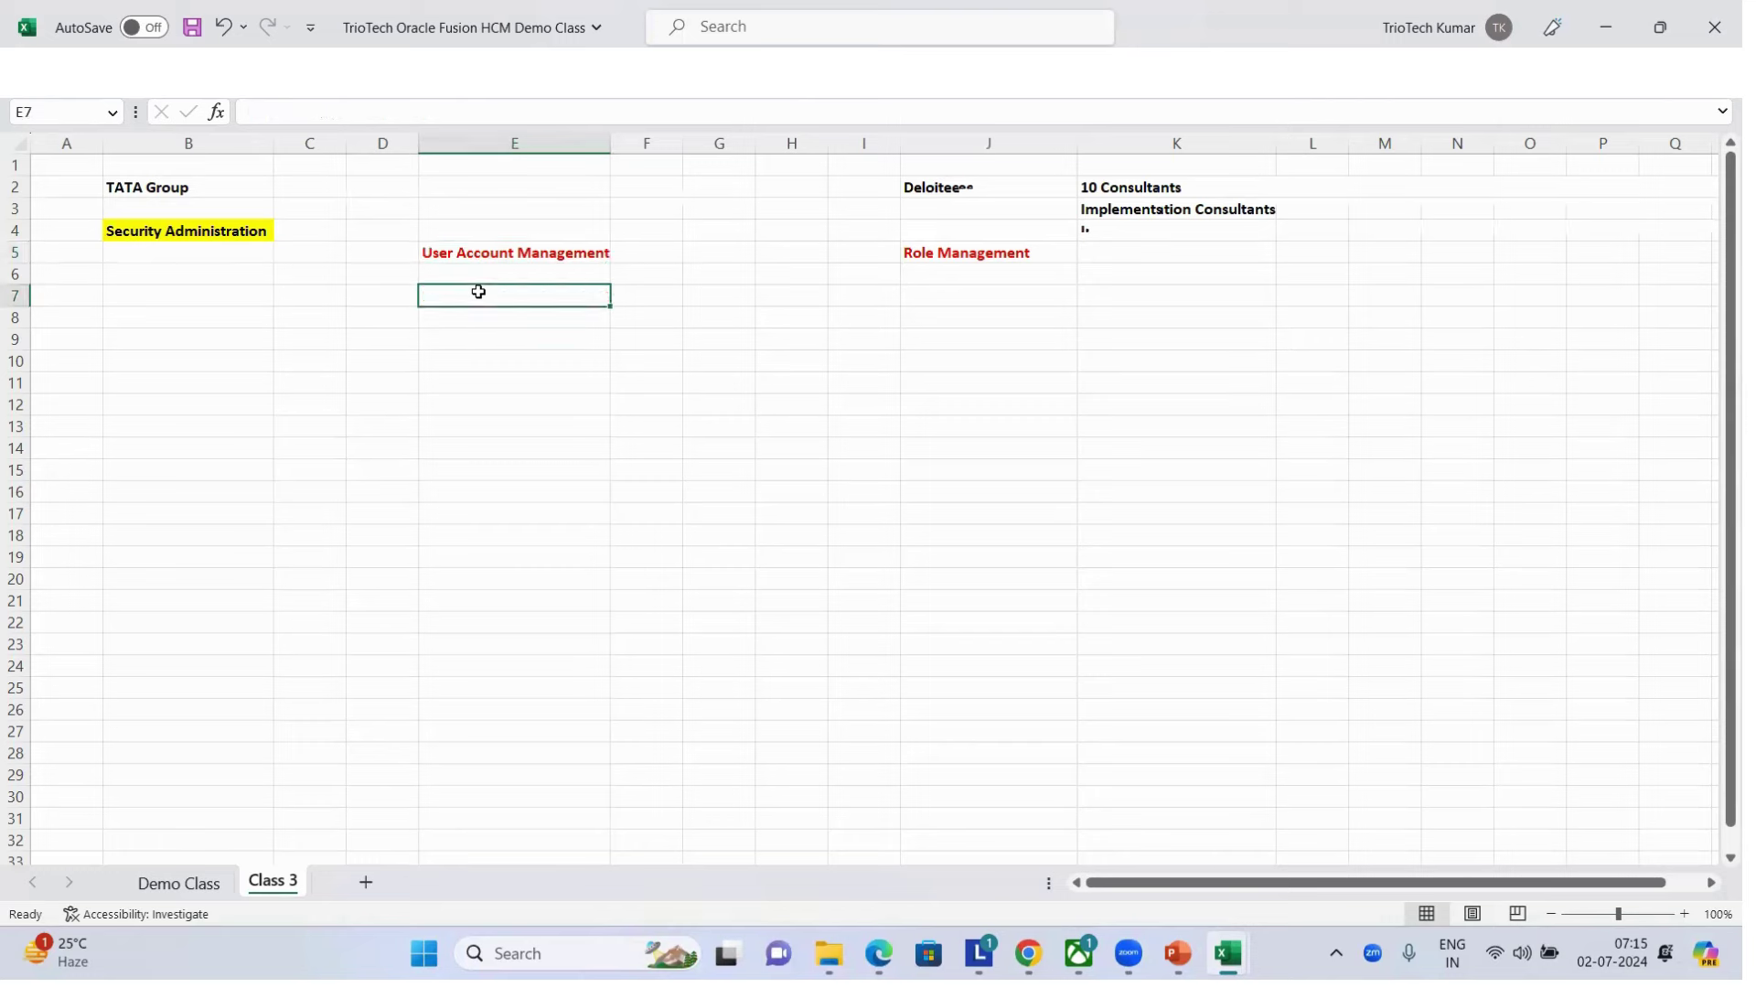
left_click(482, 252)
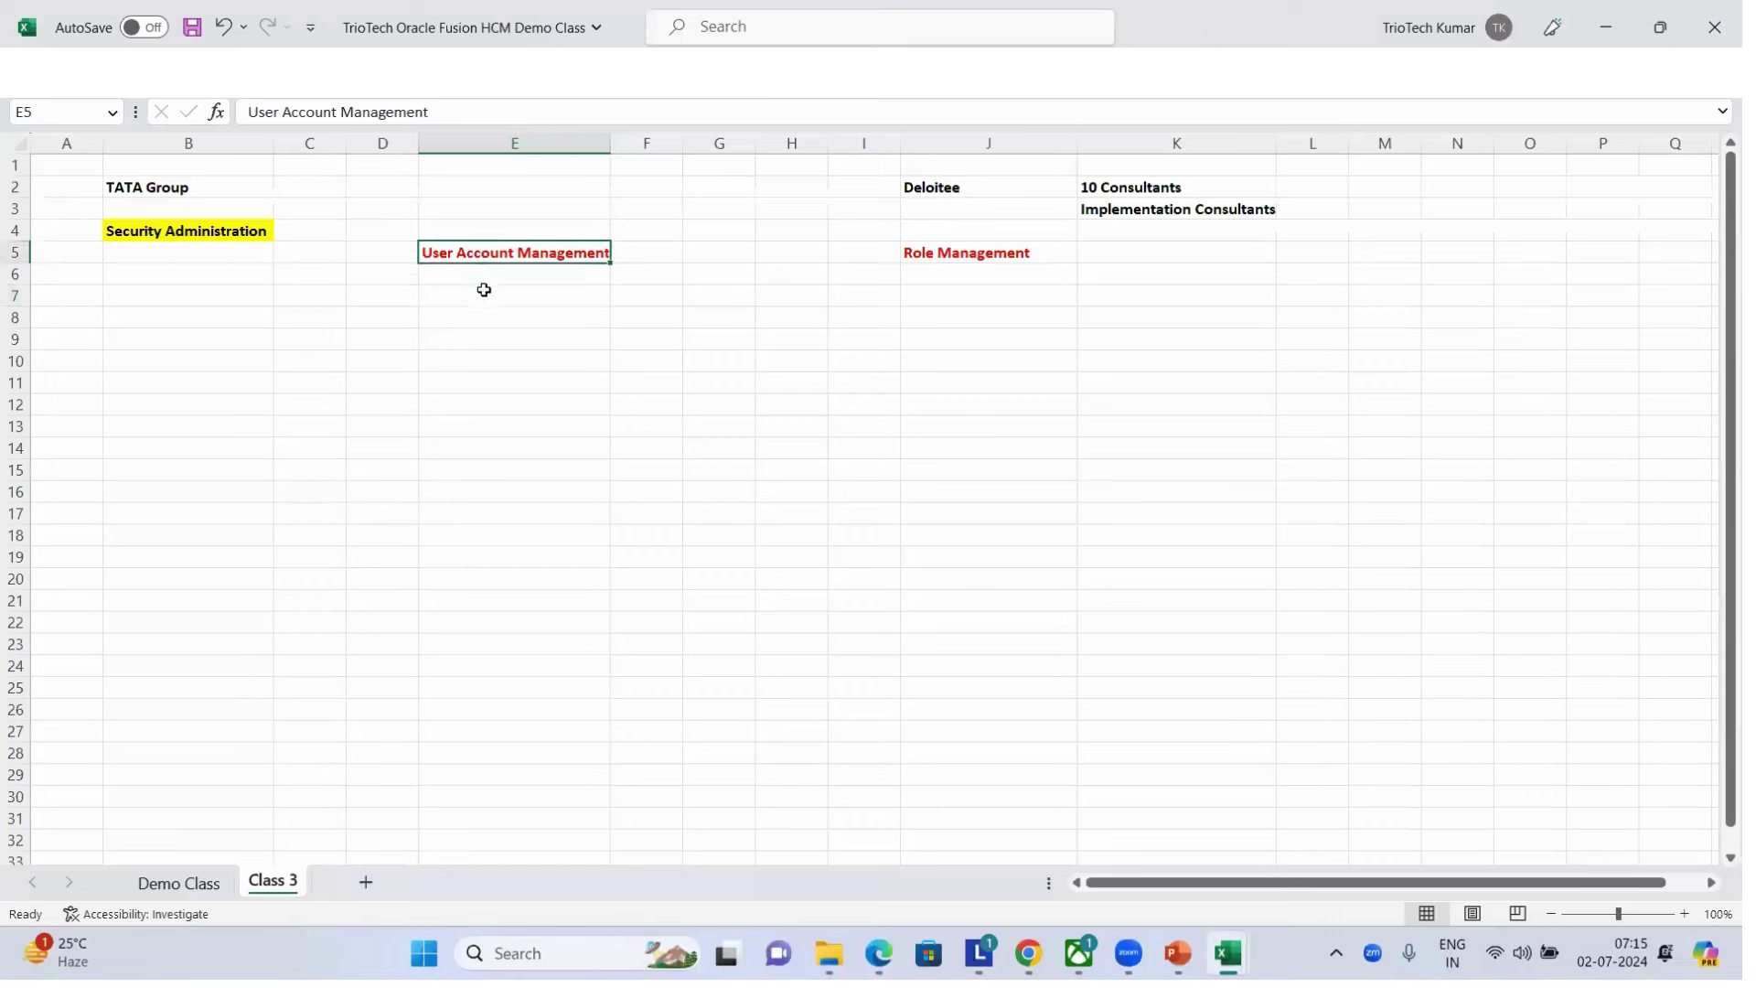
left_click(484, 291)
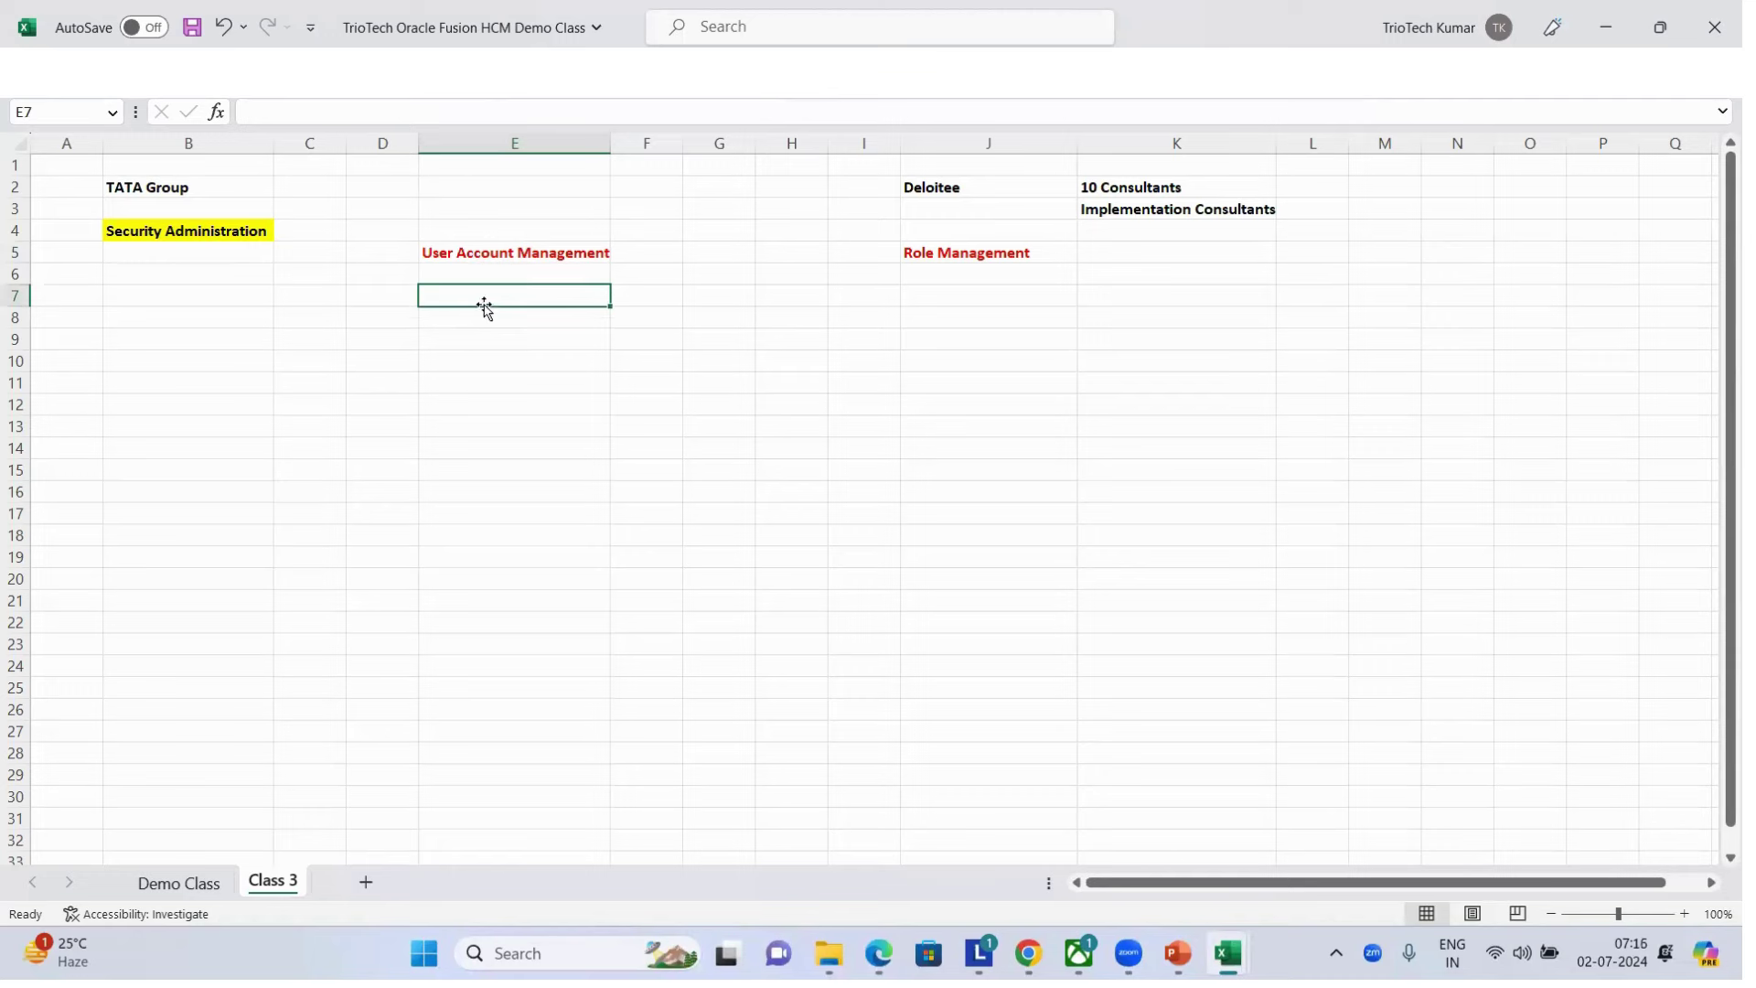
- Enter bold 'Automatically System Generating' in E8 and widen column E to fit
left_click(477, 319)
type("Automo")
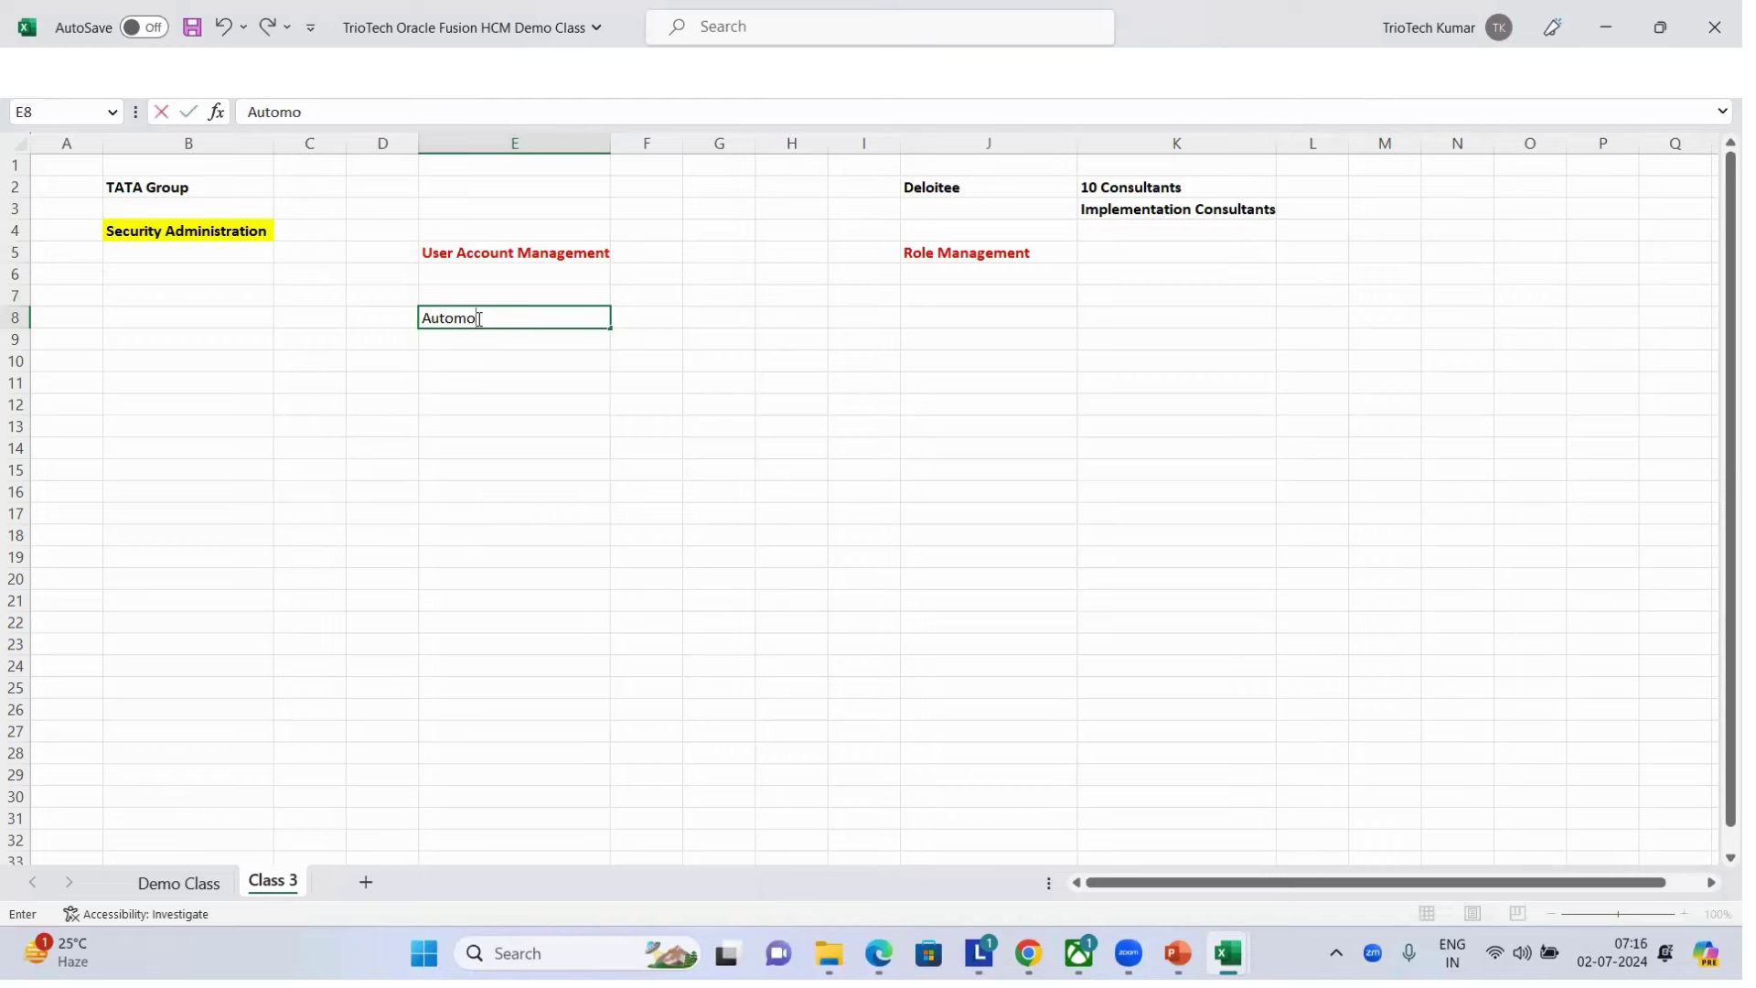
key("BackSpace")
type("atically Sustem")
key("BackSpace")
key("BackSpace")
key("BackSpace")
key("BackSpace")
key("BackSpace")
type("ystem")
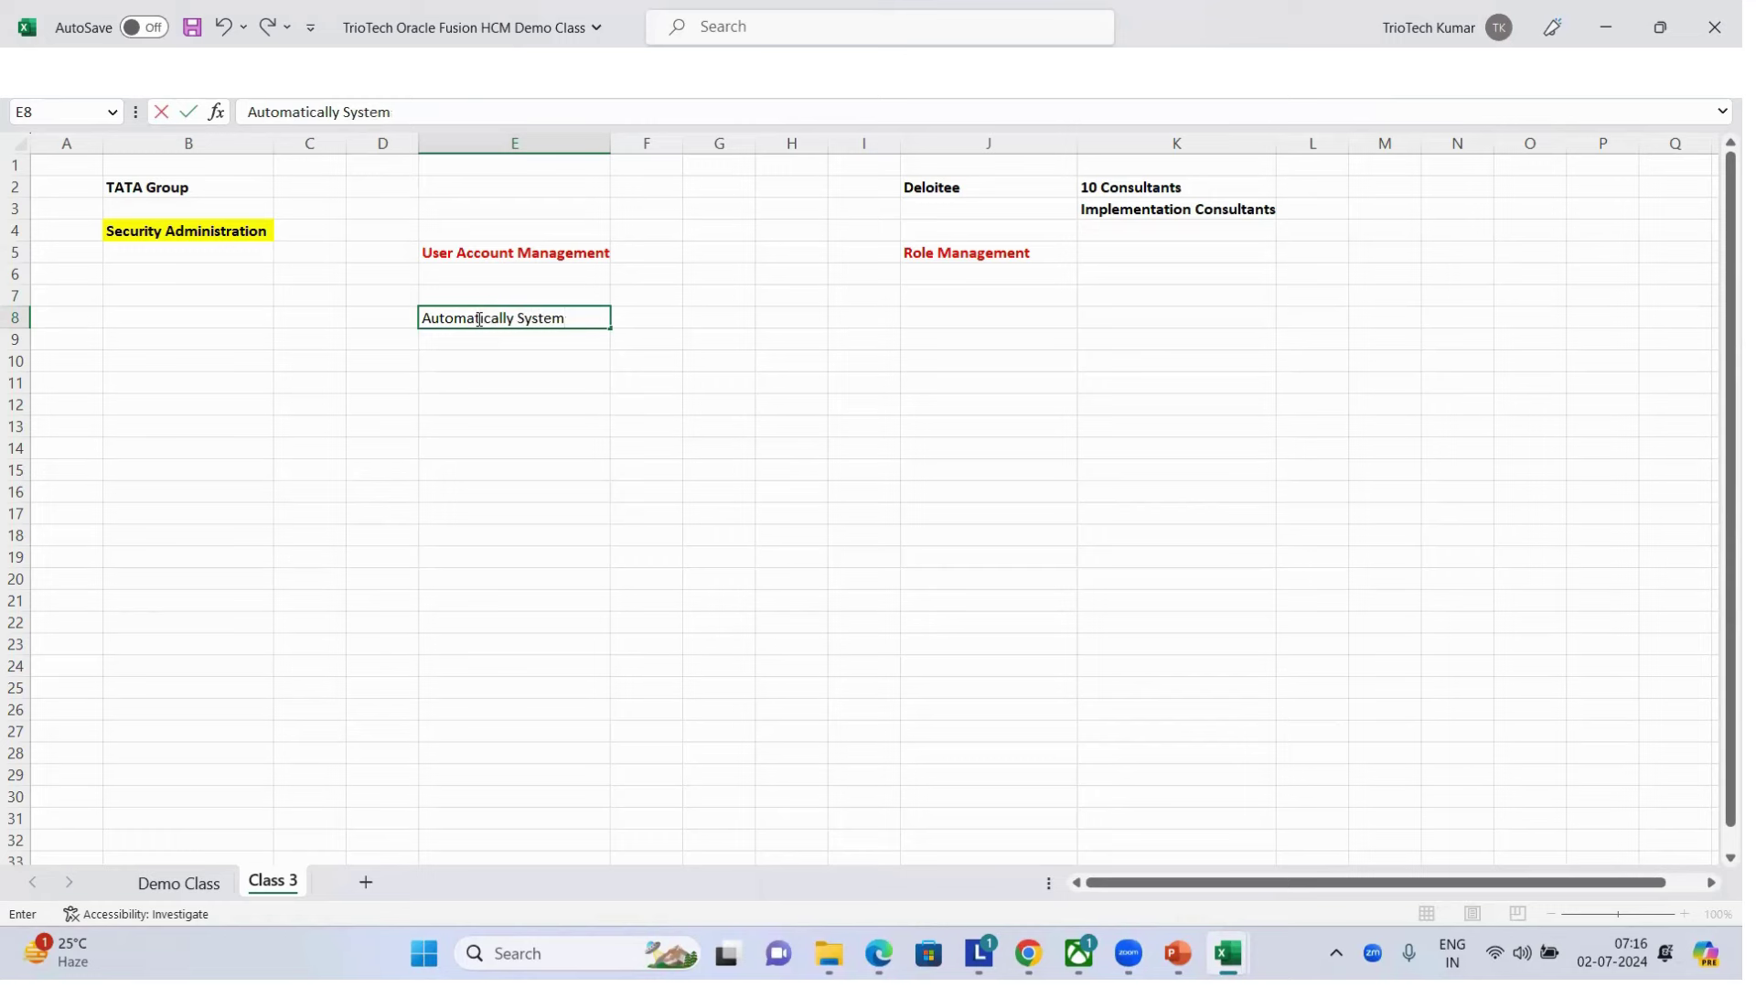
type(" Generating")
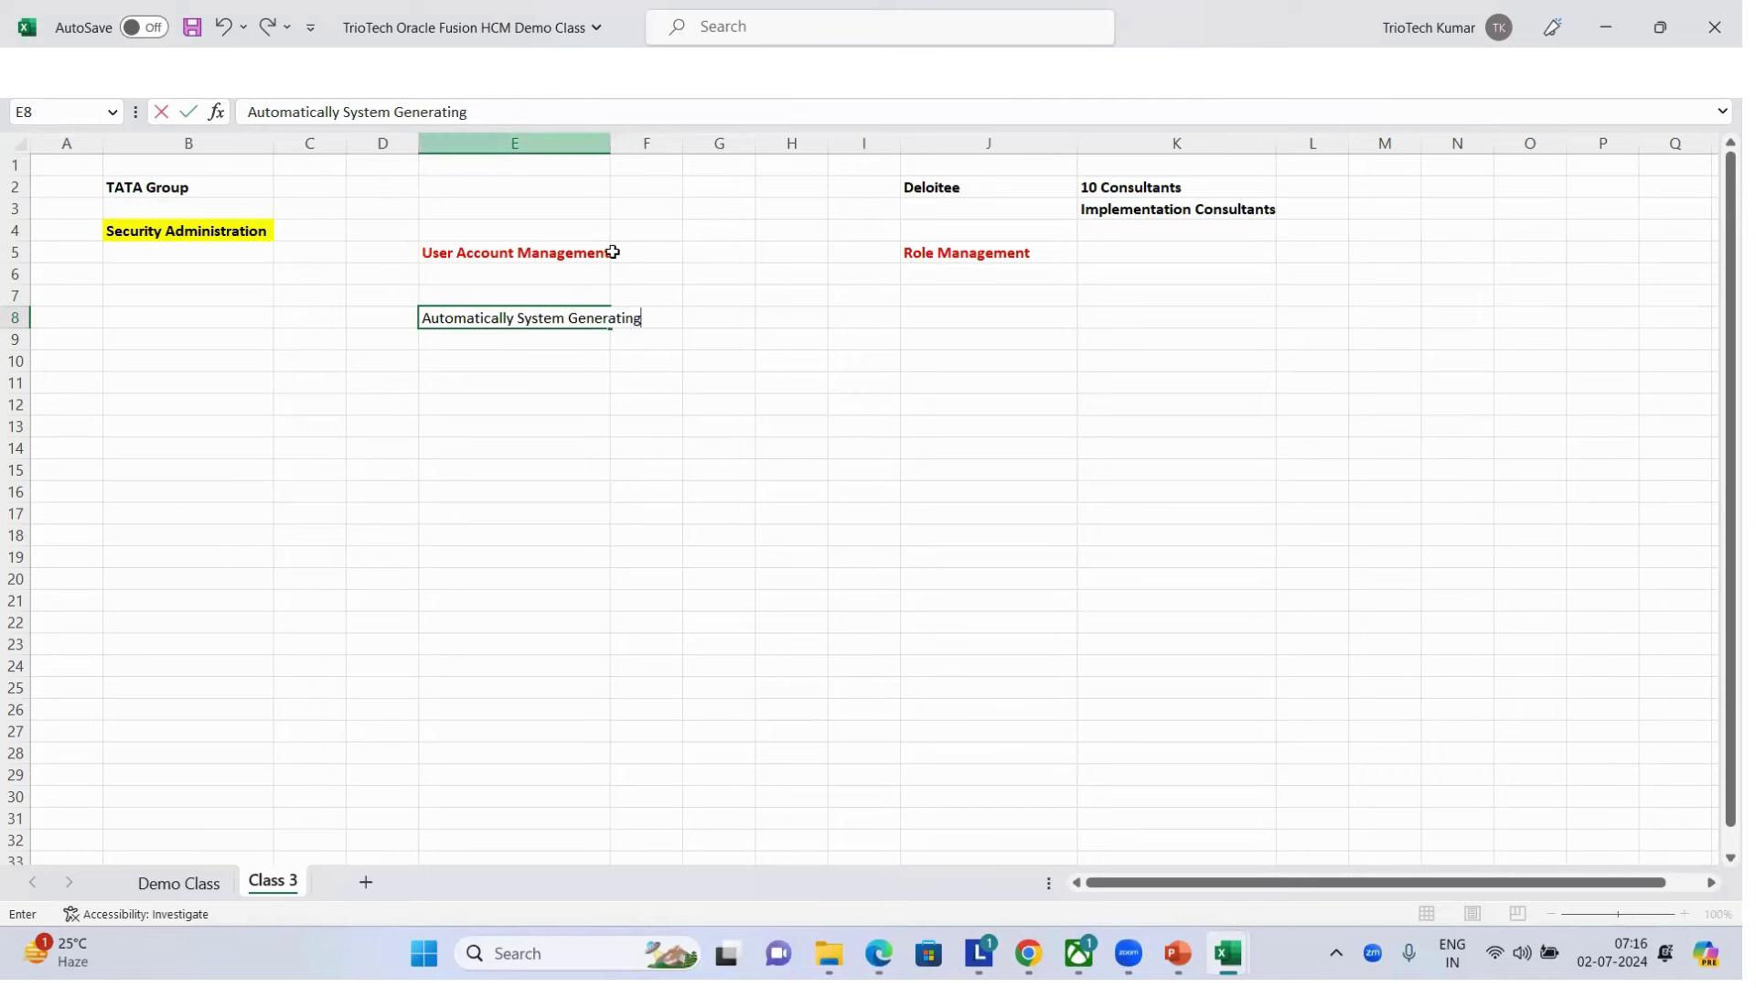
key("ctrl+Return")
left_click(513, 247)
left_click(517, 317)
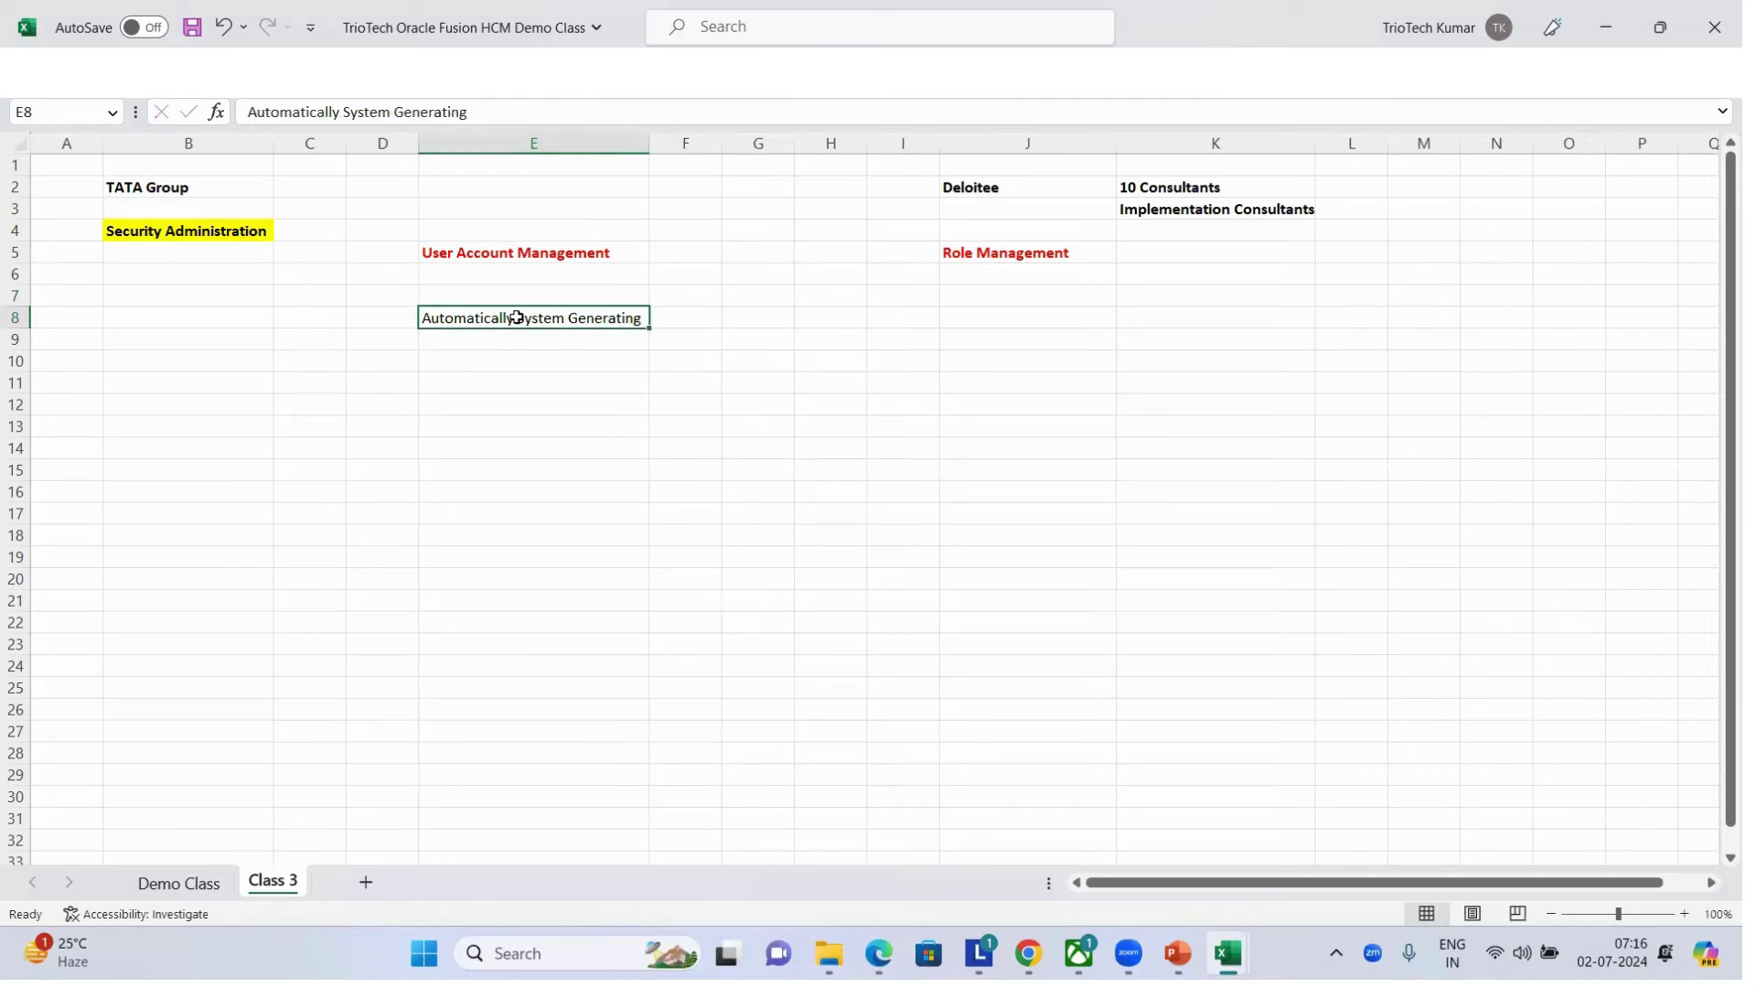
key("ctrl+b")
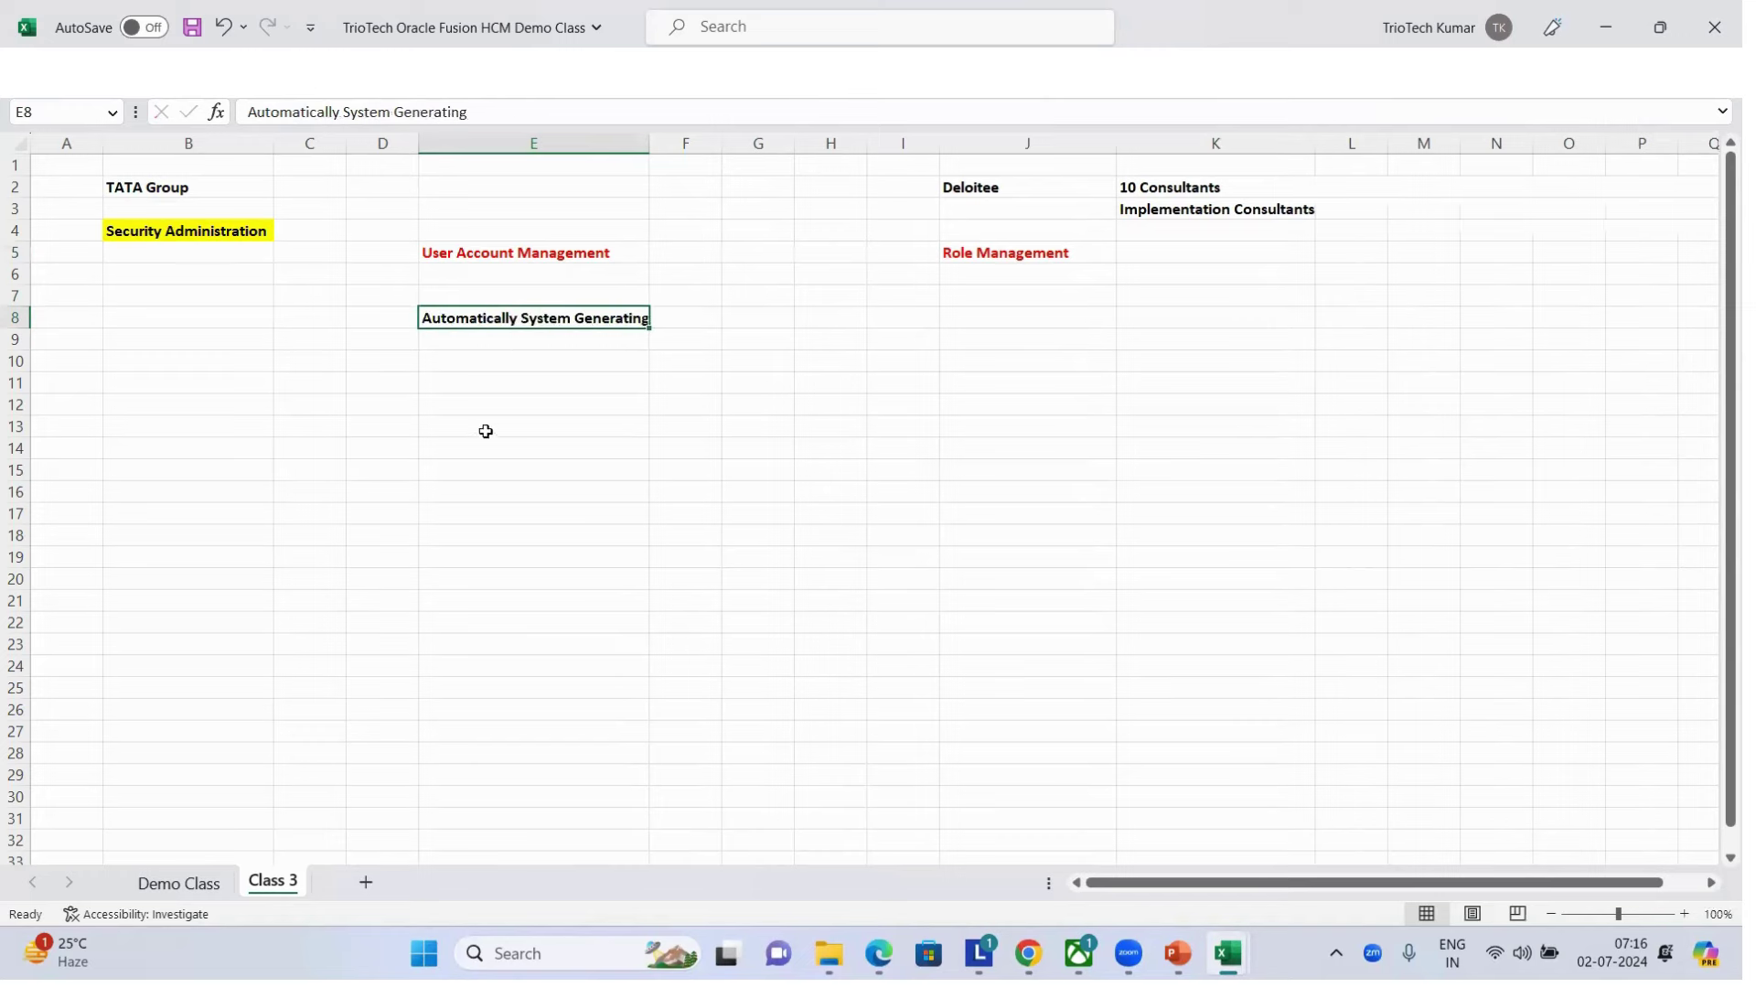
- Enter bold 'Manual Way of Creating' in E13, then select the cells from E8 down
left_click(471, 421)
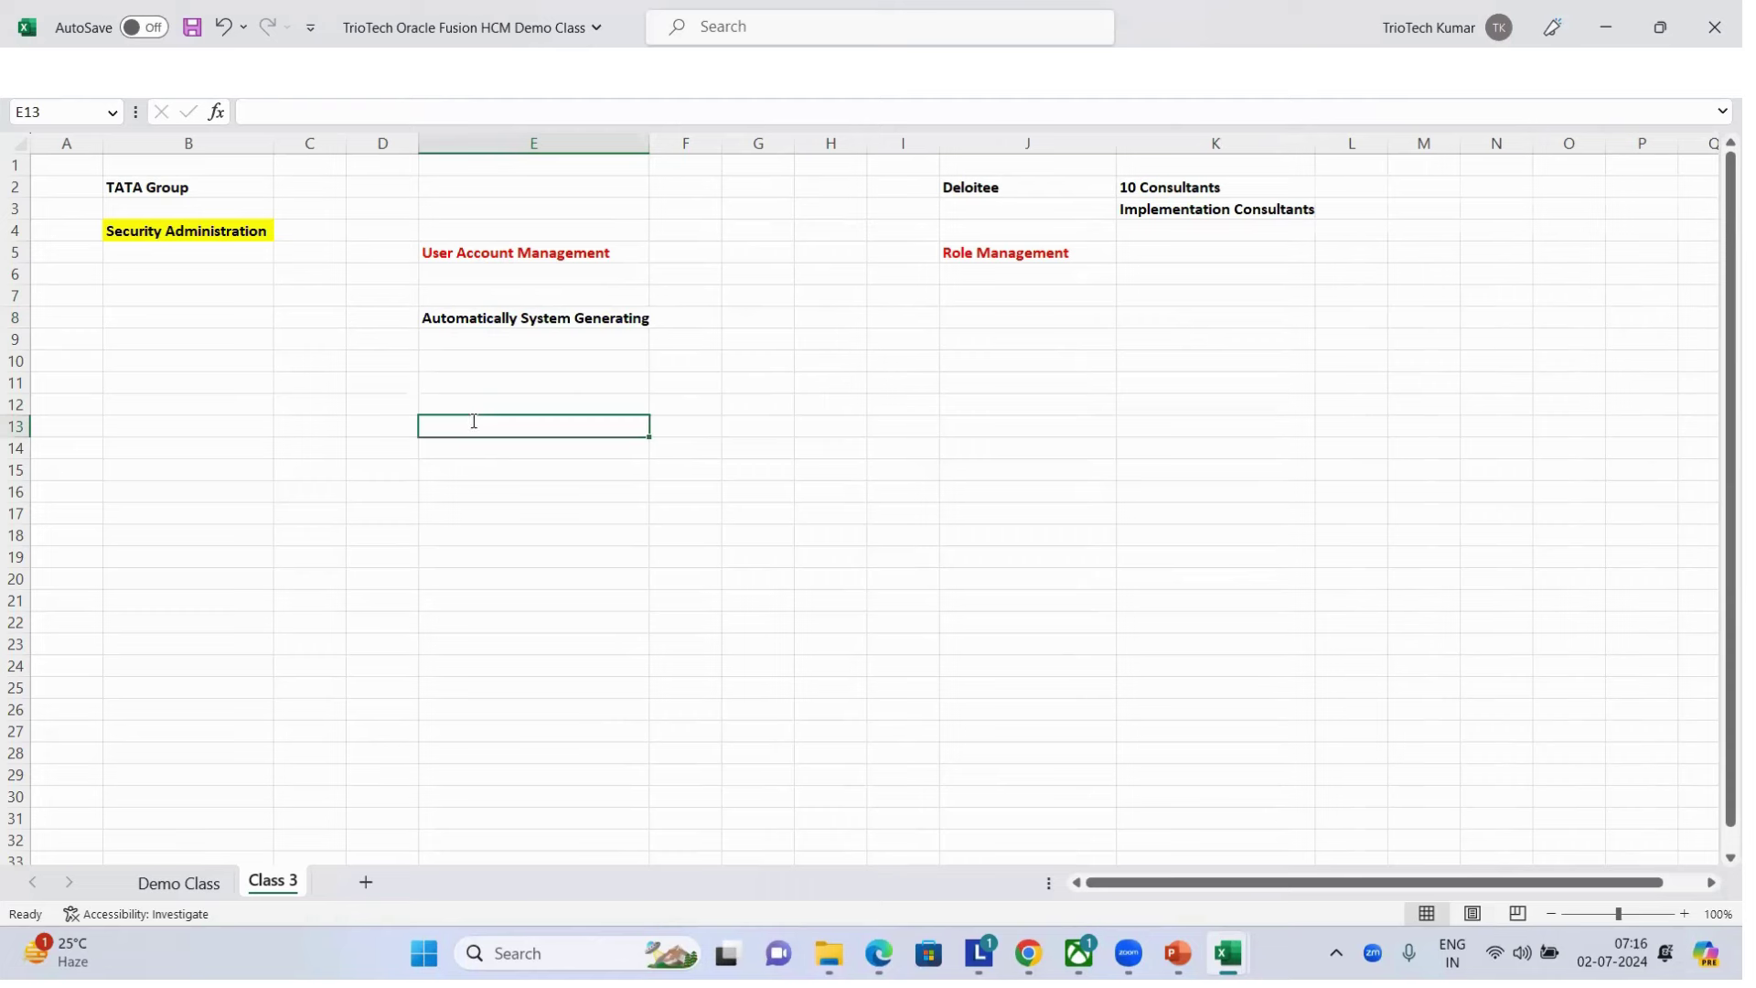
type("Manual Way")
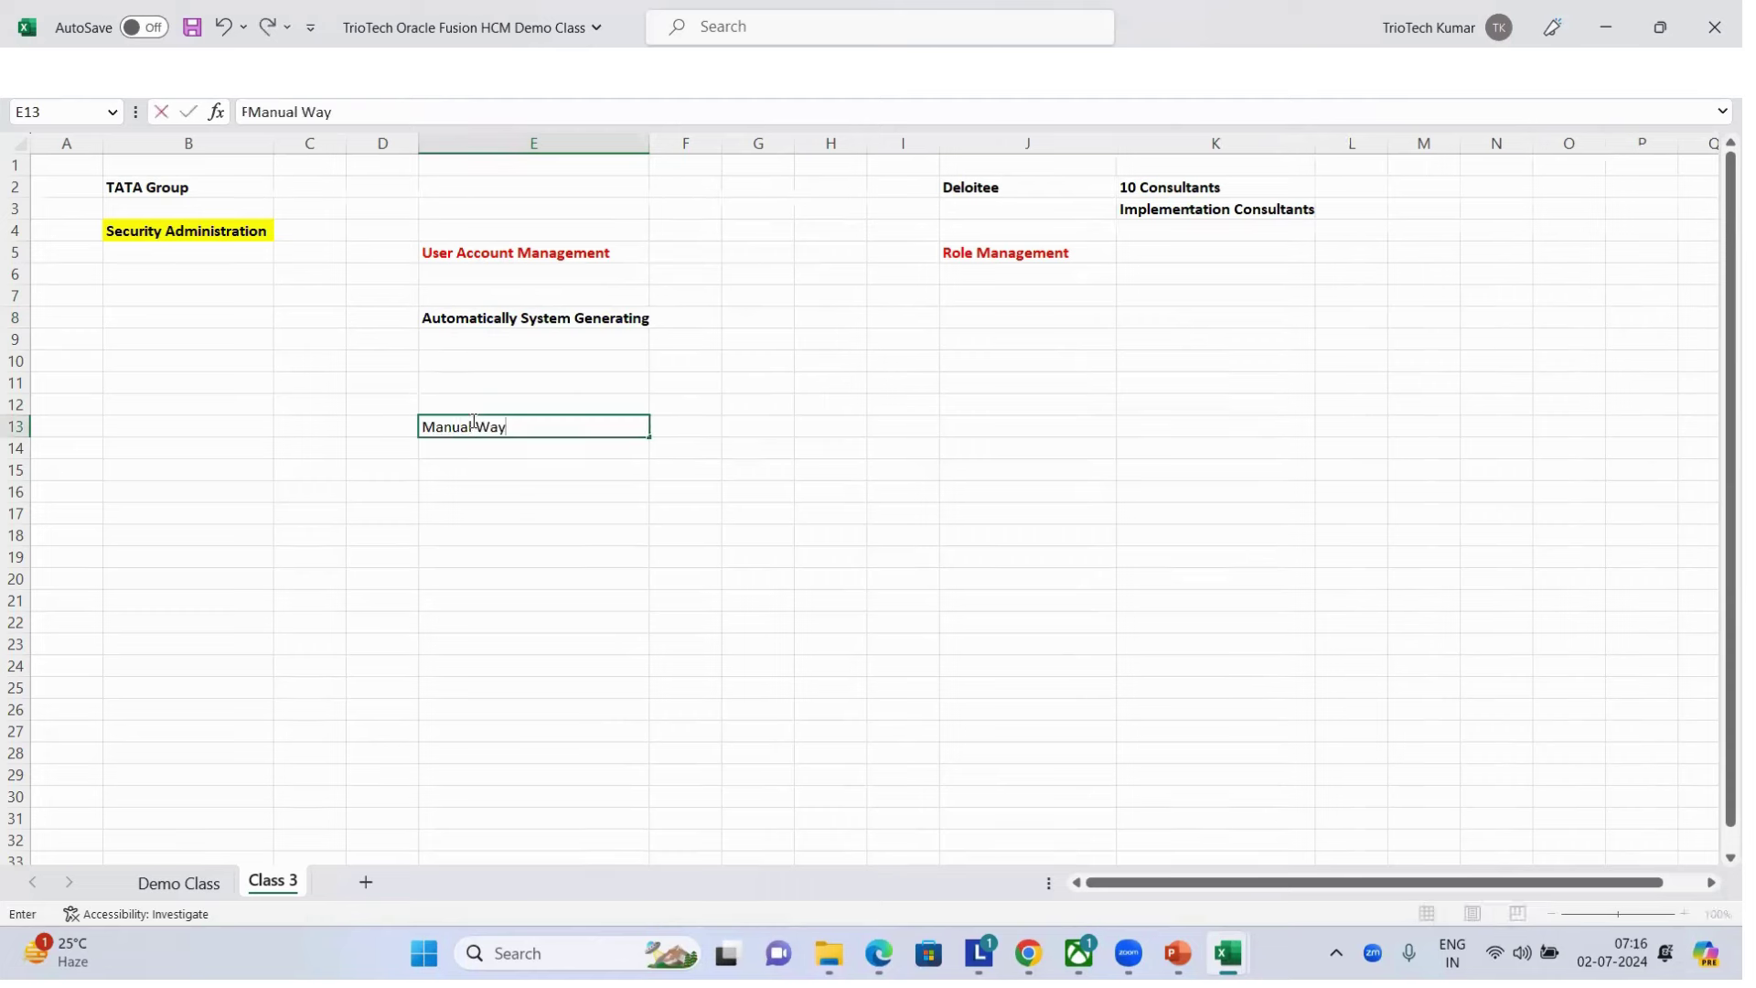
type(" of Creating")
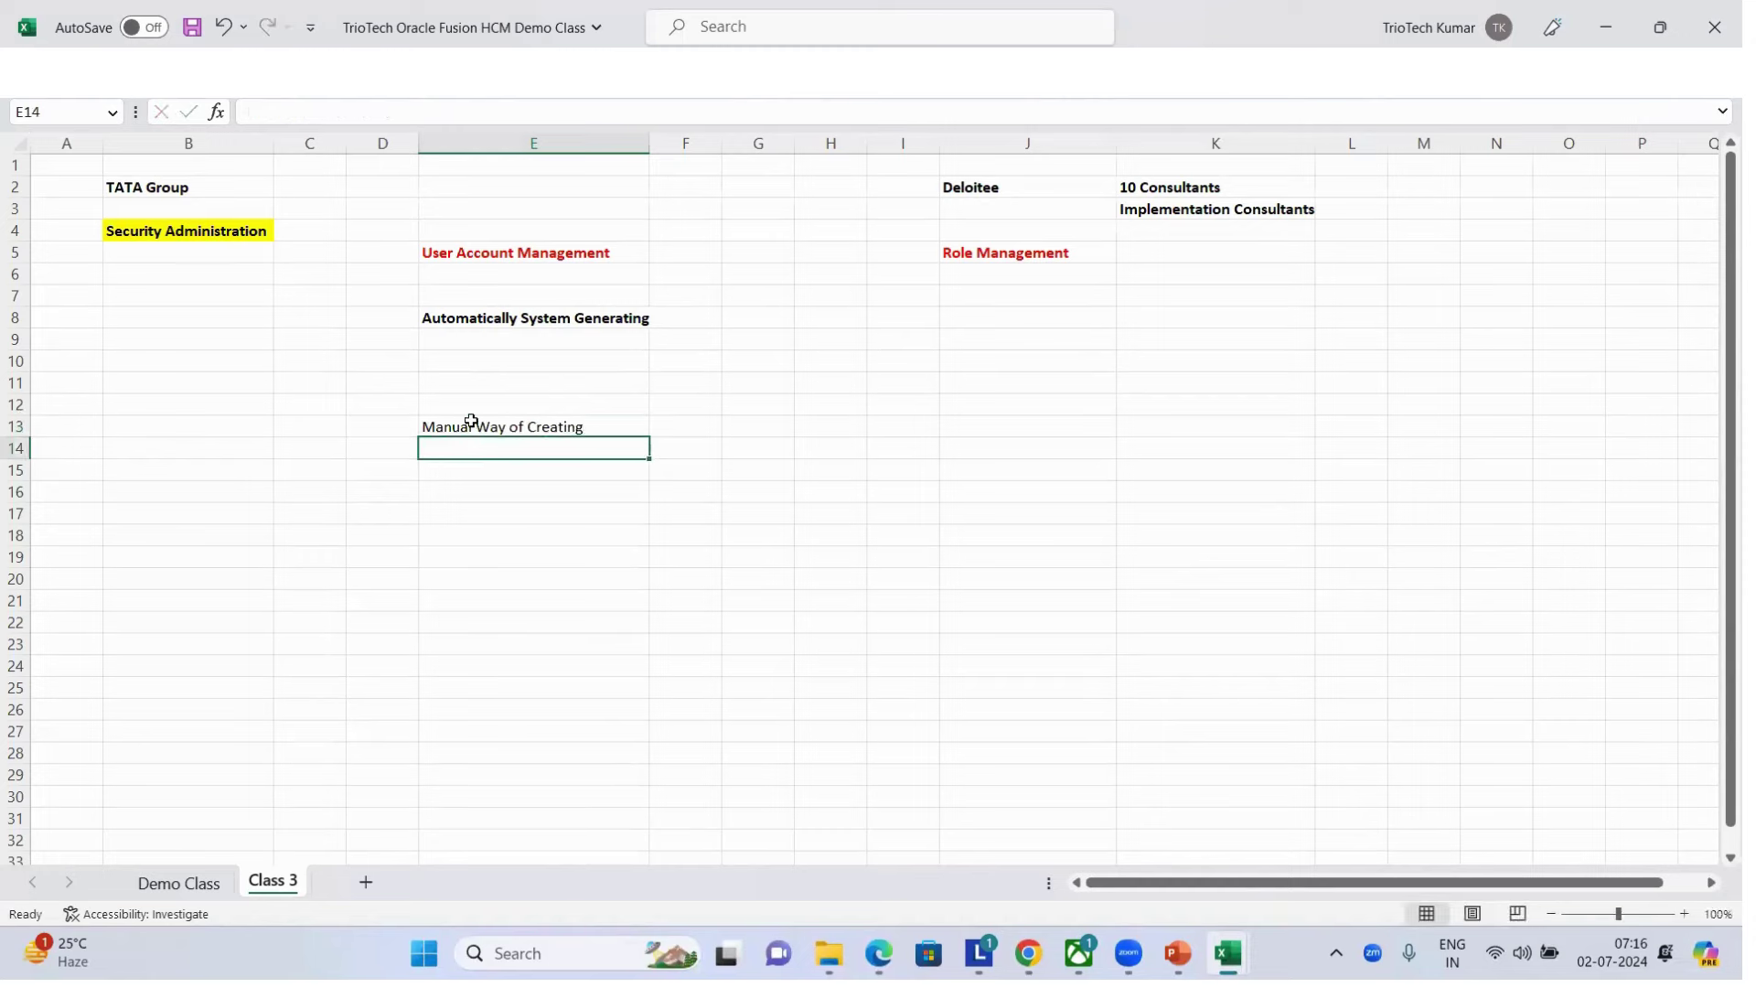
left_click(472, 423)
key("ctrl+b")
left_click_drag(501, 318, 521, 443)
- Select the Class 3 headings and Deloitte block, switching briefly to the browser and back
left_click(501, 249)
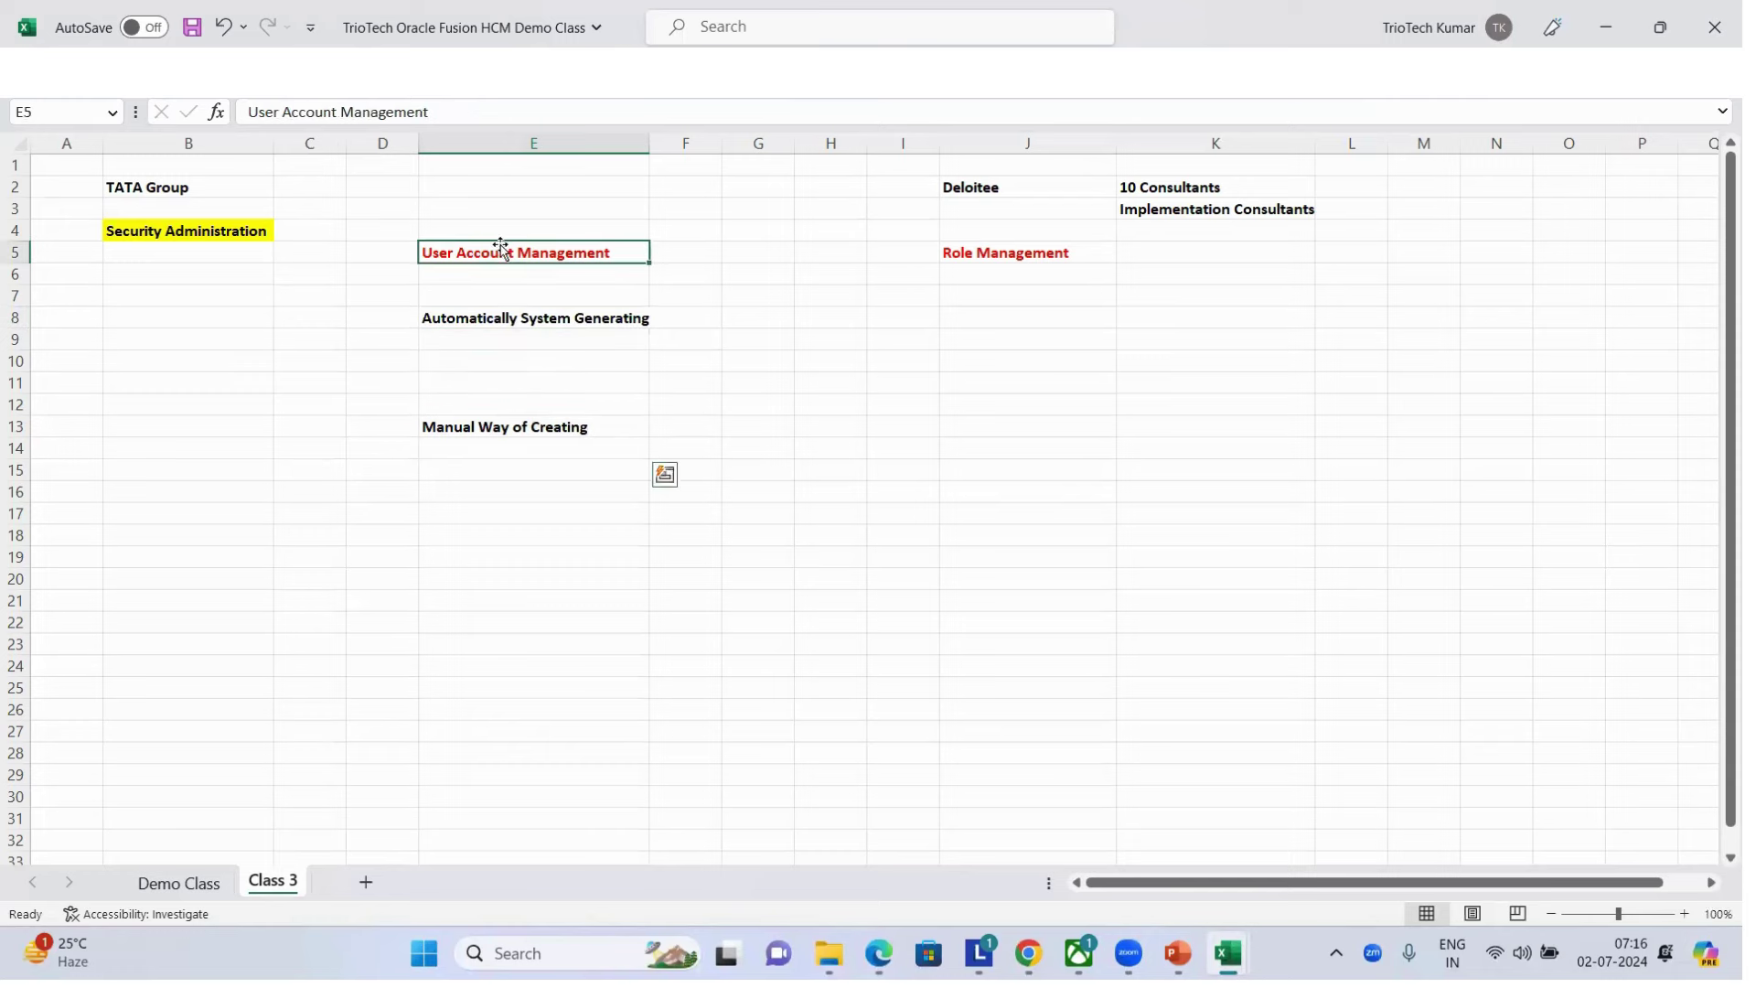
left_click(513, 323)
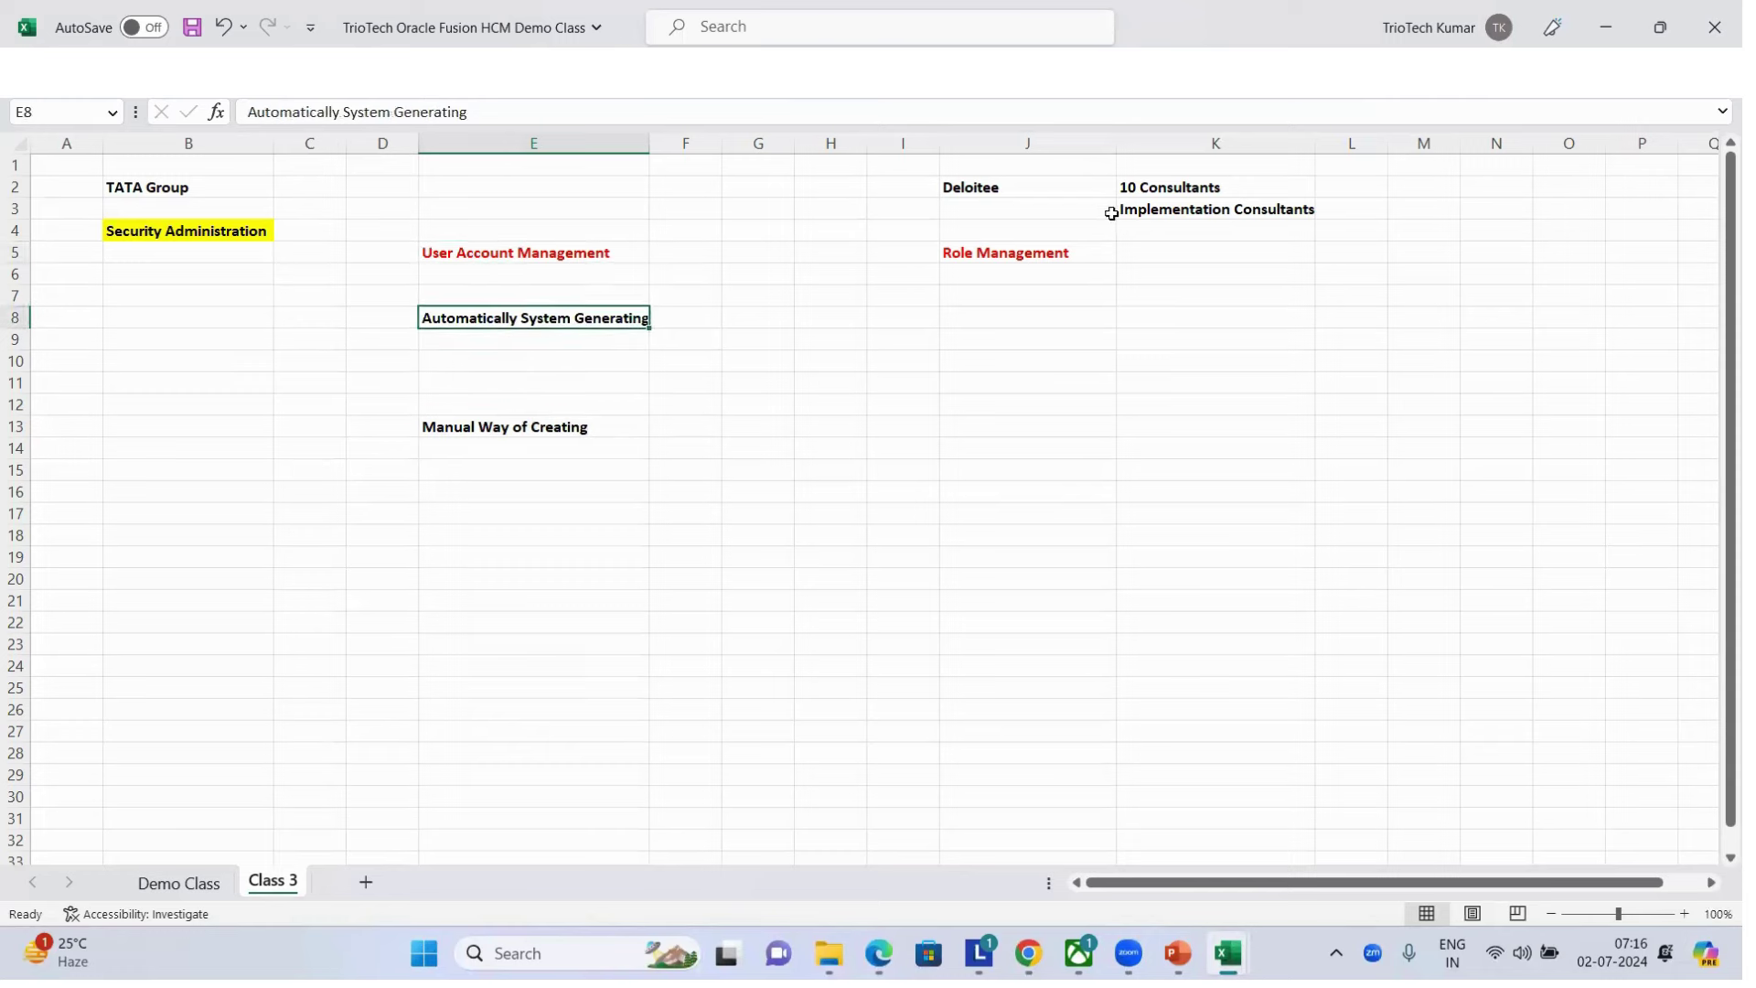
left_click_drag(1034, 186, 1238, 205)
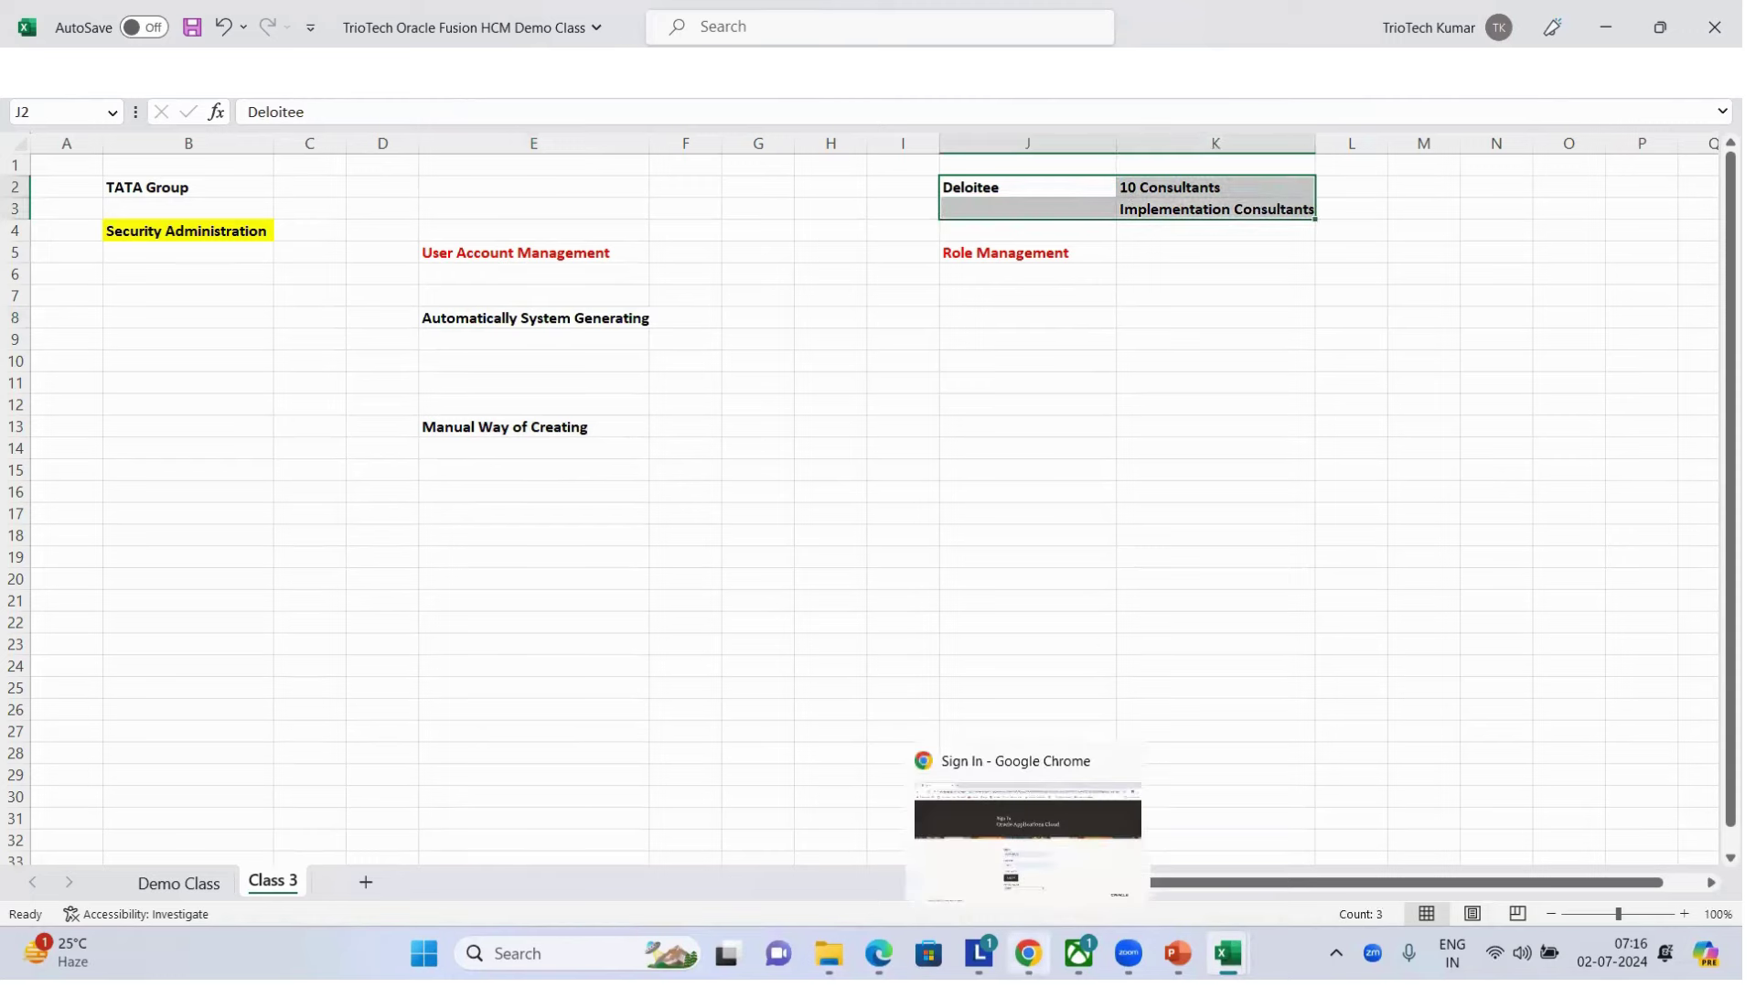
left_click(1029, 953)
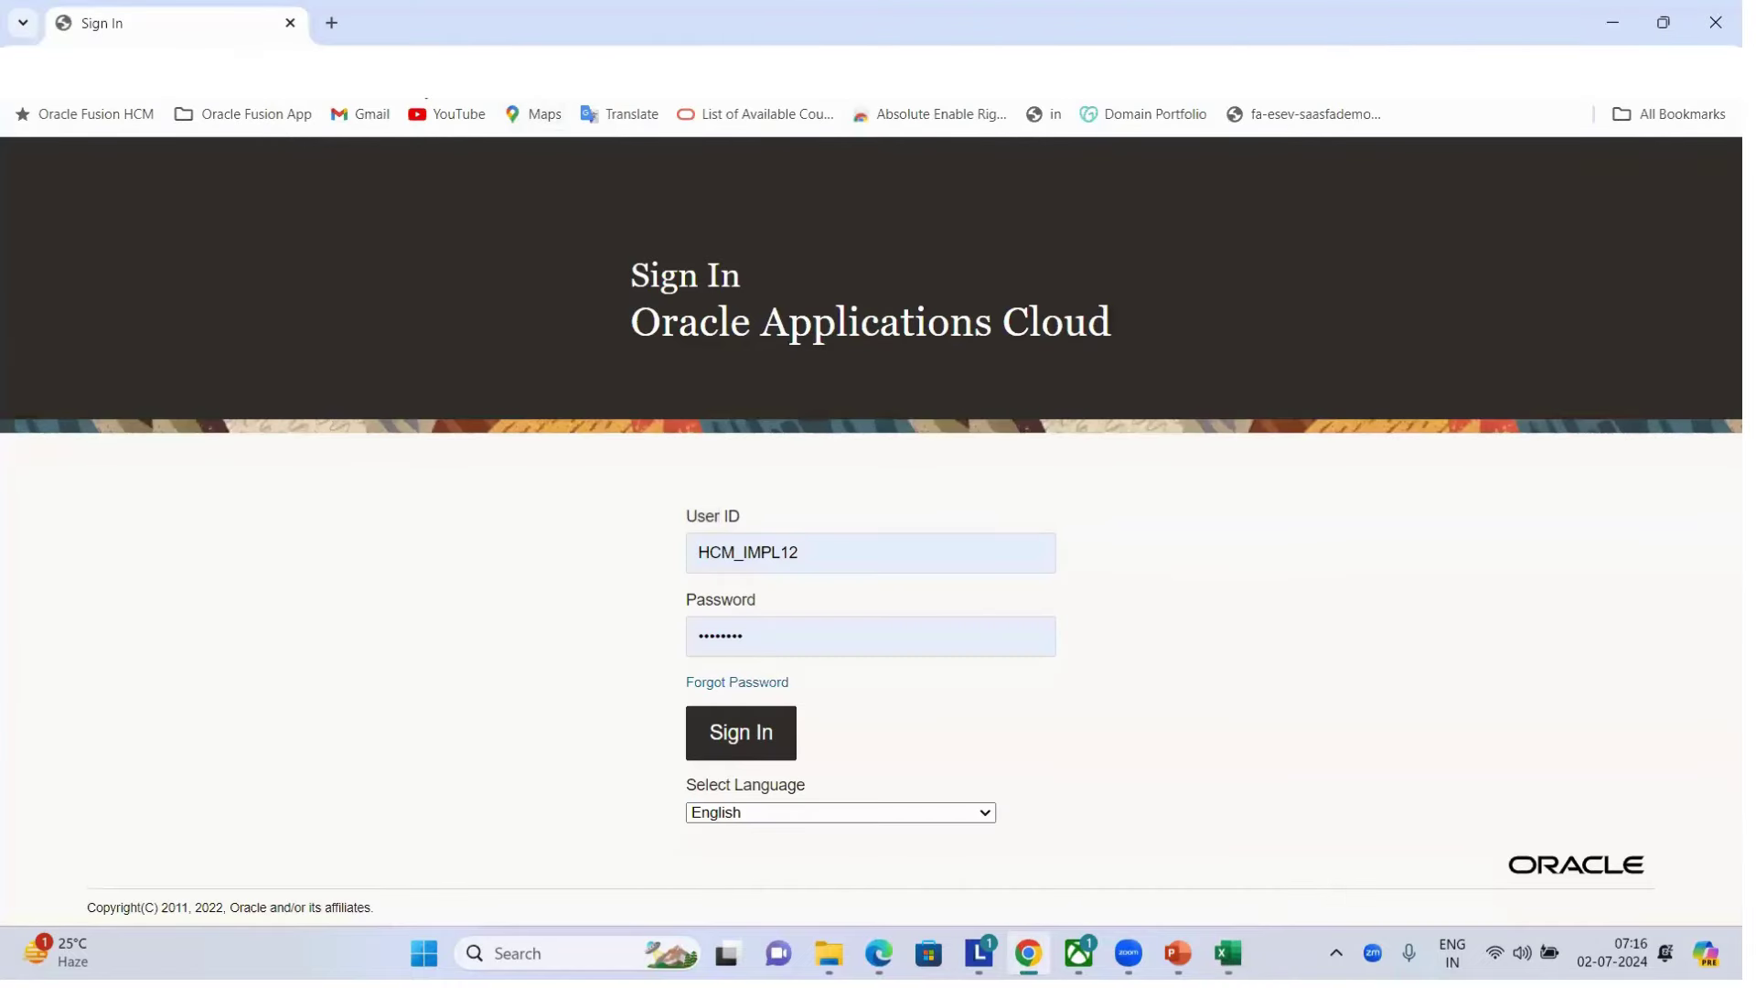
left_click(1229, 953)
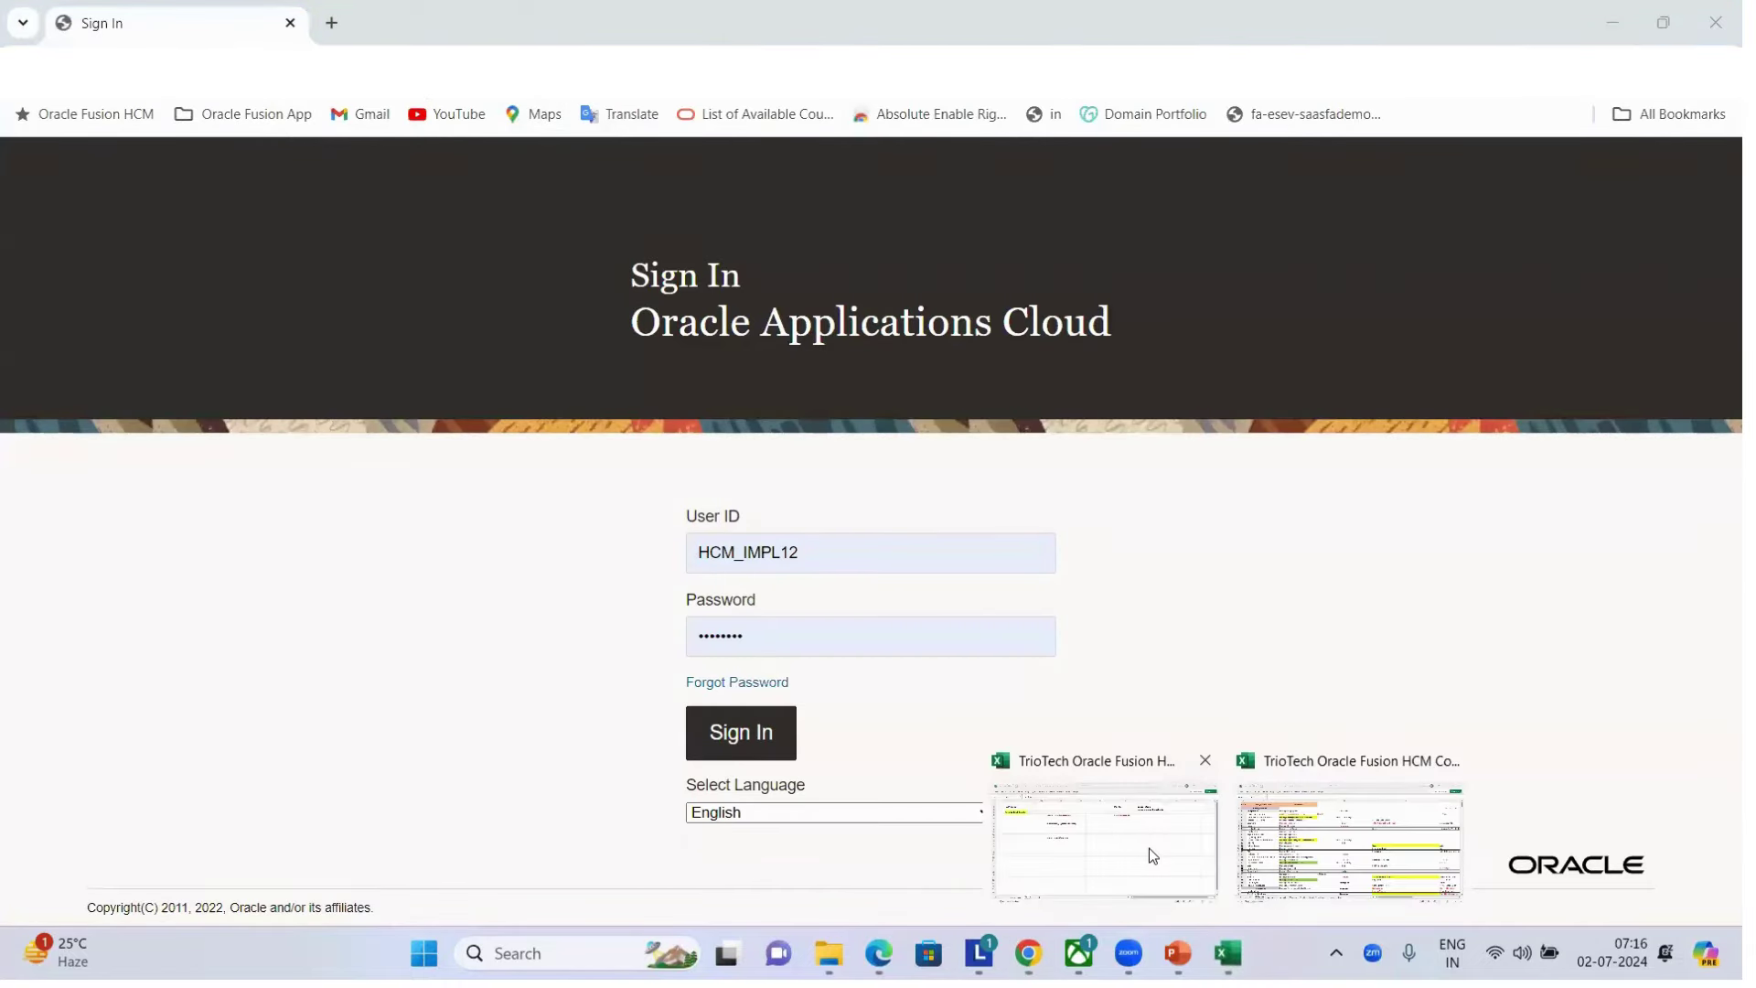
left_click(1149, 847)
left_click_drag(997, 187, 1235, 211)
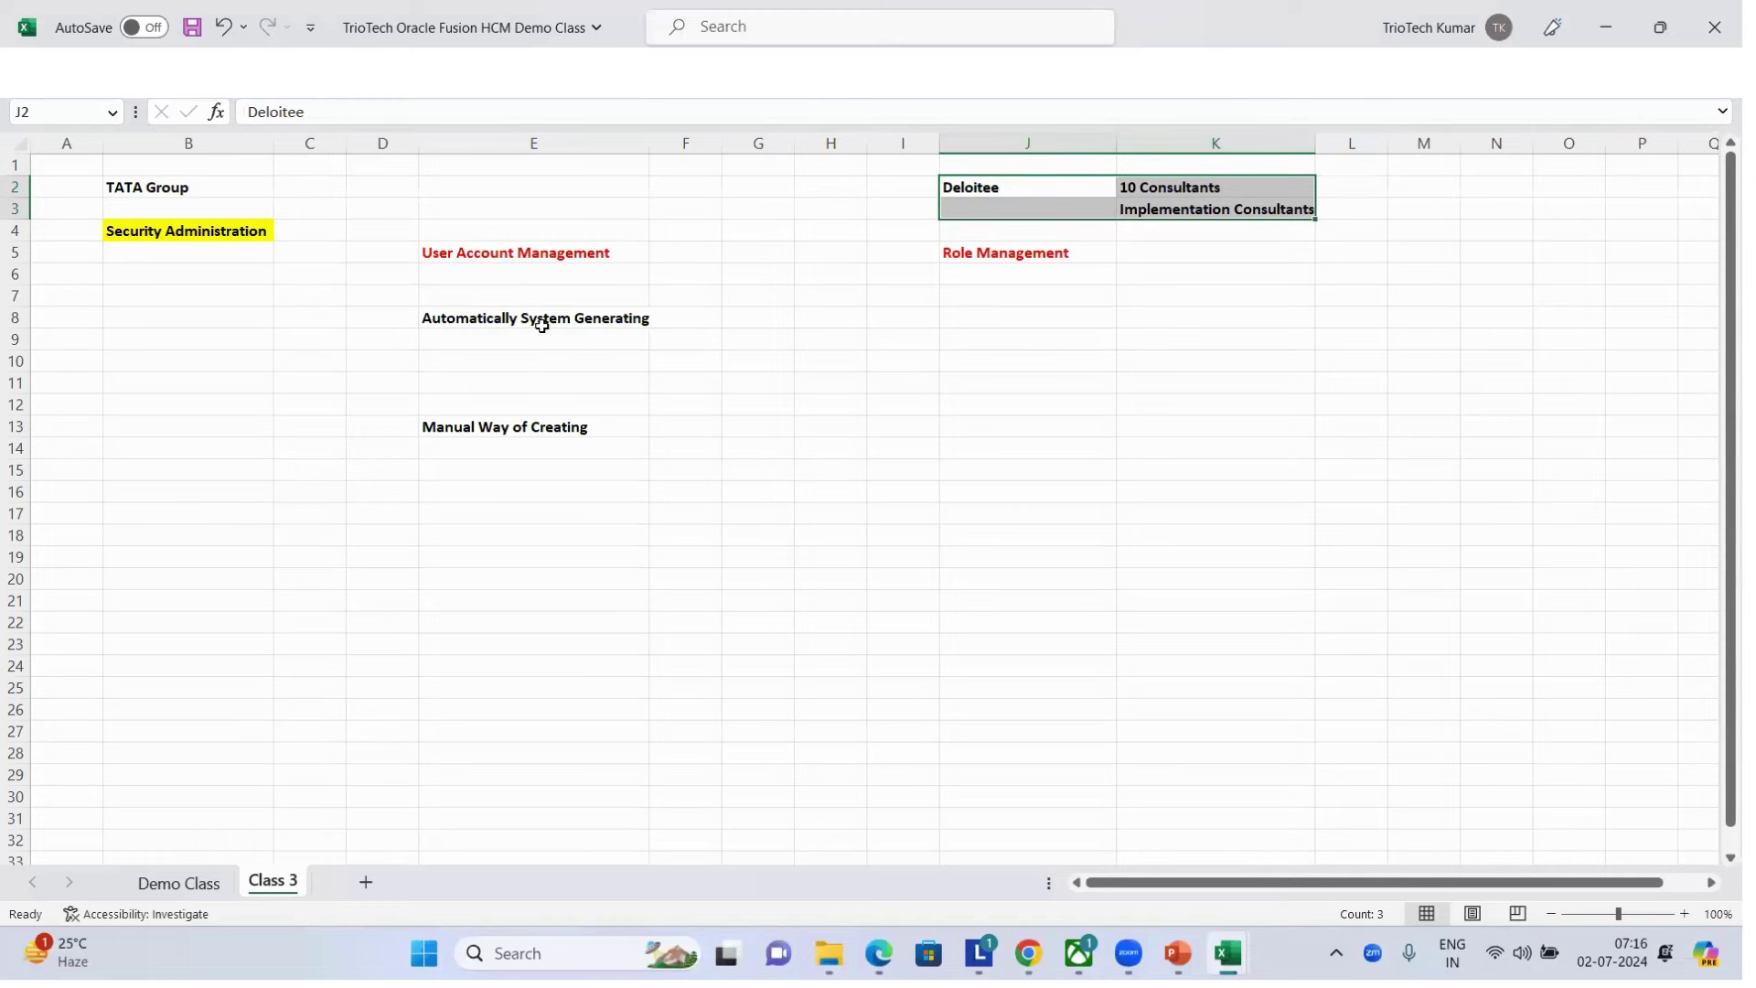
left_click(159, 190)
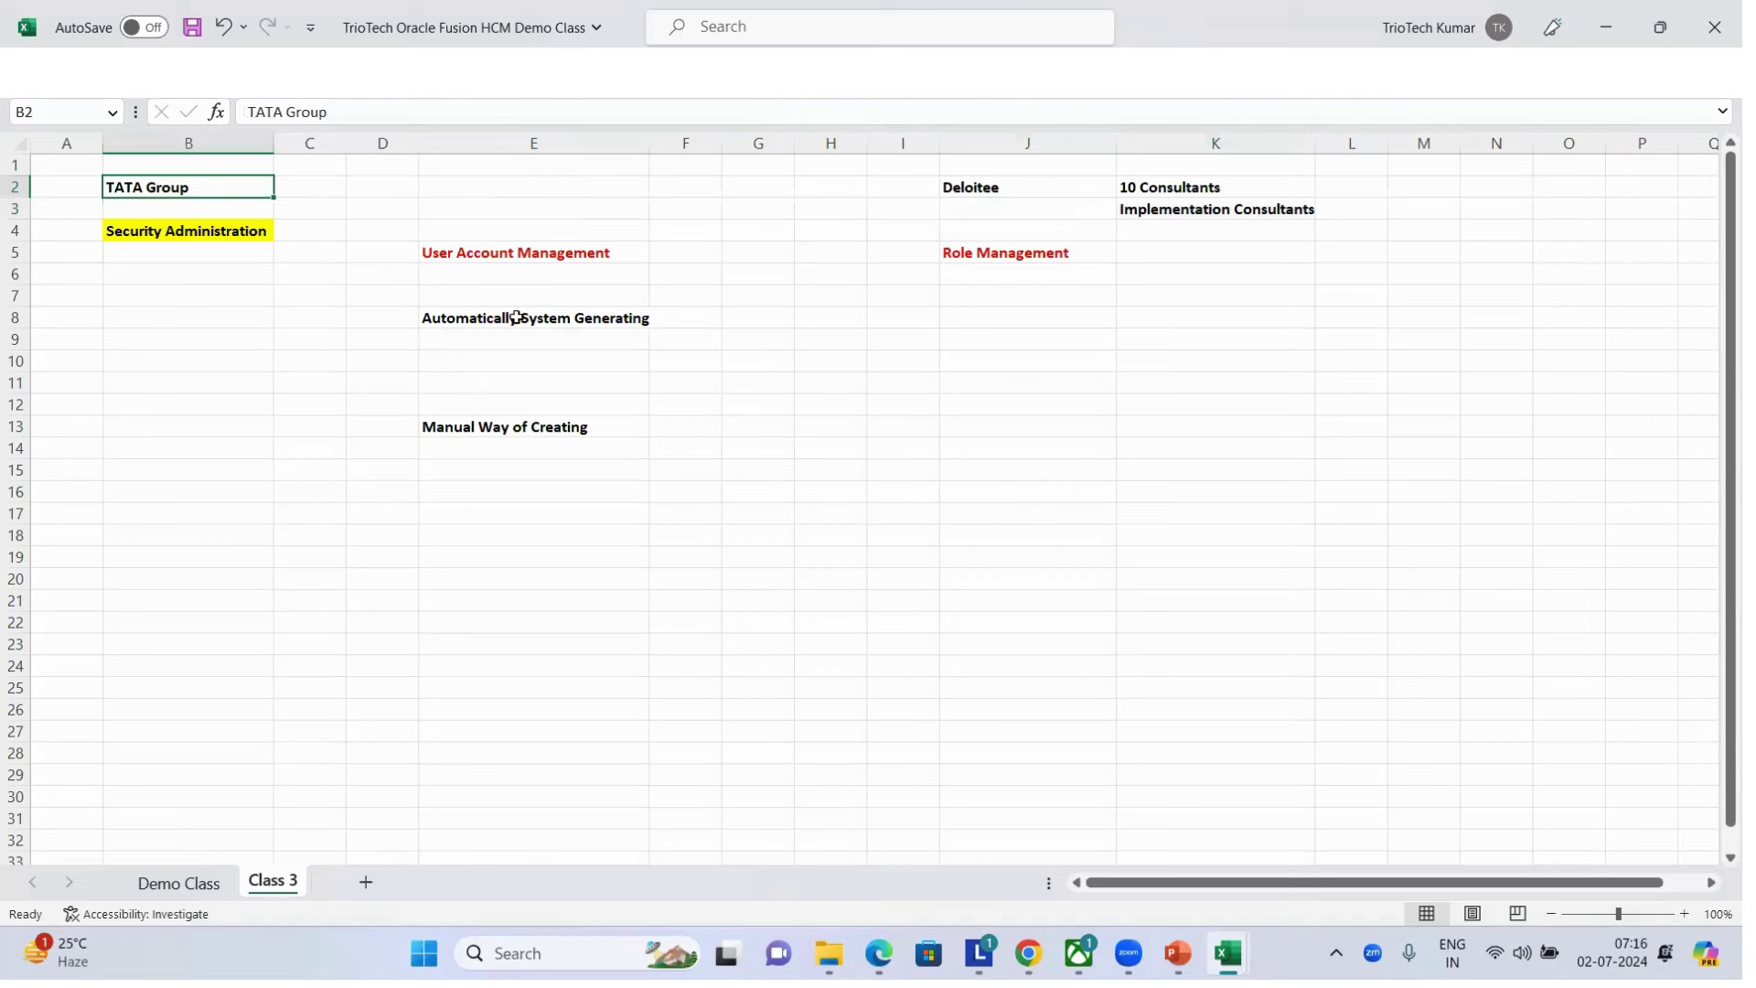
- Enter bold 'Hiring of Employees' in B8, then switch to the Oracle browser window
left_click(231, 326)
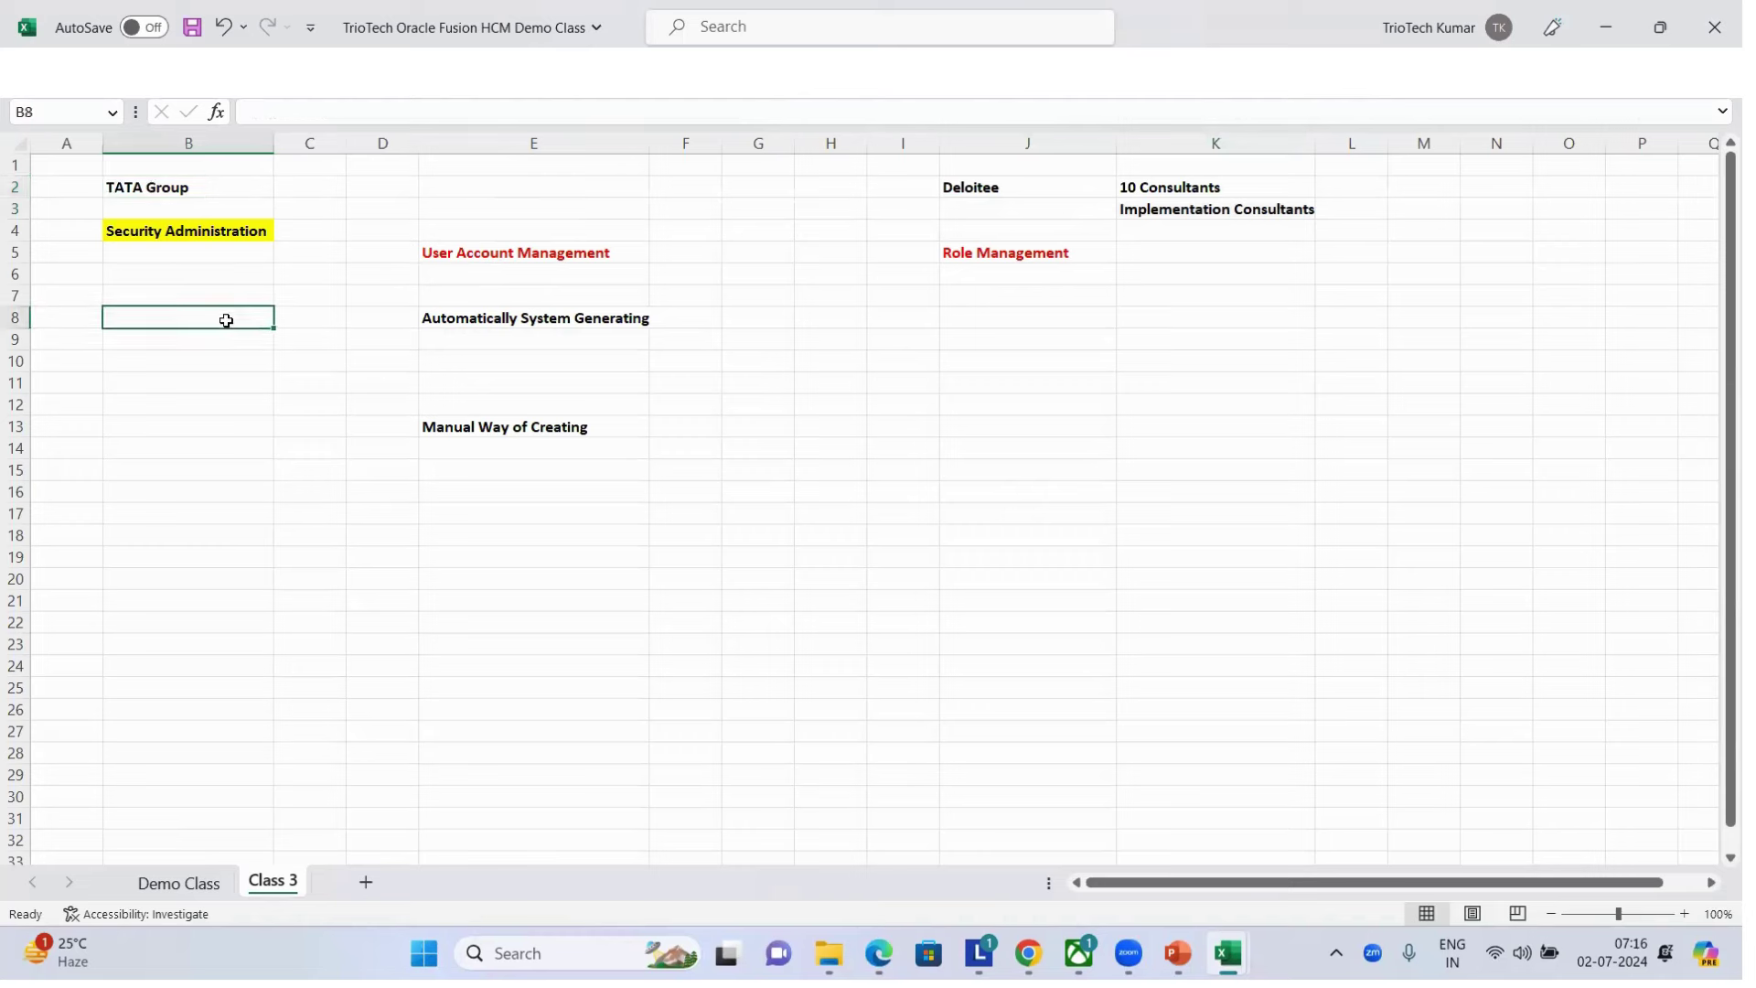
type("Hiri")
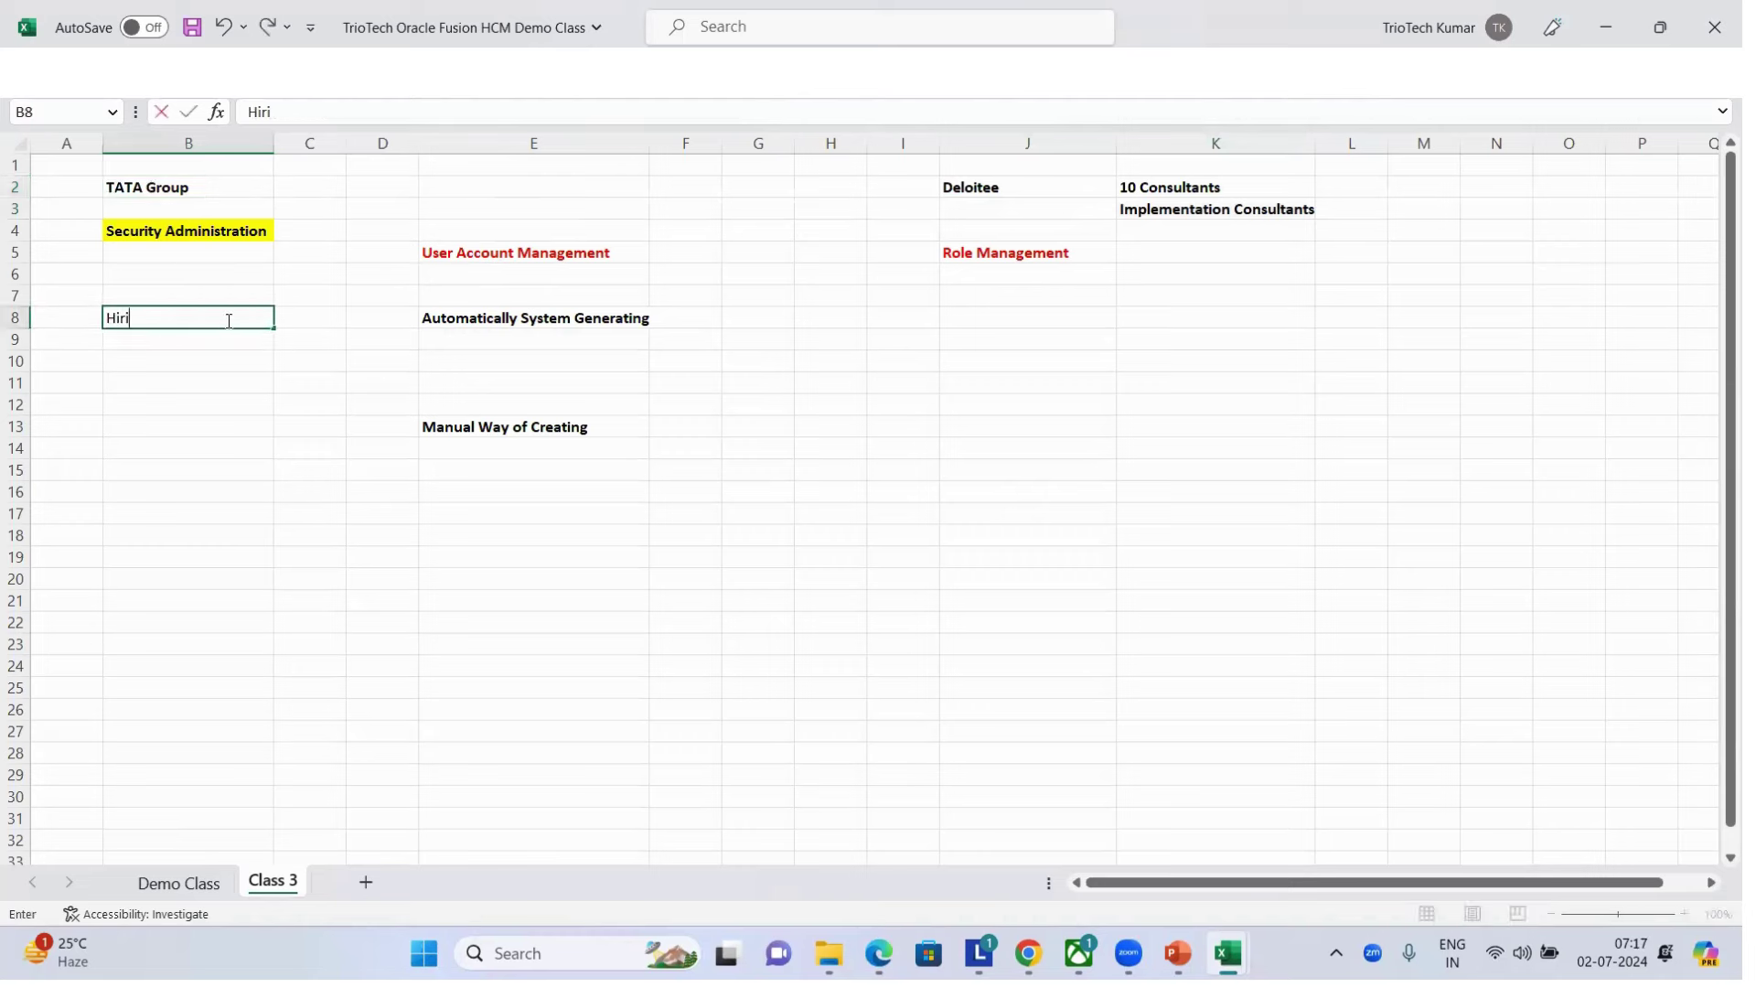
type("ng of Employee")
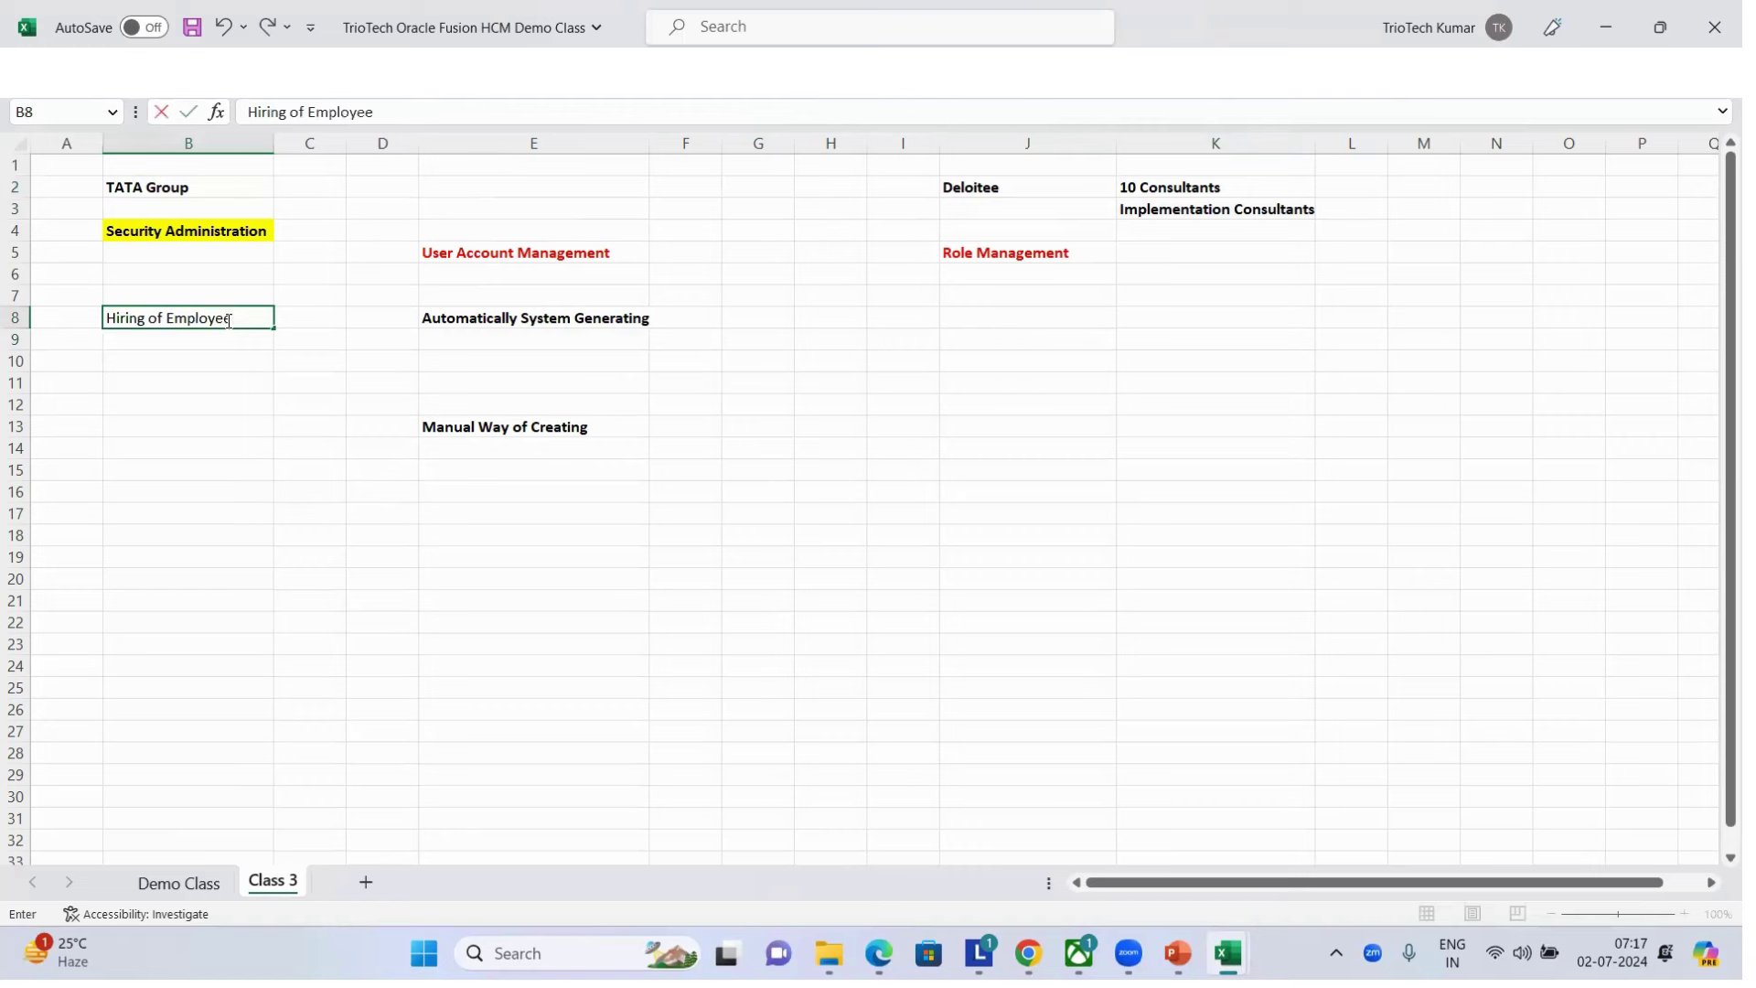
type("s")
key("Return")
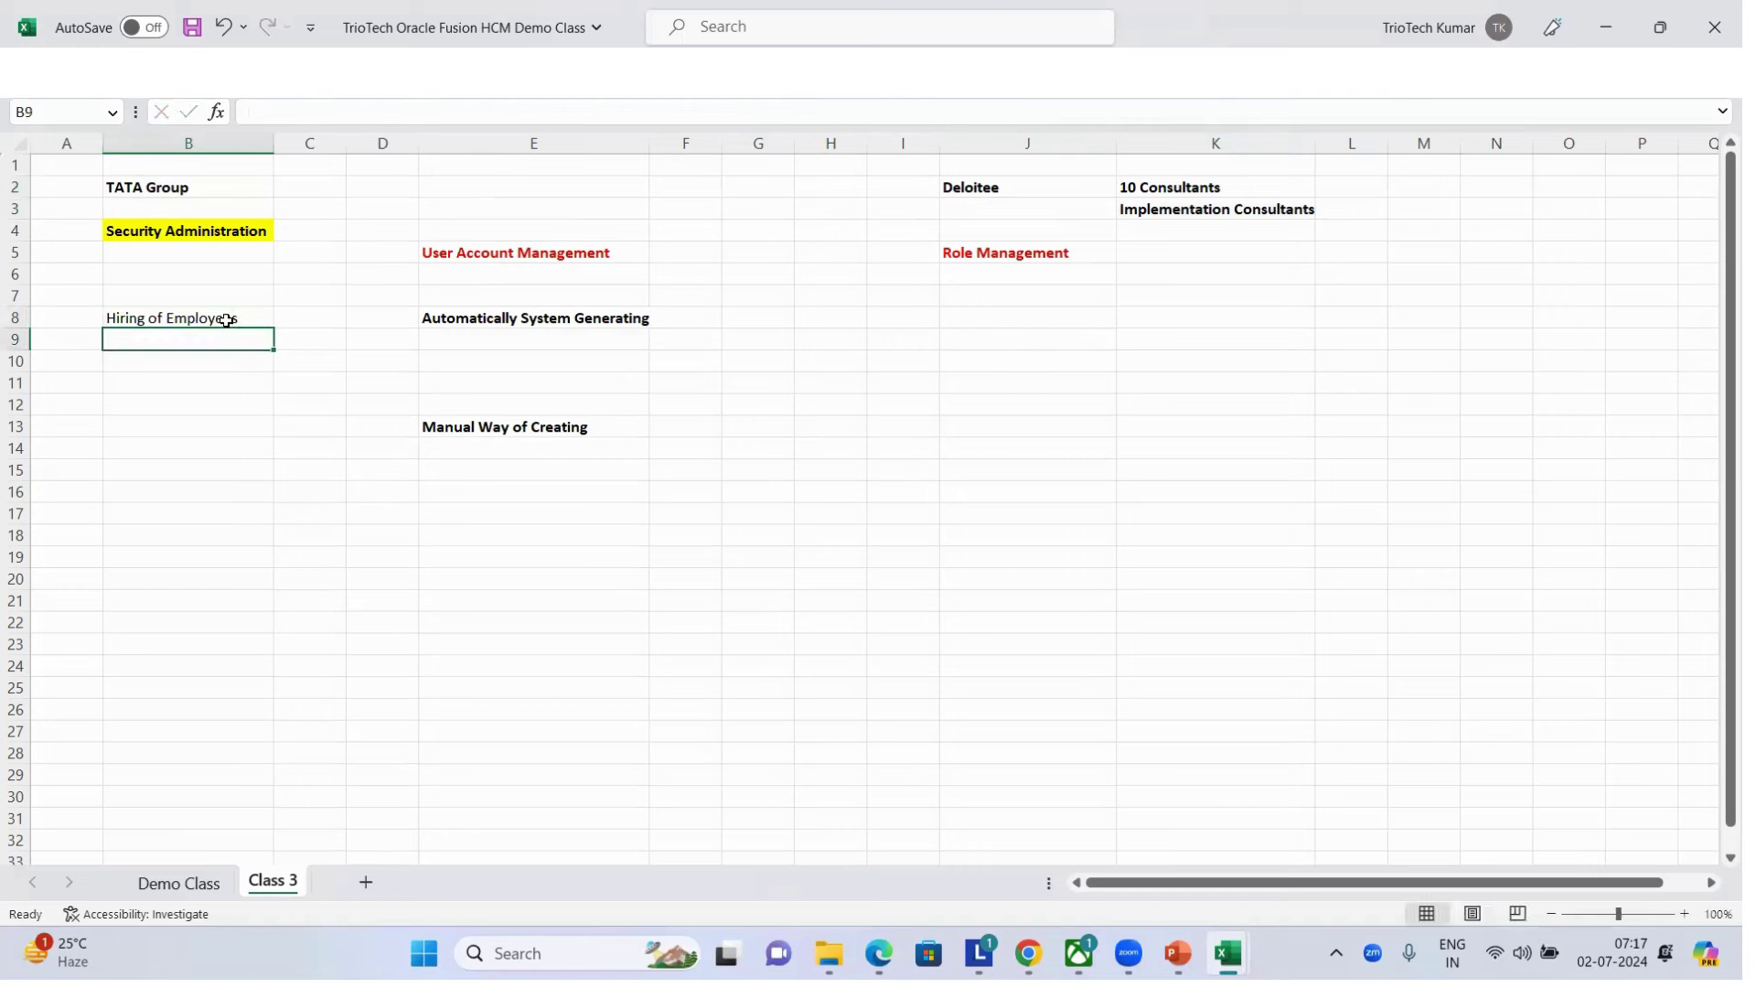
key("Up")
key("ctrl+b")
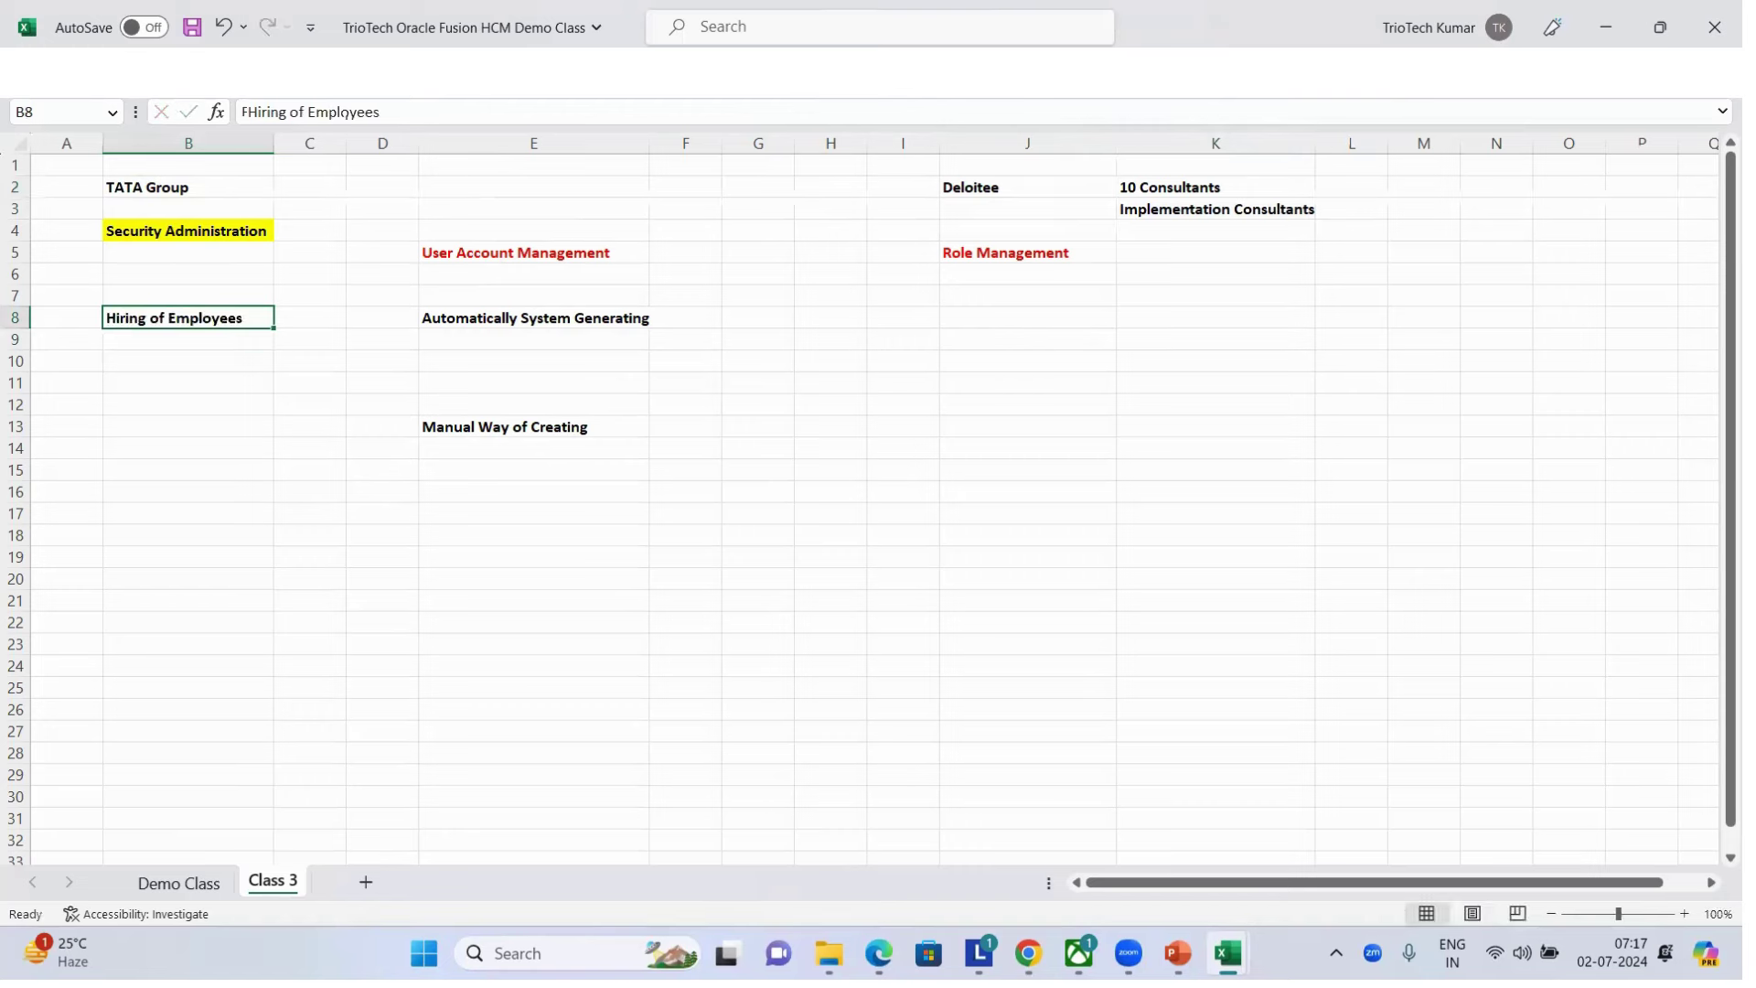
mouse_move(1079, 953)
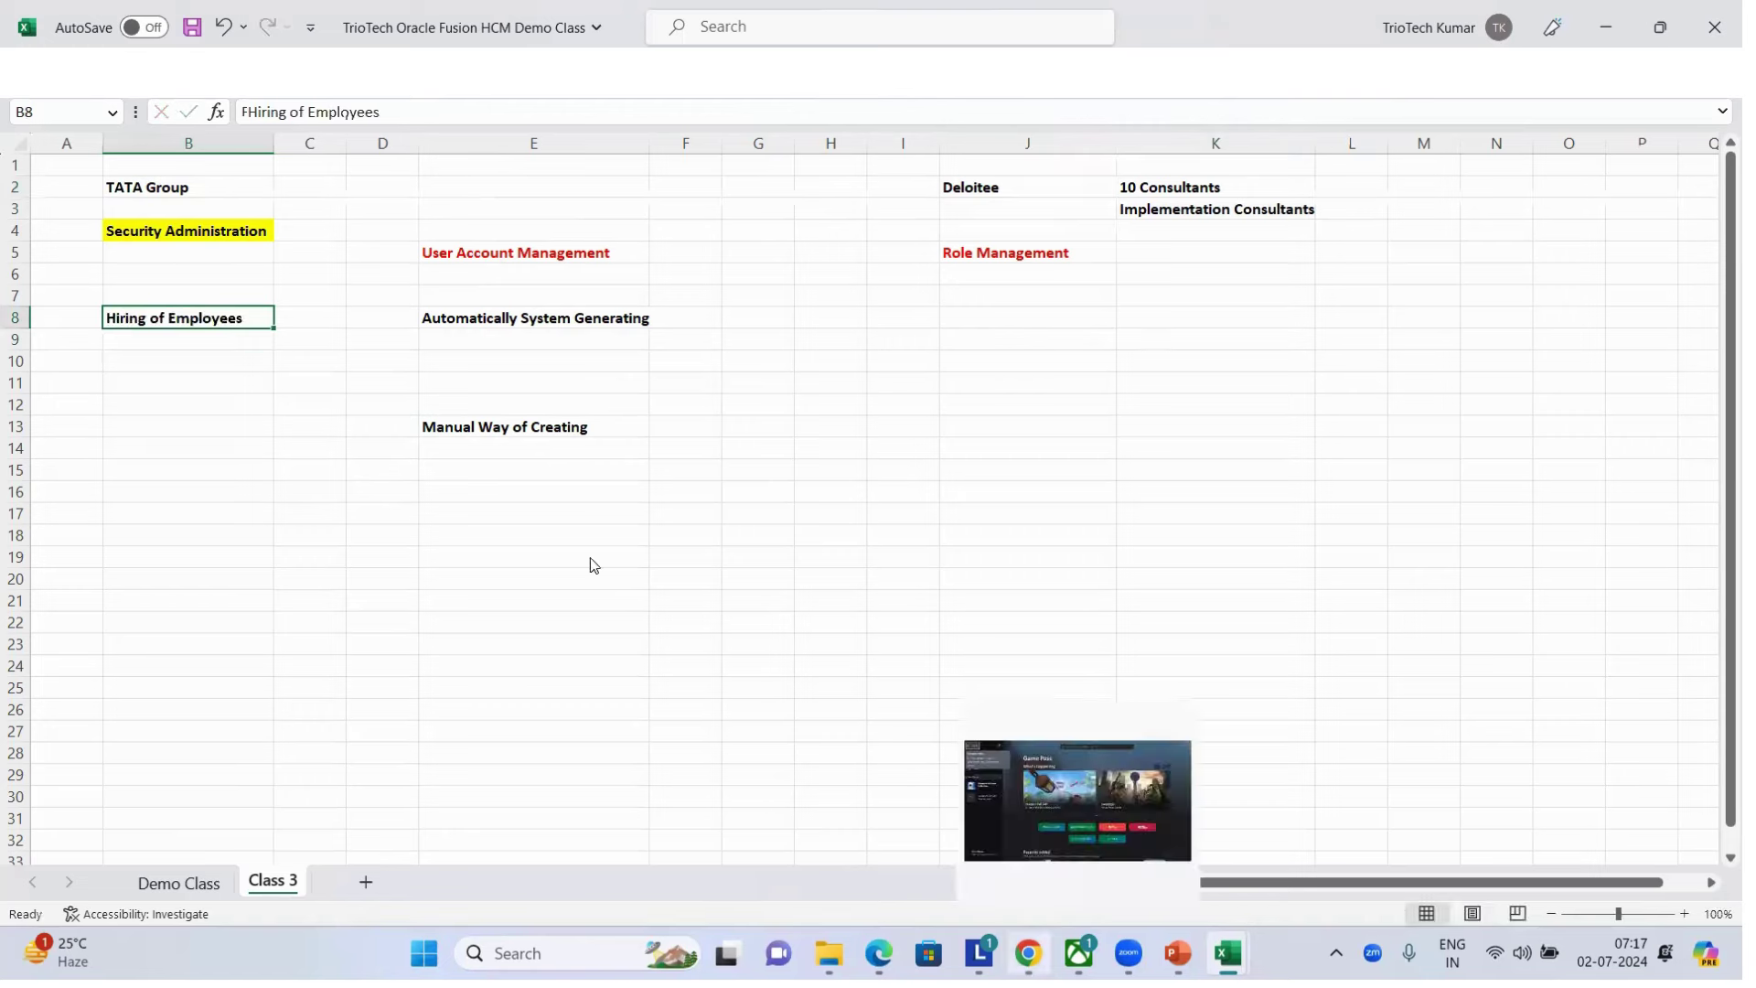
key("alt+Tab")
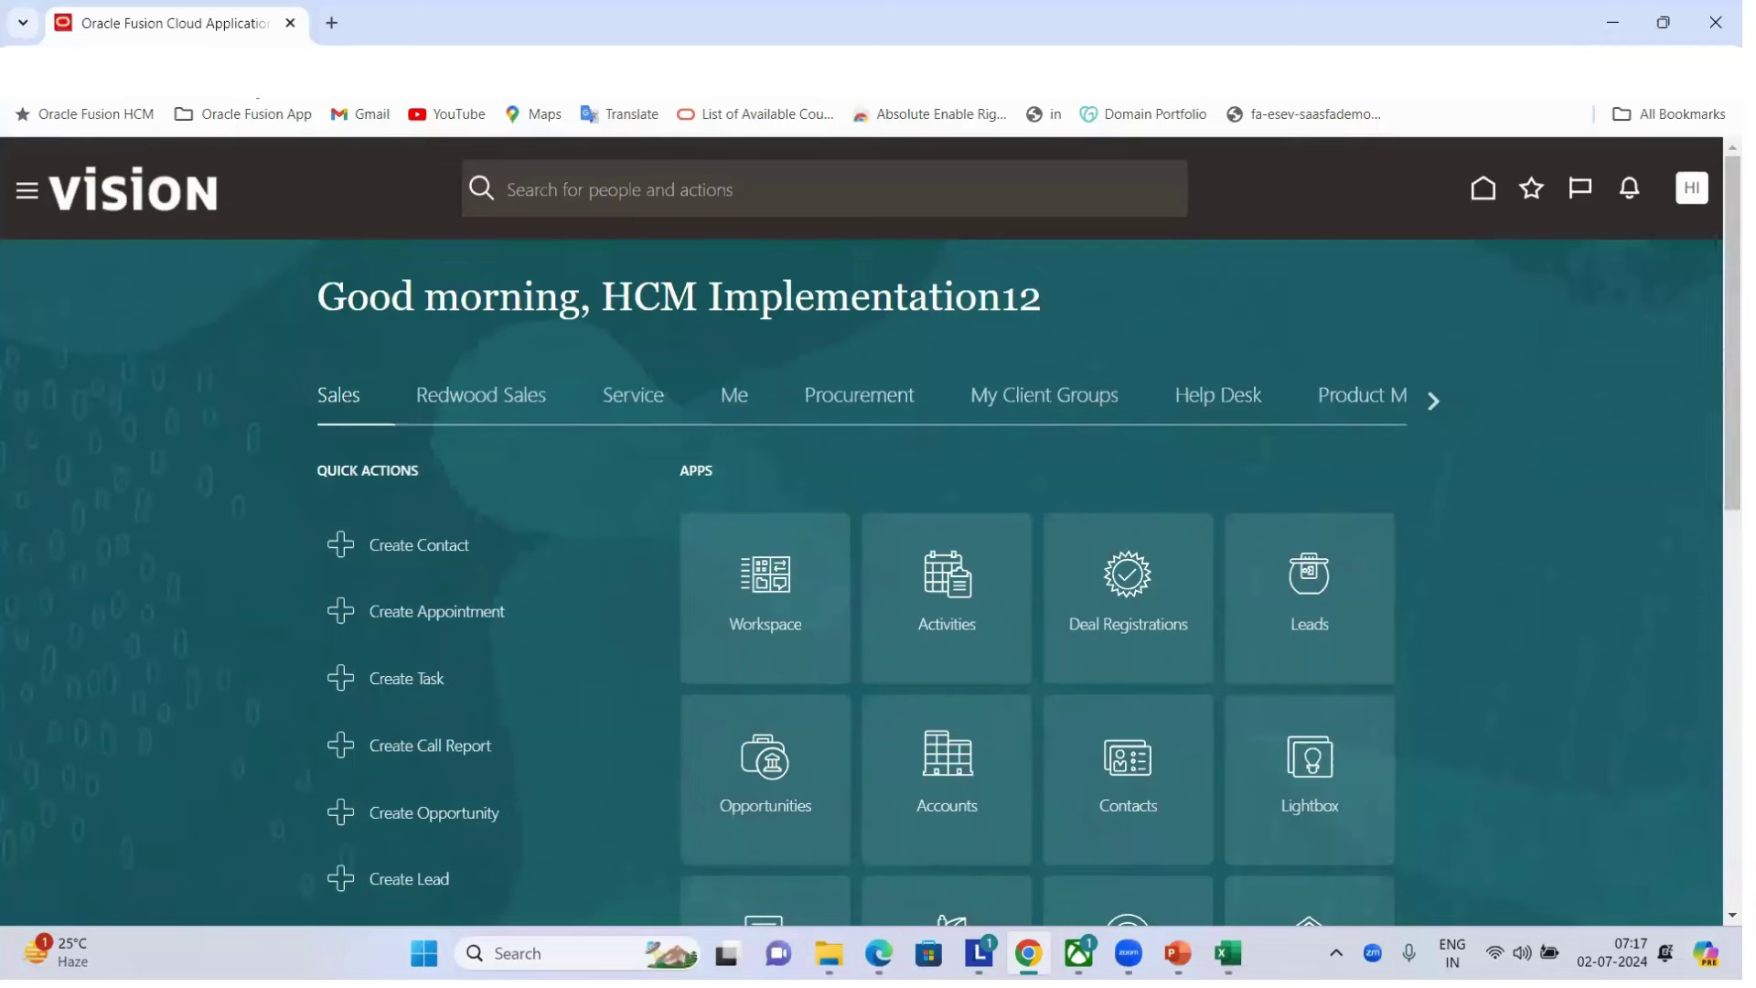
- Start the Hire an Employee task from My Client Groups' New Person area
left_click(1051, 410)
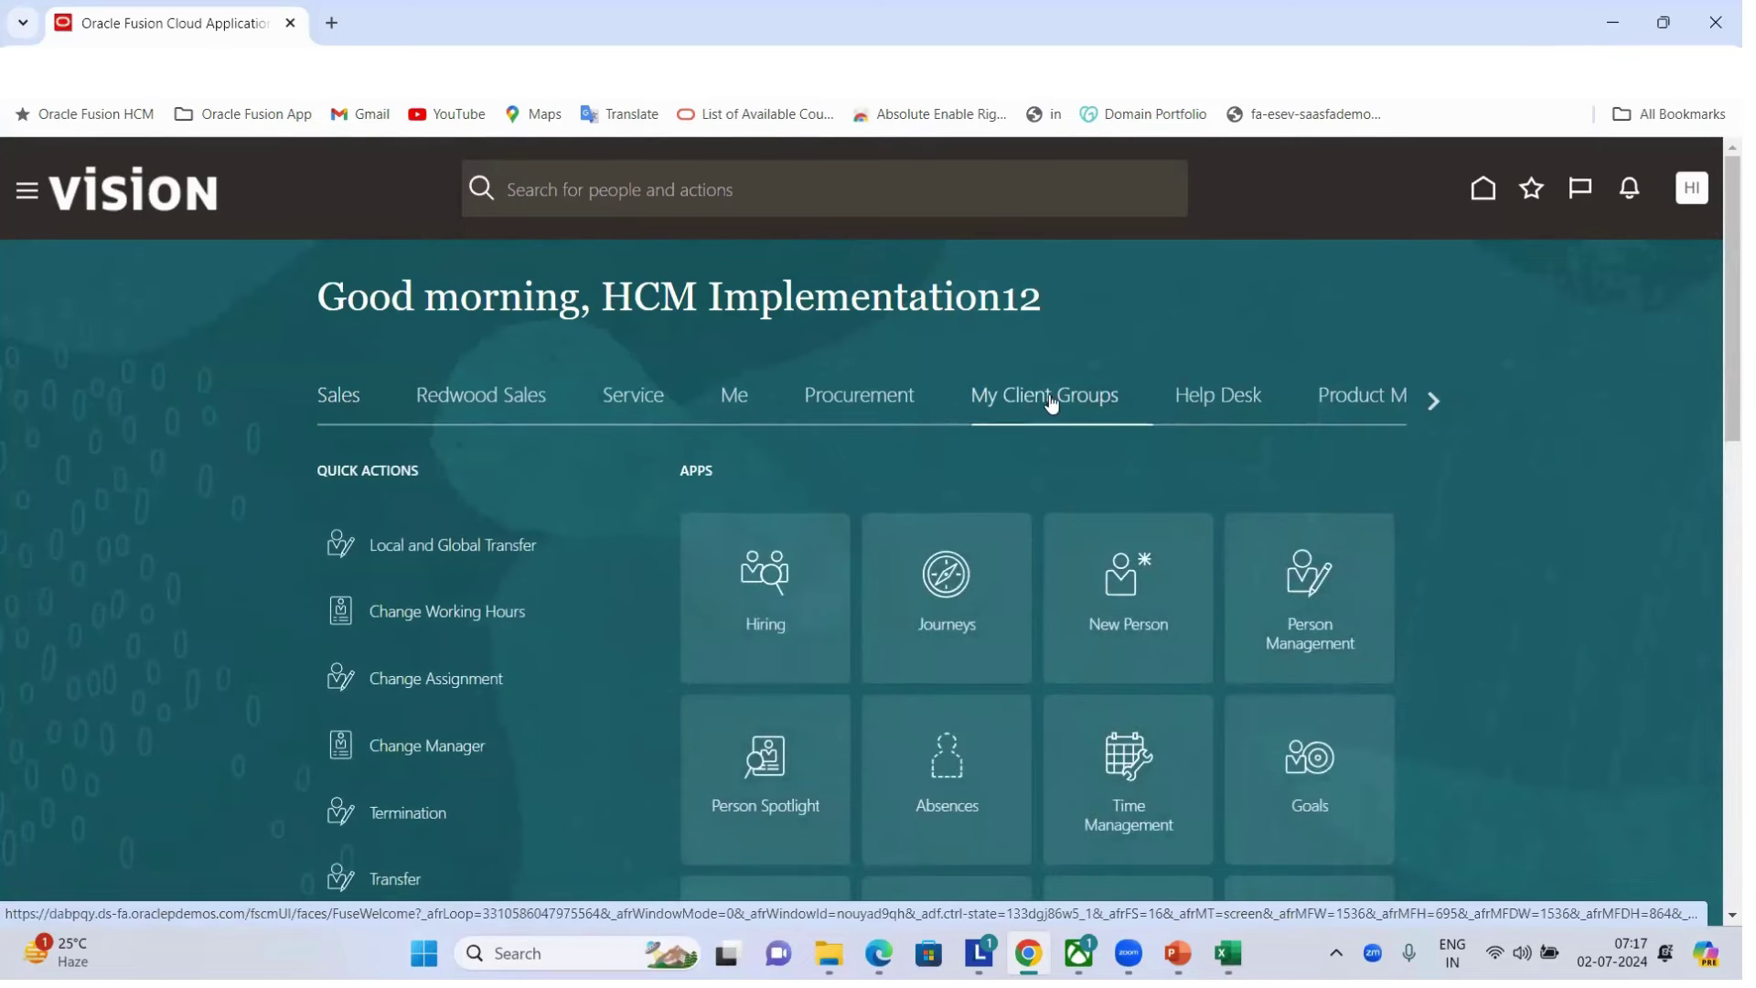
left_click(1124, 590)
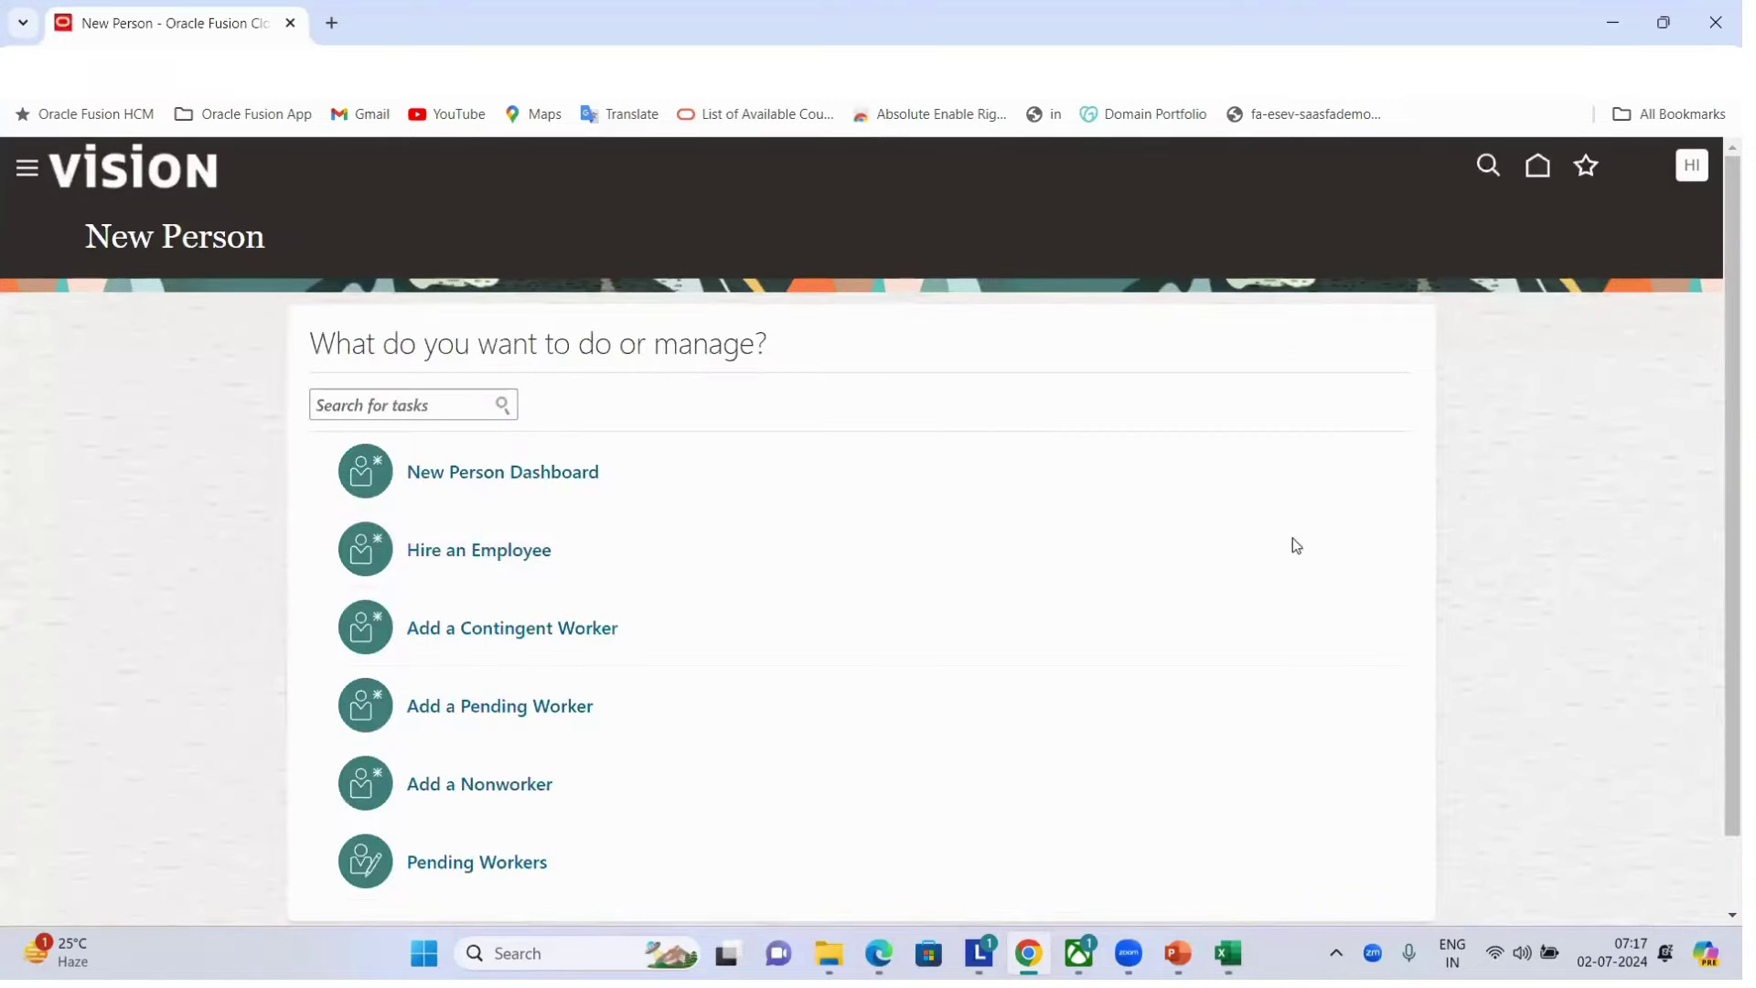
left_click(471, 554)
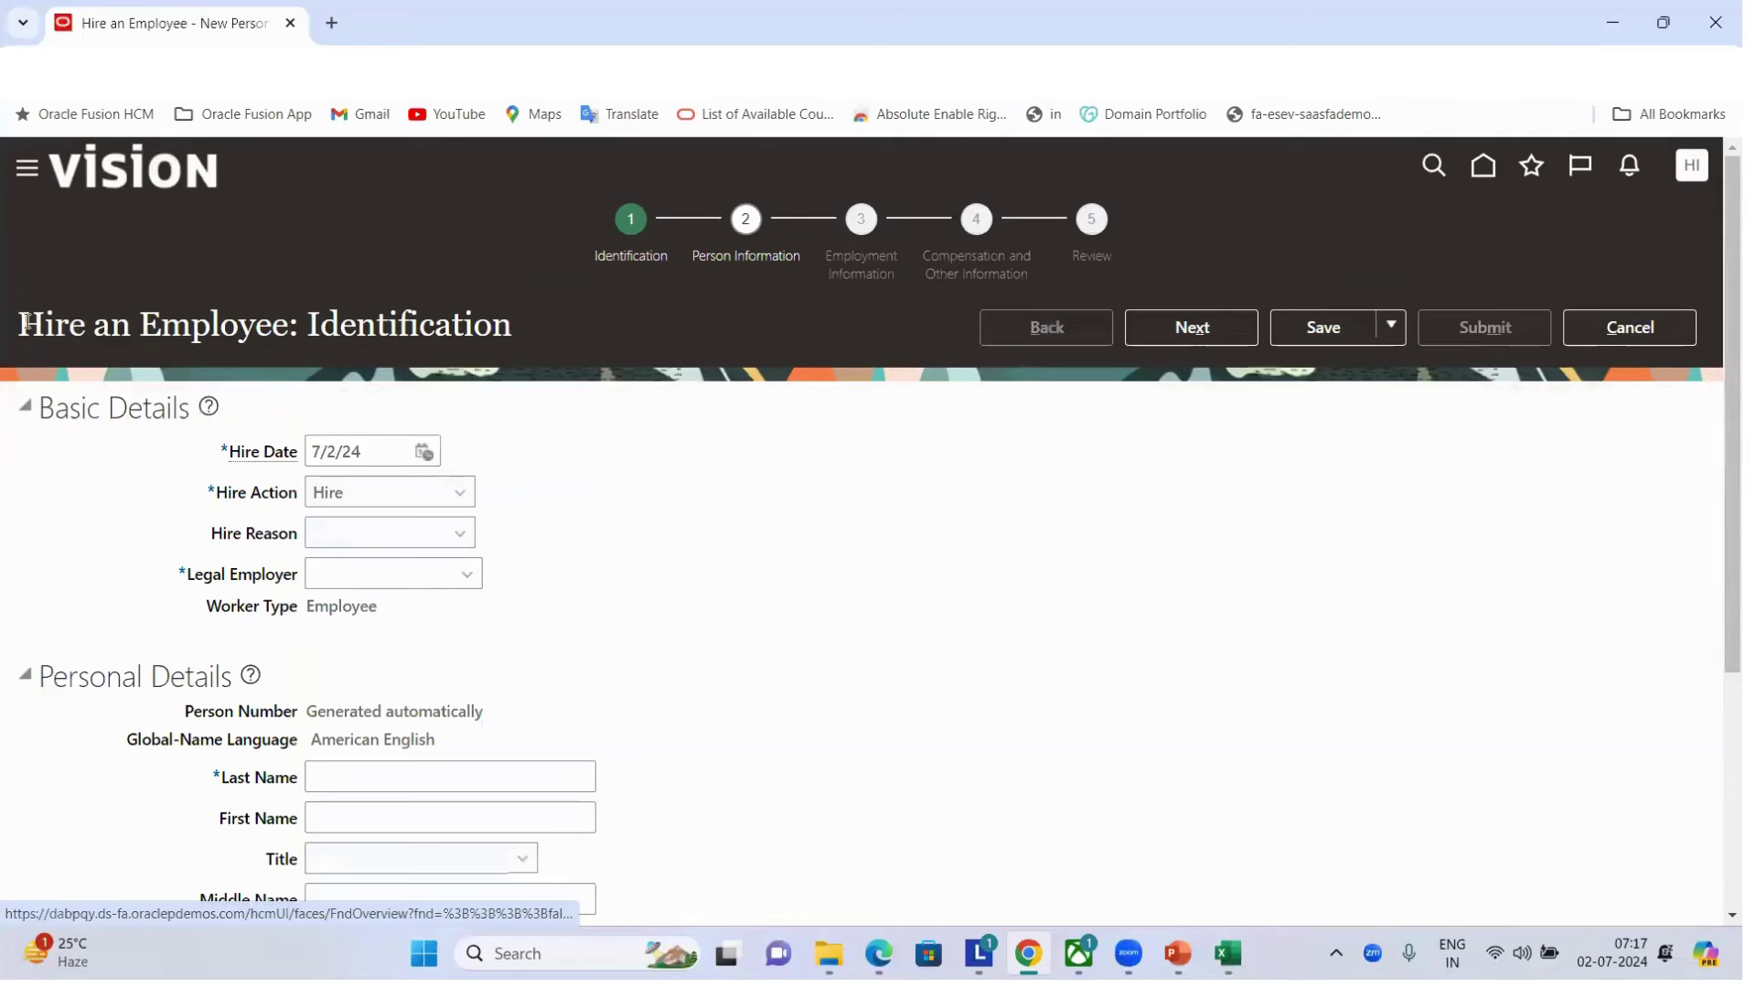
- Highlight 'Employee' in the Hire an Employee page title, then return to the Excel workbook
left_click_drag(23, 325, 256, 316)
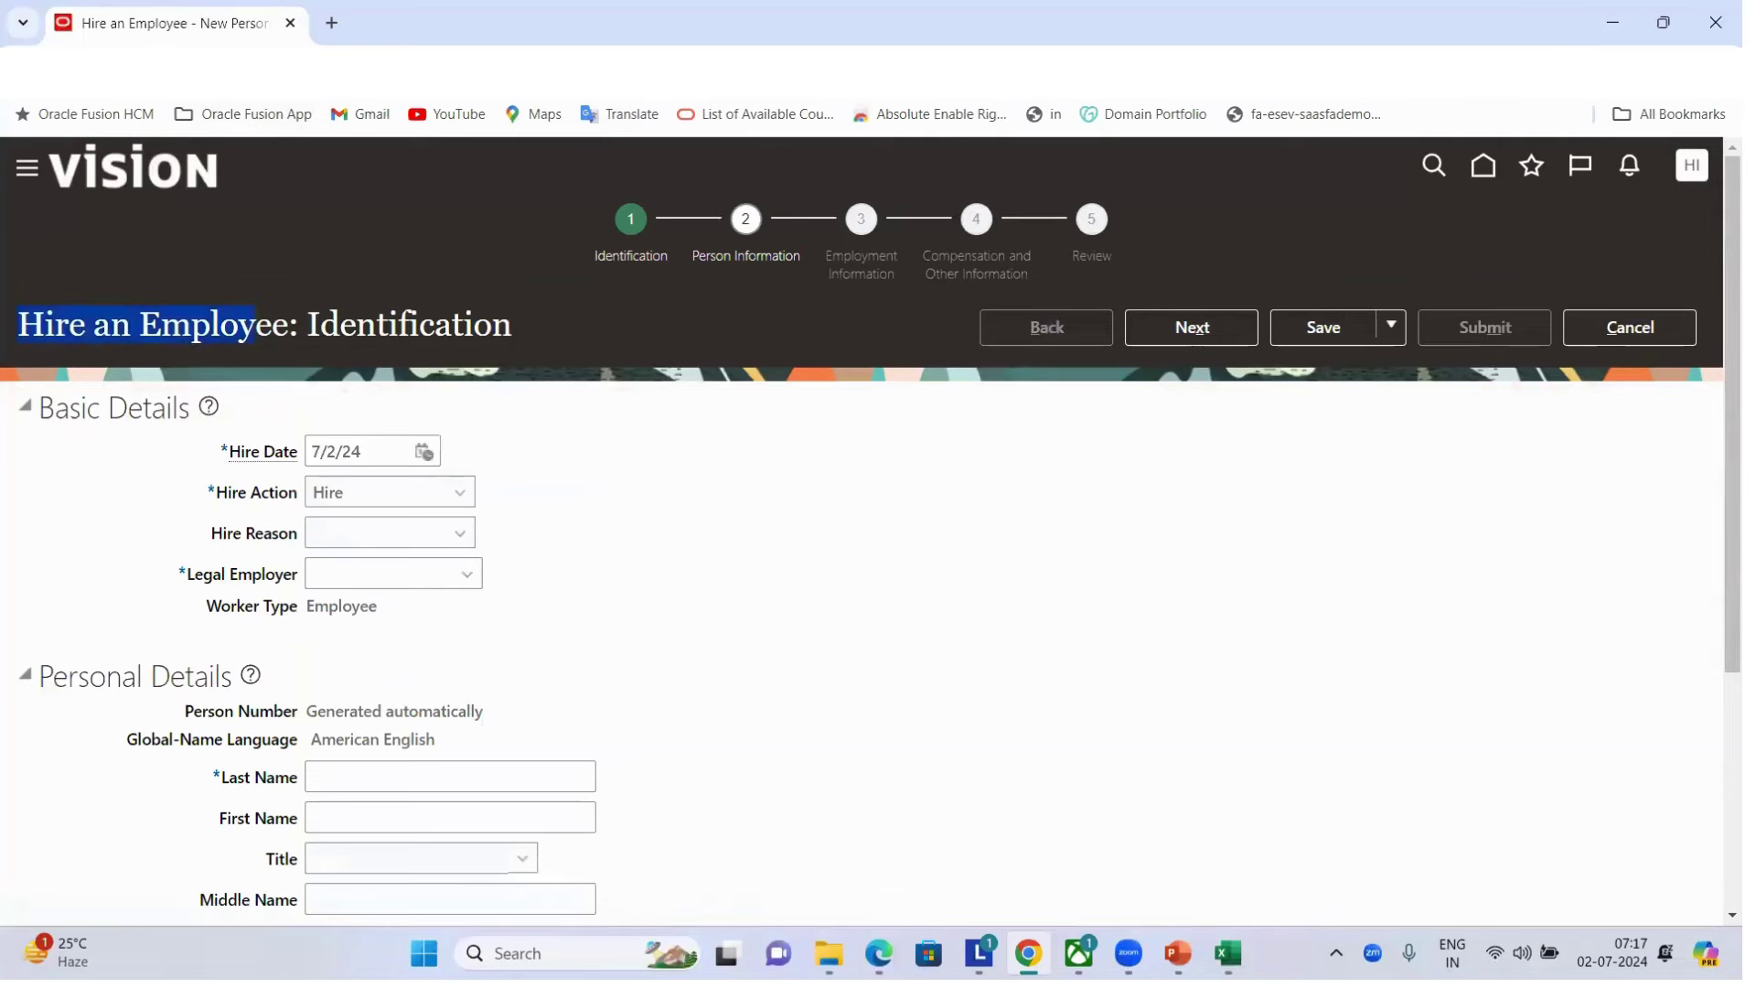
left_click(649, 450)
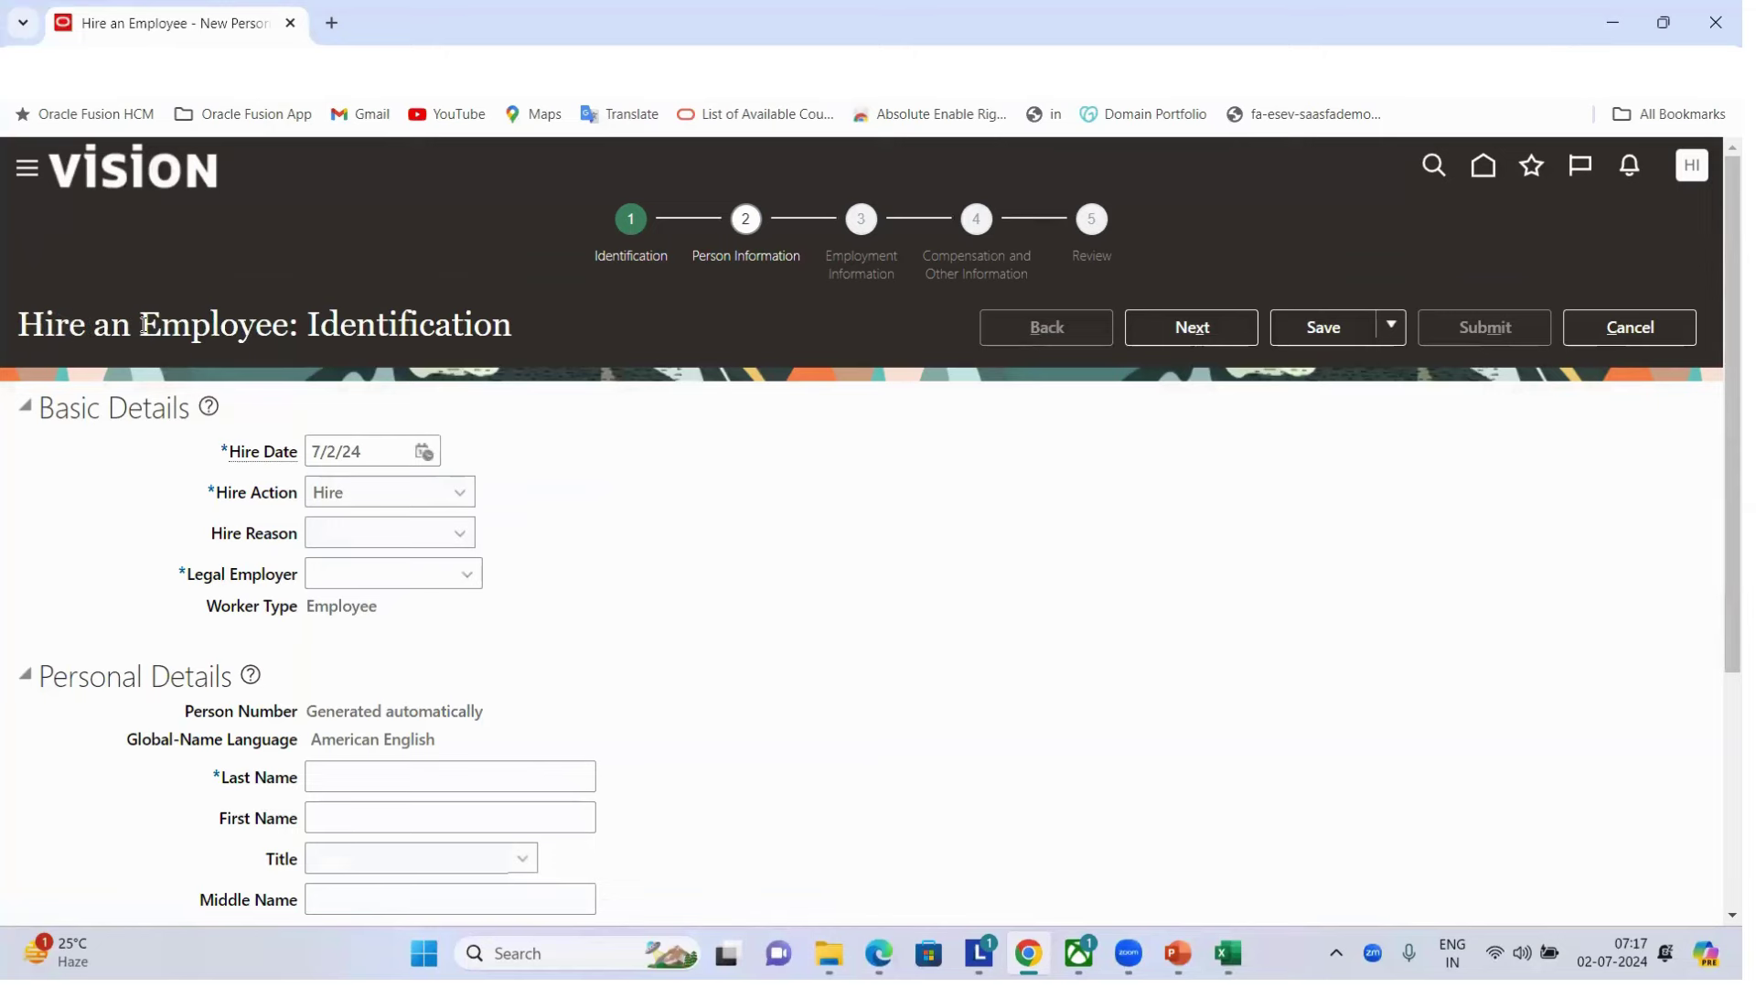
left_click_drag(145, 324, 269, 327)
scroll(458, 713, "down", 3)
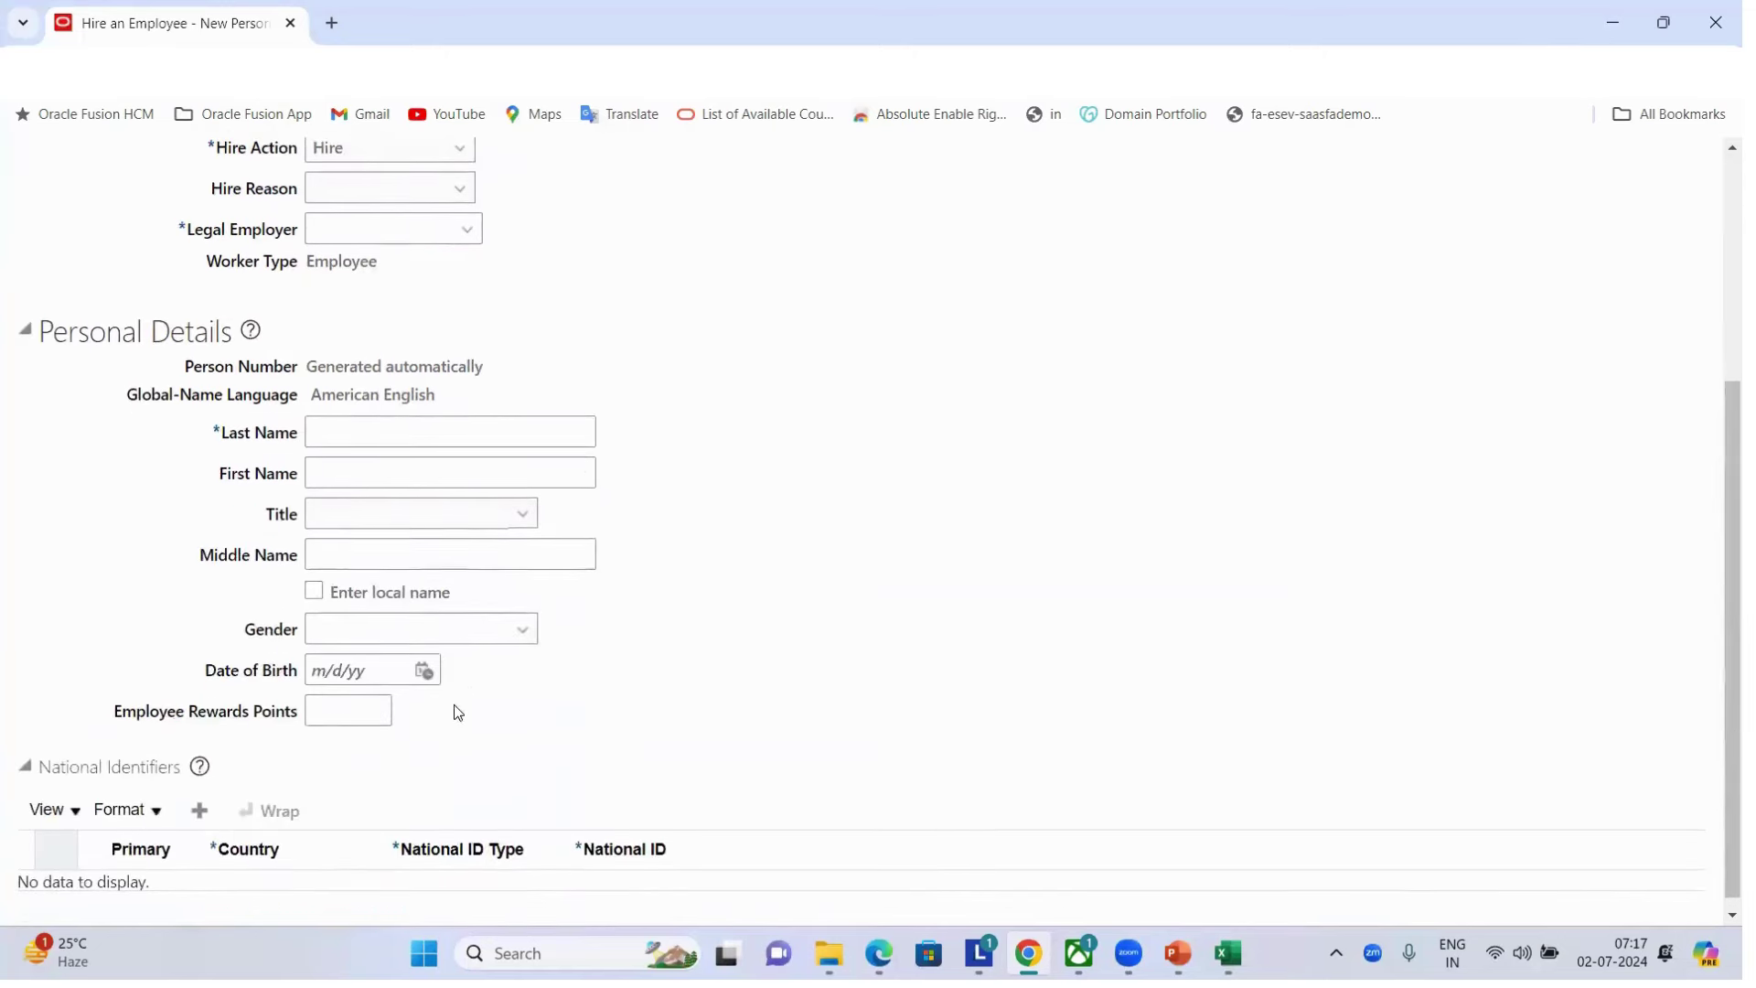
scroll(458, 712, "up", 5)
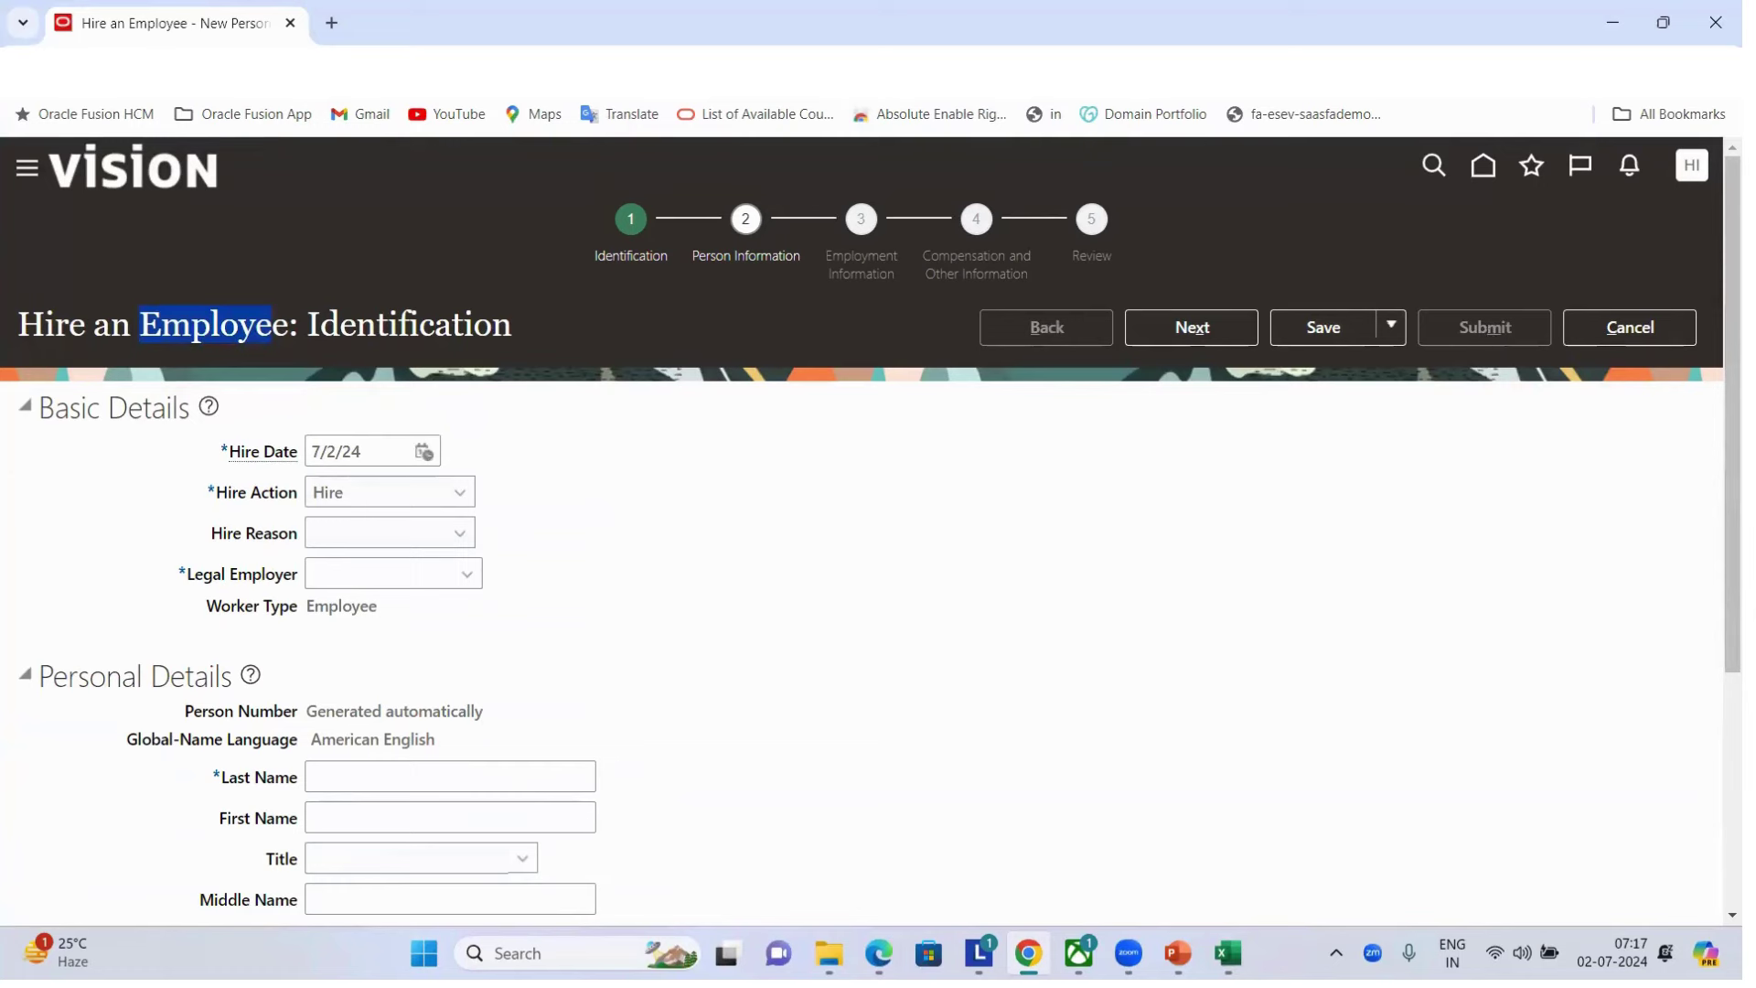
double_click(229, 325)
left_click(1227, 952)
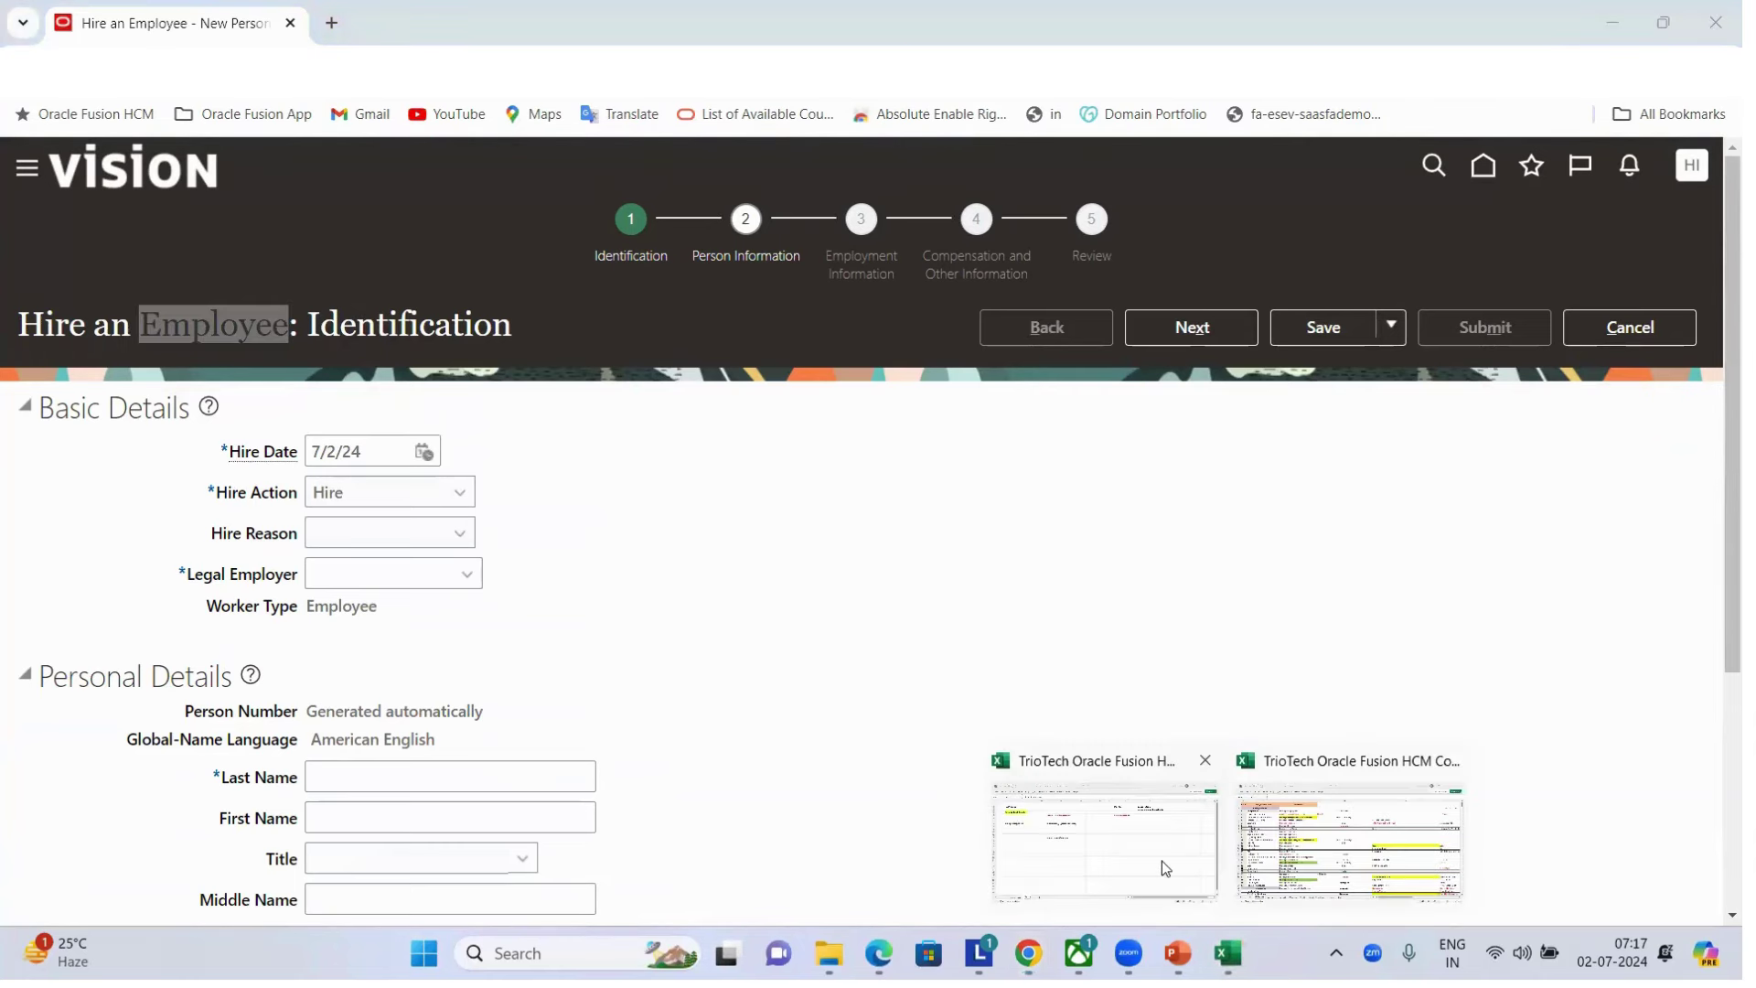
key("alt+Tab")
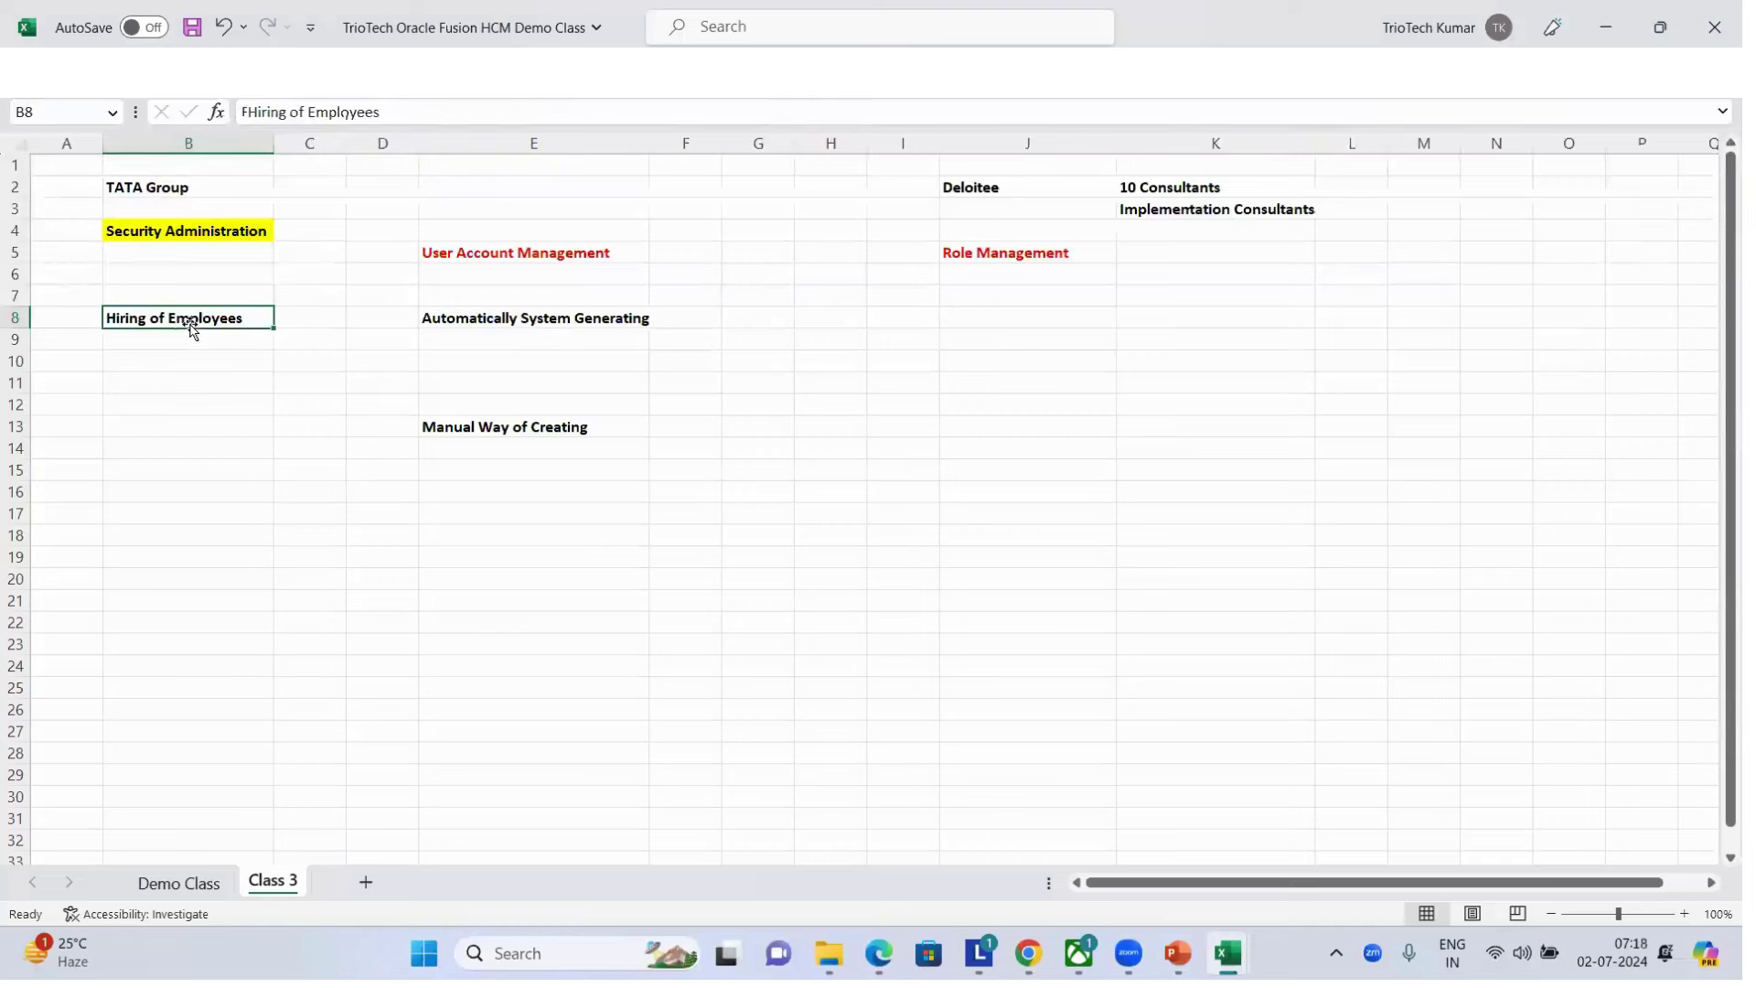
- Make the Hiring of Employees text in B8 dark red
right_click(218, 319)
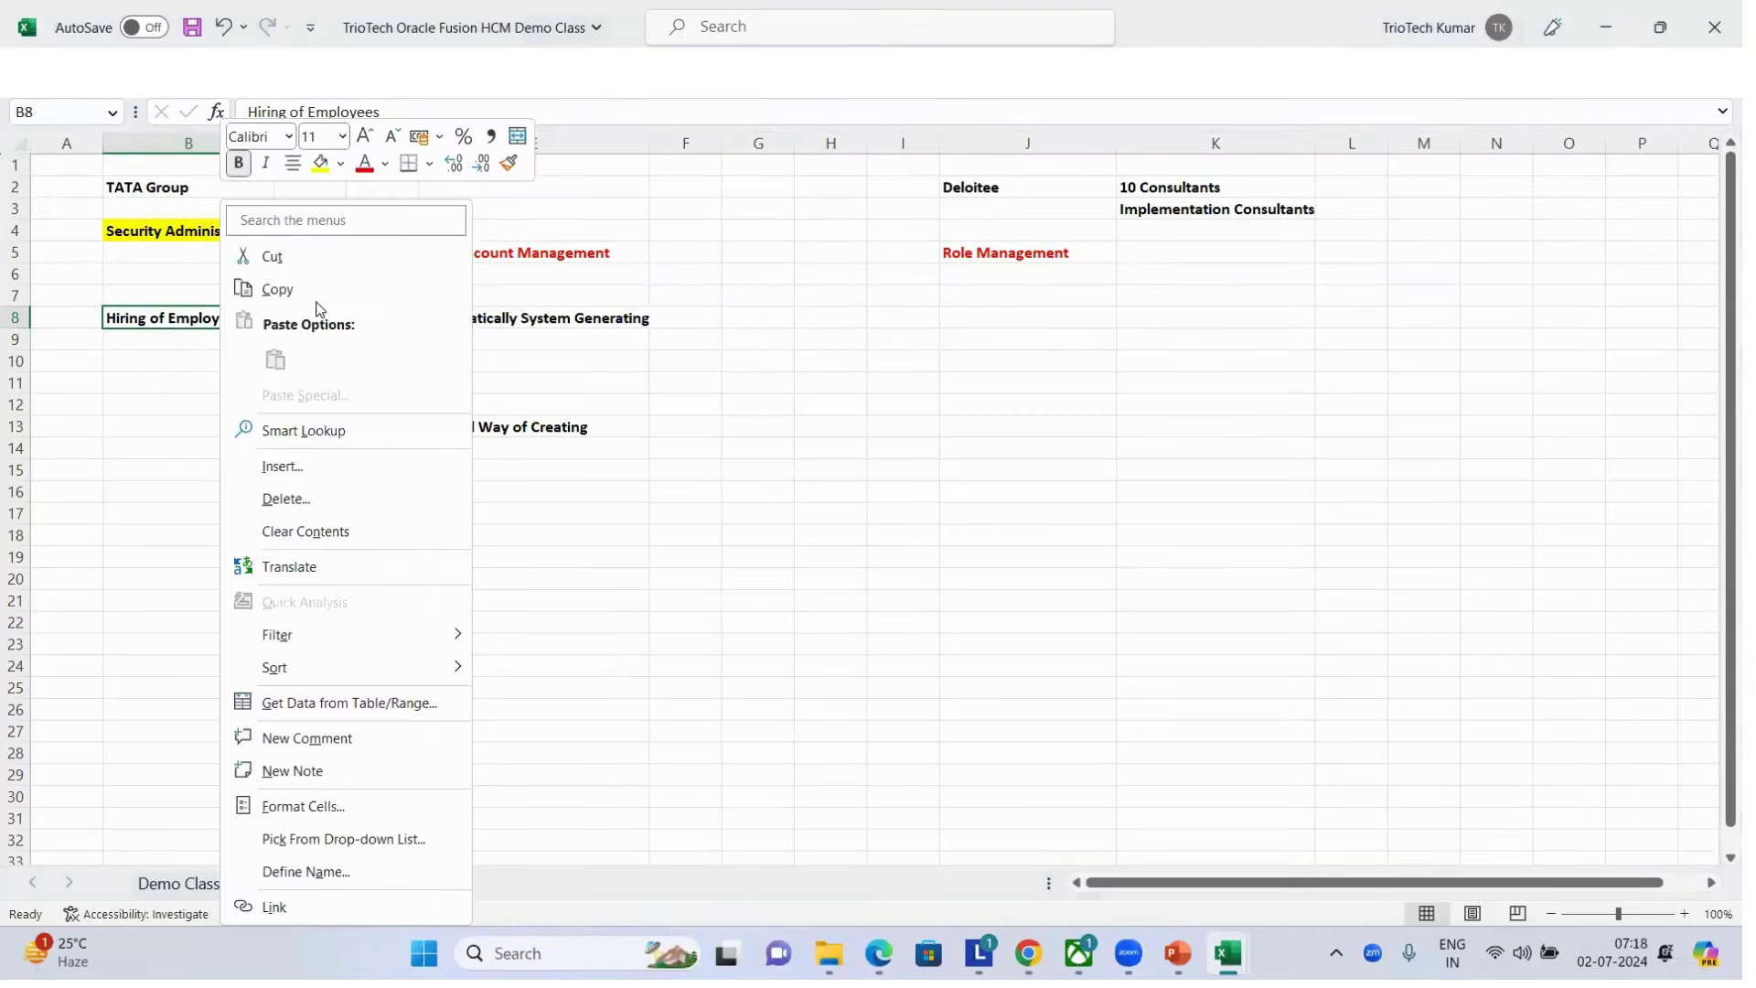
left_click(386, 164)
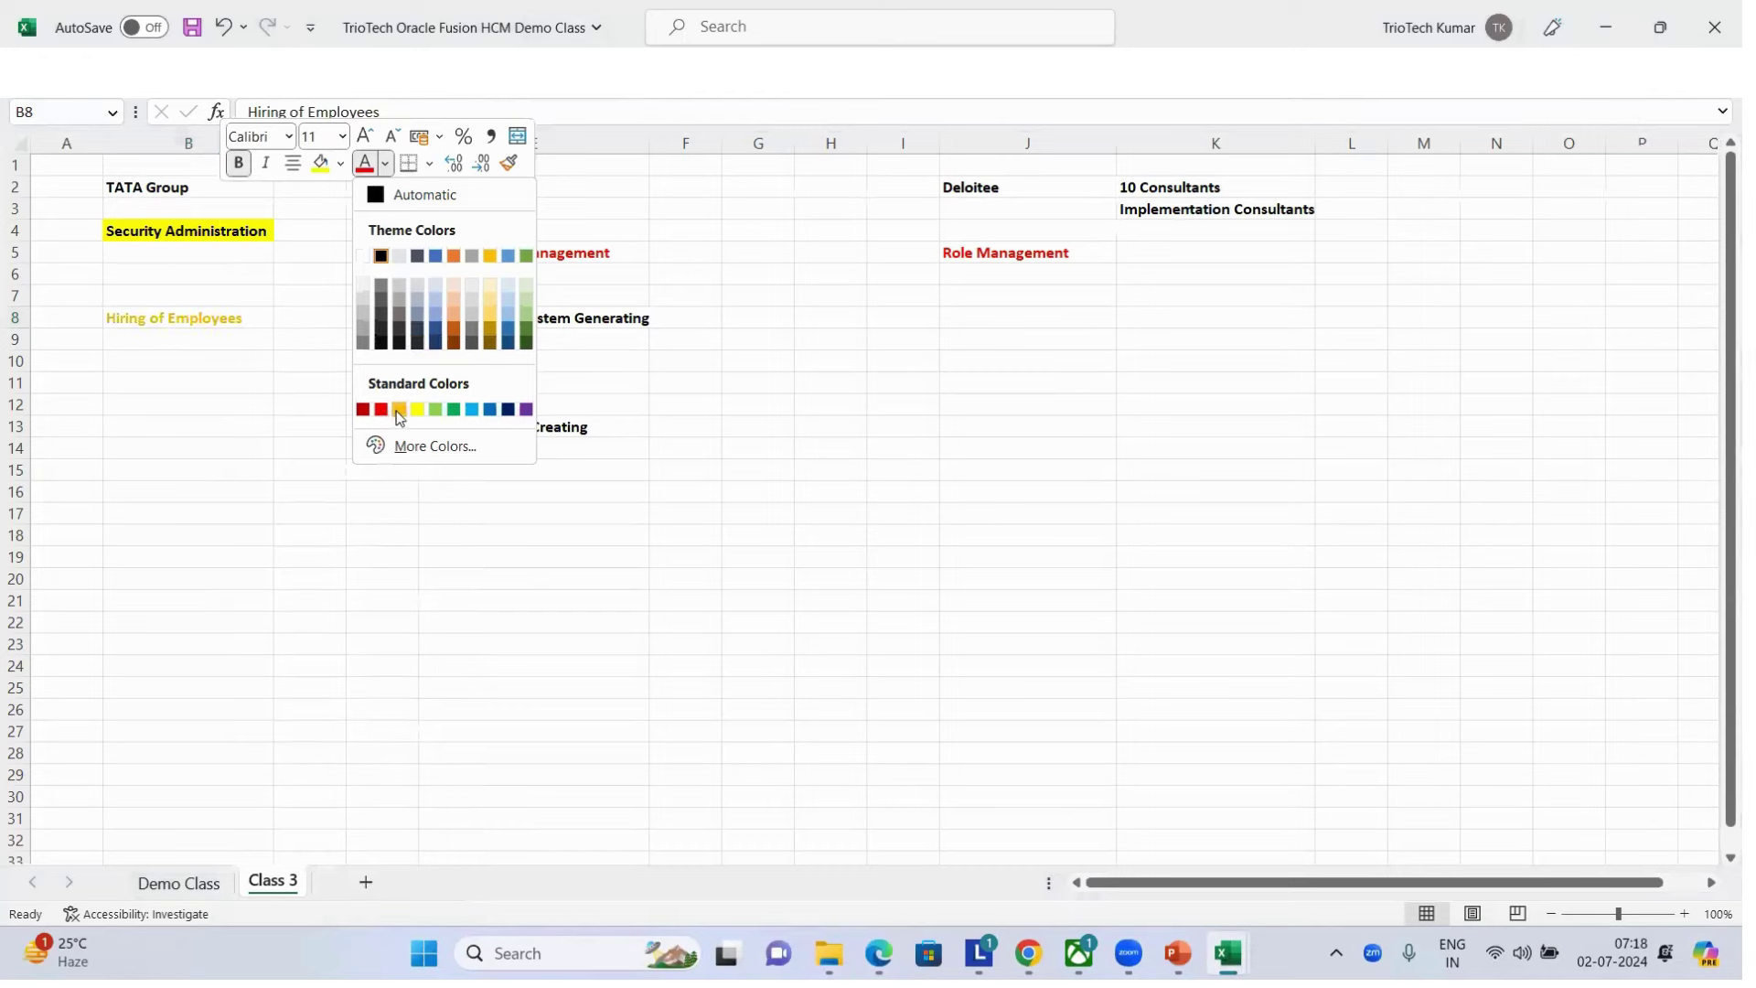
left_click(363, 411)
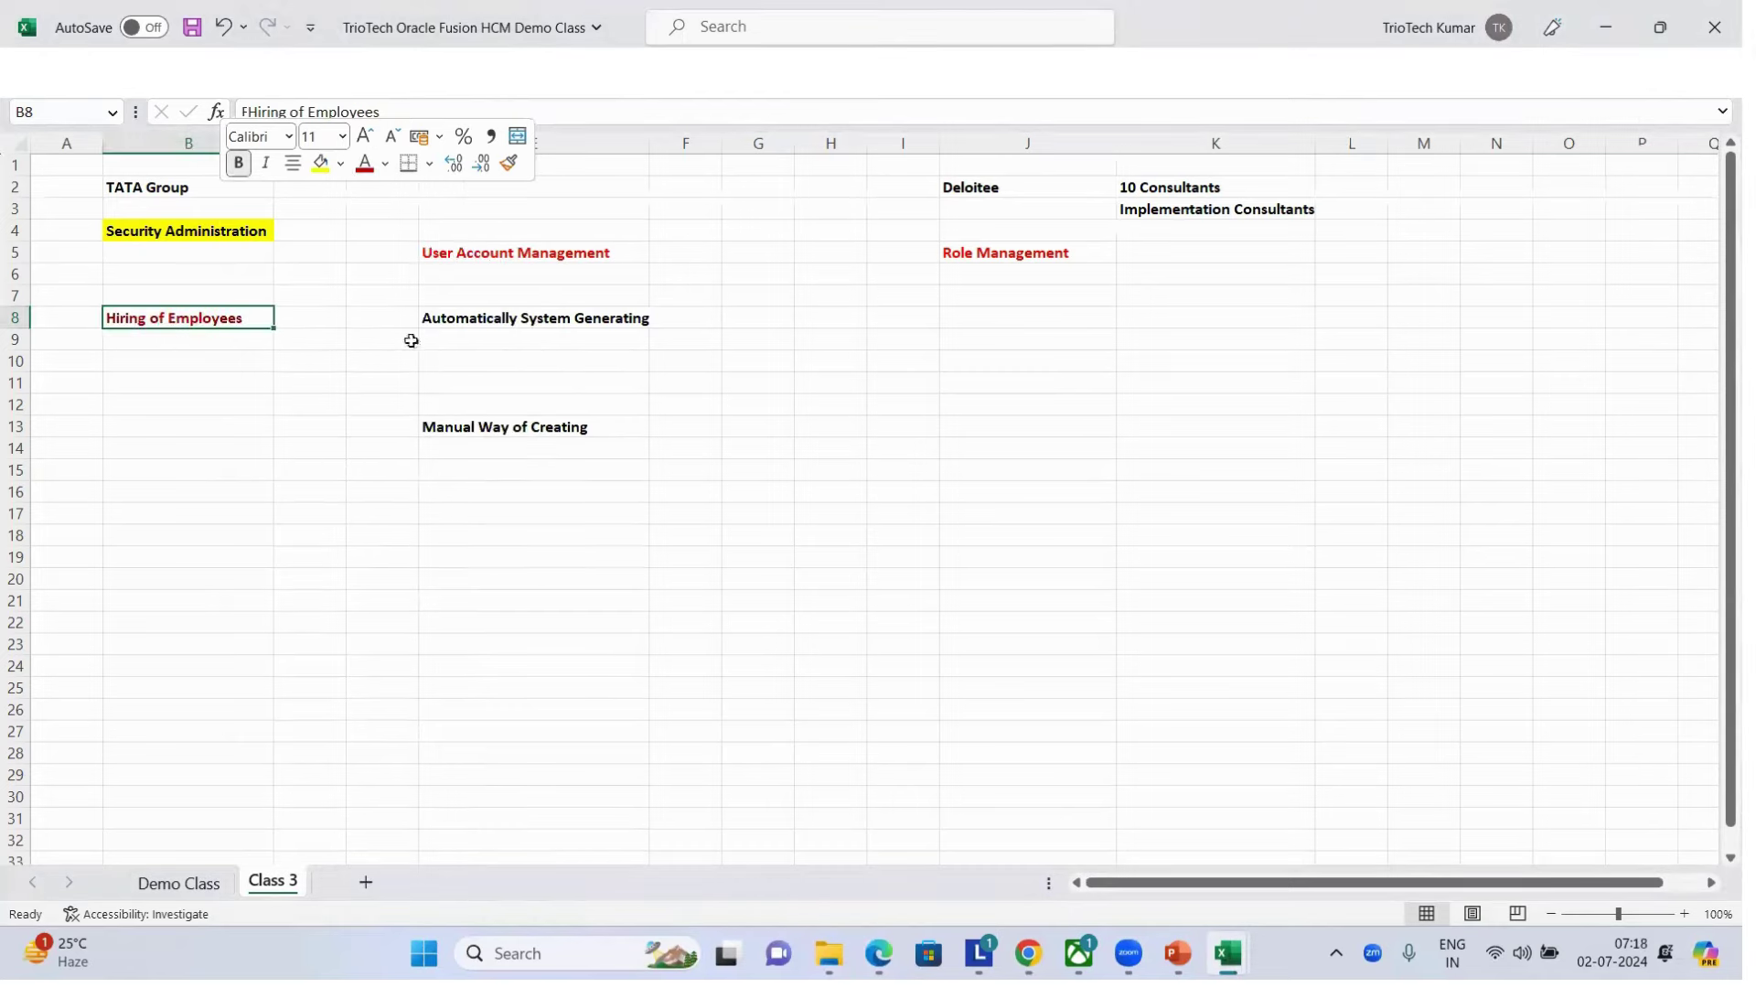
- Select cells E5, E8, E10 and B8 individually, then select B8 through E8
left_click(537, 255)
left_click(545, 320)
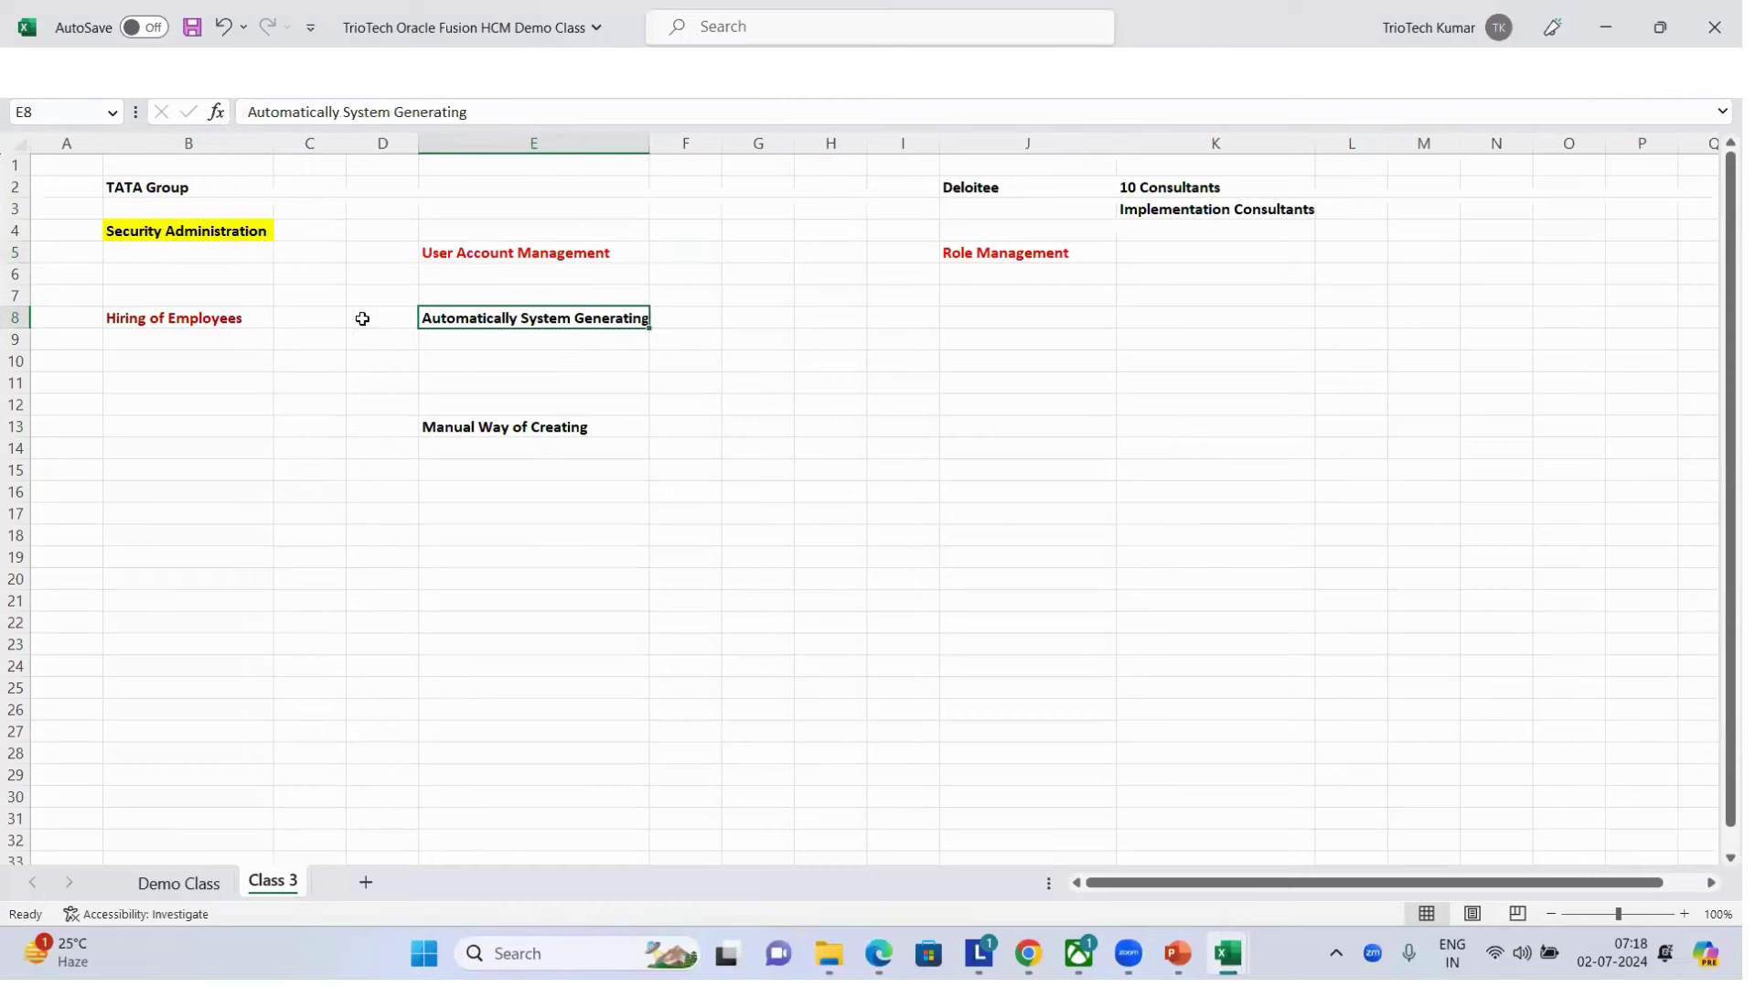
left_click(486, 356)
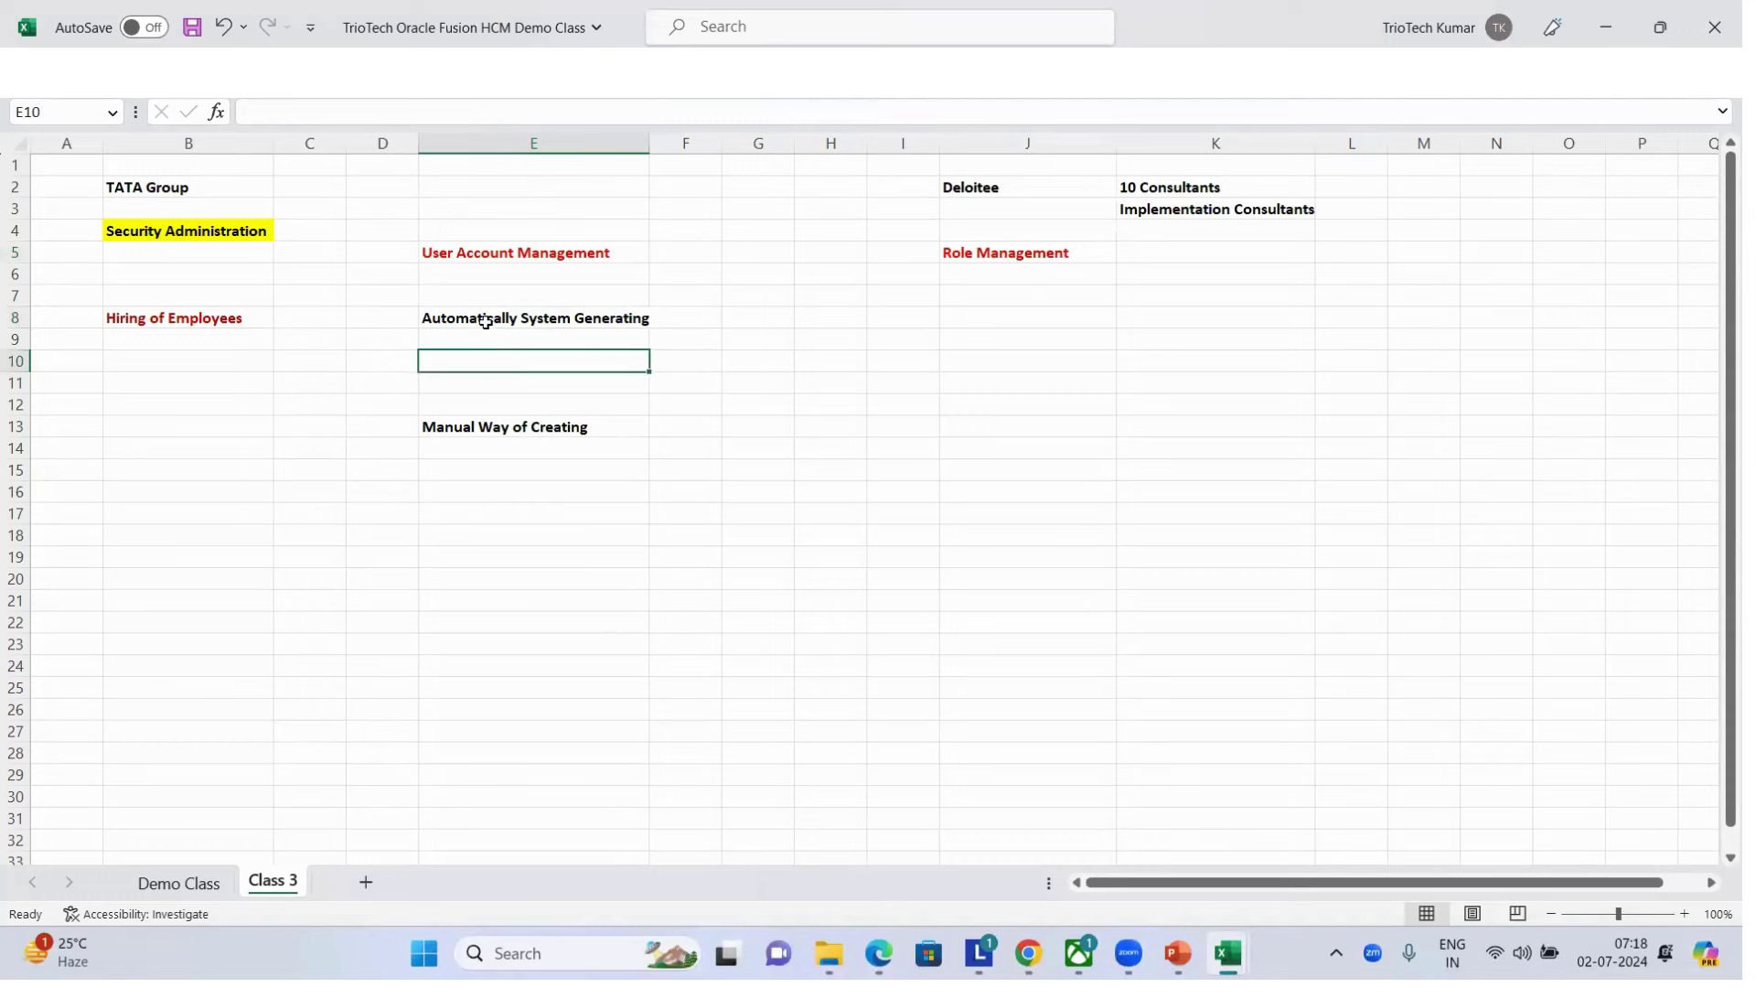
left_click(488, 325)
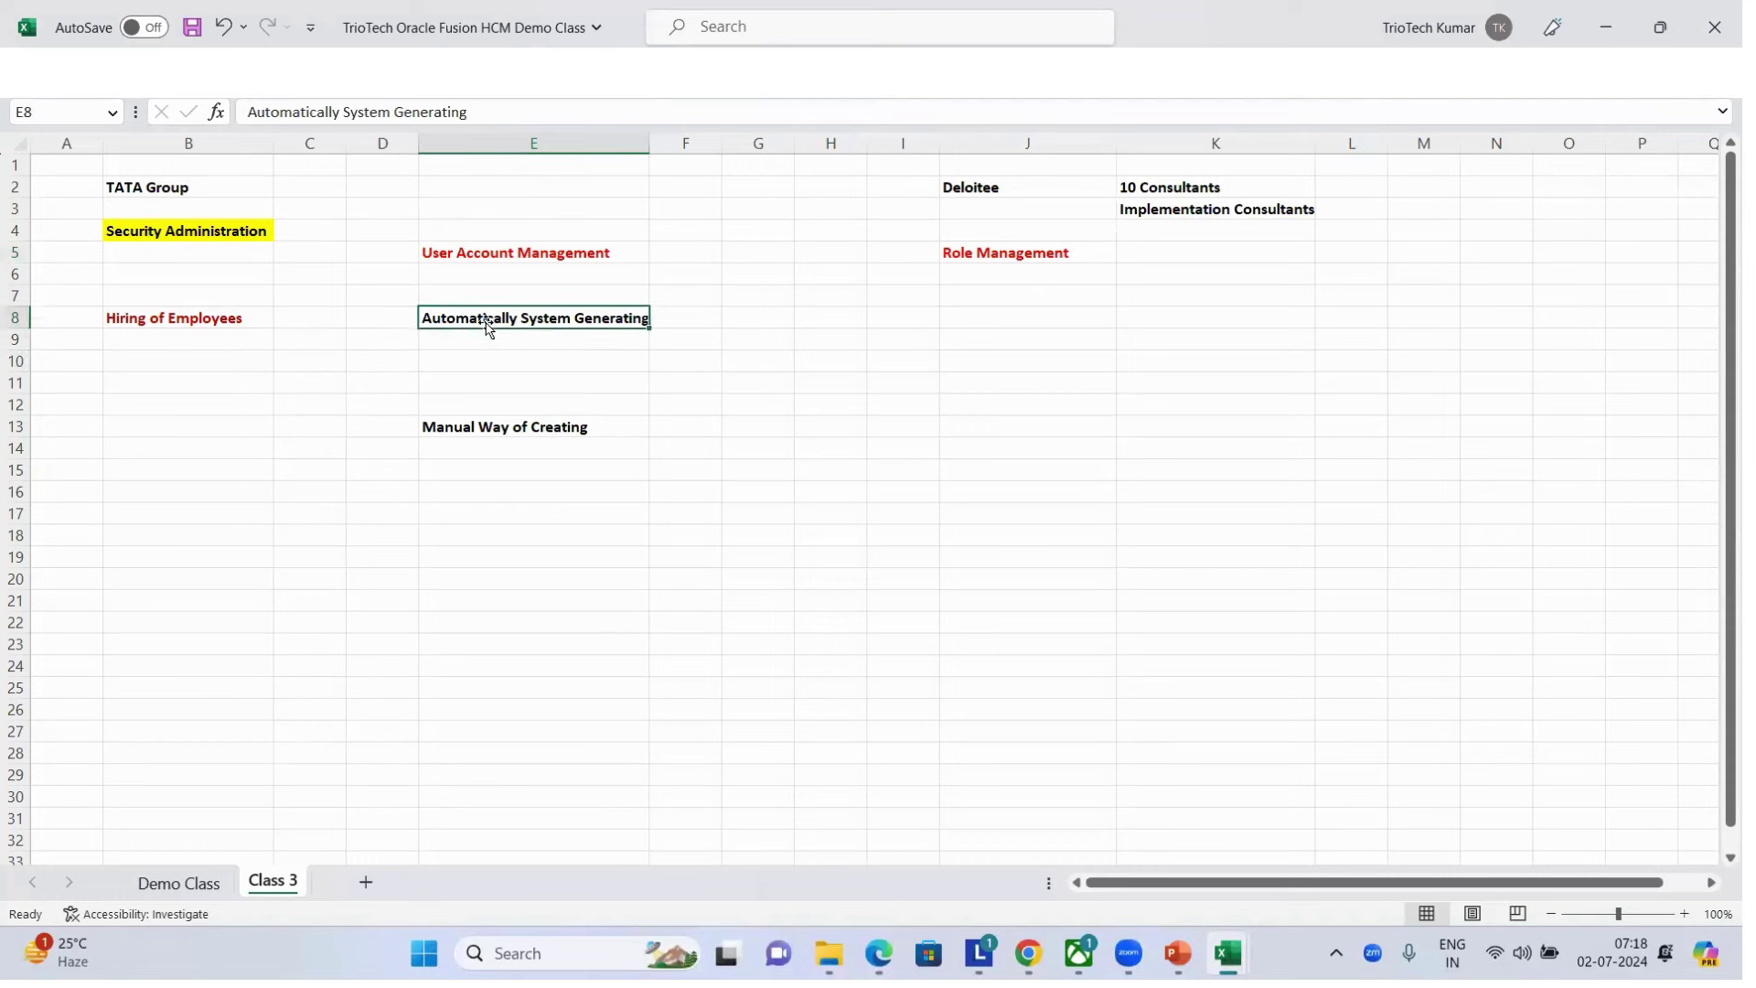
left_click(236, 319)
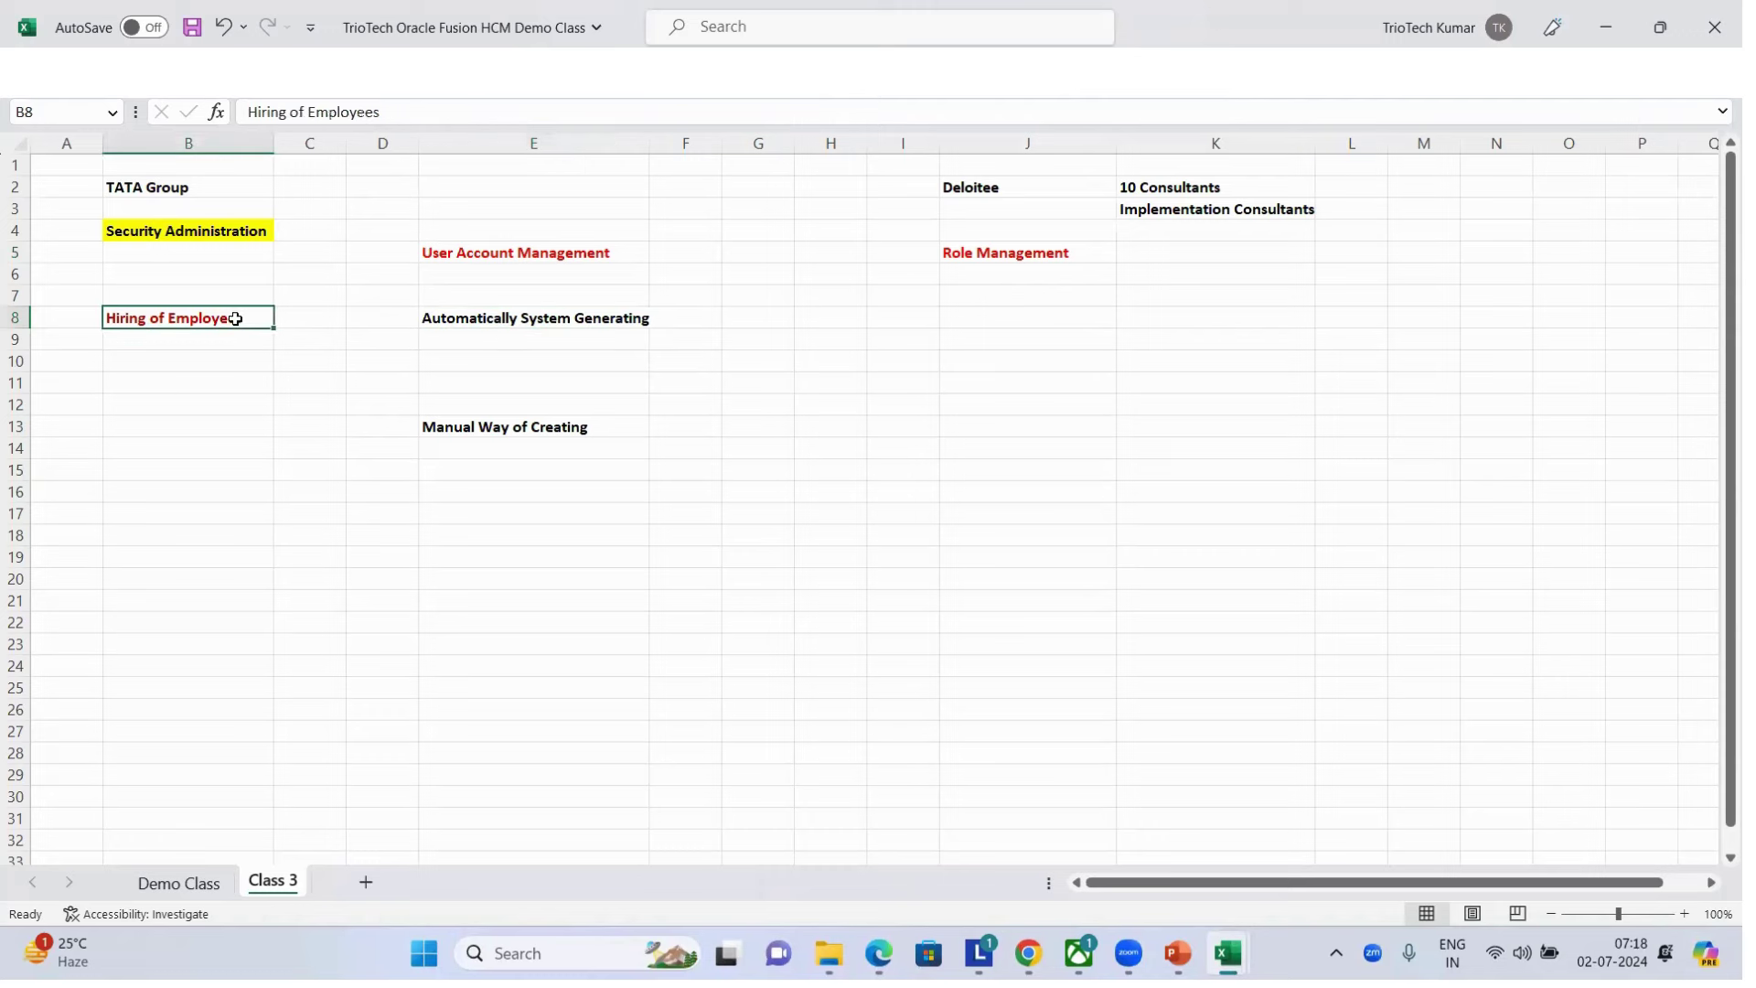
left_click(562, 328)
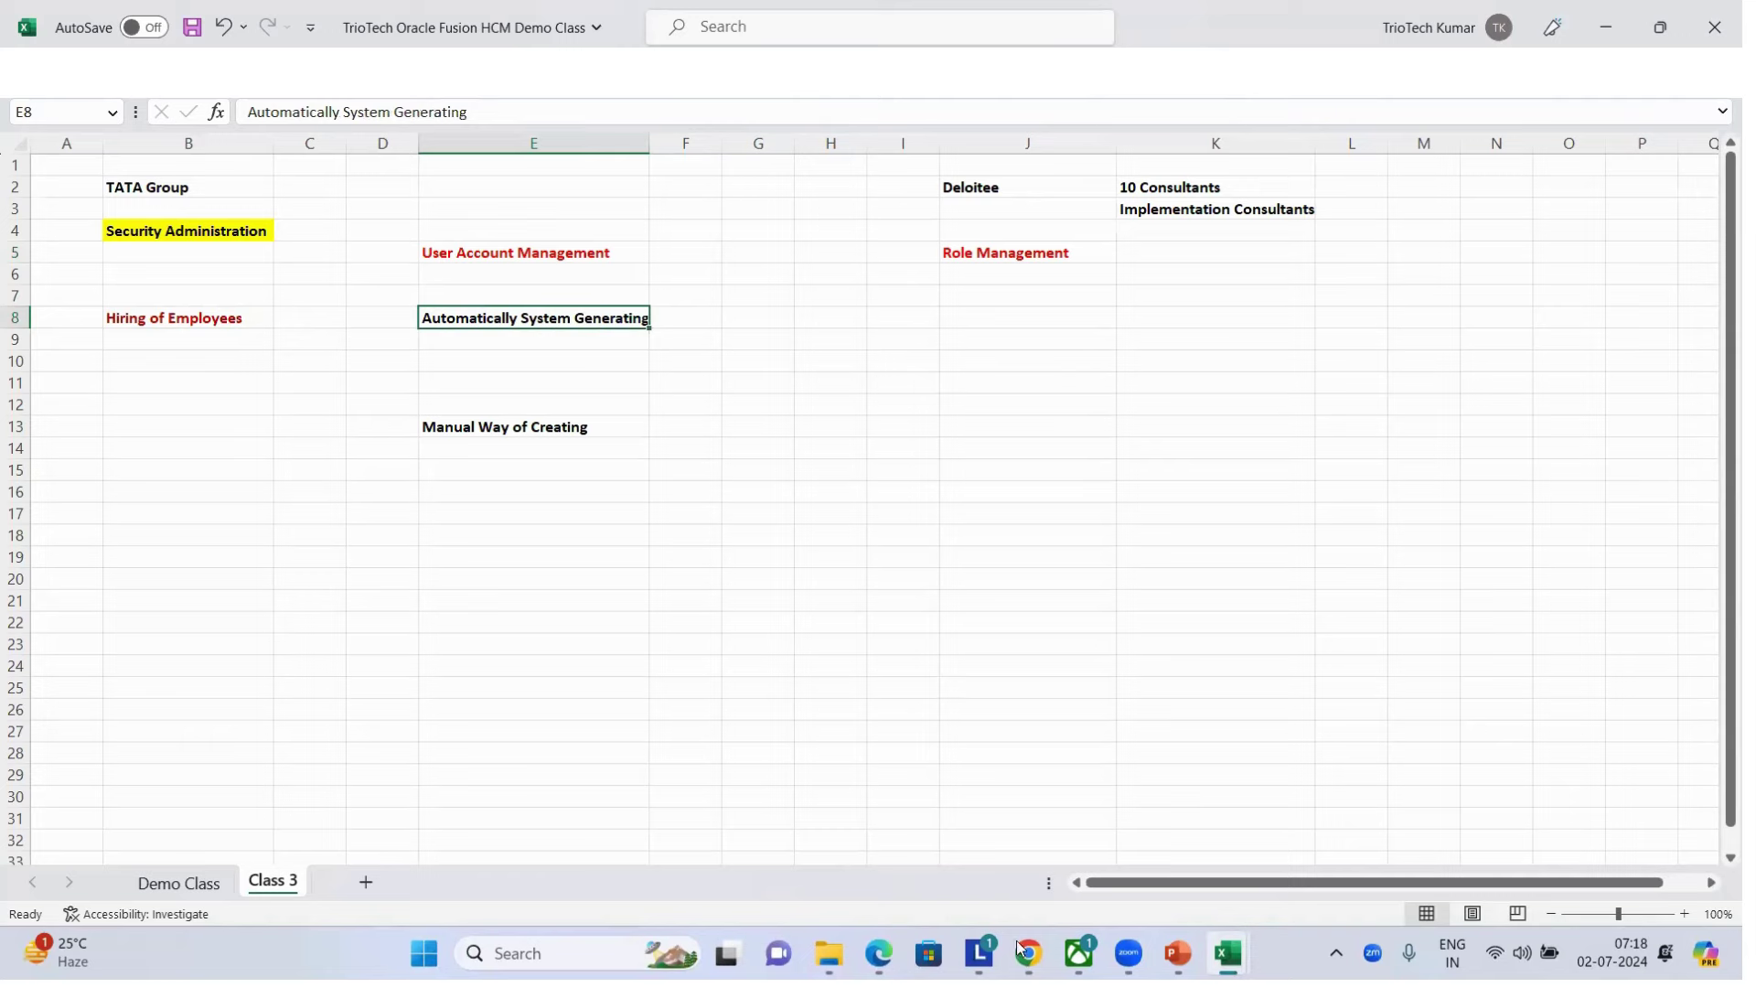
left_click_drag(243, 320, 562, 317)
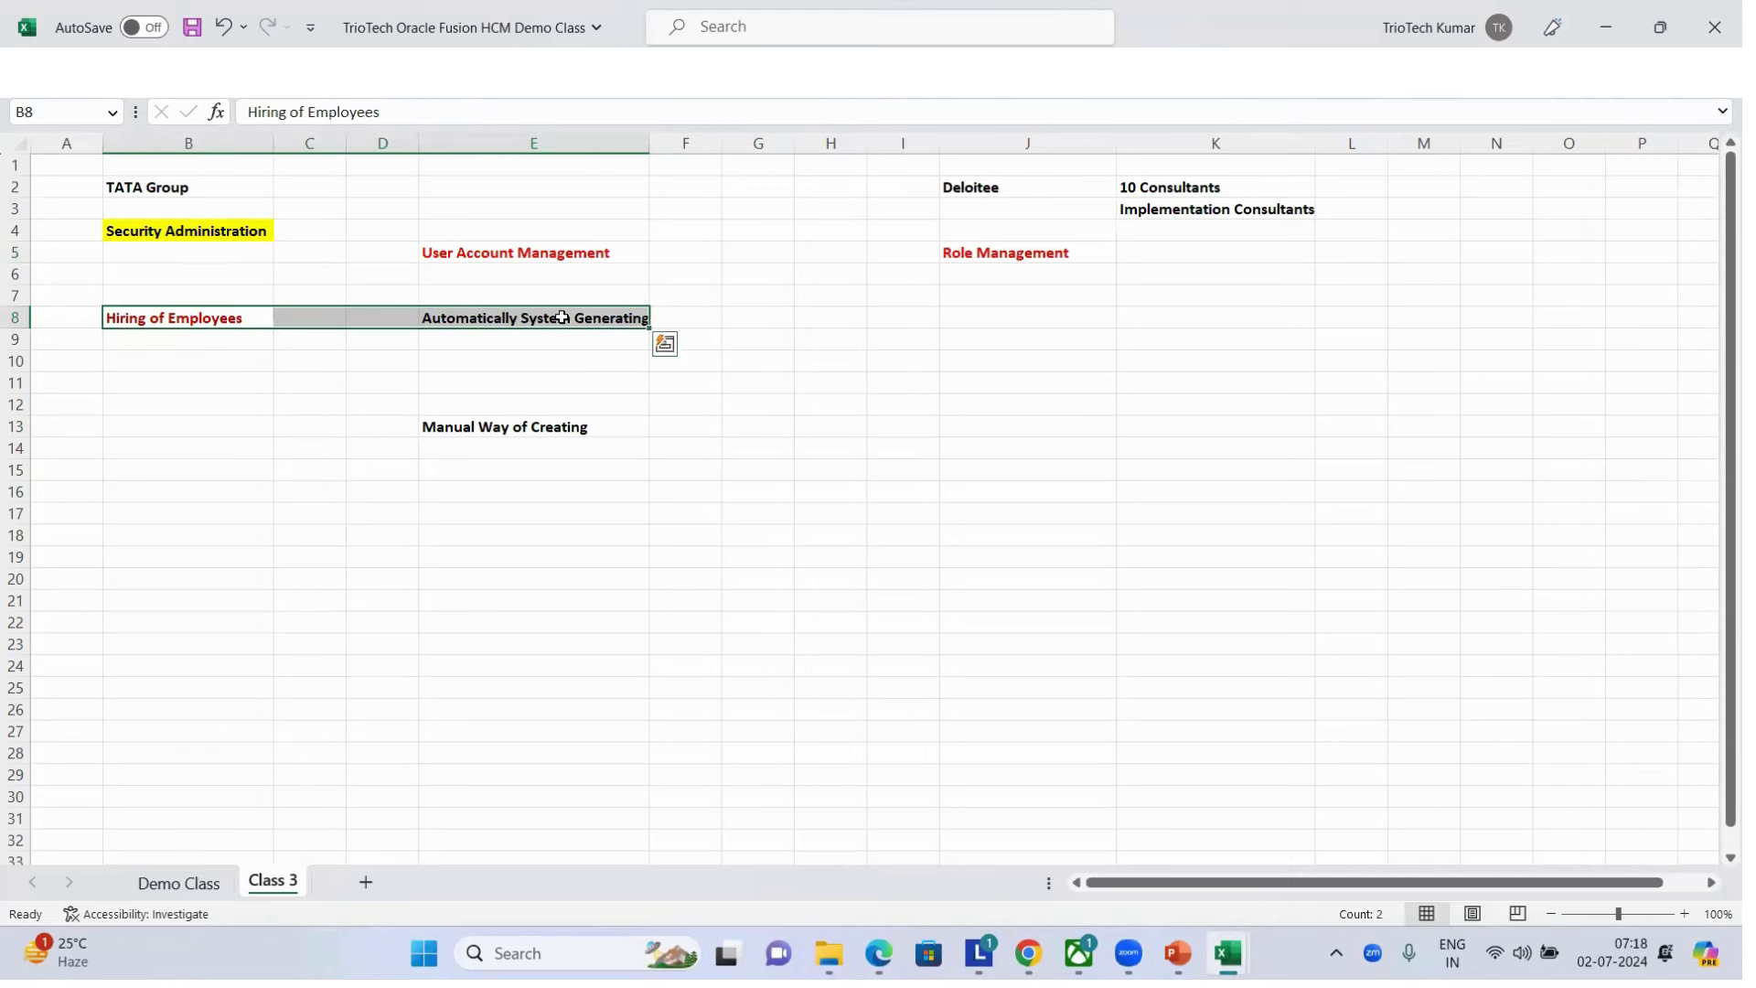
- Select Demo Class modules B32:D47, then on Class 3 select E16 and the Deloitee block
left_click(179, 883)
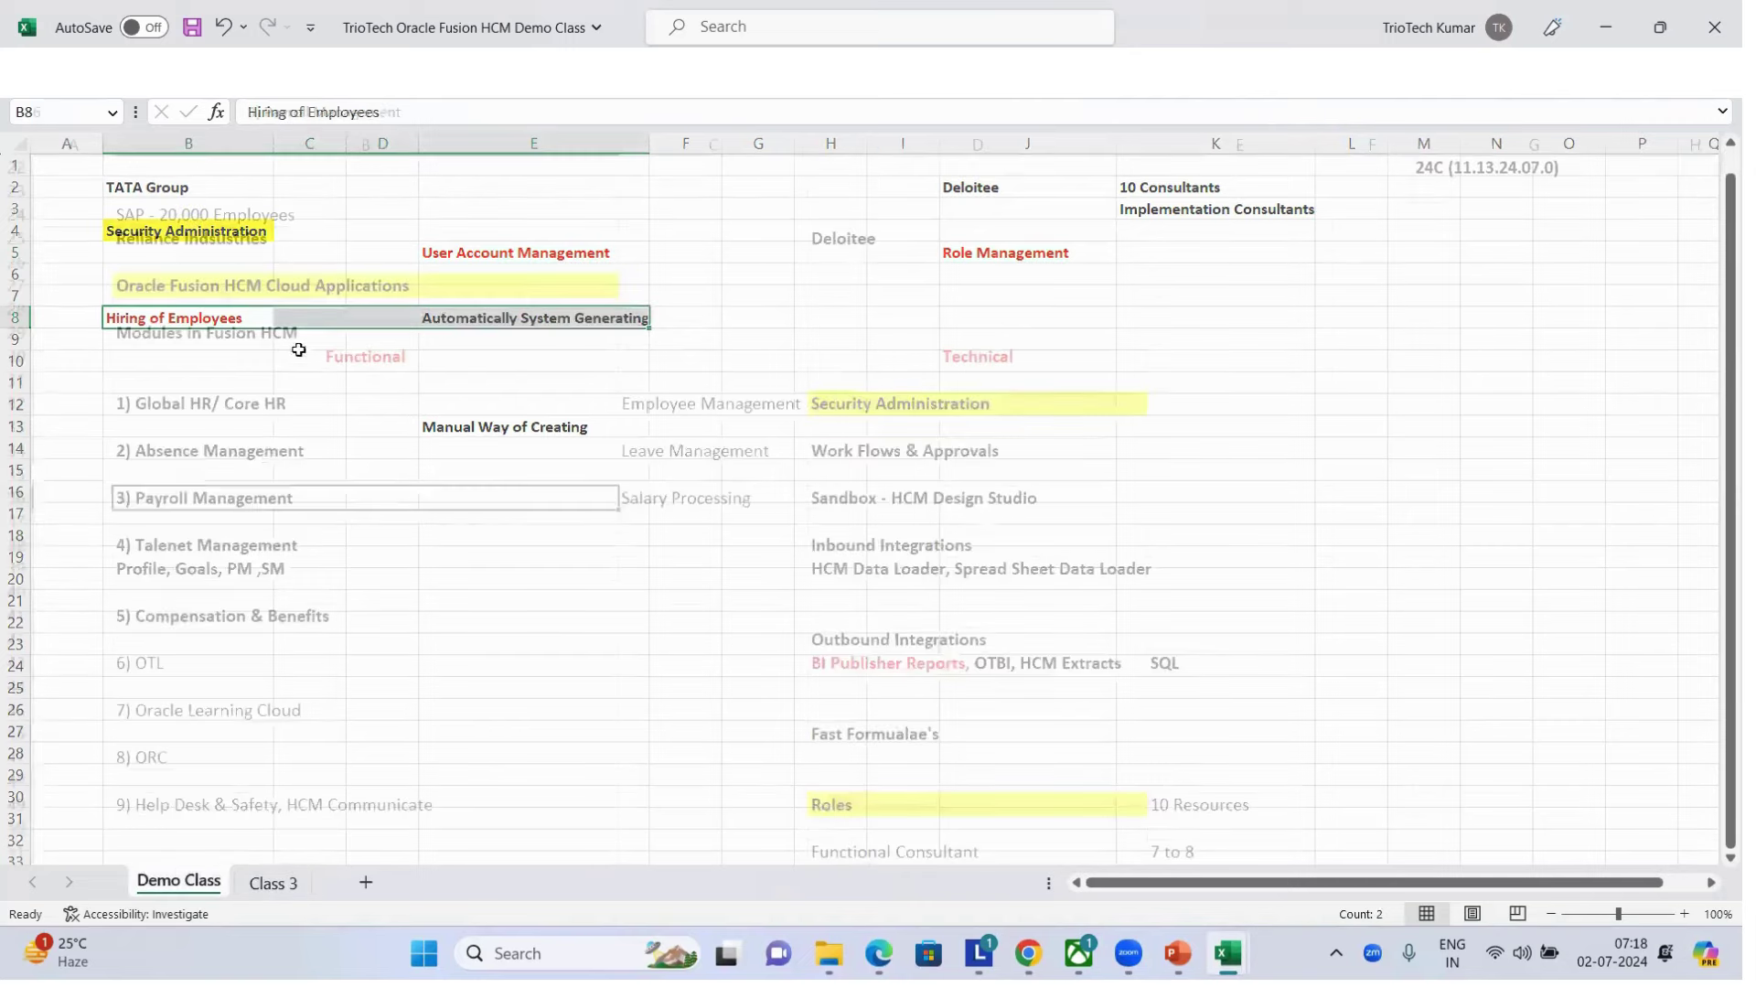
left_click_drag(423, 442, 1031, 750)
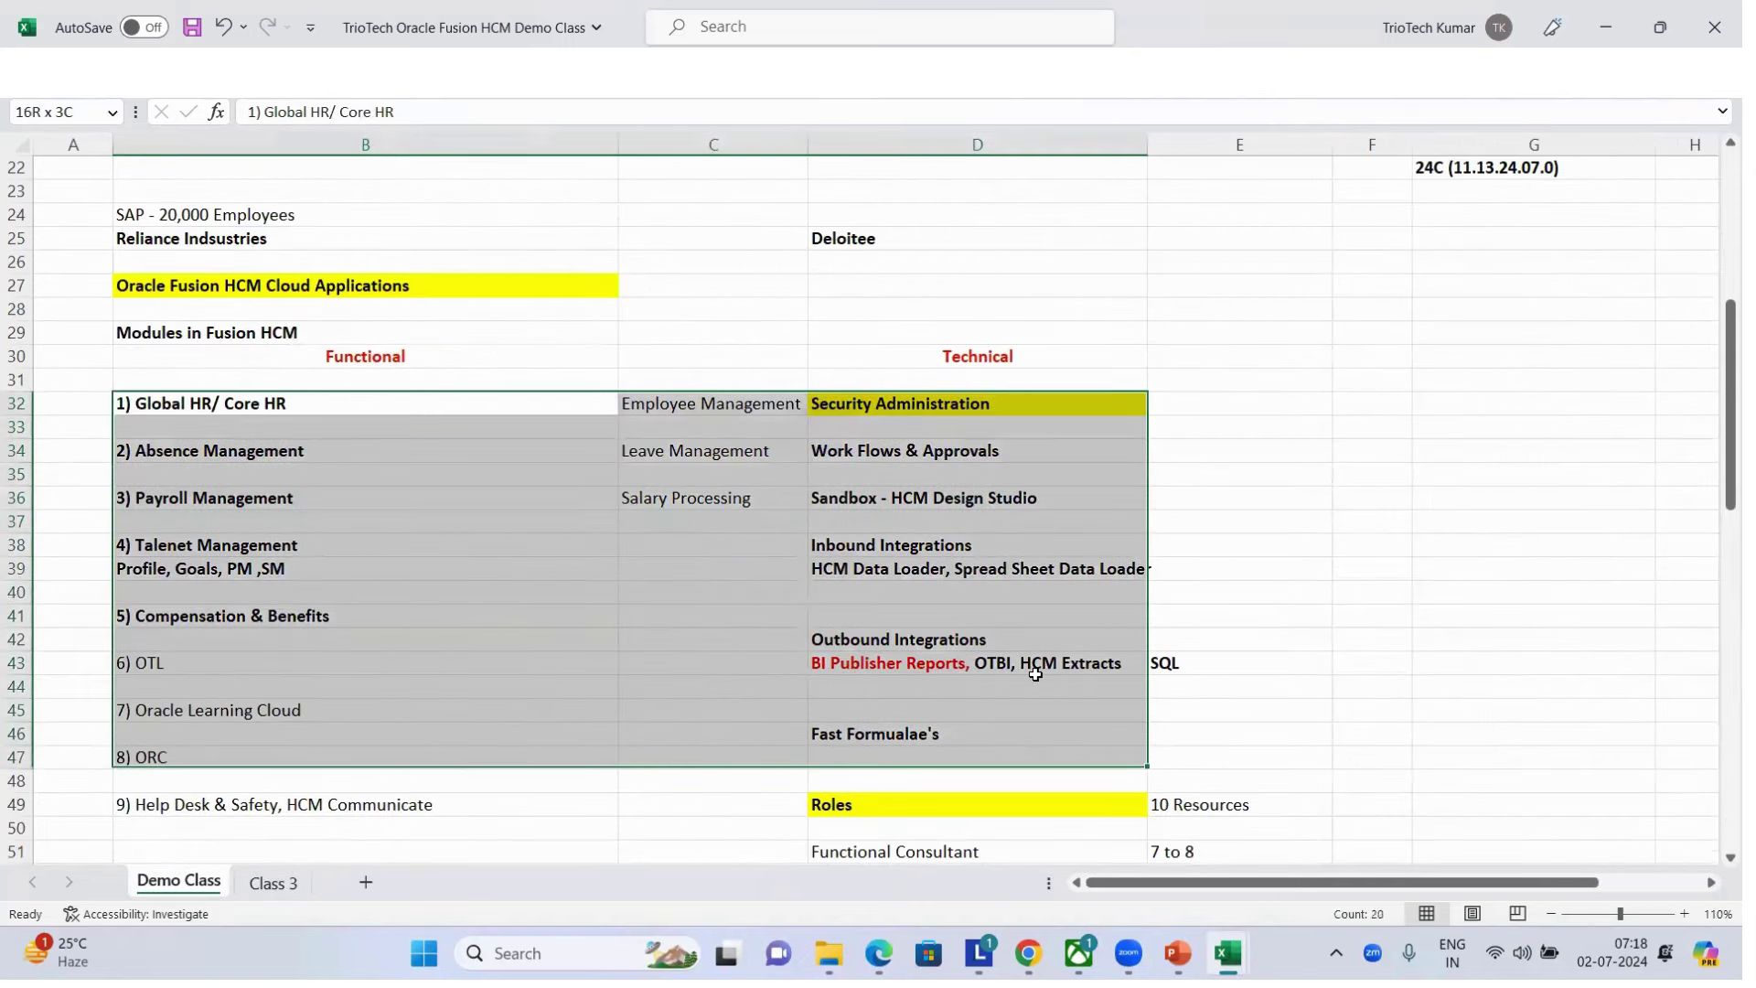
left_click(290, 889)
left_click(490, 492)
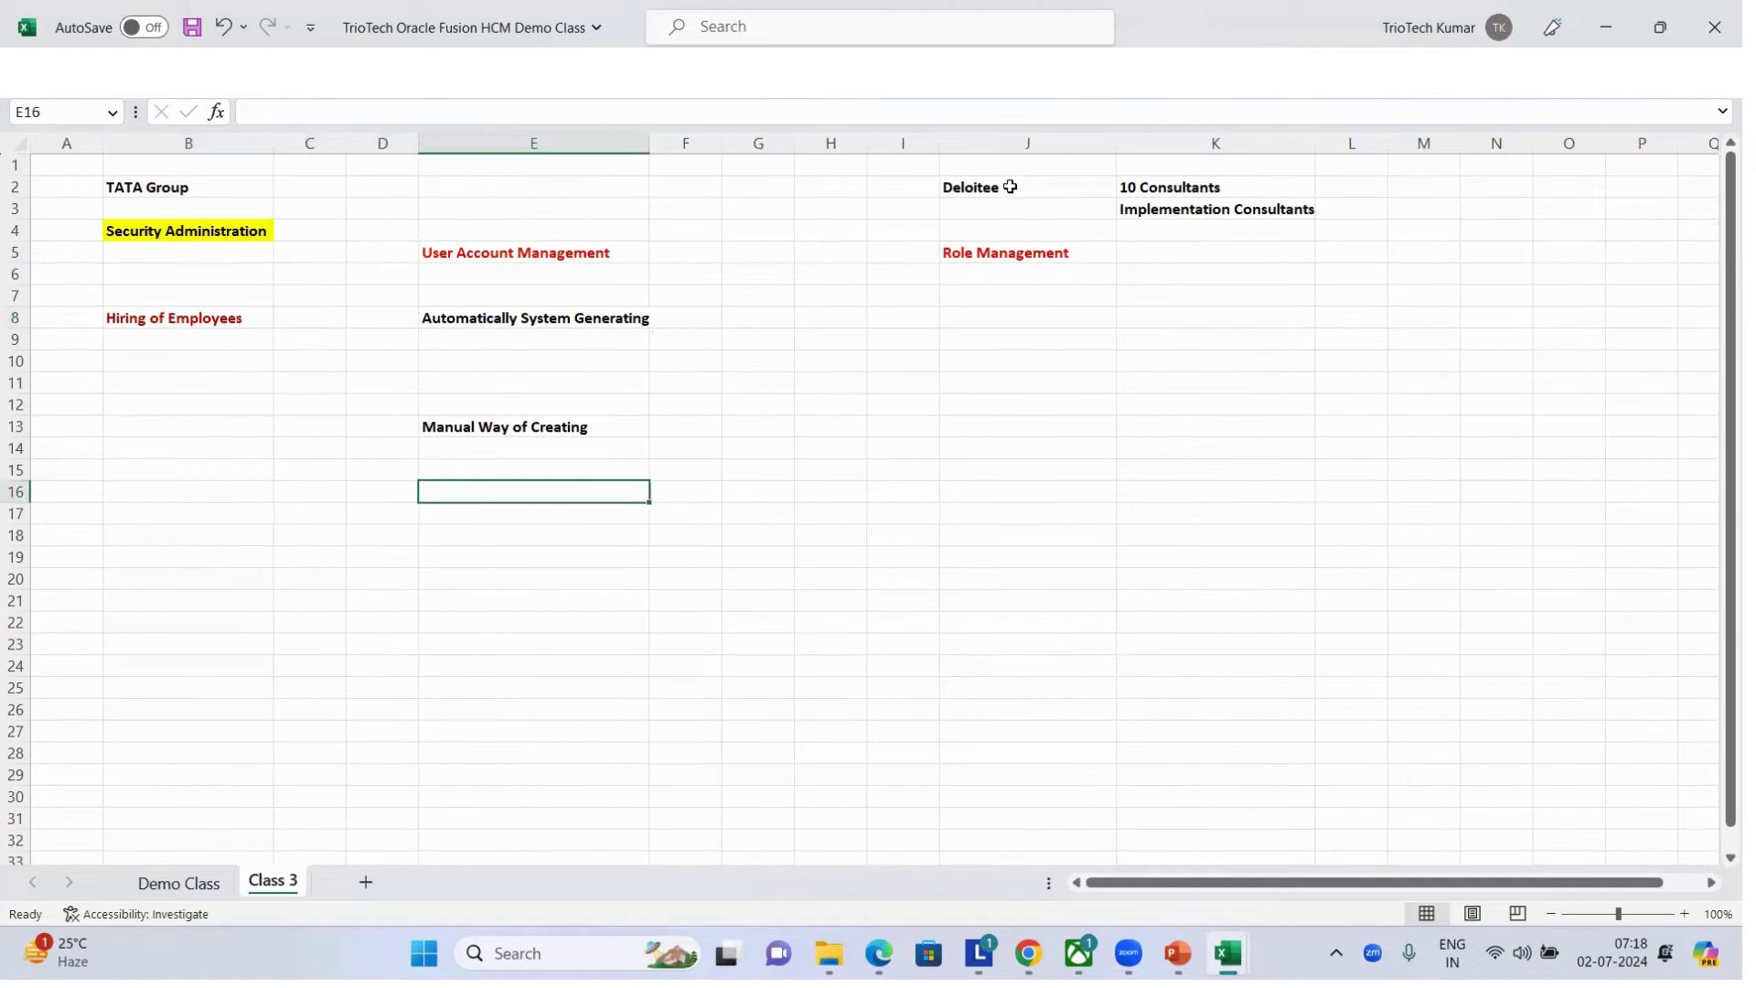
left_click_drag(1009, 186, 1281, 203)
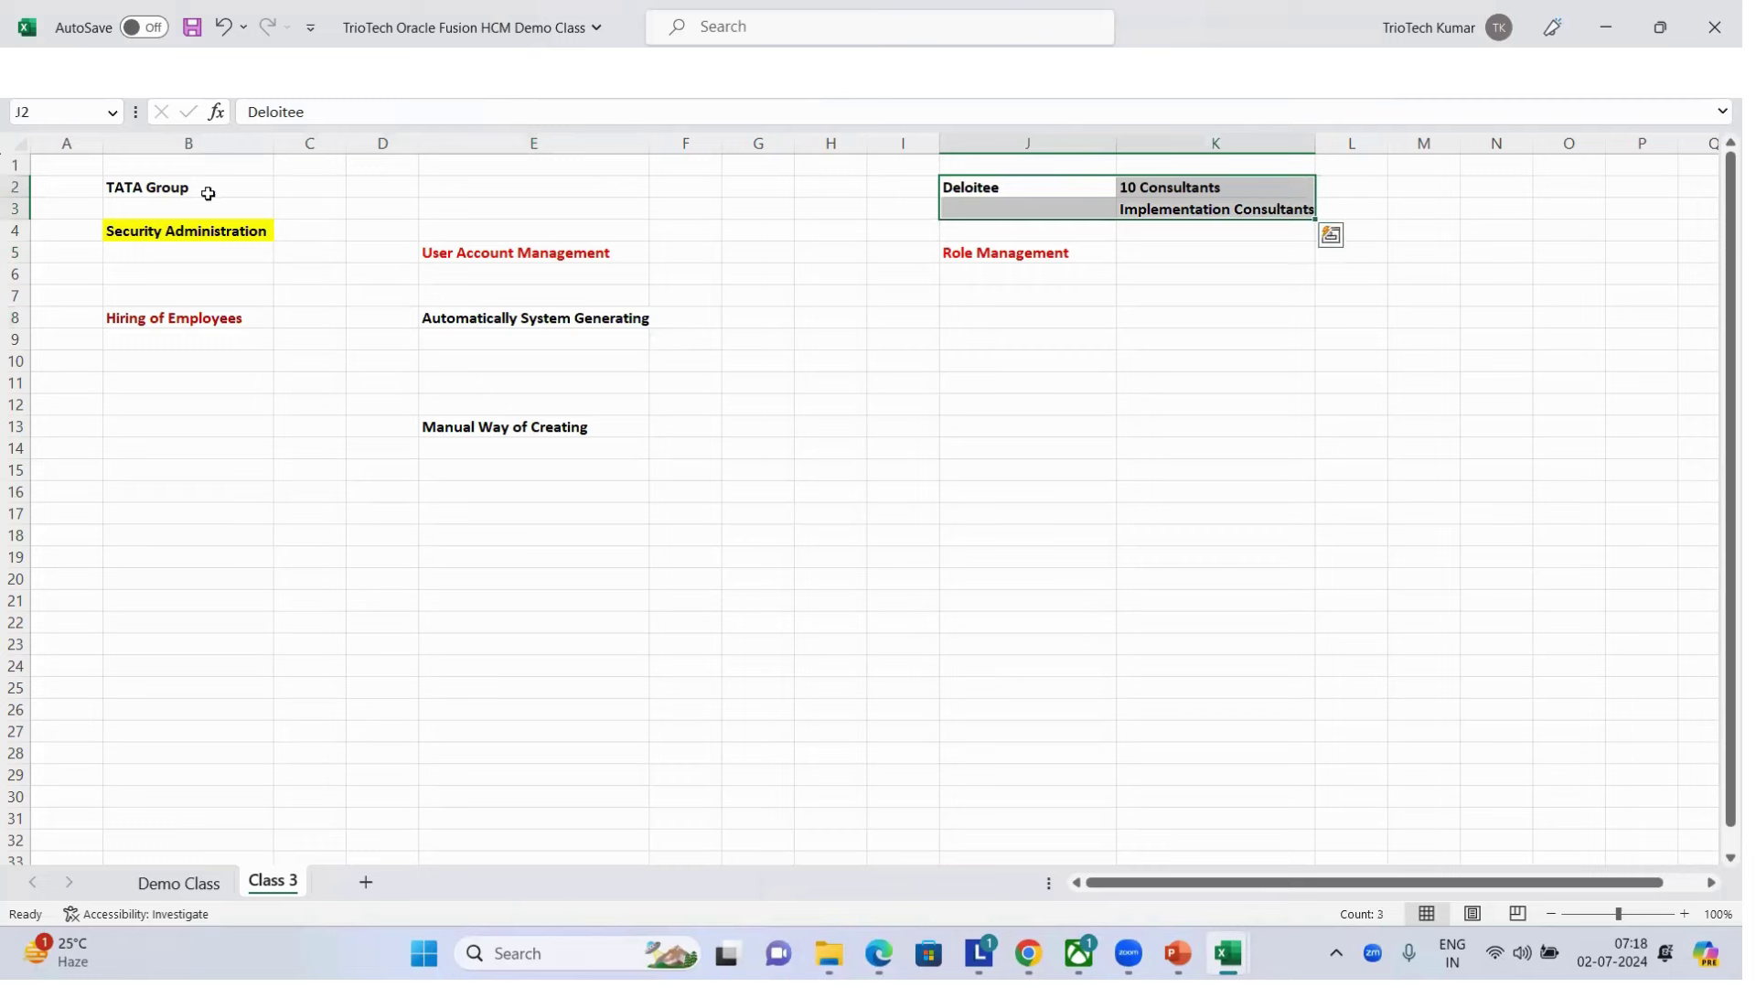
left_click(209, 194)
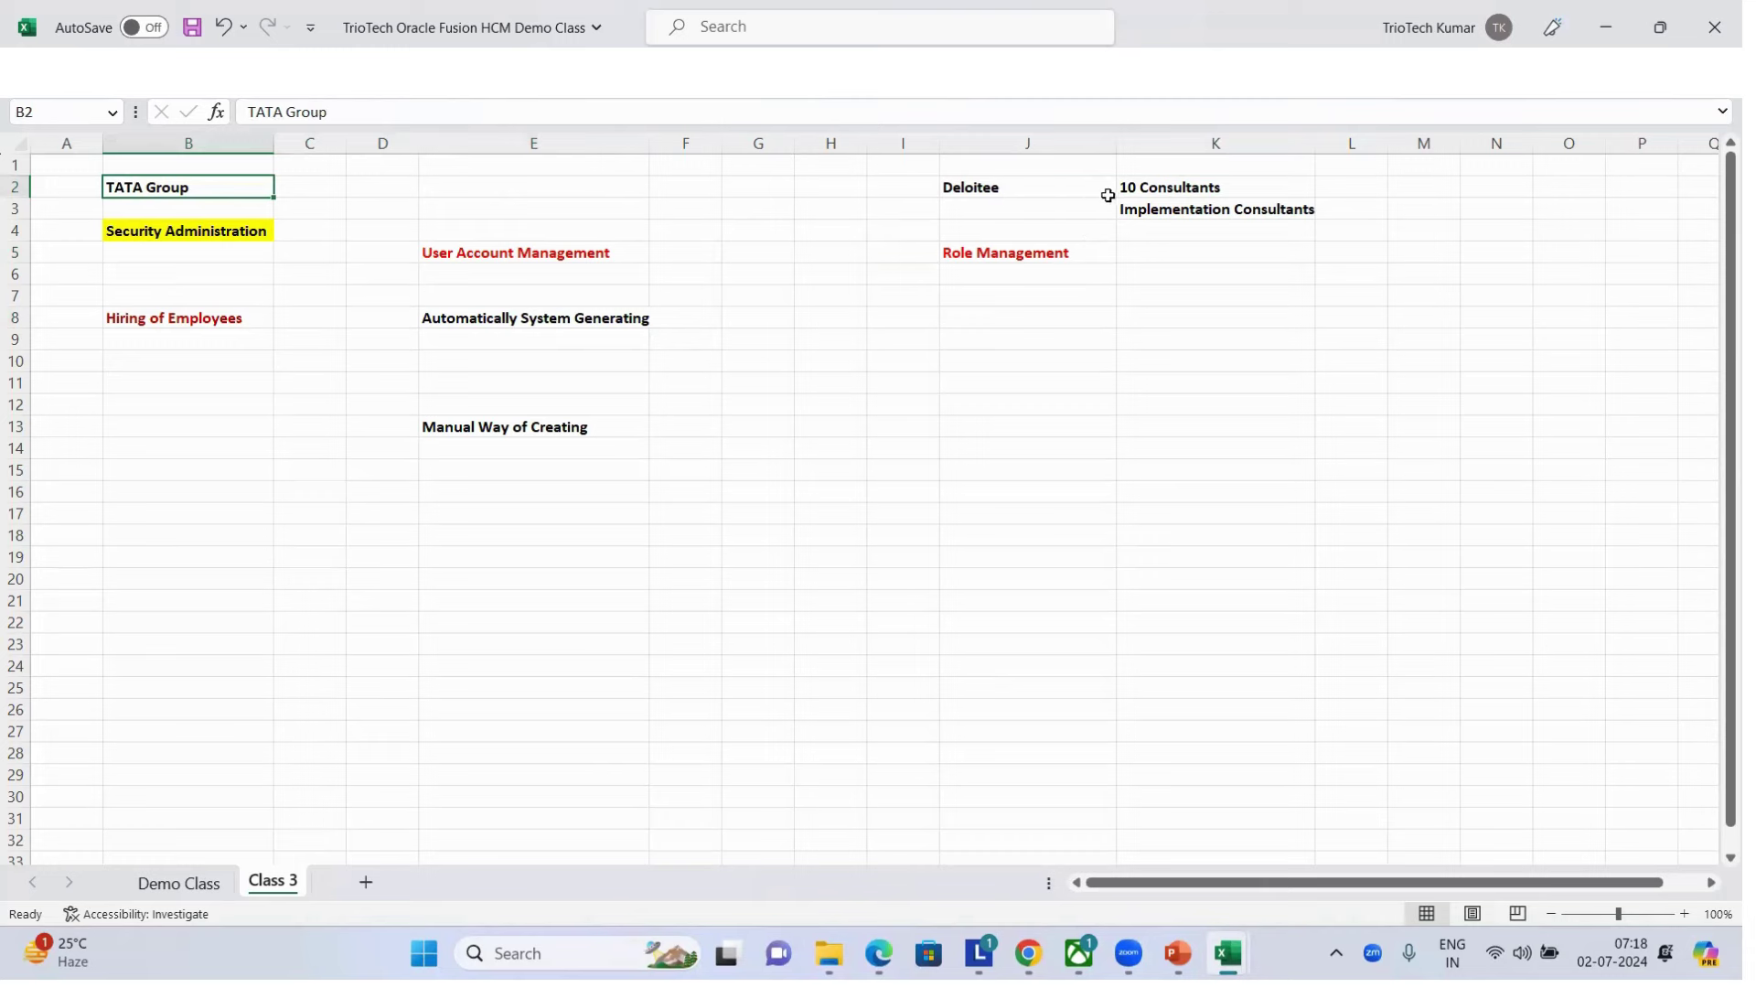
- Select K1:K4, B8:E8 and the Deloitee block, then copy E13's Manual Way of Creating
left_click(522, 430)
left_click_drag(1188, 169, 1200, 226)
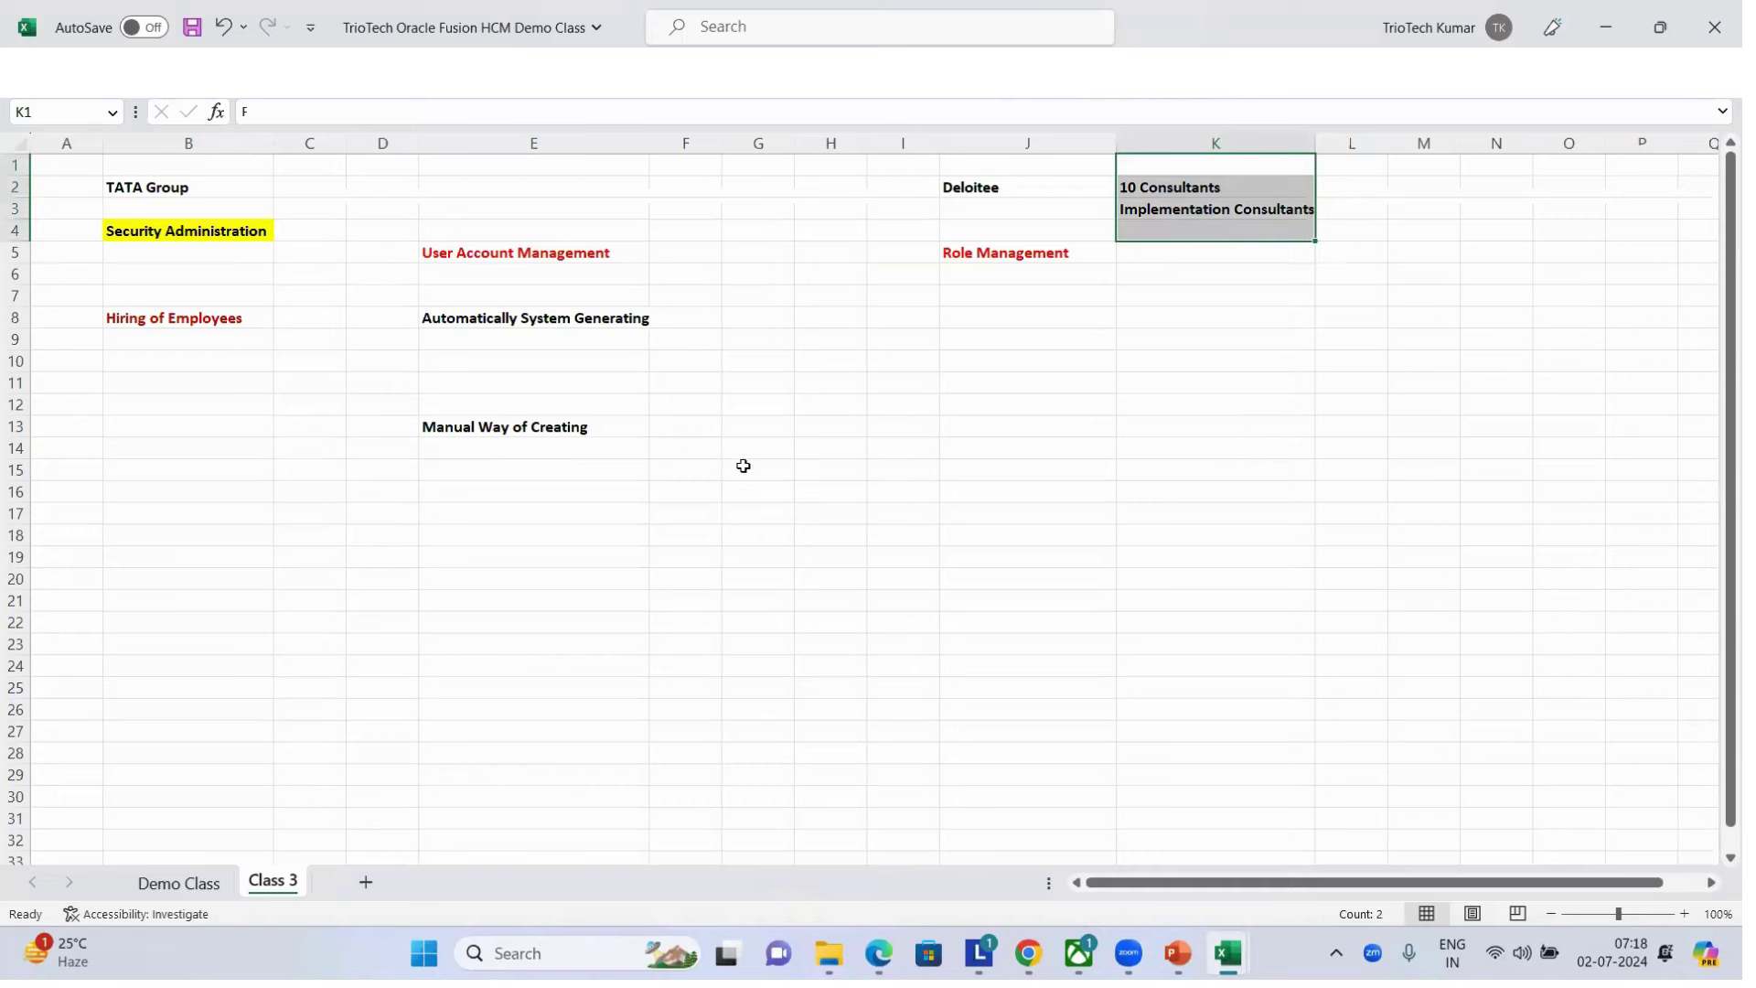
left_click(129, 181)
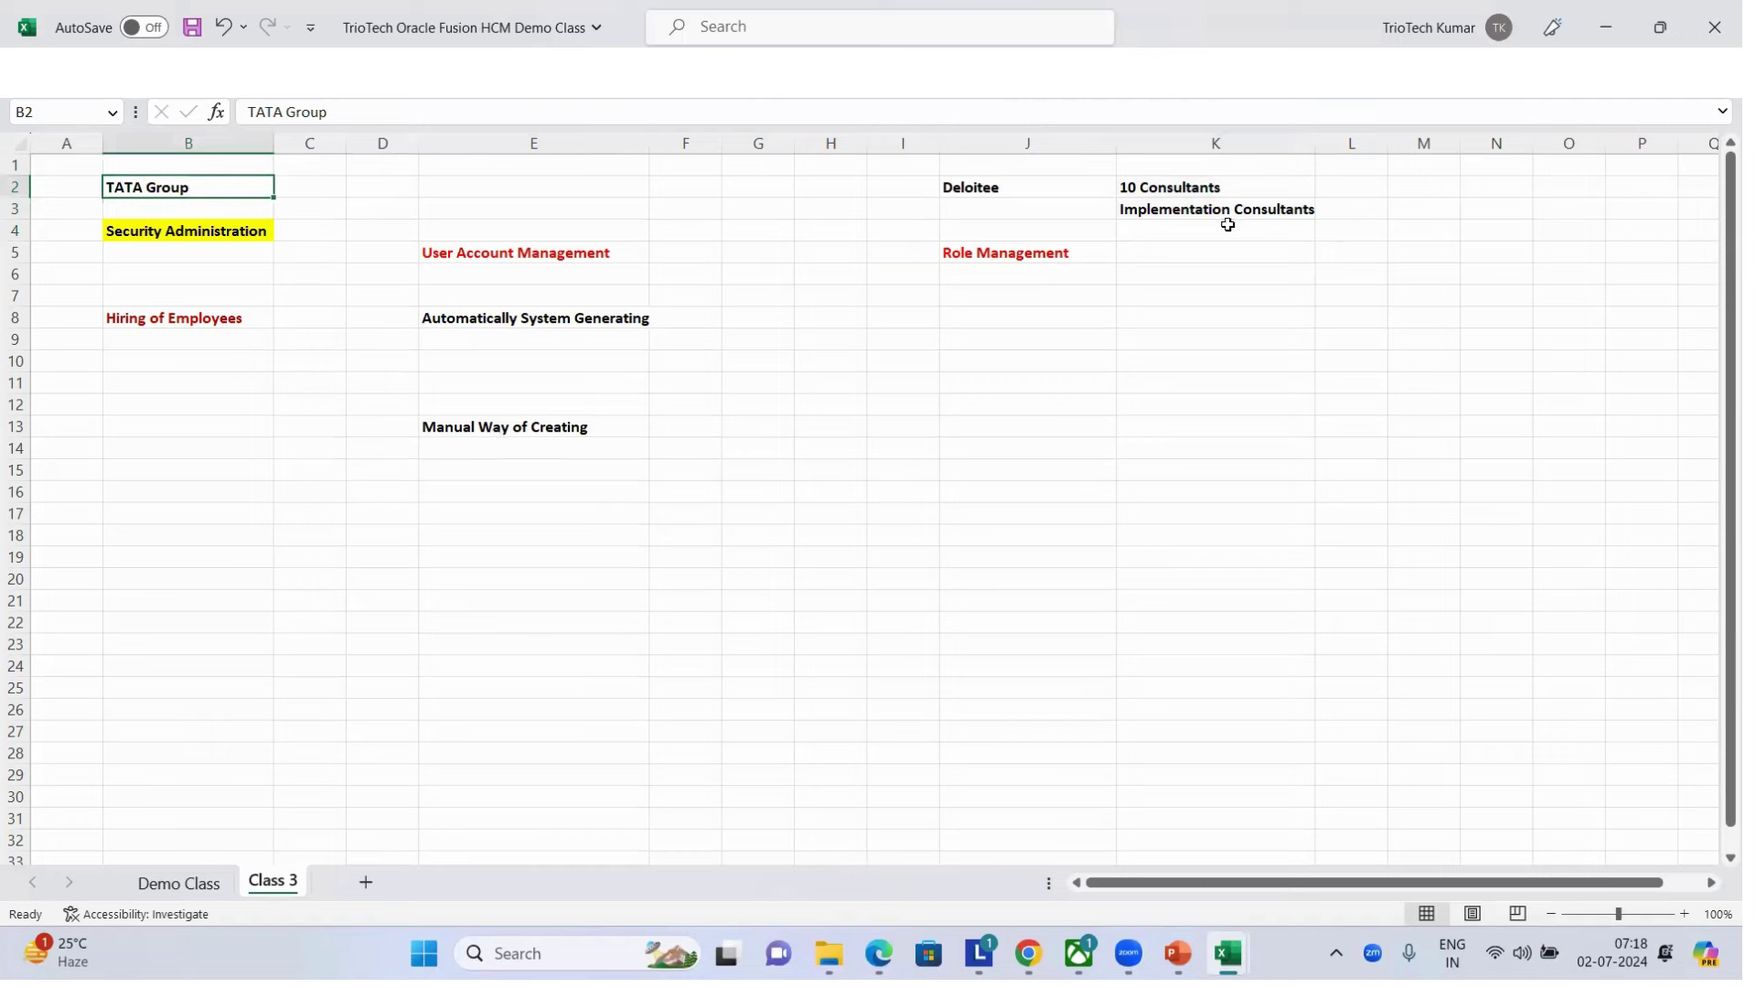
left_click_drag(1029, 183, 1274, 224)
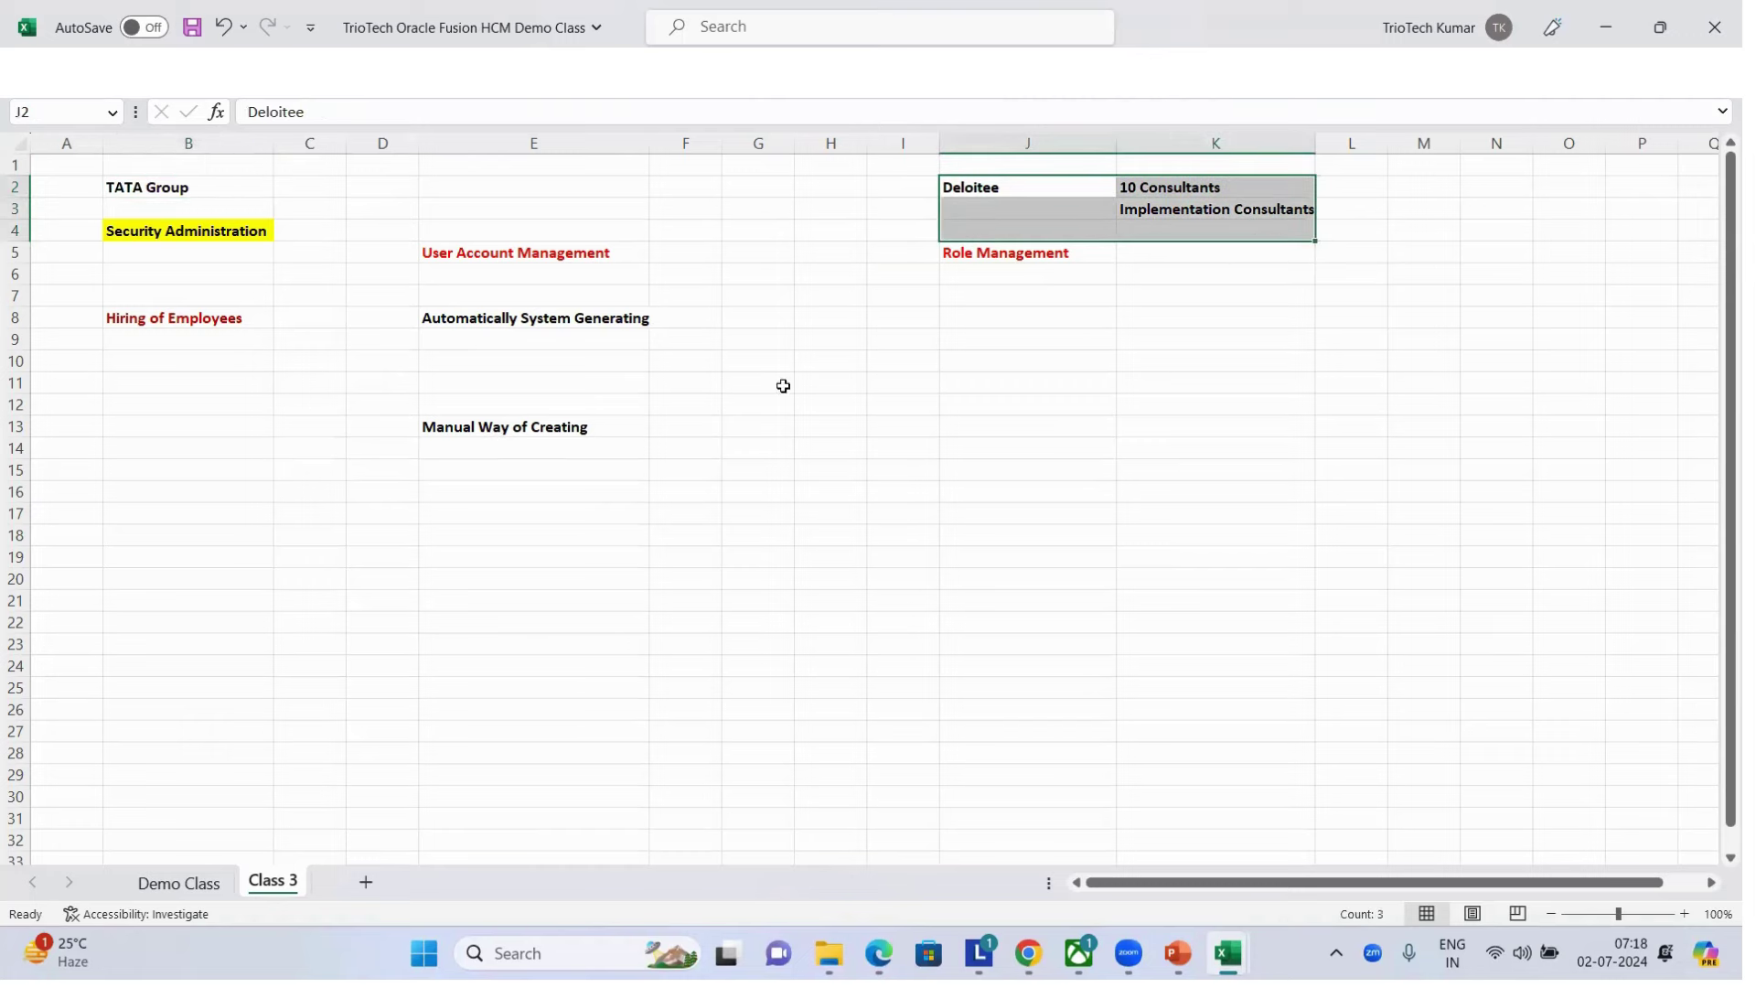
left_click(525, 427)
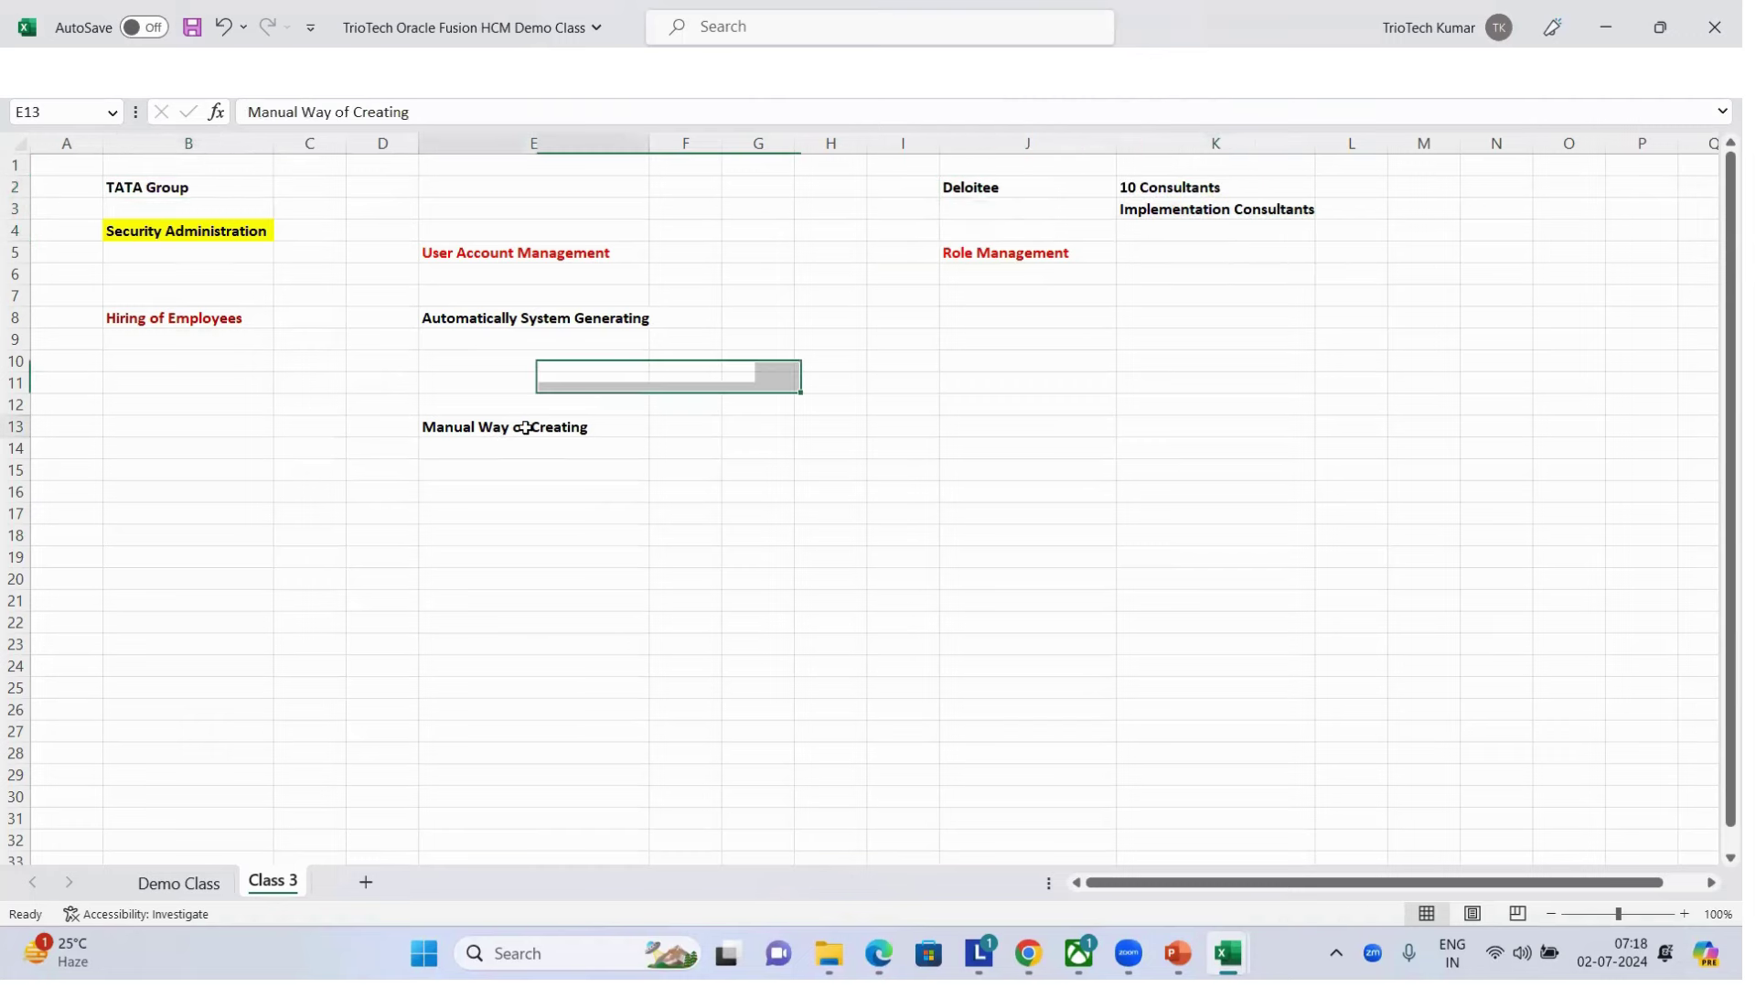
left_click_drag(510, 319, 223, 326)
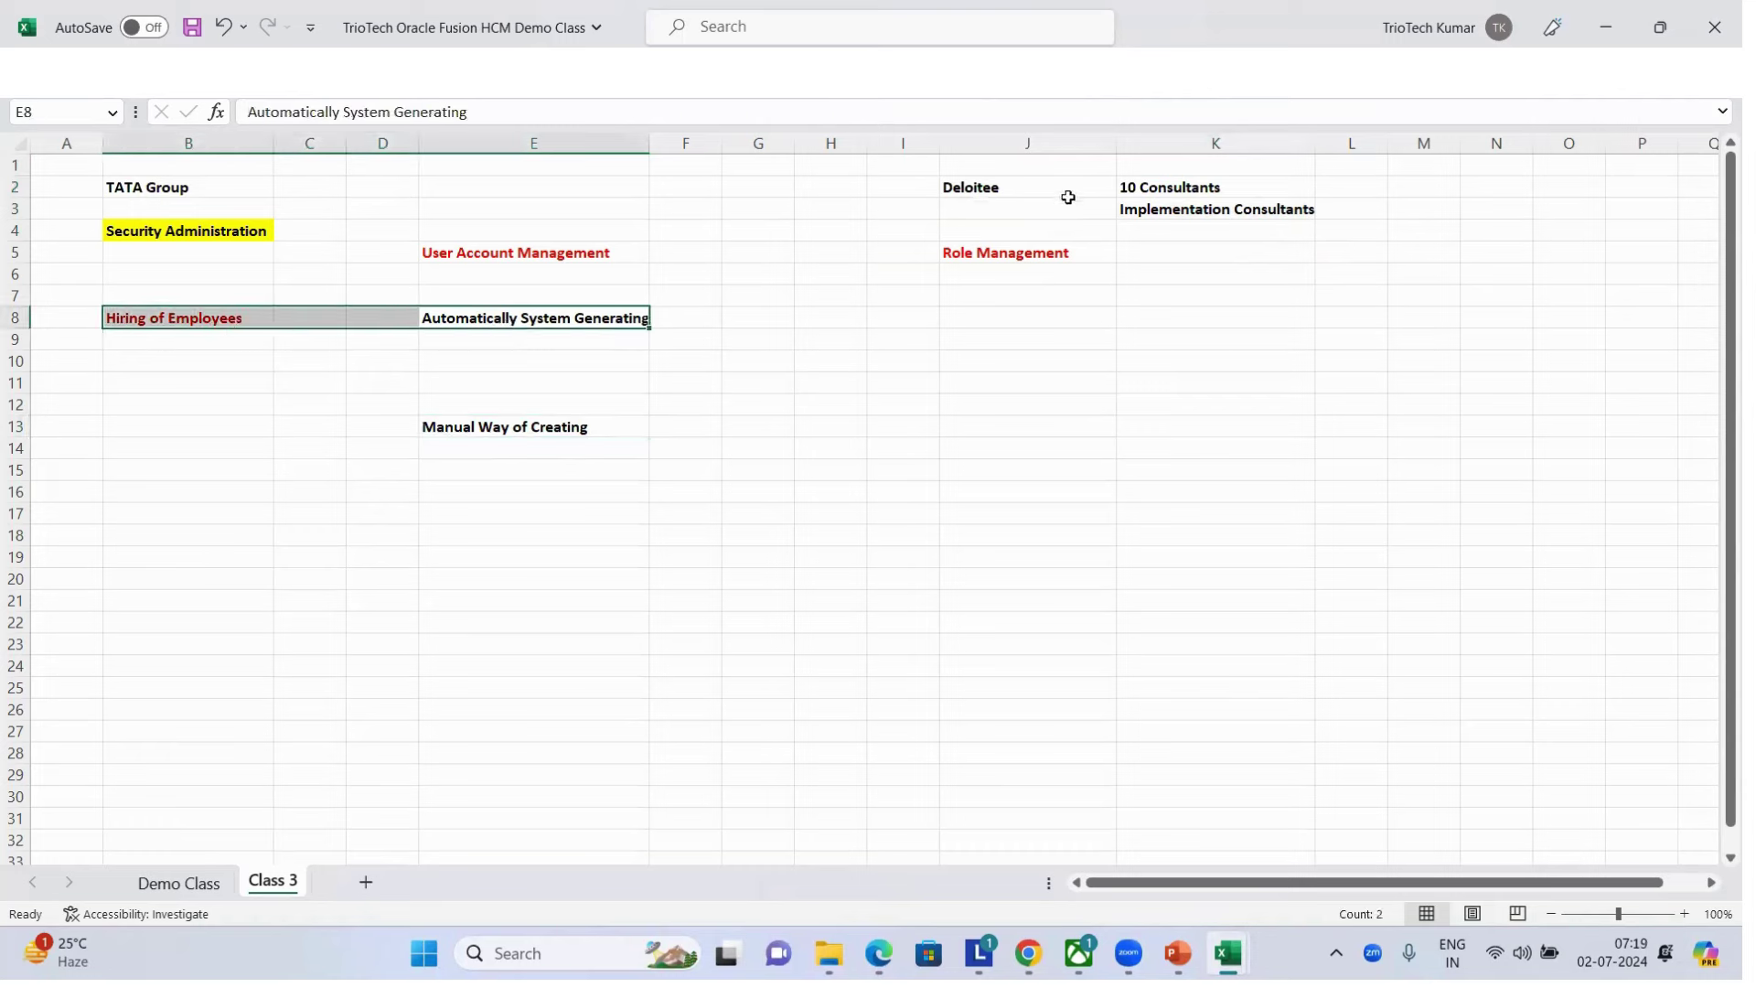
left_click_drag(1048, 189, 1258, 218)
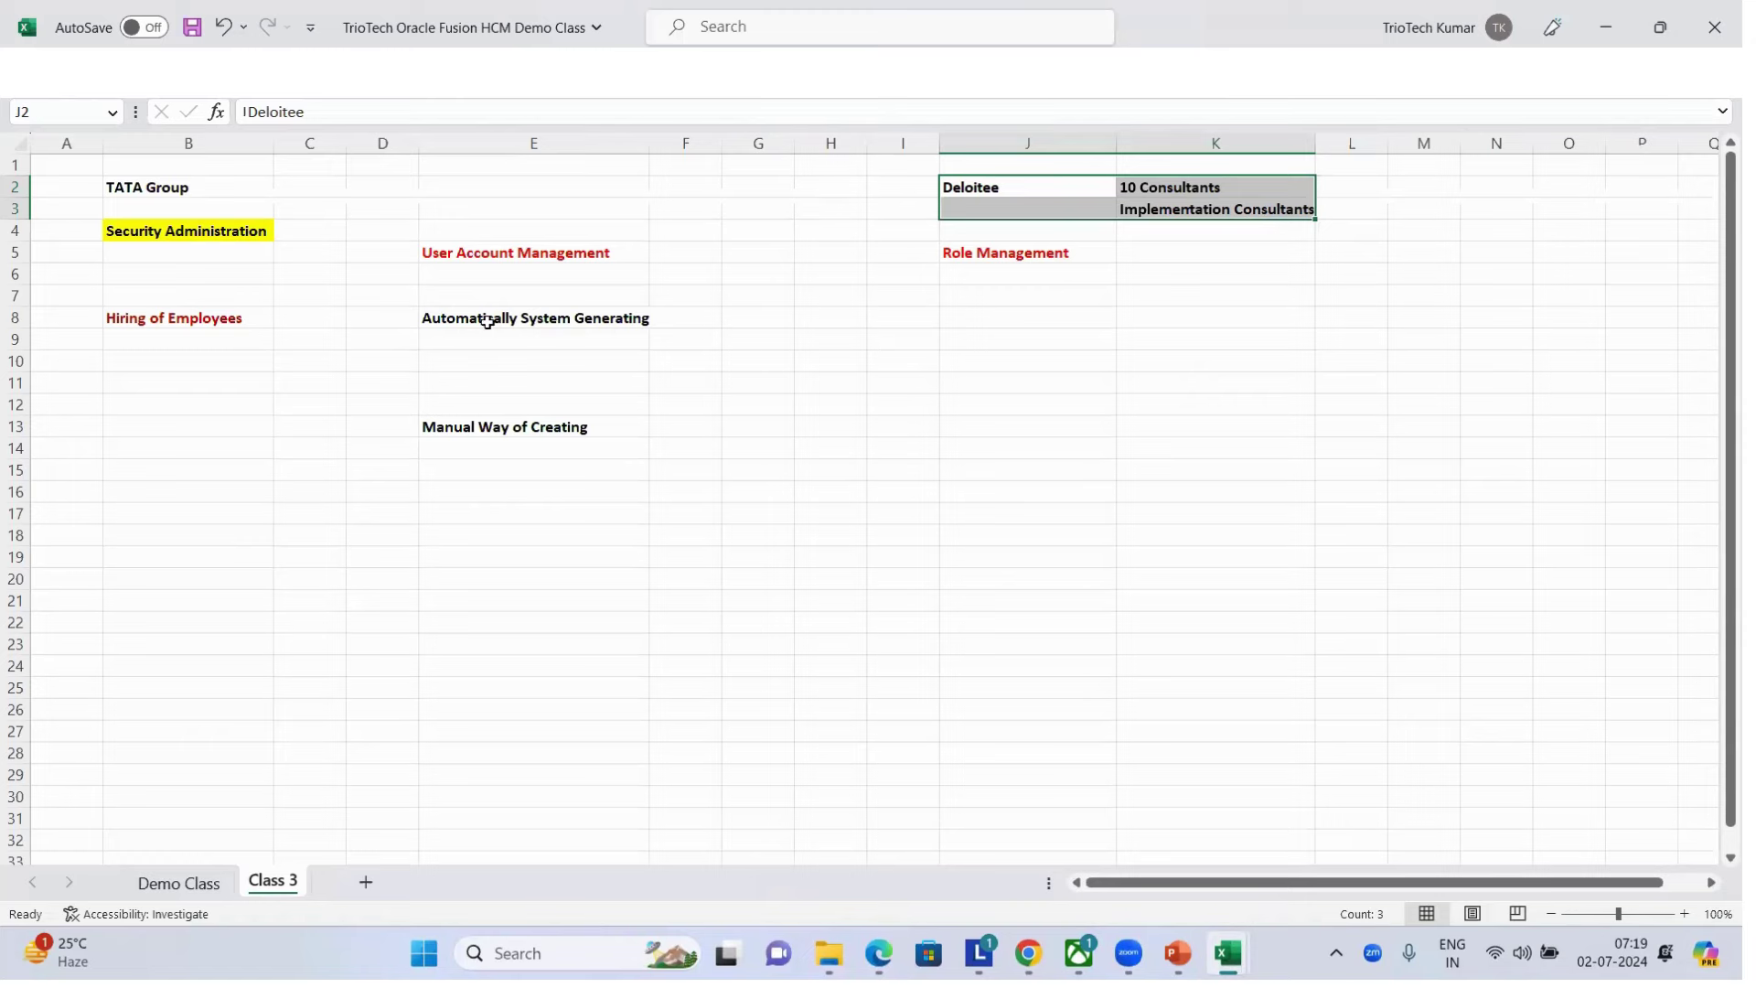
left_click(221, 331)
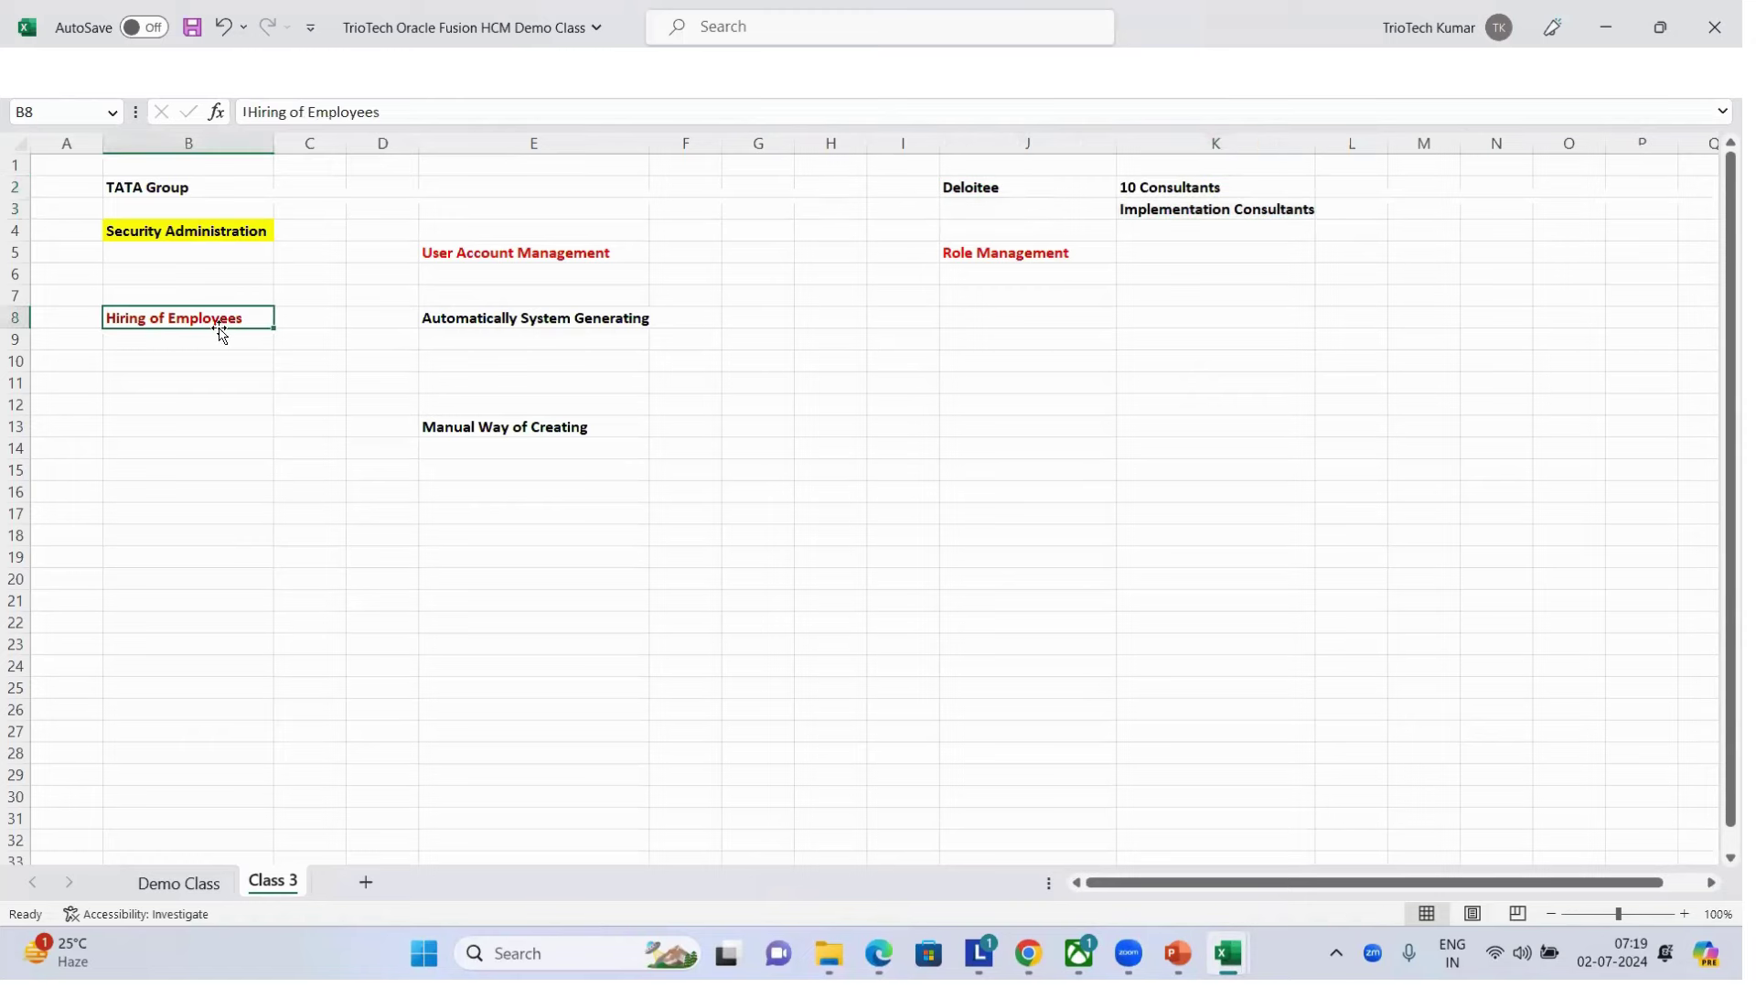
left_click(498, 254)
left_click(500, 427)
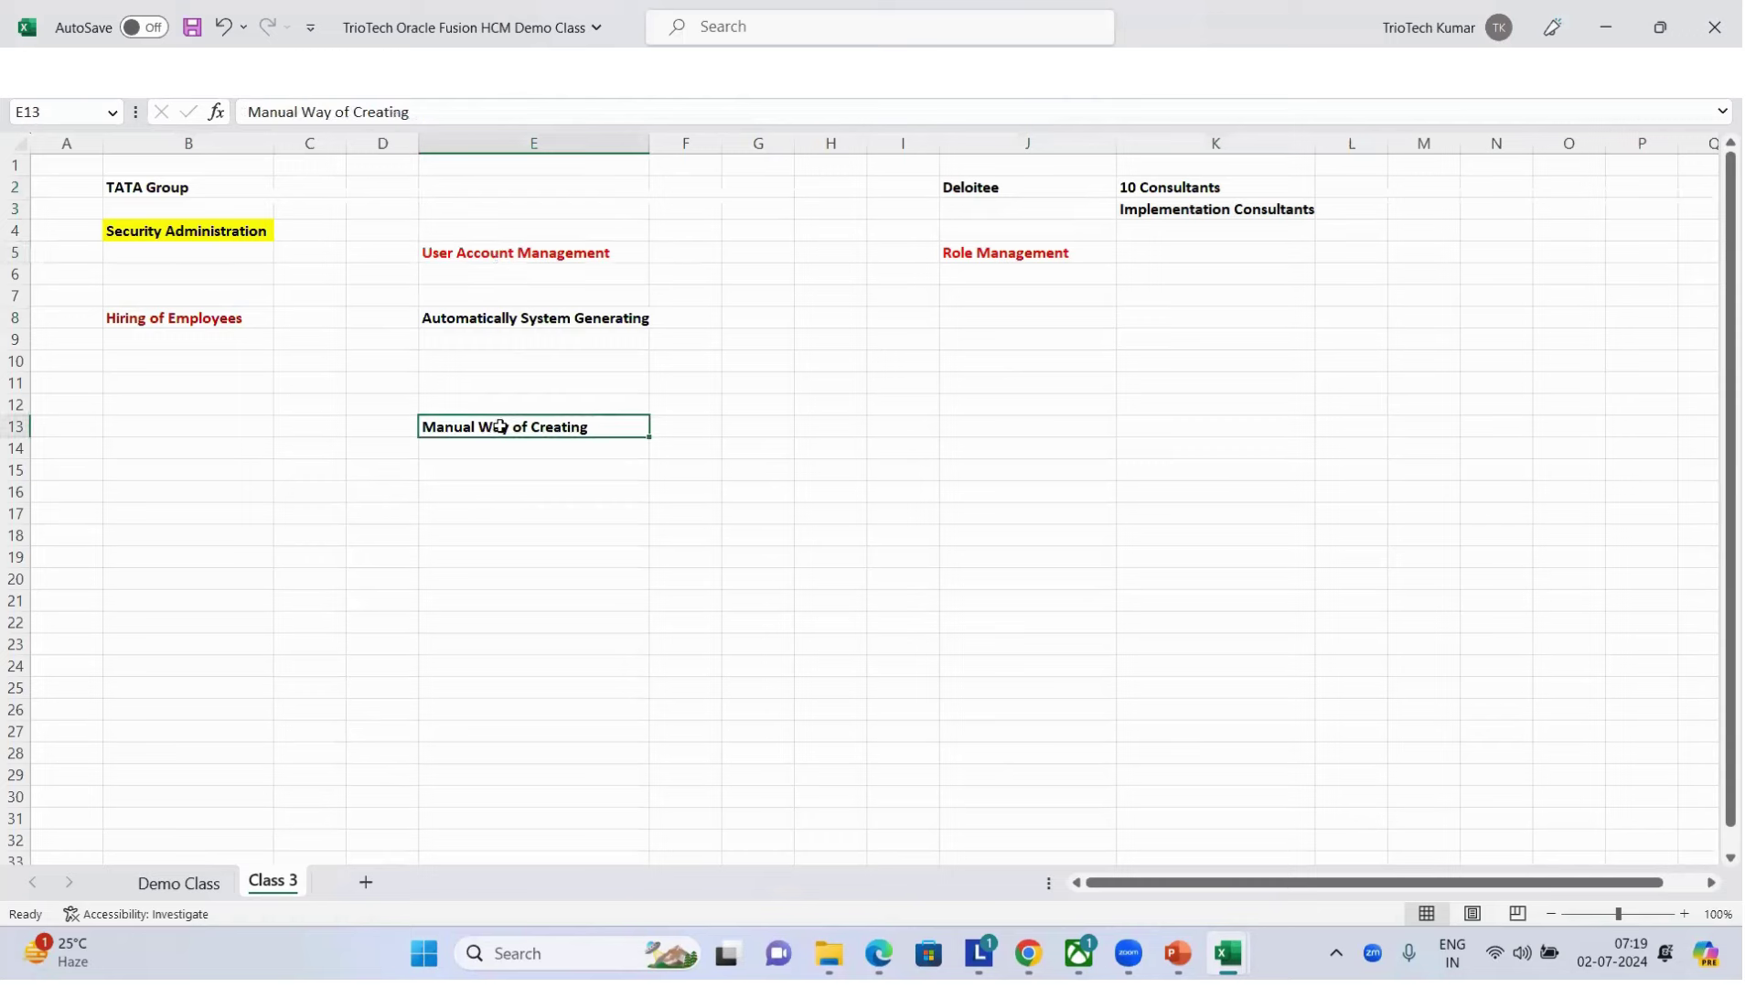
key("ctrl+c")
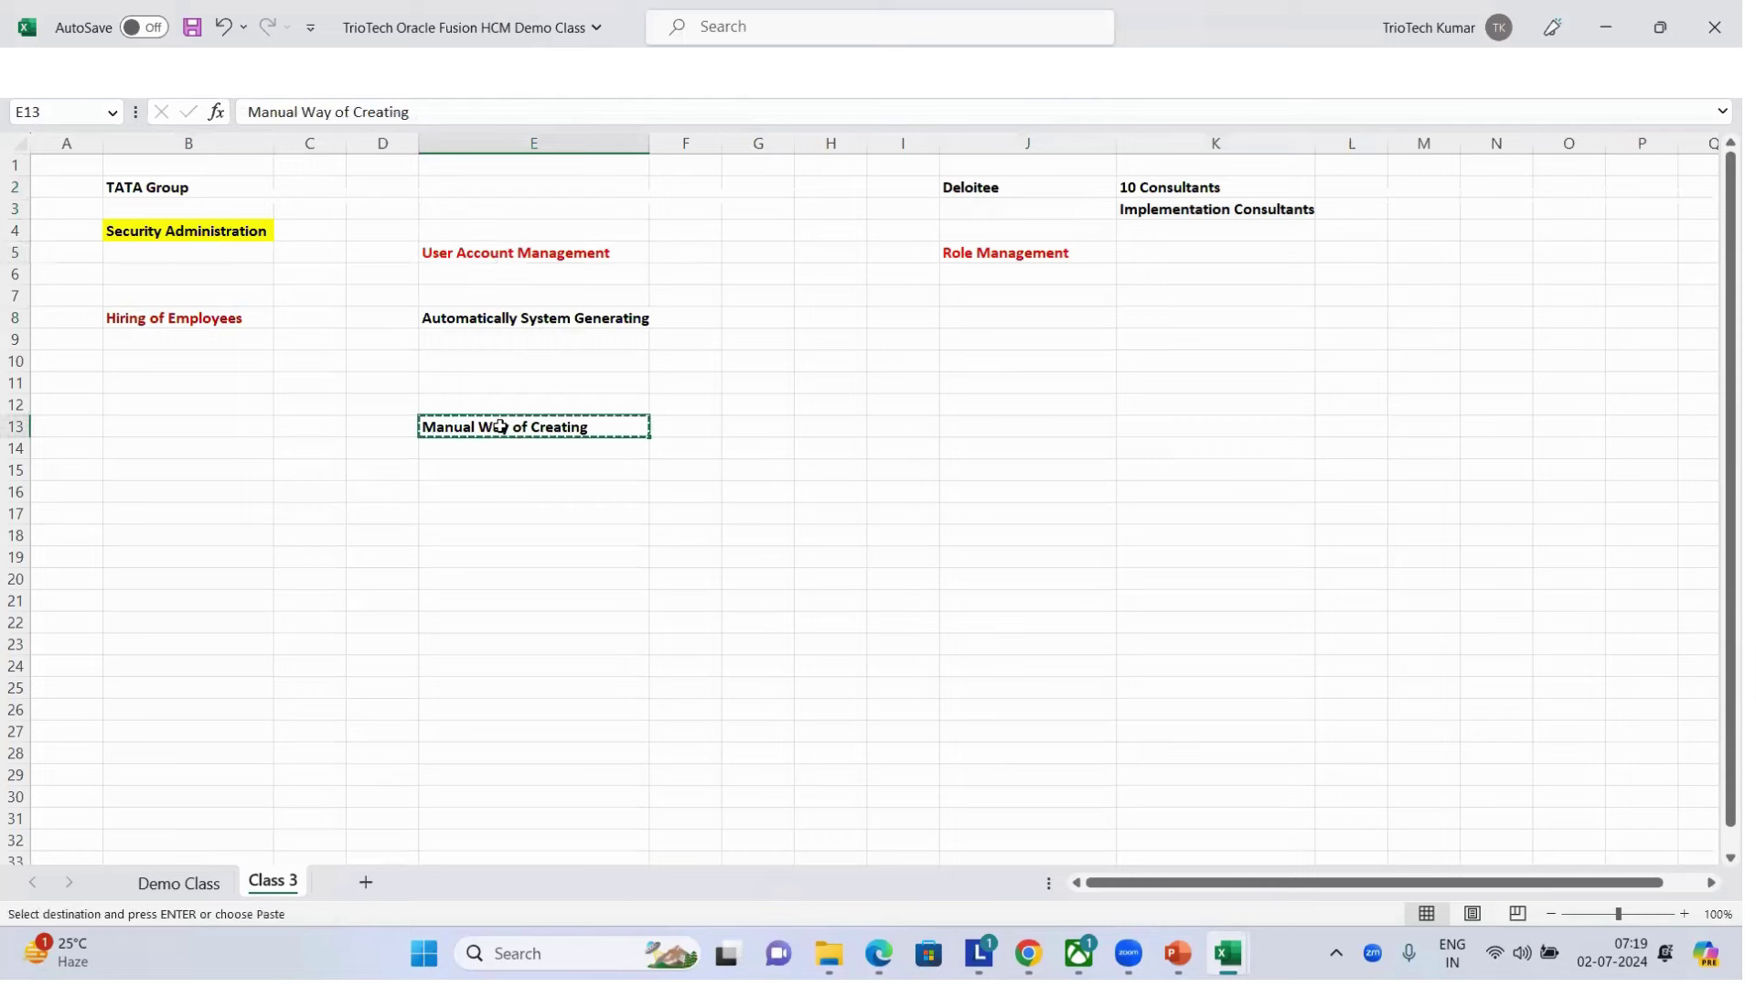
key("ctrl+s")
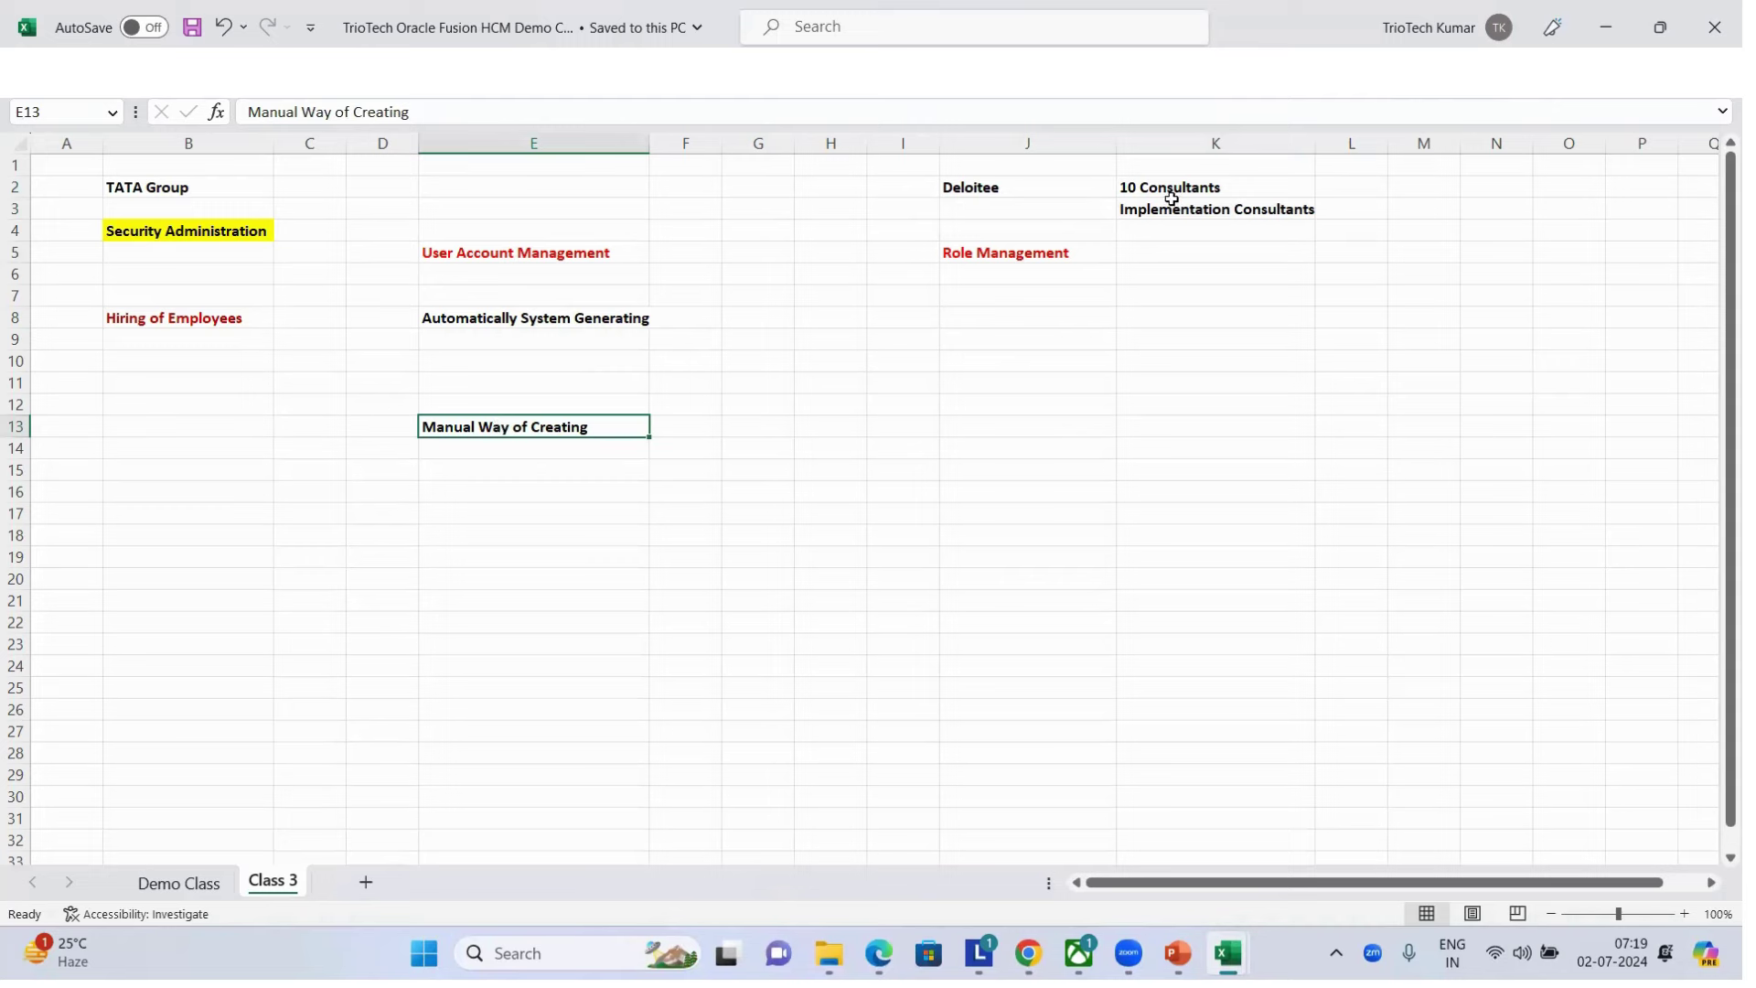
left_click_drag(1166, 211, 1070, 203)
left_click(568, 424)
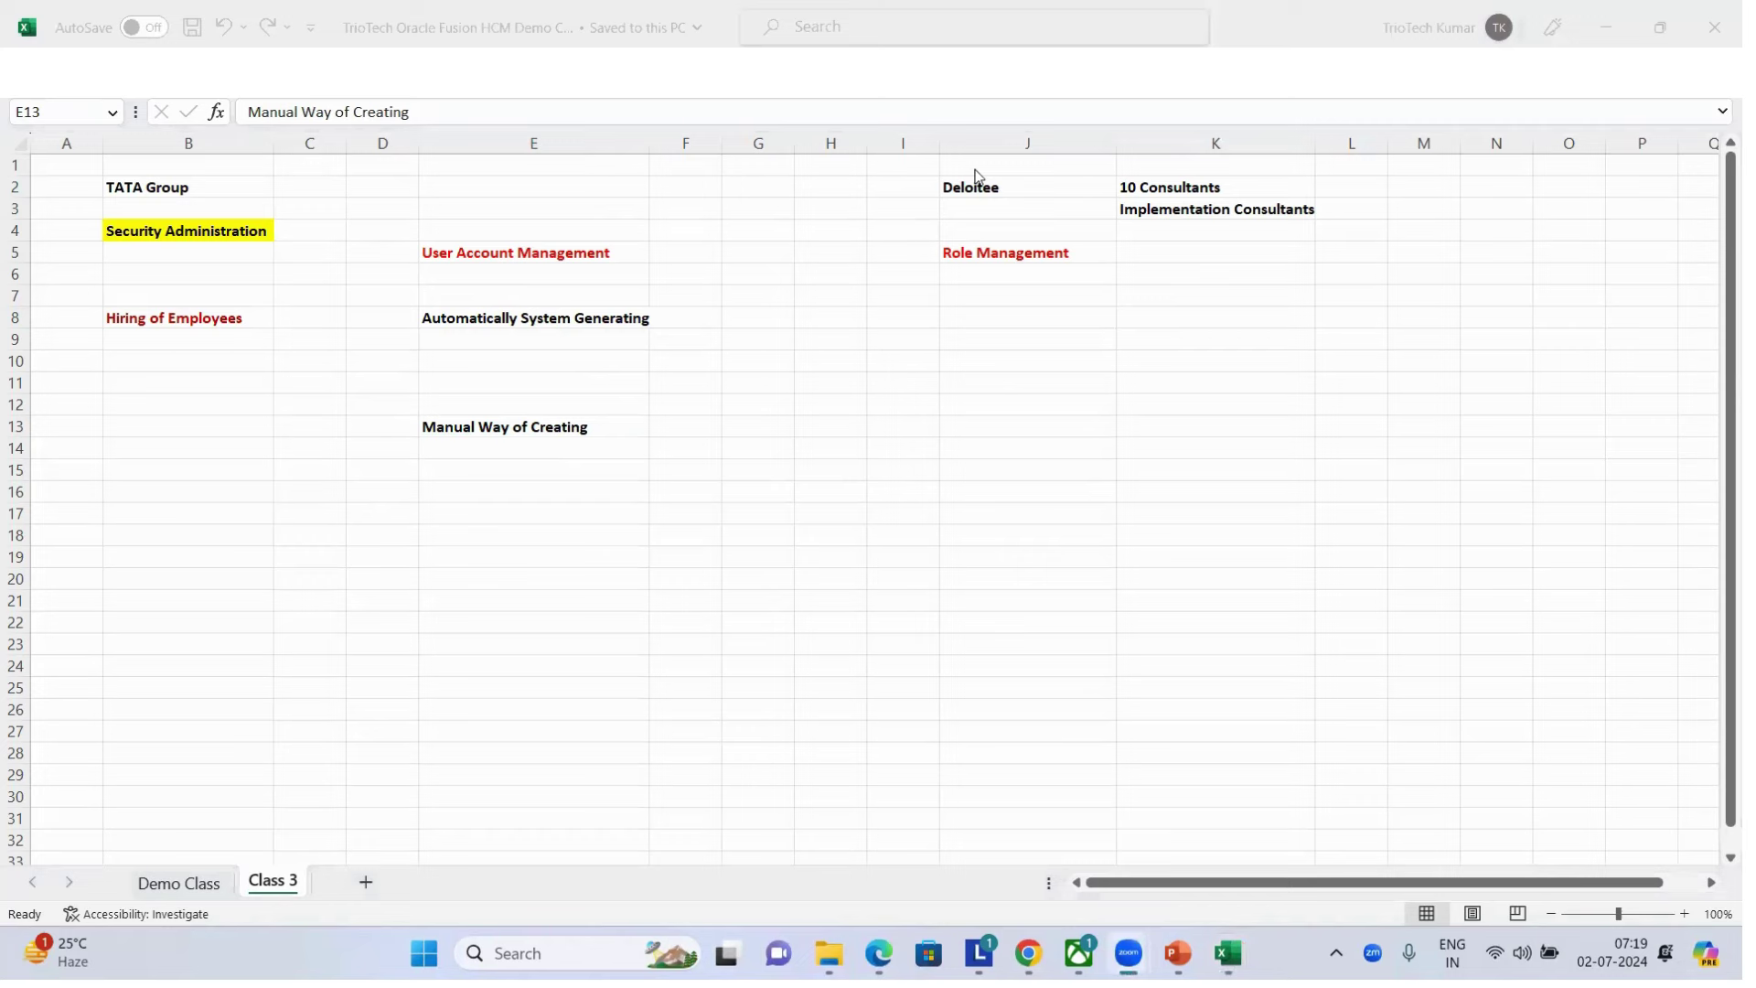
left_click(539, 425)
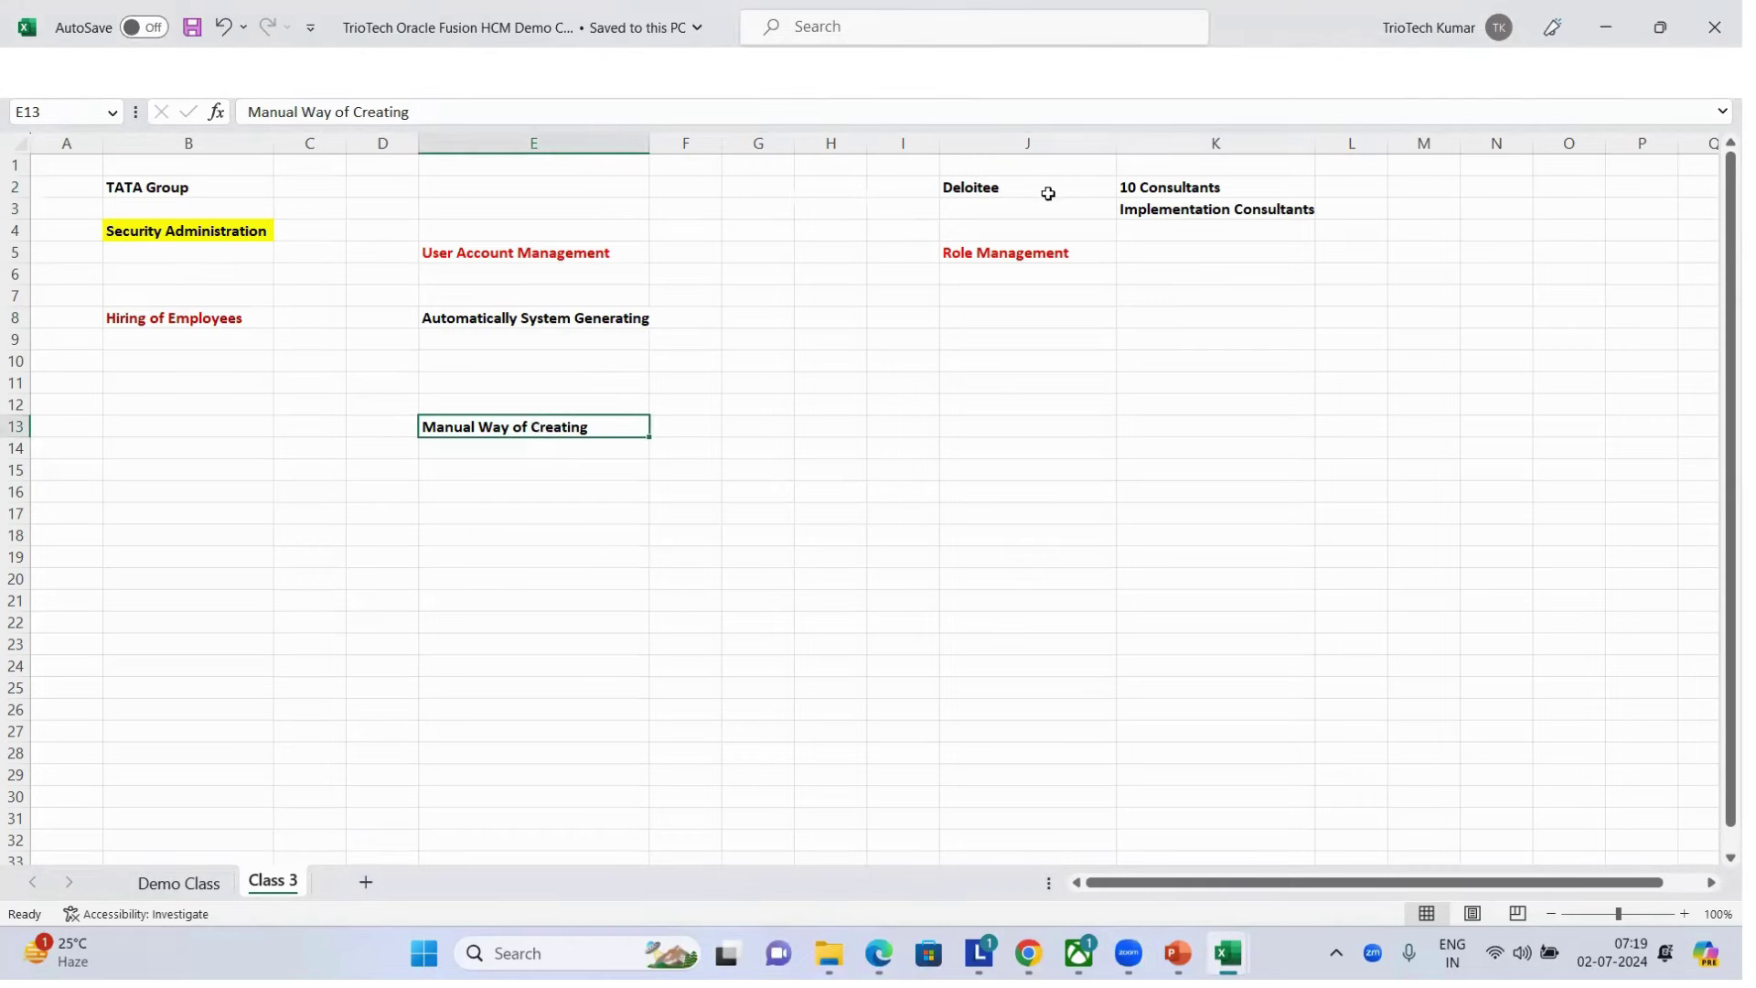
left_click_drag(1050, 189, 1189, 210)
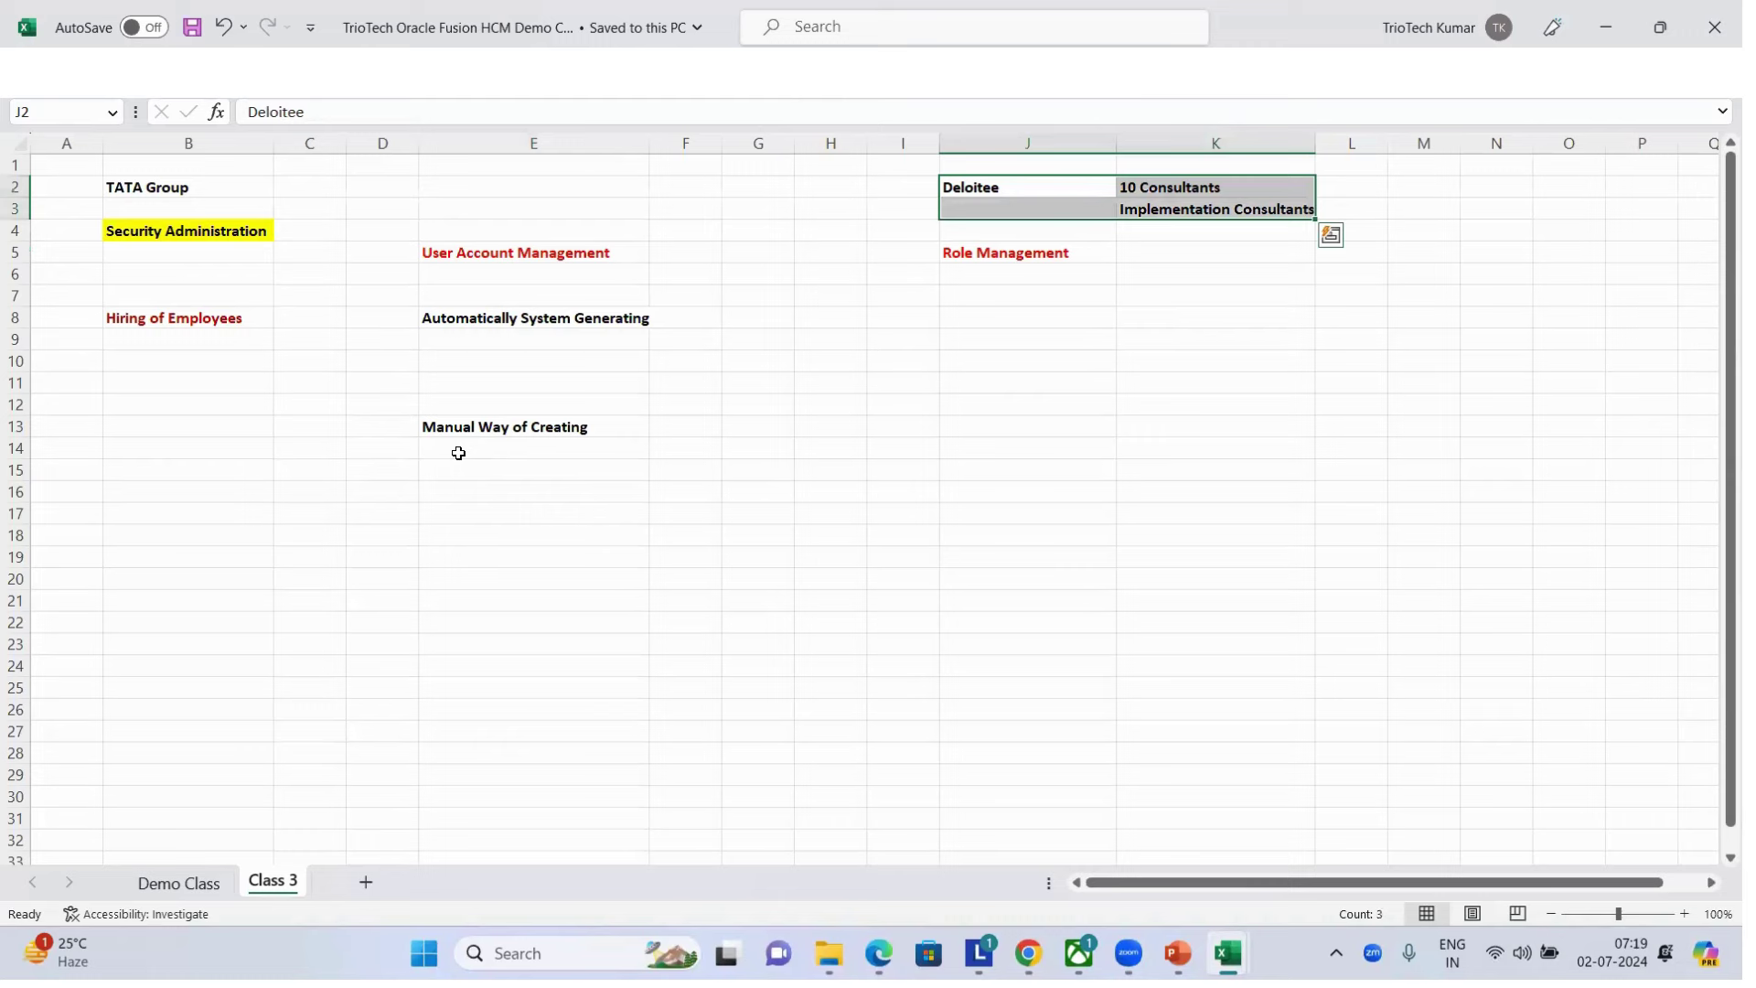
left_click(221, 320)
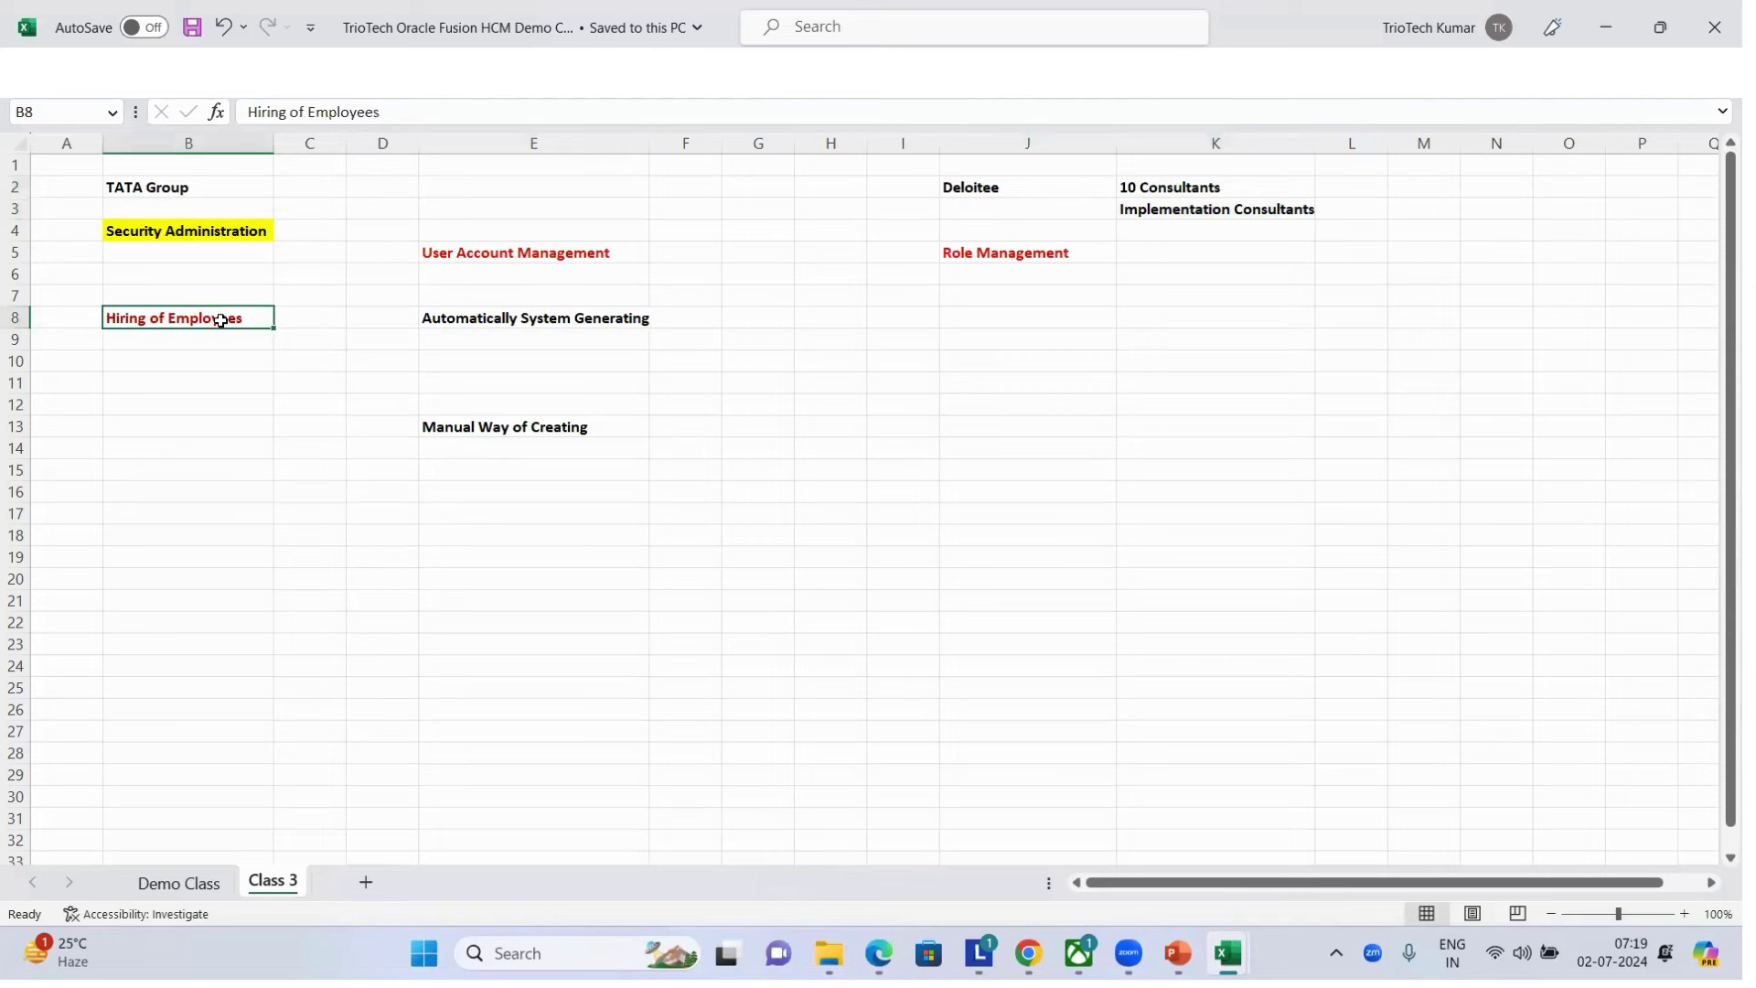
left_click(532, 319)
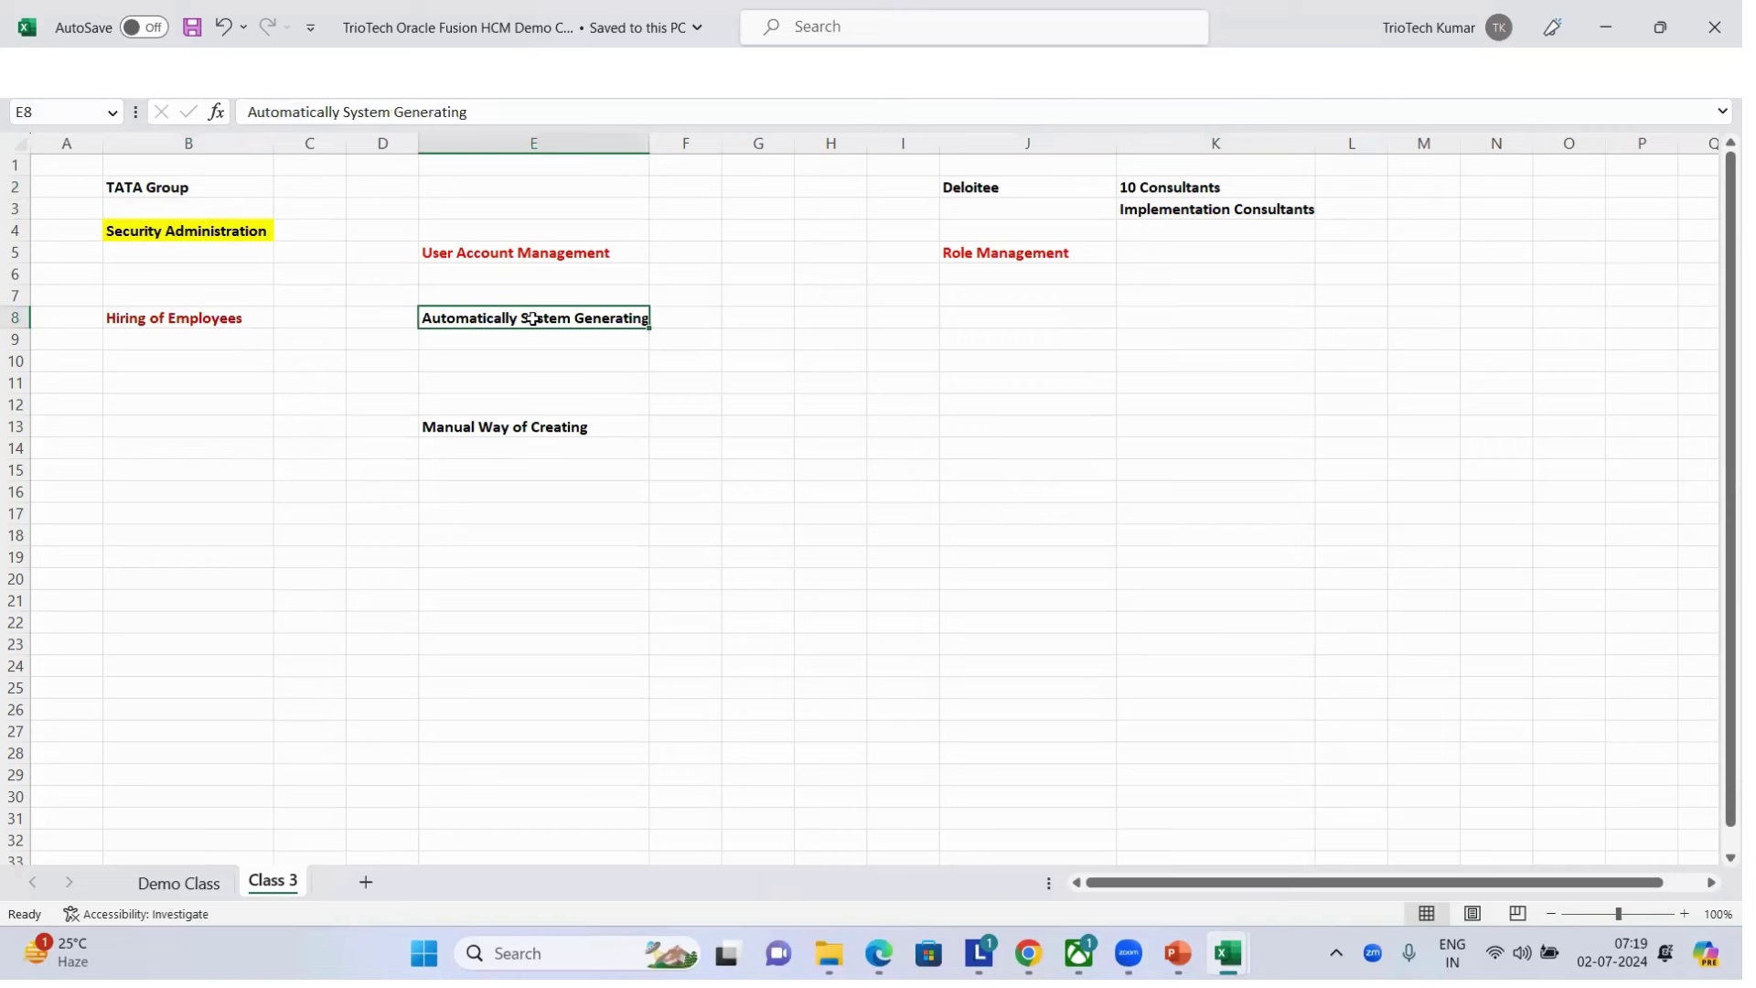
left_click(529, 428)
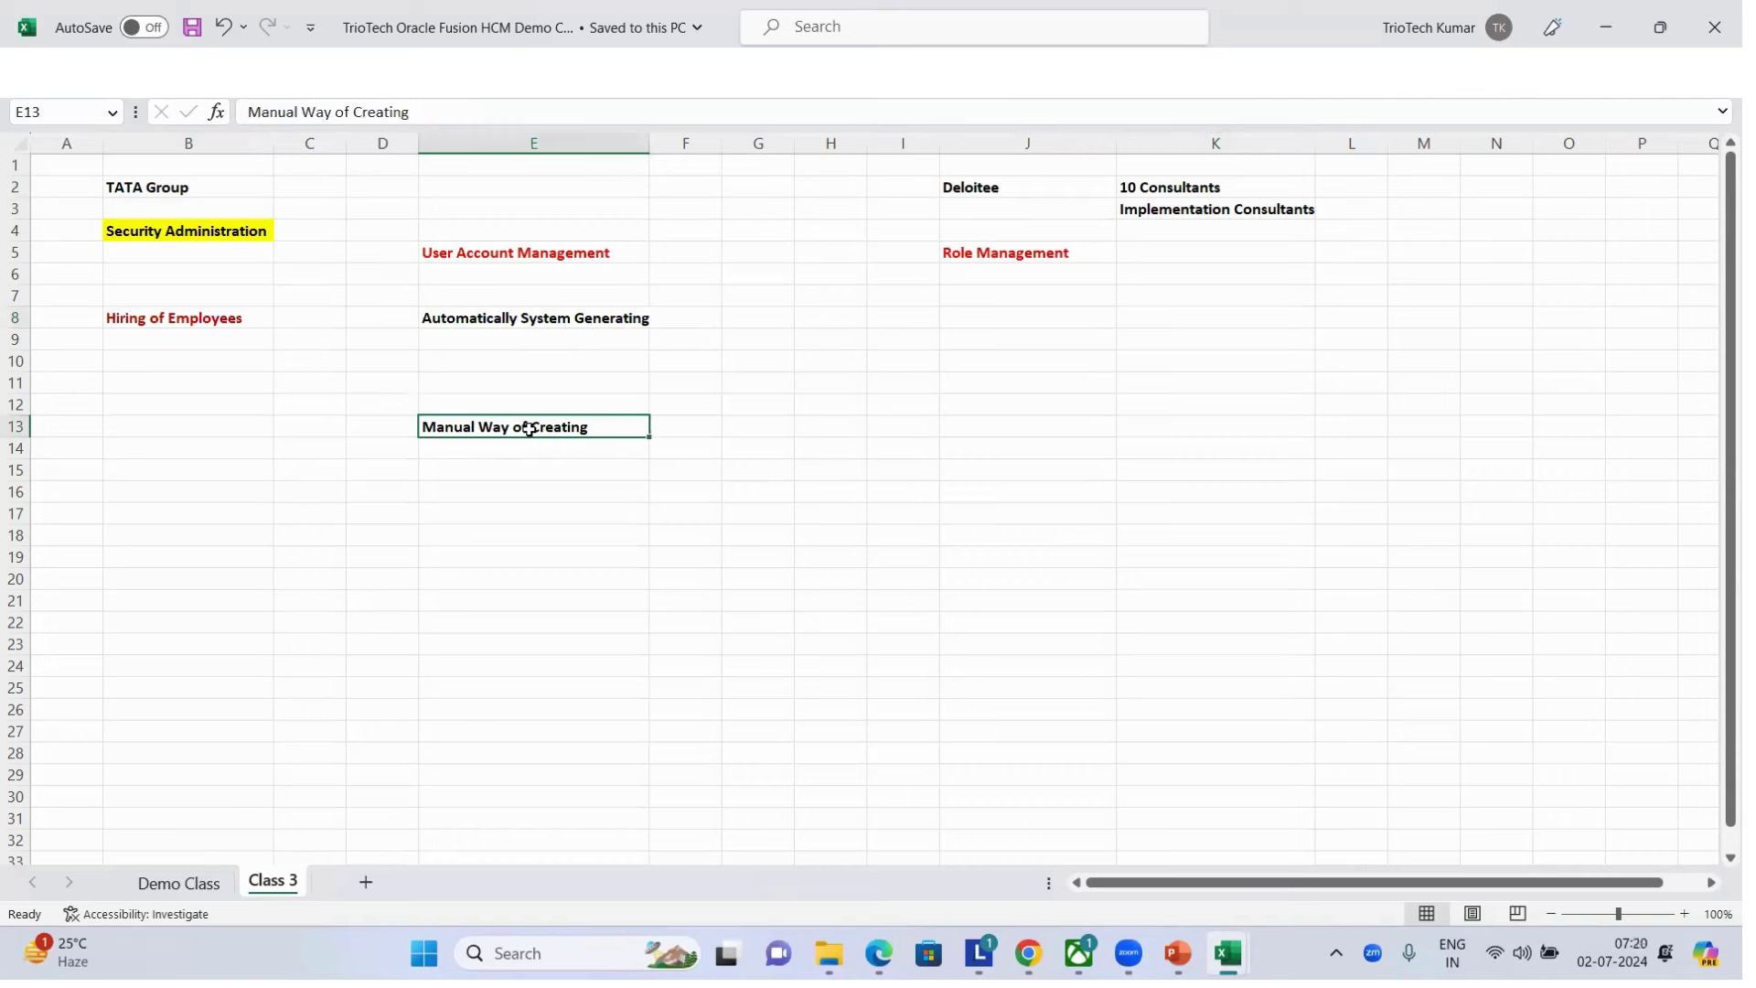
left_click(189, 322)
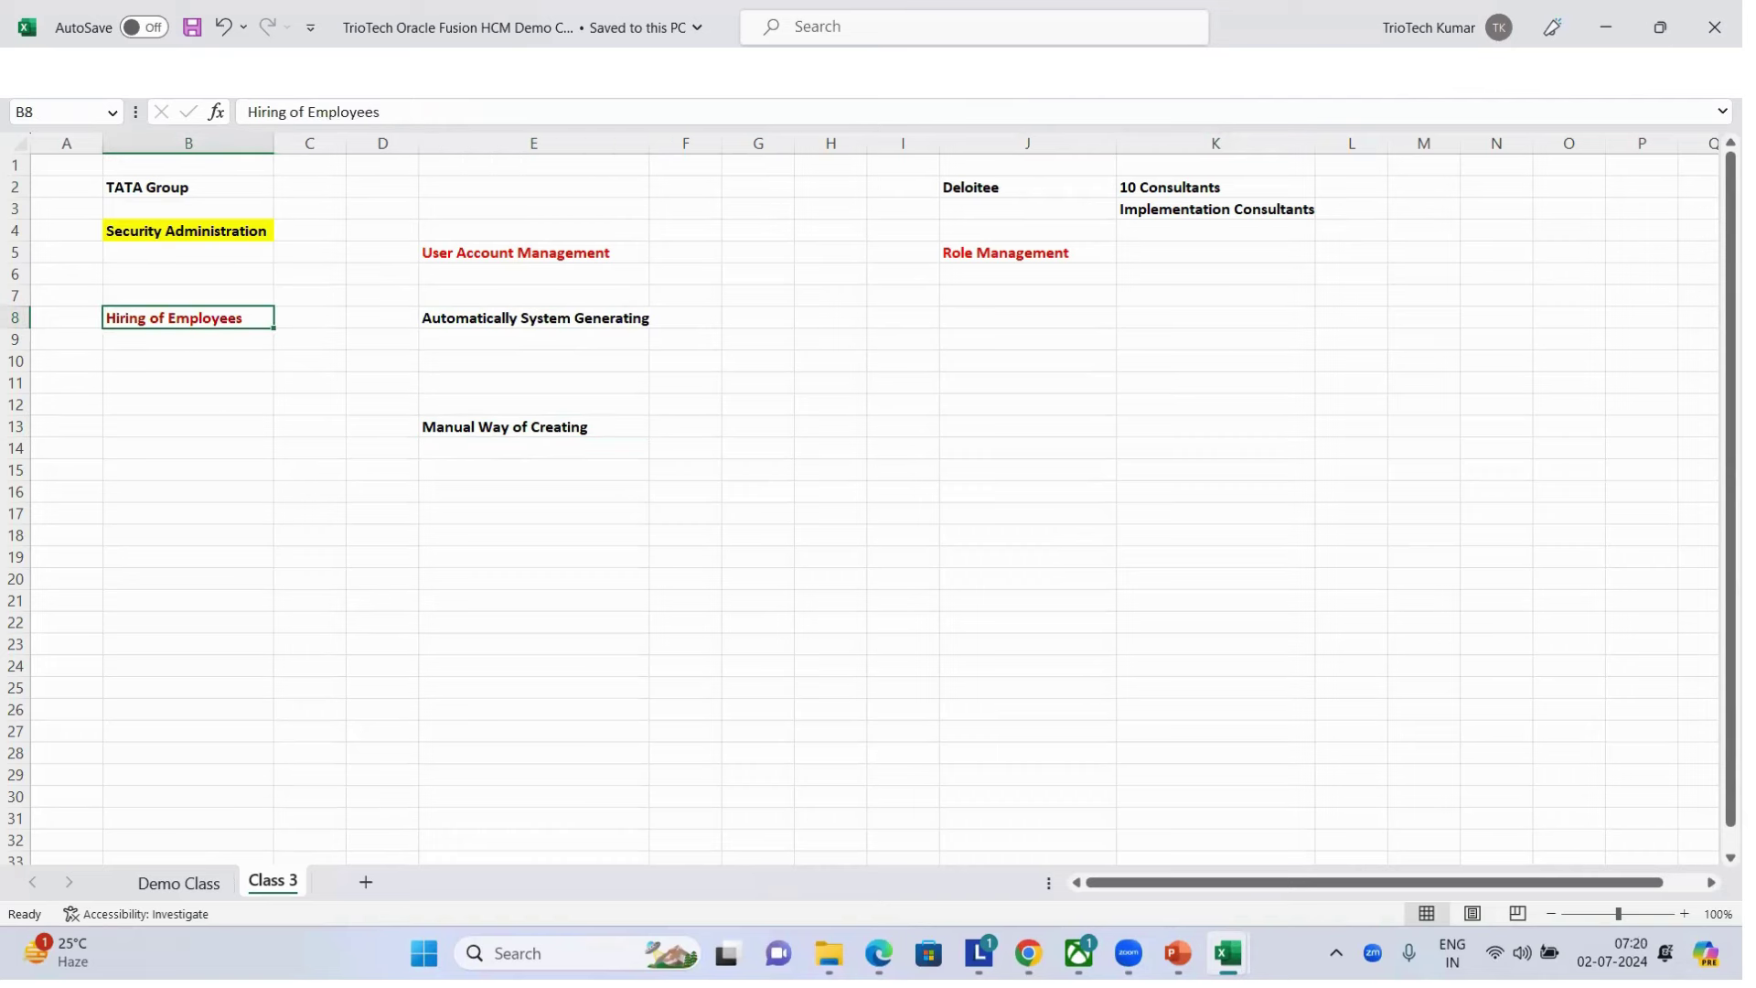
- Highlight 'Employee' in the Hire an Employee page title, then bring the Excel workbook back
key("alt+Tab")
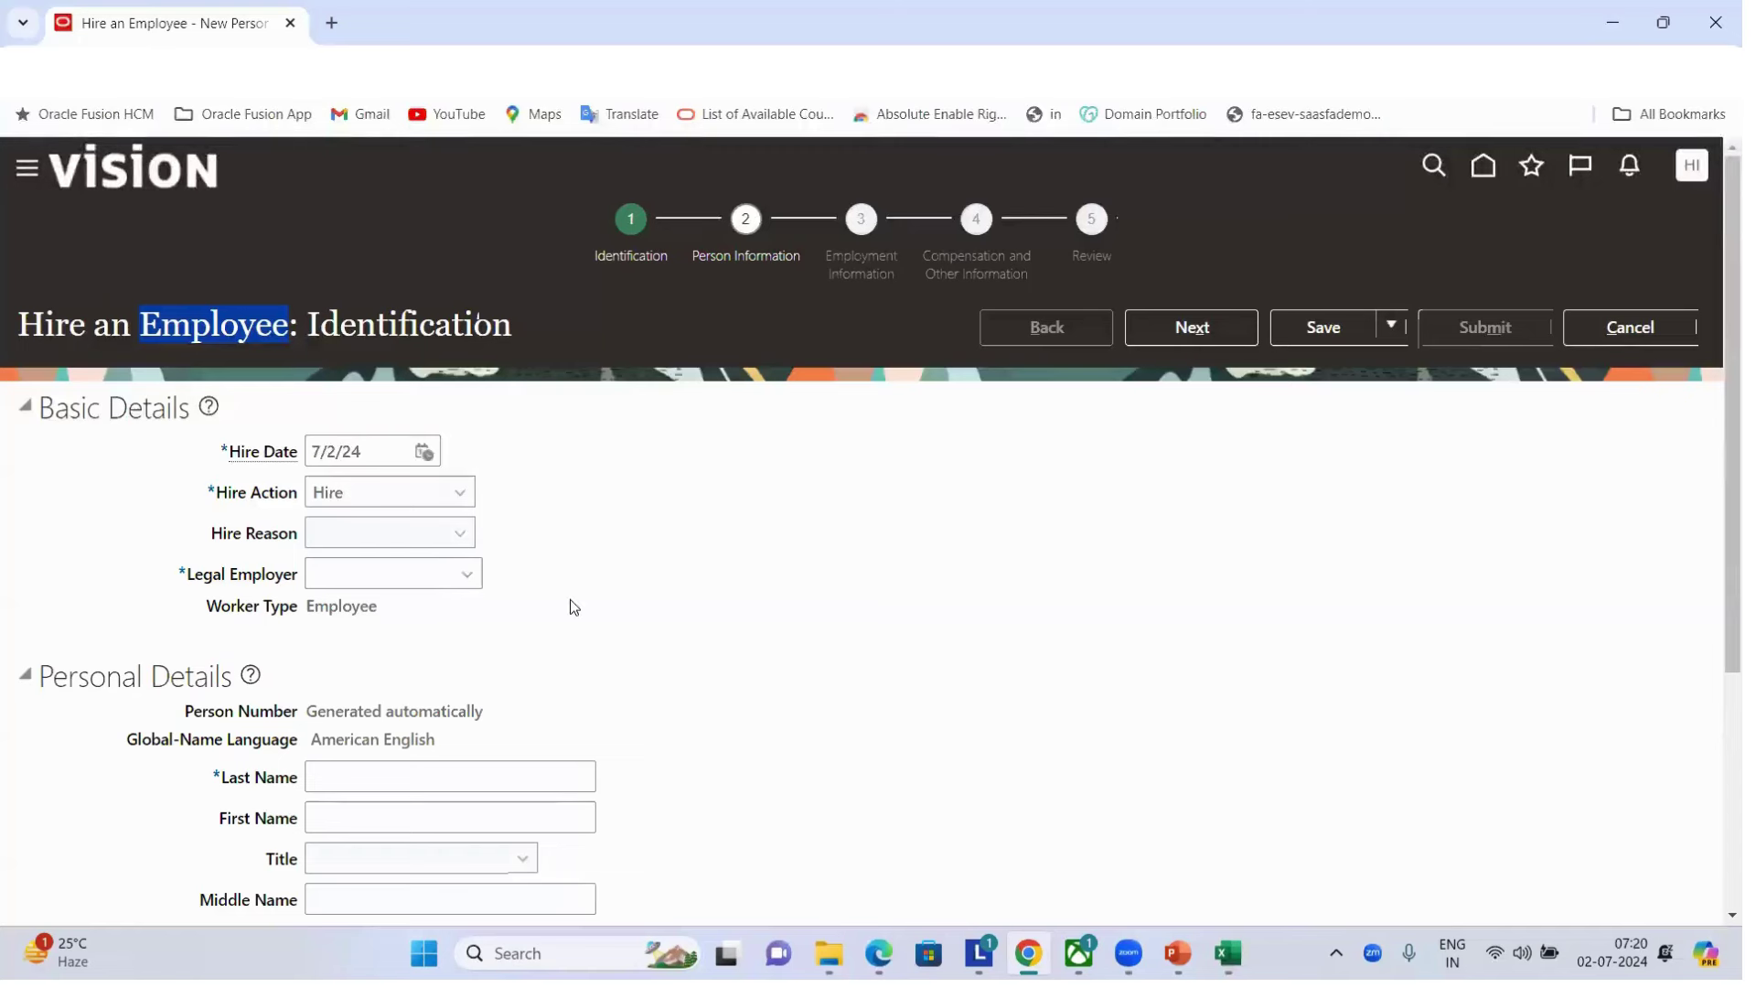
left_click(688, 523)
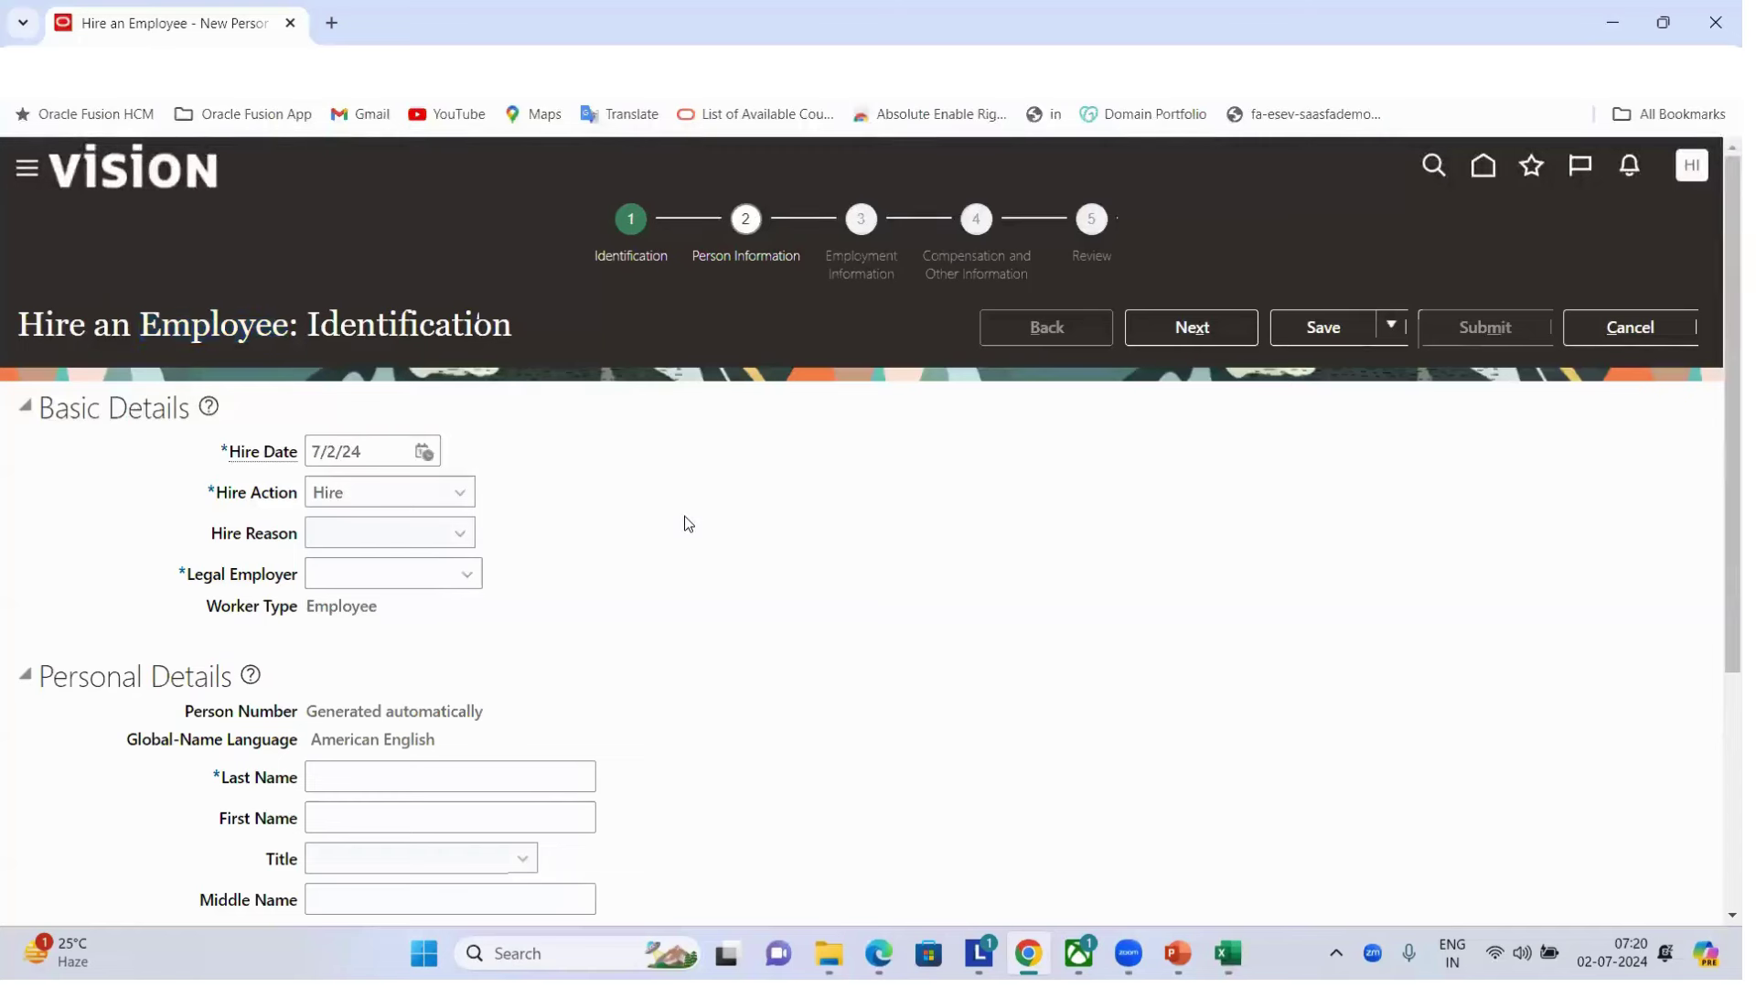
double_click(256, 322)
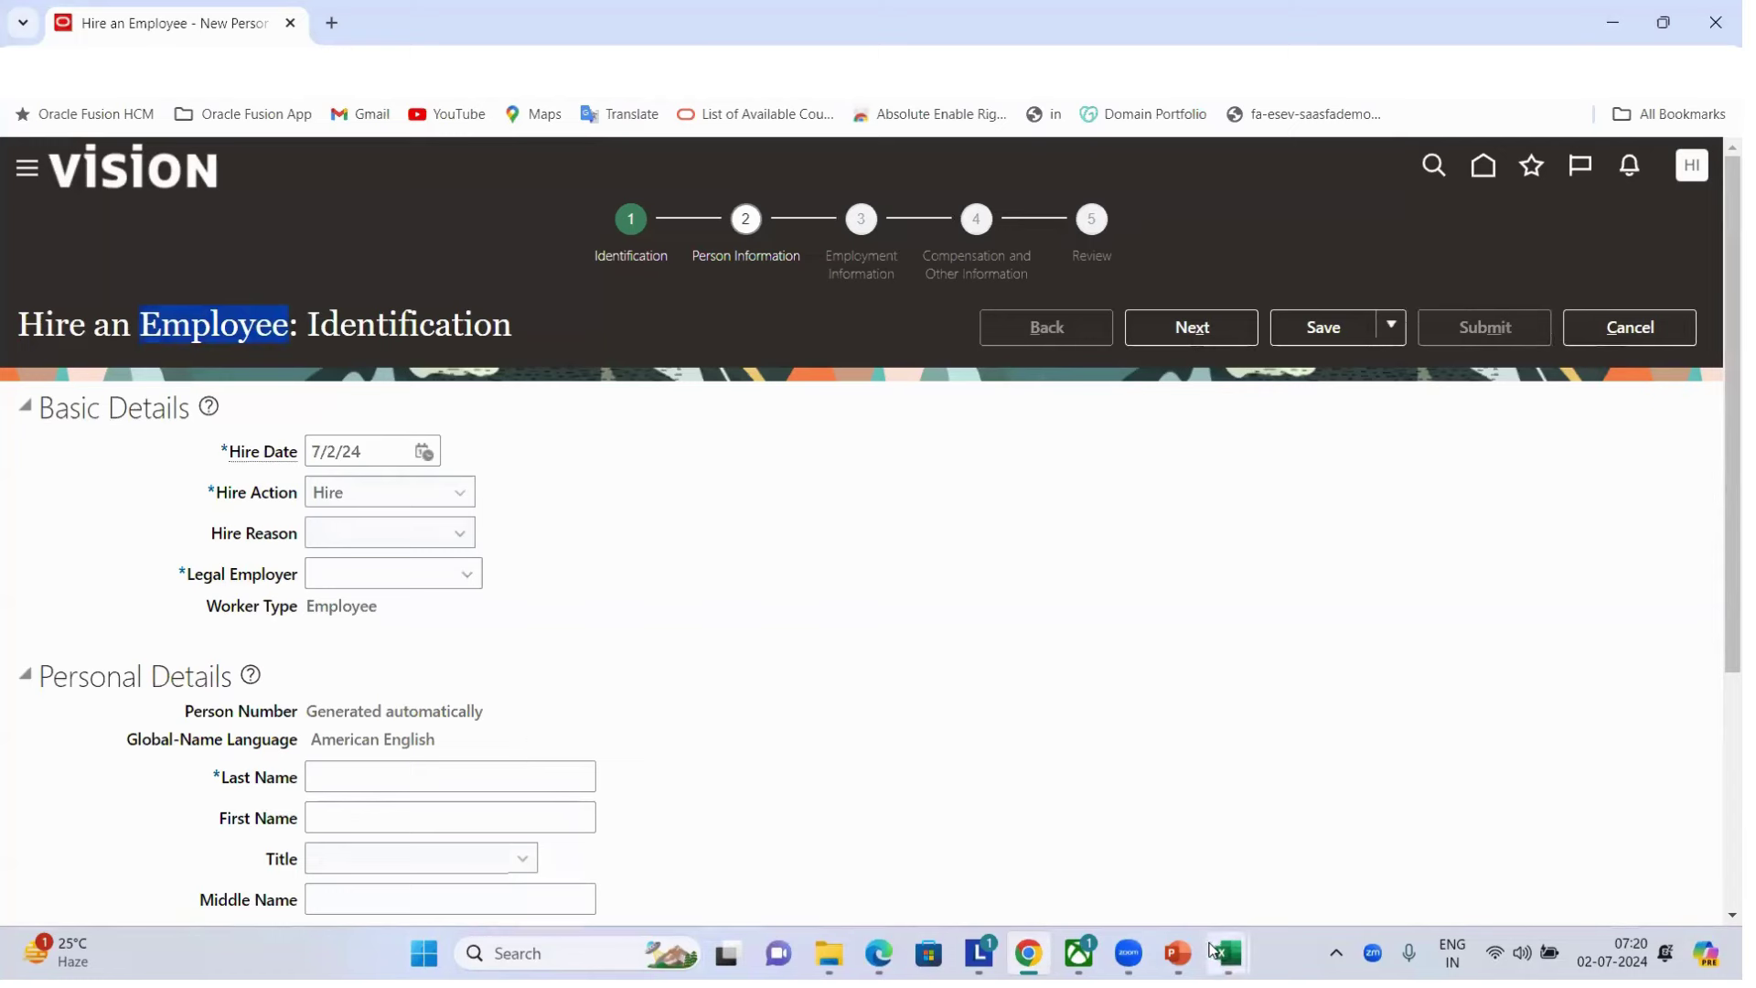
mouse_move(1215, 952)
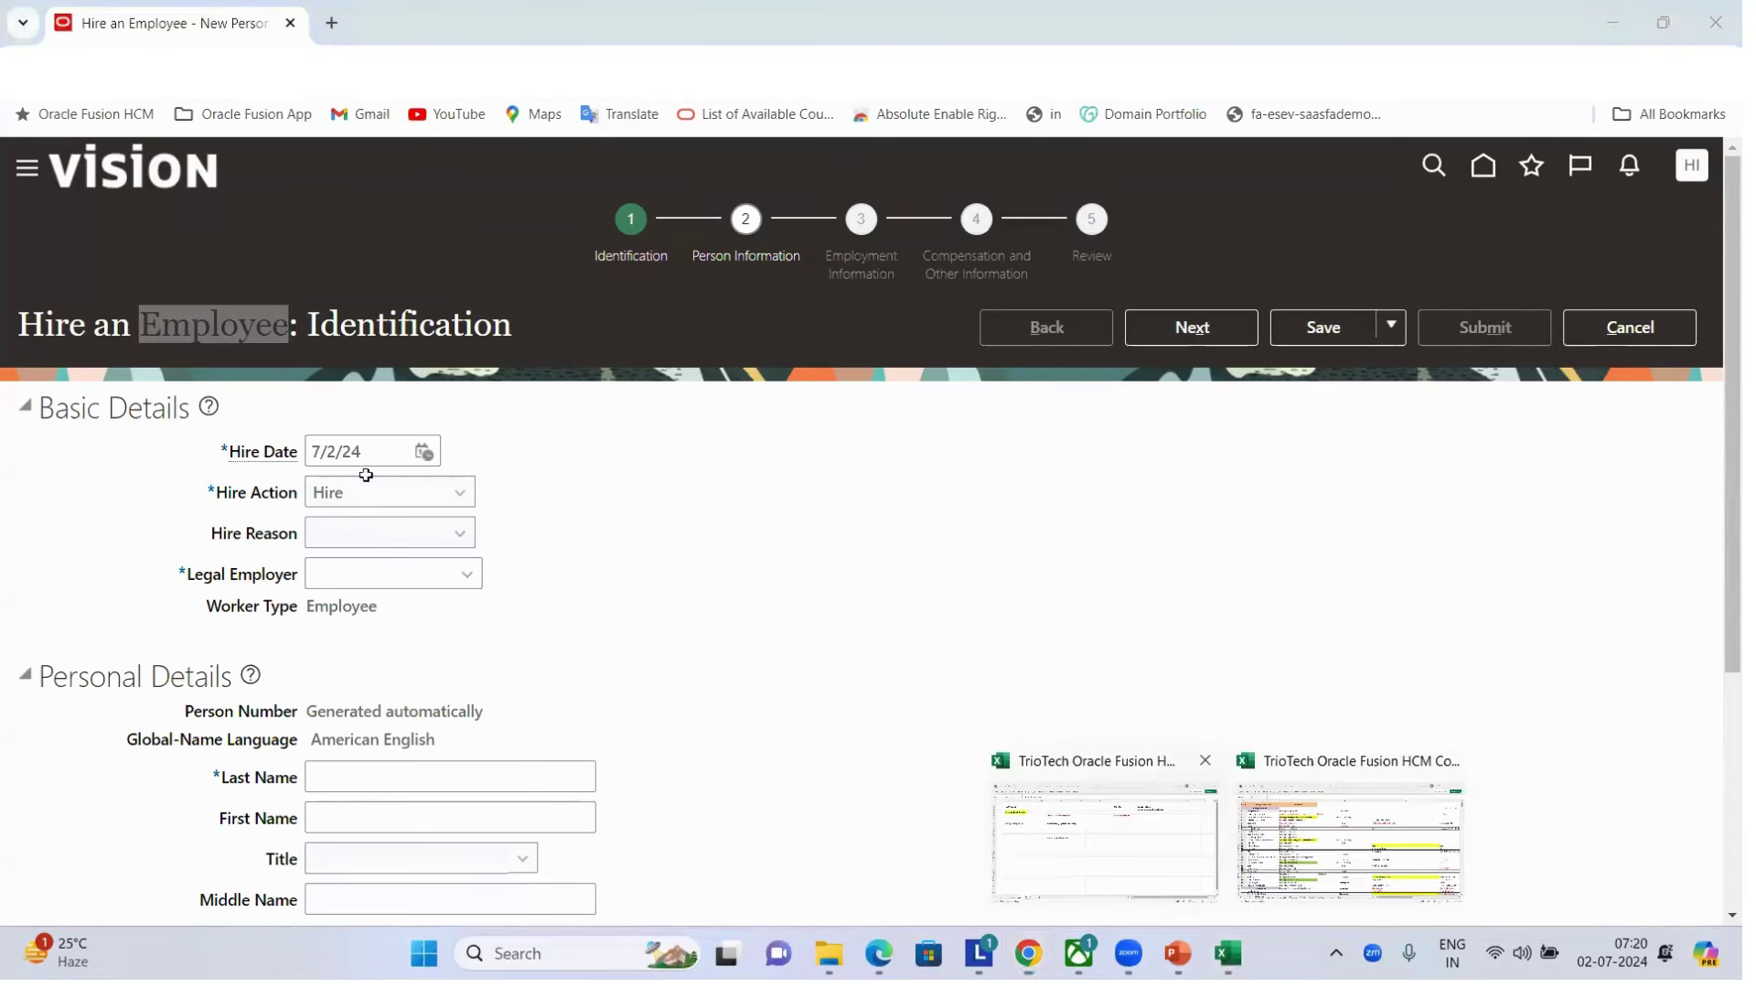
left_click(1100, 842)
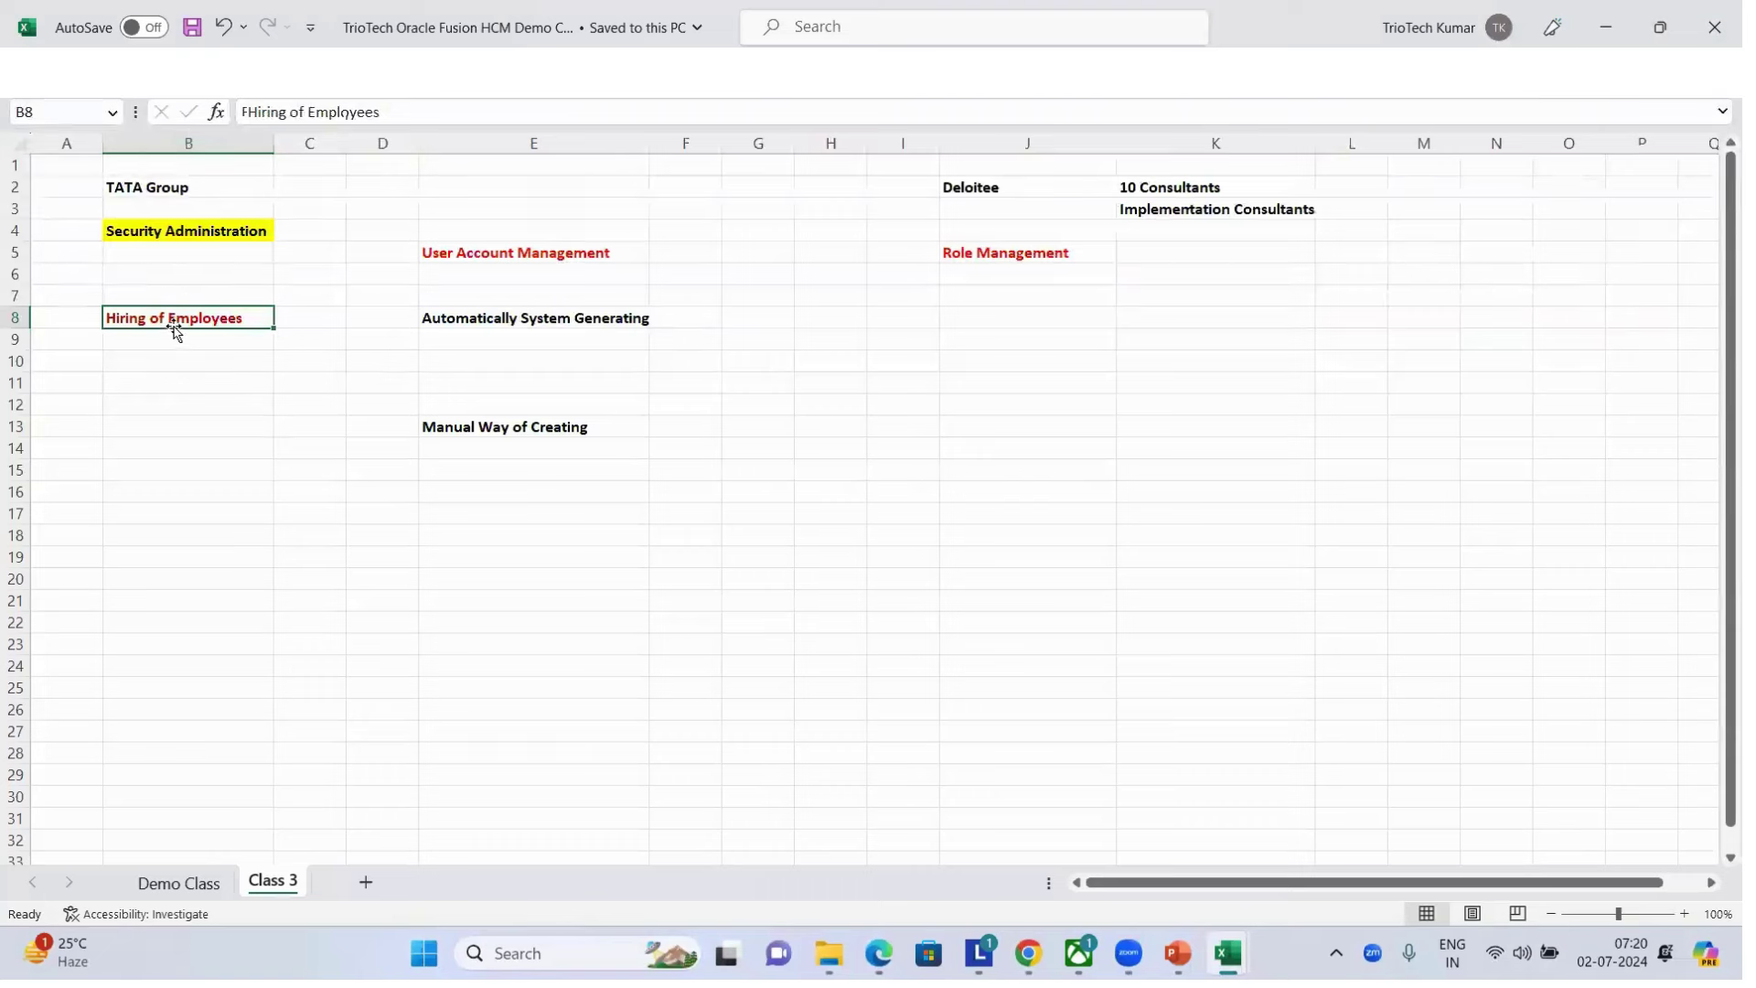
left_click(476, 320)
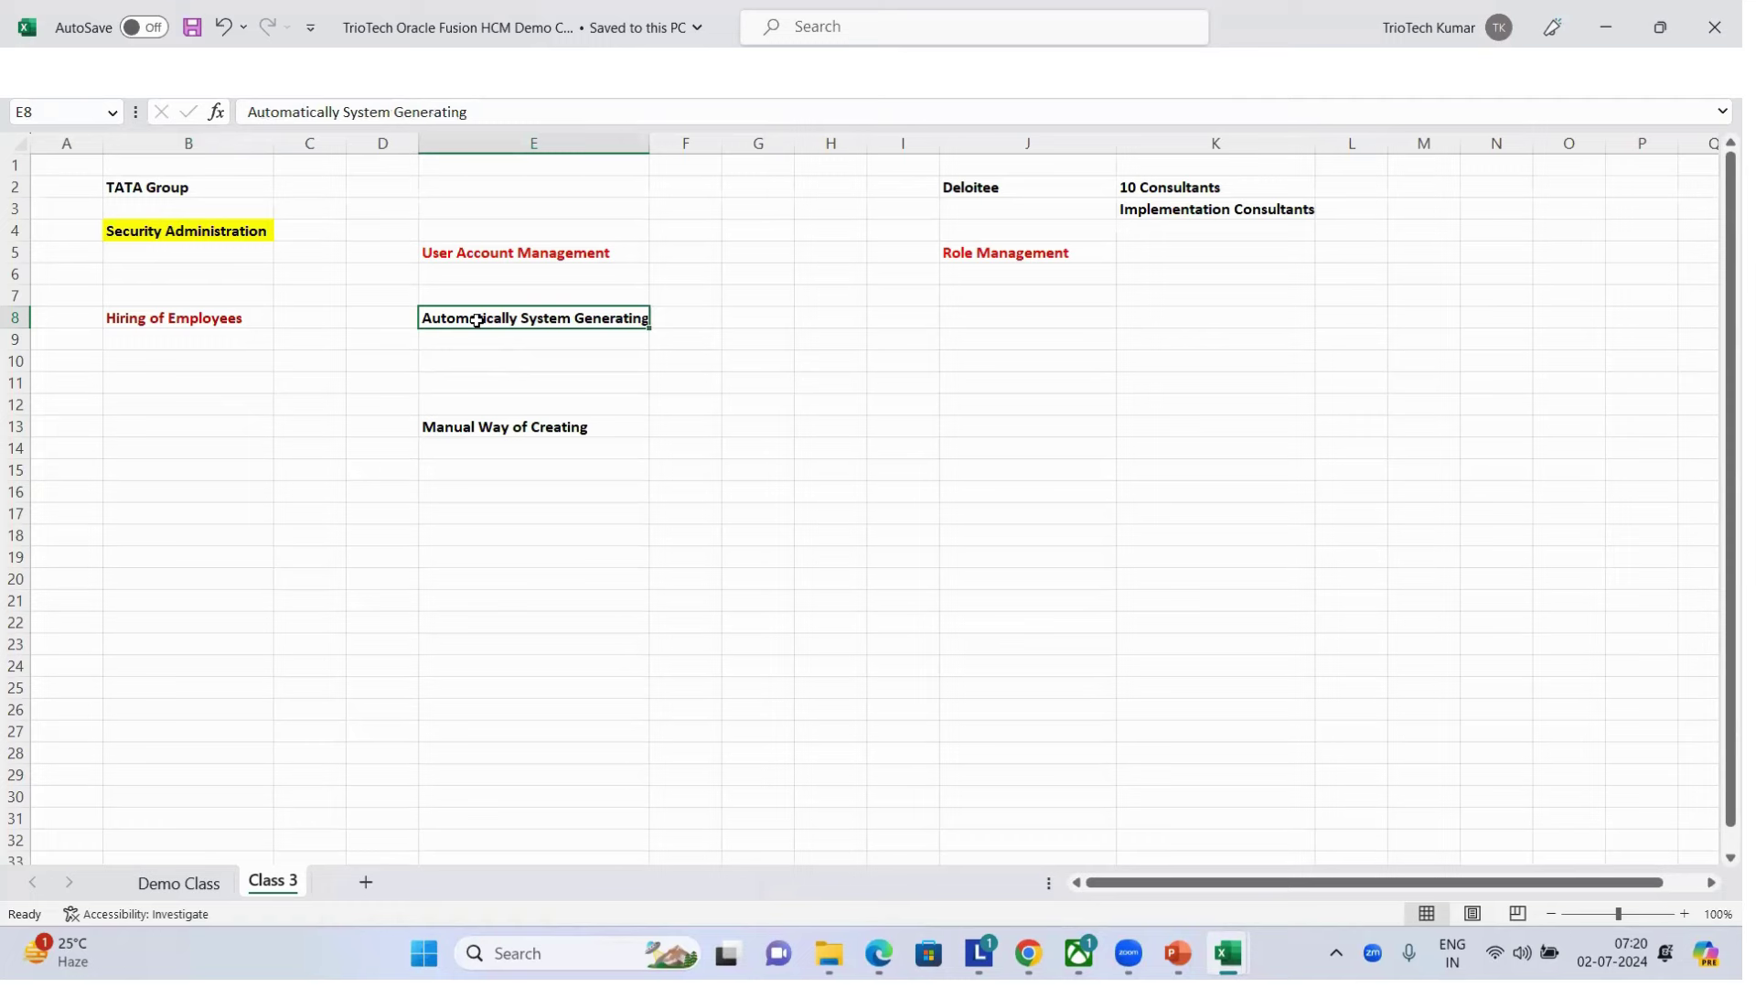
left_click(229, 318)
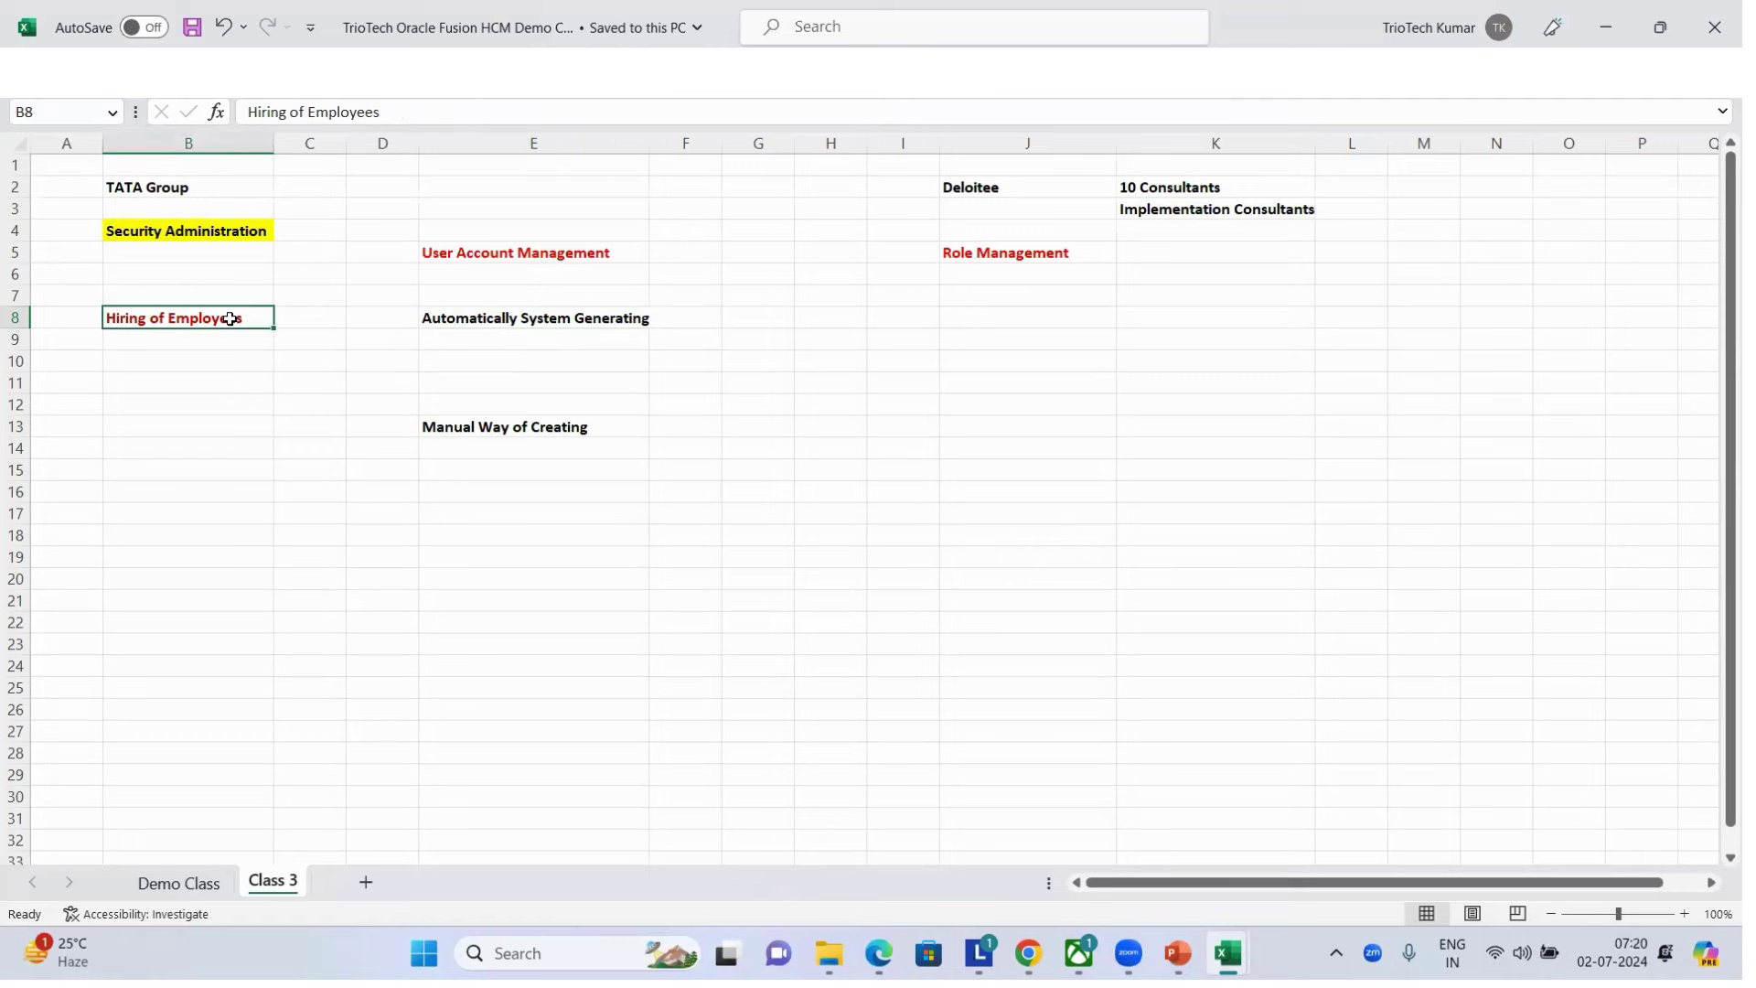
left_click(517, 426)
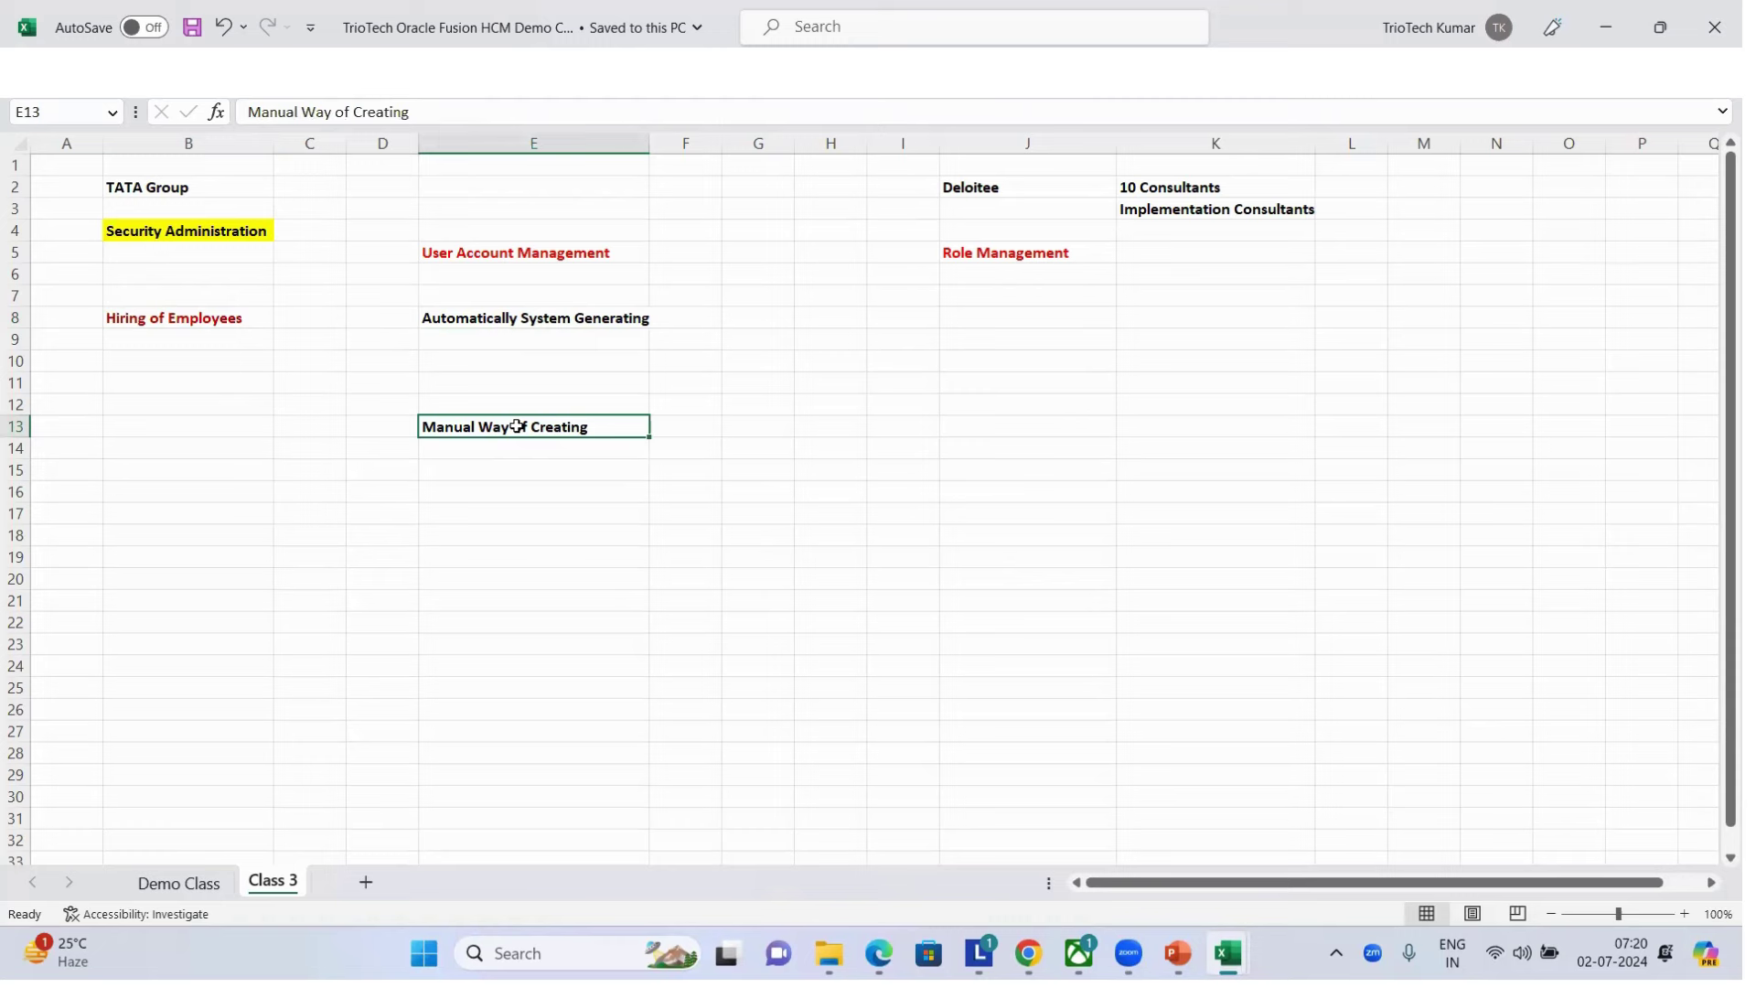
left_click(246, 232)
left_click(509, 430)
left_click_drag(1025, 187, 1217, 188)
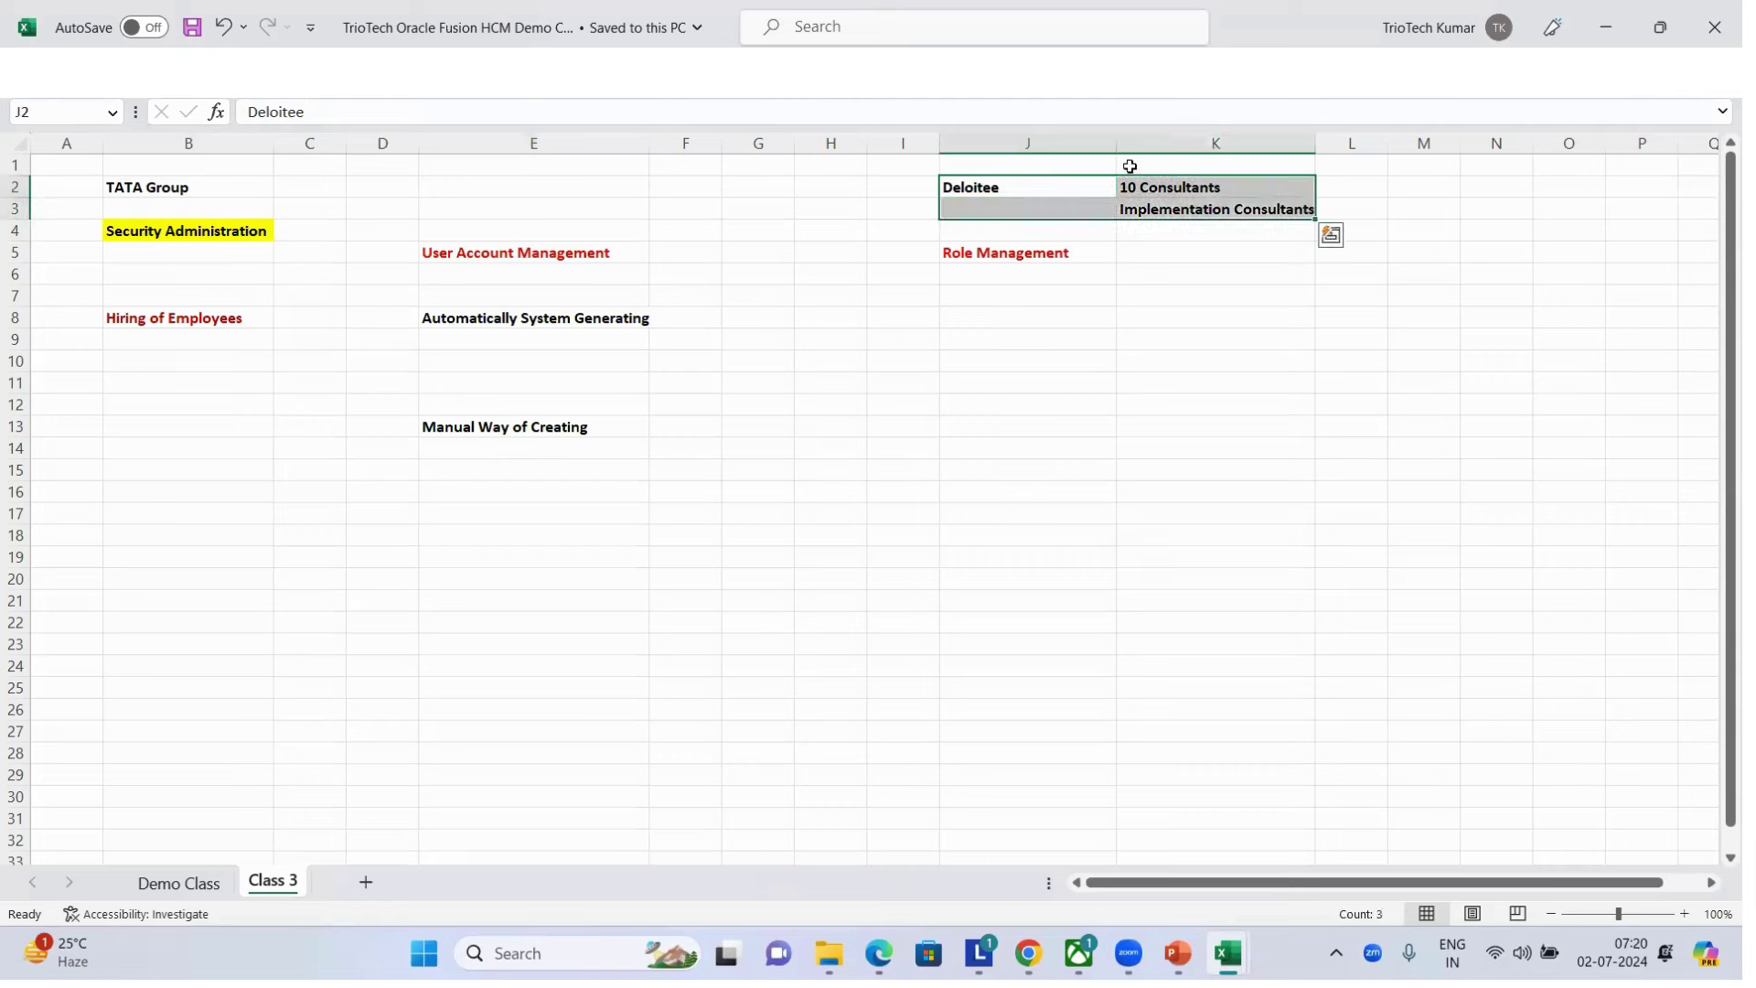
left_click(183, 325)
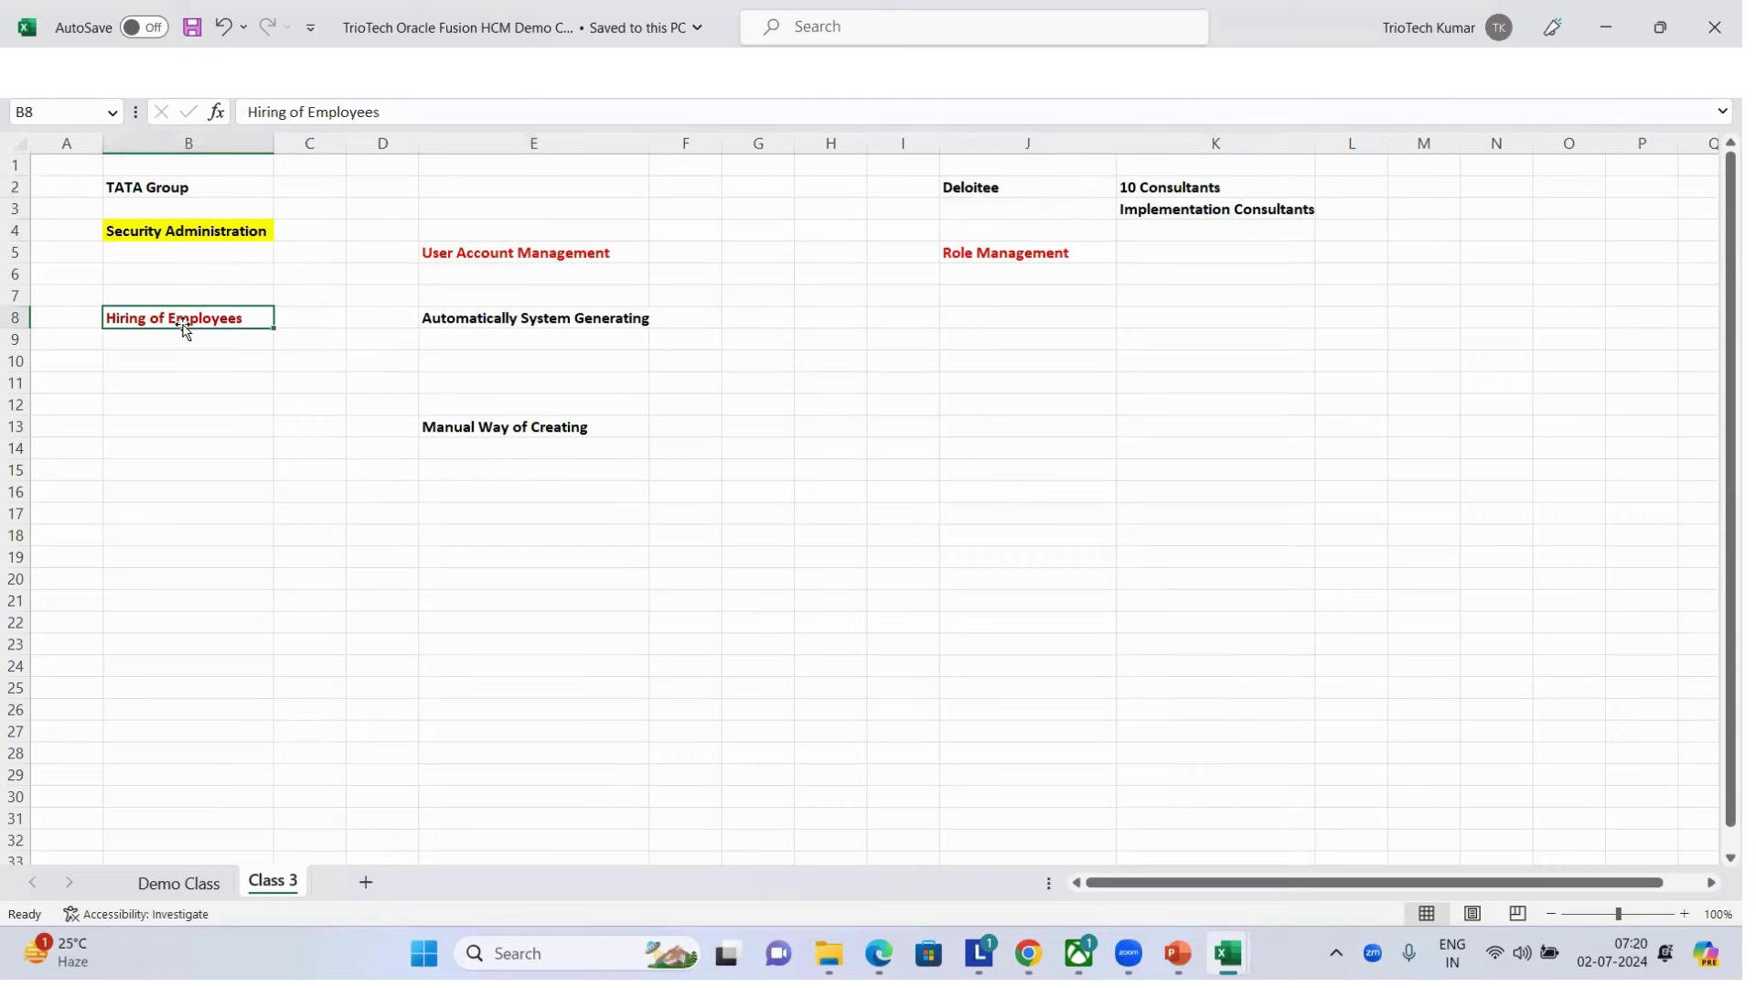
left_click(489, 320)
left_click_drag(490, 320, 241, 333)
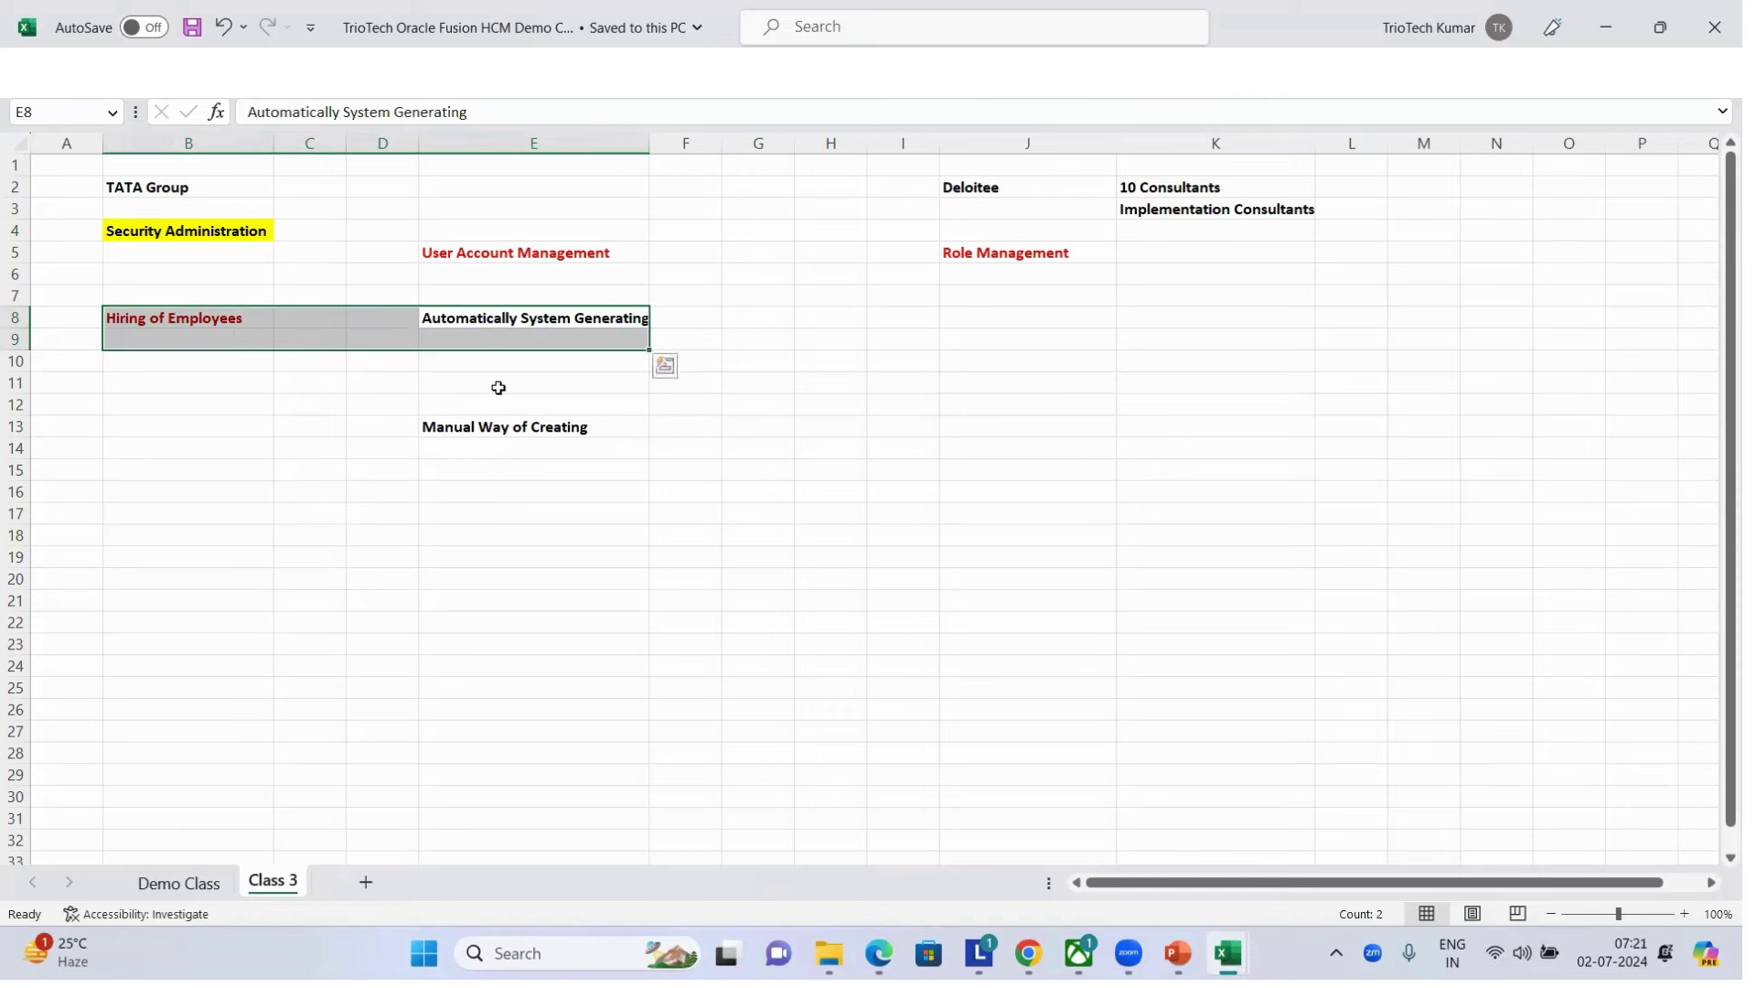
left_click(509, 428)
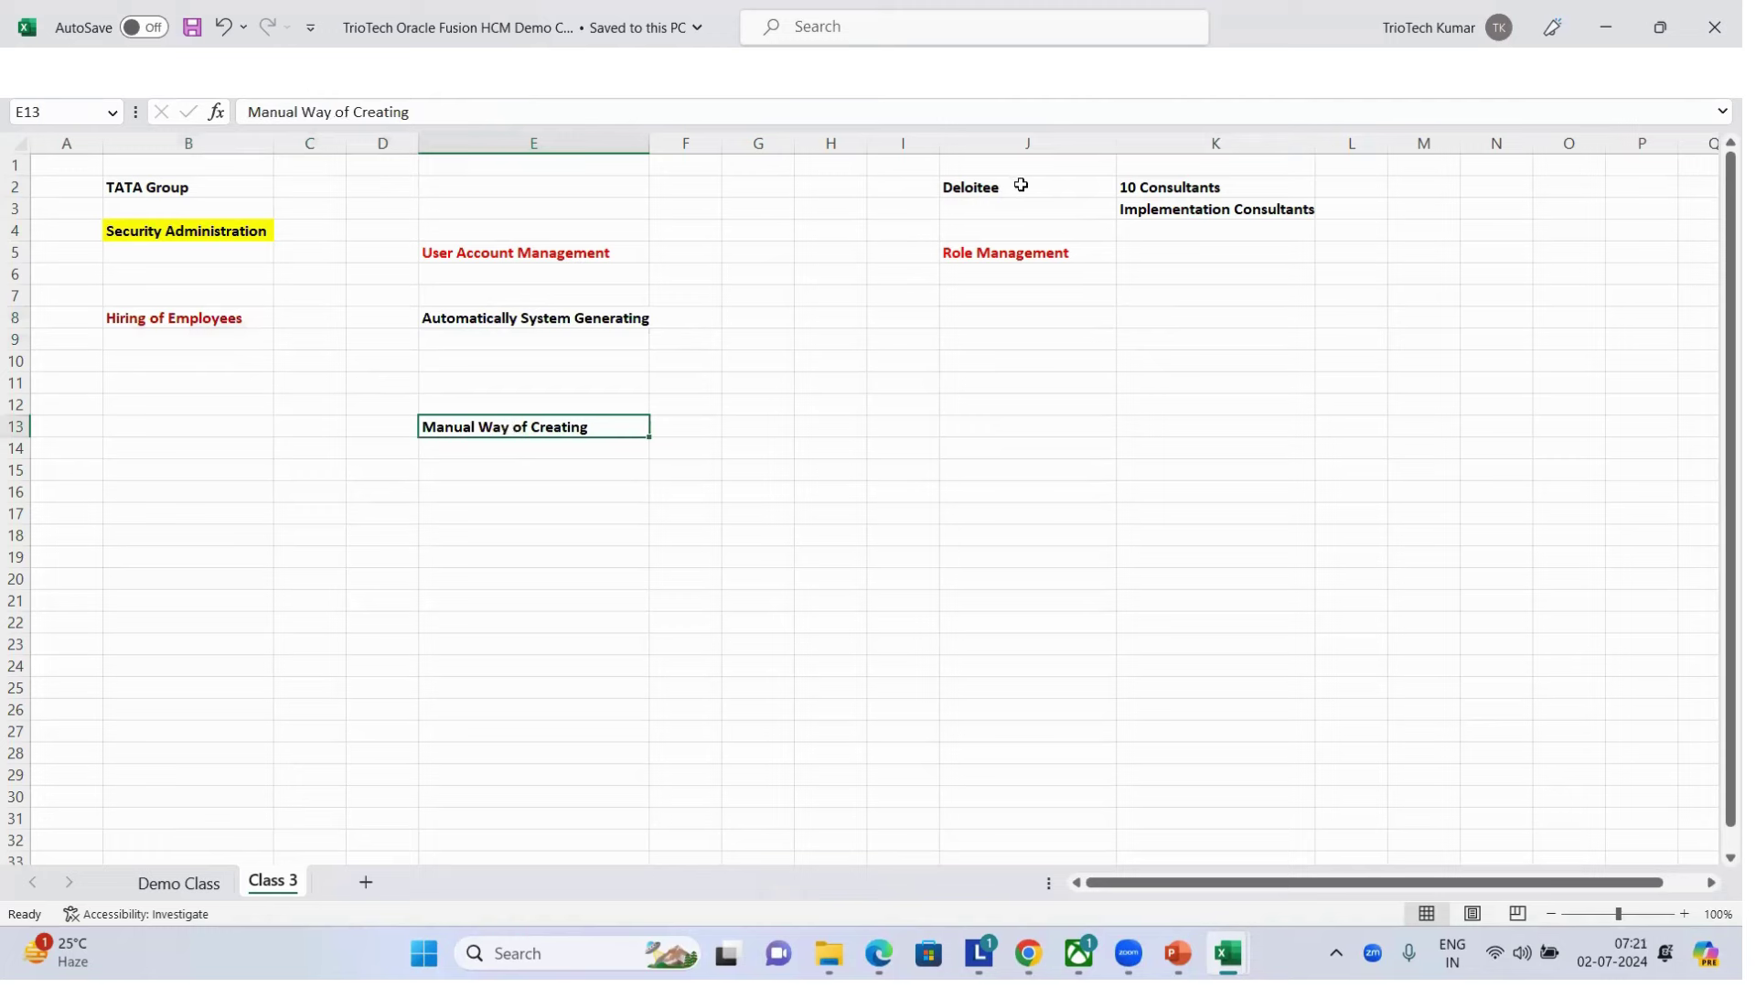
left_click_drag(1018, 183, 1228, 212)
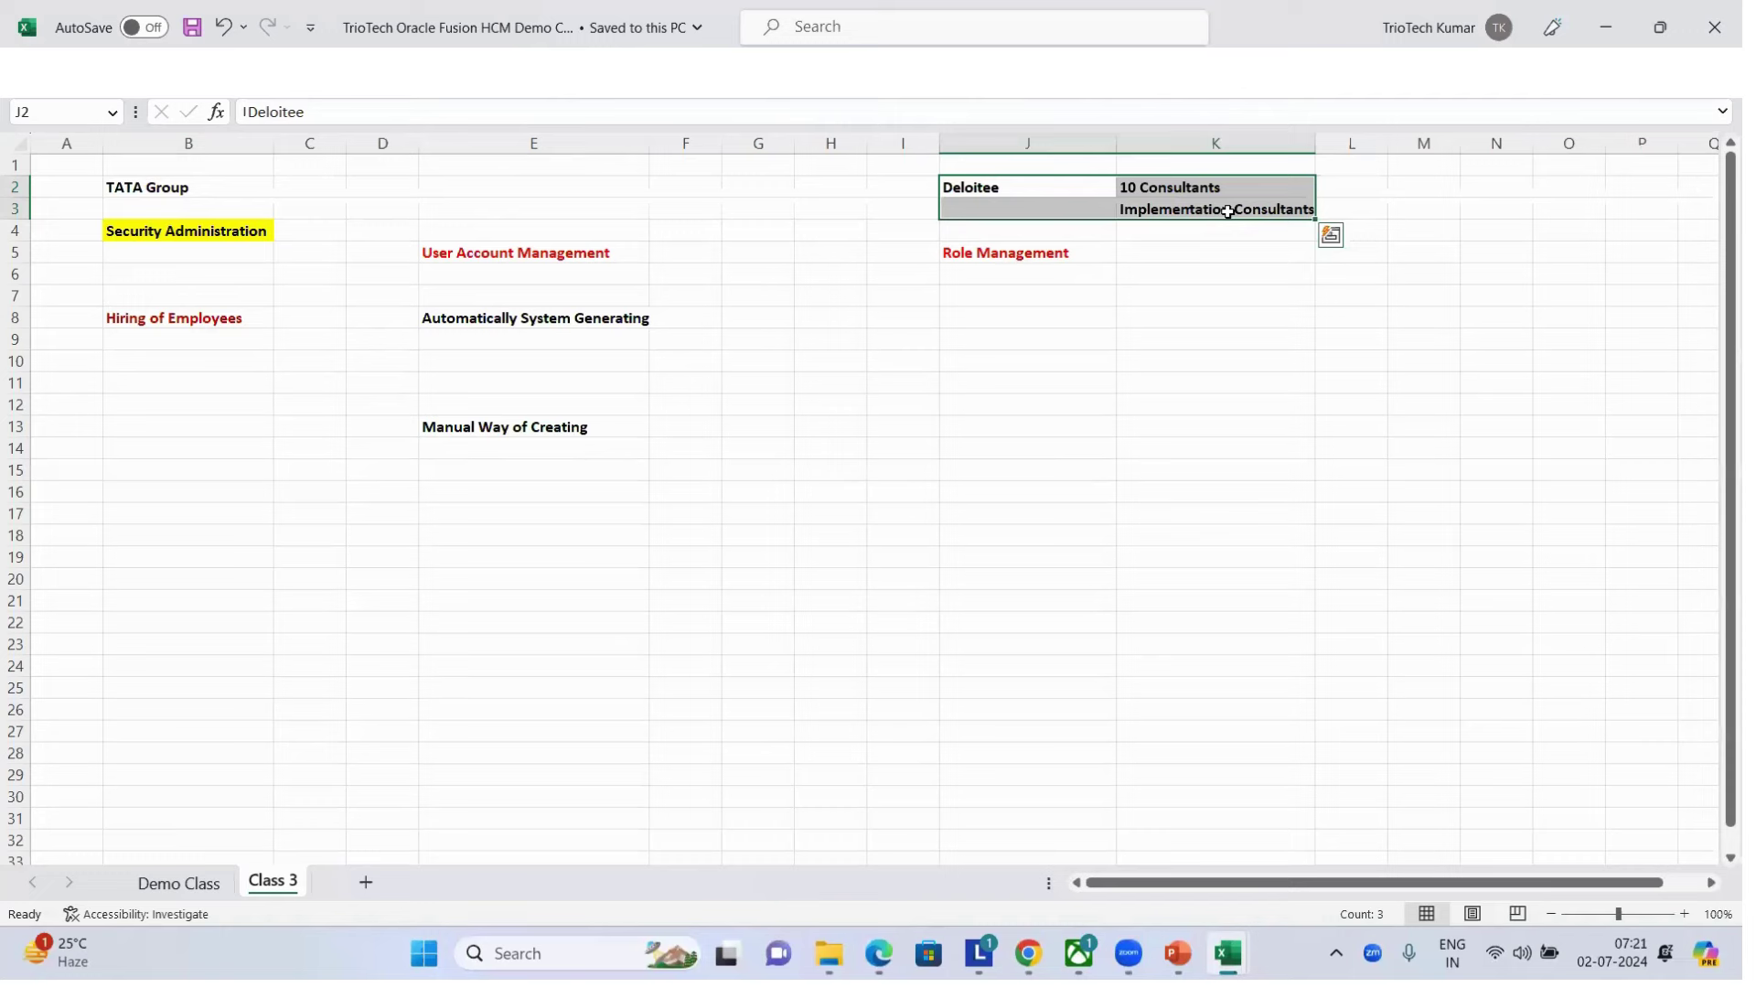
left_click(190, 188)
left_click_drag(1050, 184, 1228, 213)
- Switch to the Oracle Fusion home page and highlight, then clear, the greeting text
key("alt+Tab")
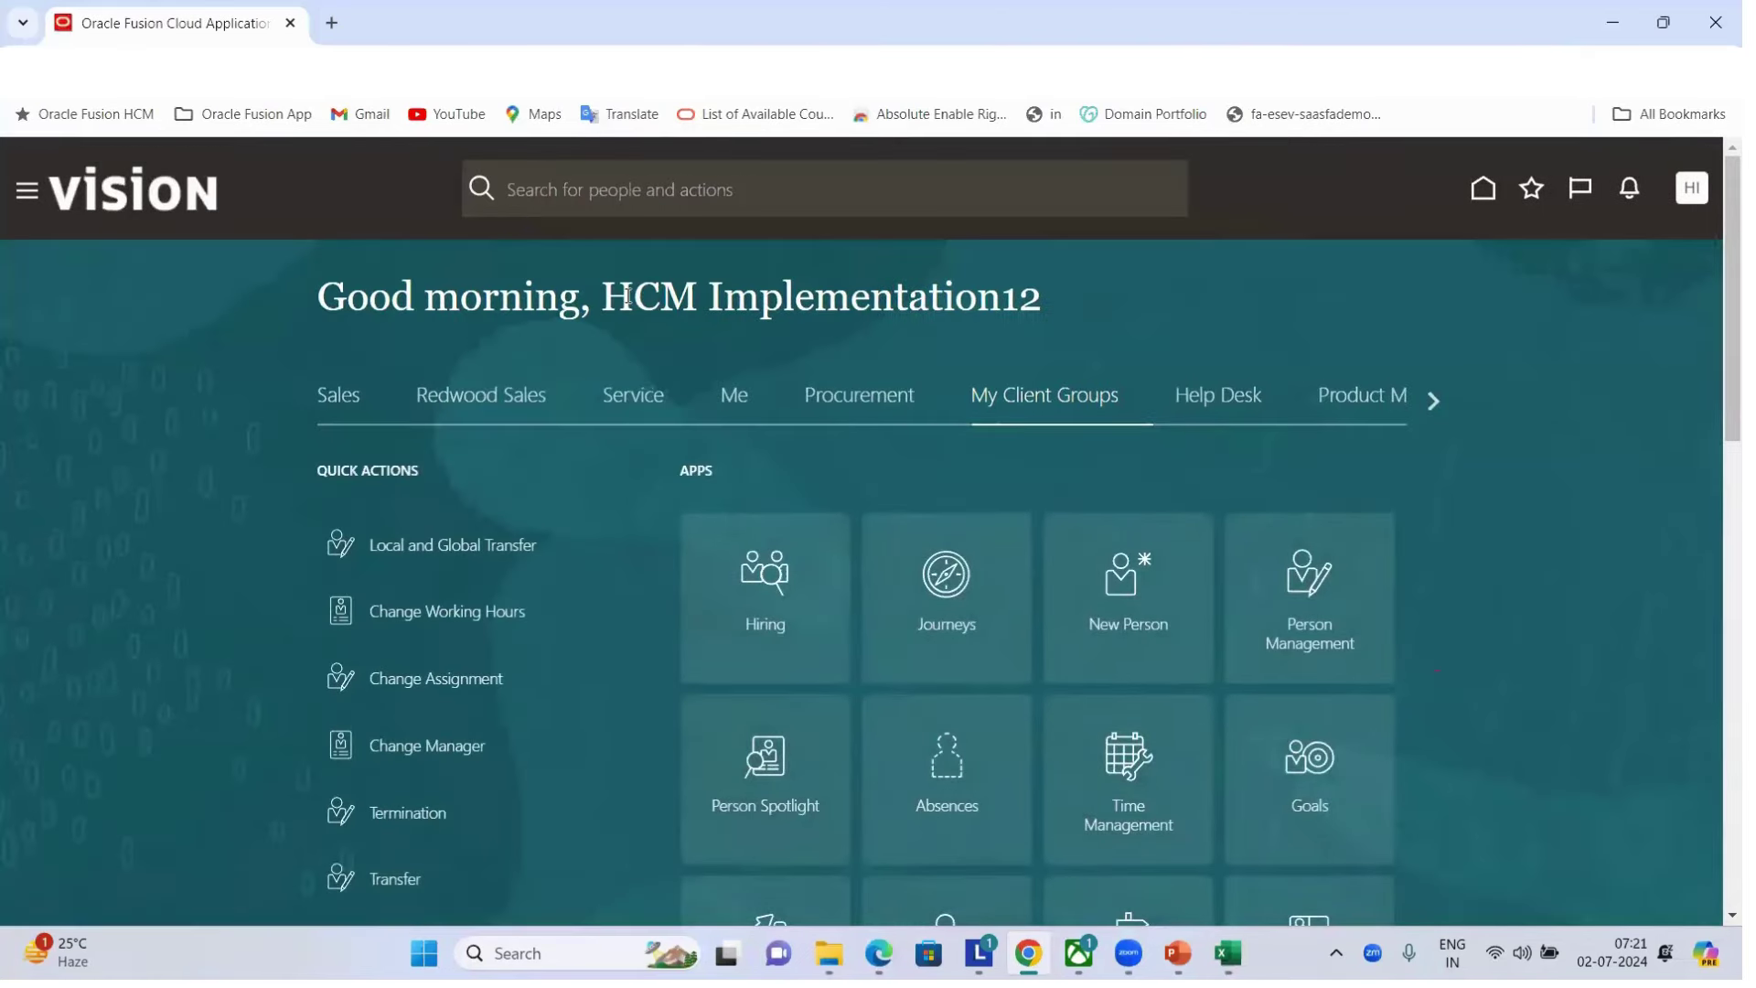
left_click_drag(631, 302, 1036, 299)
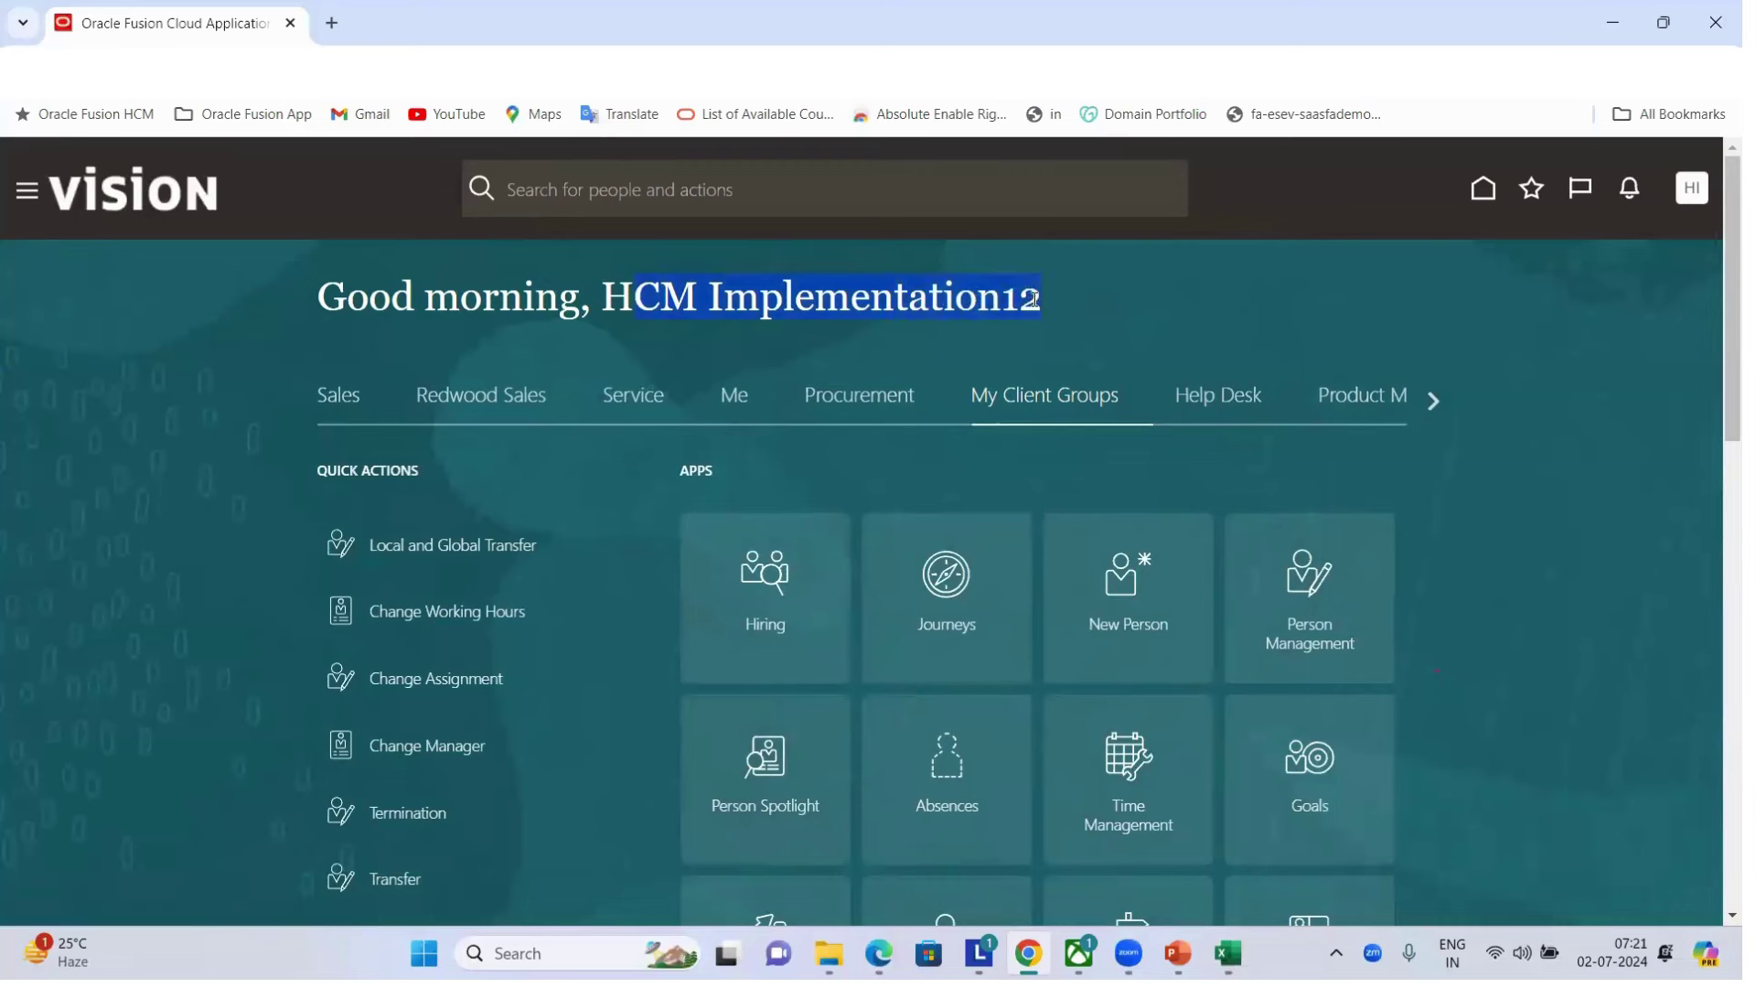
left_click(1402, 309)
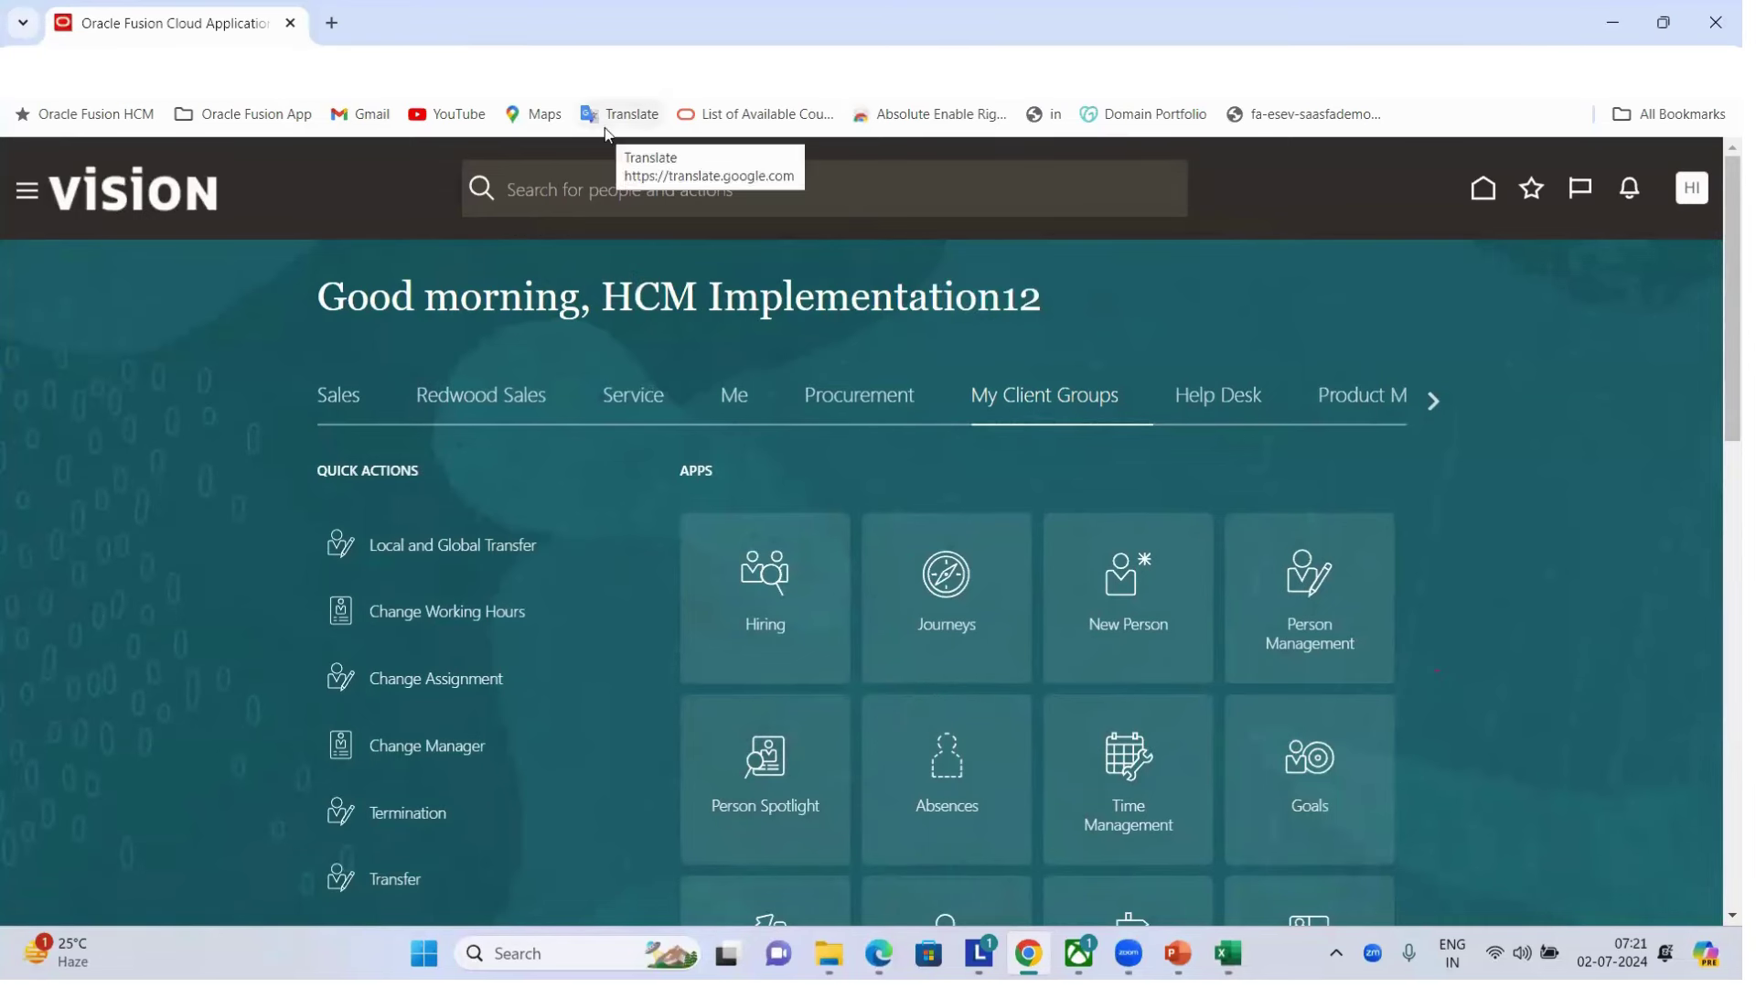
key("XF86MonBrightnessUp")
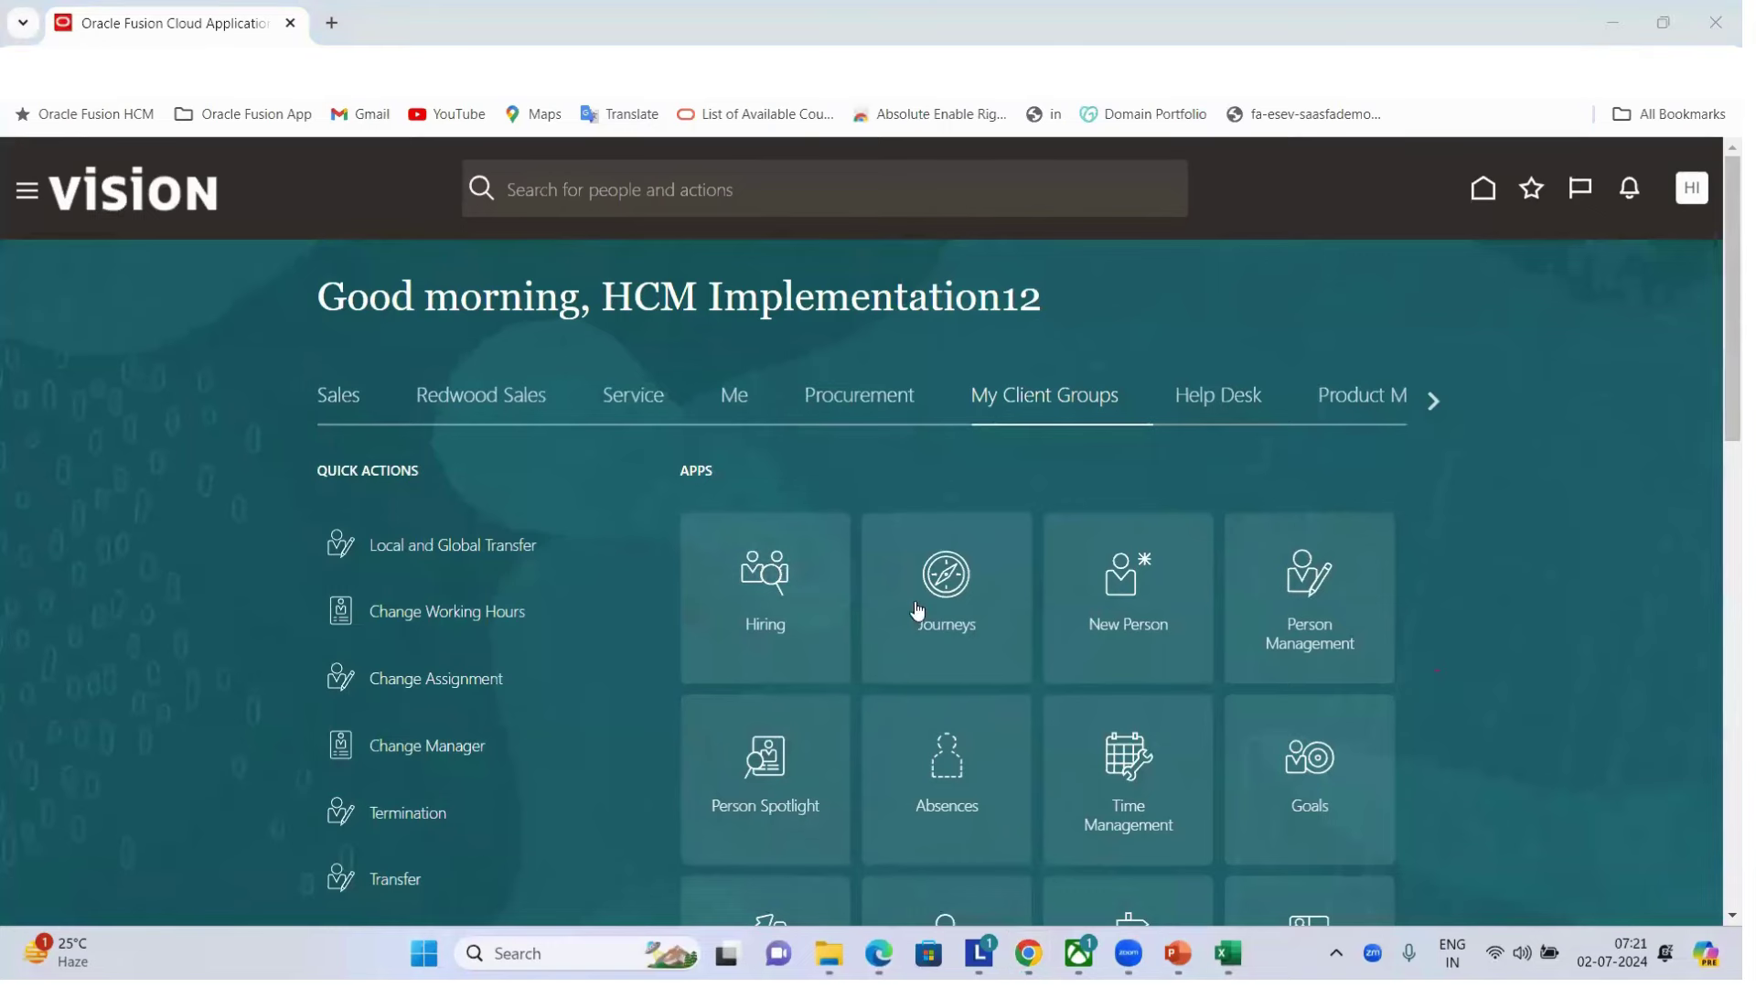
scroll(812, 498, "down", 3)
scroll(846, 524, "up", 3)
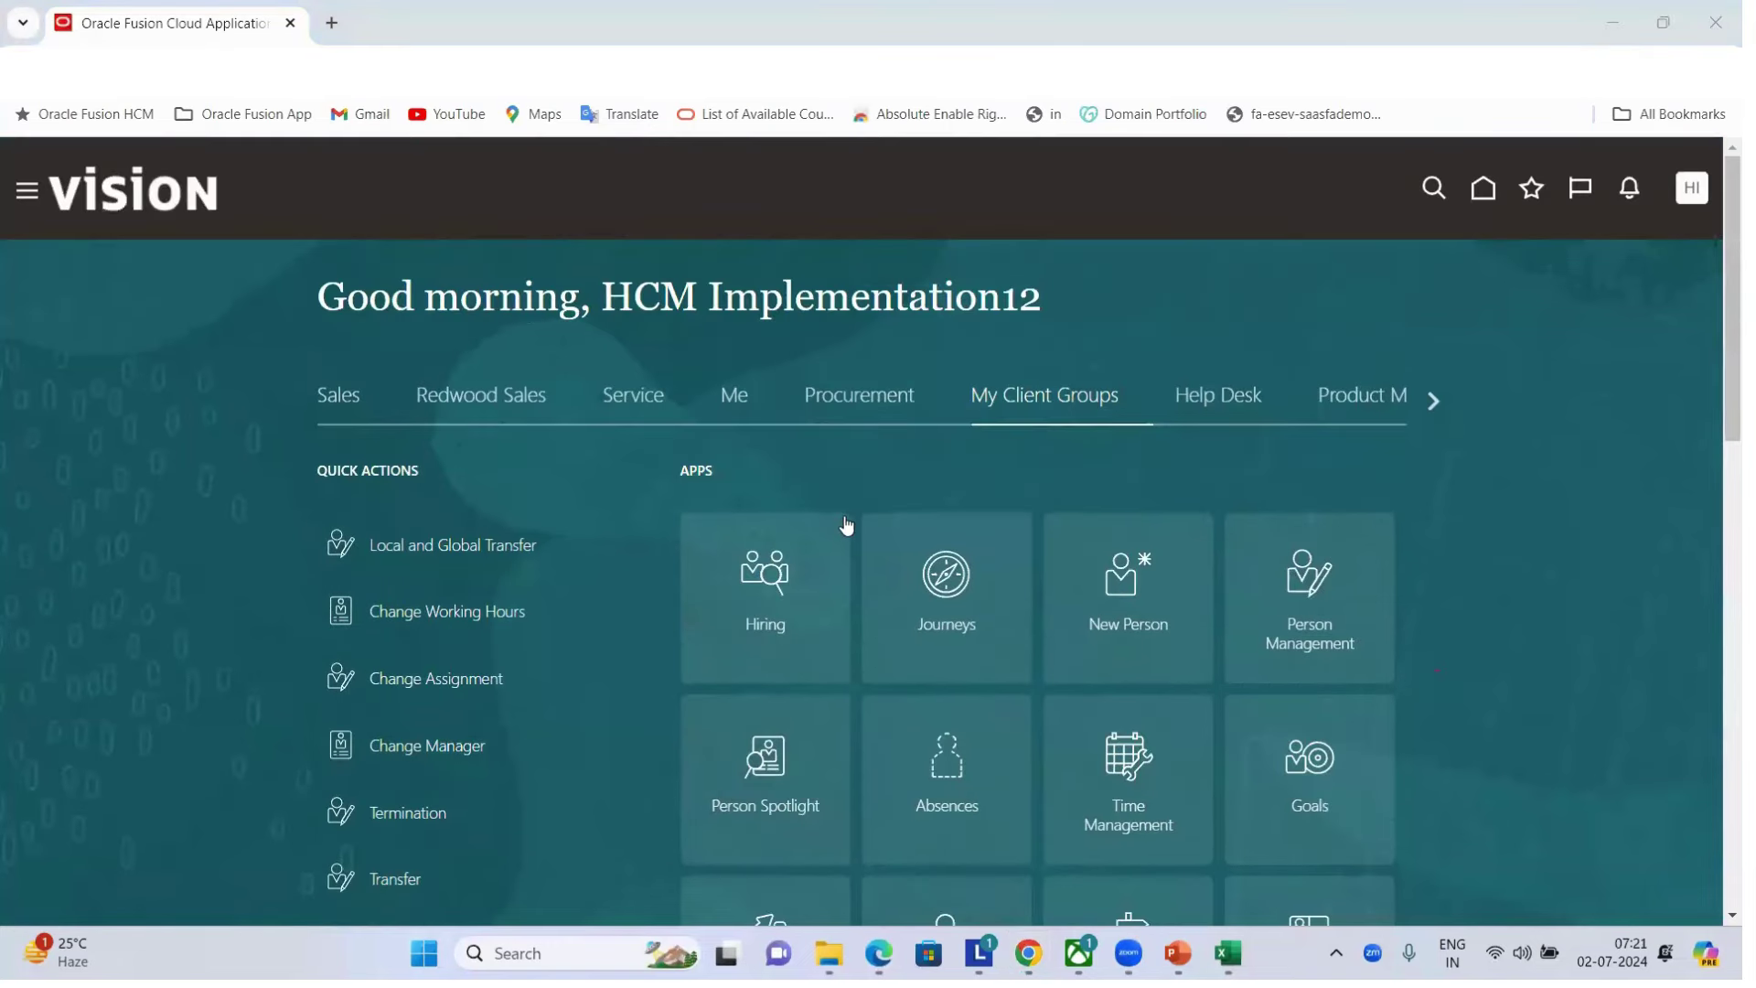
left_click(870, 406)
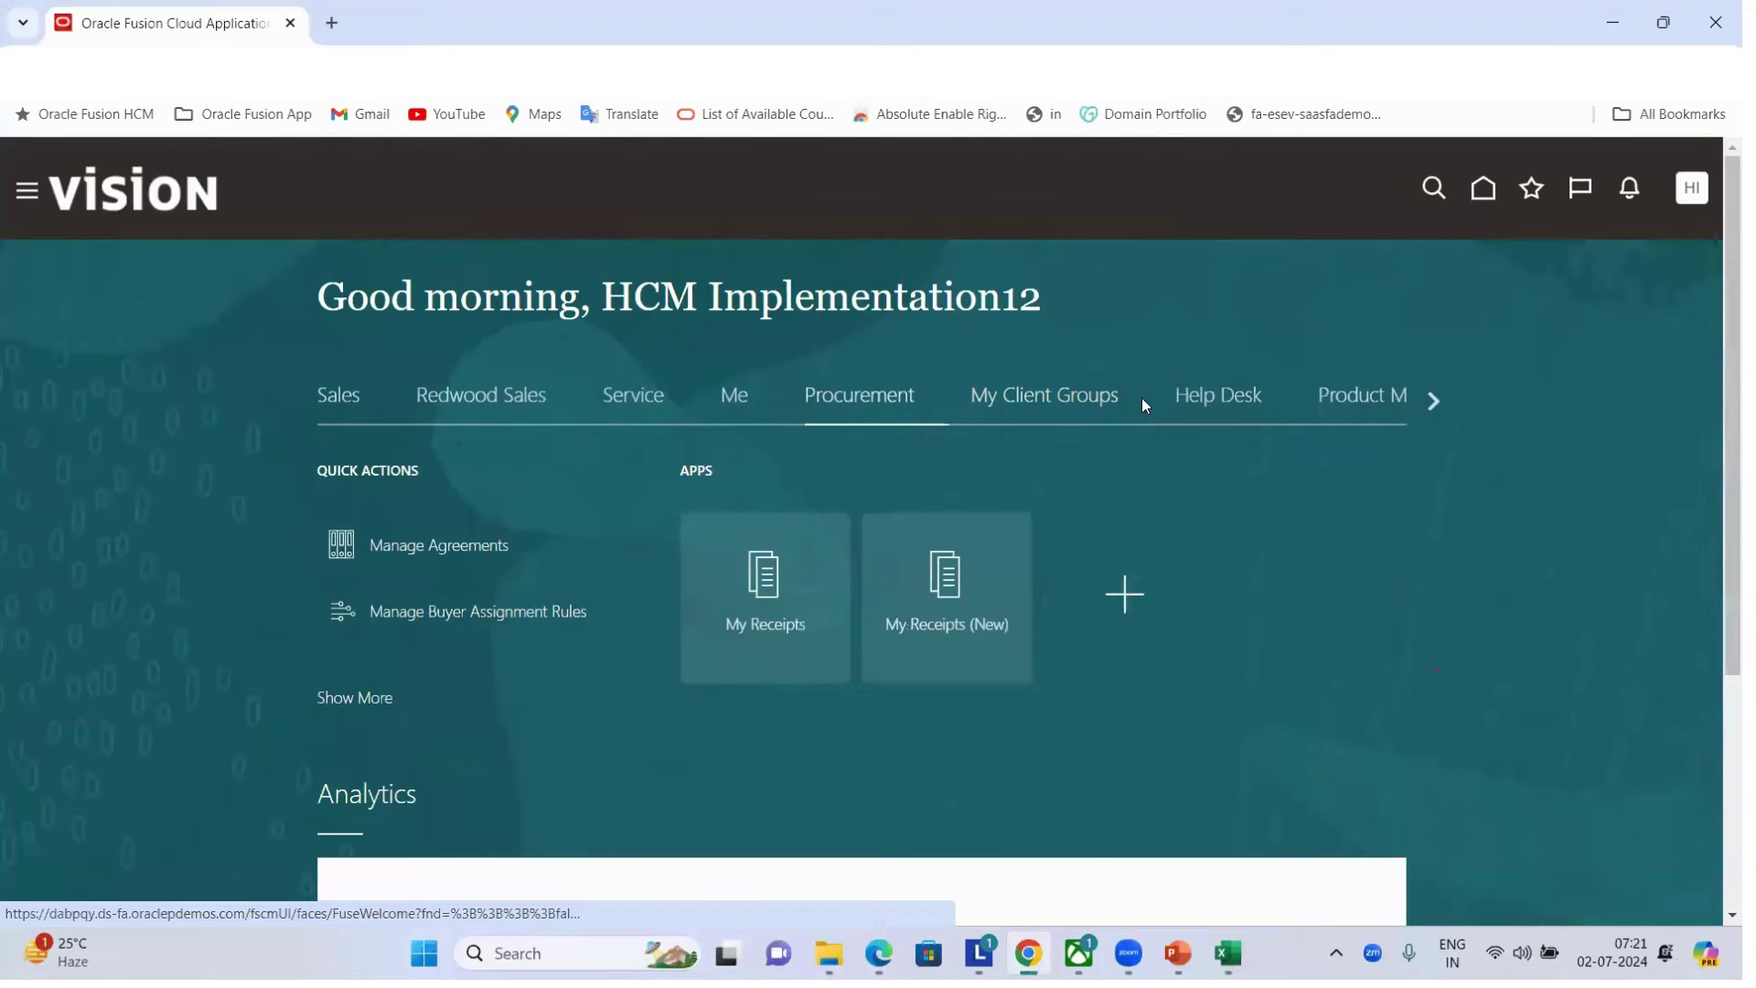
left_click(1217, 395)
left_click(1047, 396)
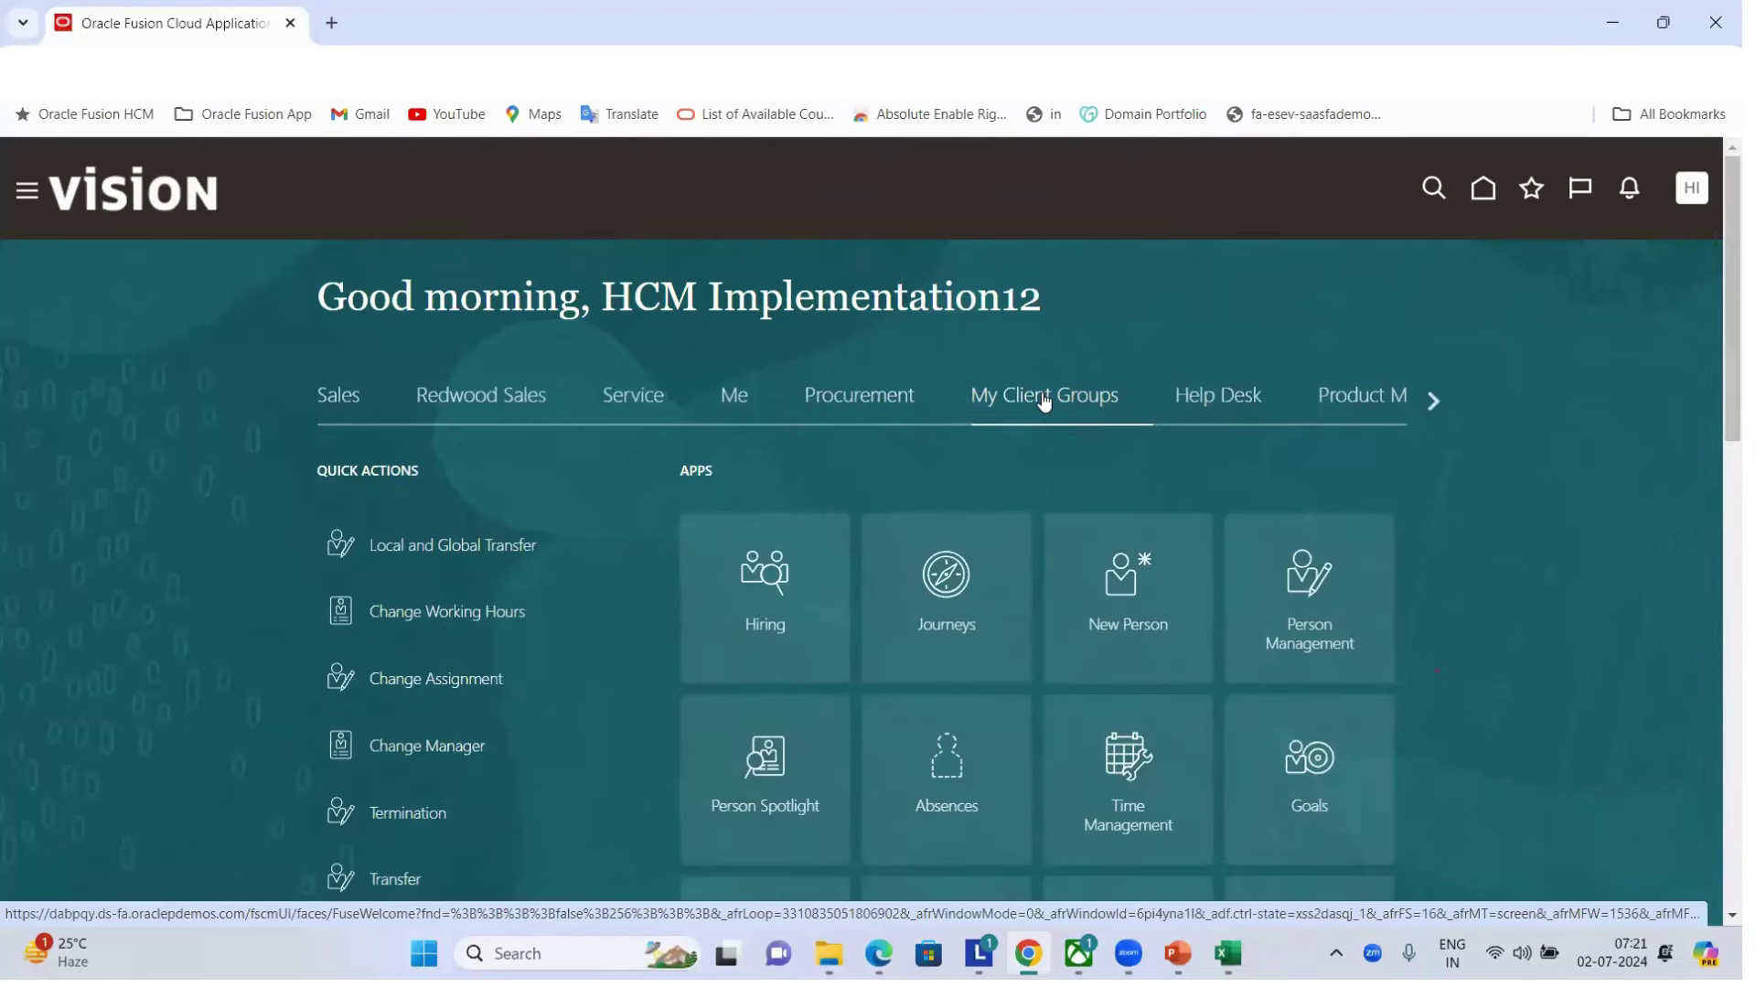
left_click_drag(962, 387, 1098, 388)
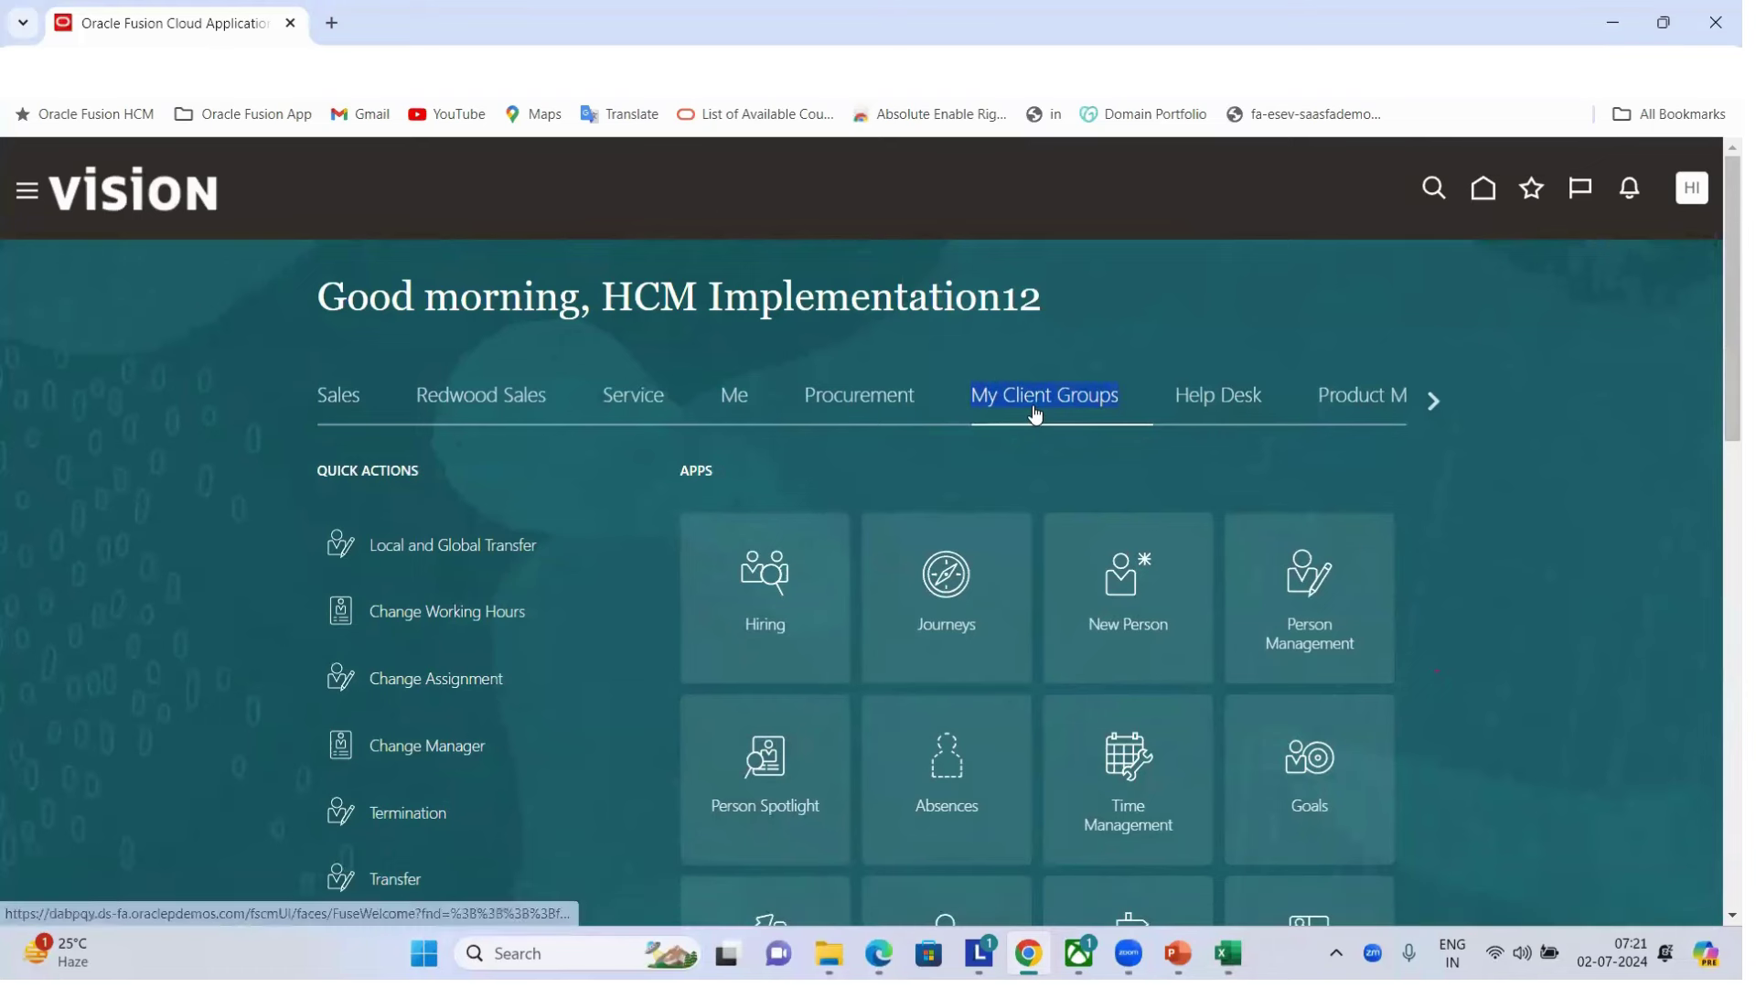
left_click(1077, 396)
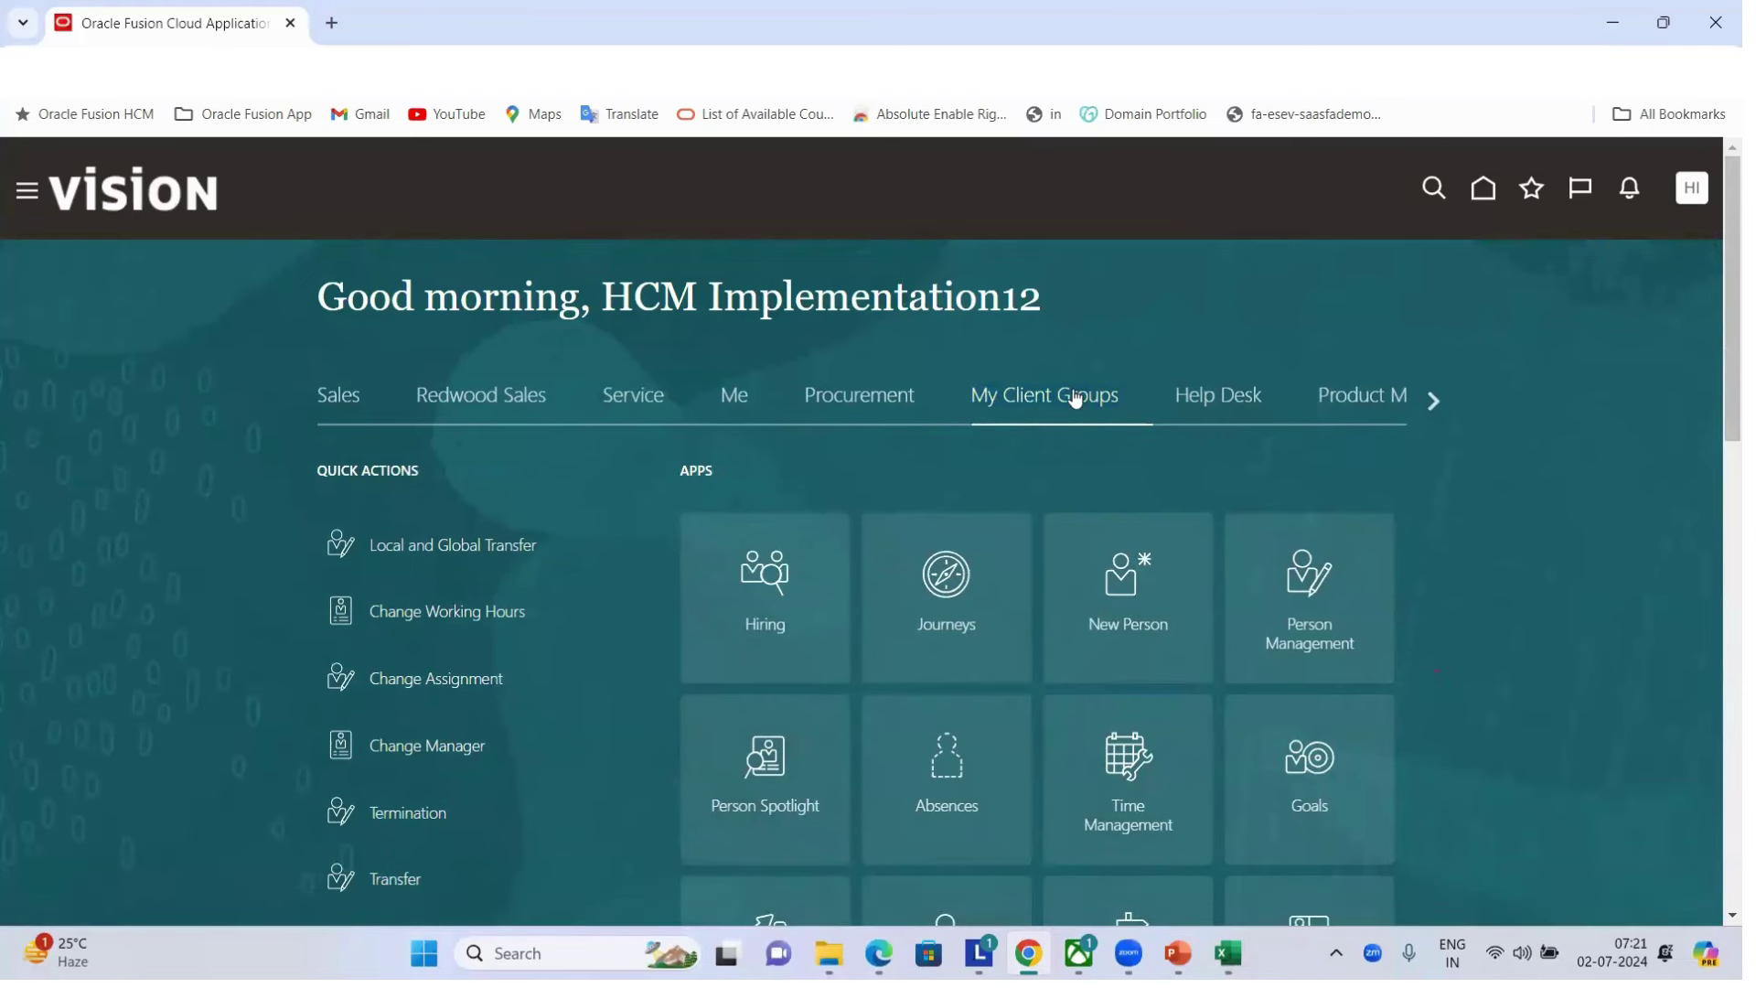
left_click(882, 400)
left_click_drag(793, 391, 914, 395)
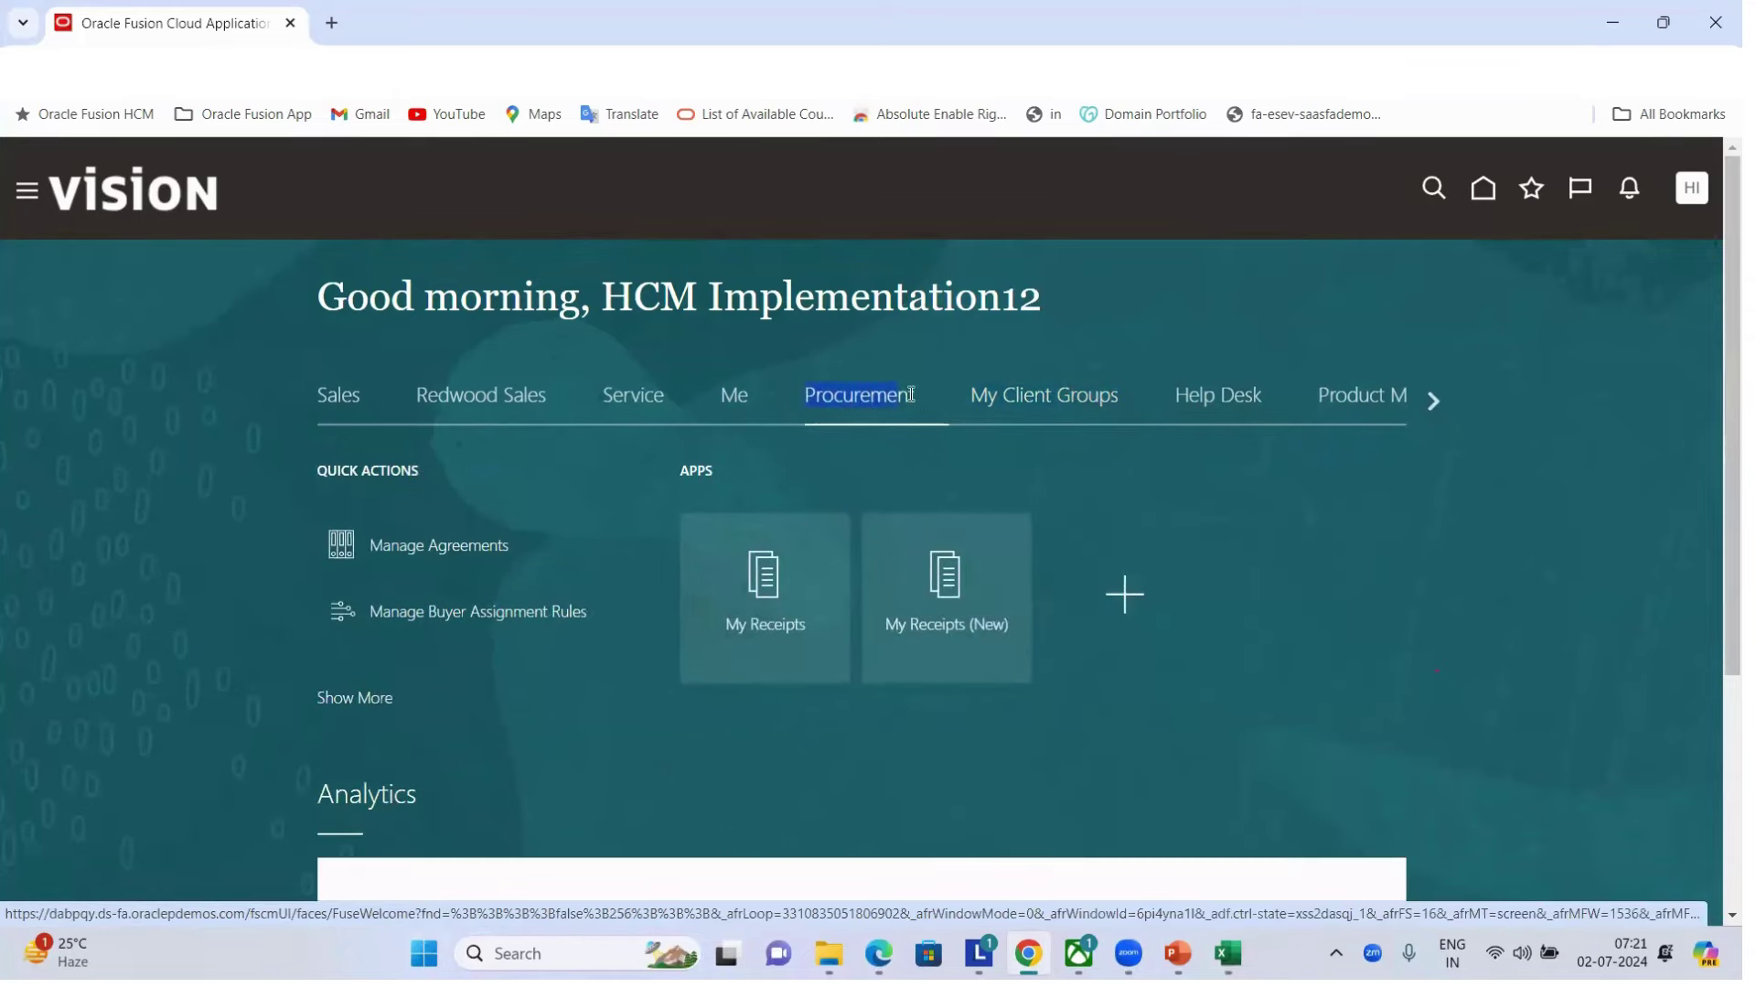
left_click(1230, 396)
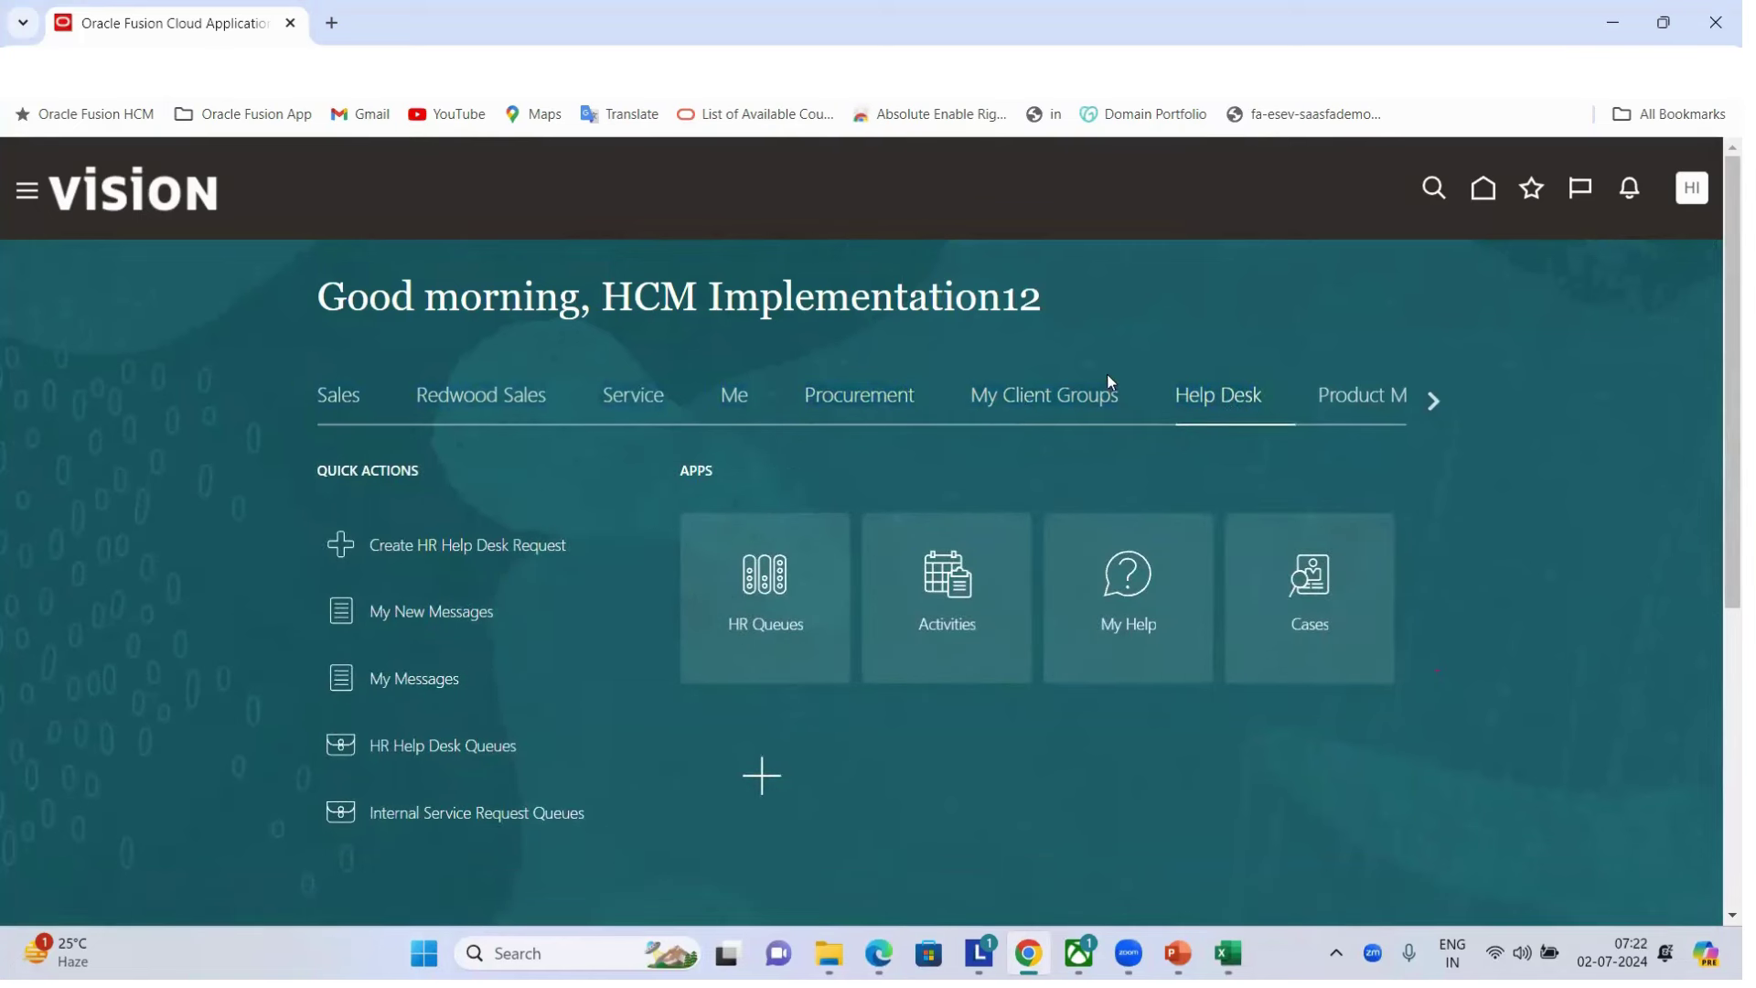
left_click(1047, 399)
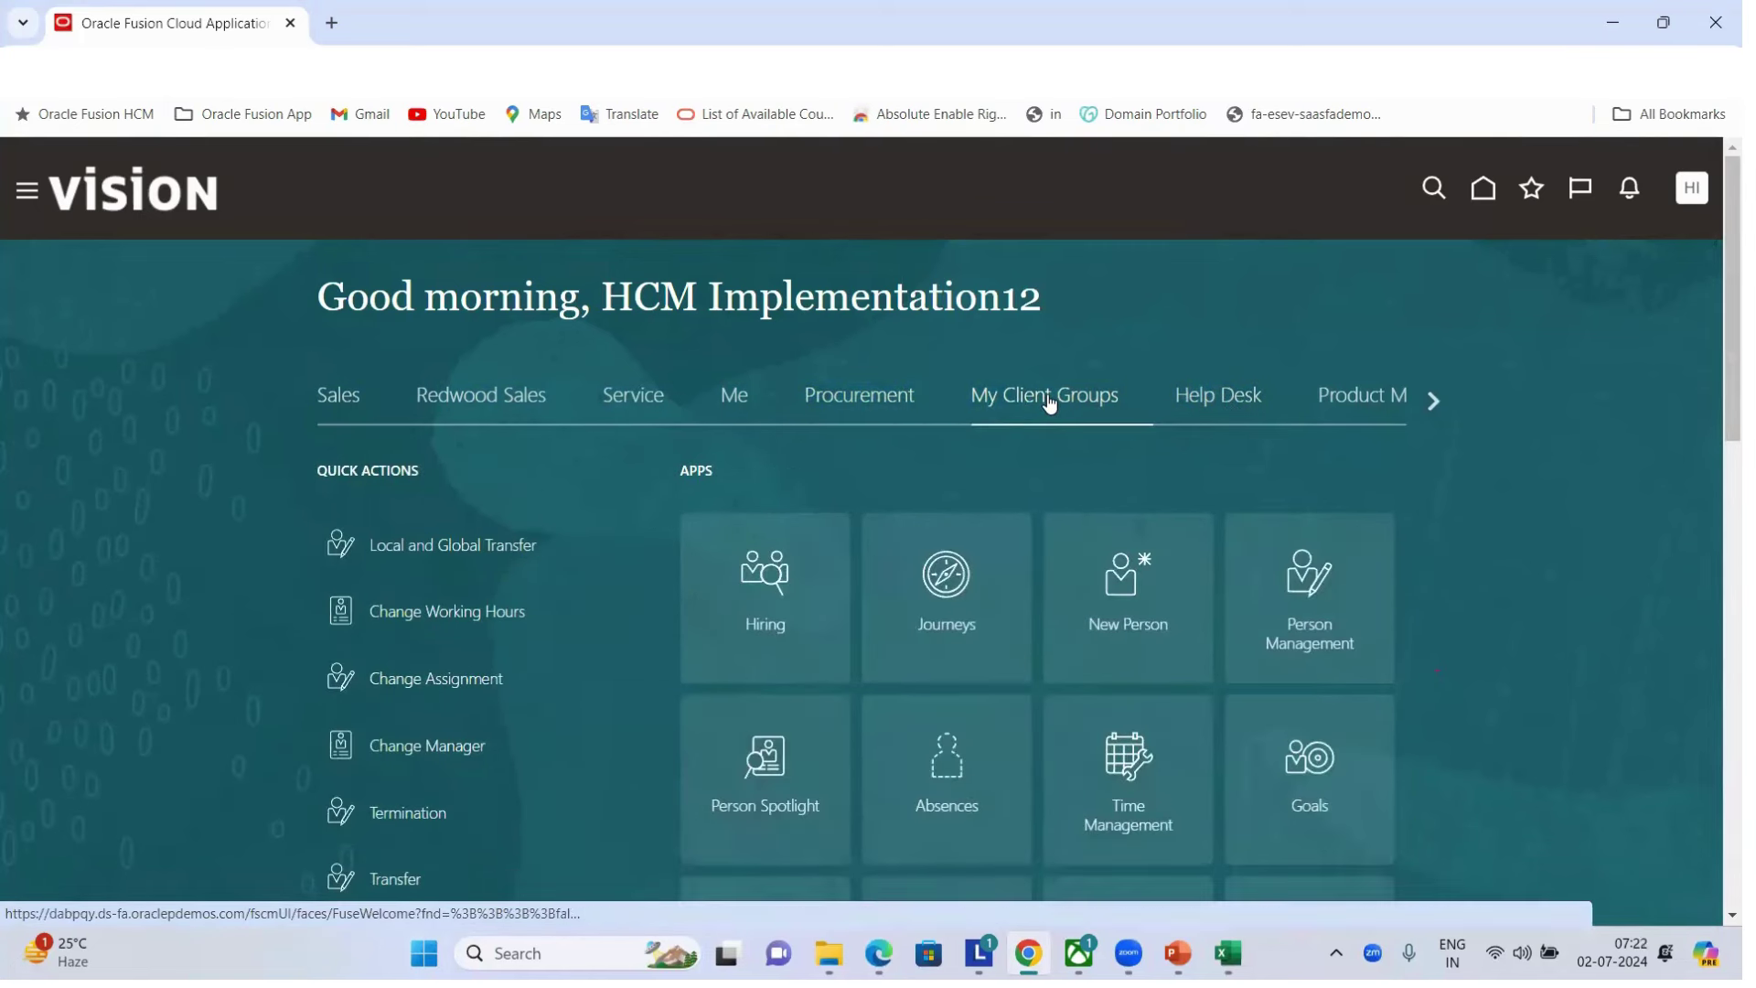
scroll(1017, 600, "down", 4)
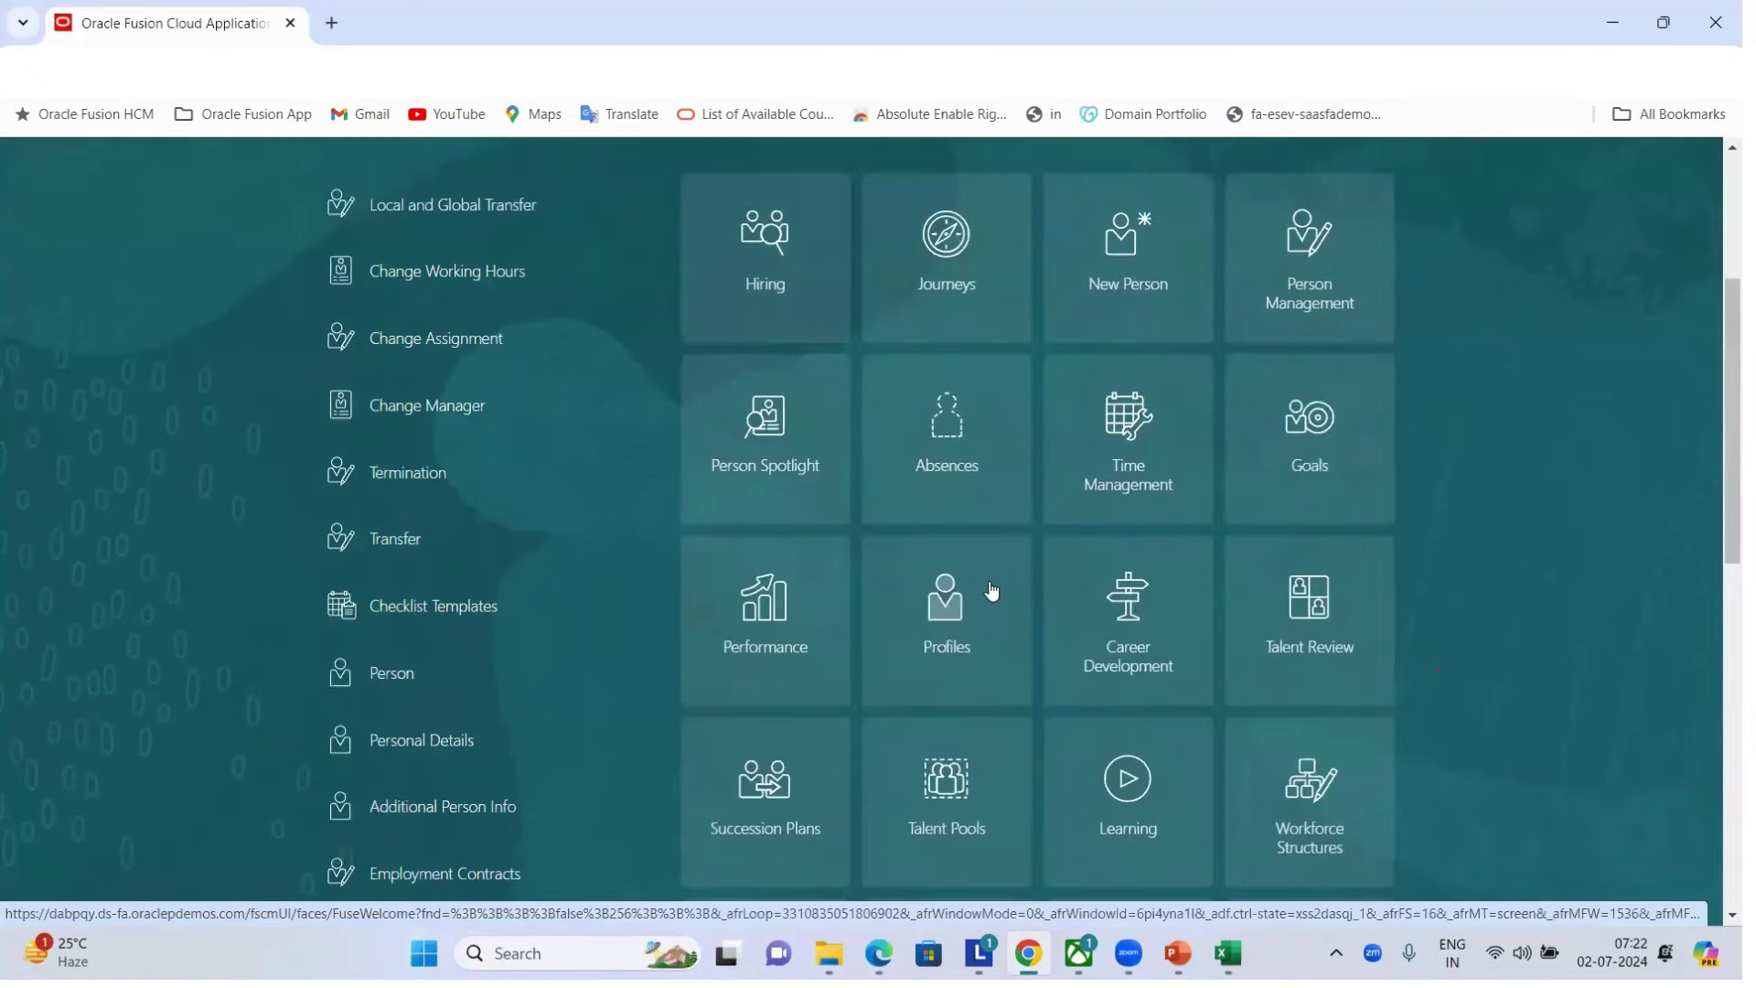
scroll(991, 596, "up", 4)
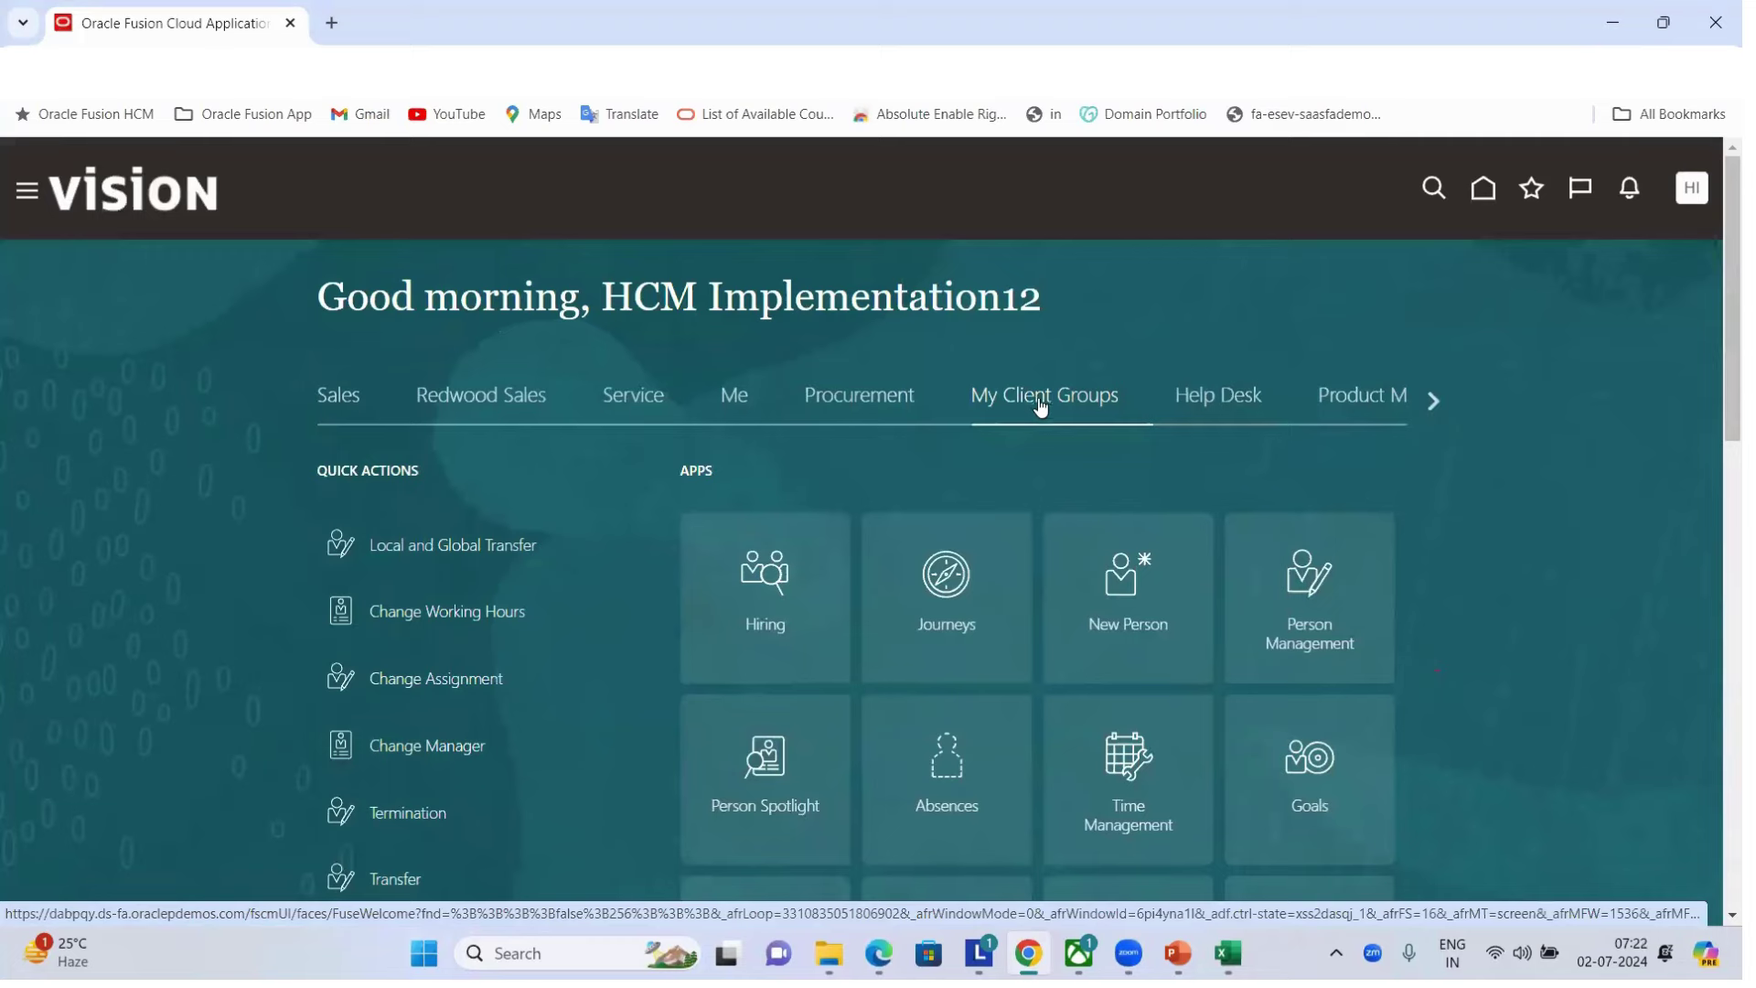
scroll(894, 545, "down", 1)
scroll(895, 545, "down", 2)
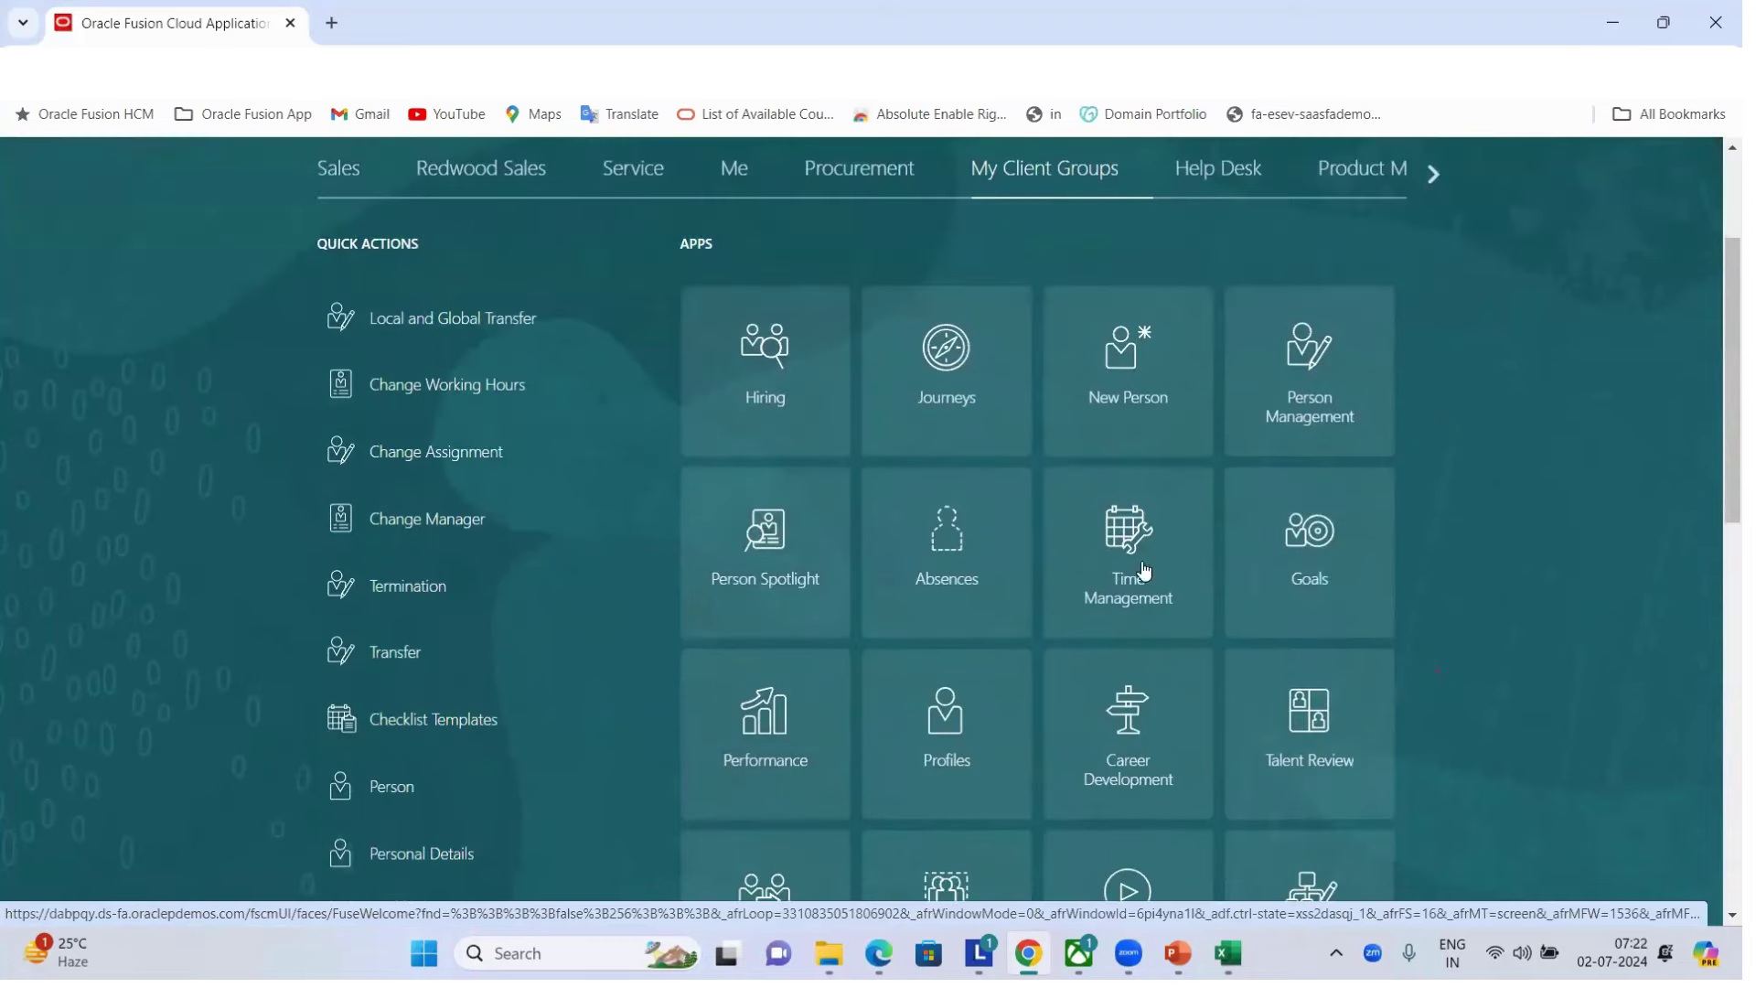
scroll(1023, 503, "up", 3)
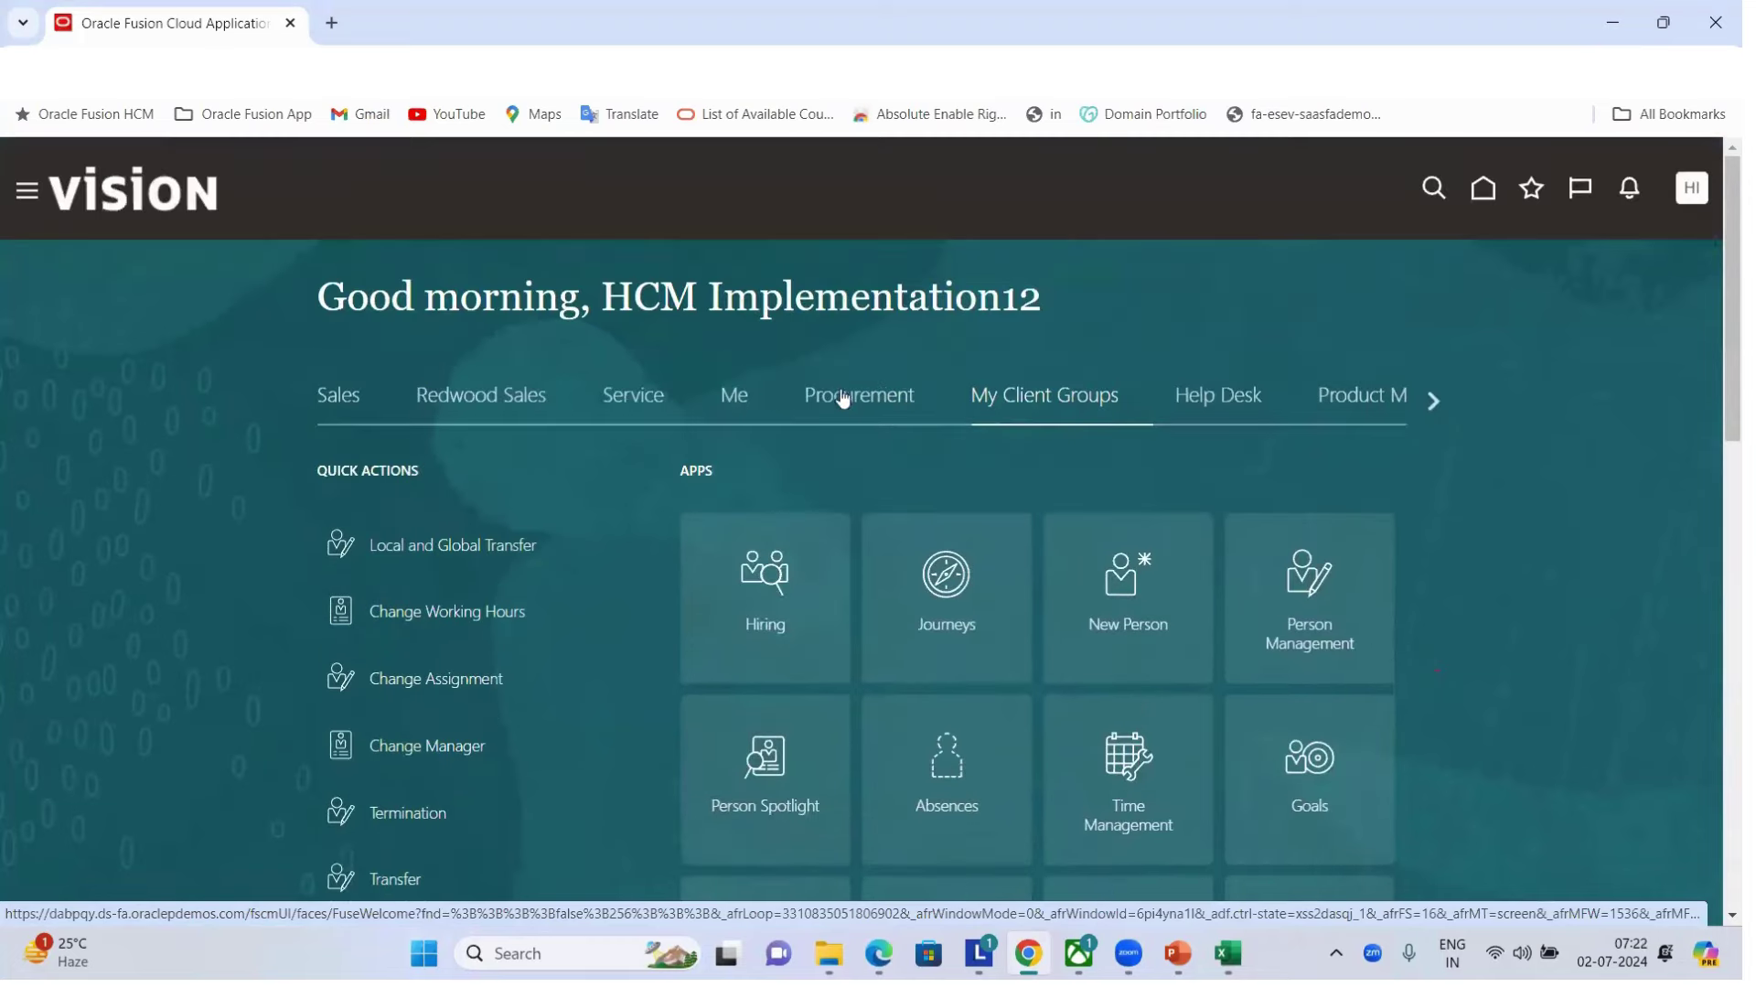
left_click(736, 396)
scroll(1050, 658, "down", 2)
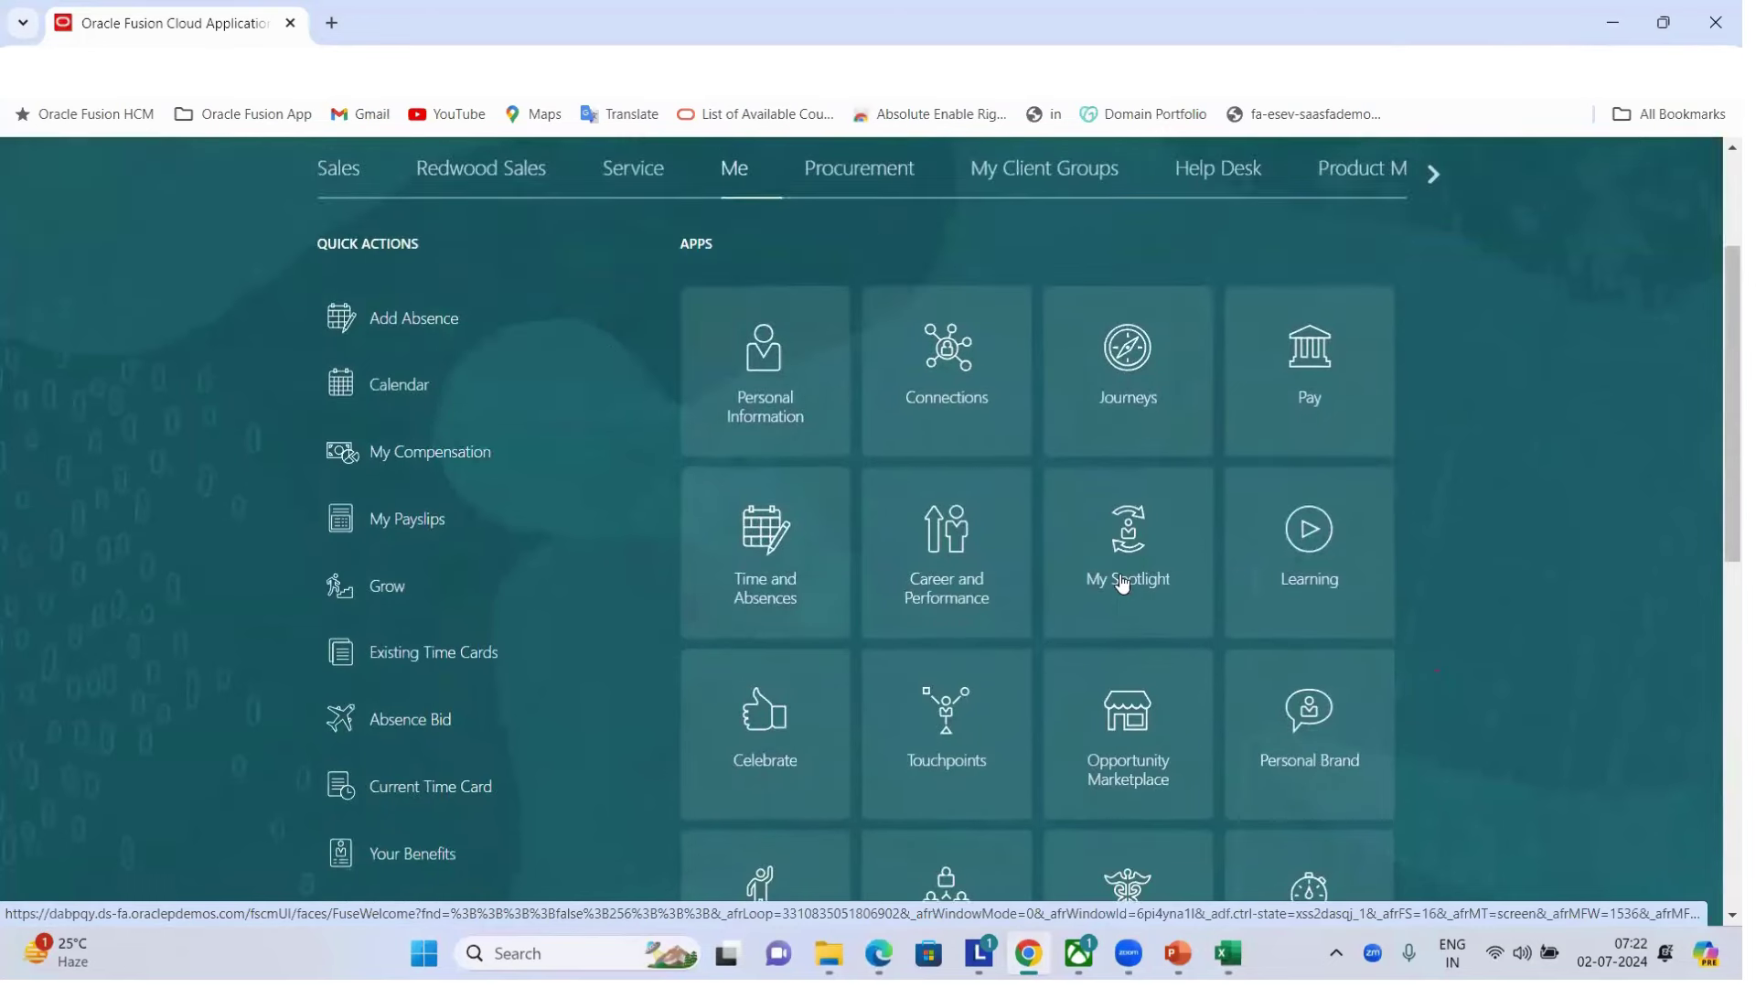
scroll(1123, 583, "up", 3)
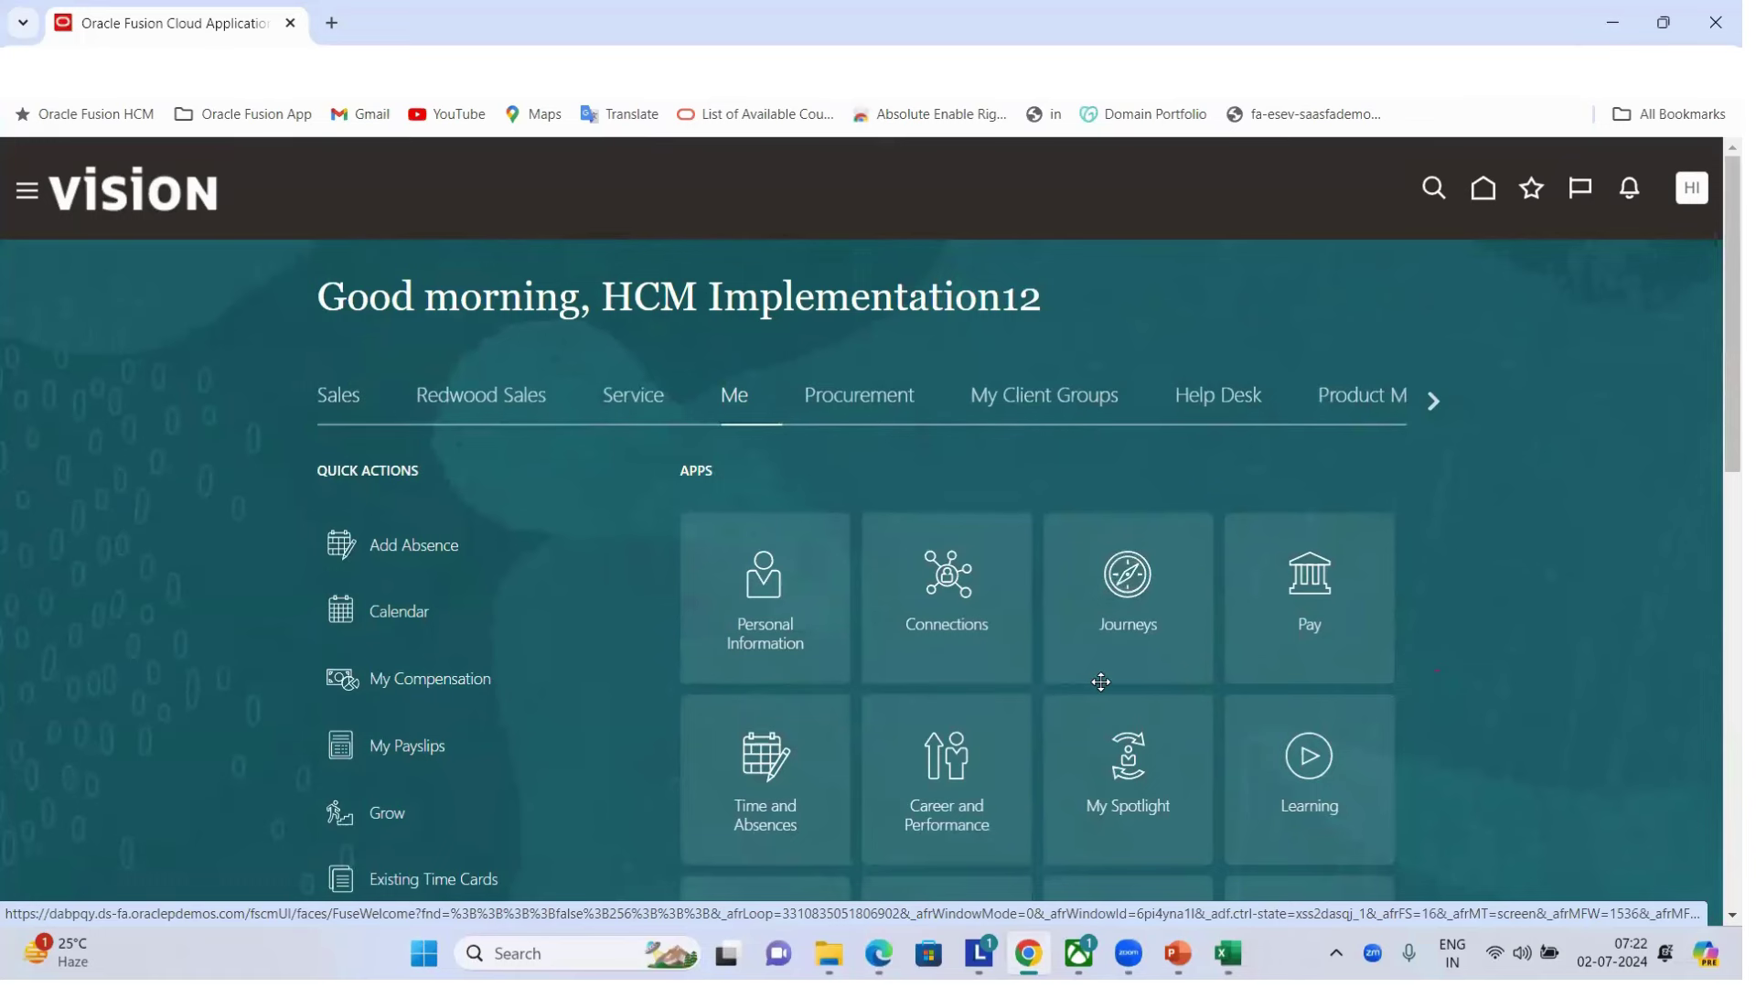
left_click(1043, 402)
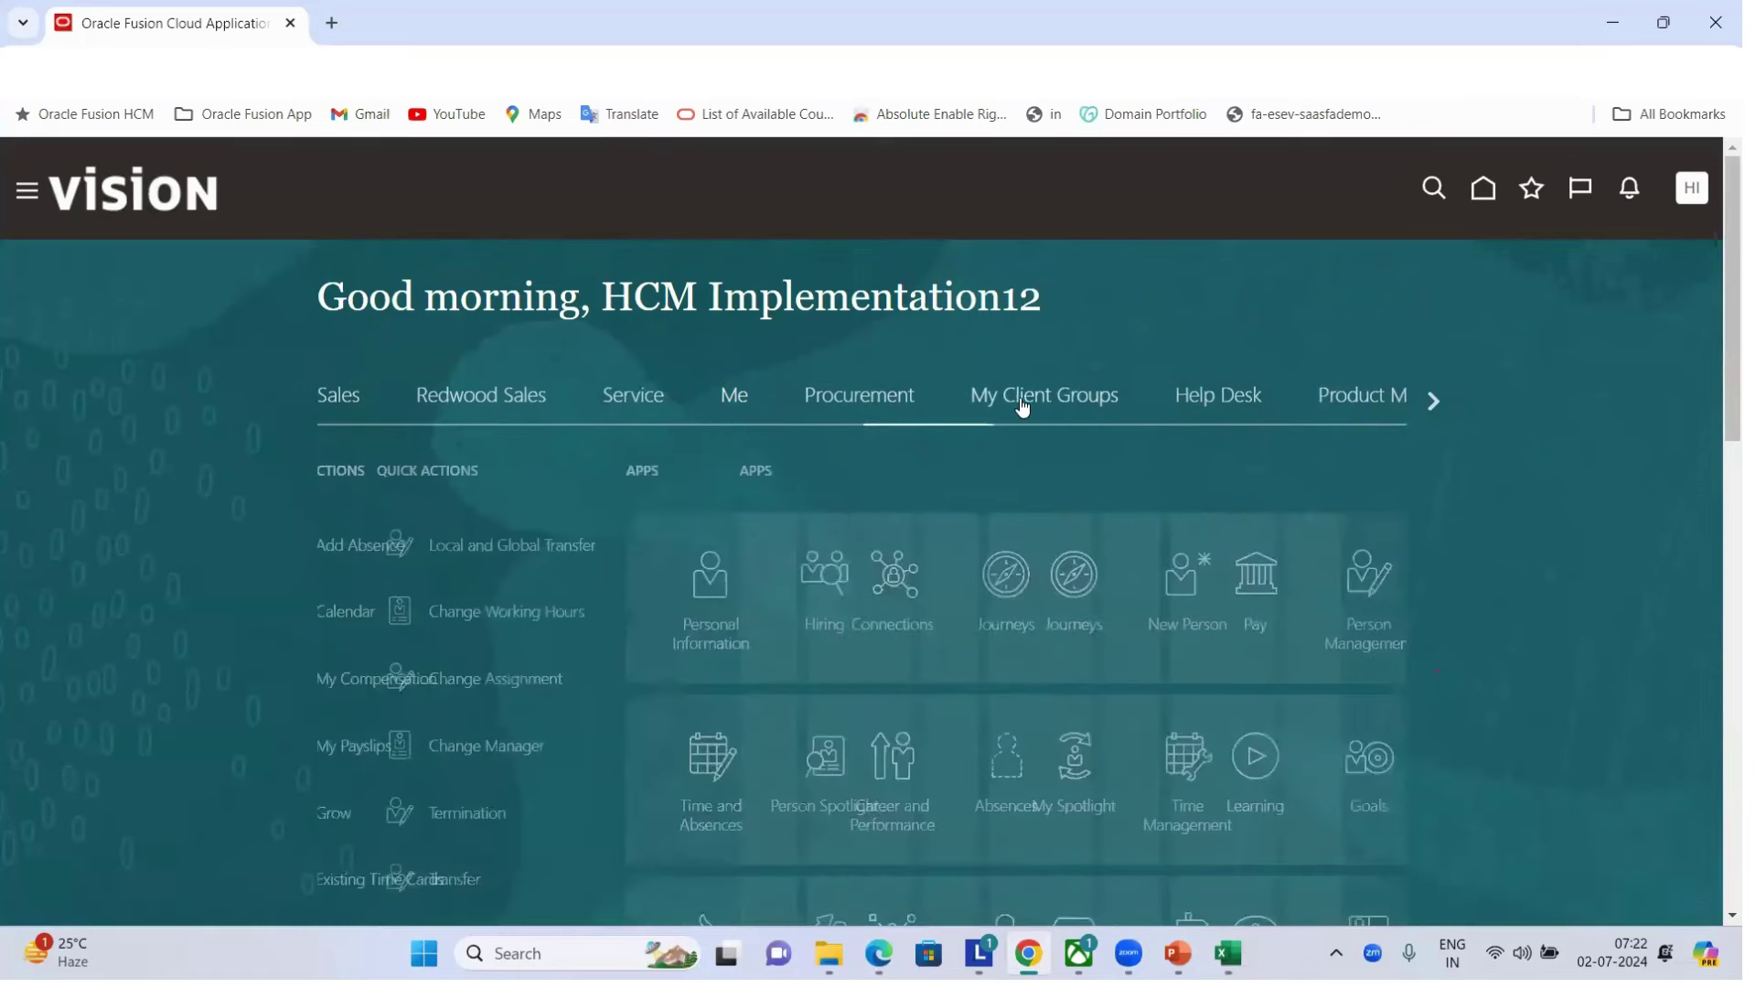
triple_click(1040, 396)
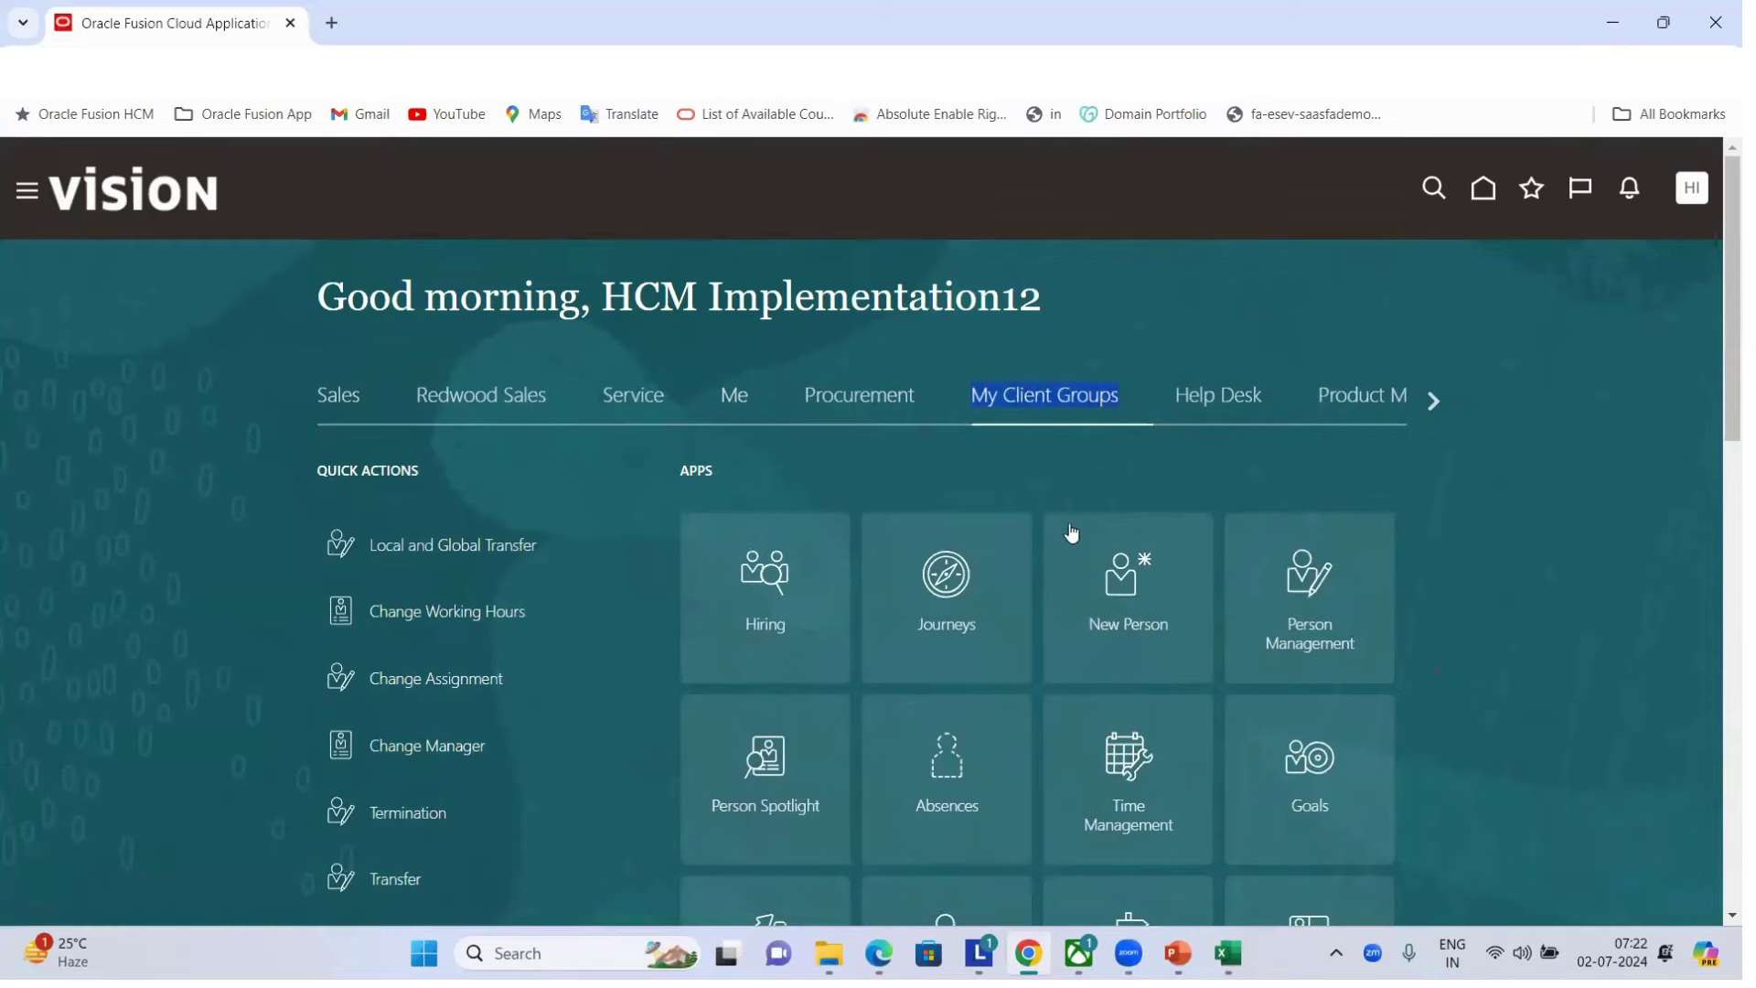
scroll(1014, 618, "down", 3)
scroll(1014, 618, "down", 1)
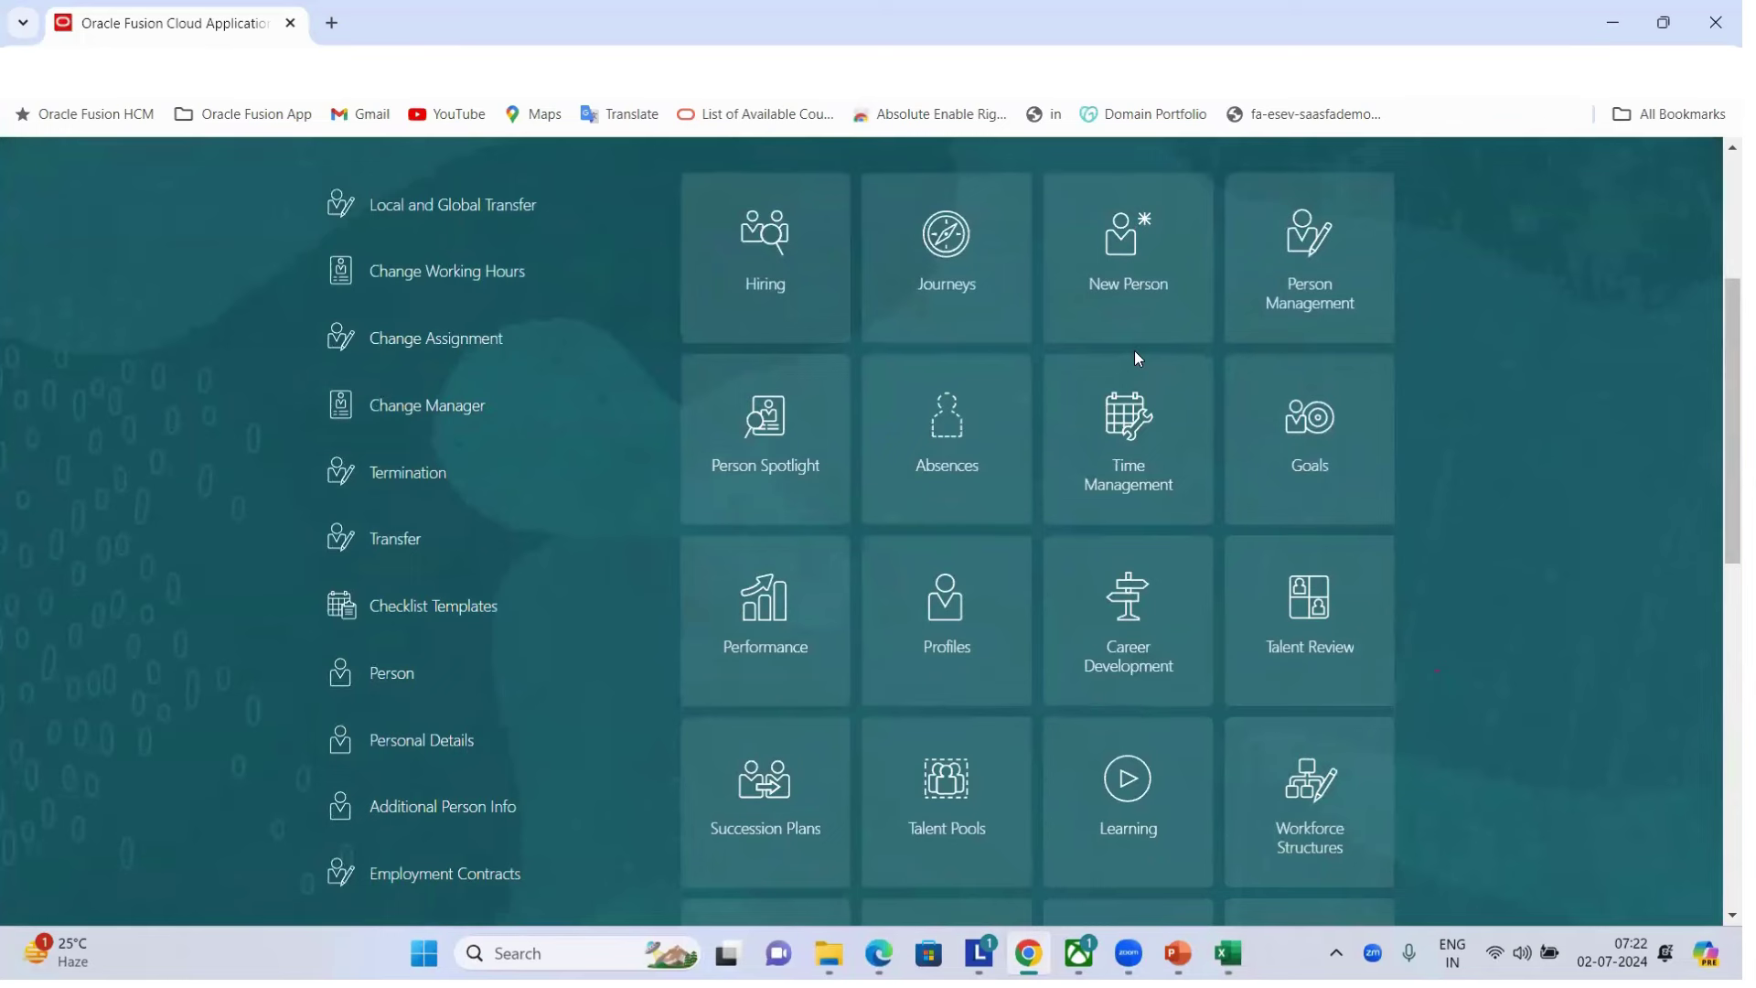
scroll(1135, 350, "up", 3)
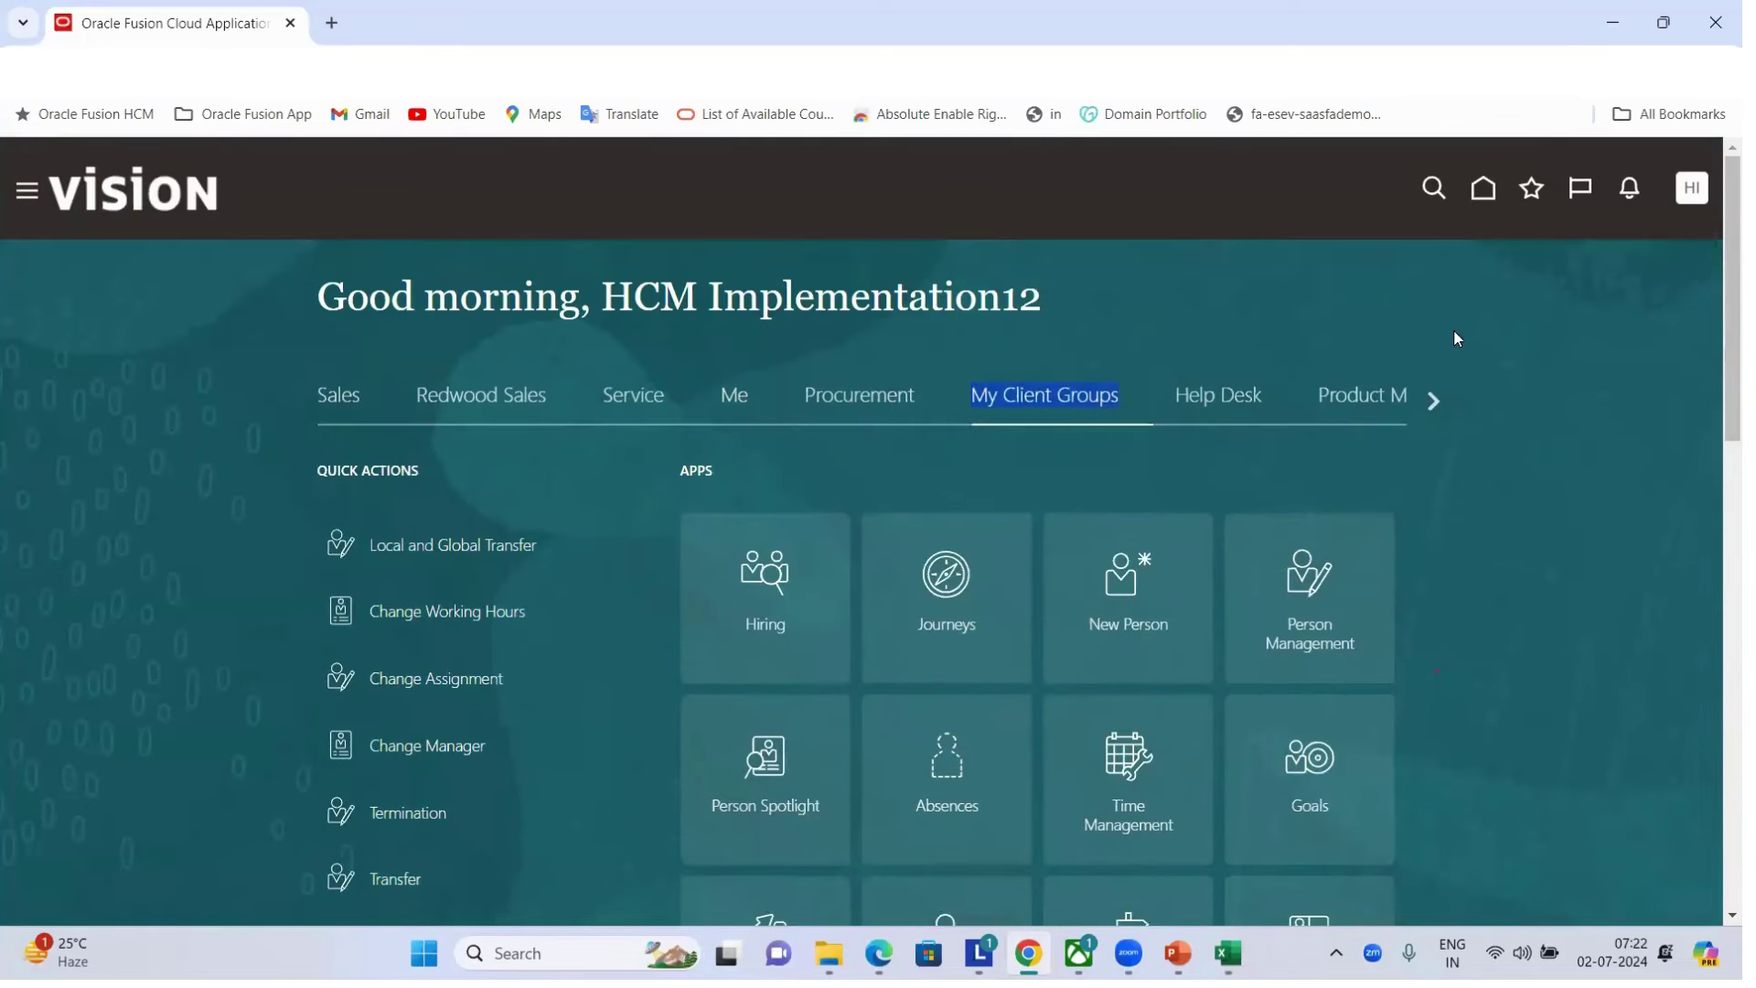
left_click(1458, 360)
left_click(864, 402)
left_click(1070, 402)
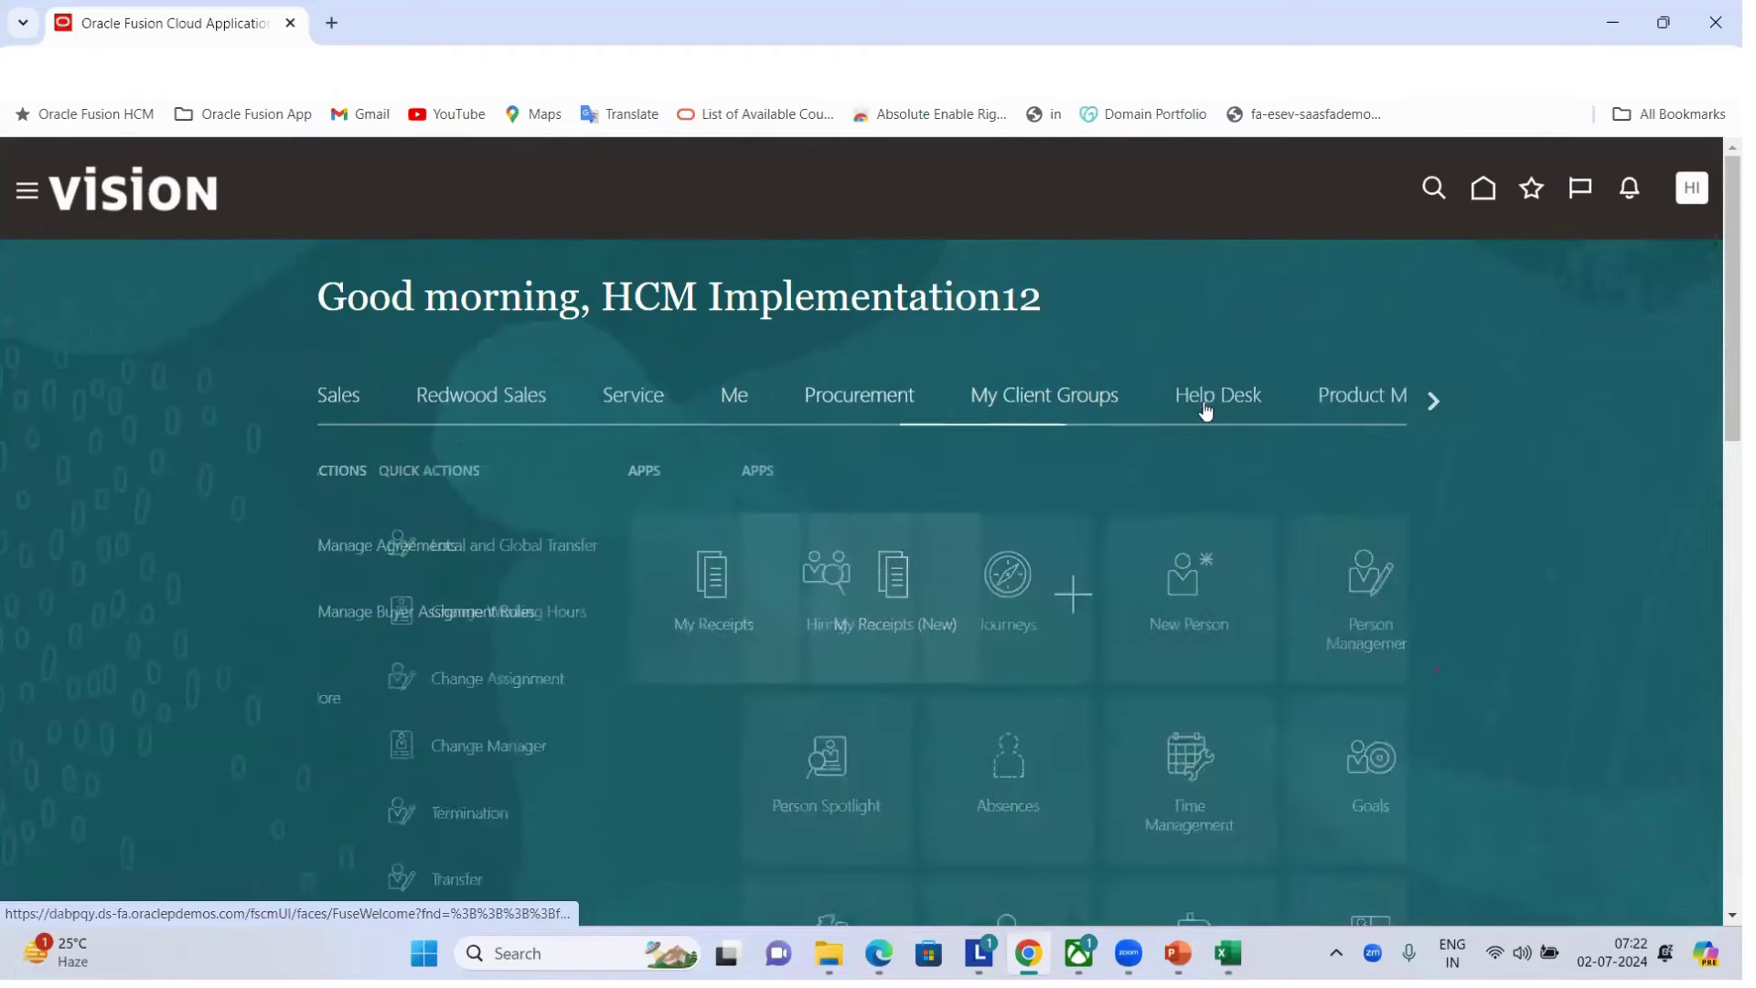
left_click(1189, 402)
left_click(1070, 402)
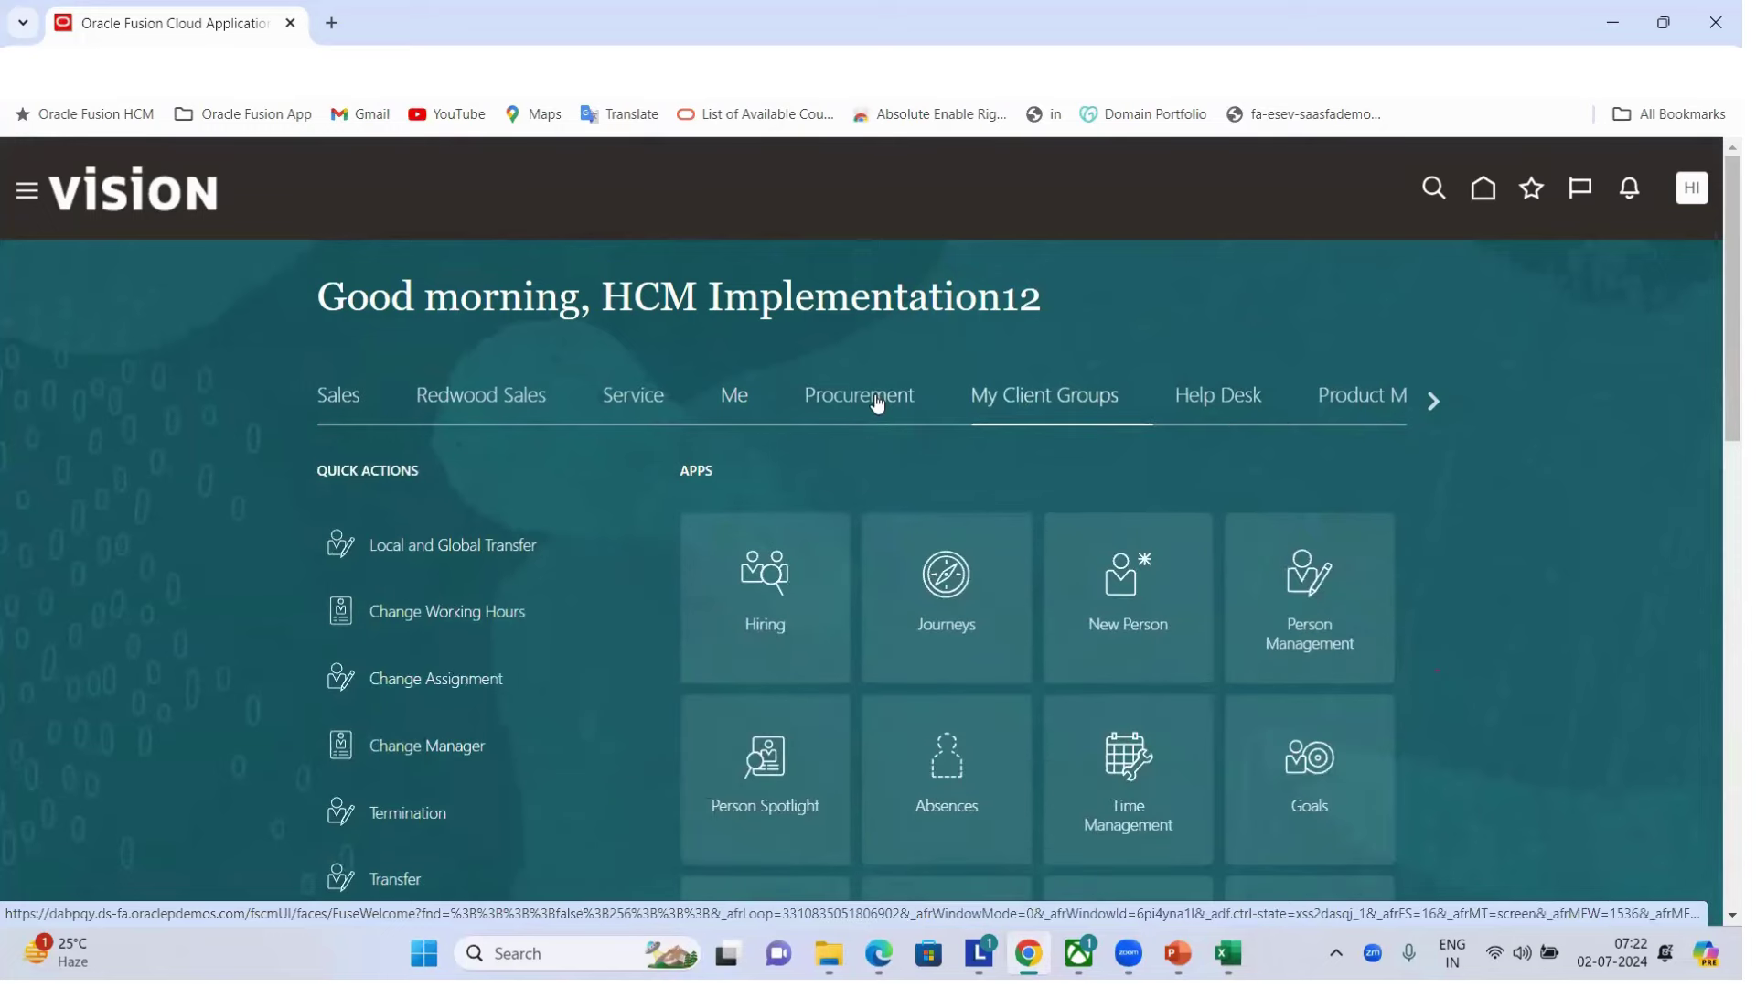
left_click(876, 403)
left_click(1075, 402)
scroll(1019, 564, "down", 4)
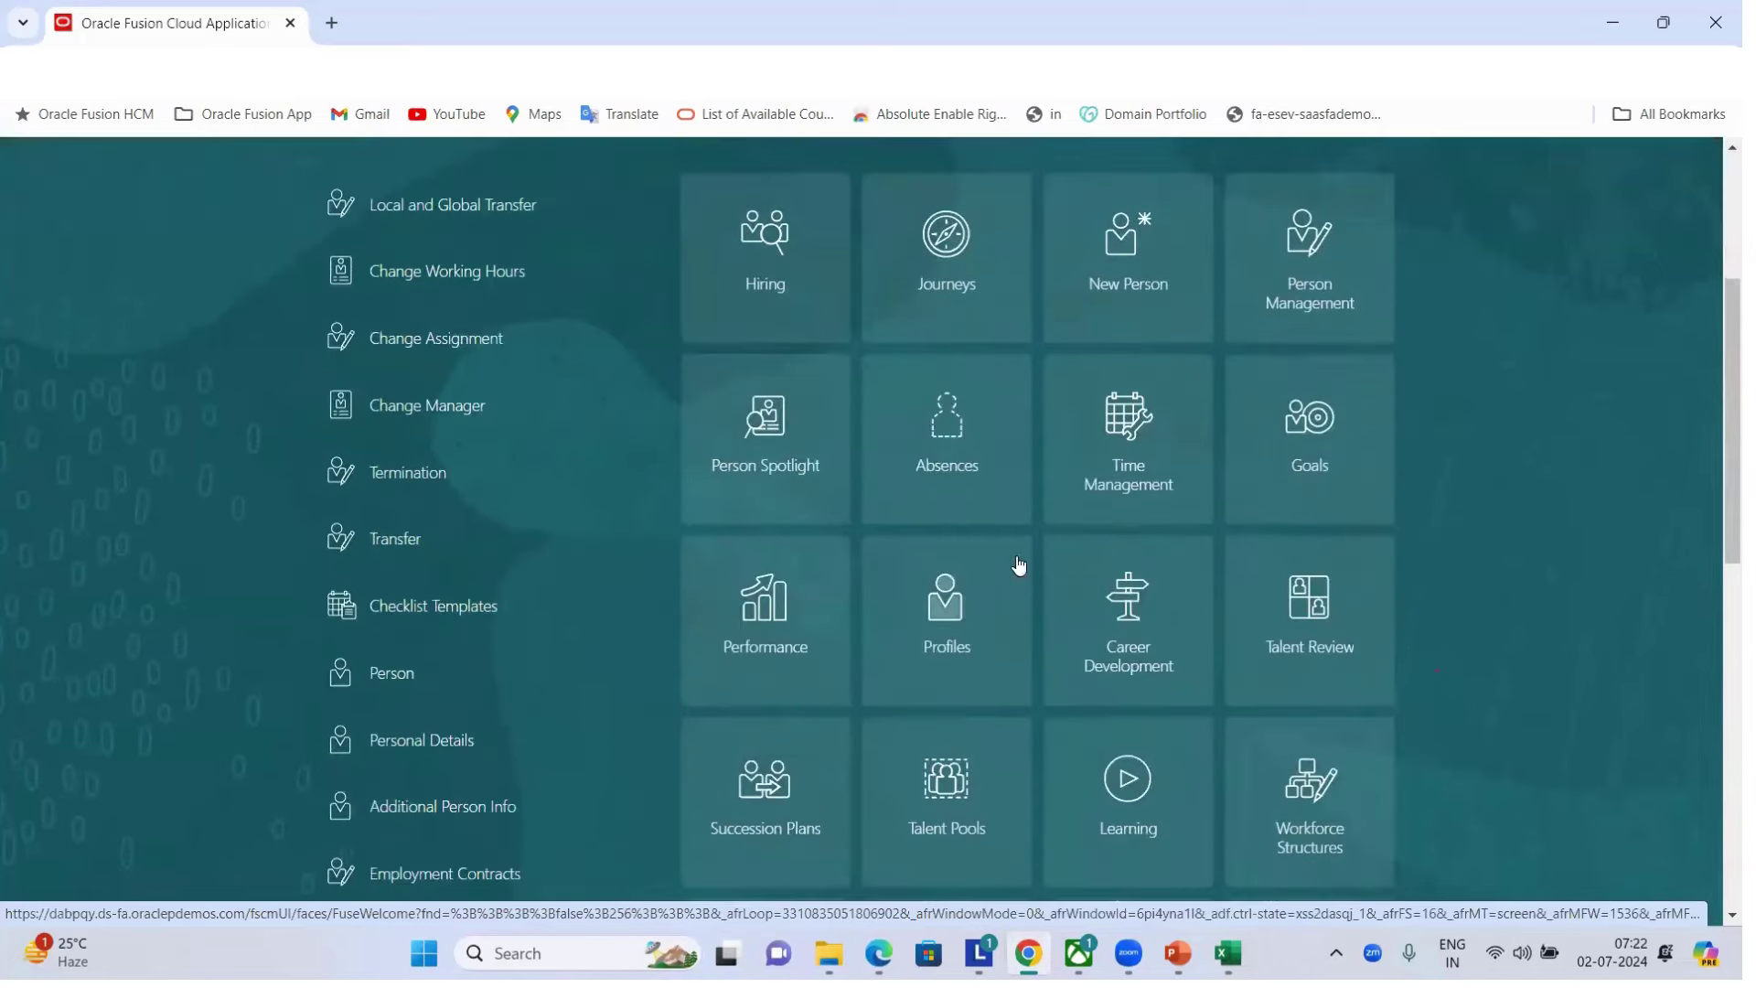
scroll(1019, 564, "up", 4)
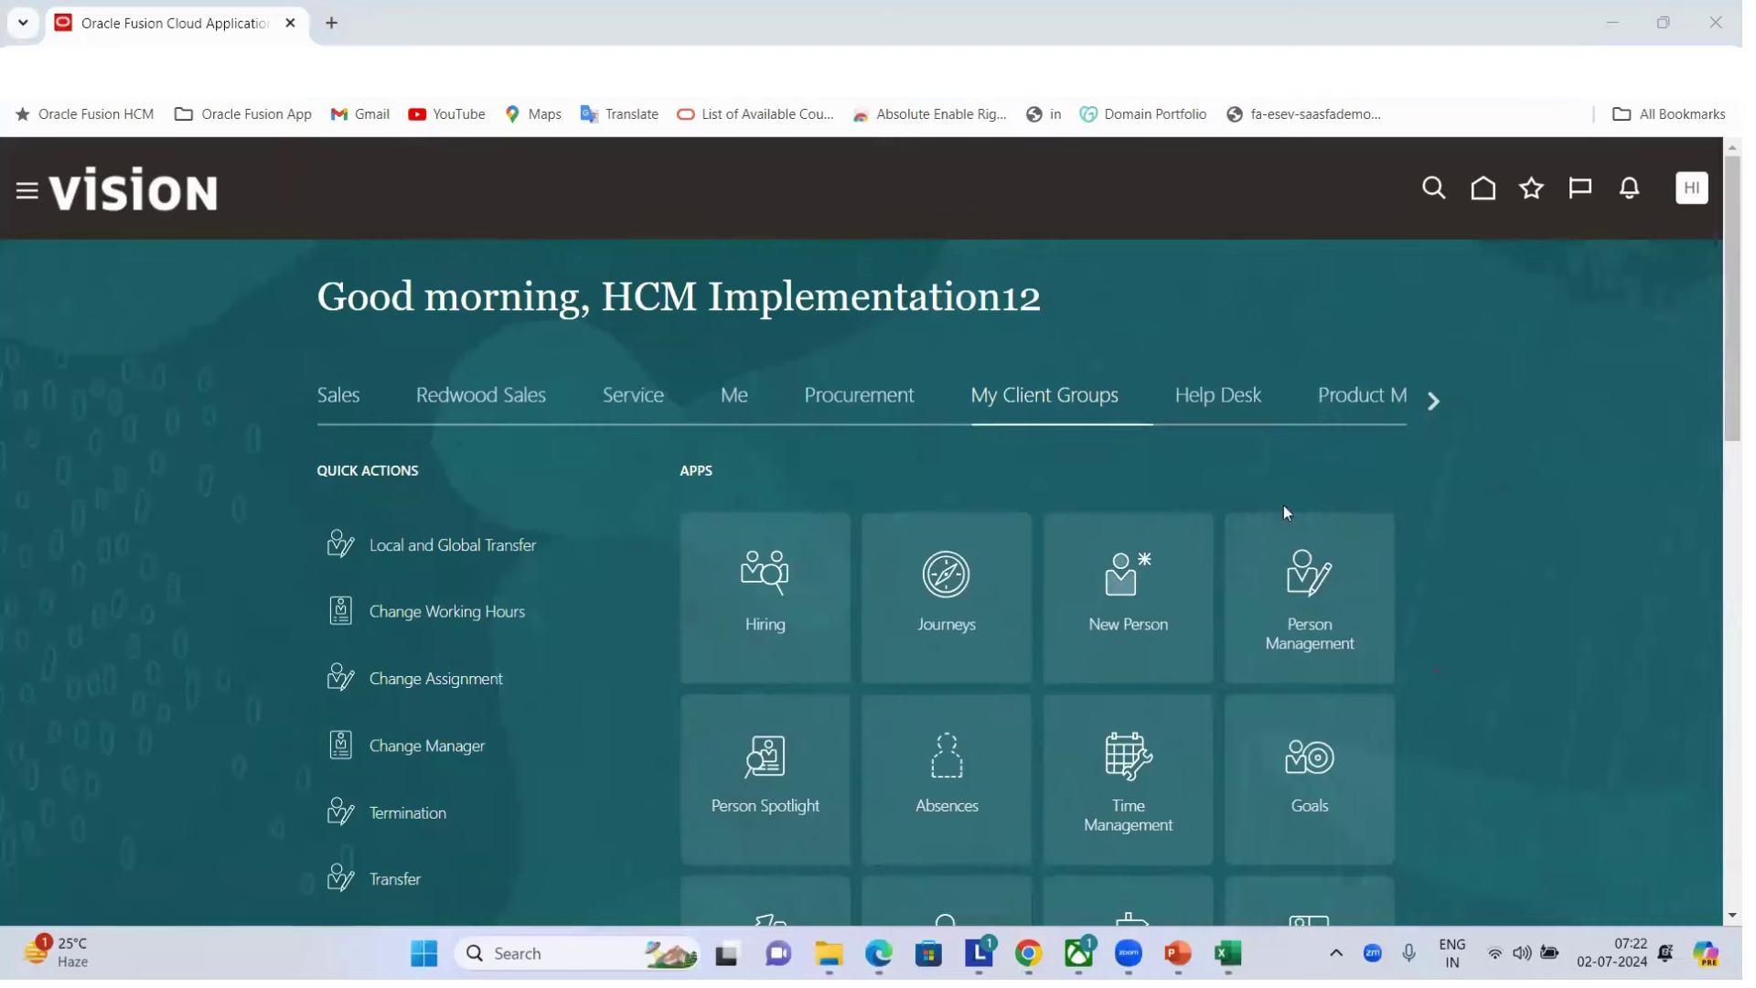
- Advance the home page section tabs to Tools and open it to list apps like Security Console
left_click(1433, 403)
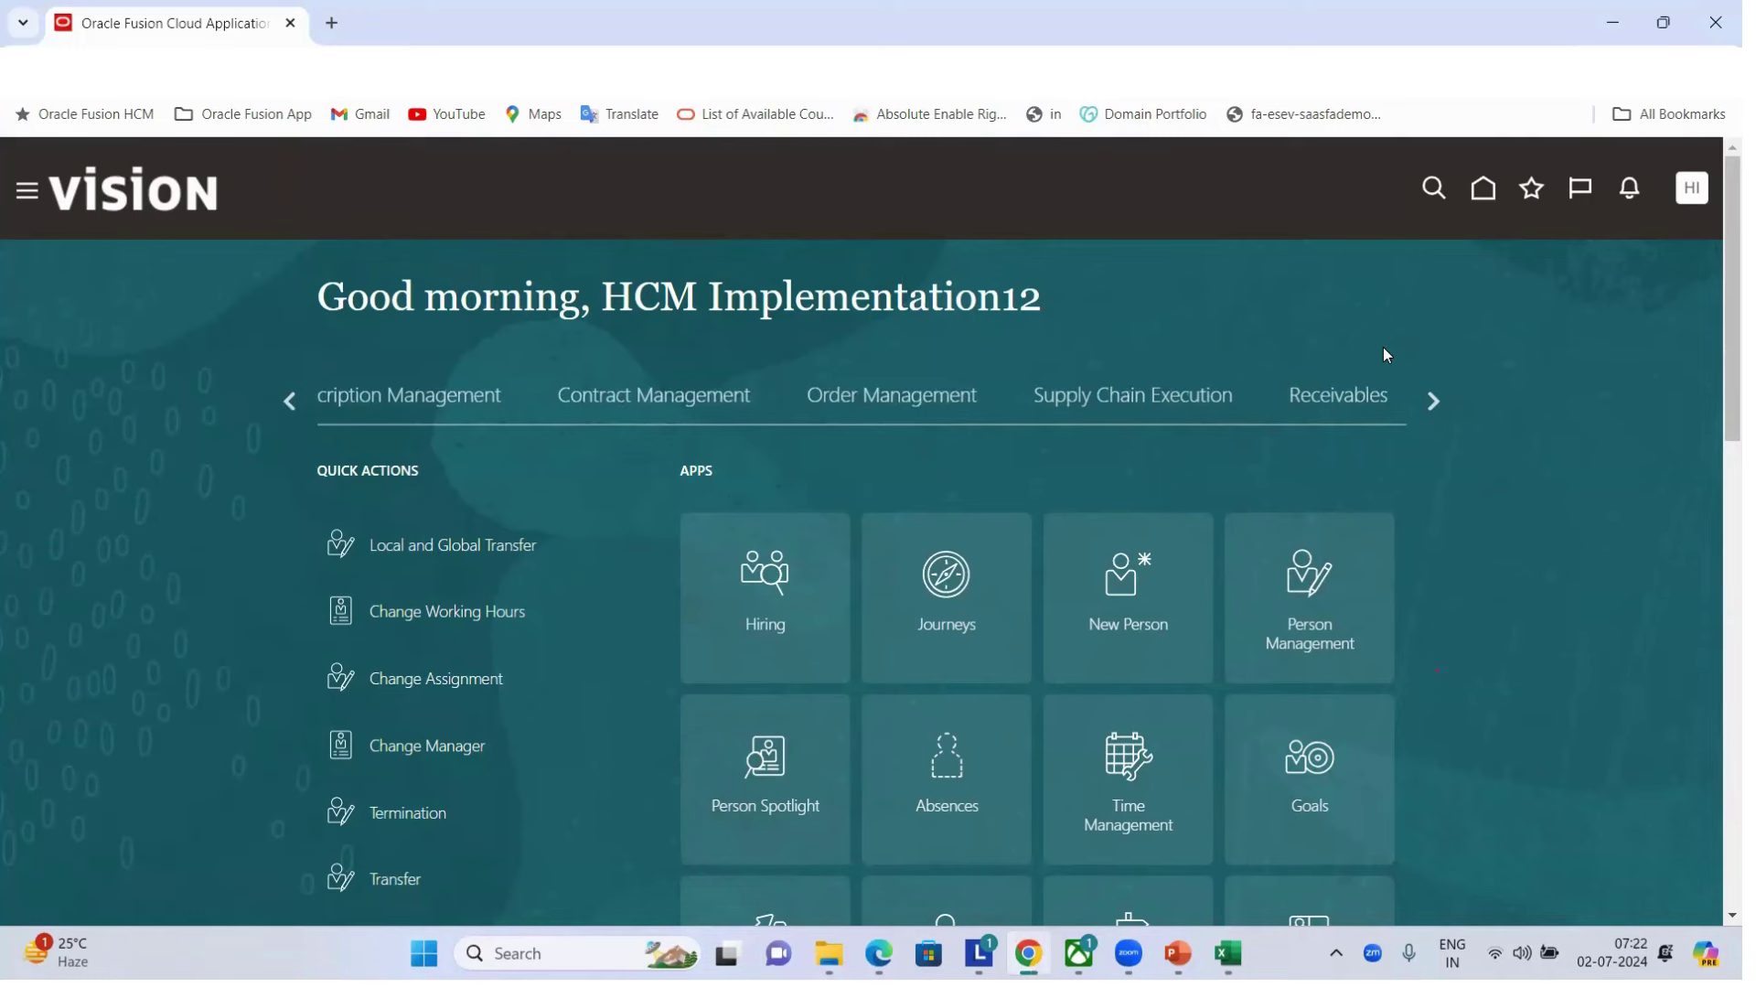
left_click(1432, 401)
left_click(1433, 401)
left_click(1432, 401)
left_click(1431, 400)
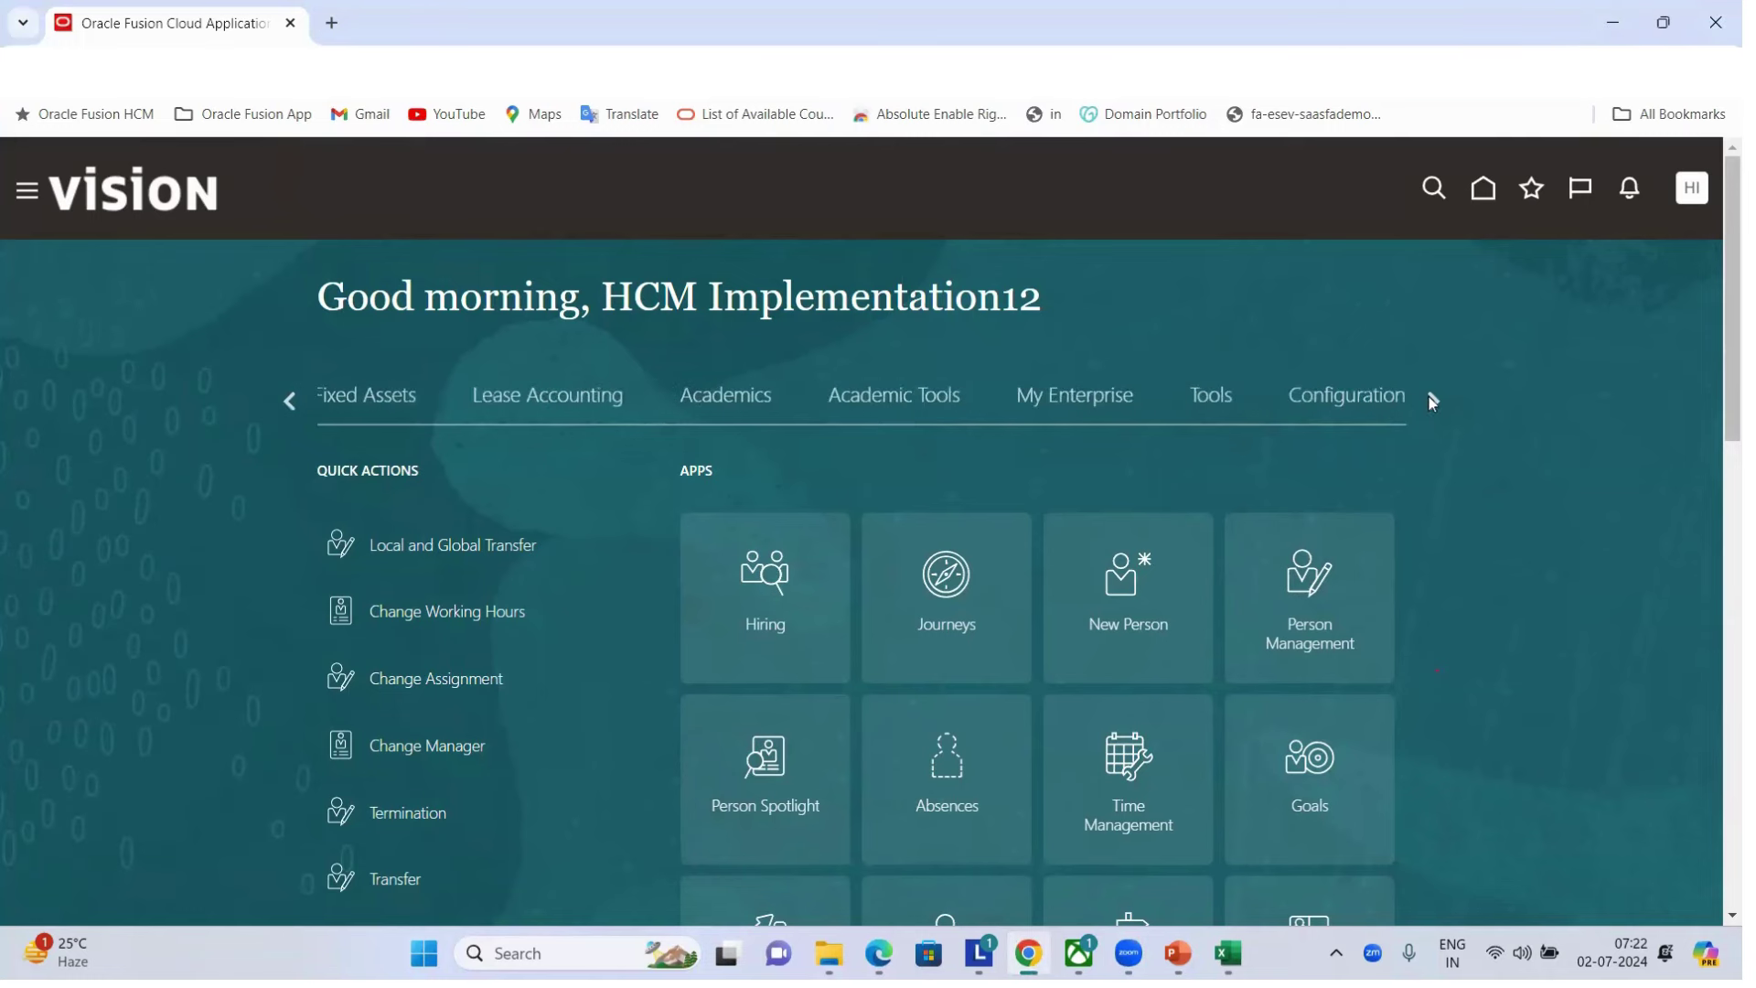
left_click(1213, 398)
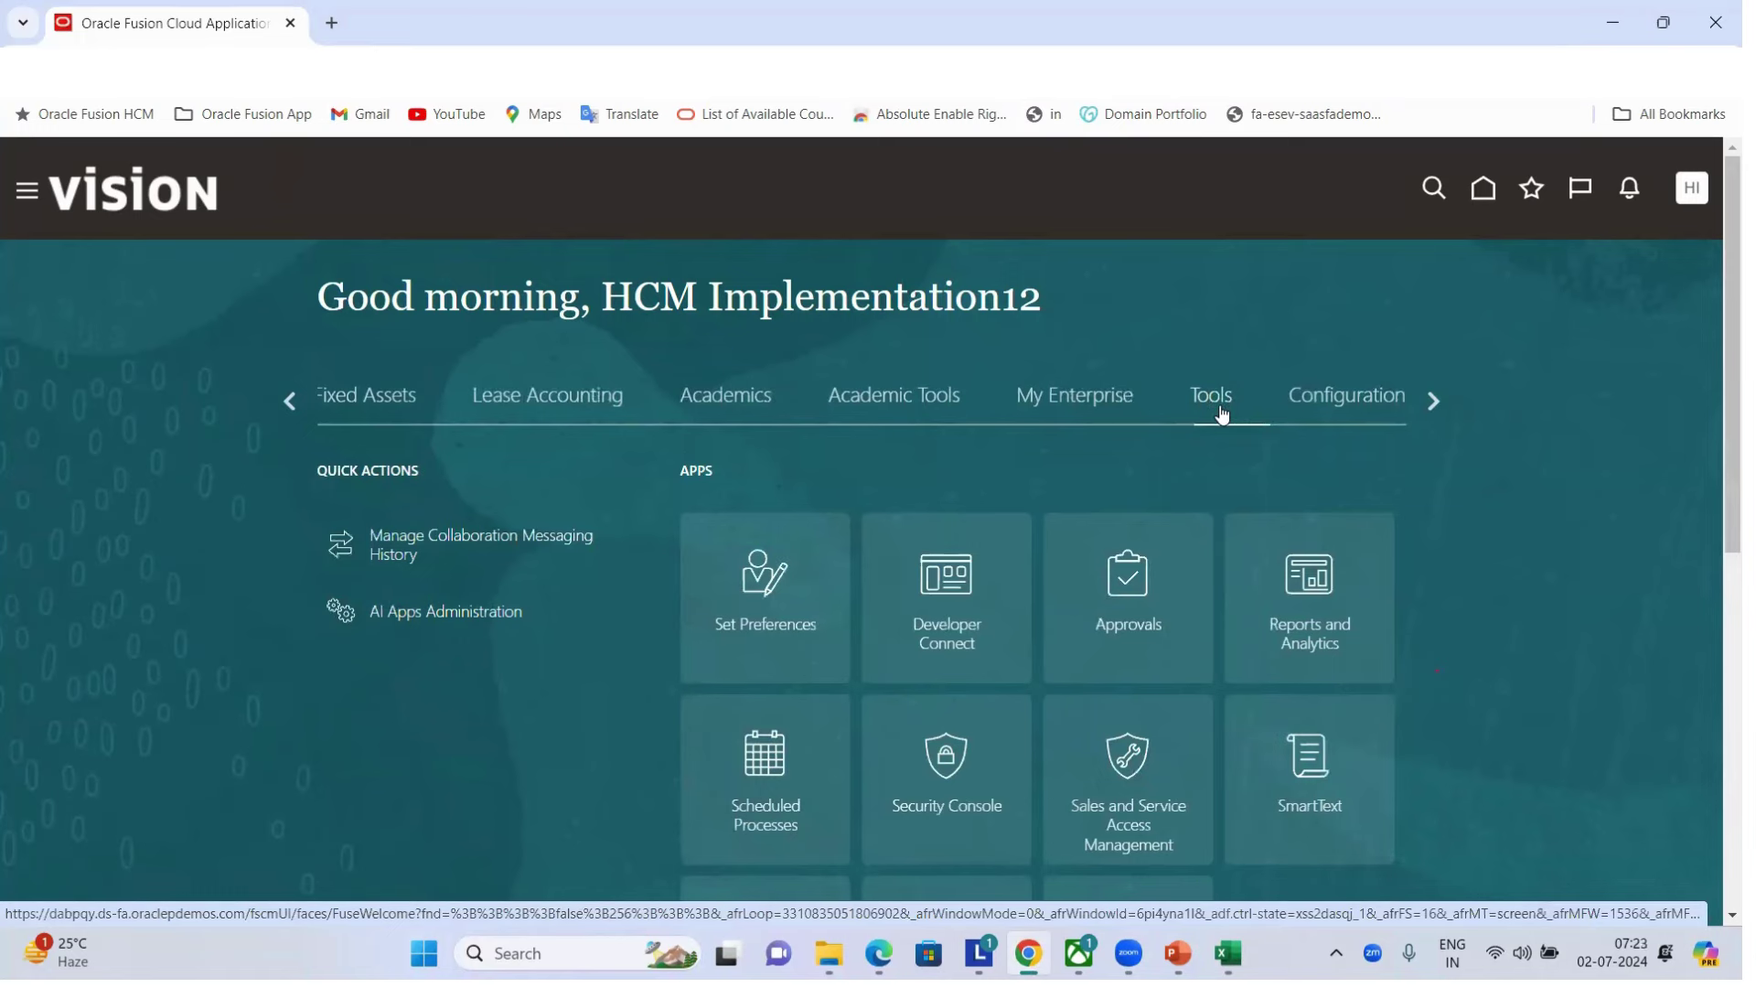
scroll(1217, 407, "down", 2)
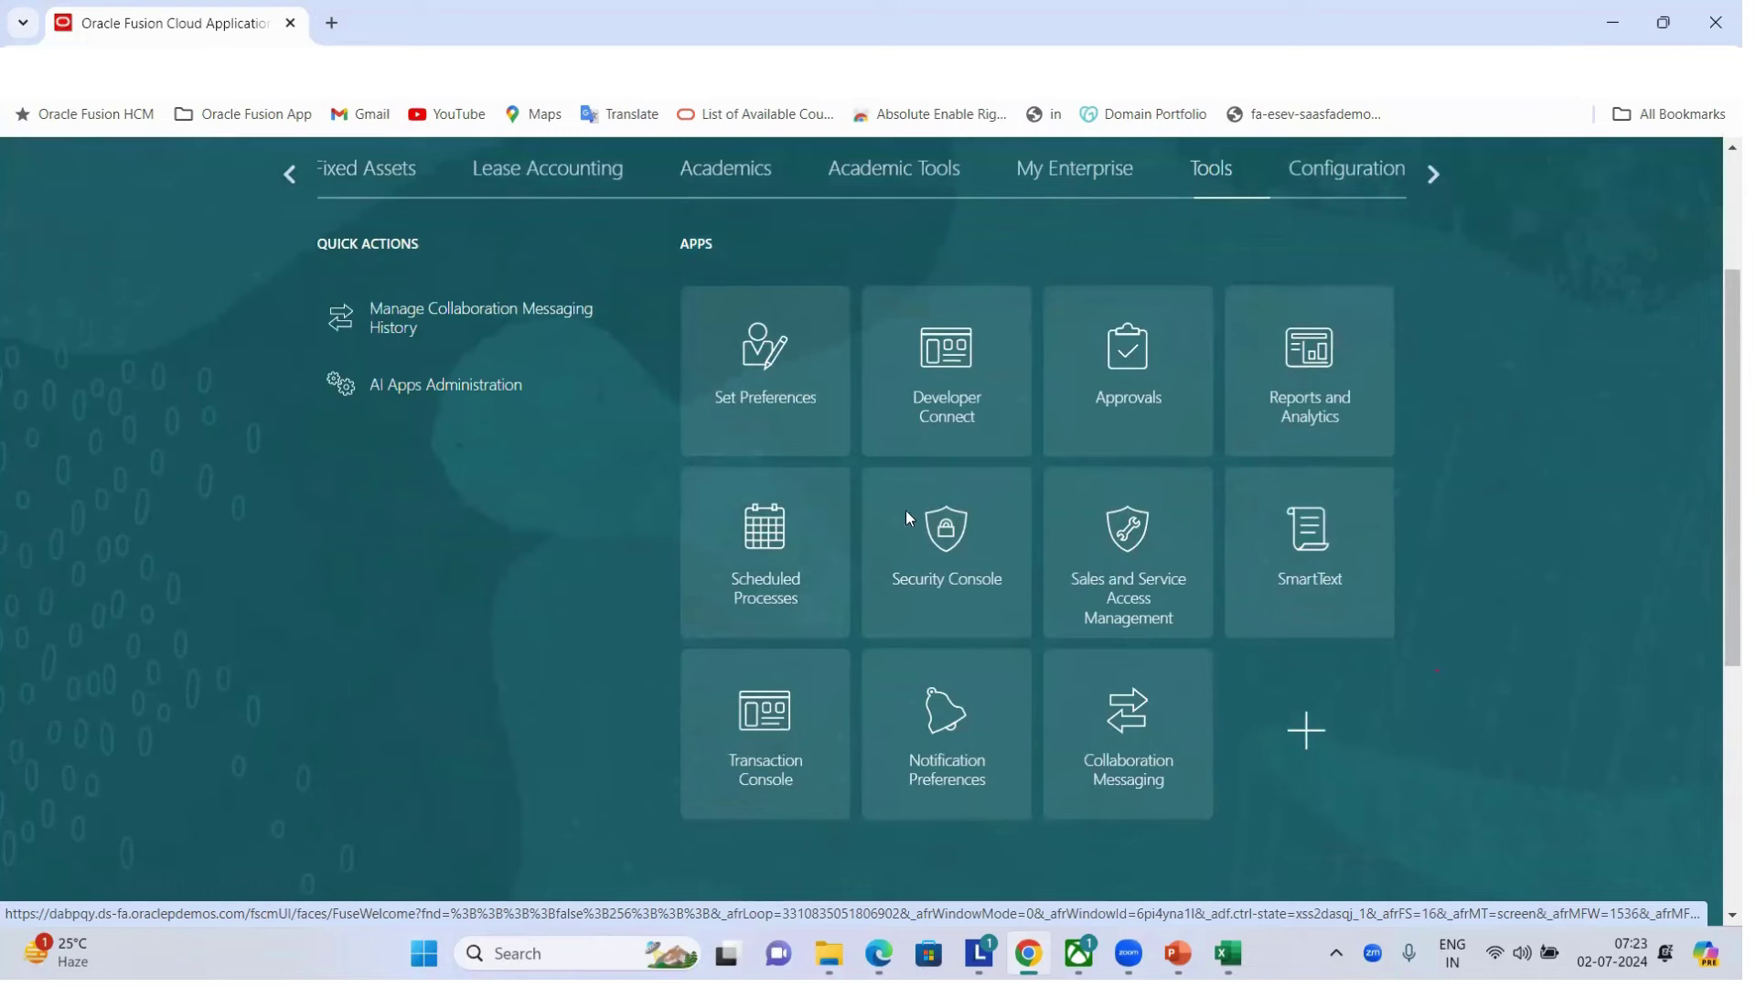
- In the Class 3 sheet, enter 'Security Console' in E16 beneath Manual Way of Creating
mouse_move(1227, 953)
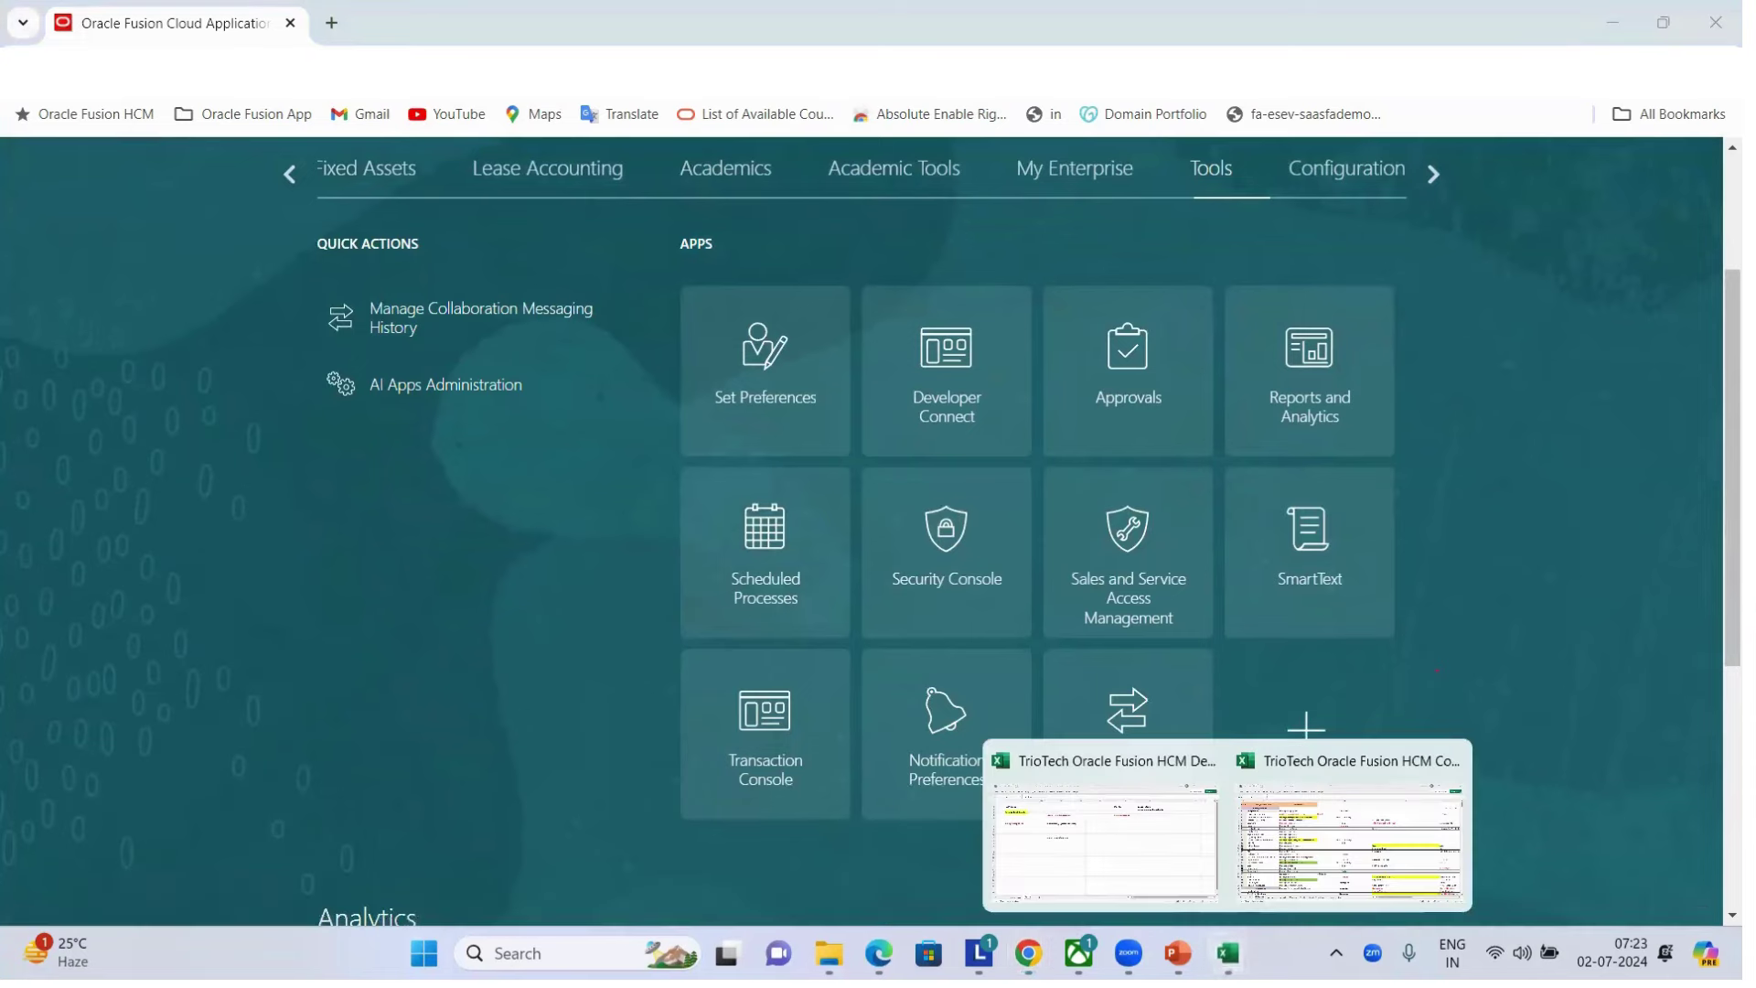
left_click(1147, 847)
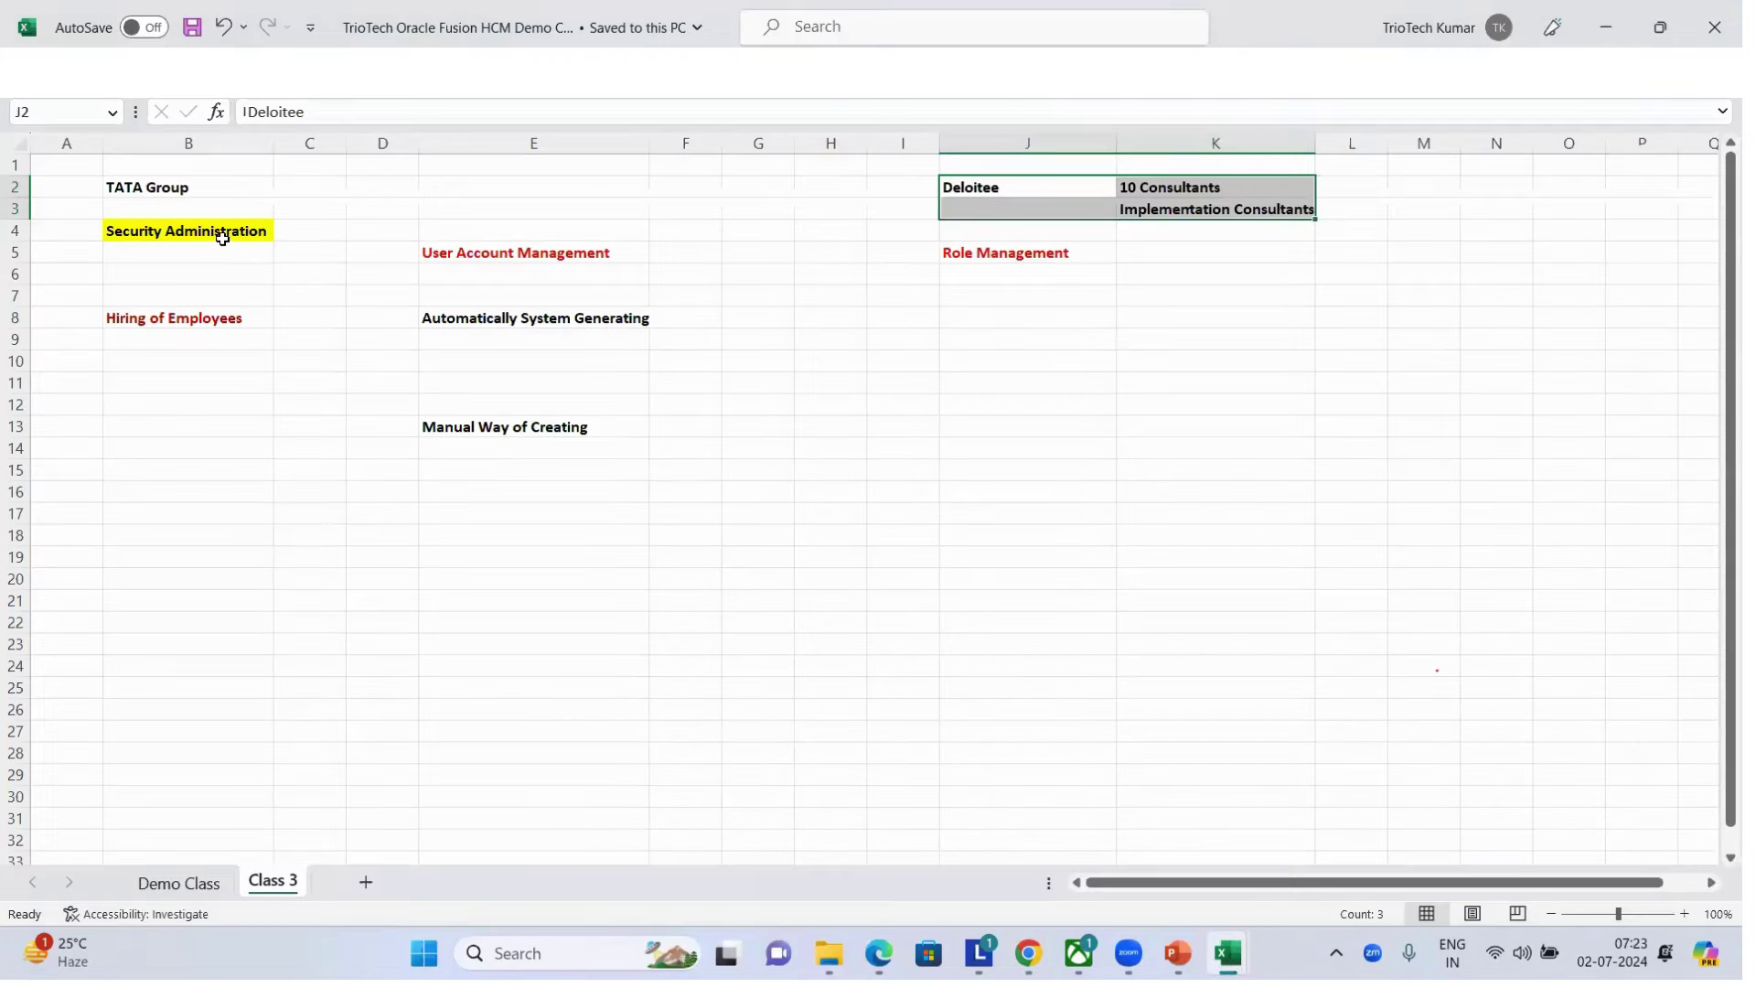
left_click(218, 233)
left_click(488, 495)
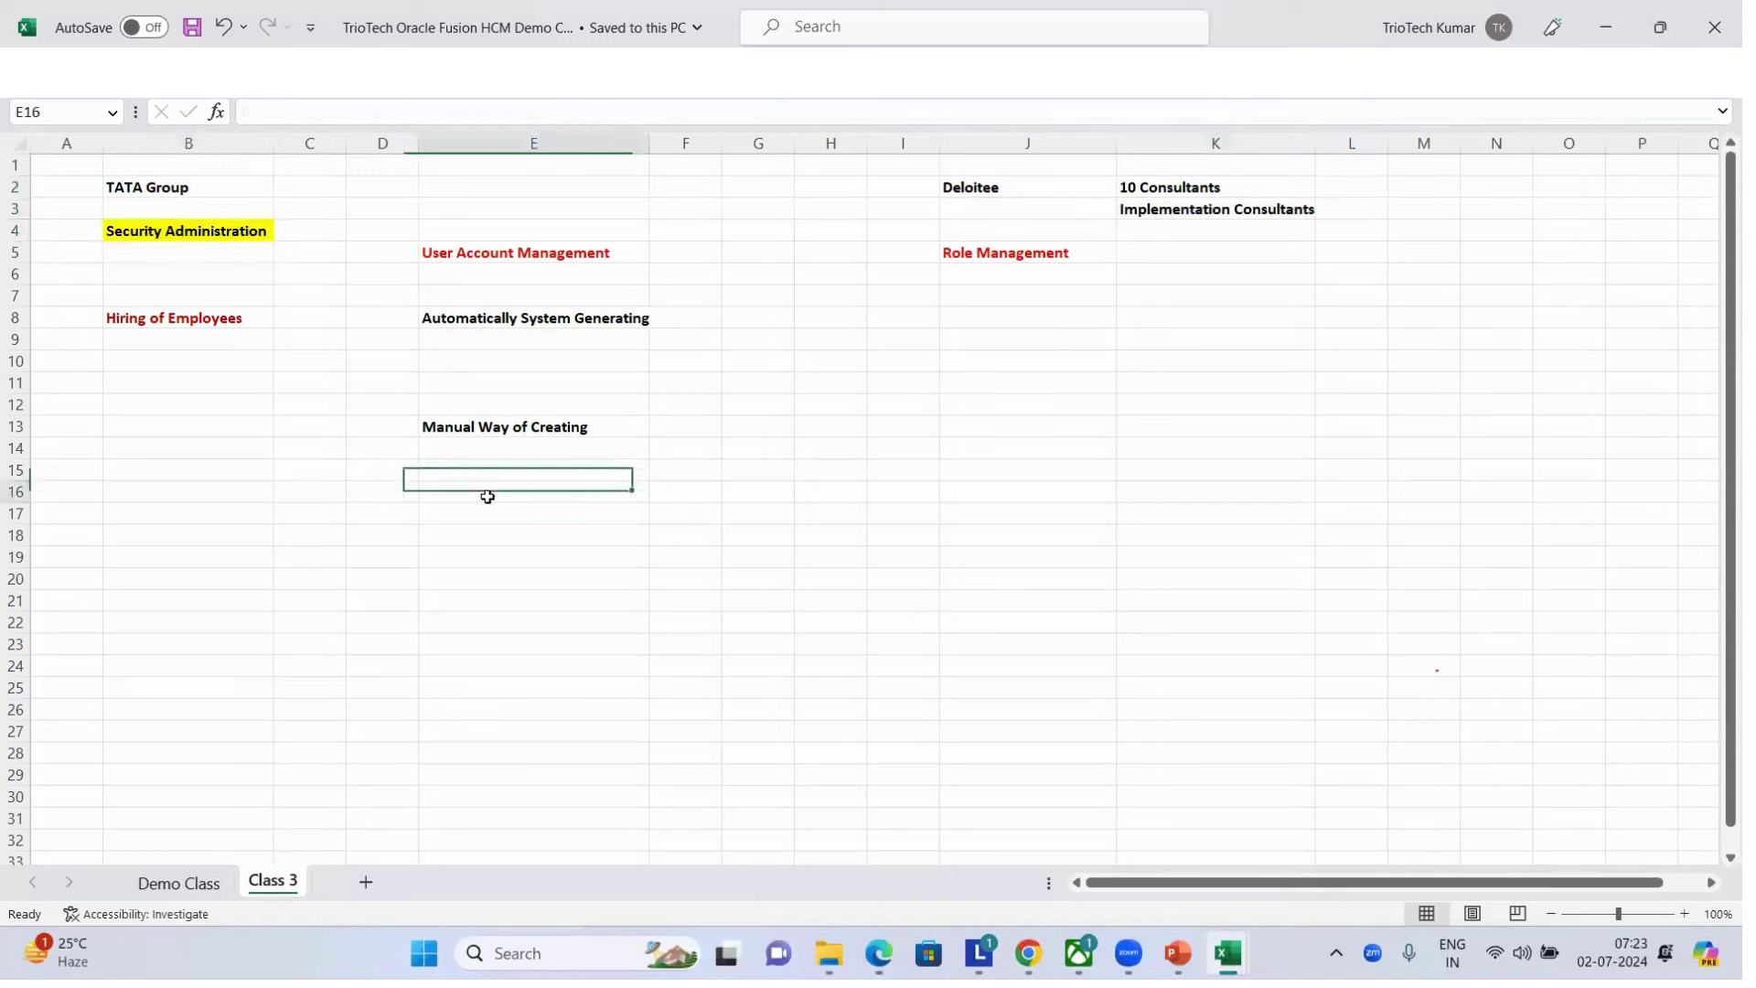
type("Secu")
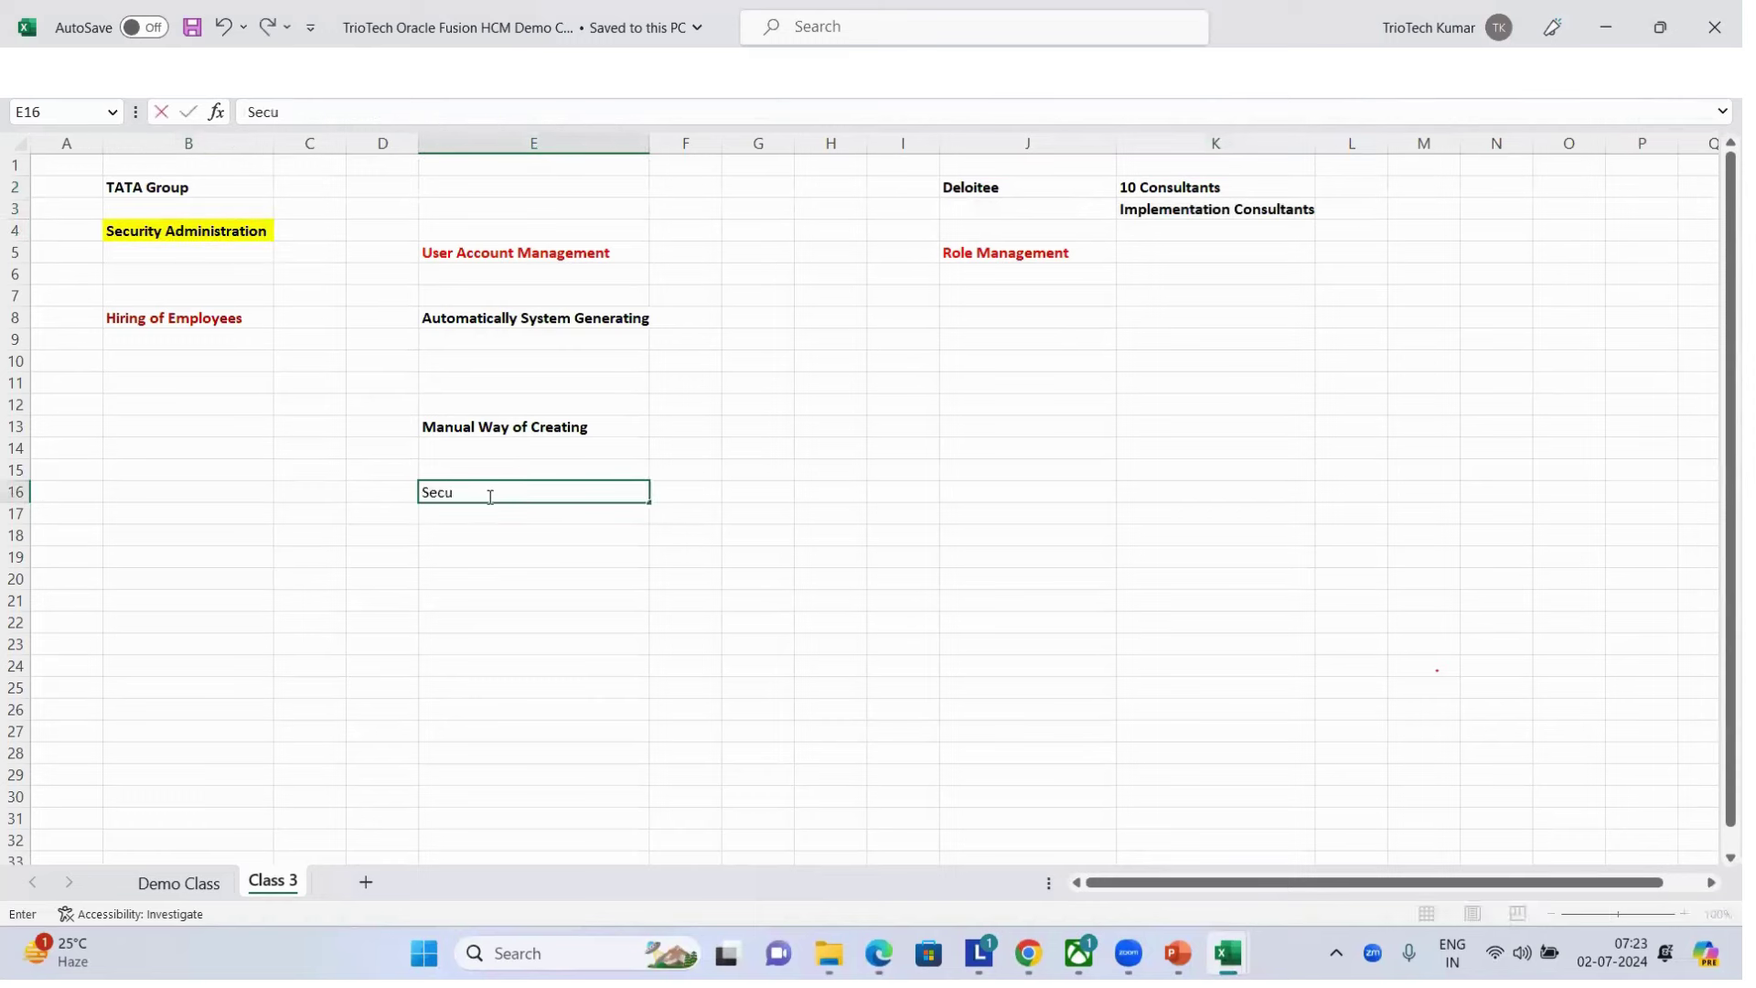
type("rity Console")
key("Return")
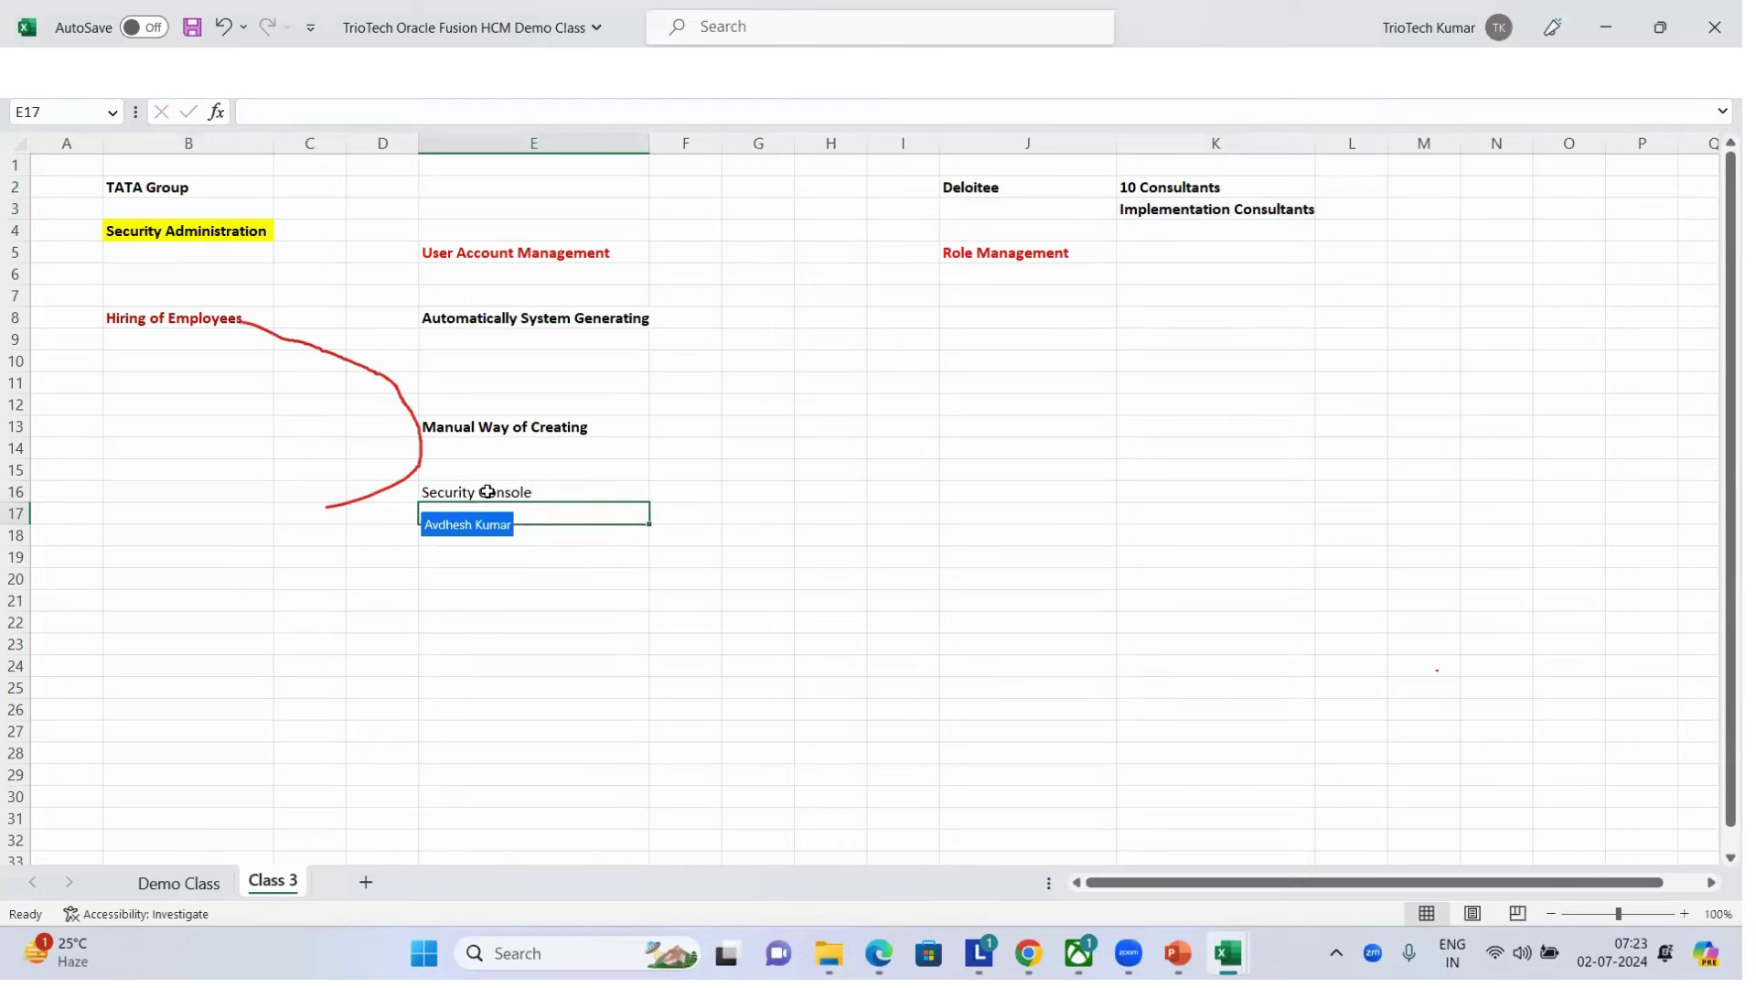
- Make the Security Console entry bold and erase the red annotation marks on the sheet
left_click(488, 495)
key("ctrl+b")
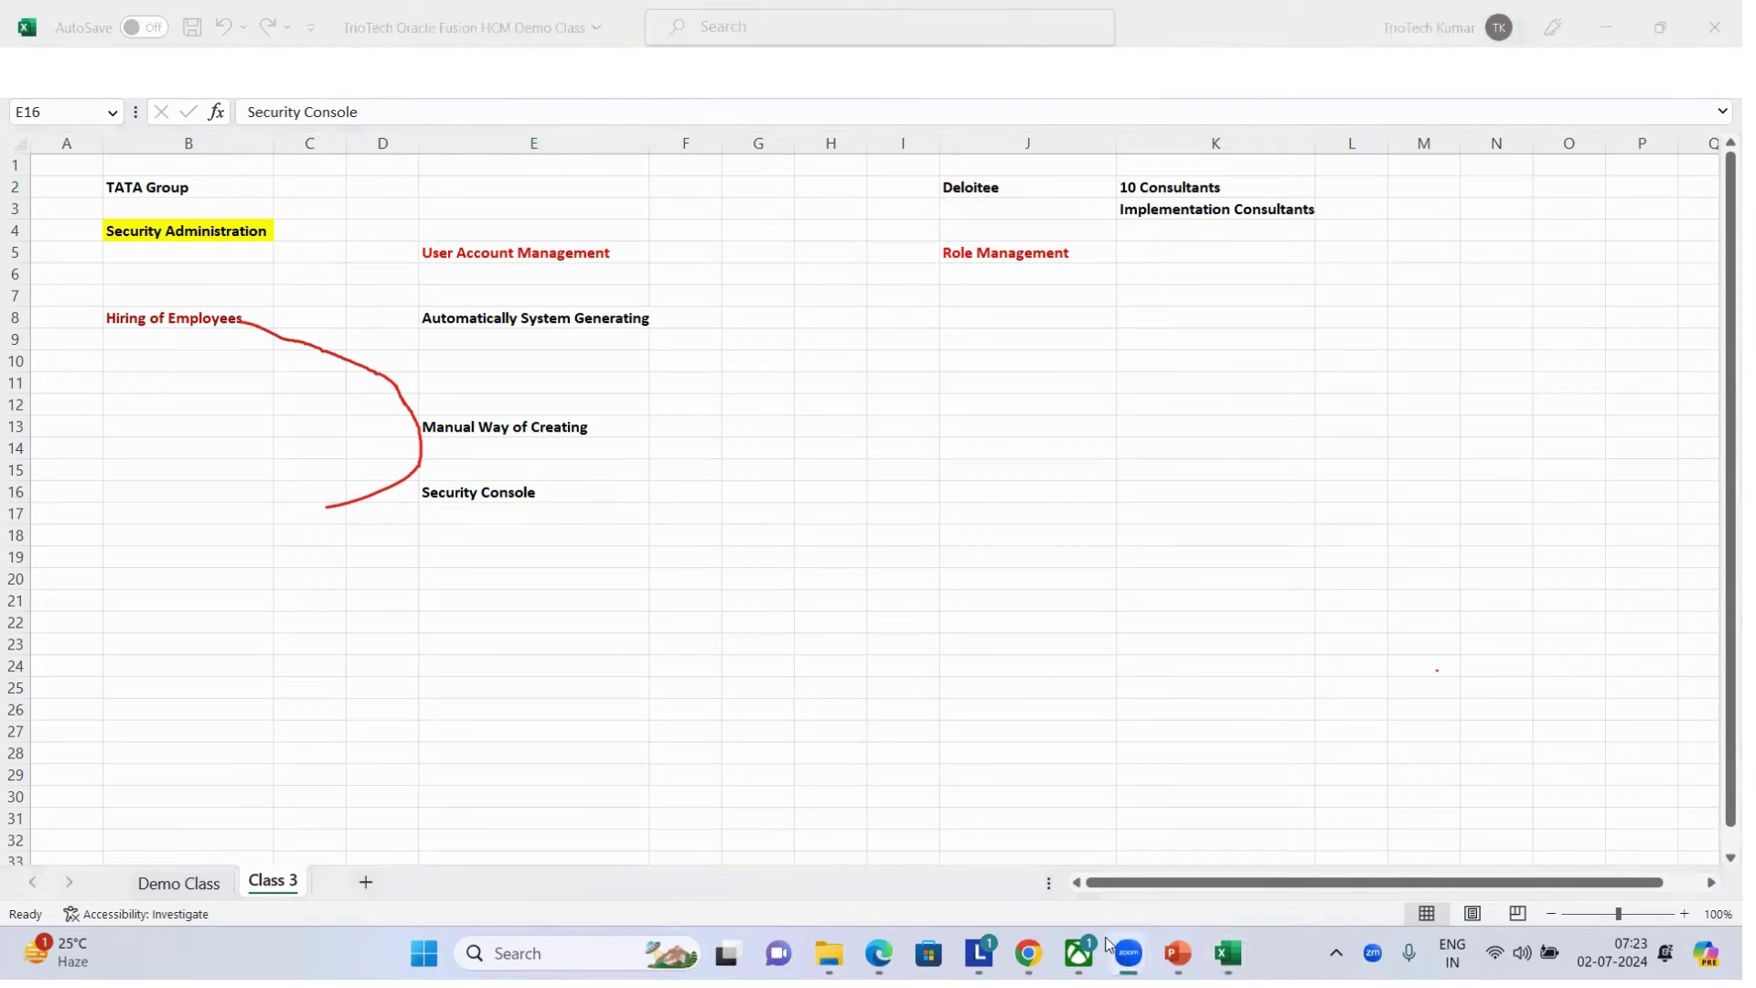
left_click(376, 363)
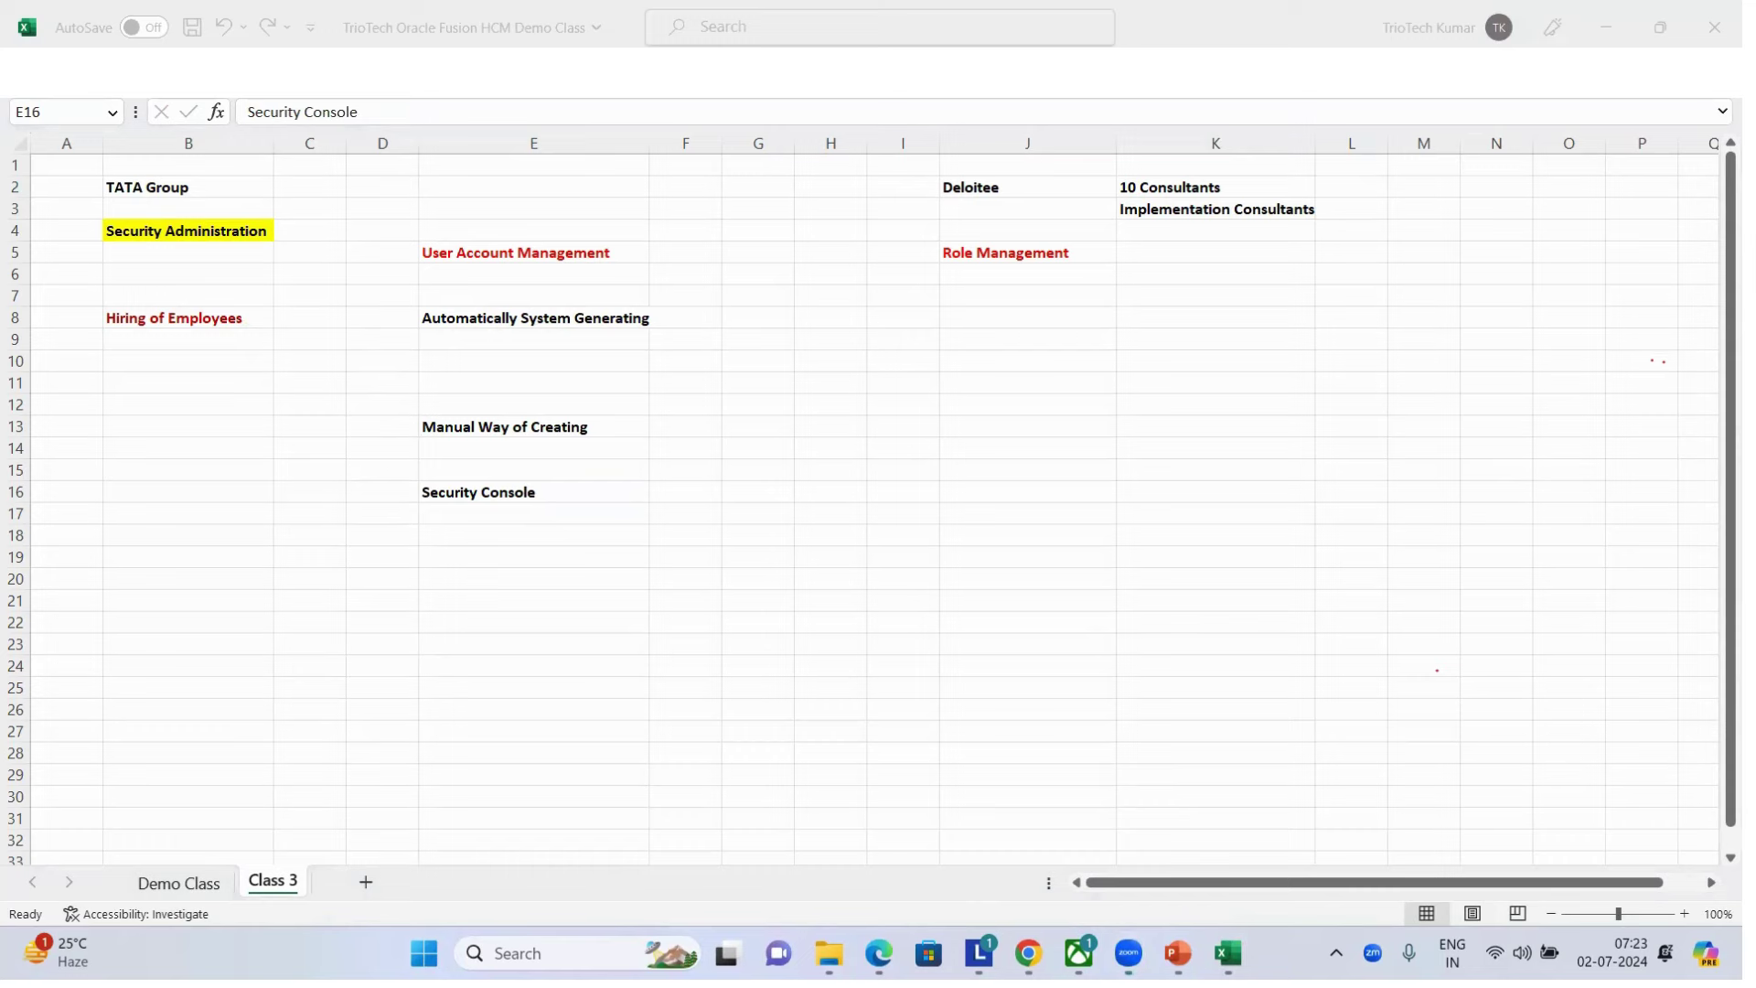
left_click(1664, 359)
- Give the Security Console cell E16 an orange fill colour
left_click(515, 486)
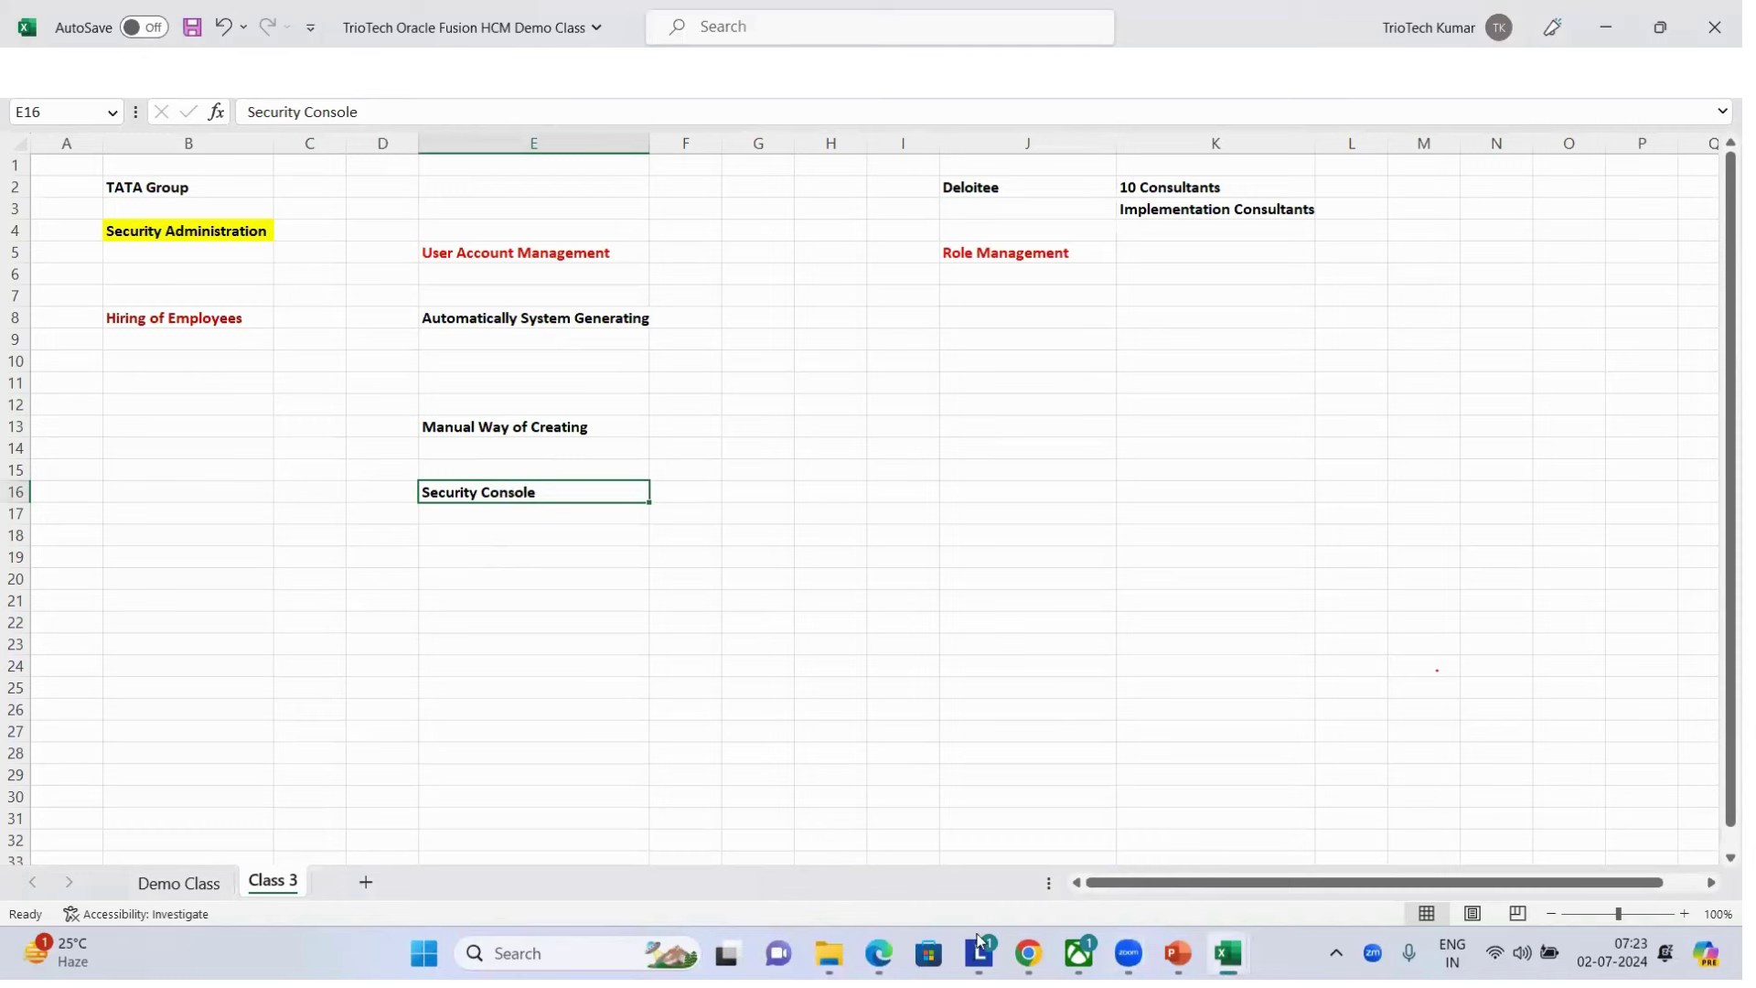
left_click(186, 229)
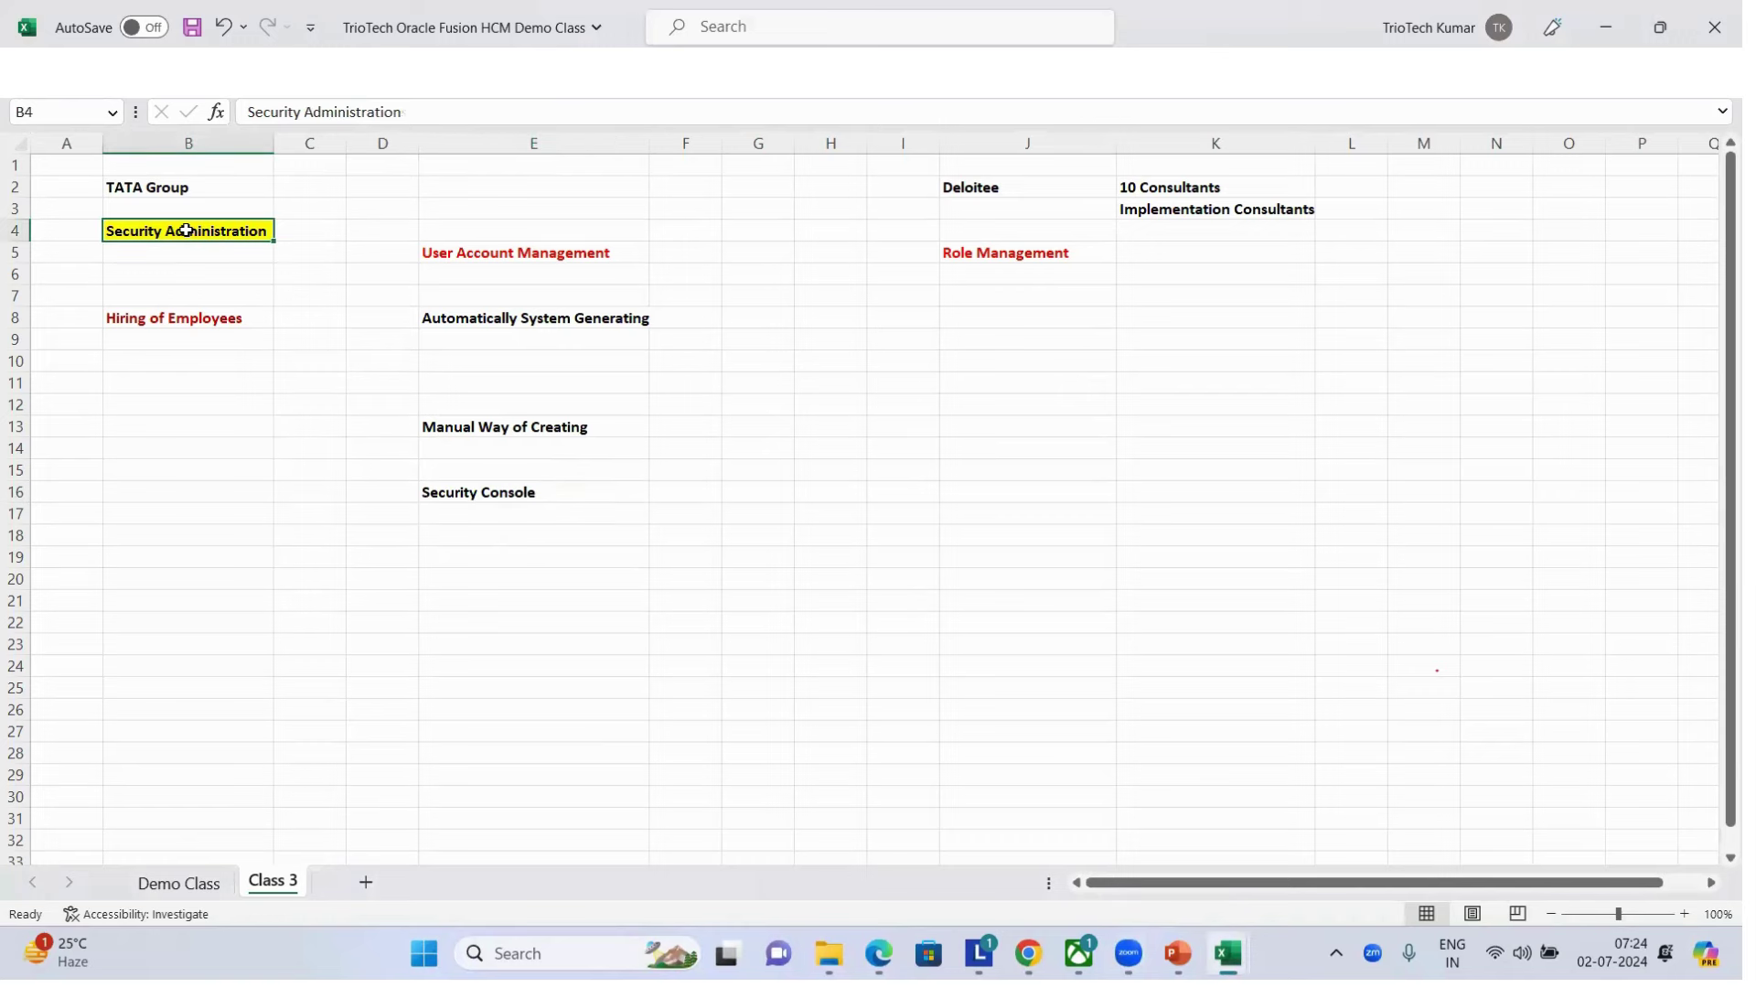
left_click(489, 254)
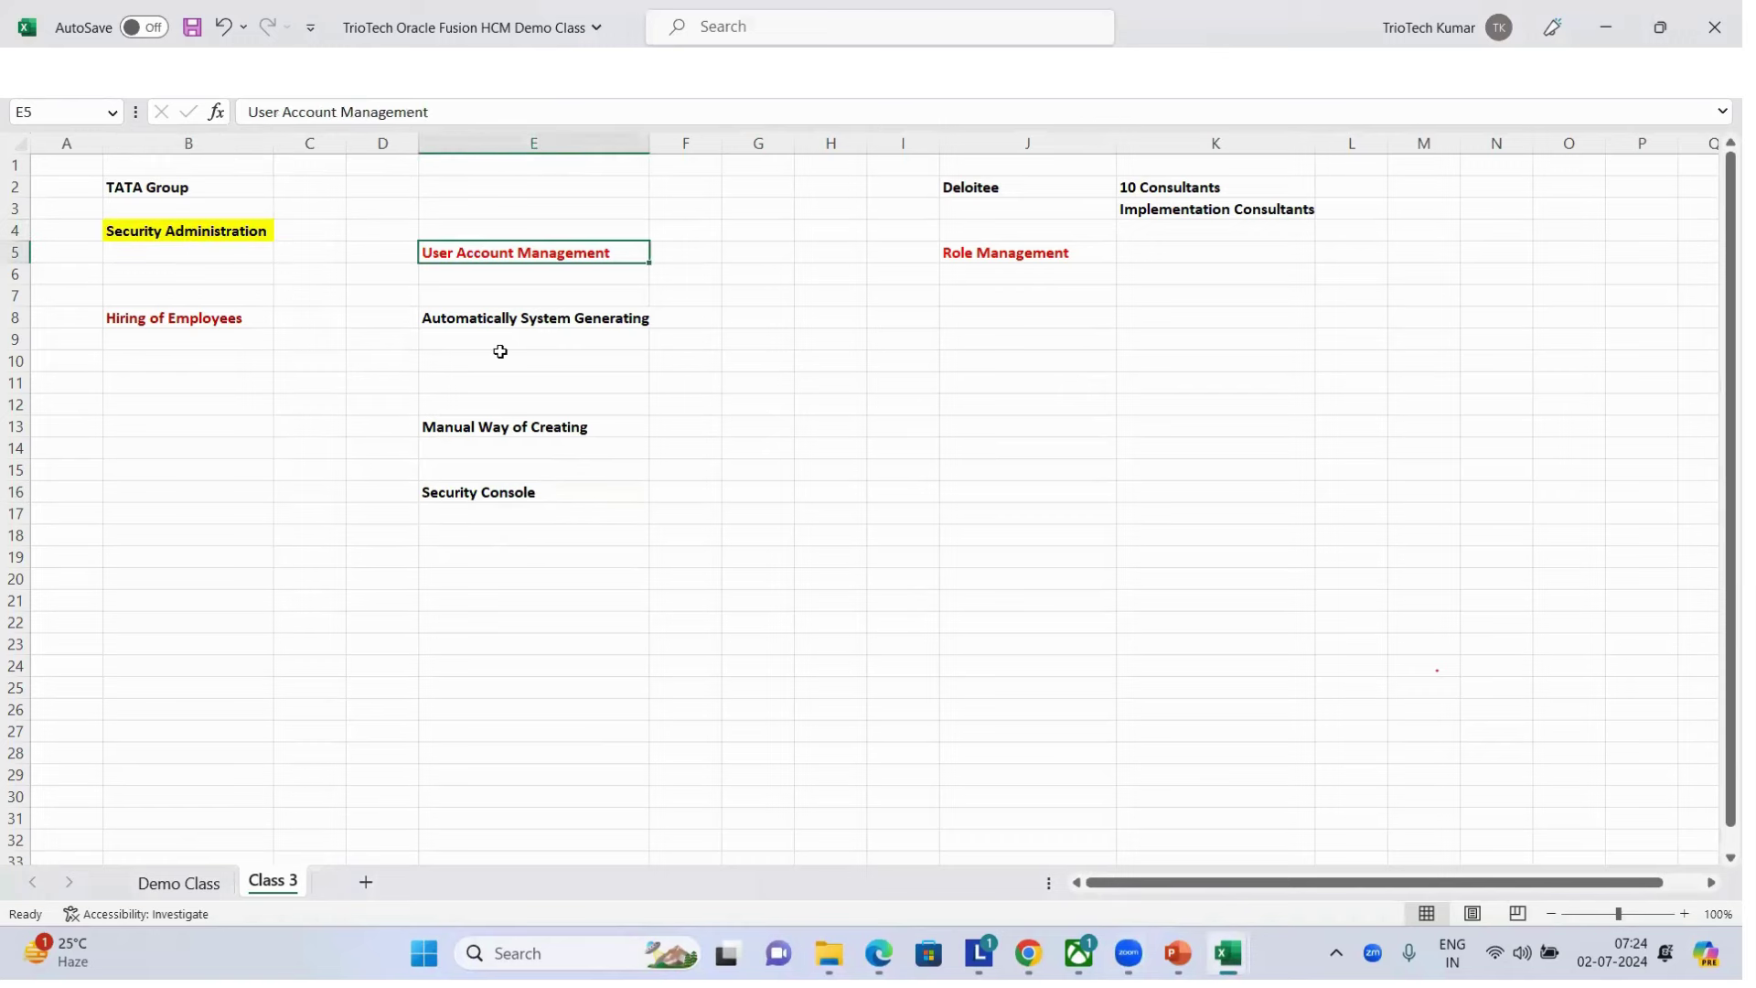
left_click(497, 499)
right_click(501, 492)
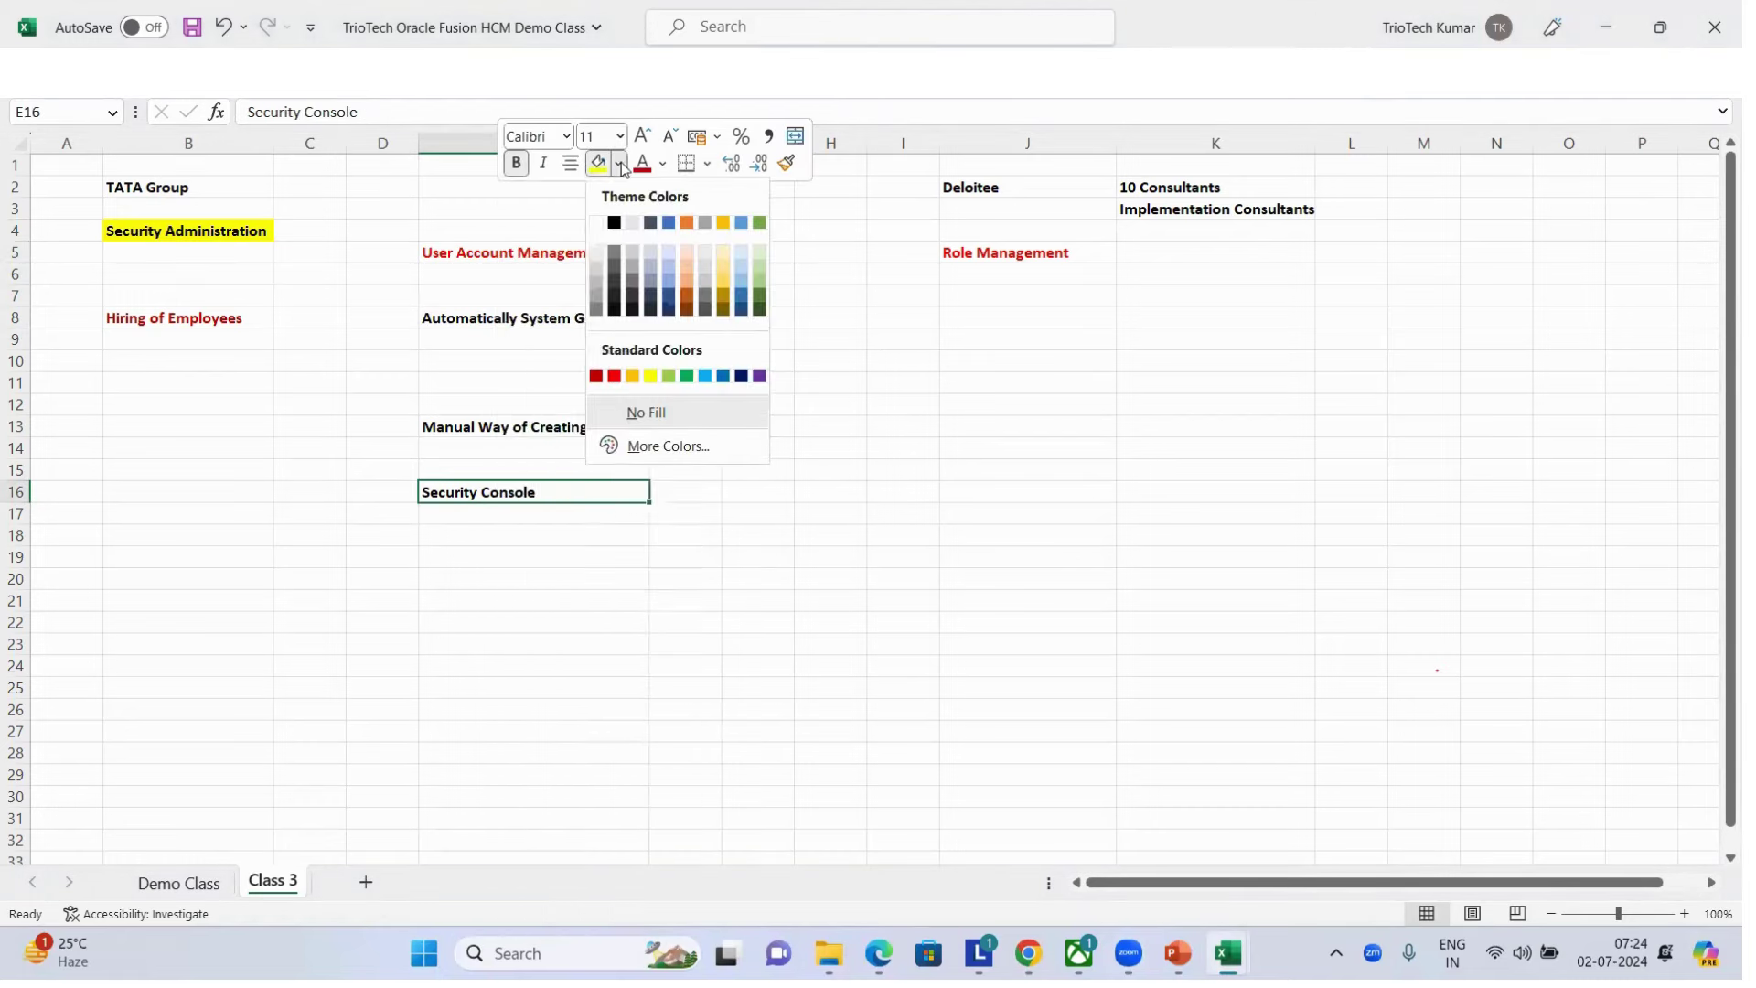
left_click(620, 164)
left_click(686, 223)
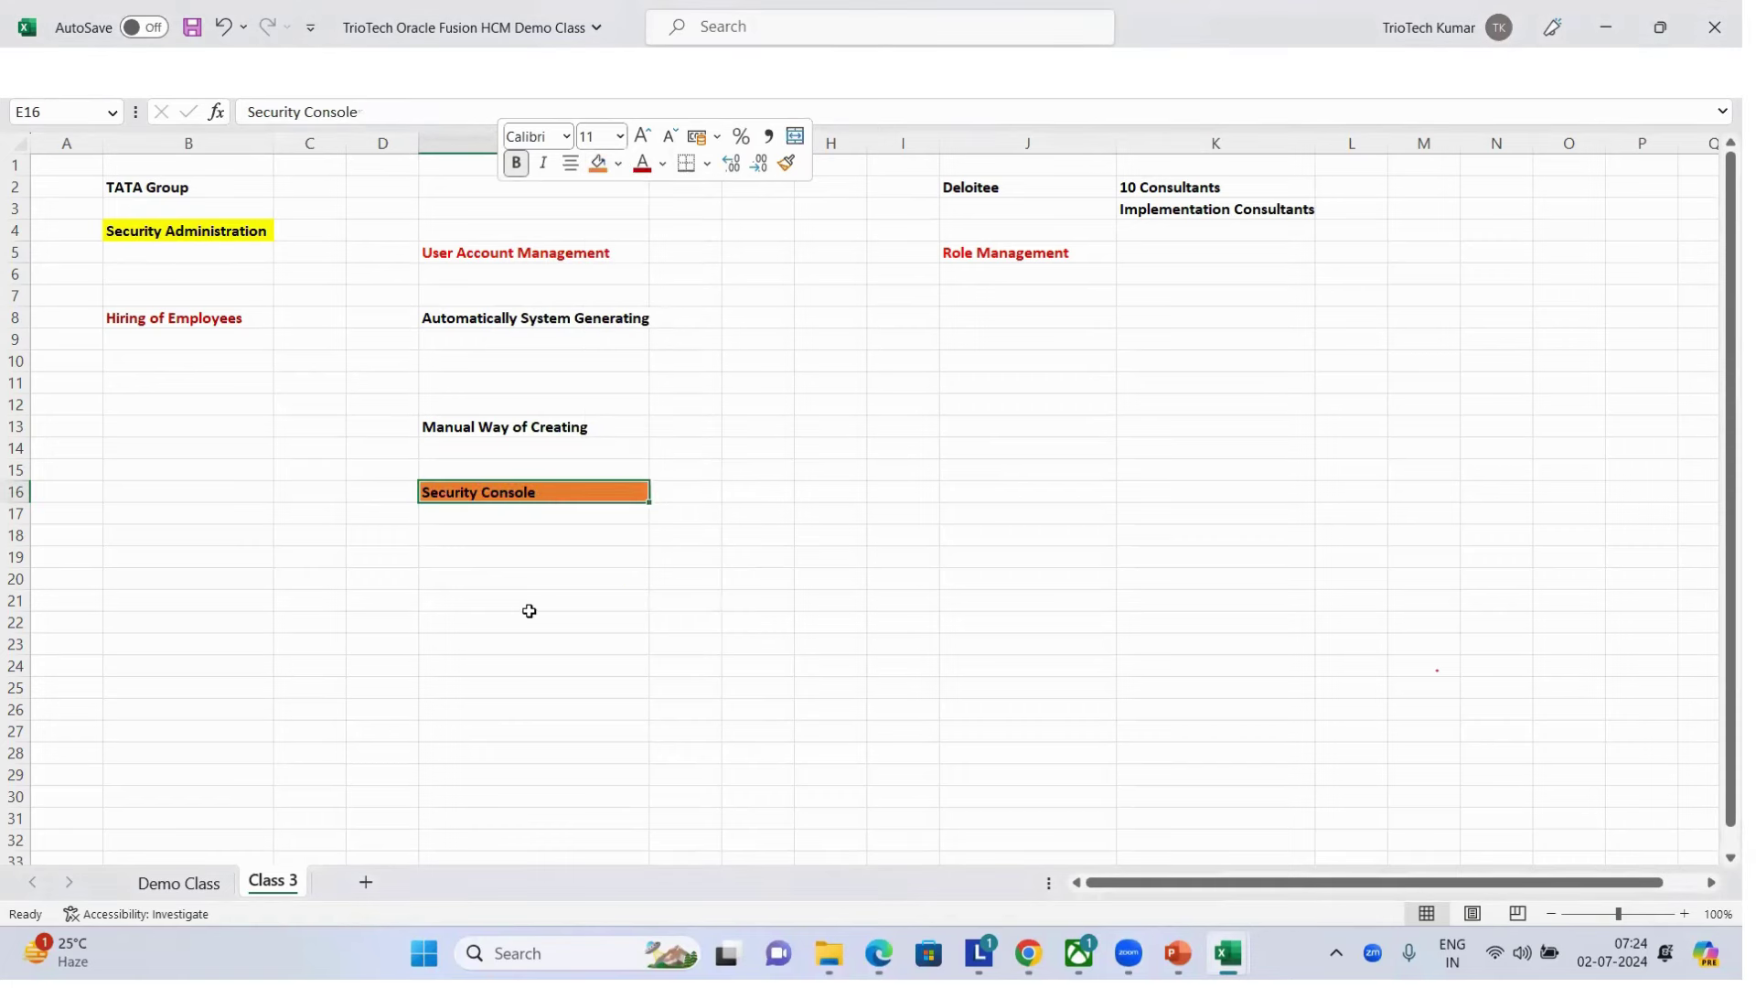
- Check the orange fill, then return to the Oracle Fusion Tools apps page
left_click(530, 620)
left_click(492, 484)
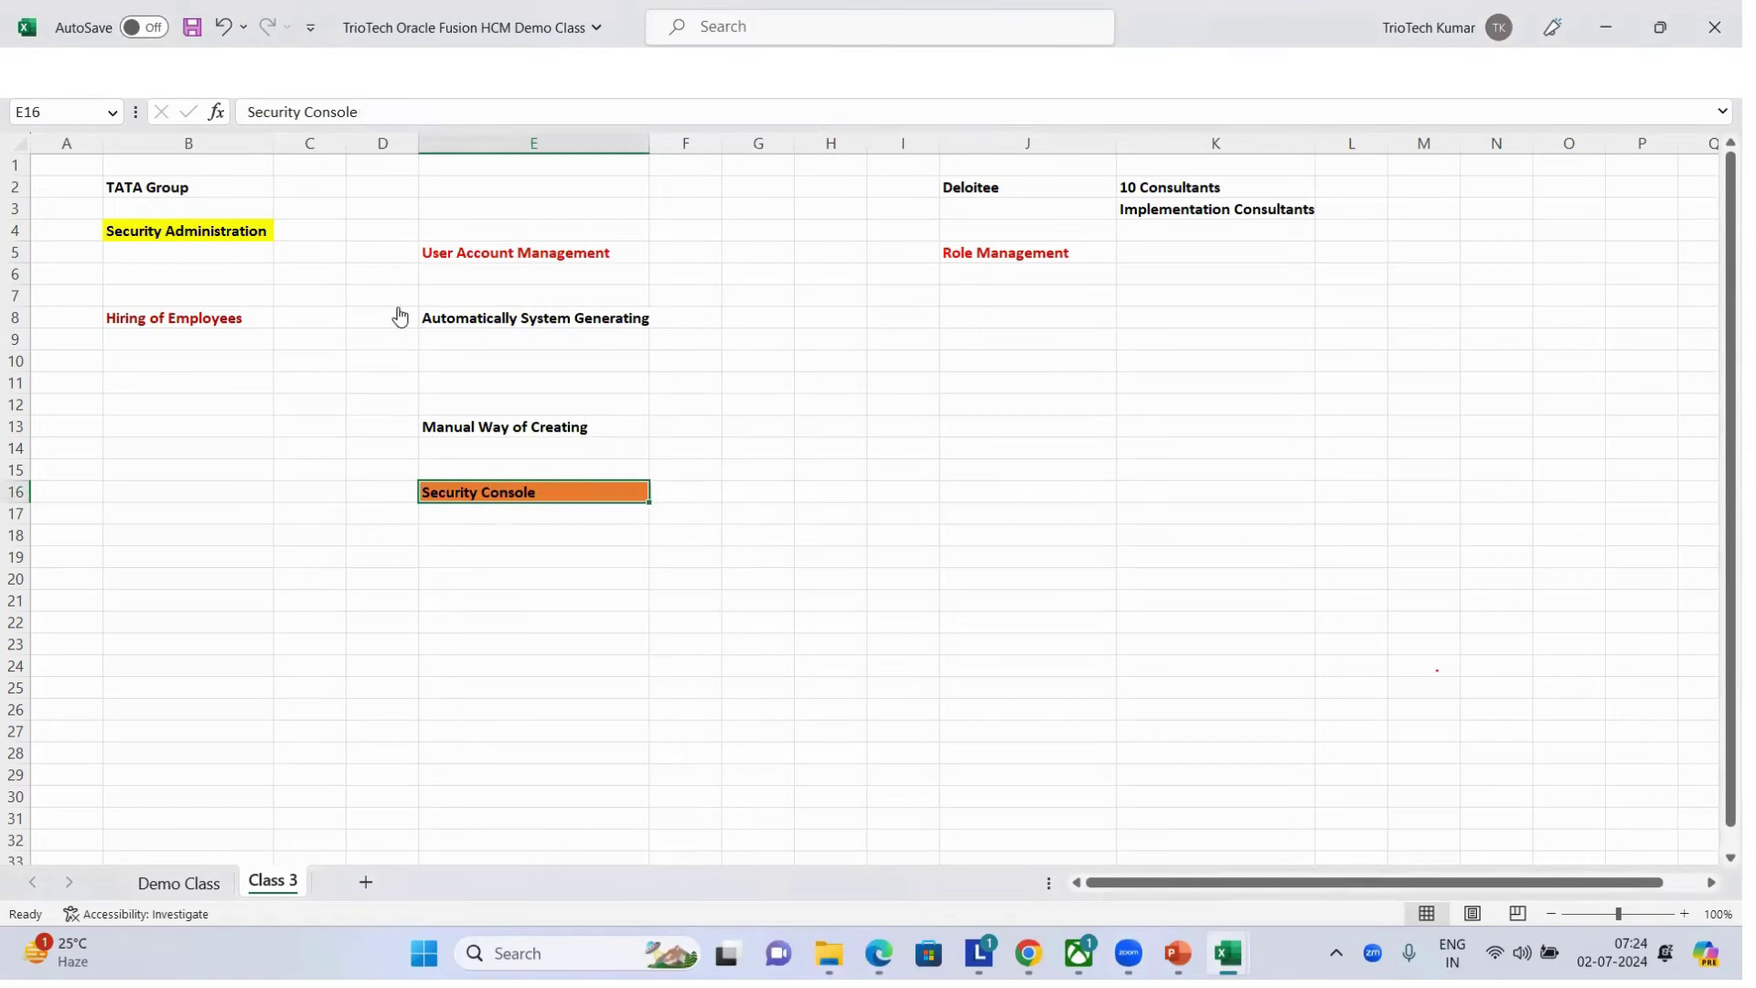
key("alt+Tab")
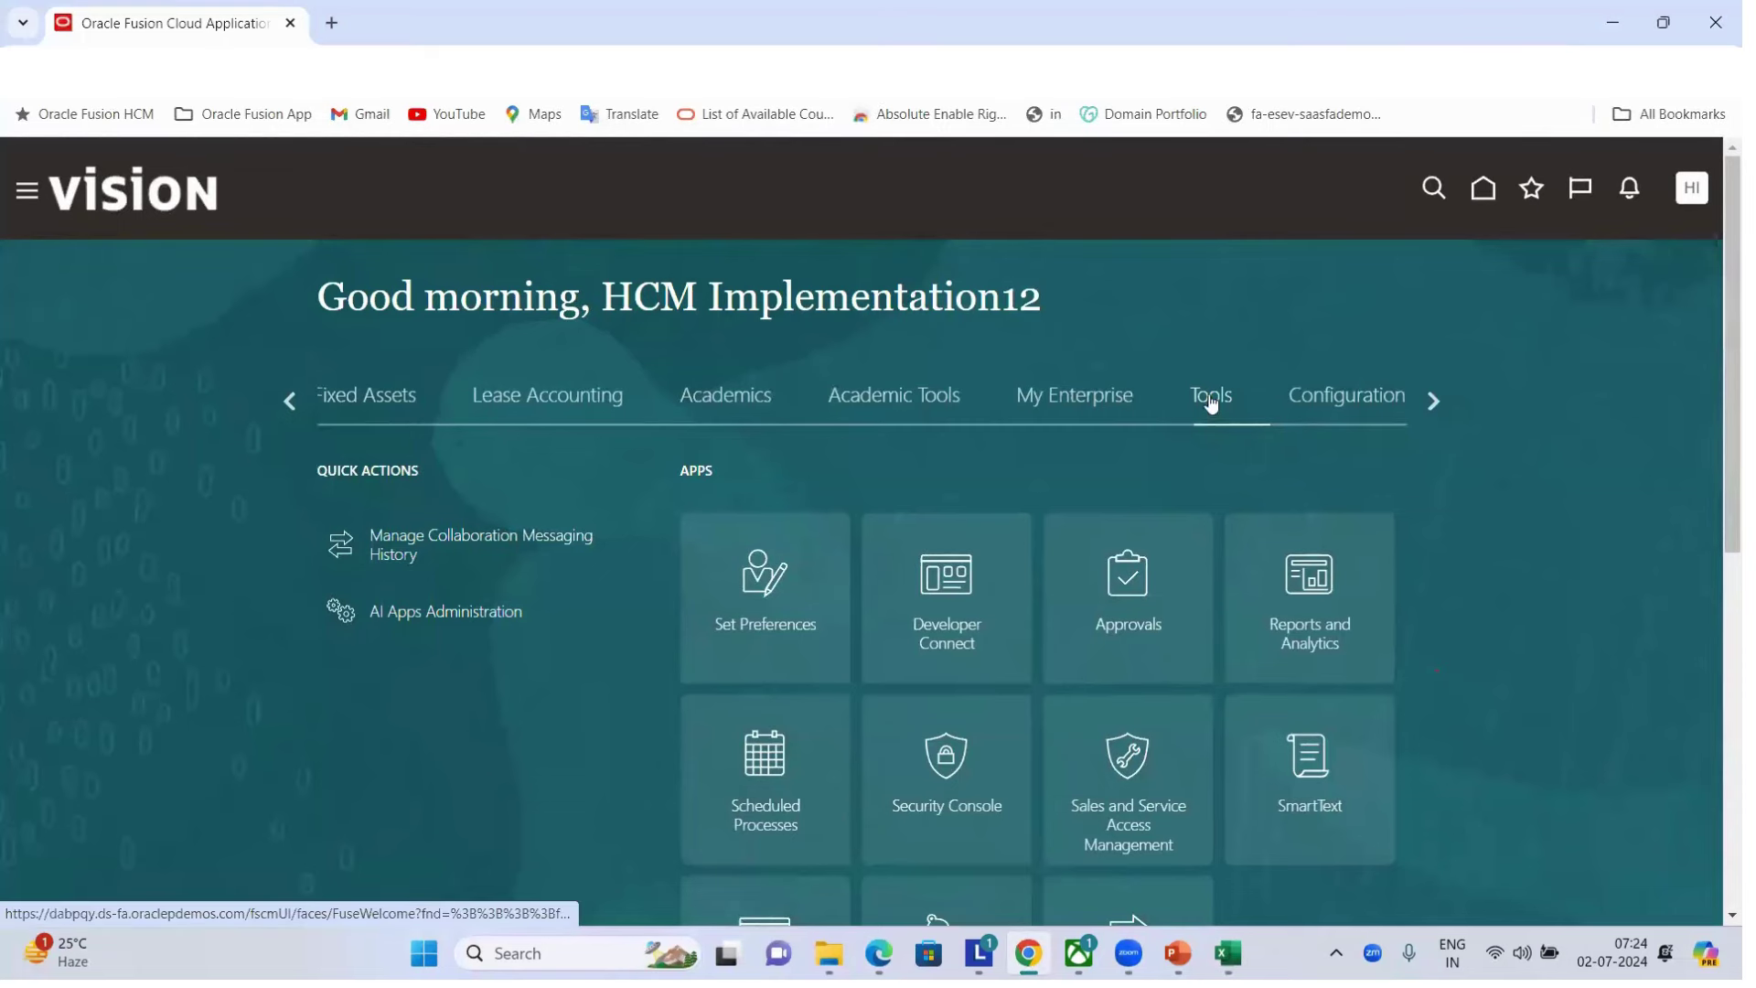
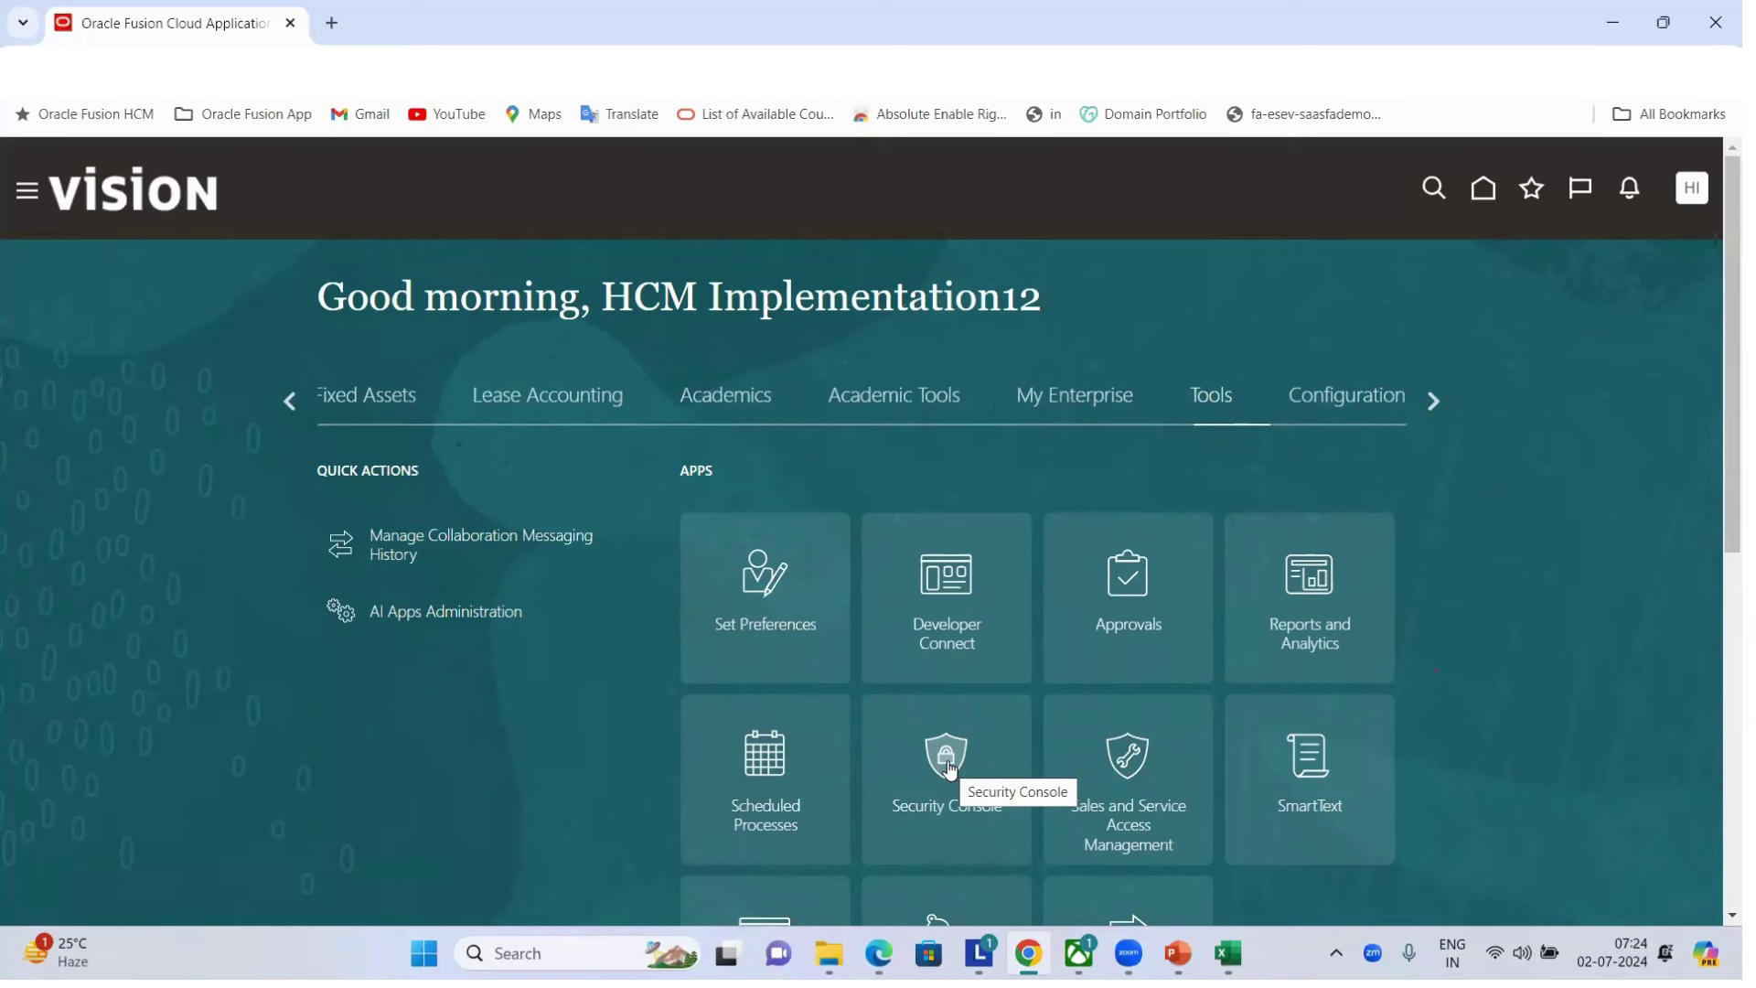
- Open the Security Console tile and dismiss the data-import warning to reach the Roles page
left_click(950, 767)
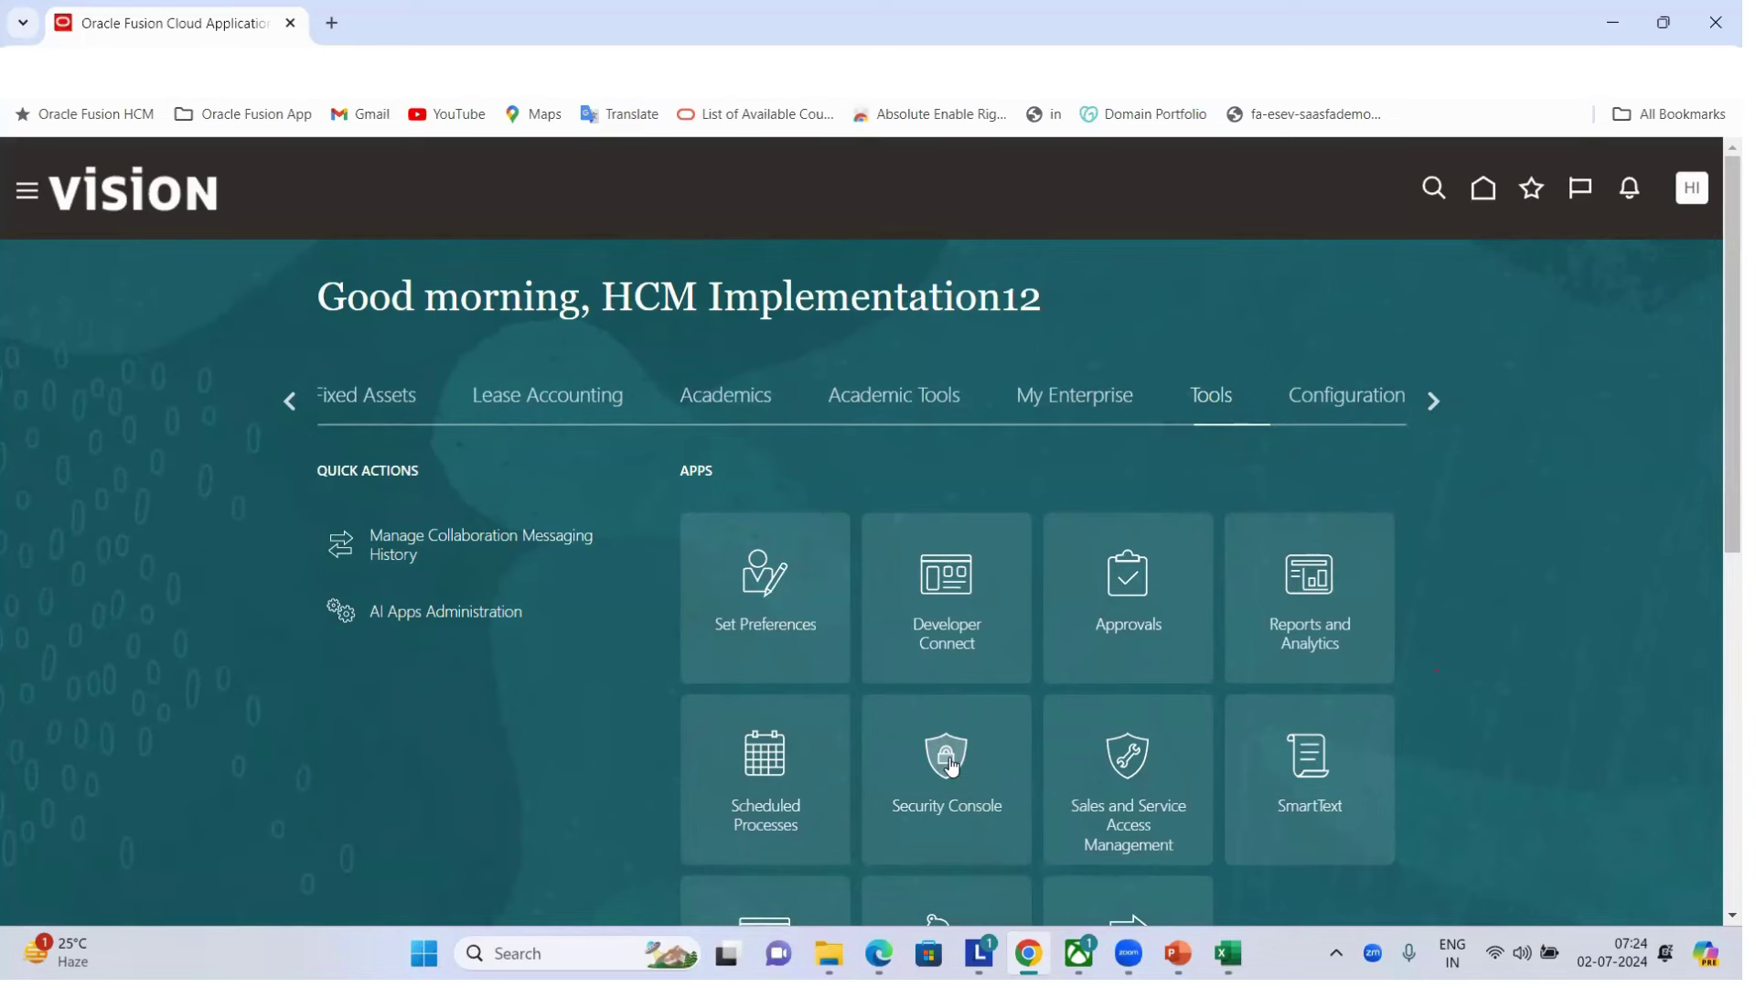
left_click(950, 768)
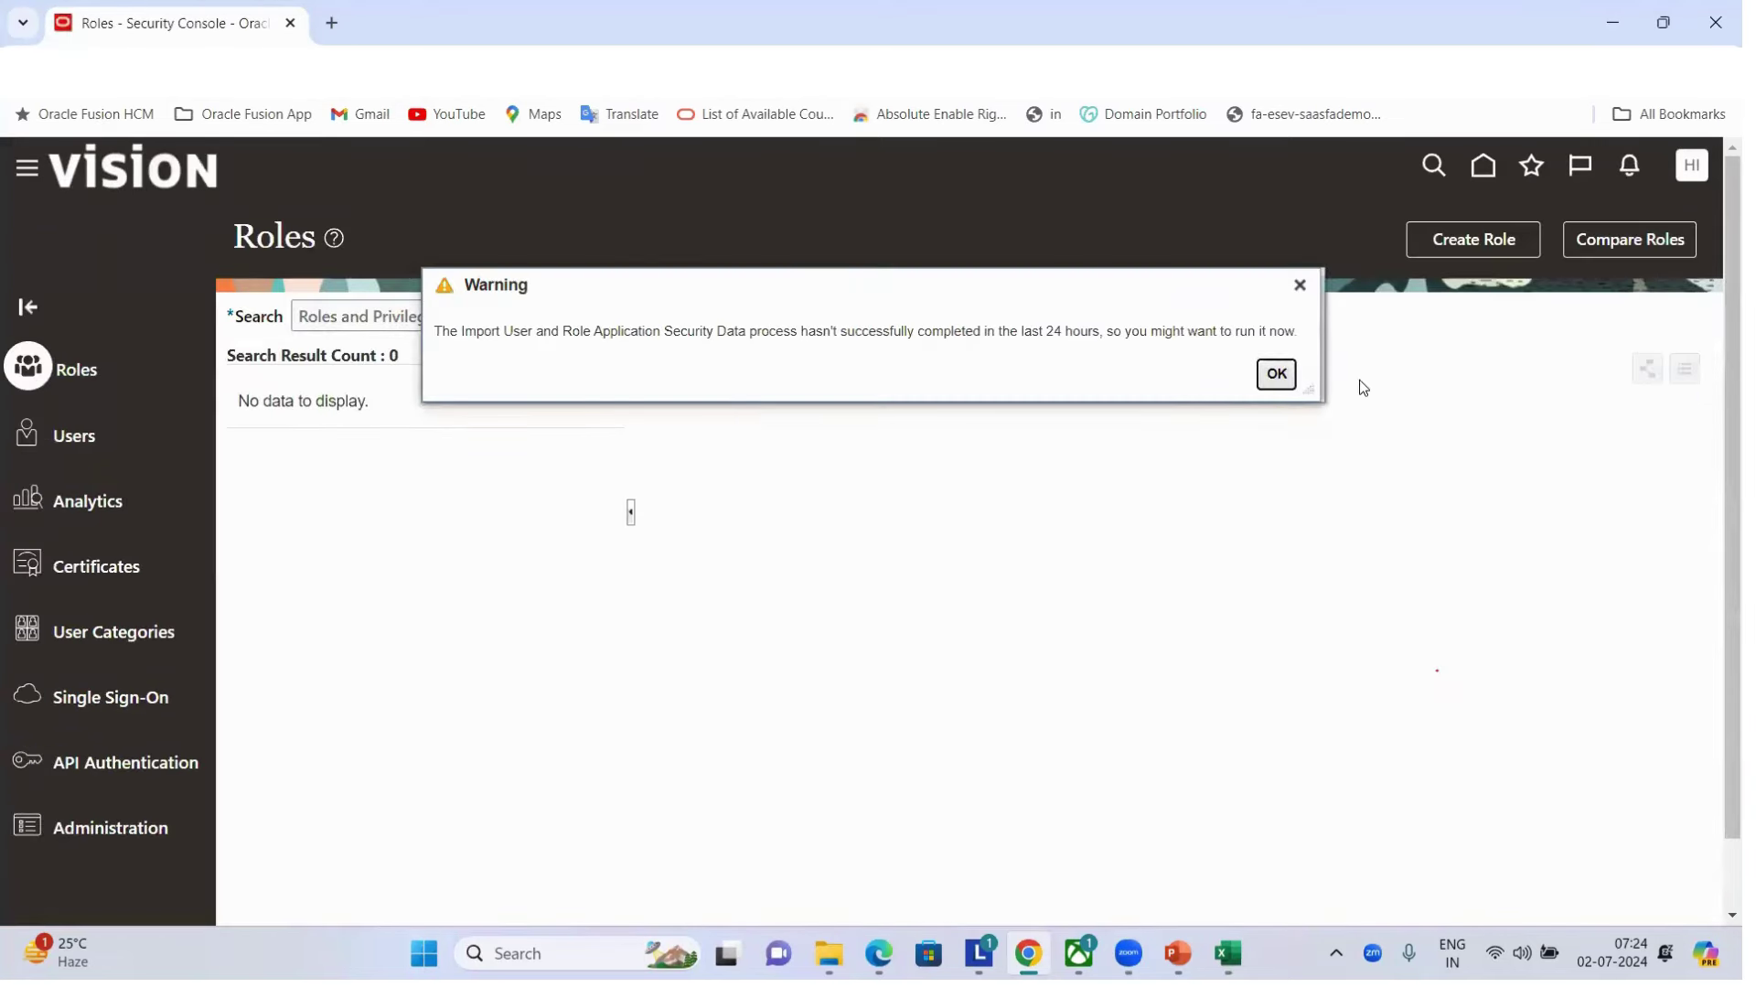
left_click(1277, 373)
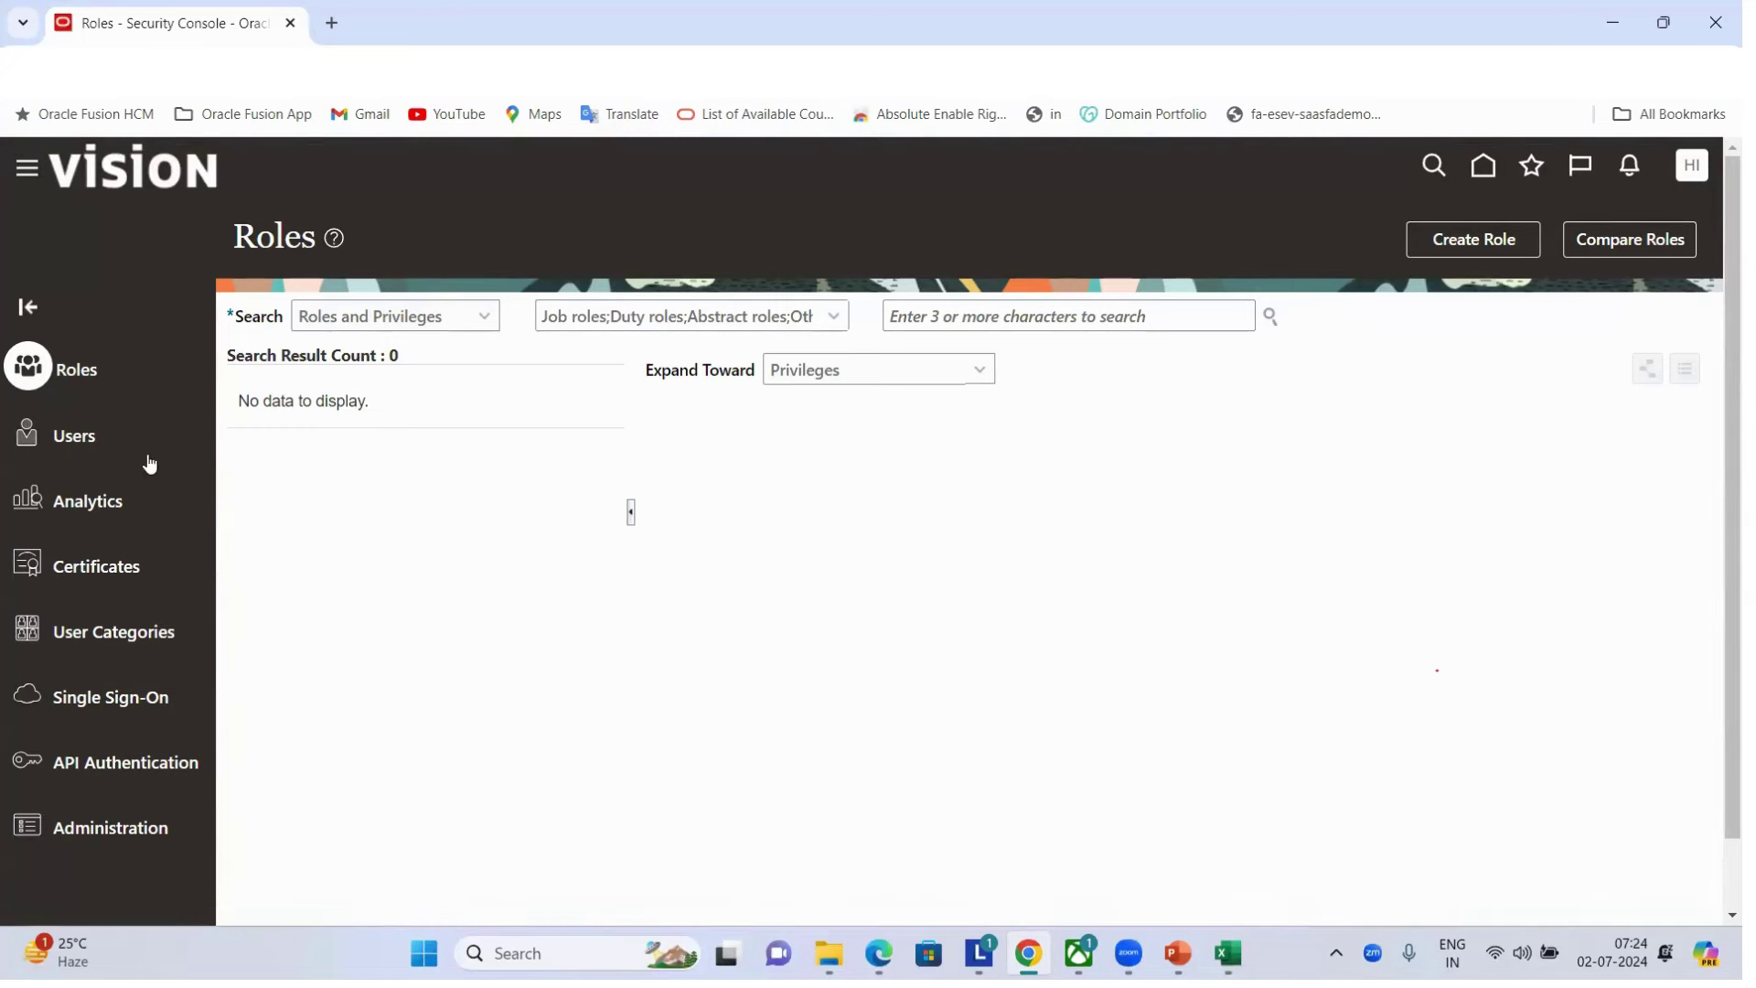
- Go to the Users page and highlight the User Accounts title
left_click(75, 439)
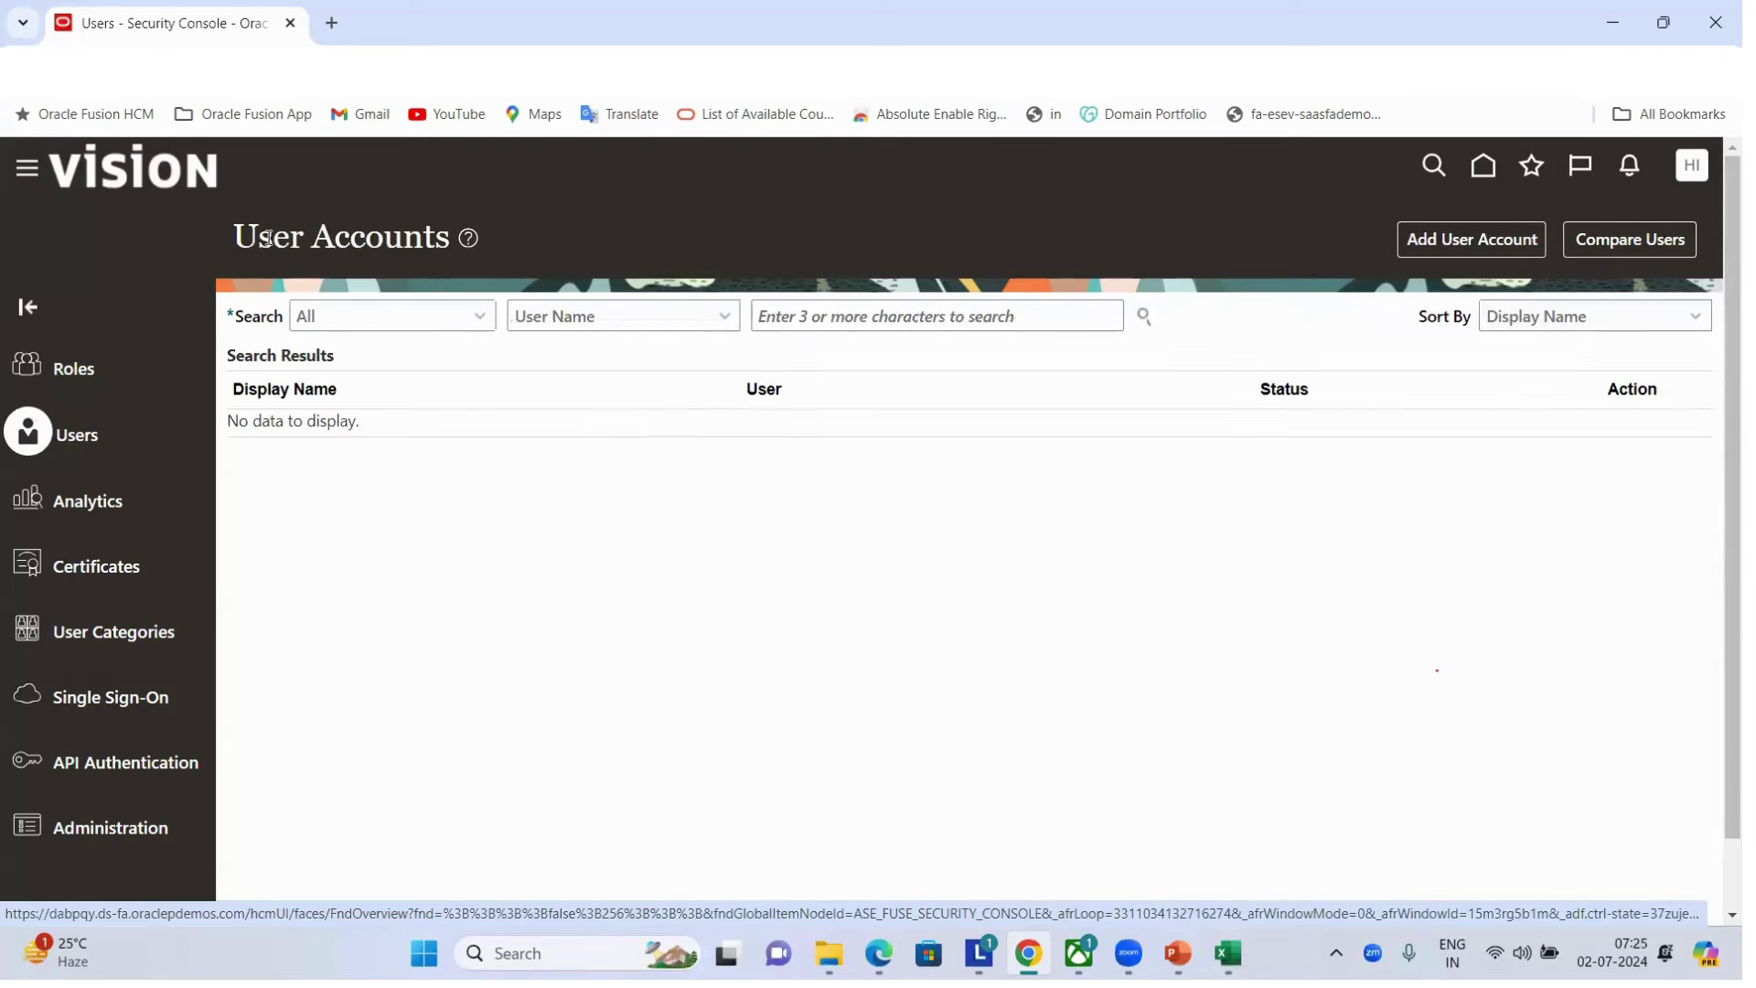
left_click_drag(257, 236, 437, 236)
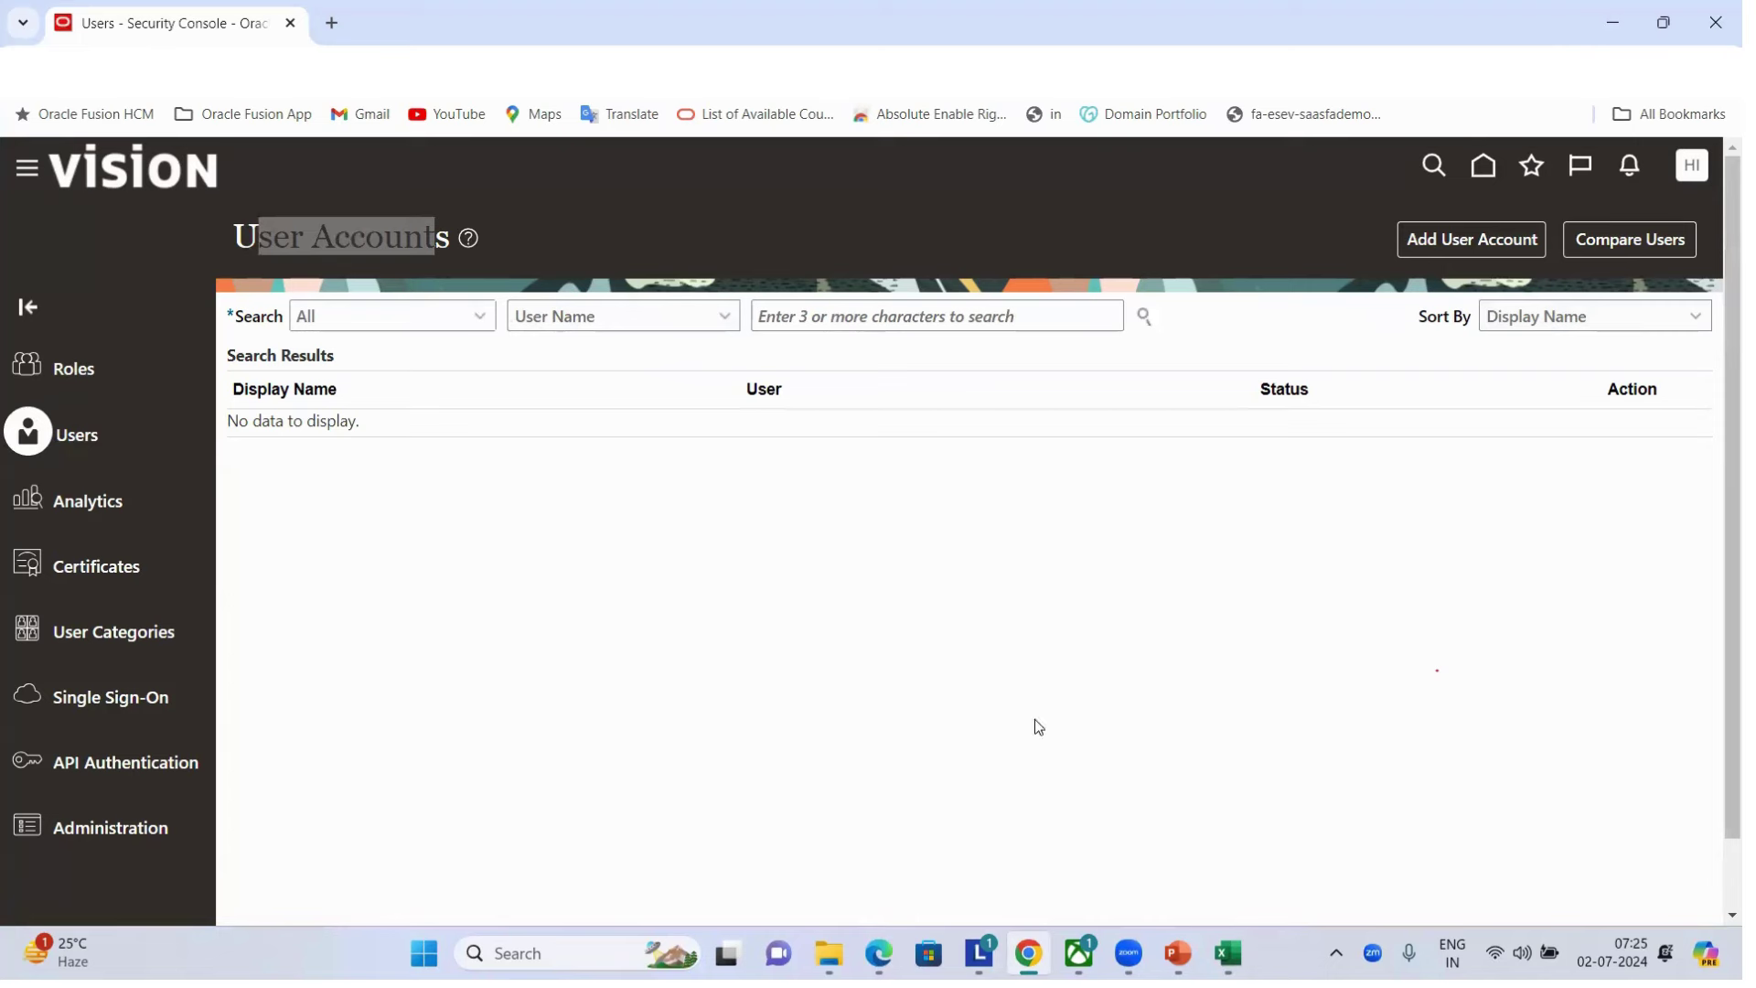
left_click(937, 214)
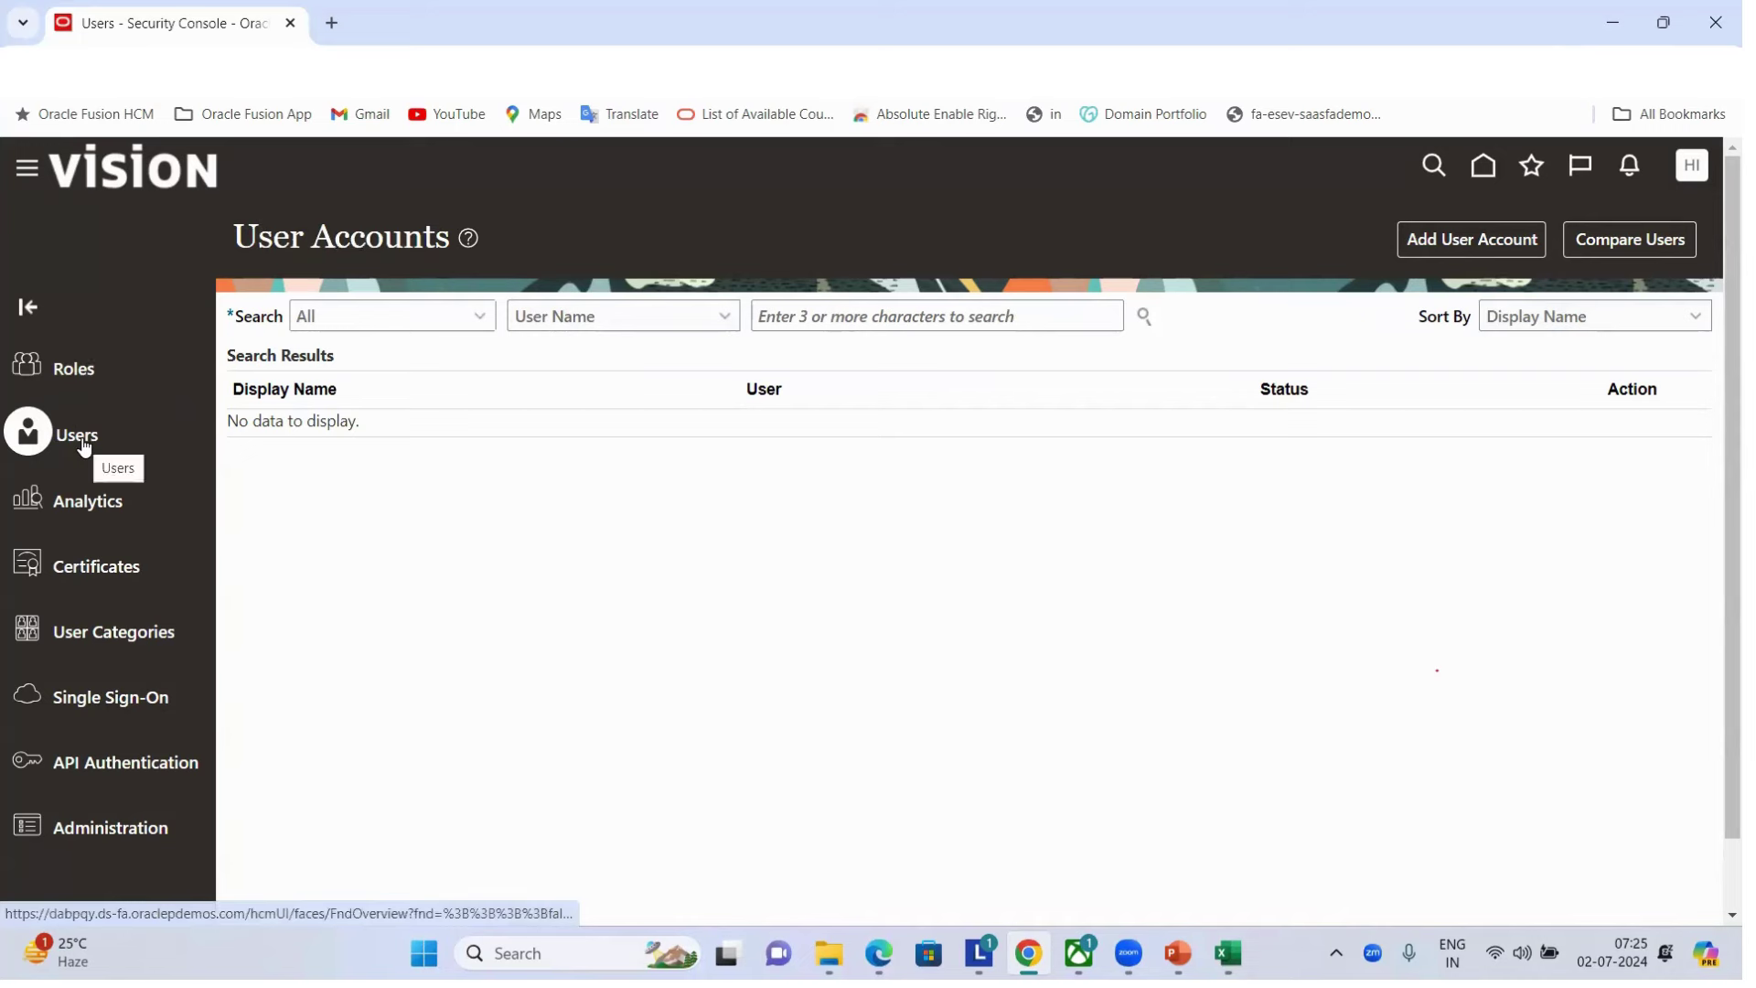
- Open a blank Add User Account form and highlight its title and user information fields
left_click(1455, 243)
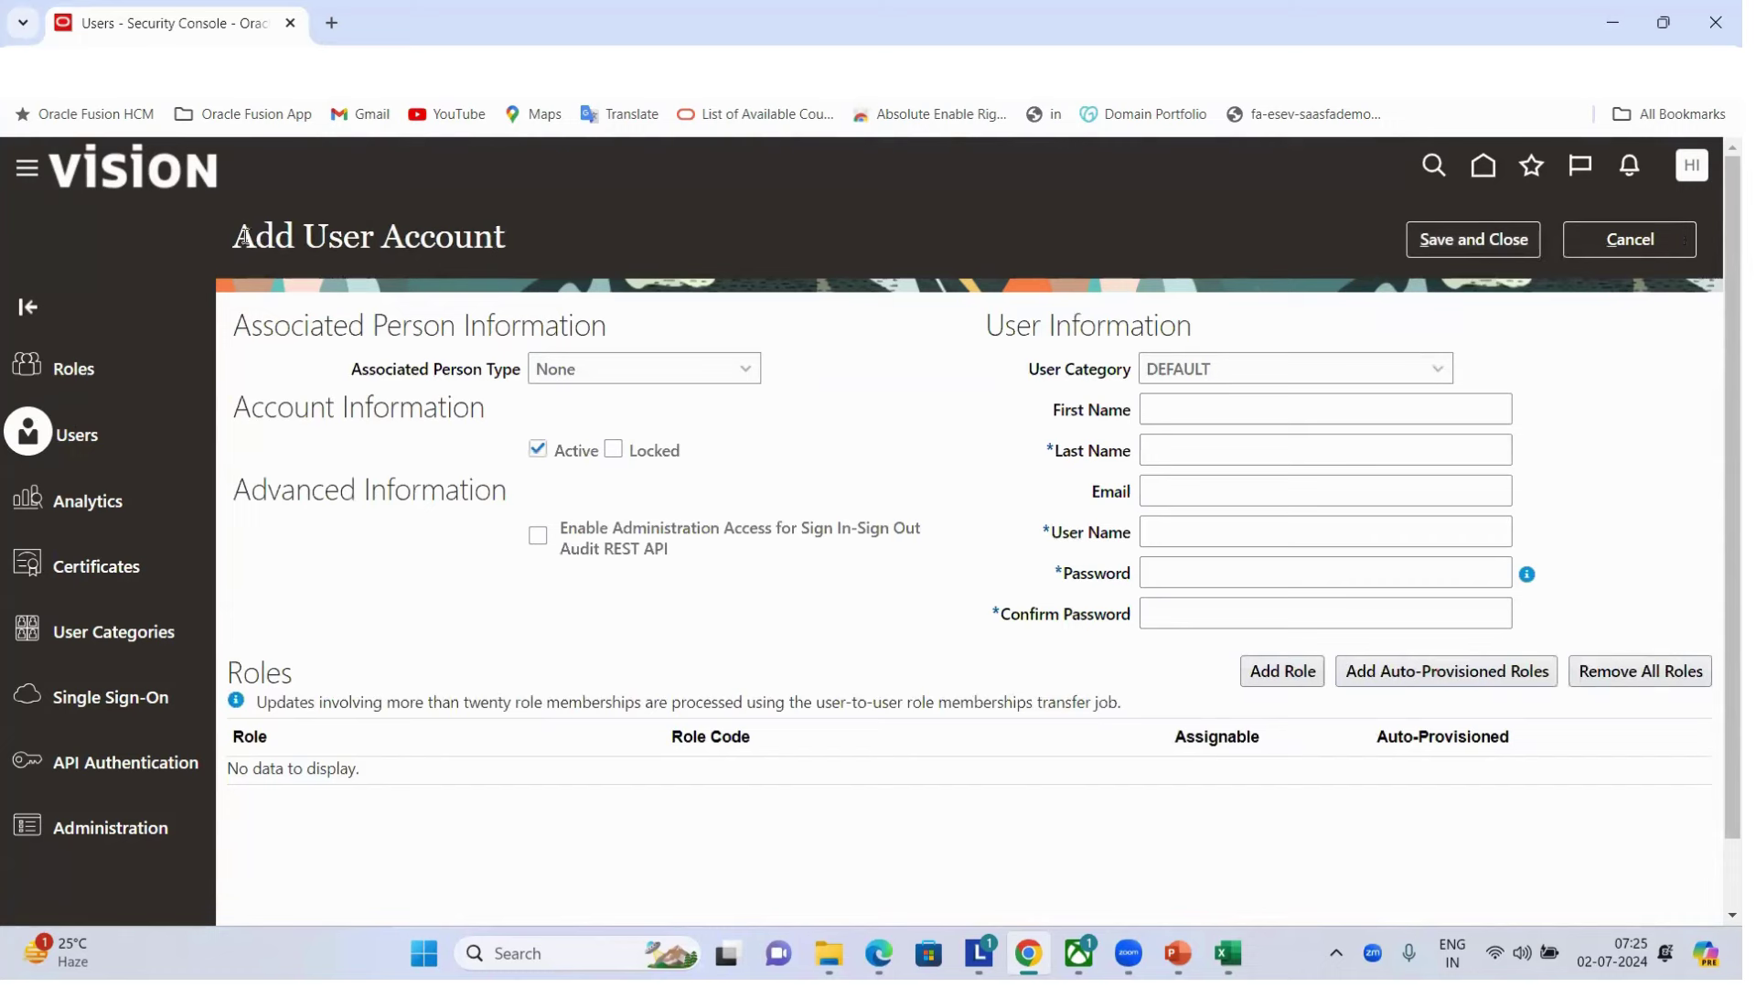
left_click_drag(236, 236, 502, 229)
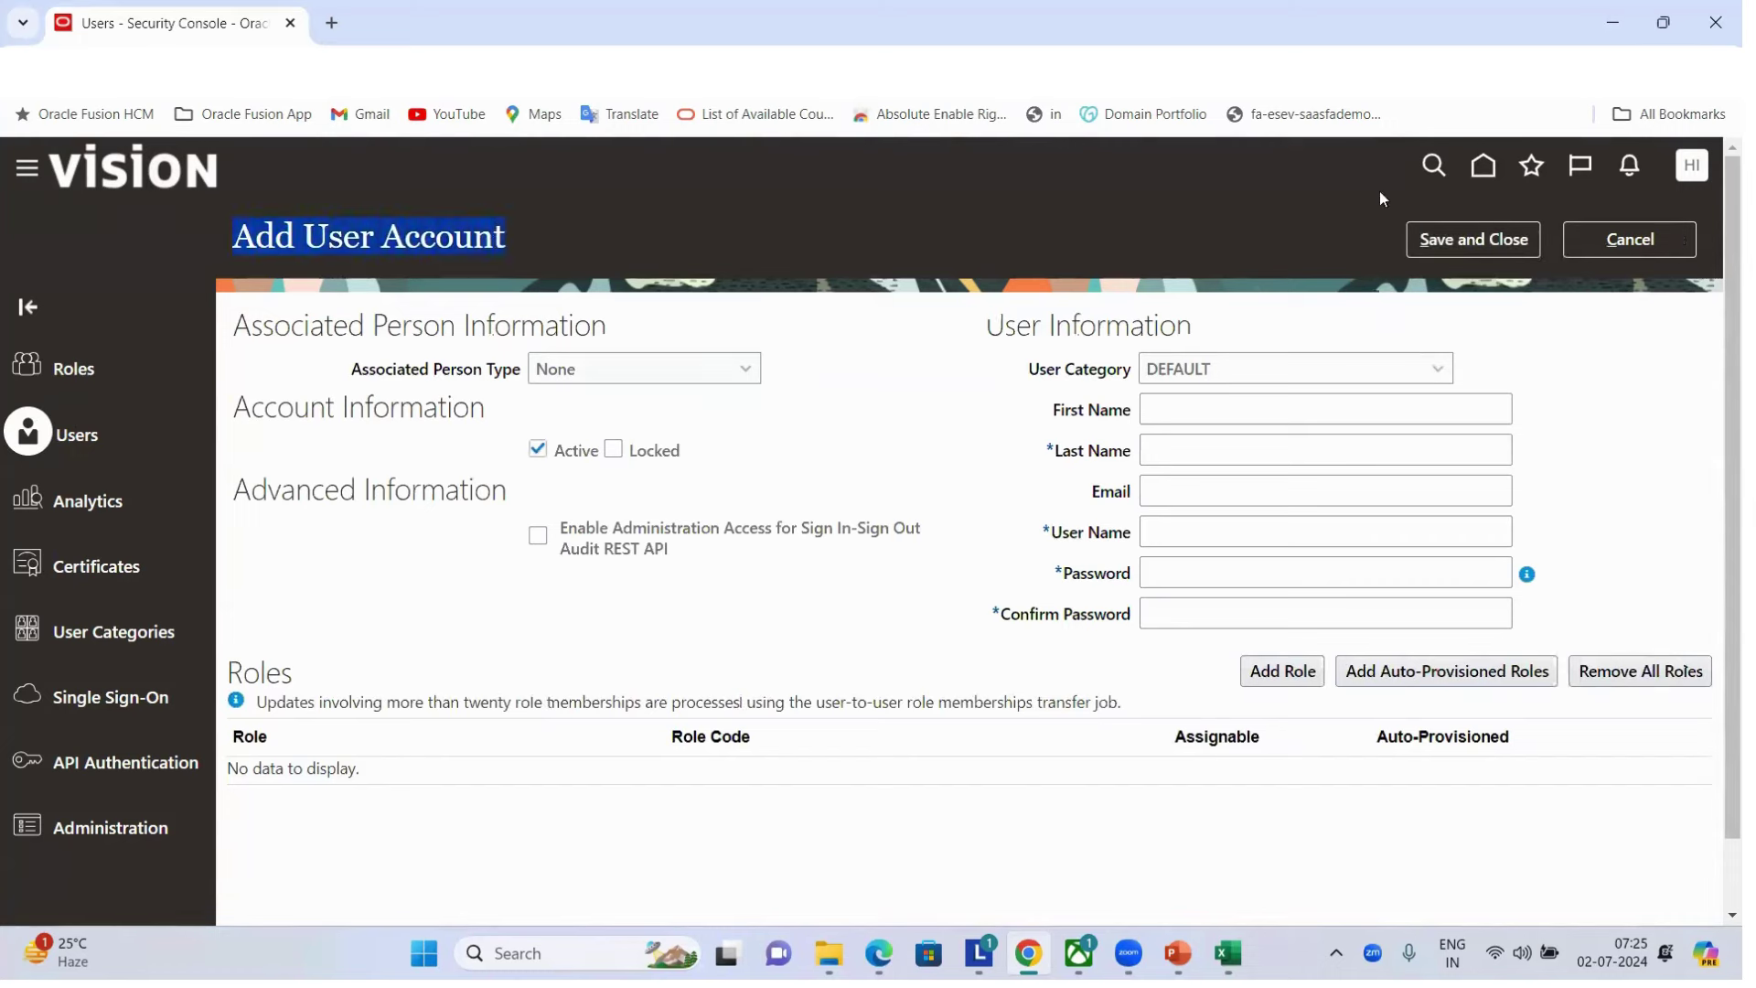
left_click(391, 283)
left_click_drag(305, 234, 481, 225)
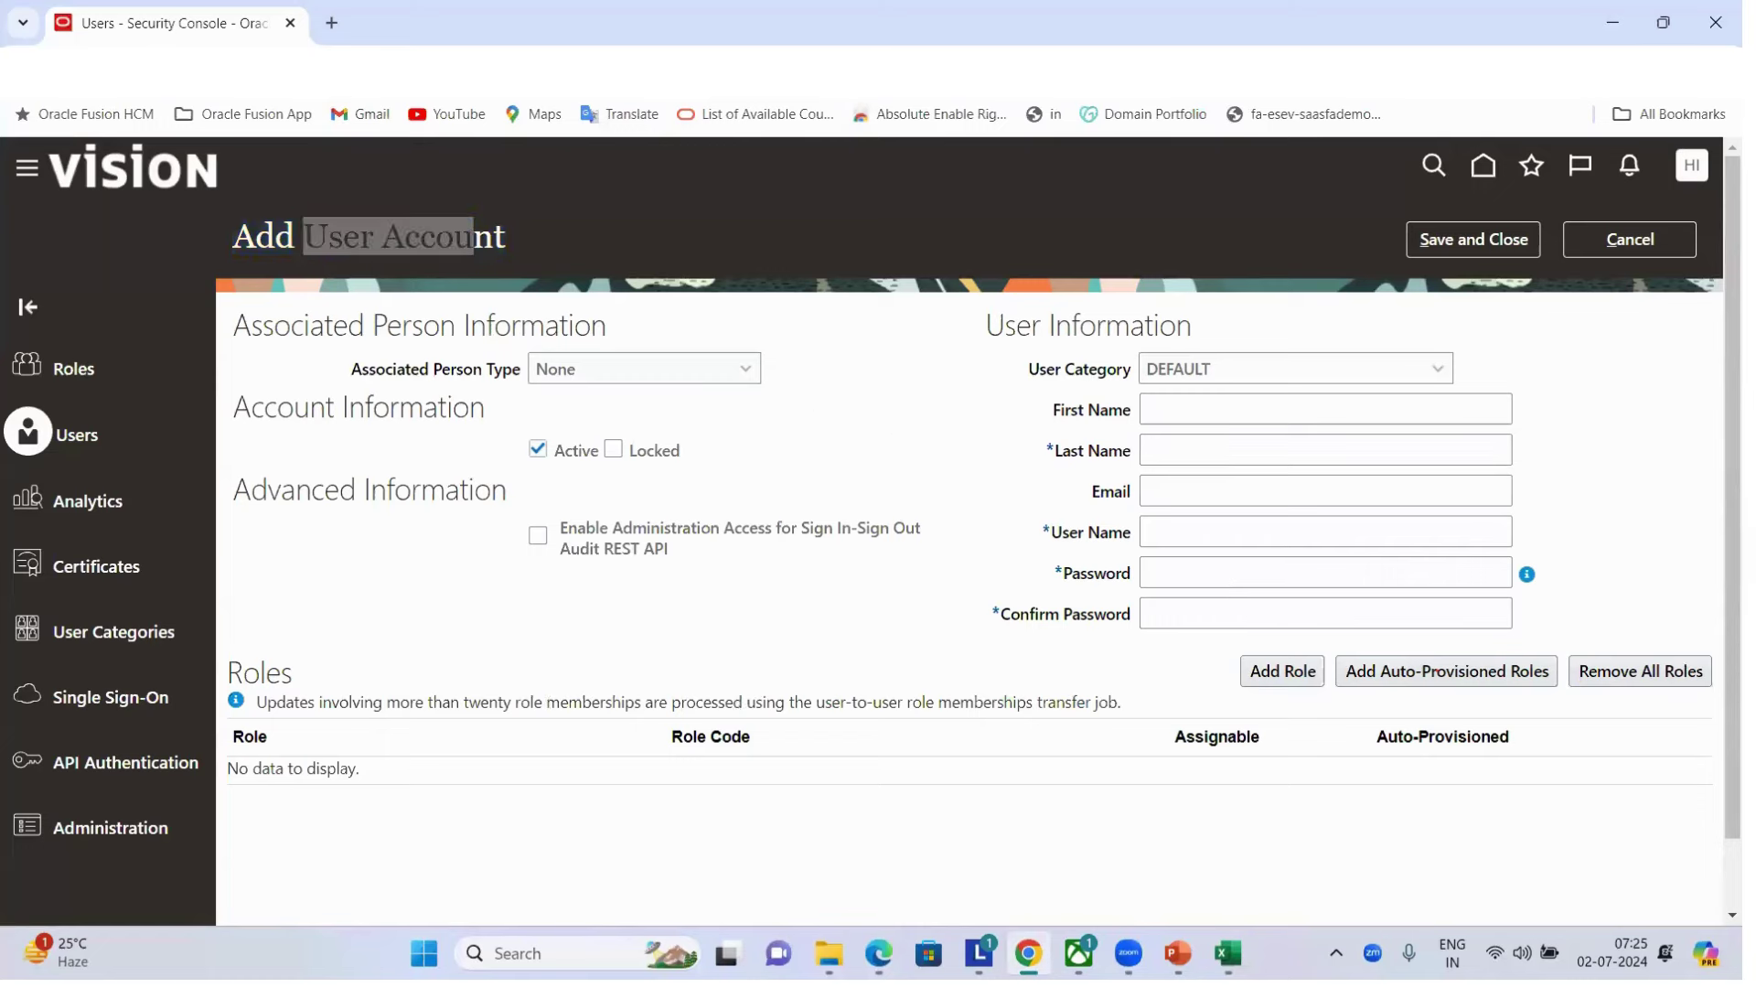
mouse_move(1228, 952)
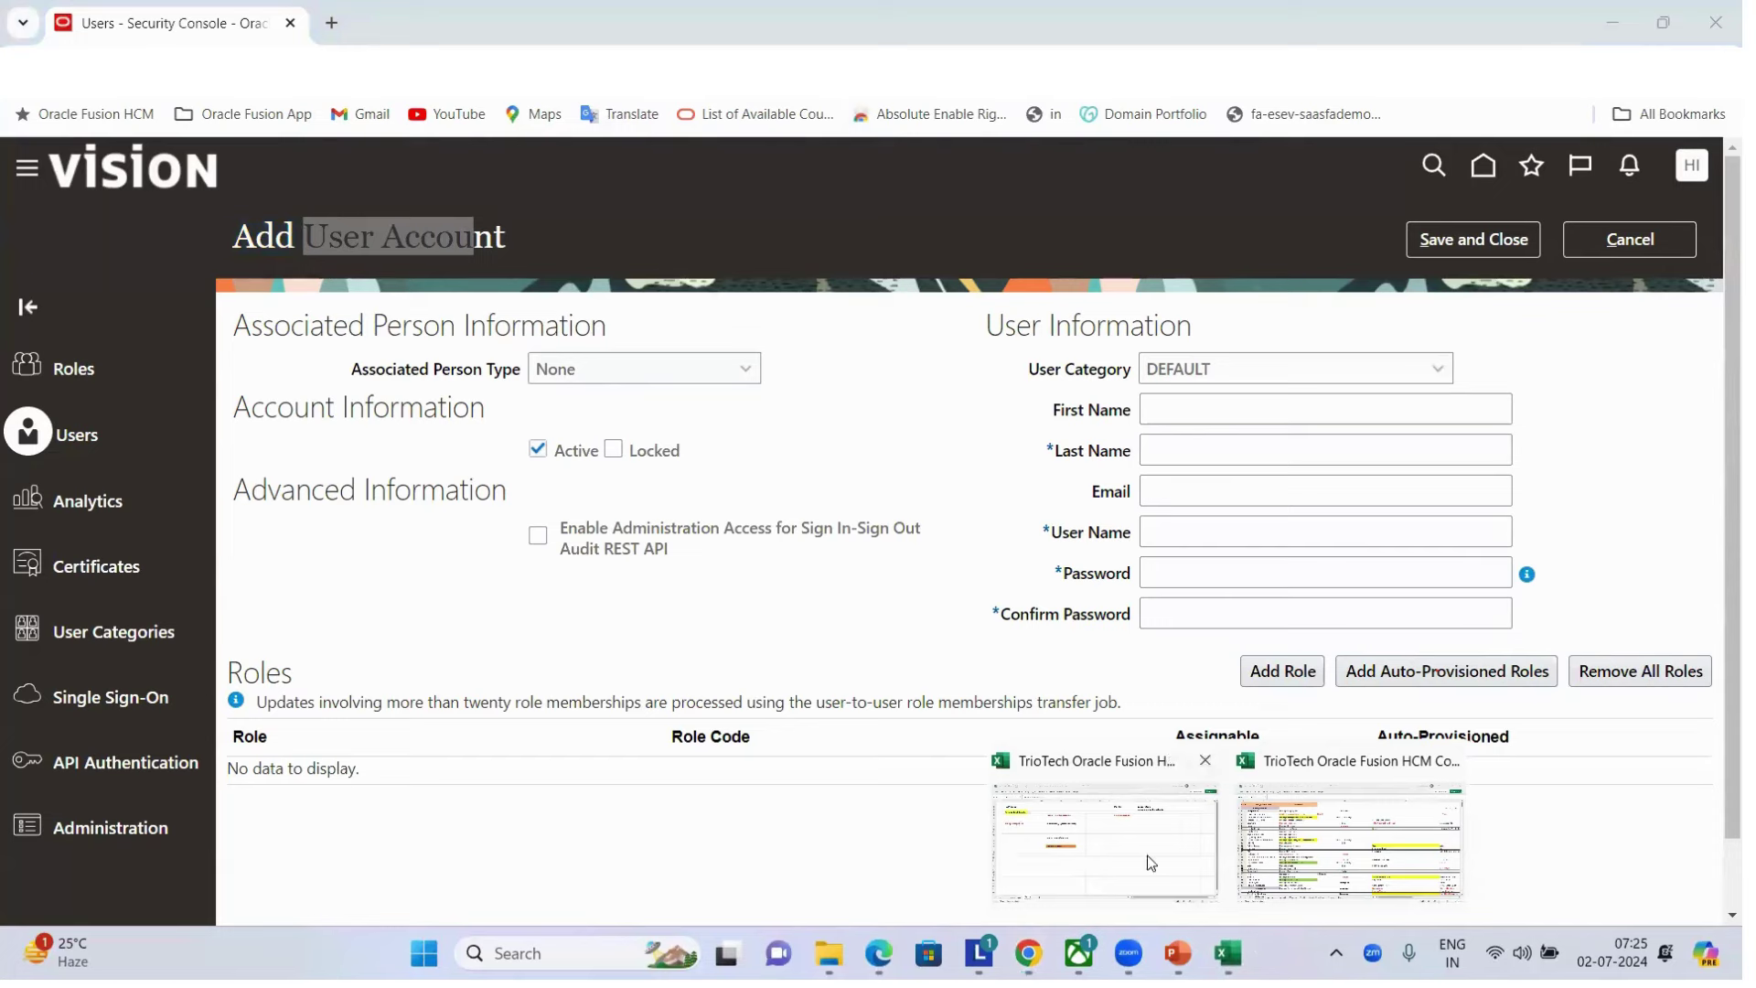
left_click(851, 348)
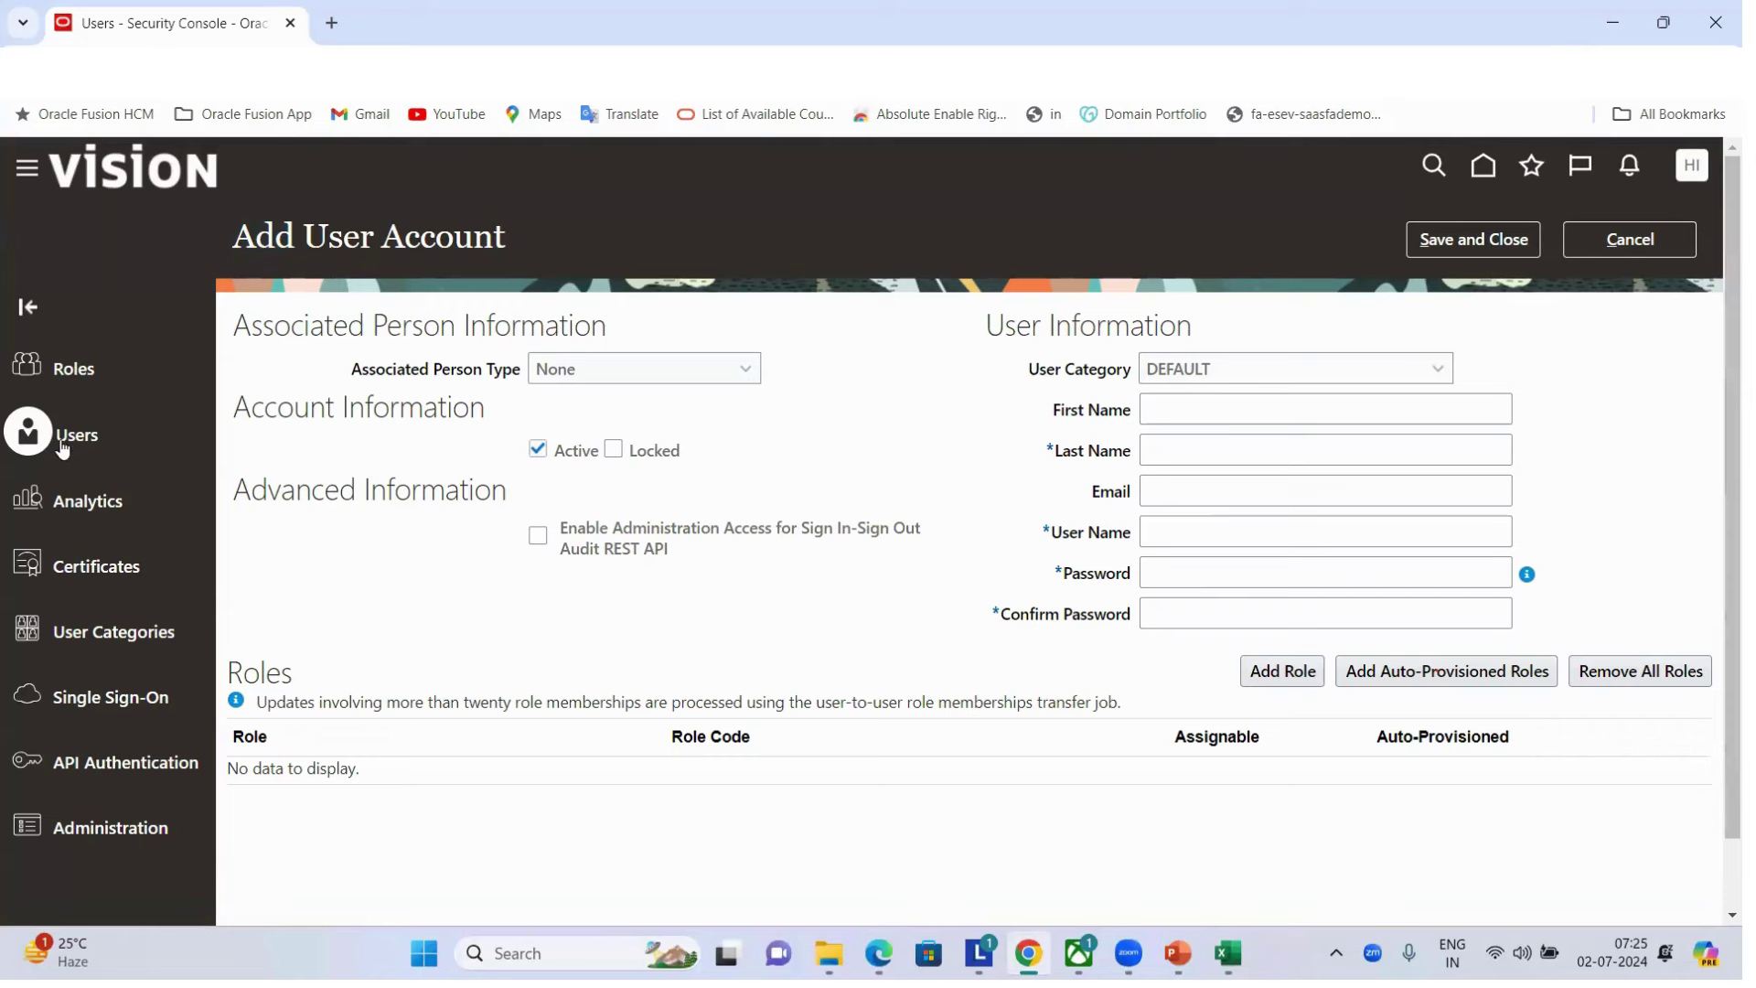
left_click_drag(271, 236, 382, 225)
left_click_drag(255, 236, 523, 234)
left_click_drag(1004, 326, 1261, 581)
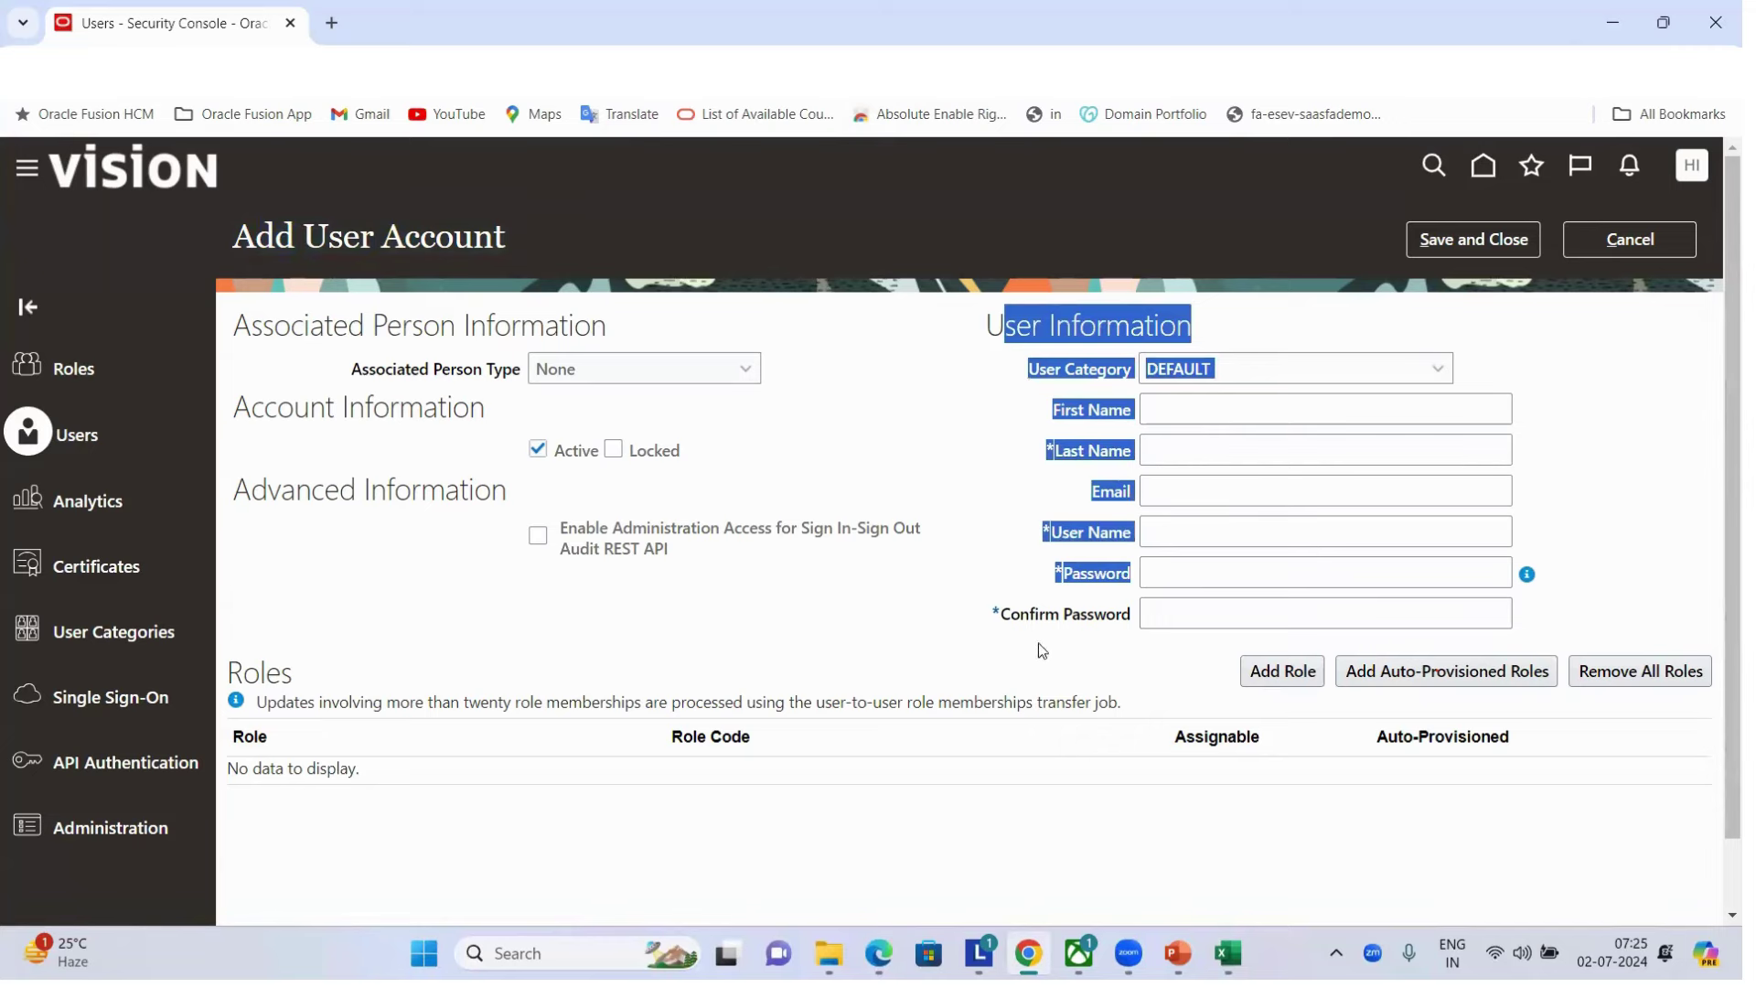
- Switch to the Excel Class 3 notes and select the Deloitte consultants notes in J2:K3
left_click(1228, 953)
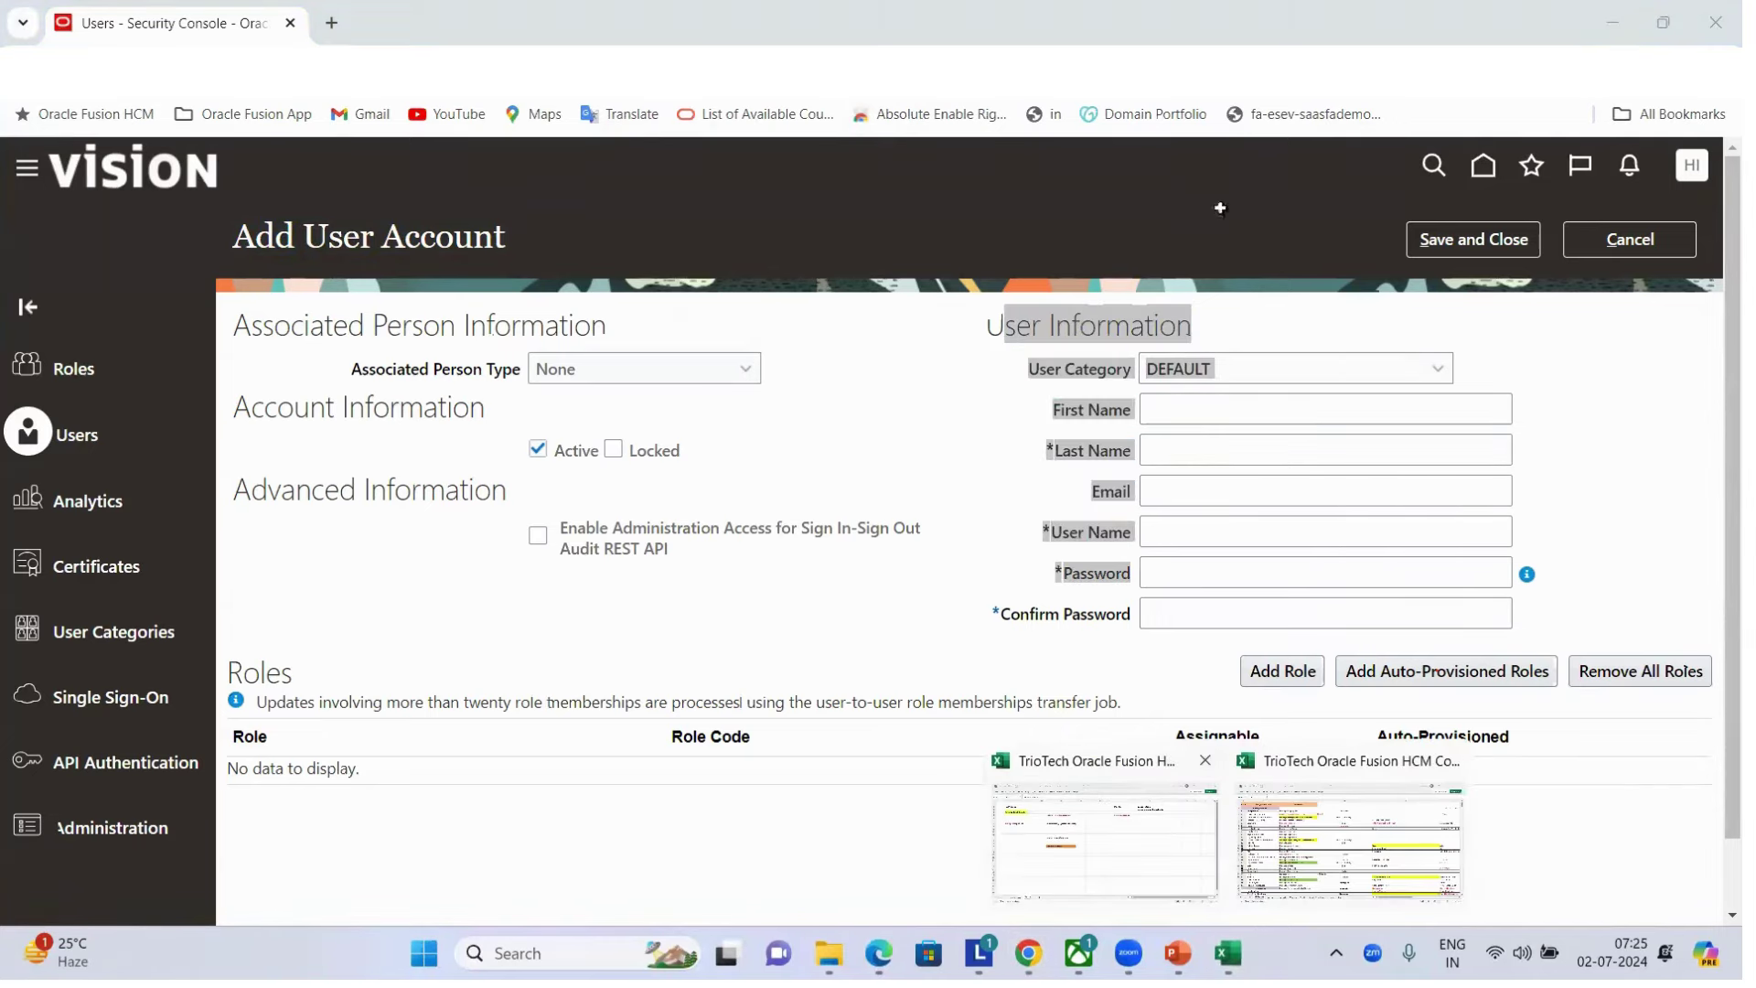
left_click(1163, 865)
left_click(1182, 187)
left_click_drag(1182, 187, 1036, 213)
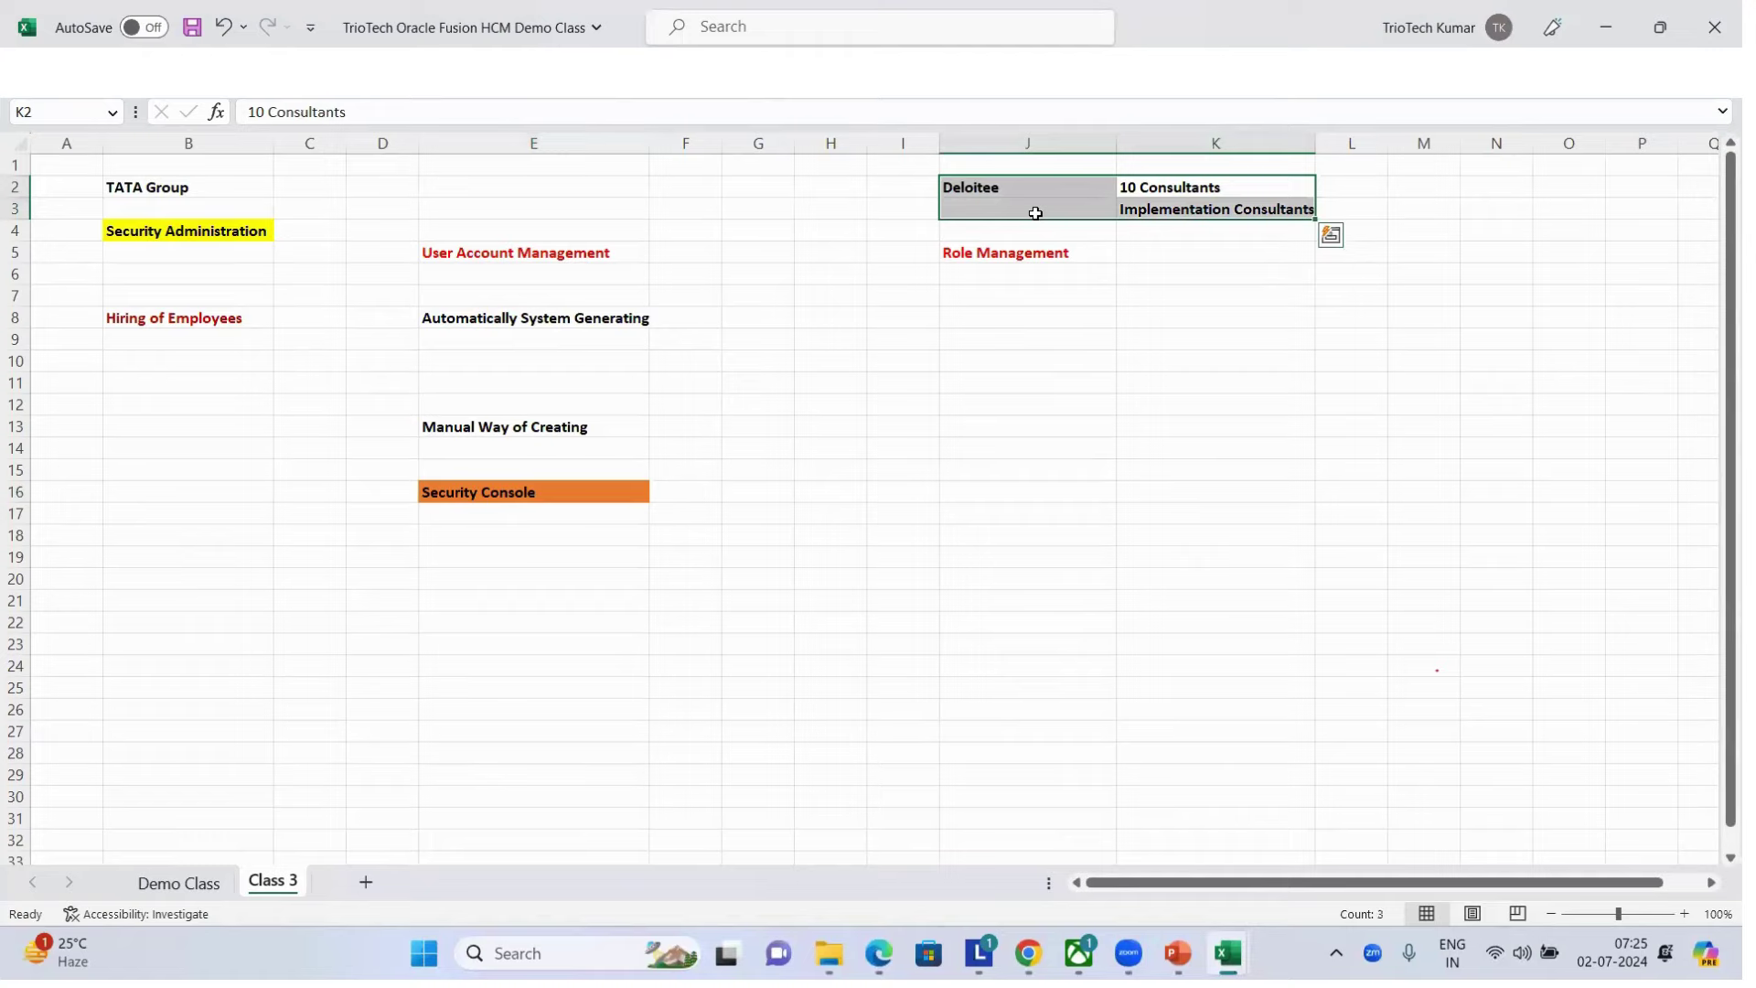
- Review the Demo Class module list, including Payroll Management, then return to Class 3 and Chrome
left_click(178, 883)
left_click(249, 451)
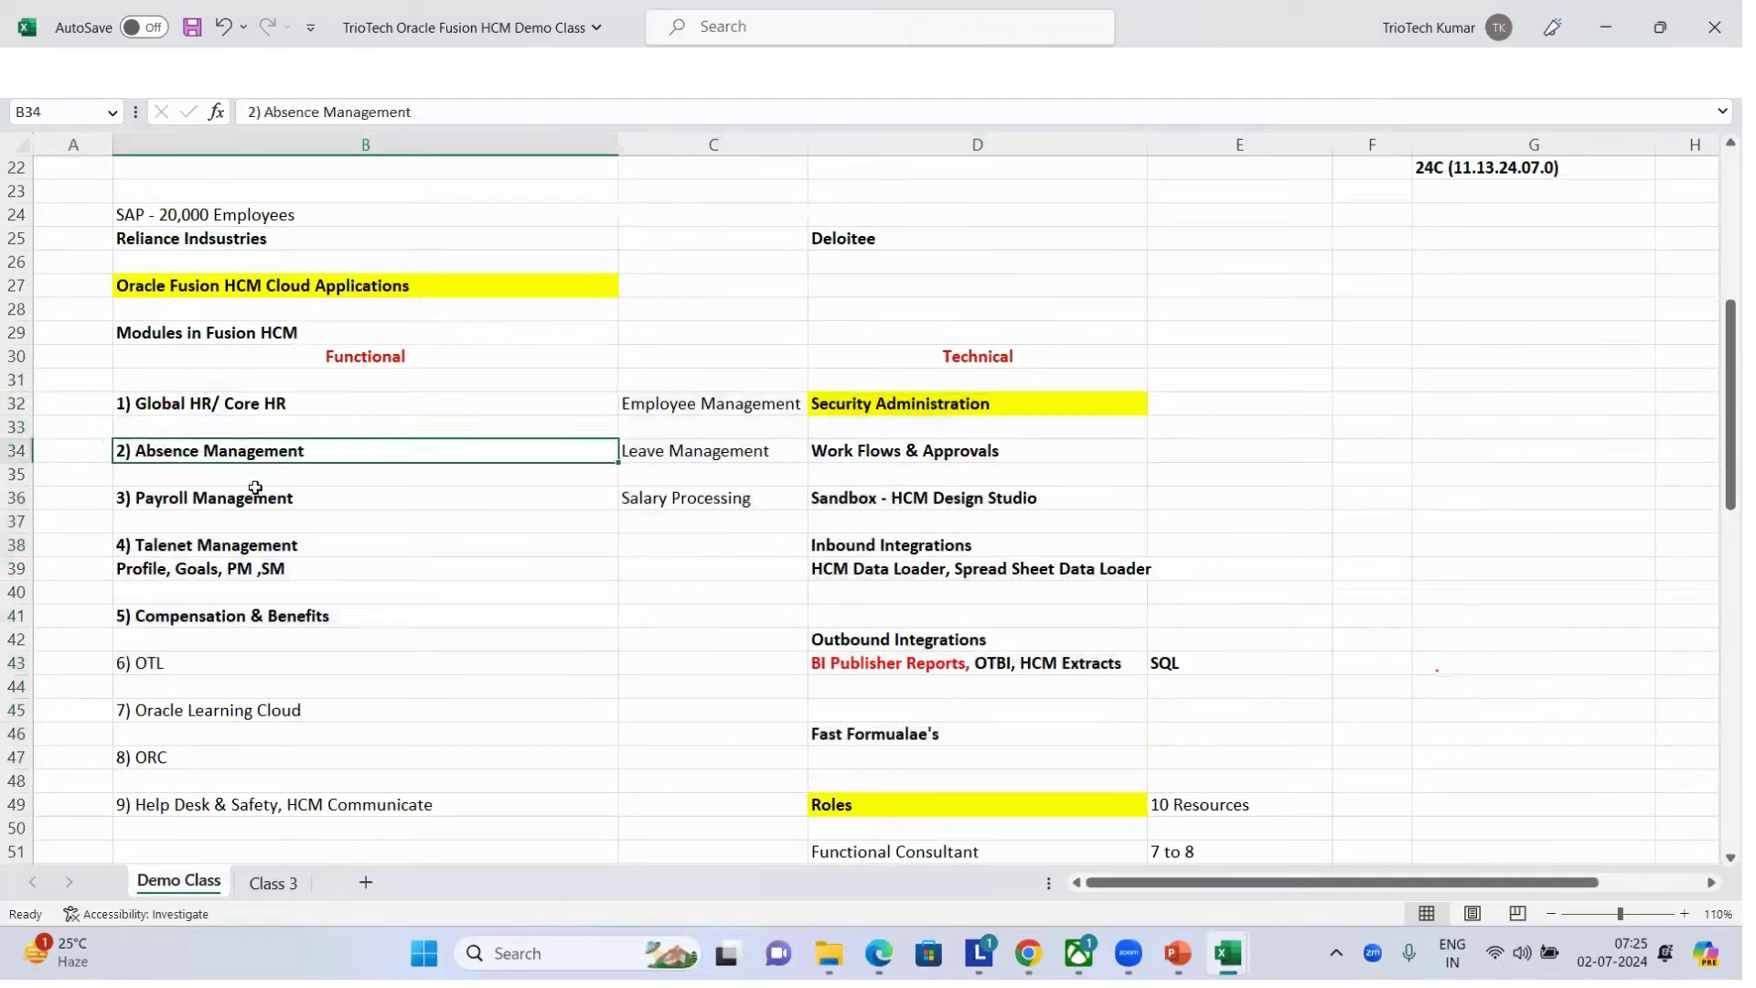
left_click(255, 493)
left_click(361, 593)
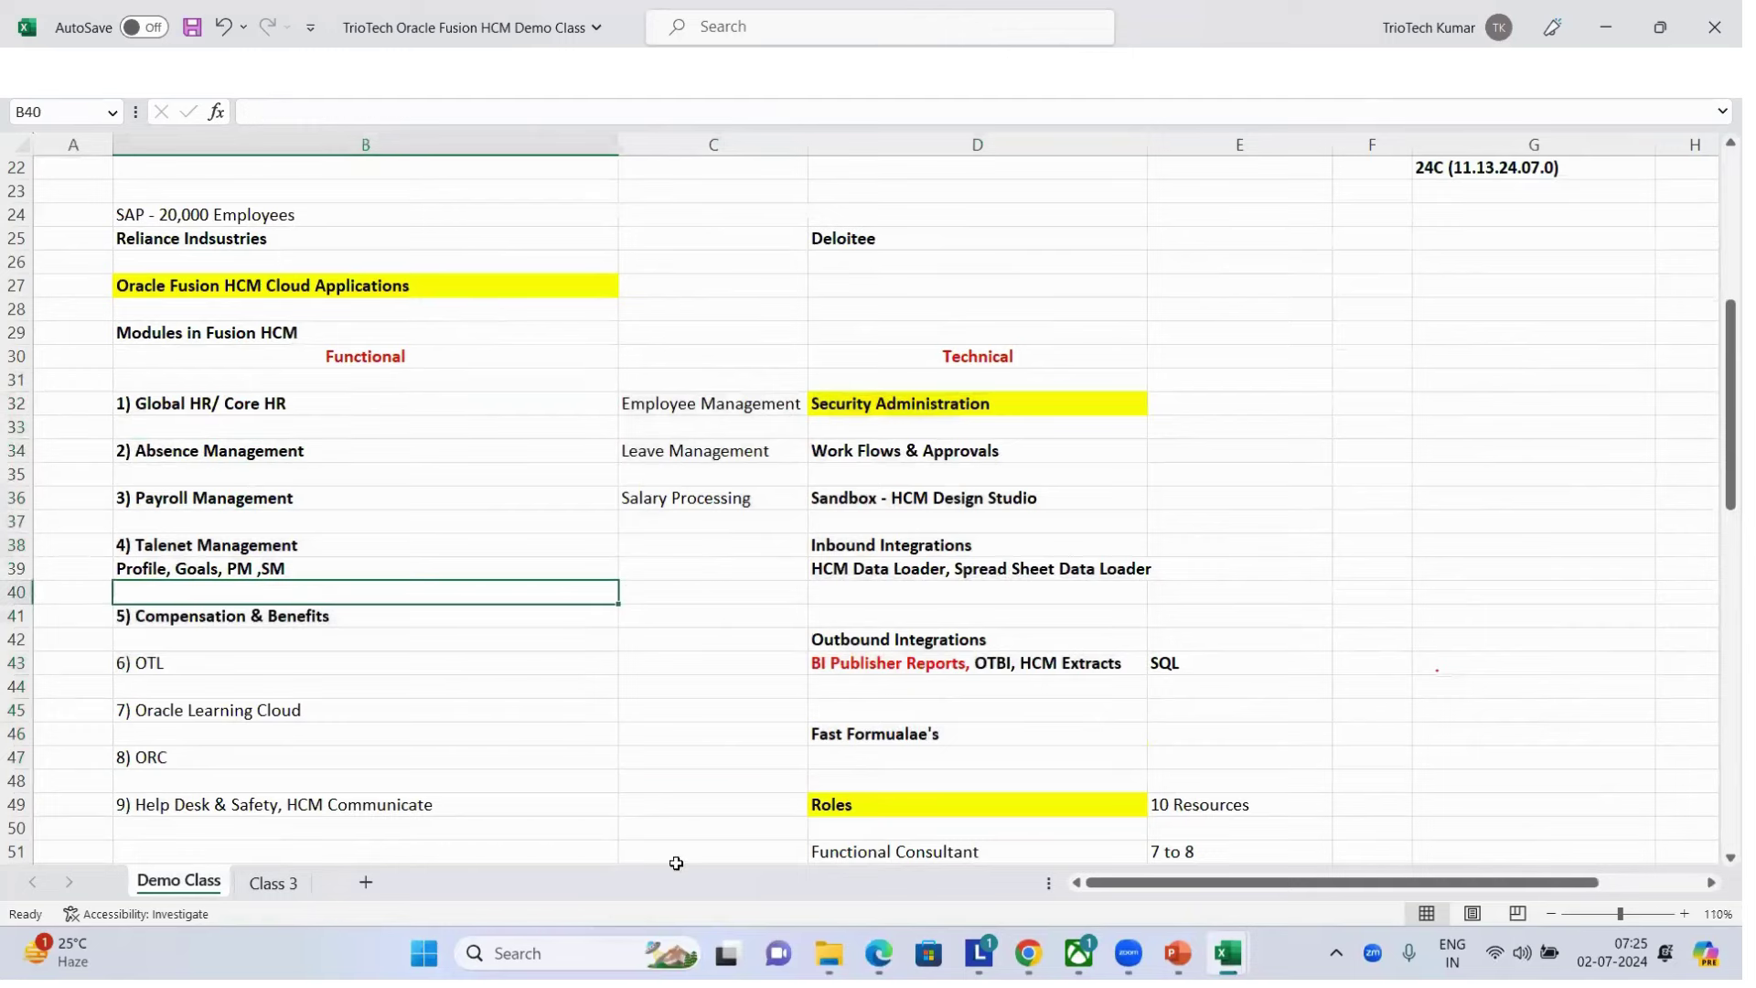
left_click(295, 882)
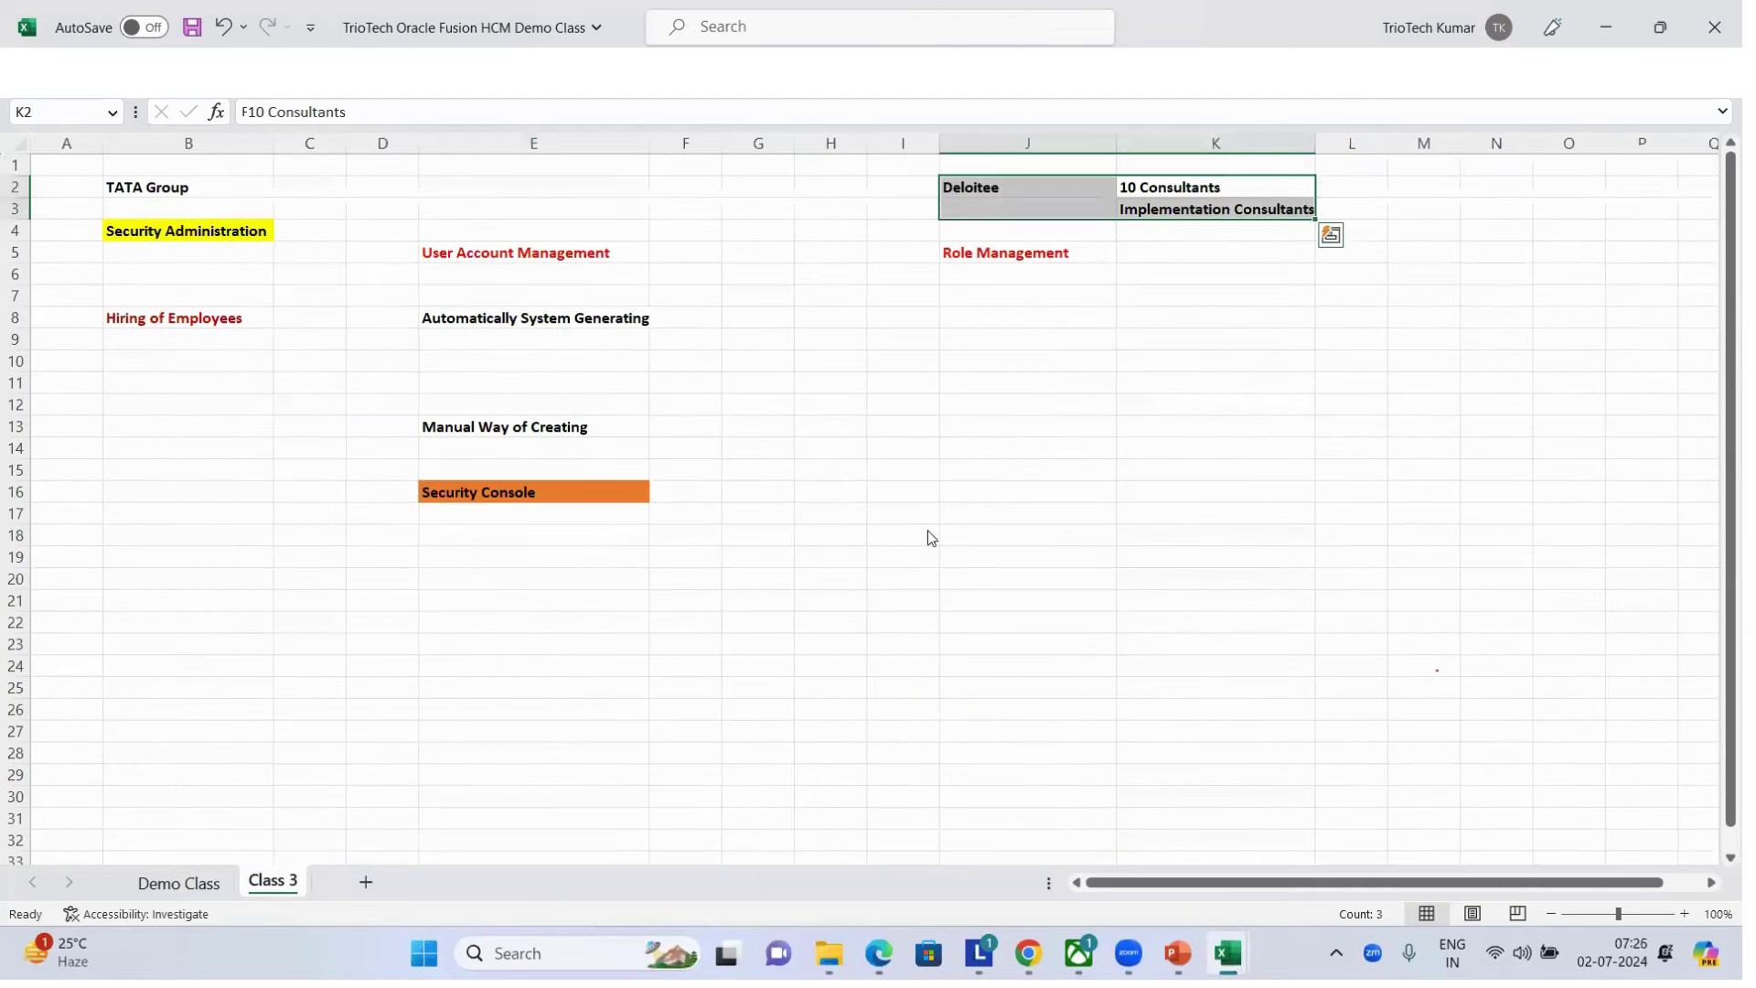
key("alt+Tab")
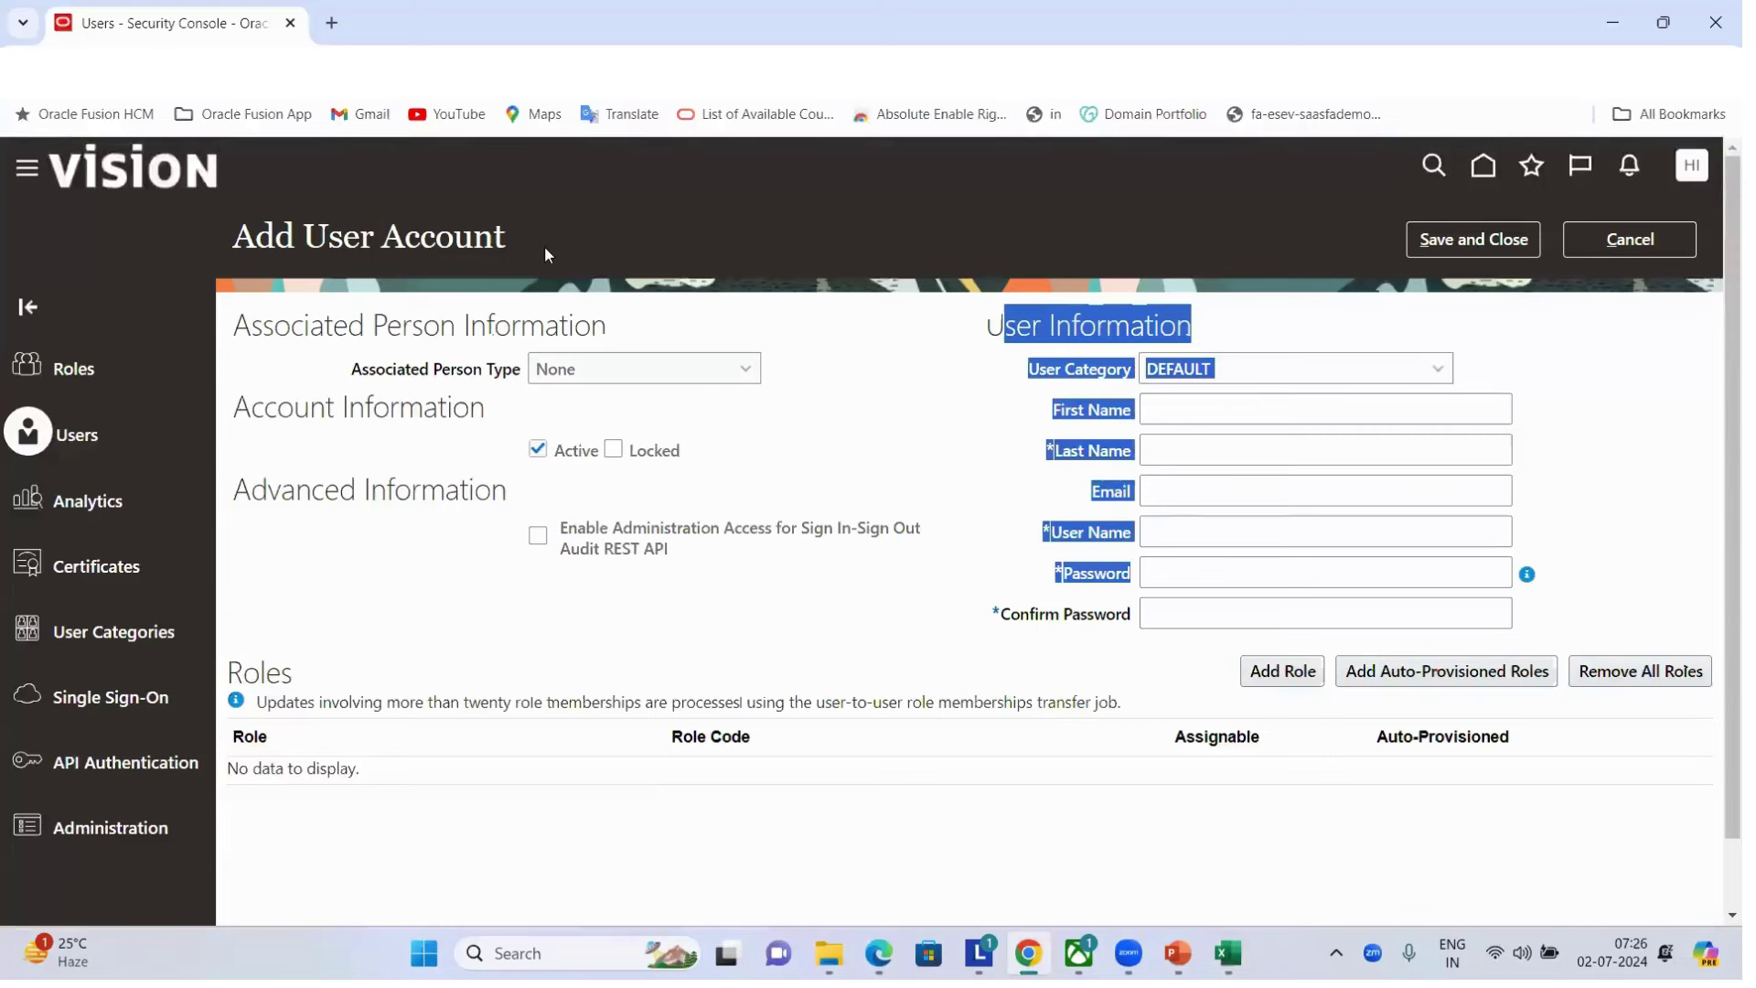
left_click_drag(913, 362, 905, 365)
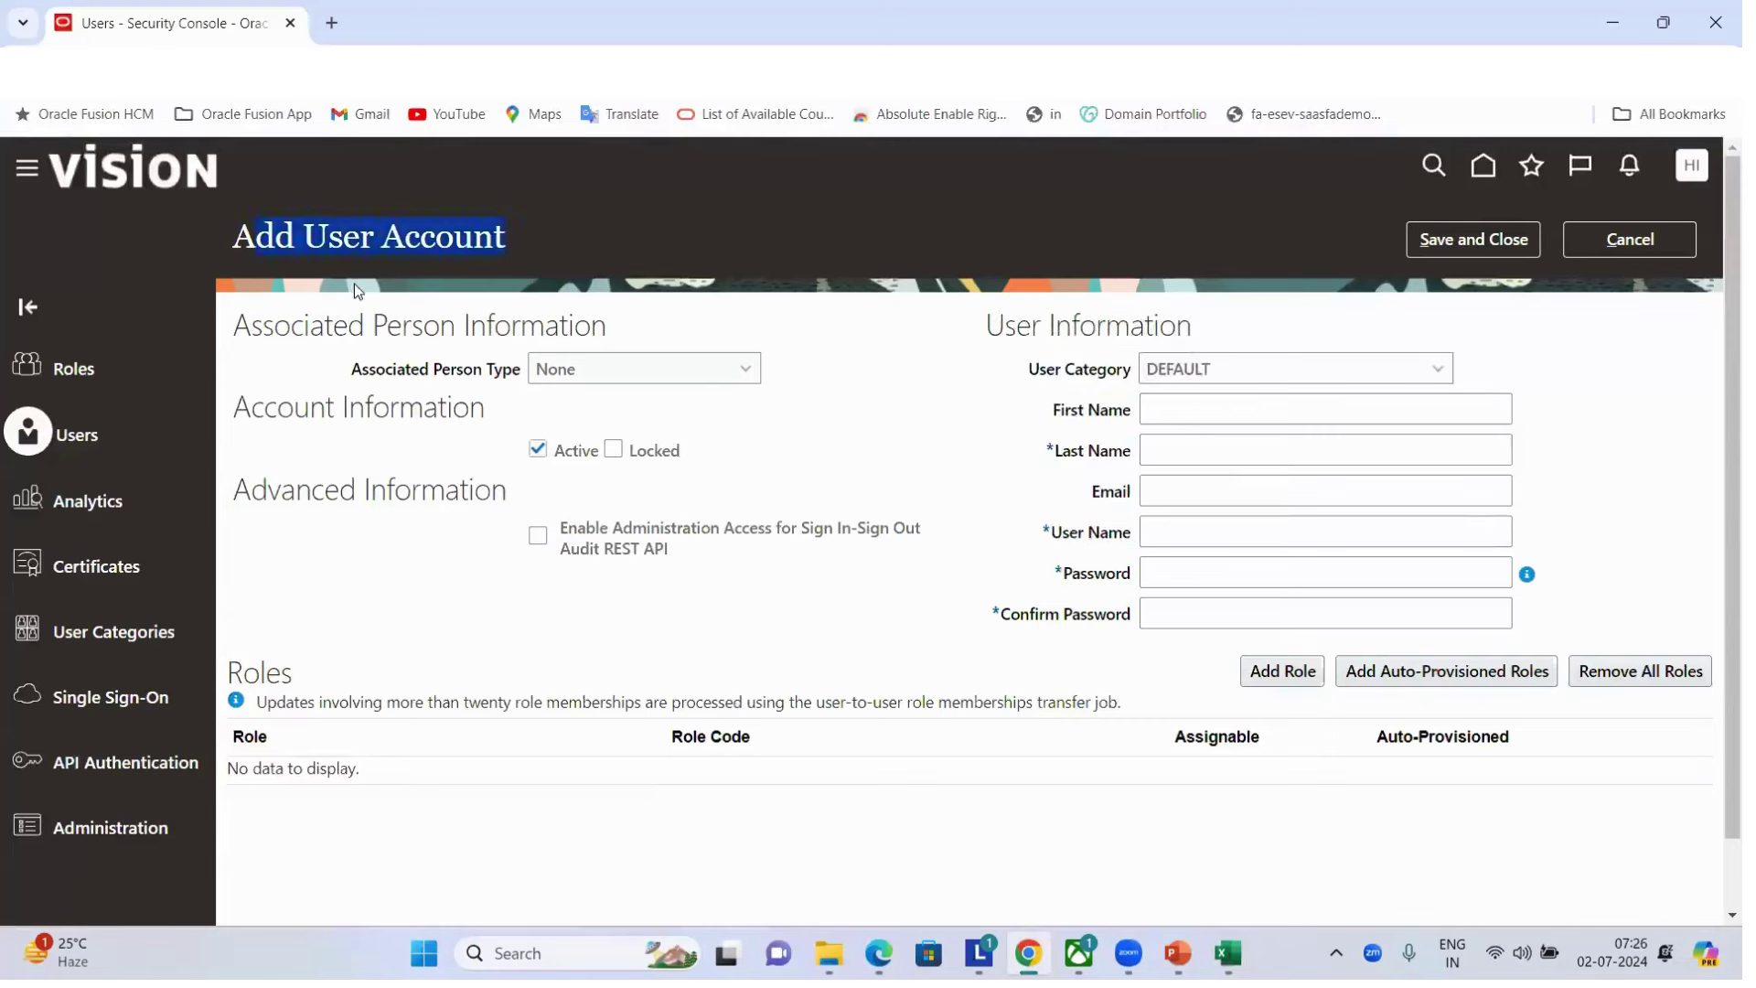
left_click_drag(354, 289, 400, 107)
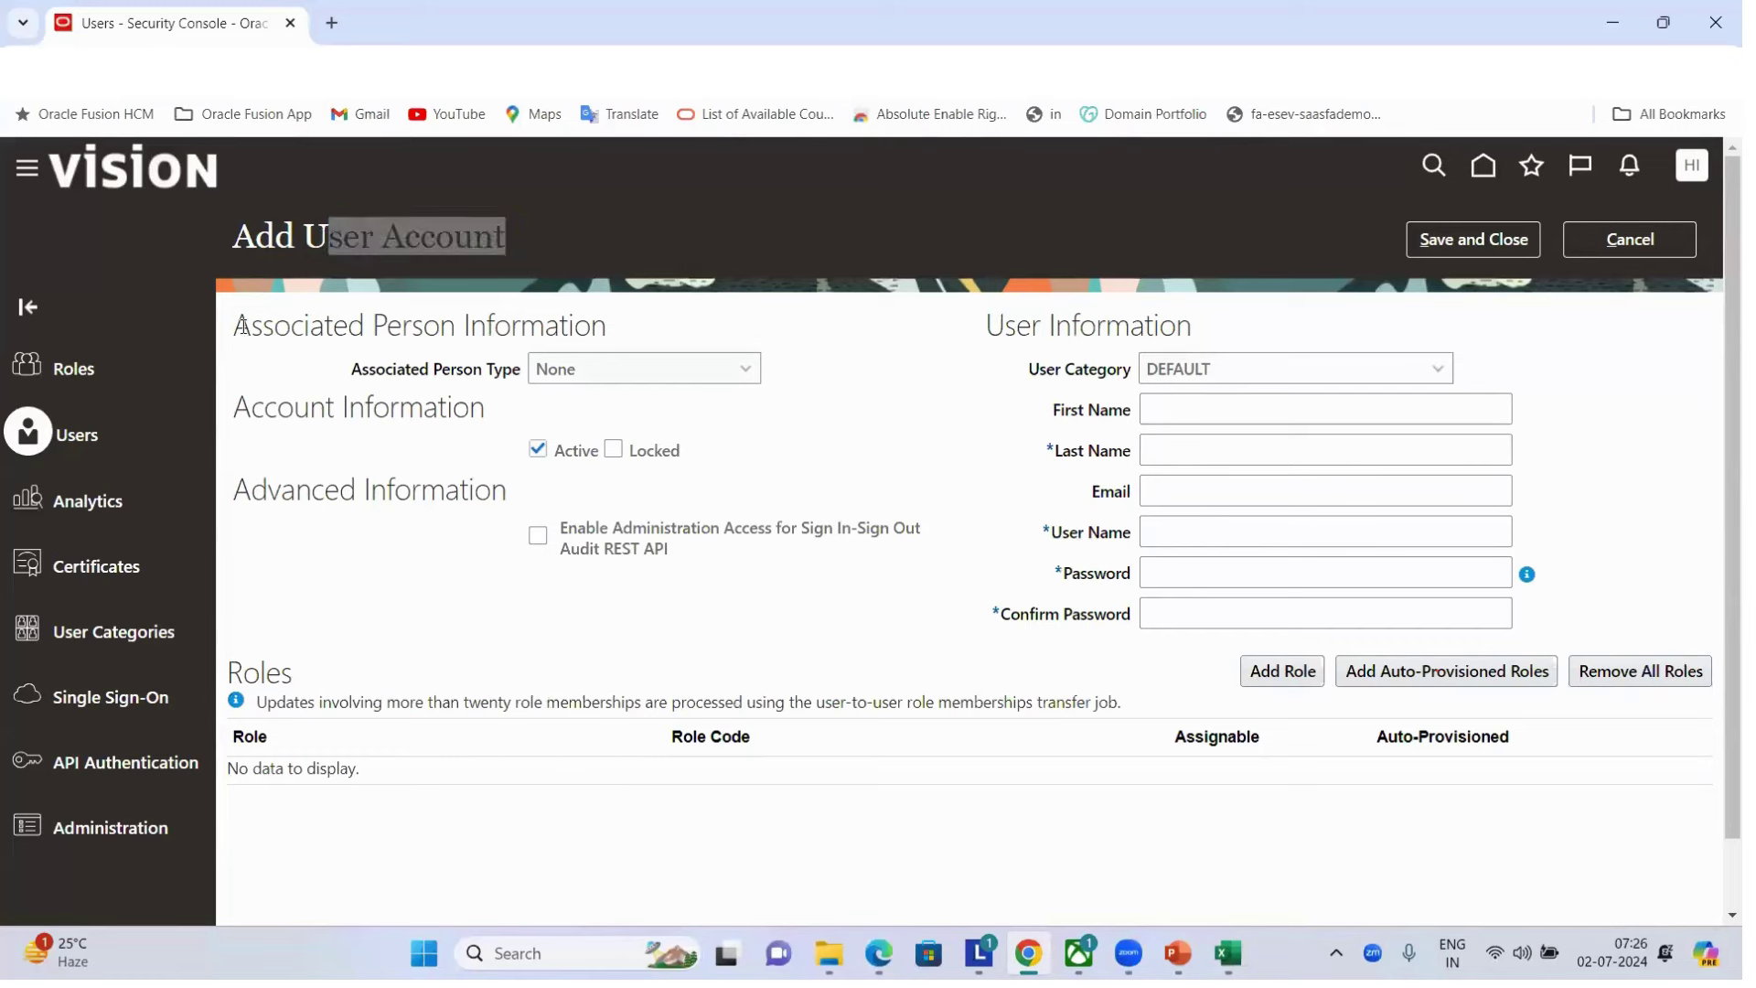
left_click_drag(243, 325, 618, 331)
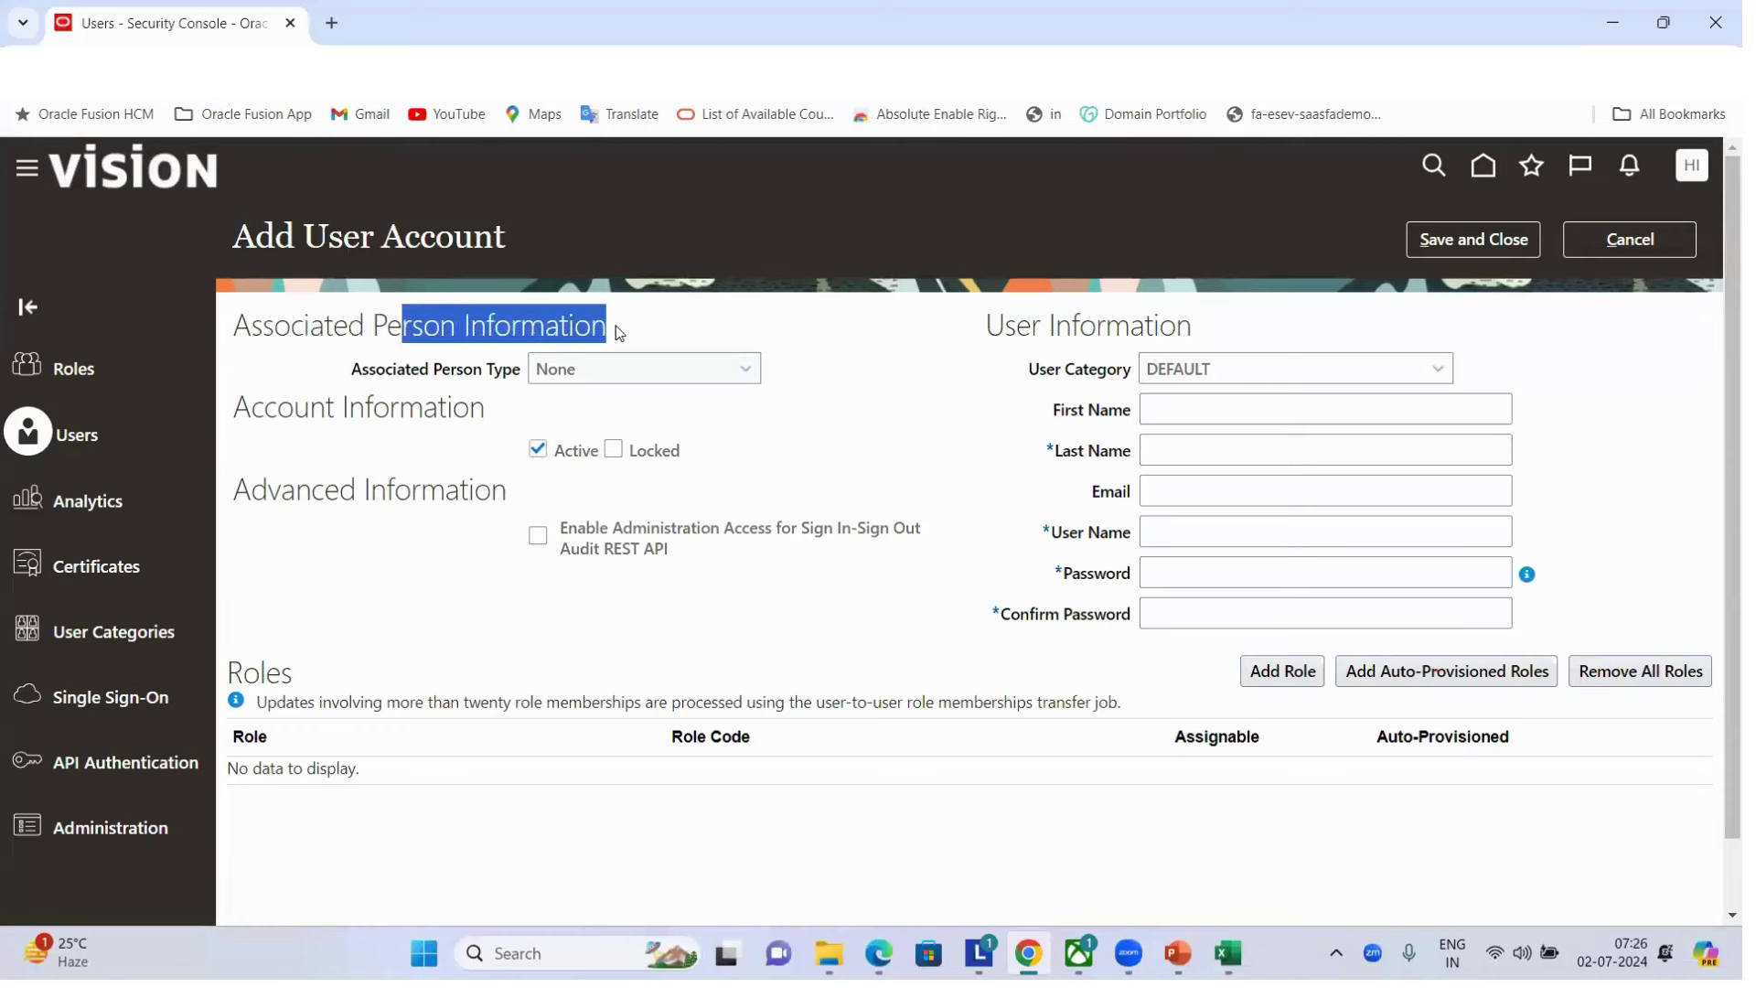
left_click_drag(348, 375, 615, 390)
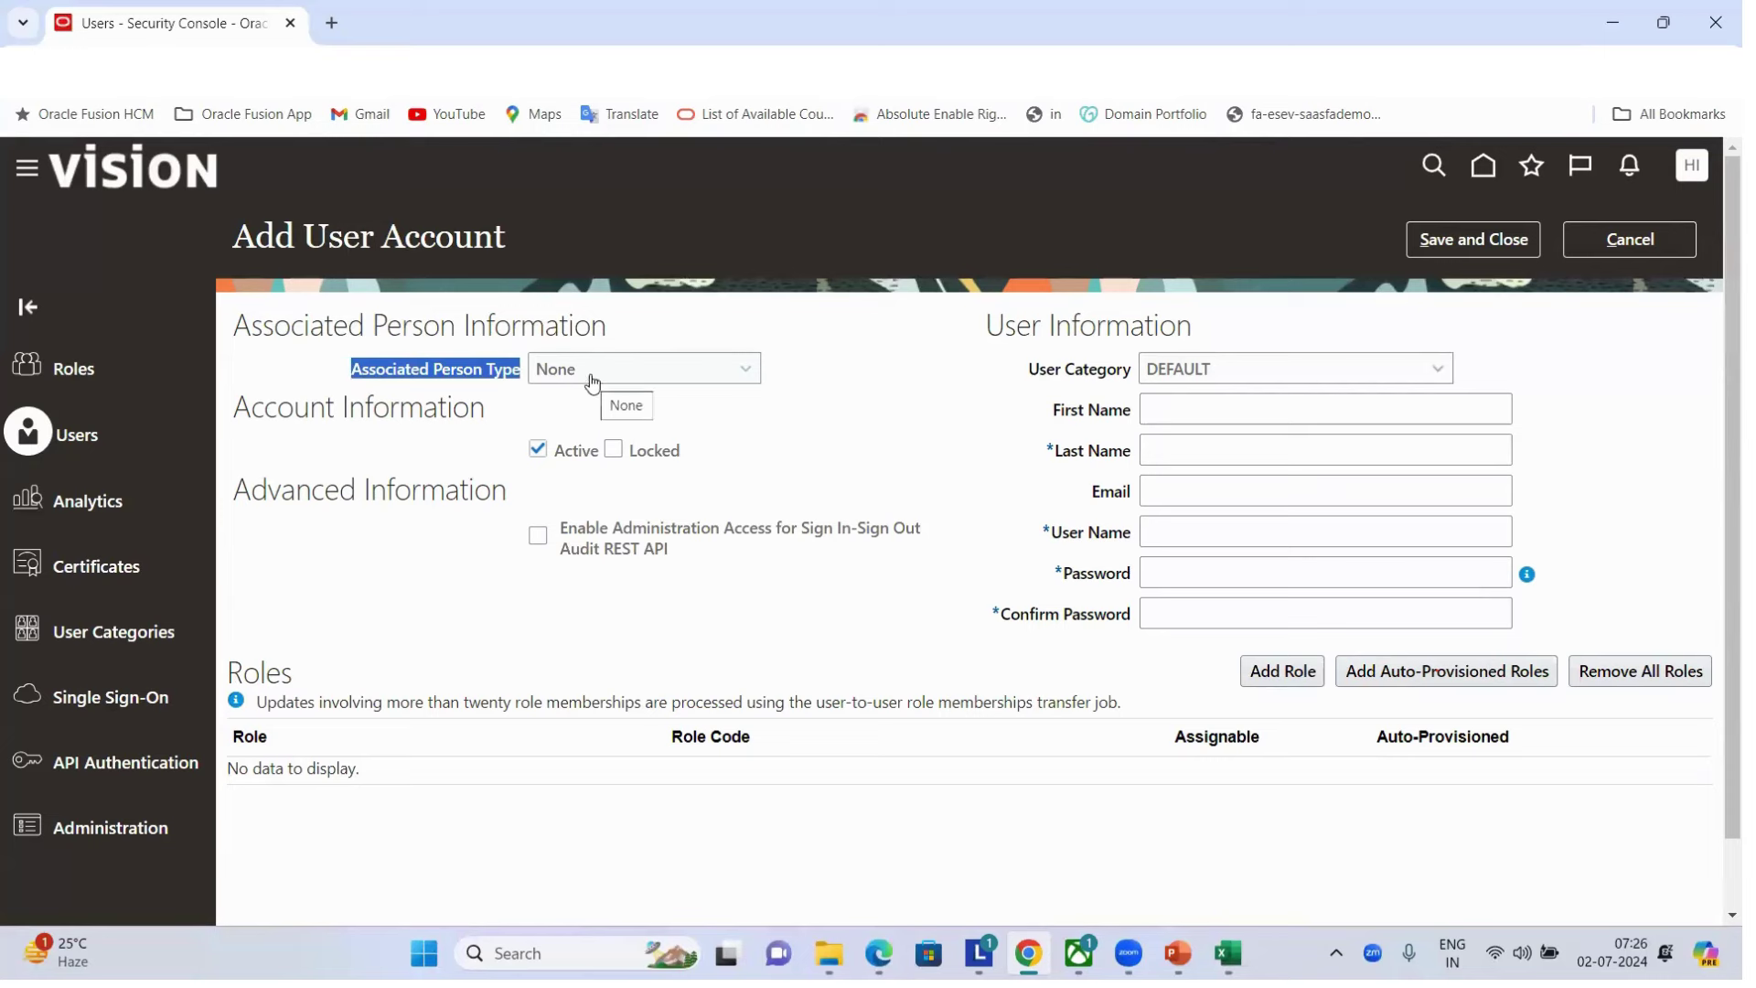
left_click(593, 380)
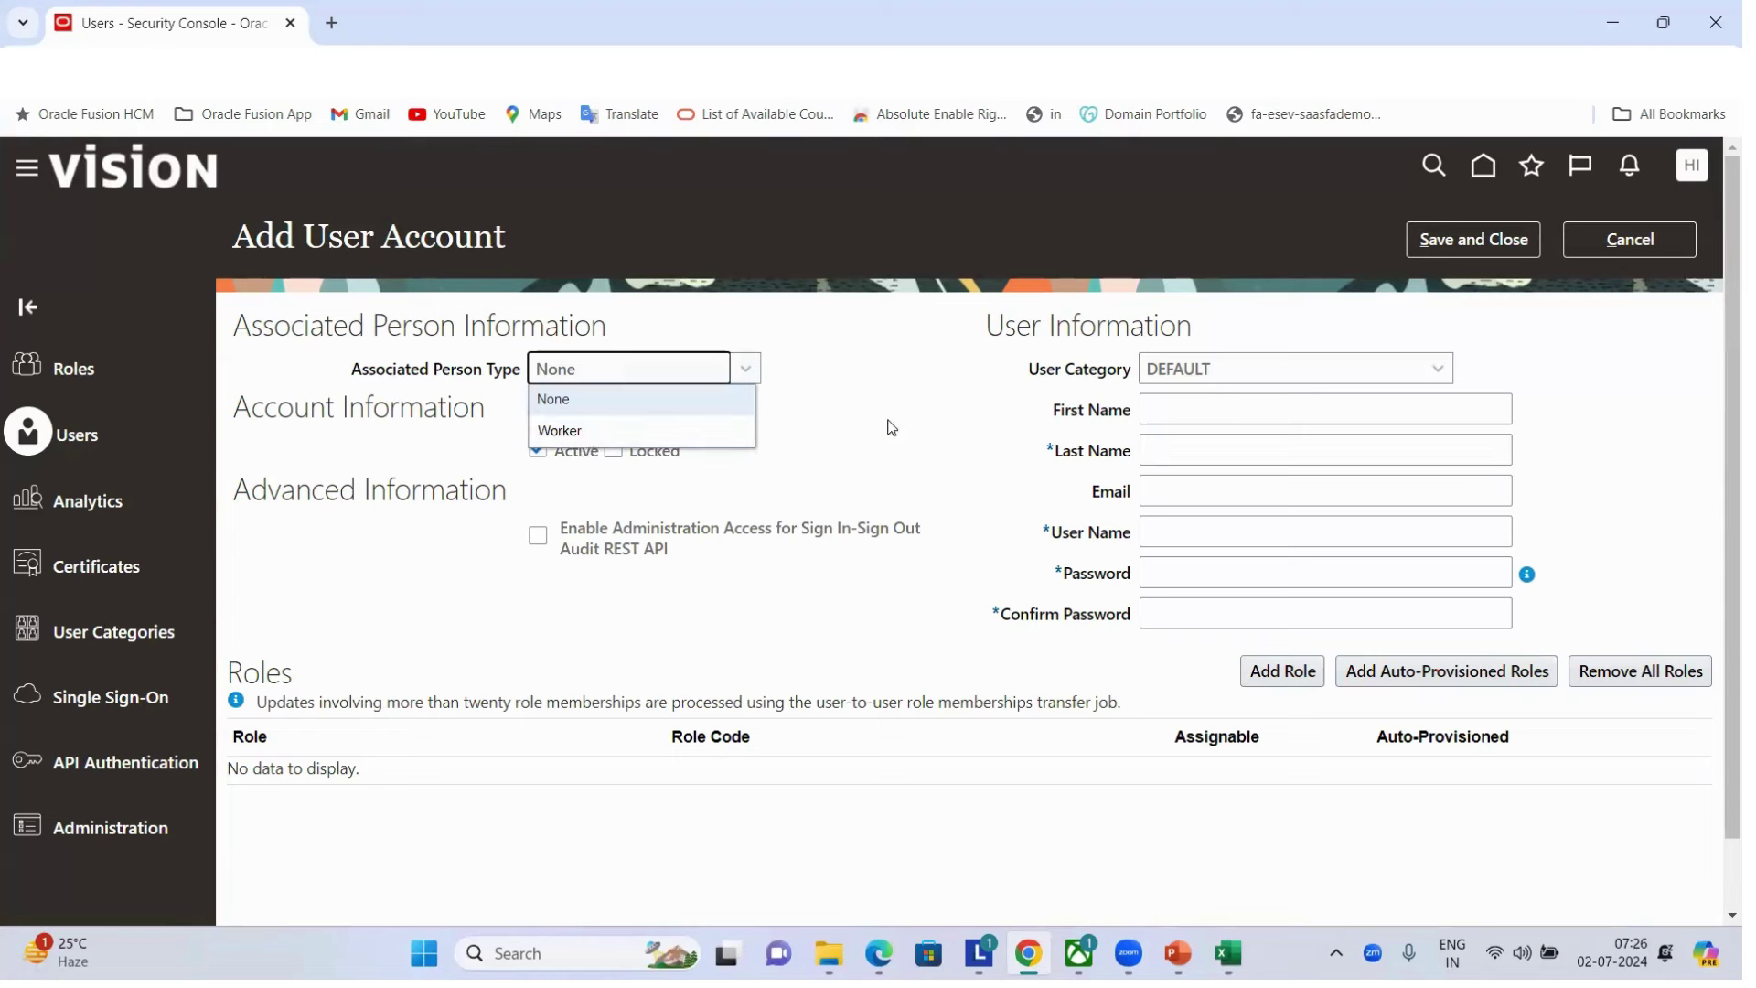
left_click(969, 433)
left_click(1212, 412)
left_click(1204, 457)
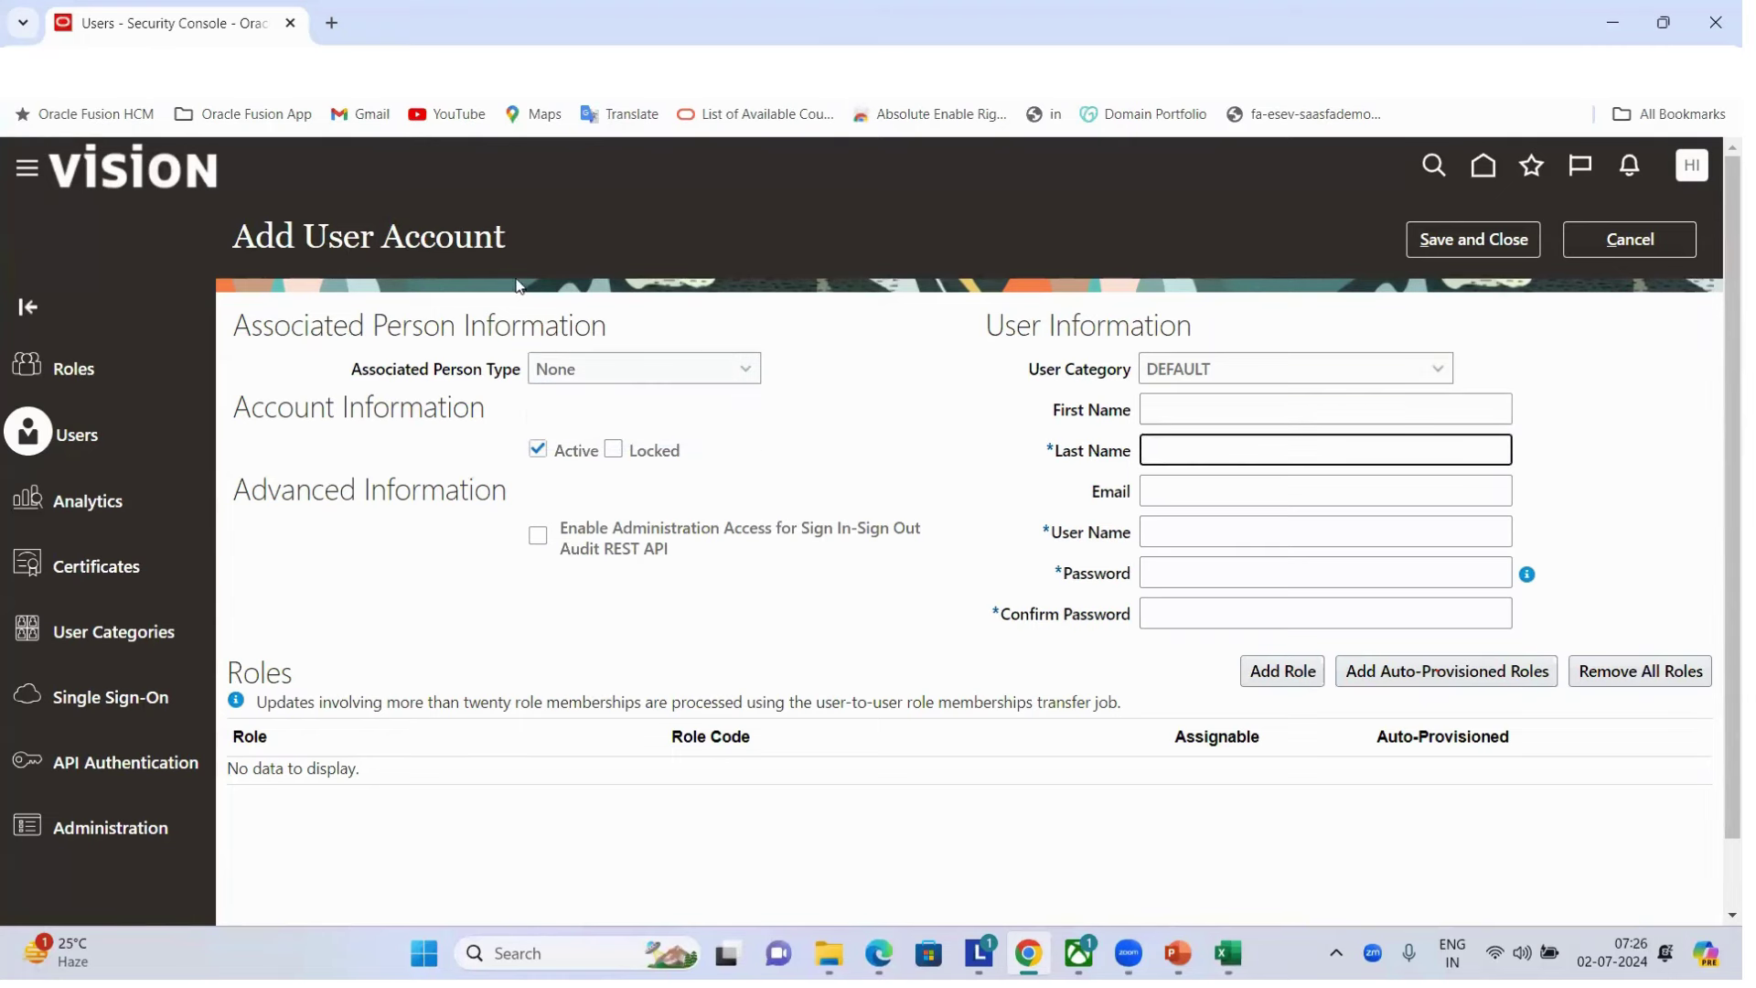
left_click_drag(315, 236, 505, 236)
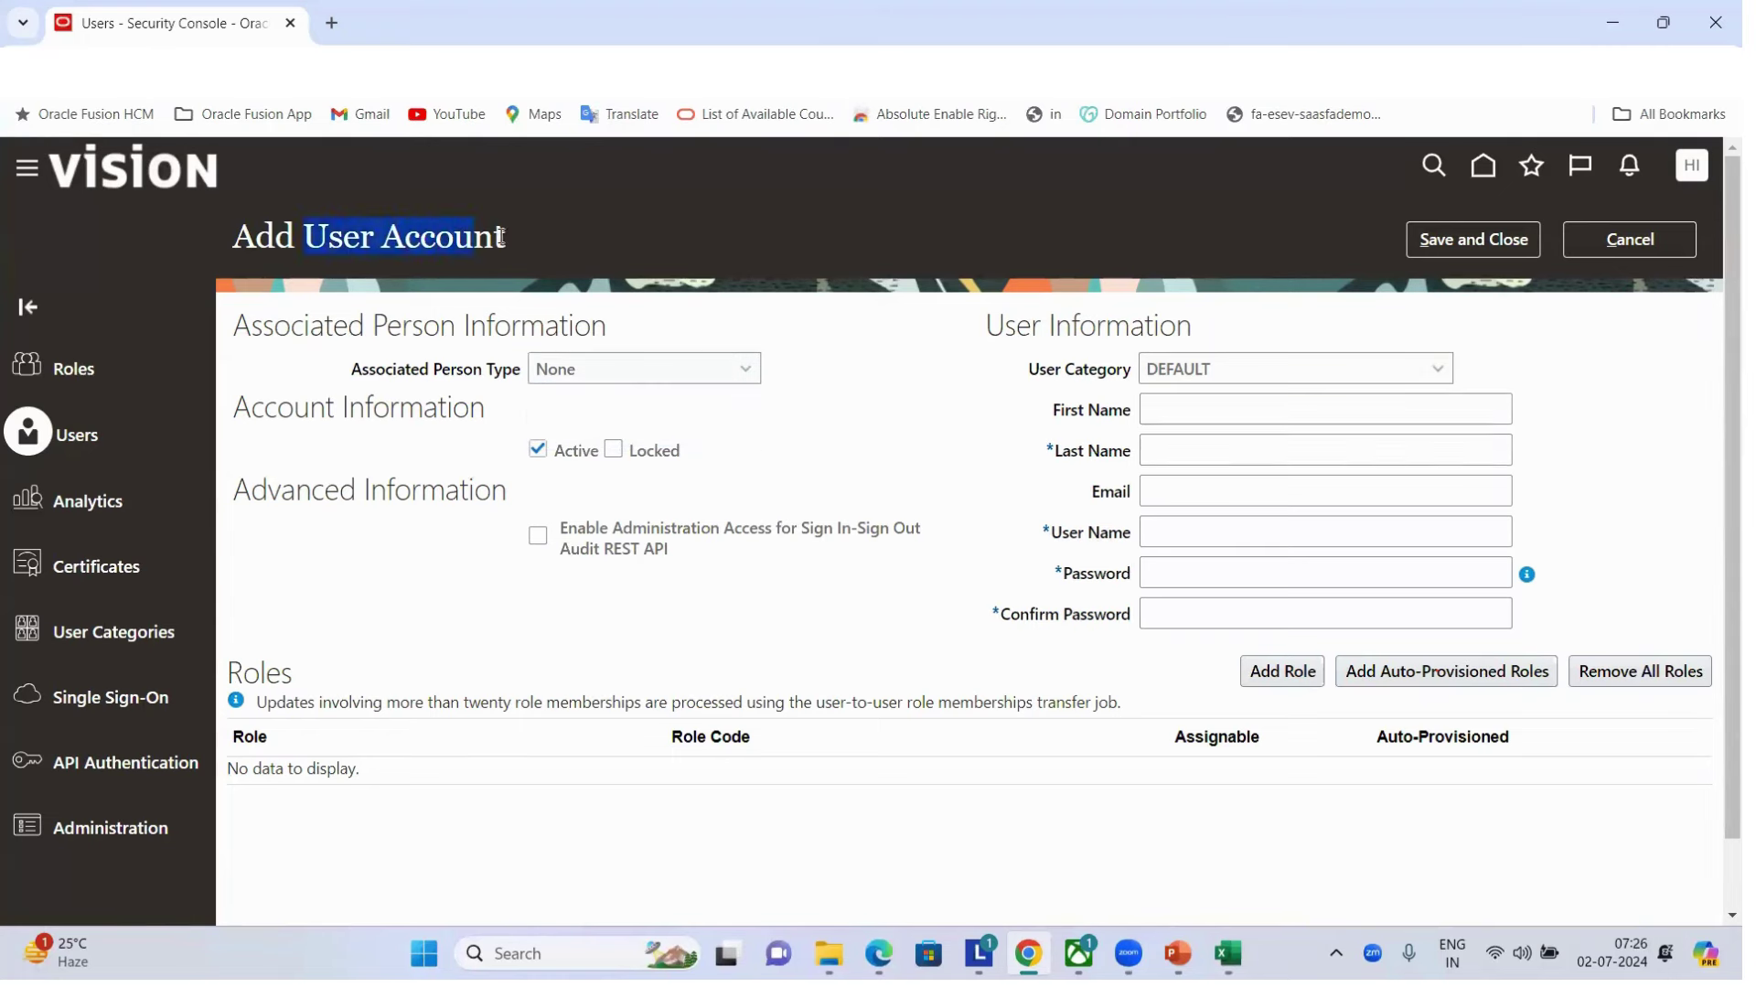
left_click(612, 377)
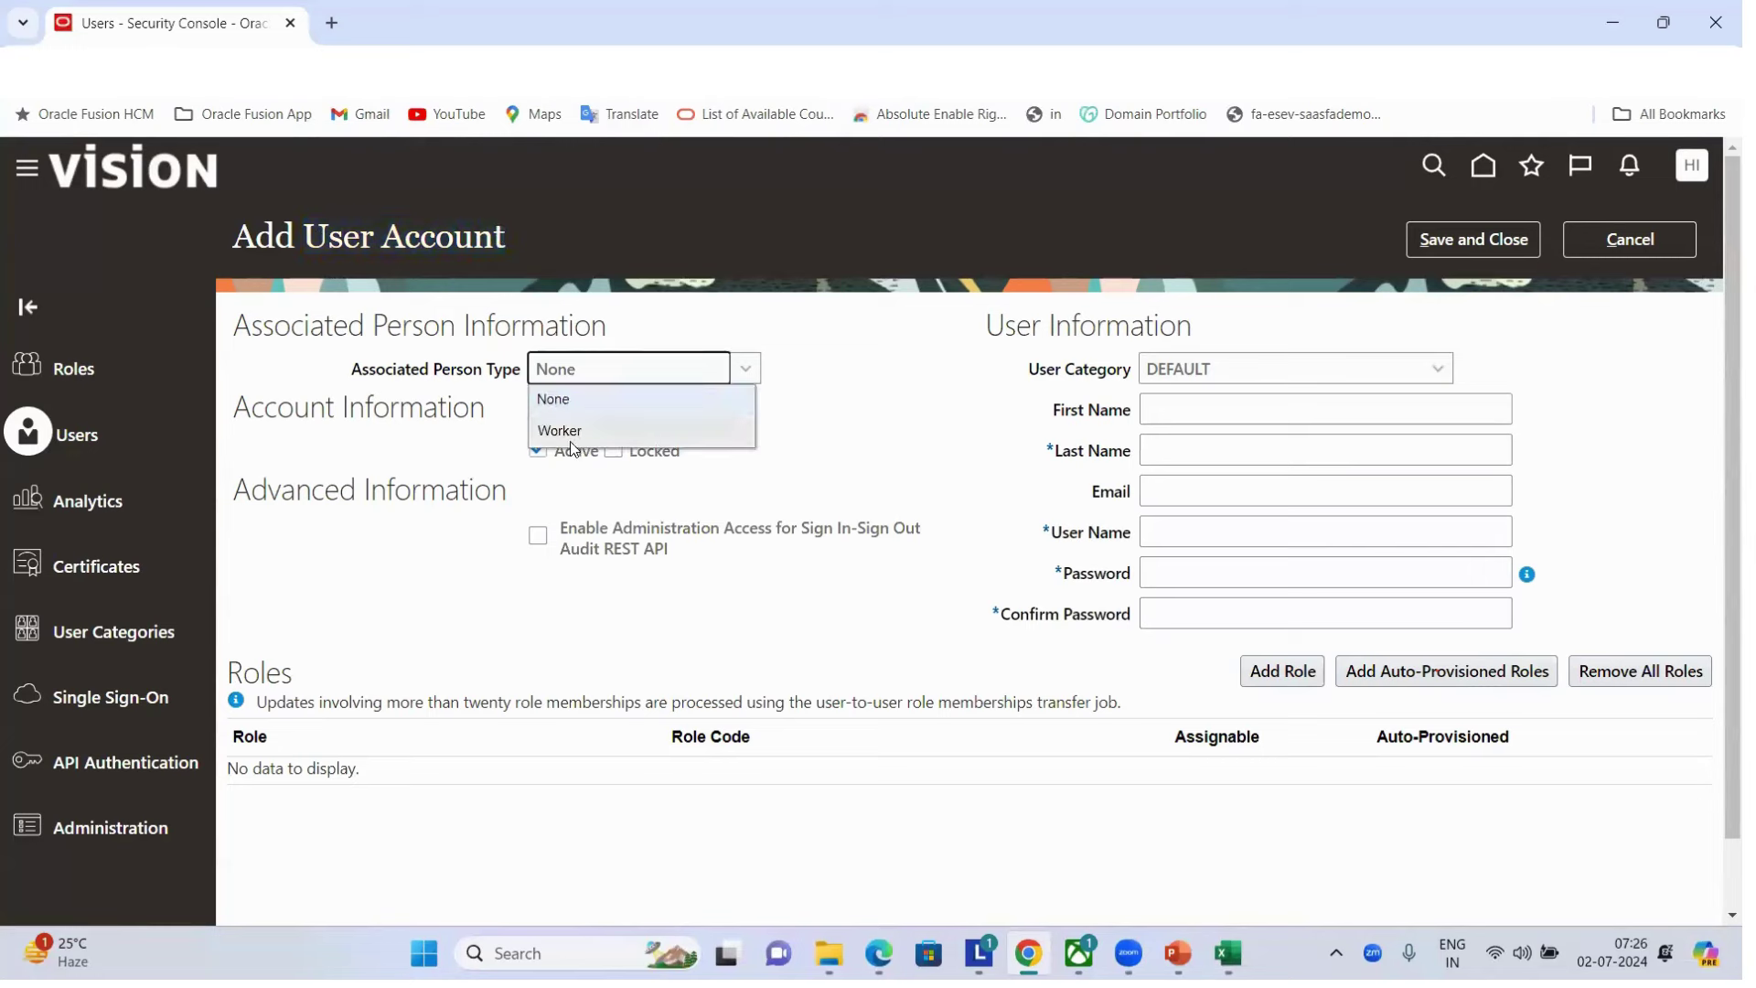
left_click(878, 263)
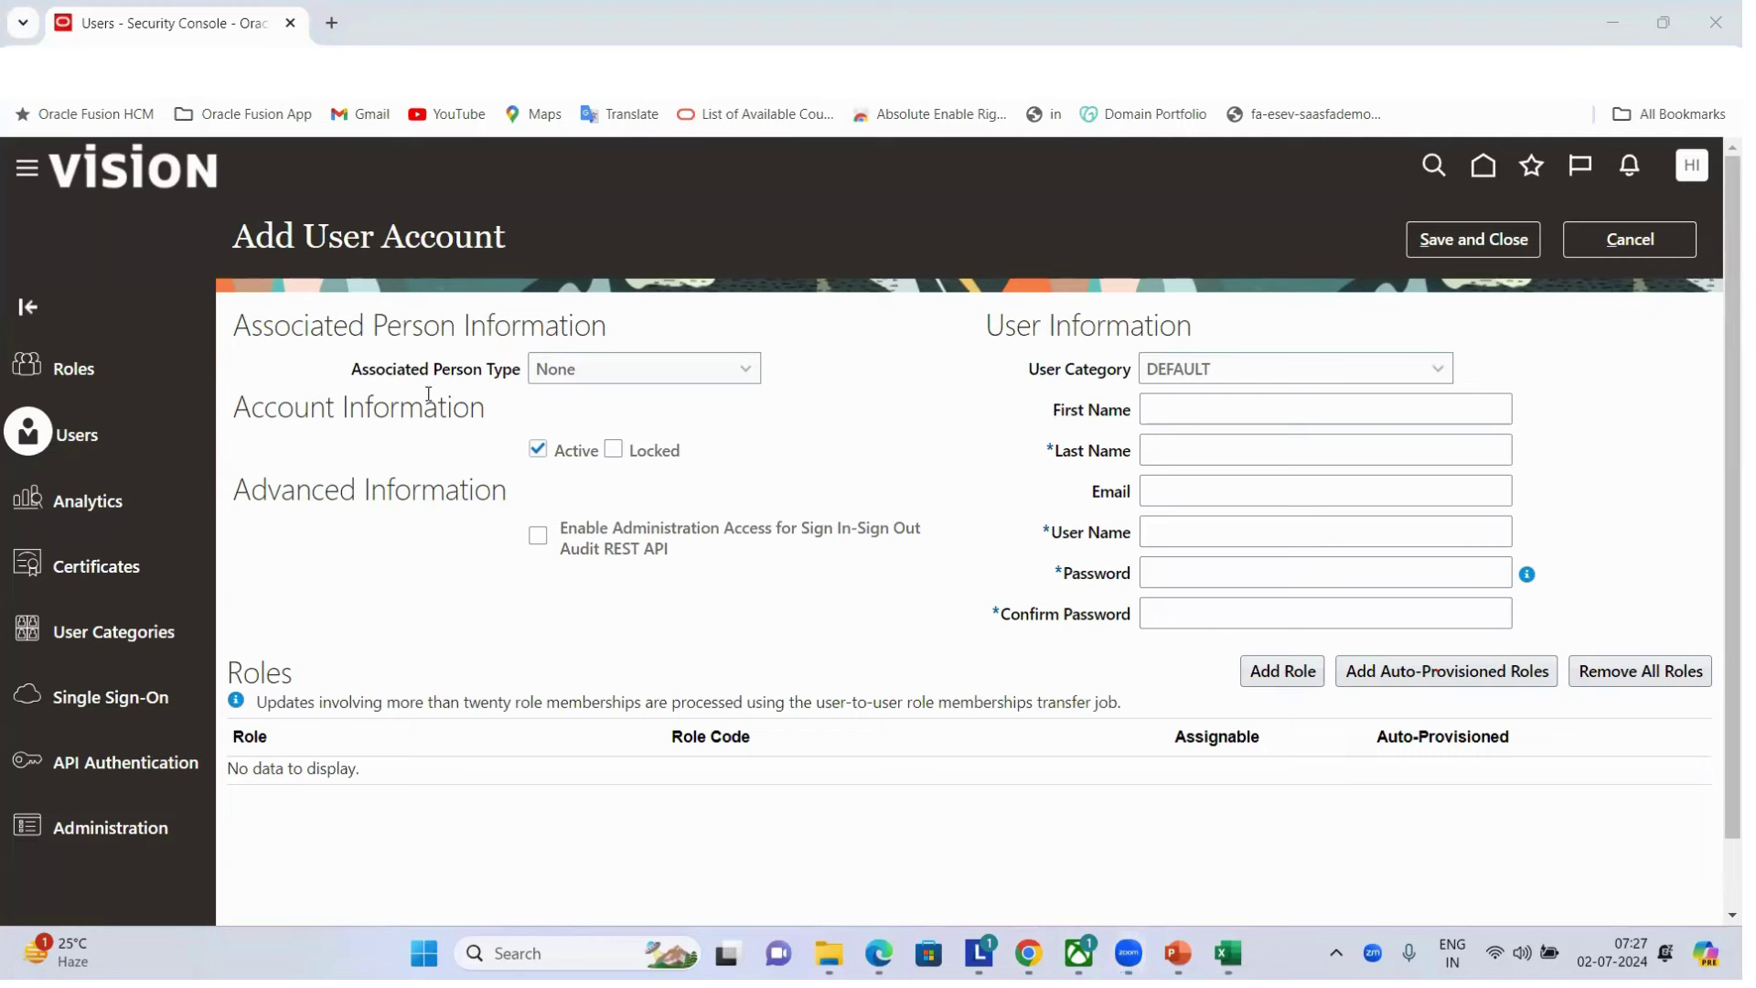
- Highlight the Associated Person Information heading, the Add User Account title and the Person Type label
left_click(956, 783)
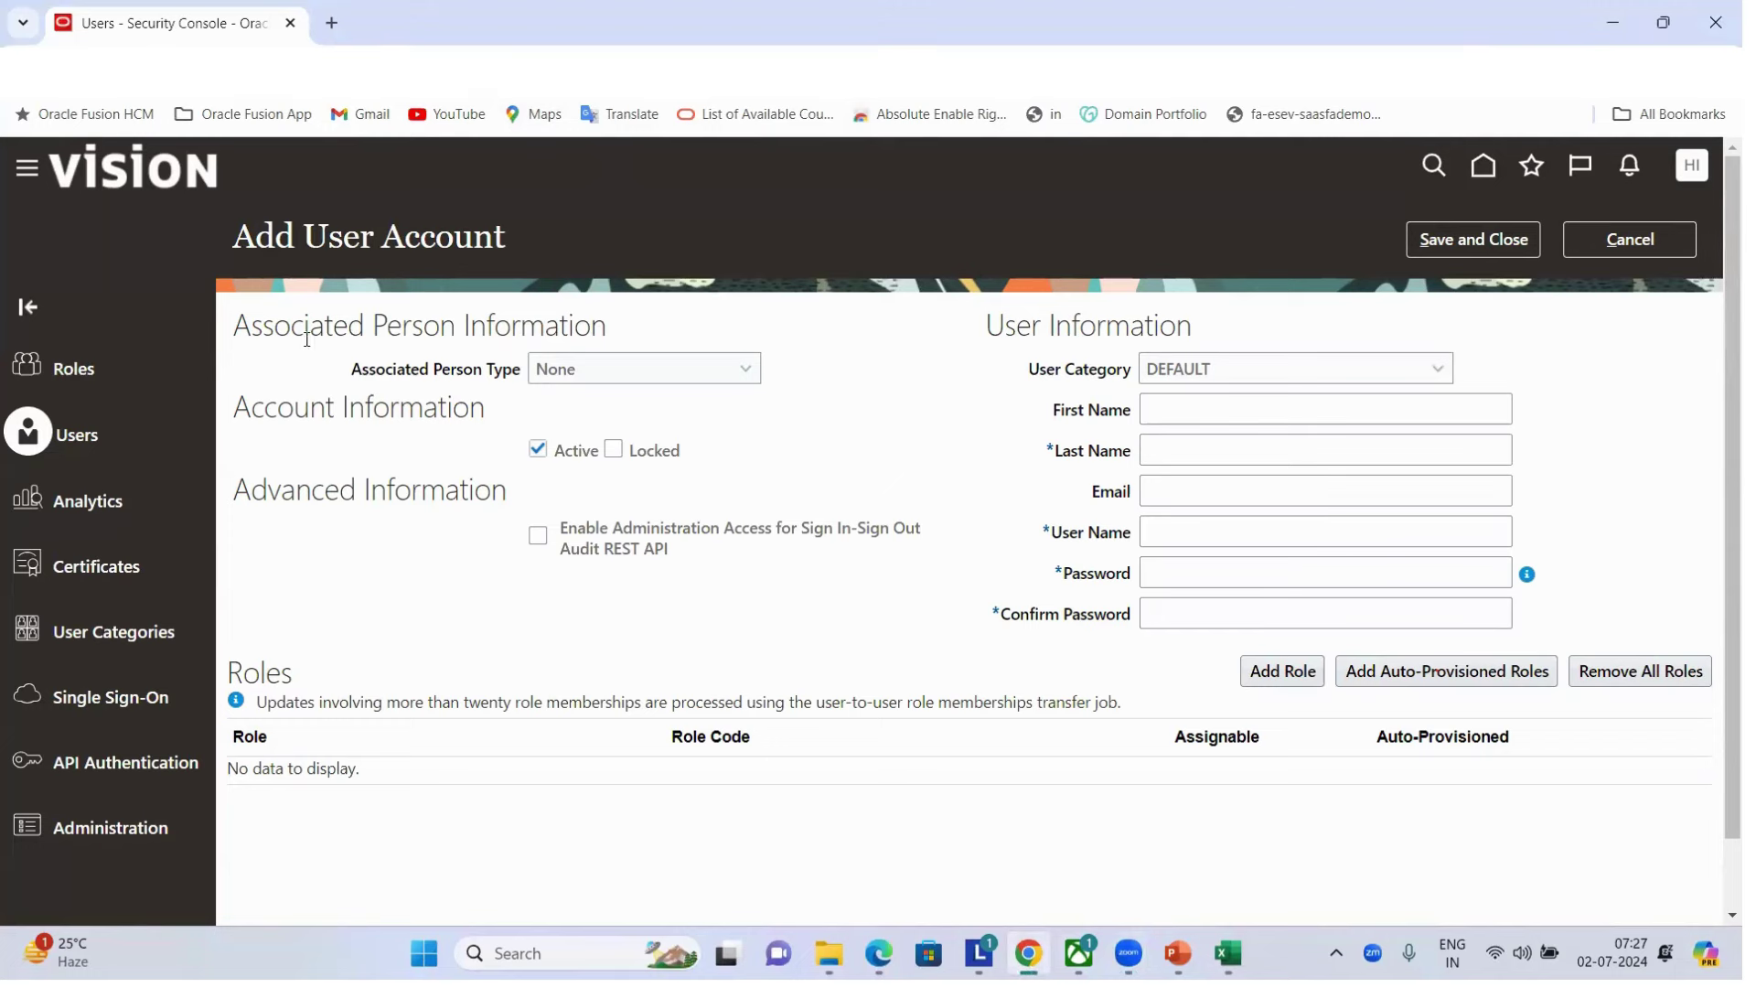
left_click_drag(246, 329, 622, 331)
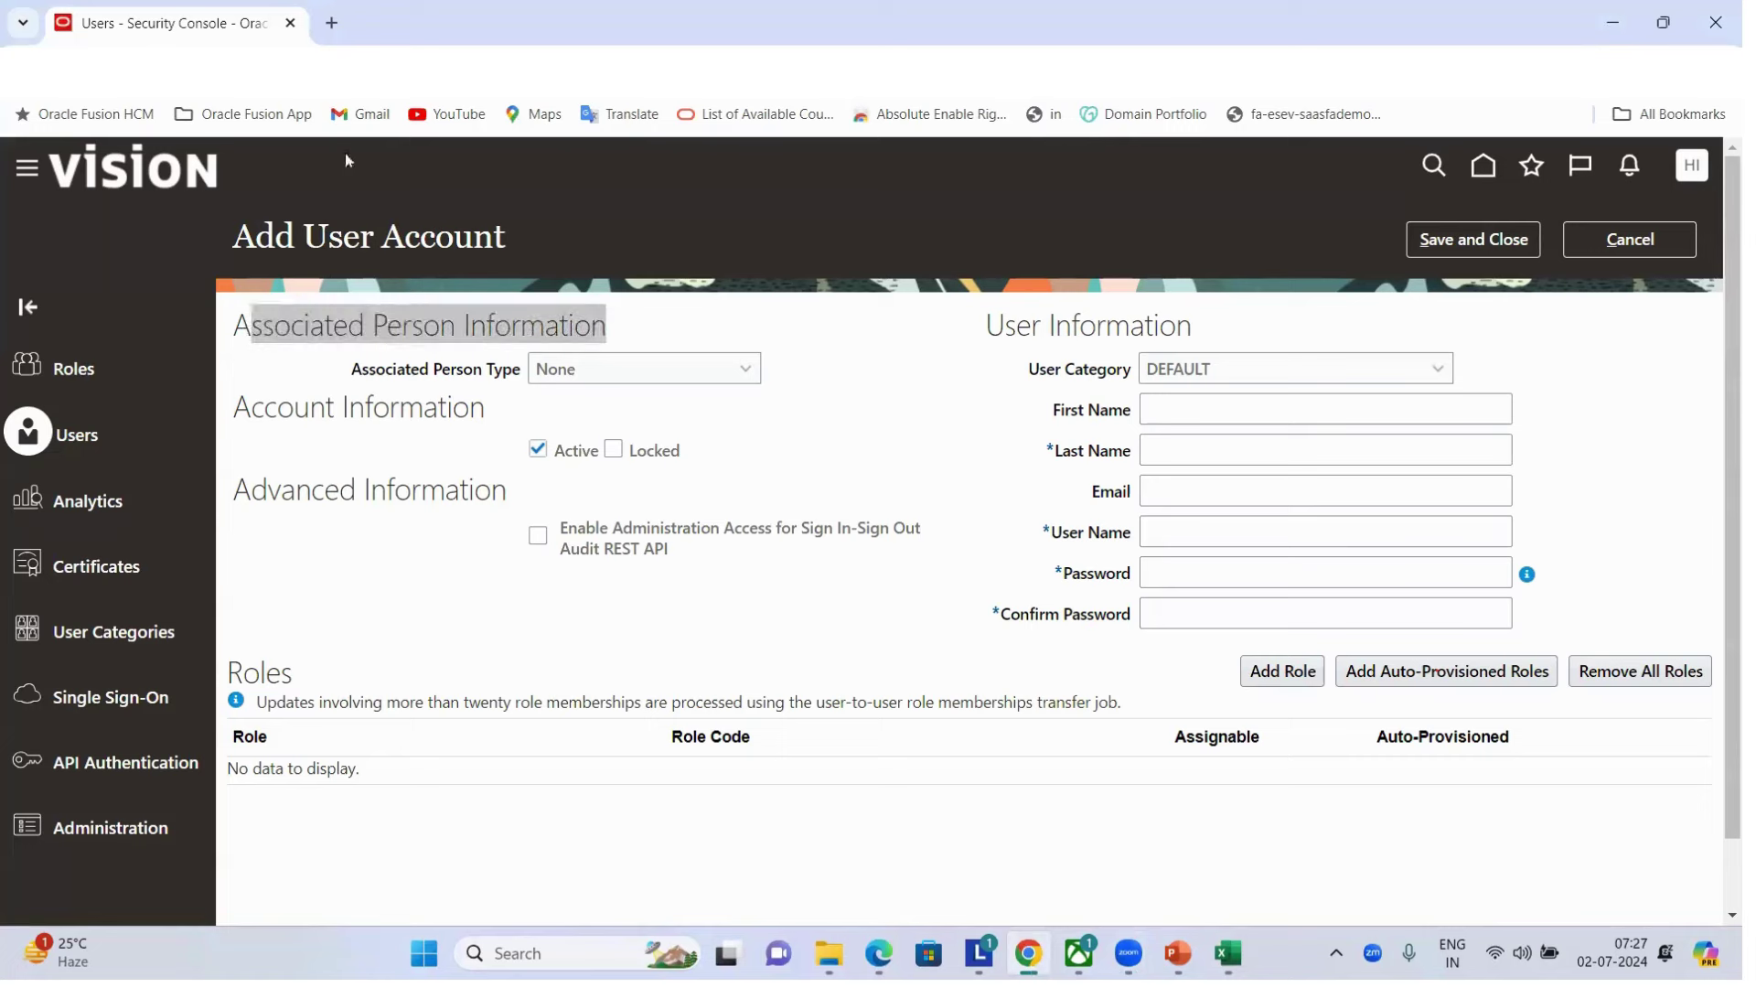
left_click_drag(321, 234, 505, 234)
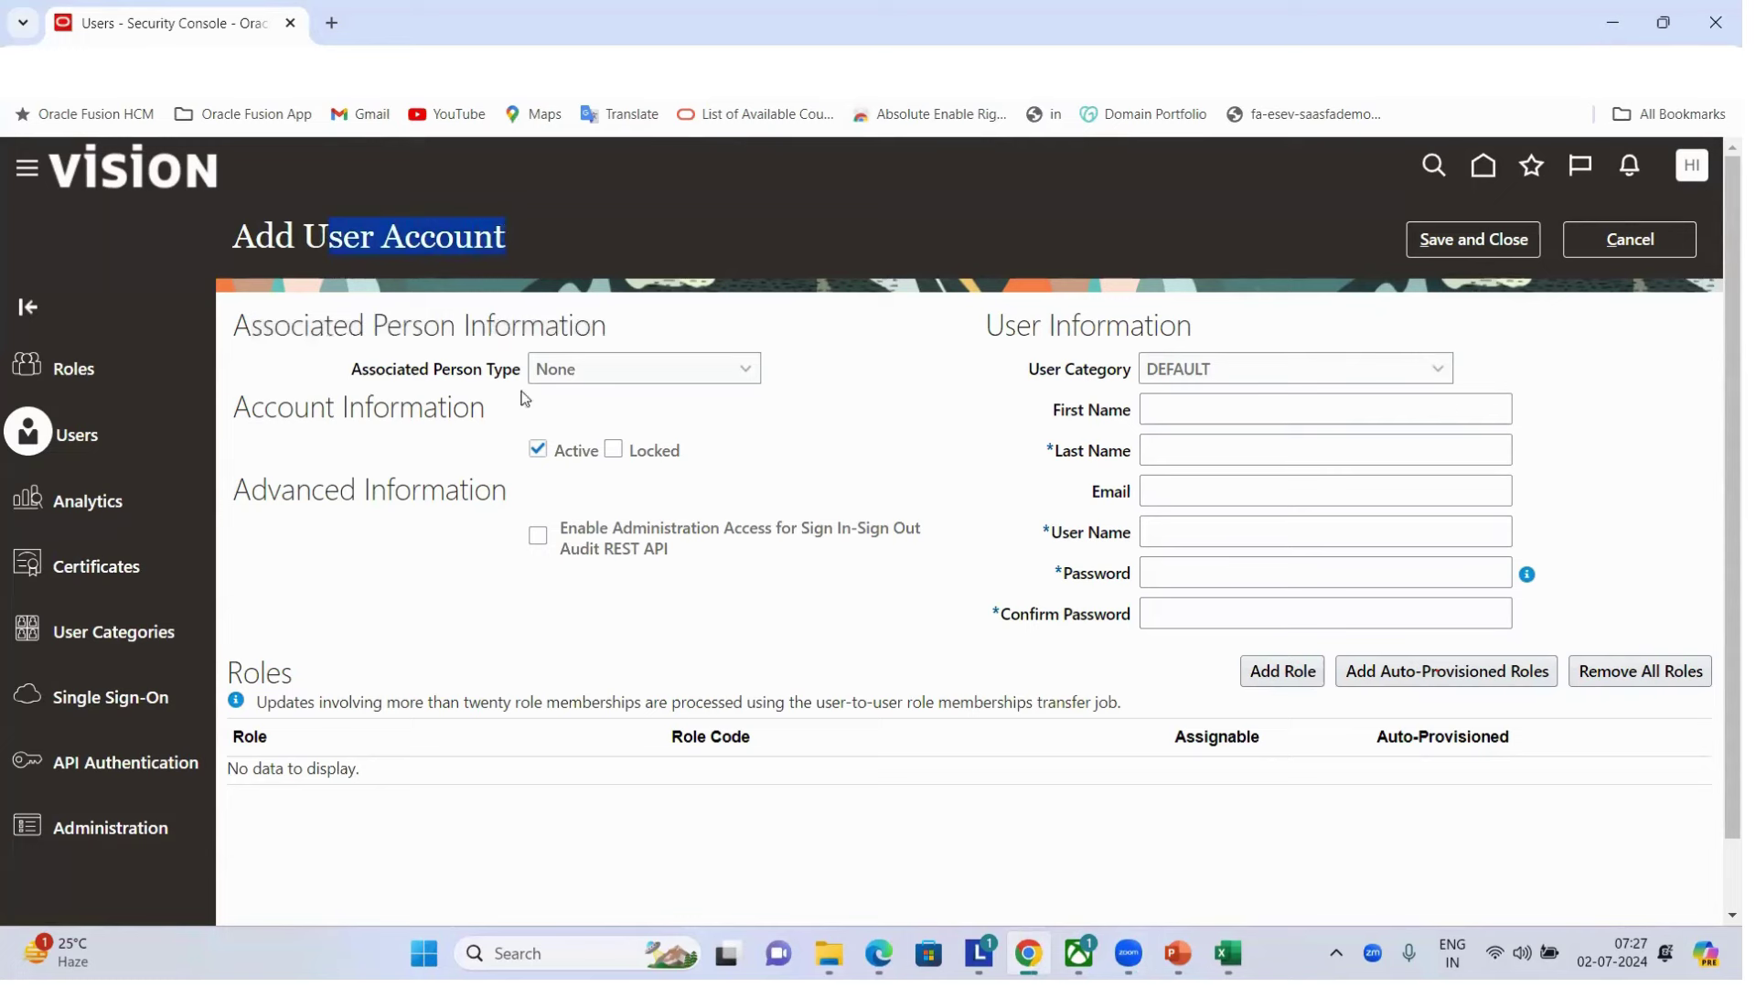
left_click_drag(385, 370, 518, 375)
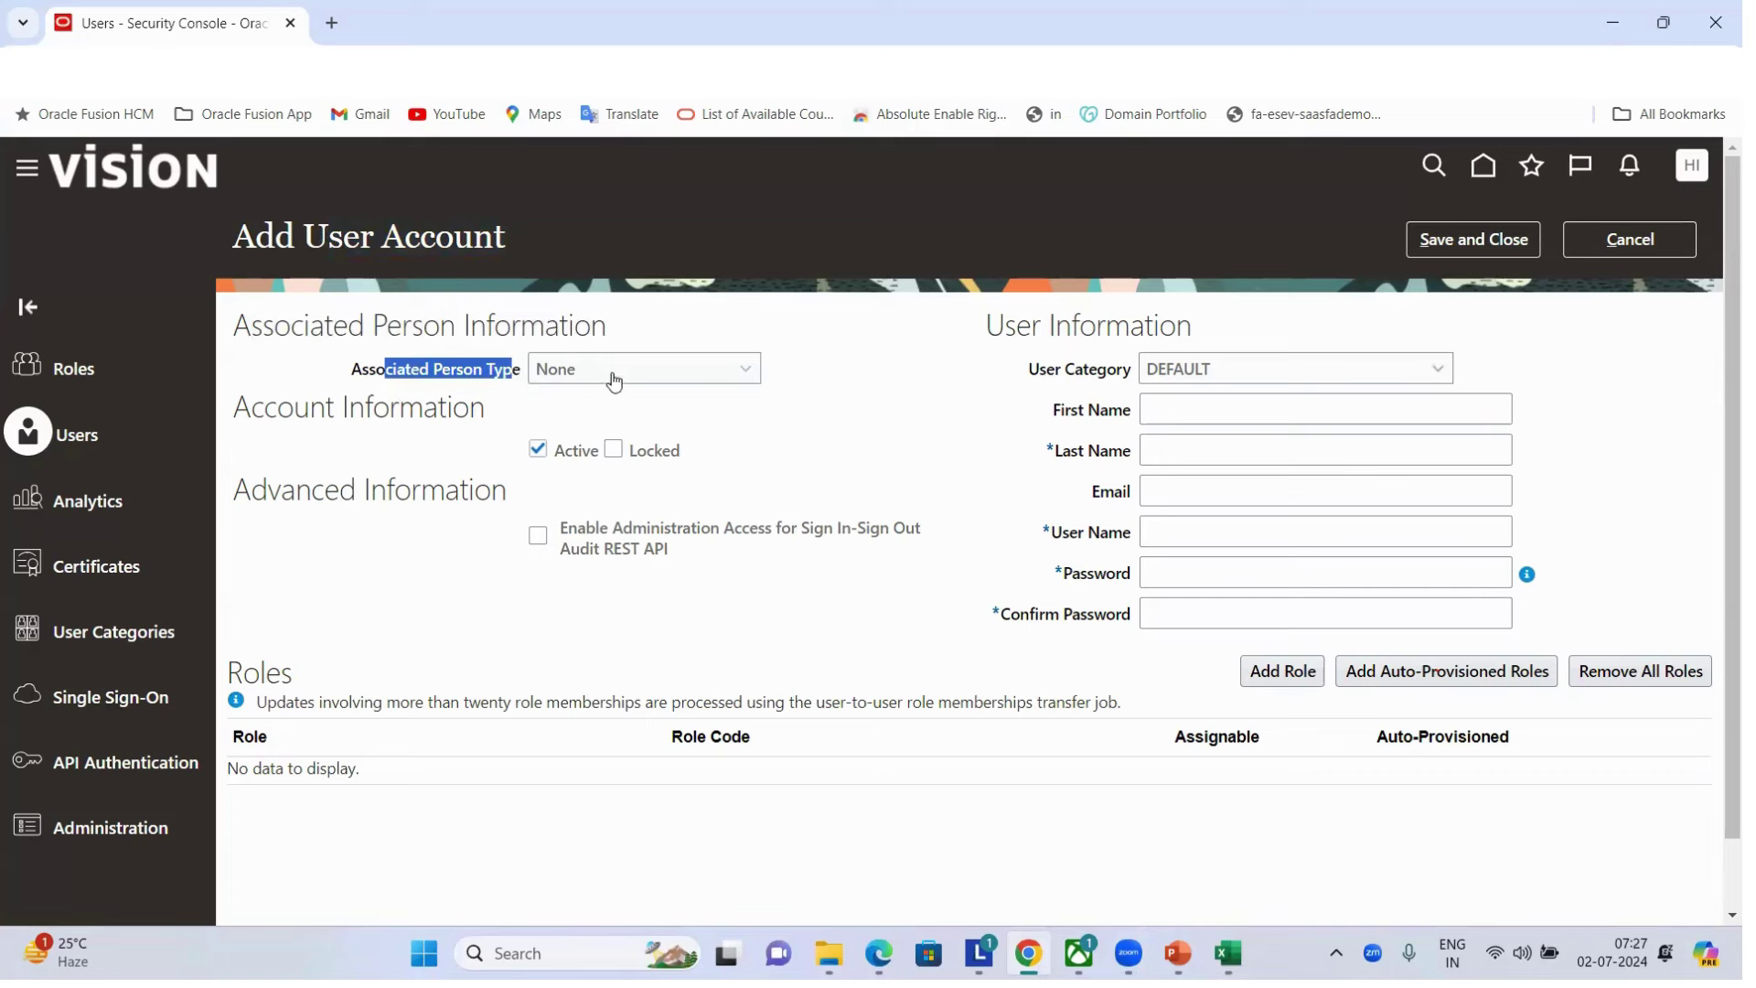
left_click(480, 277)
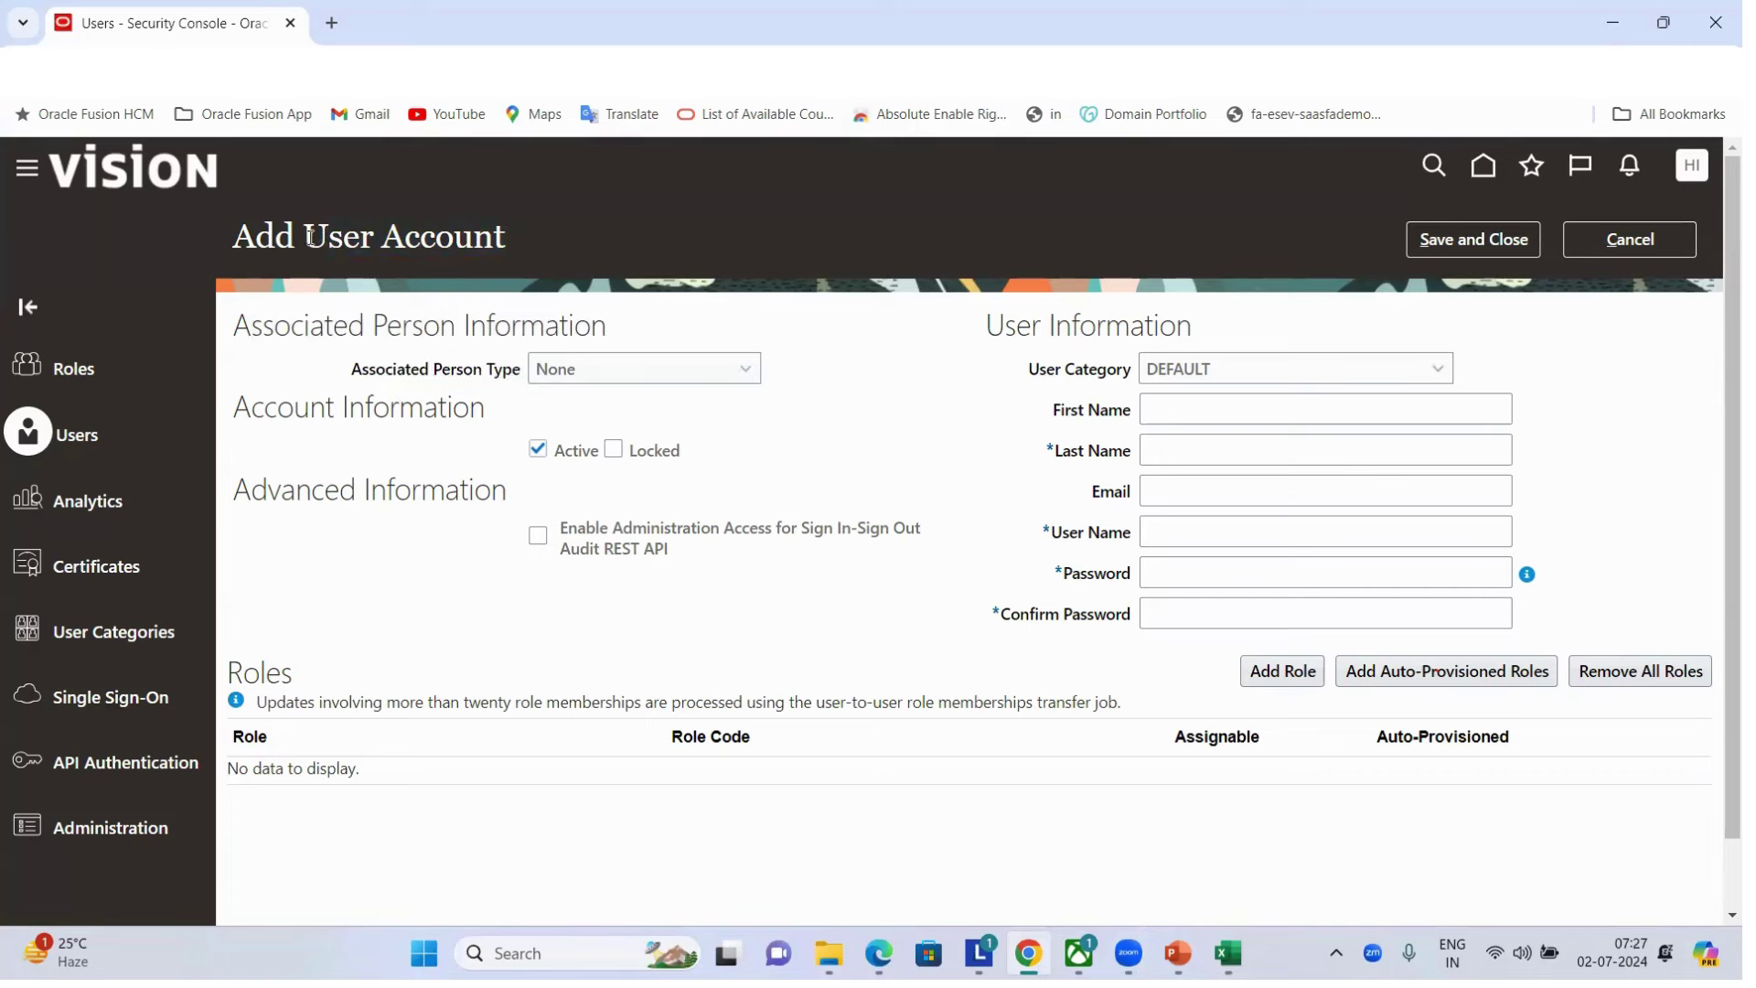
left_click_drag(310, 237, 506, 240)
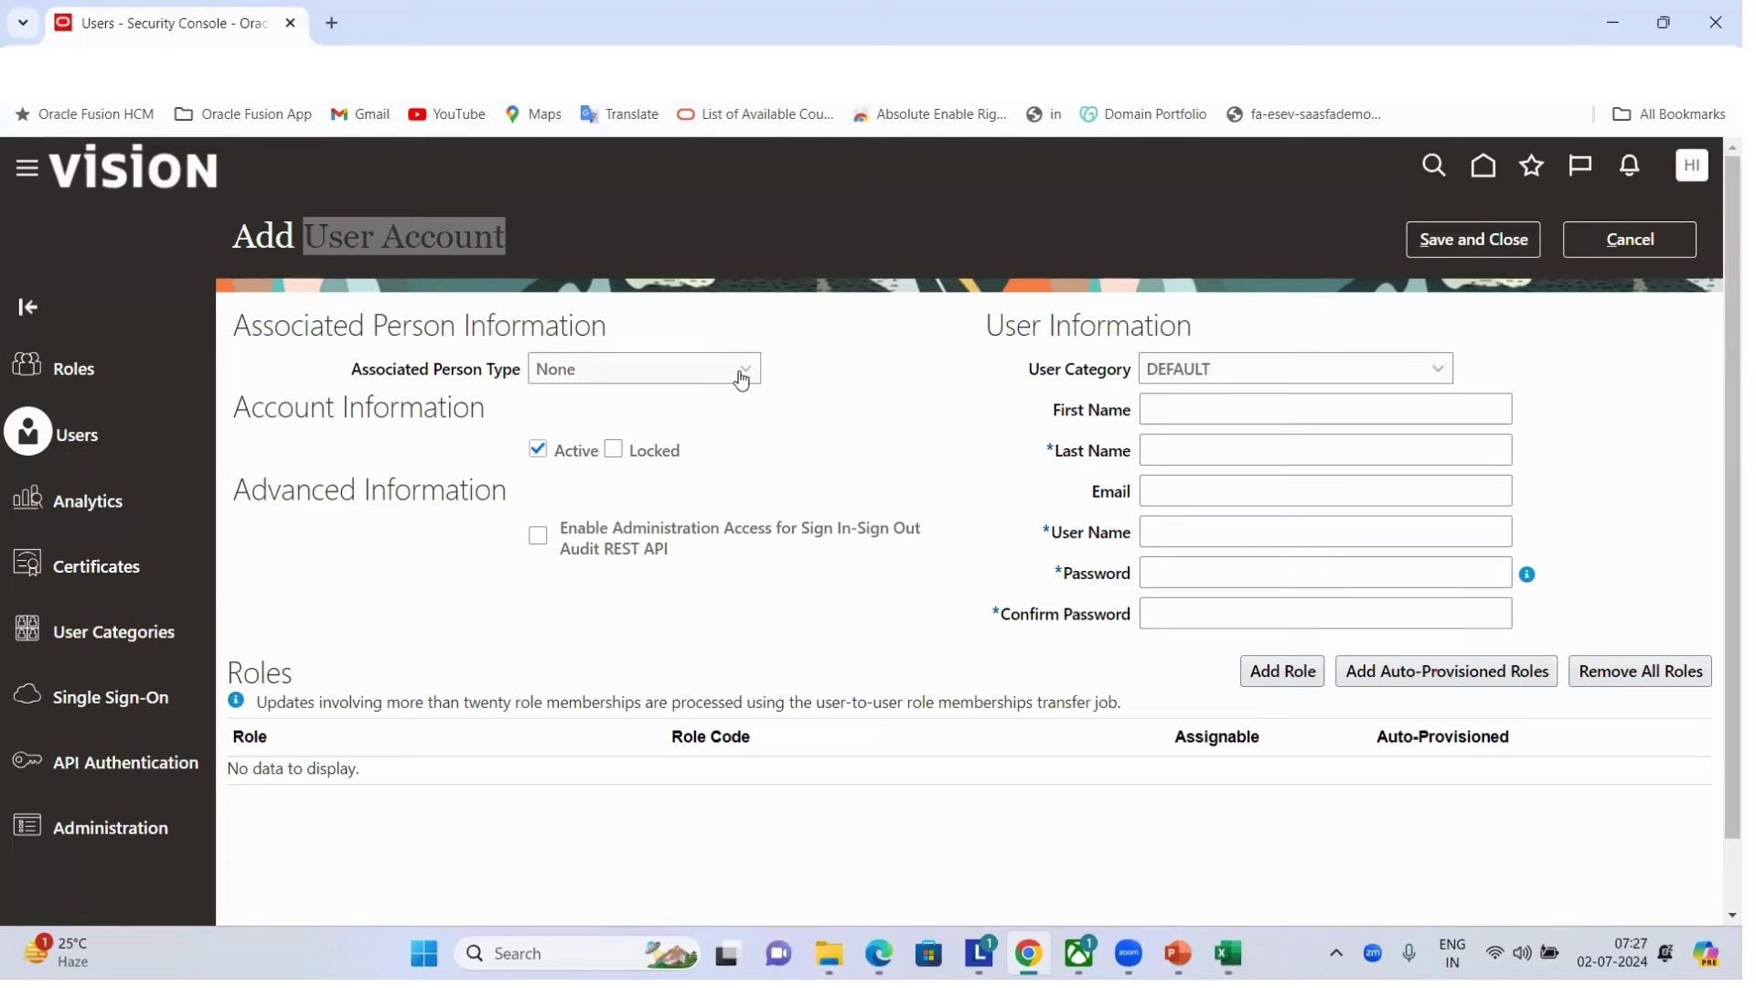
left_click(446, 377)
left_click_drag(446, 377, 540, 370)
- Keep Associated Person Type as None and step through the first name, last name and email fields
left_click(545, 370)
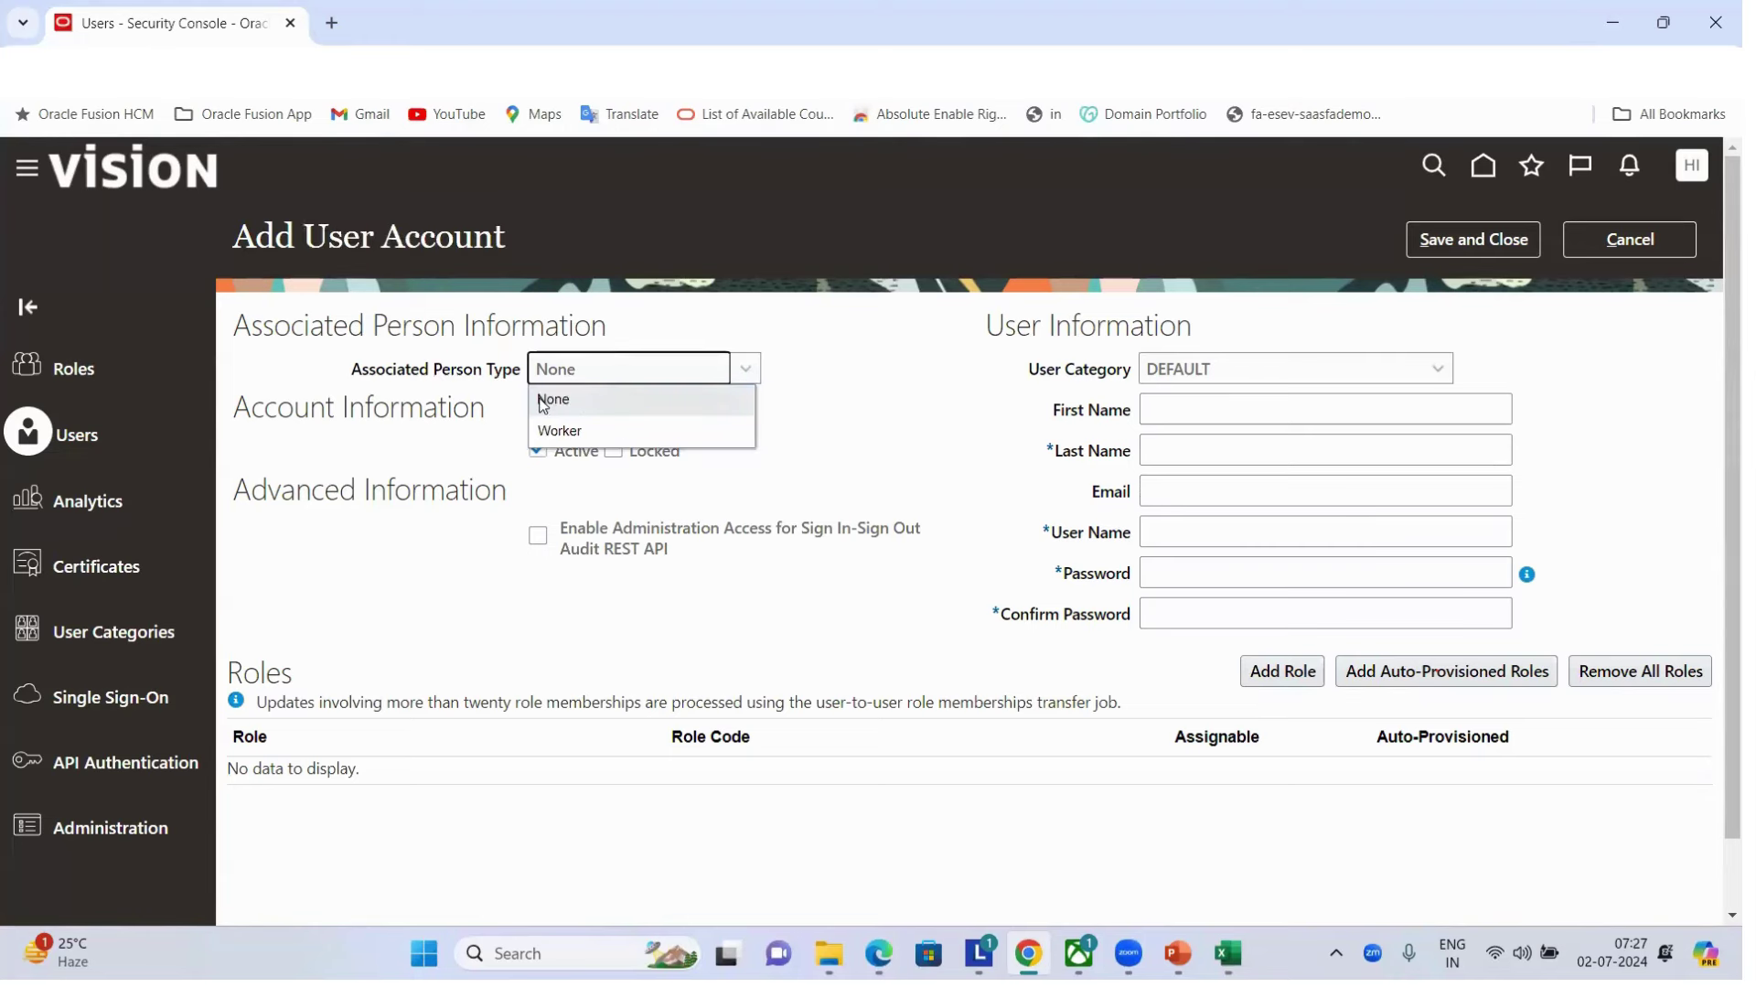
left_click(564, 401)
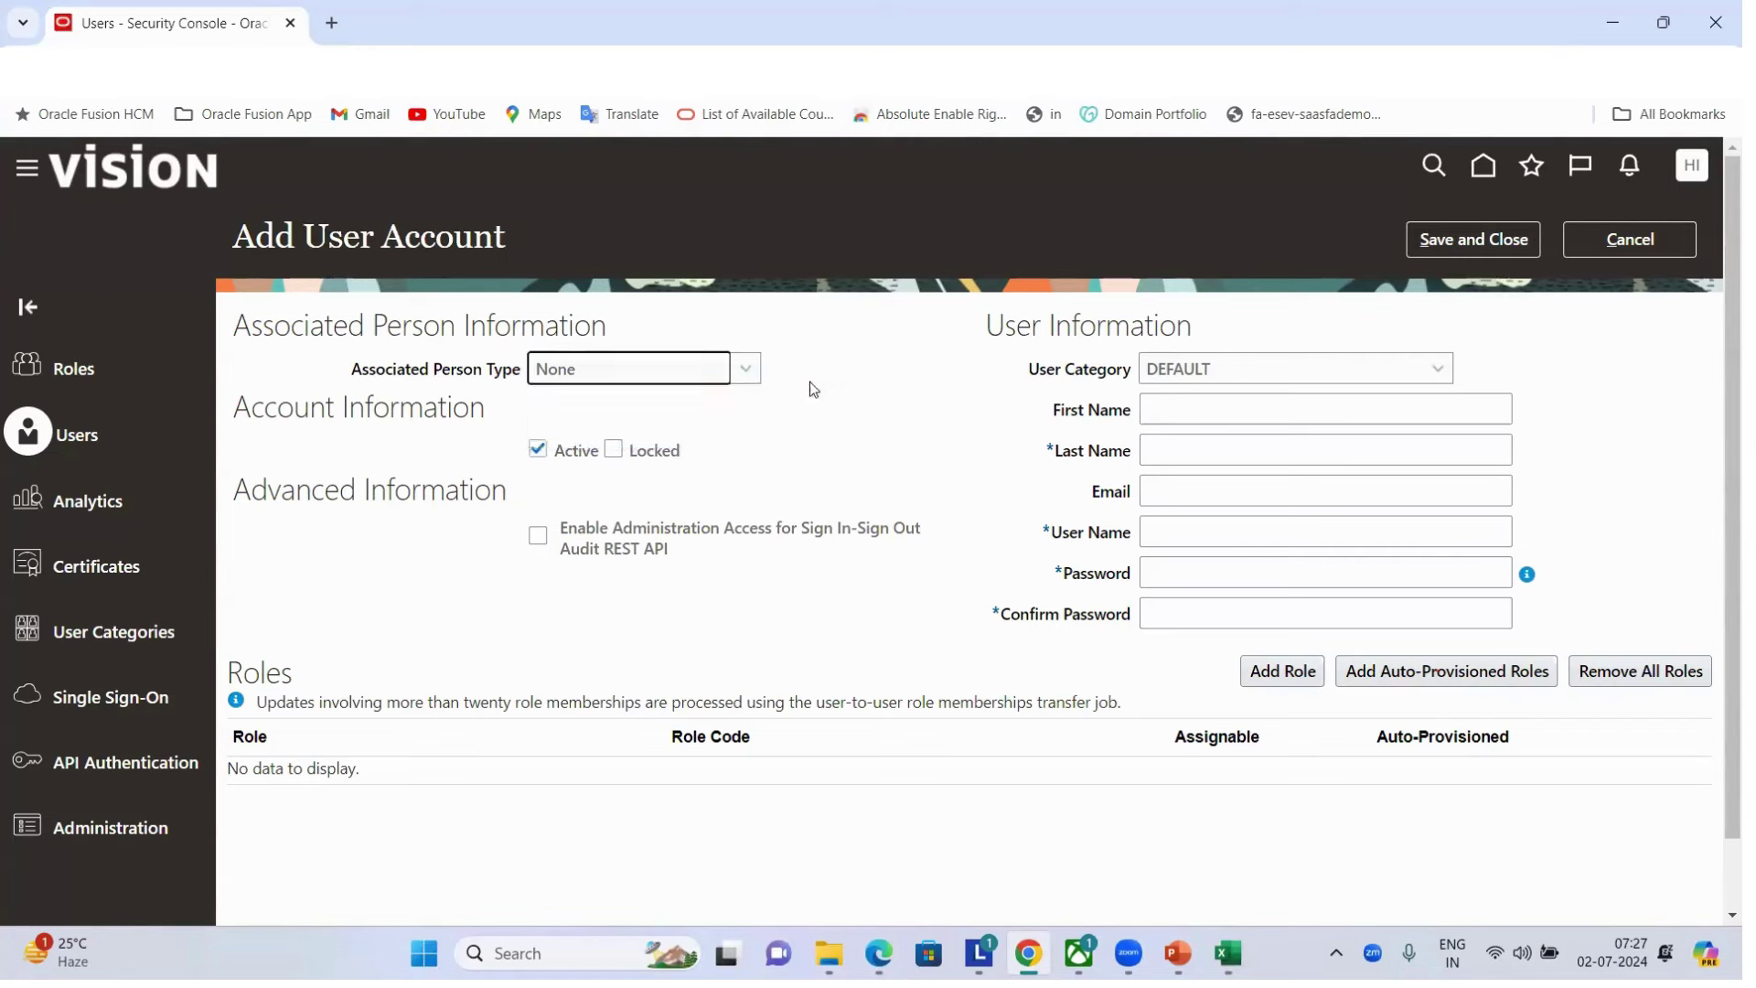
left_click(1202, 410)
left_click(1201, 448)
key("Tab")
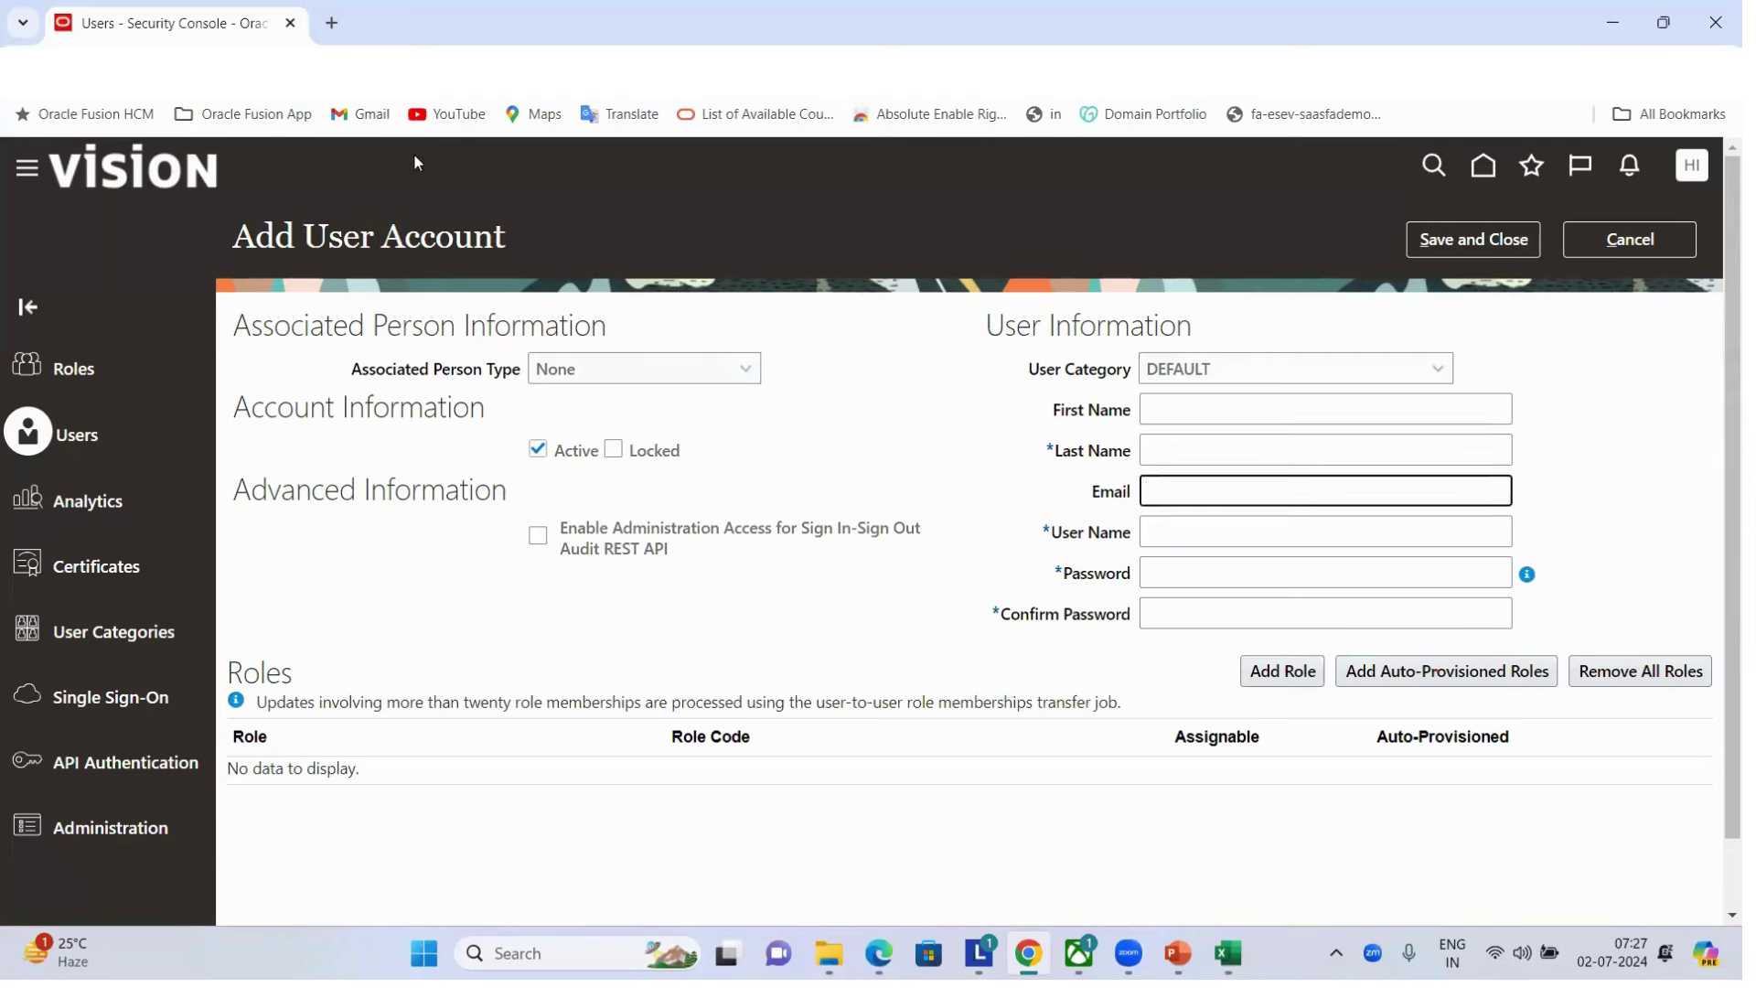
left_click(936, 315)
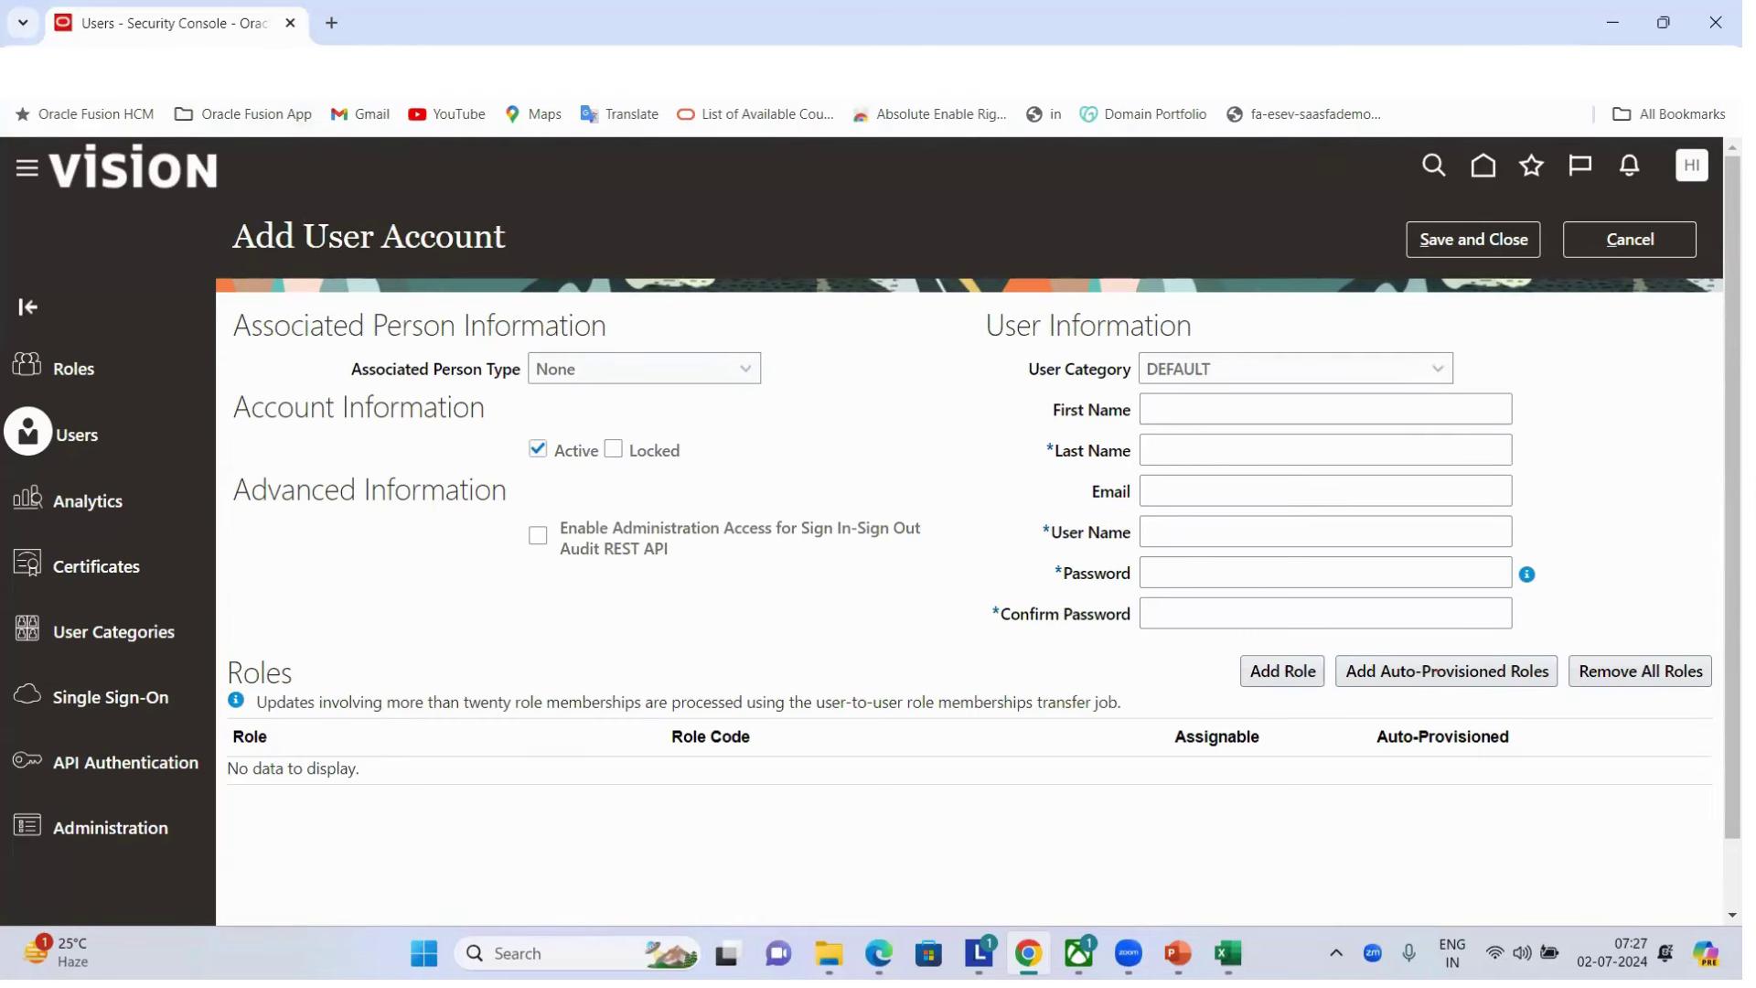
- In Excel, review the Deloitte notes in J2 and K2:K3 and the Hiring of Employees note, then return to Chrome
mouse_move(1228, 953)
left_click(1147, 880)
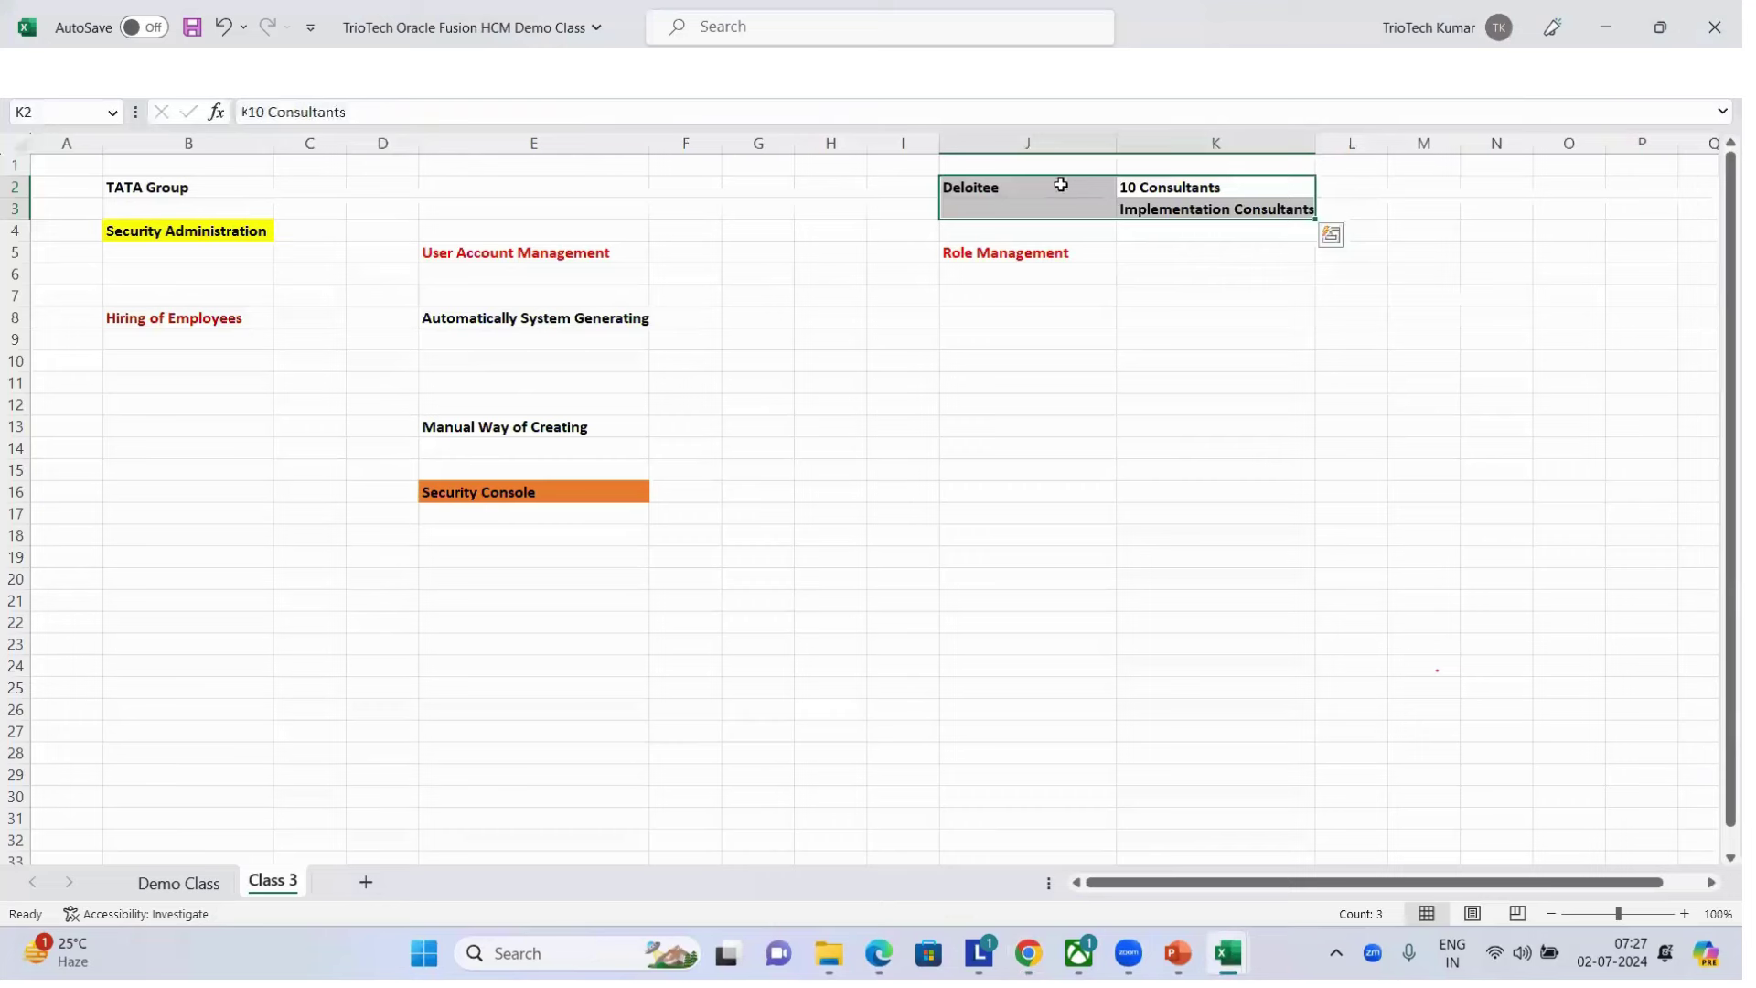
left_click(1059, 183)
left_click_drag(1176, 183, 1189, 220)
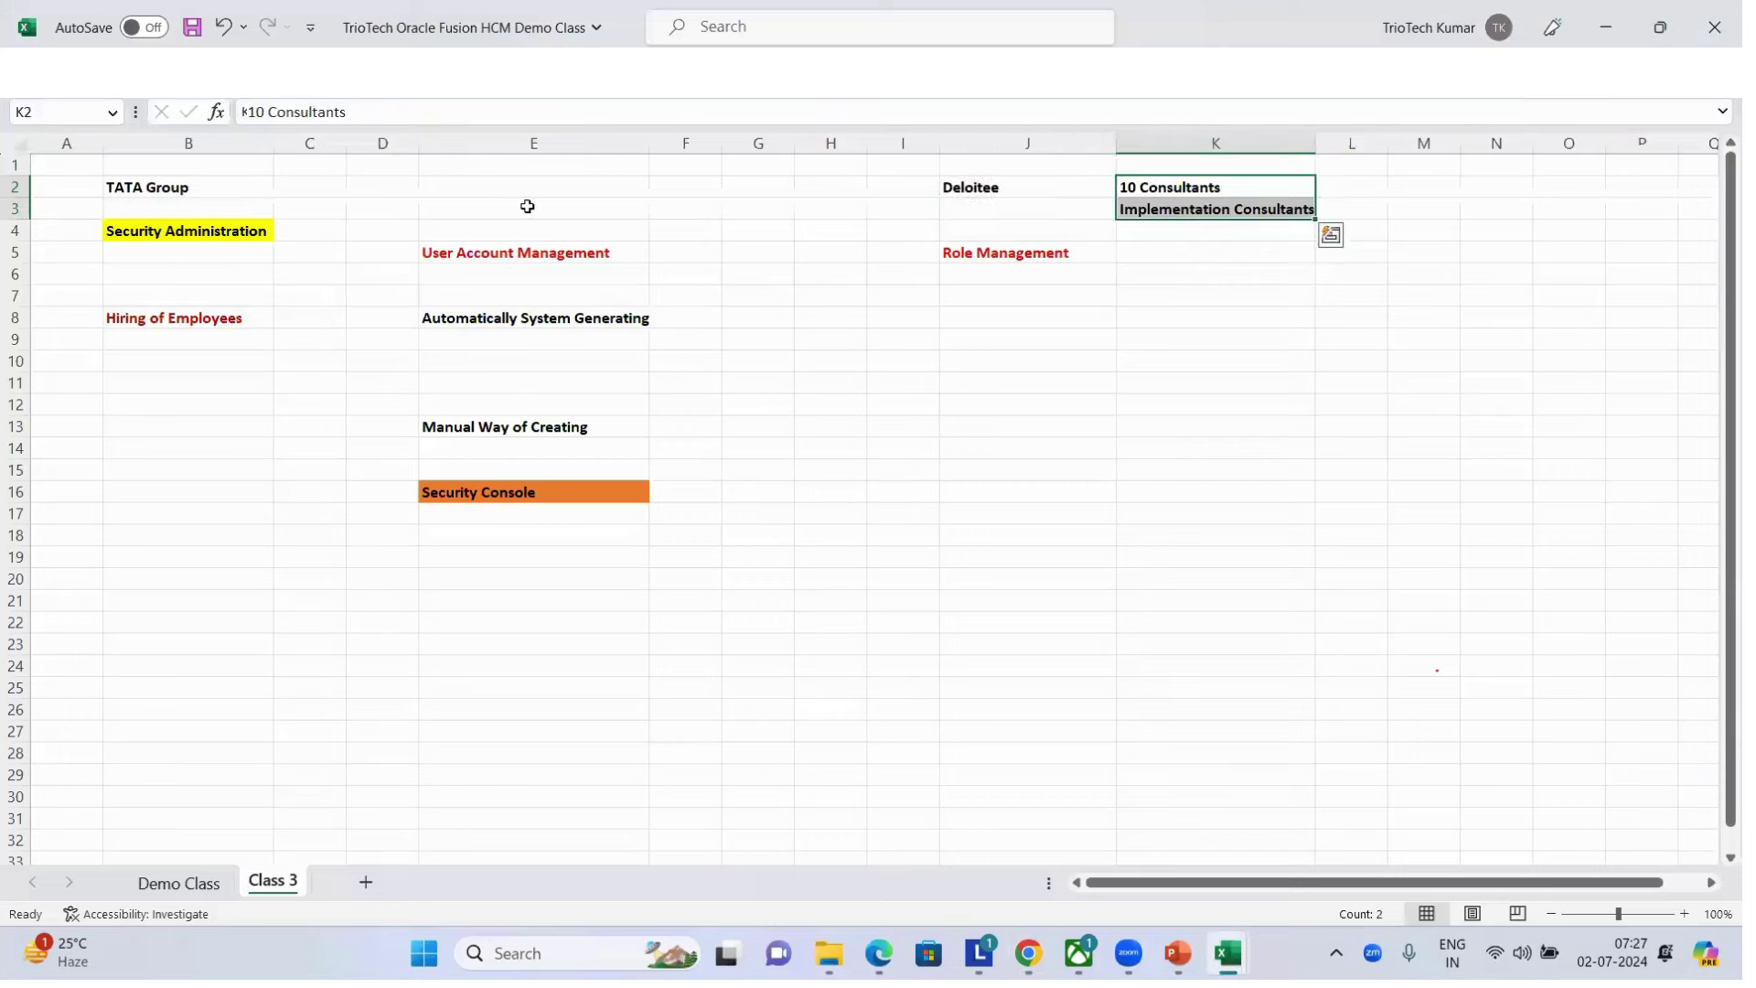
left_click(245, 320)
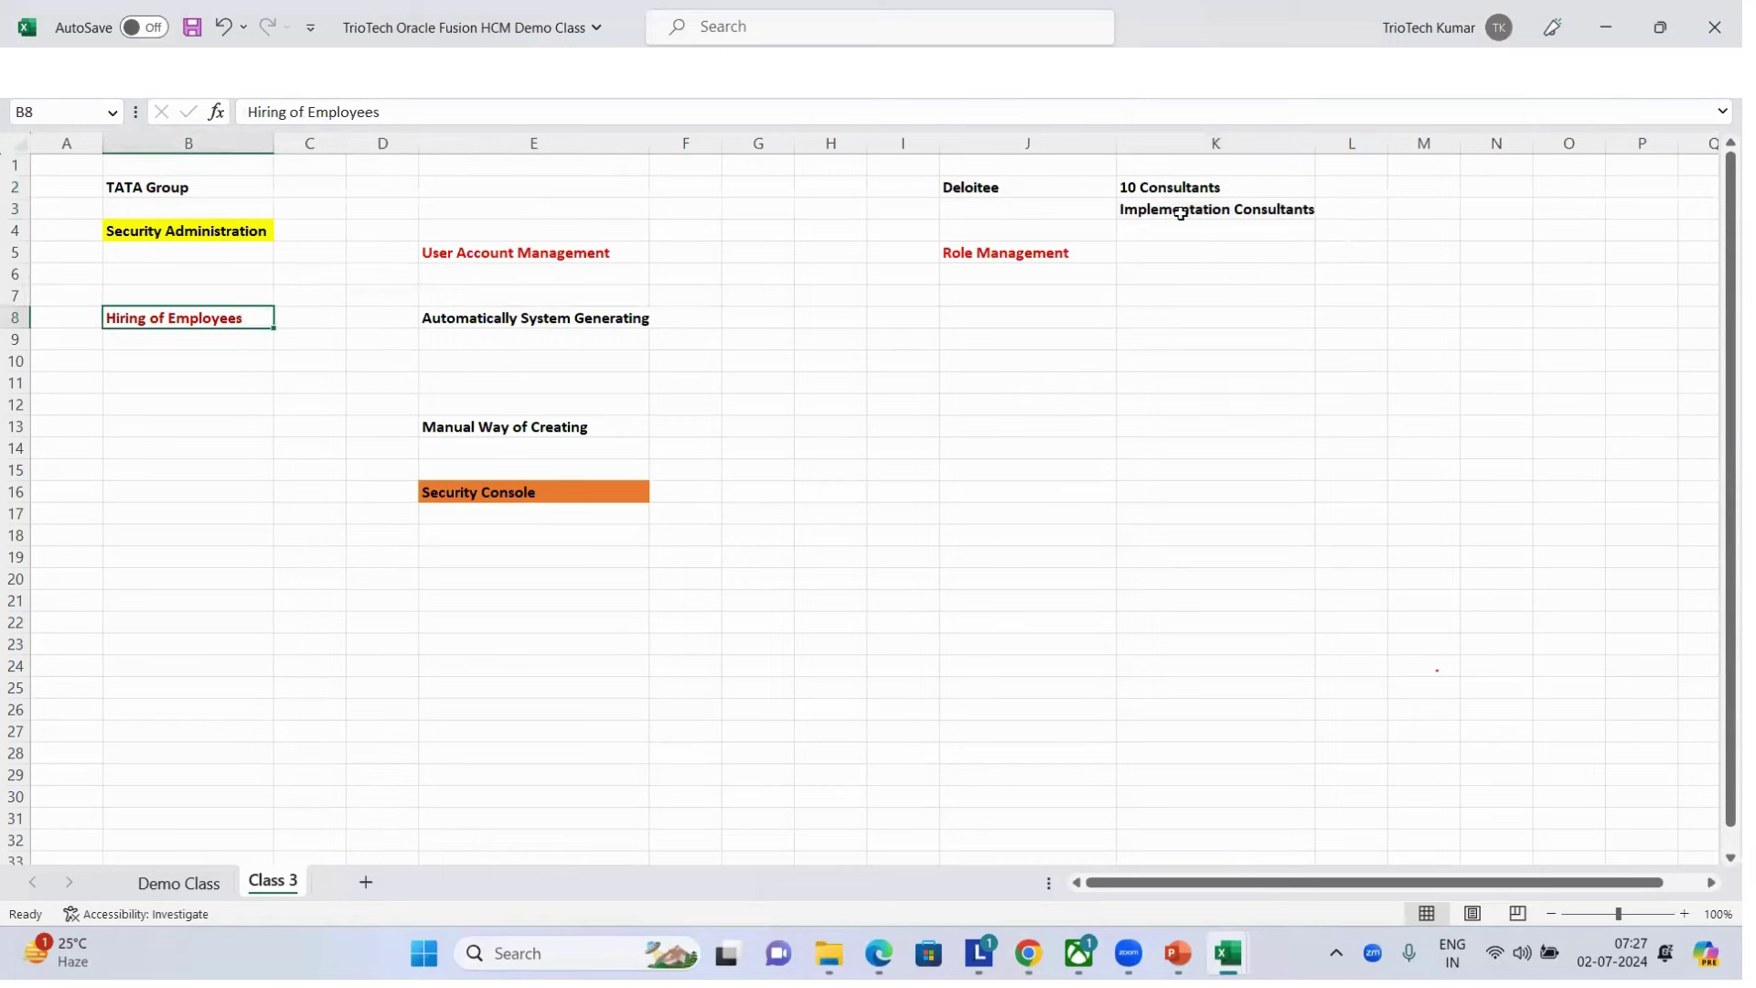
left_click(1158, 183)
left_click_drag(1171, 214, 1173, 193)
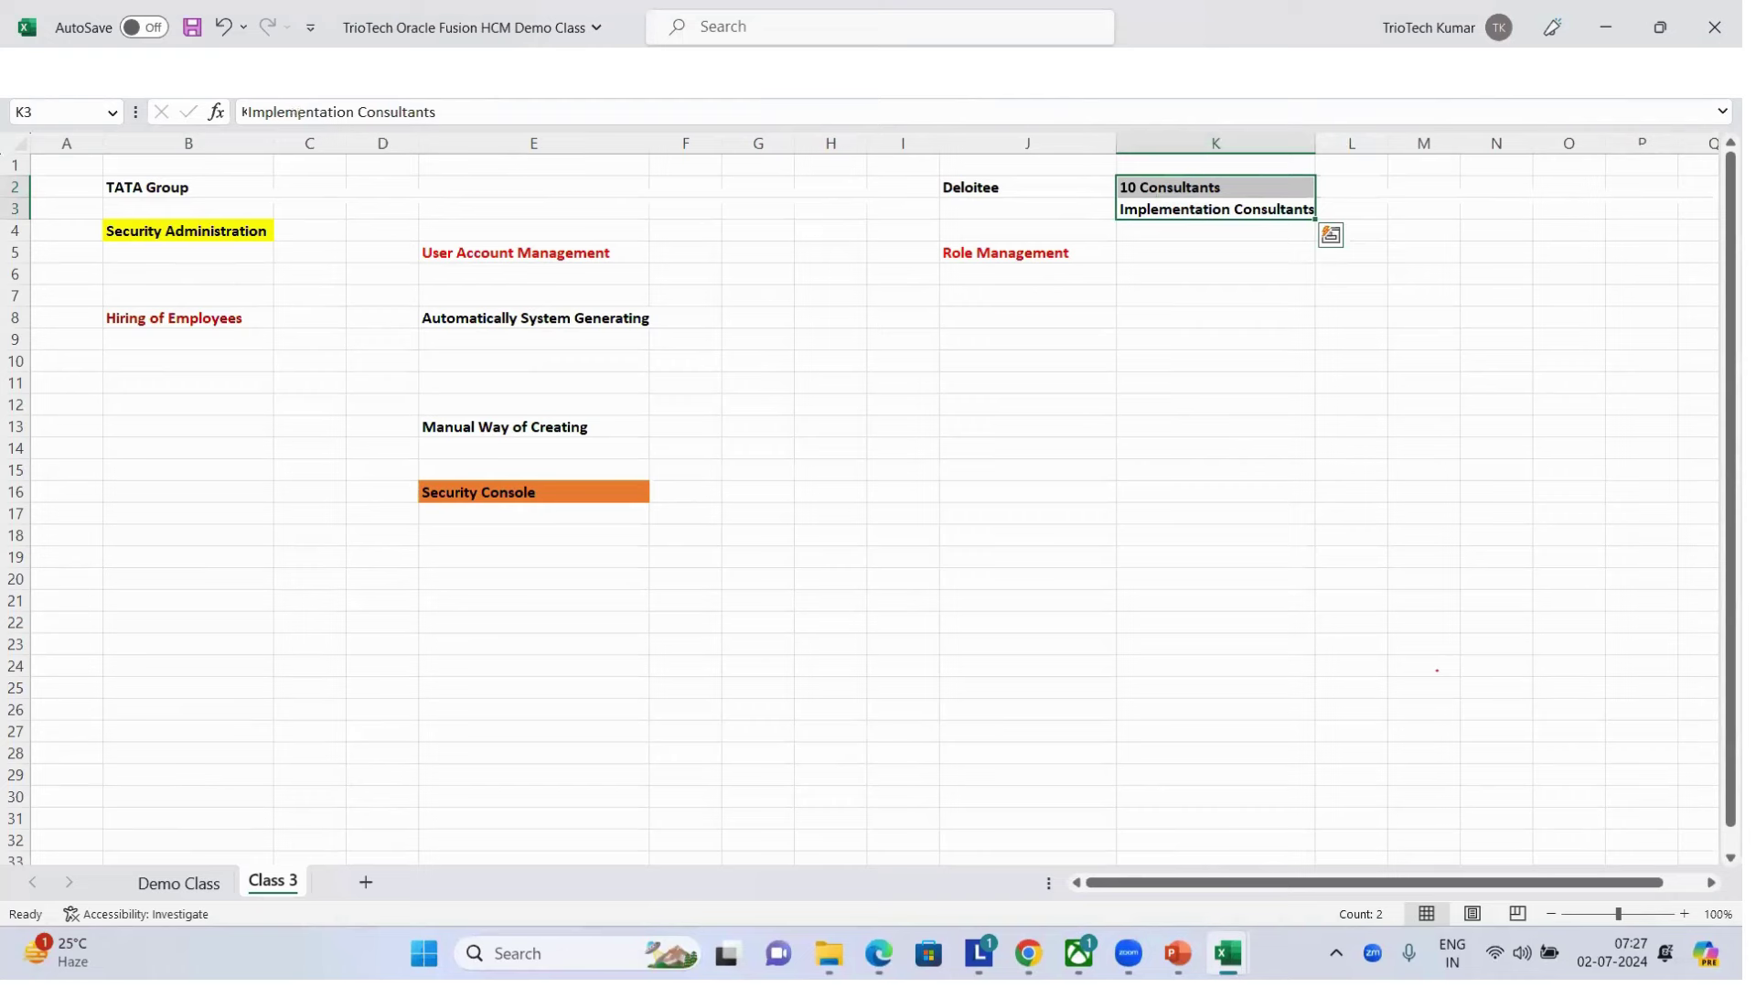
key("alt+Tab")
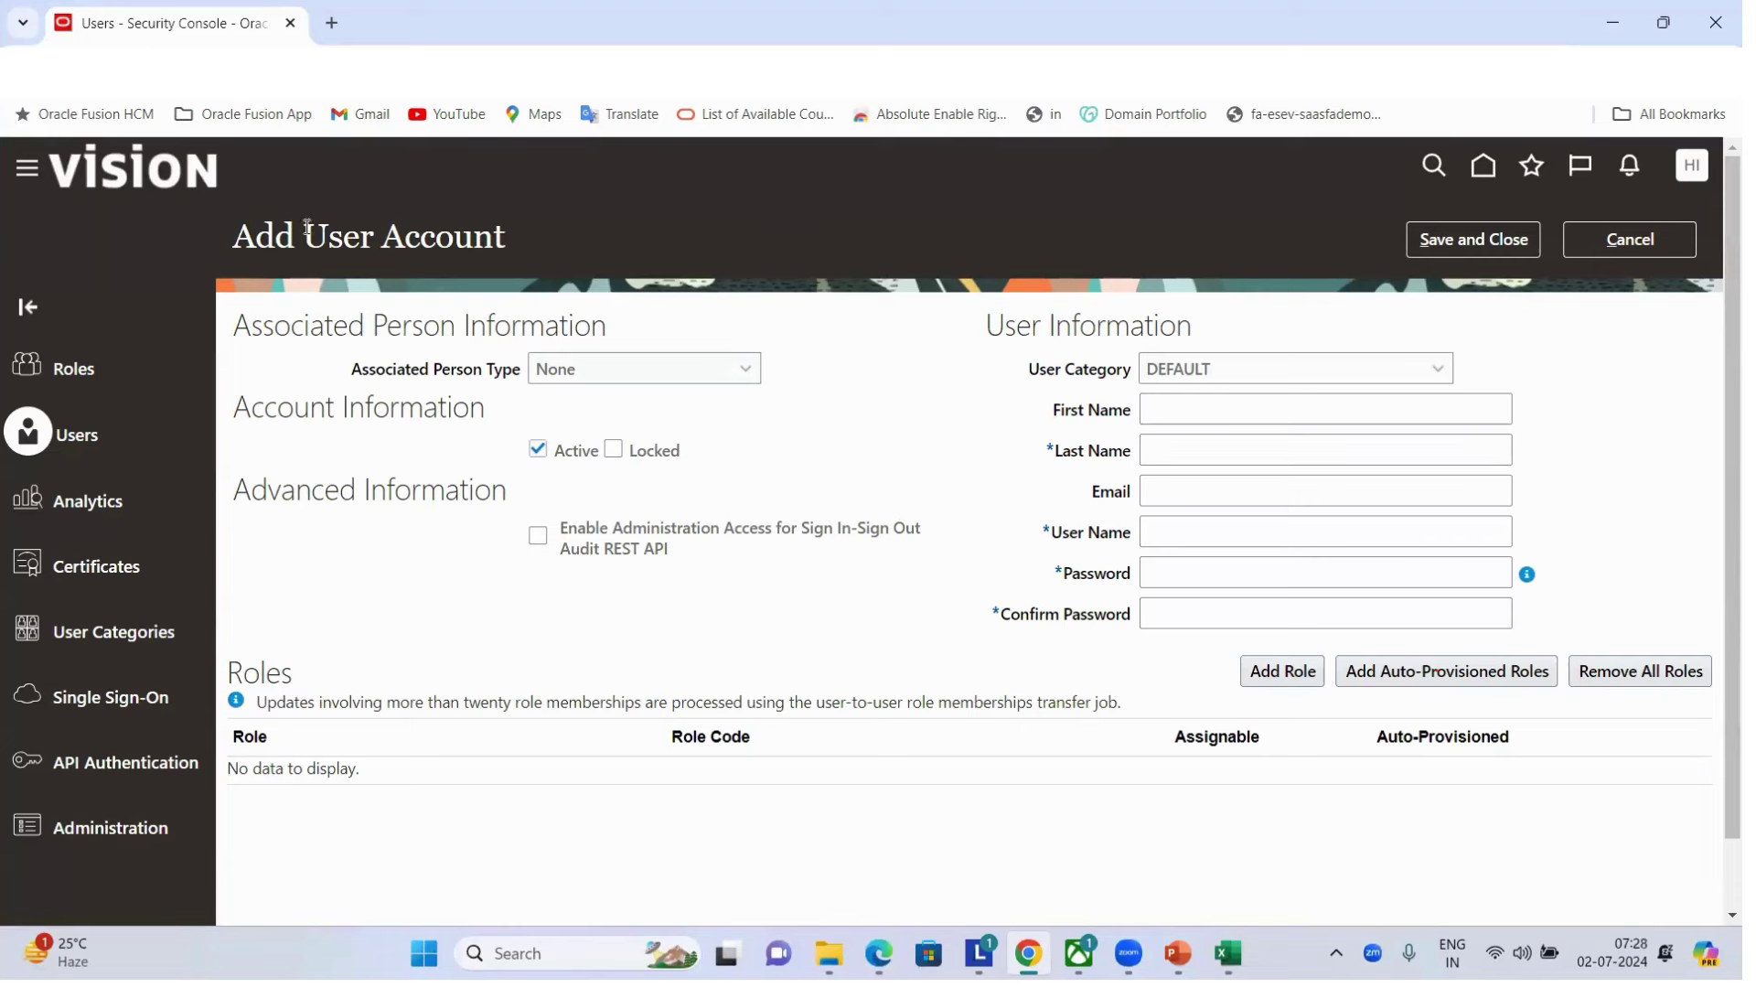
- Set Associated Person Type to Worker and open the search for the new Worker Name field
left_click_drag(307, 234, 594, 240)
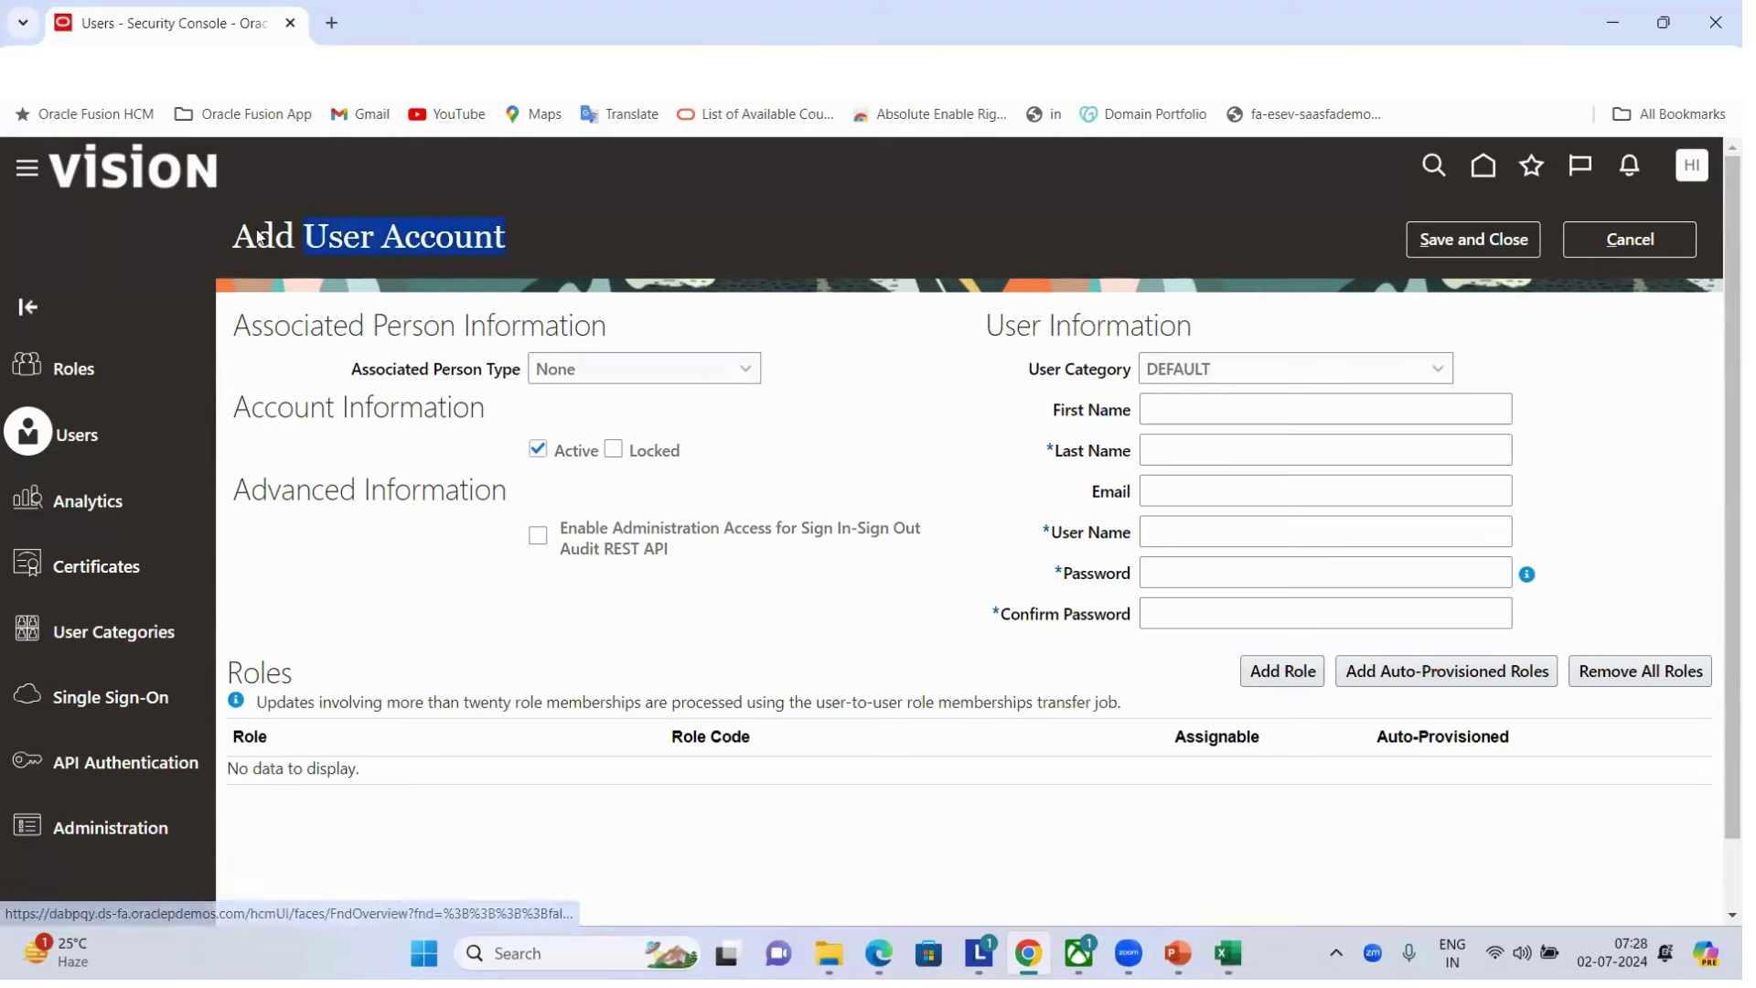
left_click_drag(254, 236, 476, 239)
left_click(631, 375)
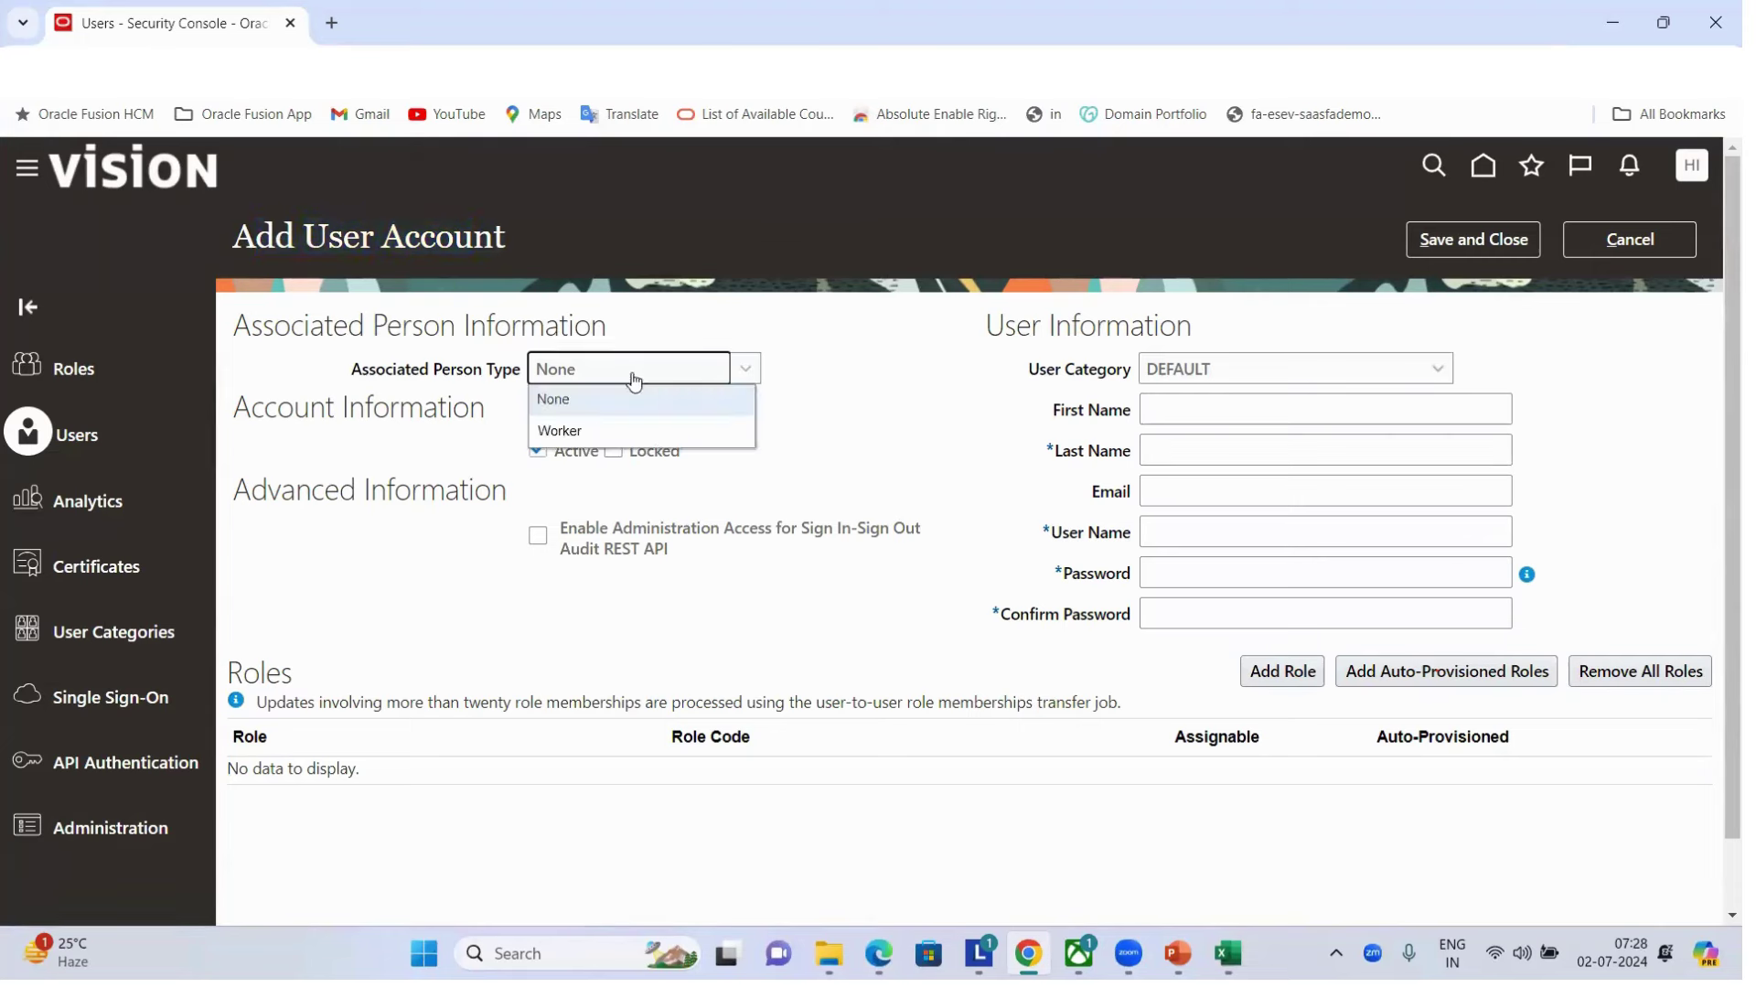
left_click(578, 430)
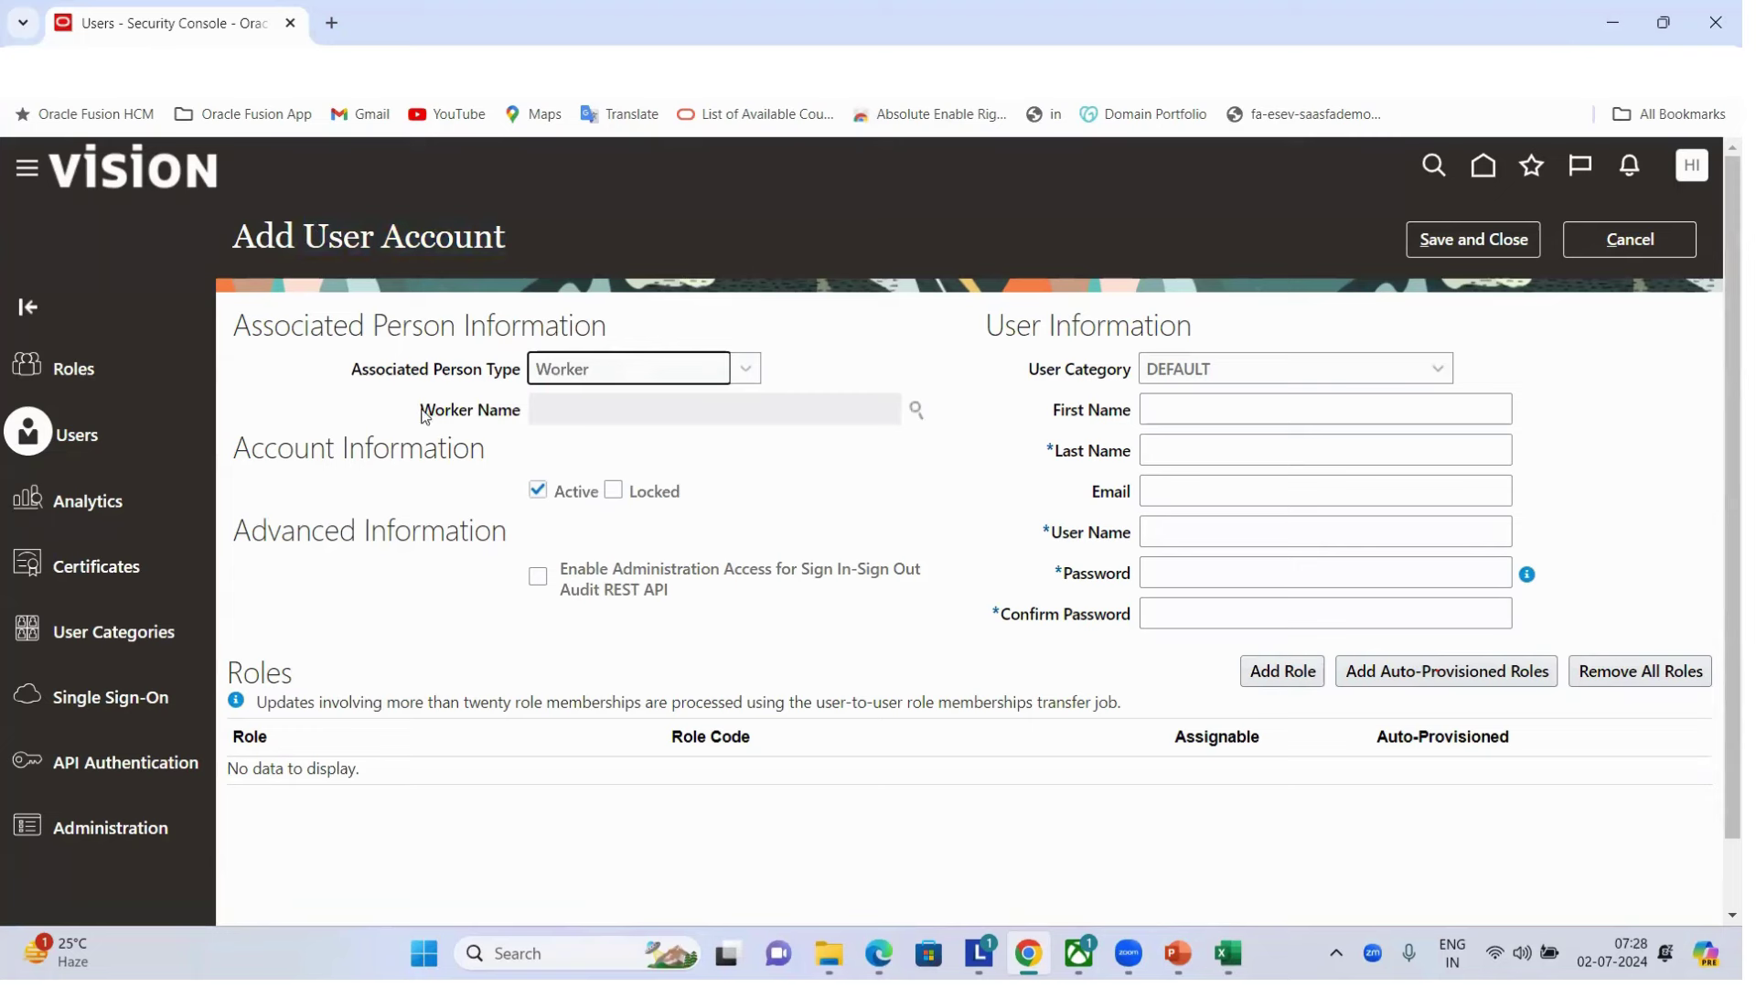
left_click_drag(422, 415, 529, 417)
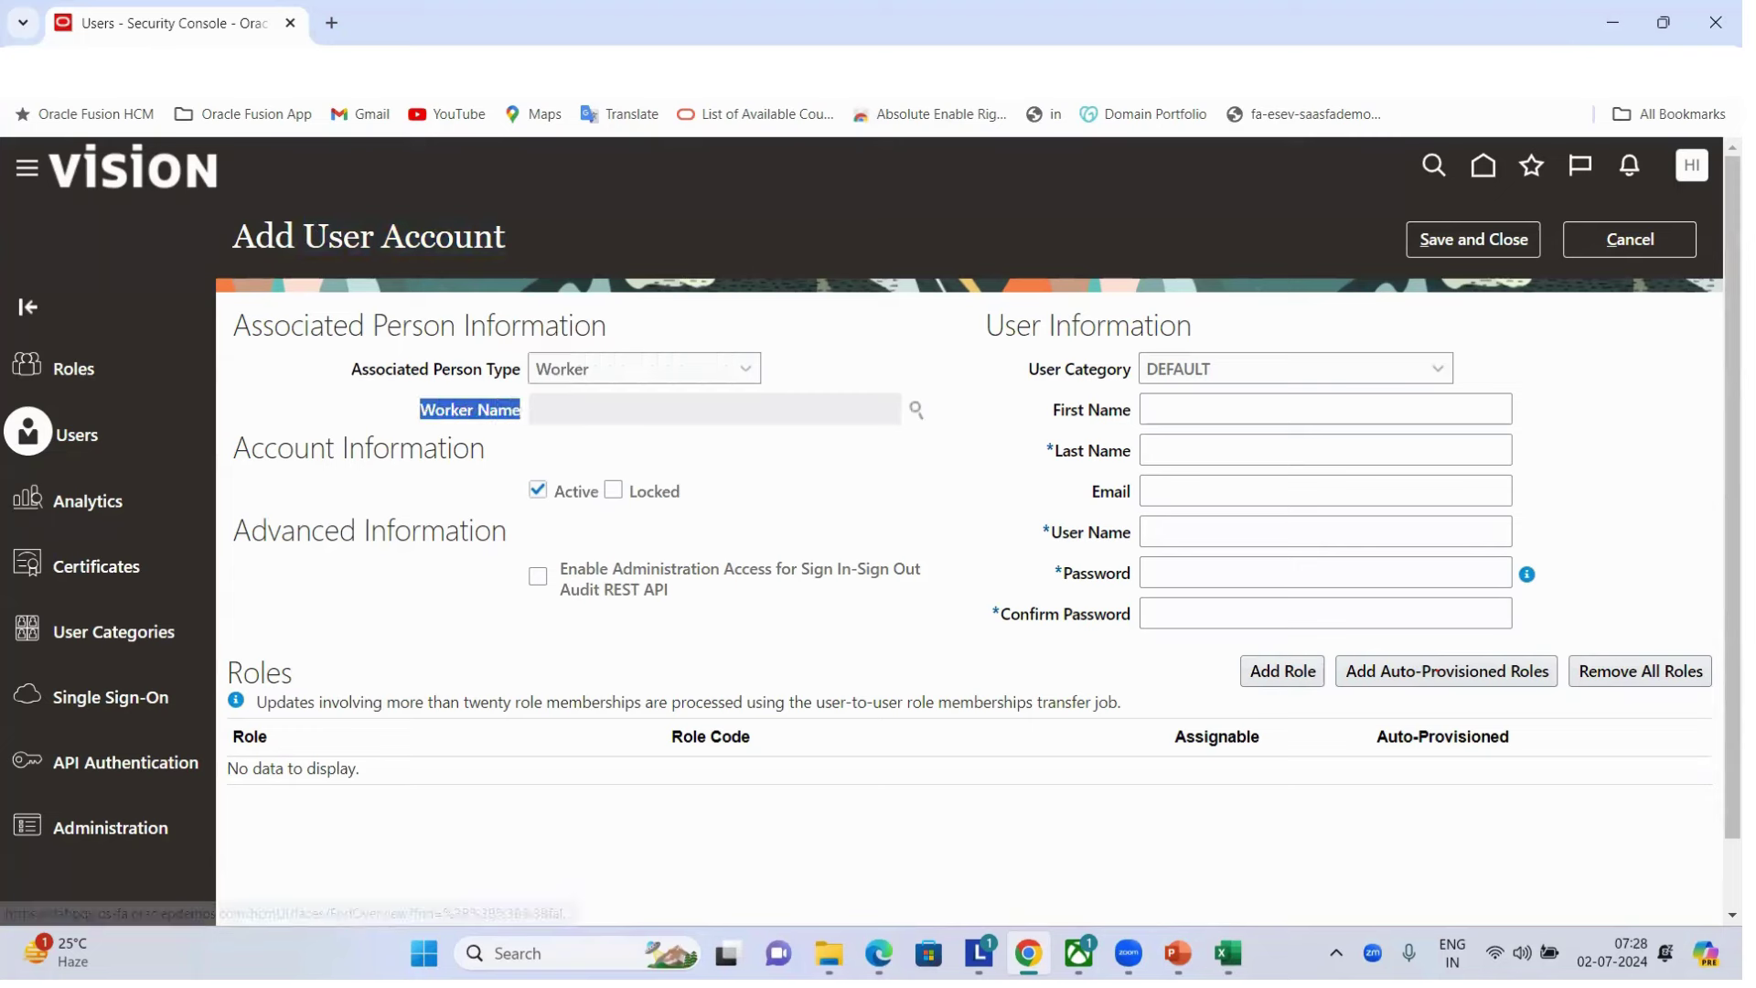
left_click(913, 412)
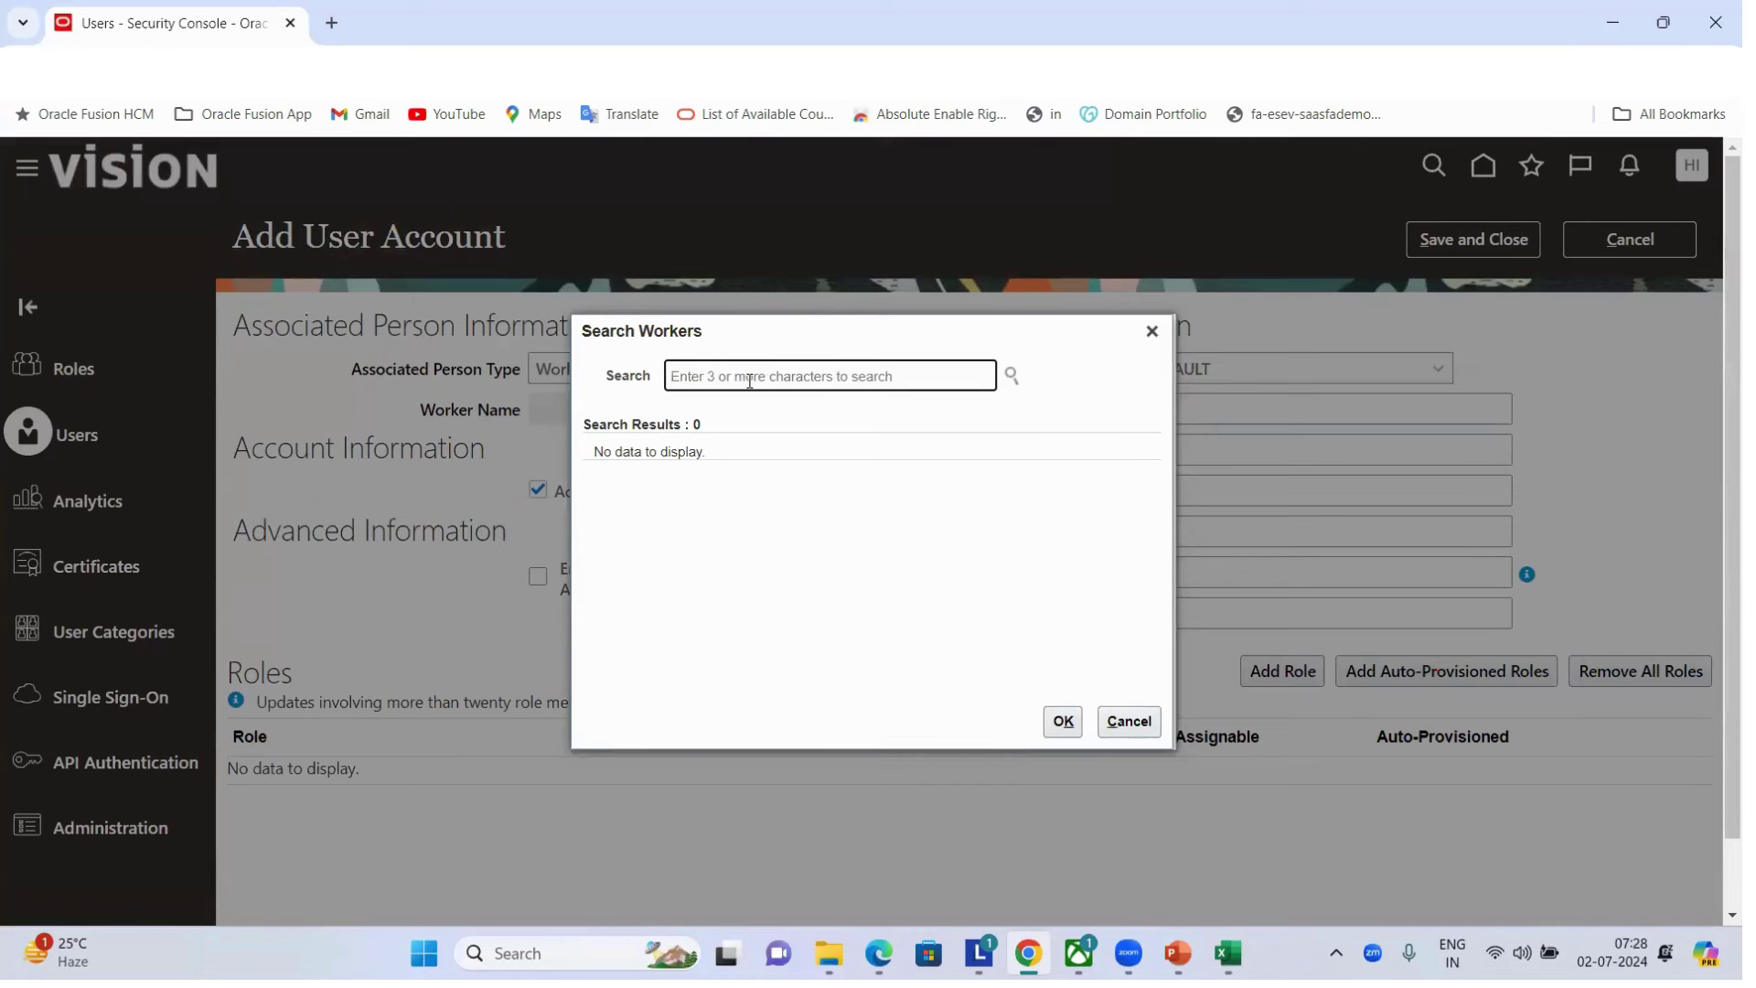
- Search workers by a first name and link the first result to the account
type("John")
key("Return")
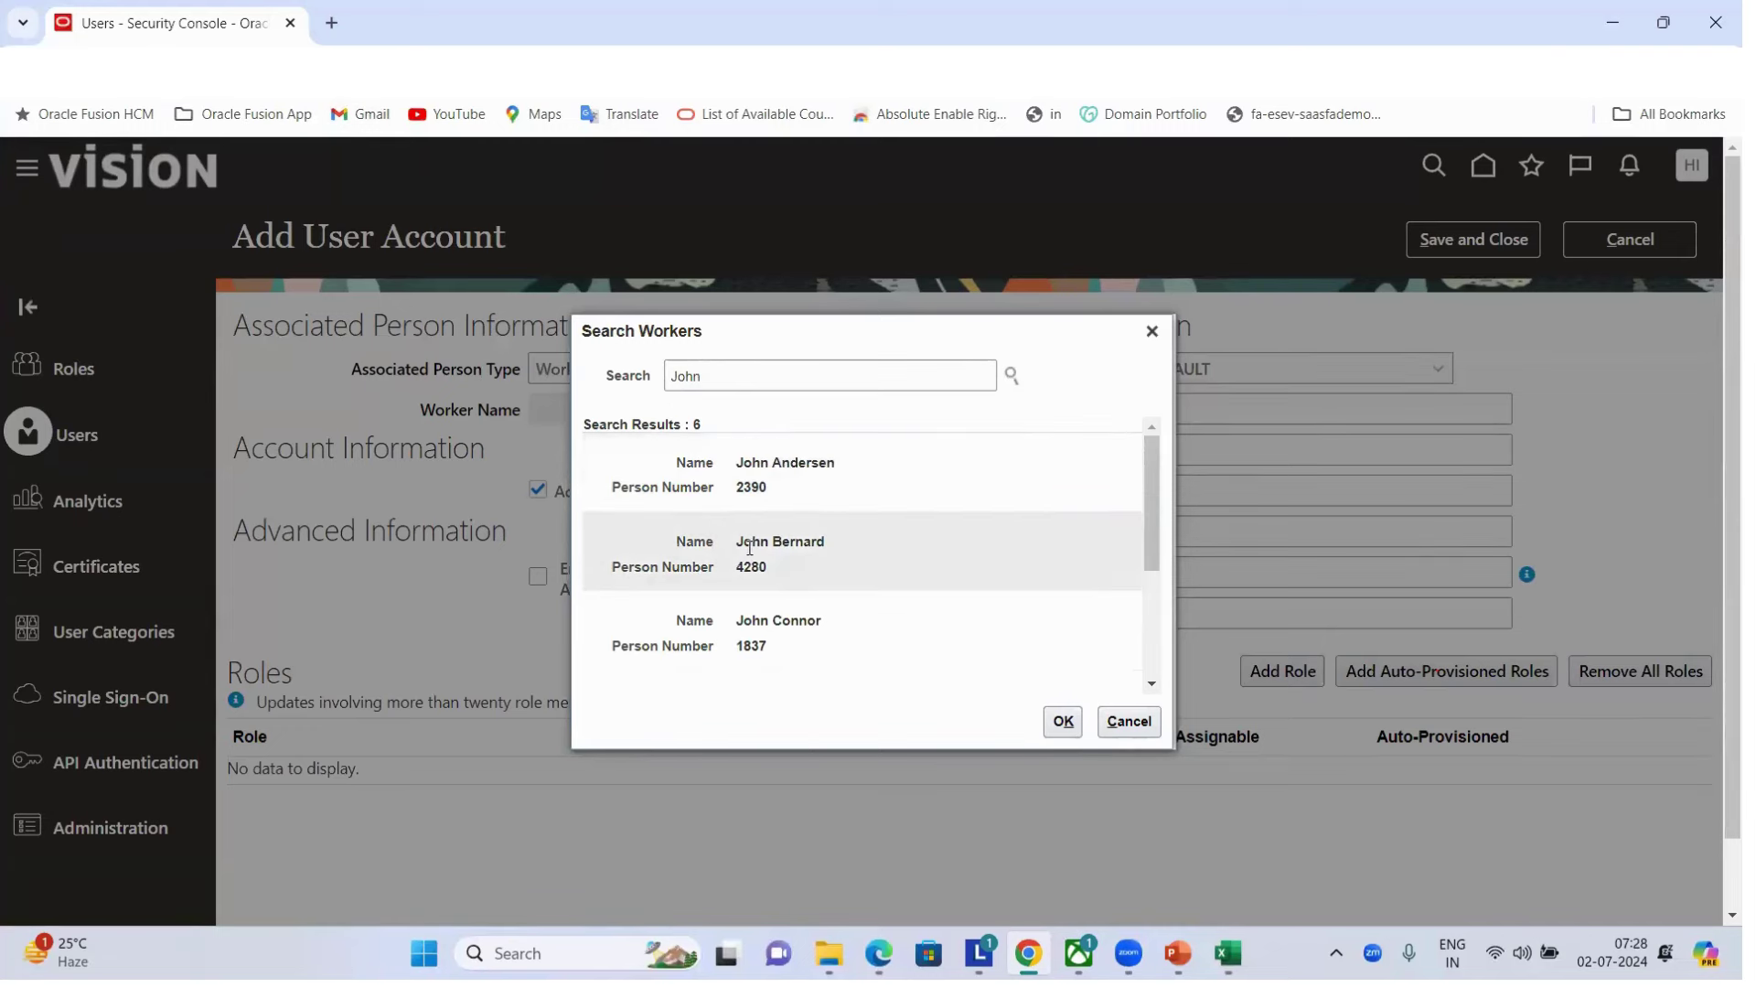
scroll(781, 483, "down", 5)
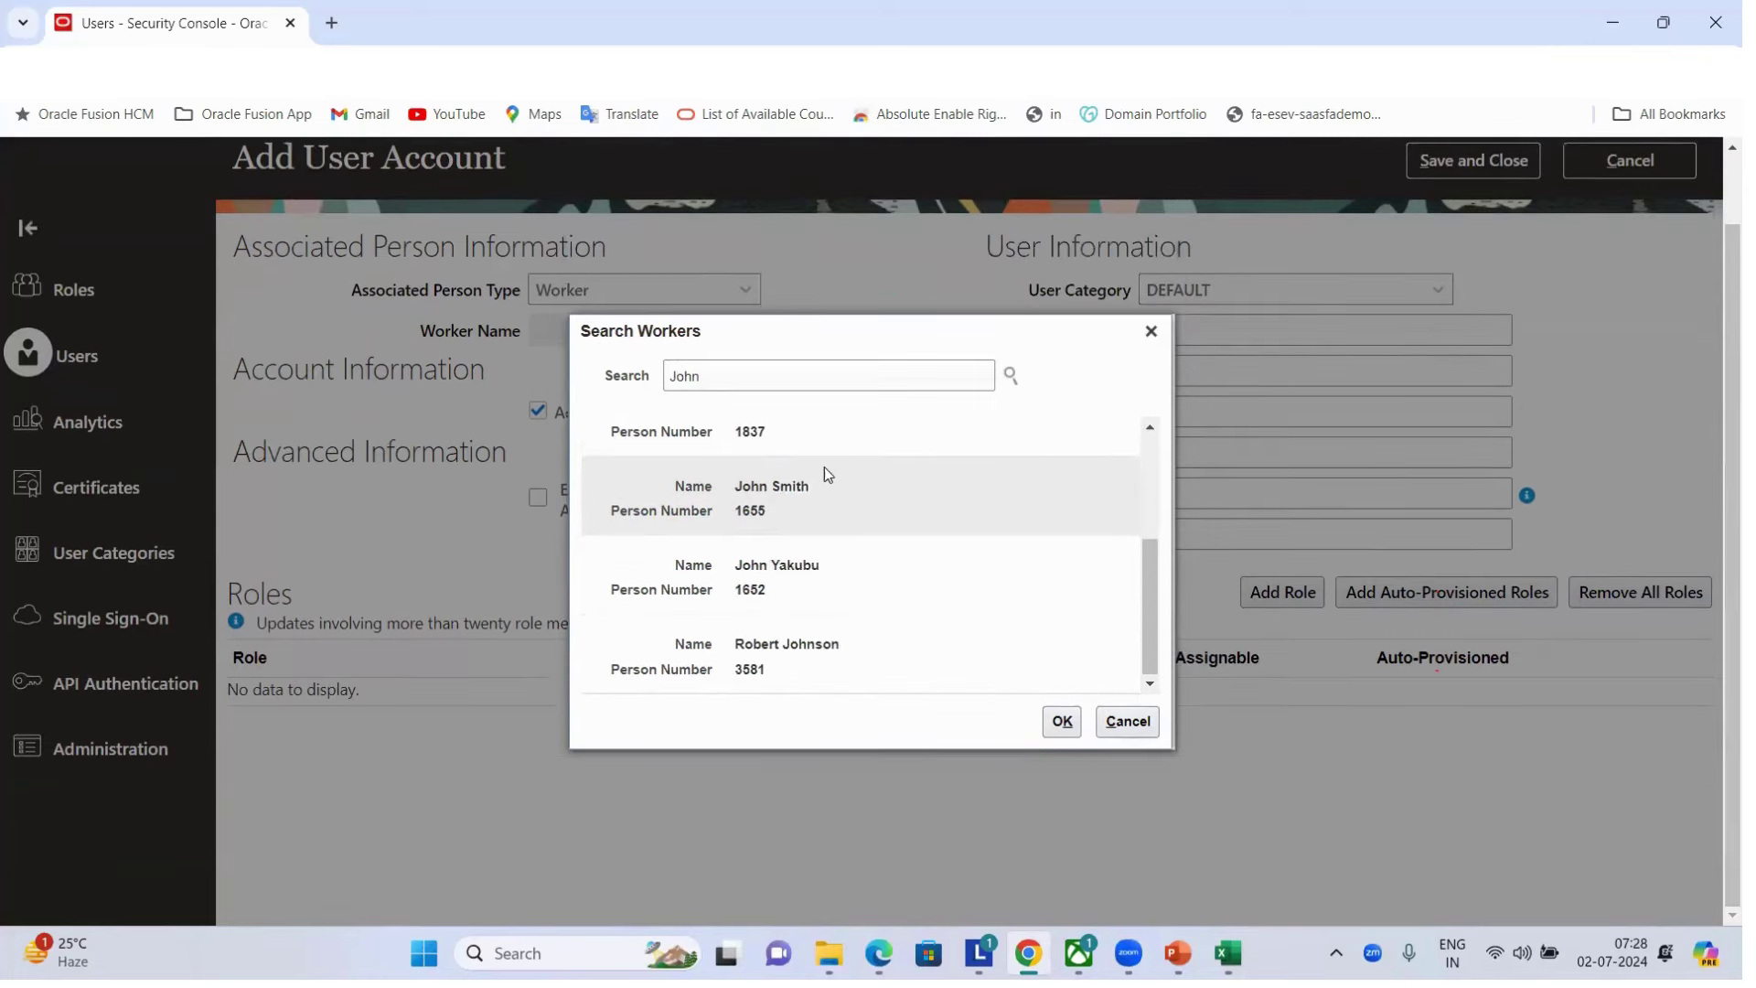
scroll(809, 561, "up", 5)
left_click(803, 480)
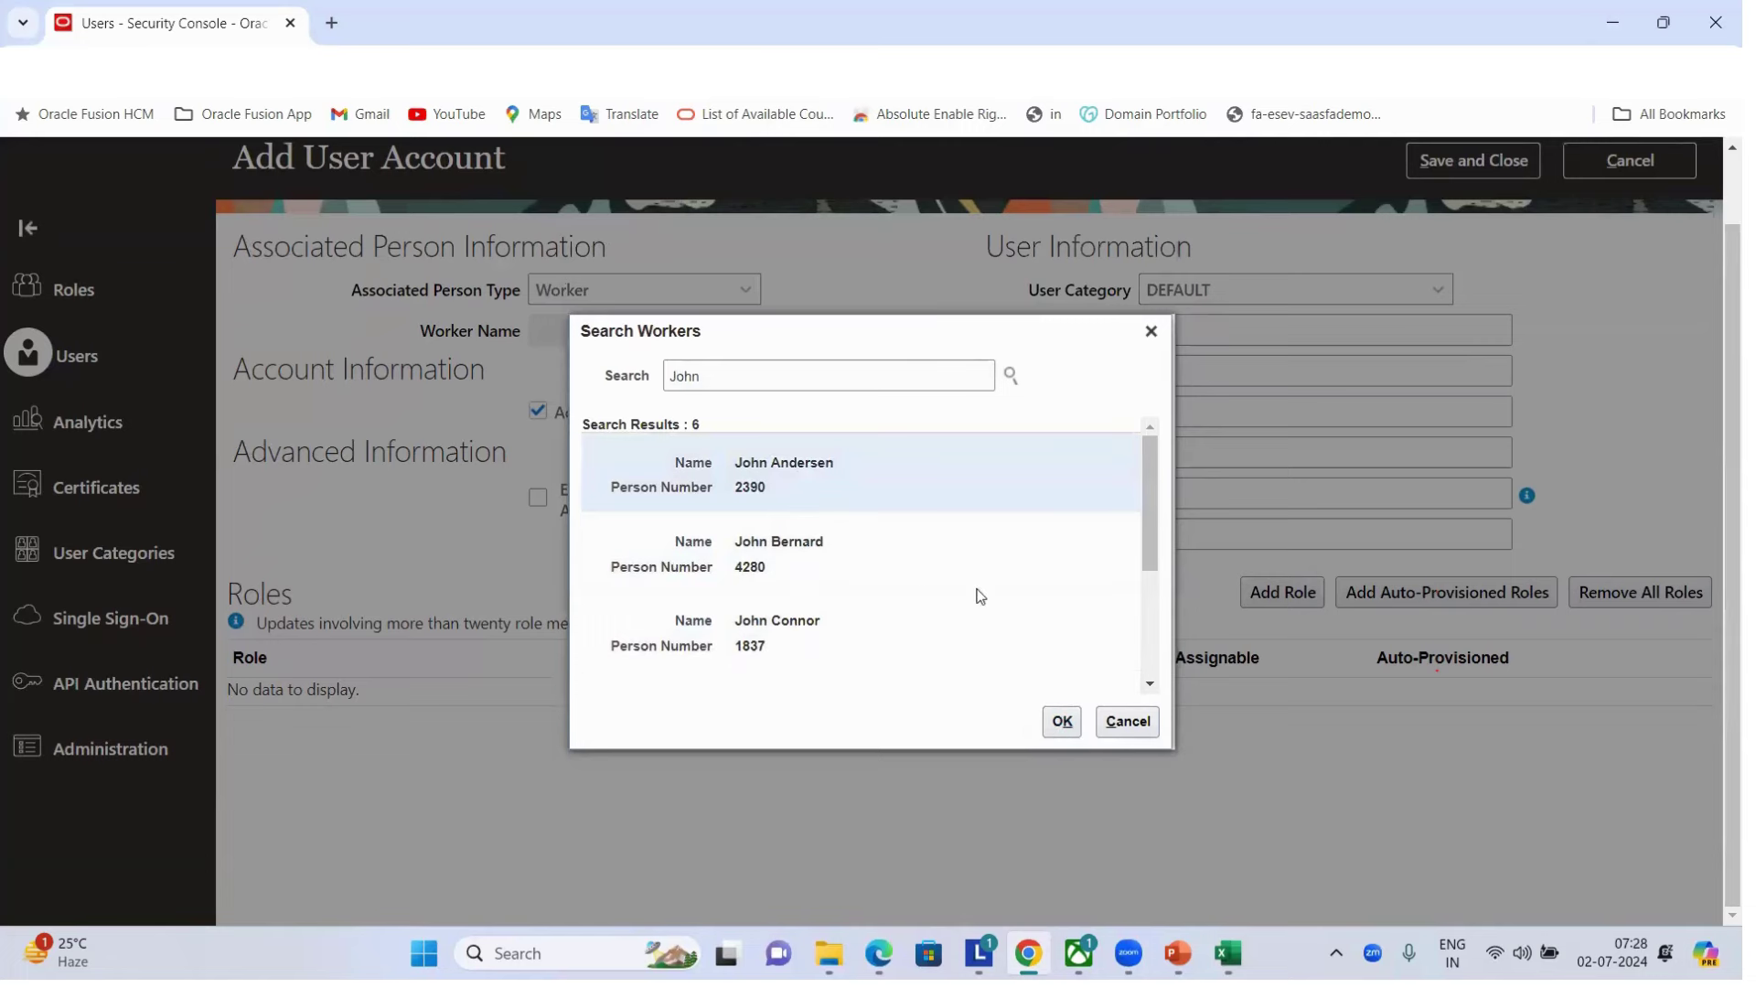
left_click(1061, 722)
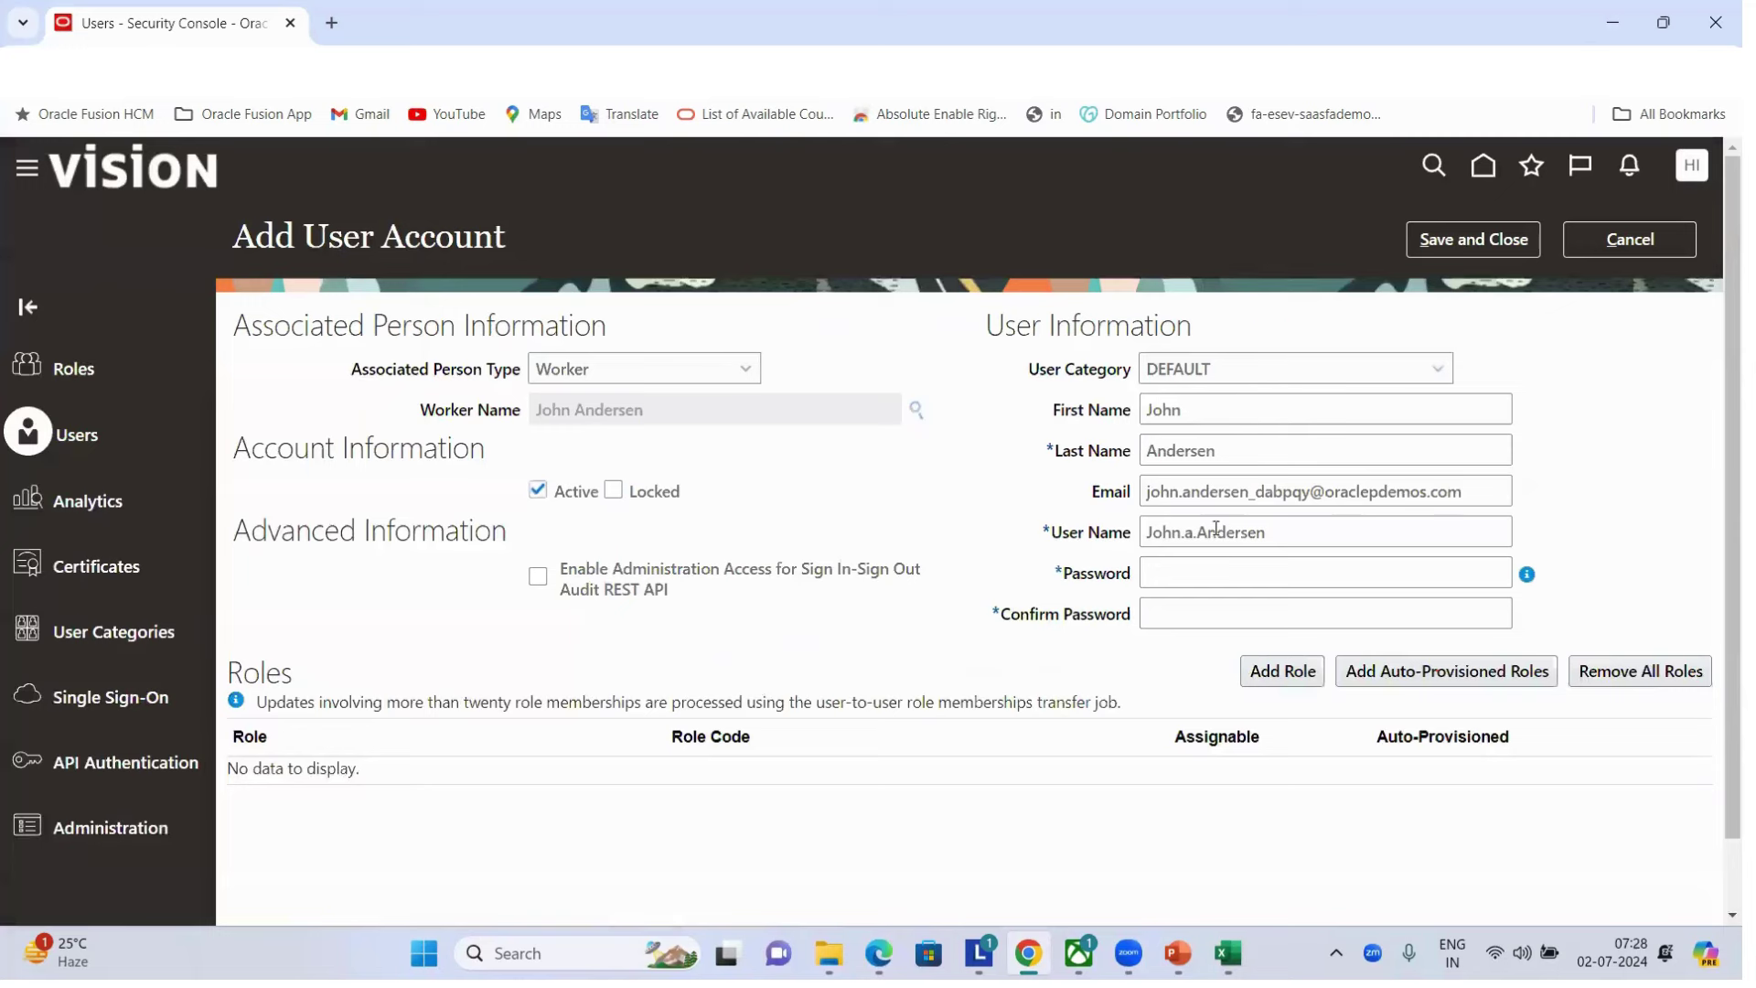
double_click(1192, 411)
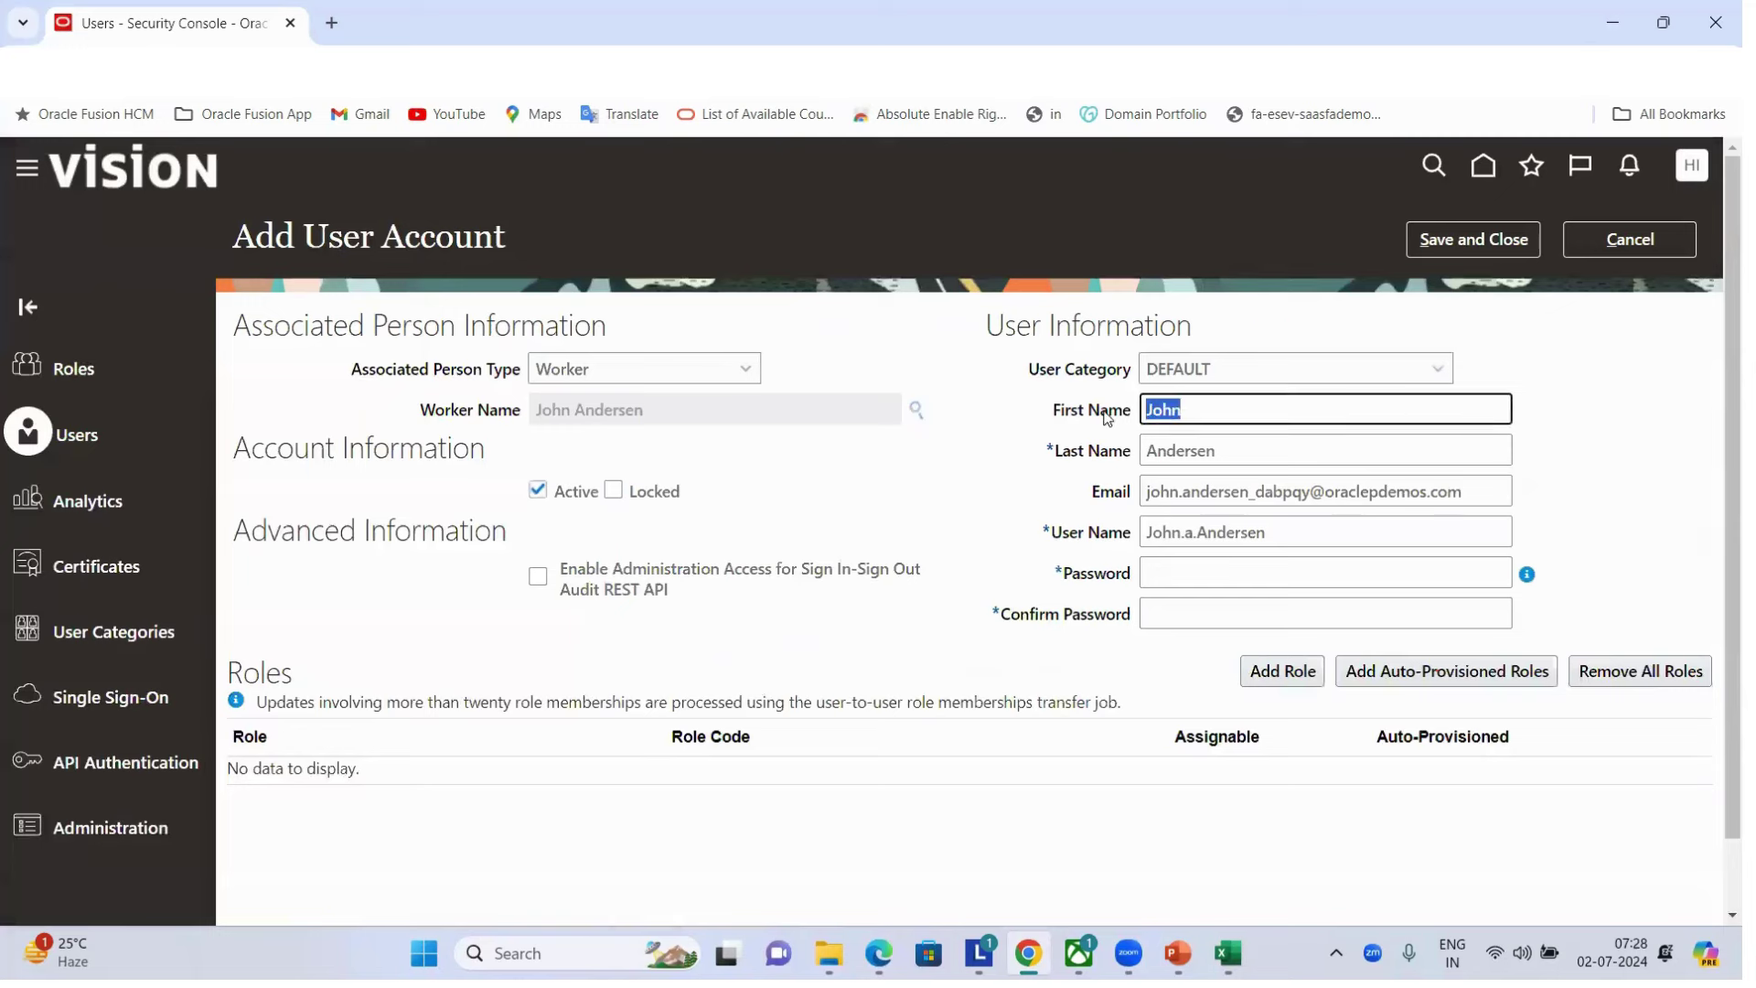
left_click(1234, 449)
double_click(1233, 449)
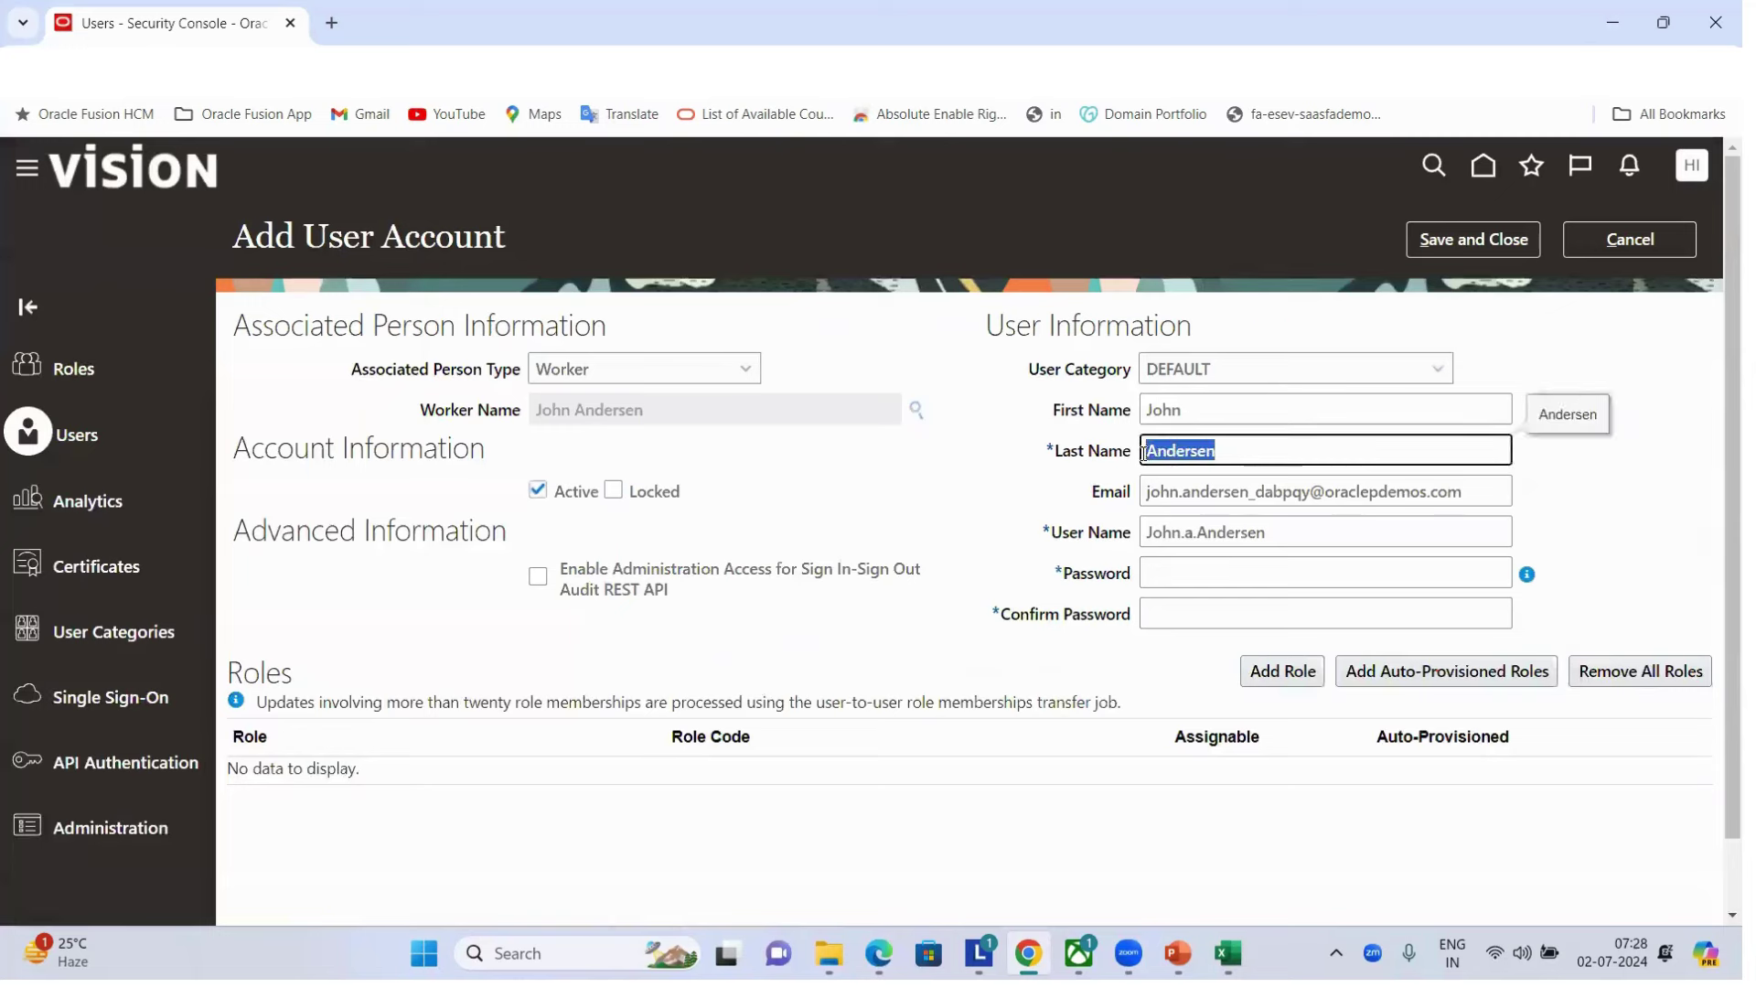
left_click_drag(1217, 492, 1167, 515)
left_click(1189, 532)
double_click(1189, 532)
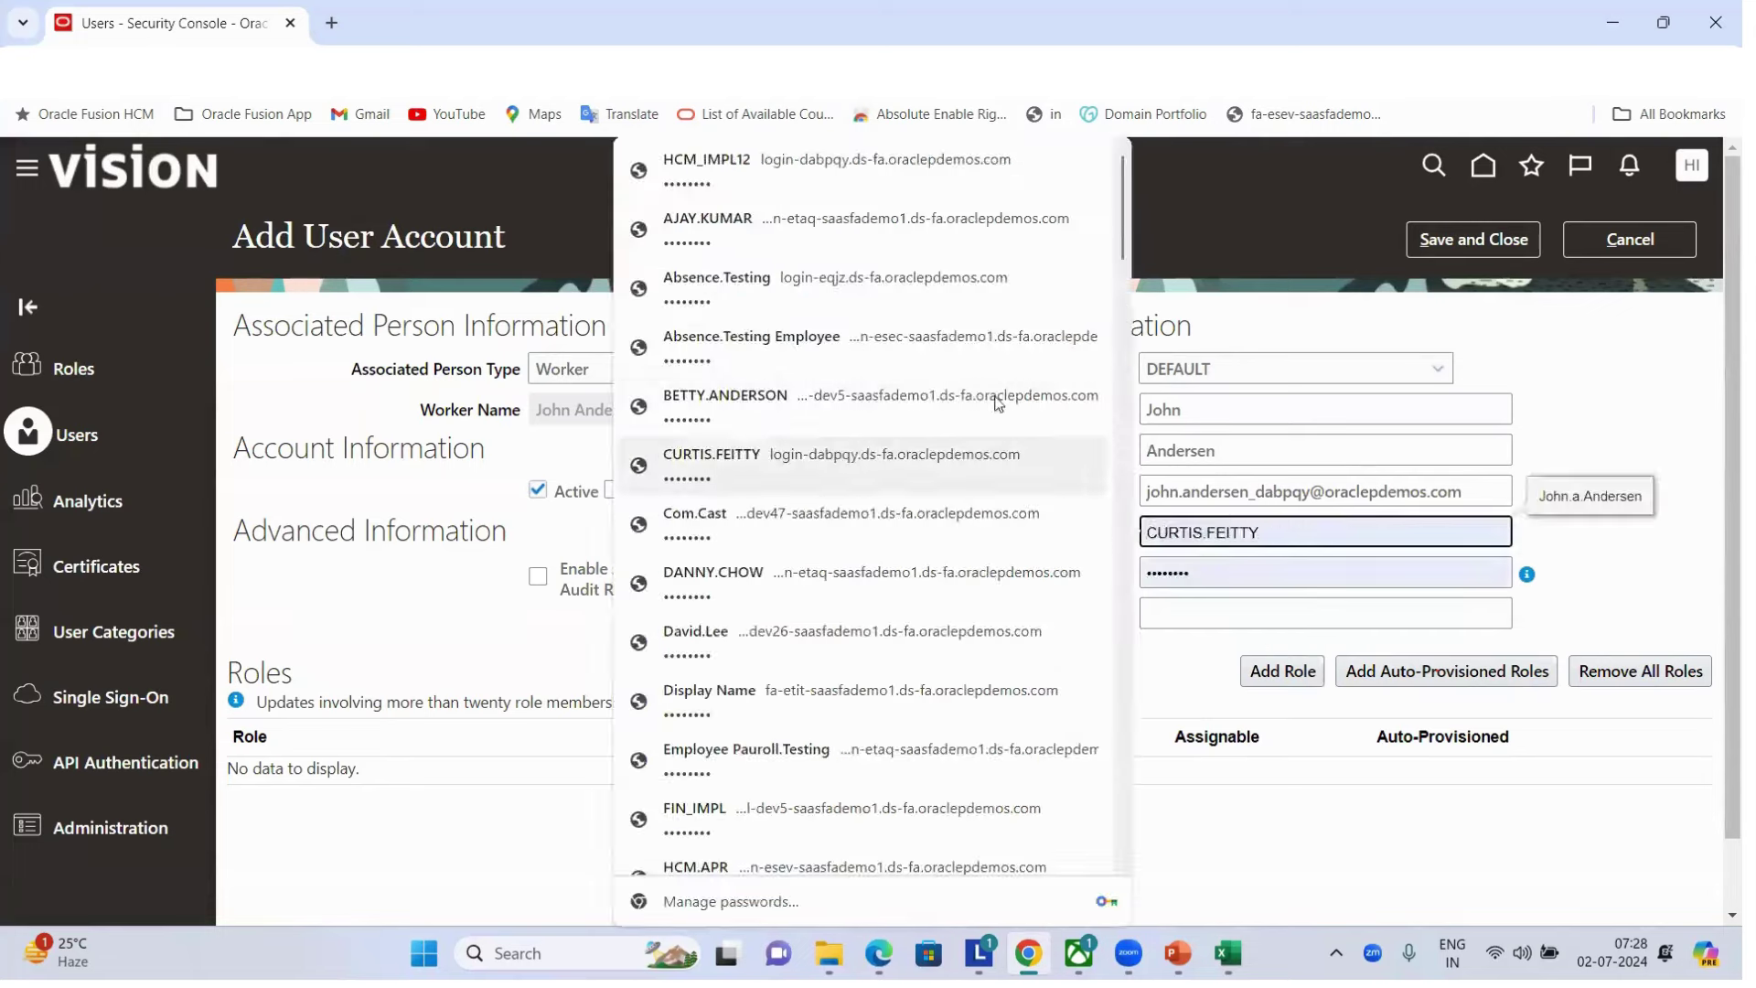
left_click(1038, 334)
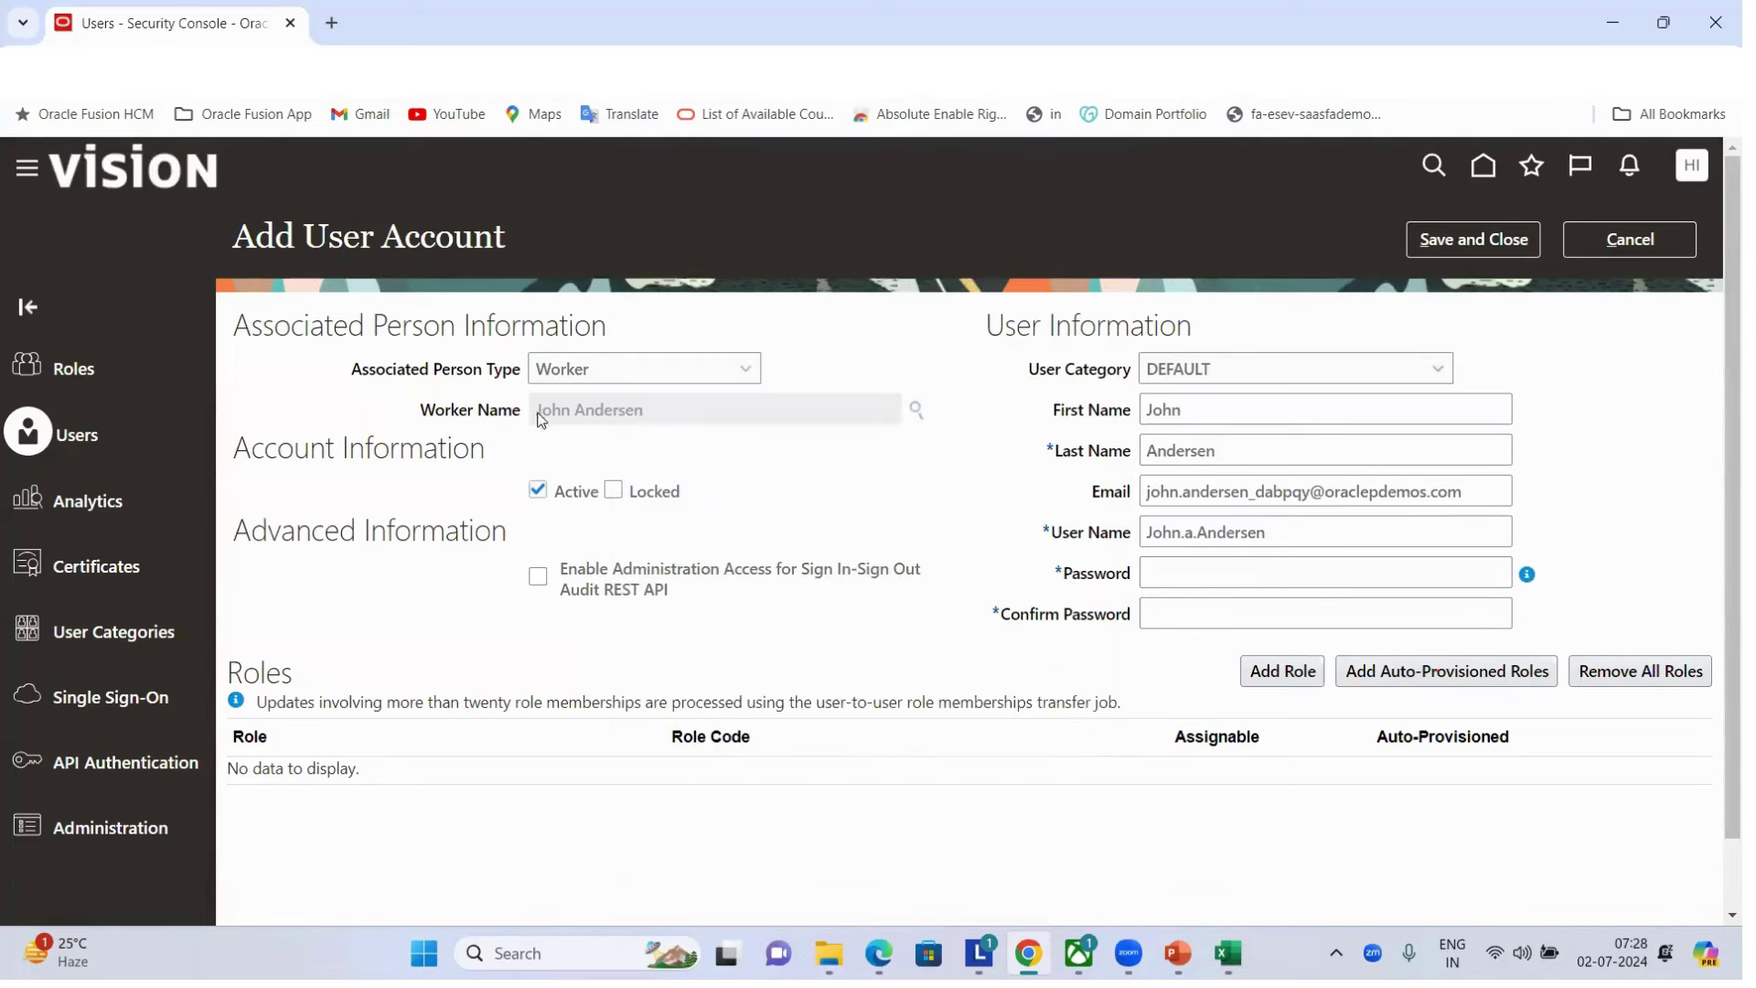
left_click_drag(537, 413, 643, 413)
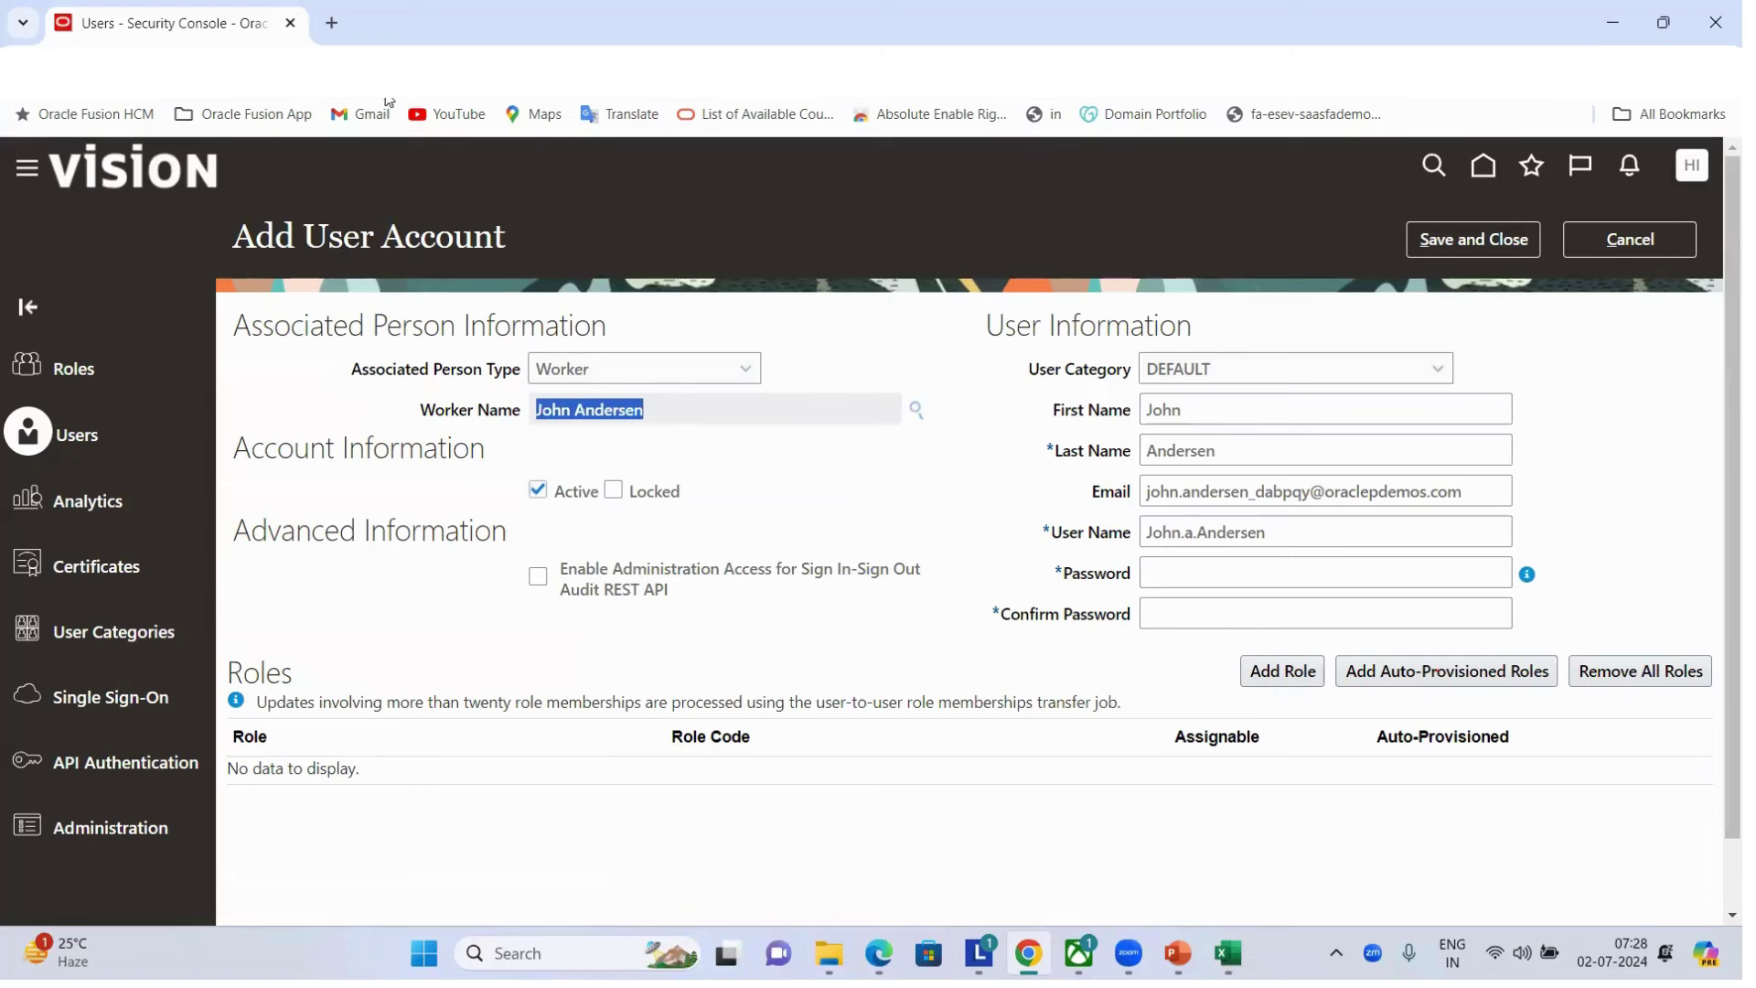
left_click(899, 95)
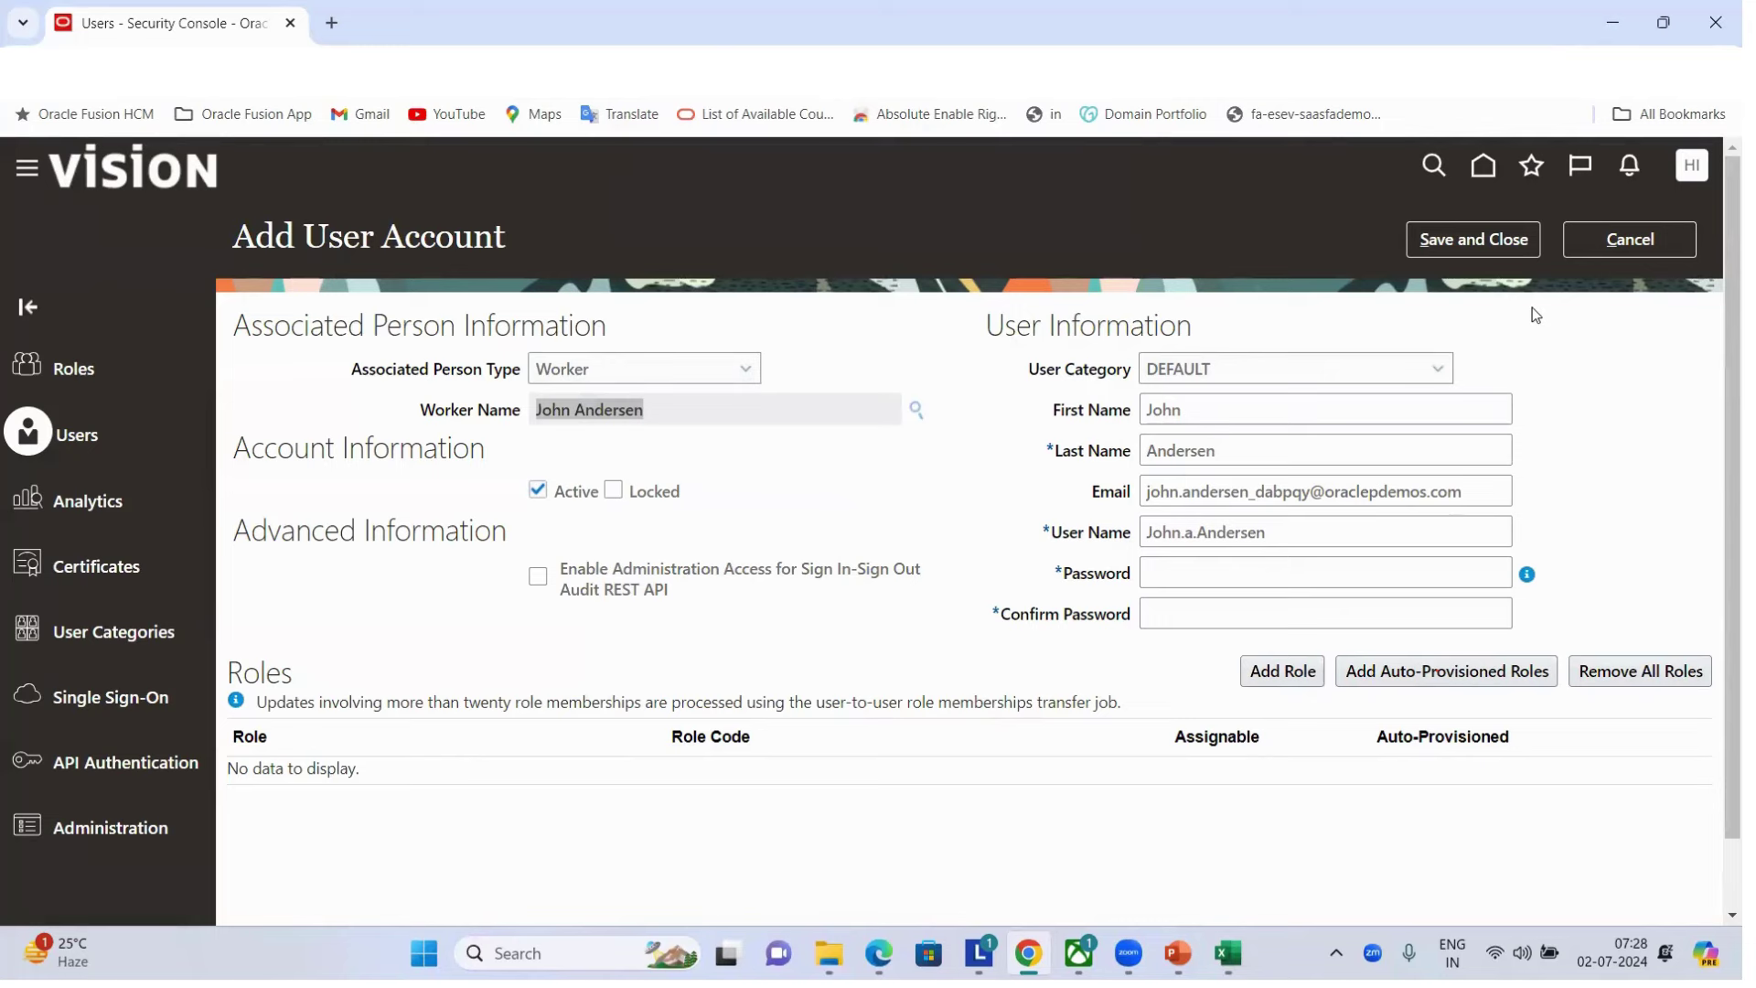
- Cancel the filled-in draft and reopen Add User Account to get a blank form
left_click(1655, 248)
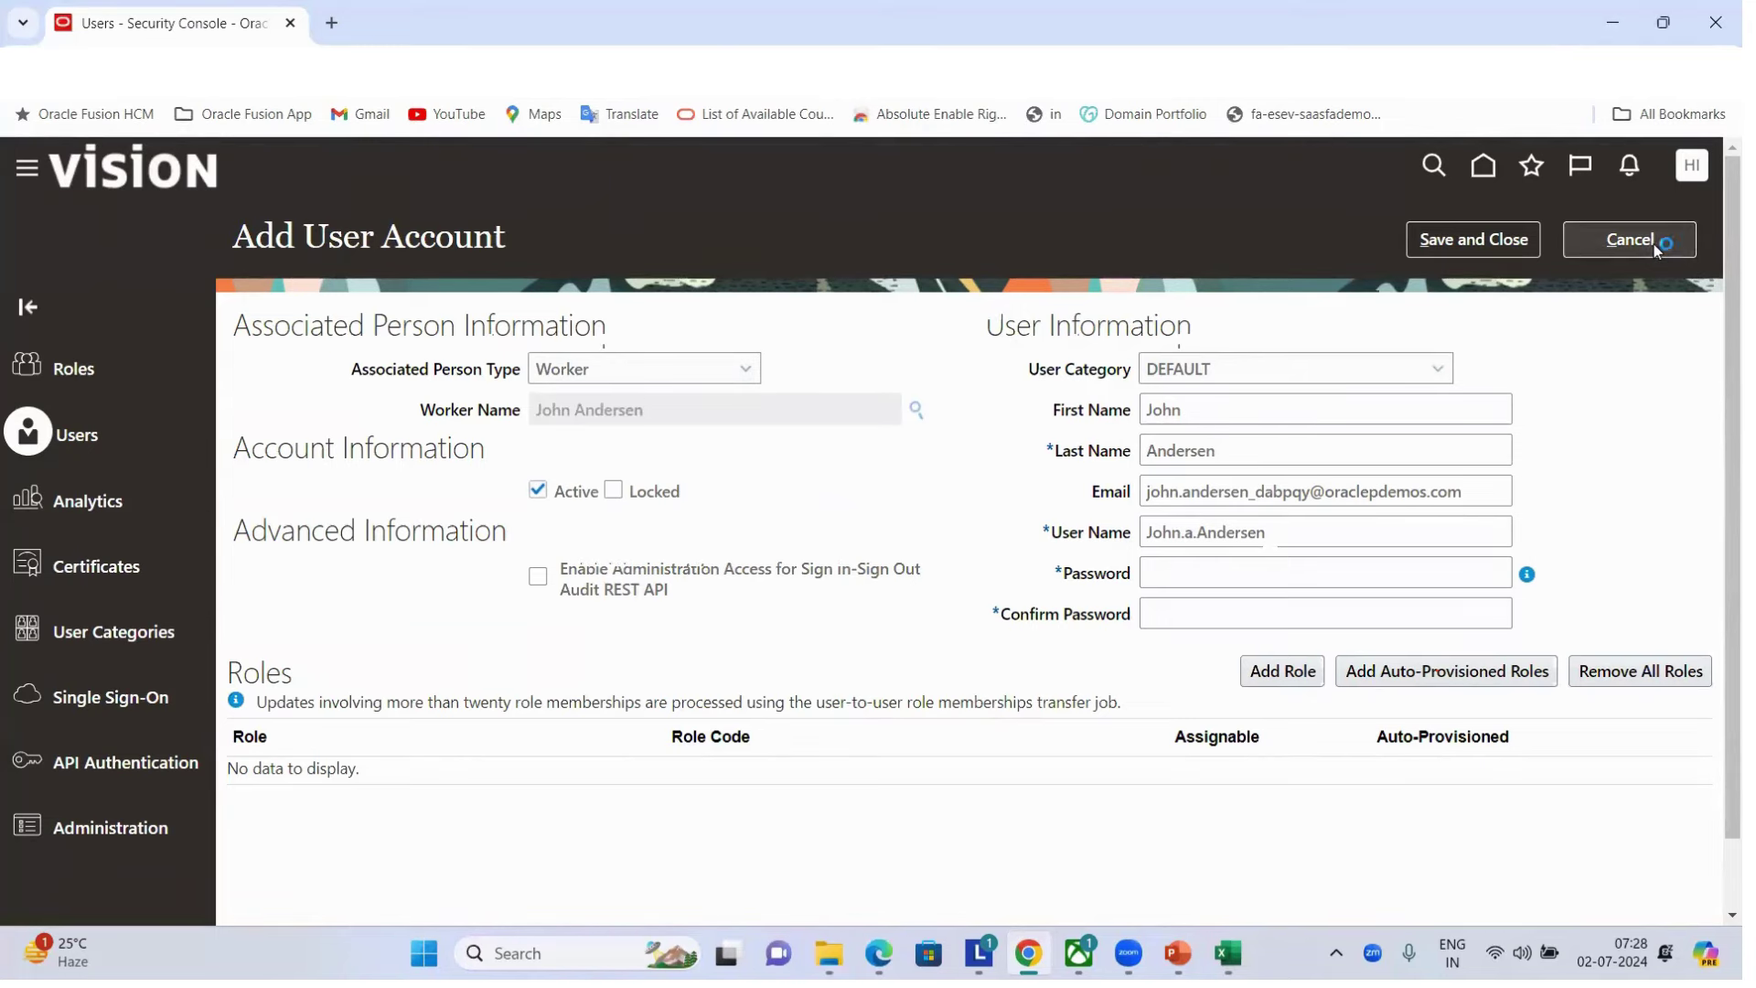
left_click(1432, 248)
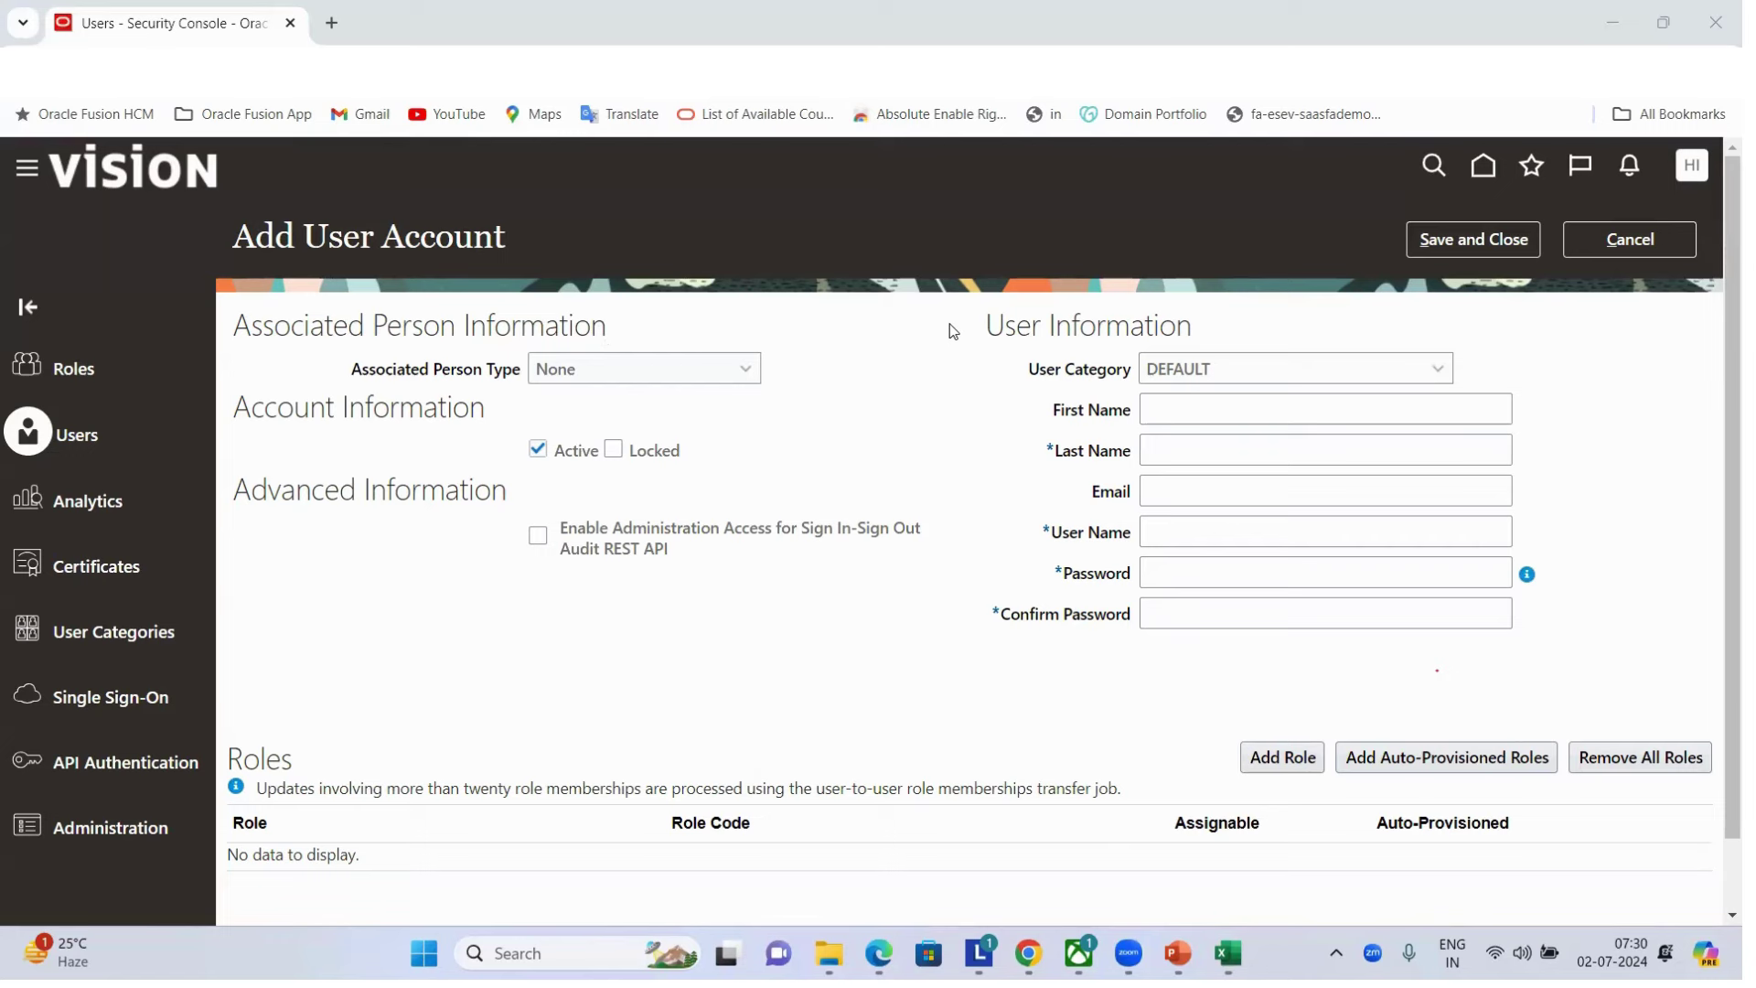
- Highlight the Add User Account title and close the Associated Person Type list with None kept
left_click(357, 240)
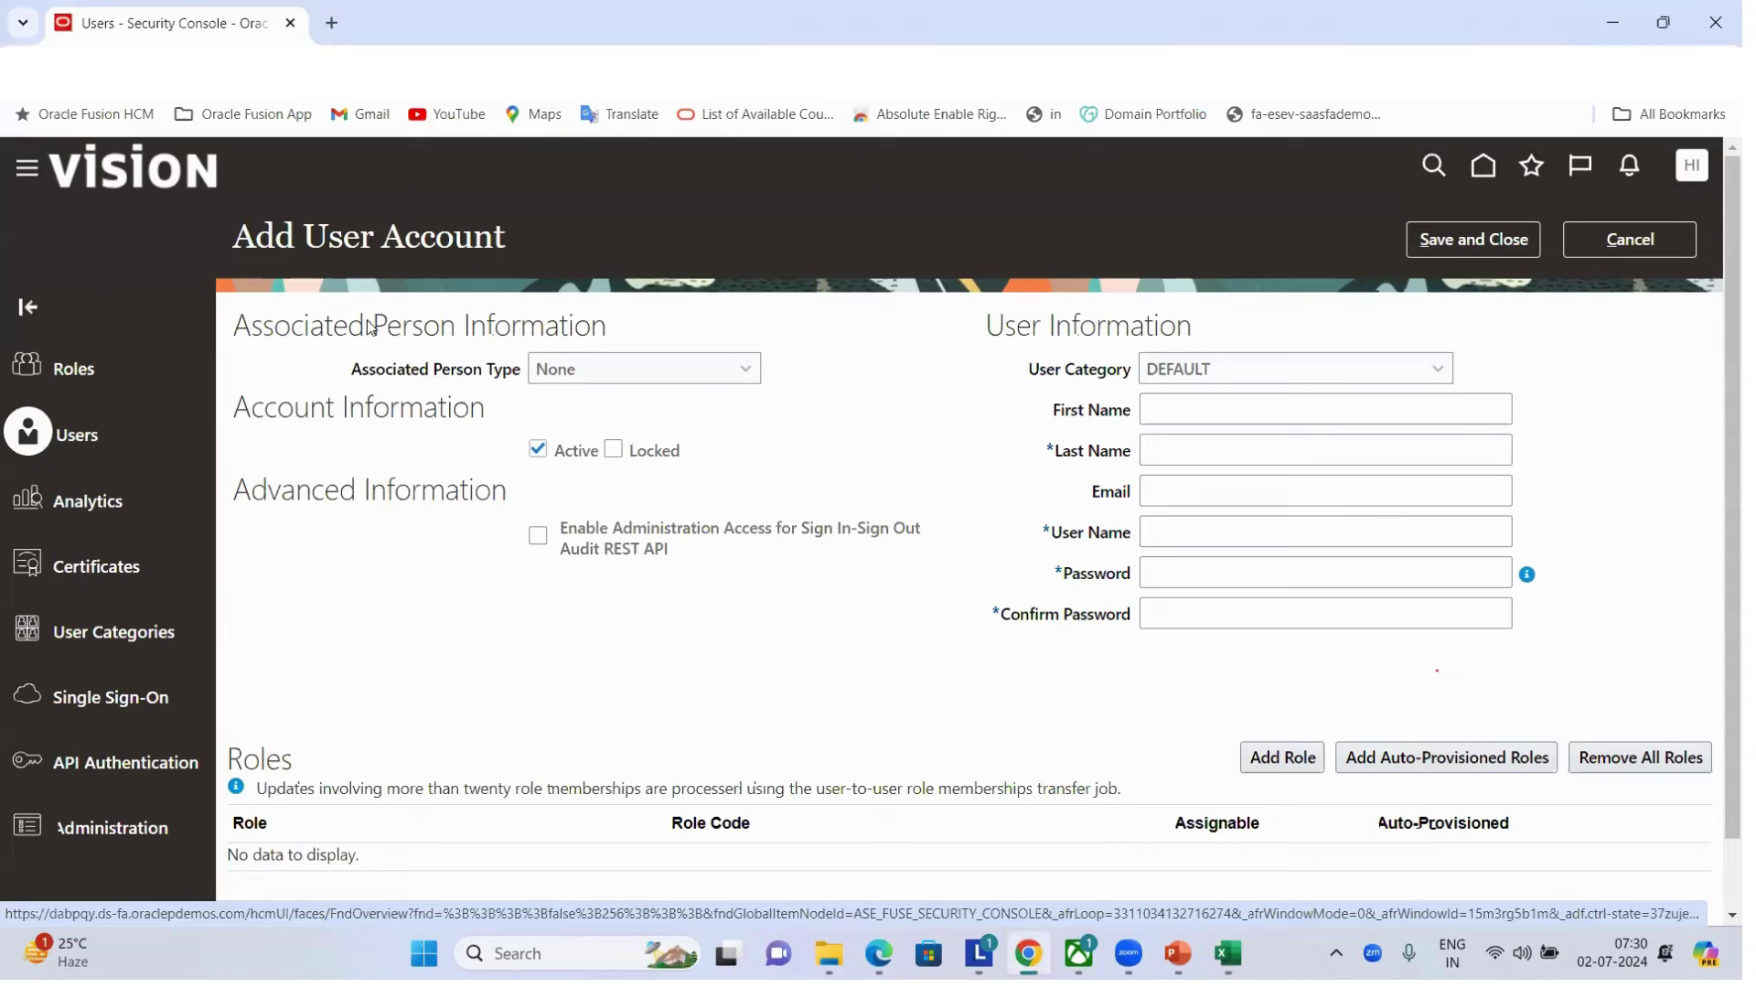
left_click_drag(245, 242, 513, 240)
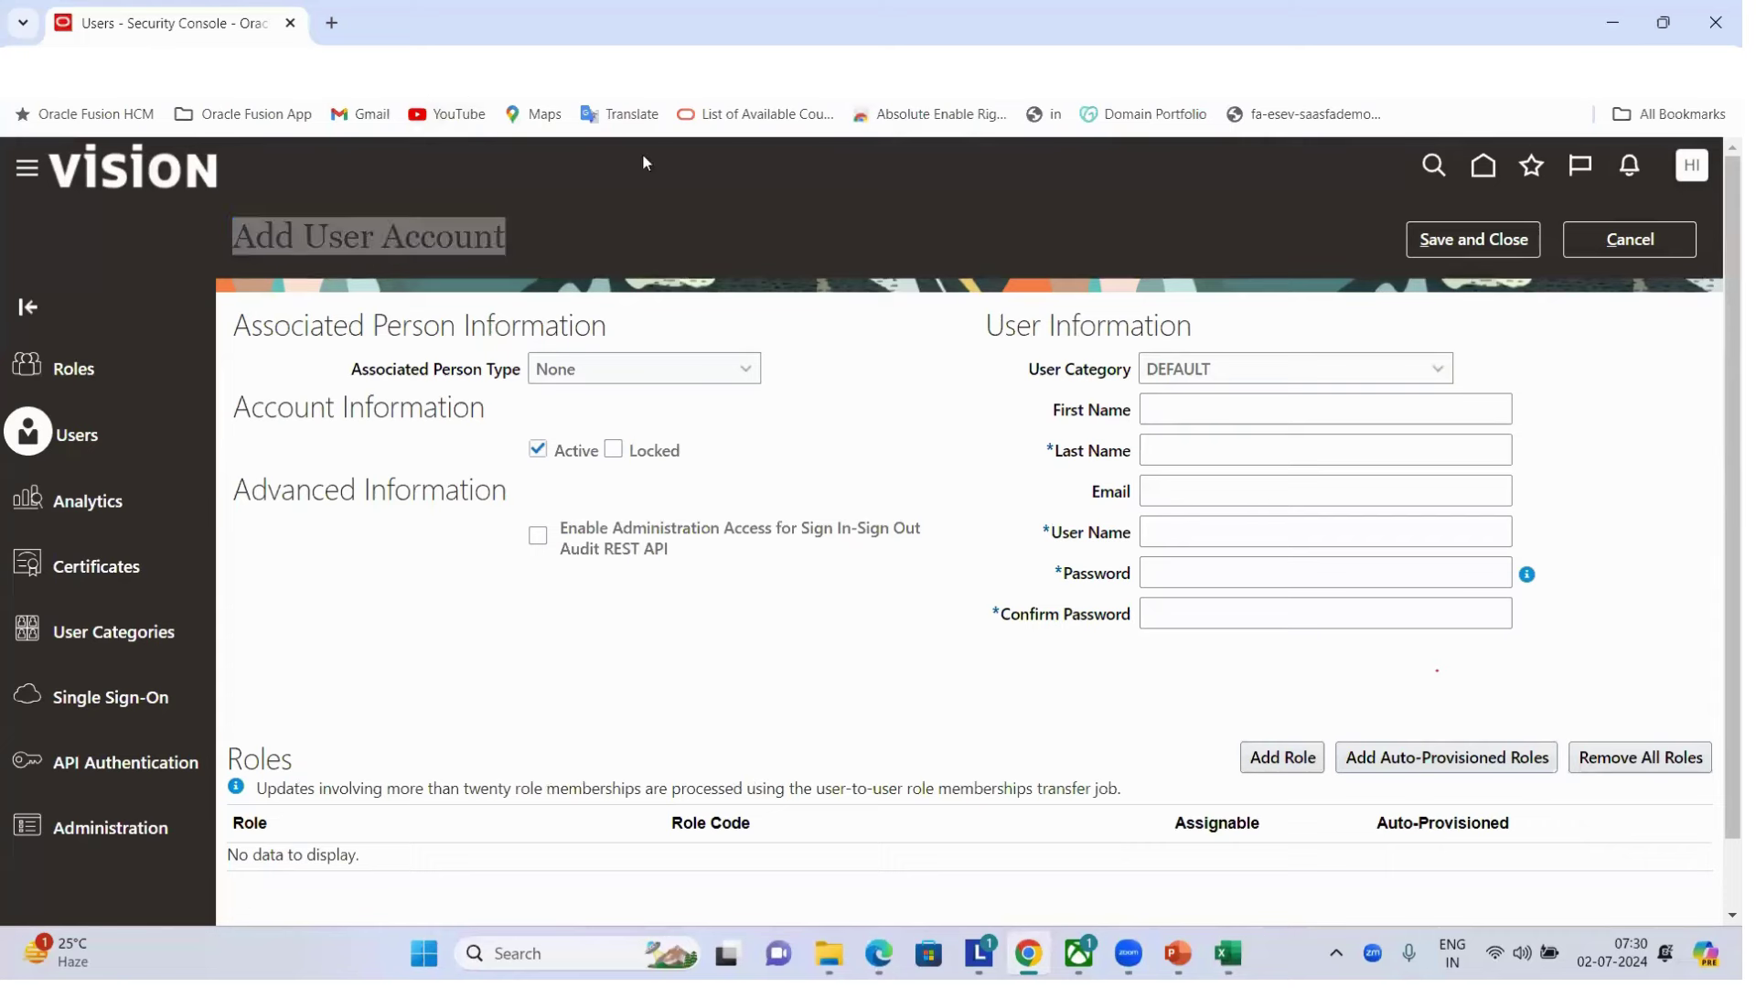
left_click(691, 189)
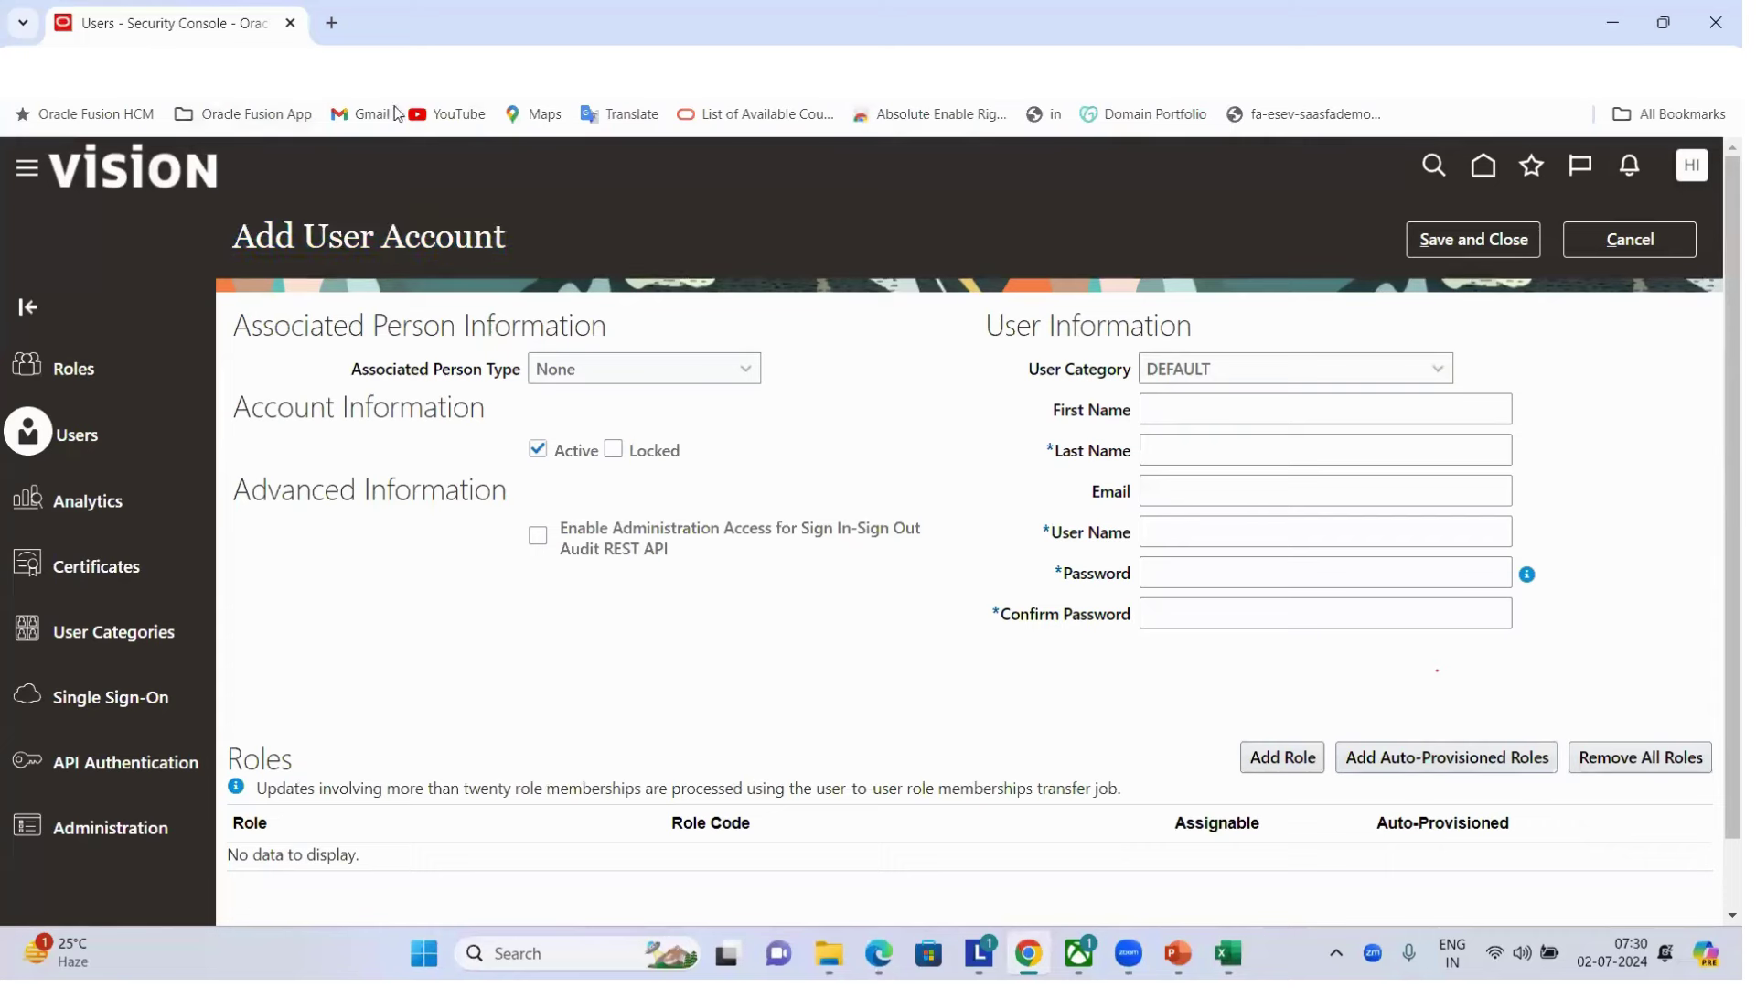
left_click(619, 375)
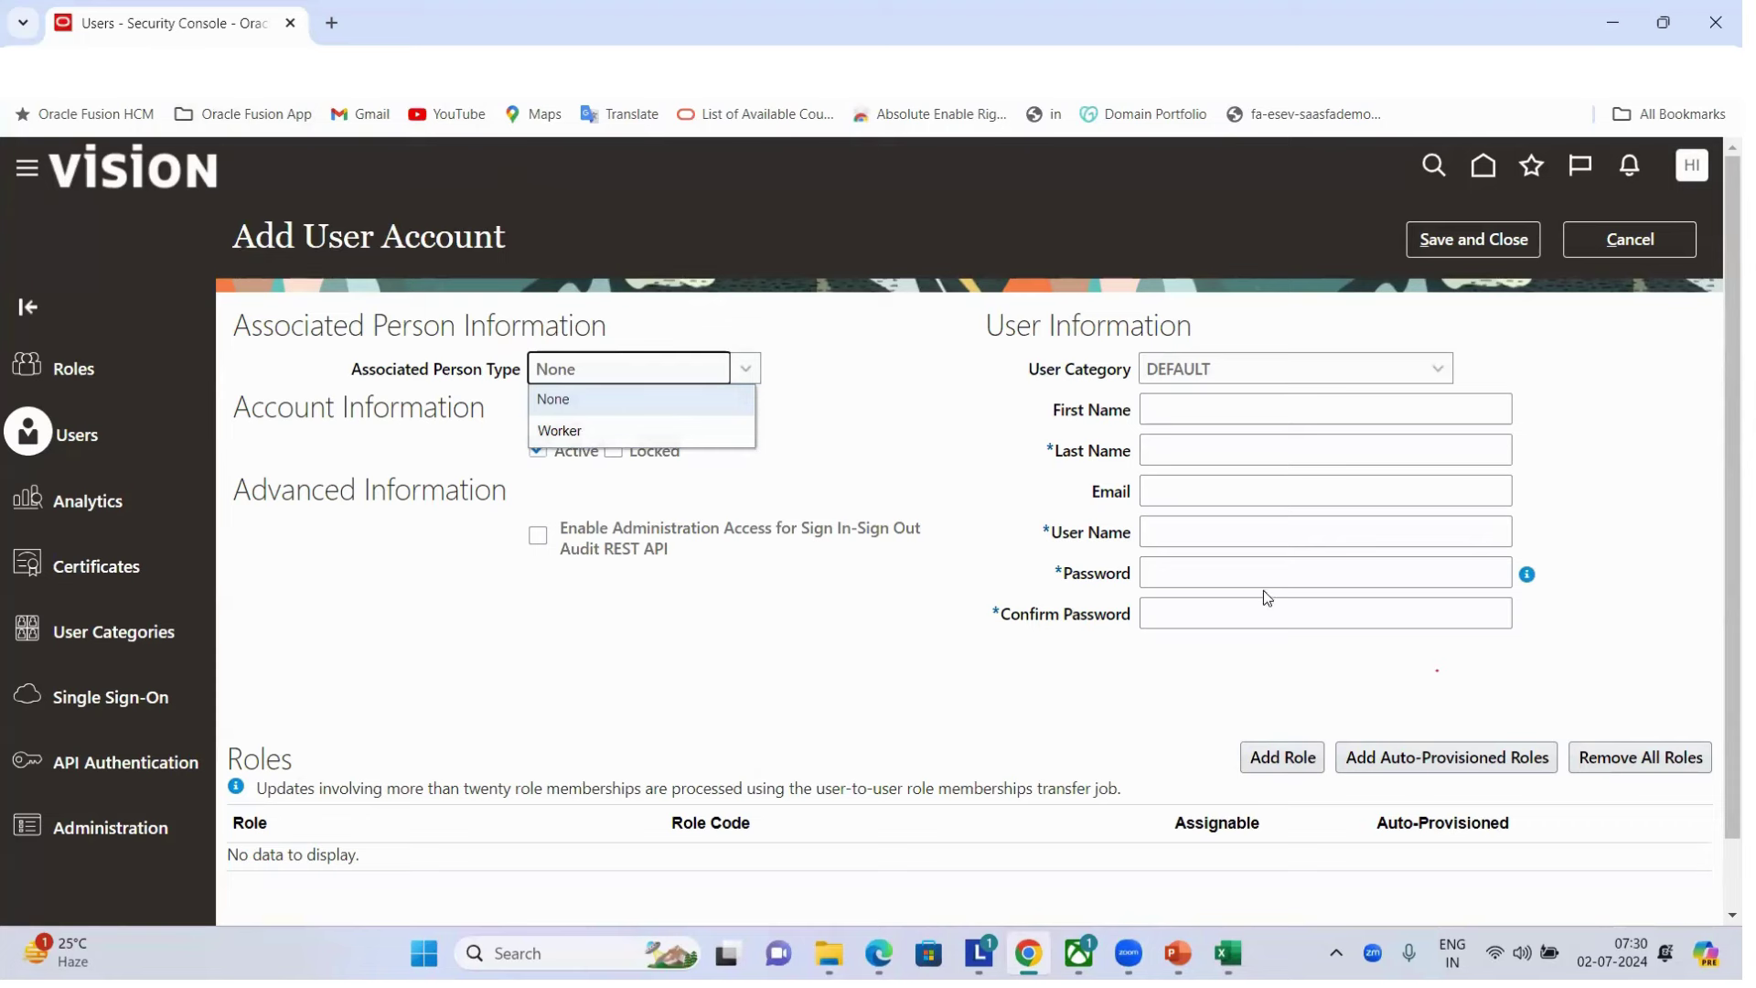
left_click(929, 382)
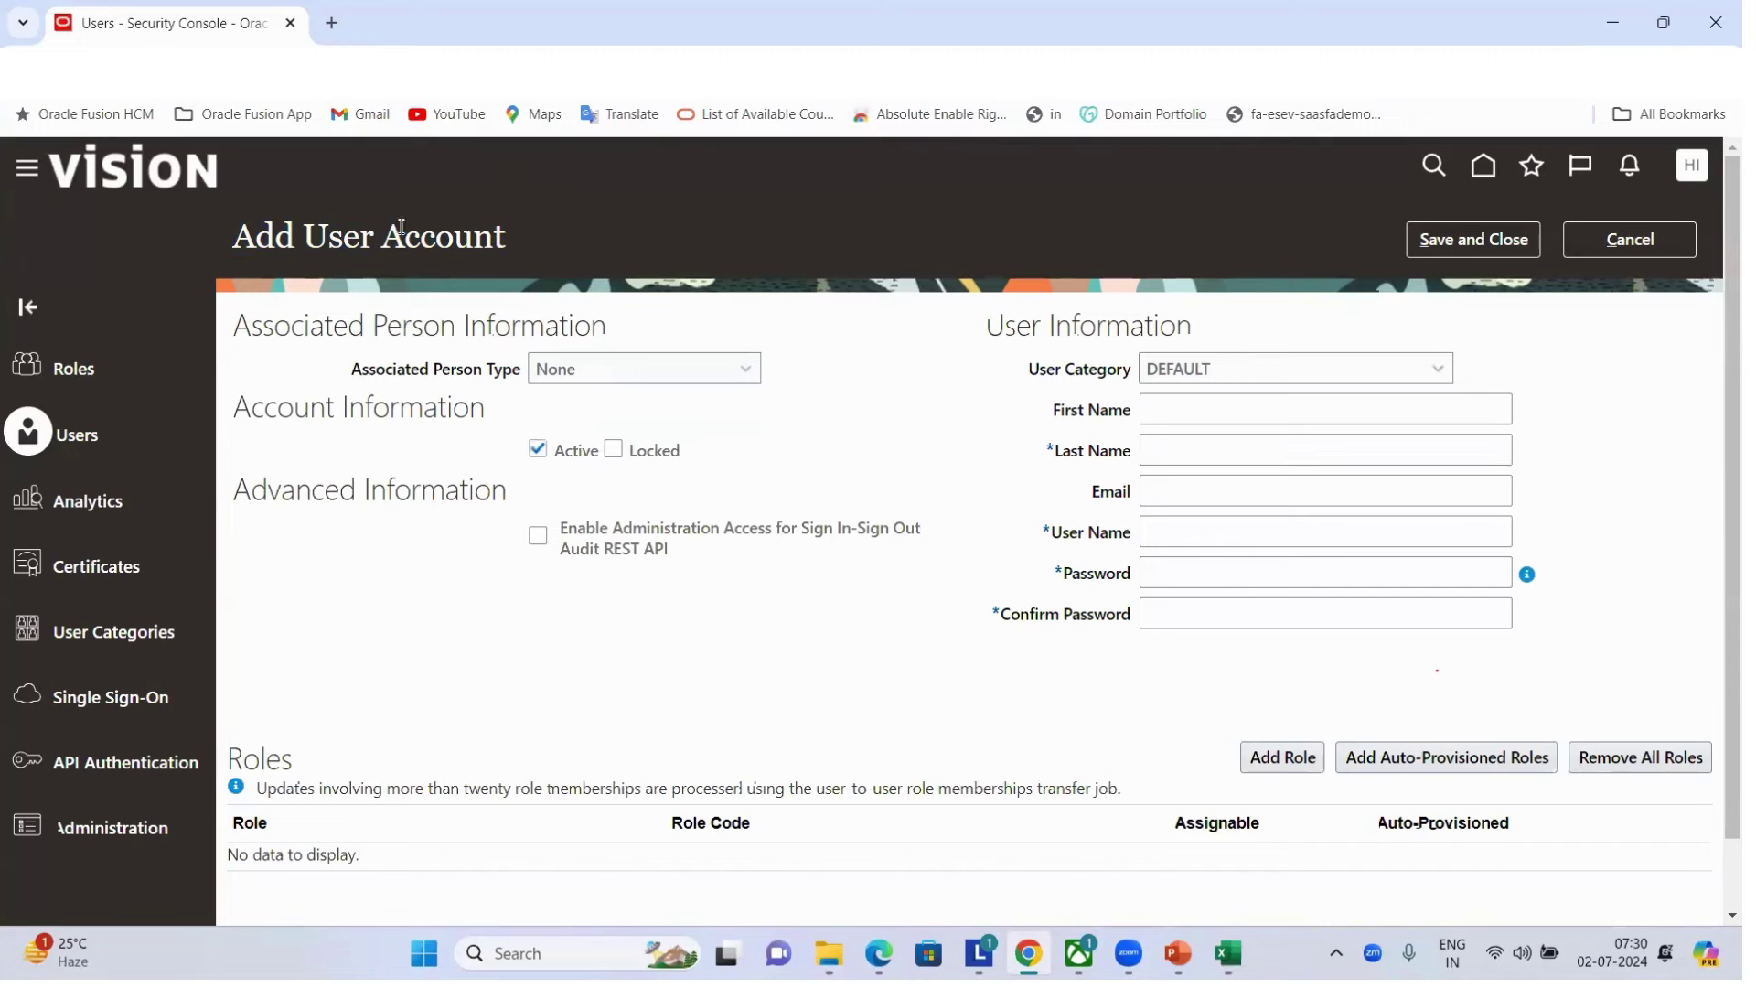
left_click_drag(329, 236, 536, 240)
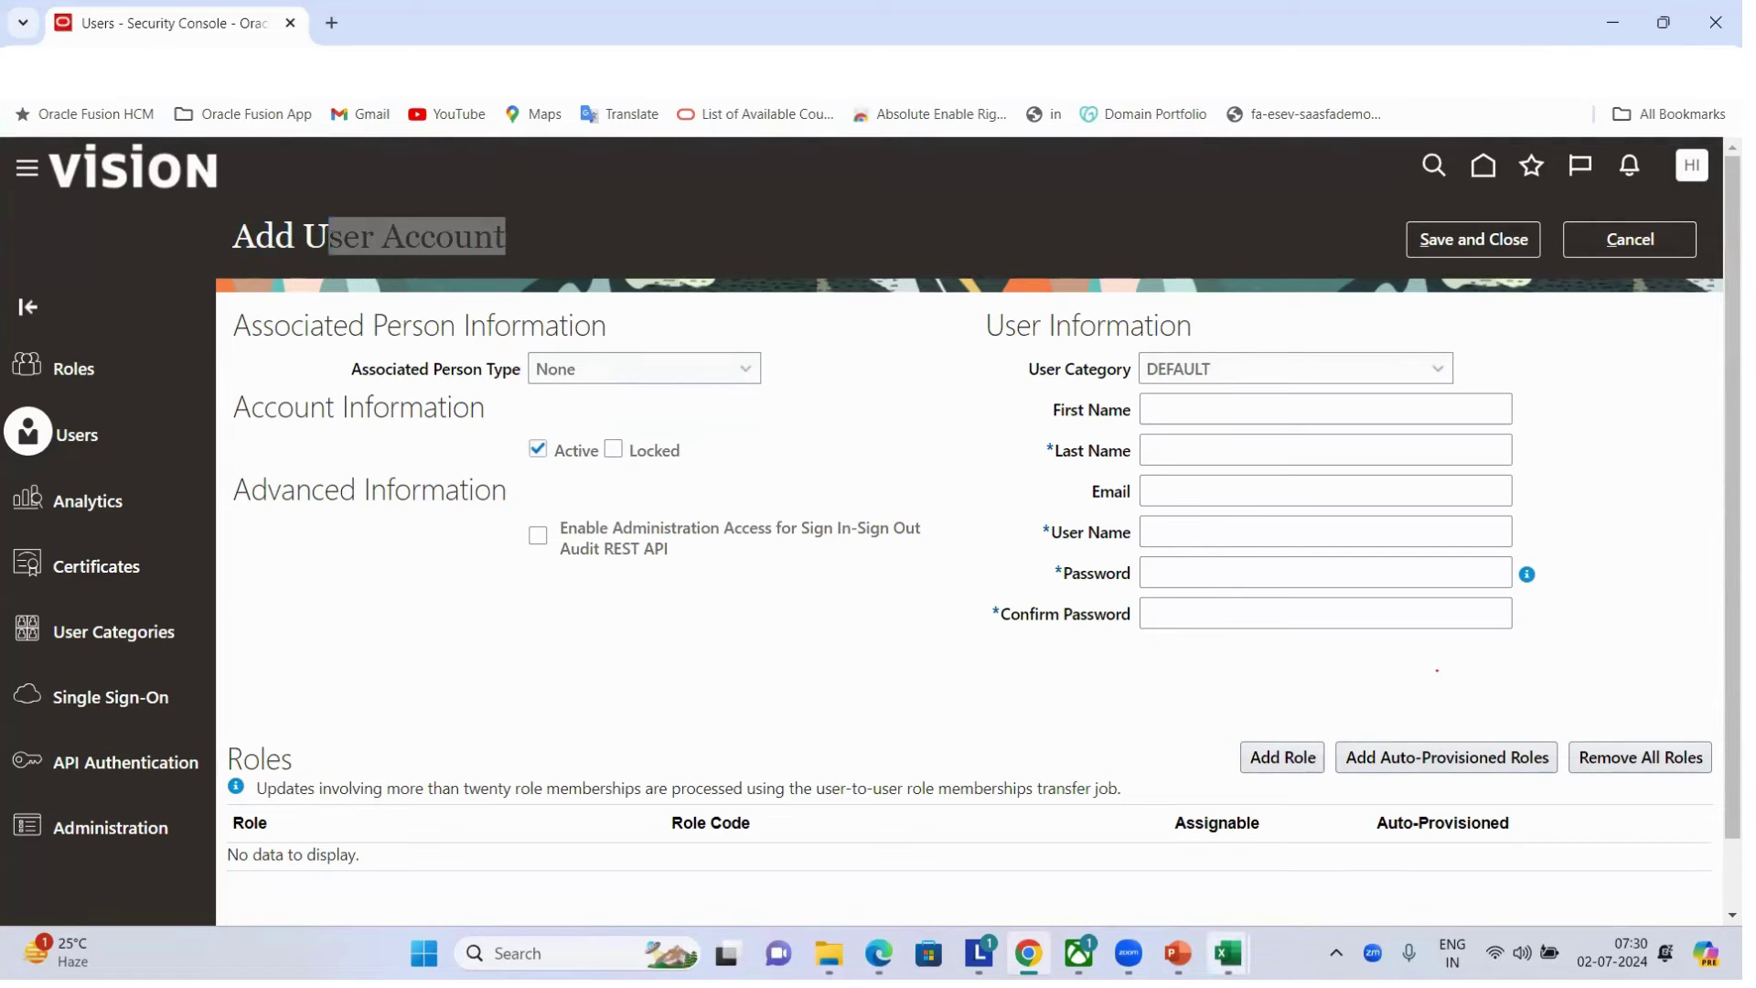
- Flip to the Excel notes and back to Add User Account, highlighting the Associated Person Type label
mouse_move(1228, 953)
left_click(1183, 891)
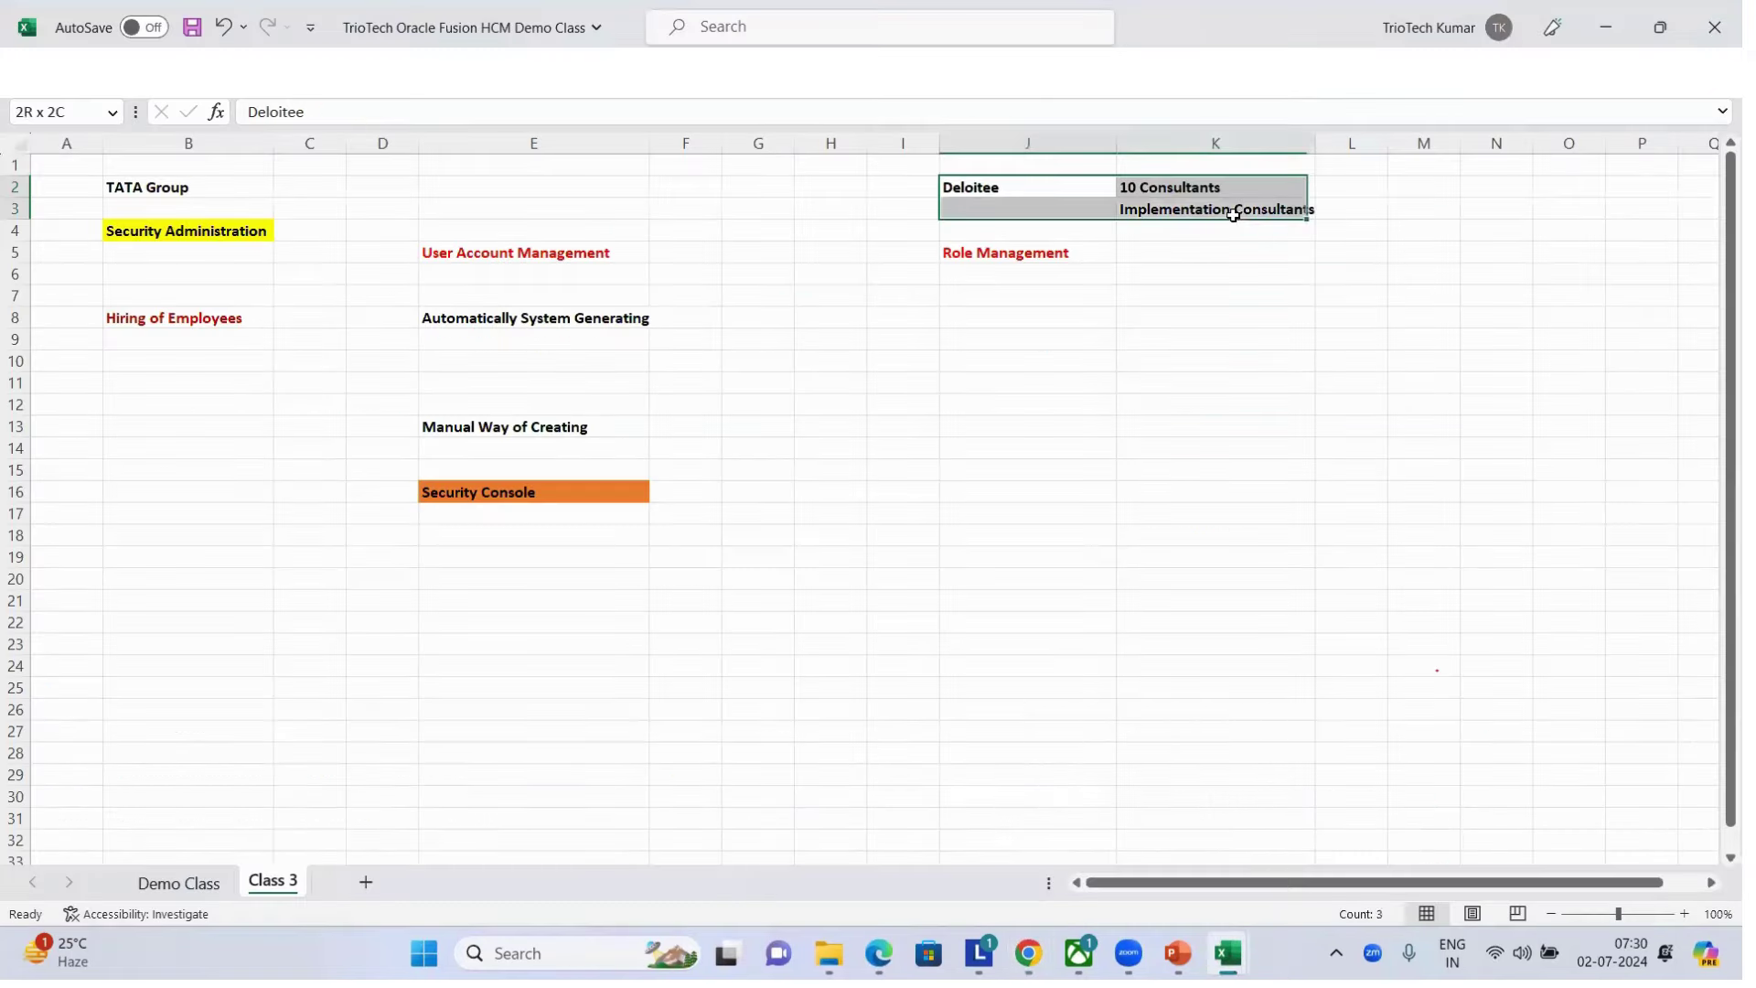
mouse_move(1028, 953)
left_click(1026, 851)
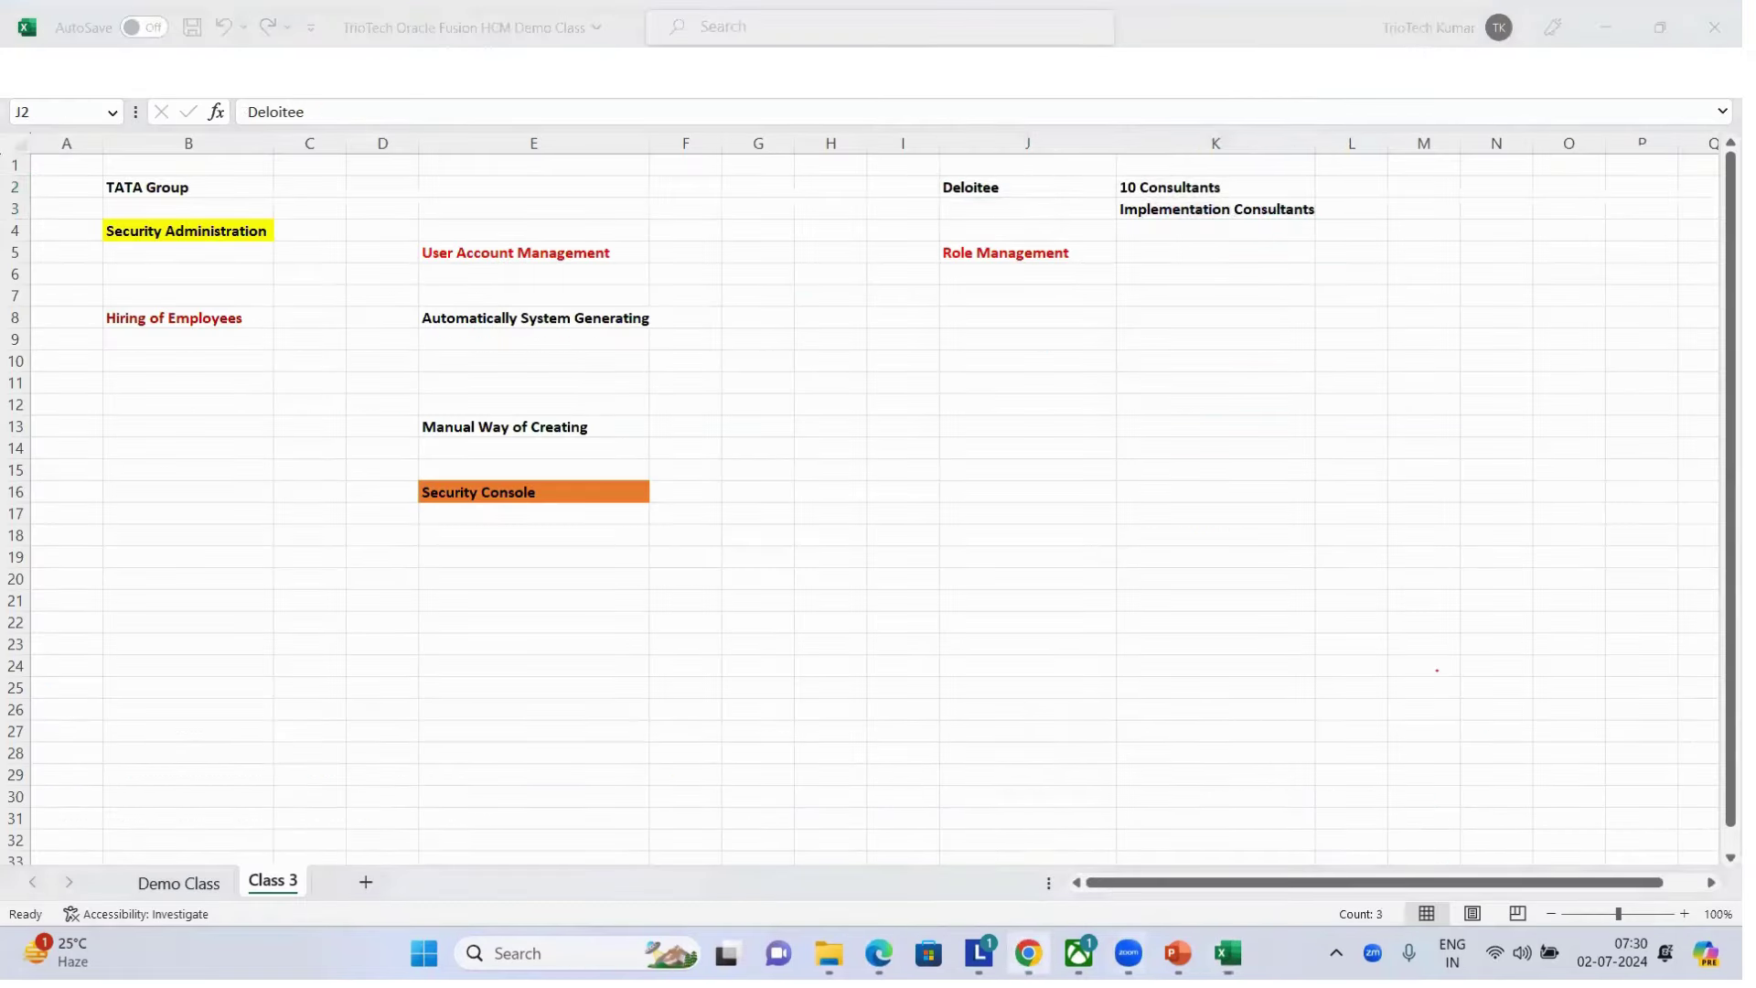
left_click_drag(362, 371, 486, 371)
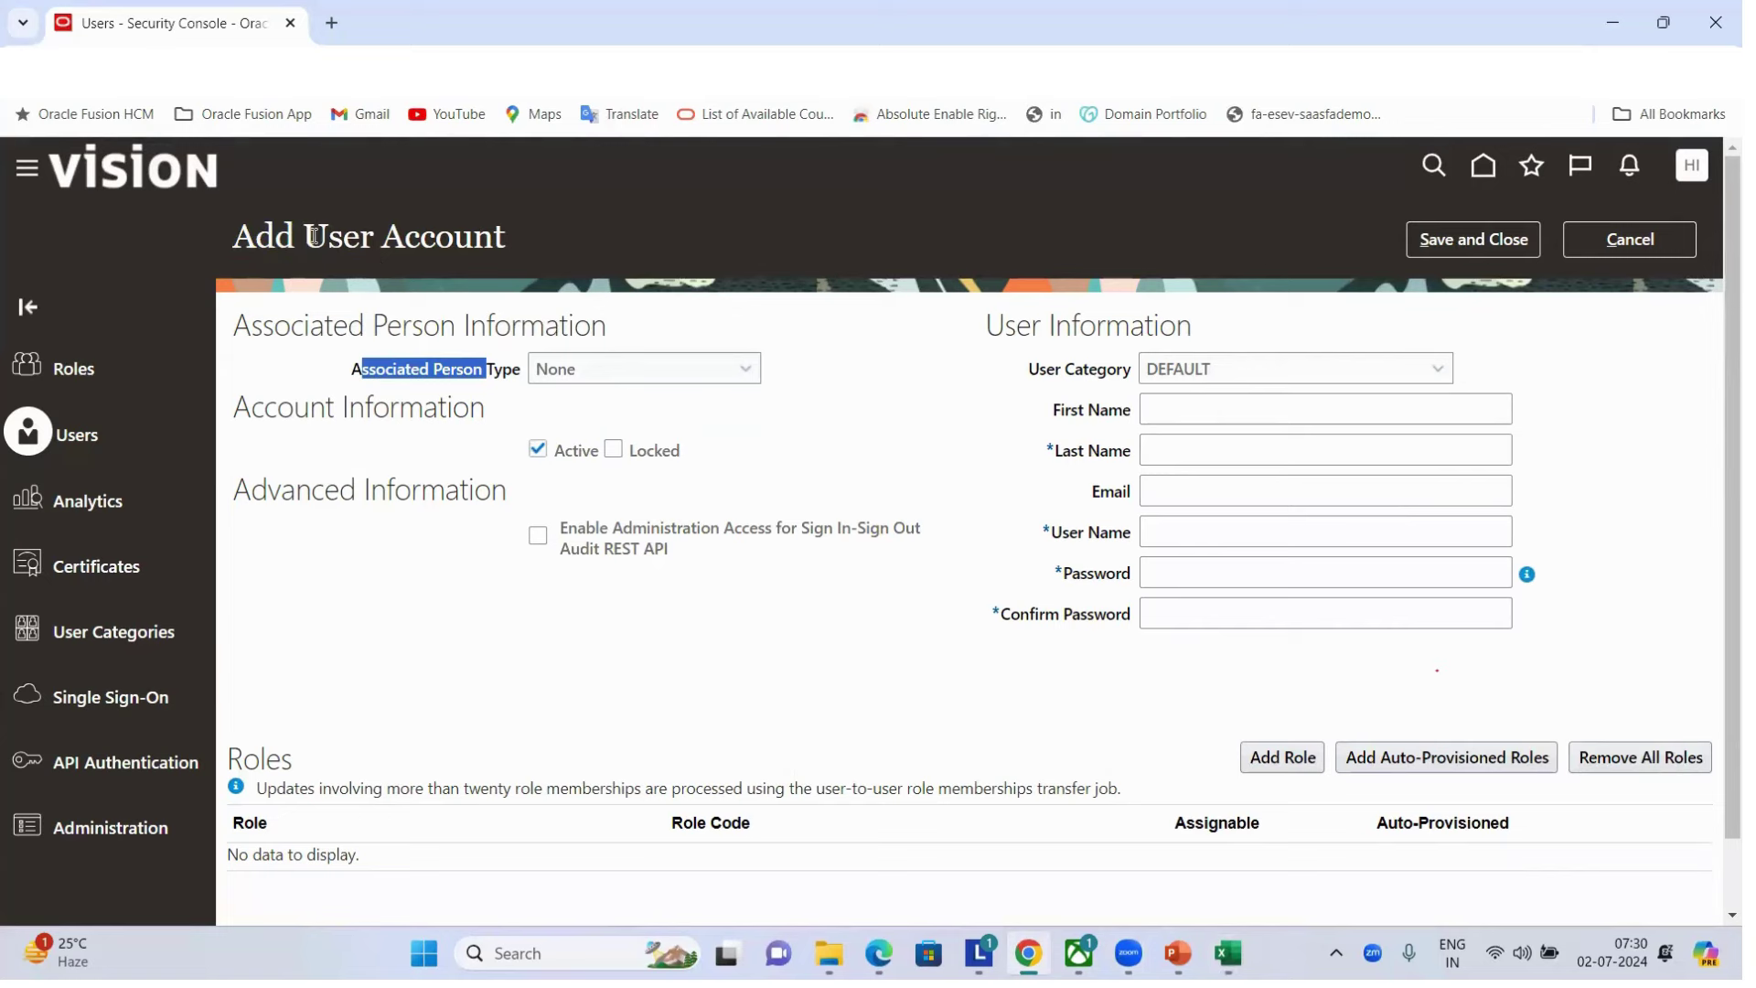
- Point out the Add User Account title and the Account Information and Advanced Information headings
left_click_drag(306, 236, 502, 236)
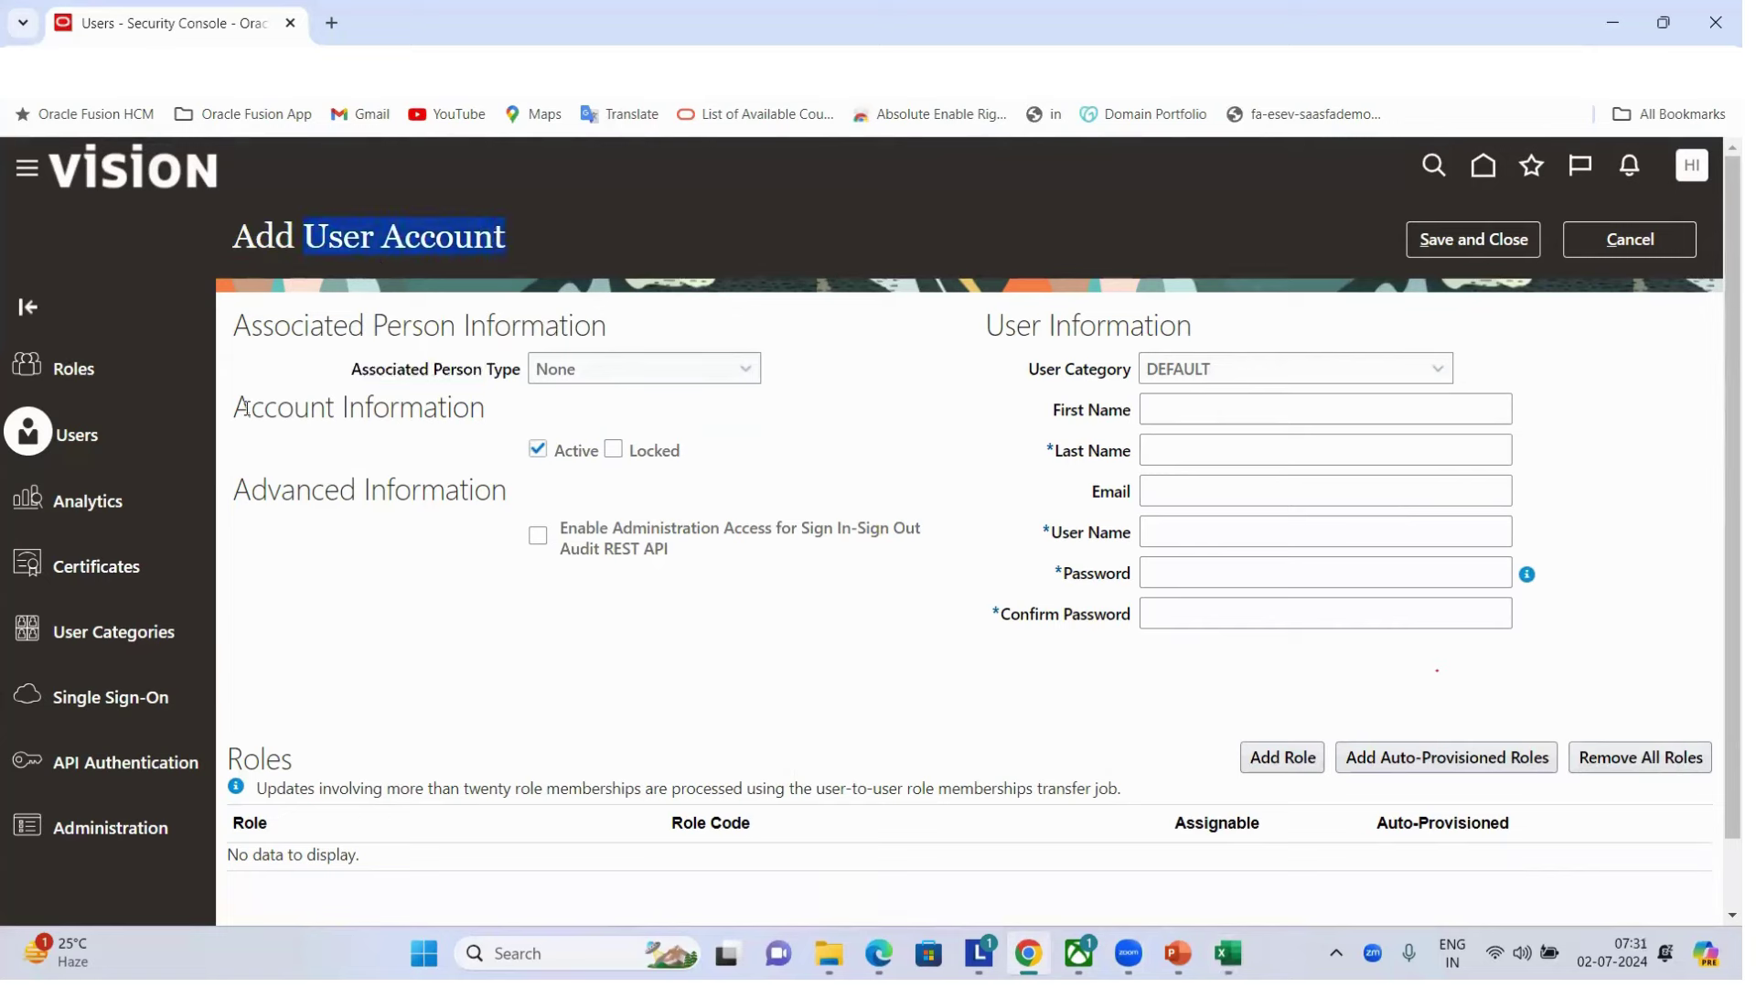
left_click_drag(252, 407, 476, 409)
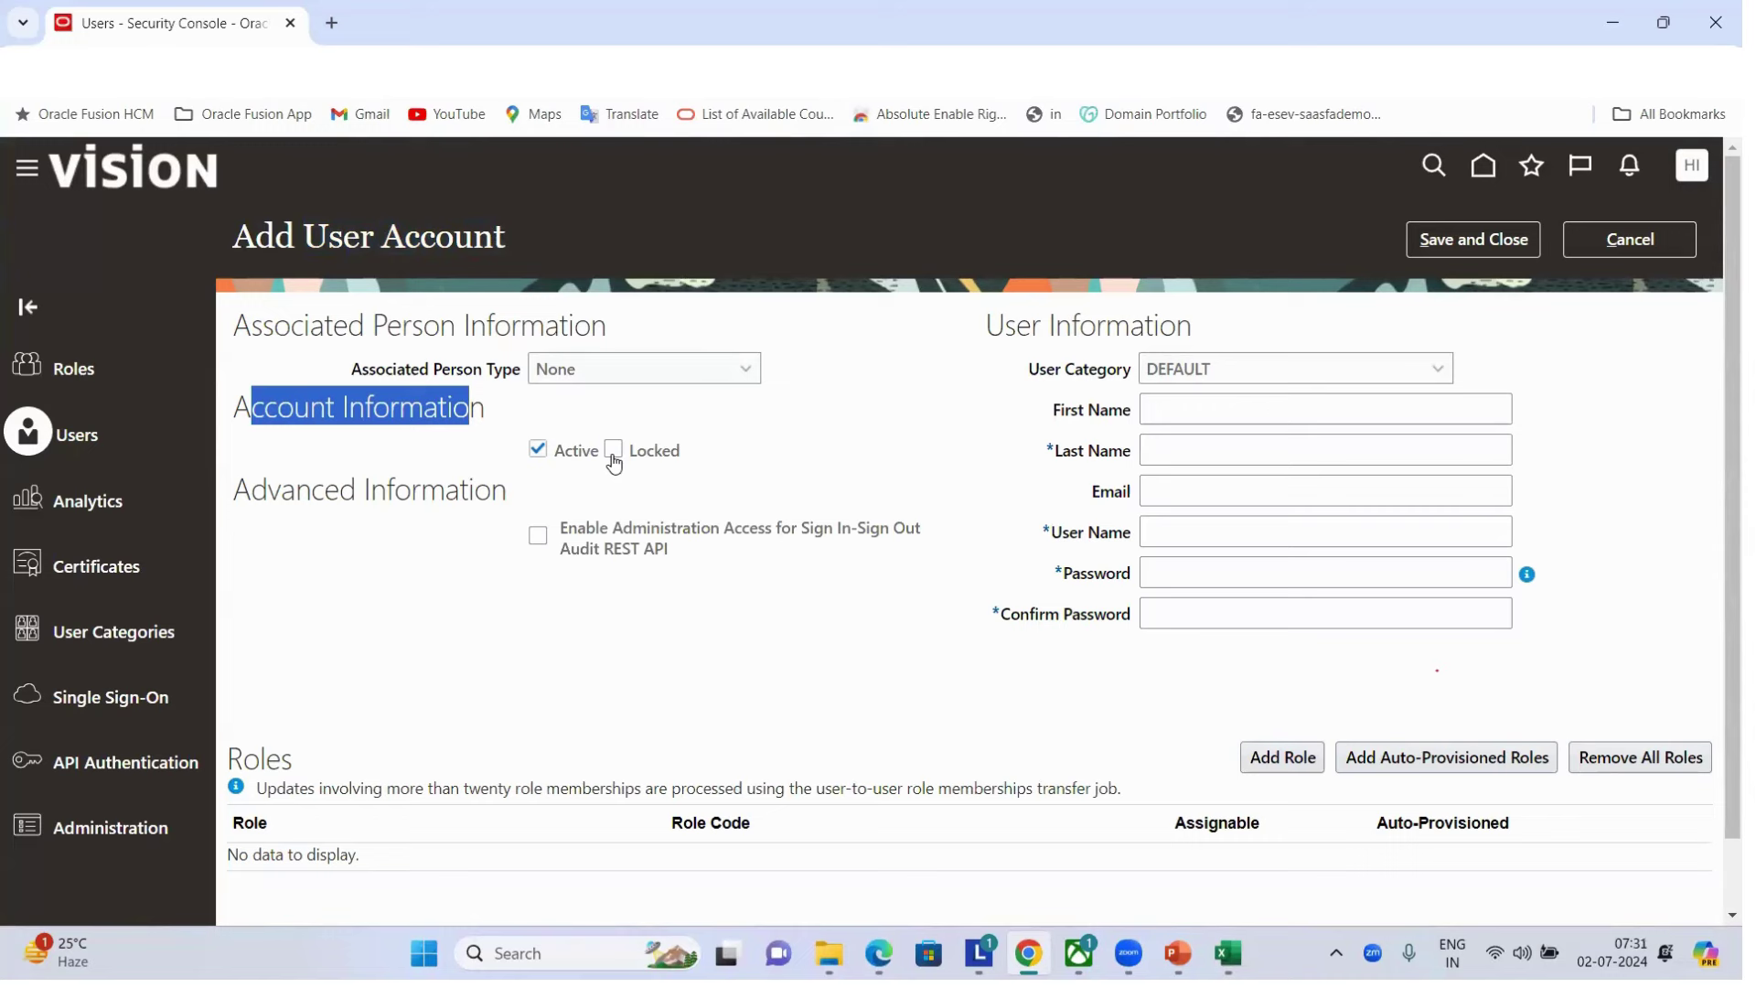
left_click_drag(379, 237, 526, 256)
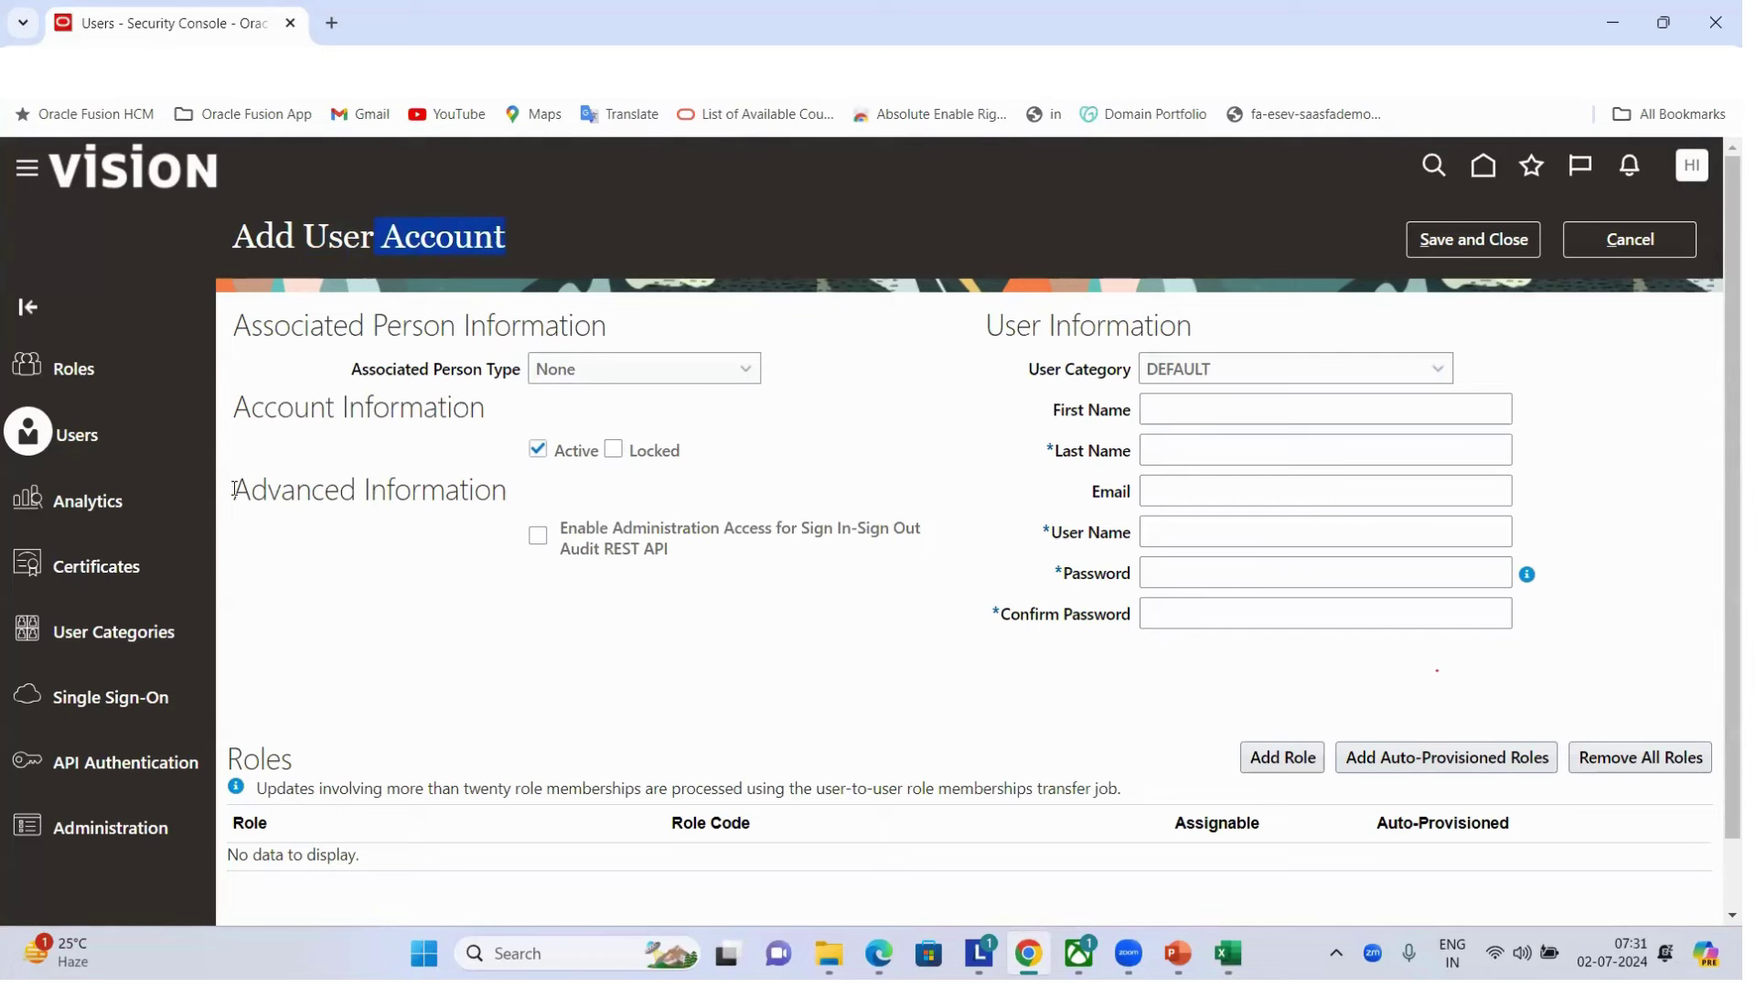
left_click_drag(235, 489, 508, 490)
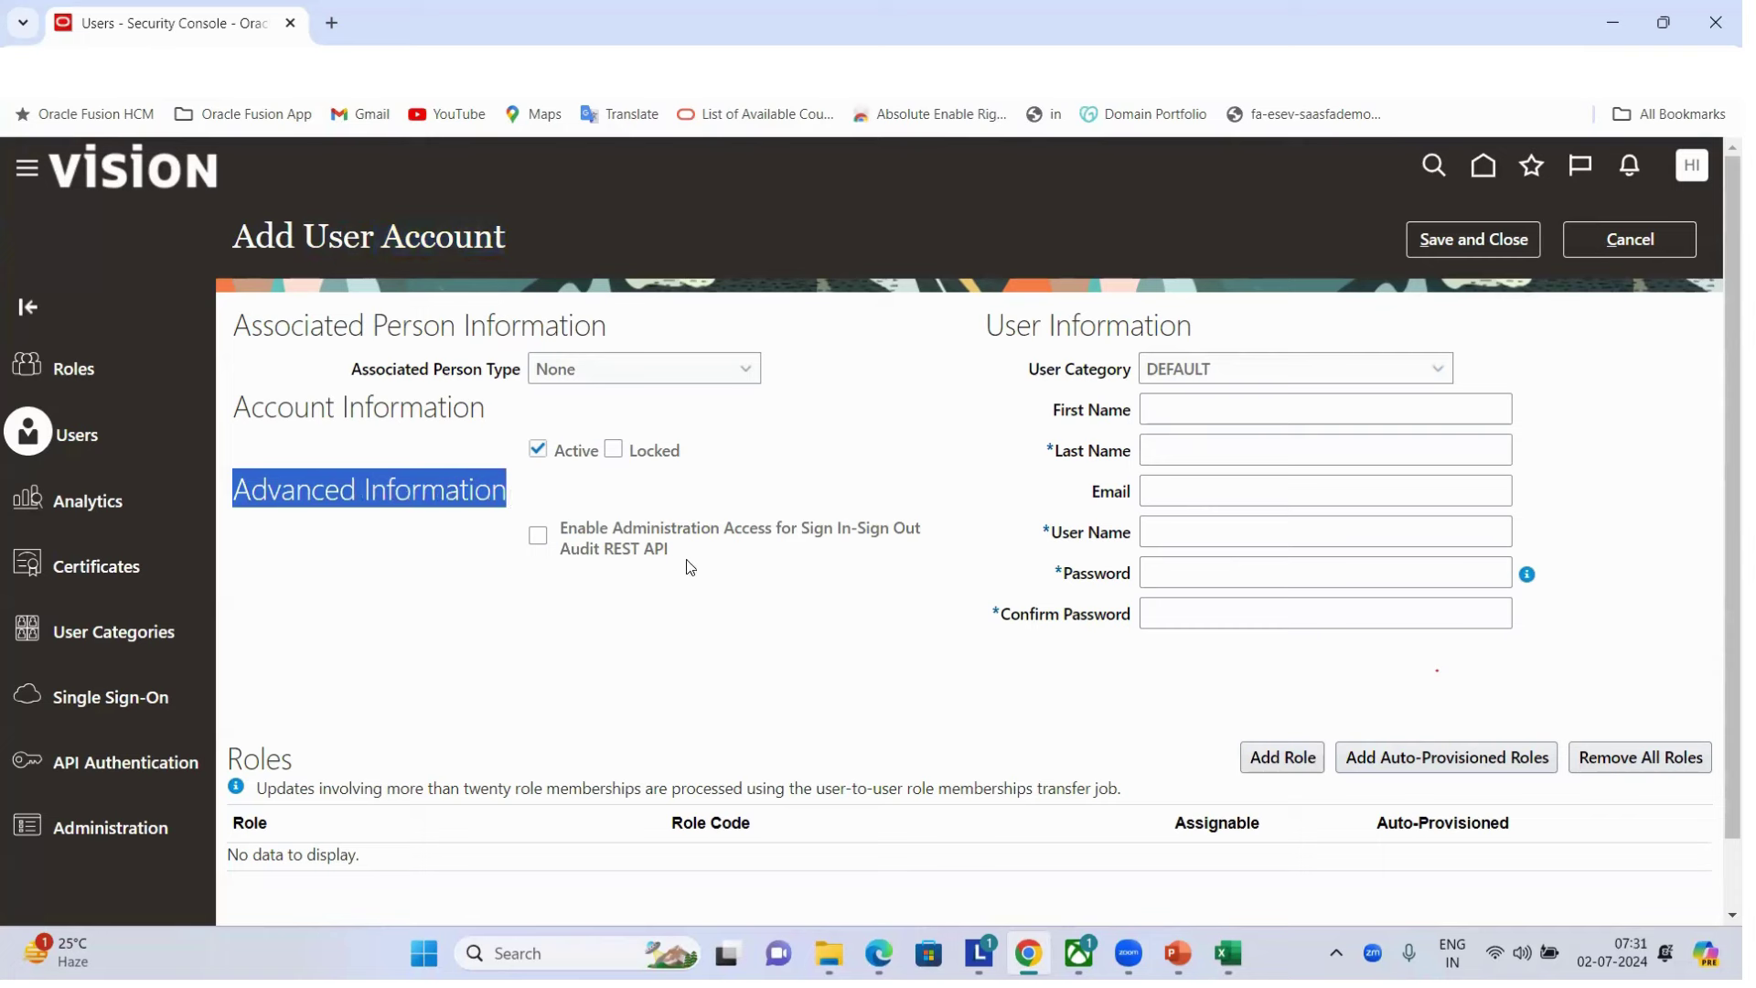
left_click(803, 684)
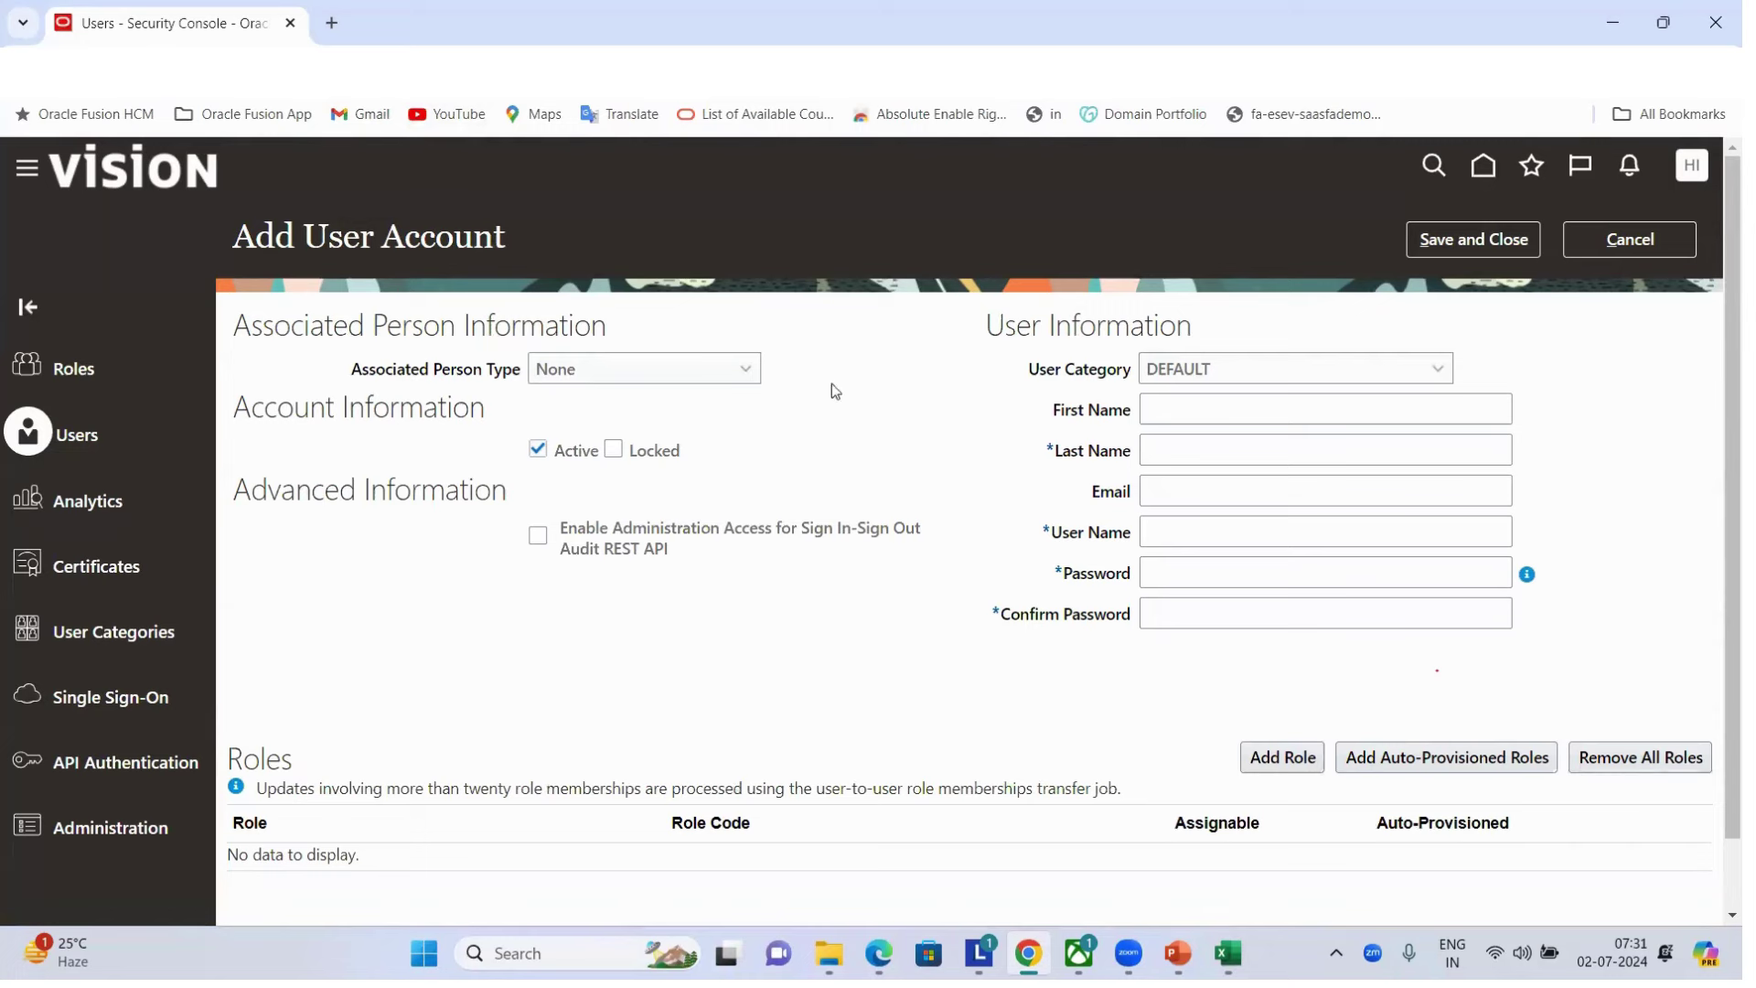
- Point out the User Information heading and the User Category label
double_click(402, 245)
left_click_drag(987, 326, 1187, 328)
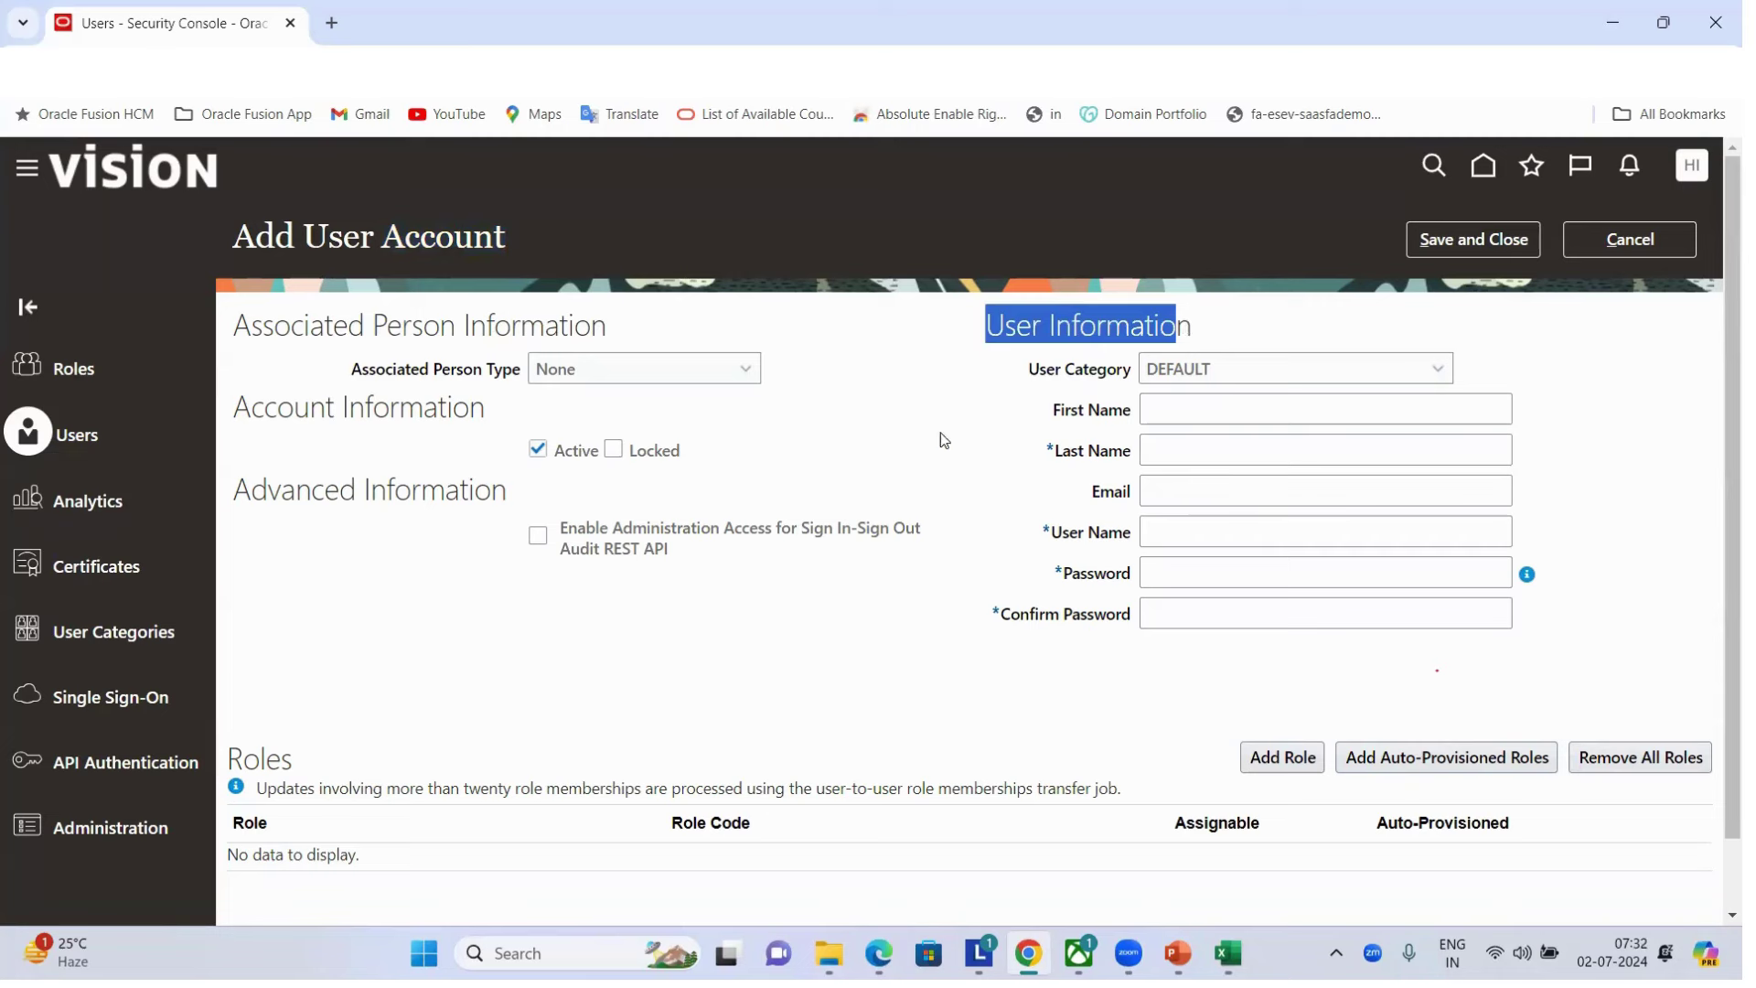
left_click(1037, 425)
left_click_drag(1029, 368, 1173, 377)
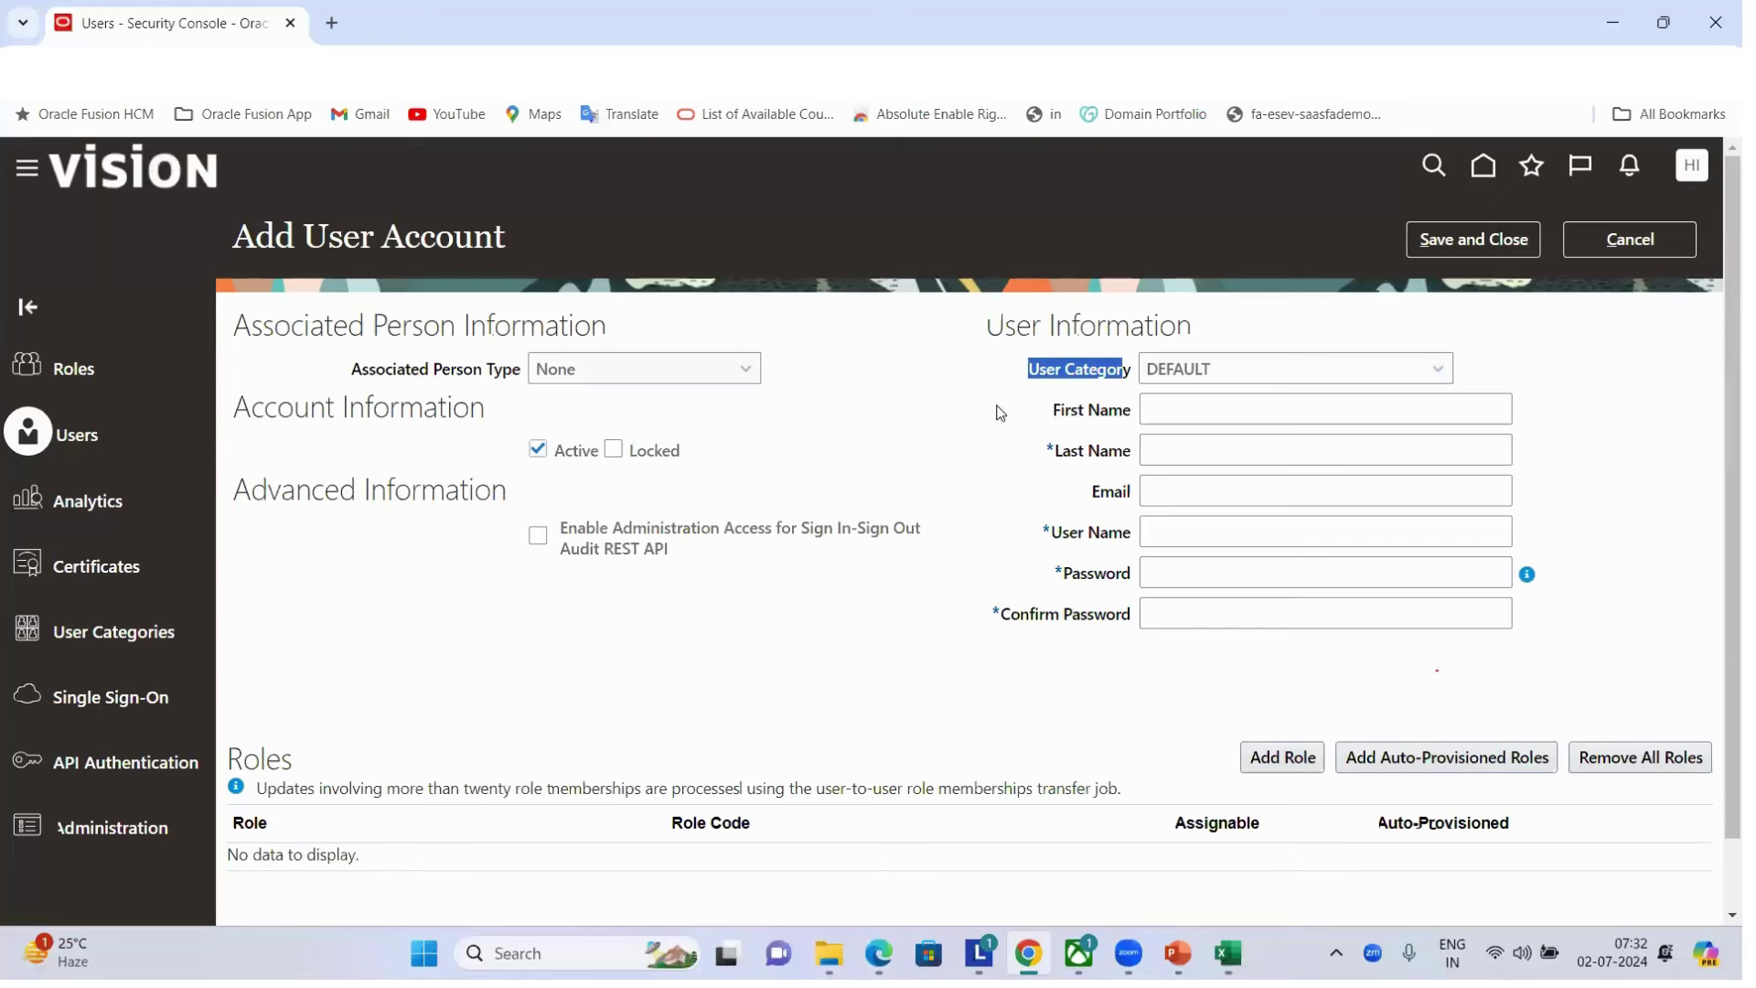
left_click_drag(1036, 375, 1117, 368)
- Check the category list, keep DEFAULT, then point out the First Name, User Name and Password labels
left_click(1188, 371)
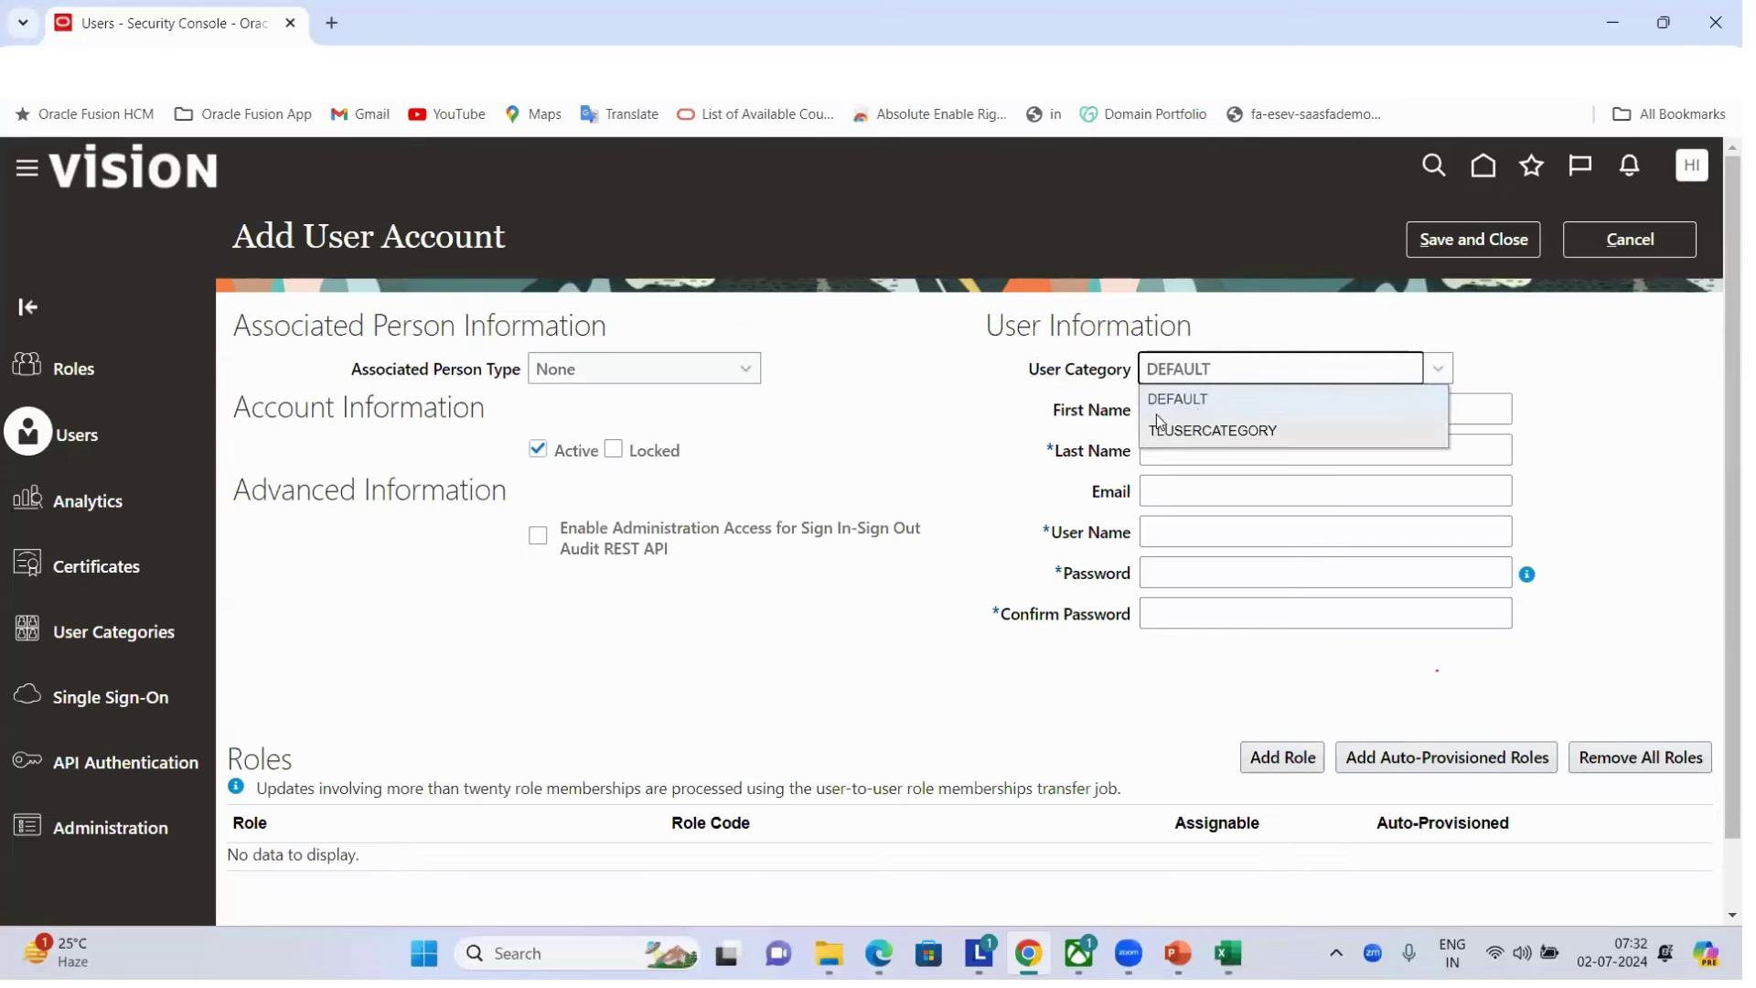
left_click(1216, 409)
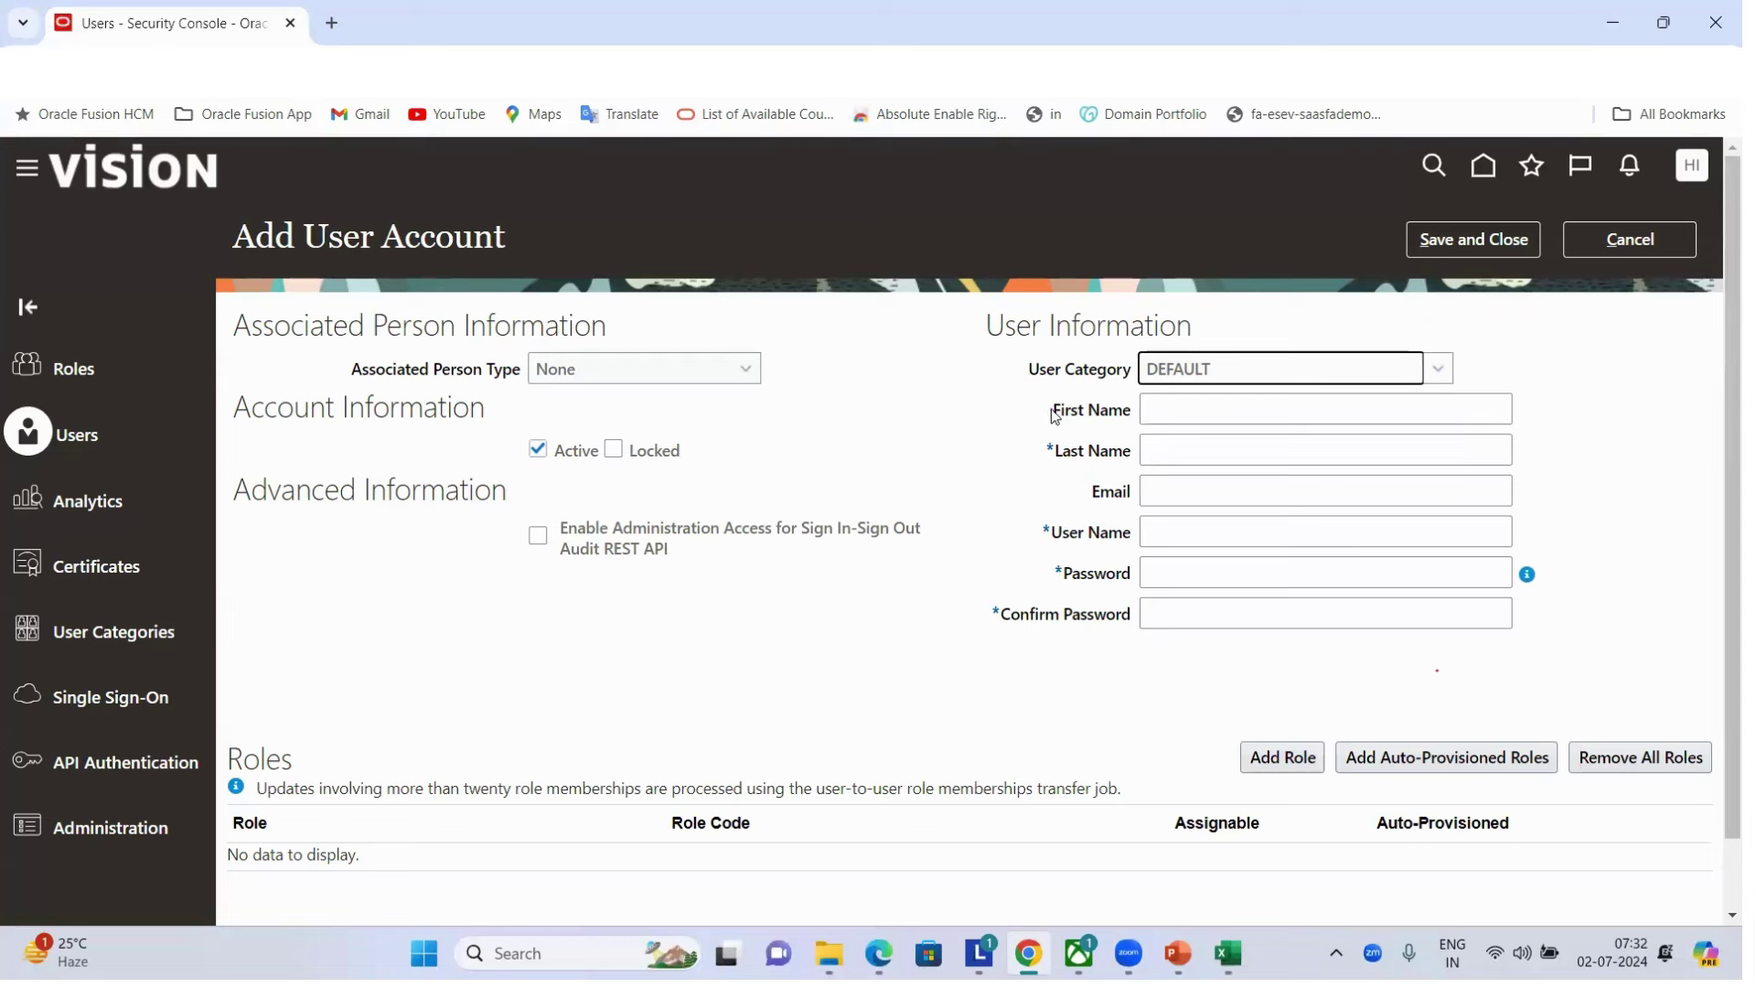
left_click_drag(1052, 410, 1136, 494)
left_click_drag(1046, 532, 1137, 531)
left_click_drag(1056, 572, 1127, 576)
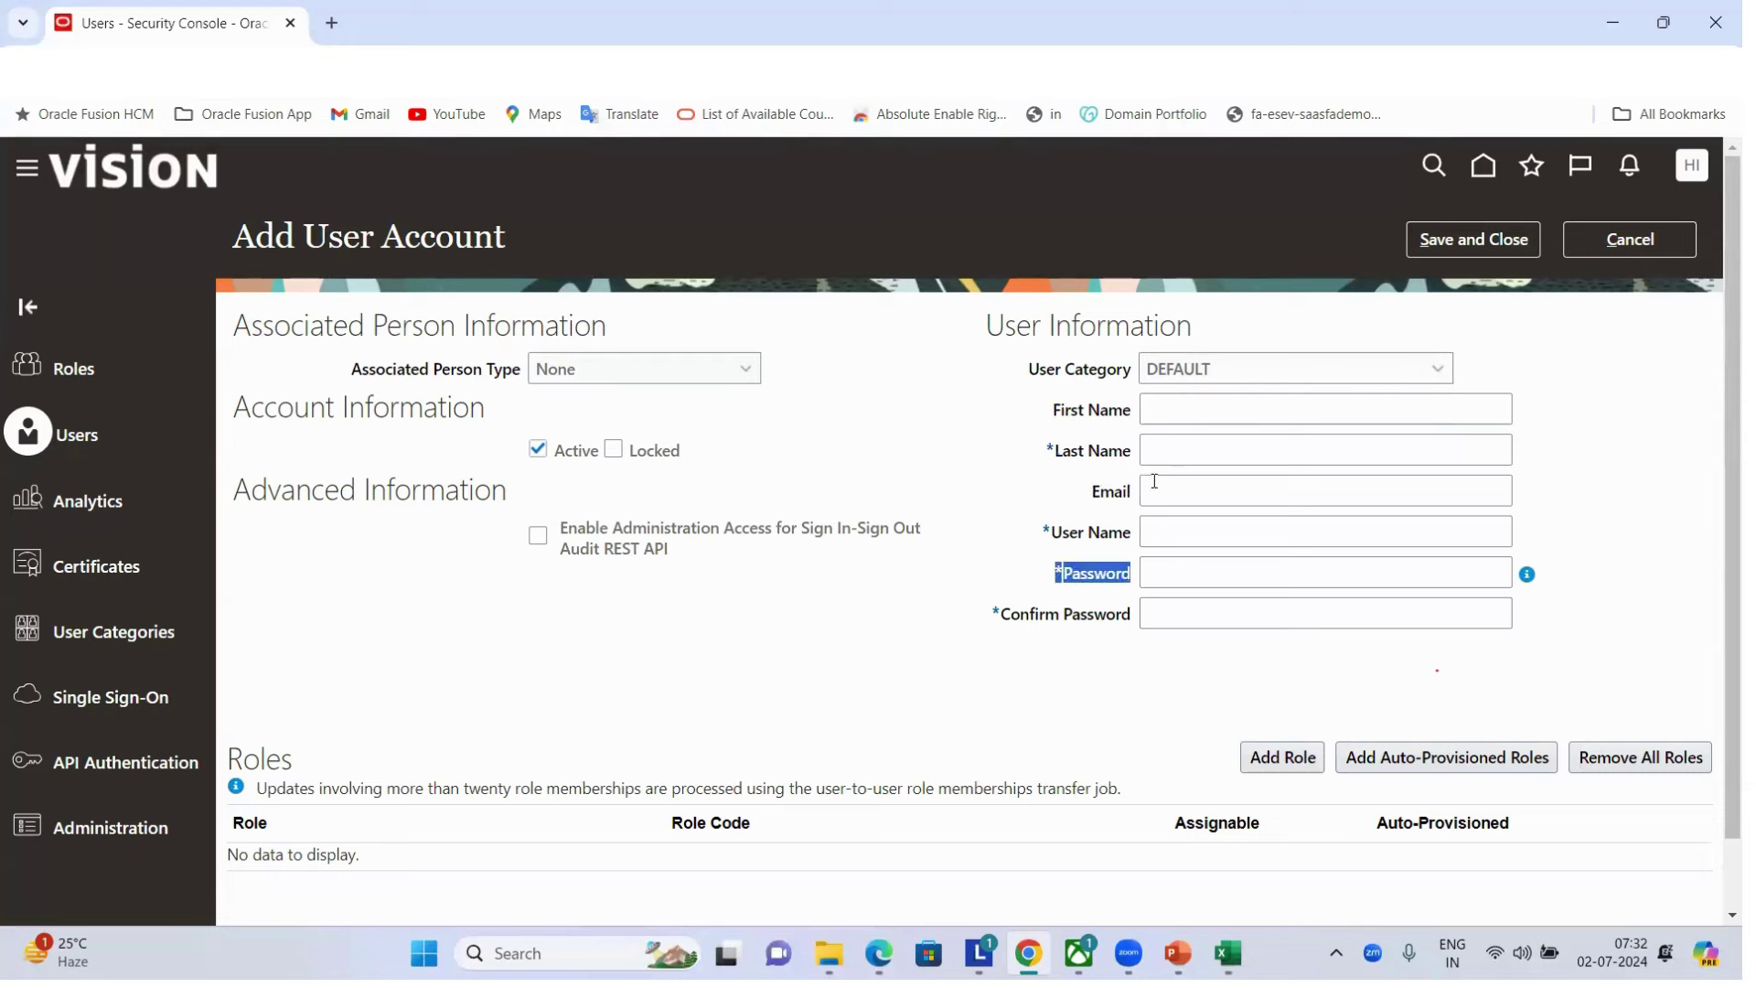
- Enter the new user's first name and last name
left_click(1152, 411)
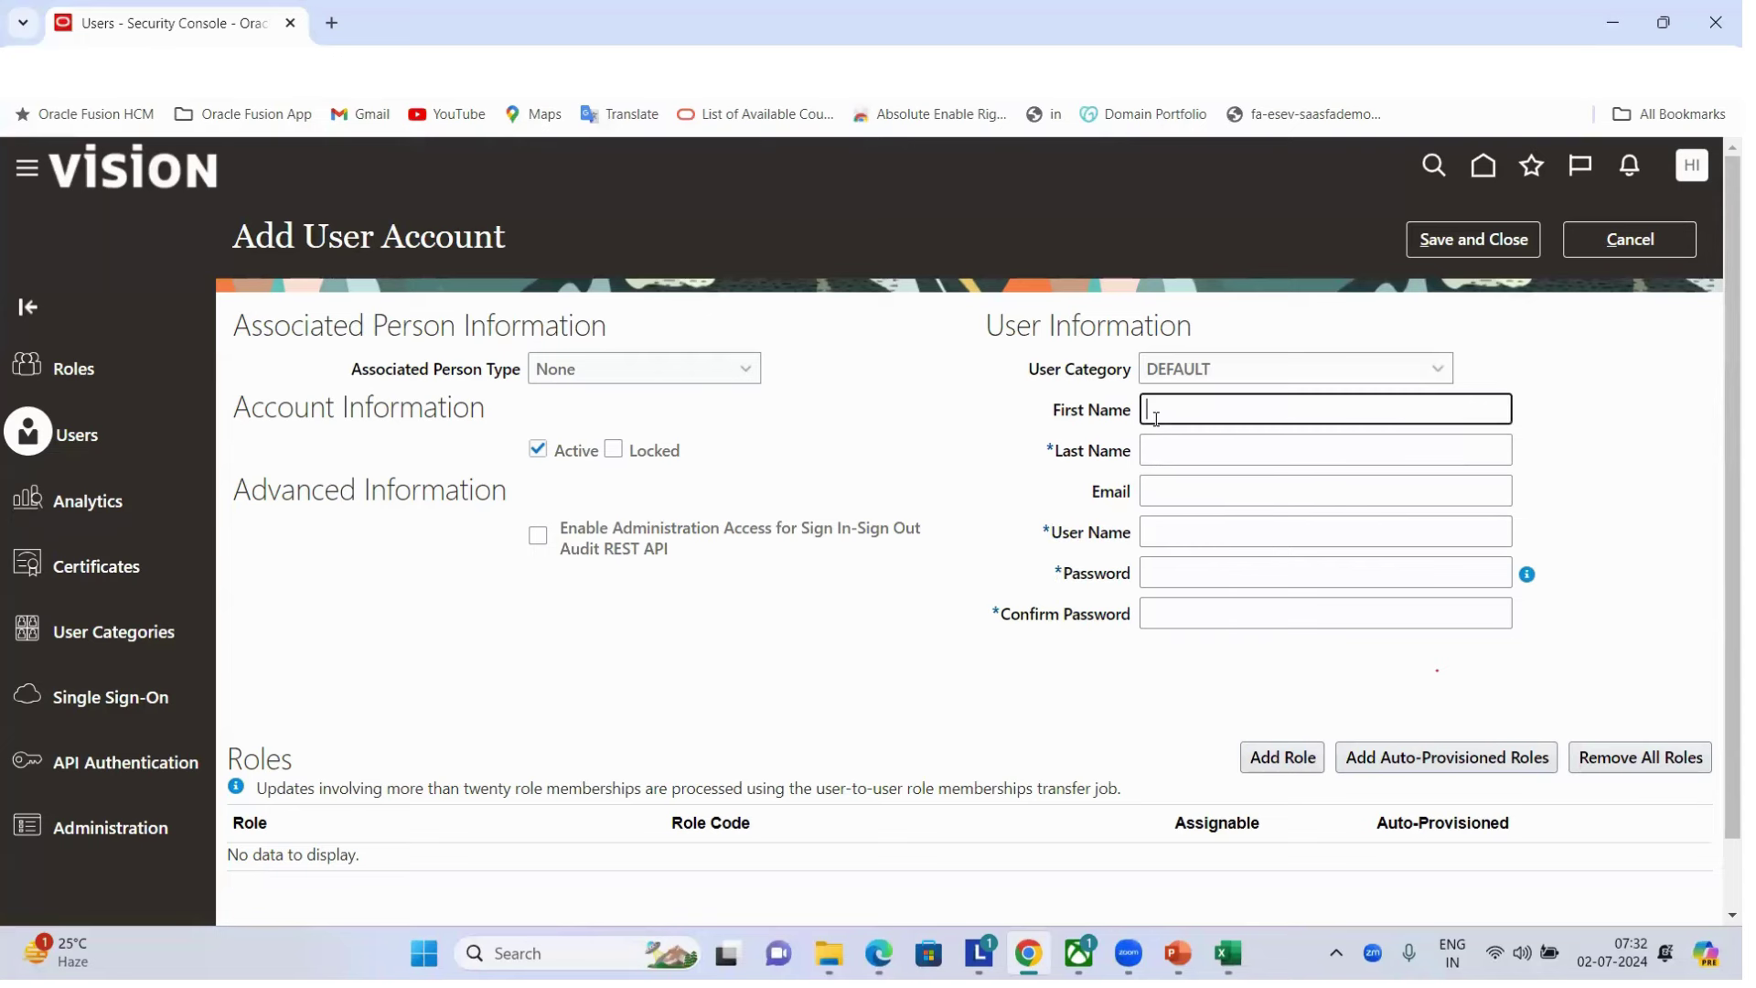
type("TrioTech")
key("Tab")
type("Ku")
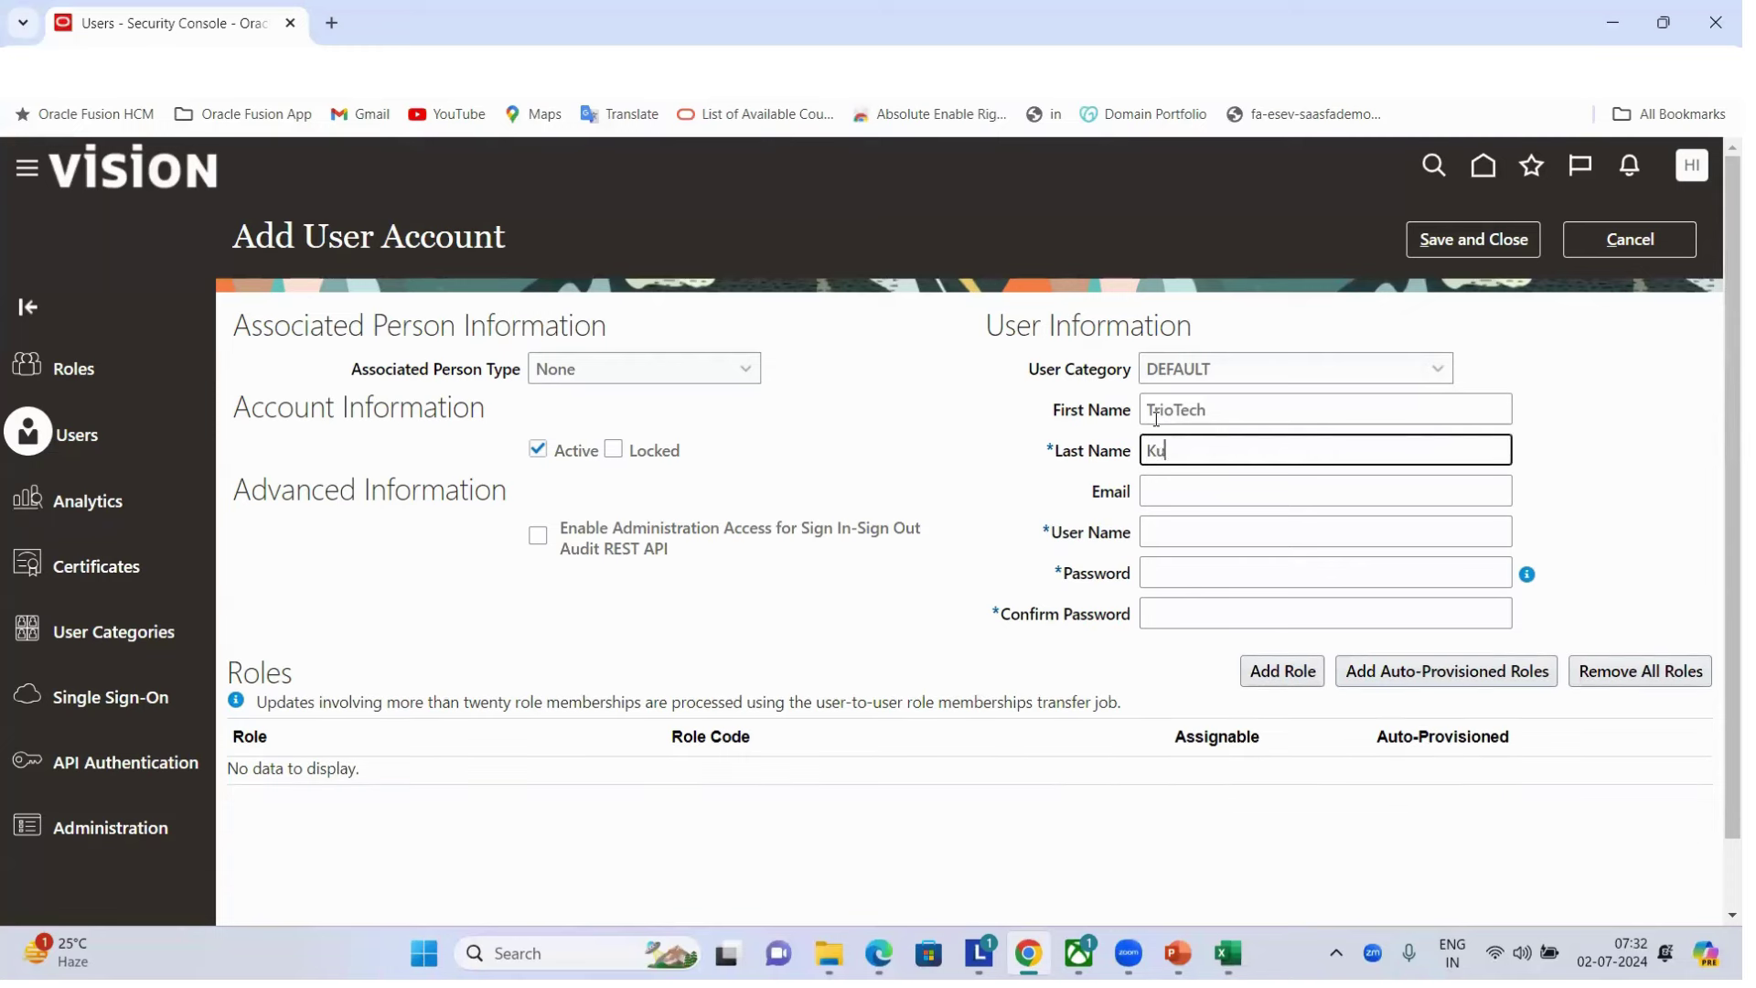
type("mar")
- Type the user's Gmail e-mail address, correcting the mistyped characters
left_click(1168, 492)
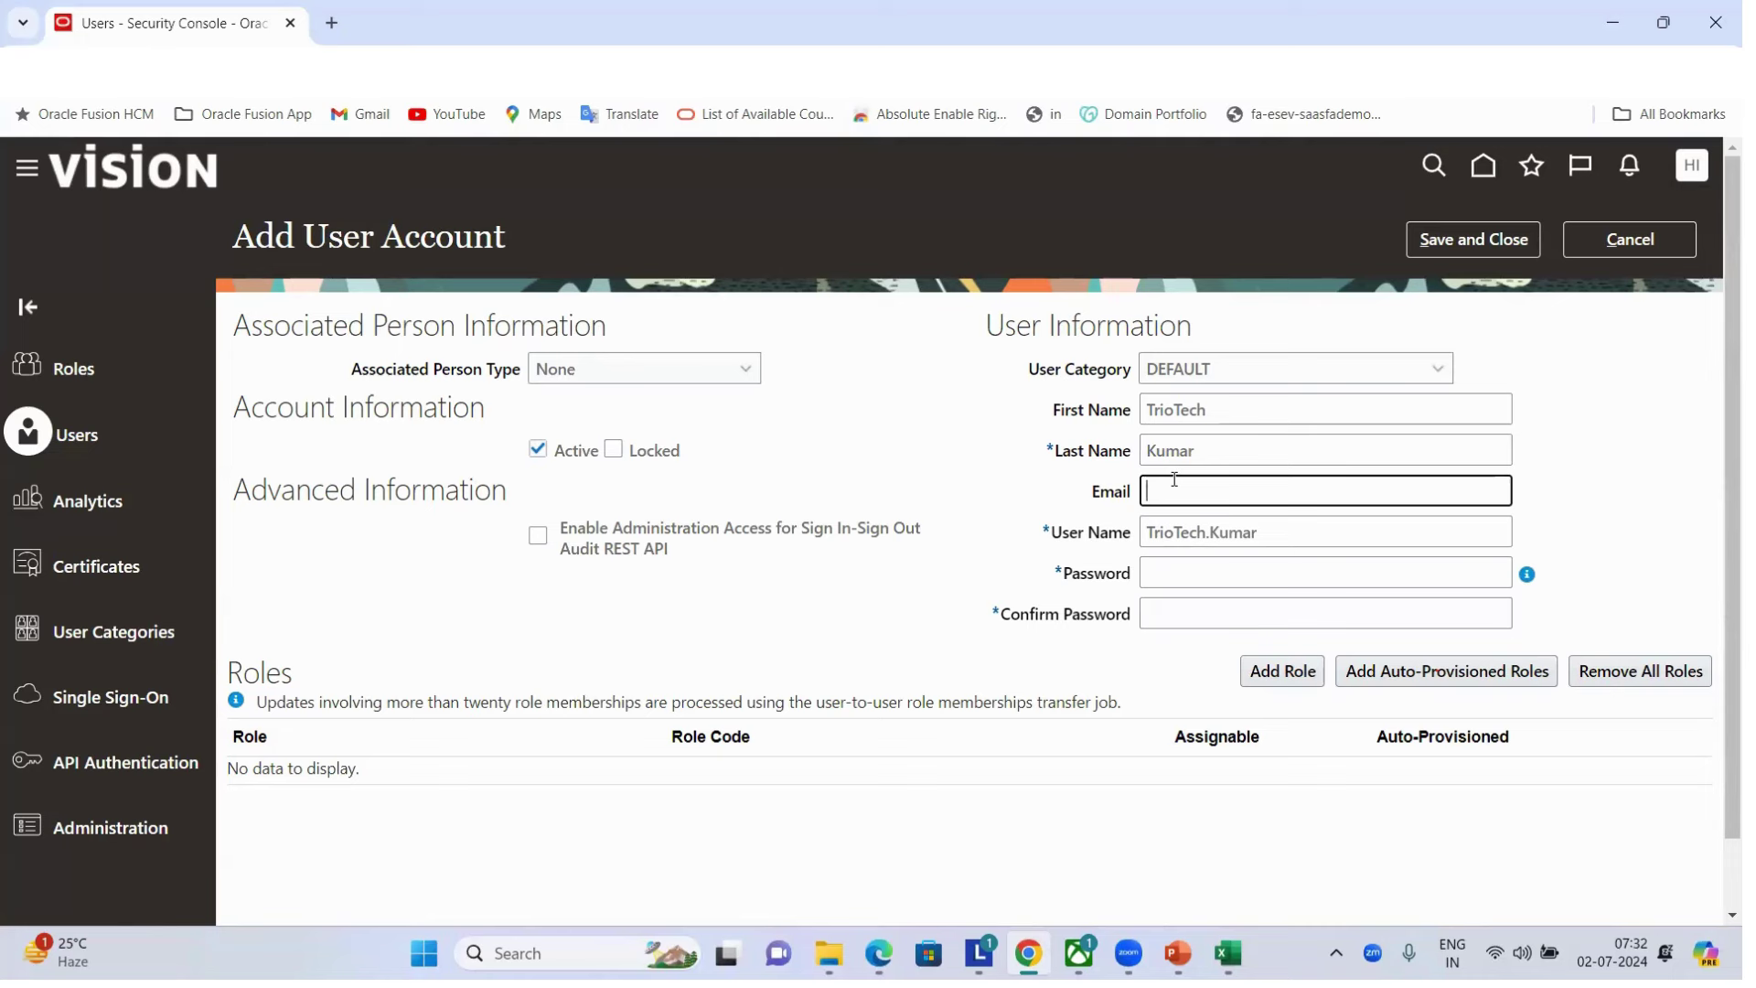
left_click(983, 485)
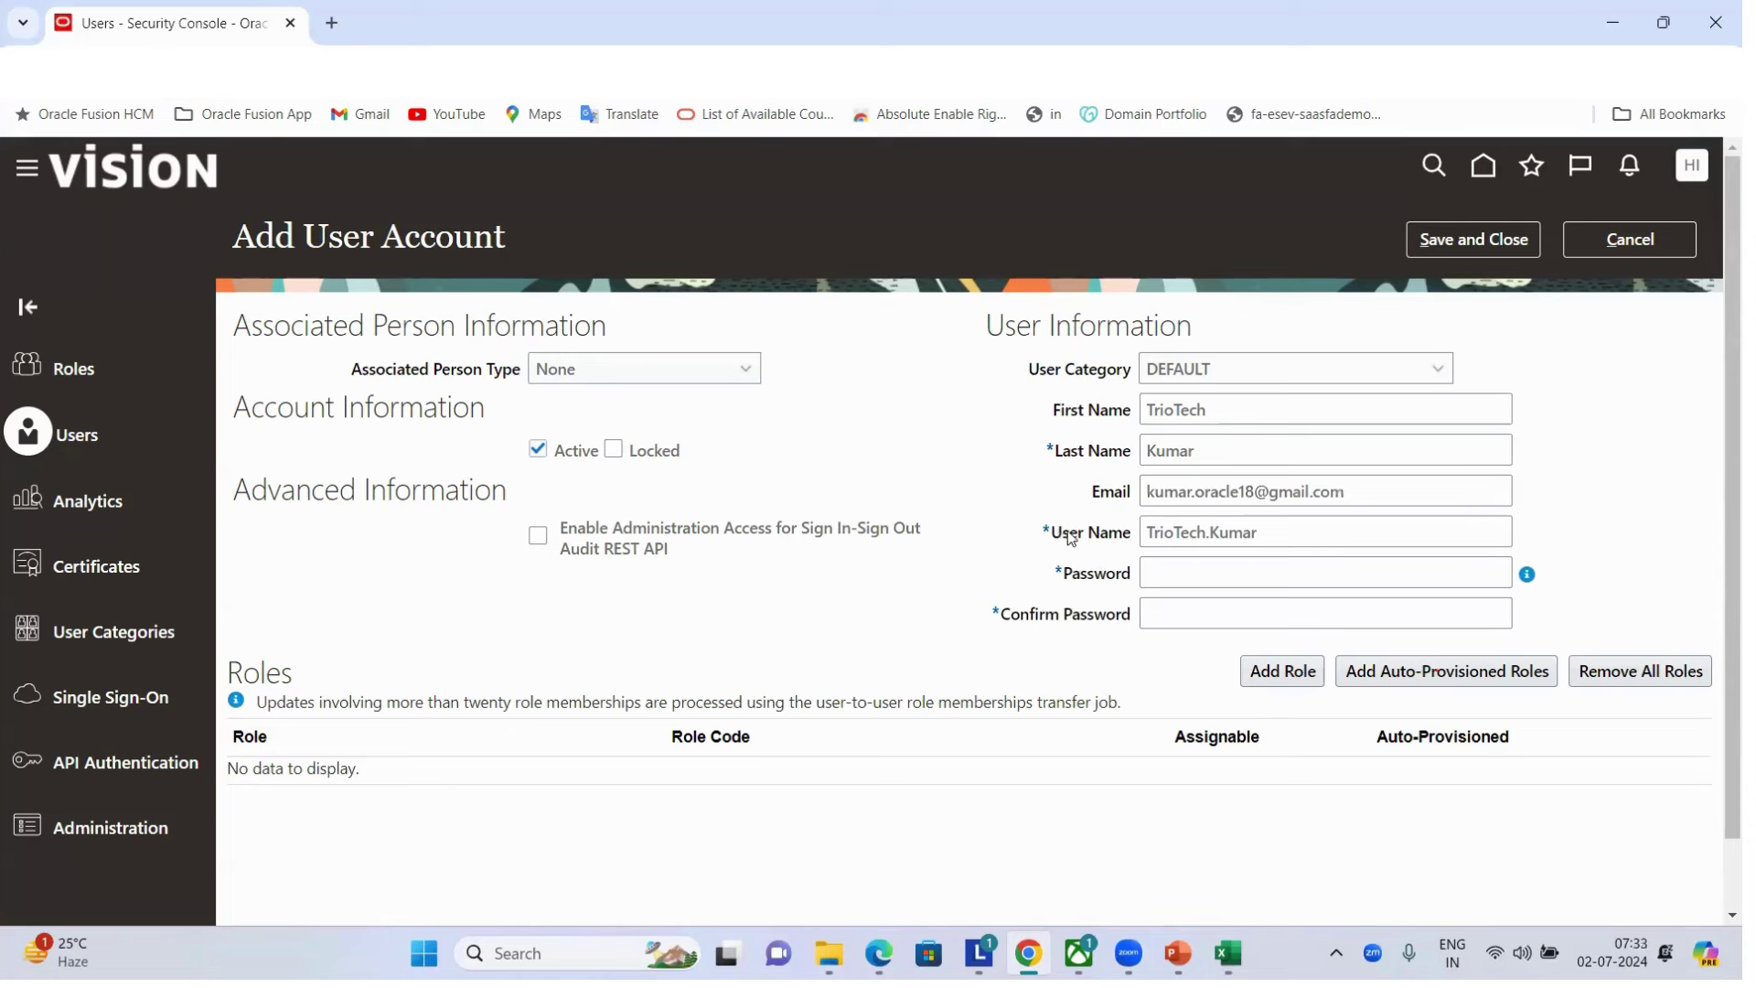
- Review the auto-generated user name beside the User Name label
left_click_drag(1061, 536, 1124, 536)
double_click(1259, 531)
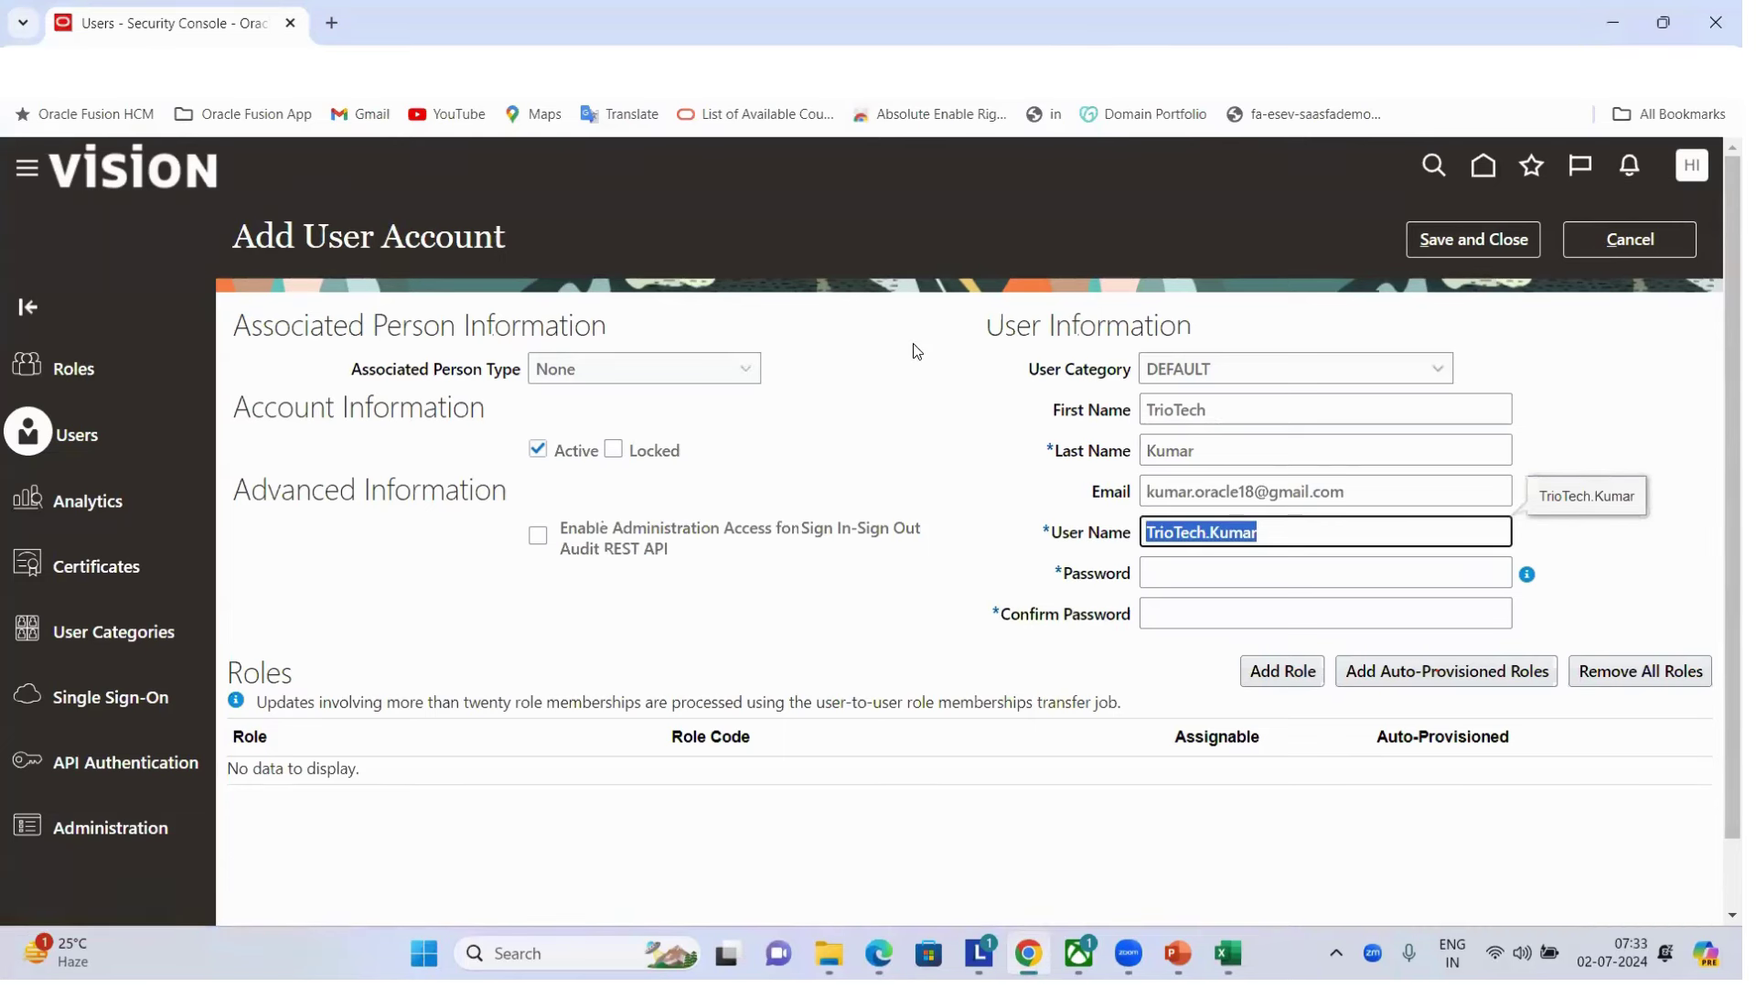
double_click(311, 238)
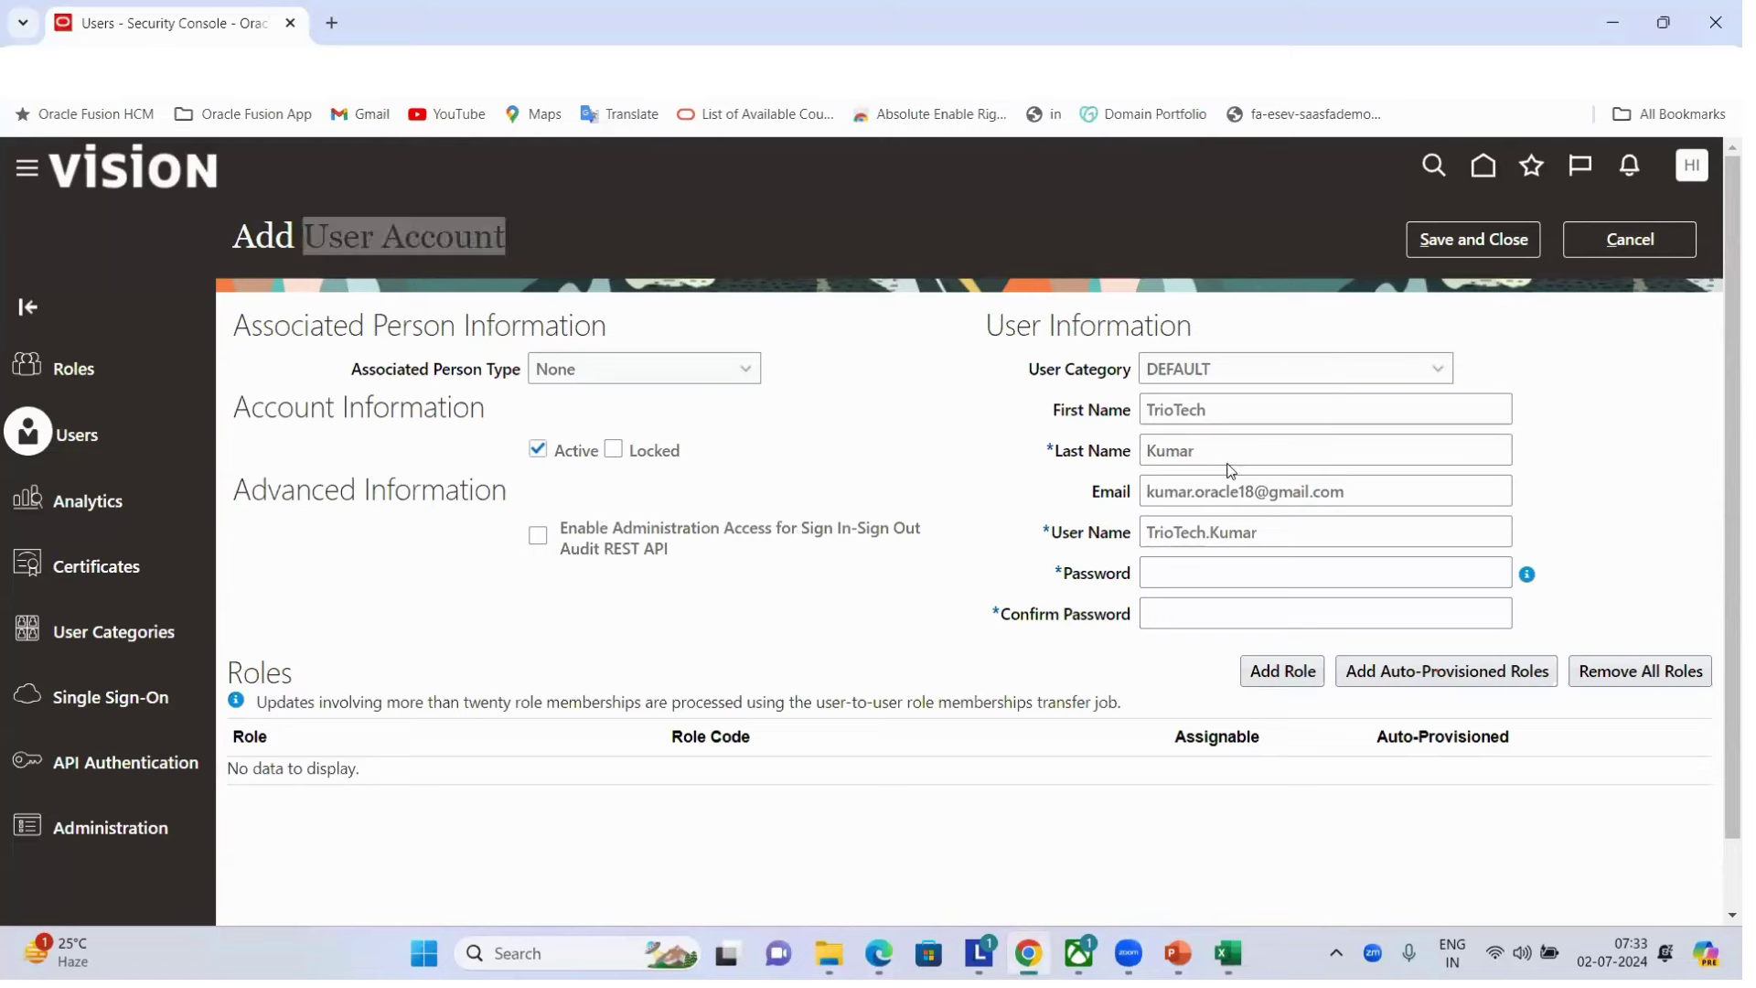
left_click_drag(1053, 533, 1139, 540)
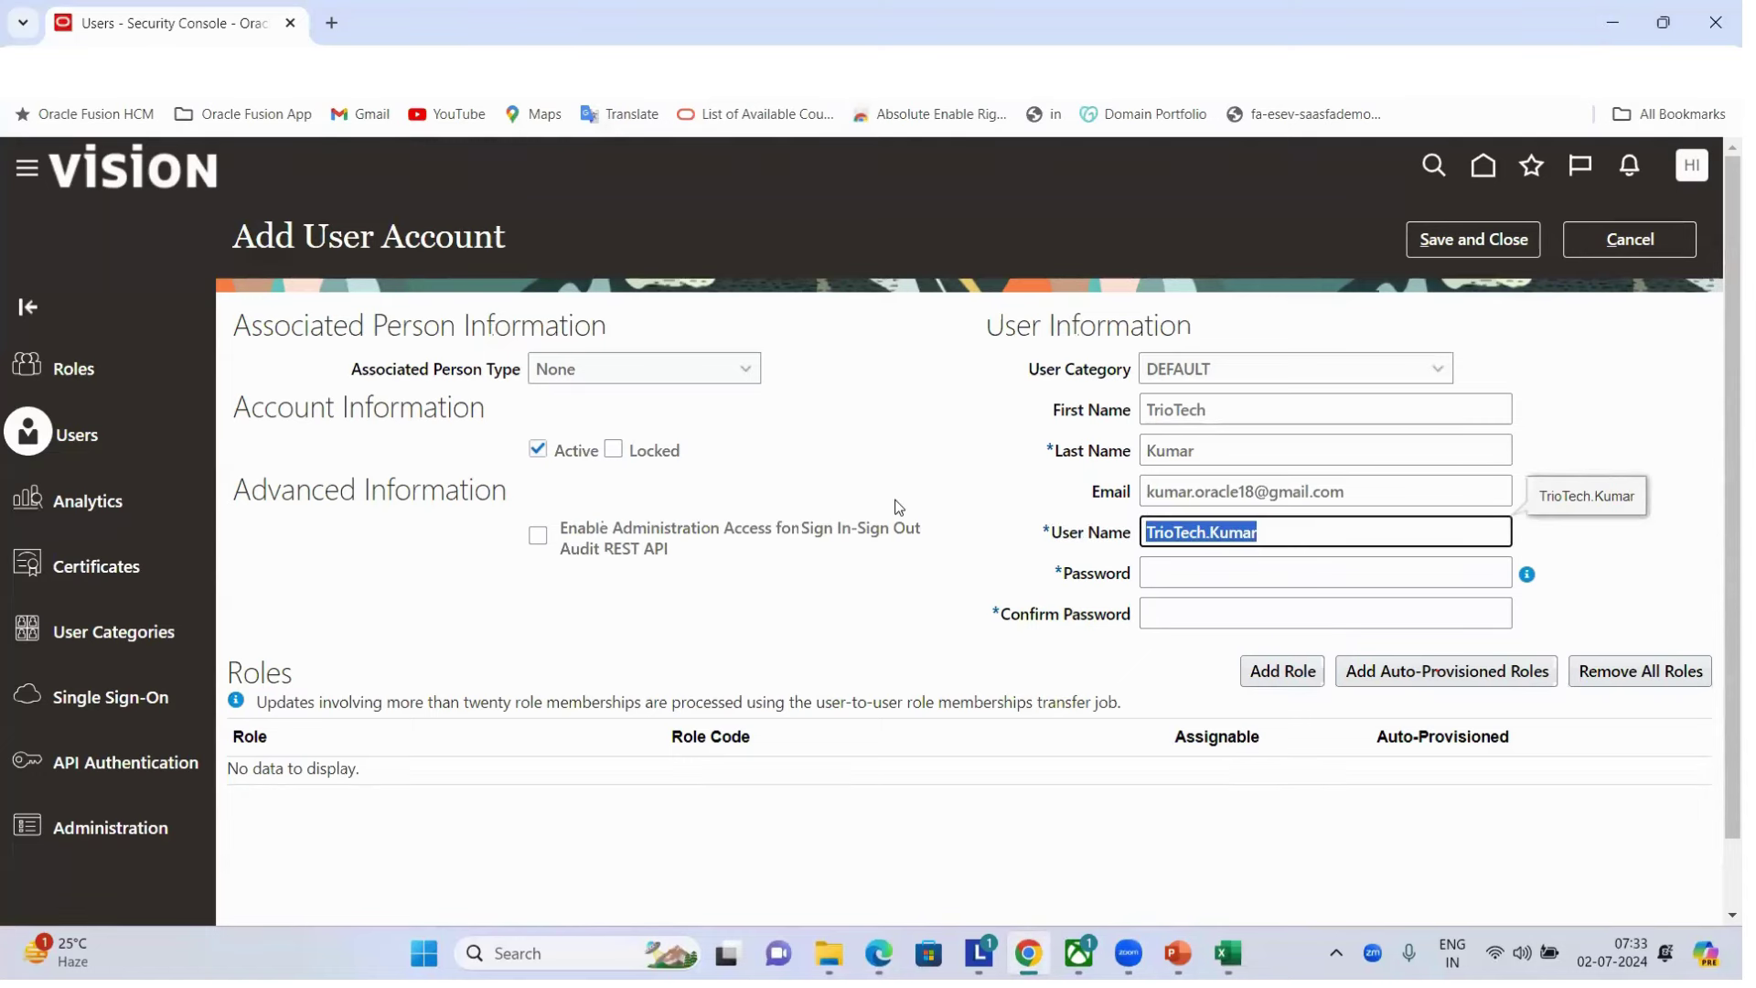
left_click(1001, 426)
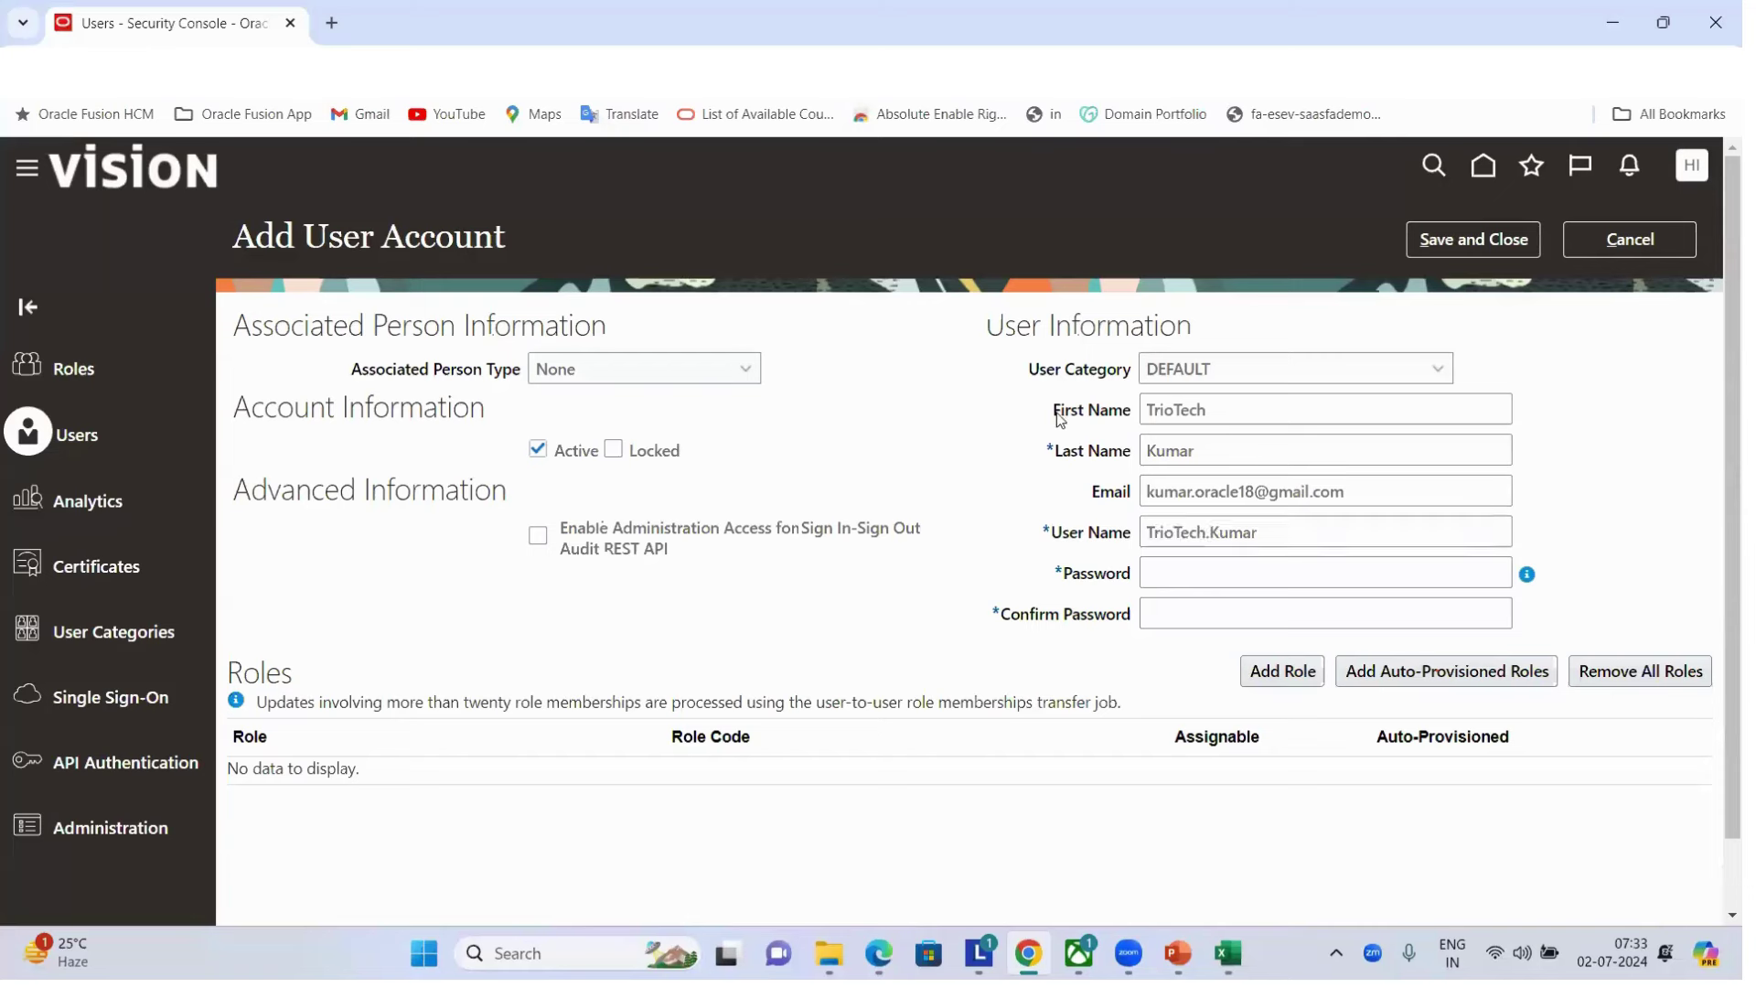
- Compare the First Name and User Name fields, selecting the generated user name value
left_click_drag(1052, 412, 1121, 455)
left_click_drag(1049, 534, 1133, 535)
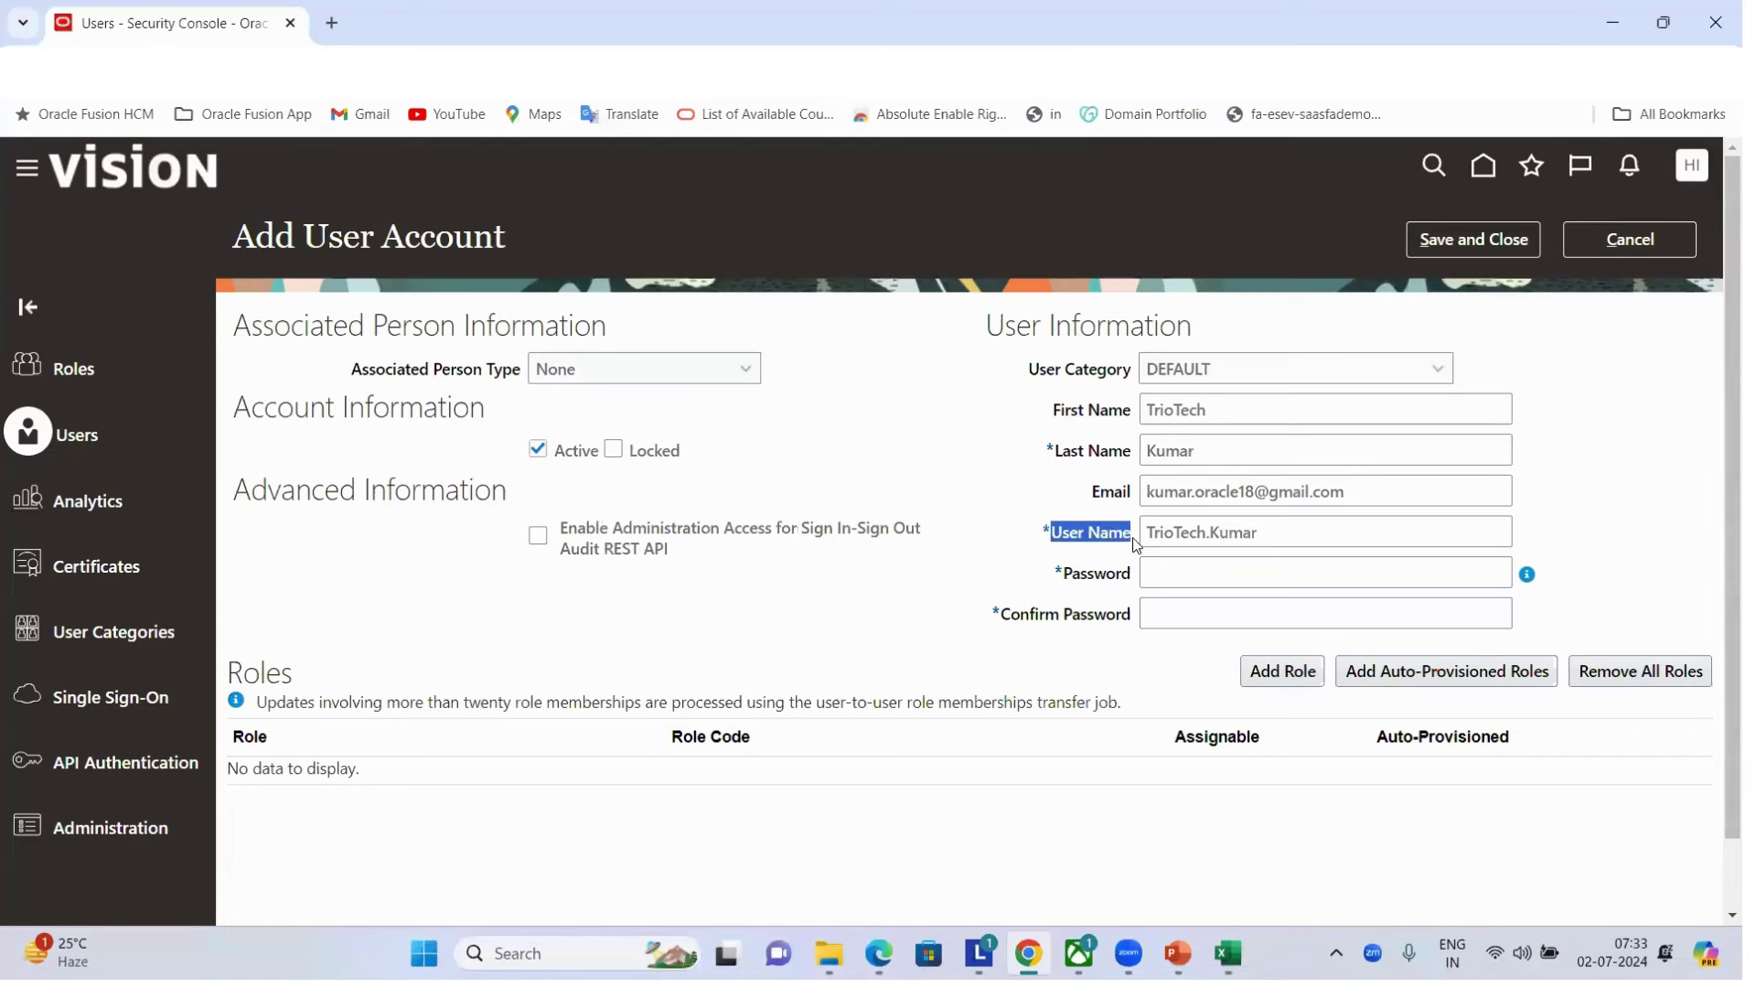
double_click(1271, 540)
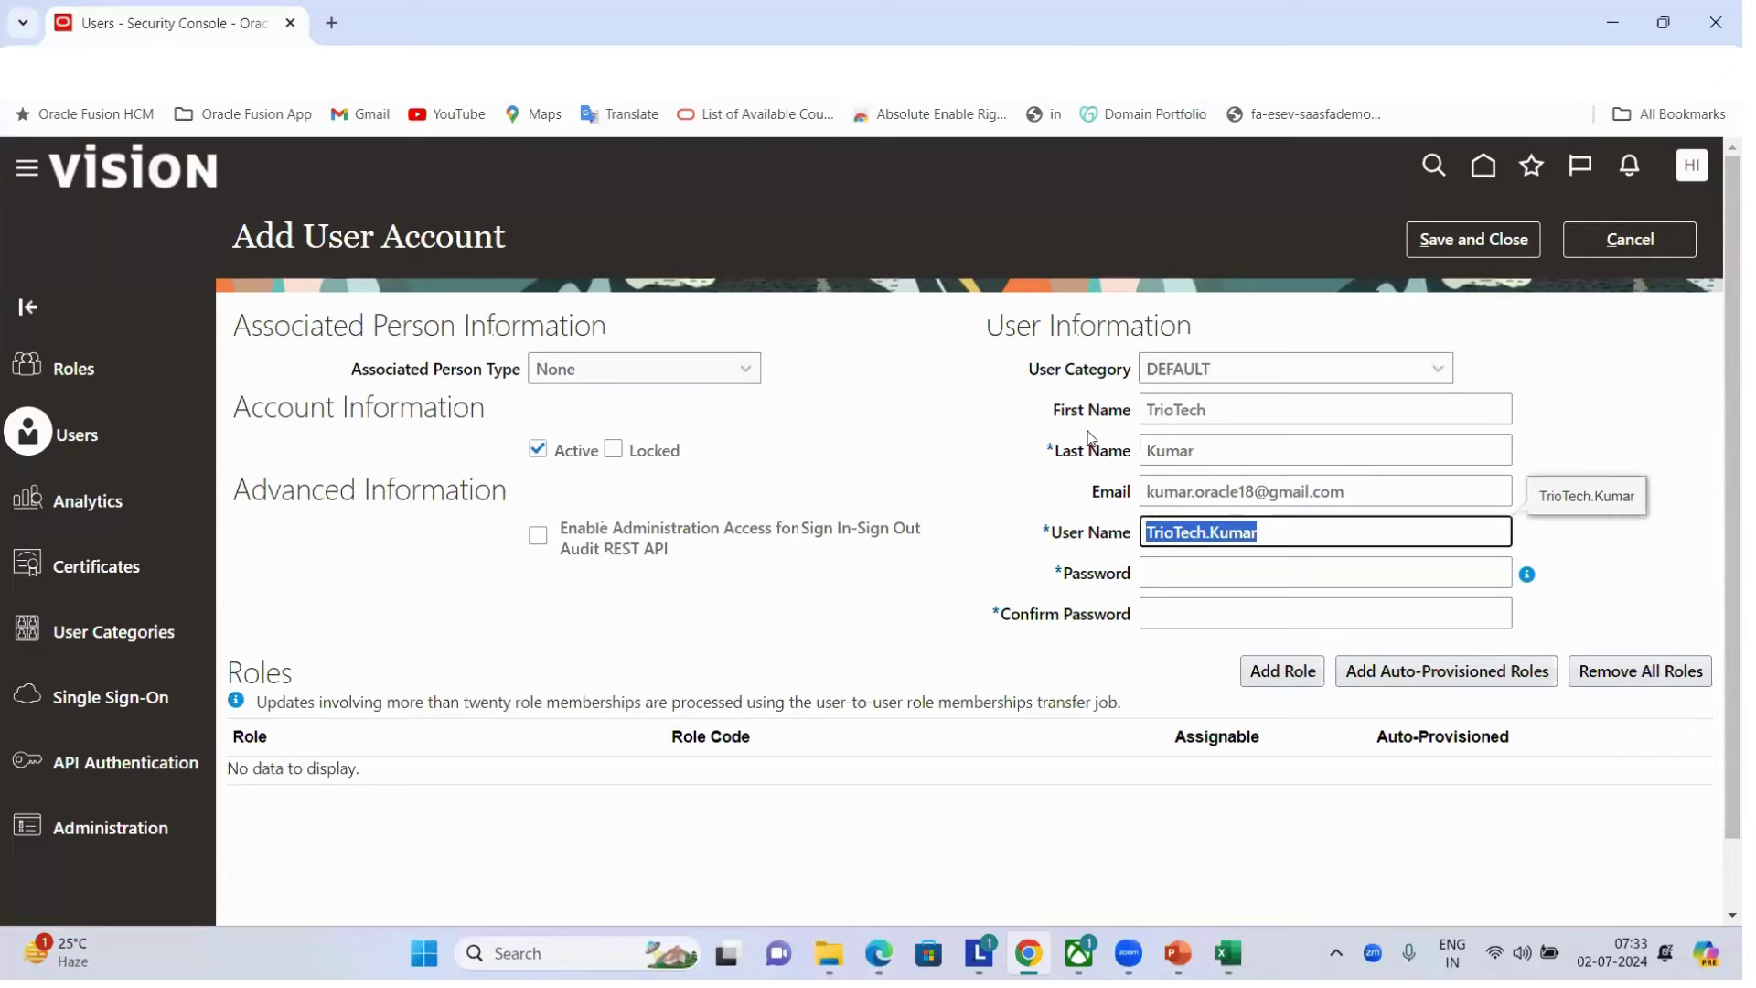
left_click_drag(1070, 411, 1123, 451)
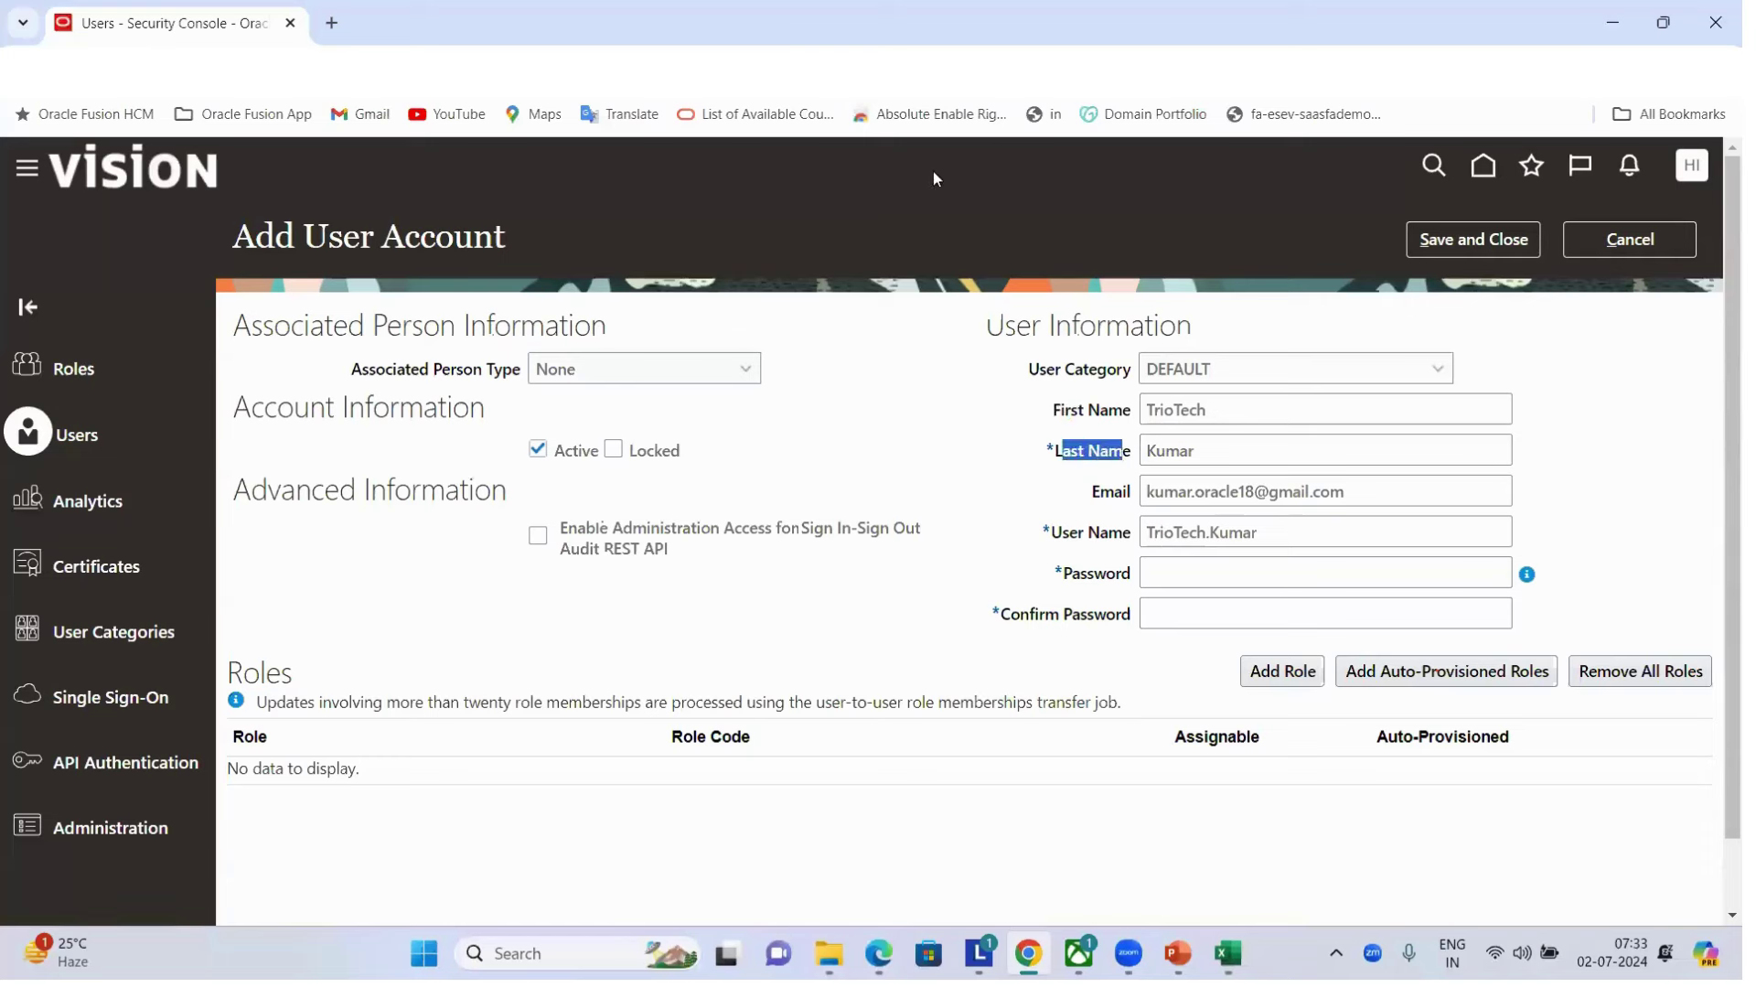
left_click(1258, 533)
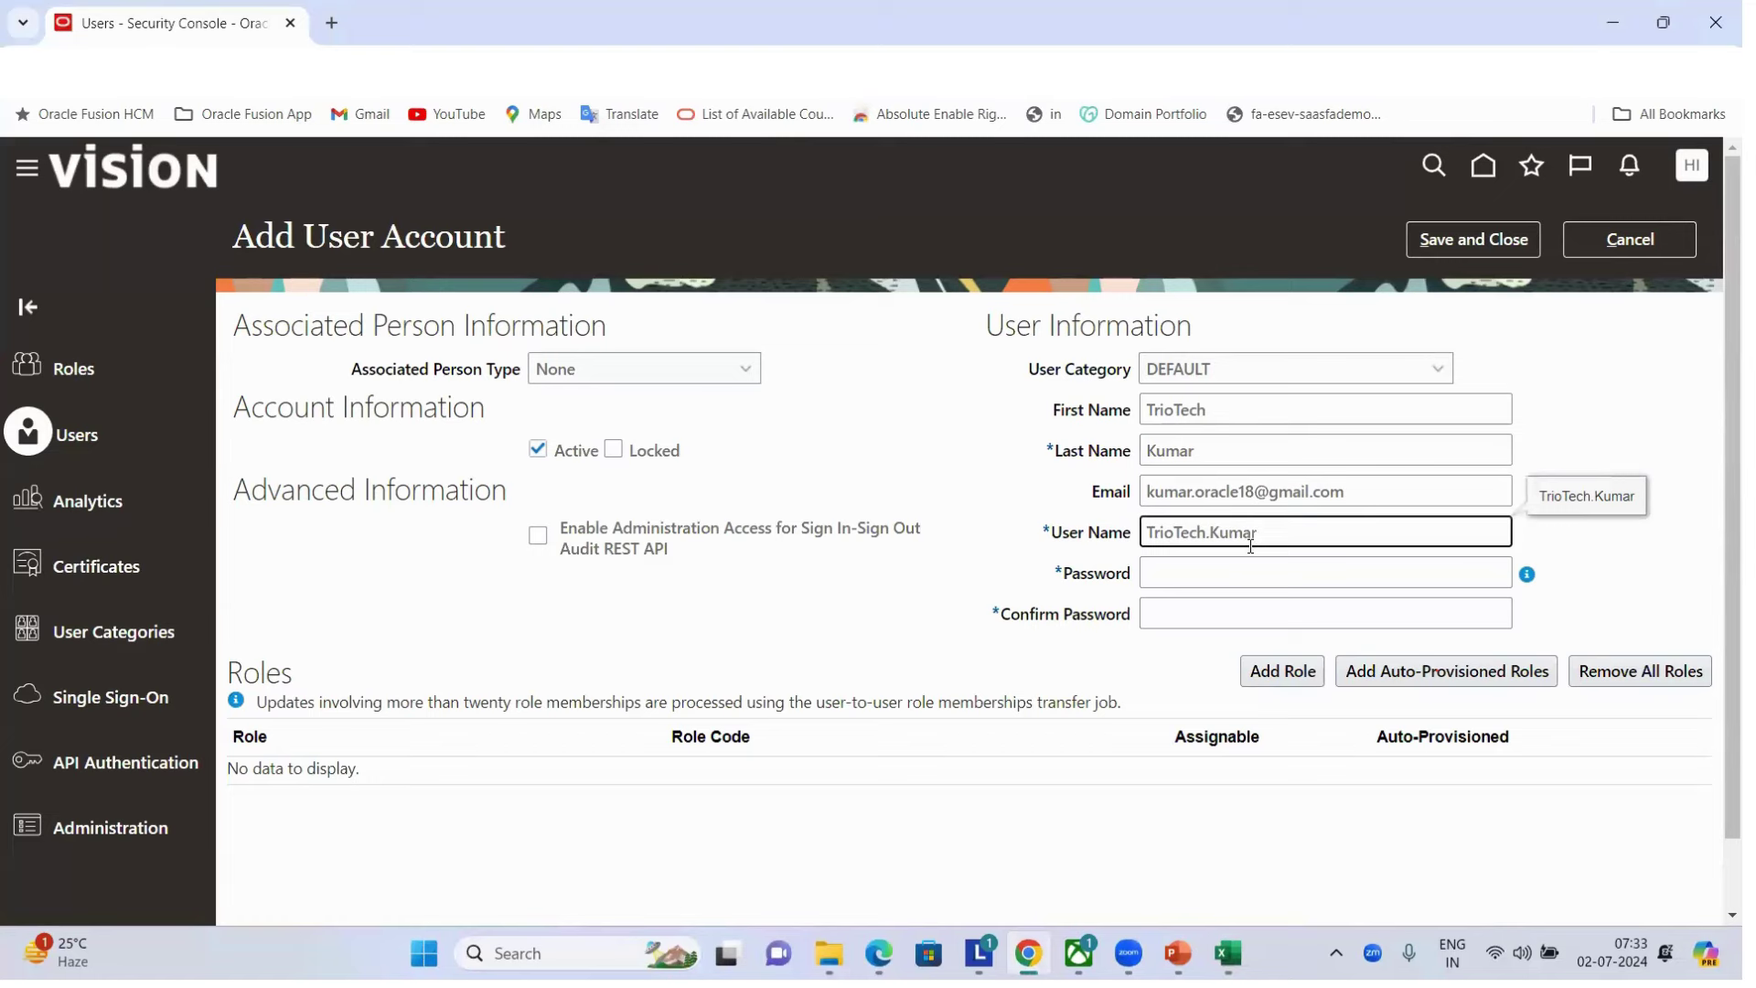
left_click_drag(1261, 535, 1158, 534)
left_click_drag(1050, 531, 1164, 529)
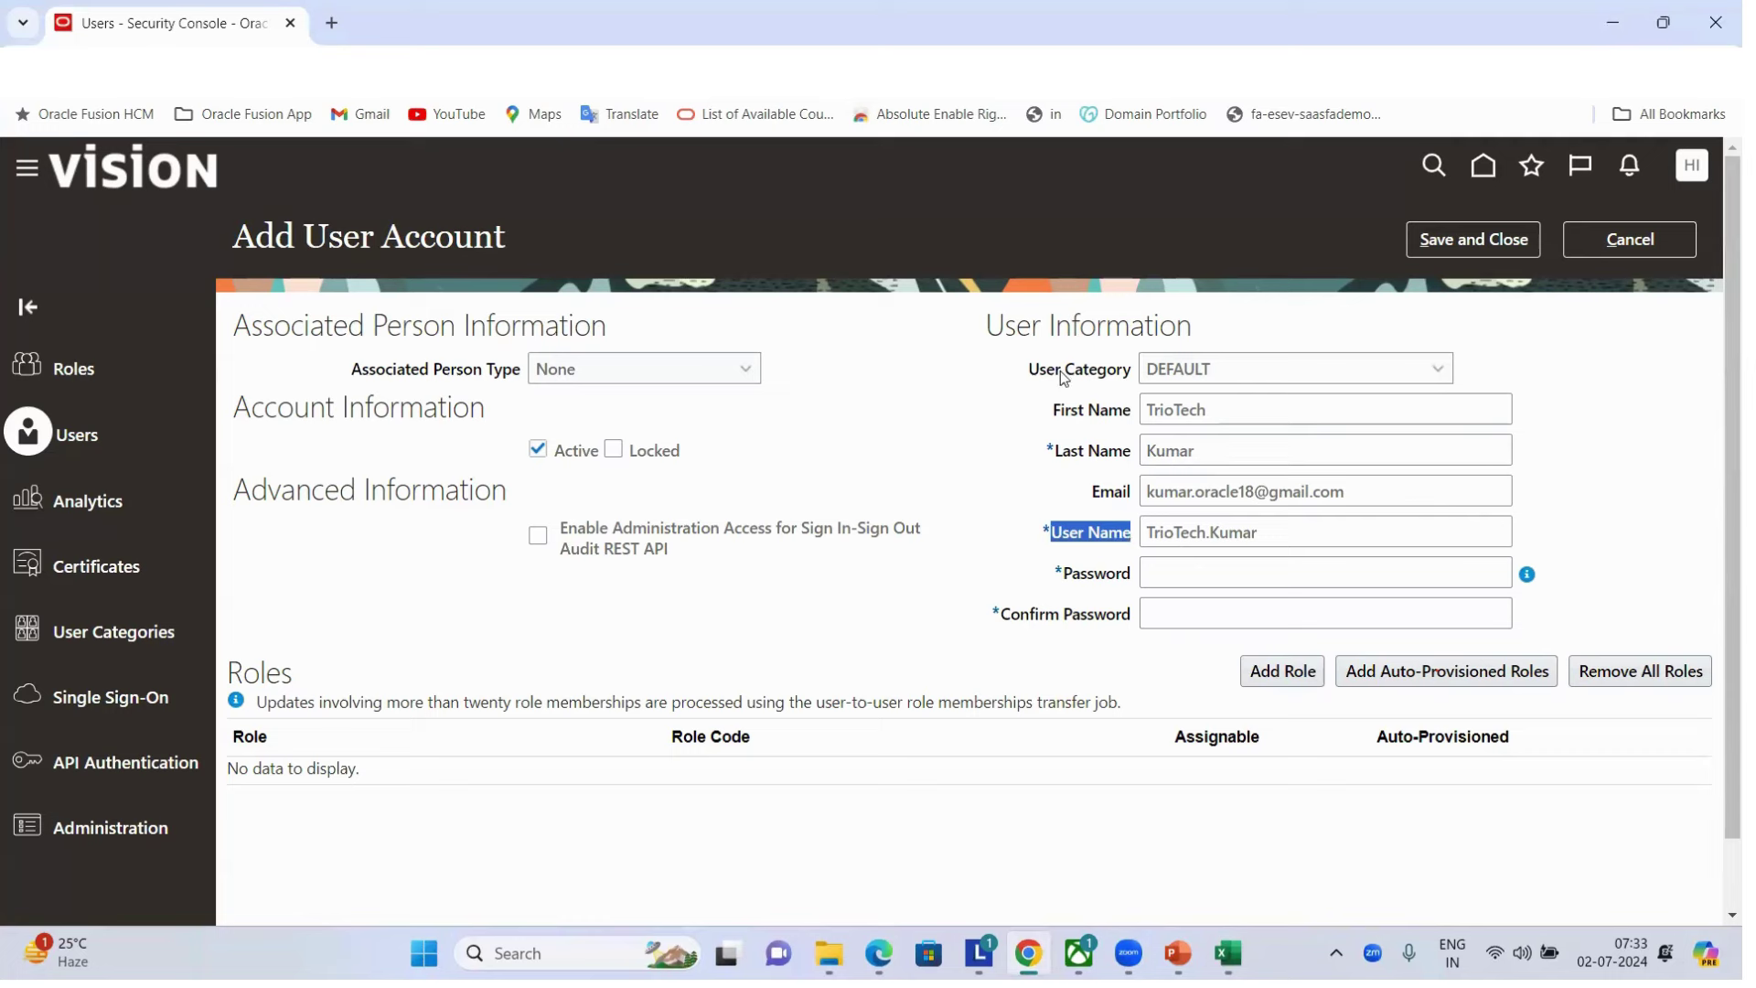
left_click_drag(1063, 378, 1170, 376)
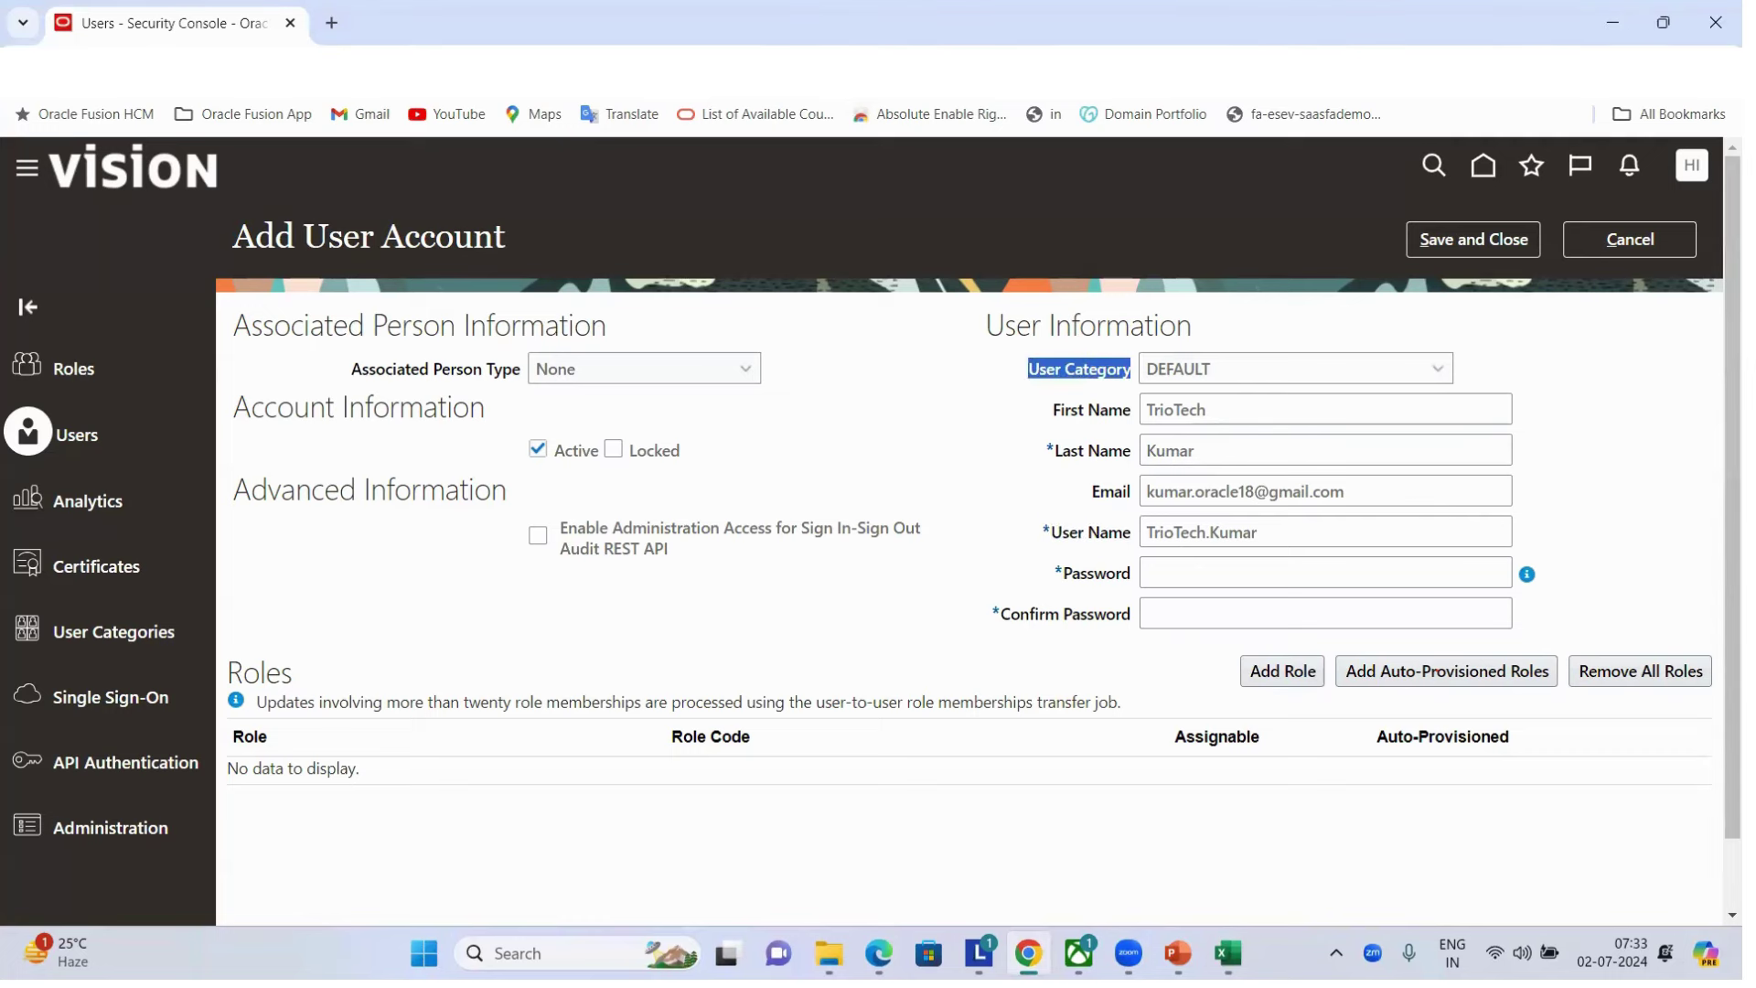
- In Excel, add a 'User Account Rules' note in E18 below Security Console
mouse_move(1227, 956)
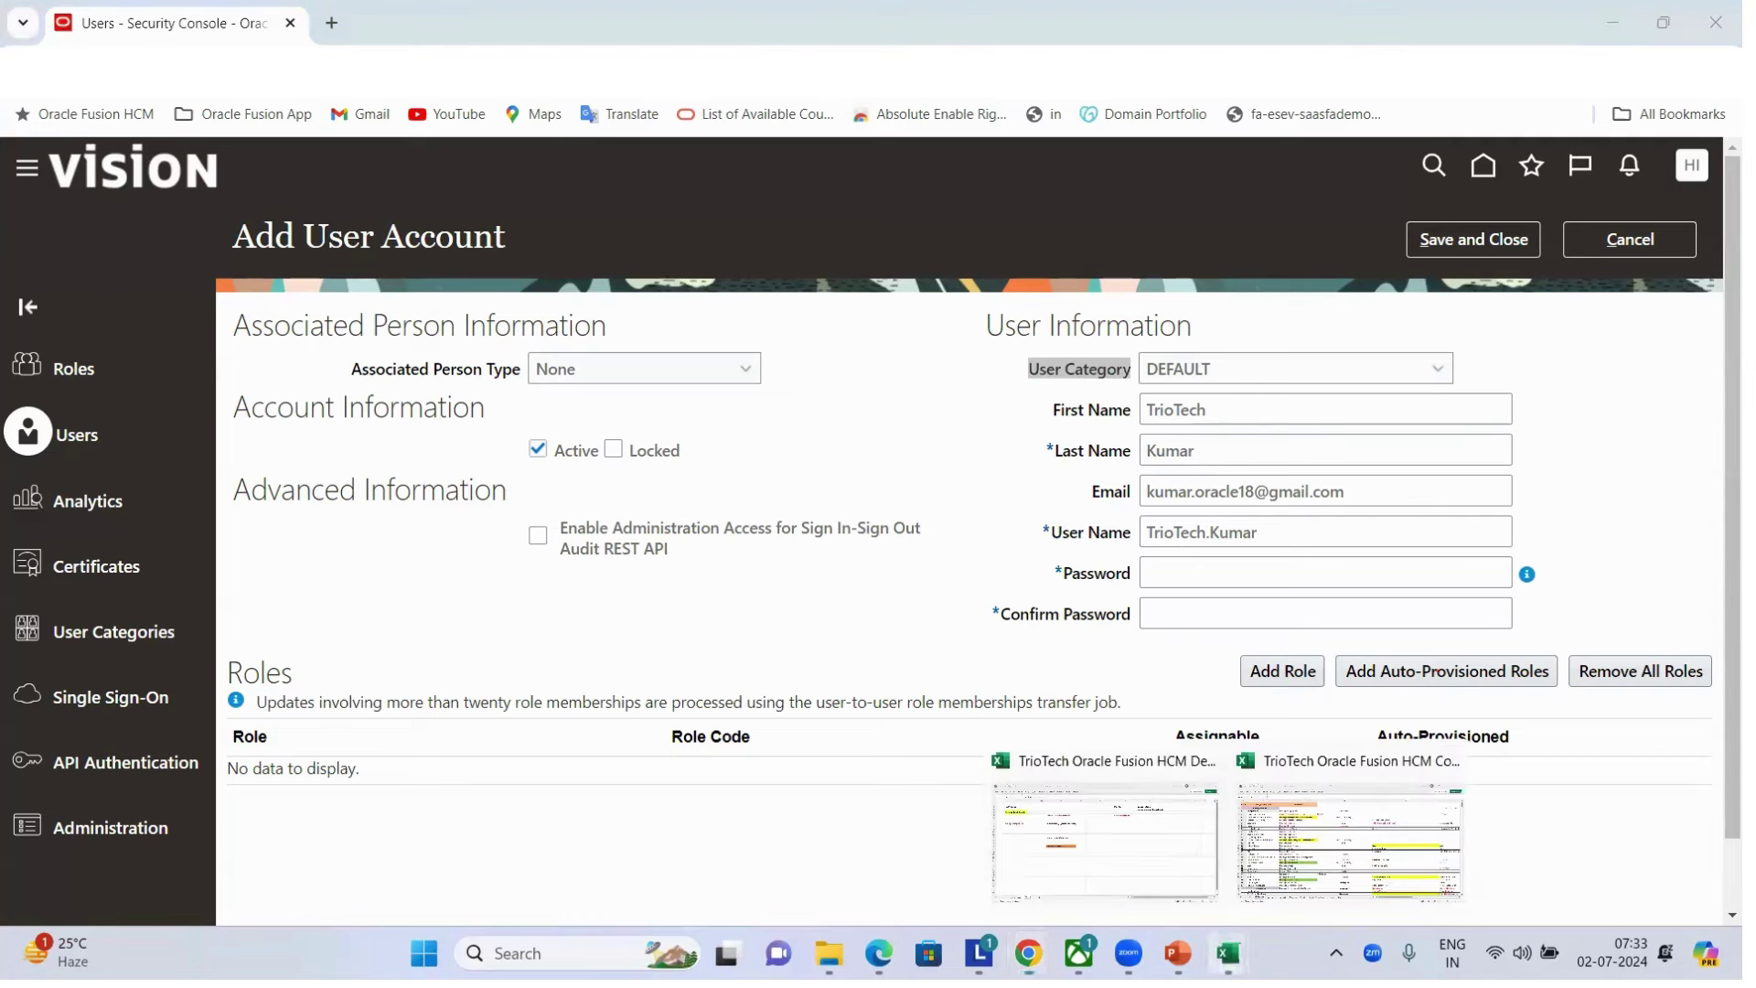
left_click(1164, 853)
left_click(478, 253)
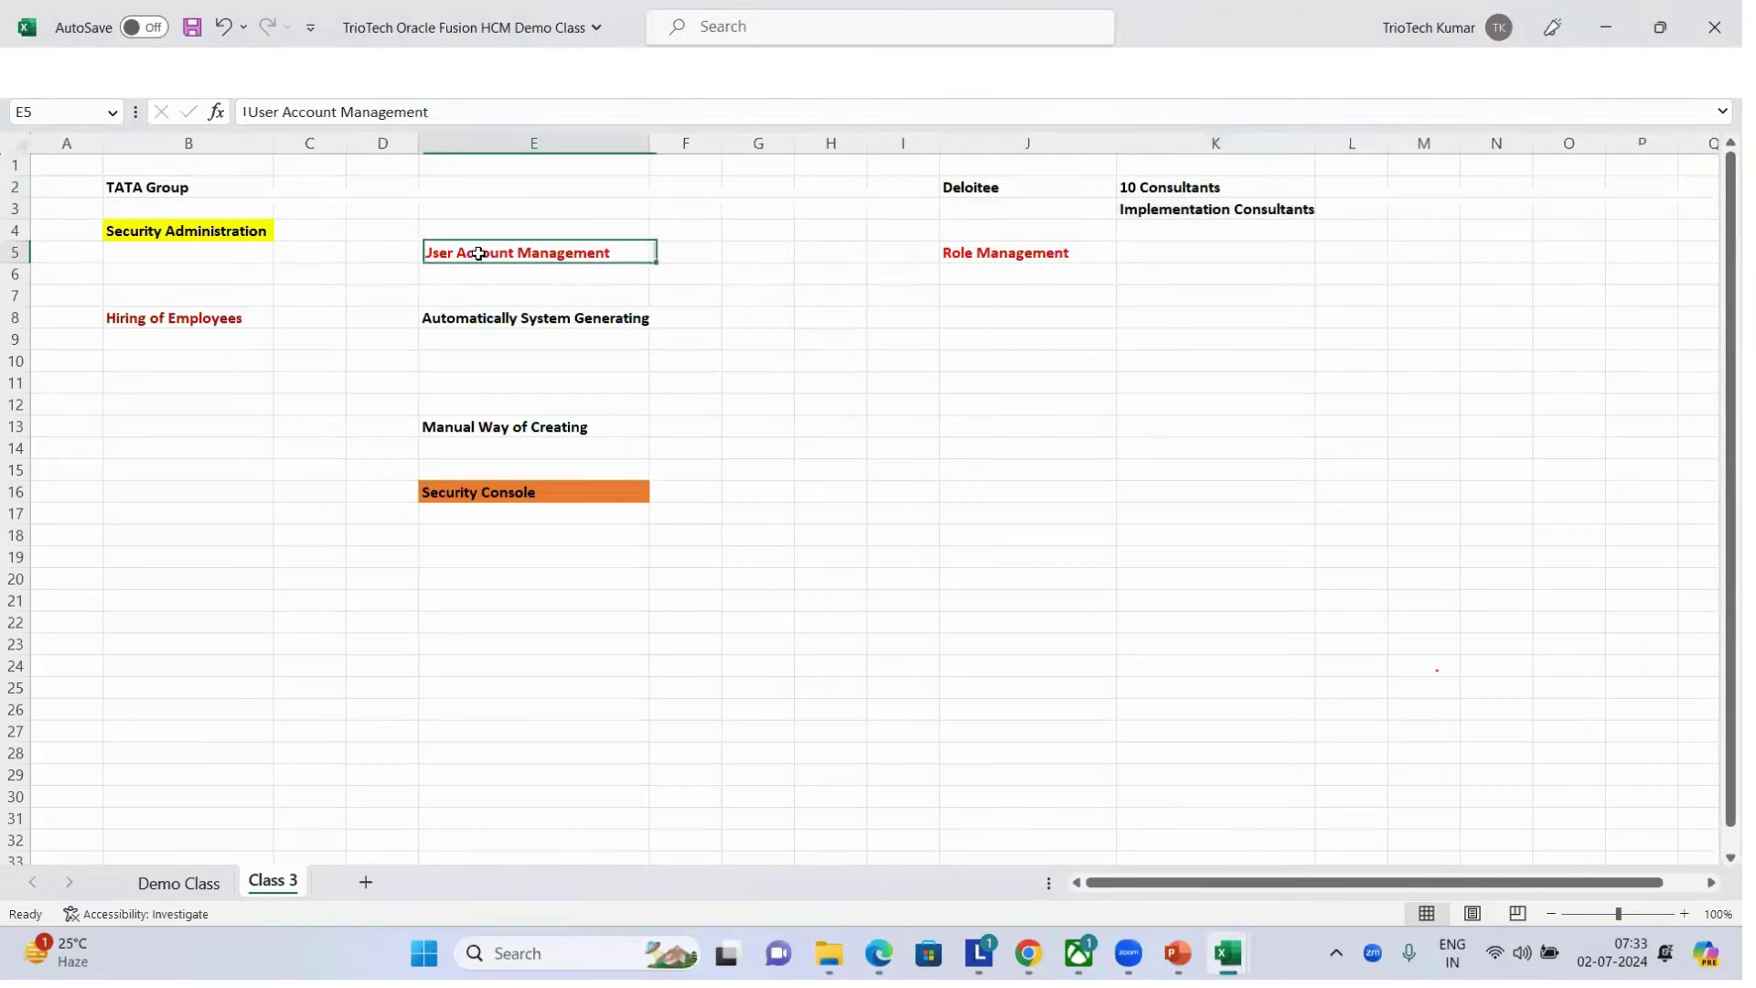
left_click(468, 495)
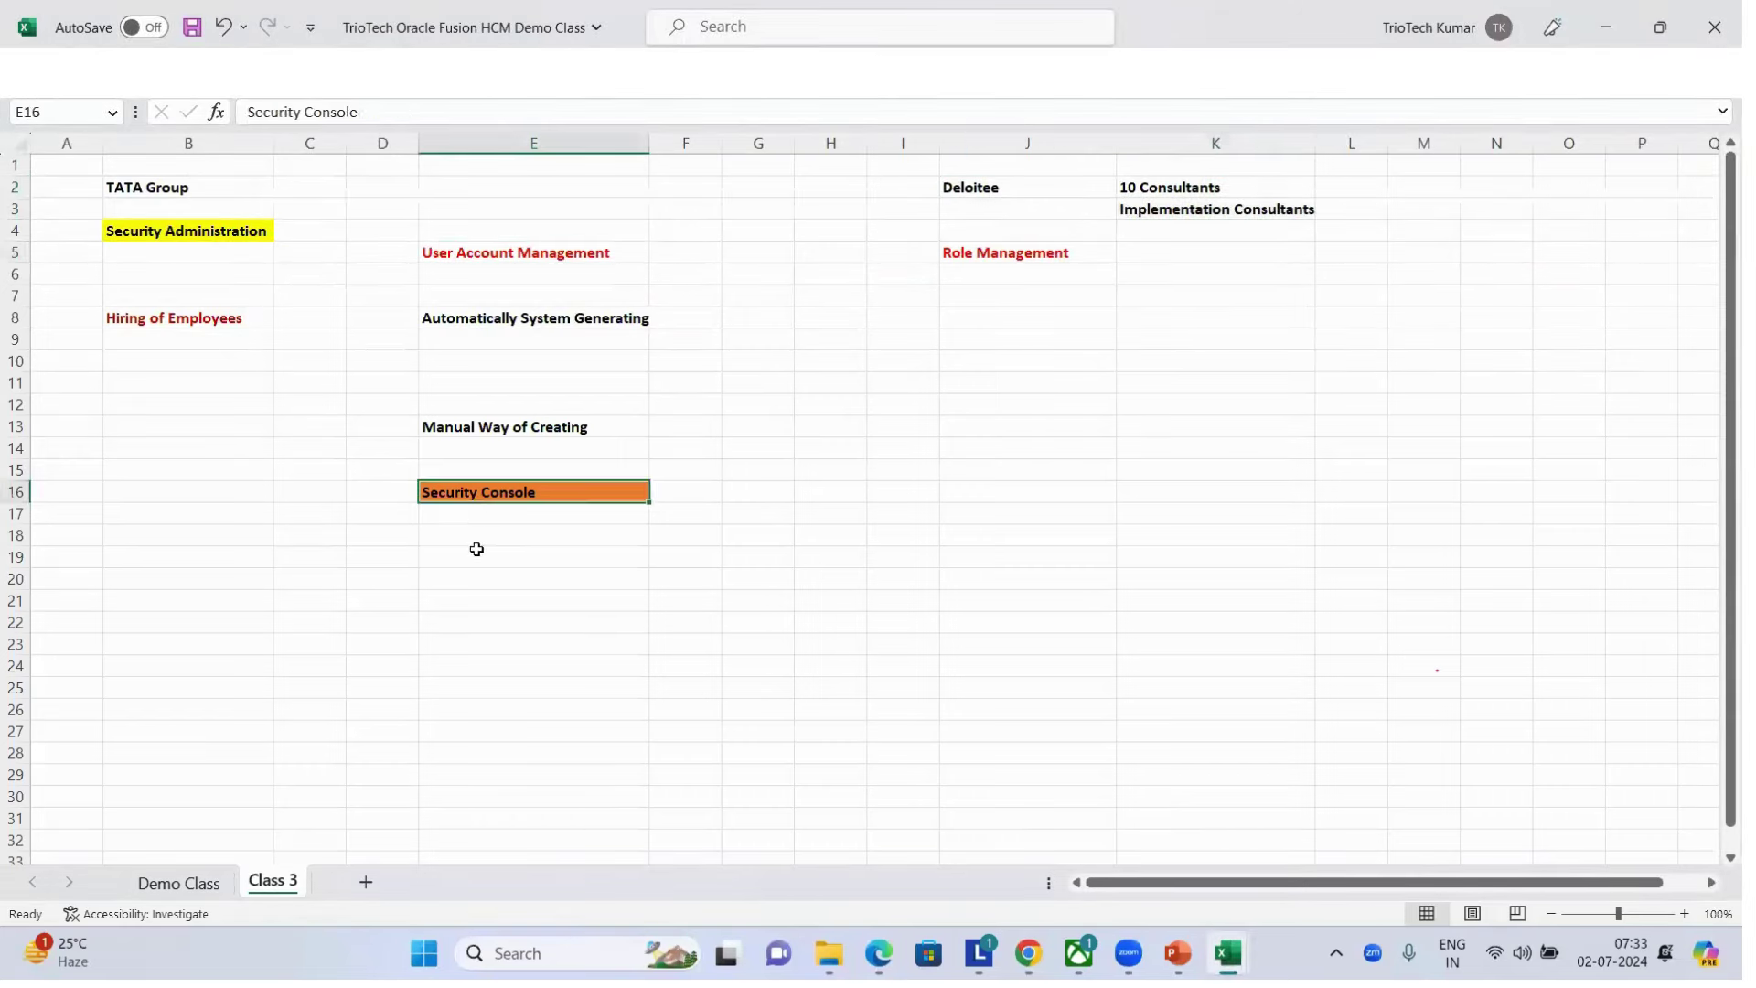
left_click(475, 539)
type("U")
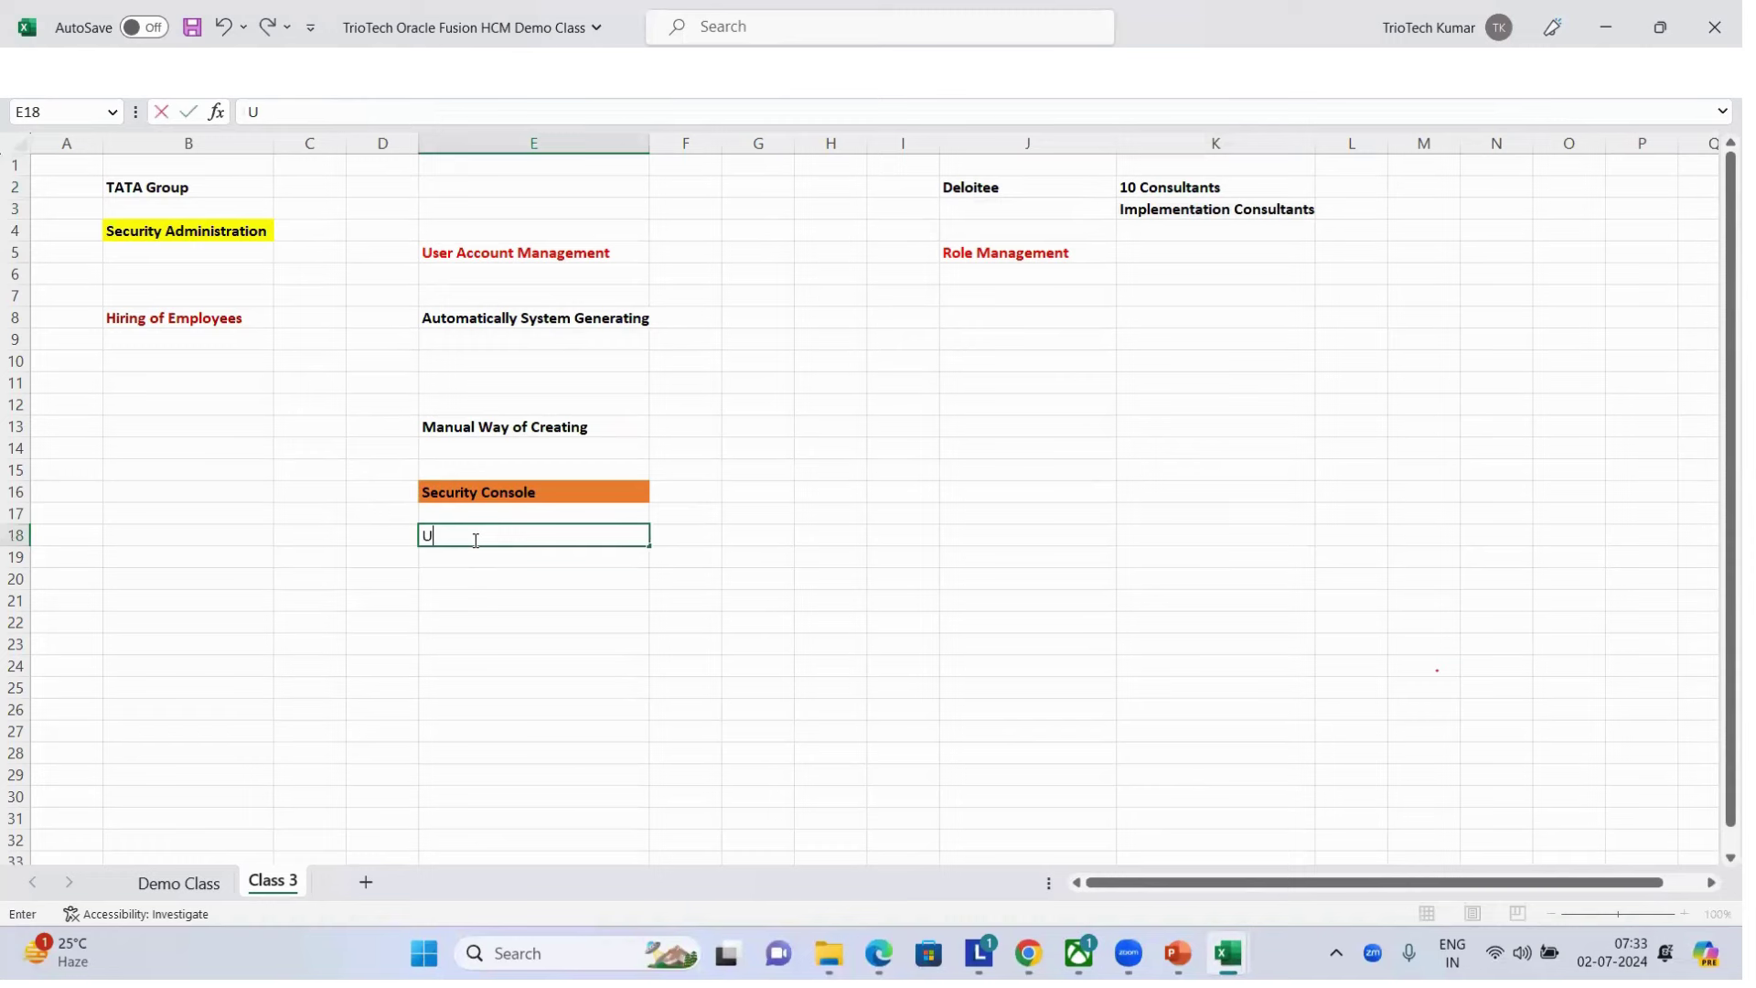
type("ser Account Rule")
key("Return")
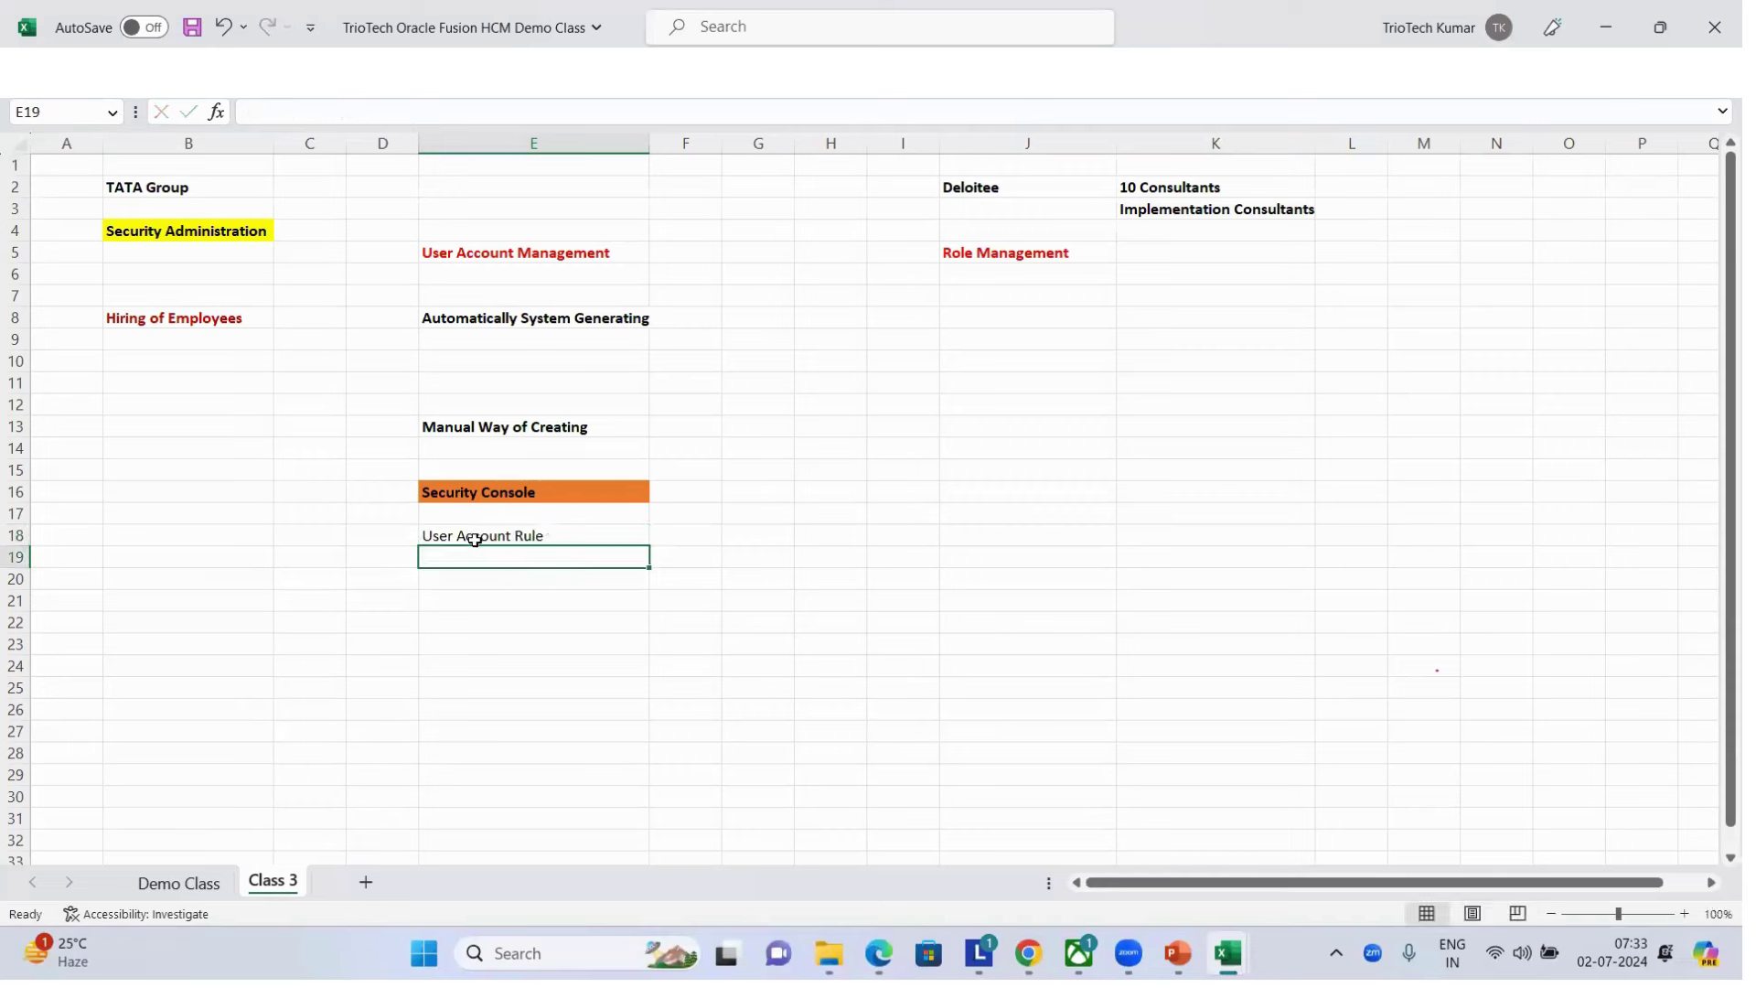
double_click(563, 533)
type("s")
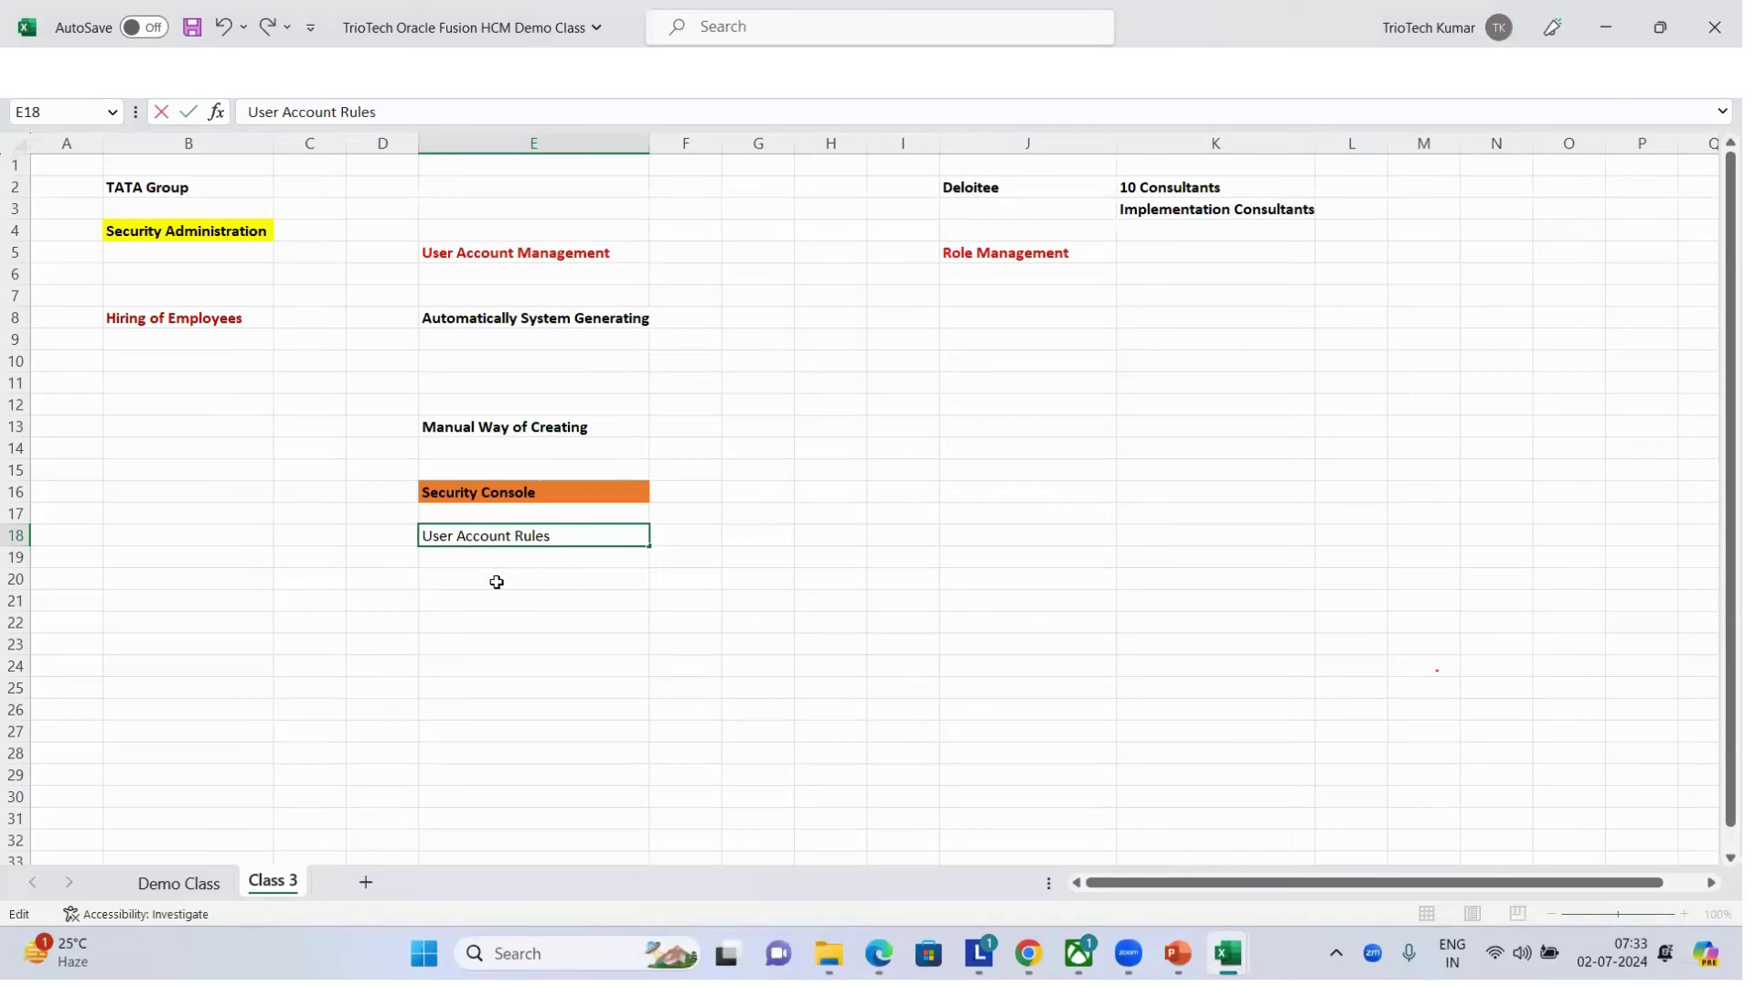
key("Return")
- Make the User Account Rules cell bold with a yellow fill
left_click(497, 535)
key("ctrl+b")
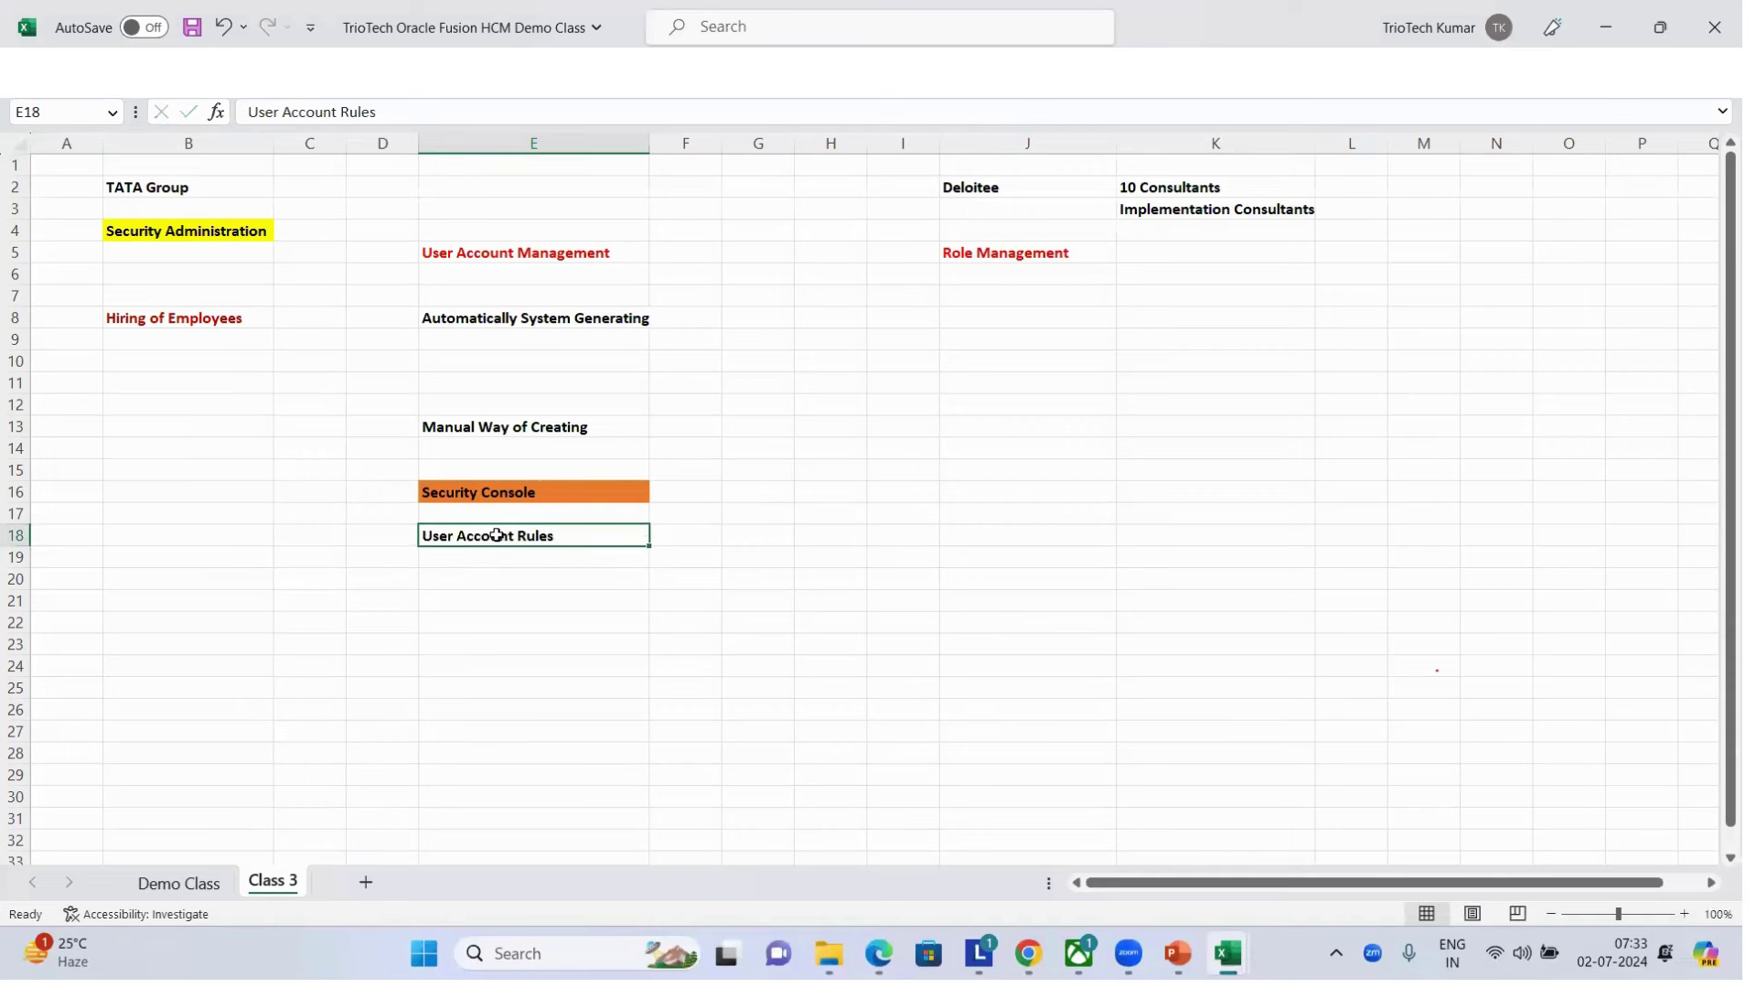
right_click(497, 535)
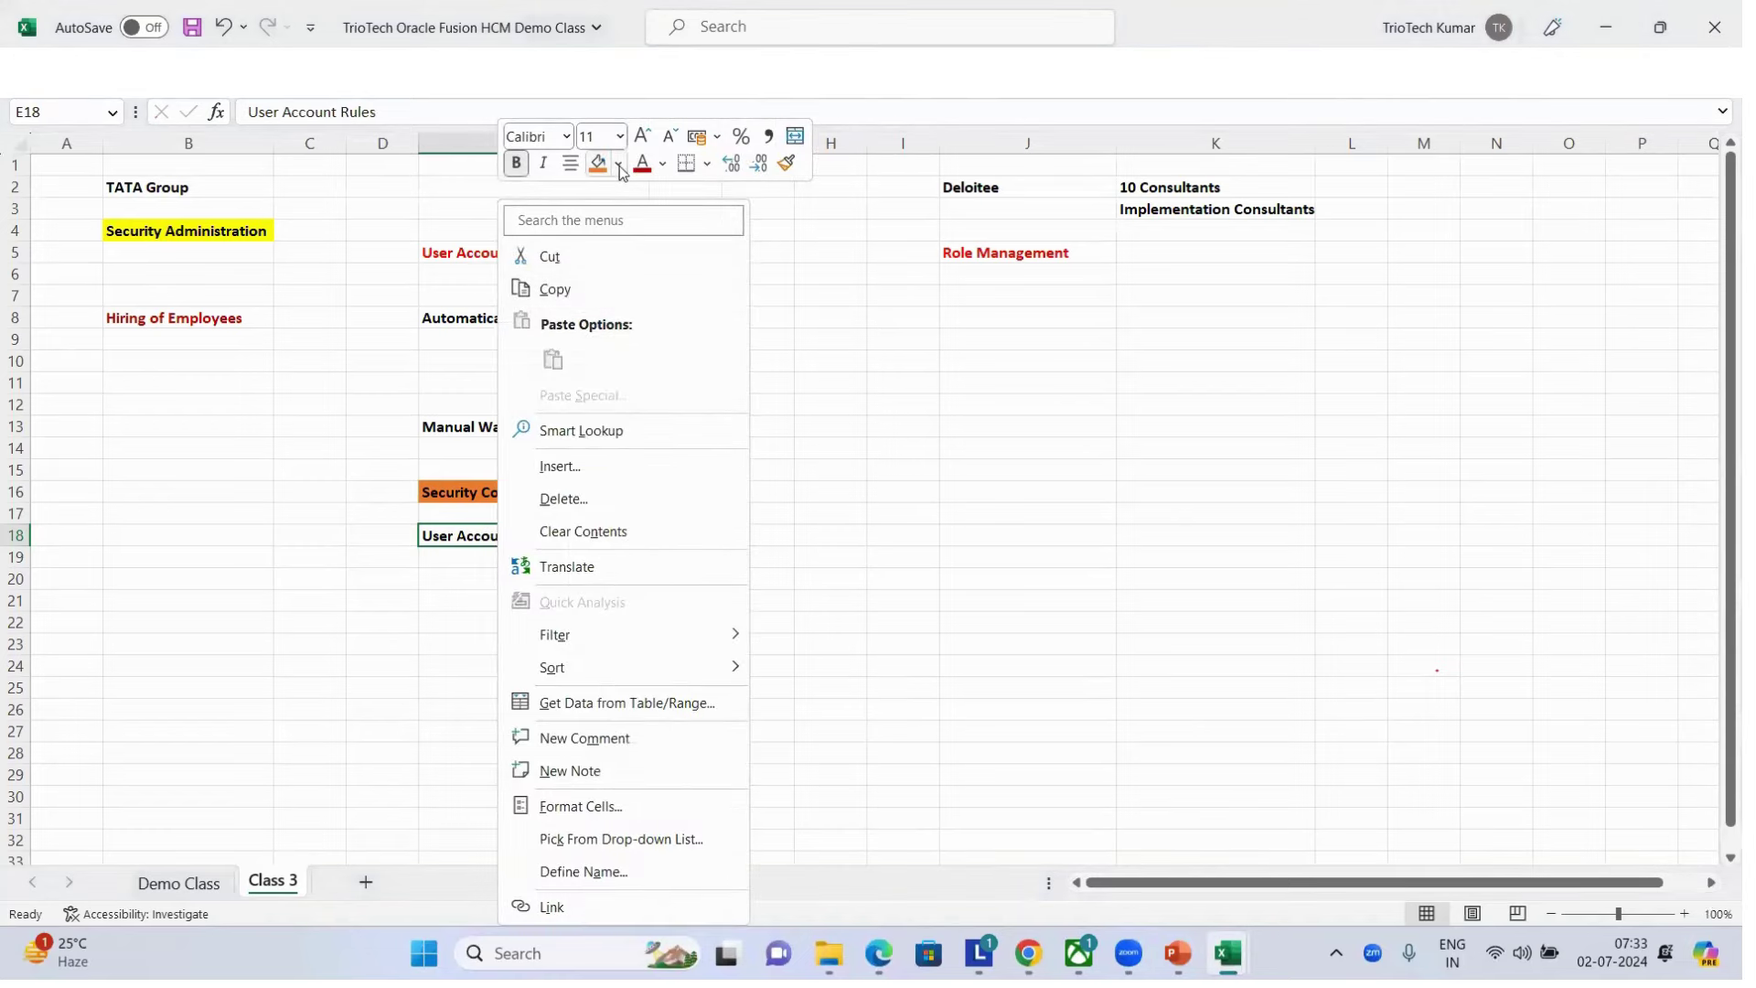
left_click(618, 163)
left_click(651, 375)
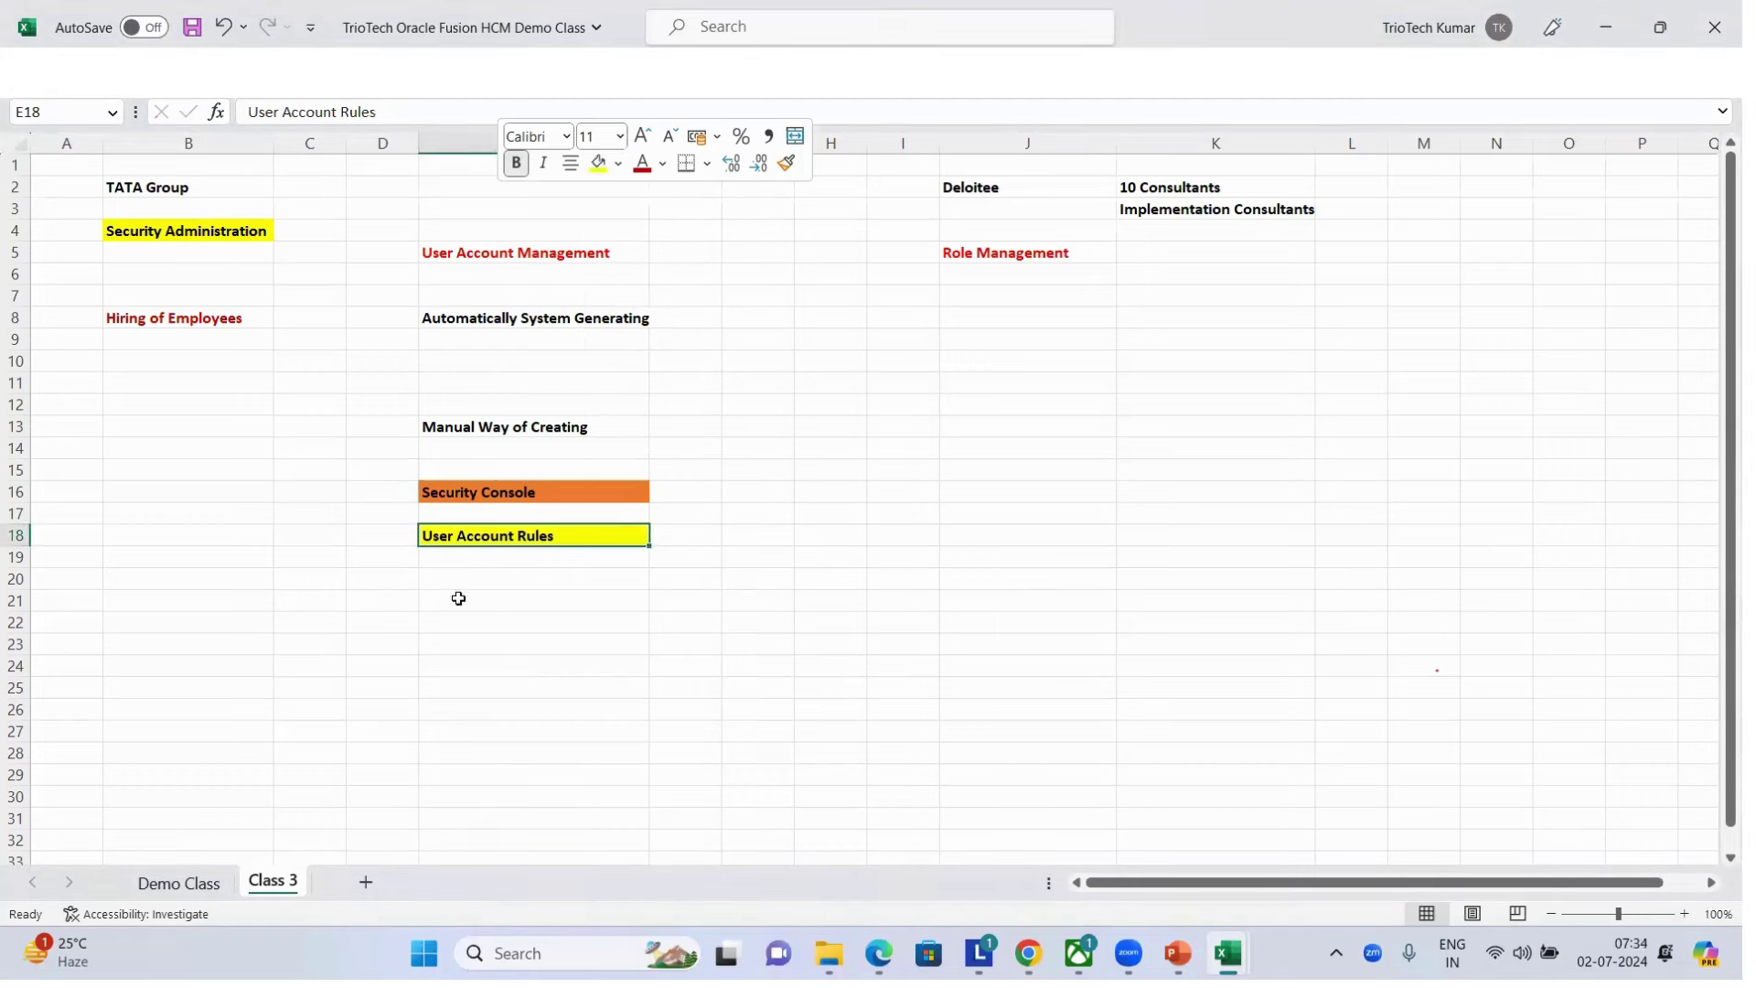
- Add 'User Name Format?' in E20 and 'Password Policy?' in E22, then save the workbook
left_click(460, 582)
type("Us")
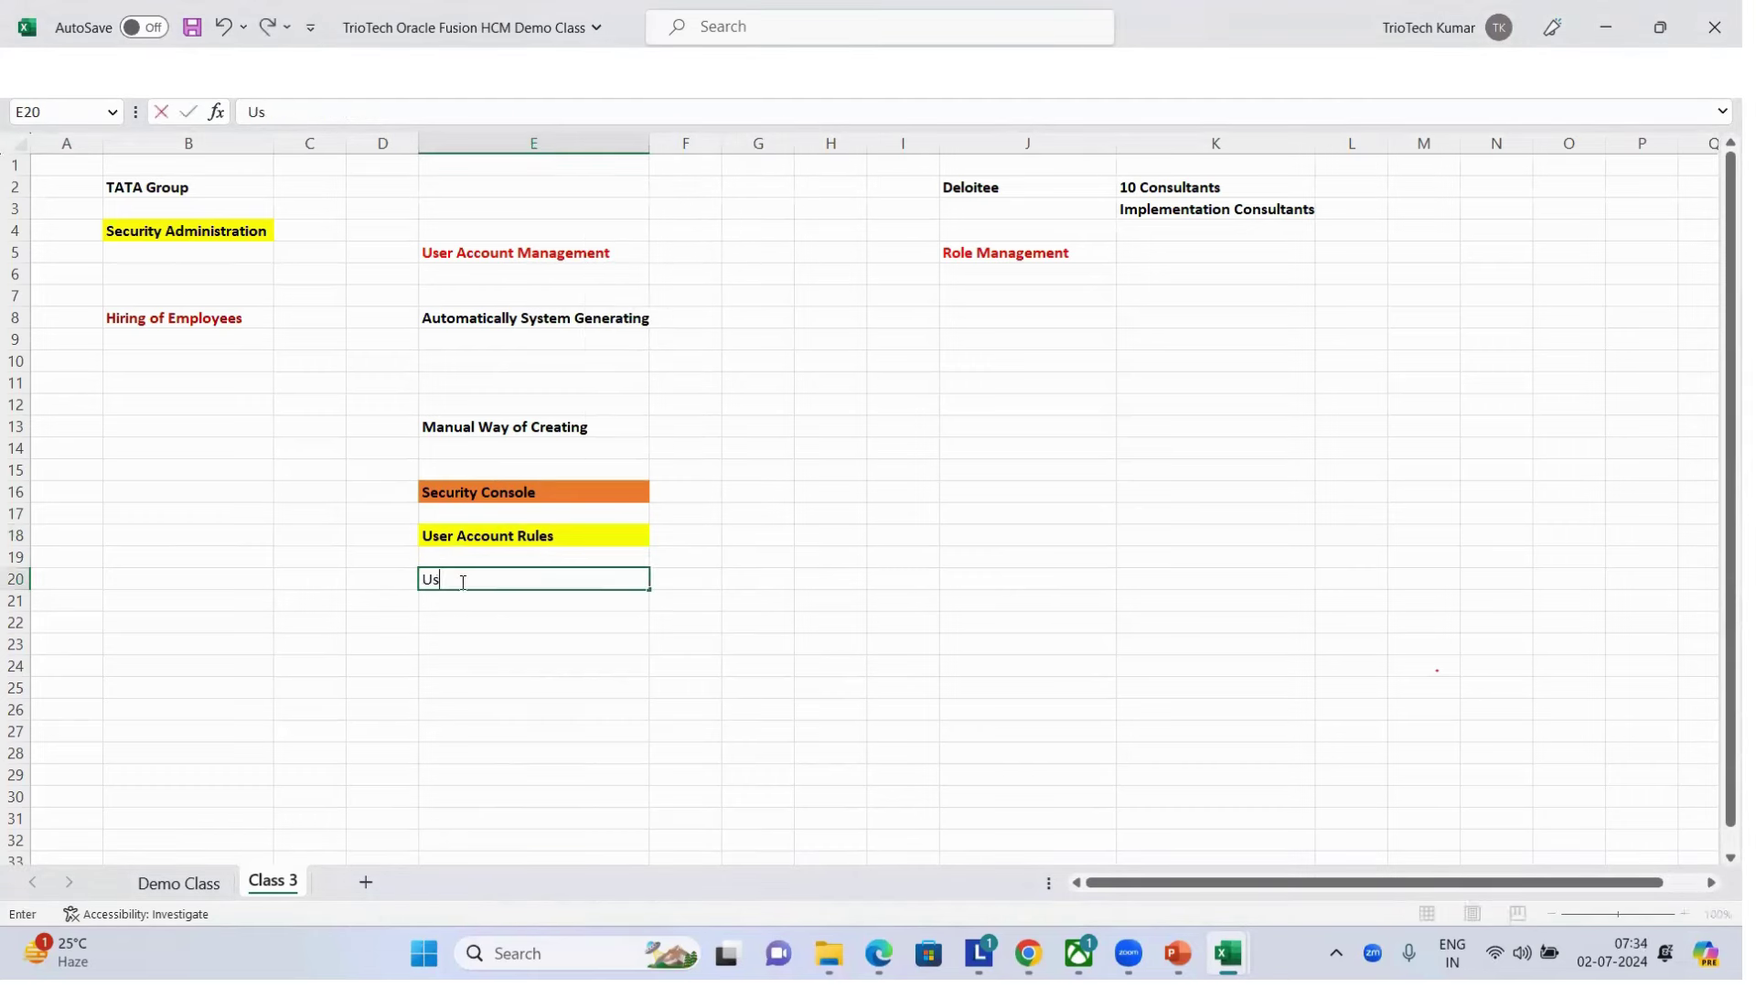
type("er Name Form")
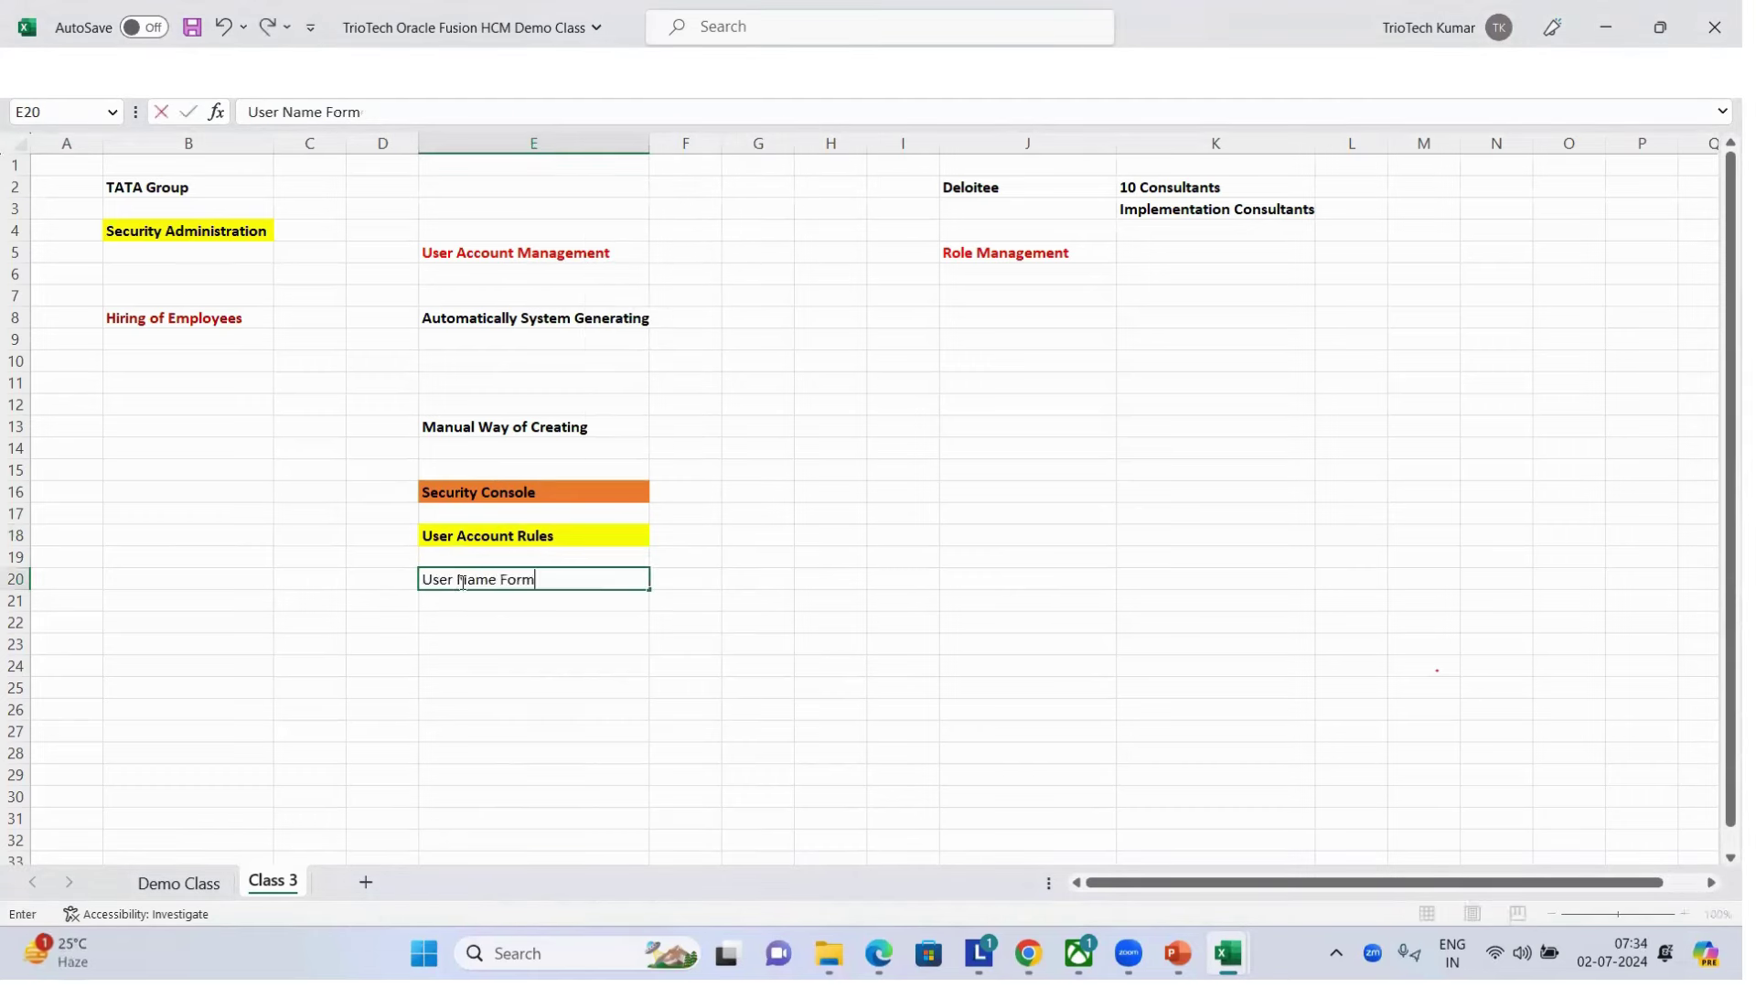
type("at?")
key("Return")
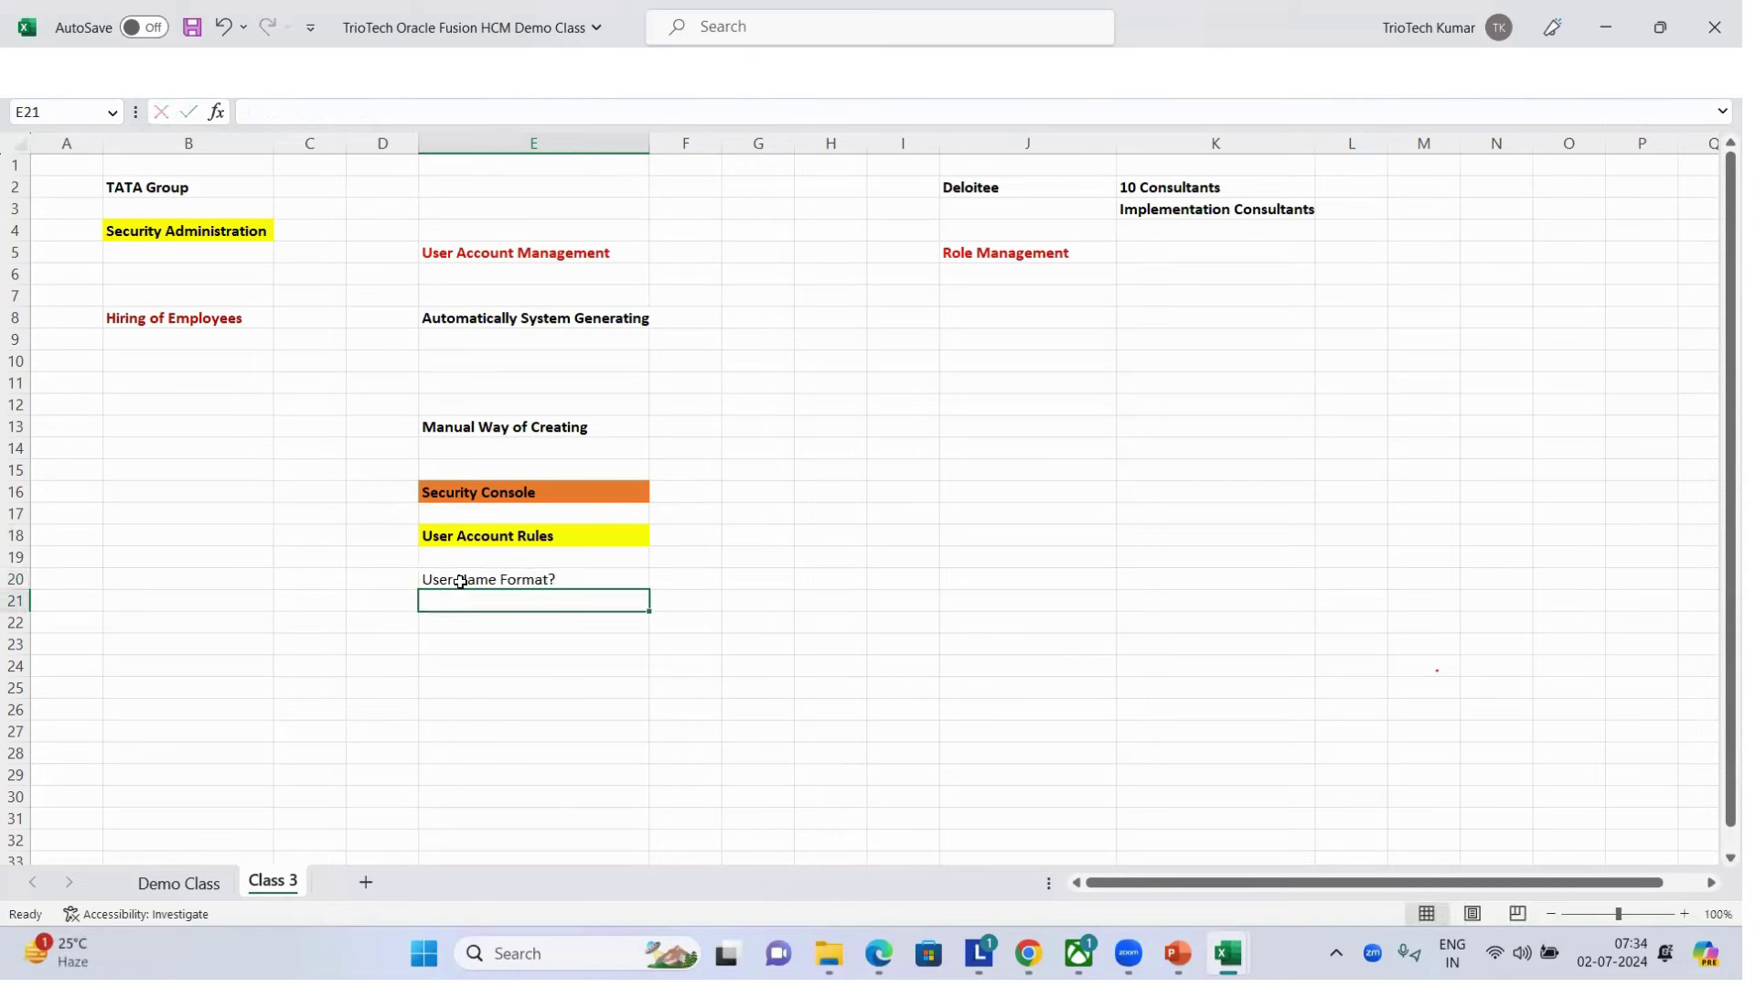
key("Return")
type("Password ")
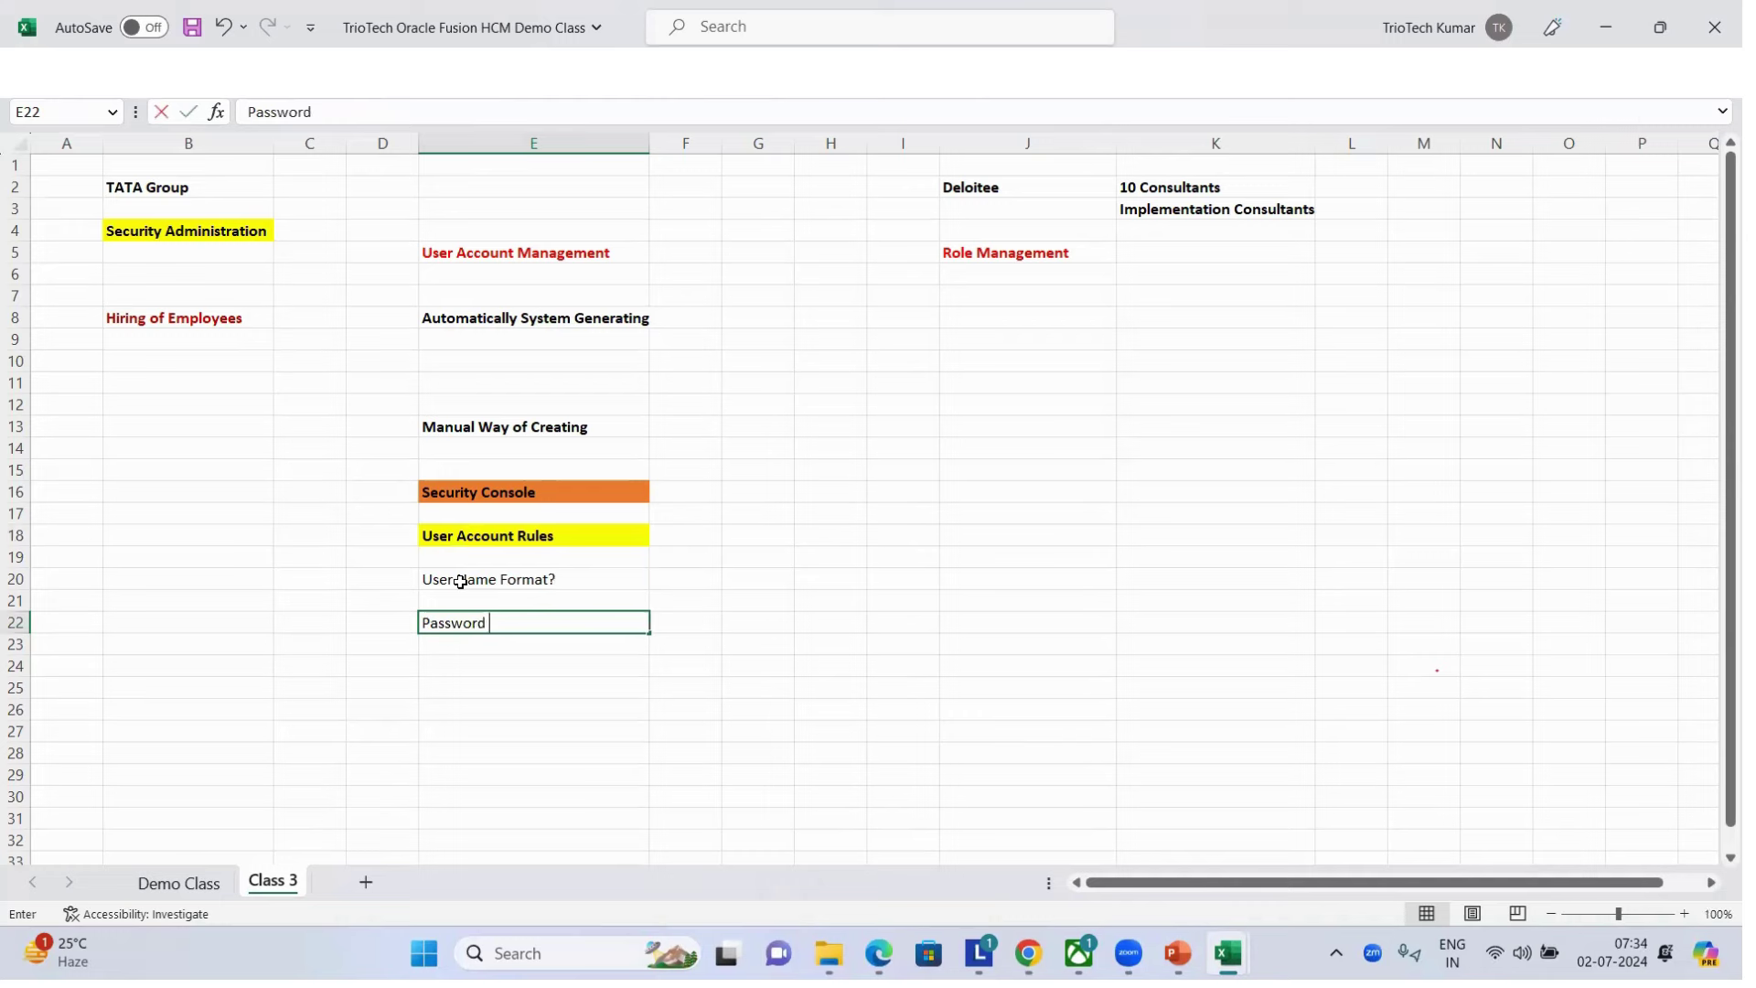
type("Policy")
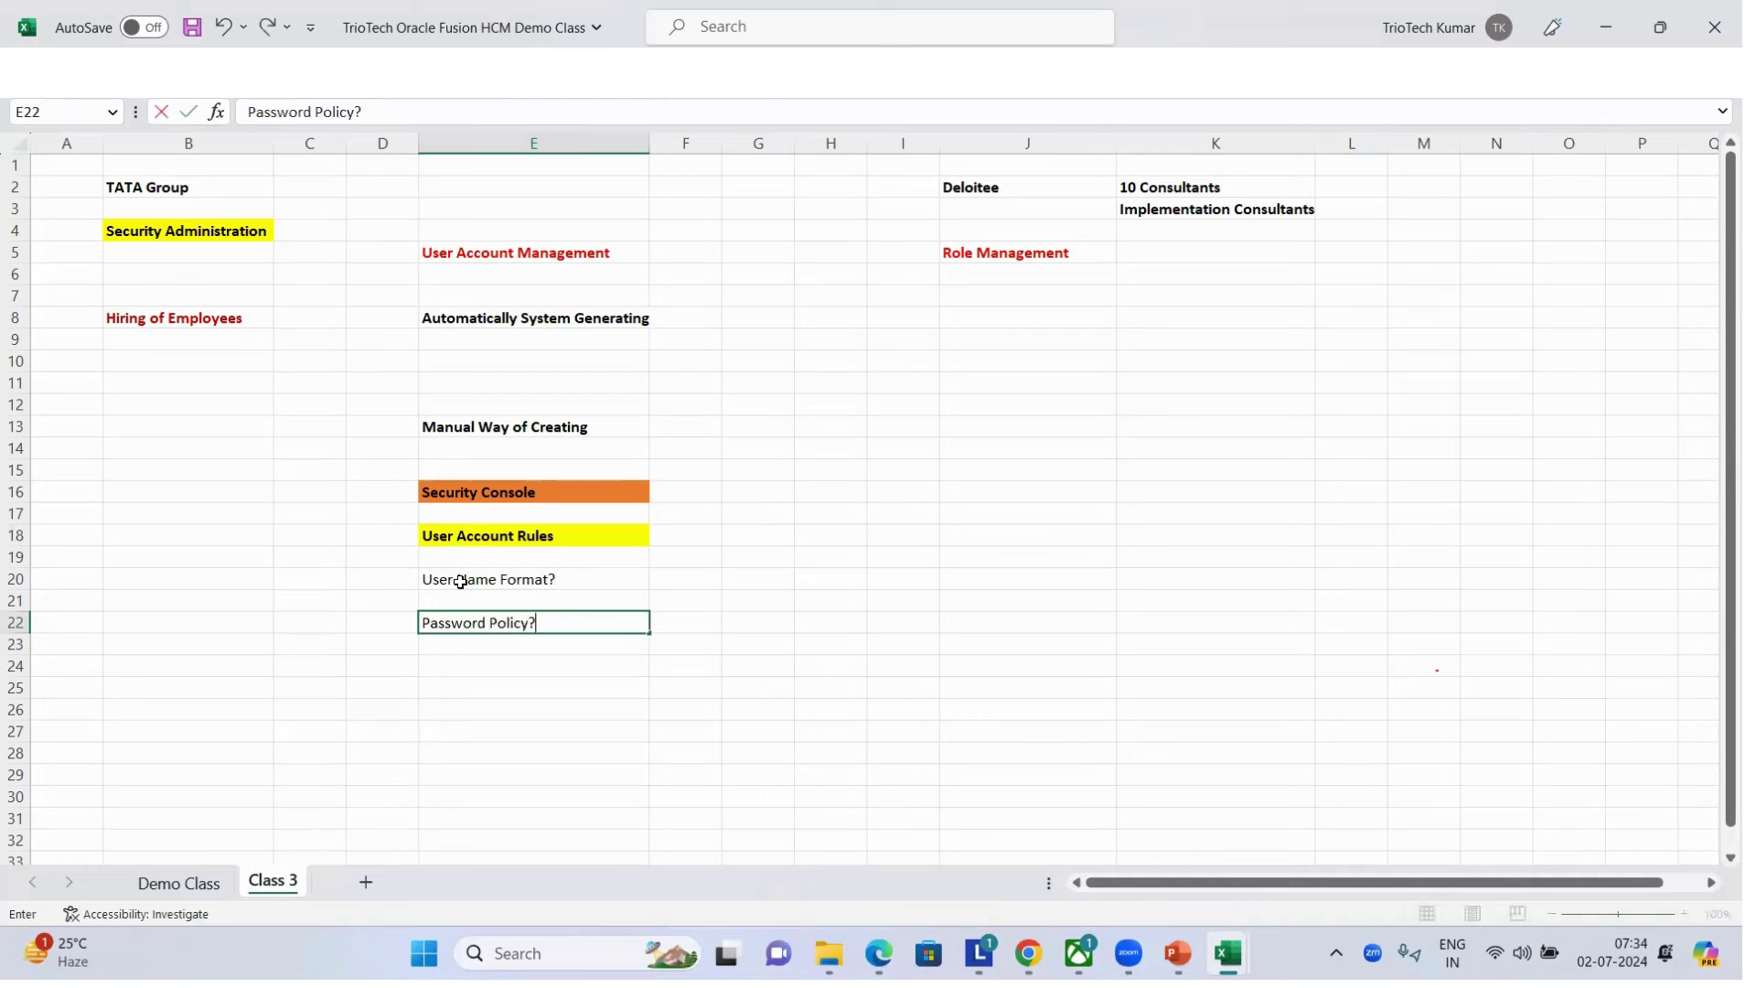
type("?")
key("Return")
key("ctrl+s")
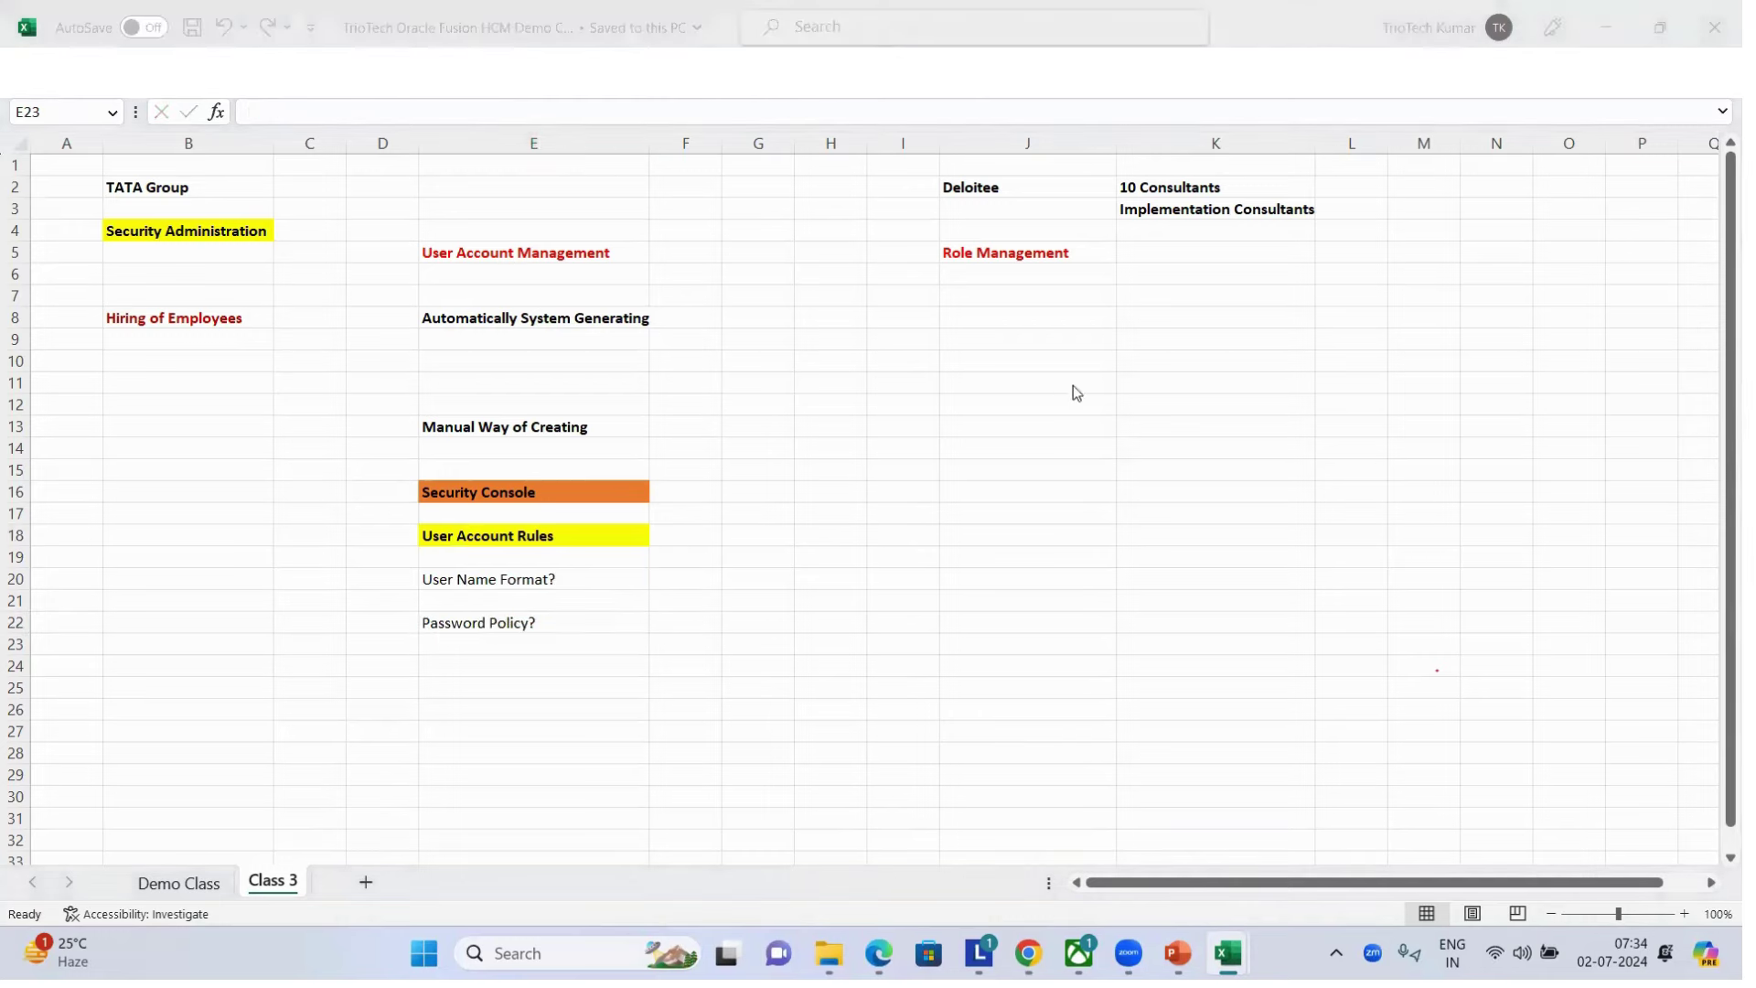
key("alt+Tab")
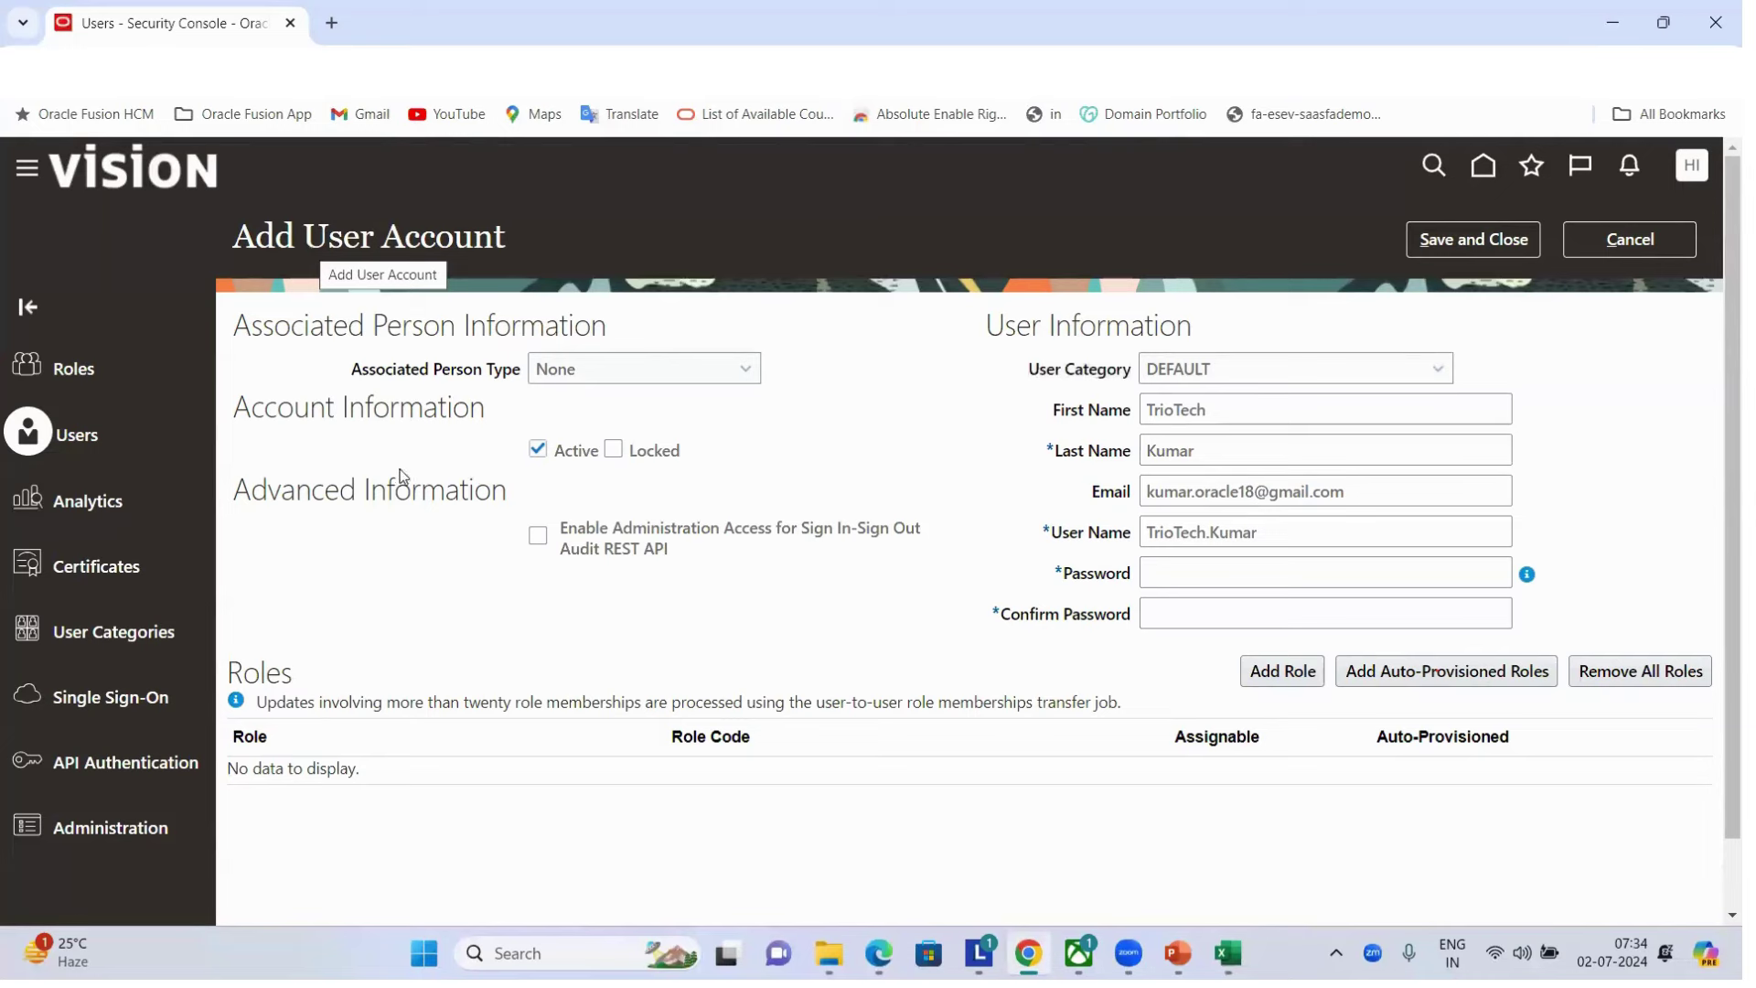
double_click(1061, 410)
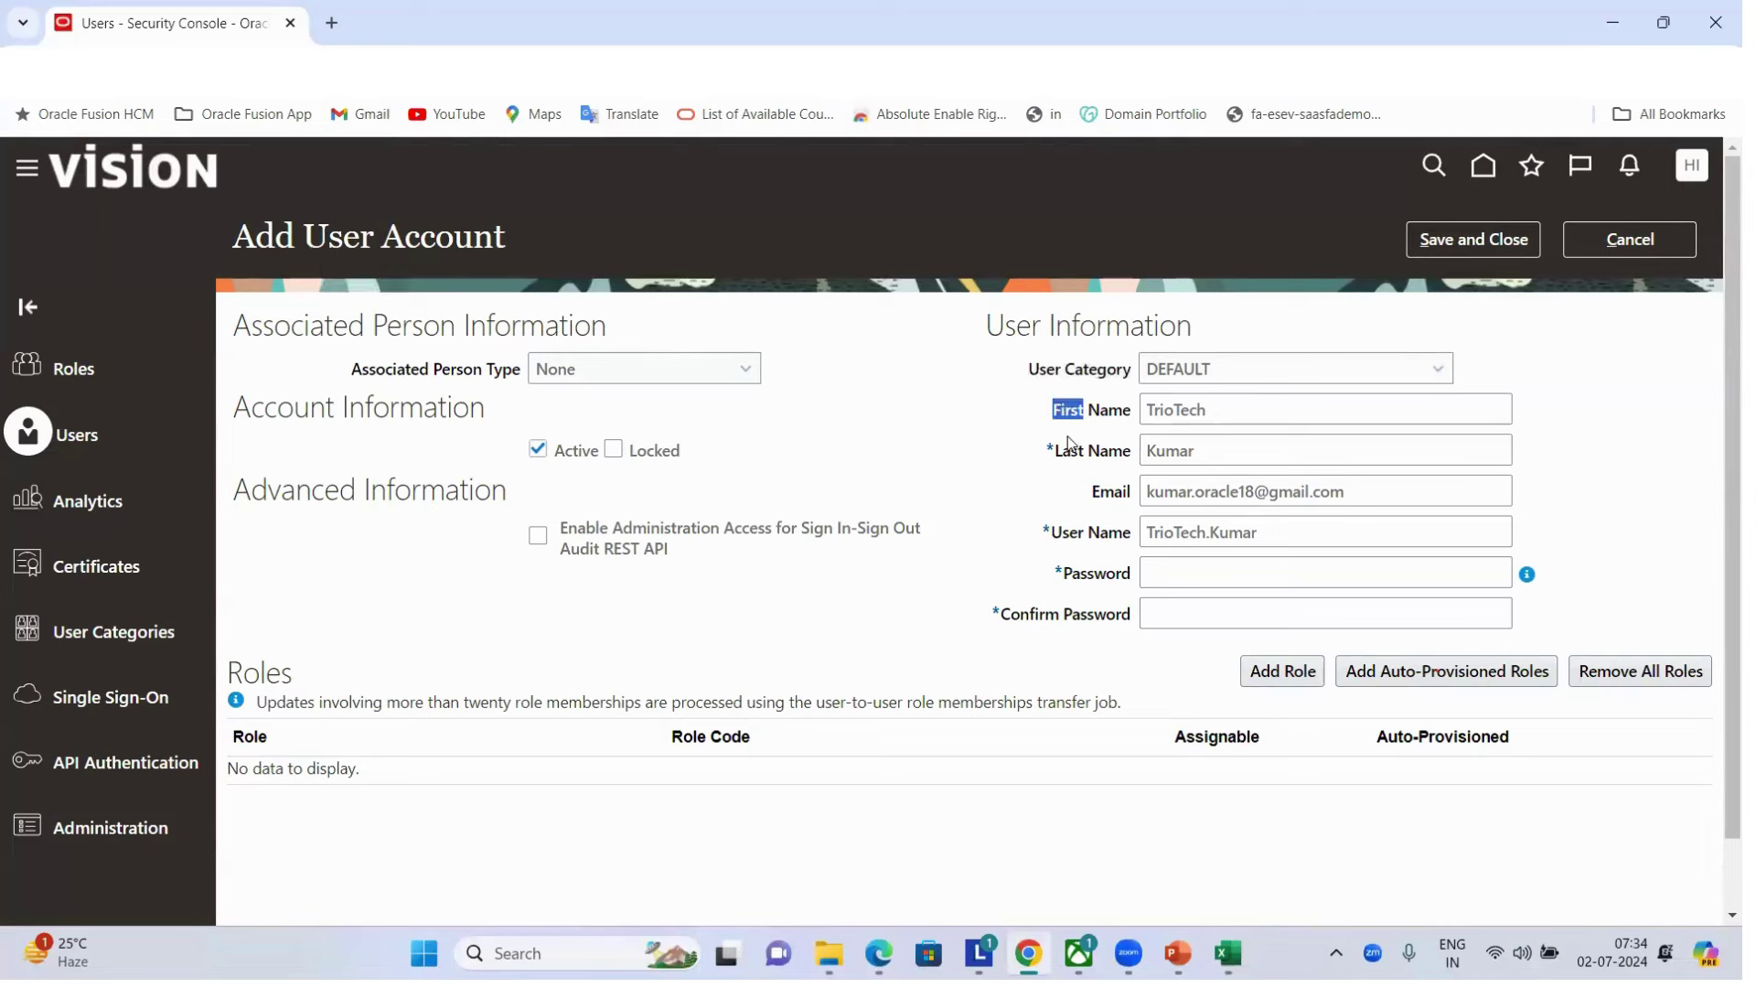
double_click(1076, 448)
left_click_drag(1101, 494, 1123, 586)
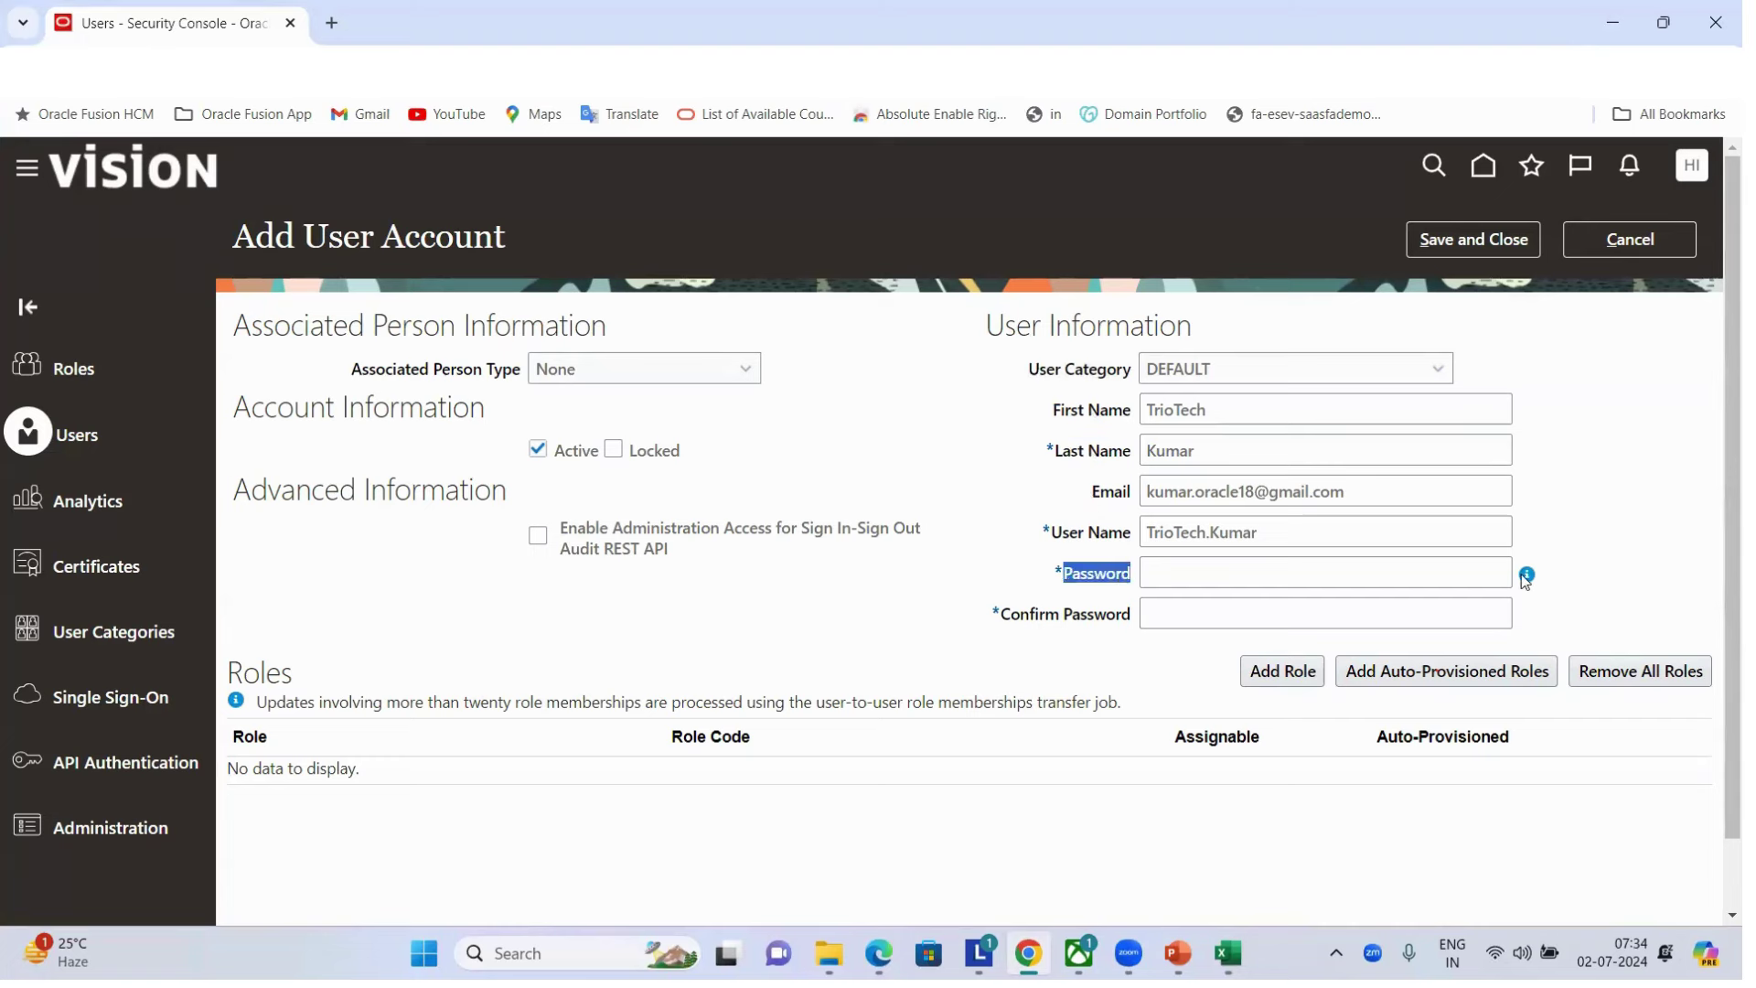
mouse_move(1526, 579)
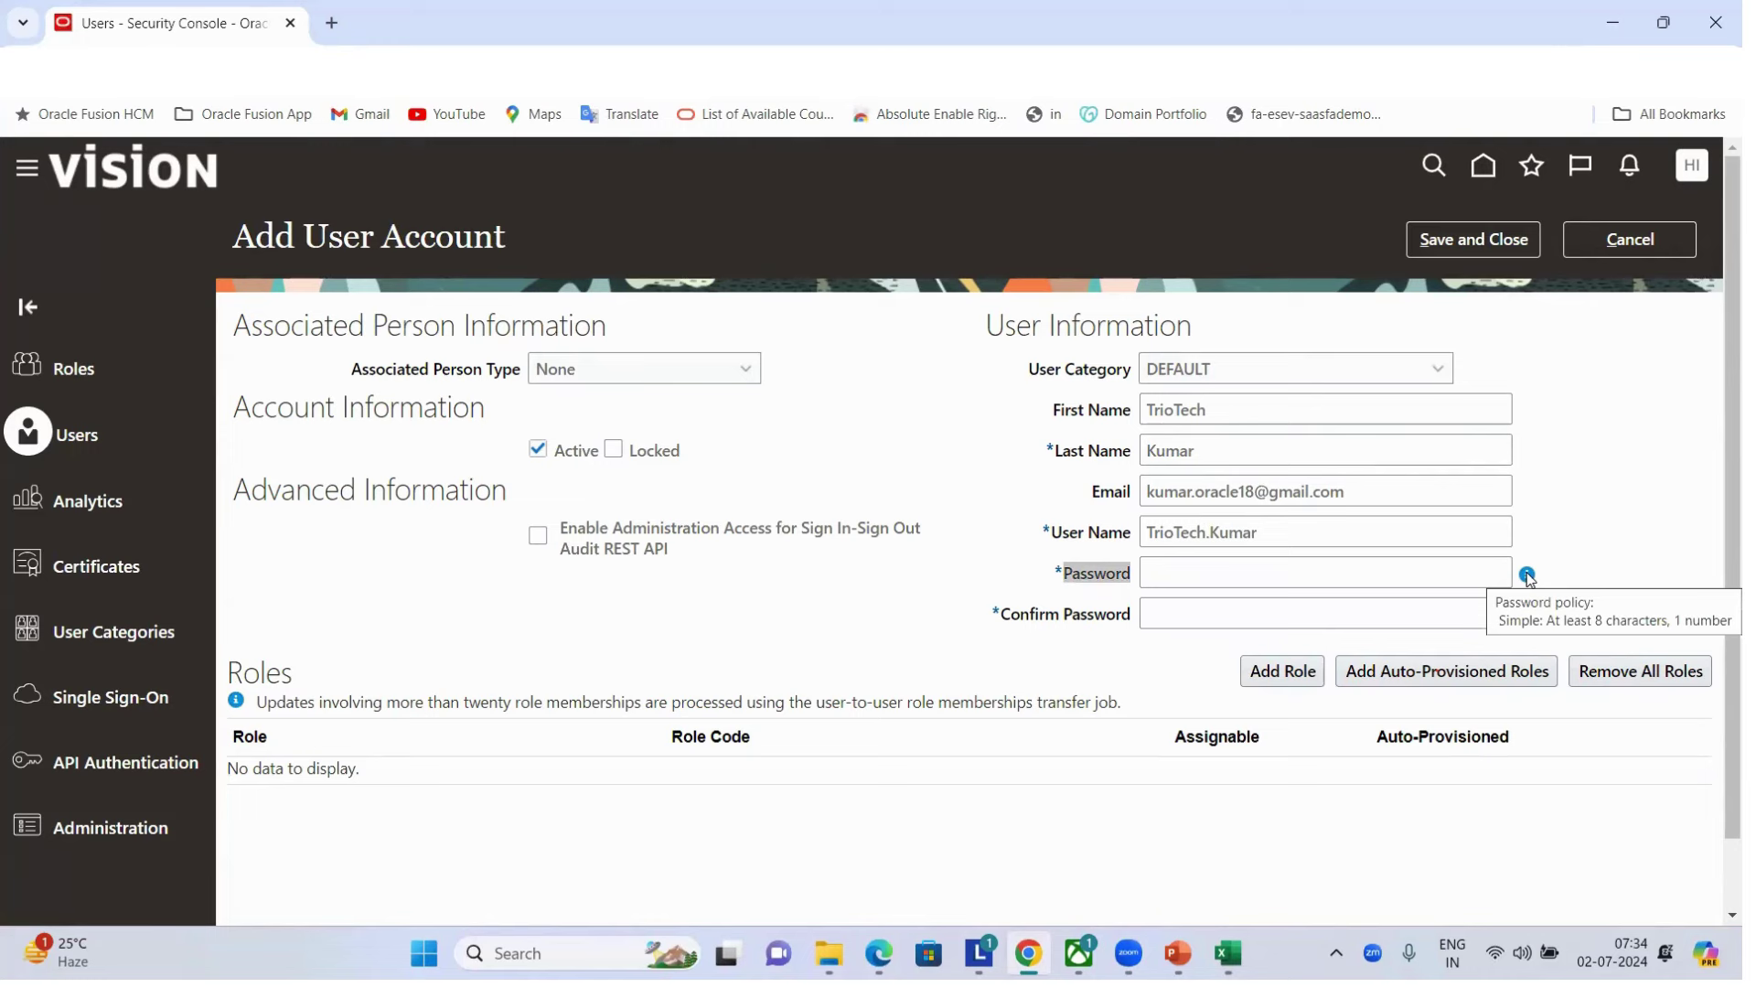
- Enter the account password in Password and again in Confirm Password
left_click(1479, 583)
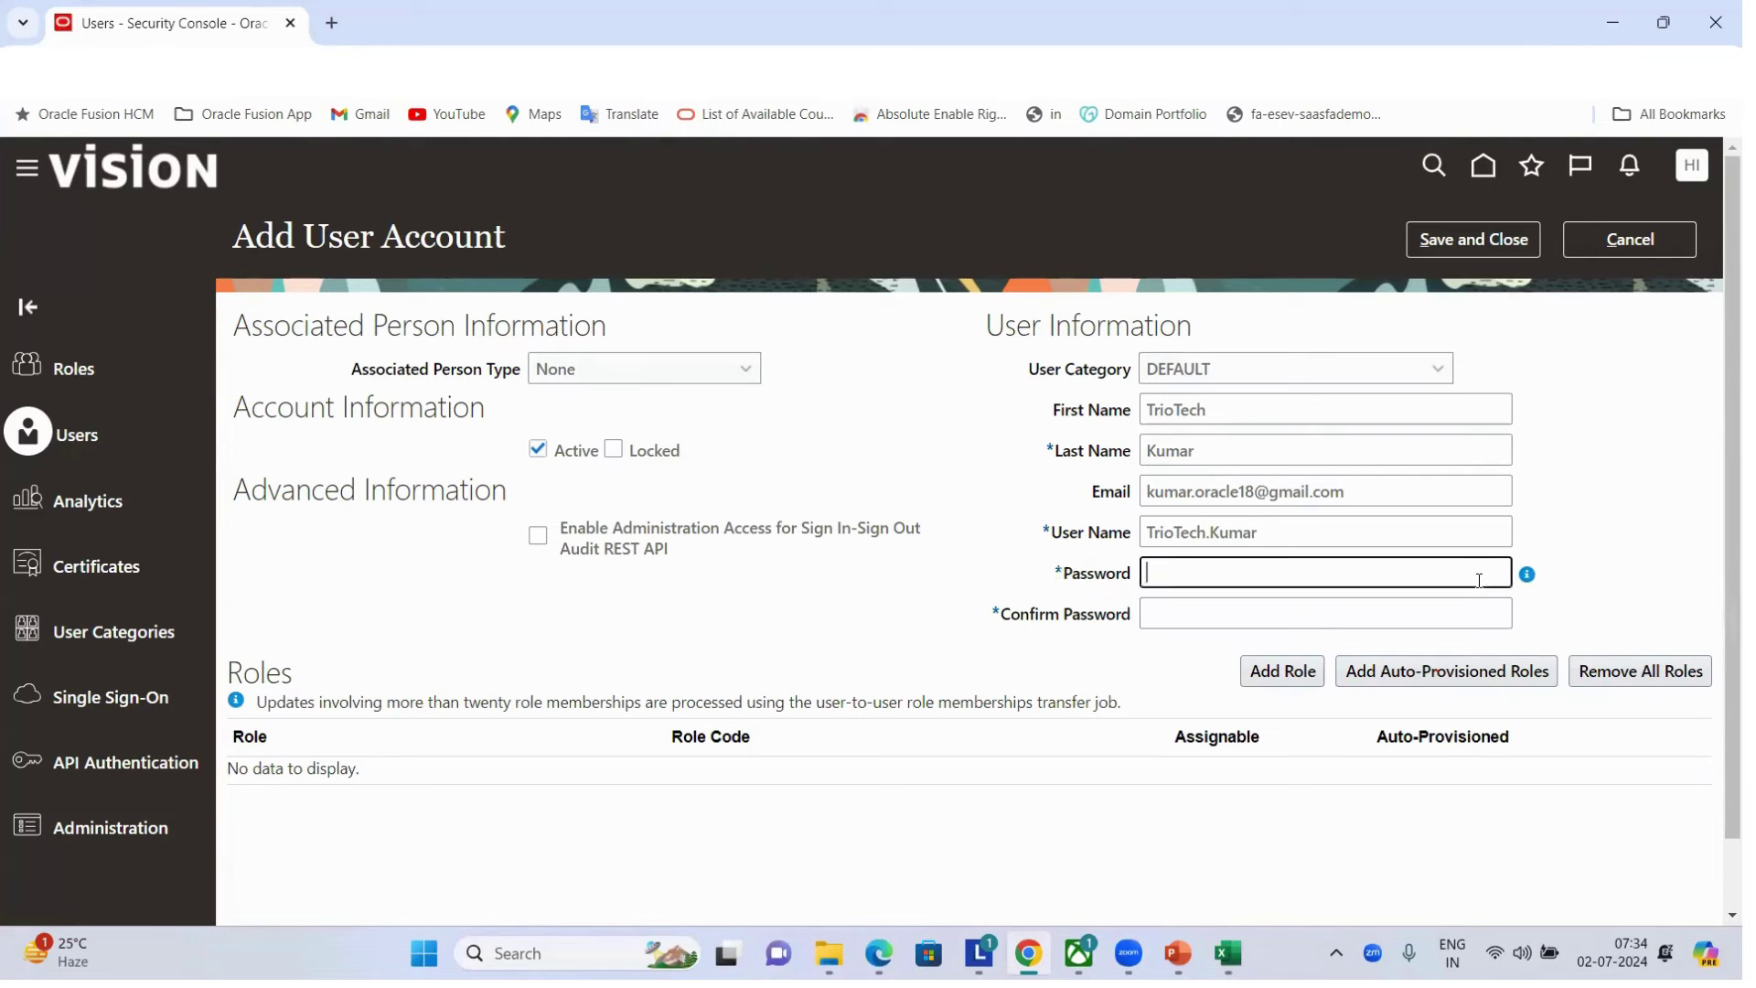
left_click(1637, 408)
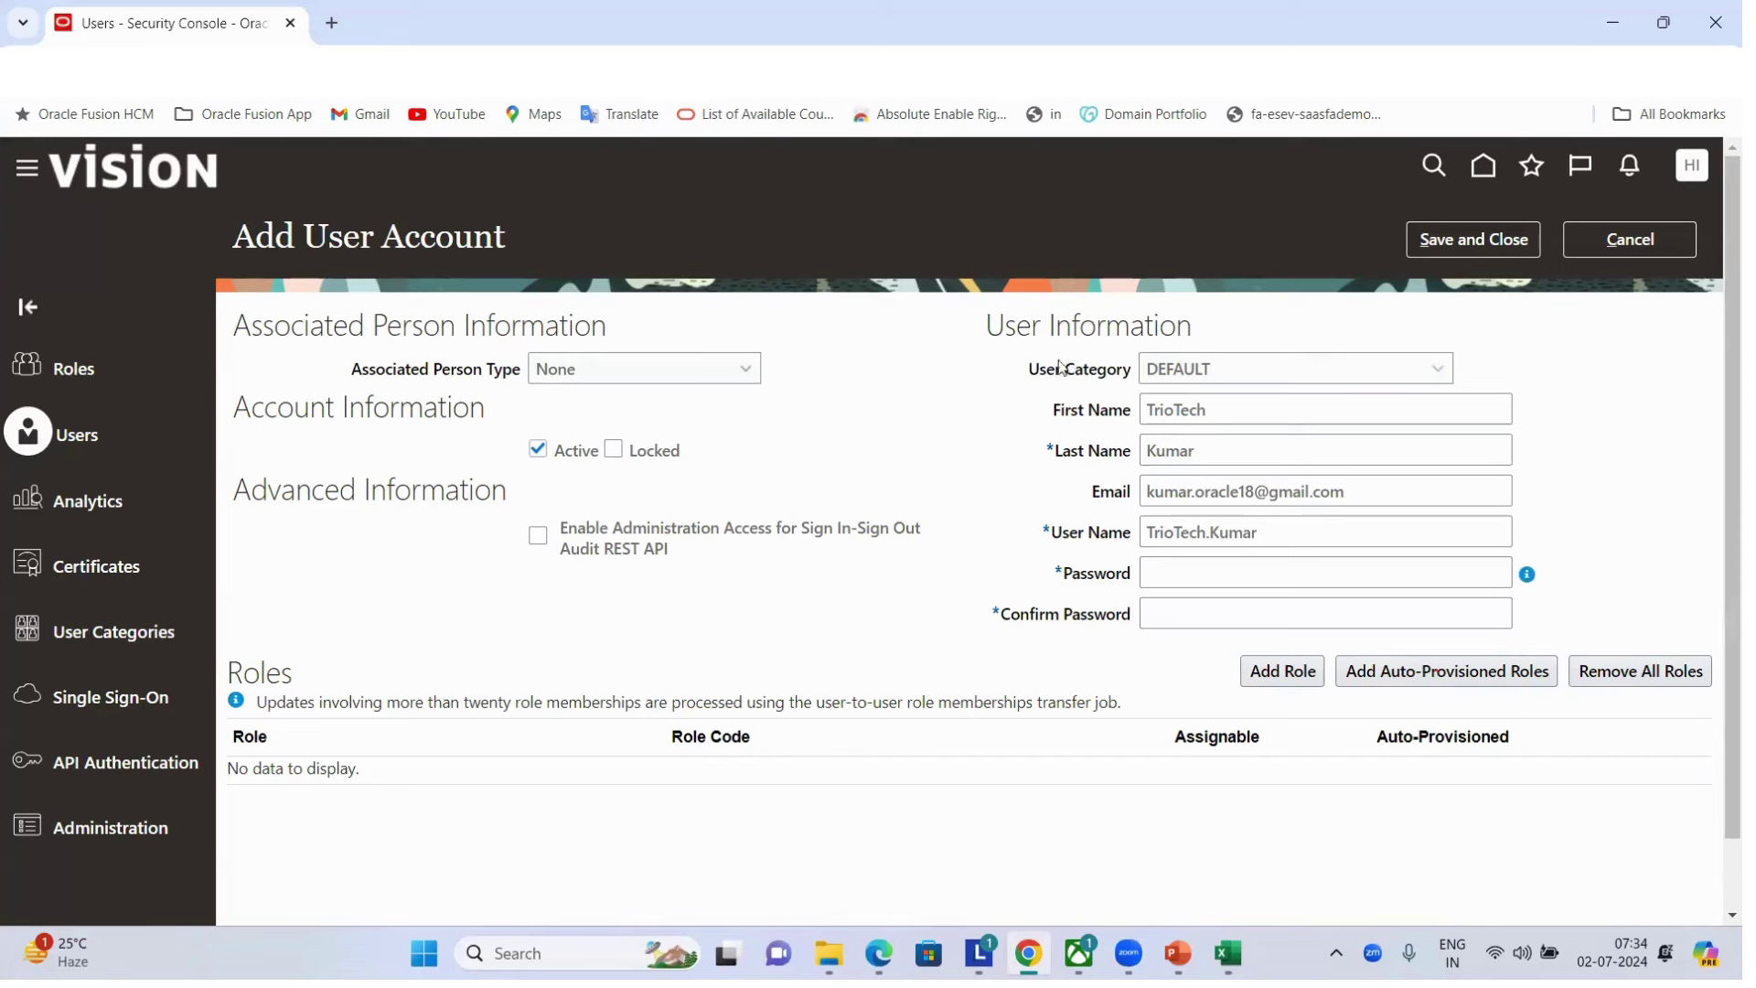
left_click_drag(1028, 369, 1127, 370)
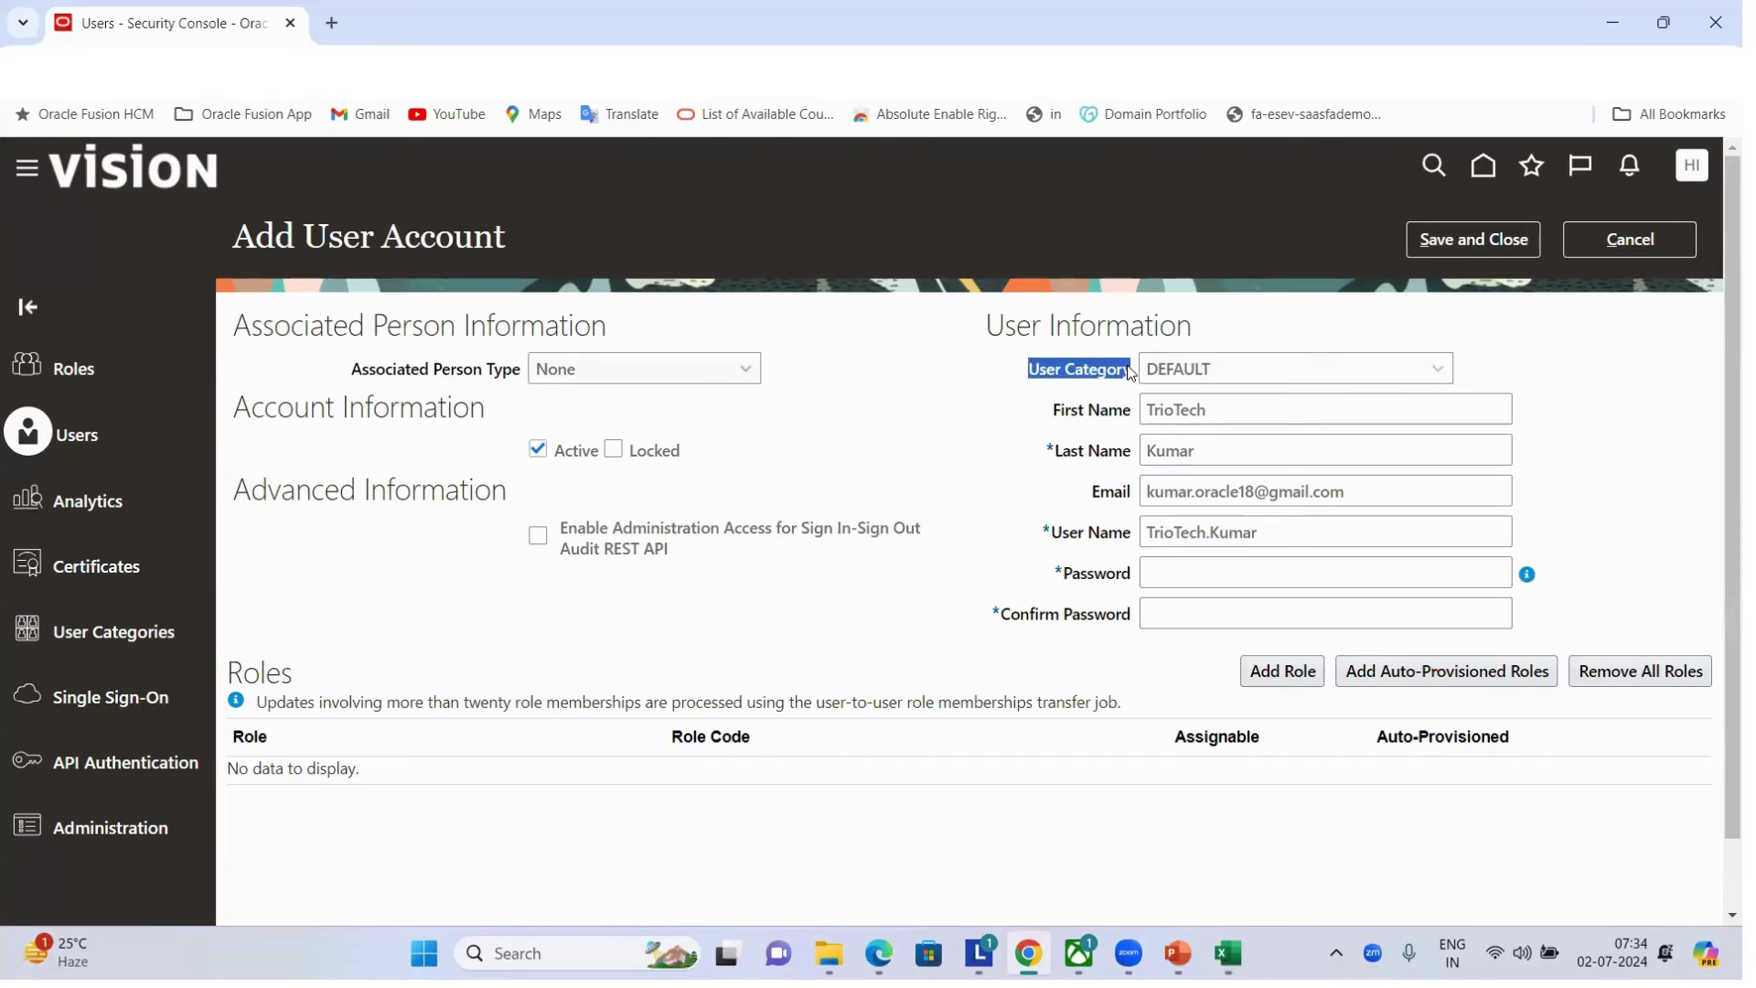
left_click(1204, 582)
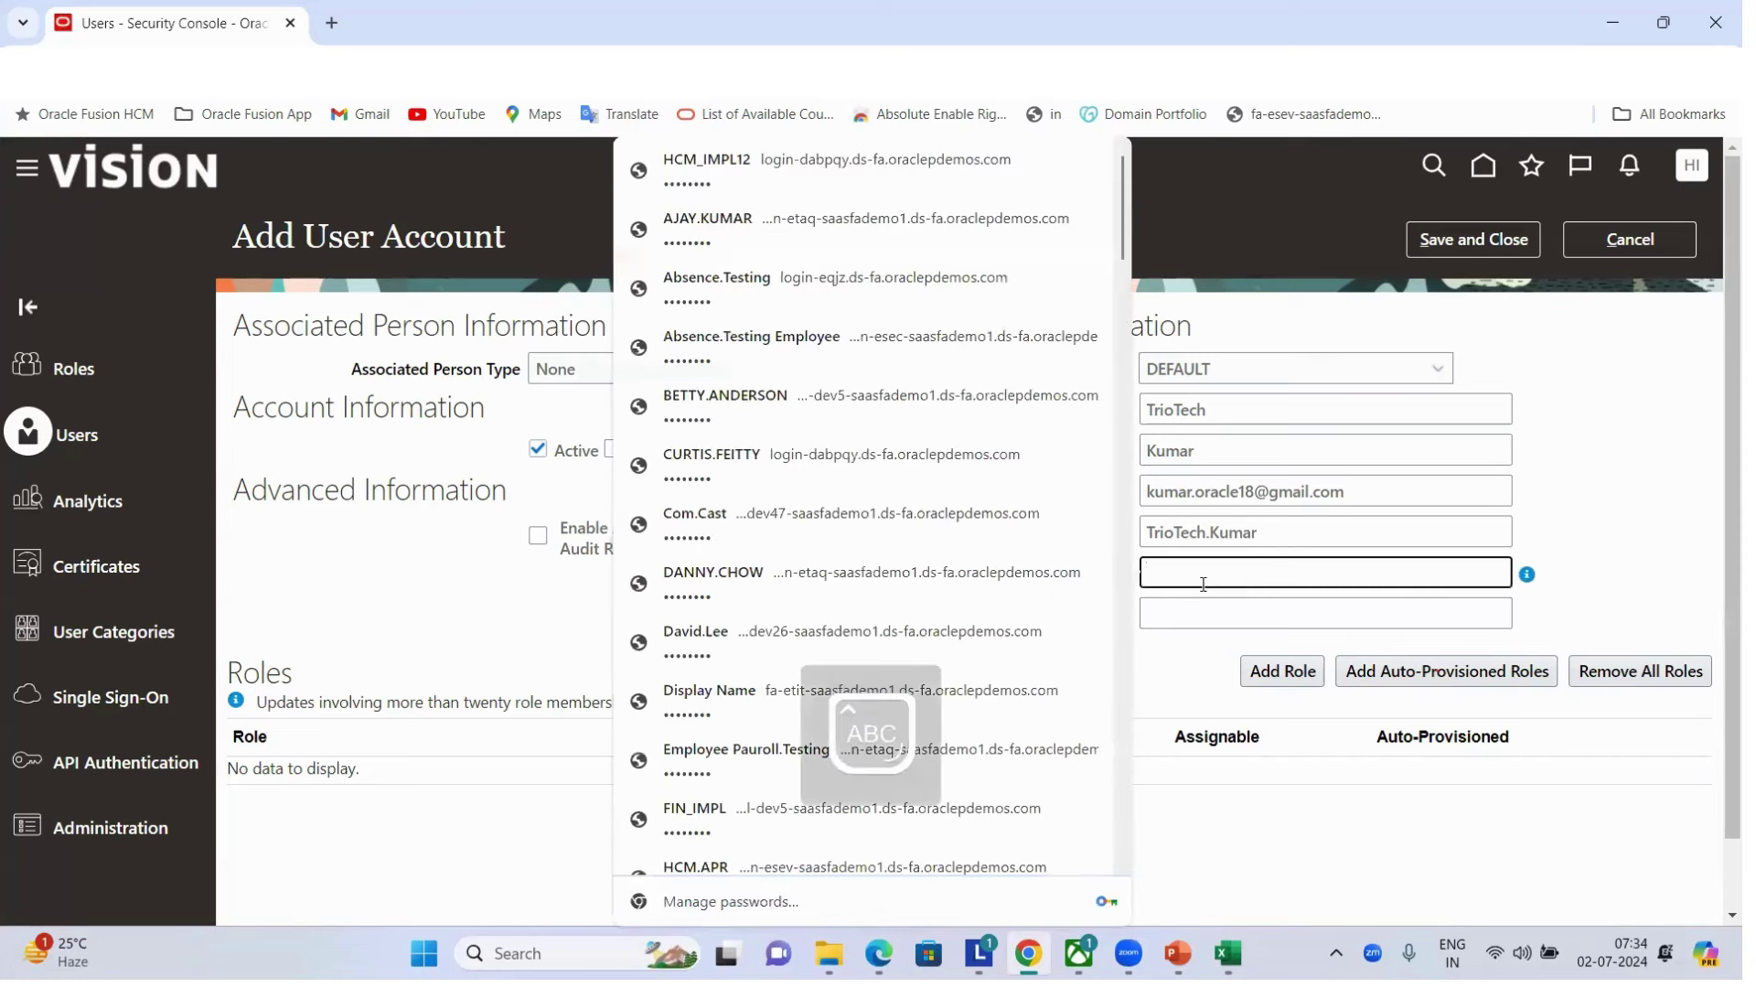
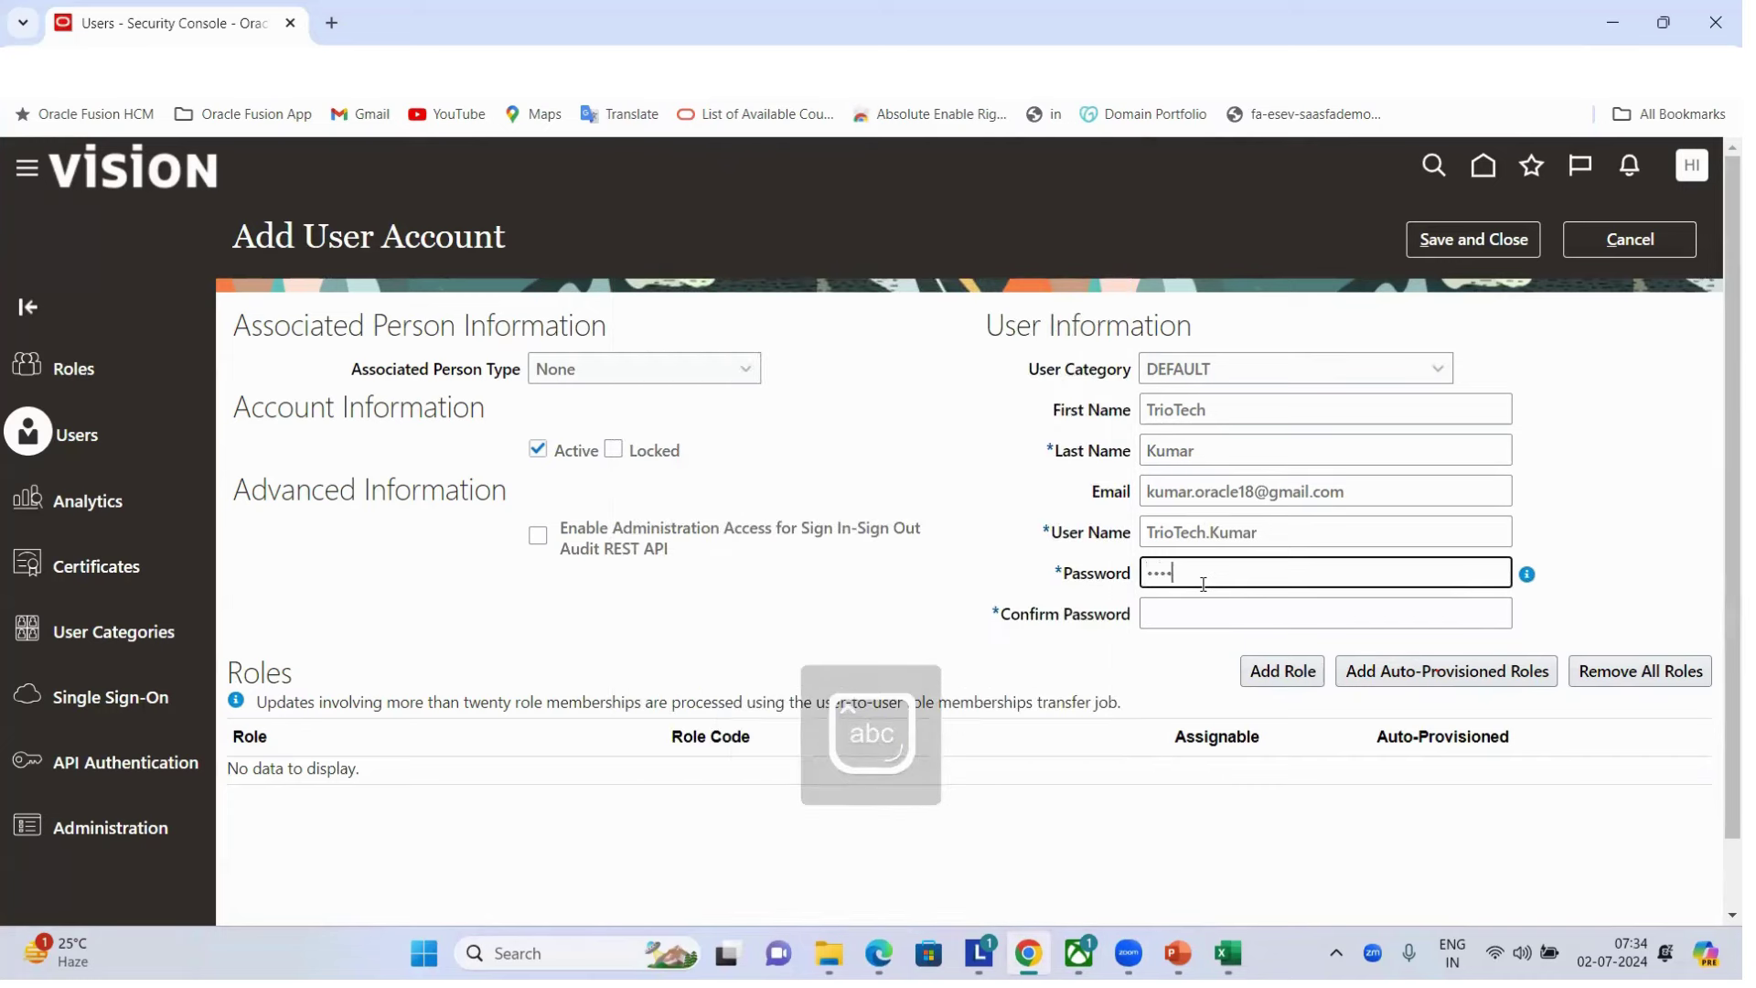
left_click(1204, 610)
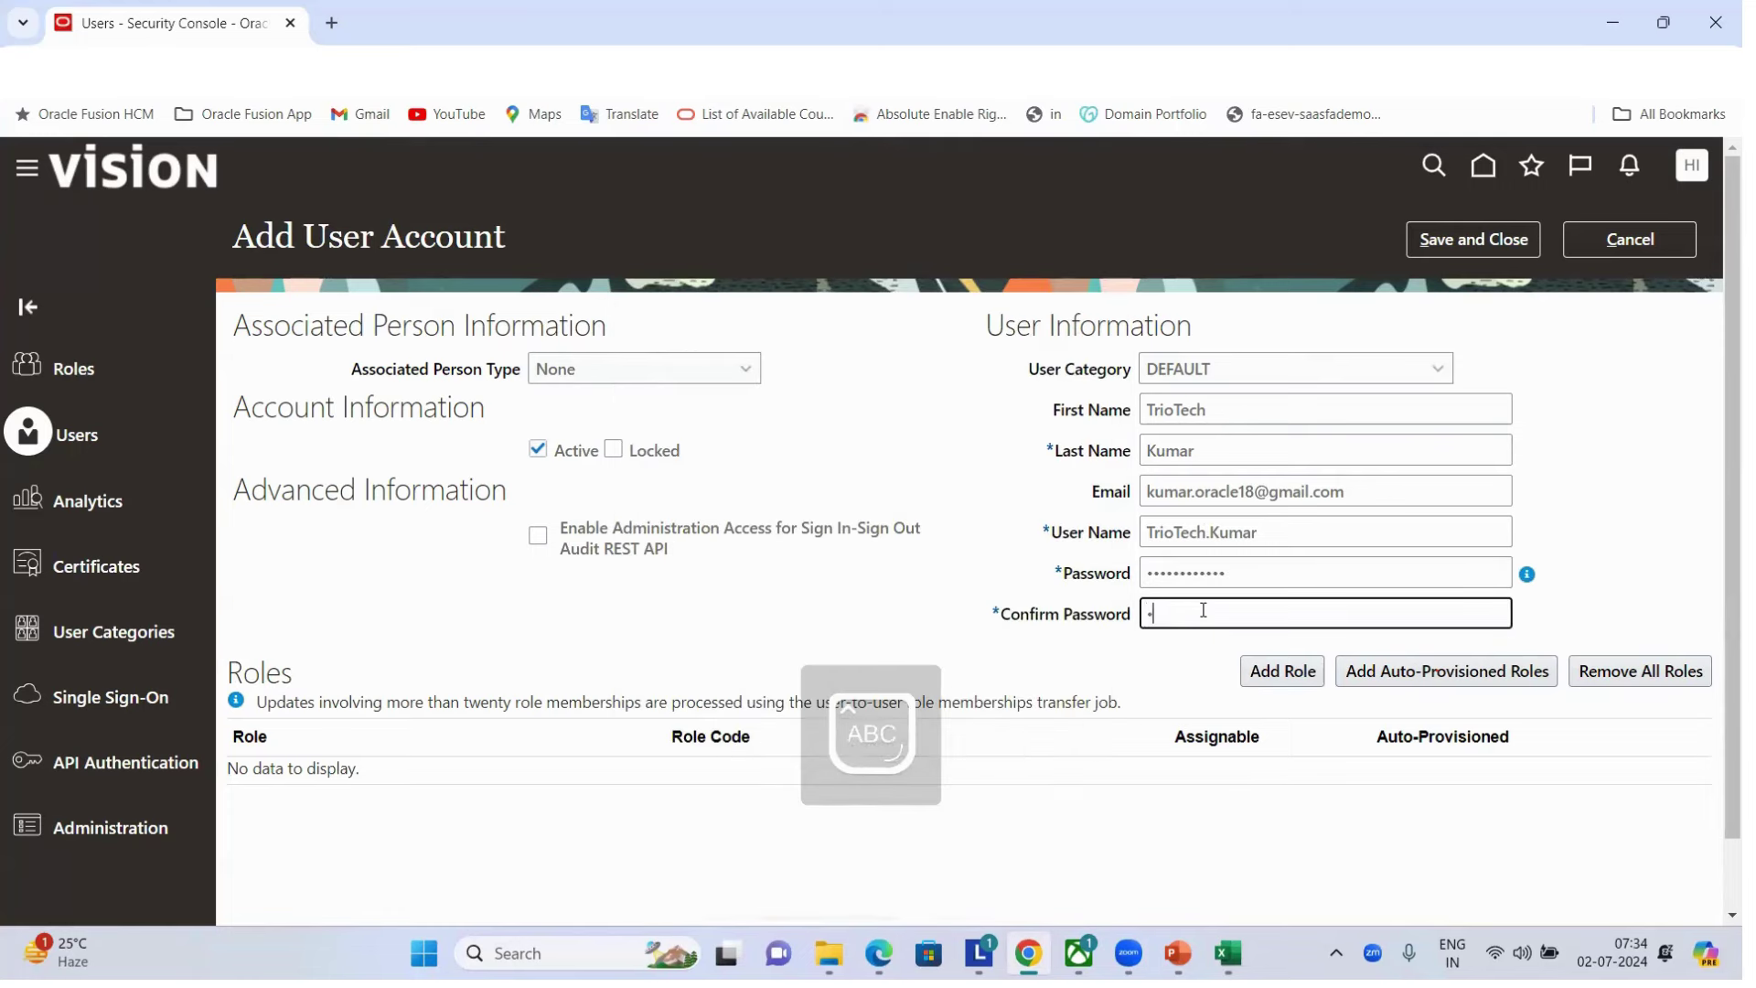
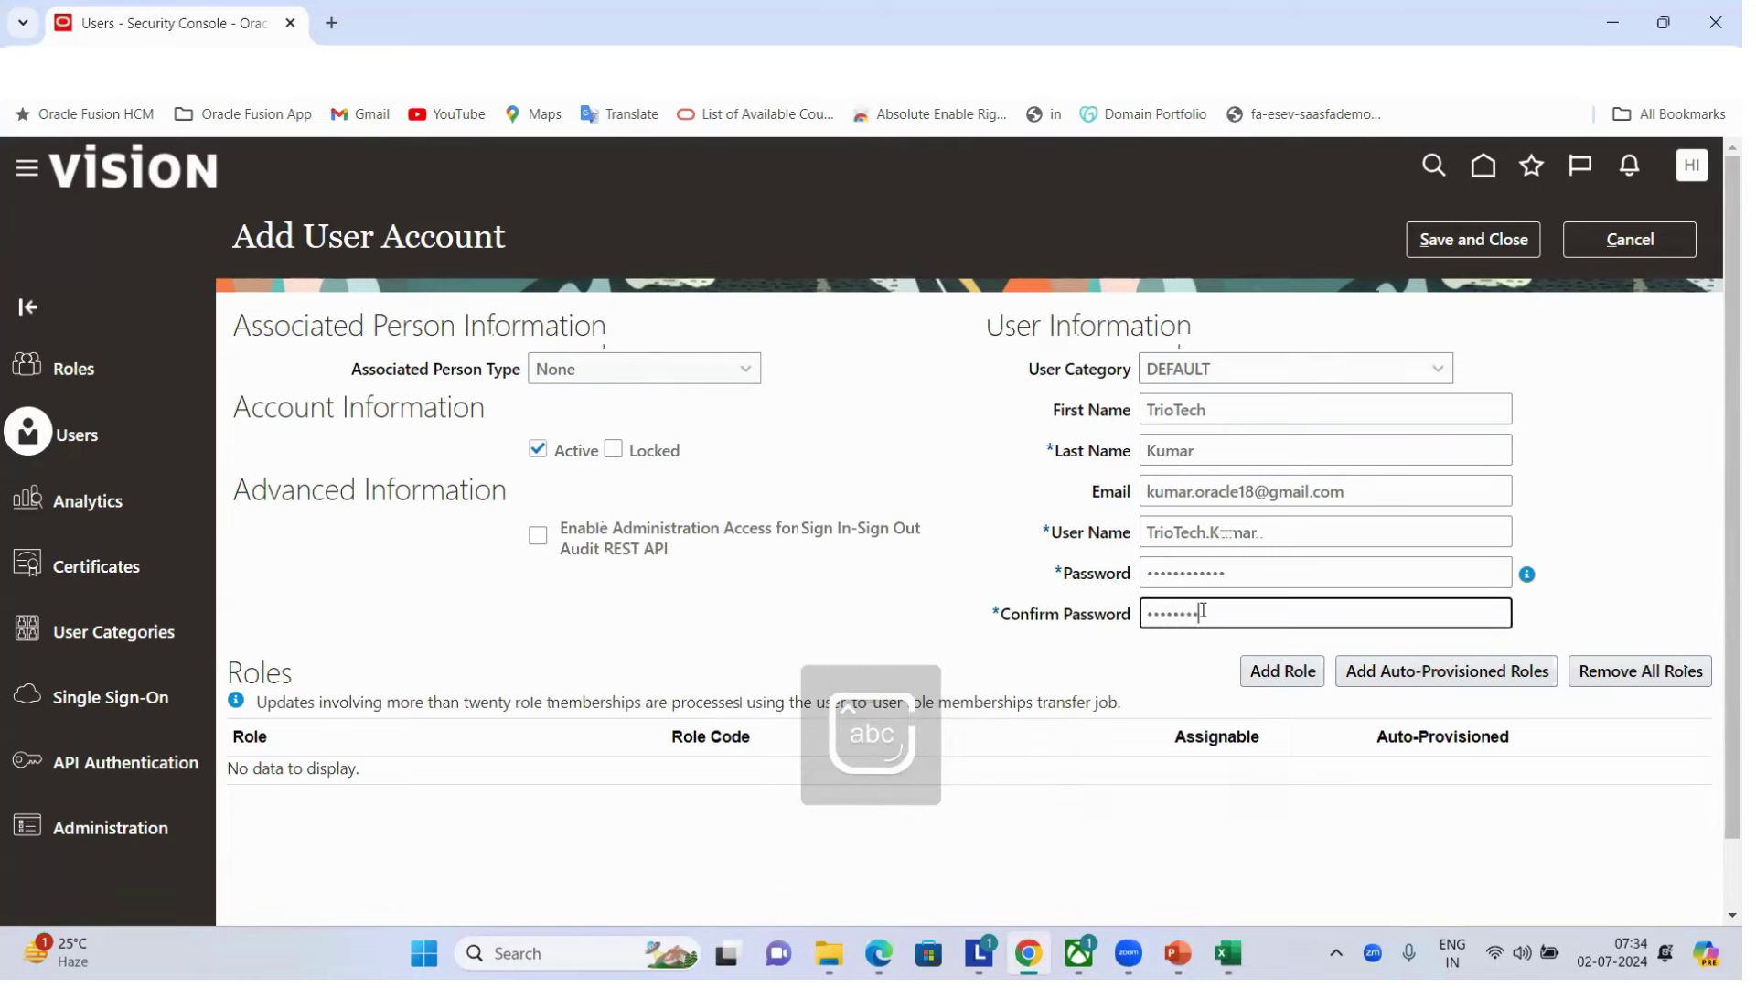
left_click(947, 433)
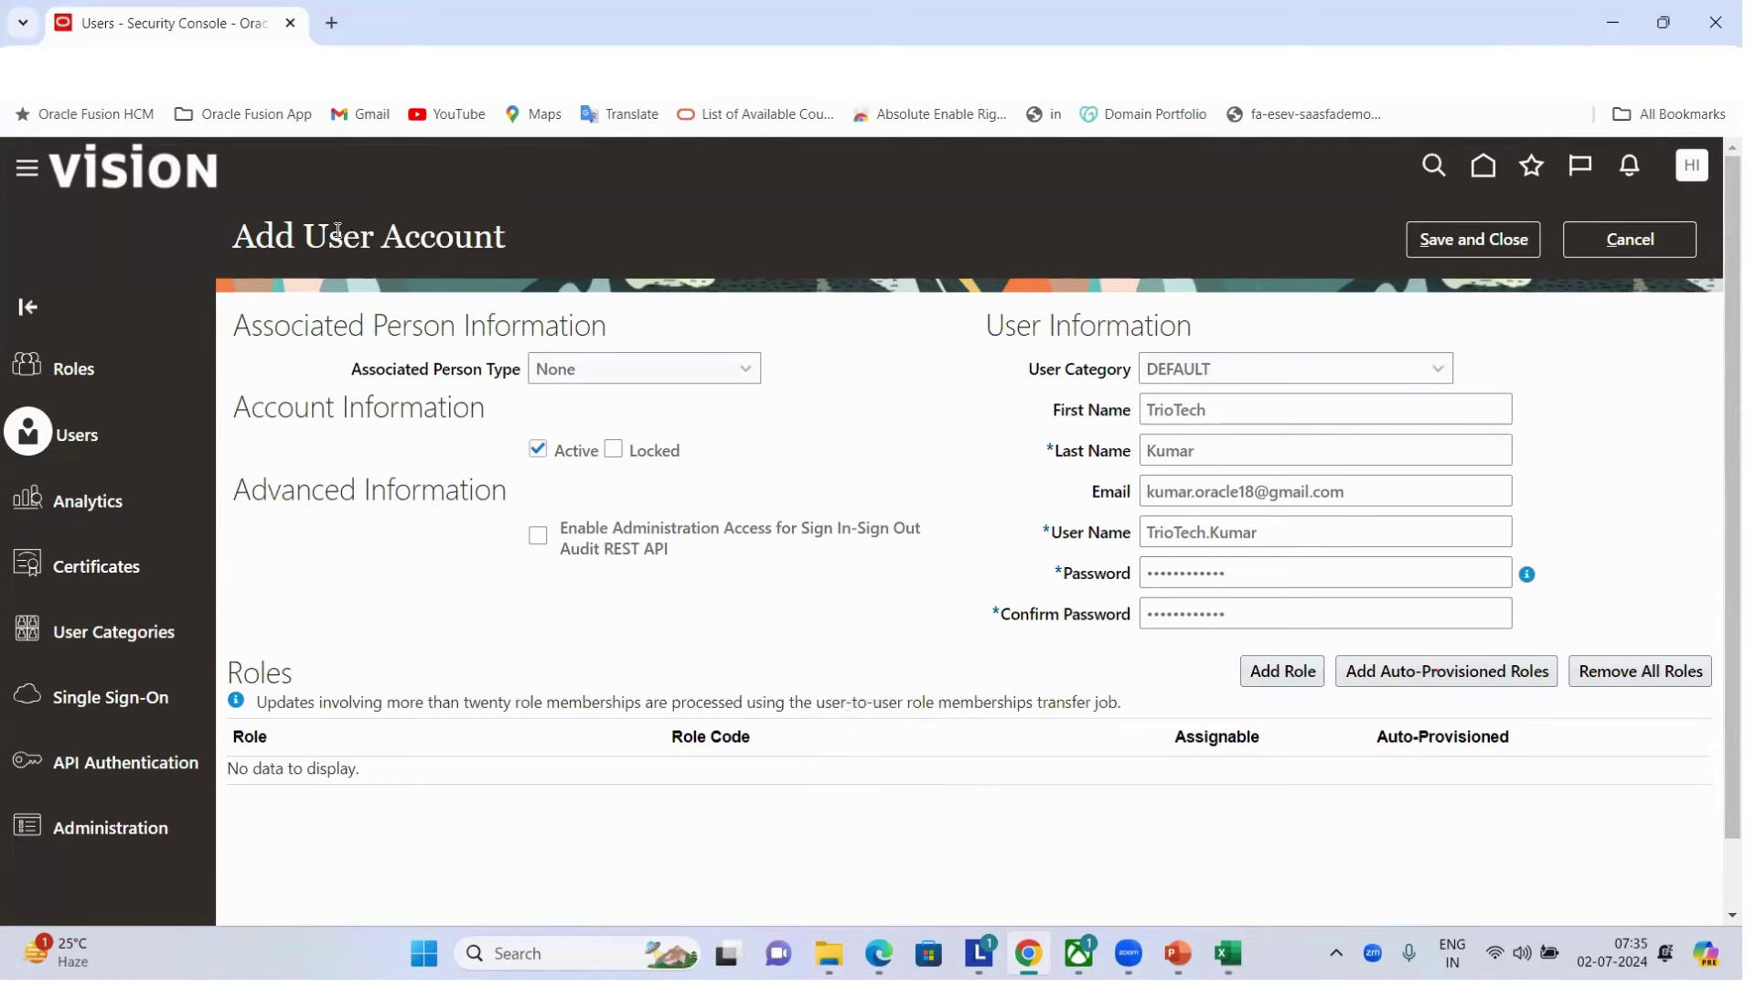
- Point out the user name value, then duplicate the Security Console browser tab
left_click_drag(337, 230, 520, 243)
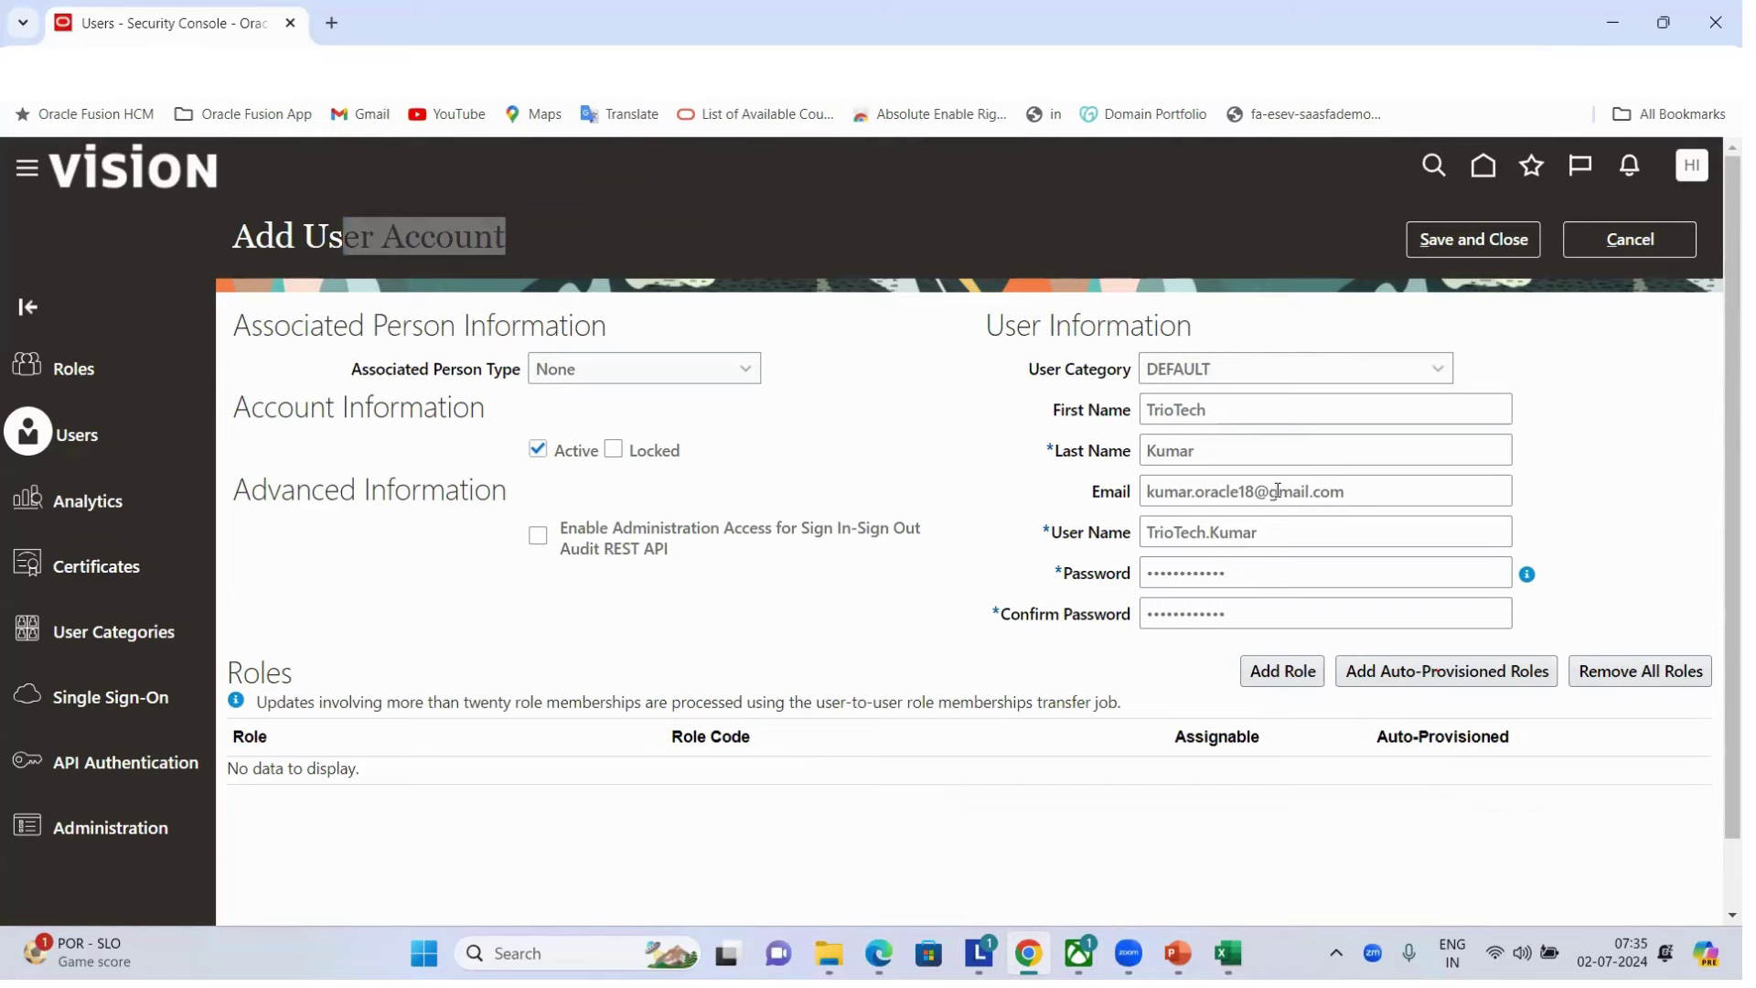
double_click(1278, 529)
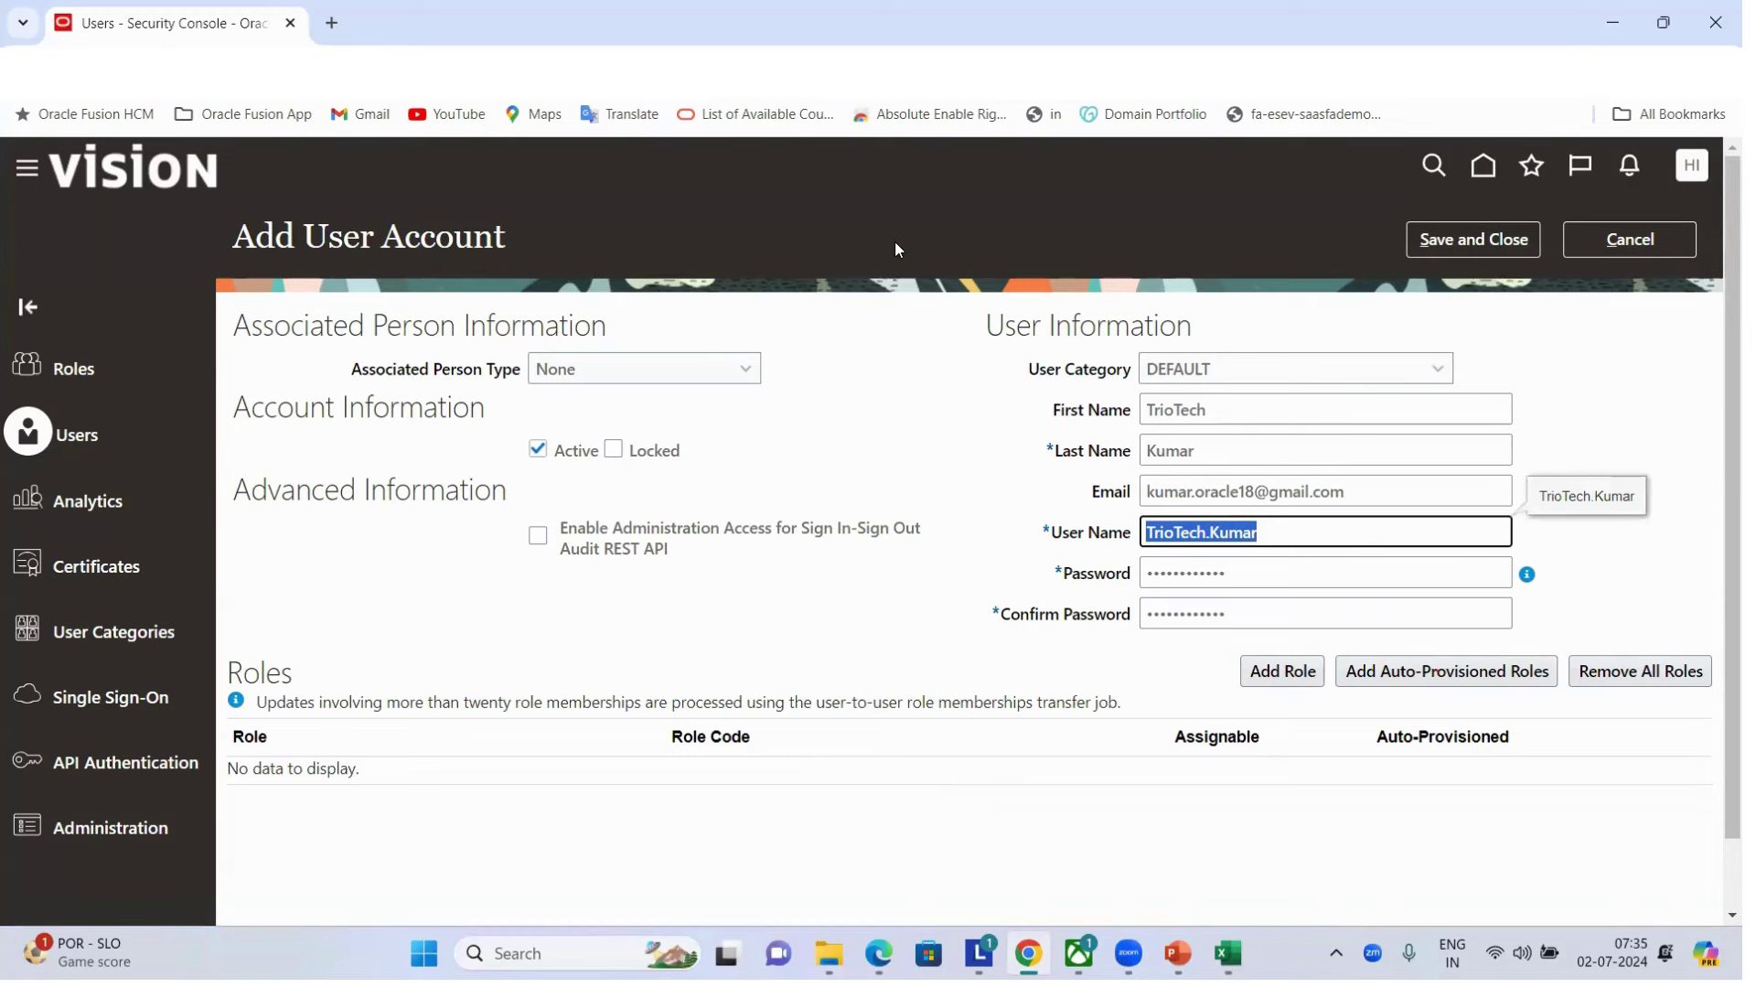
right_click(152, 26)
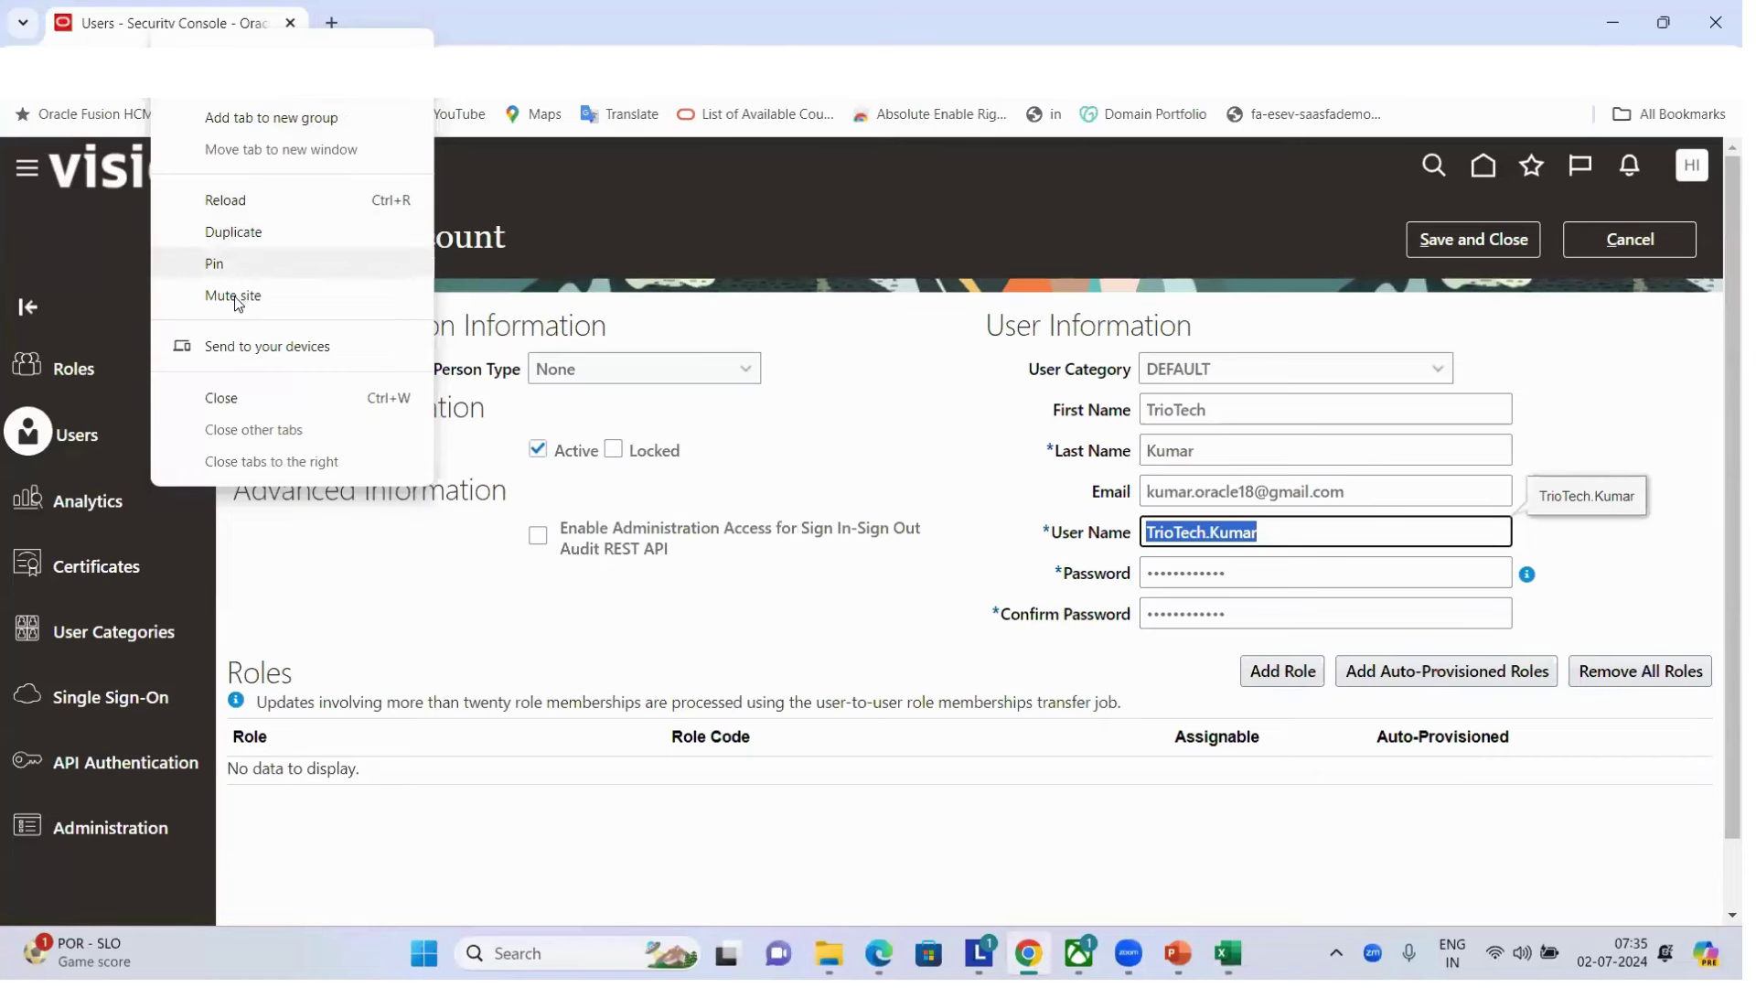
left_click(229, 236)
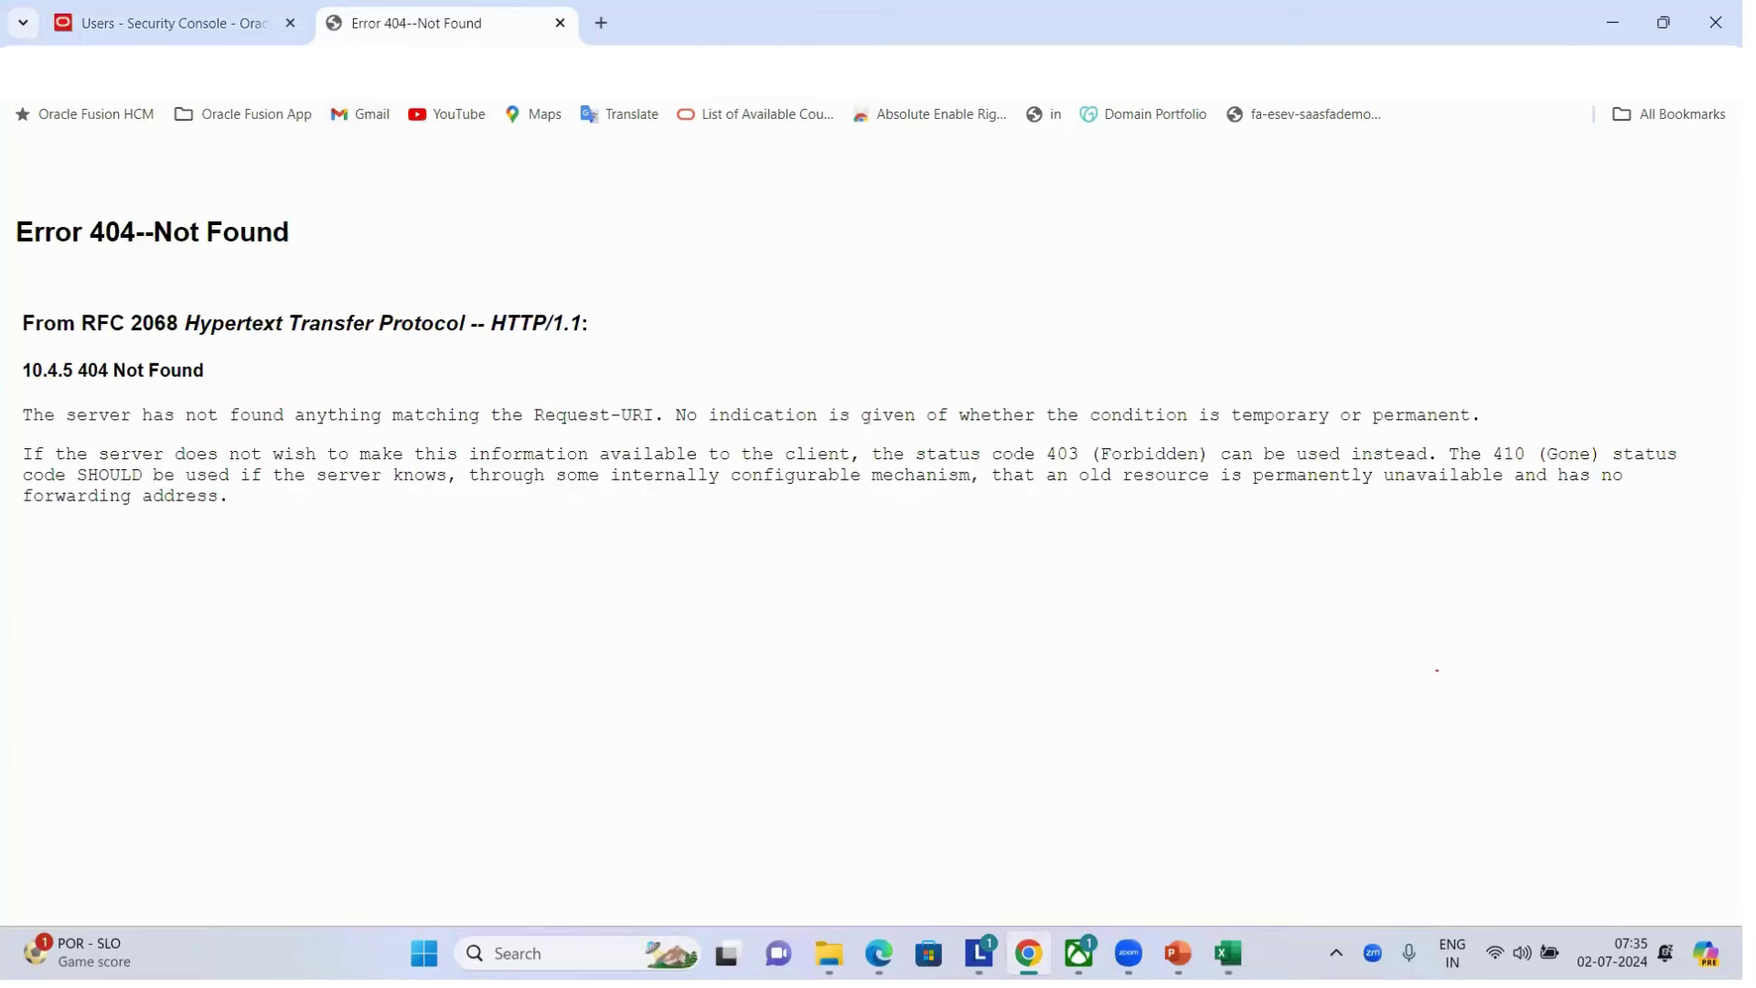
- Load the Oracle Fusion URL in the duplicated error tab
type("https://dabpqy.ds-fa.oraclepdemos.com")
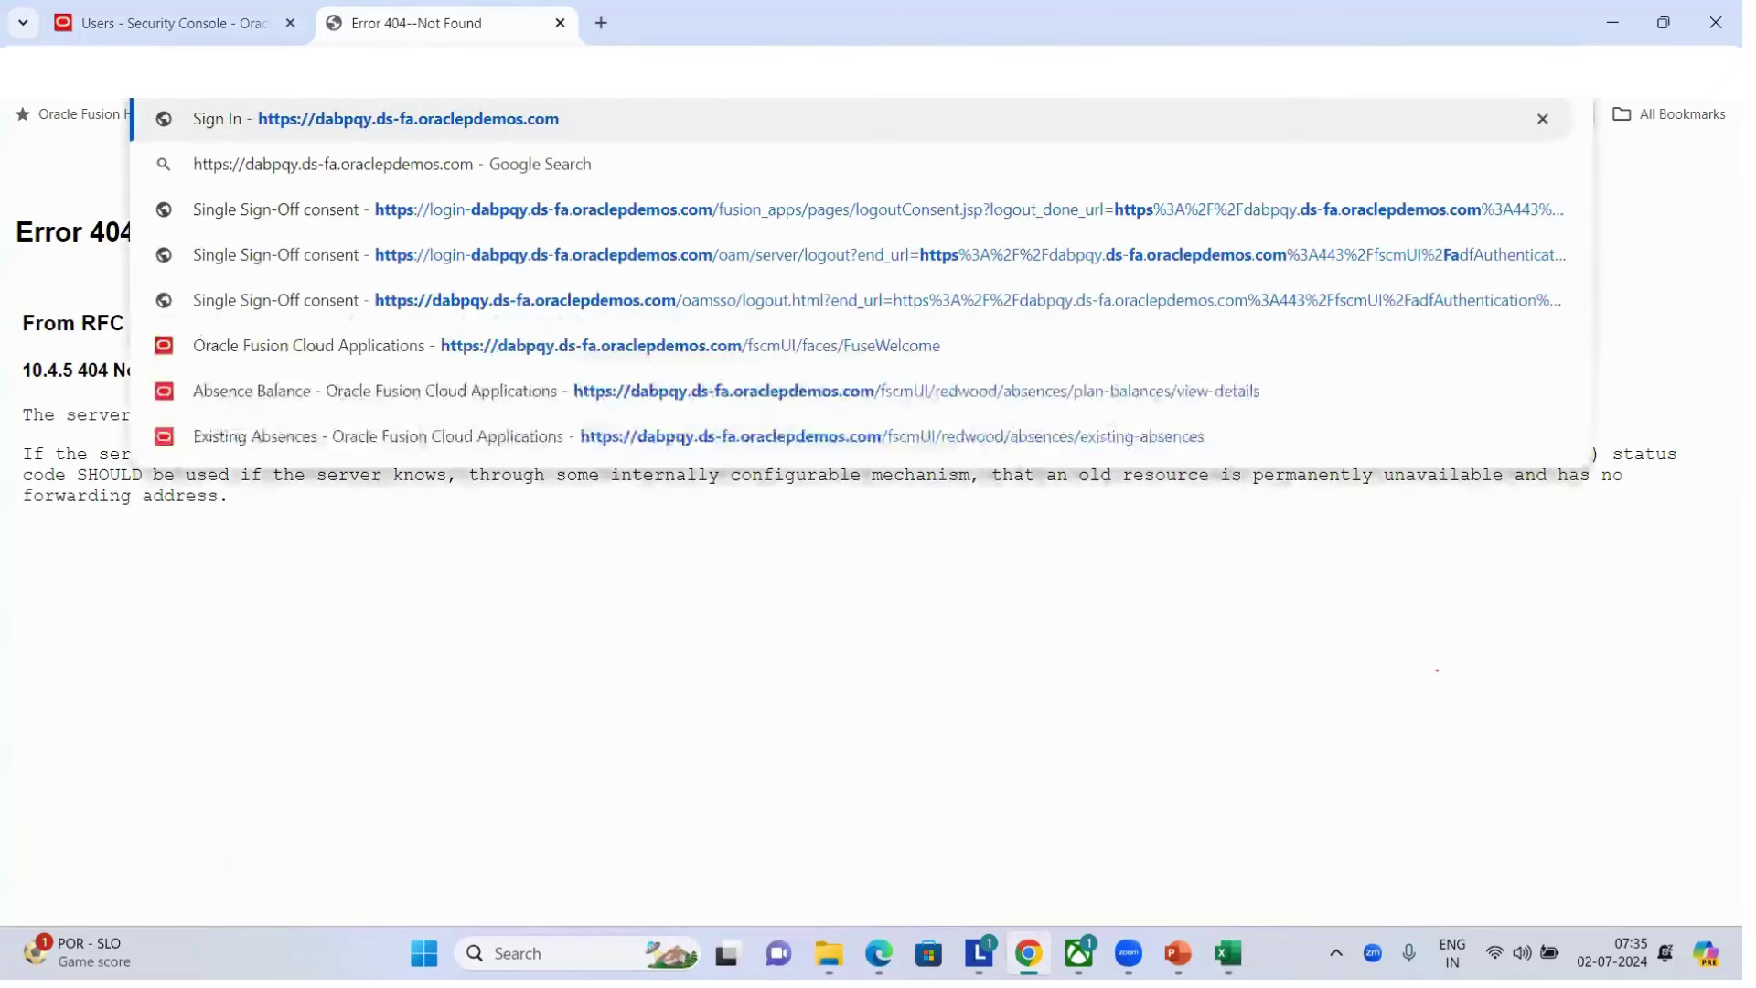
key("Return")
left_click(218, 35)
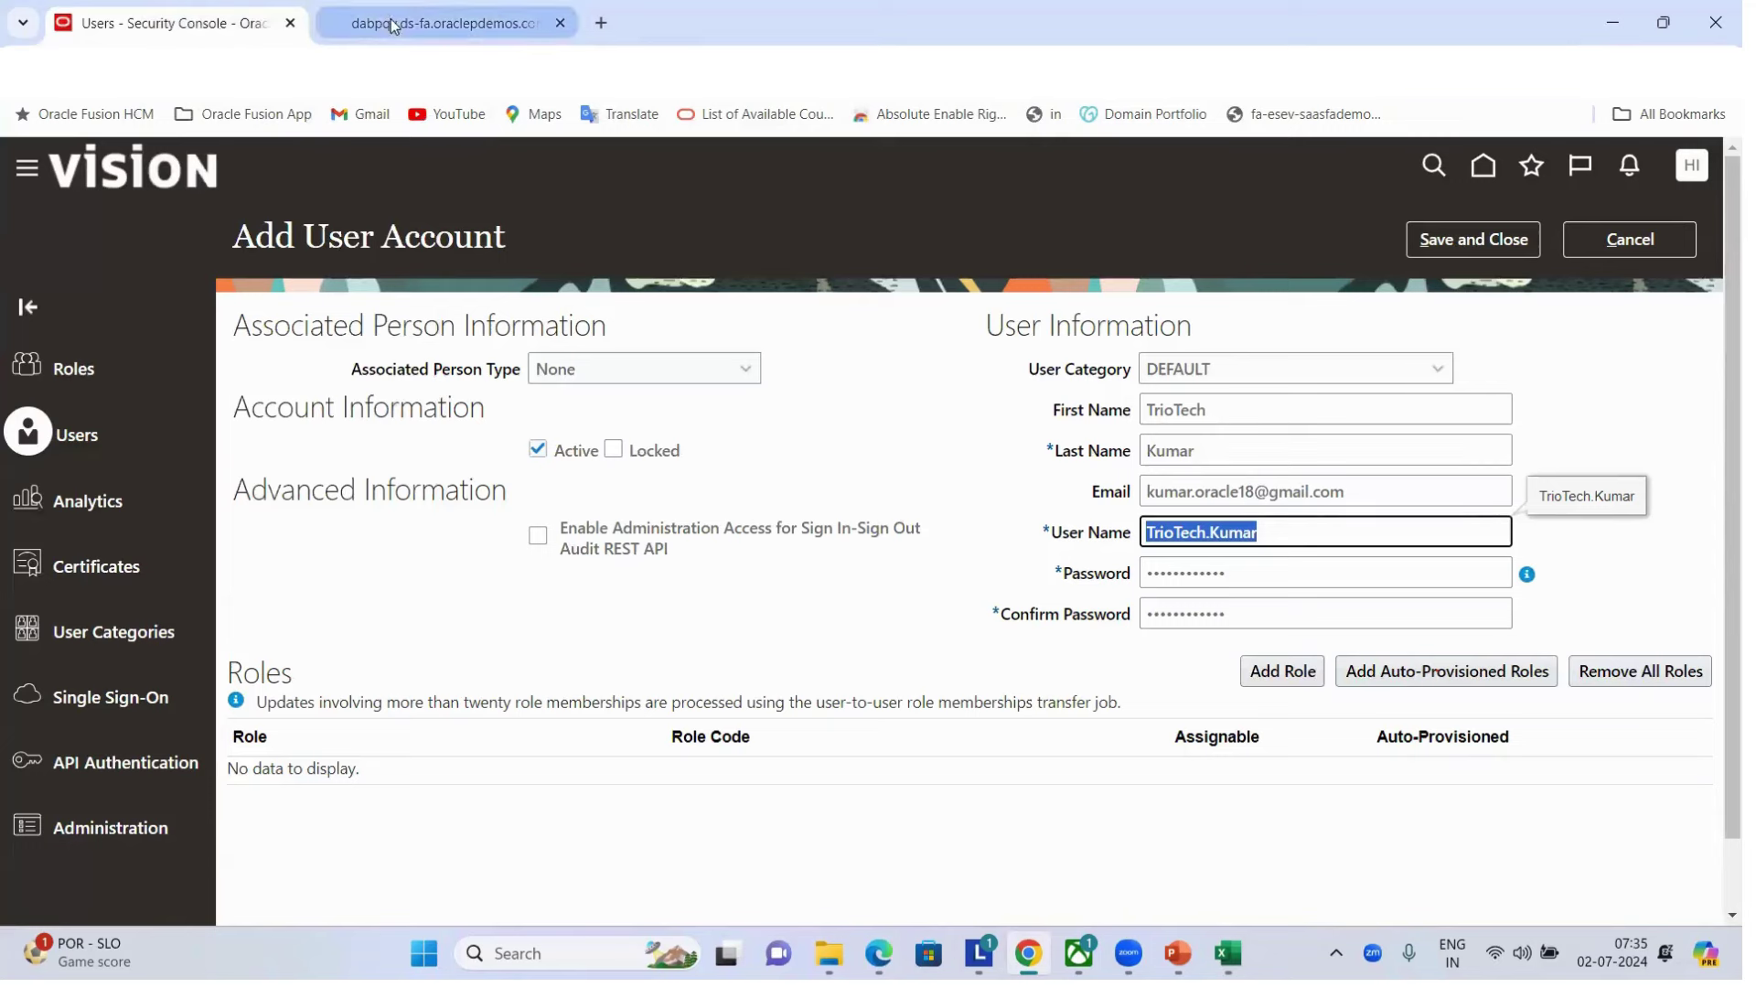
left_click(393, 26)
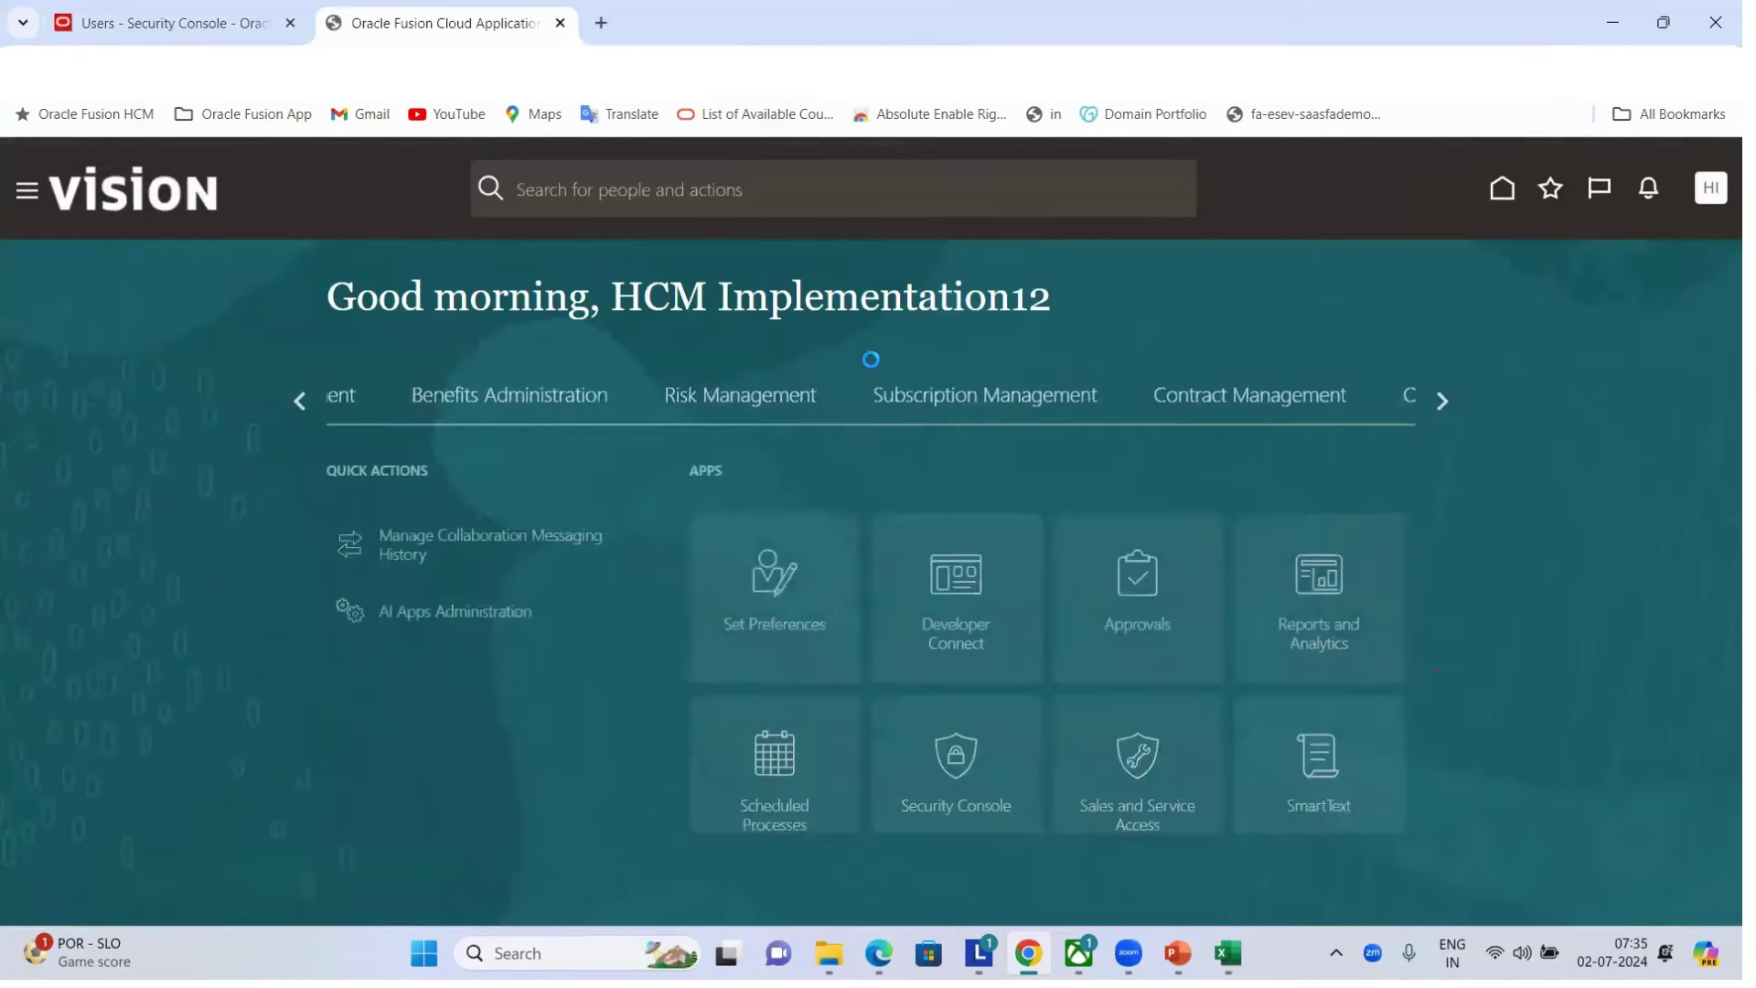
- Browse the home page's Sales, My Client Groups and Me module tabs
left_click(291, 400)
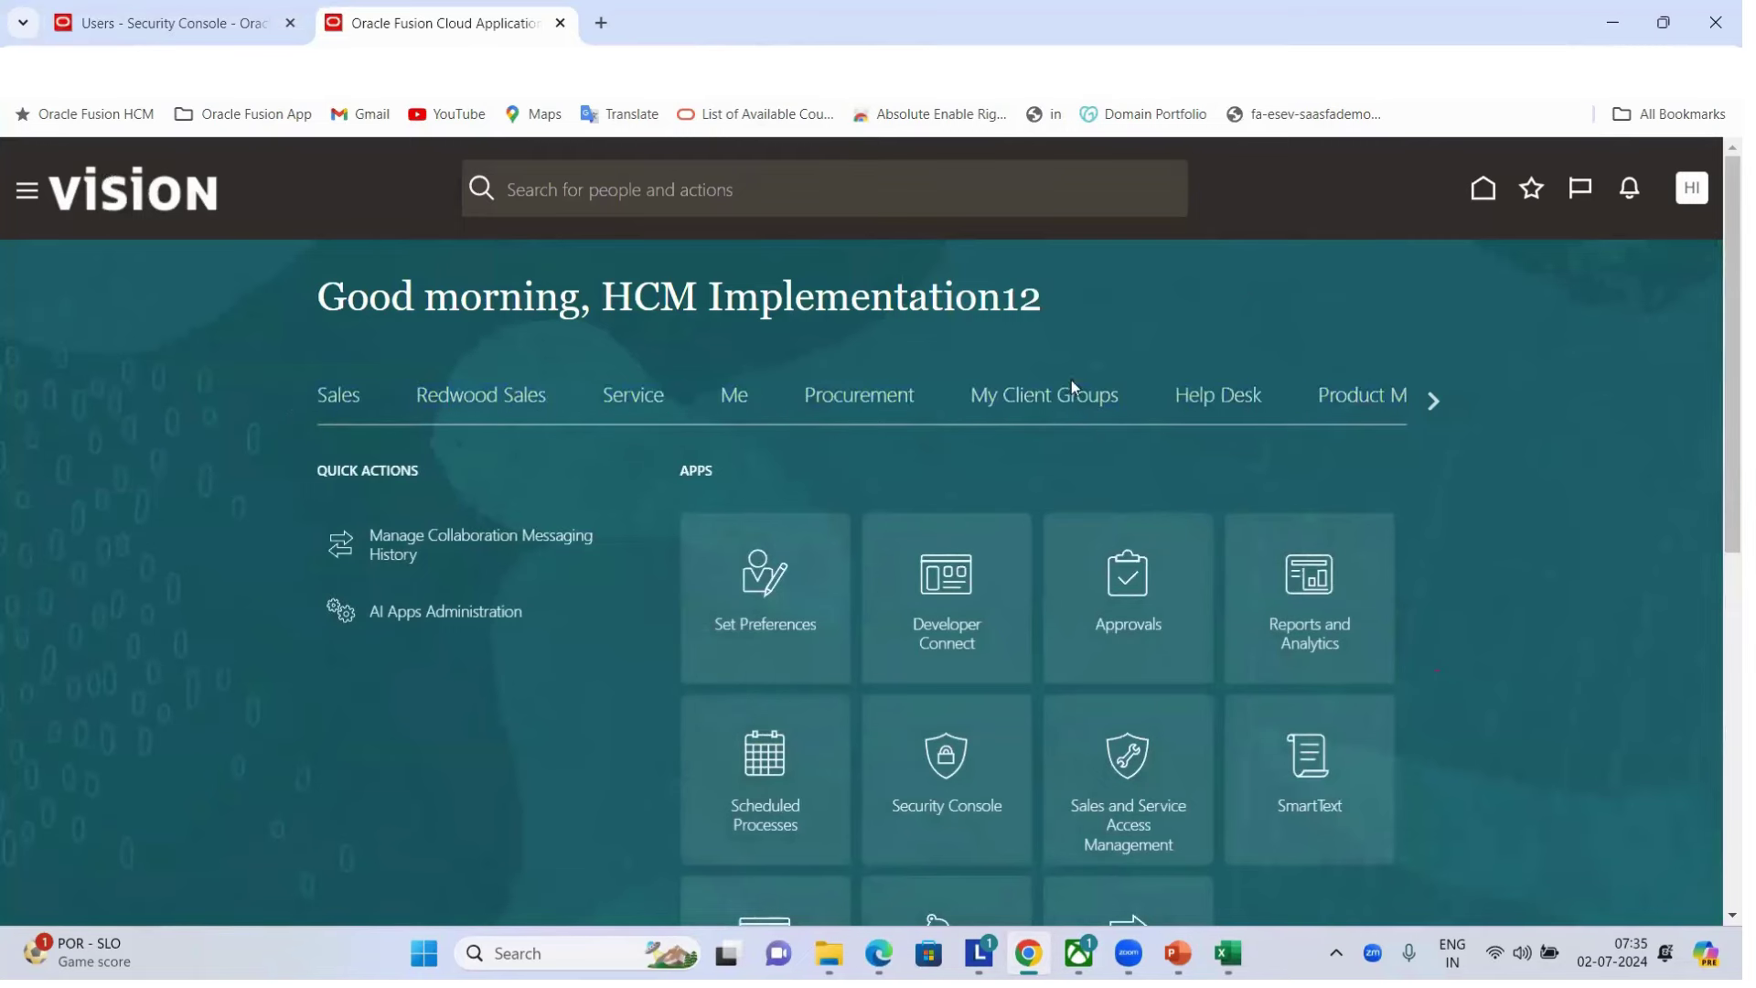
left_click(1050, 396)
left_click_drag(635, 294, 1183, 302)
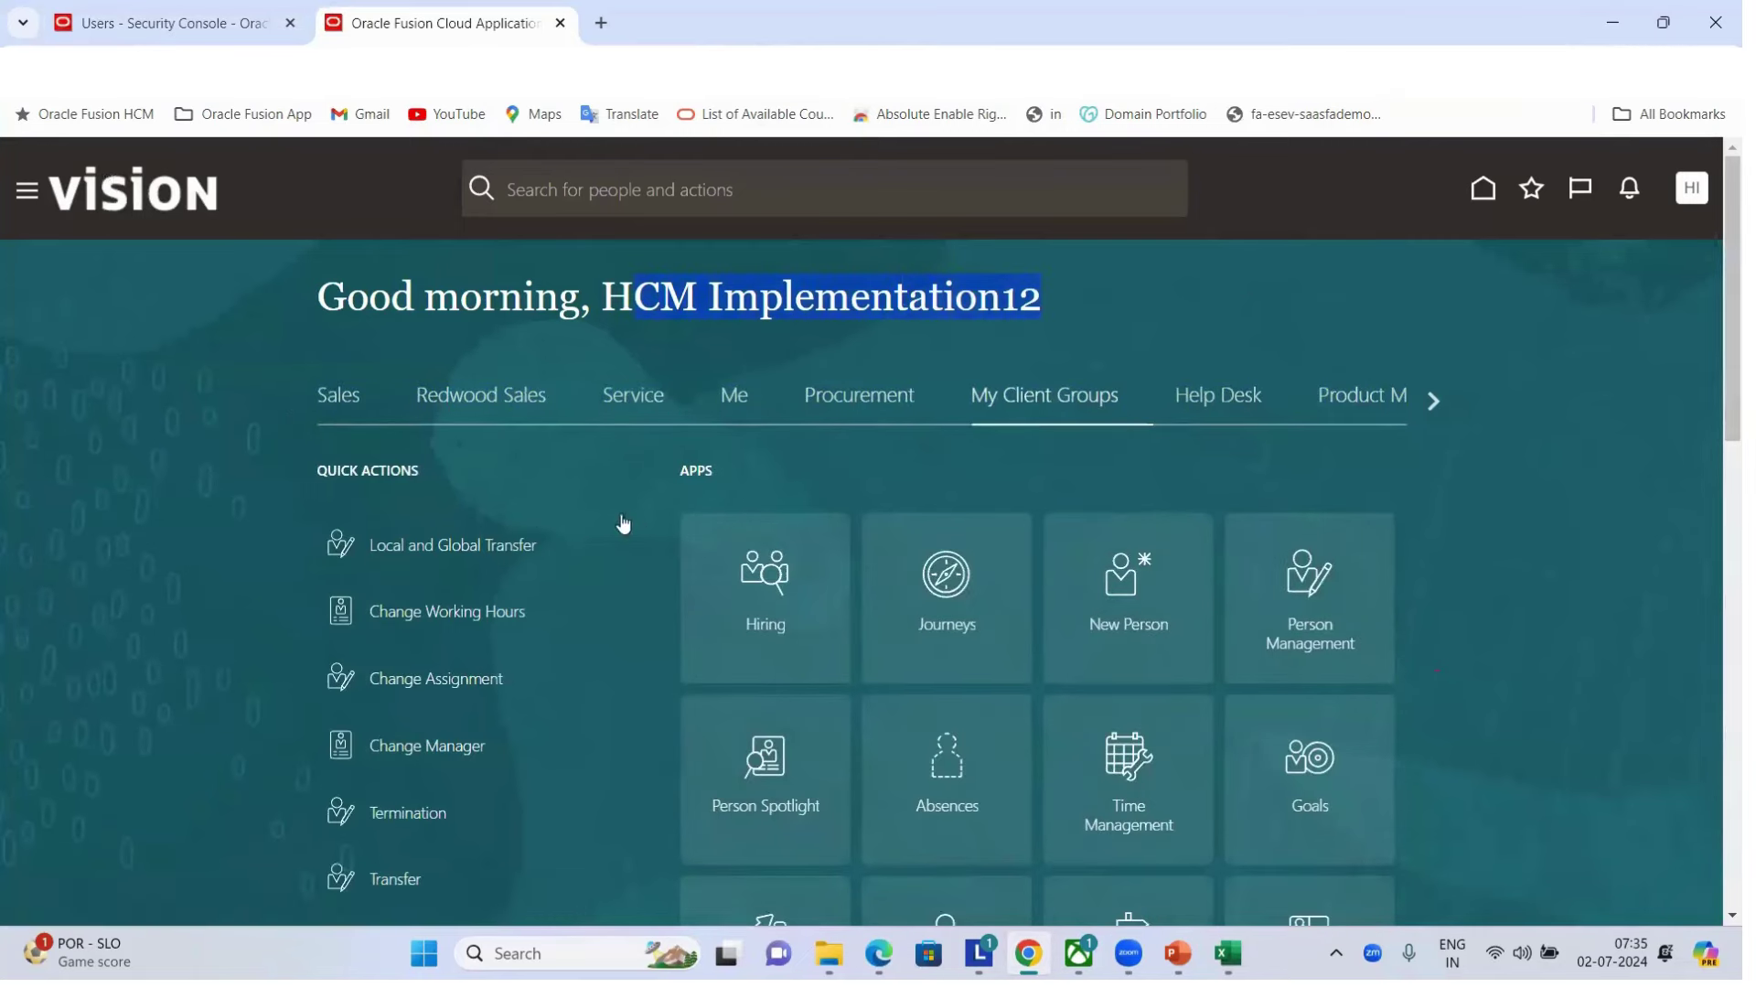
scroll(459, 619, "down", 4)
scroll(850, 251, "up", 4)
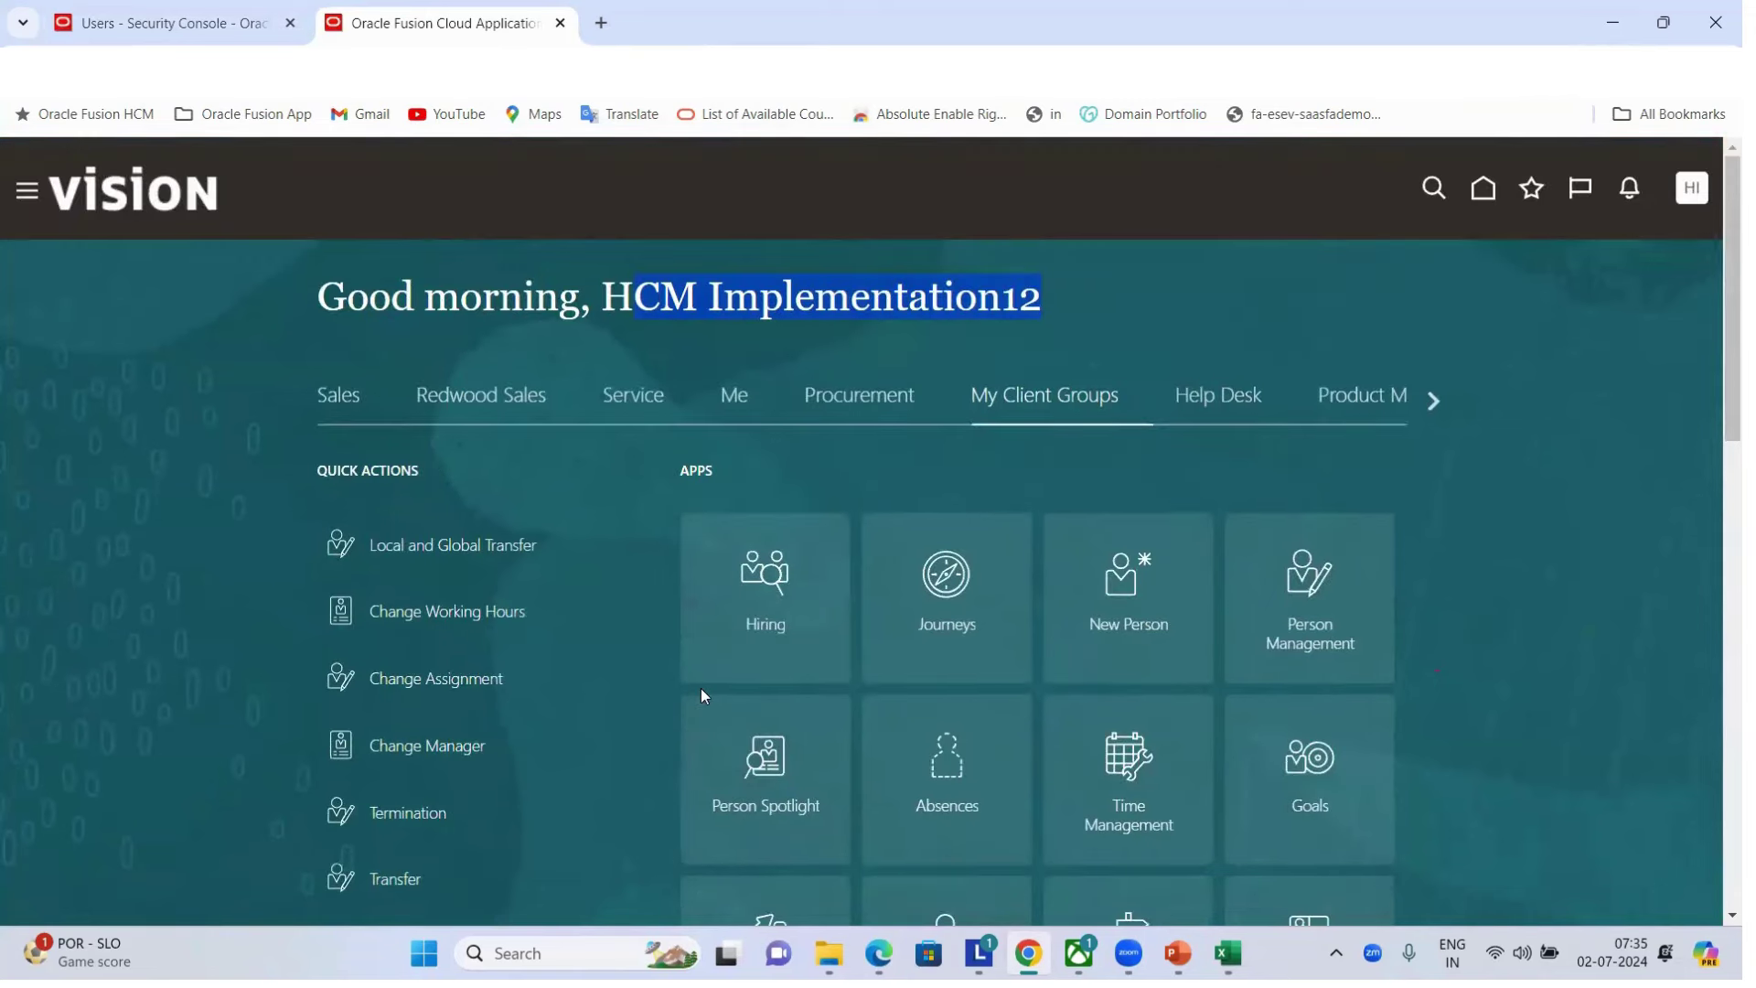
left_click(1029, 399)
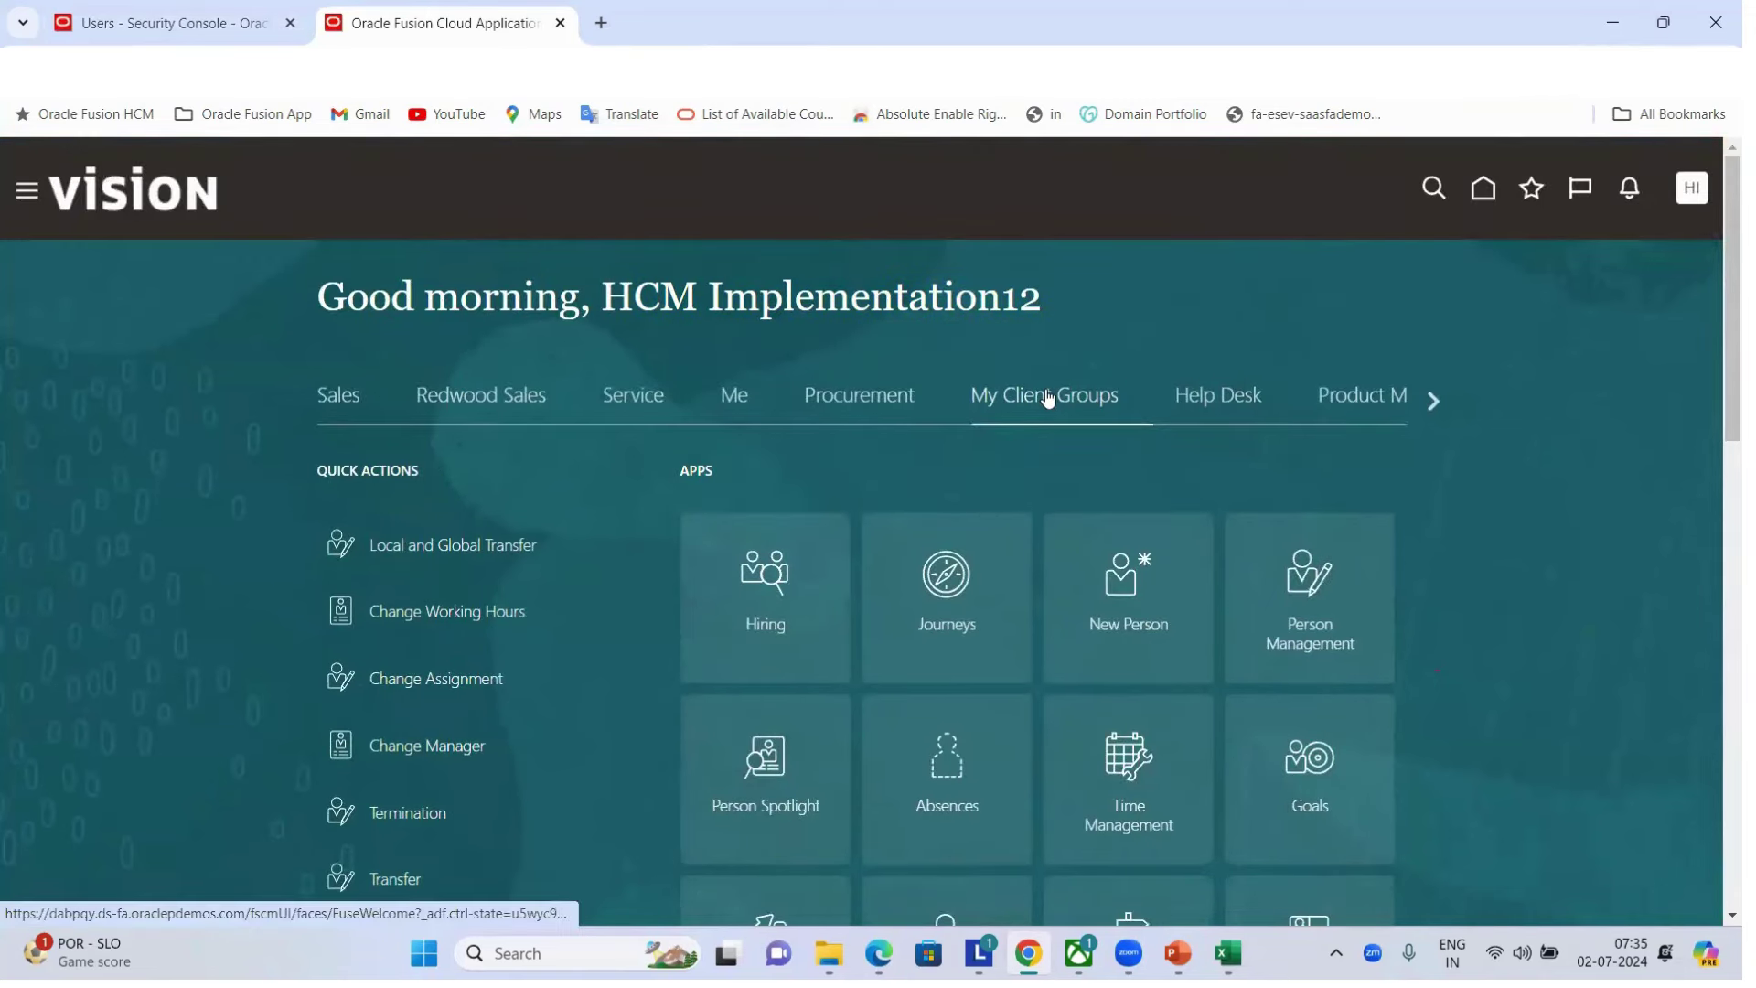
left_click(733, 404)
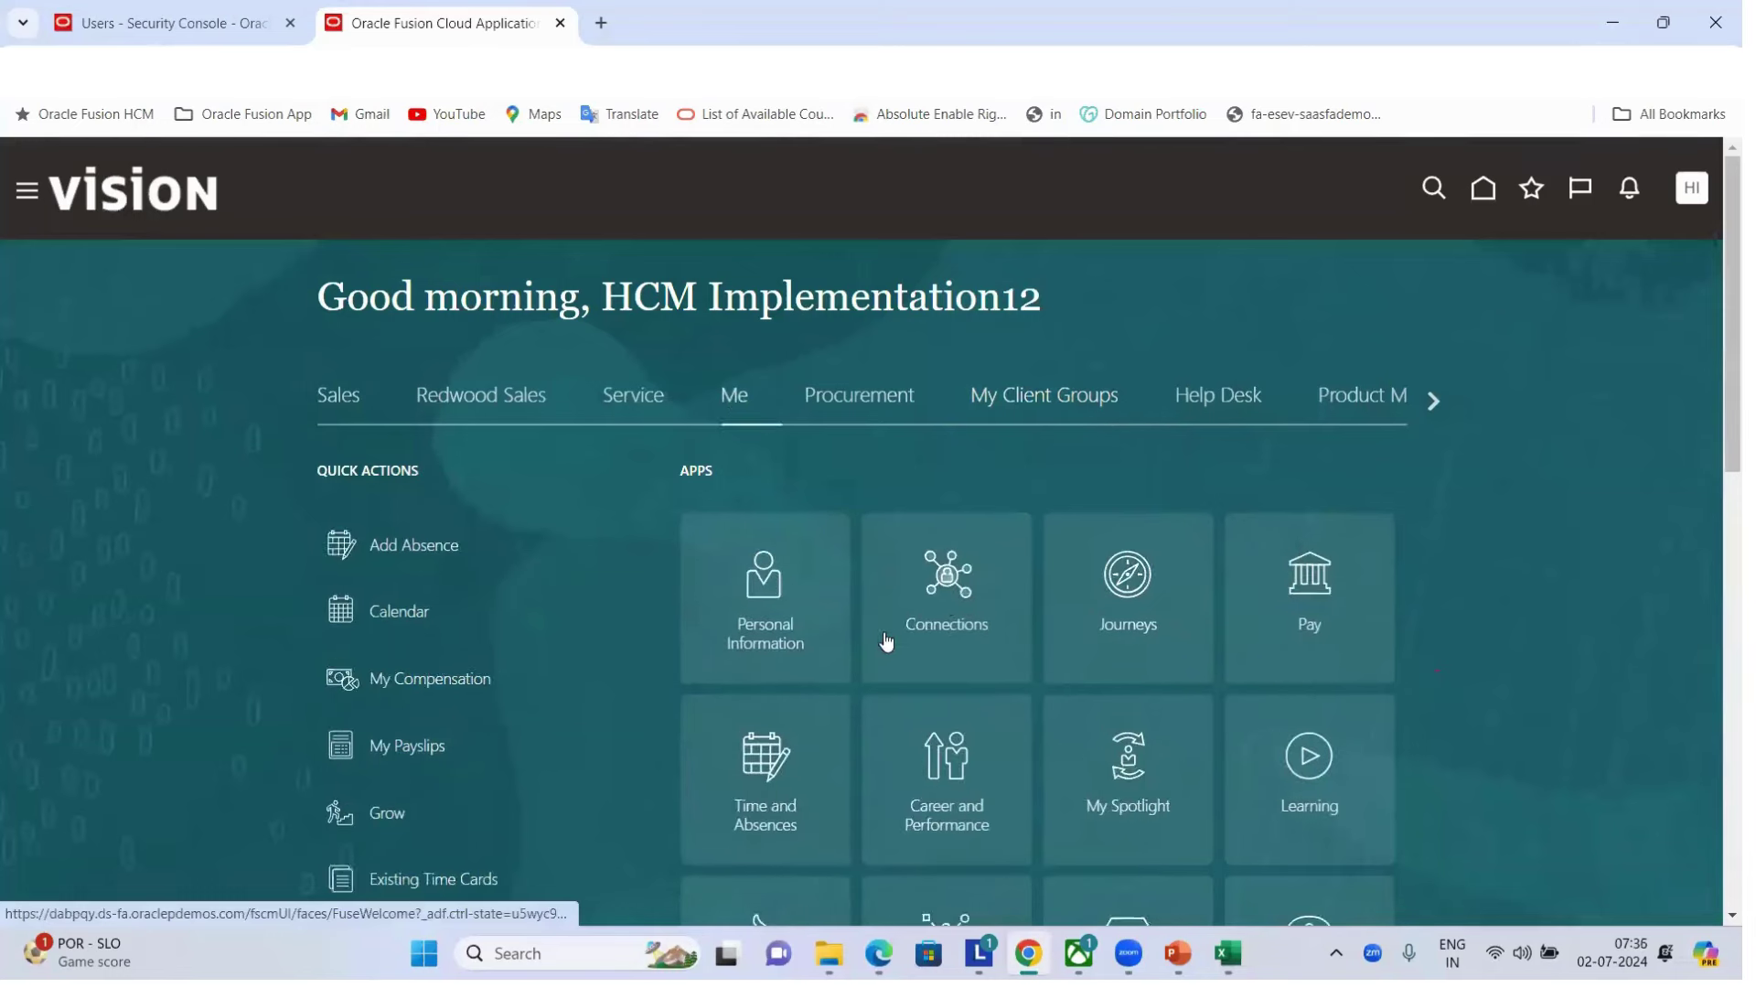
scroll(948, 603, "down", 3)
scroll(948, 603, "up", 3)
- Browse Procurement, Help Desk, Product Management, Benefits Administration, Risk Management and Subscription Management tabs
left_click(883, 411)
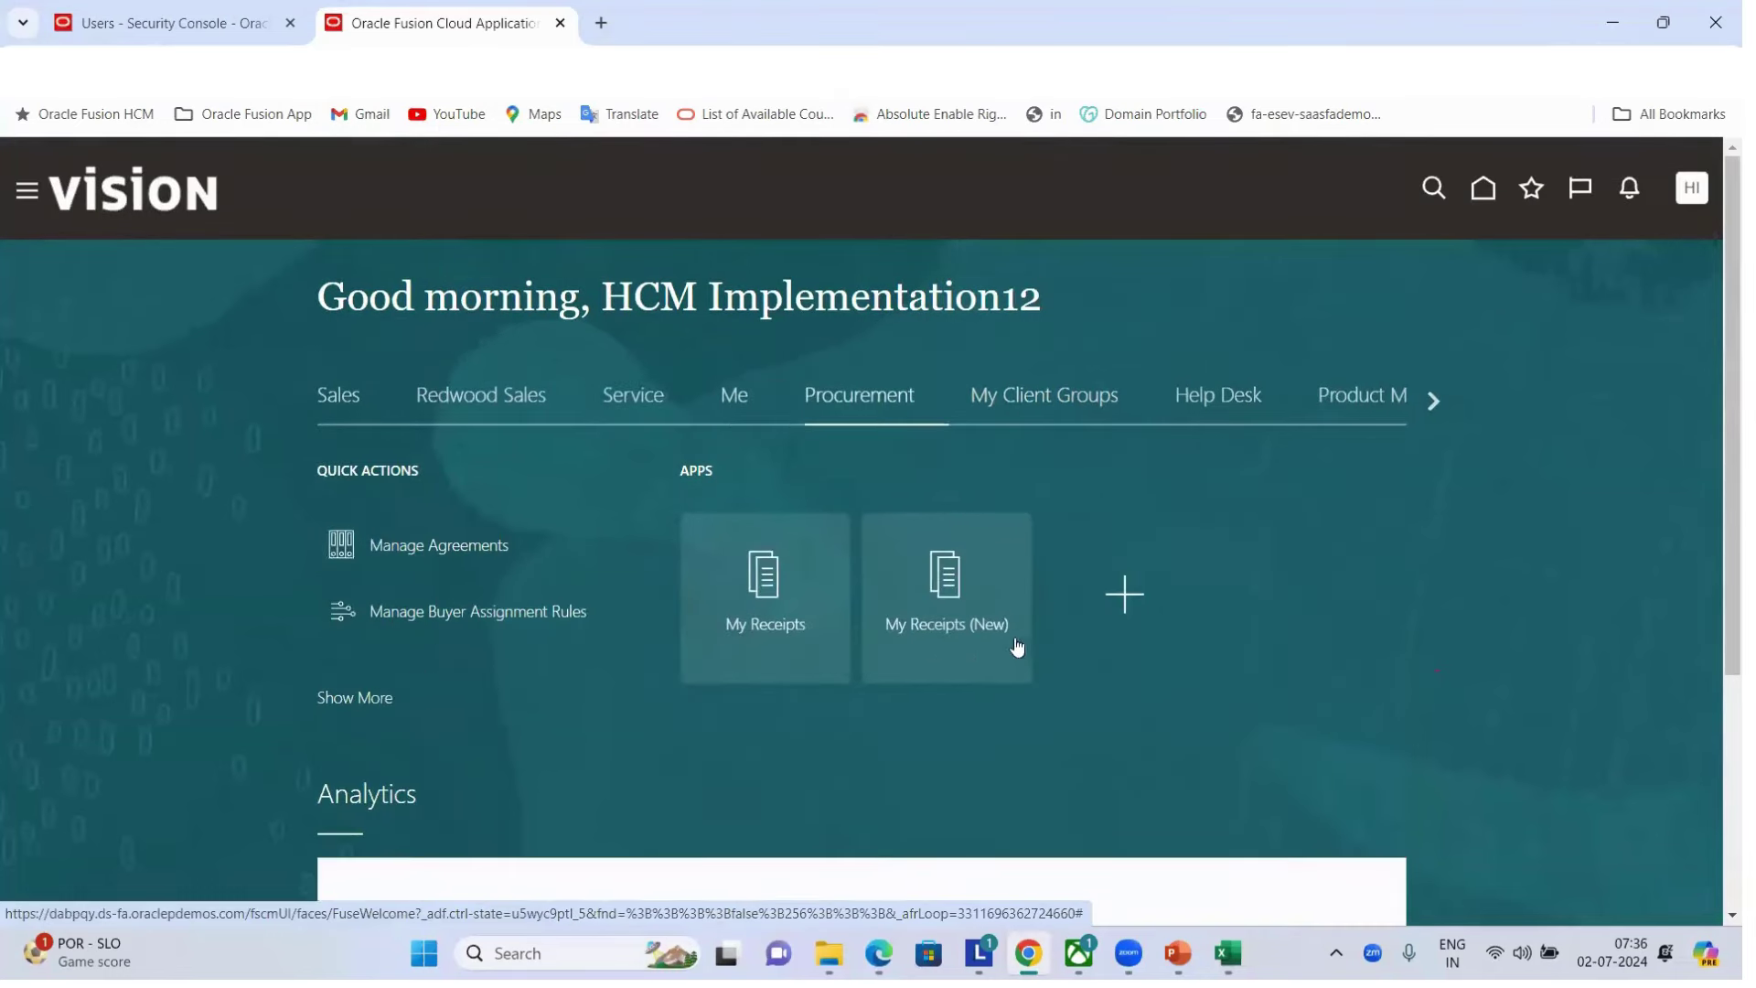
left_click(1244, 403)
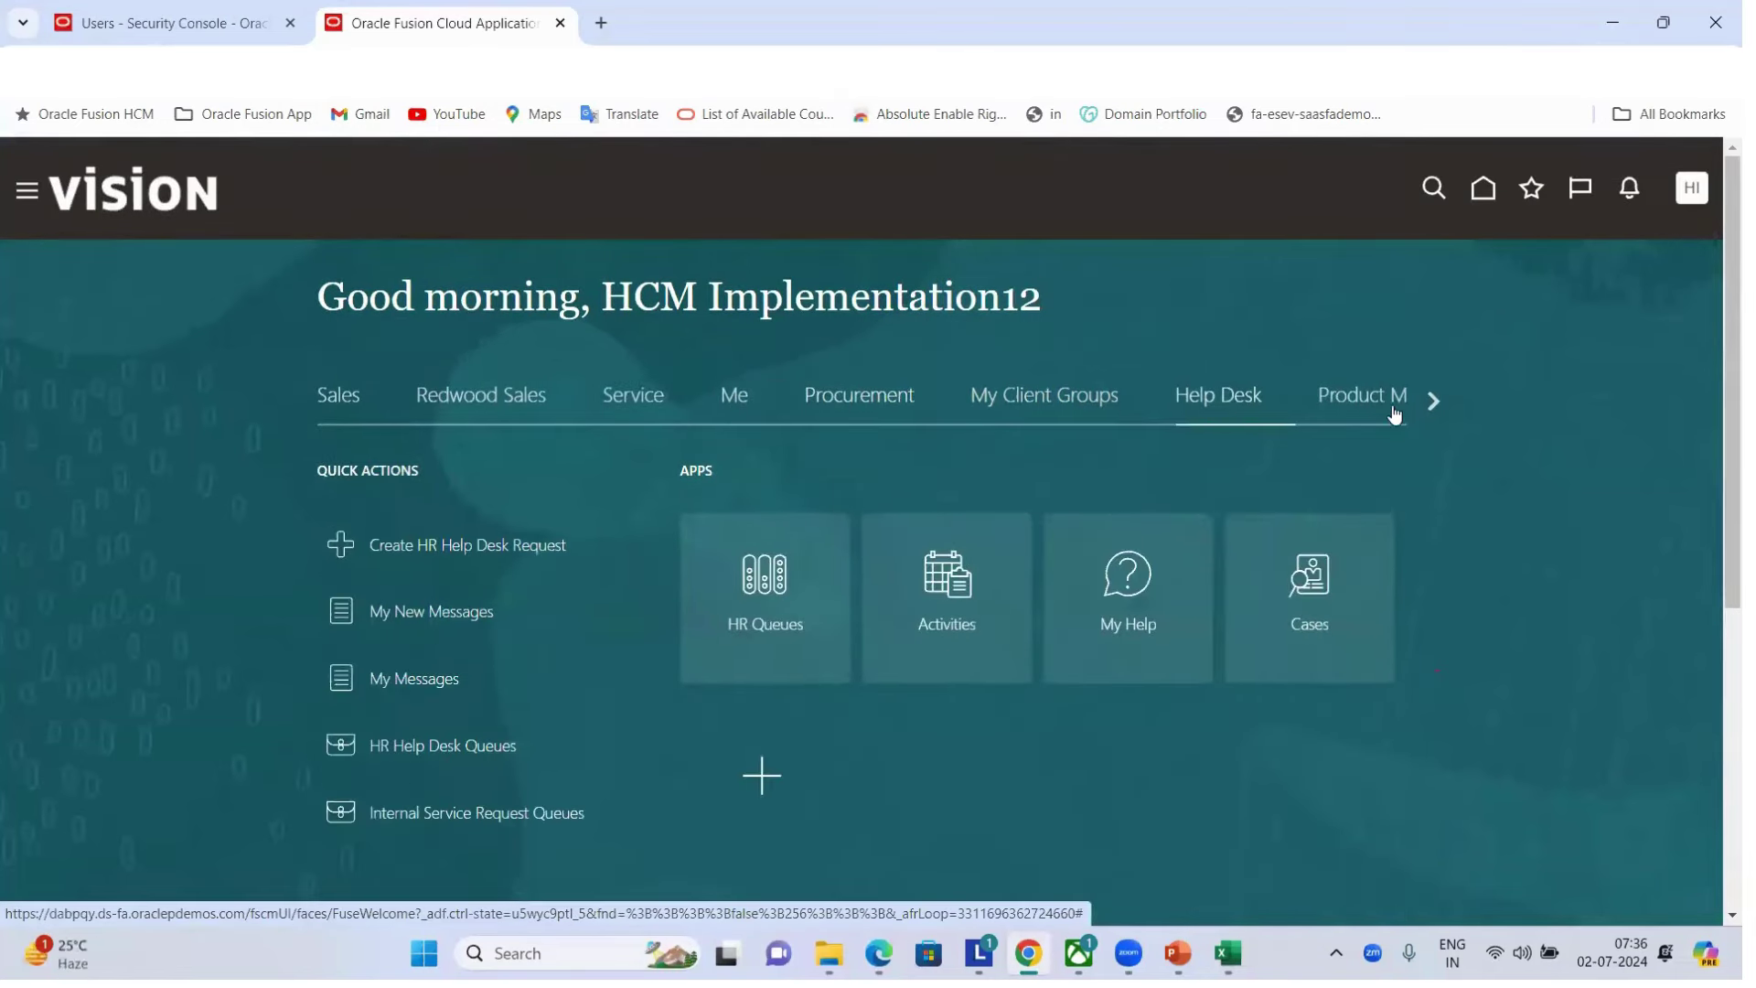
left_click(1366, 402)
left_click(1436, 404)
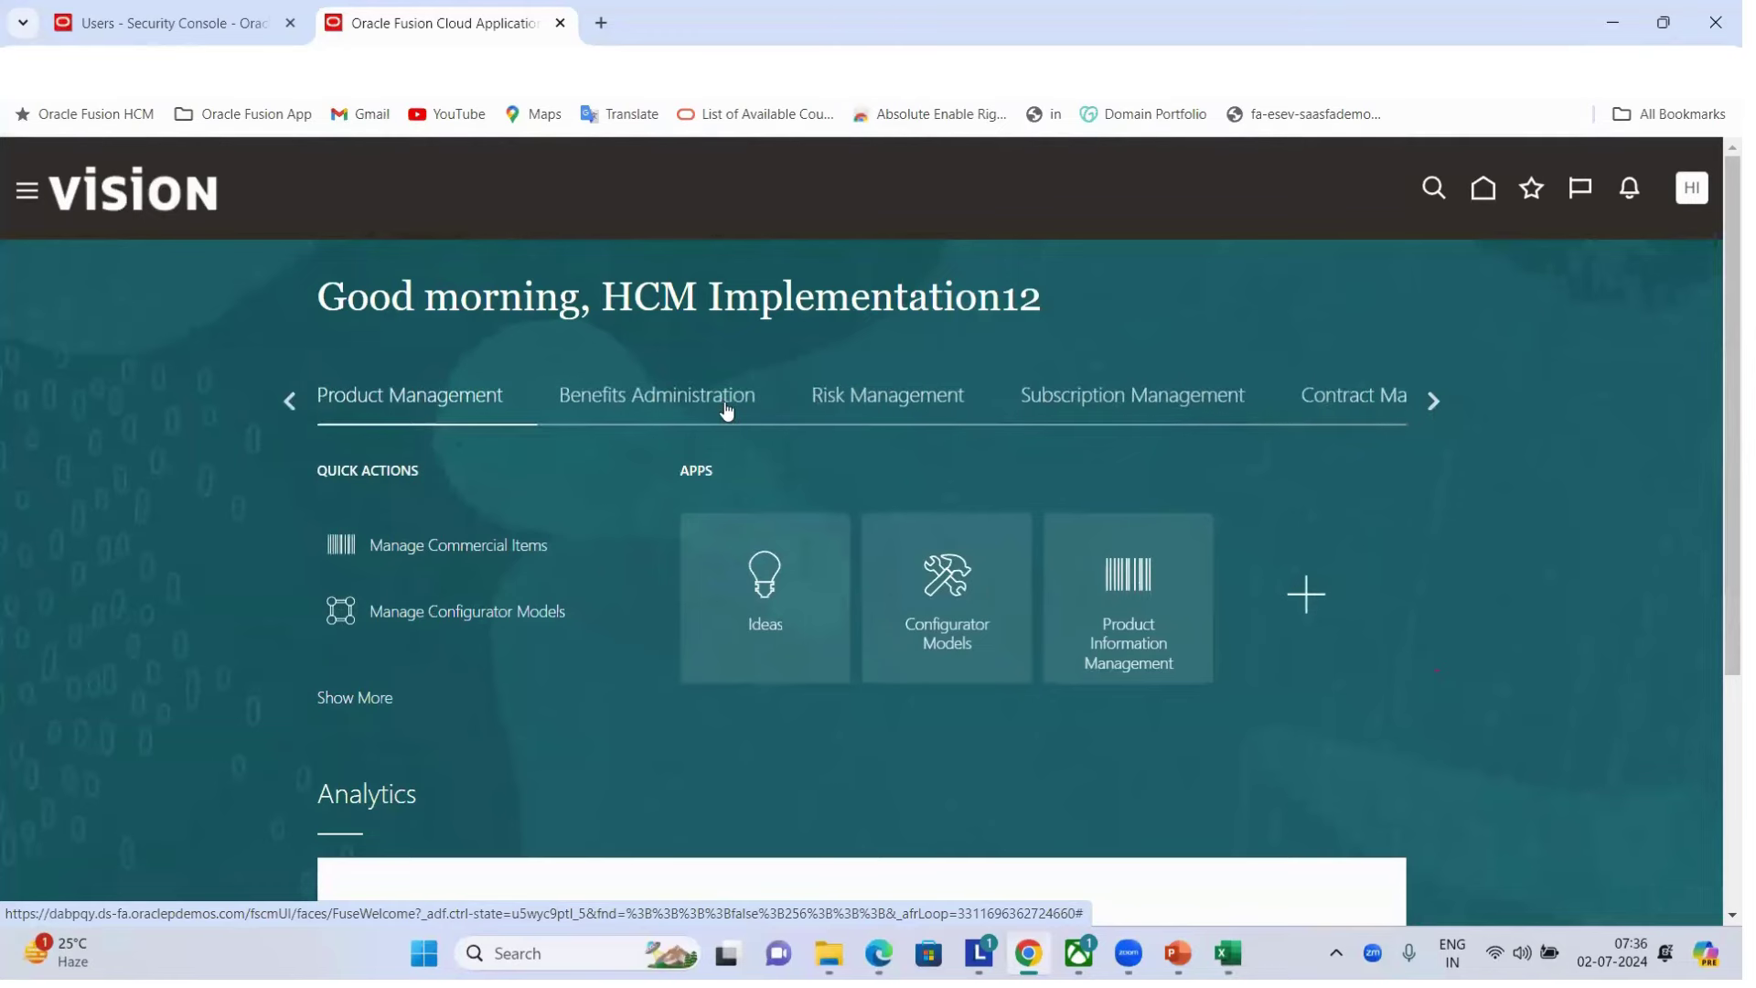
left_click(726, 408)
left_click(878, 400)
left_click(1199, 412)
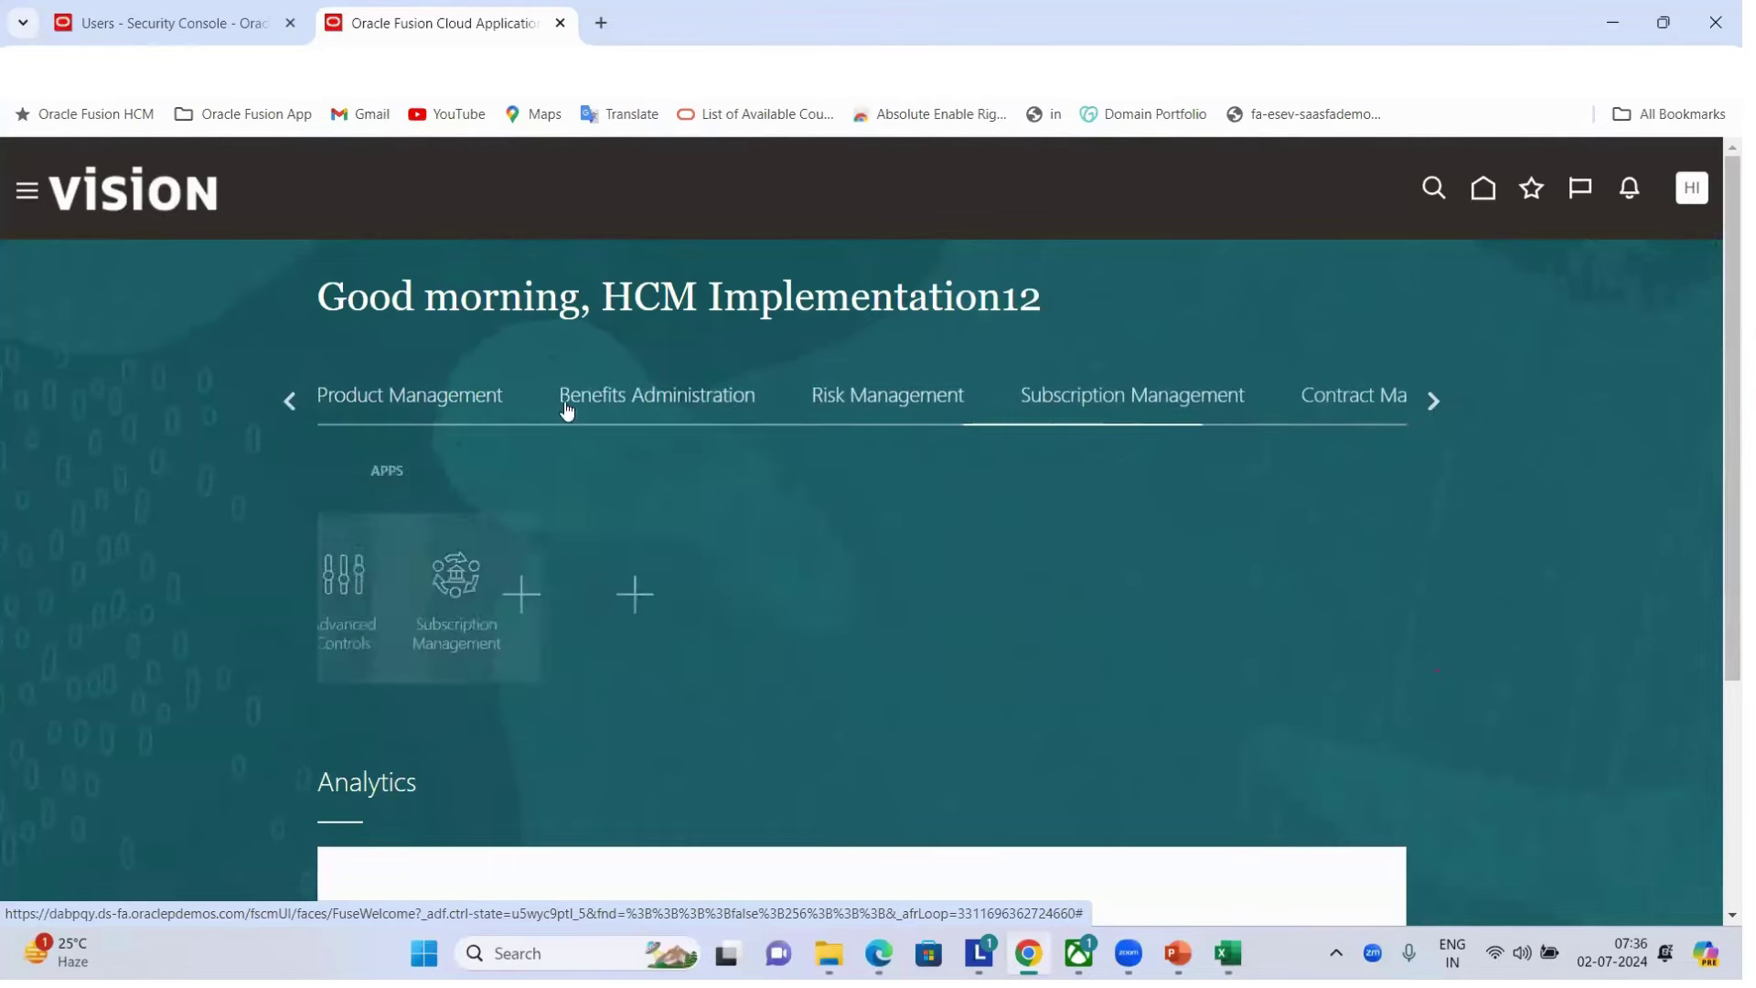
triple_click(285, 399)
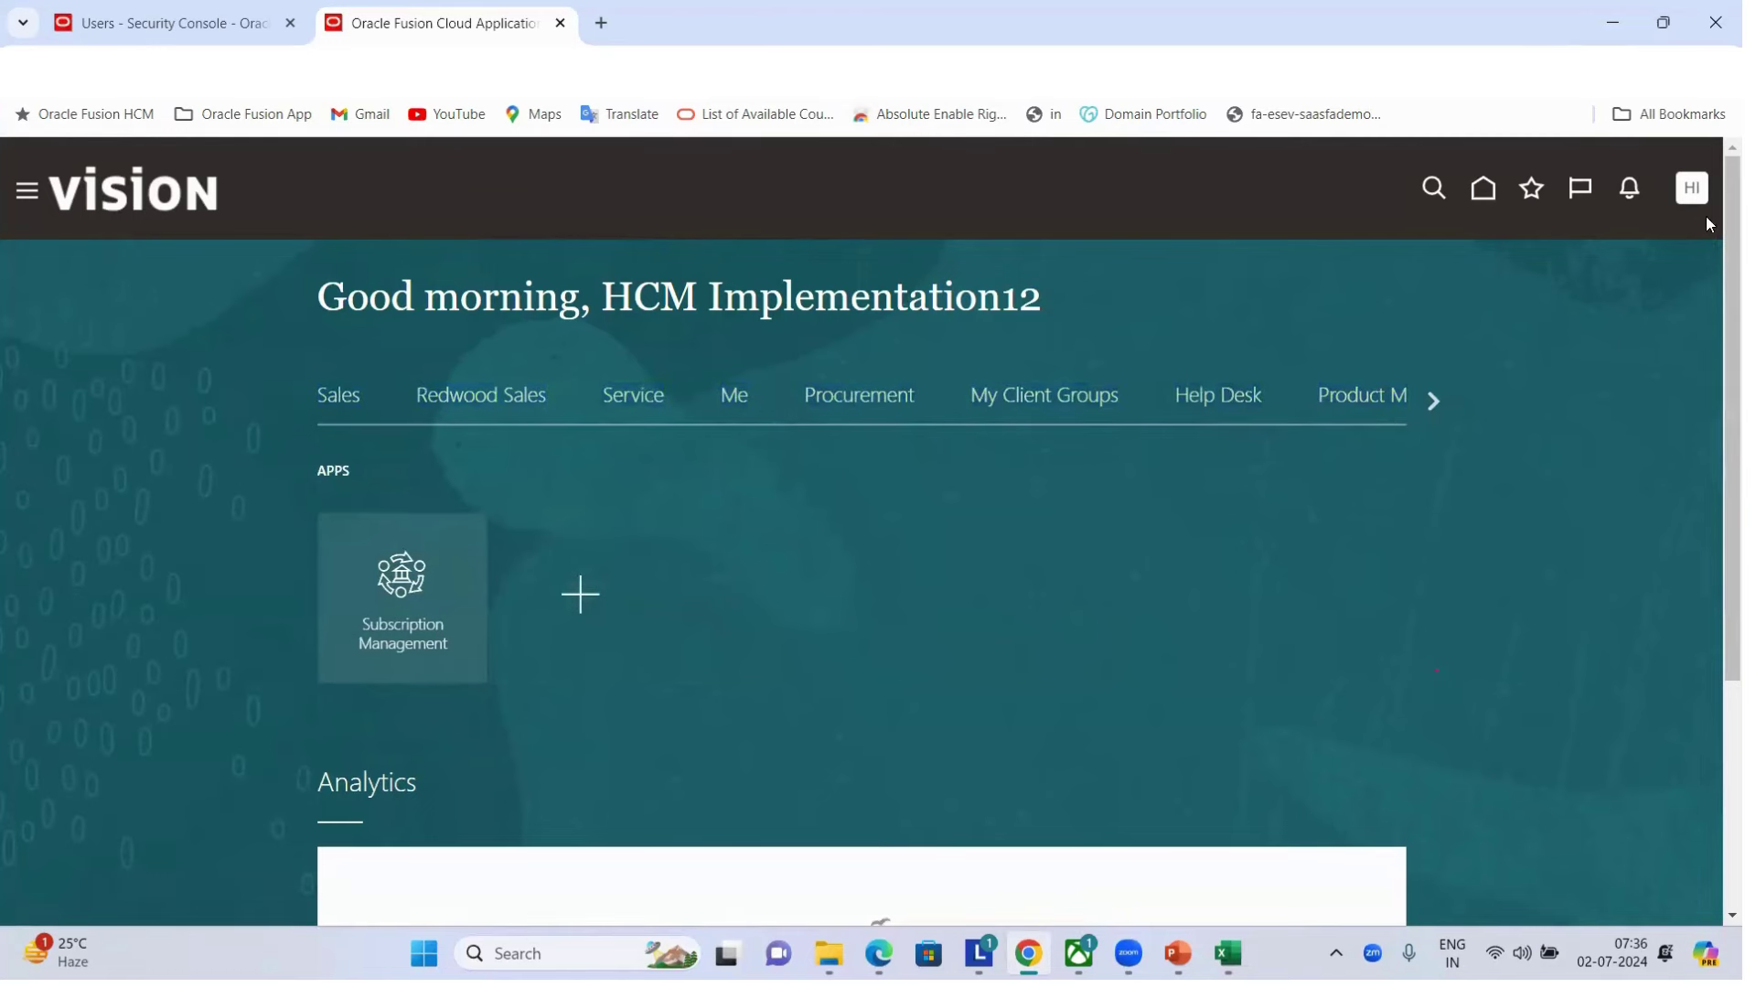
- Review the Settings and Actions menu's personalization and administration options
left_click(1692, 190)
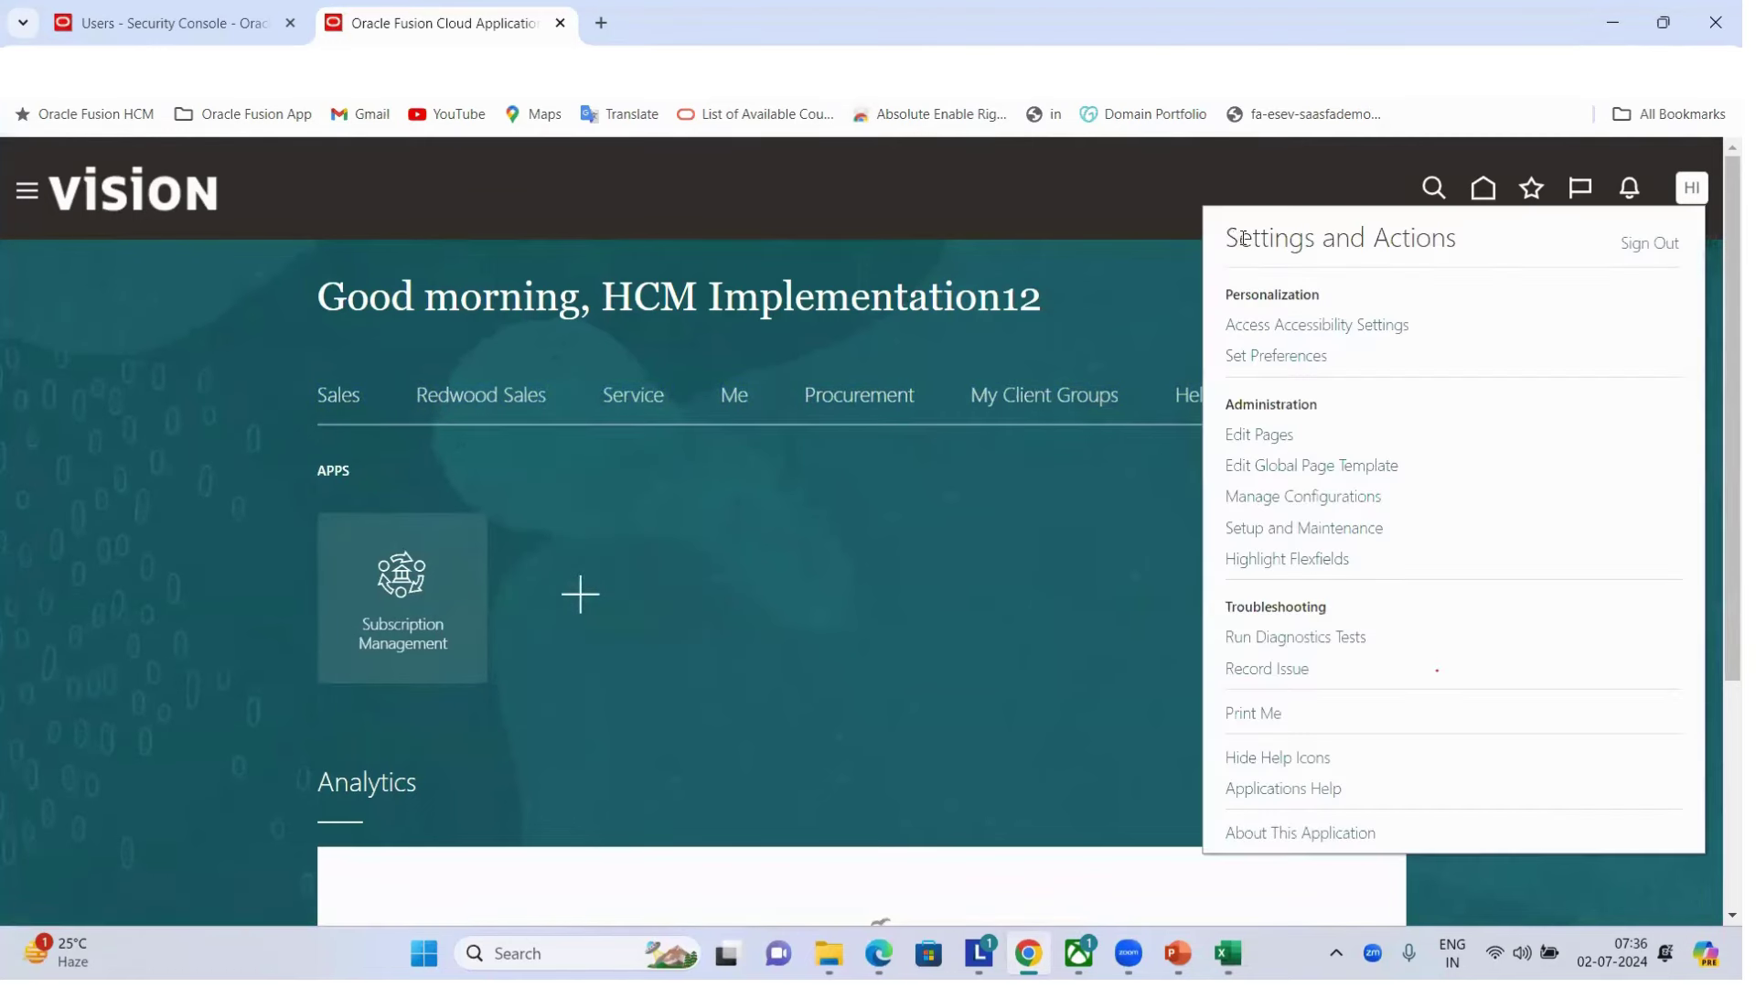
left_click_drag(1244, 240, 1438, 239)
left_click(1337, 297)
double_click(1337, 297)
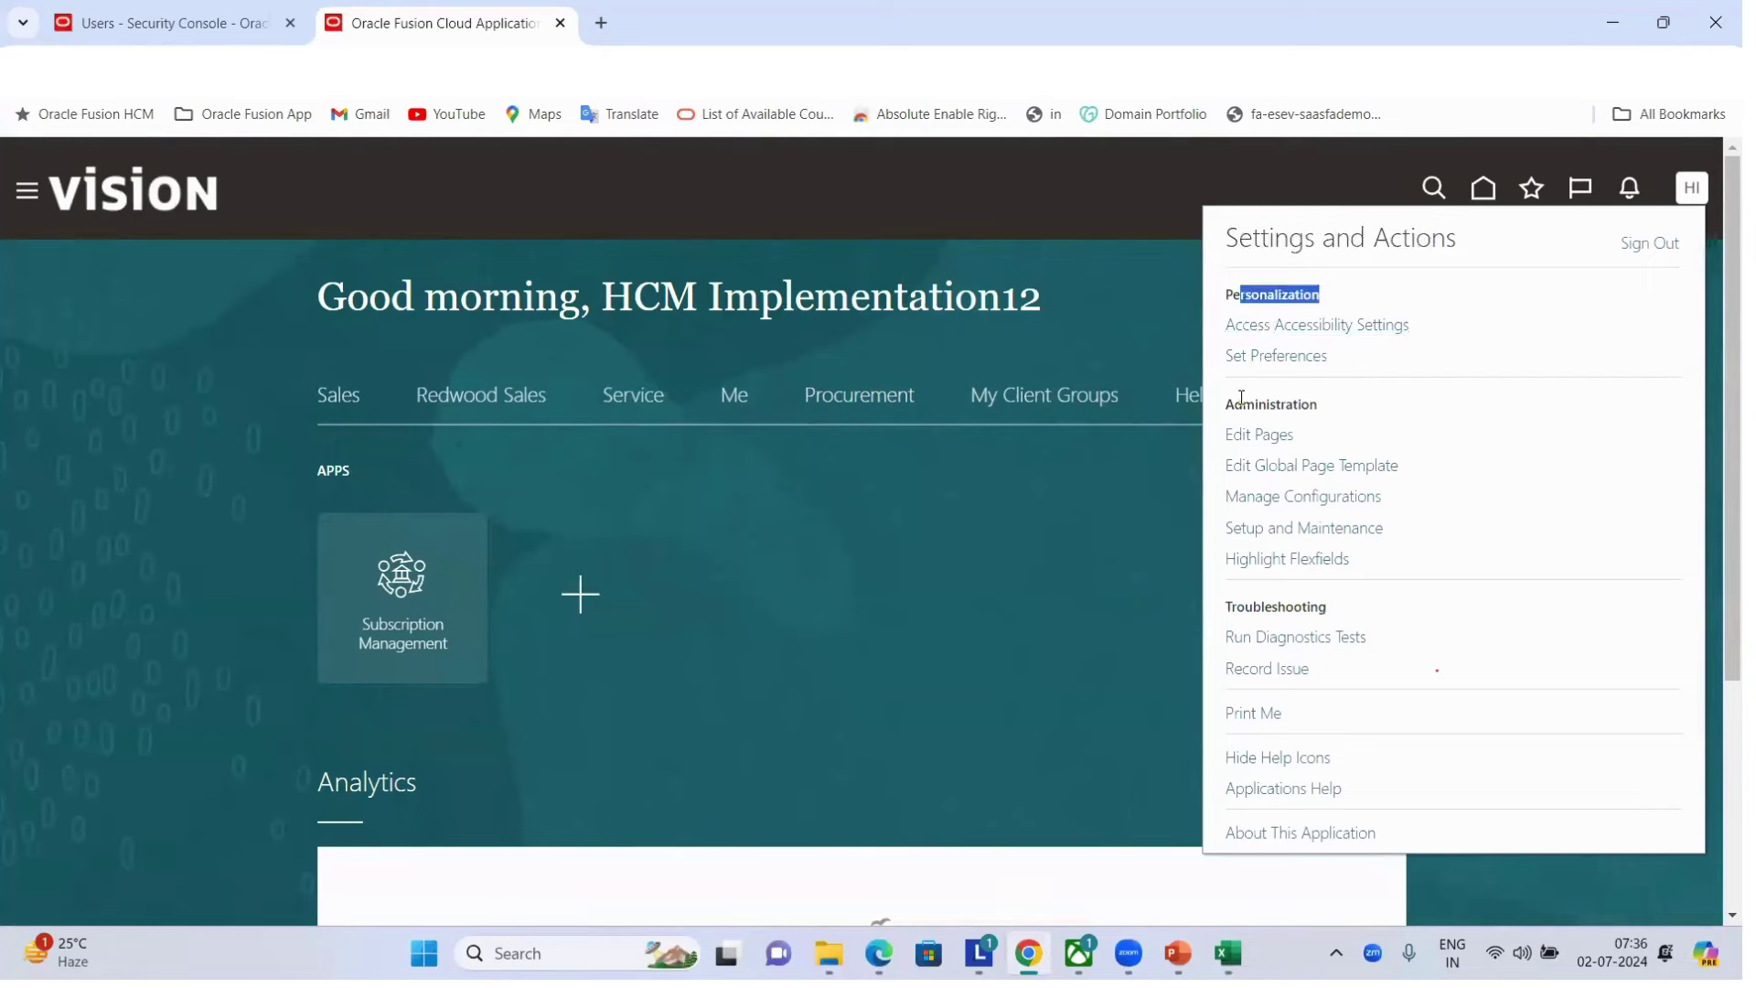
left_click_drag(1234, 404, 1349, 697)
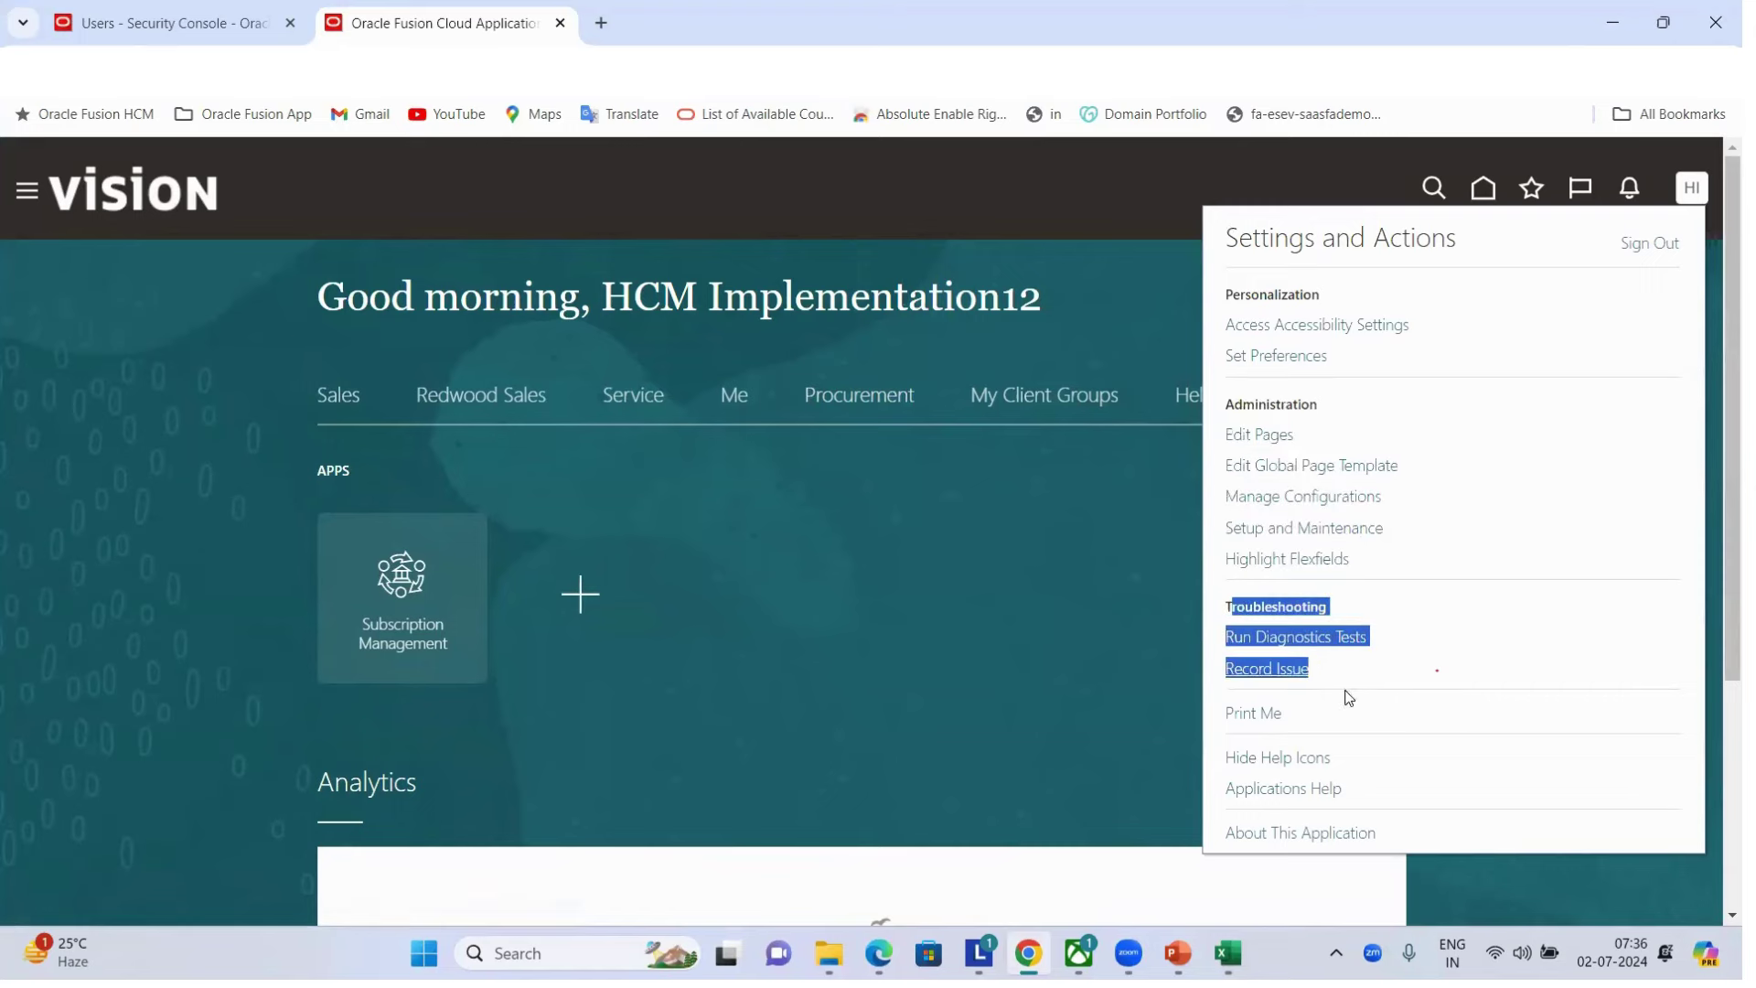
- Look through the Navigator list, then return to the Add User Account form
left_click(27, 190)
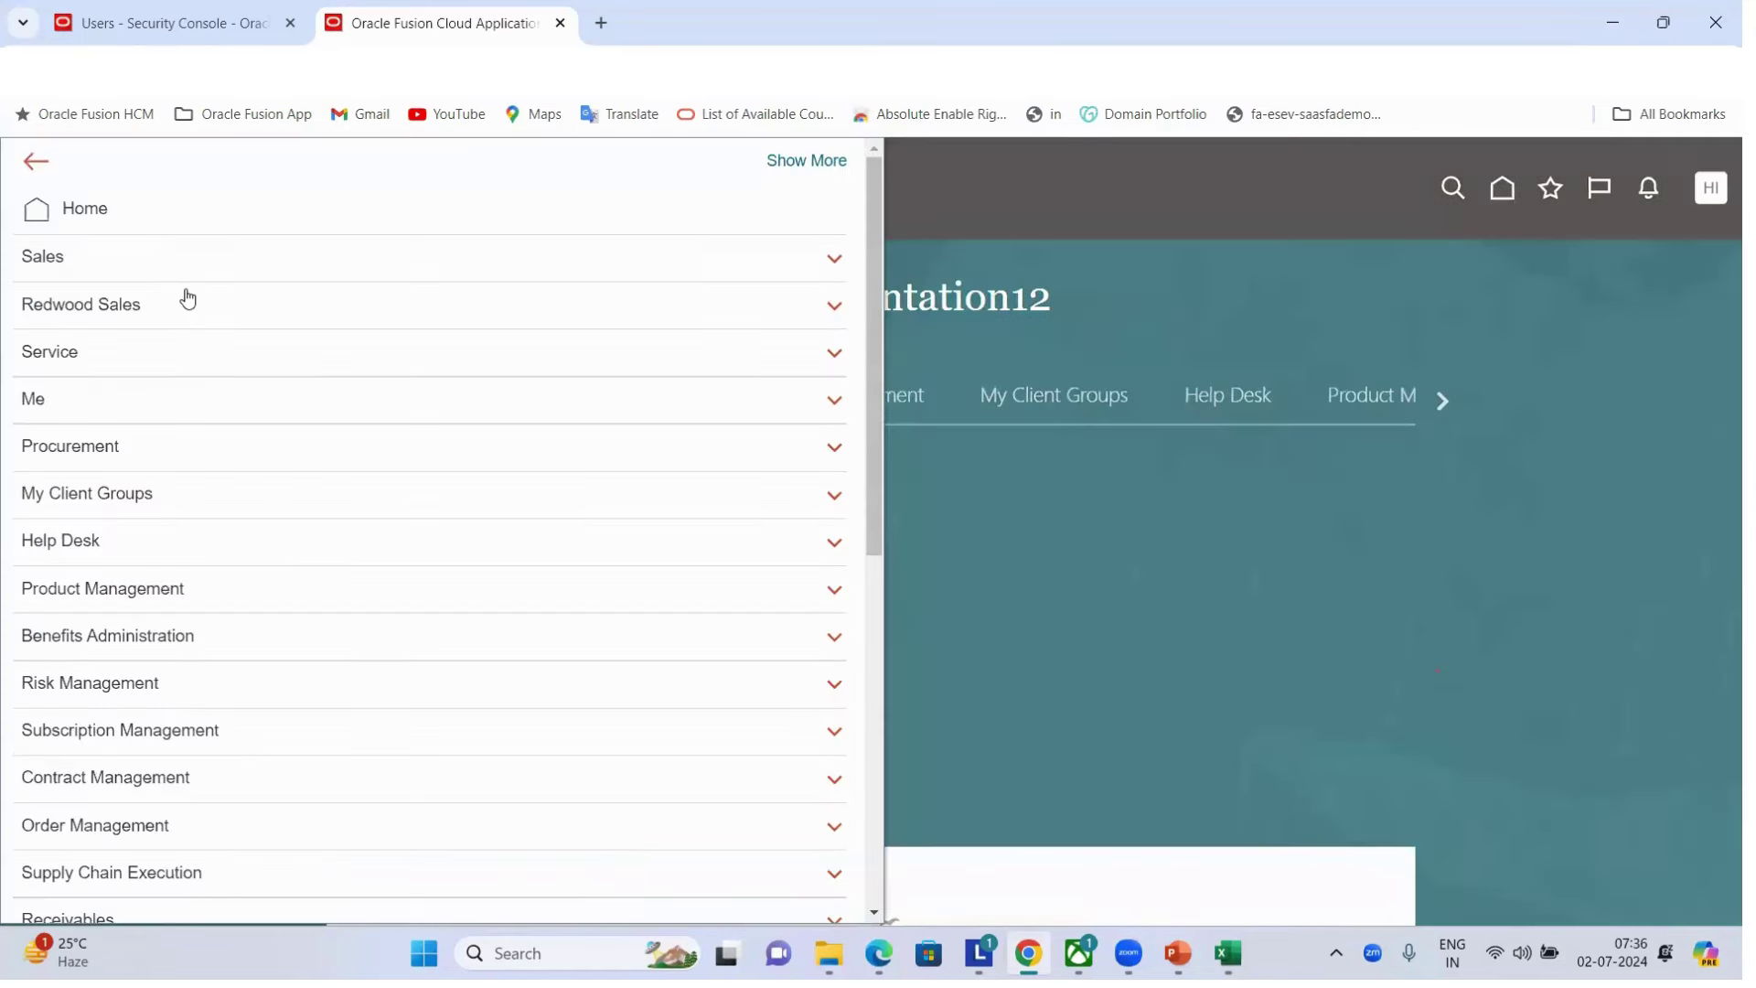
scroll(184, 293, "down", 8)
scroll(180, 635, "up", 8)
left_click(1198, 295)
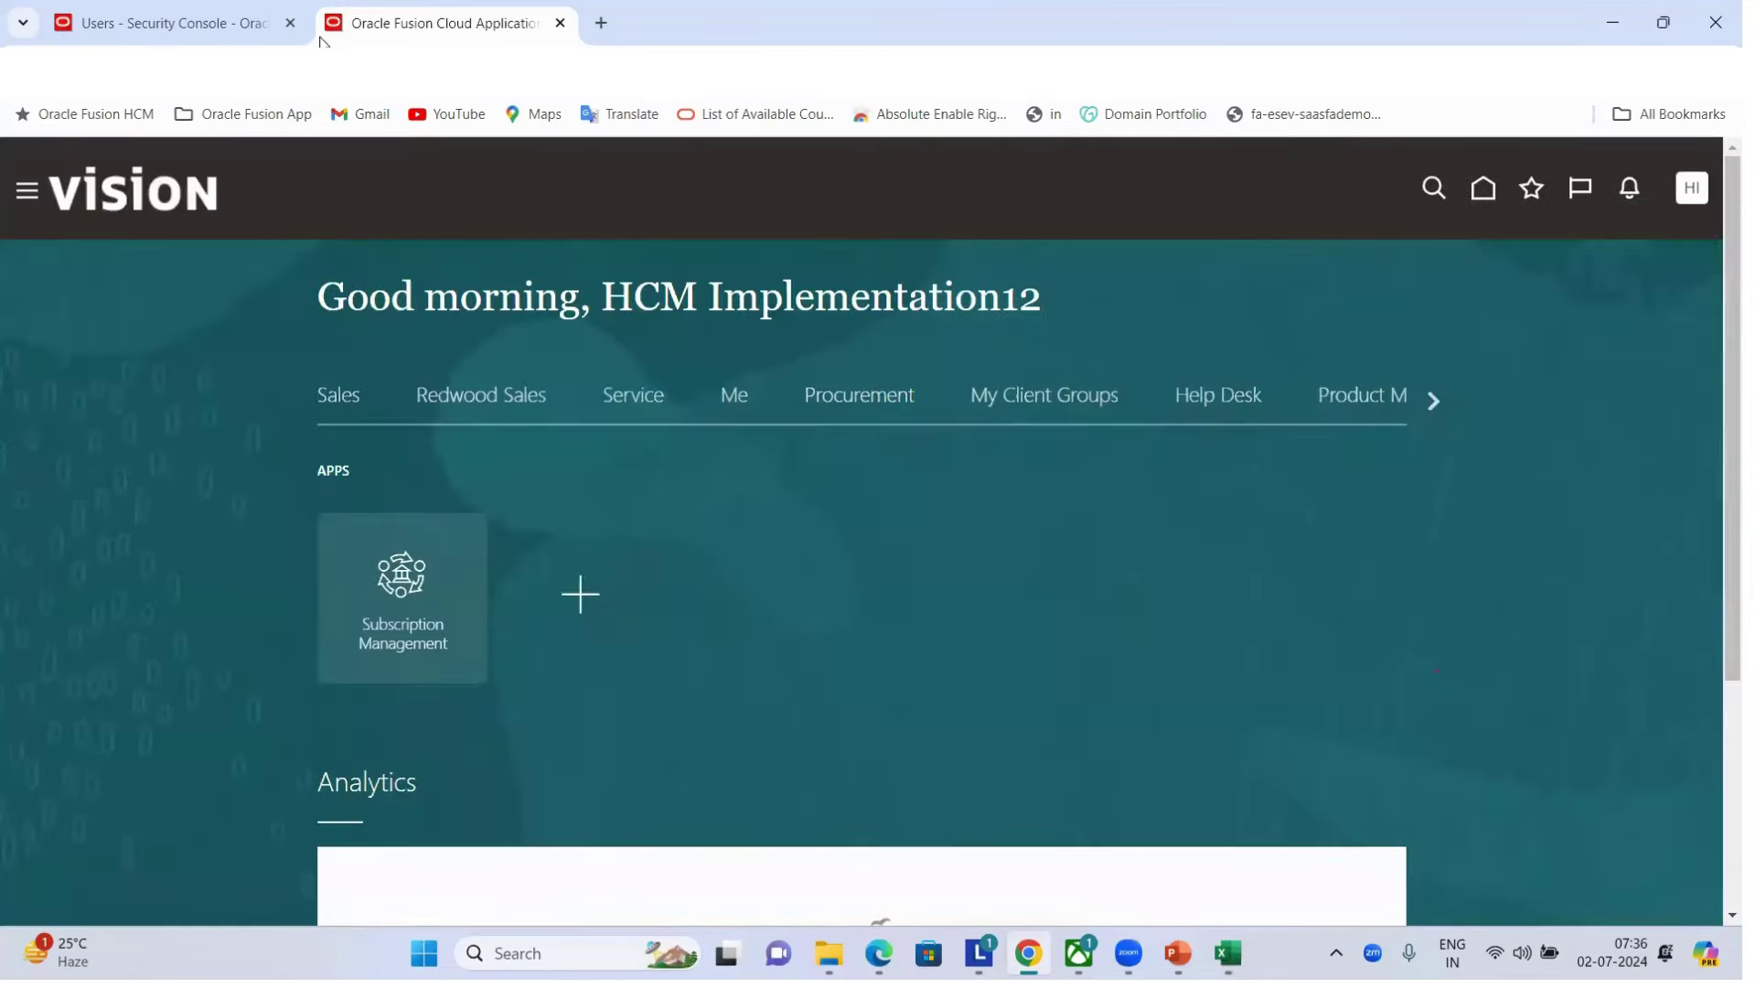
left_click(183, 23)
- Select the entered user name, then switch to Excel and select the Role Management note in J5
left_click(955, 398)
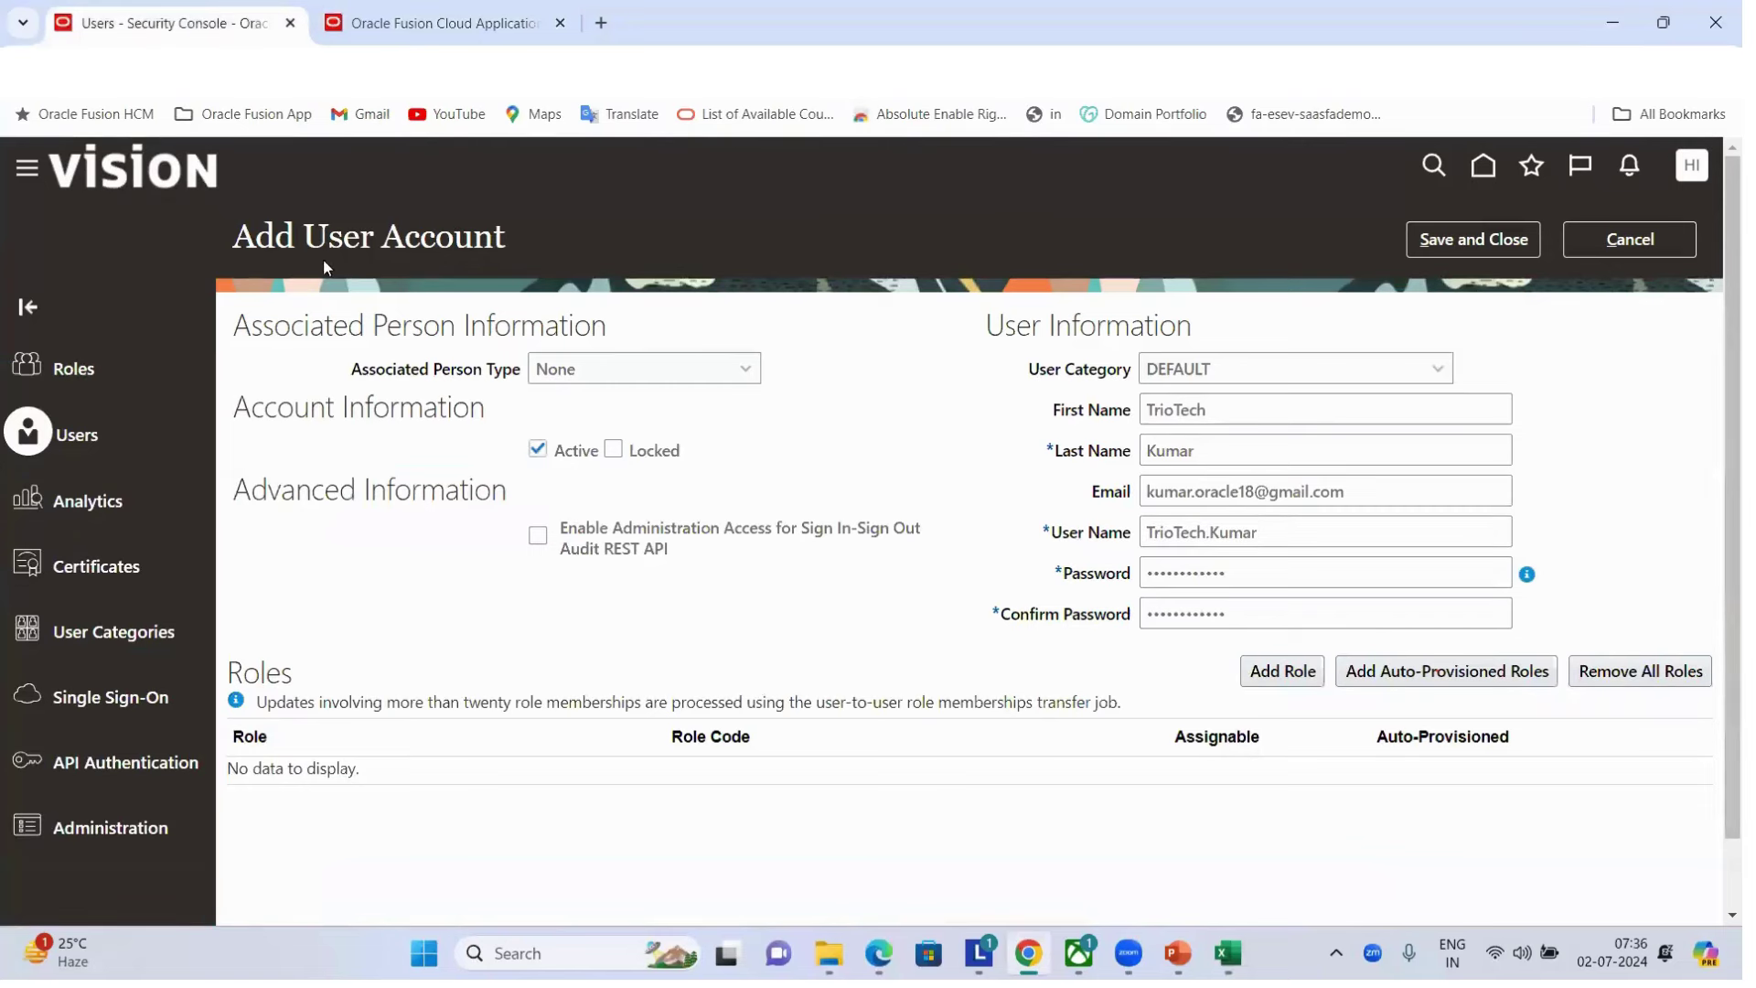
left_click_drag(314, 236, 485, 238)
left_click(1302, 522)
double_click(1302, 522)
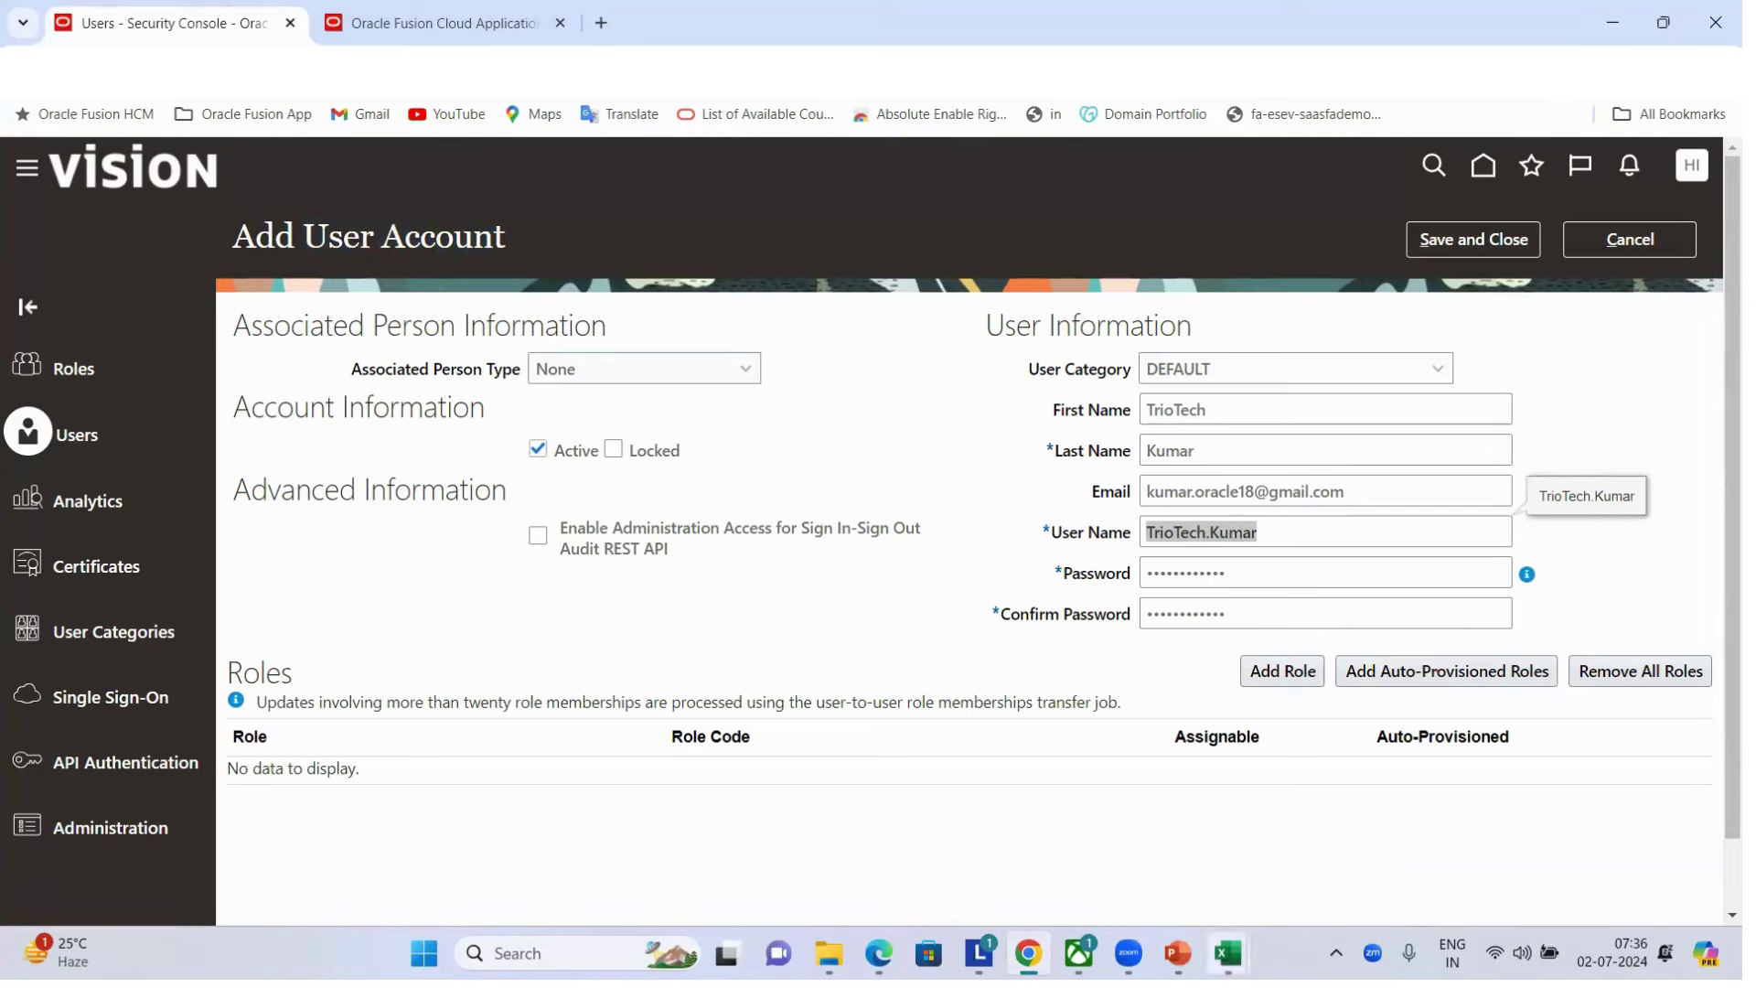
left_click(1227, 953)
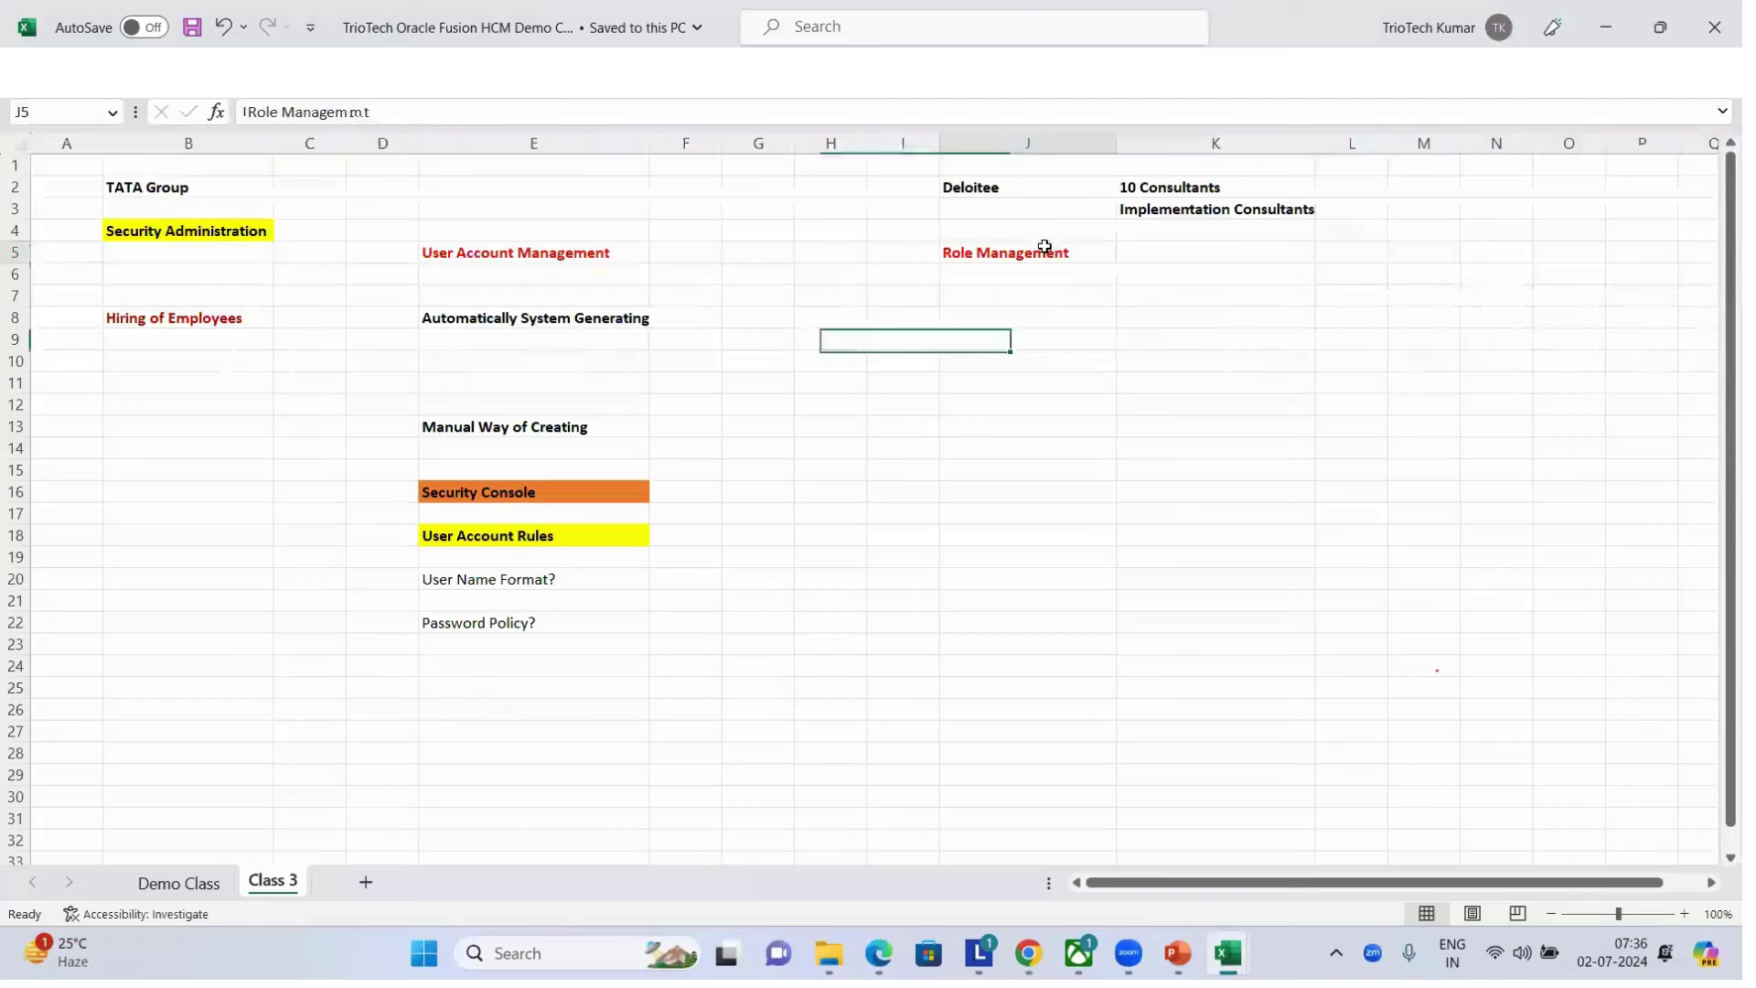
left_click(1045, 247)
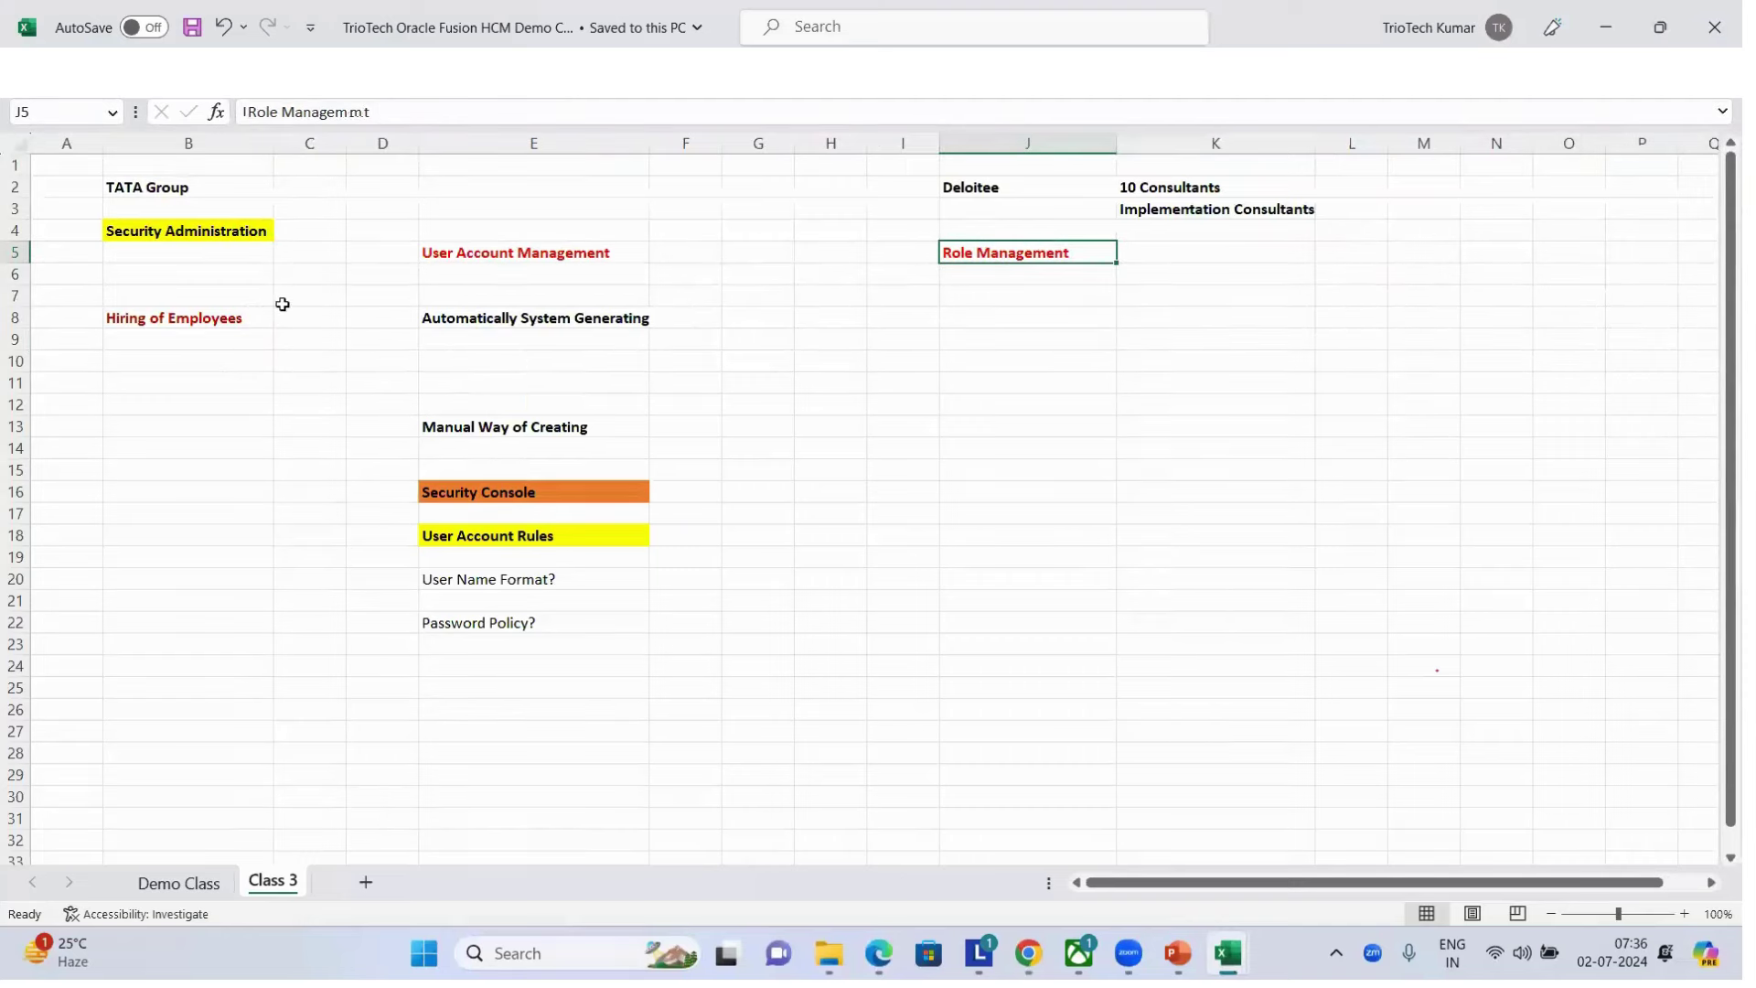
- Type 'RBAC - Roles Based Access Control' in J7, autofit column J and make it bold
left_click(228, 241)
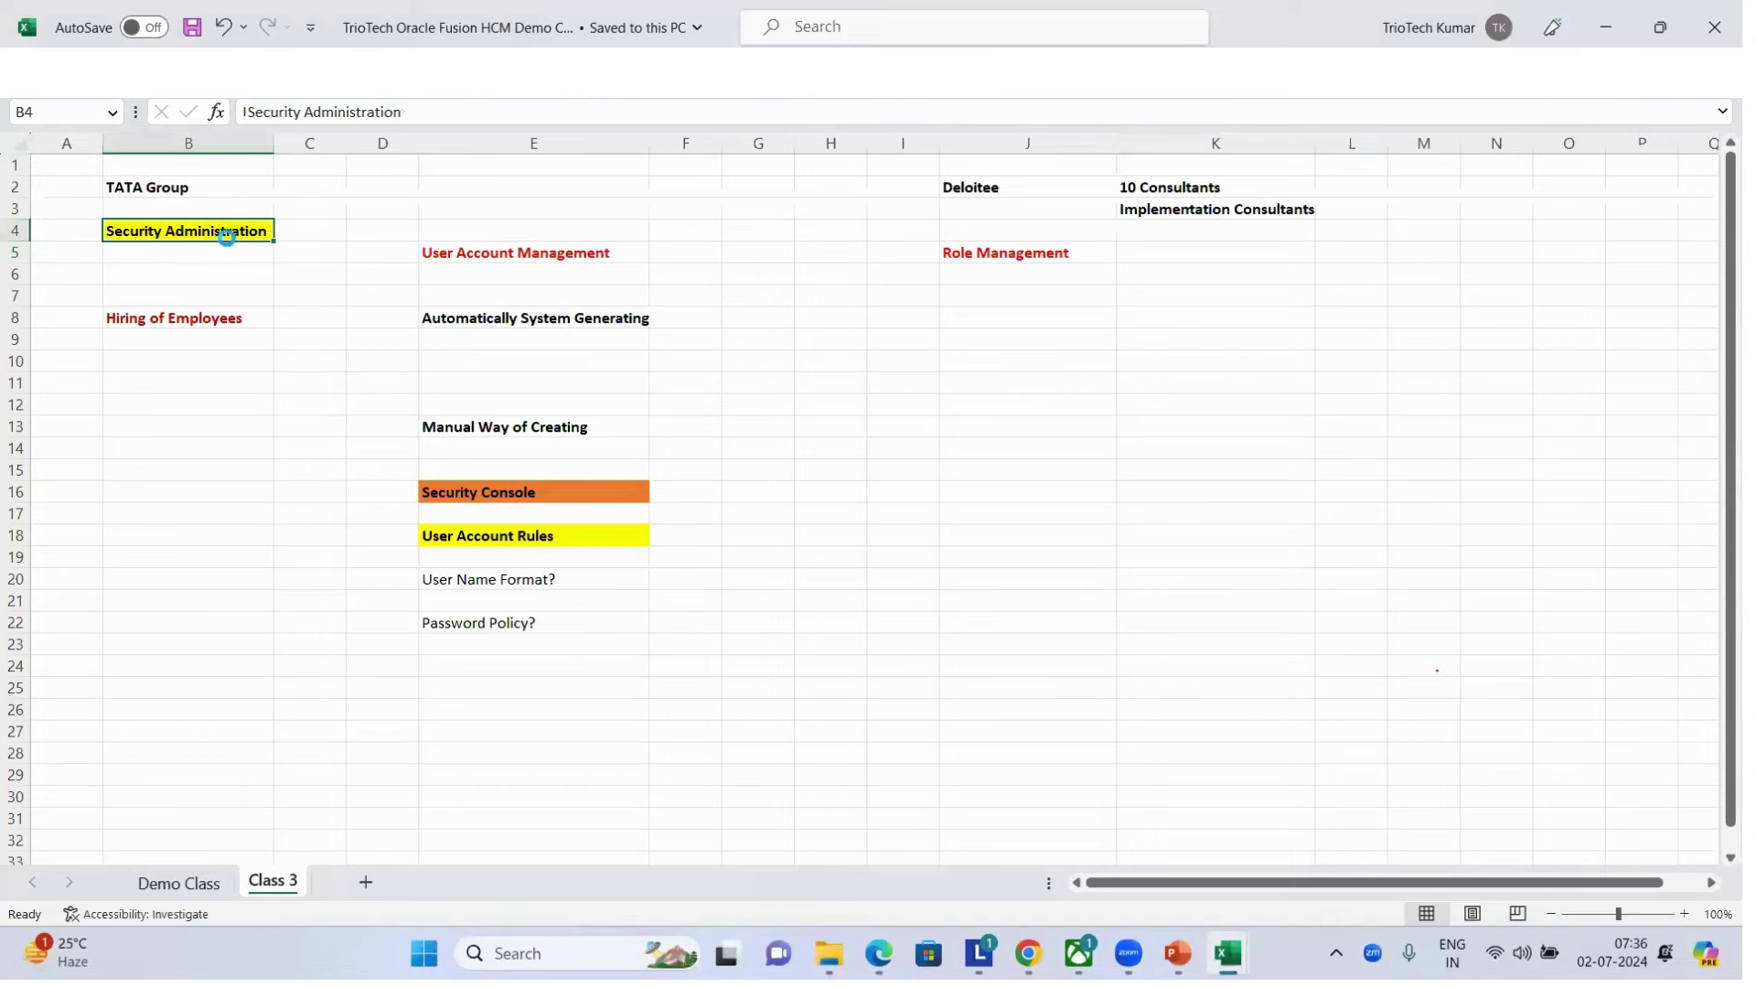
key("ctrl+c")
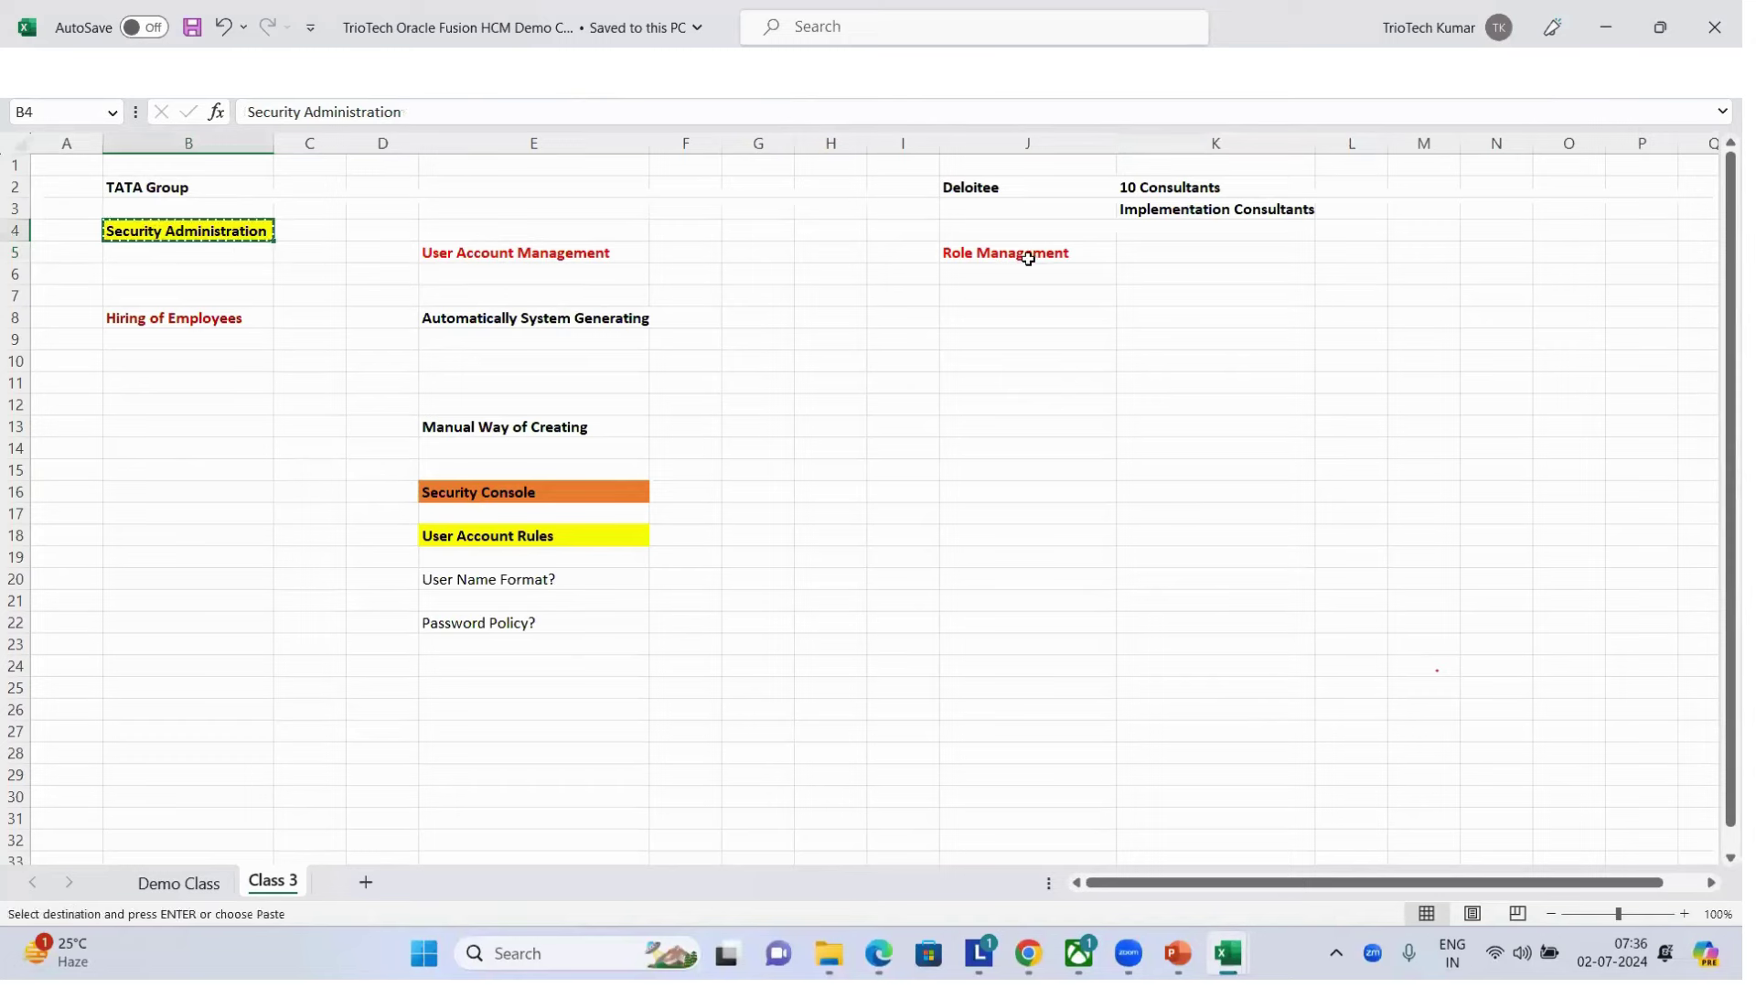
left_click(986, 289)
key("Caps_Lock")
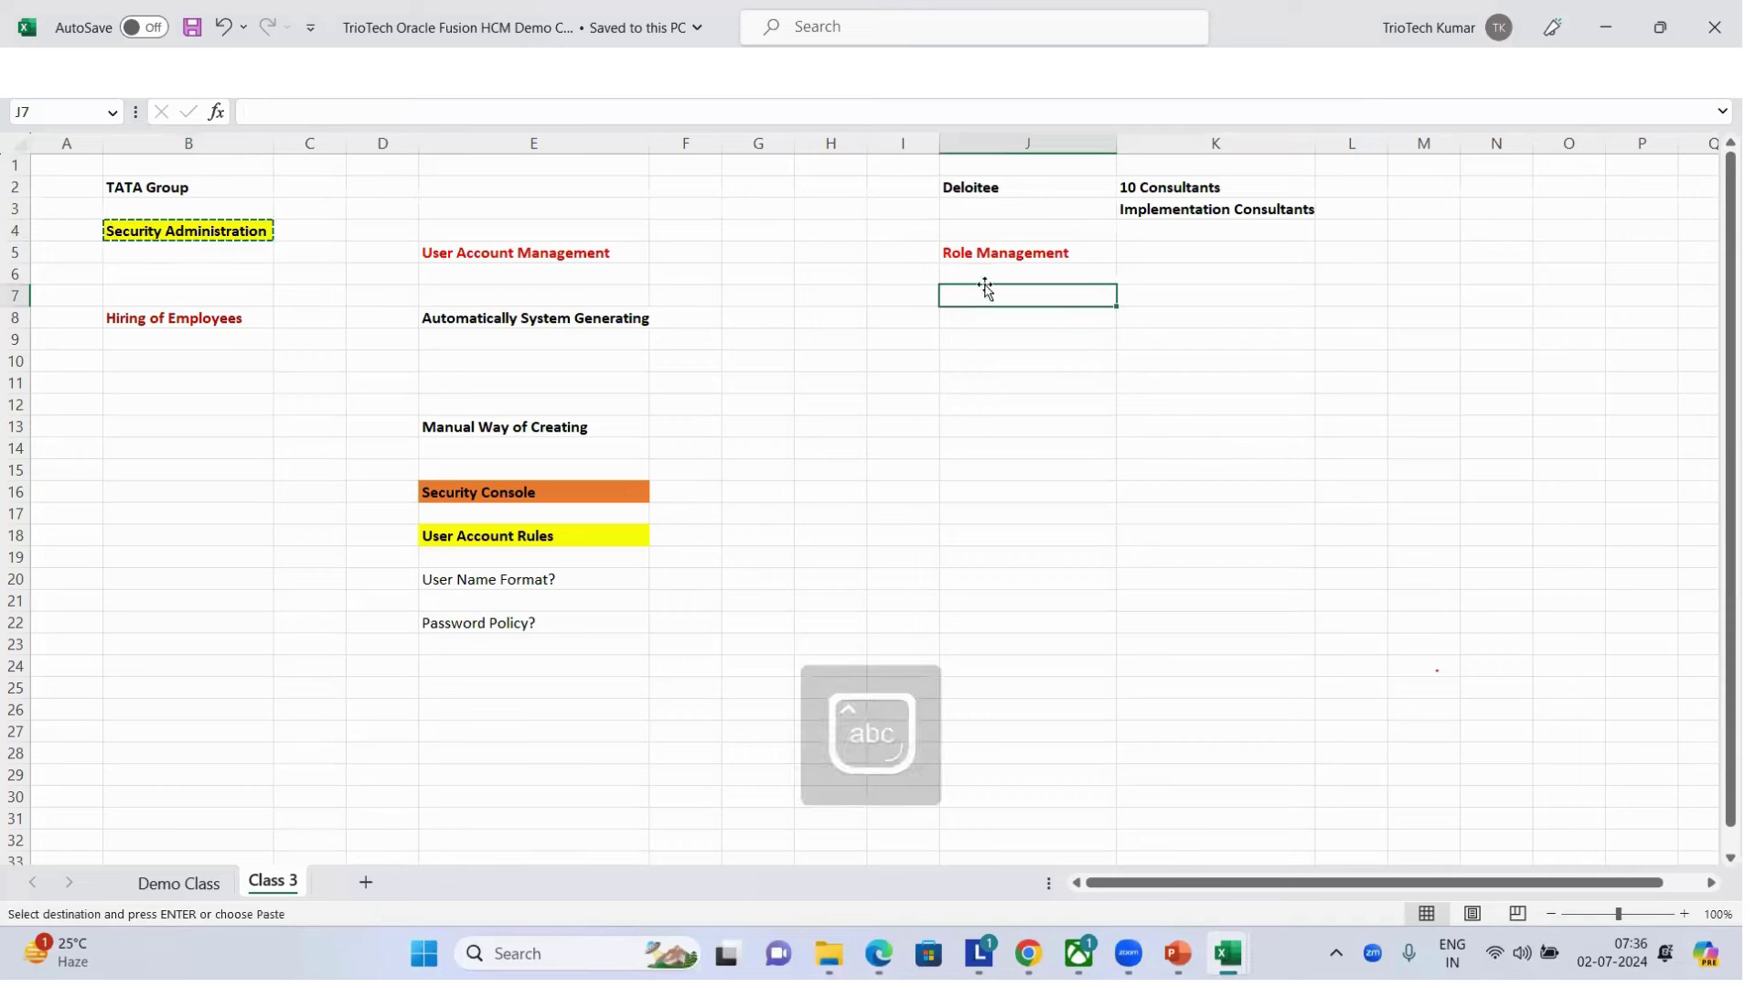
type("RBAC")
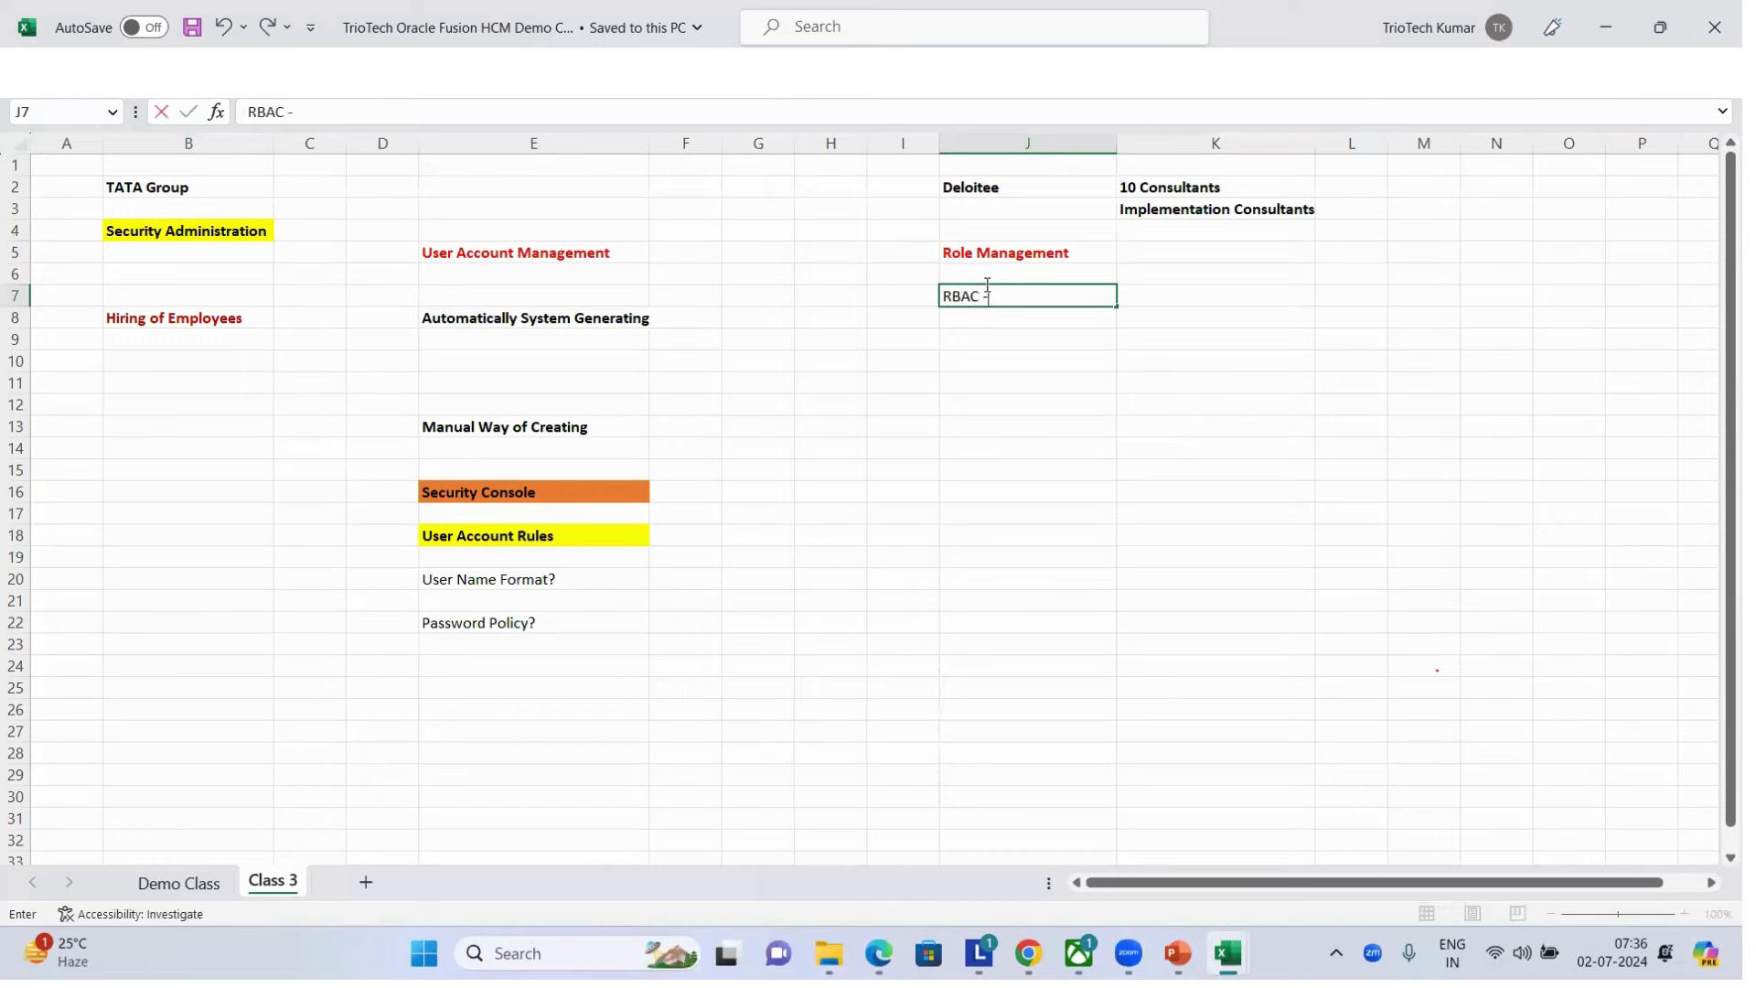
type(" - Roles Based Access ")
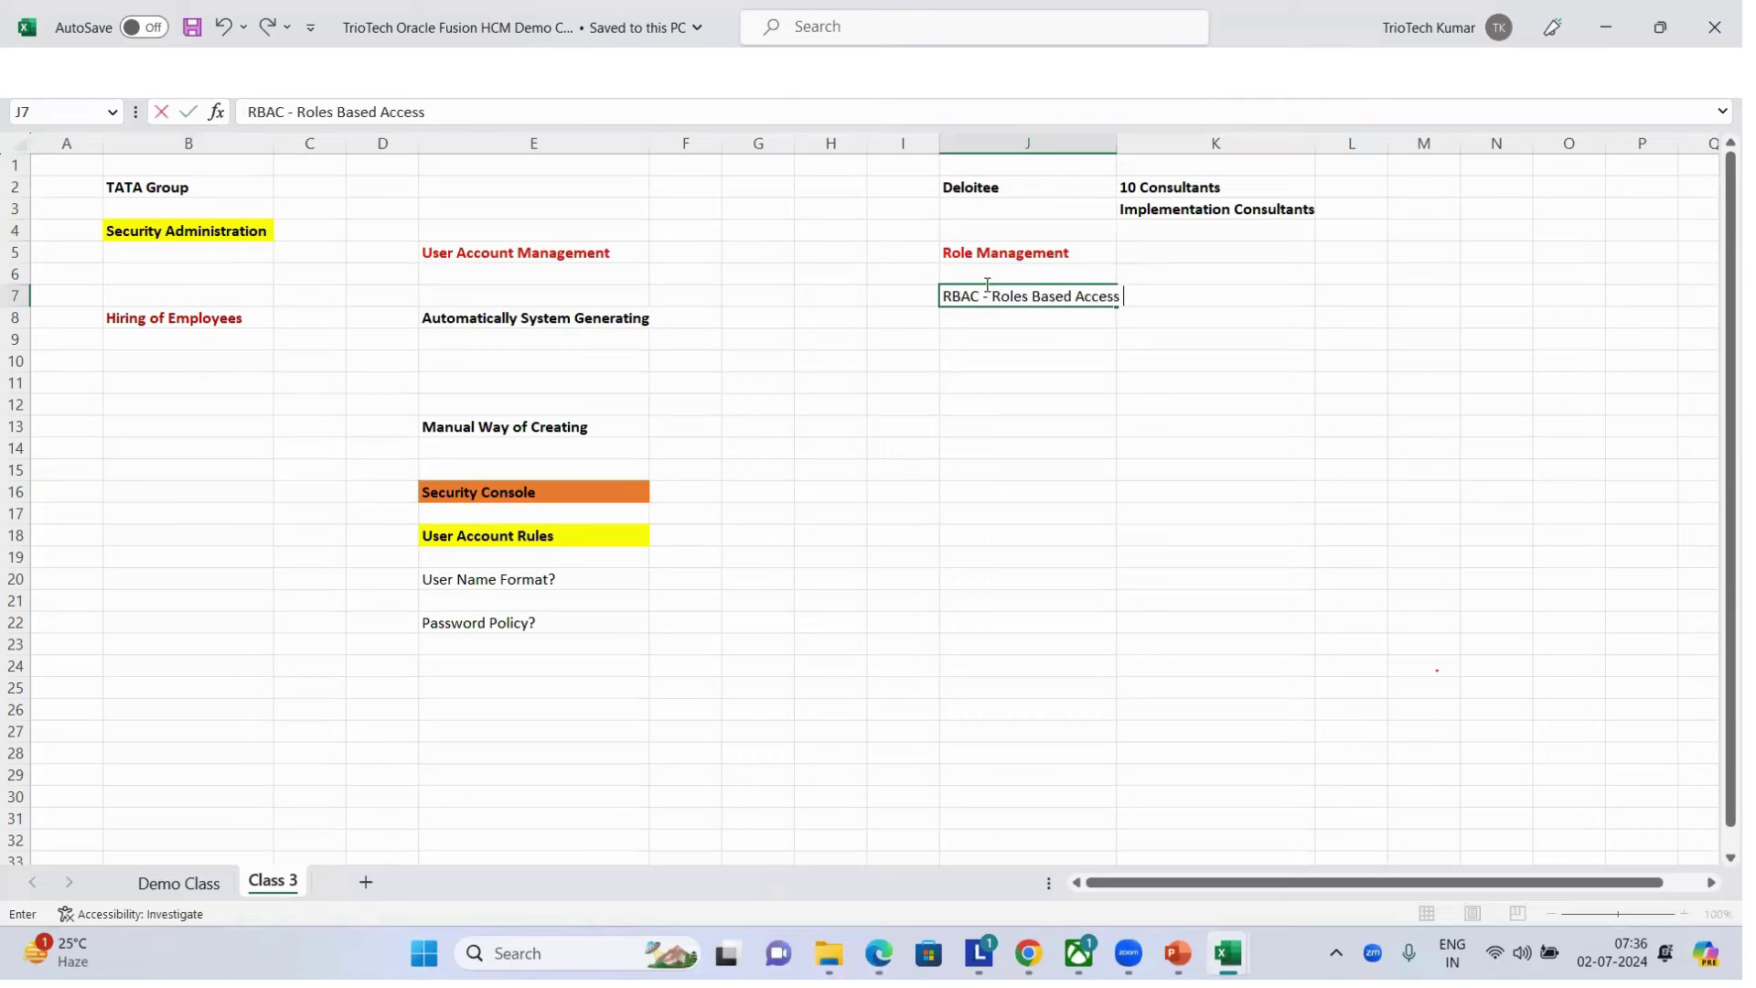
type("Control")
key("Return")
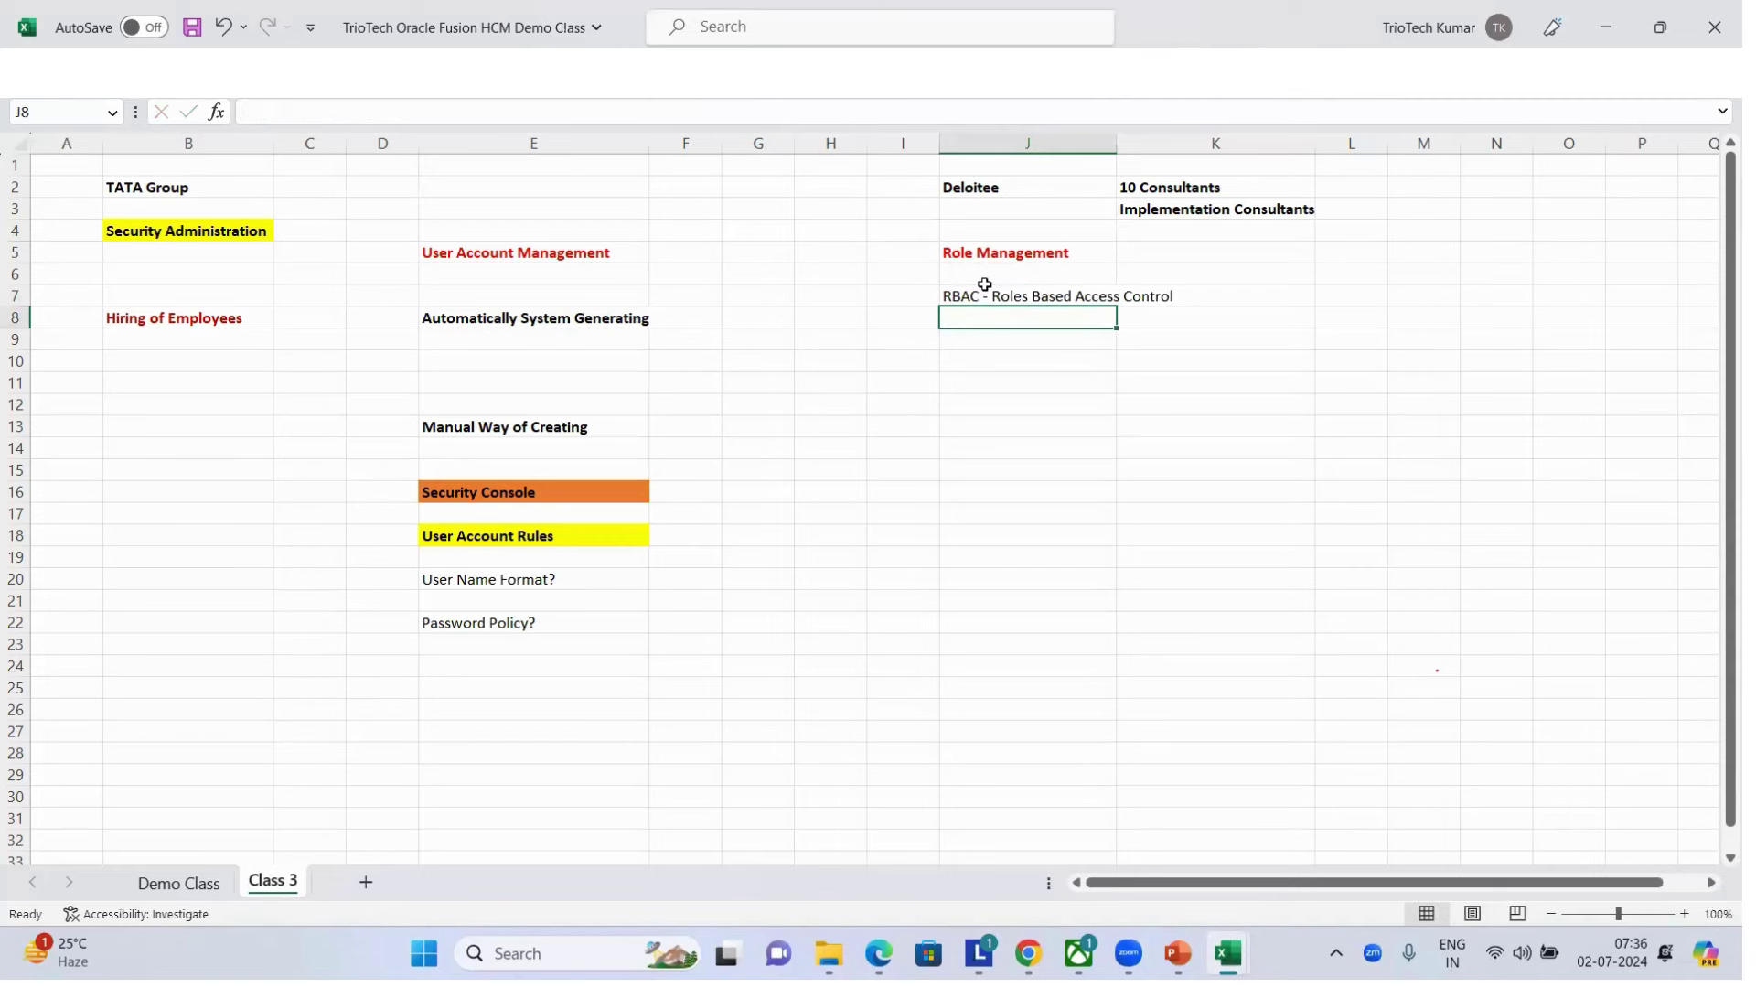
double_click(1117, 142)
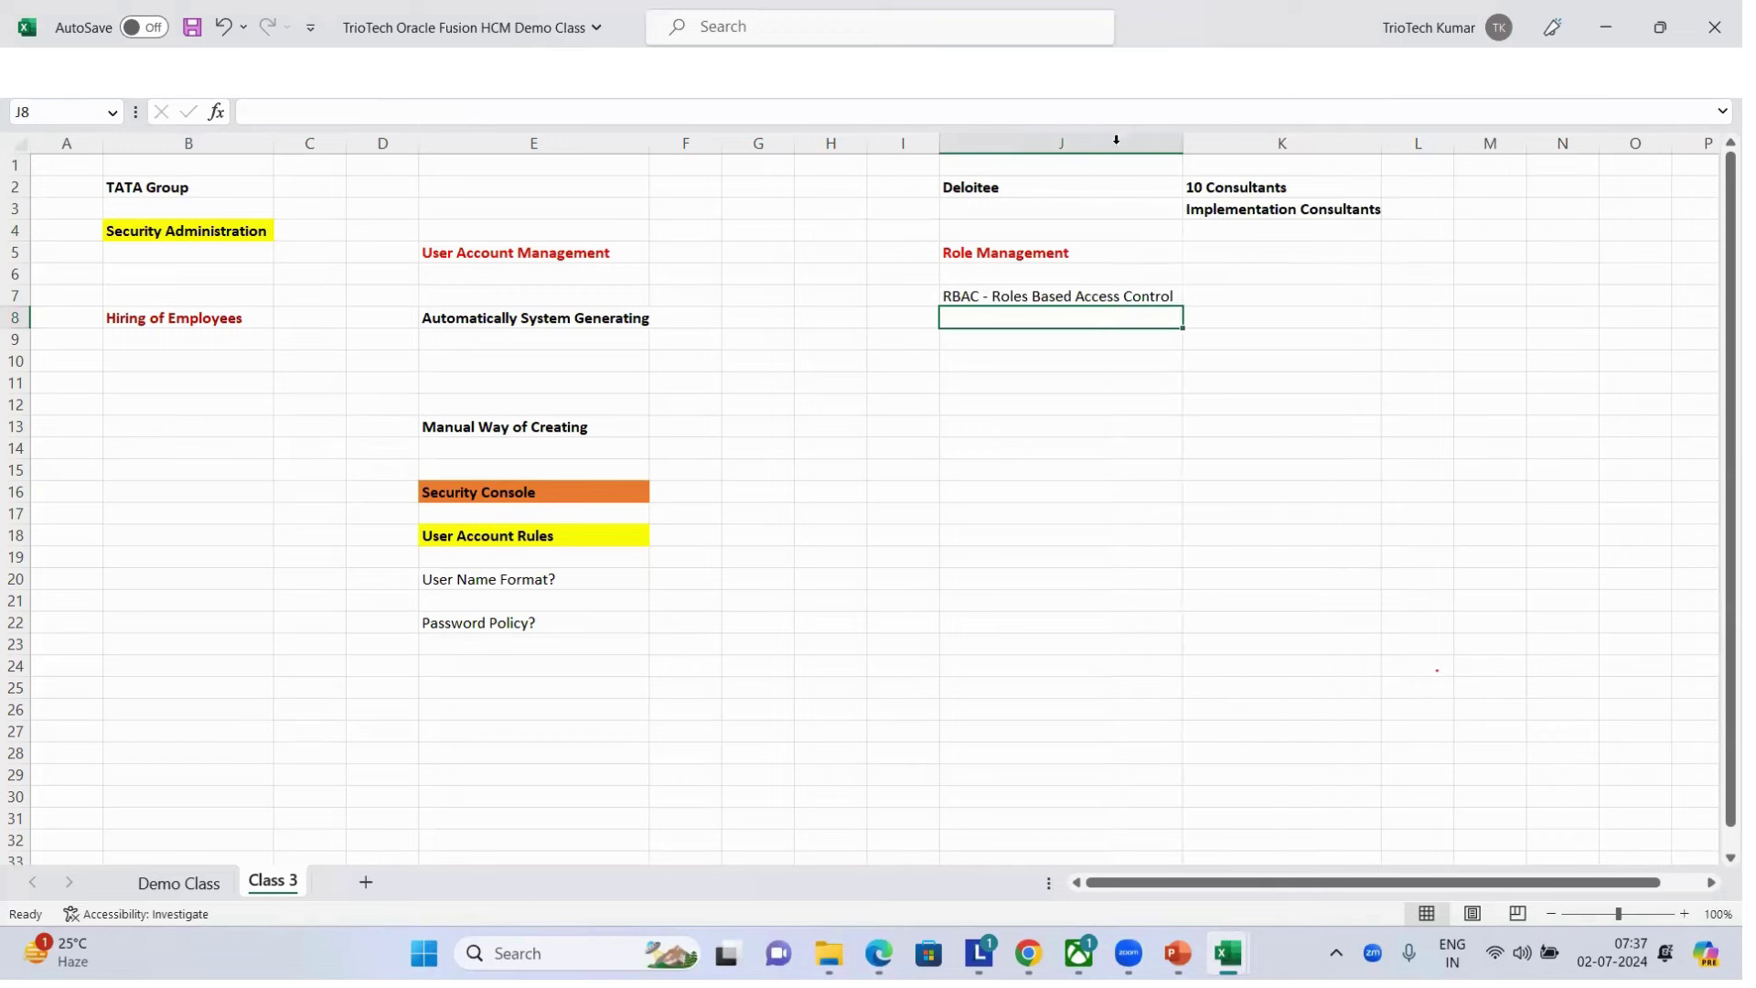
left_click(1113, 297)
key("ctrl+b")
left_click(1061, 355)
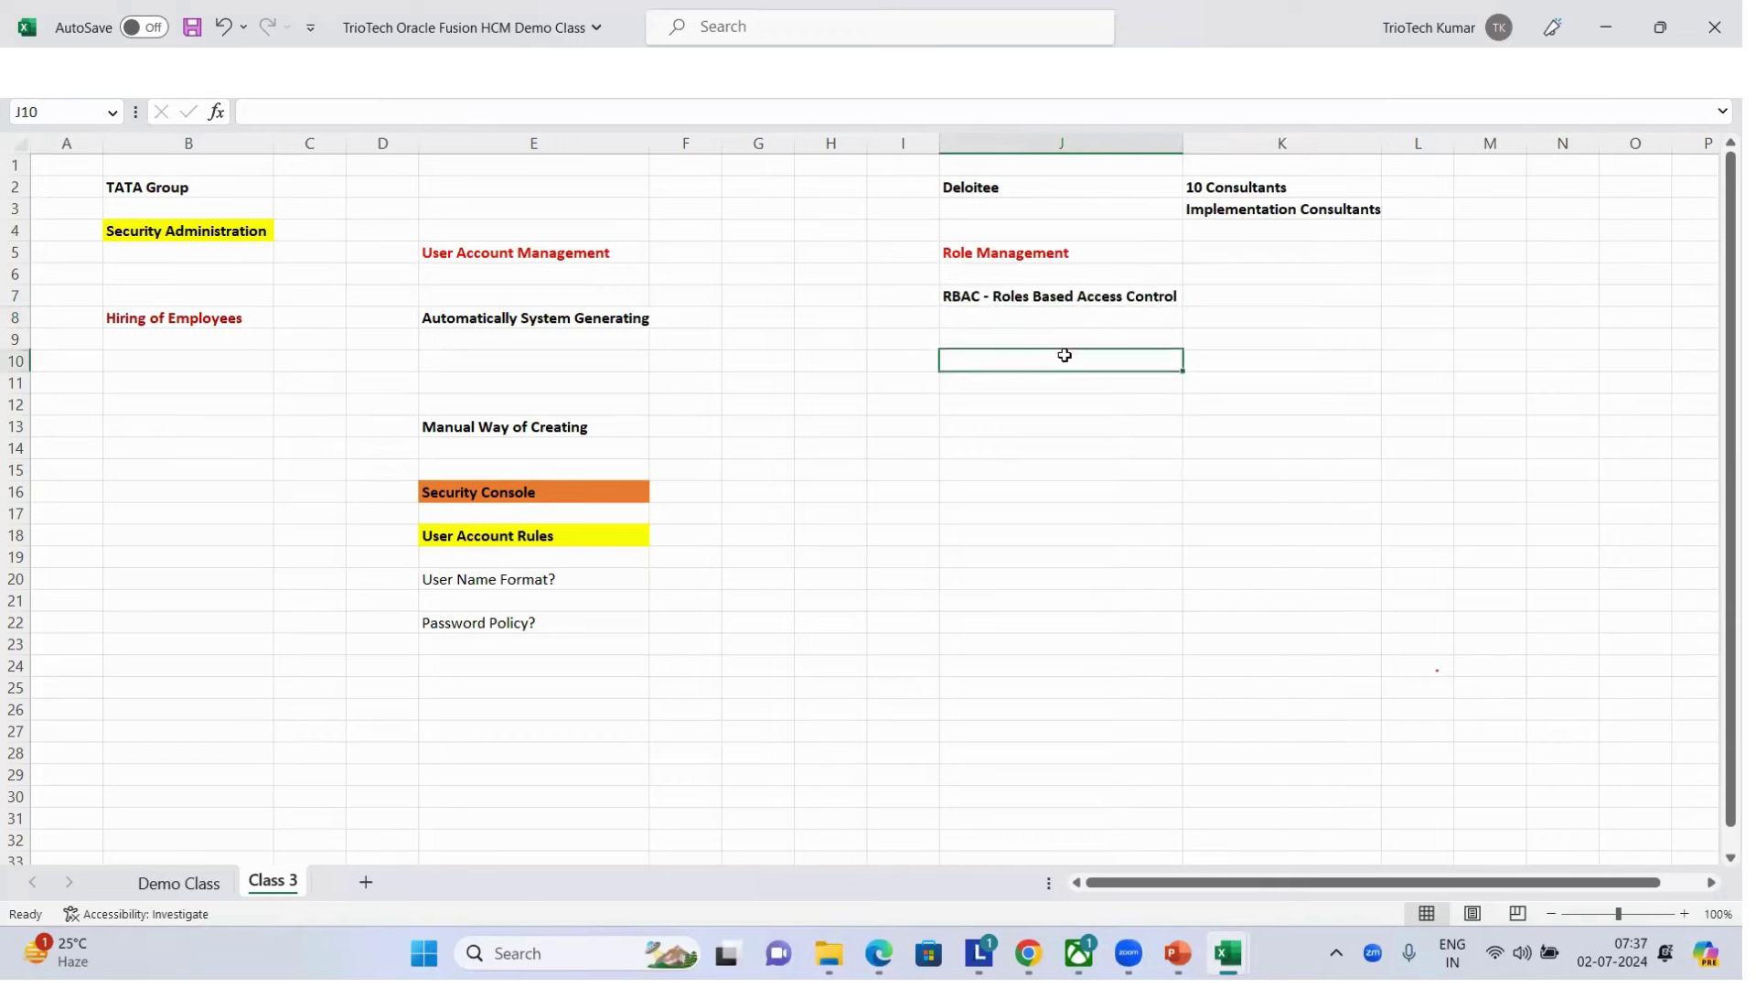
left_click(1036, 292)
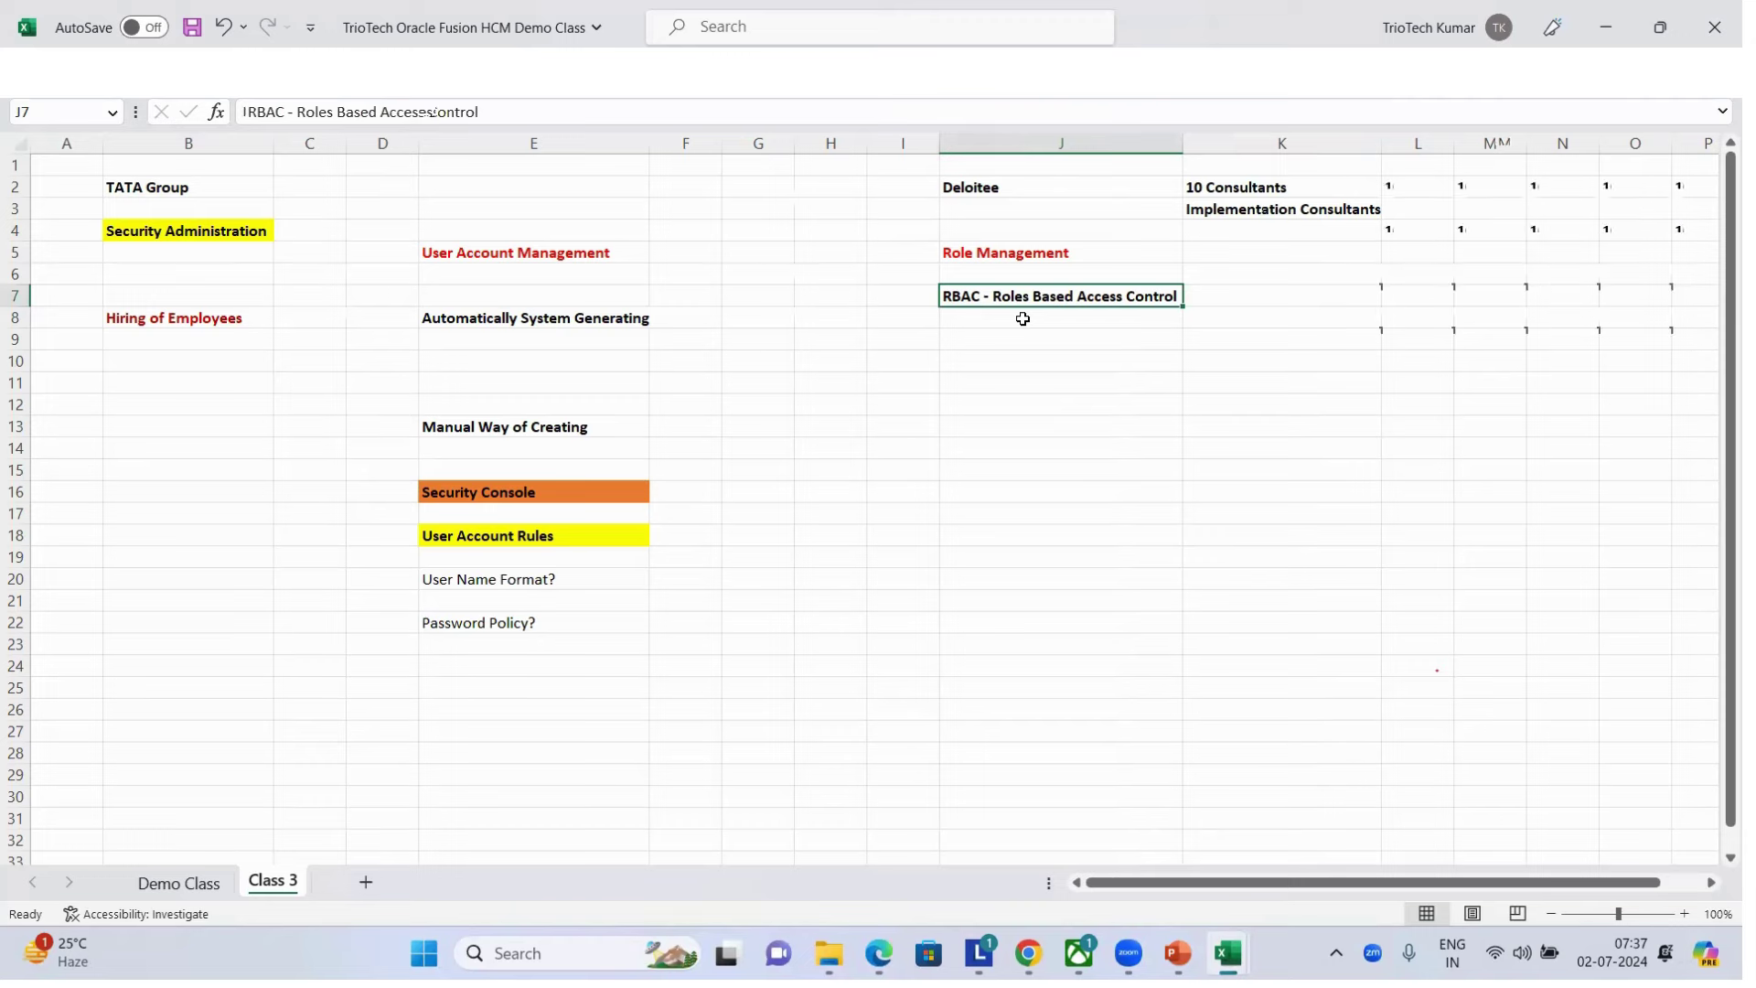
- On Demo Class, copy the functional modules list from Global HR to ORC
left_click(206, 882)
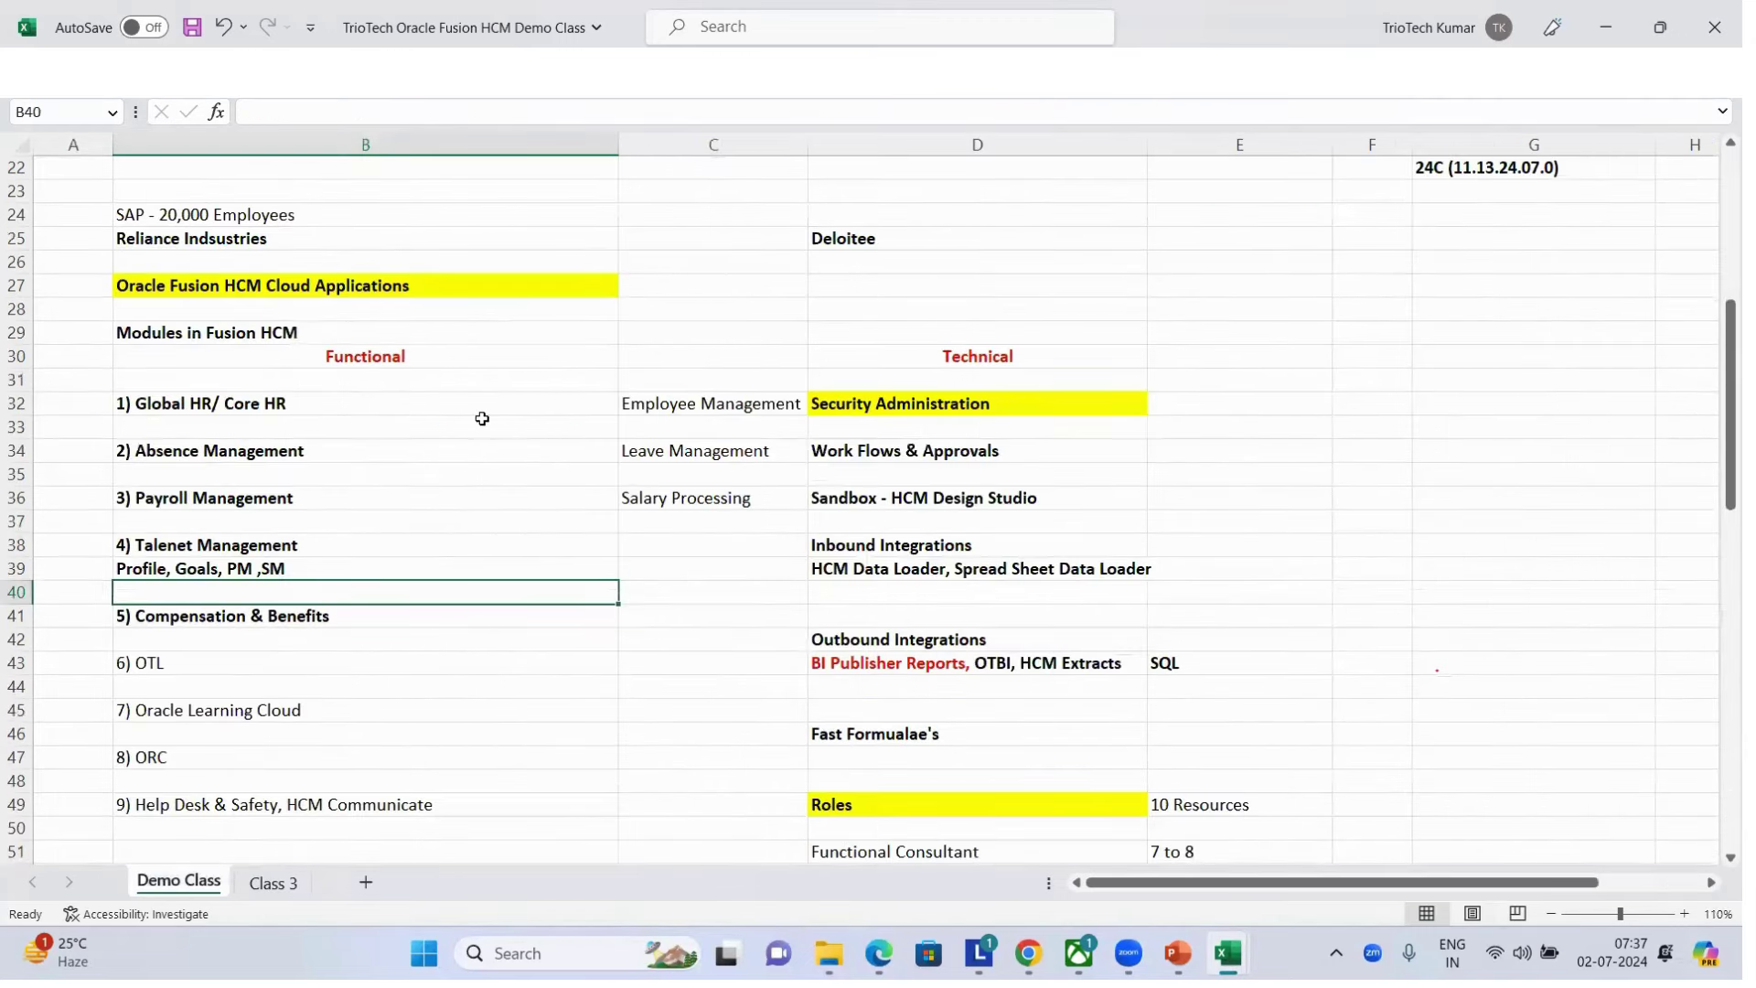
scroll(439, 384, "down", 1)
left_click(365, 285)
left_click(357, 289)
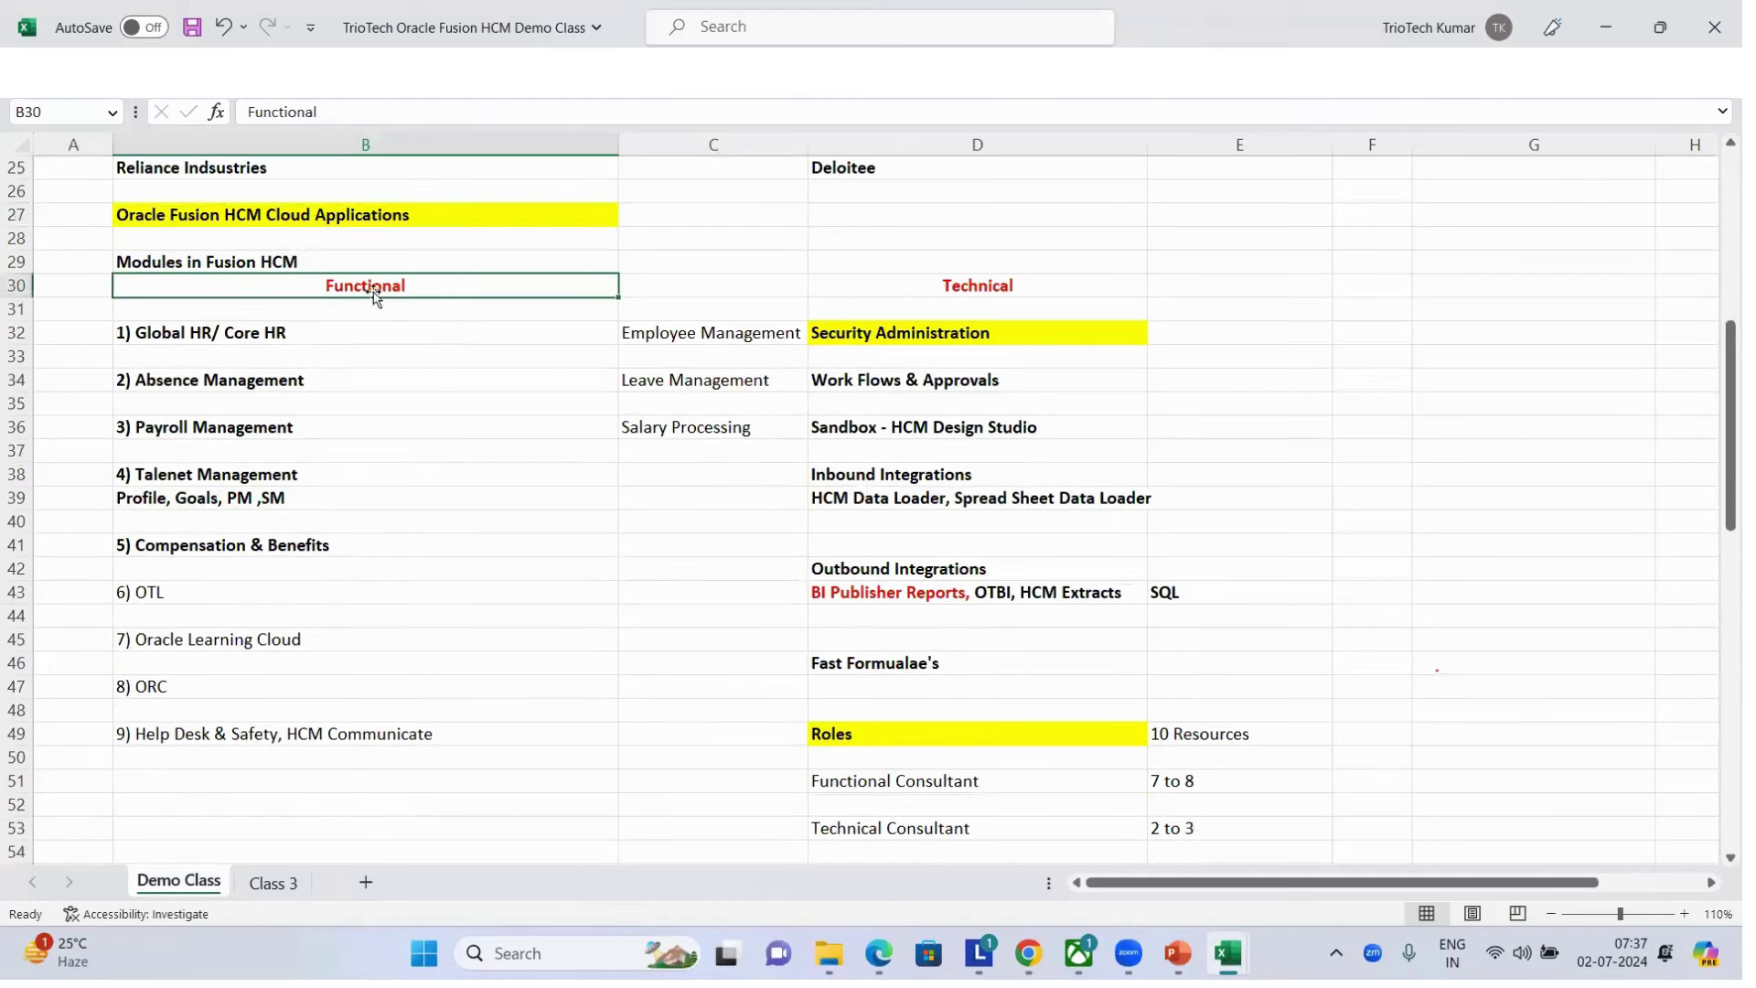
left_click(1054, 285)
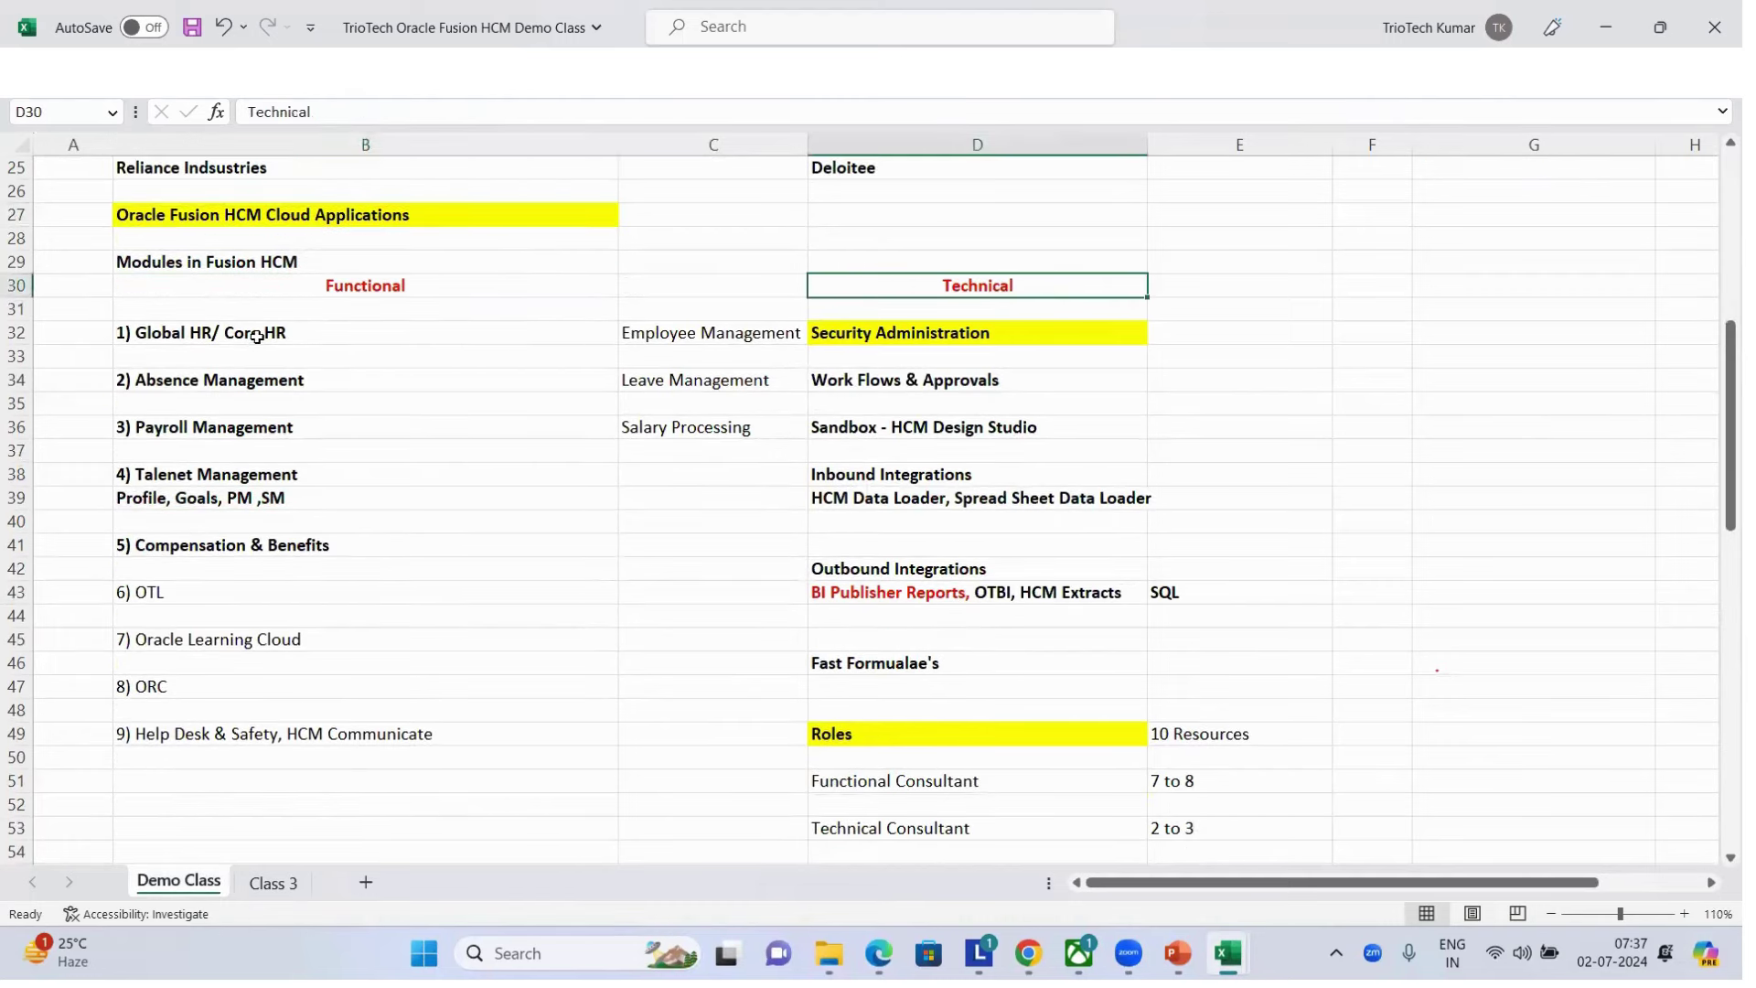
left_click_drag(257, 335, 1135, 764)
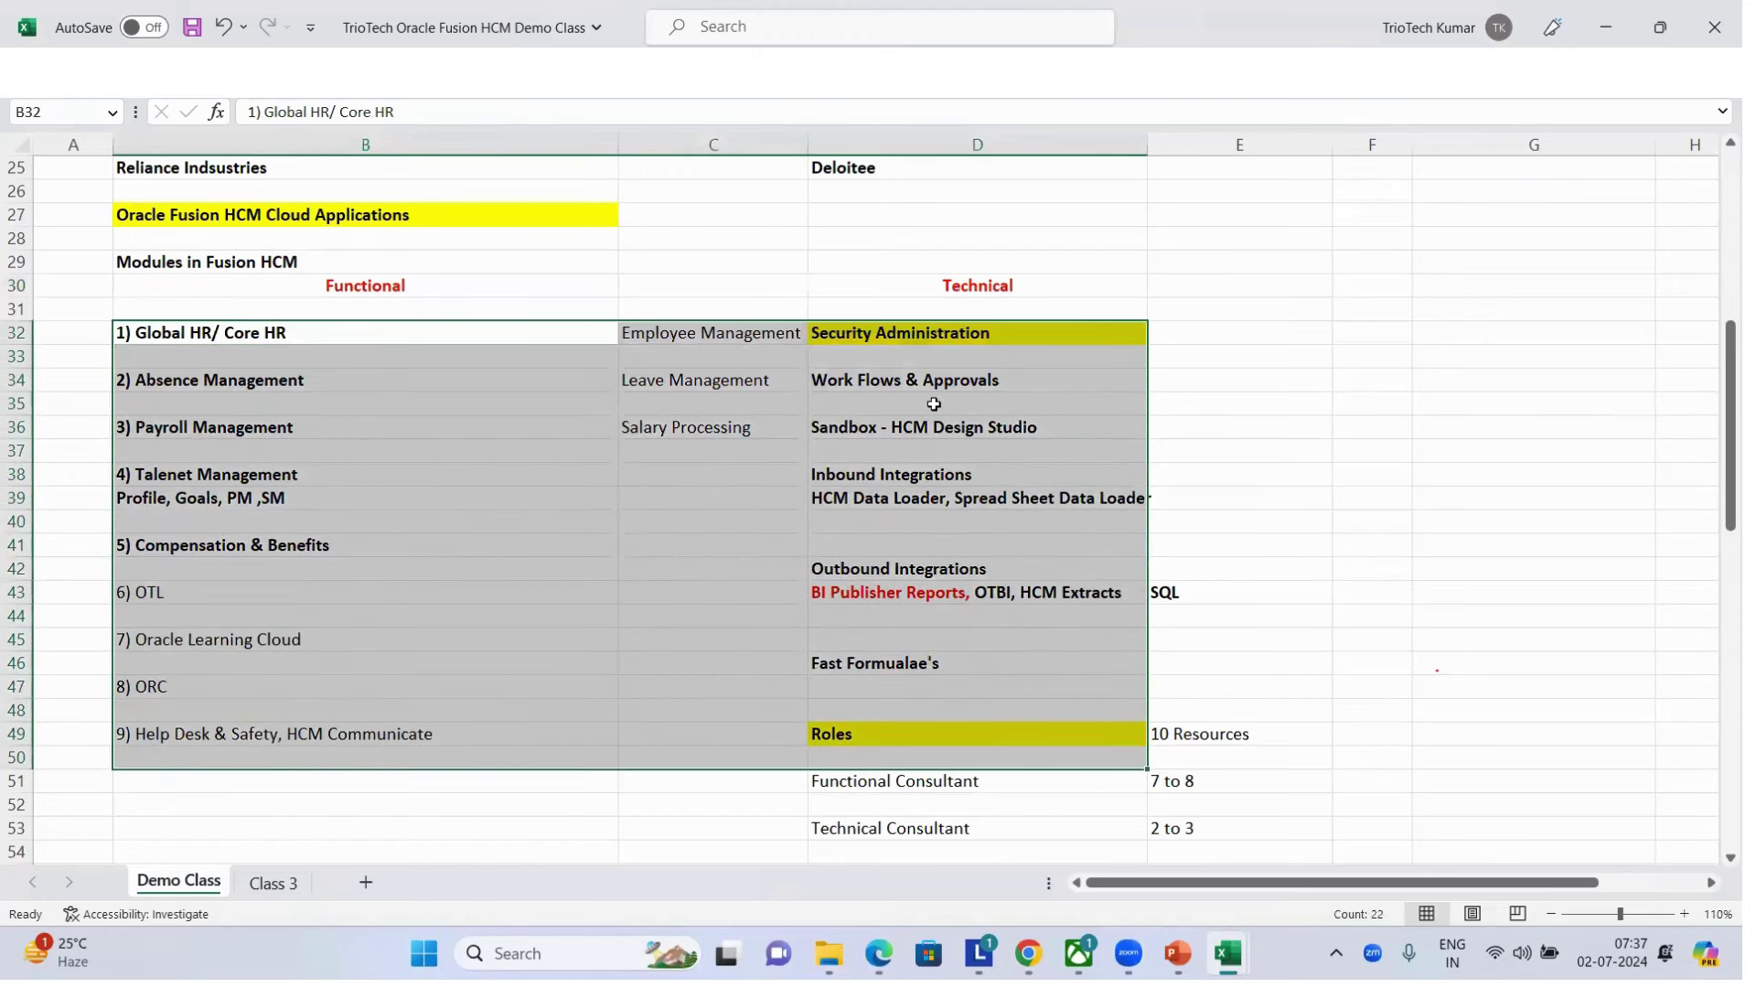
left_click(919, 333)
left_click(923, 385)
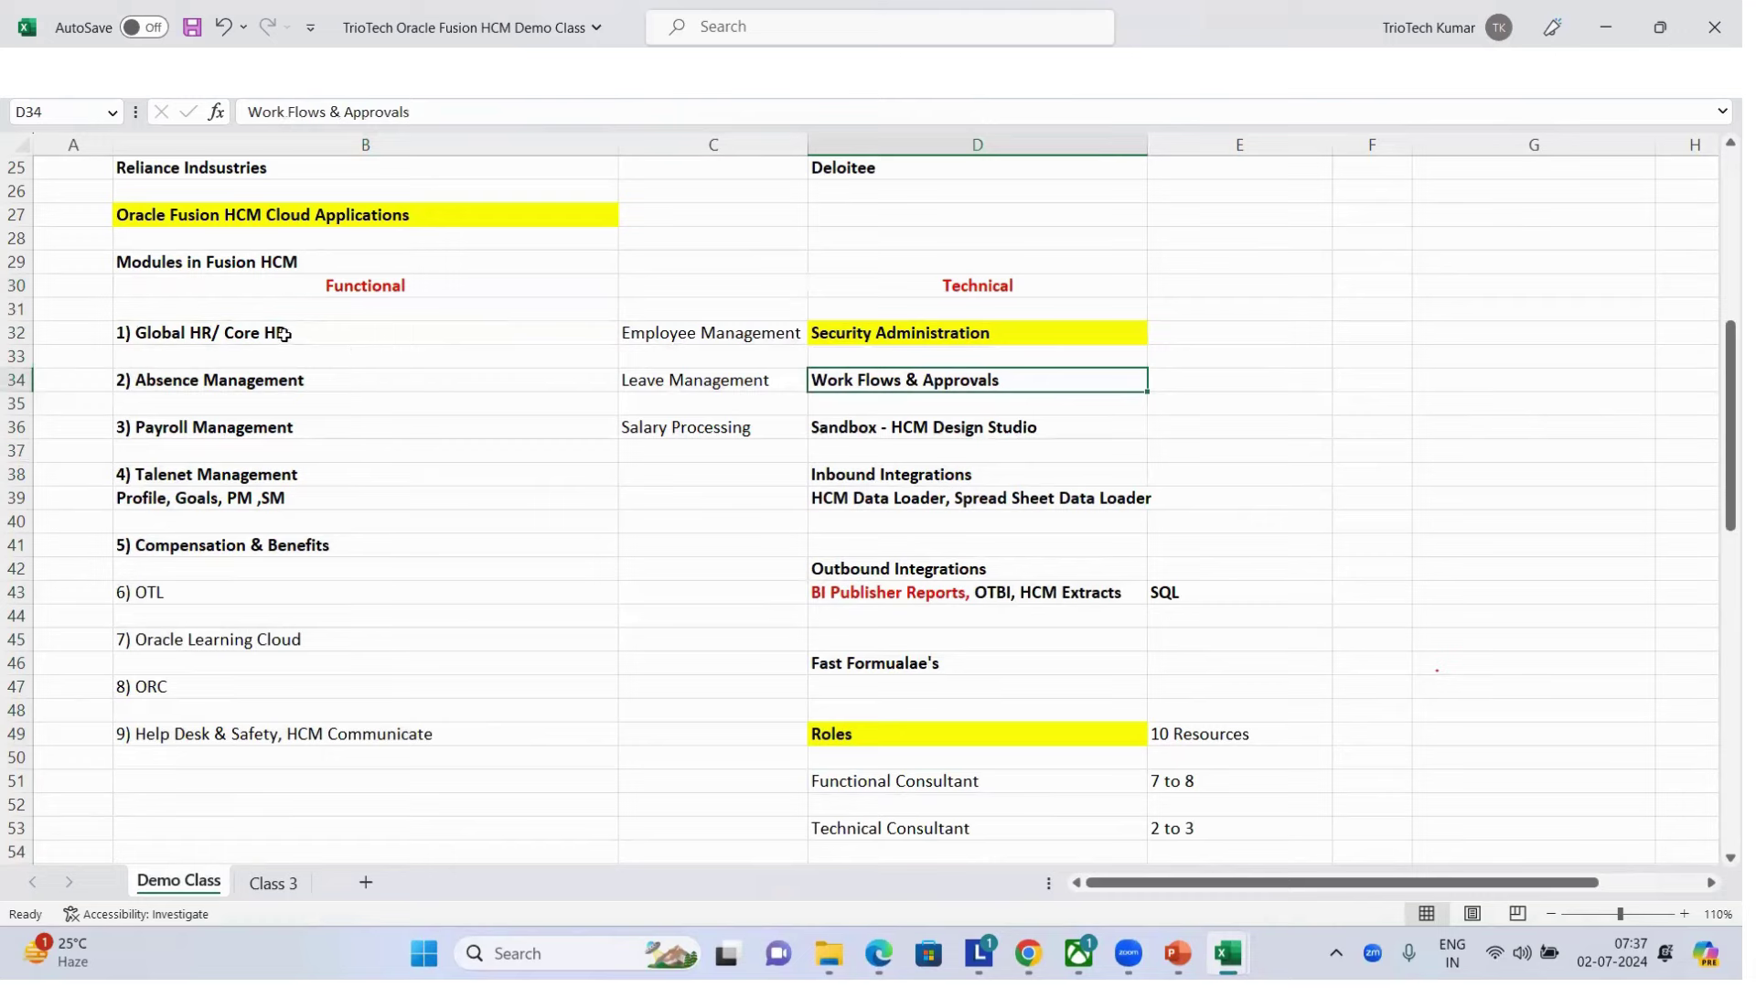
left_click_drag(281, 333, 338, 690)
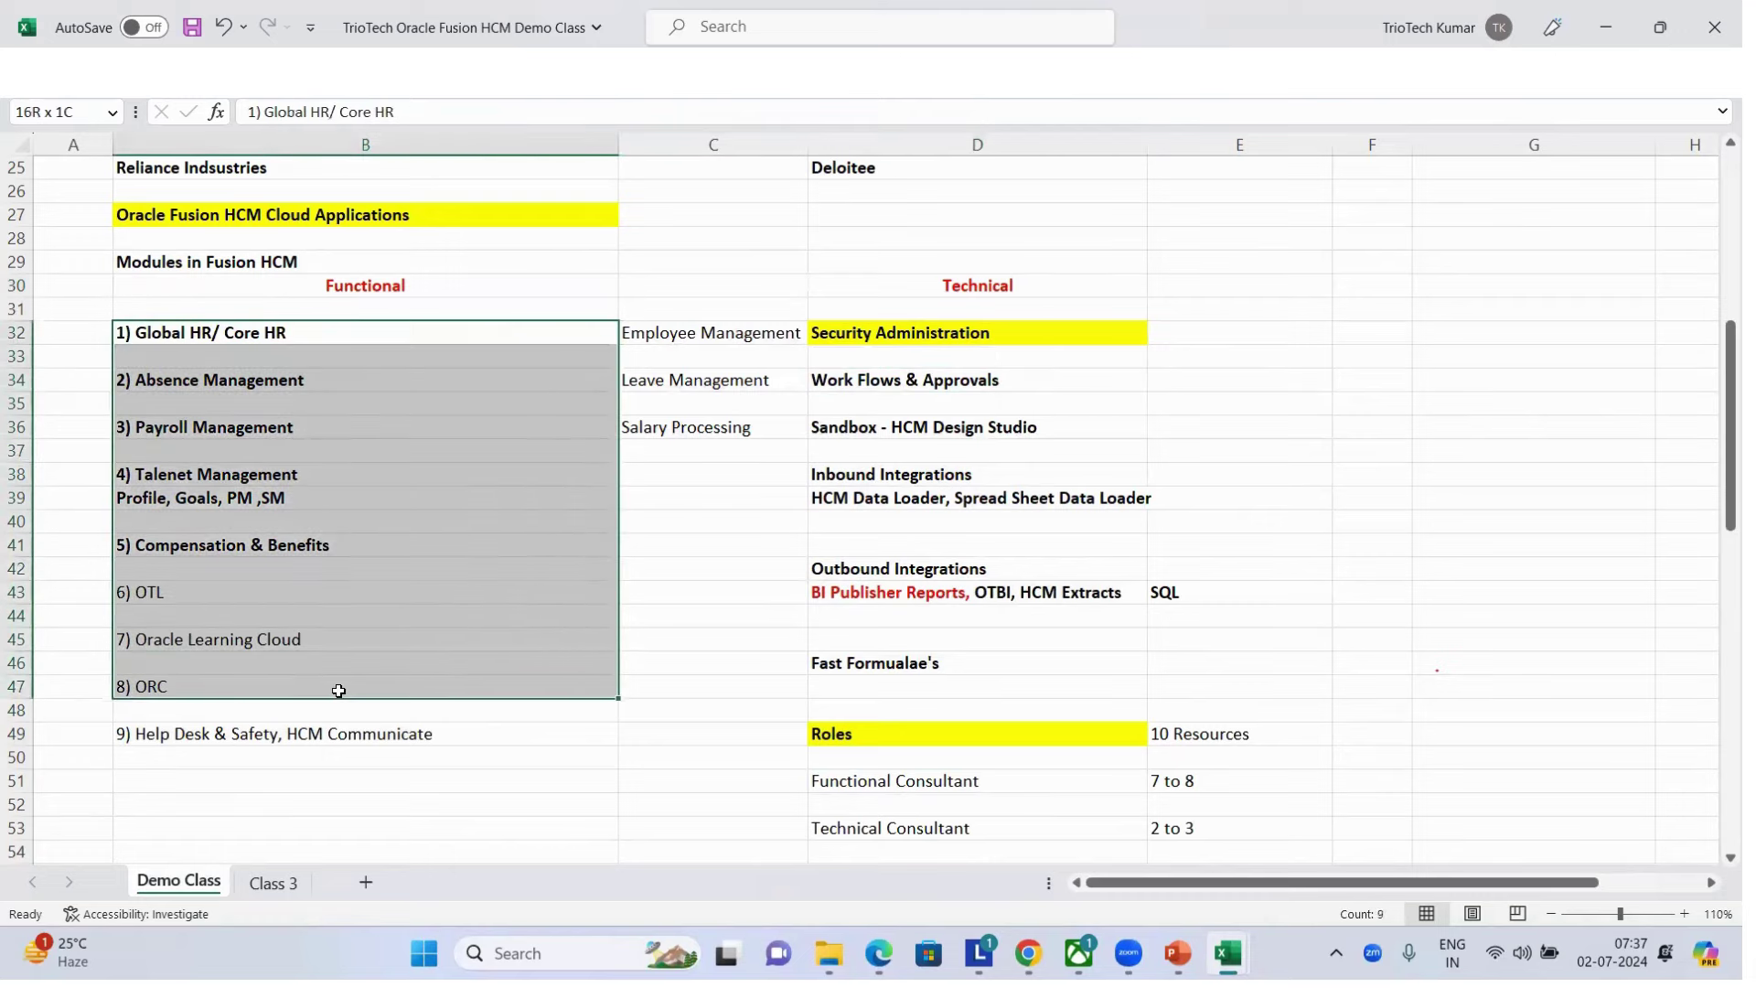
key("ctrl+c")
- Paste the modules into J9 on Class 3 and save the workbook
left_click(272, 883)
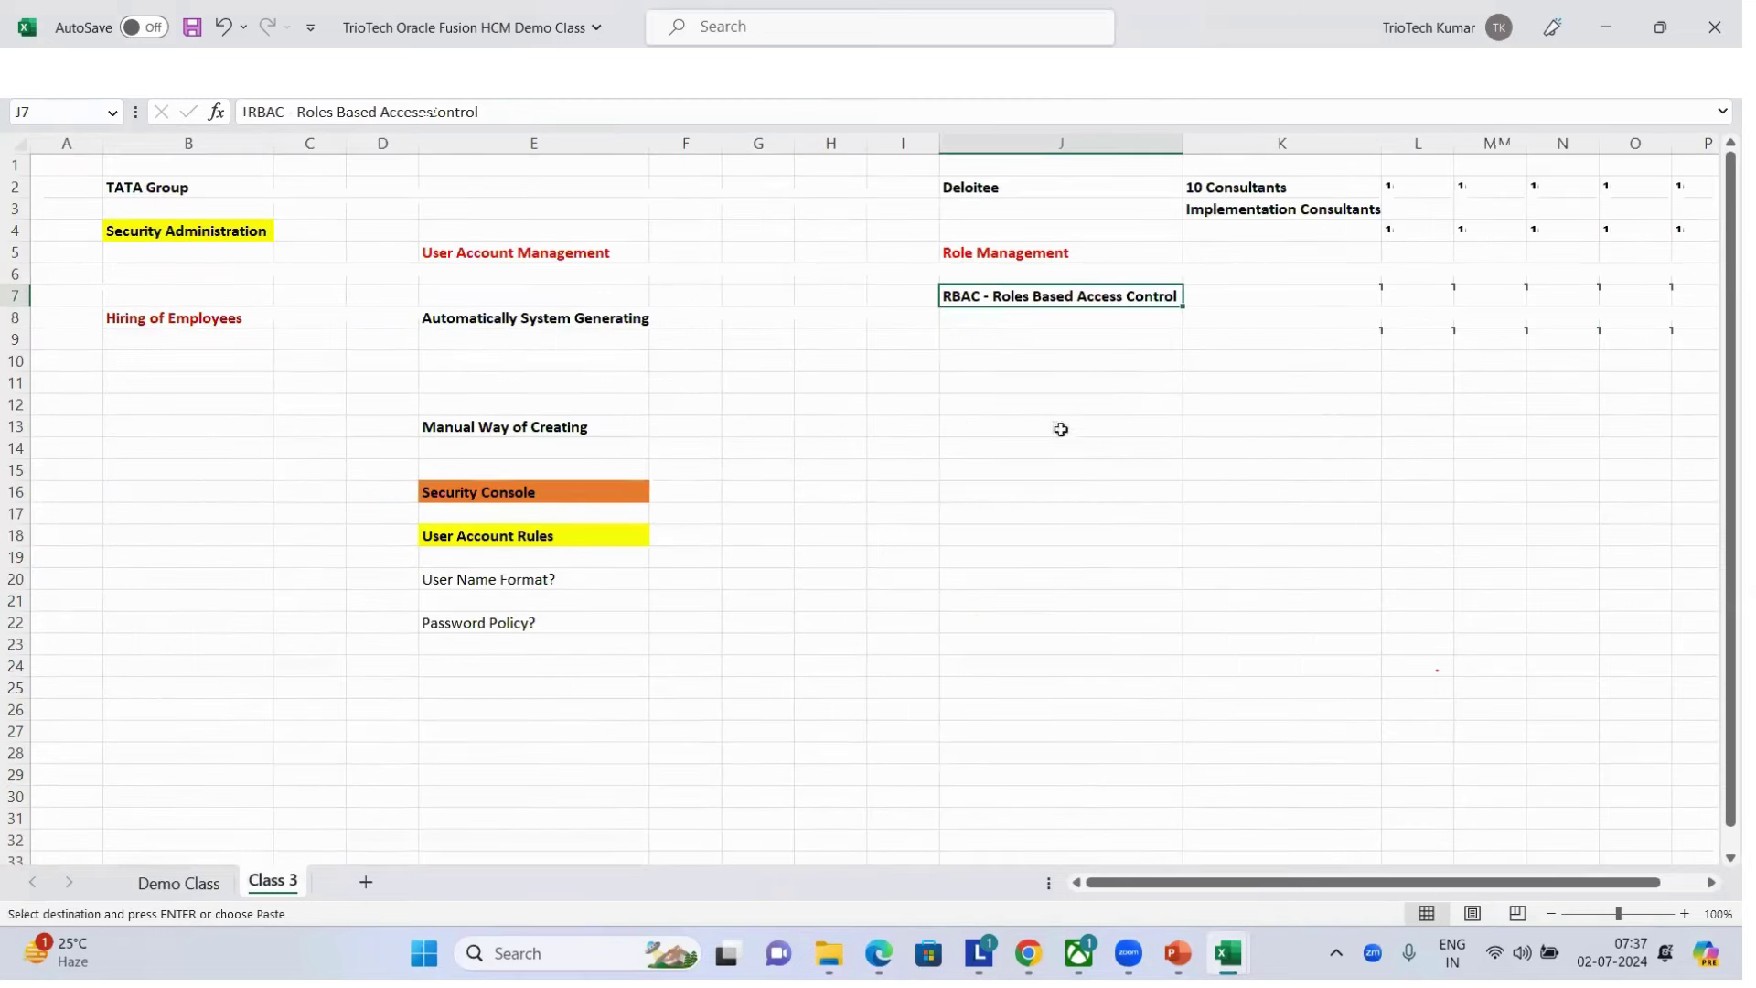
left_click(996, 344)
key("ctrl+v")
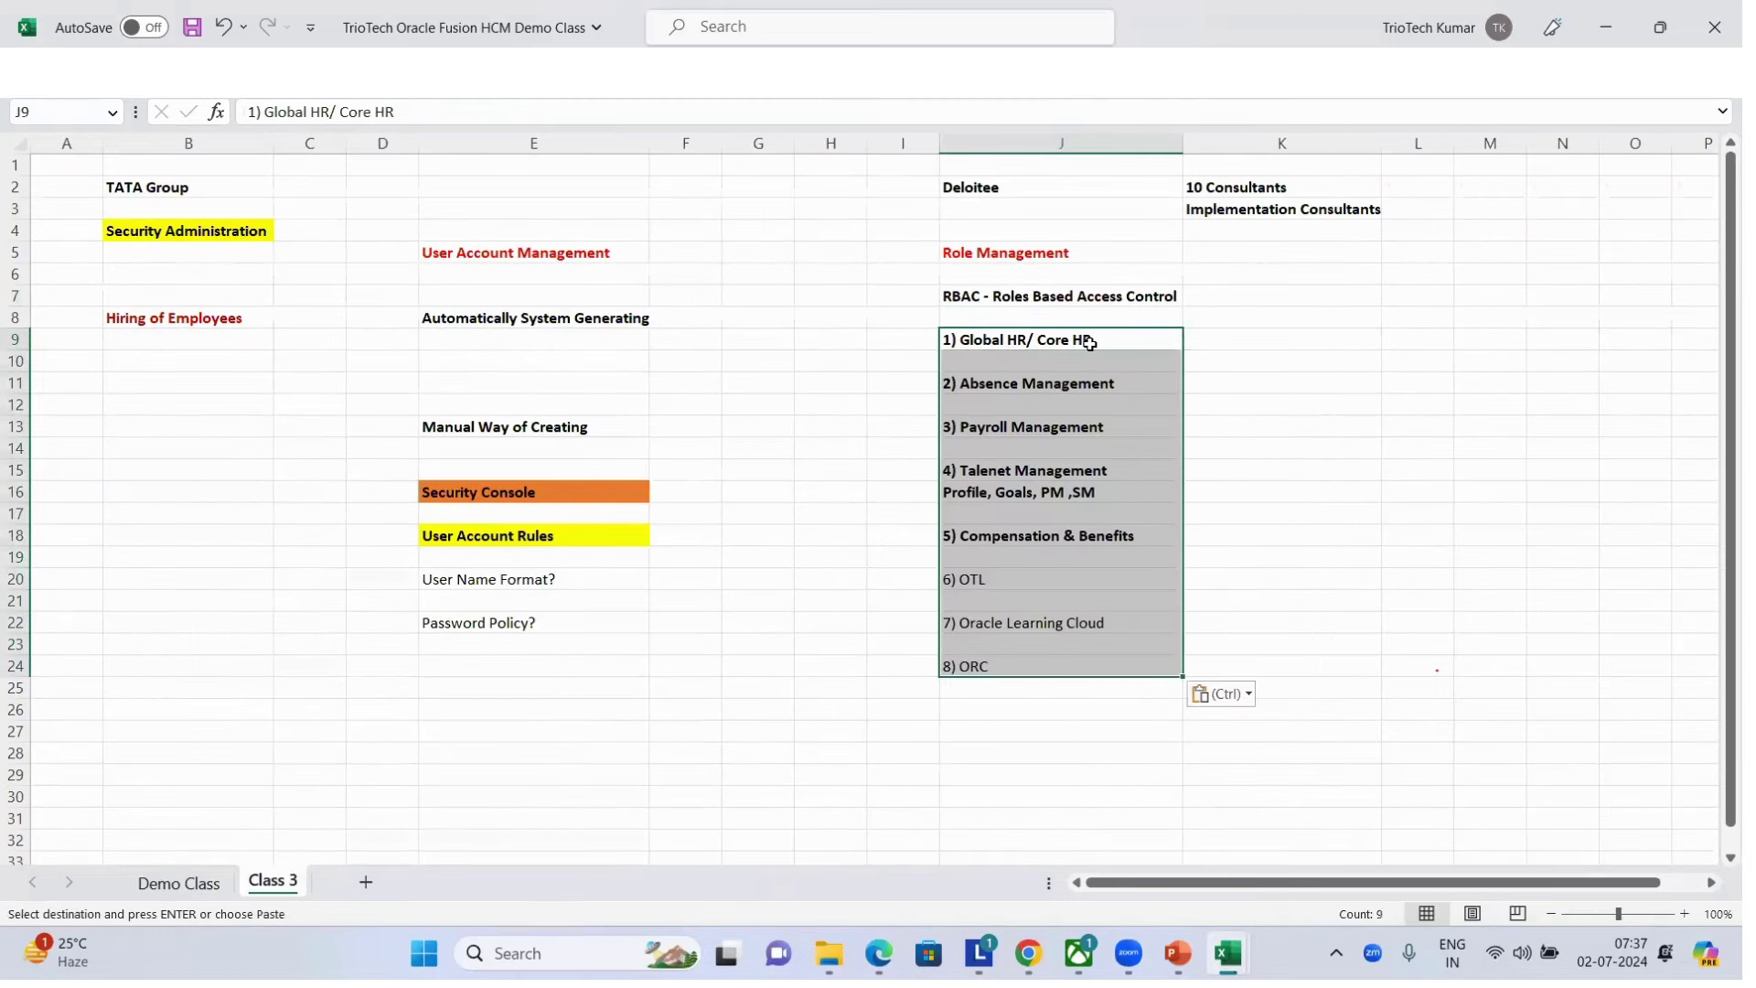
left_click(1251, 337)
key("ctrl+s")
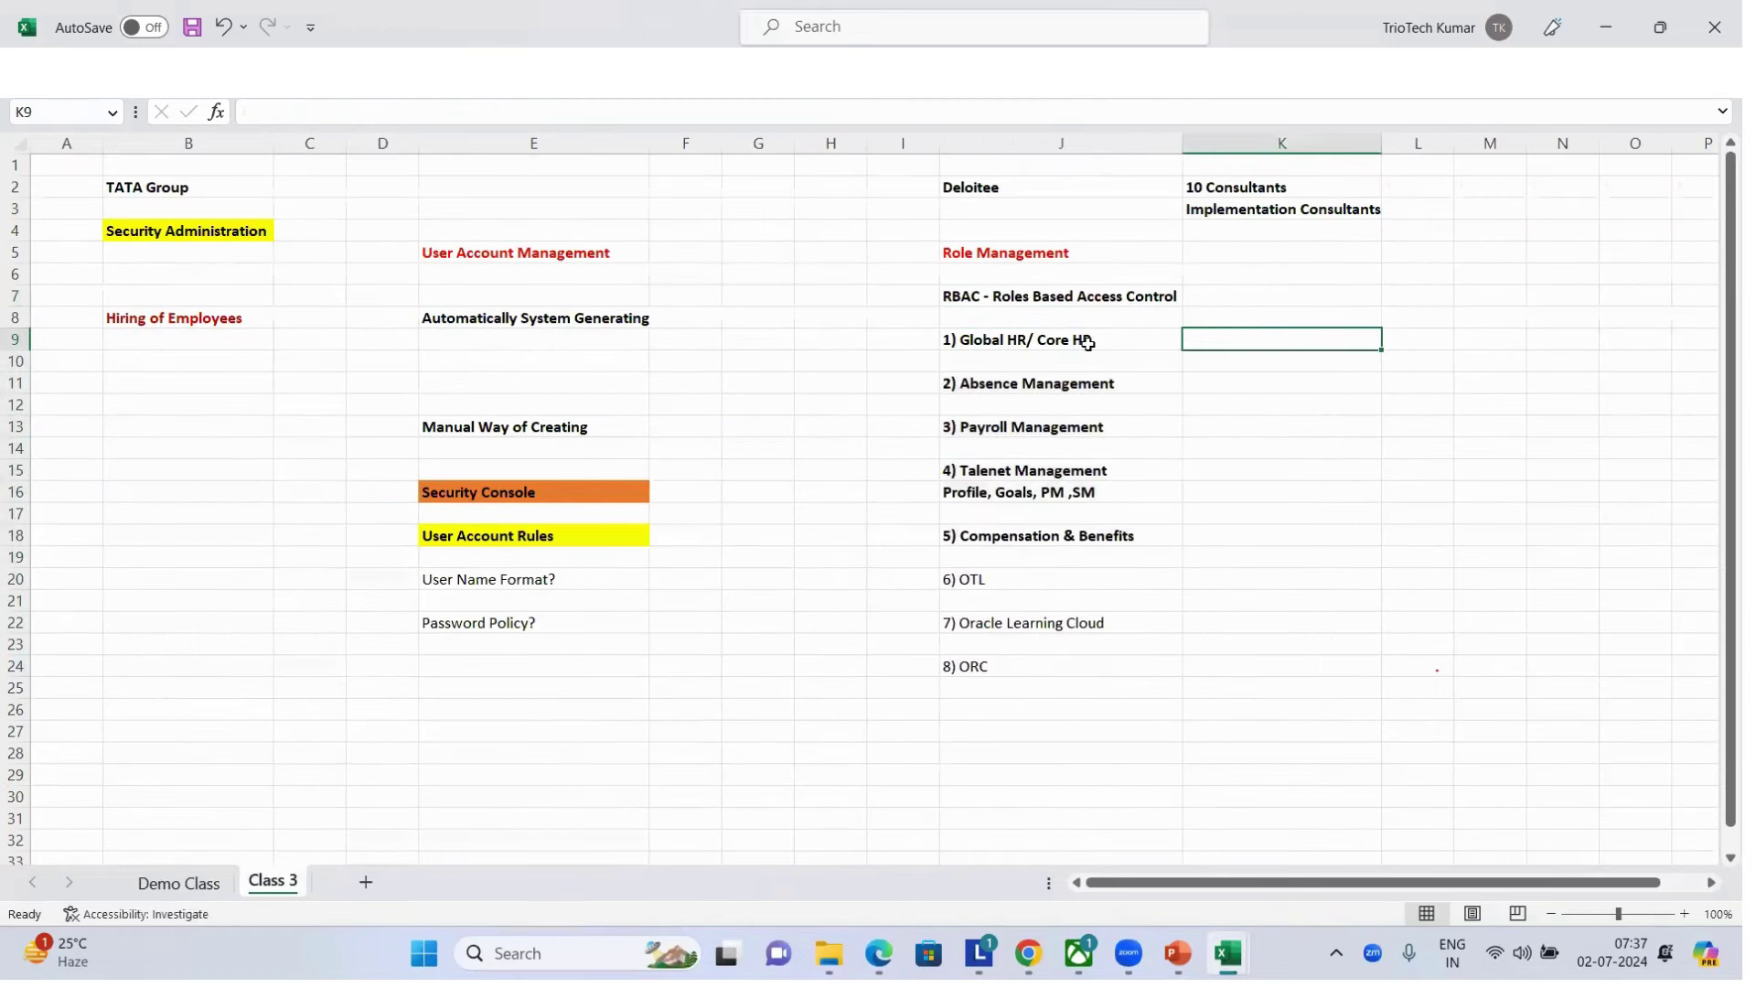
left_click(1084, 340)
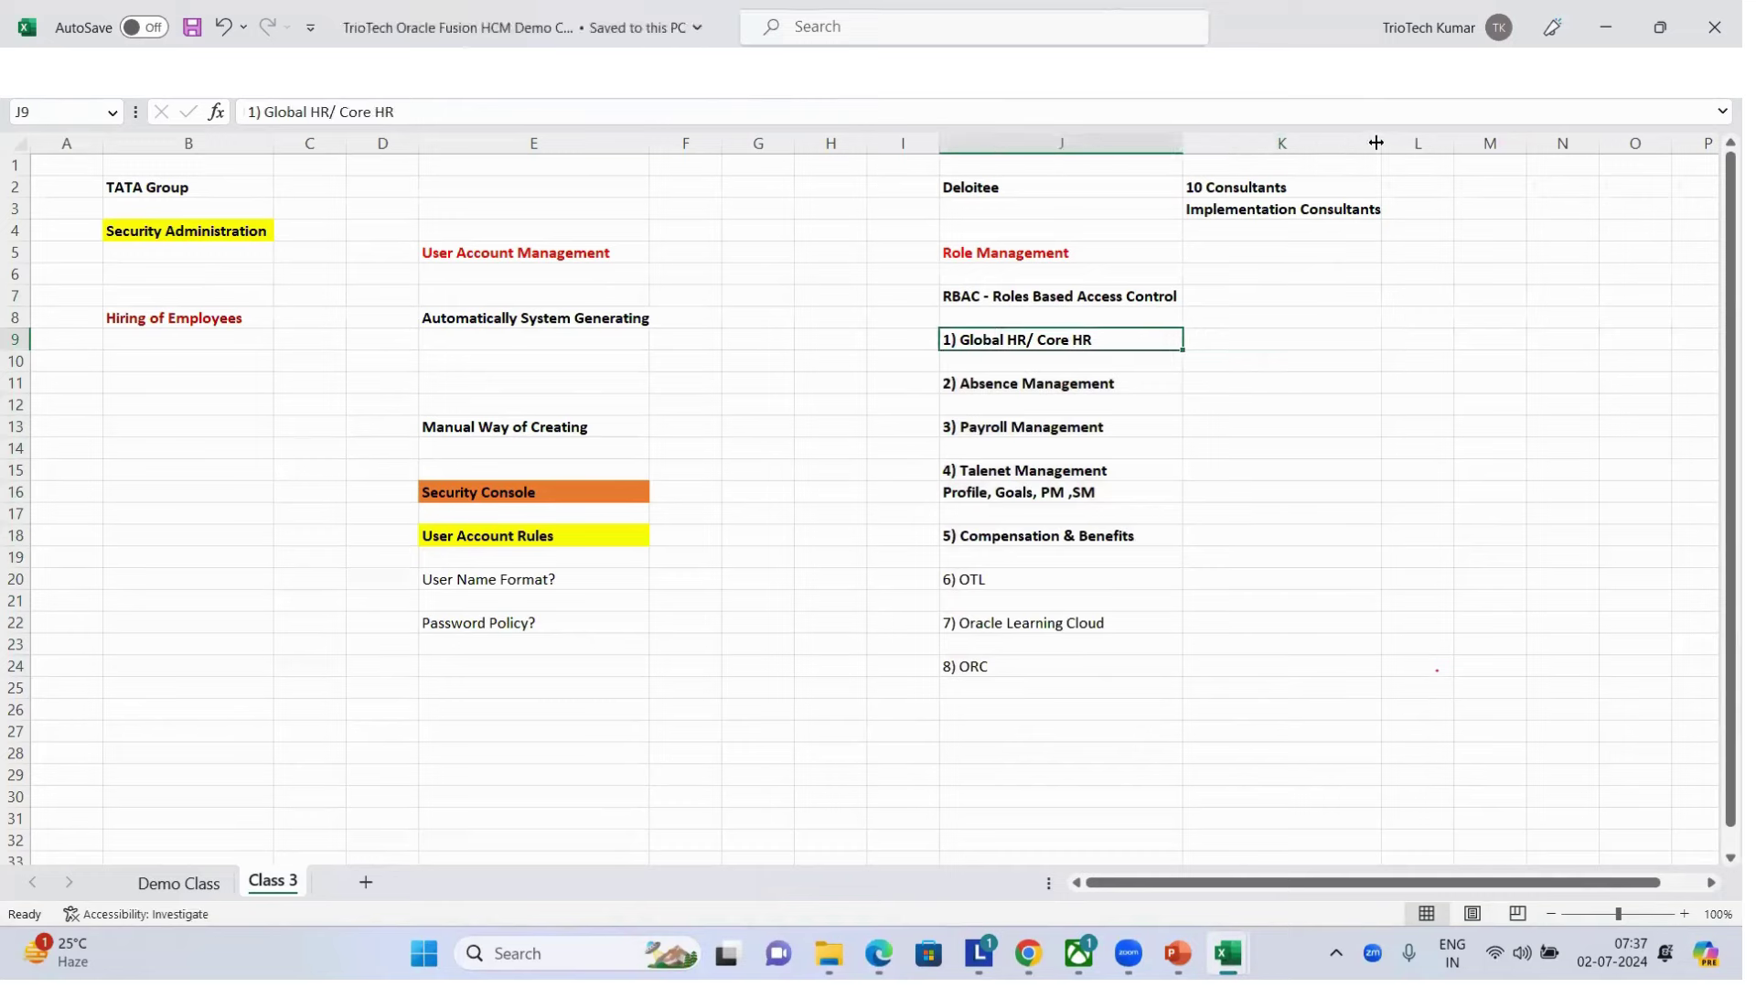
- Widen column K and enter Human Resource Manager, Specialist and Analyst in K9:K11
left_click_drag(1385, 149, 1427, 149)
left_click(1245, 336)
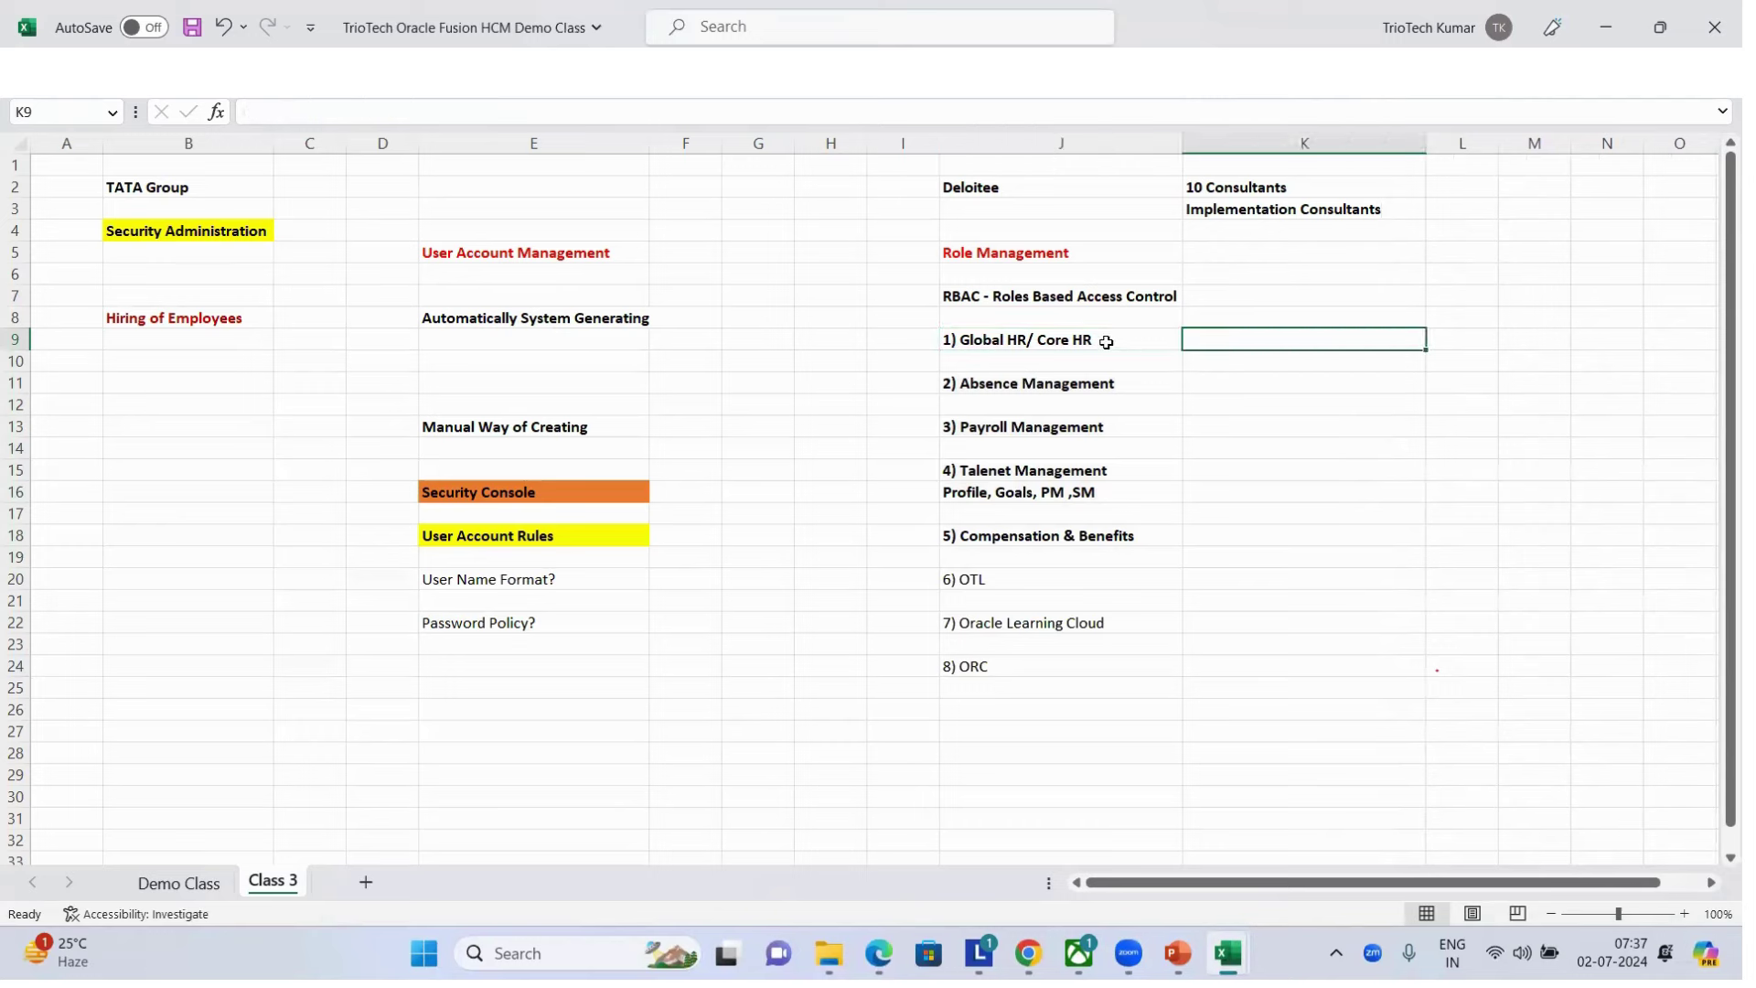
left_click(1101, 338)
left_click(1101, 383)
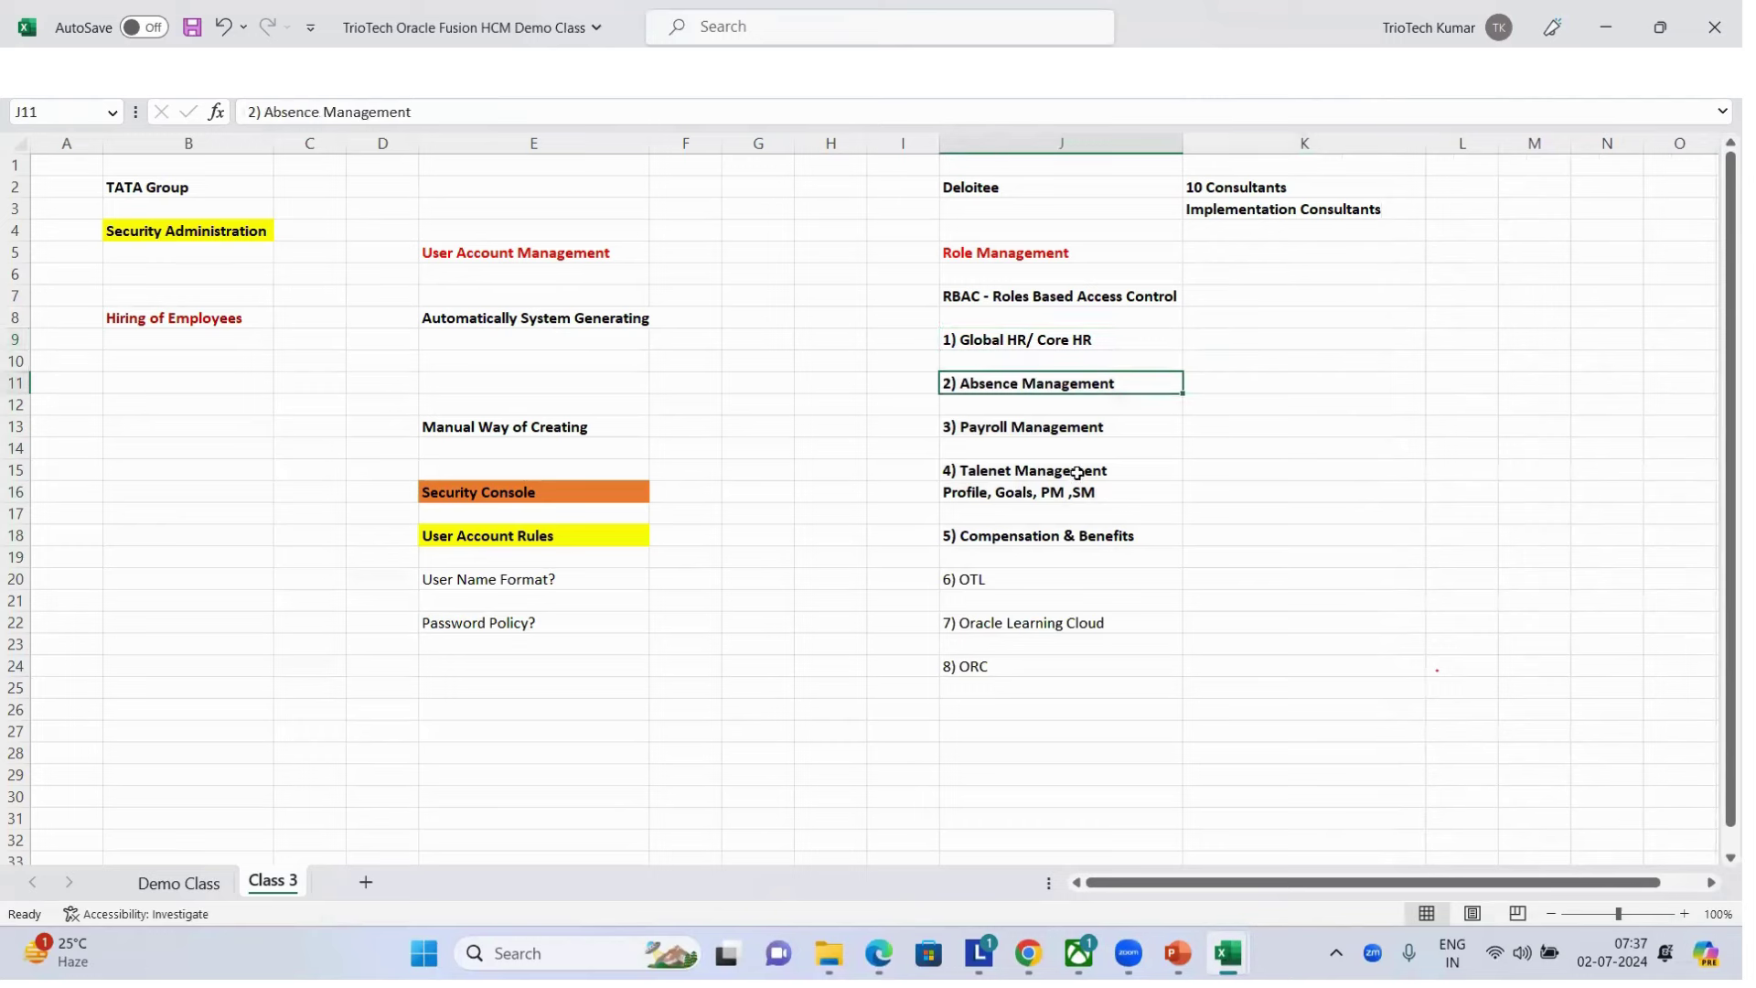
left_click_drag(1084, 471, 1077, 490)
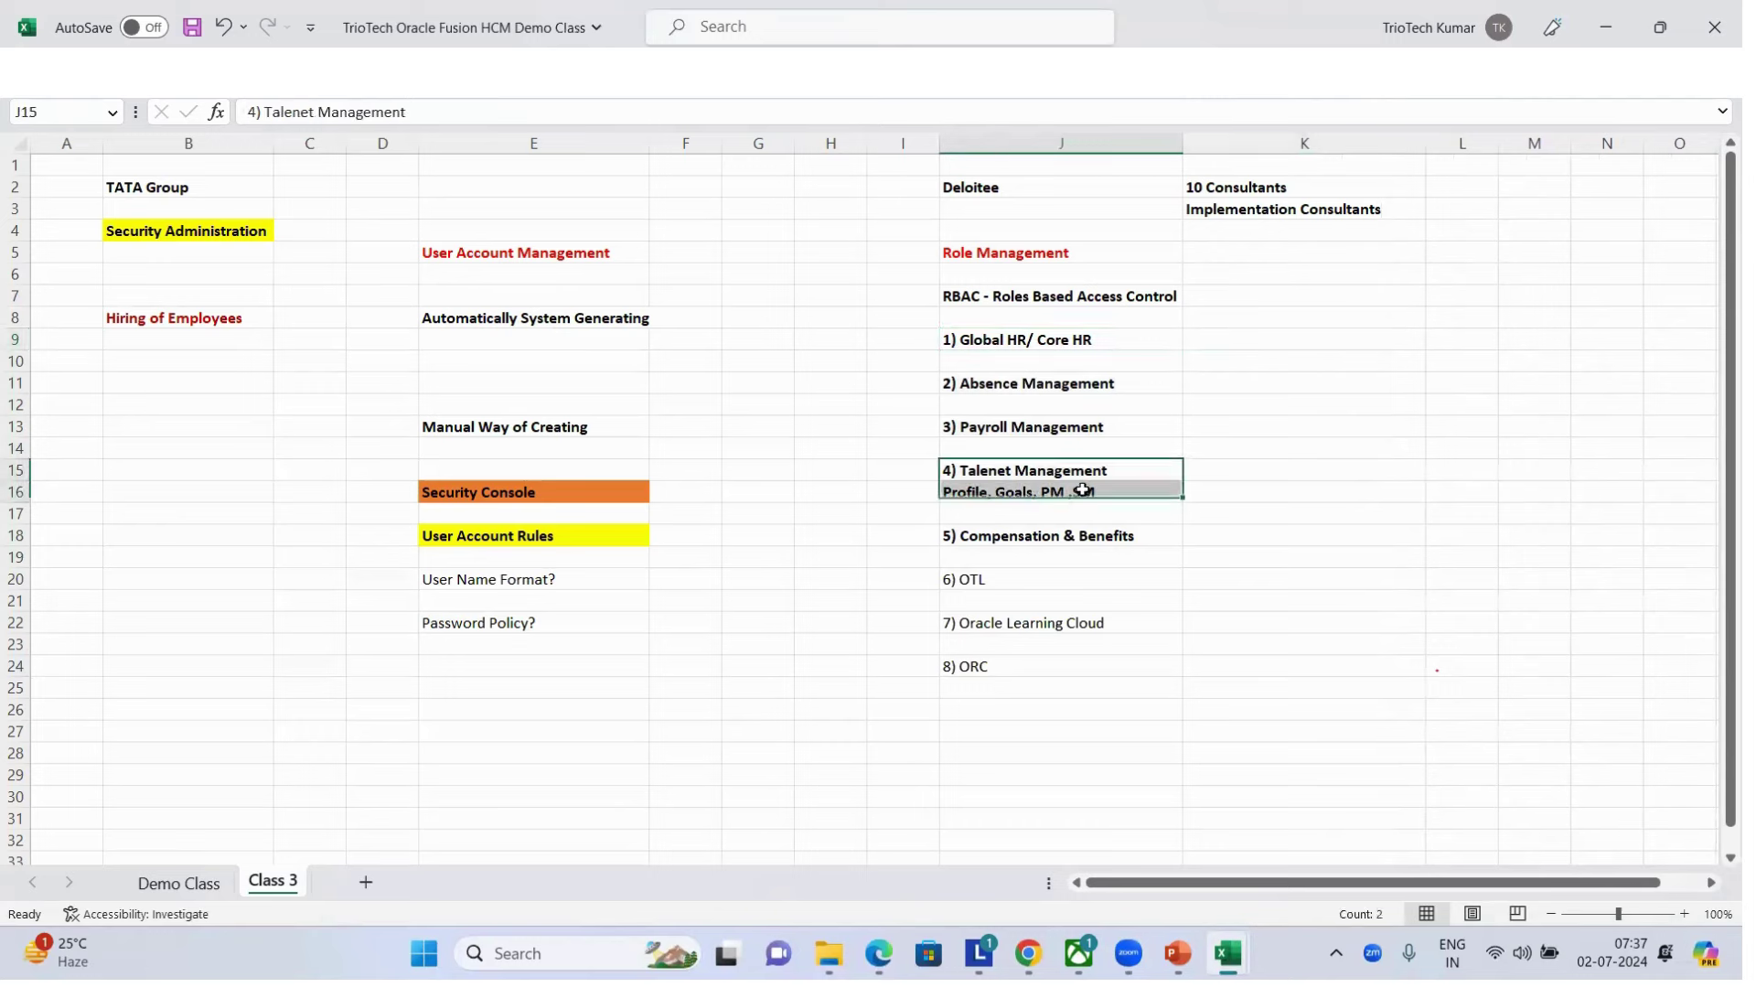
left_click(1276, 338)
type("Human Res")
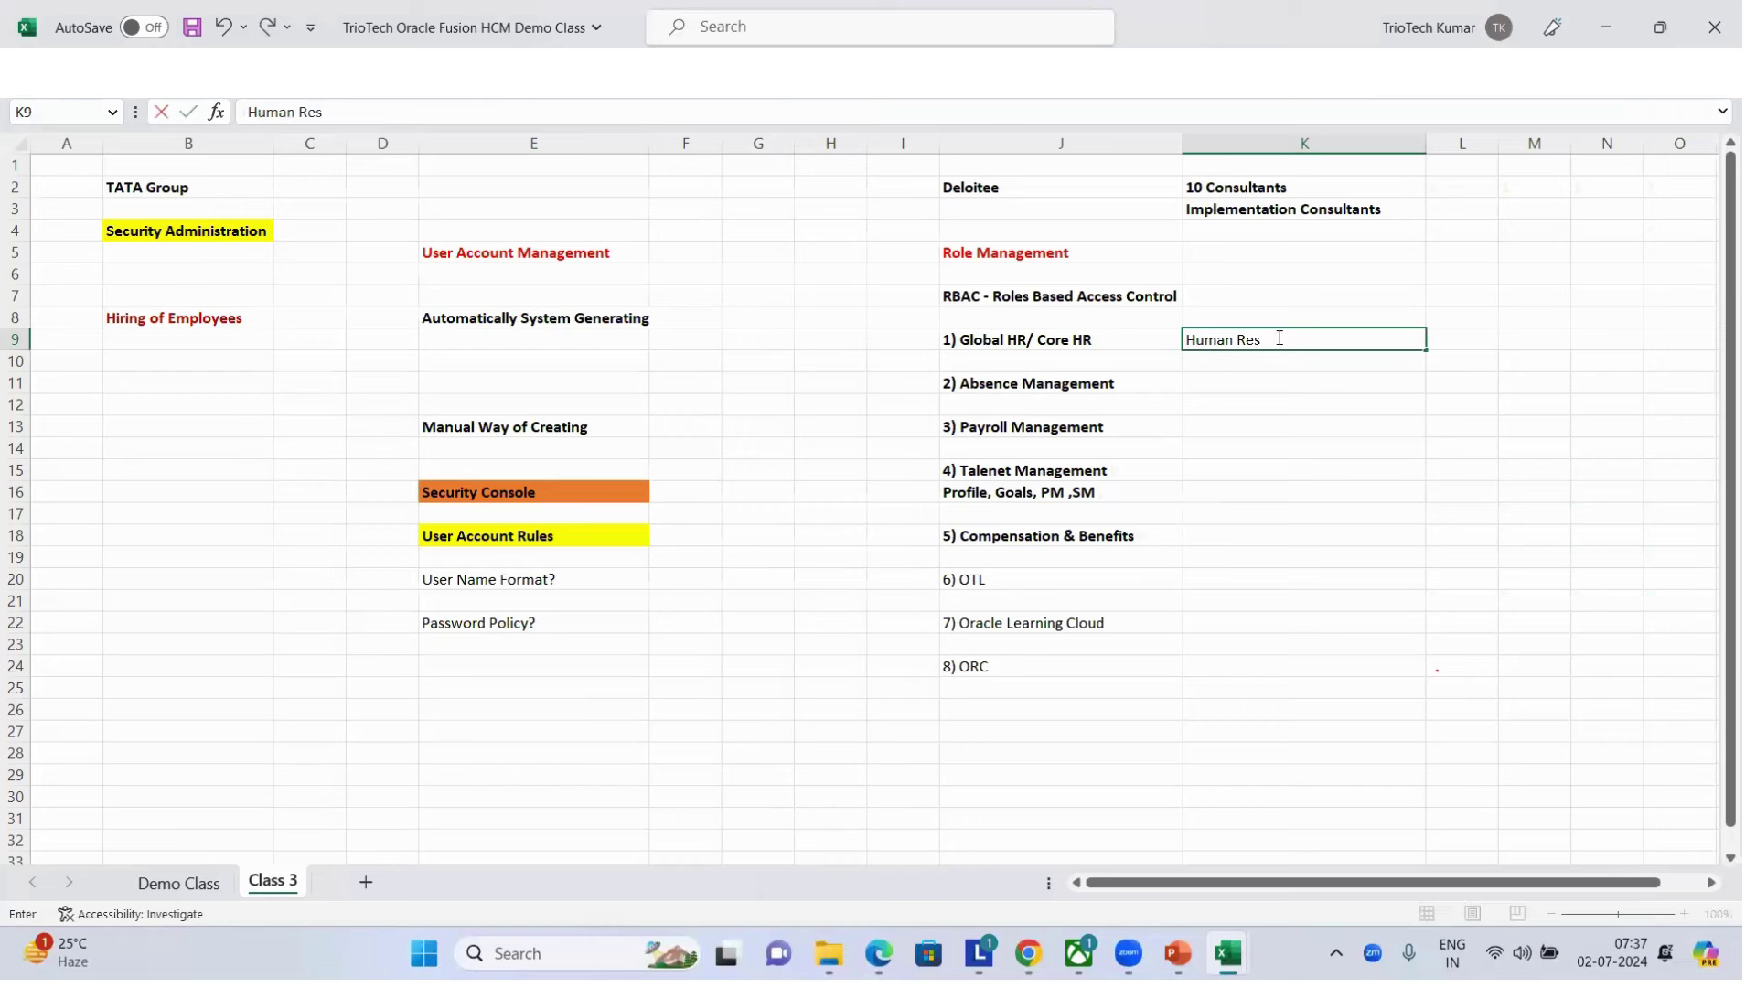
type("ource Manager")
key("Return")
type("Human Resou")
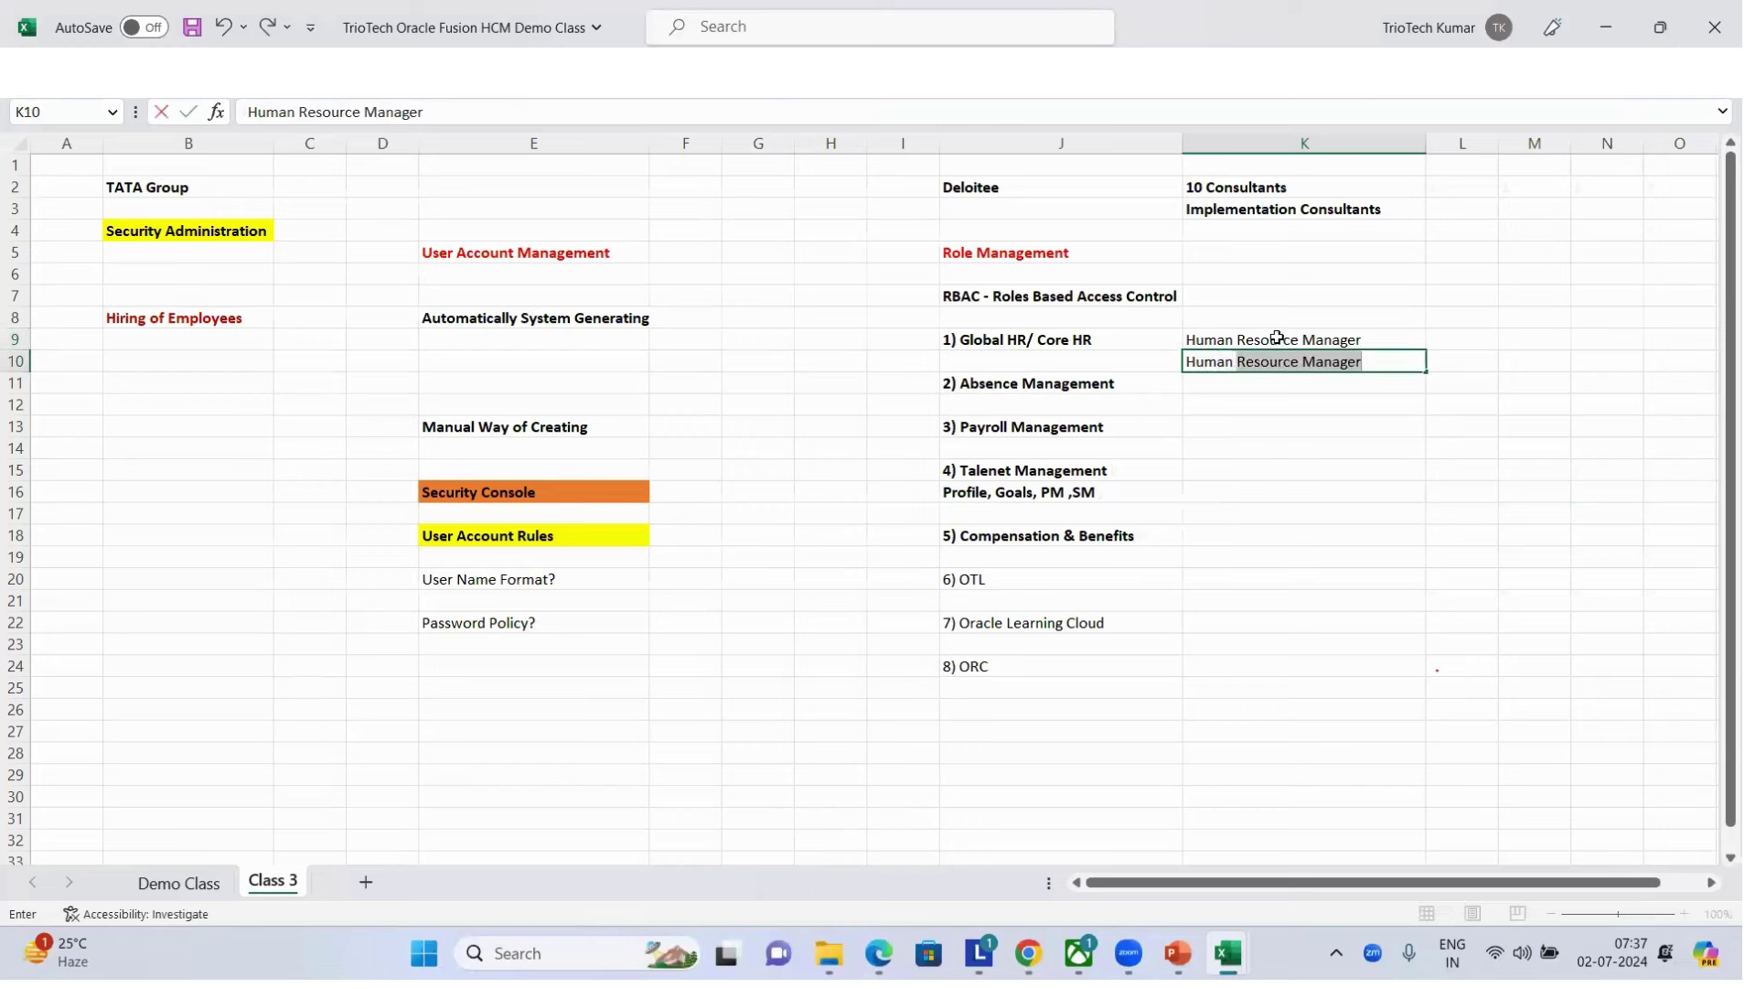
type("rce Spe")
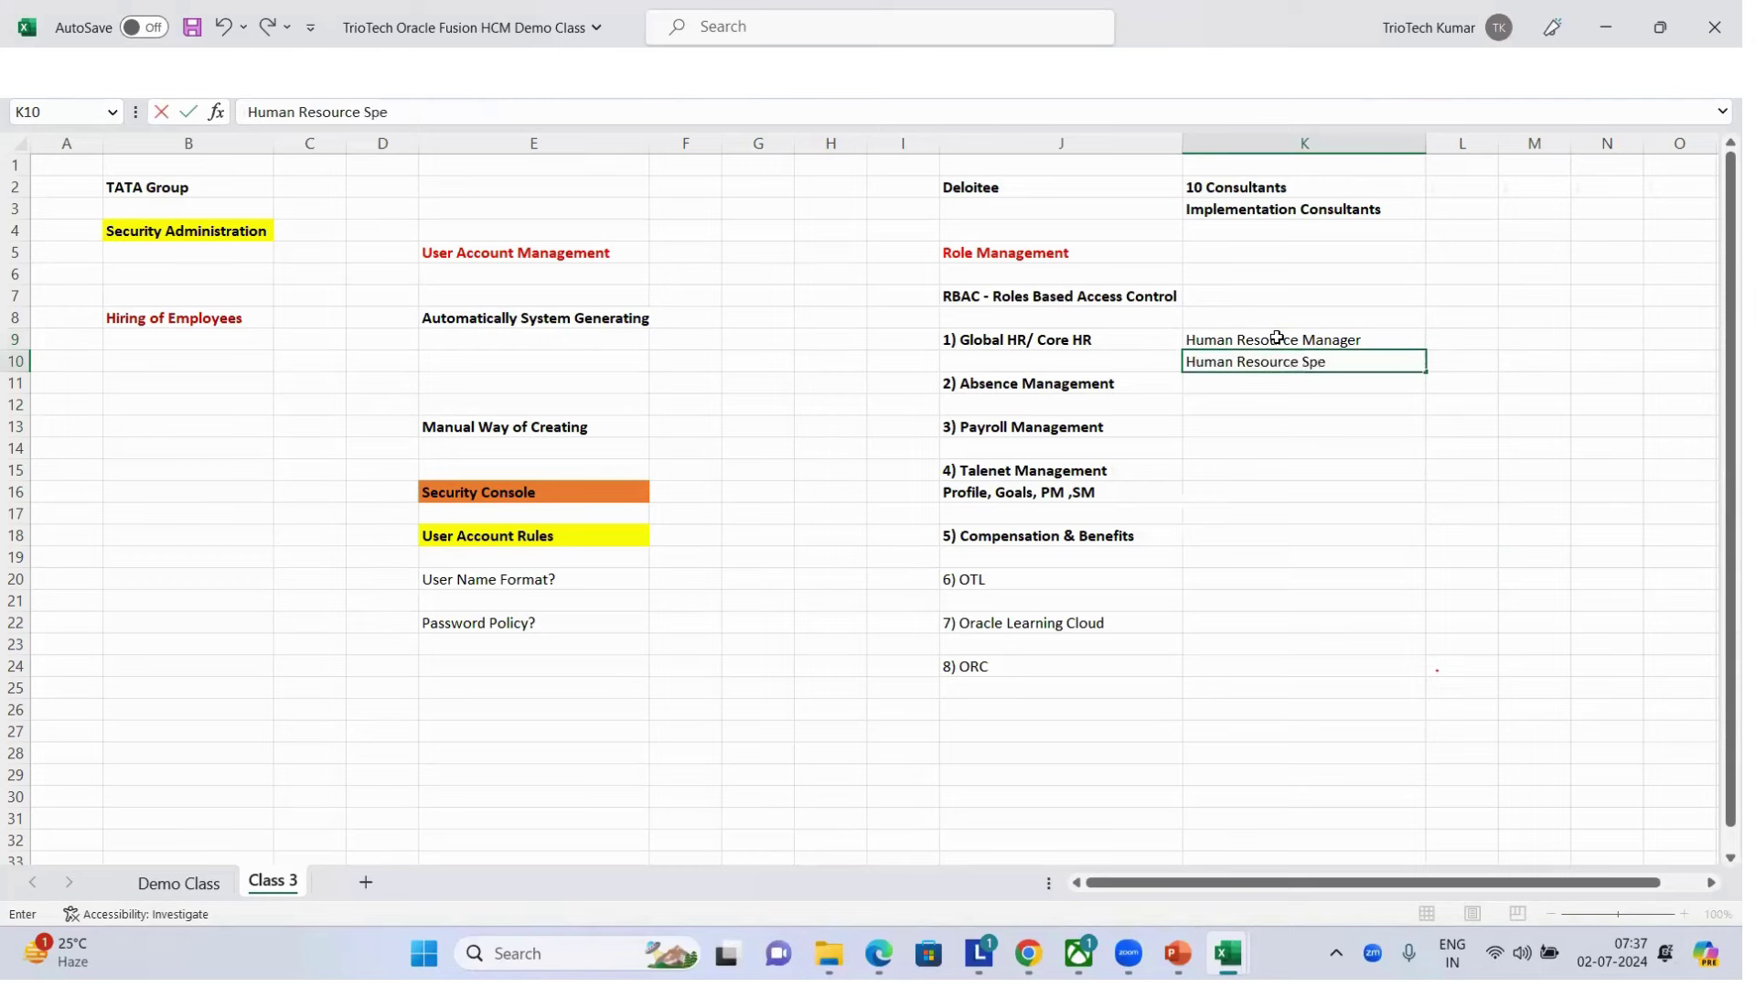
type("cialist")
key("Return")
type("Human Re")
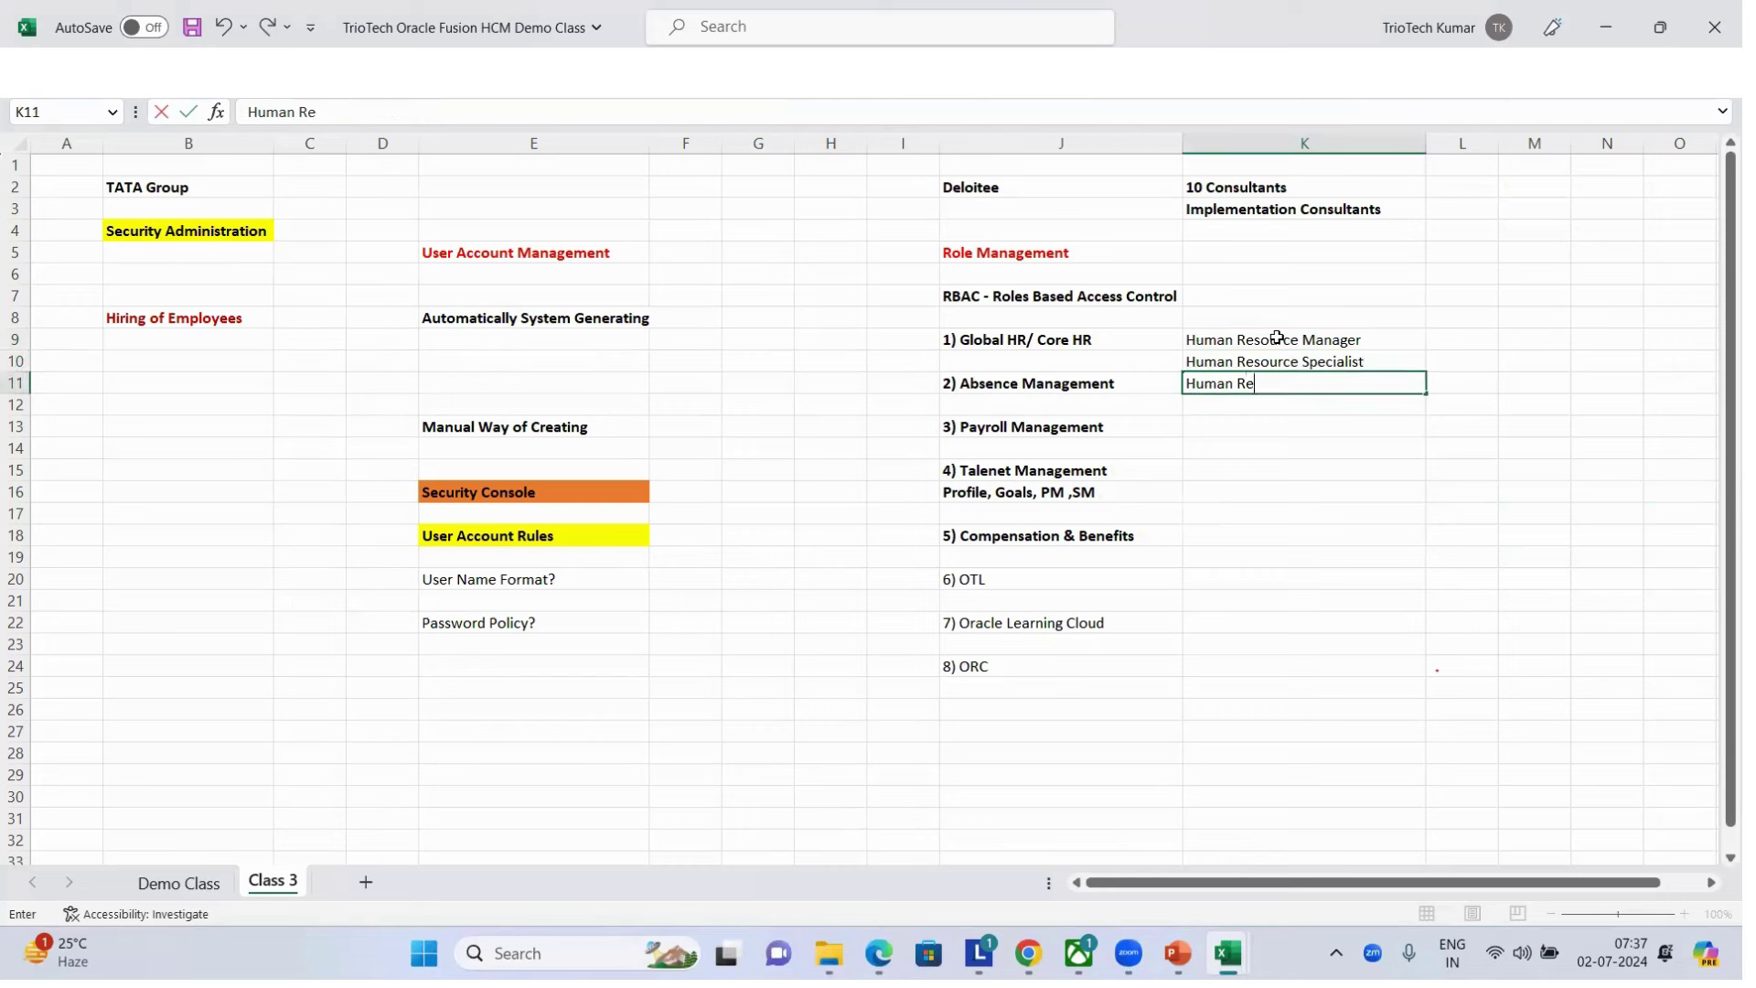
type("source Analyst")
key("BackSpace")
key("BackSpace")
type("st")
key("Return")
- Enter Payroll Manager and Payroll Administrator in K13:K14 beside Payroll Management
left_click(1117, 429)
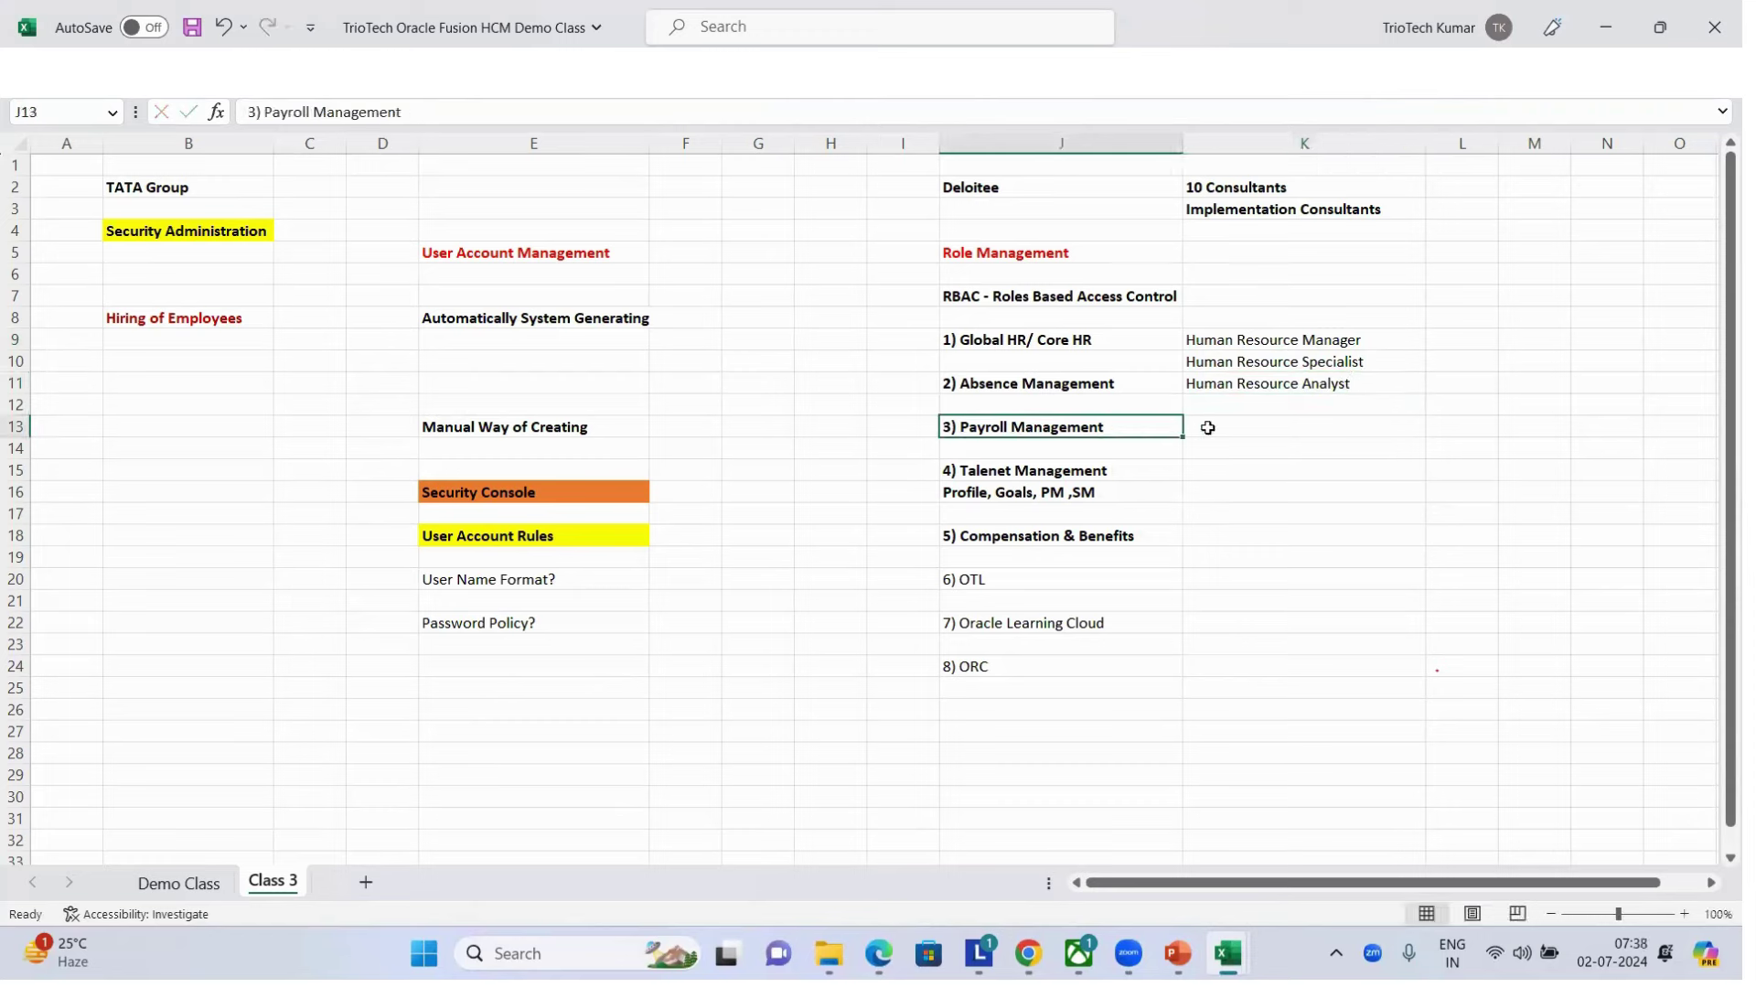
left_click(1231, 427)
type("Payr")
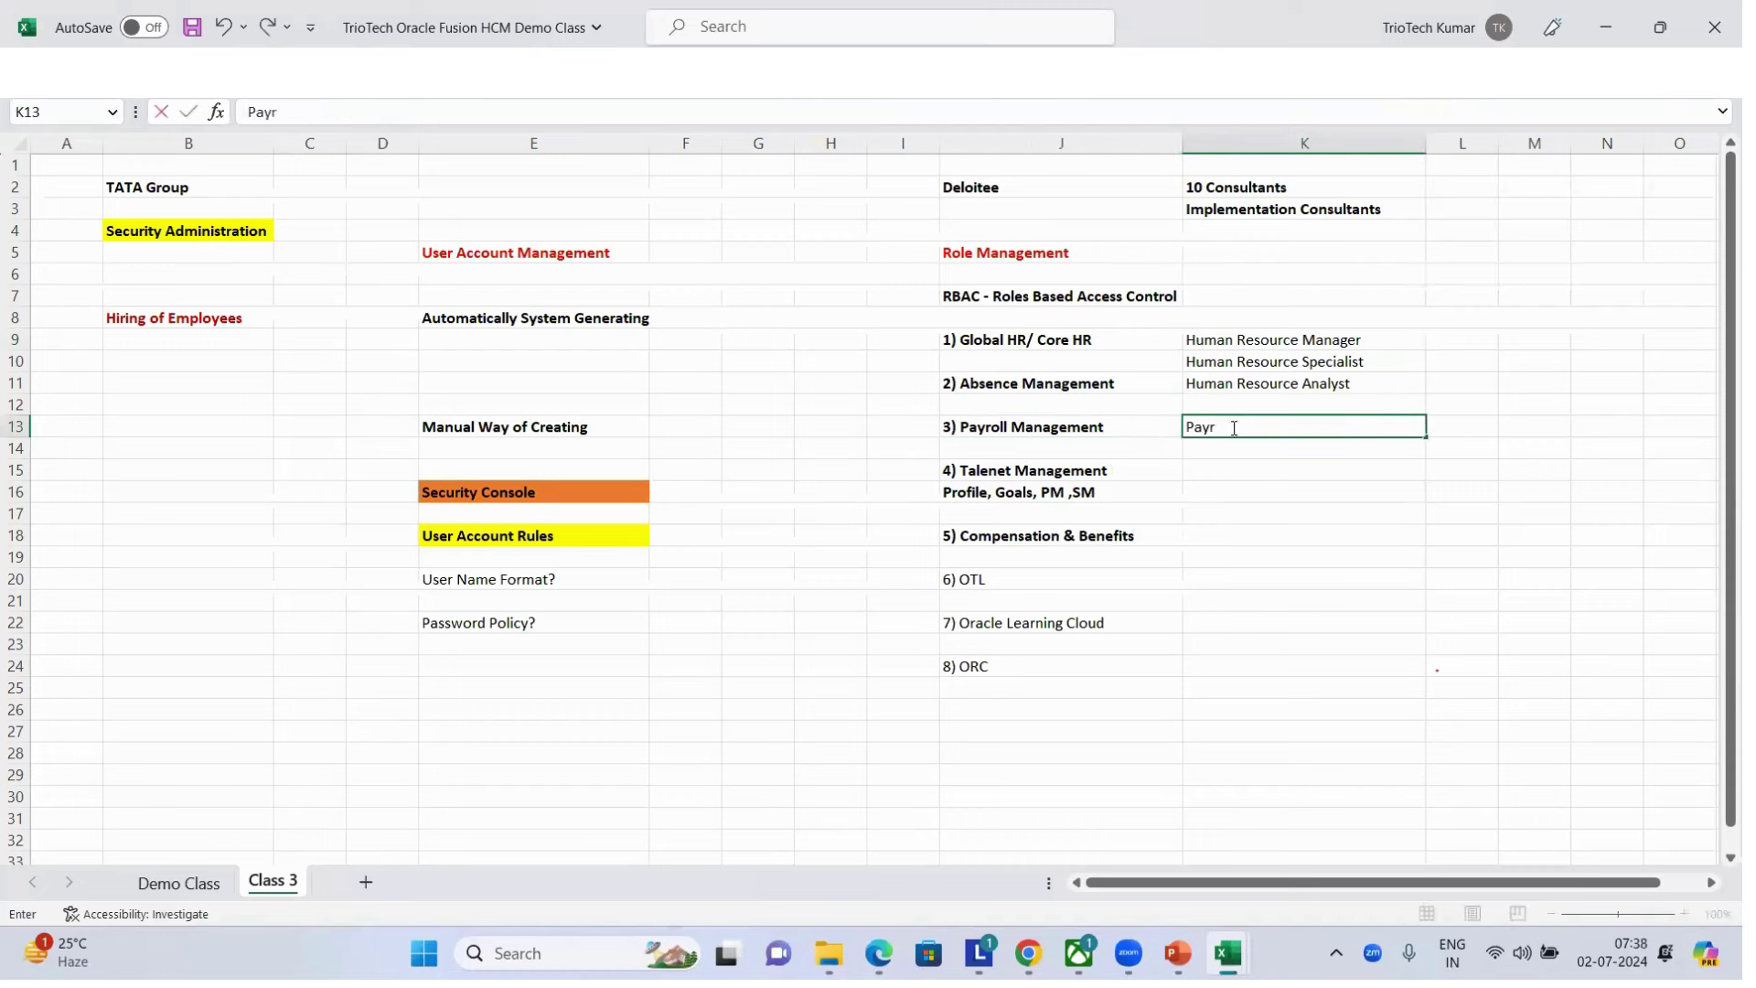
type("oll Manager")
key("Return")
type("Payro")
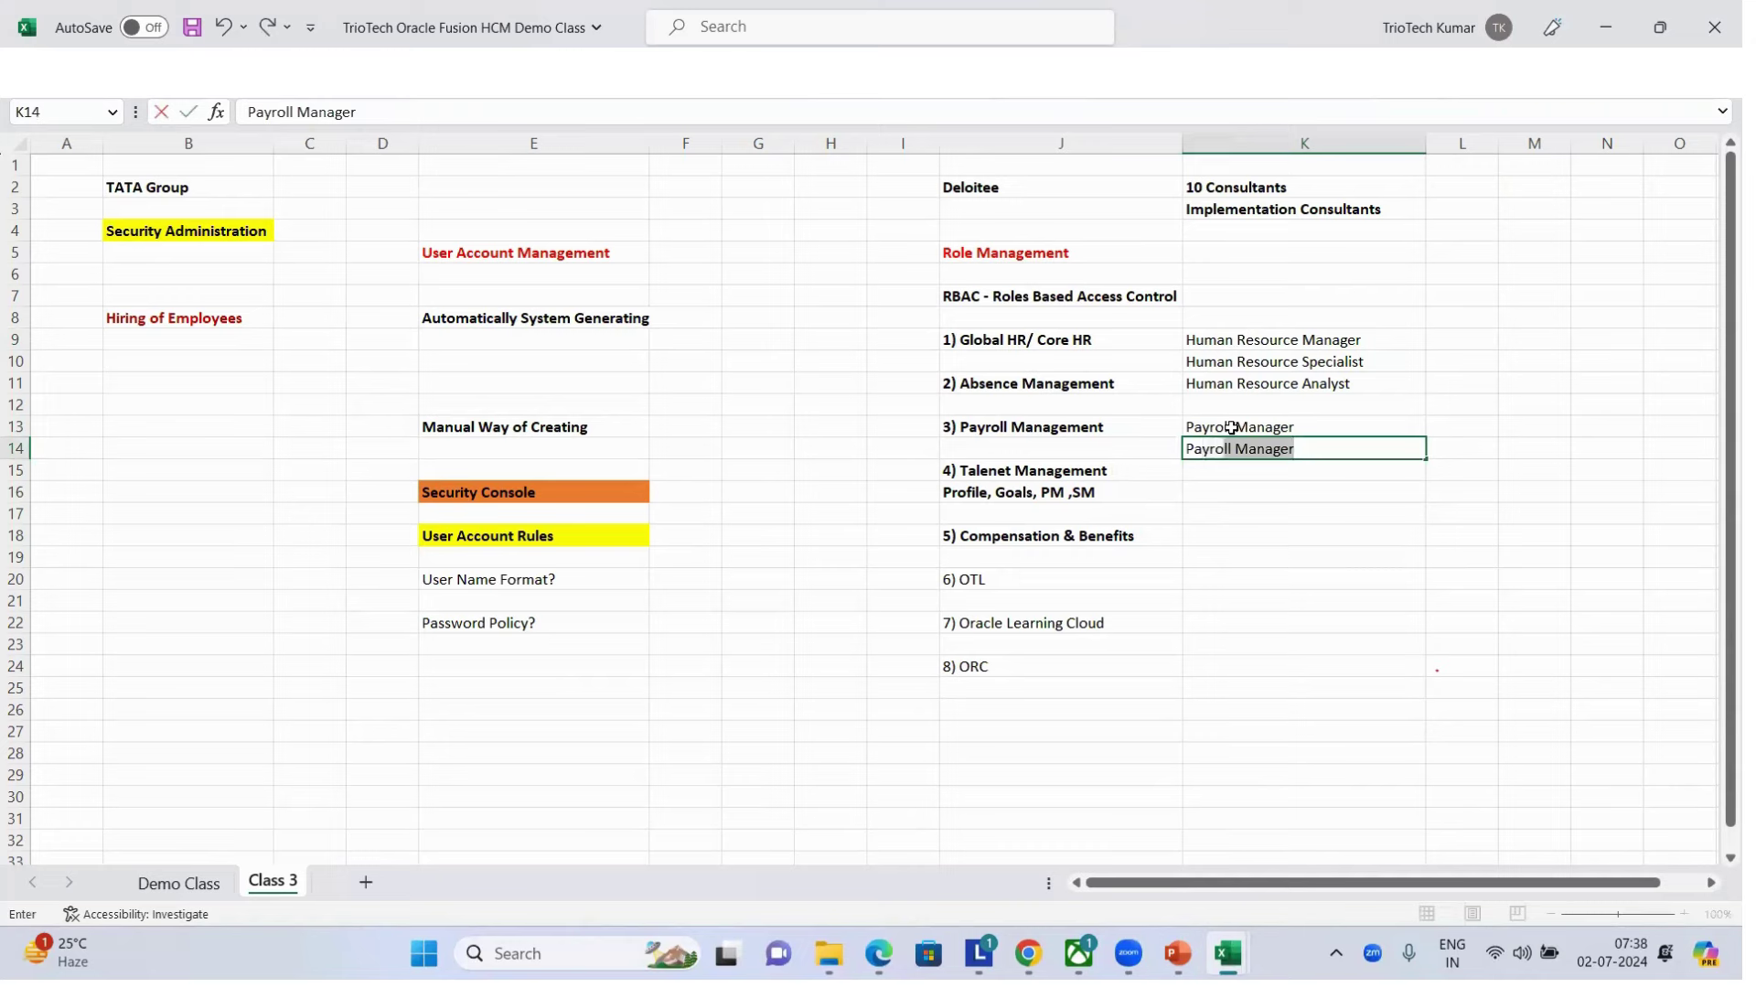
type("ll Administrator")
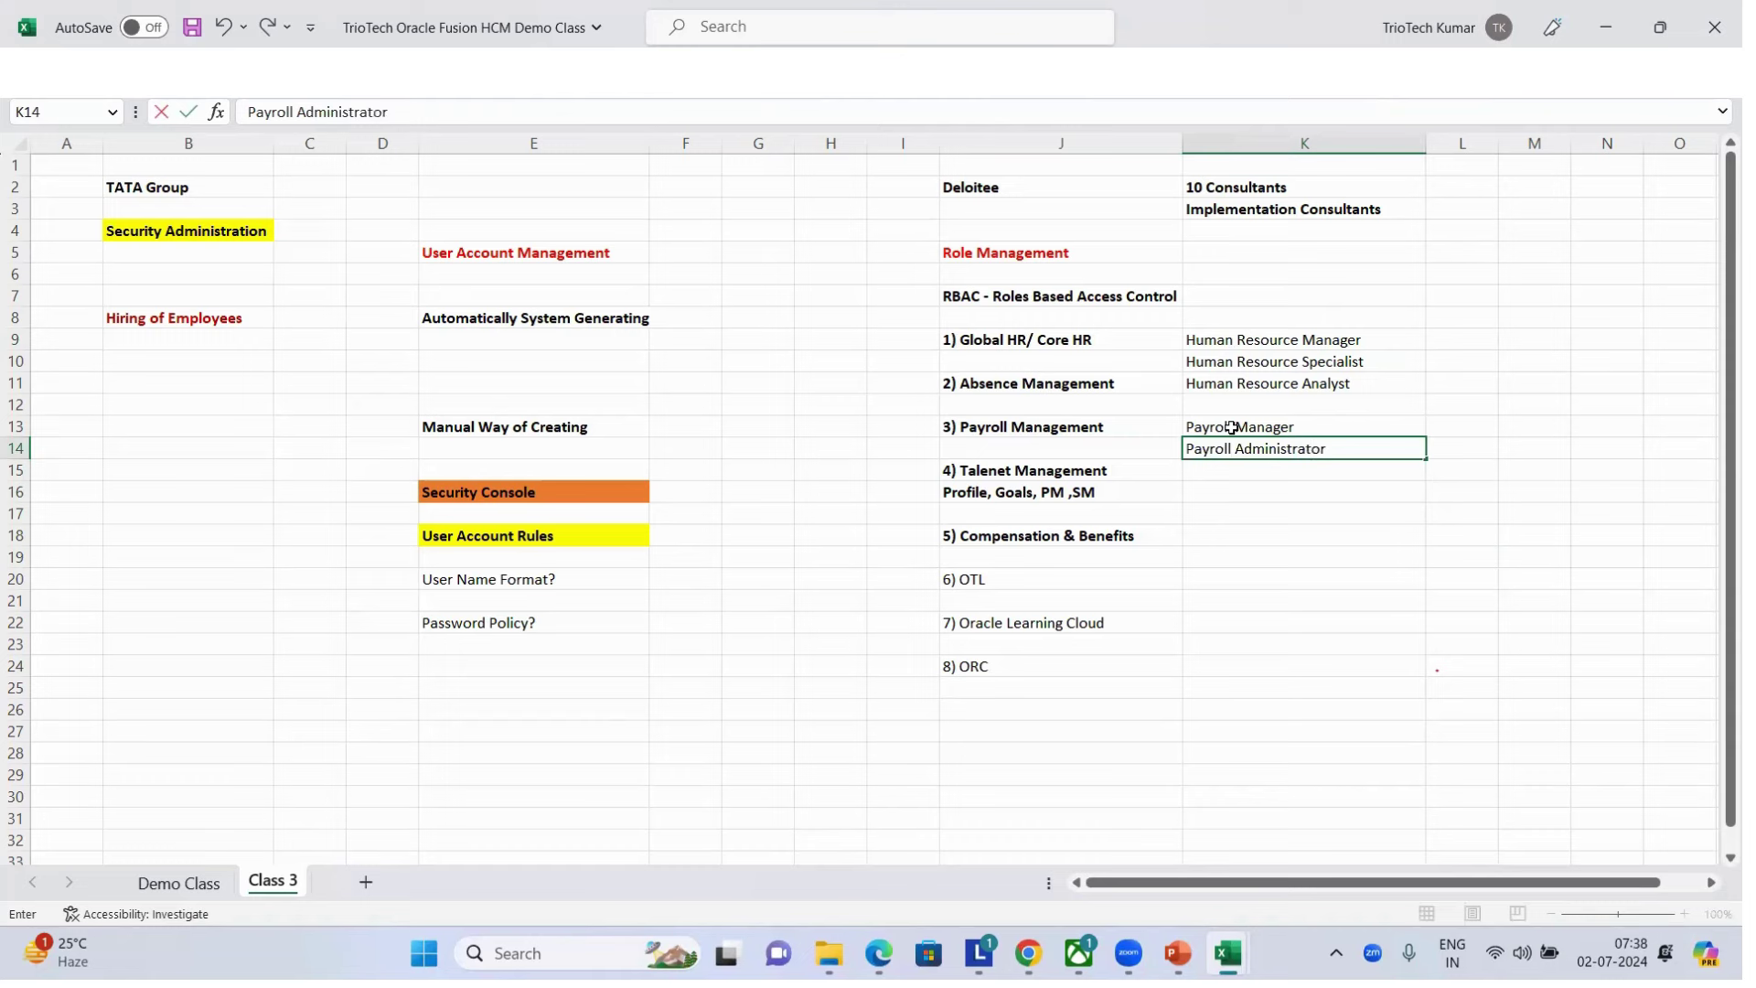
key("Return")
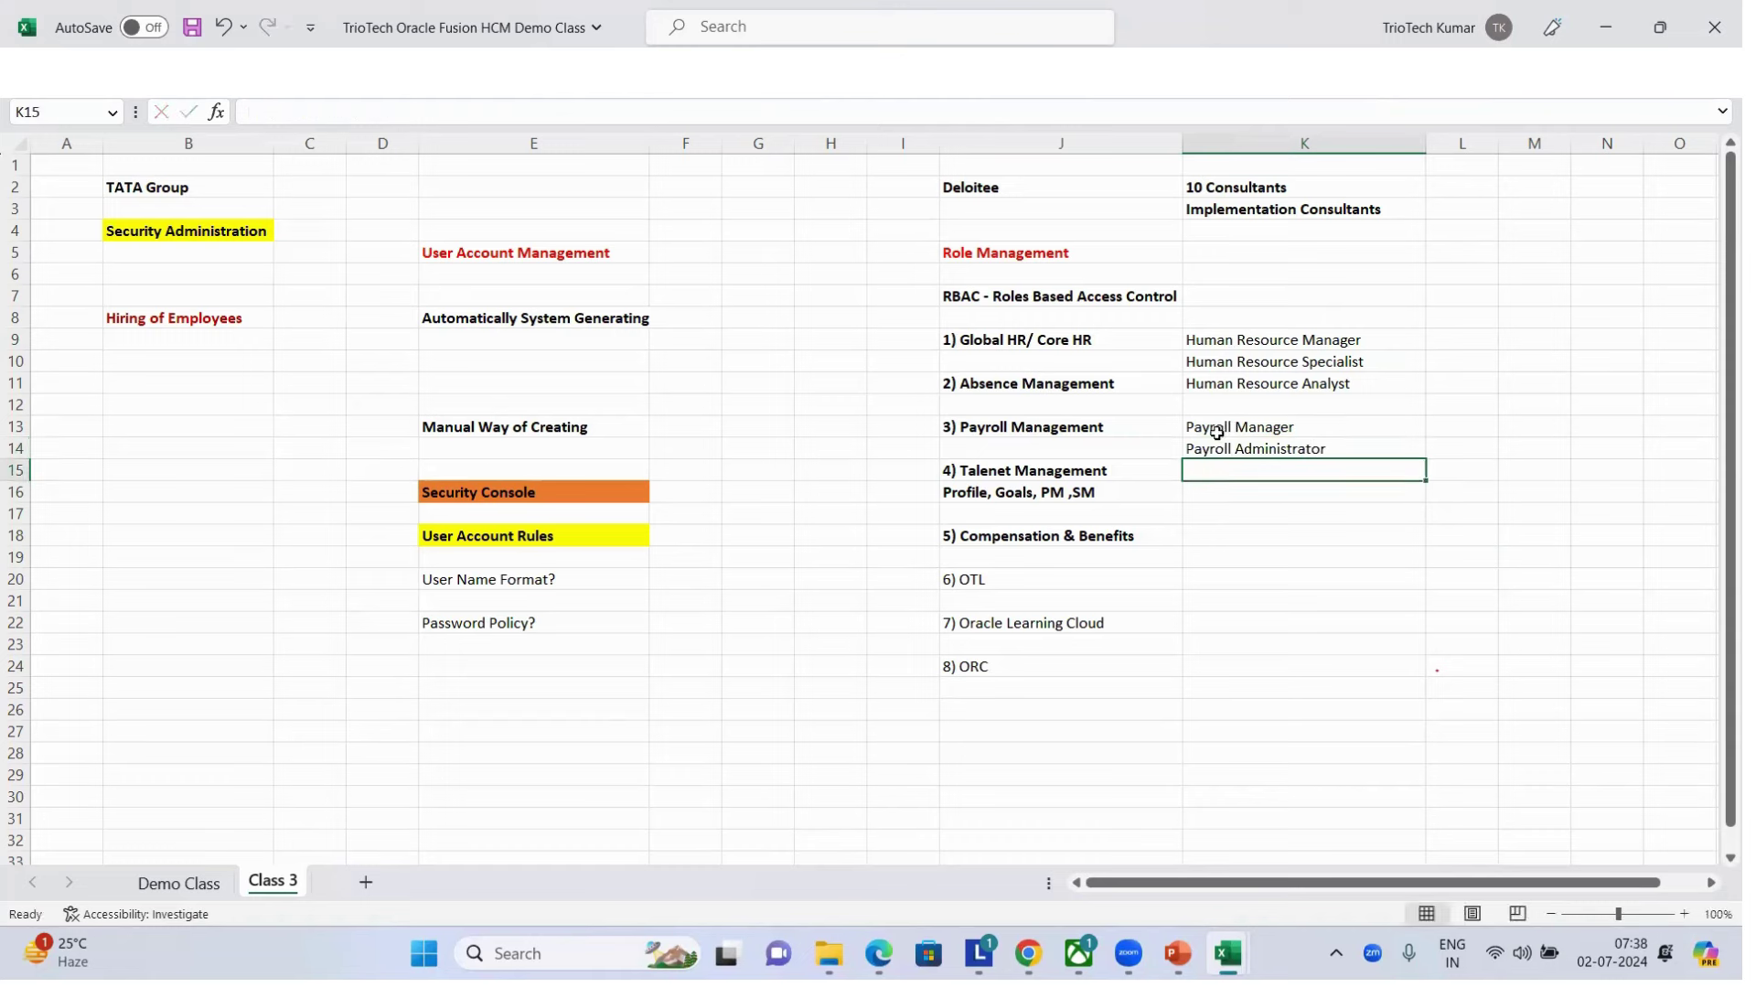
- Enter Compensation Manager and Compensation Administrator beside Compensation & Benefits, starting at K18
left_click(1108, 542)
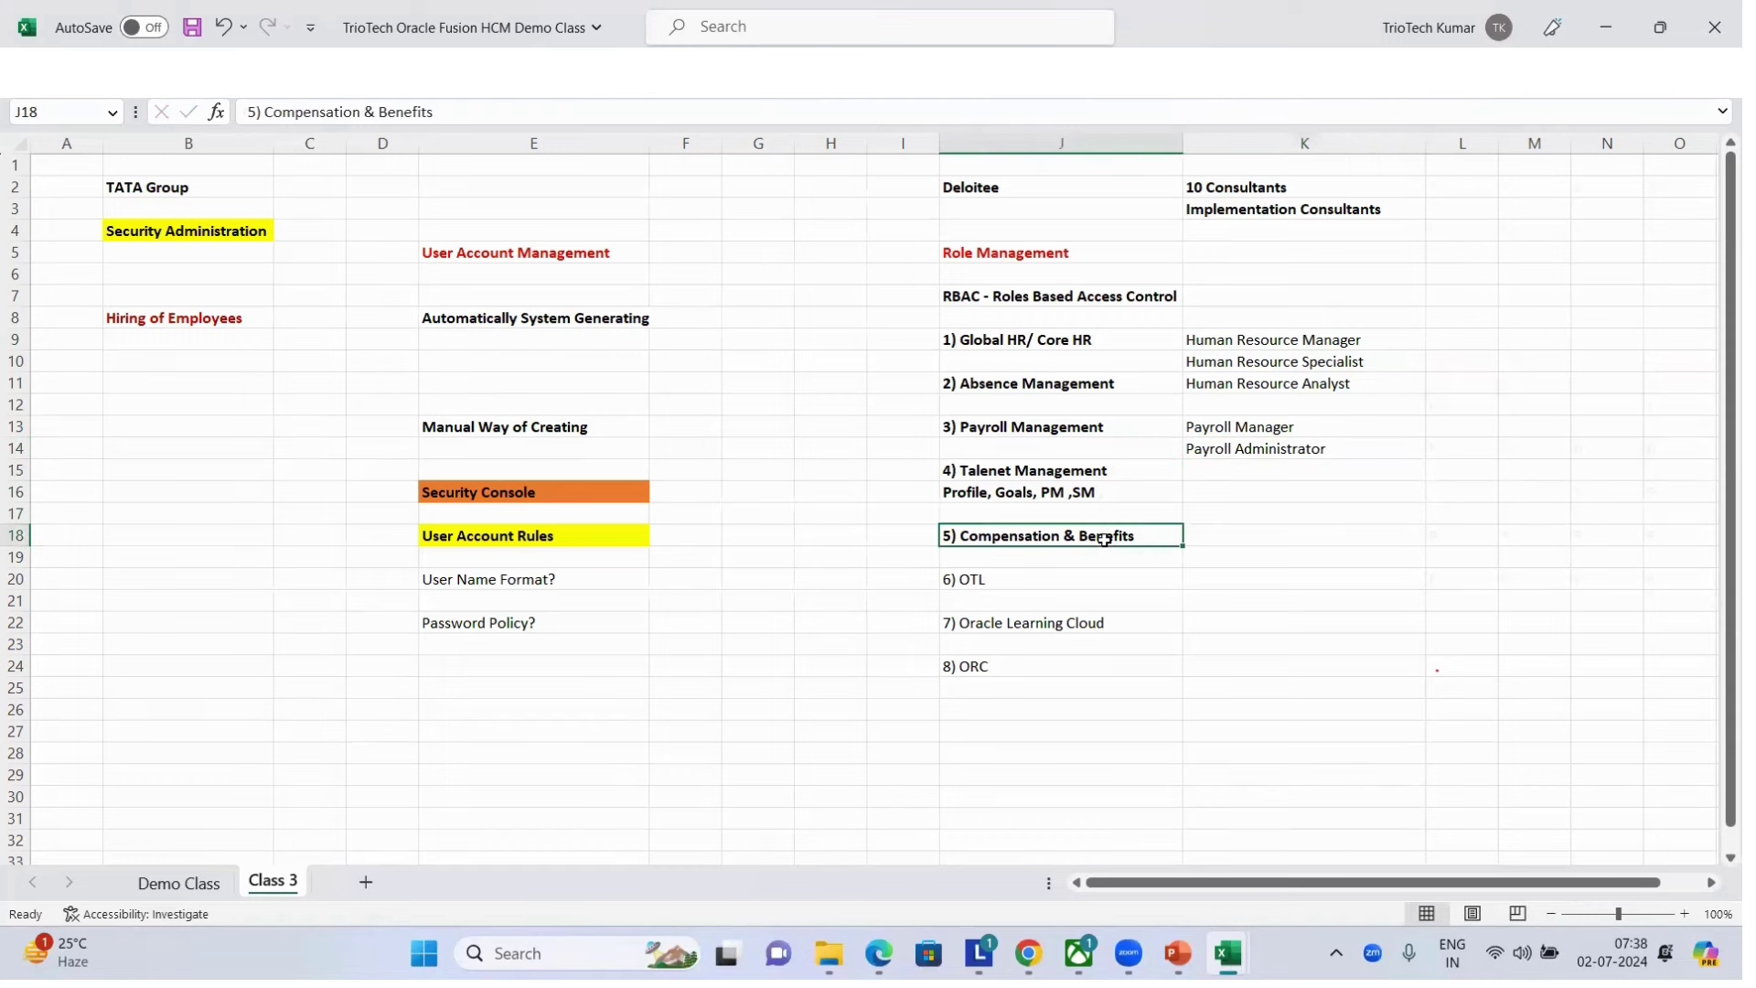
left_click(1235, 544)
type("C")
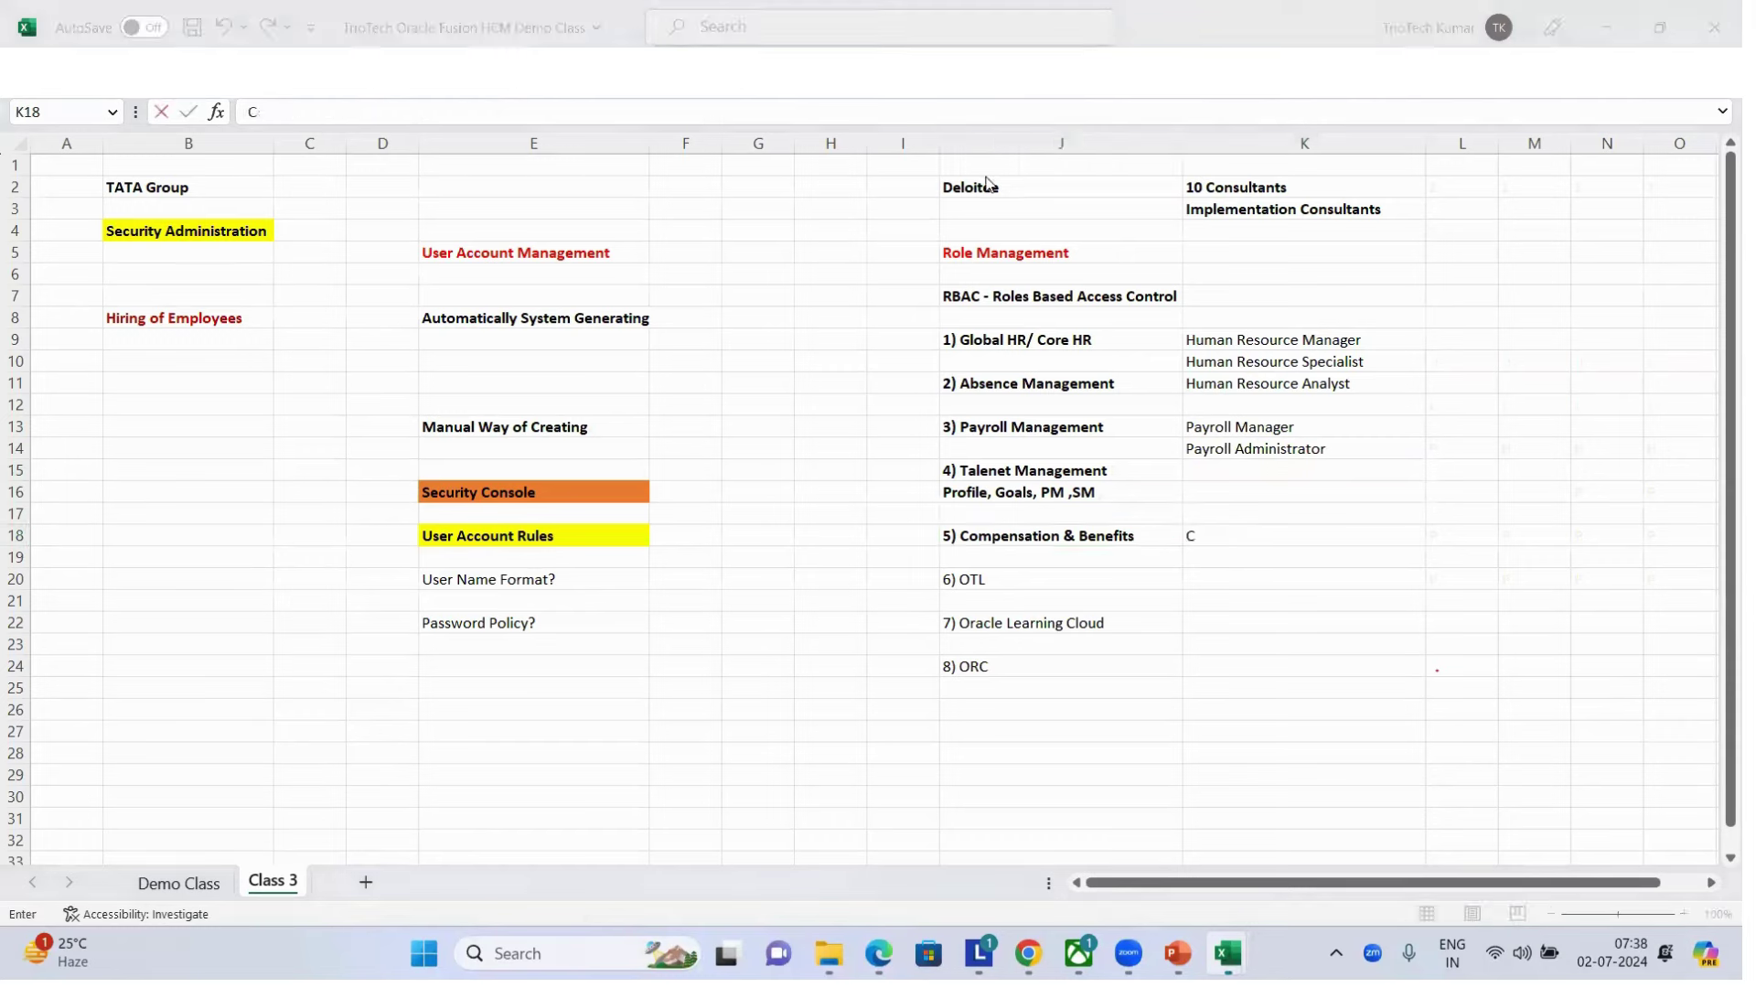
type("ompensat")
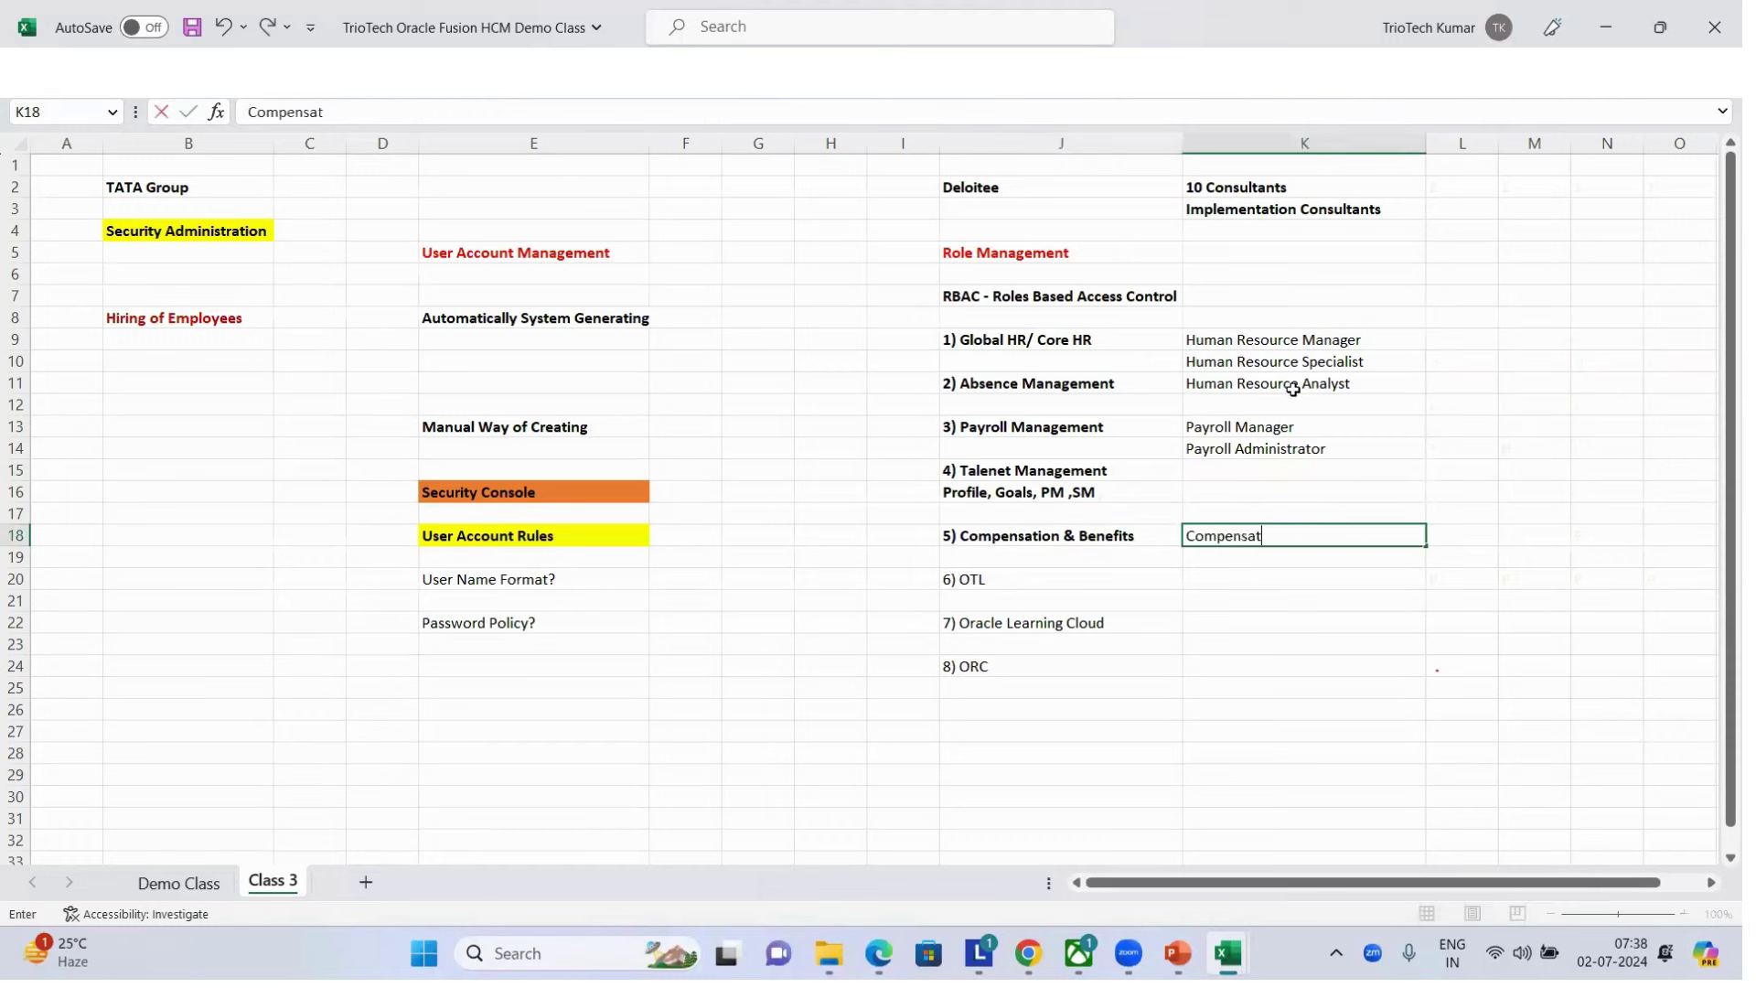
type("ion Manager")
key("Return")
type("Compen")
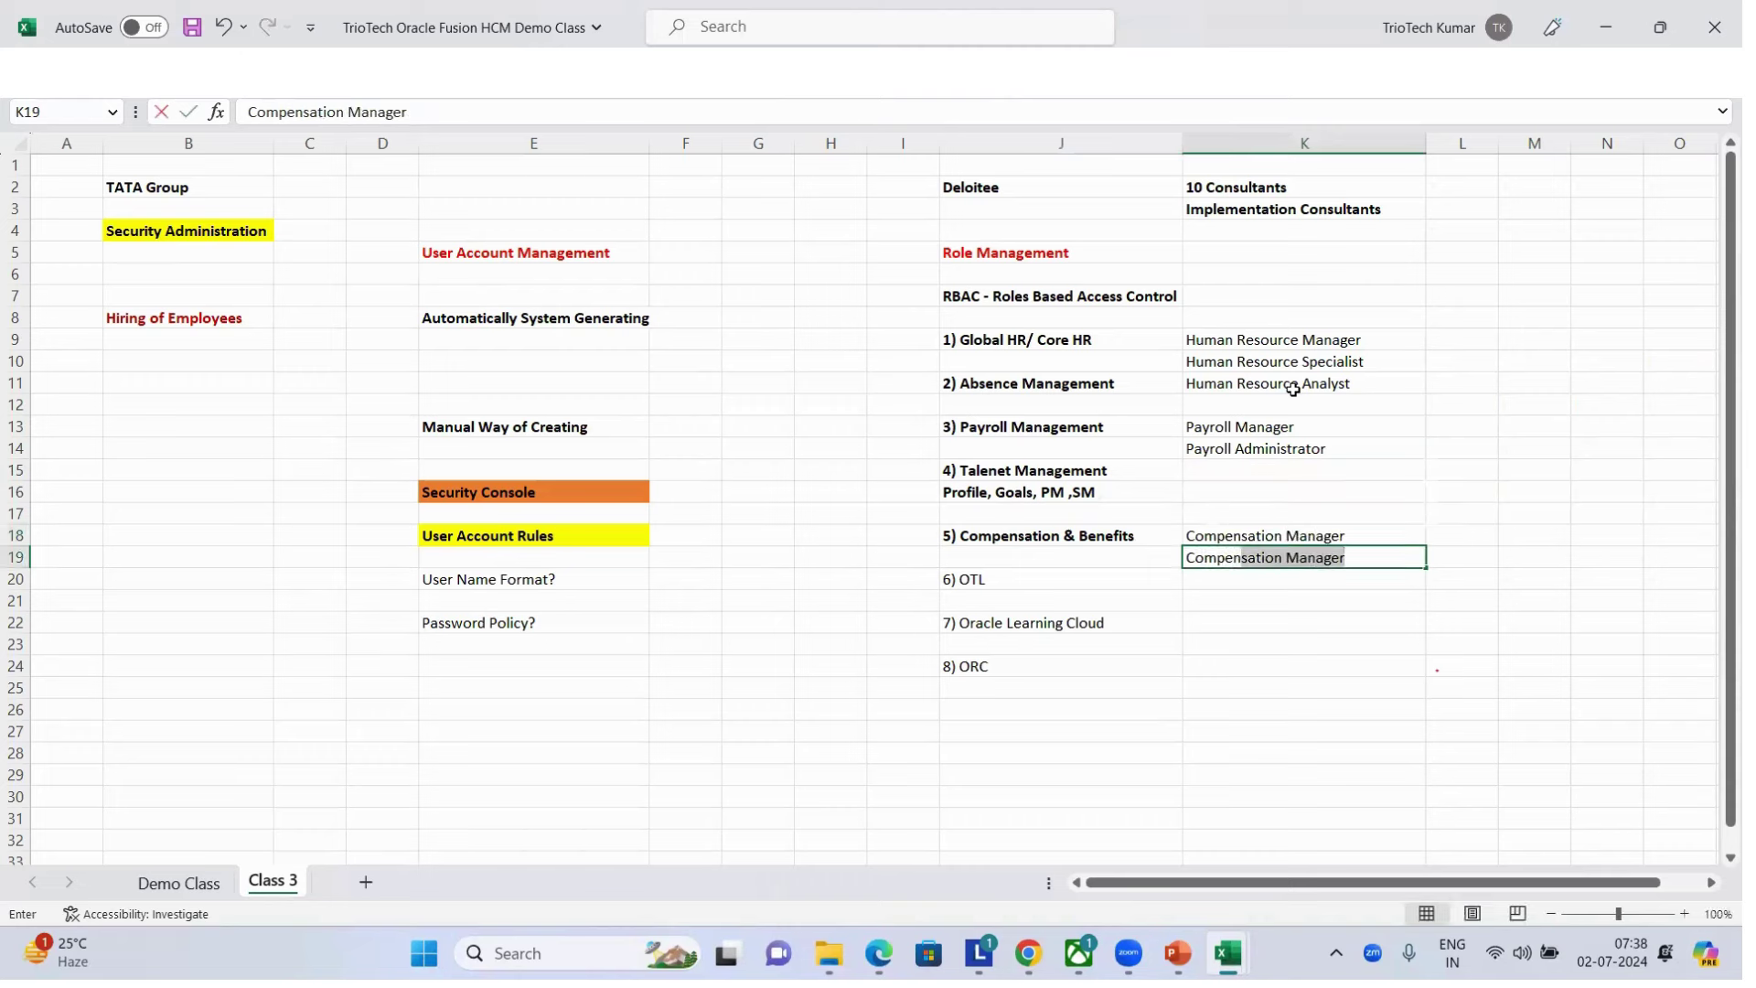
type("sation Adm")
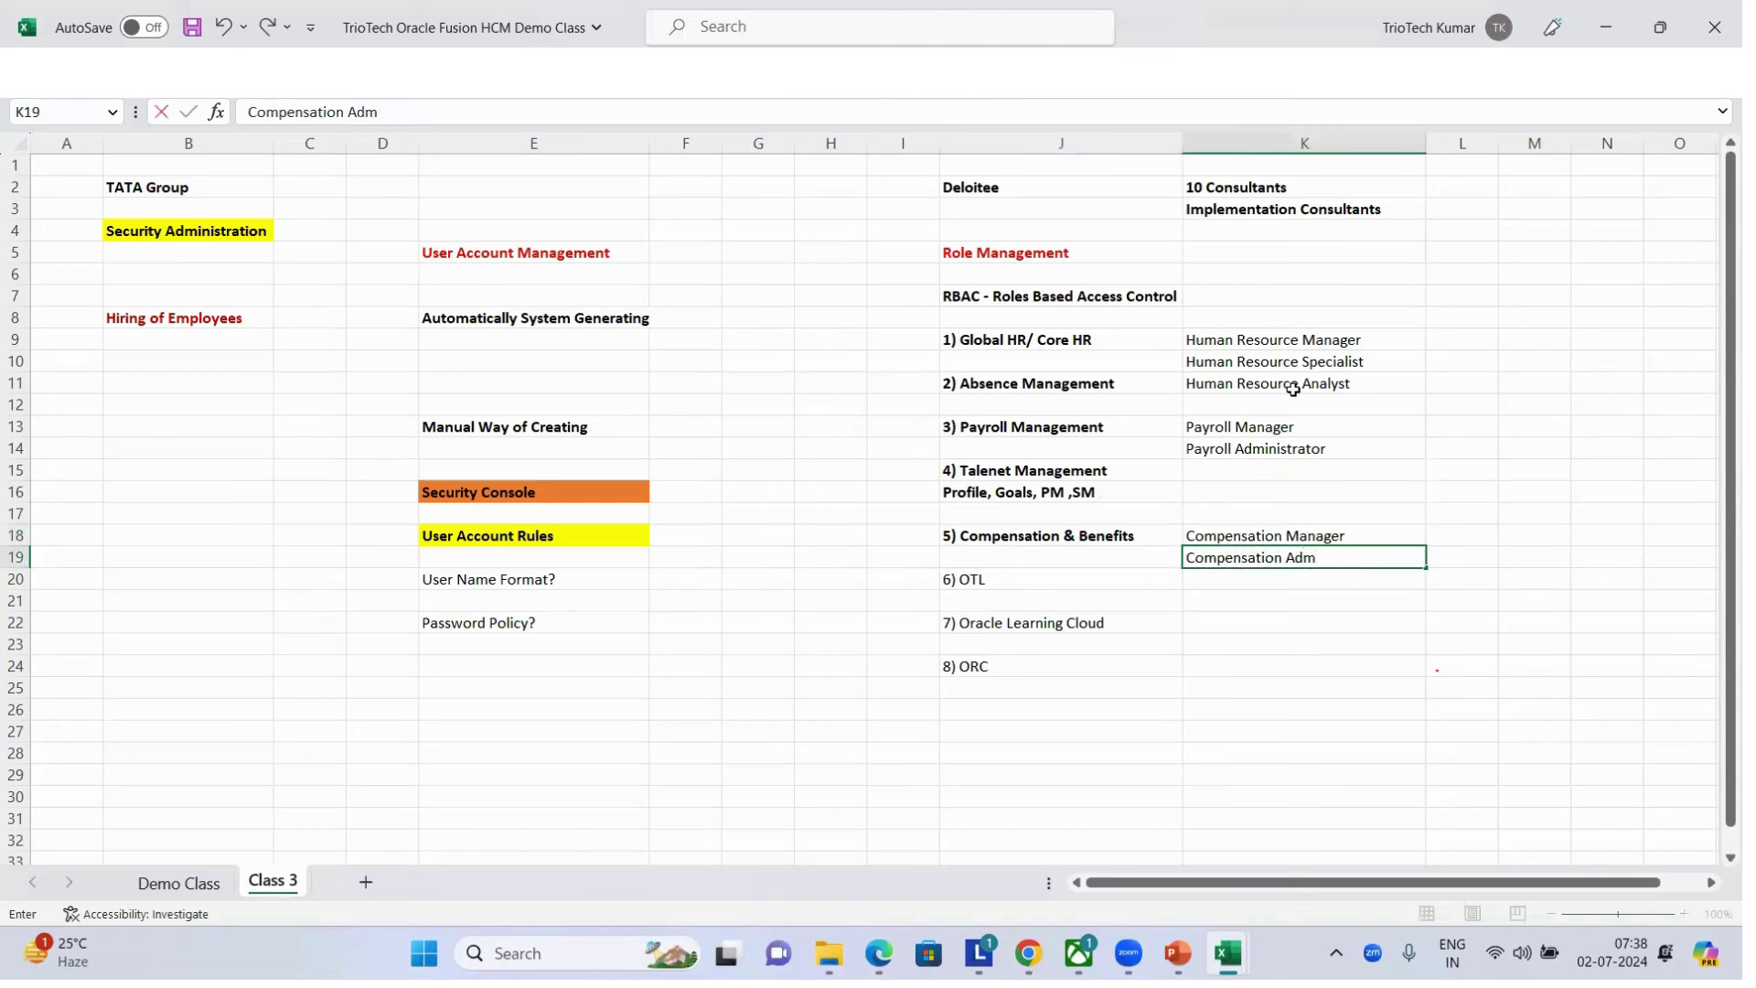
type("inistrator")
key("Return")
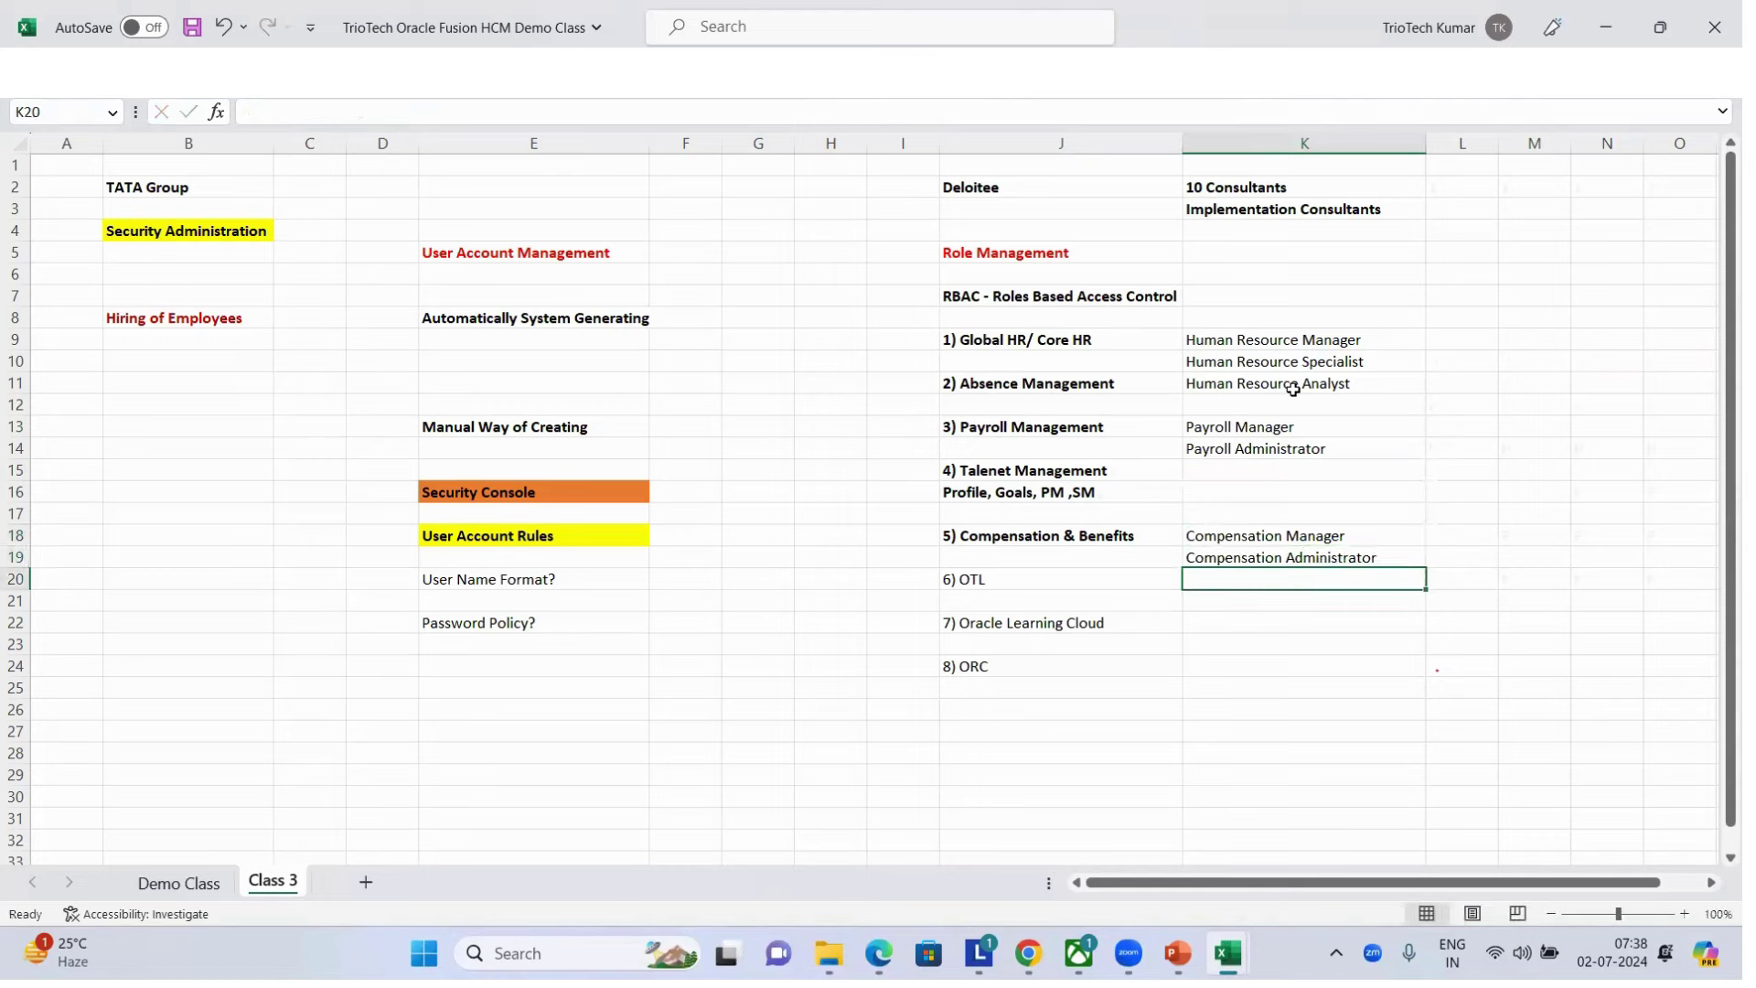
key("Return")
key("Return")
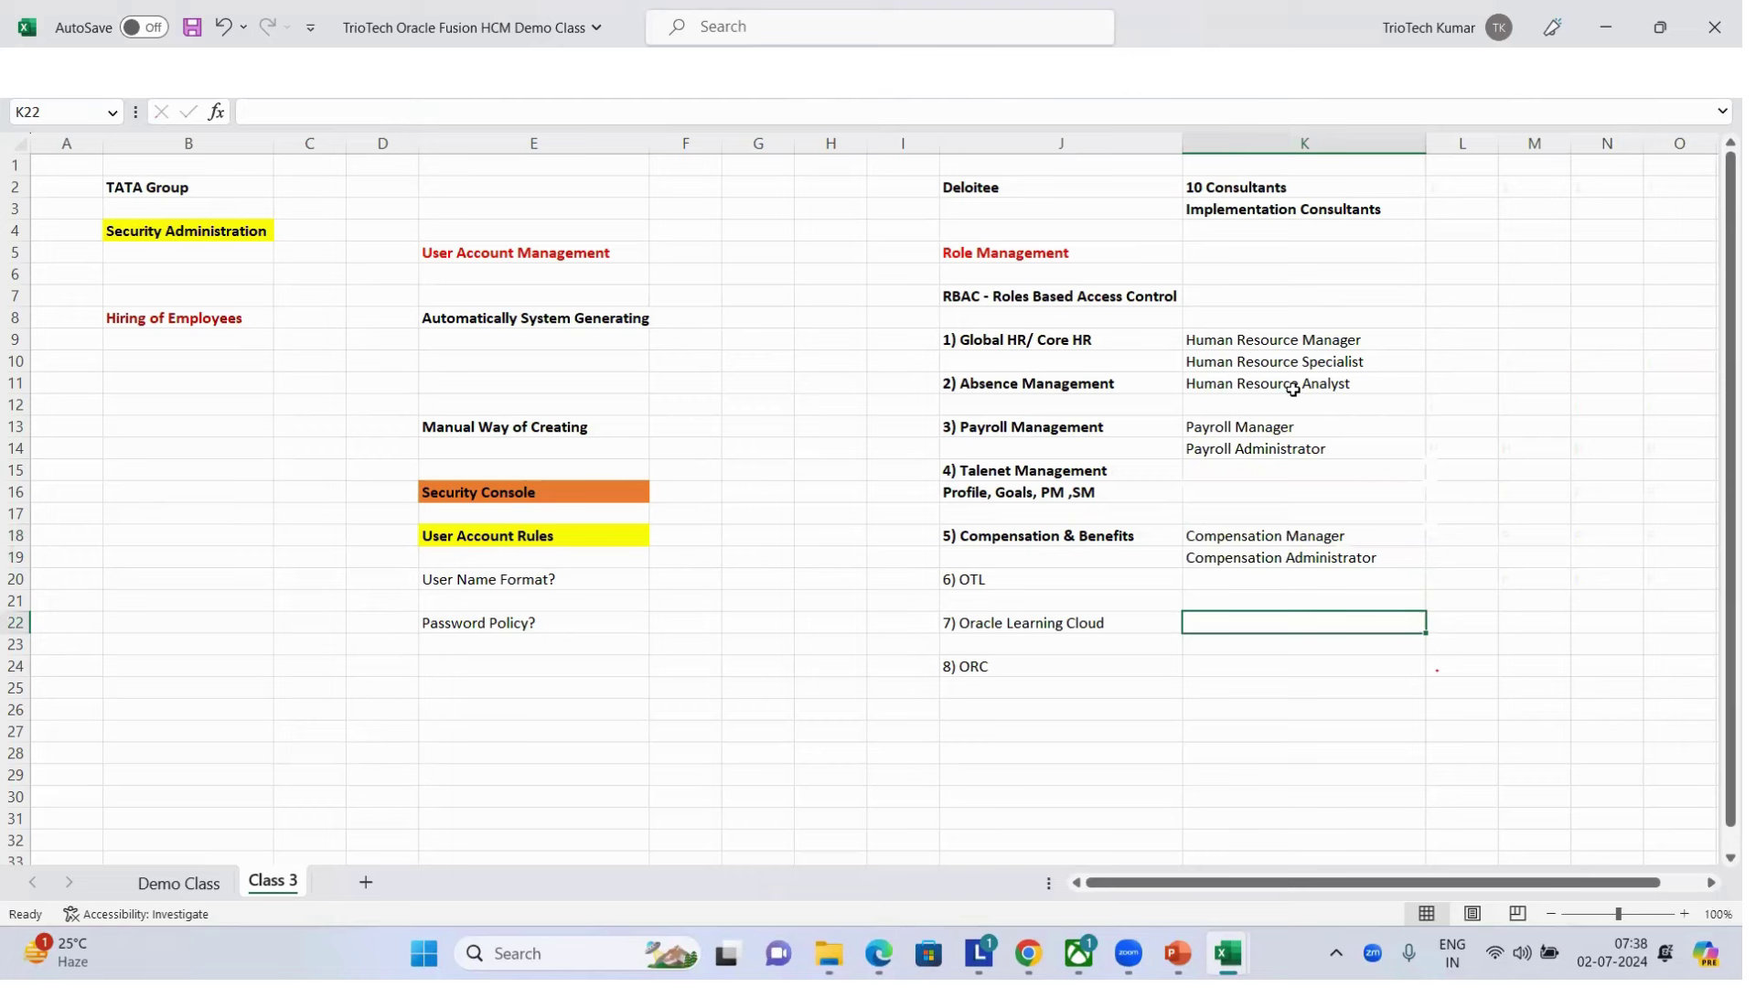
- Enter Learning Specialist in K22, Recruting Specialist and Hiring Manager below it, then save
left_click_drag(1281, 345, 1284, 380)
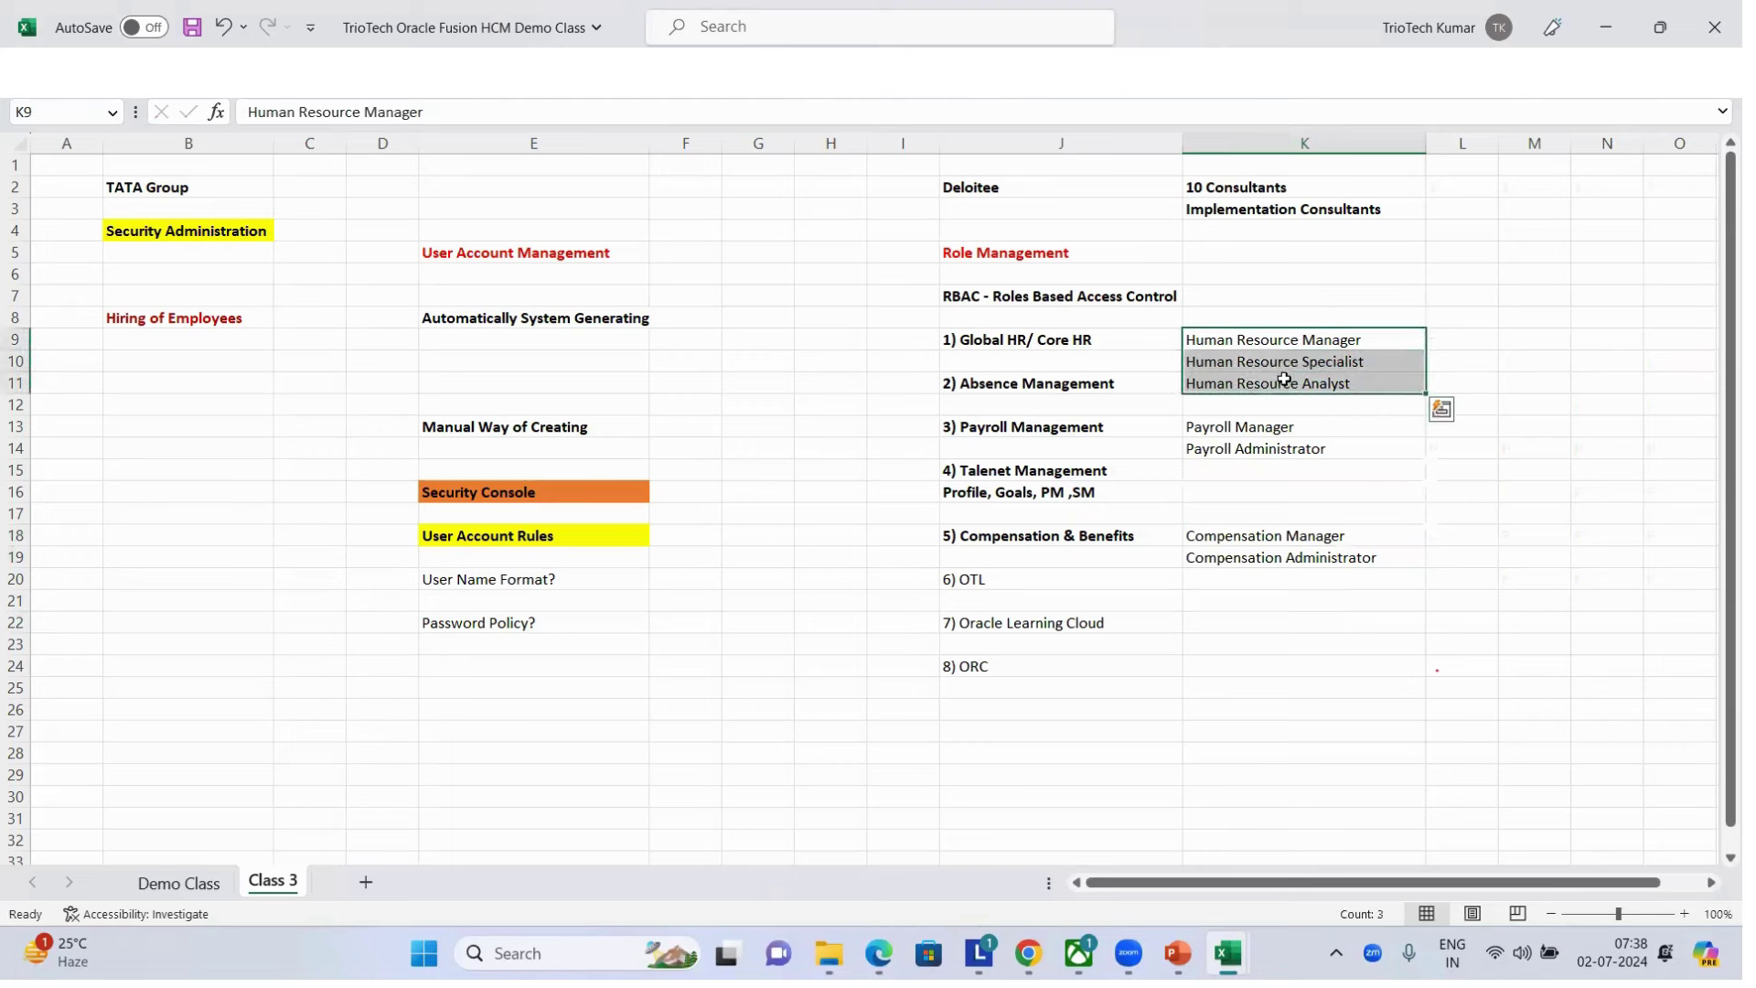
left_click(1230, 622)
type("Le")
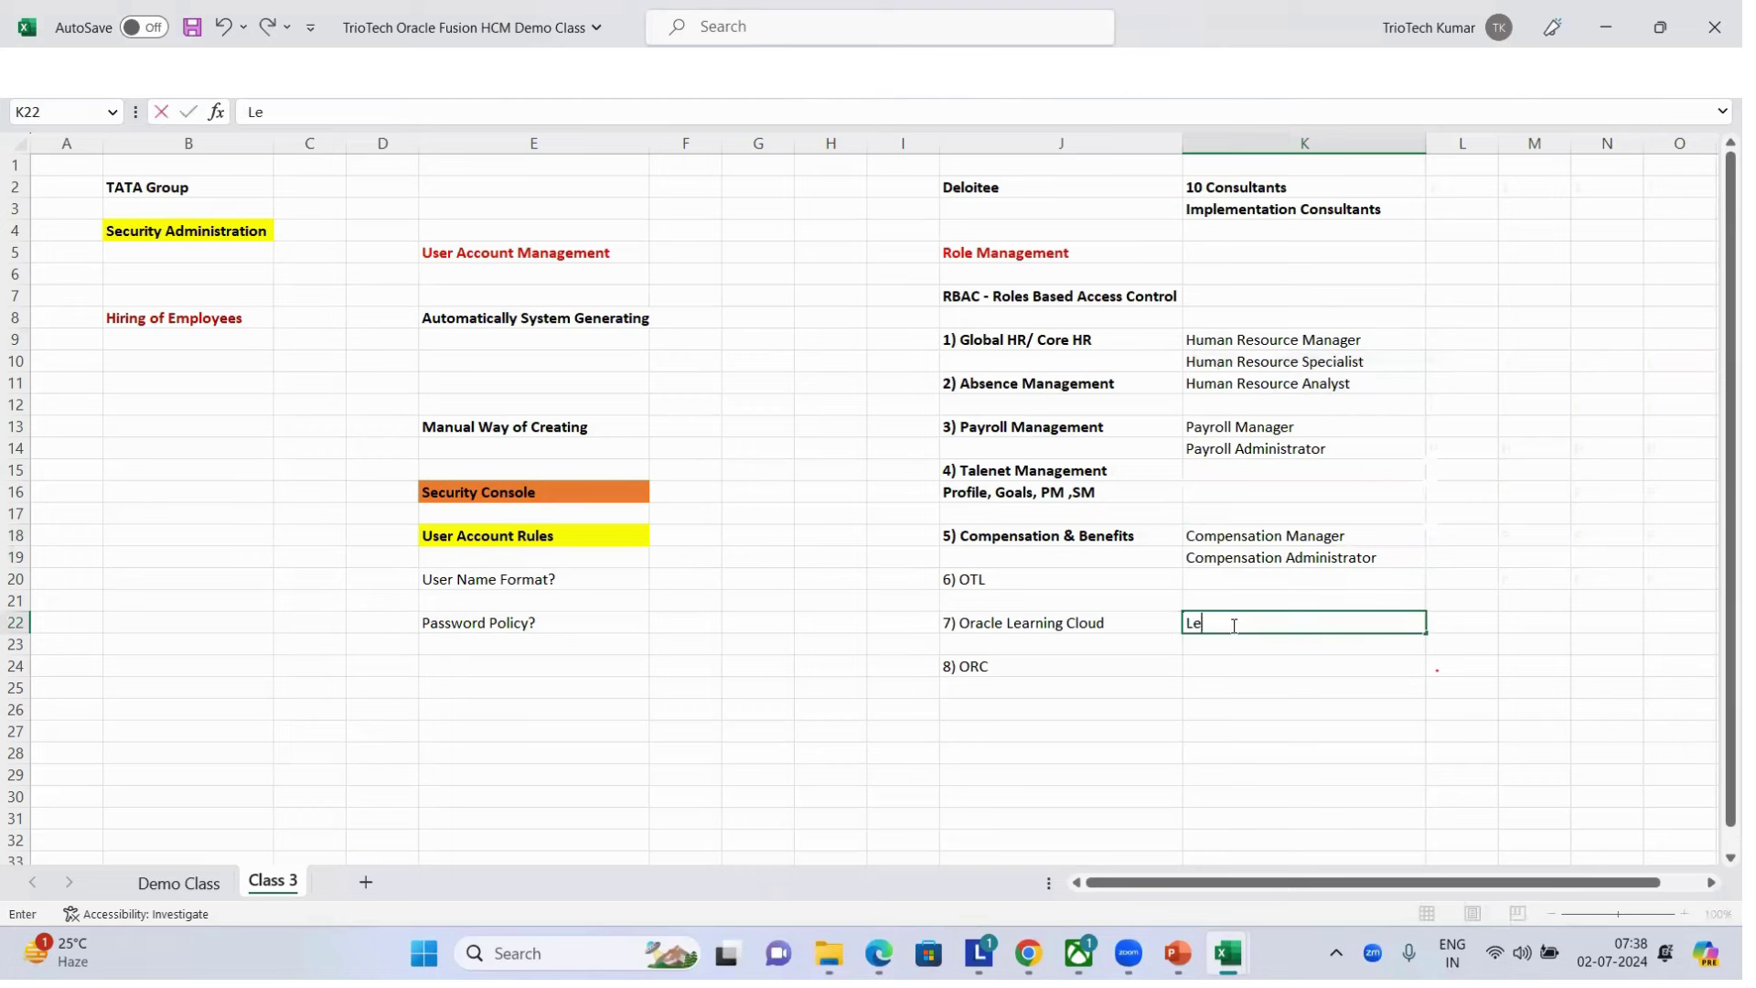
type("arn ing Specialis")
key("BackSpace")
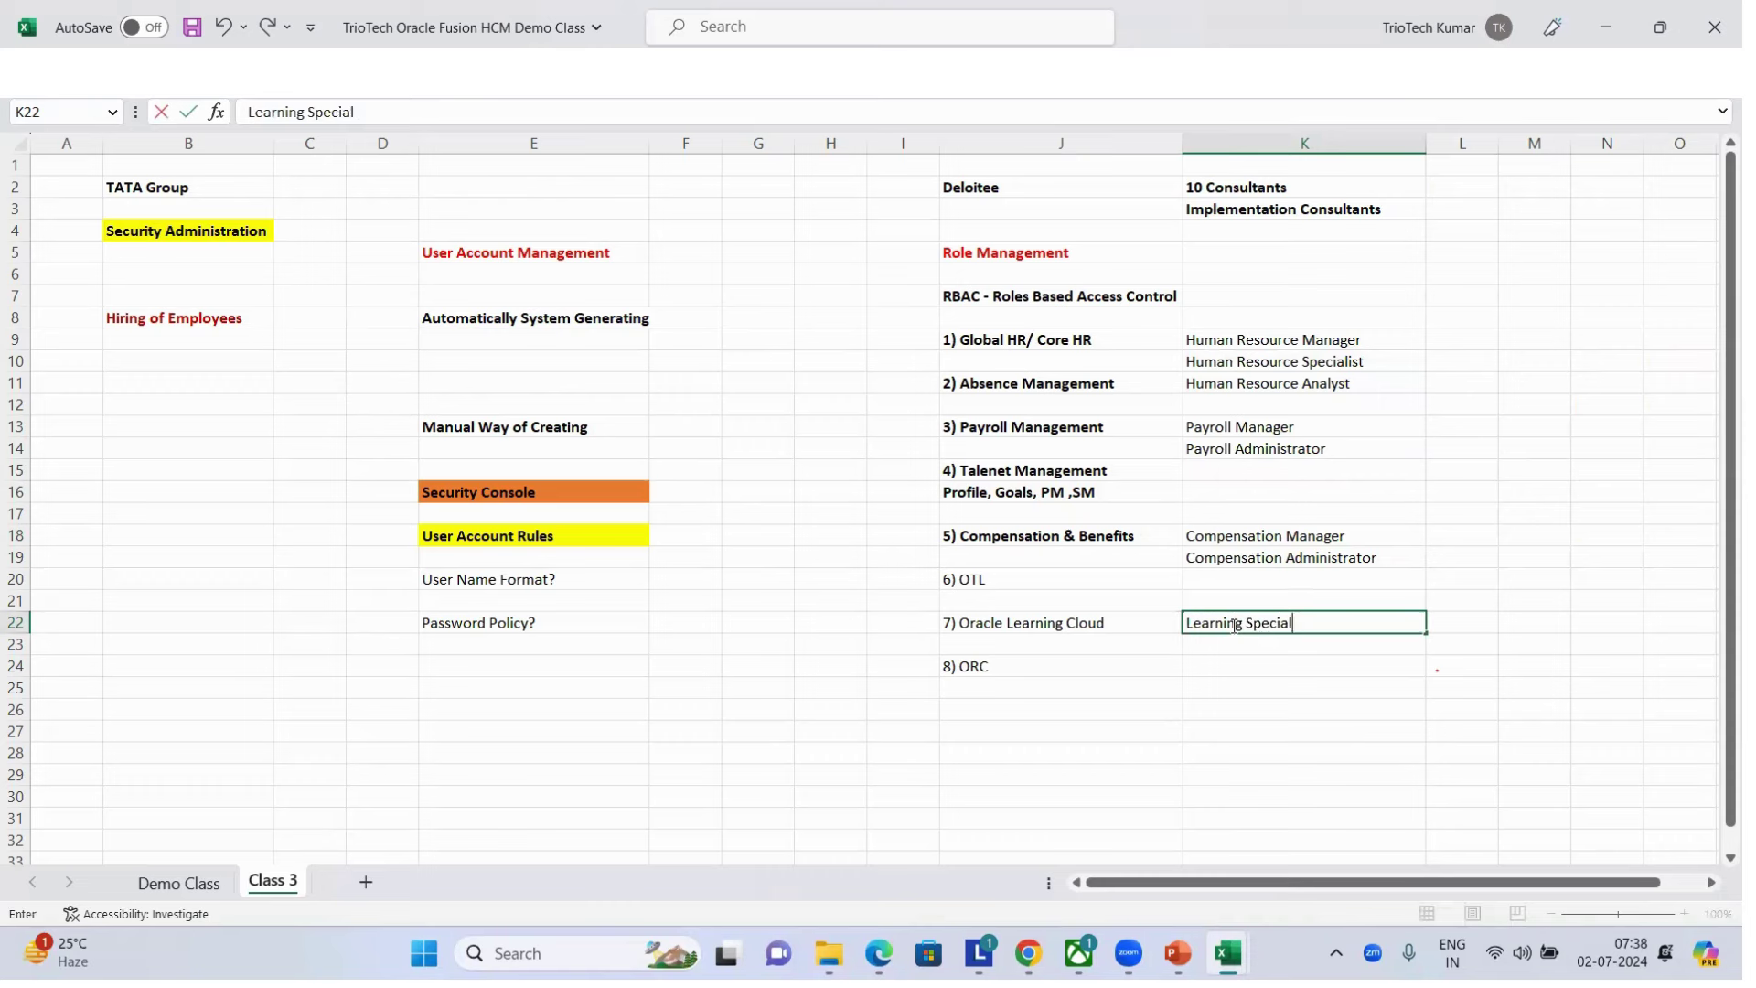
type("t")
key("Return")
key("Return")
type("Re")
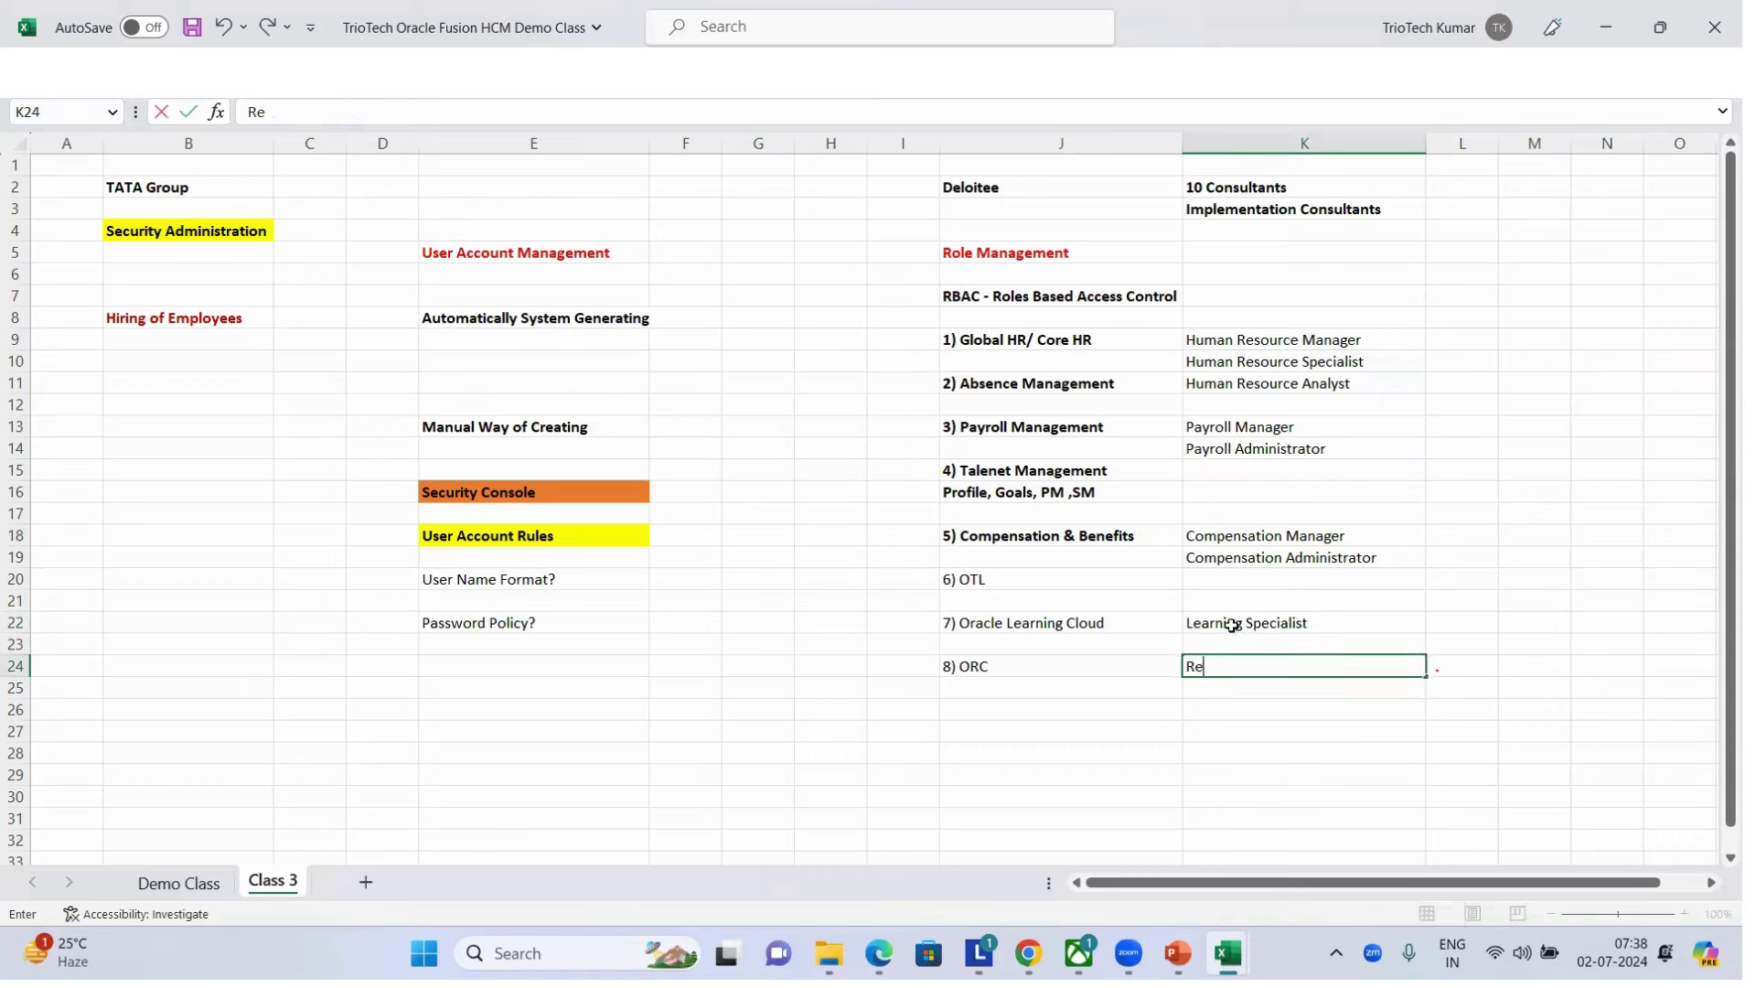
type("cruting Speciali")
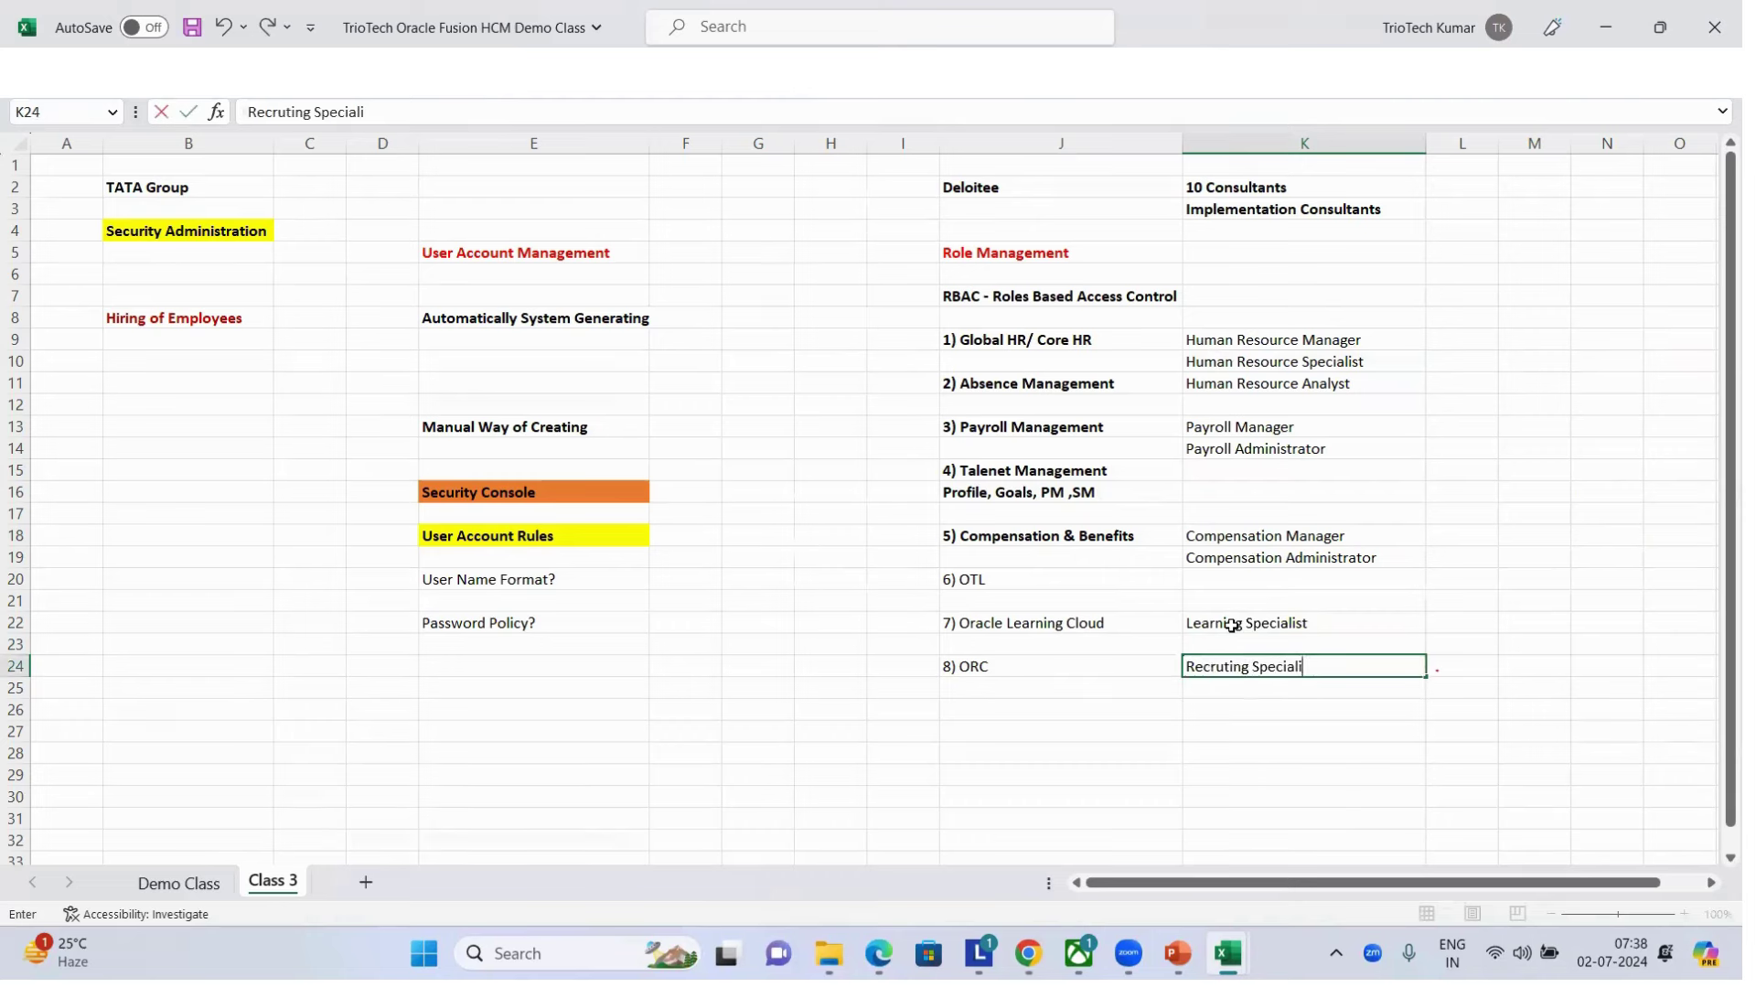
type("st")
key("Return")
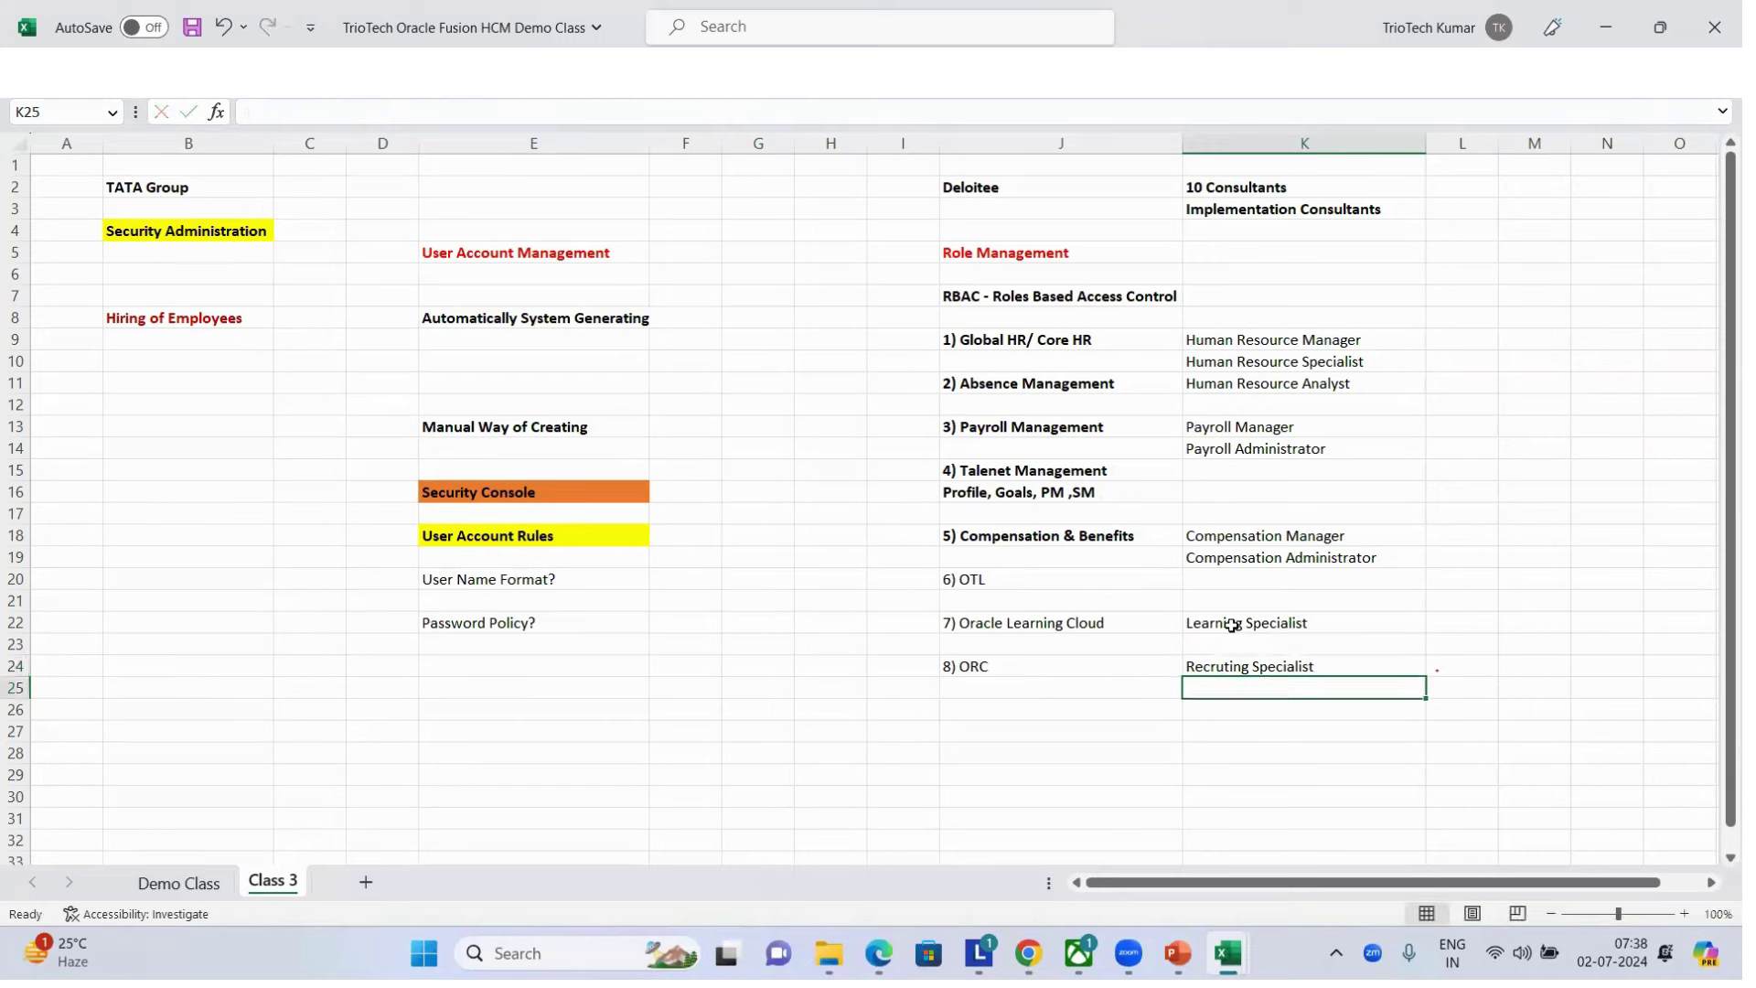
type("Hri")
key("BackSpace")
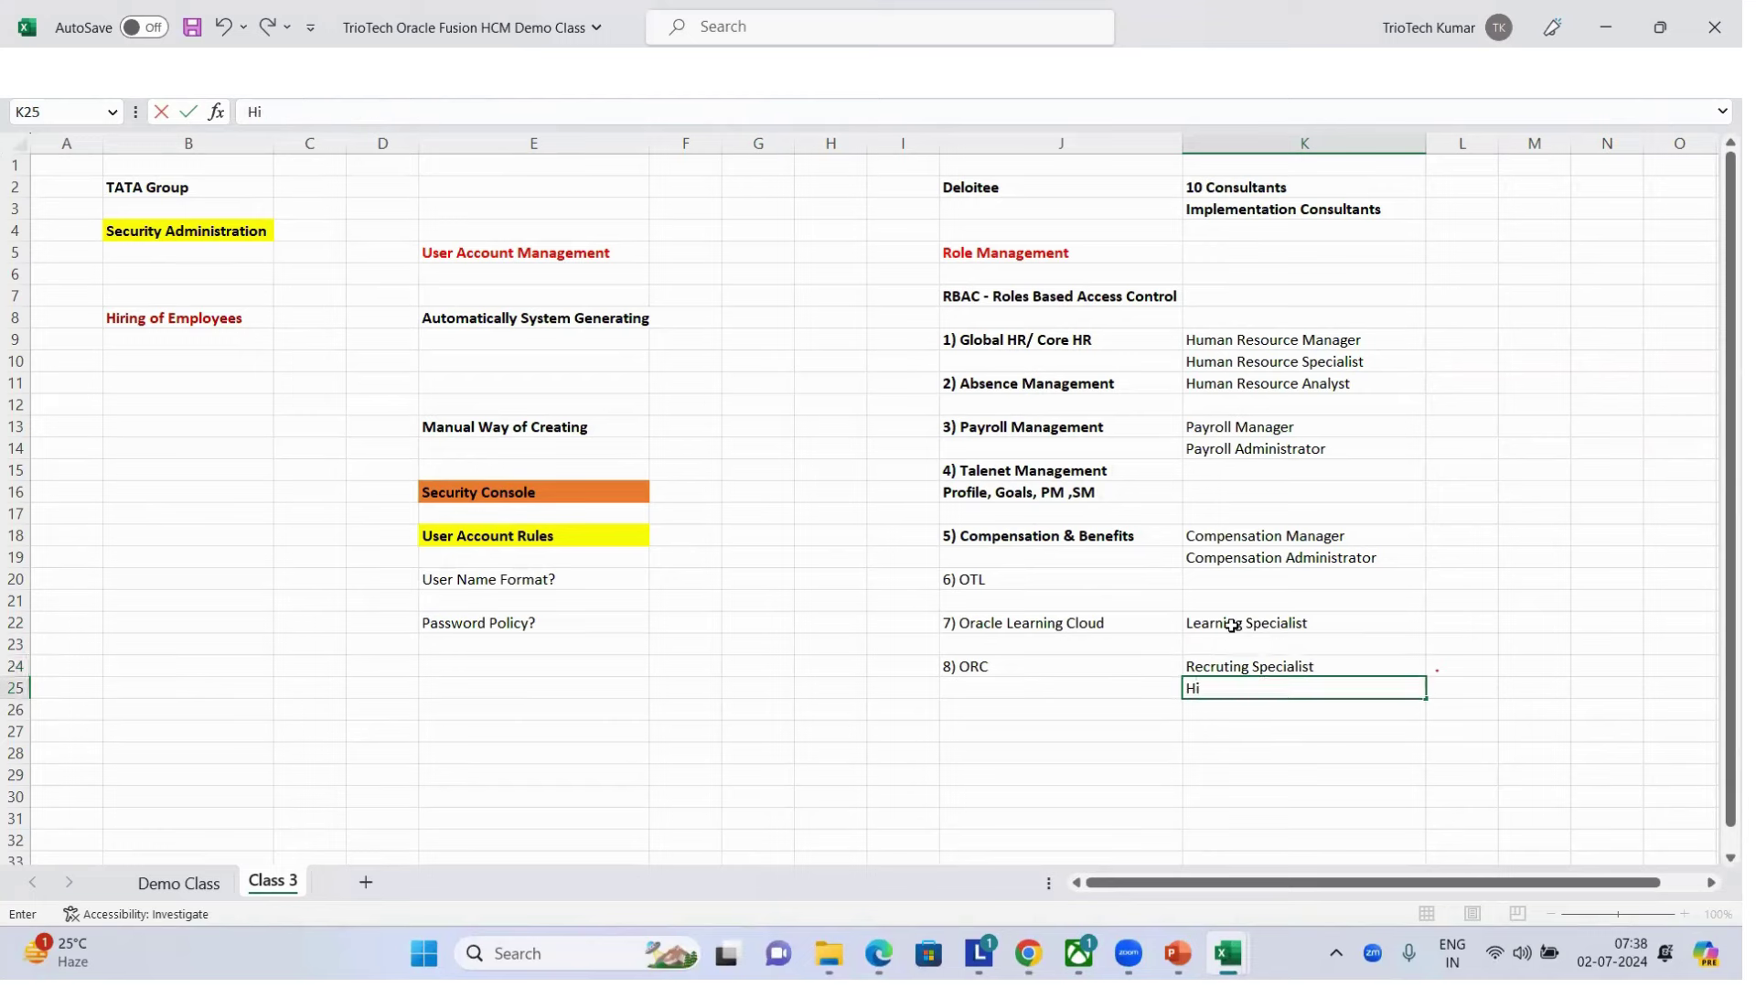
type("ring Manager")
key("ctrl+s")
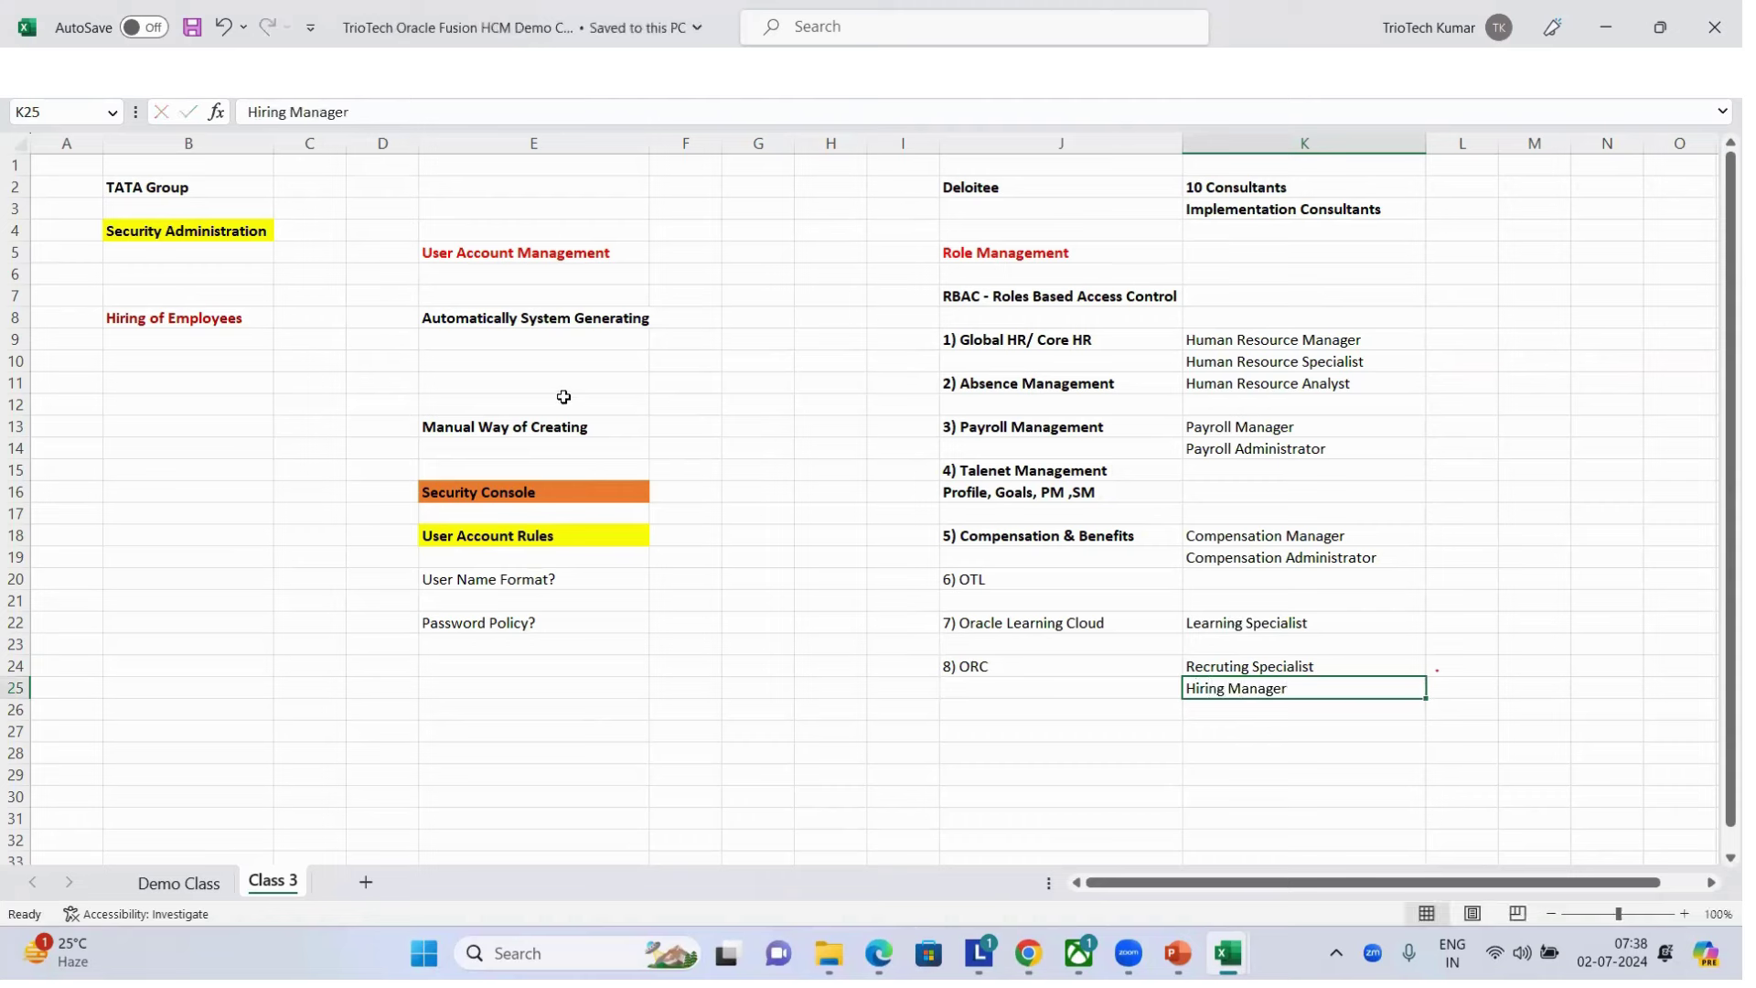
- Go over each module in column J and the roles listed in column K
left_click(1040, 344)
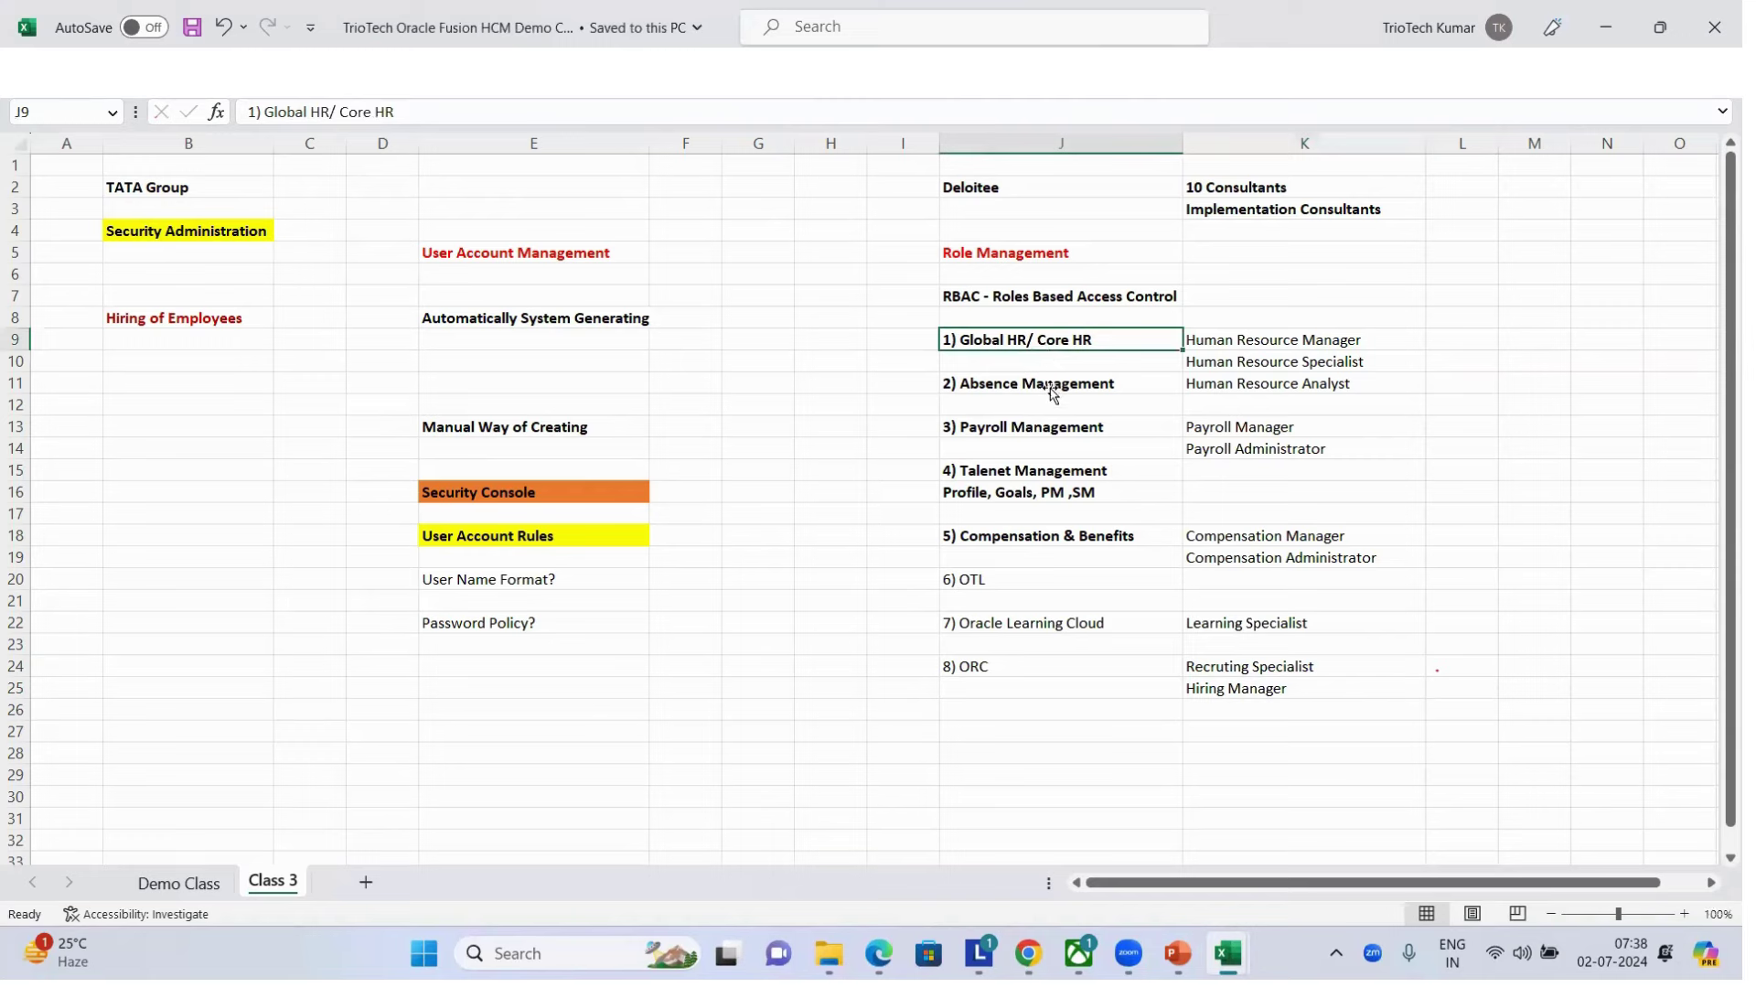
left_click(1051, 388)
left_click(1048, 432)
left_click(1040, 472)
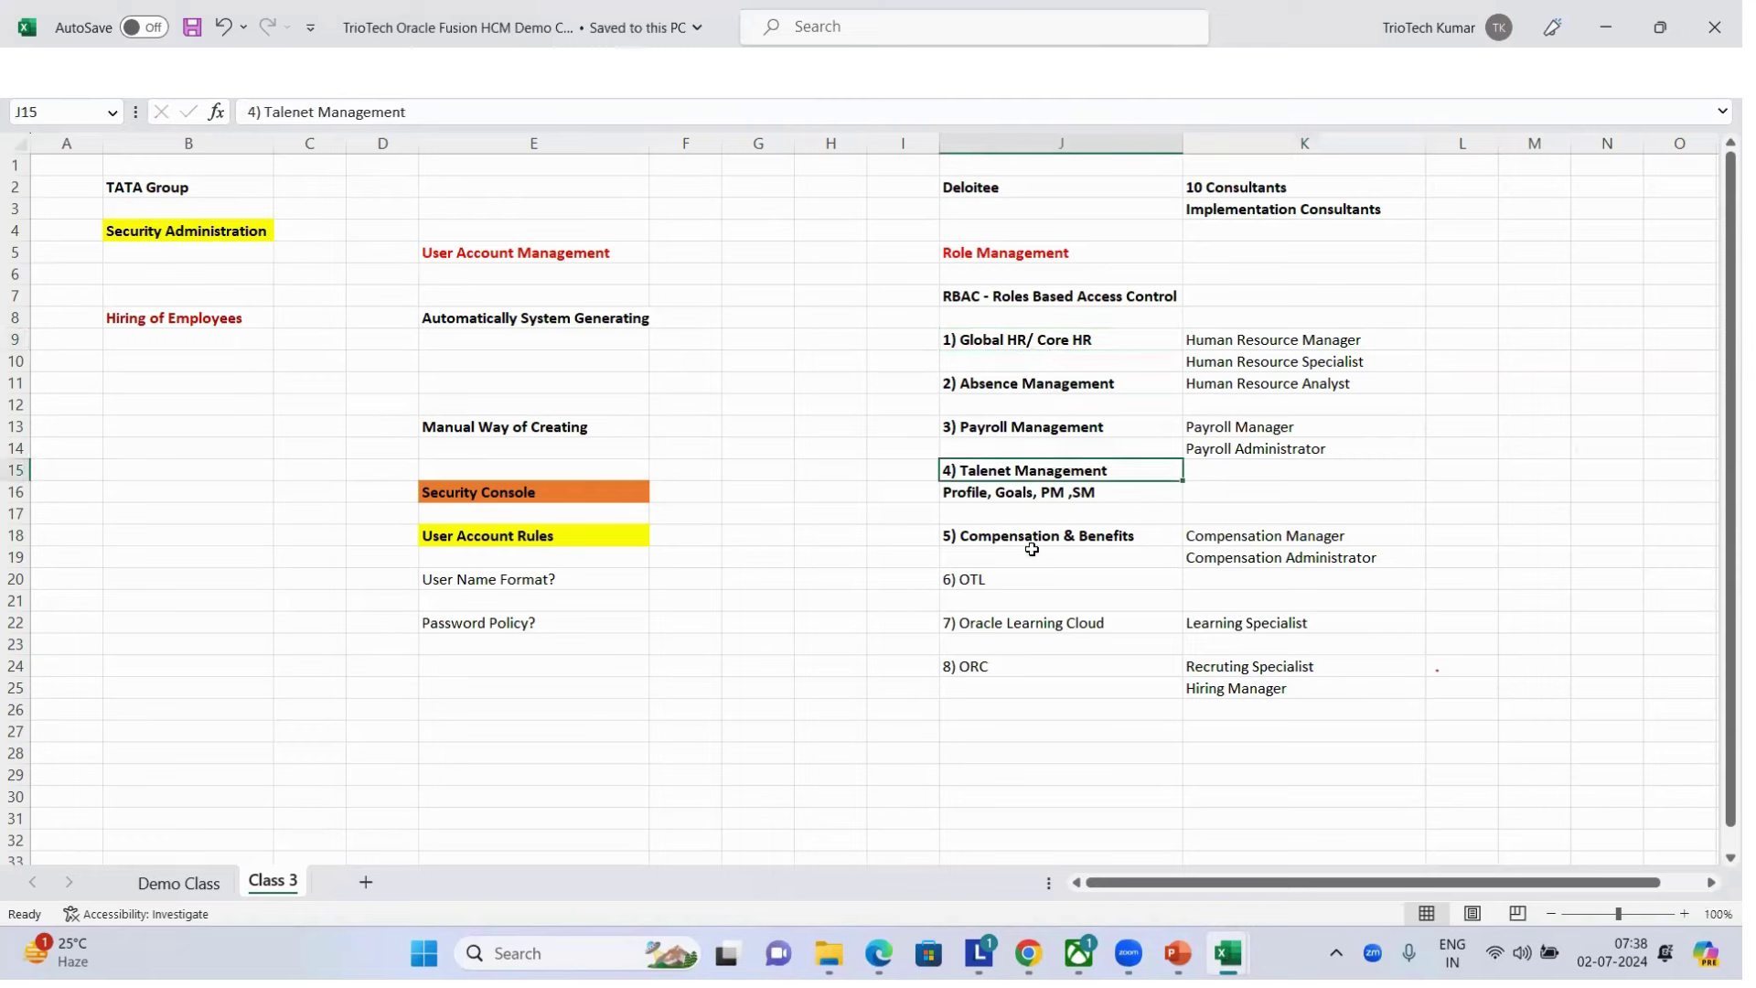
left_click(1028, 533)
left_click(1011, 584)
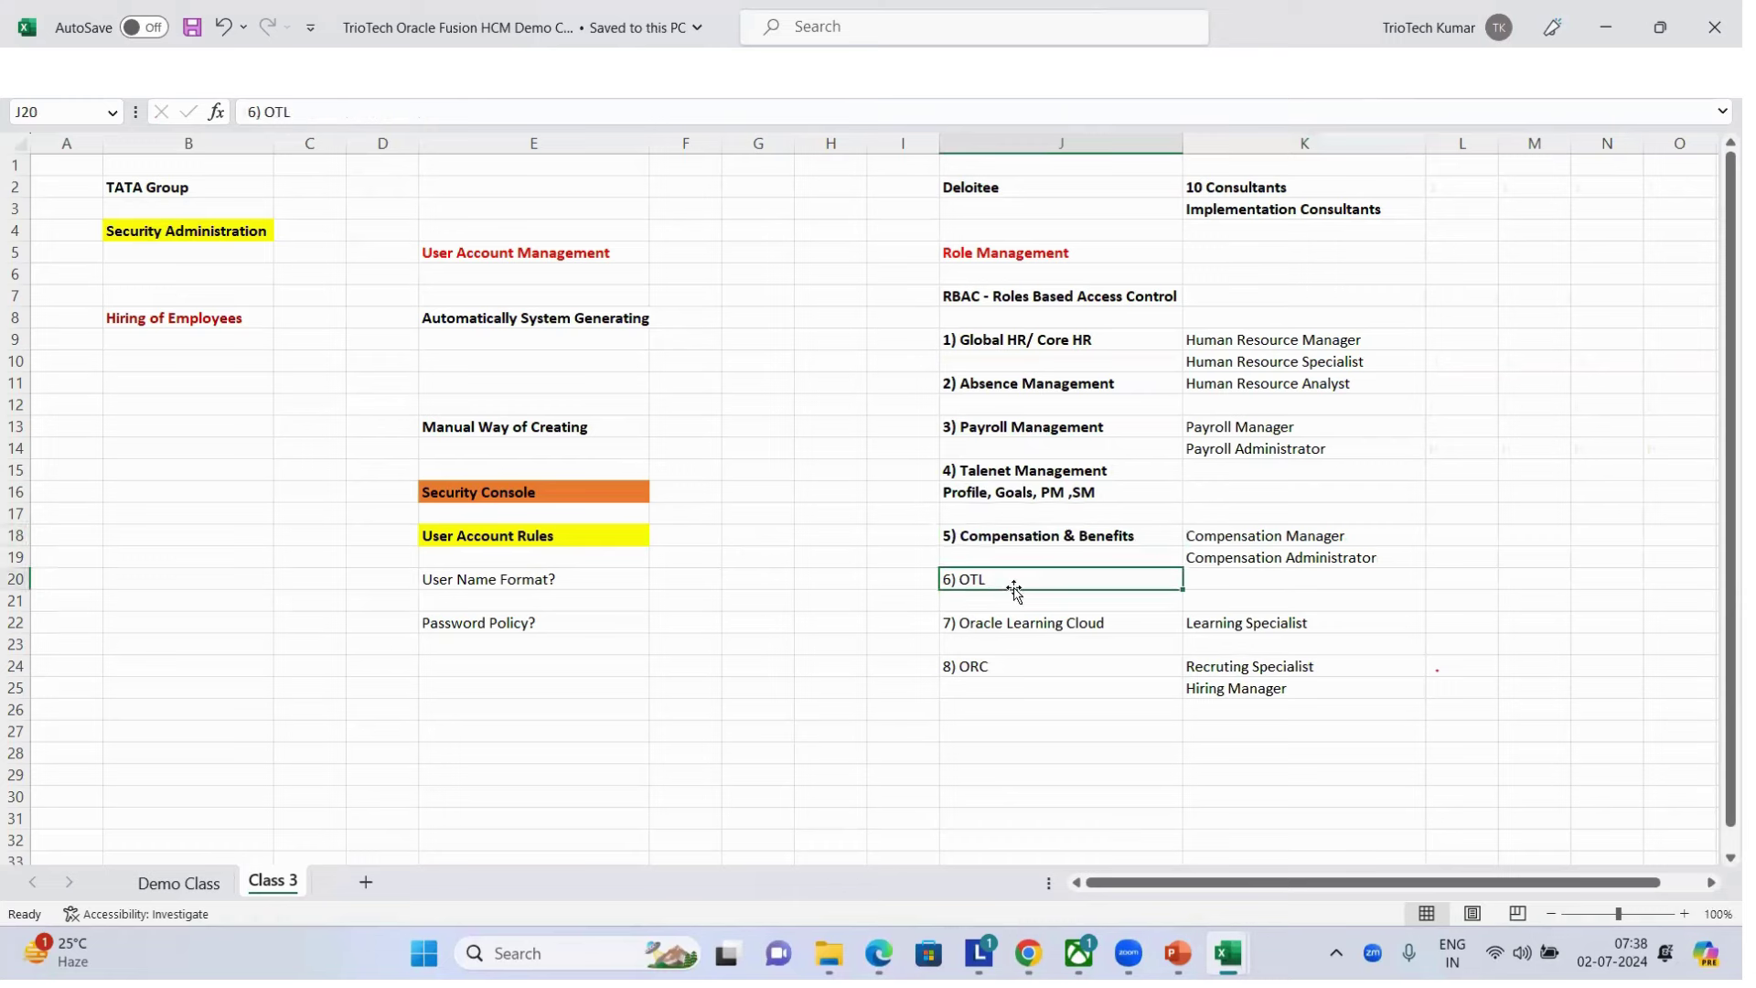
left_click(1249, 341)
left_click_drag(1256, 366, 1321, 686)
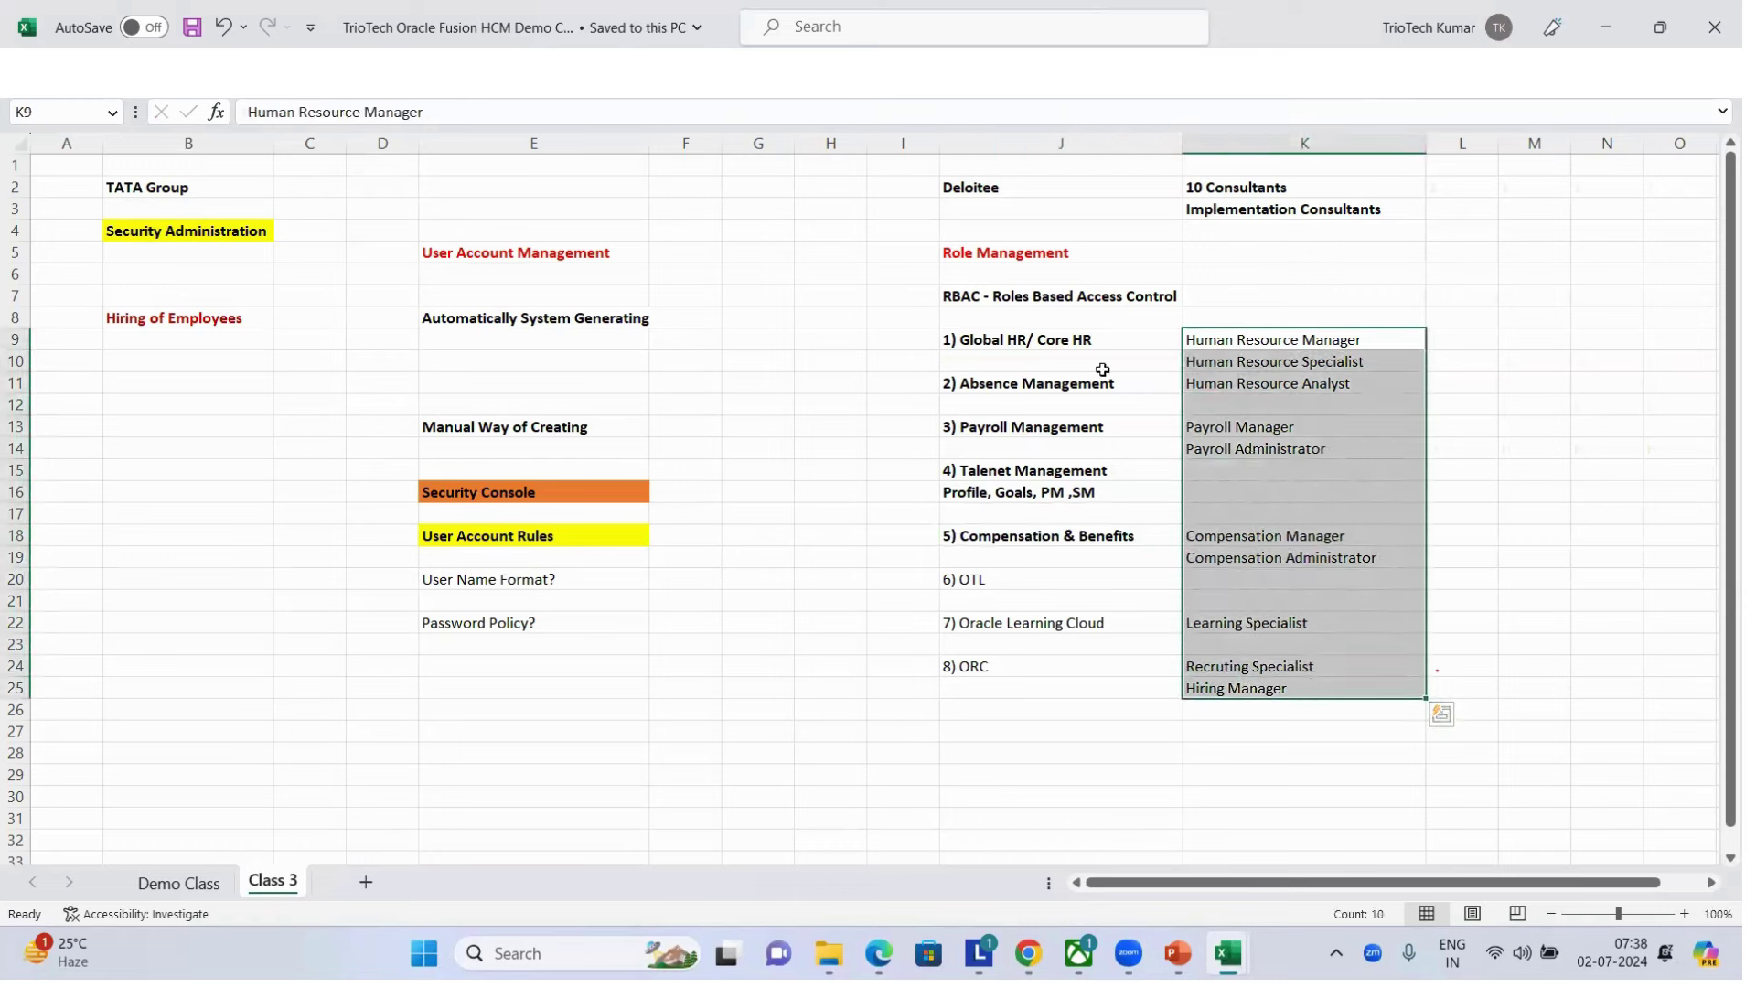
left_click(1006, 258)
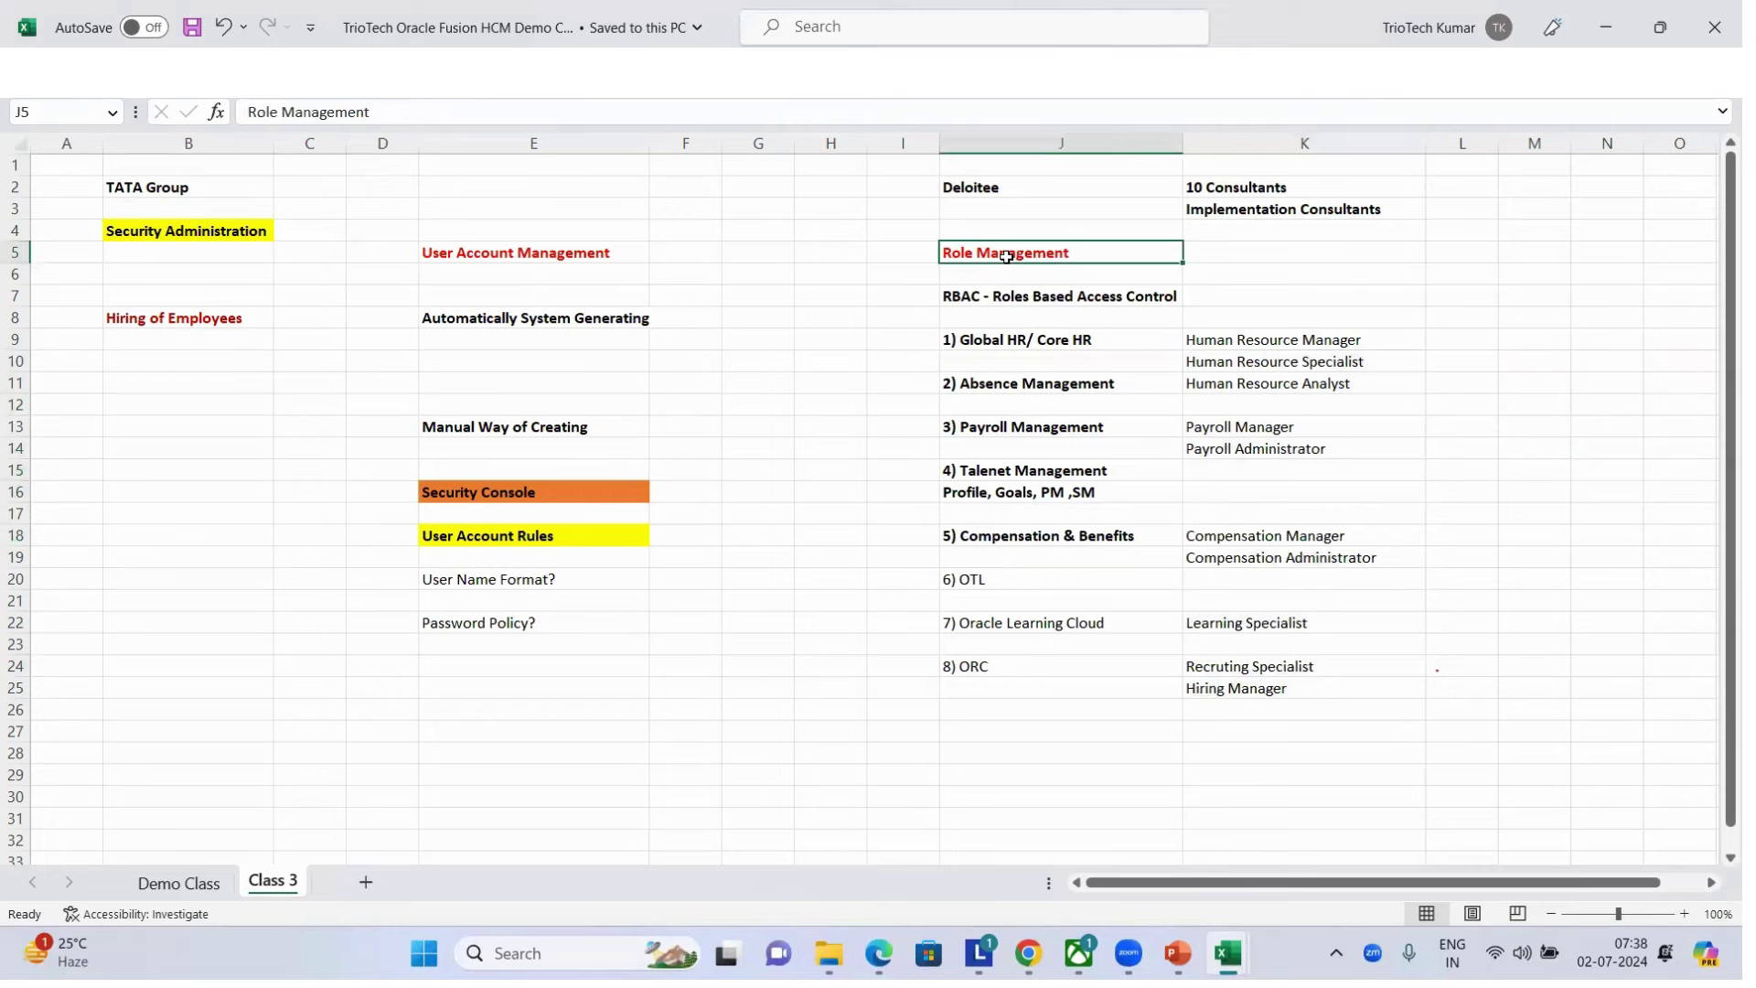
left_click(1032, 334)
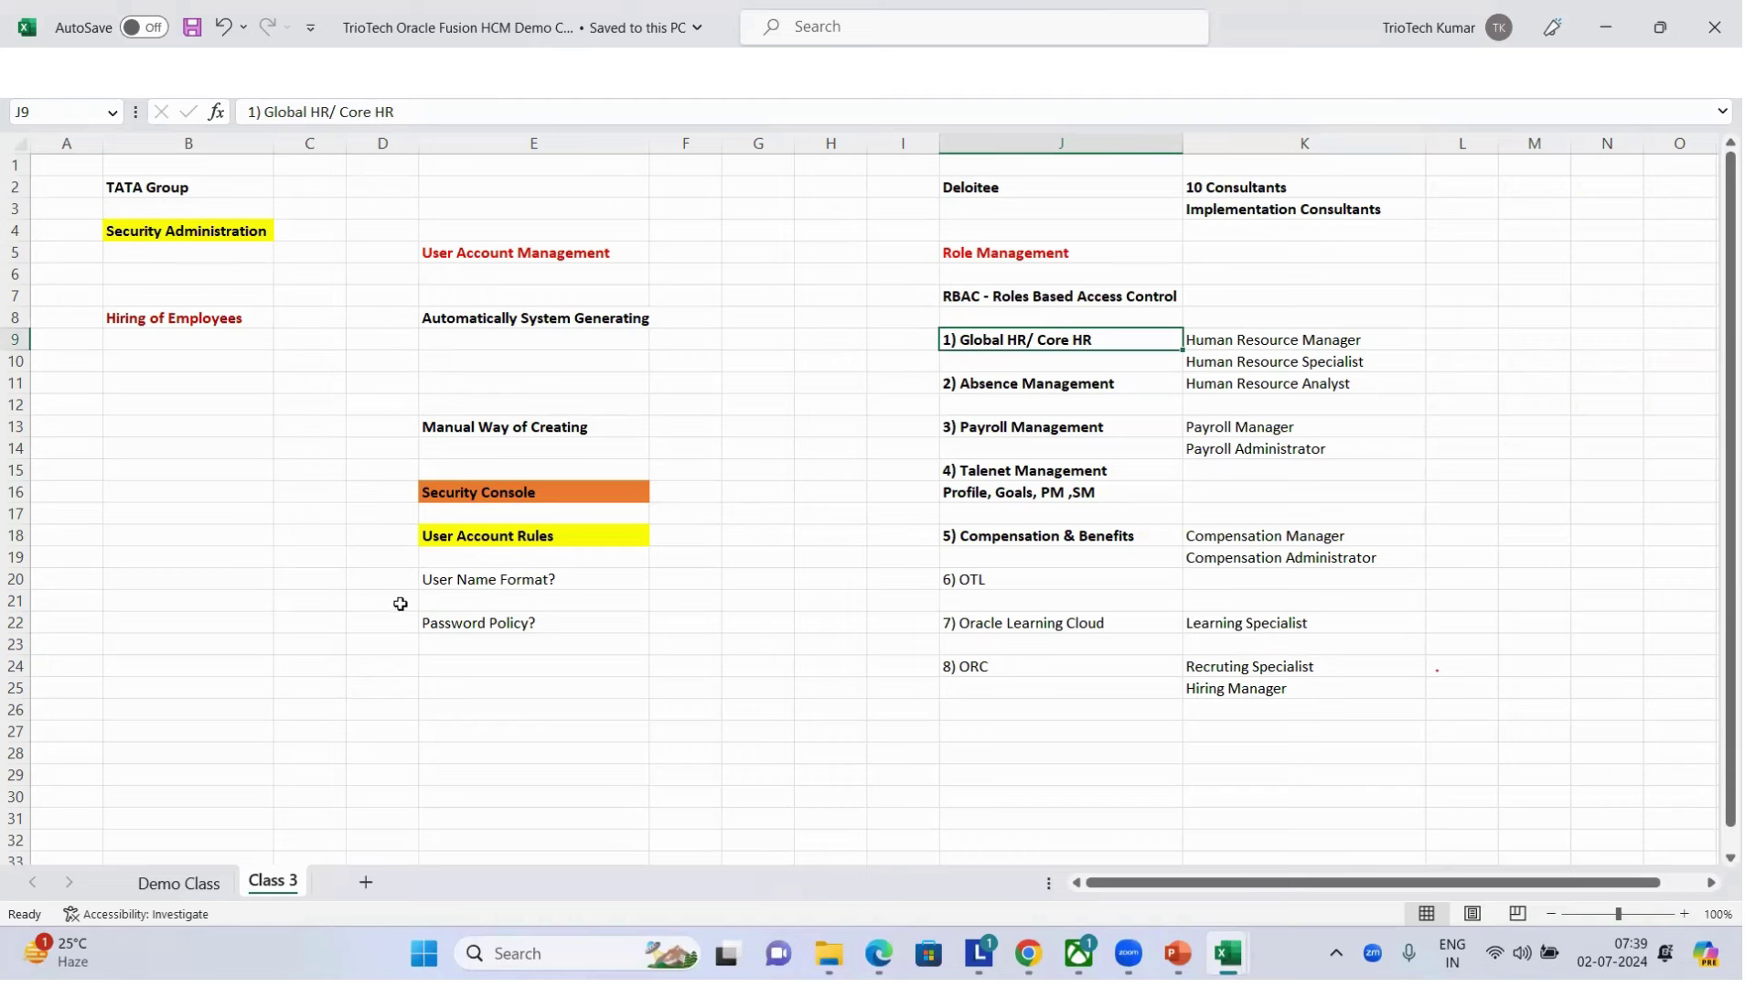
- Enter a sample user name in E24 and 'User Account' in D24, autofitting column D
left_click(465, 670)
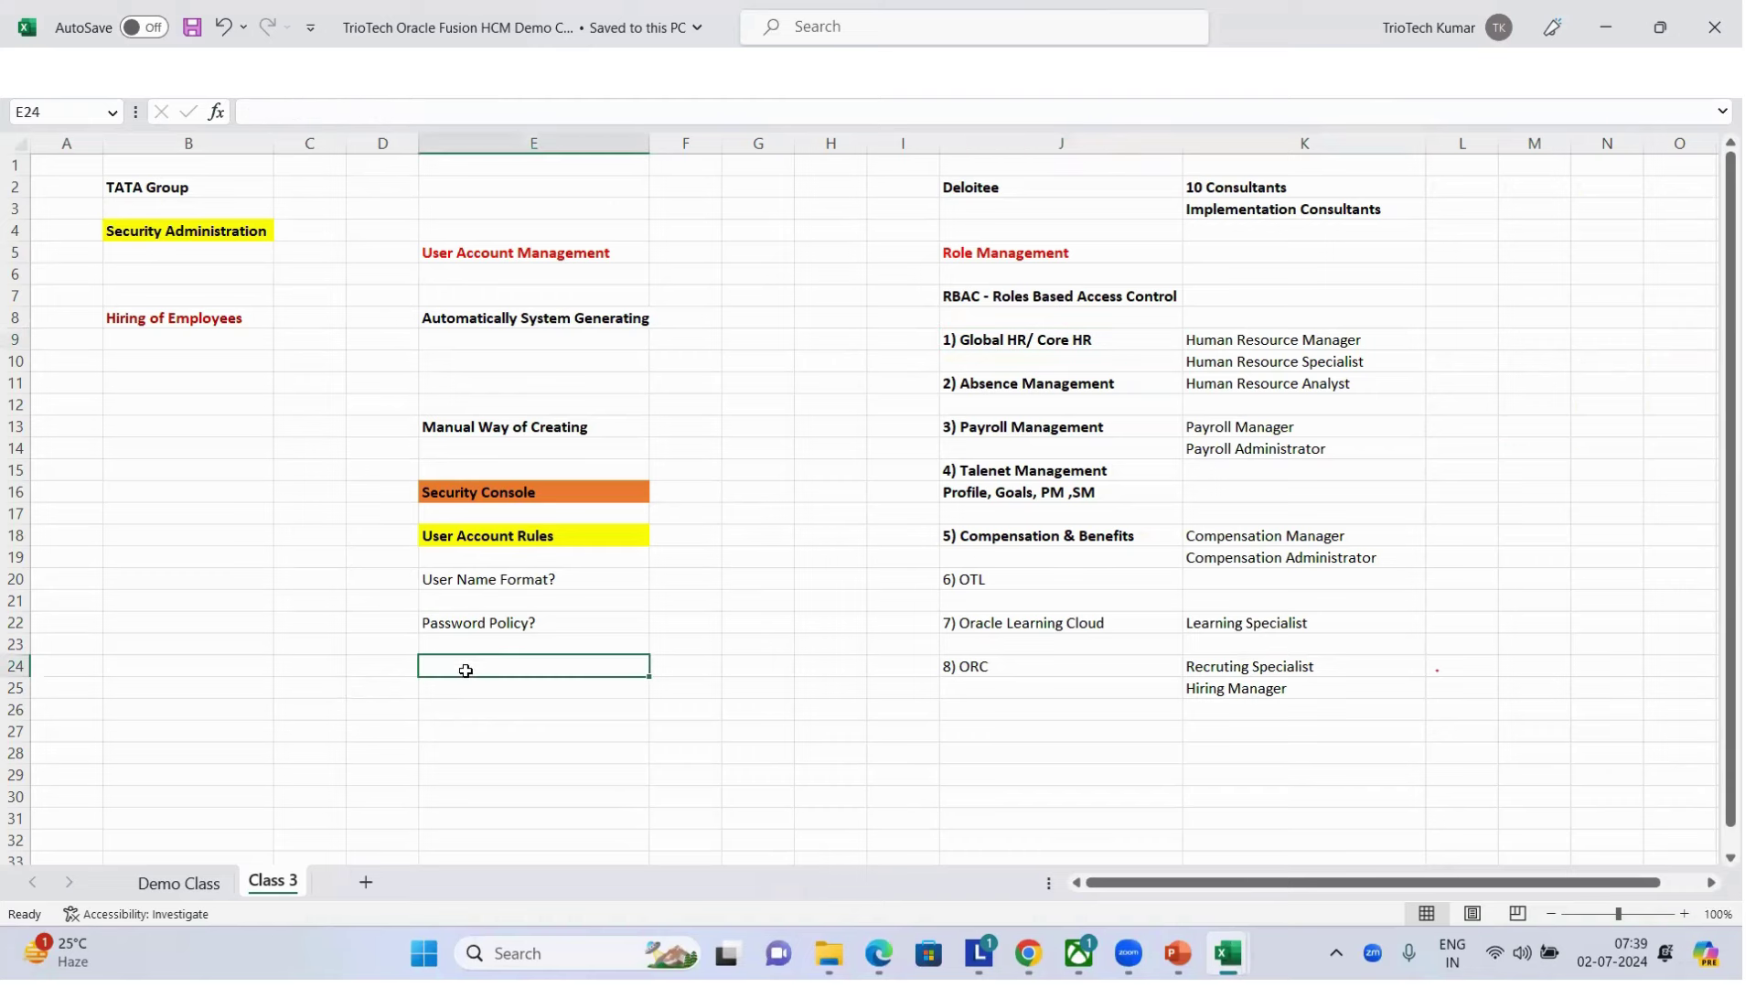
type("T")
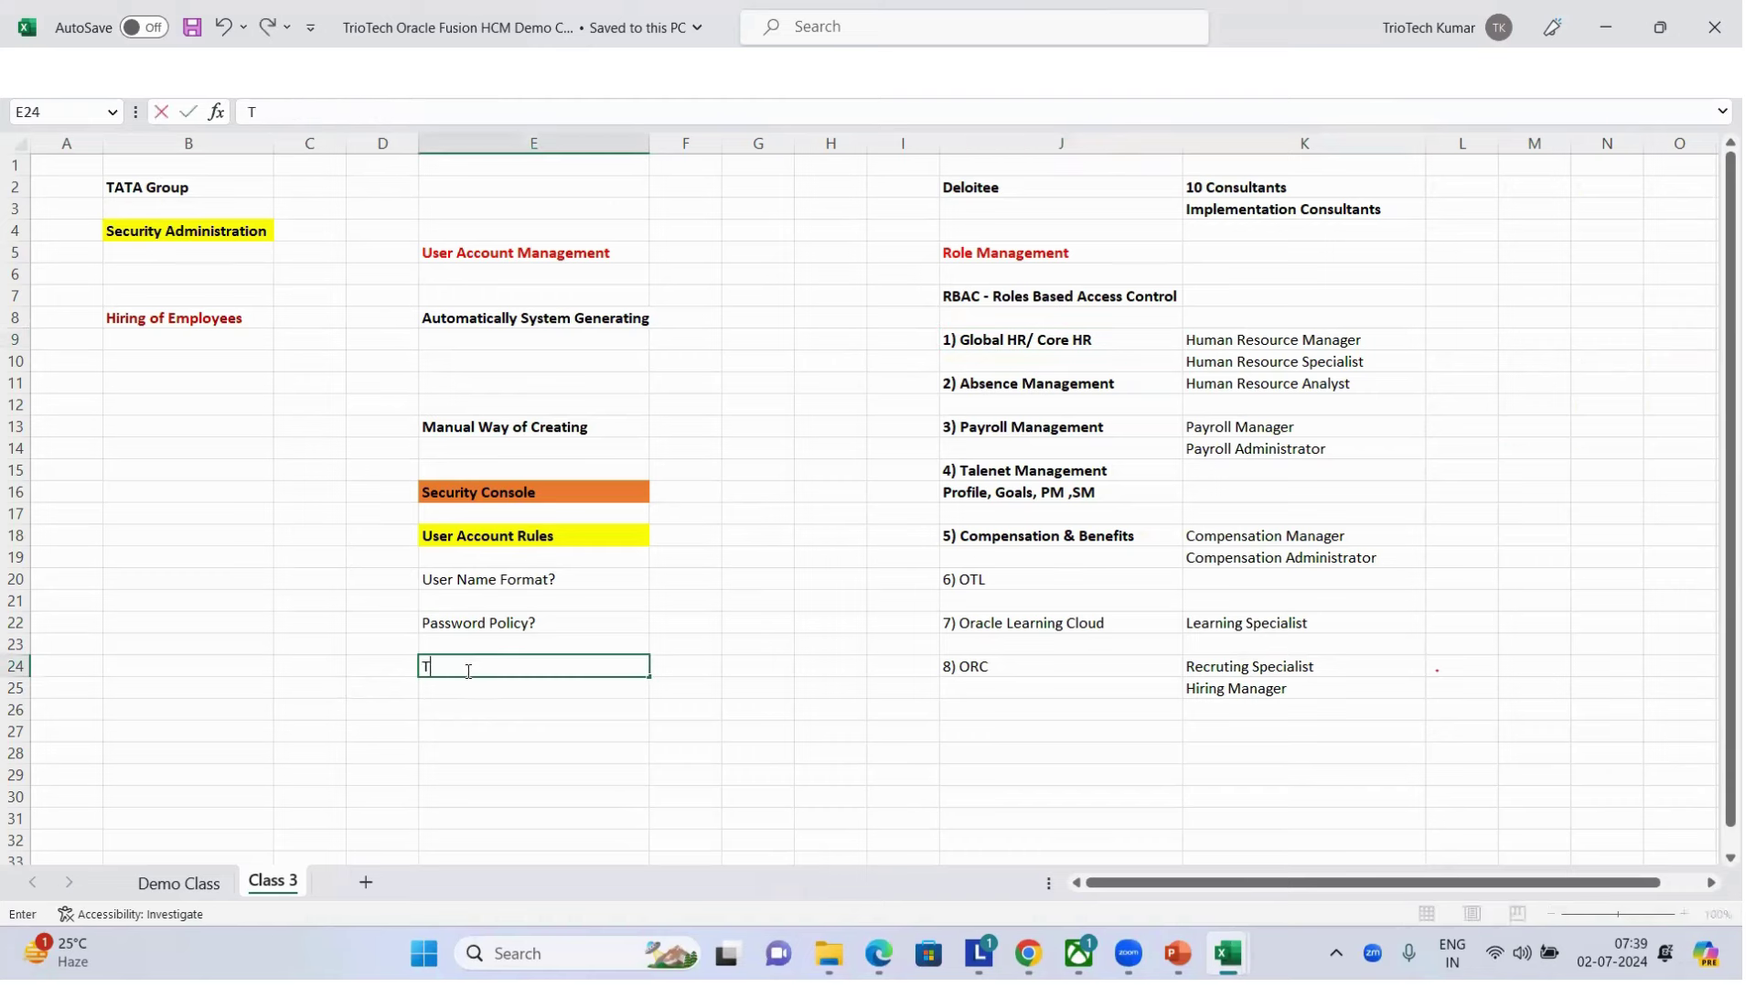
type("rioTech.Kumar")
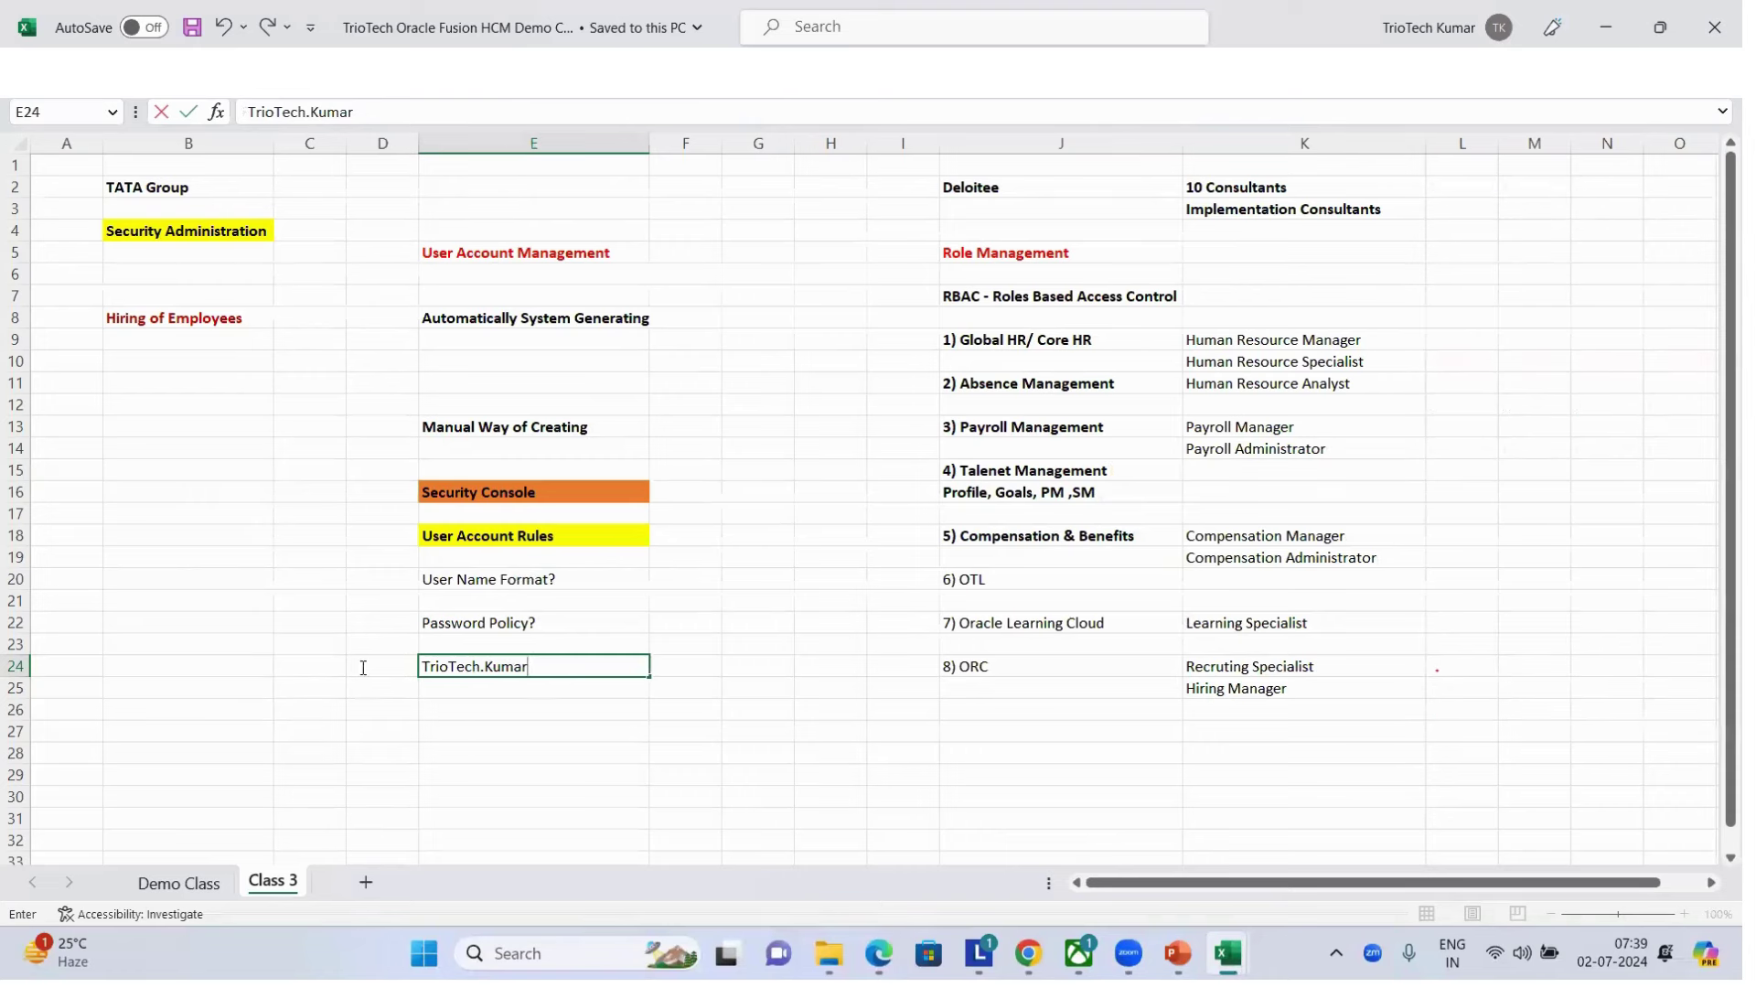
left_click(363, 667)
type("User Account")
key("Return")
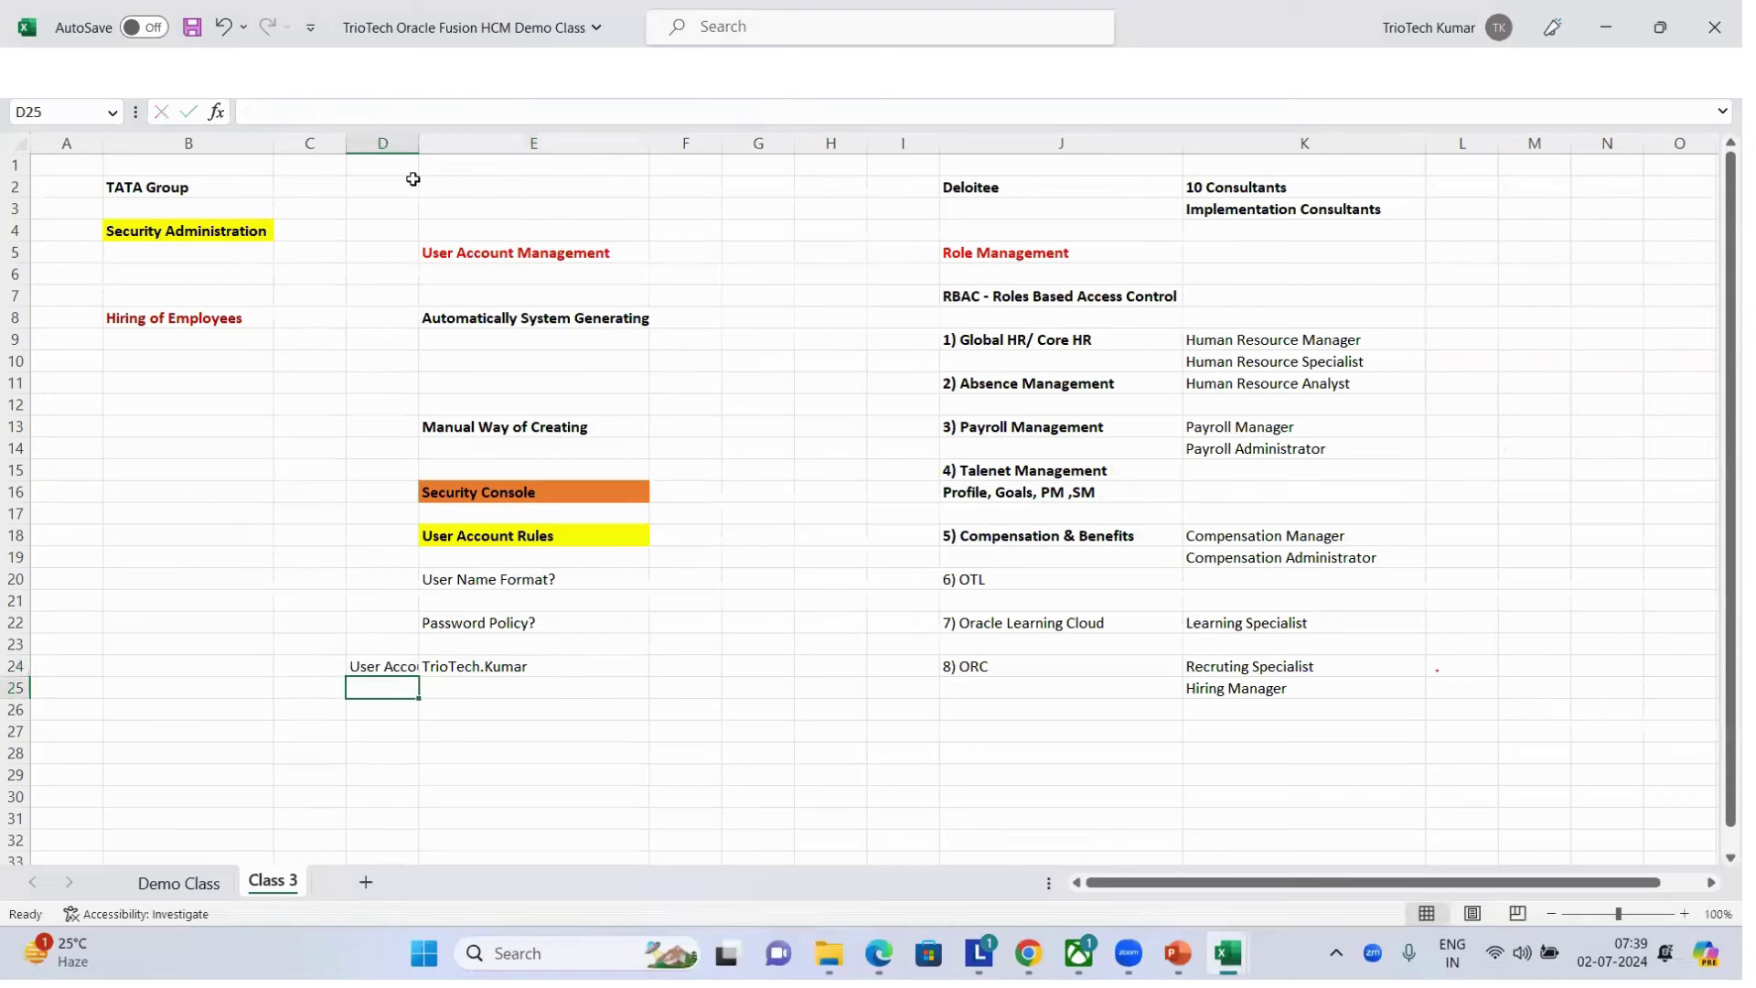
double_click(419, 144)
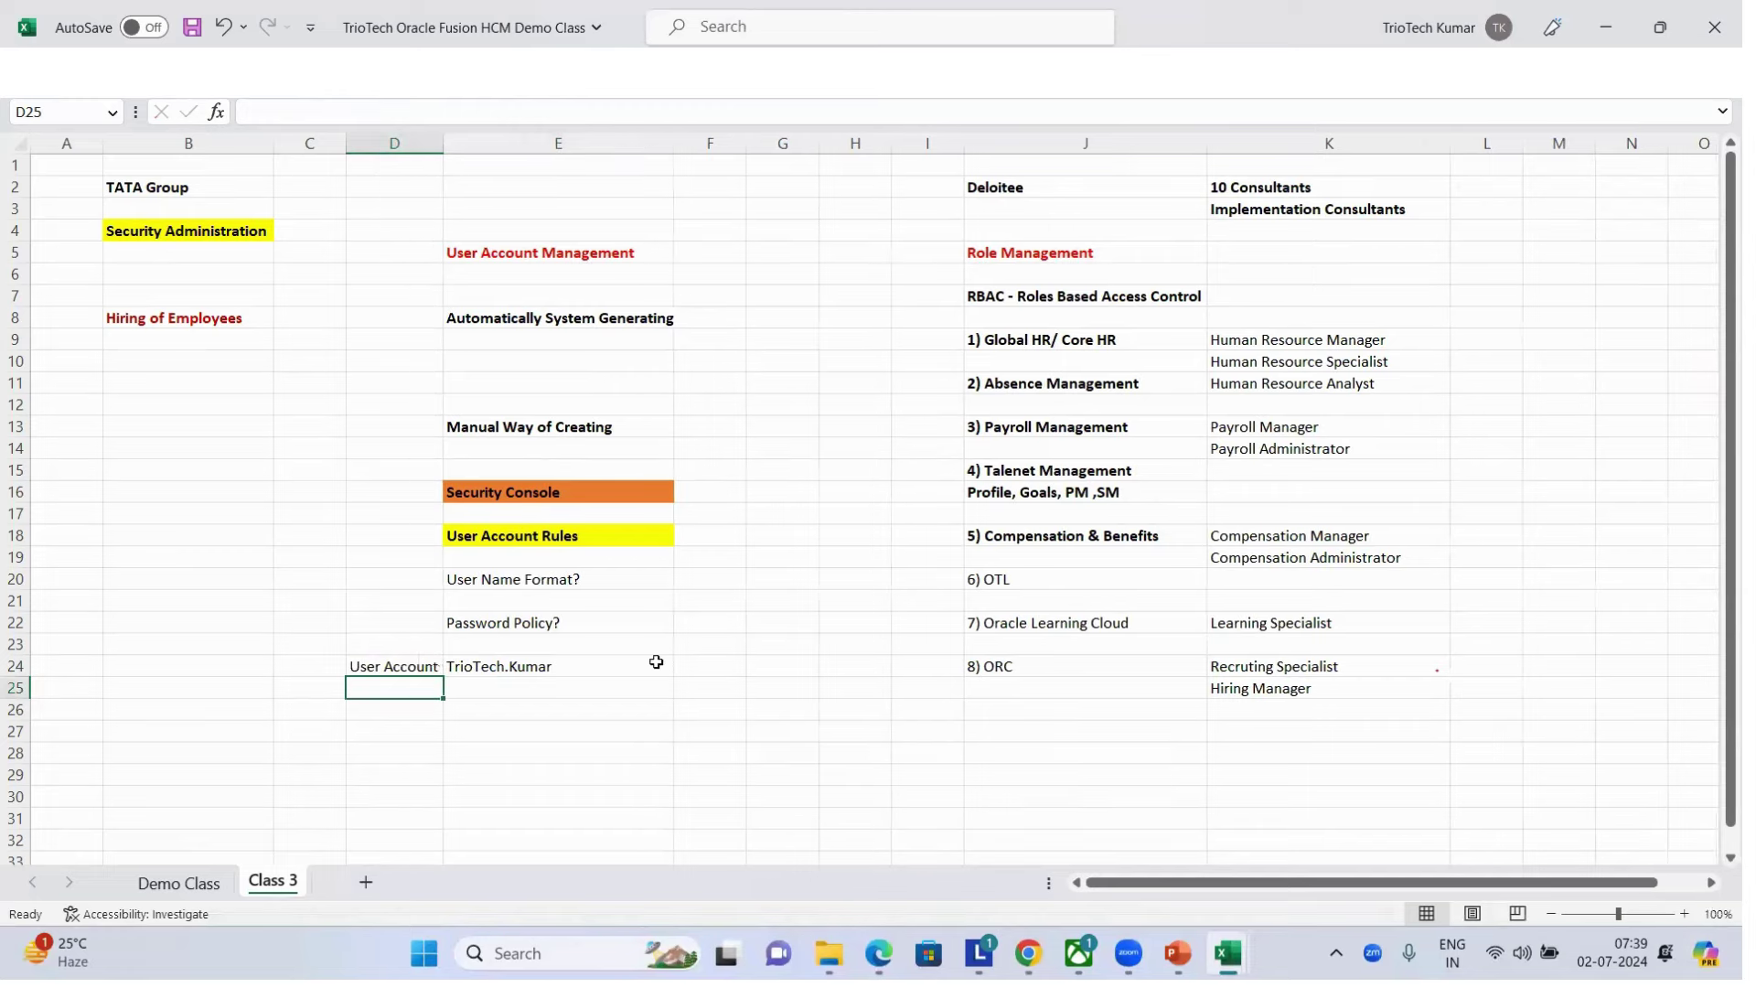
- Make the User Account label and user name in D24:E24 bold
left_click(451, 665)
left_click(394, 668)
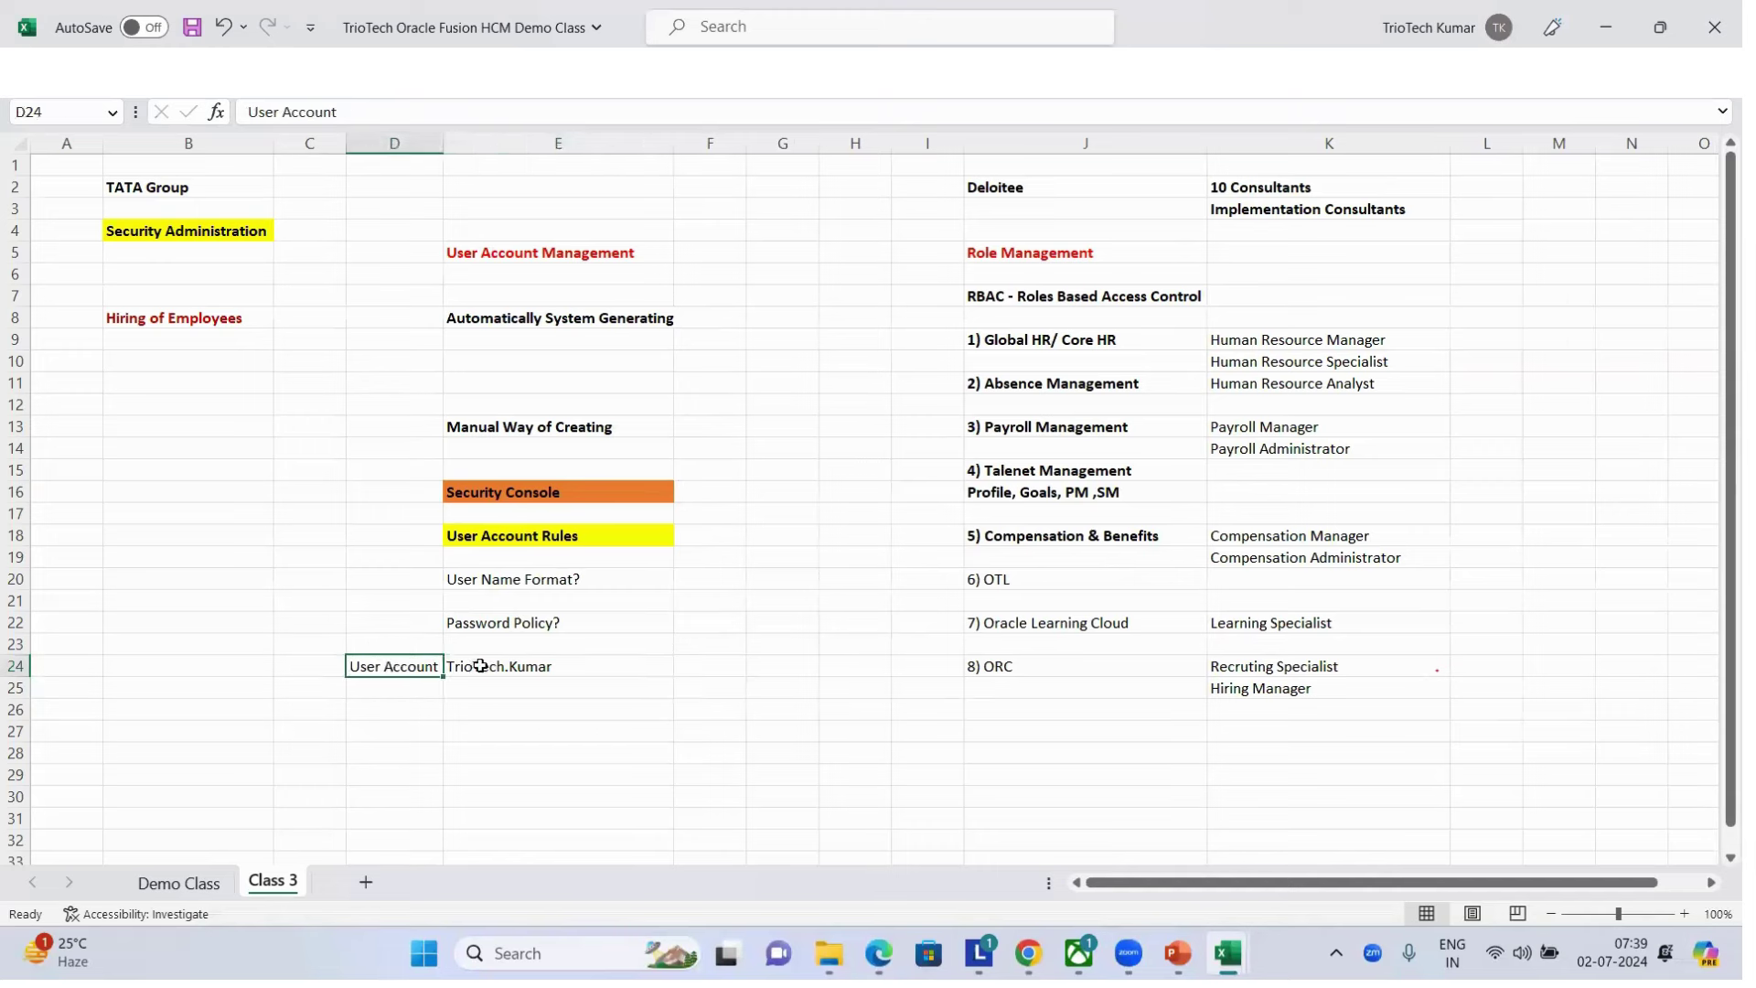
left_click(479, 666, "shift")
key("ctrl+b")
left_click_drag(475, 704, 494, 820)
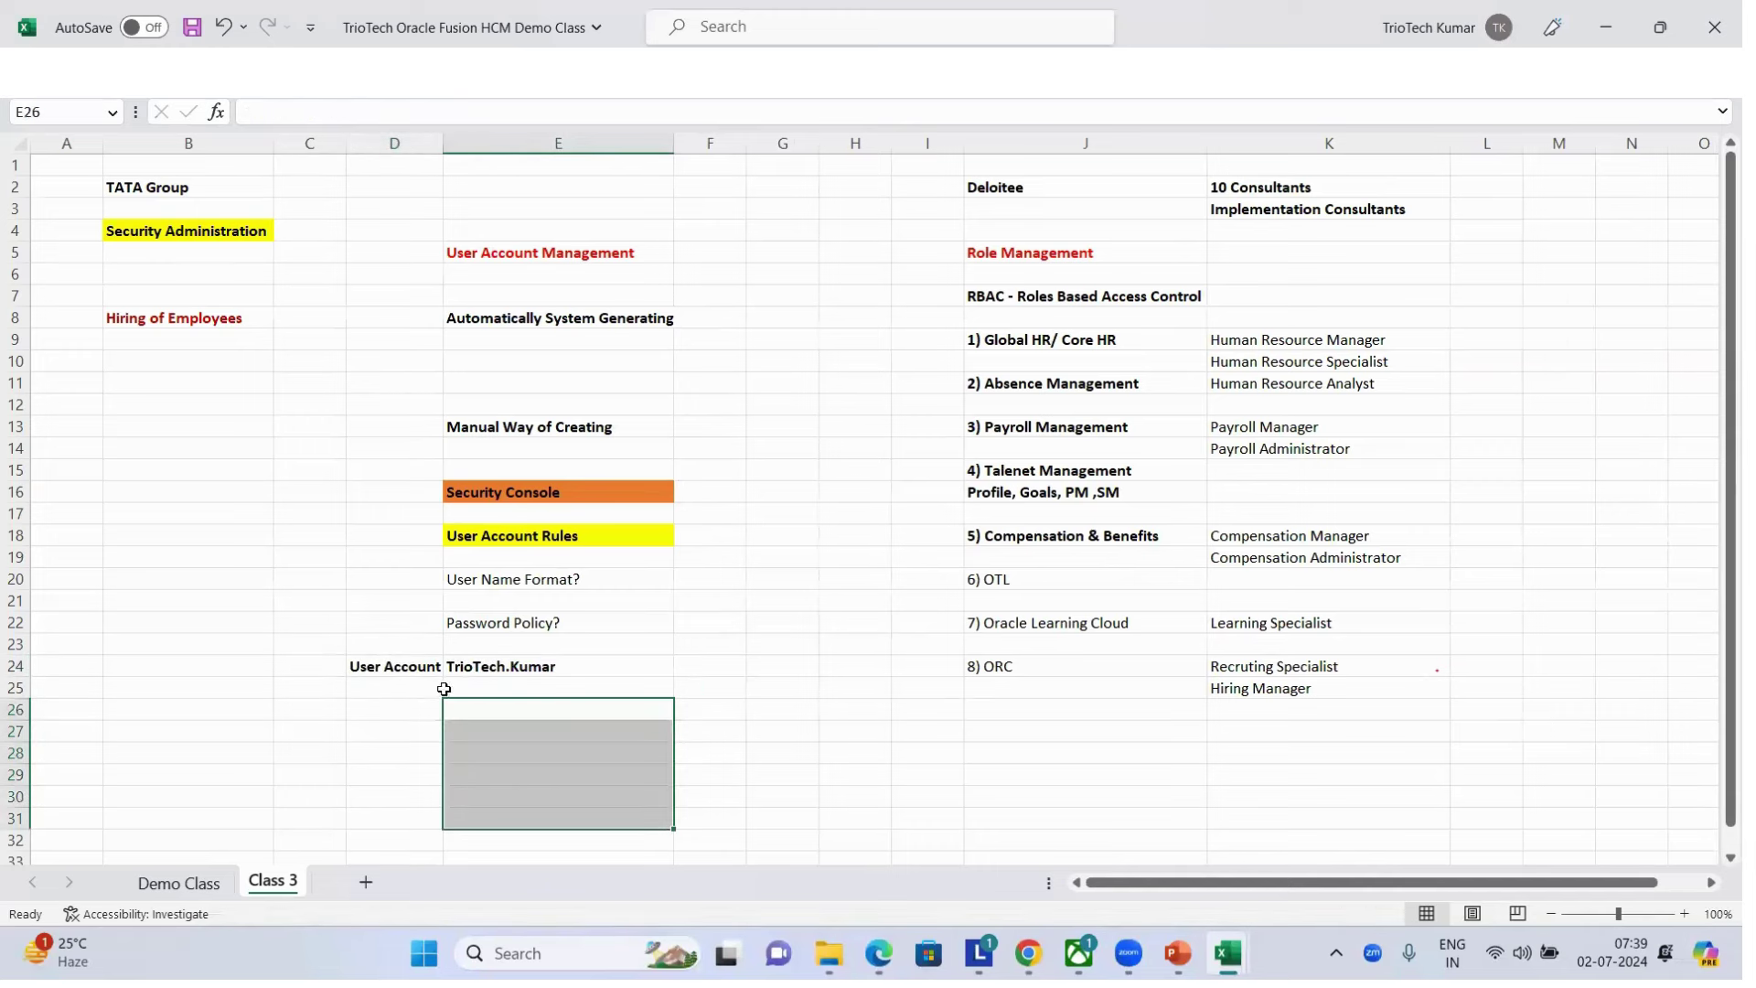
left_click_drag(408, 667, 509, 670)
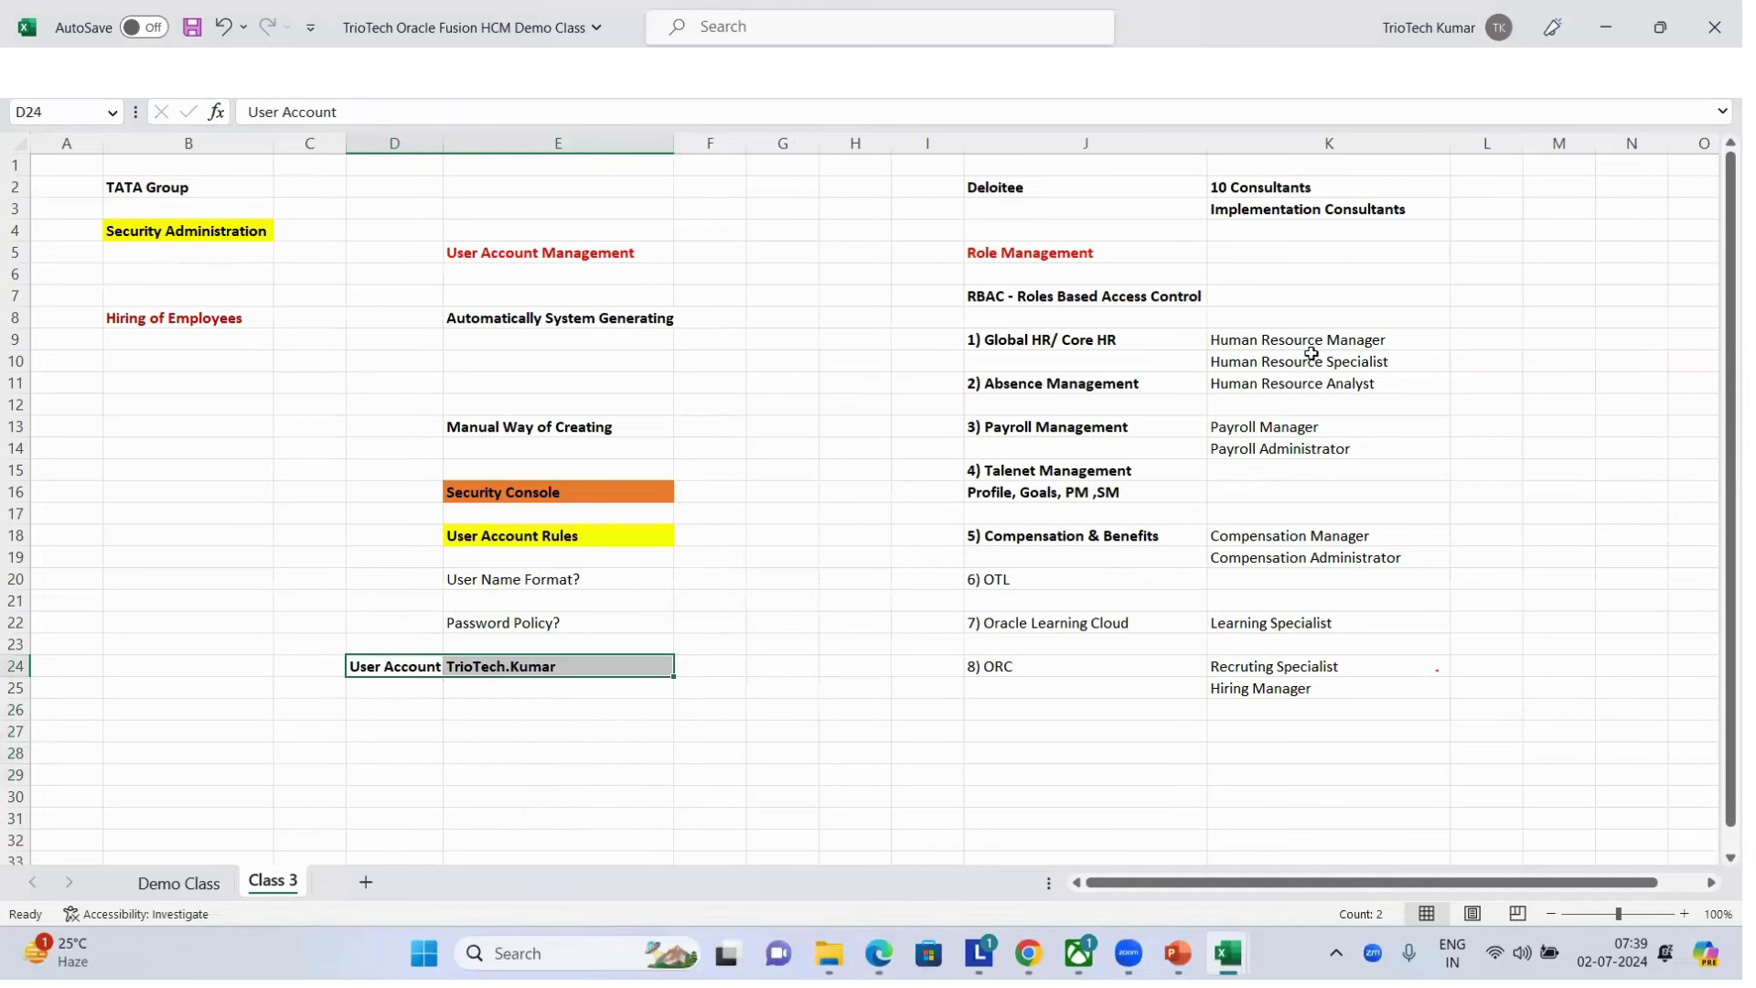
- Review the roles list, module list and user name cell, then save the workbook
left_click_drag(1307, 340, 1326, 668)
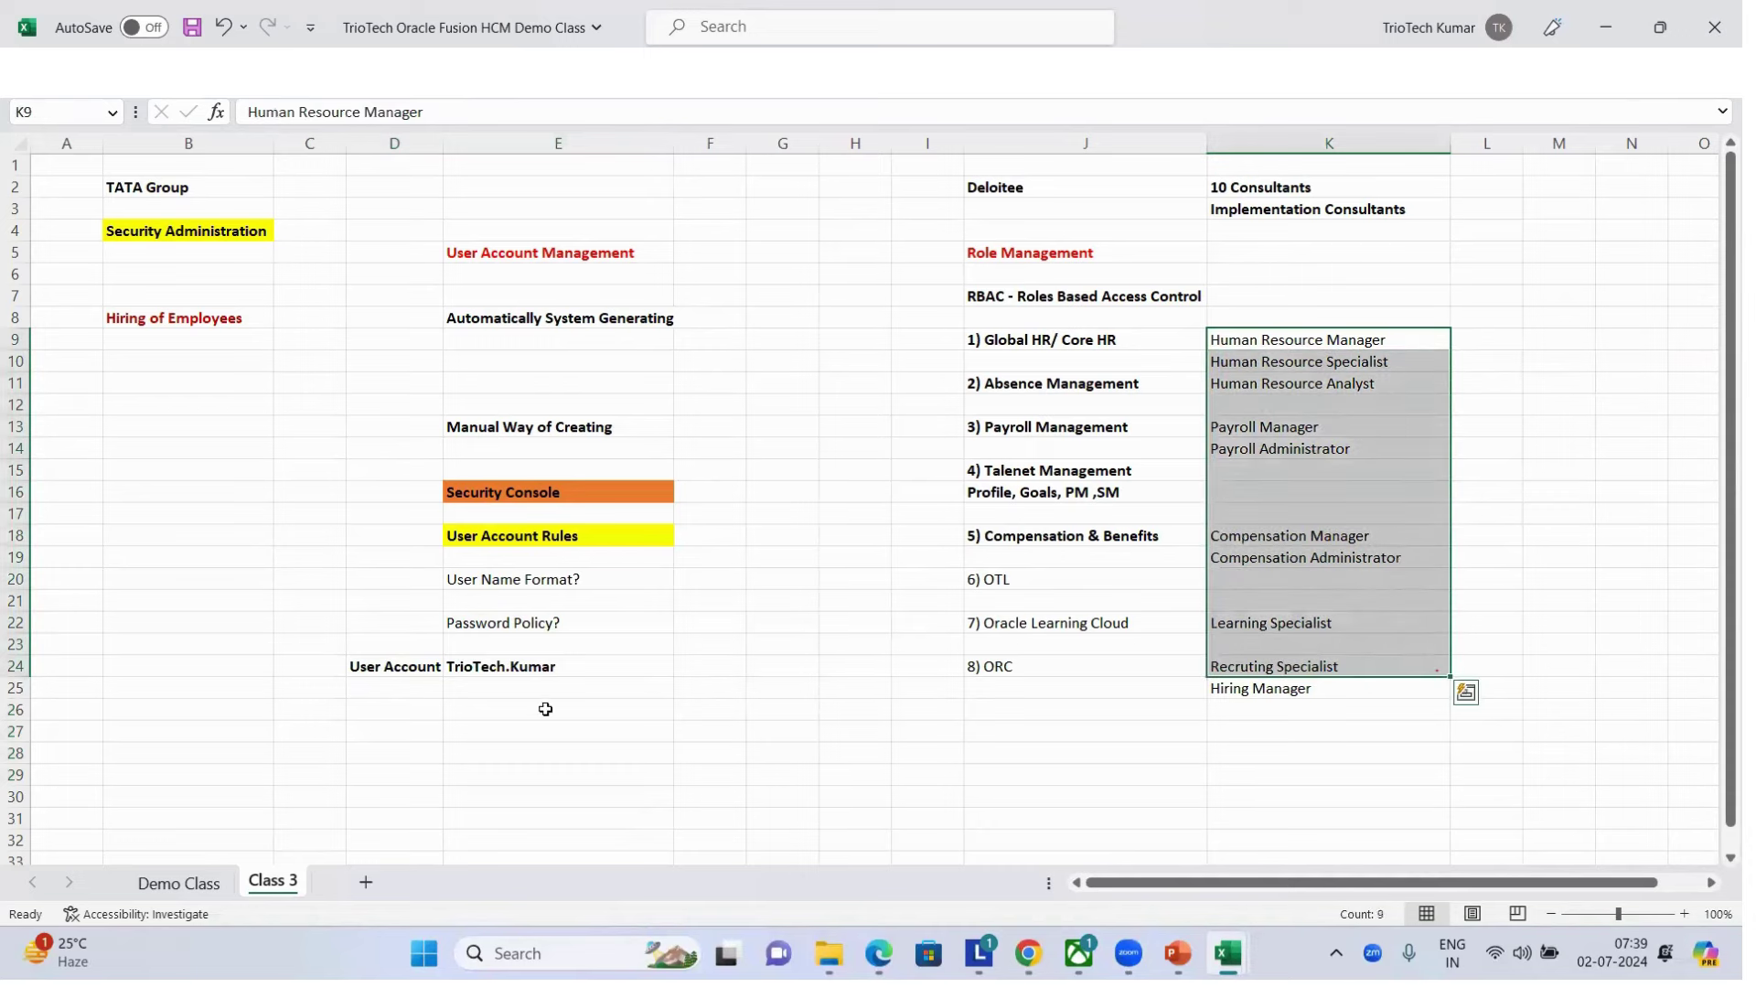
left_click_drag(545, 708, 538, 807)
left_click(523, 665)
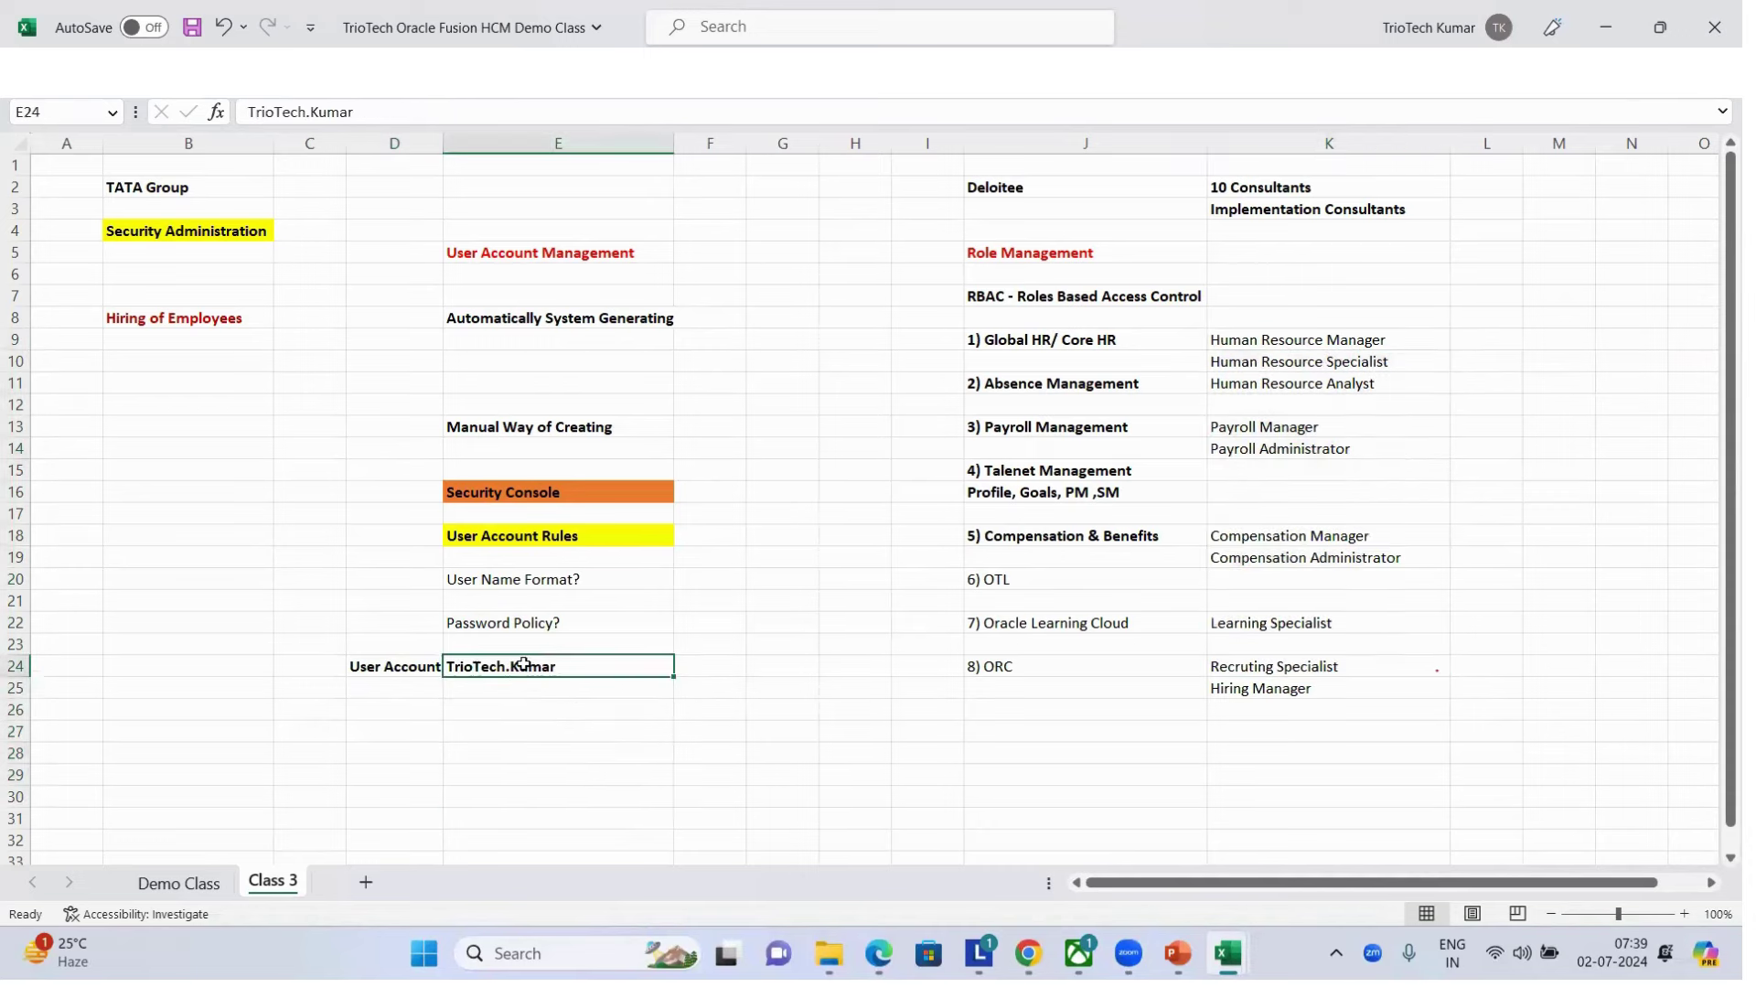
left_click_drag(1098, 336, 1098, 648)
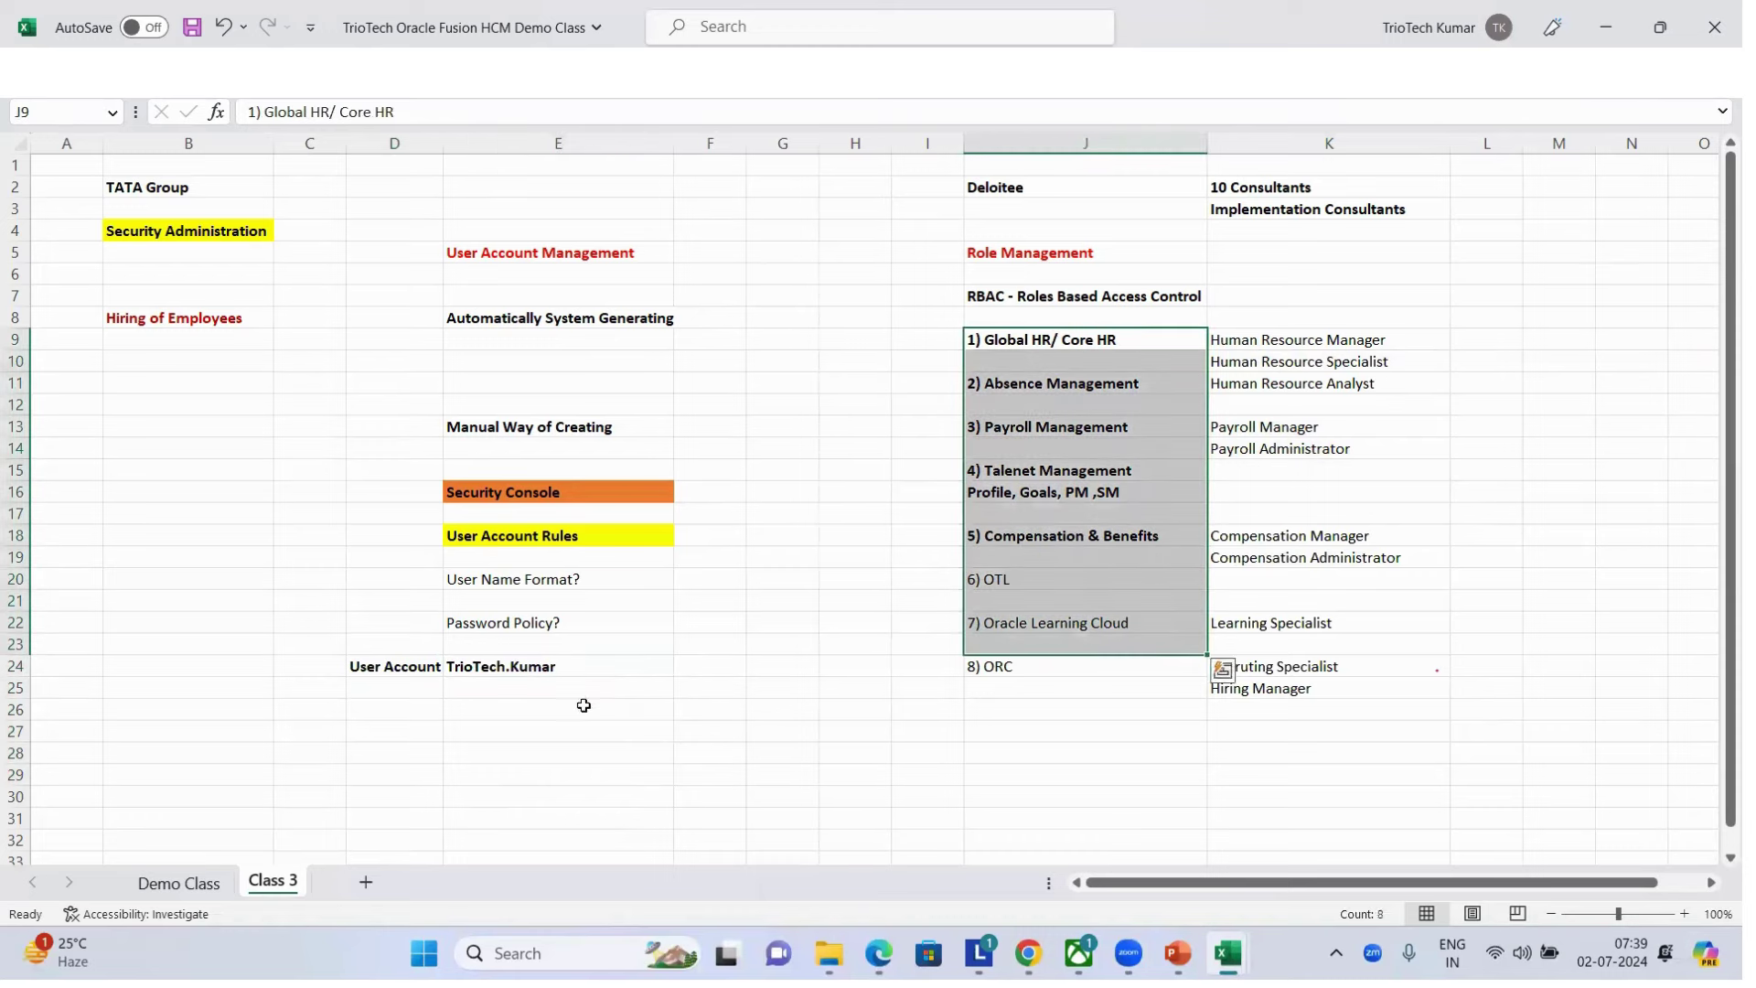
left_click(476, 668)
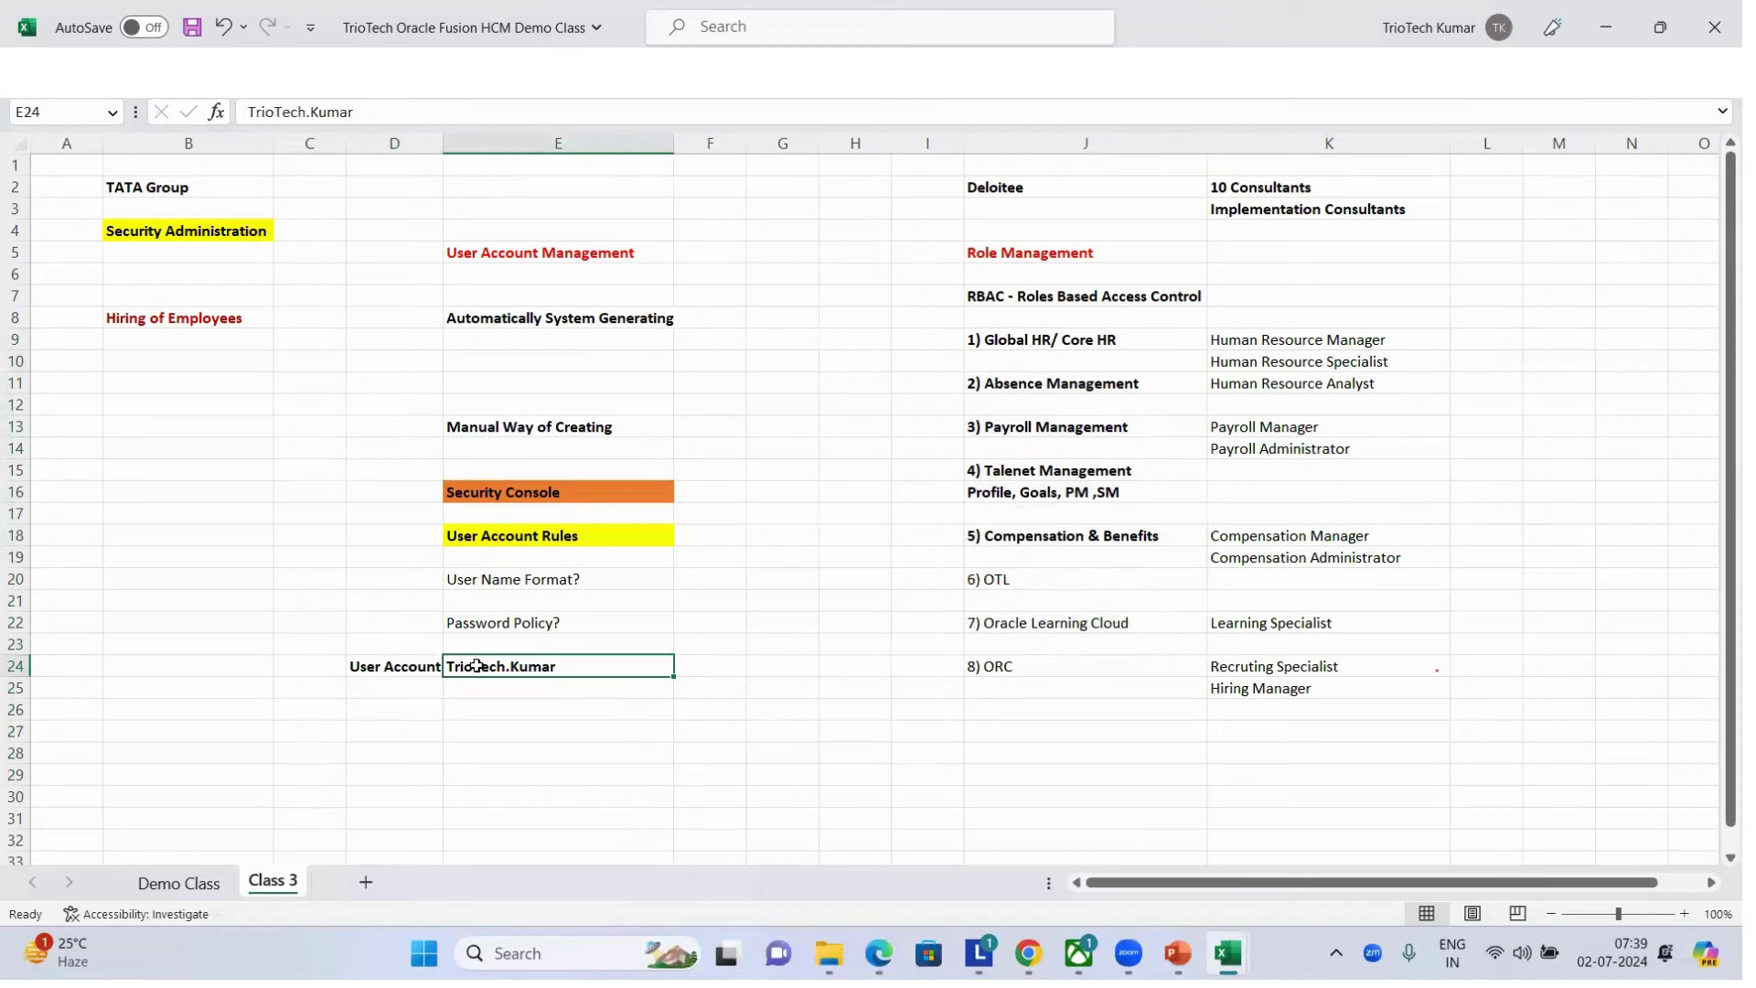
key("ctrl+s")
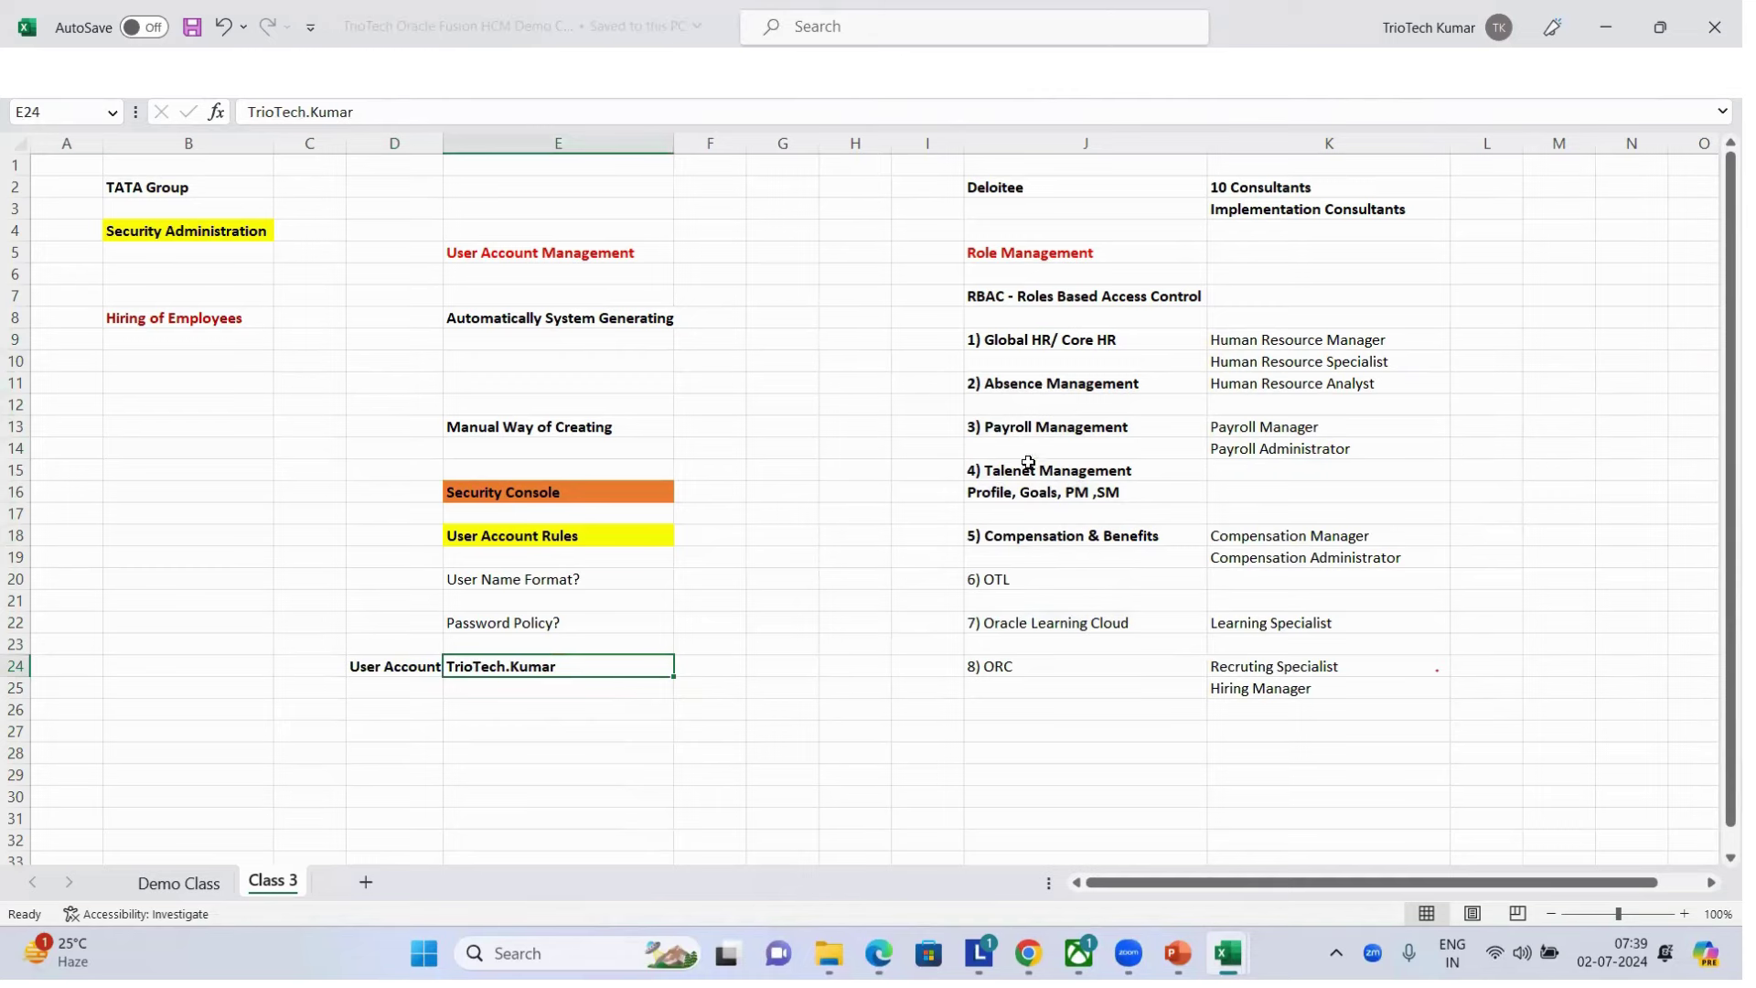
- Highlight the RBAC - Roles Based Access Control heading
left_click(1074, 297)
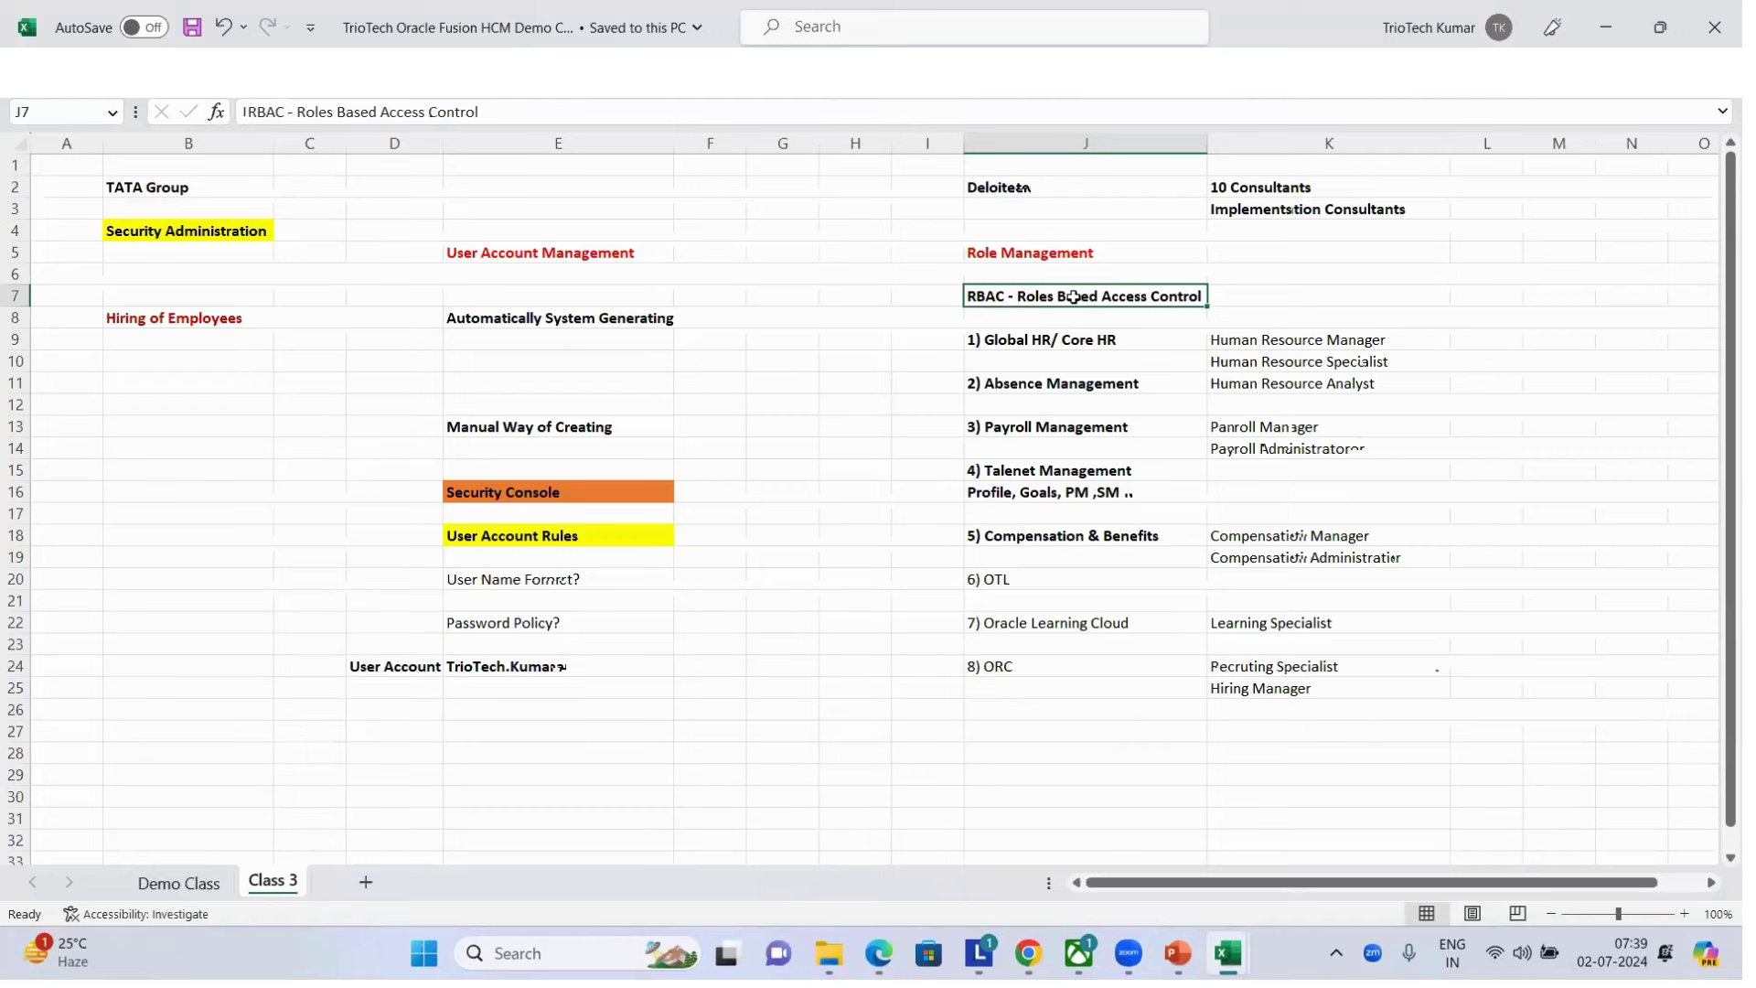
left_click(929, 294)
left_click(999, 294)
- On the Demo Class sheet, review Security Administration and the technical topics, then return to Class 3
left_click(183, 881)
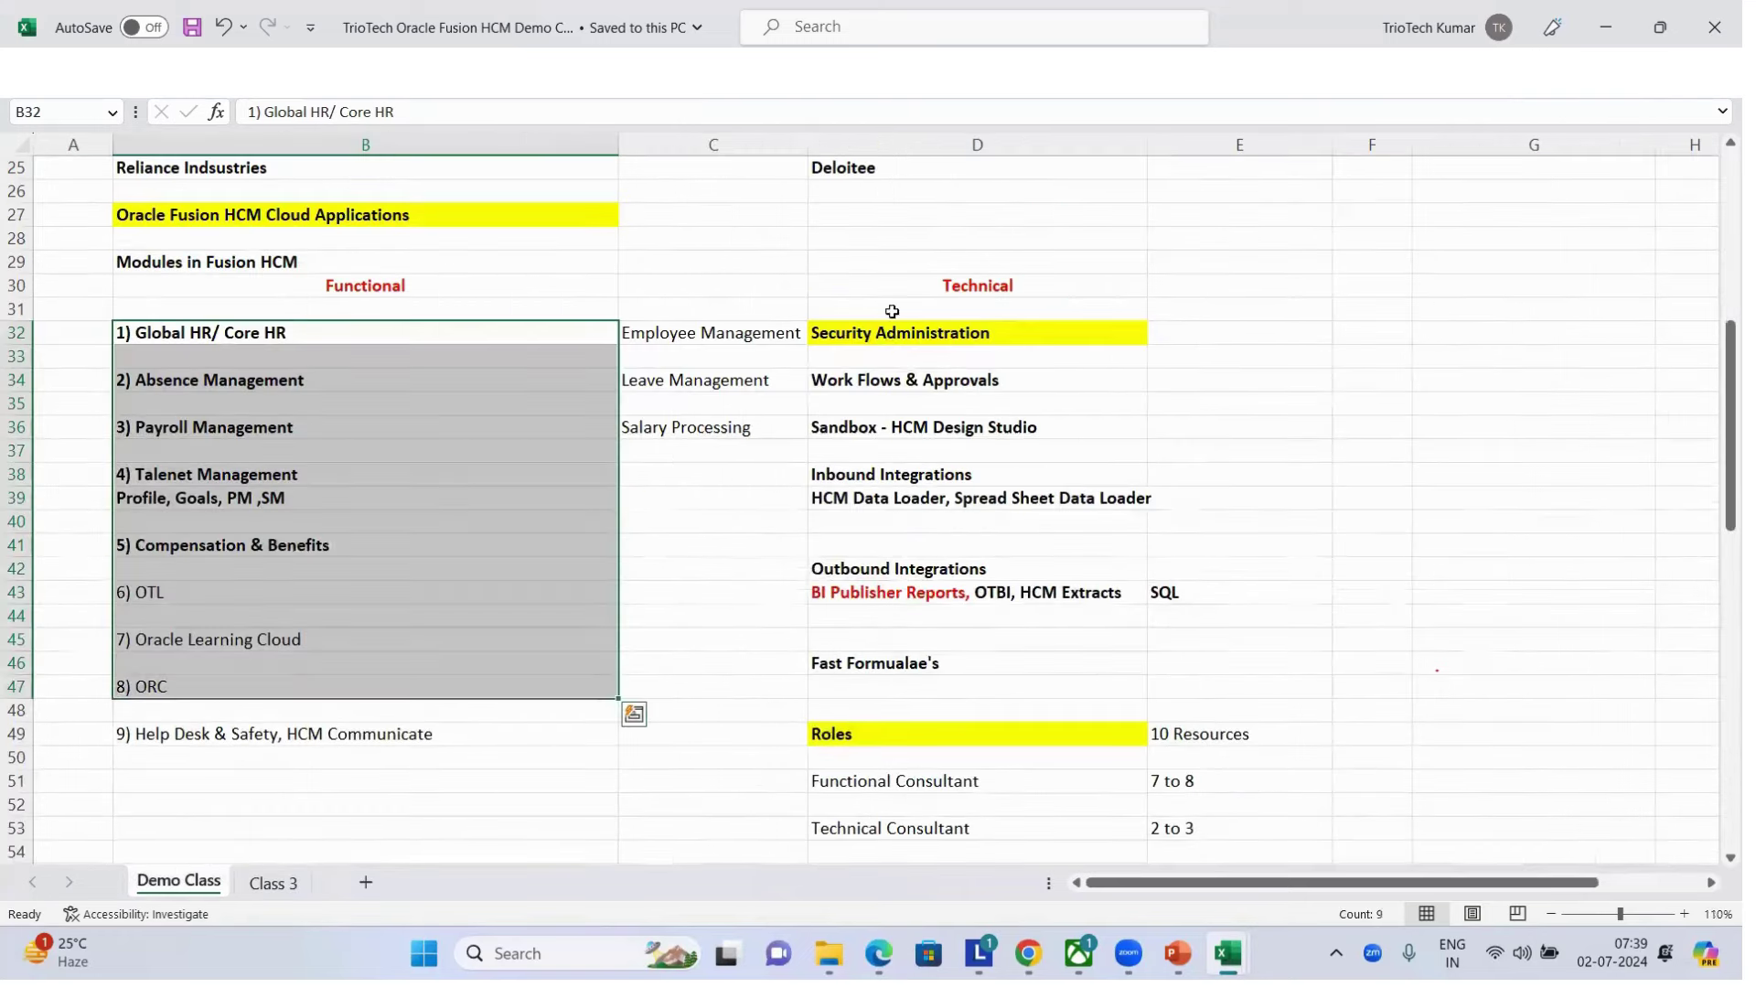
left_click(883, 333)
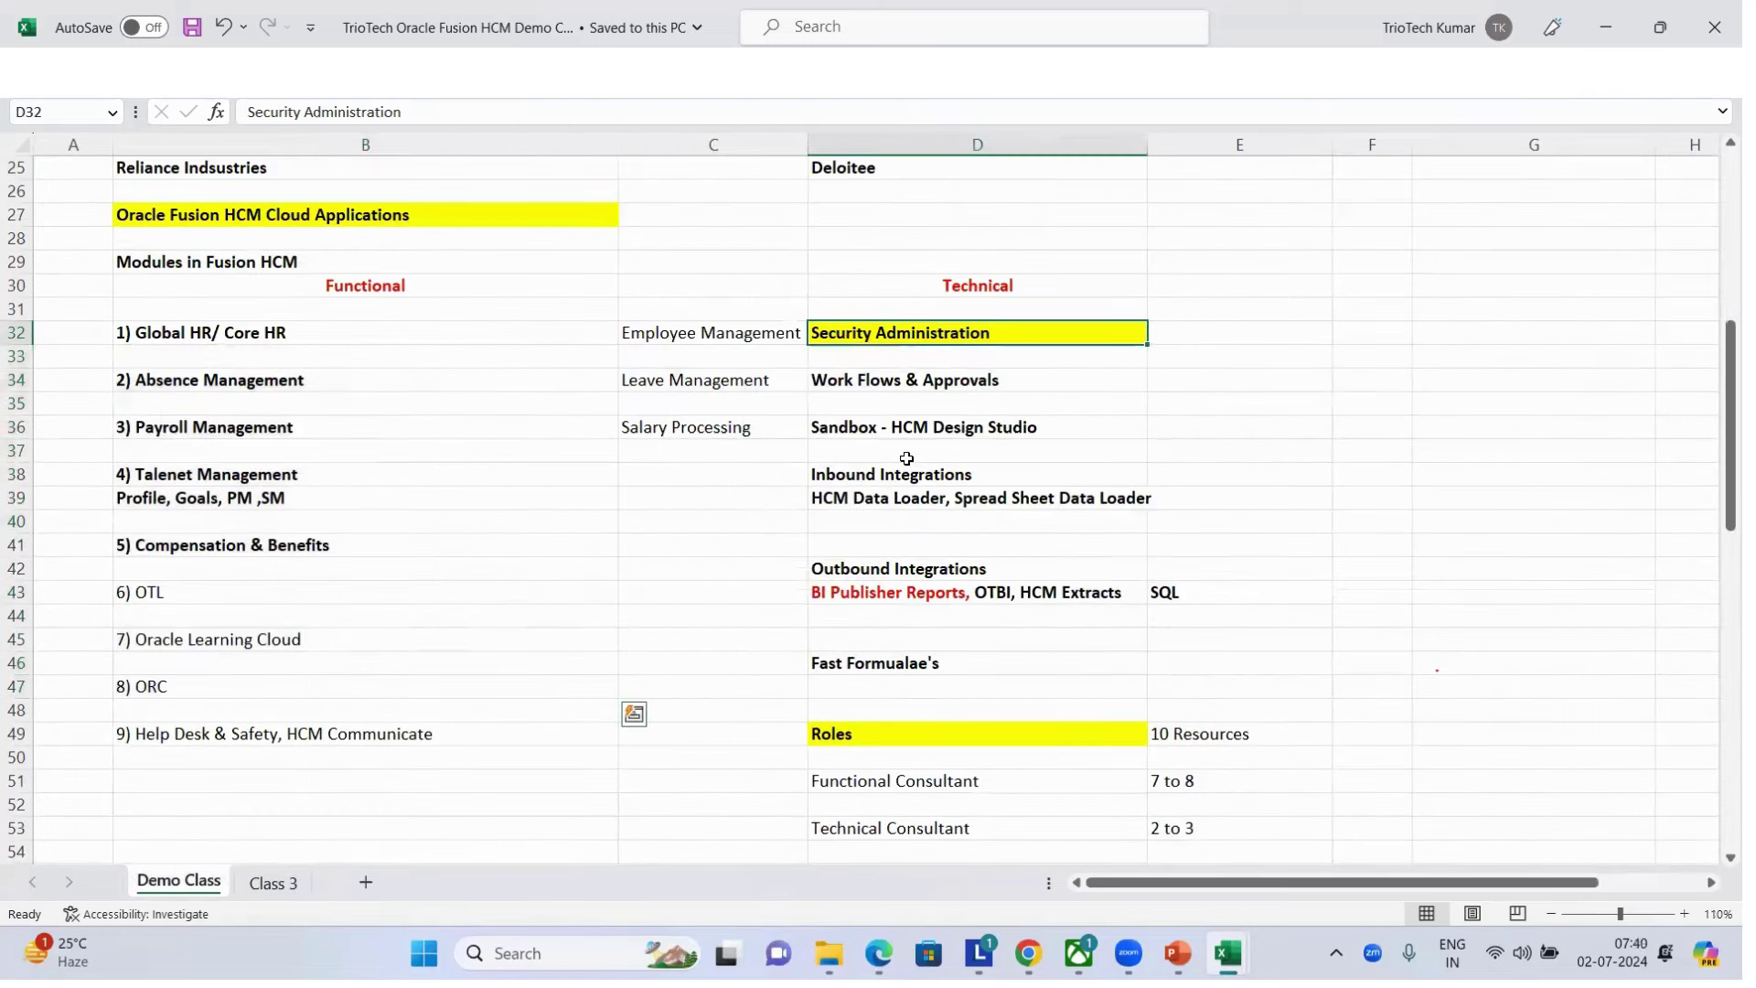
left_click_drag(907, 459, 916, 665)
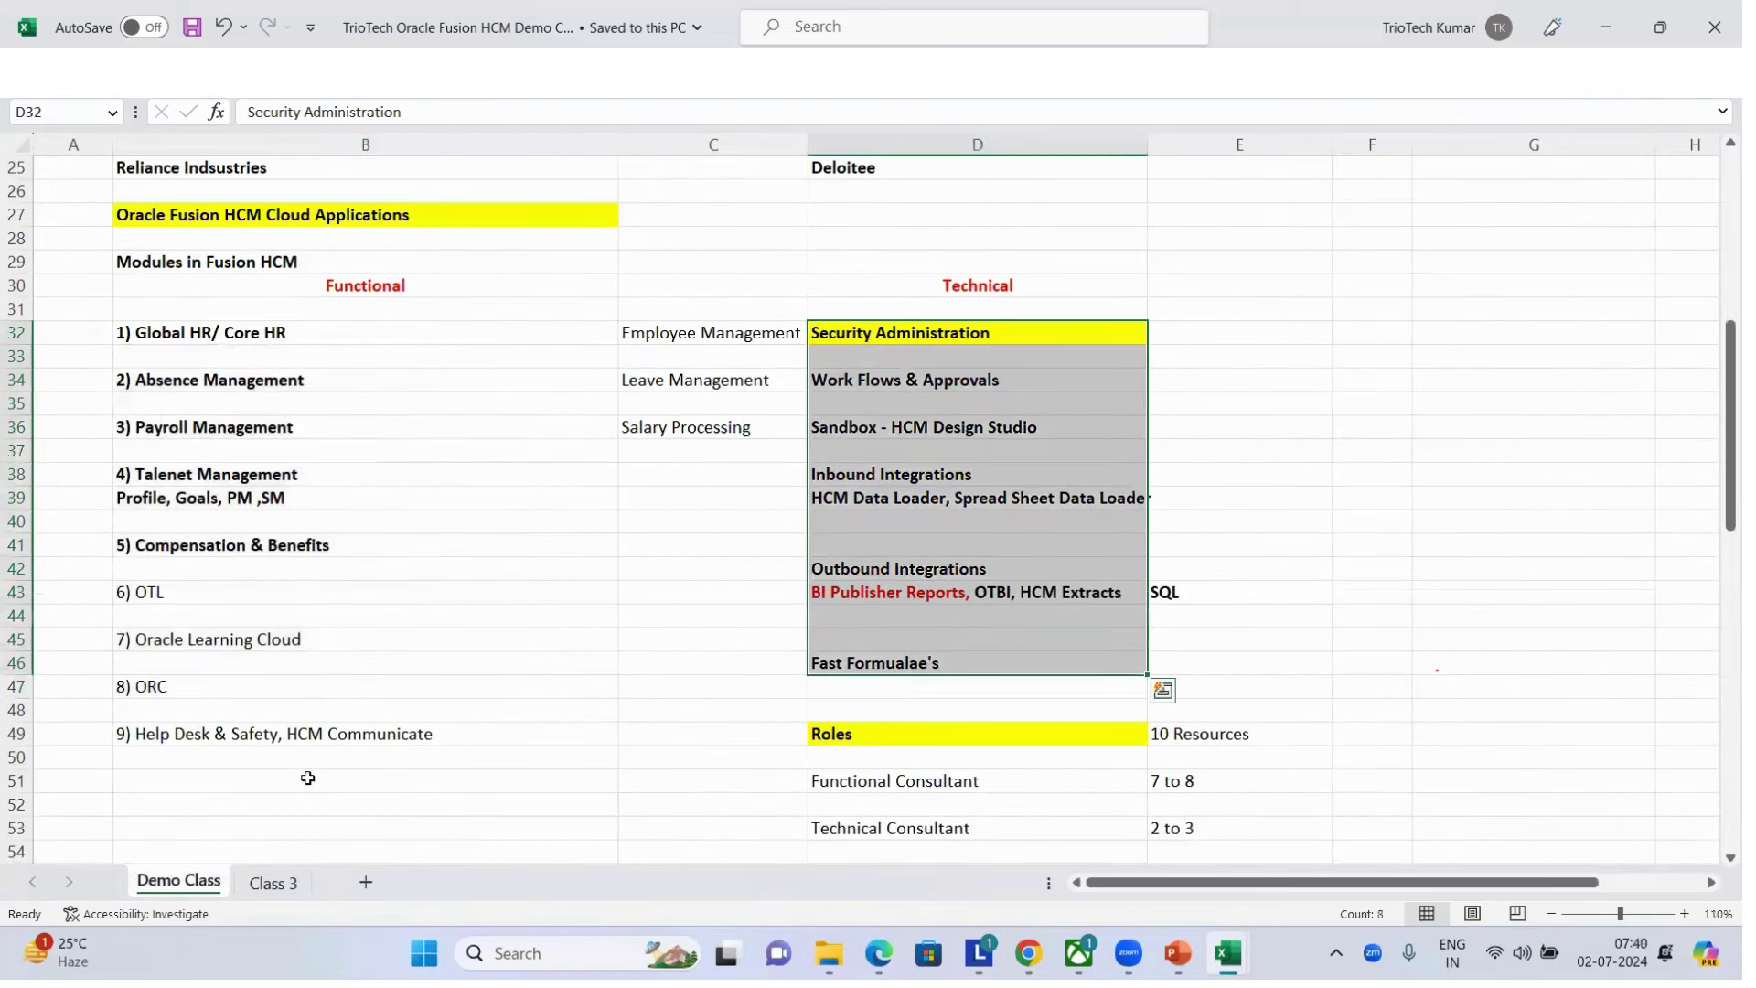
left_click(272, 883)
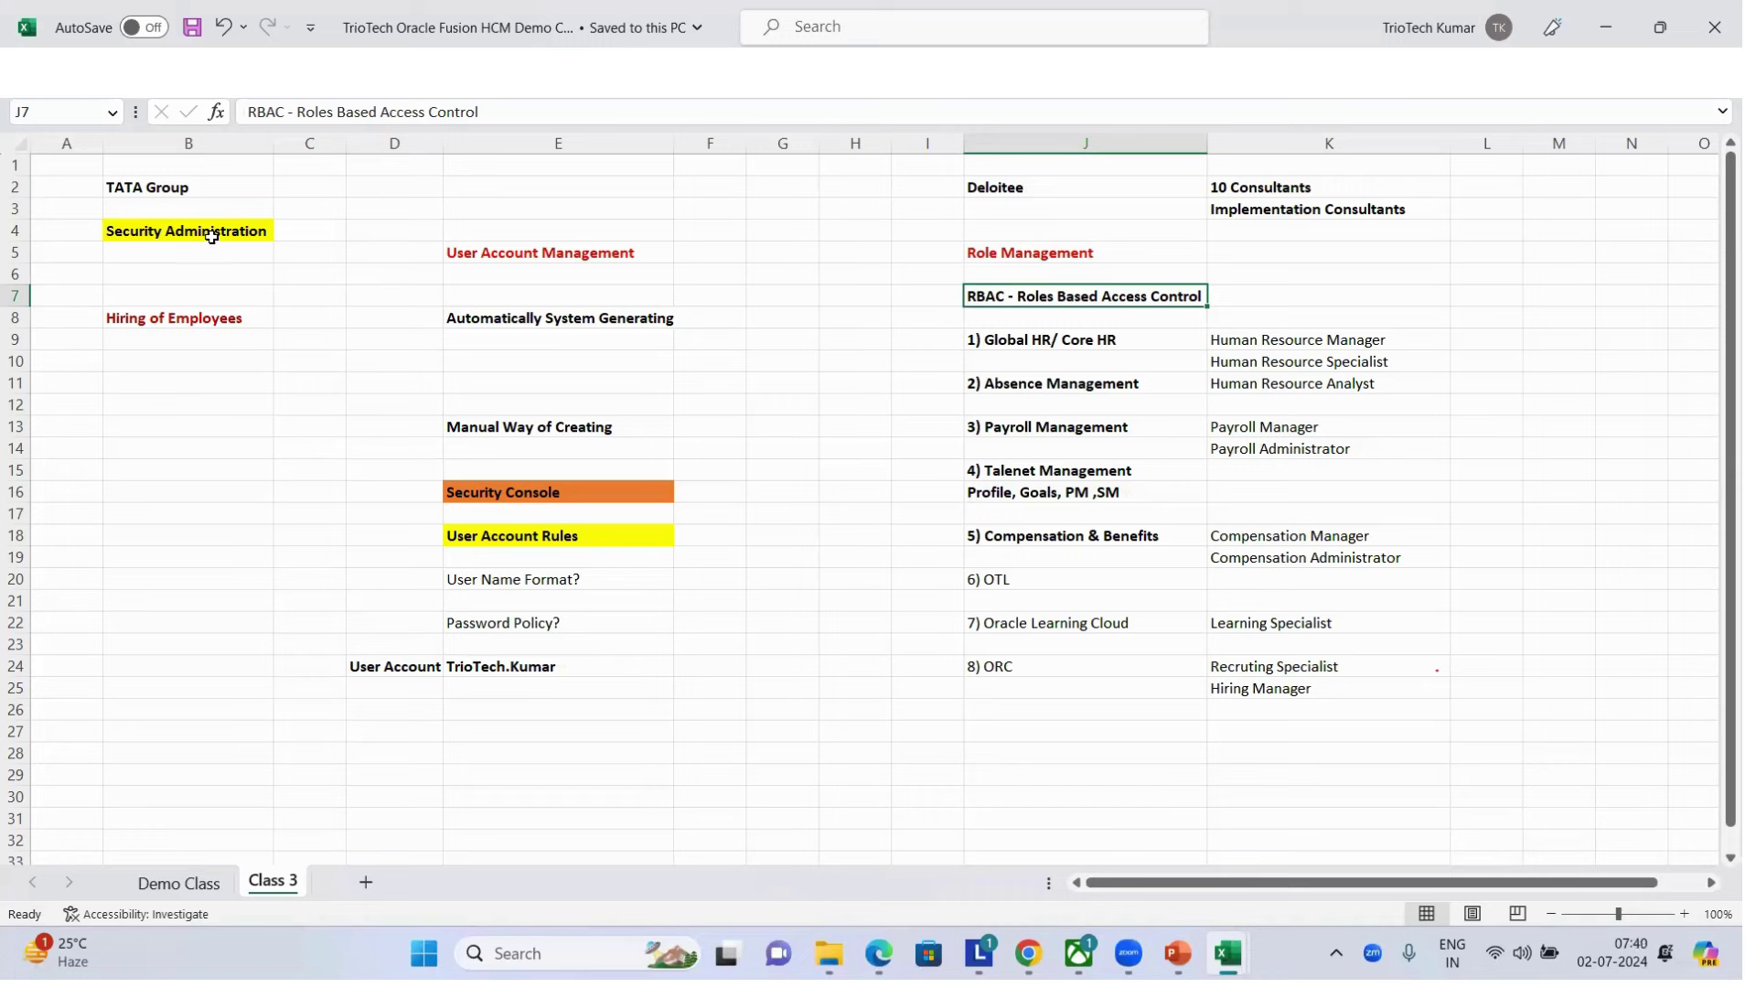
- Go over the User Account Management heading, the user name and the column J module list
left_click(595, 256)
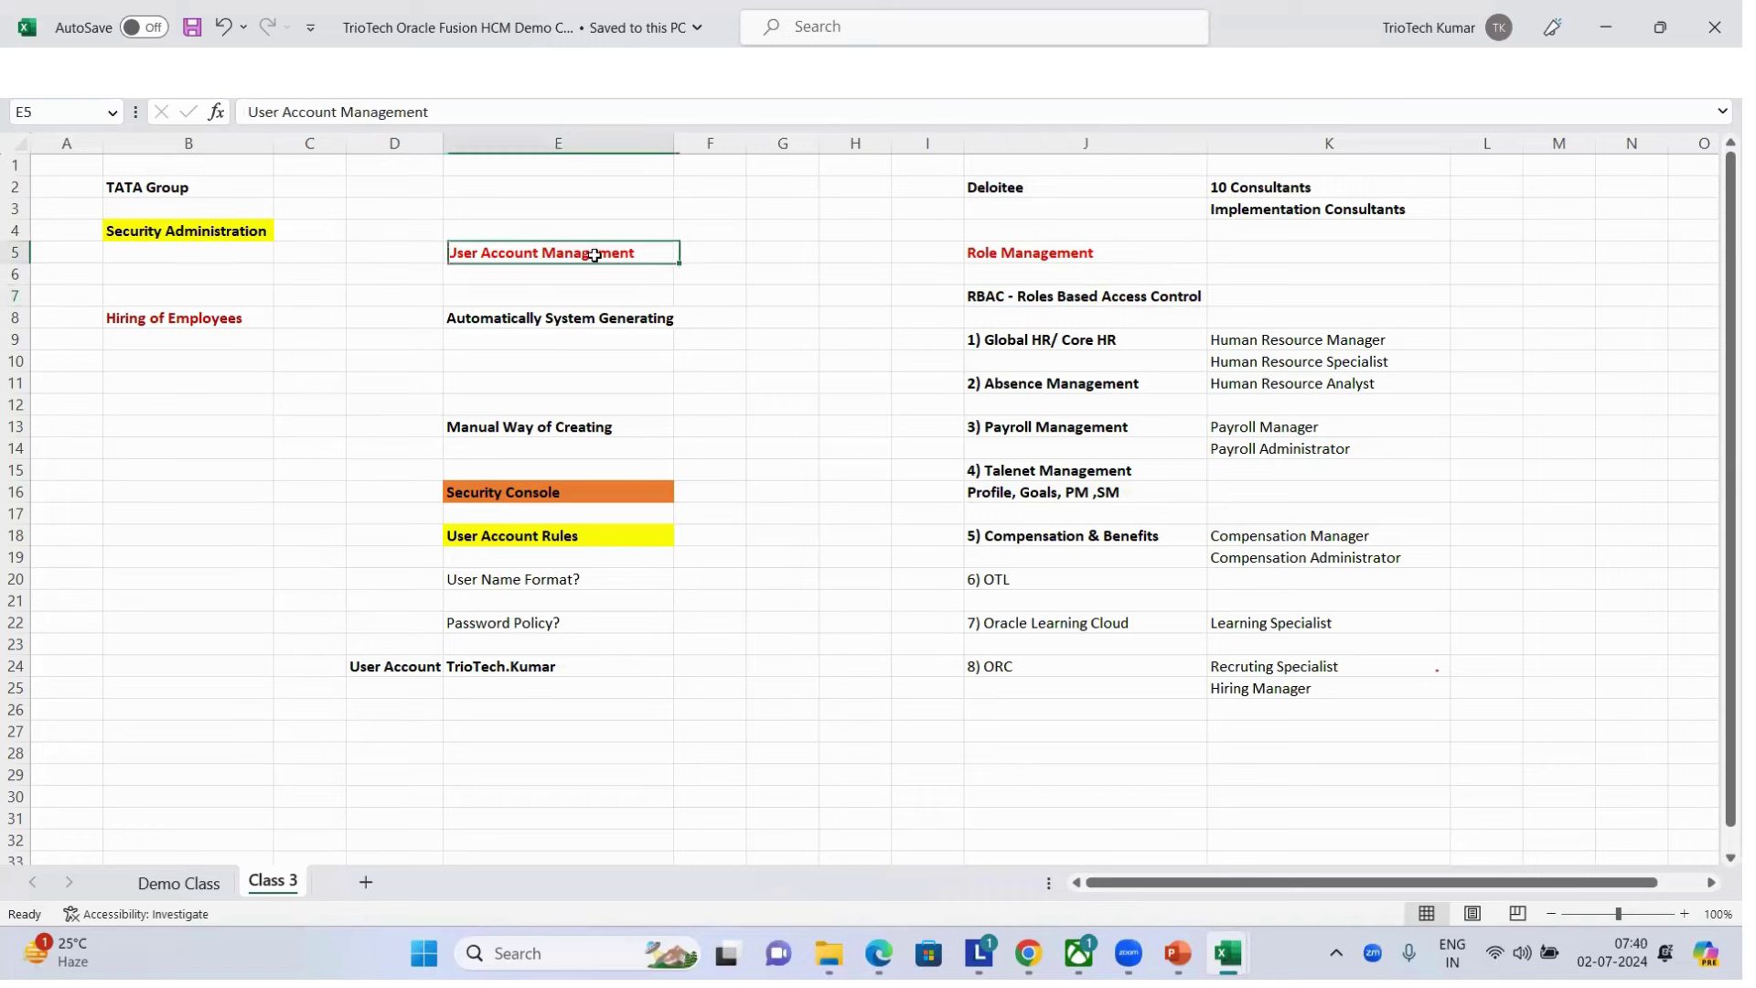
left_click(504, 670)
left_click(488, 713)
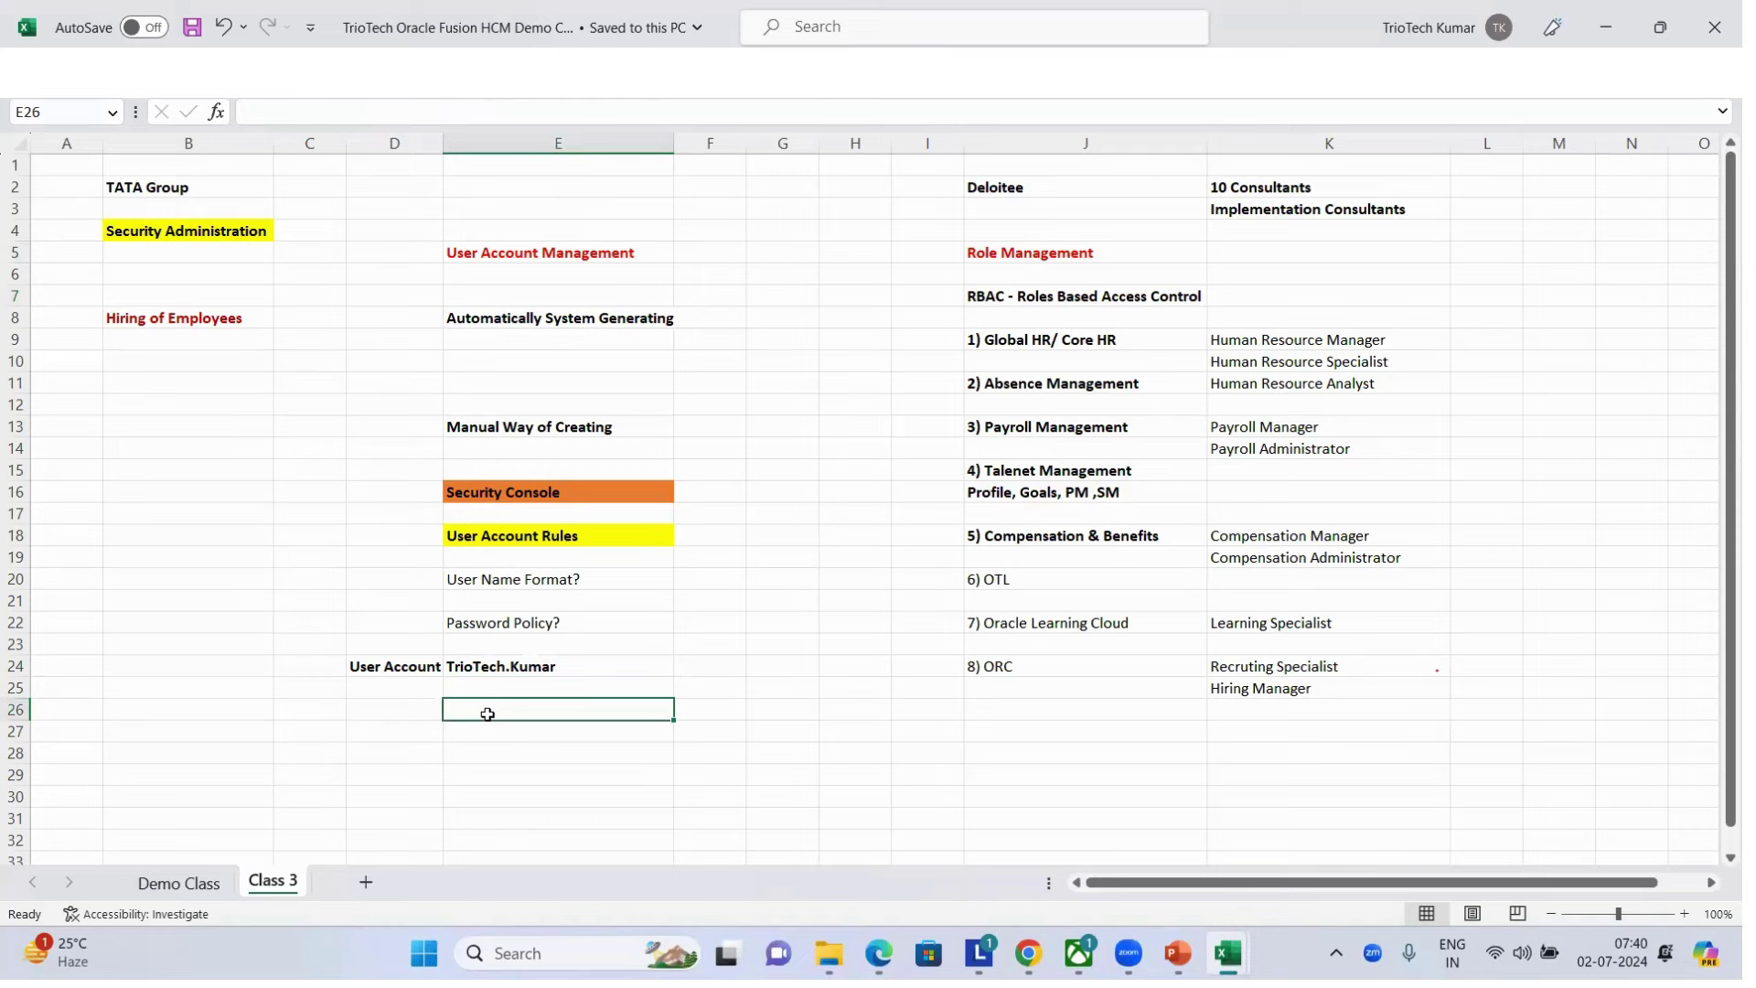
left_click(1100, 341)
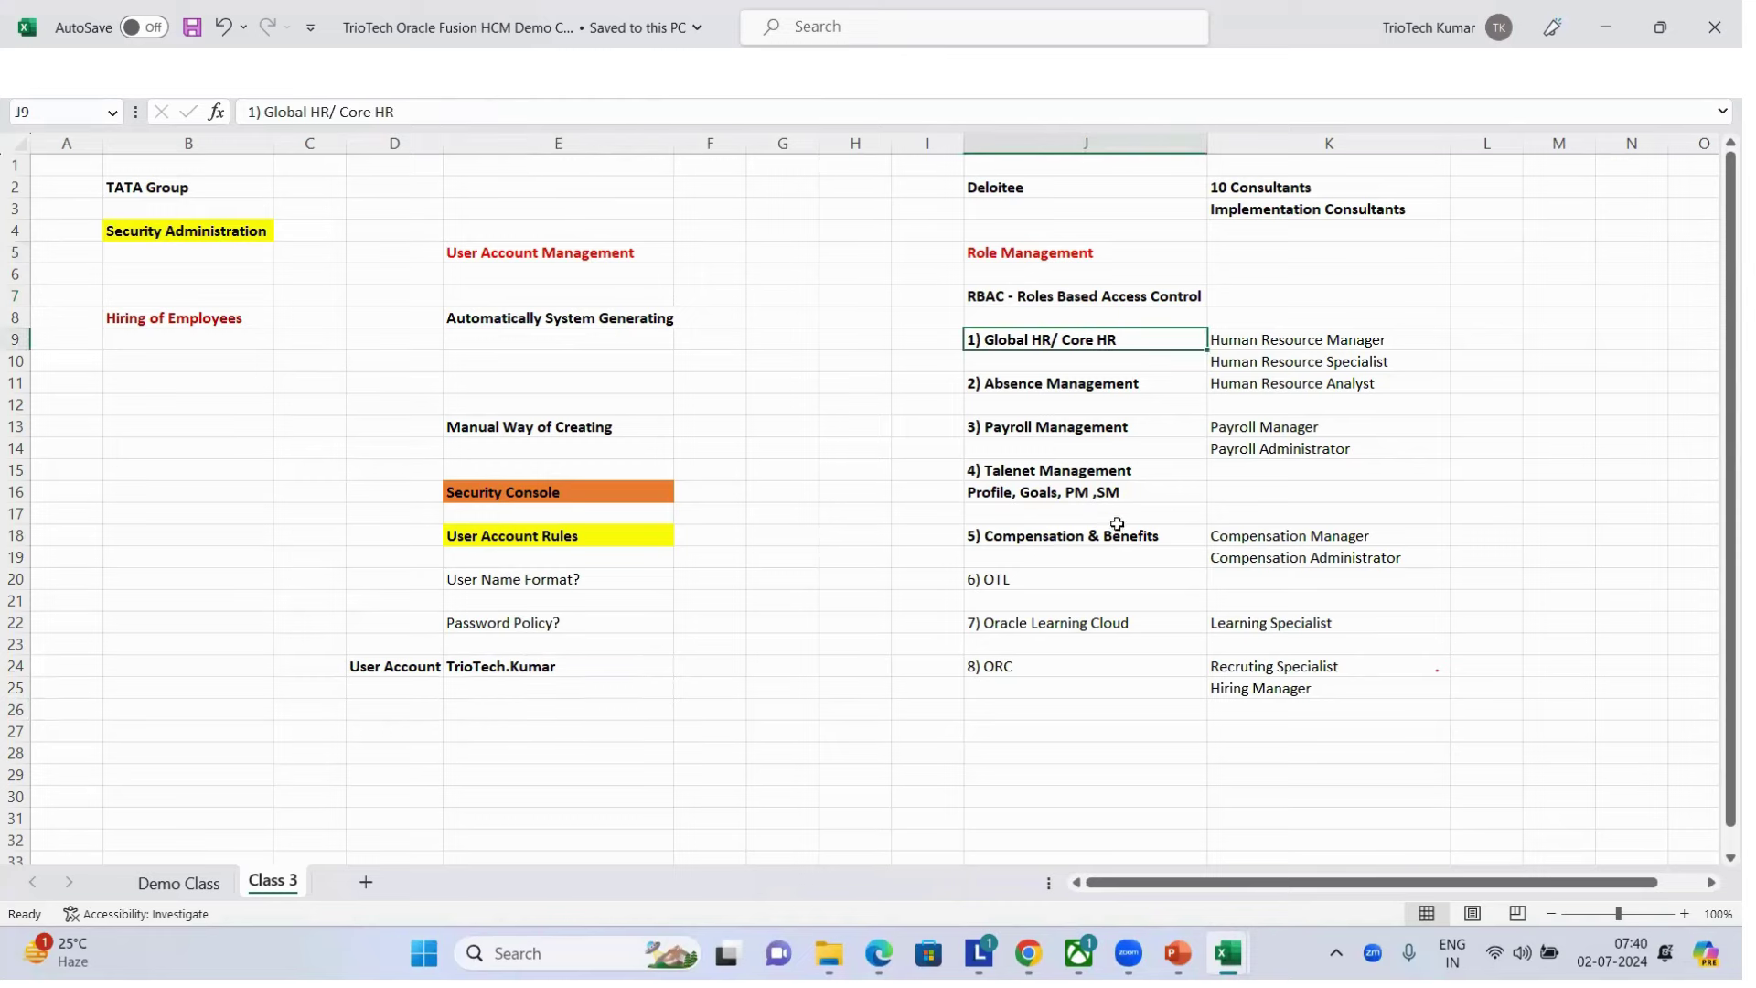
left_click_drag(1117, 523, 1113, 711)
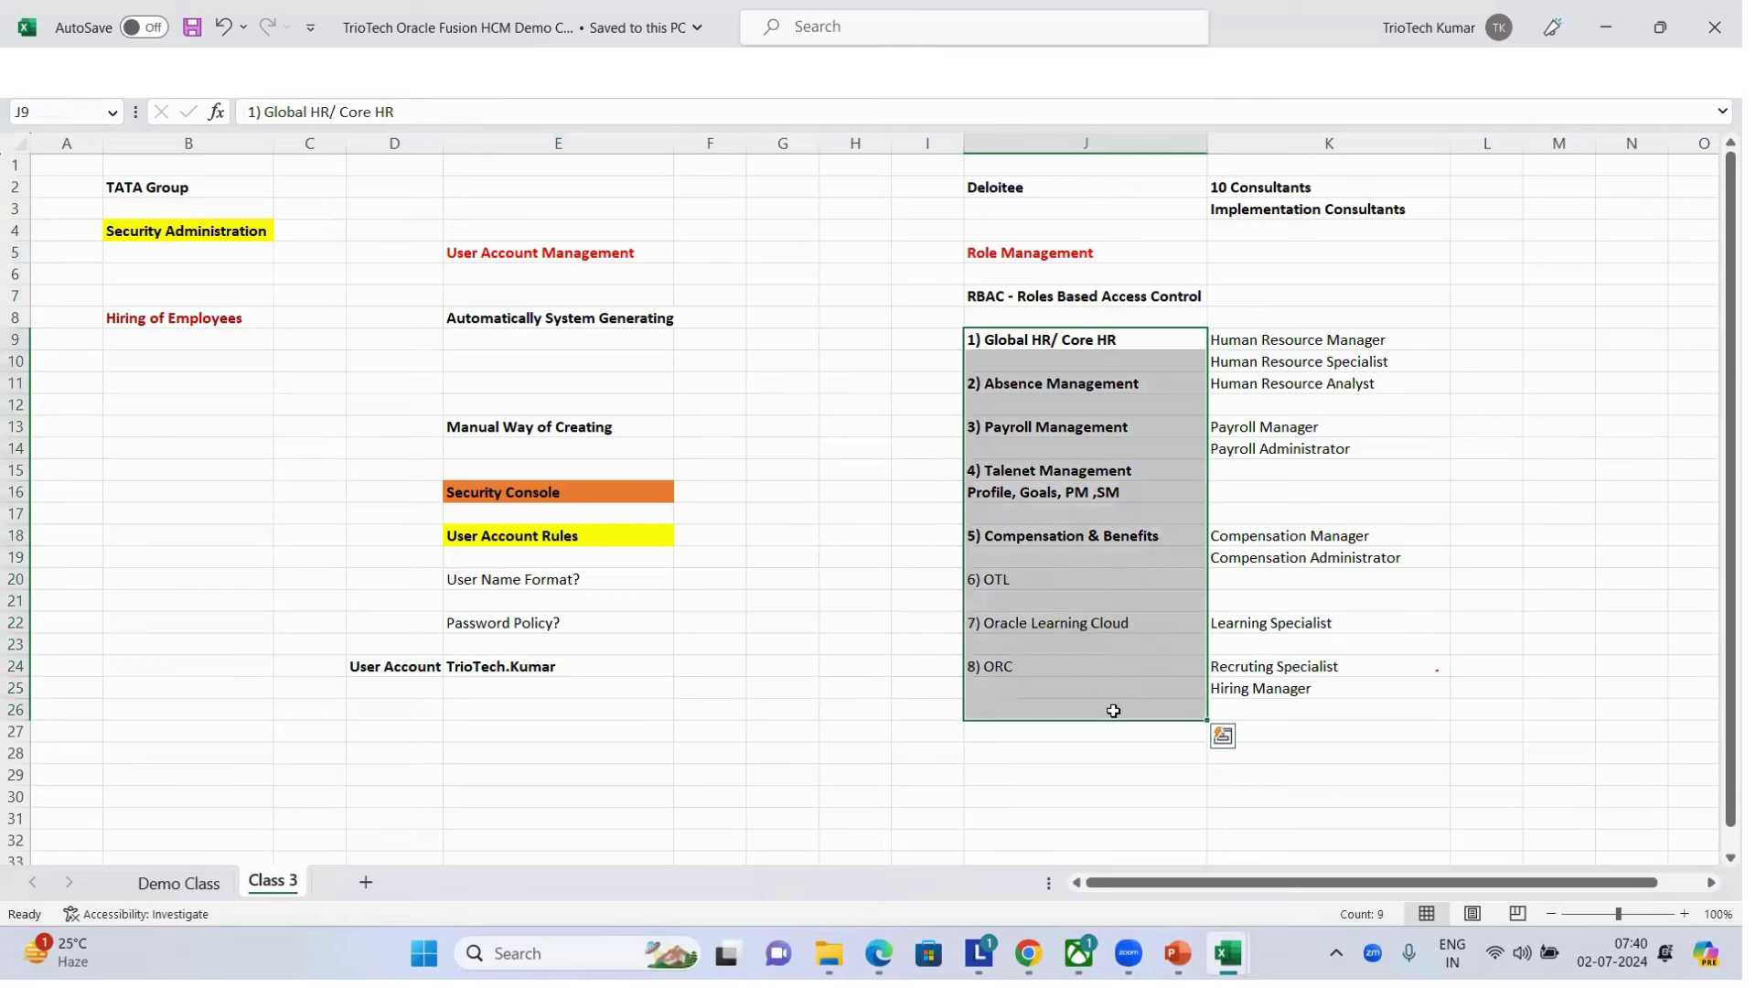
left_click(1079, 300)
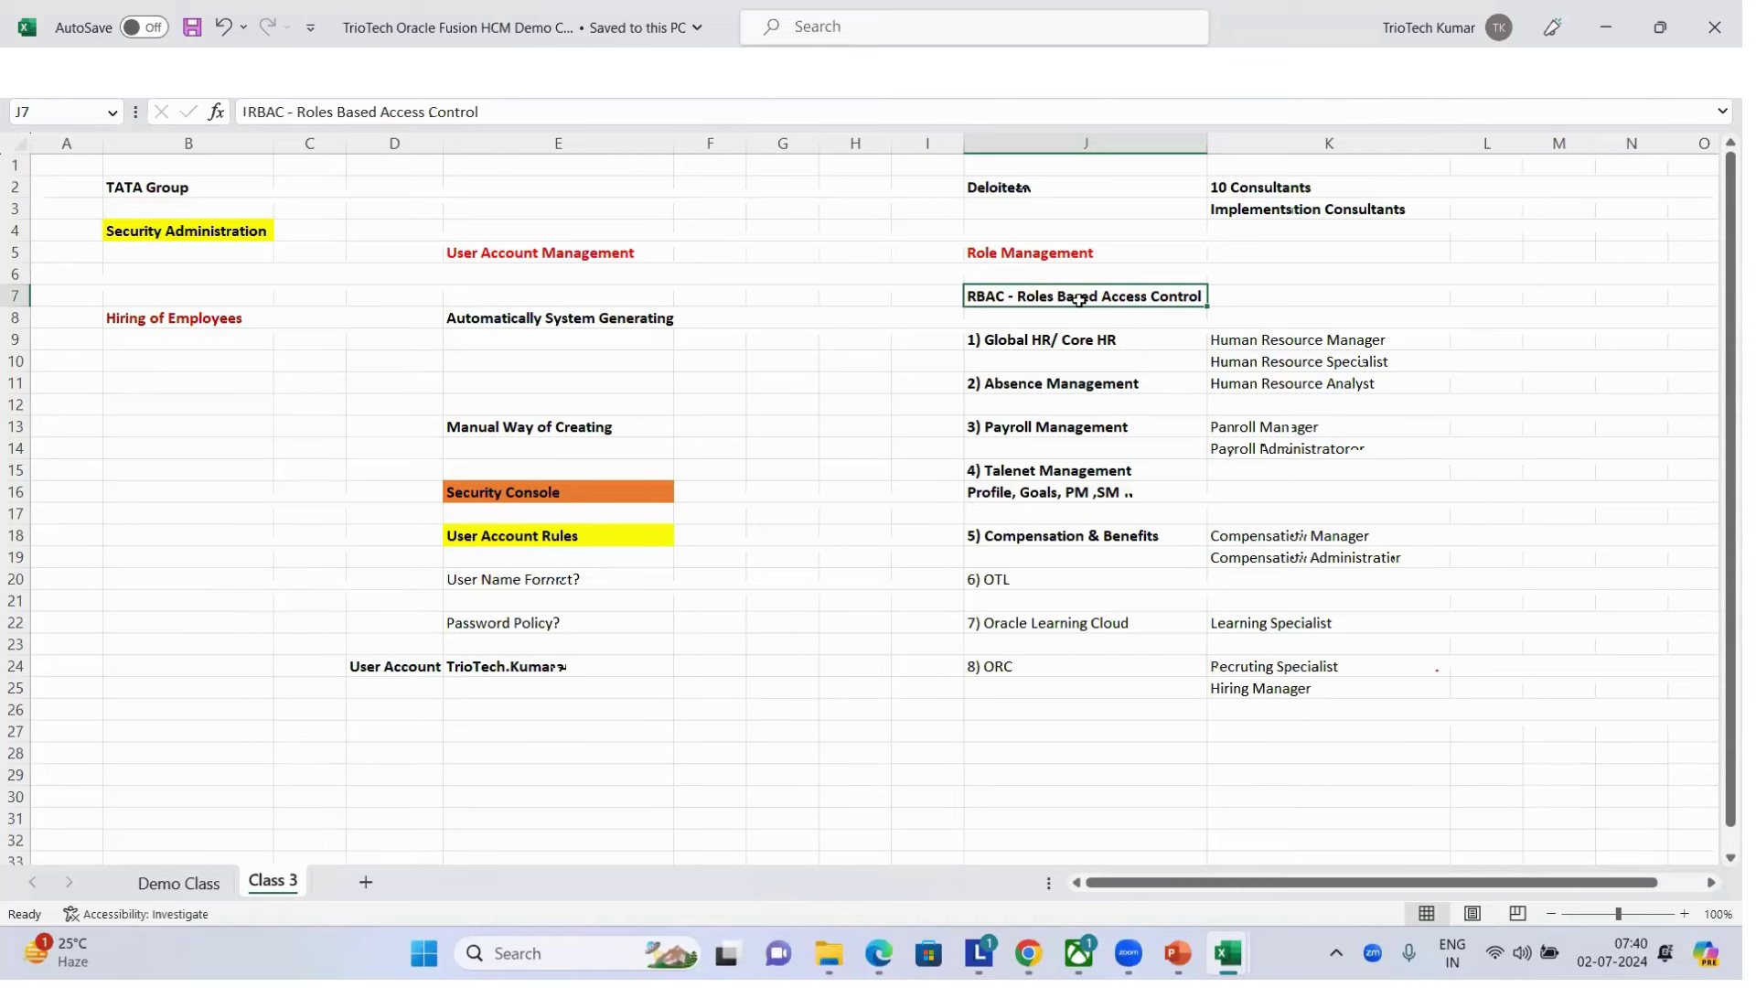
left_click(1076, 748)
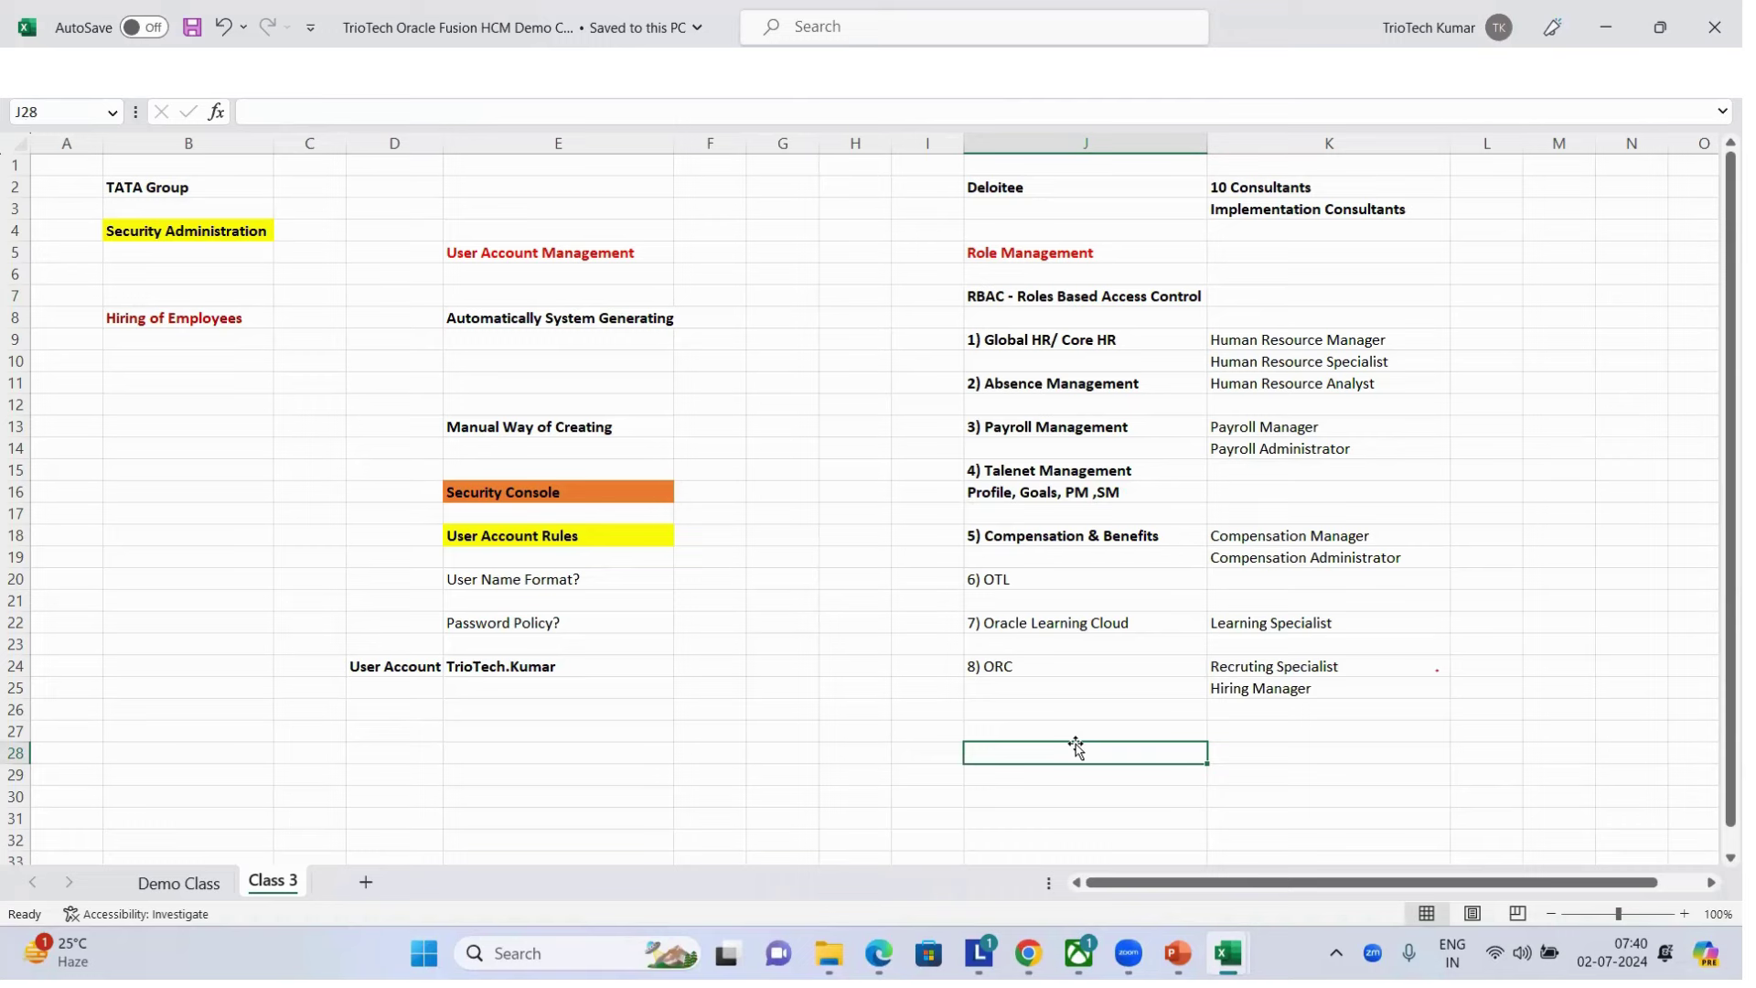
- Review the Role Management roles in column K, then switch to the Add User Account page
left_click(1097, 255)
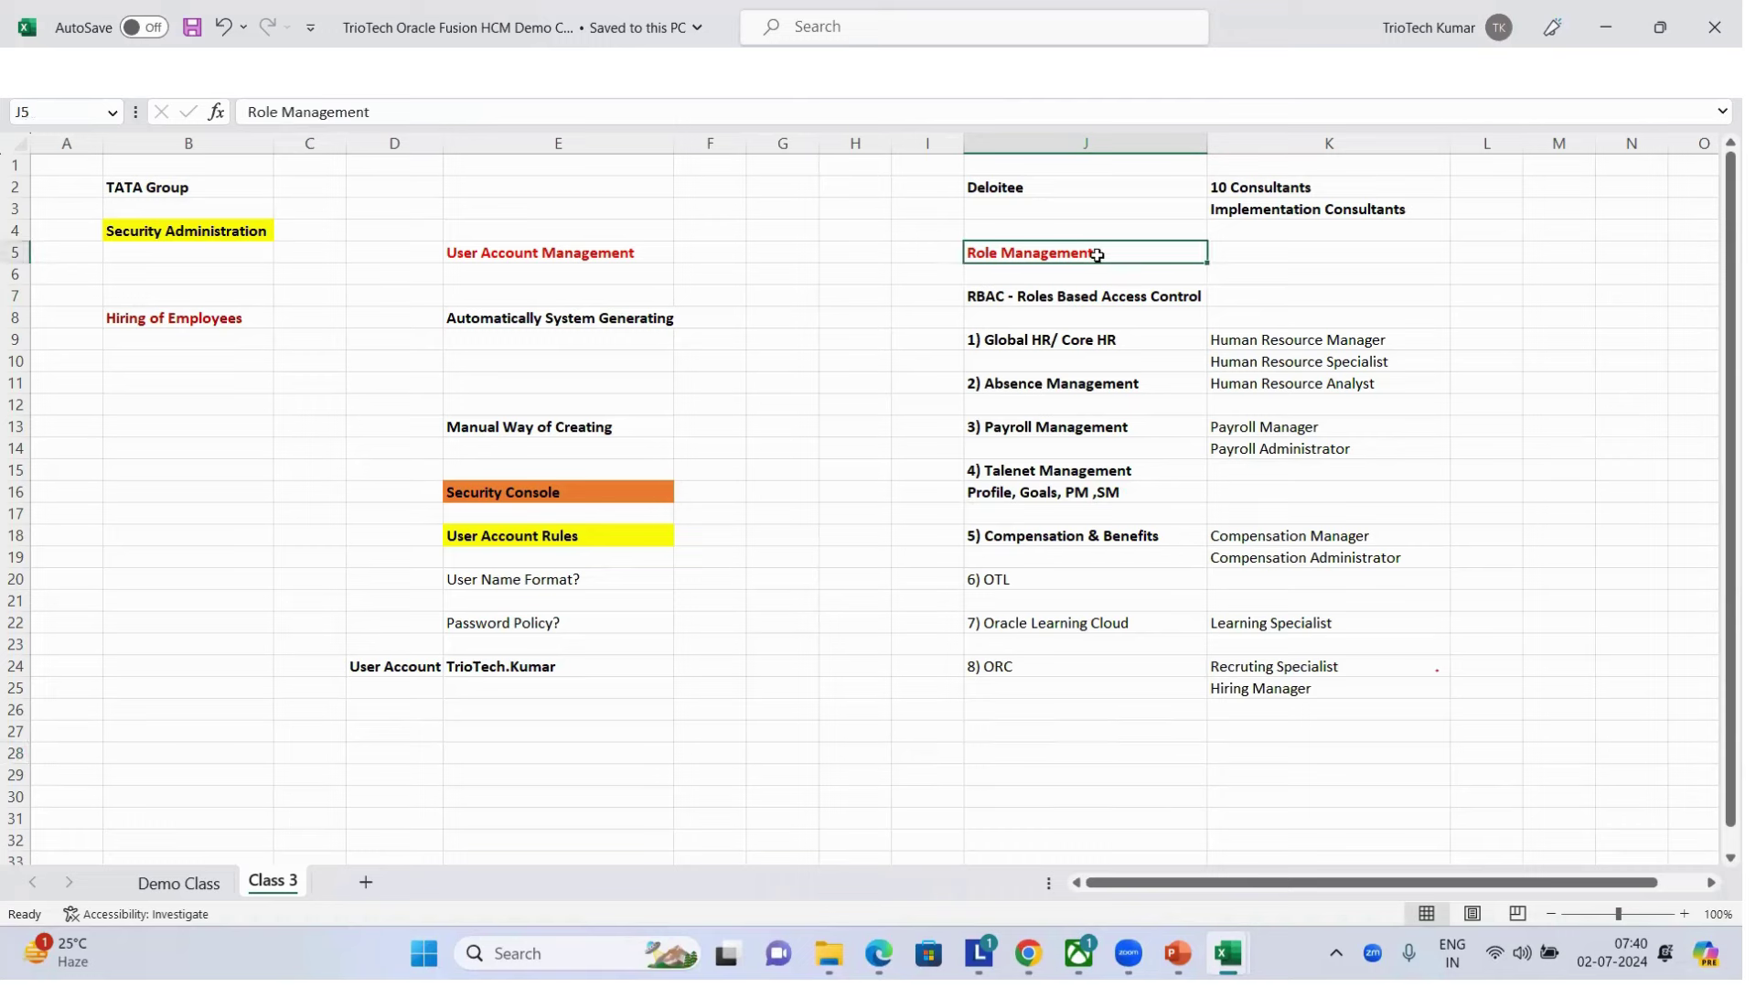
left_click_drag(1303, 338, 1288, 709)
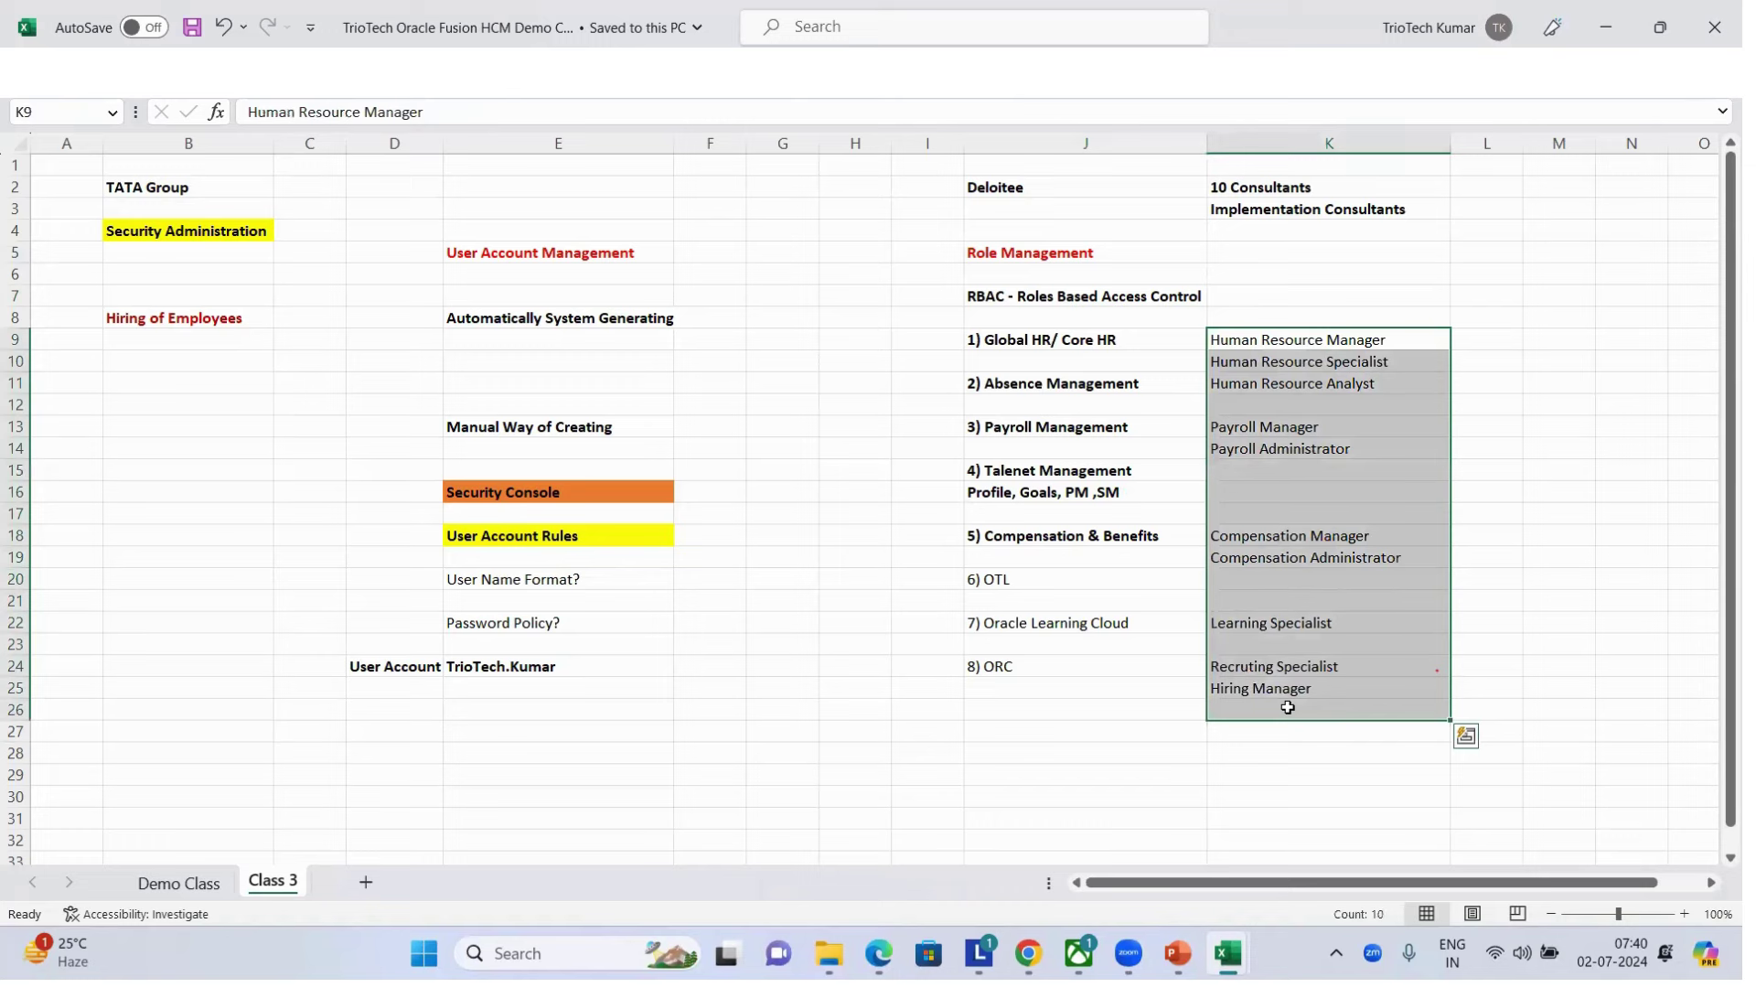
left_click(386, 403)
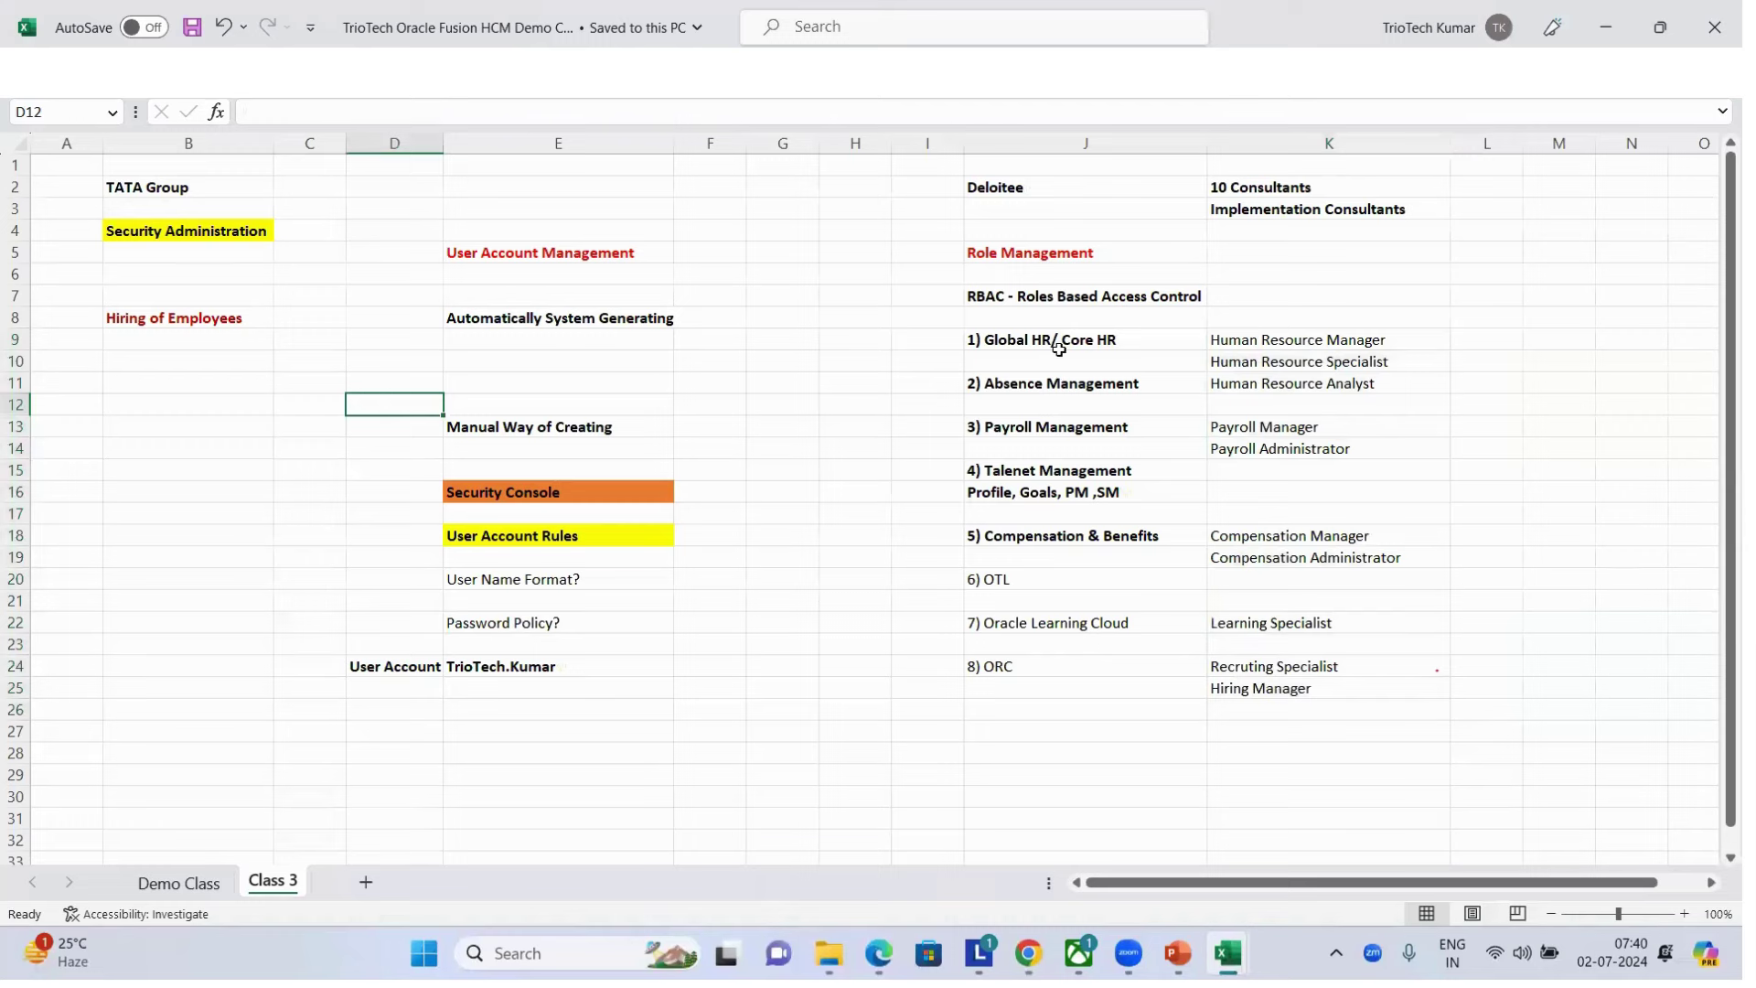
left_click(1064, 291)
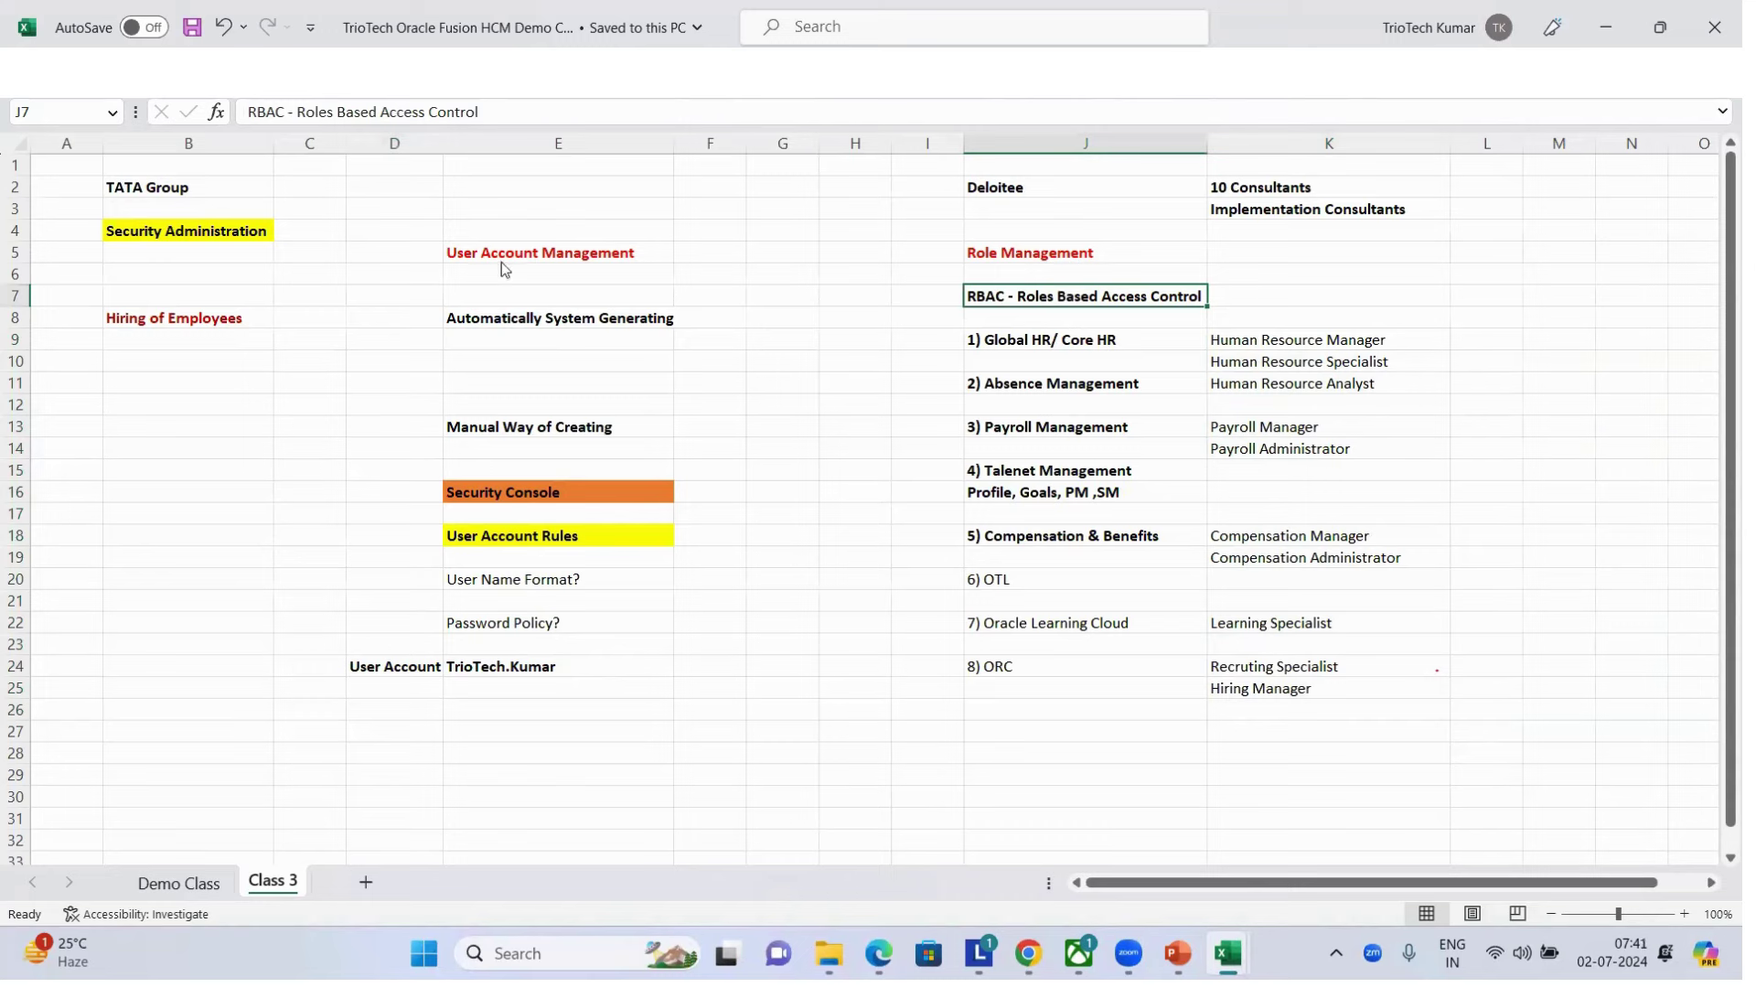
key("alt+Tab")
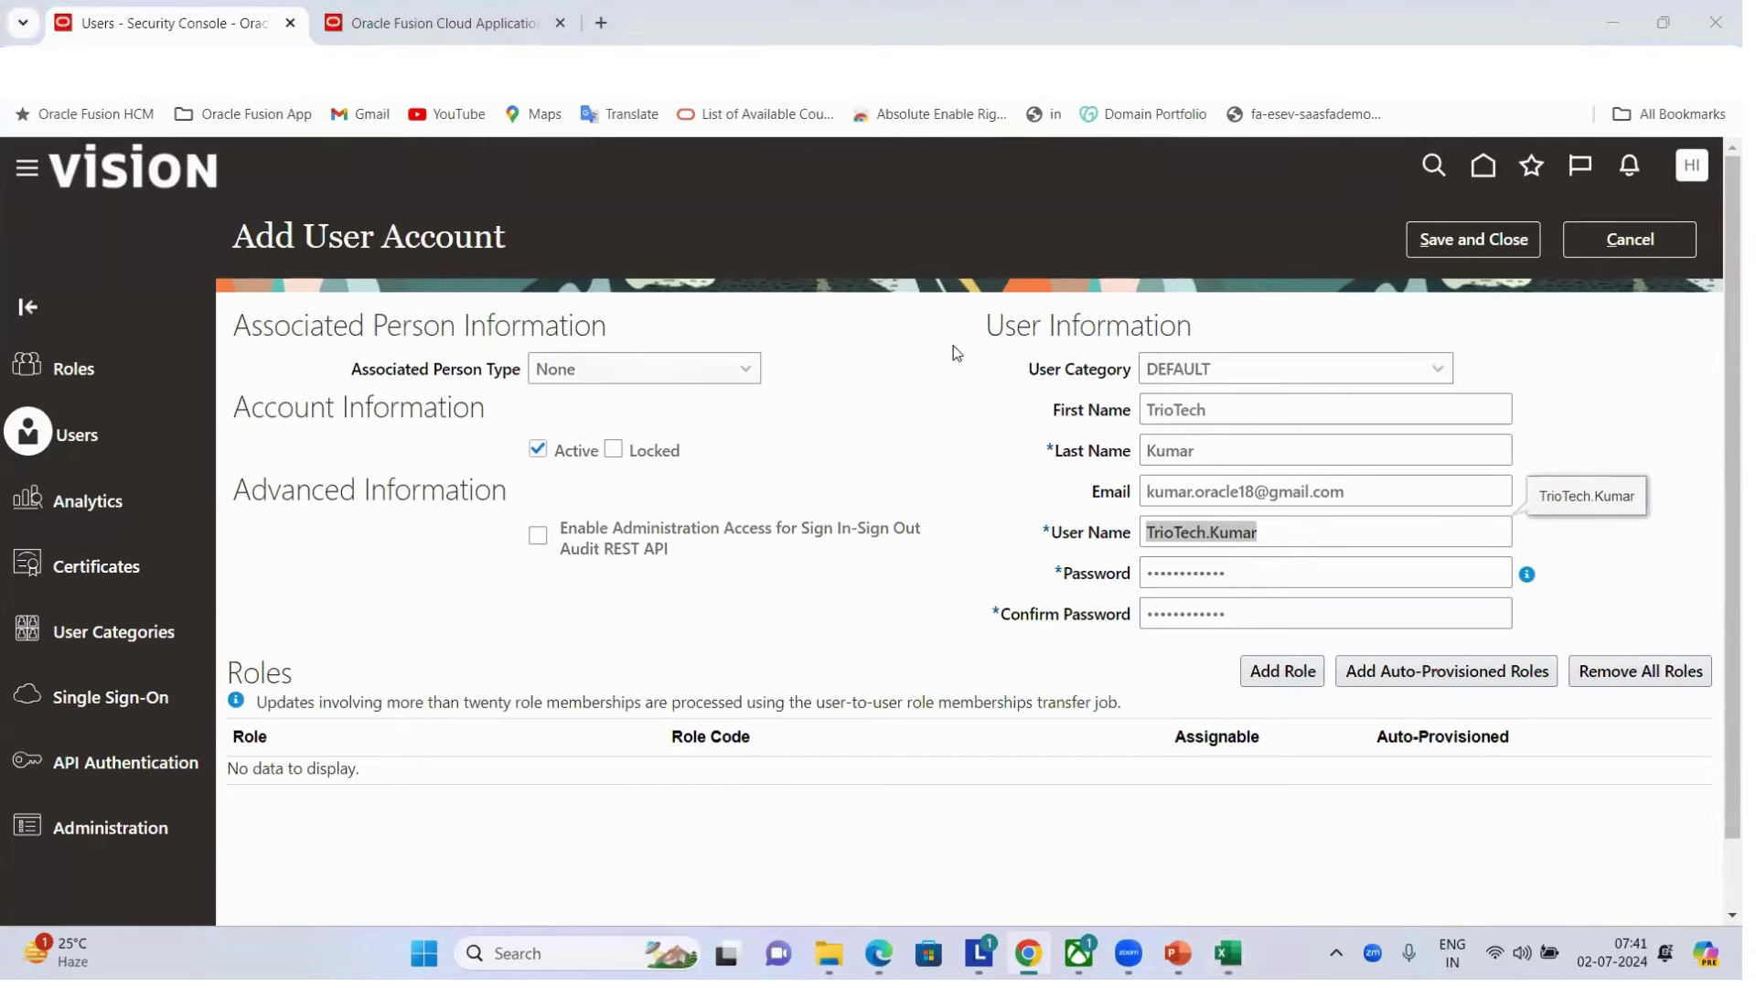
- Back in Excel, go over the column K roles, column J modules and the User Account row
key("alt+Tab")
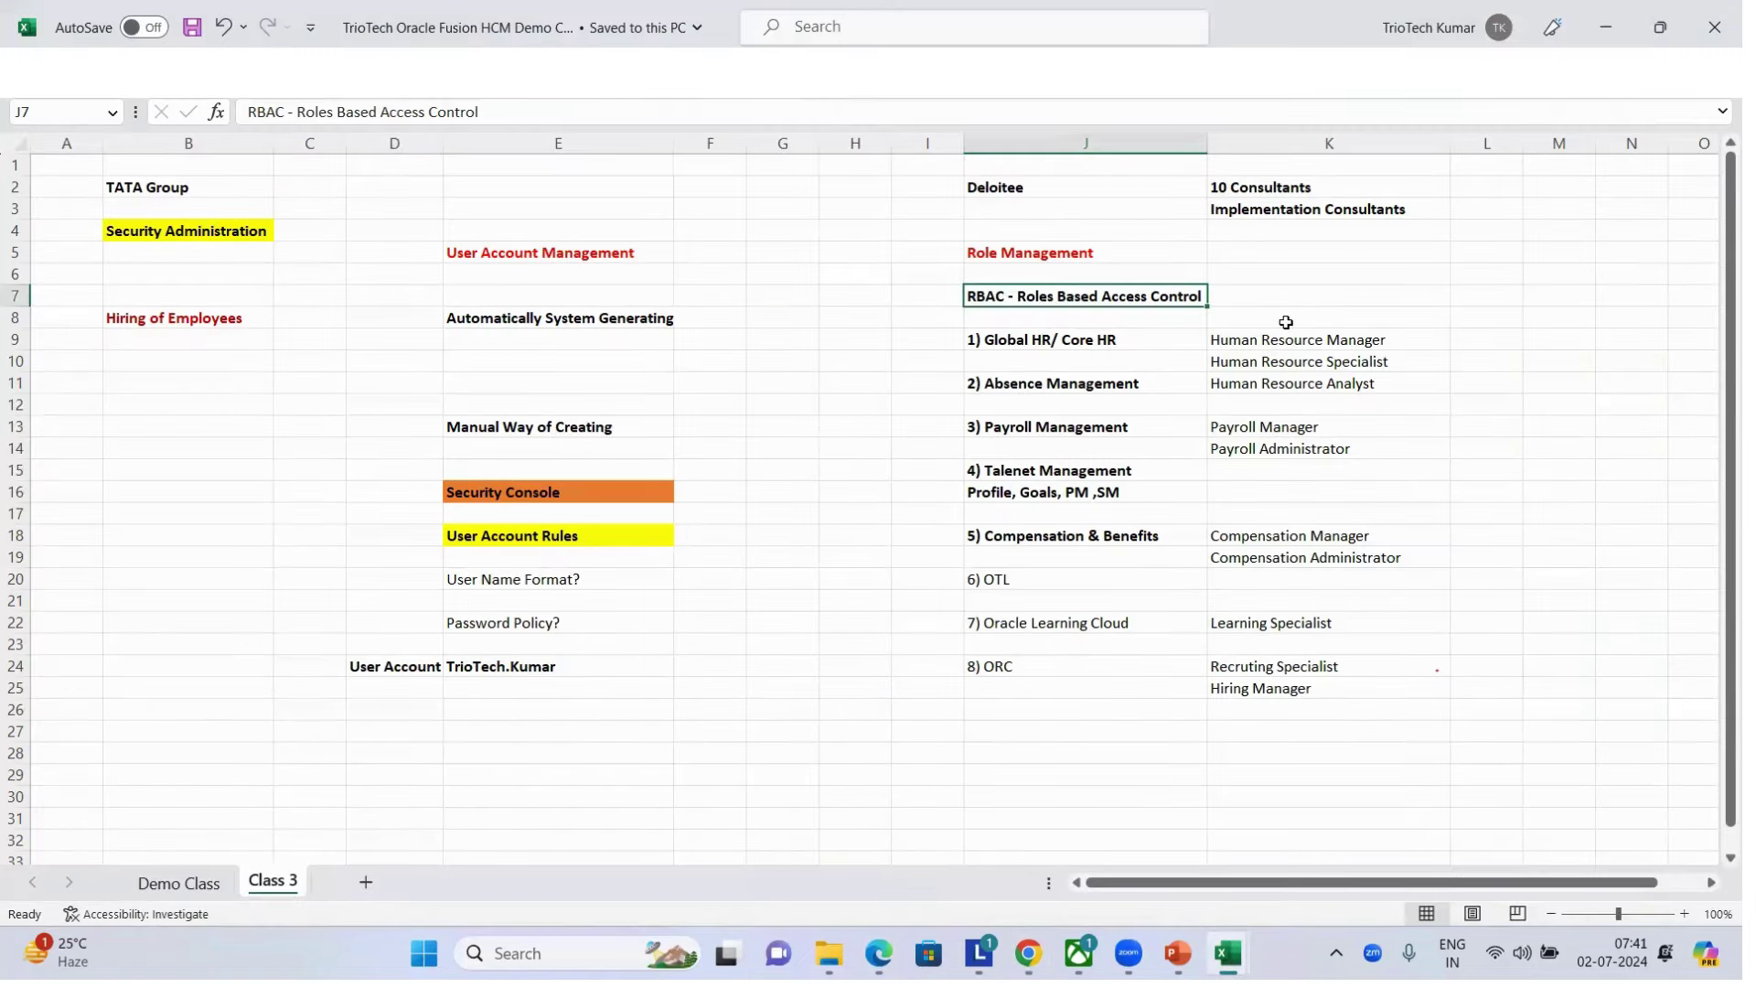
left_click_drag(1287, 320, 1309, 711)
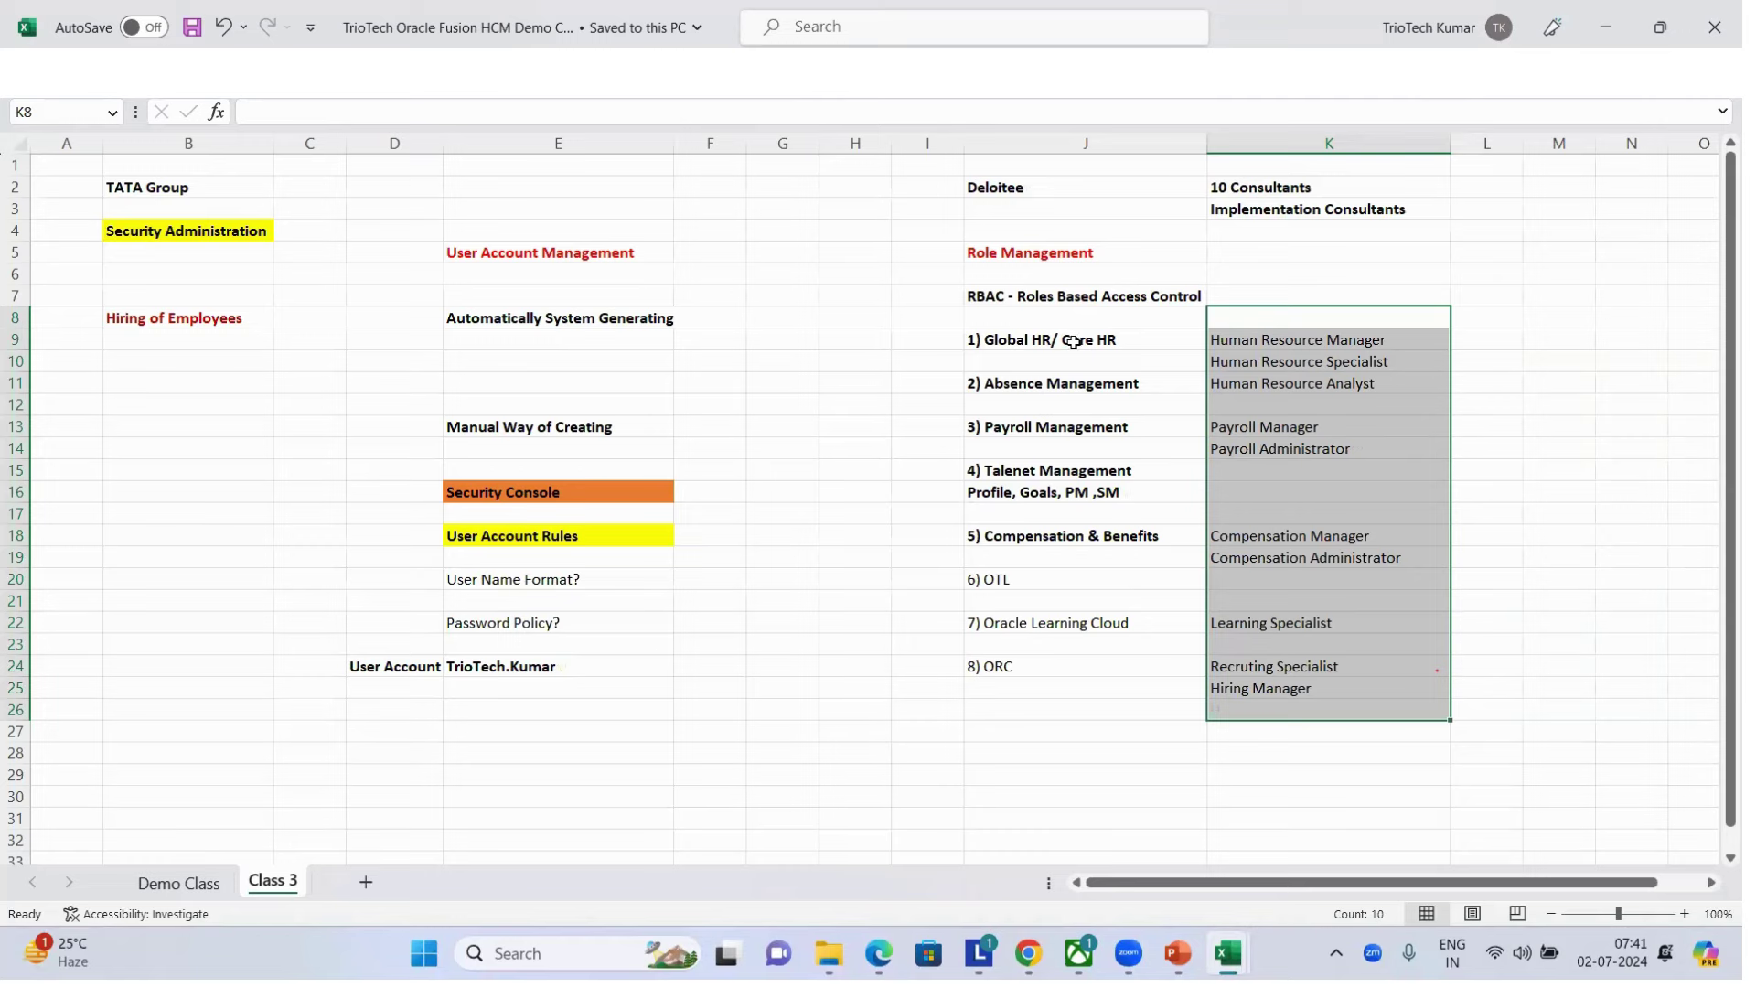
left_click_drag(1071, 320, 1088, 620)
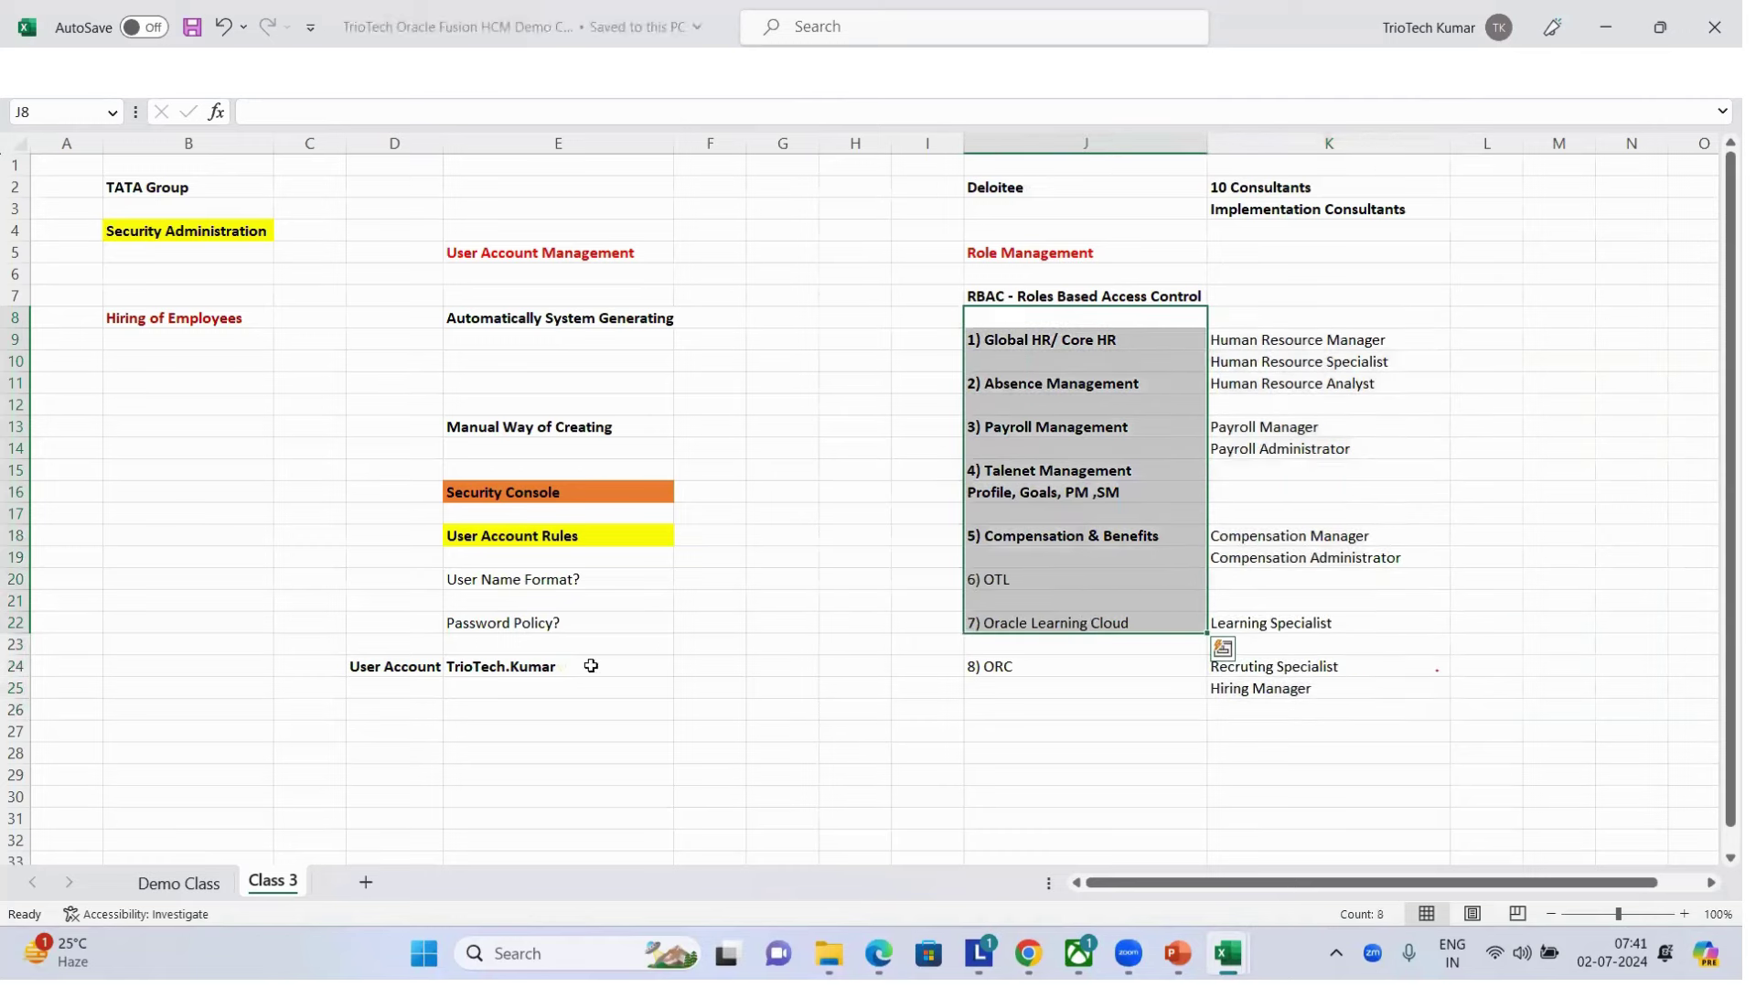
mouse_move(391, 673)
left_mouse_down()
mouse_move(540, 667)
mouse_move(414, 666)
left_mouse_up()
left_click(510, 253)
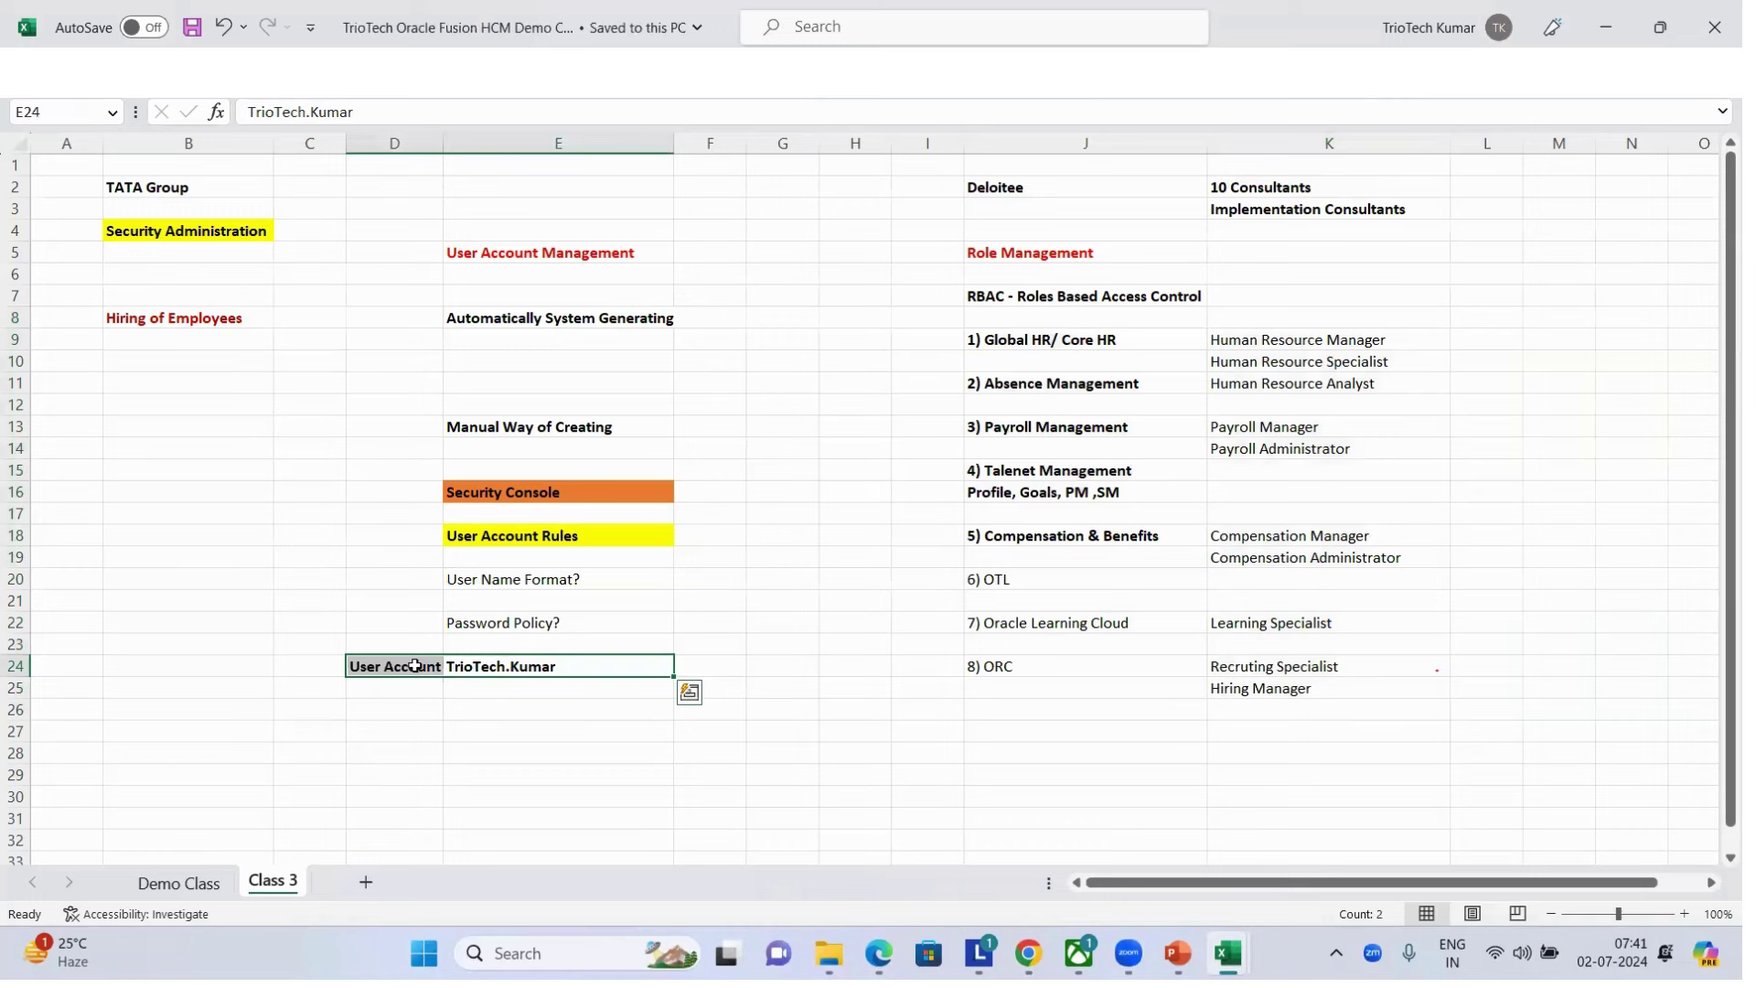
left_click(1048, 291)
left_click(1046, 247)
left_click_drag(1301, 321, 1330, 710)
left_click_drag(488, 675, 430, 675)
- In the Security Console's Roles section, start adding a role and focus the role search field
key("alt+Tab")
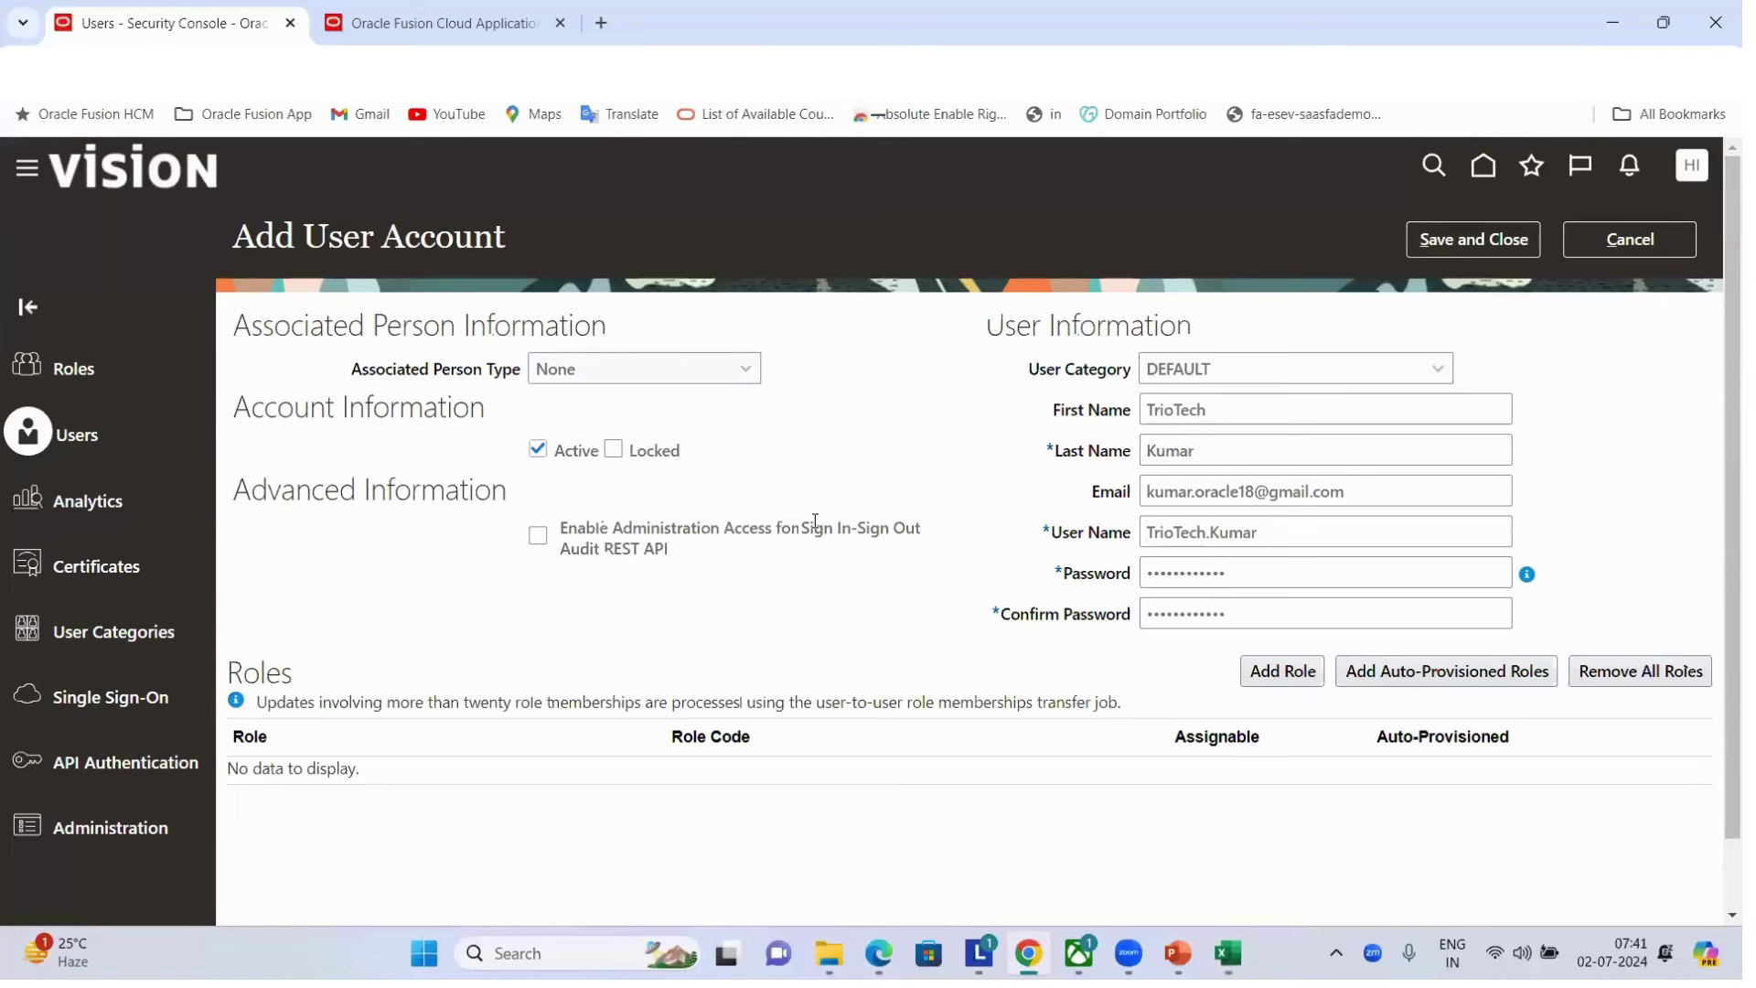
left_click_drag(314, 240, 530, 243)
left_click_drag(225, 673, 303, 674)
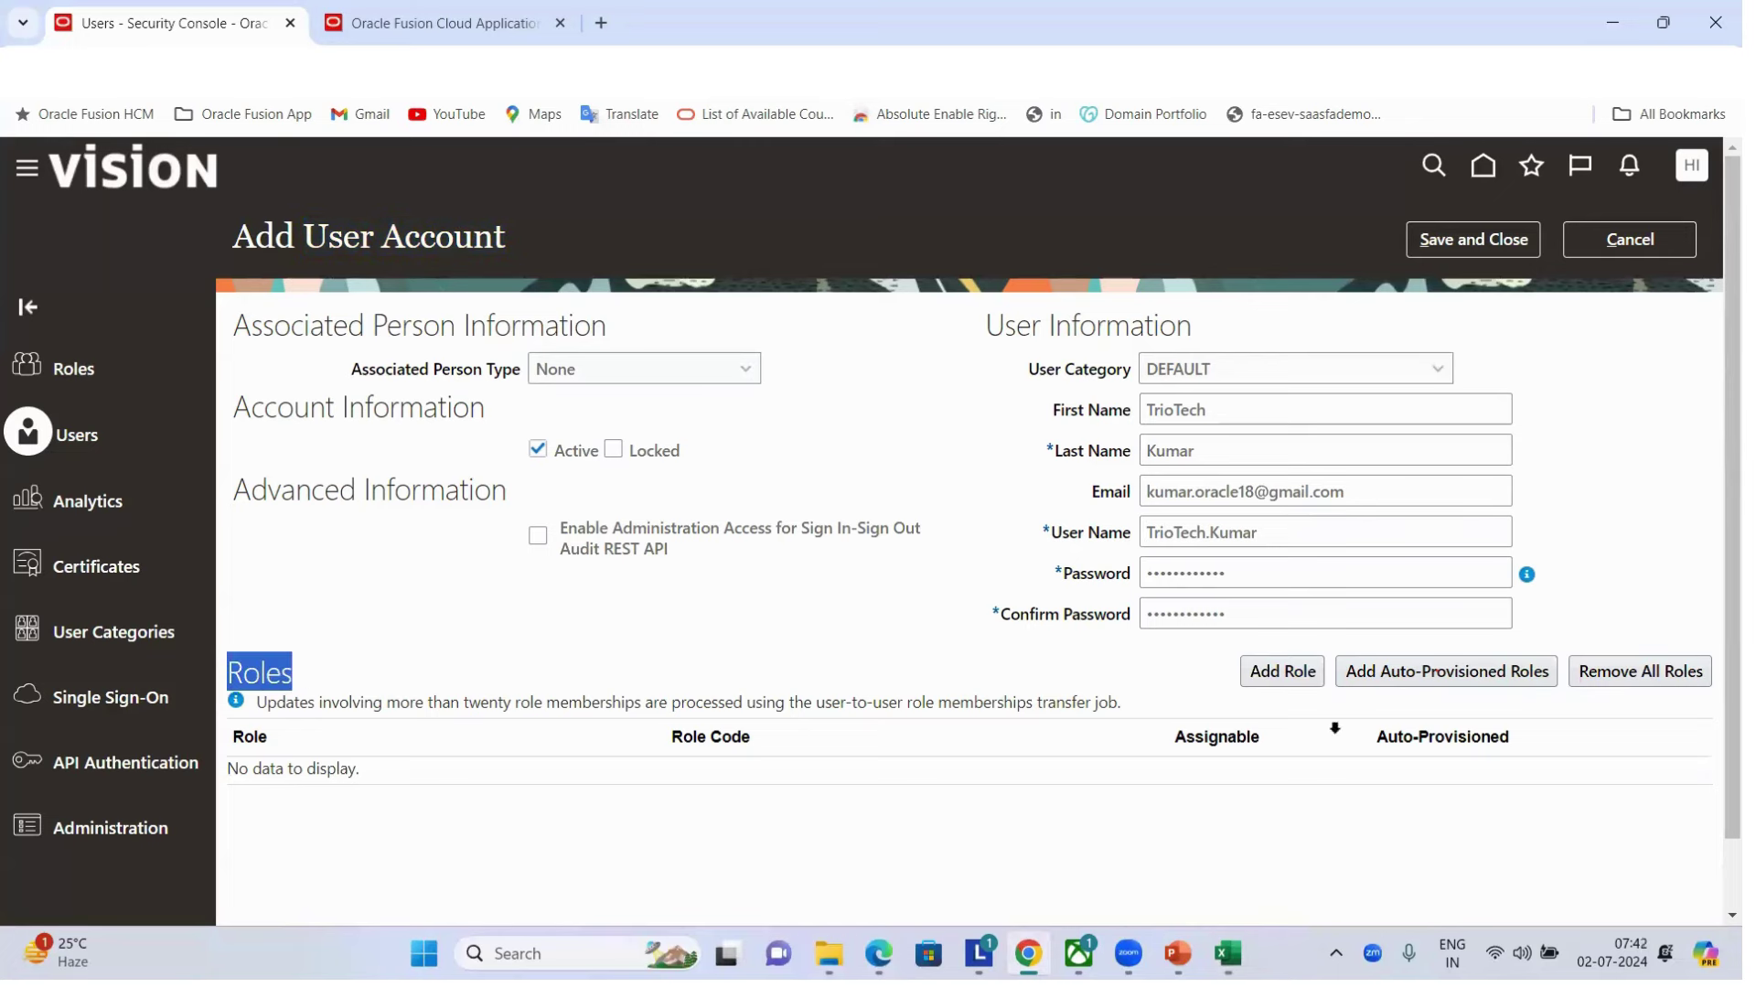
left_click(1280, 671)
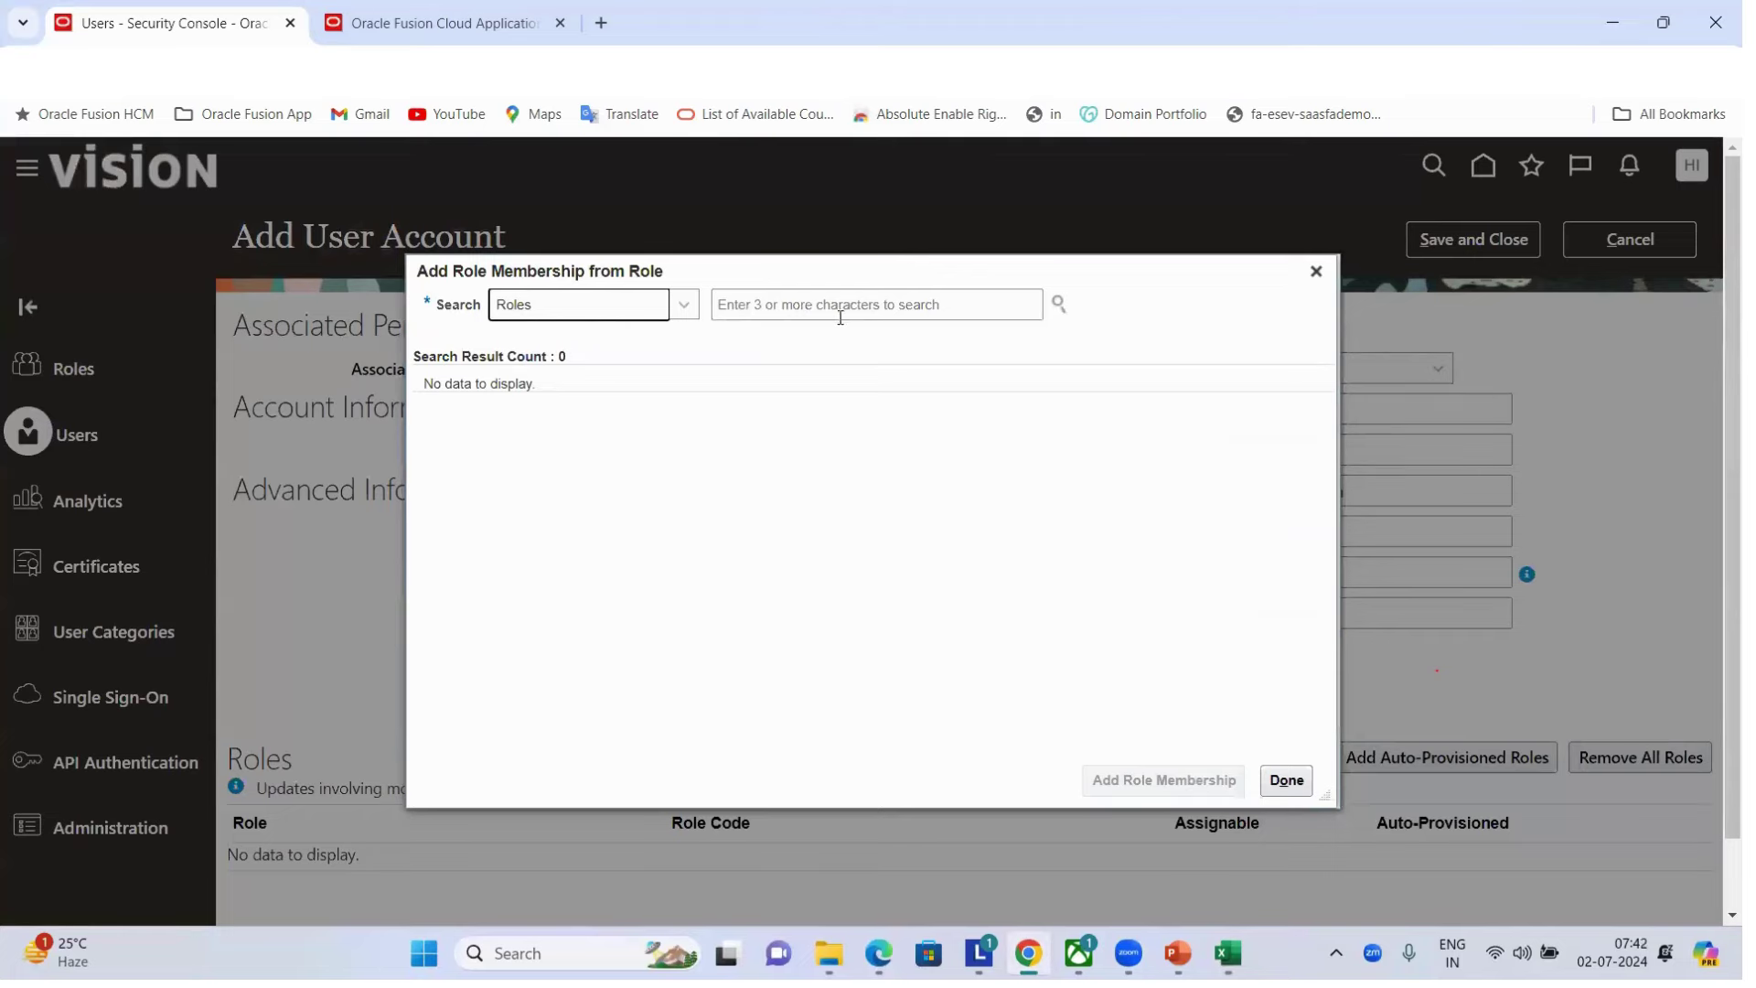
left_click(867, 314)
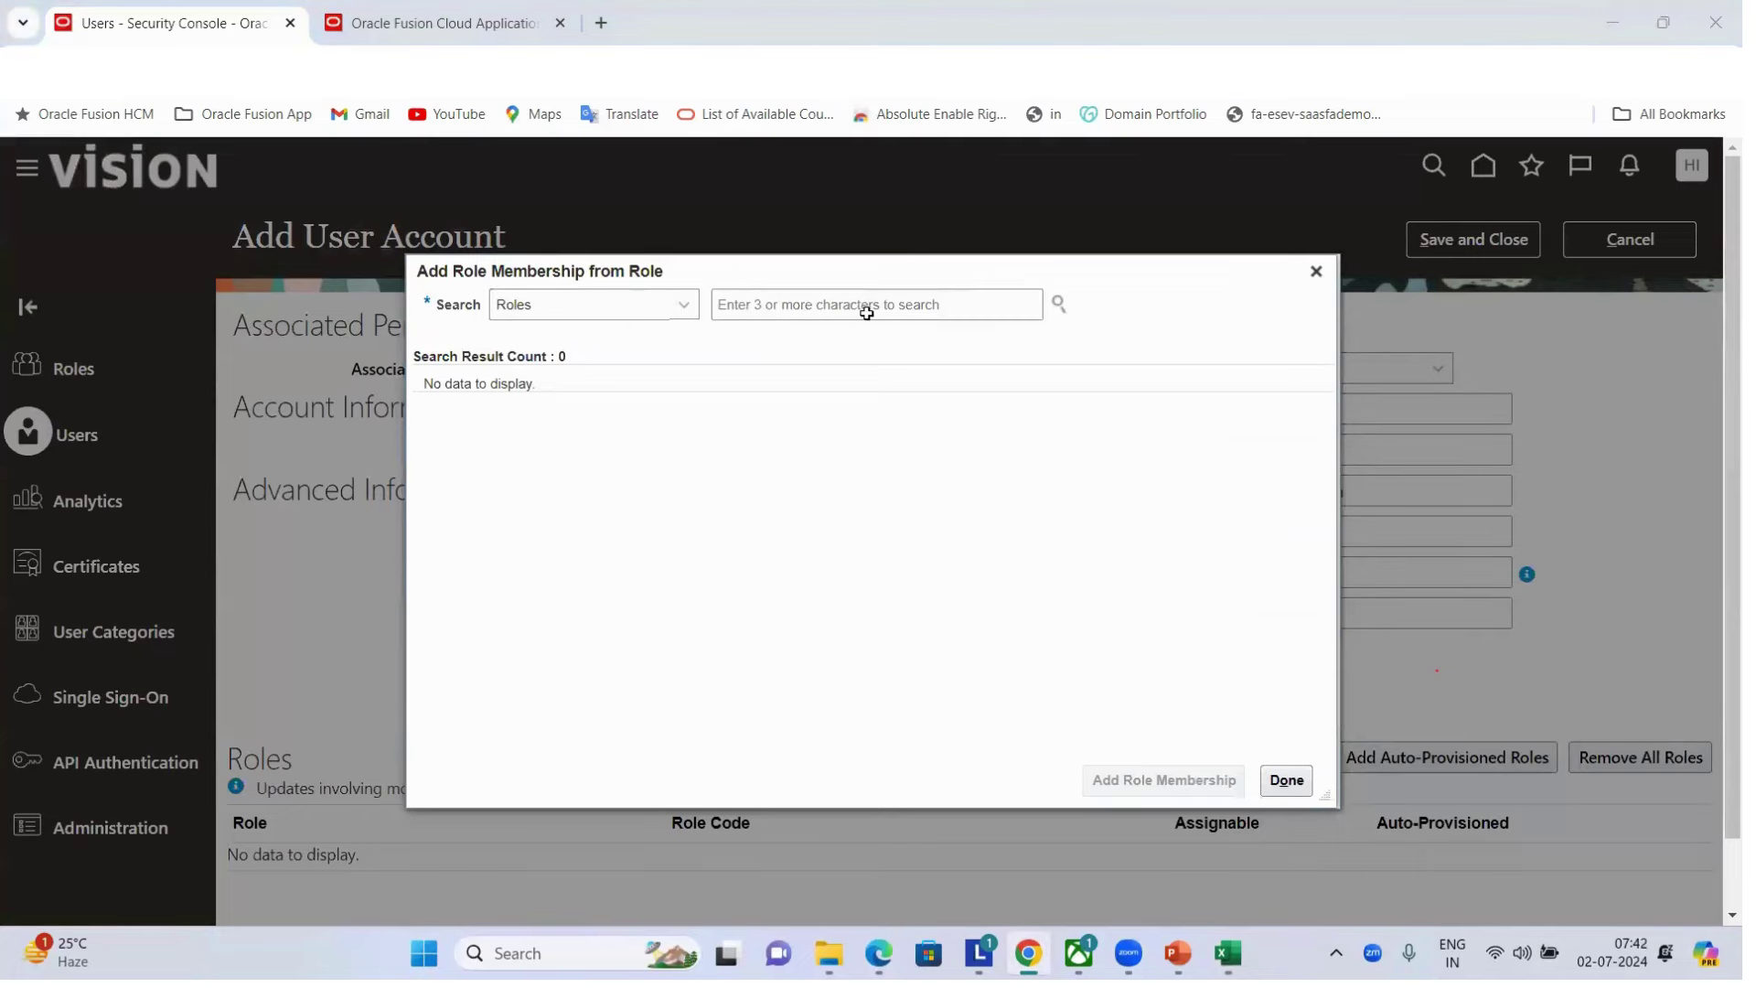
- Add 'Employee' in K27 of the notes, save, and copy it for the role search
key("alt+Tab")
left_click_drag(1286, 339, 1307, 700)
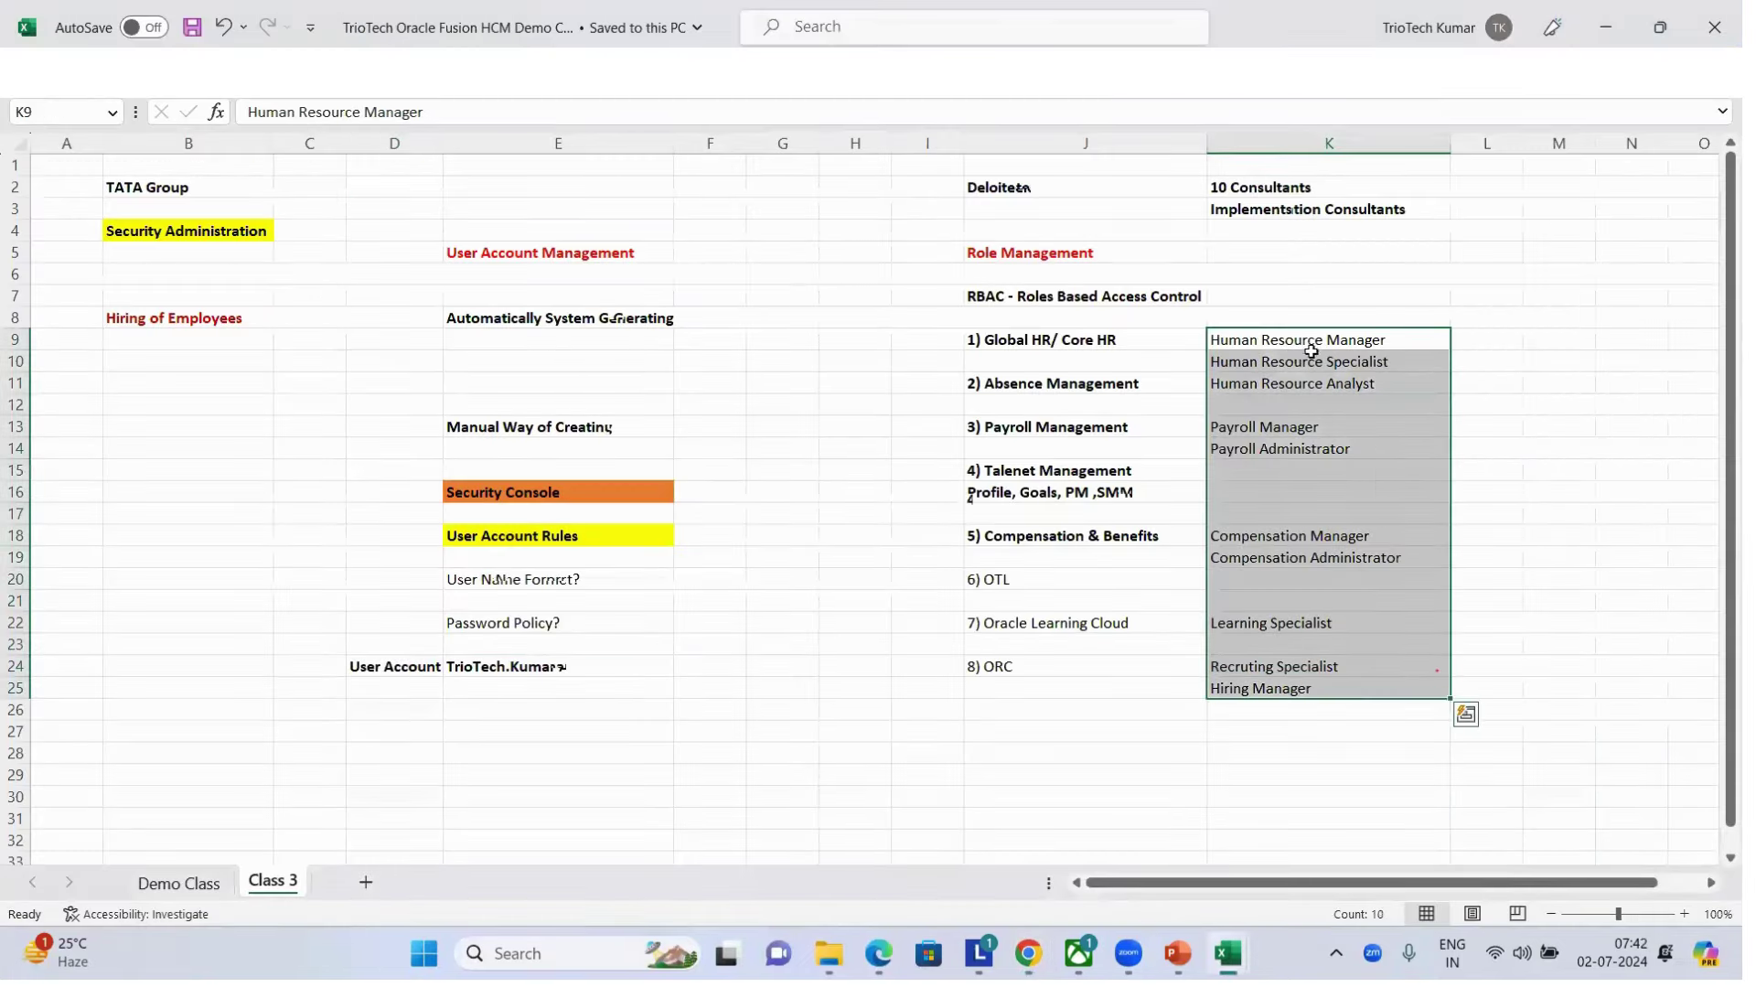
double_click(1254, 734)
type("Employee")
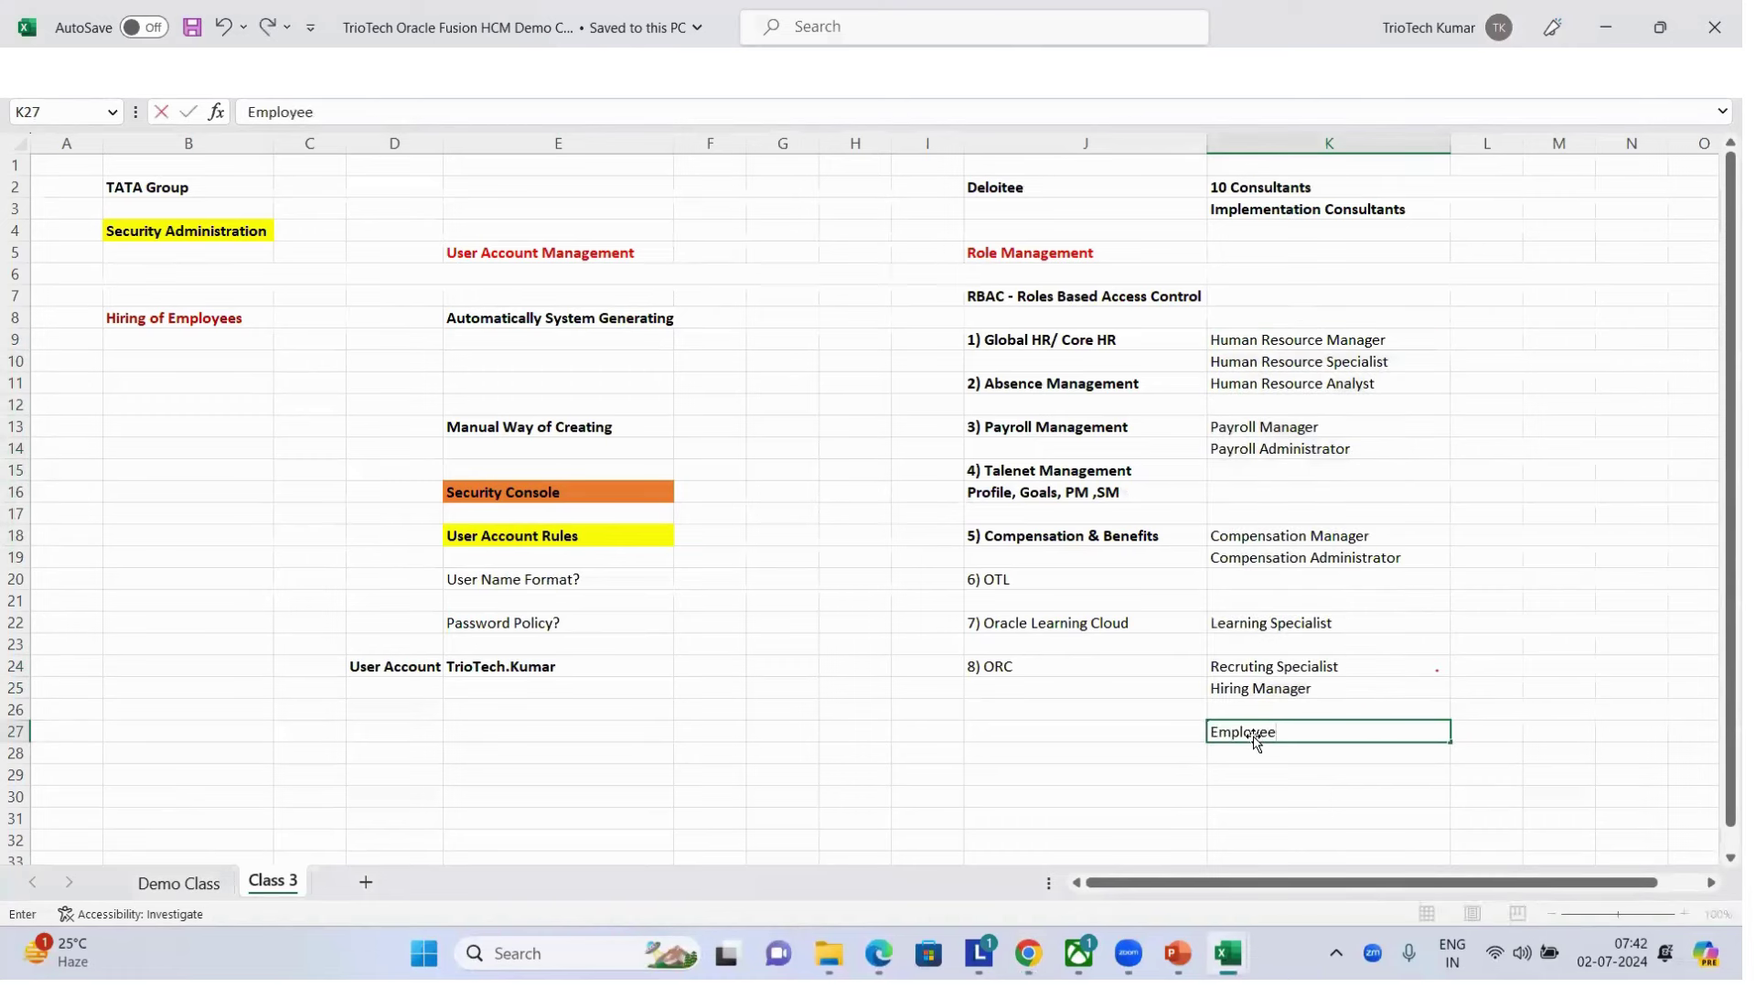
key("Return")
key("ctrl+s")
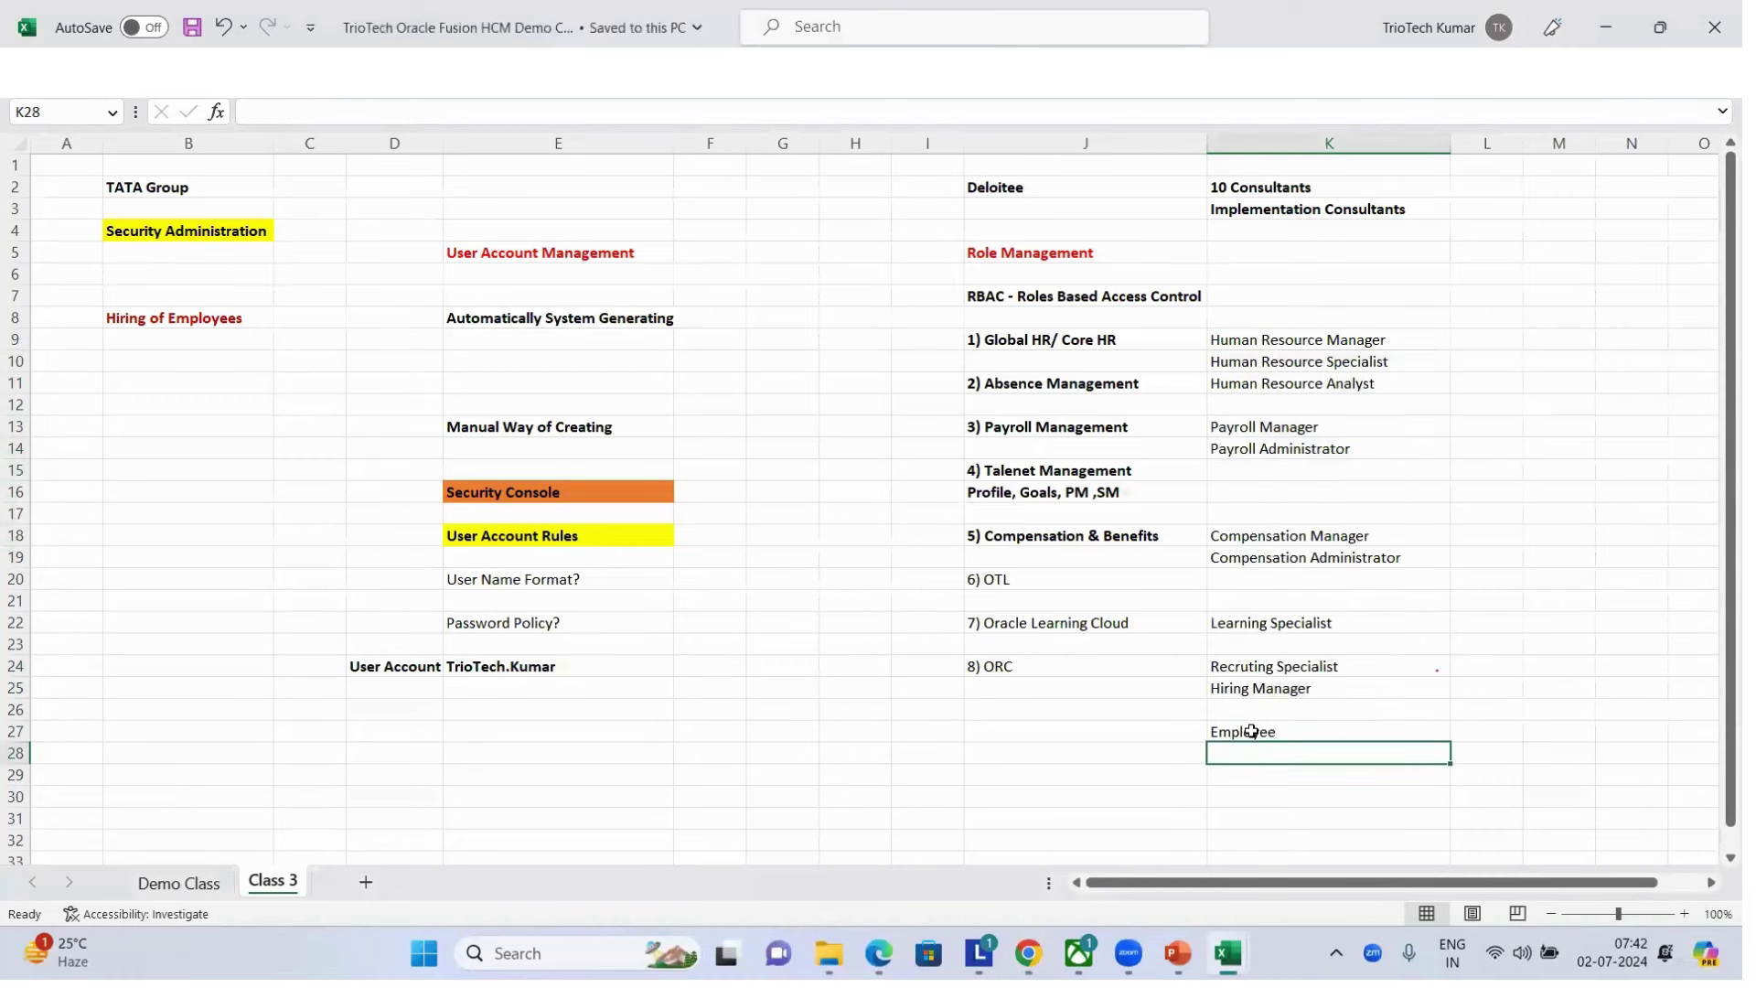
left_click(1252, 732)
key("ctrl+c")
key("alt+Tab")
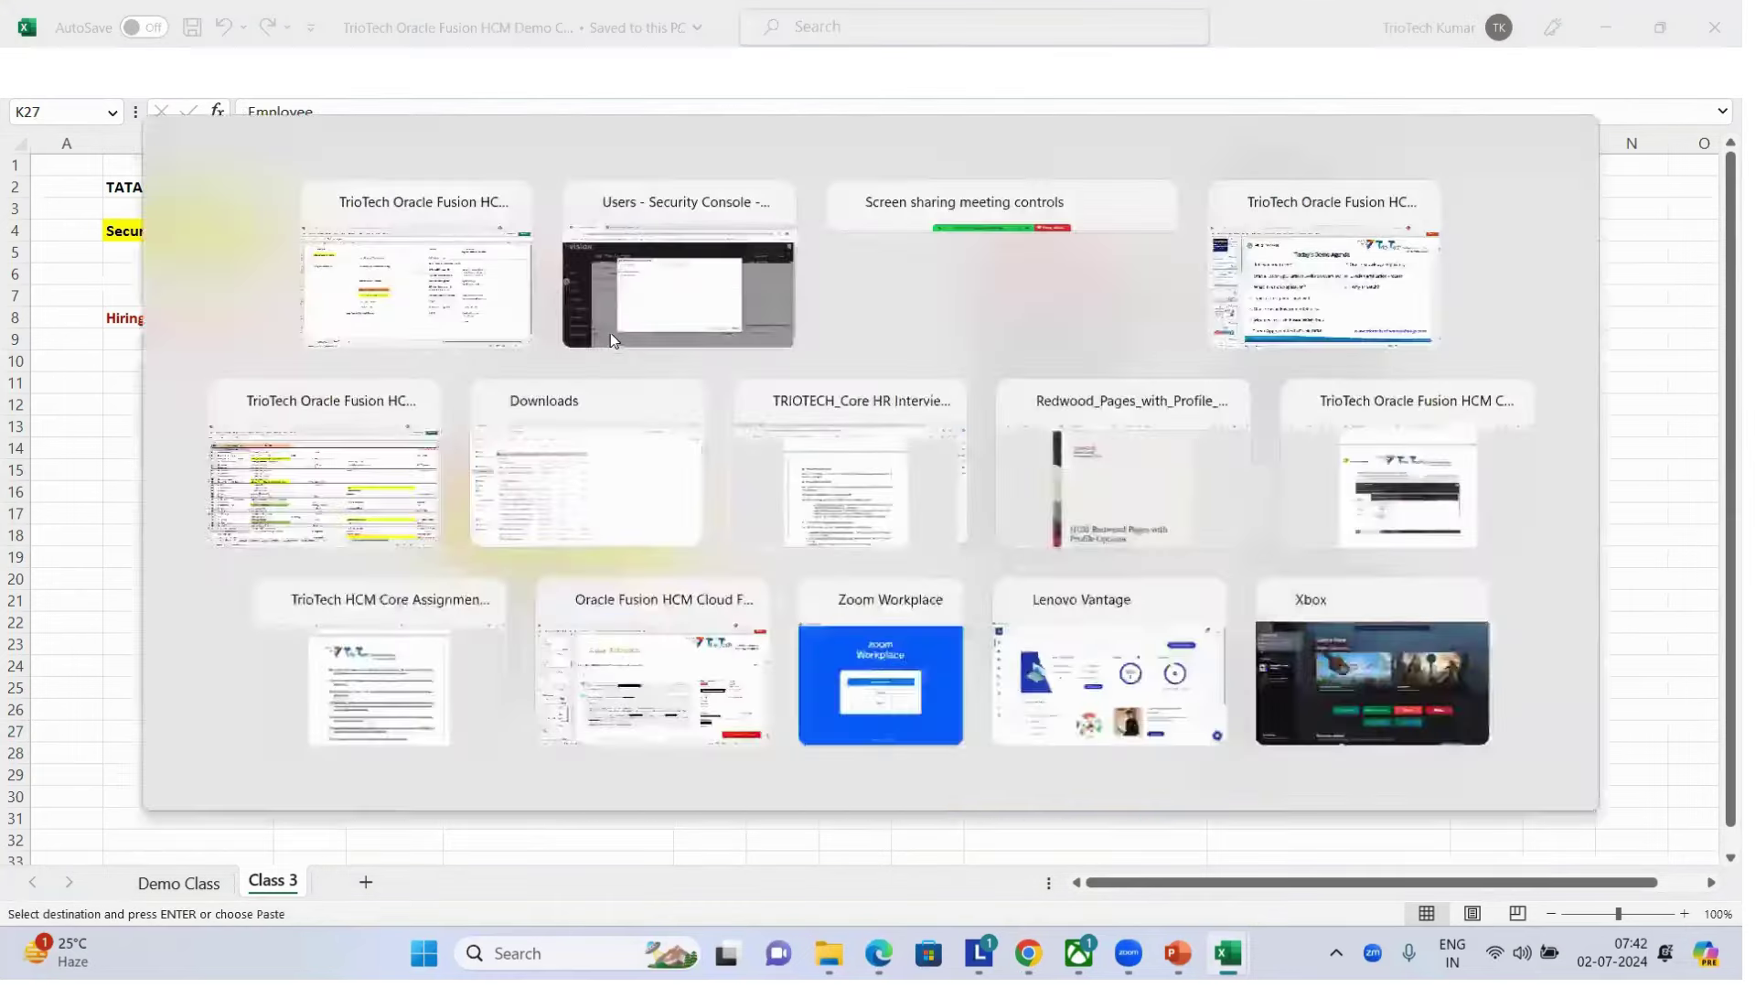
- Paste 'Employee' into the Add Role Membership search, trimming a letter to bring back suggestions
key("ctrl+v")
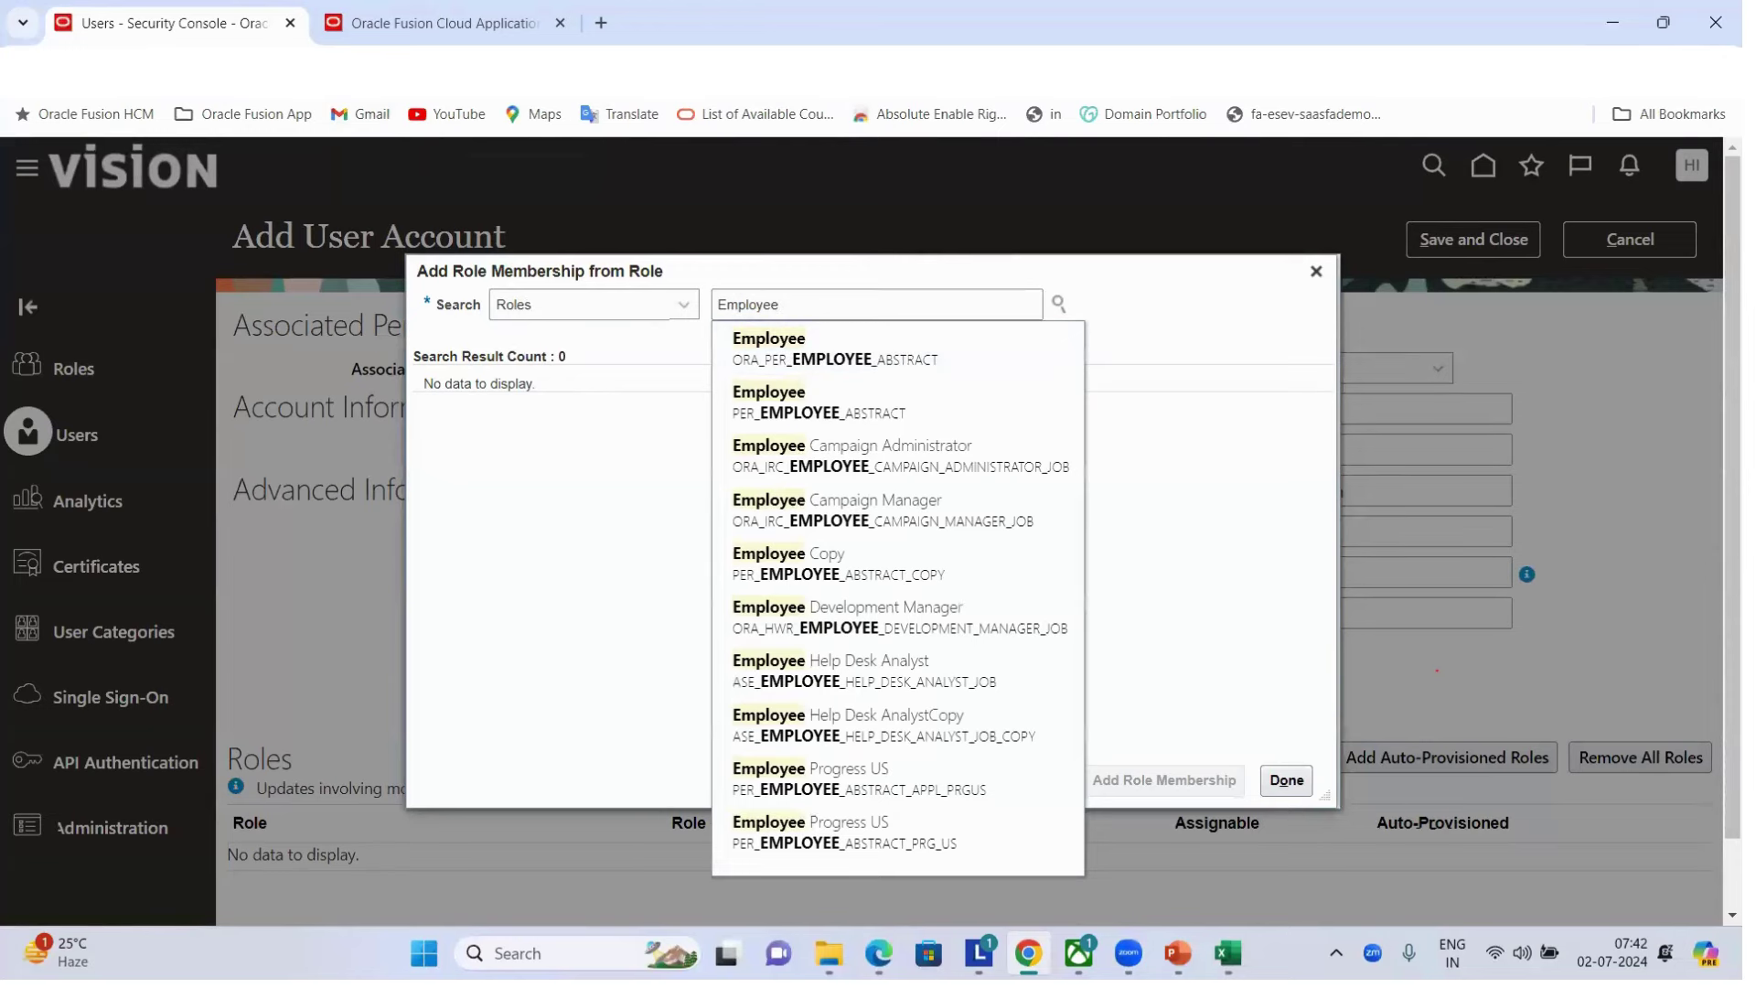
left_click(435, 35)
left_click(739, 409)
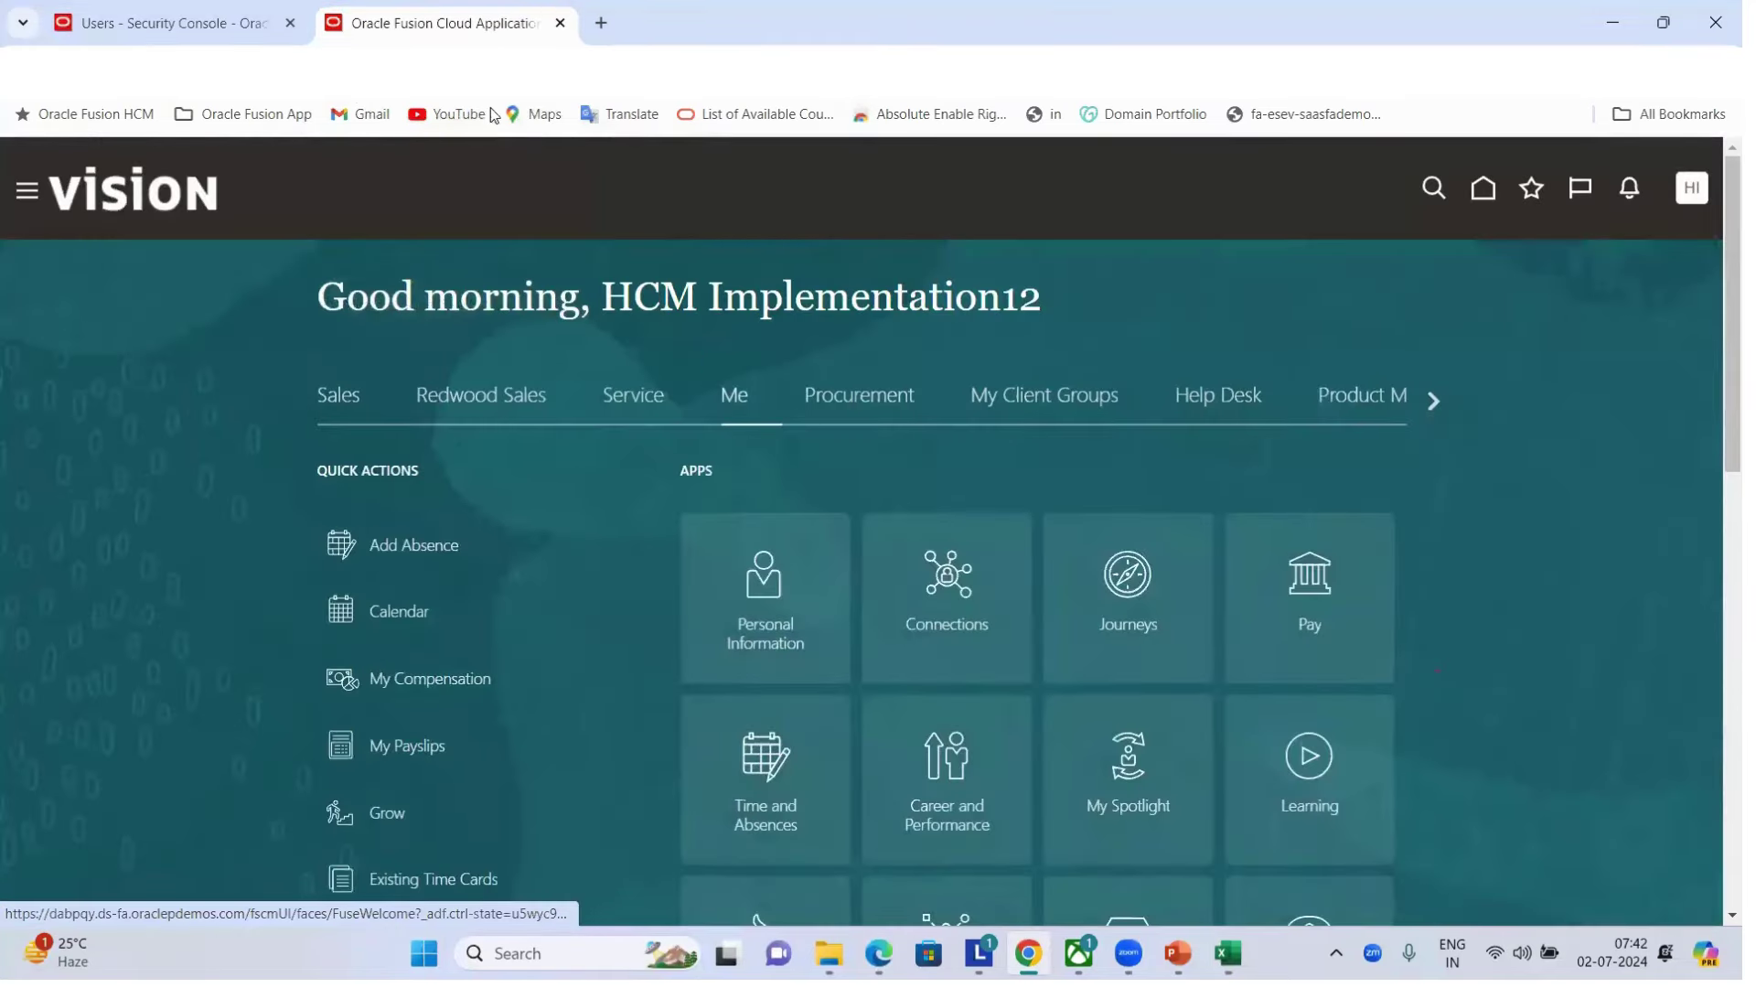
left_click(174, 23)
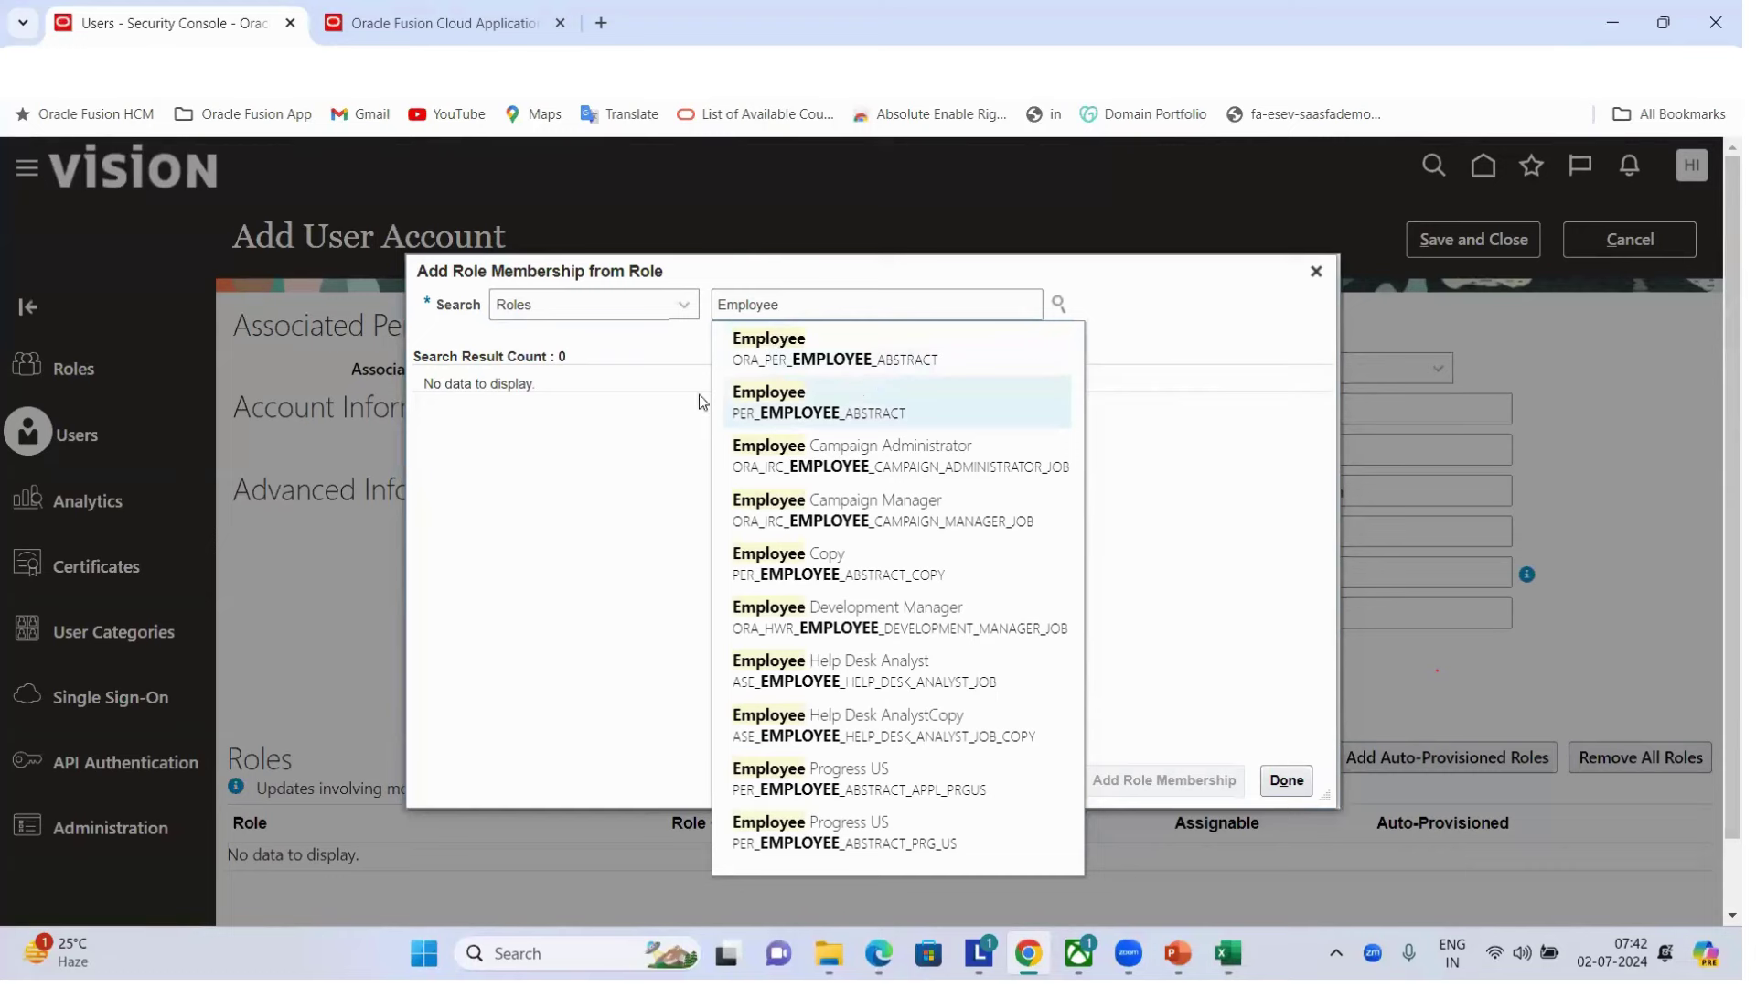
left_click(647, 527)
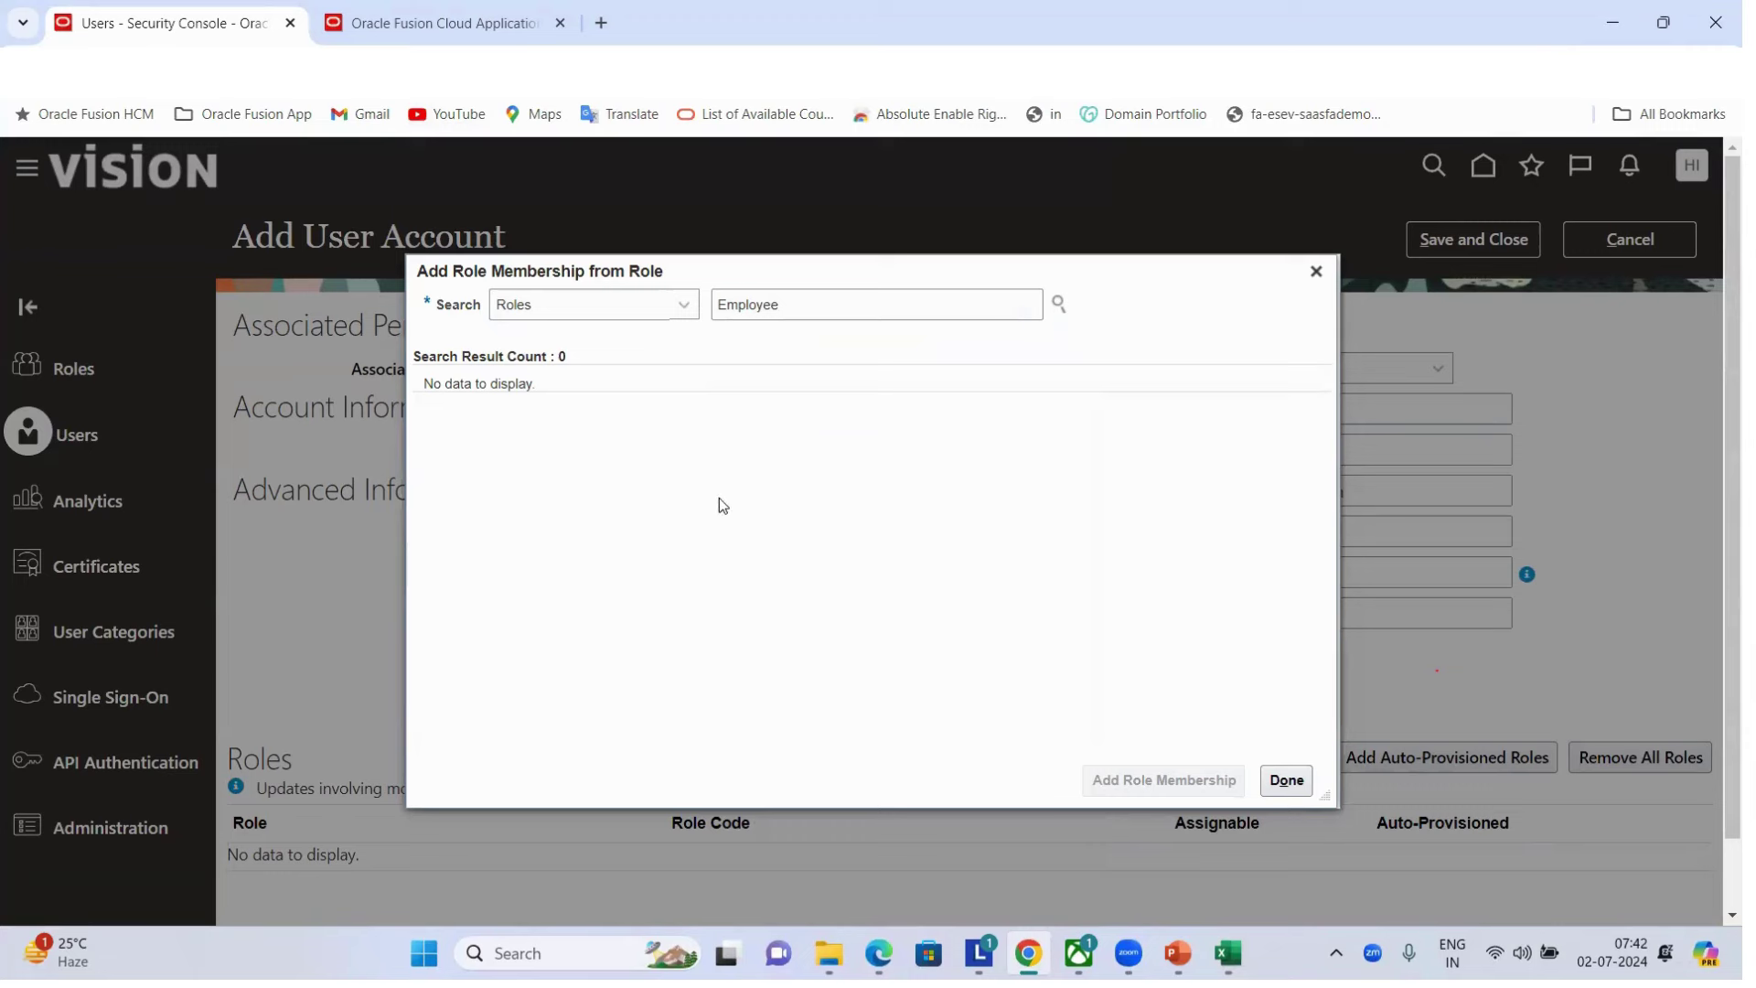
left_click(788, 305)
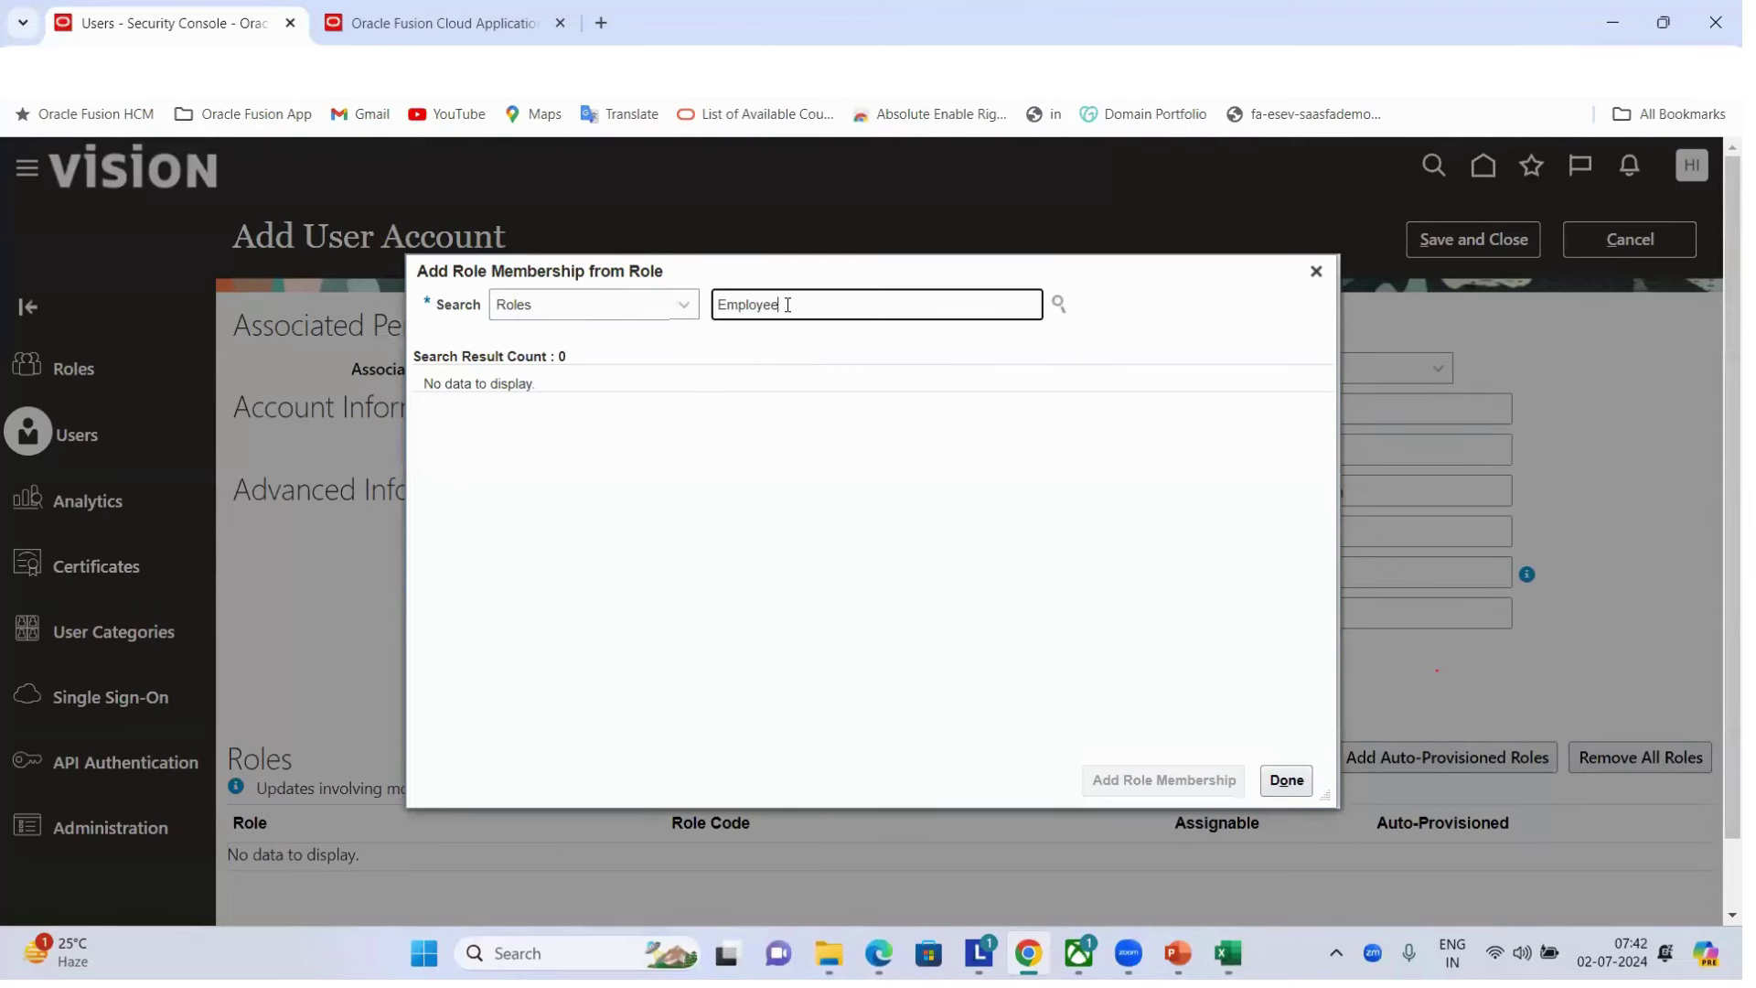
key("BackSpace")
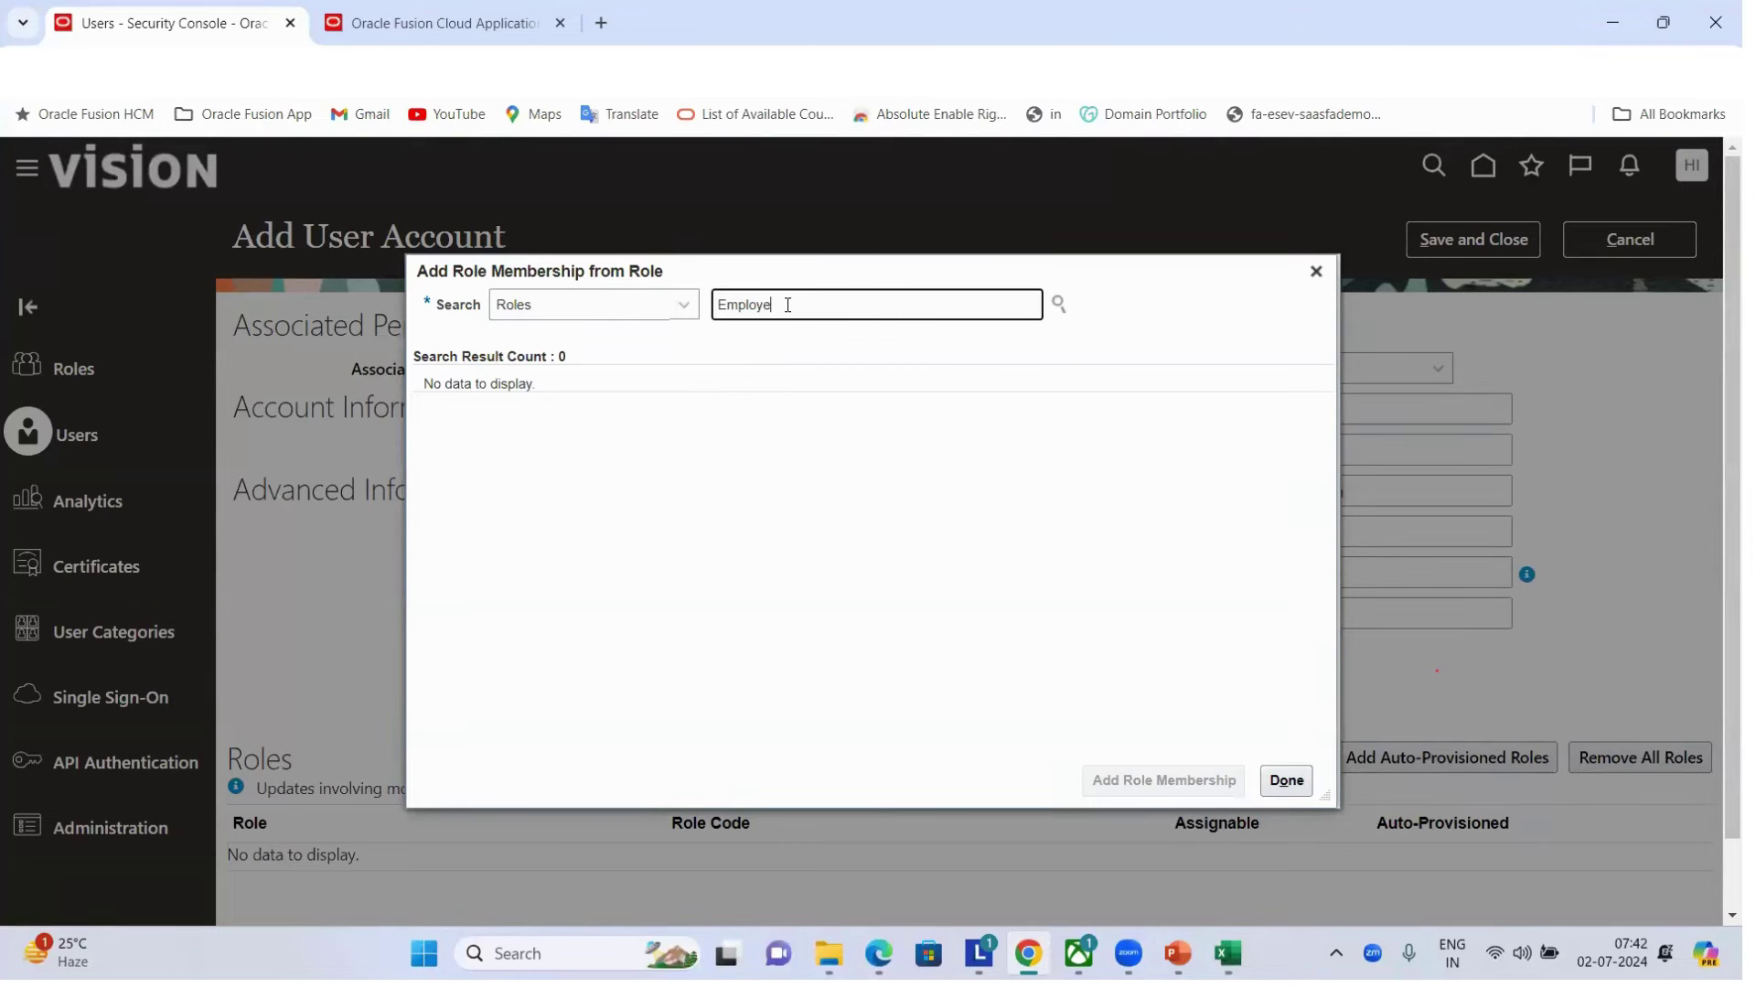
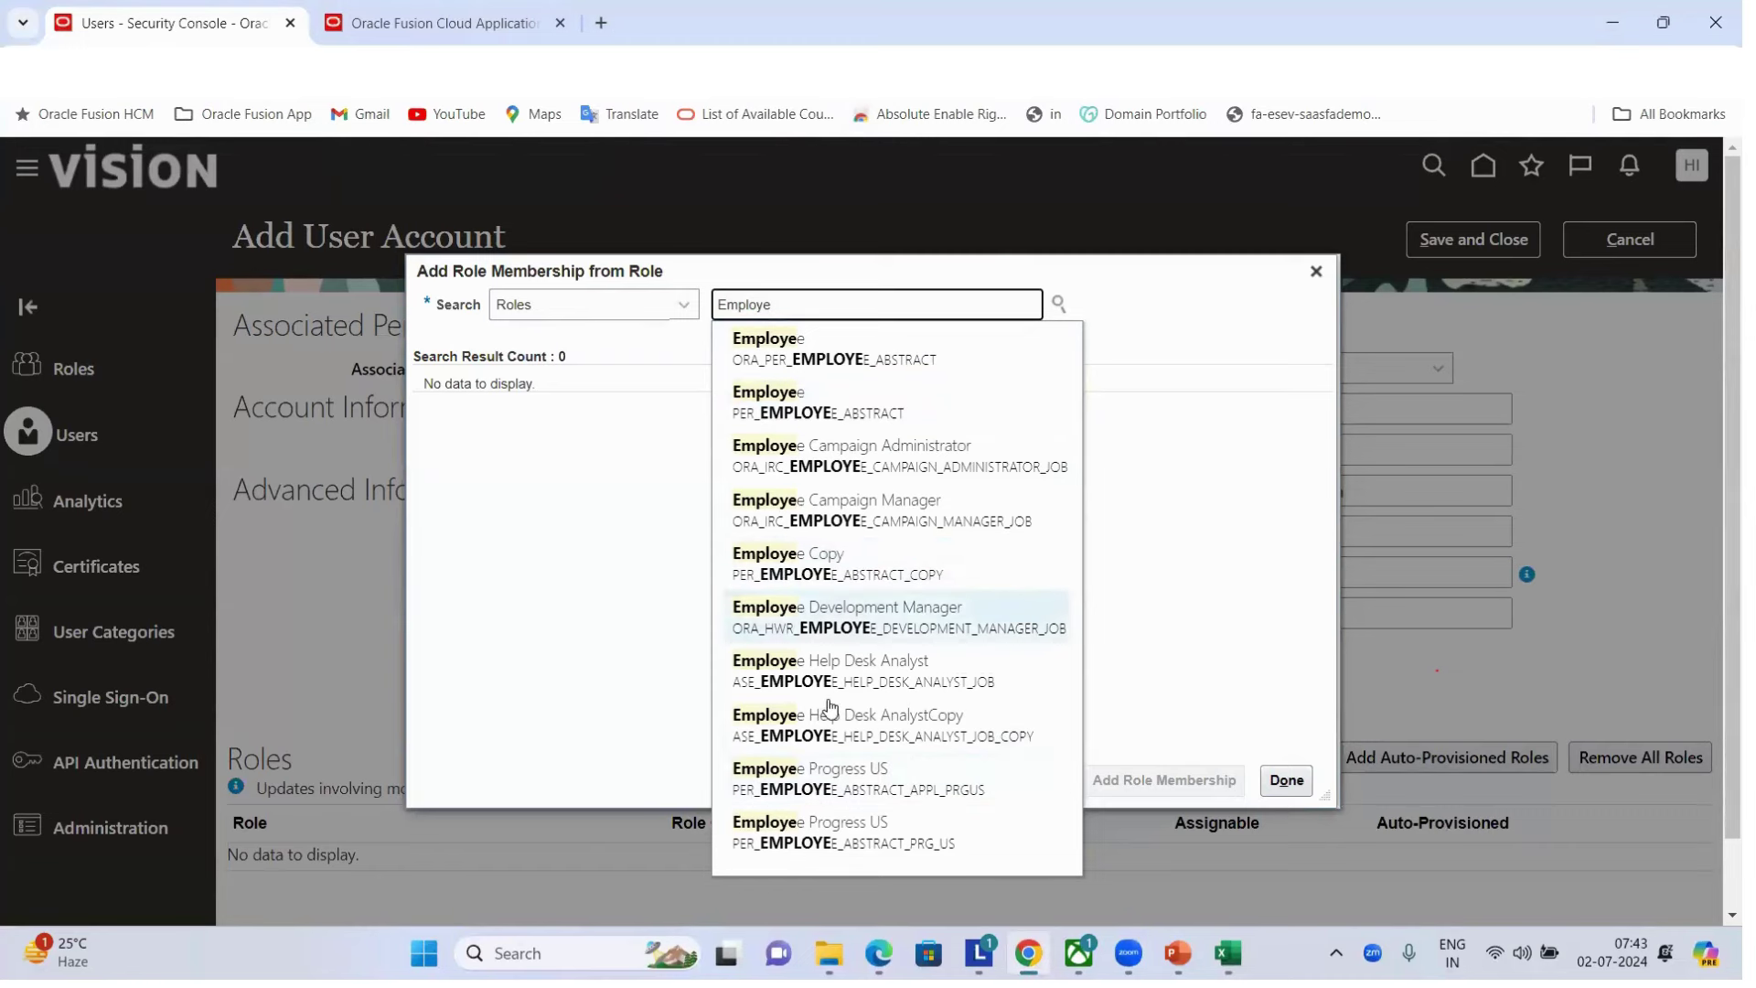
- Add the Employee role to the new user account's role memberships
left_click(762, 350)
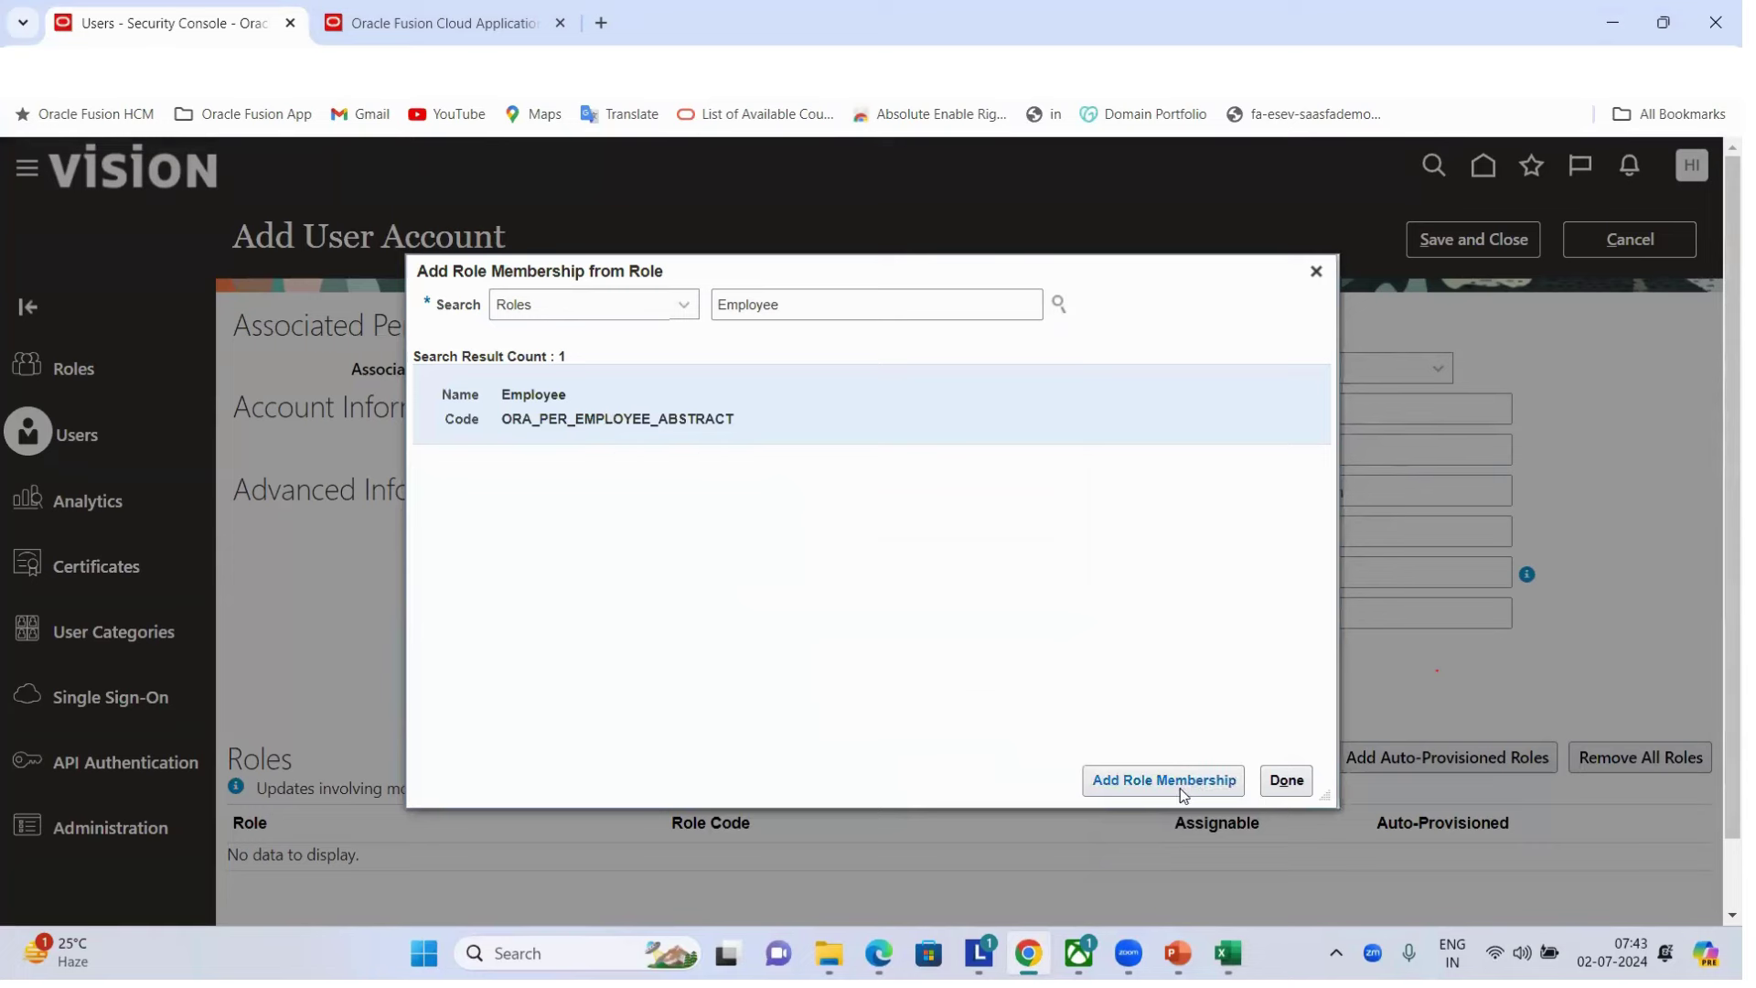
left_click(1093, 790)
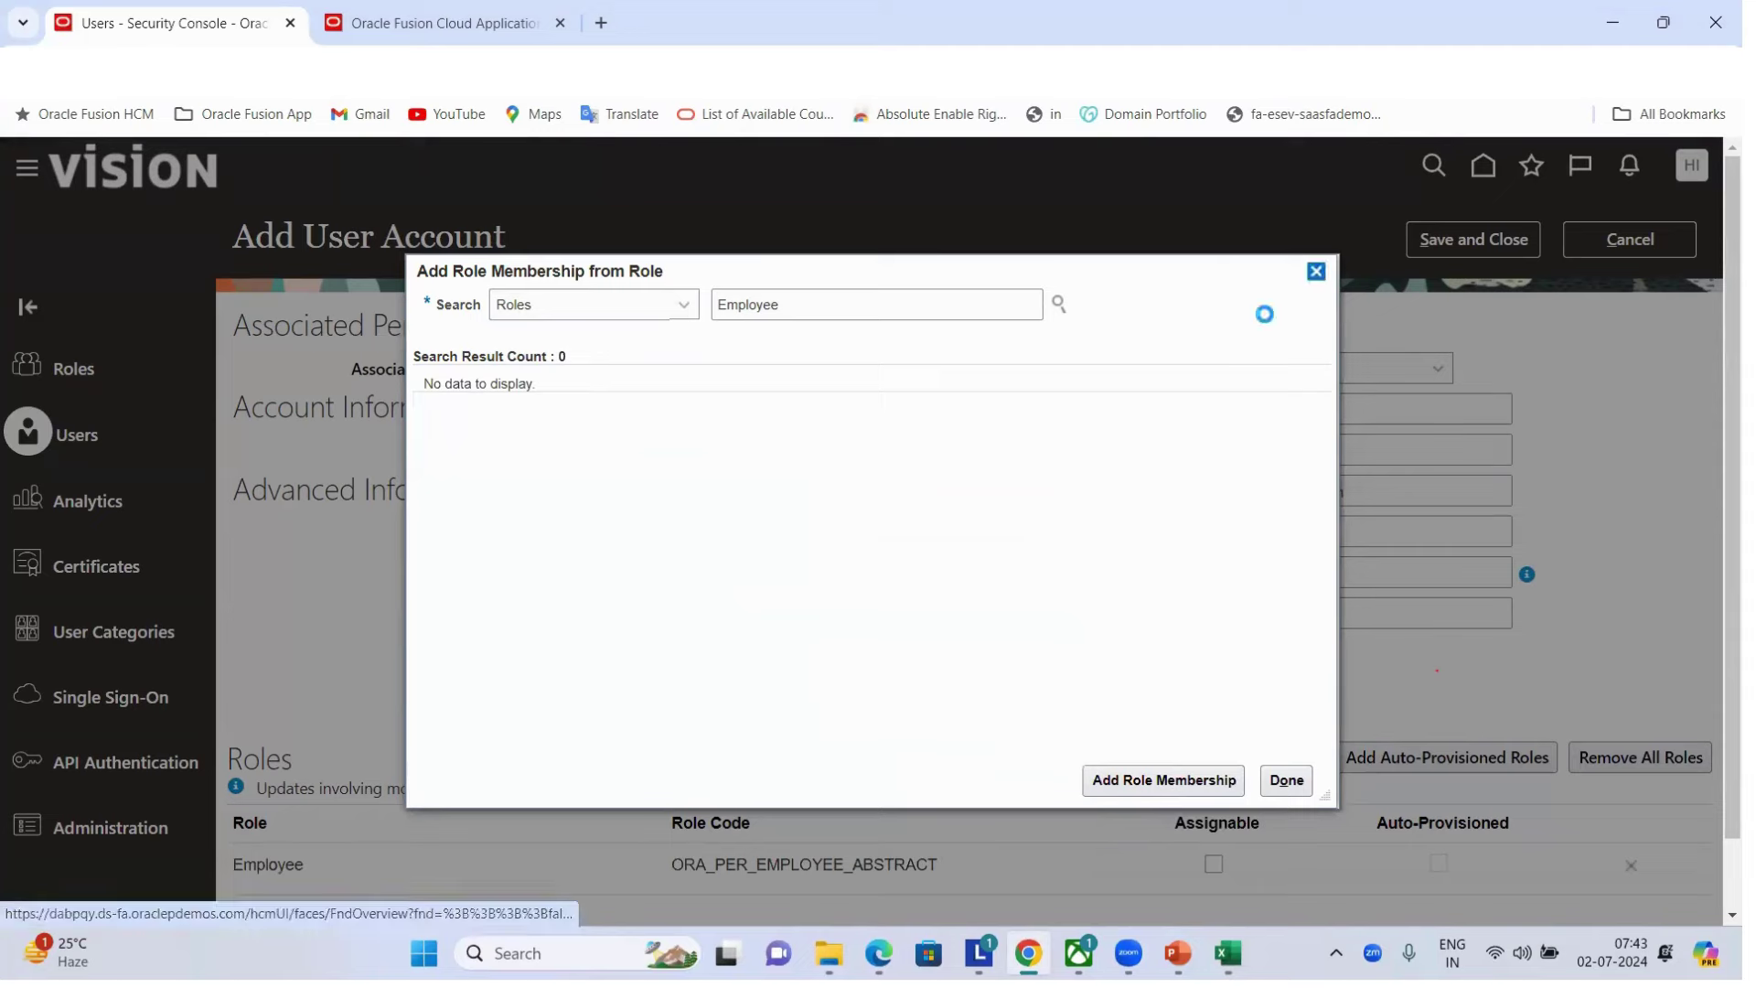
left_click(1316, 271)
double_click(263, 759)
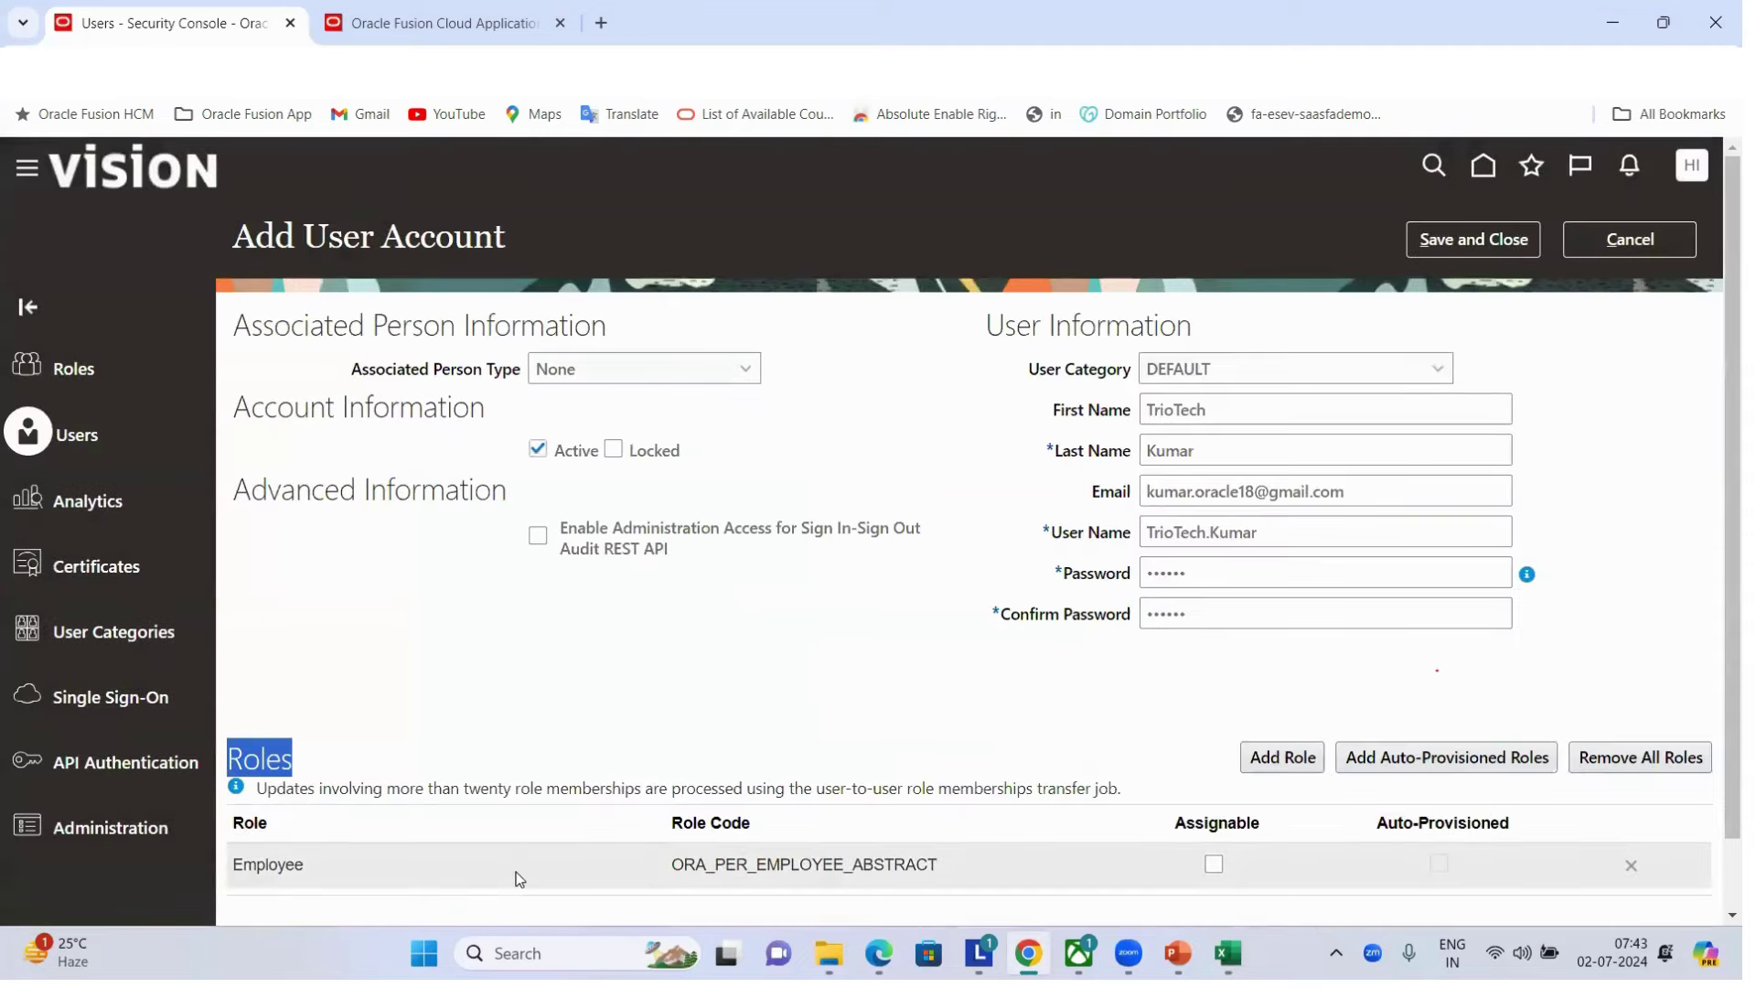
left_click(791, 681)
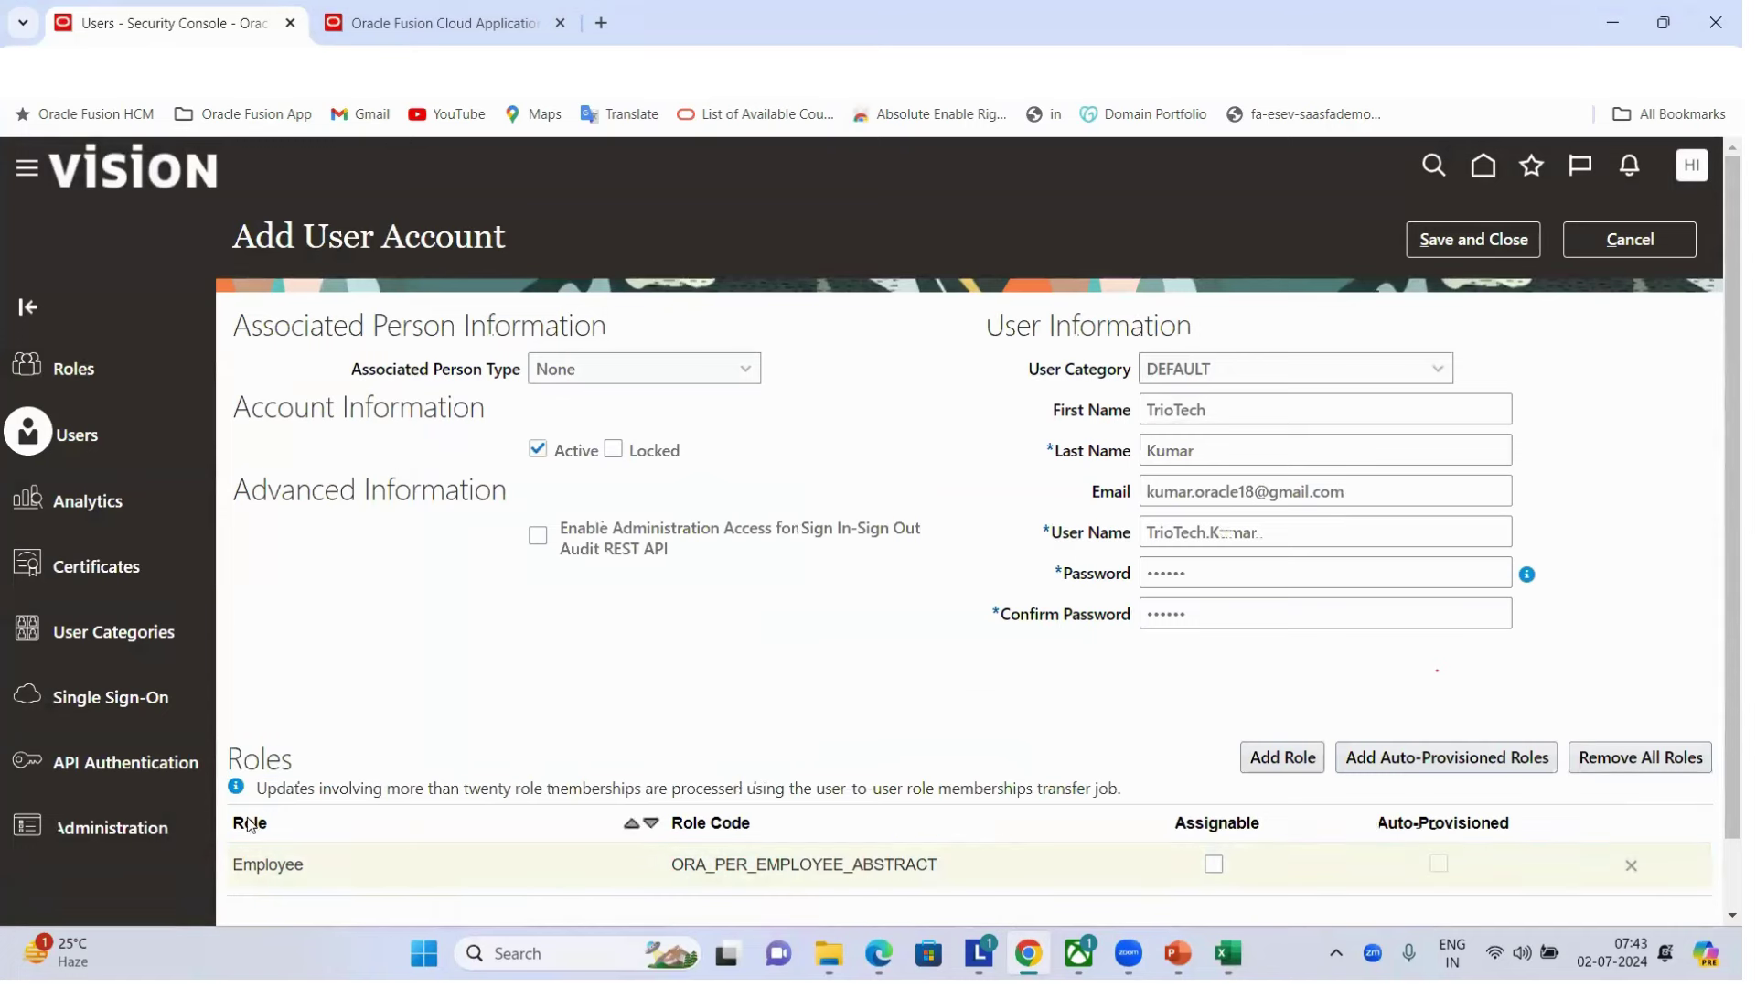
- Review the Employee role row and user details, then save and close the account
double_click(260, 758)
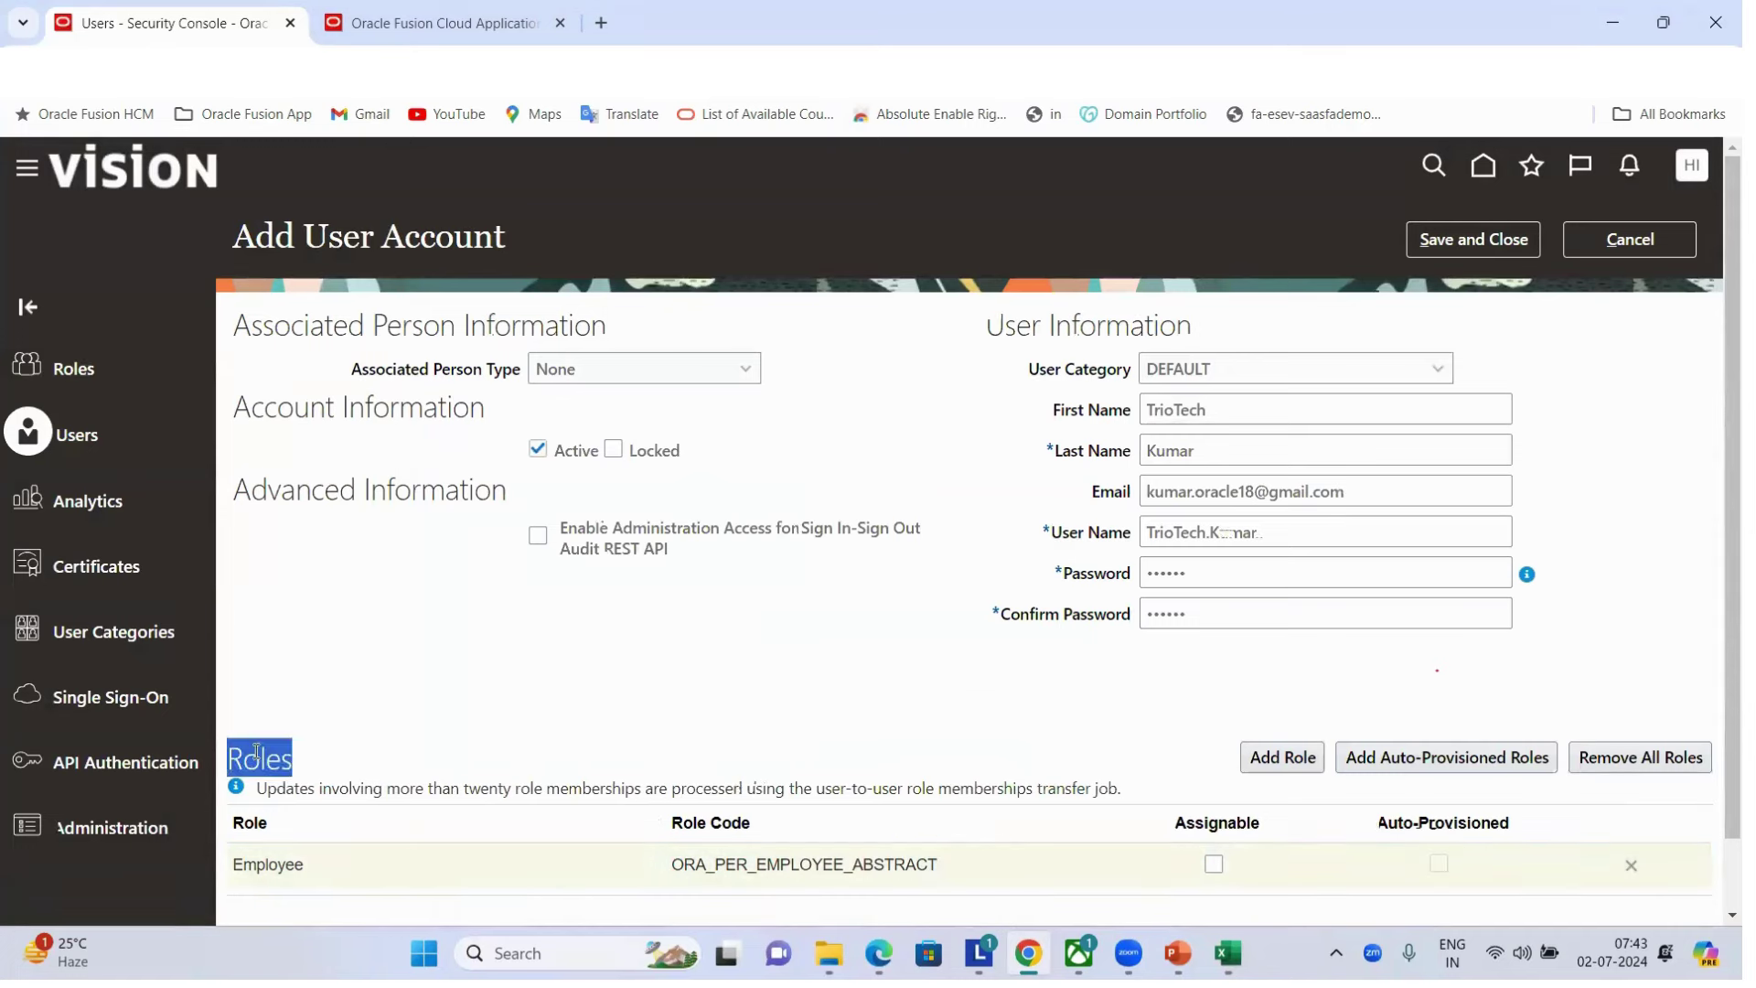
double_click(266, 866)
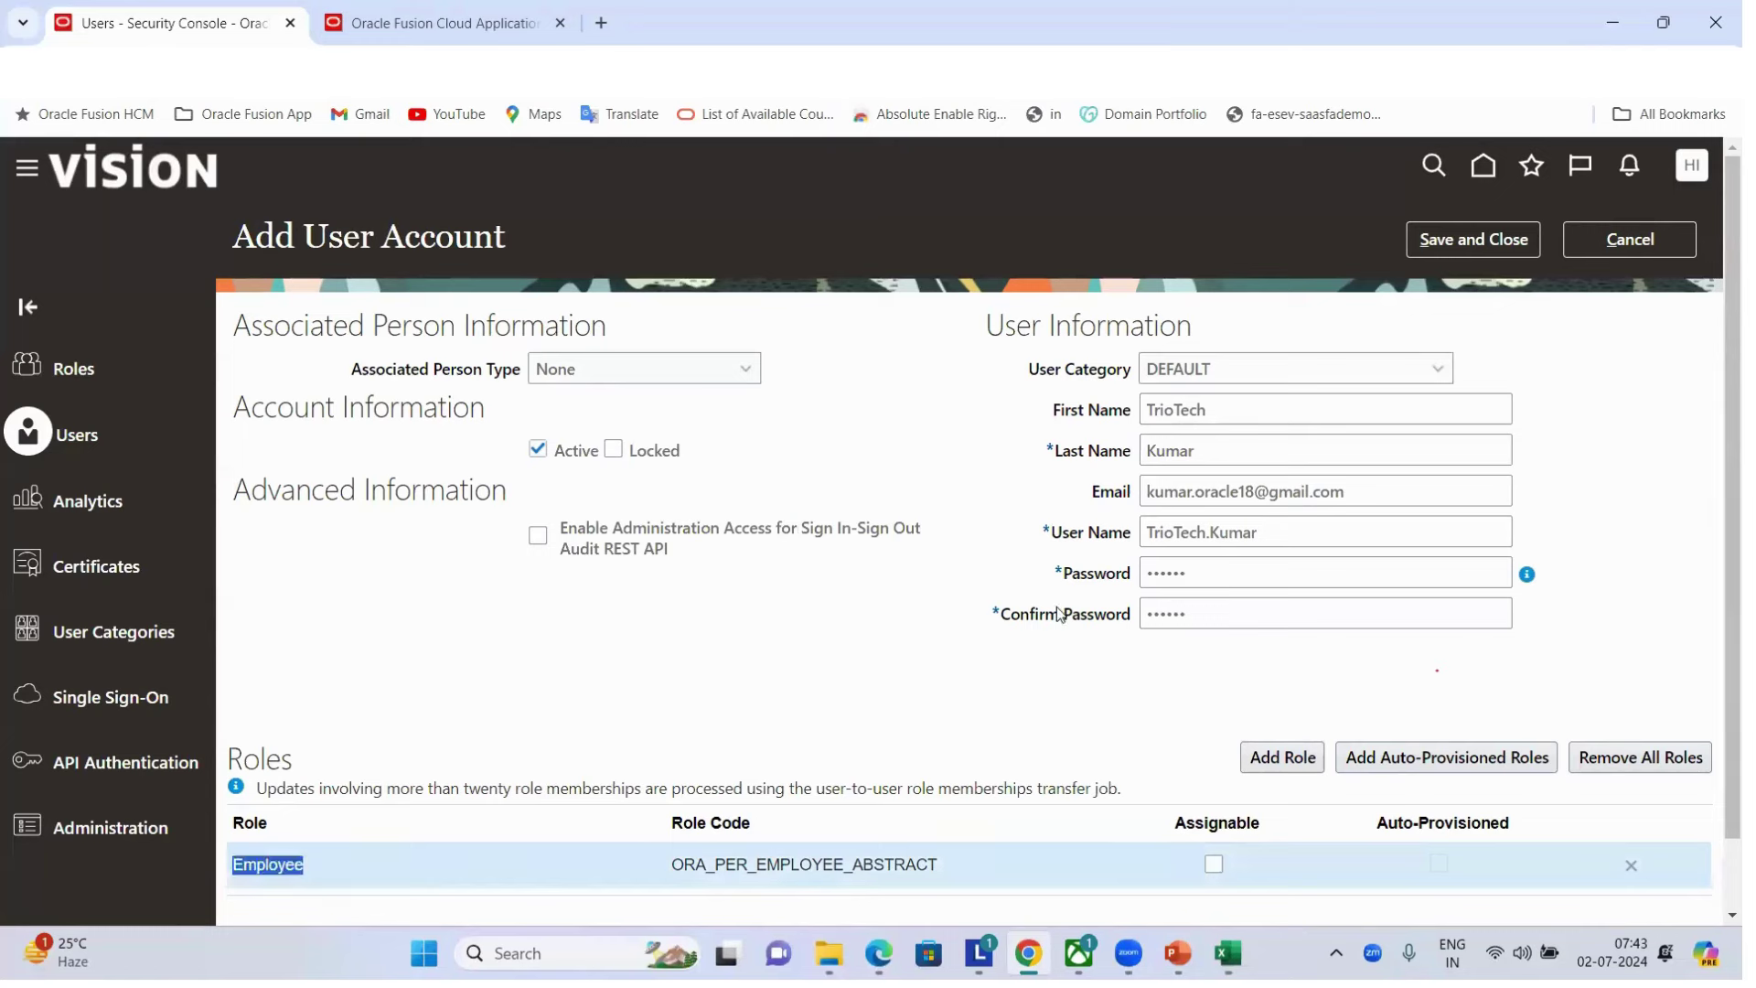
triple_click(1262, 533)
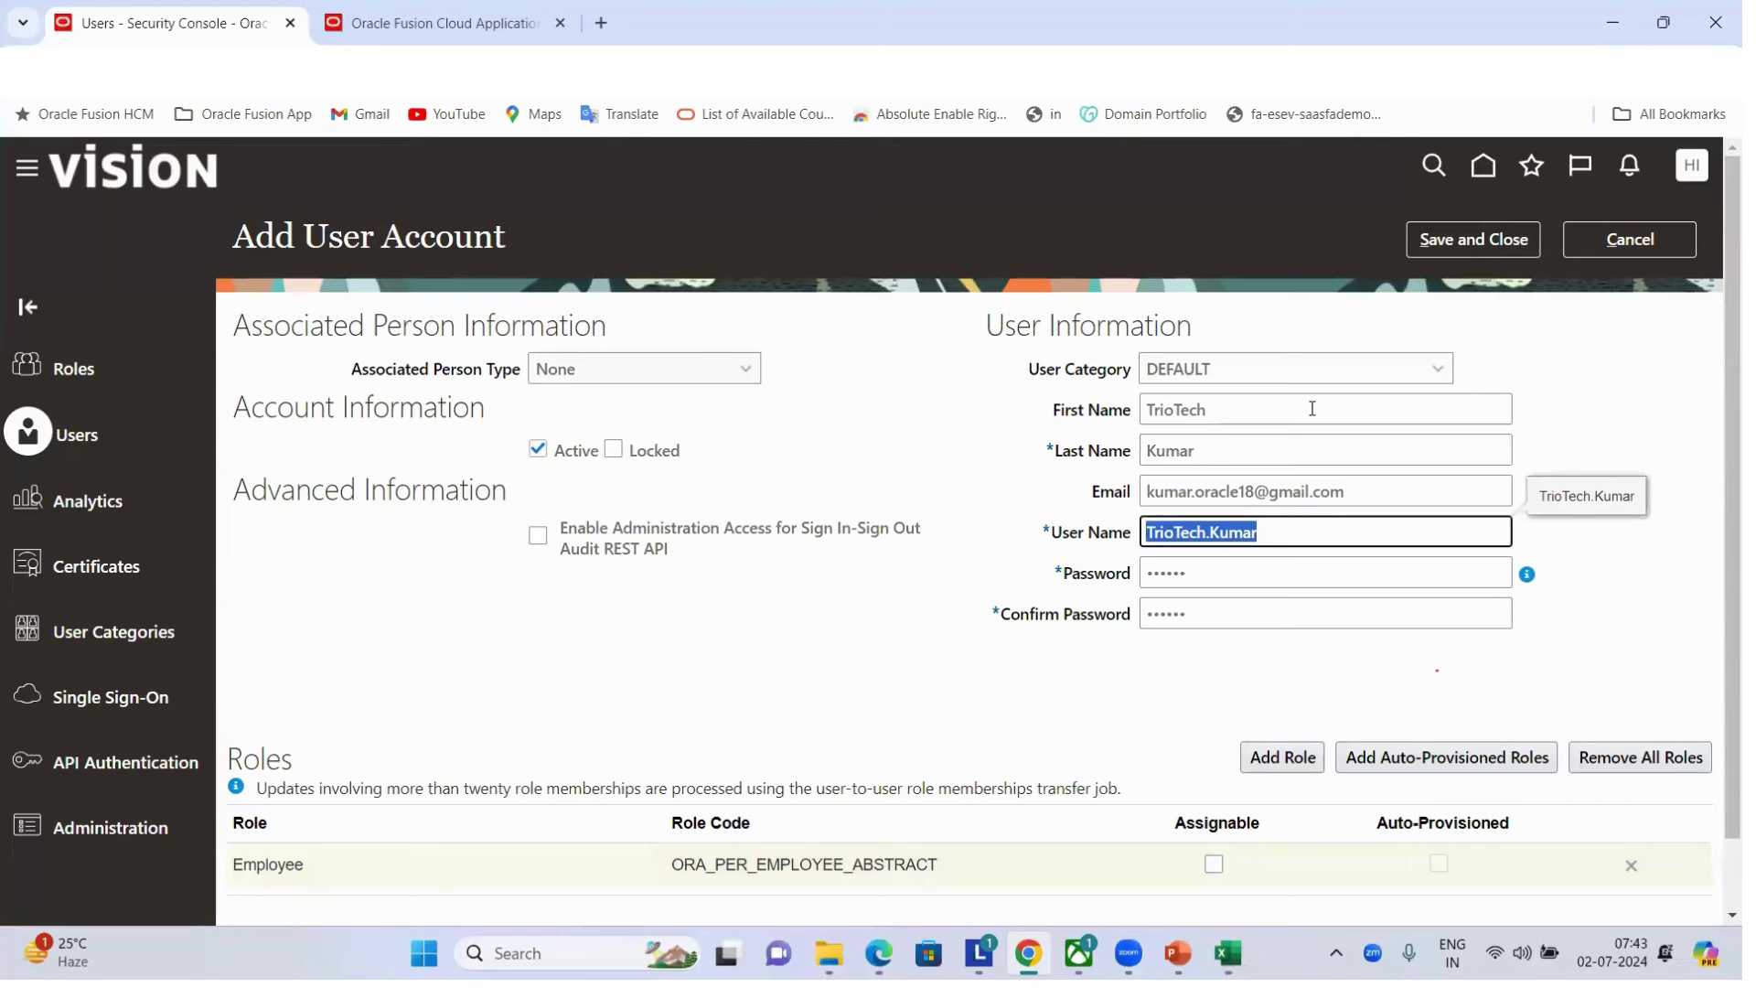
left_click(970, 438)
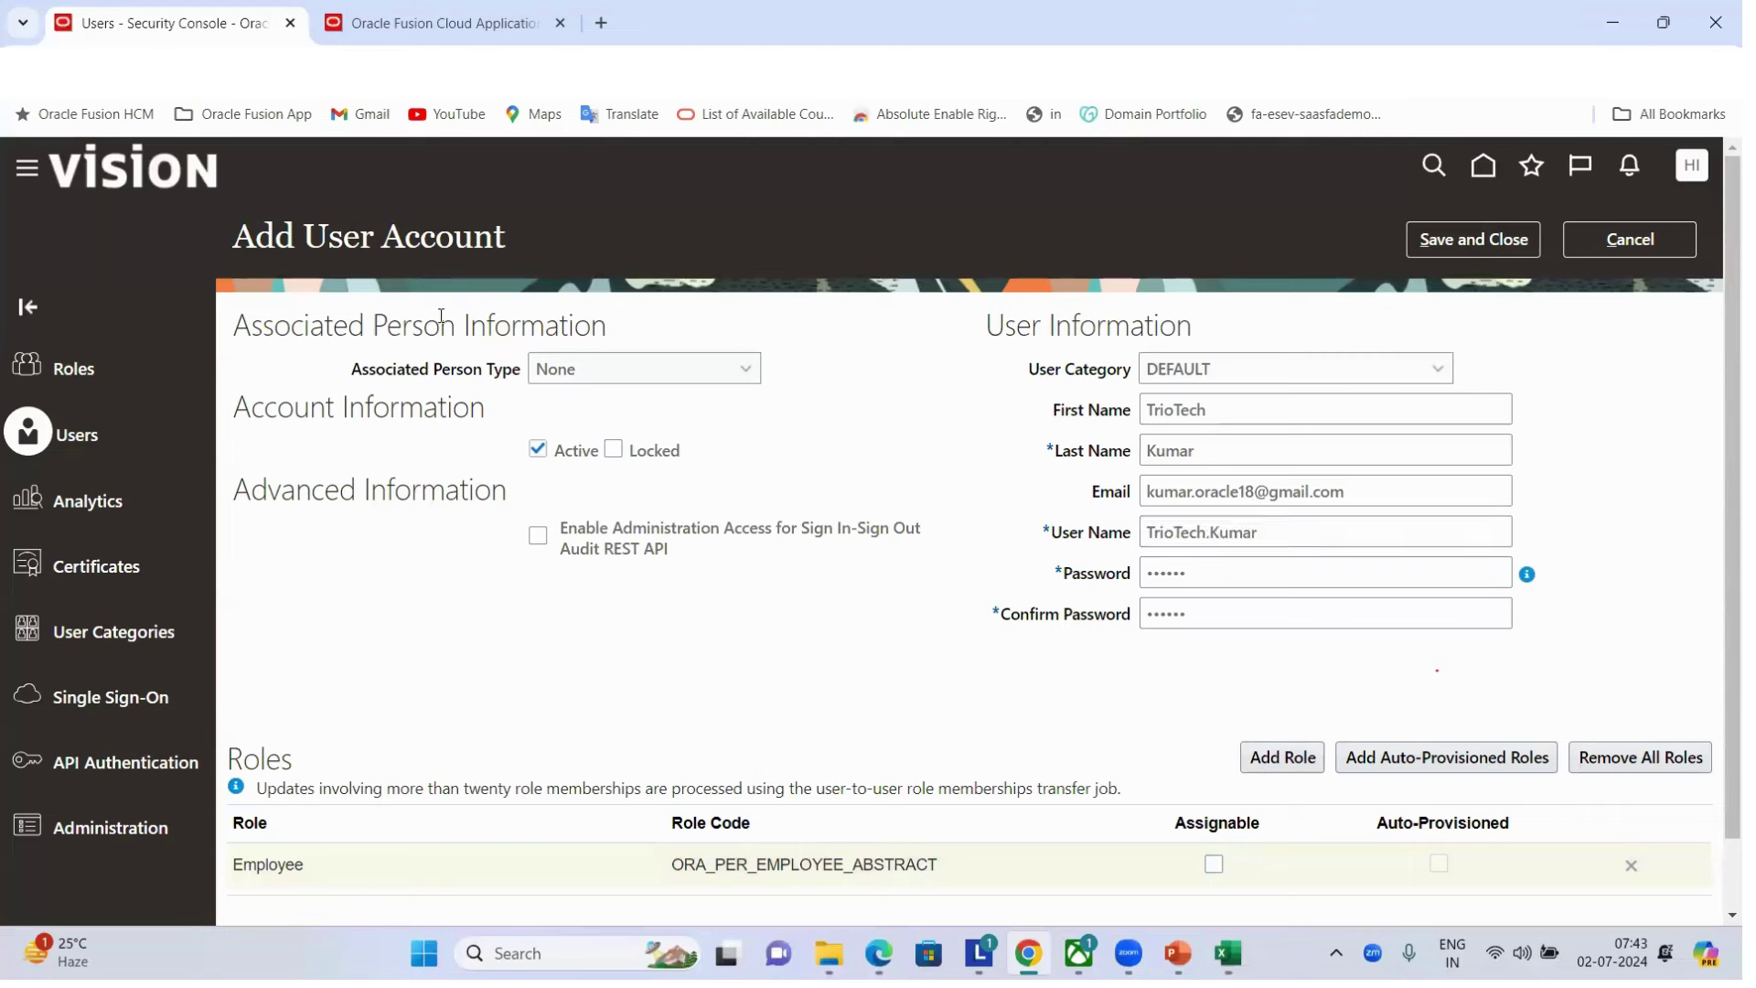
left_click_drag(315, 236, 545, 238)
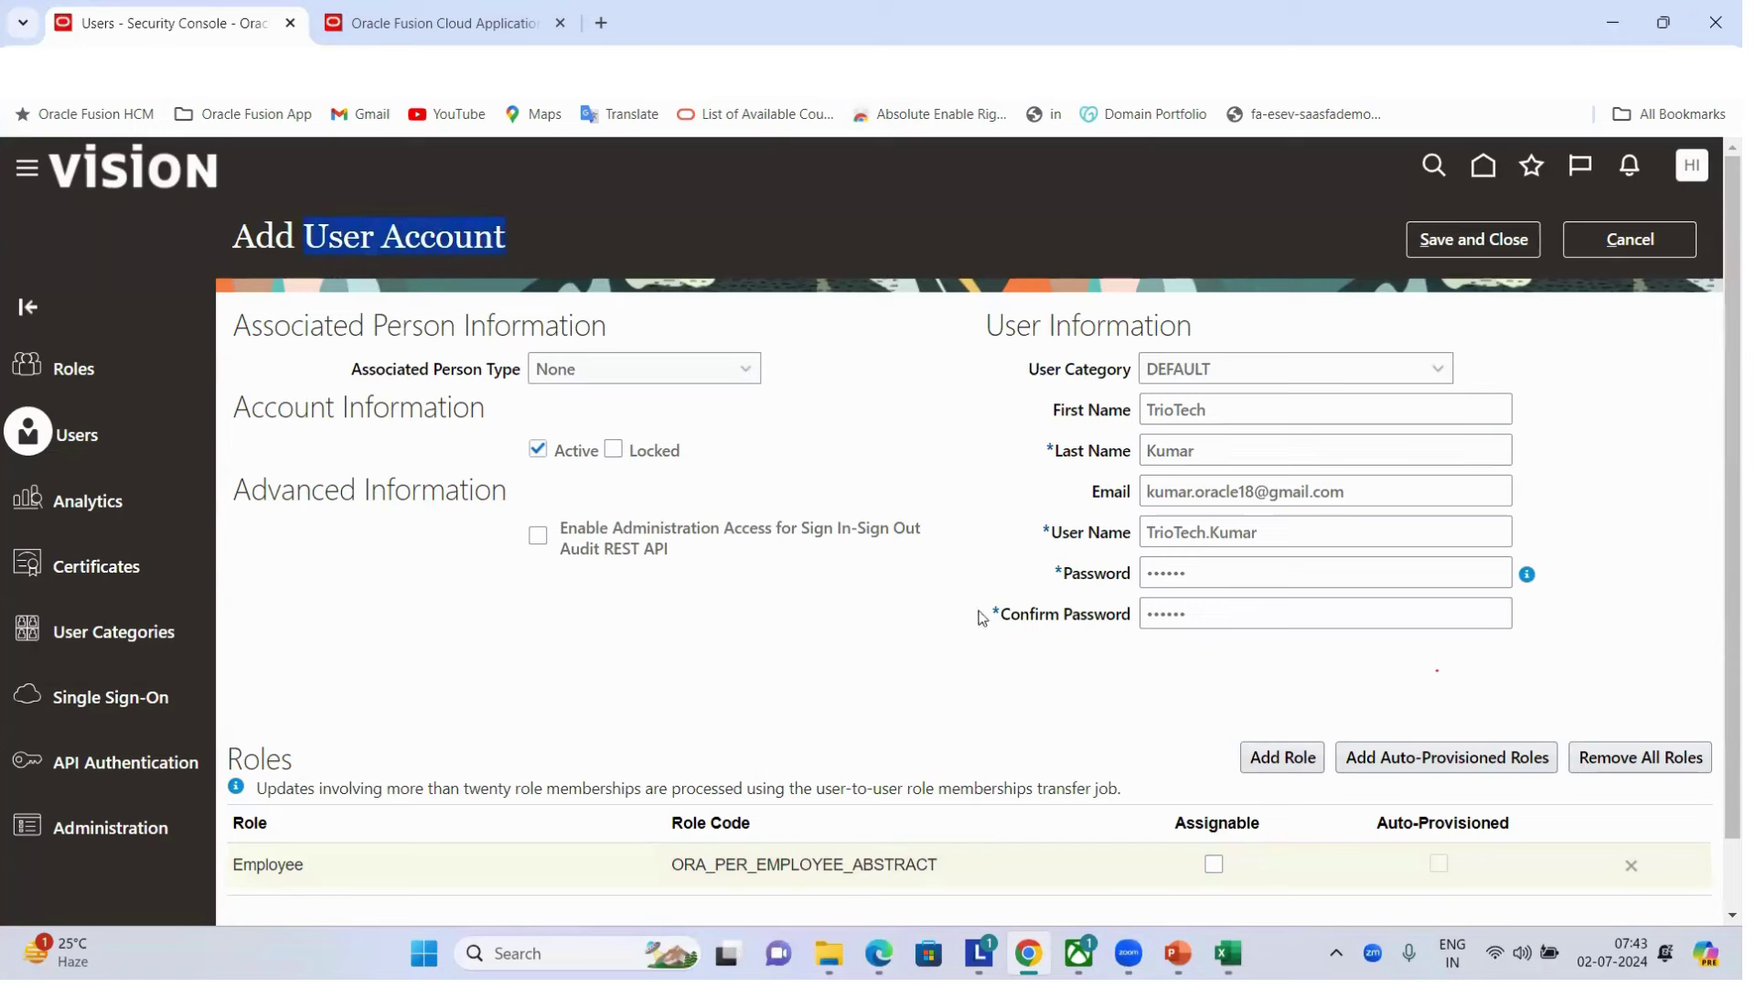
left_click_drag(999, 325, 1248, 582)
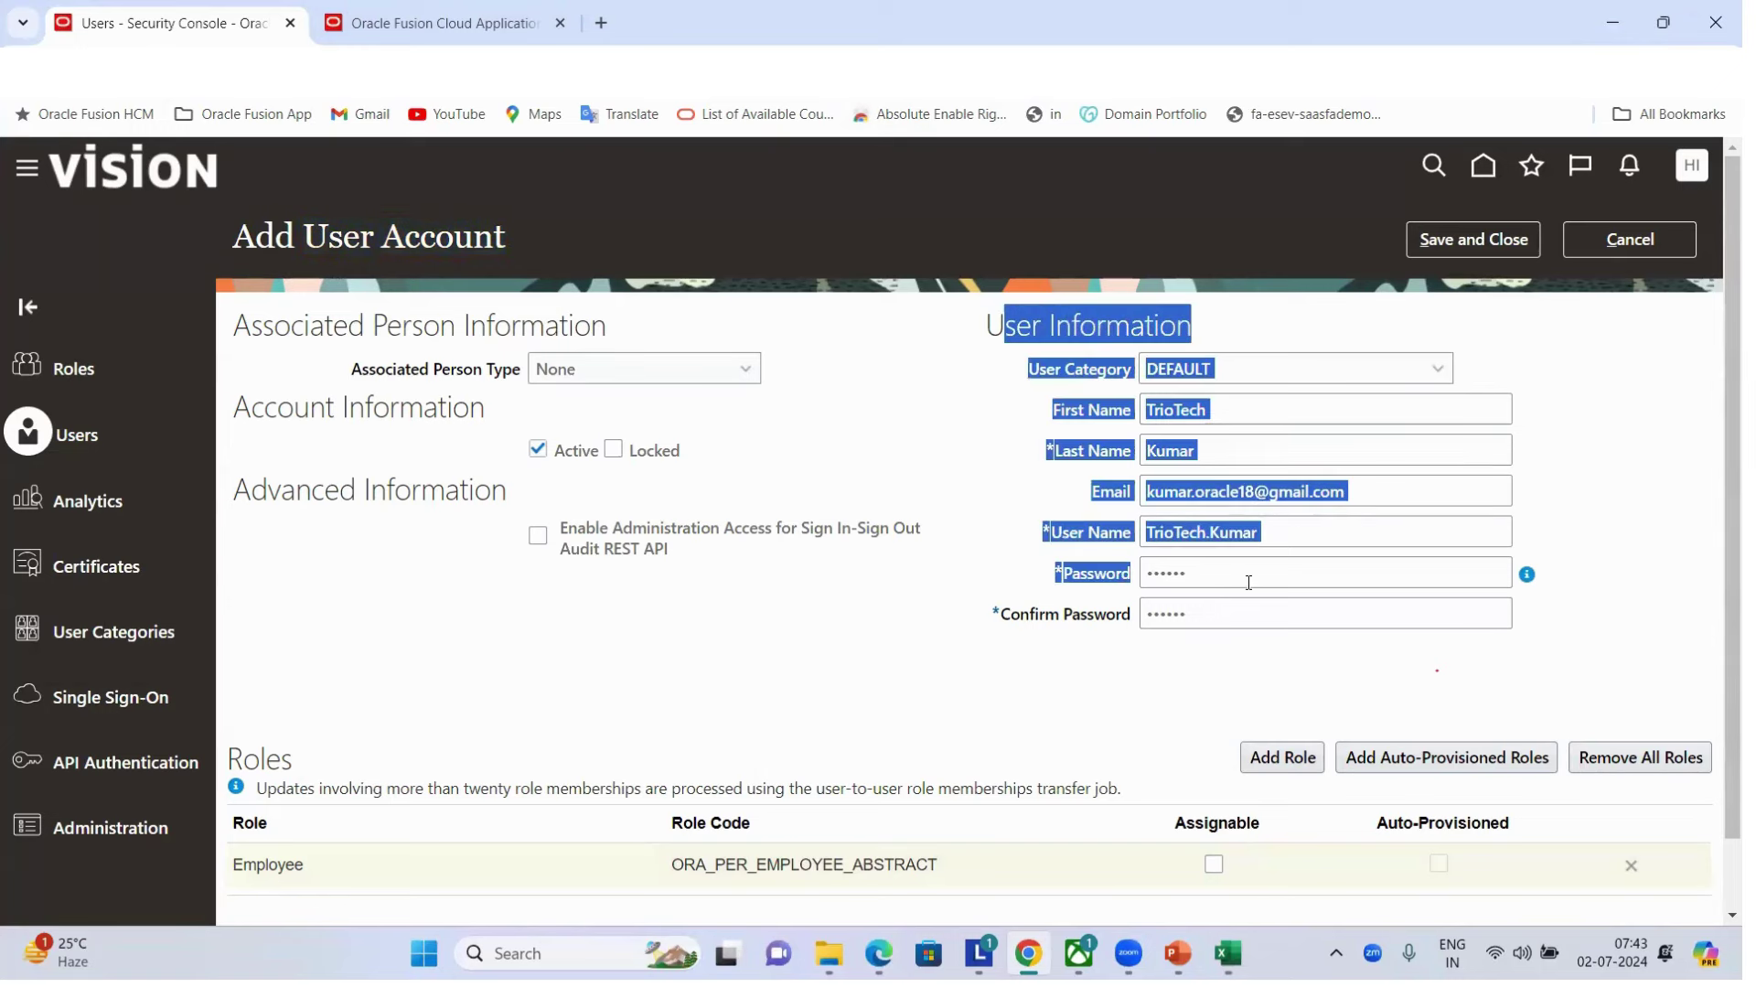
left_click(1017, 725)
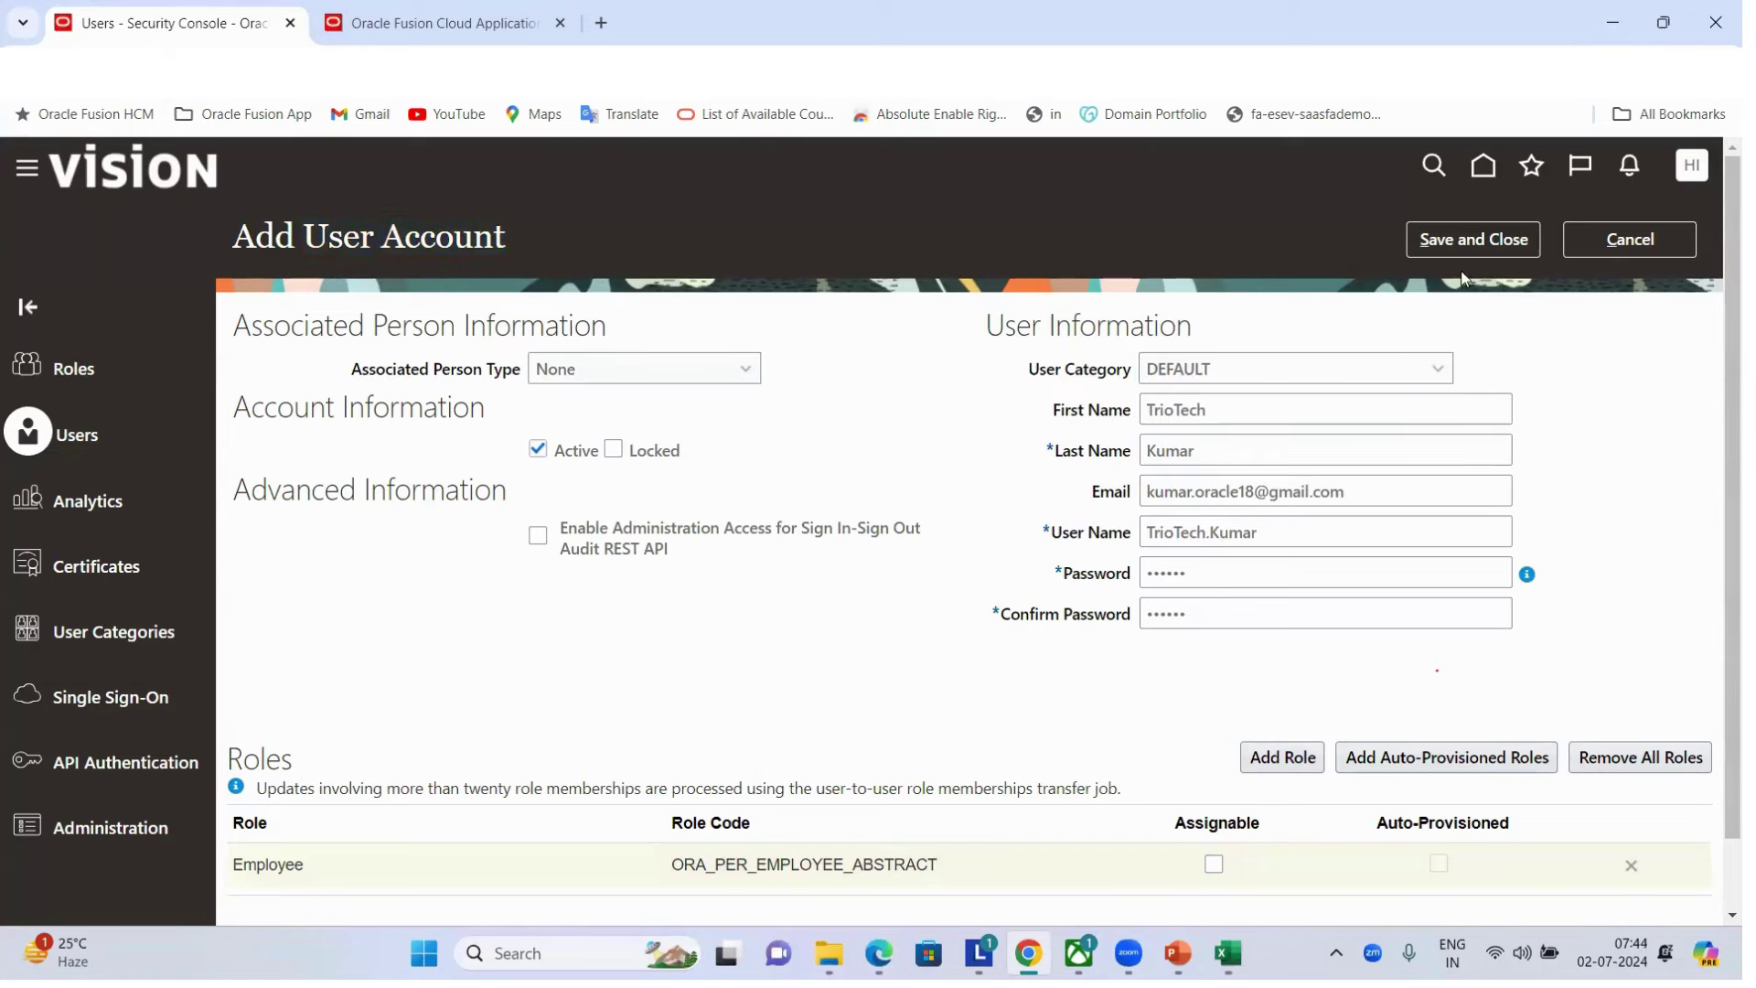
left_click(1473, 238)
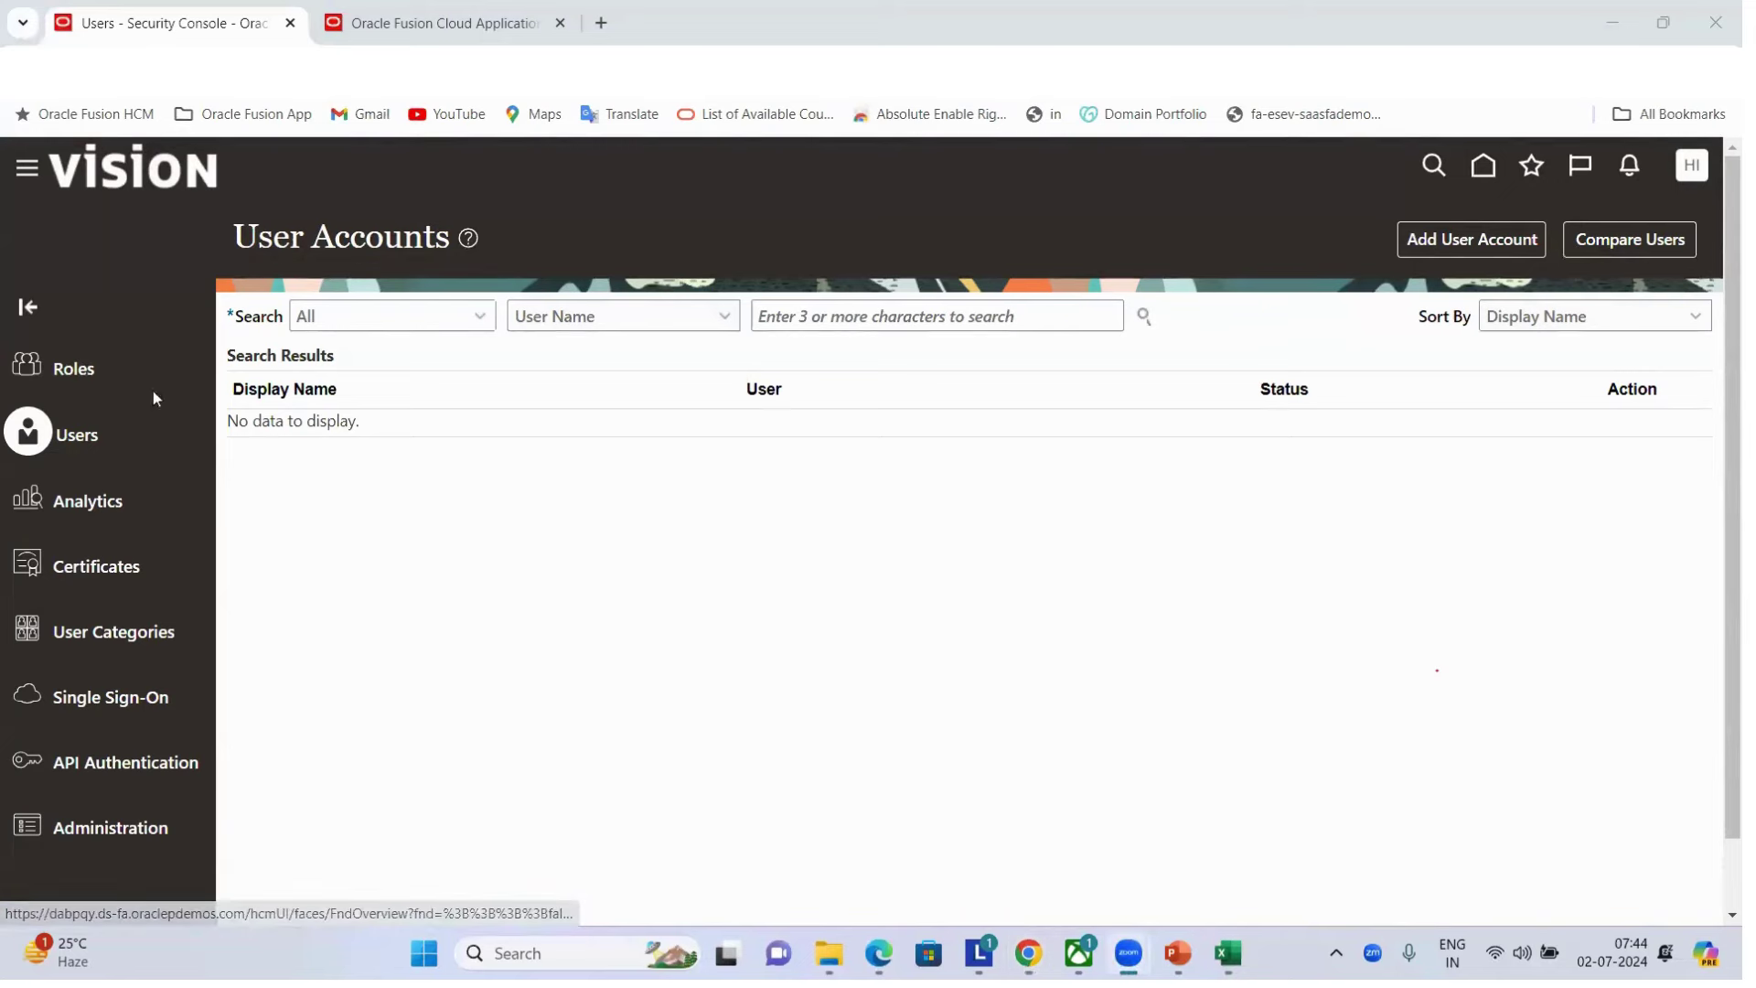
- Search the User Accounts list for TrioTech
left_click_drag(260, 234, 423, 236)
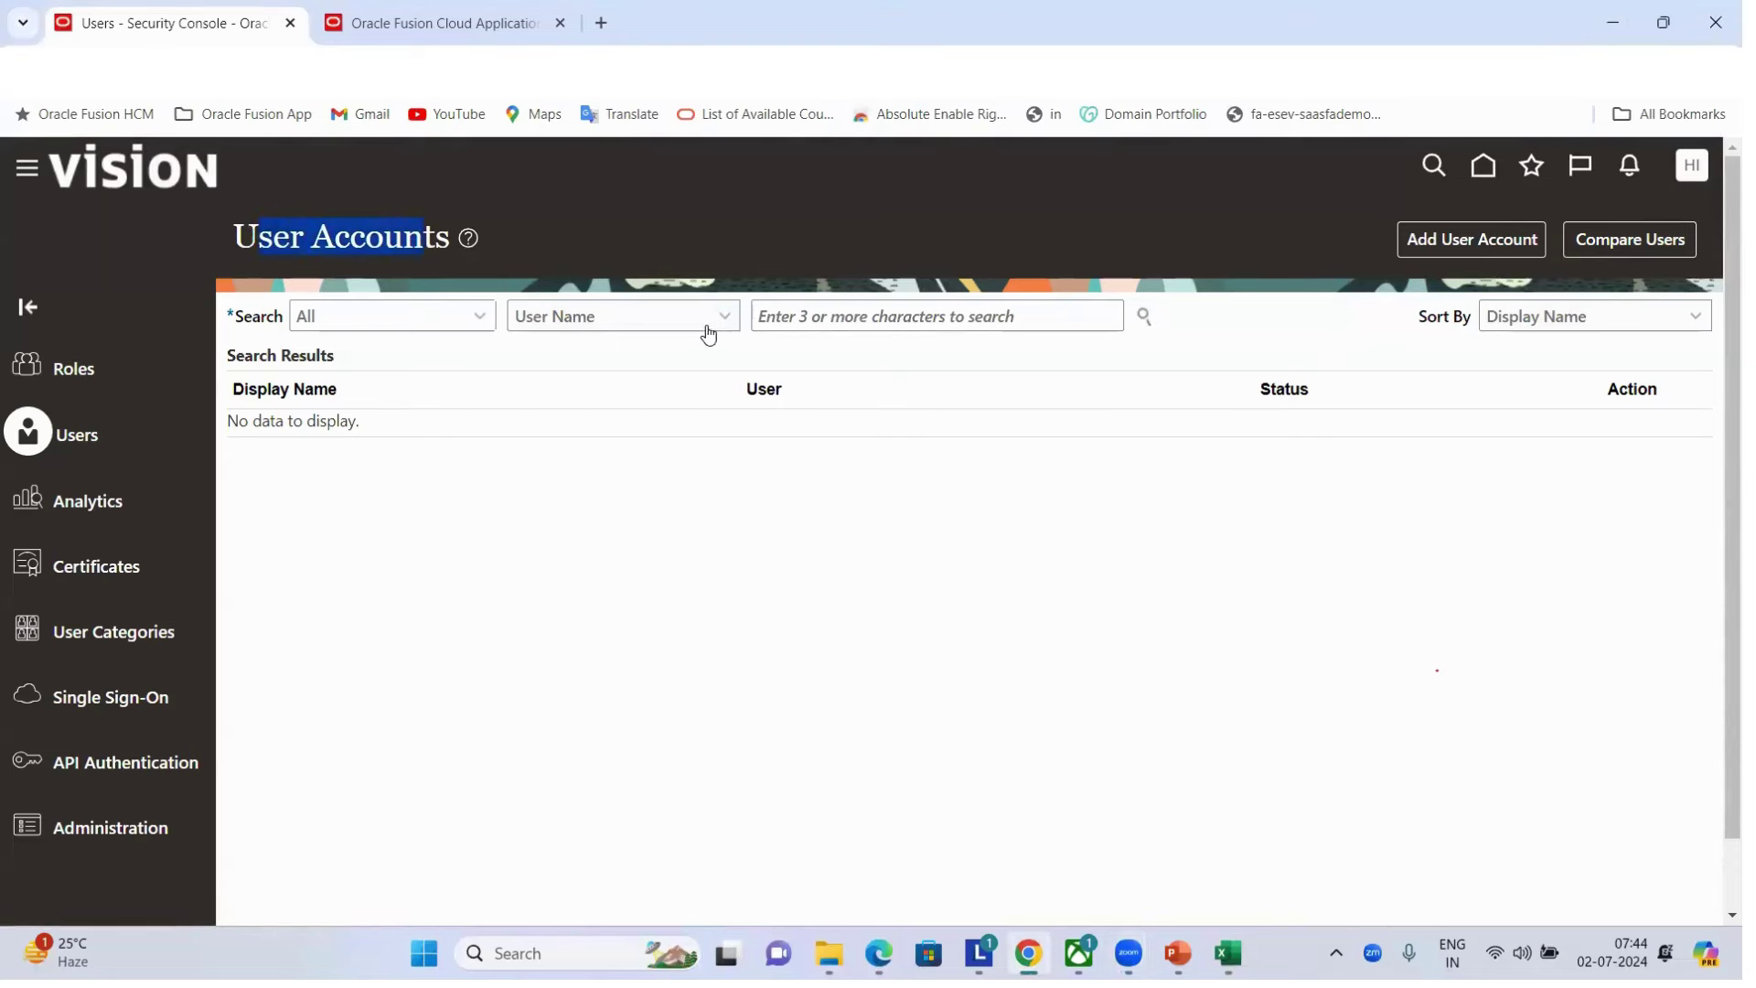
left_click(801, 317)
type("T")
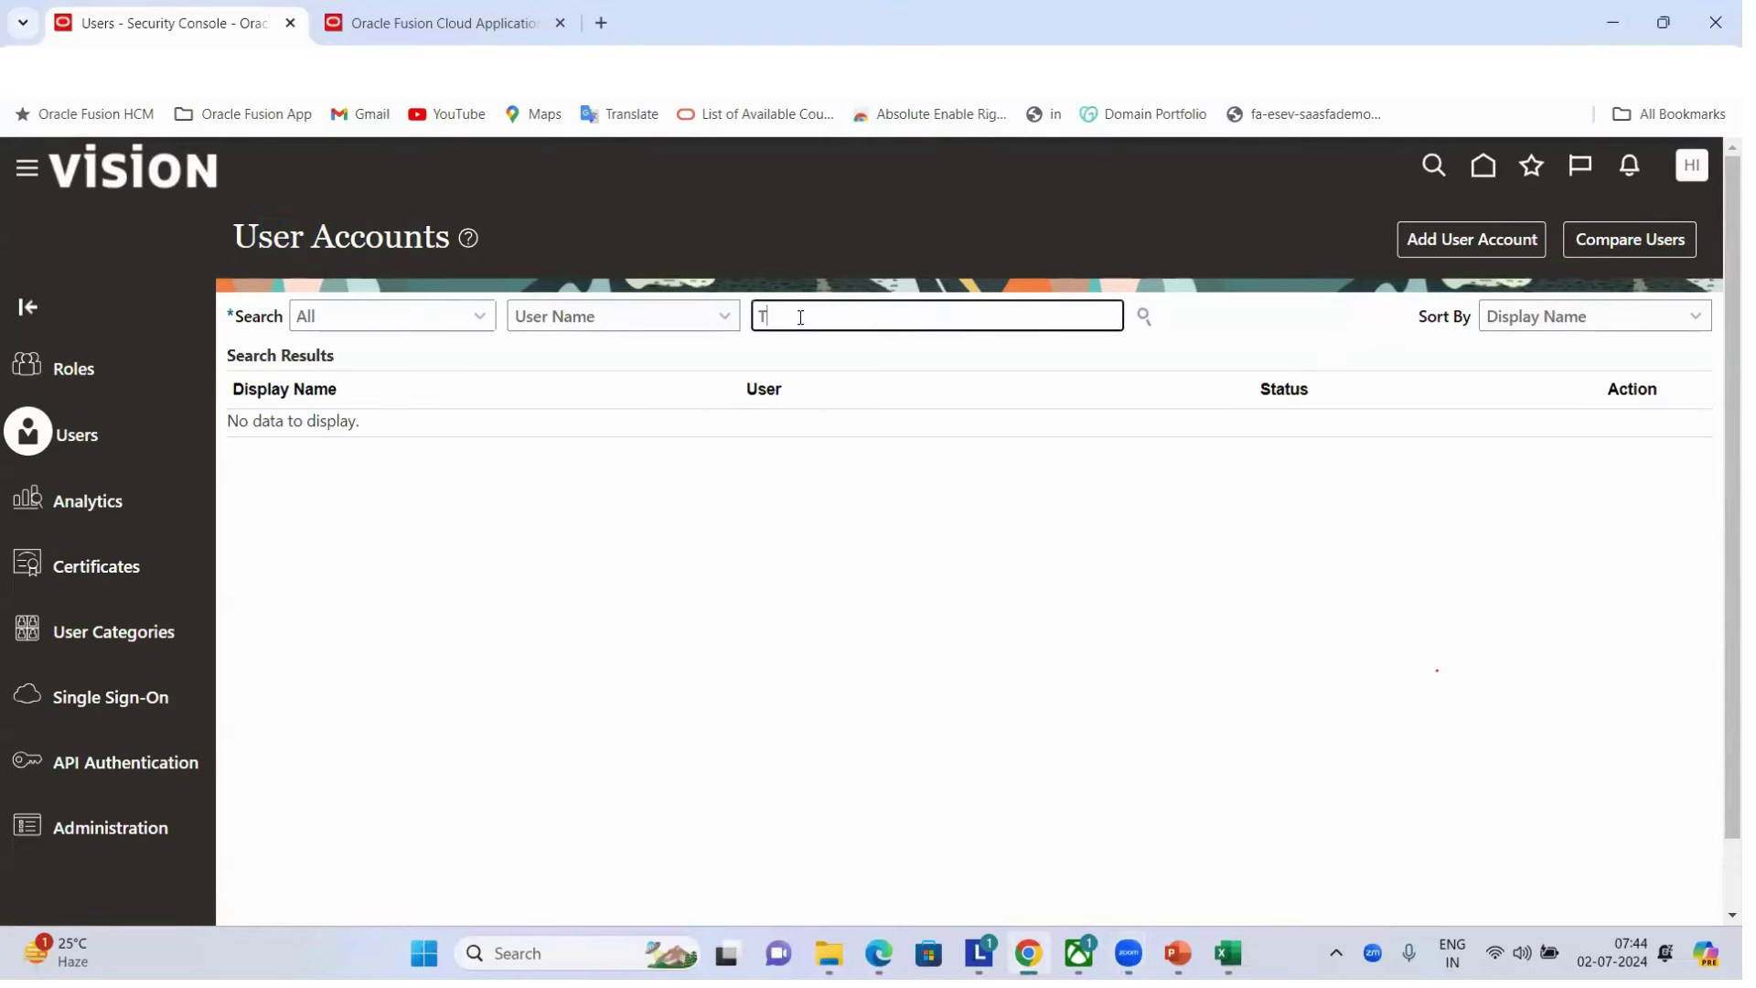
type("rioTech")
key("Return")
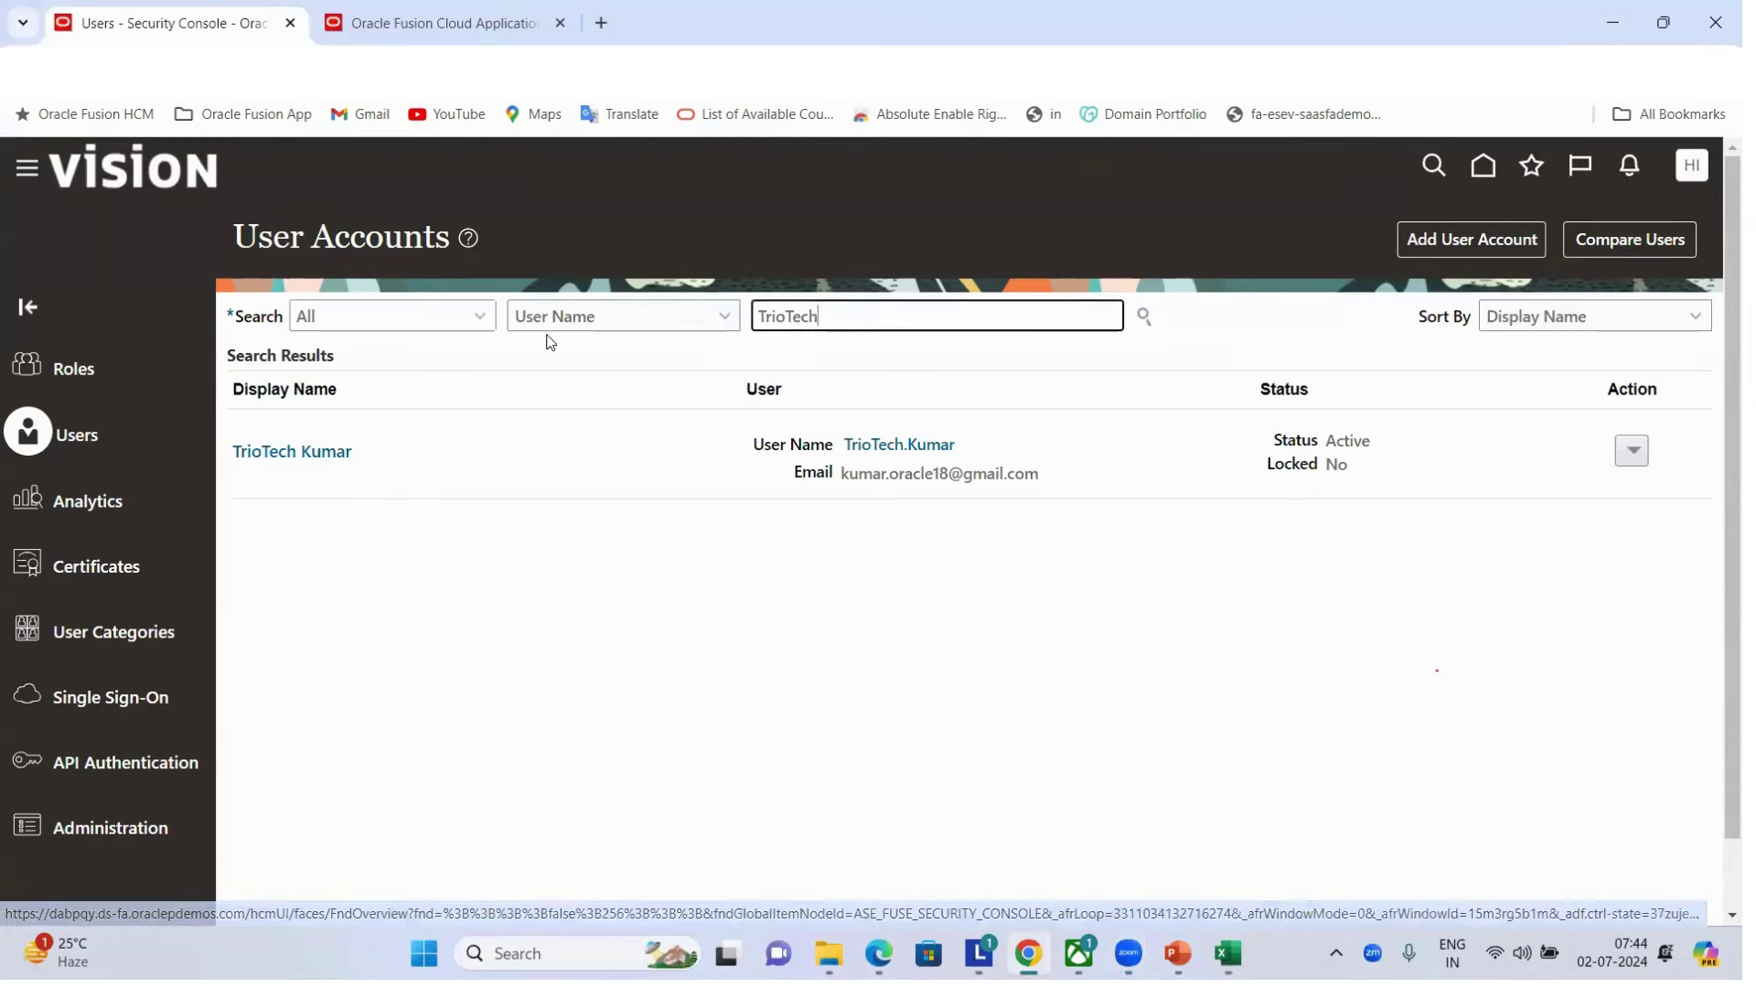
- Switch the search field to Email, then back to User Name, to confirm the account
left_click(578, 320)
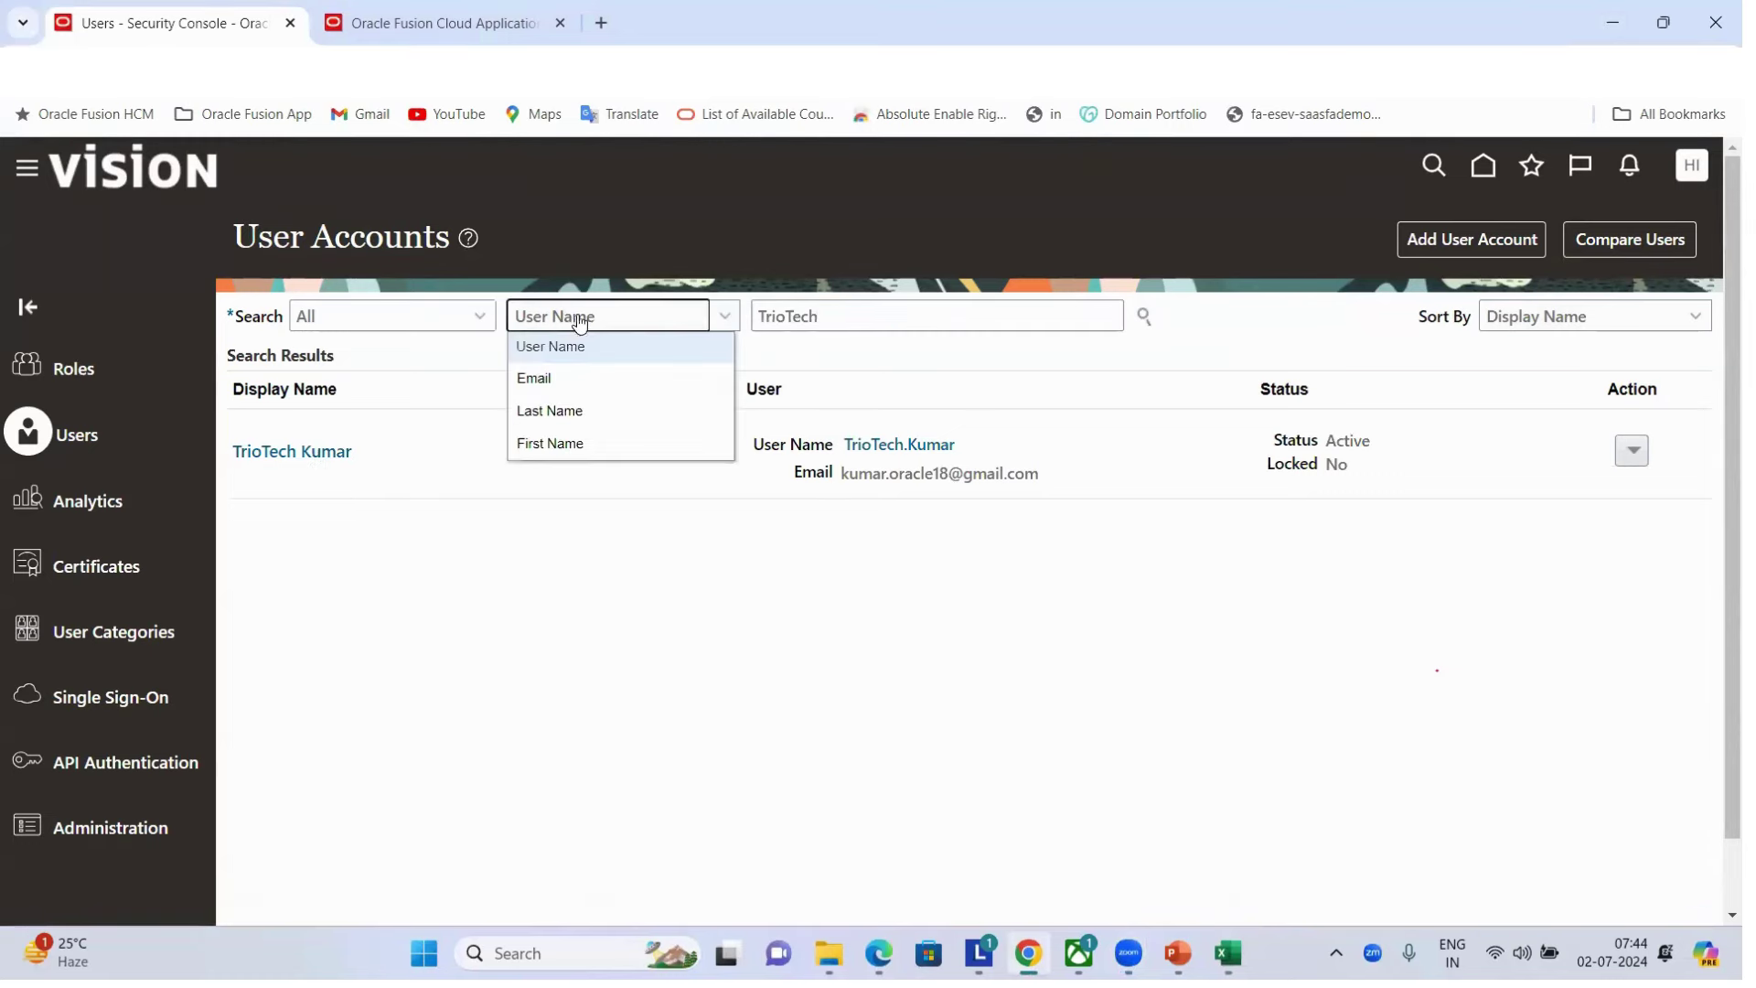
left_click(588, 380)
double_click(844, 320)
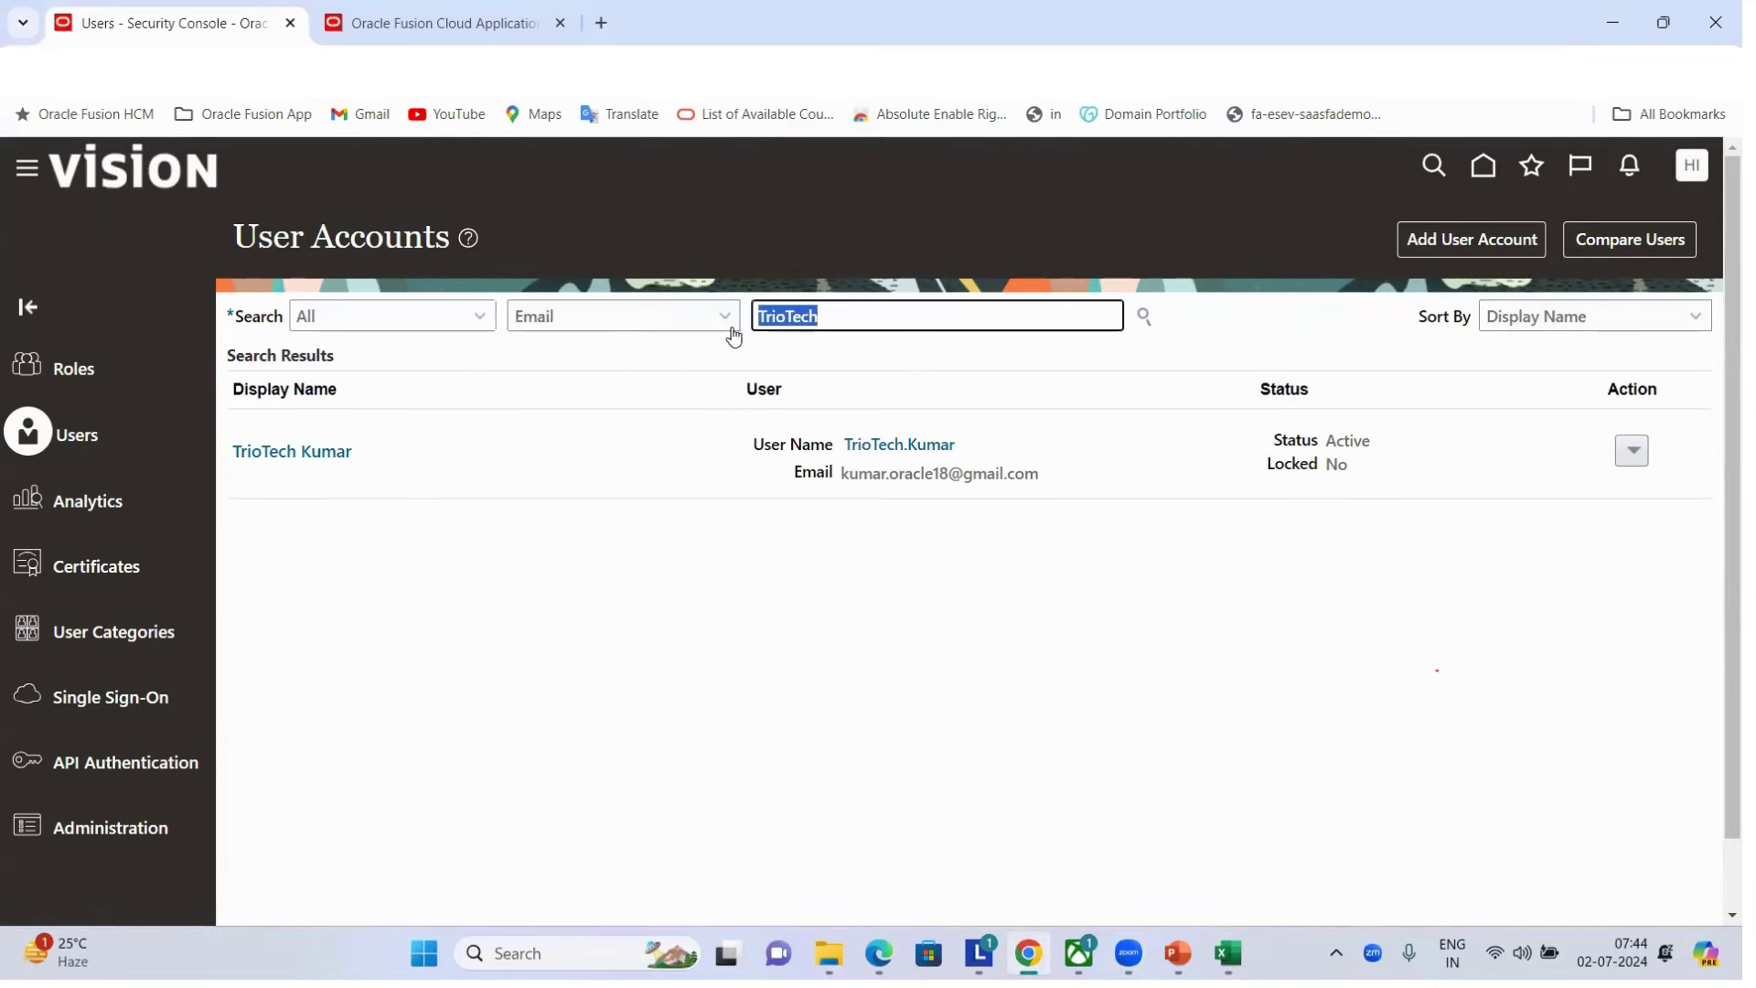
left_click(651, 329)
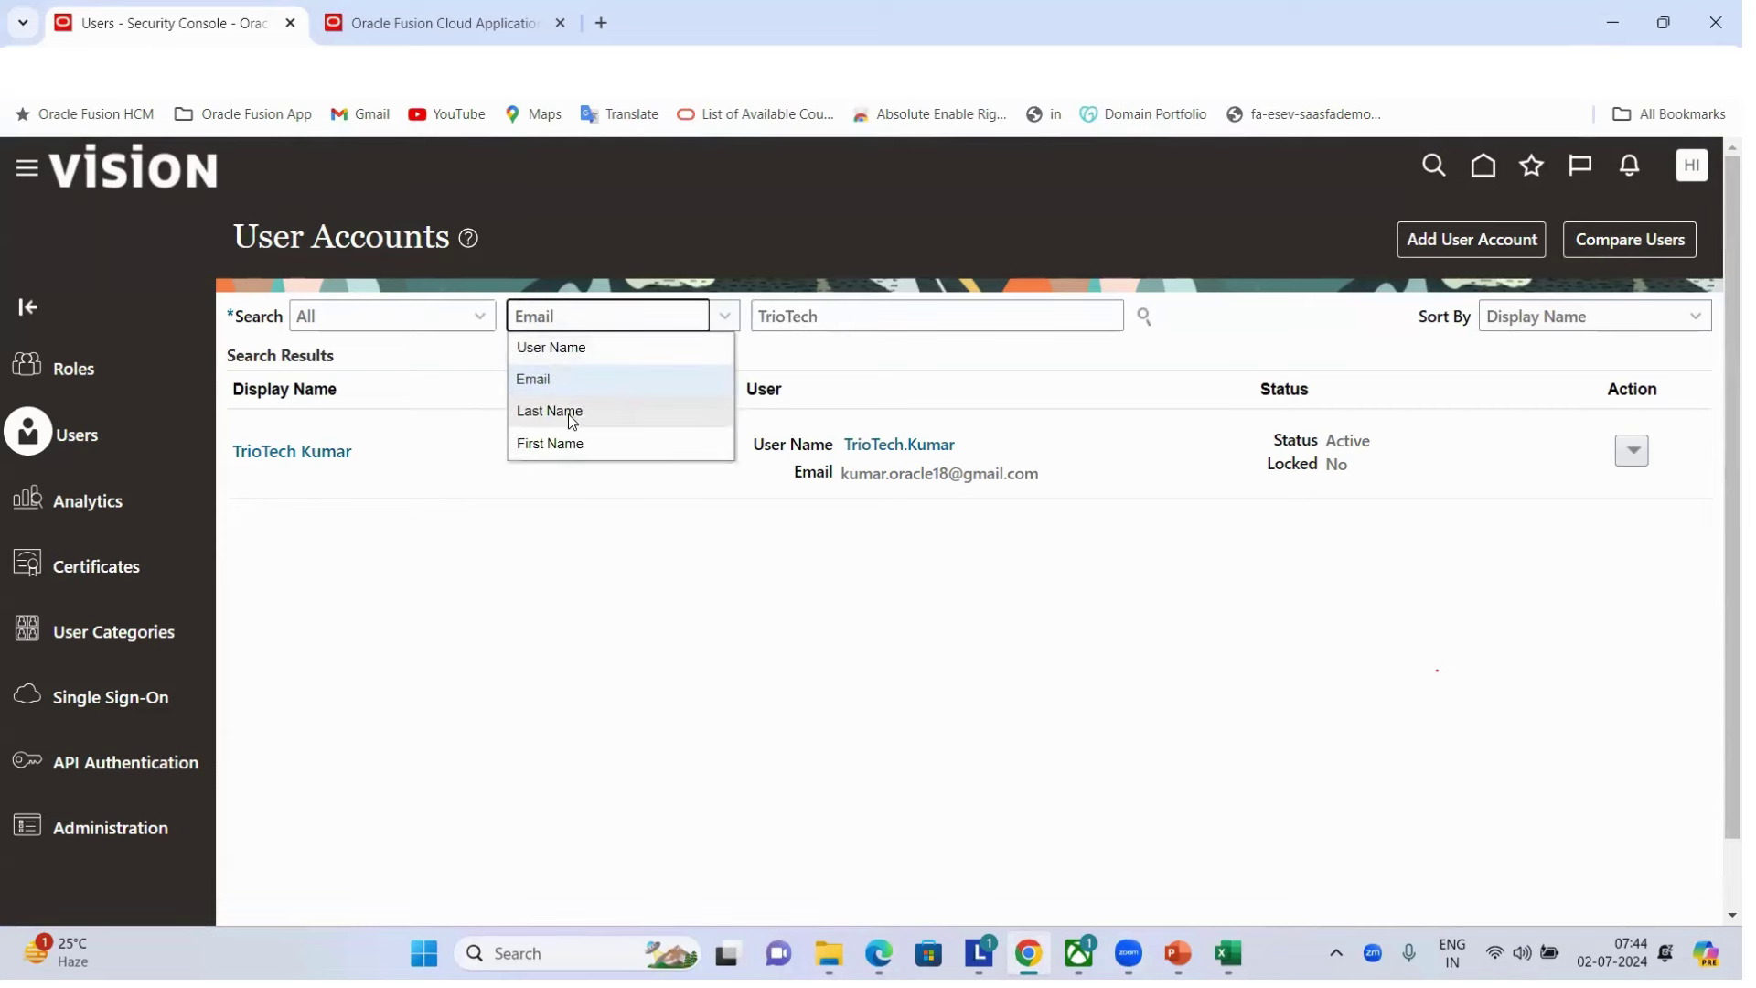
left_click(558, 349)
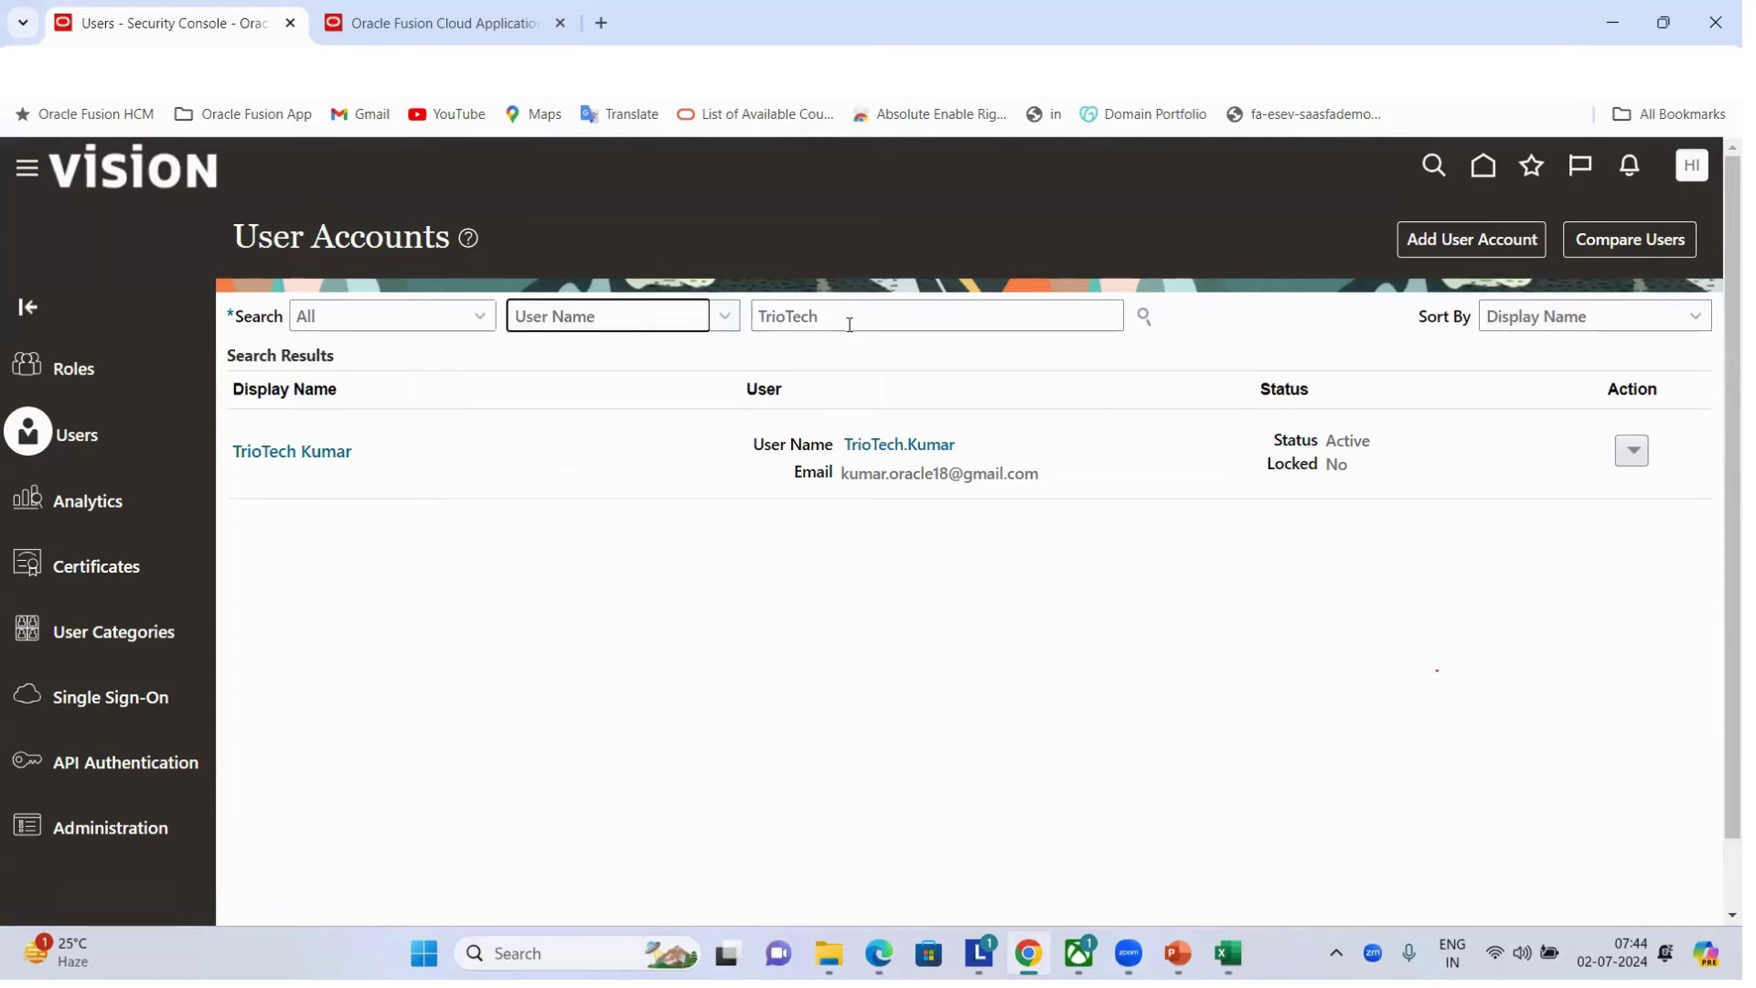
left_click(806, 320)
double_click(805, 320)
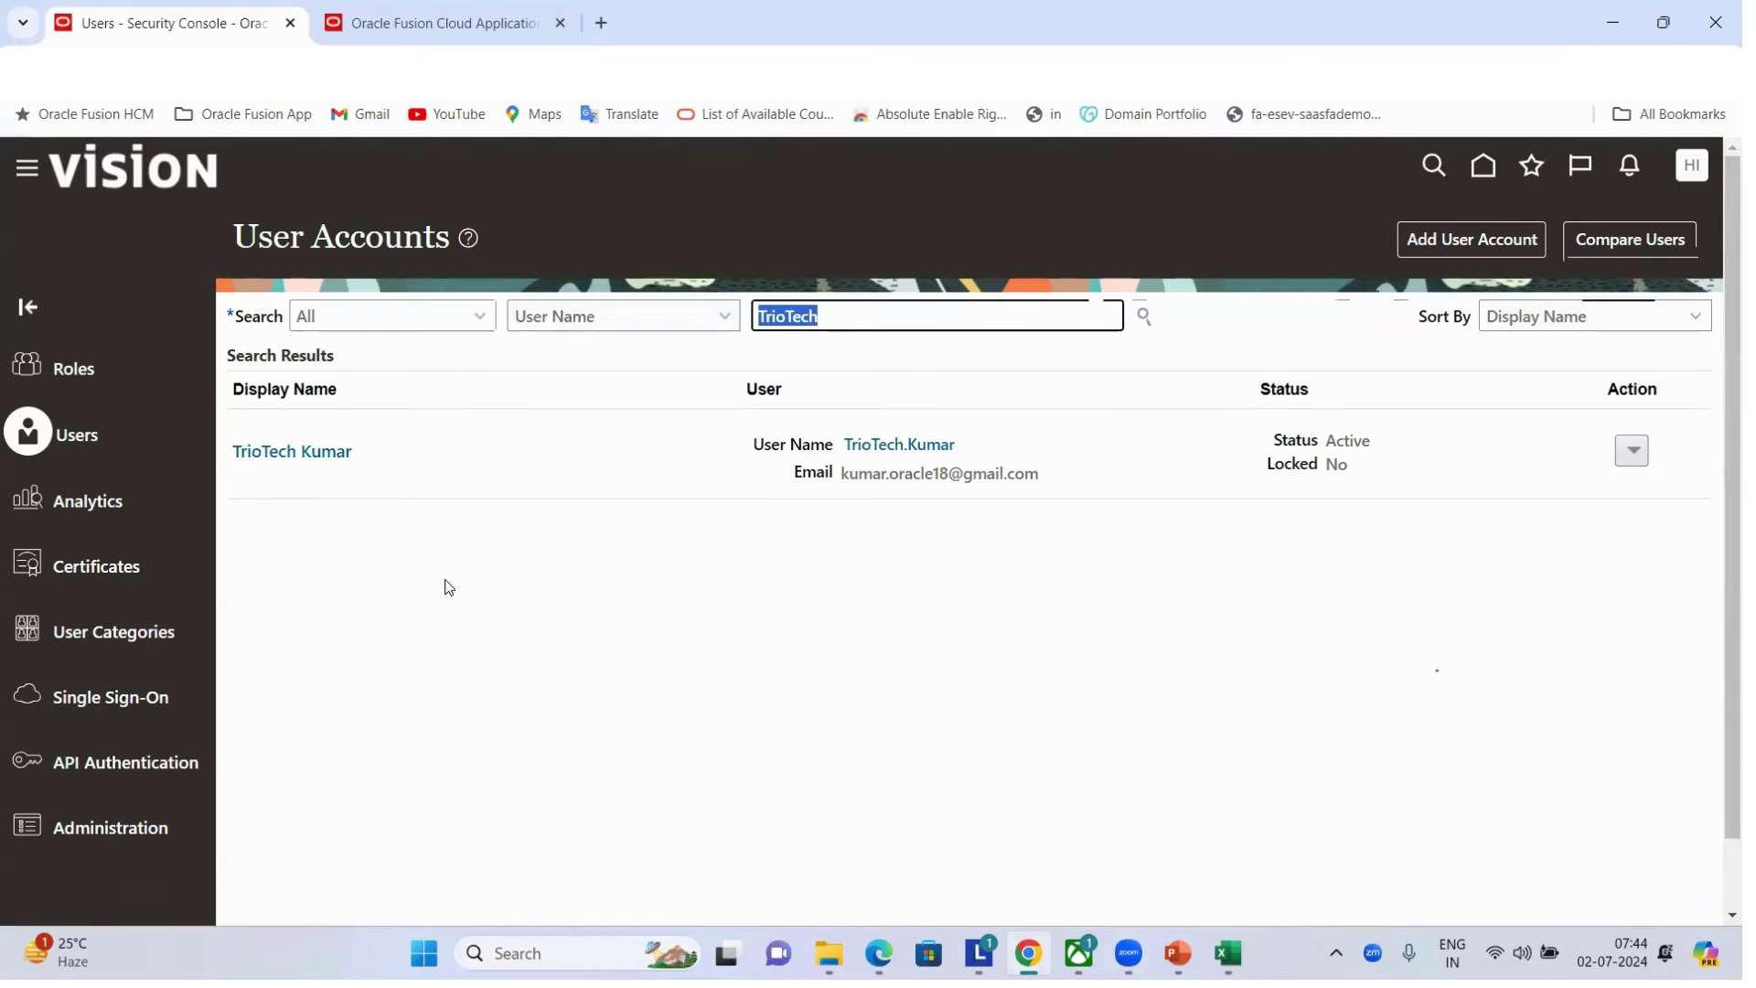
left_click(365, 523)
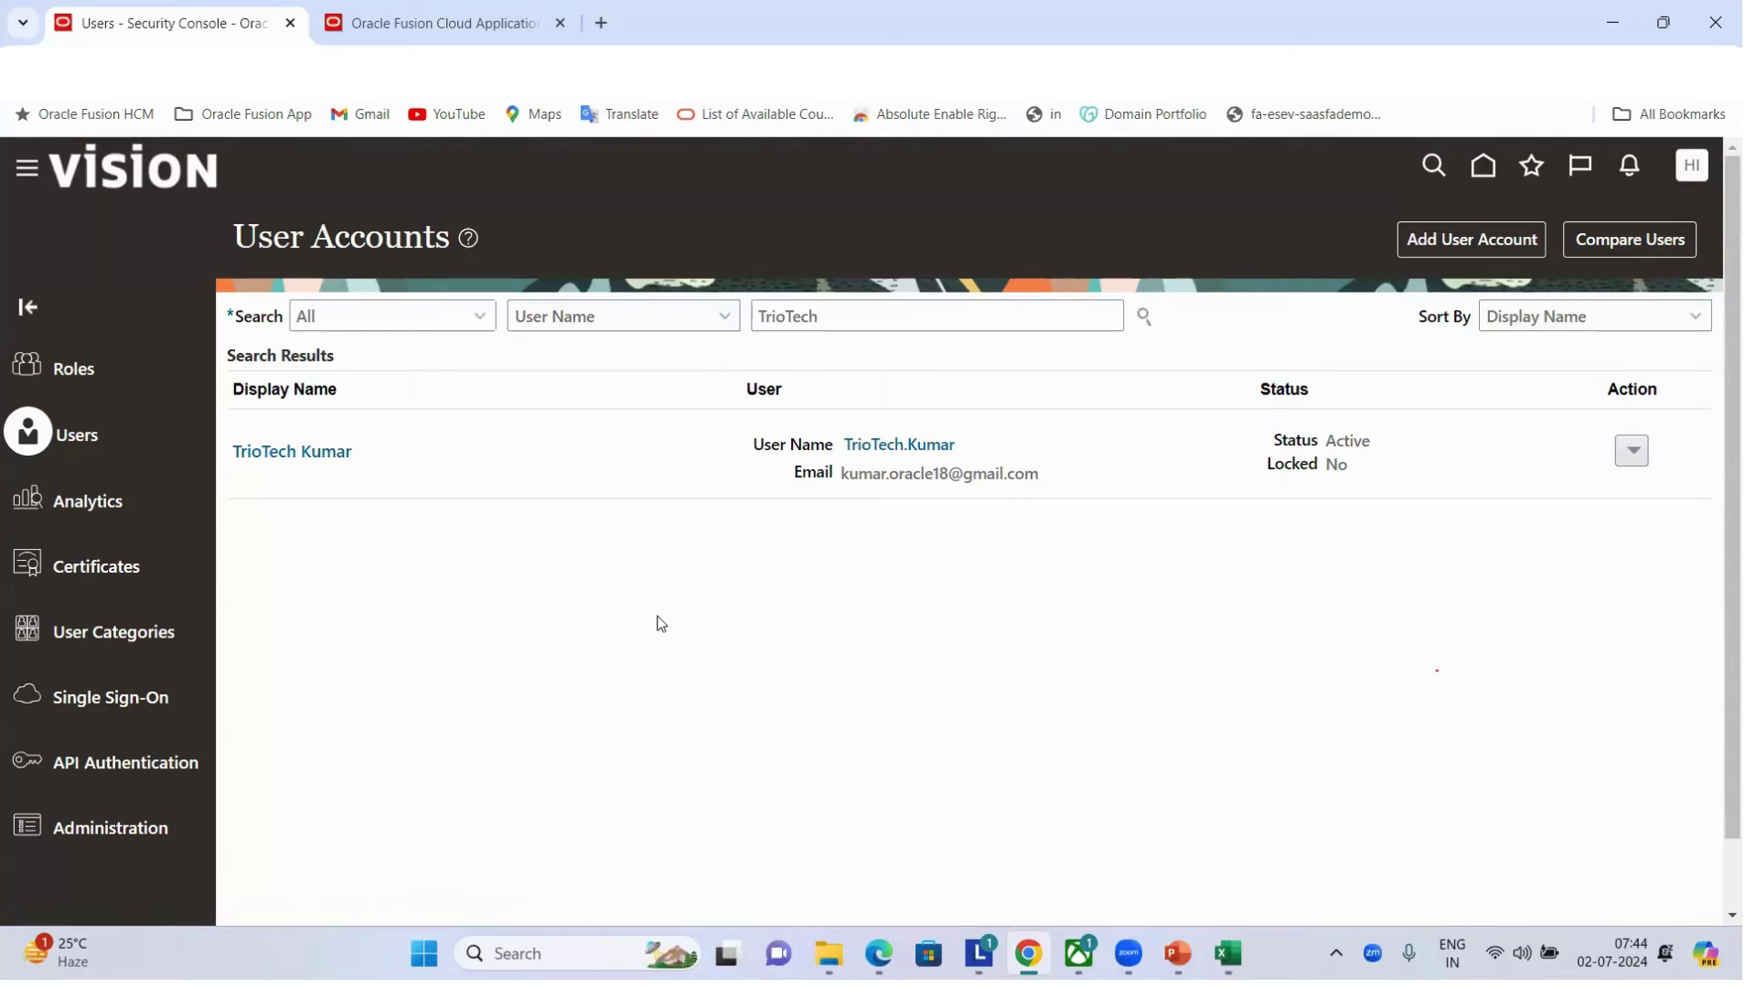
- Open a private browser window and load the Oracle Fusion sign-in page
key("ctrl+shift+n")
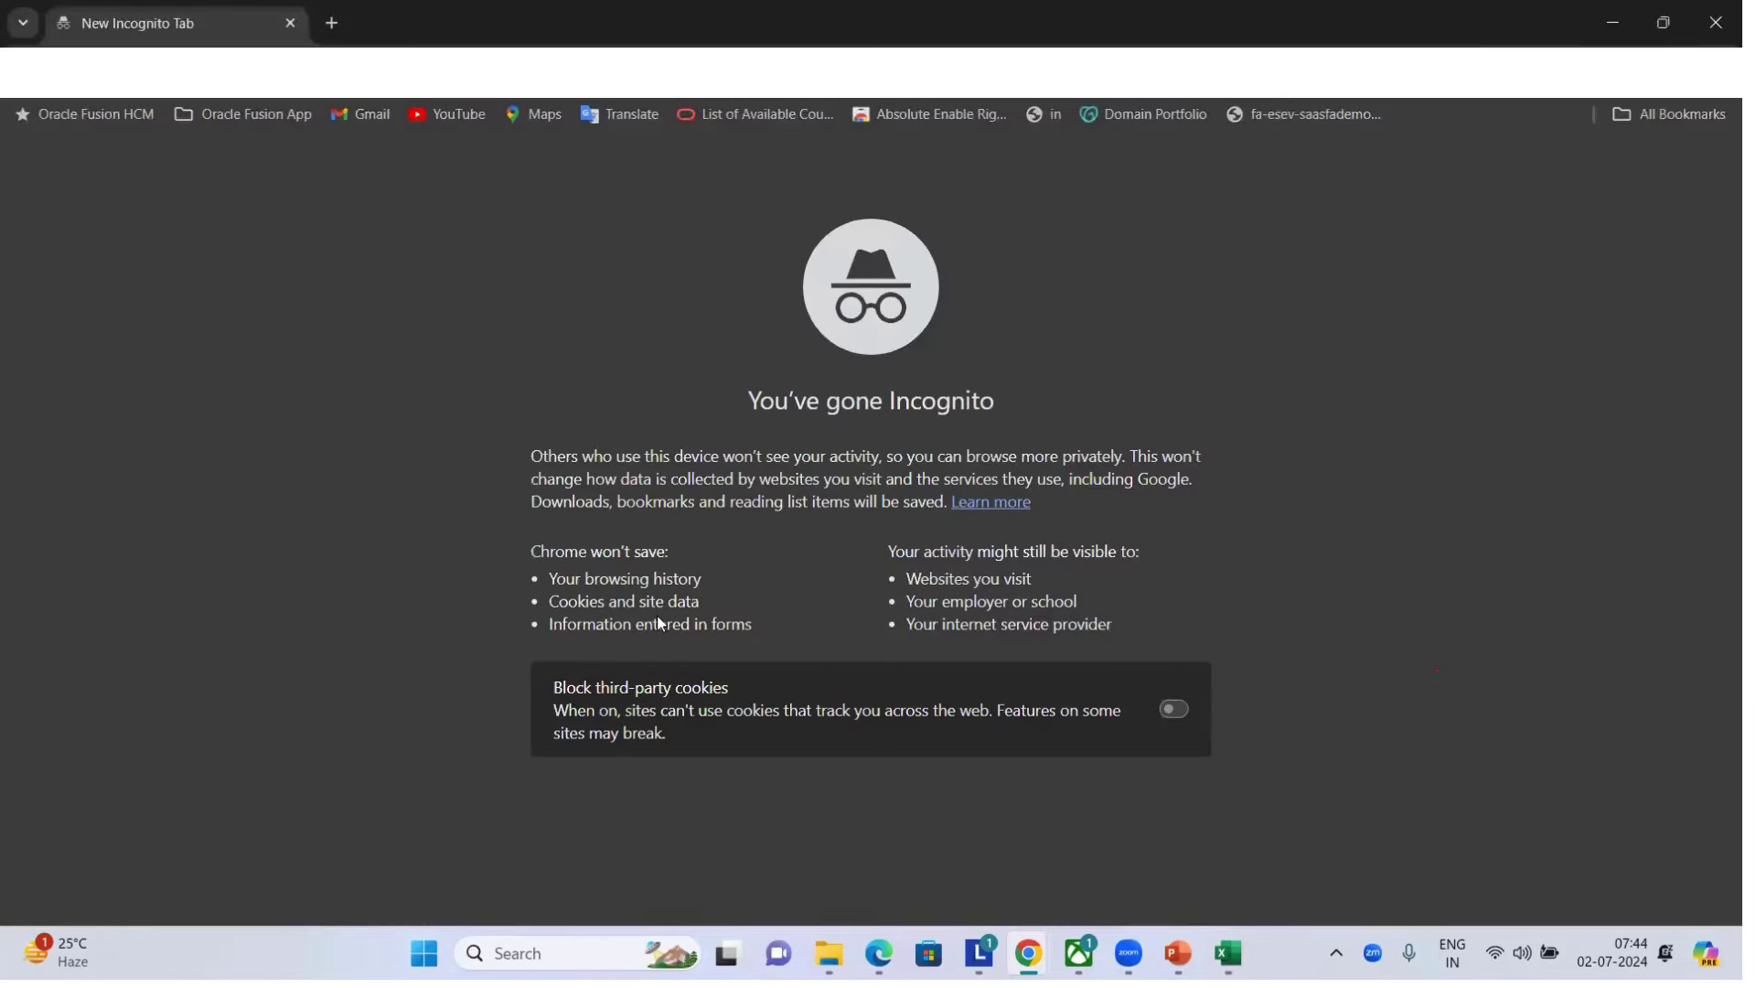
key("ctrl+w")
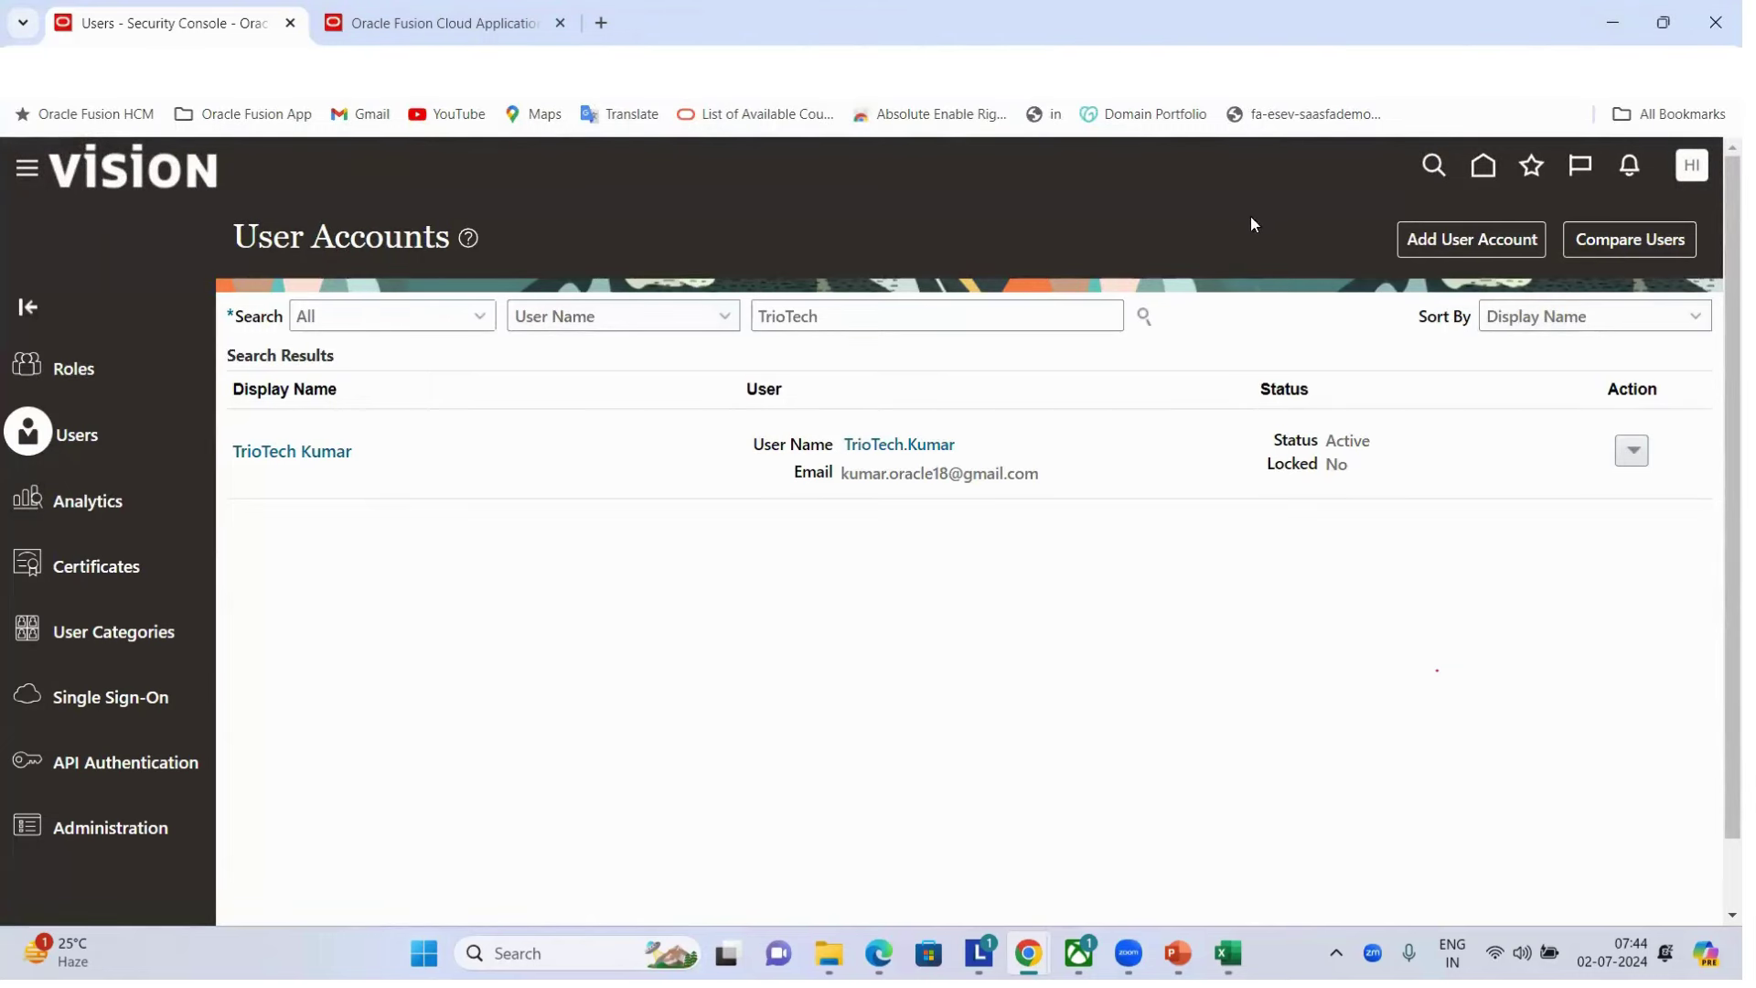
key("ctrl+shift+n")
type("https://dabpqy.ds-fa.oraclepdemos.com/")
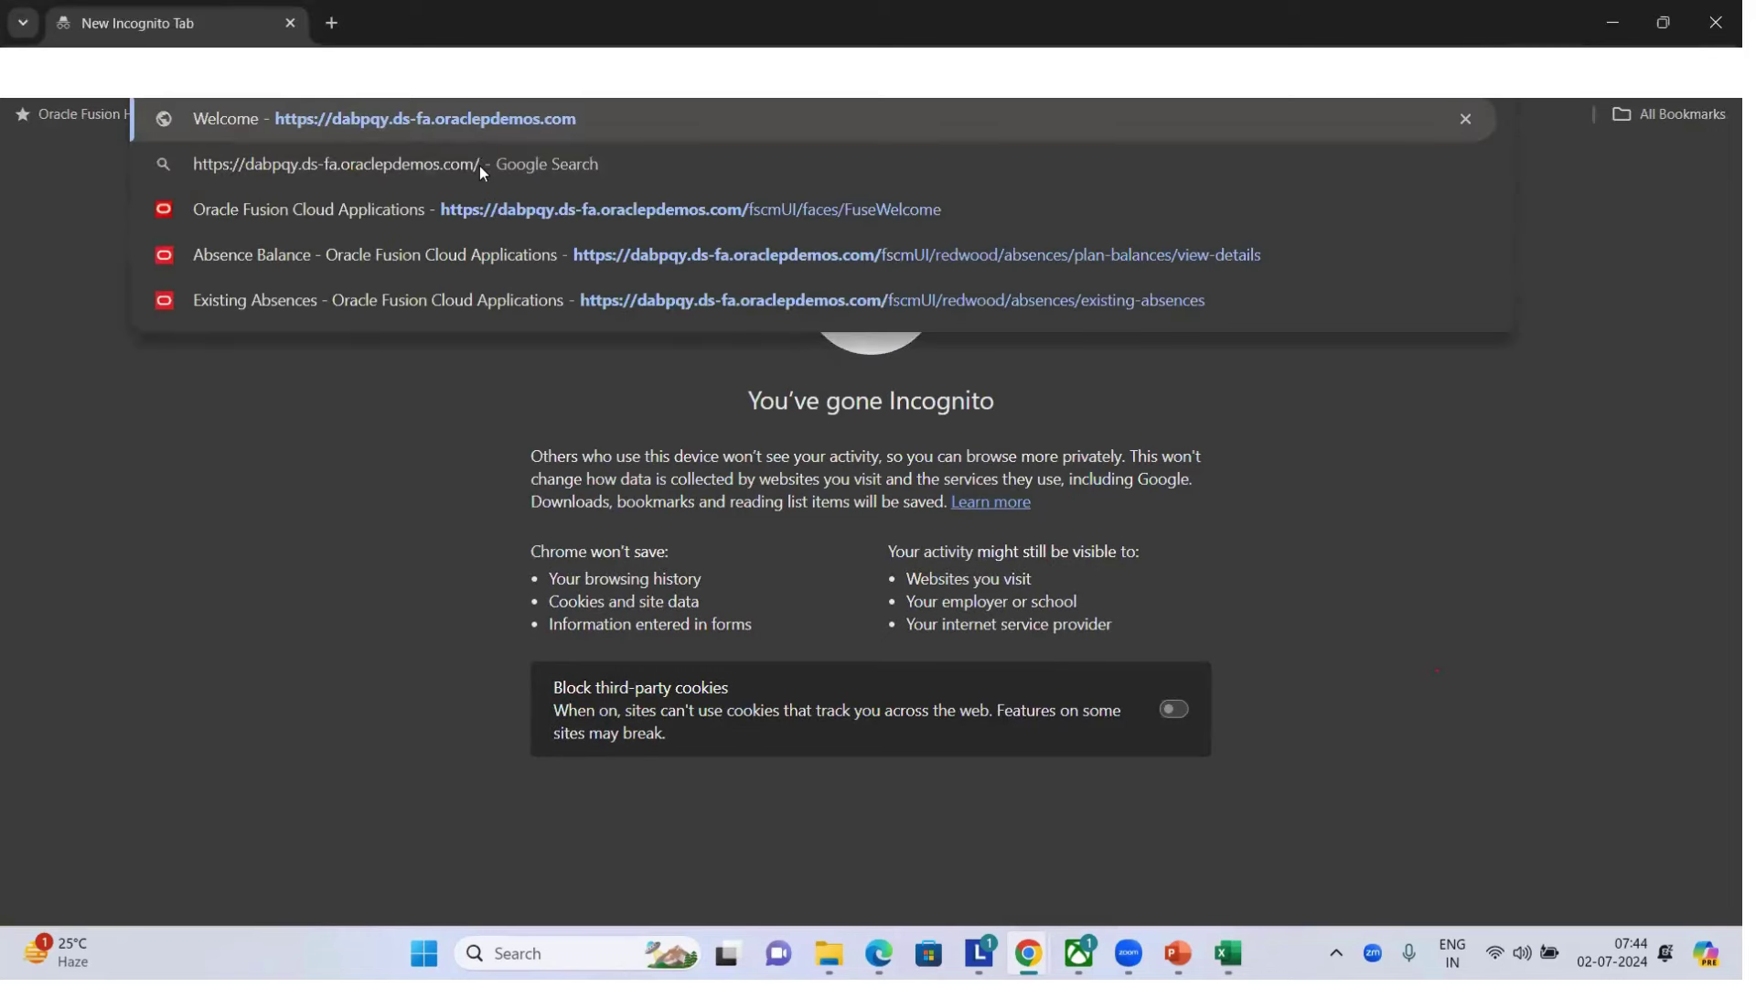
key("Return")
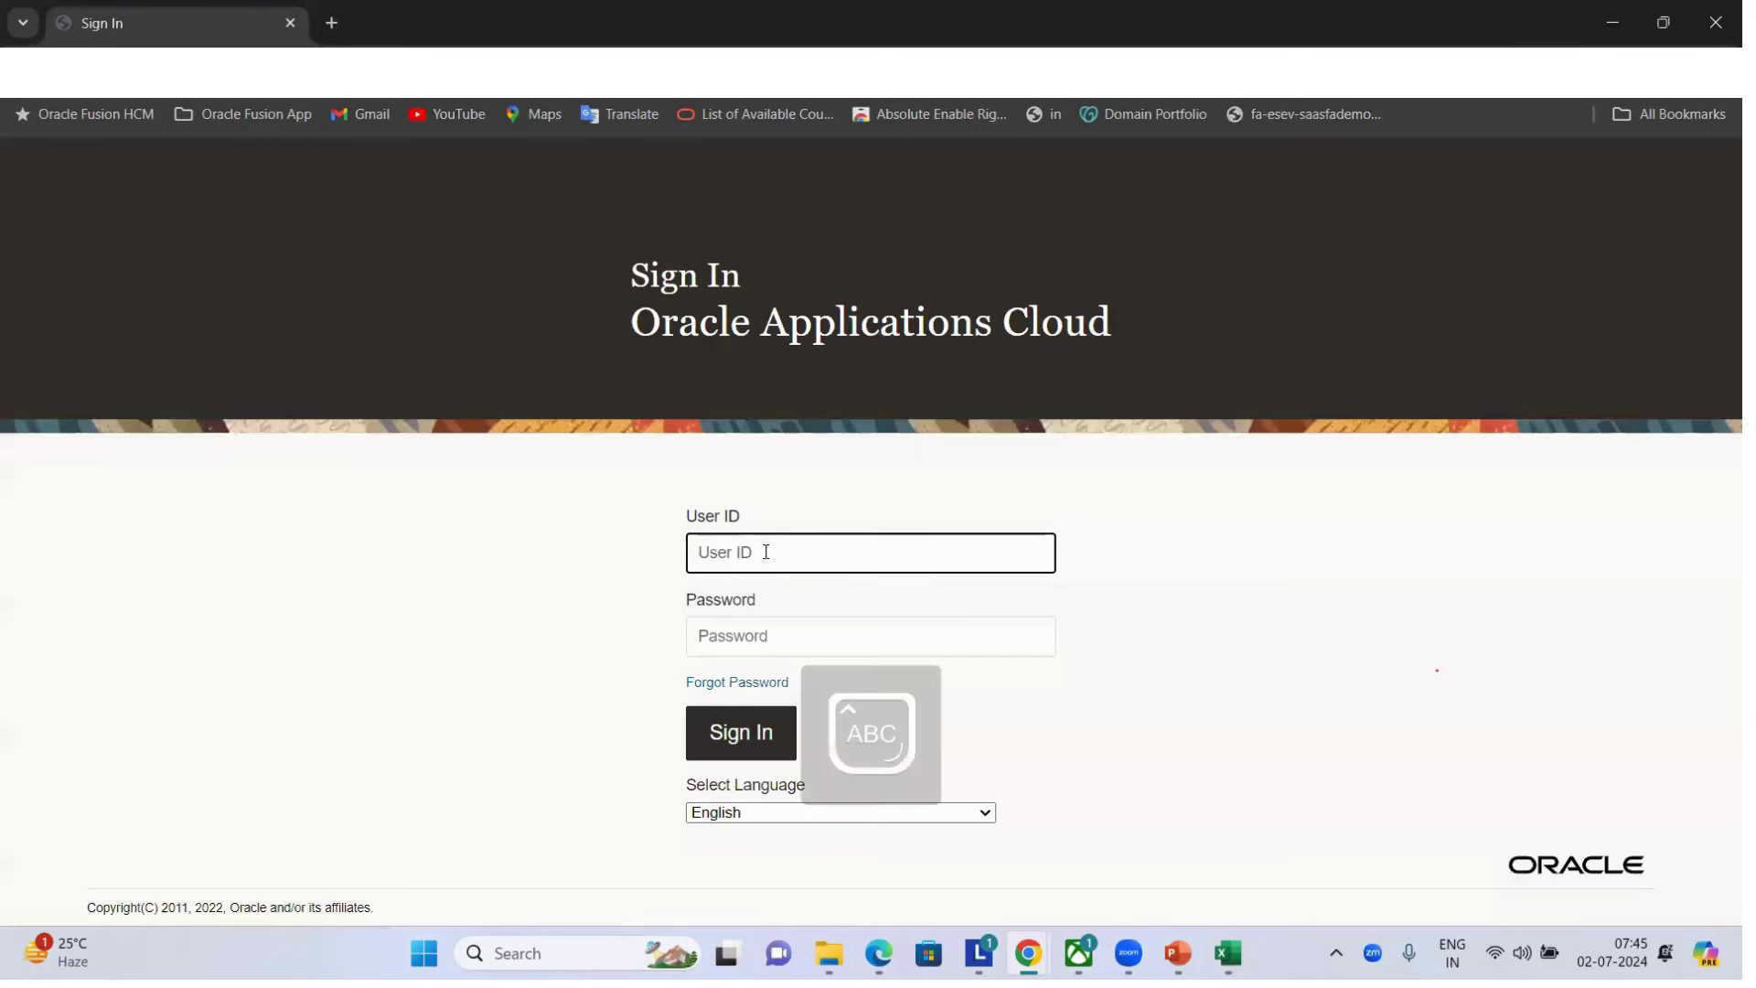
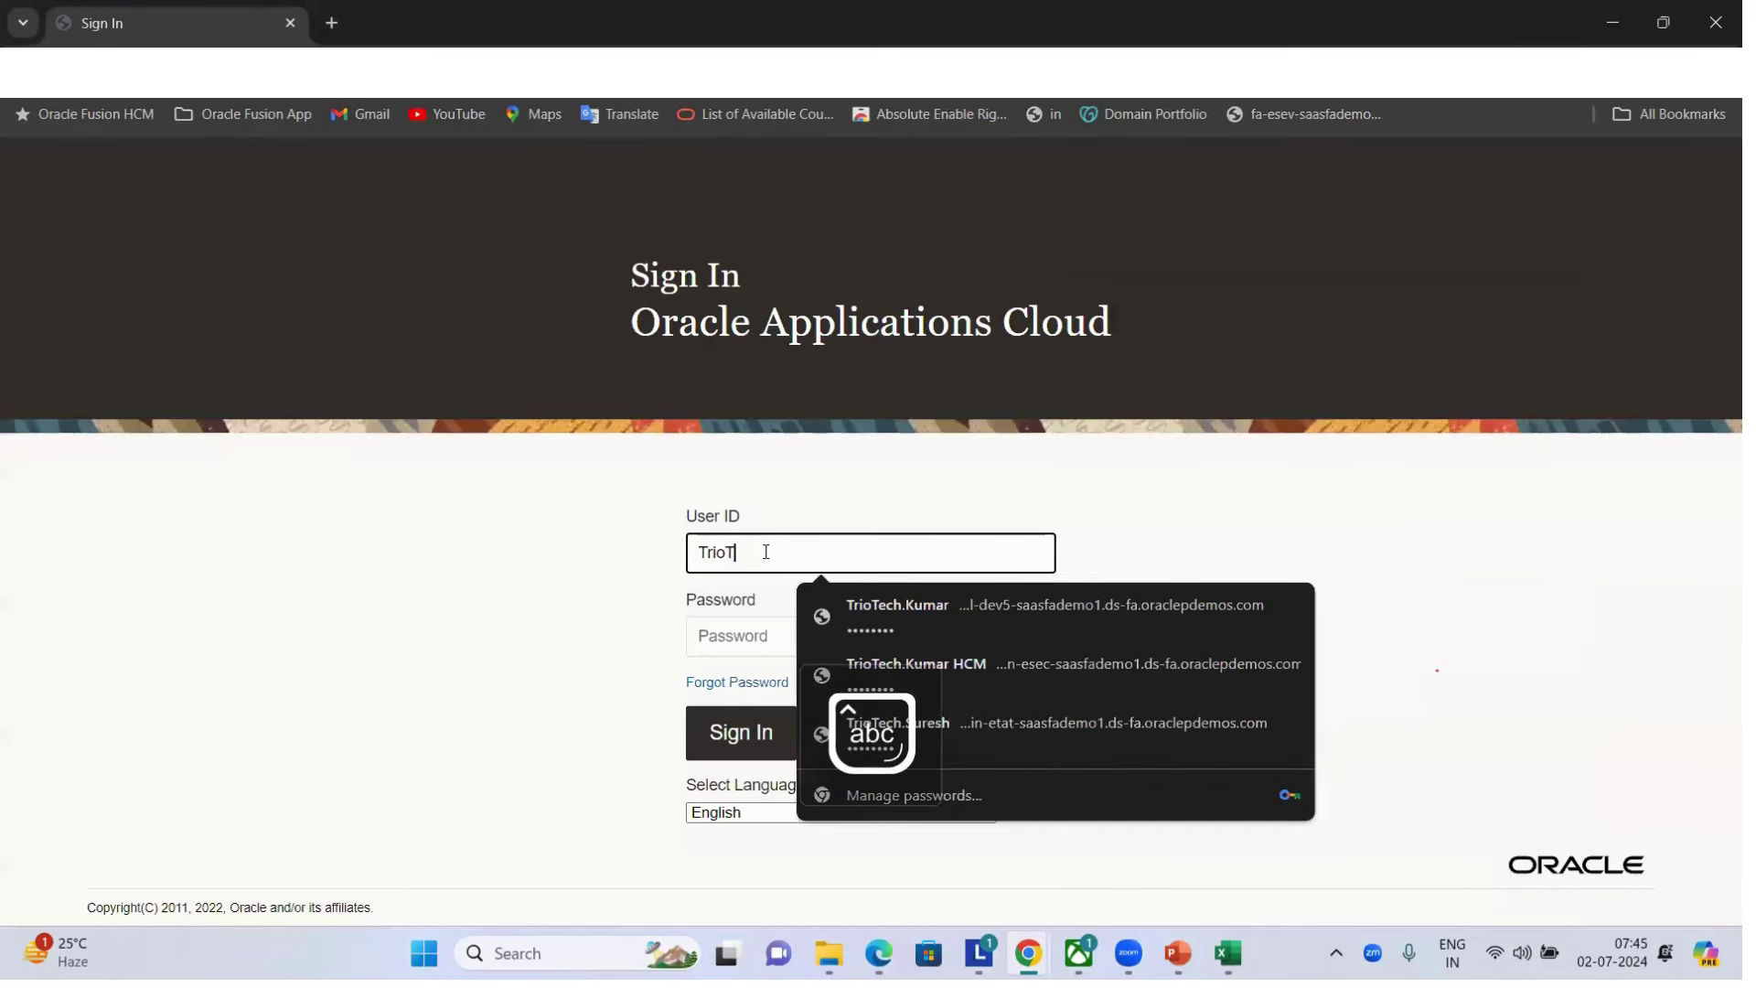
- Sign in with the new user's ID and account password
key("Tab")
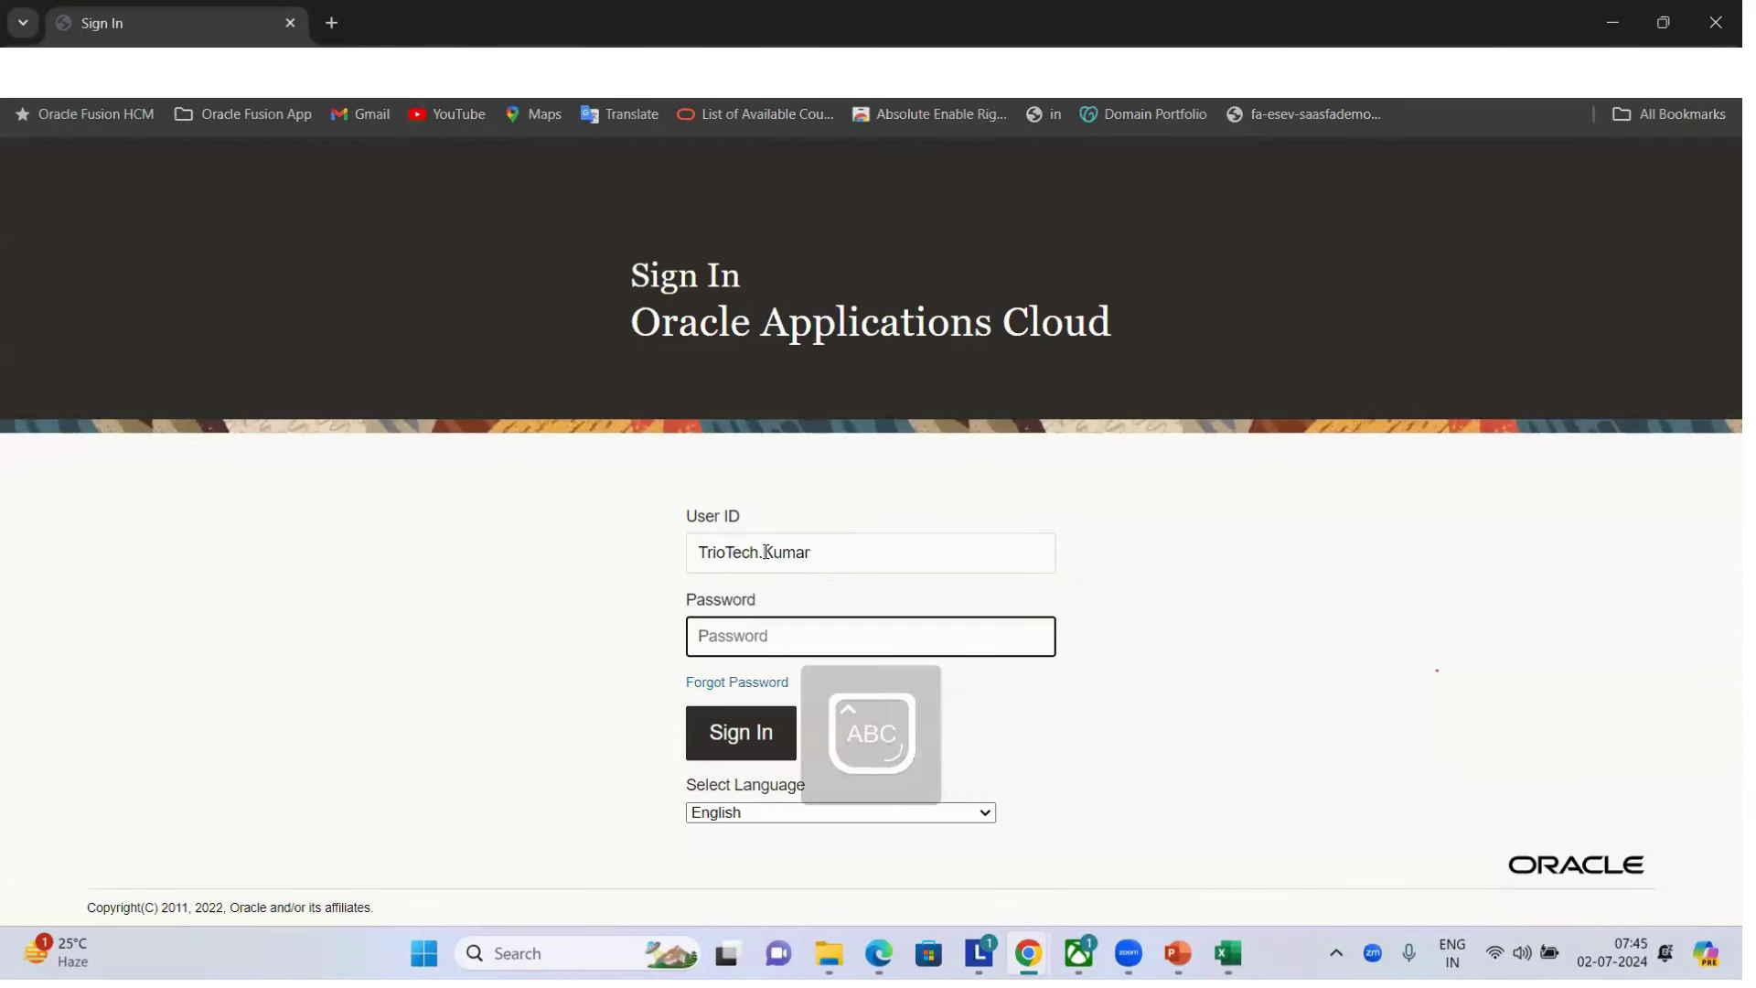
key("Caps_Lock")
left_click(756, 734)
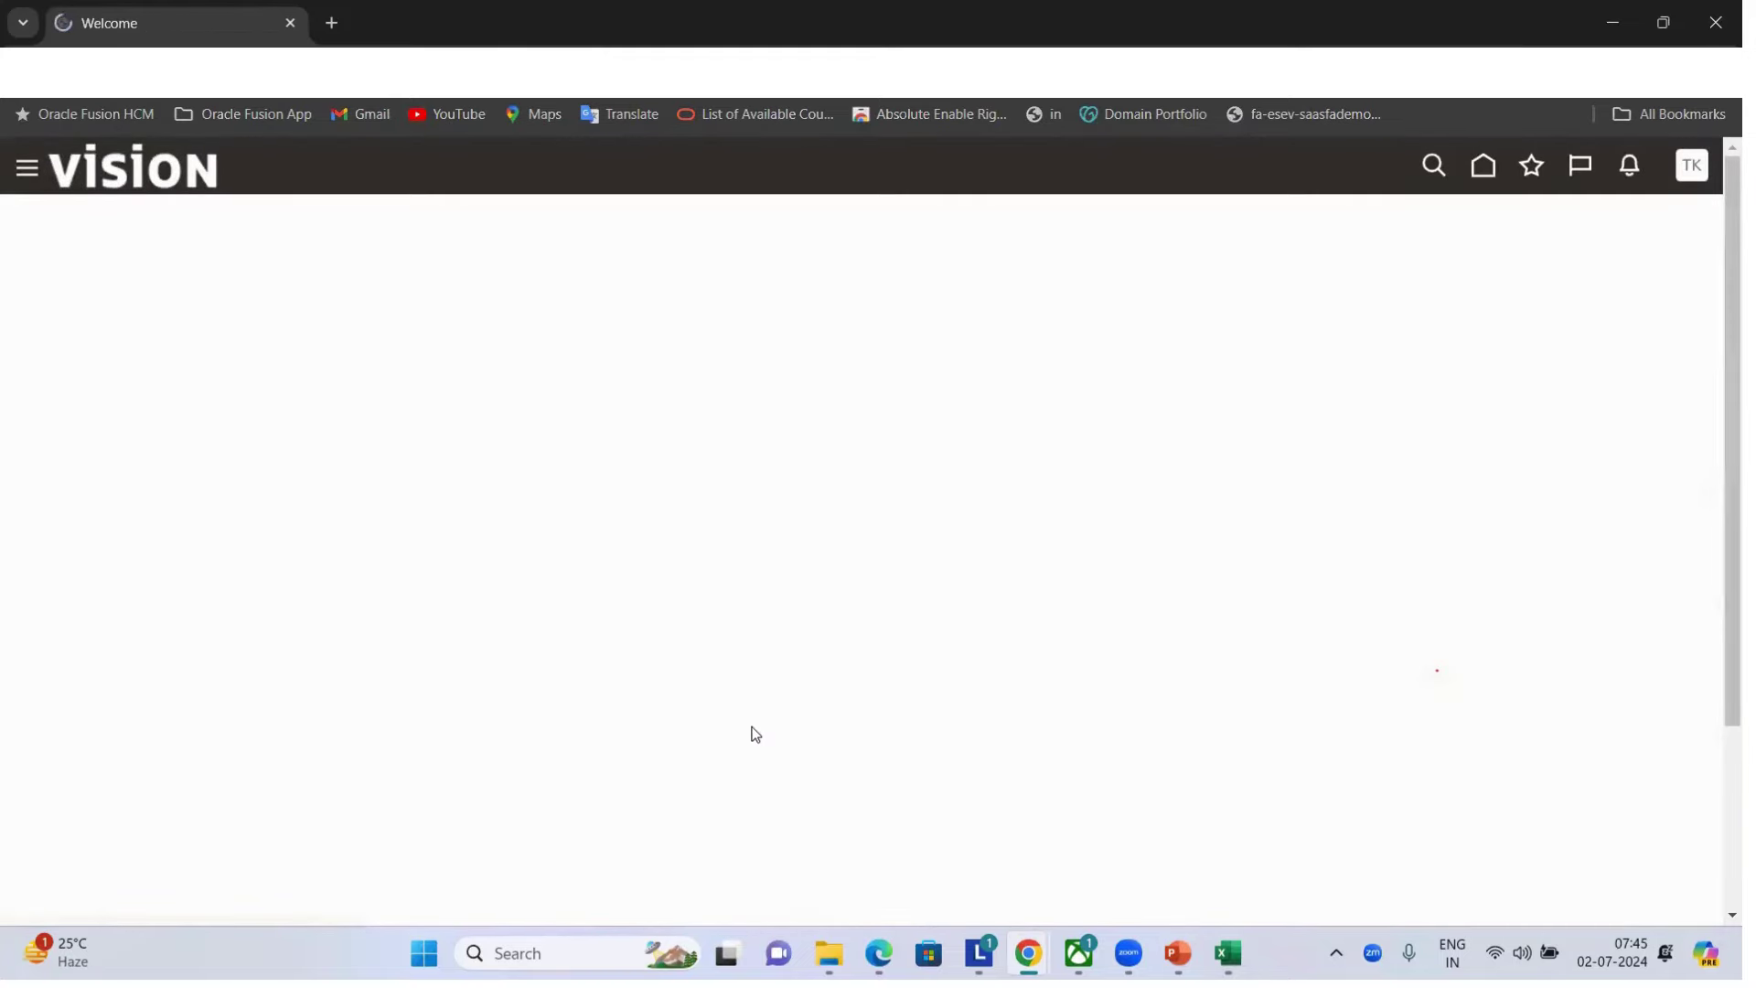
- Go to the new user's home page and check the greeting shows their name
left_click(1482, 165)
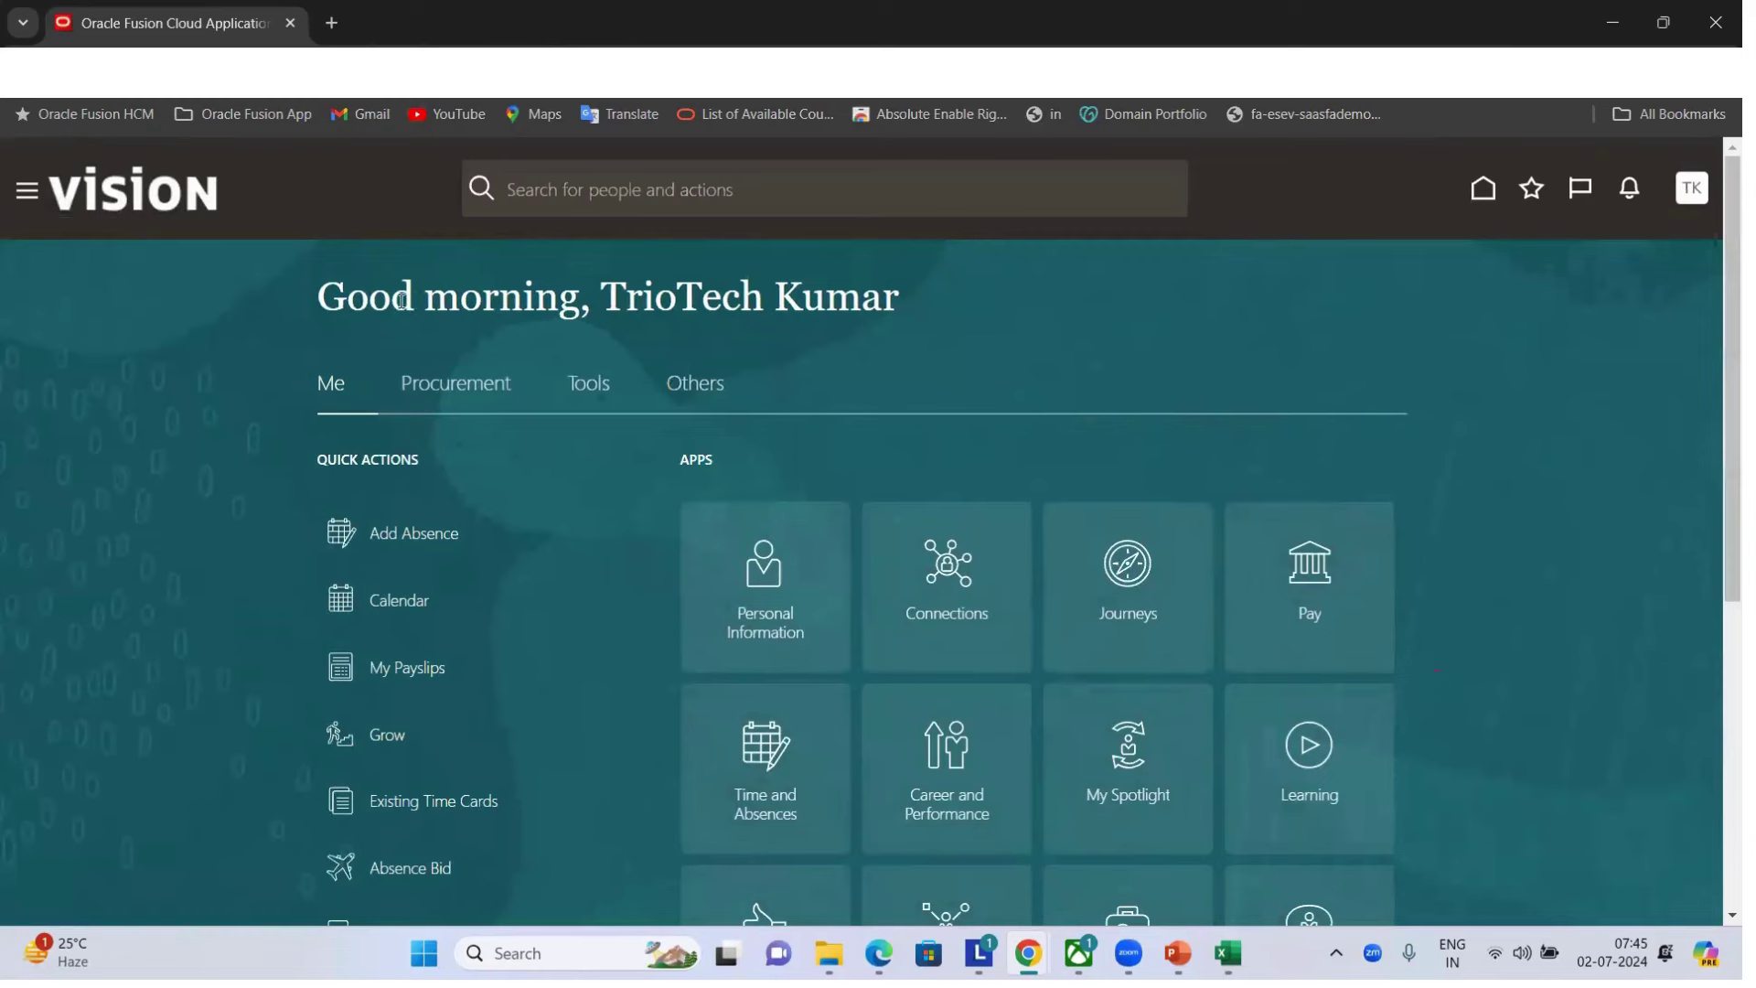
left_click_drag(337, 298, 522, 298)
left_click_drag(656, 298, 892, 292)
scroll(823, 430, "down", 1)
scroll(854, 451, "up", 1)
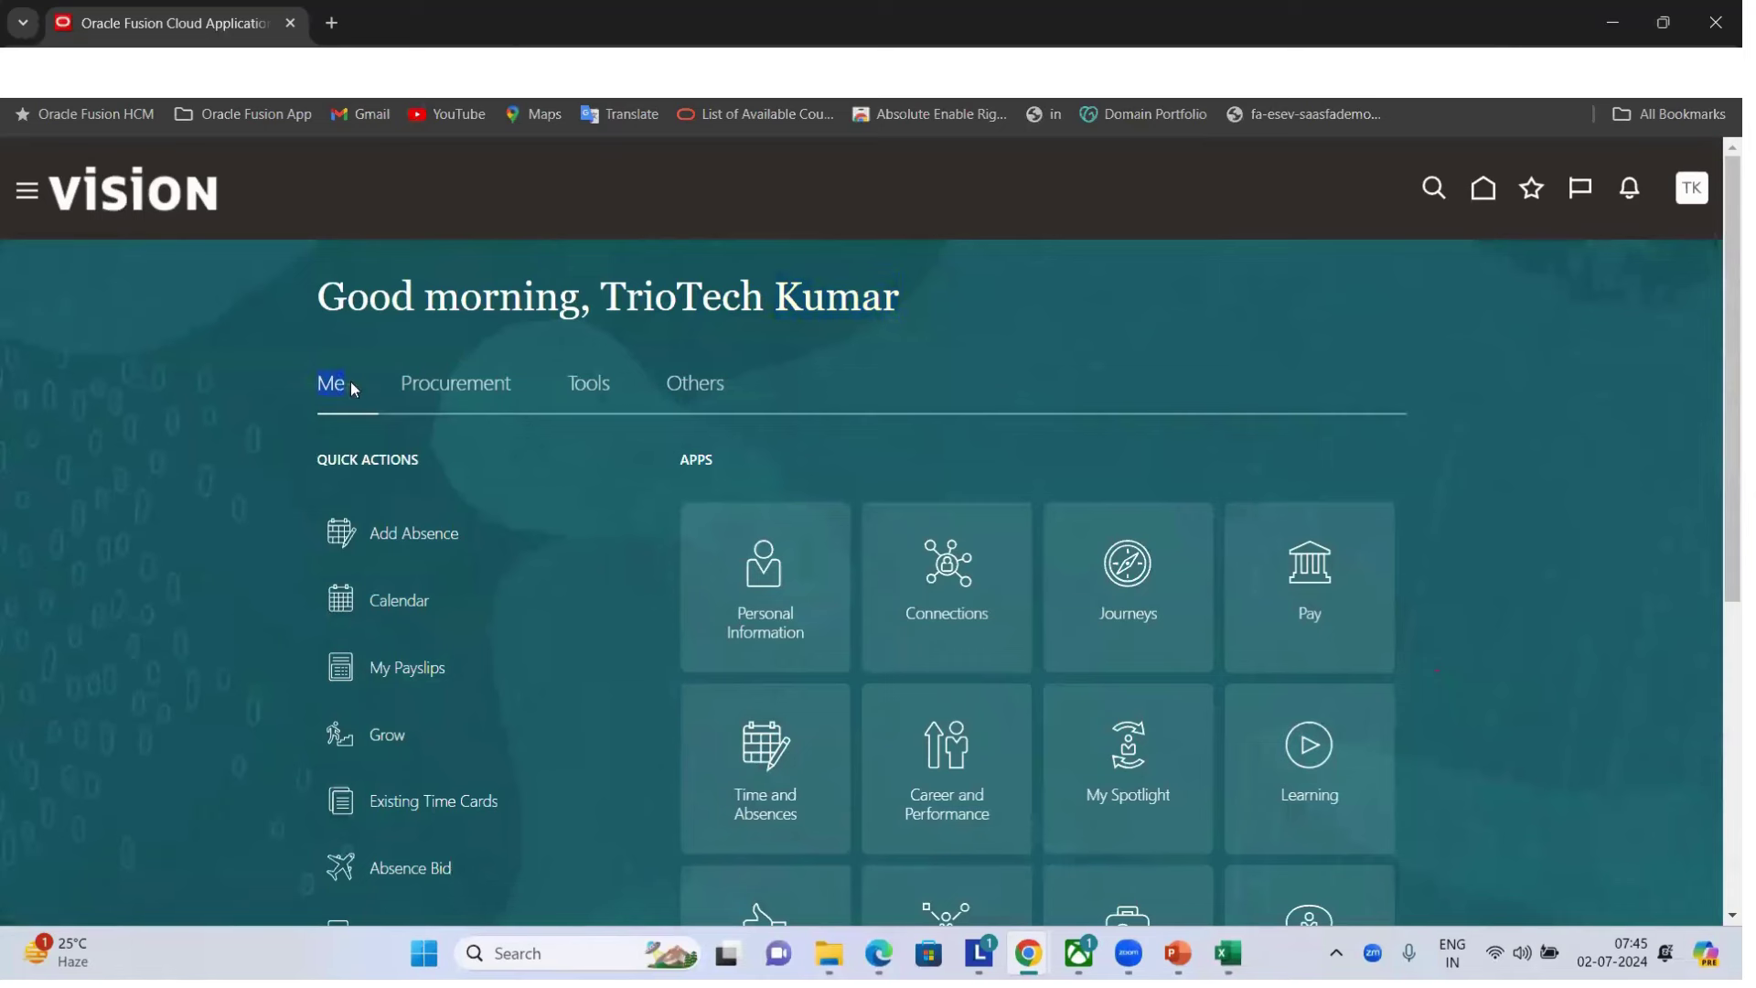
- Browse the Tools and Others apps, the Navigator, and the Settings and Actions panel
left_click(597, 391)
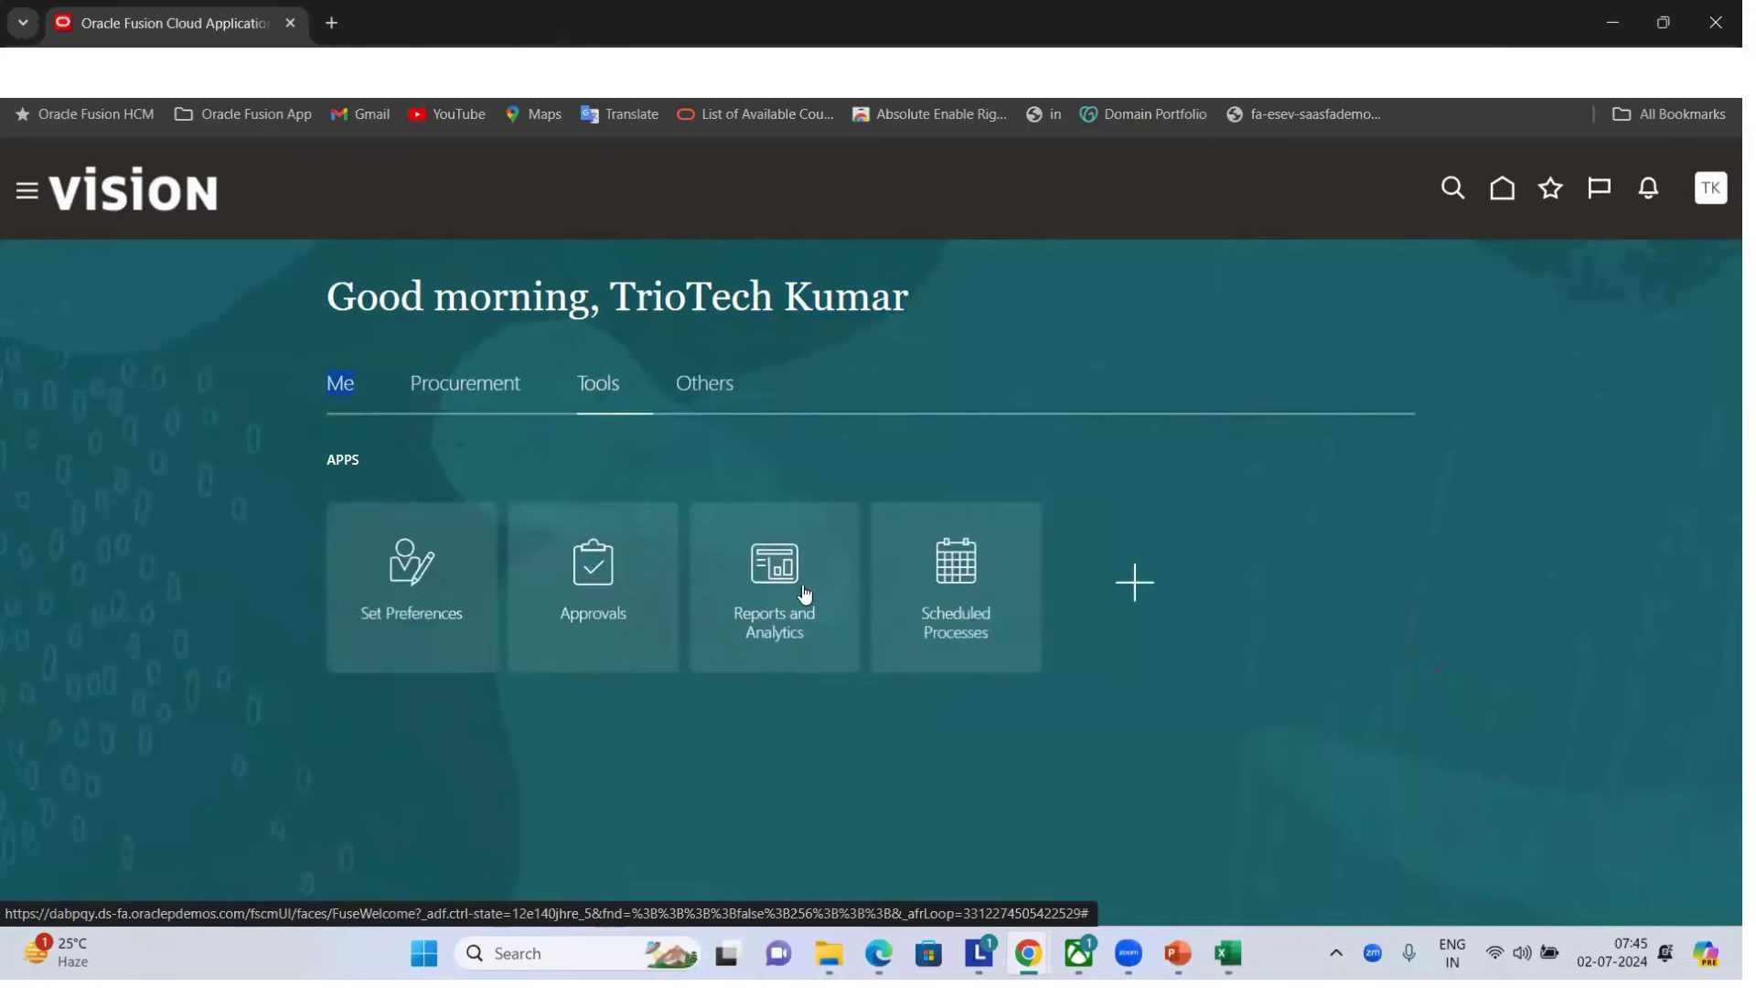
left_click(732, 385)
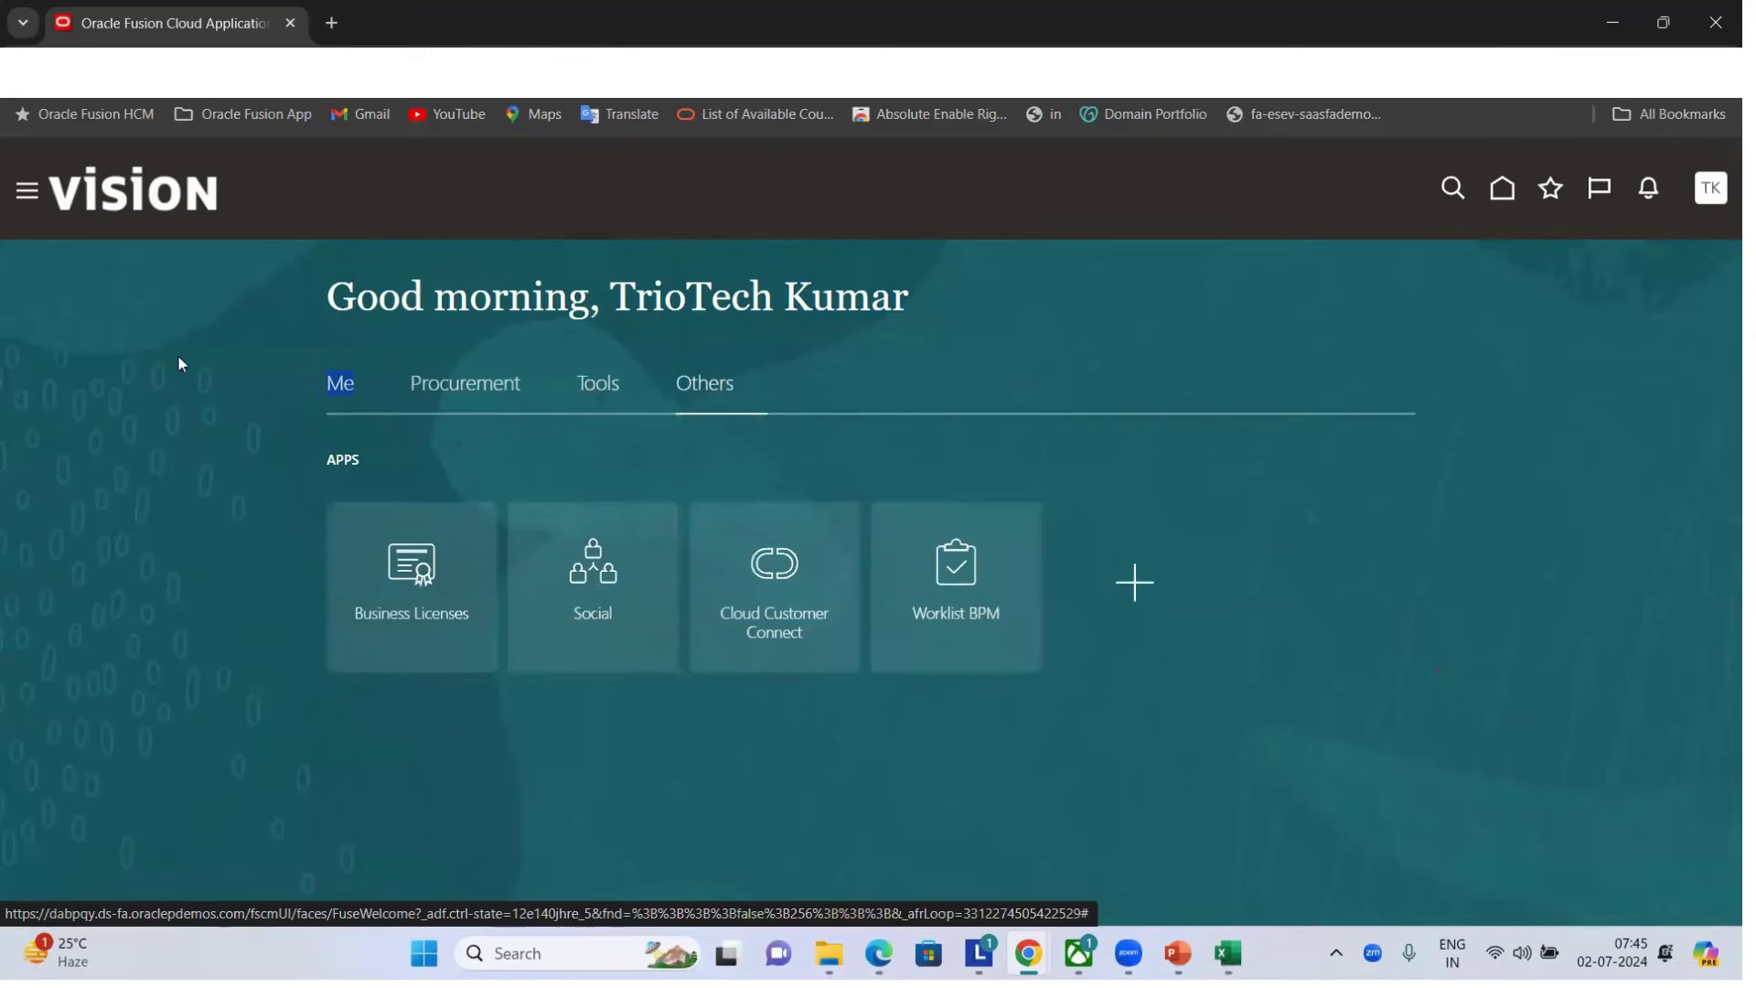
left_click(37, 190)
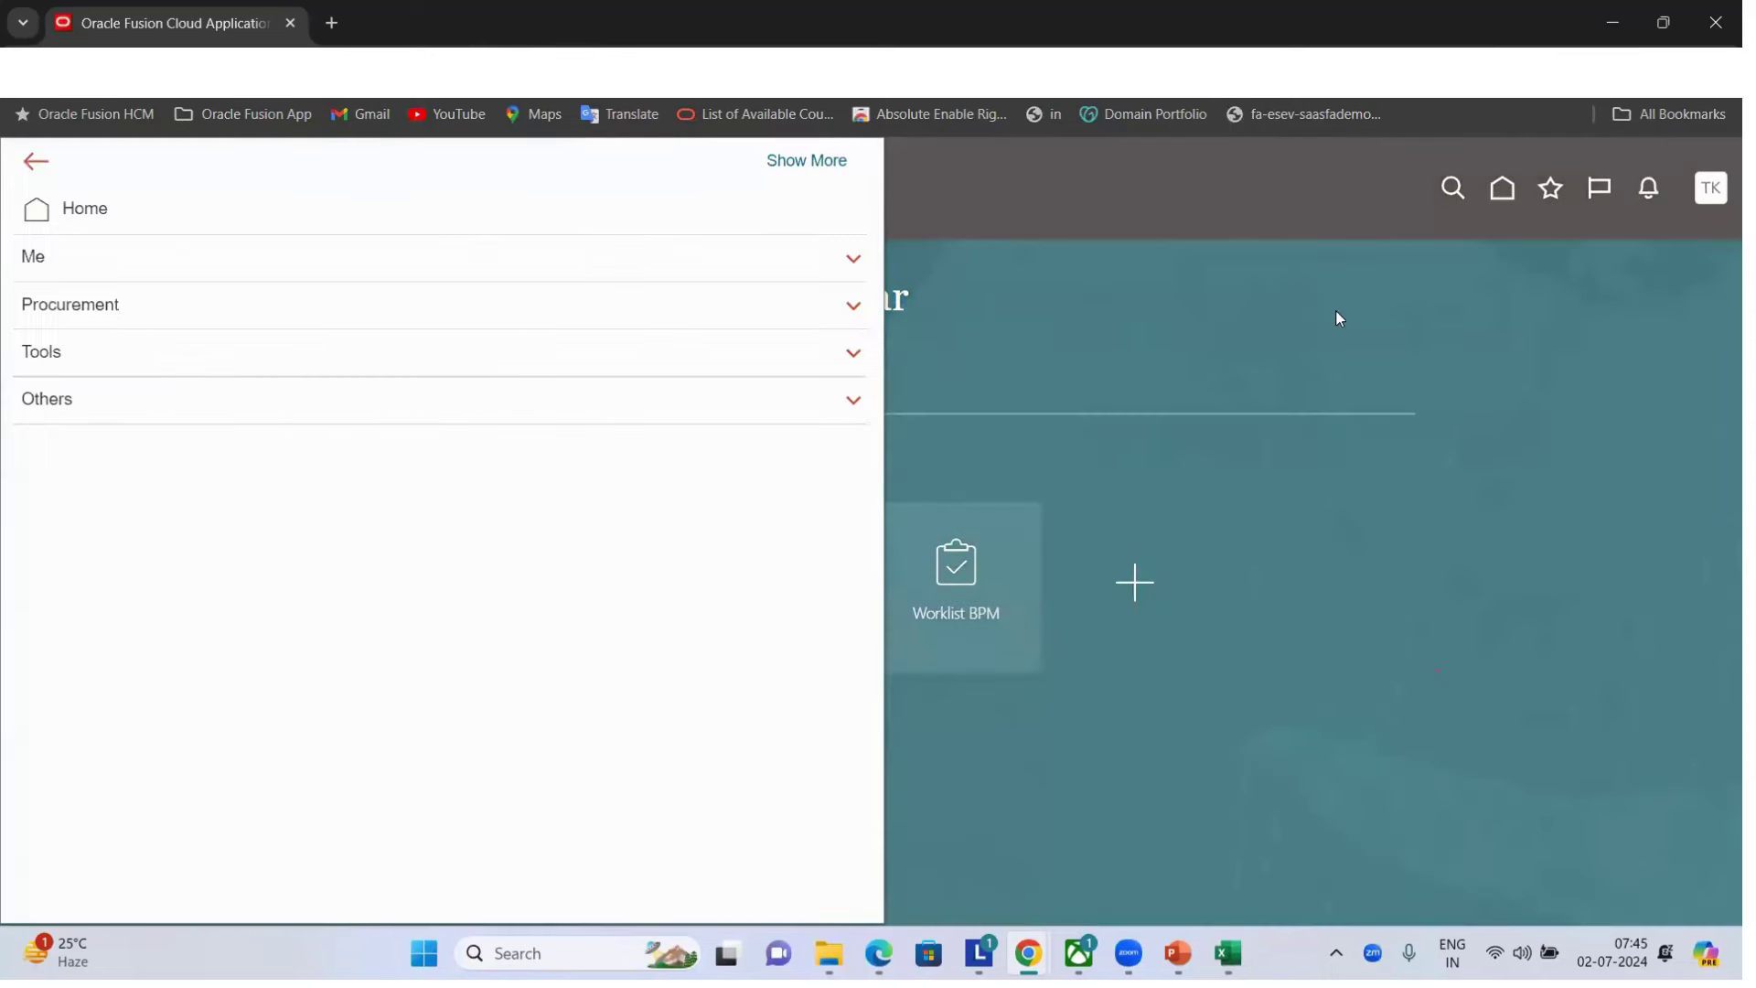
left_click(1372, 320)
left_click(1716, 200)
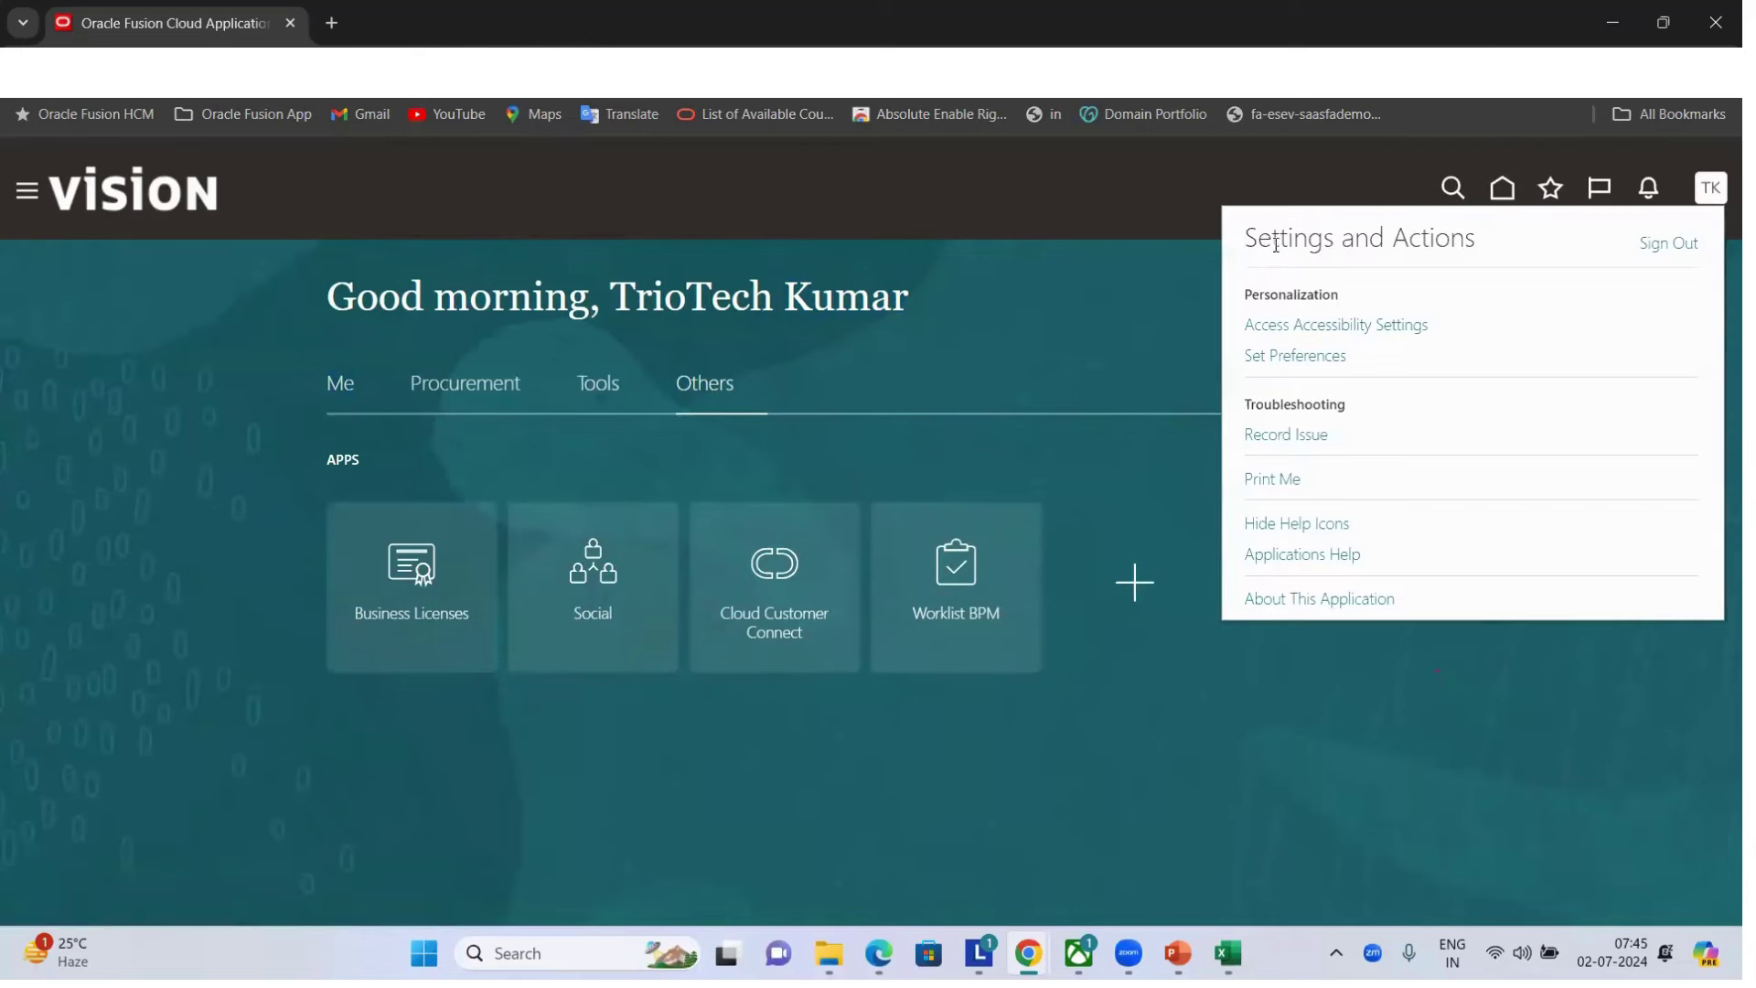
left_click_drag(1258, 238, 1384, 238)
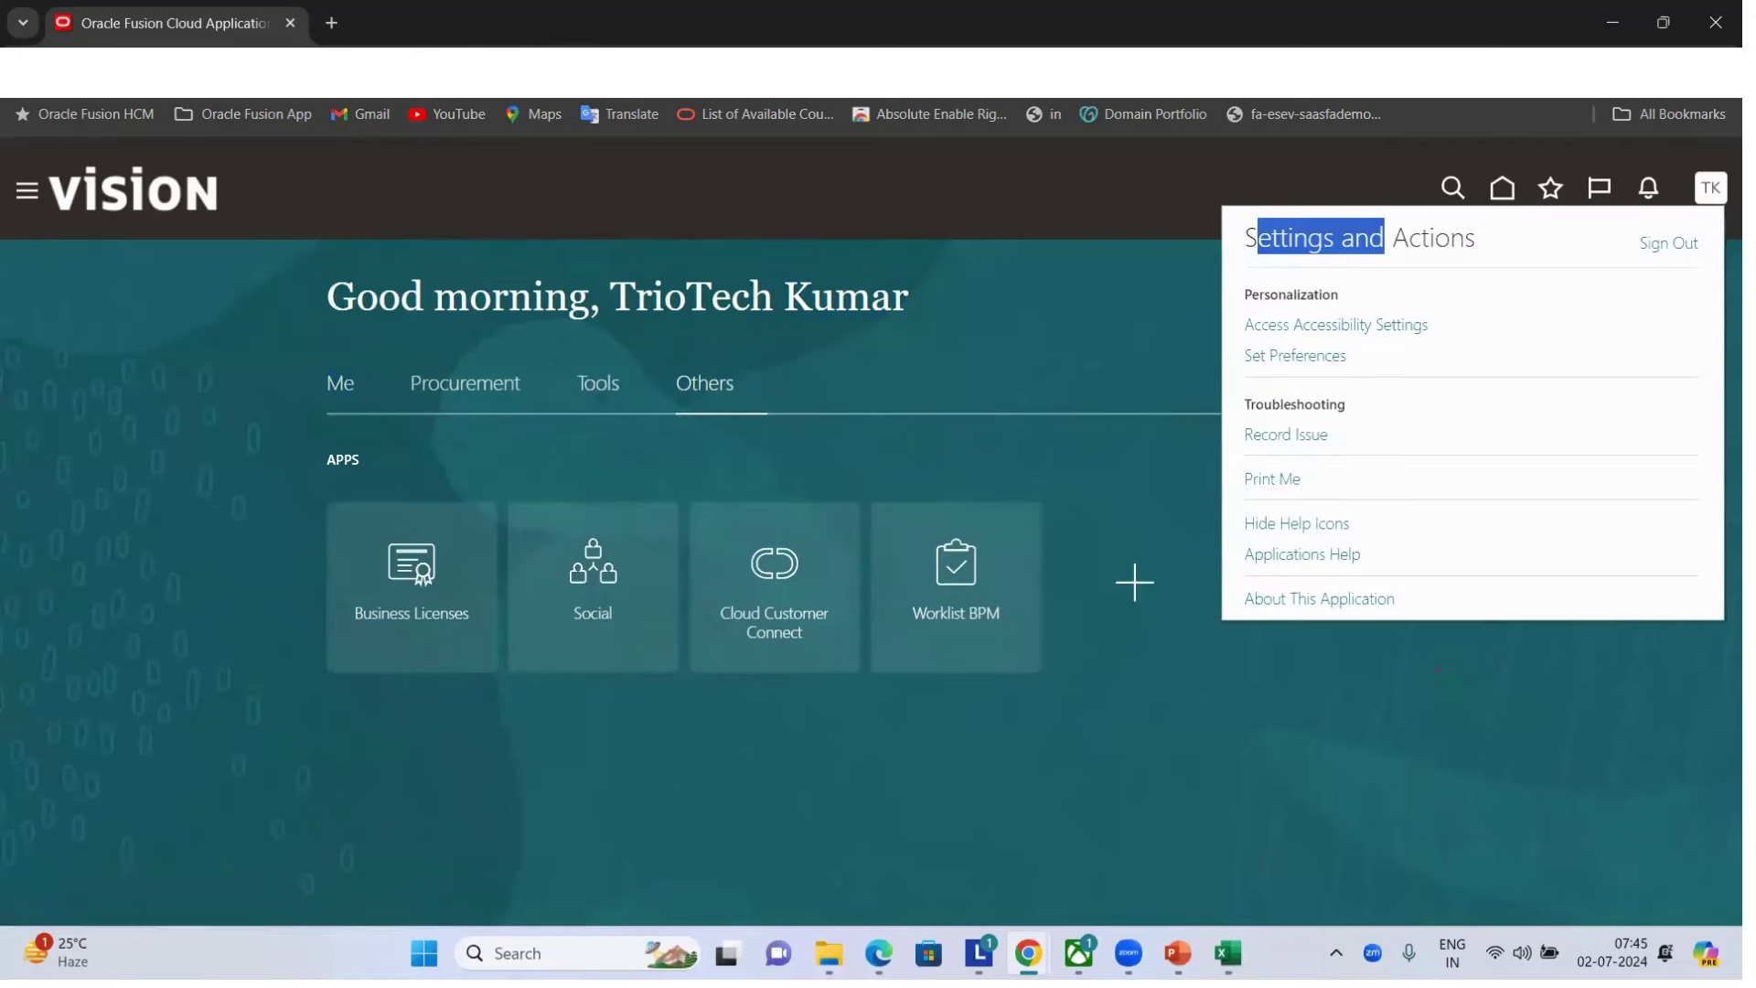
mouse_move(1028, 956)
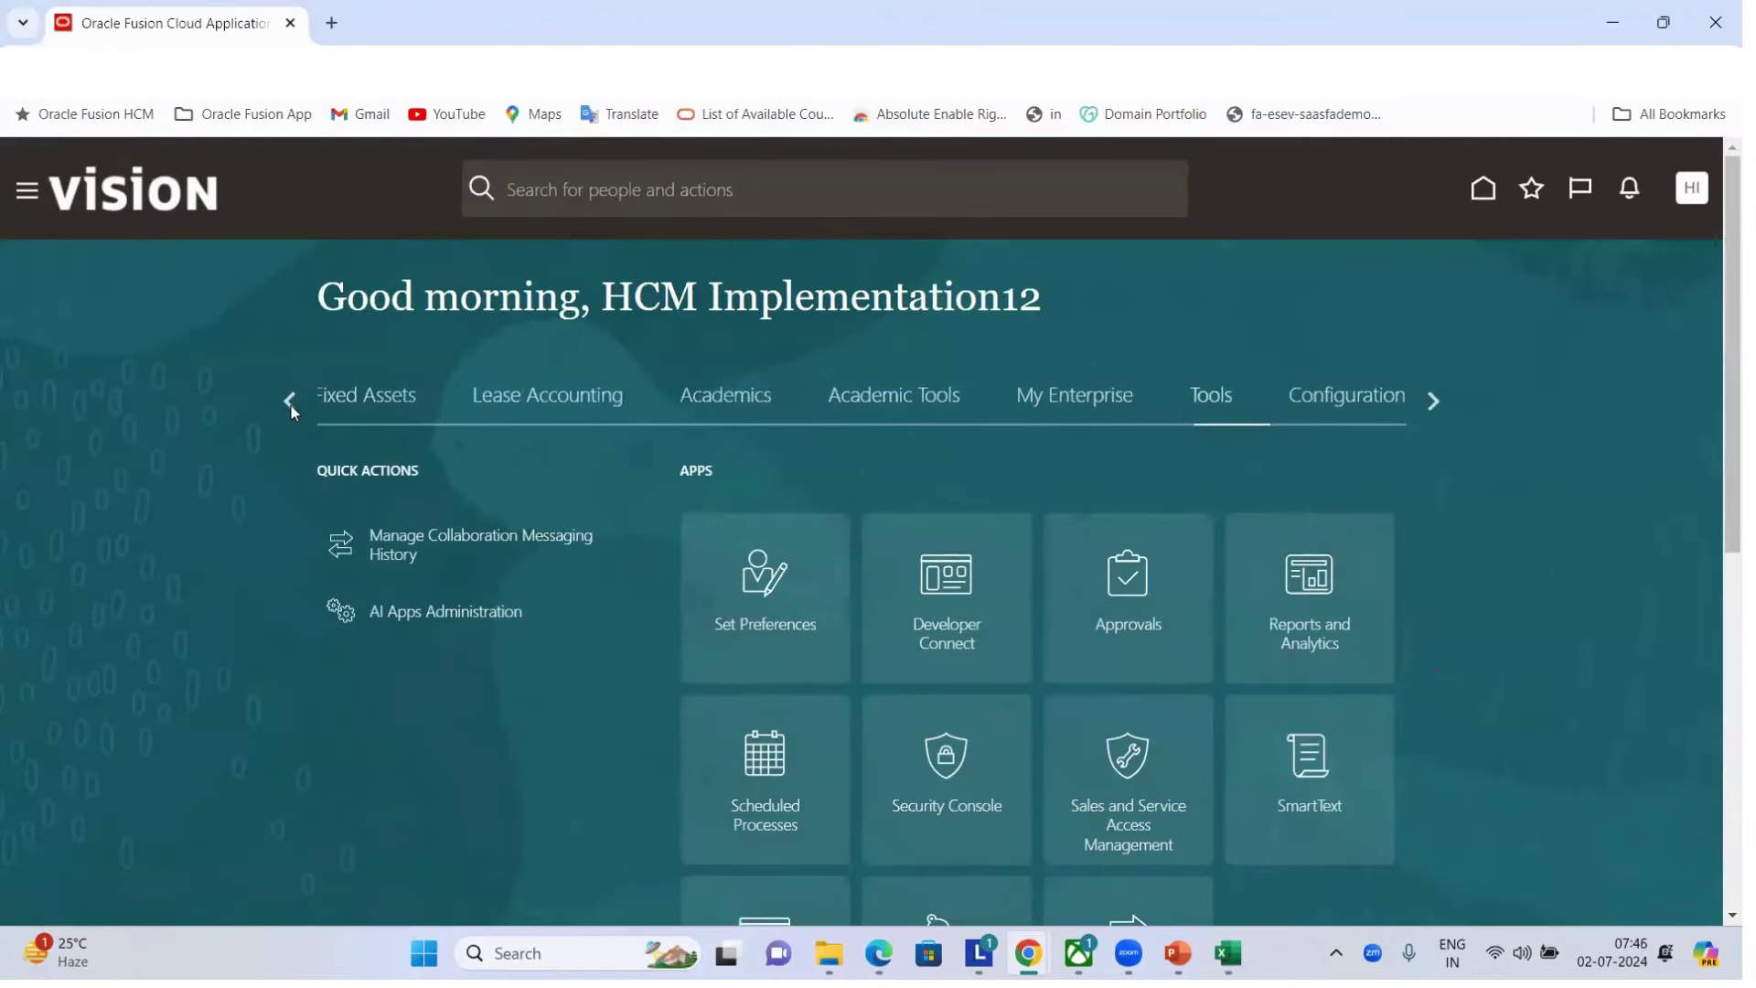
- Browse the administrator's home page areas, including Procurement, Me and Help Desk
left_click(289, 401)
left_click(289, 400)
left_click(289, 401)
left_click_drag(660, 295, 976, 296)
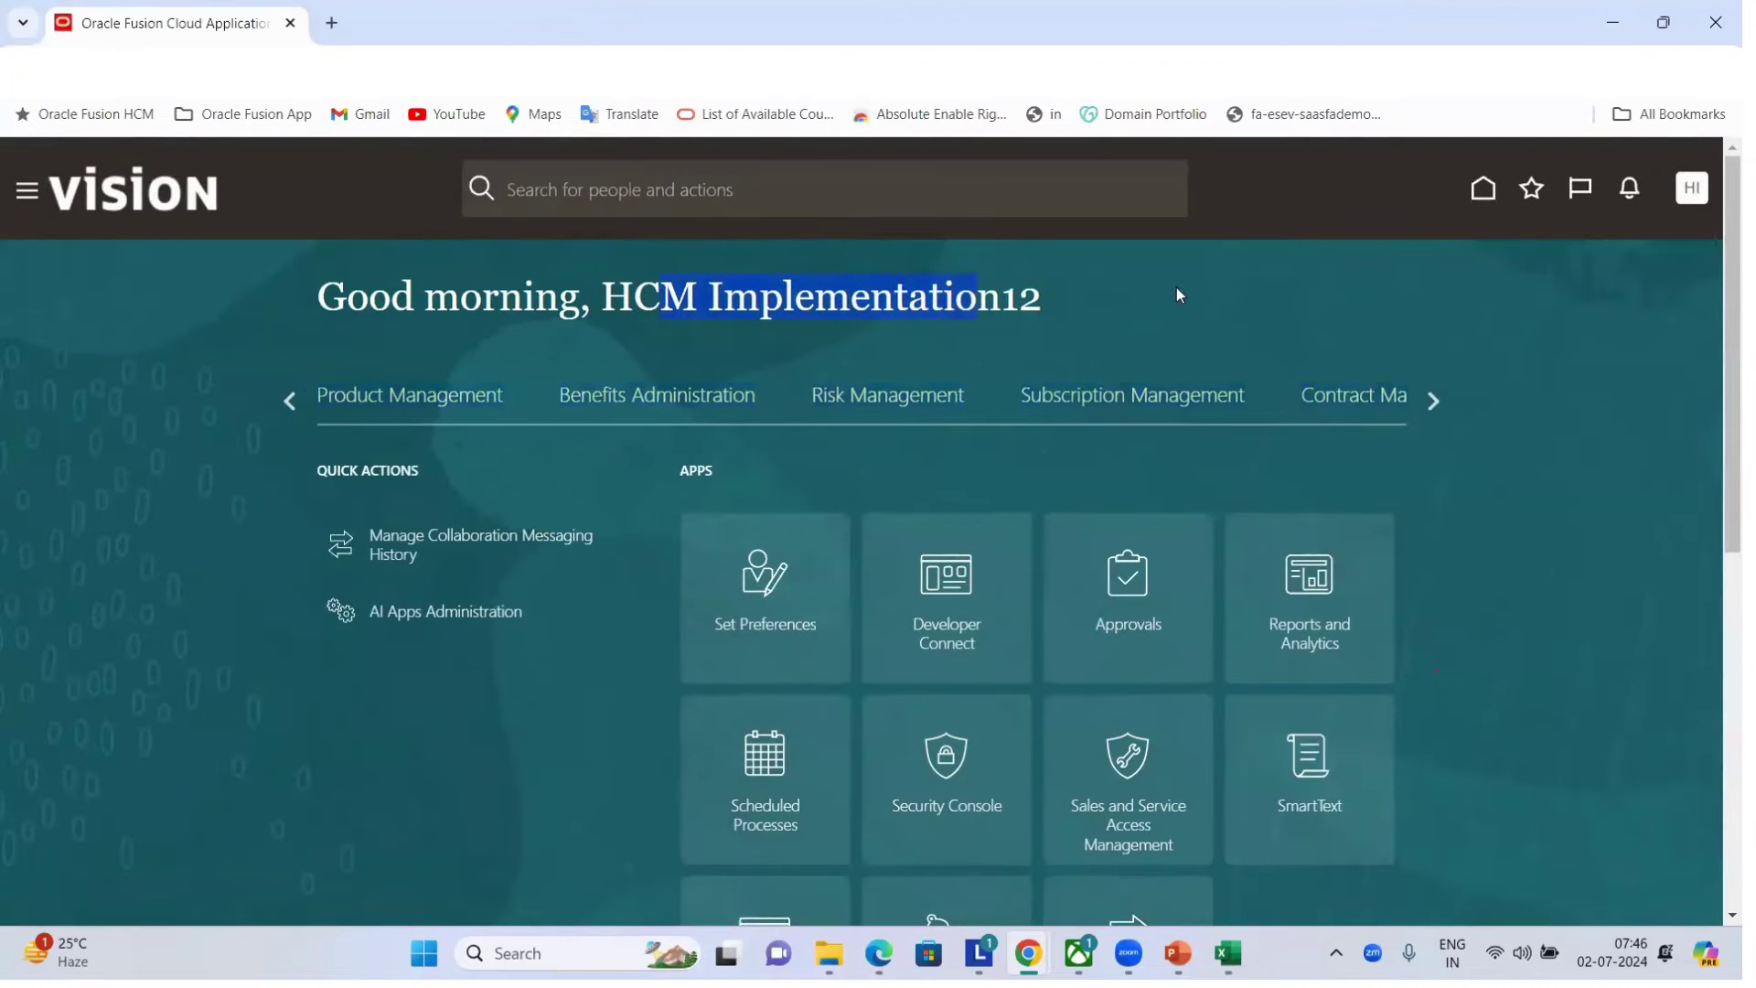
left_click_drag(1178, 295, 1270, 300)
left_click(294, 382)
left_click(293, 398)
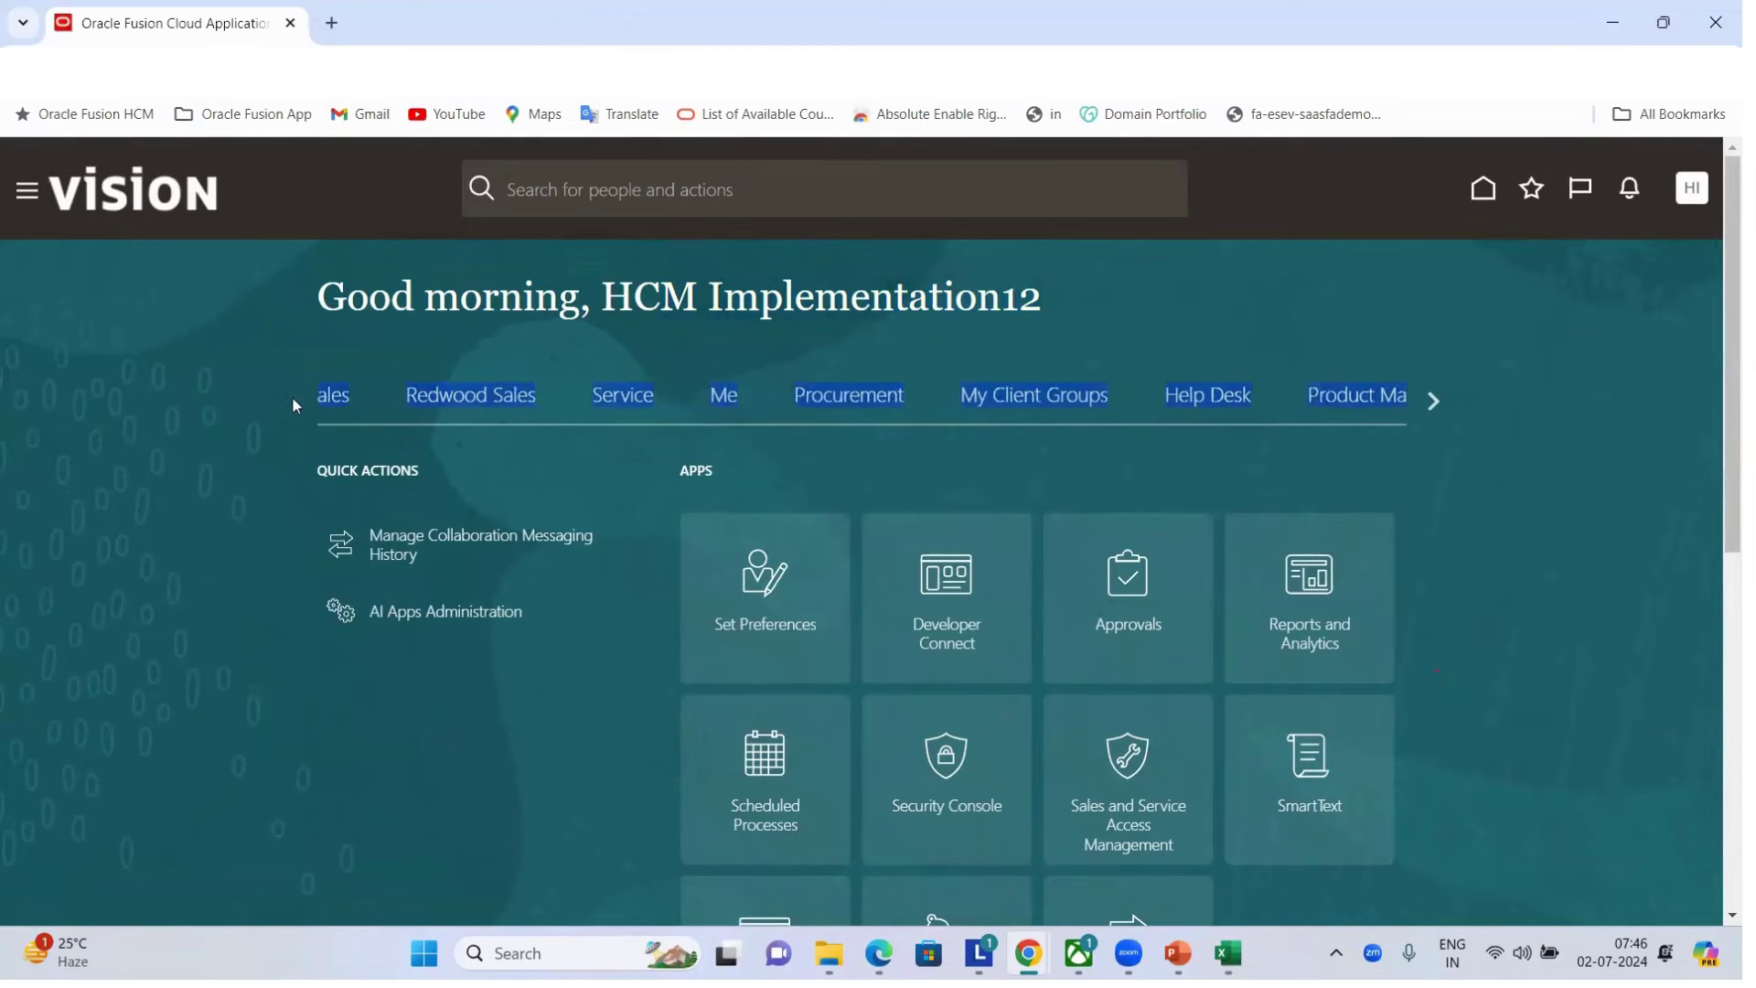
left_click(1050, 404)
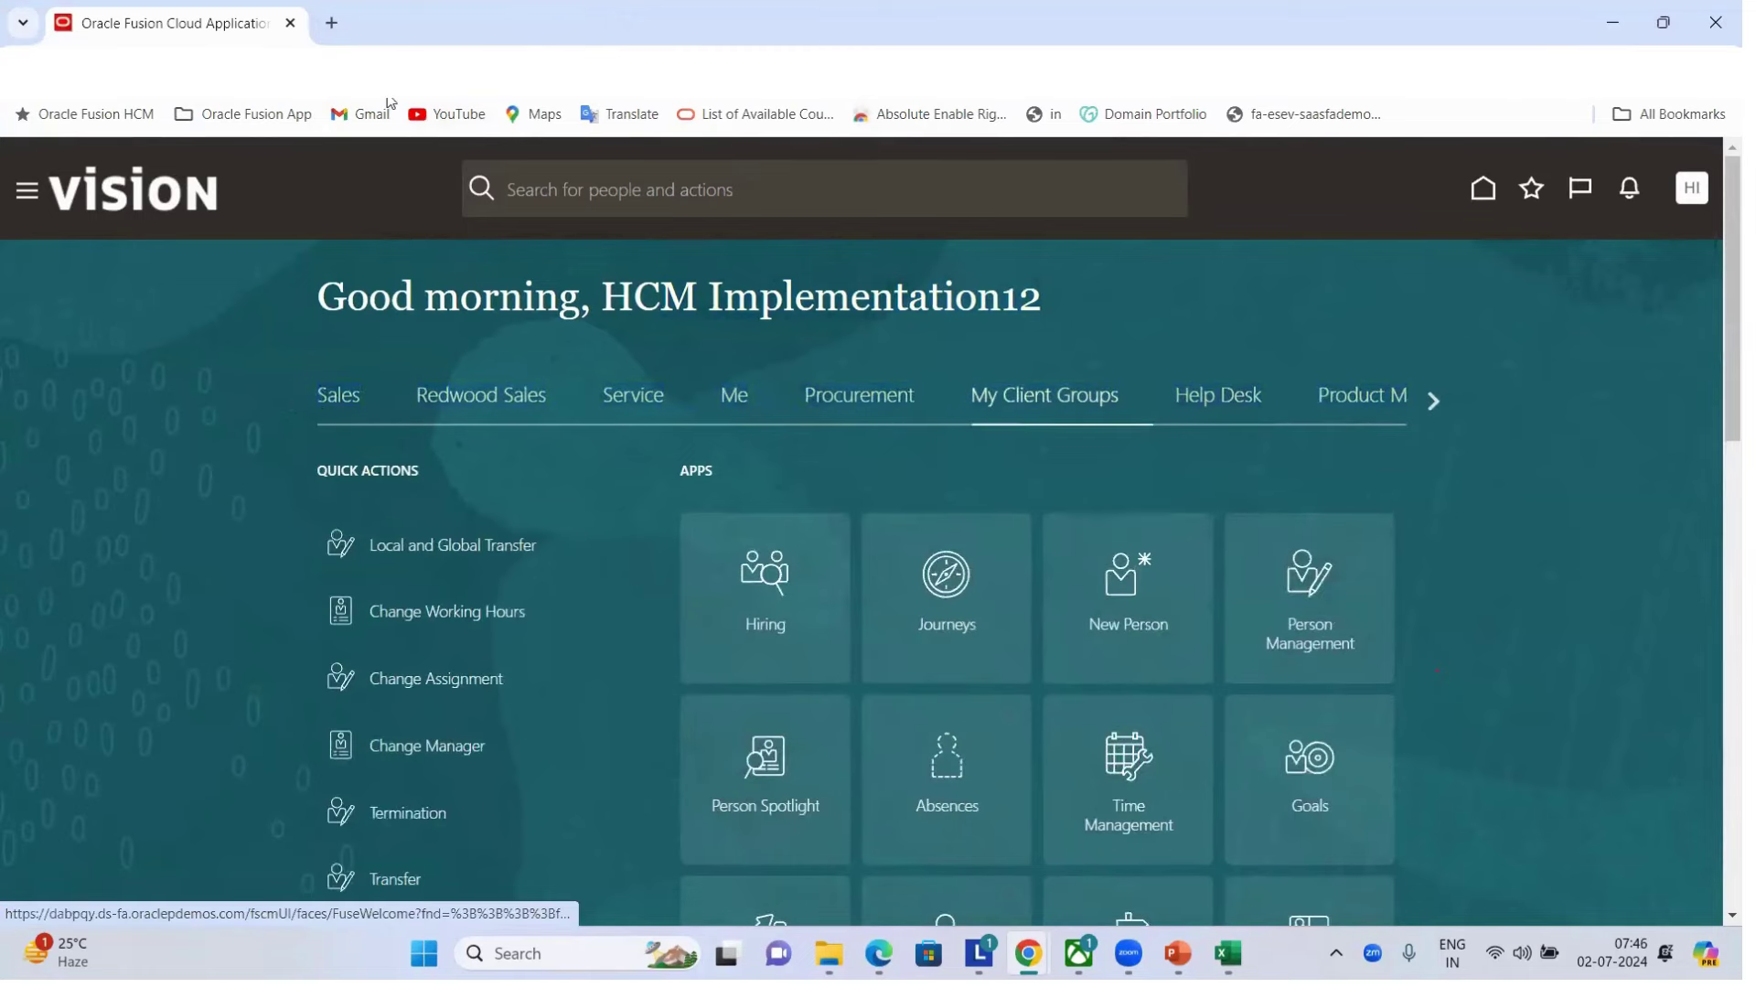
left_click(825, 409)
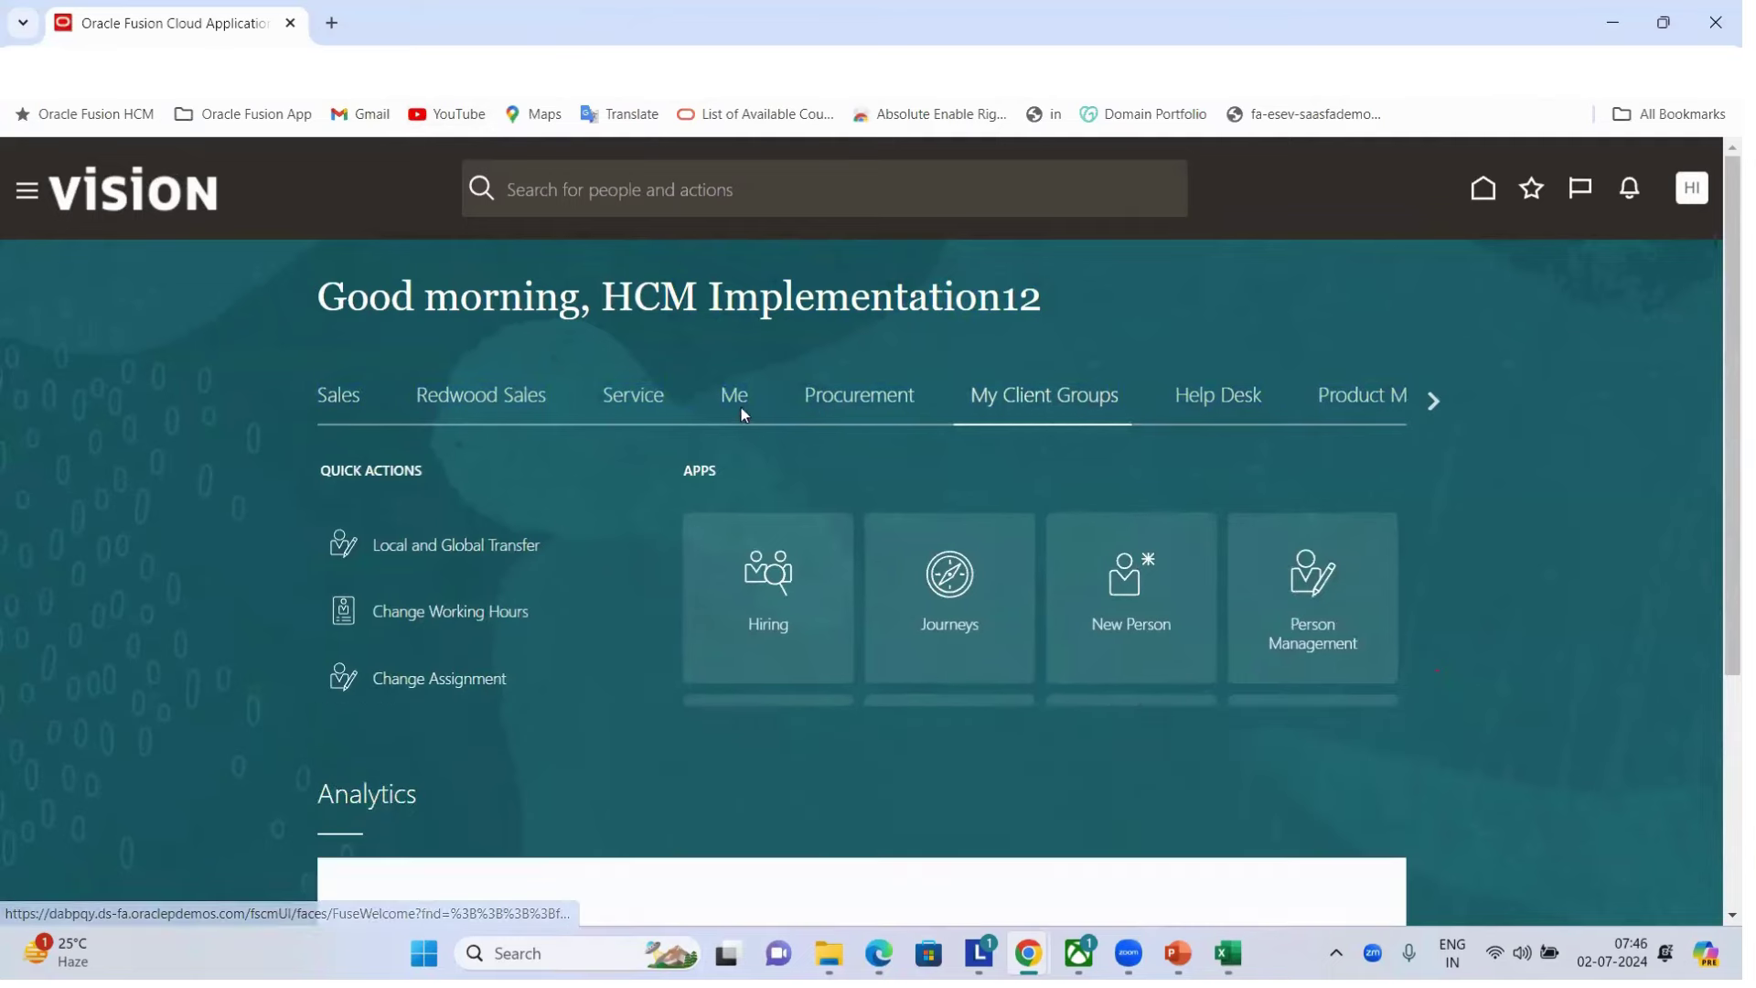
left_click(740, 408)
left_click(1257, 404)
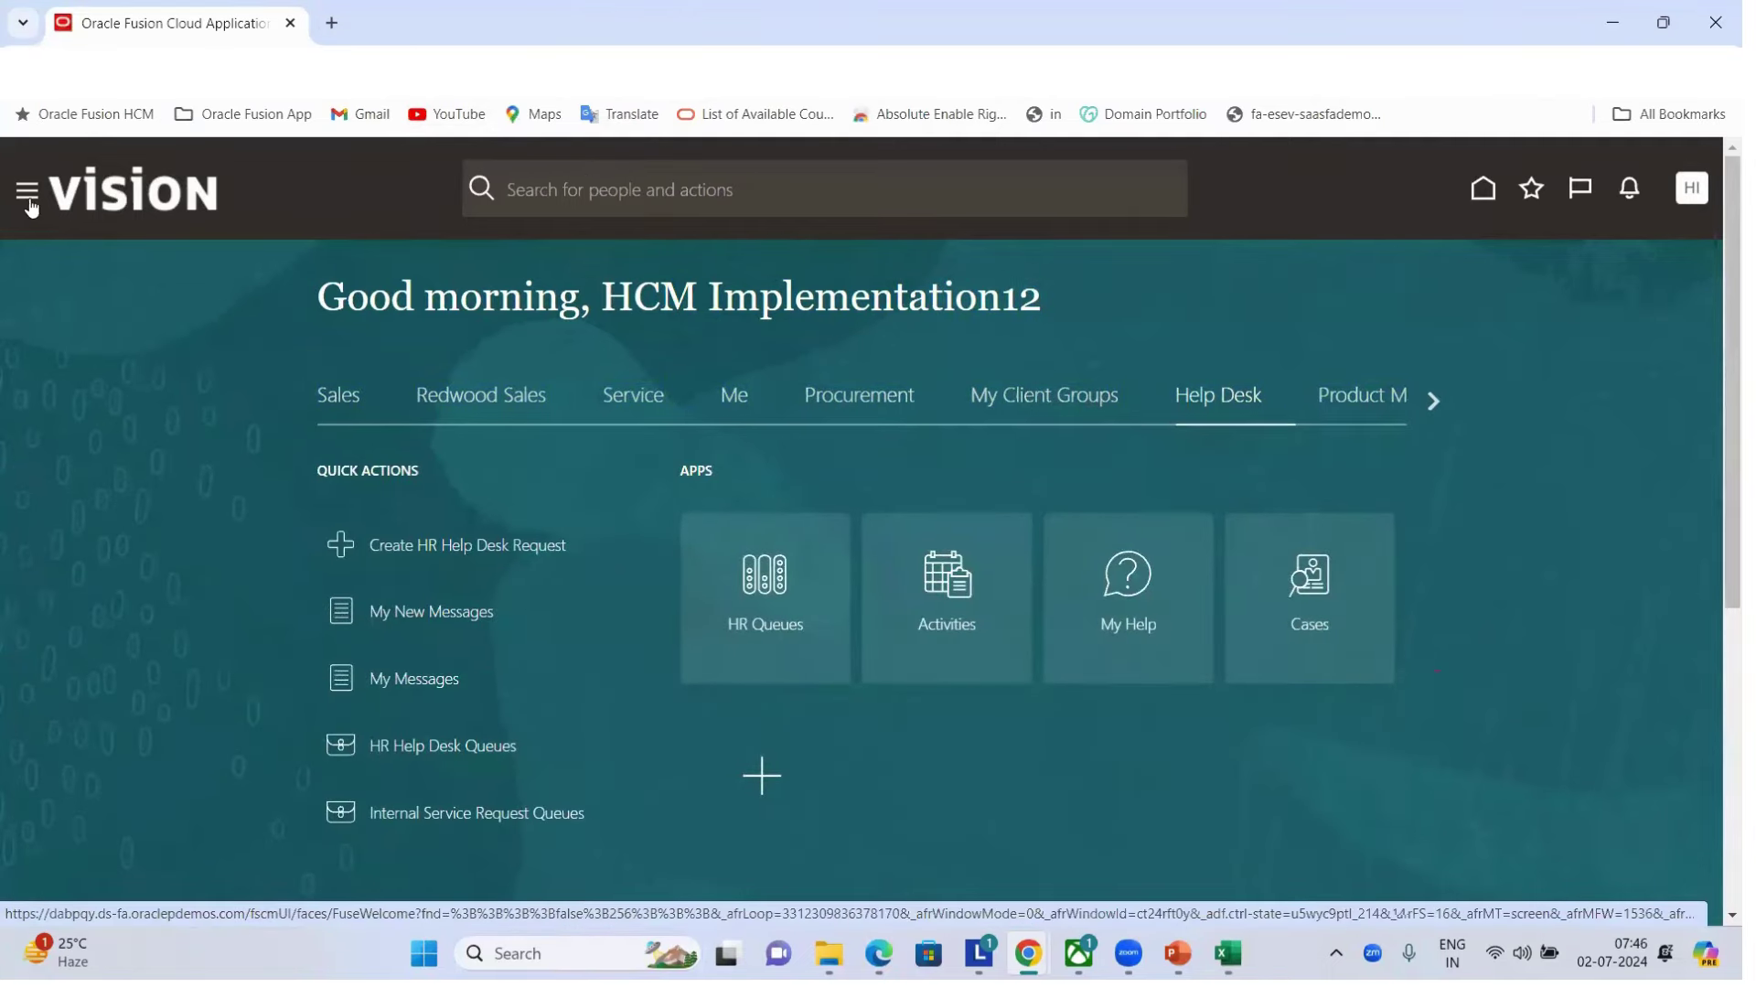
- Check the administrator's Navigator list and Settings and Actions panel
left_click(26, 189)
scroll(129, 357, "down", 7)
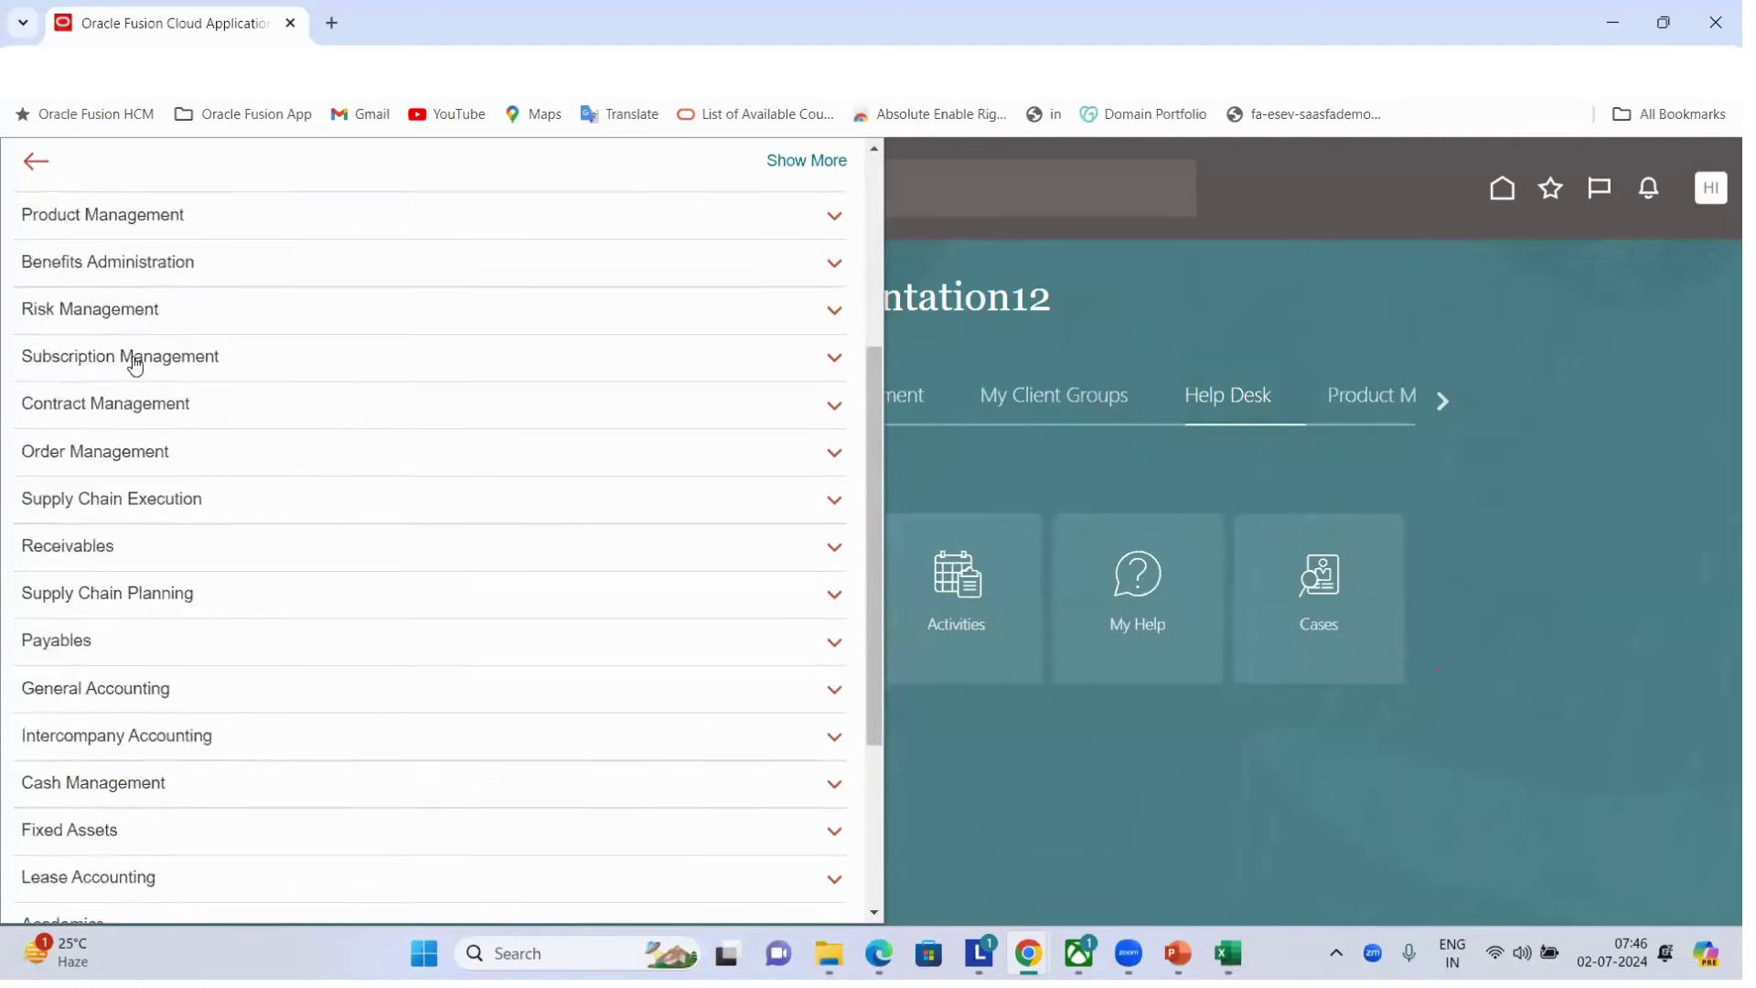
scroll(345, 432, "up", 7)
left_click(1575, 238)
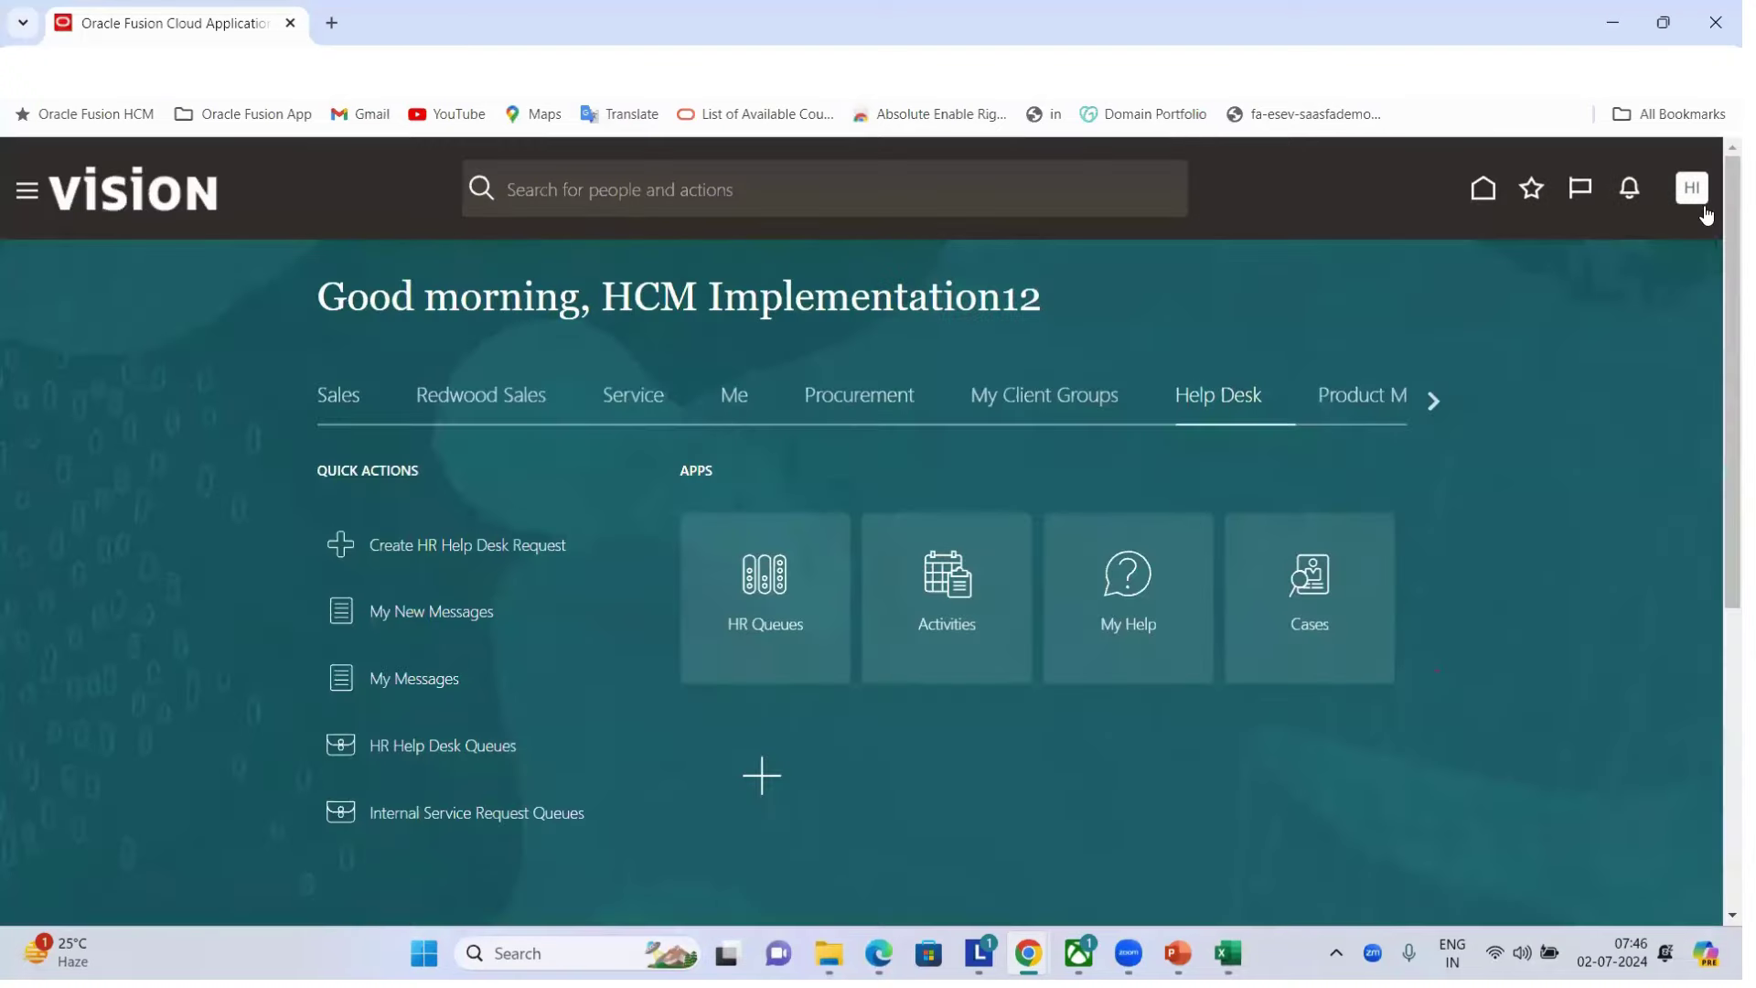
left_click(1703, 208)
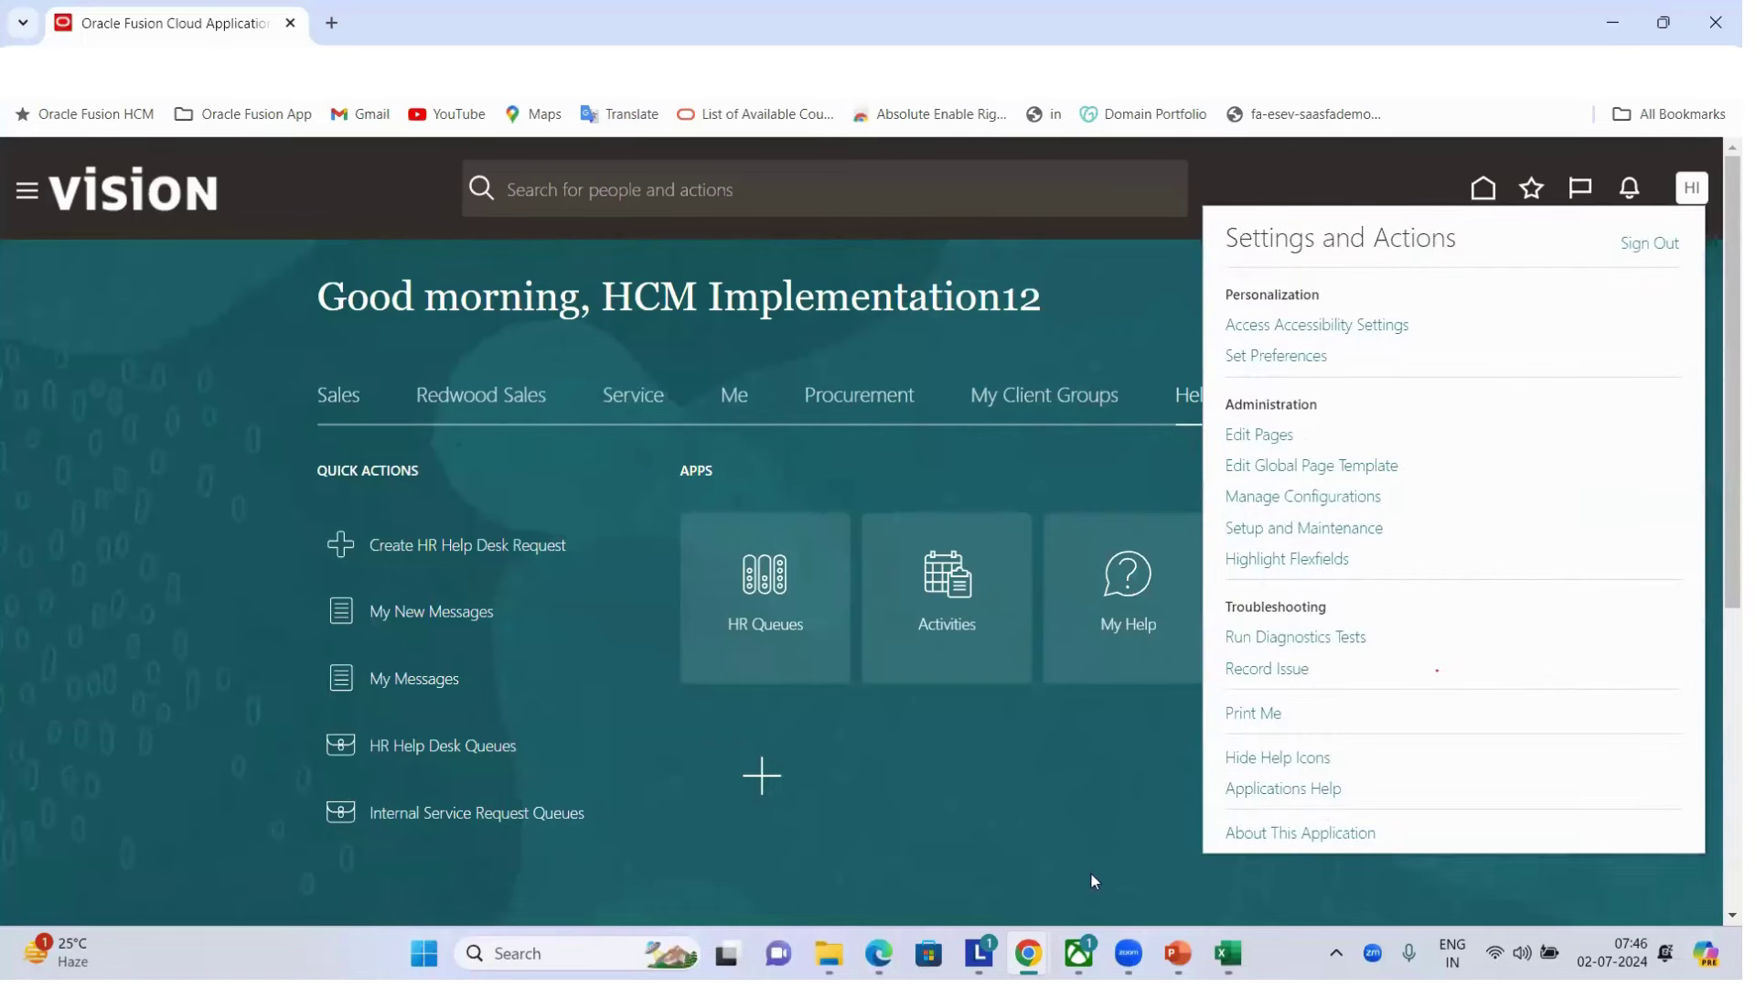
mouse_move(1028, 953)
- In the new user's window, browse its few home areas and show Procurement
left_click(1151, 846)
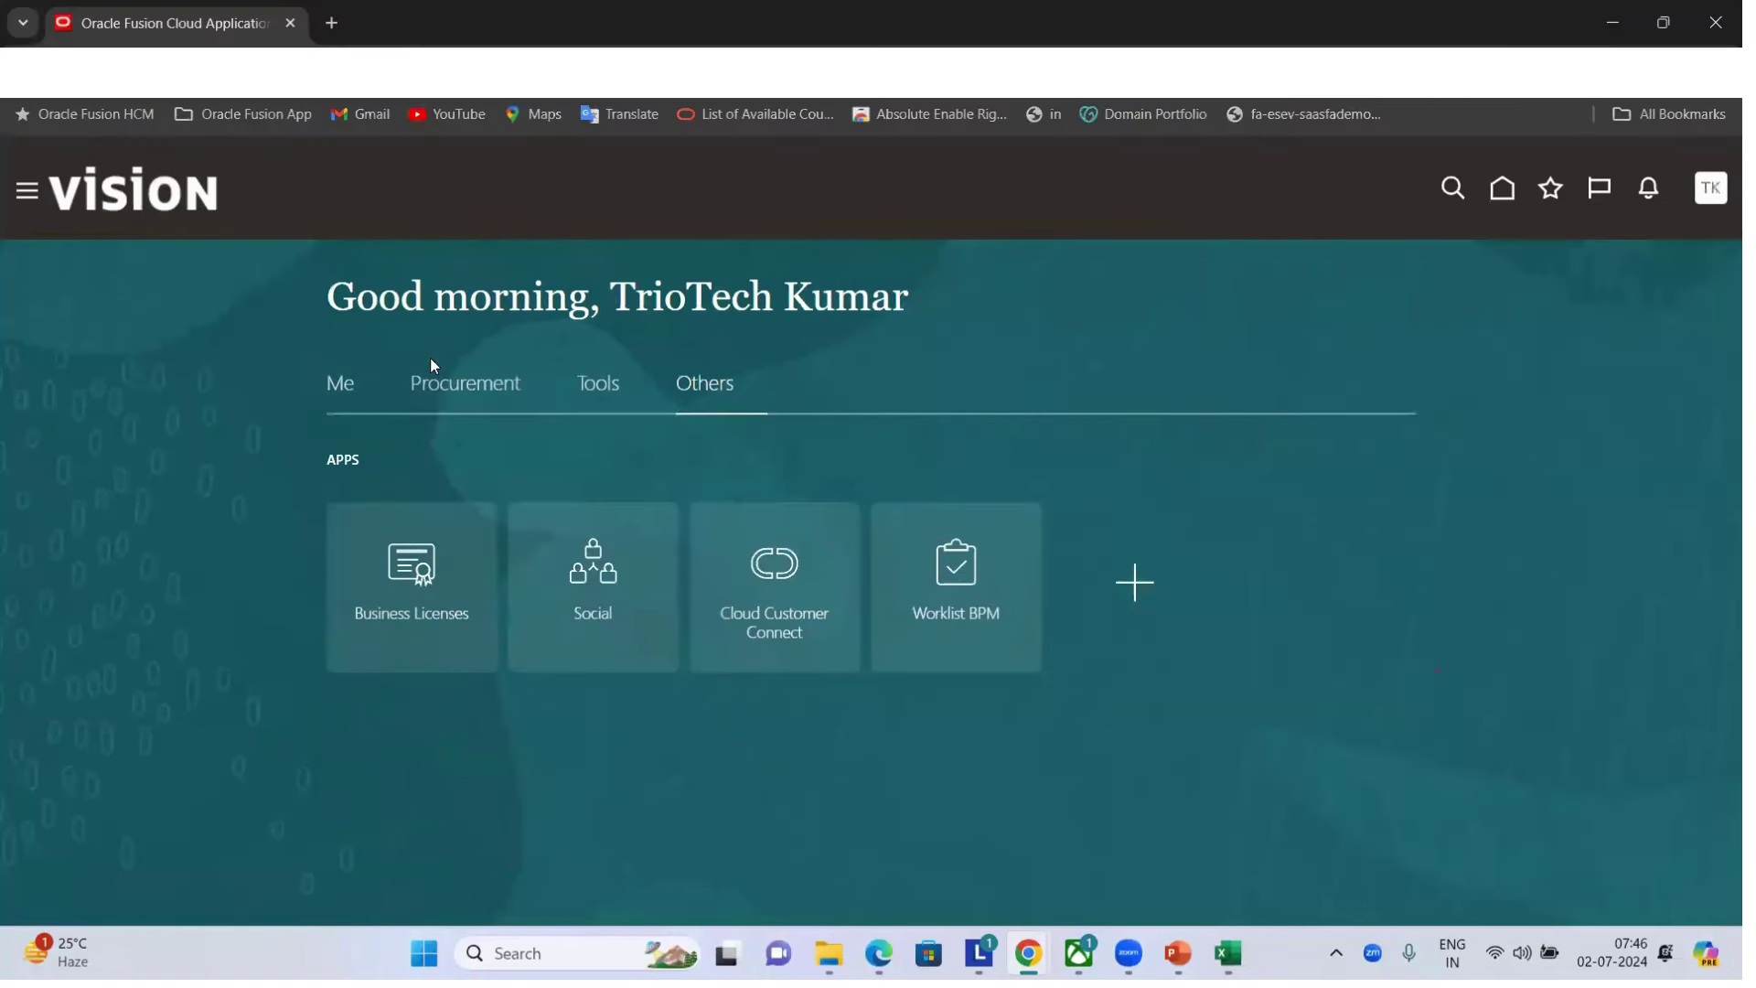
left_click(351, 391)
left_click(459, 391)
left_click(622, 387)
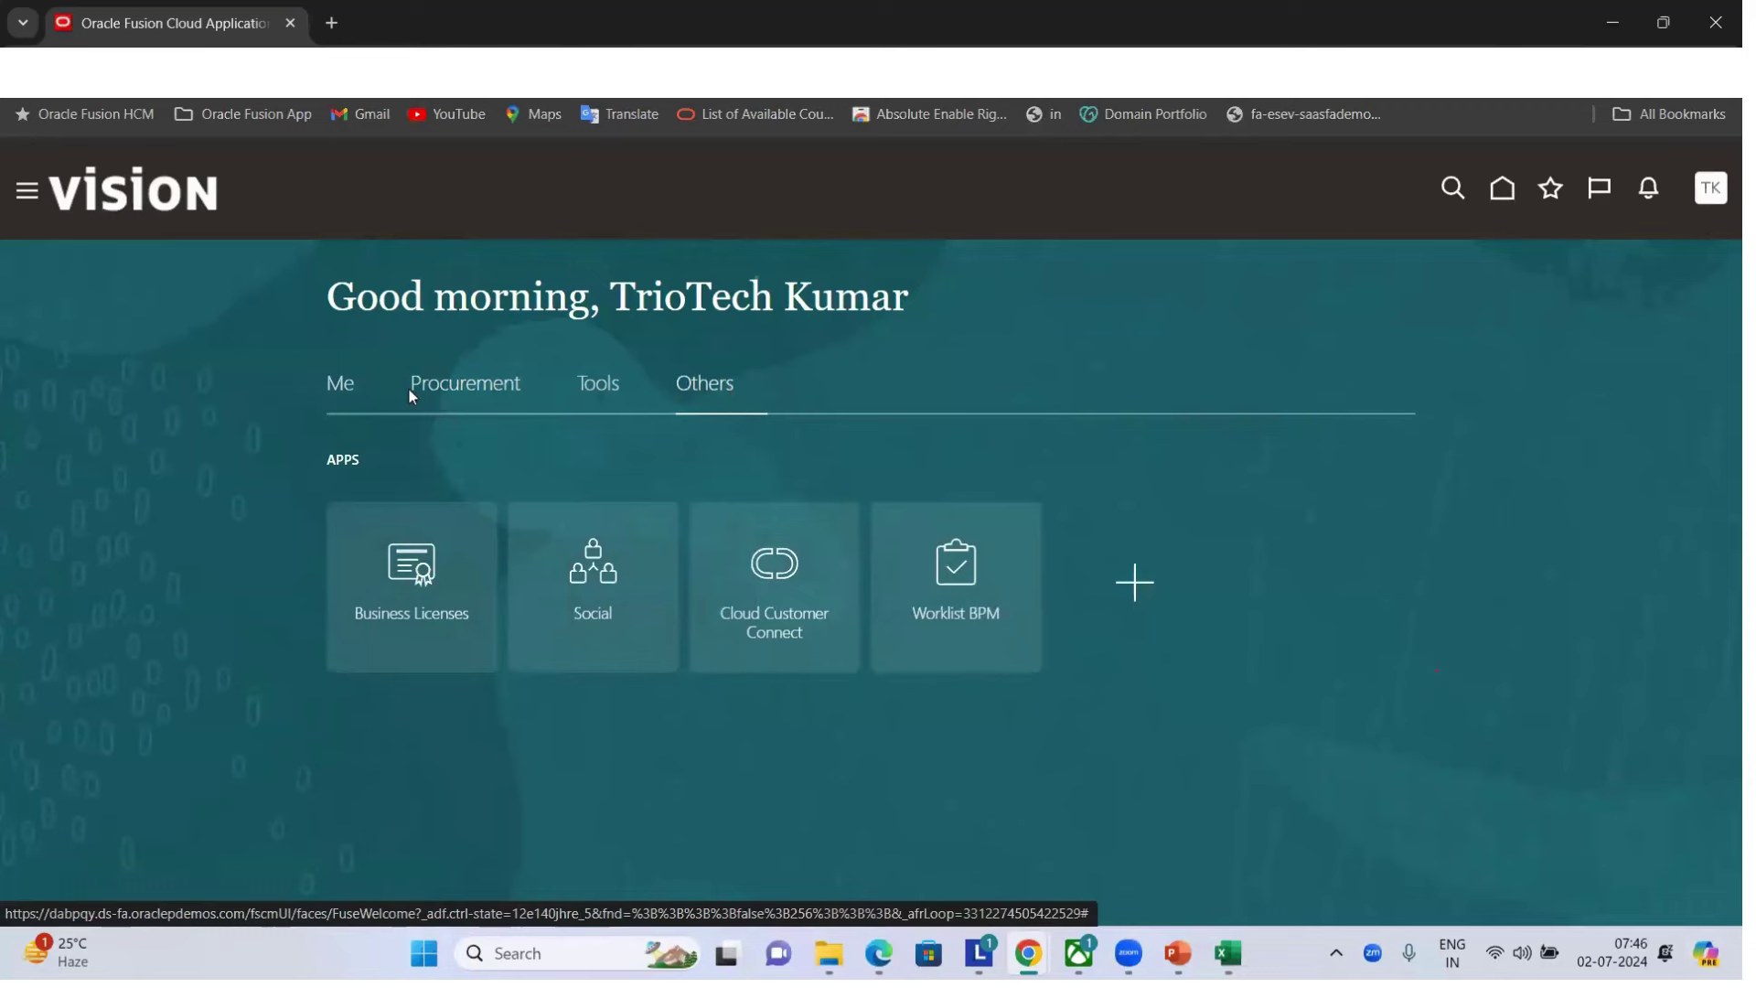
left_click(470, 389)
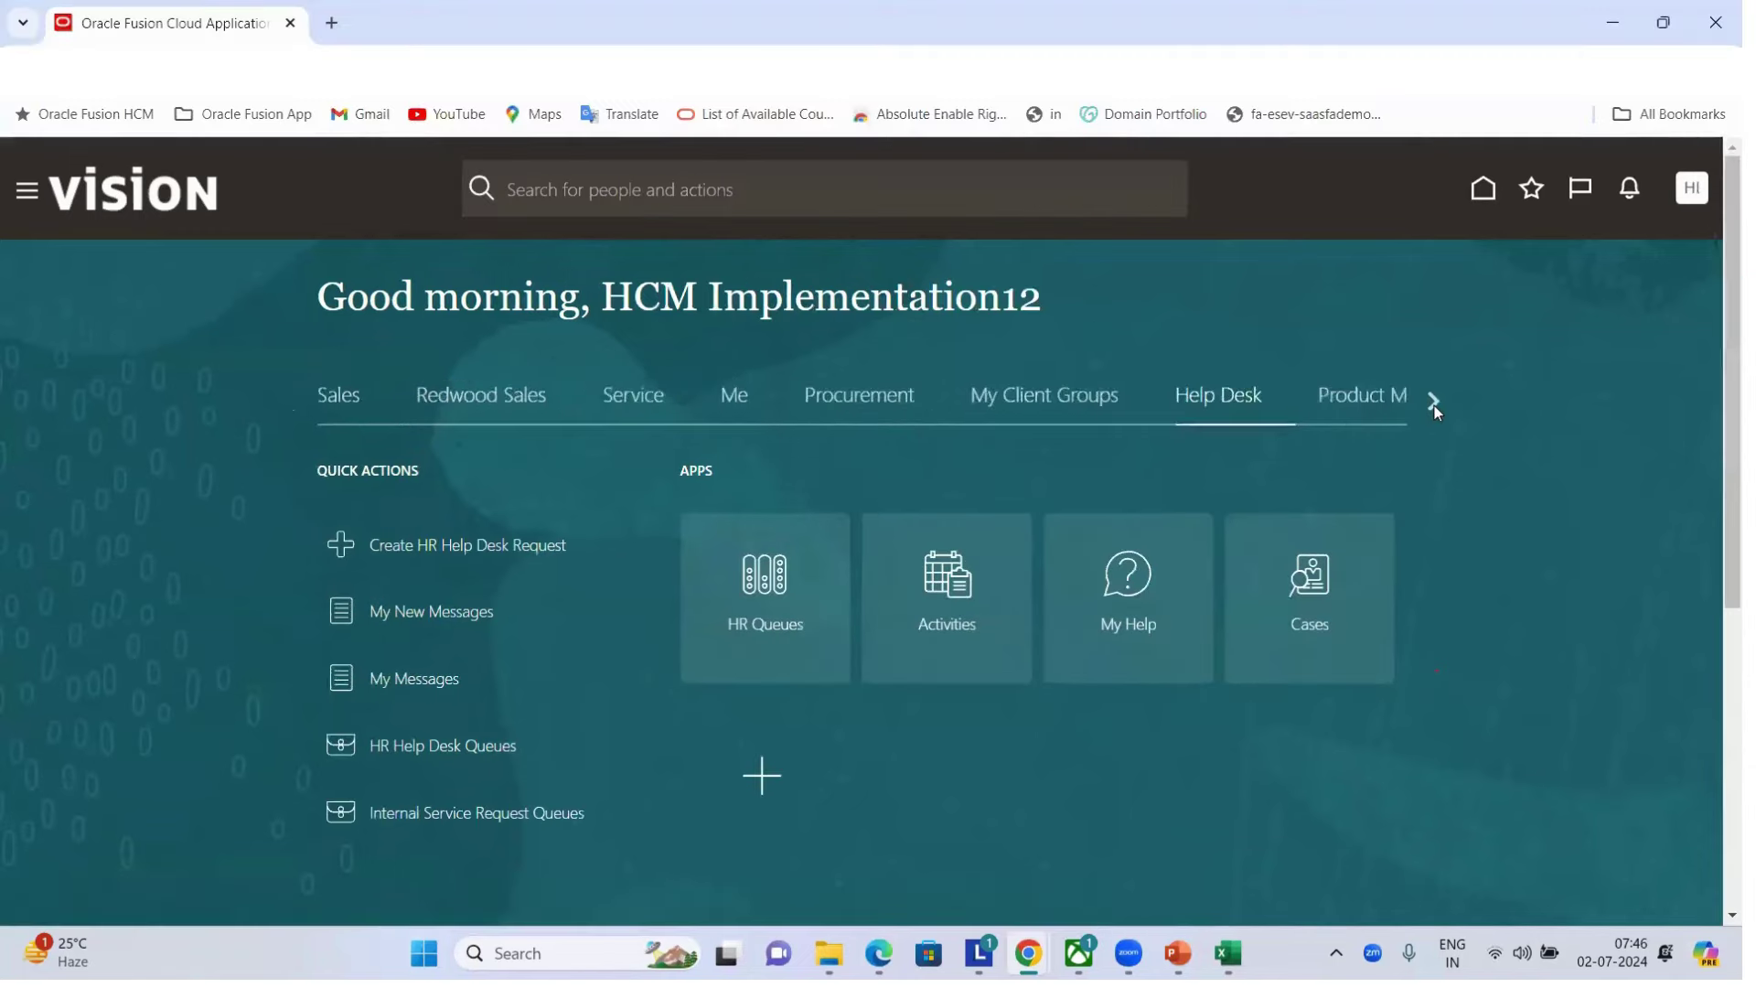
- Back in the administrator's window, page forward to the Tools area apps
left_click(1434, 403)
left_click(1434, 403)
left_click(1435, 402)
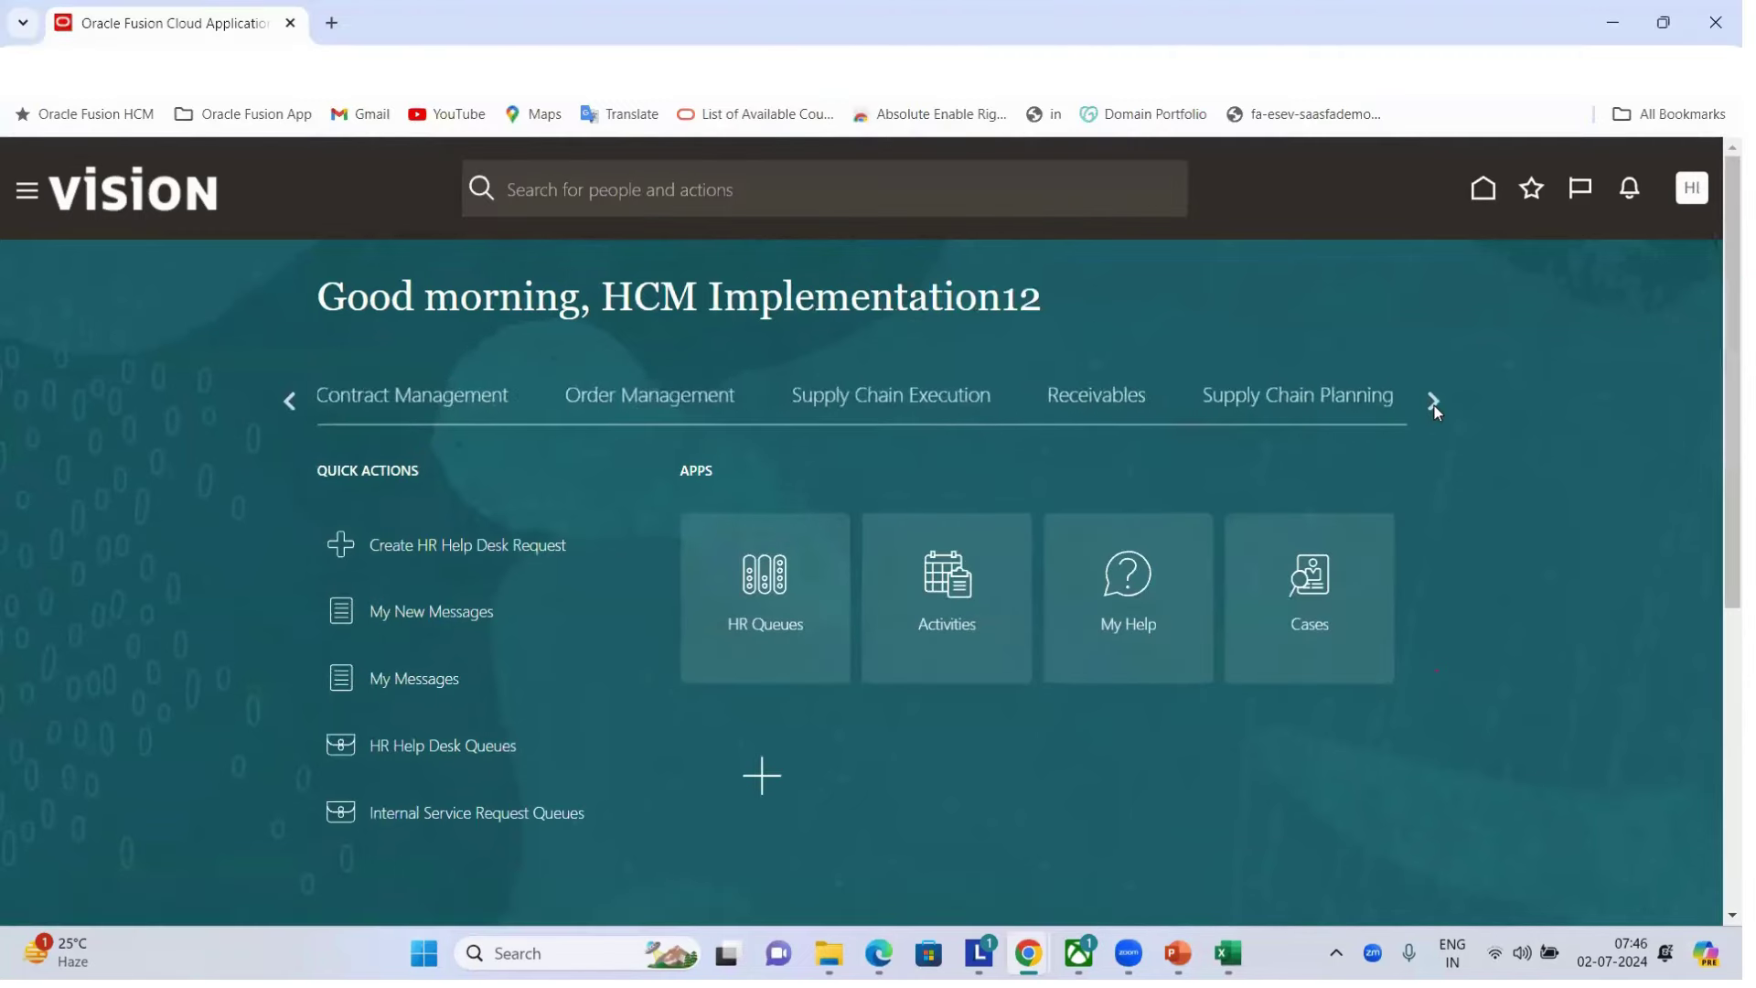
left_click(1435, 402)
left_click(1434, 402)
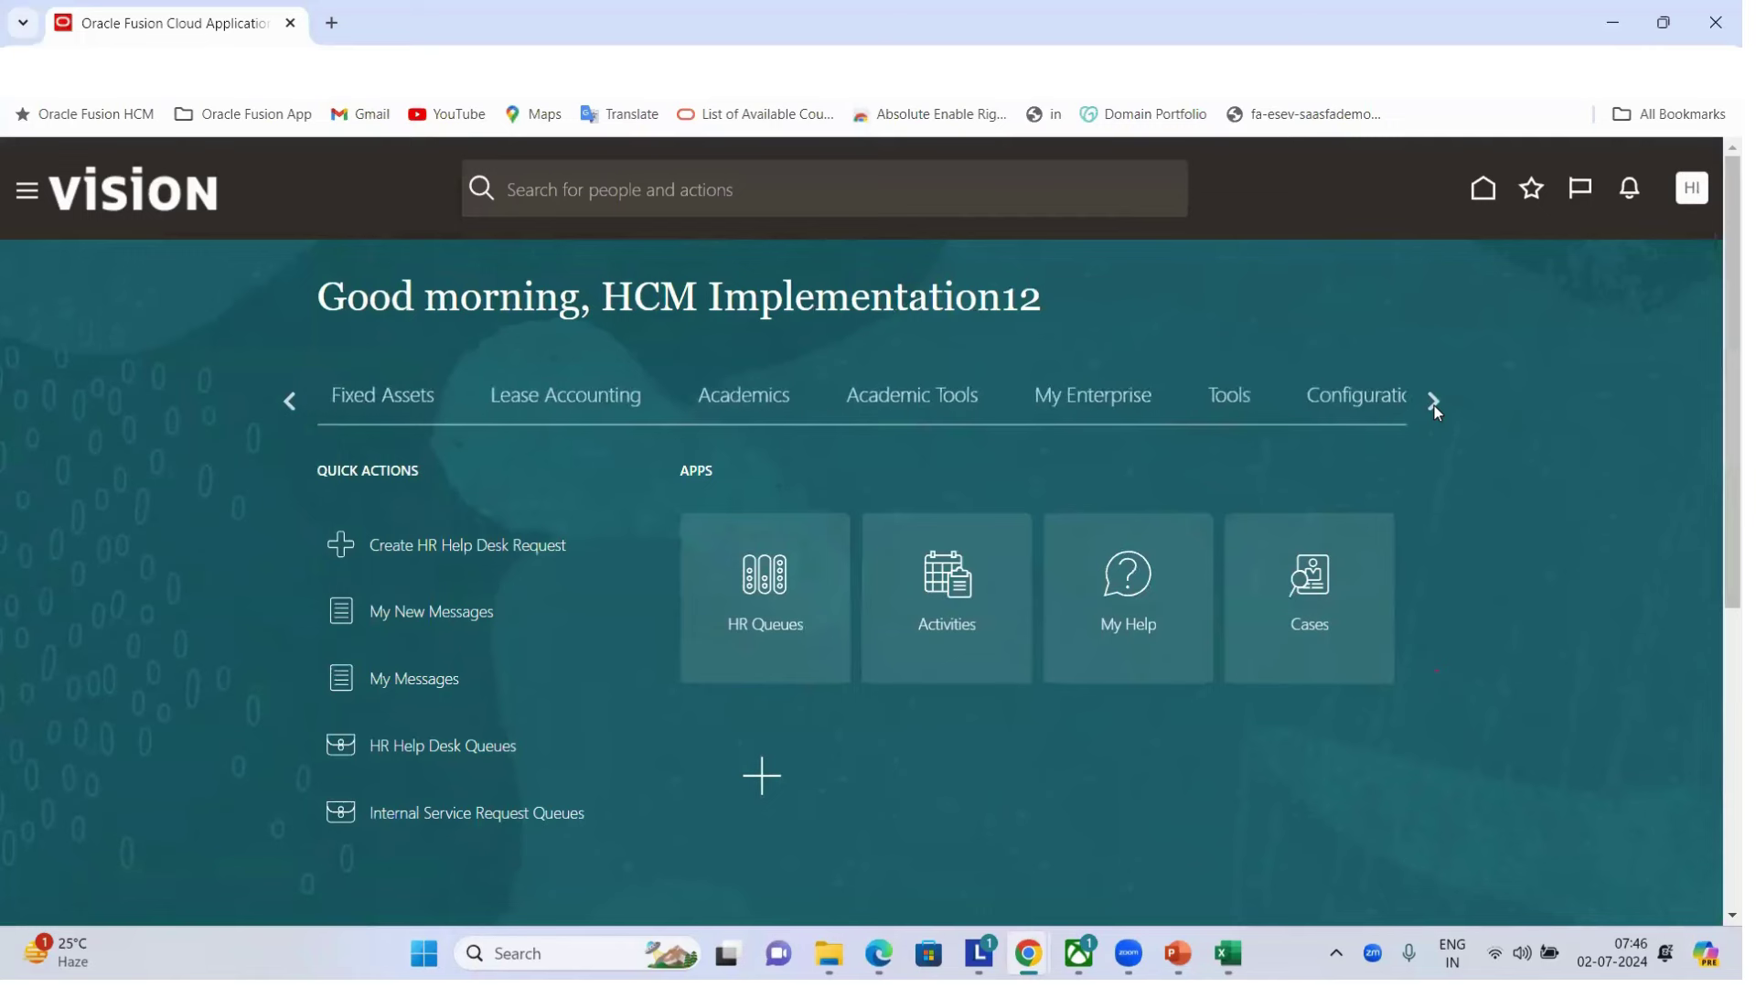
left_click(1216, 402)
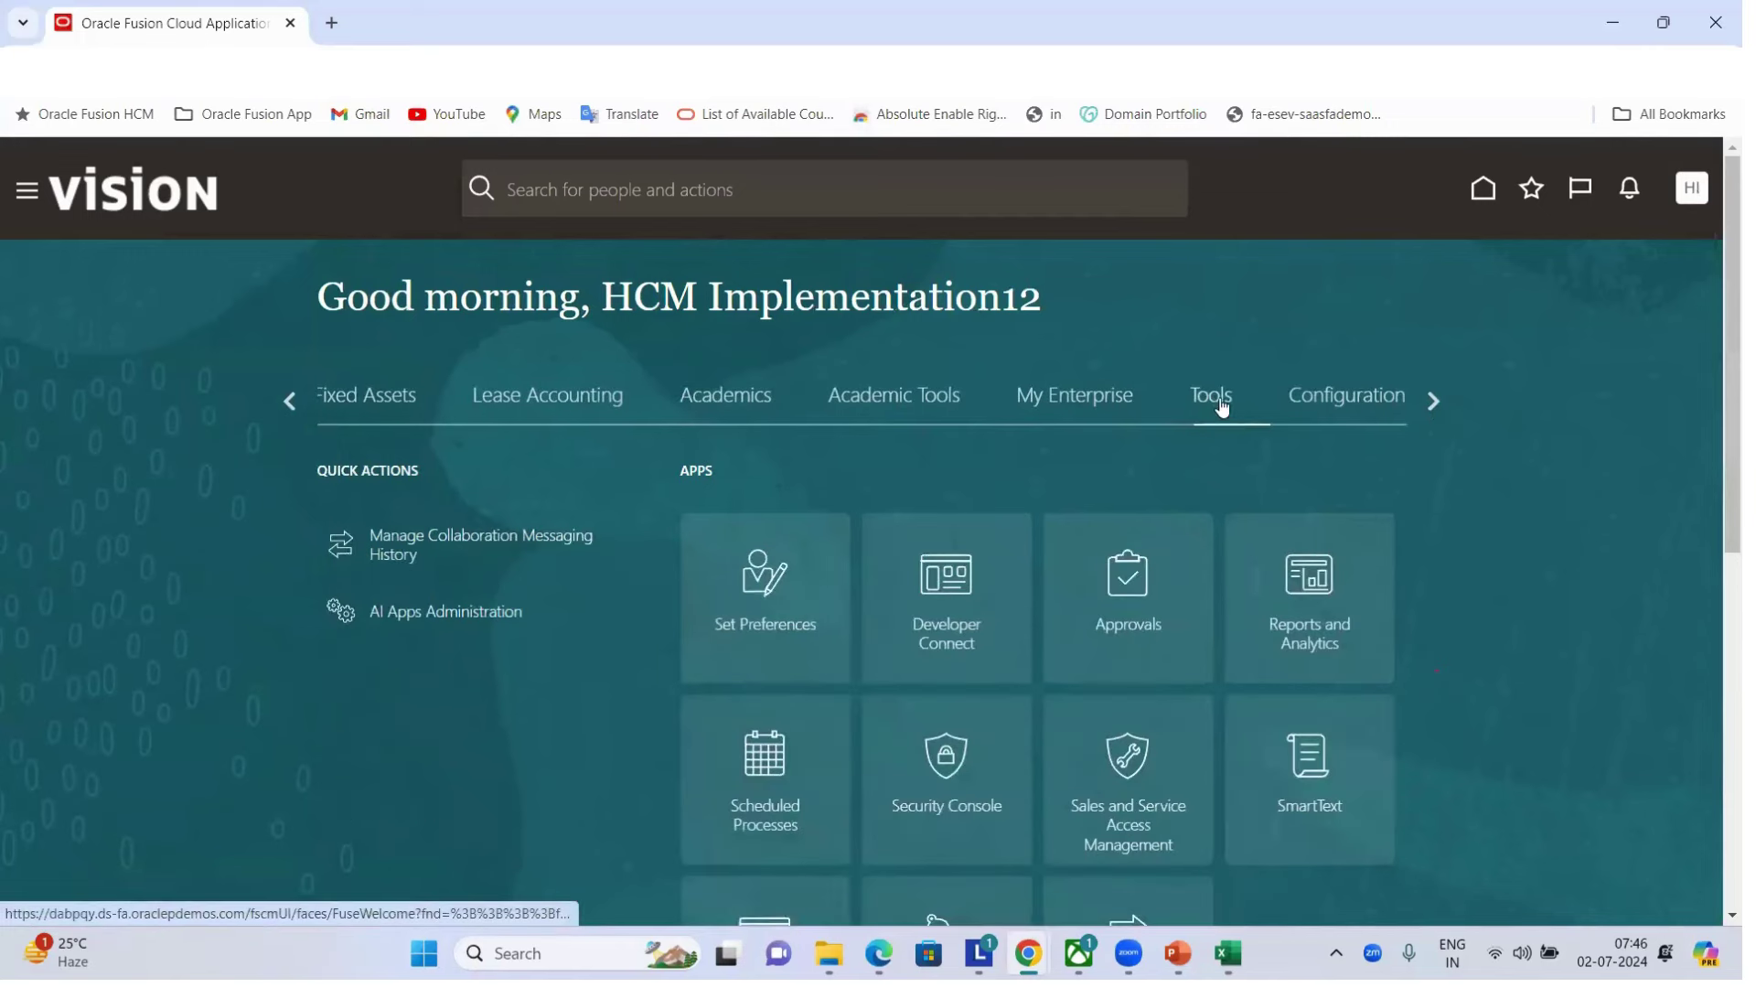
- Open the Security Console and search its users for TrioTech
left_click(948, 776)
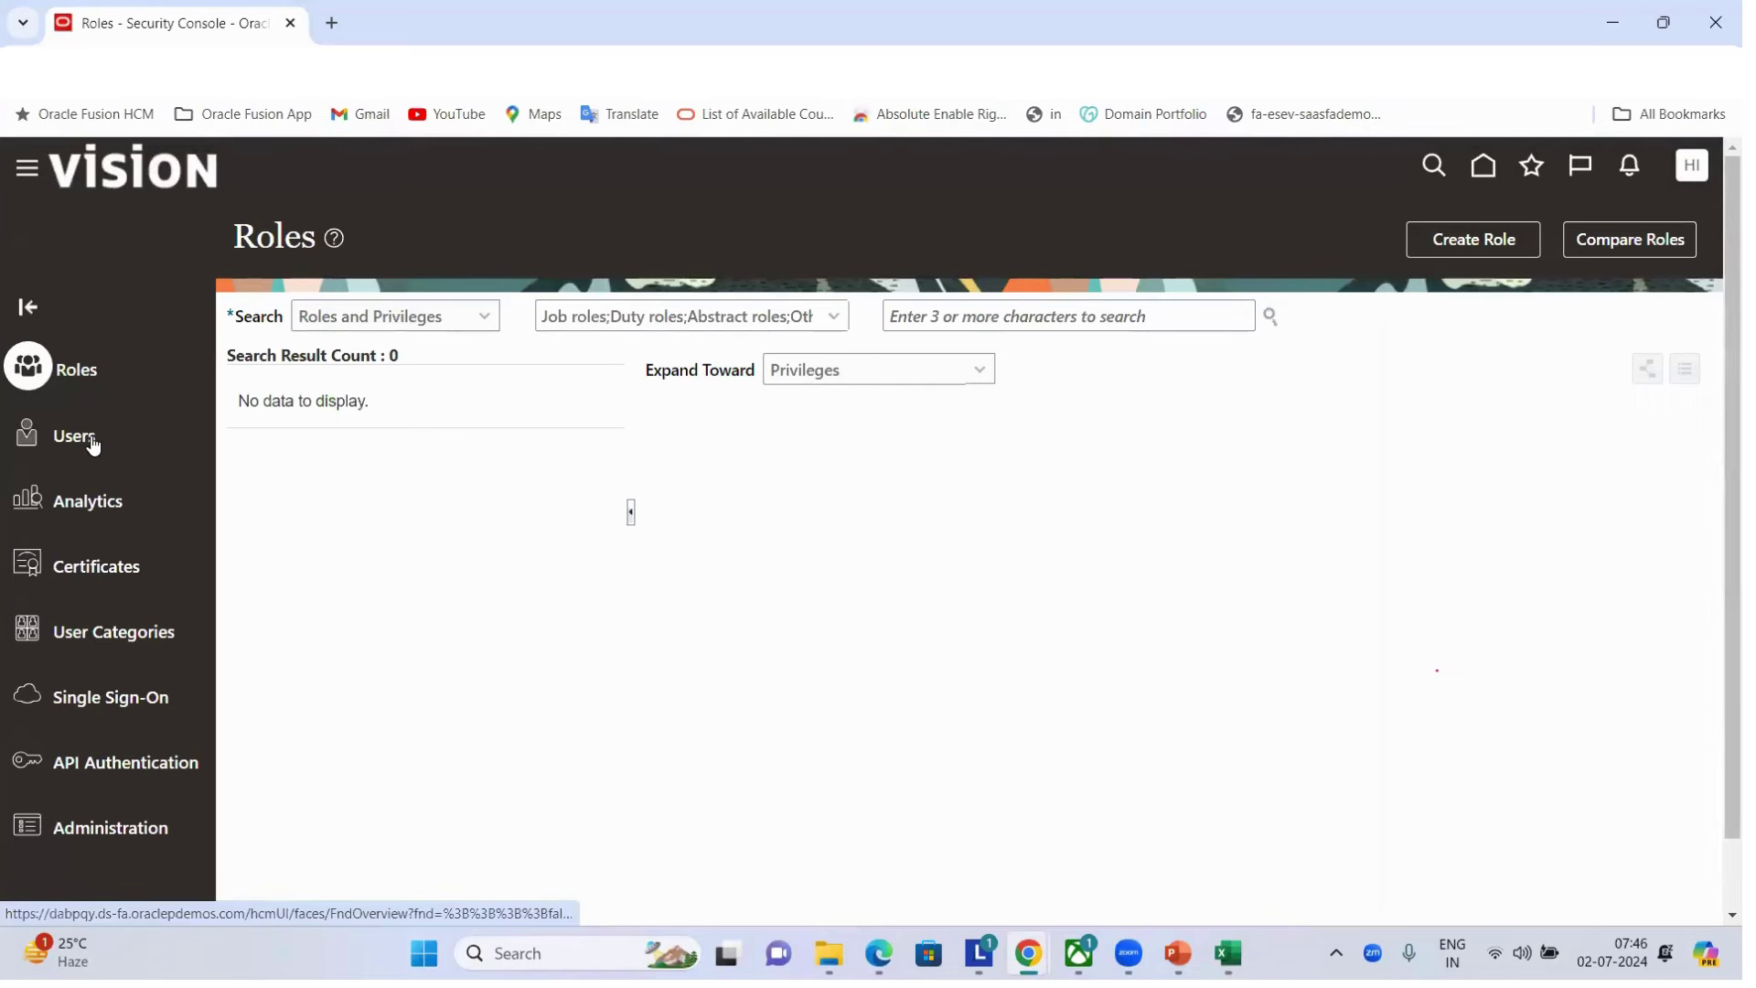
left_click(979, 311)
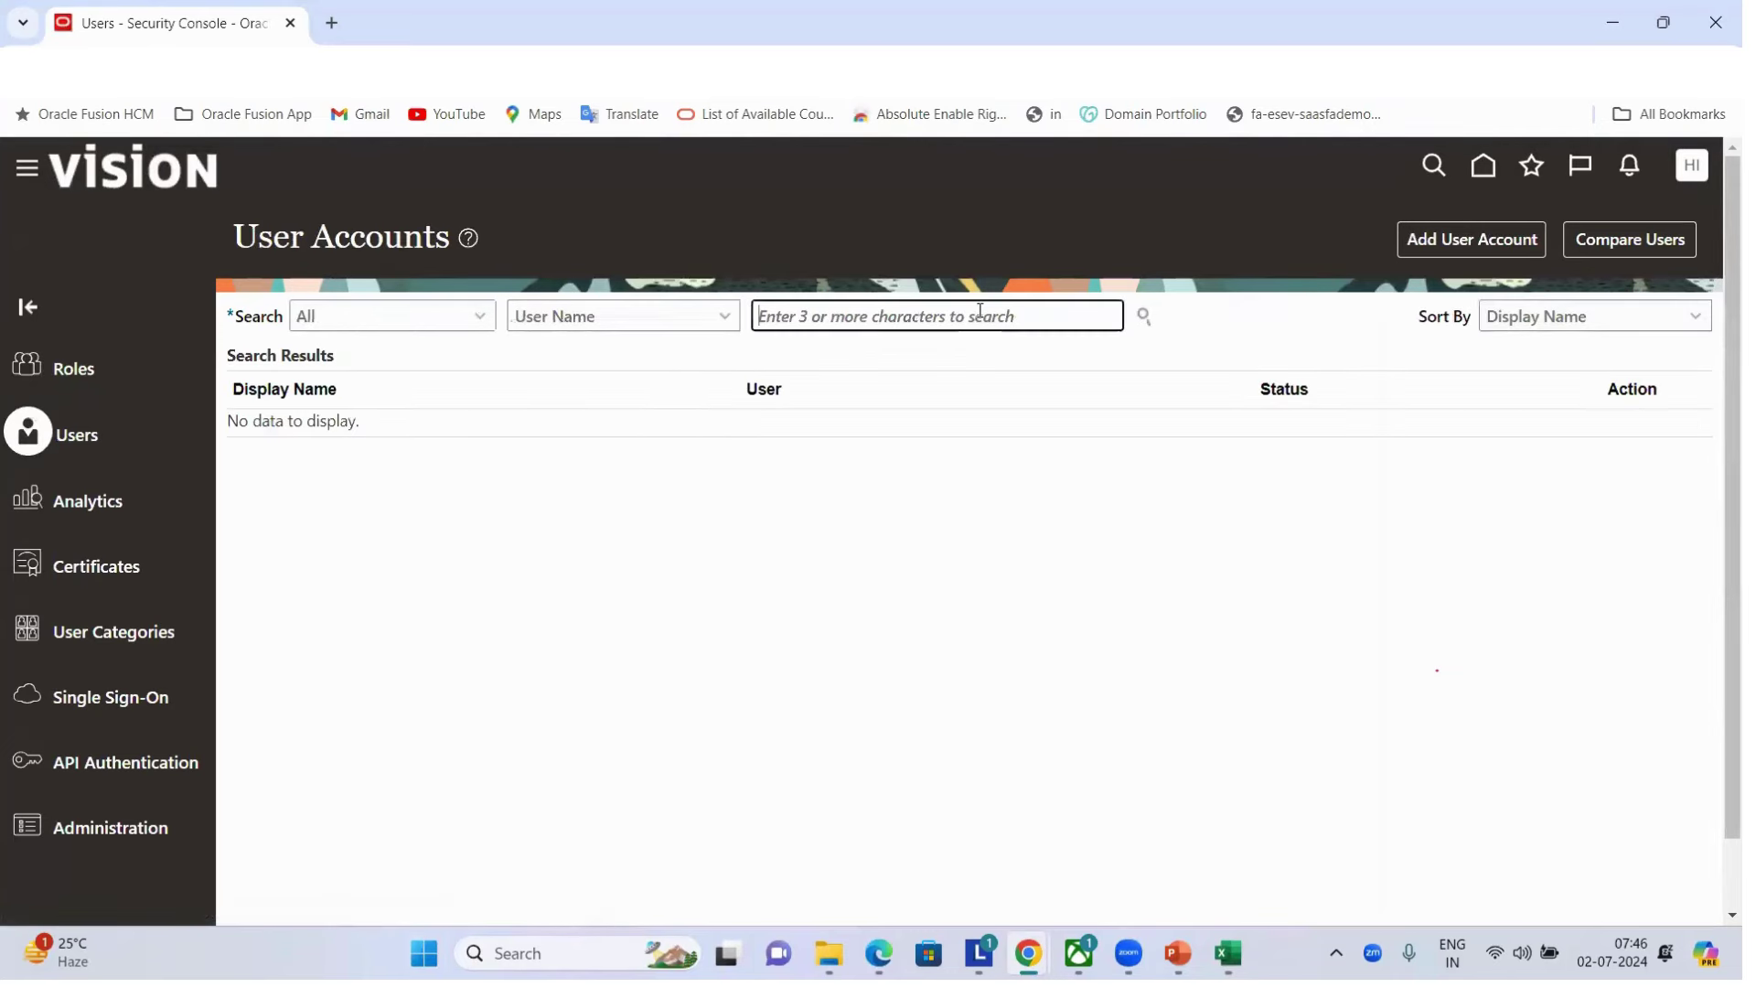
type("TrioT")
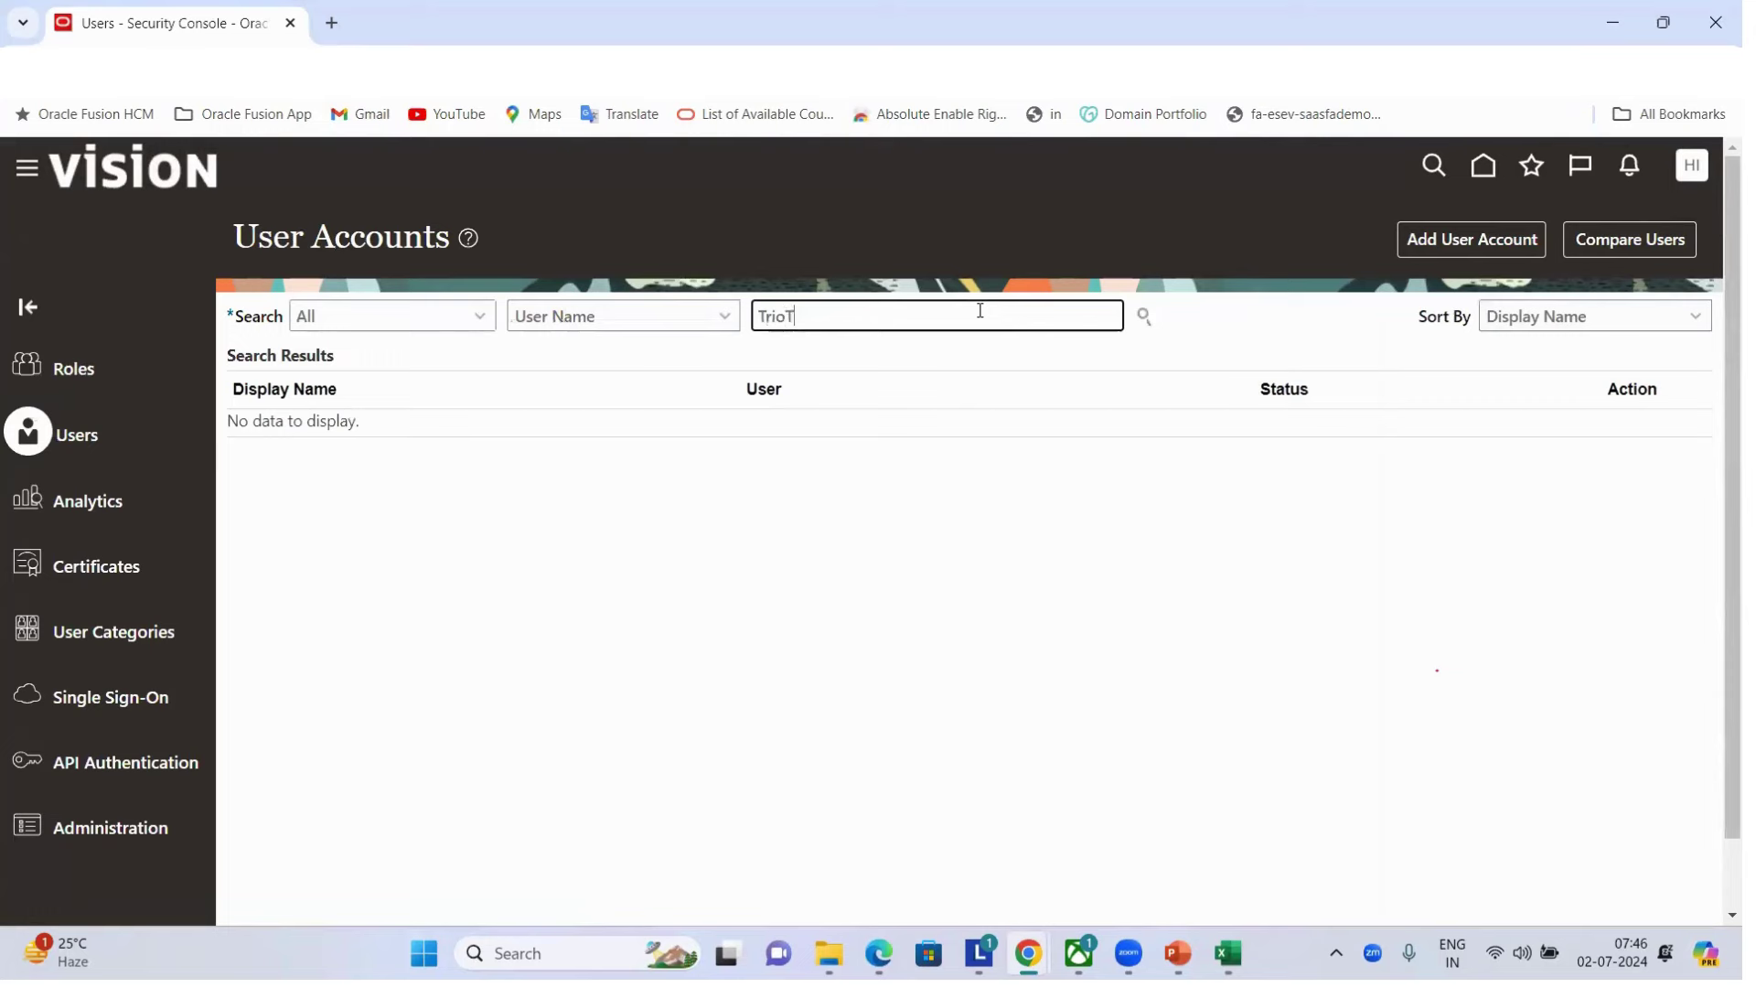
type("ech")
key("Return")
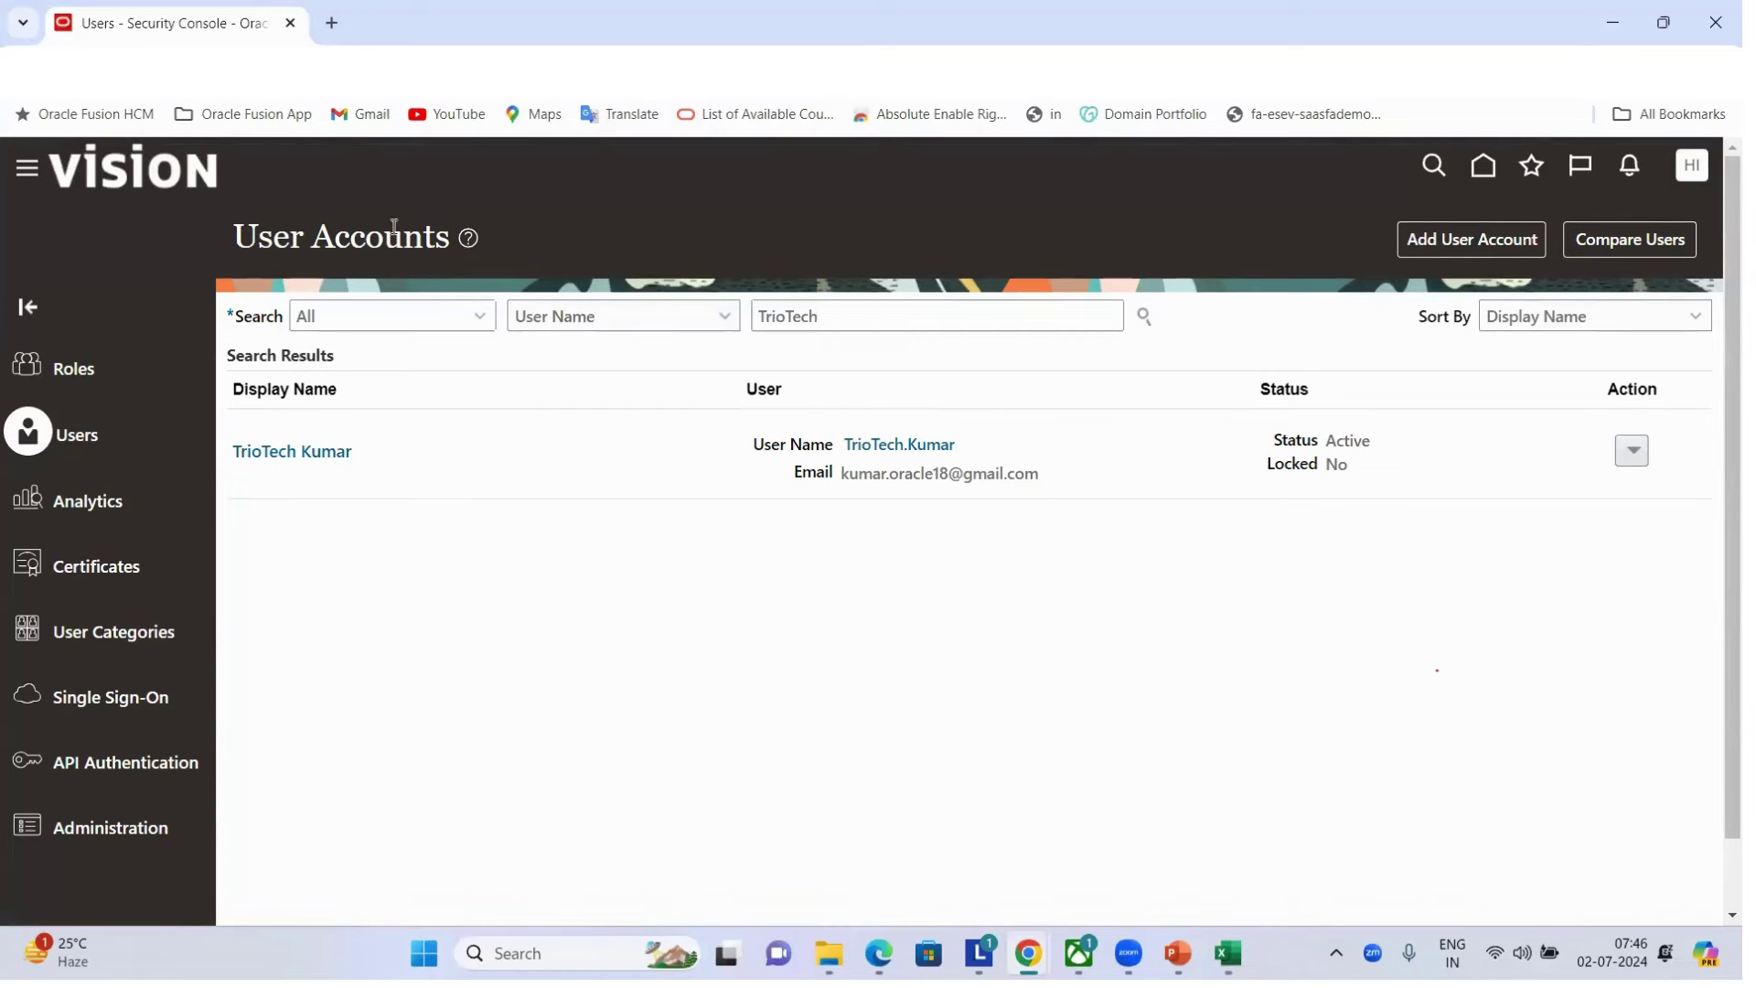
left_click_drag(857, 317, 667, 331)
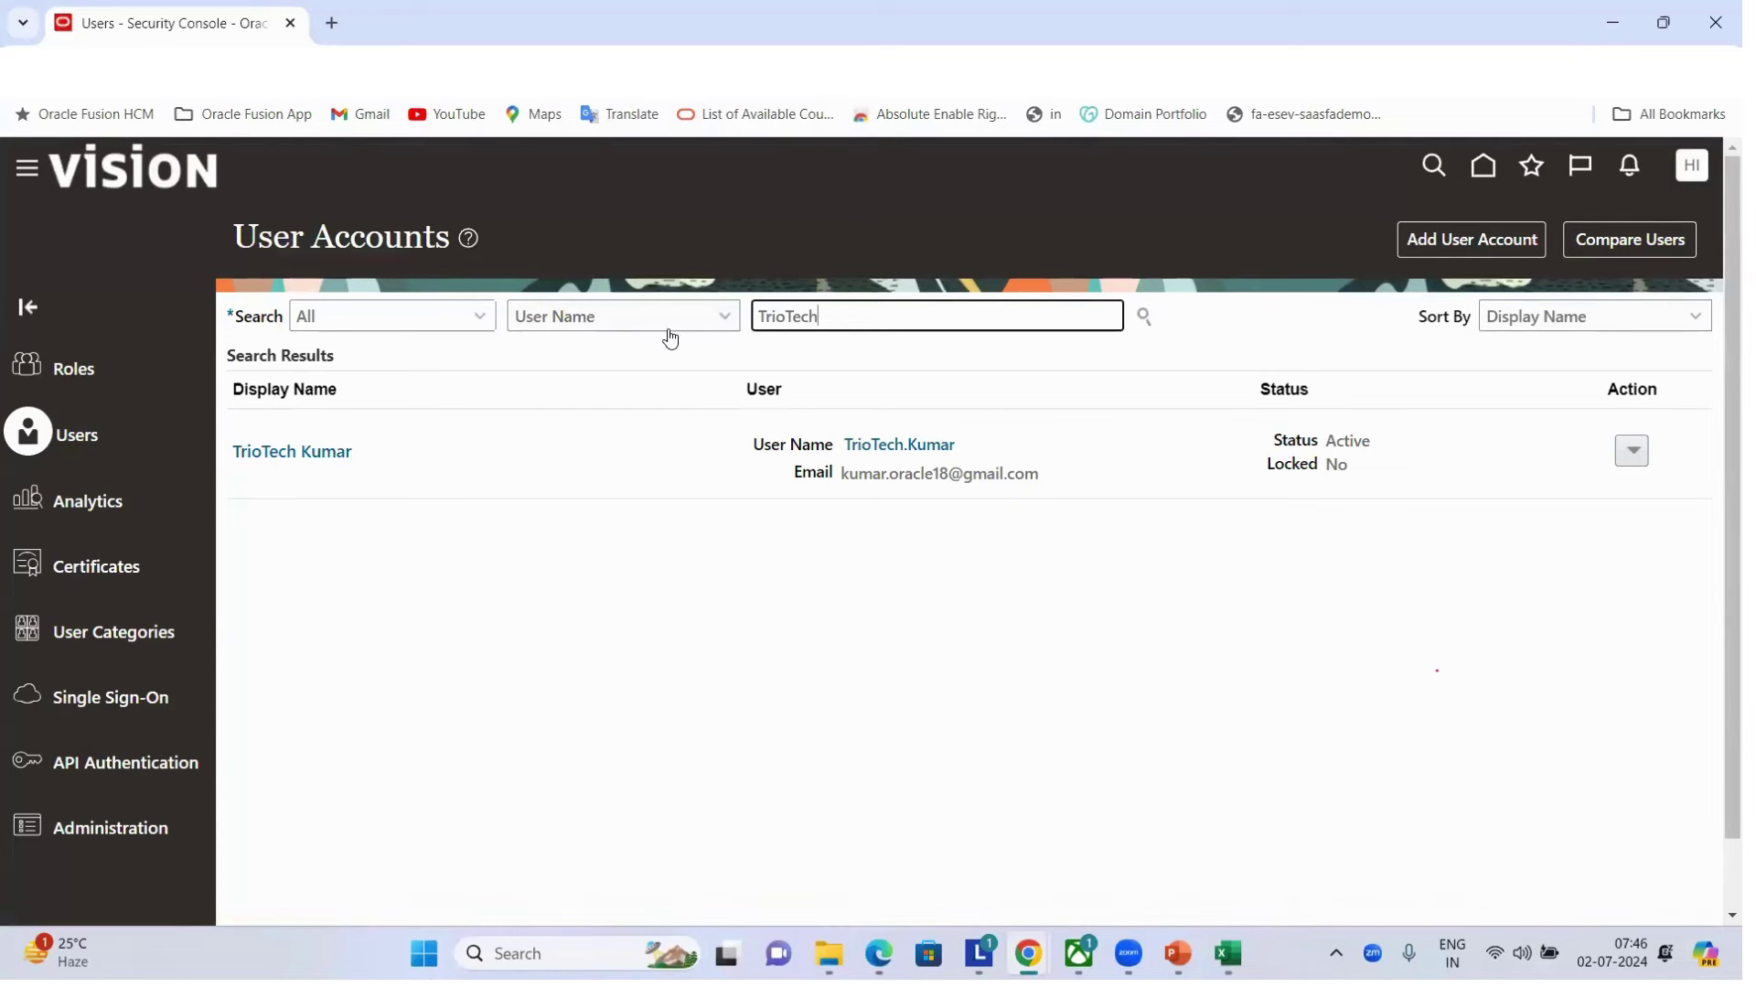
- Open the found user's User Account Details, listing only the Employee role
left_click(308, 464)
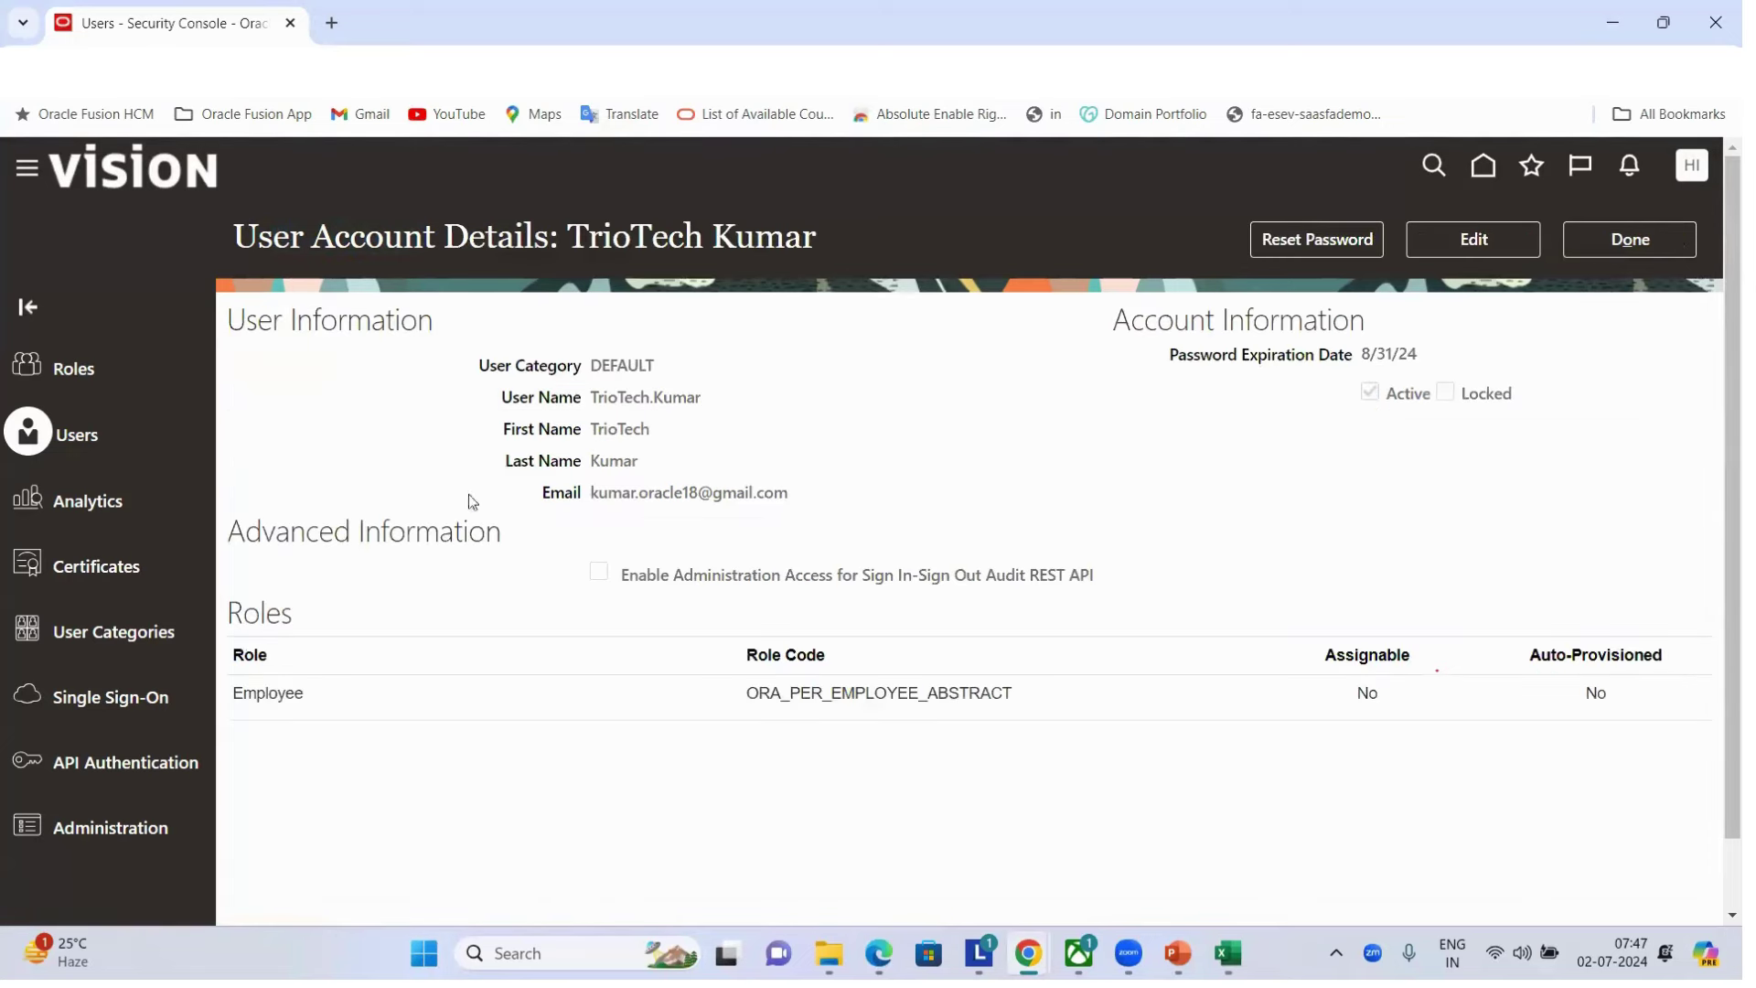
left_click_drag(301, 238, 457, 242)
left_click_drag(586, 234, 771, 295)
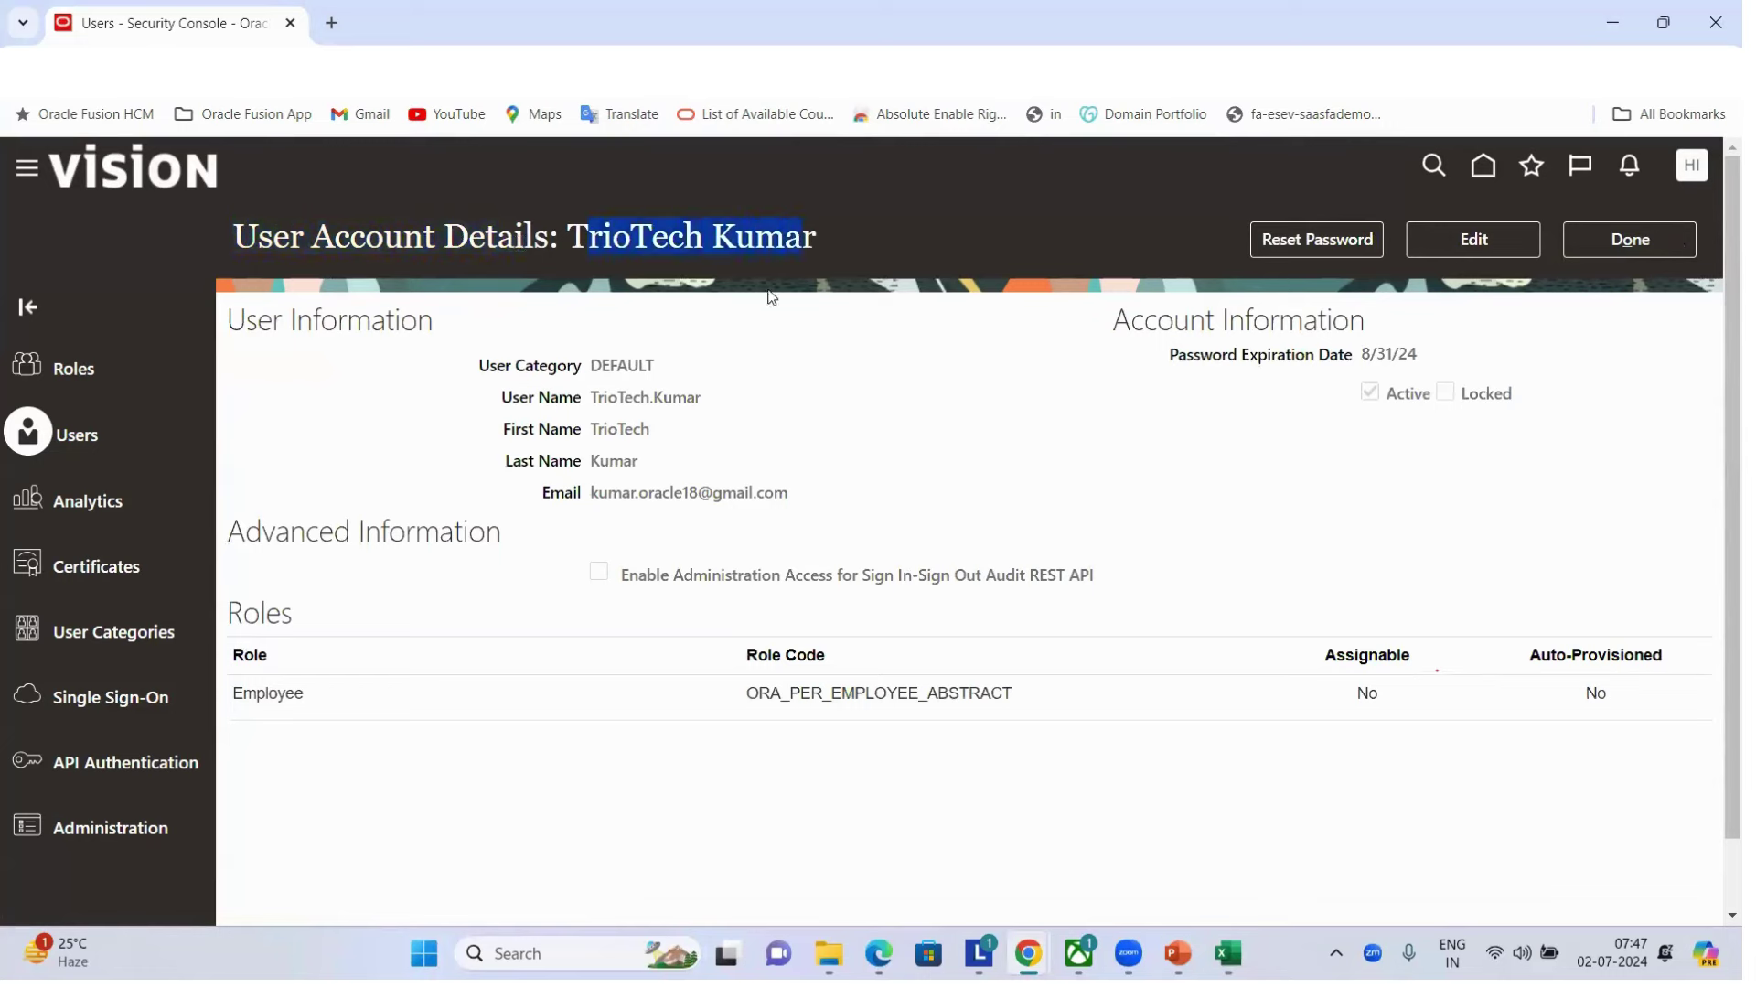
left_click(917, 411)
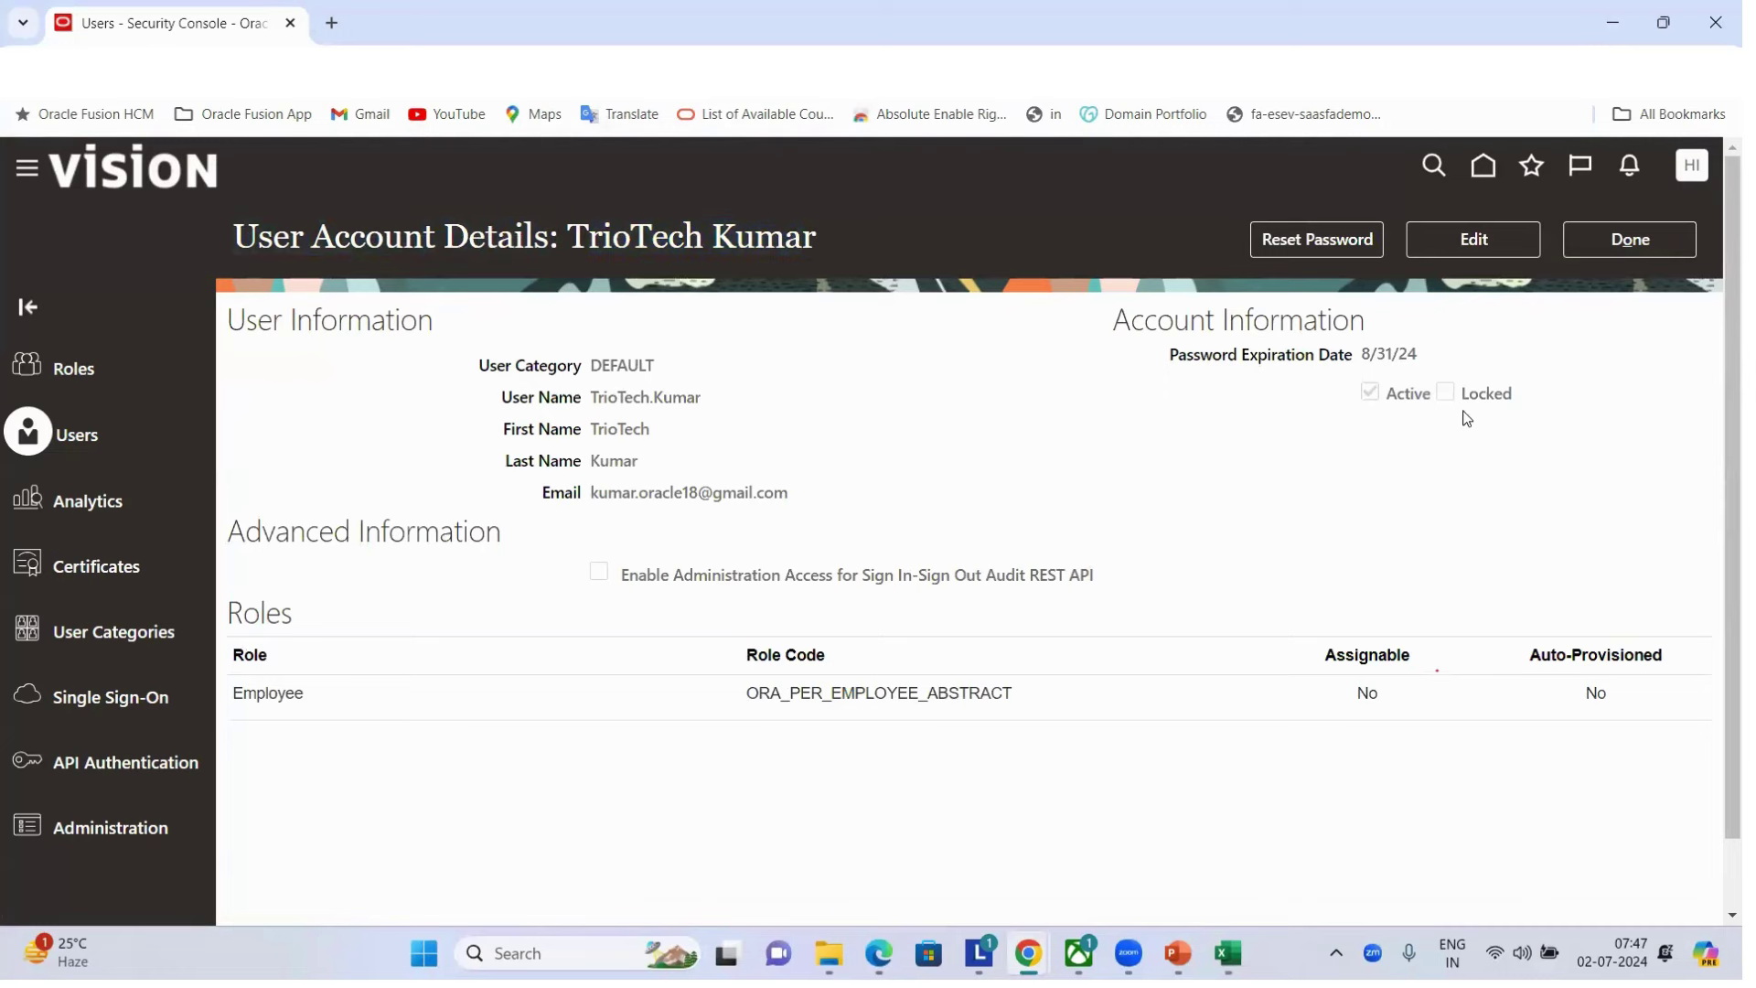
- Open the user account for editing and review its user name, first and last name, and Roles section
left_click(1489, 243)
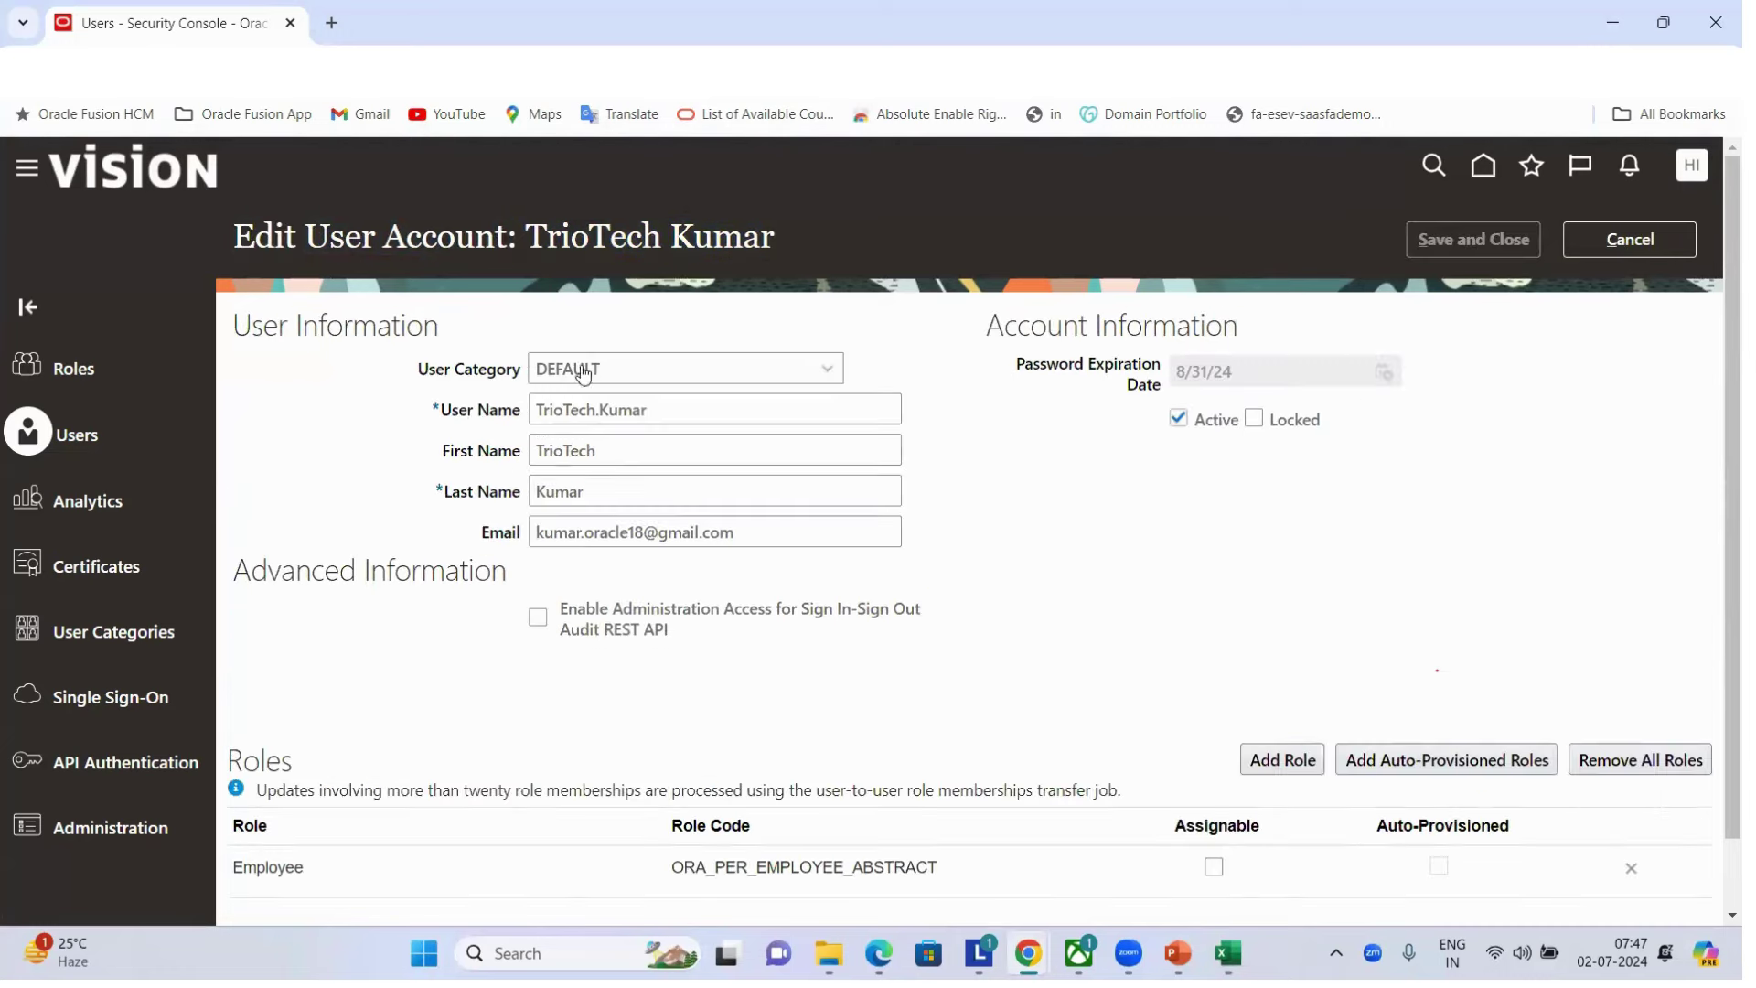
left_click_drag(230, 240, 296, 241)
double_click(710, 419)
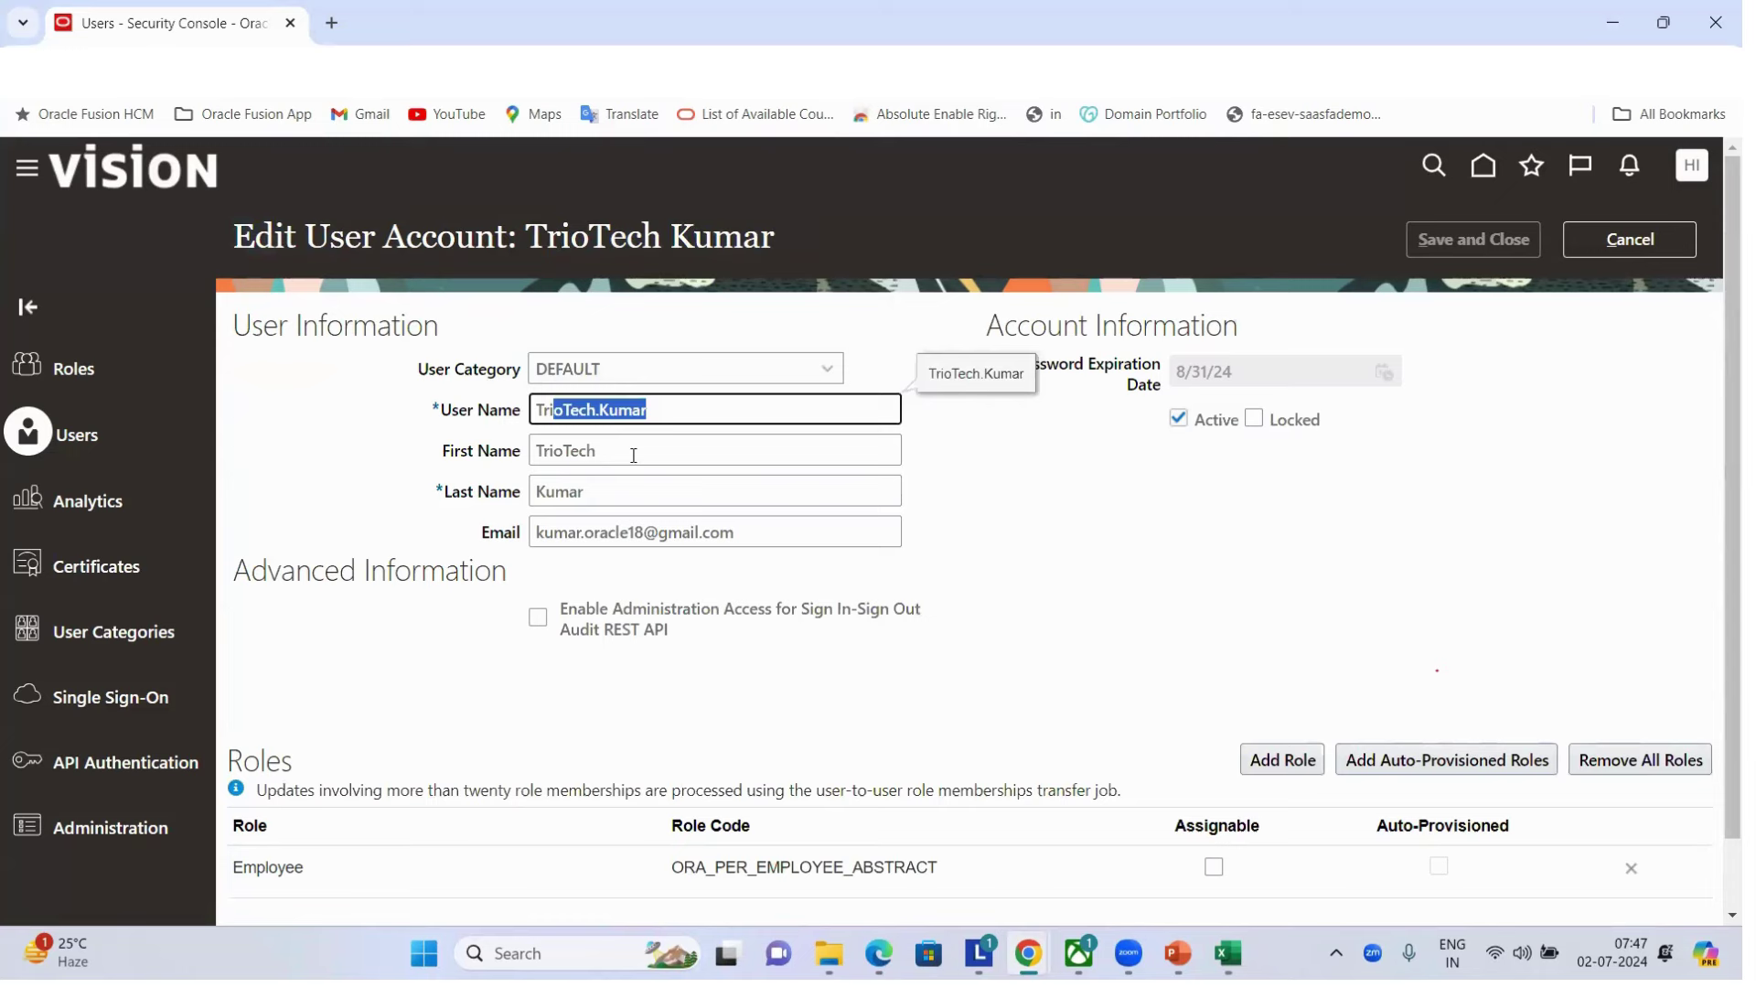
left_click_drag(628, 454, 565, 457)
double_click(658, 494)
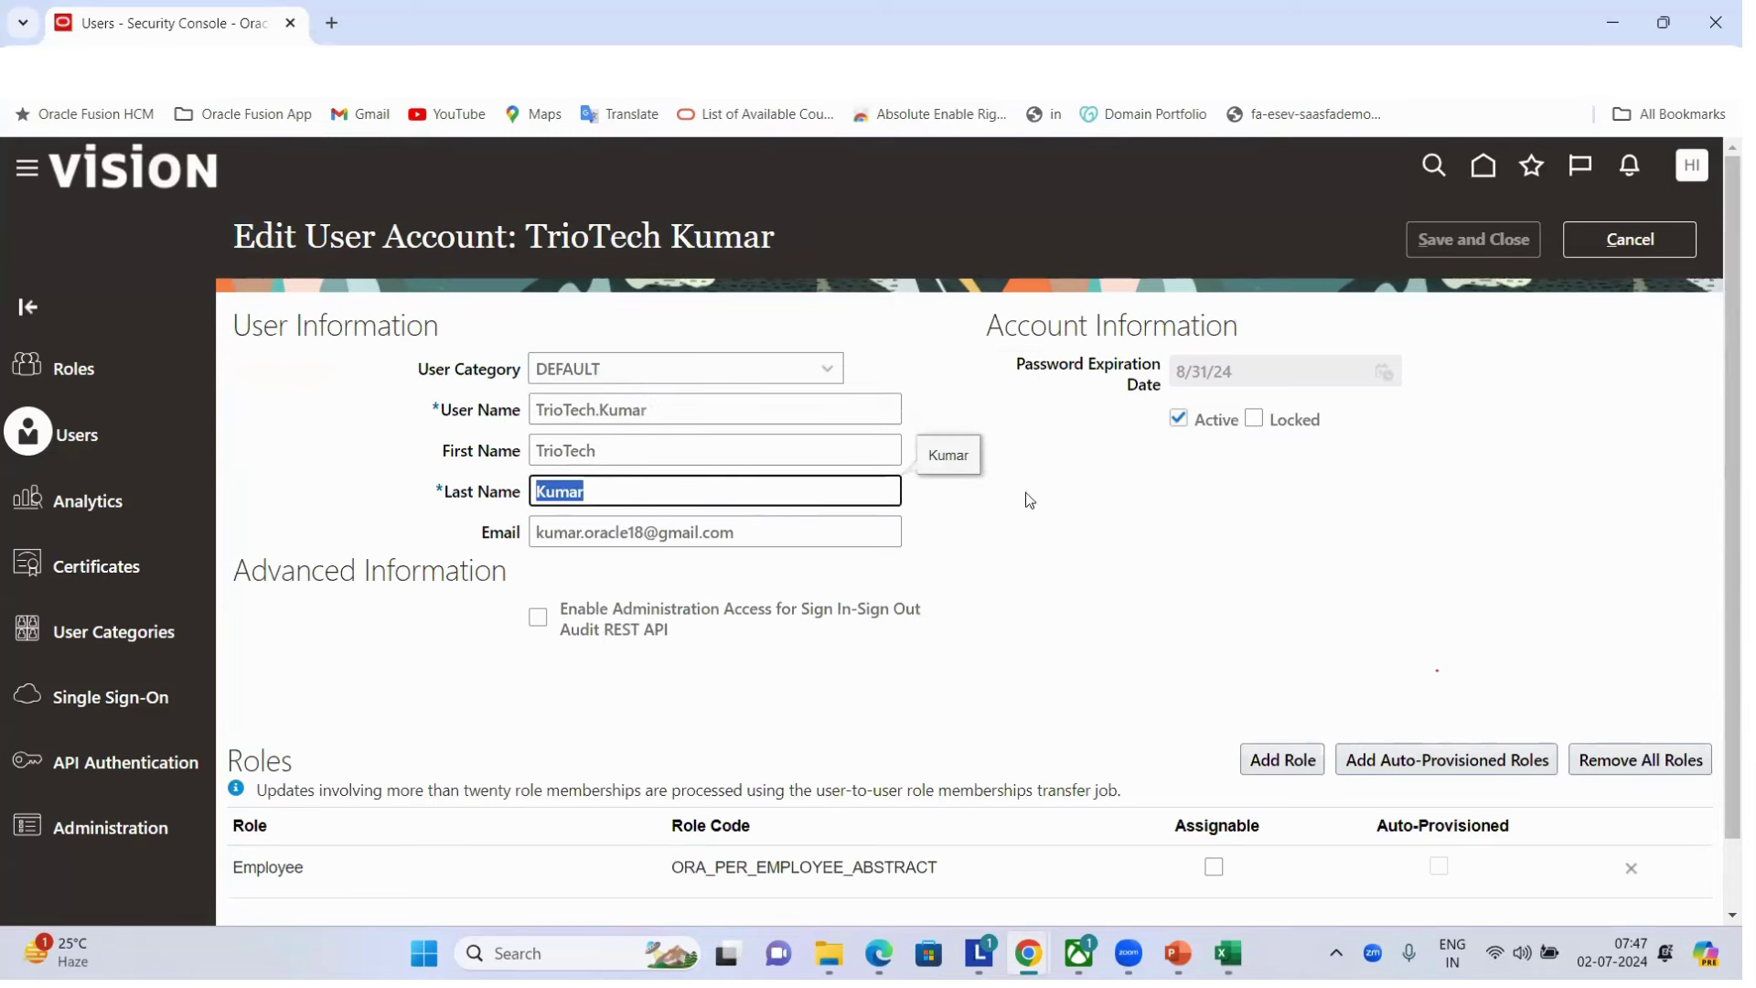
scroll(409, 686, "down", 1)
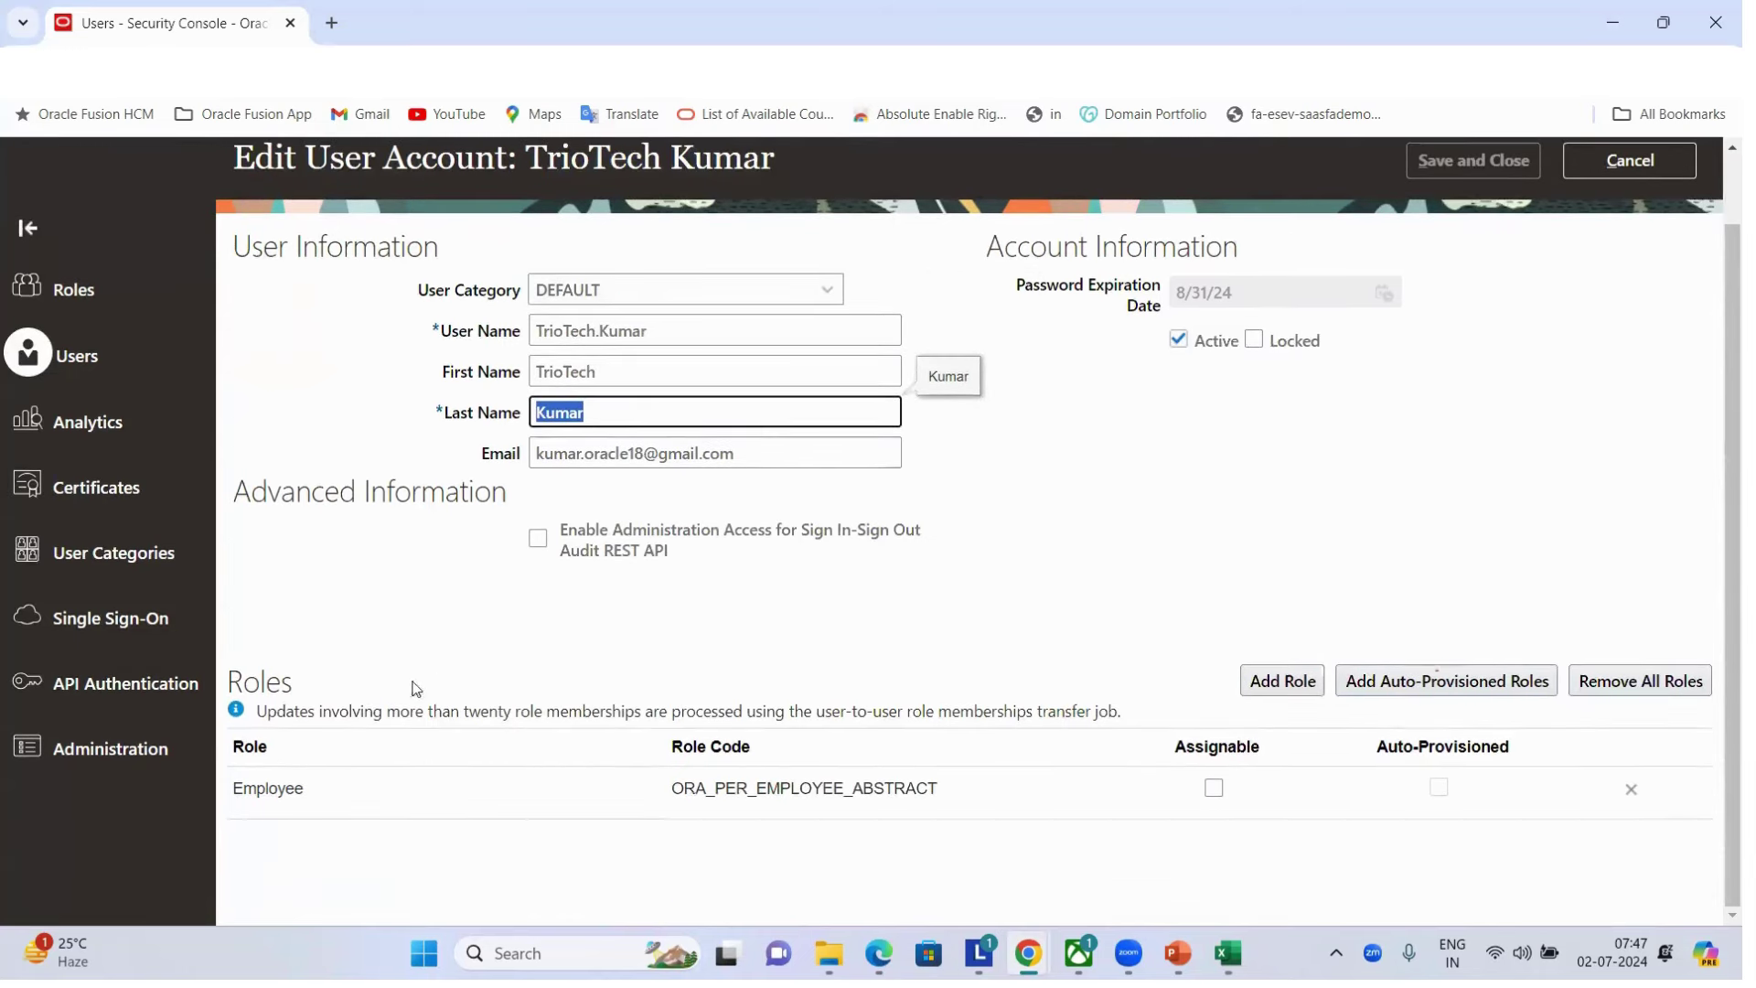
double_click(263, 680)
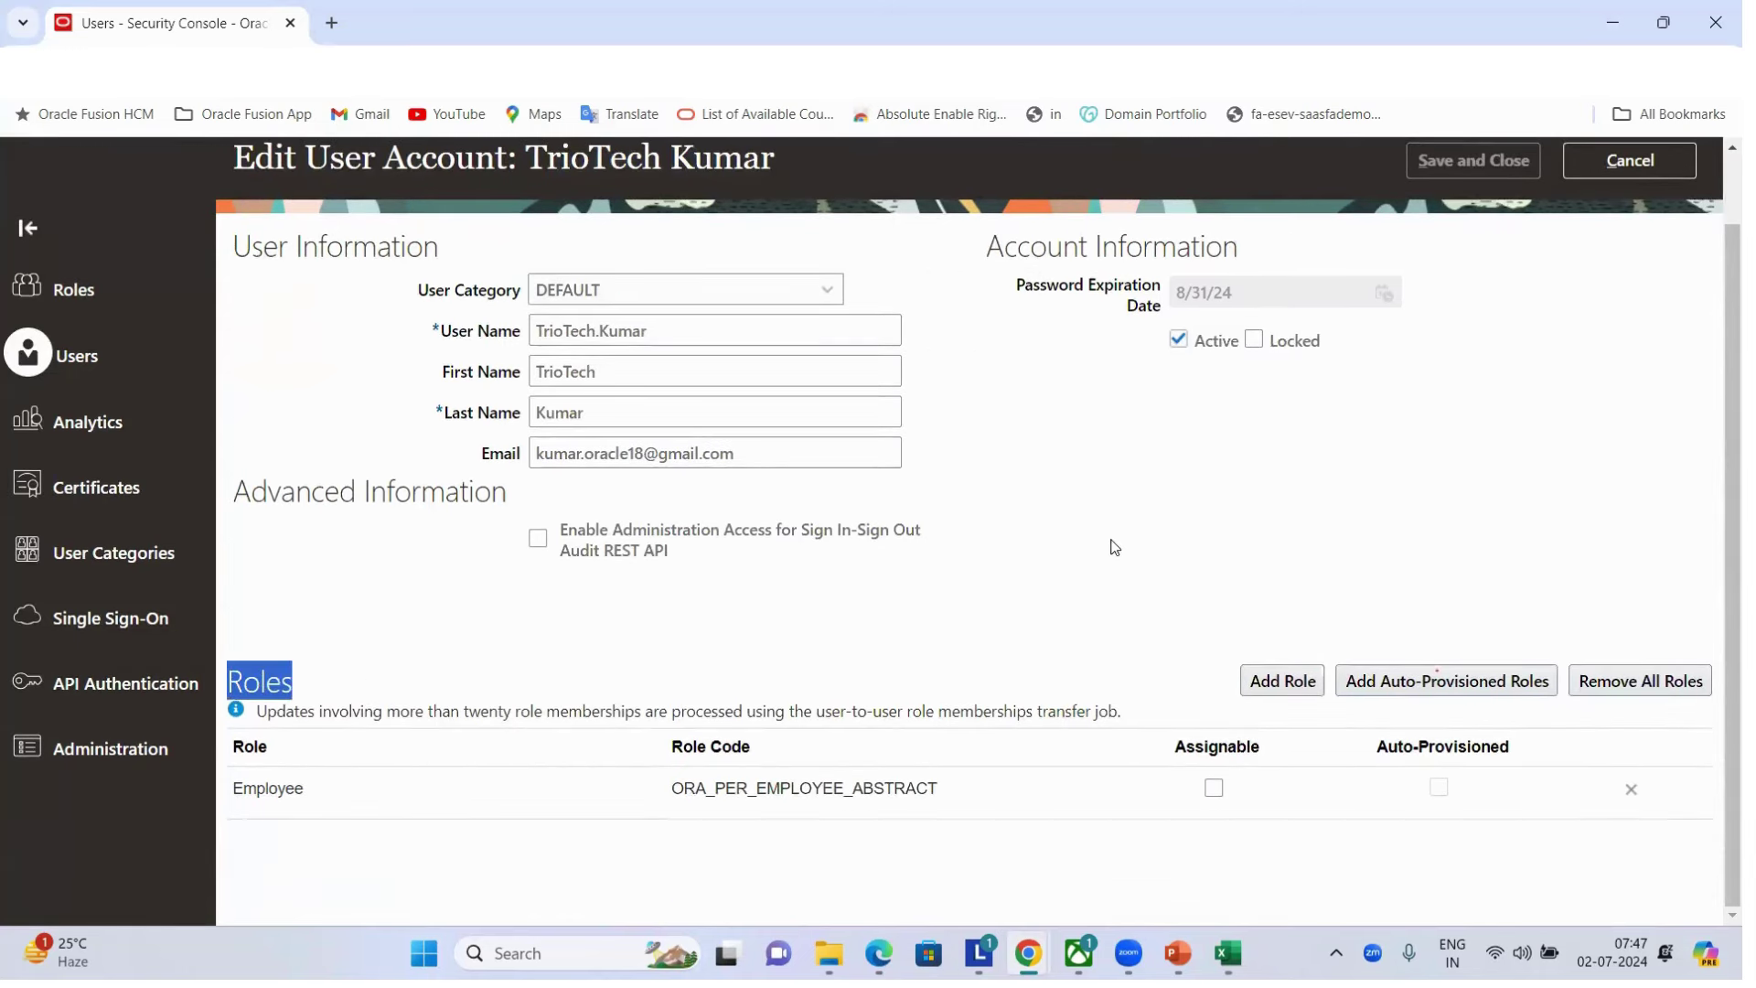
scroll(1113, 546, "up", 1)
left_click(1230, 605)
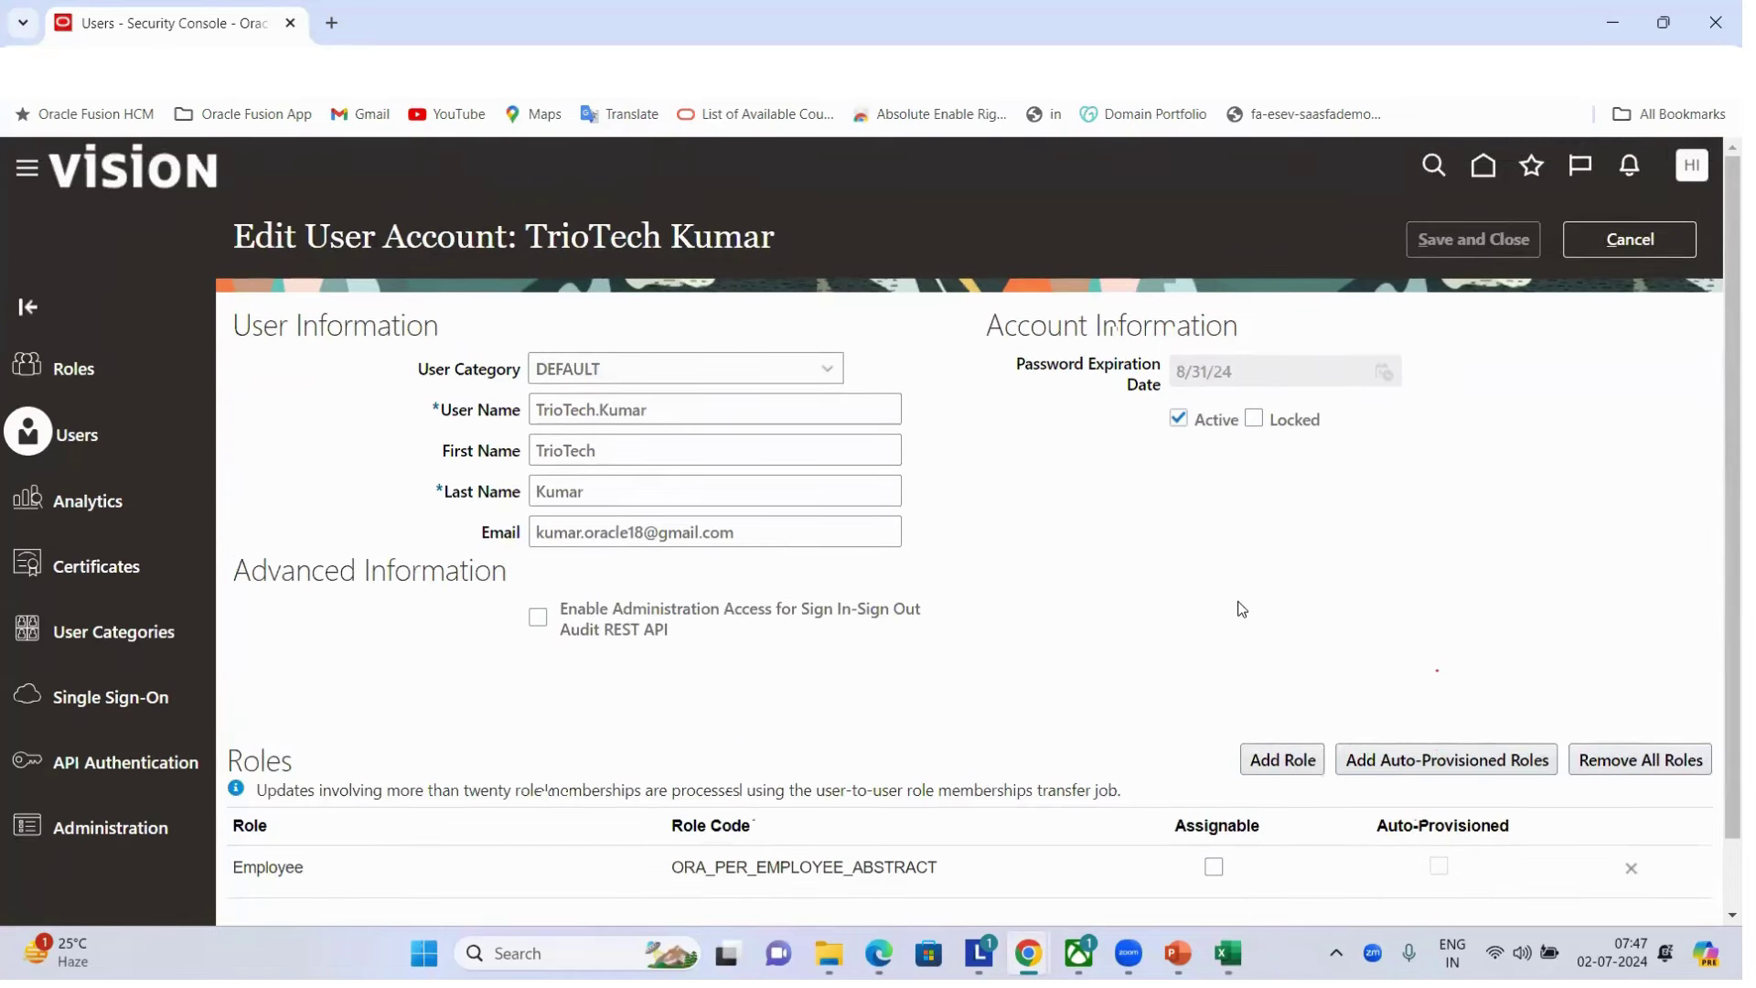
- Add the Human Resource Manager role, copied from spreadsheet cell K9, as a role membership
left_click(1280, 761)
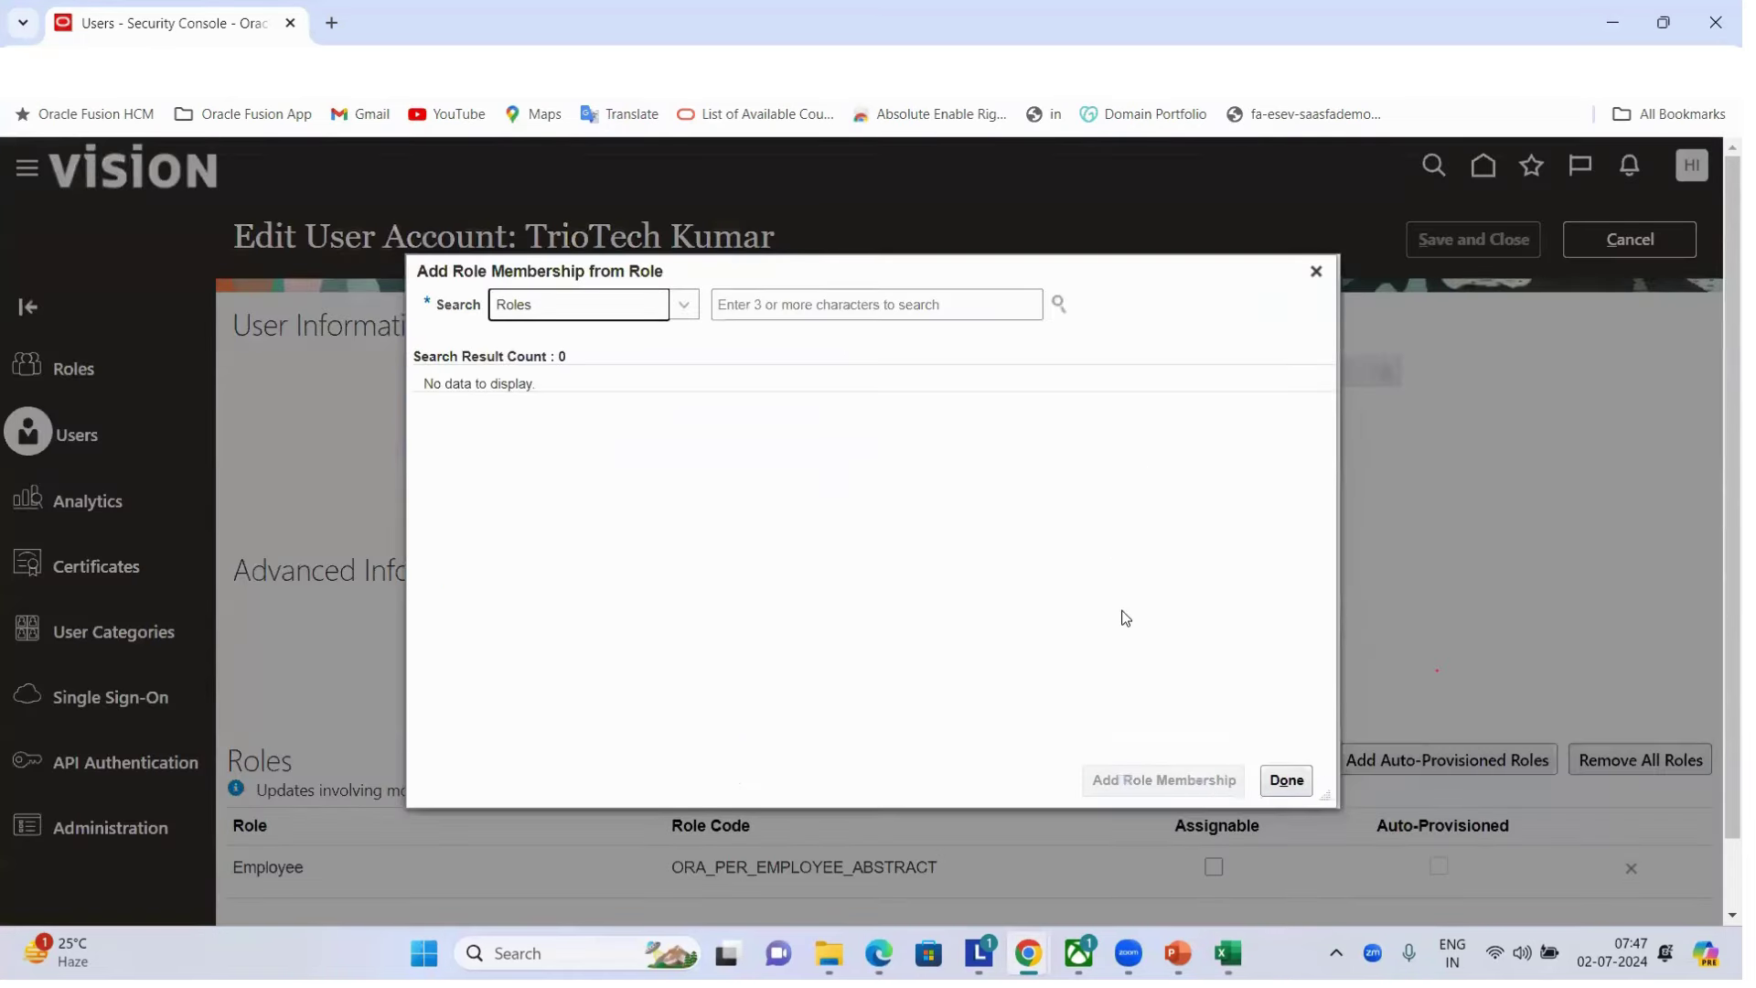
key("alt+Tab")
key("alt+Tab")
key("alt+Tab")
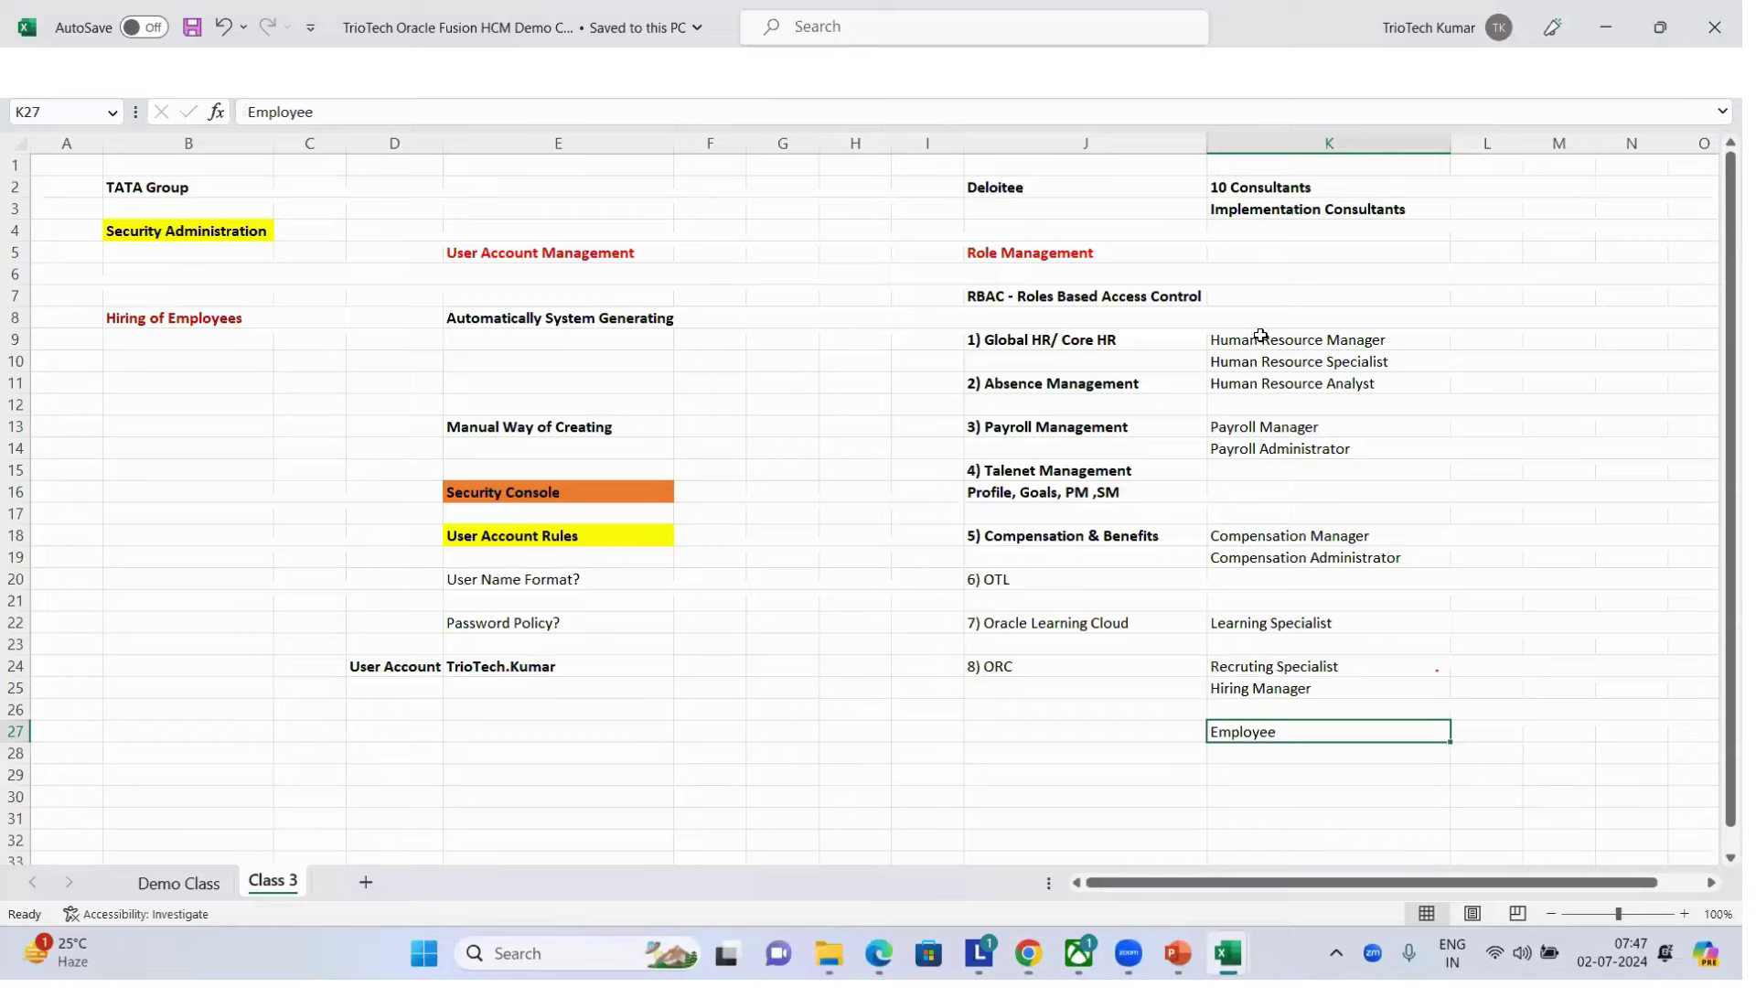
left_click(1261, 338)
key("ctrl+c")
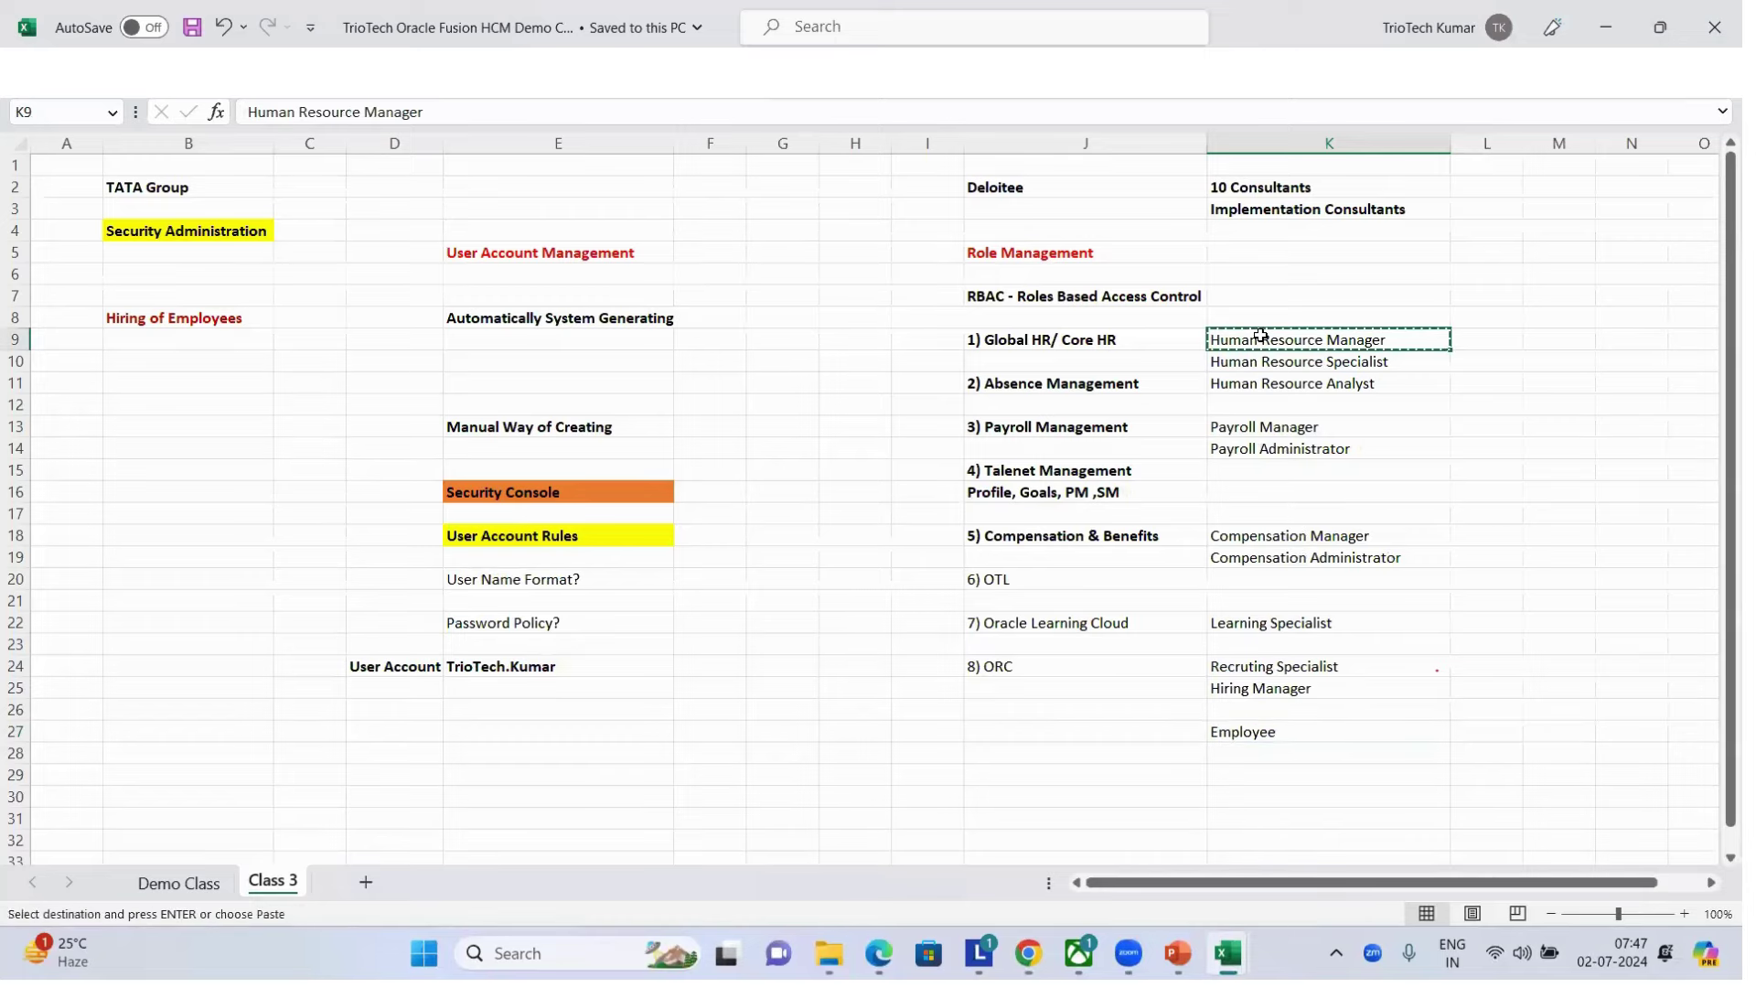
key("alt+Tab")
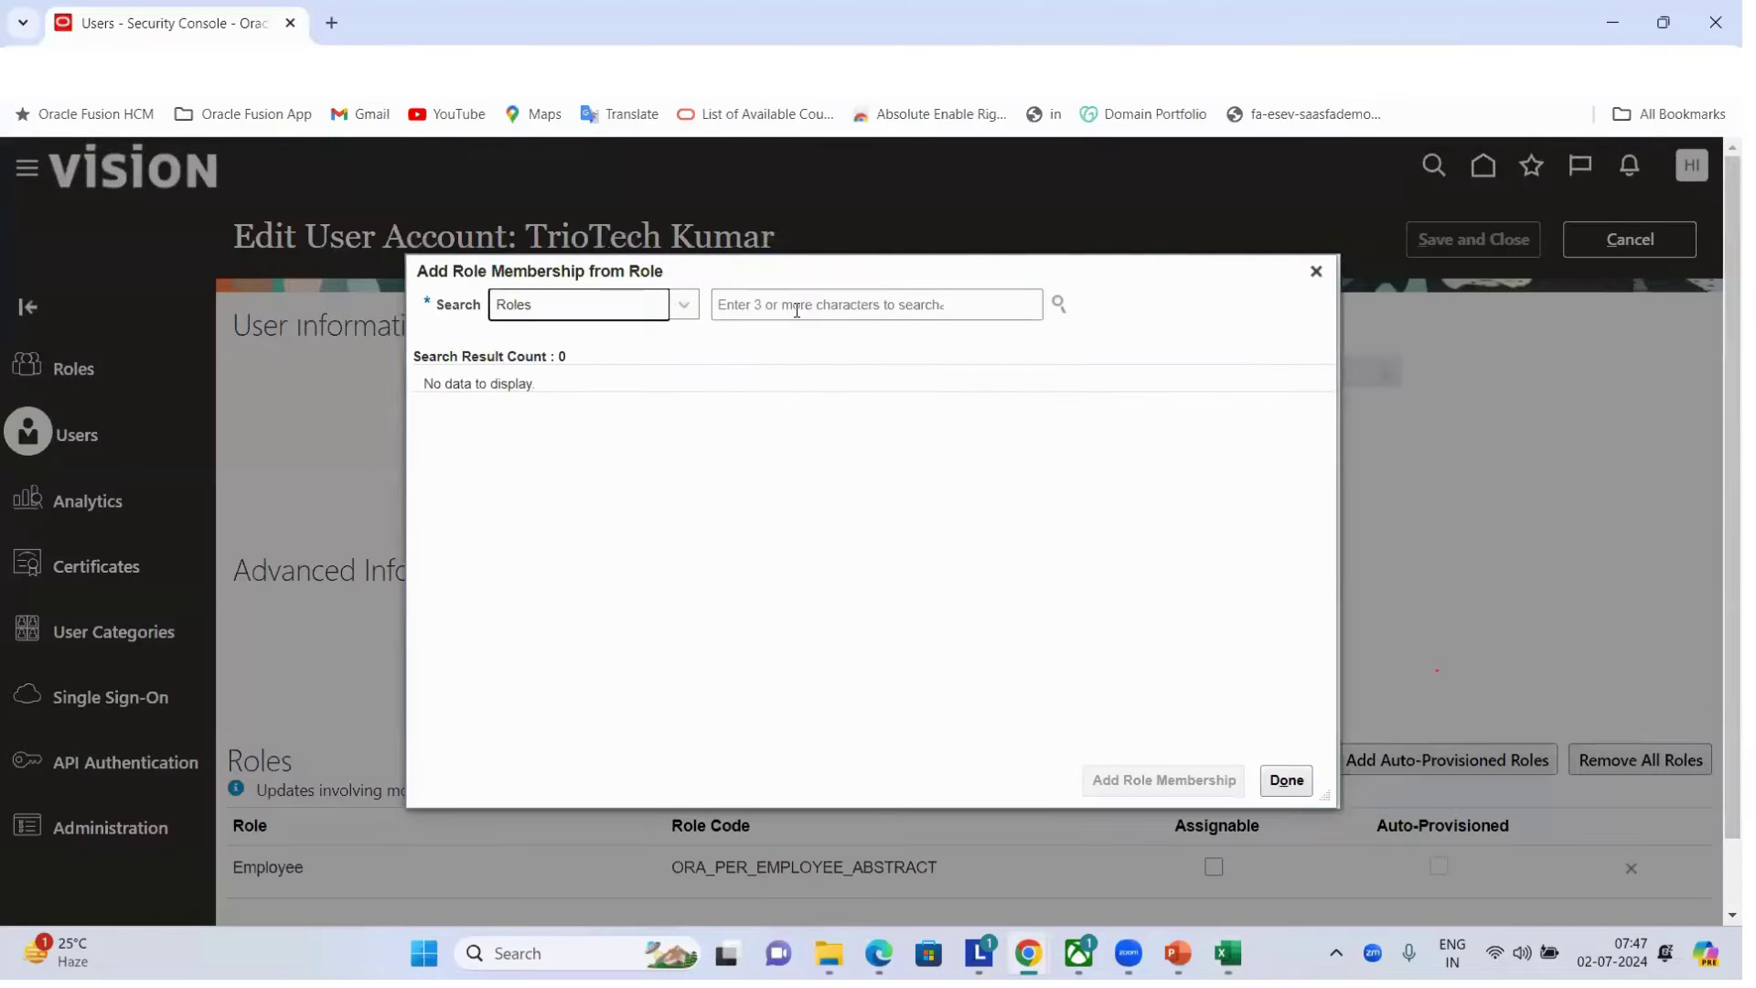
left_click(796, 310)
key("ctrl+v")
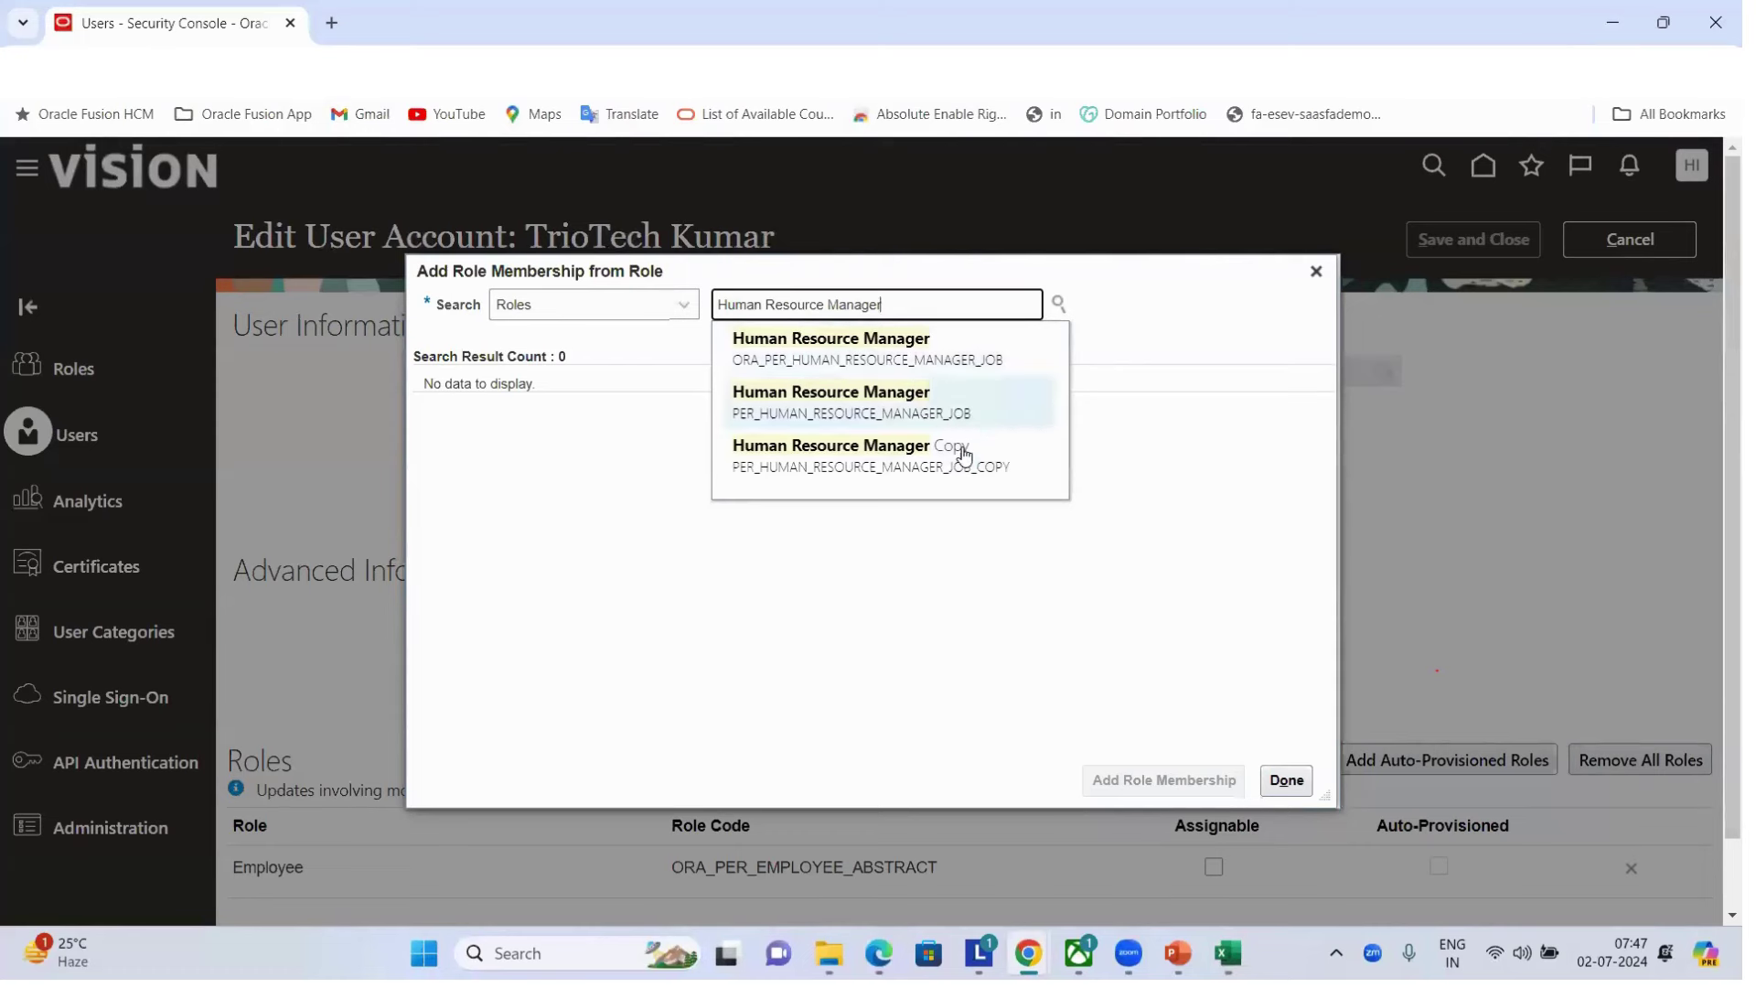
left_click(771, 357)
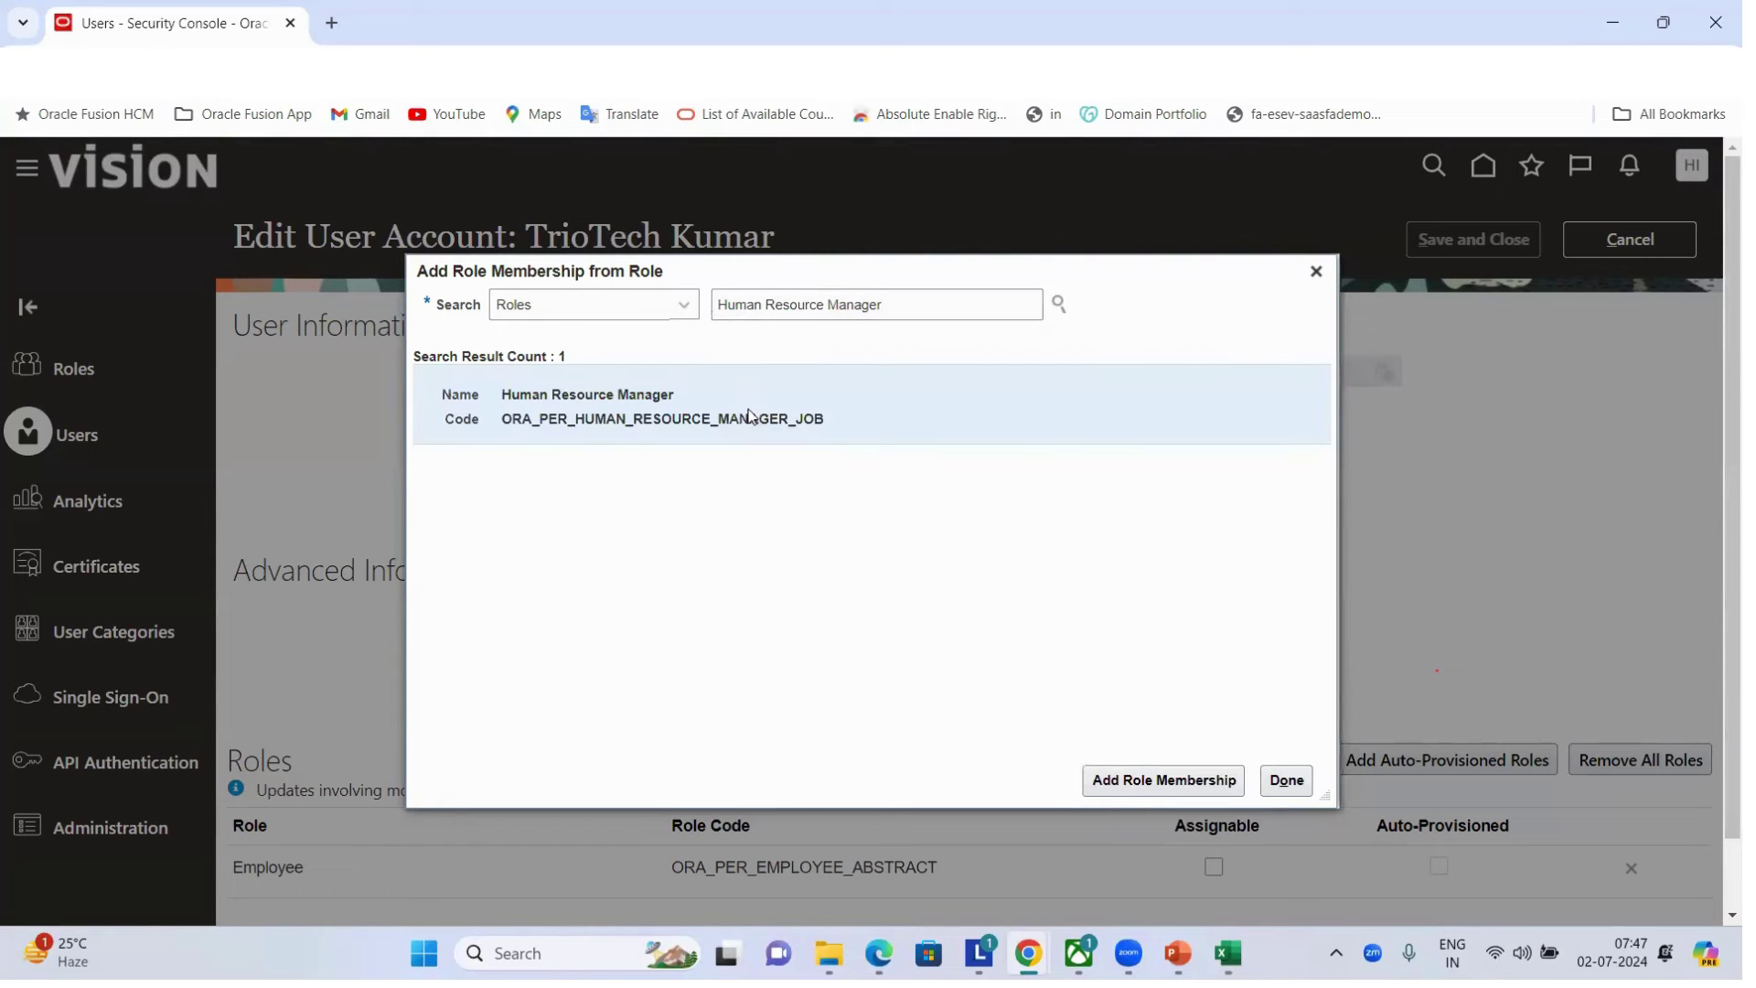
left_click(1120, 780)
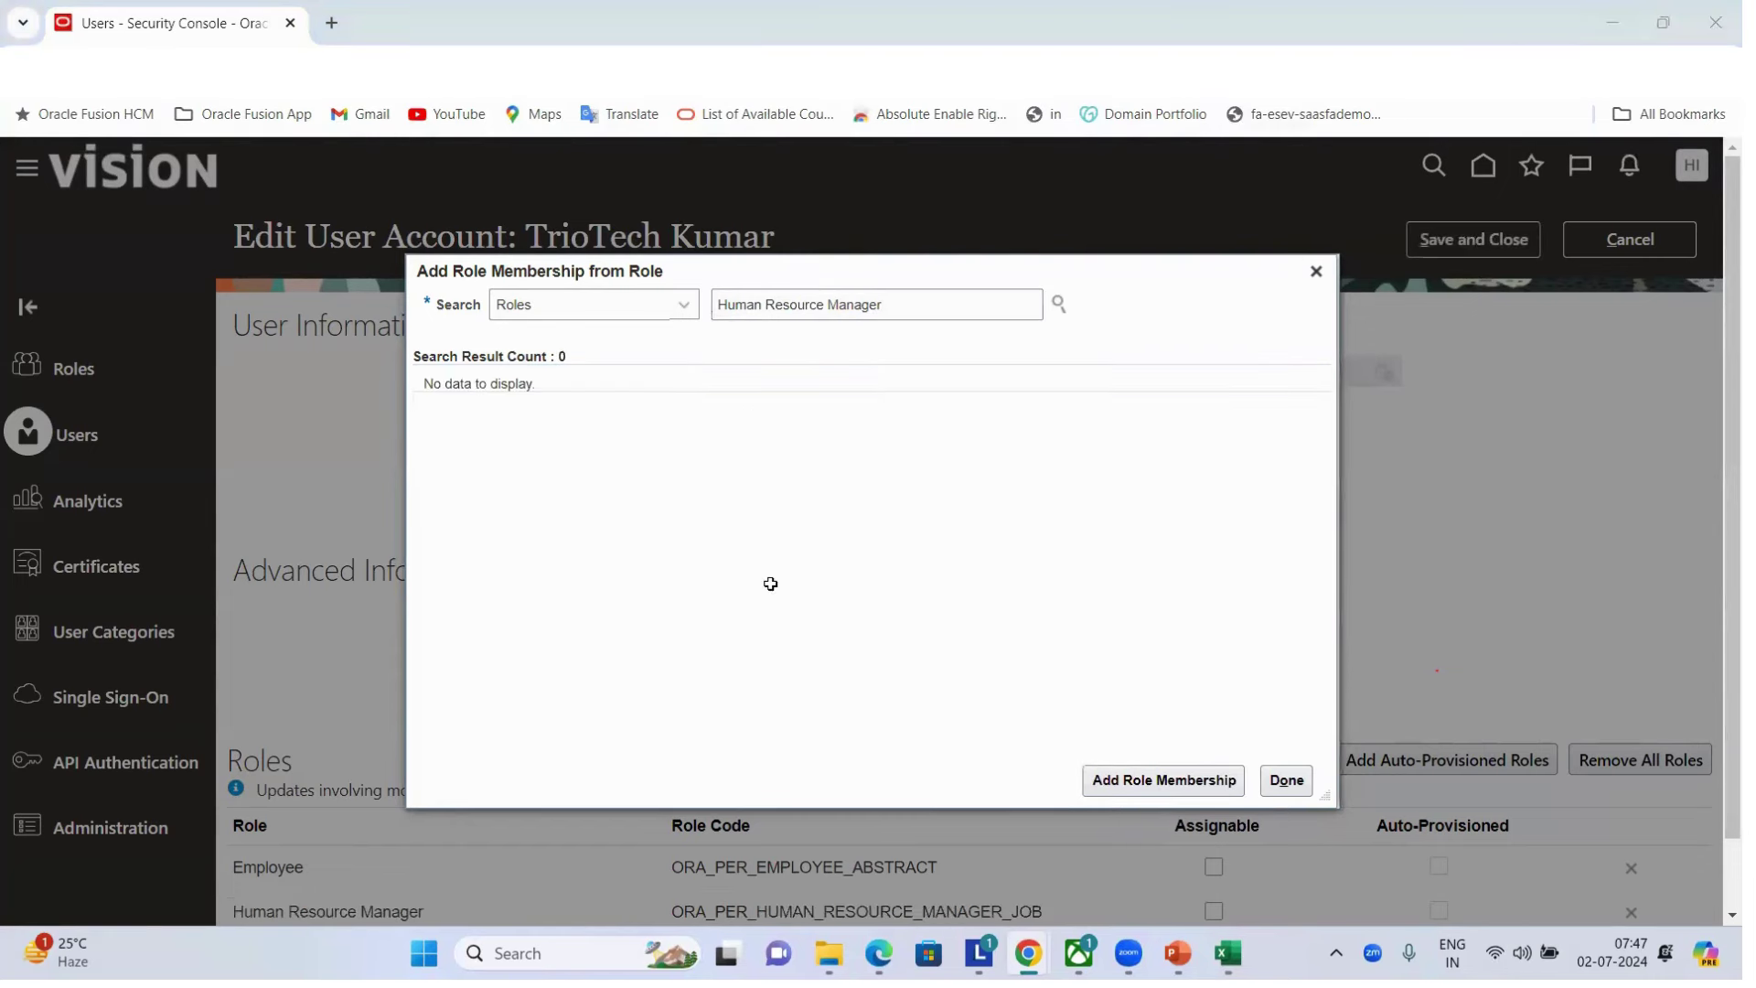
- Add the Human Resource Specialist role, copied from cell K10, to the user's roles
key("alt+Tab")
left_click(1306, 366)
key("ctrl+c")
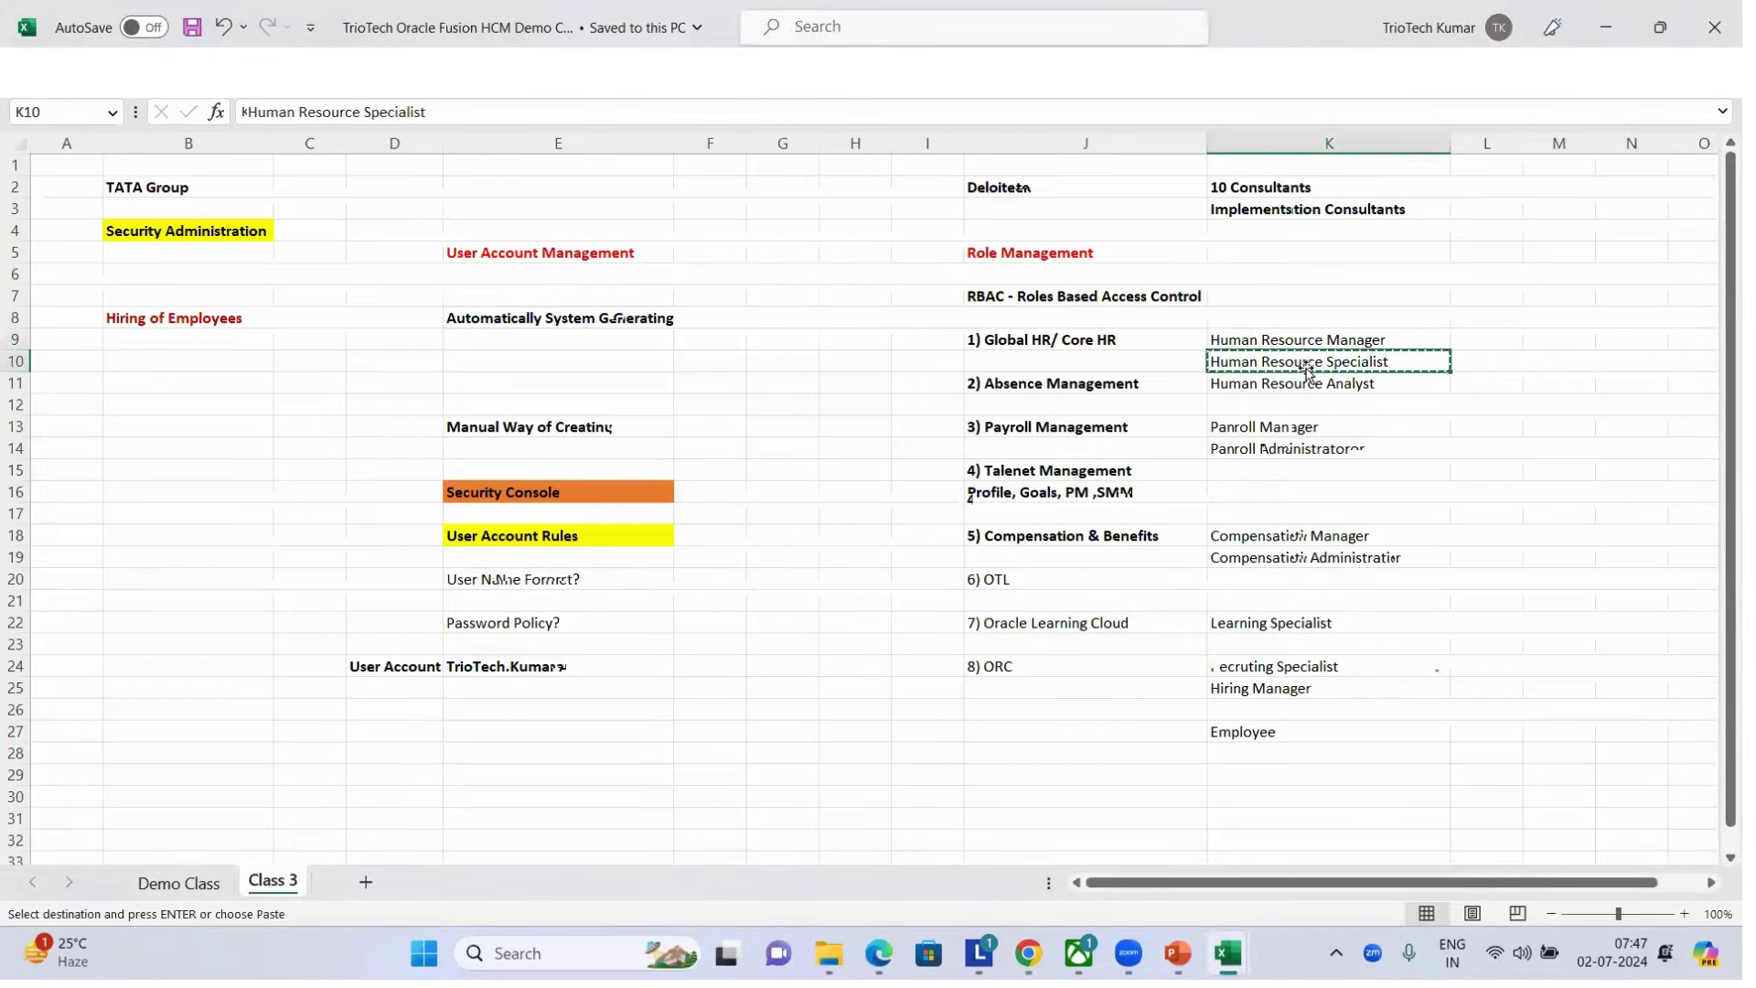
key("alt+Tab")
left_click(867, 305)
key("ctrl+a")
key("ctrl+v")
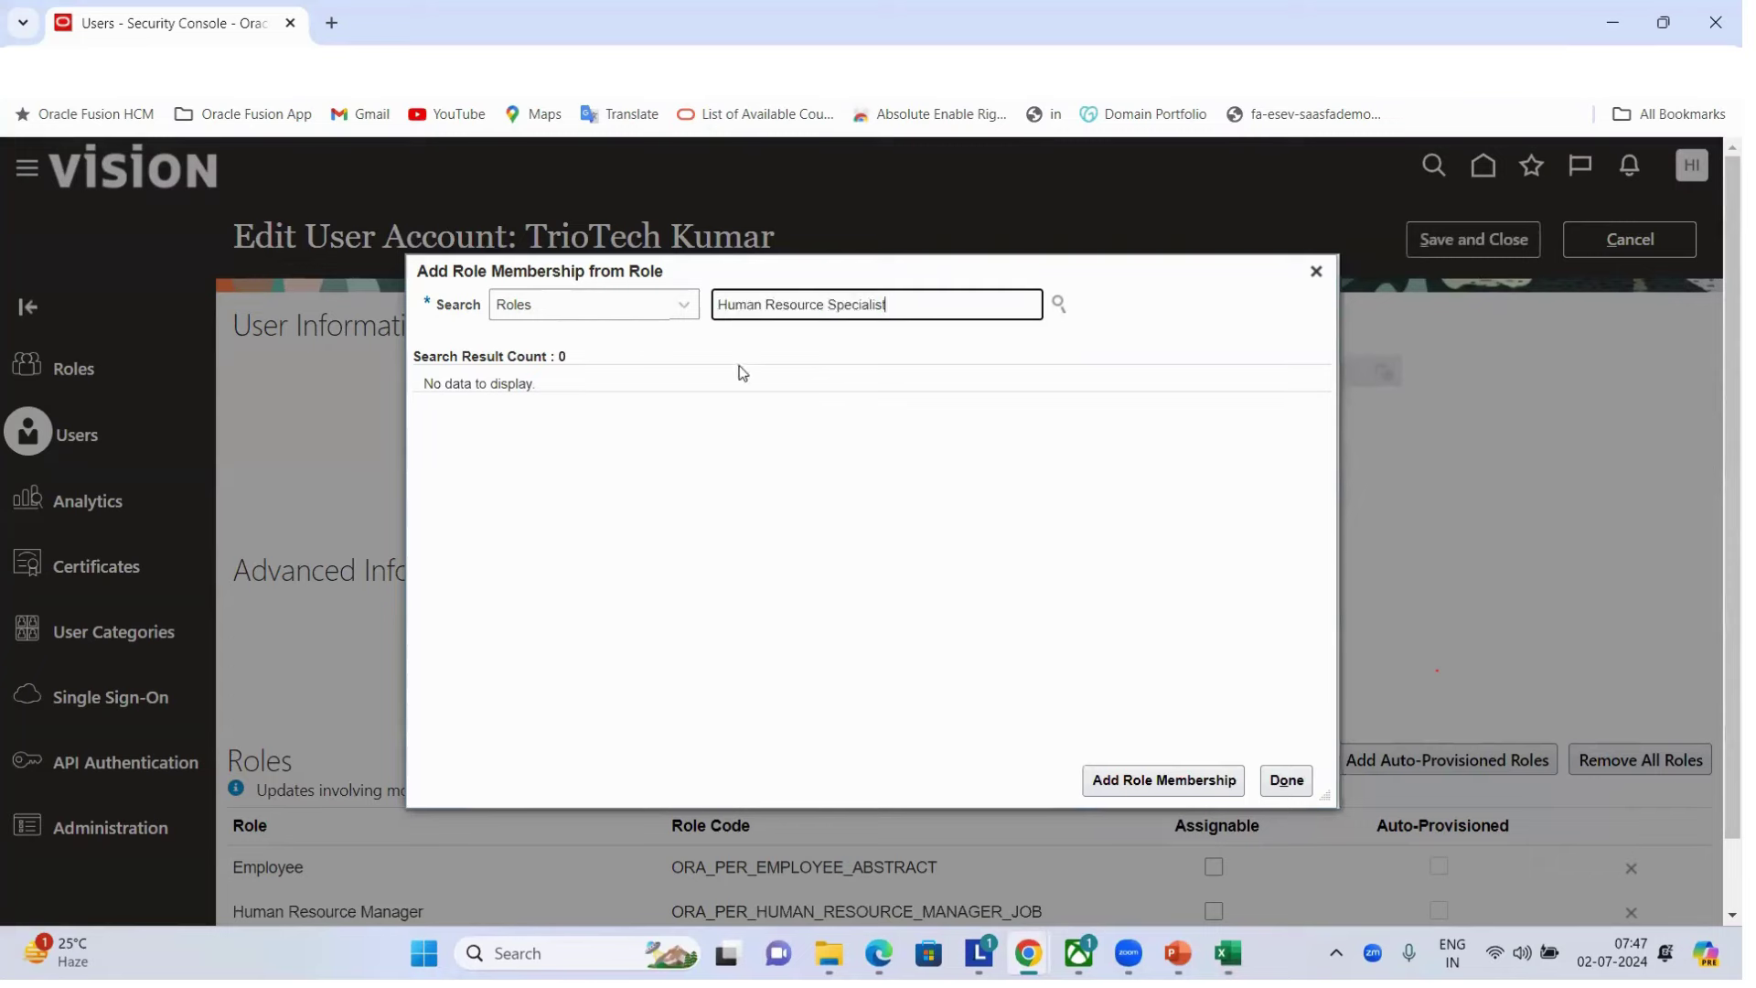
left_click(796, 356)
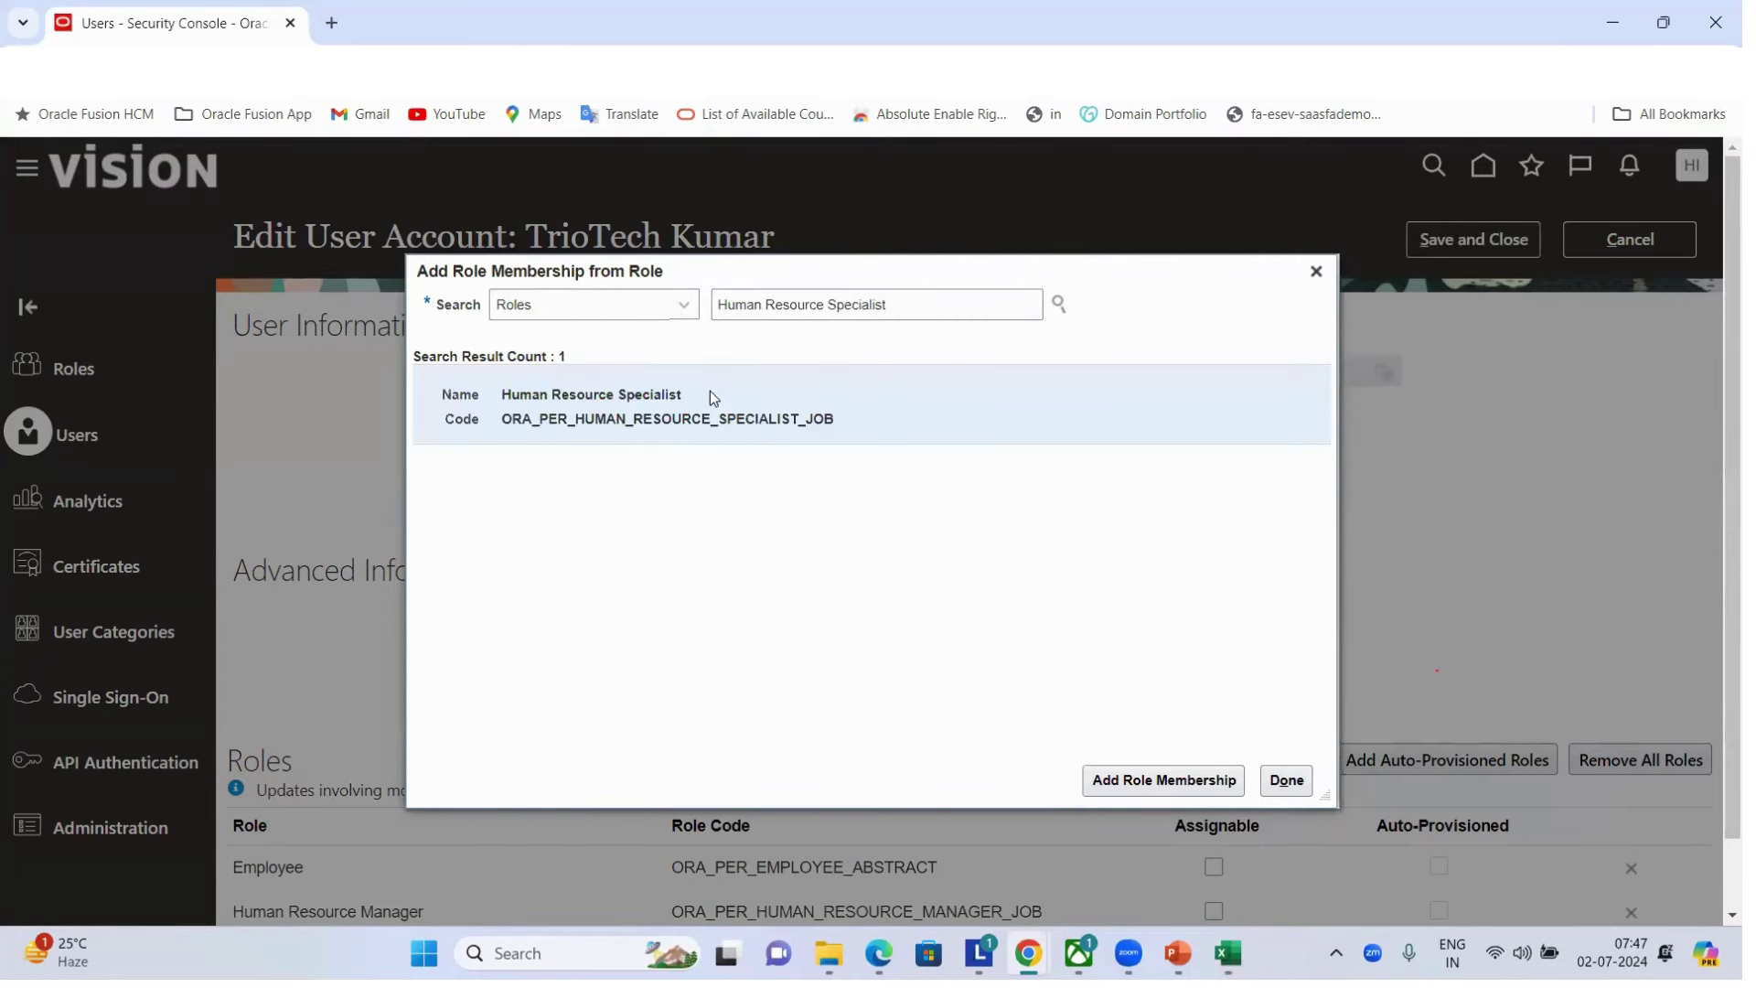
left_click(1187, 779)
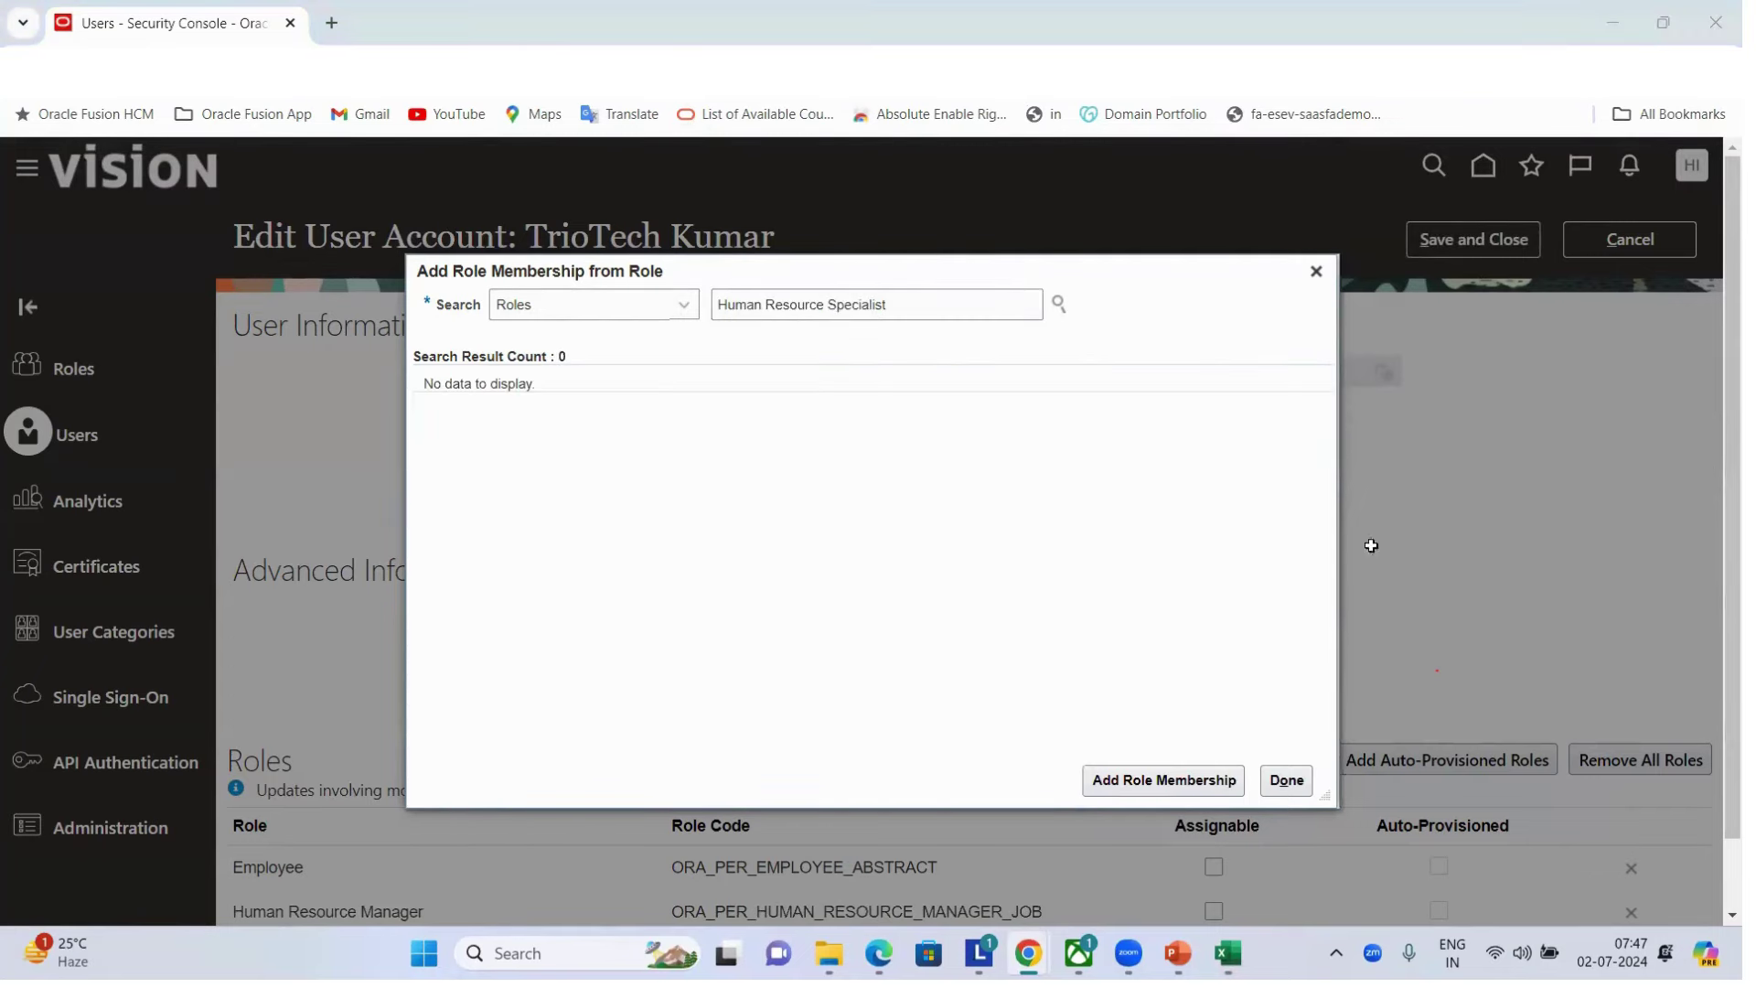
- Add the Payroll Administrator role, copied from cell K14, to the user's roles
key("alt+Tab")
left_click(1278, 449)
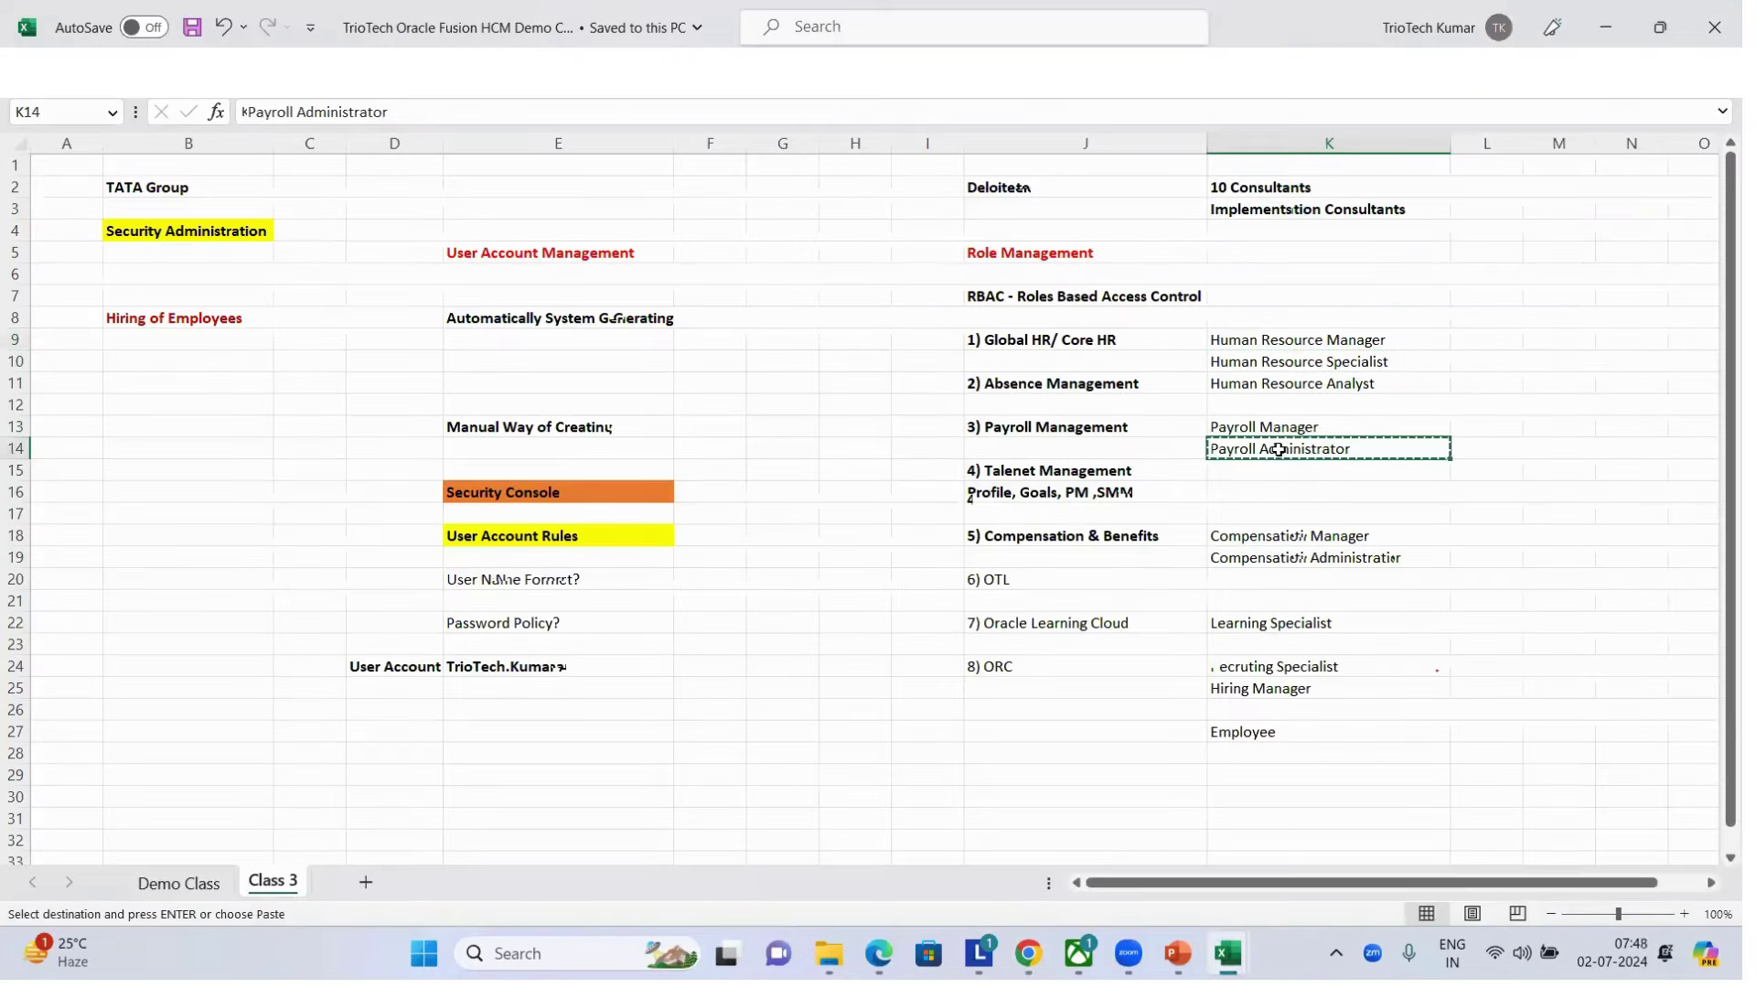
key("alt+Tab")
left_click_drag(909, 310, 670, 321)
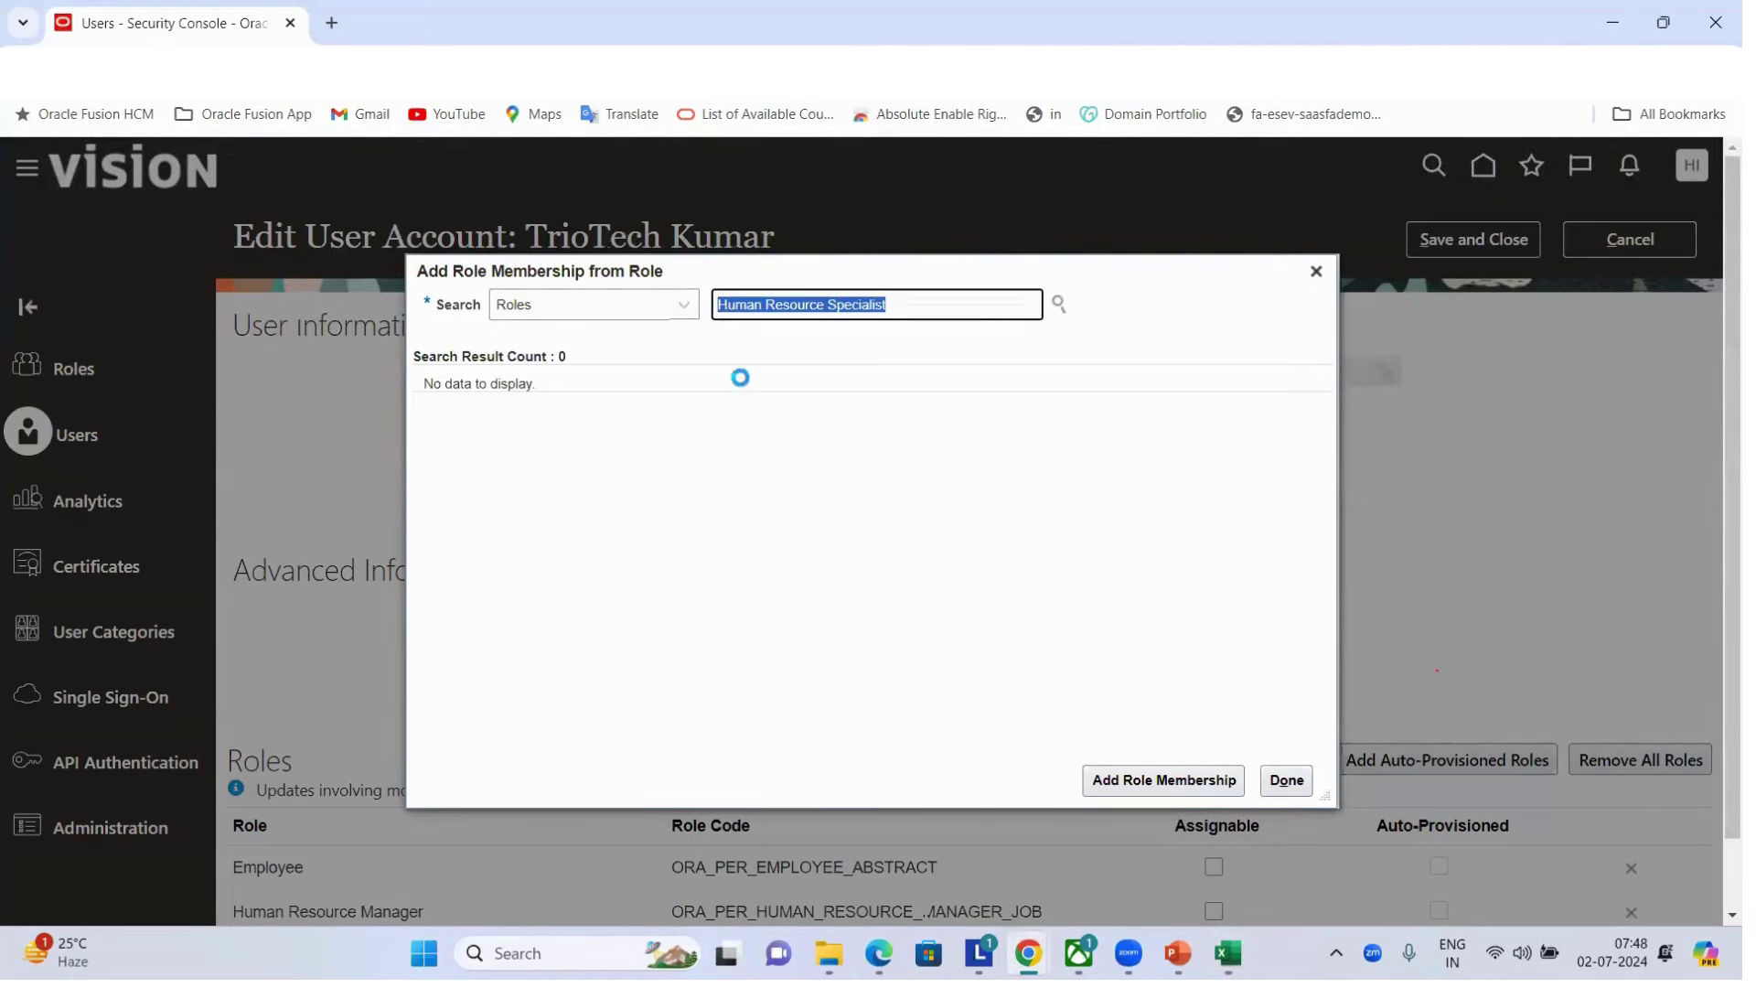
key("ctrl+v")
left_click(822, 348)
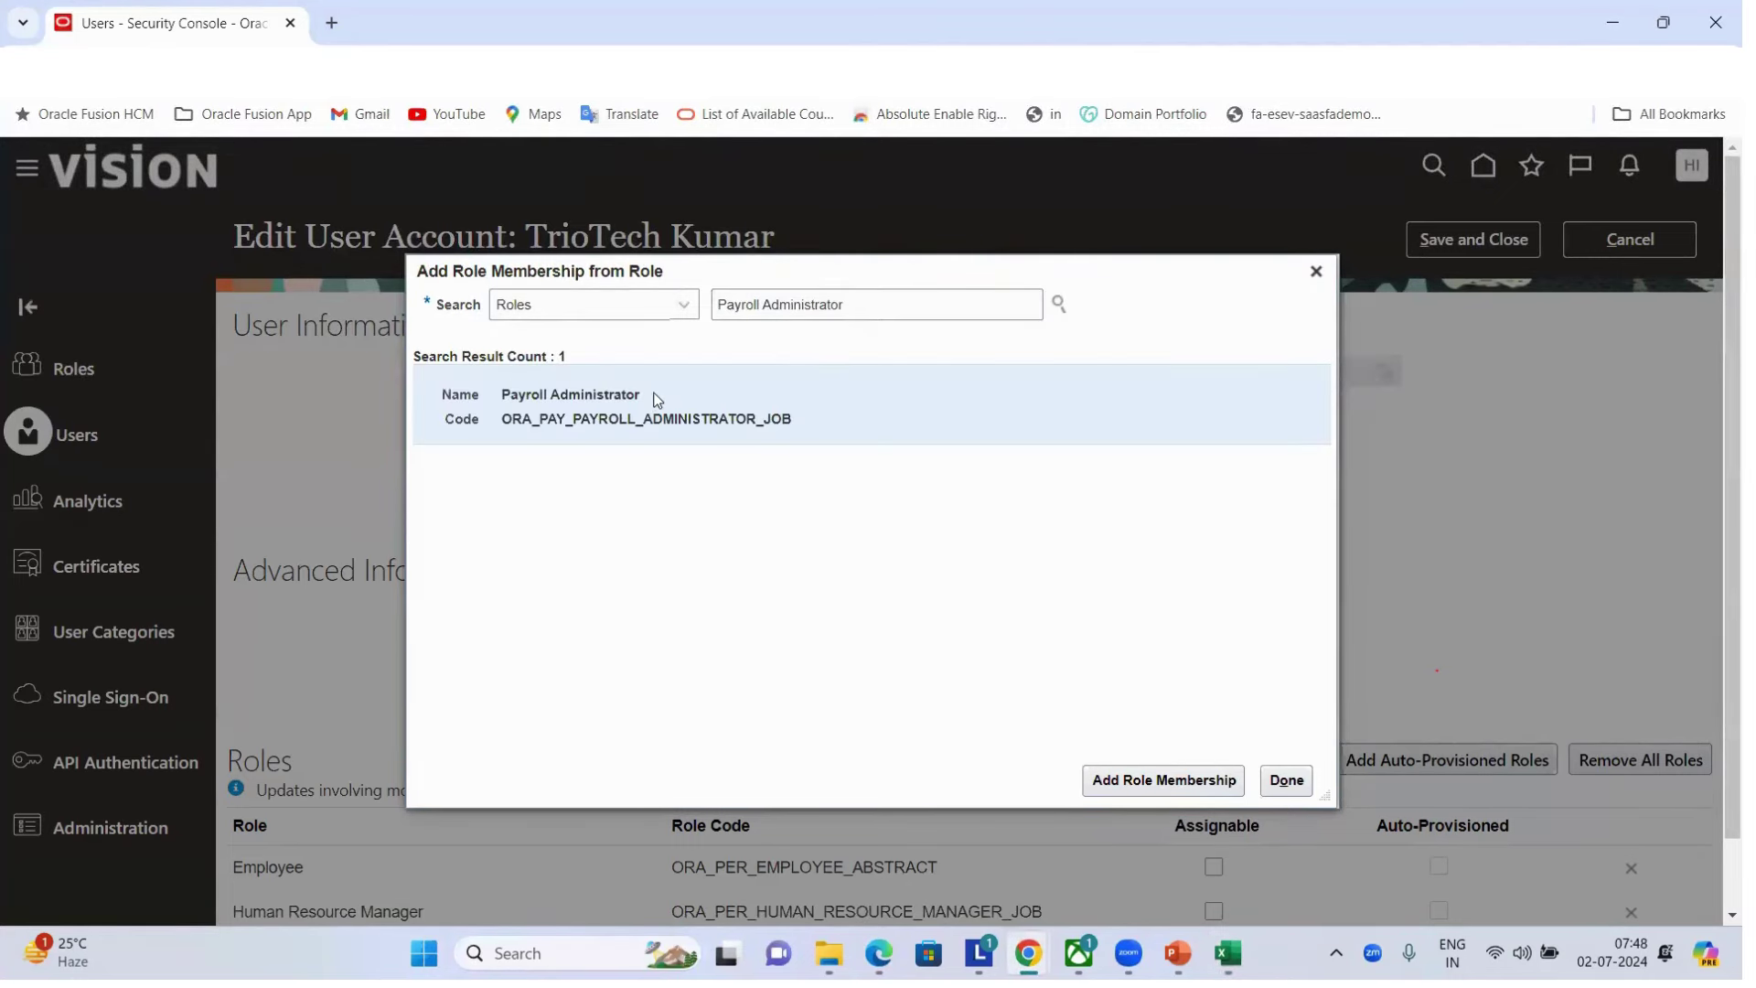
left_click(1178, 779)
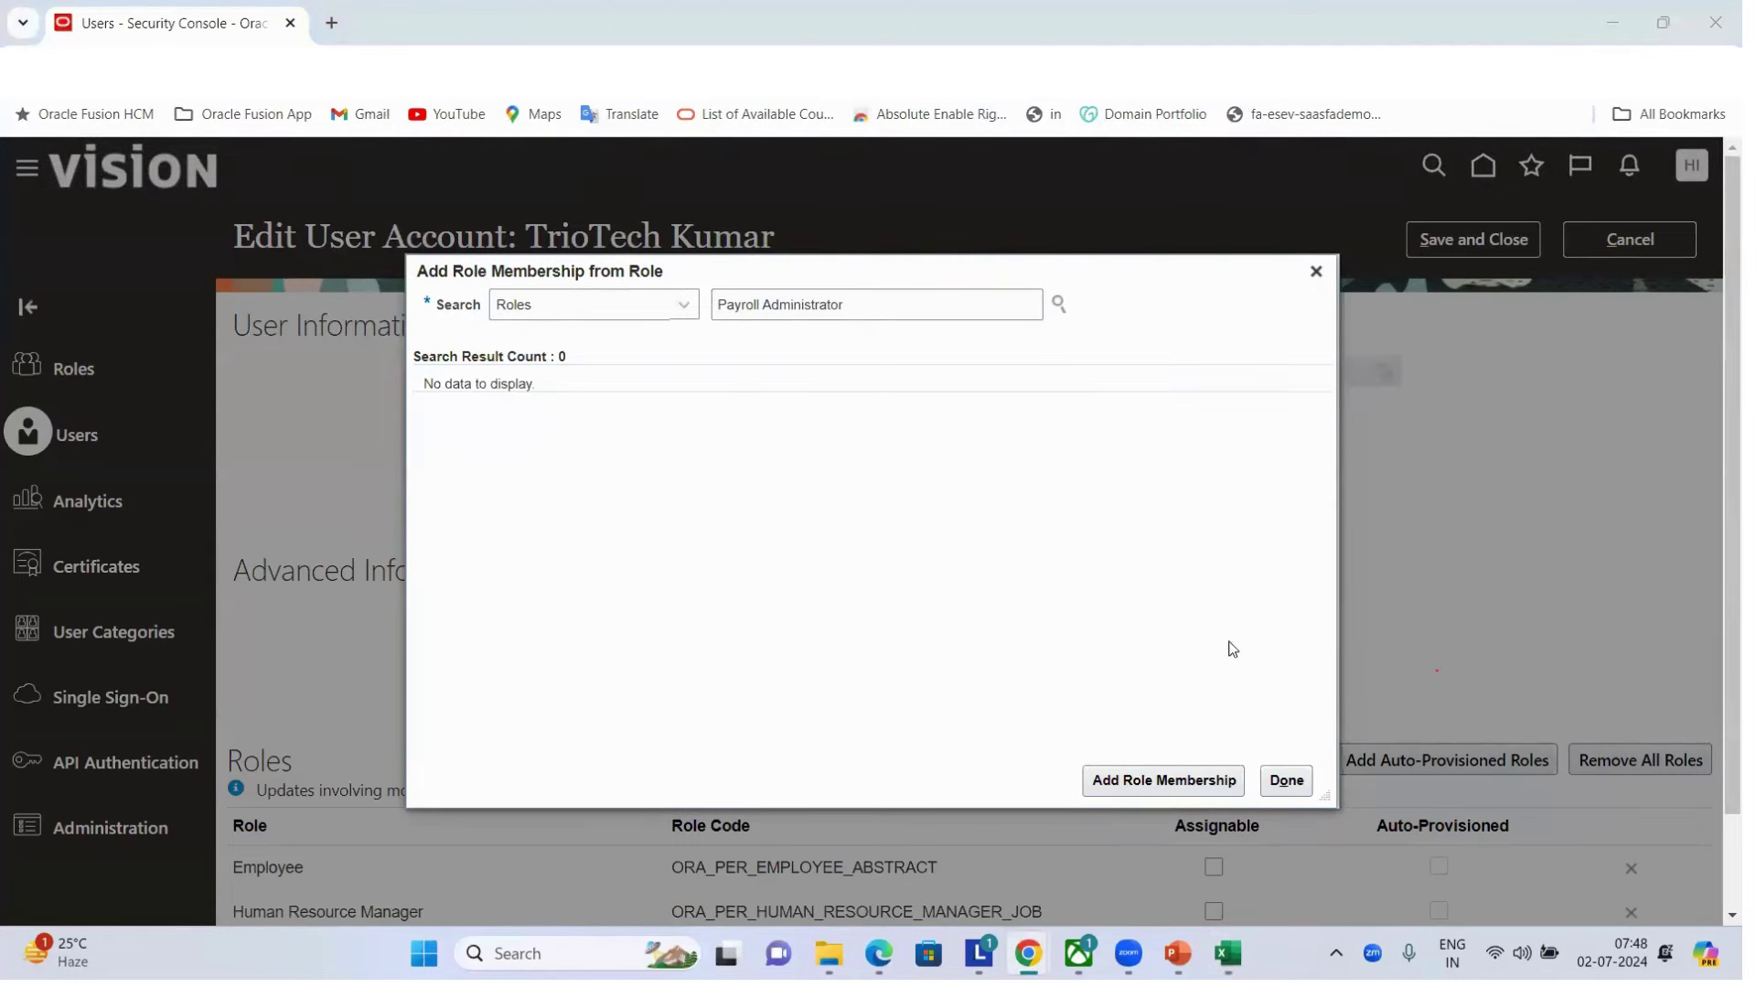
- Add the Compensation Administrator role, copied from cell K19, to the user's roles
key("alt+Tab")
left_click(1289, 560)
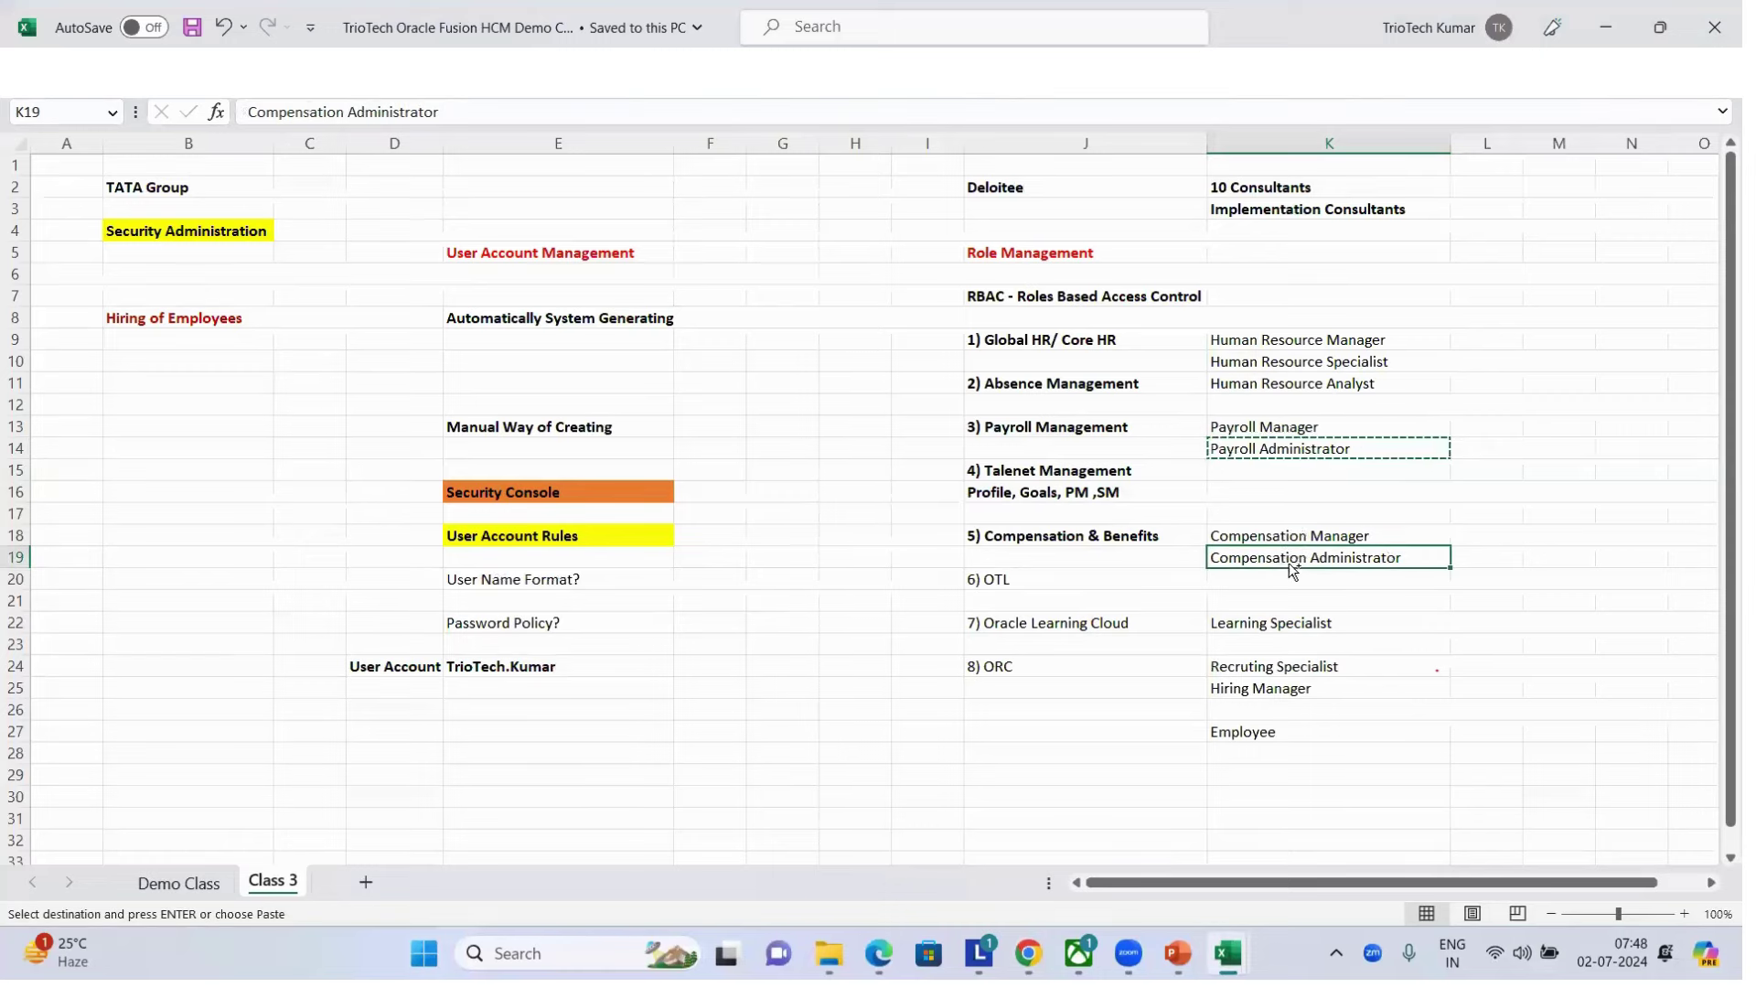
key("ctrl+c")
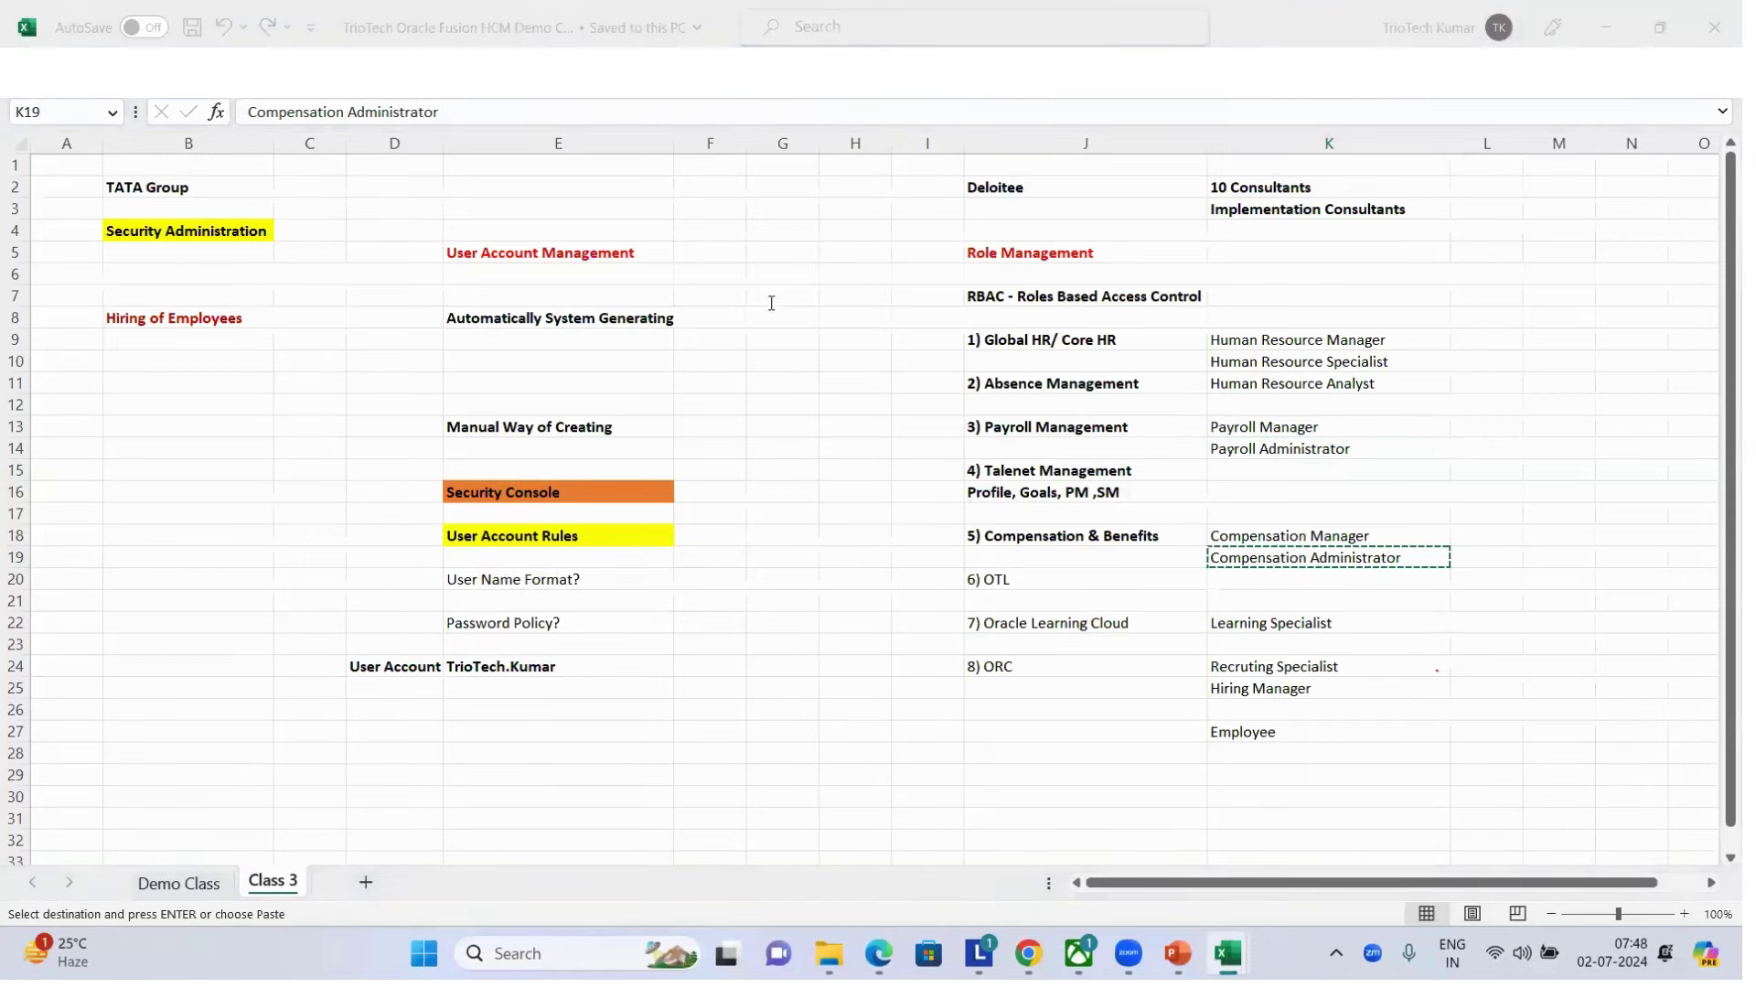
key("alt+Tab")
key("ctrl+v")
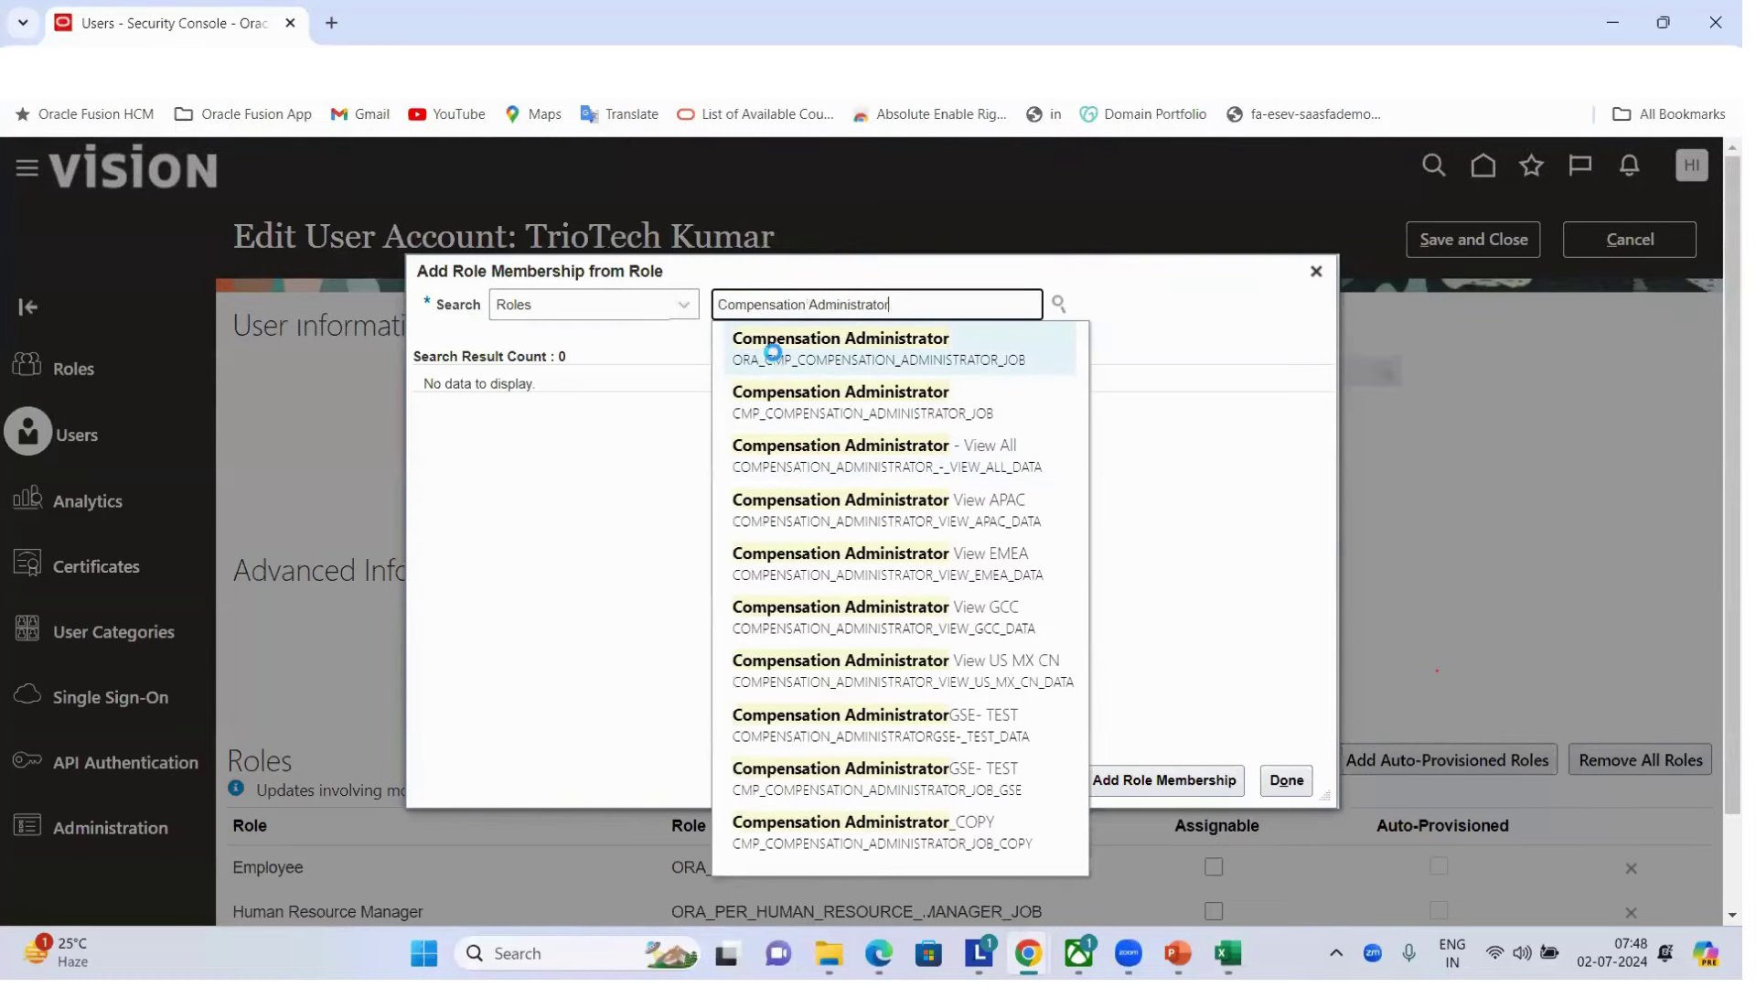
left_click(773, 356)
left_click(1160, 779)
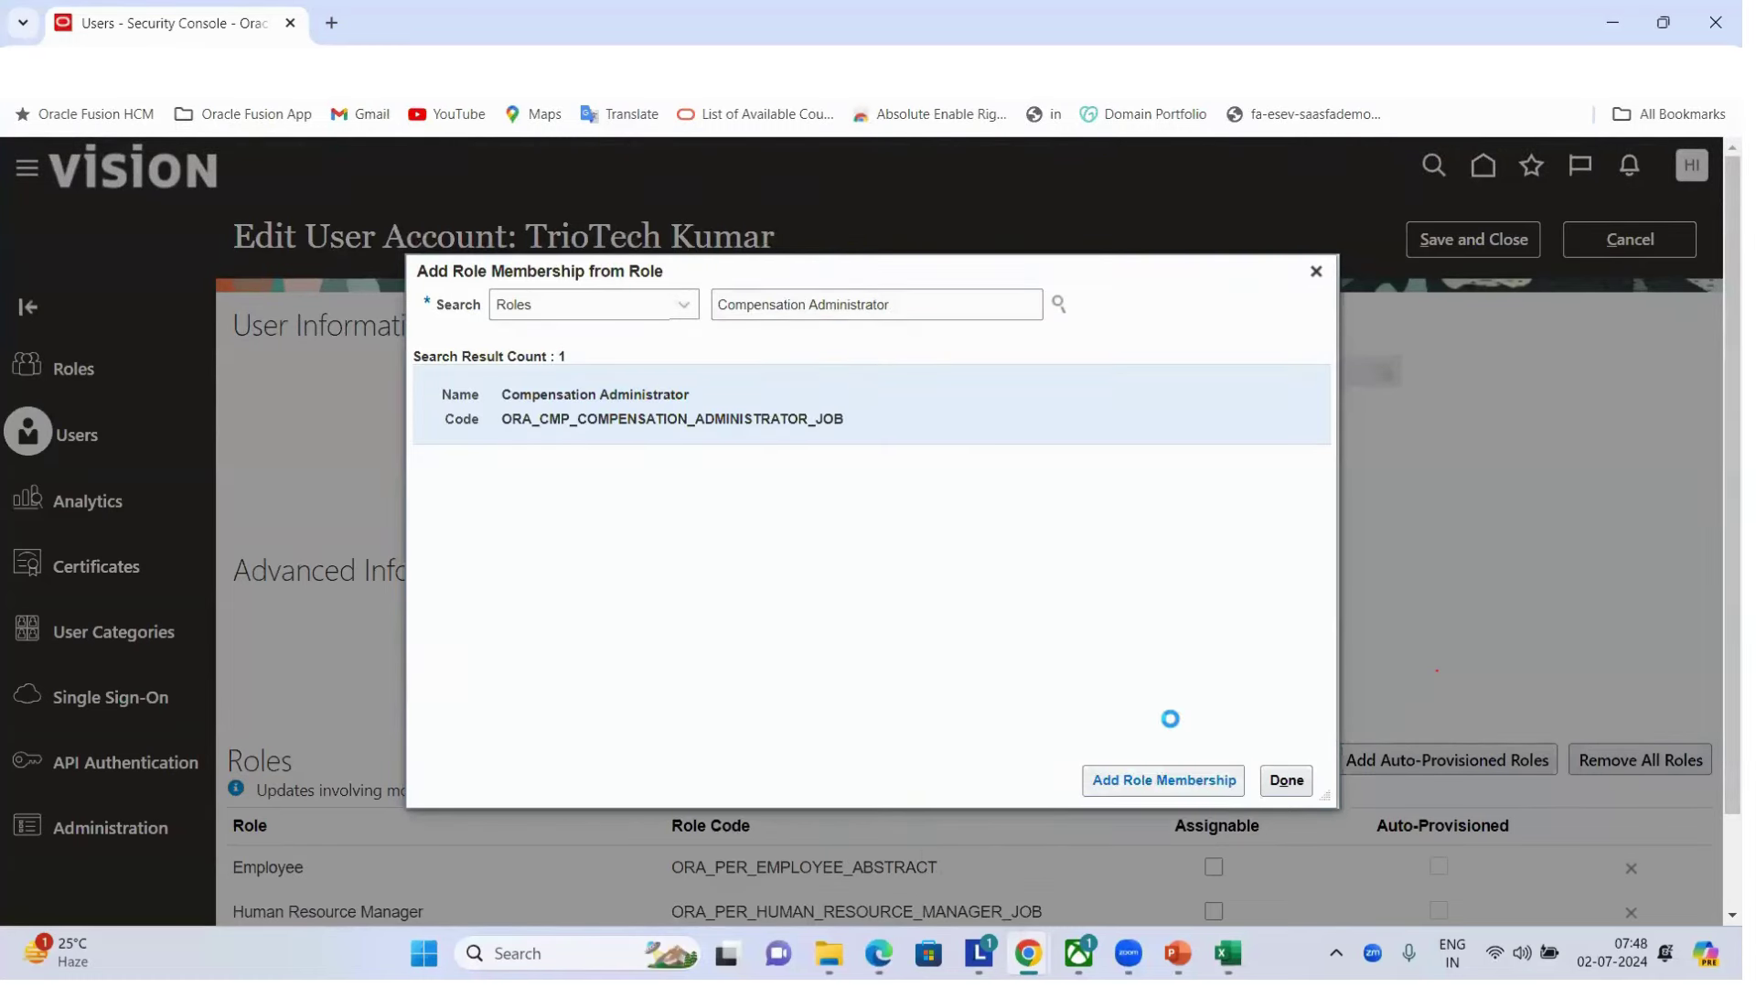
- Add the Learning Specialist role, copied from cell K22, to the user's roles
key("alt+Tab")
left_click(1030, 533)
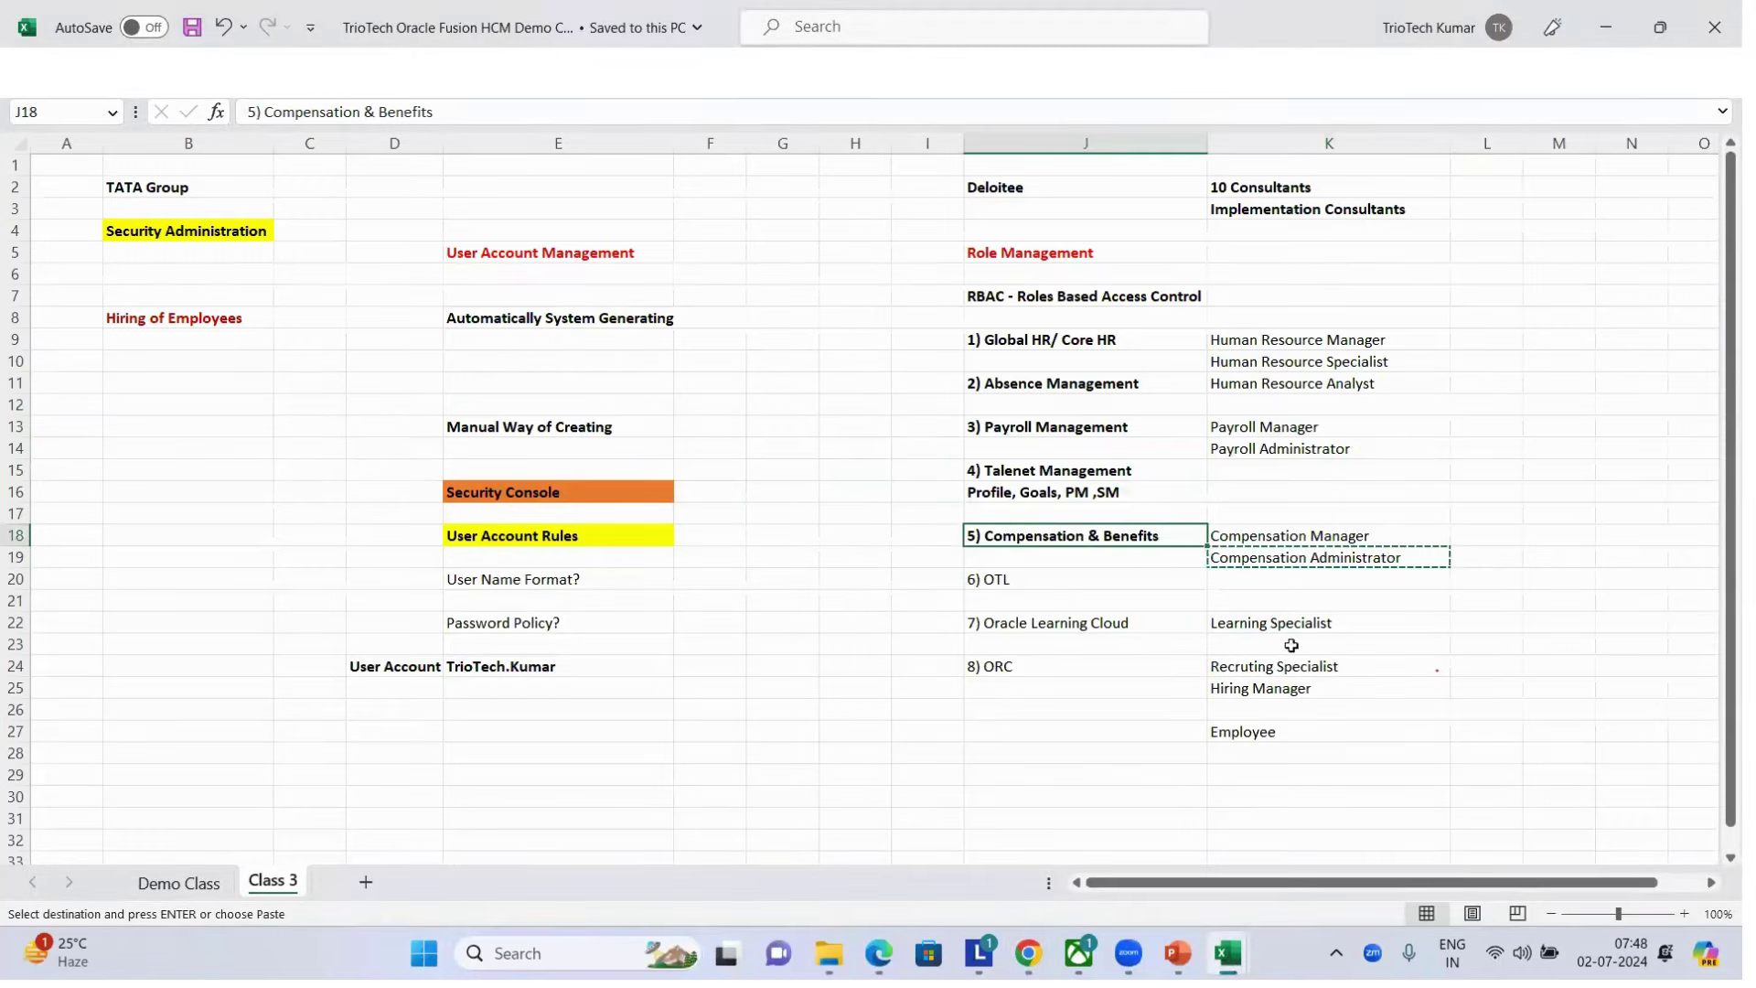
left_click(1276, 626)
key("ctrl+c")
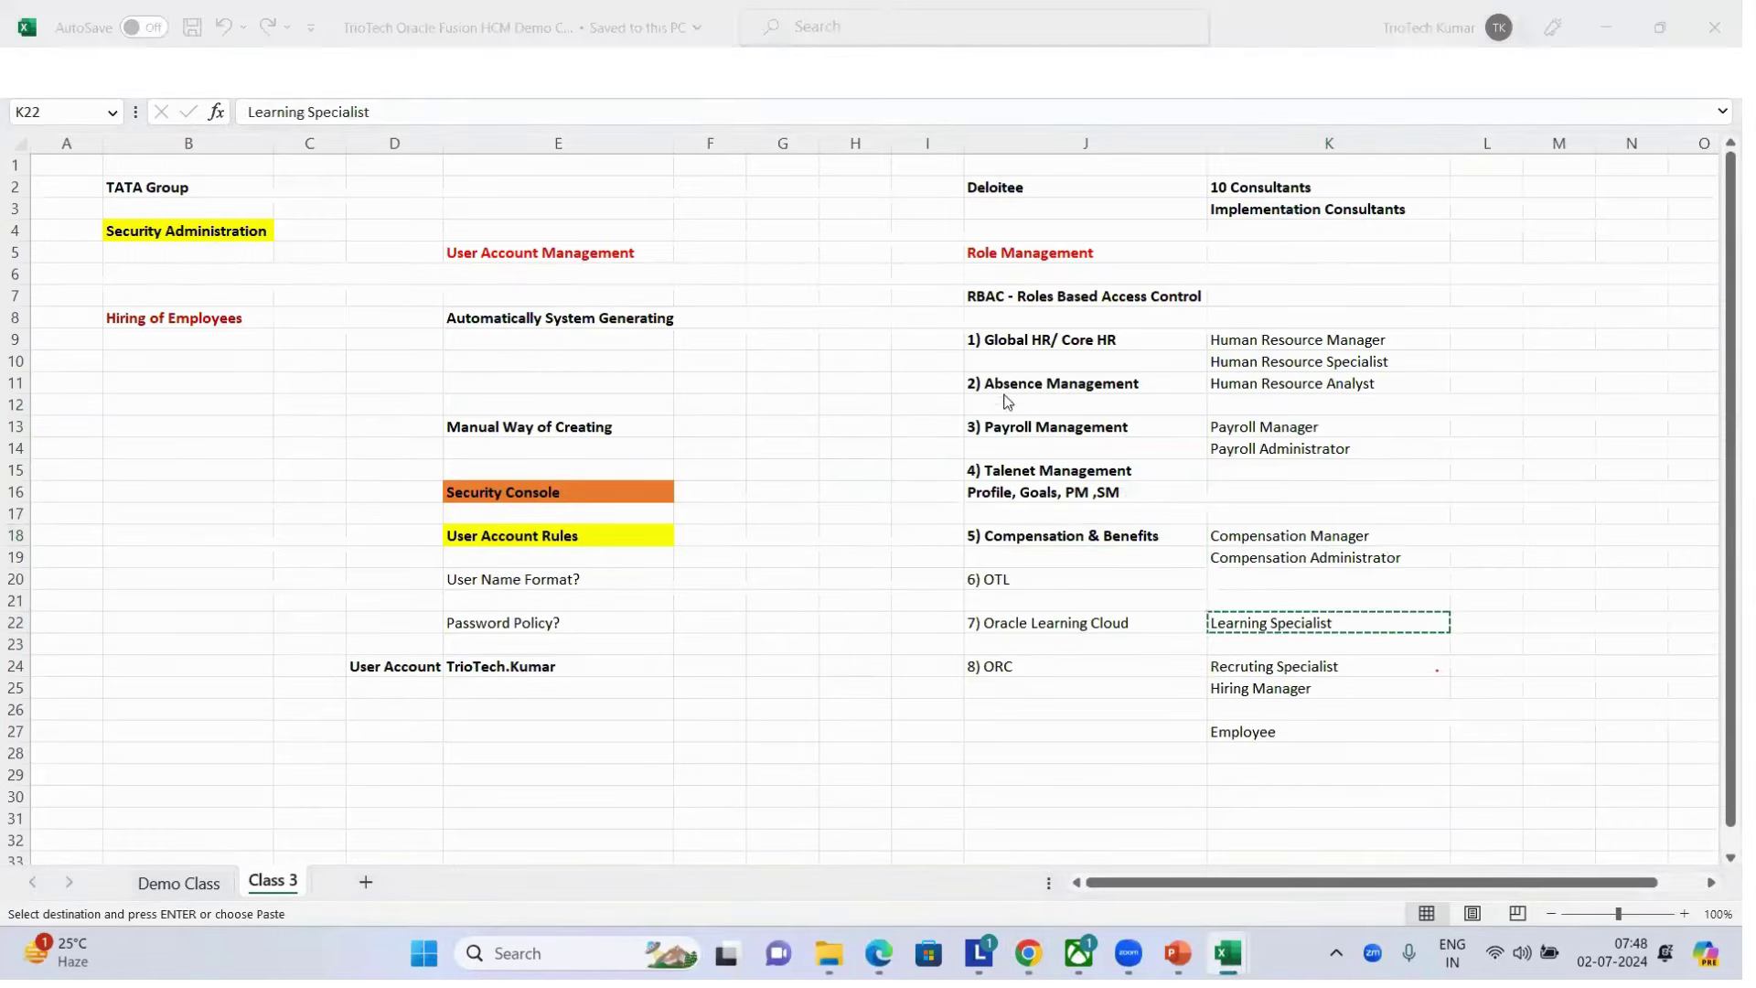
key("alt+Tab")
left_click_drag(952, 313, 575, 320)
key("ctrl+v")
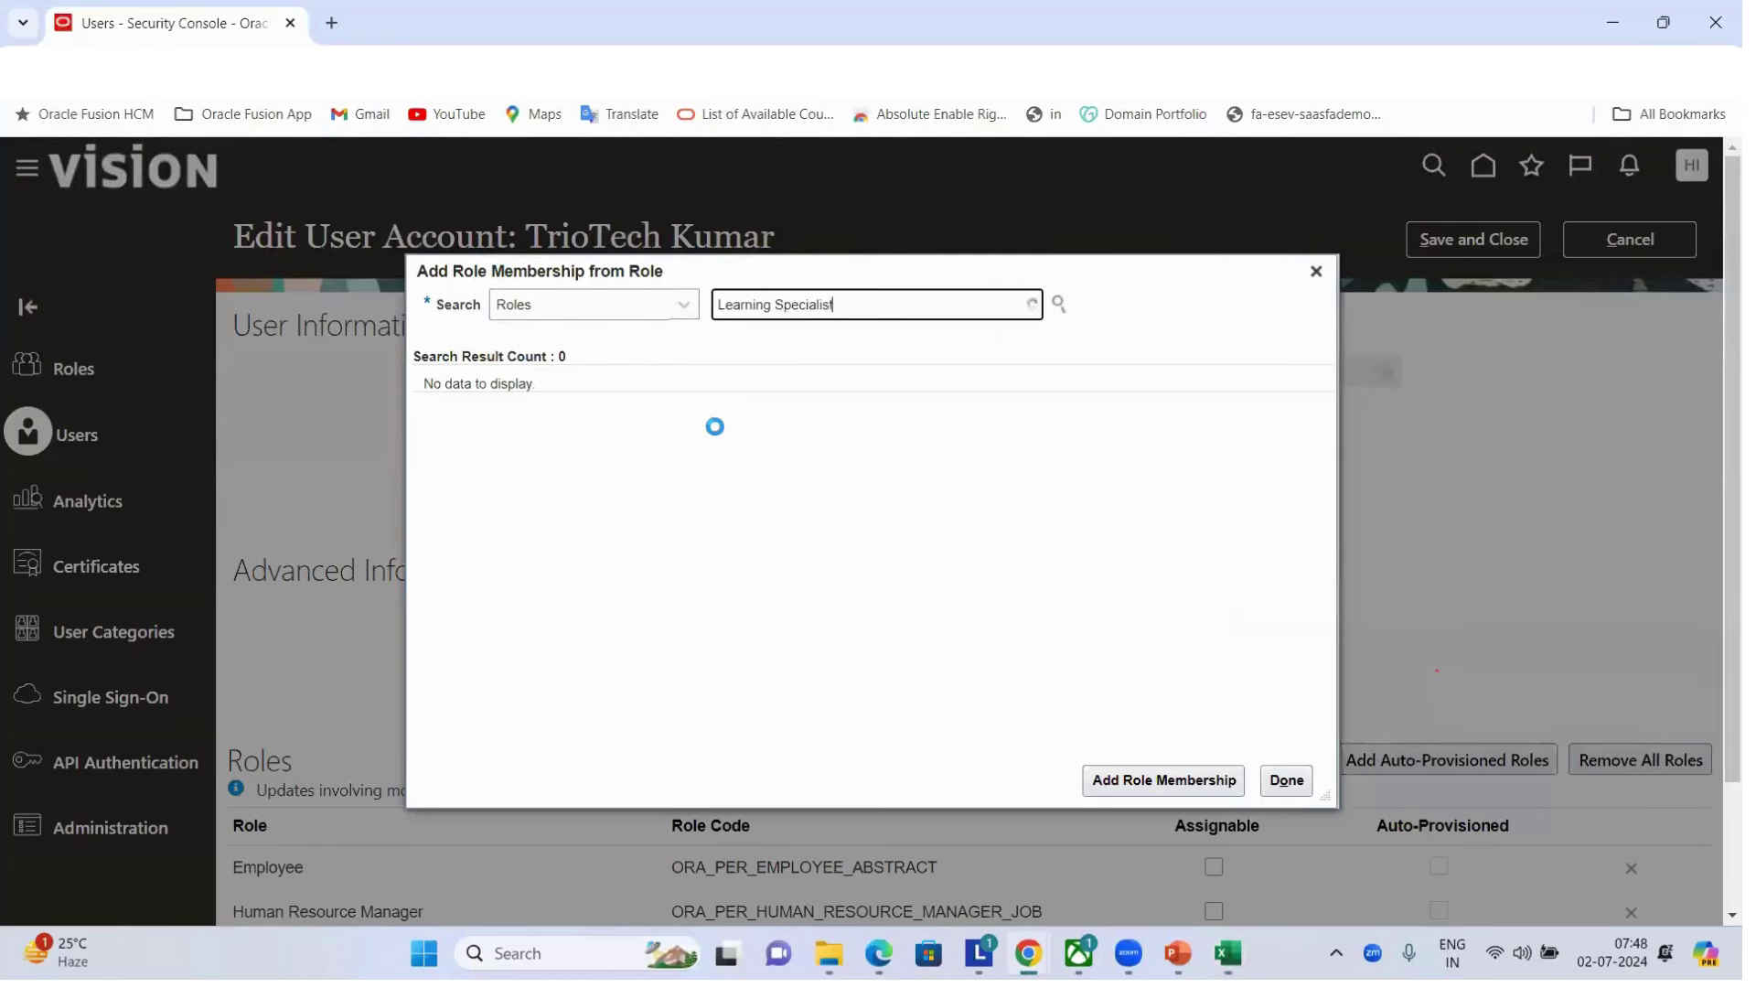
key("Return")
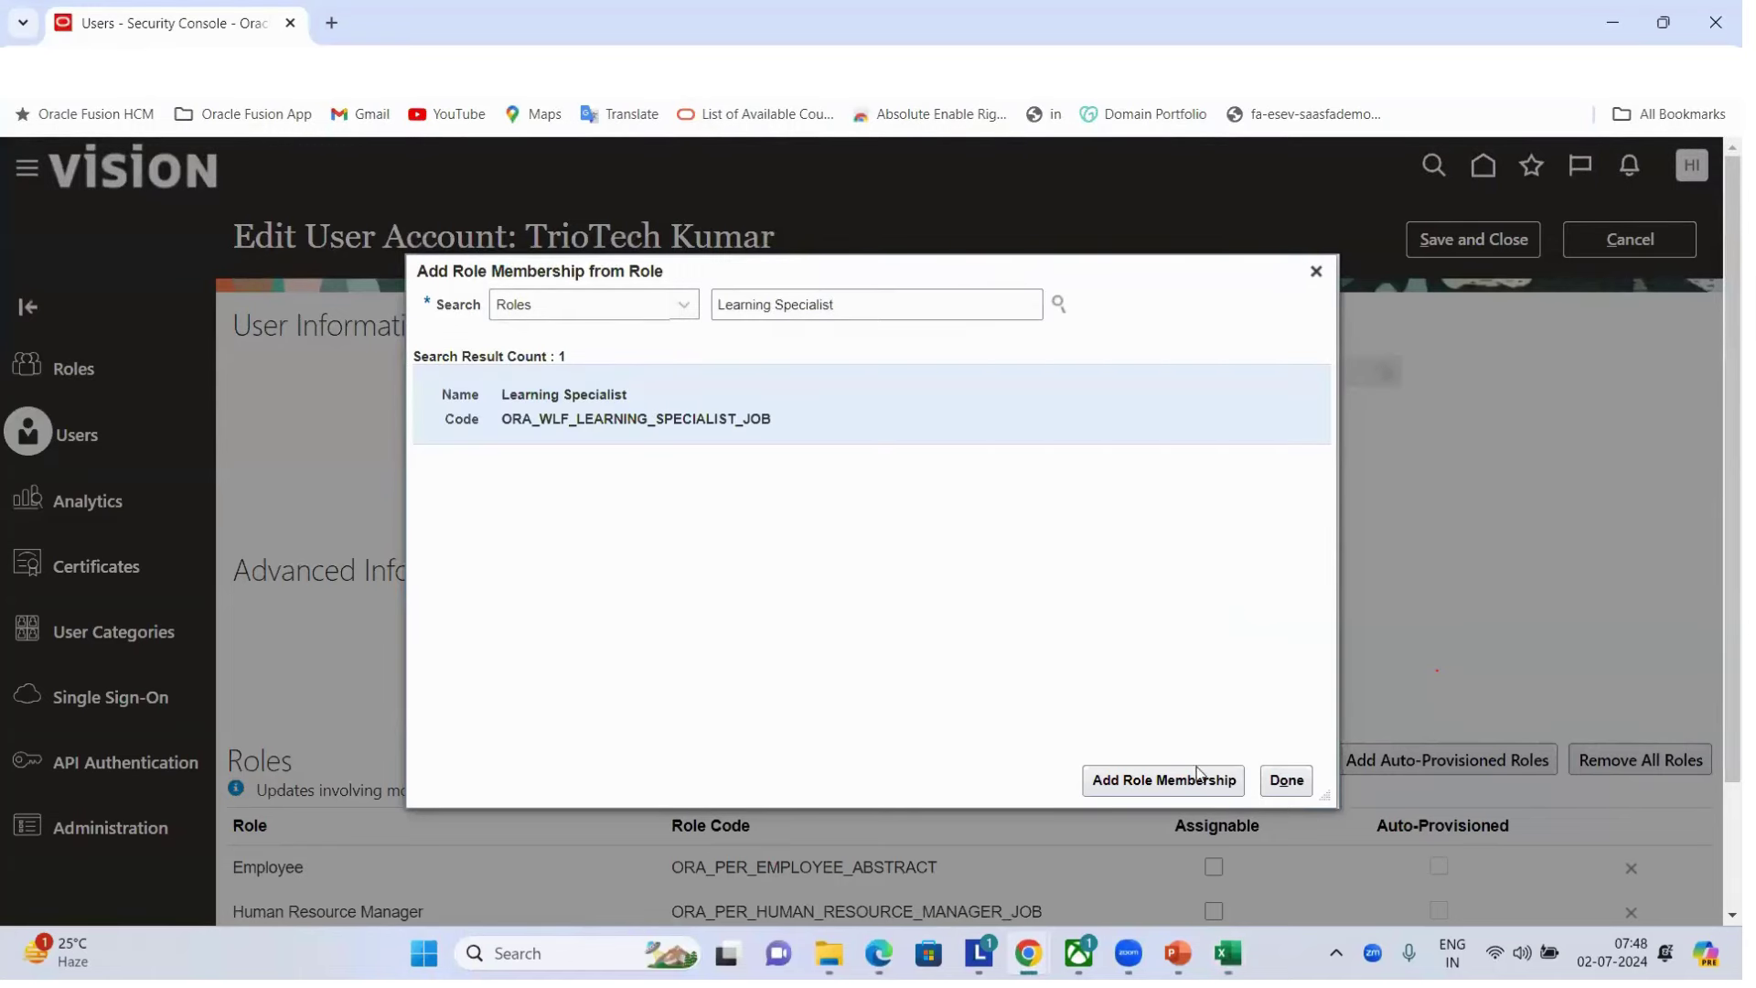
left_click(1197, 779)
- Search using cell K24's text, trimmed to 'Recruting', add Recruiting Administrator, then close the dialog
key("alt+Tab")
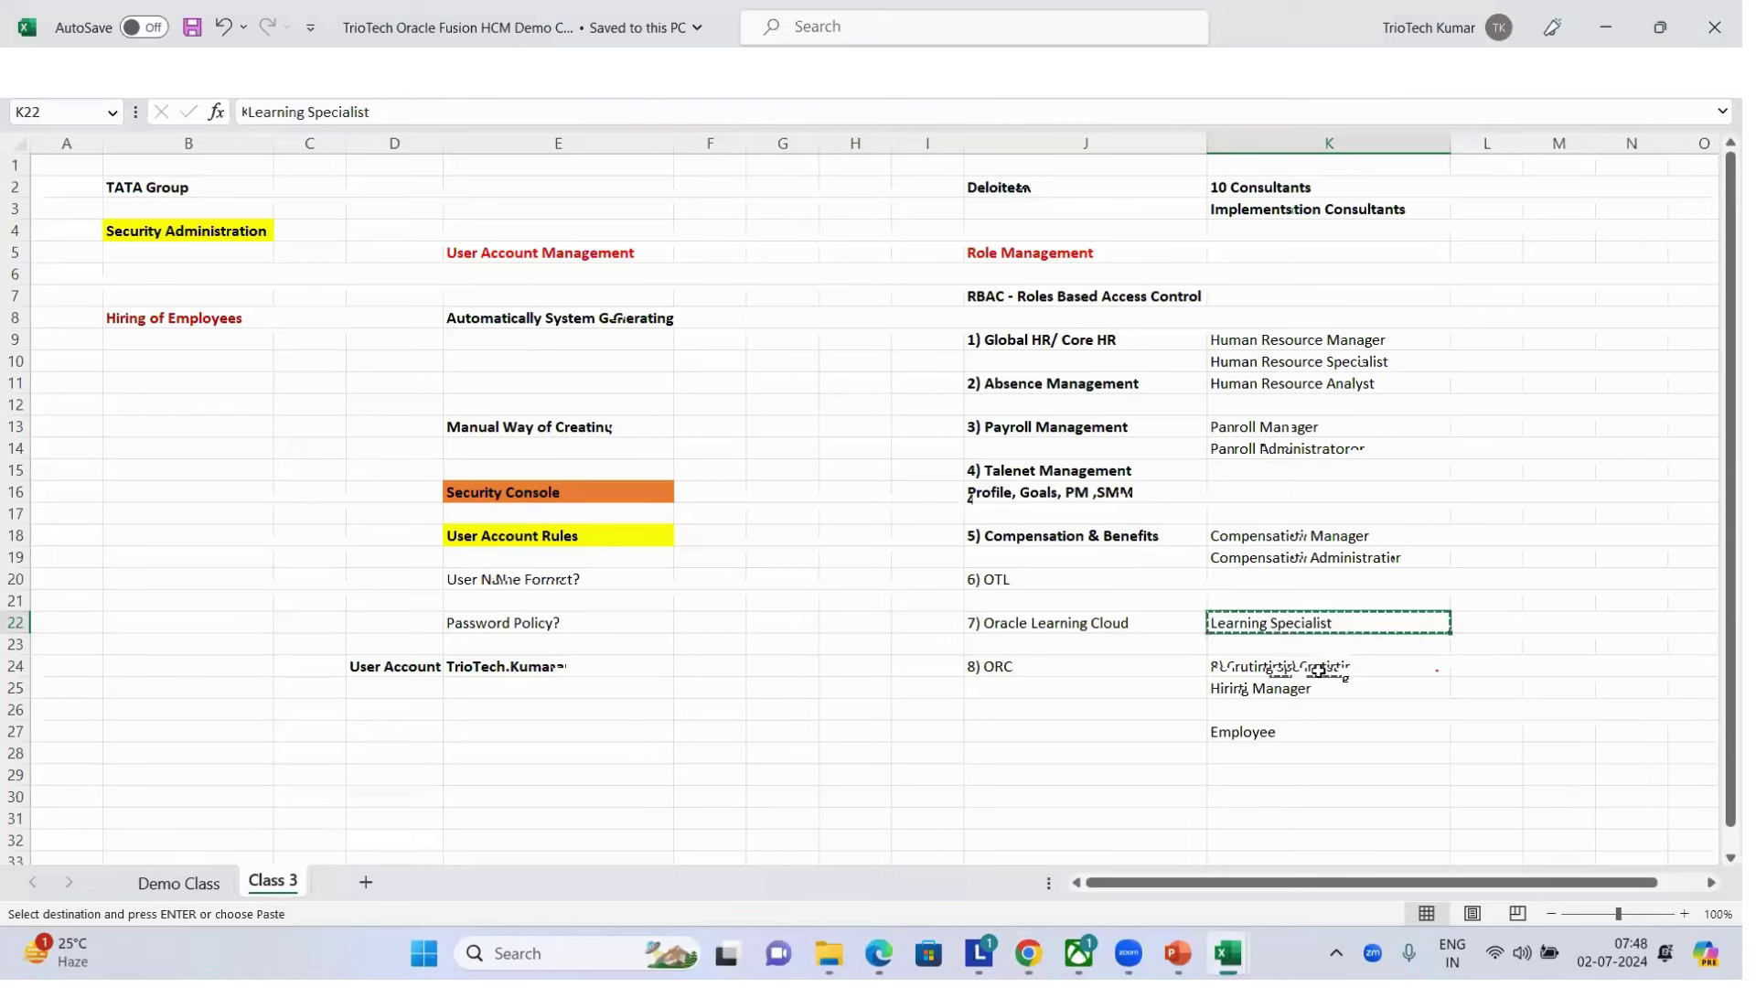
left_click(1318, 670)
key("ctrl+c")
key("alt+Tab")
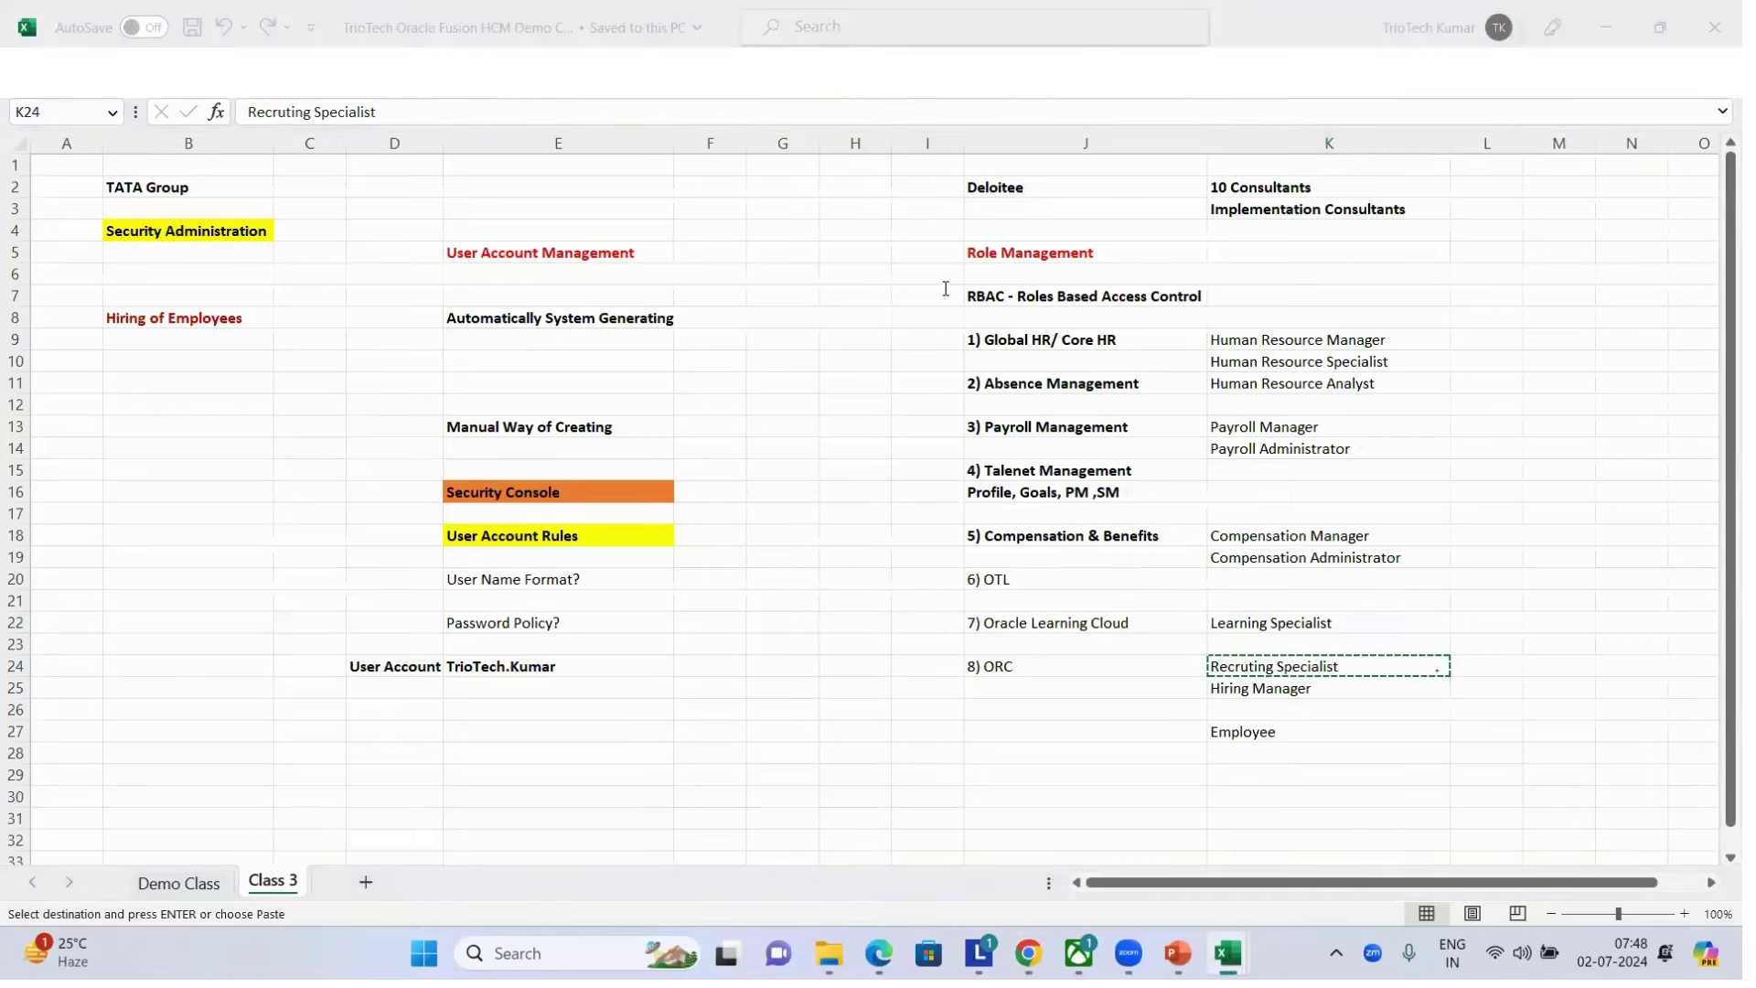
key("ctrl+v")
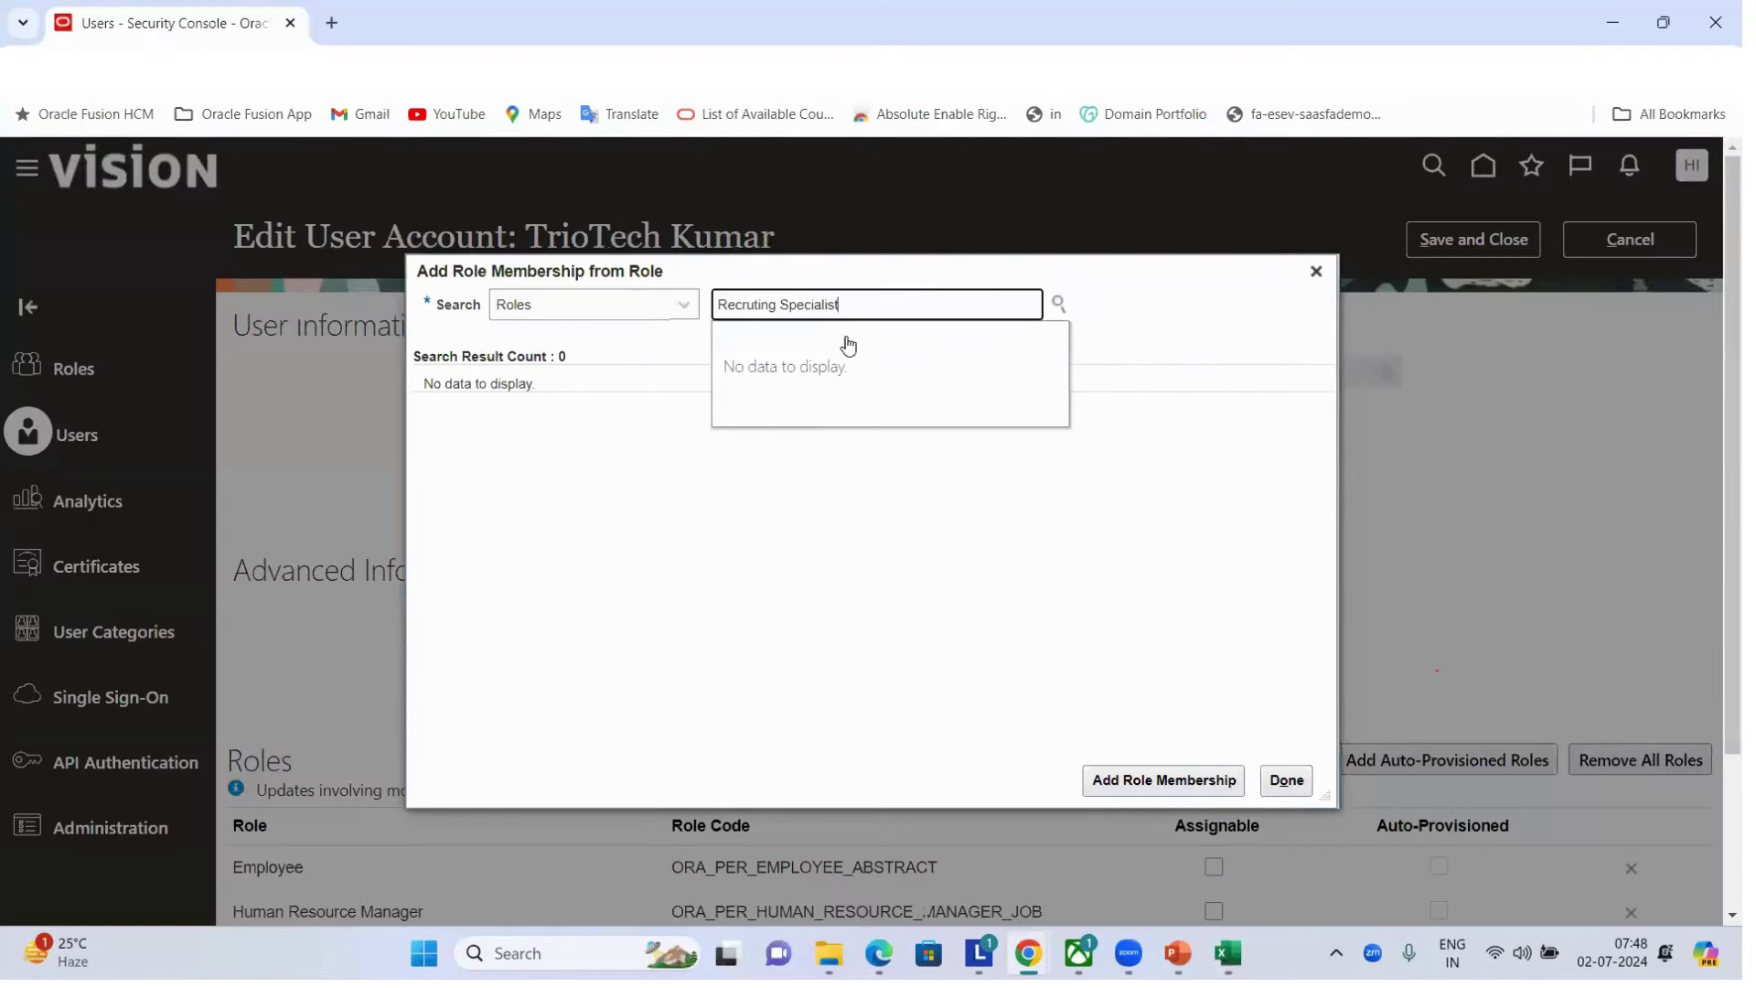
left_click_drag(850, 301, 777, 302)
key("BackSpace")
key("BackSpace")
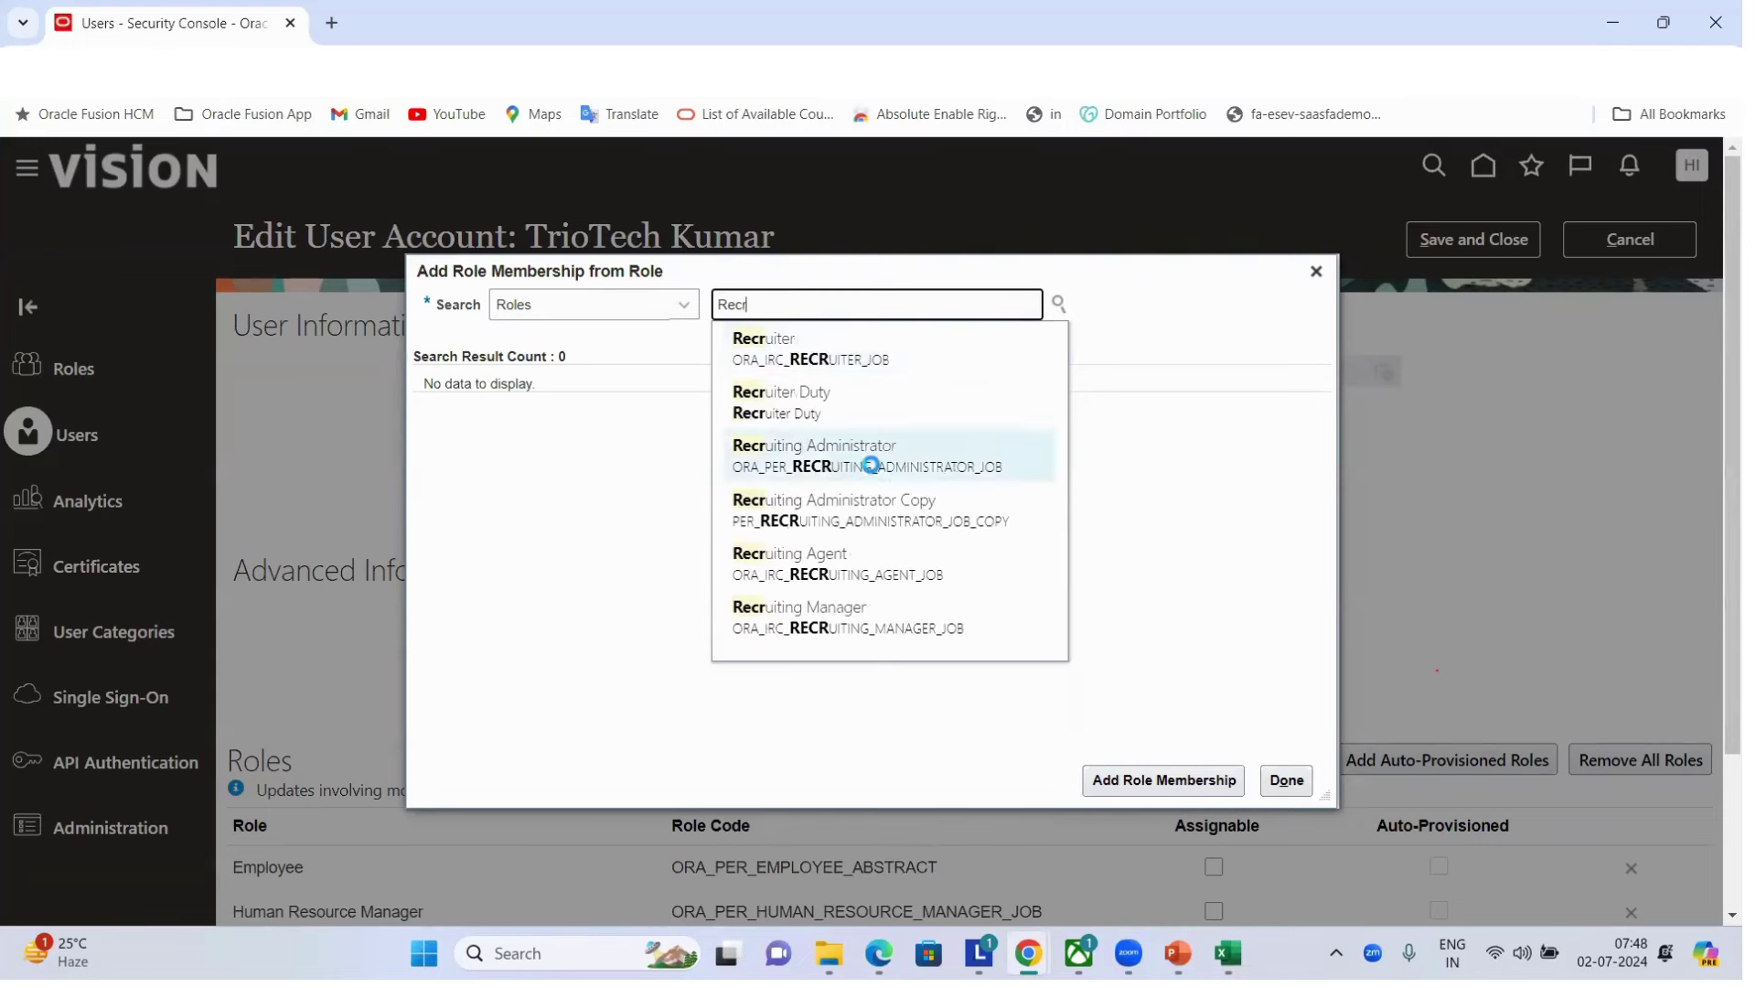
left_click(870, 471)
left_click(1192, 779)
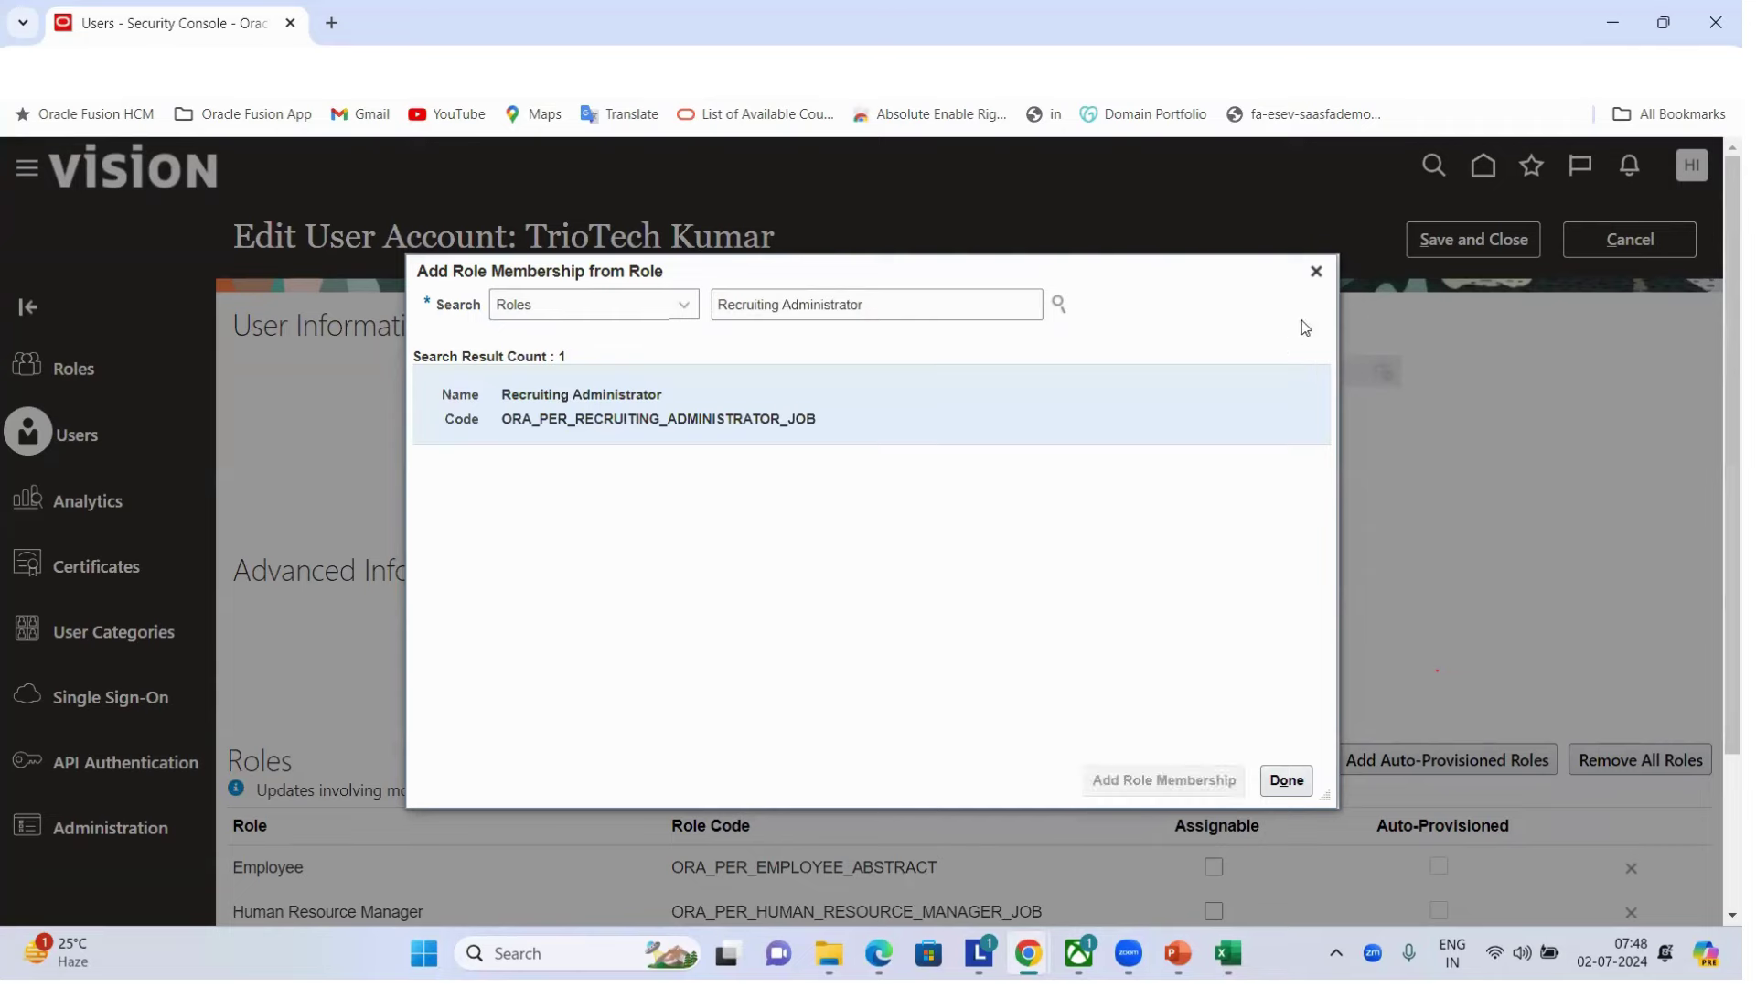
left_click(1316, 271)
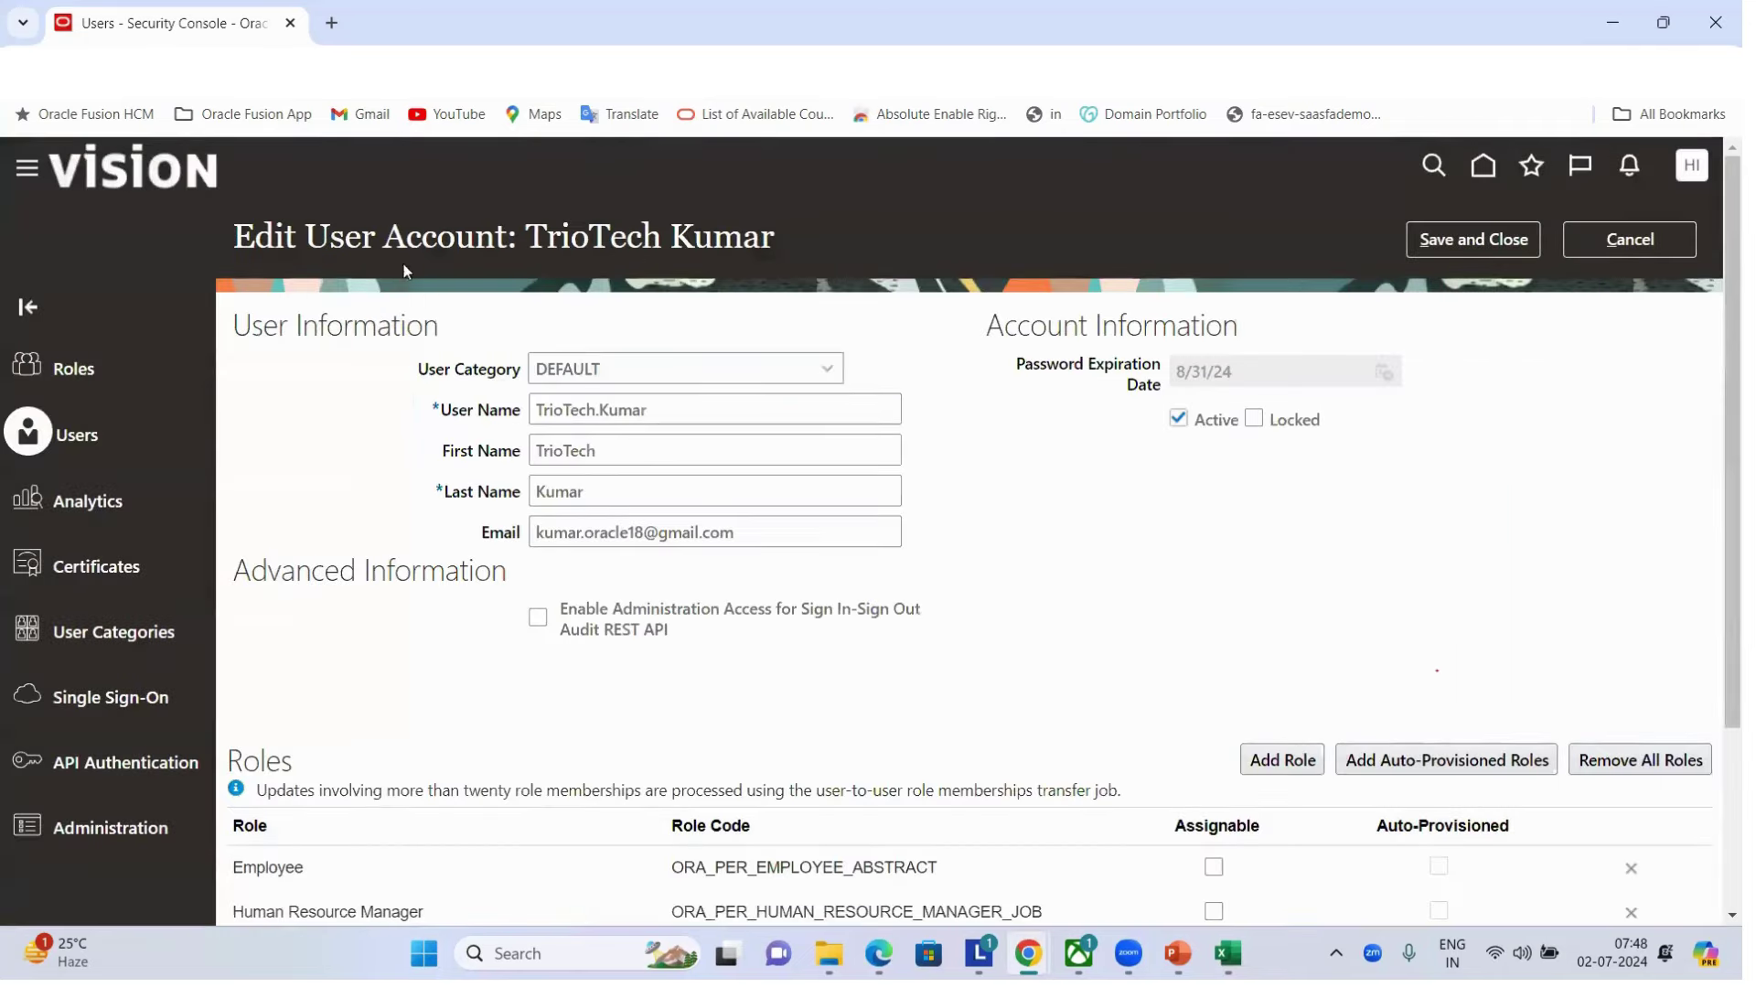
- Review the Edit User Account page's user name and Roles table
scroll(578, 555, "down", 3)
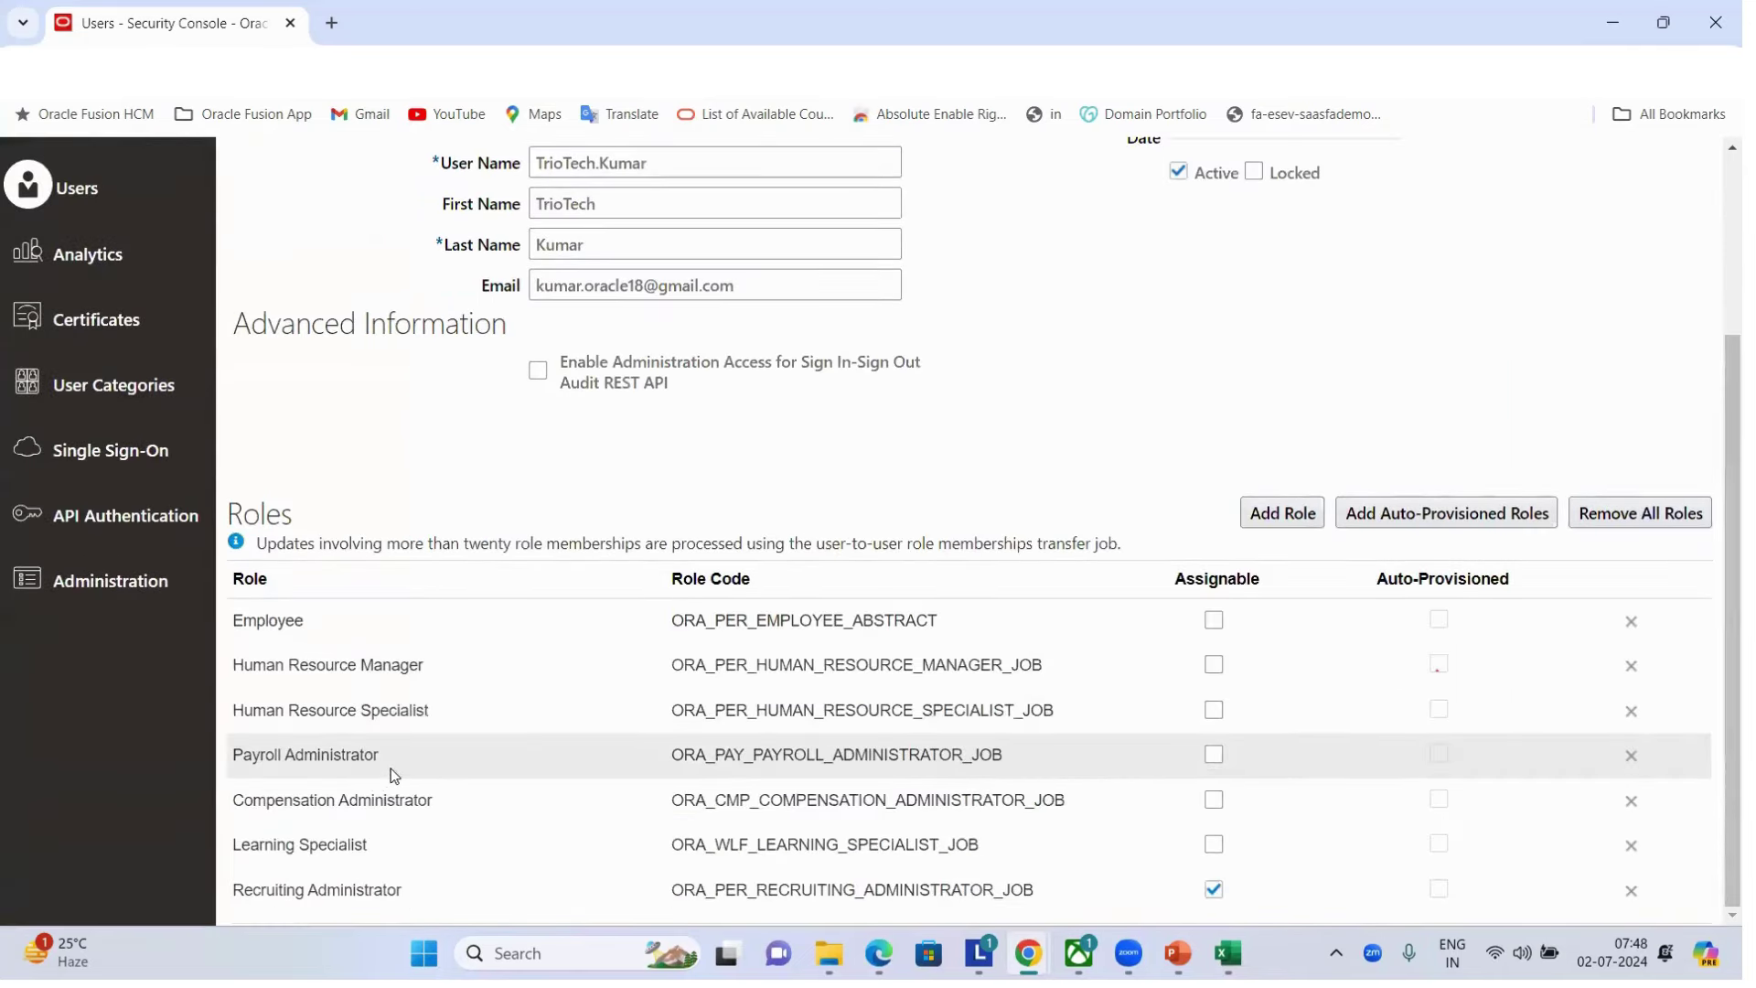
scroll(392, 768, "up", 3)
left_click_drag(660, 412, 475, 414)
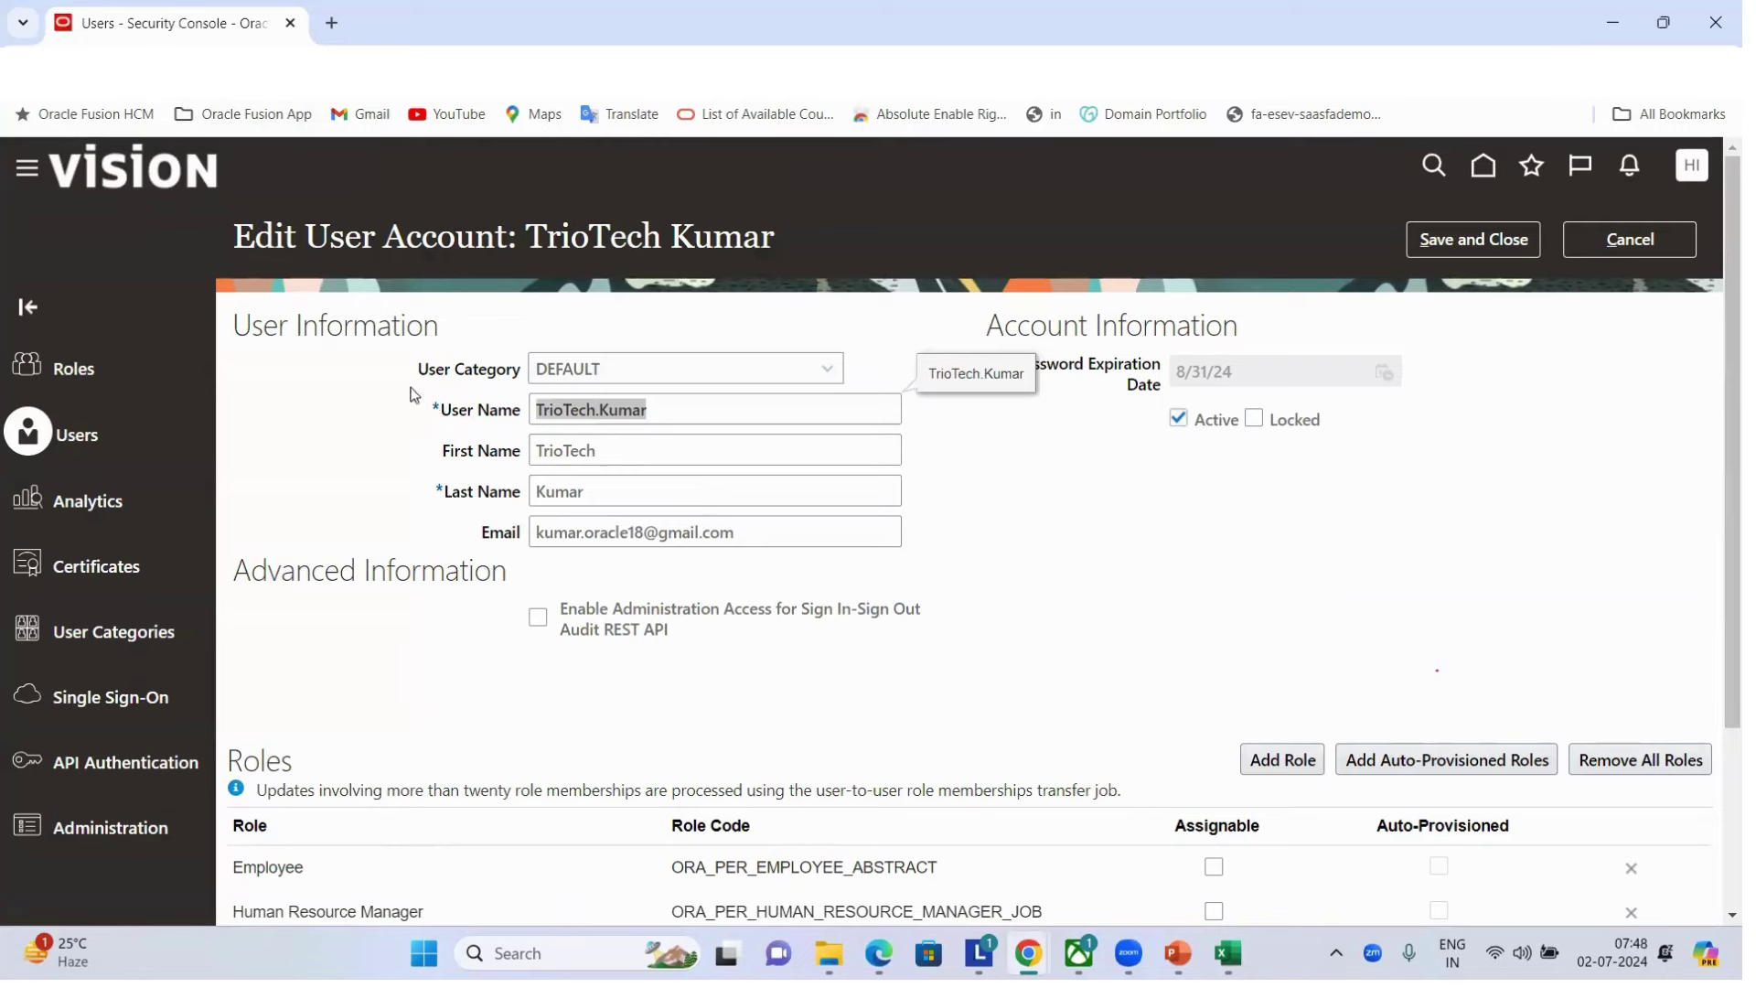
left_click_drag(445, 412, 520, 411)
scroll(498, 510, "down", 3)
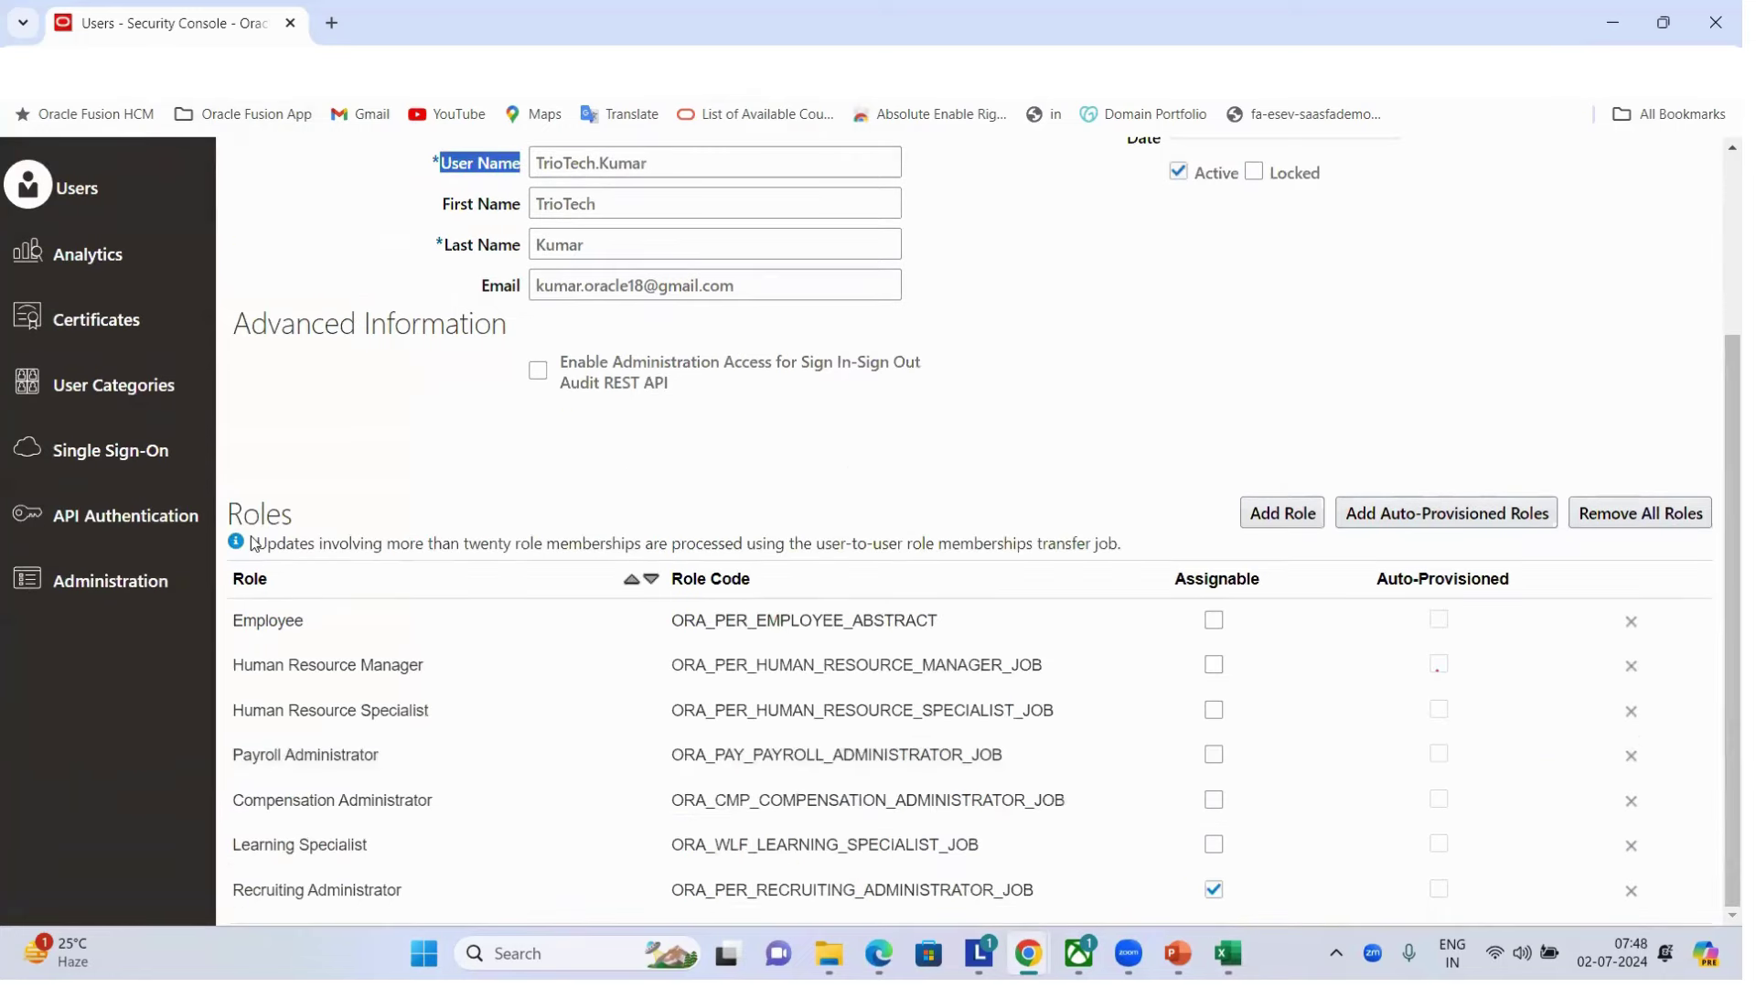
left_click_drag(237, 519, 314, 512)
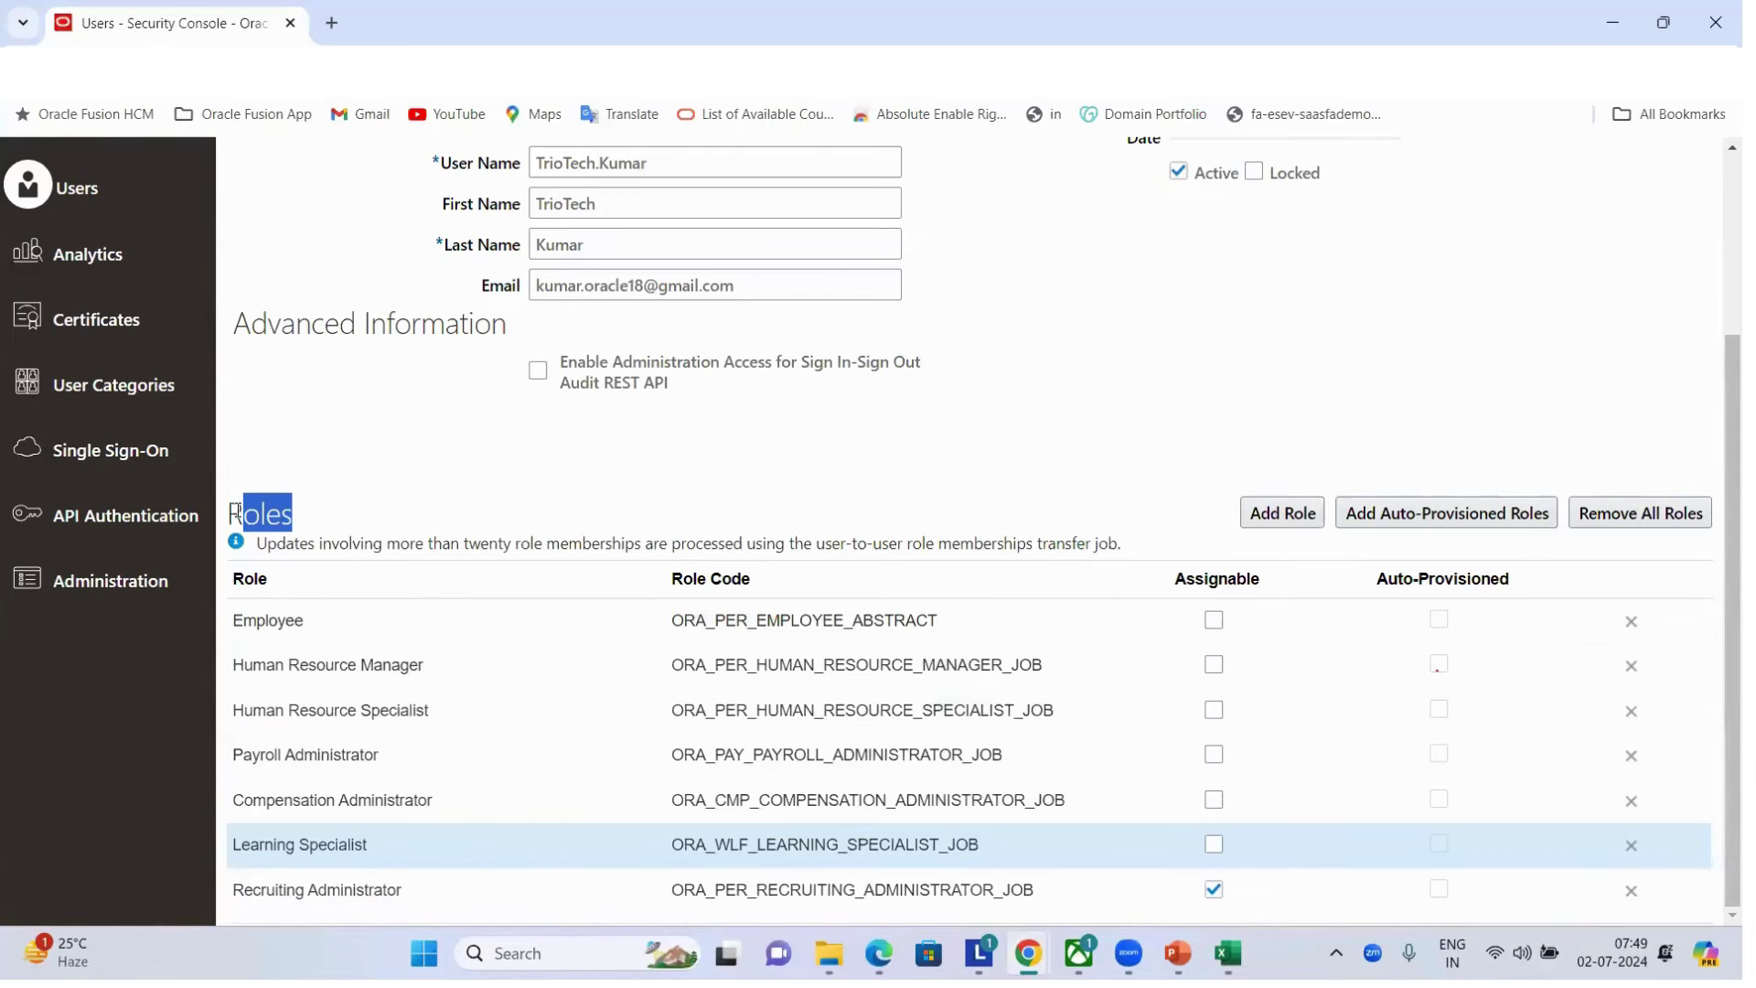
left_click_drag(234, 510, 227, 512)
scroll(654, 439, "up", 3)
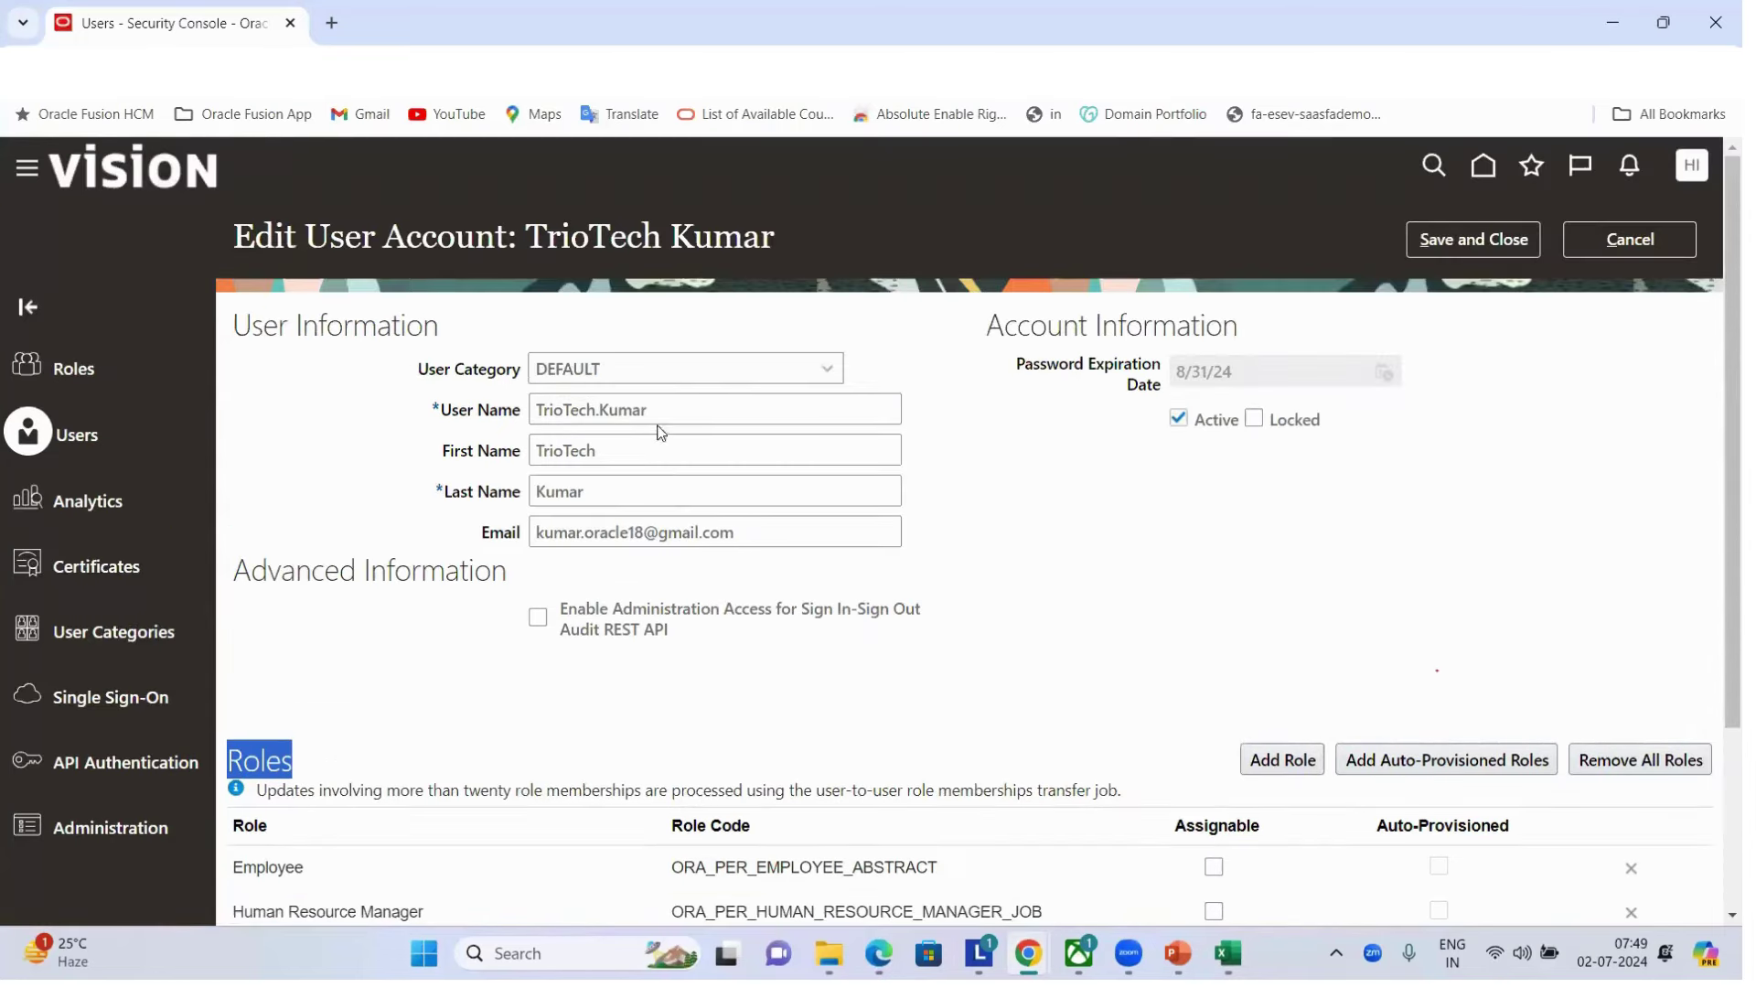
left_click_drag(670, 400, 532, 396)
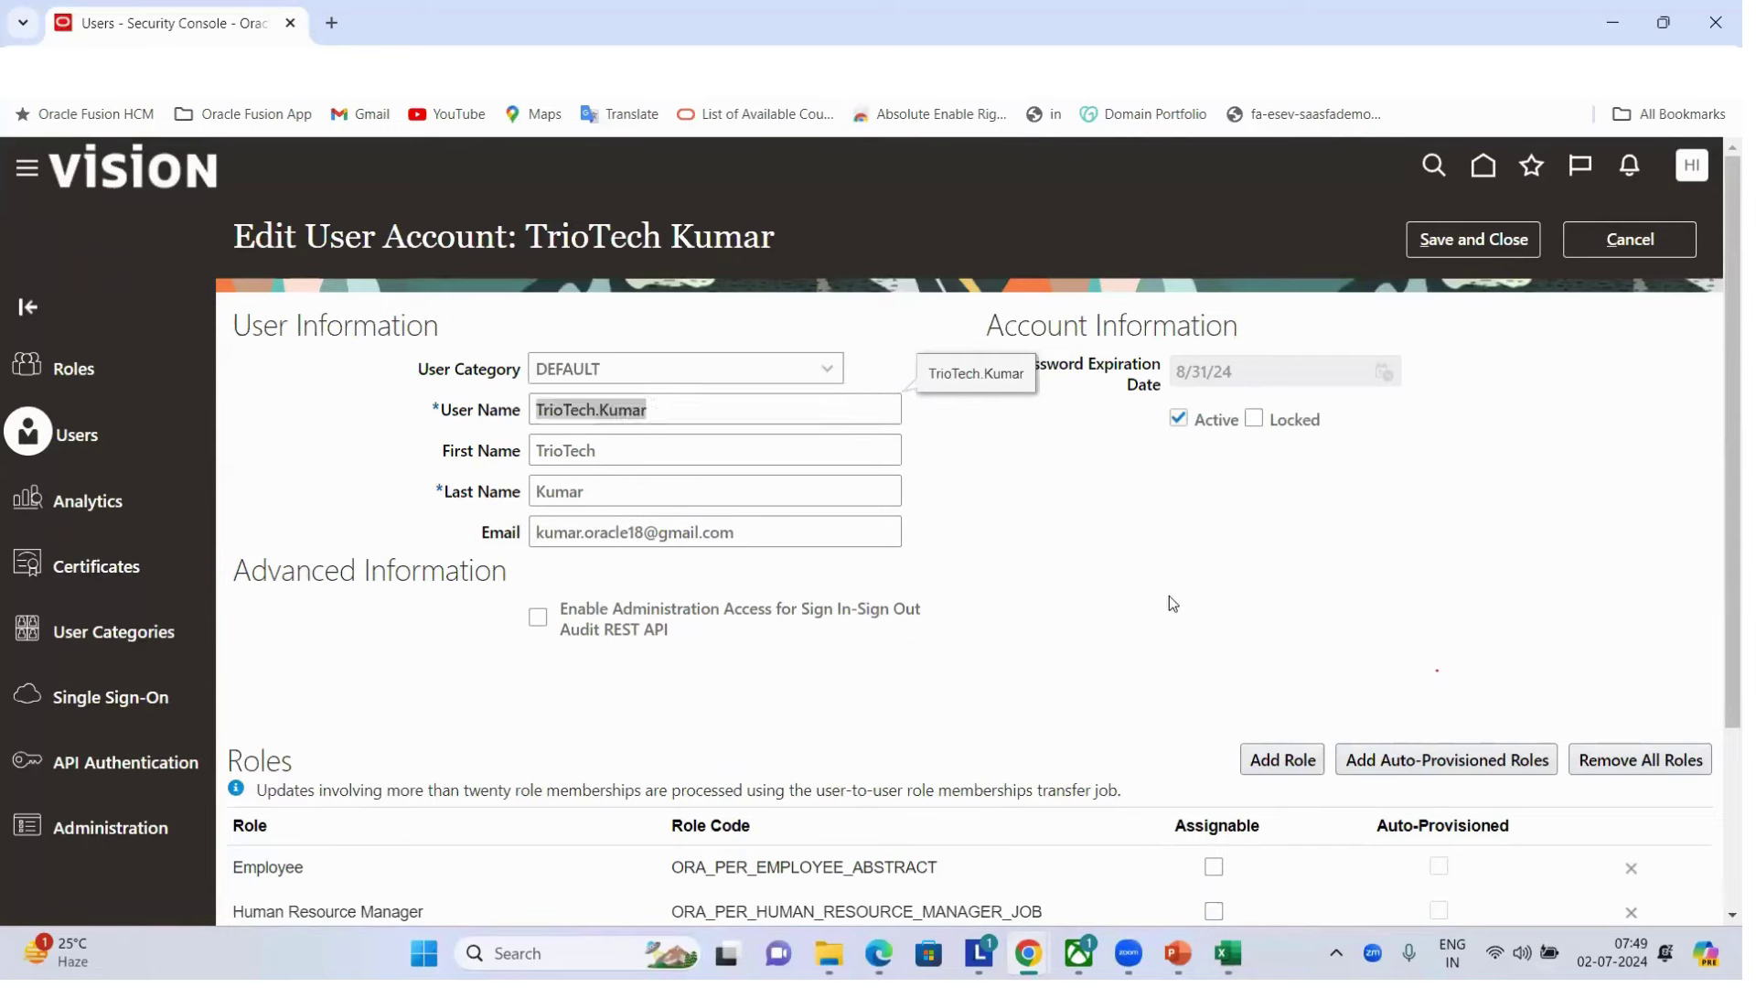
scroll(1168, 595, "down", 3)
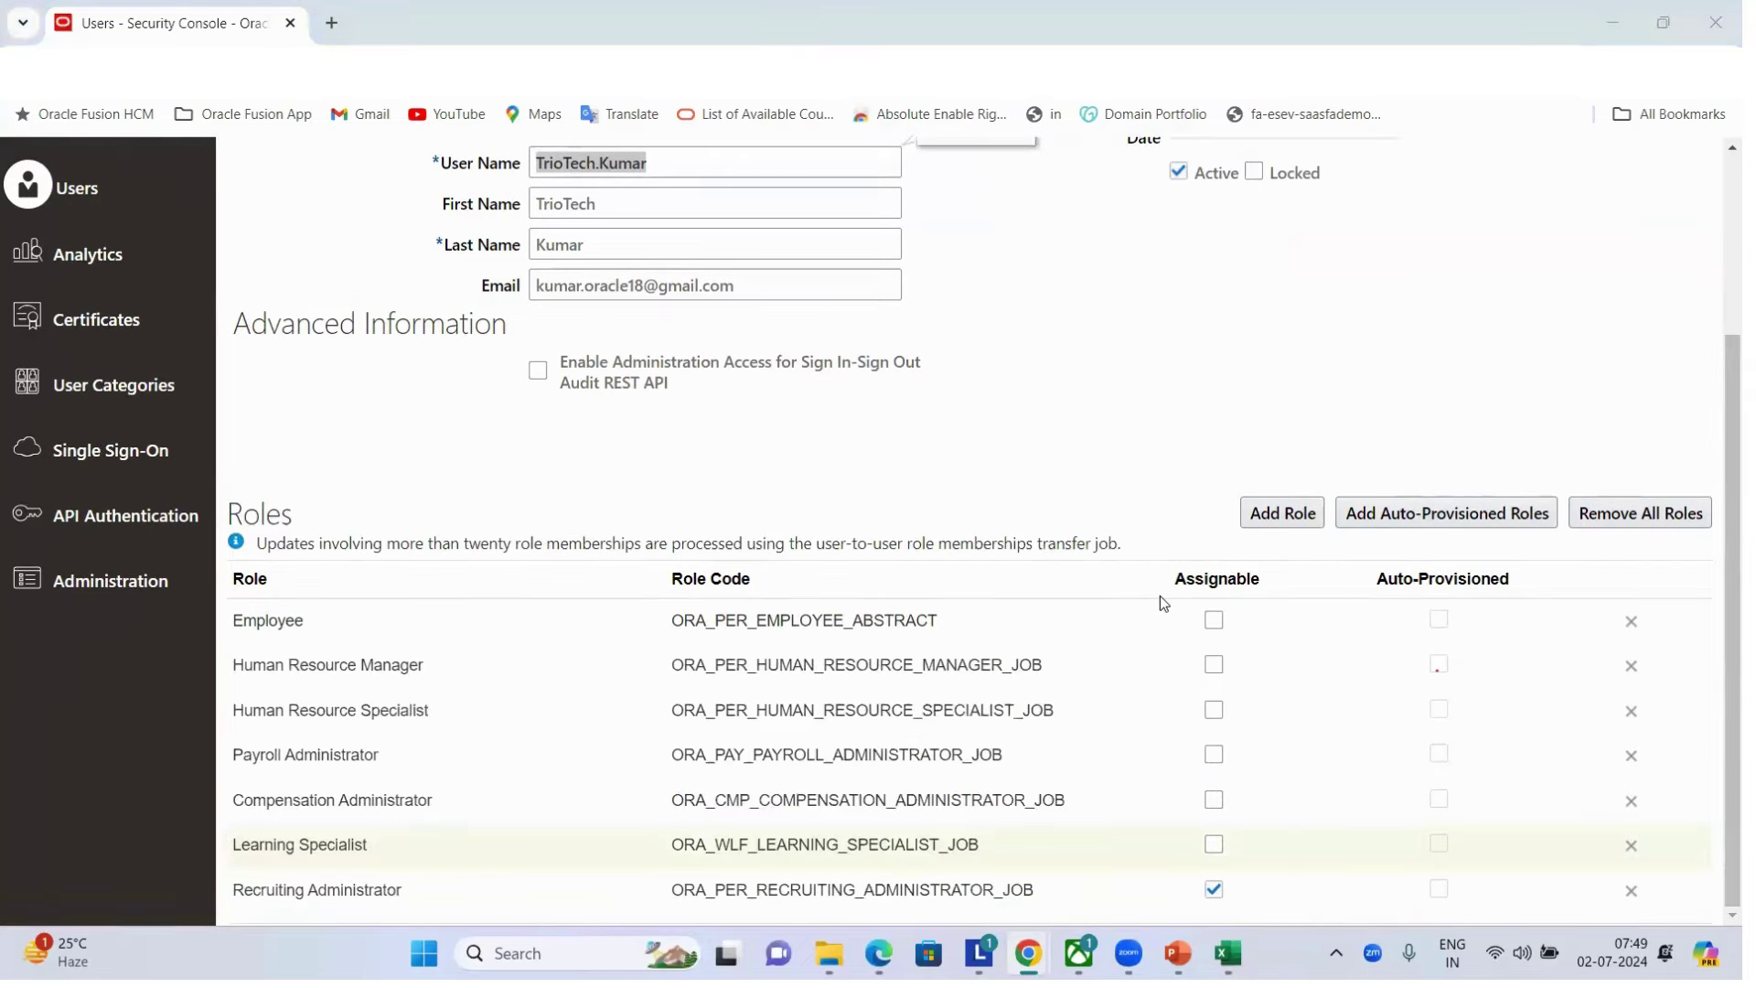
- In the Excel plan, select the RBAC heading, the planned role names in column K, and cell E24
key("alt+Tab")
left_click(1086, 295)
left_click_drag(1255, 341, 1353, 622)
left_click(576, 661)
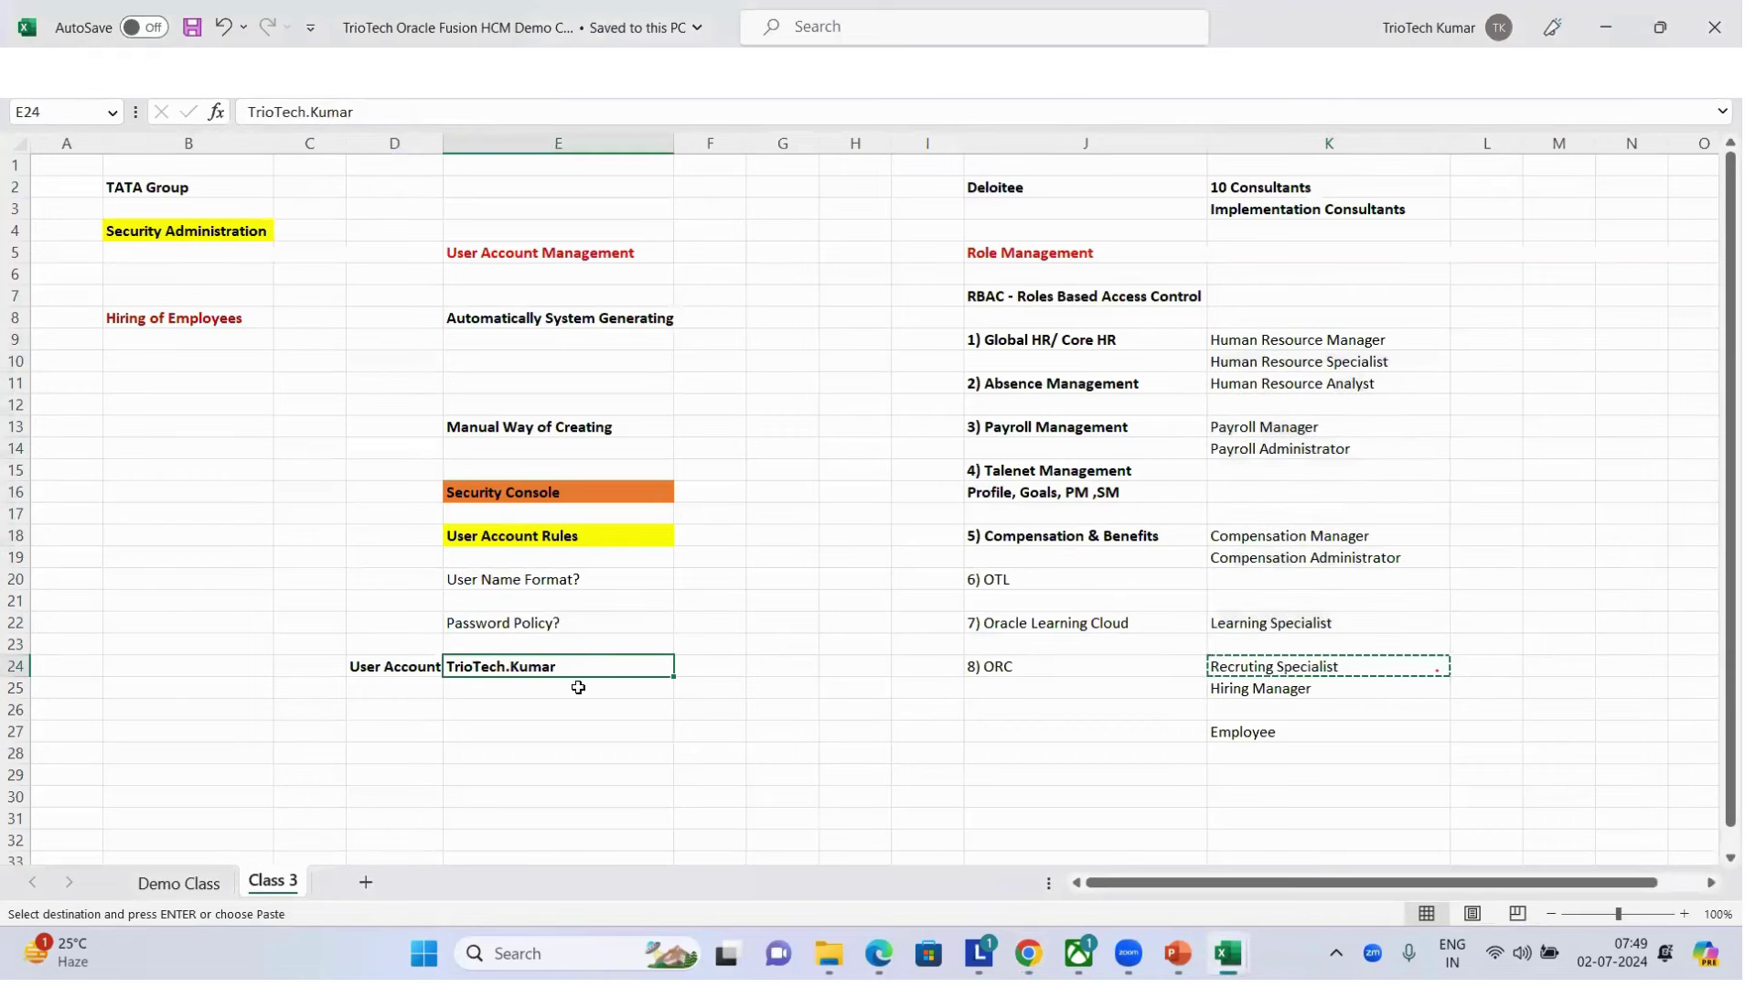
- Locate the Security Console cell in the sheet and recheck the user account page
left_click_drag(521, 690, 533, 838)
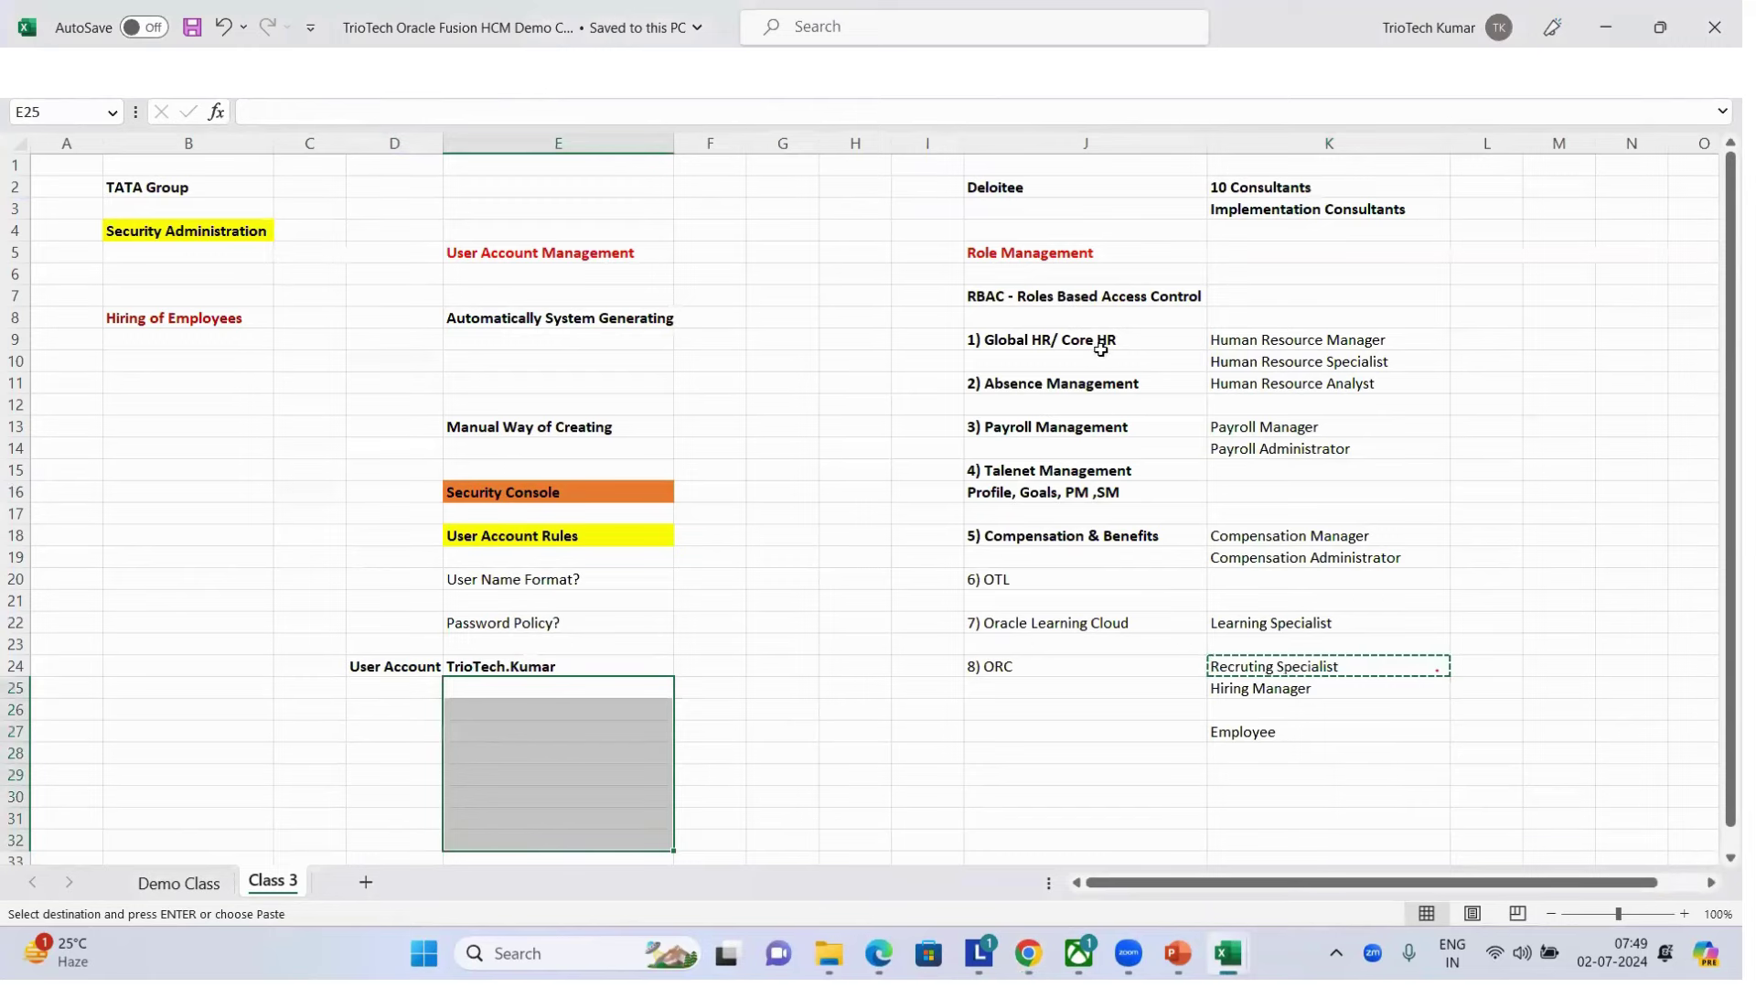
left_click(1086, 298)
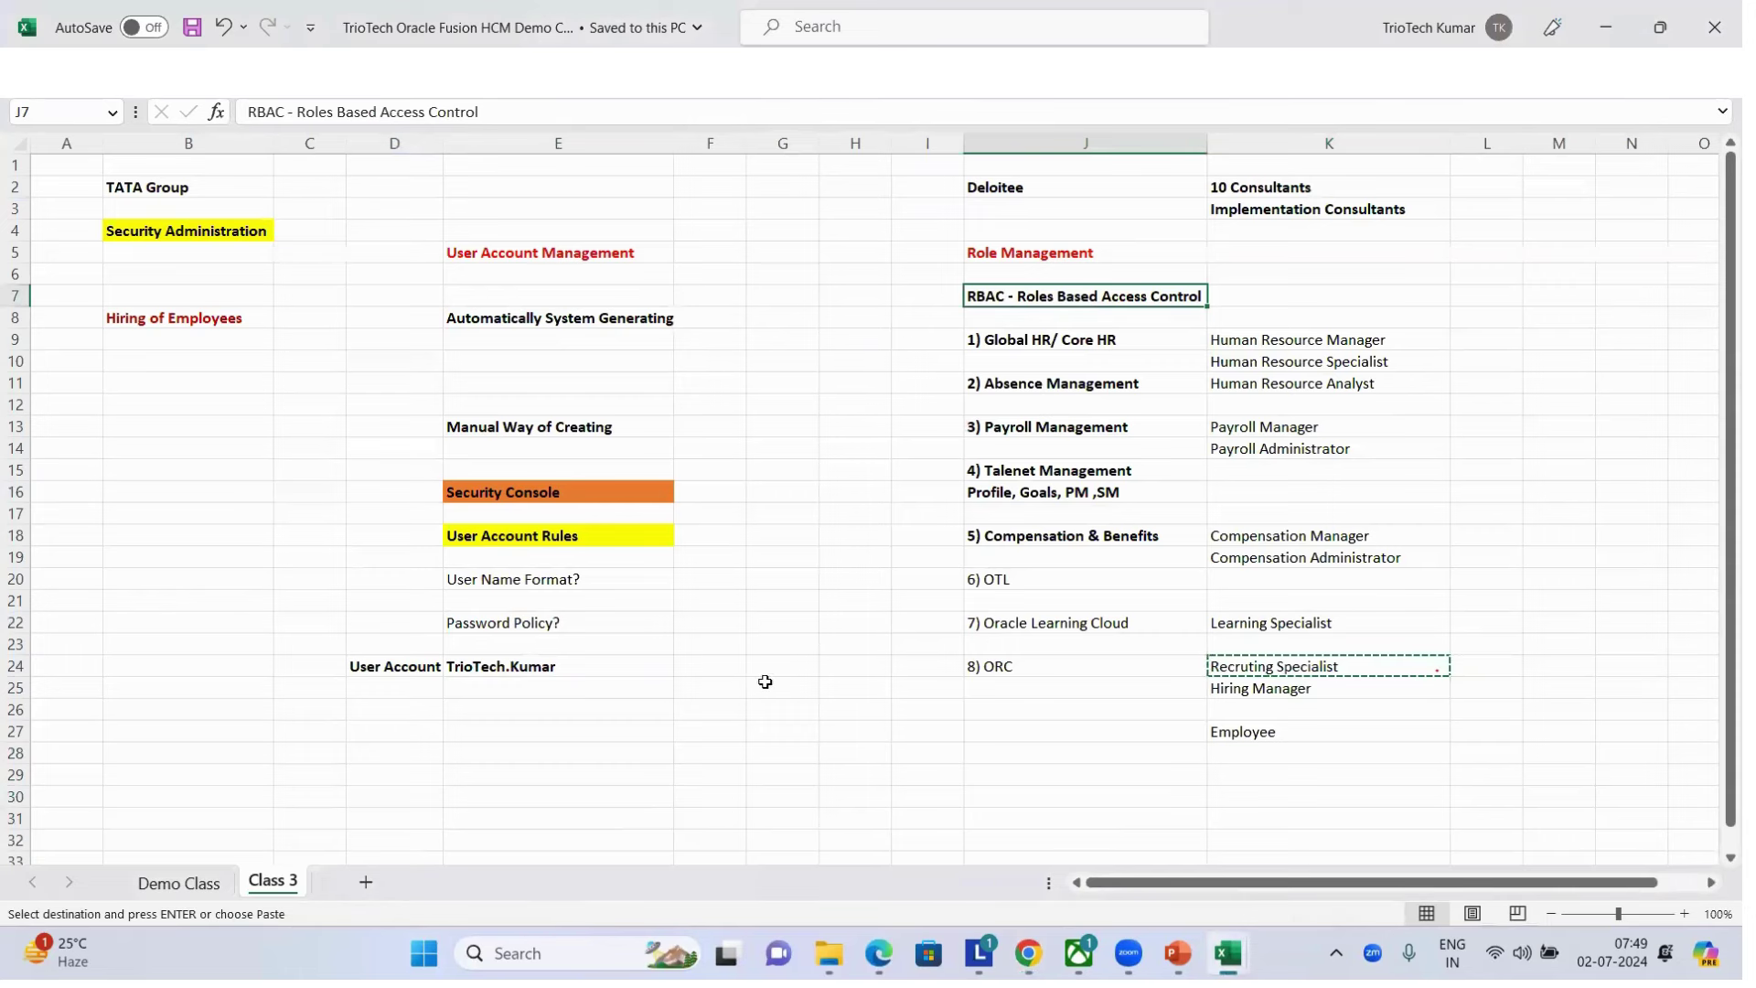
left_click(525, 488)
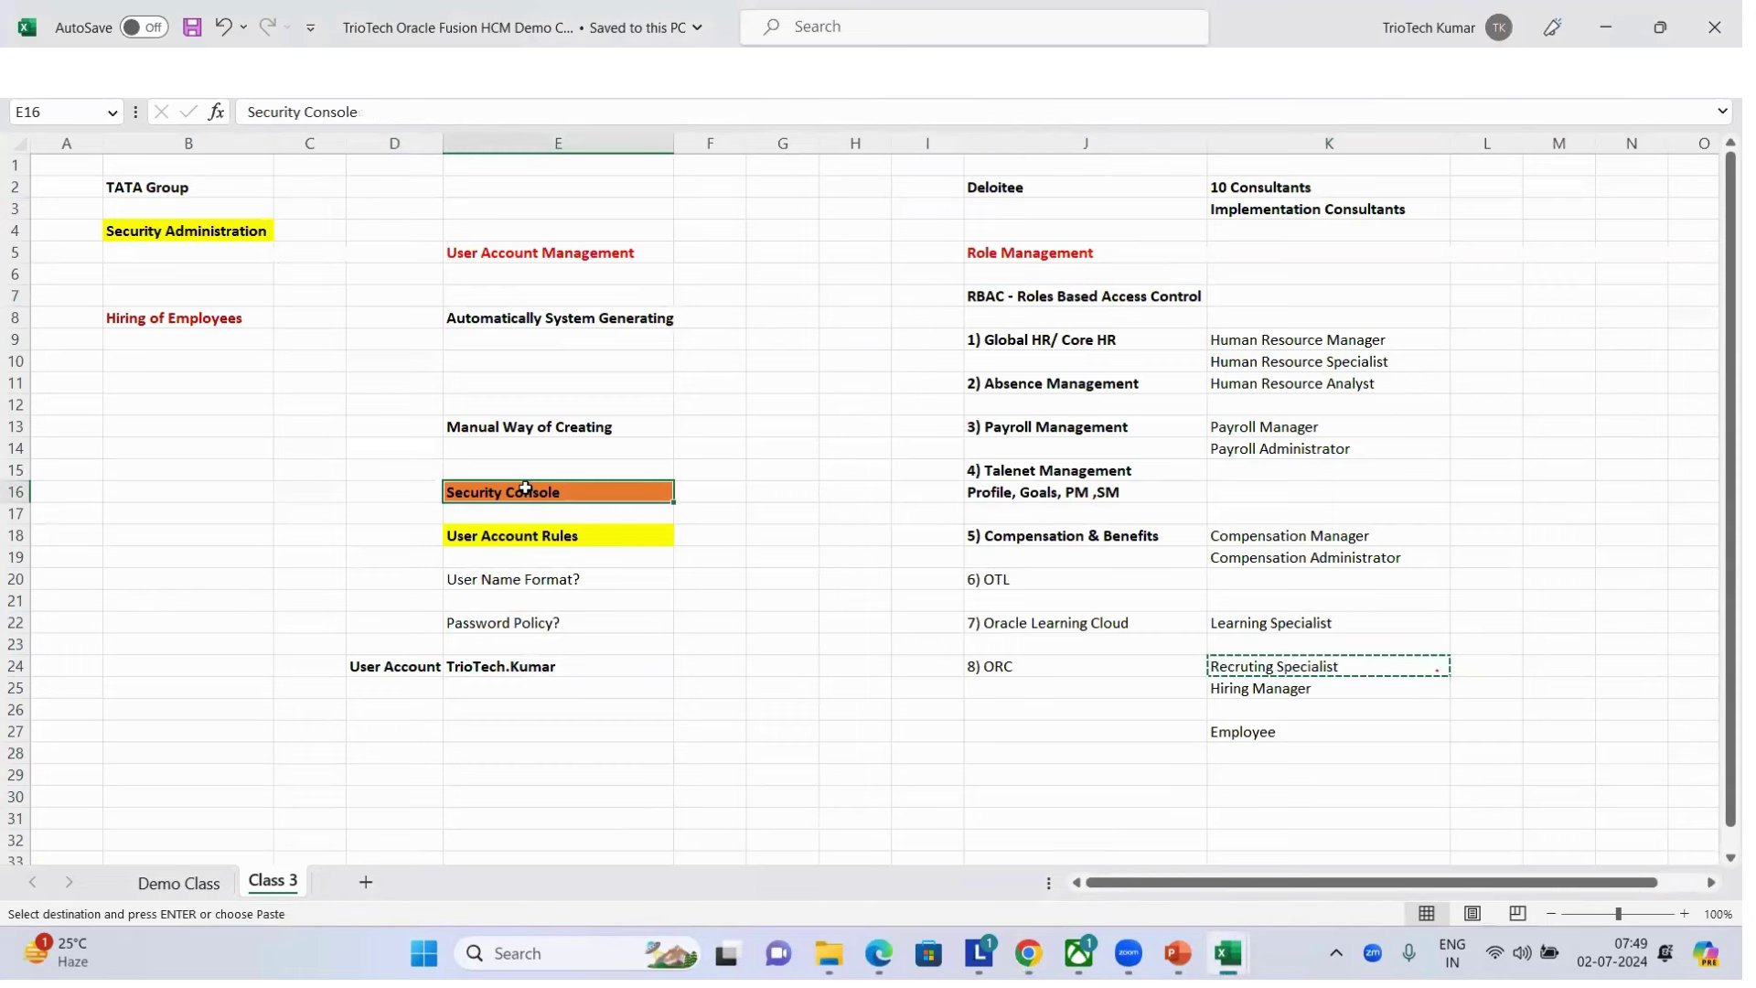
key("alt+Tab")
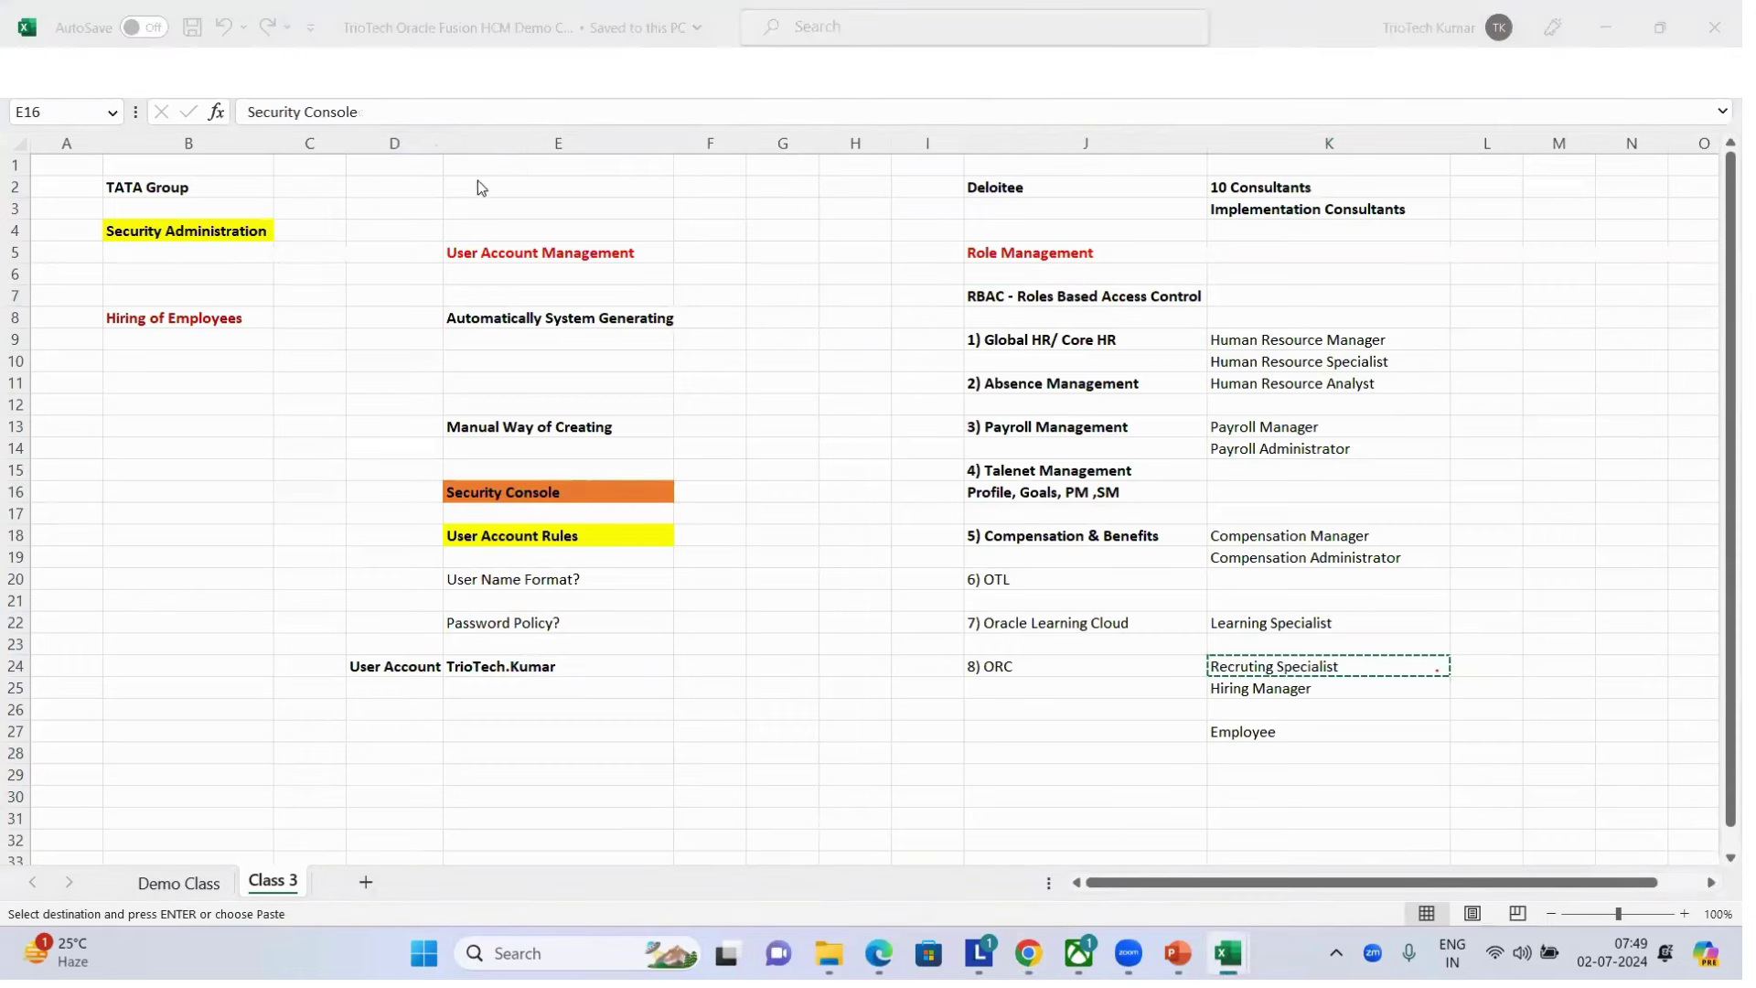
scroll(342, 249, "up", 3)
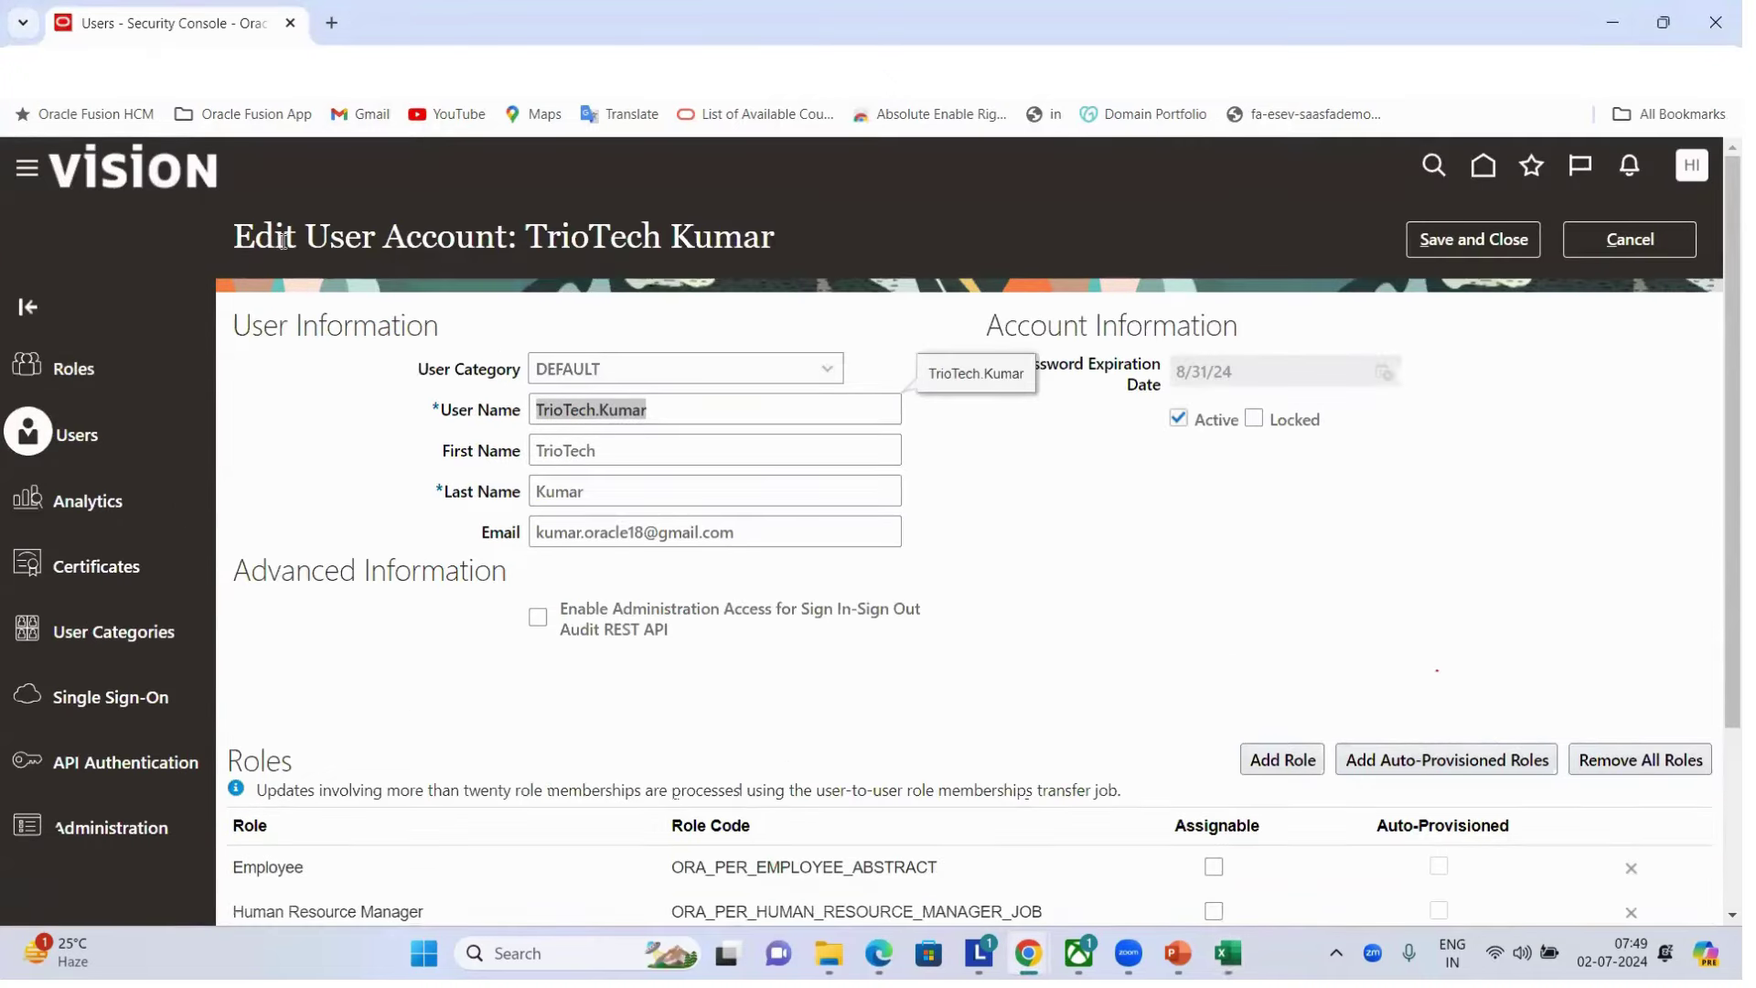
key("alt+Tab")
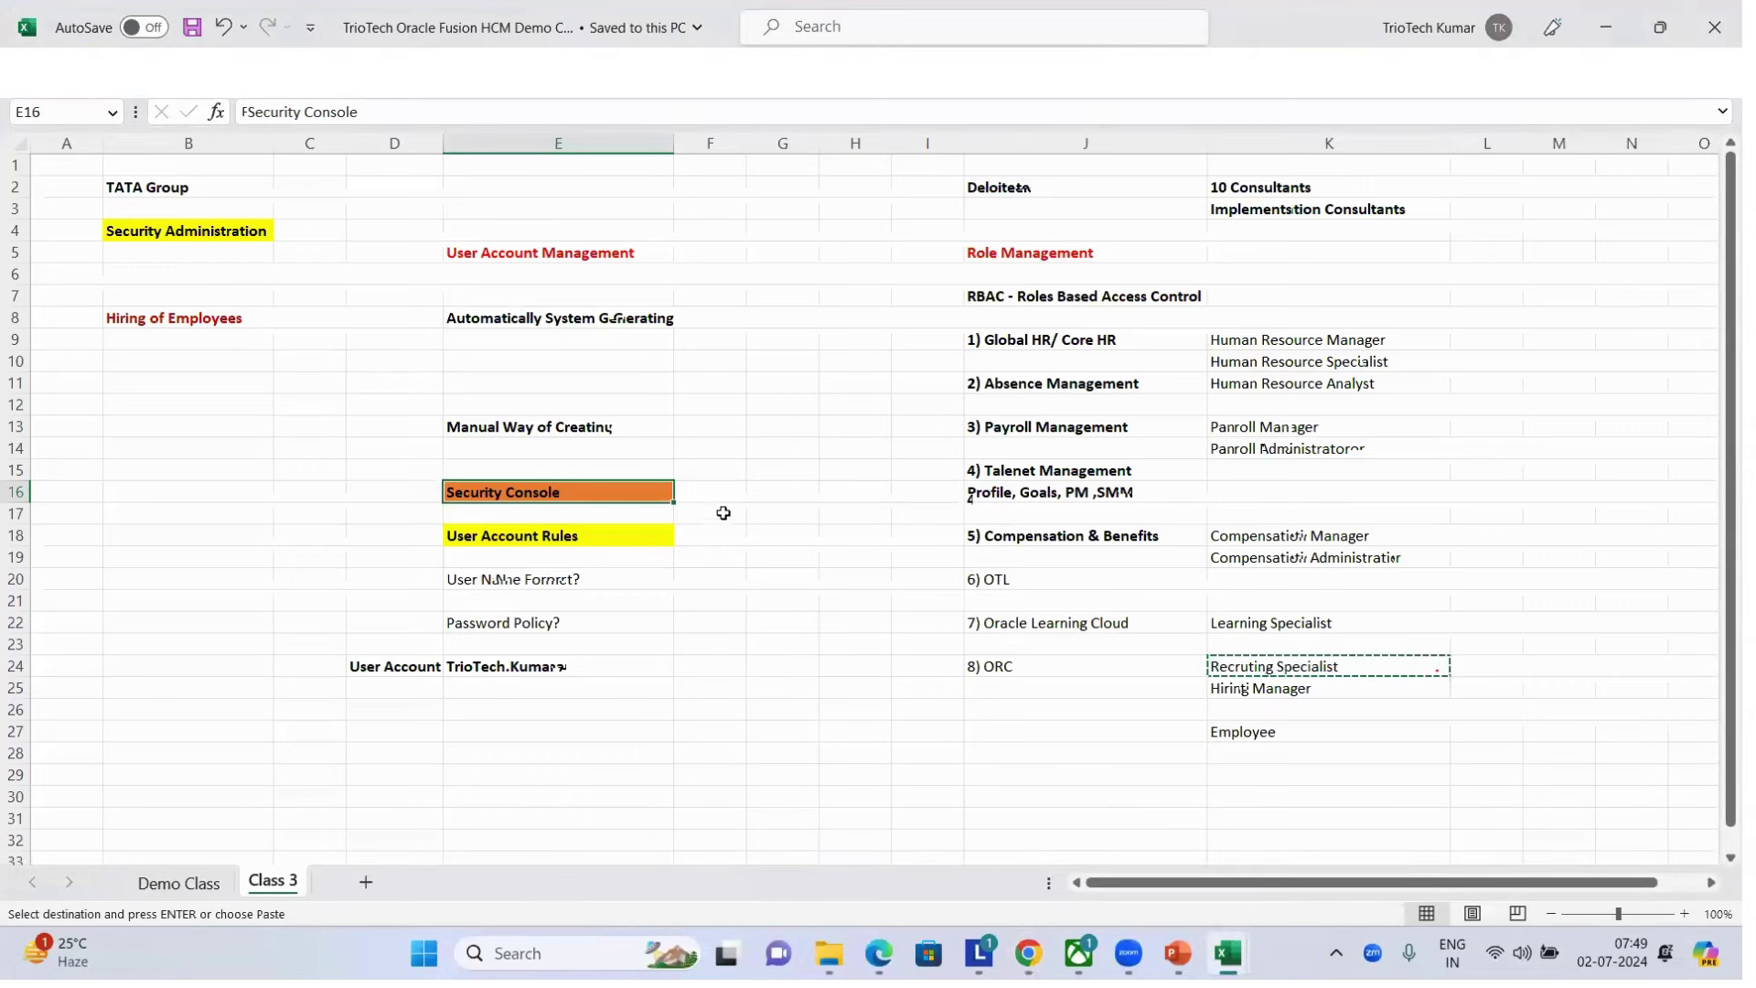
- Enter 'IT Security Manager' in F16, autofit column F, and save the workbook
left_click(726, 499)
key("Caps_Lock")
type("I")
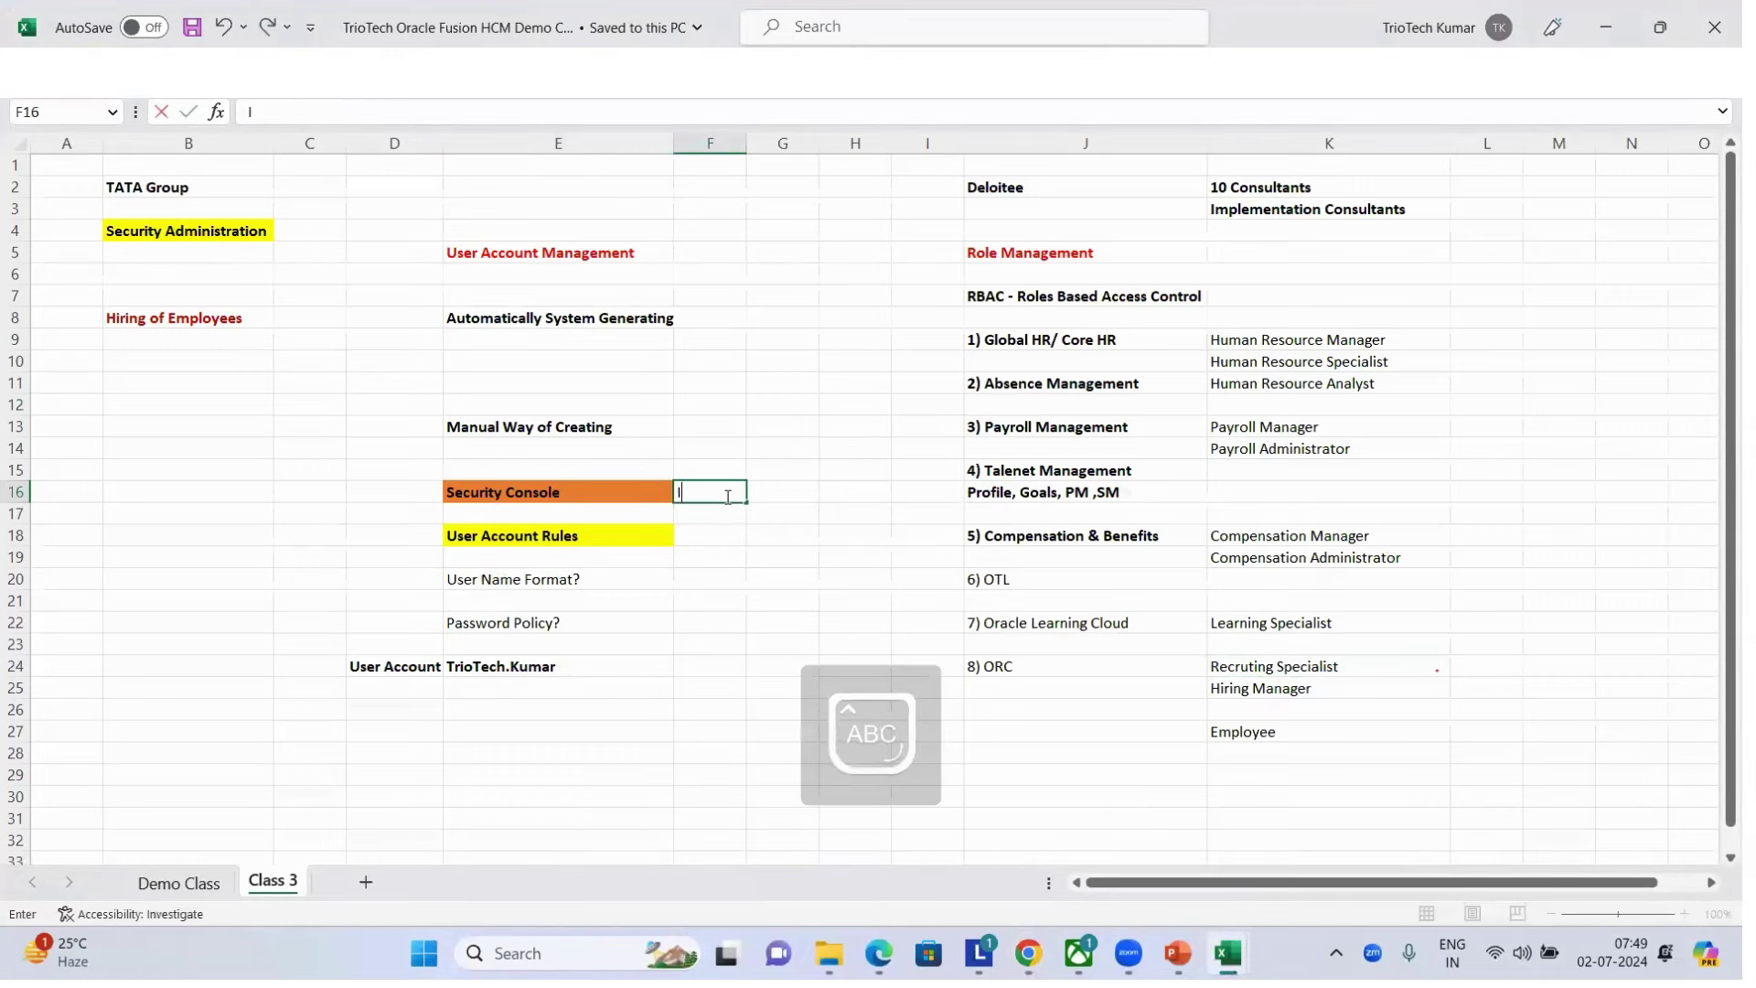
type("T S")
key("Caps_Lock")
type("ecurity Man")
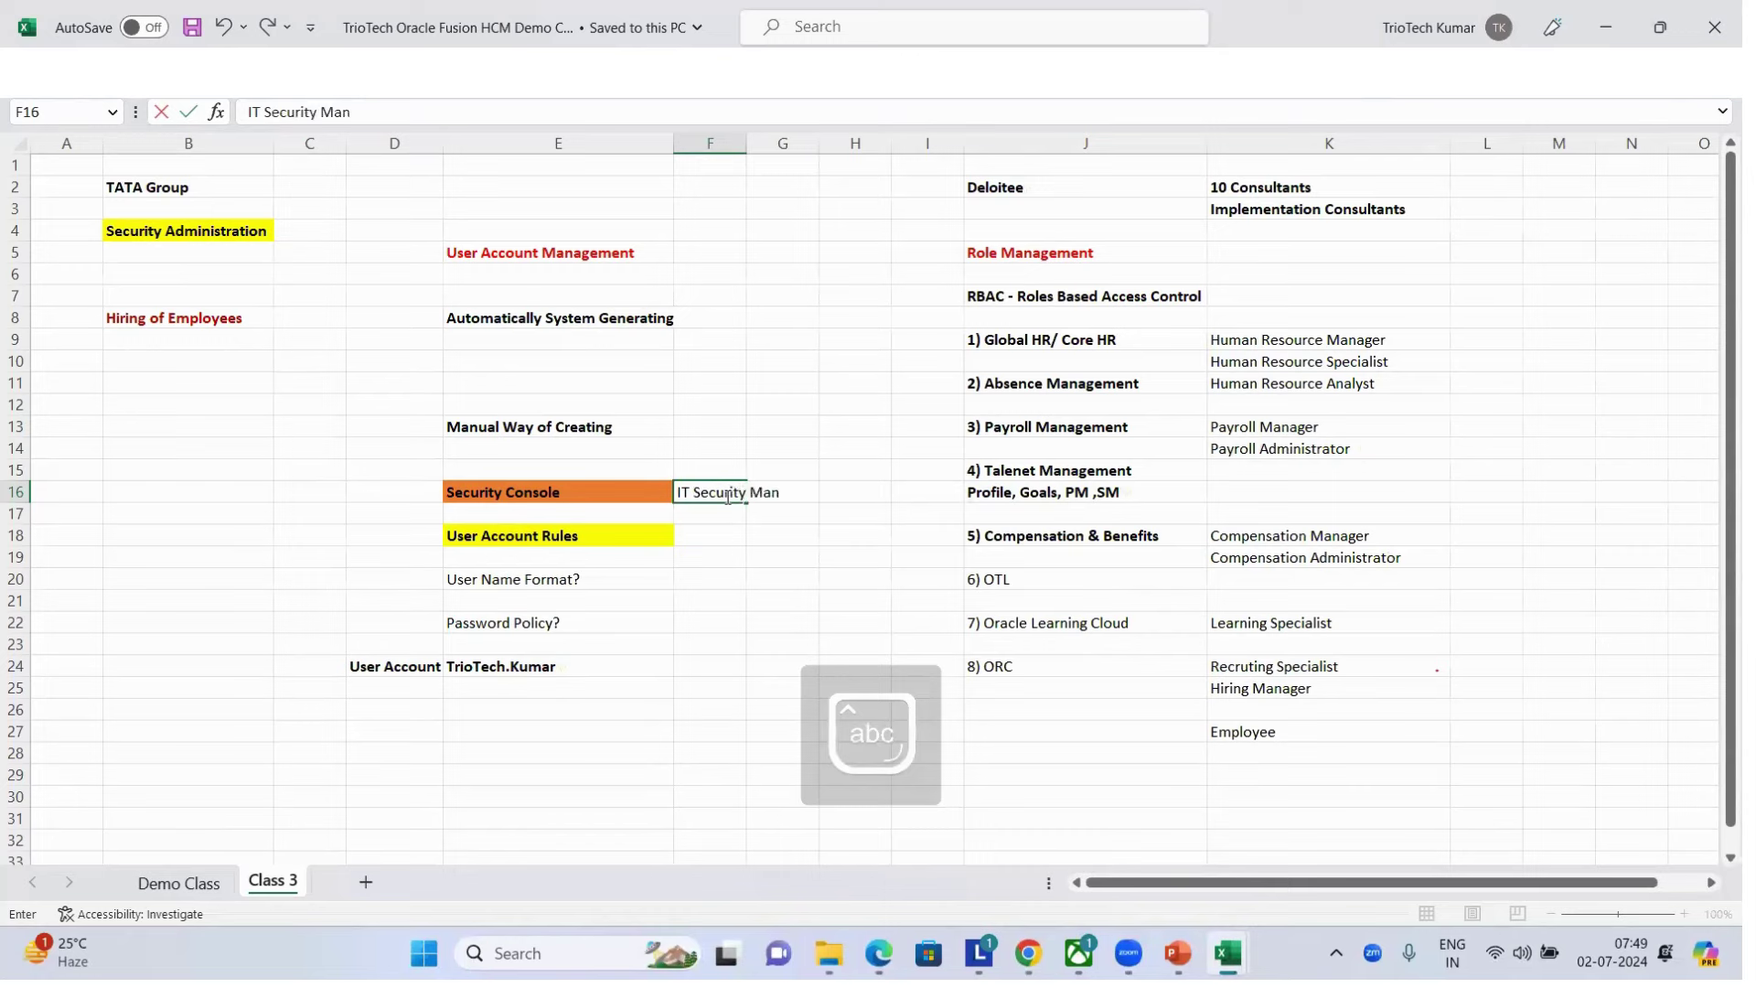
type("ager")
key("Return")
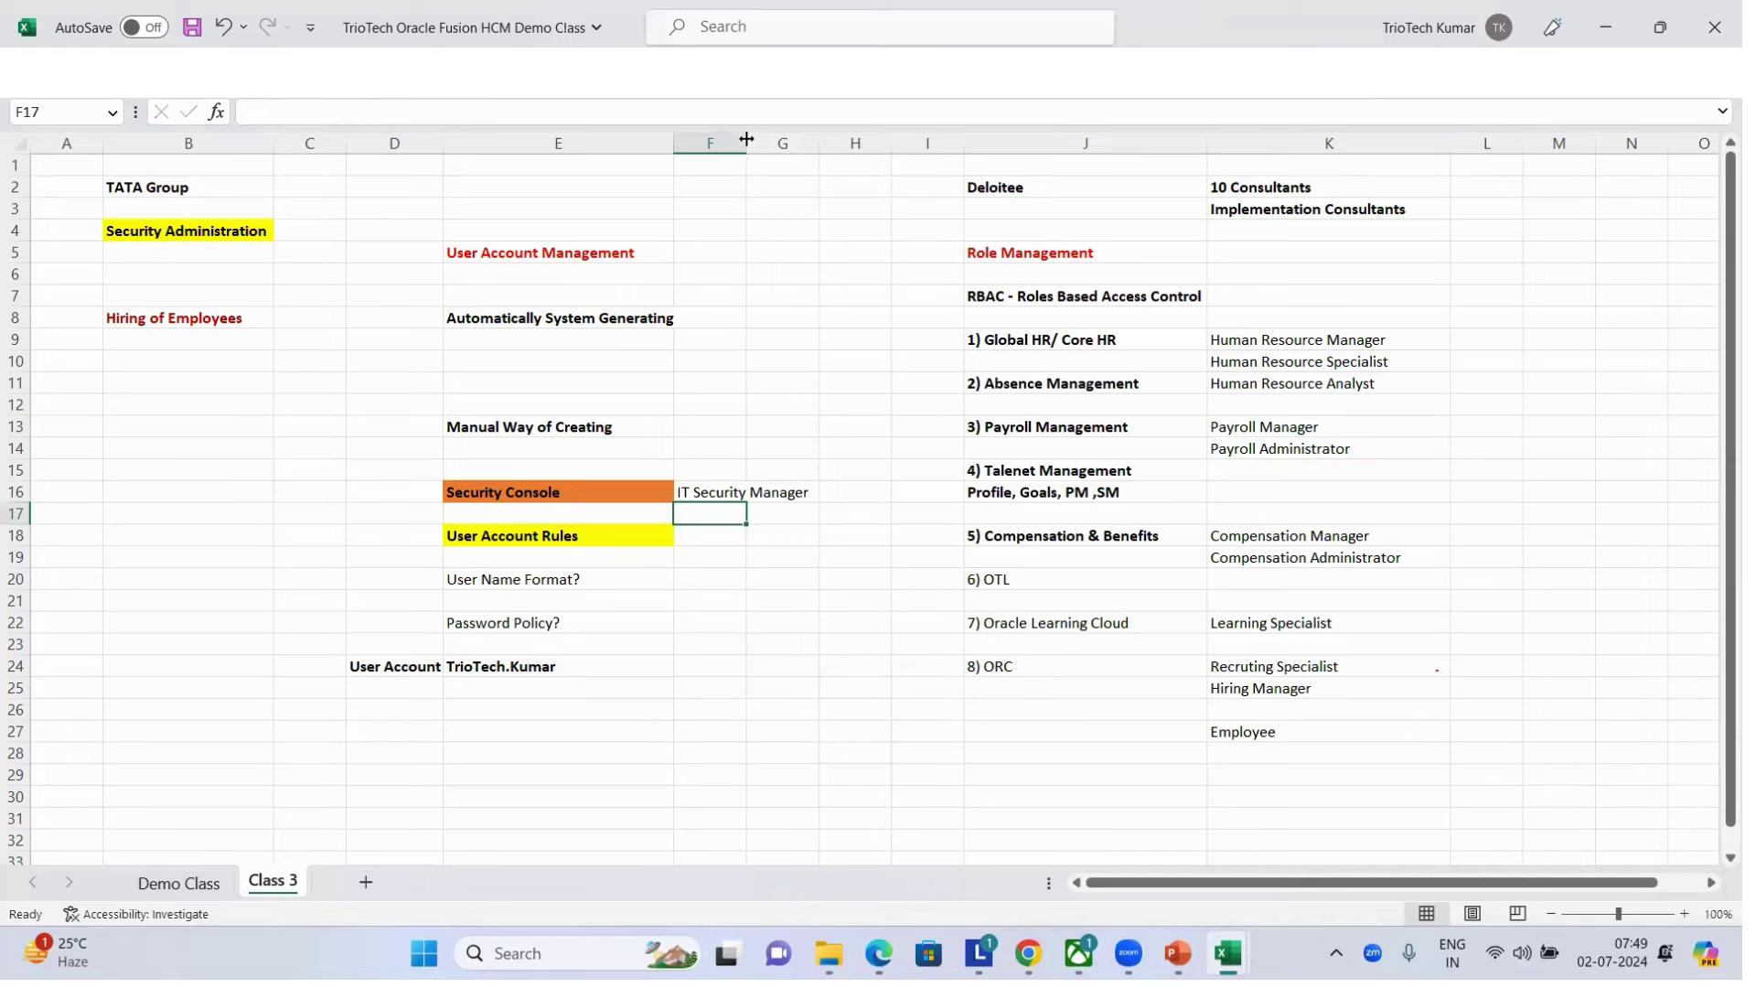
double_click(746, 139)
left_click(782, 497)
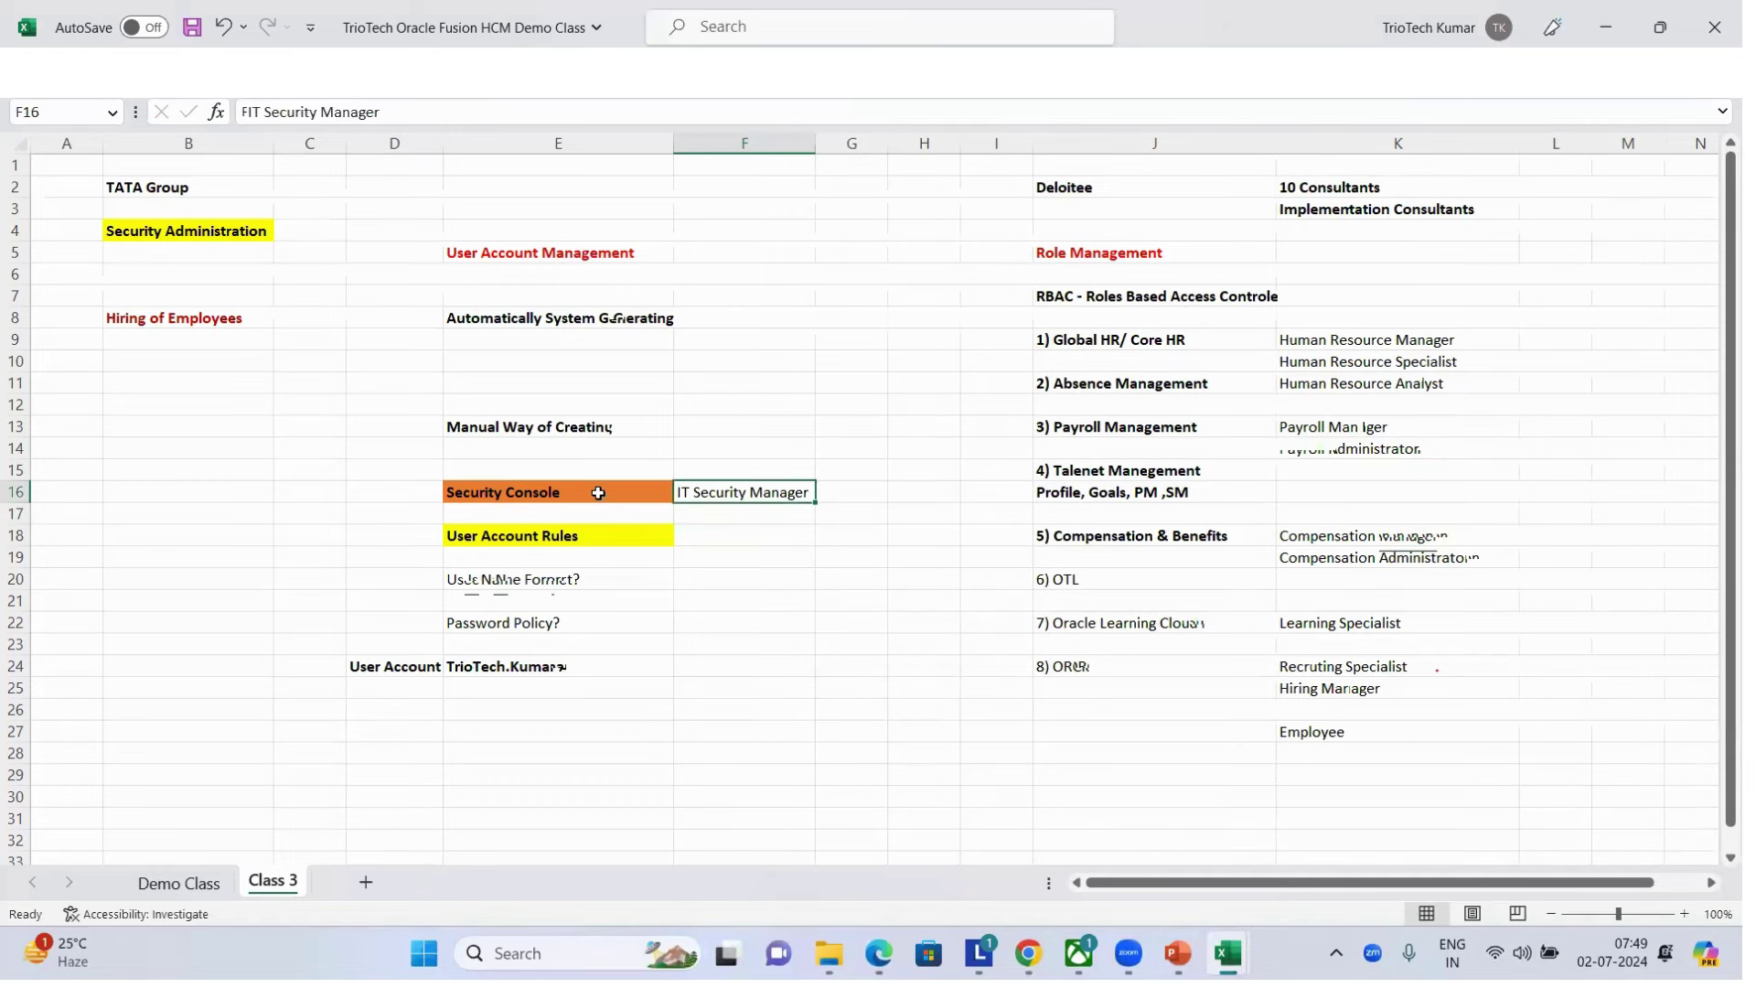
left_click(599, 493)
key("ctrl+s")
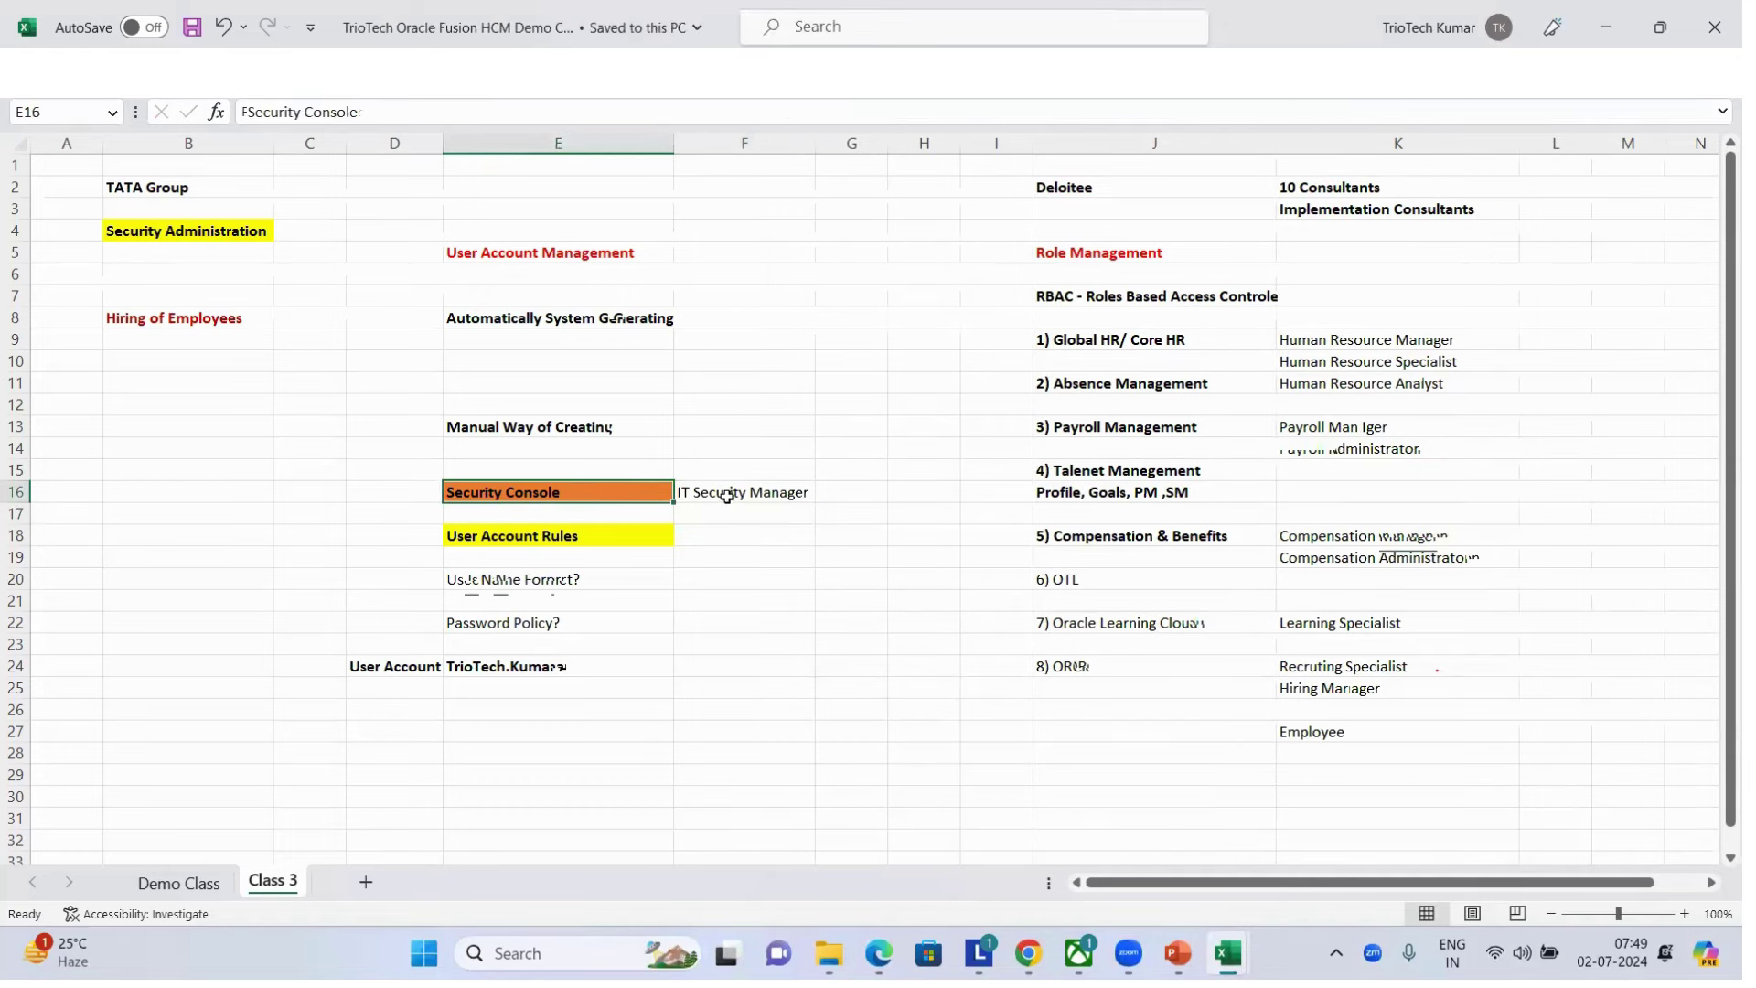
- Copy IT Security Manager and begin adding a role membership on the user account
left_click(731, 495)
key("ctrl+c")
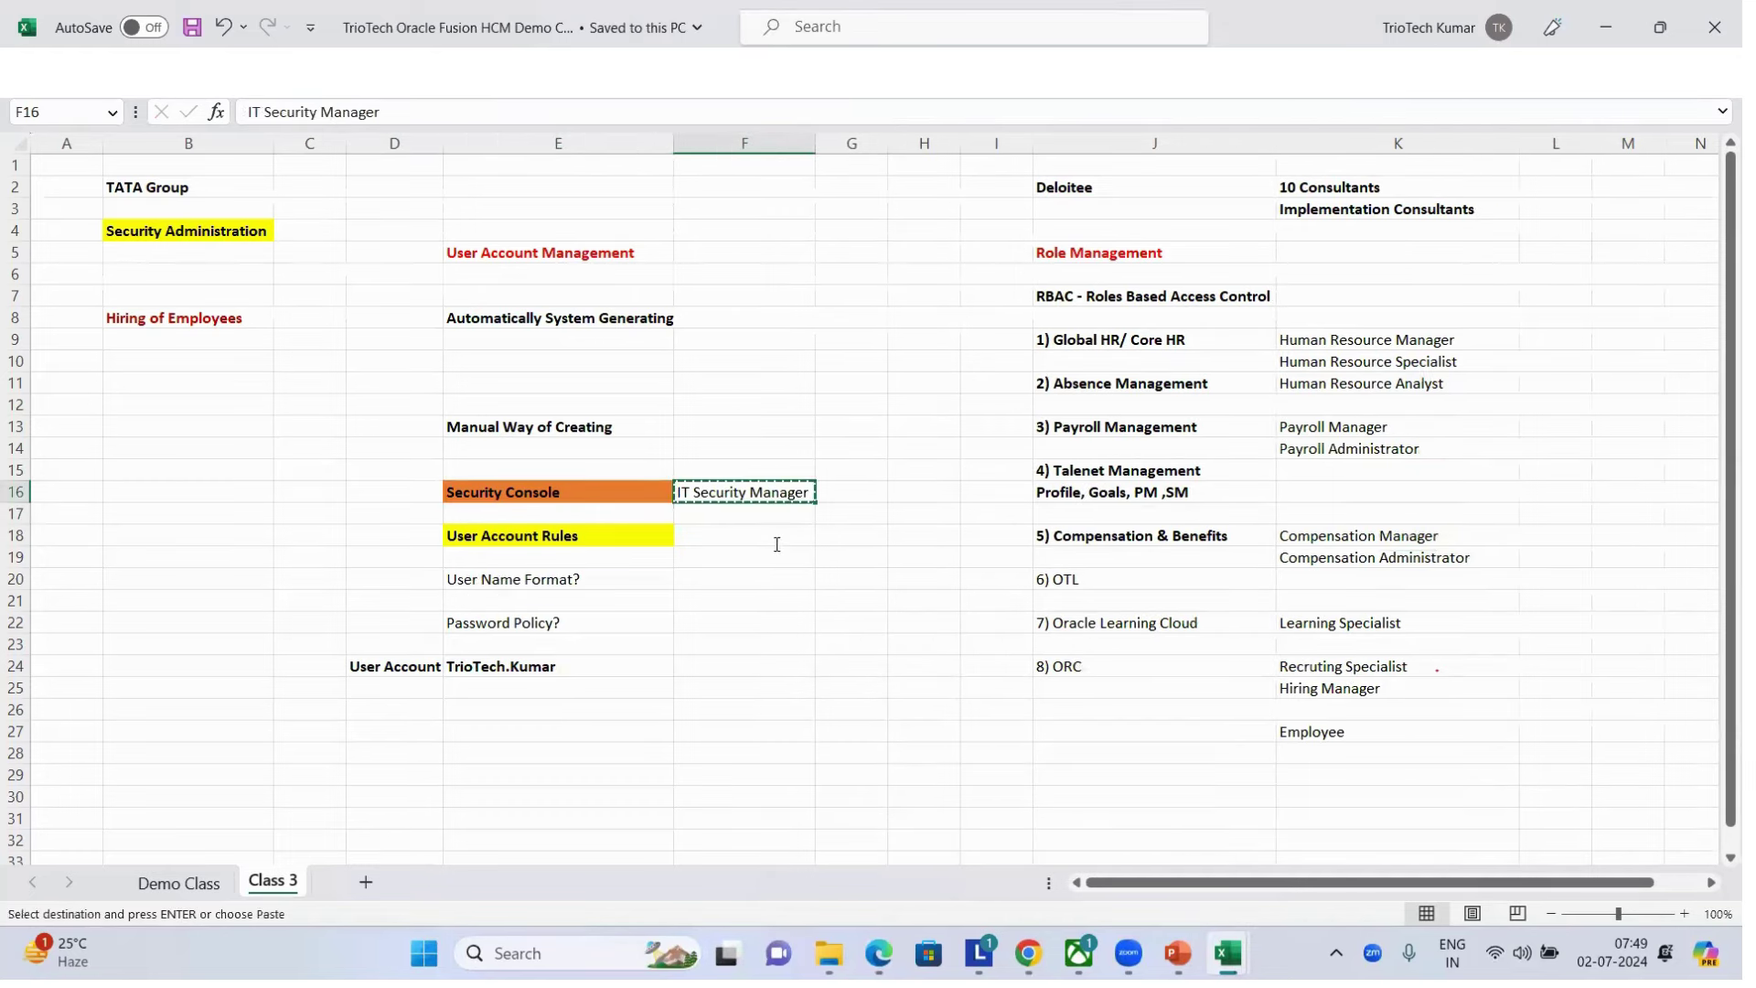
key("alt+Tab")
left_click(1278, 759)
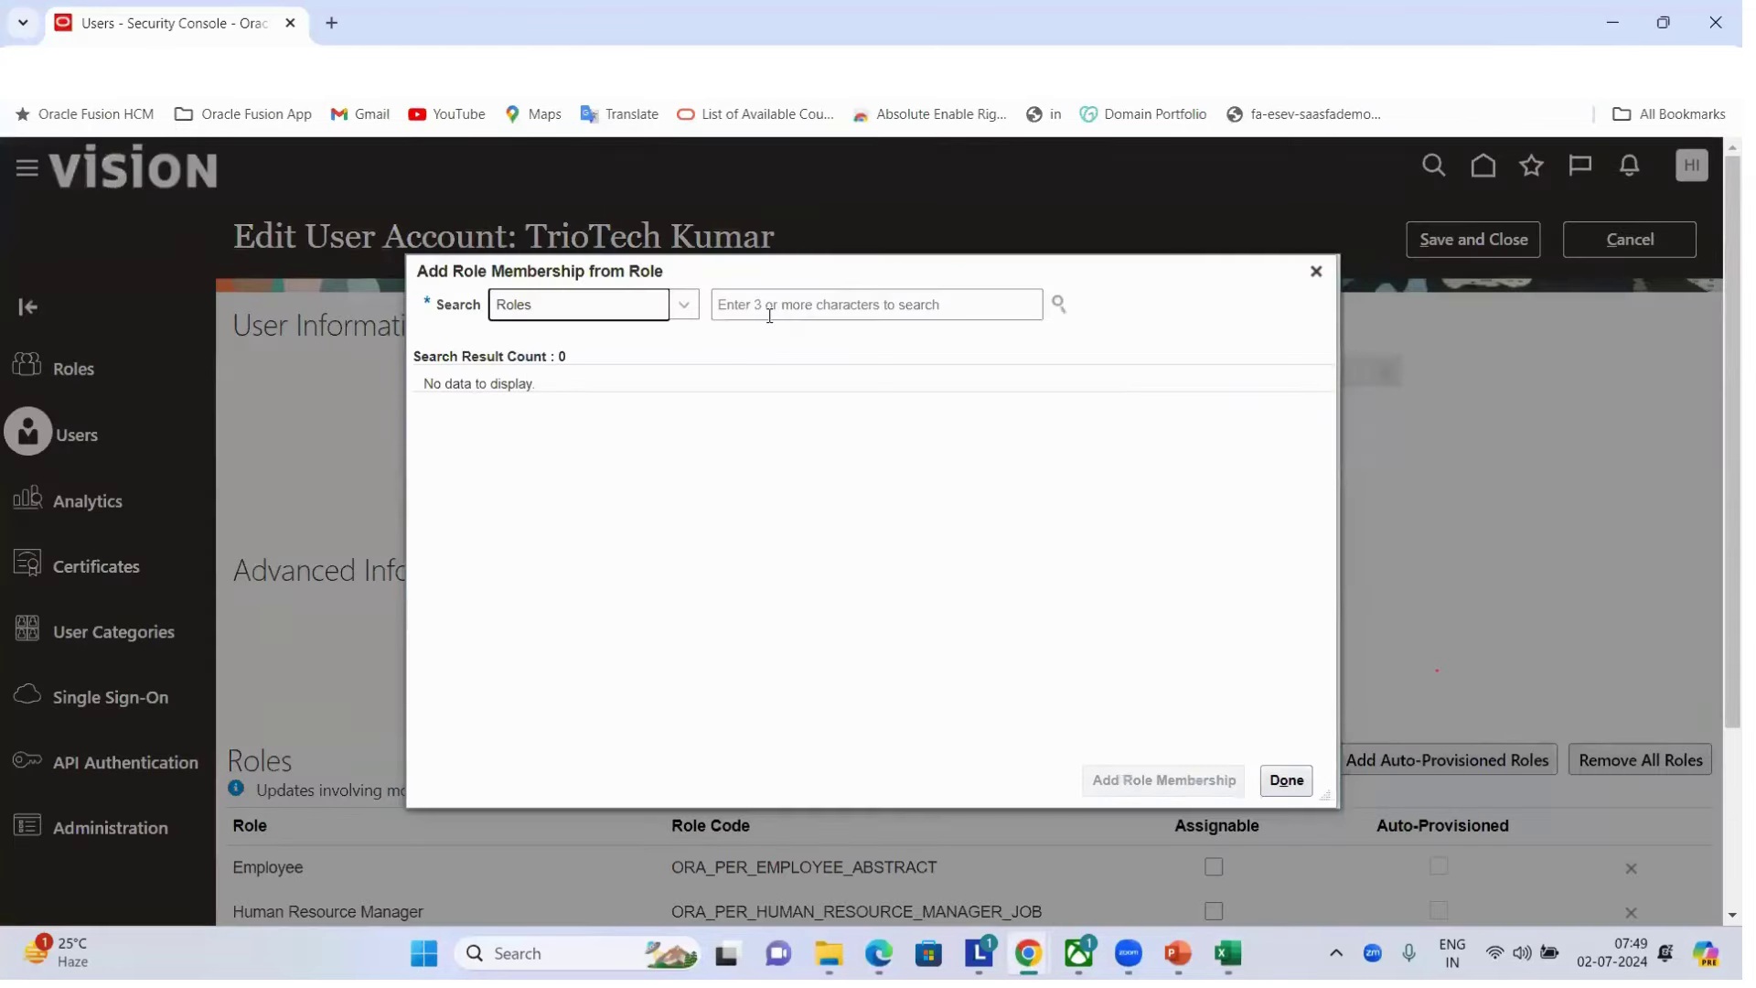
- Search for IT Security Manager, add it as a role membership, and close the dialog
left_click(769, 305)
key("ctrl+v")
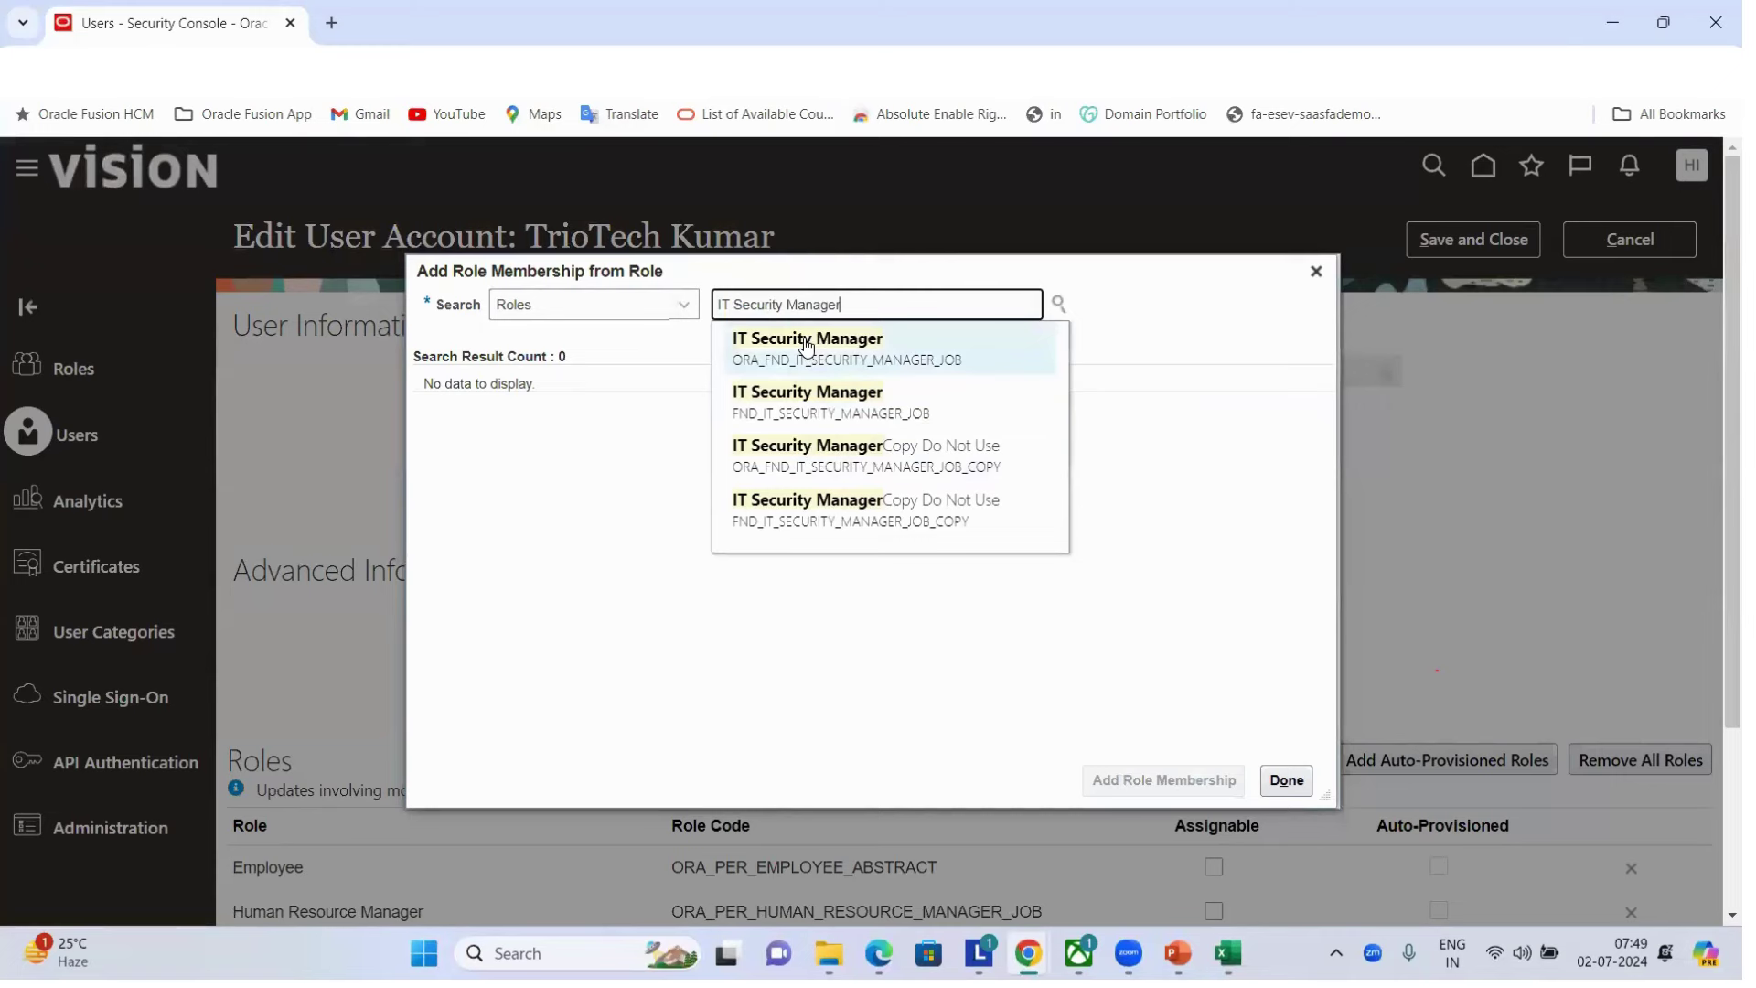
key("Return")
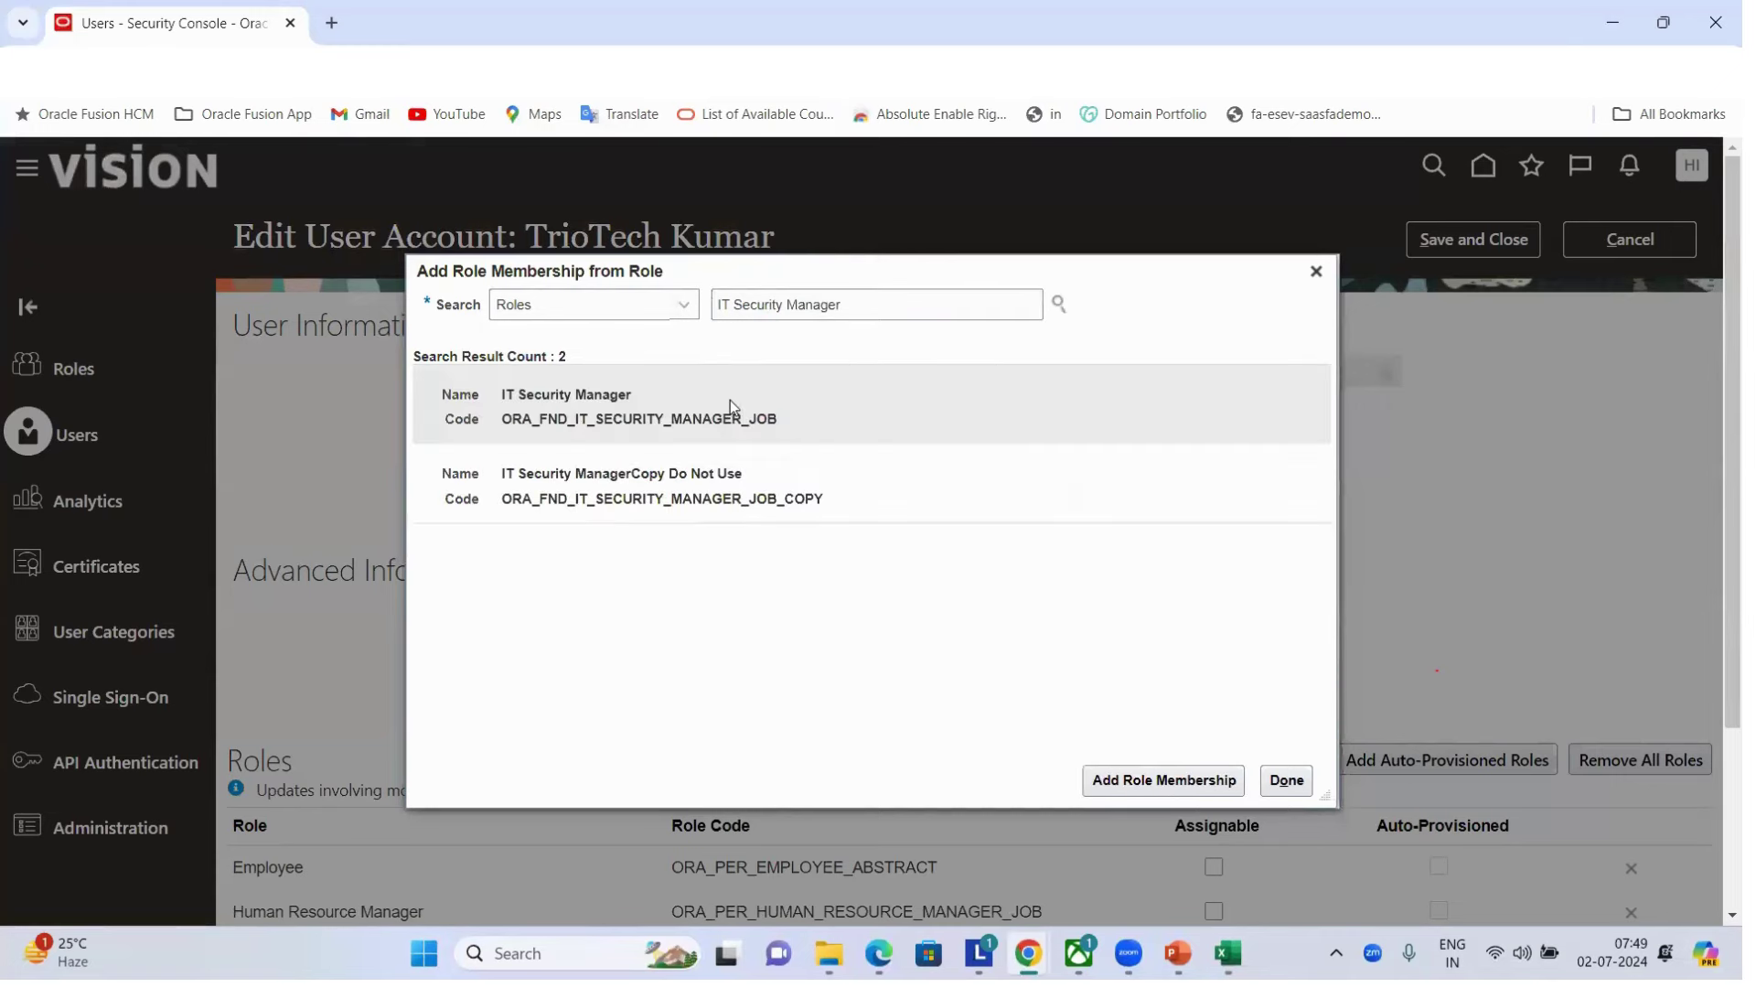
left_click(1160, 781)
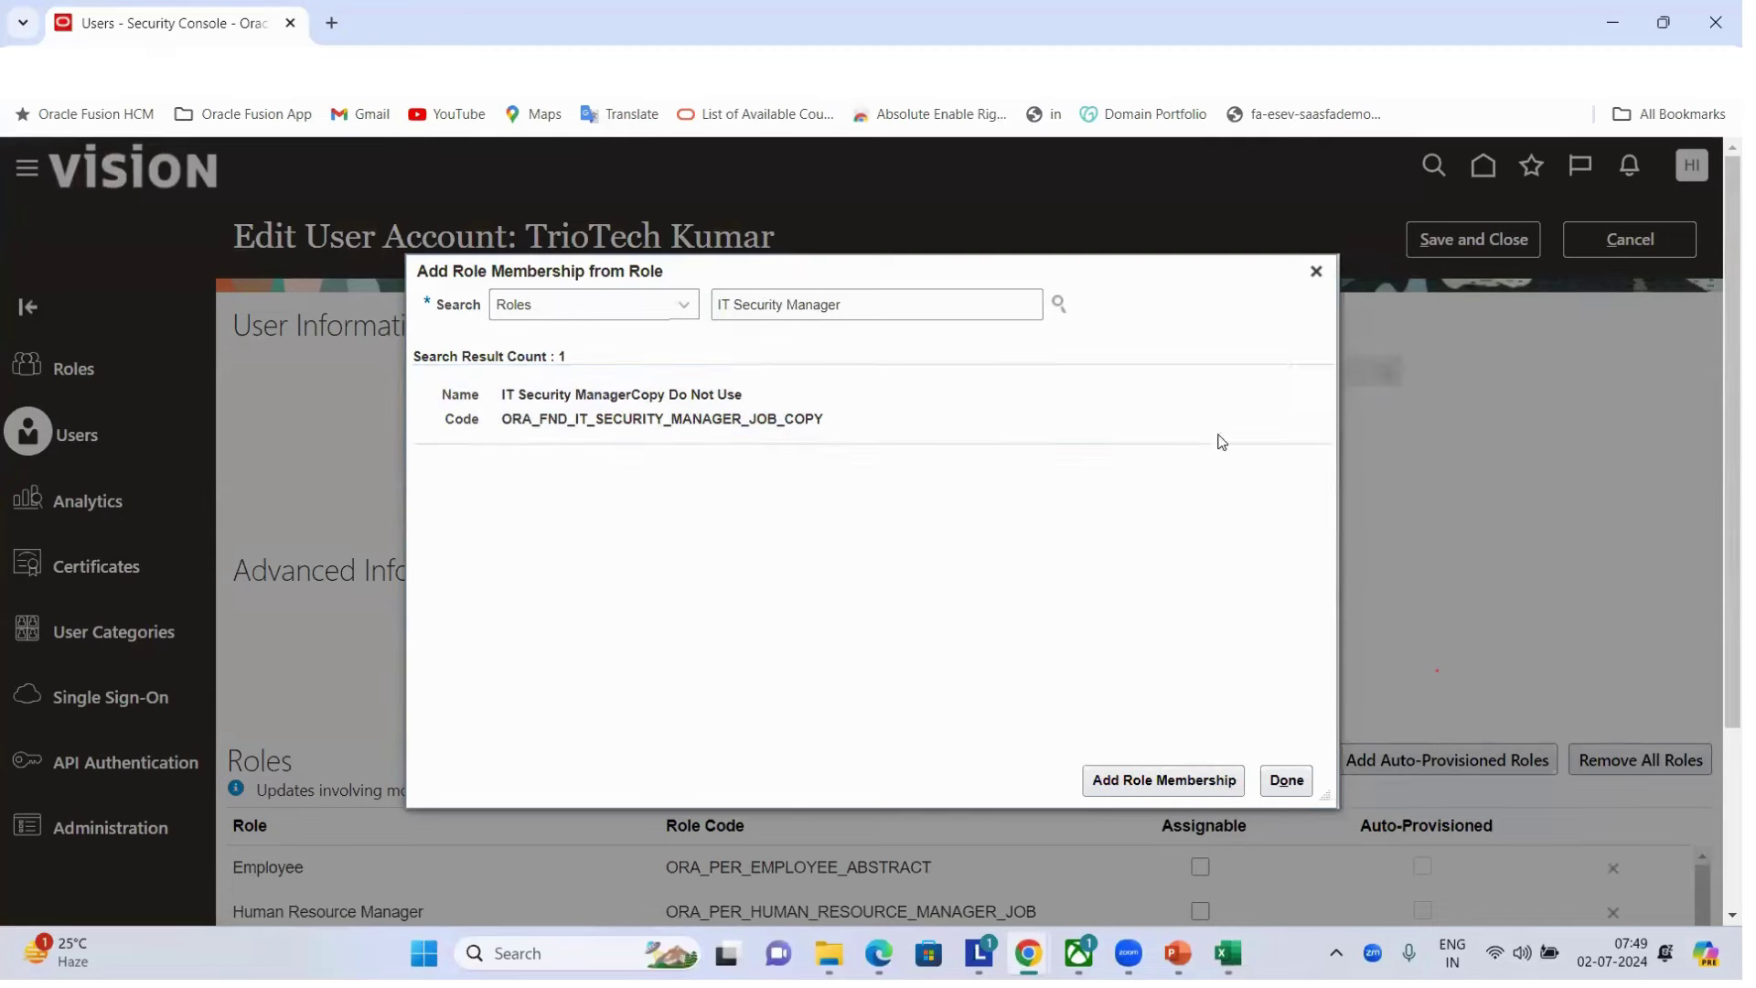
left_click(1316, 271)
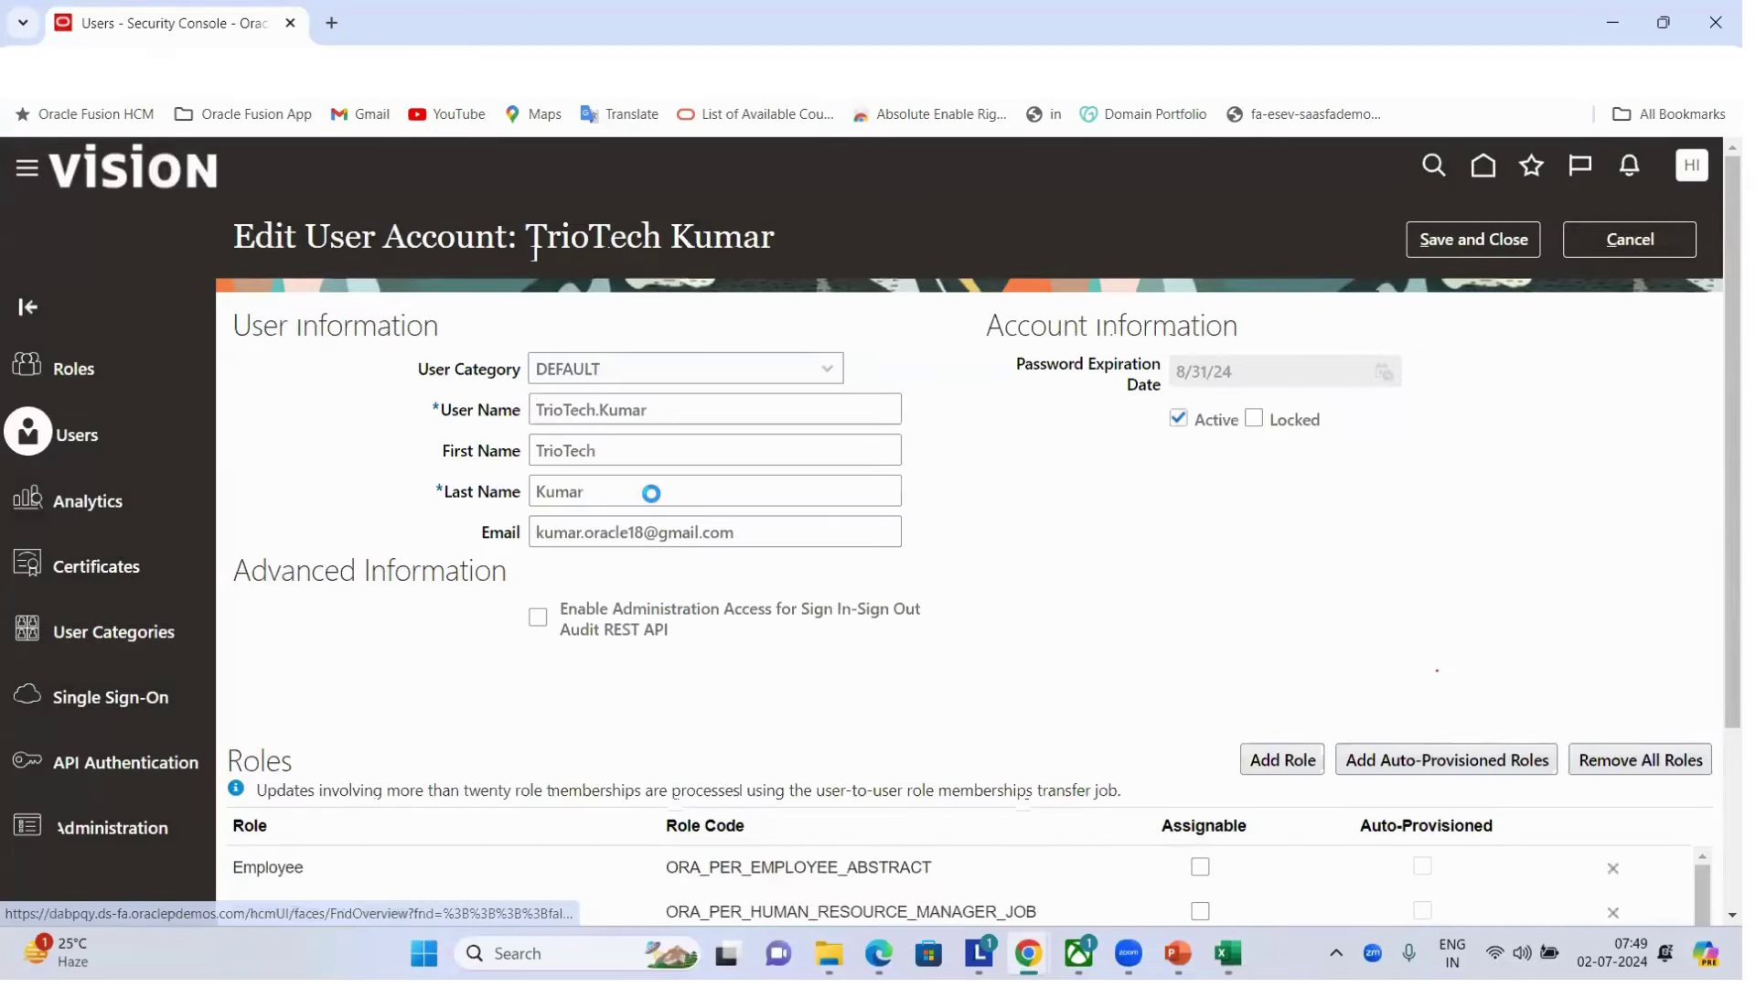
scroll(354, 731, "down", 5)
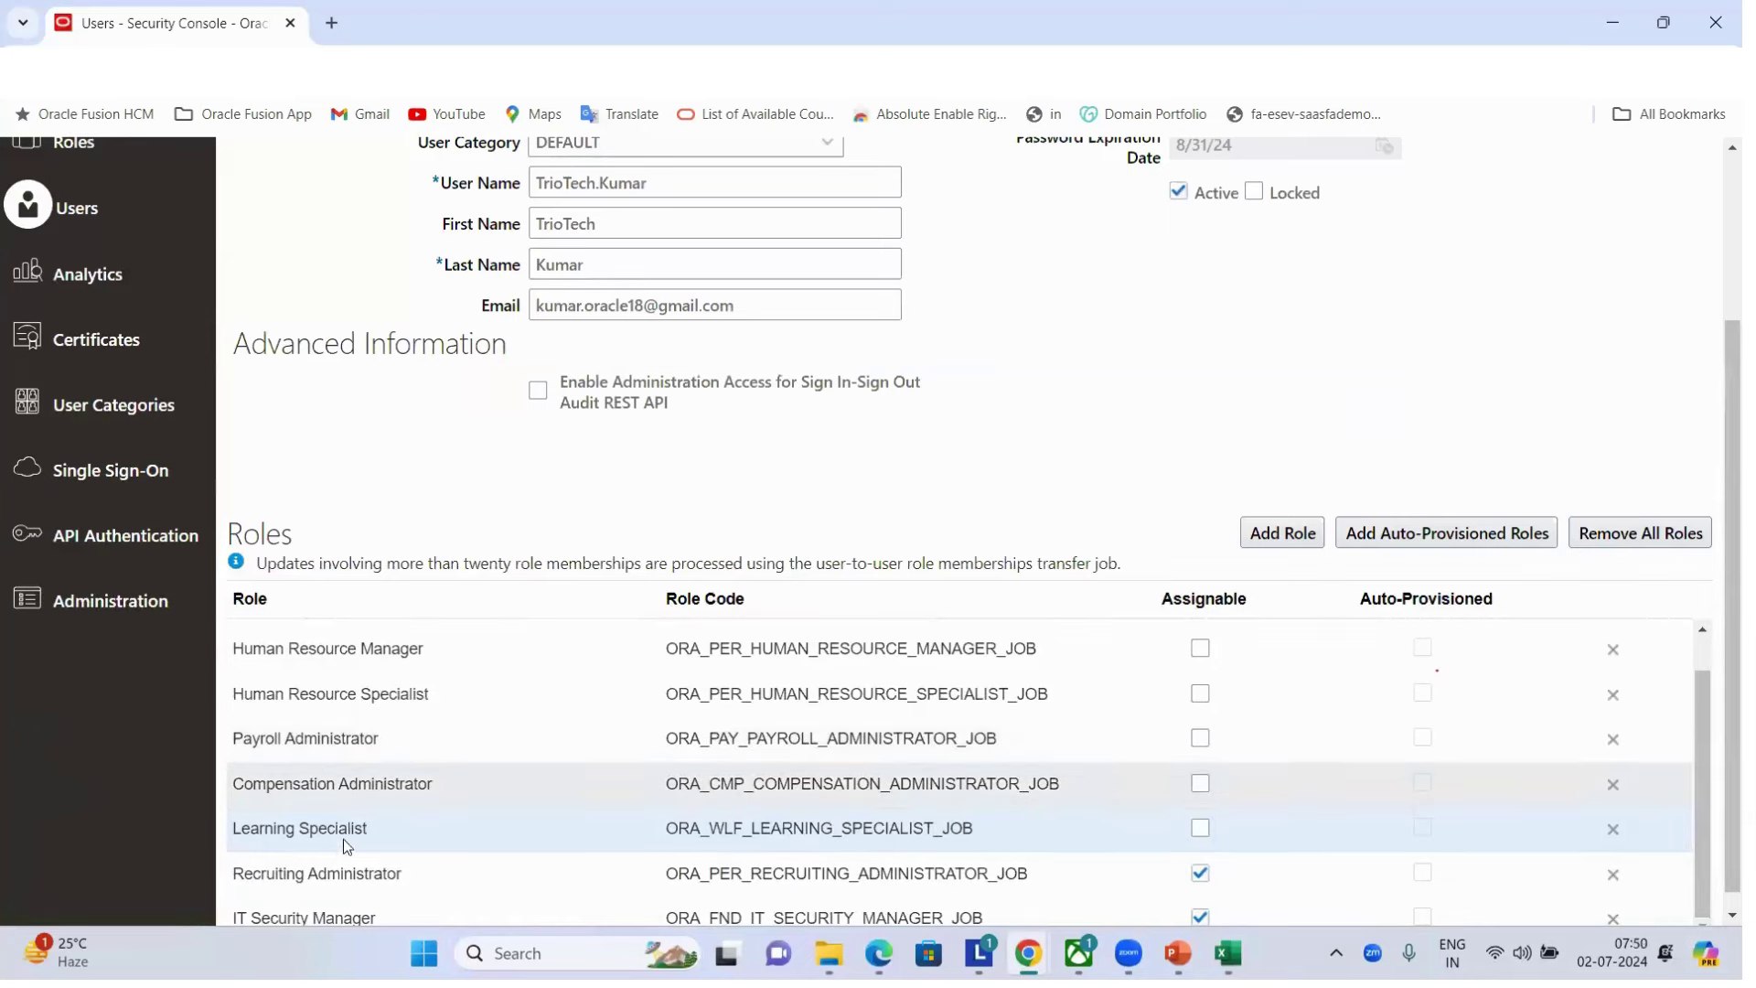
scroll(343, 837, "up", 8)
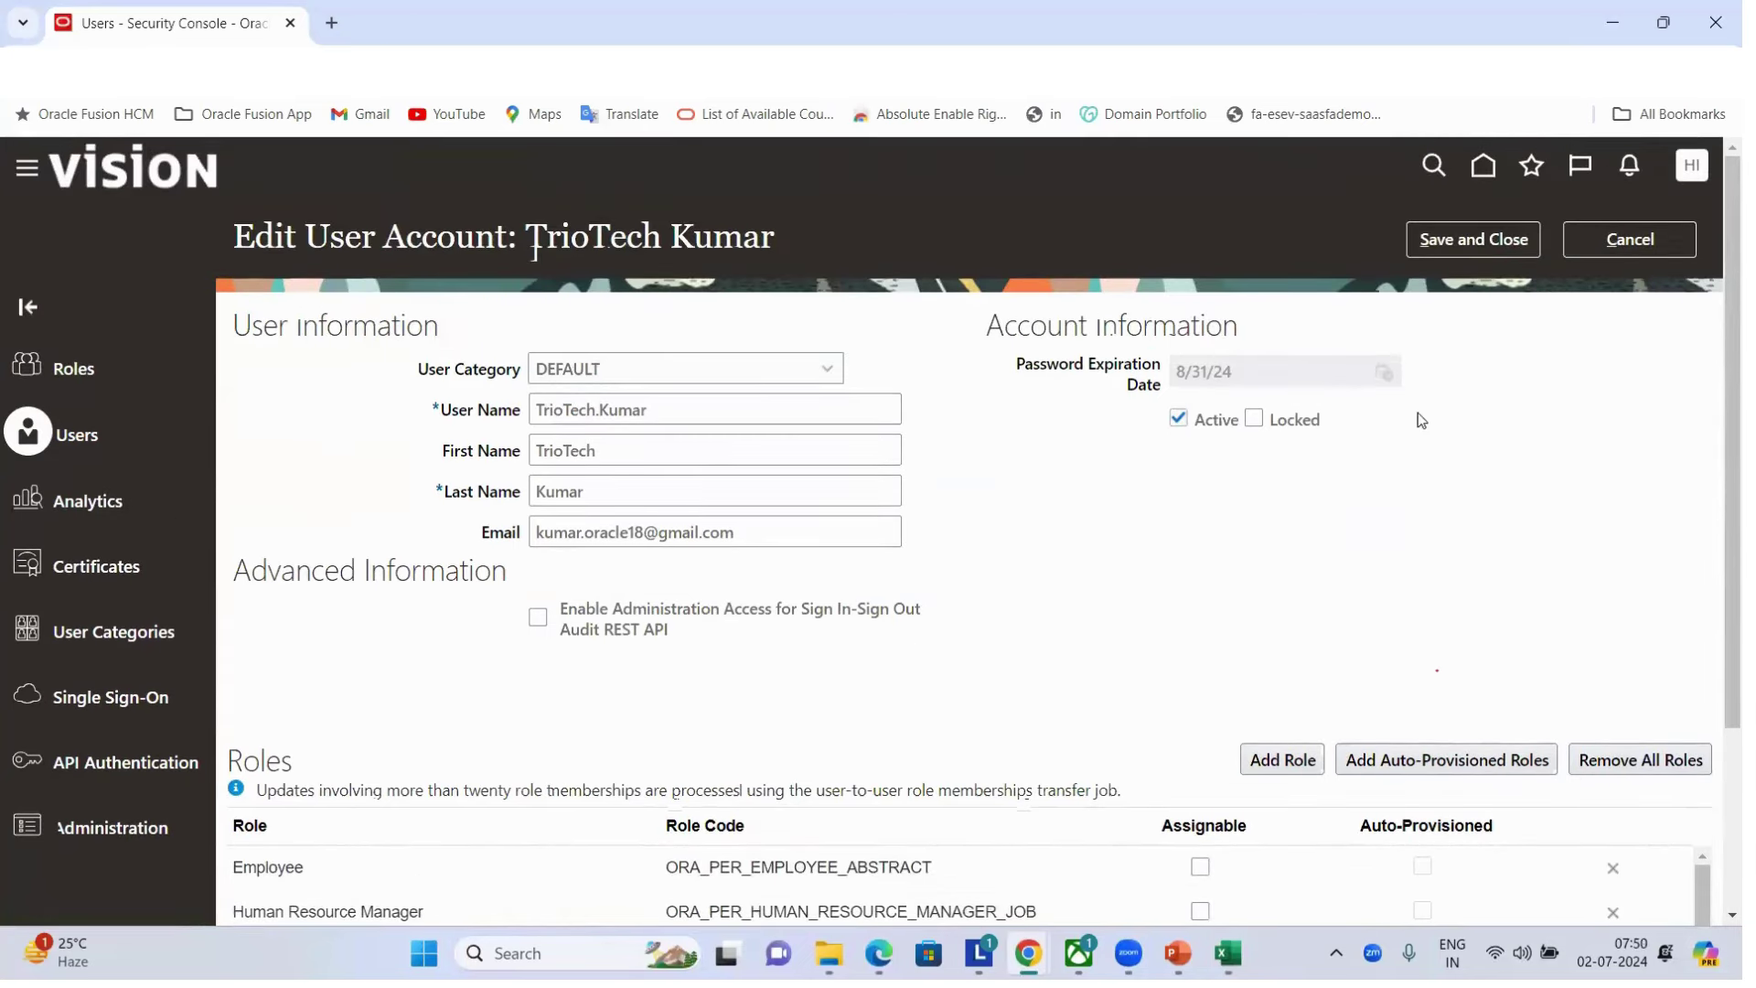
- Save and close the account, then check its user name and Roles list on the details page
left_click(1462, 242)
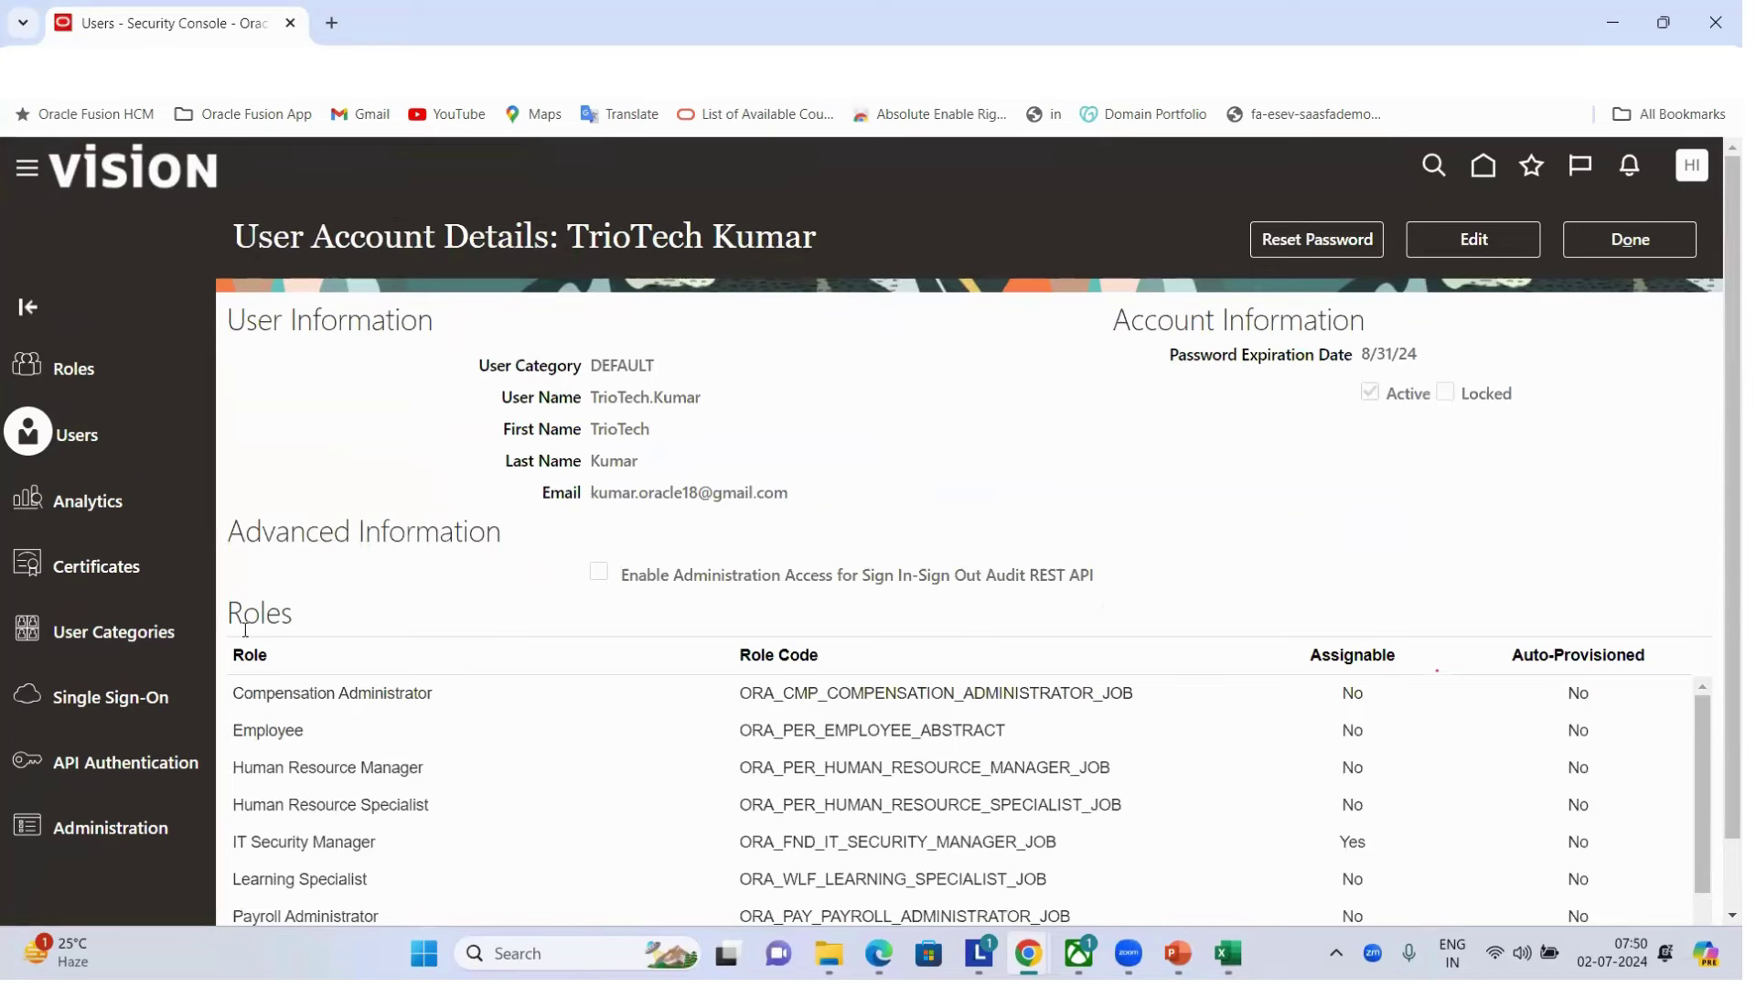
double_click(281, 611)
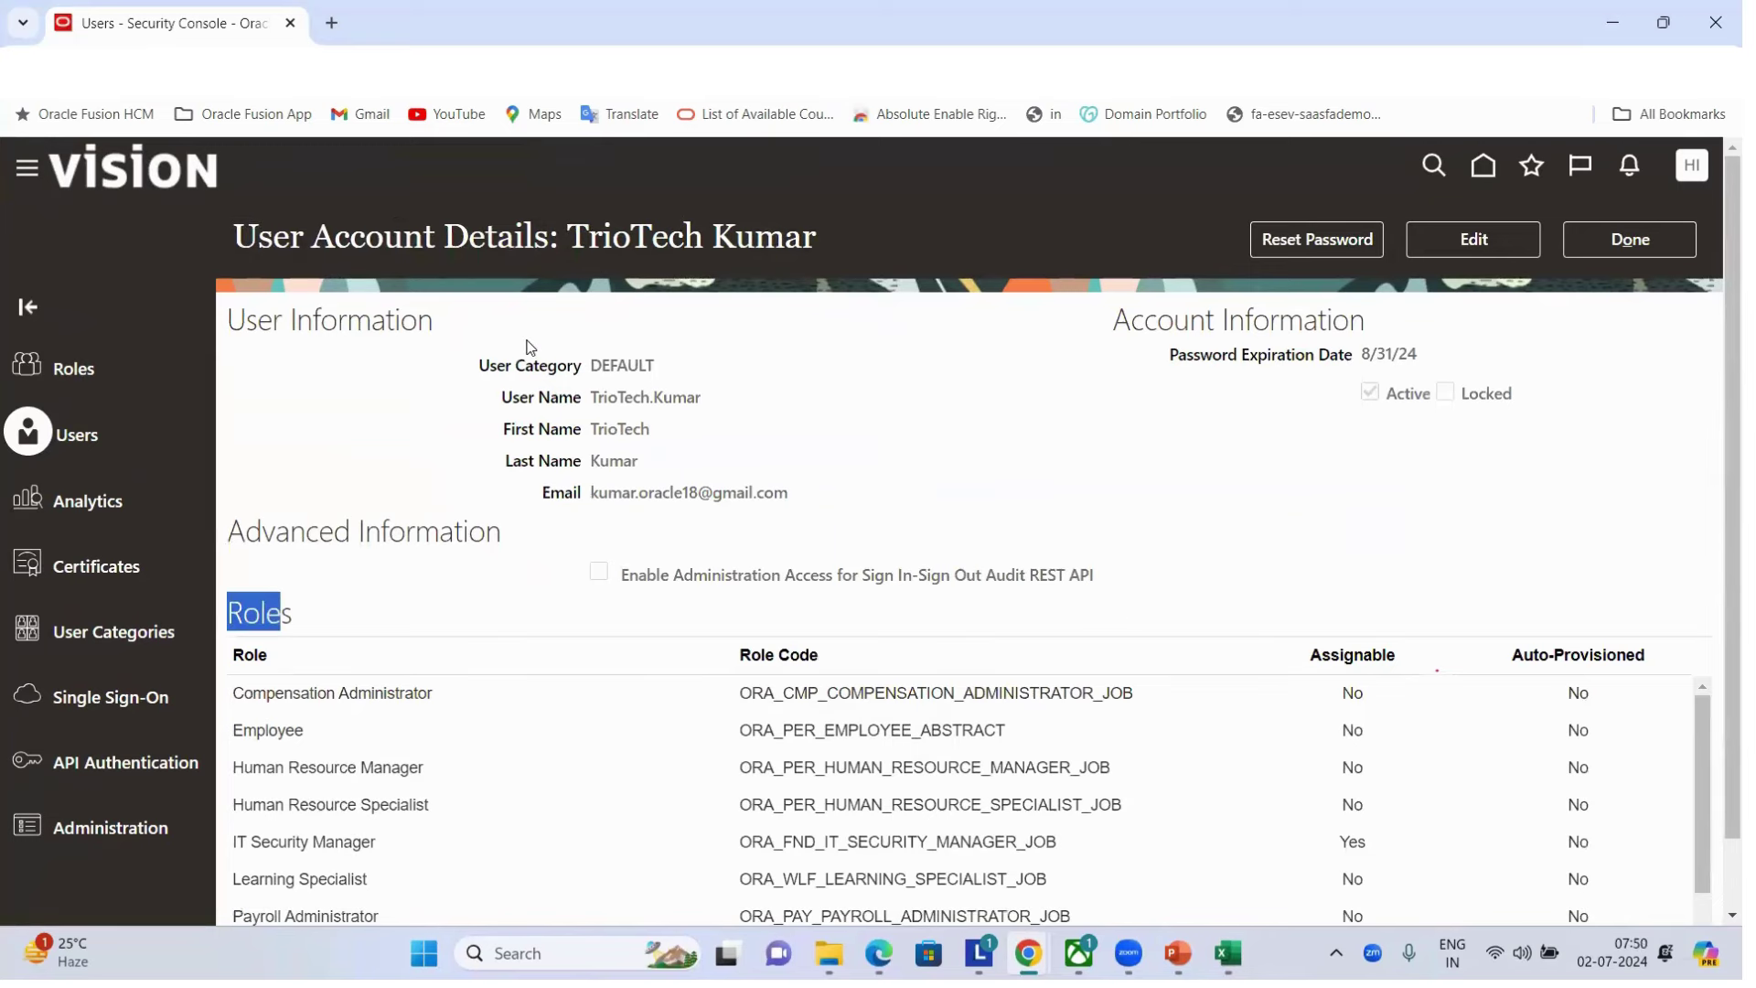
left_click_drag(596, 397, 766, 391)
scroll(451, 617, "down", 2)
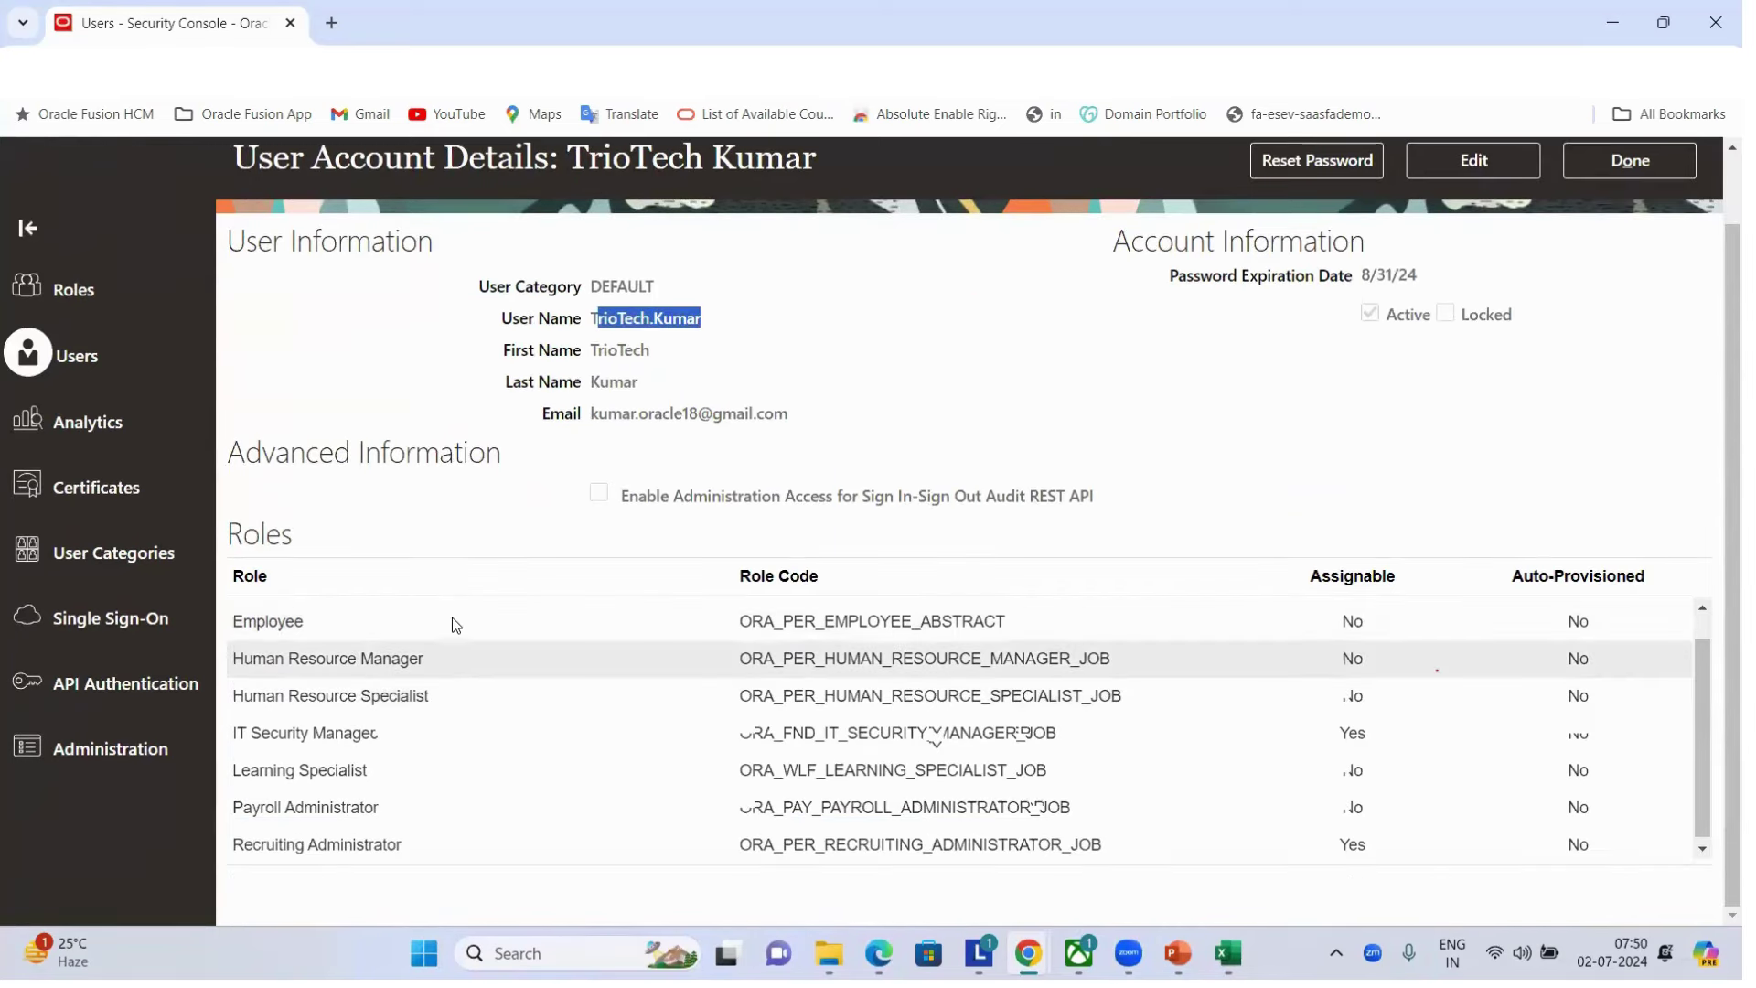
scroll(478, 696, "up", 2)
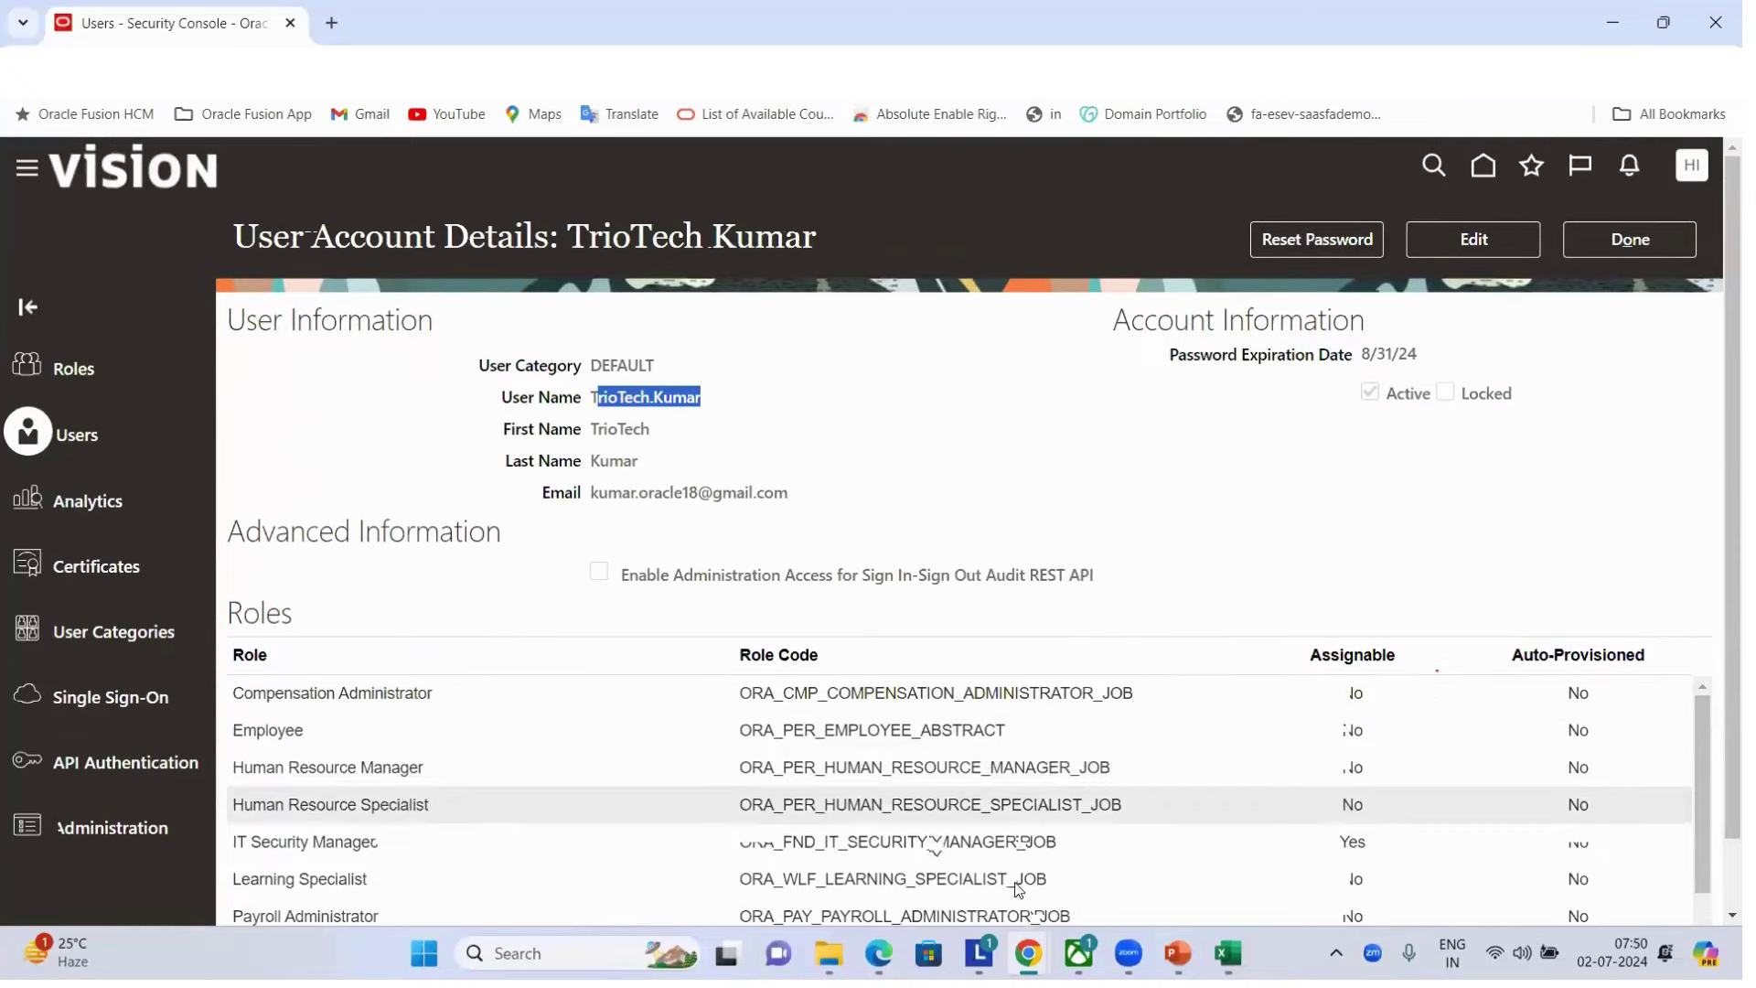
- Switch to the other Oracle window and sign out of the current session
mouse_move(1028, 953)
left_click(1131, 867)
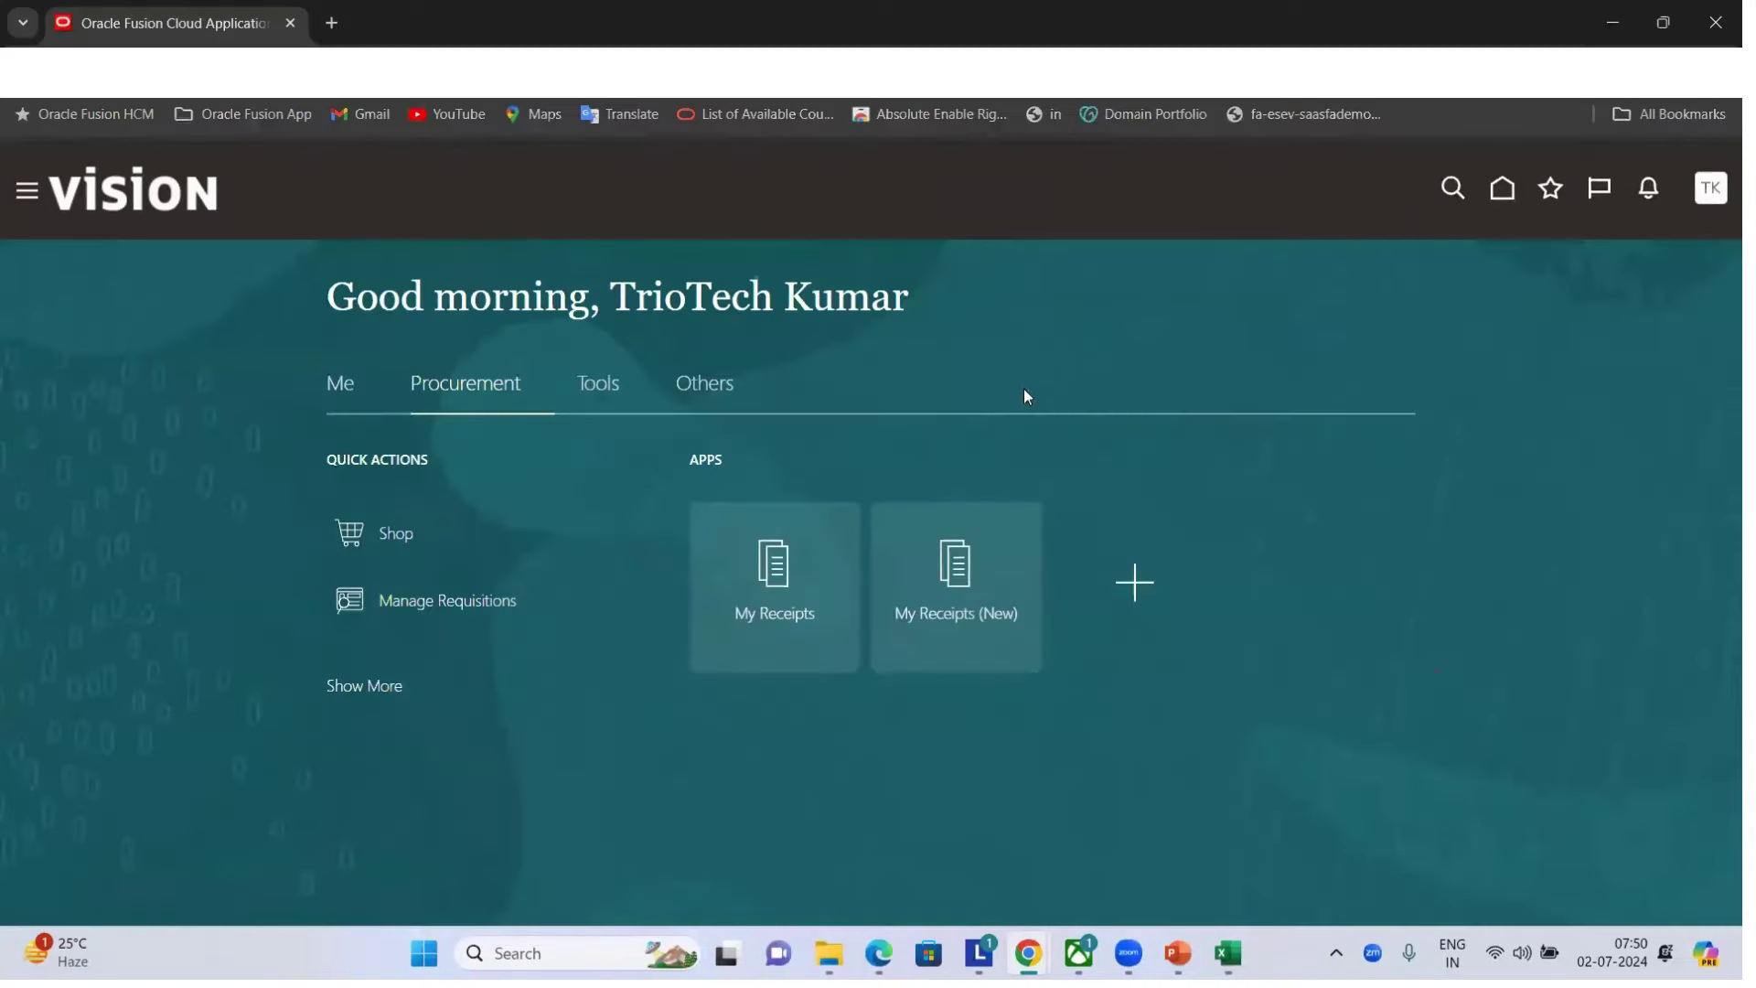
left_click(1718, 187)
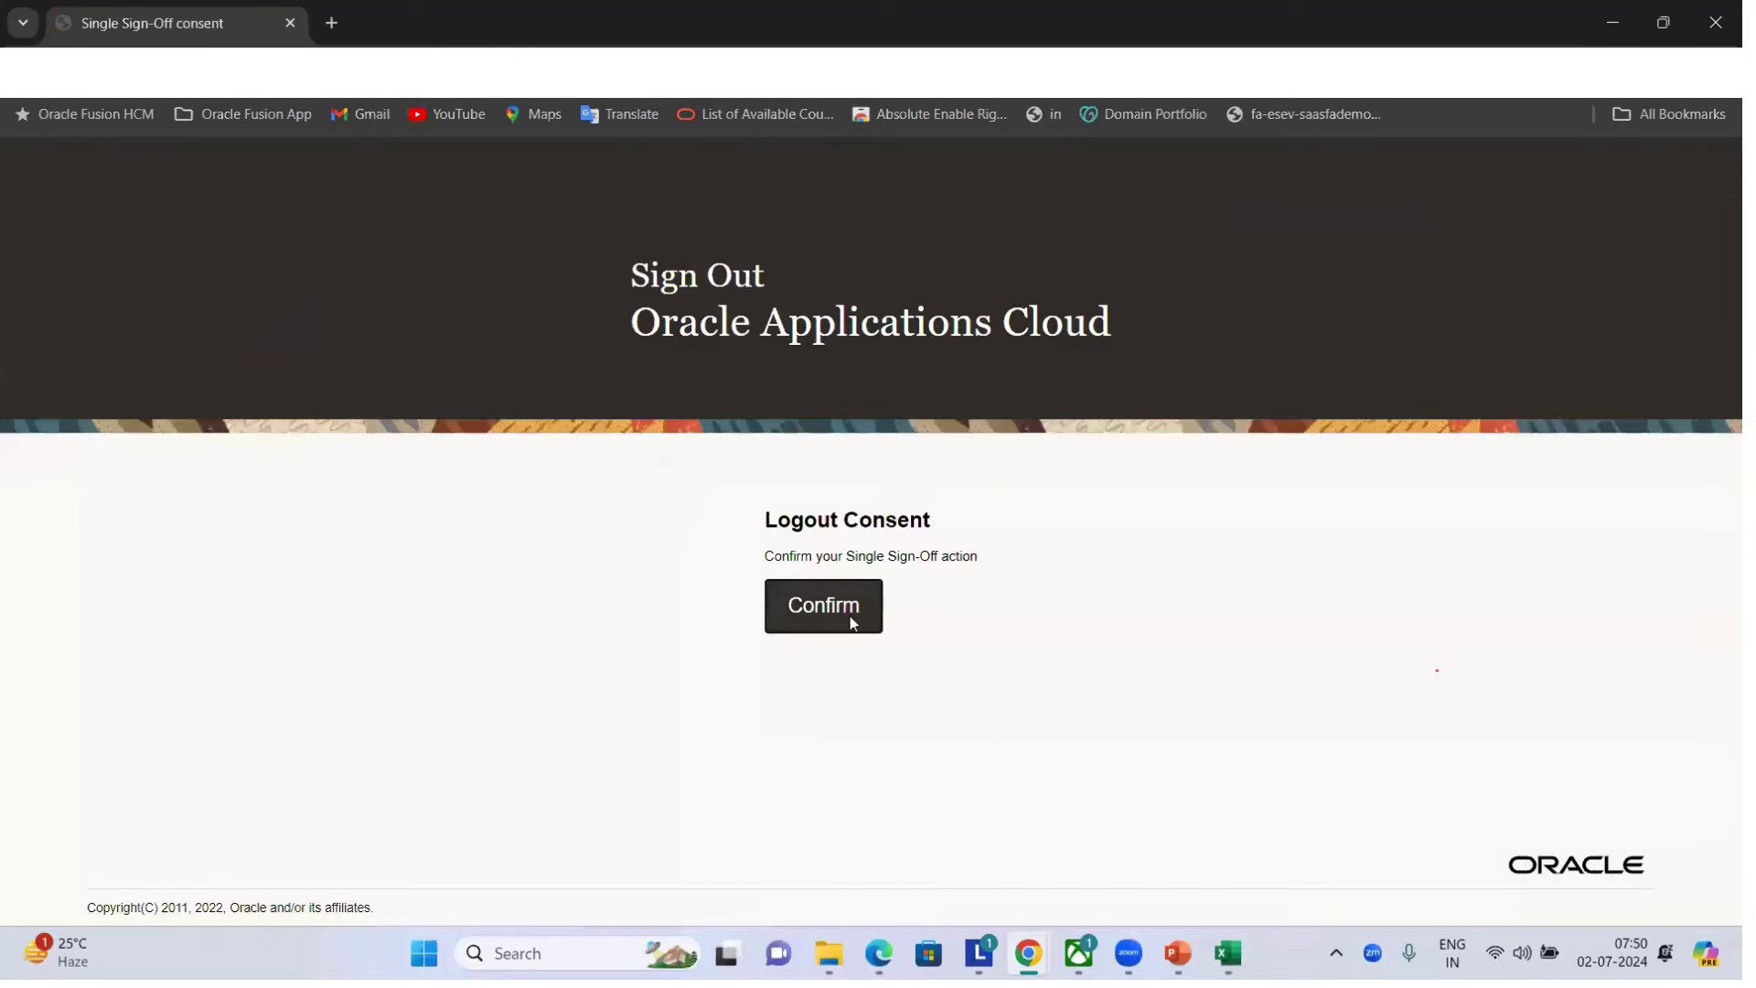
left_click(849, 611)
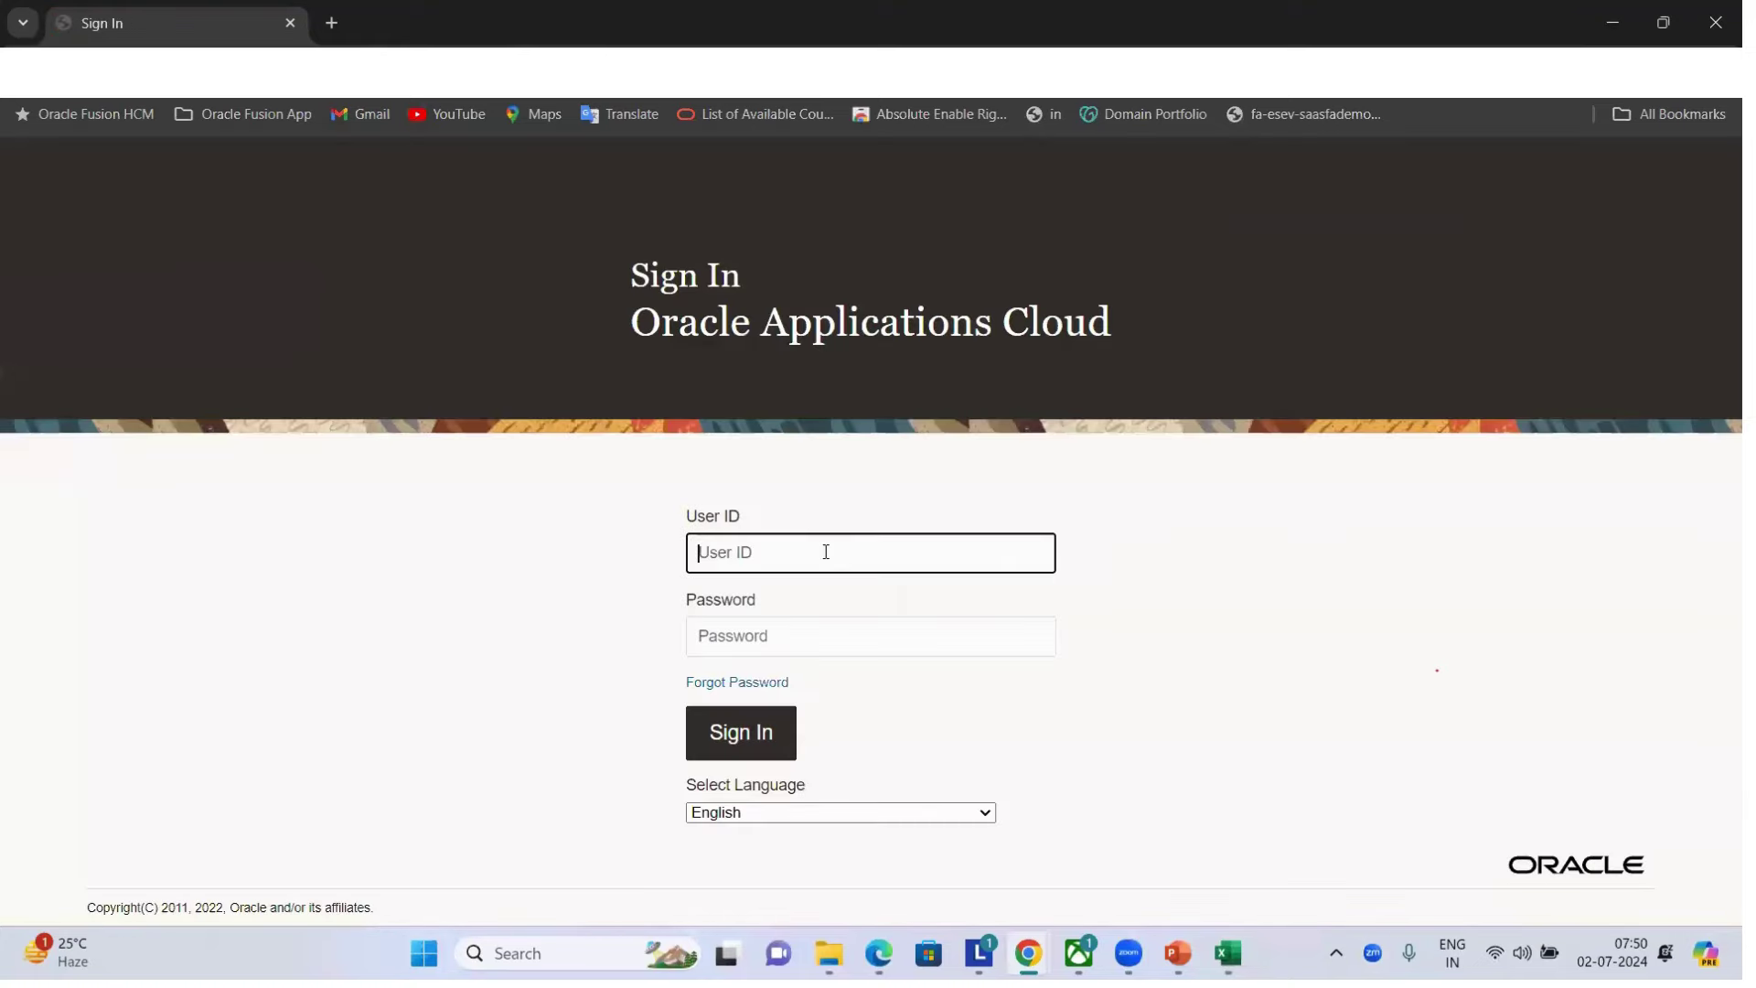
- Sign in as the new user with the saved login and retyped account password
key("Caps_Lock")
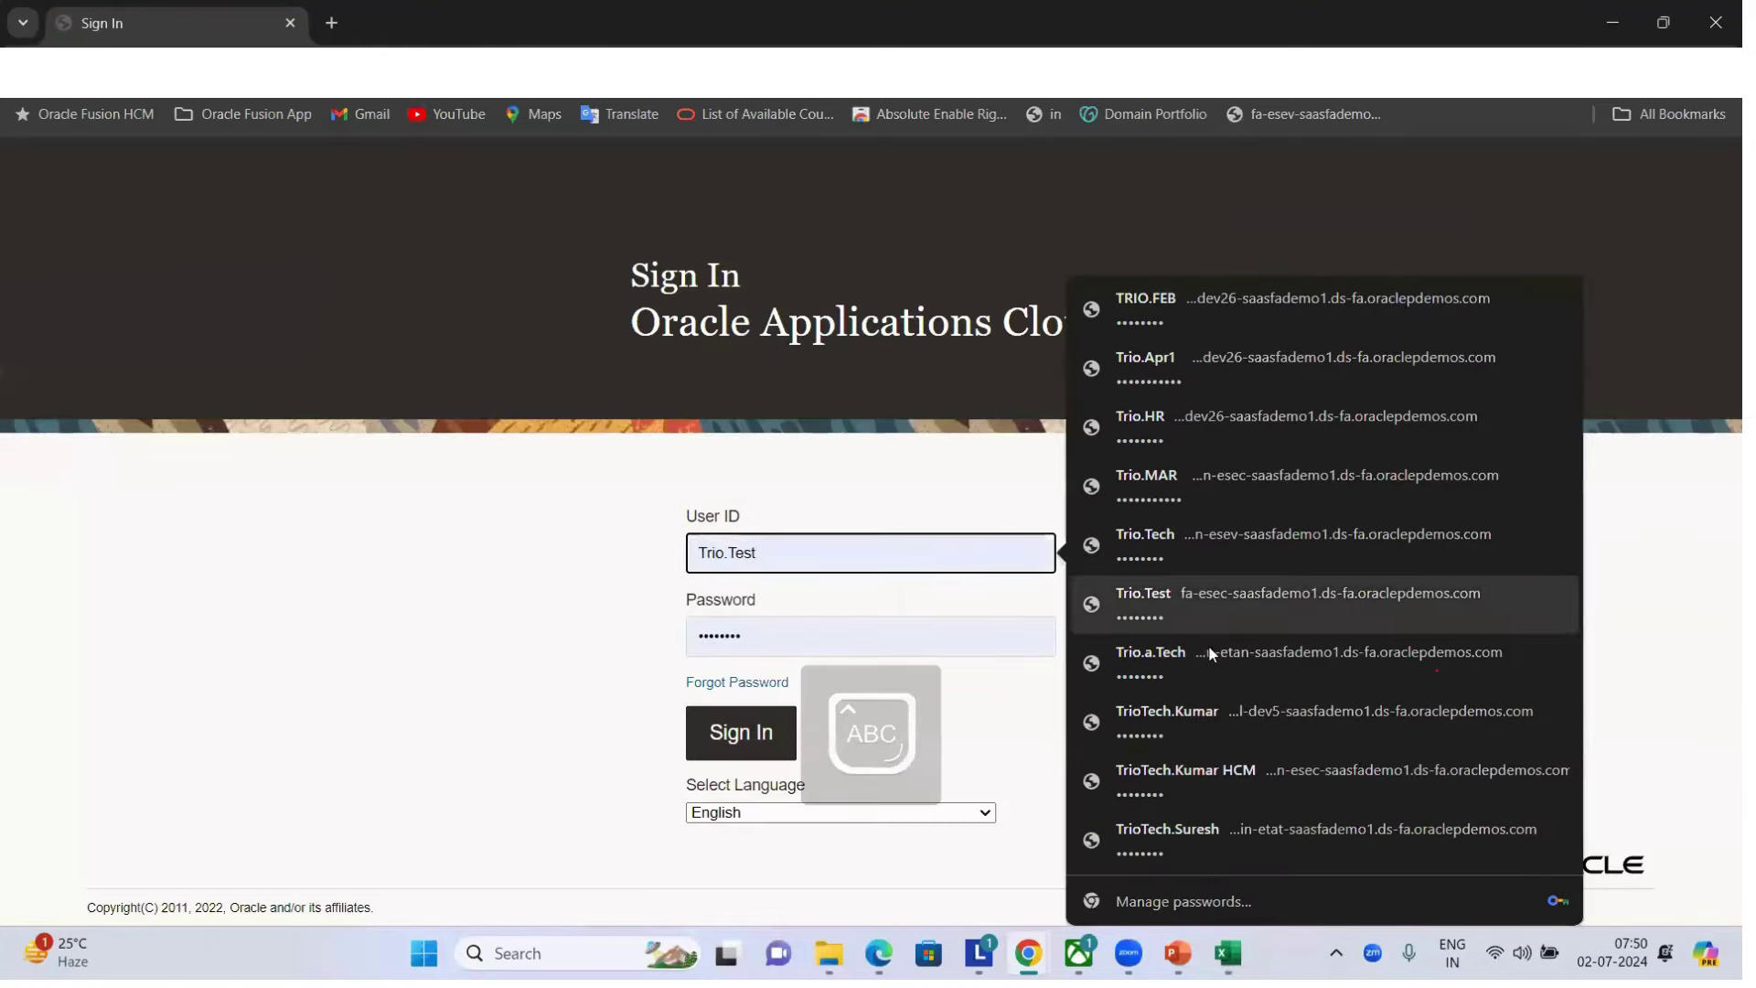
left_click(1200, 715)
key("ctrl+a")
key("BackSpace")
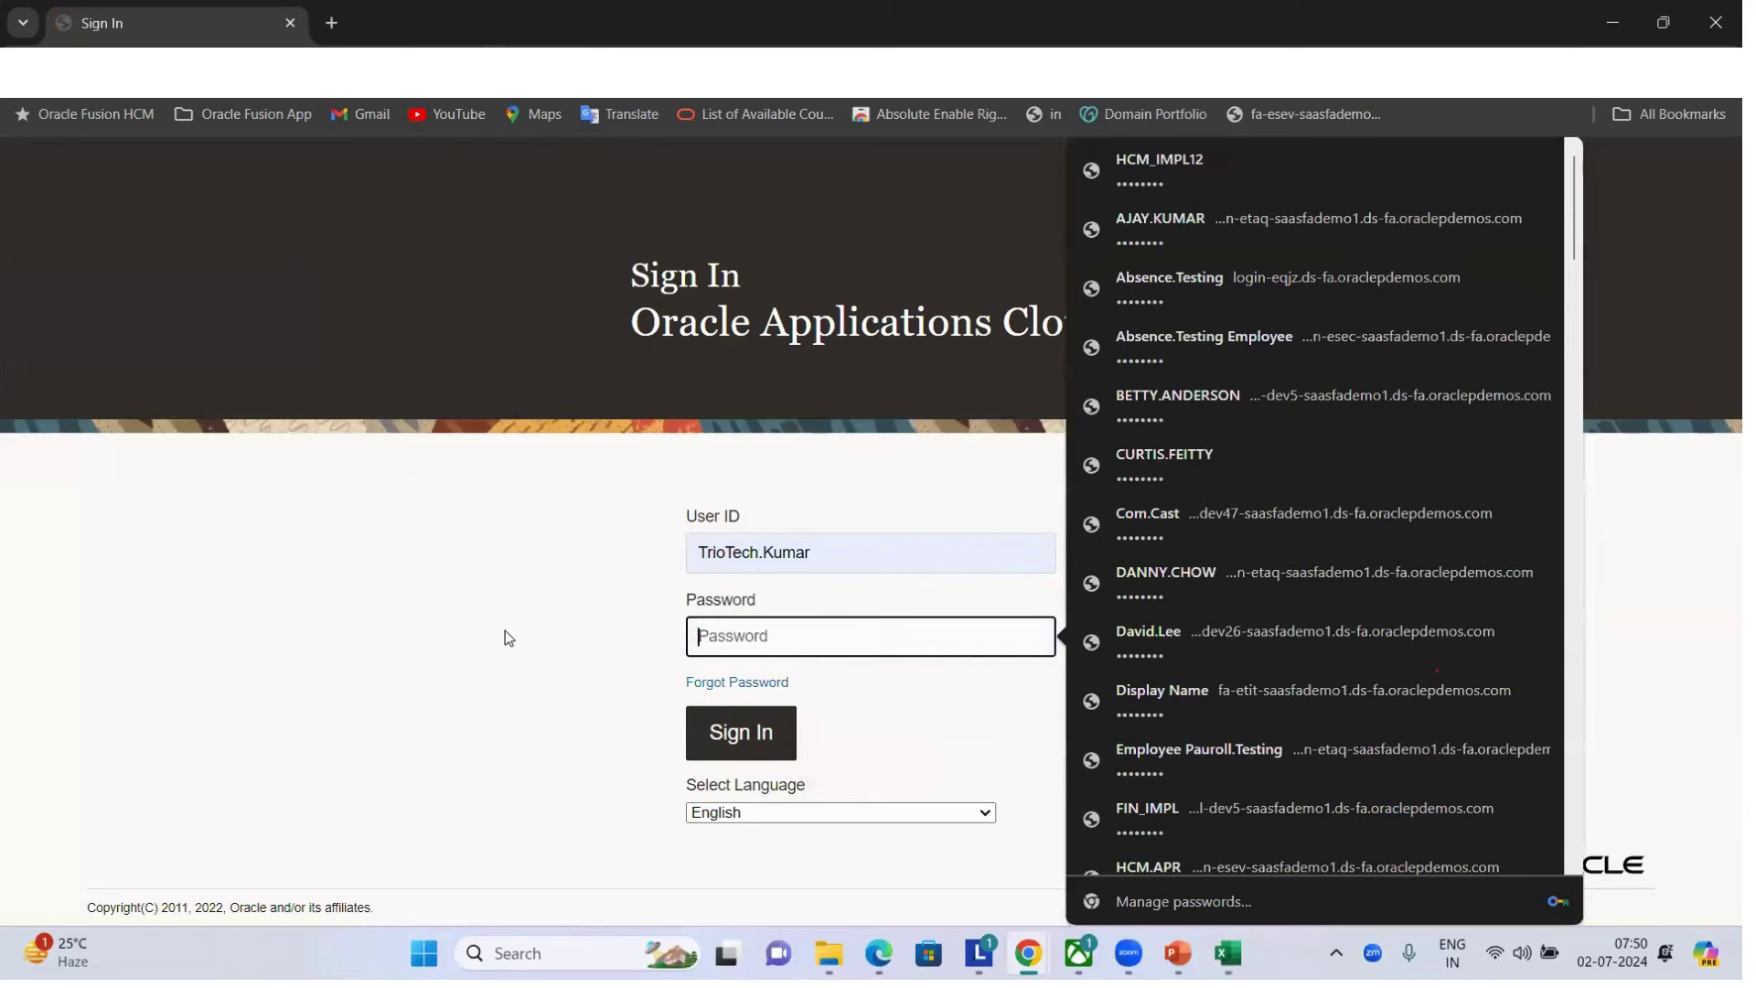
key("Caps_Lock")
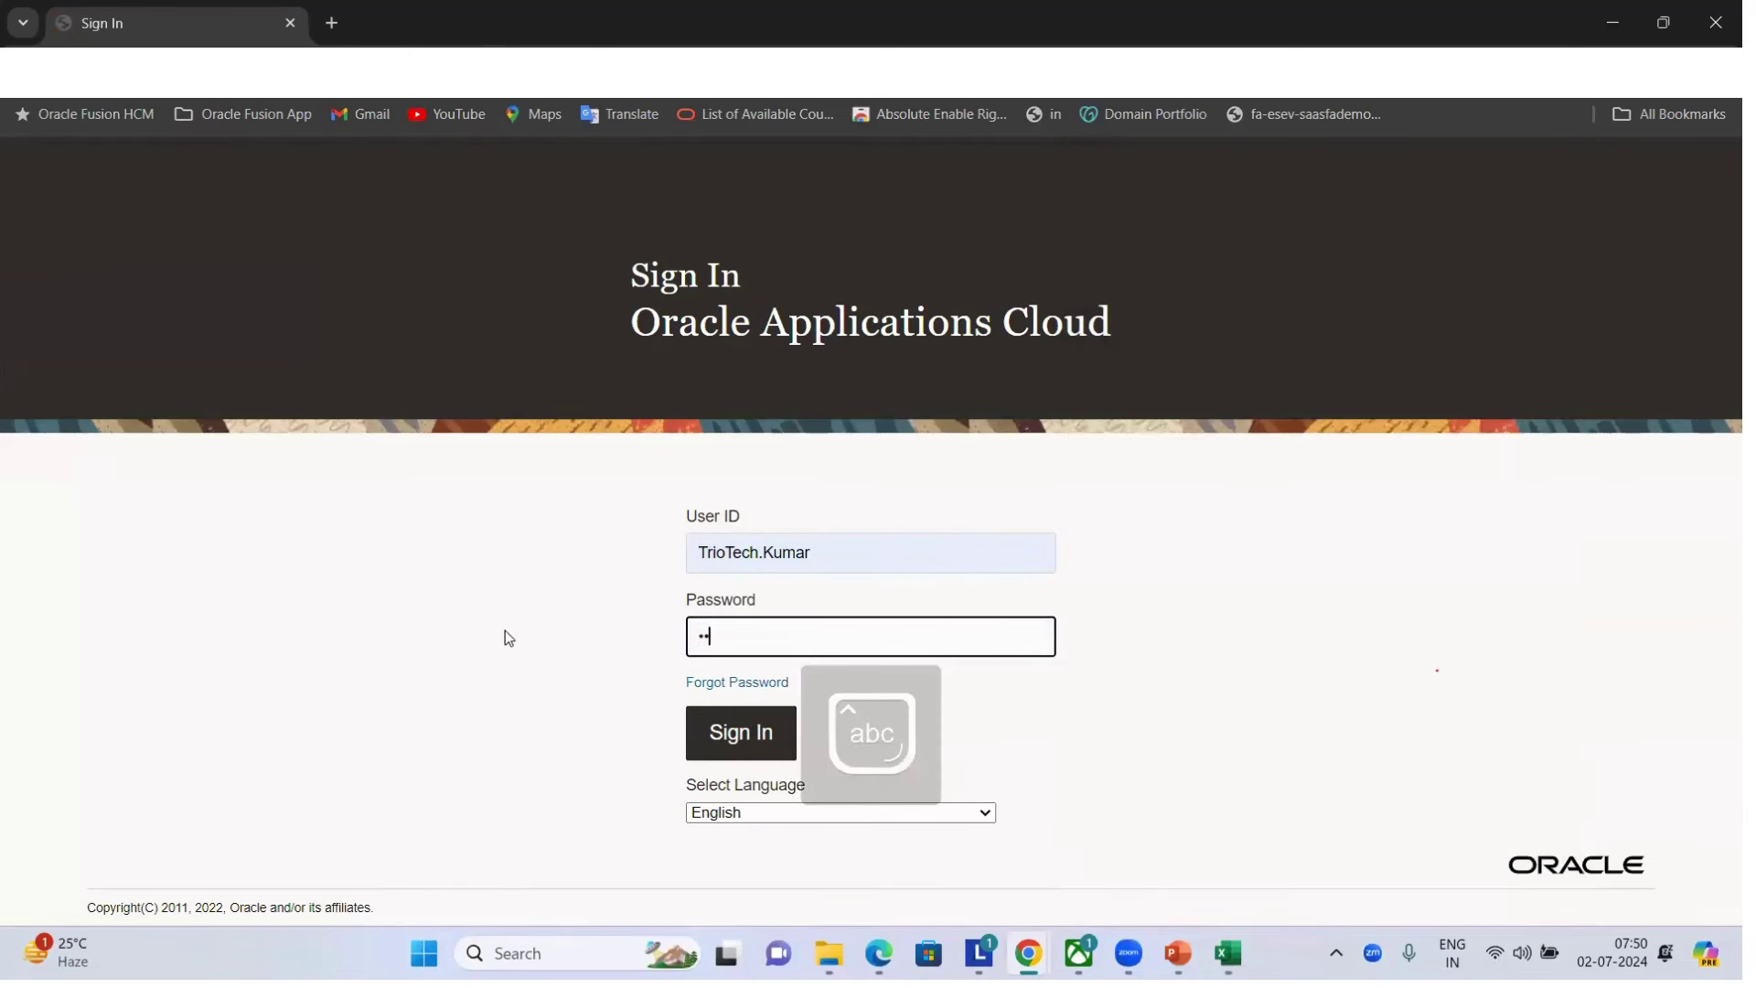
key("Caps_Lock")
left_click(717, 737)
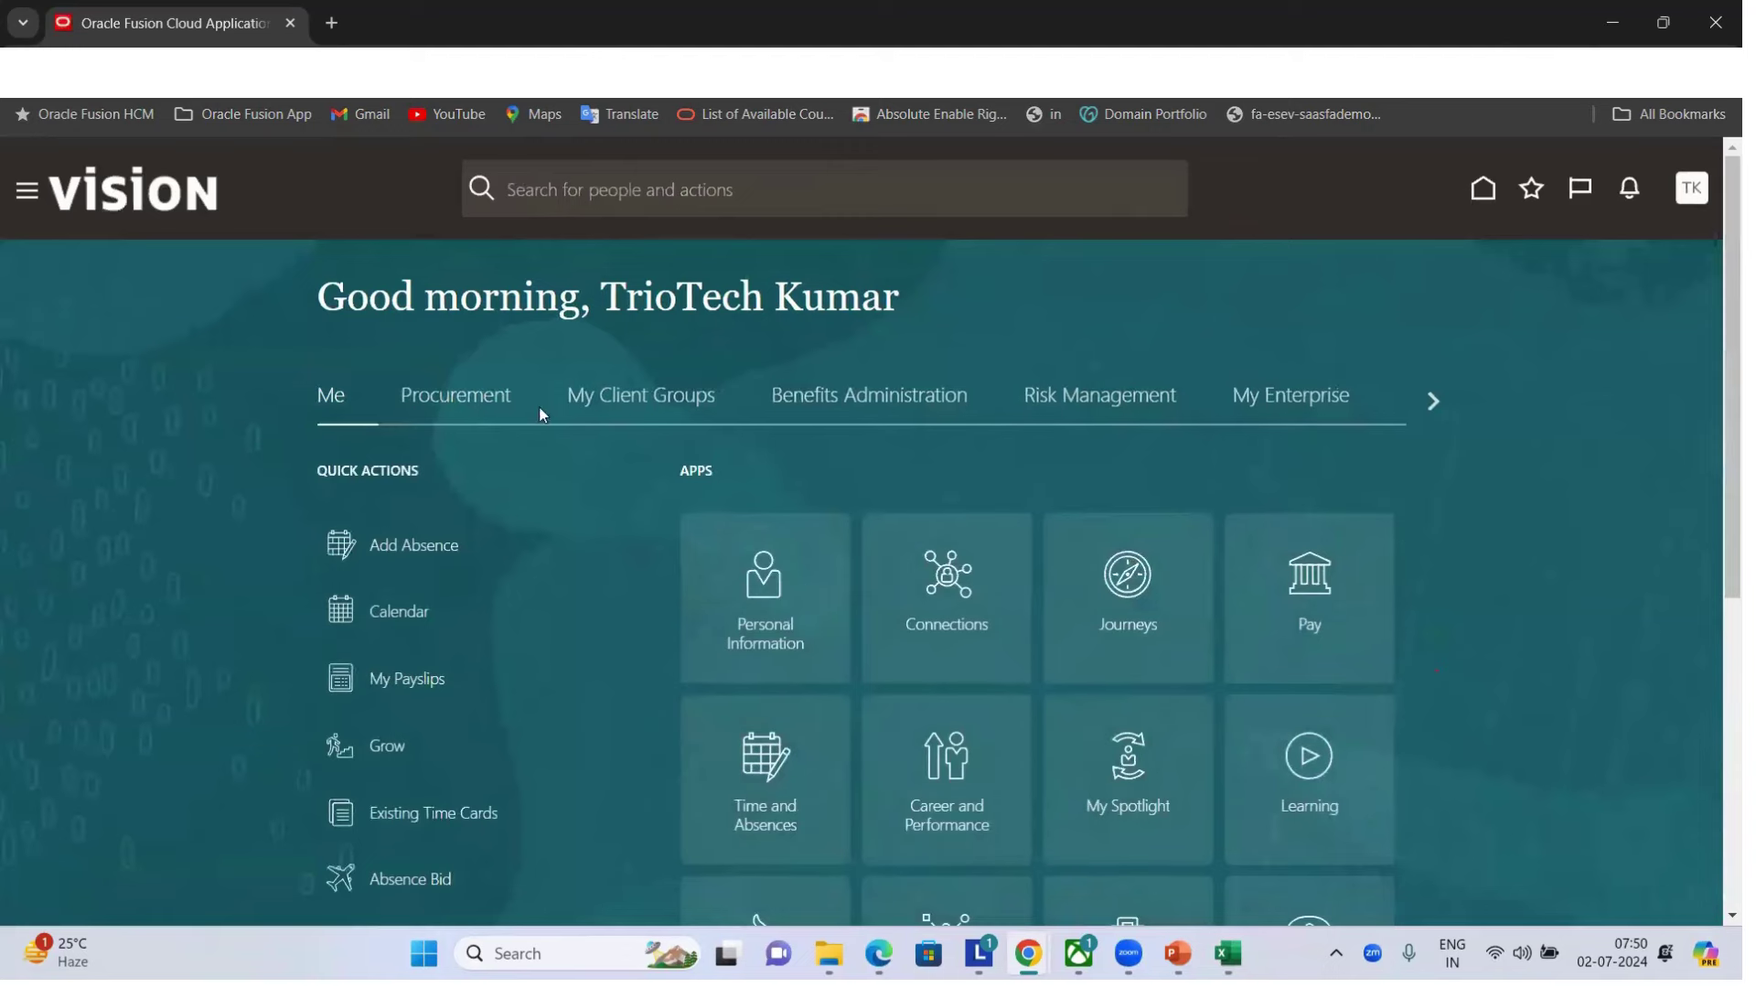
- Browse the My Client Groups, Benefits Administration and Tools role areas
left_click(627, 408)
scroll(1054, 532, "down", 1)
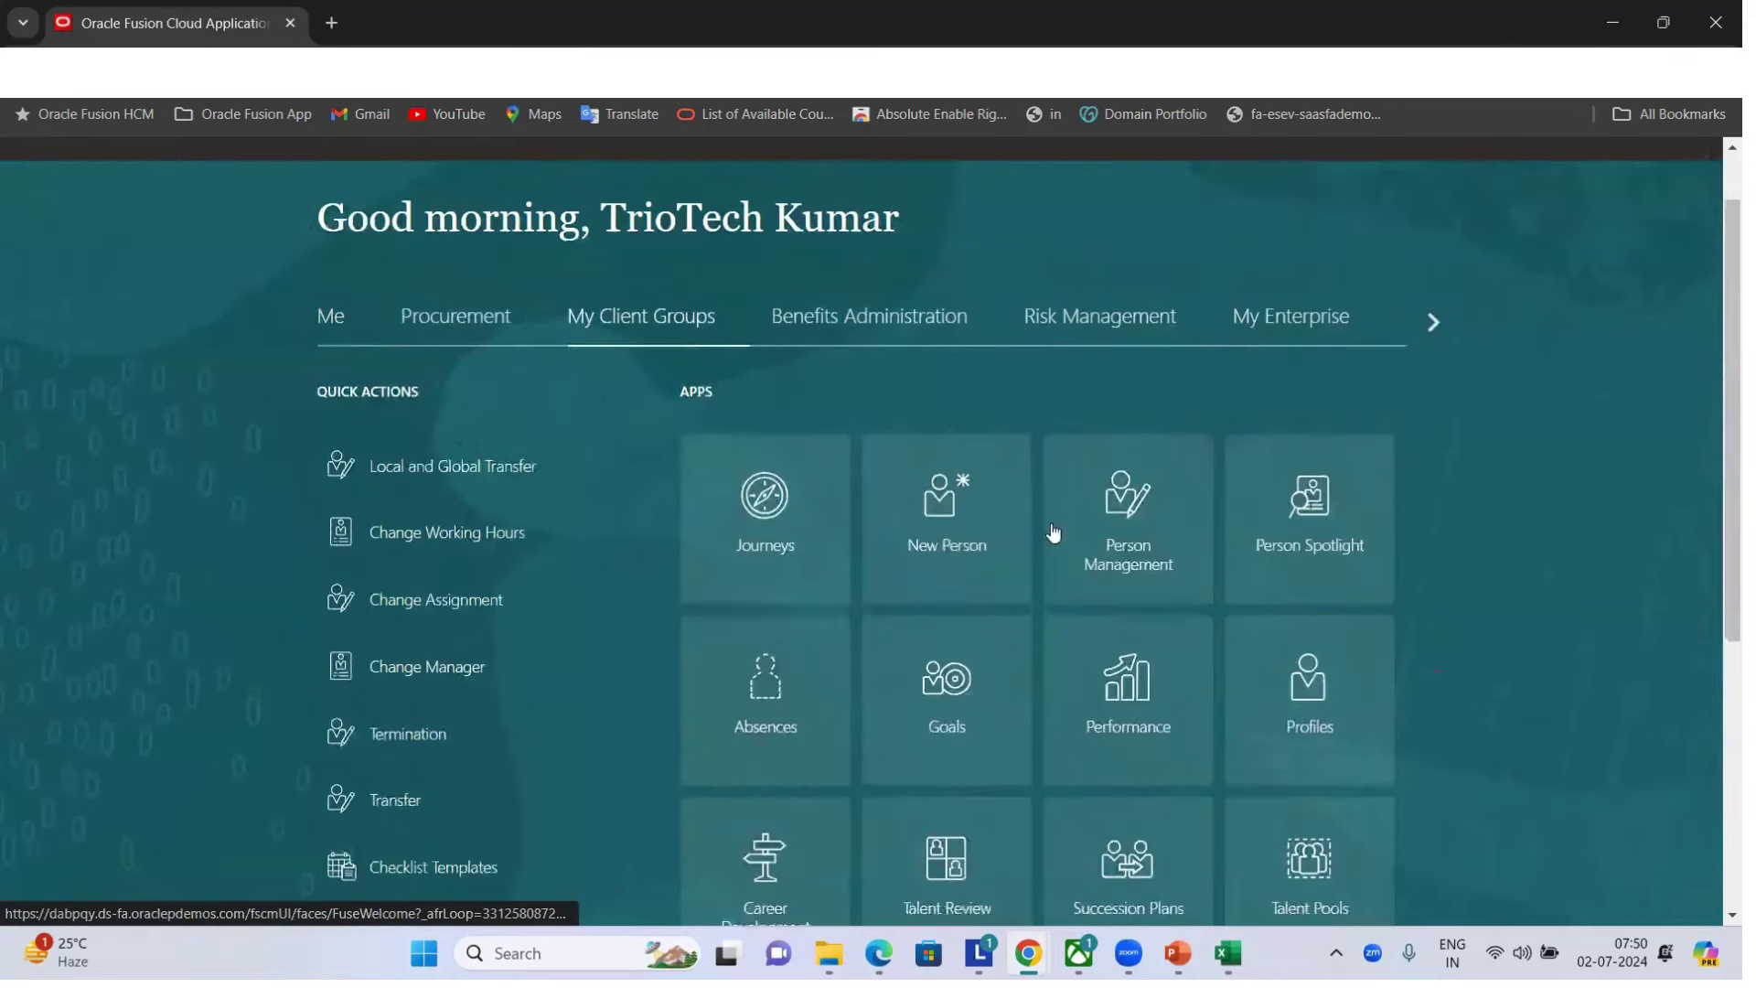
scroll(1054, 532, "down", 2)
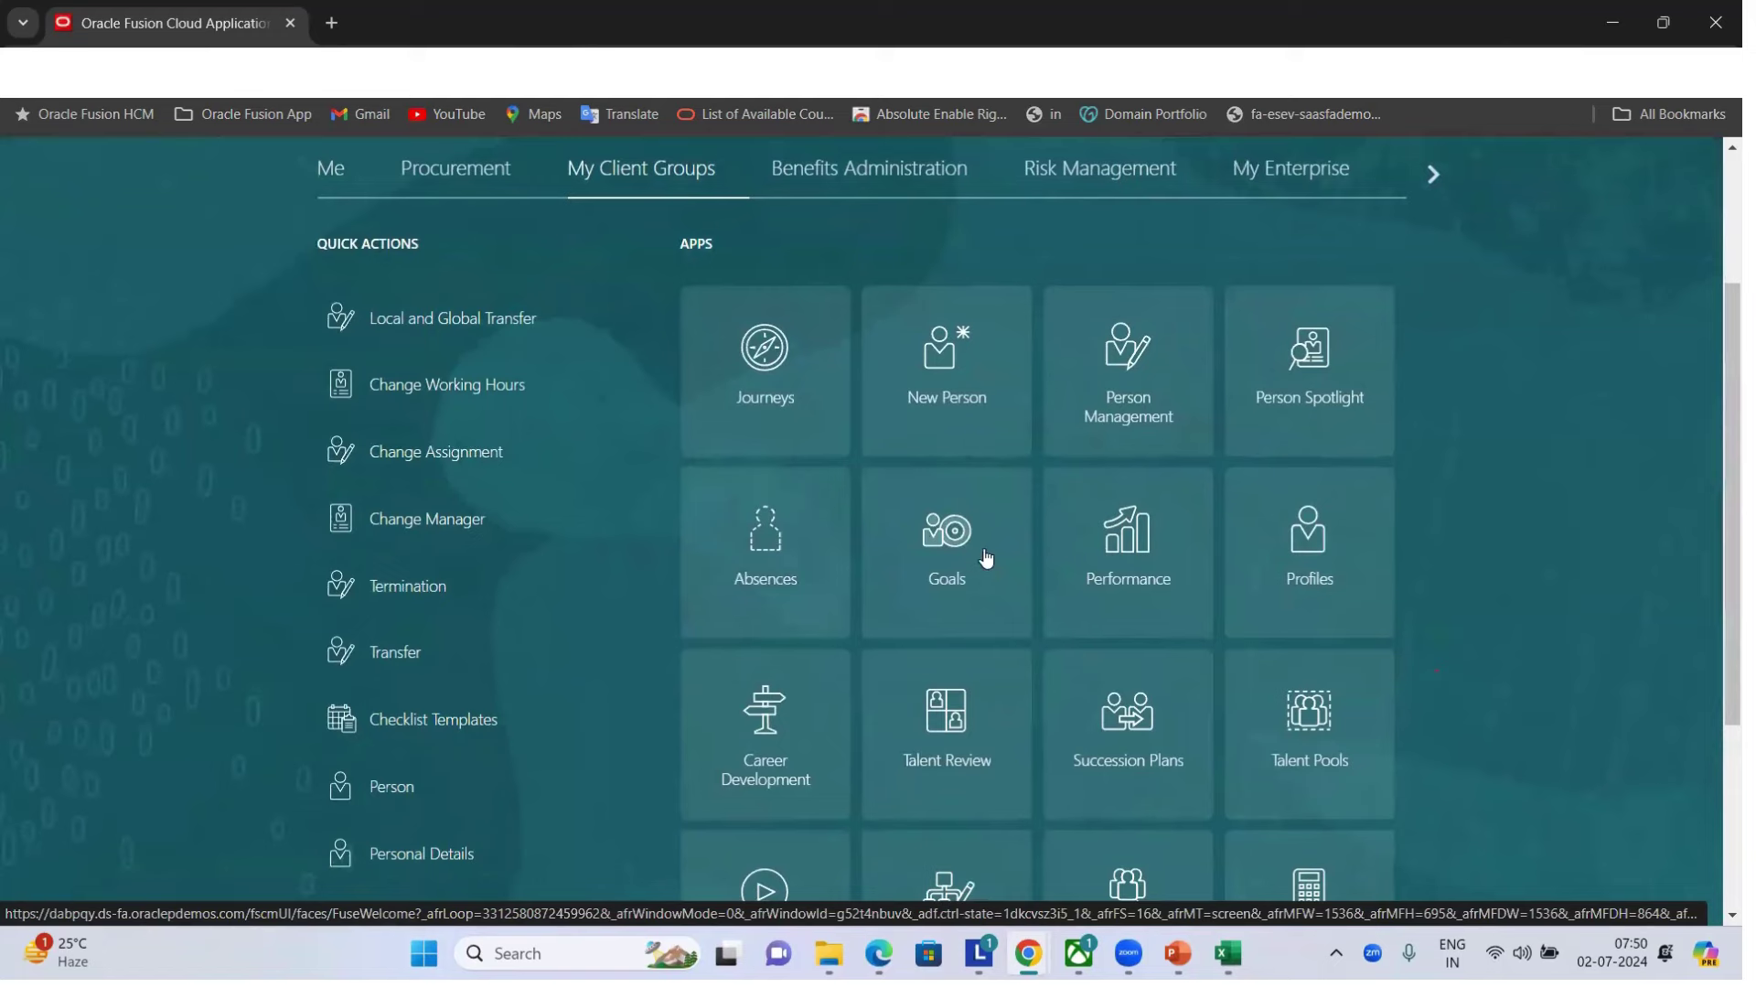
scroll(1208, 554, "down", 4)
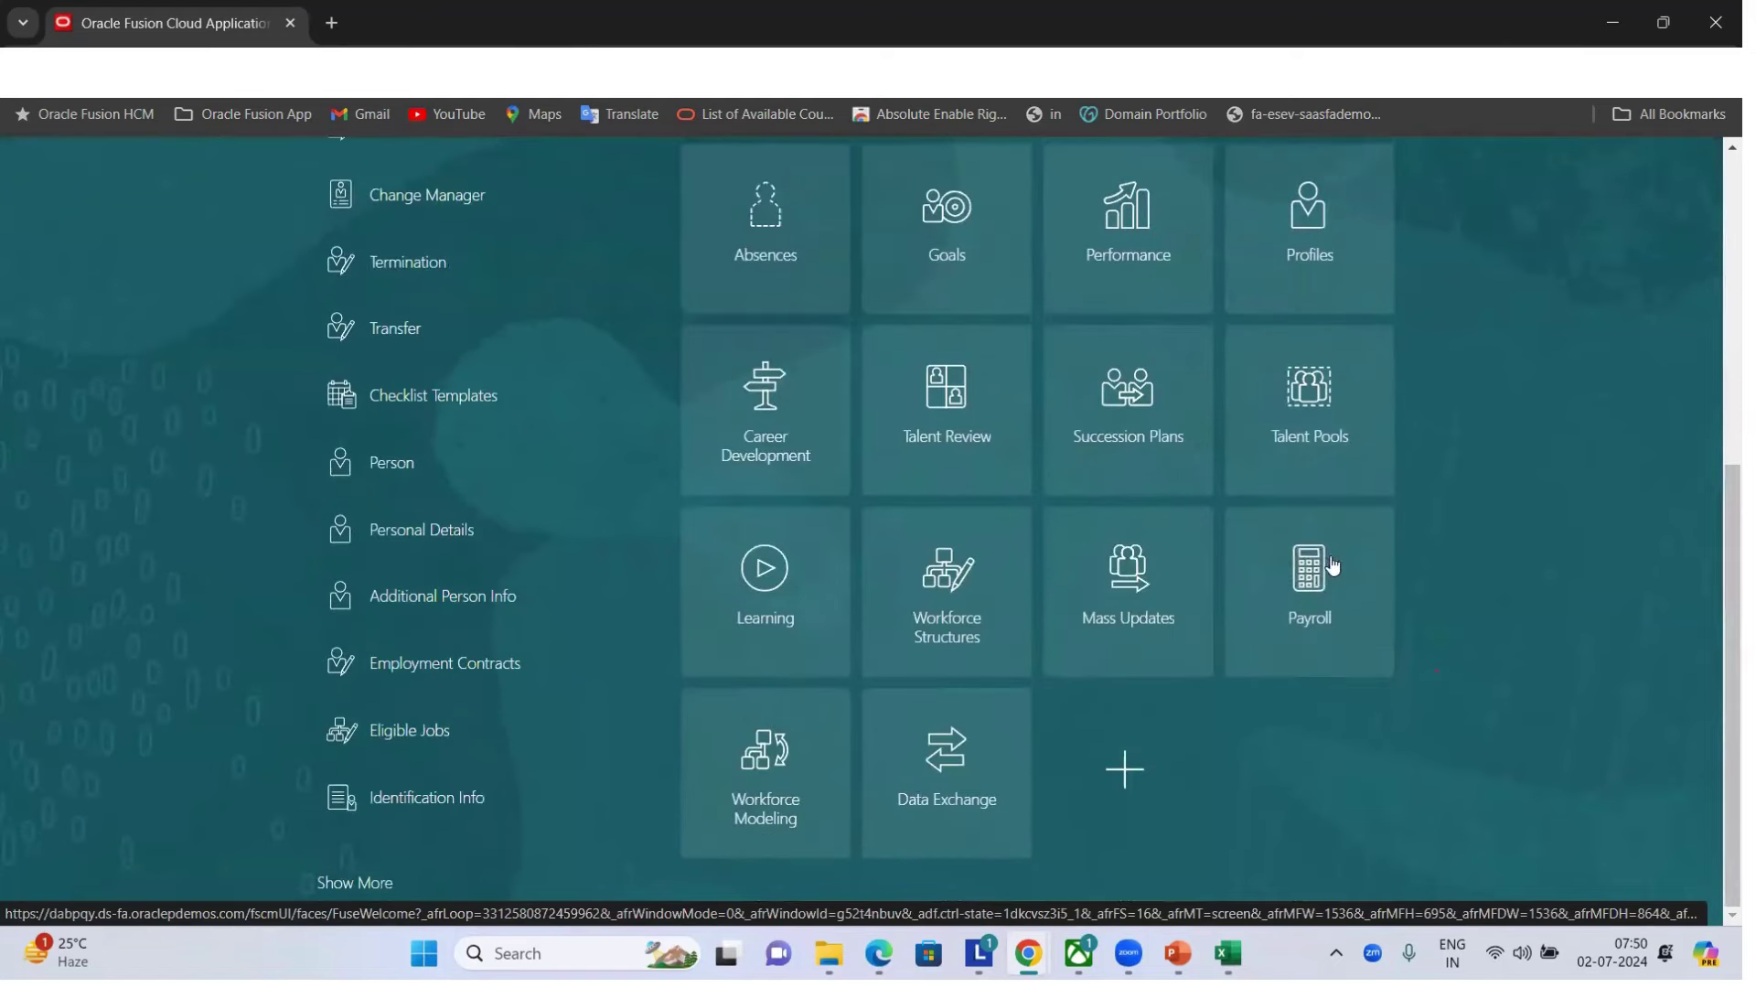
scroll(1335, 572, "up", 7)
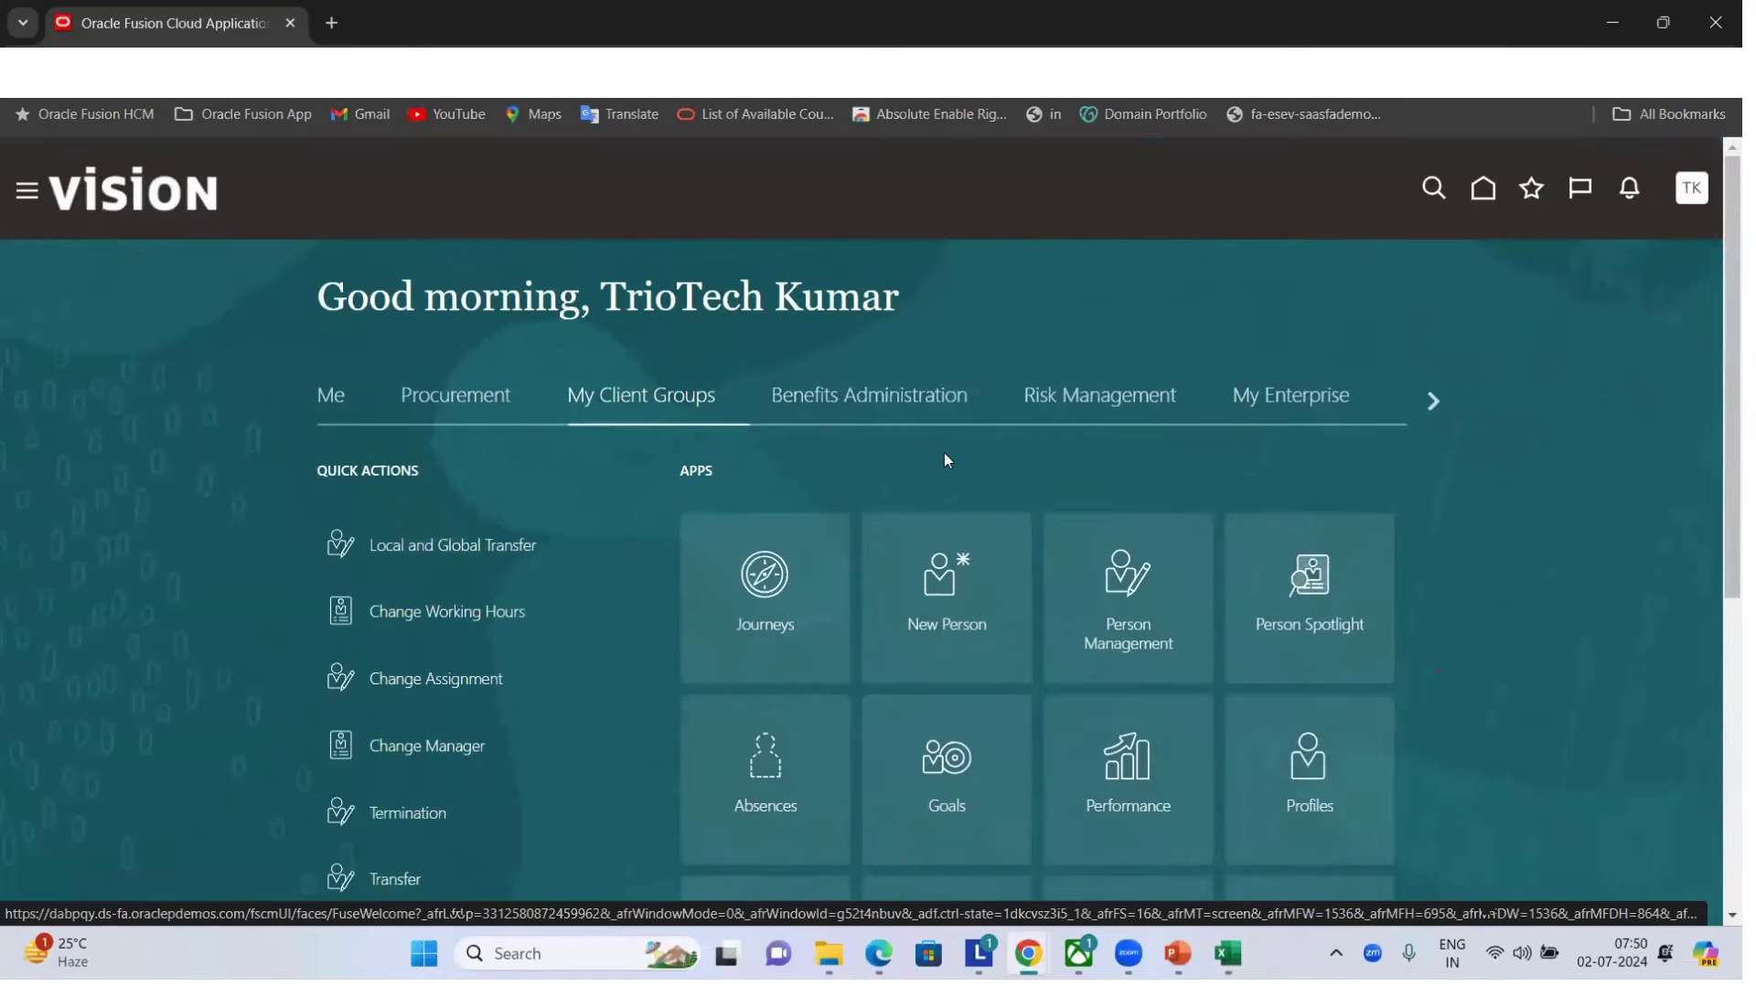
left_click(873, 402)
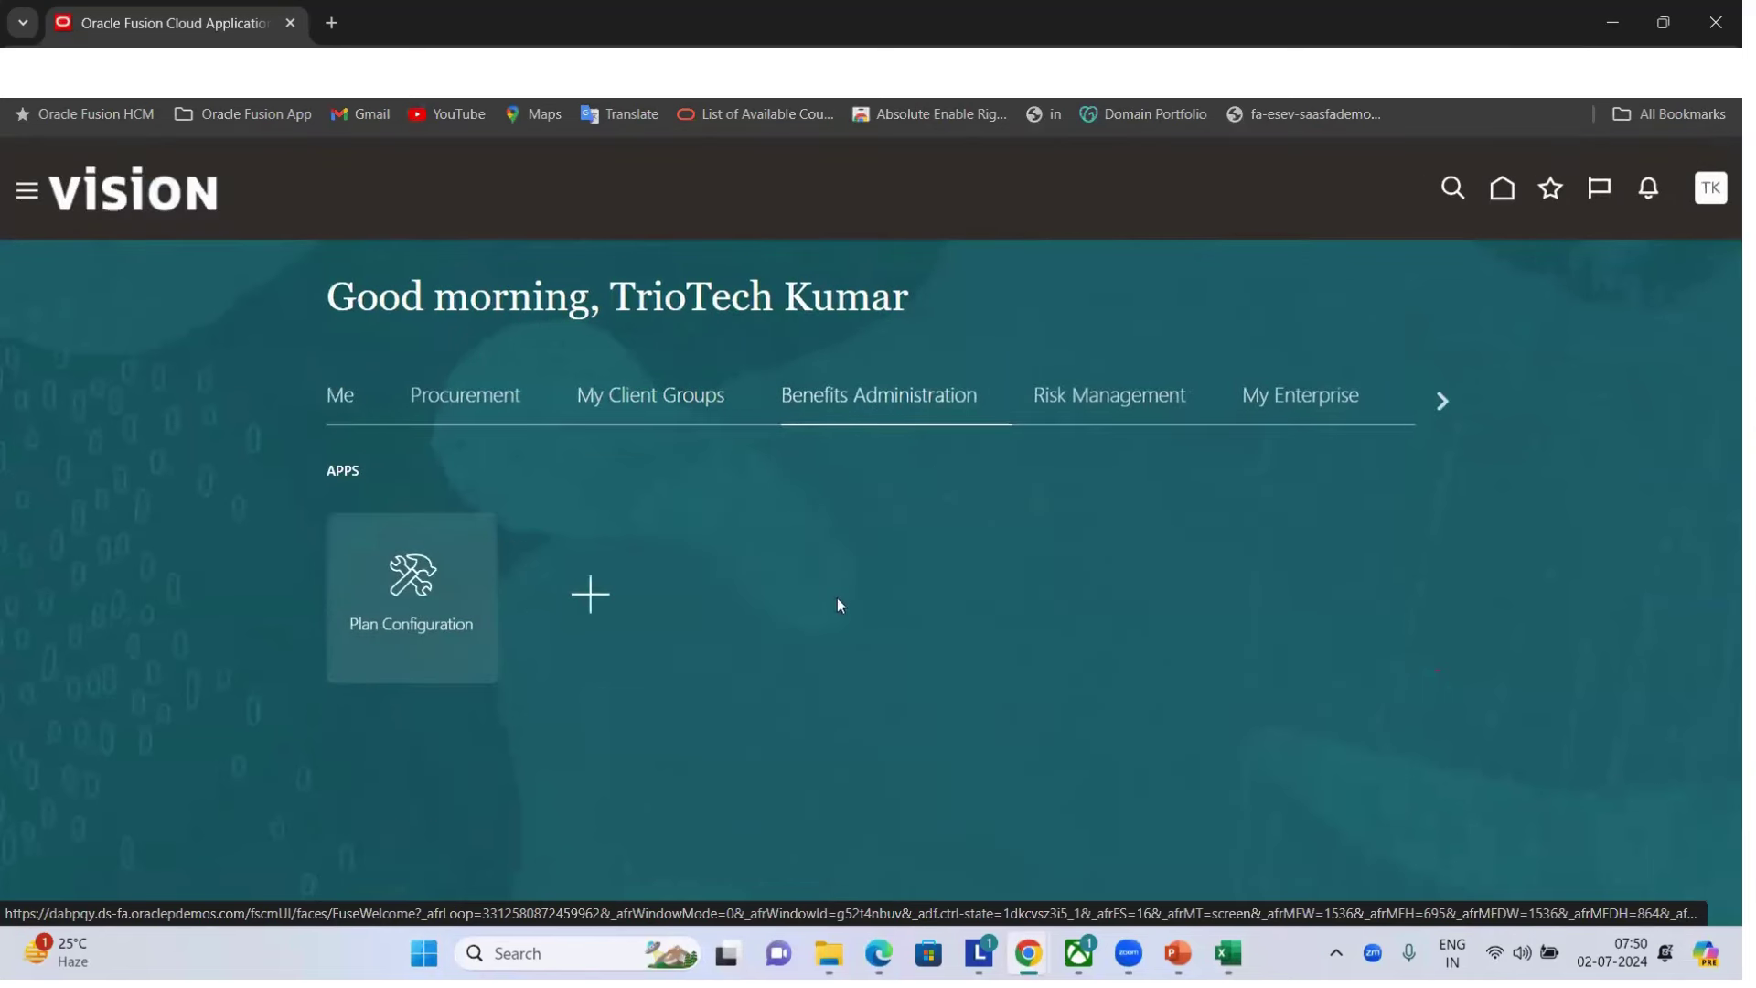
left_click(1441, 403)
left_click(520, 397)
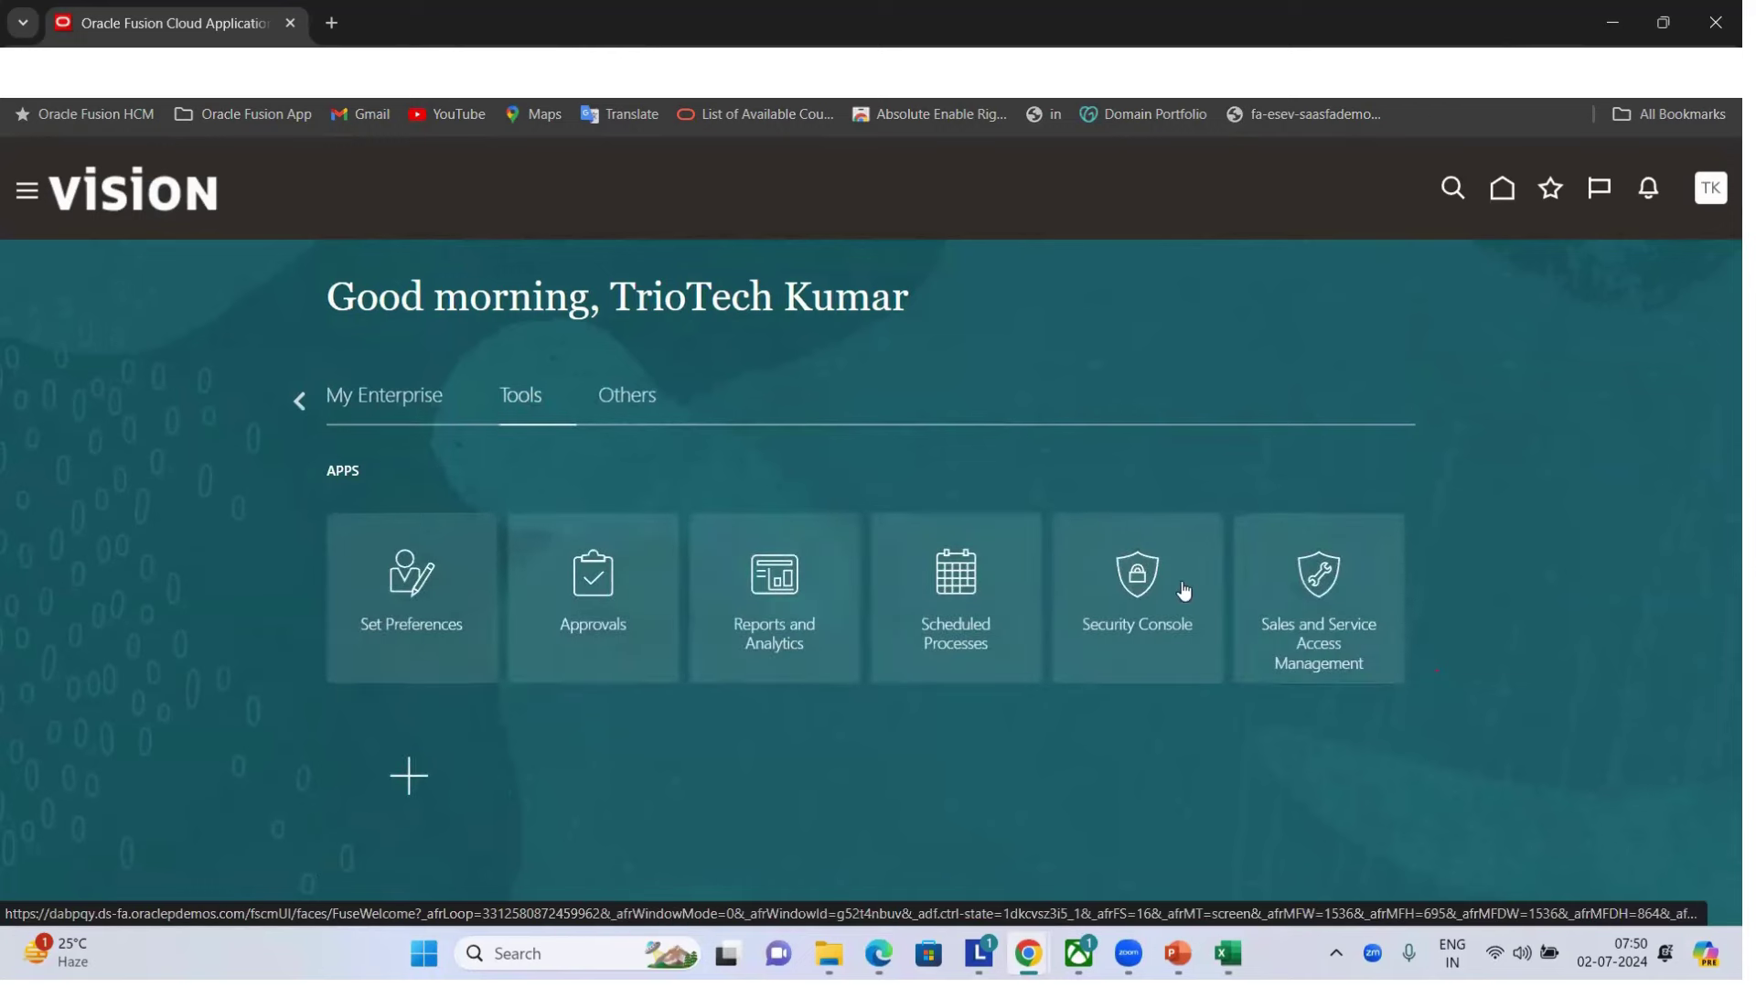
- Open and close the navigation list, then return to the My Client Groups area
left_click_drag(812, 298, 732, 297)
left_click_drag(962, 268, 962, 275)
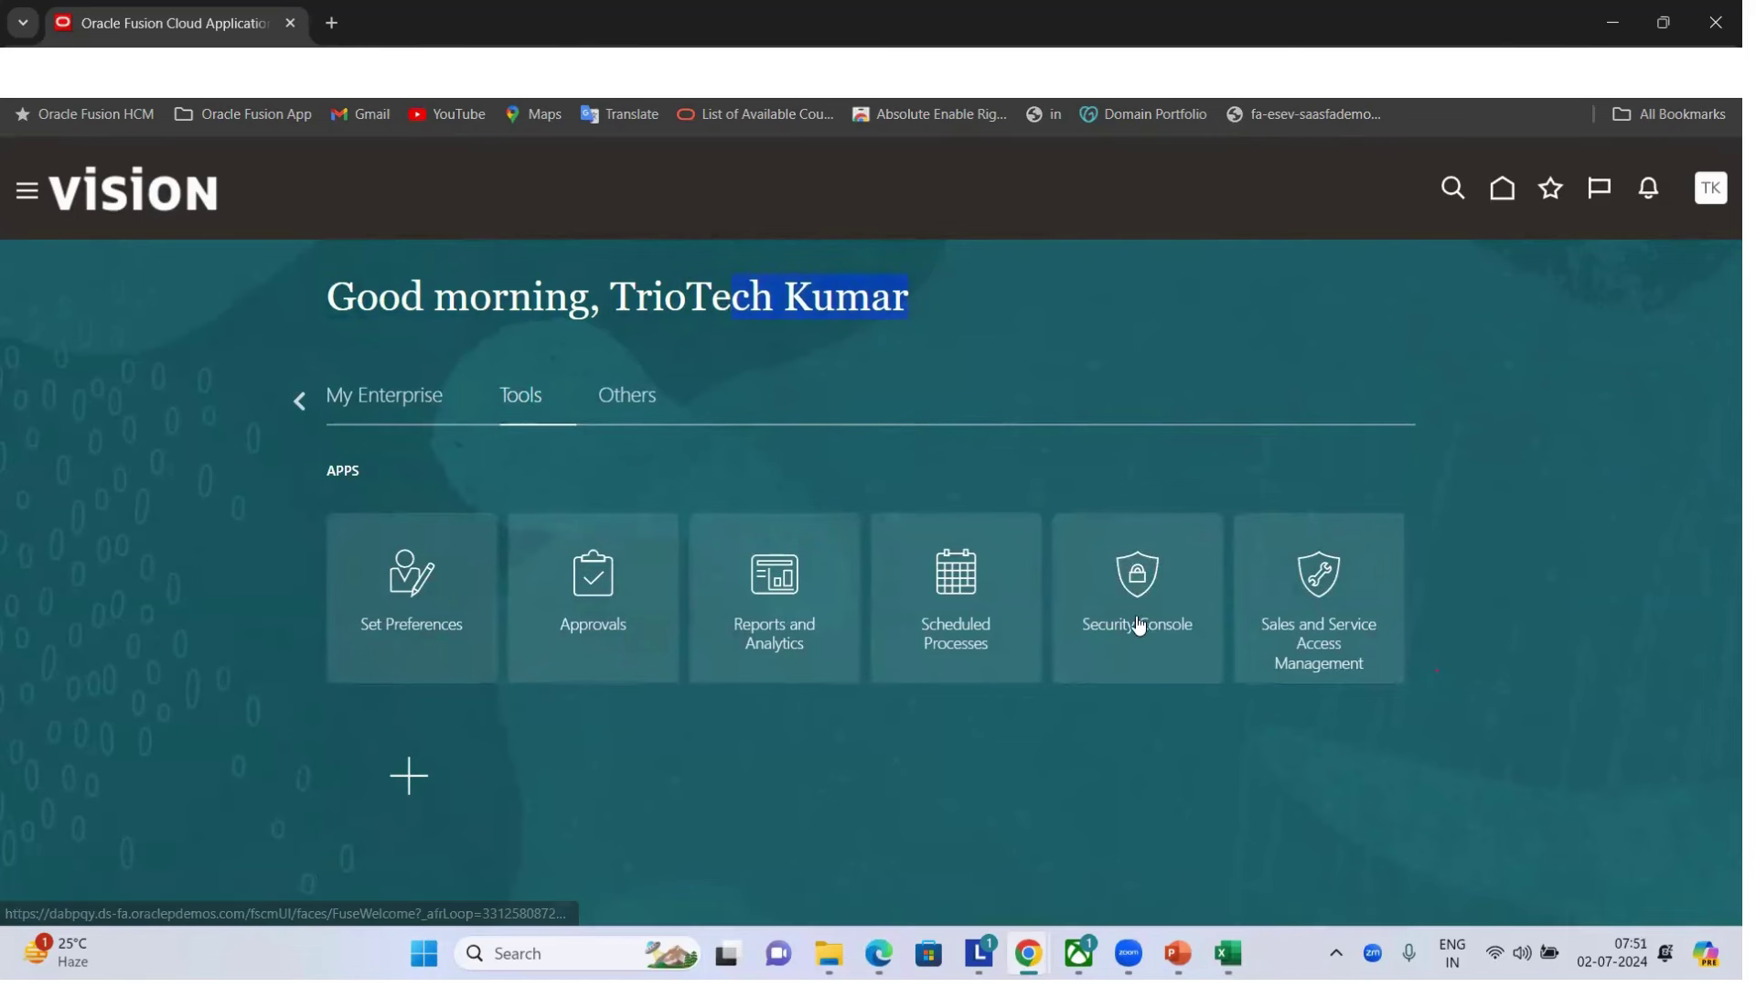
left_click(301, 400)
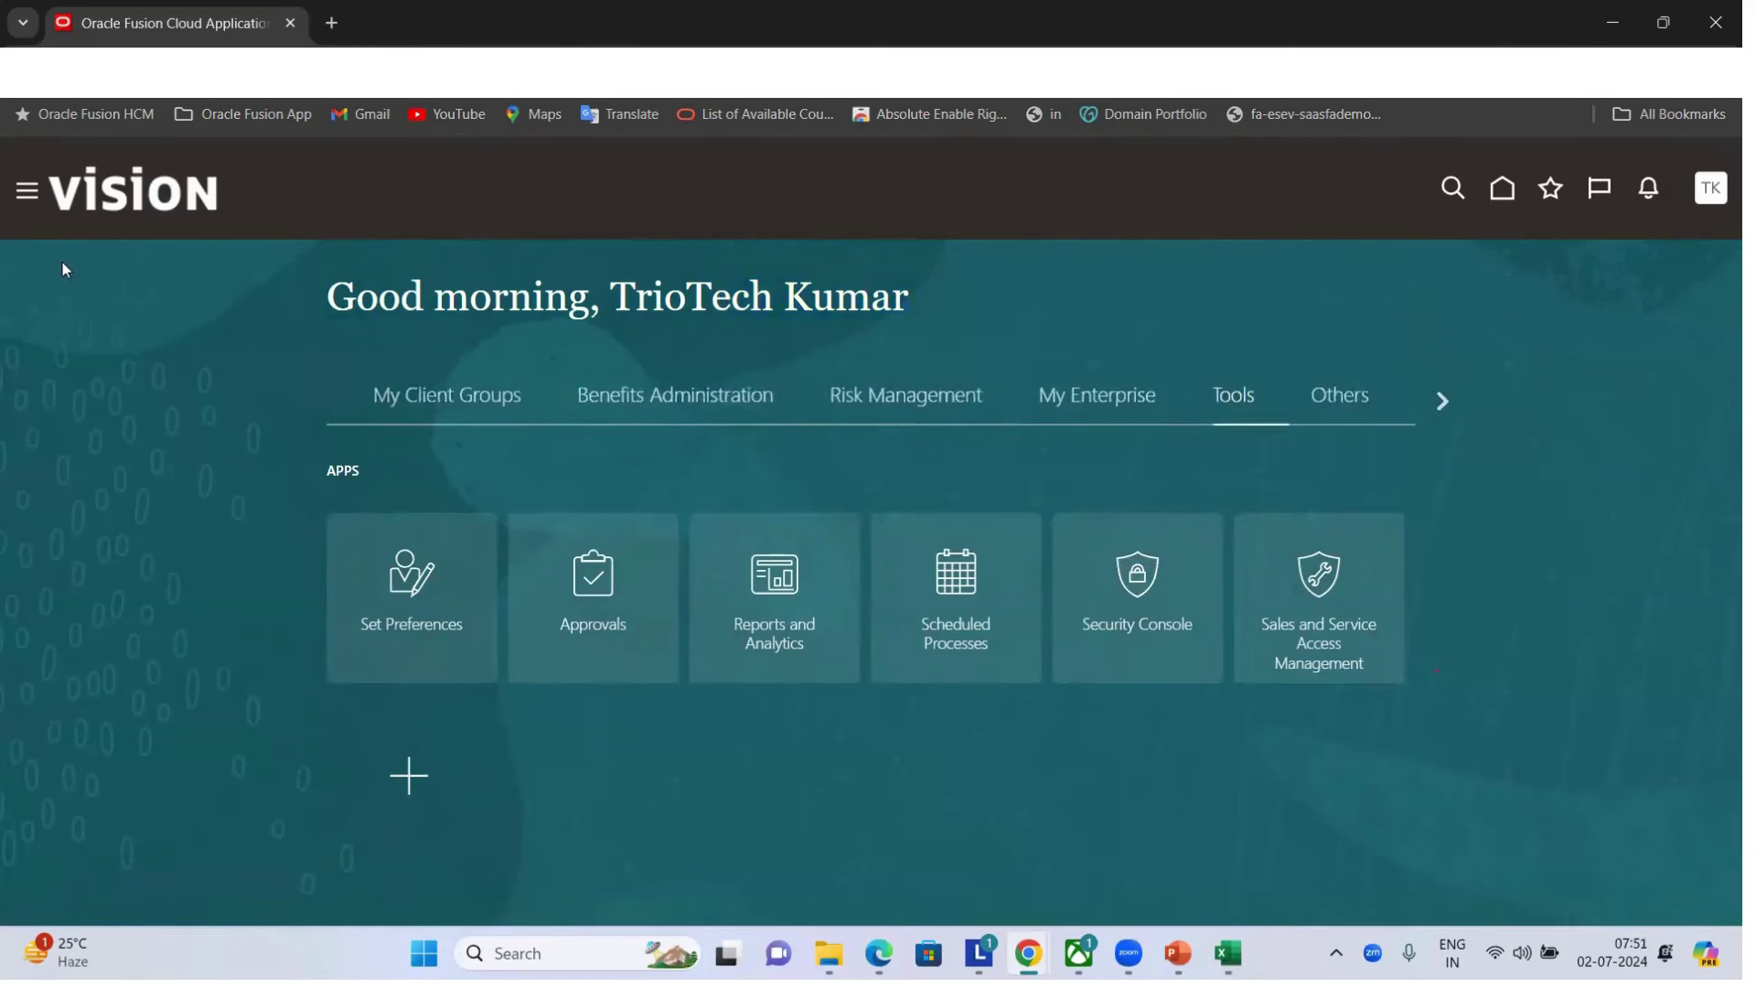
left_click(26, 191)
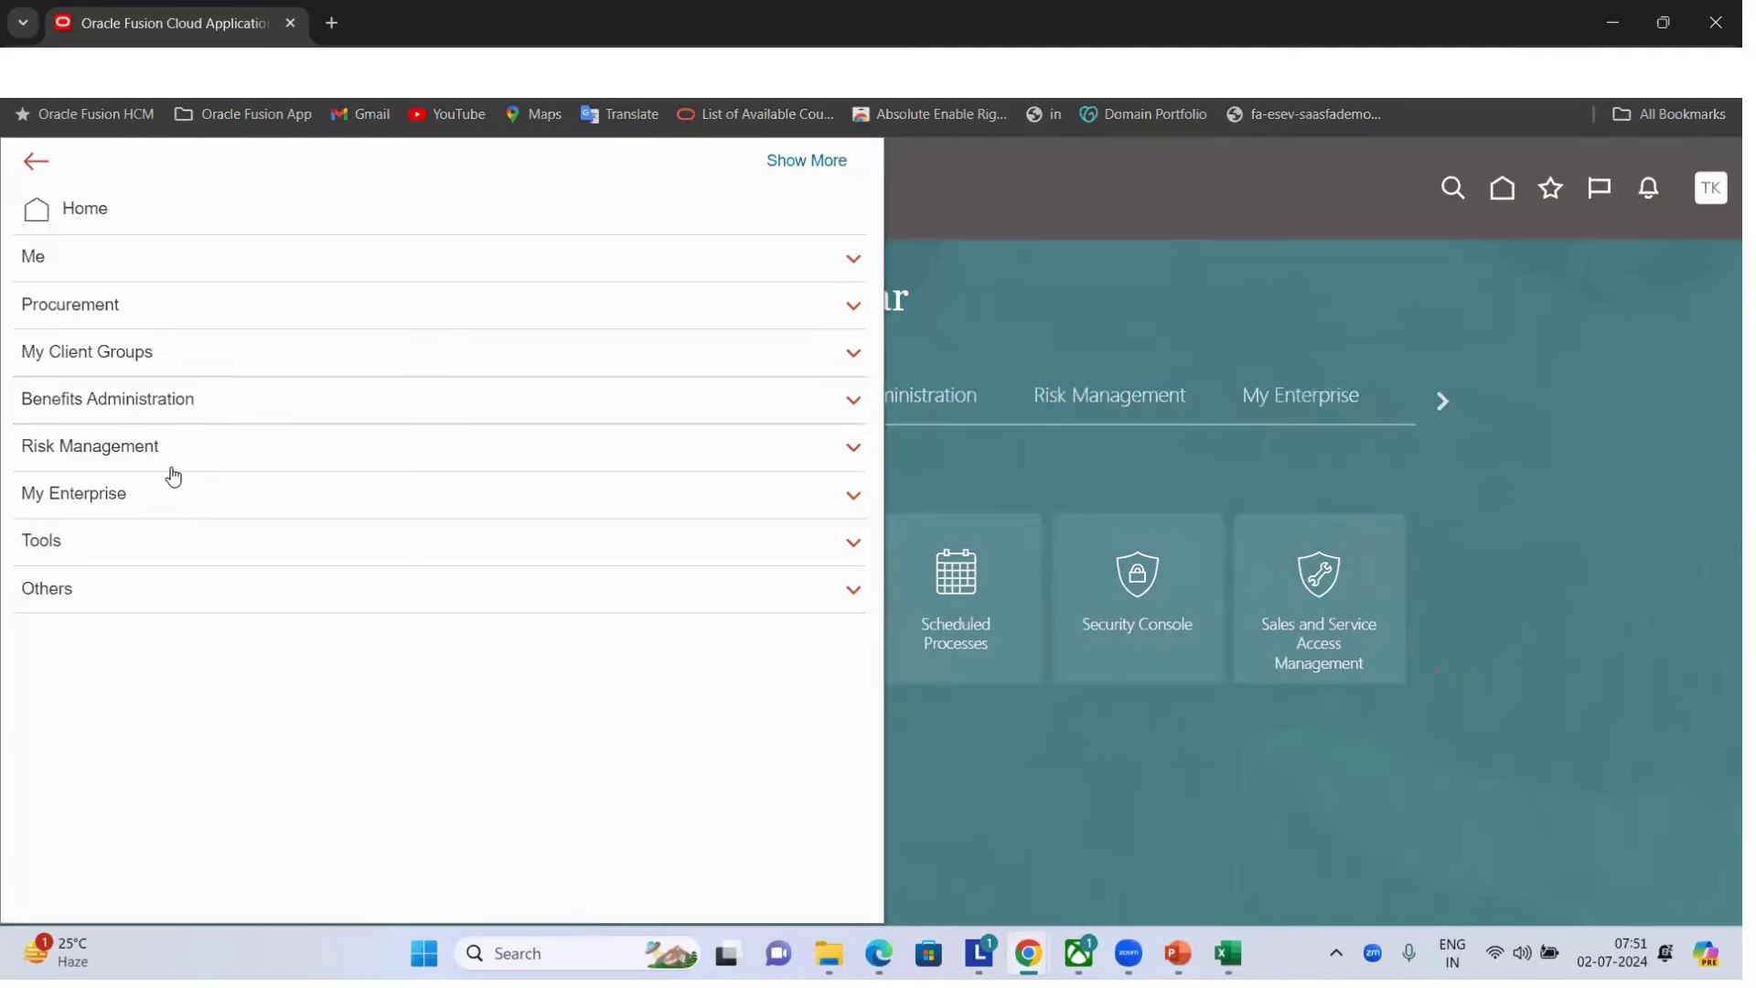
left_click(1607, 325)
left_click(643, 403)
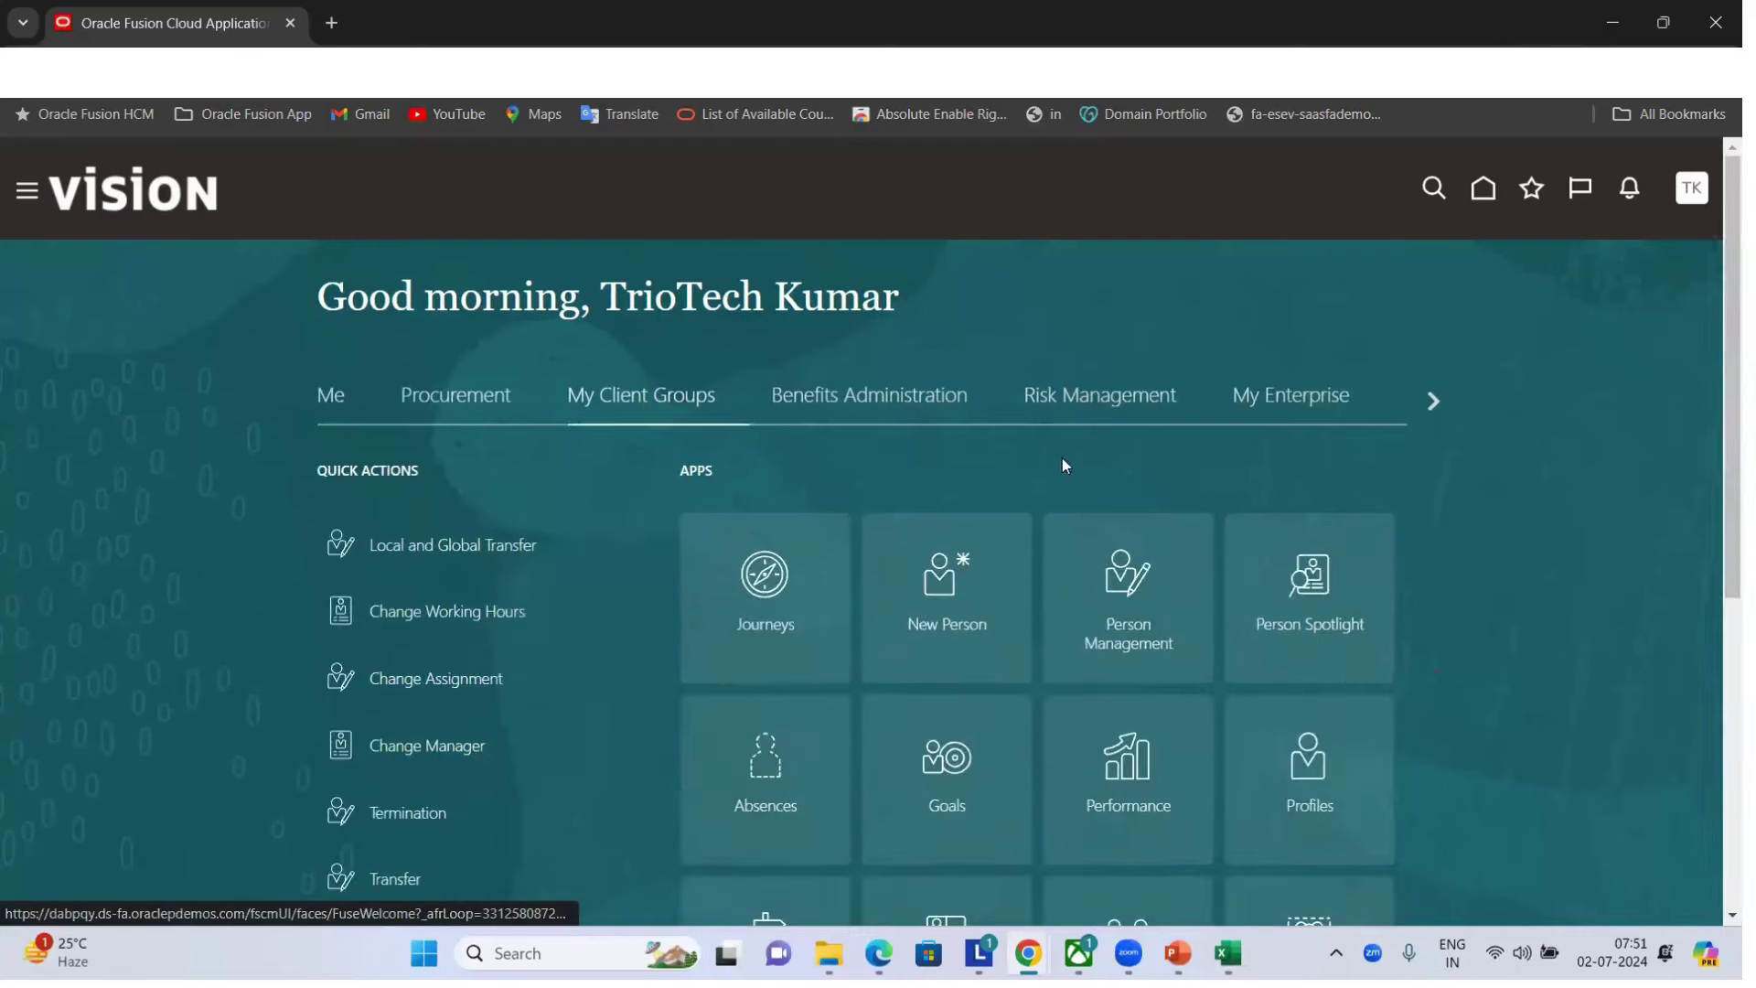
scroll(1052, 640, "down", 3)
scroll(1052, 640, "up", 3)
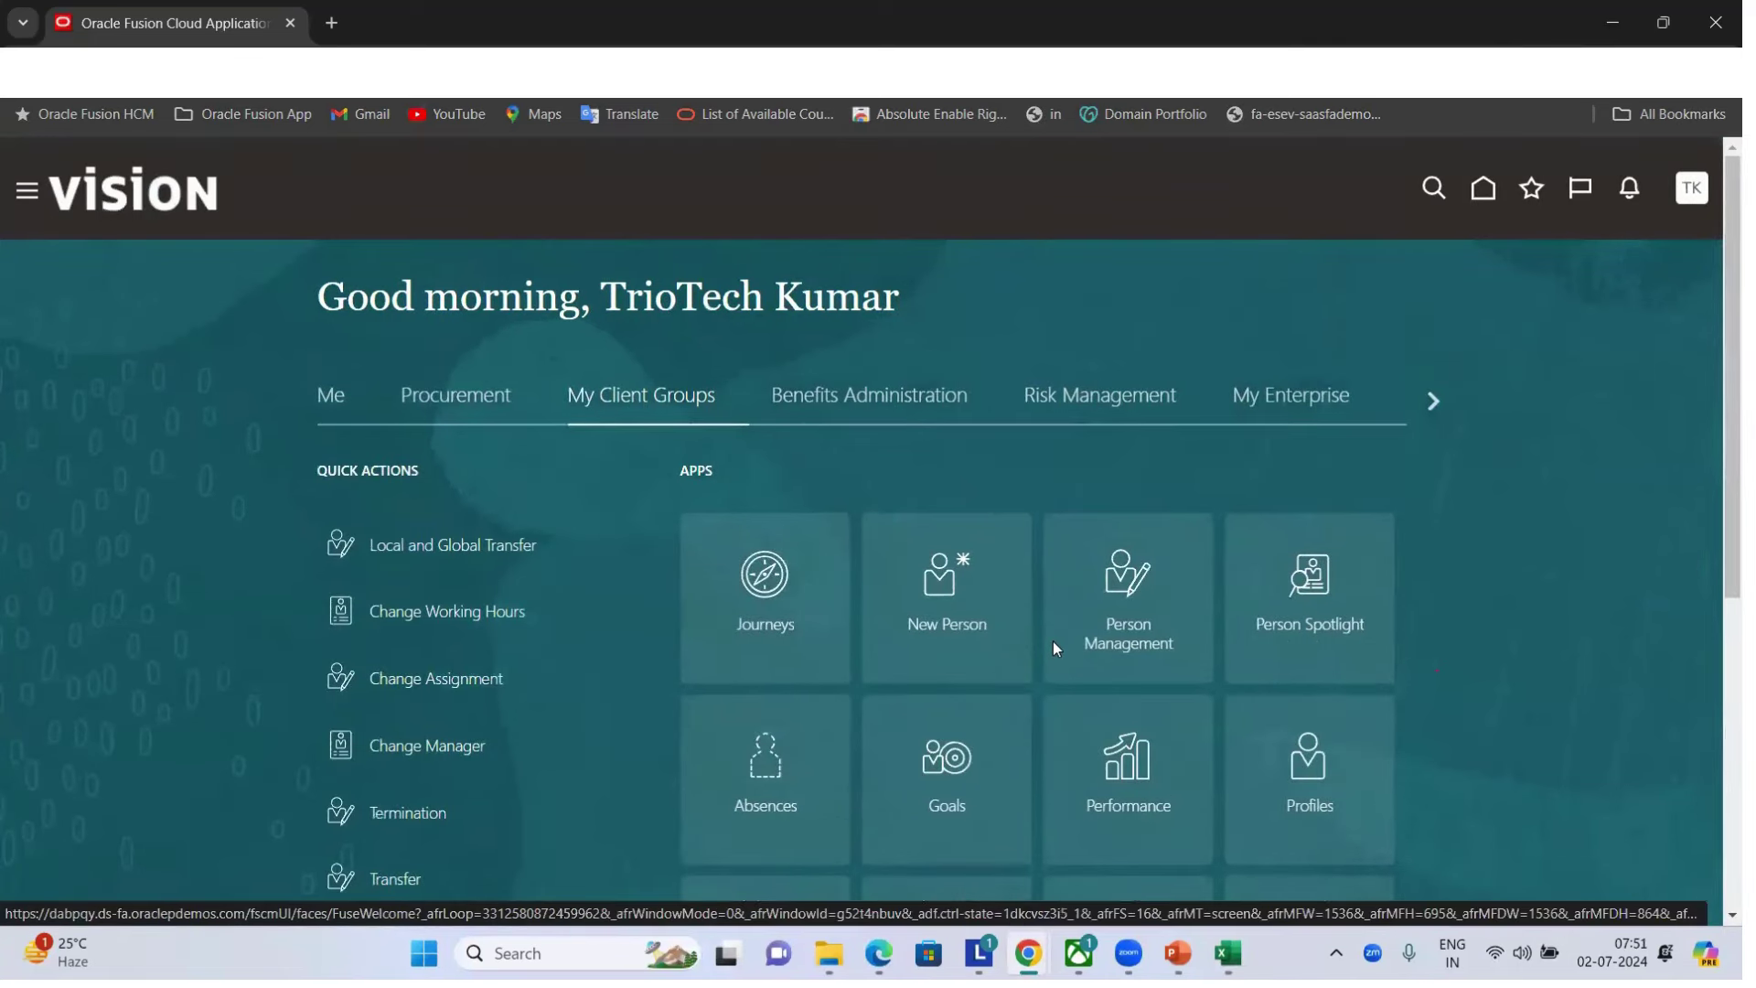
- In the class notes workbook, mark the manual account creation notes and the Role Management job roles in columns J–K
mouse_move(1178, 953)
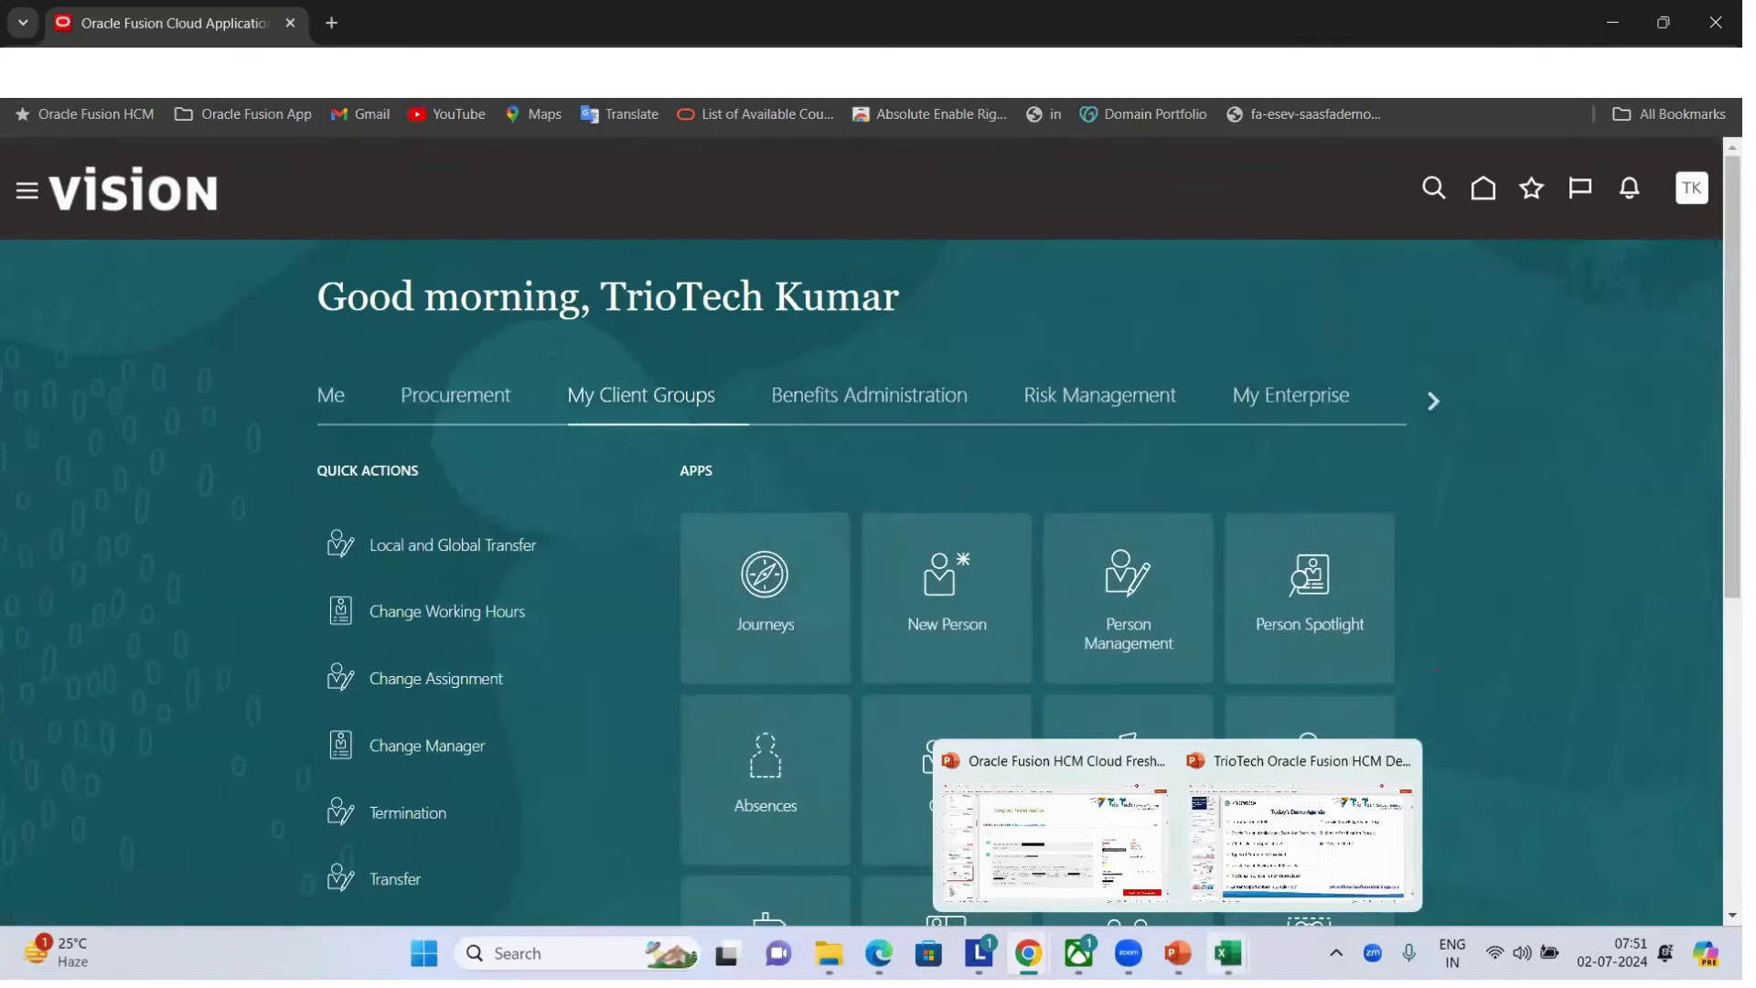
key("alt+Tab")
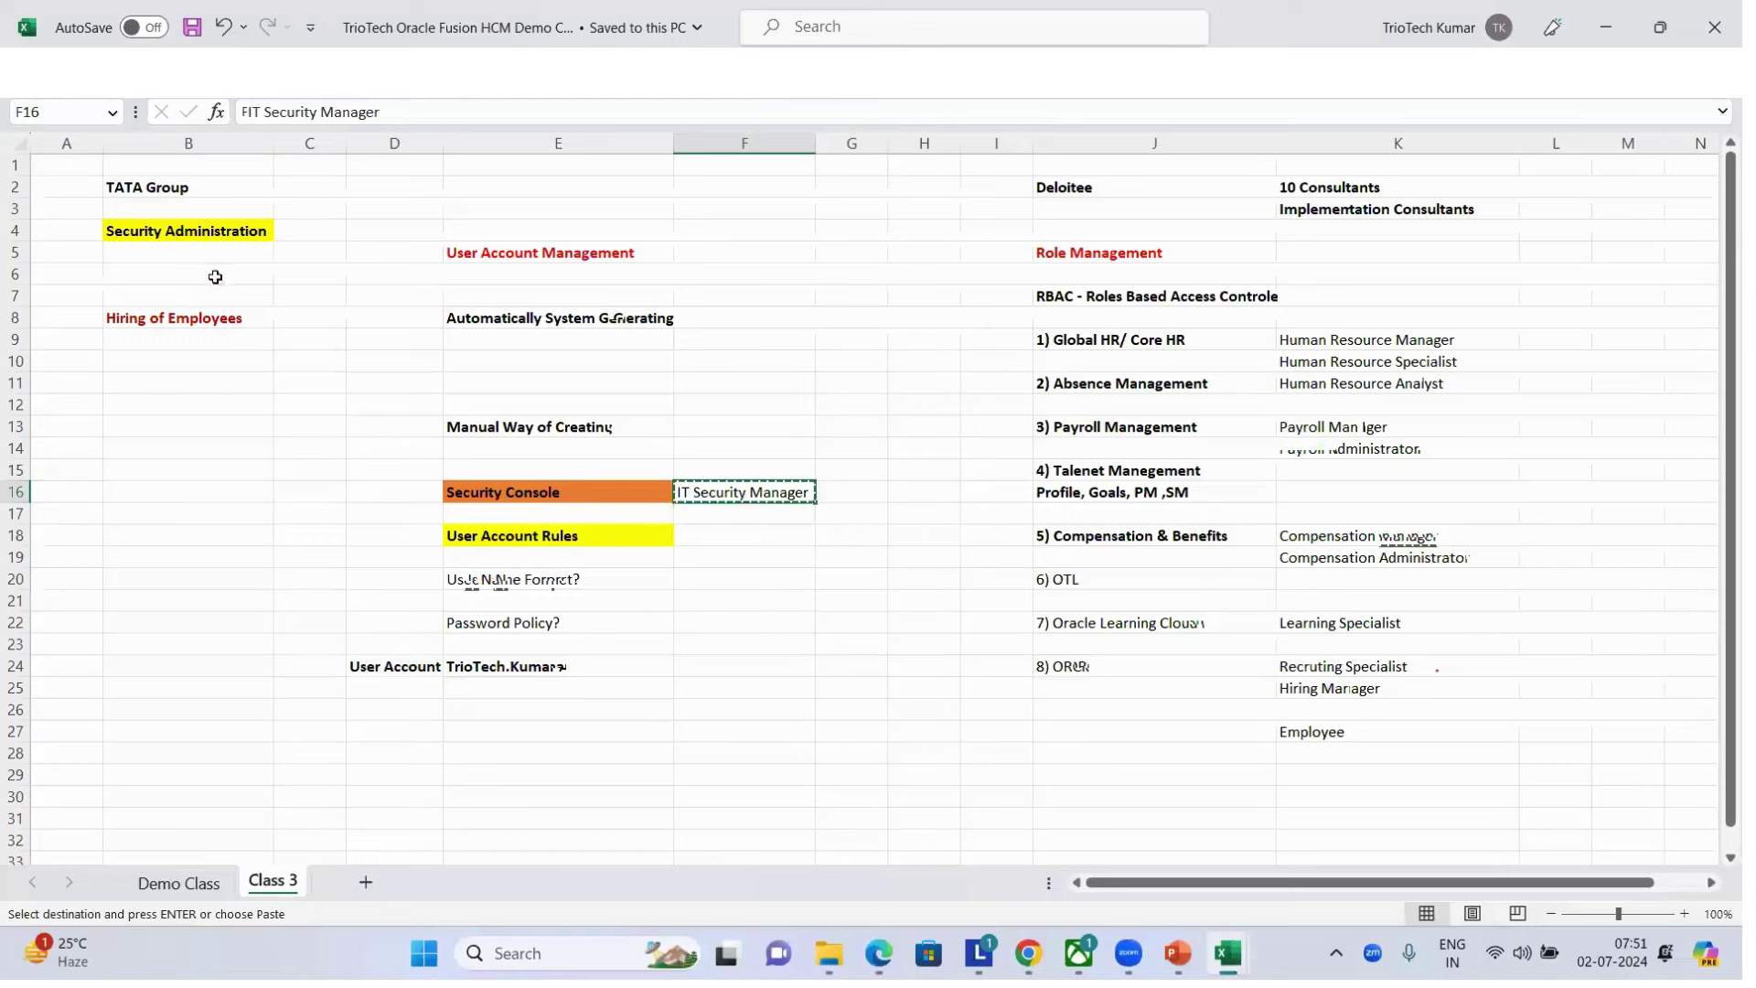
left_click(187, 230)
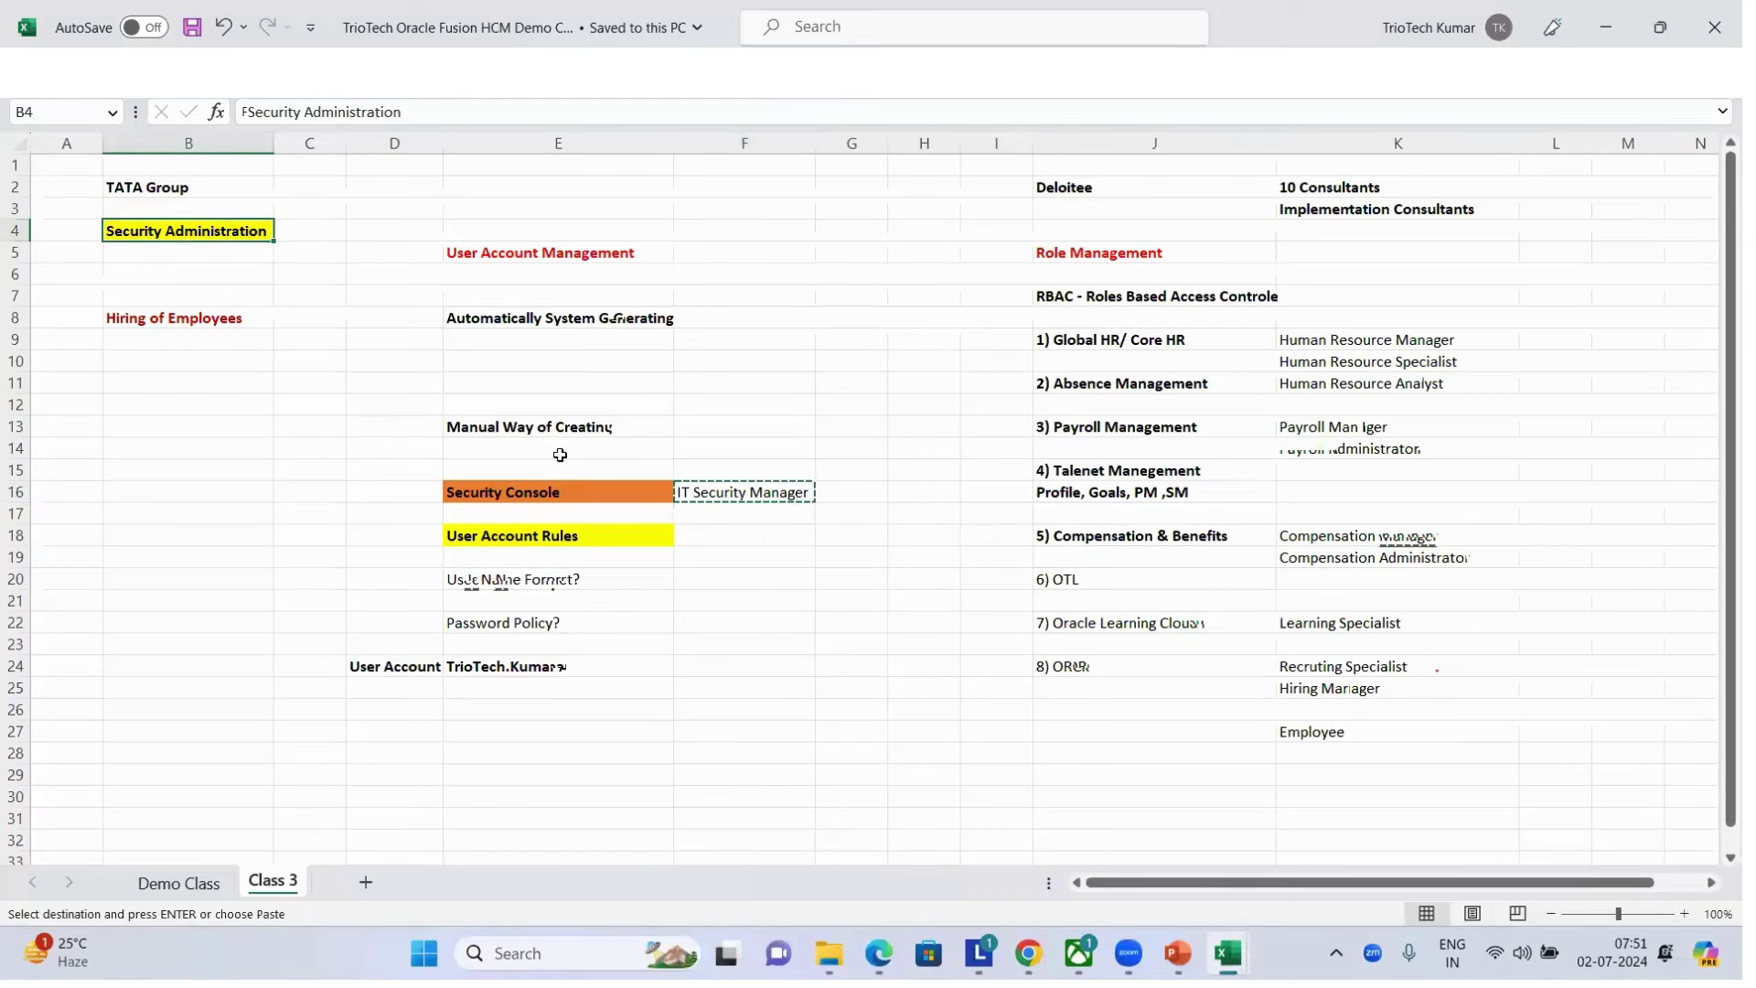
left_click_drag(560, 407, 595, 647)
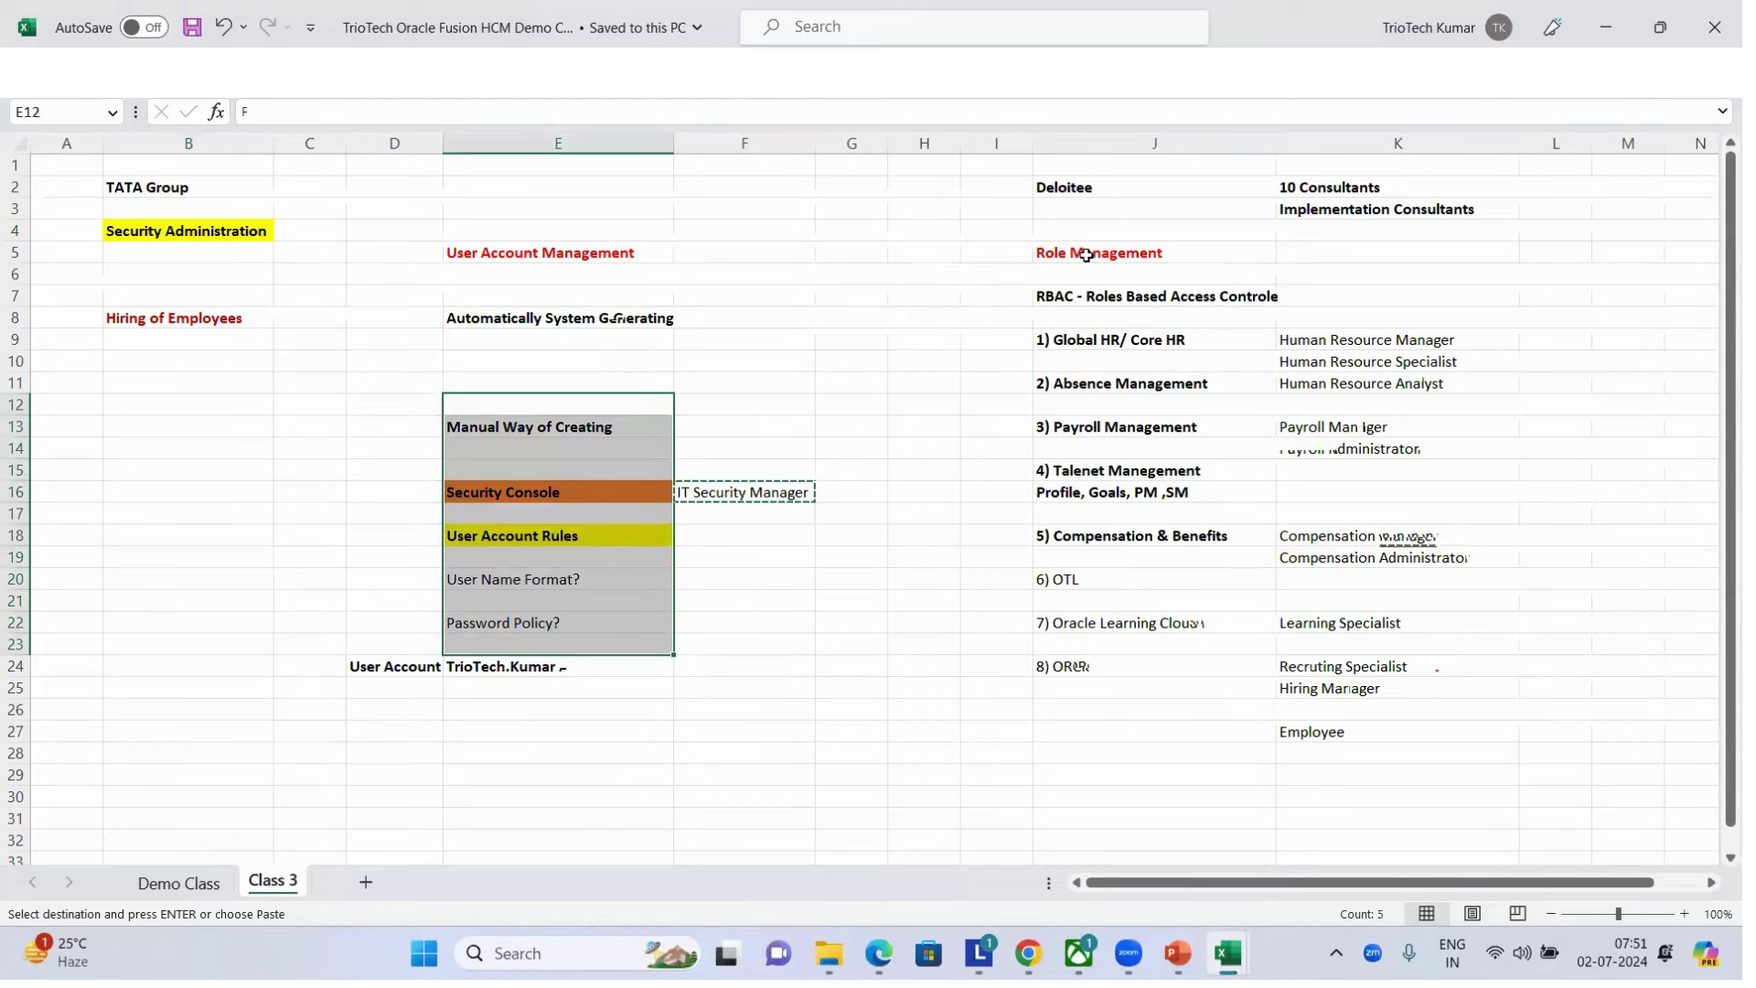
left_click_drag(1089, 254, 1367, 752)
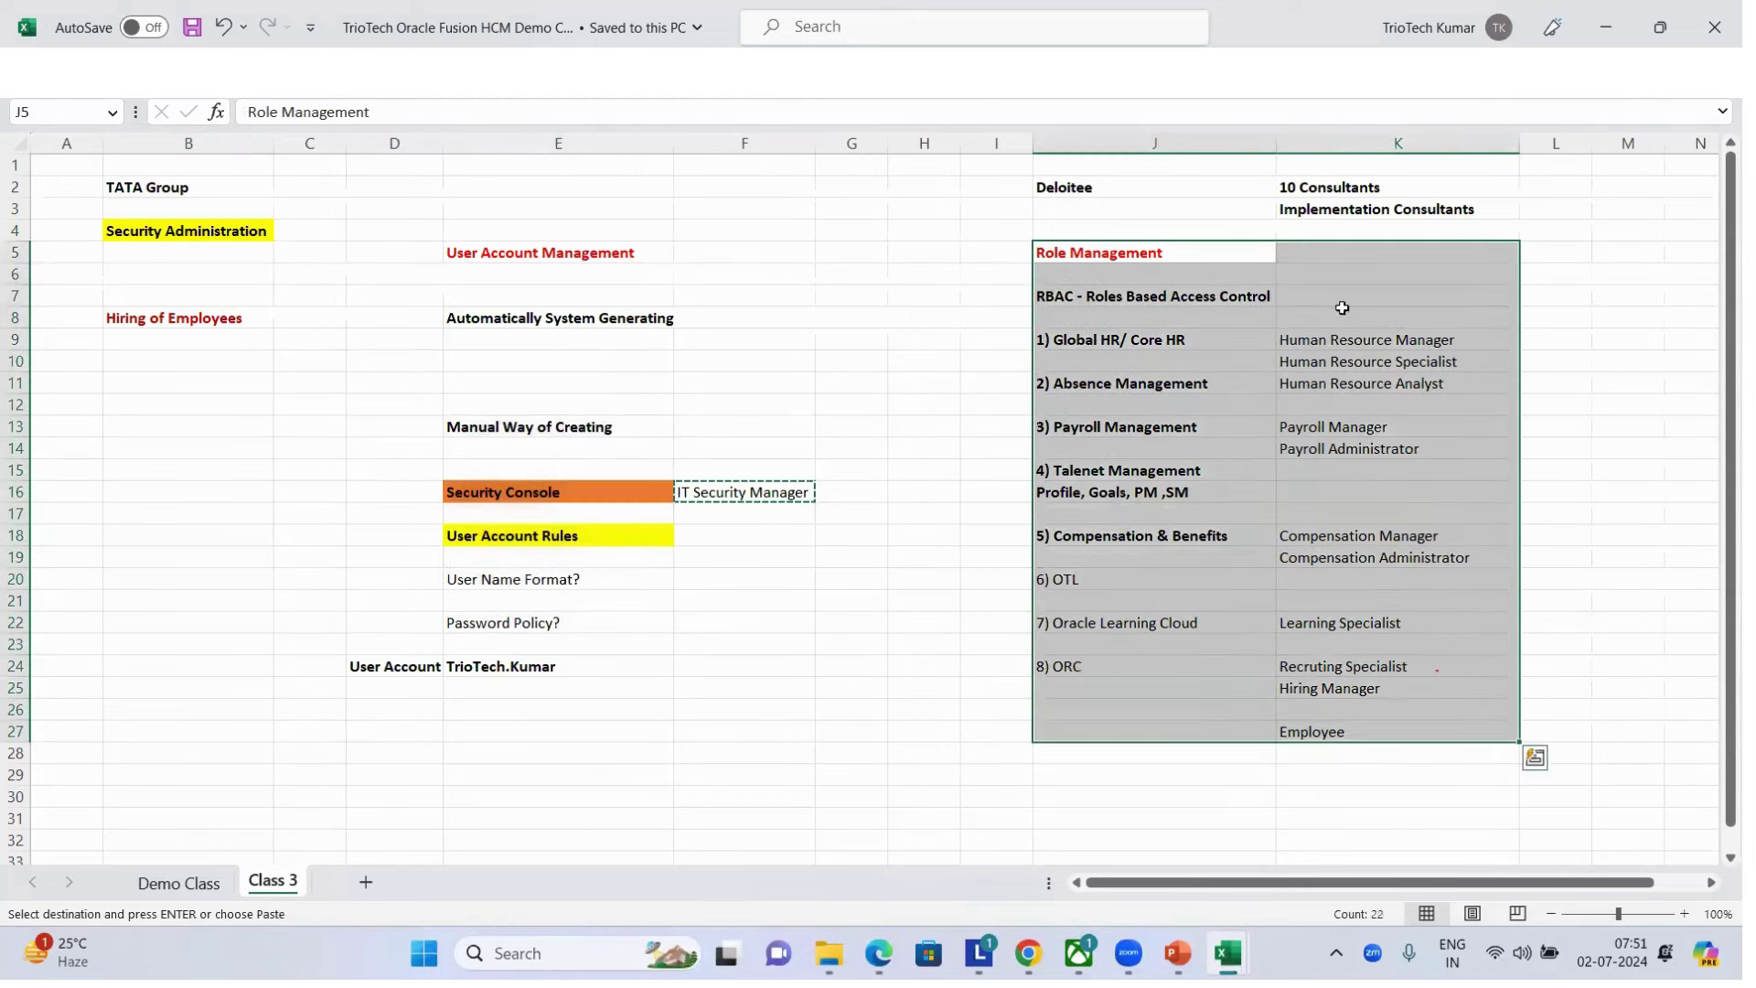
left_click_drag(1342, 306, 1165, 783)
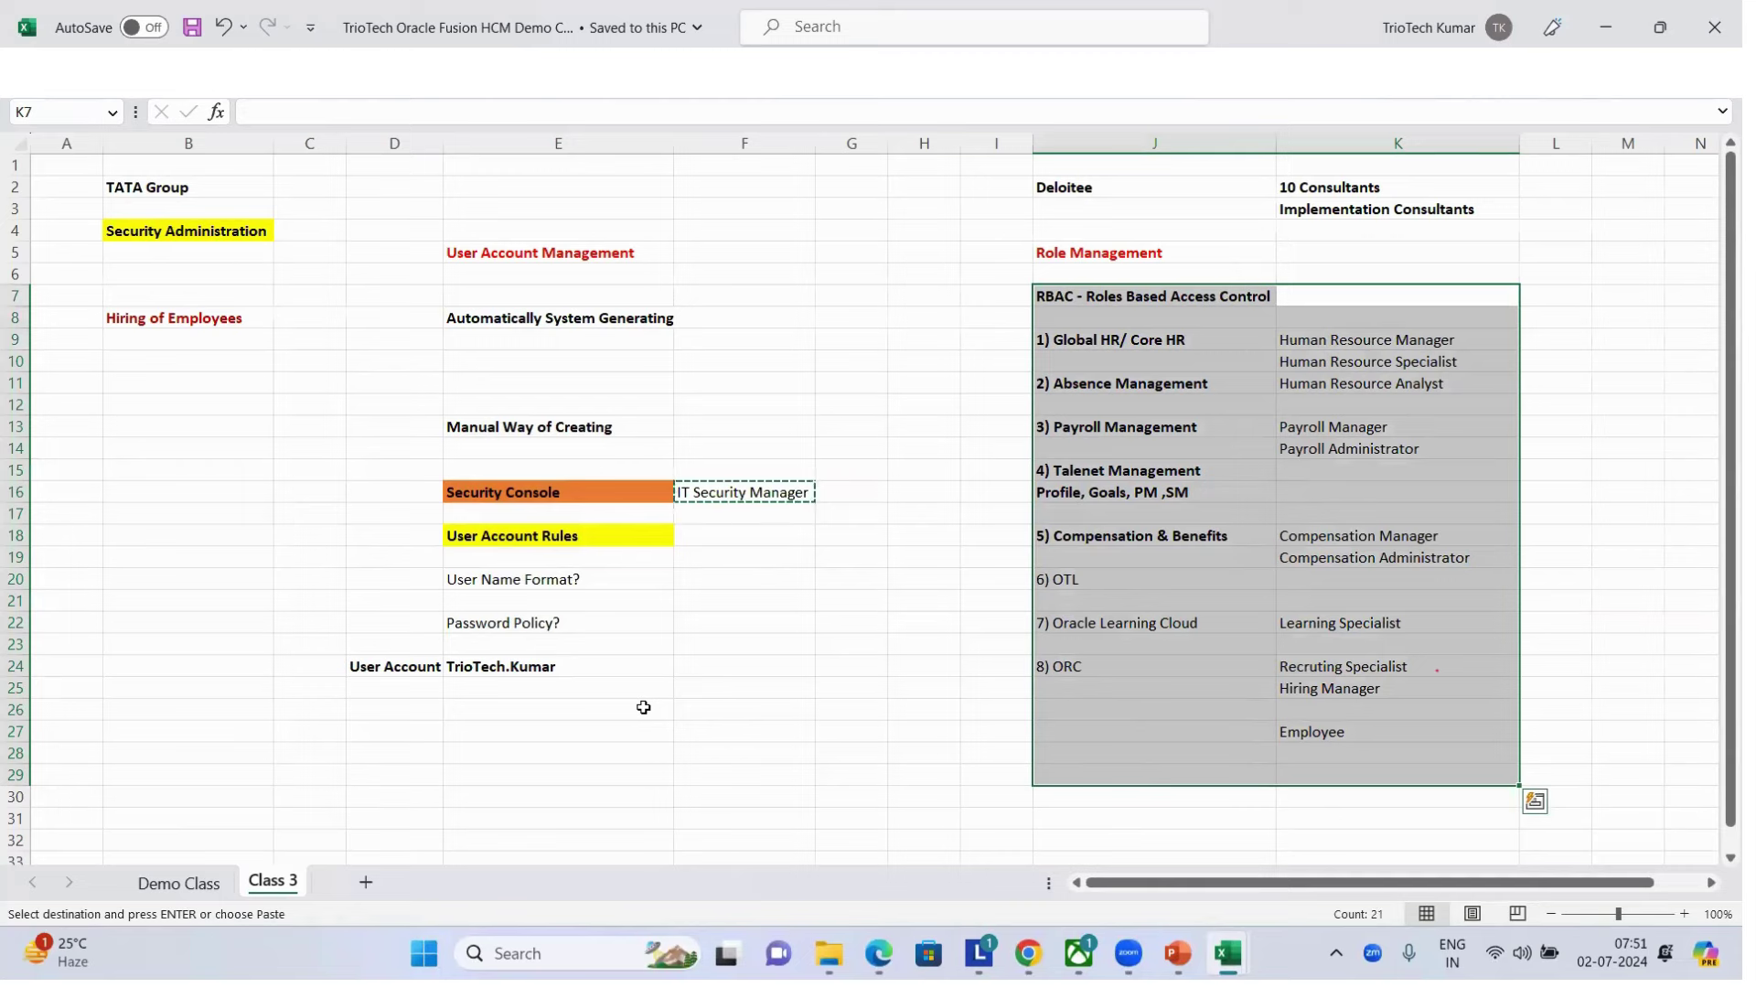
- Review the Deloitte block, Security Console and manual creation notes in column E, then return to the user's Security Console details
left_click(1155, 185)
left_click(174, 231)
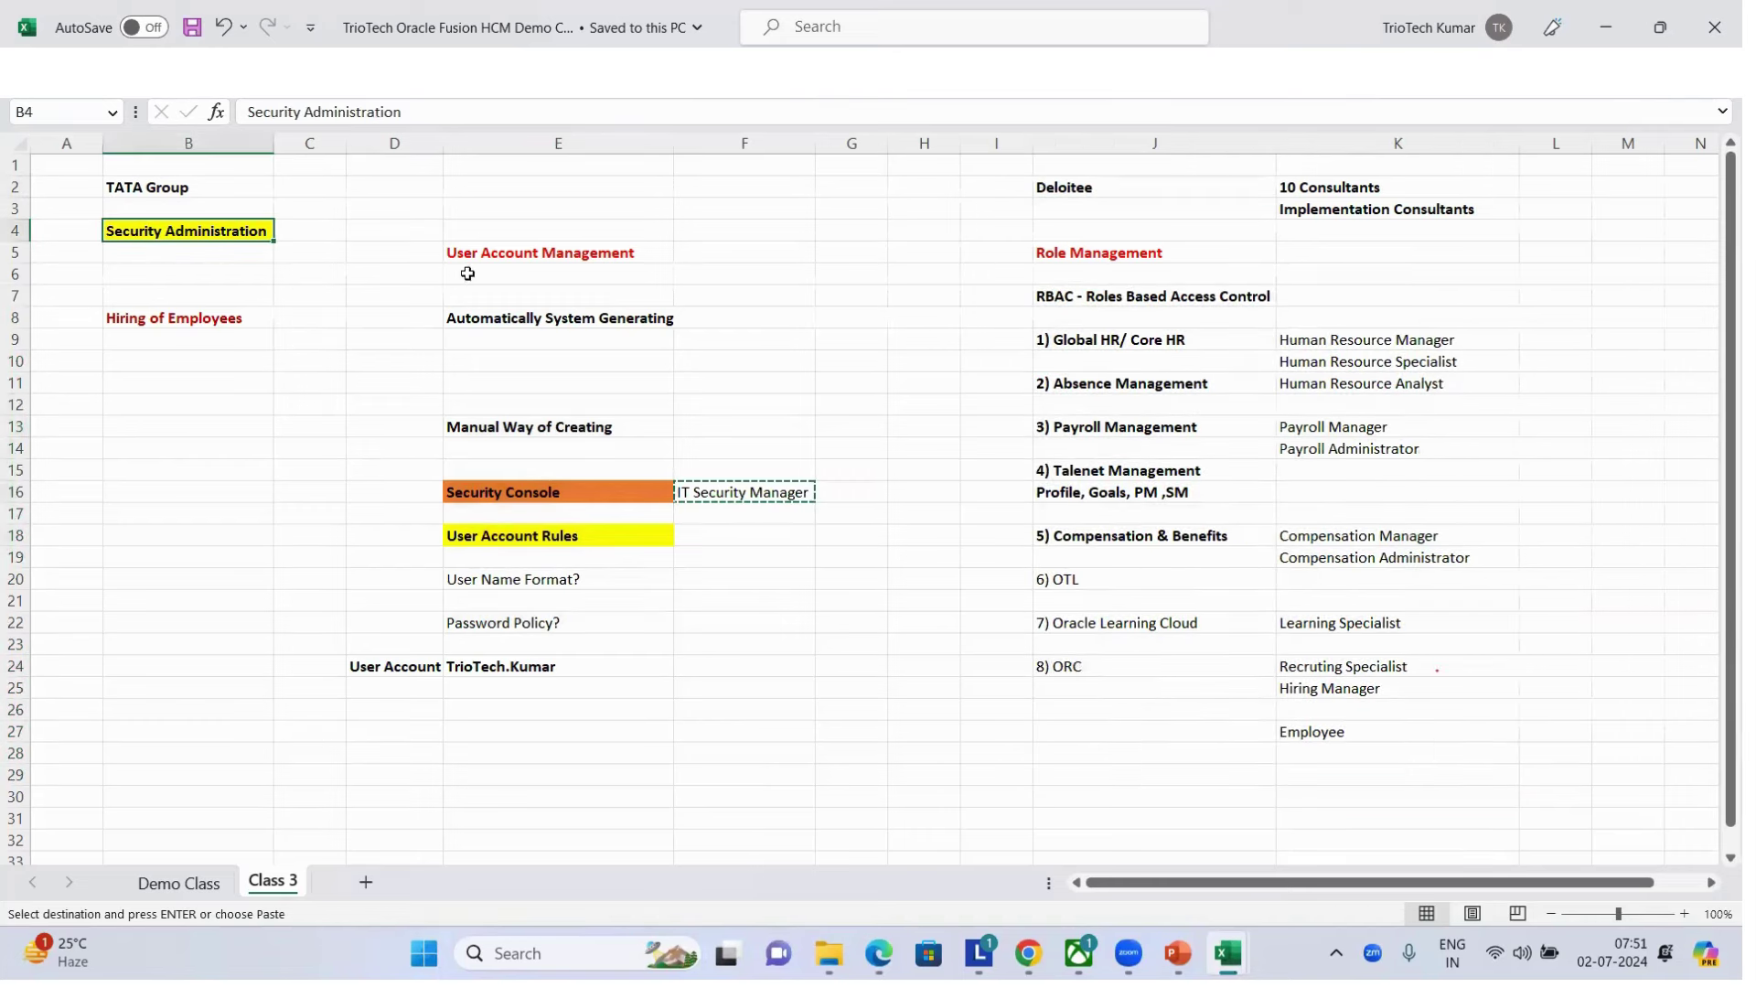
left_click_drag(1169, 185, 1404, 209)
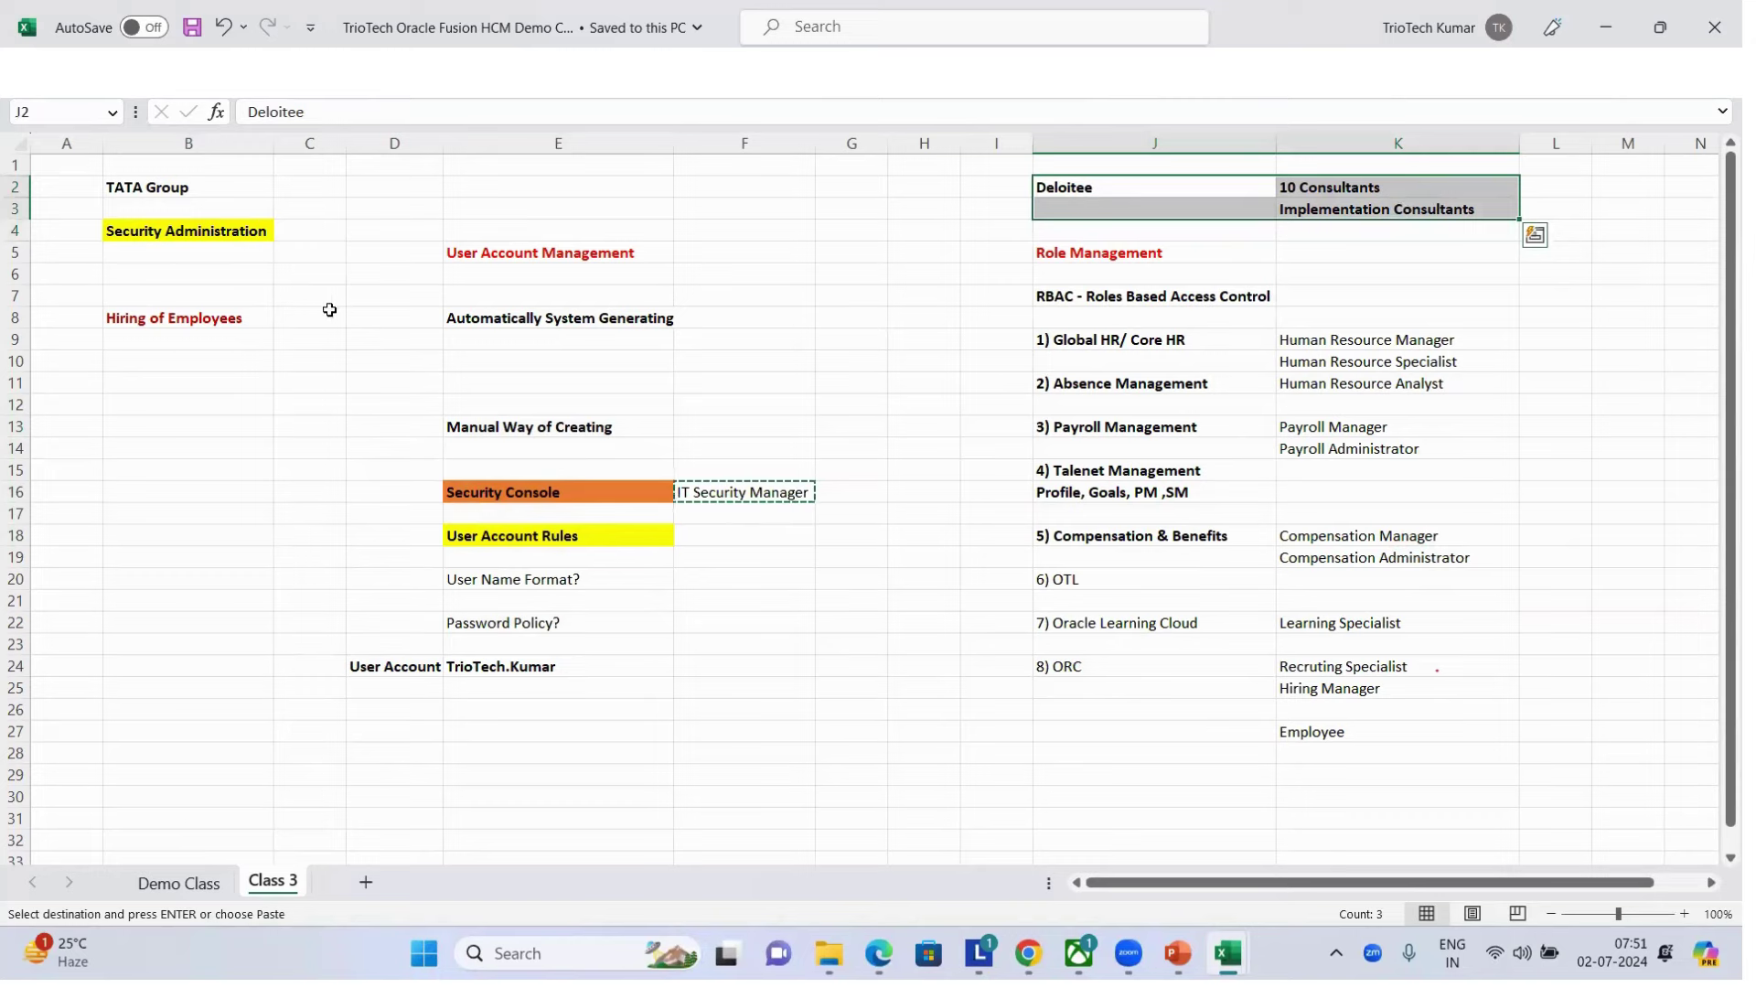
left_click_drag(504, 426, 526, 494)
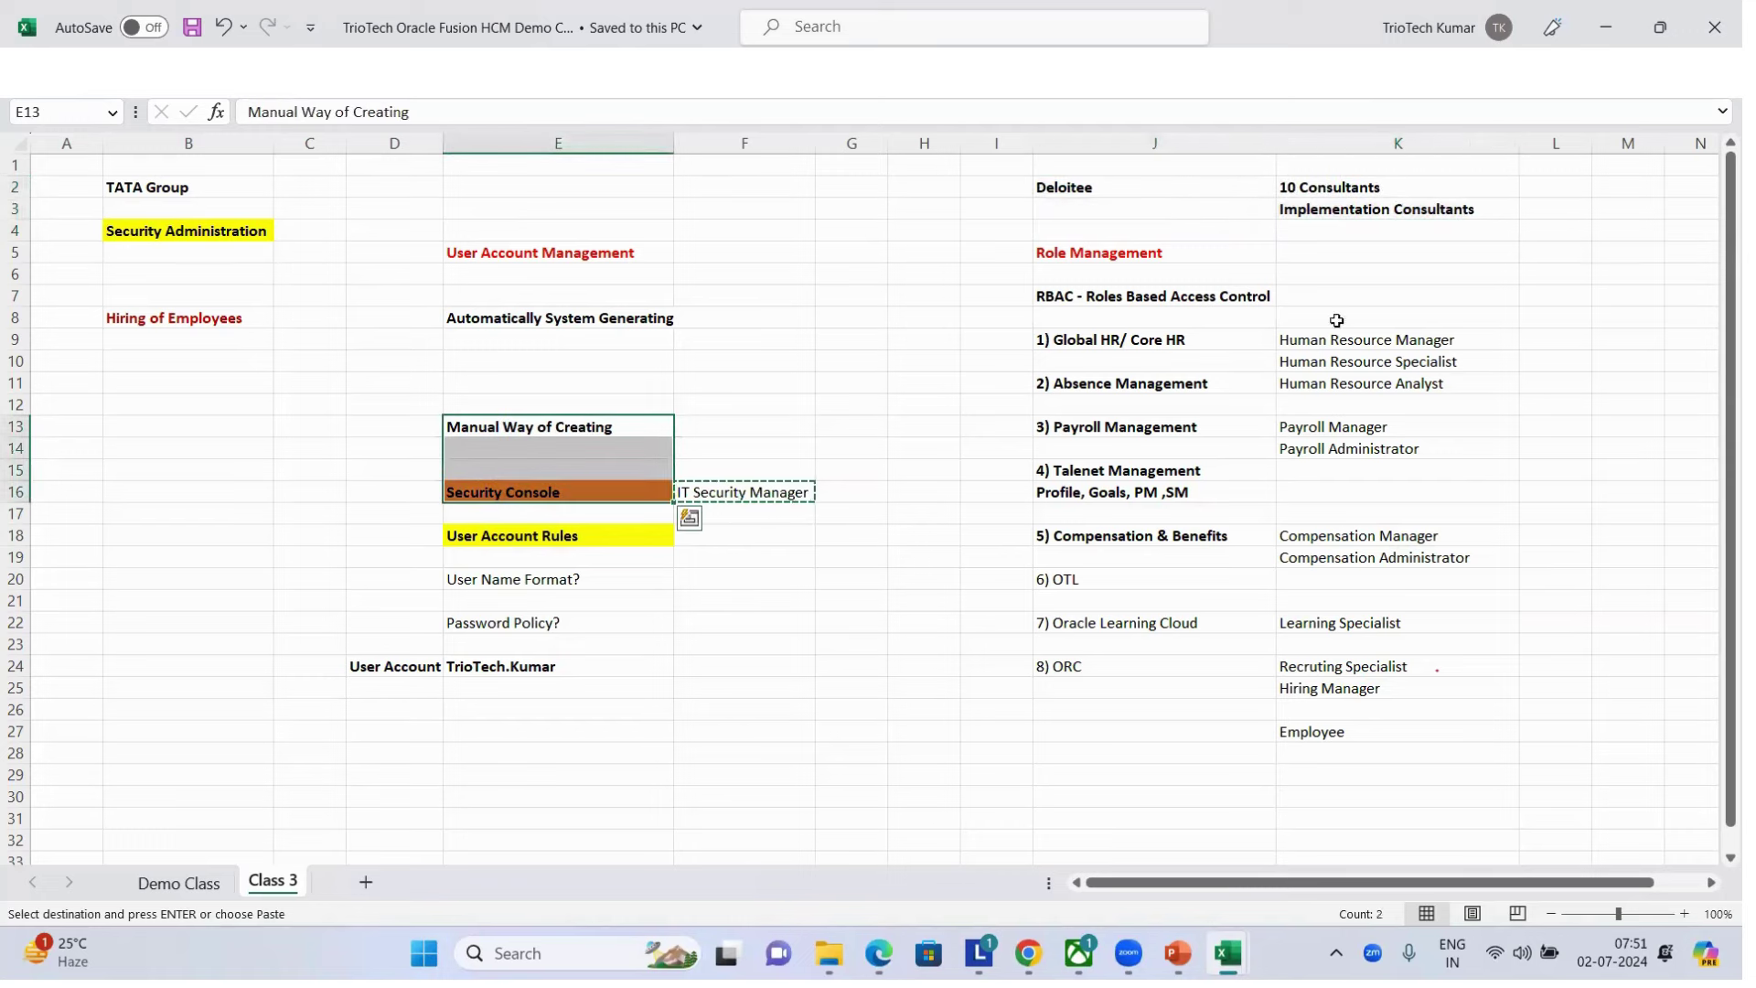
left_click_drag(1369, 212, 1128, 180)
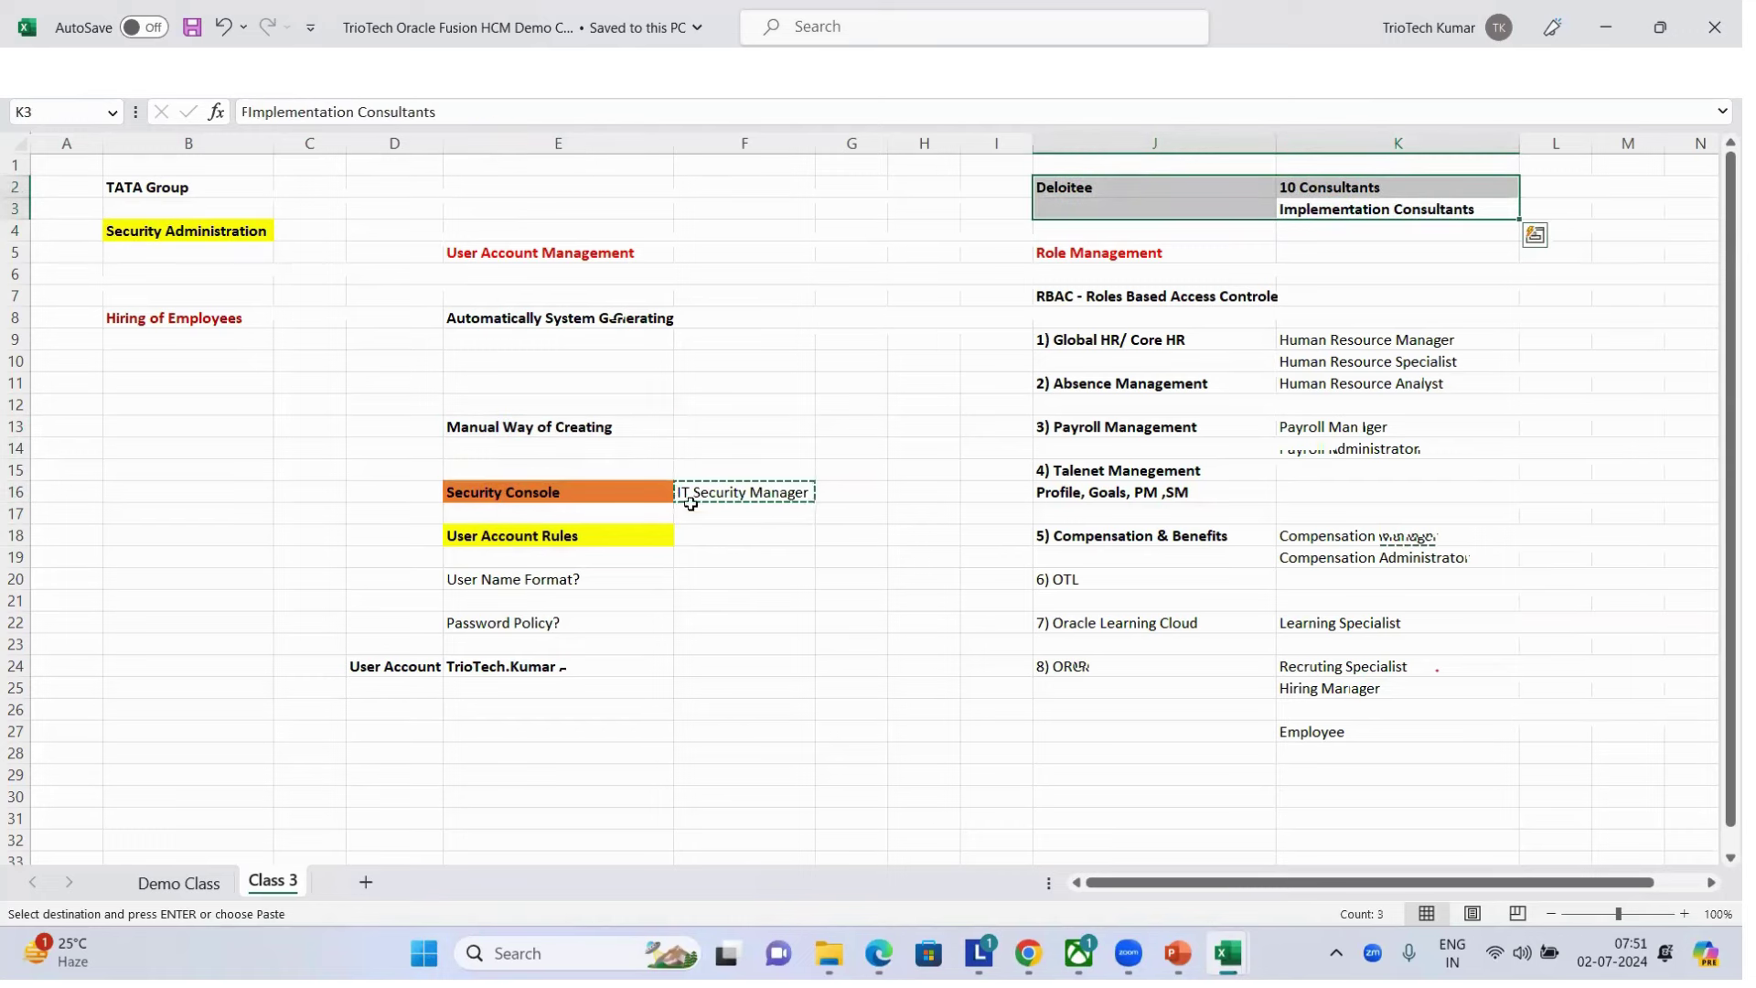
left_click(533, 433)
left_click_drag(533, 438, 569, 561)
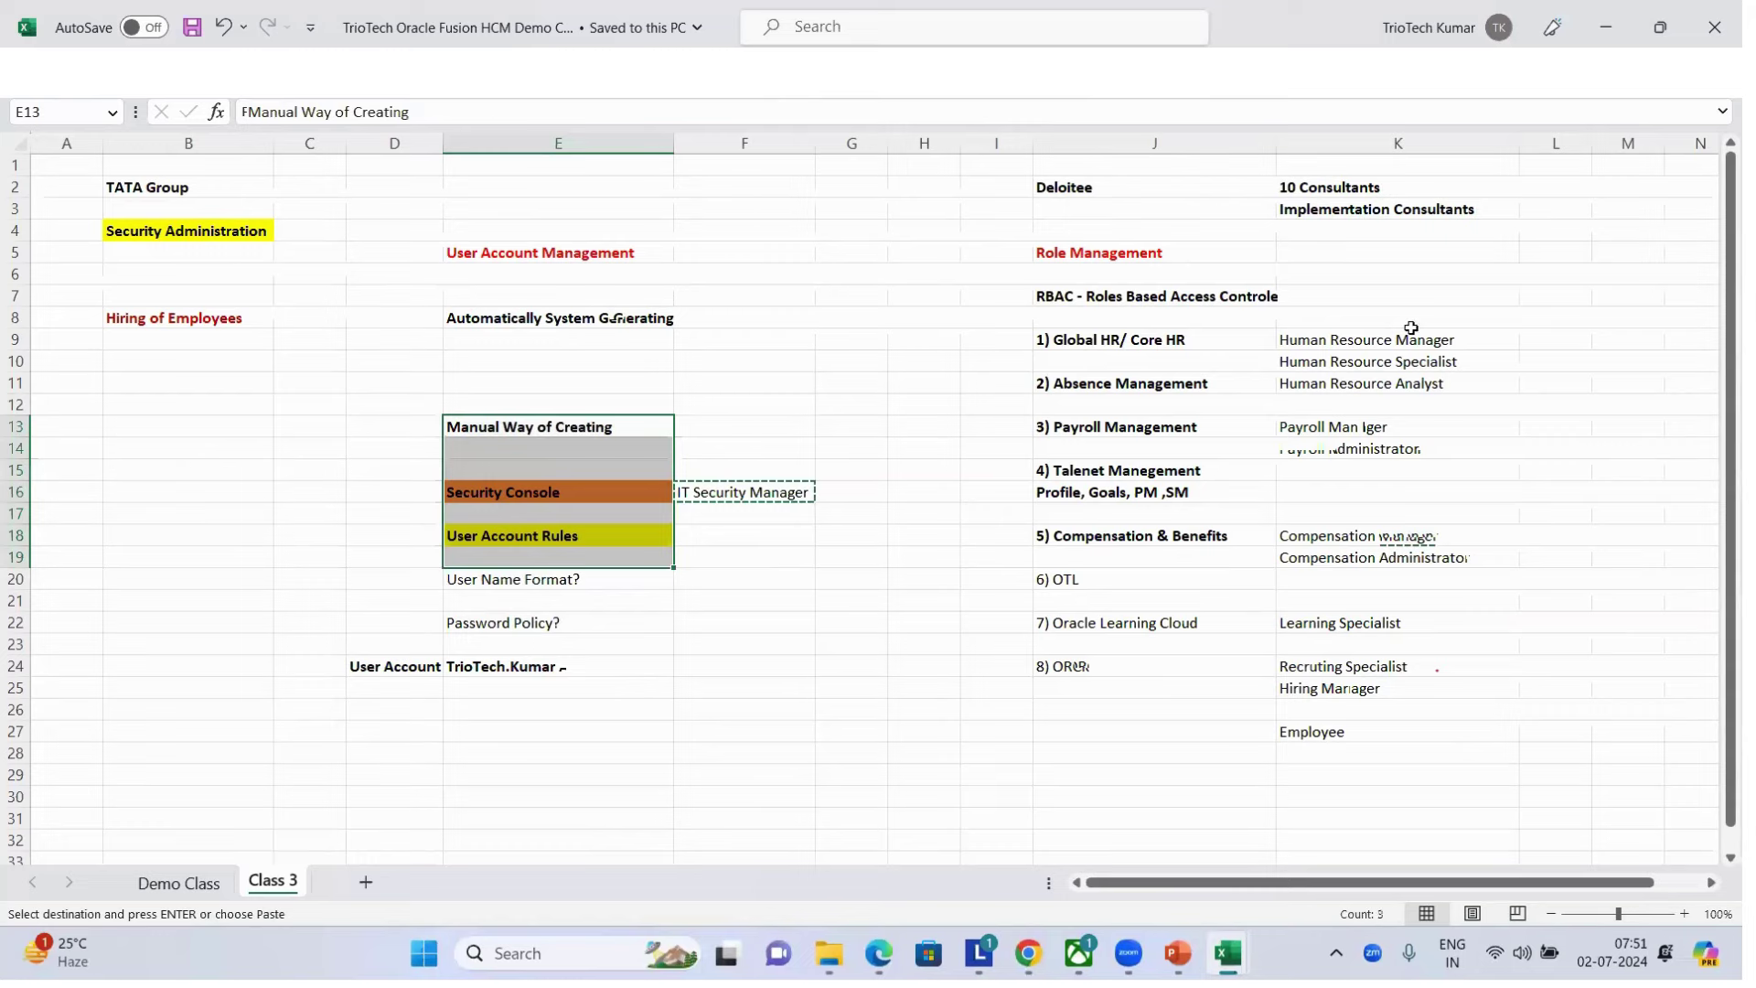
left_click_drag(1408, 320, 1406, 778)
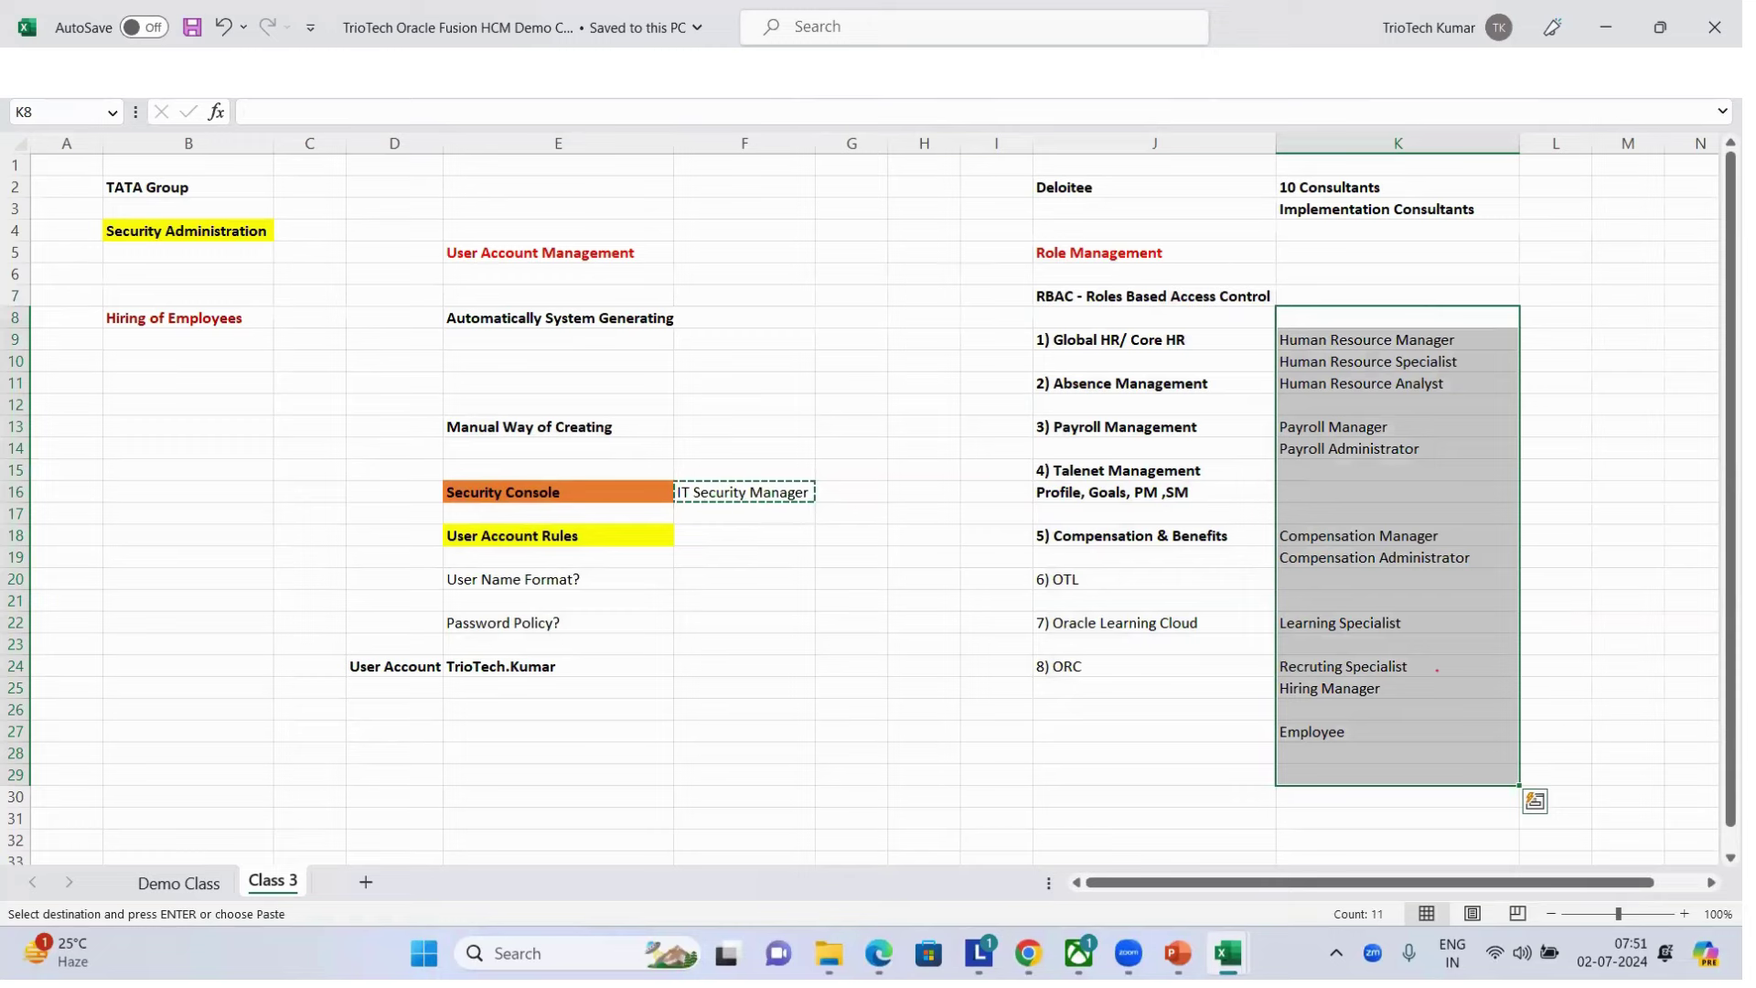
mouse_move(1028, 954)
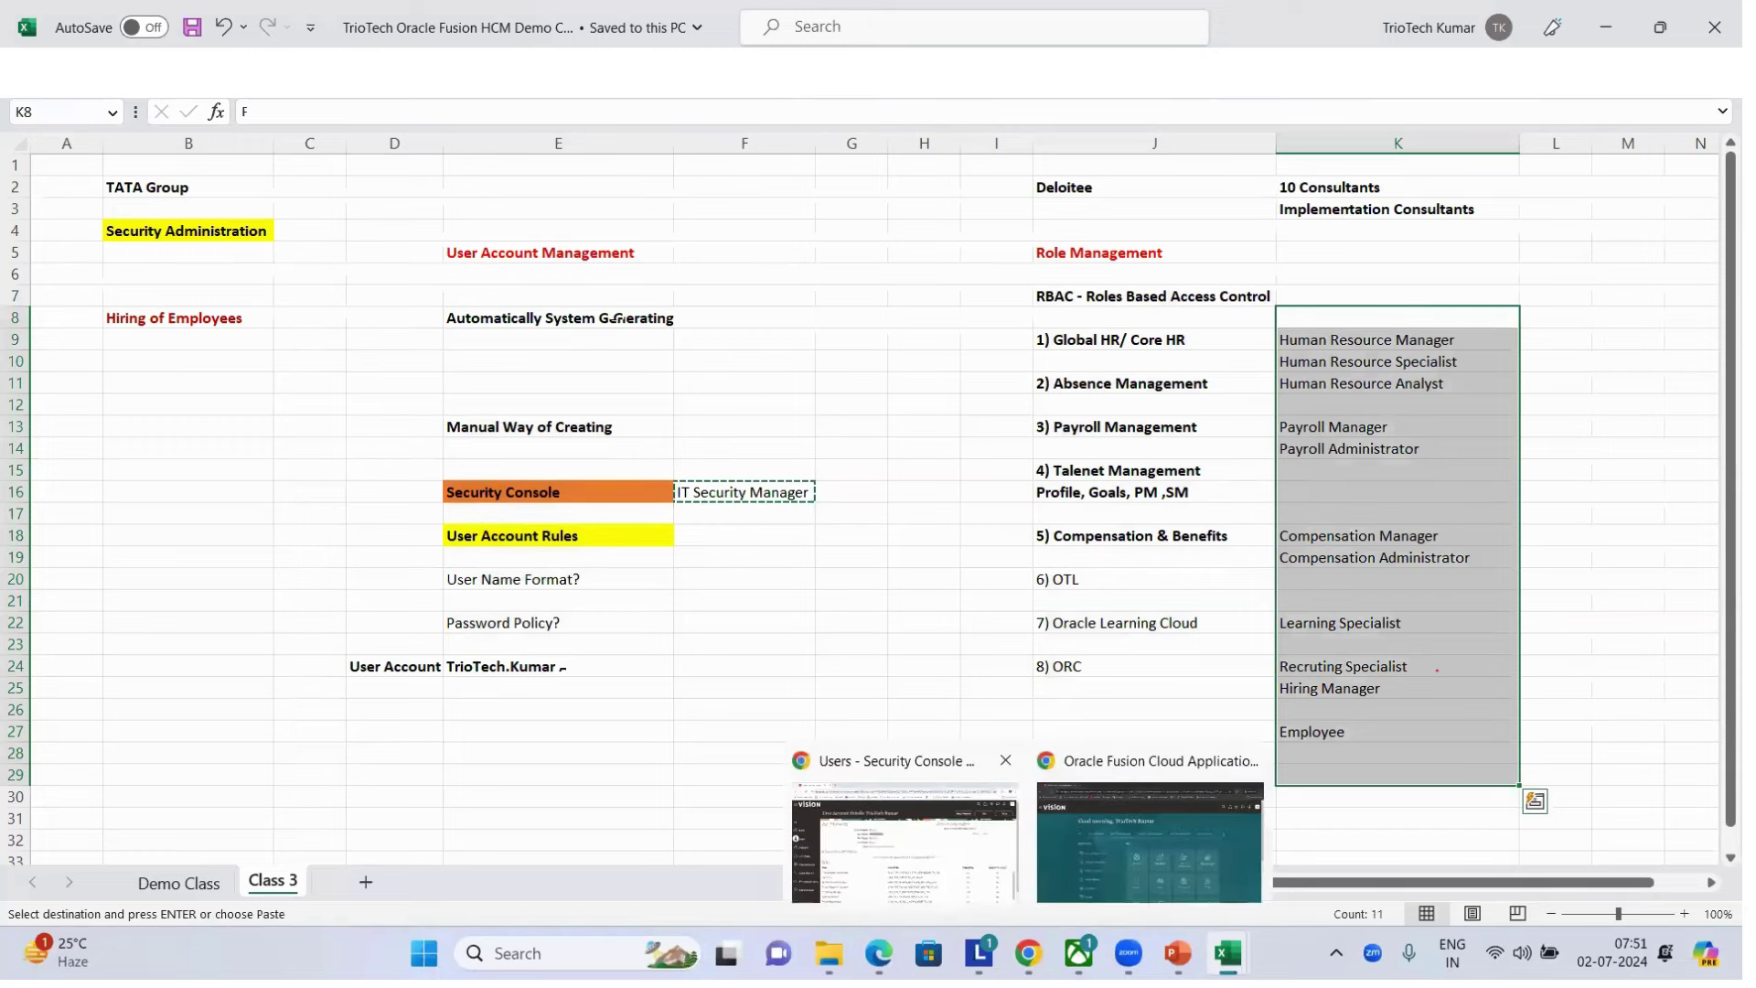
left_click(934, 846)
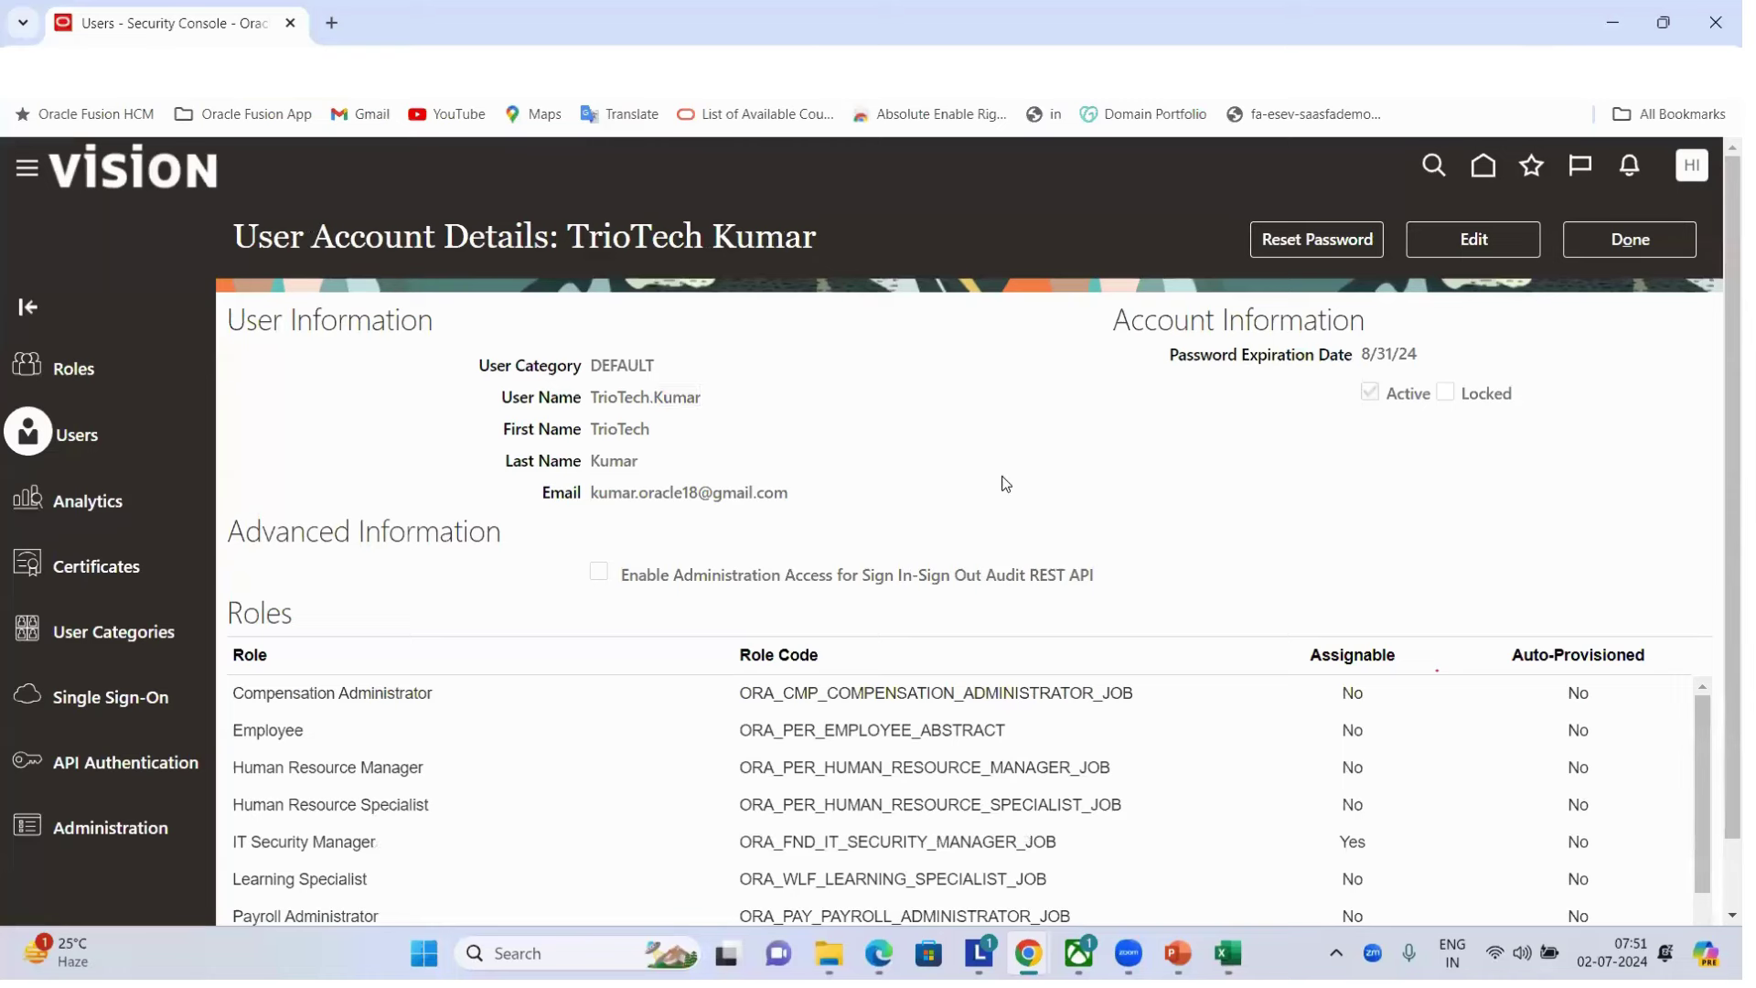
- Highlight the User Account Details title and the user's e-mail address, then open a new Google tab
left_click_drag(303, 240, 532, 255)
left_click_drag(601, 494, 728, 495)
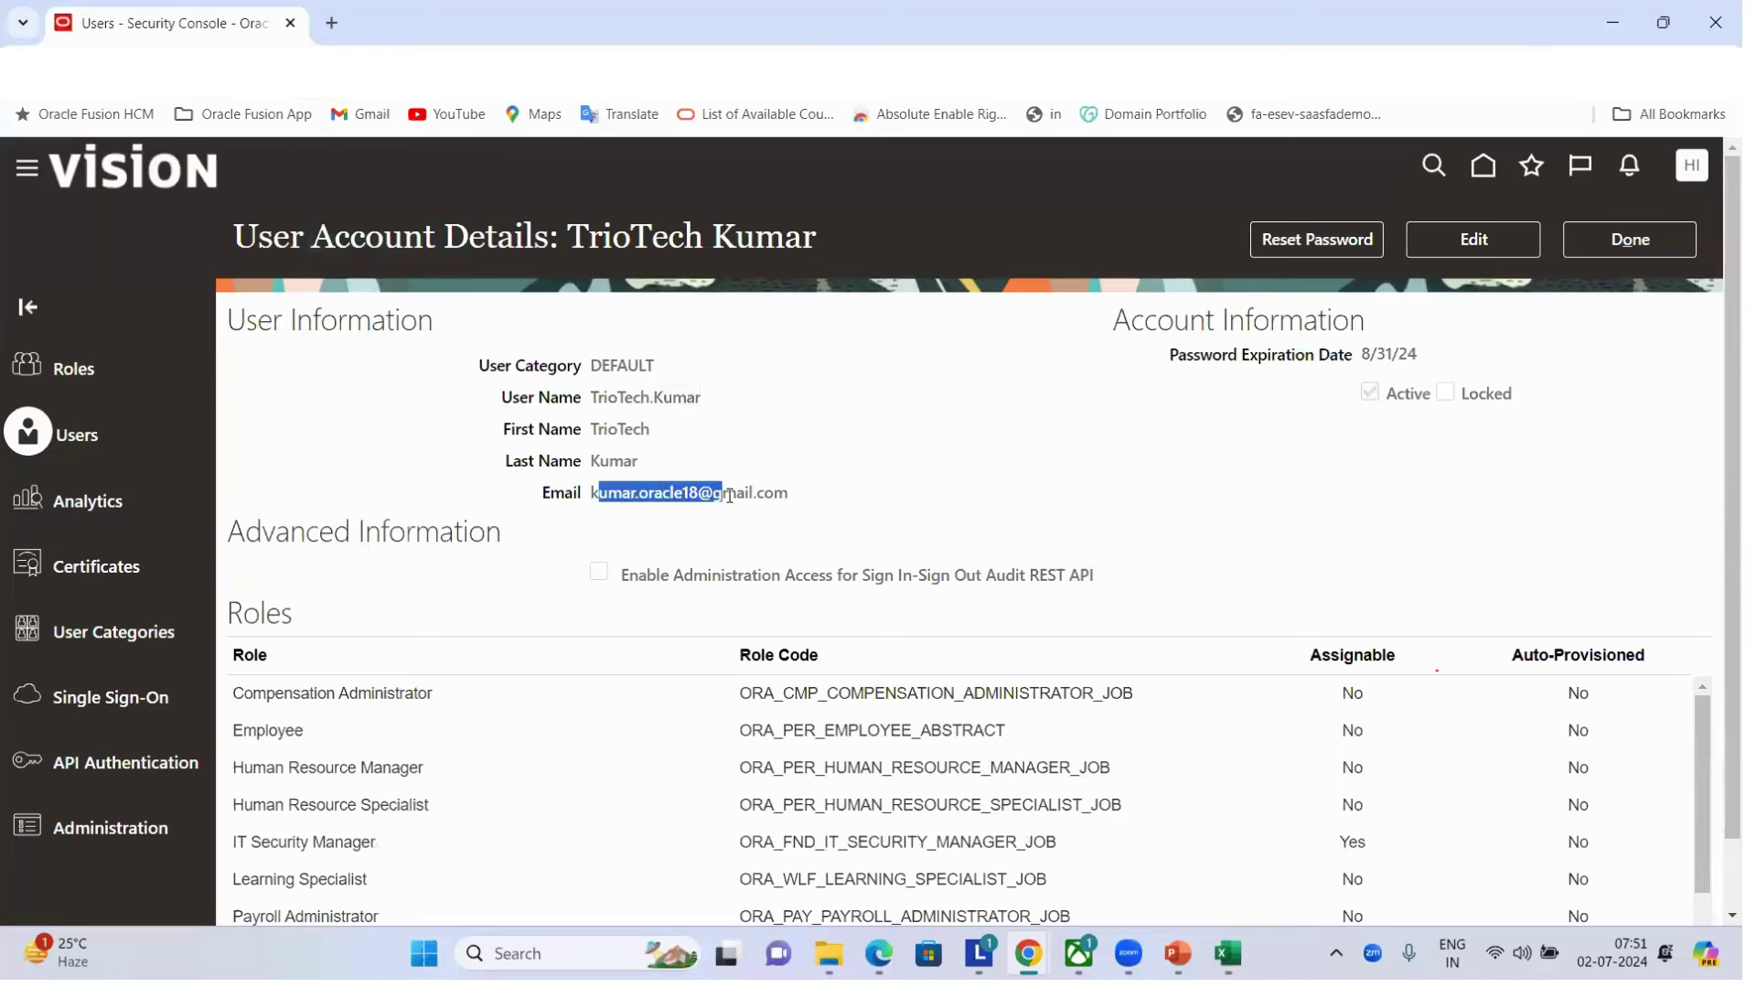
left_click_drag(591, 492, 784, 495)
left_click(333, 23)
mouse_move(1079, 953)
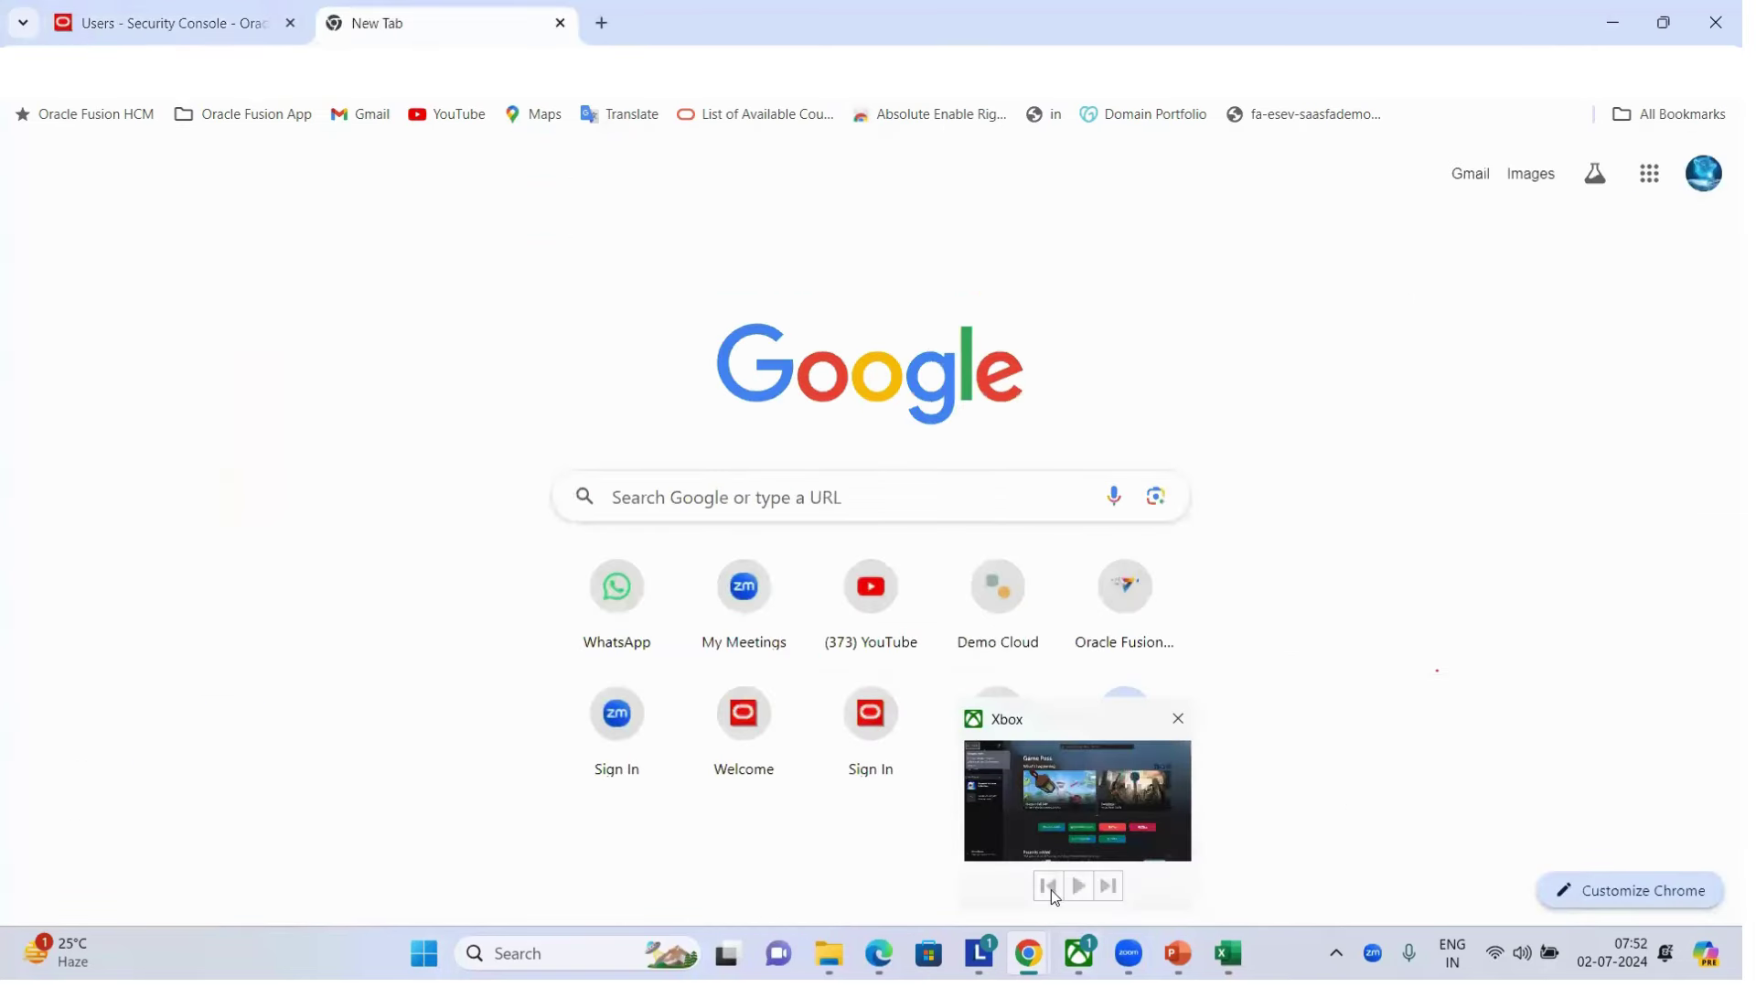
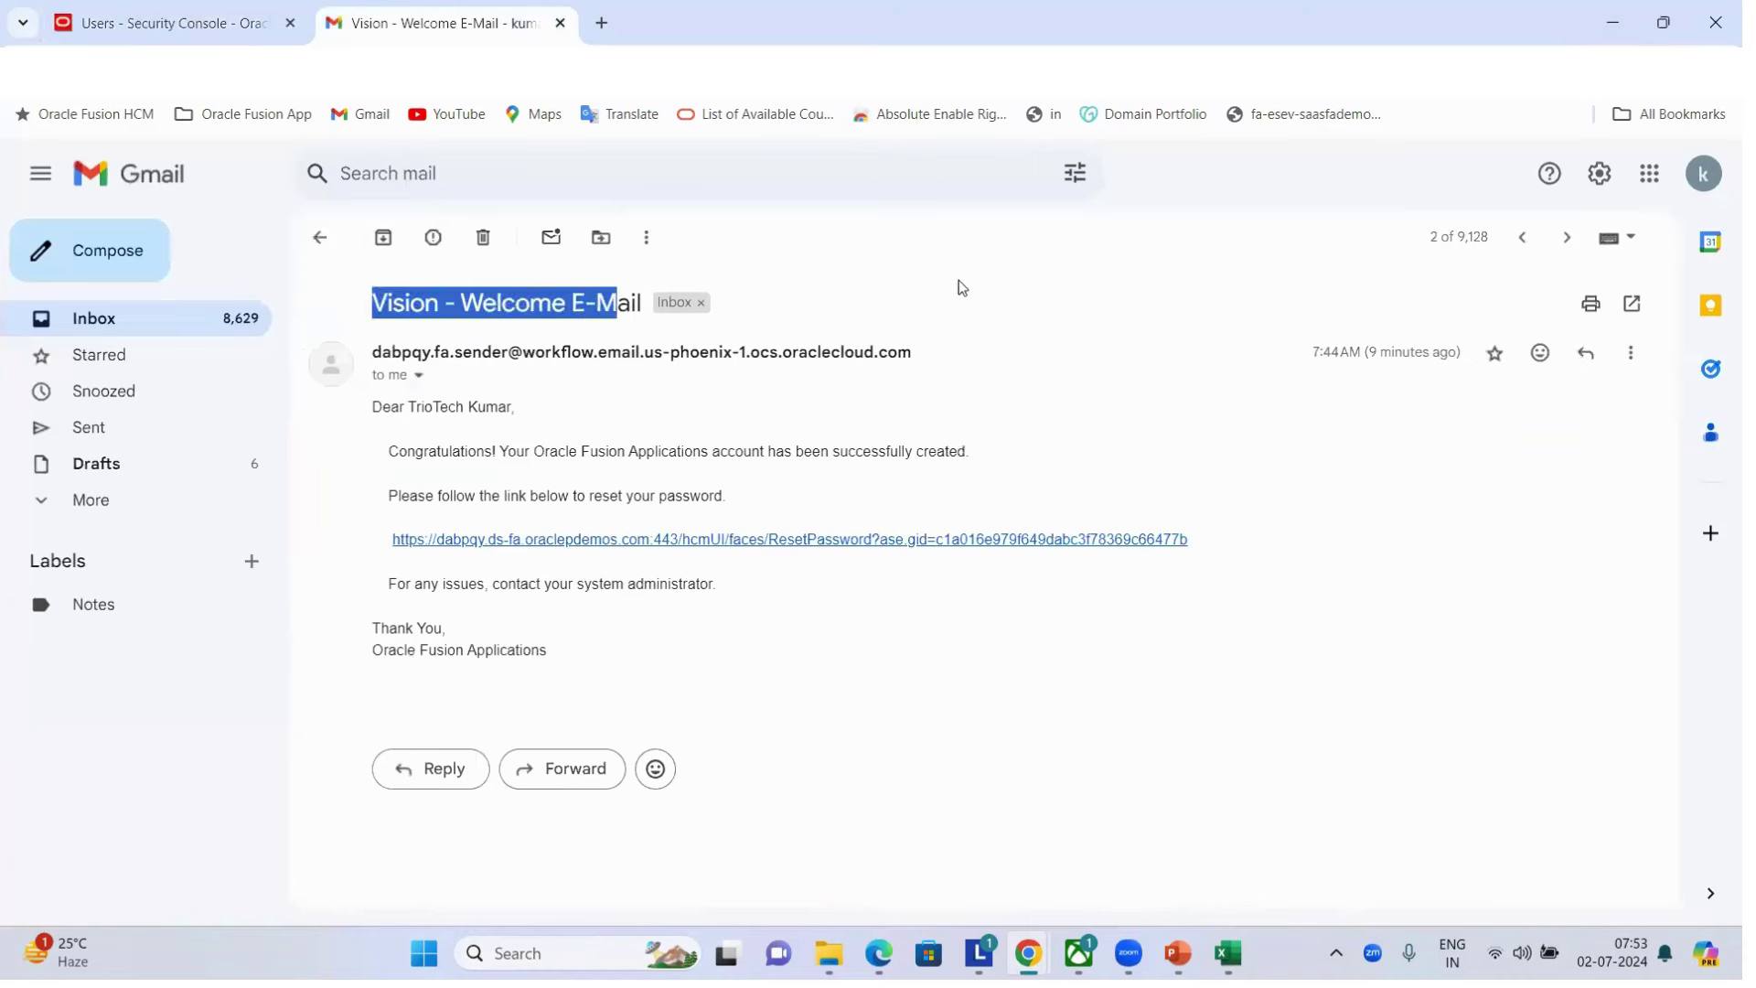
- Highlight the Vision welcome e-mail's sender address, glancing briefly at the Security Console
left_click(447, 401)
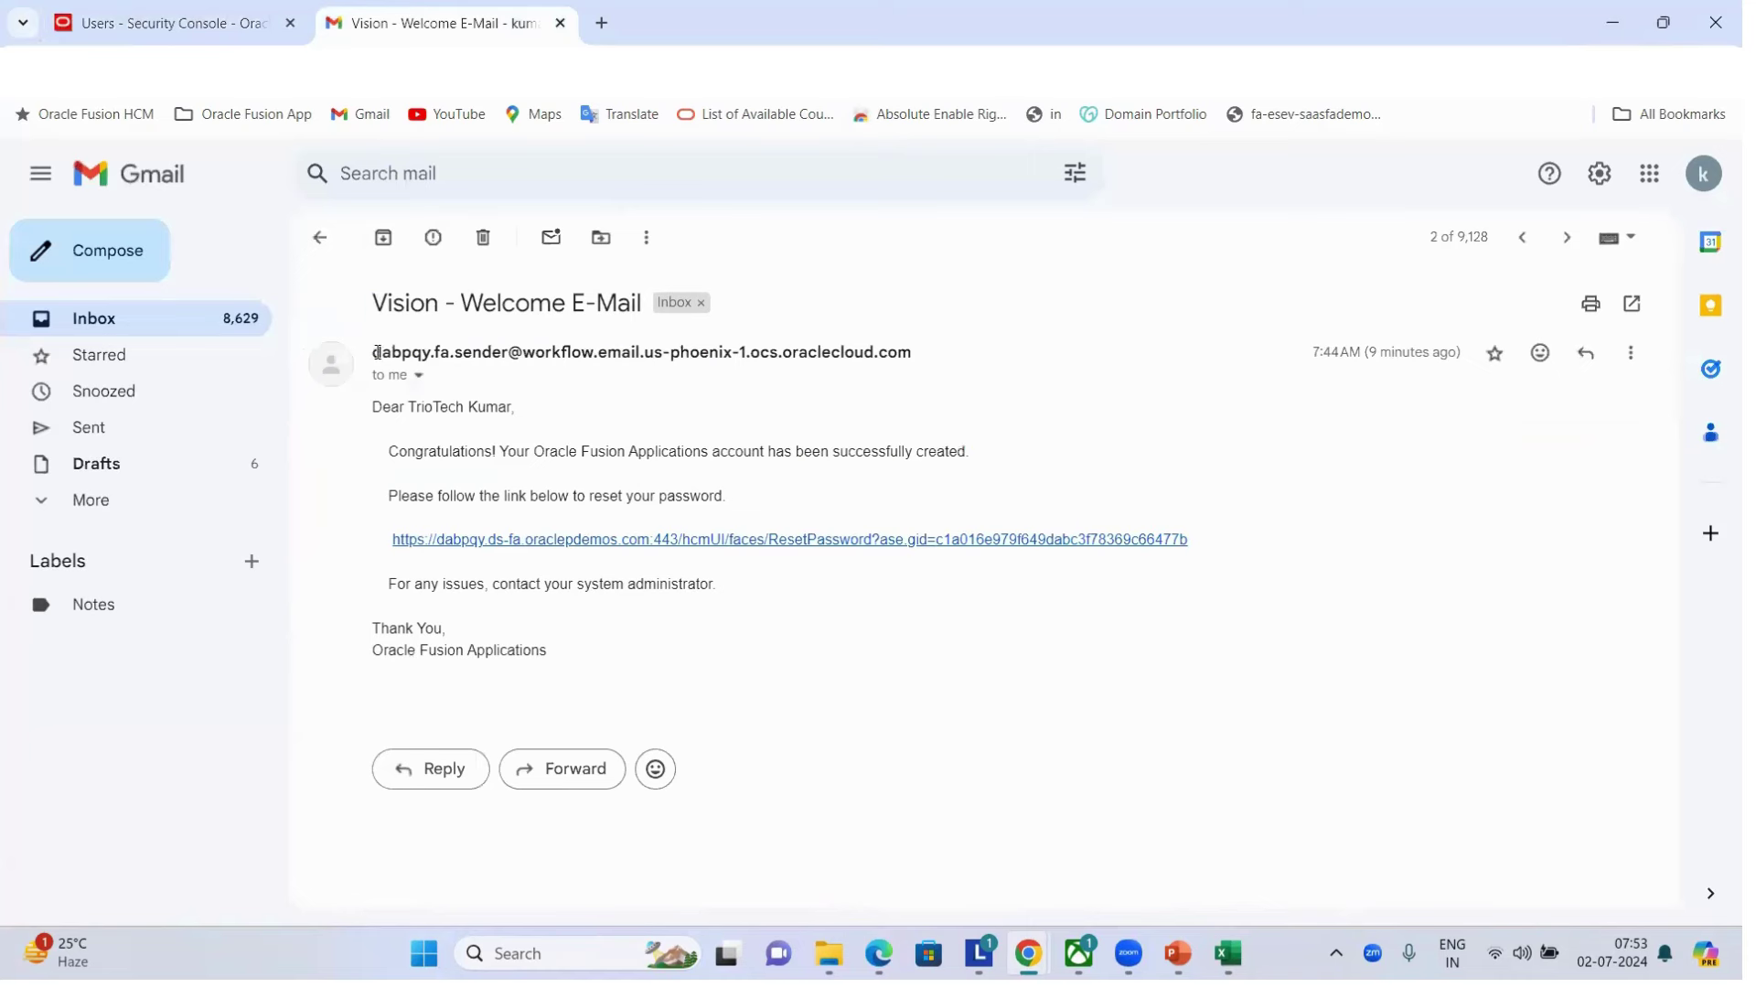
left_click_drag(373, 353, 499, 351)
left_click(165, 23)
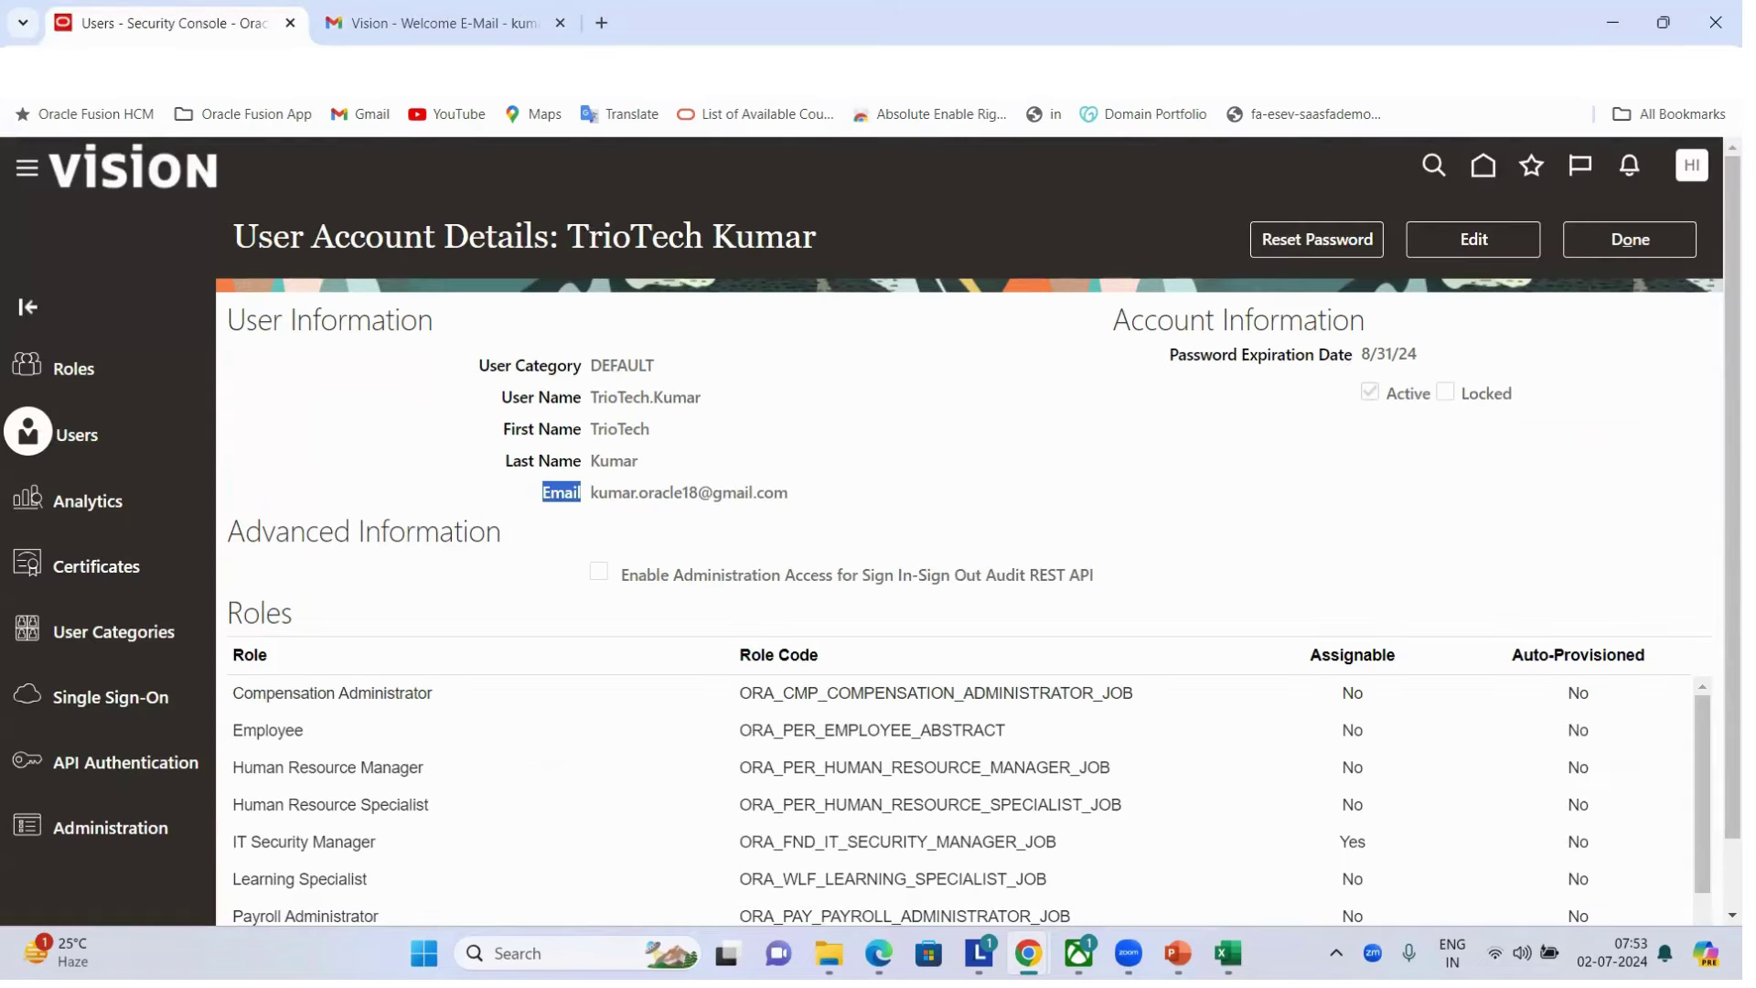
left_click(466, 23)
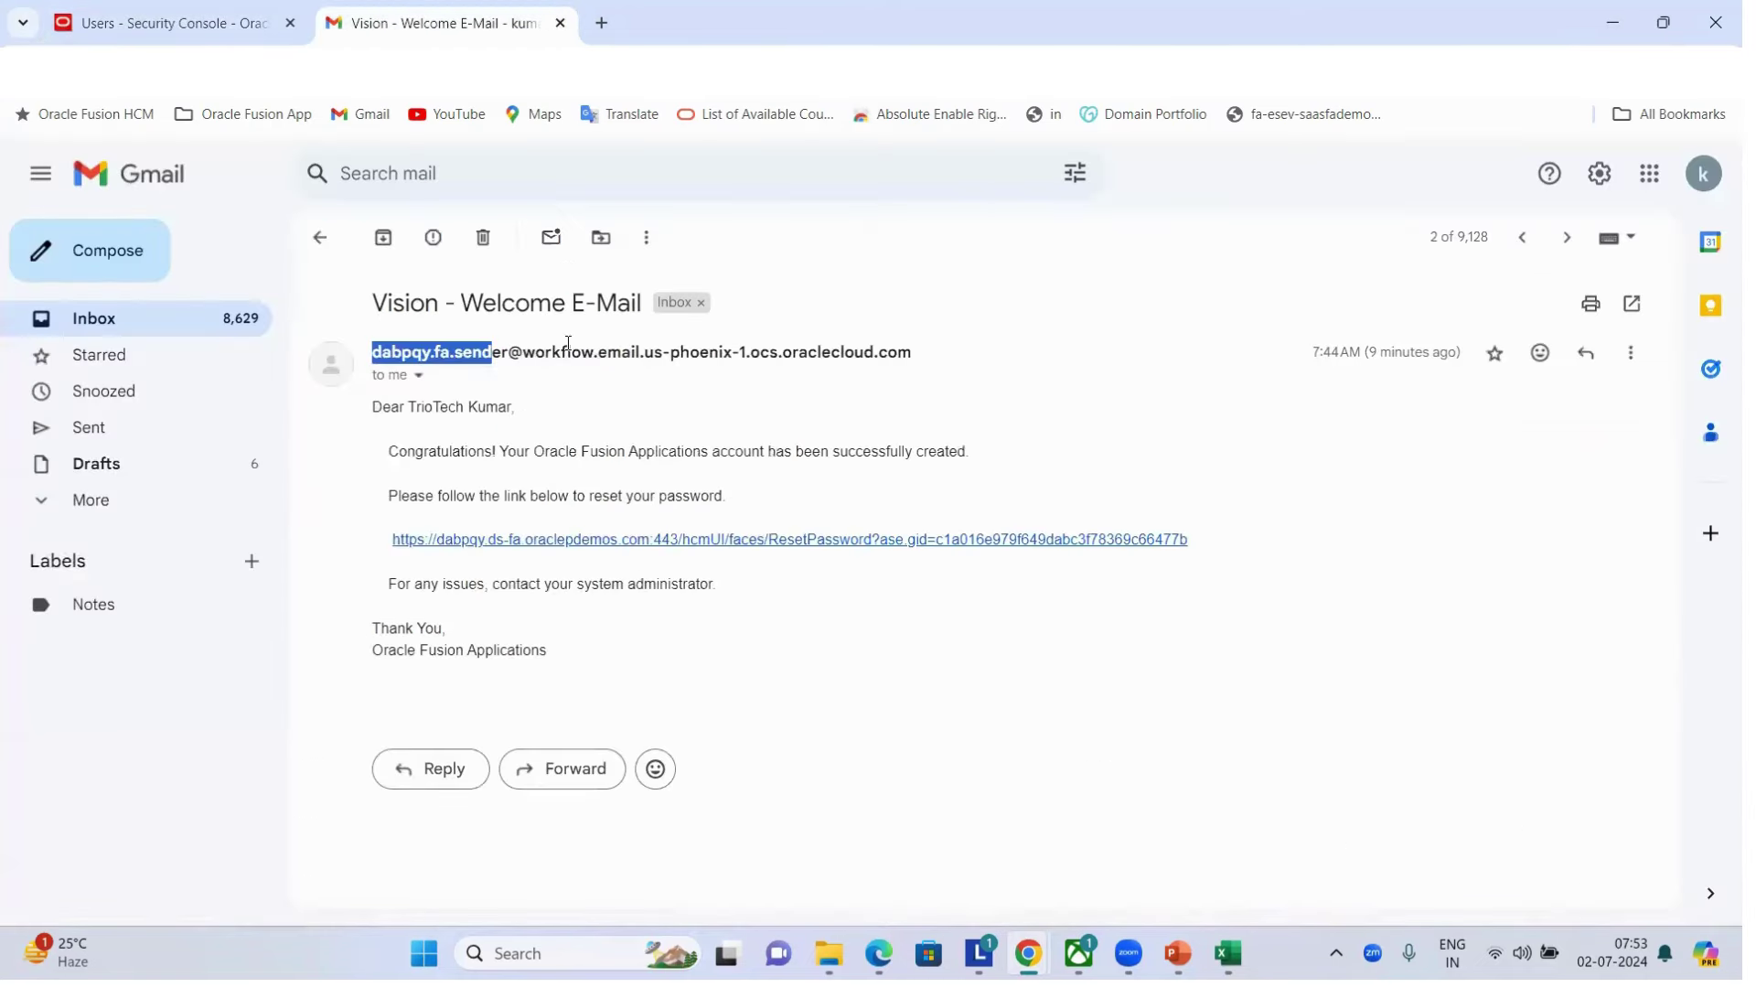
- Expand the 'to me' details, review recipient, send time and password-reset instruction, then close Gmail
left_click(421, 379)
left_click_drag(549, 438, 677, 438)
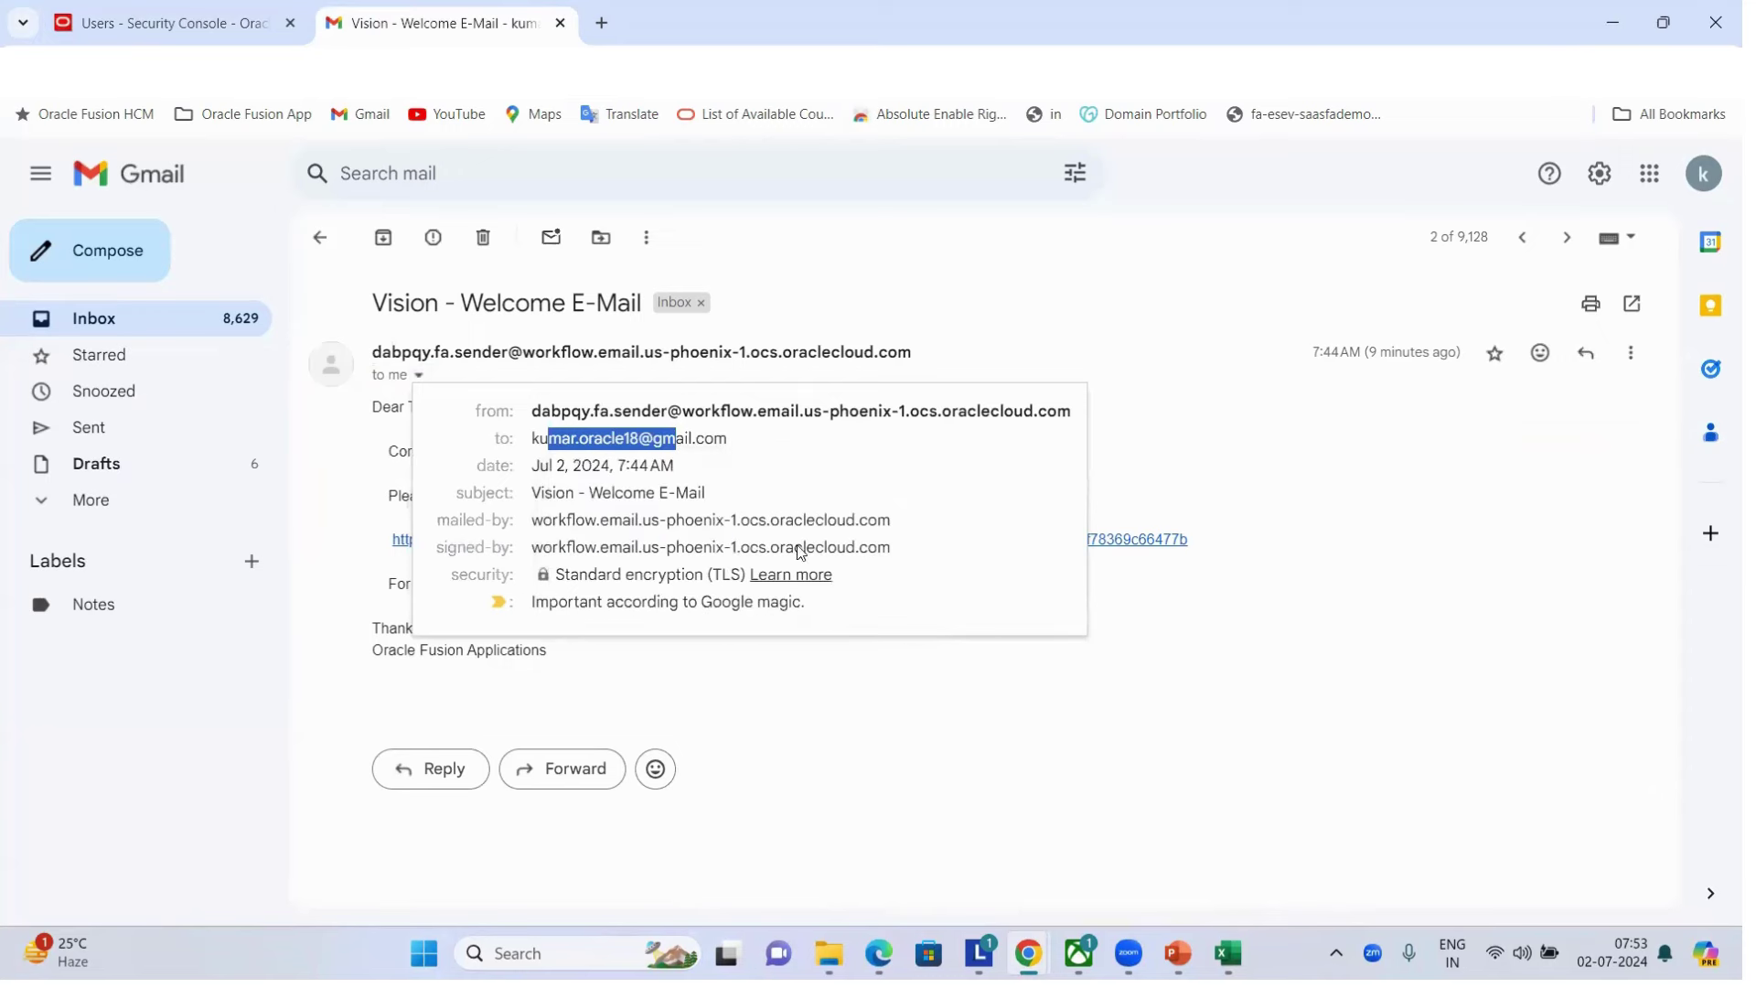
left_click_drag(620, 465, 675, 466)
left_click(1189, 437)
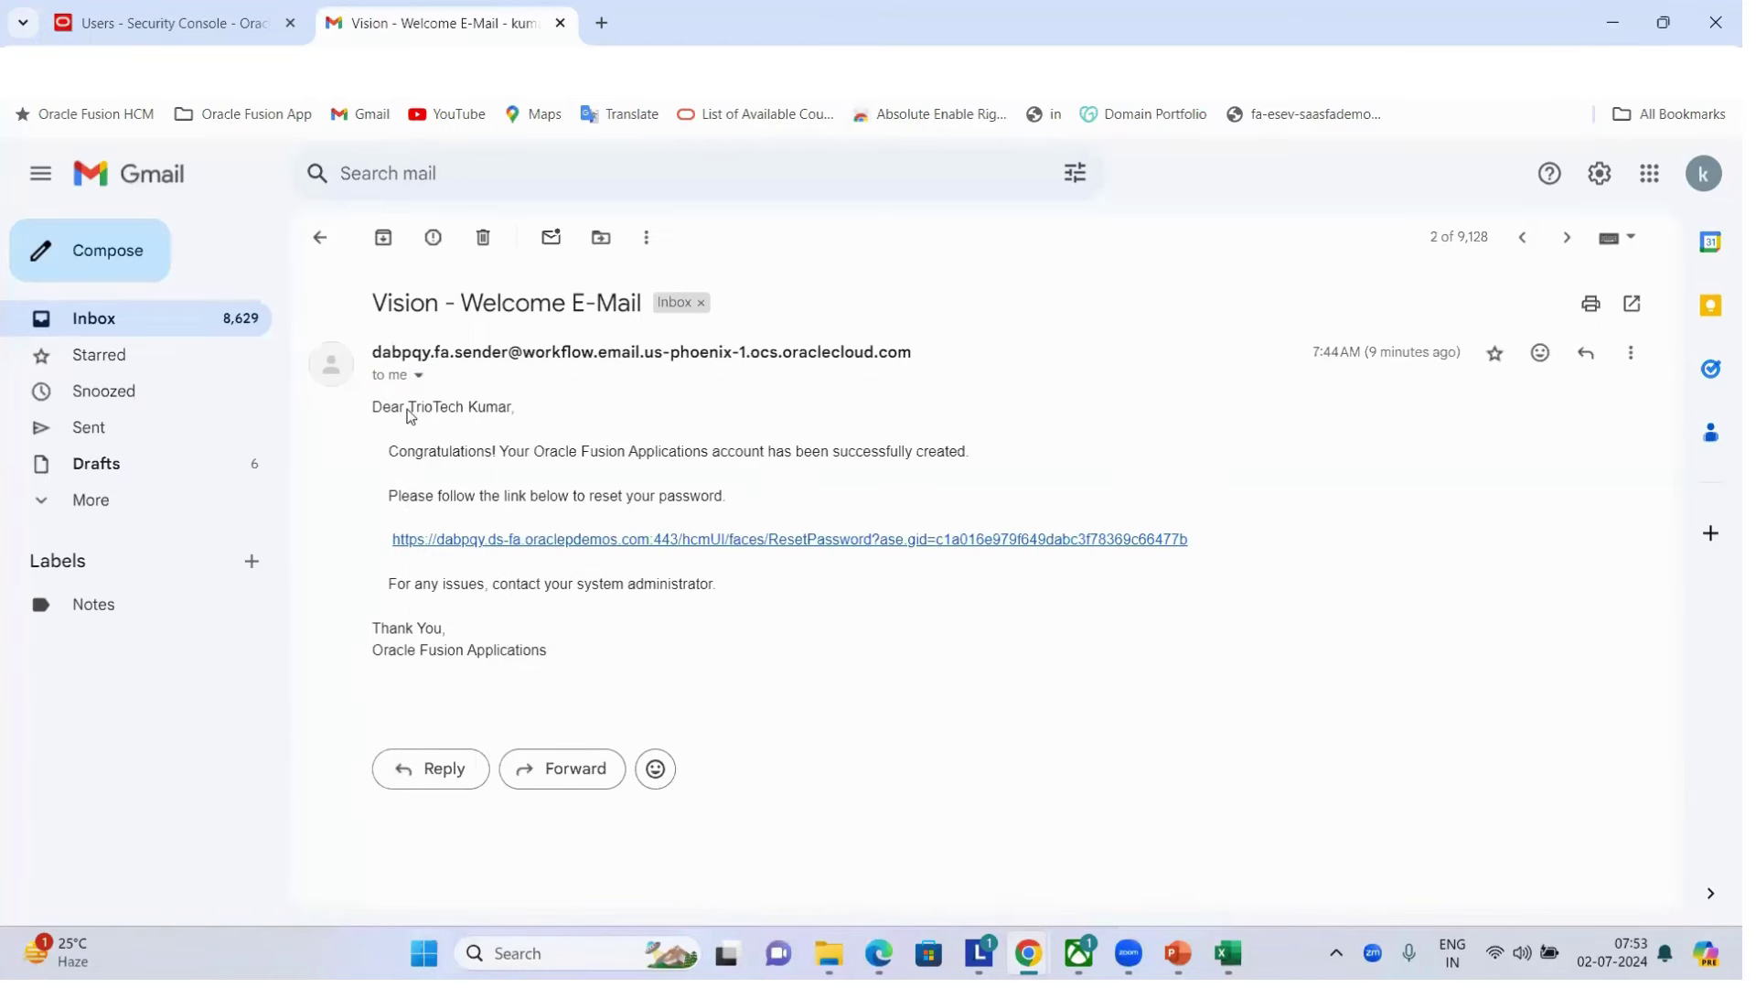
left_click_drag(408, 416, 981, 455)
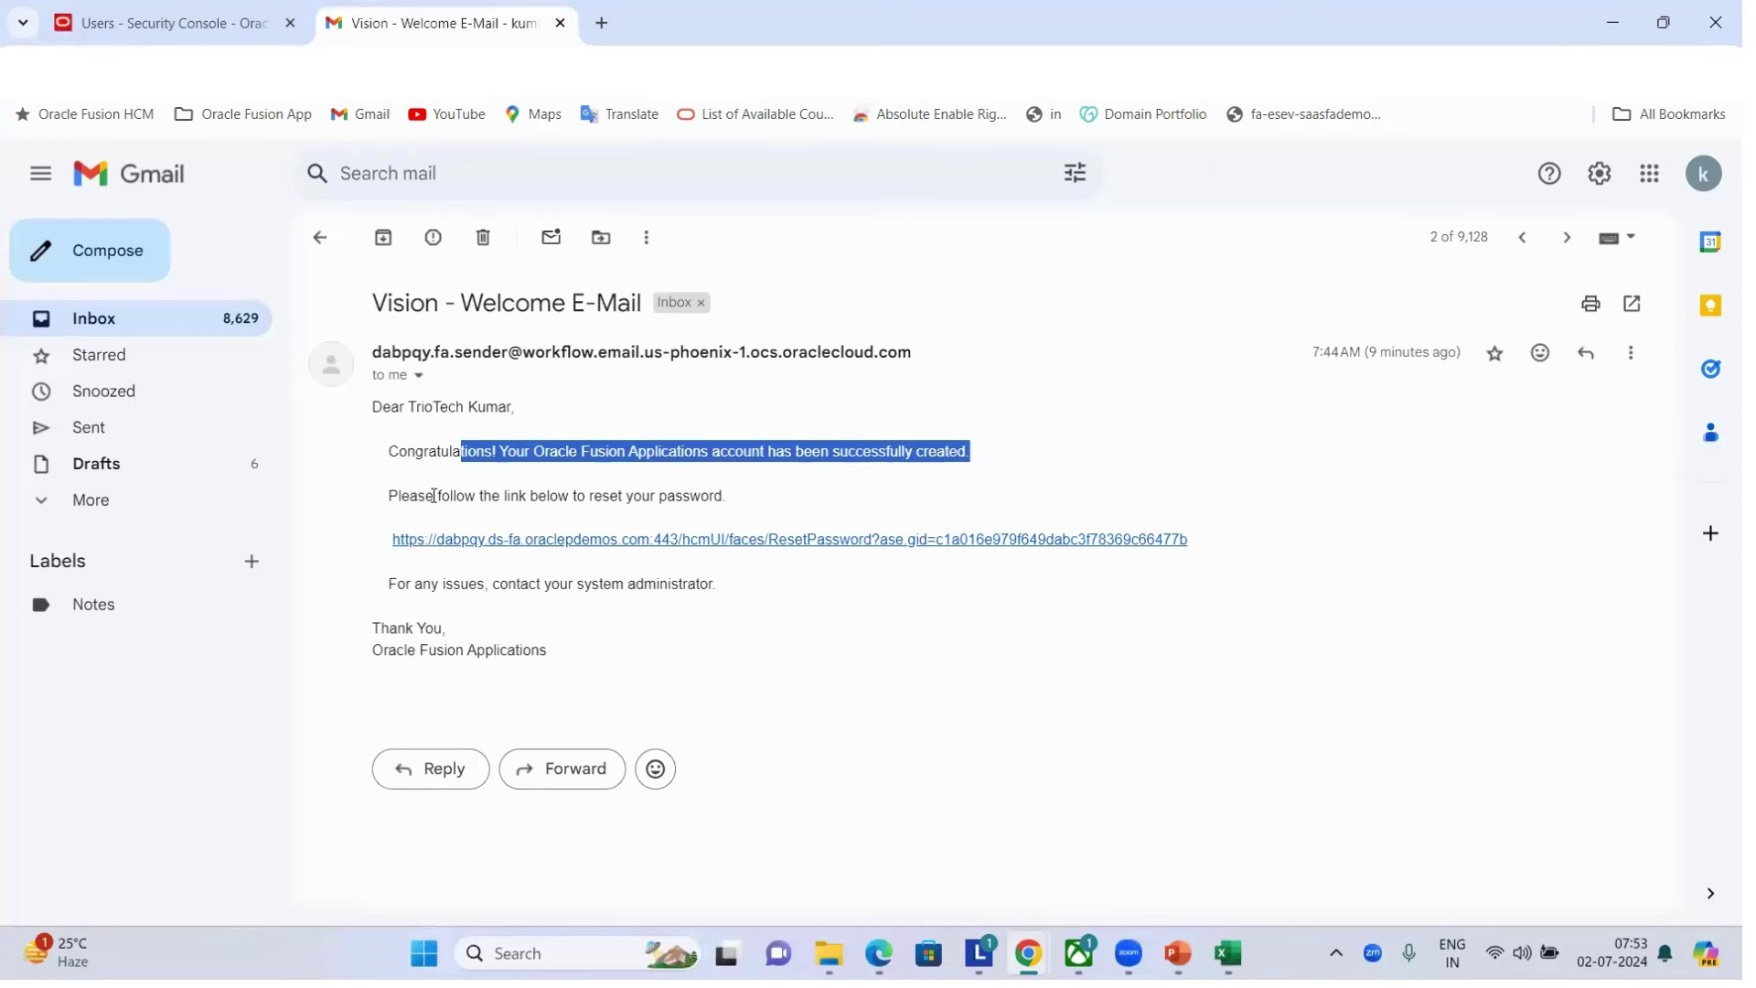
left_click_drag(435, 495, 731, 499)
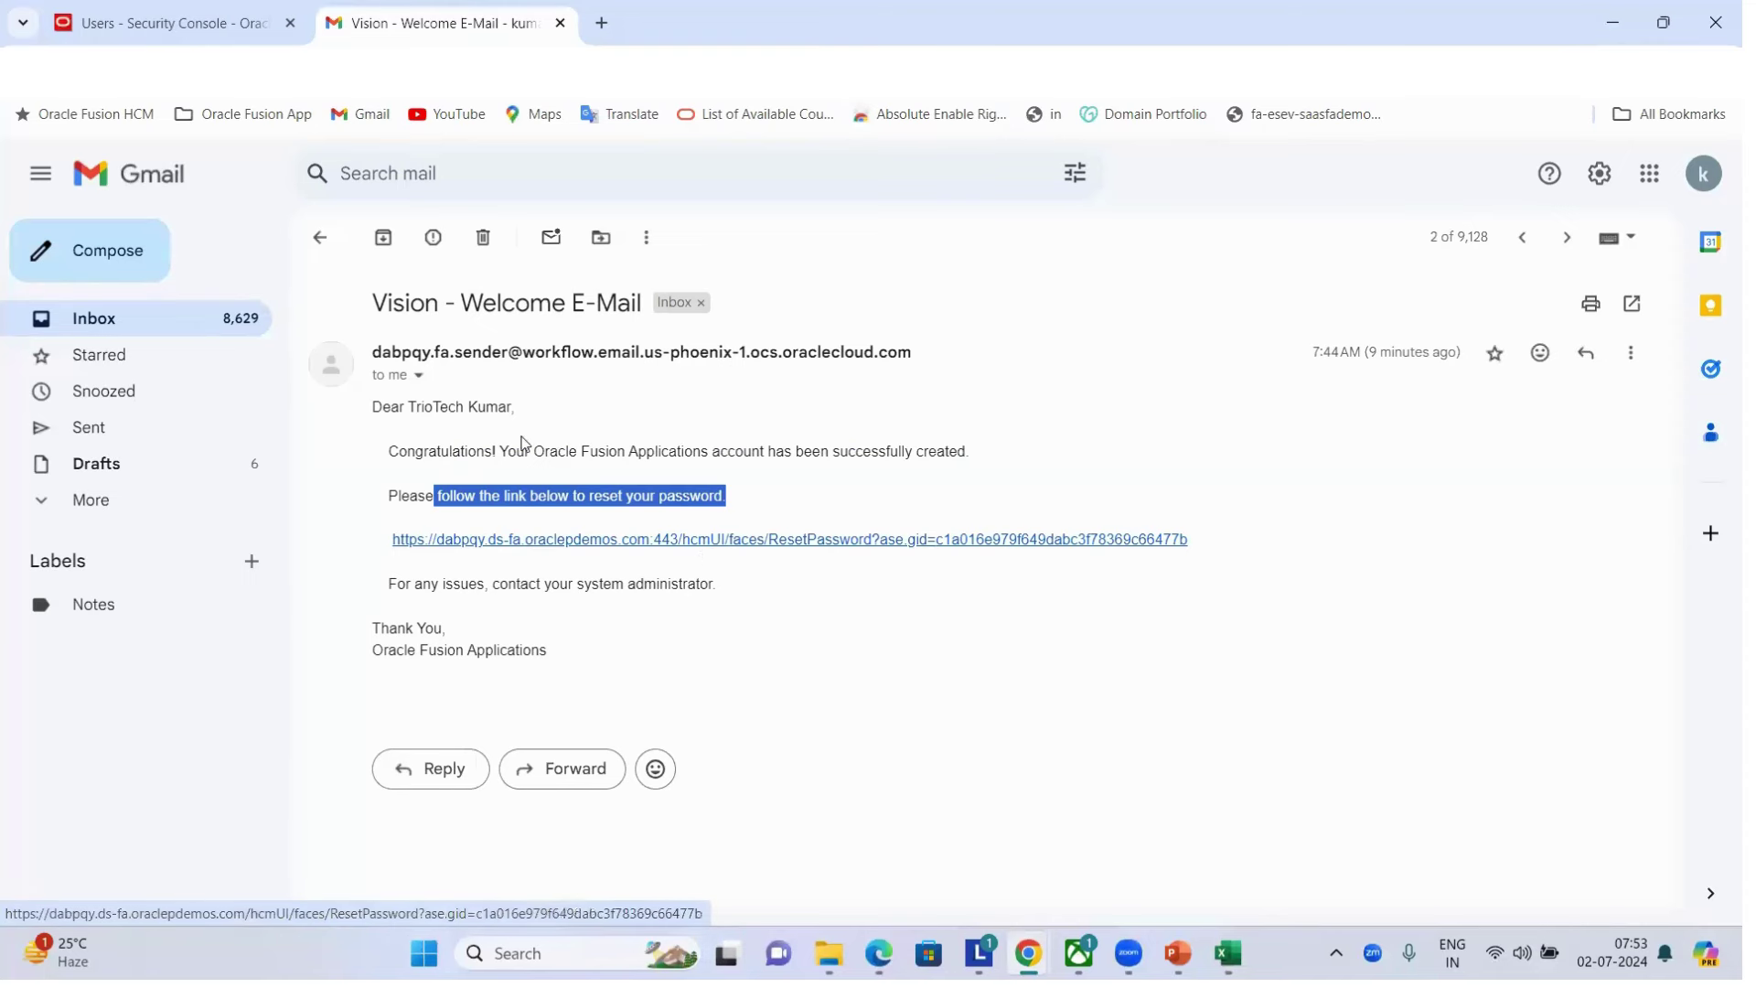
left_click(560, 23)
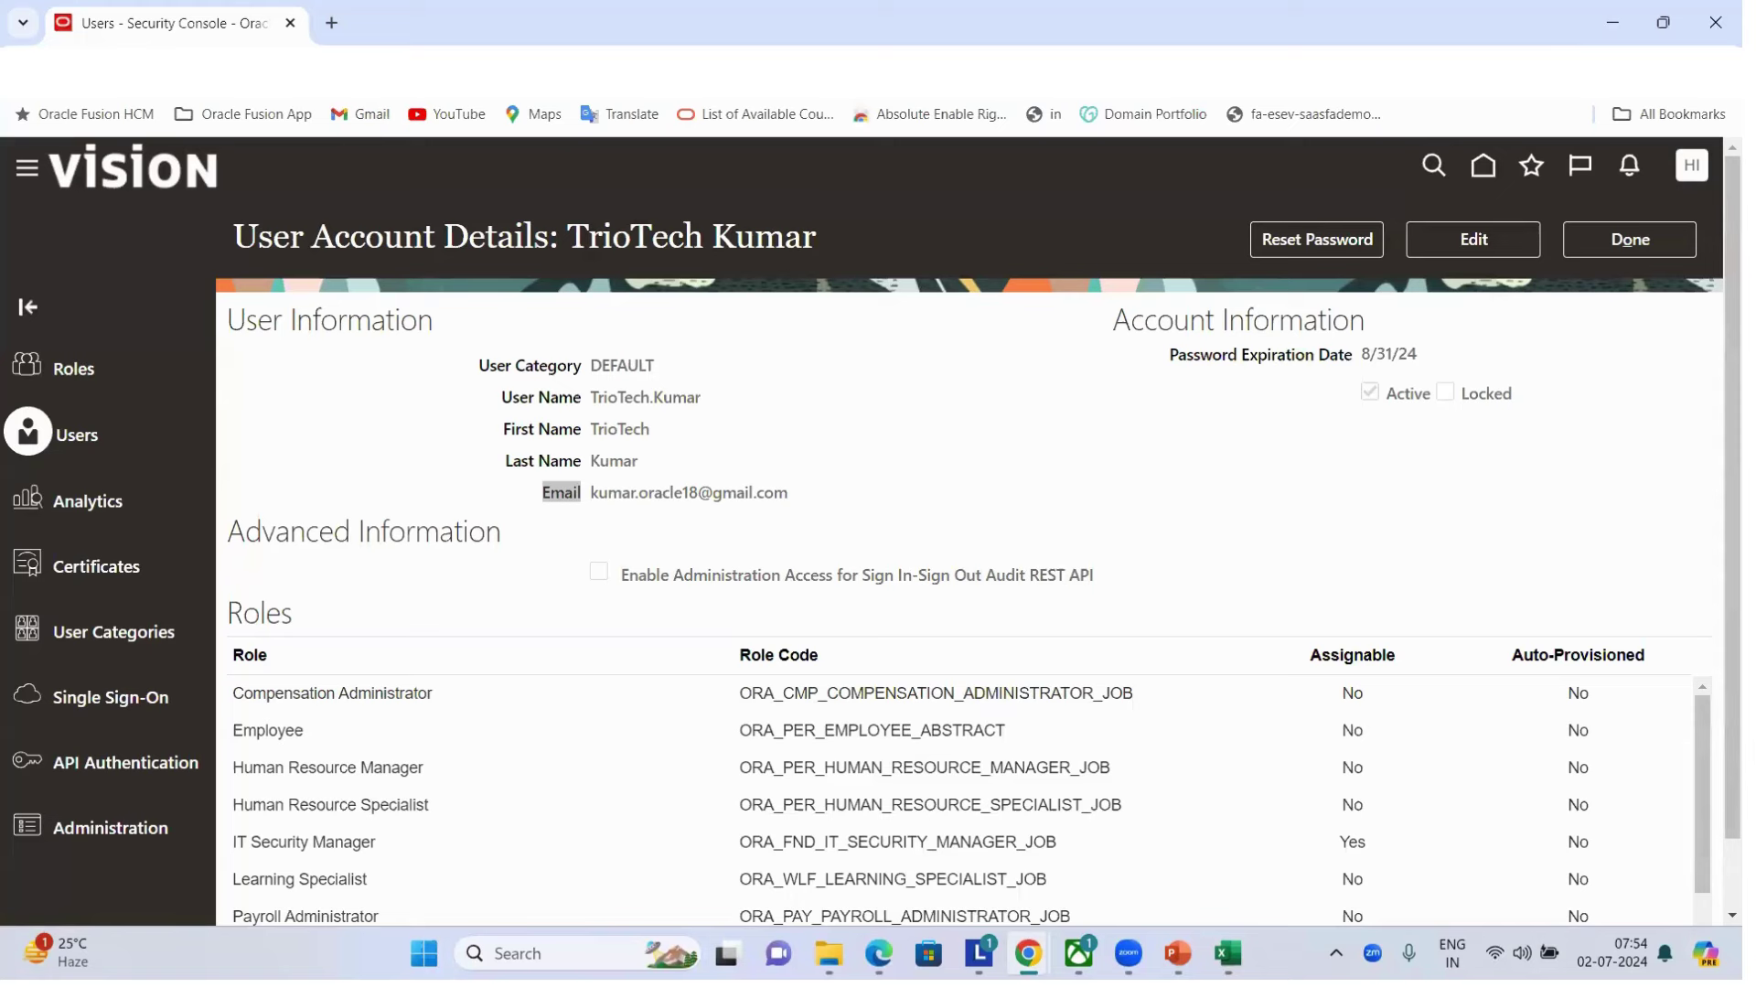
- Leave the existing user's account details and open a new Add User Account form
left_click(1659, 244)
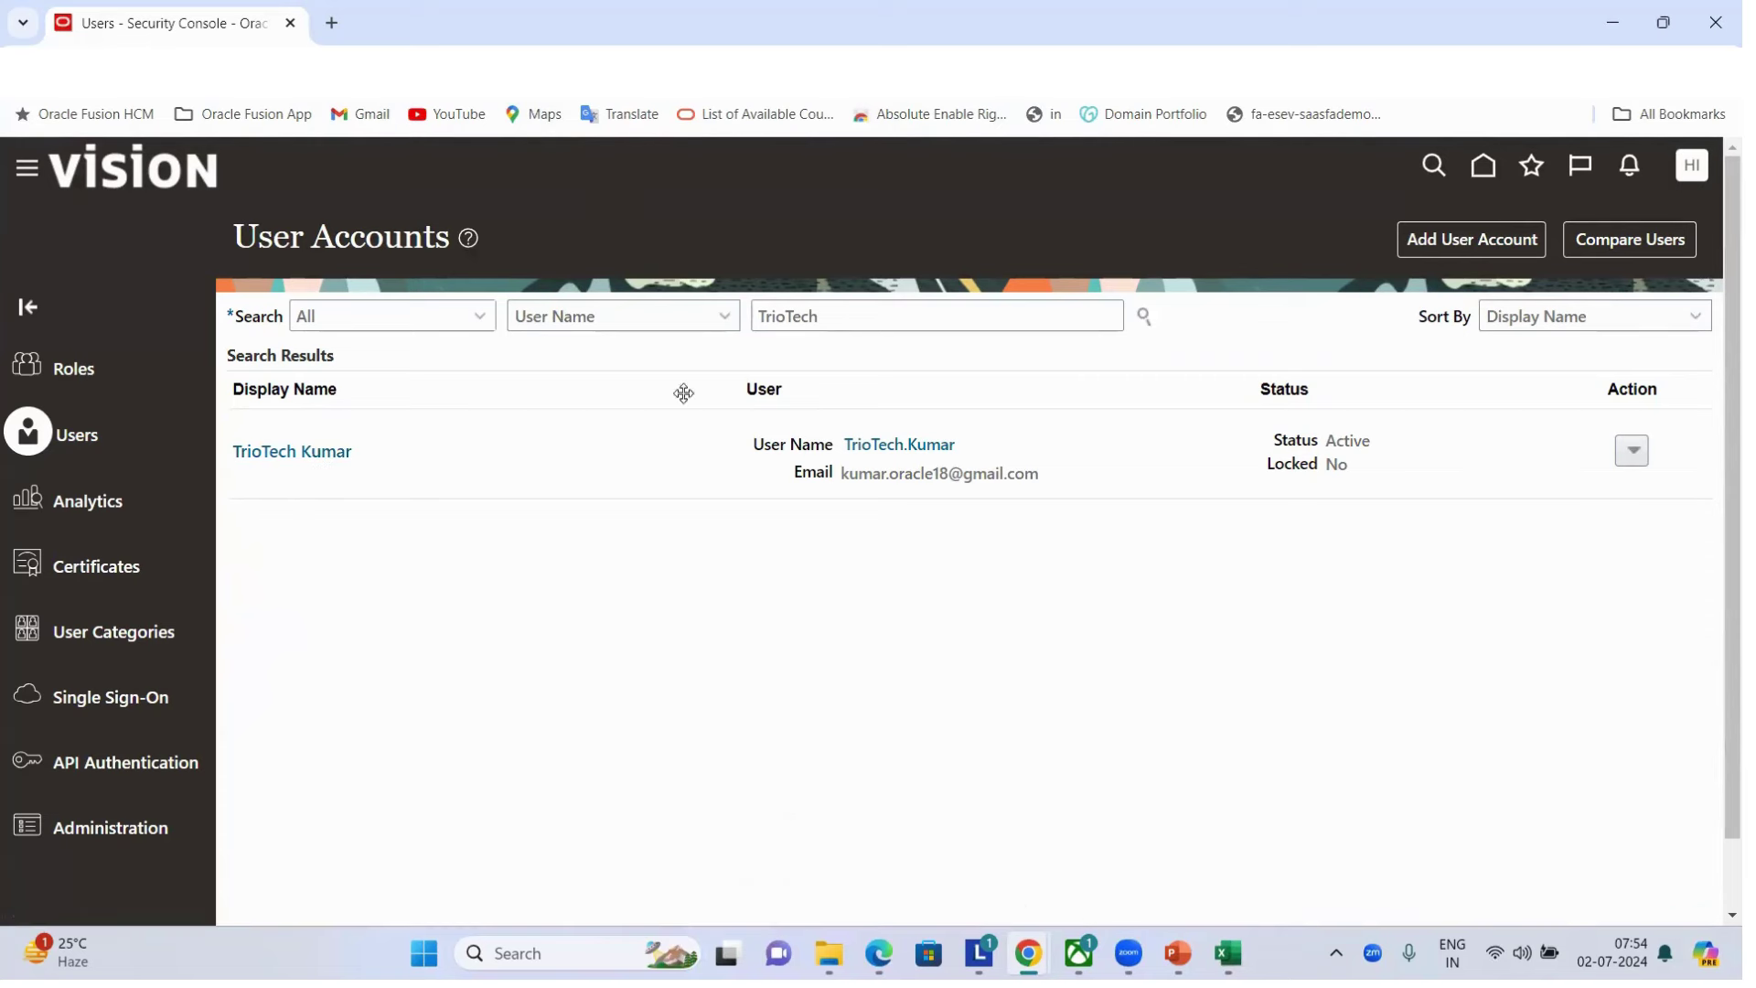
left_click(1457, 240)
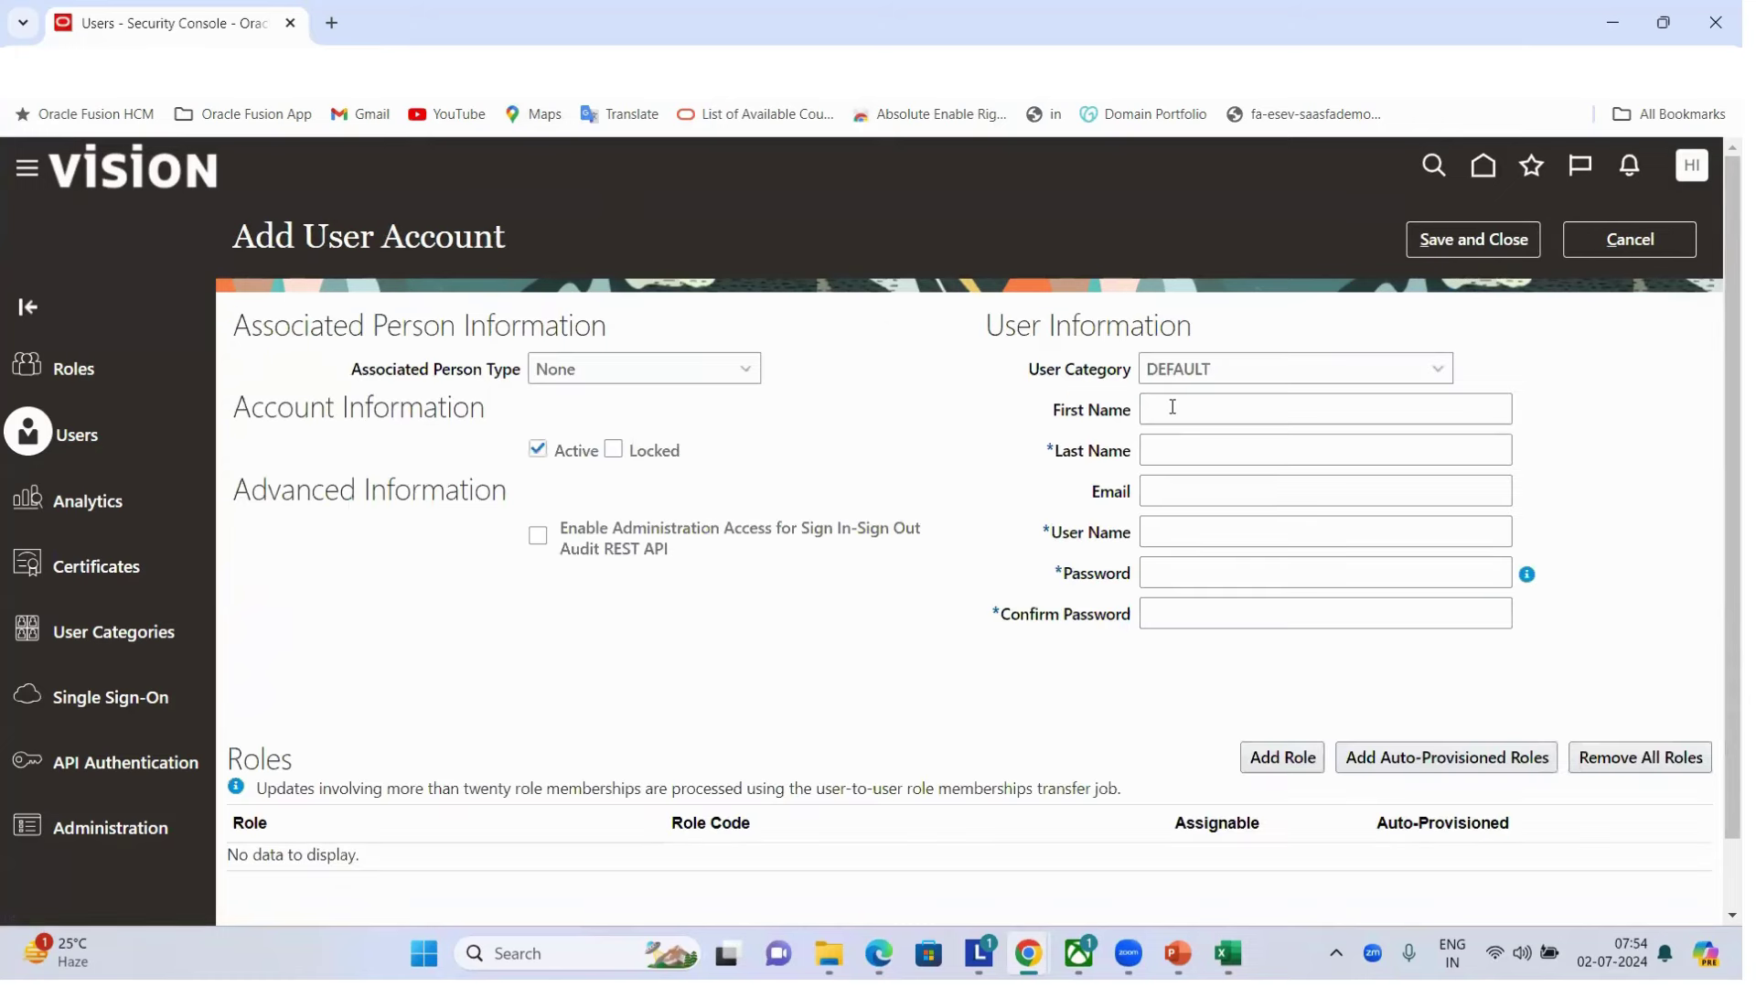
left_click(1170, 409)
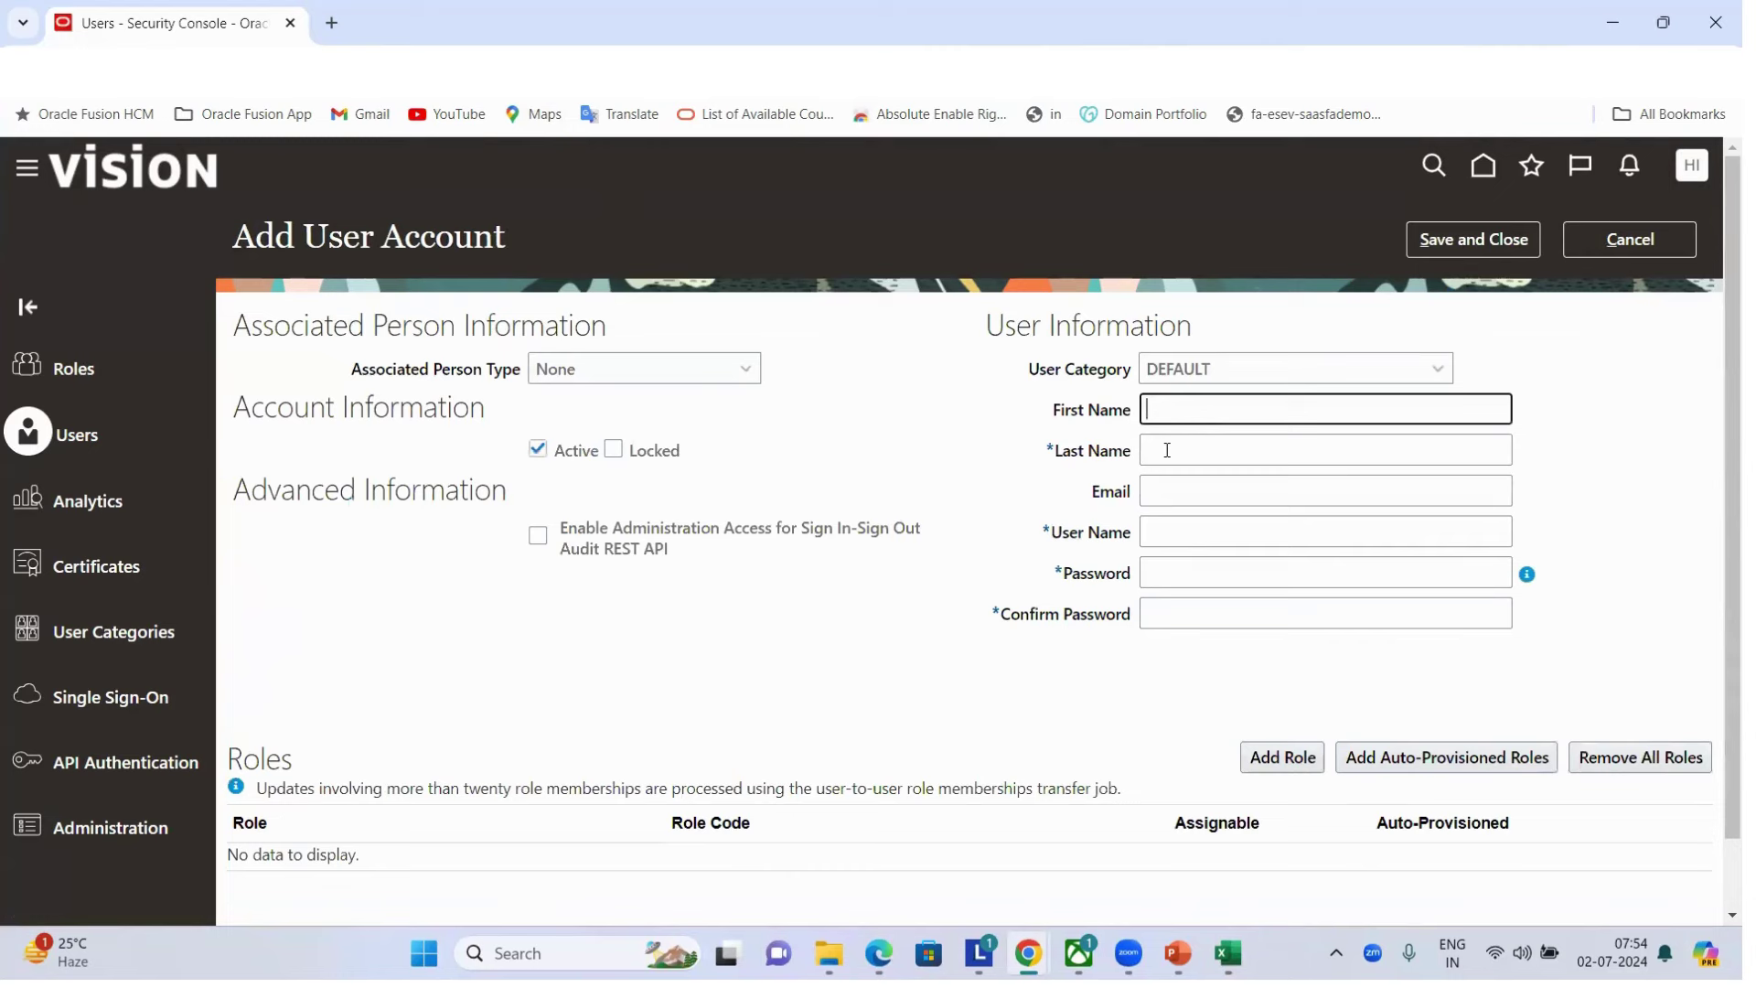
left_click(1167, 450)
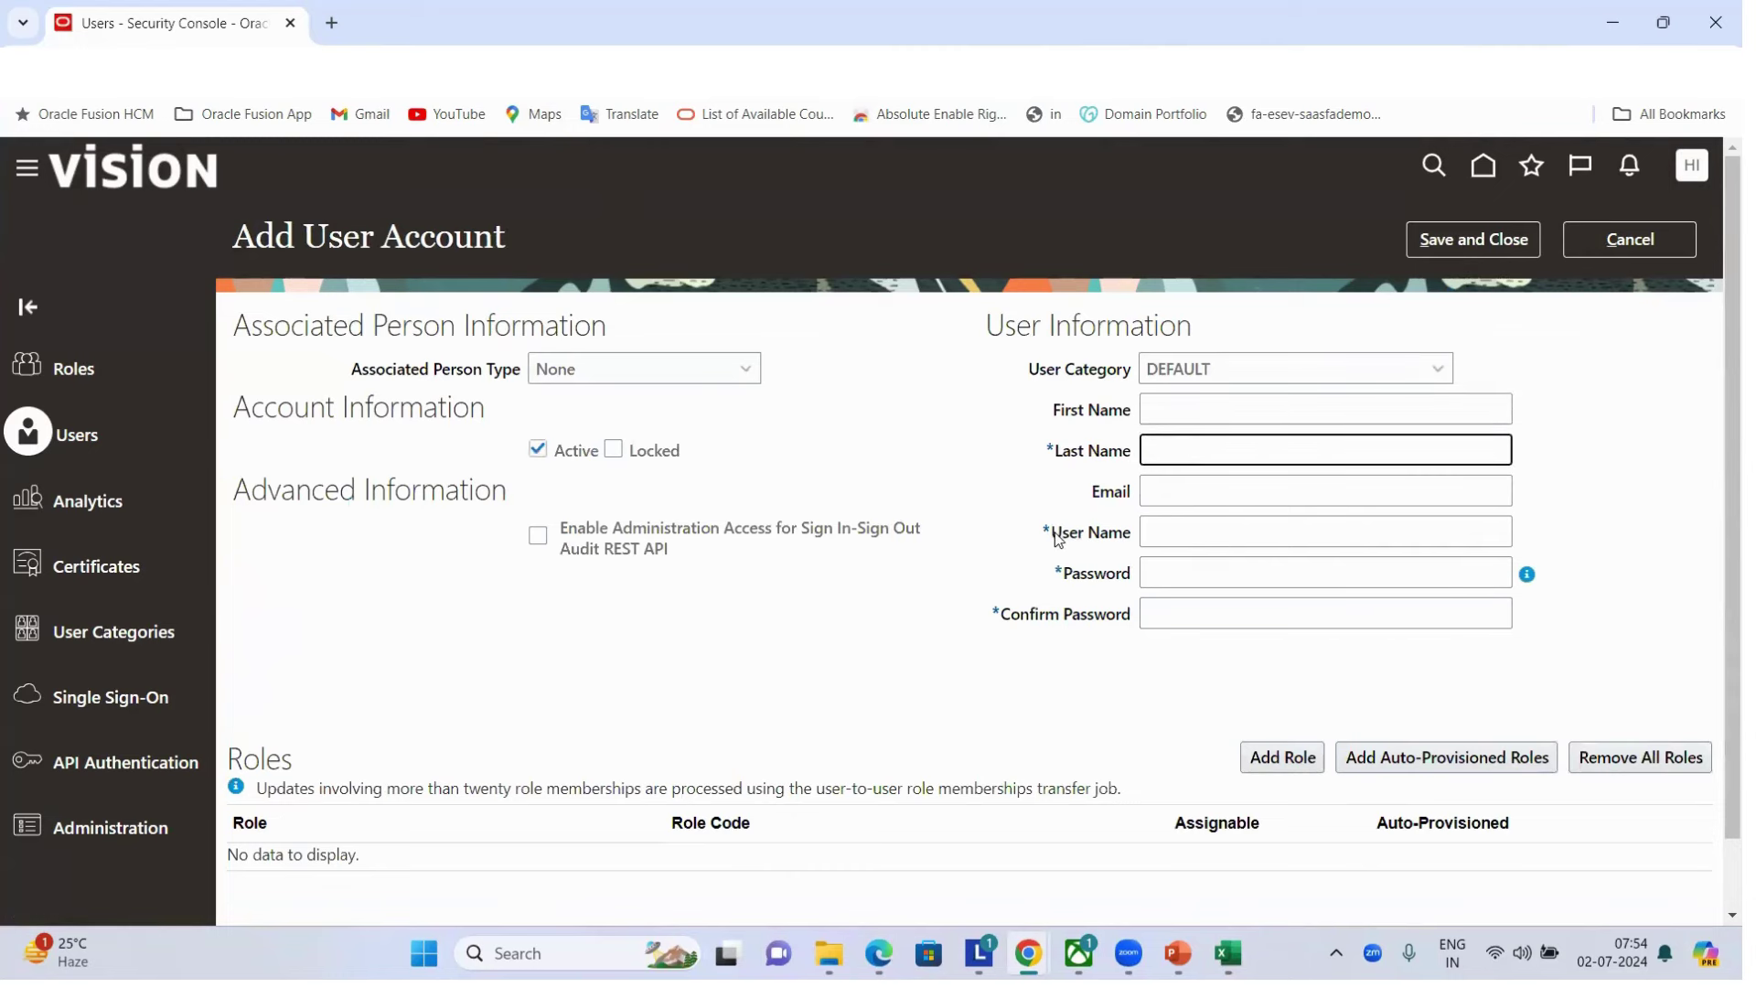
left_click_drag(1056, 538, 1134, 541)
left_click(1167, 535)
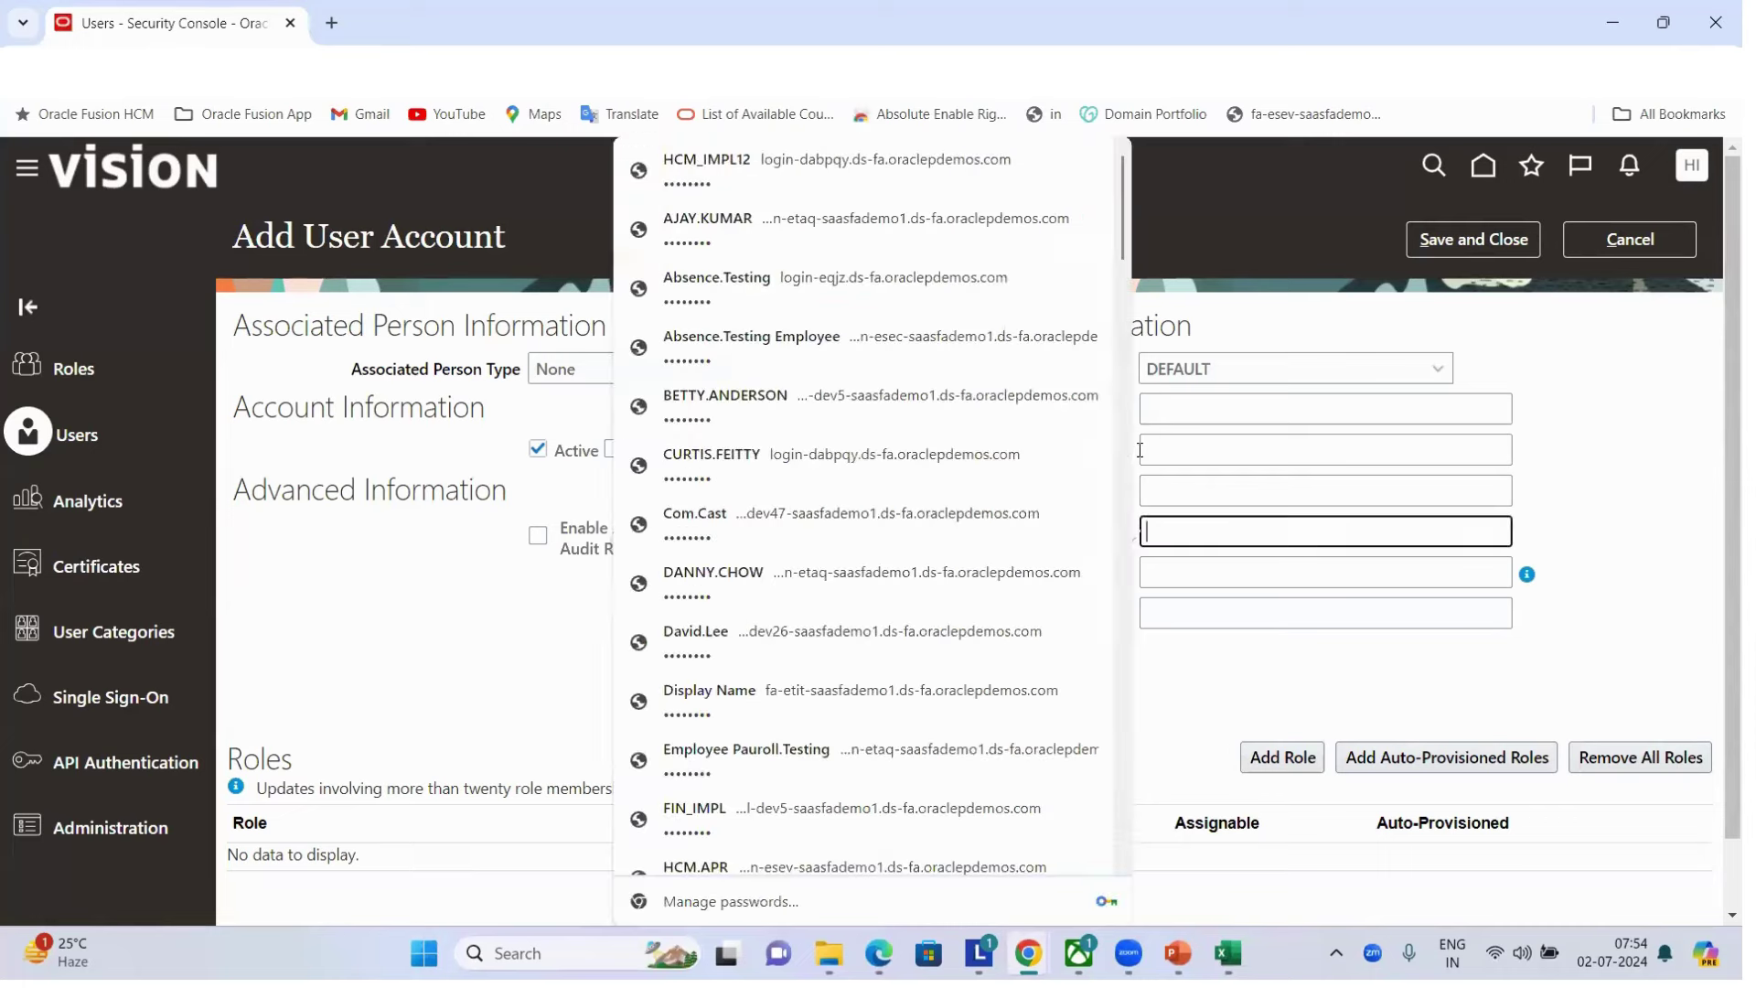
left_click(1260, 309)
- Enter the new user's first and last name, letting the User Name auto-fill
left_click(1182, 417)
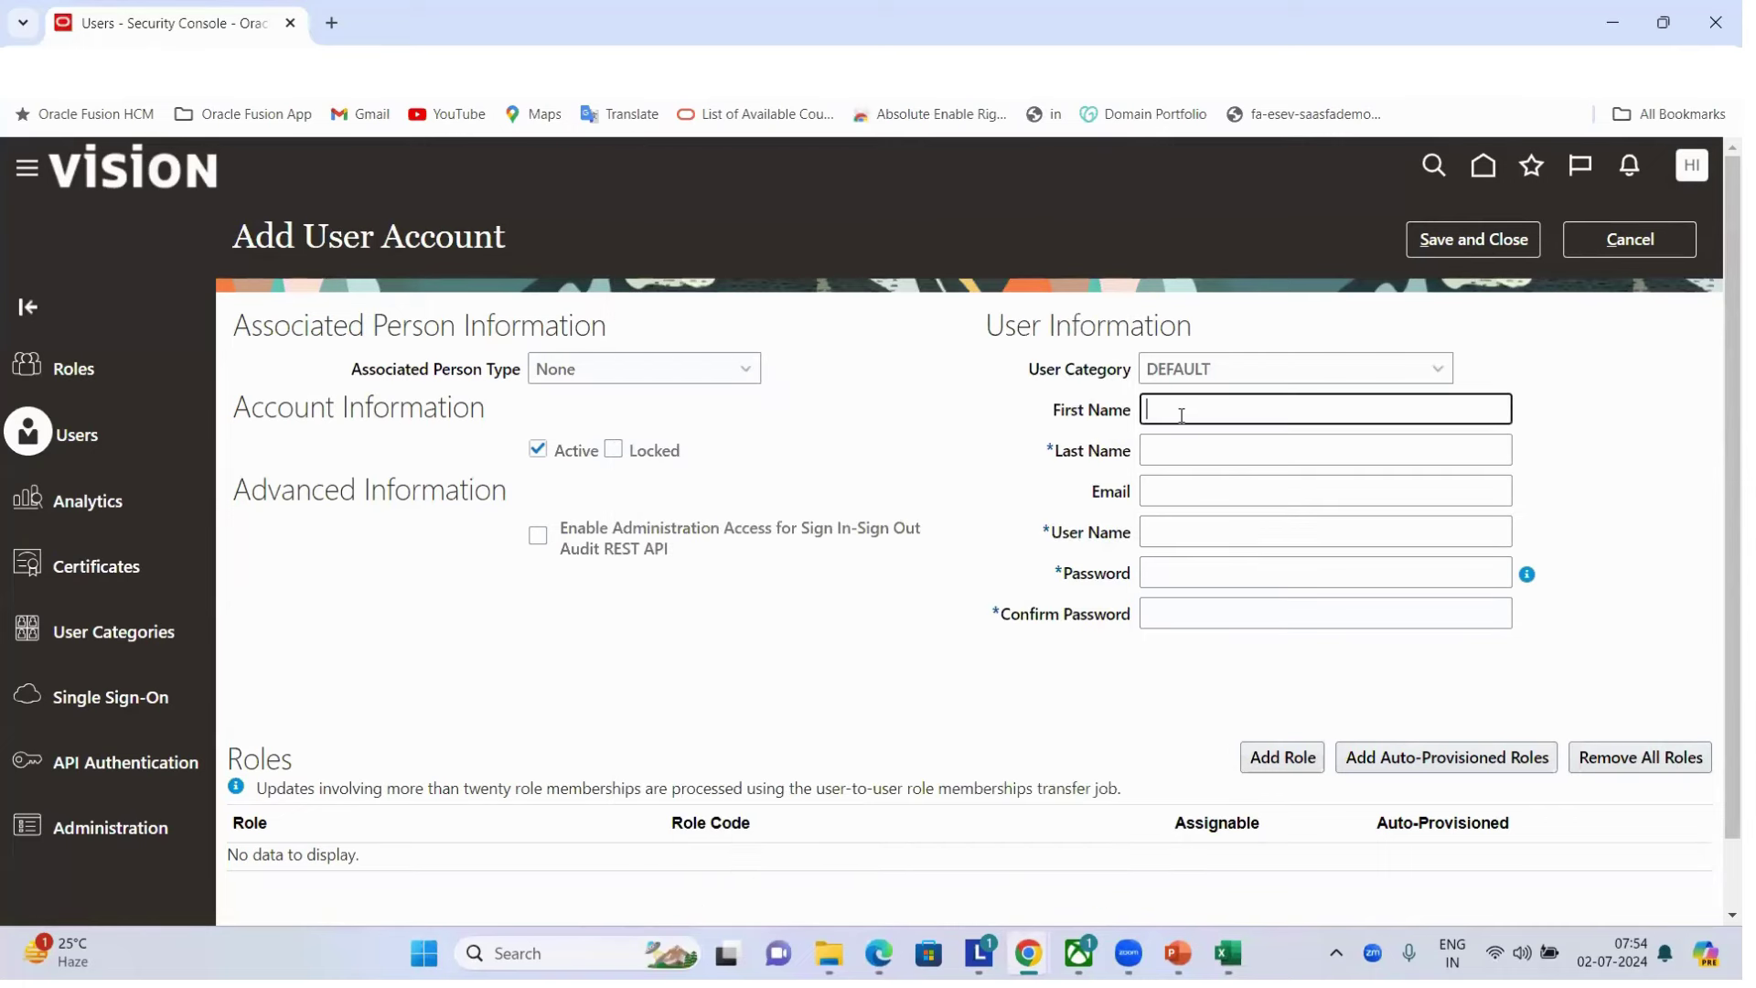
type("TrioTech")
key("Tab")
type("Varma")
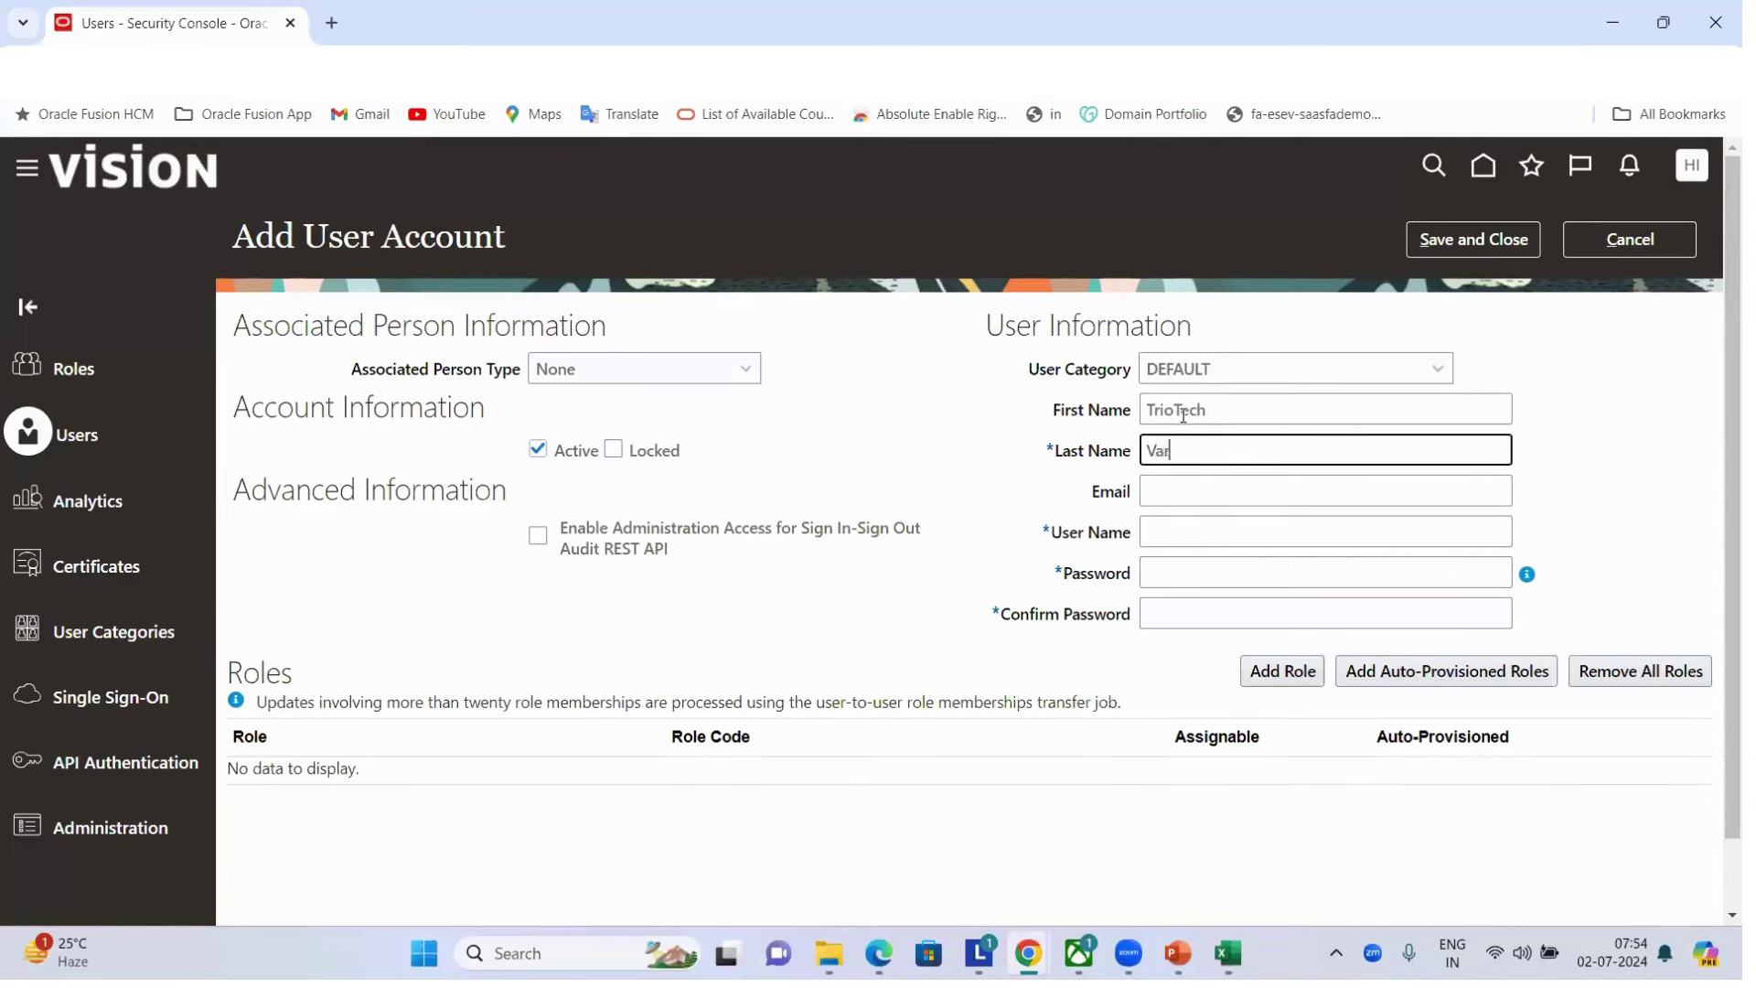
key("Tab")
key("Tab")
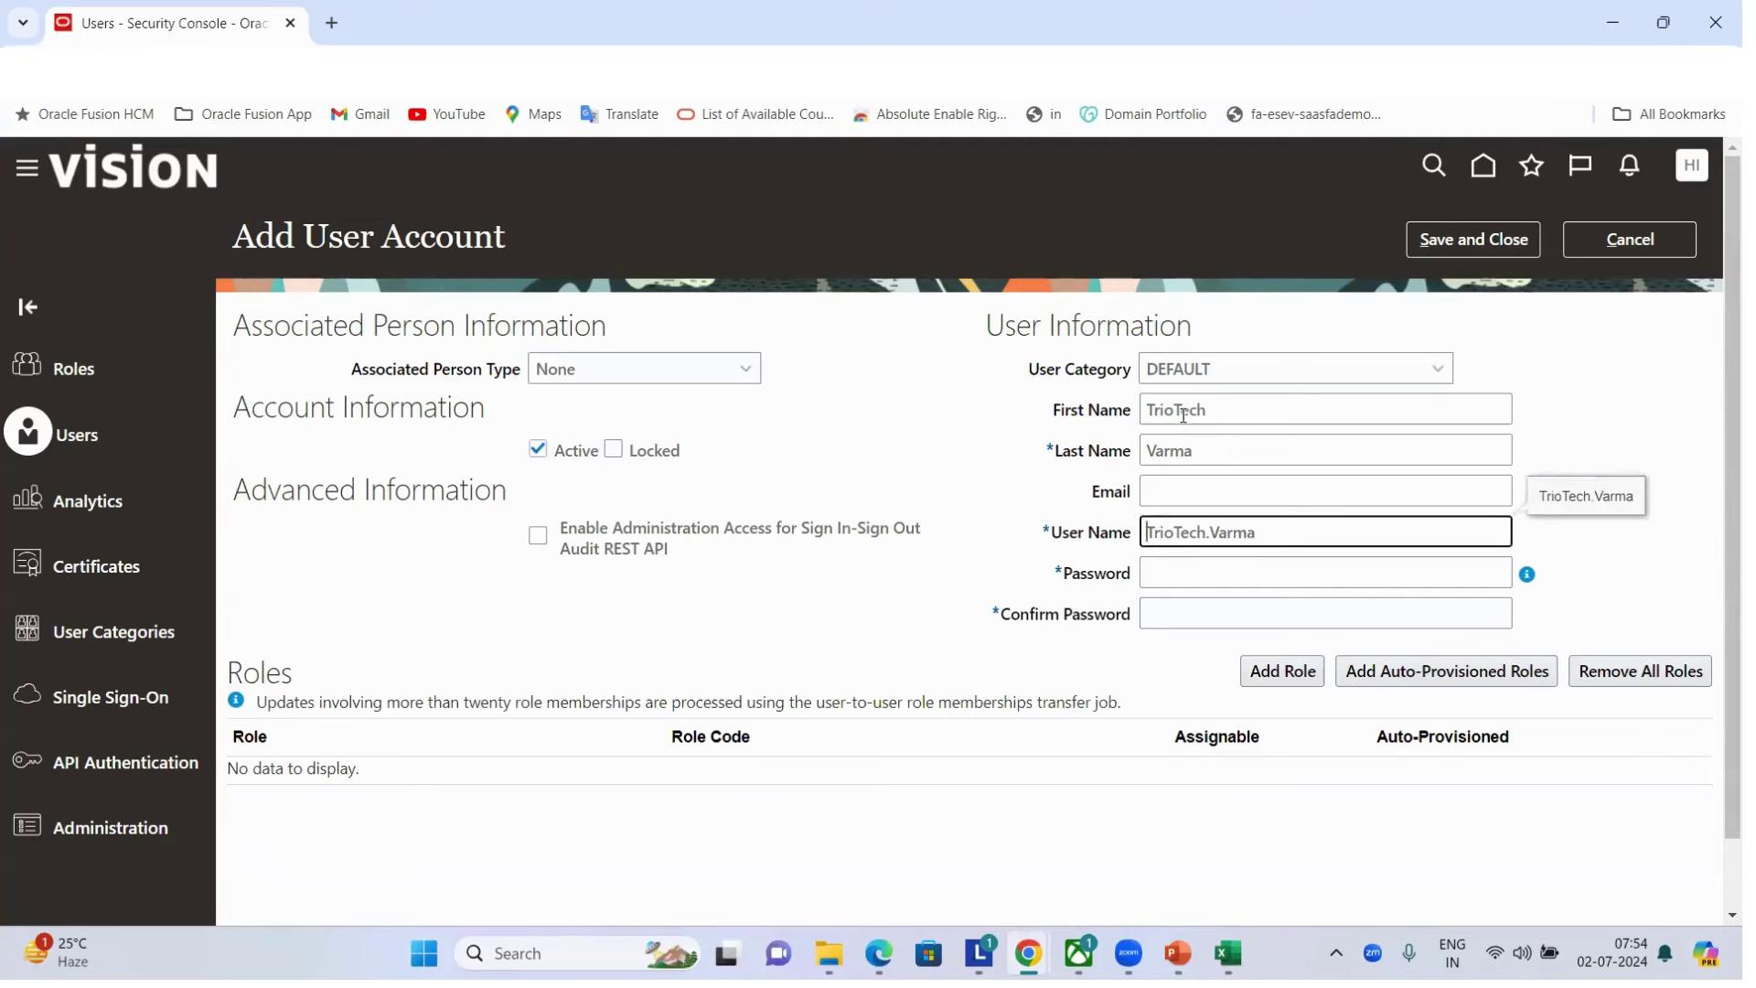
left_click_drag(1291, 532, 1143, 535)
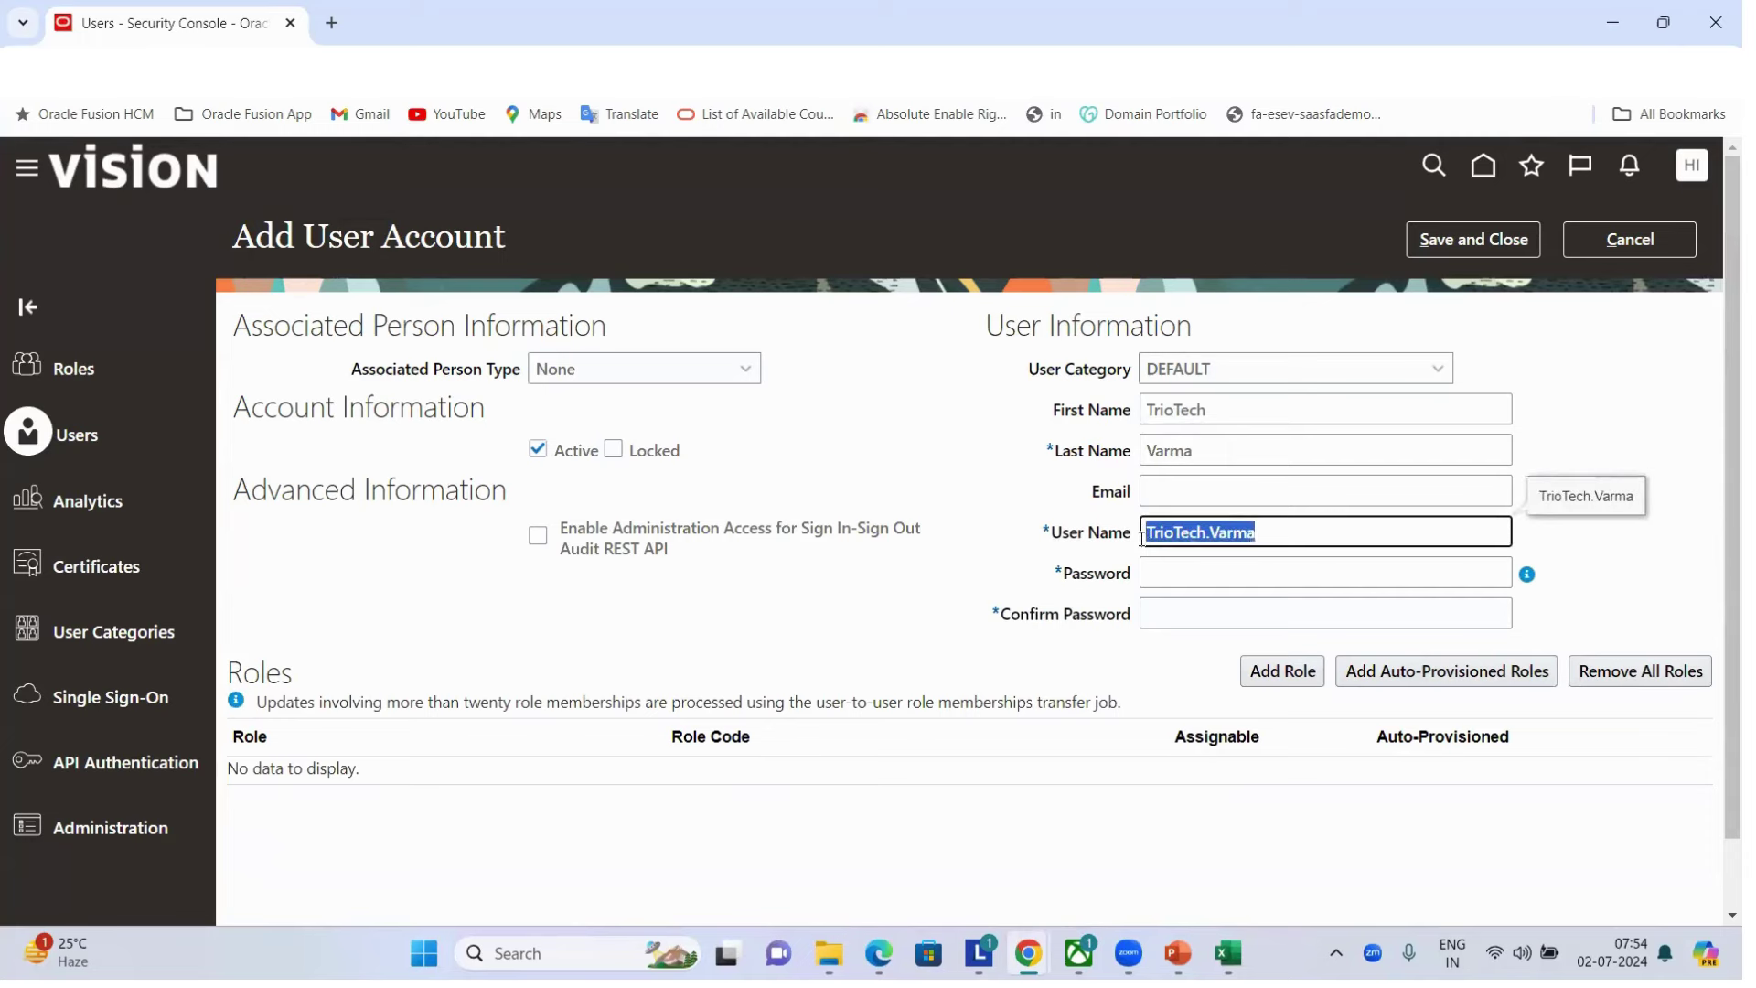
- Cancel the draft account from the Password field, returning to User Accounts
left_click(1165, 578)
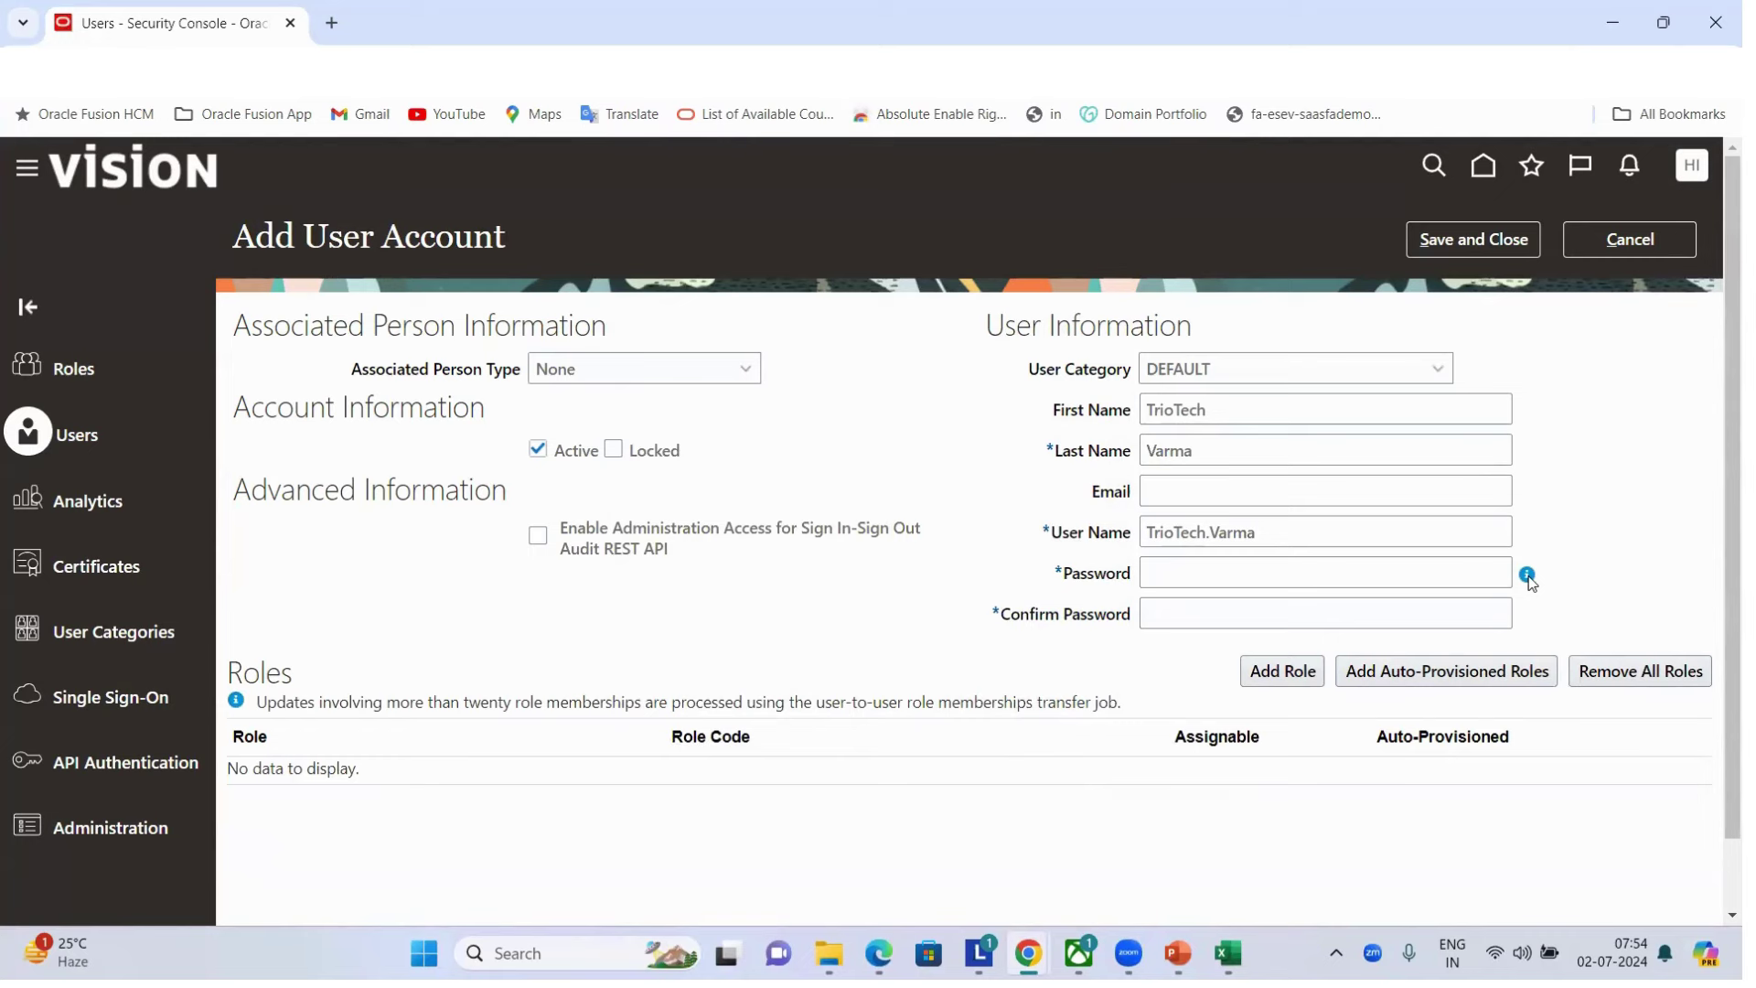
left_click(1527, 576)
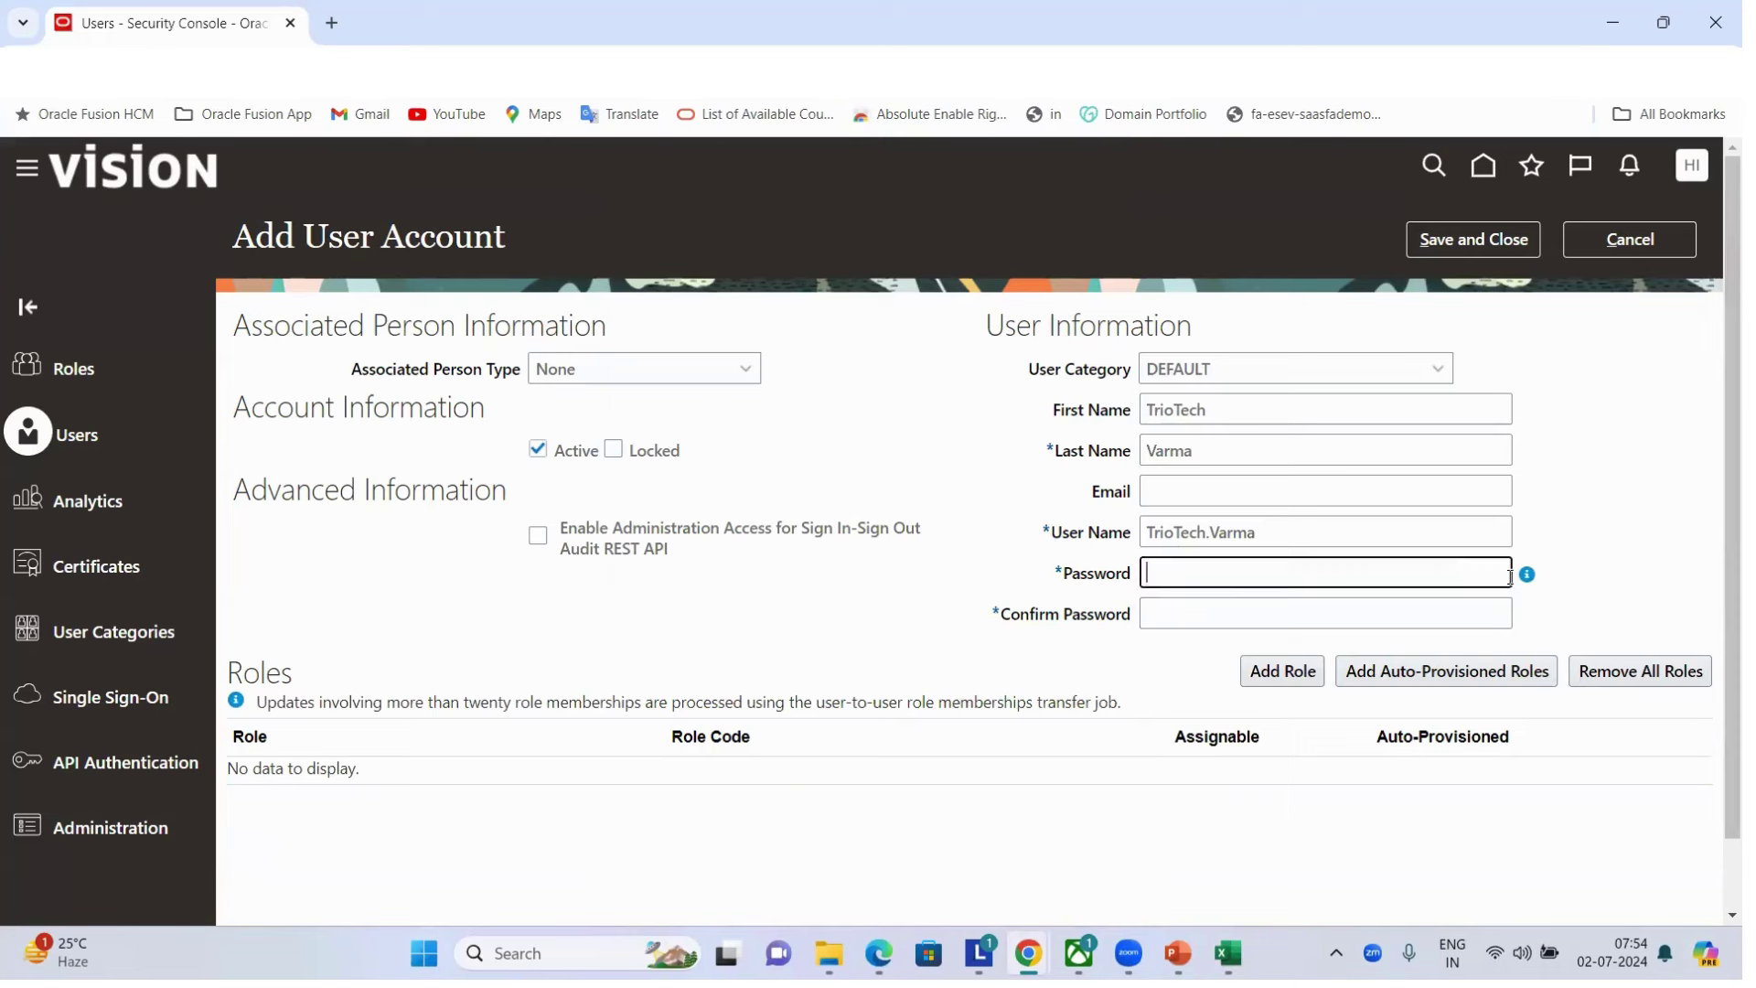
mouse_move(1527, 578)
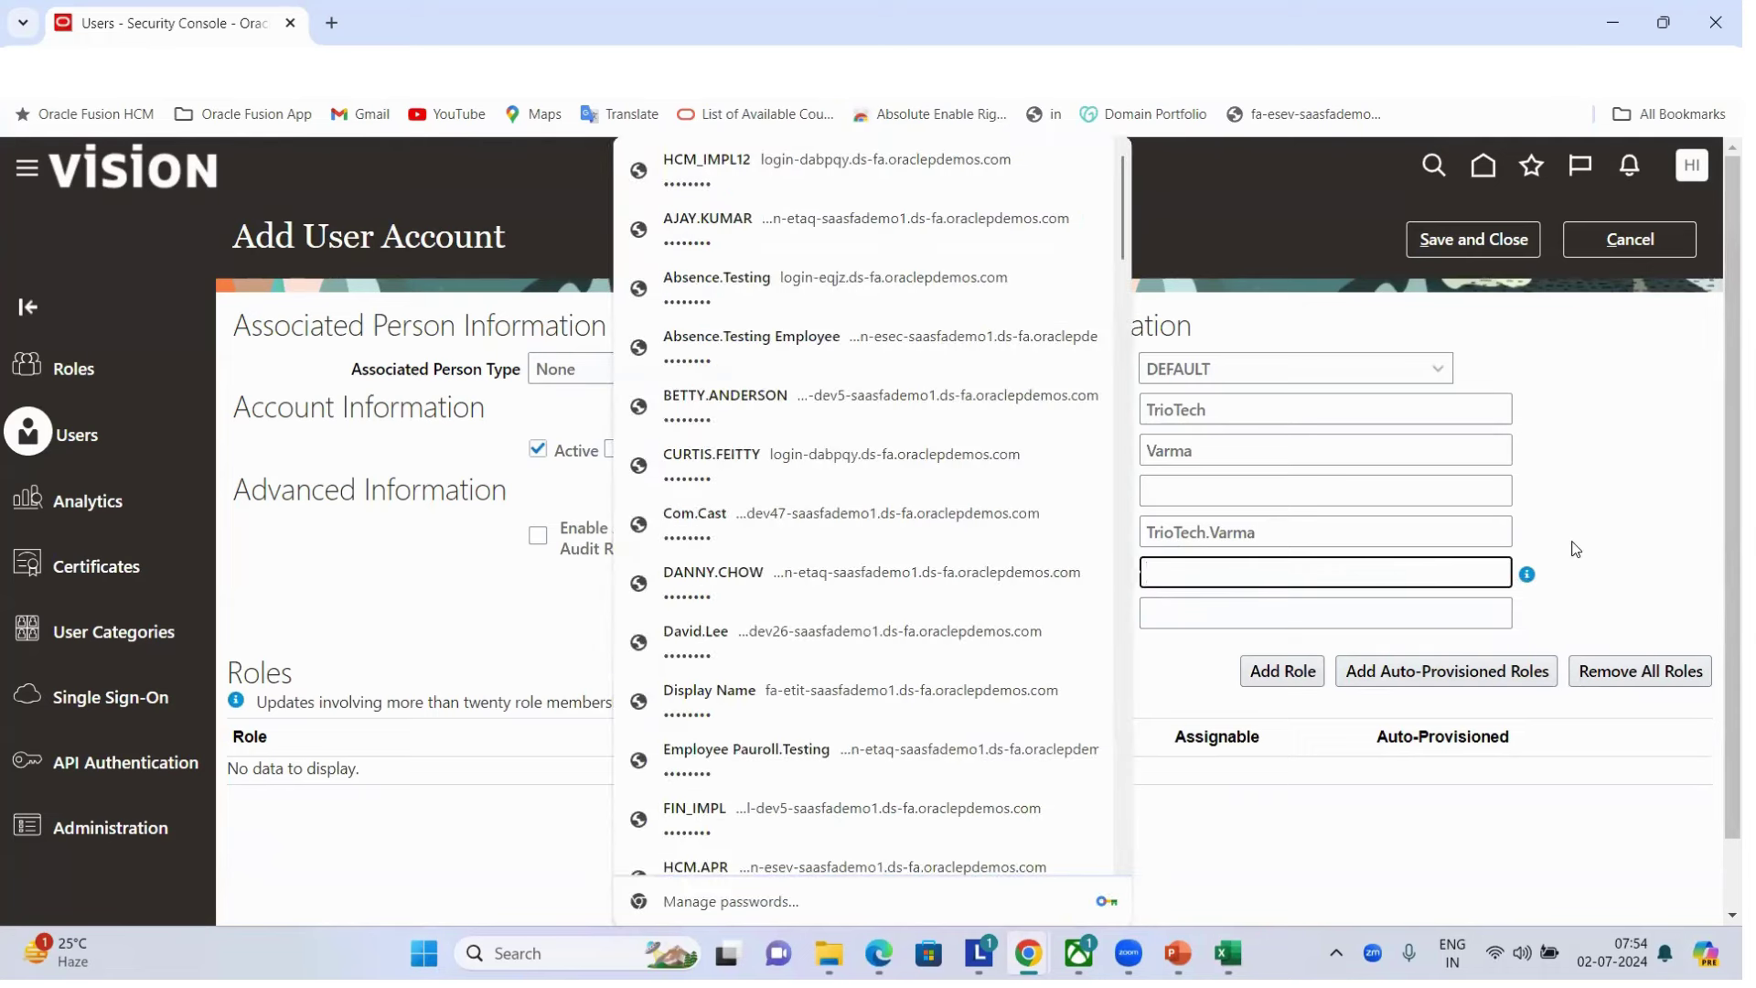
left_click(1621, 239)
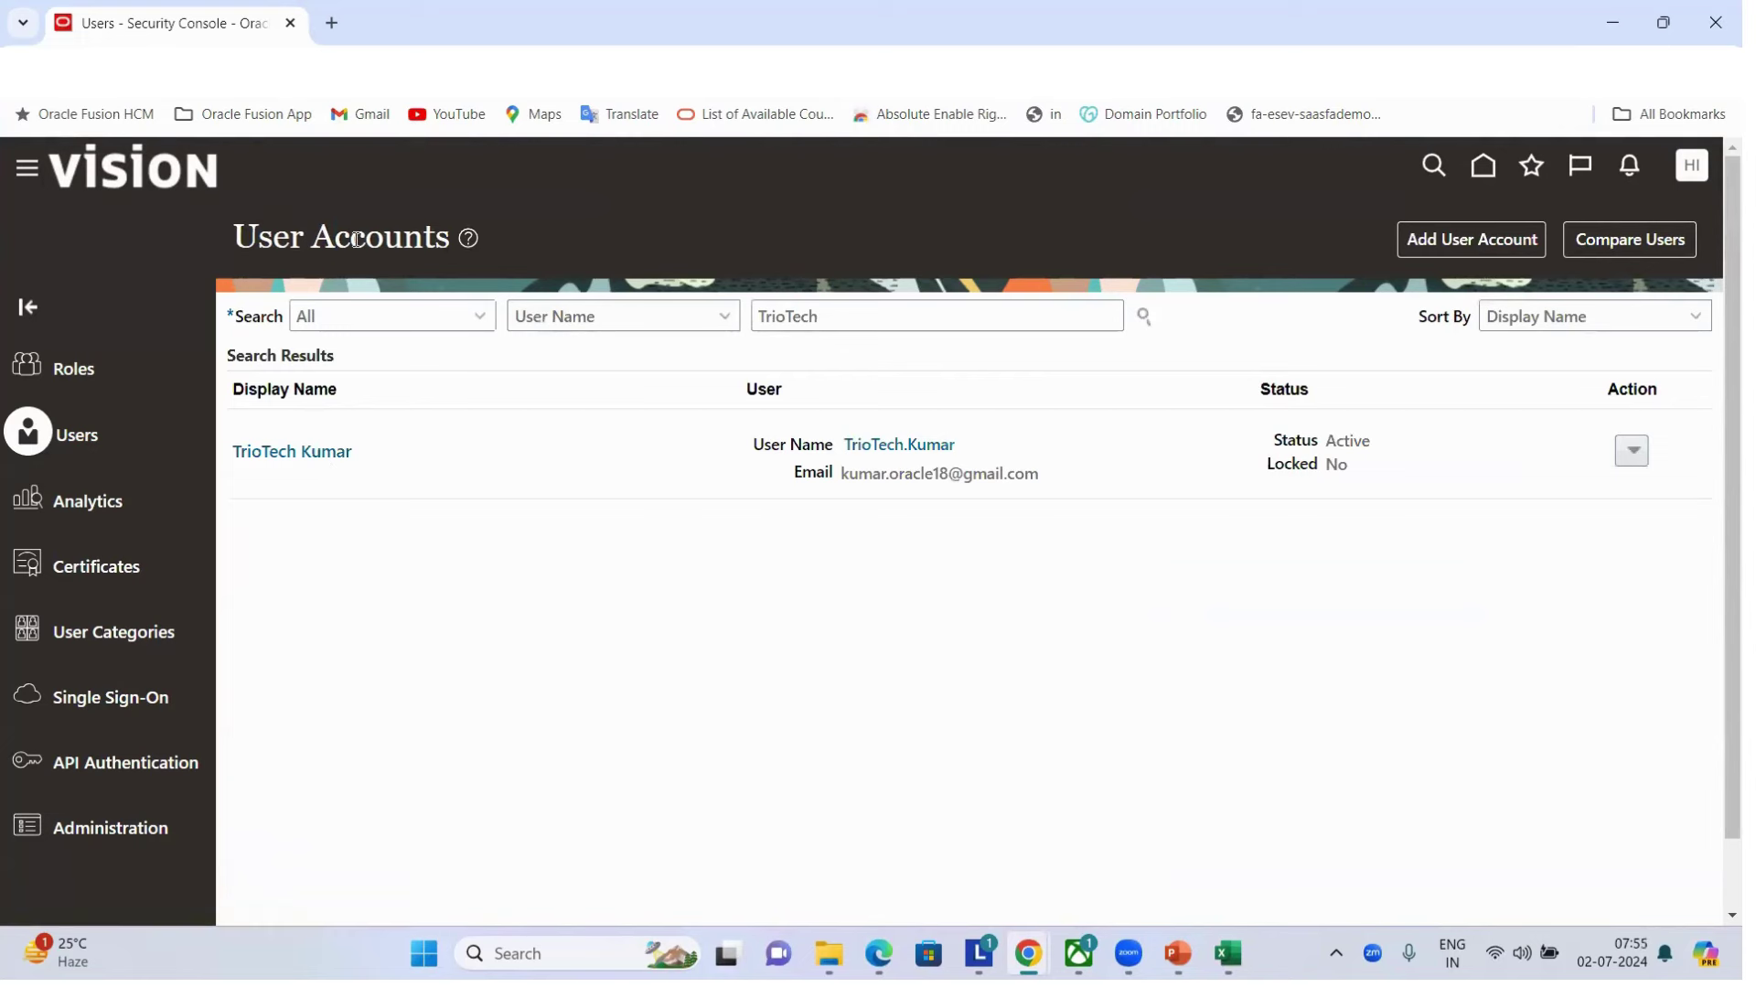
left_click_drag(340, 264, 389, 425)
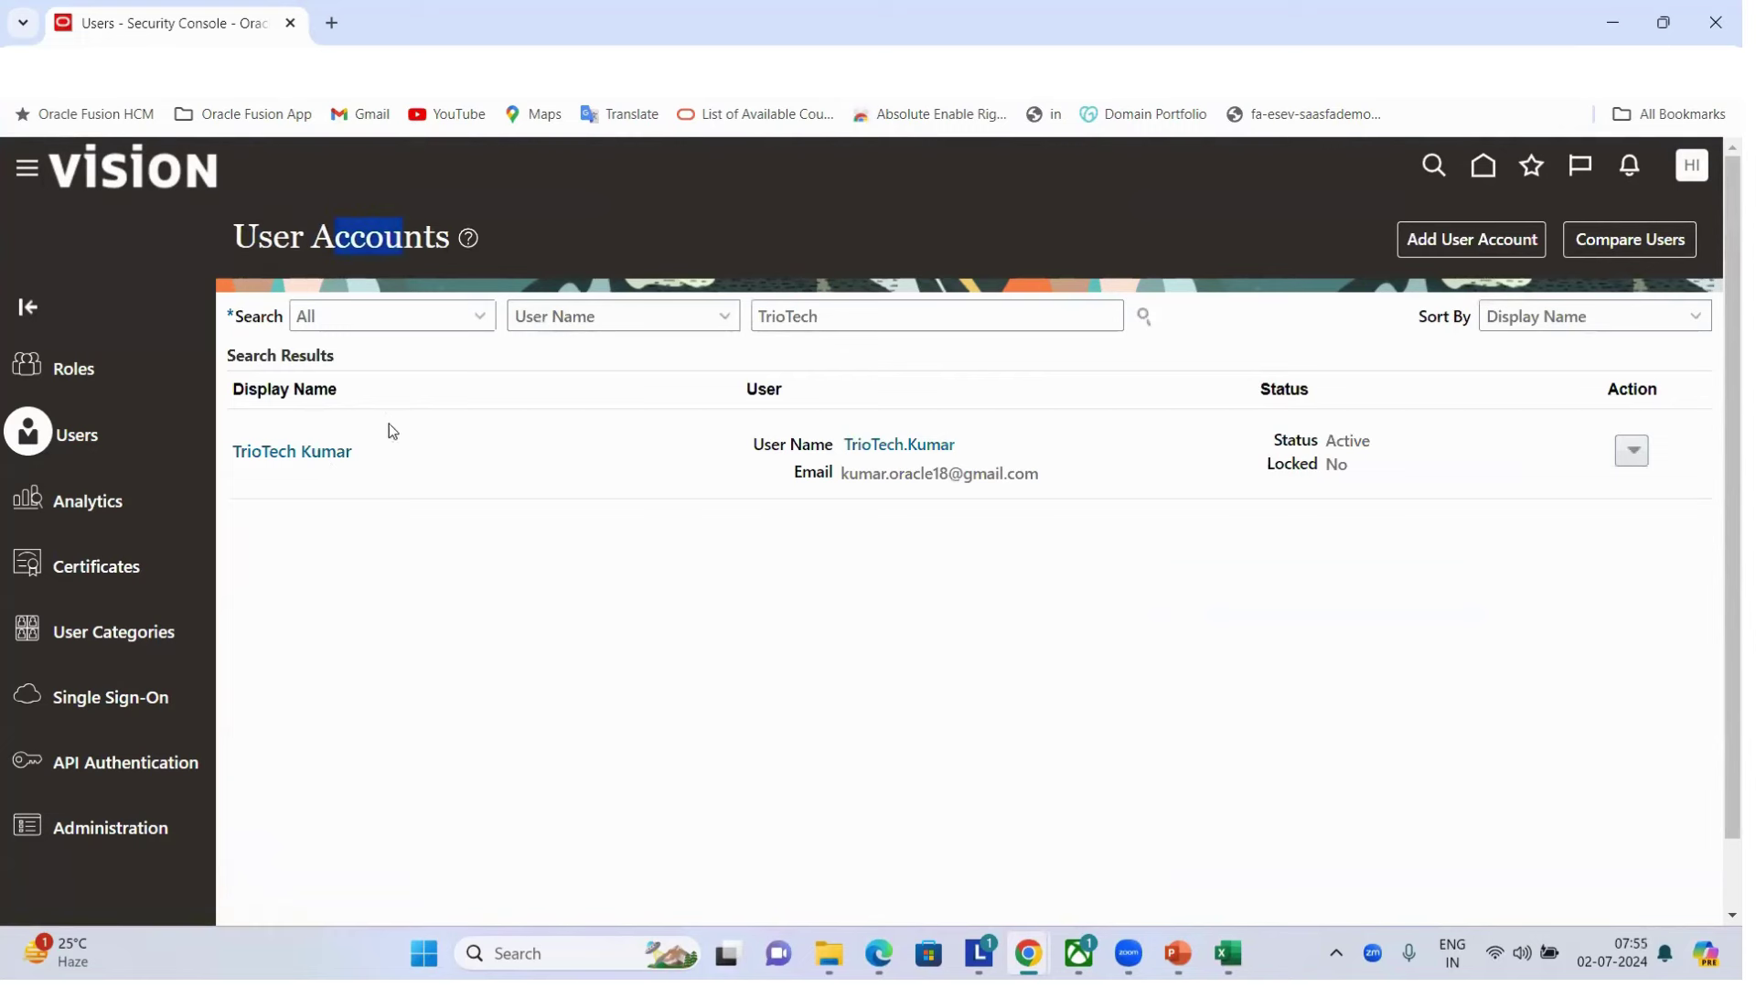
left_click(319, 454)
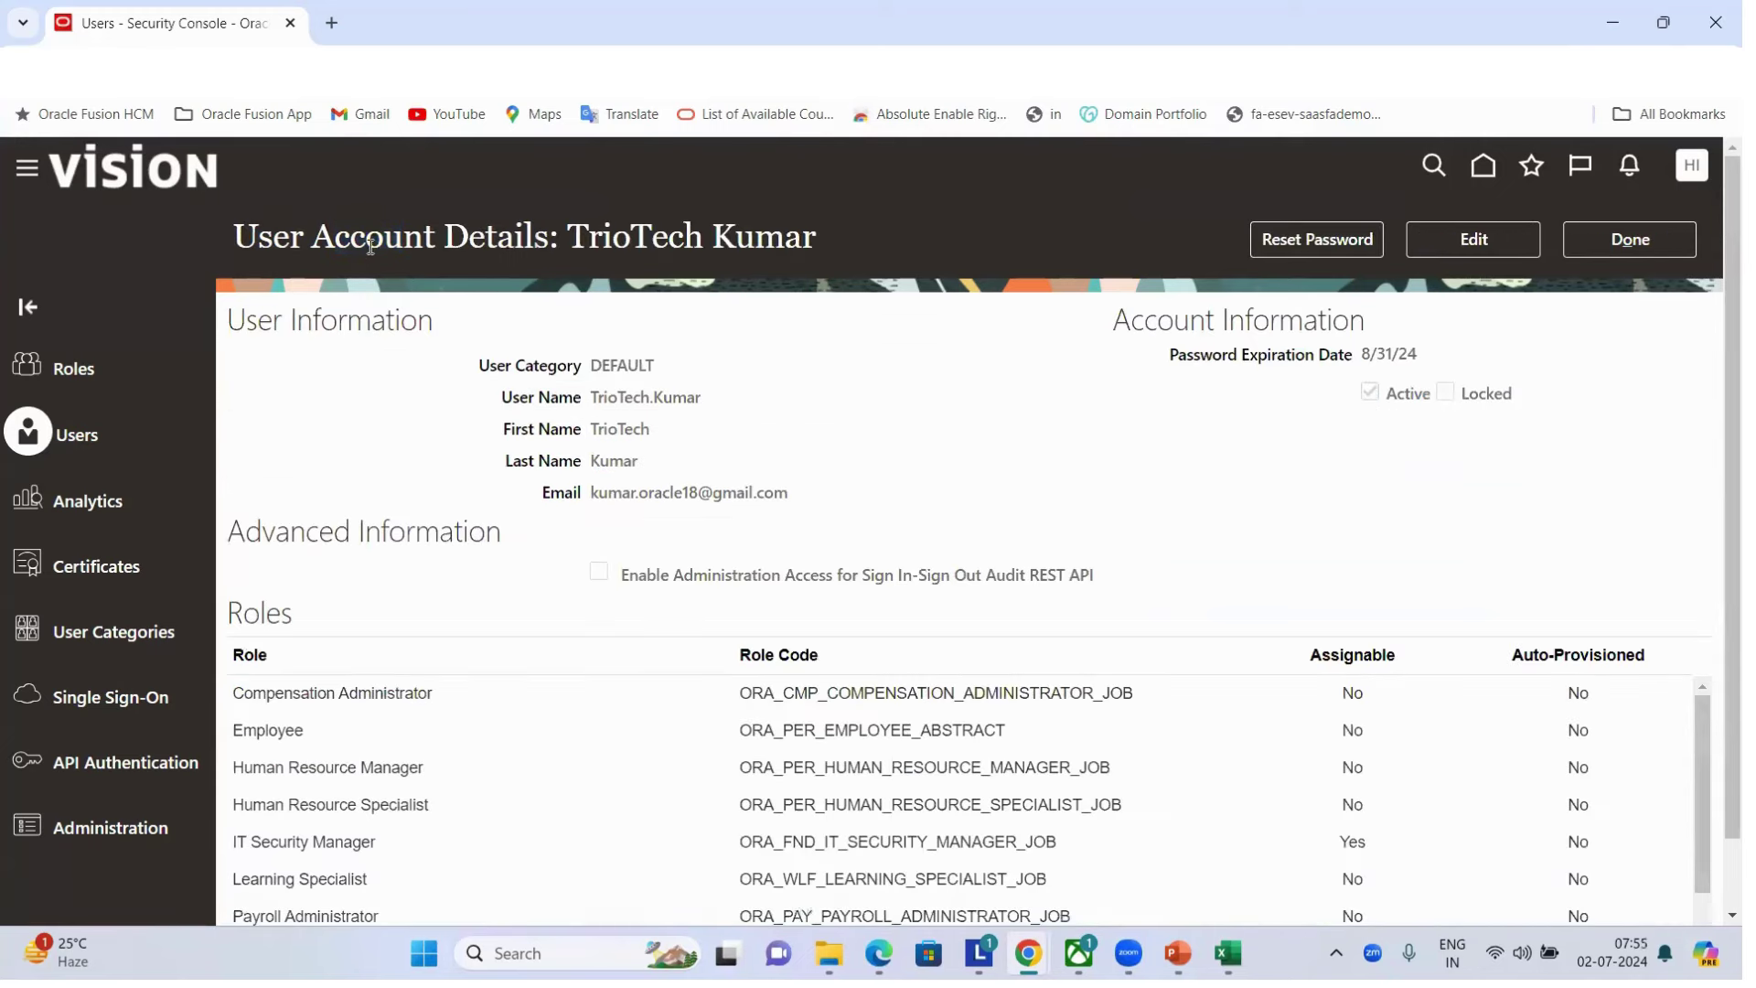
left_click_drag(366, 236, 611, 232)
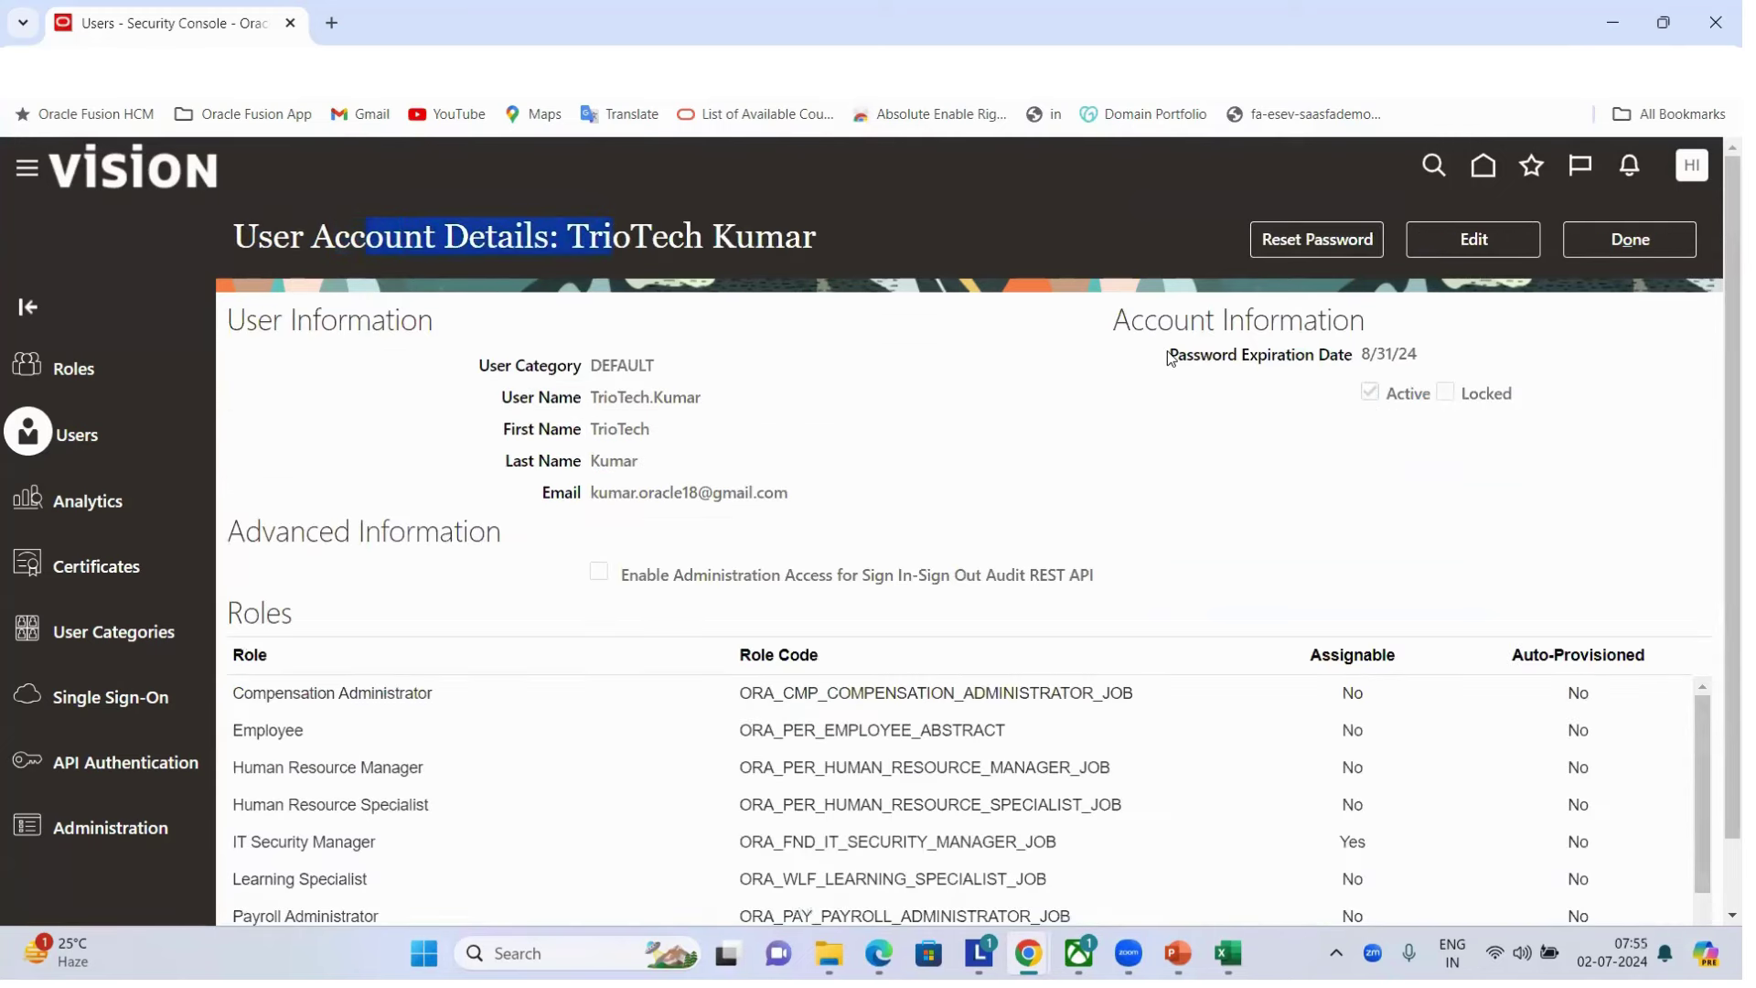
left_click_drag(1169, 354, 1354, 357)
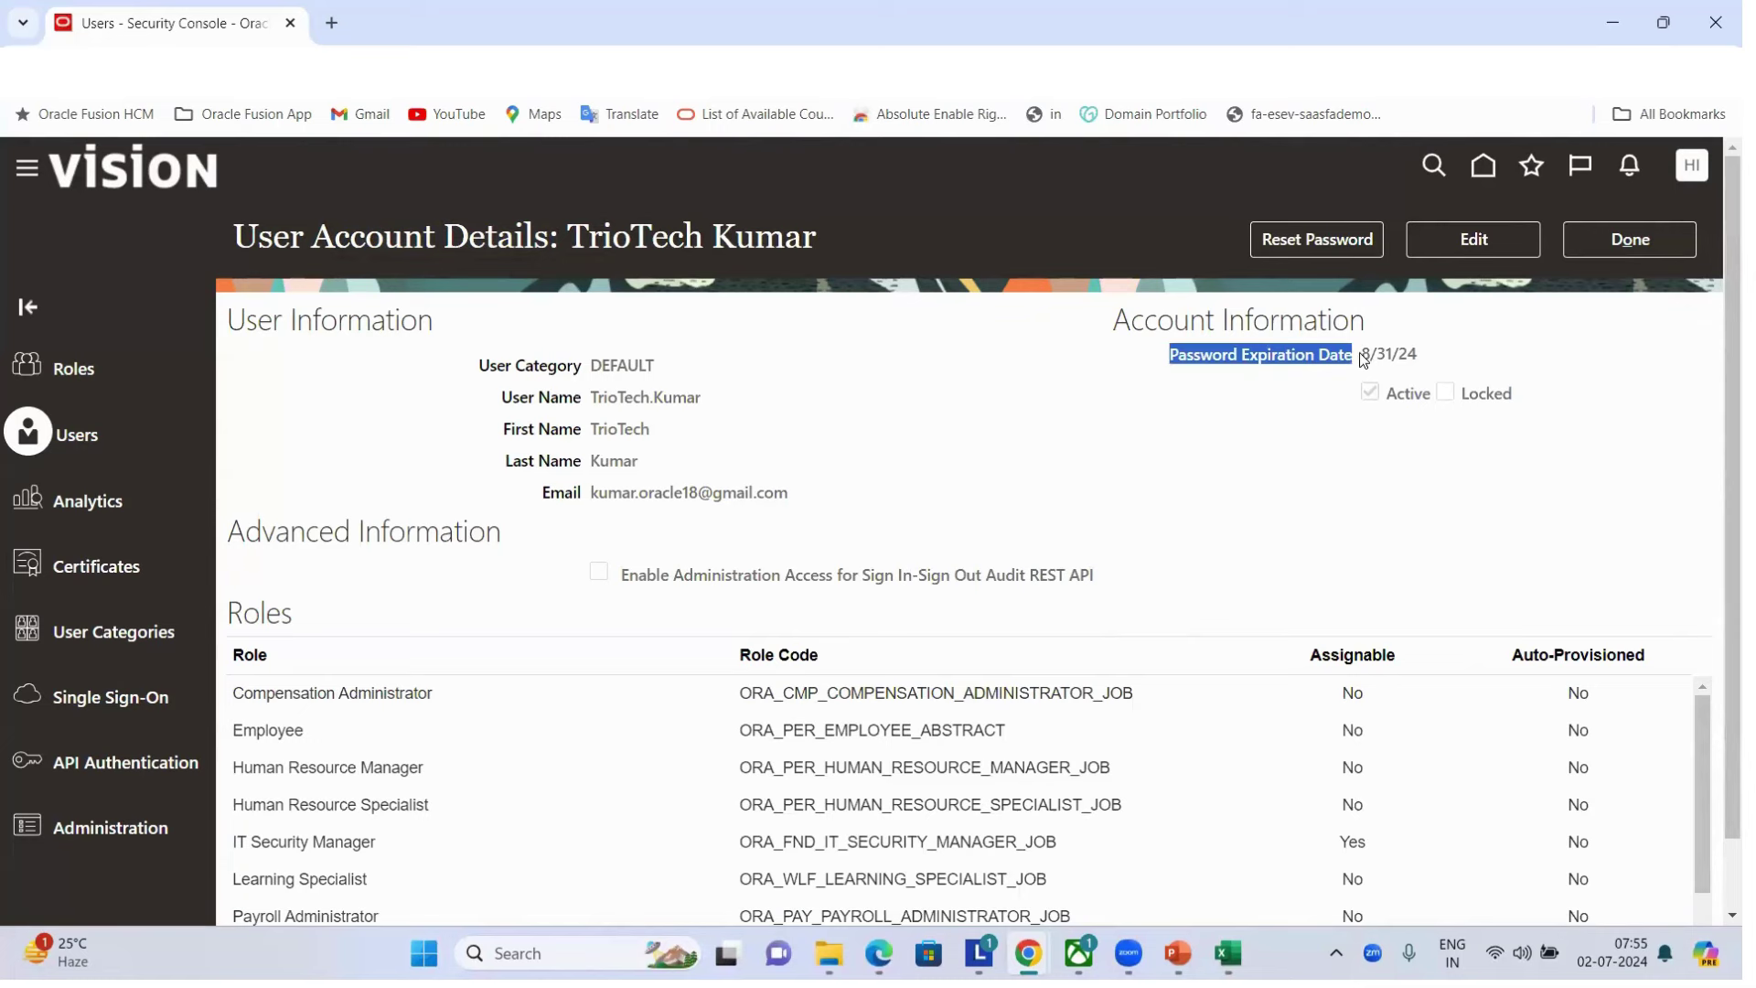
left_click(1364, 355)
left_click_drag(1362, 354, 1427, 354)
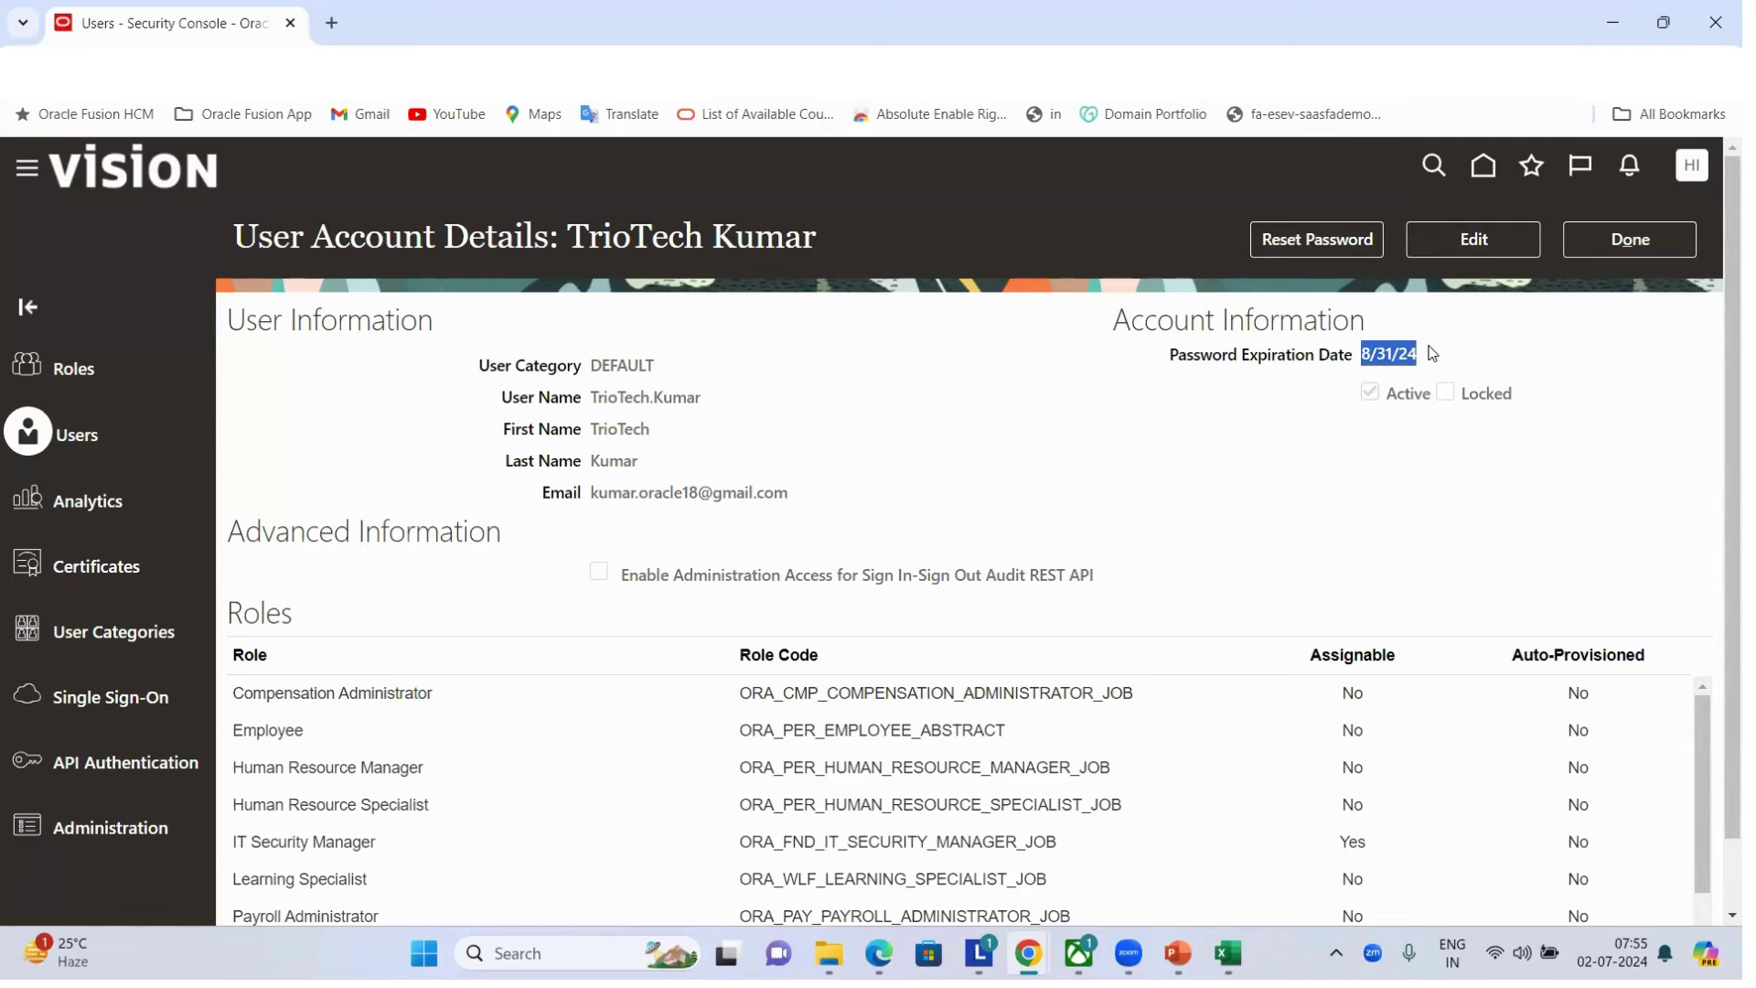
double_click(551, 401)
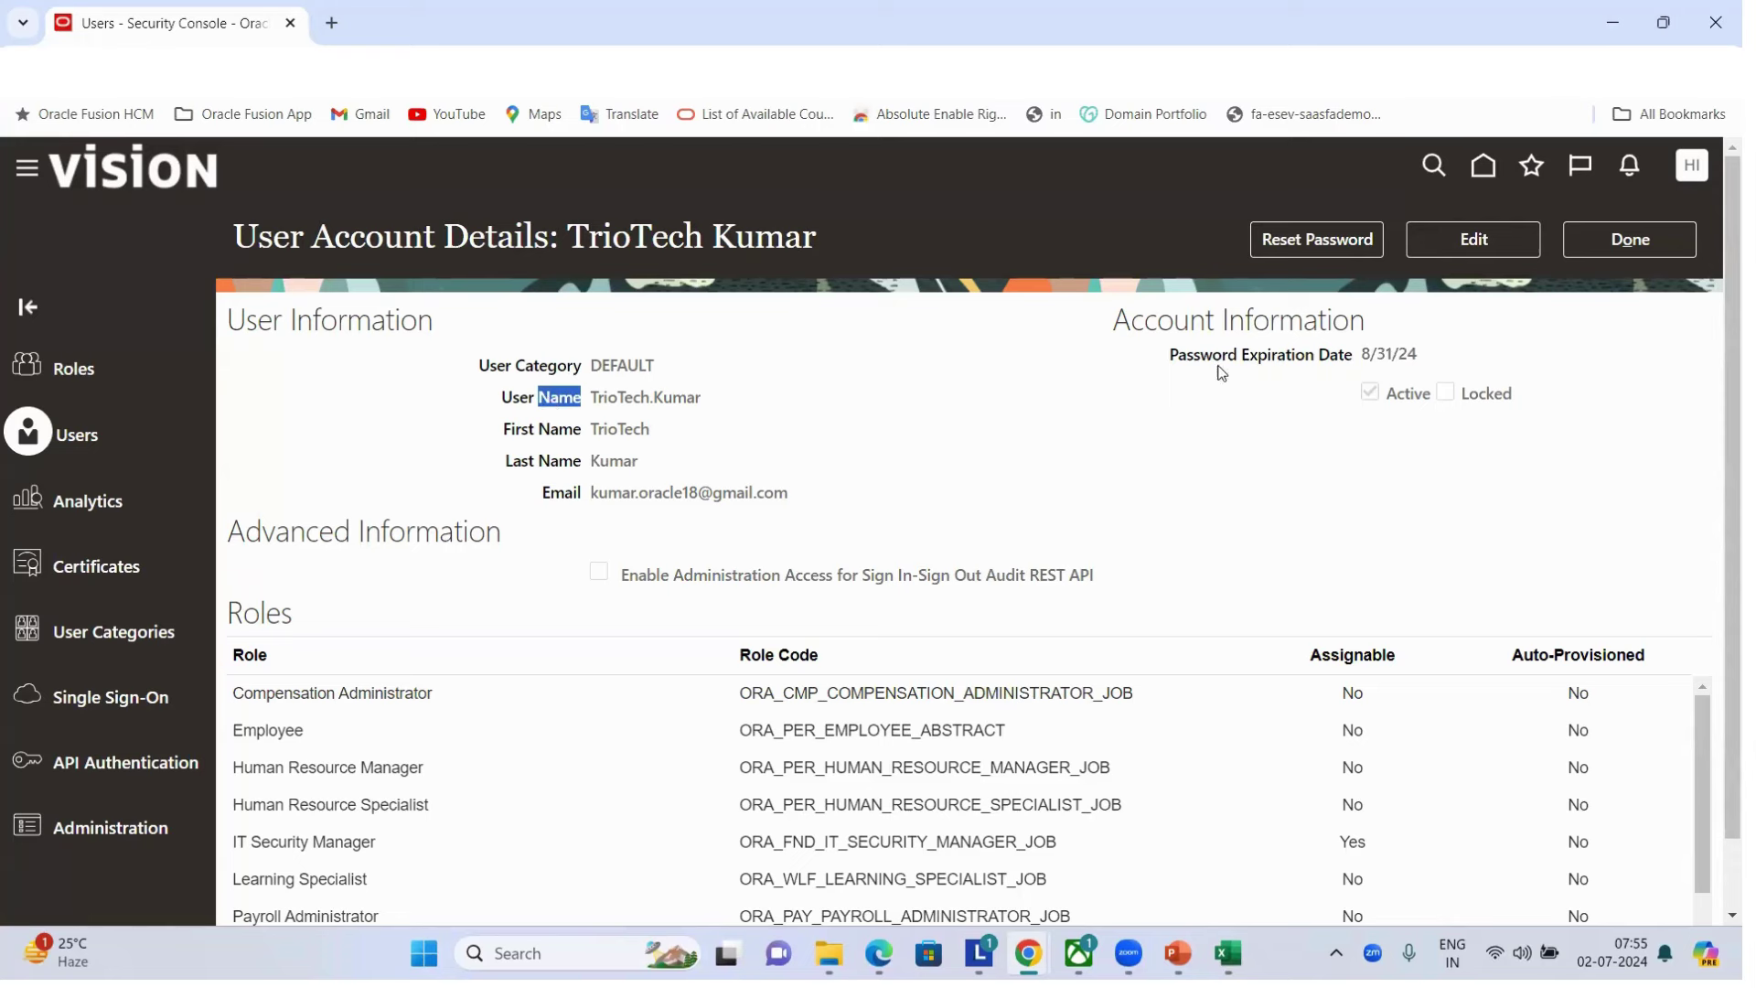
double_click(1262, 356)
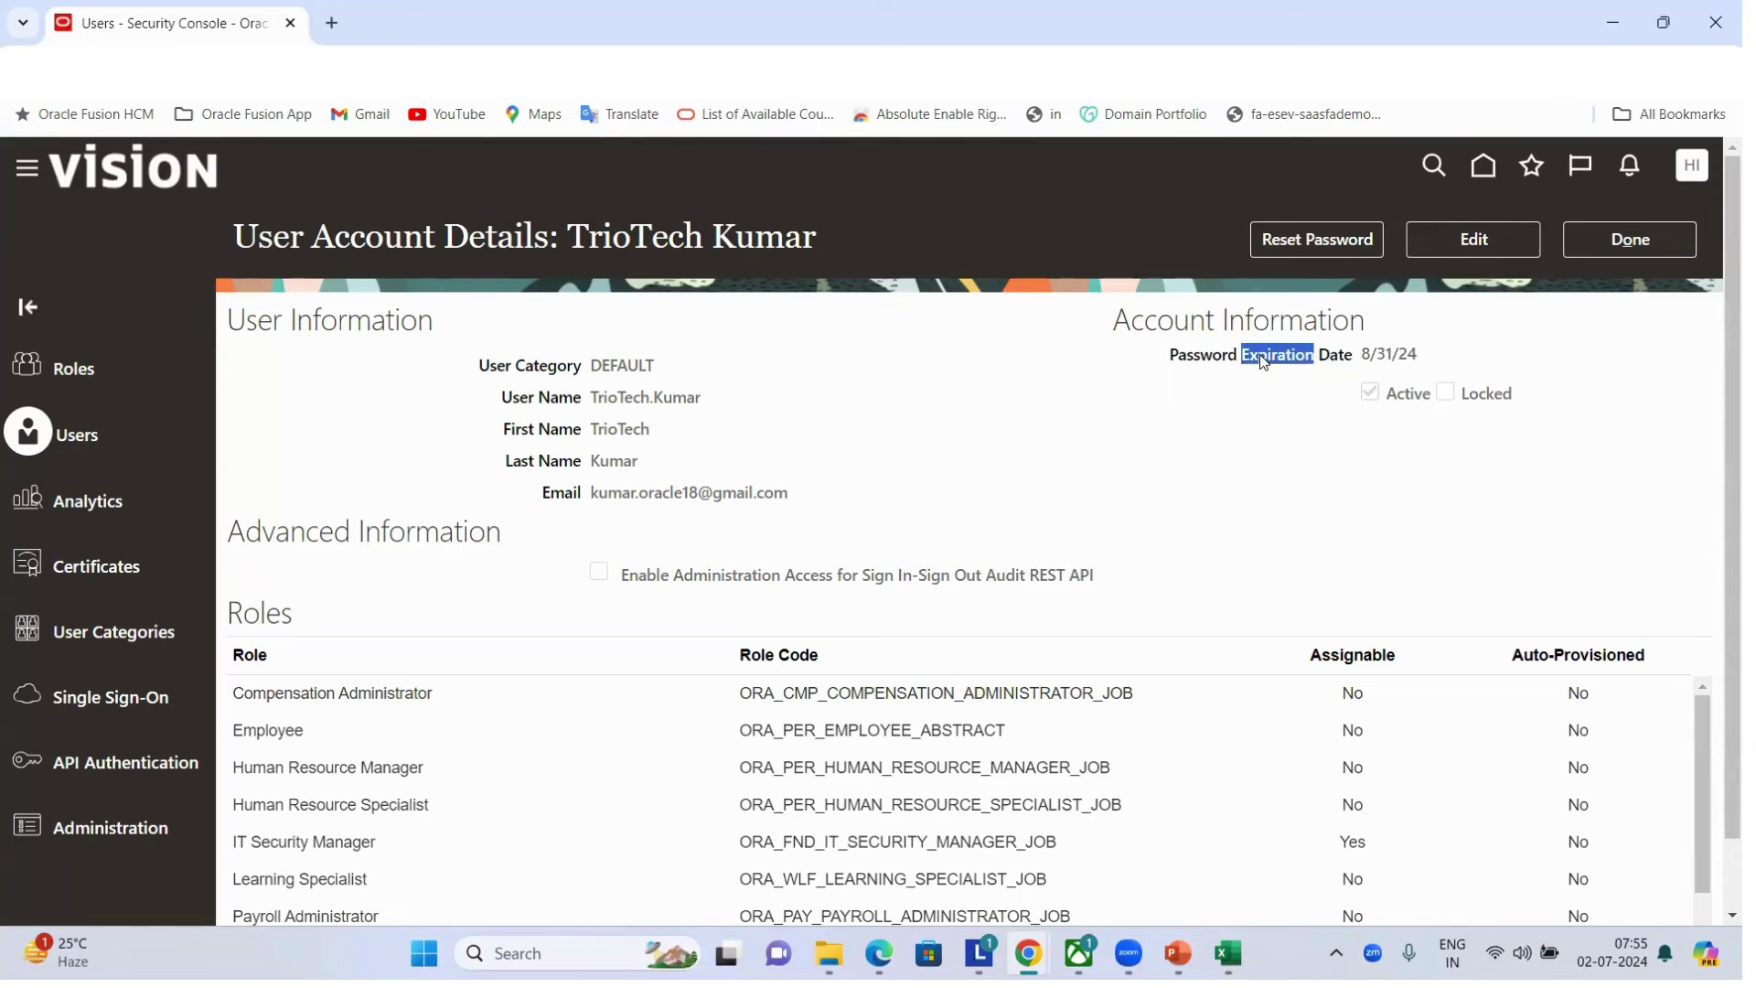
mouse_move(1230, 951)
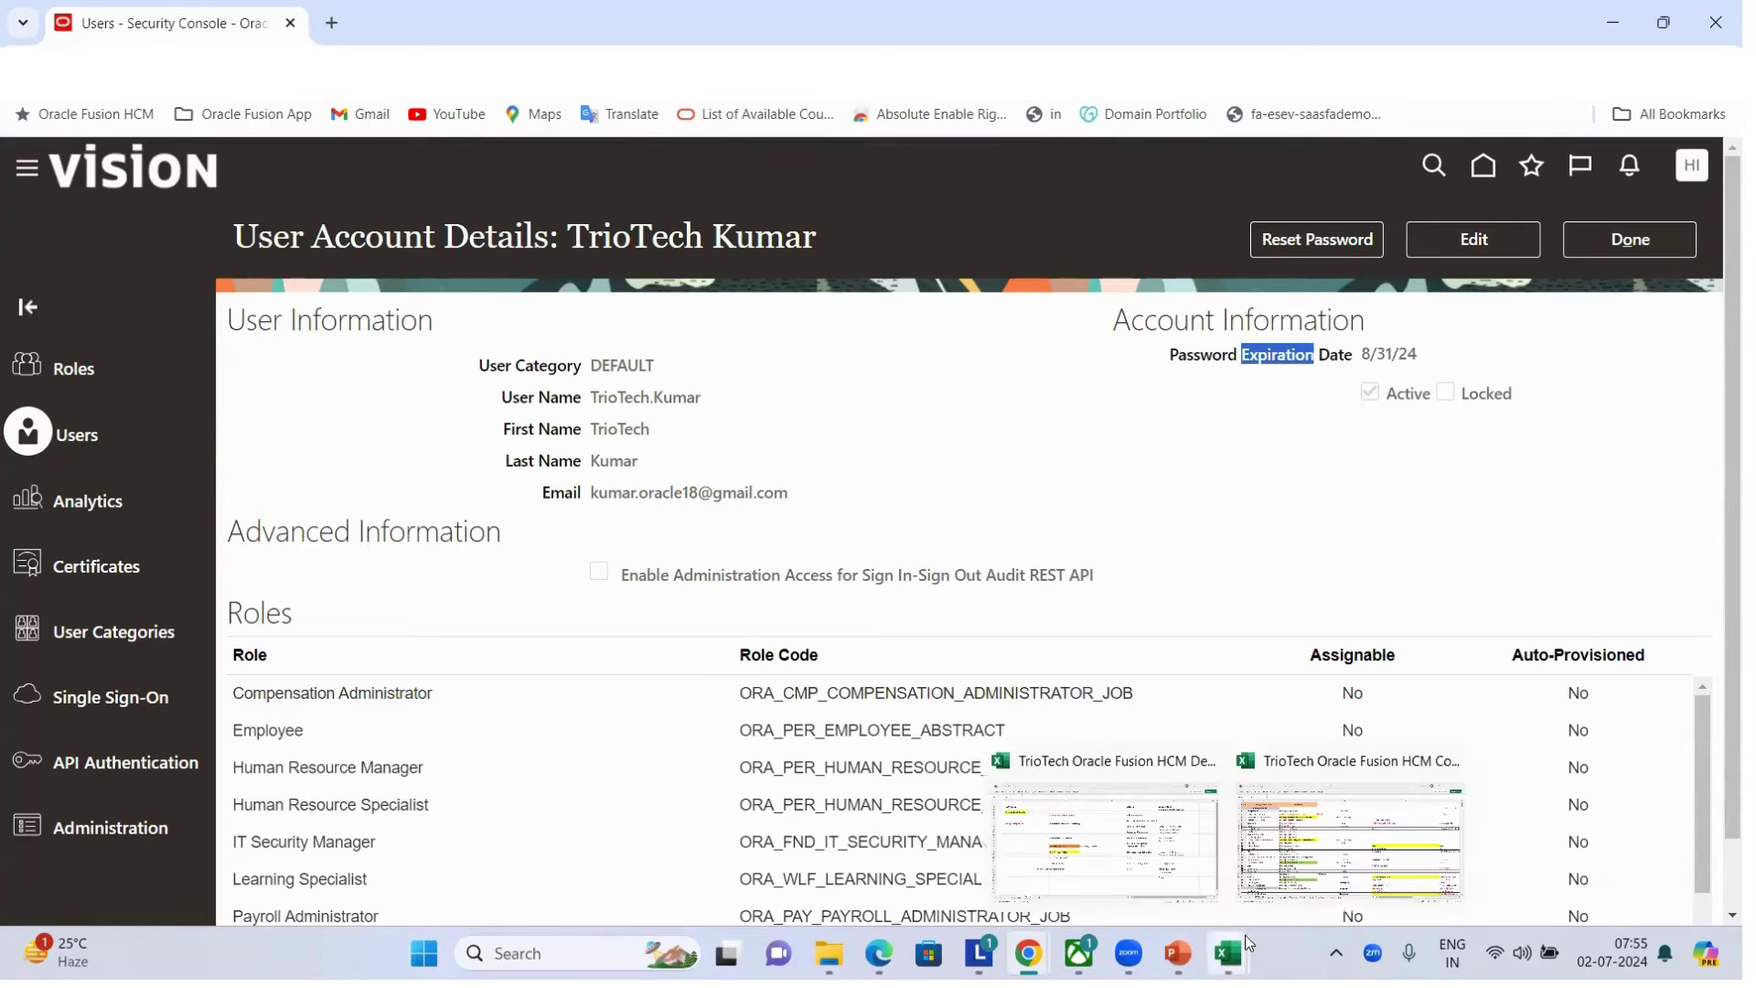
- Copy the User Account Rules heading from E18, then review the E20 and E22 notes
left_click(1158, 838)
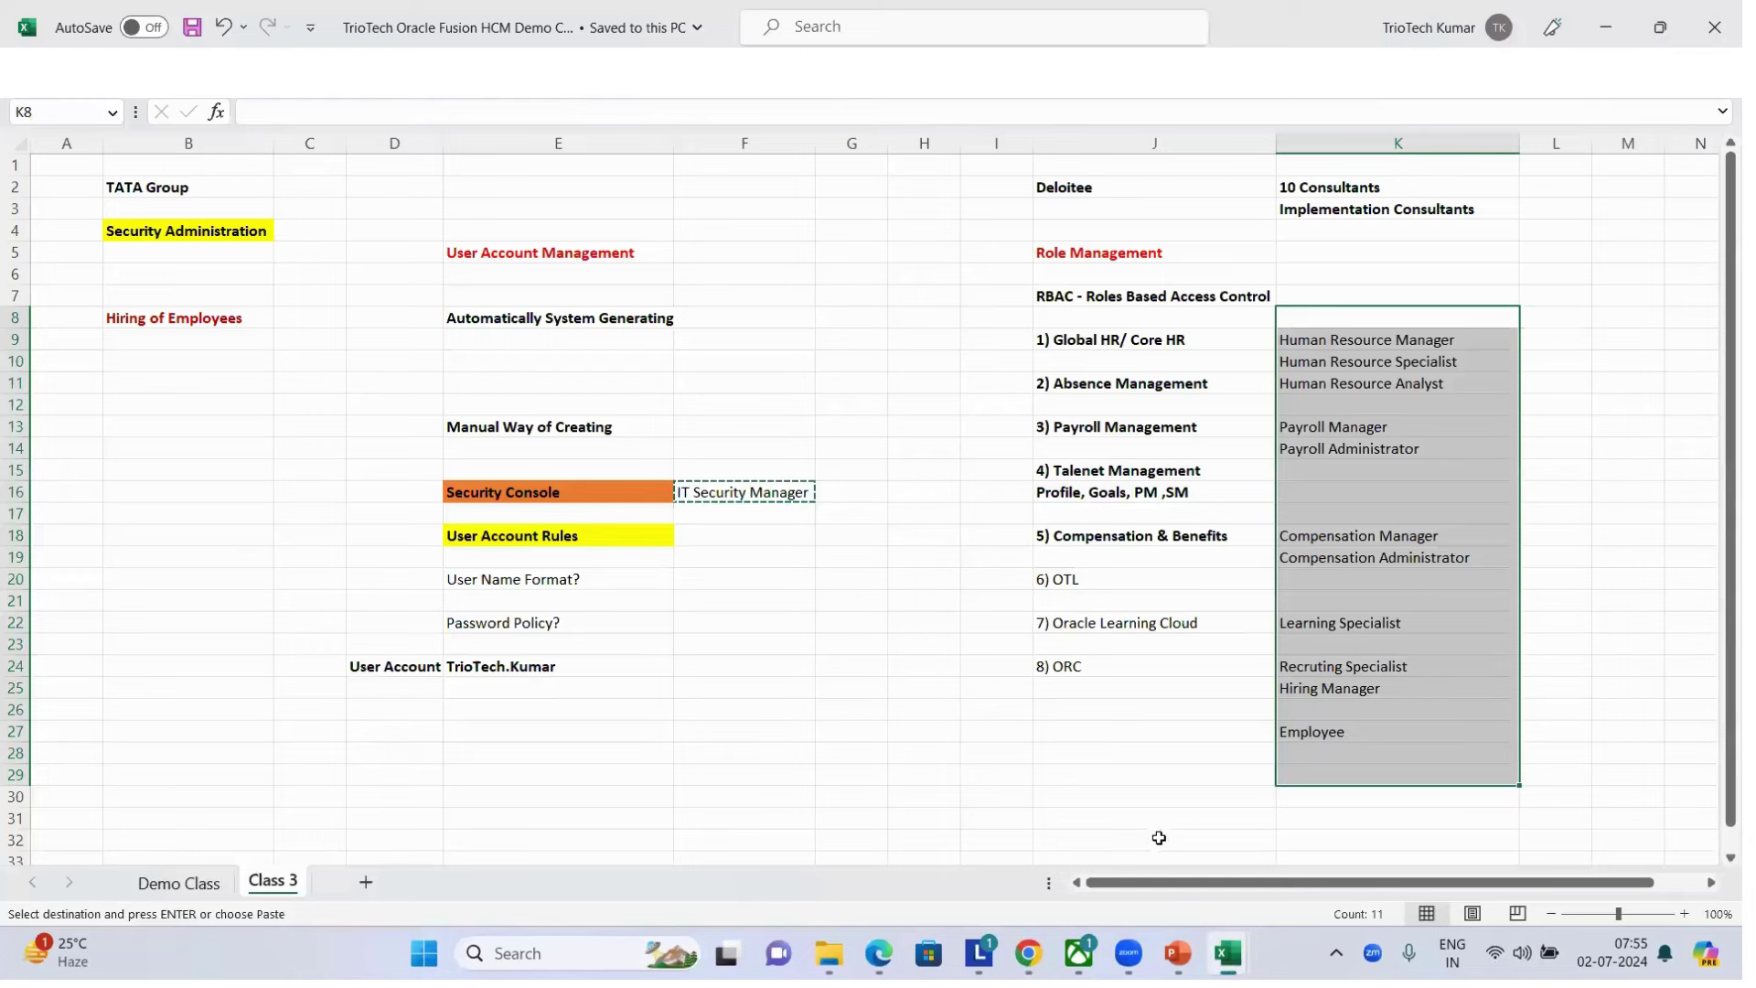
left_click(471, 729)
key("Escape")
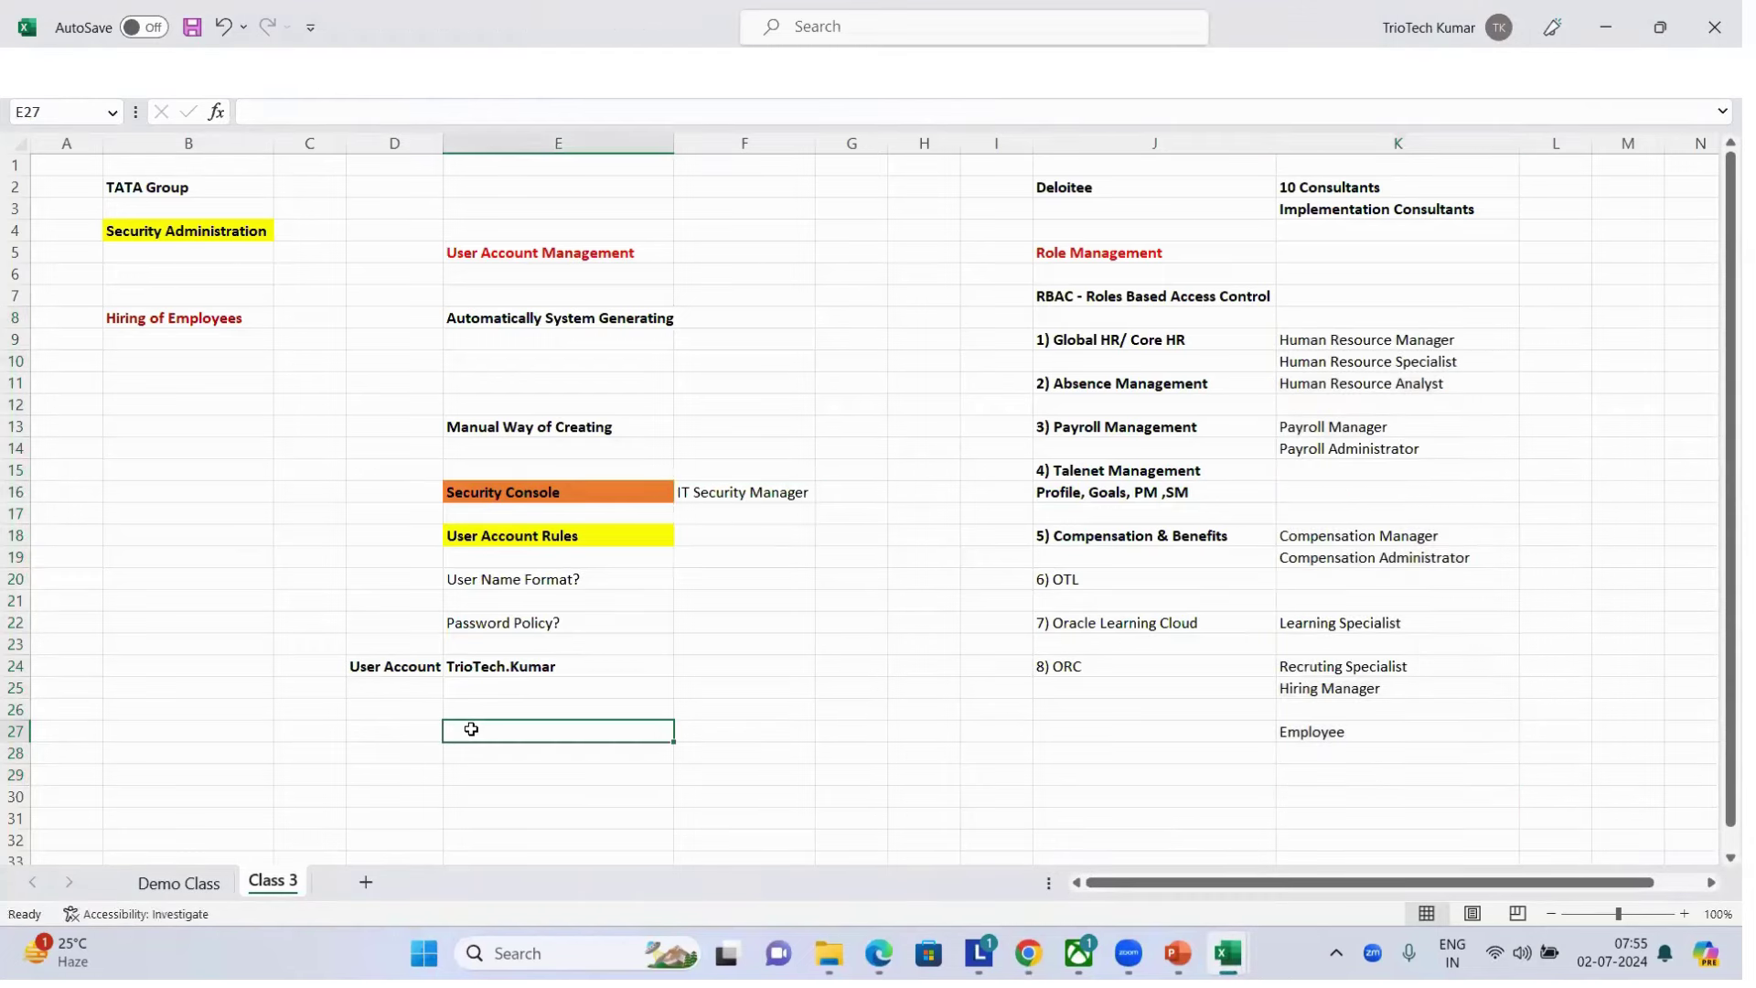
left_click(538, 543)
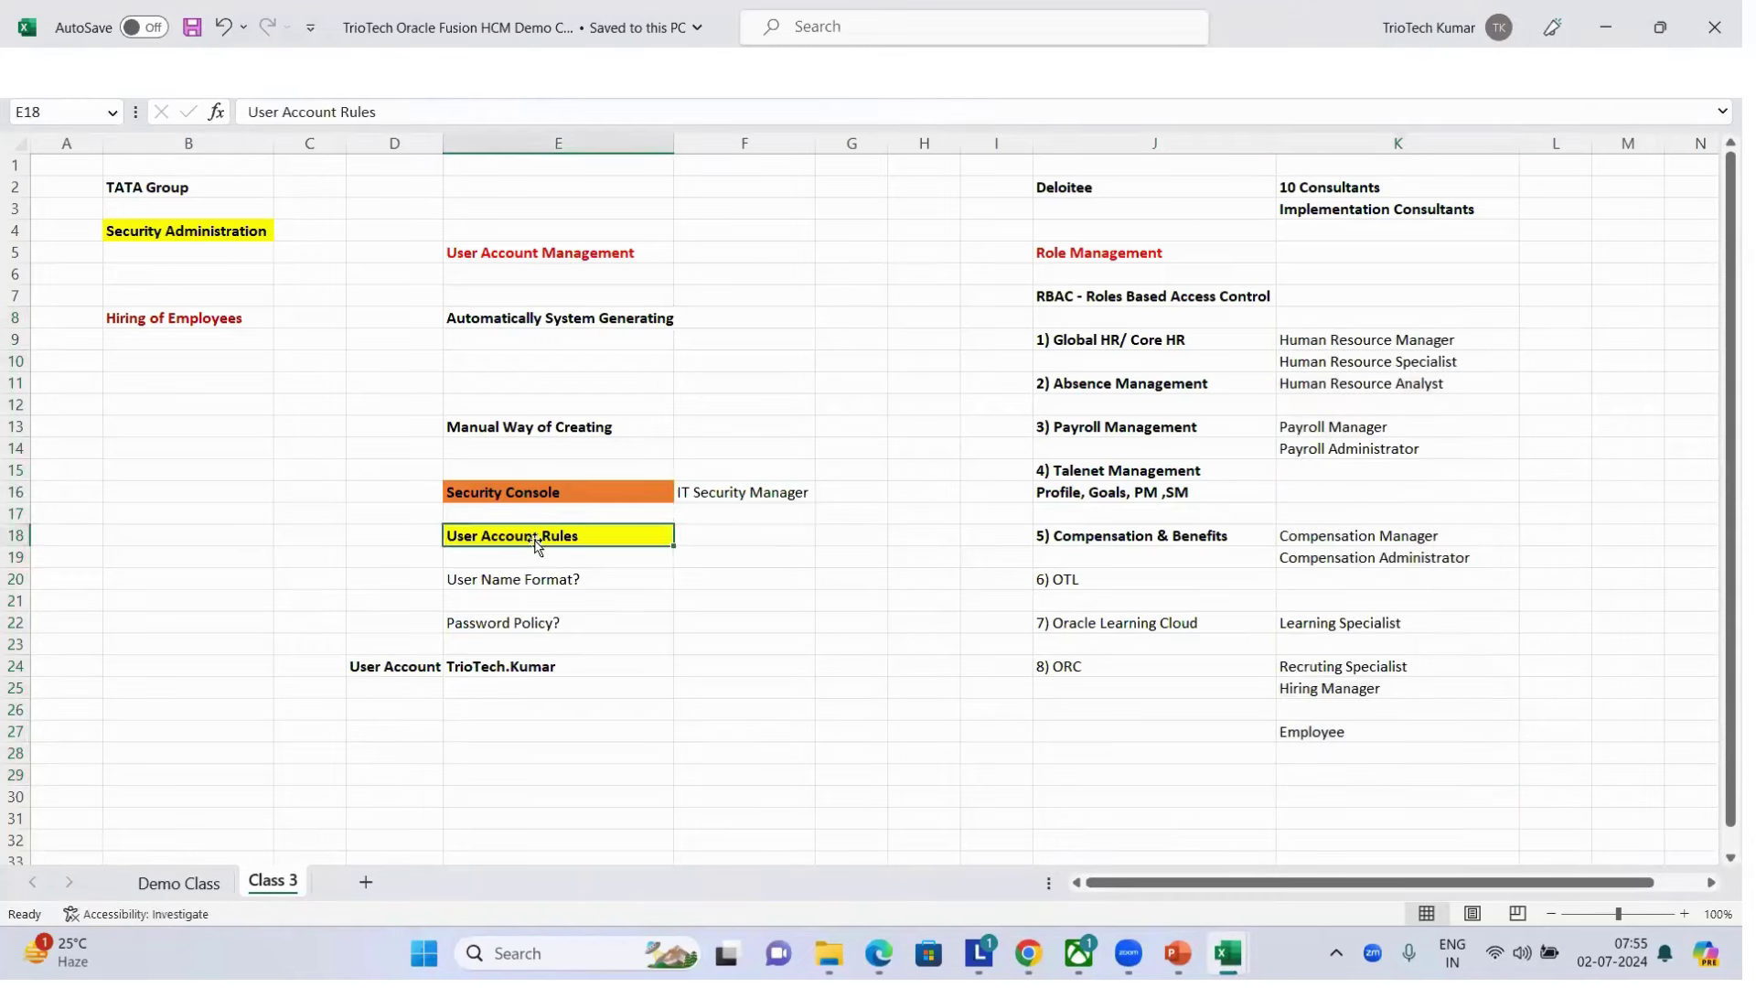
key("ctrl+c")
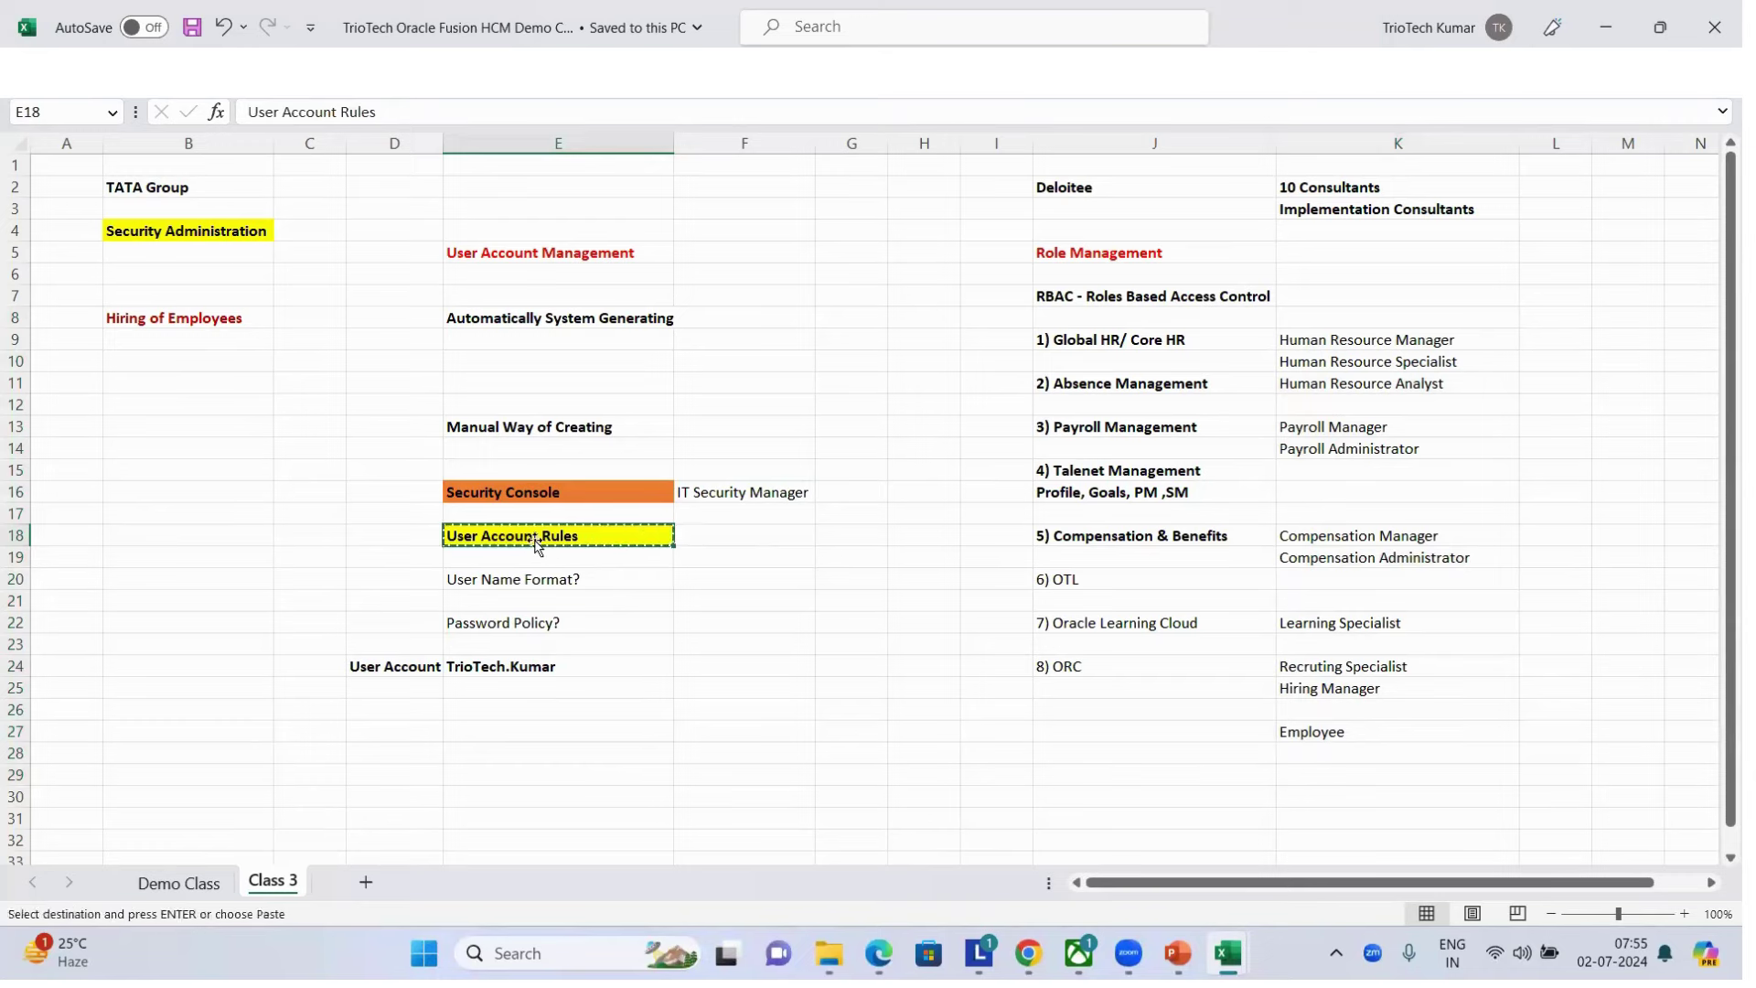
left_click(545, 581)
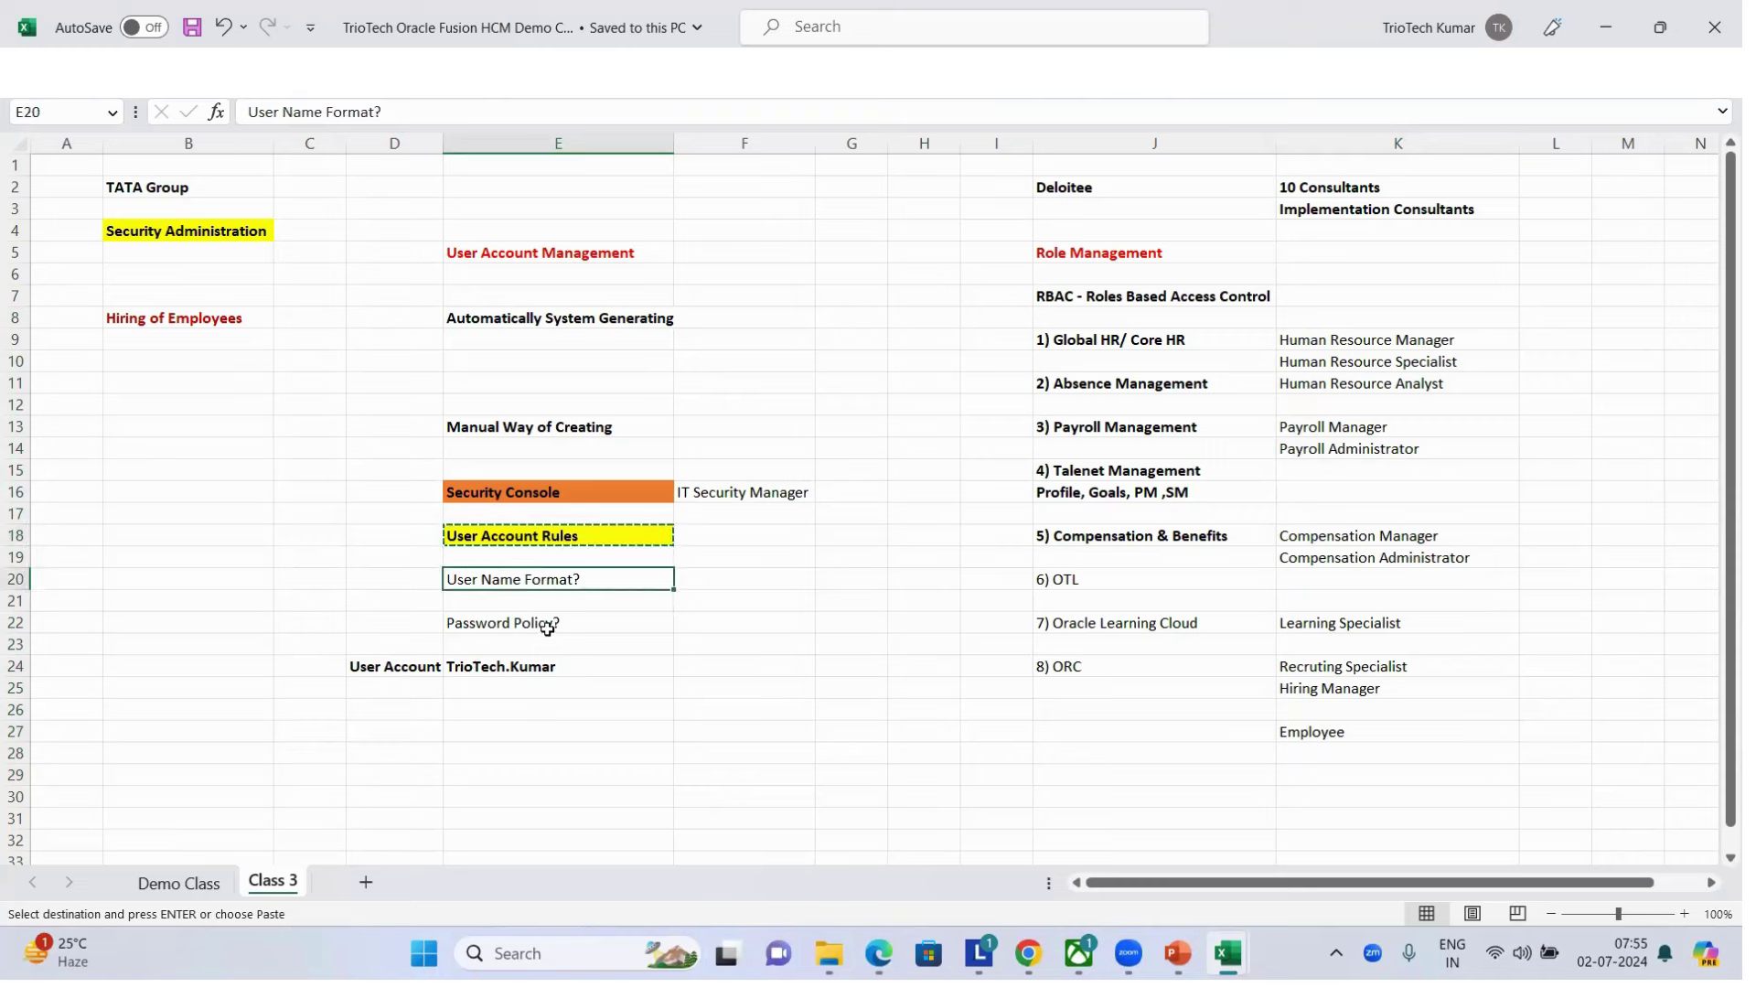
left_click(547, 626)
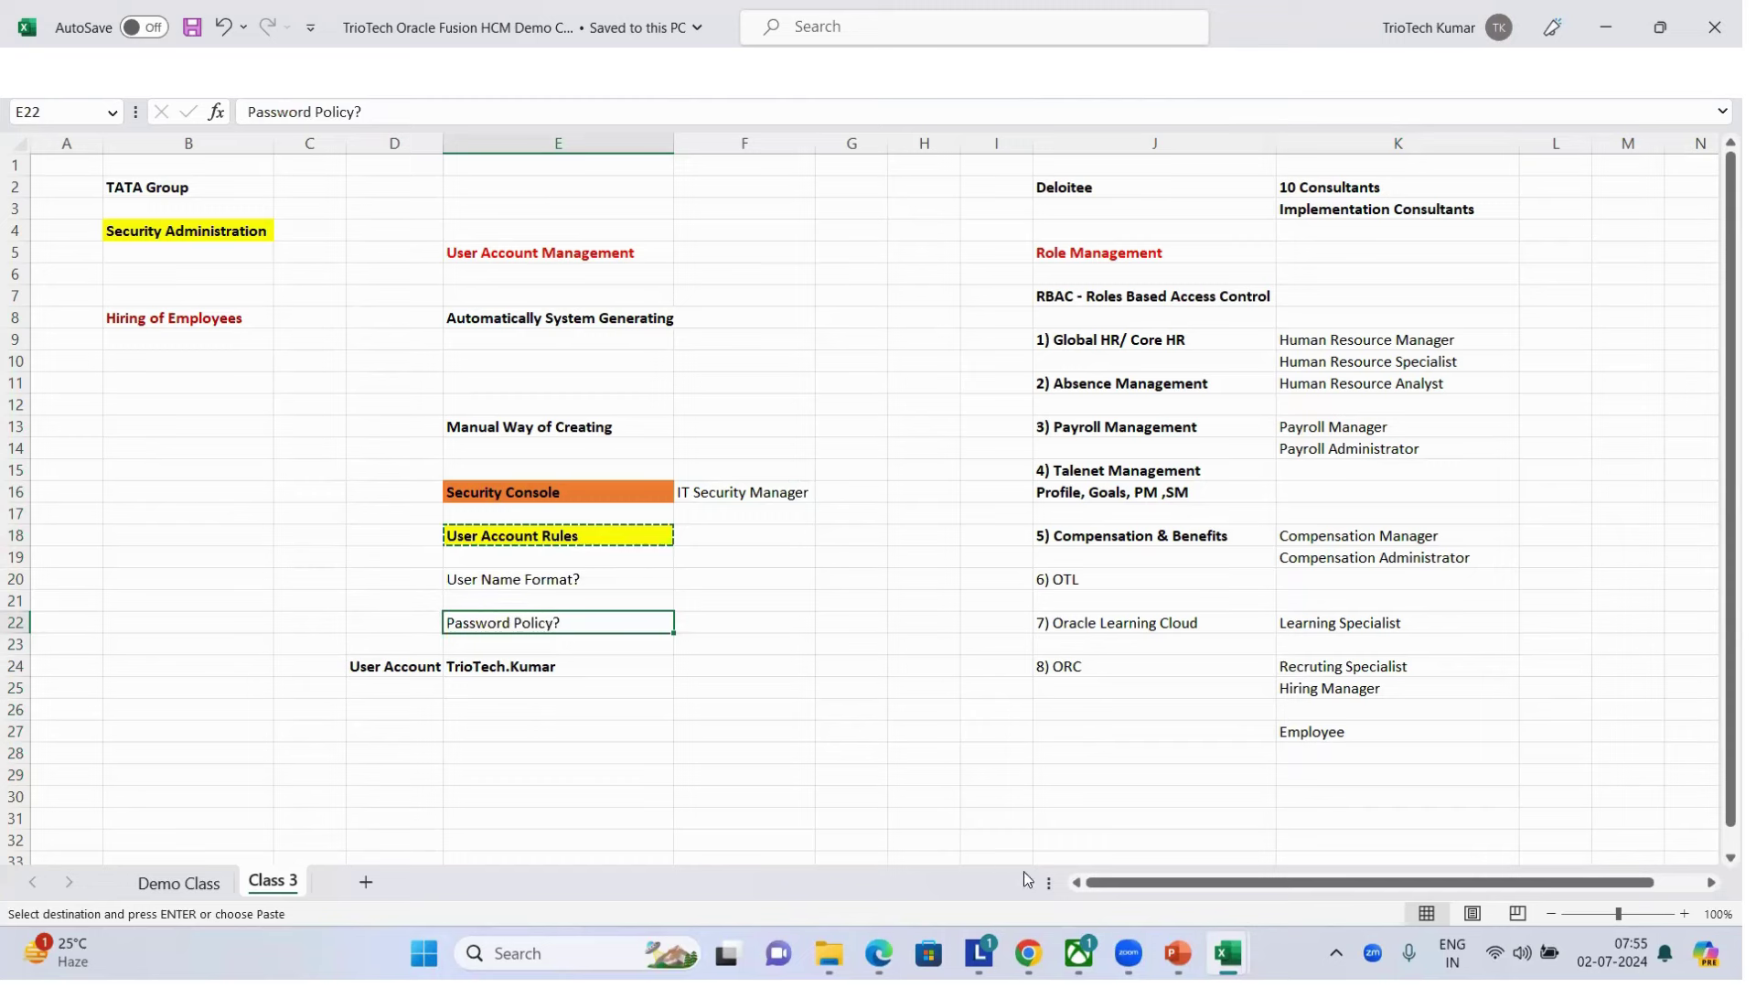
left_click(1029, 953)
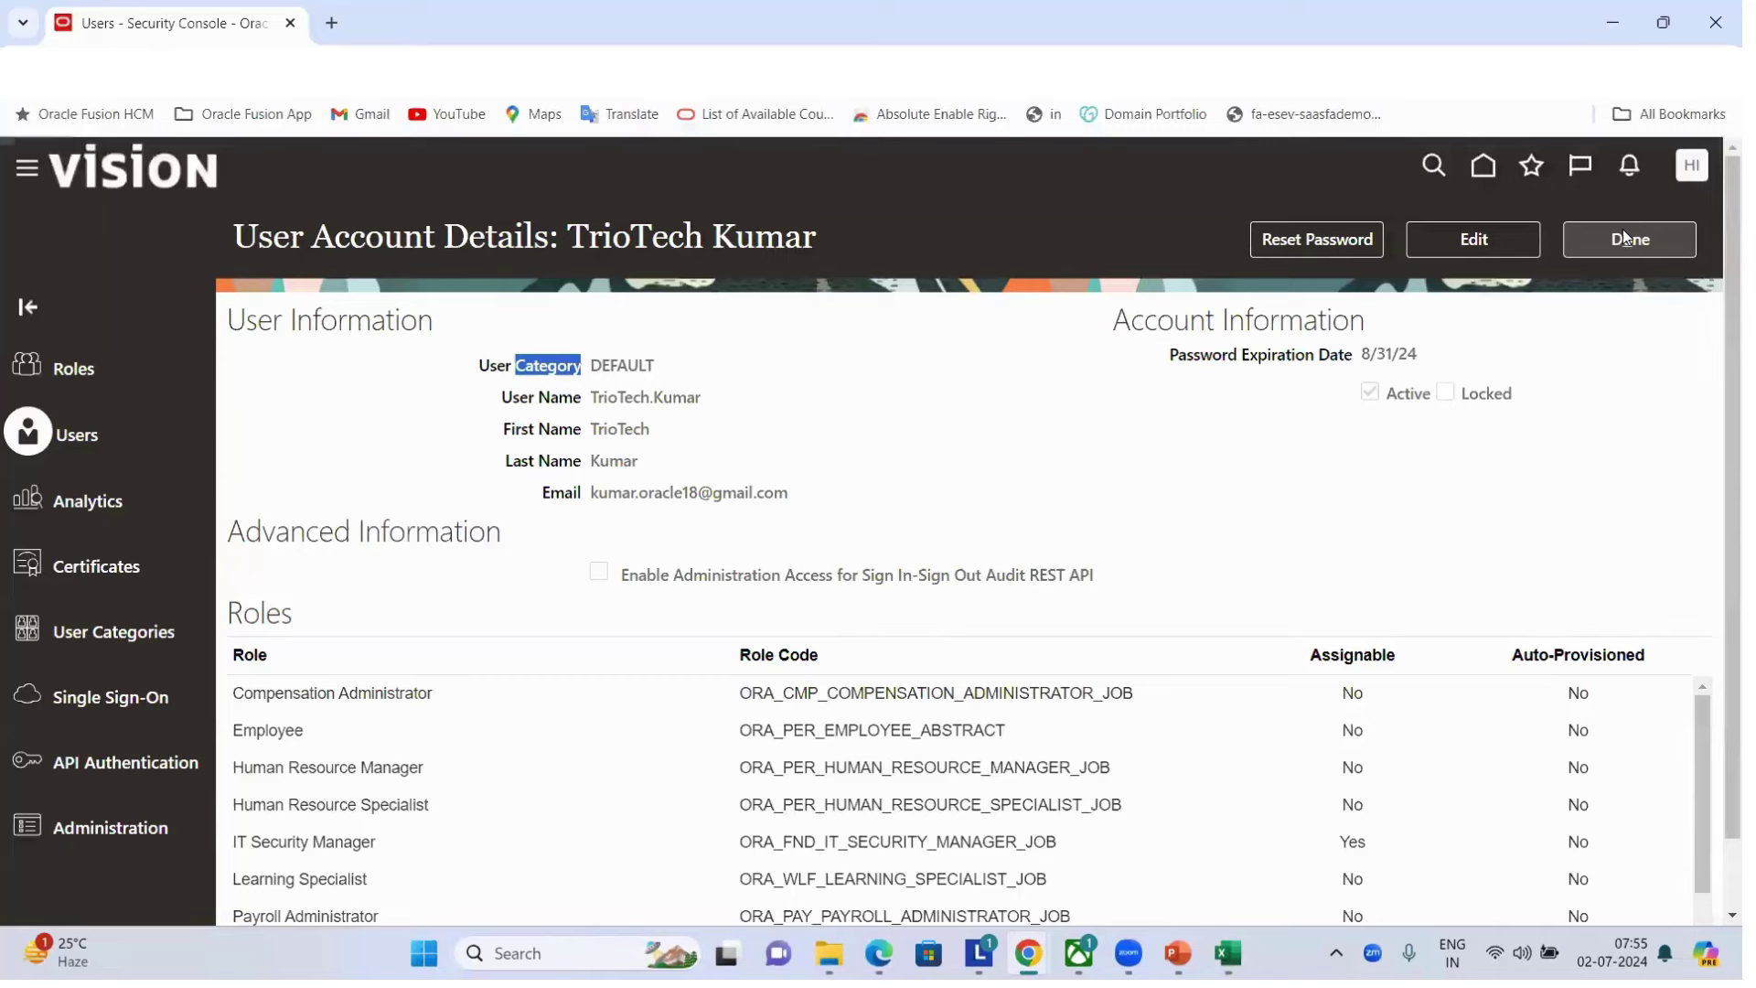
- Close the account details and open a blank Add User Account form, selecting the User Category label
left_click(1627, 238)
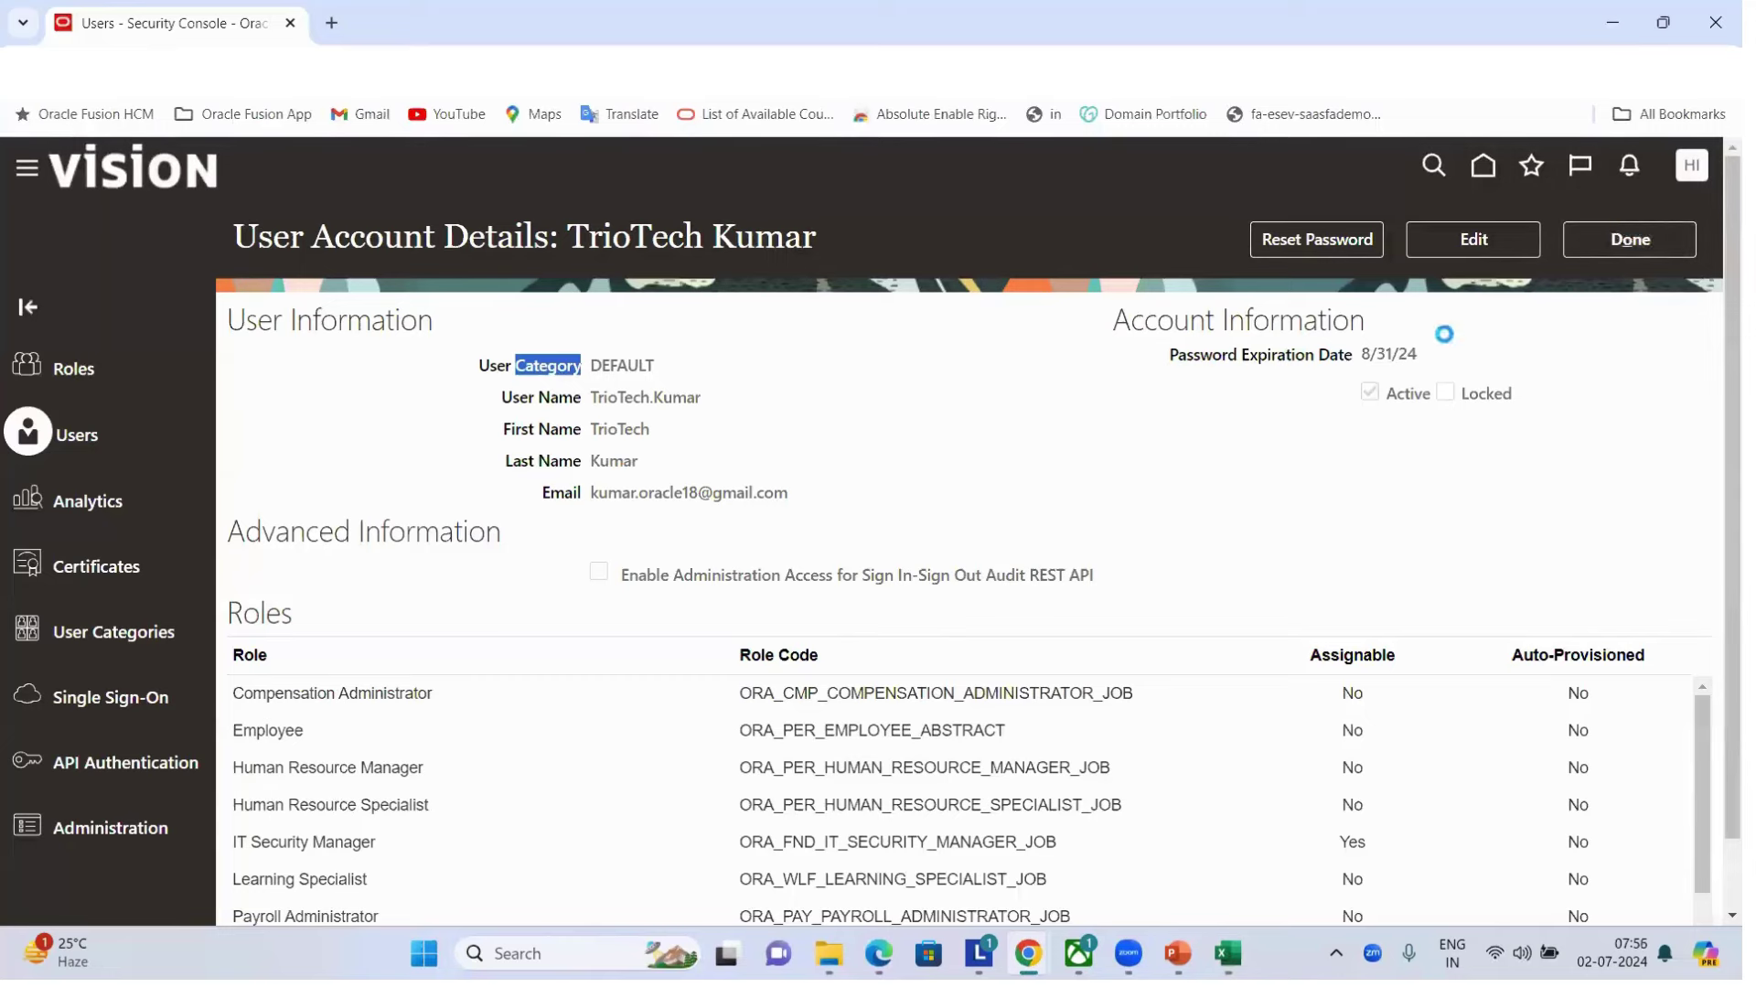
left_click(1445, 239)
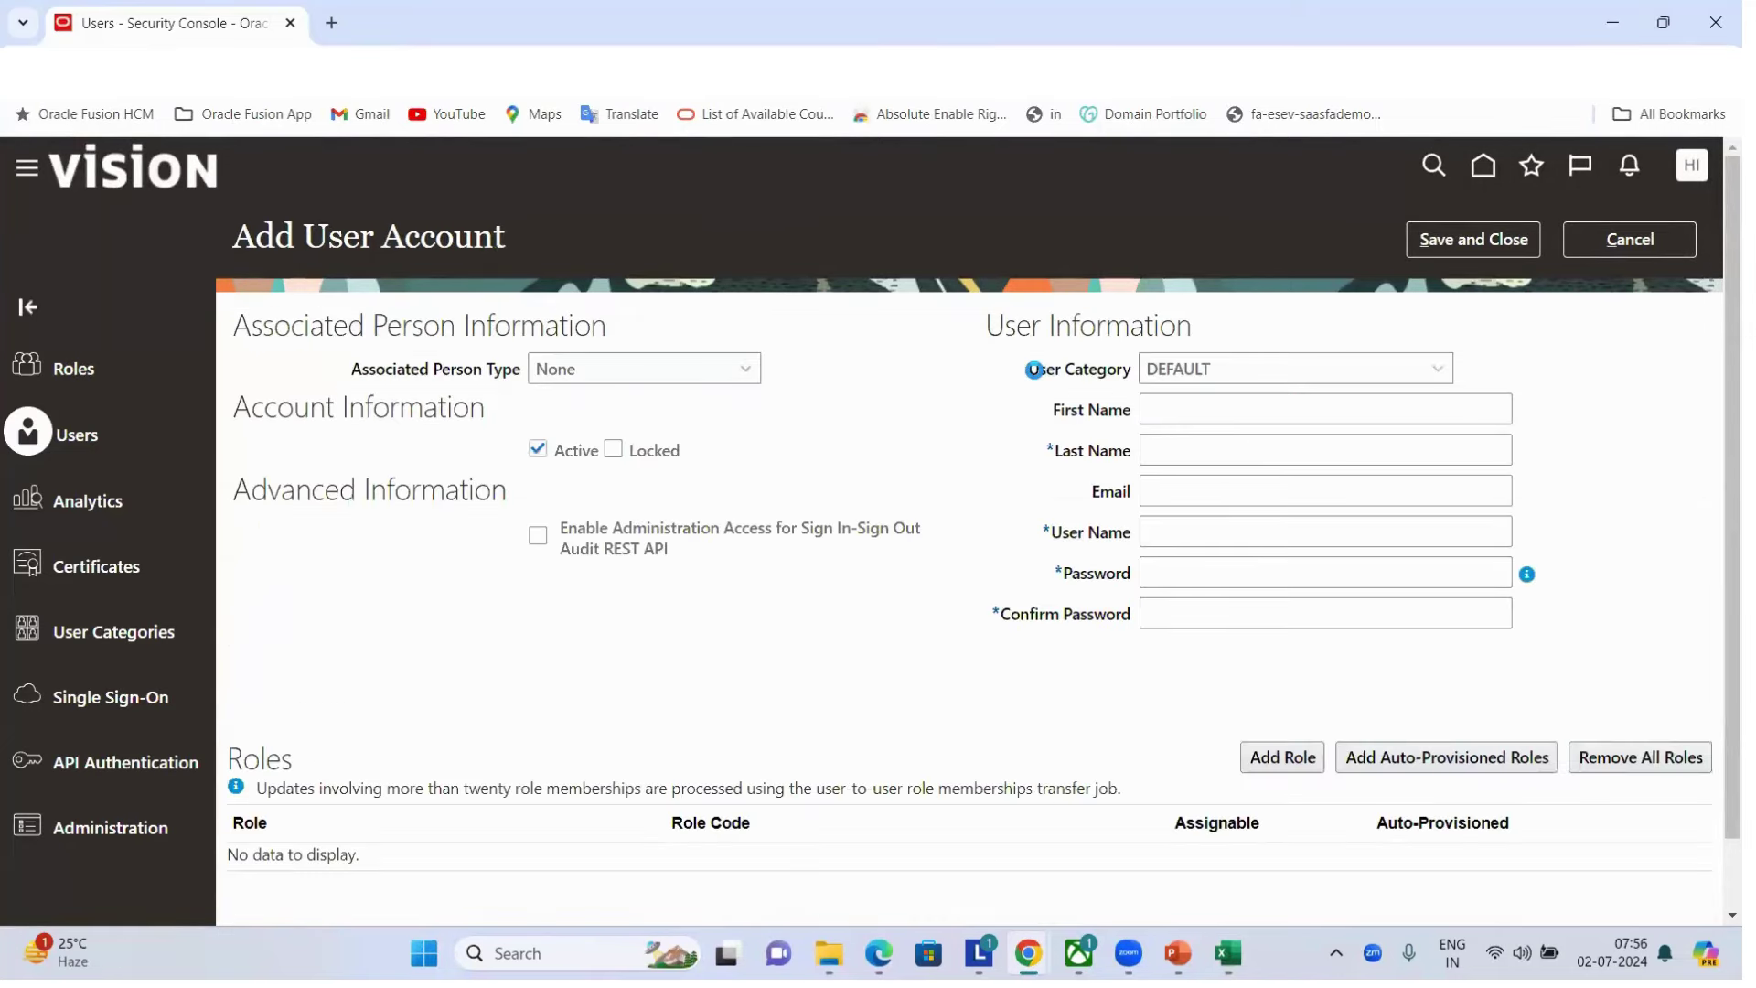
left_click_drag(1034, 369, 1166, 375)
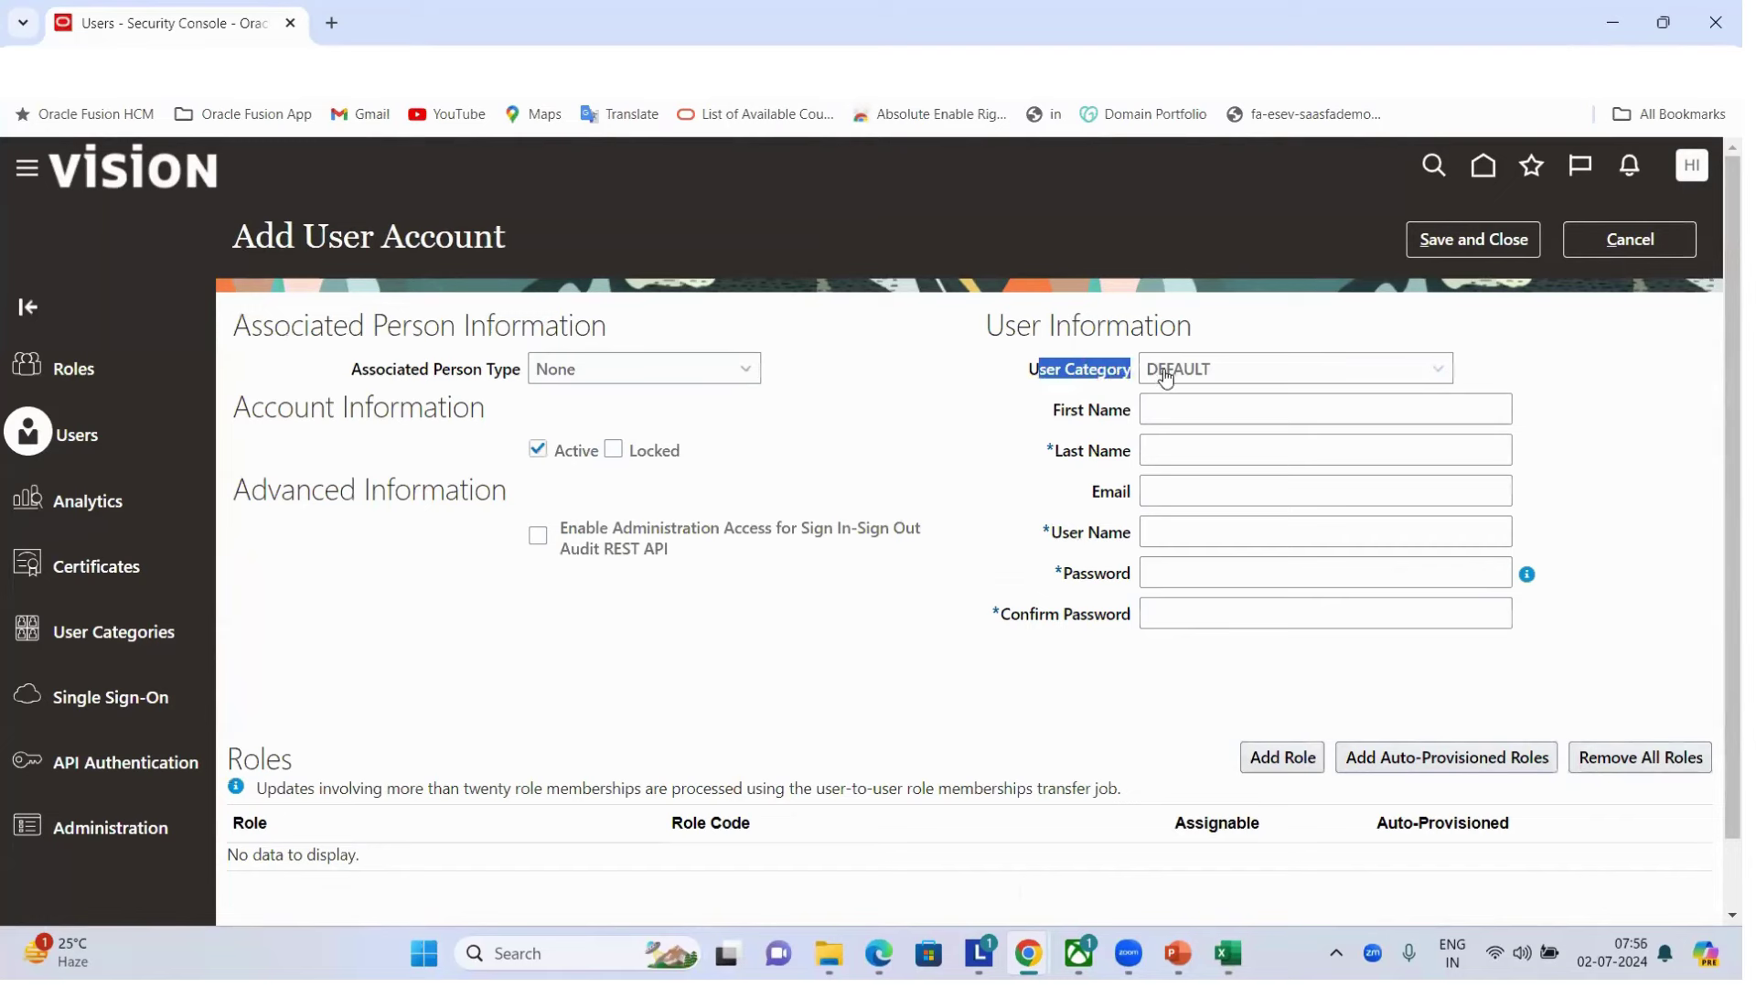
double_click(1100, 371)
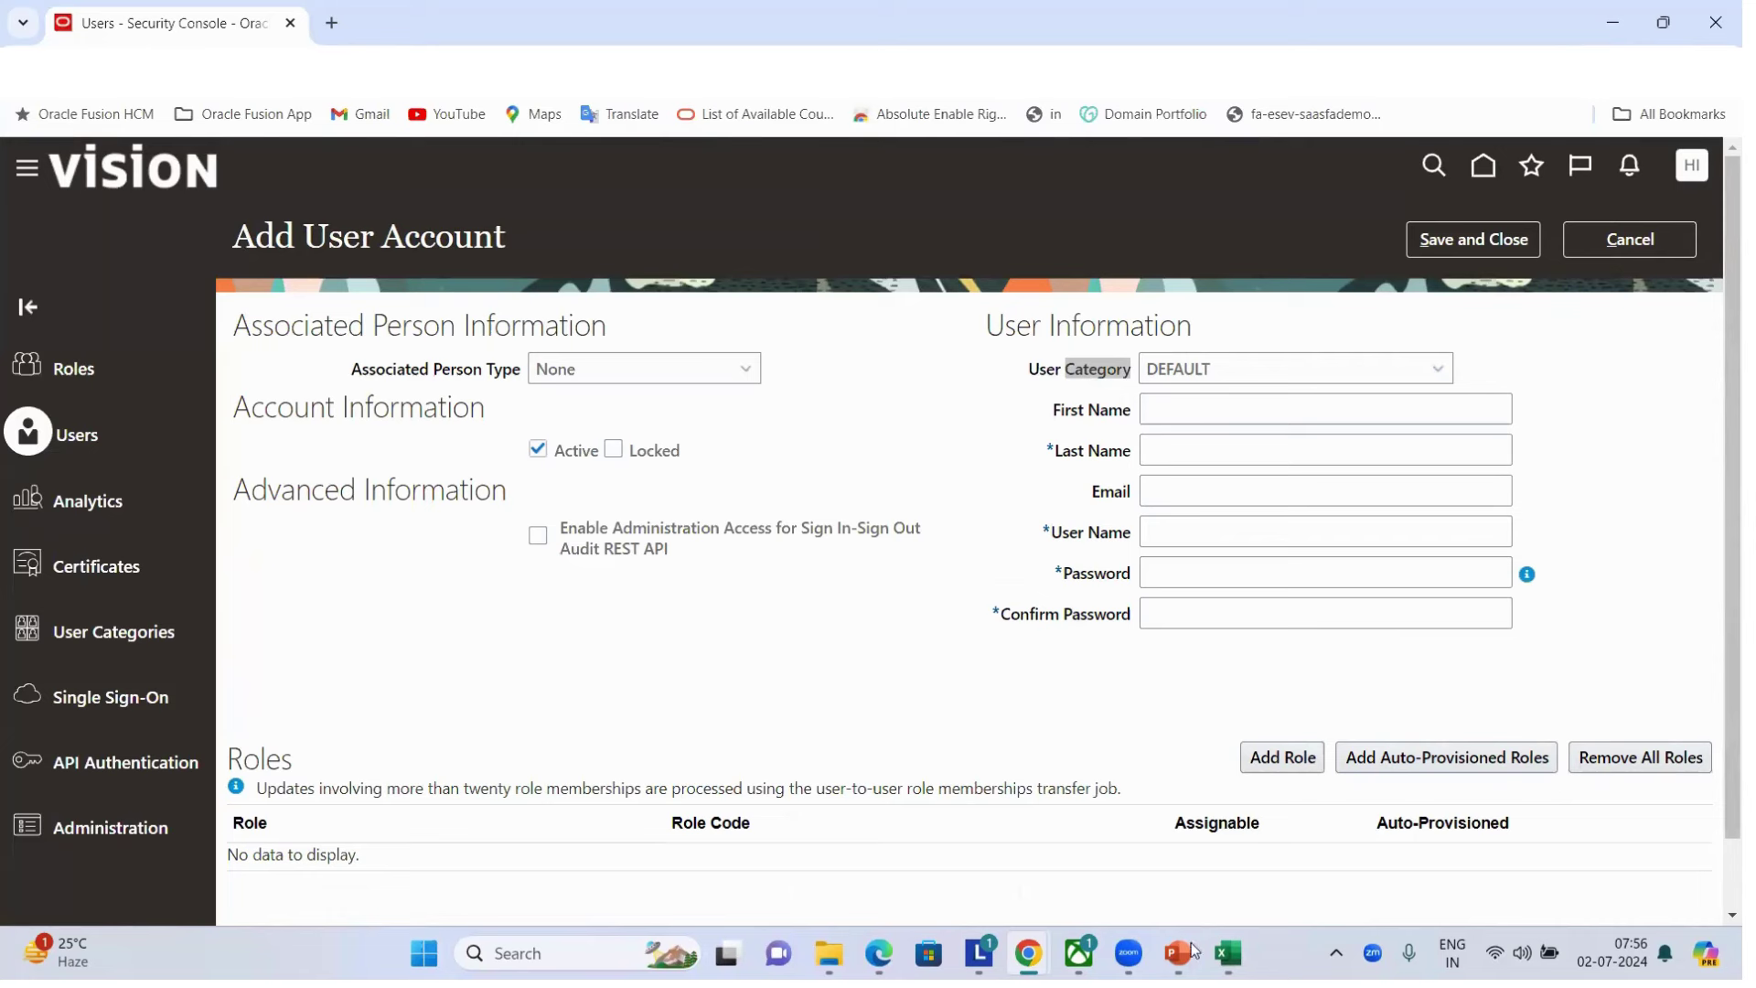
mouse_move(1228, 953)
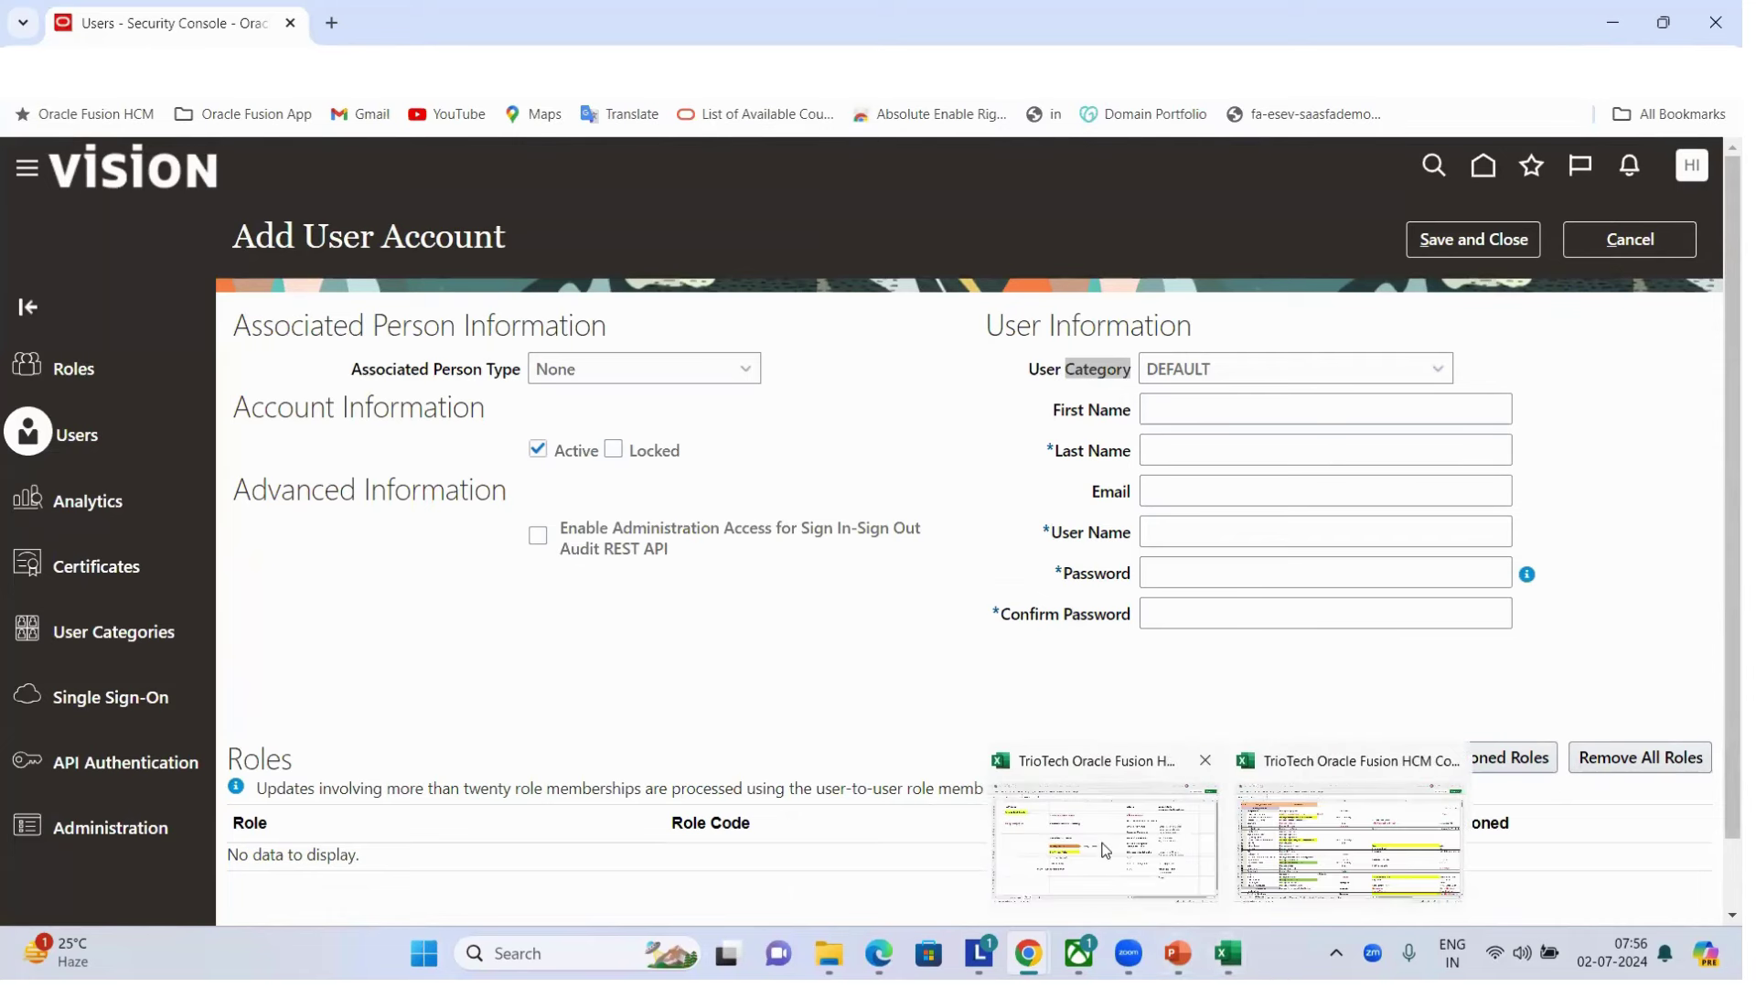
left_click(1107, 850)
- Cancel the pending E18 copy and copy the Manual Way of Creating note from E13
left_click(486, 583)
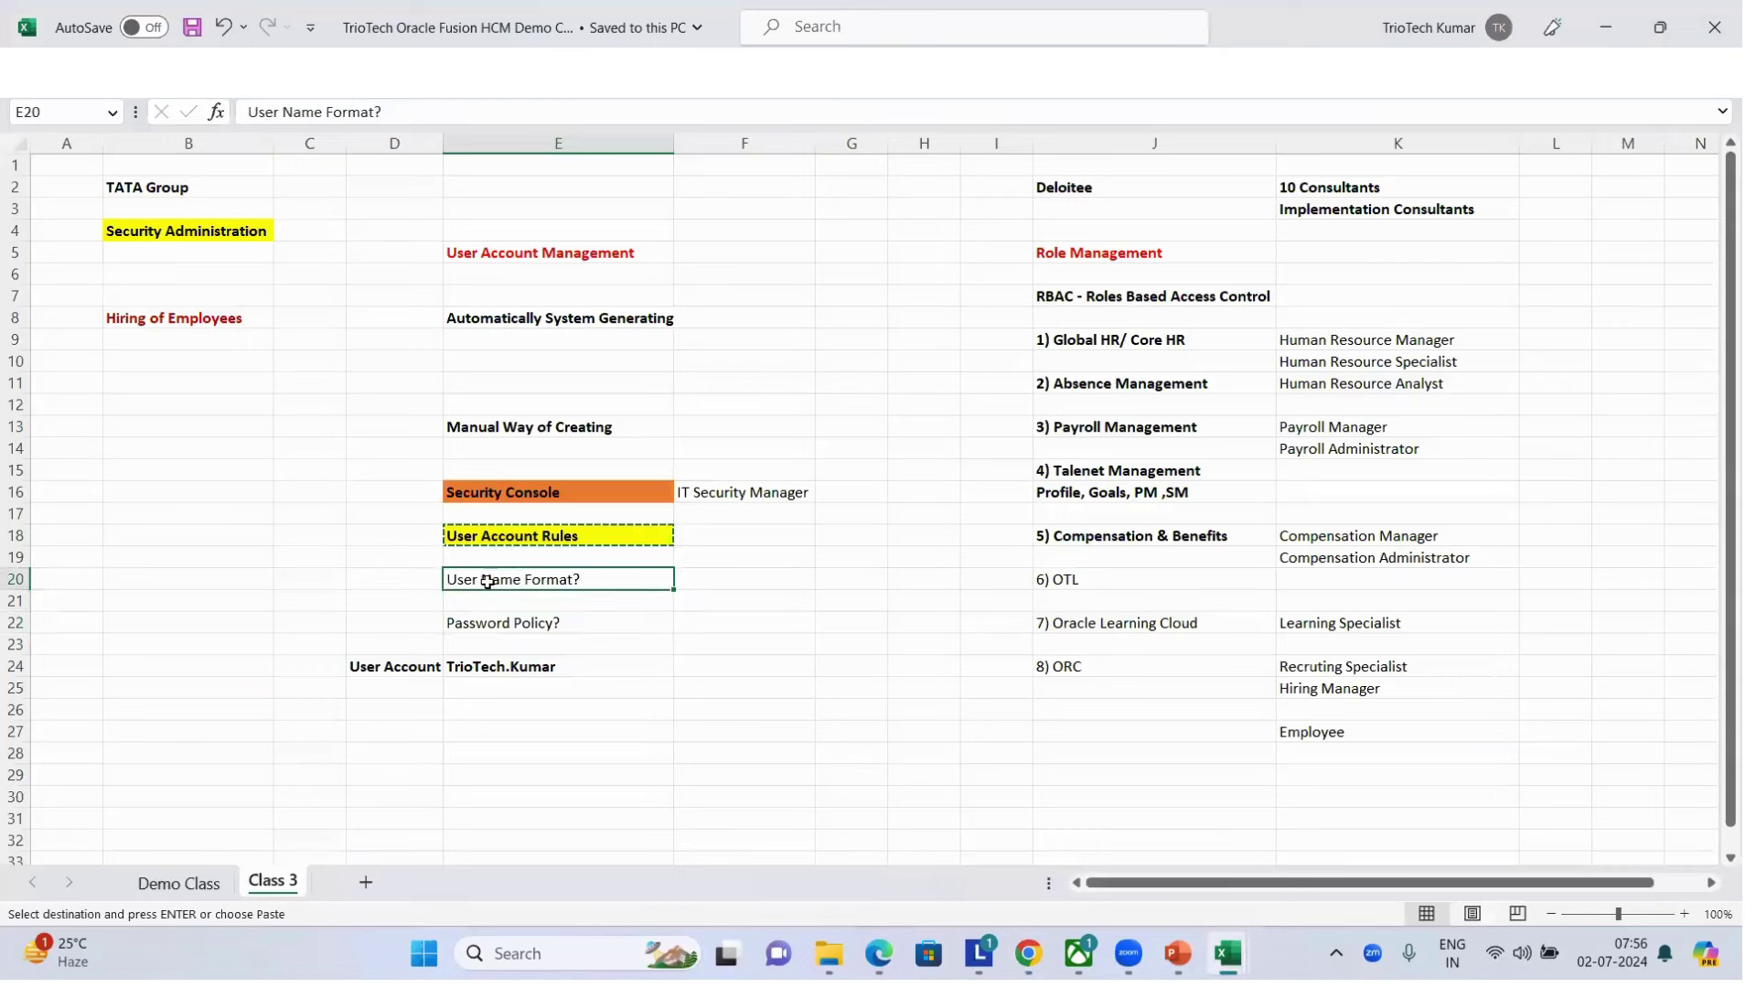
left_click(517, 624)
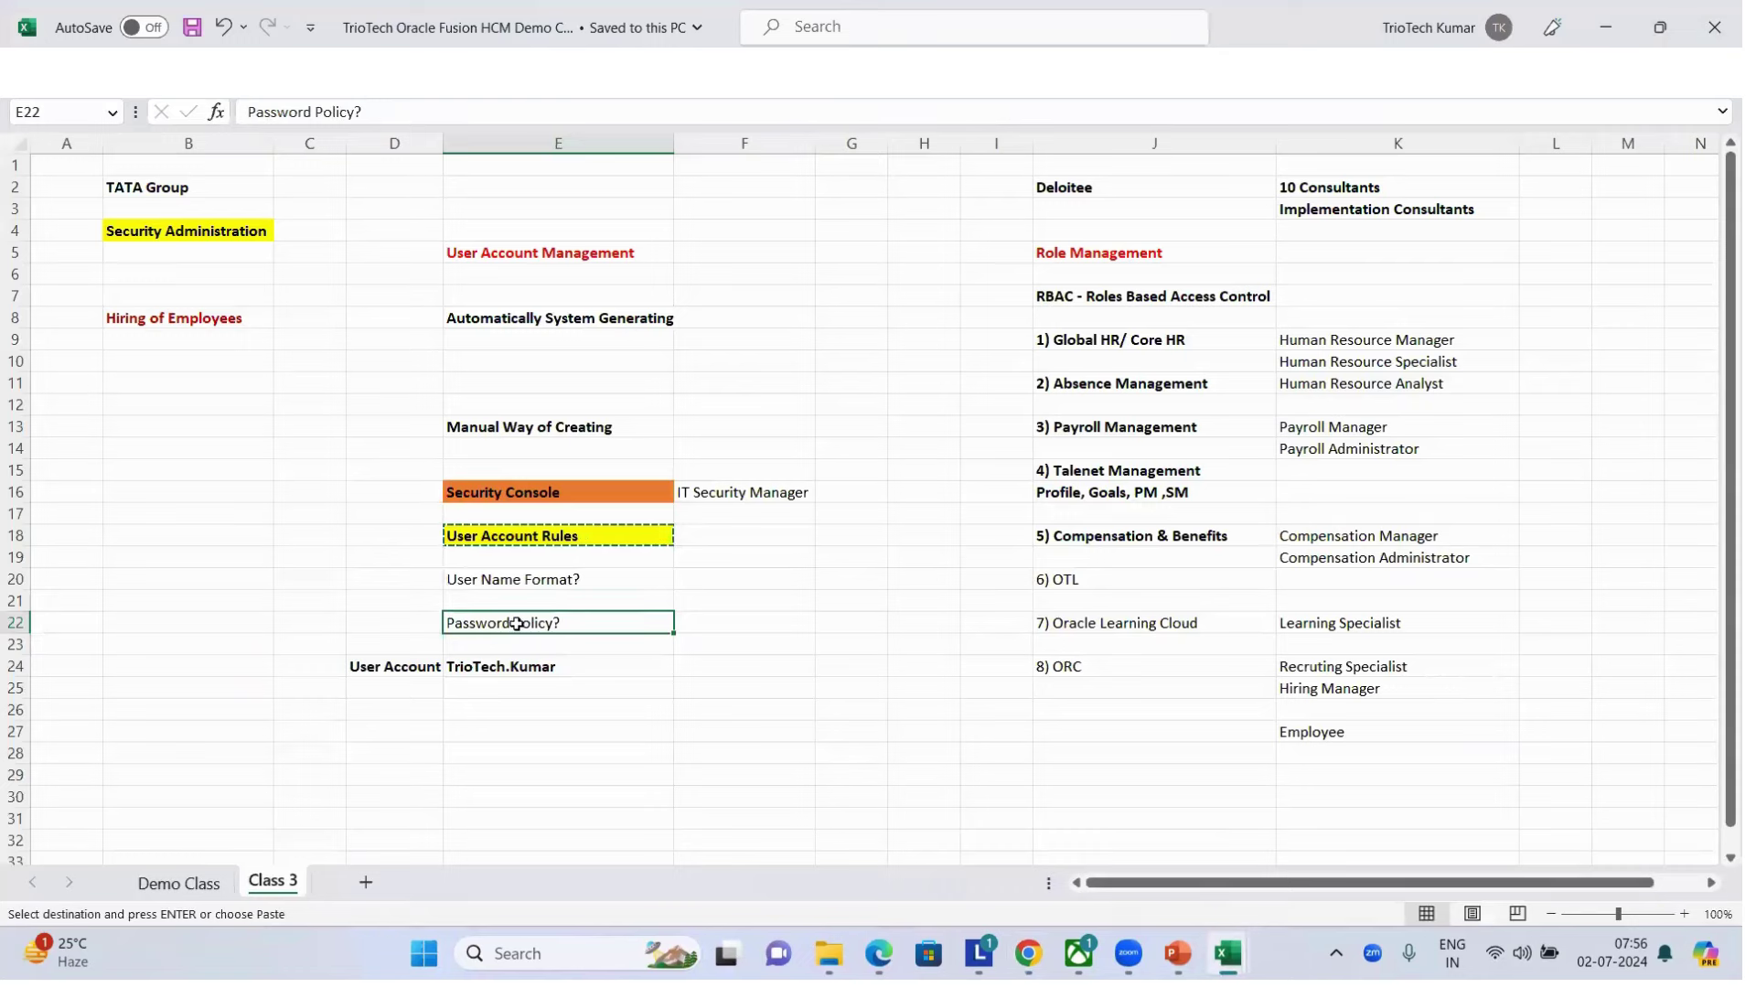
left_click(550, 540)
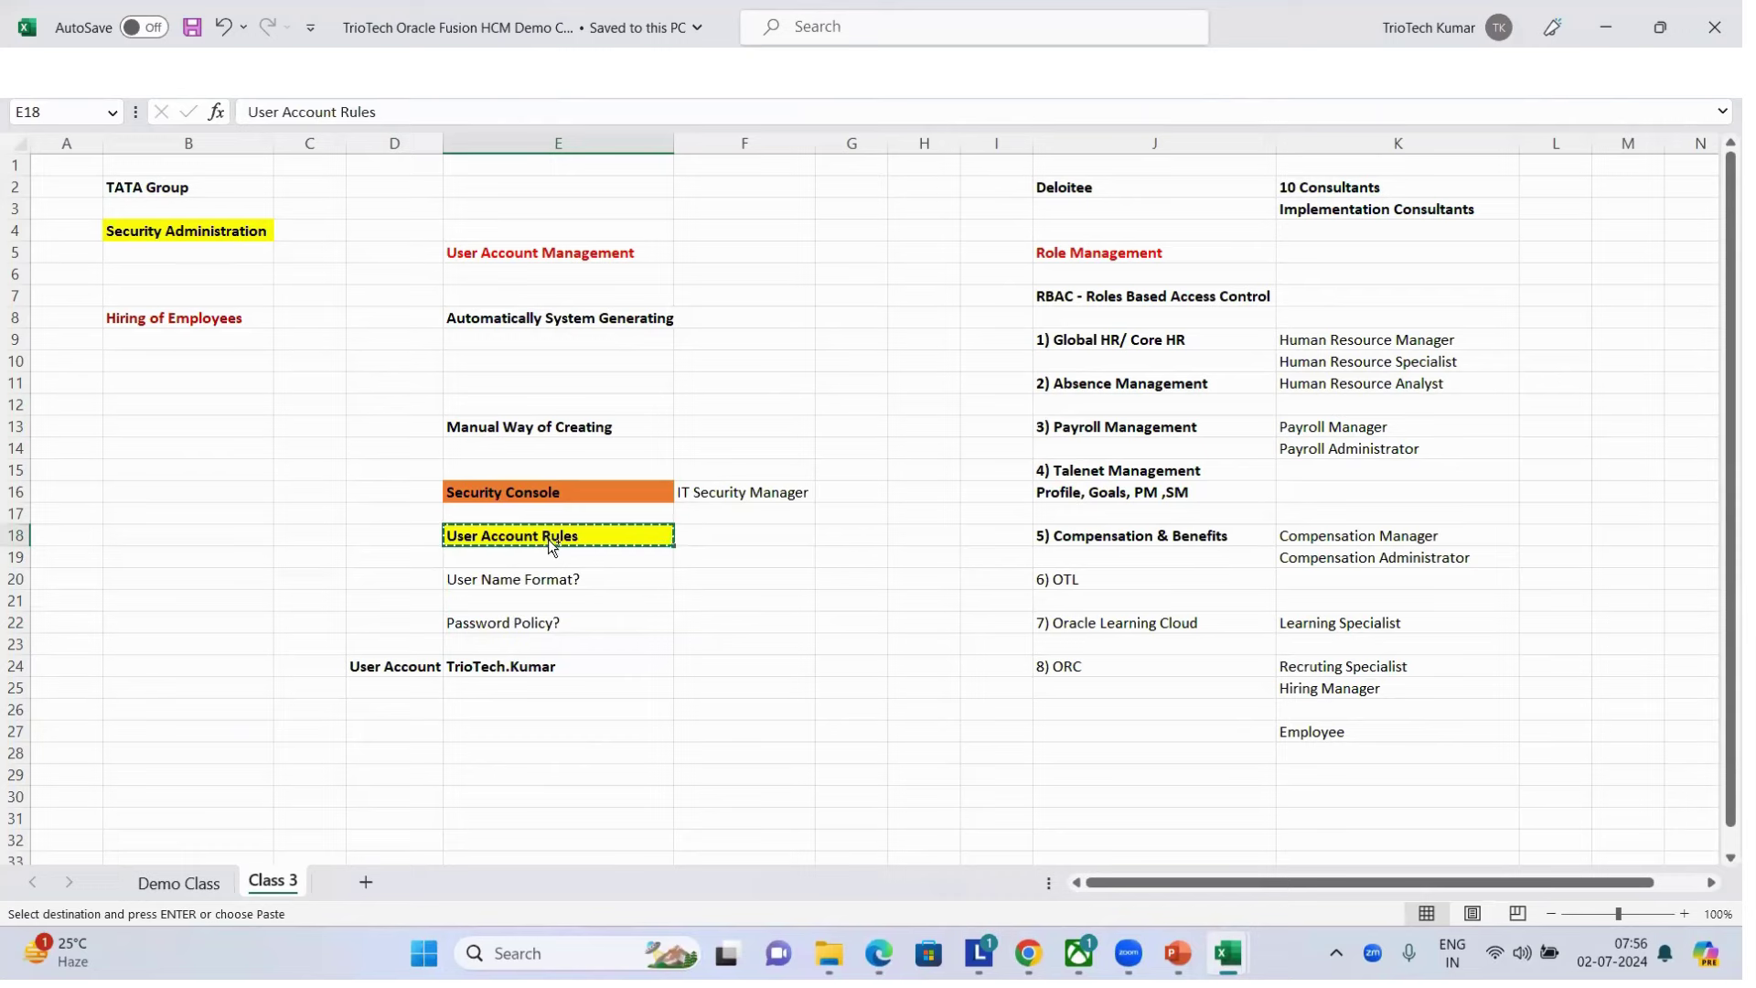
key("Escape")
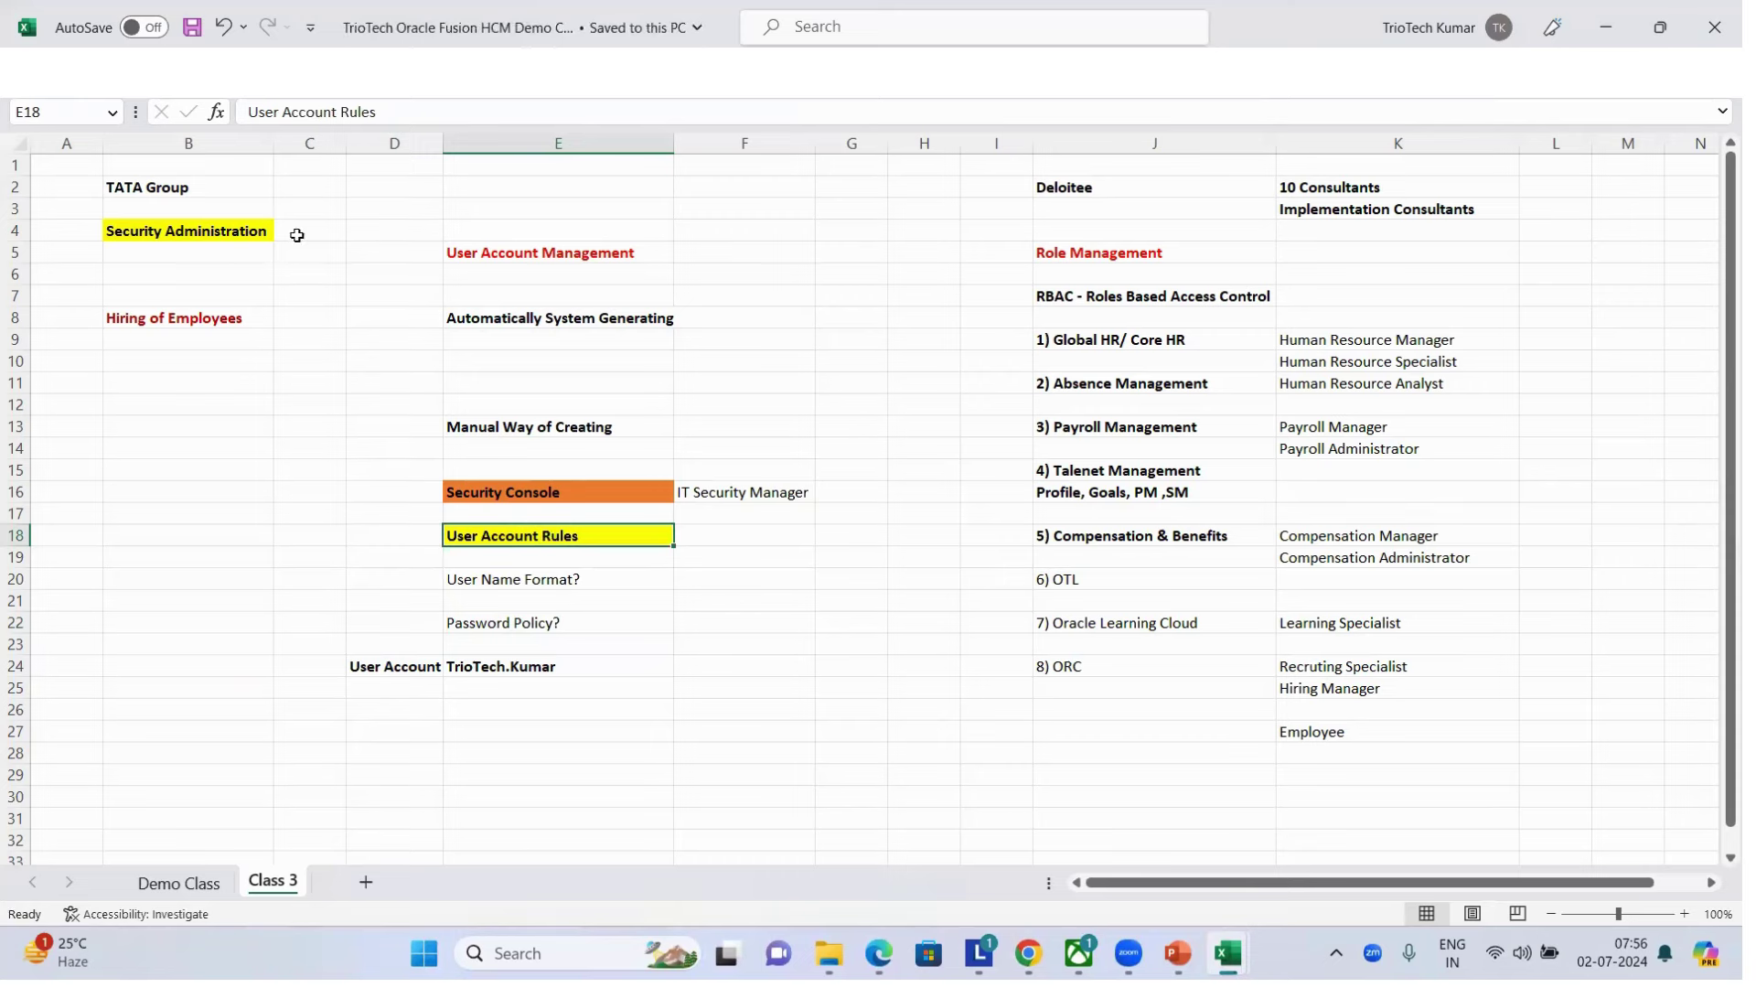
left_click(261, 227)
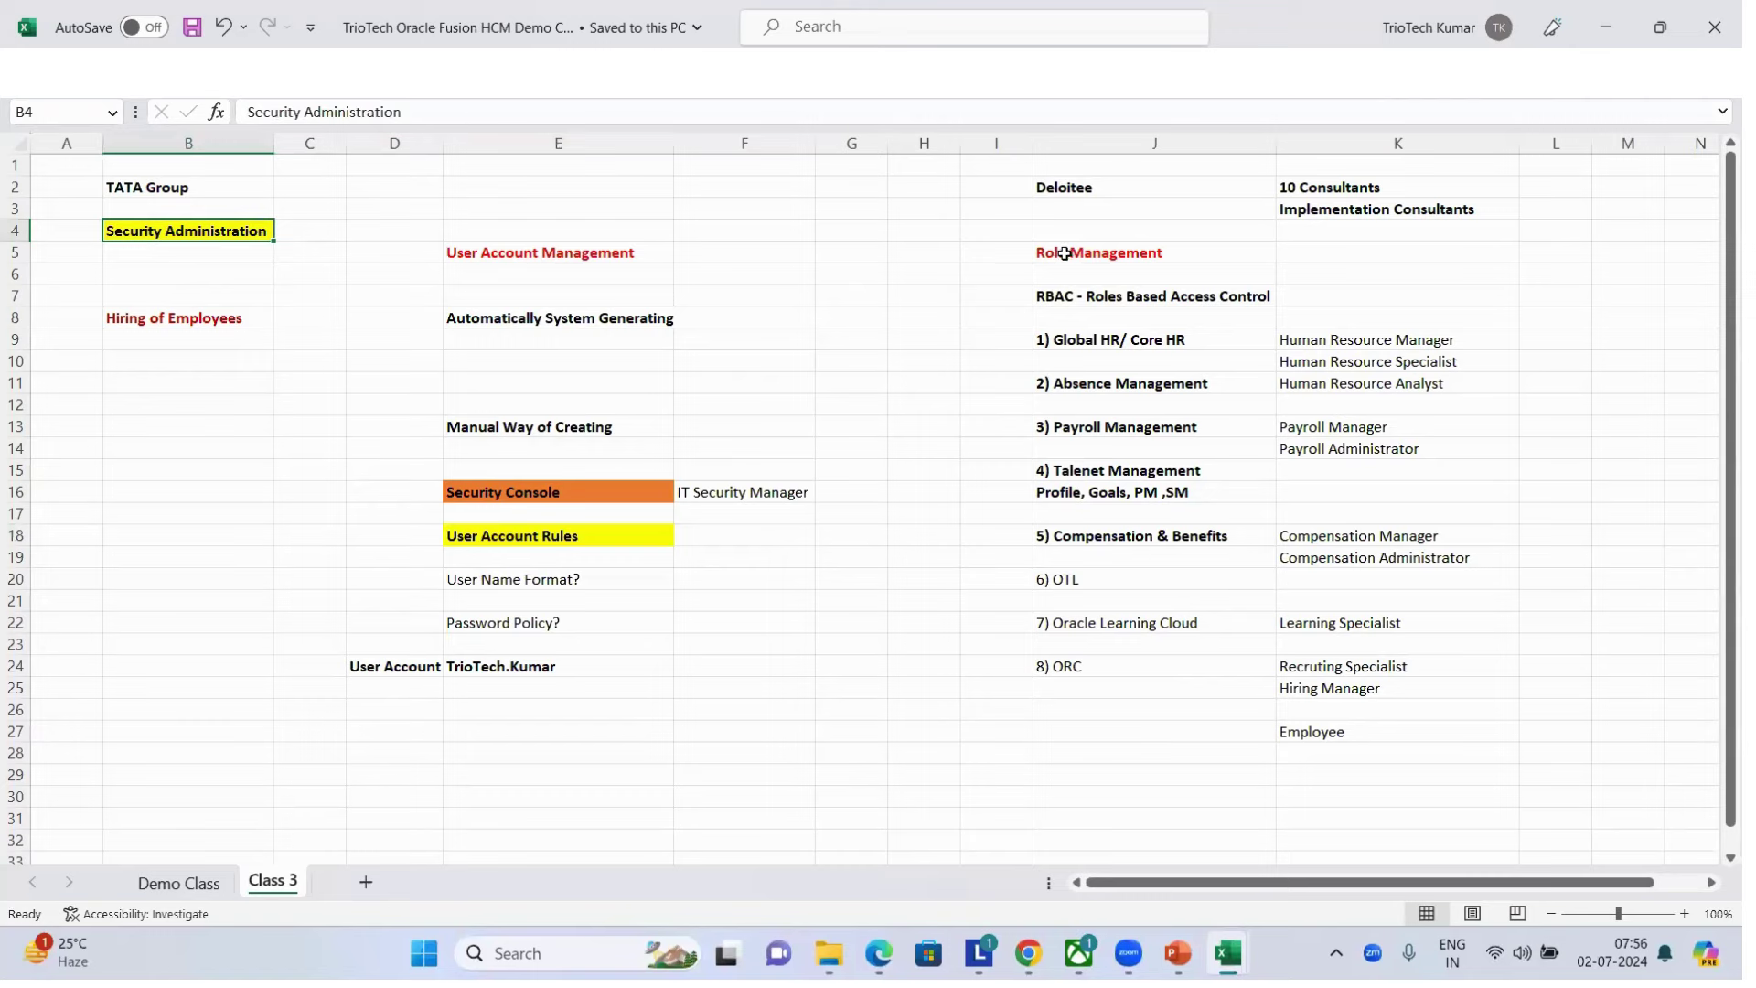
left_click_drag(1052, 253, 1081, 308)
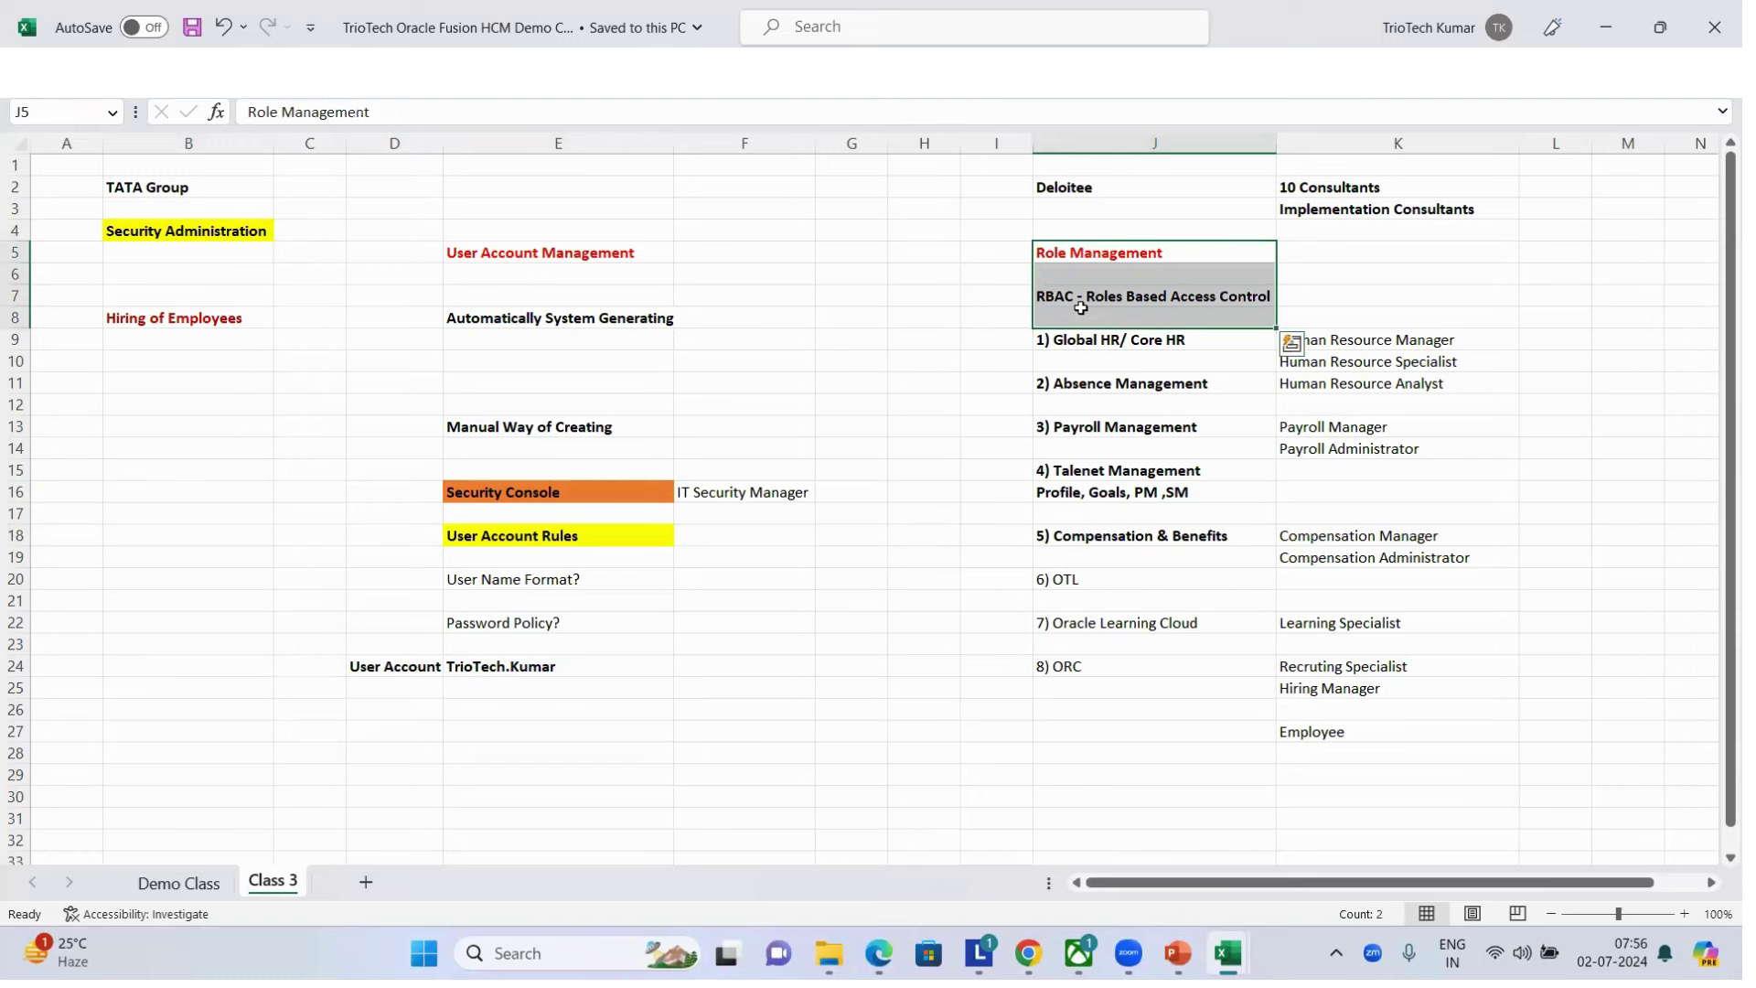
left_click(517, 424)
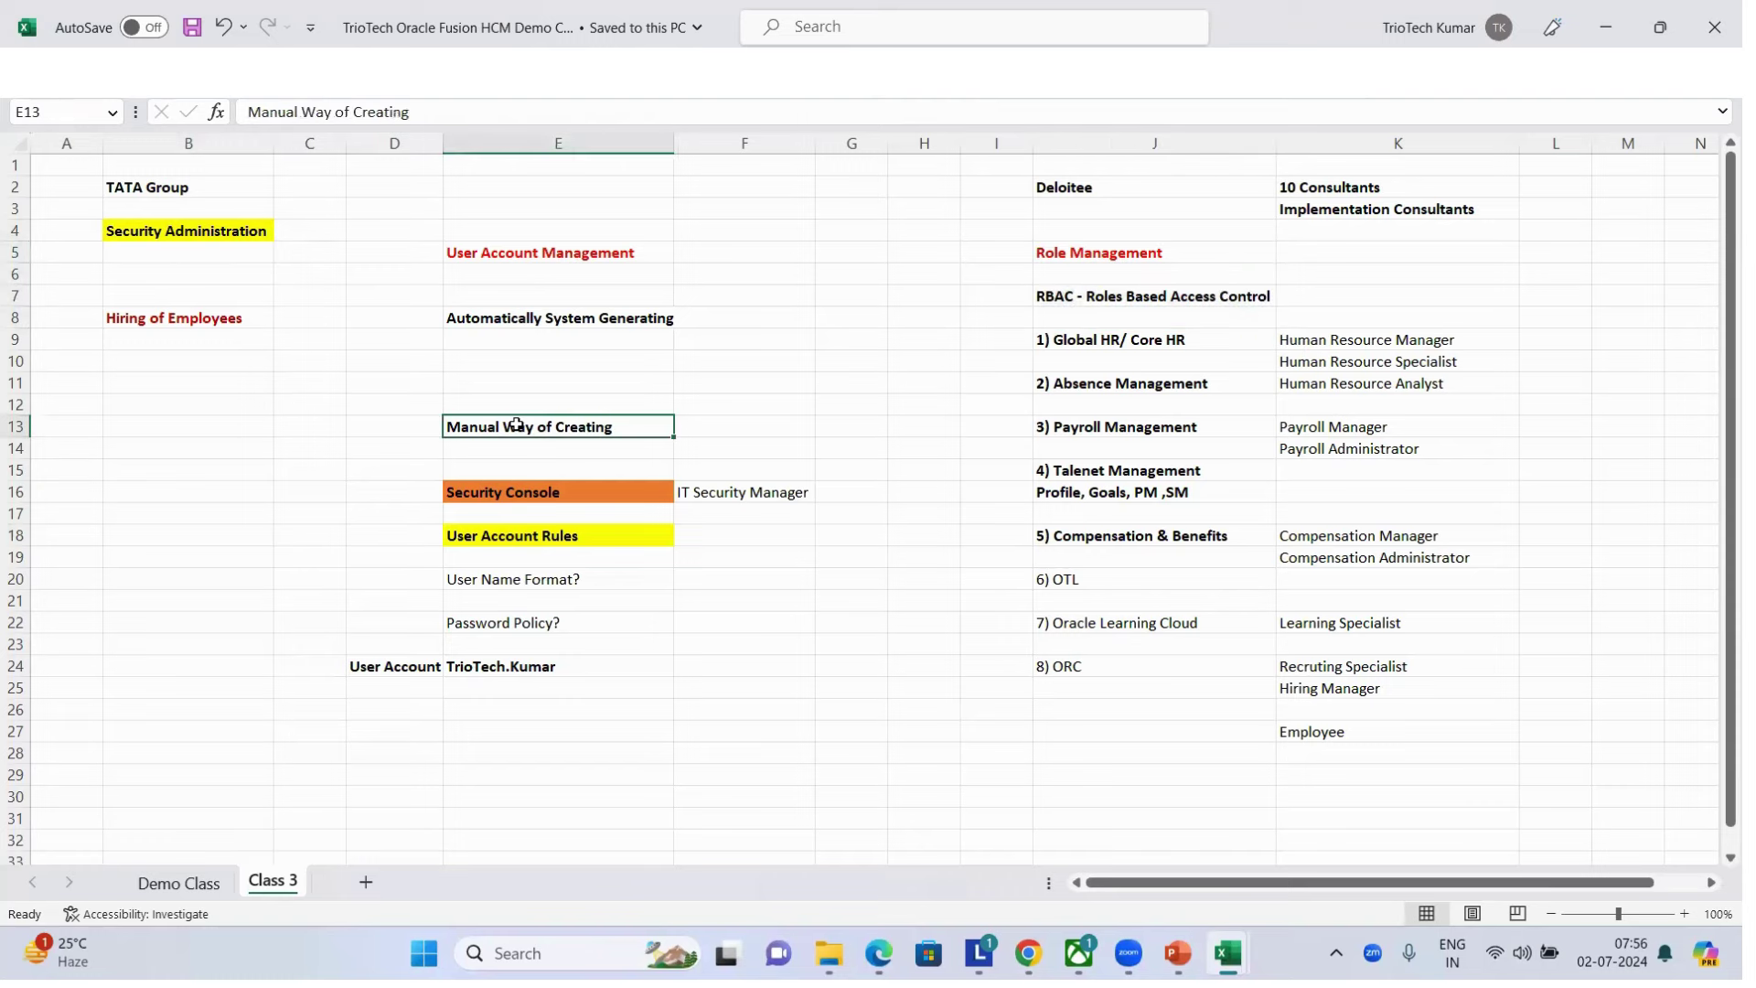
key("ctrl+c")
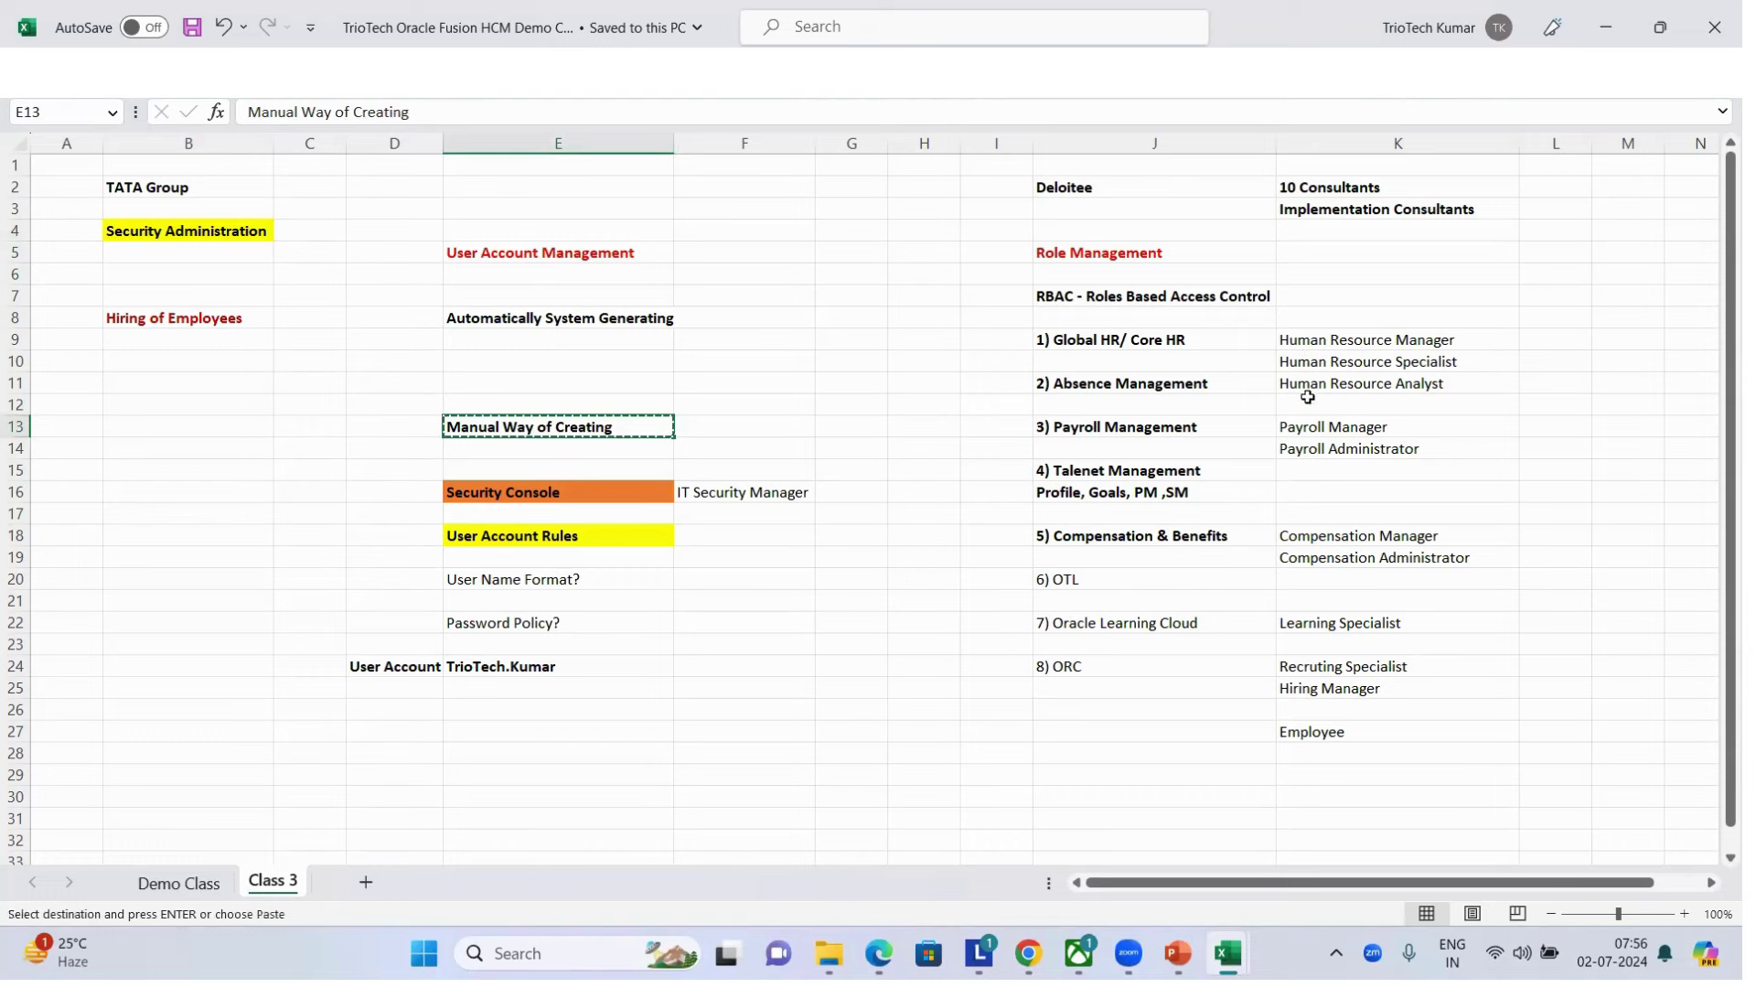
mouse_move(1025, 943)
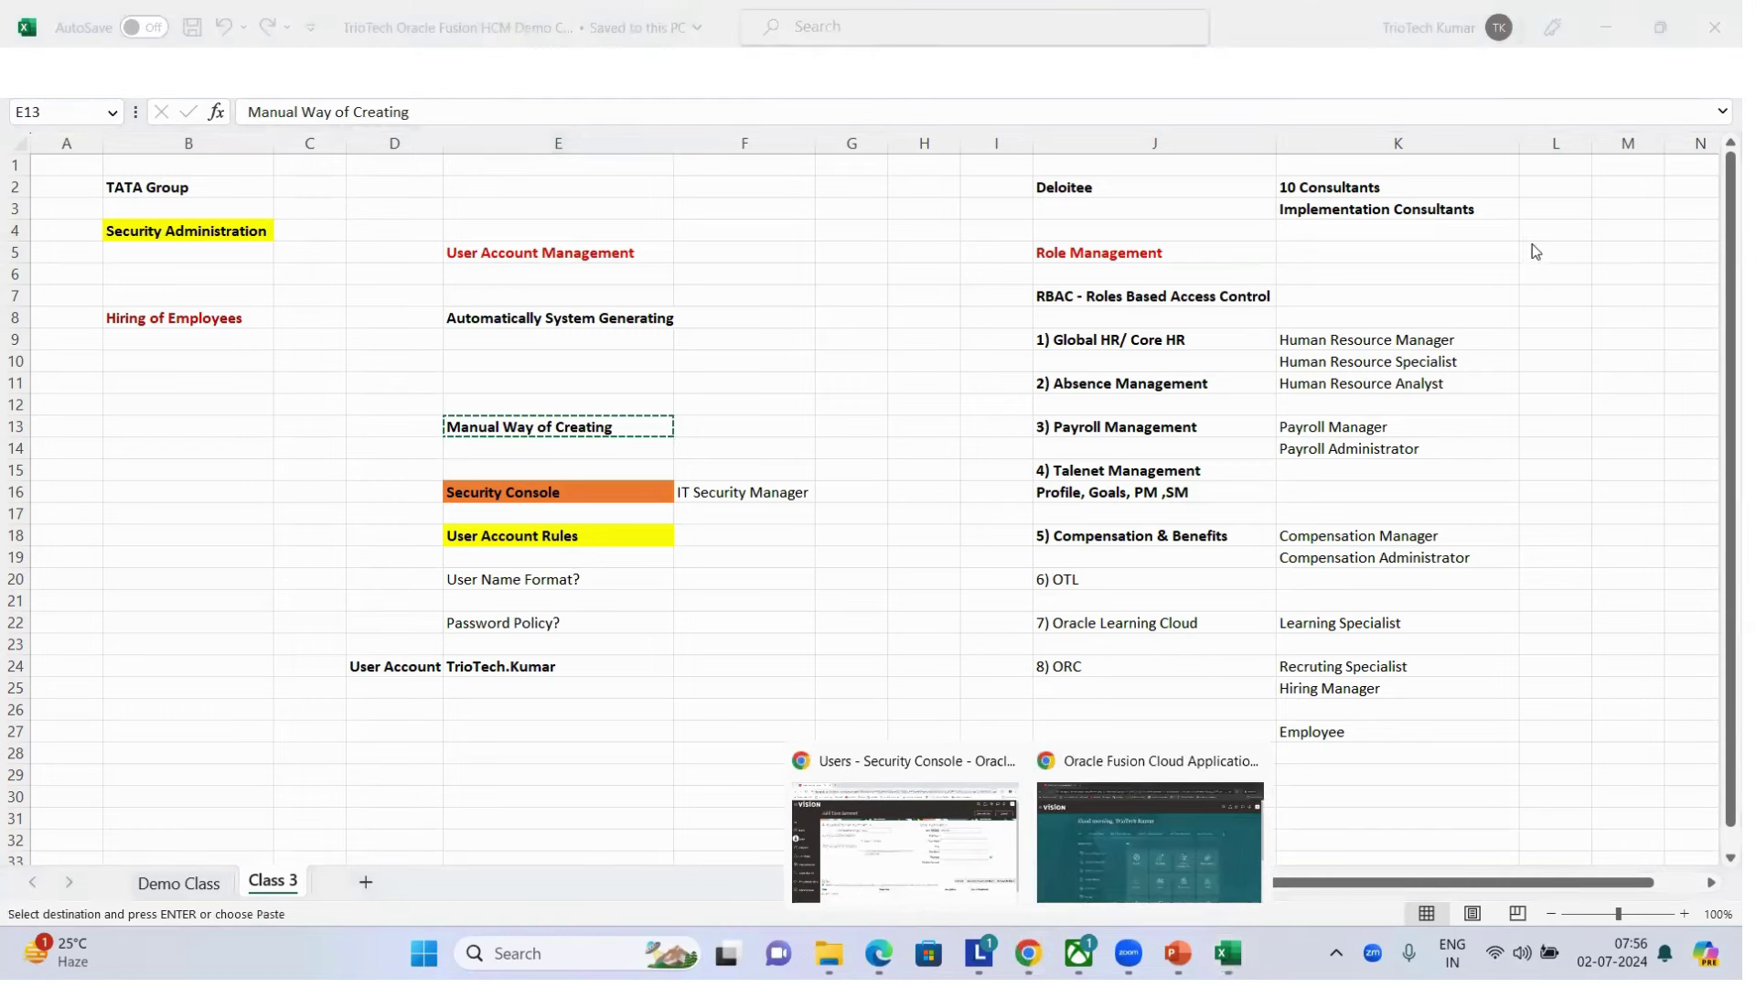
- Cancel the Add User Account form and check the listed account's actions and Active status
key("alt+Tab")
left_click(1599, 238)
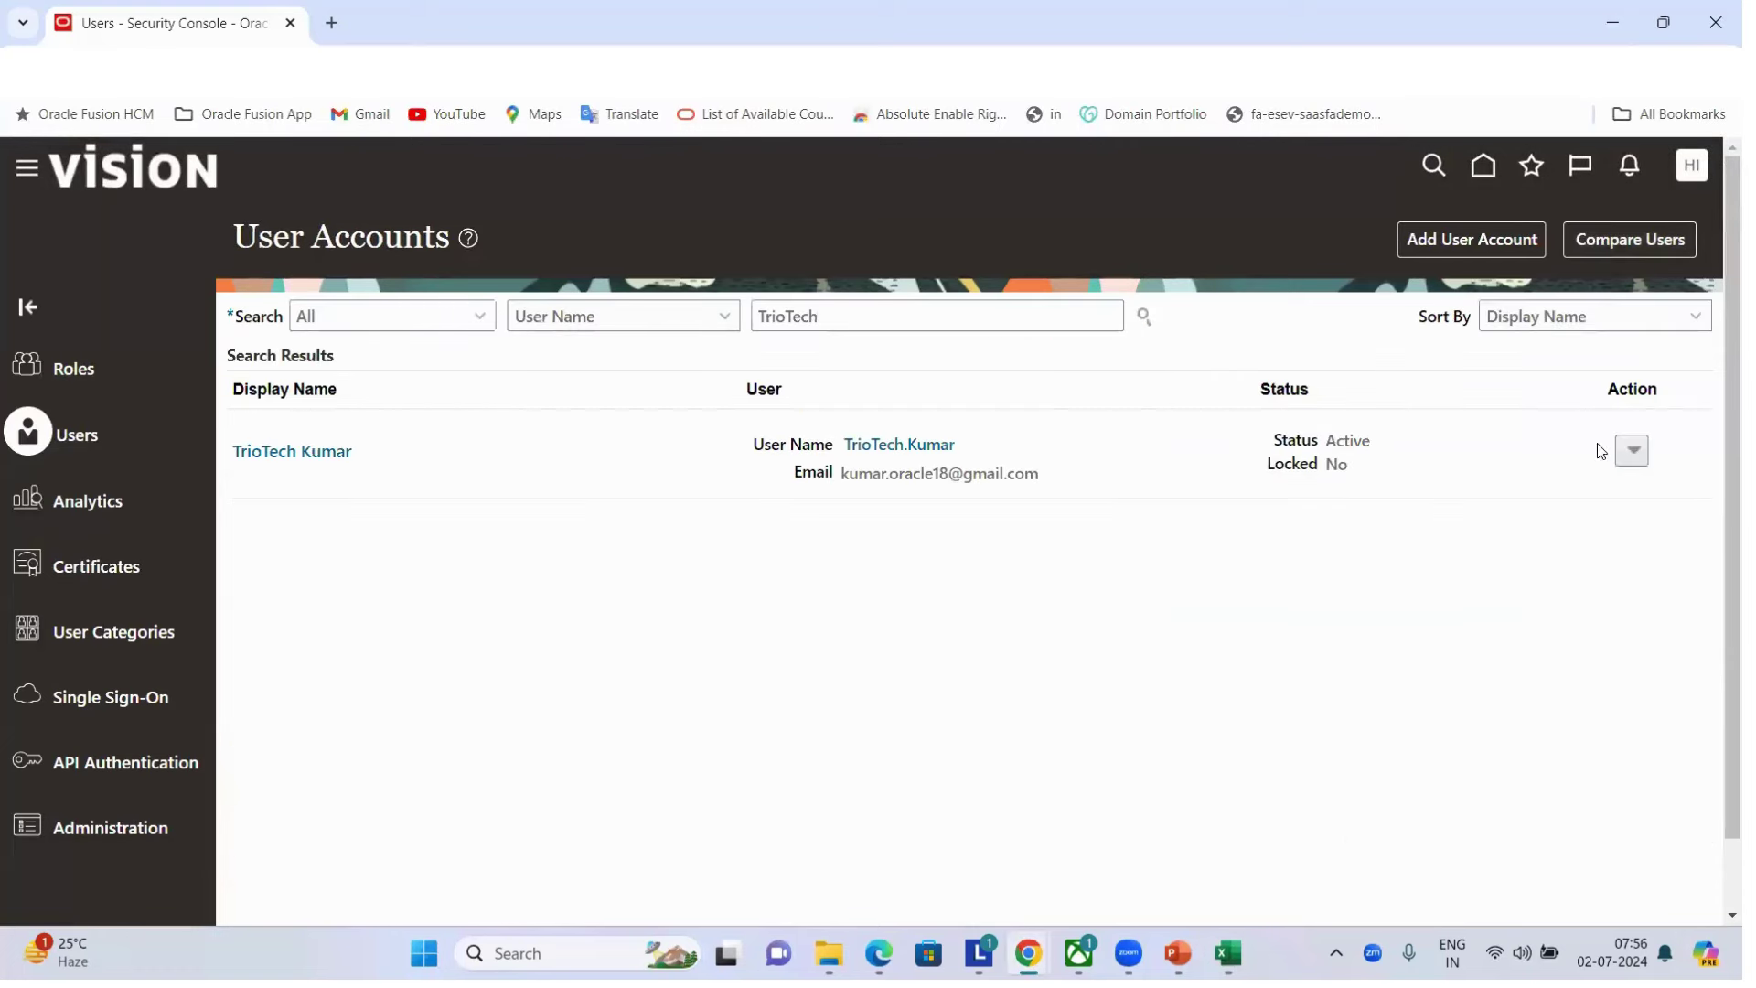
left_click(1628, 455)
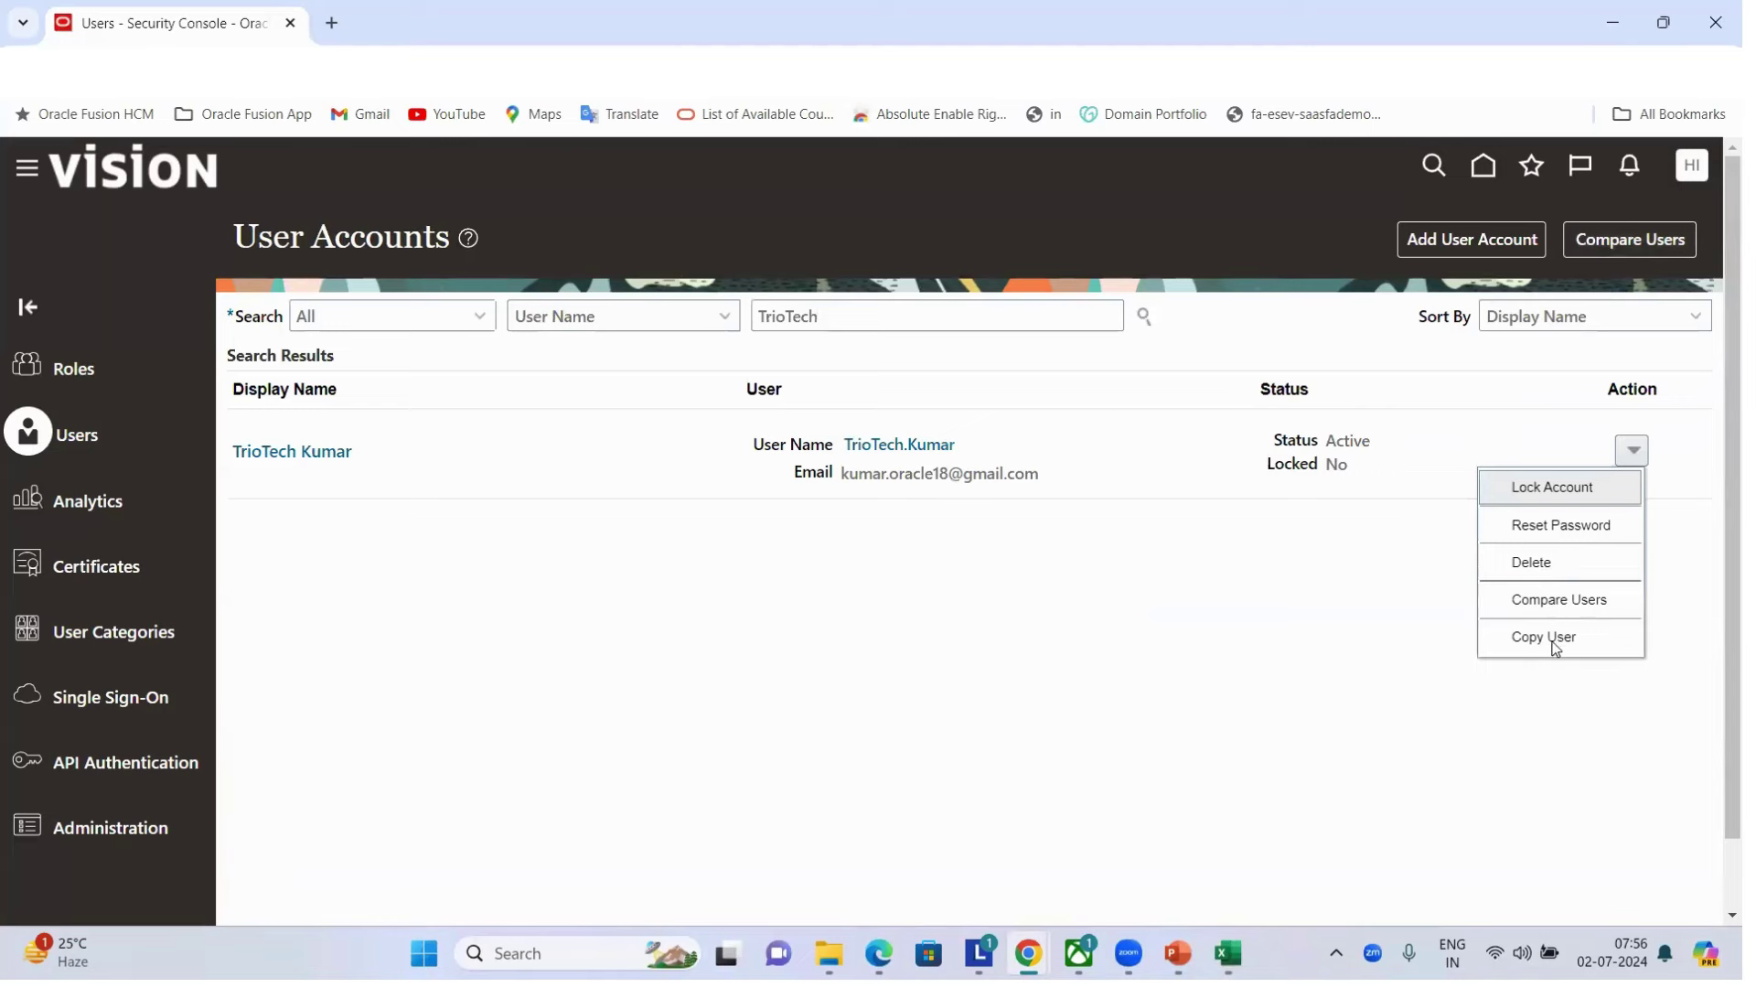
double_click(1341, 437)
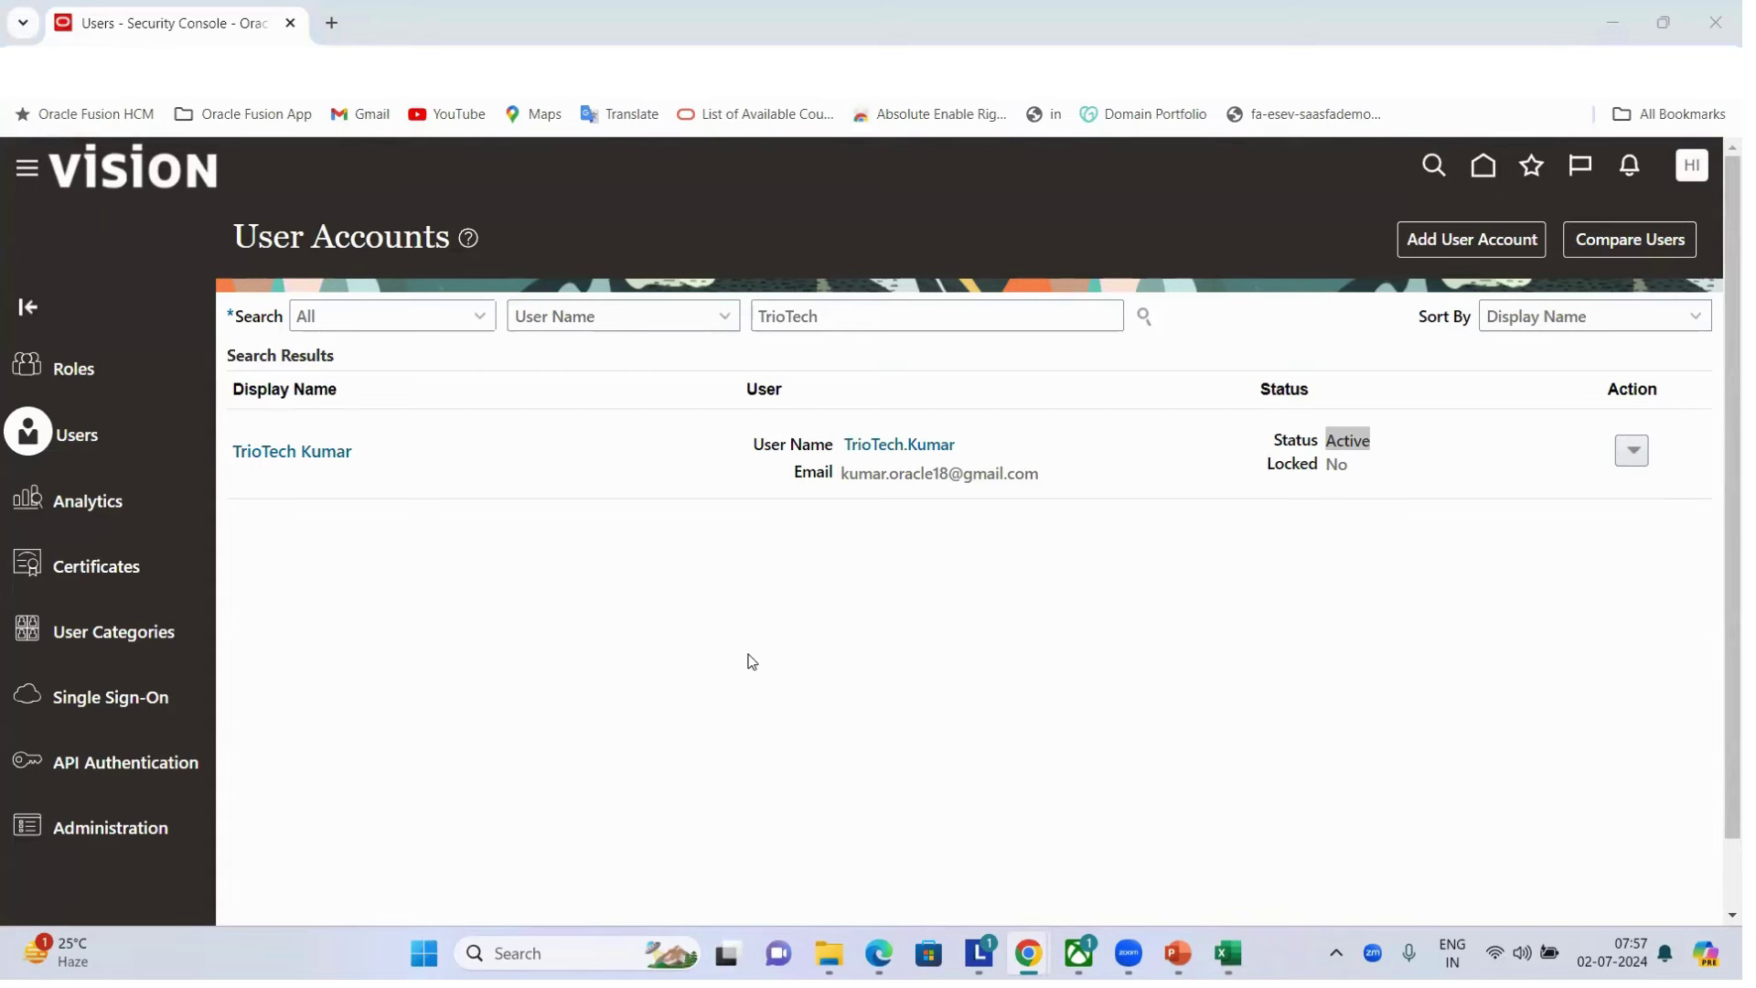
- Open the existing user's account details, view the email in Edit mode, then cancel unchanged
left_click(282, 456)
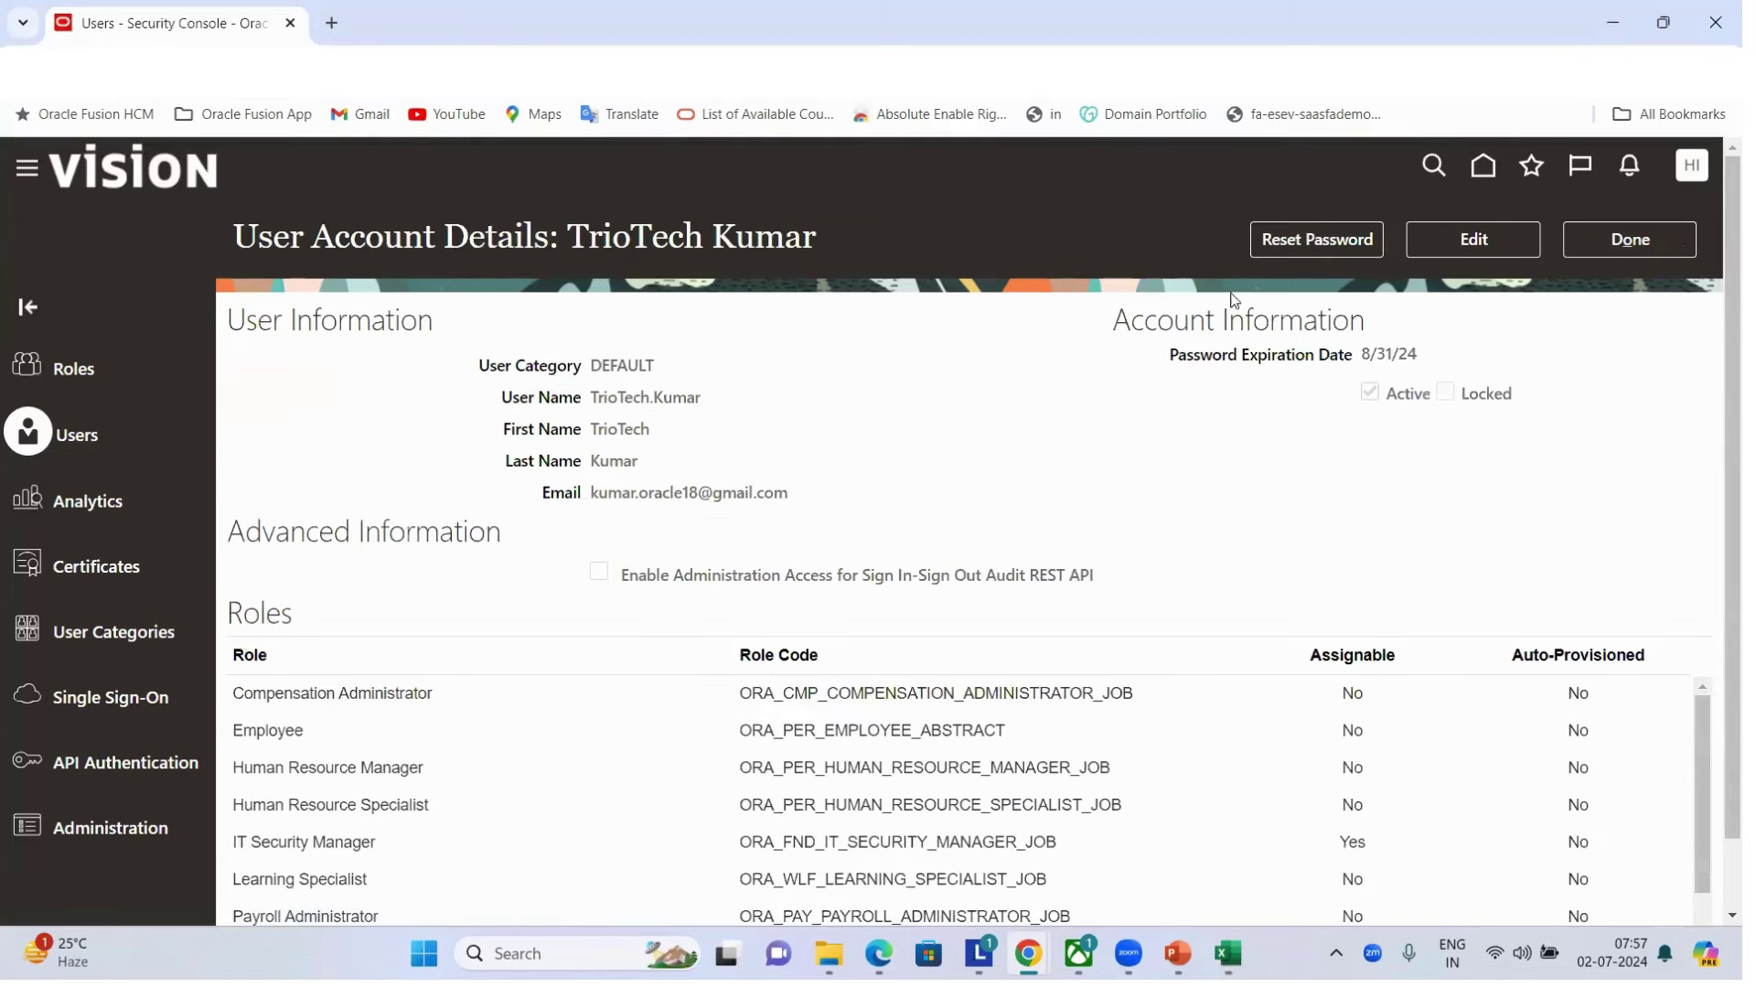
left_click(1452, 243)
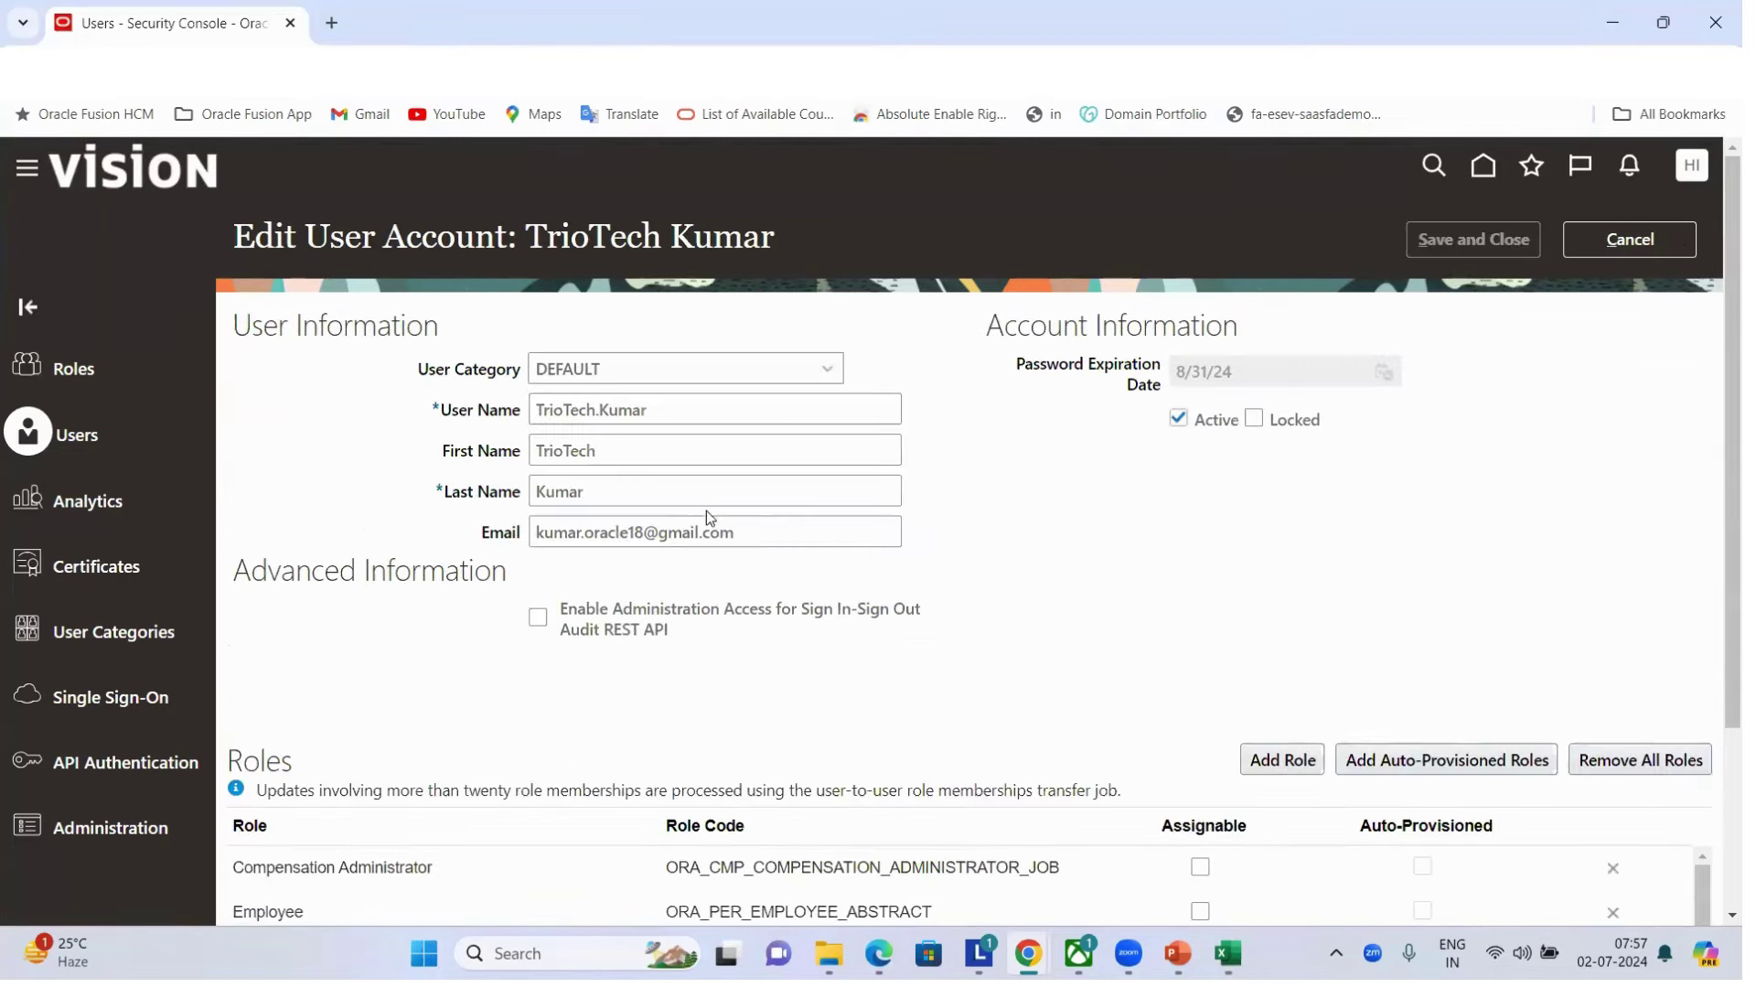
left_click_drag(766, 541, 540, 569)
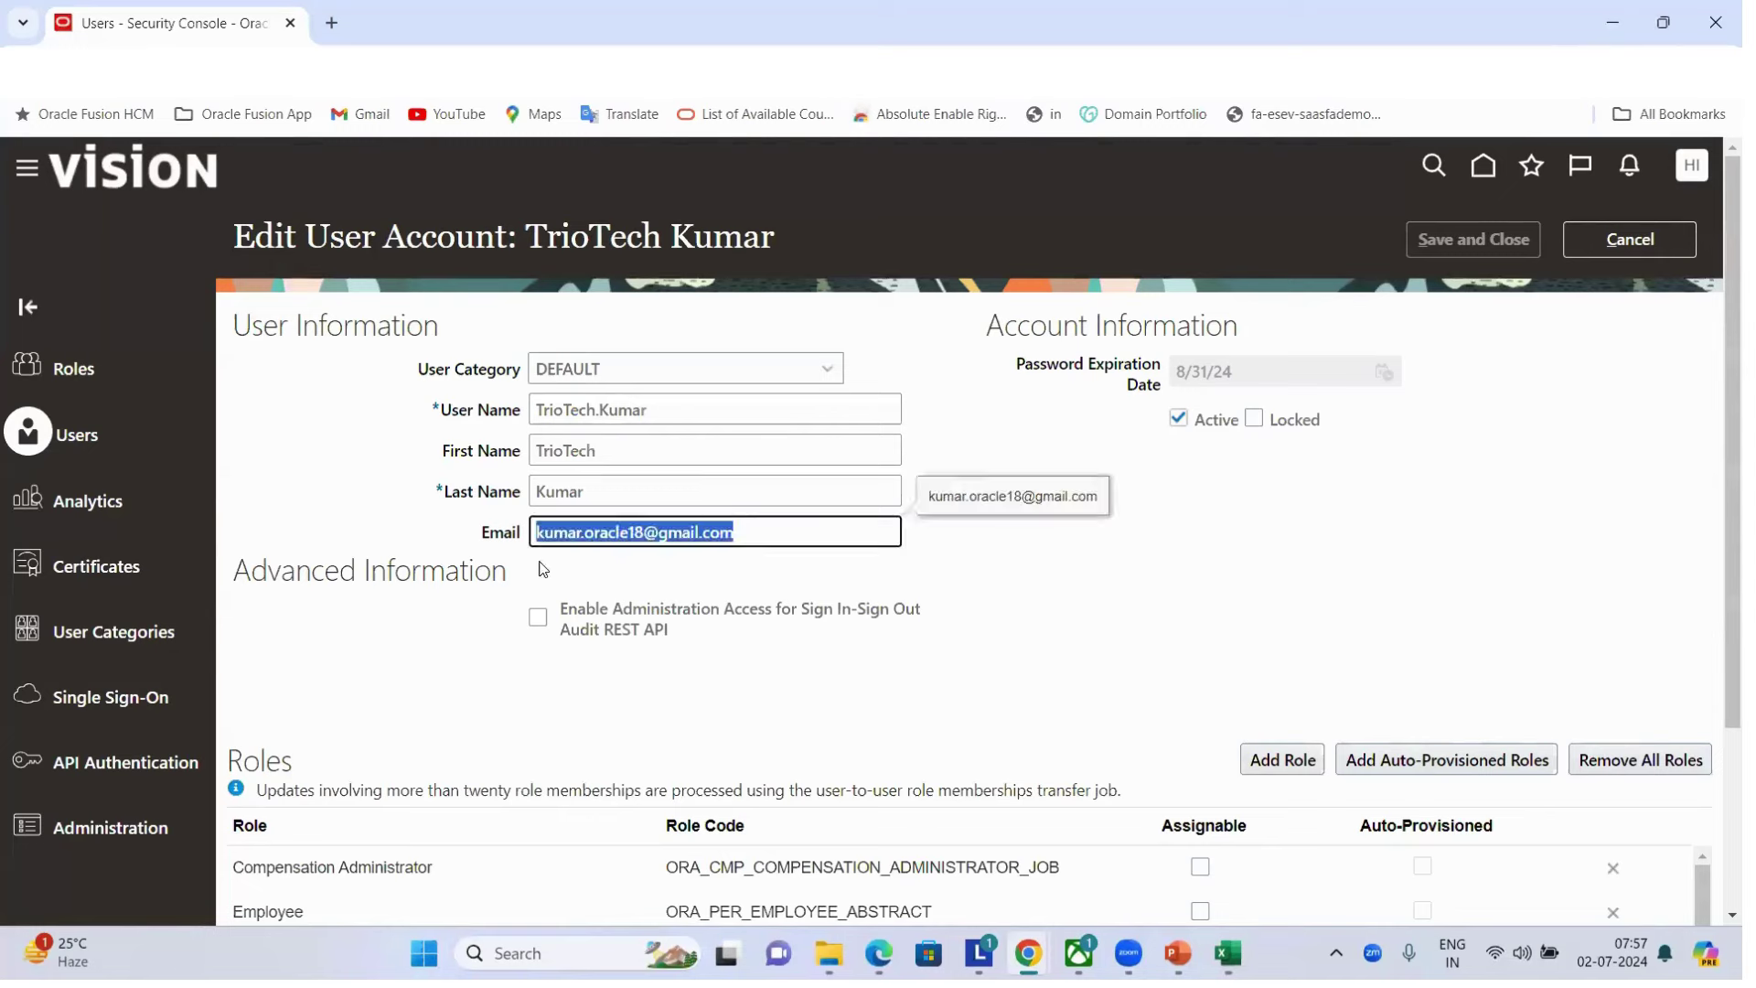
left_click(1637, 239)
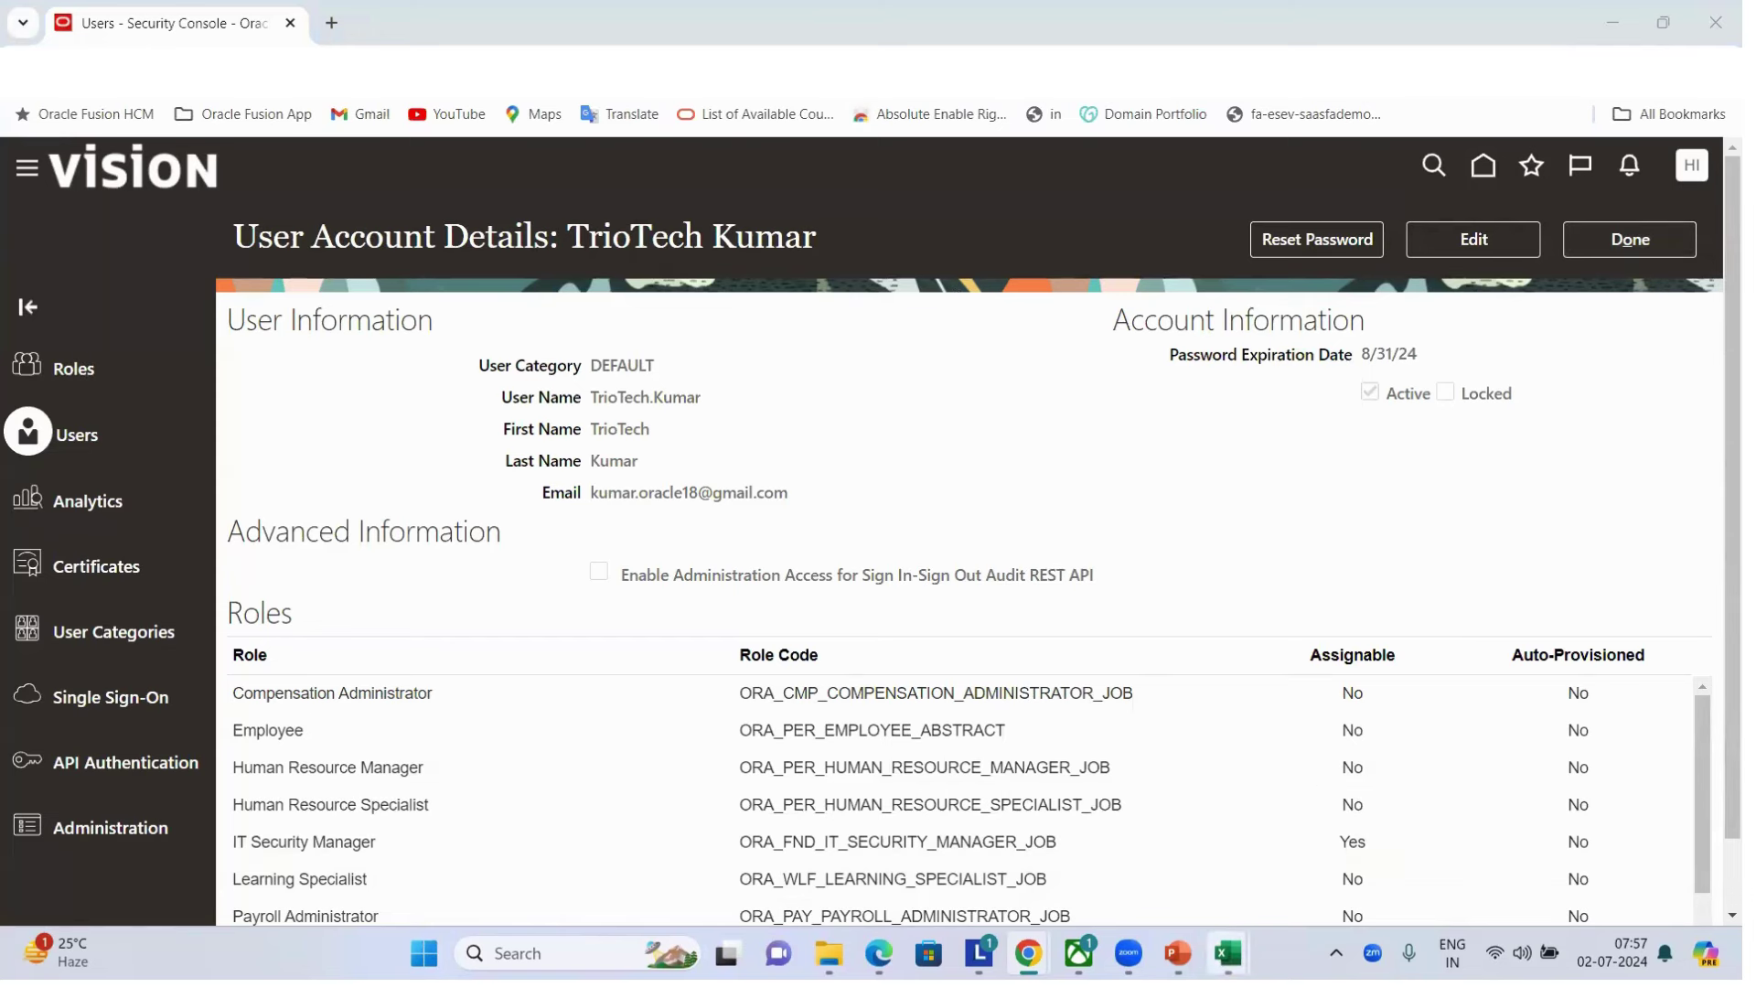
mouse_move(1227, 953)
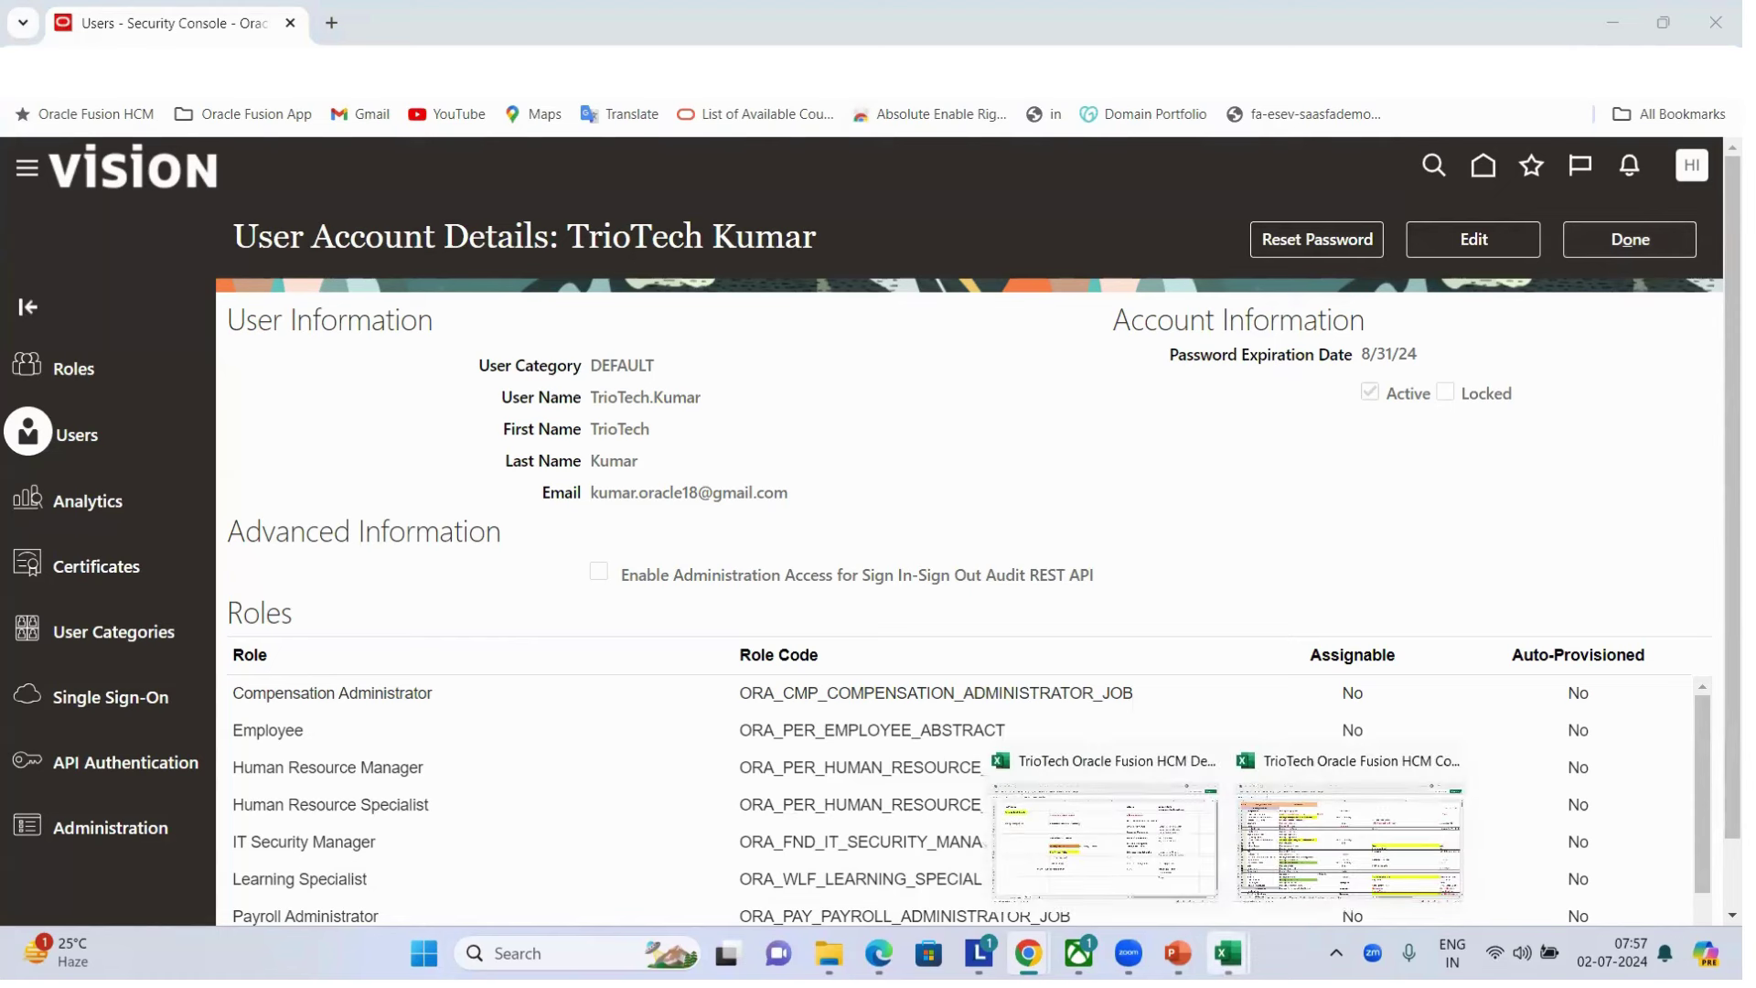
- Look over cells E8, D8 and the Demo Class sheet, then bring up the curriculum workbook
left_click(1156, 849)
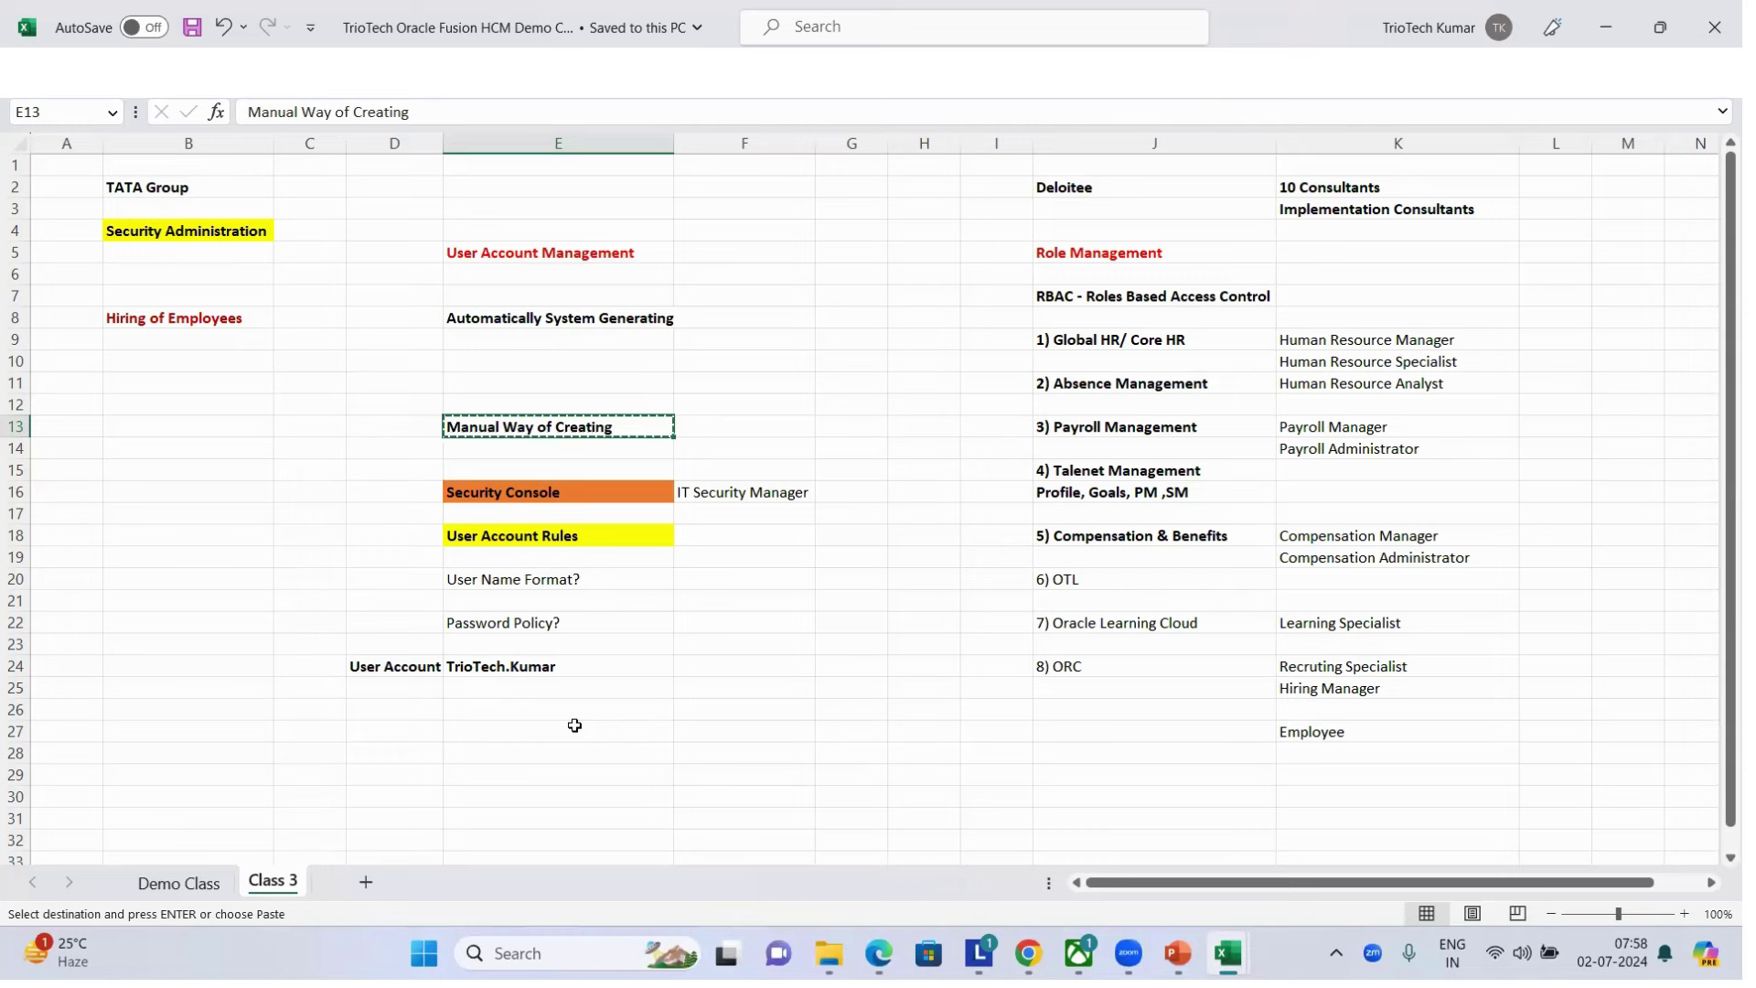
left_click(523, 319)
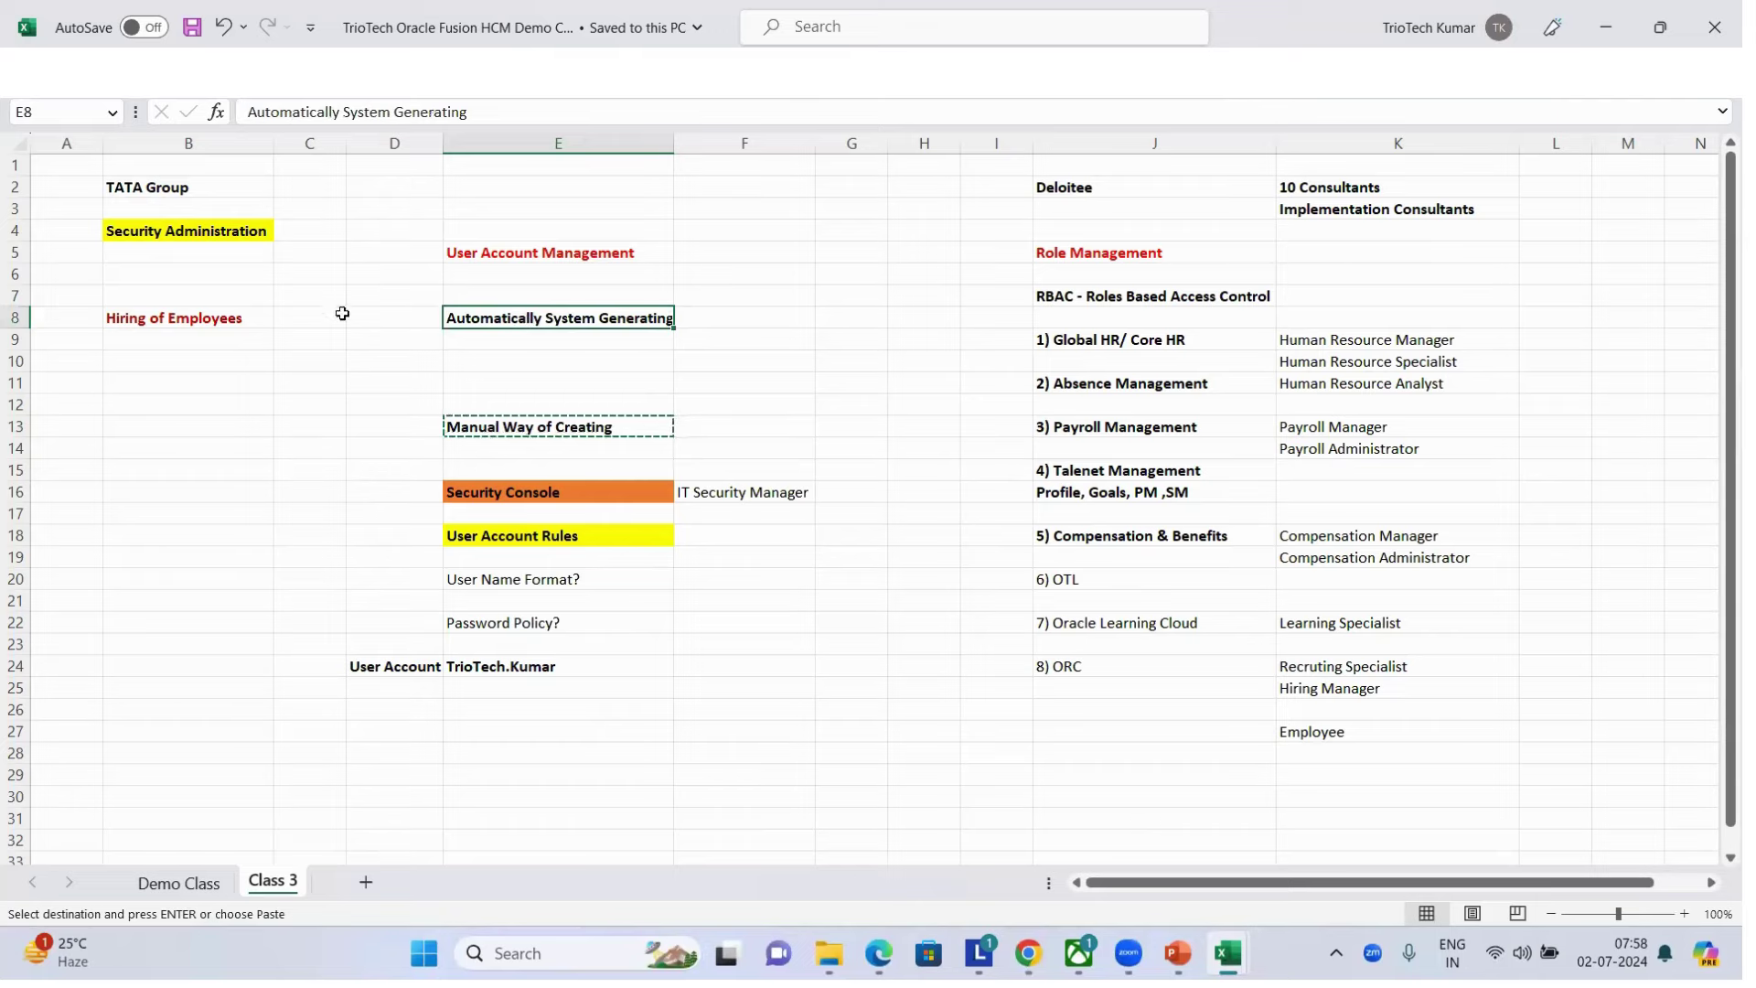
left_click(398, 320)
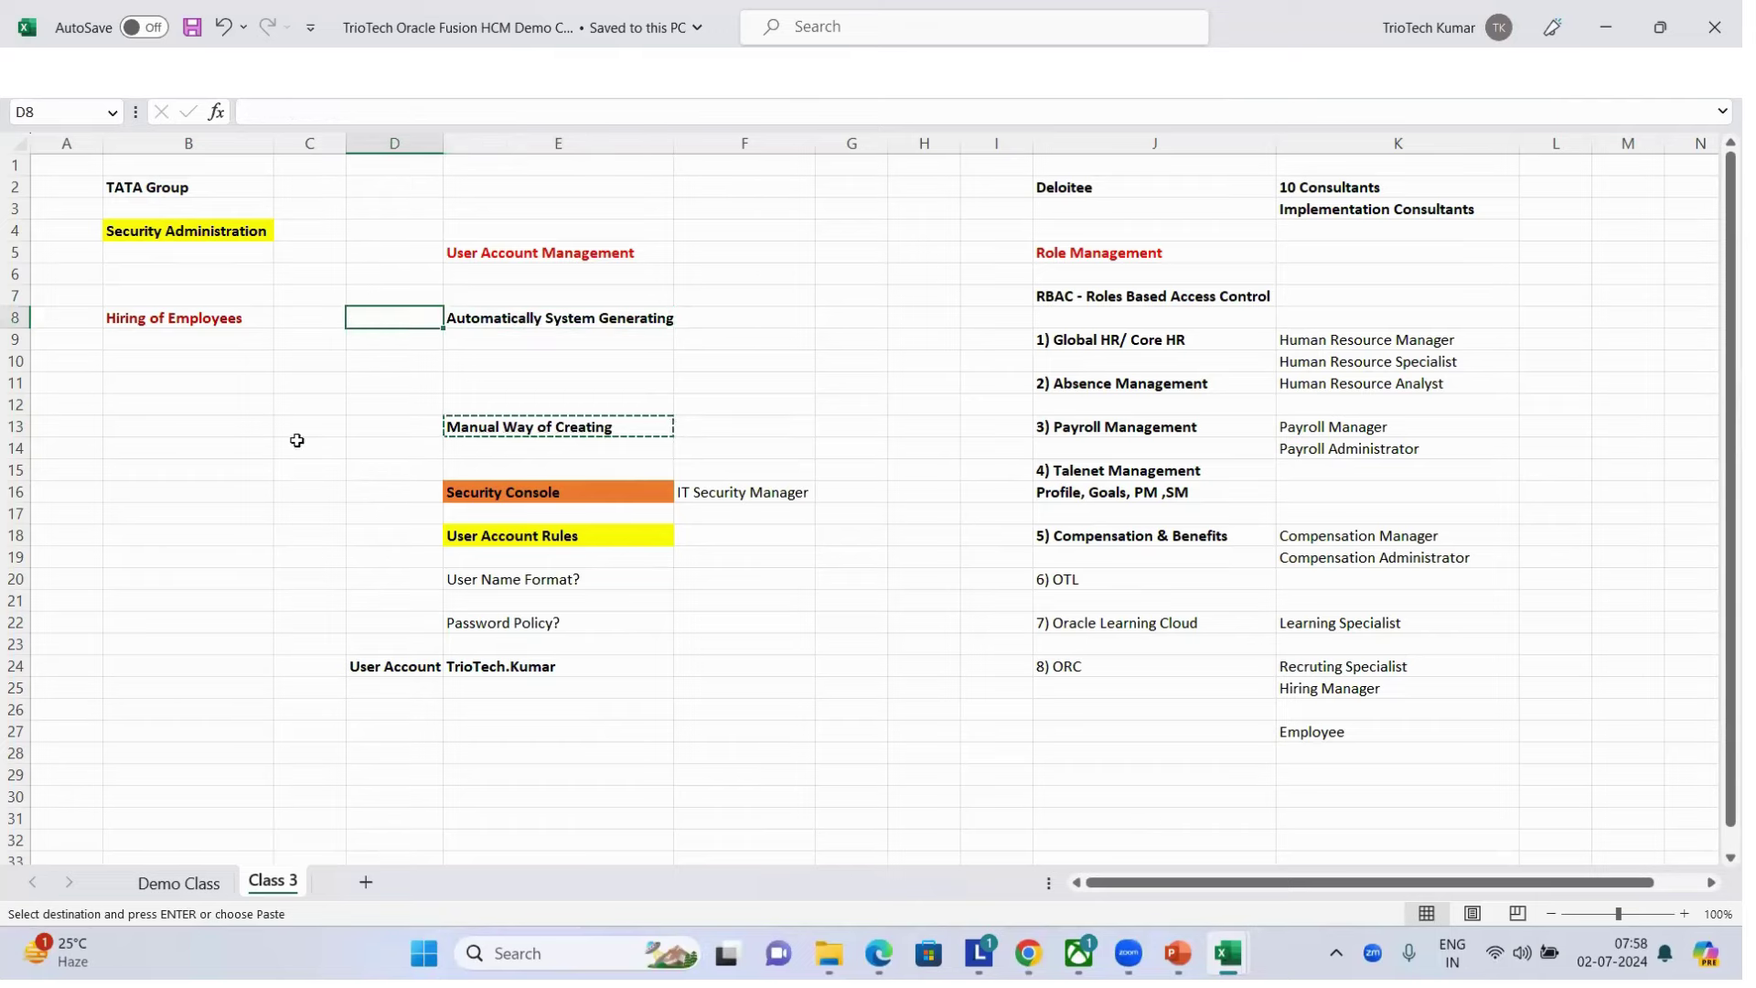
left_click(179, 882)
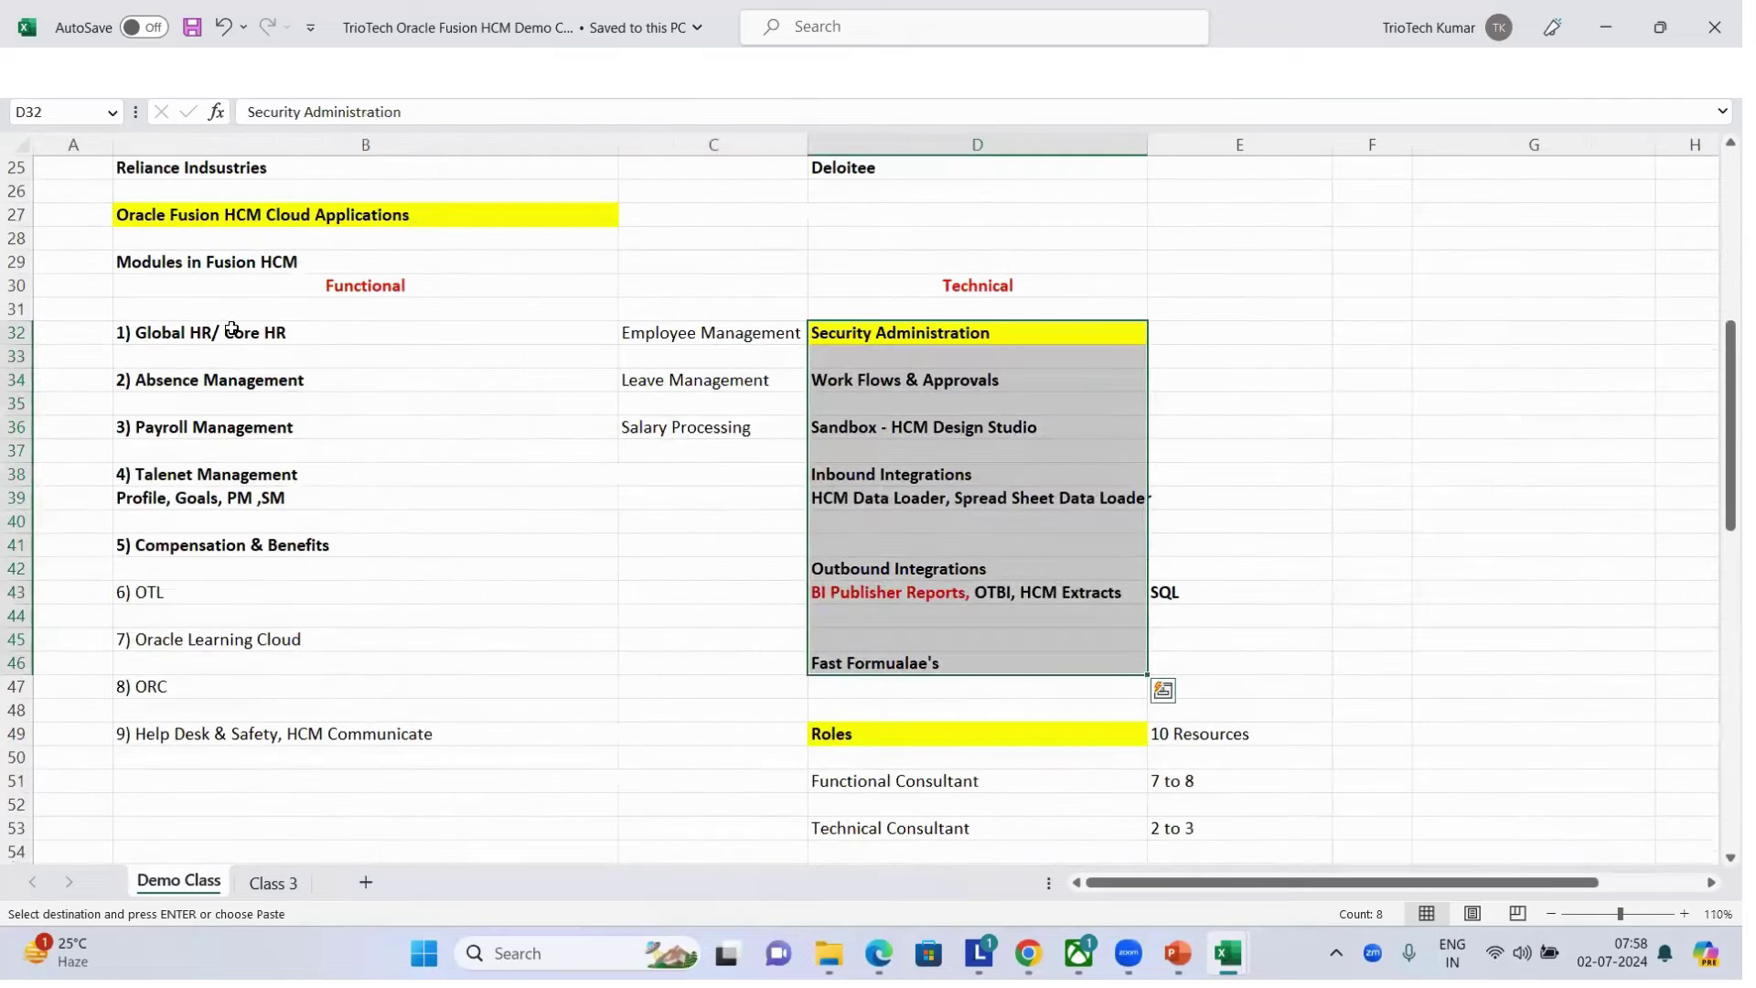
left_click(232, 333)
mouse_move(1227, 951)
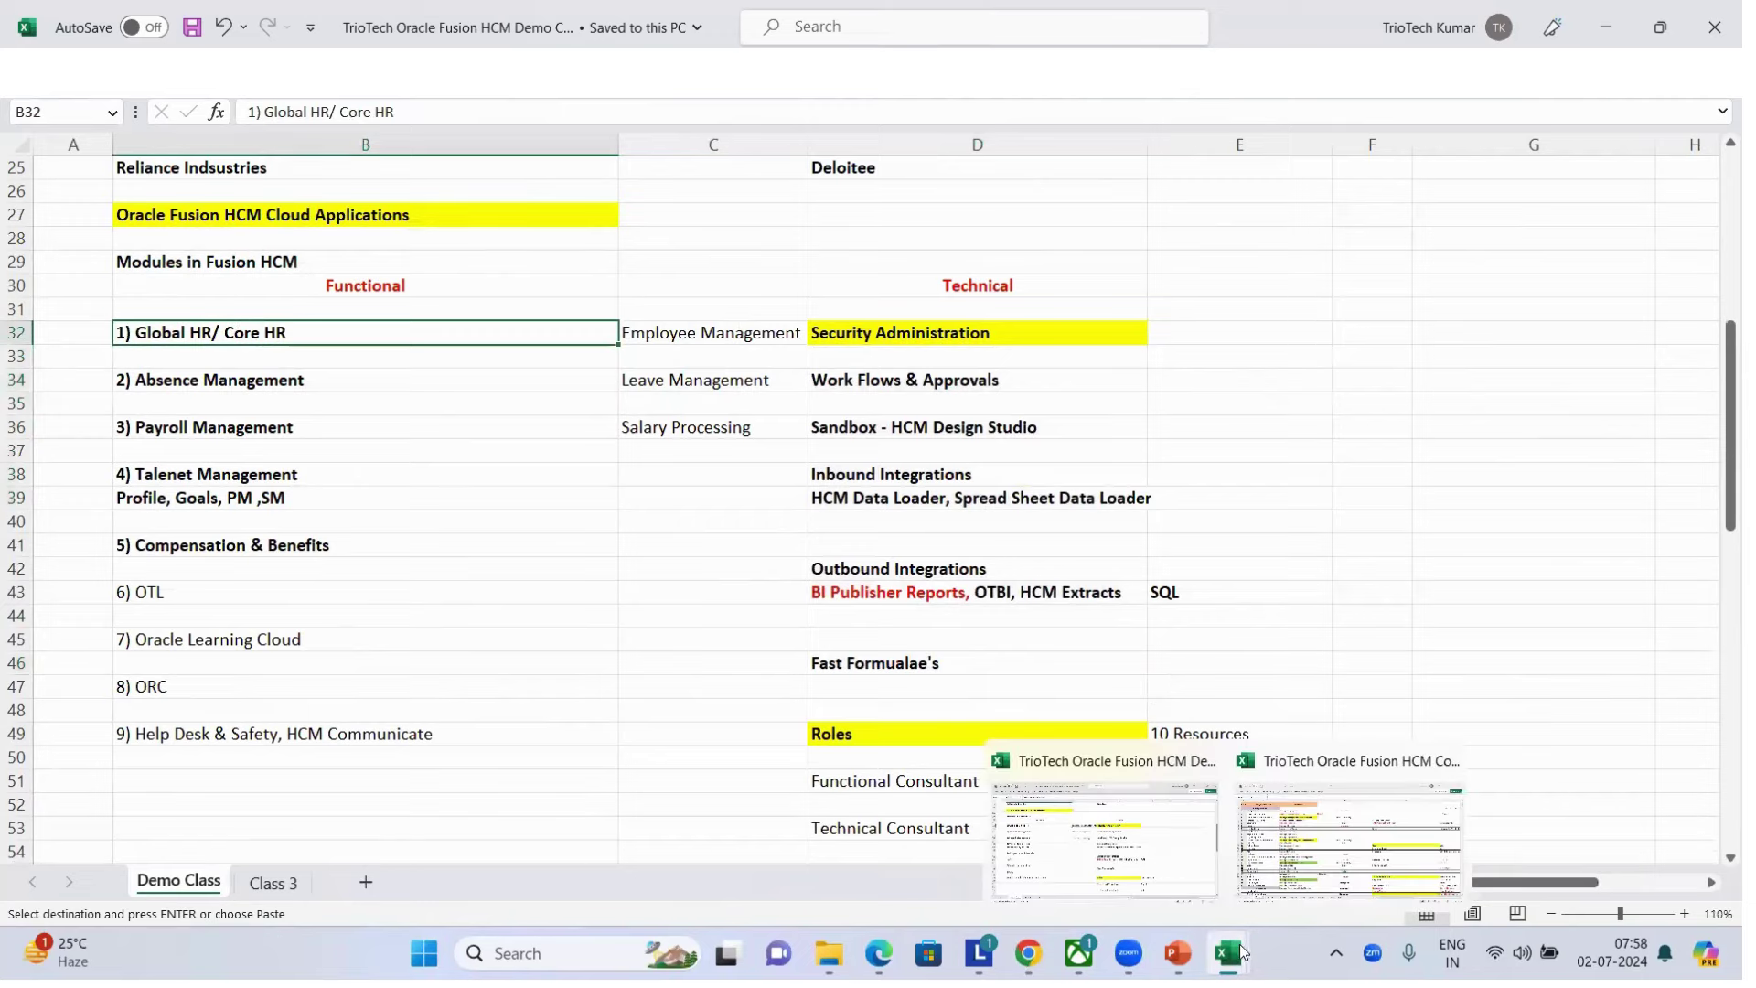
left_click(1284, 883)
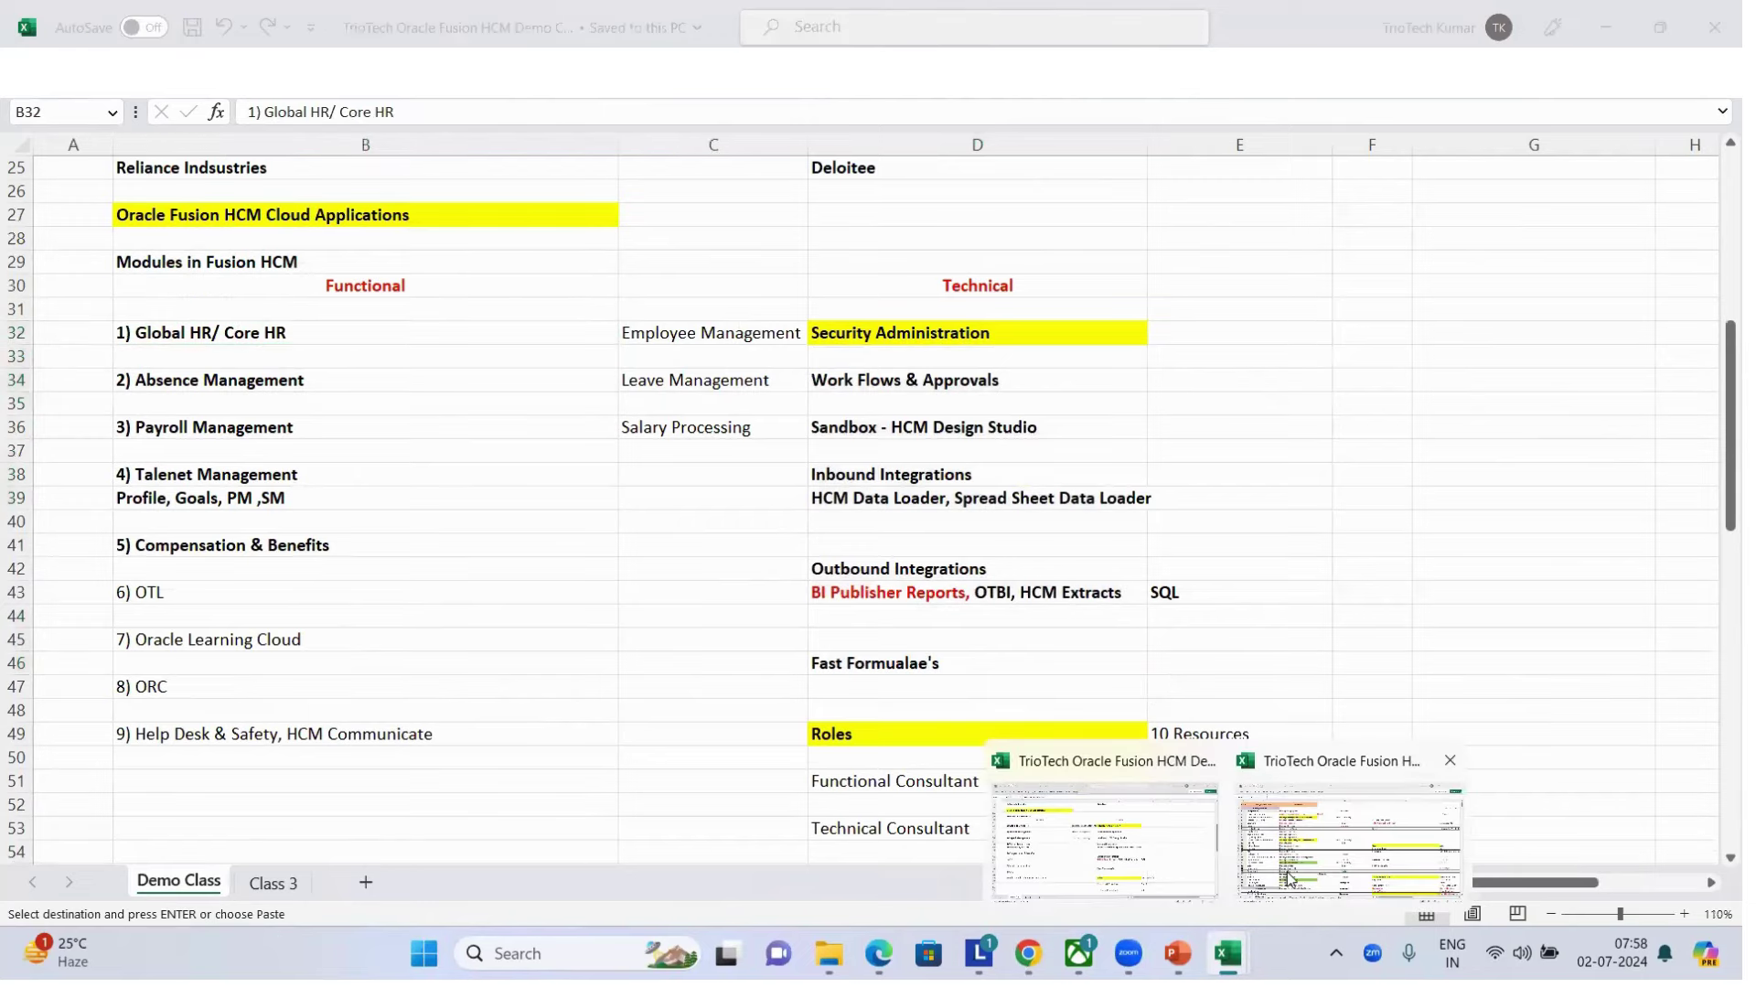
- Copy the Manage Enterprise HCM Information cell in C5 and switch back to the Security Console
left_click(384, 270)
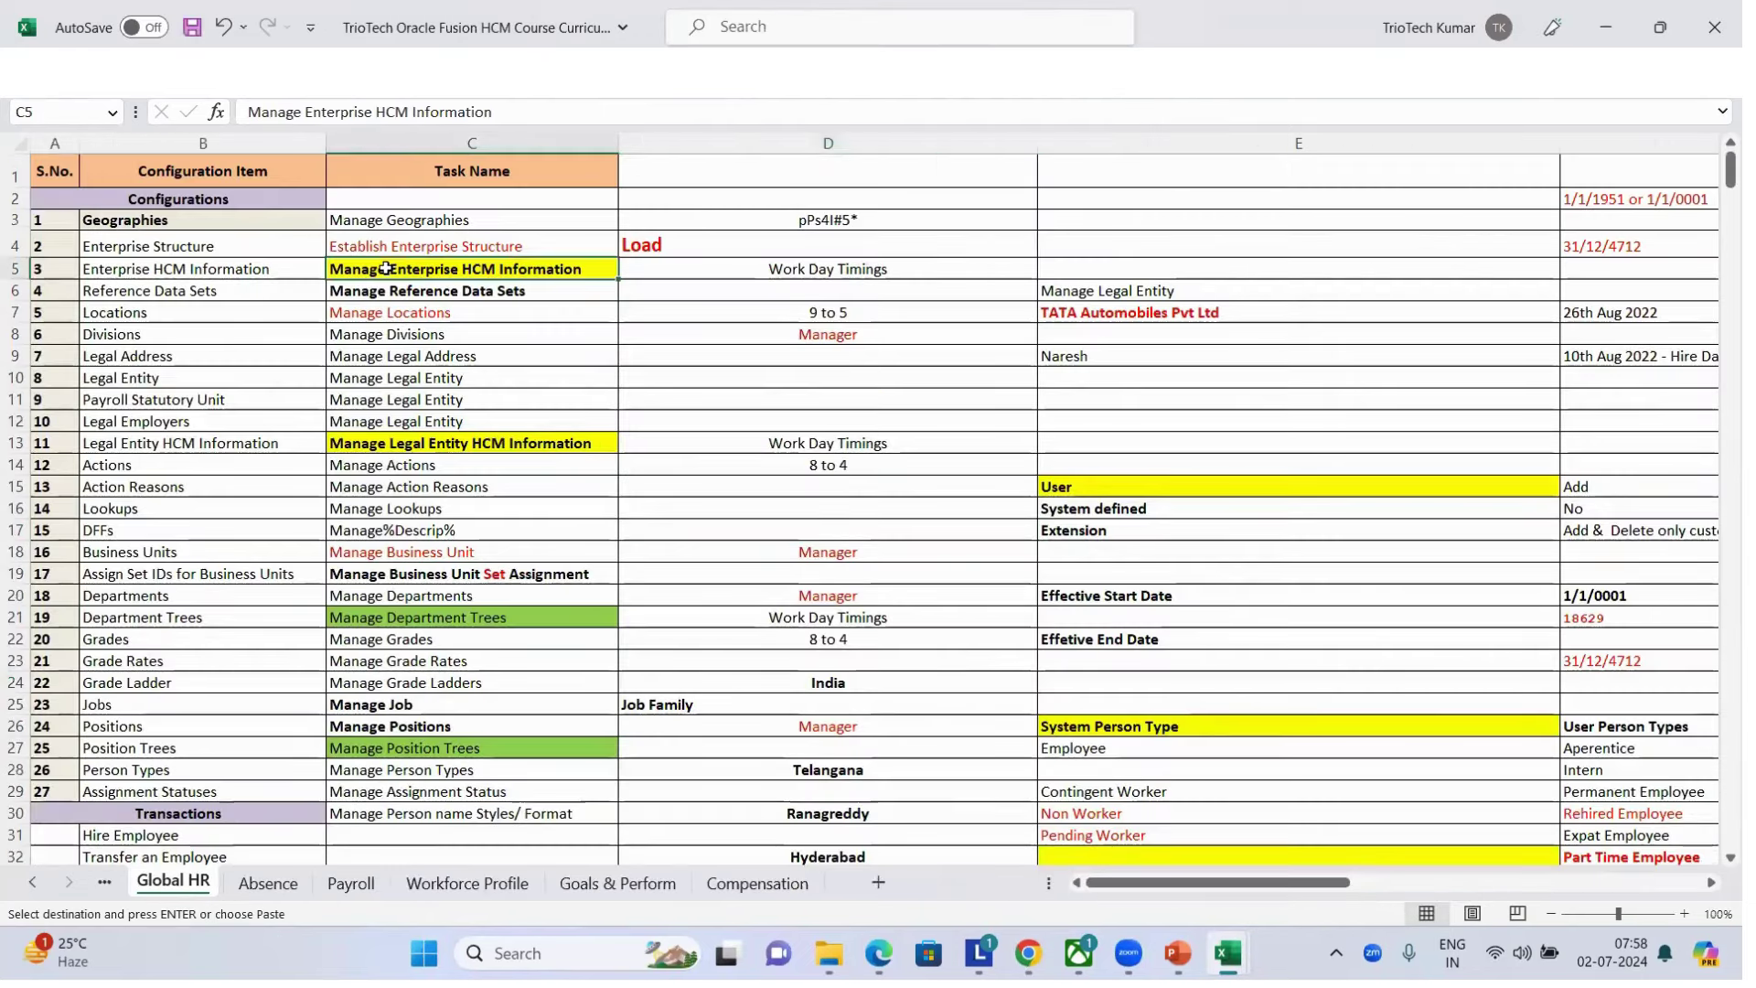
key("ctrl+c")
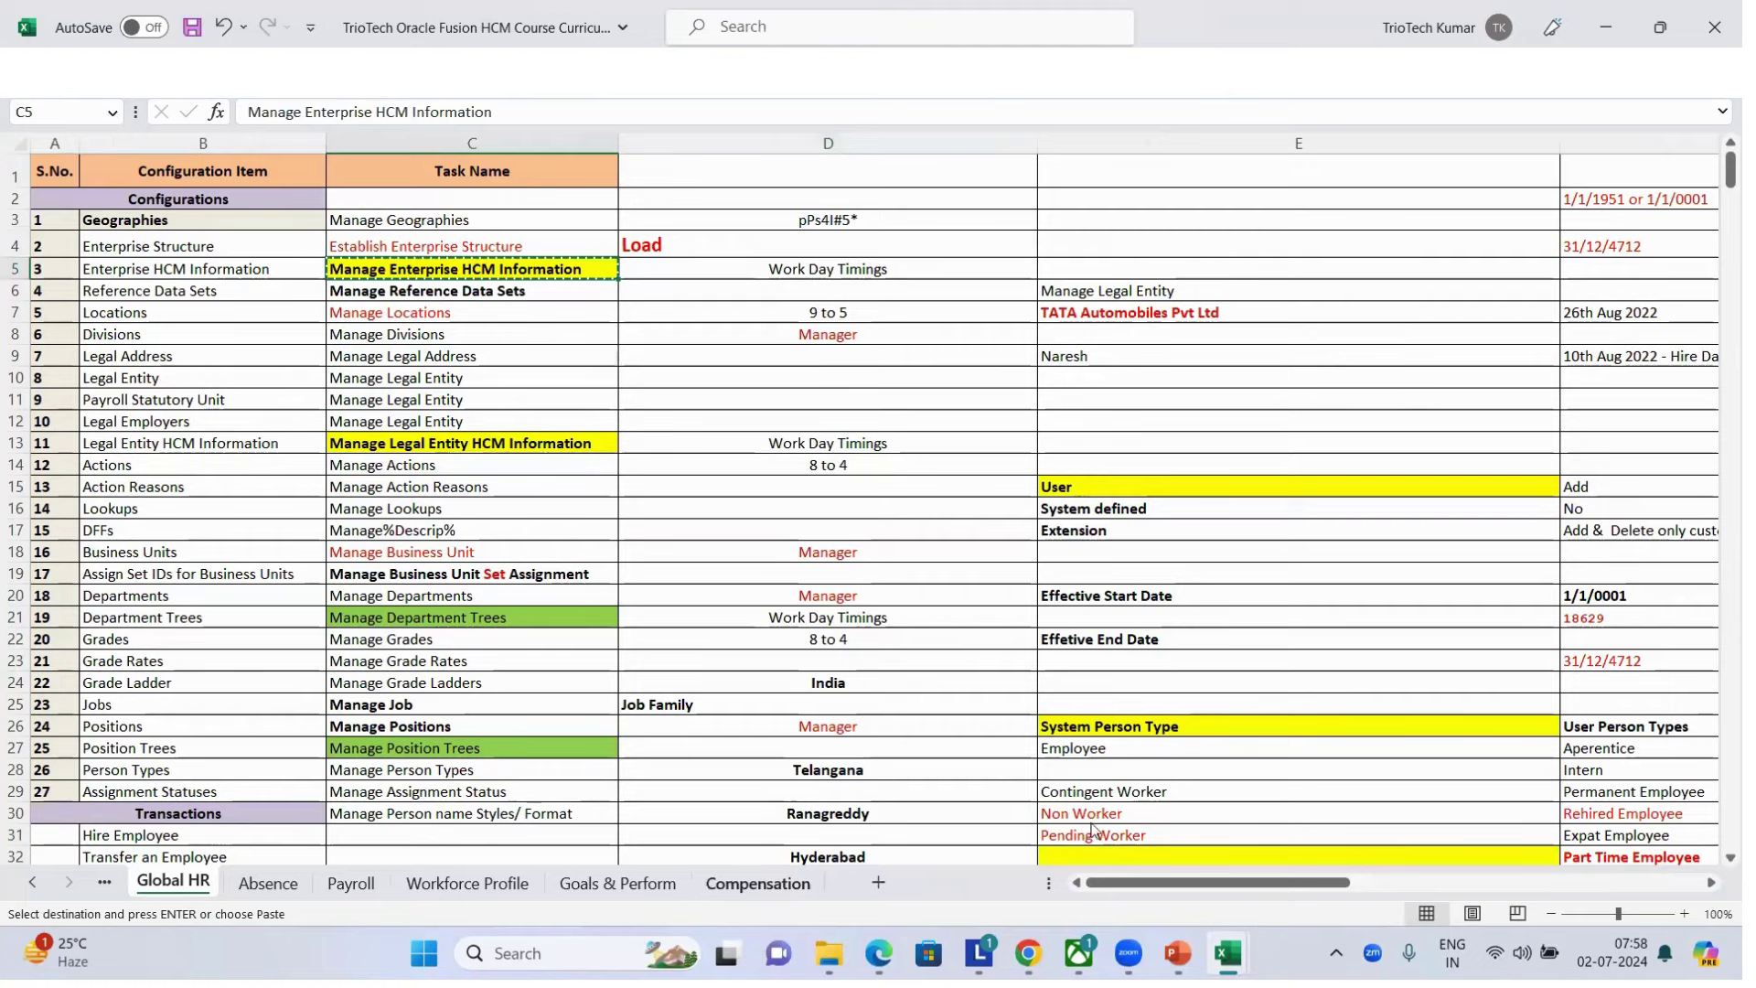
key("alt+Tab")
mouse_move(1052, 946)
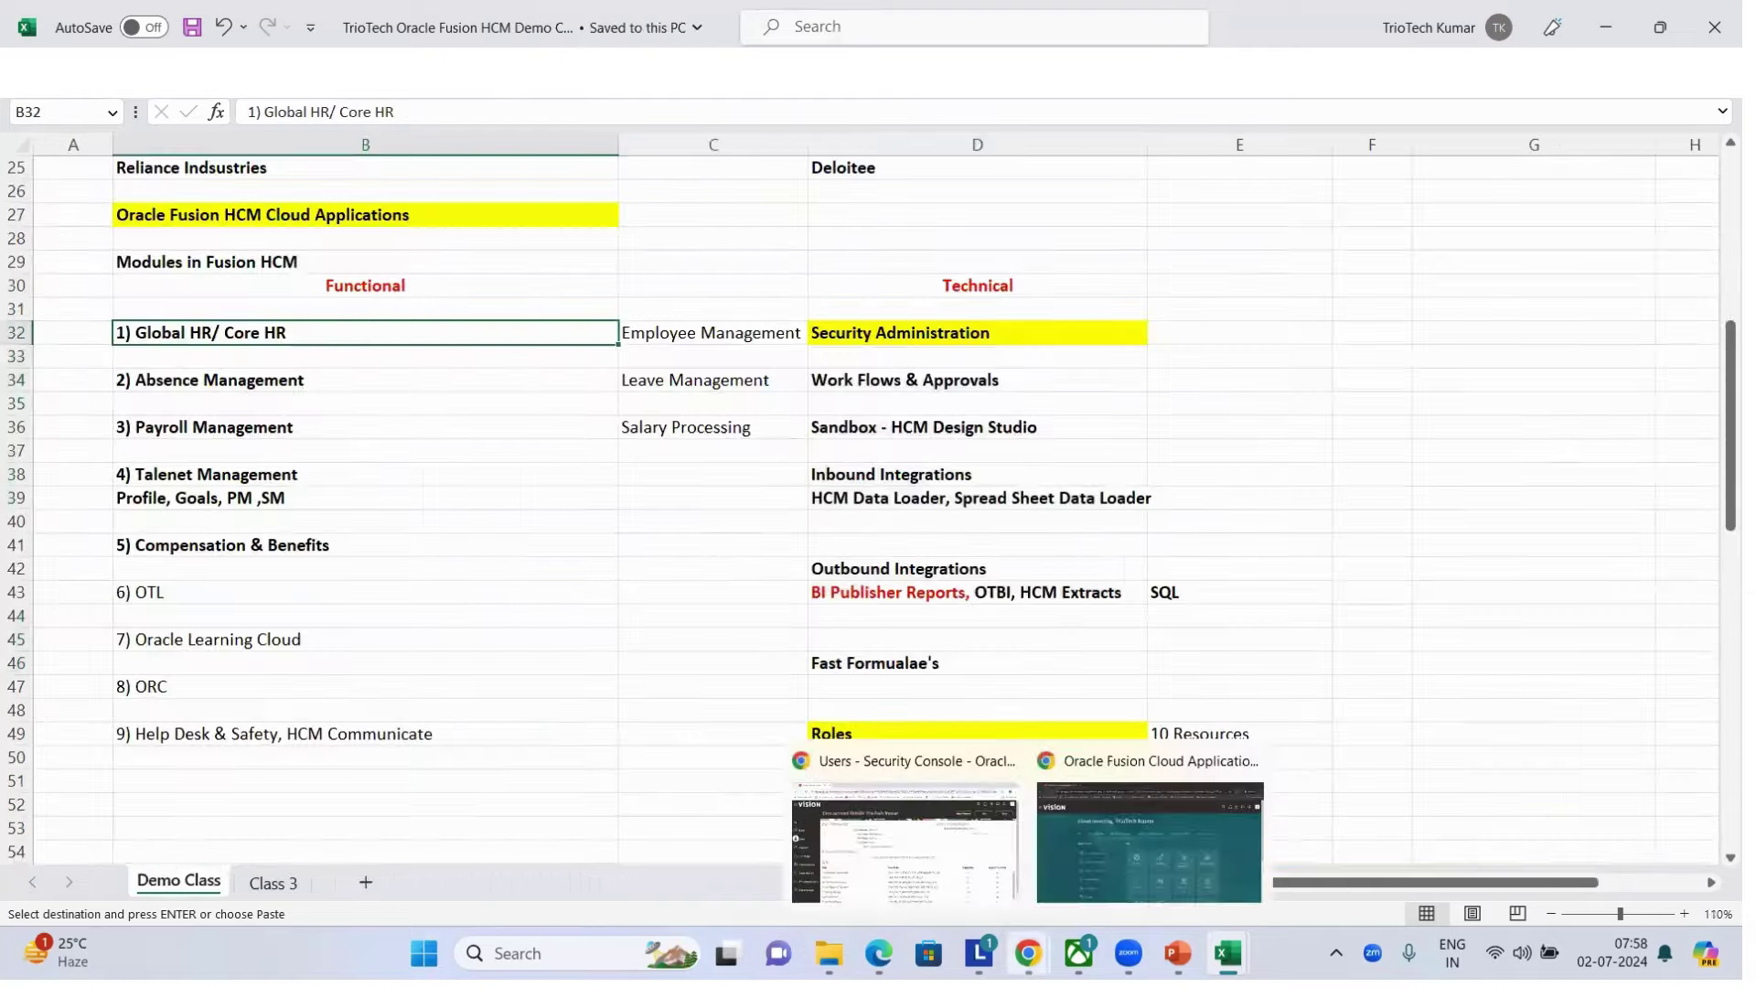
left_click(1052, 947)
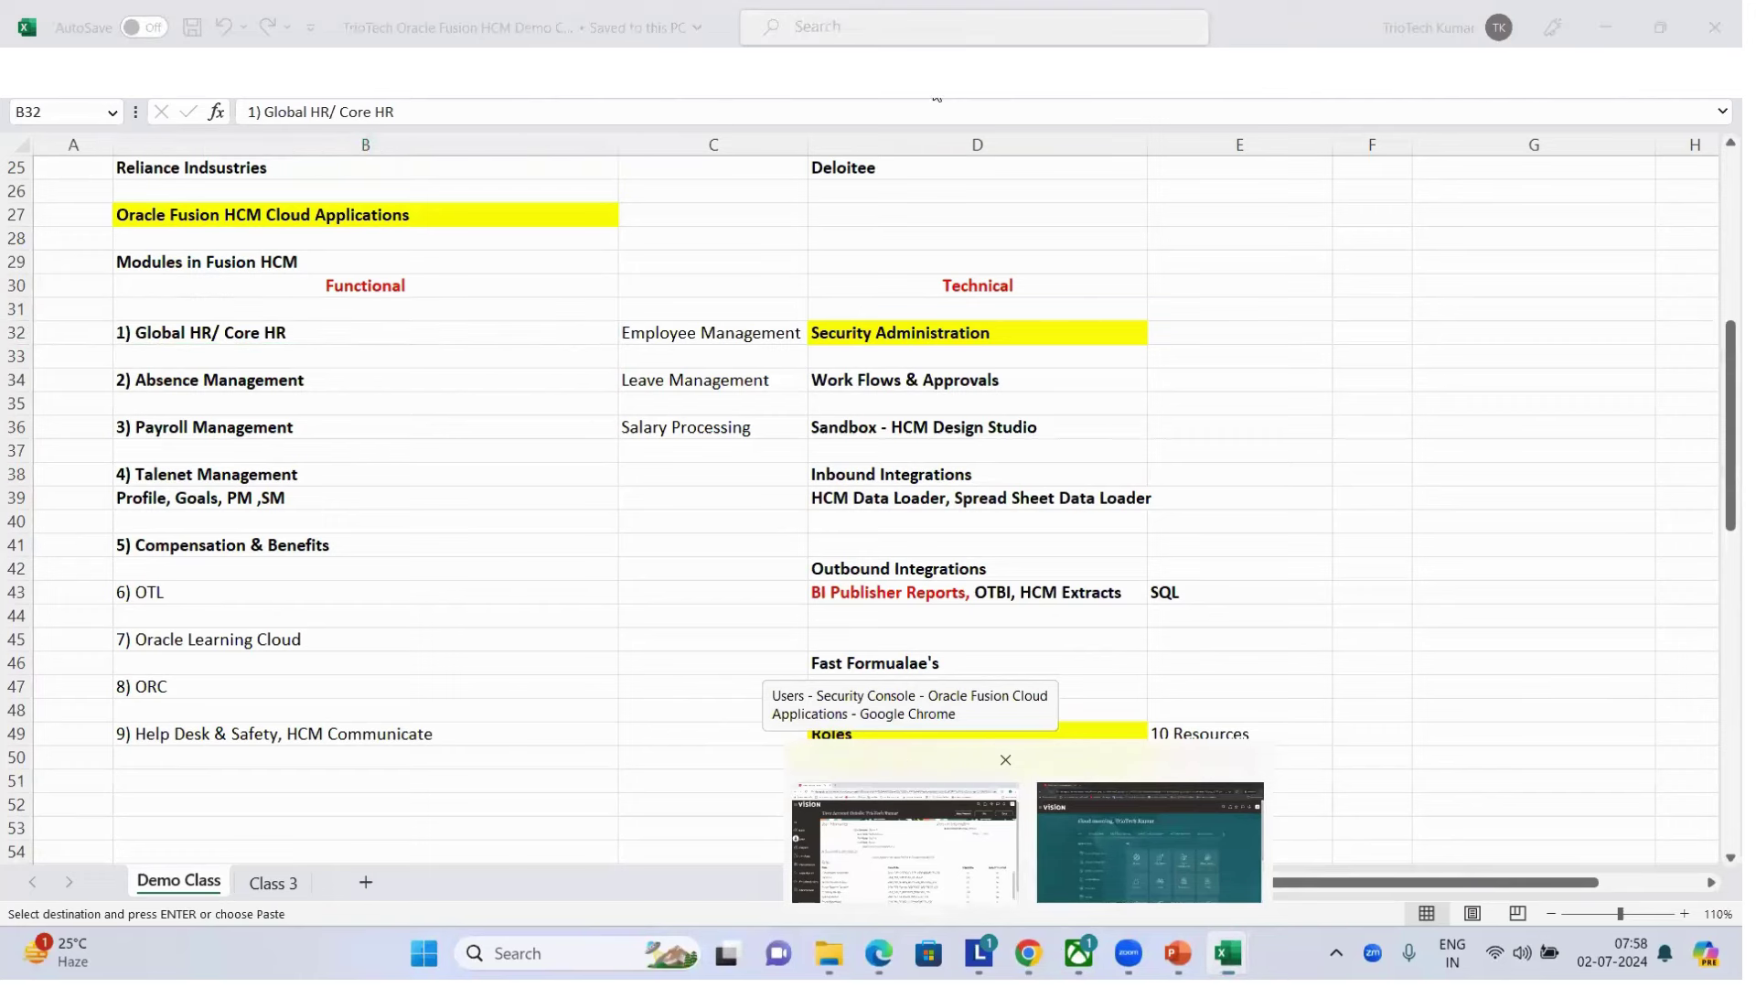
key("alt+Tab")
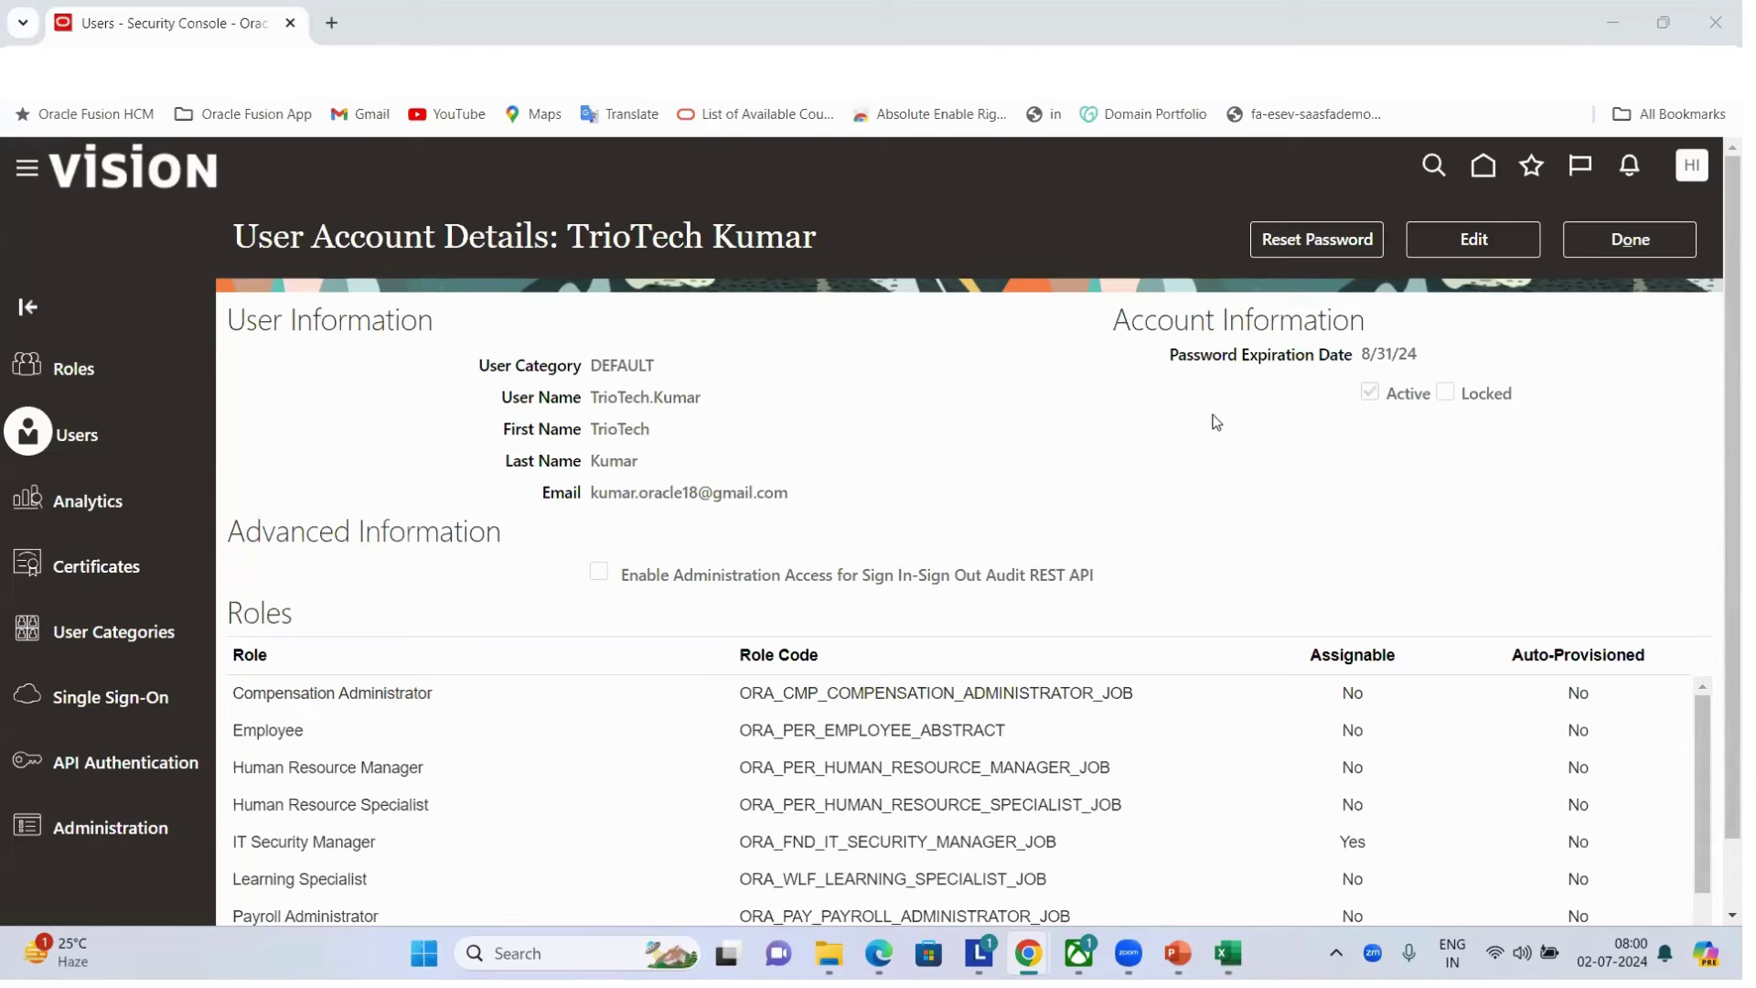
- Search the Scheduled Processes name list for 'send'
left_click(1481, 170)
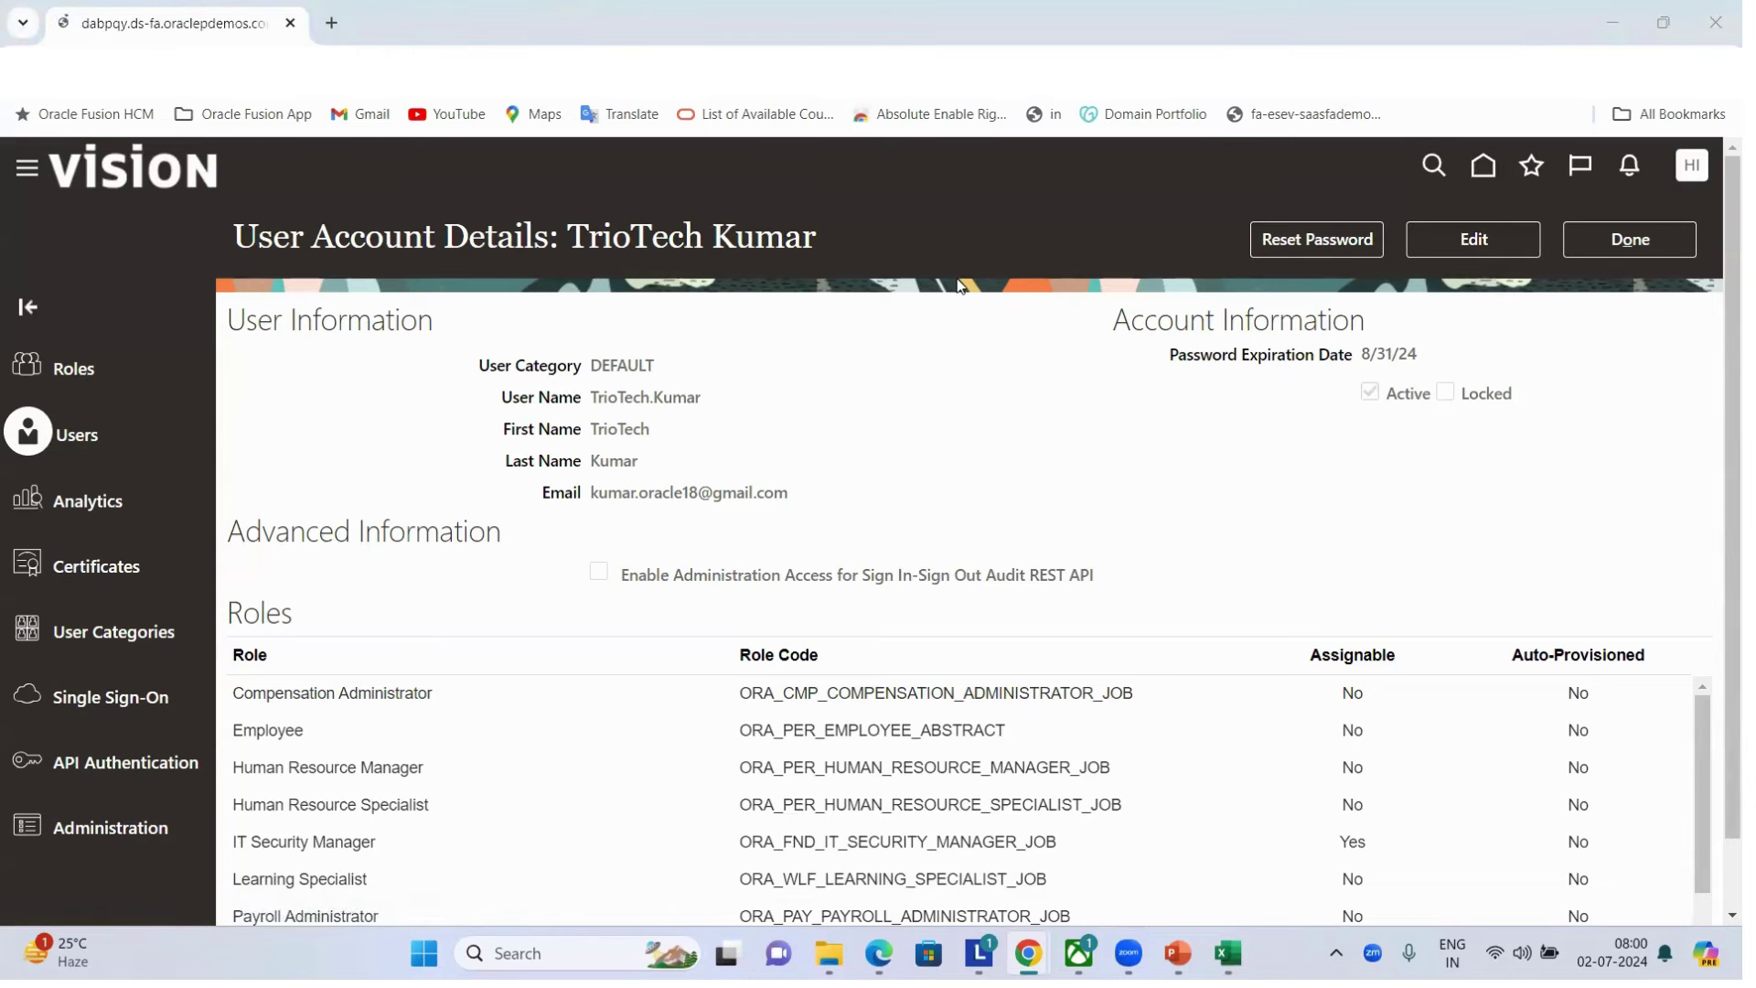
scroll(1216, 540, "down", 4)
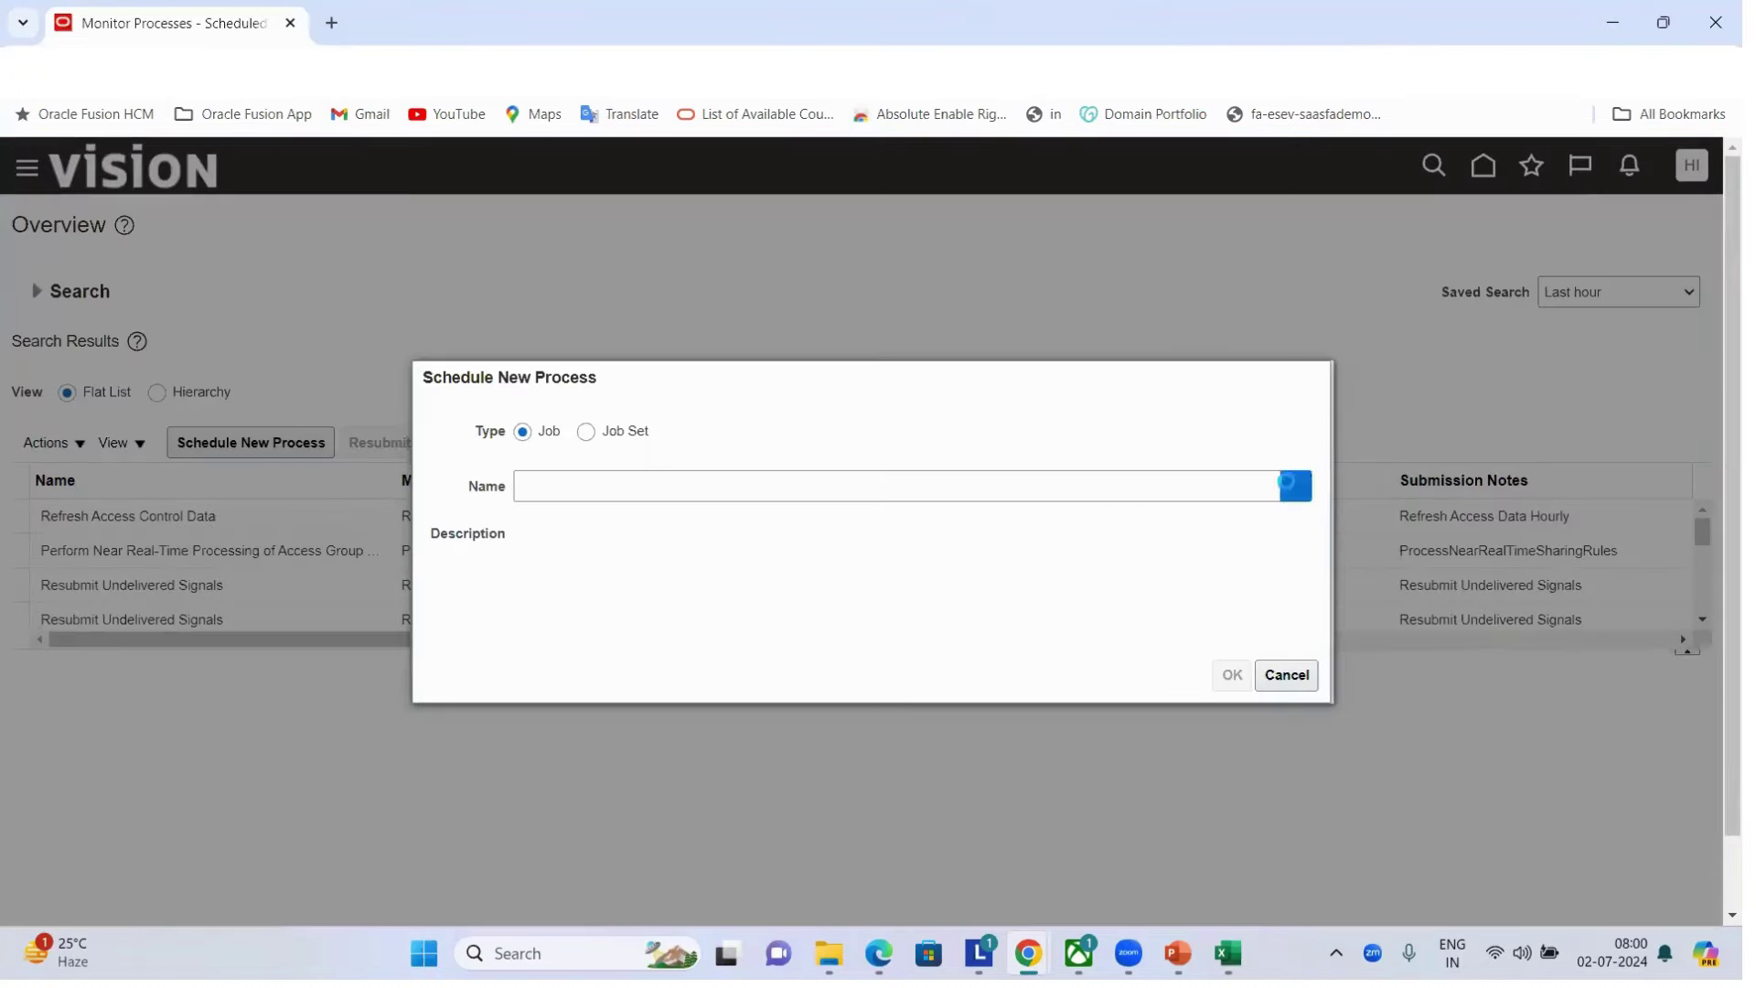
left_click(1295, 485)
left_click(539, 892)
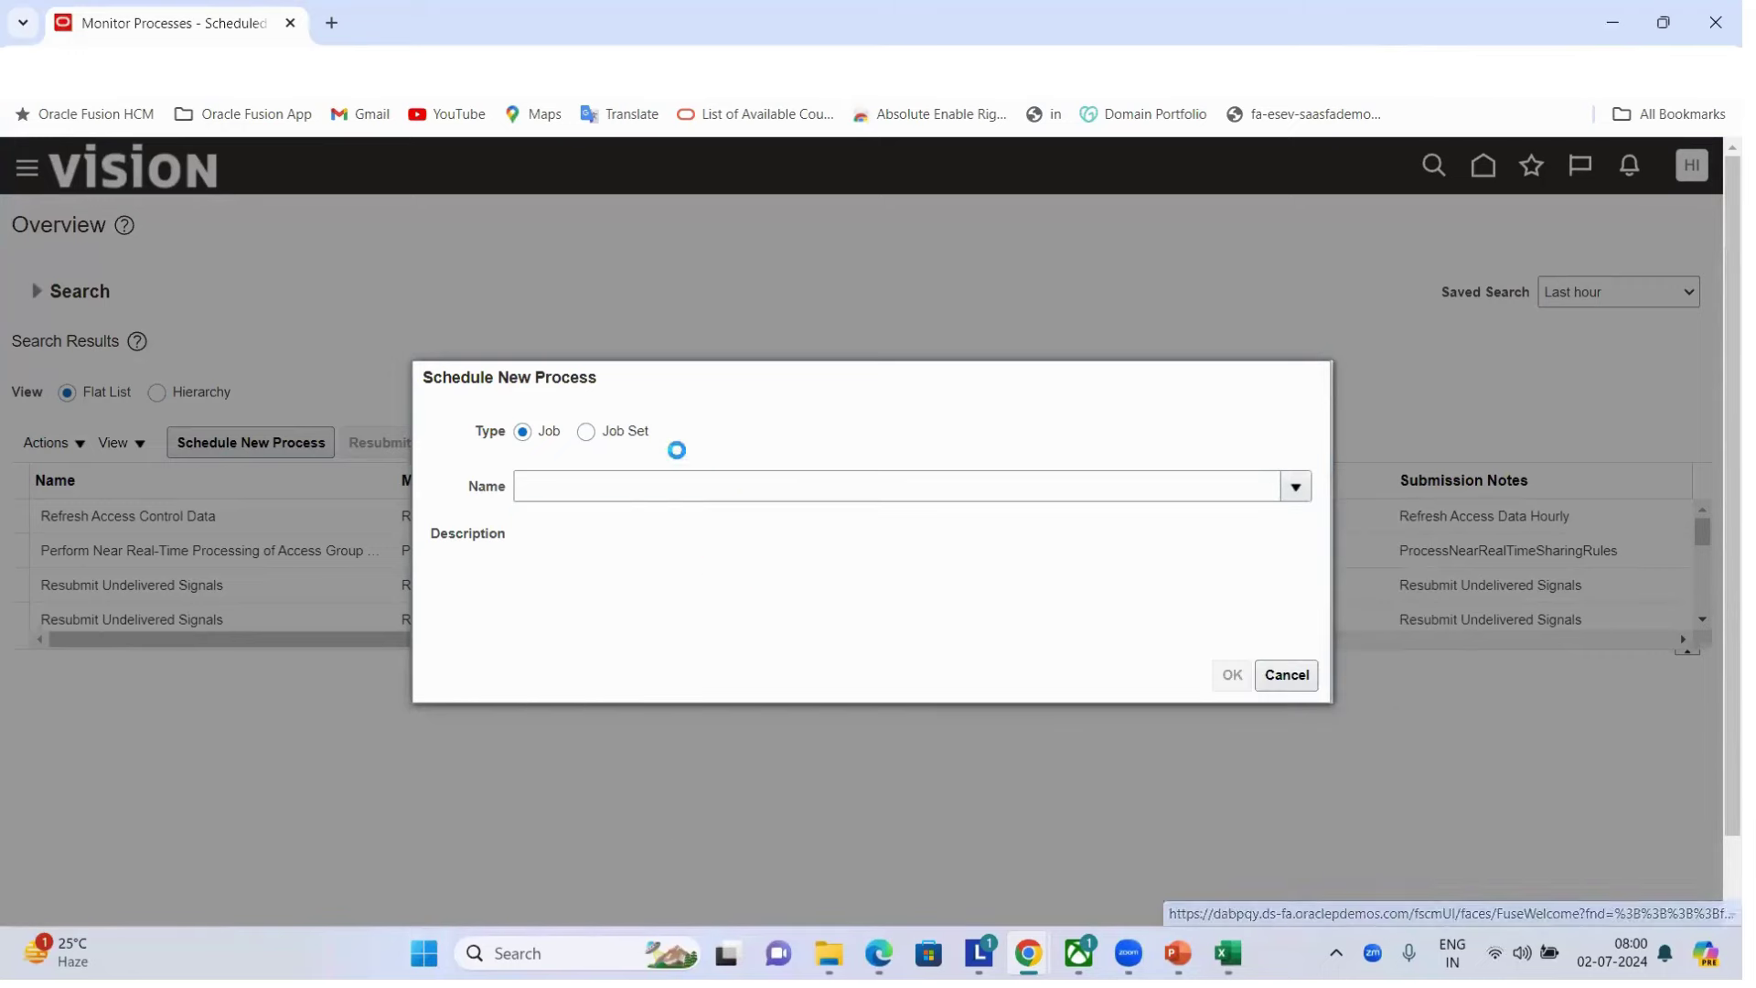
left_click(607, 492)
type("send")
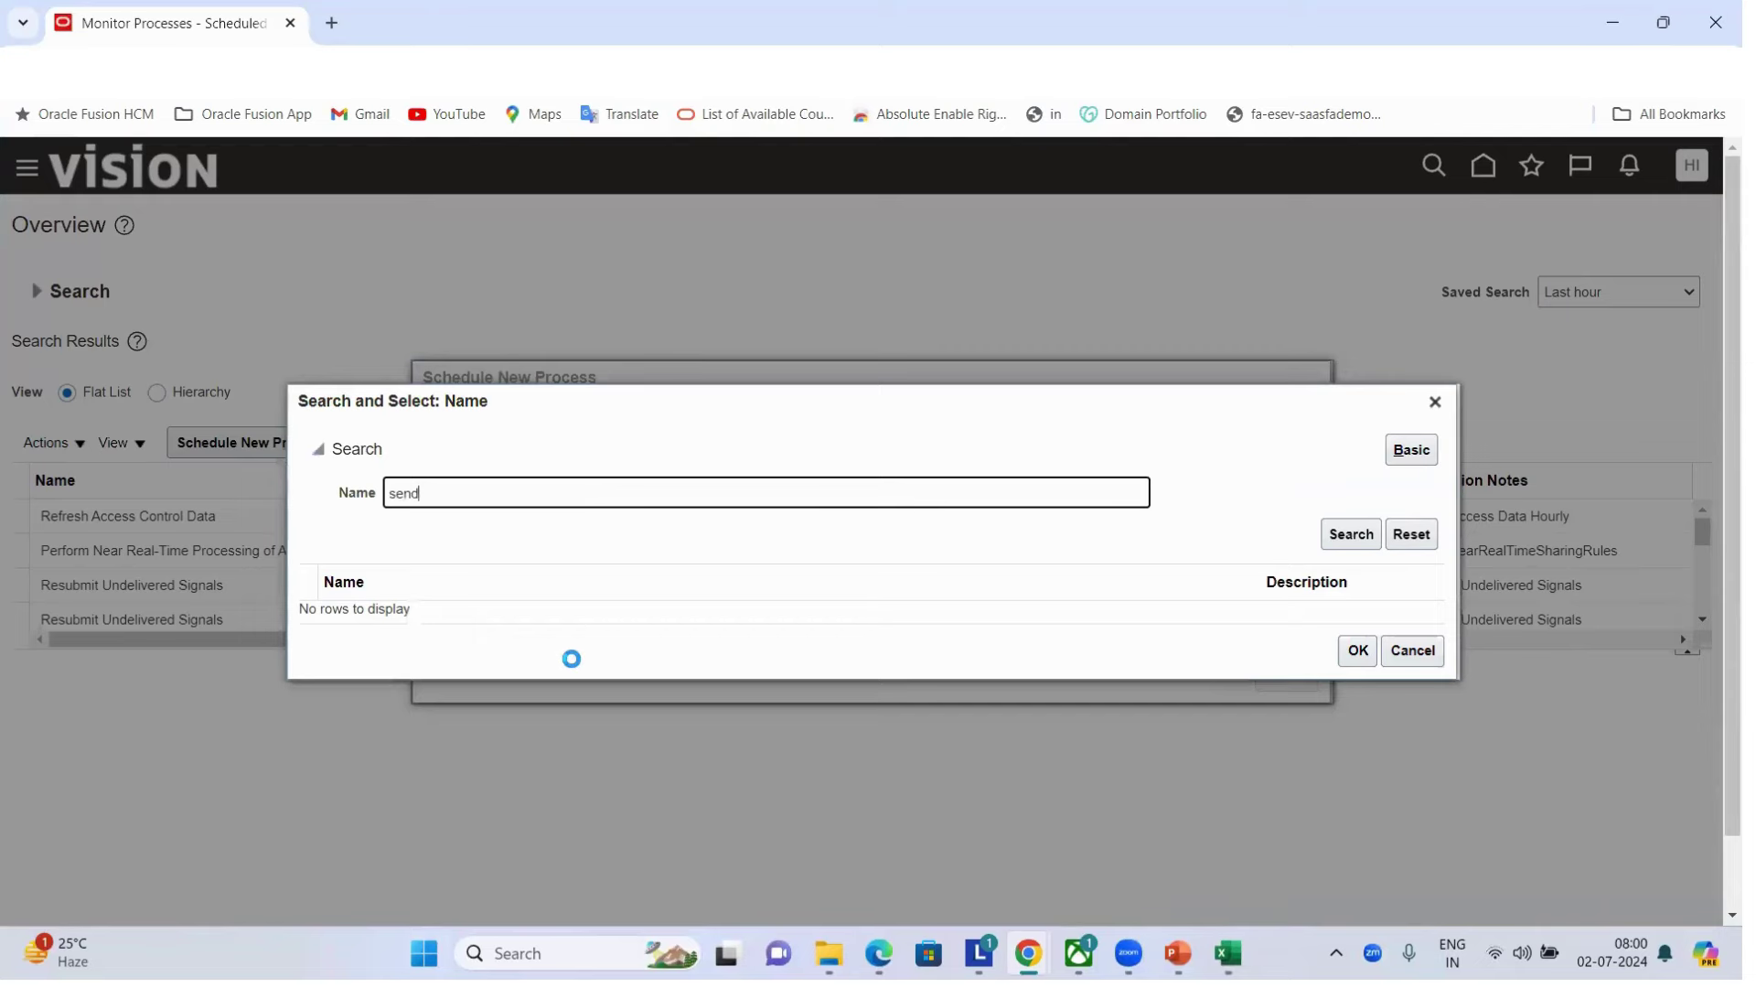
scroll(540, 561, "down", 5)
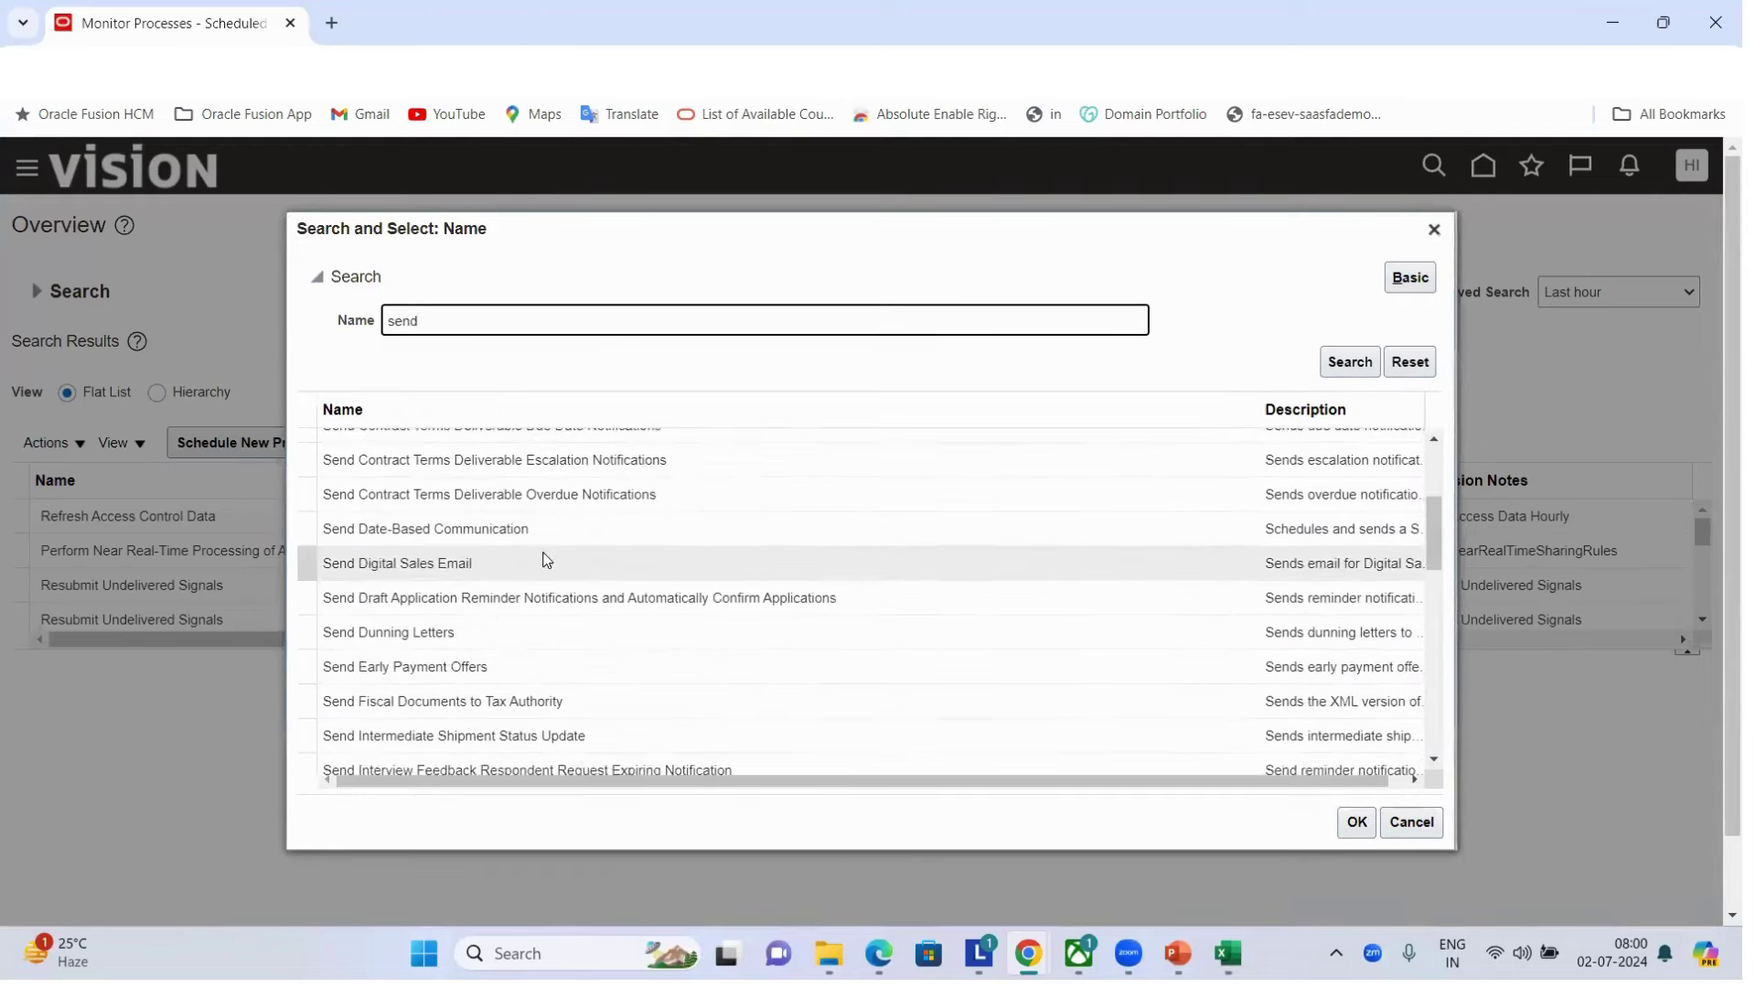
scroll(549, 554, "down", 7)
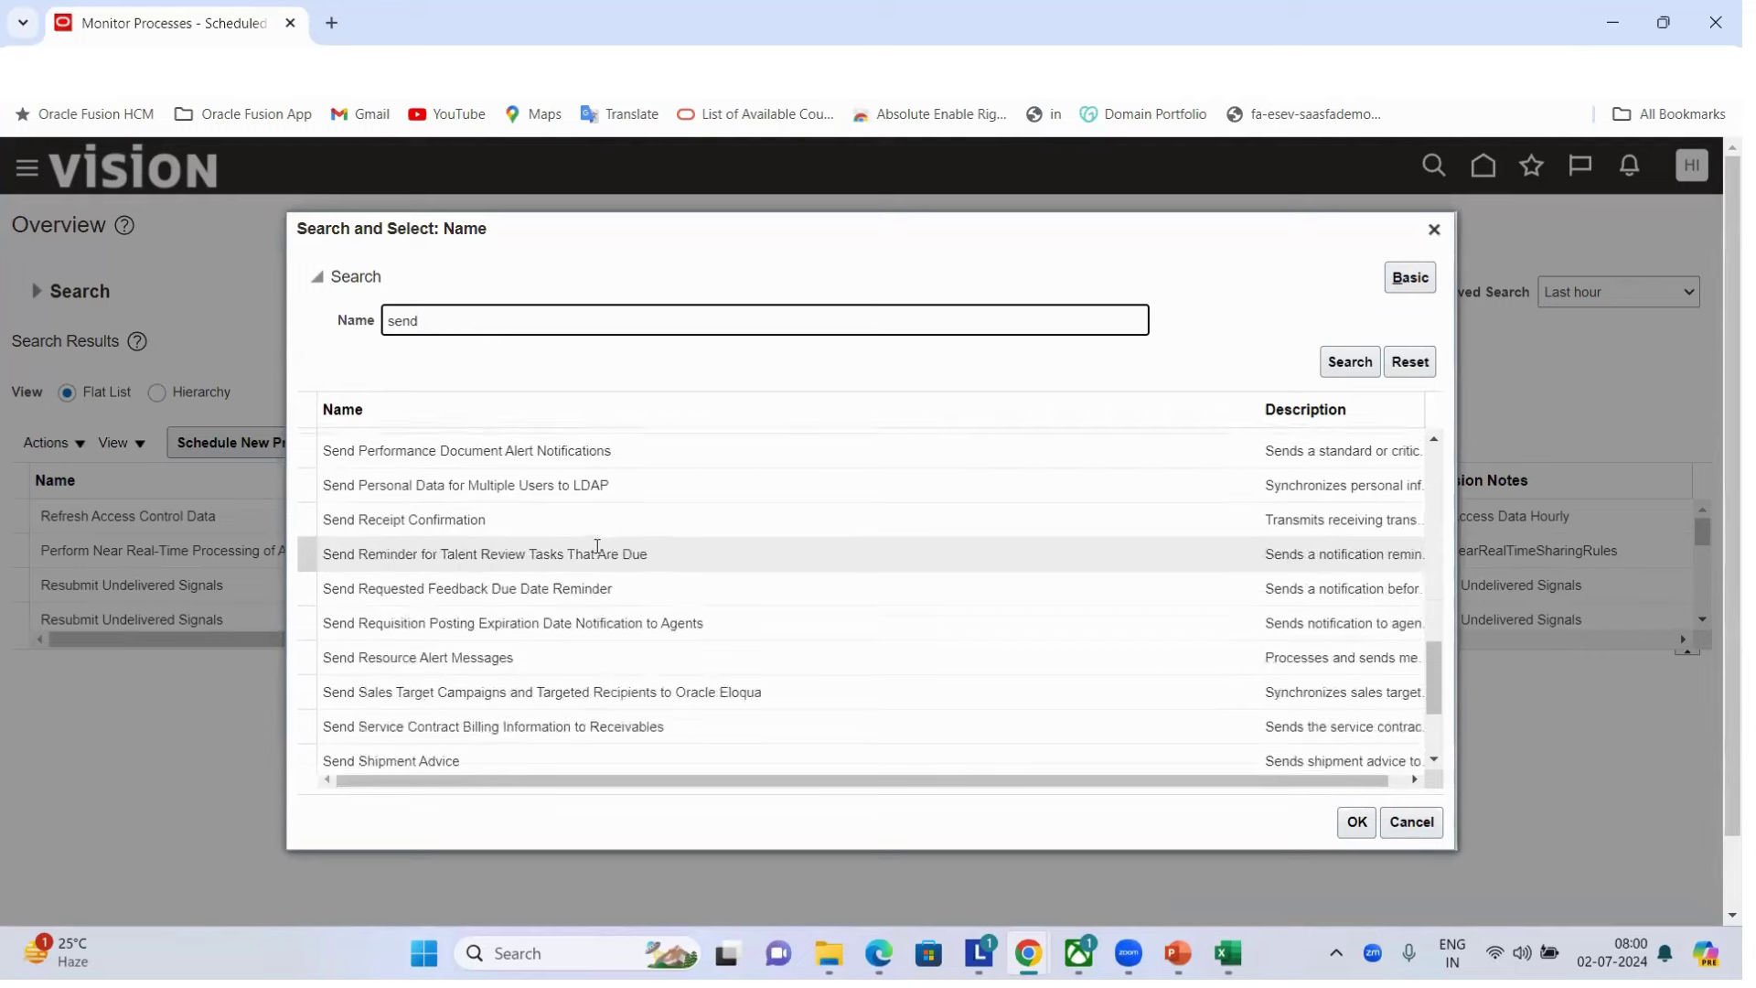
scroll(597, 550, "down", 2)
- Pick Send User Name and Password Email Notifications, review its description, then cancel scheduling
left_click(466, 757)
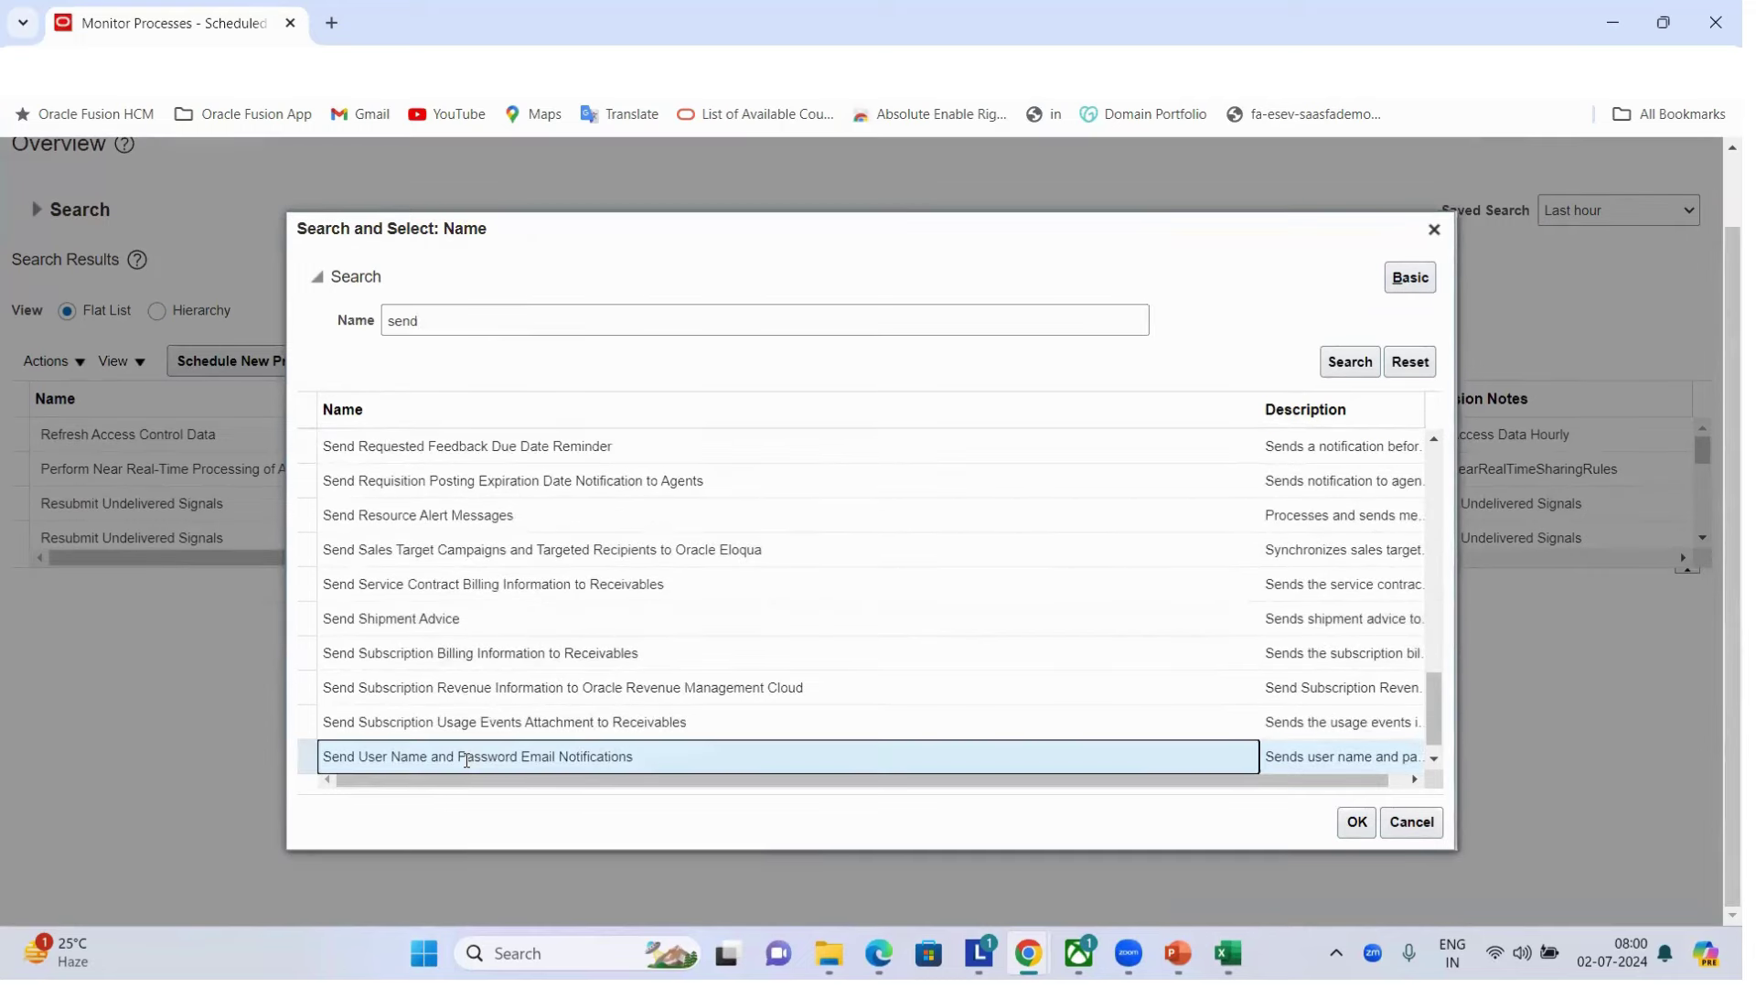
left_click_drag(482, 783, 691, 814)
left_click(1356, 822)
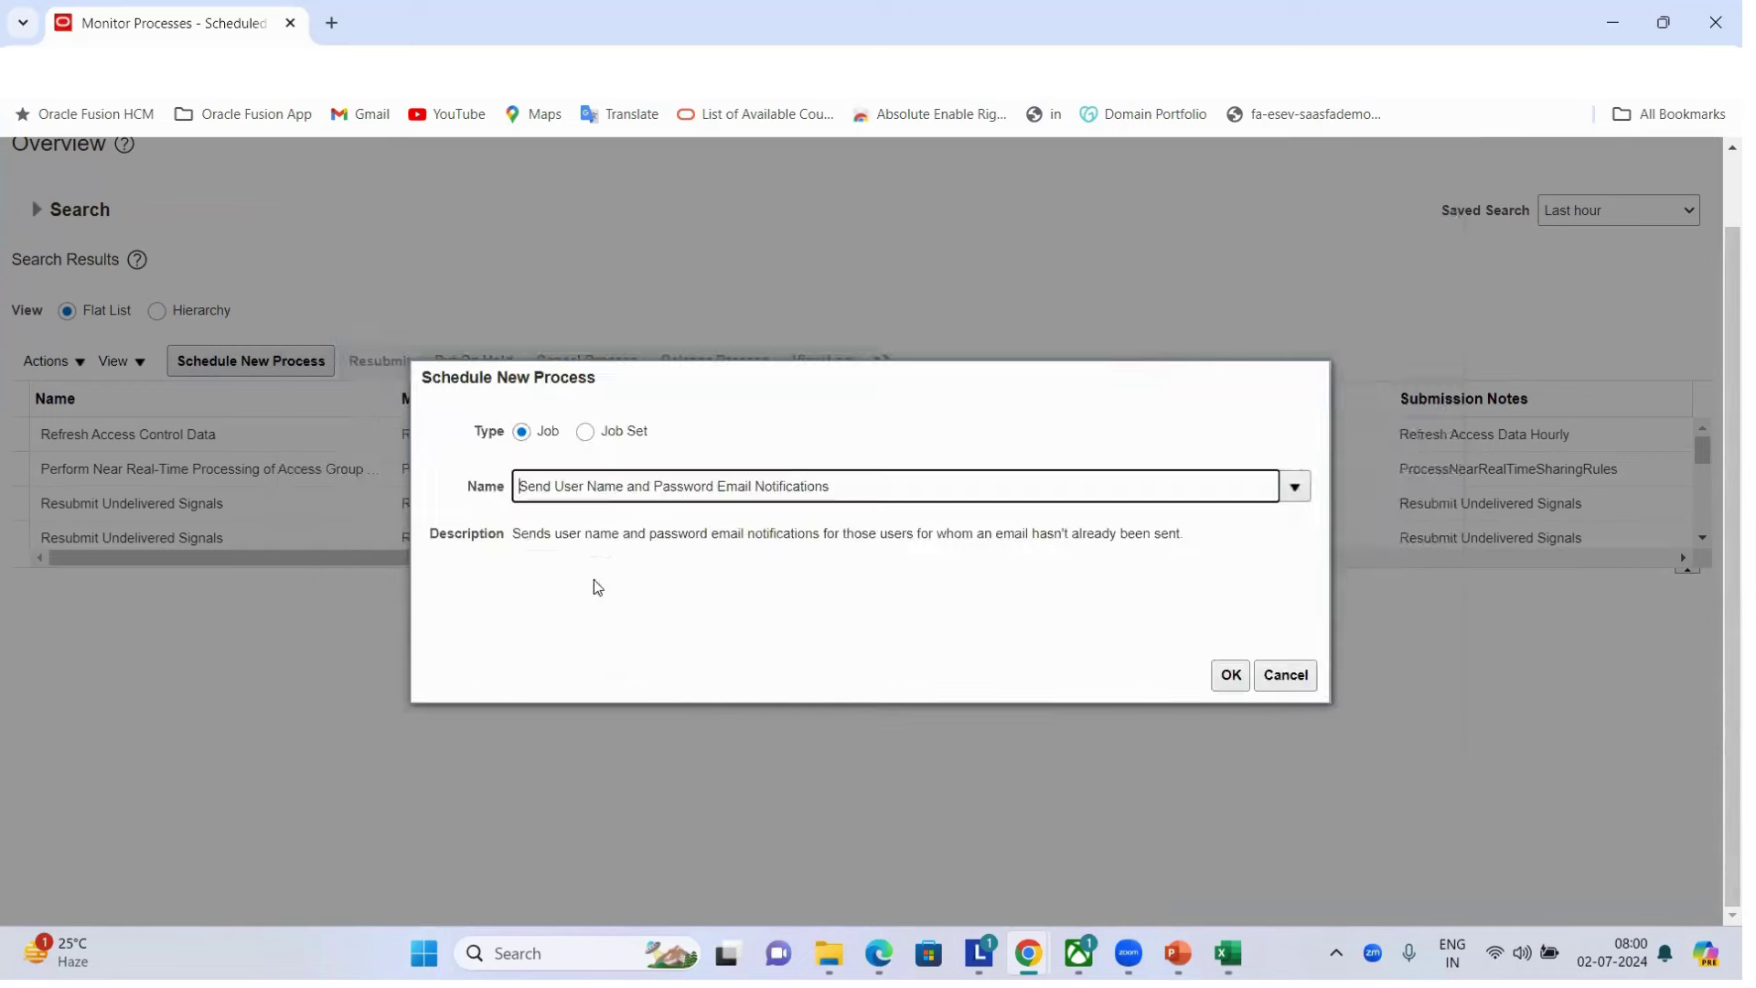
left_click_drag(600, 533, 1139, 537)
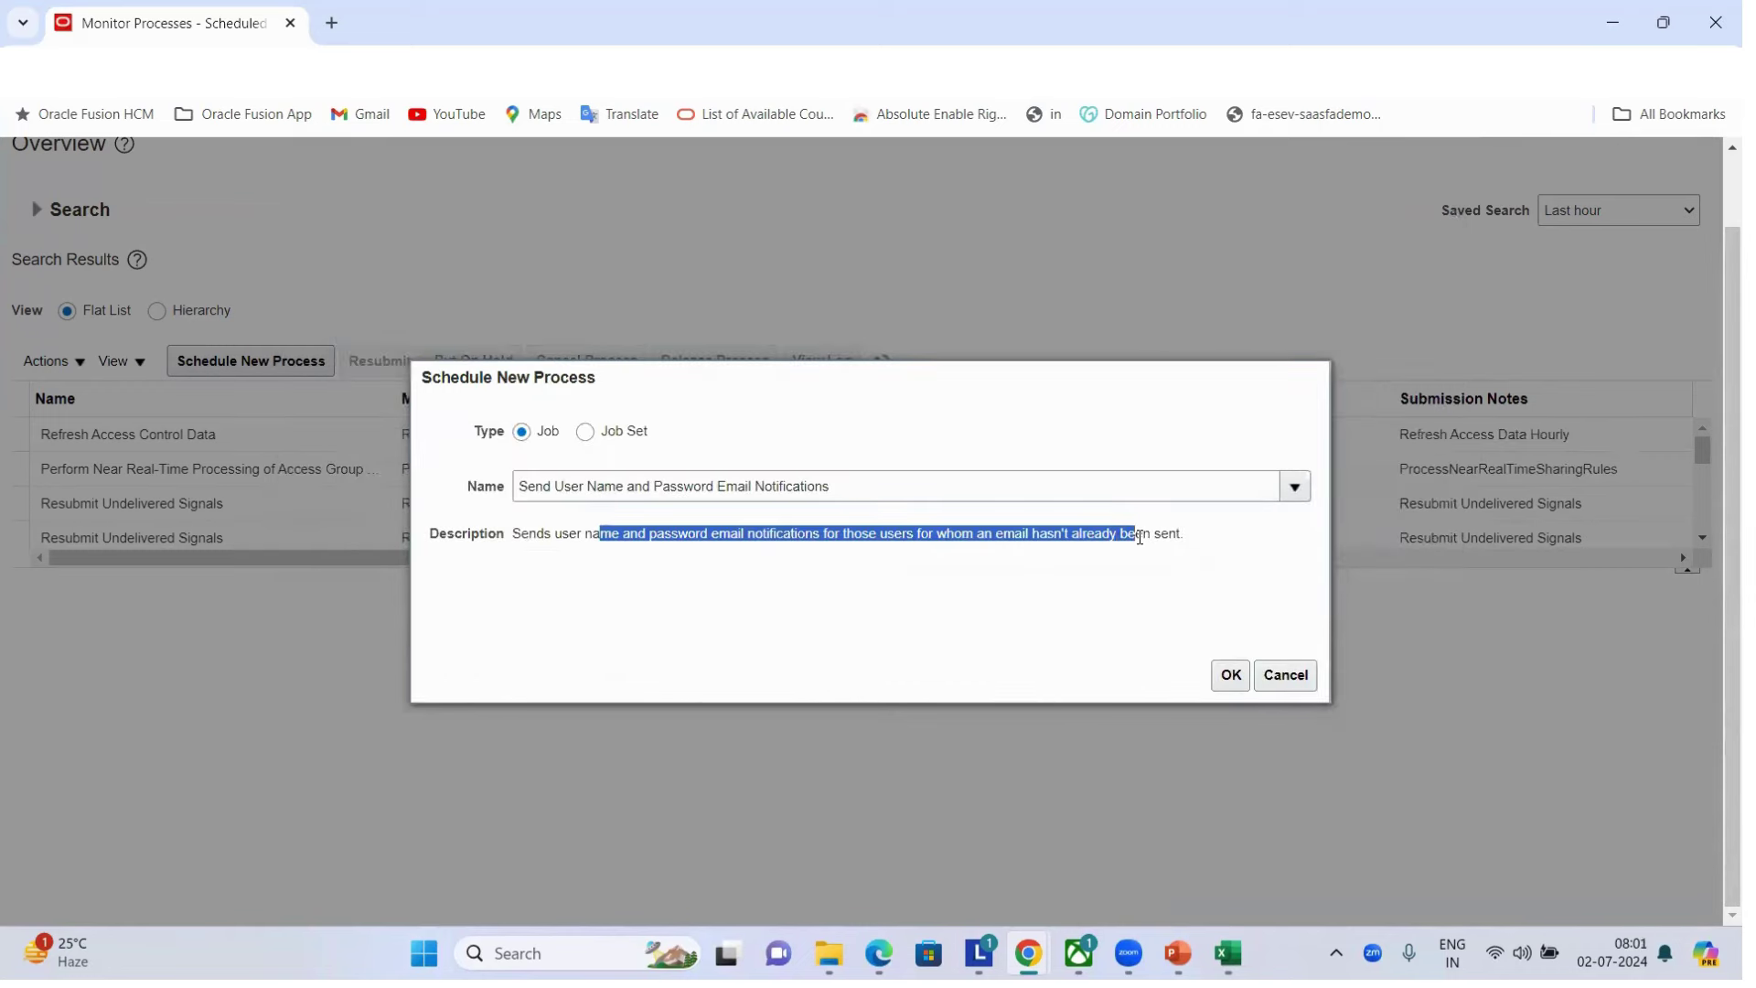
left_click(1285, 674)
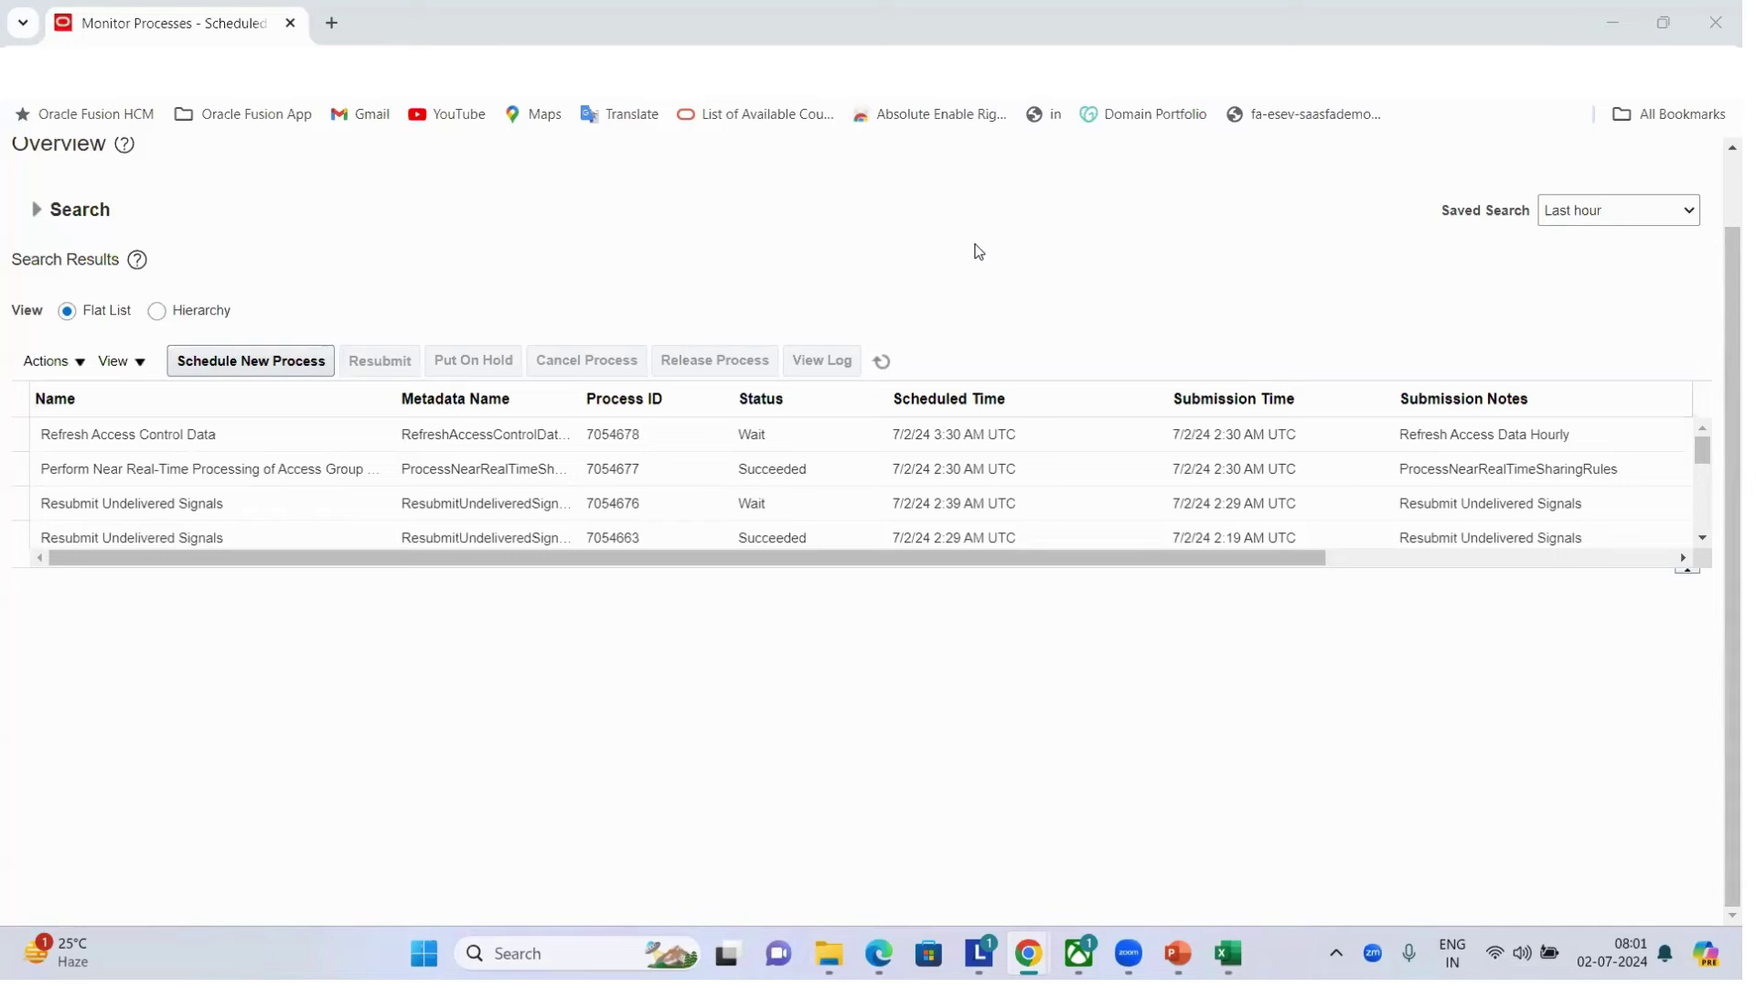
- Refocus the browser and scroll back up to the home page's Tools apps
left_click(1450, 247)
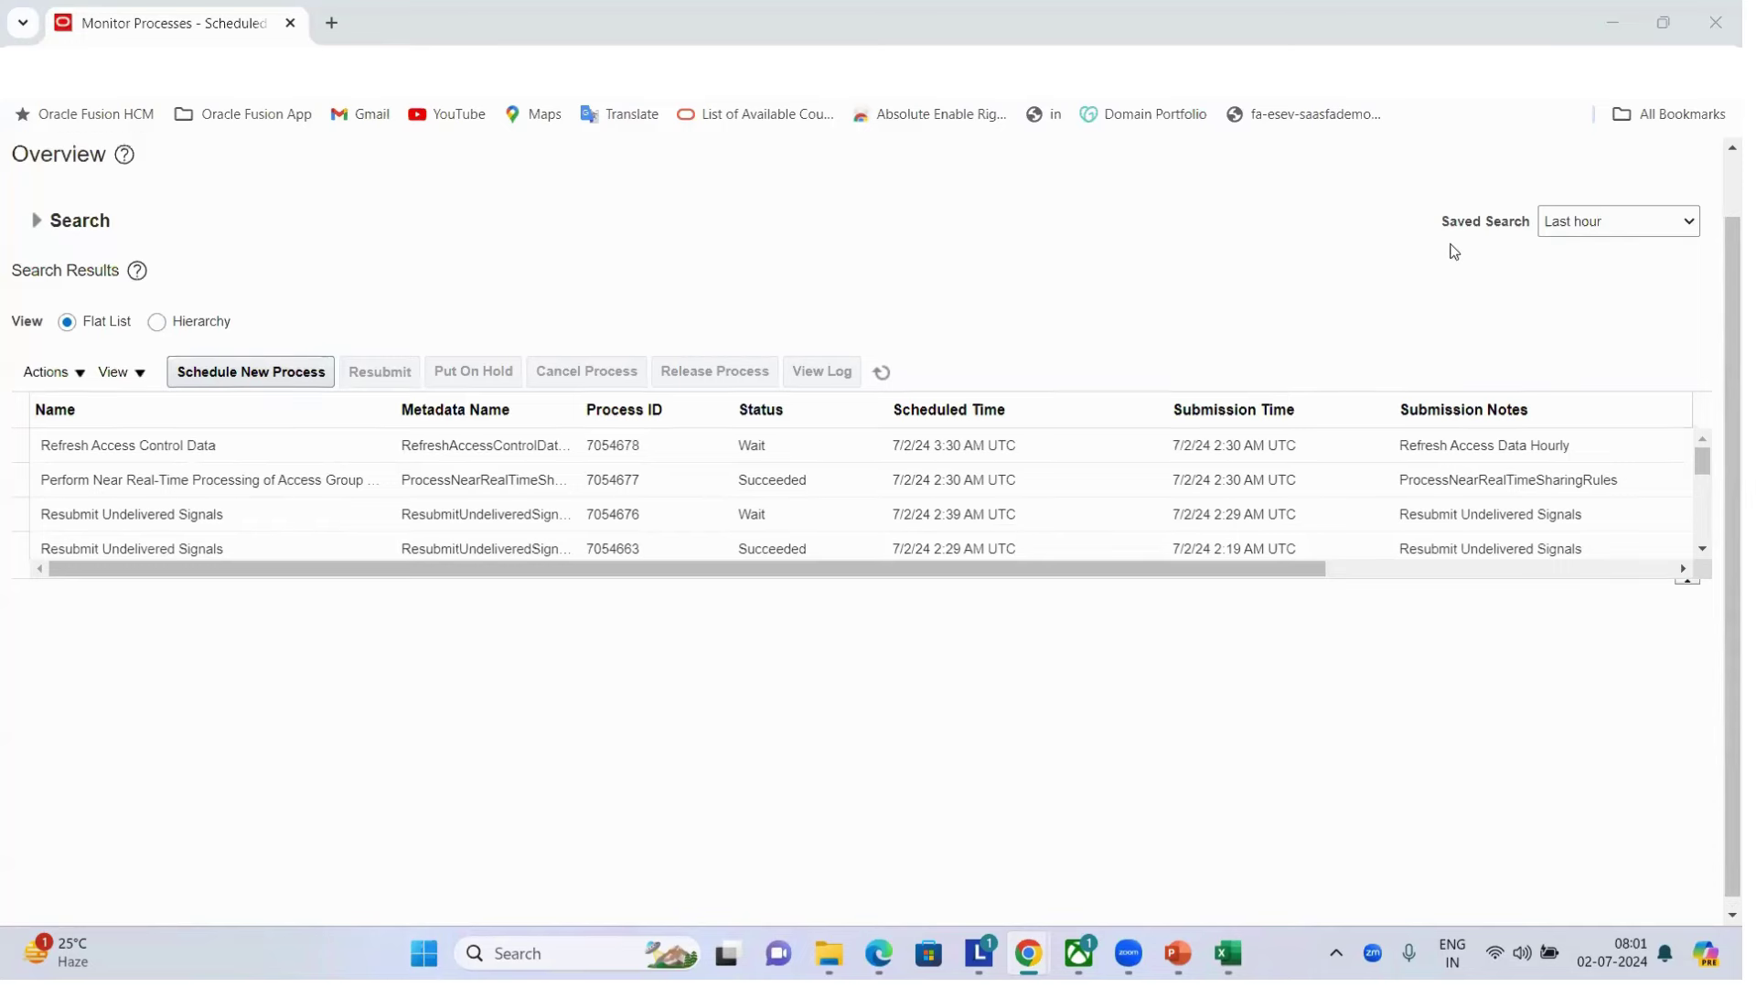
scroll(1450, 247, "up", 2)
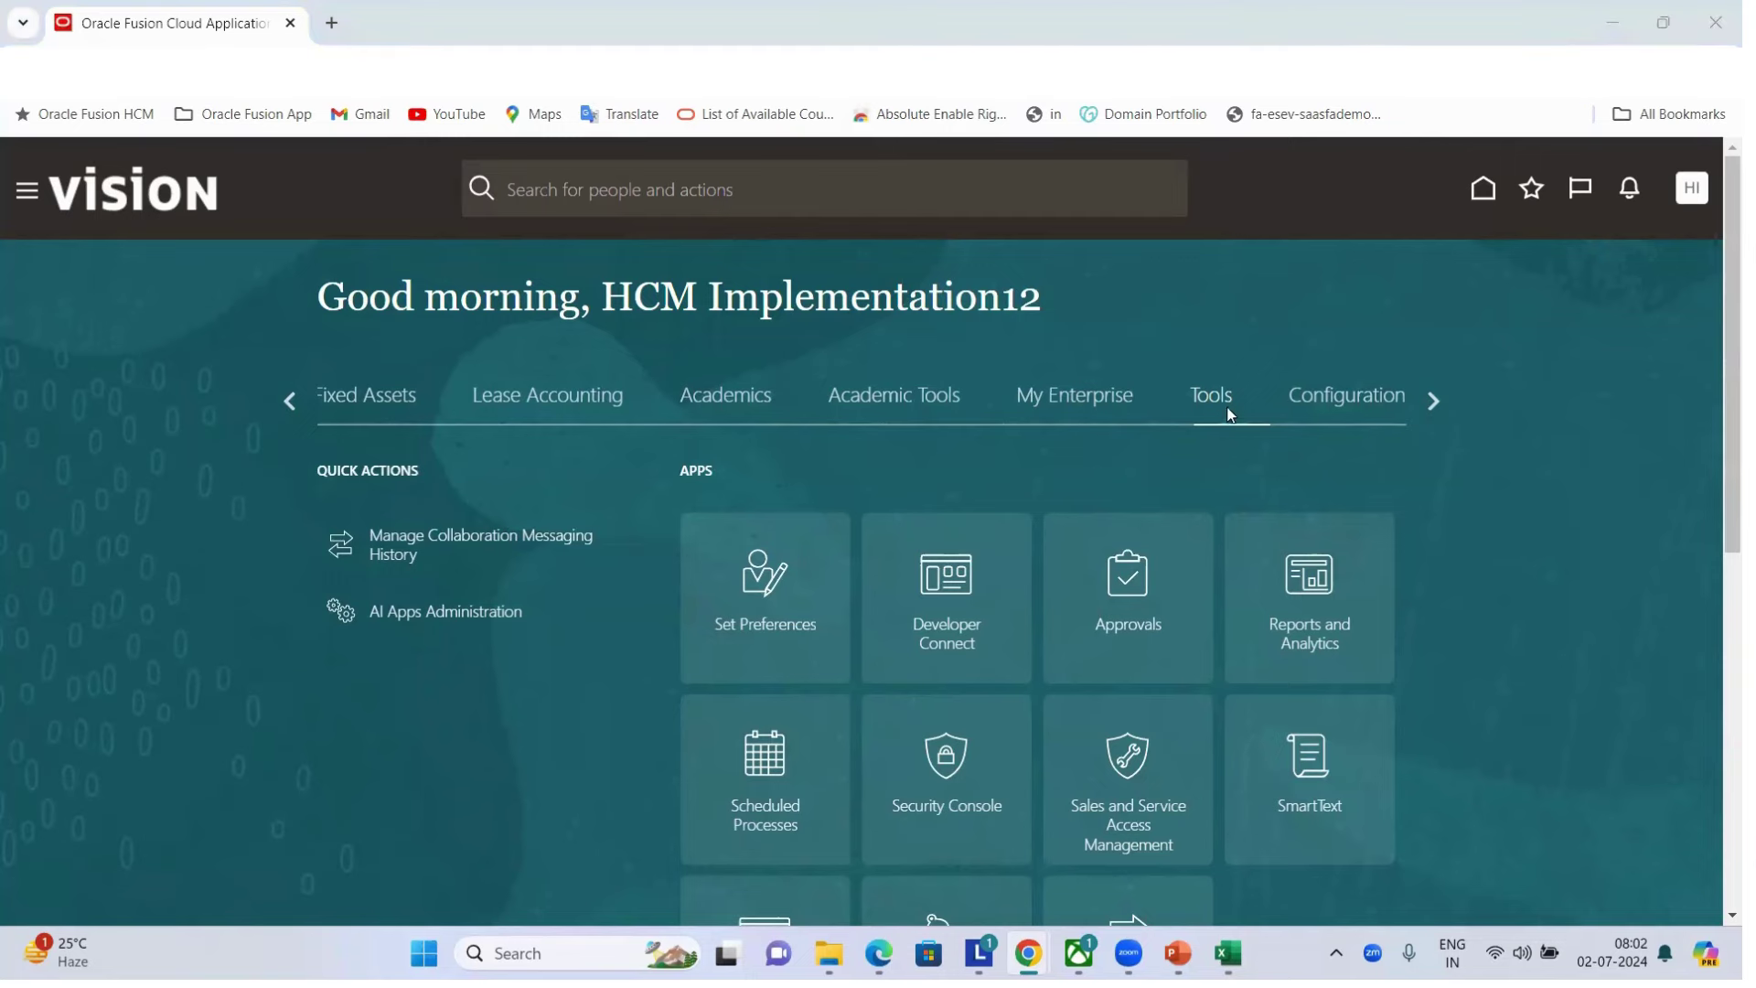
- In User Categories, uncheck Enable notifications for DEFAULT, save, and return to the list
scroll(1074, 595, "down", 5)
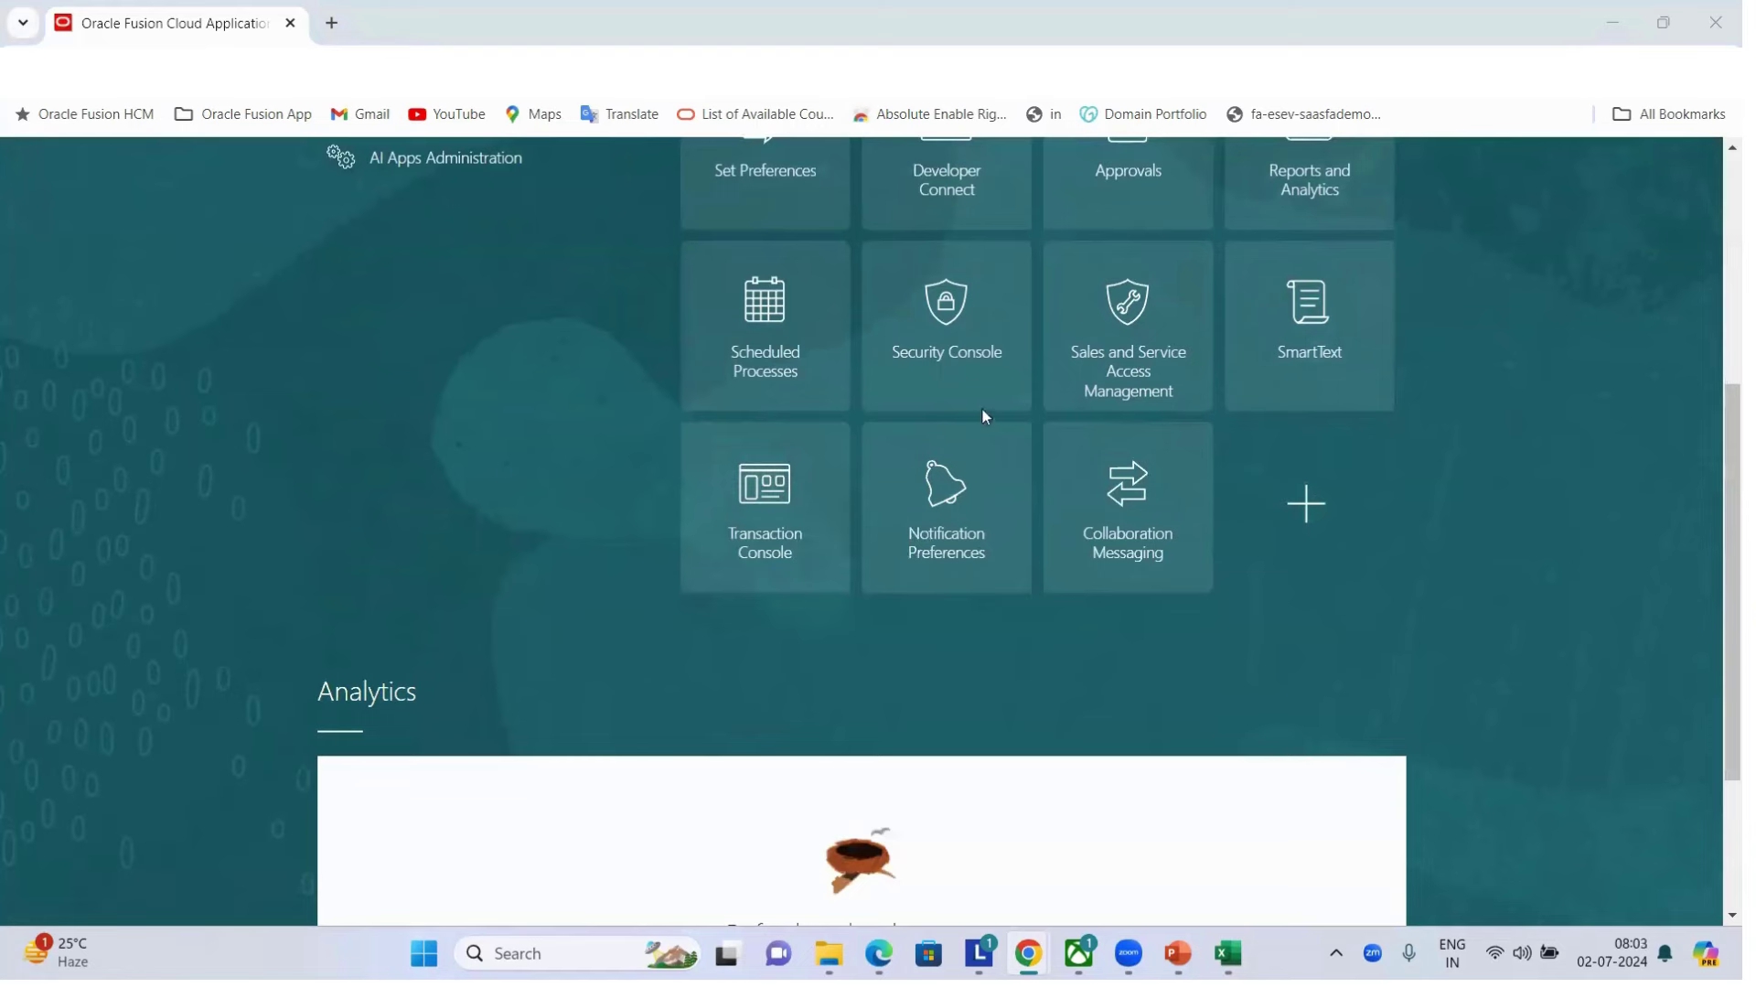
scroll(961, 380, "up", 1)
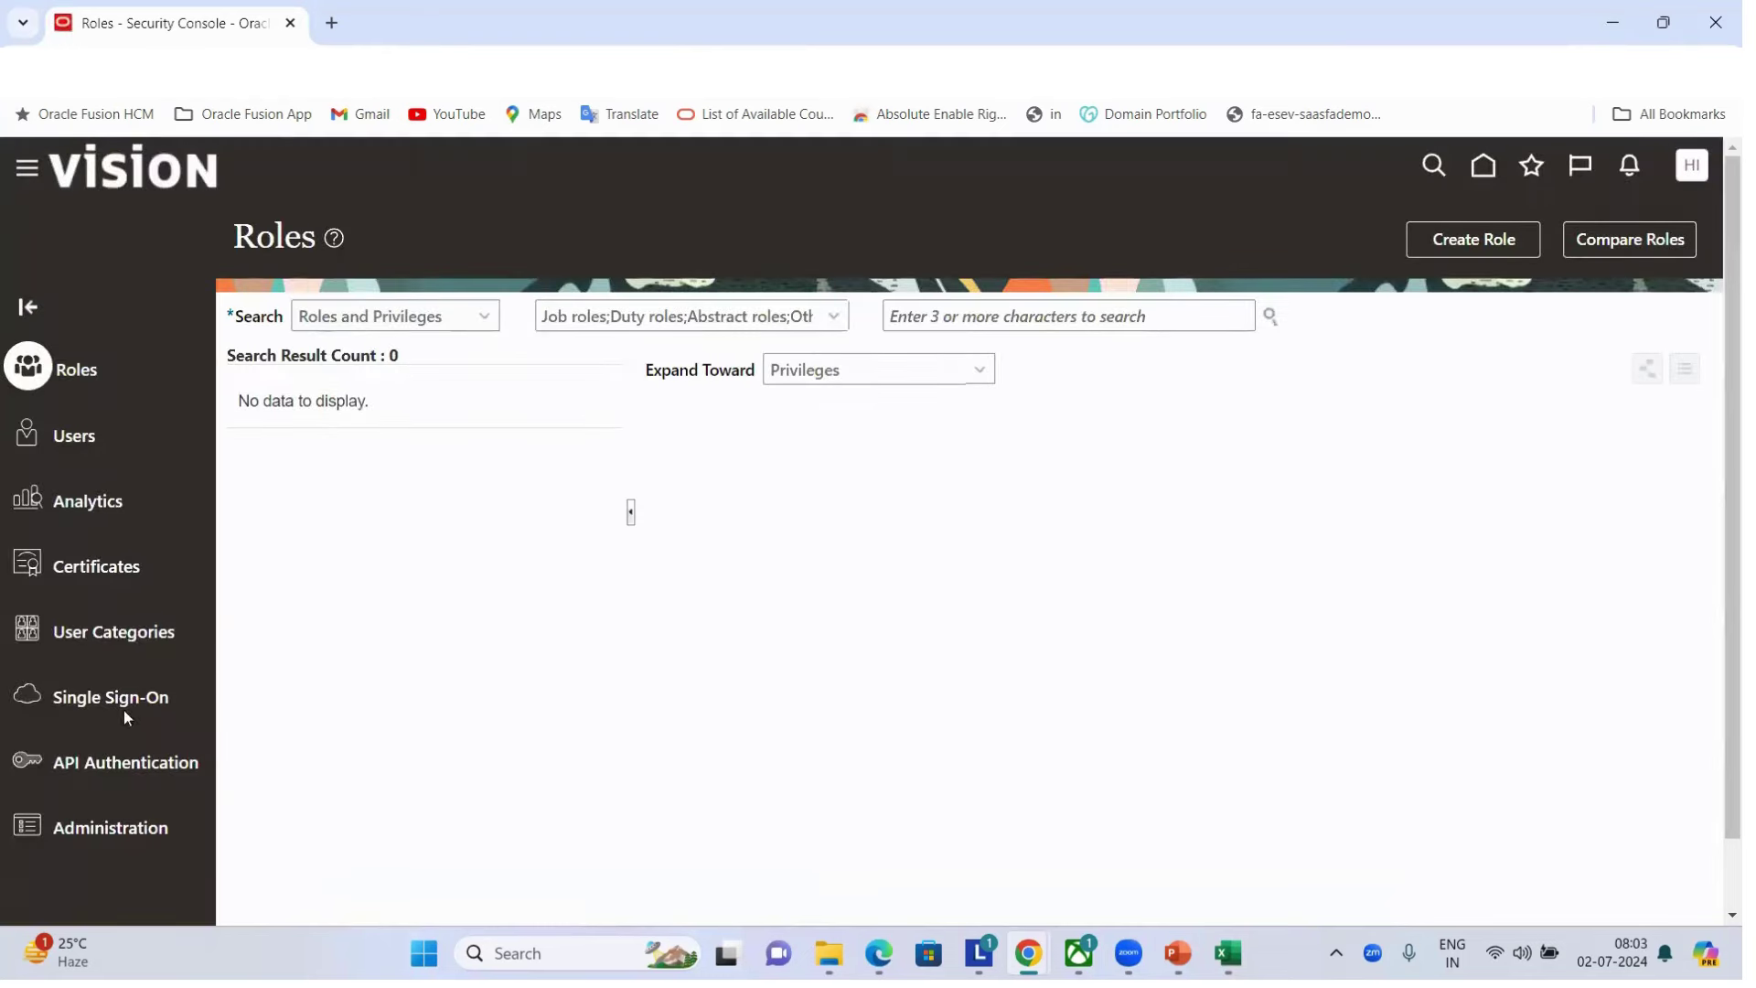
left_click(117, 628)
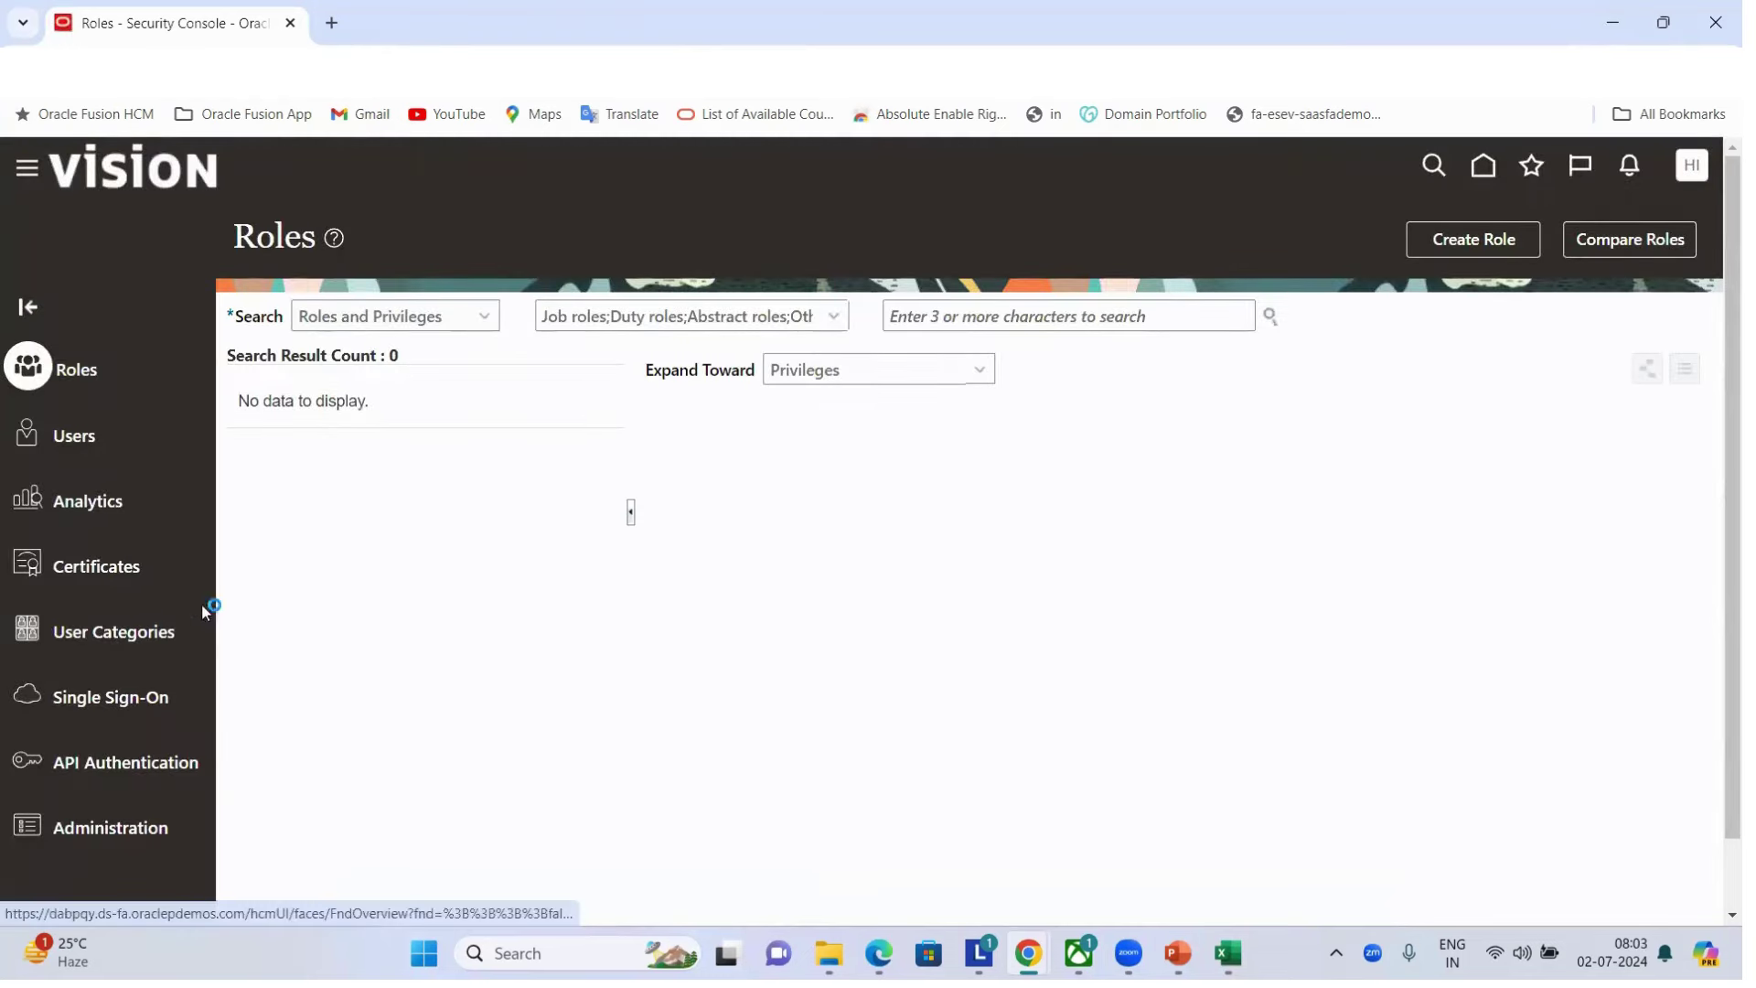
left_click(276, 382)
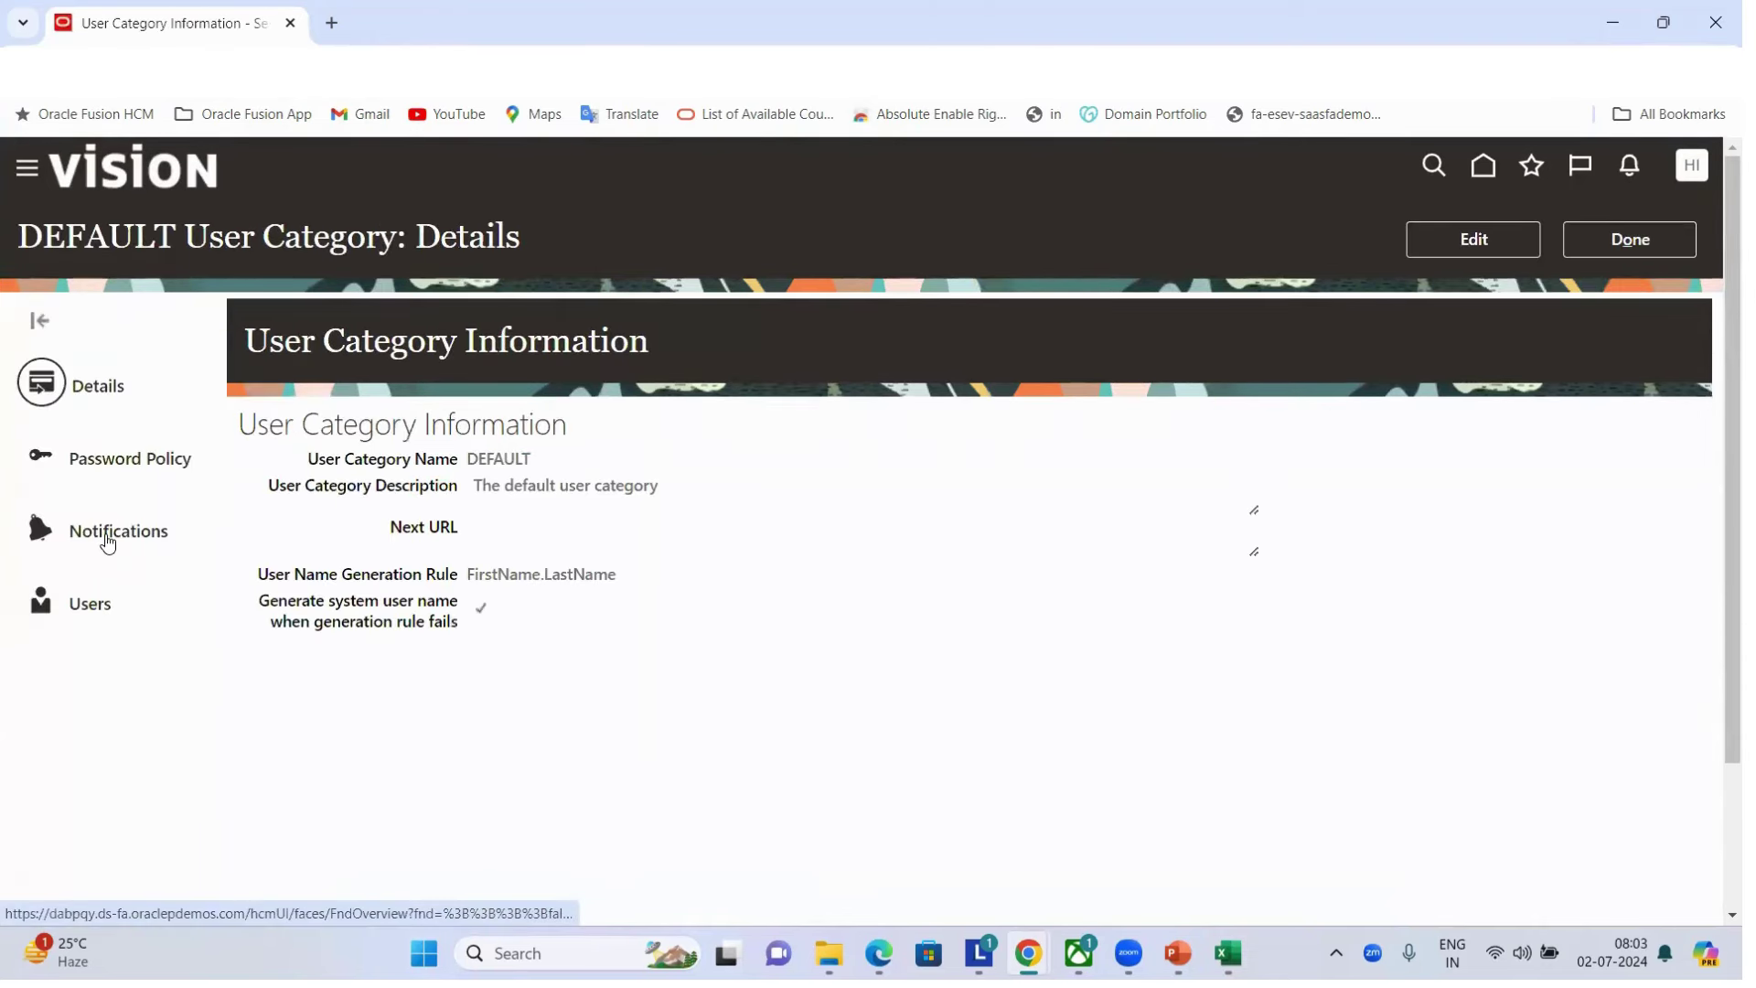
left_click(107, 540)
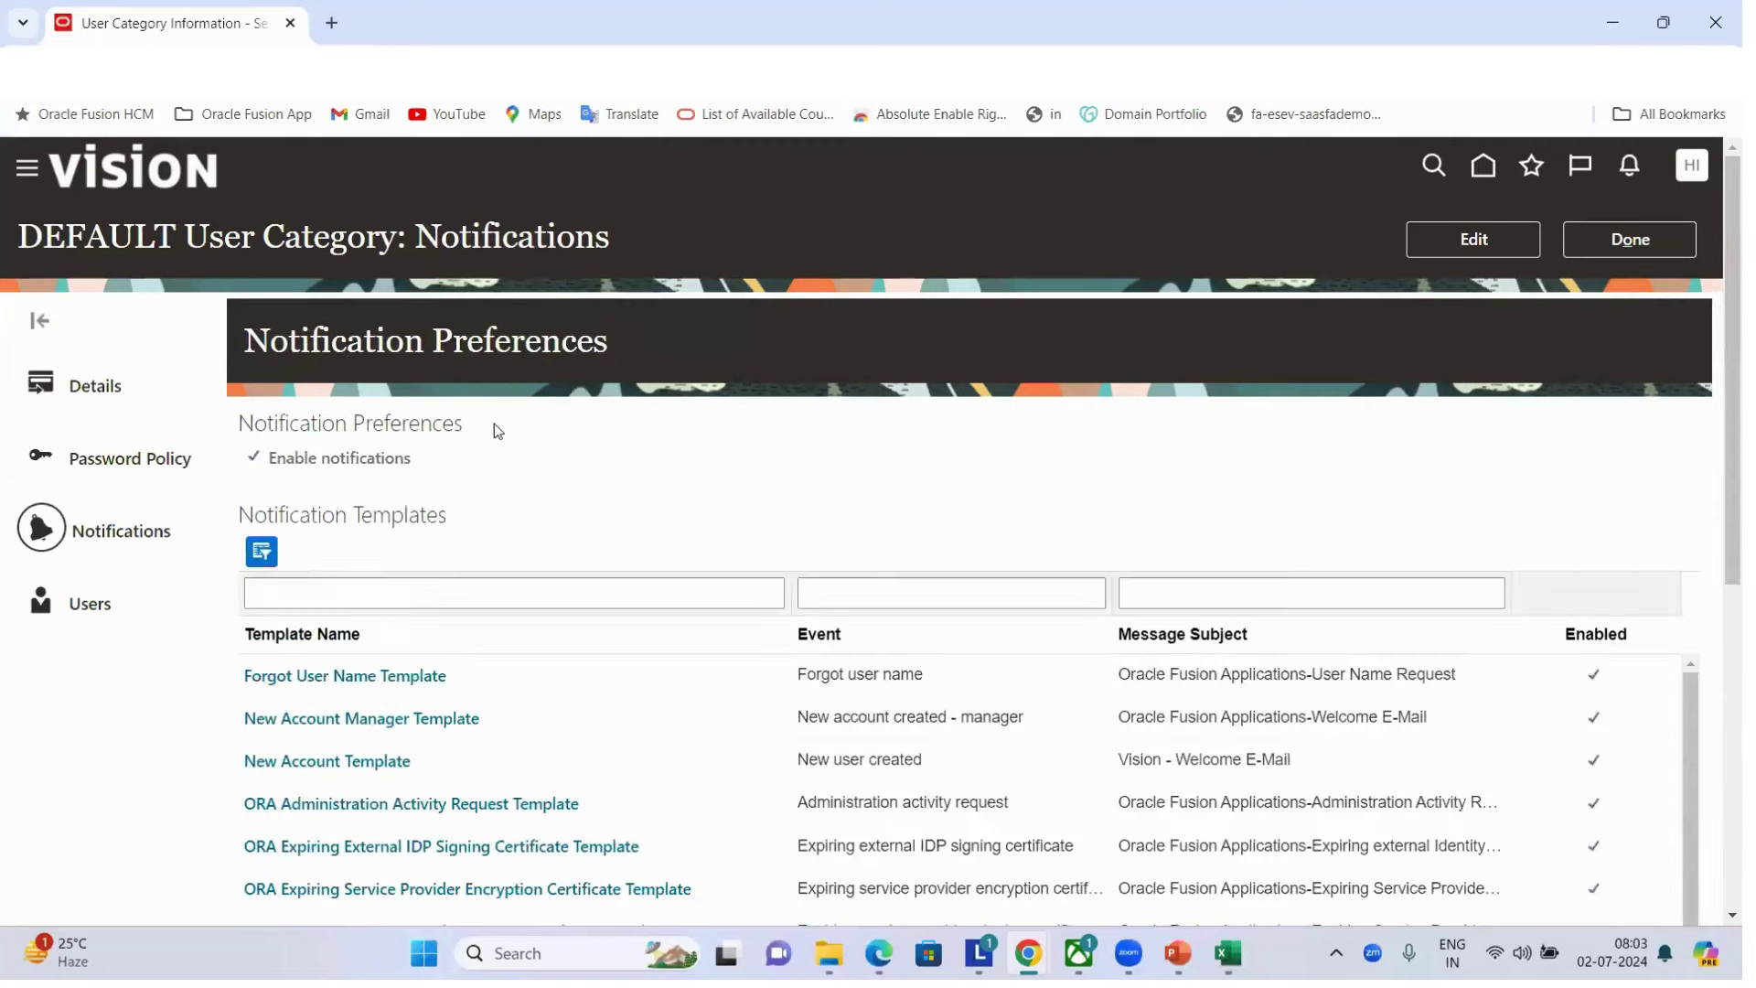
left_click(1474, 239)
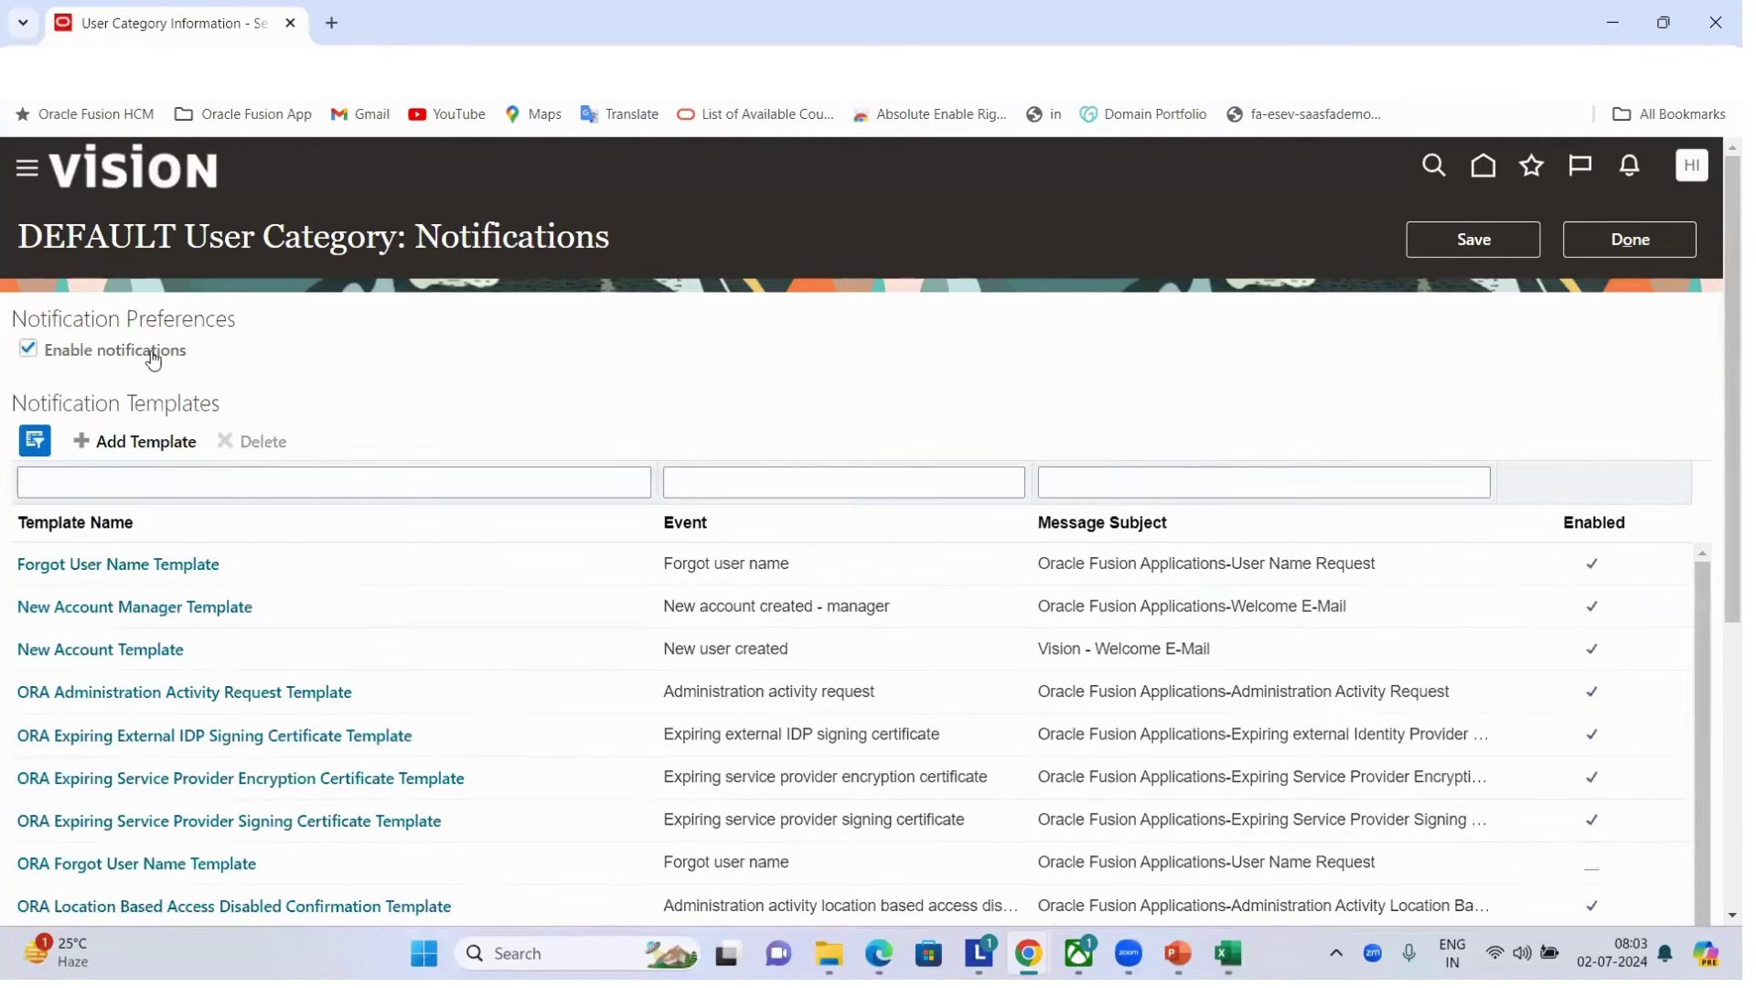
left_click(153, 357)
left_click(1471, 239)
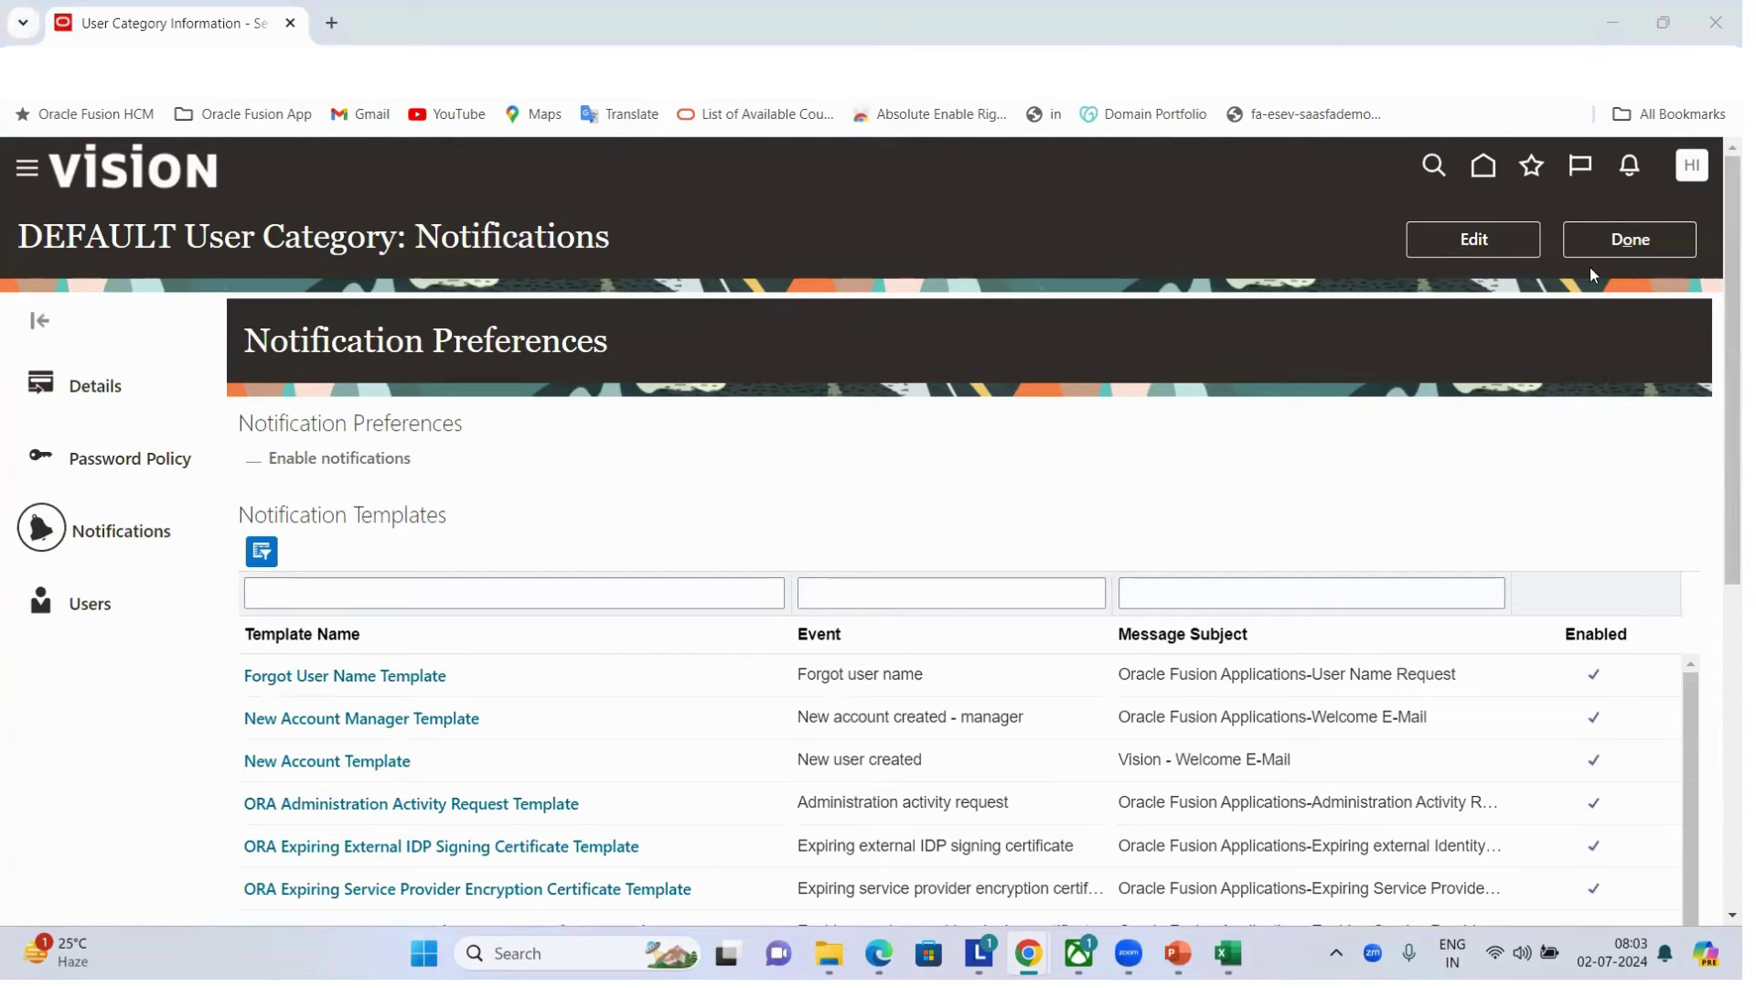
left_click(1602, 241)
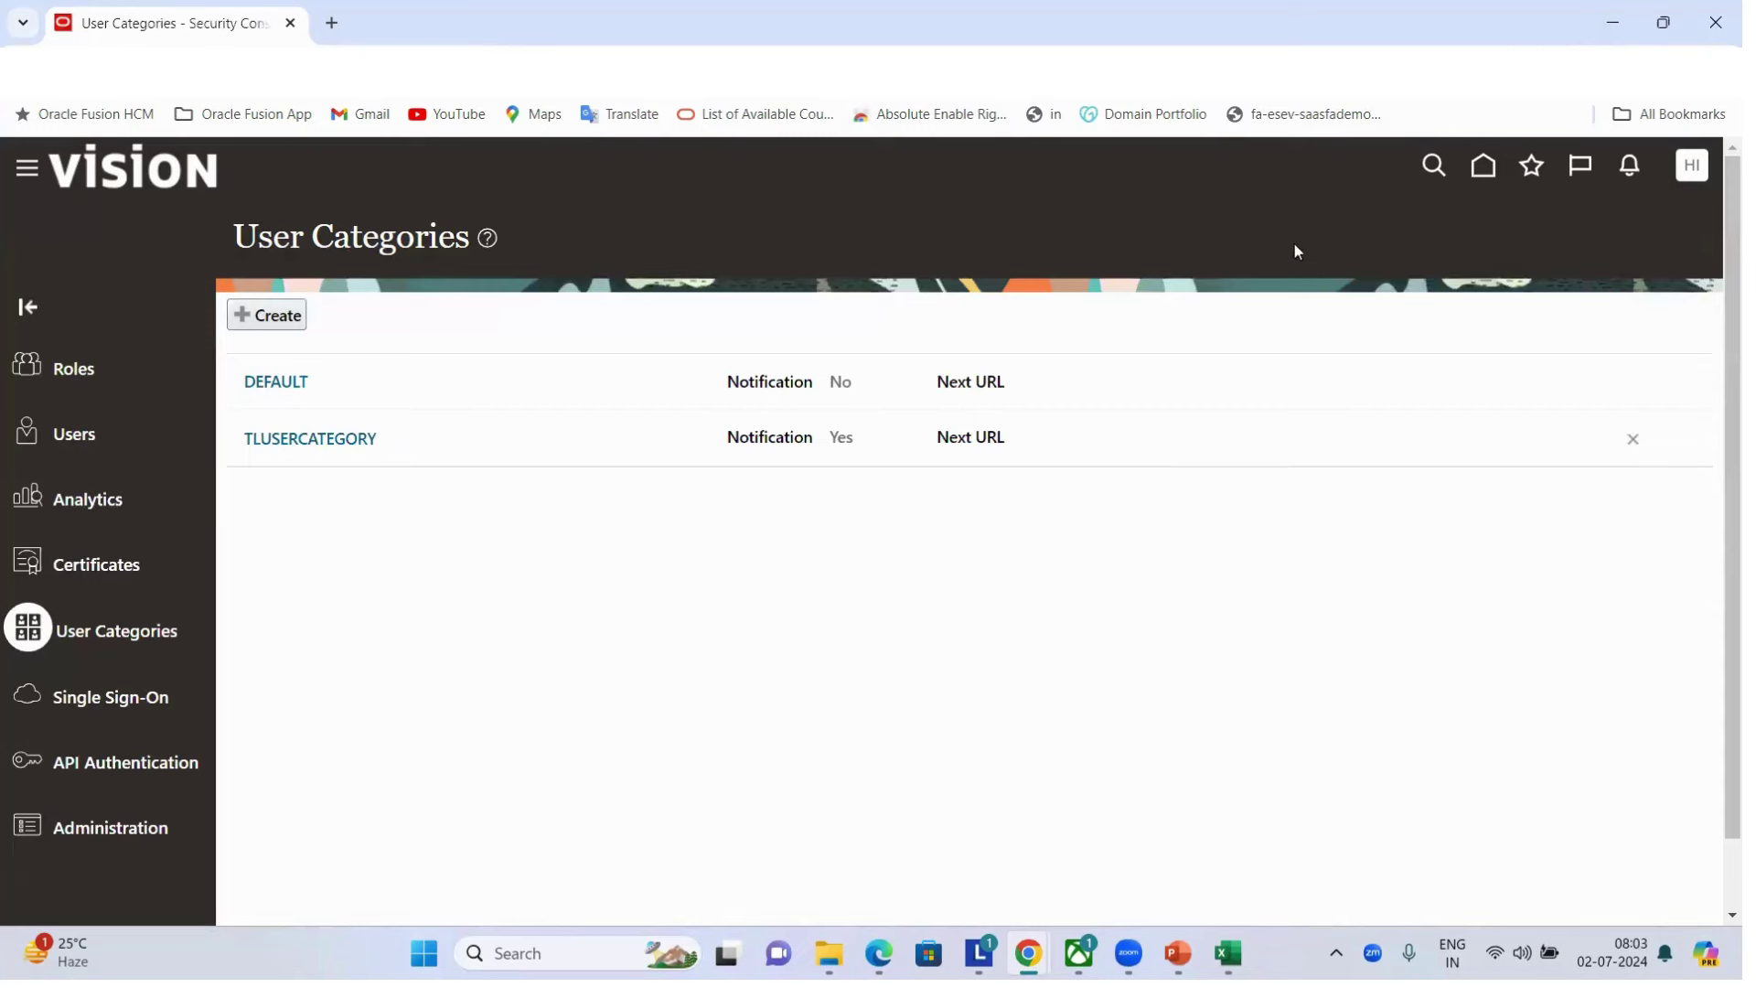
- Return from the Security Console to the home page via the global header's Home icon
left_click(1480, 174)
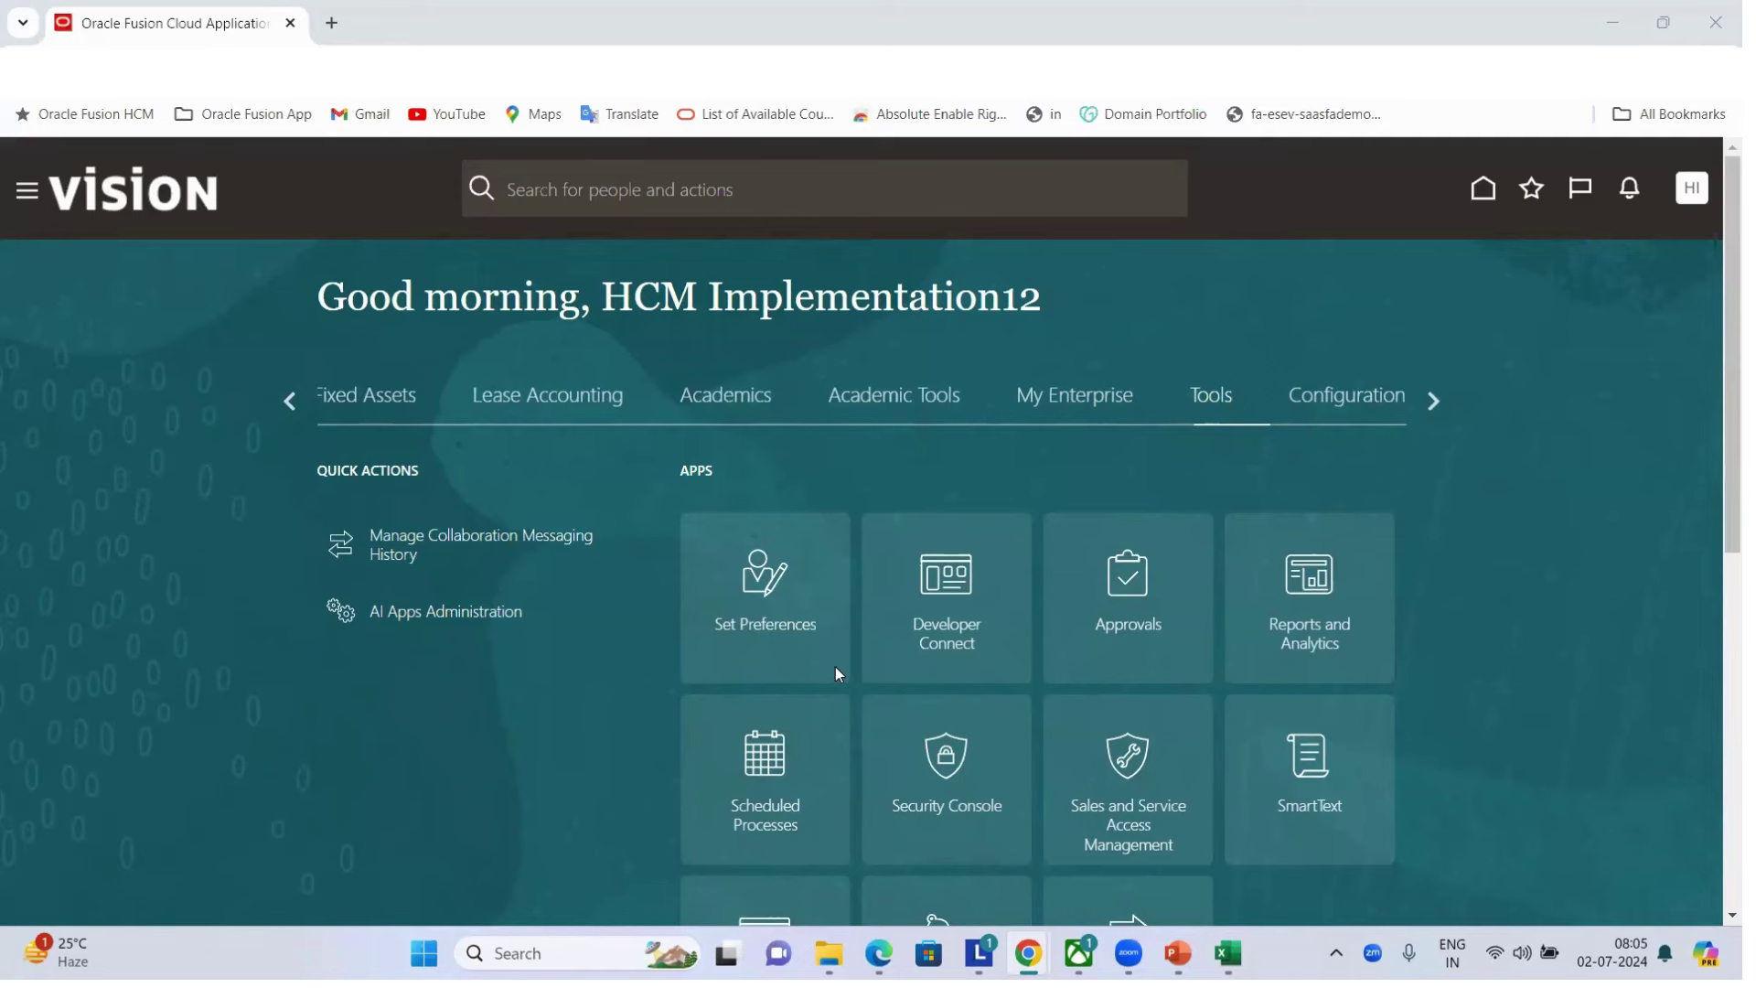
- Set the default language to Brazilian Portuguese in Set Preferences > Language, then save and close
left_click(284, 402)
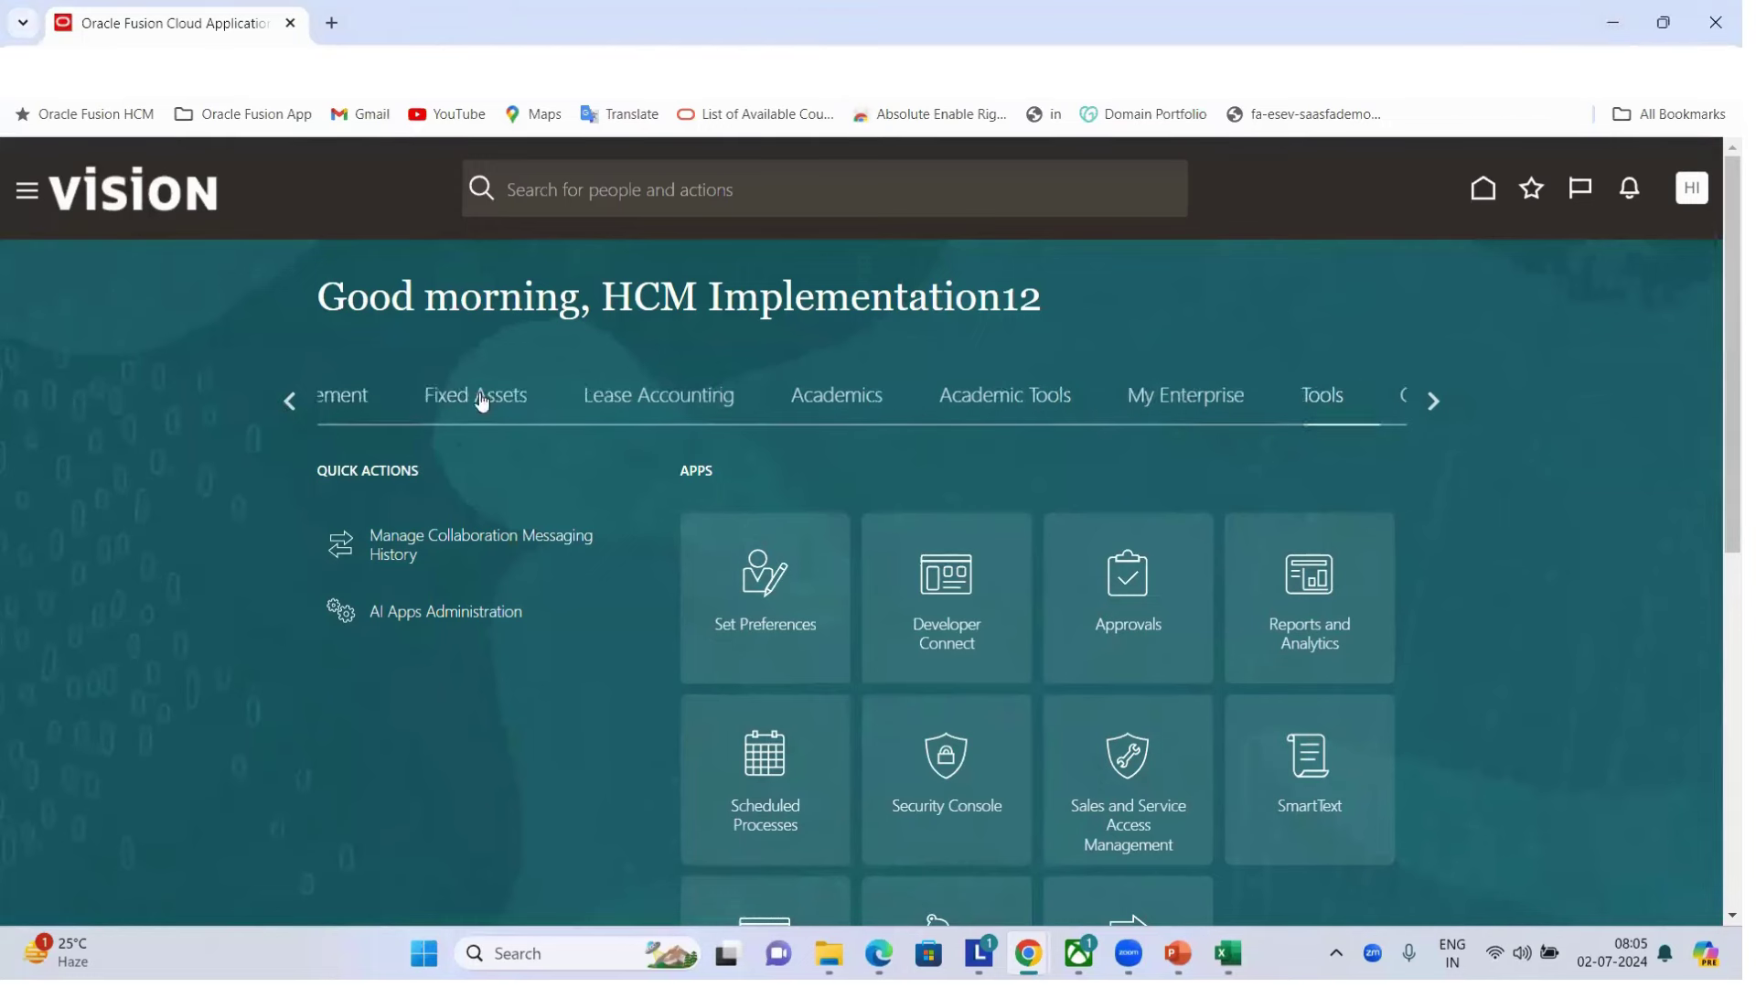
left_click(1694, 190)
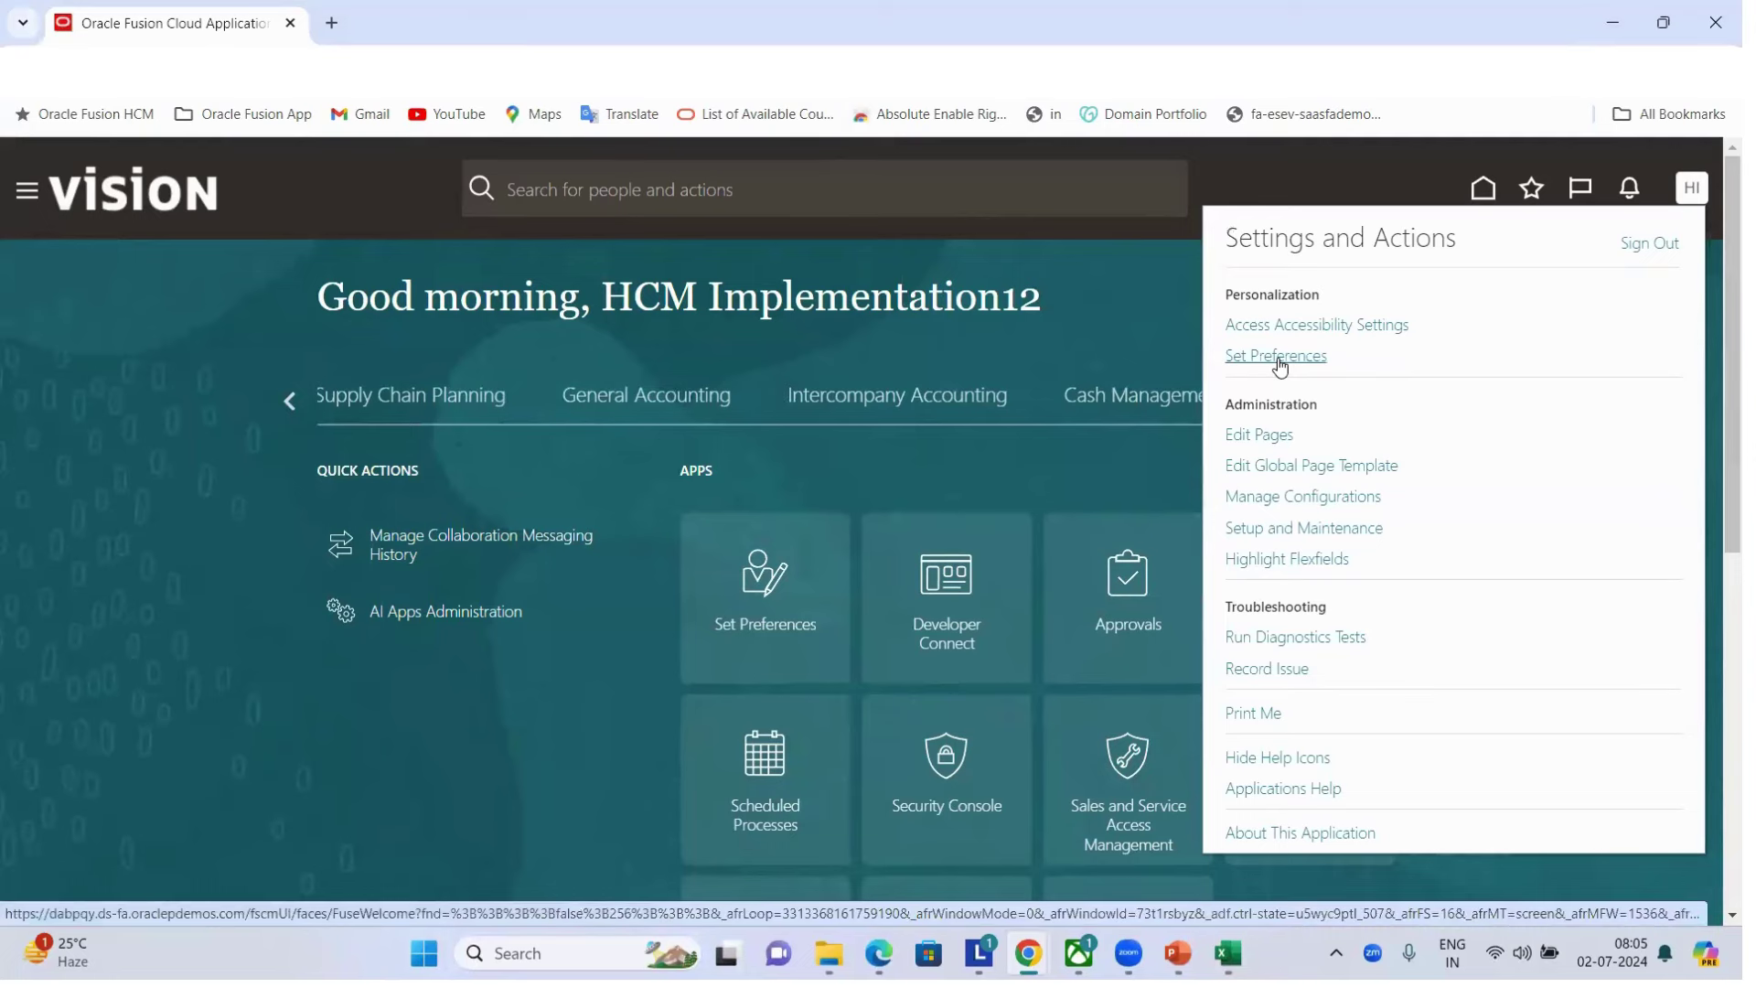
left_click(1278, 357)
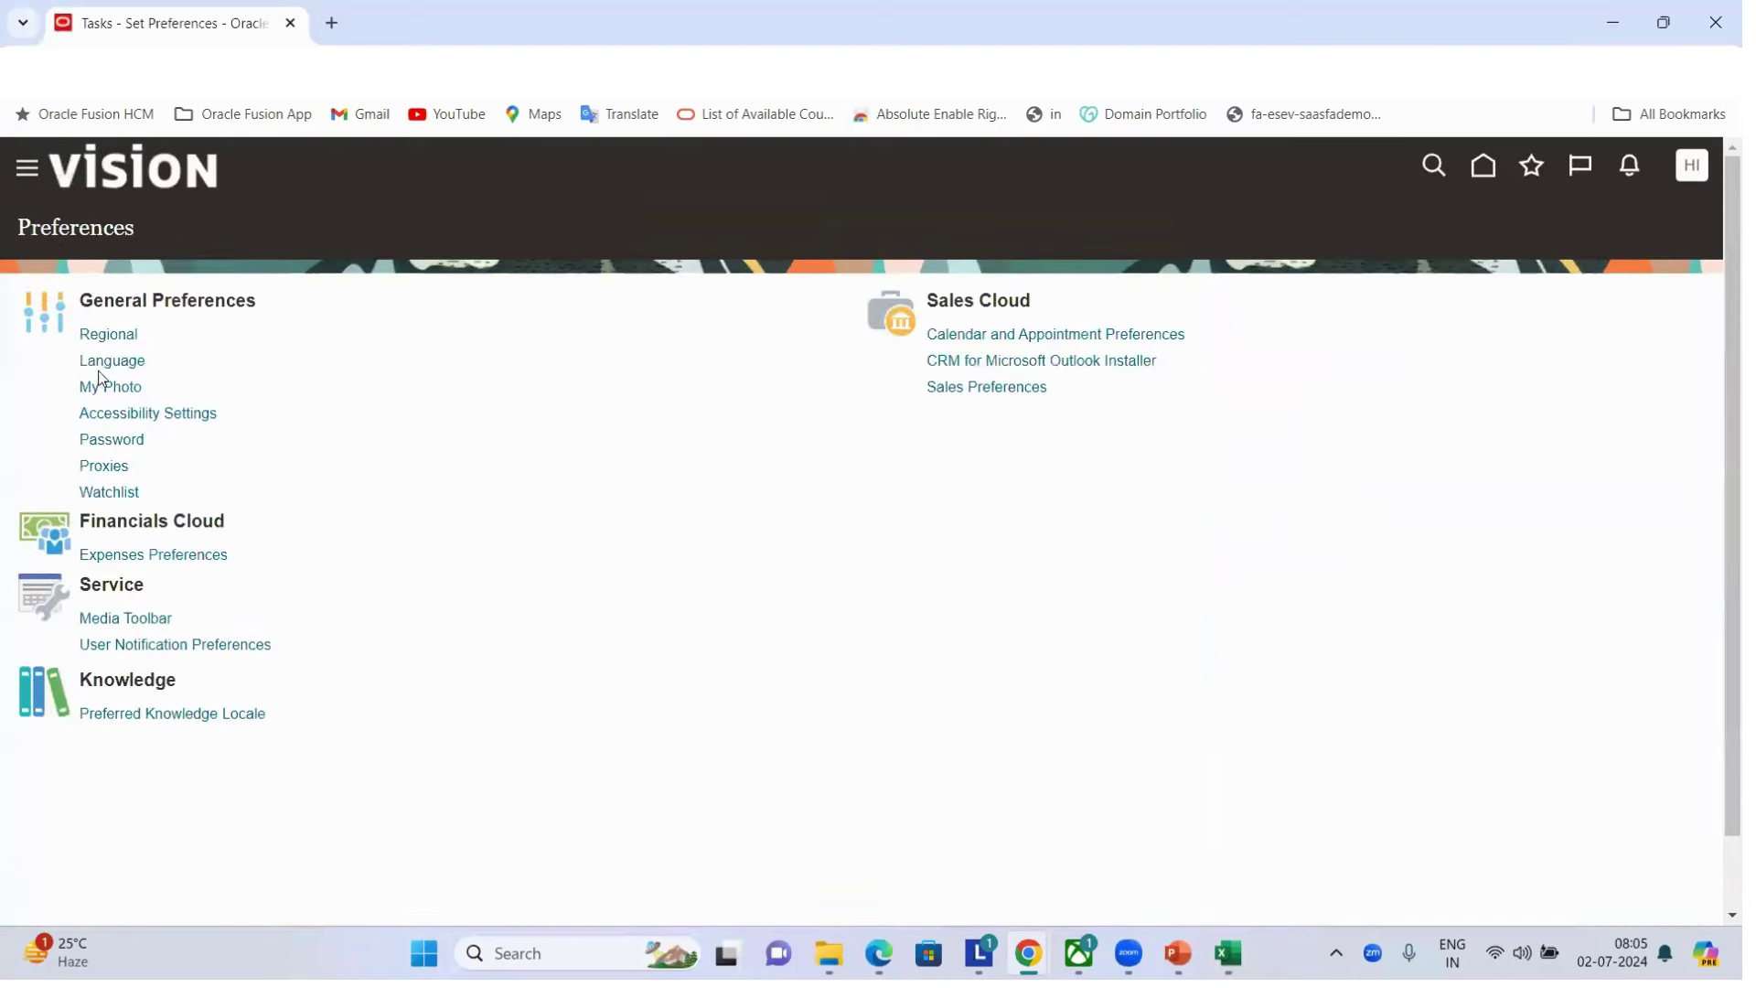
left_click(100, 362)
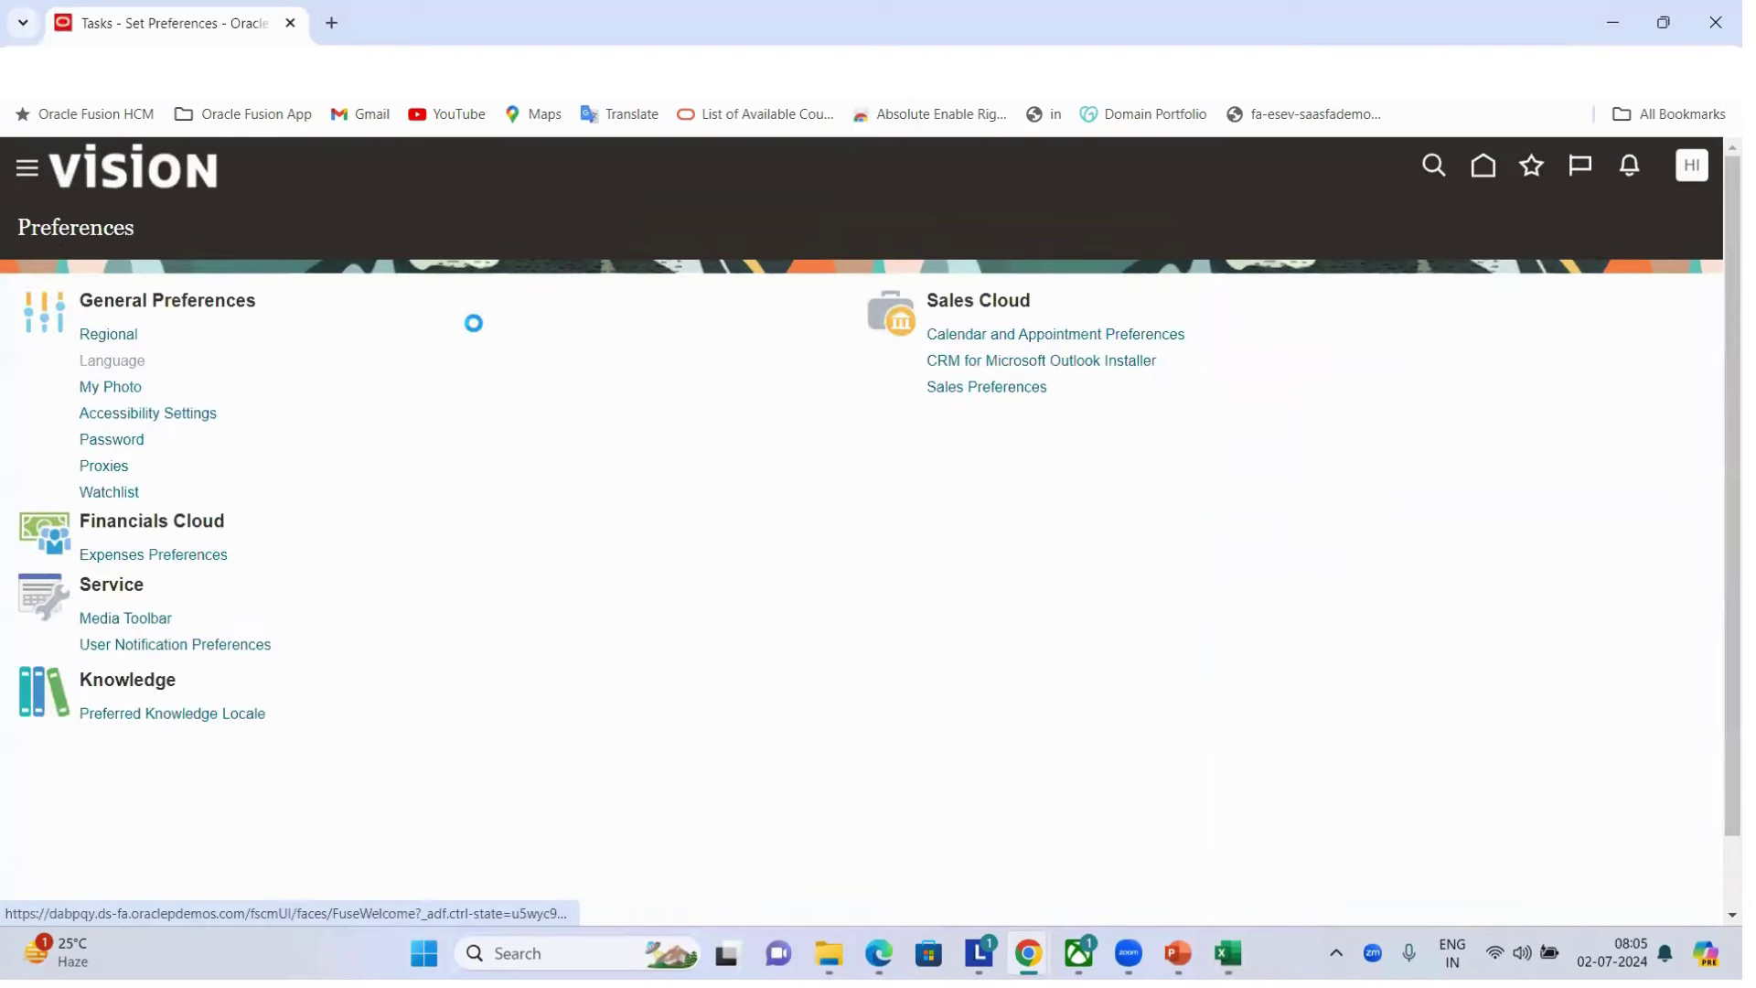
left_click(271, 329)
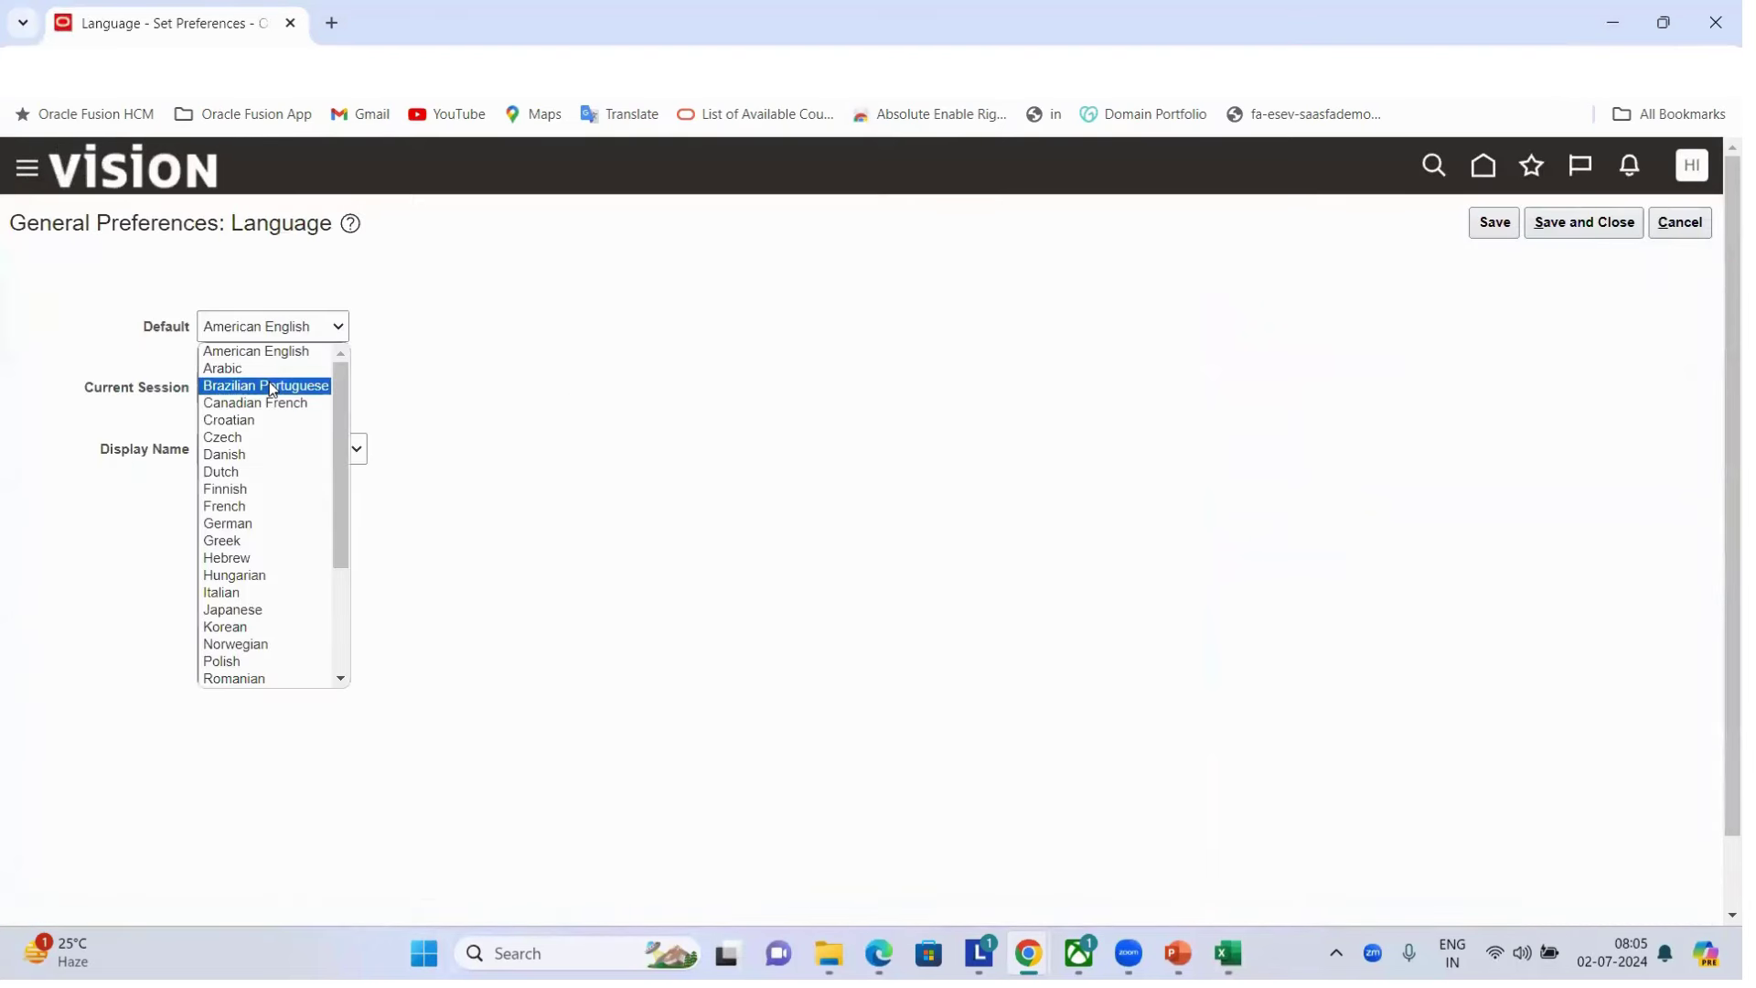
left_click(271, 385)
left_click(1584, 222)
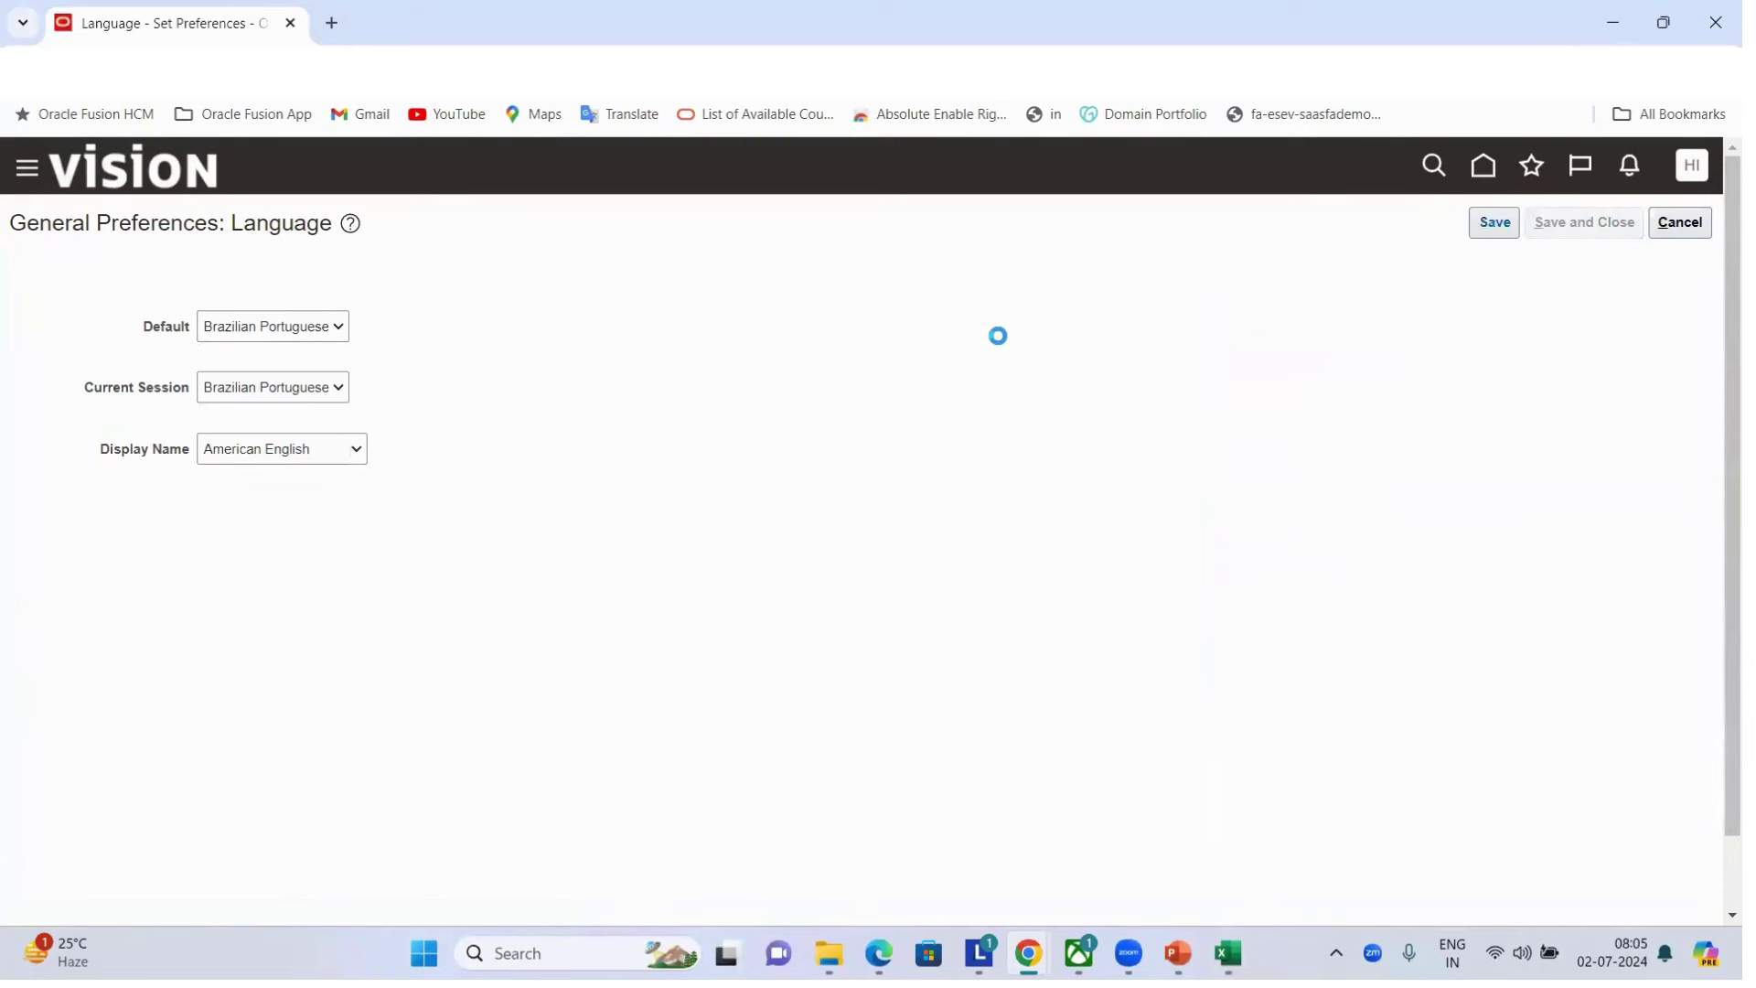